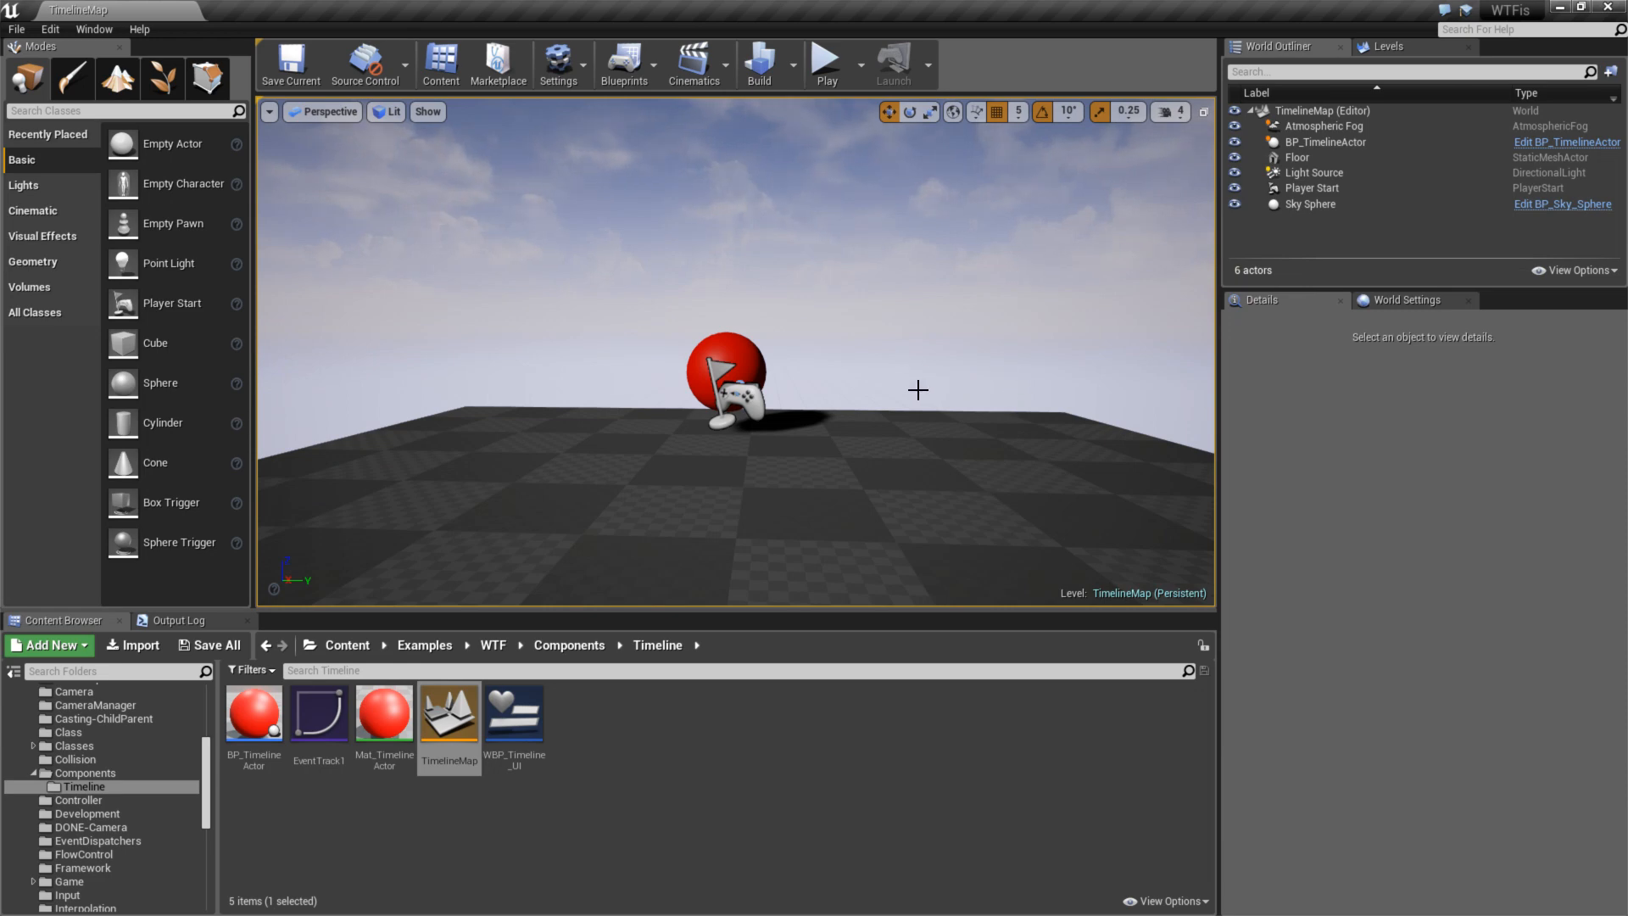
- Play the TimelineMap level in the editor and look down at the floor around the red sphere
{"action": "mouse_move", "coordinate": [1008, 317]}
{"action": "right_mouse_down"}
{"action": "mouse_move", "coordinate": [1056, 378]}
{"action": "mouse_move", "coordinate": [1005, 287]}
{"action": "right_mouse_up"}
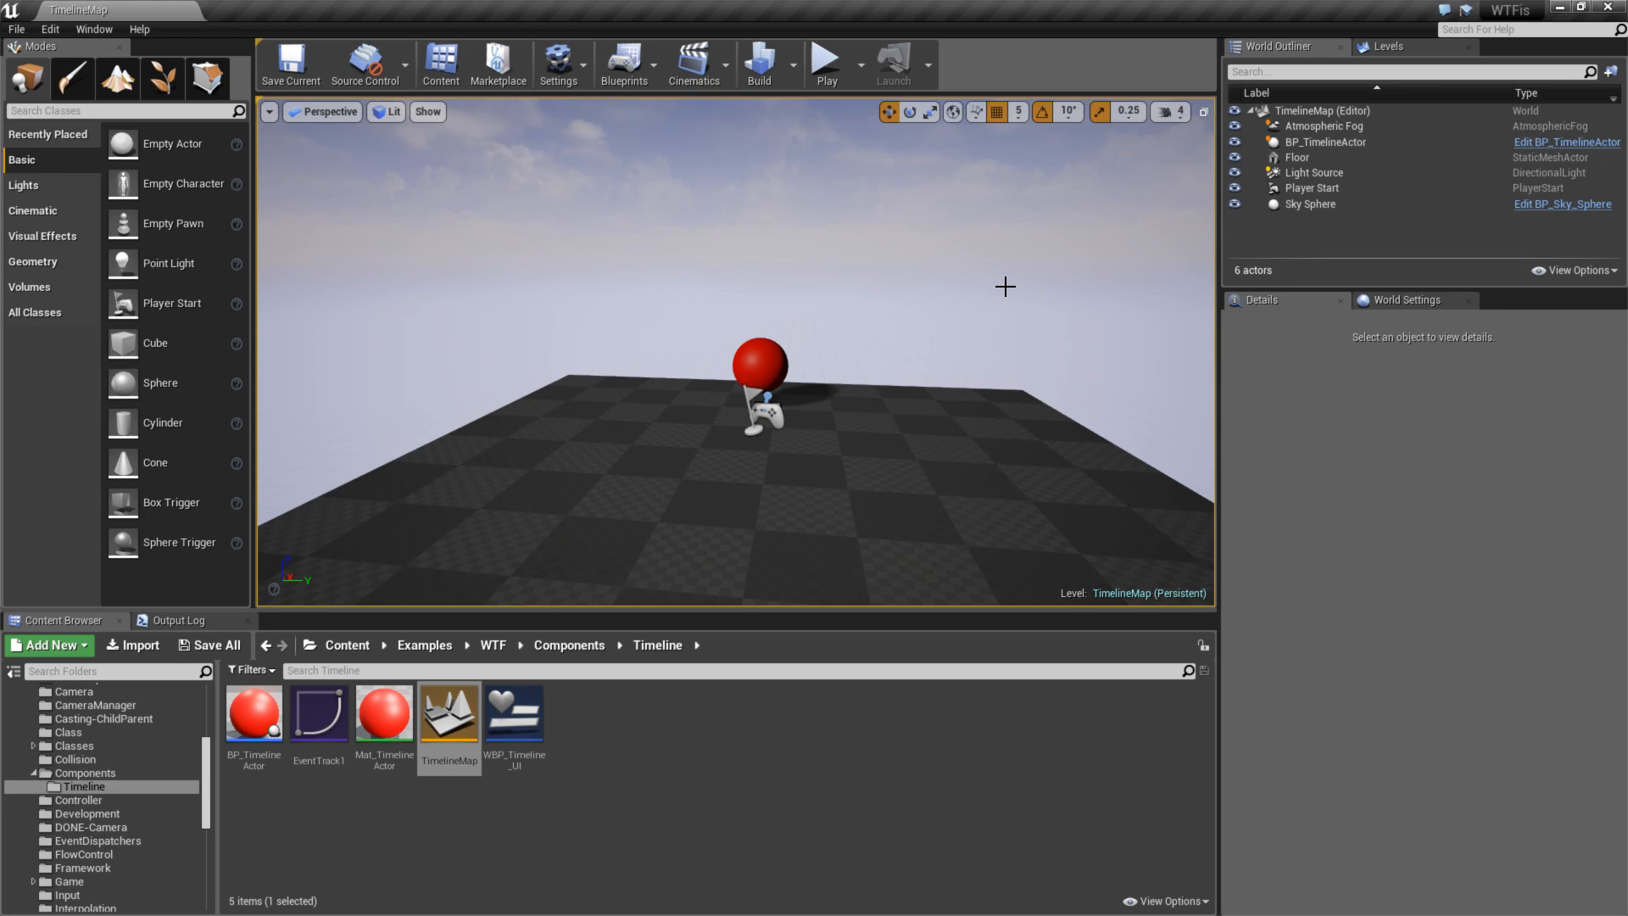
{"action": "left_click", "coordinate": [825, 62]}
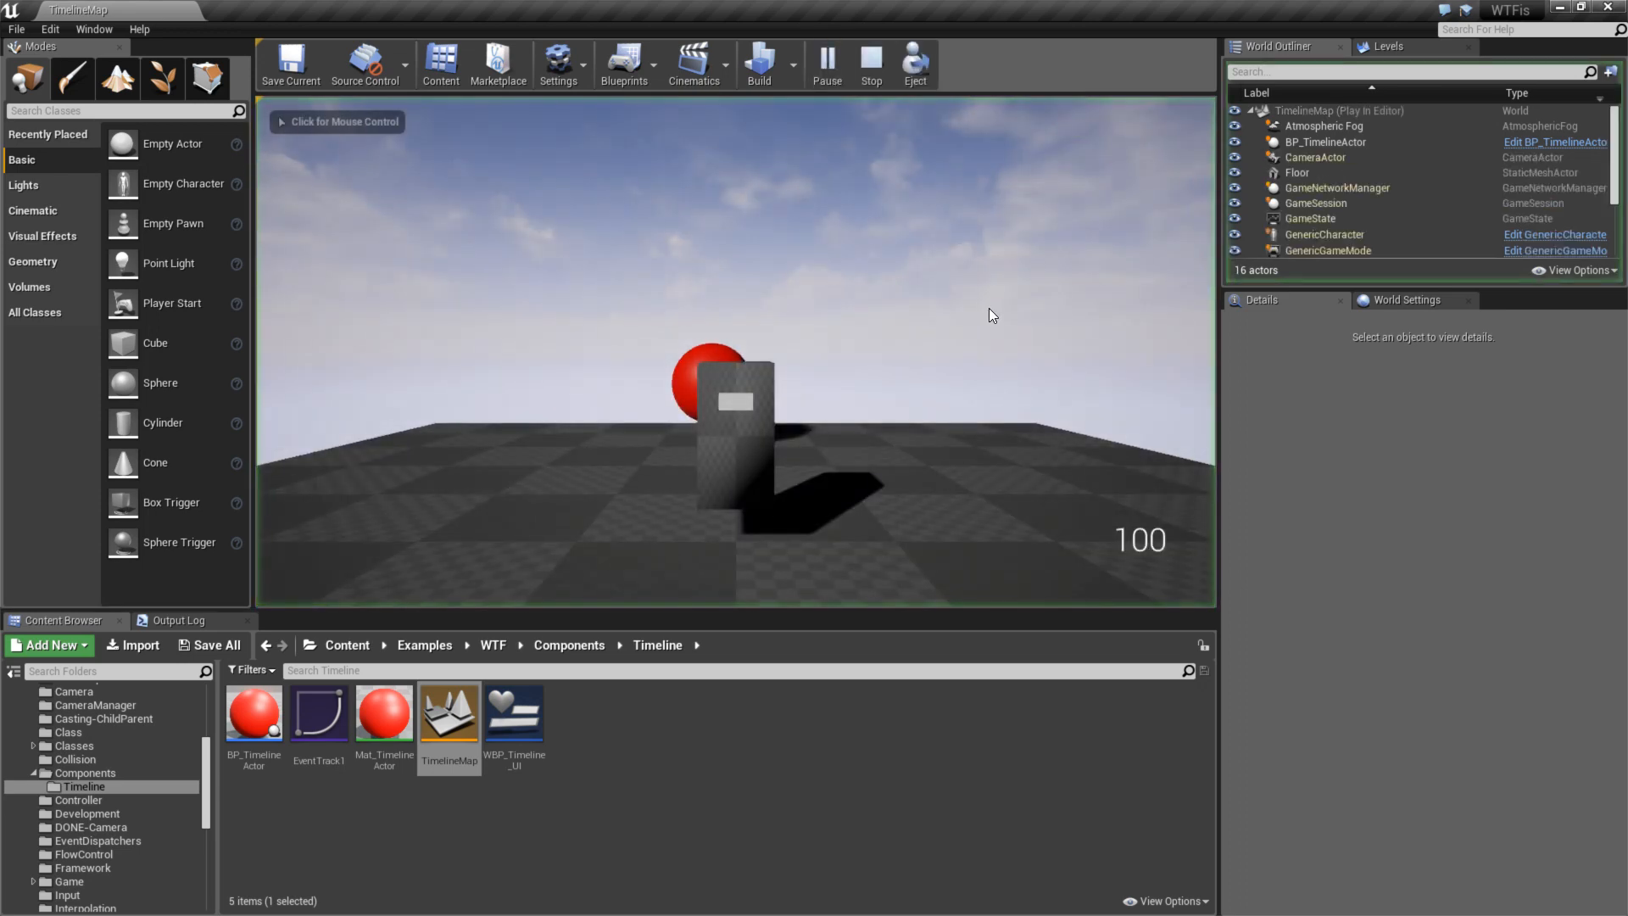
{"action": "left_click", "coordinate": [988, 308]}
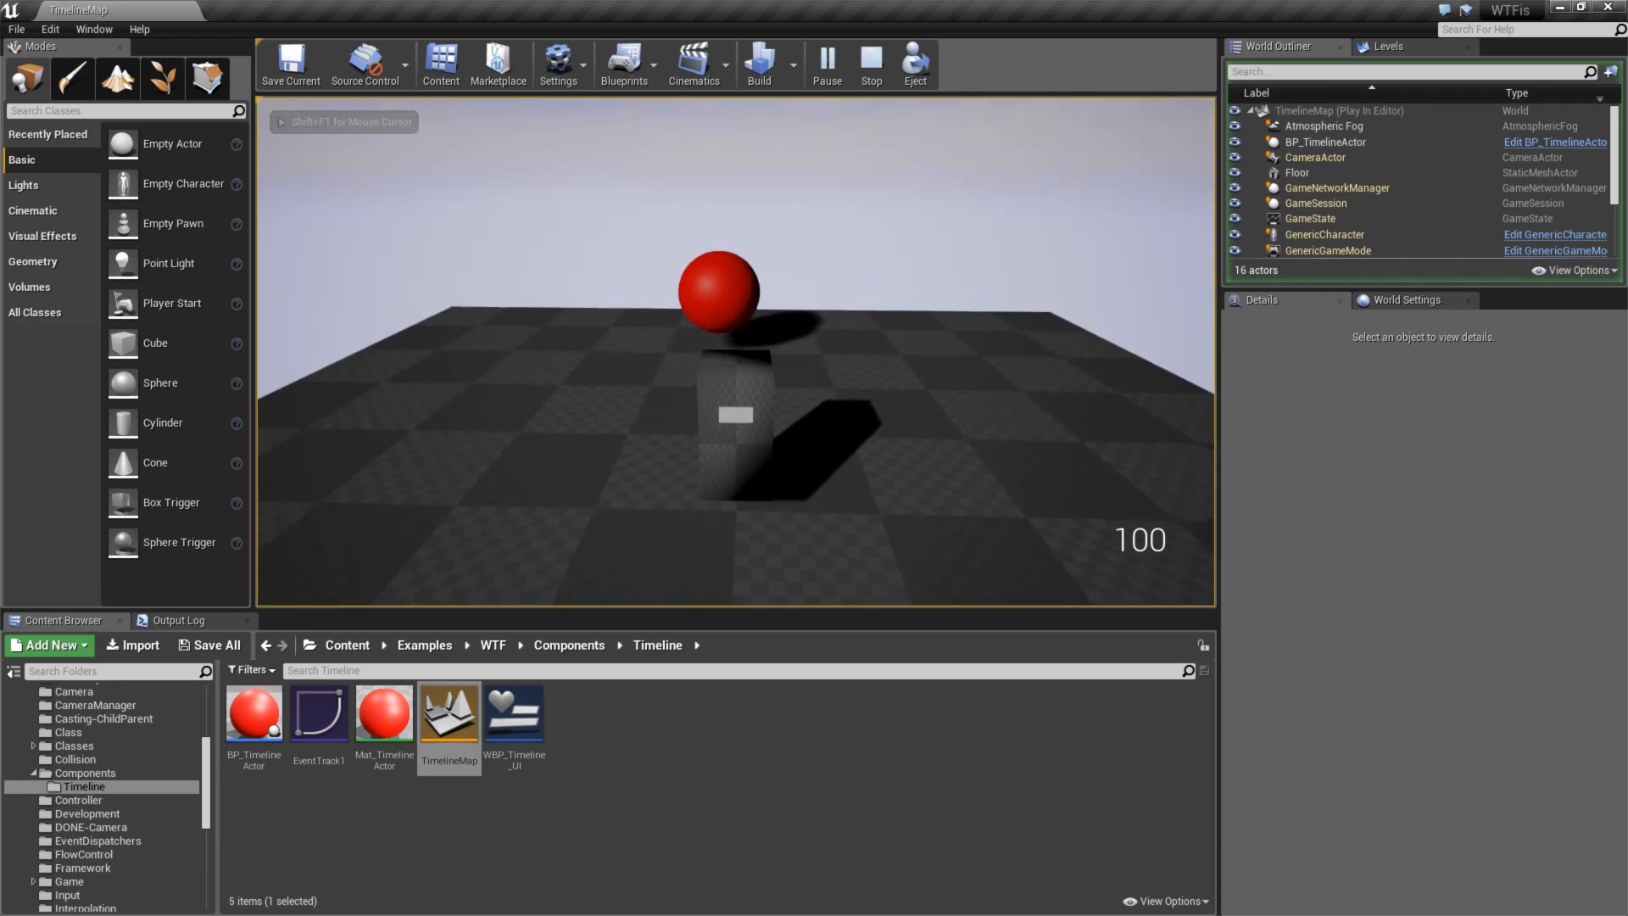
{"action": "key", "text": "shift+F1"}
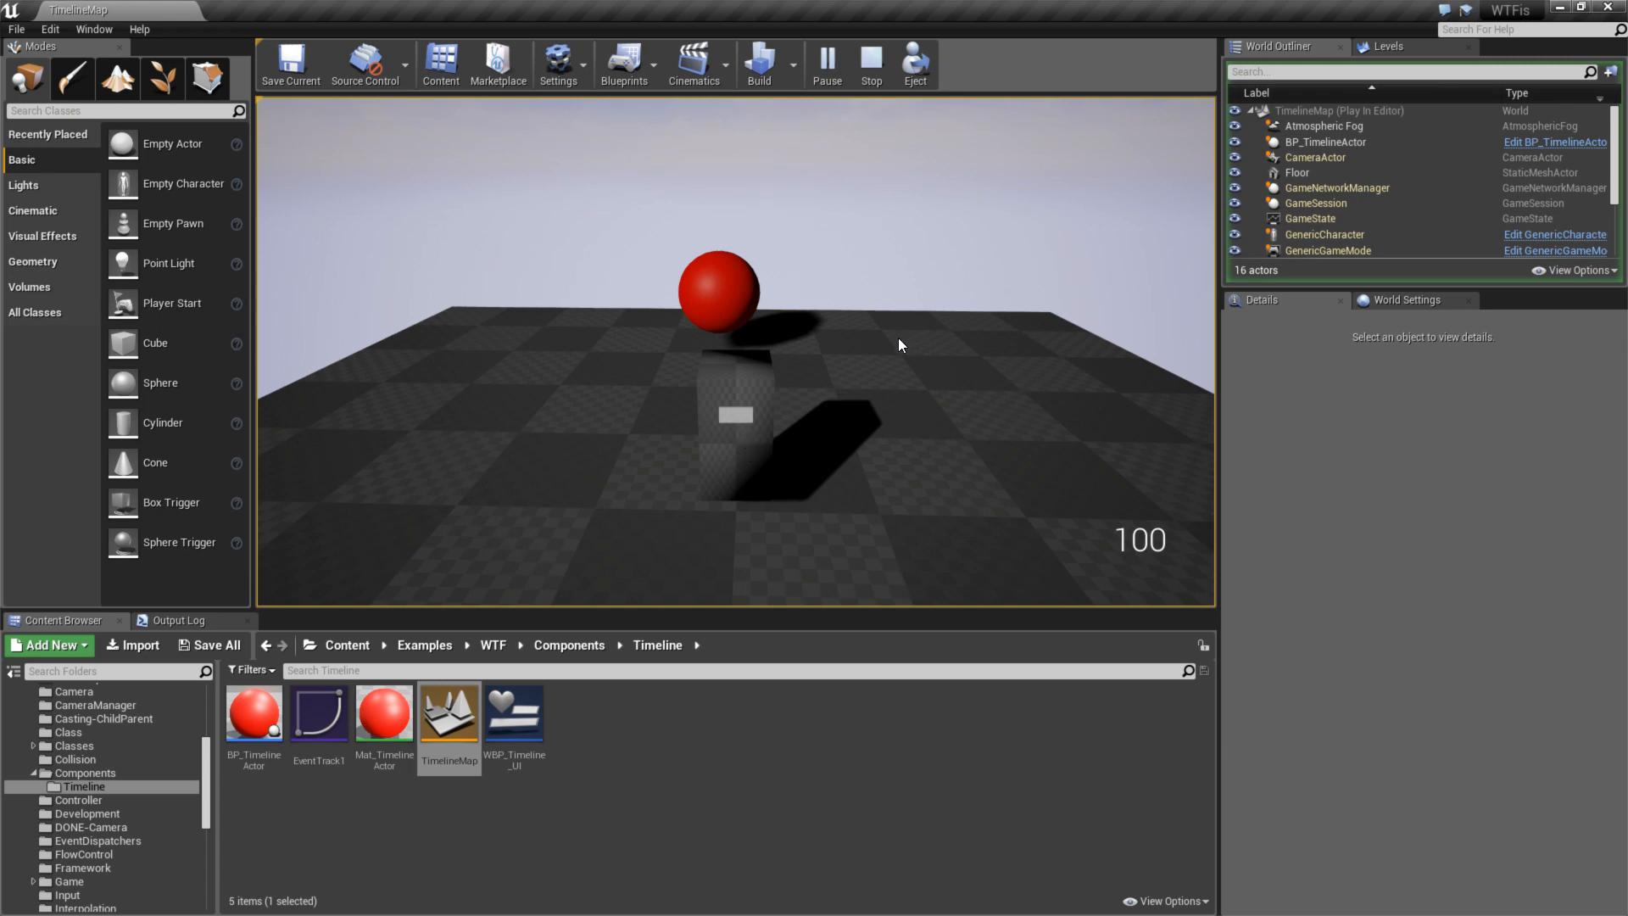
{"action": "left_click", "coordinate": [959, 315]}
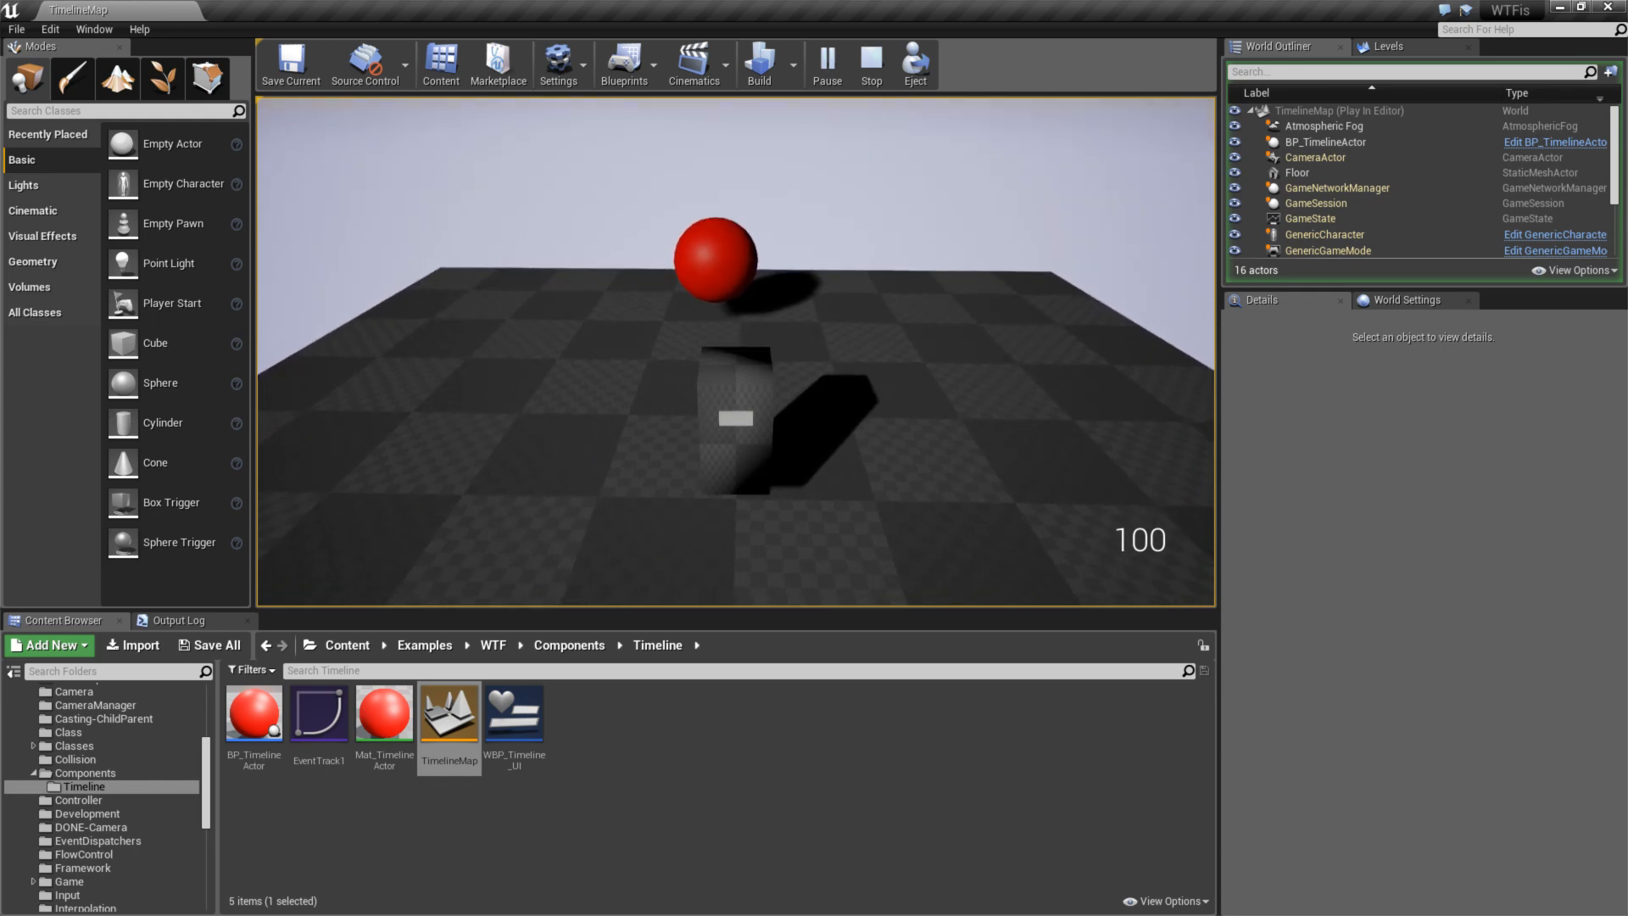
{"action": "key", "text": "shift+F1"}
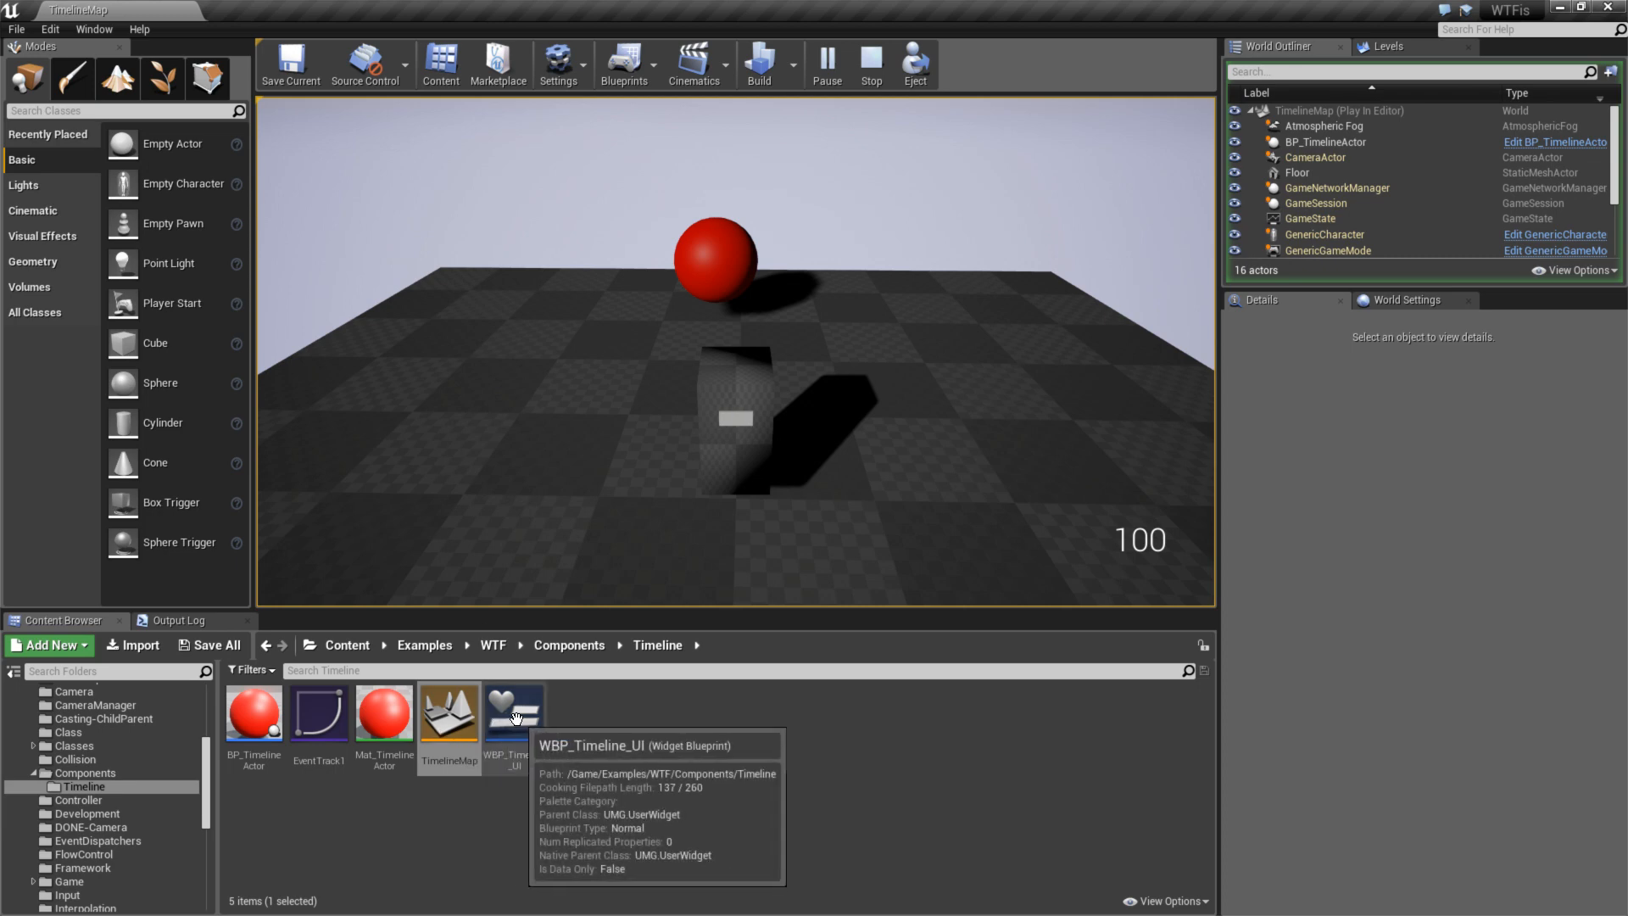
- Open the BP_TimelineActor blueprint and try to add a node in its Event Graph
{"action": "left_click", "coordinate": [238, 731]}
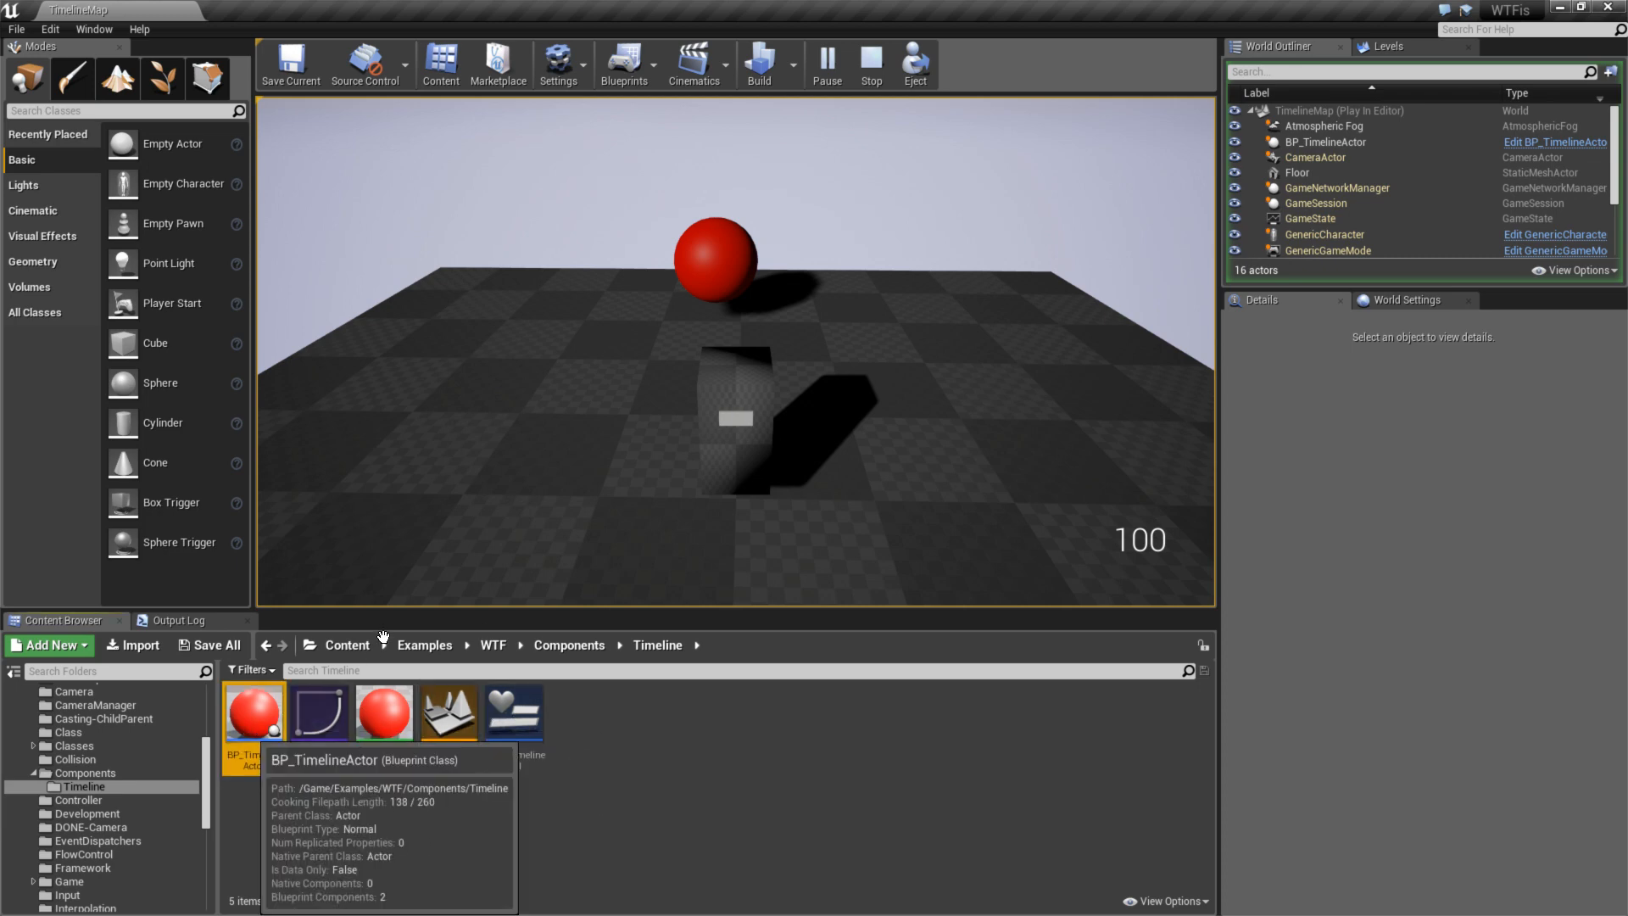
{"action": "double_click", "coordinate": [239, 731]}
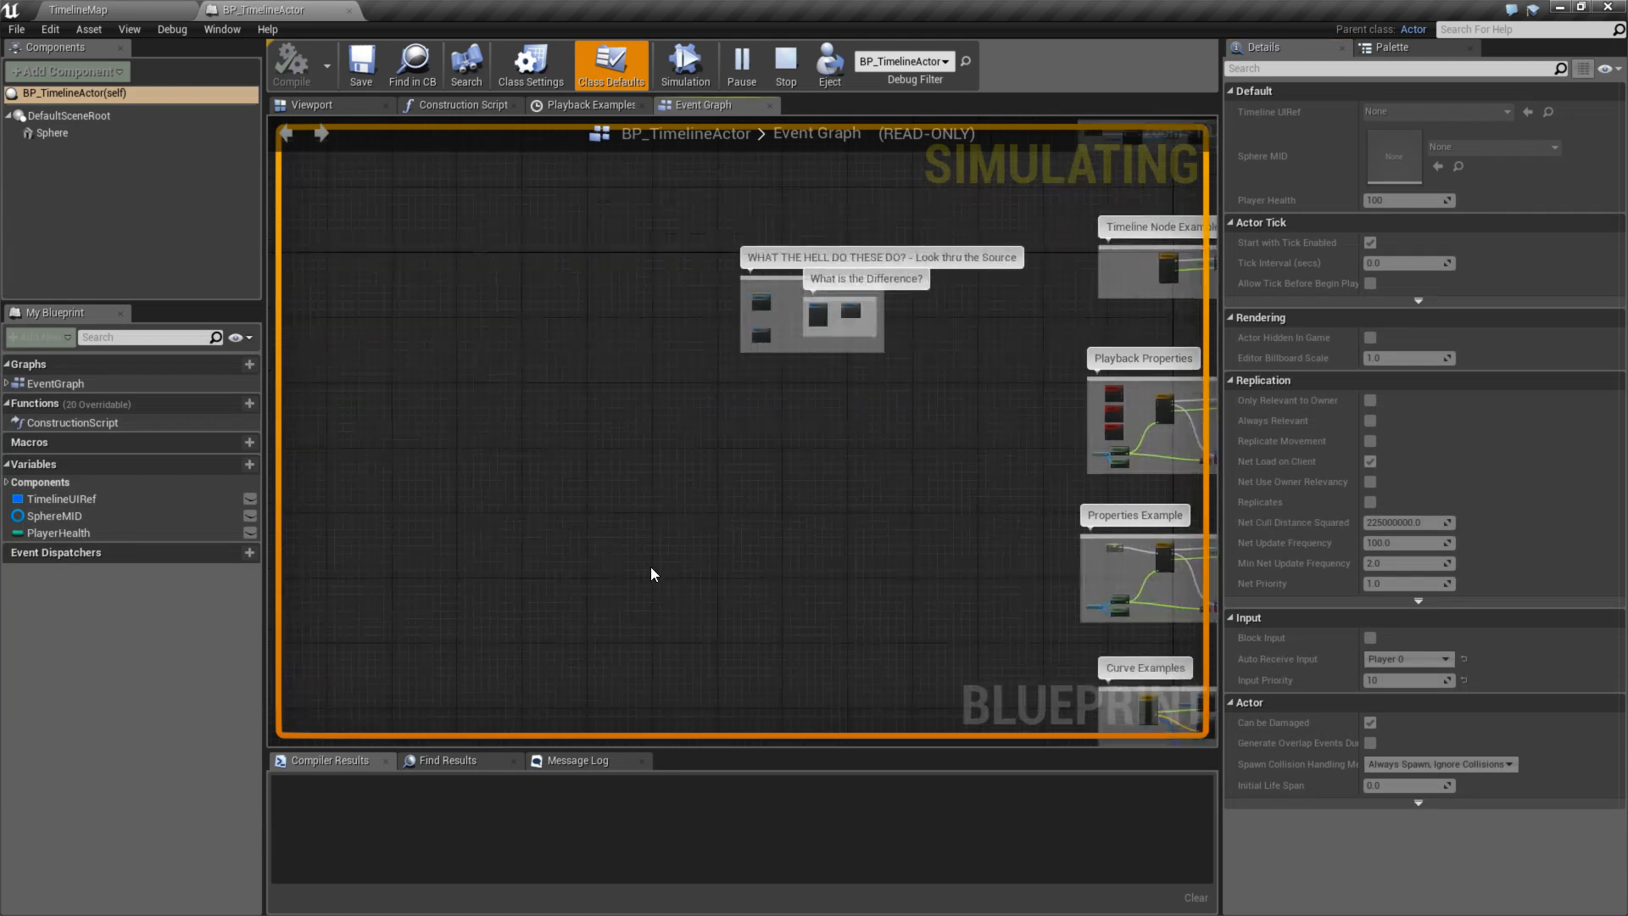
{"action": "right_click", "coordinate": [713, 449]}
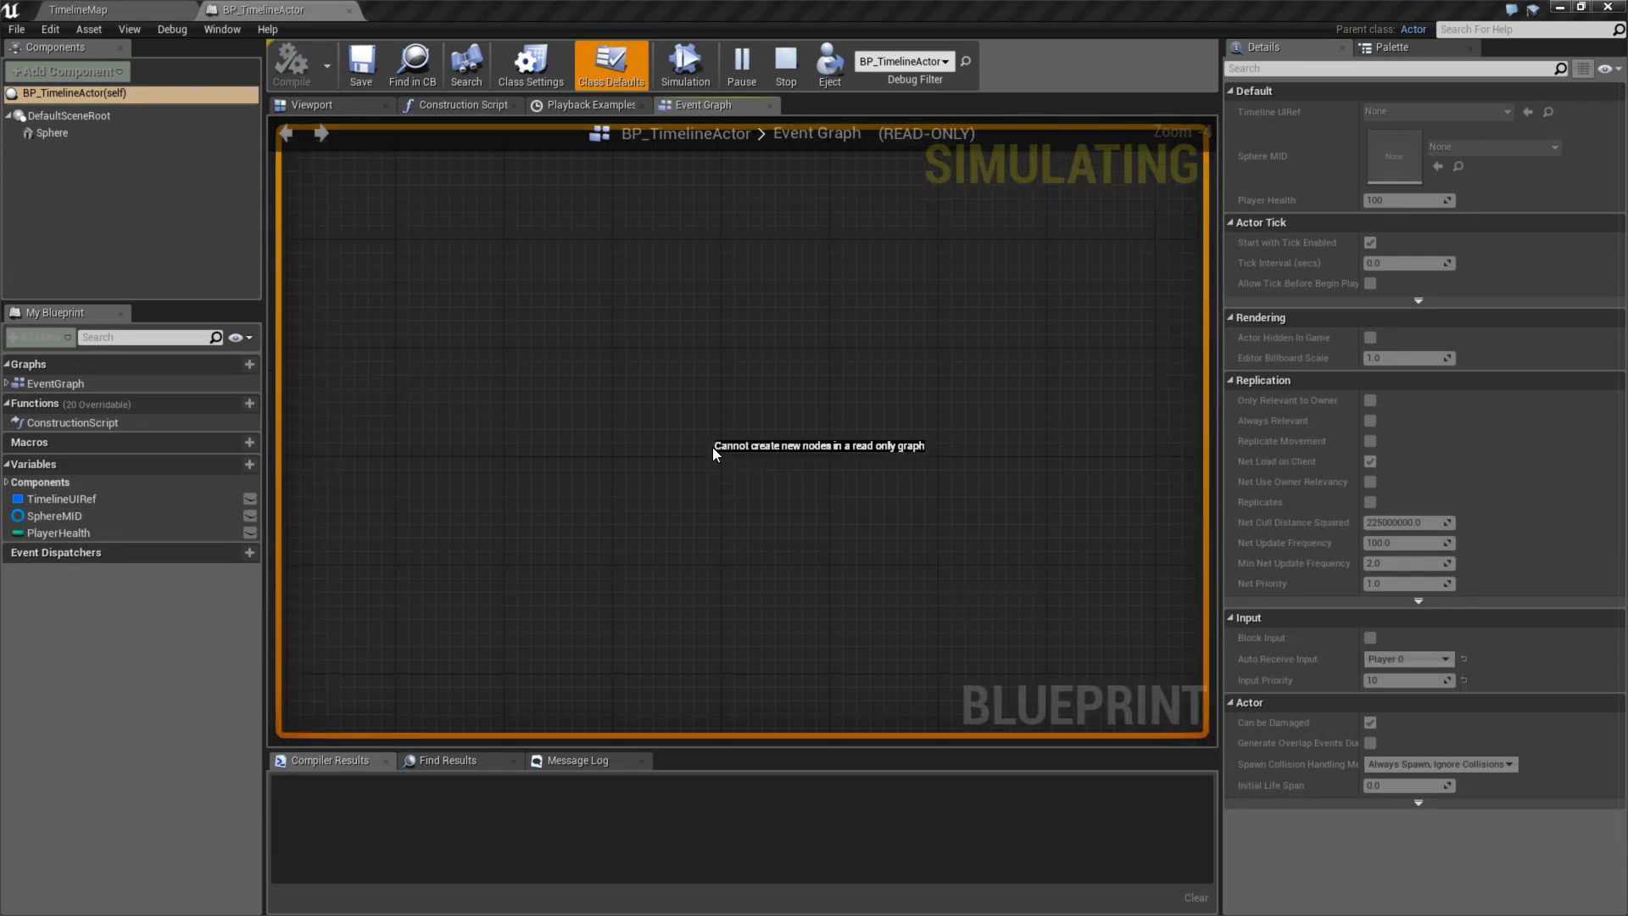
{"action": "right_click", "coordinate": [795, 348]}
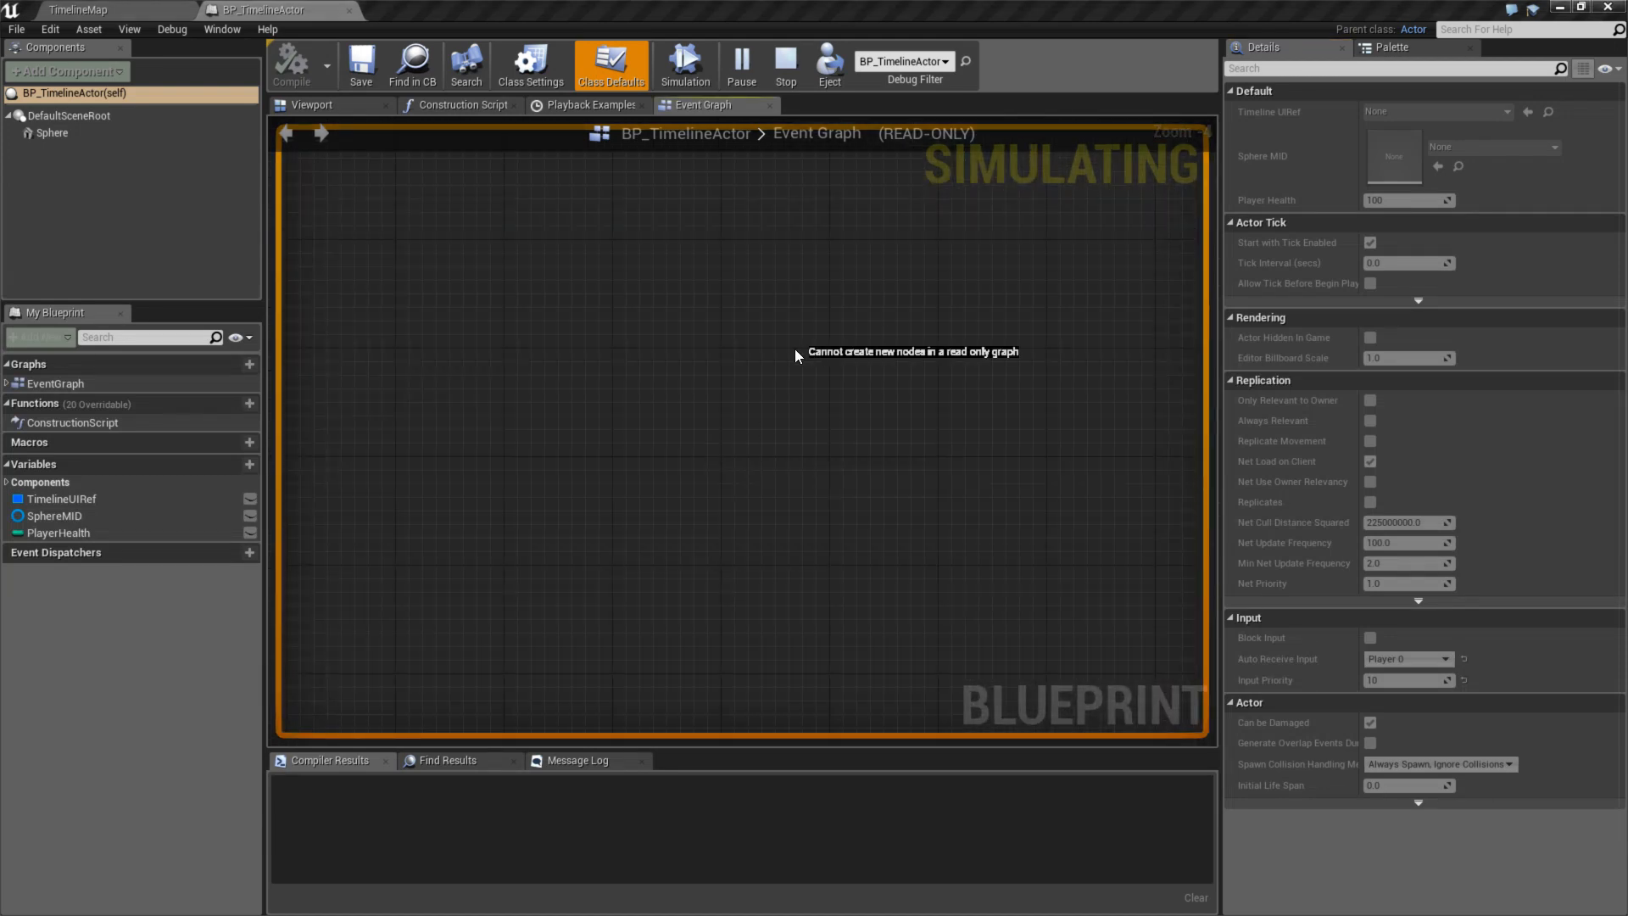
- Stop the play session and add a Touch input event node to an empty area of the Event Graph
{"action": "left_click", "coordinate": [789, 73]}
{"action": "right_click", "coordinate": [728, 371]}
{"action": "type", "text": "TOUCH"}
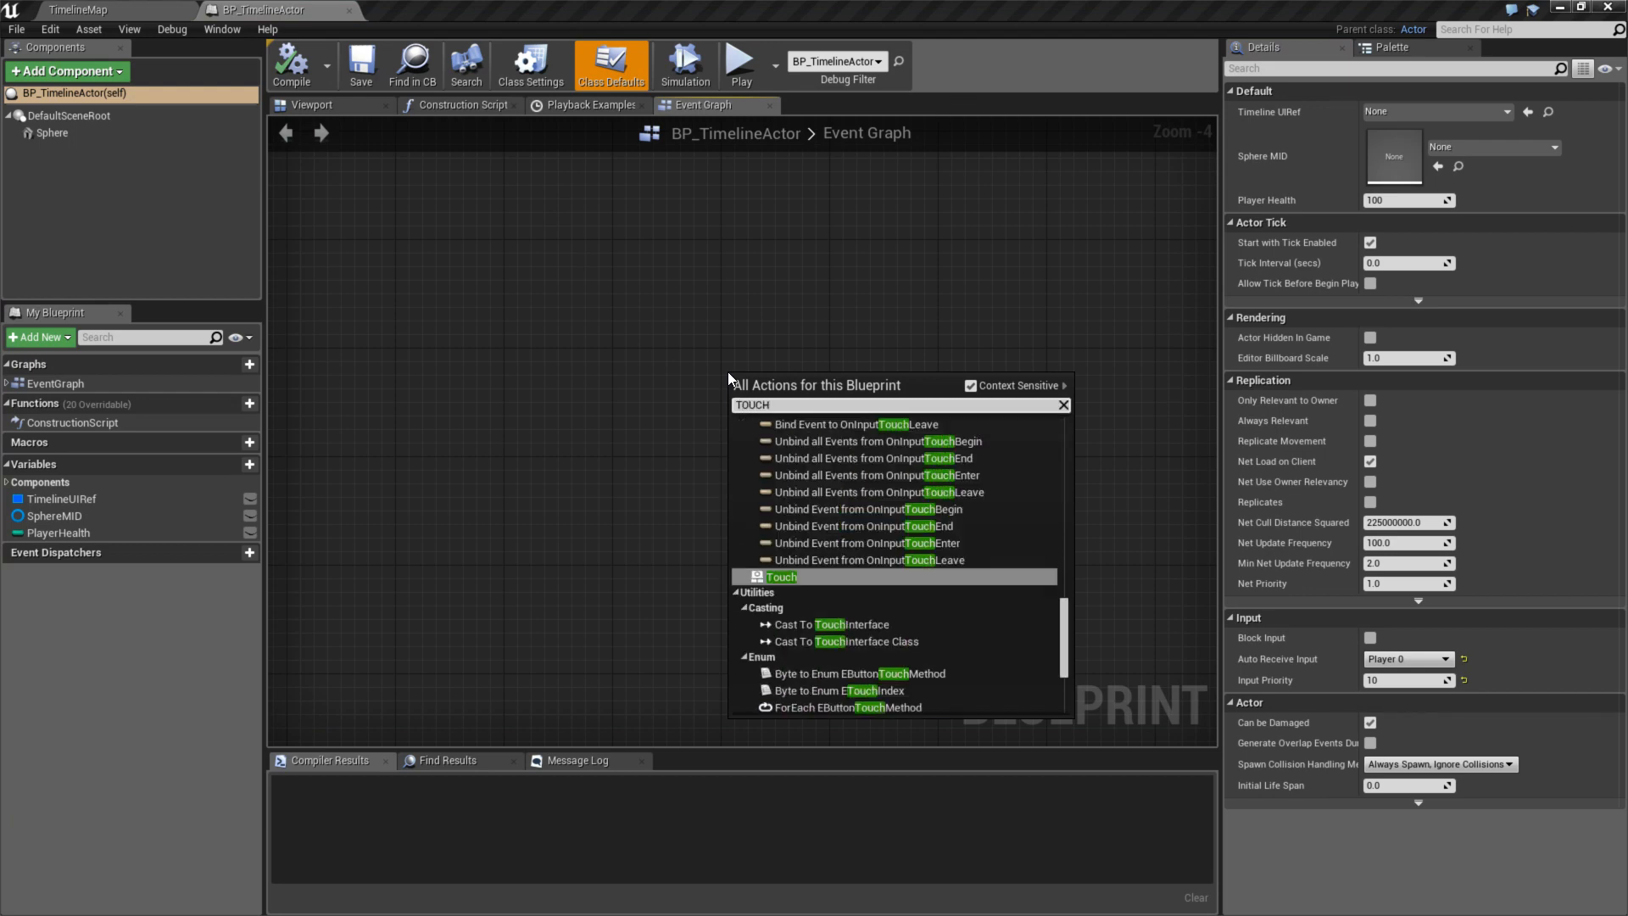
{"action": "left_click", "coordinate": [781, 577]}
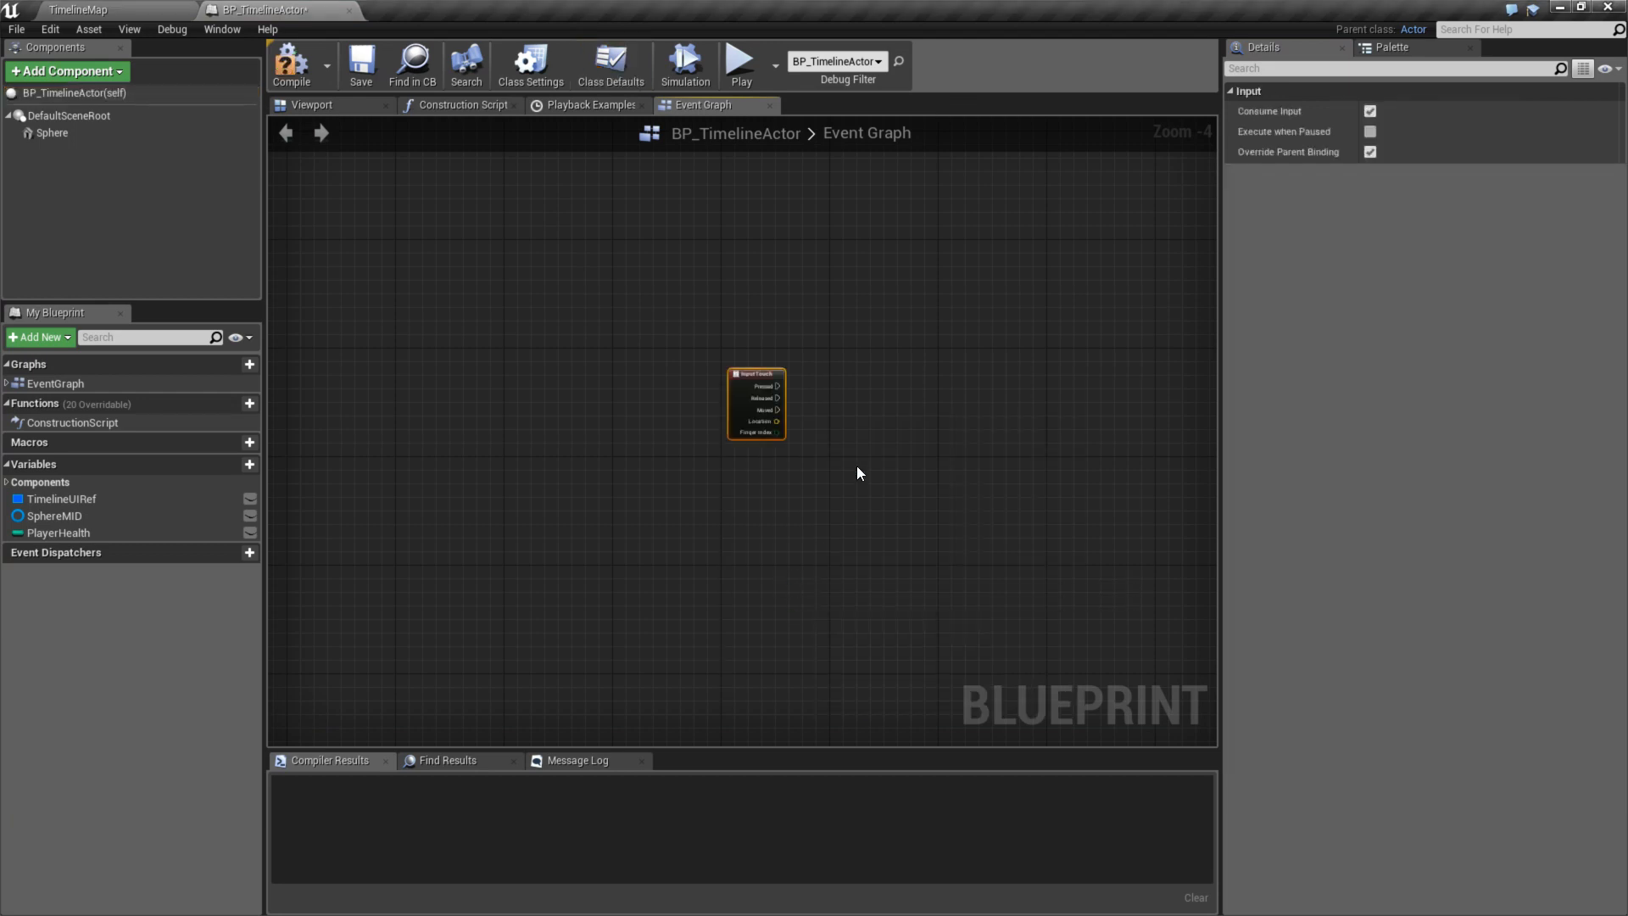
{"action": "scroll", "coordinate": [831, 436], "scroll_direction": "up", "scroll_amount": 4}
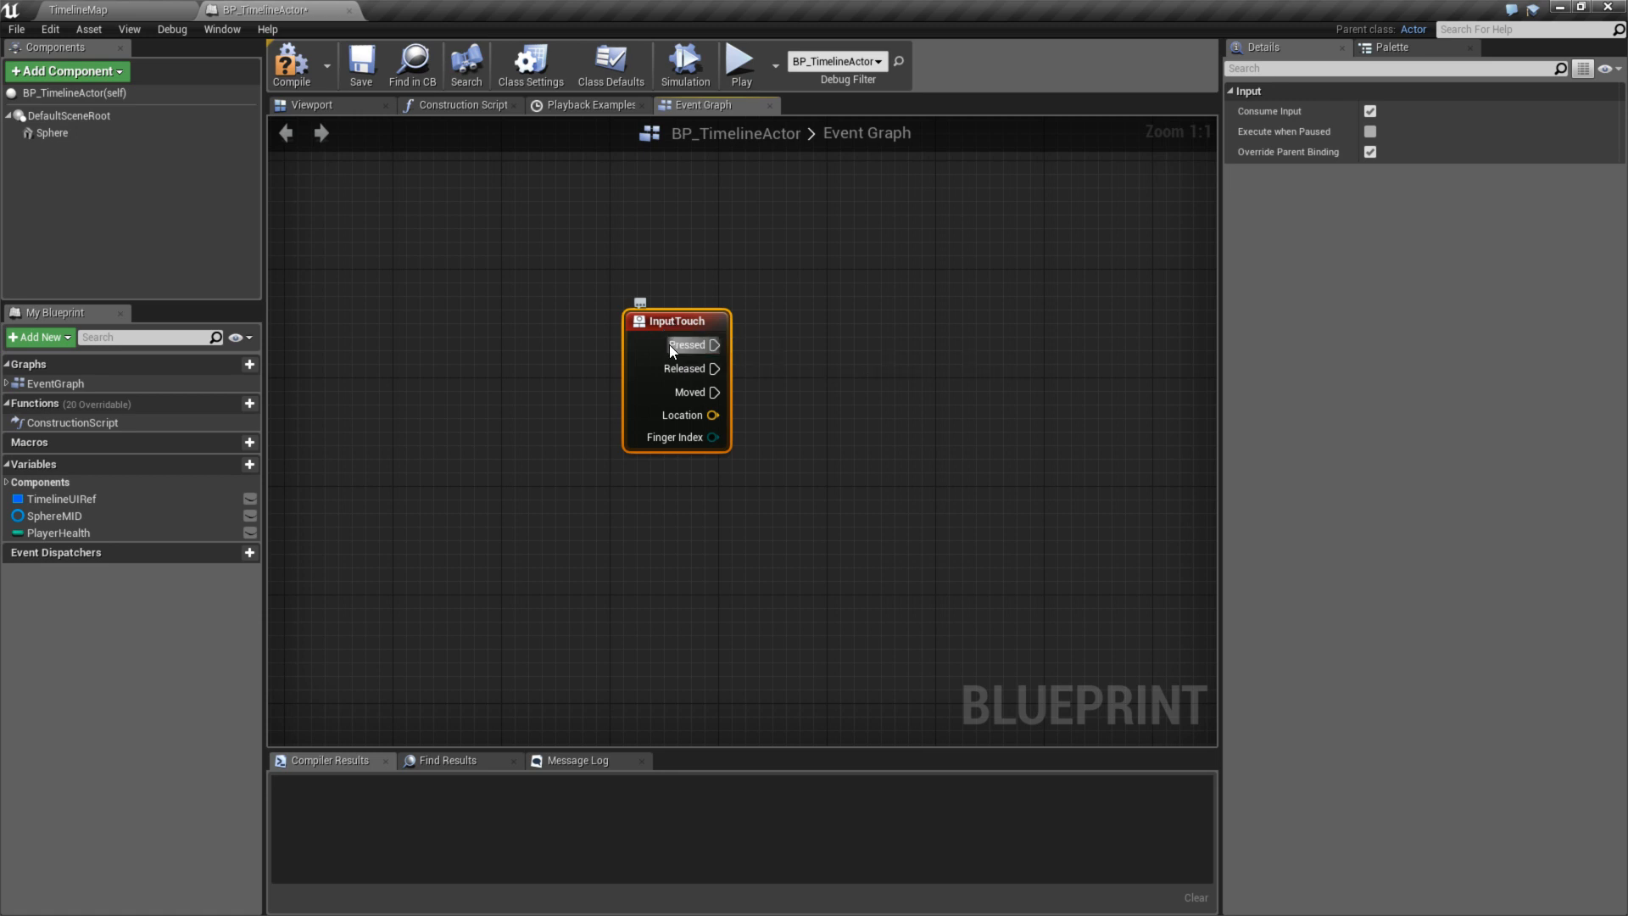
{"action": "left_click_drag", "start_coordinate": [715, 345], "coordinate": [817, 341]}
{"action": "left_click", "coordinate": [781, 286]}
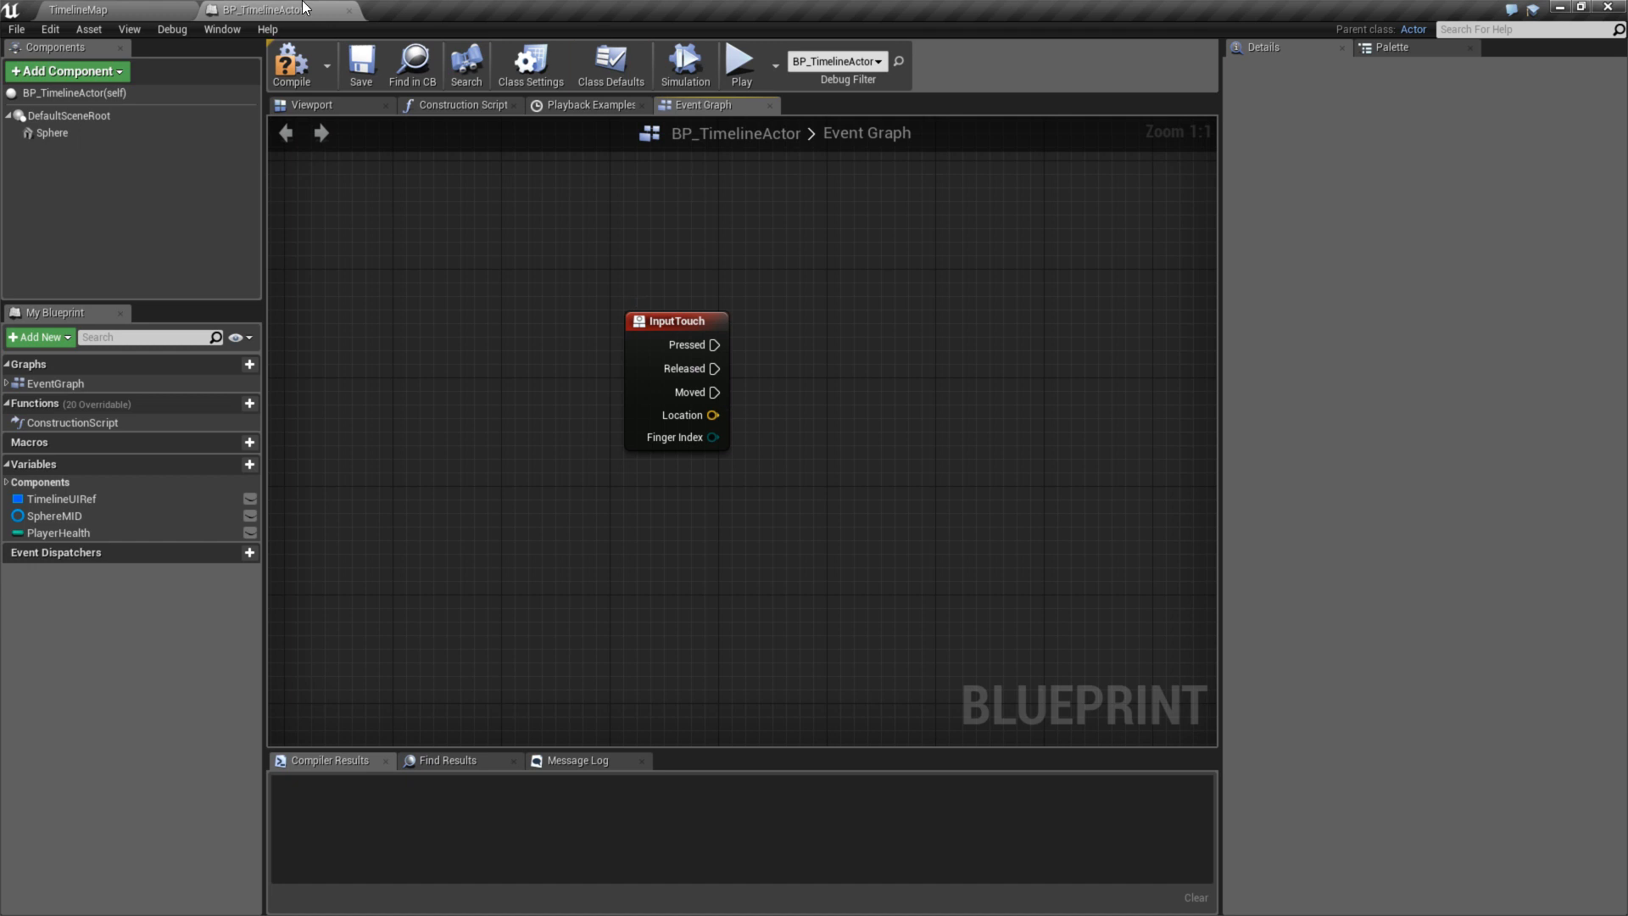
- Examine the red sphere and floor in the TimelineMap level in relation to the InputTouch node's Location output
{"action": "left_click", "coordinate": [136, 9]}
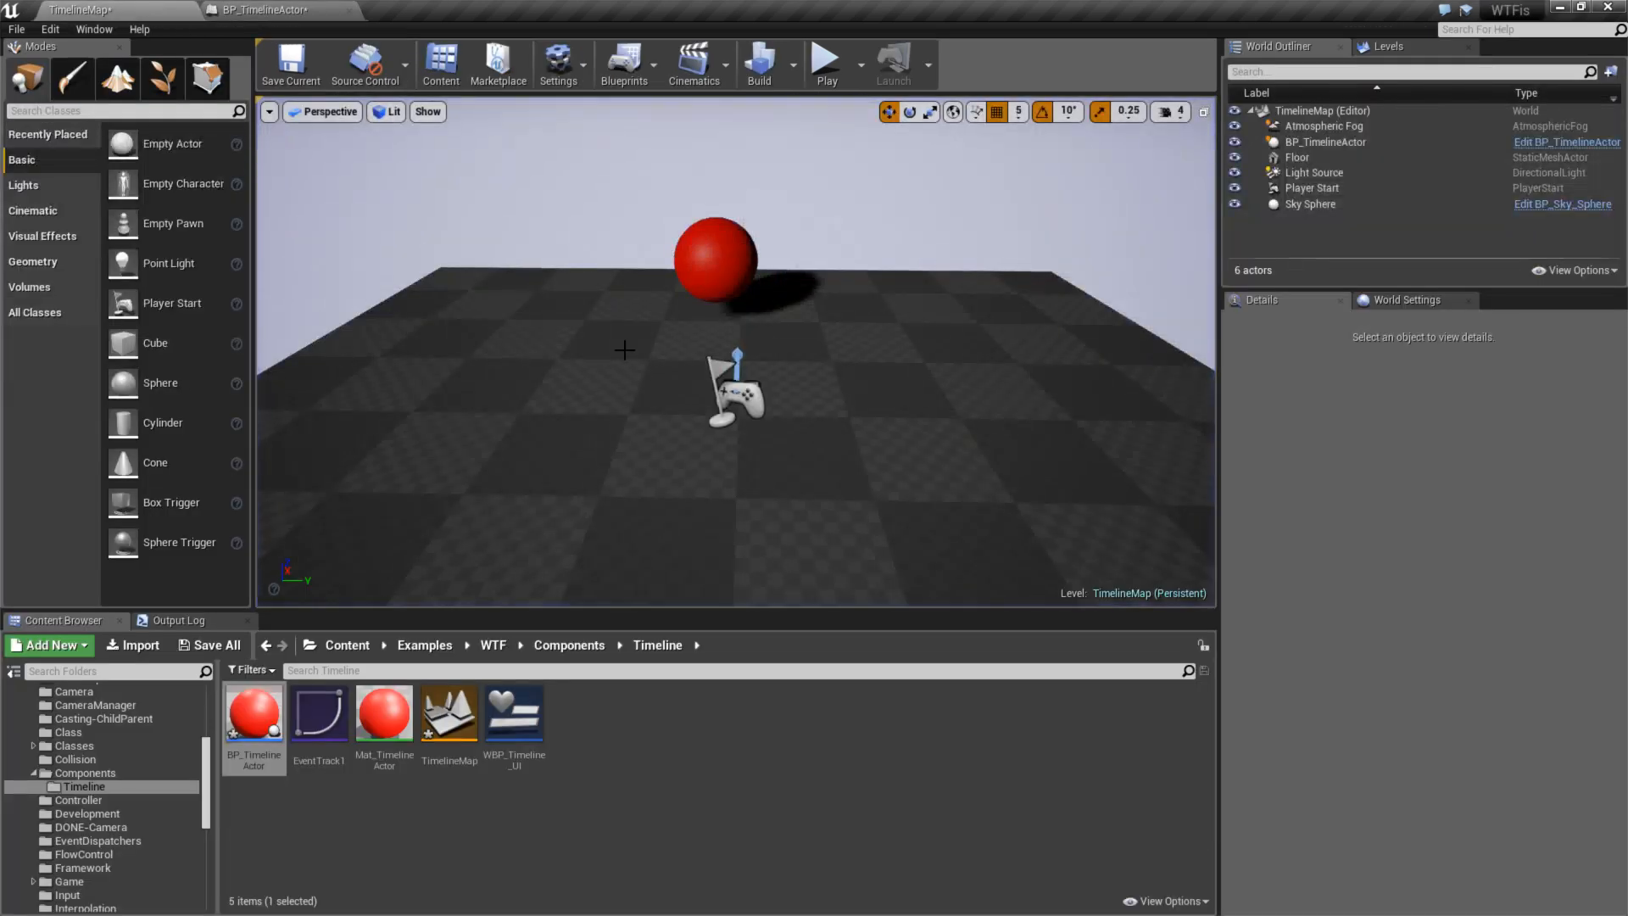
{"action": "left_click", "coordinate": [872, 377]}
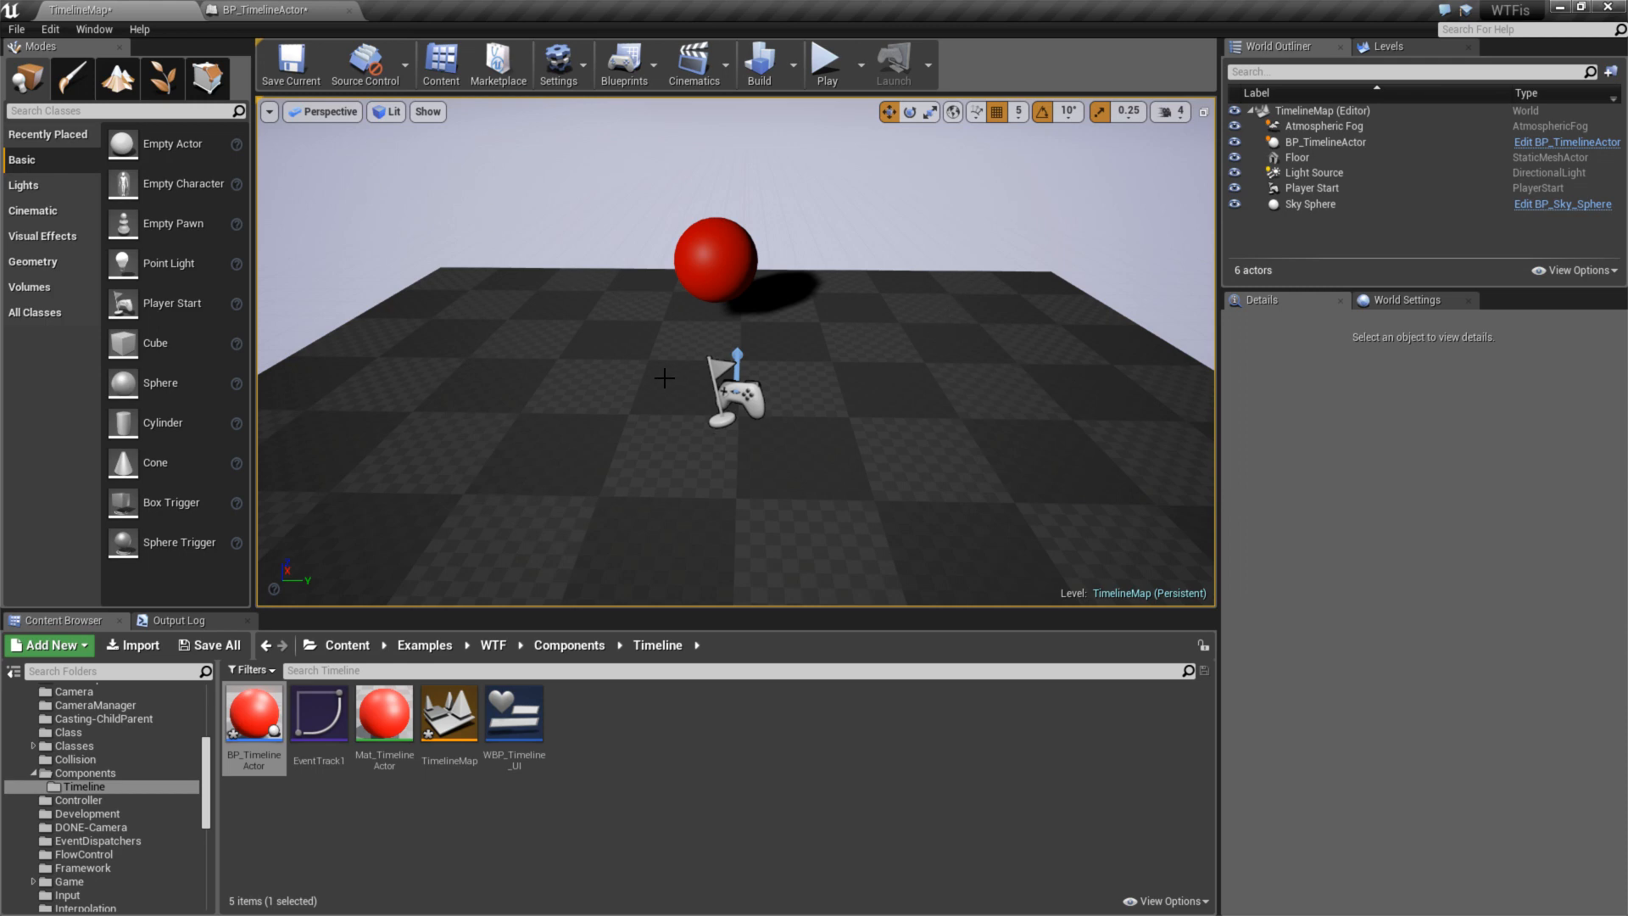
{"action": "left_click", "coordinate": [265, 9]}
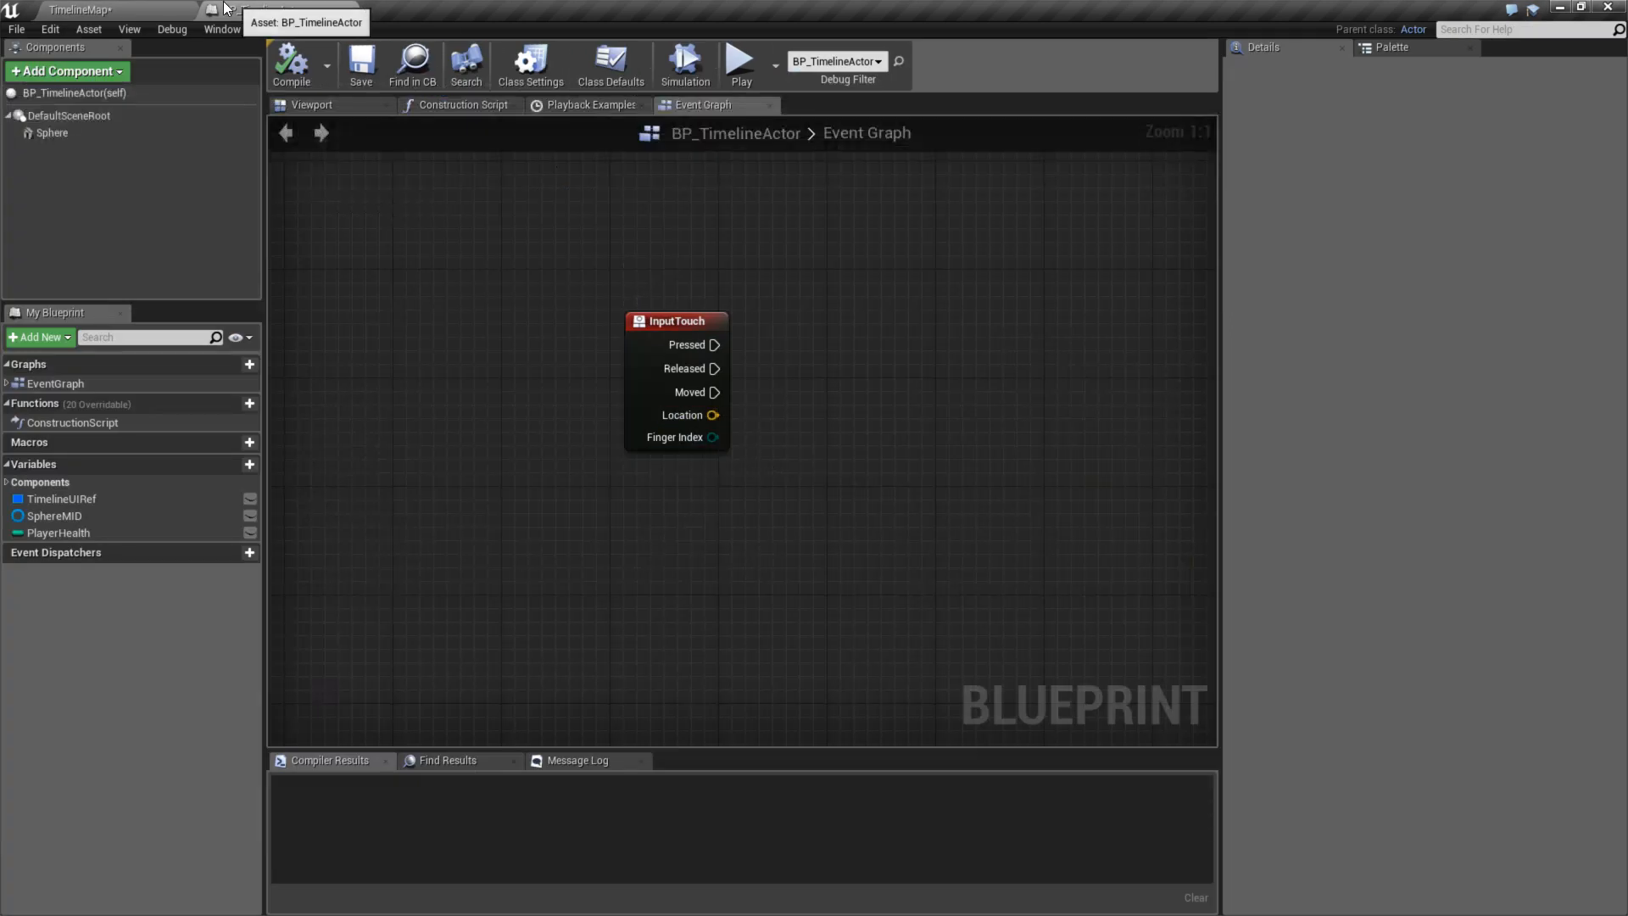
{"action": "left_click", "coordinate": [81, 9]}
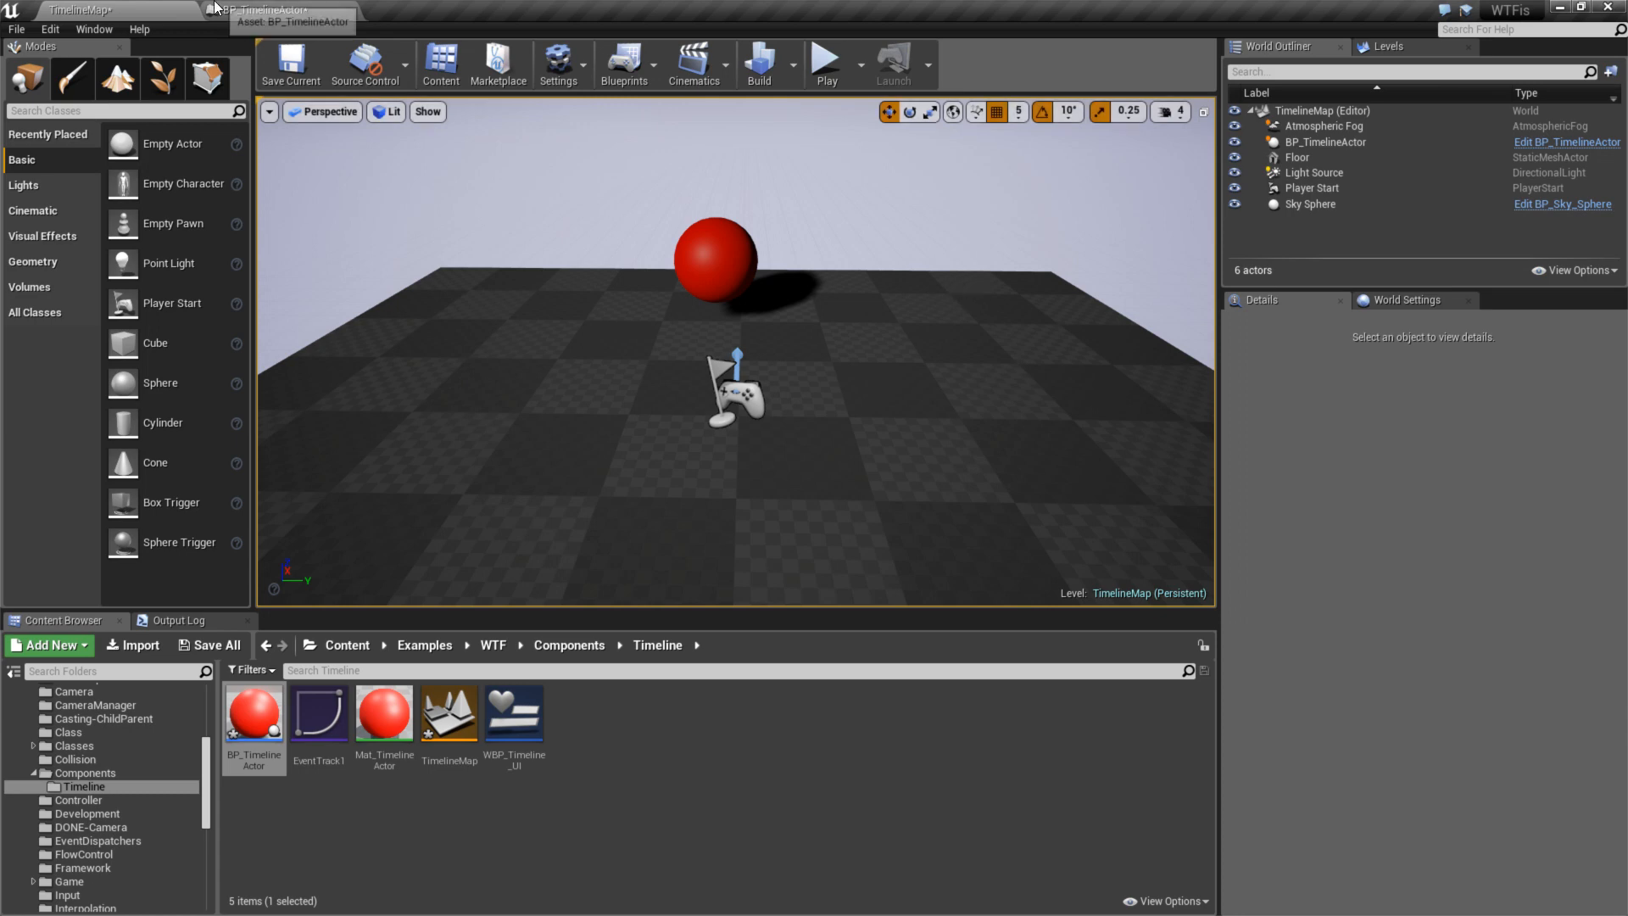
{"action": "left_click", "coordinate": [264, 9]}
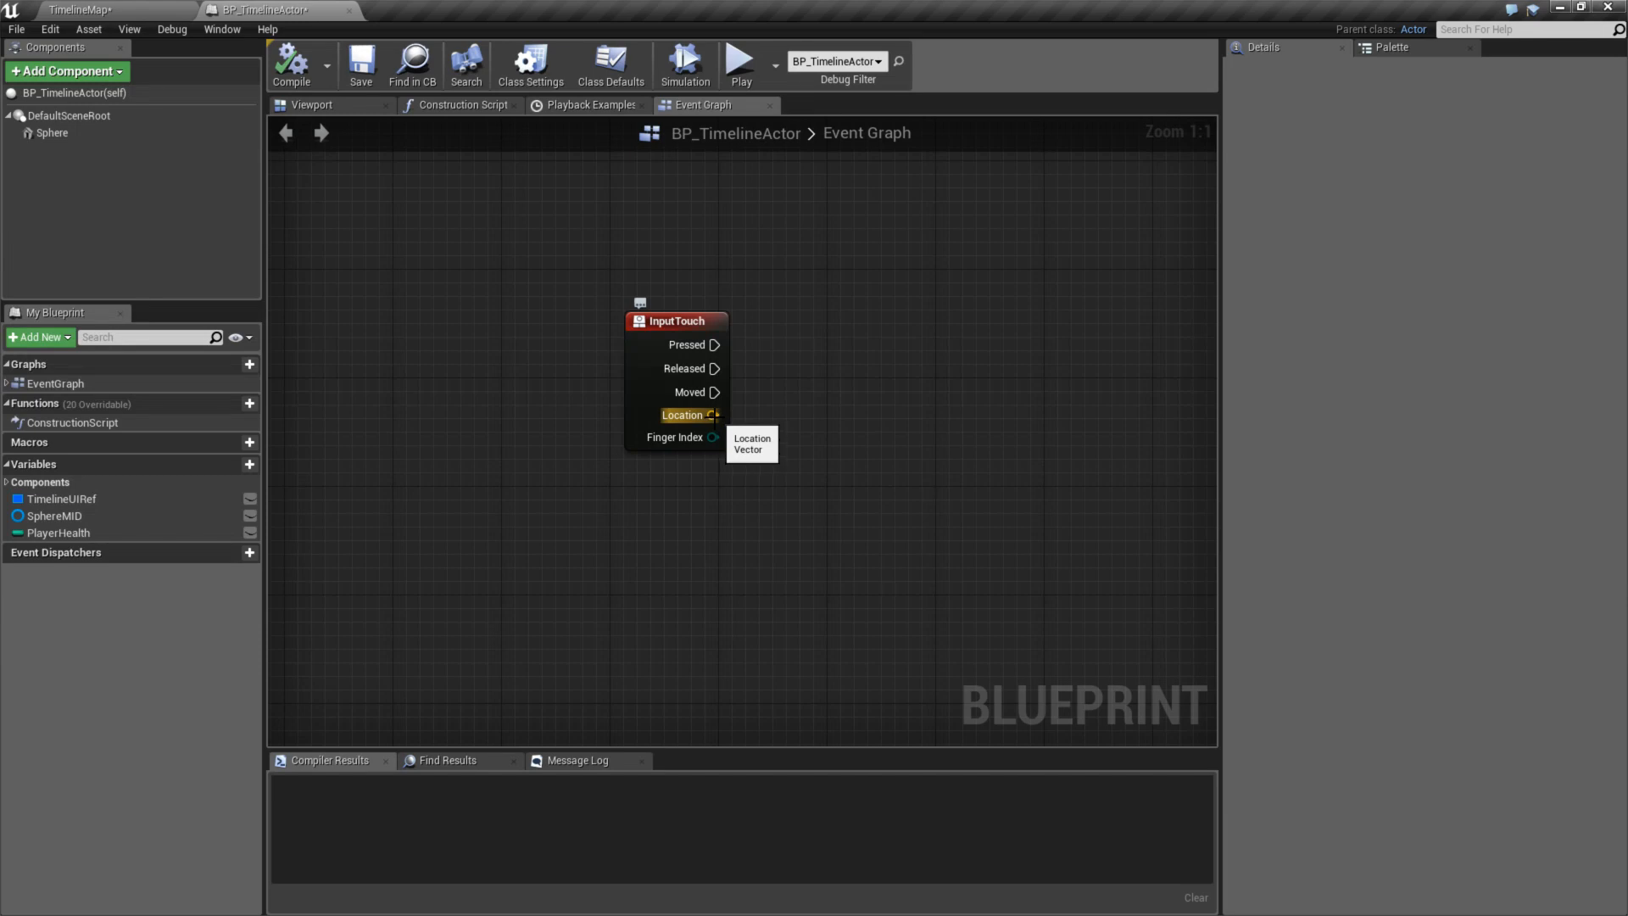
{"action": "left_click", "coordinate": [78, 10]}
{"action": "right_click_drag", "start_coordinate": [811, 243], "coordinate": [893, 232]}
{"action": "right_click_drag", "start_coordinate": [836, 102], "coordinate": [836, 102]}
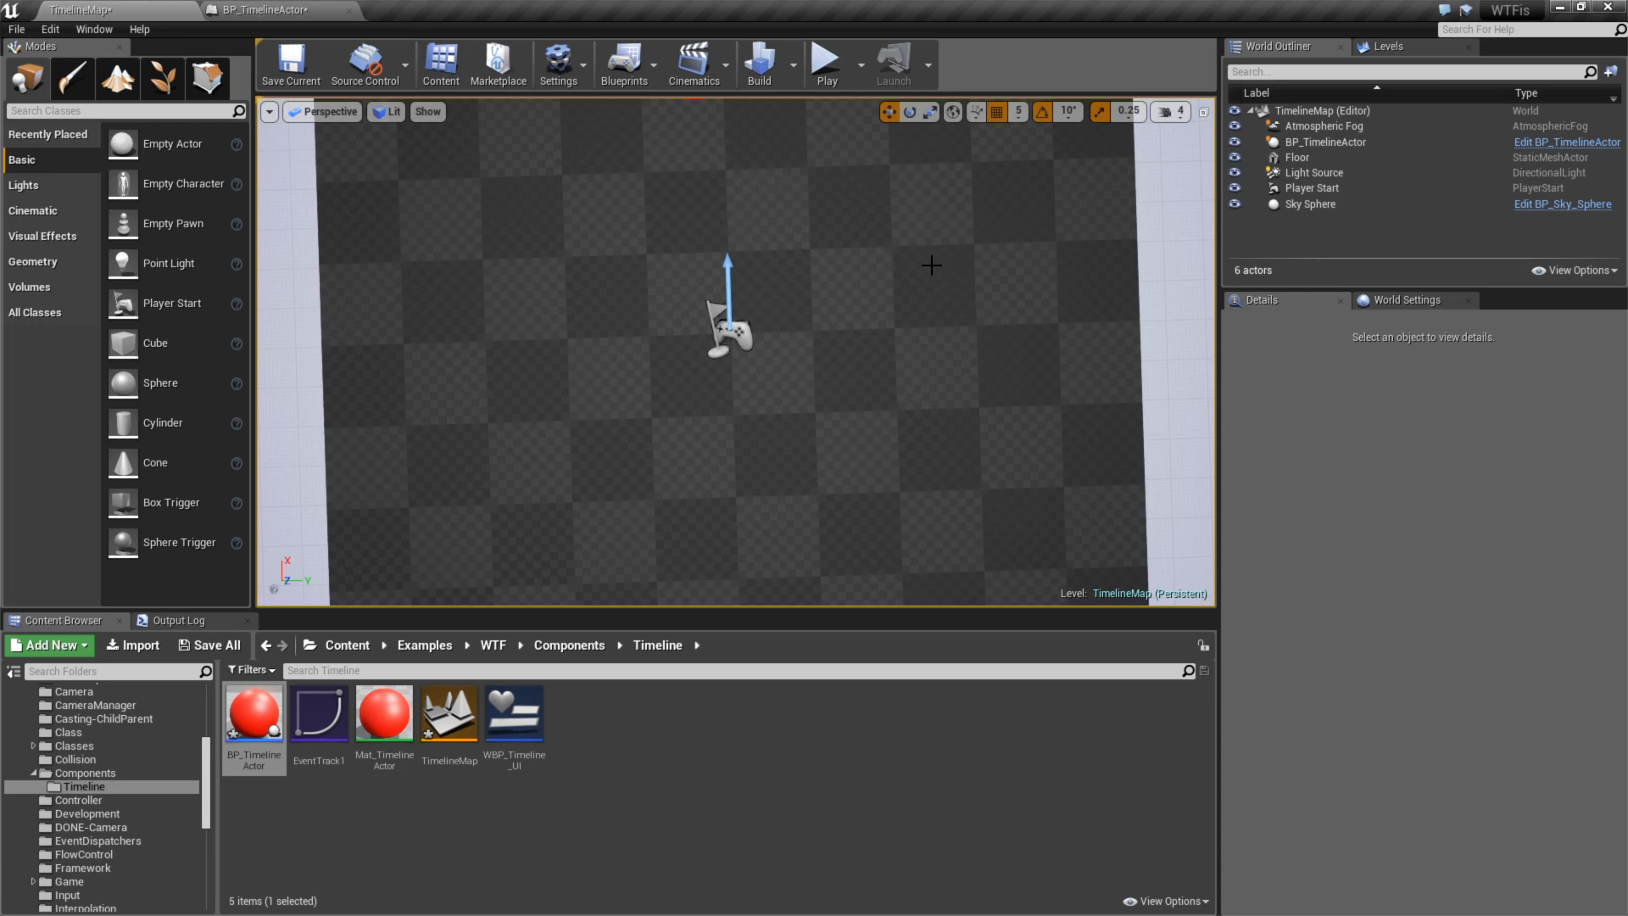
{"action": "right_click_drag", "start_coordinate": [931, 265], "coordinate": [967, 170]}
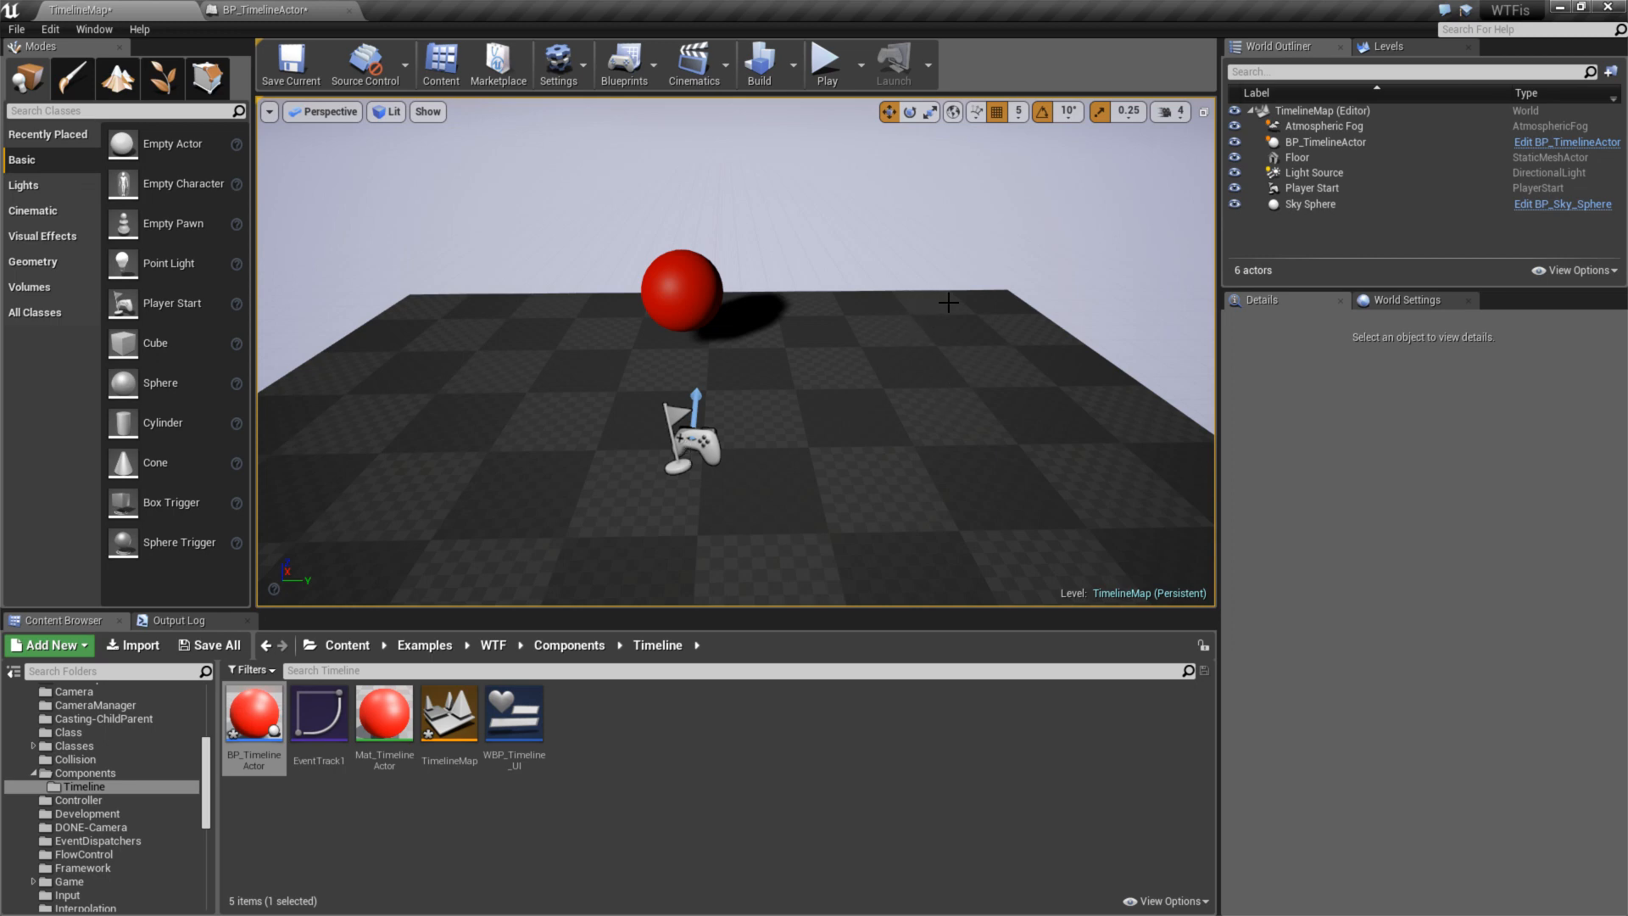
- Review the InputTouch node in the Event Graph and view the level's floor and sphere from farther away
{"action": "left_click", "coordinate": [269, 8]}
{"action": "right_click_drag", "start_coordinate": [728, 415], "coordinate": [622, 466]}
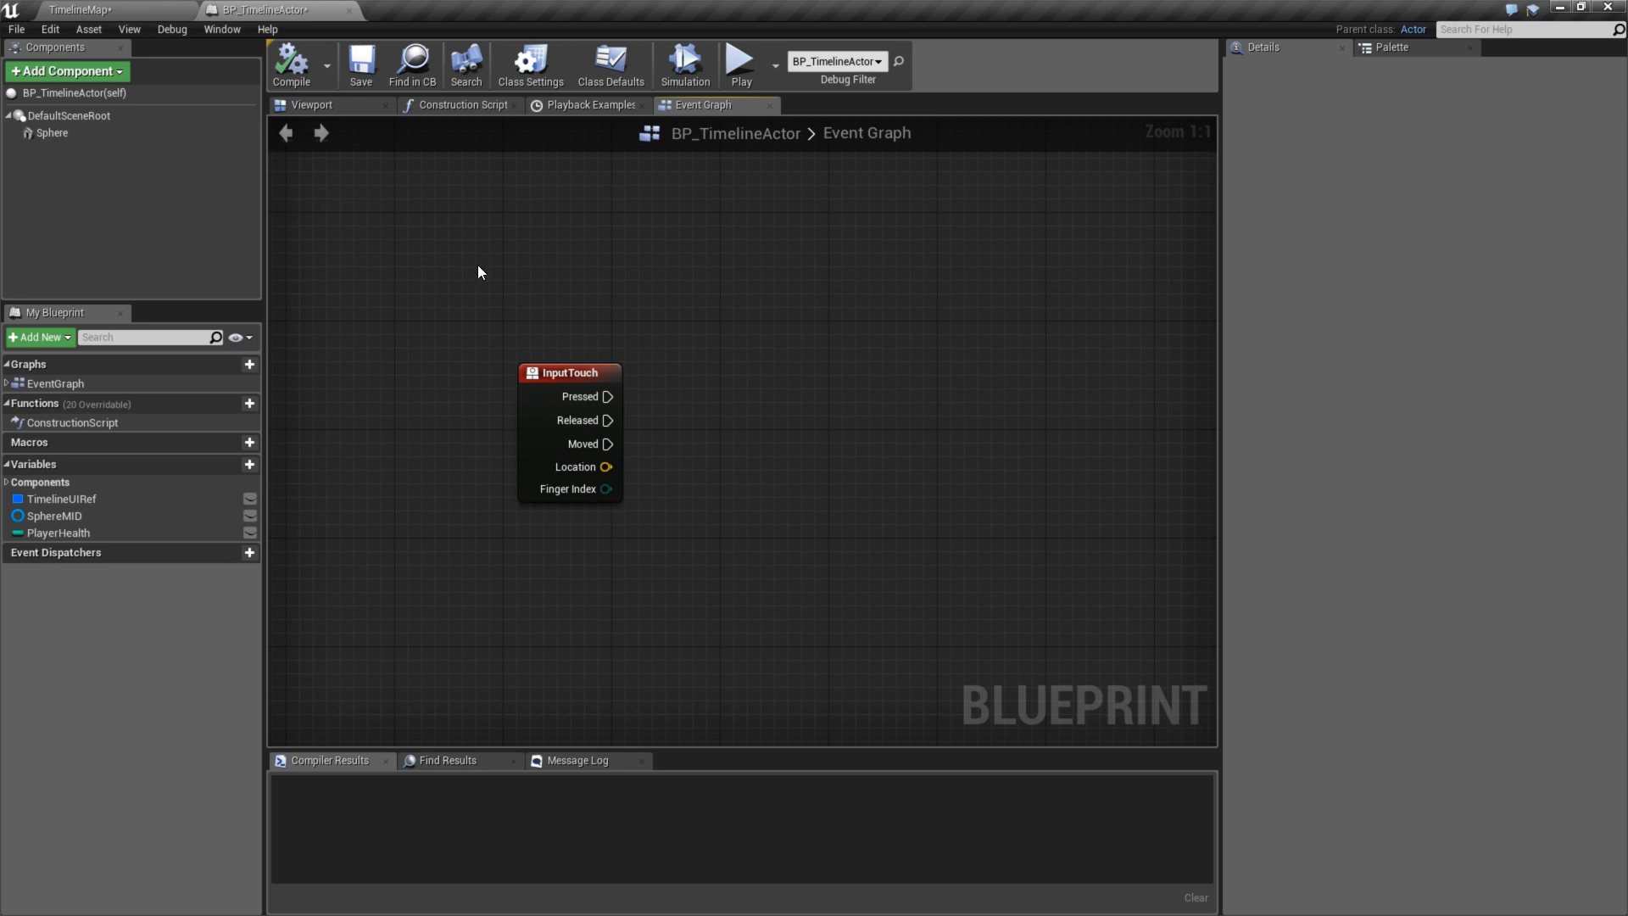
{"action": "left_click_drag", "start_coordinate": [478, 265], "coordinate": [719, 461]}
{"action": "right_click_drag", "start_coordinate": [719, 461], "coordinate": [759, 412]}
{"action": "left_click", "coordinate": [797, 394]}
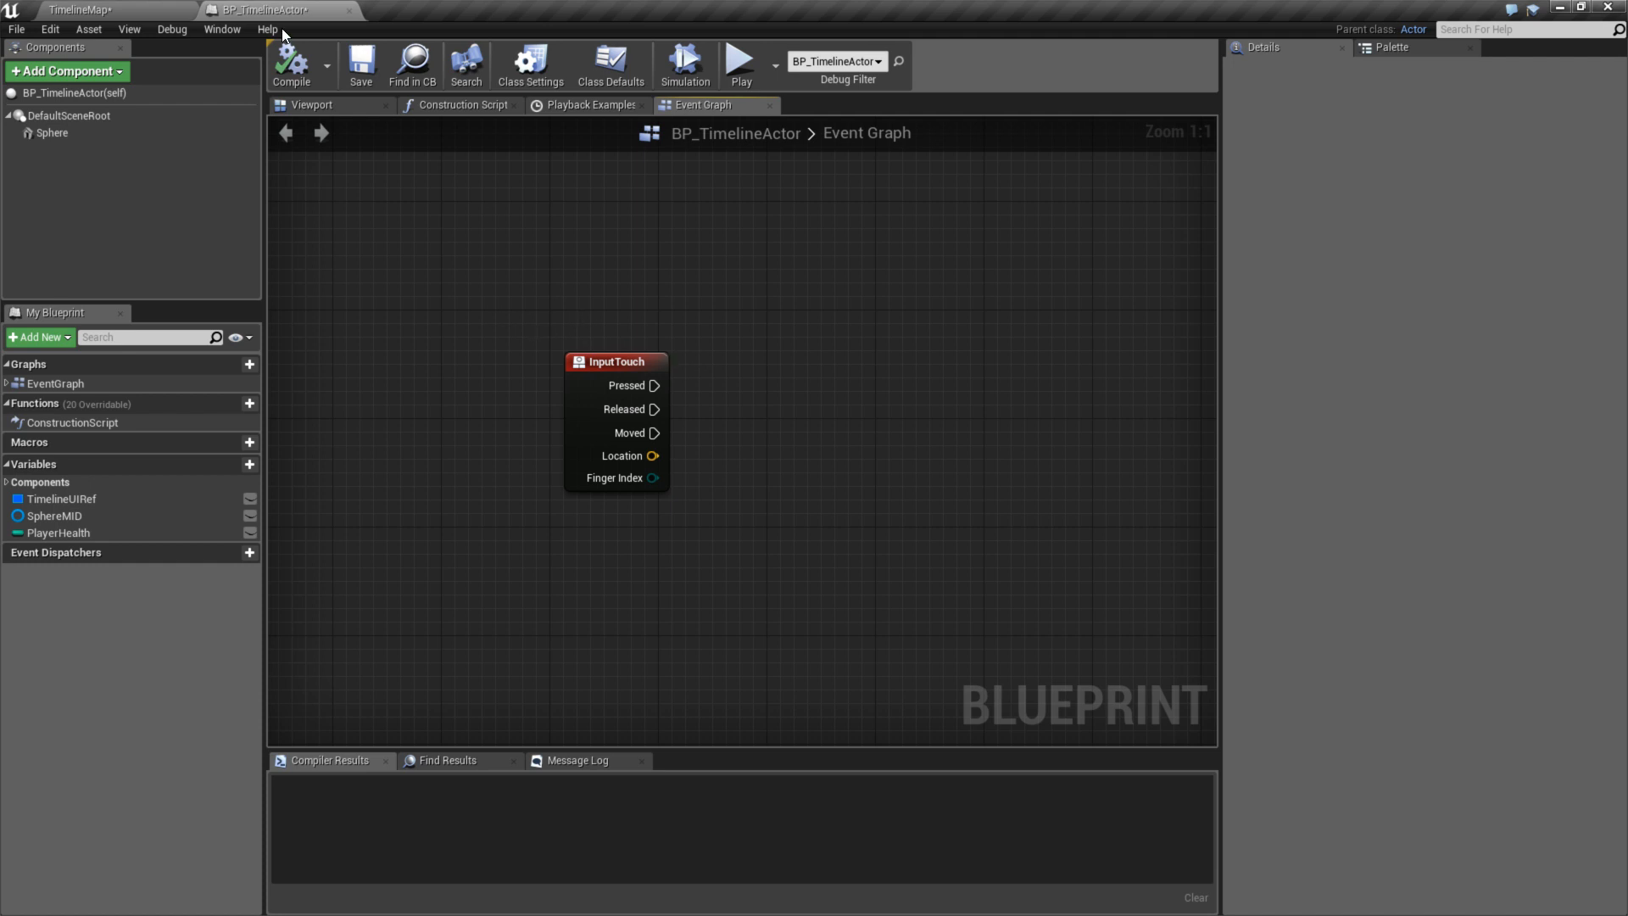
{"action": "left_click", "coordinate": [127, 9]}
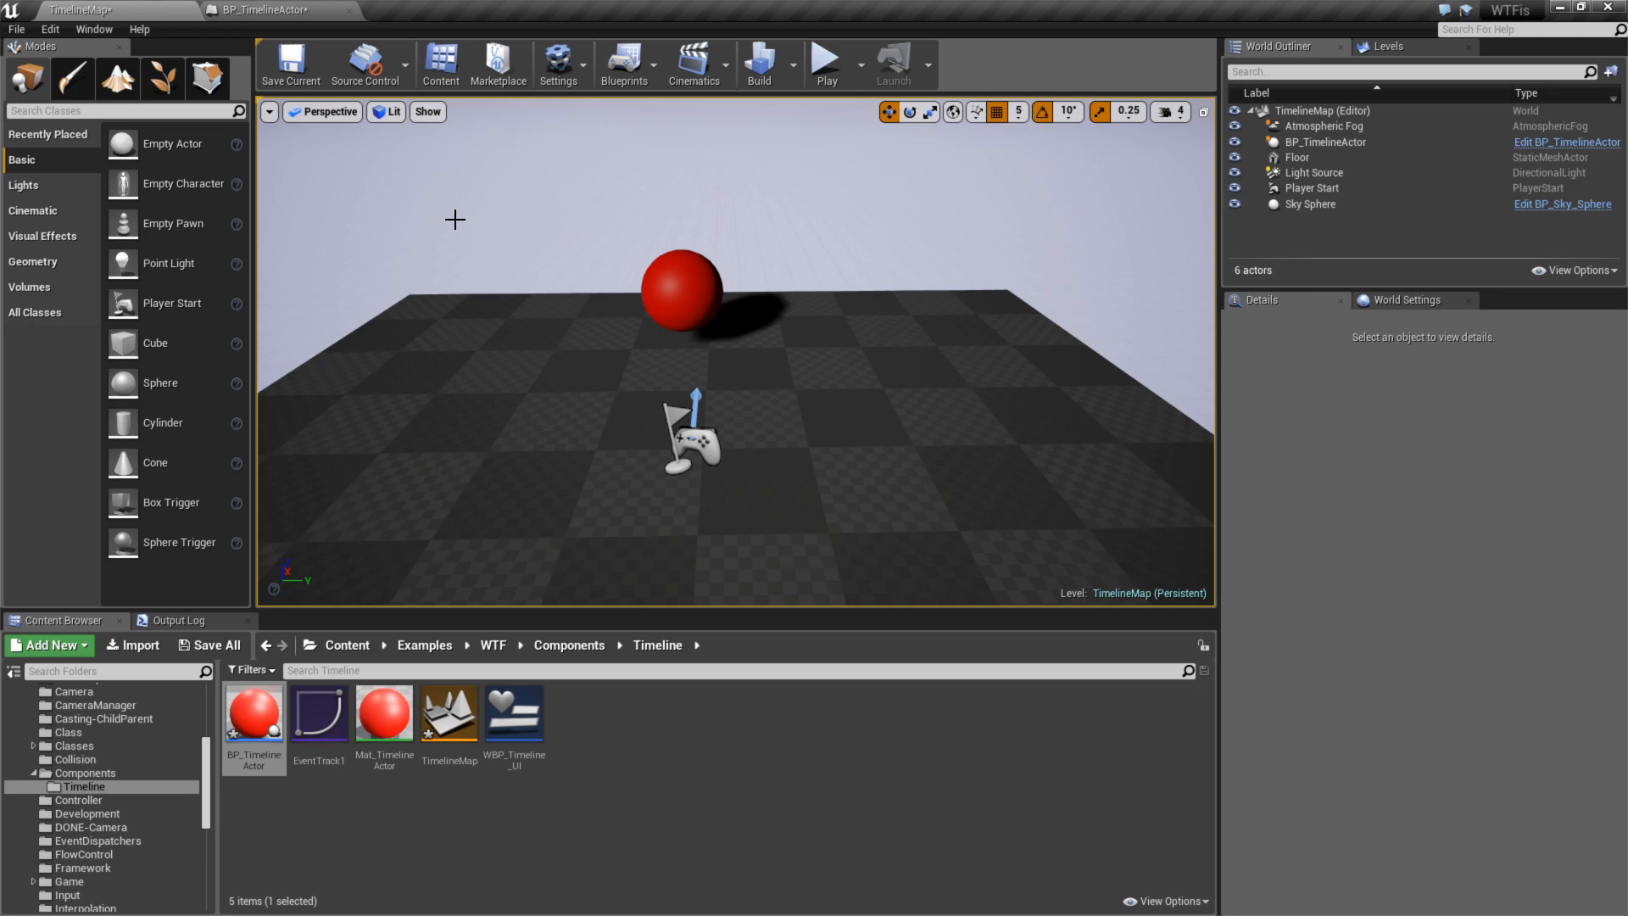
{"action": "left_click_drag", "start_coordinate": [837, 441], "coordinate": [838, 526]}
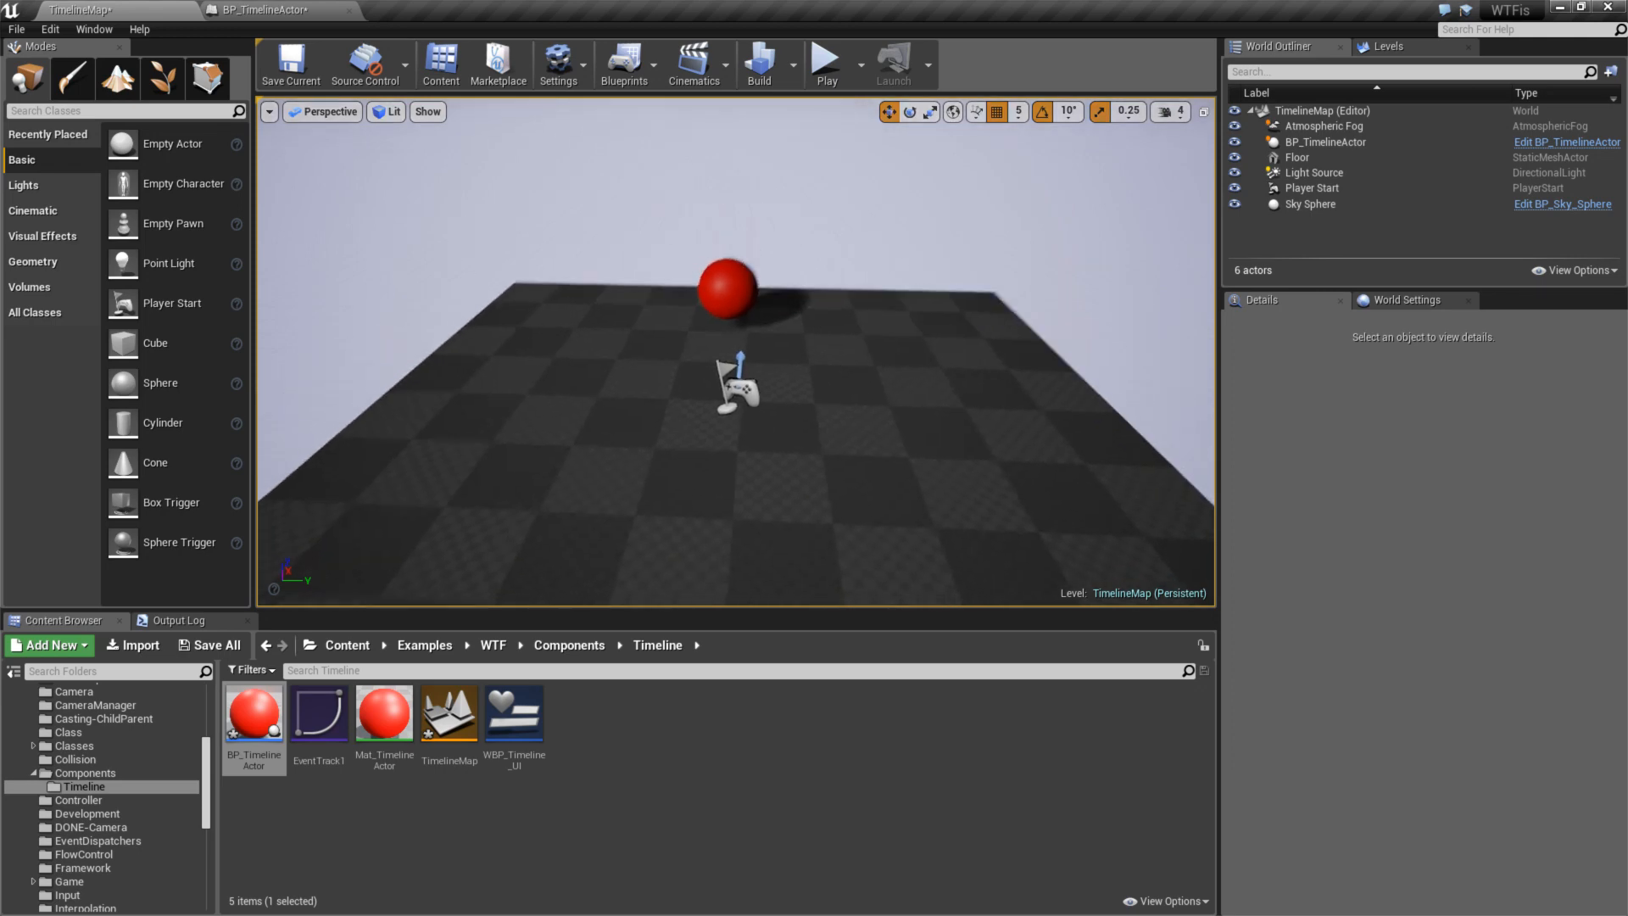
{"action": "mouse_move", "coordinate": [679, 471]}
{"action": "left_mouse_down"}
{"action": "mouse_move", "coordinate": [619, 471]}
{"action": "mouse_move", "coordinate": [678, 472]}
{"action": "left_mouse_up"}
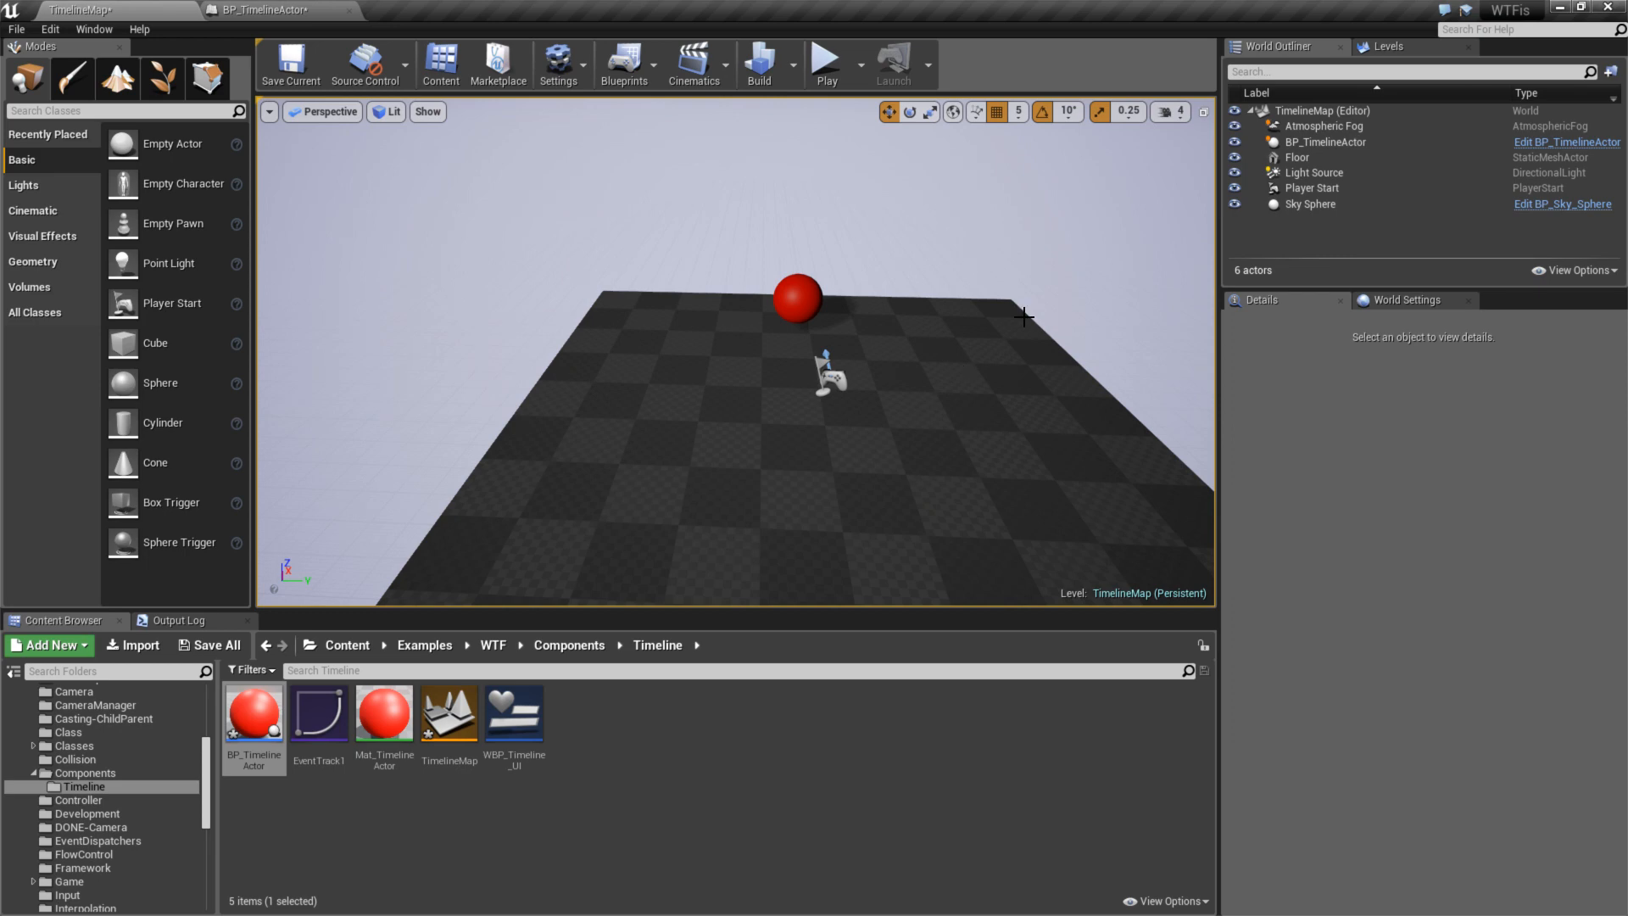
{"action": "scroll", "coordinate": [881, 373], "scroll_direction": "up", "scroll_amount": 3}
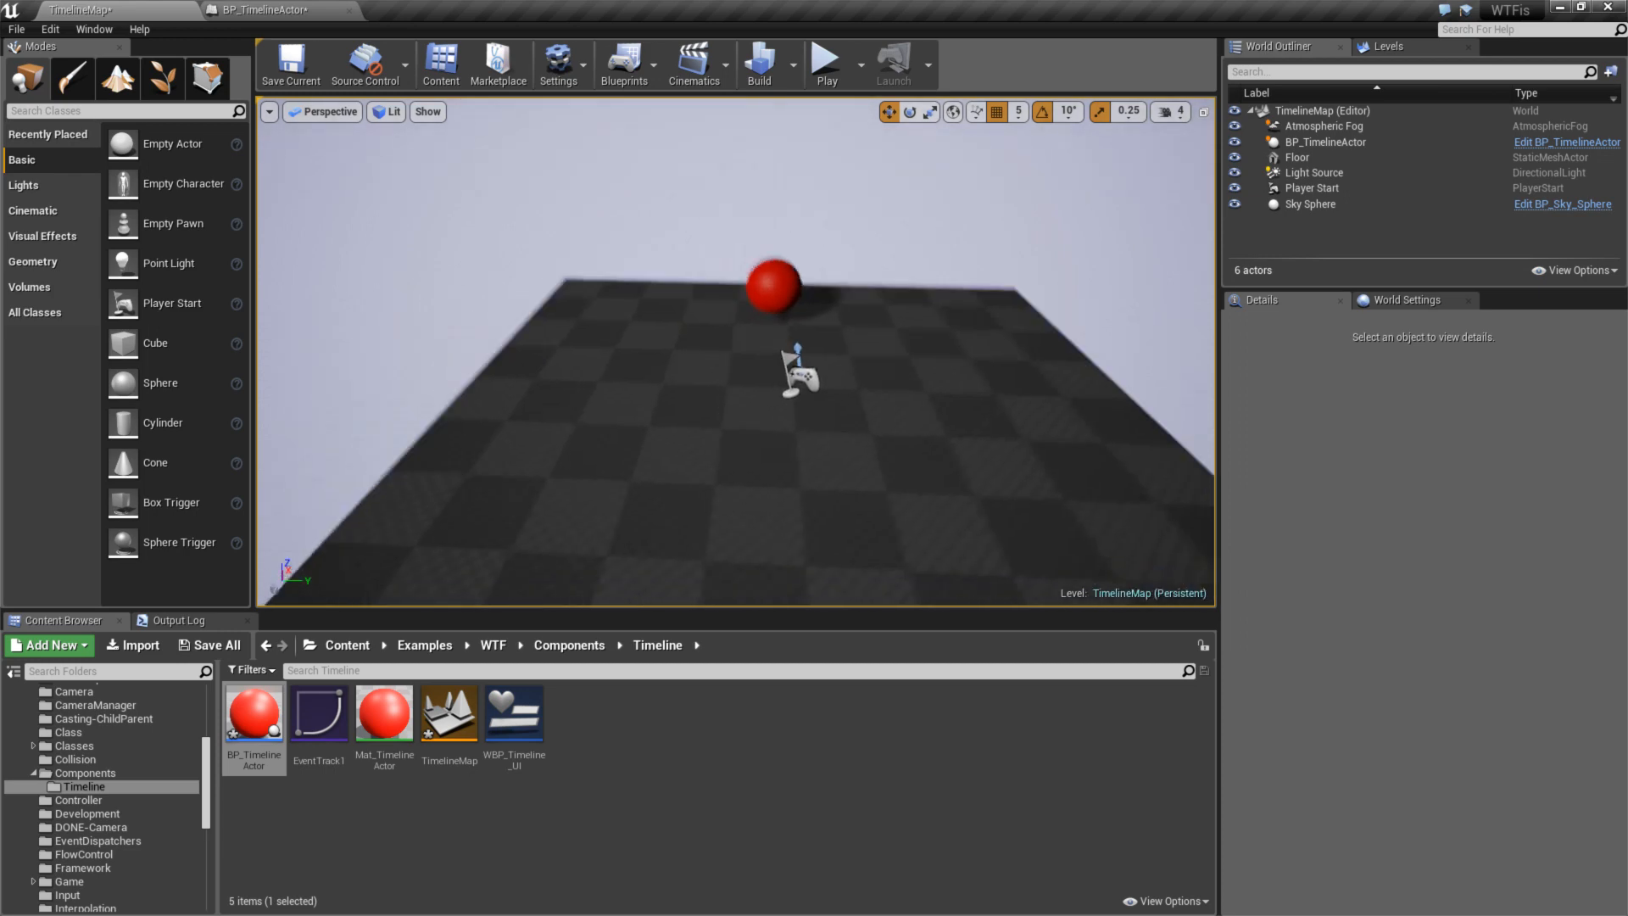
- Add a LineTraceByChannel node to BP_TimelineActor's Event Graph, executed from the InputTouch node's Pressed output
{"action": "left_click", "coordinate": [254, 9]}
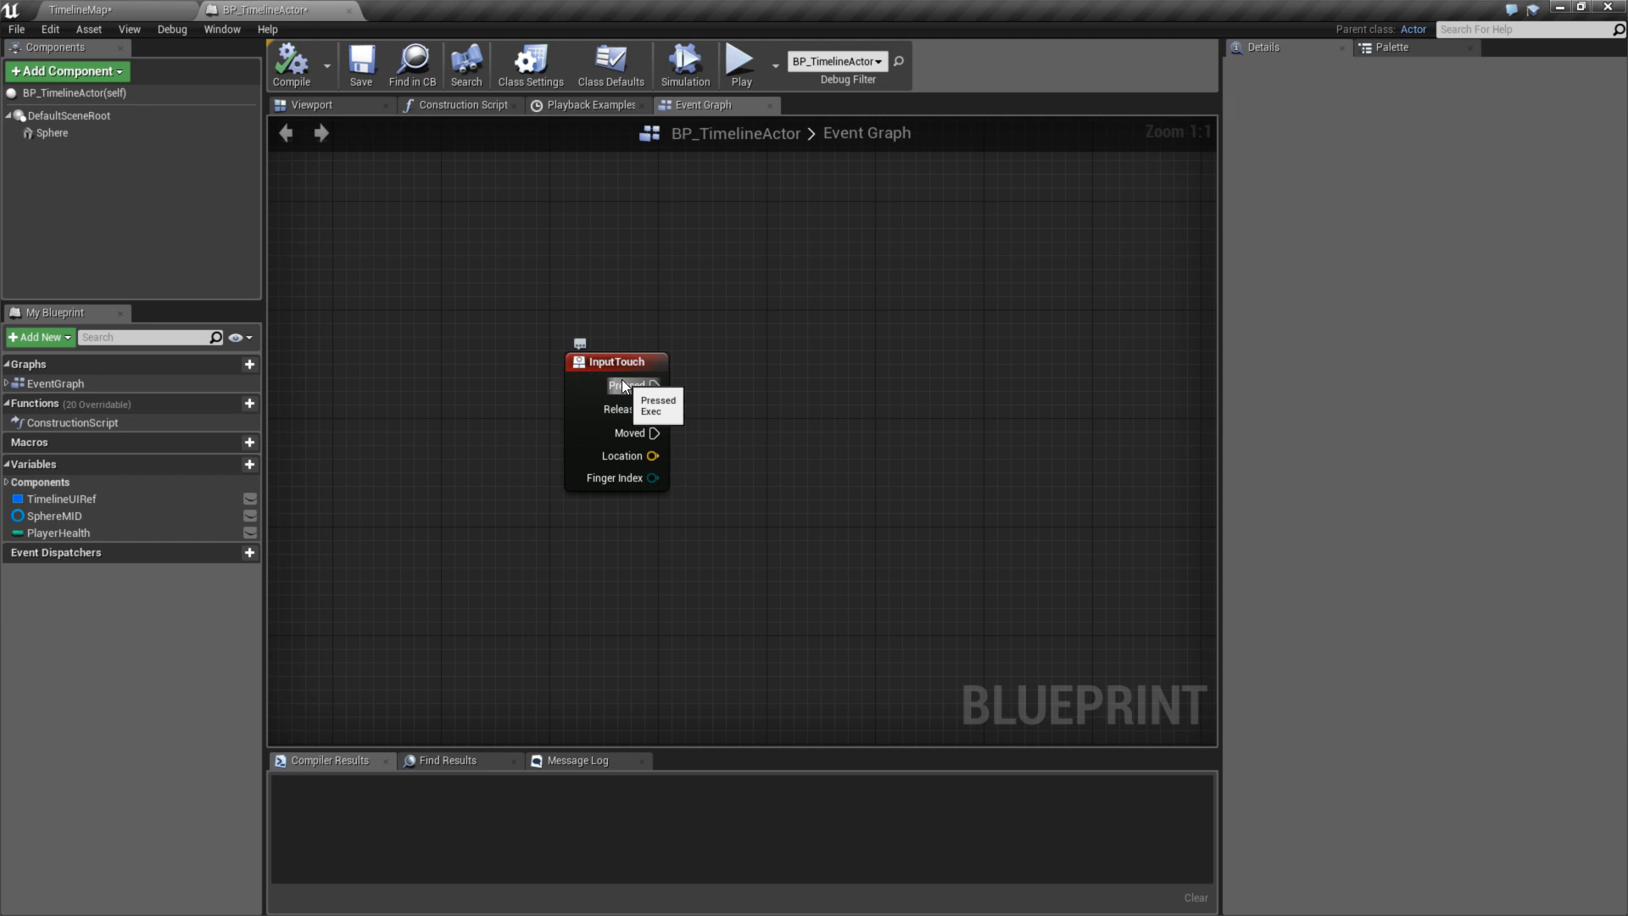
{"action": "right_click_drag", "start_coordinate": [804, 420], "coordinate": [639, 420]}
{"action": "left_click", "coordinate": [594, 314]}
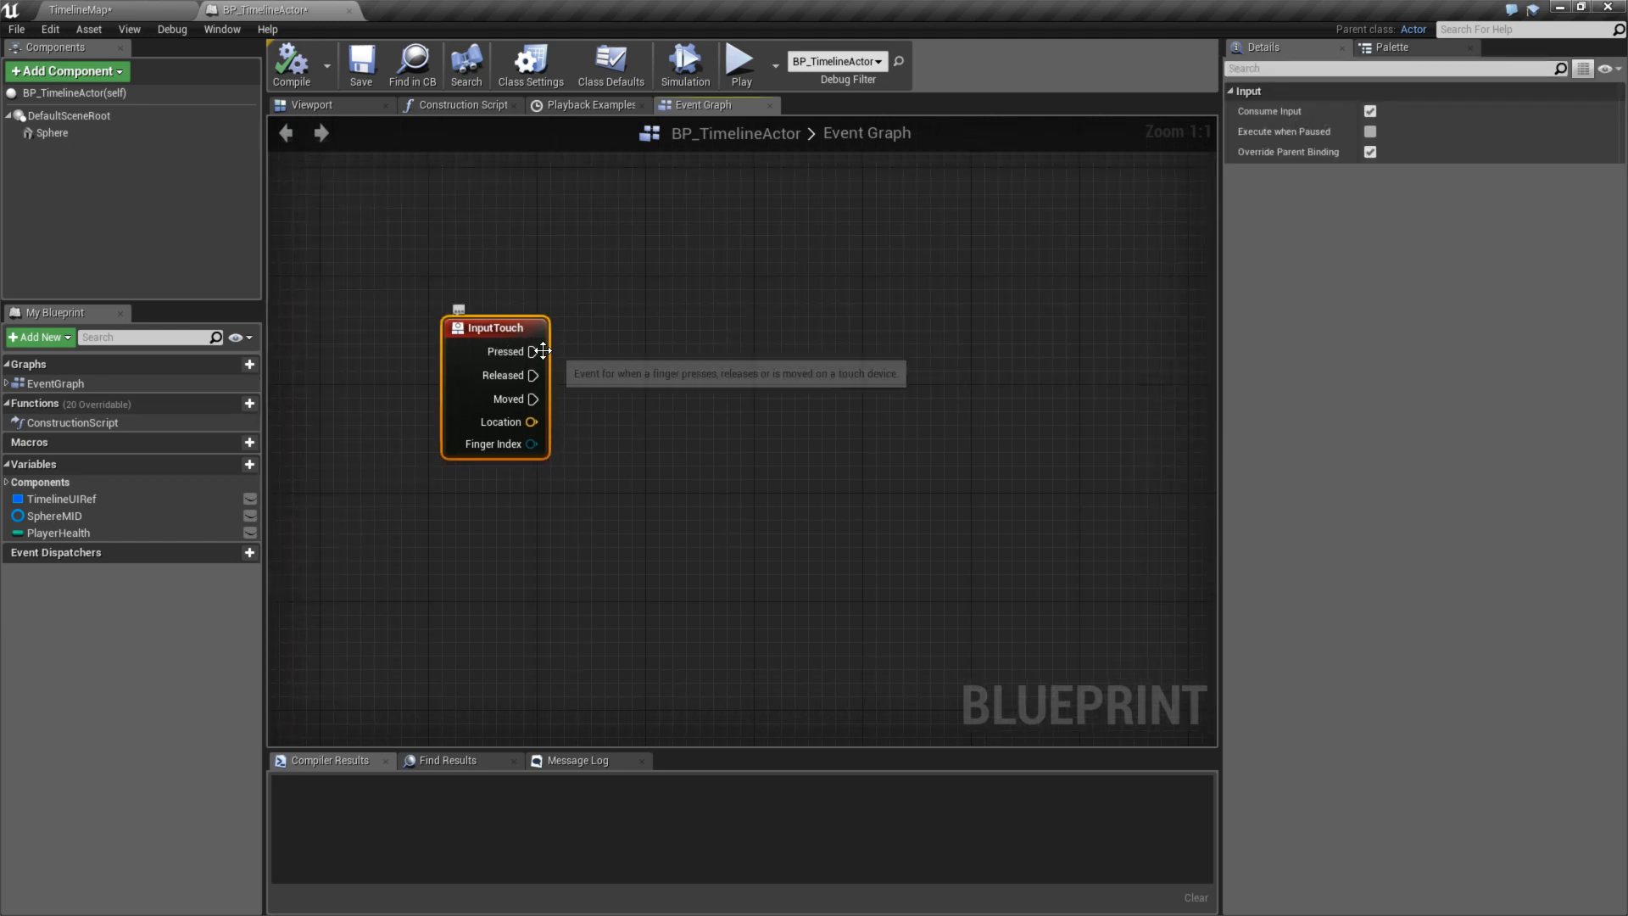
{"action": "left_click_drag", "start_coordinate": [532, 351], "coordinate": [780, 351]}
{"action": "type", "text": "LINE TRACE"}
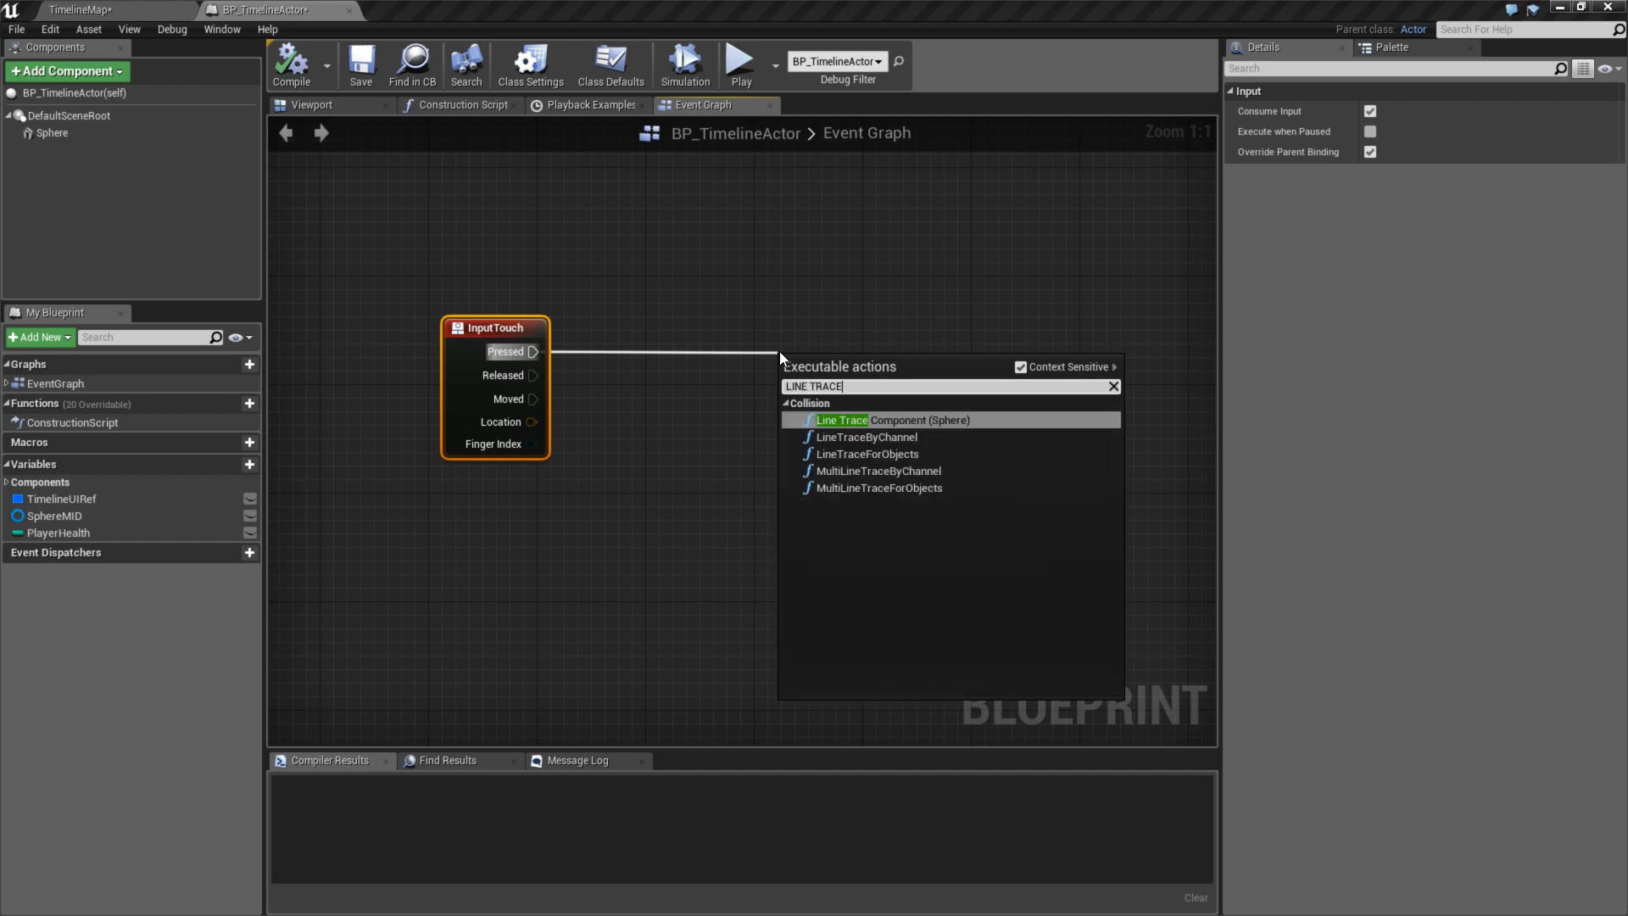
{"action": "left_click", "coordinate": [894, 438]}
{"action": "right_click_drag", "start_coordinate": [729, 506], "coordinate": [637, 454]}
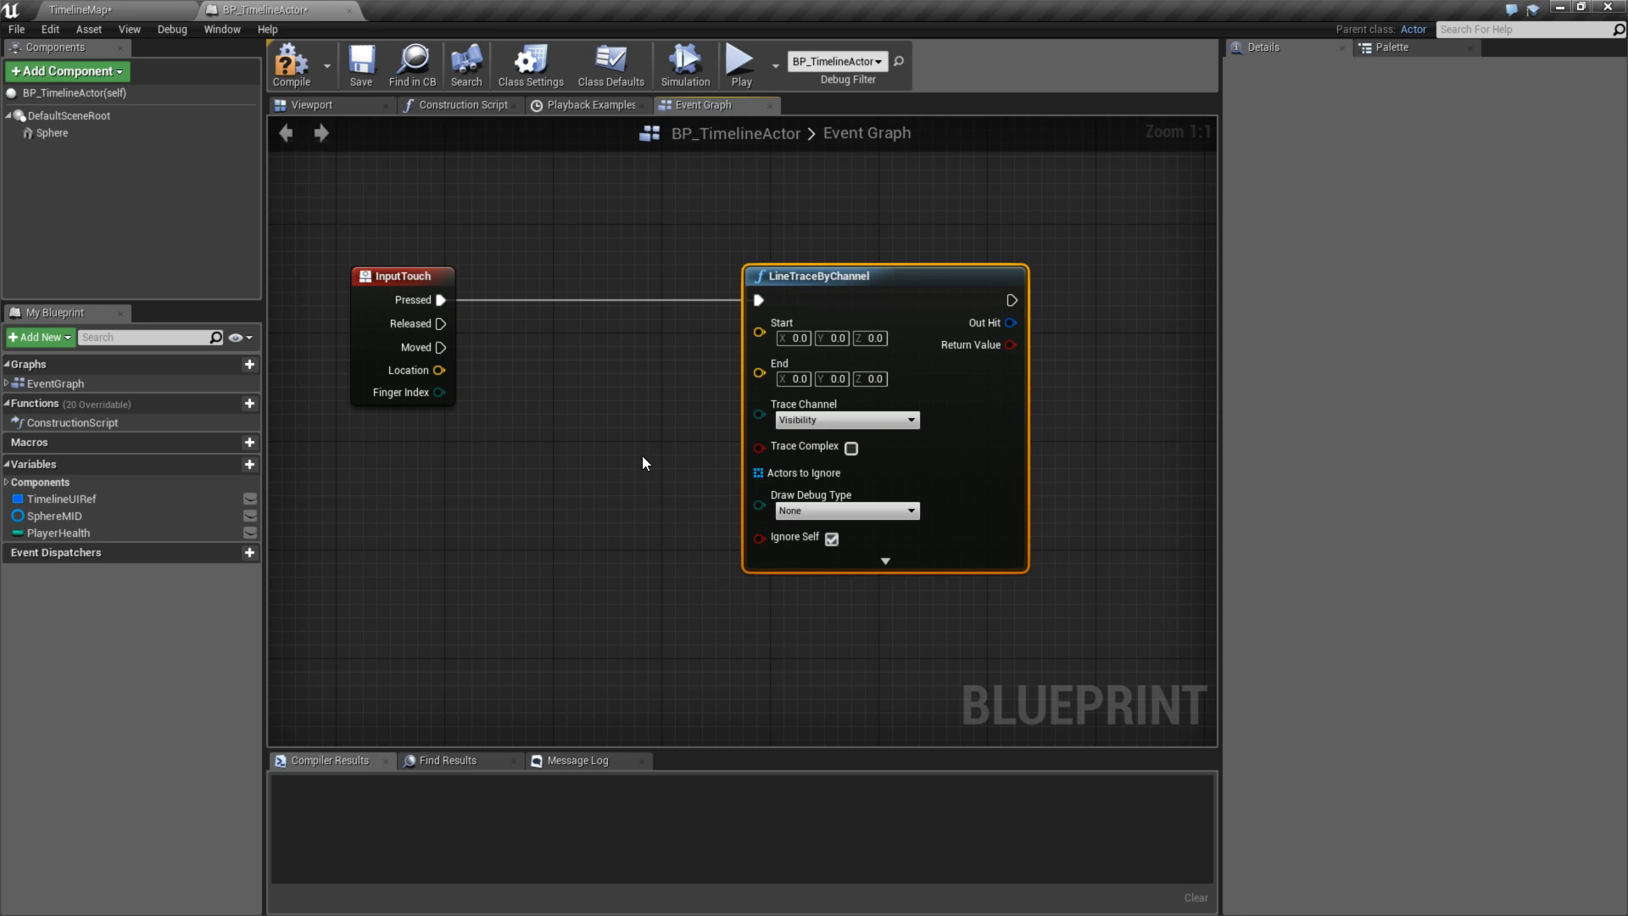
{"action": "right_click_drag", "start_coordinate": [643, 455], "coordinate": [796, 435]}
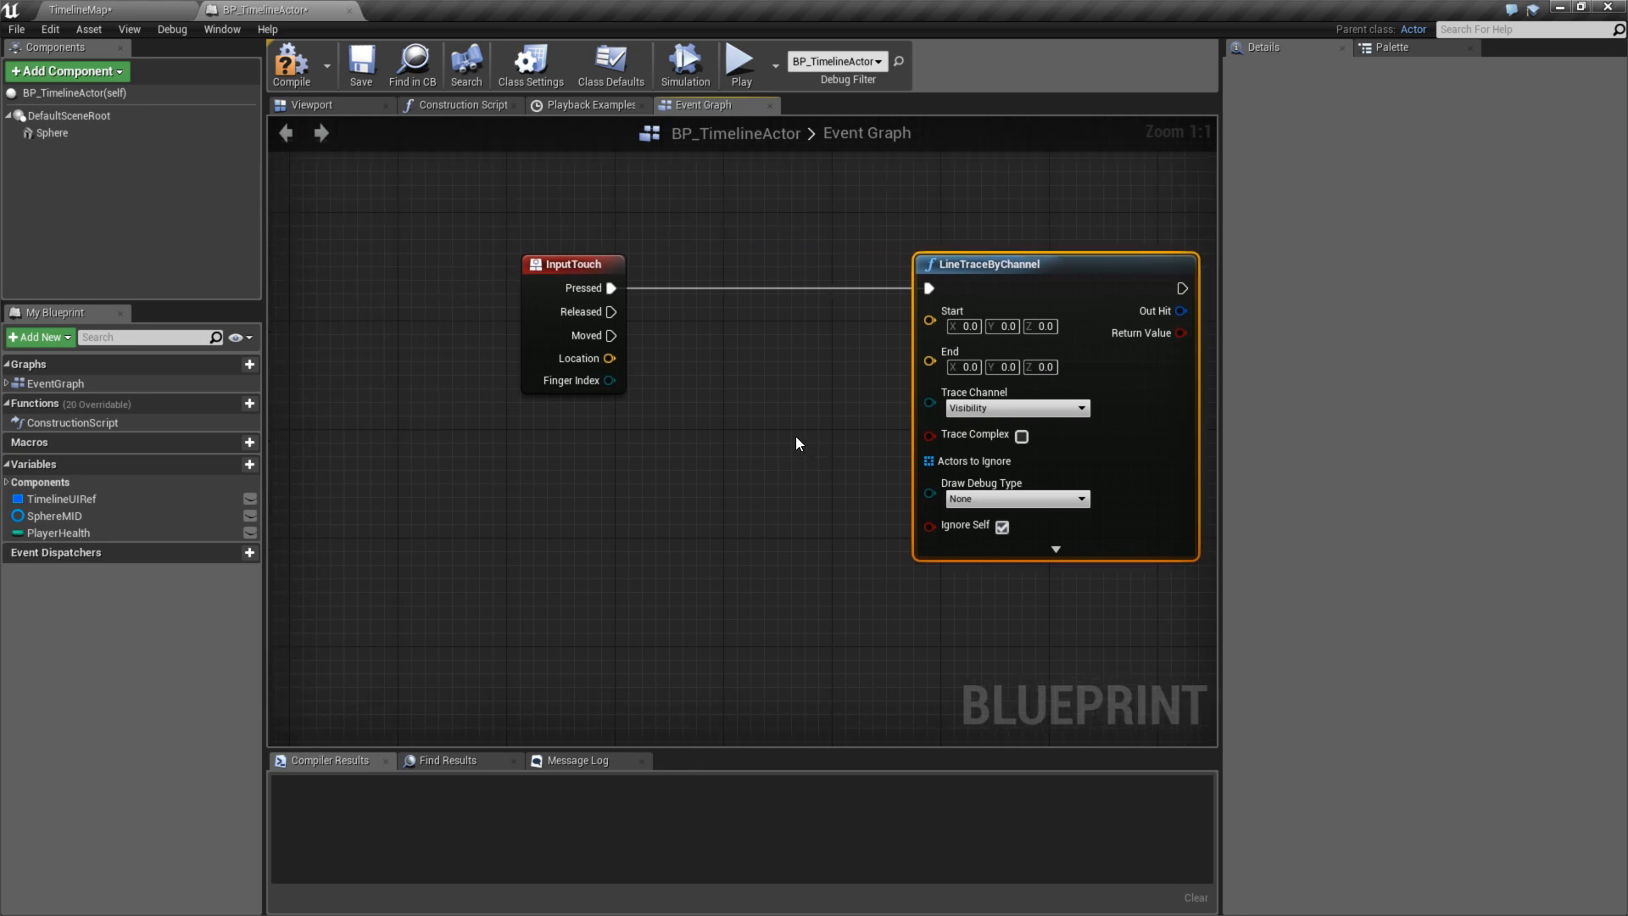
- Connect the InputTouch node's Location output to the Start input of LineTraceByChannel and check the sphere in the level
{"action": "left_click_drag", "start_coordinate": [611, 366], "coordinate": [931, 312]}
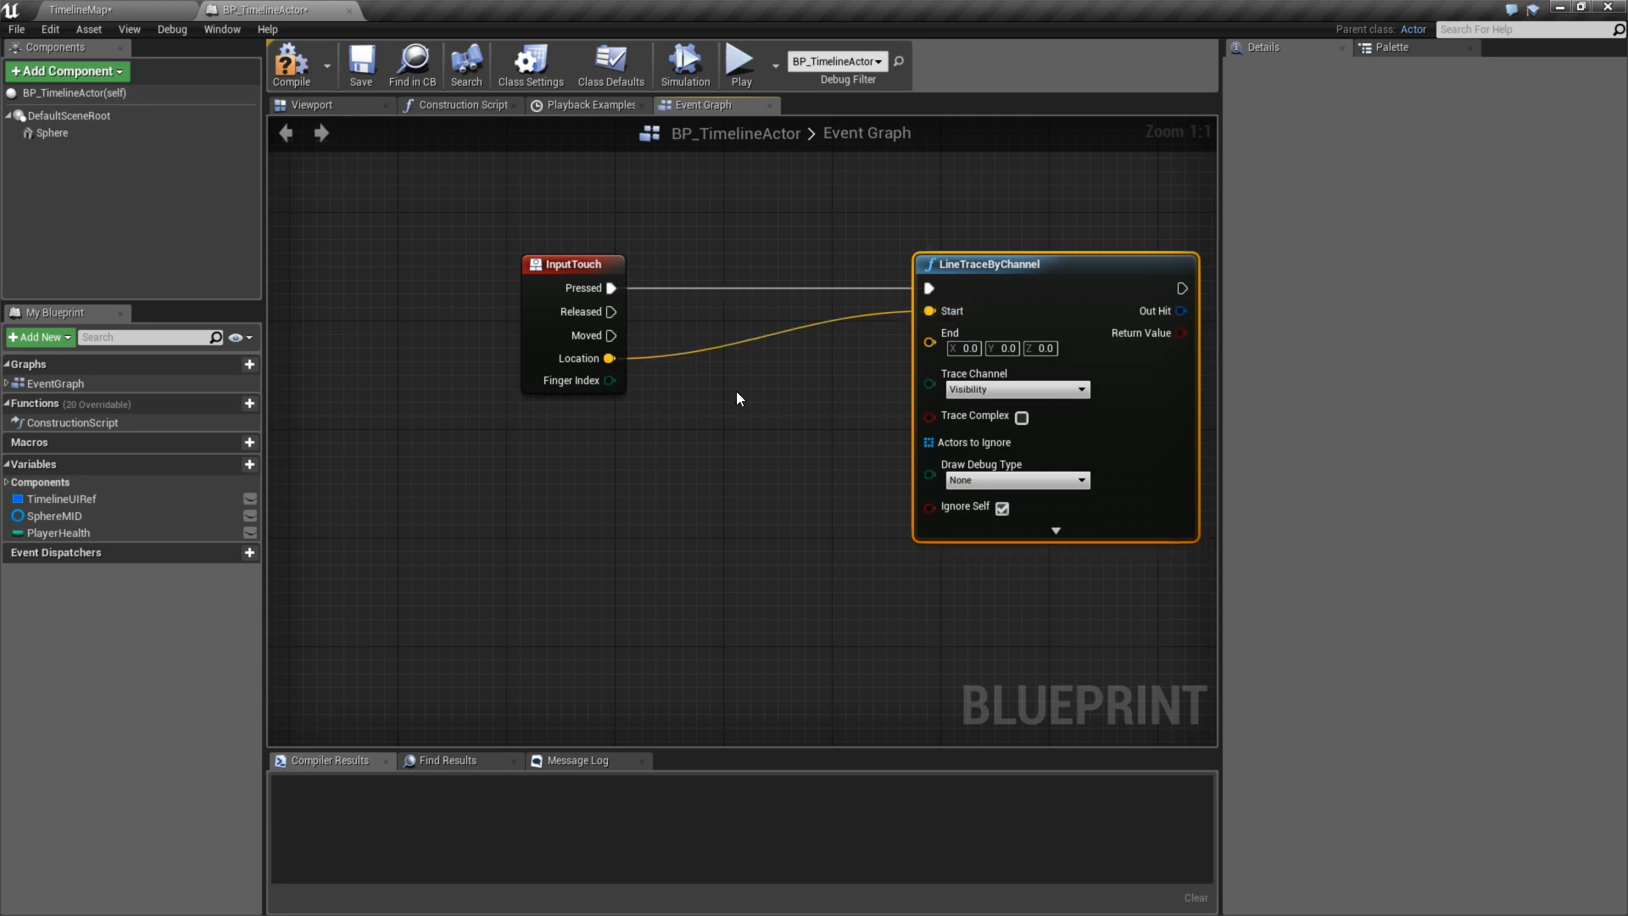
{"action": "left_click_drag", "start_coordinate": [610, 358], "coordinate": [736, 422]}
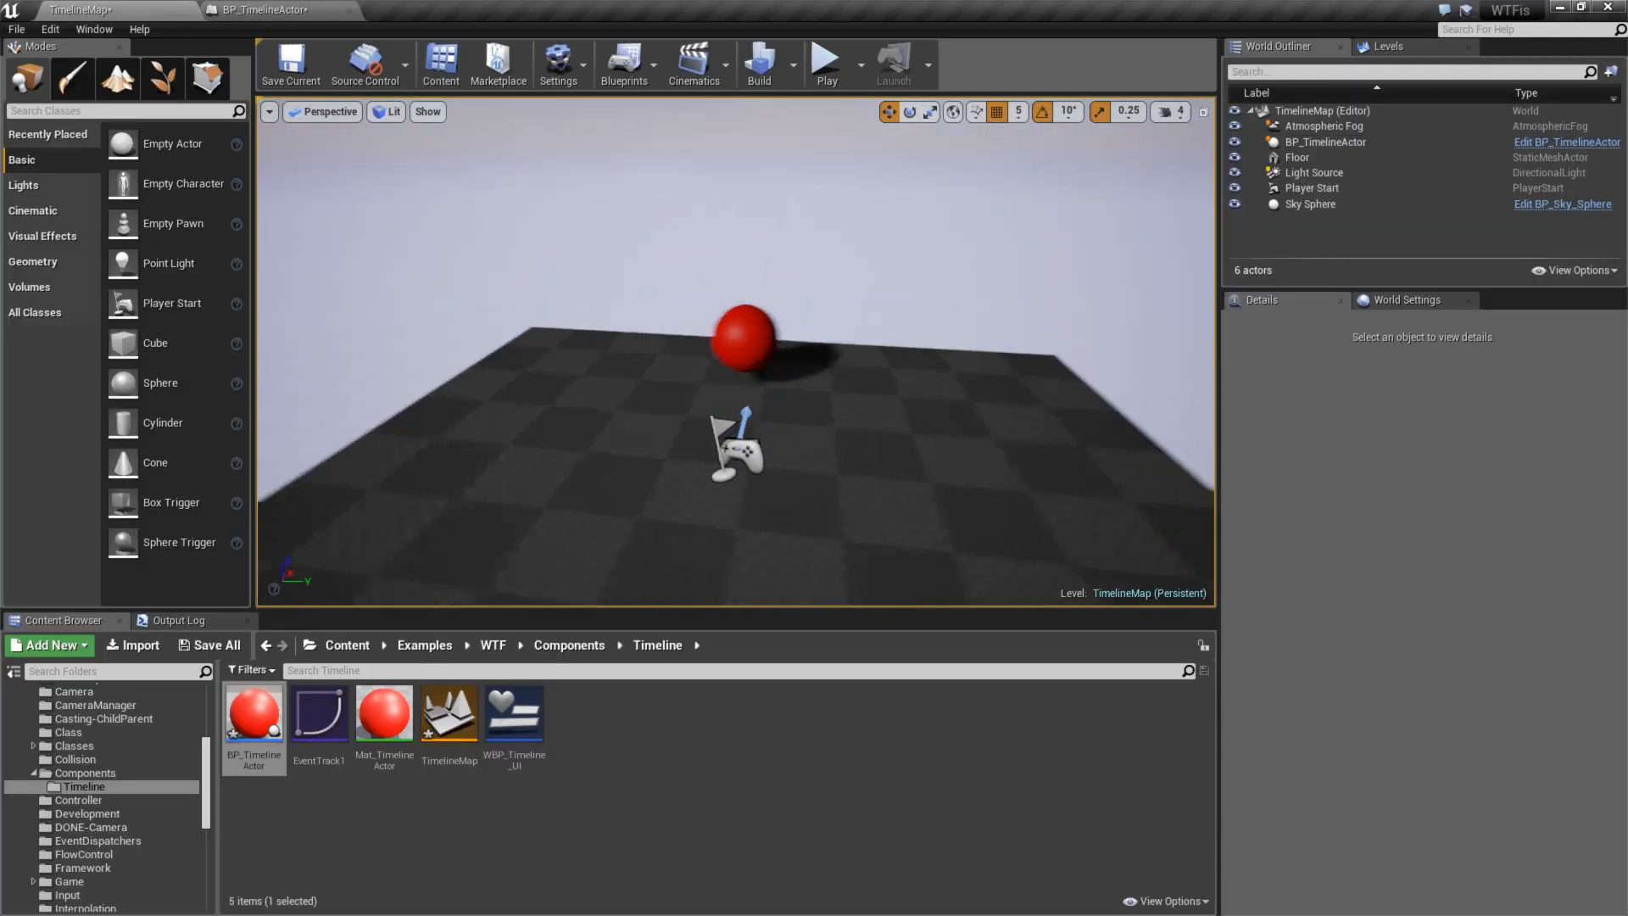
{"action": "left_click", "coordinate": [678, 455]}
{"action": "left_click_drag", "start_coordinate": [678, 454], "coordinate": [859, 419], "text": "alt"}
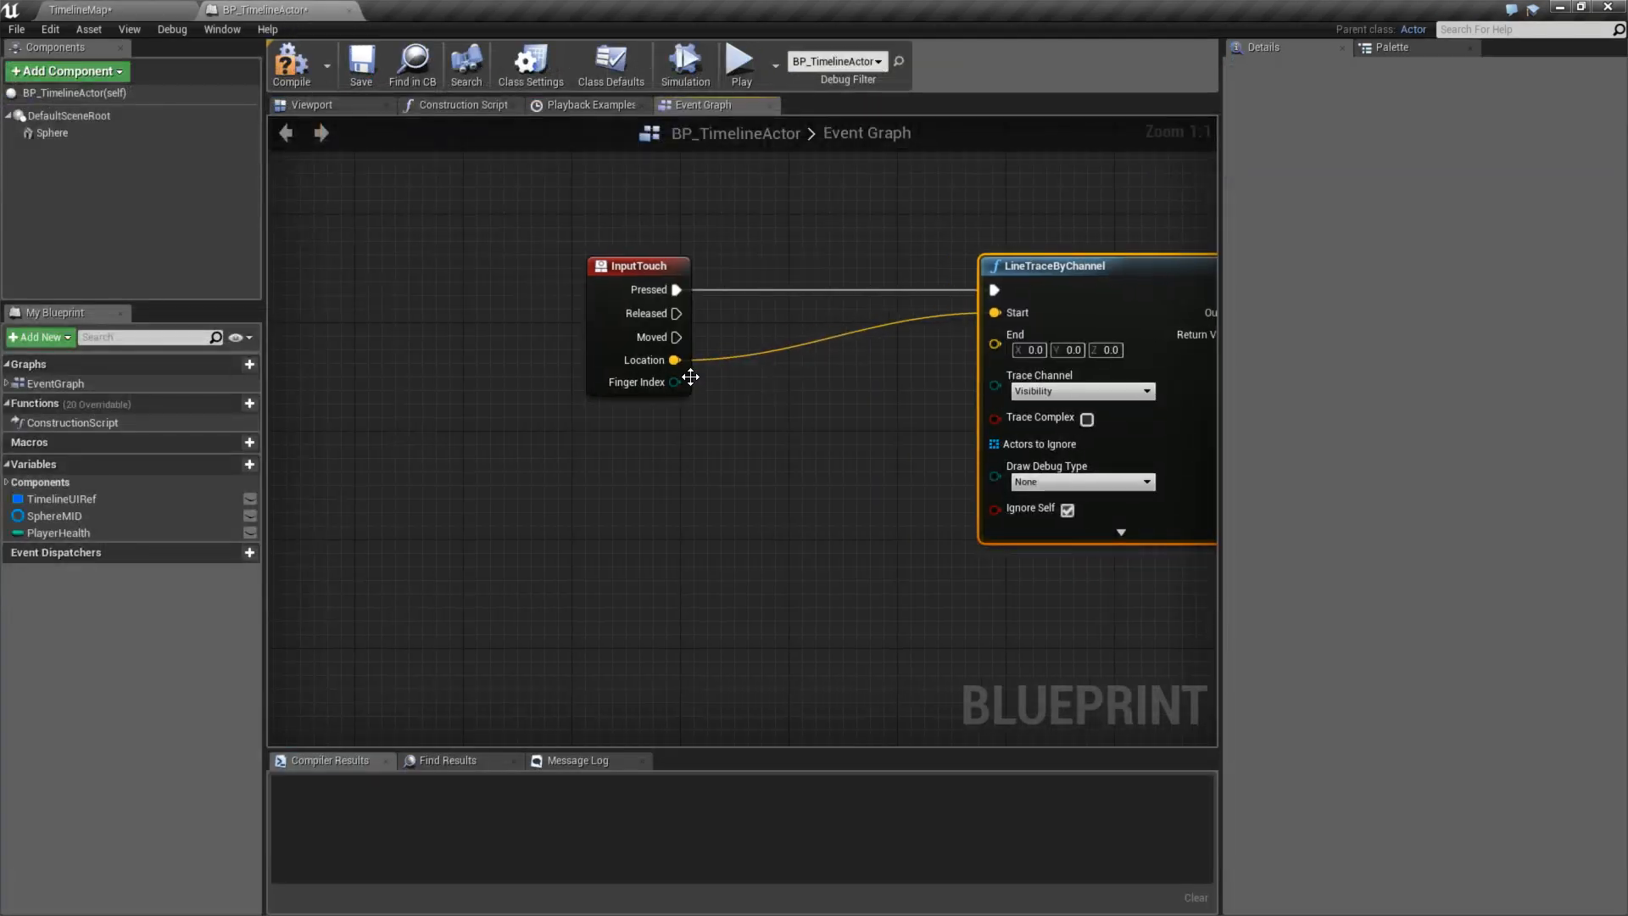
{"action": "left_click_drag", "start_coordinate": [720, 386], "coordinate": [782, 415]}
{"action": "type", "text": "ADDD"}
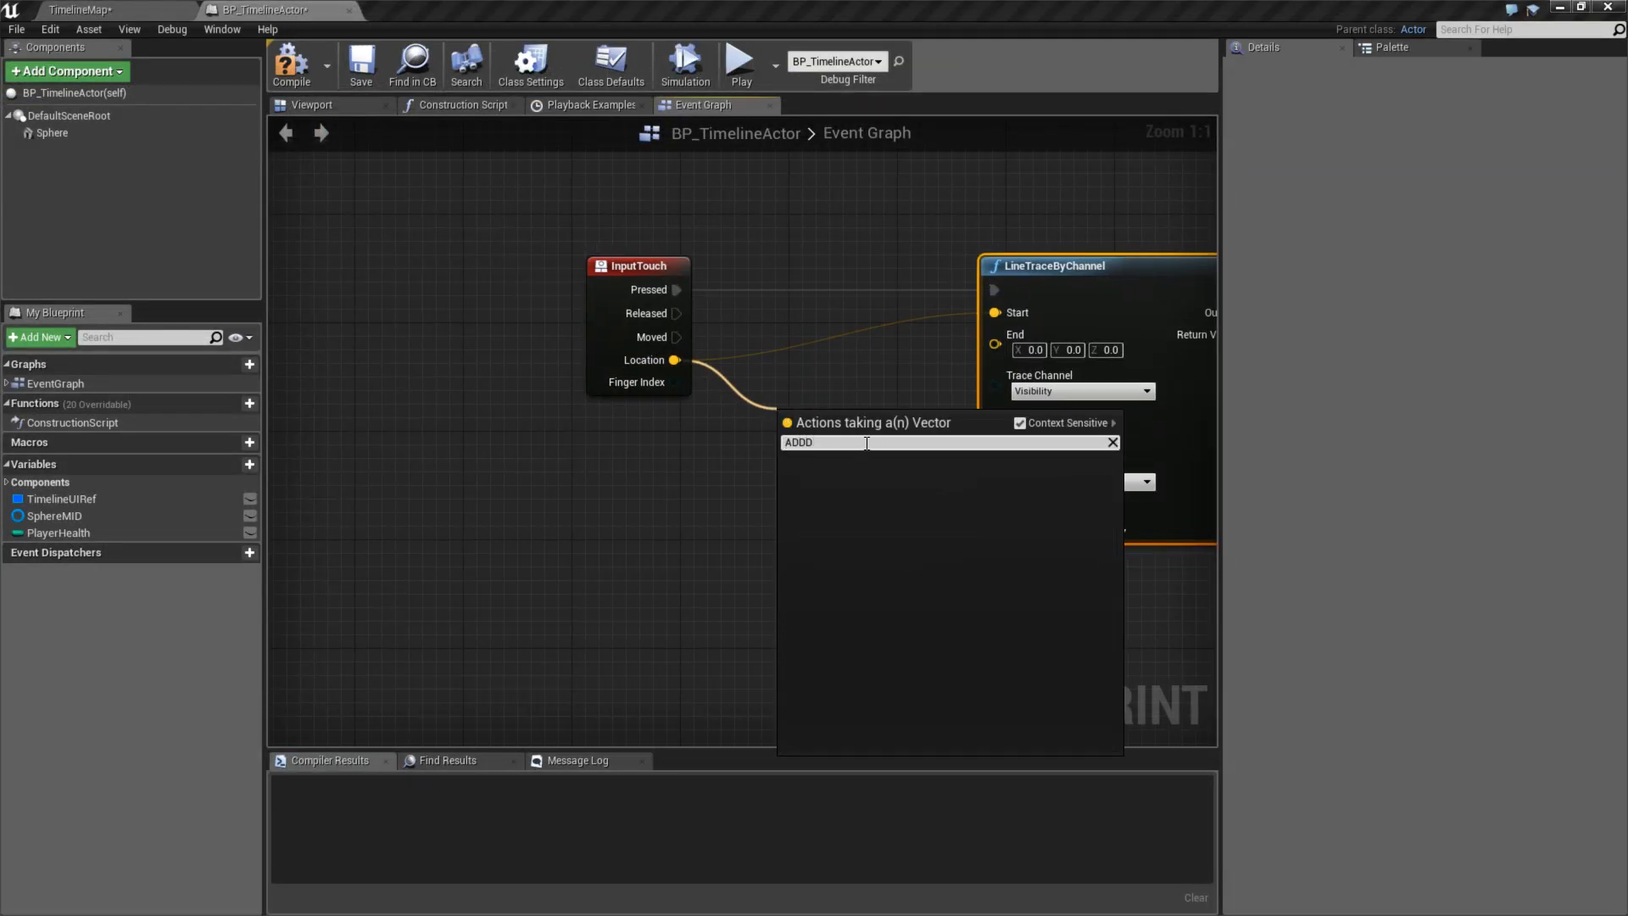
{"action": "key", "text": "BackSpace"}
{"action": "left_click", "coordinate": [863, 629]}
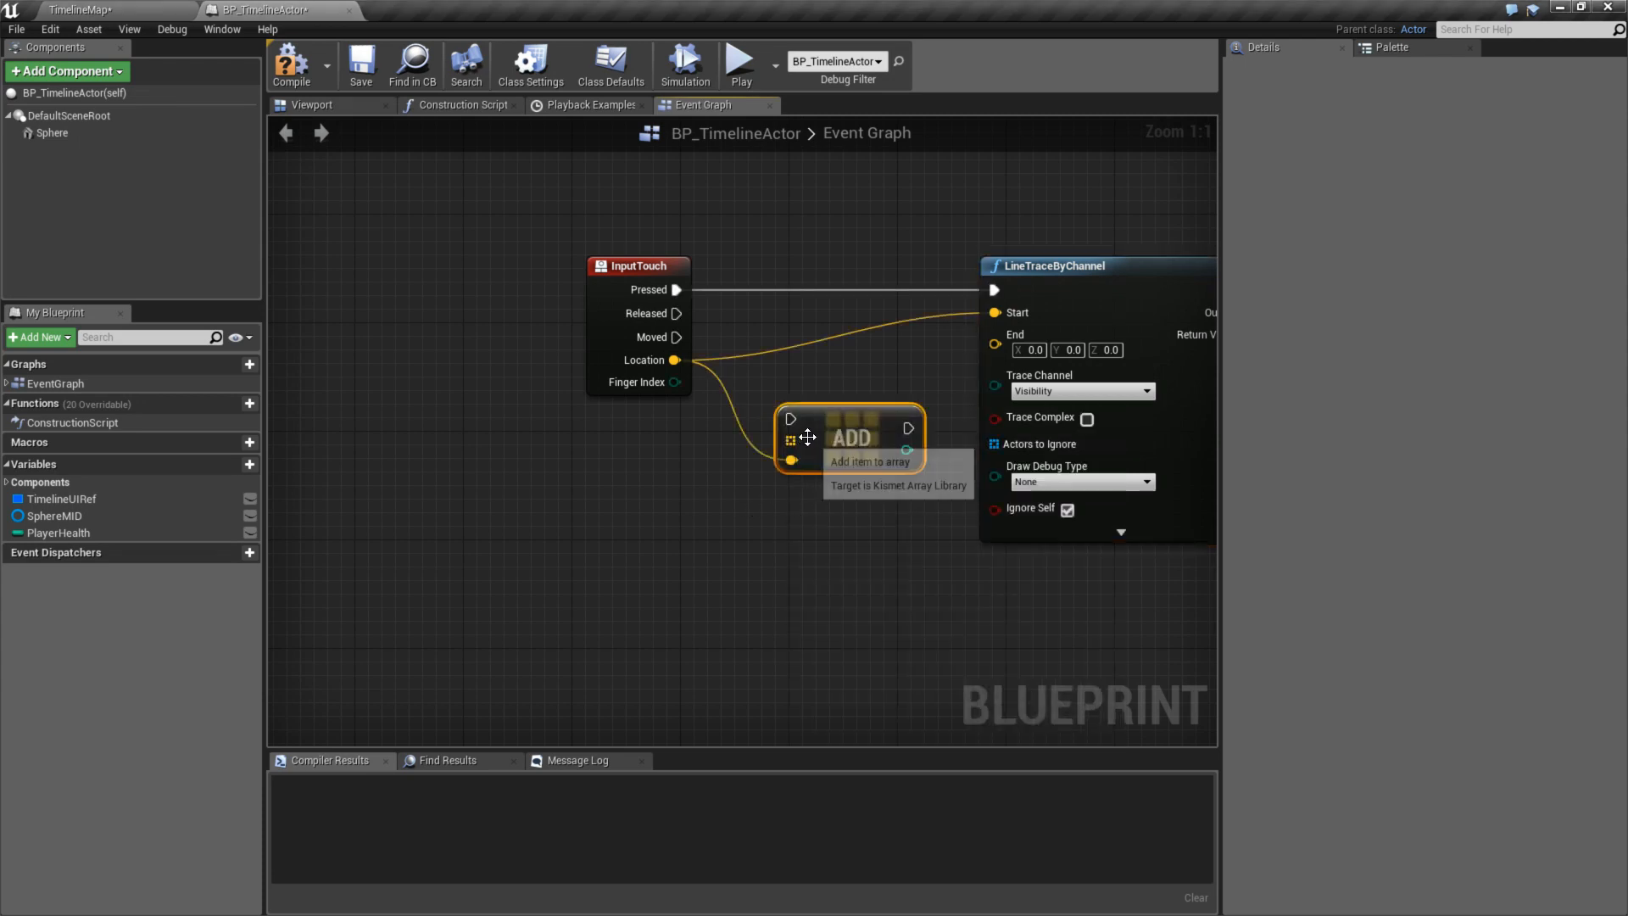
{"action": "key", "text": "Delete"}
- Add a vector + vector node from the InputTouch node's Location output and set its second vector's Z value to -1000
{"action": "left_click_drag", "start_coordinate": [675, 359], "coordinate": [760, 399]}
{"action": "type", "text": "AD"}
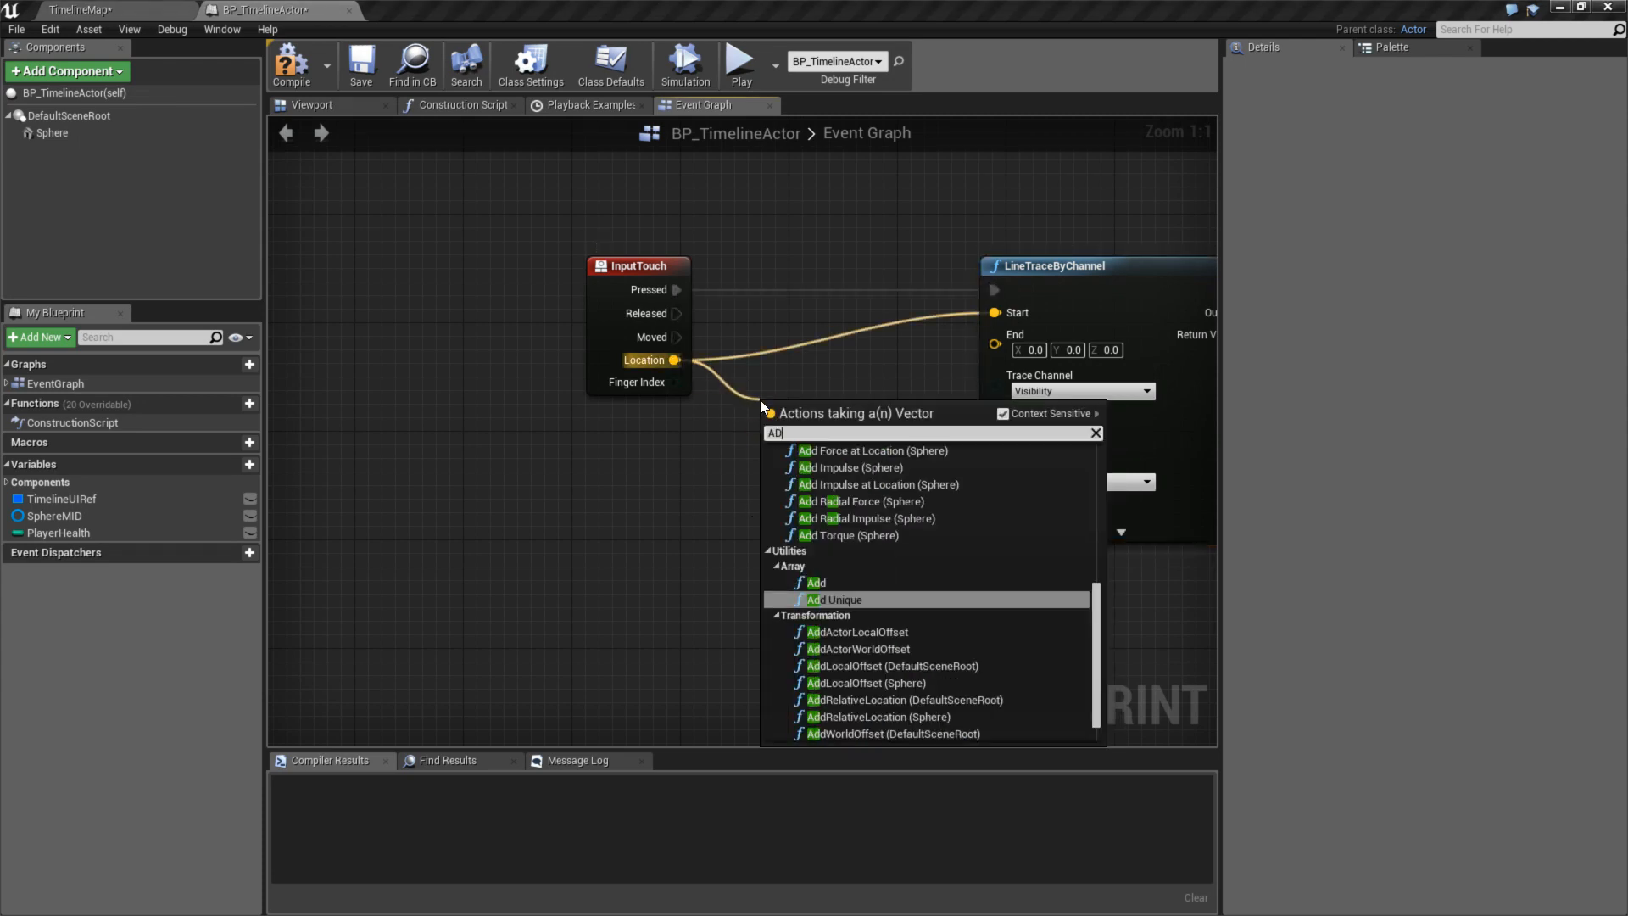
{"action": "type", "text": "D"}
{"action": "scroll", "coordinate": [892, 576], "scroll_direction": "up", "scroll_amount": 1}
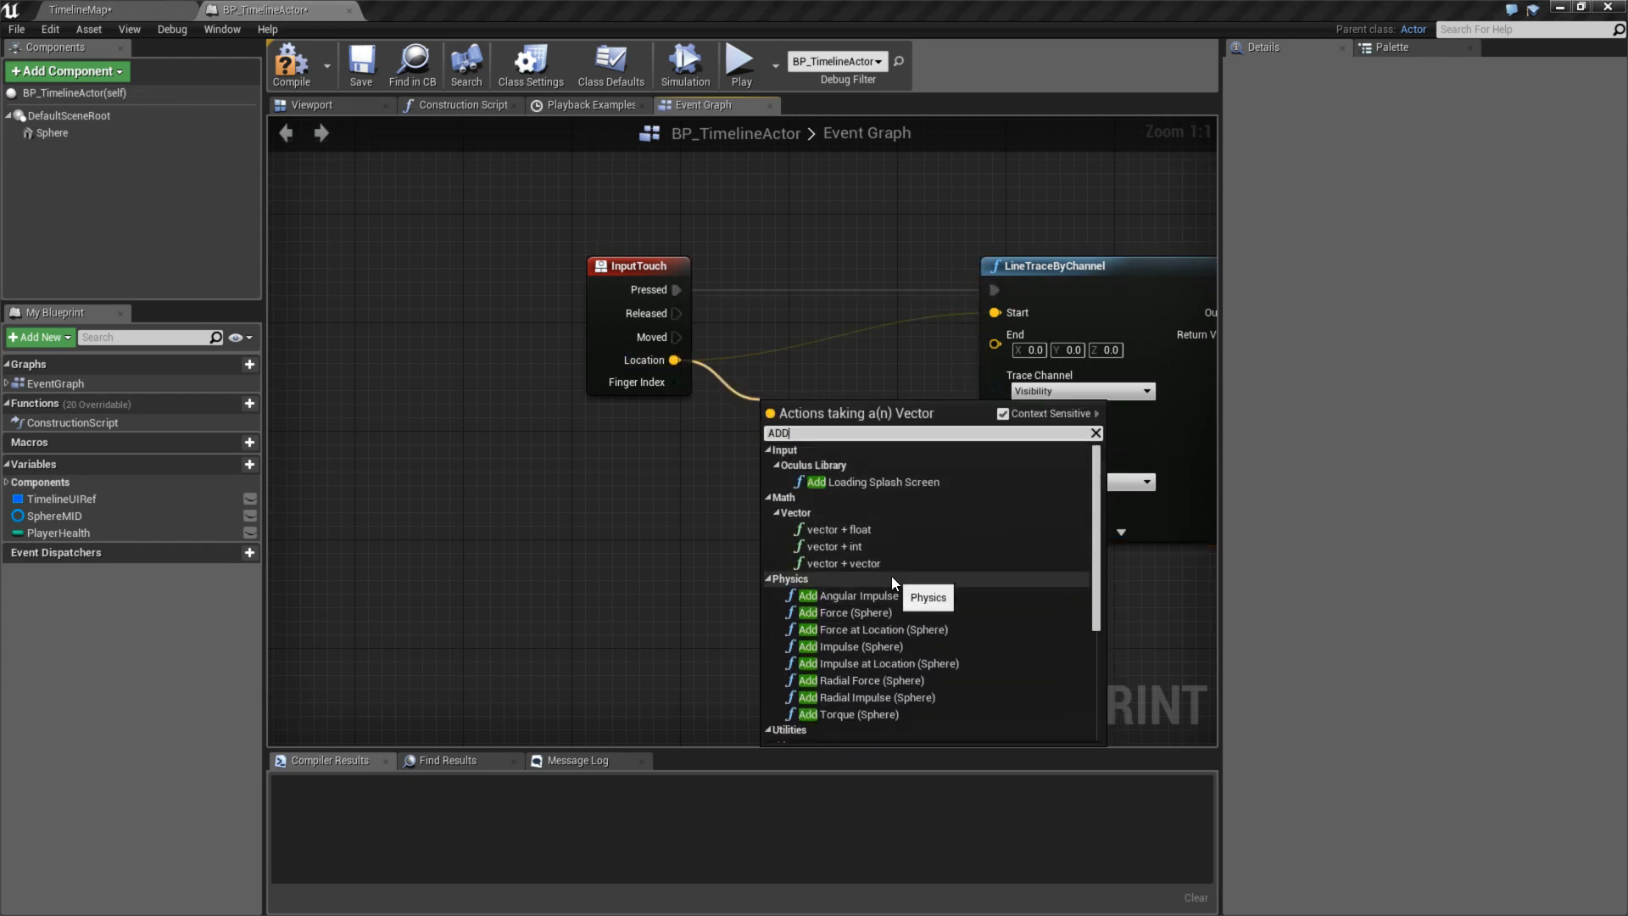
{"action": "left_click", "coordinate": [843, 565]}
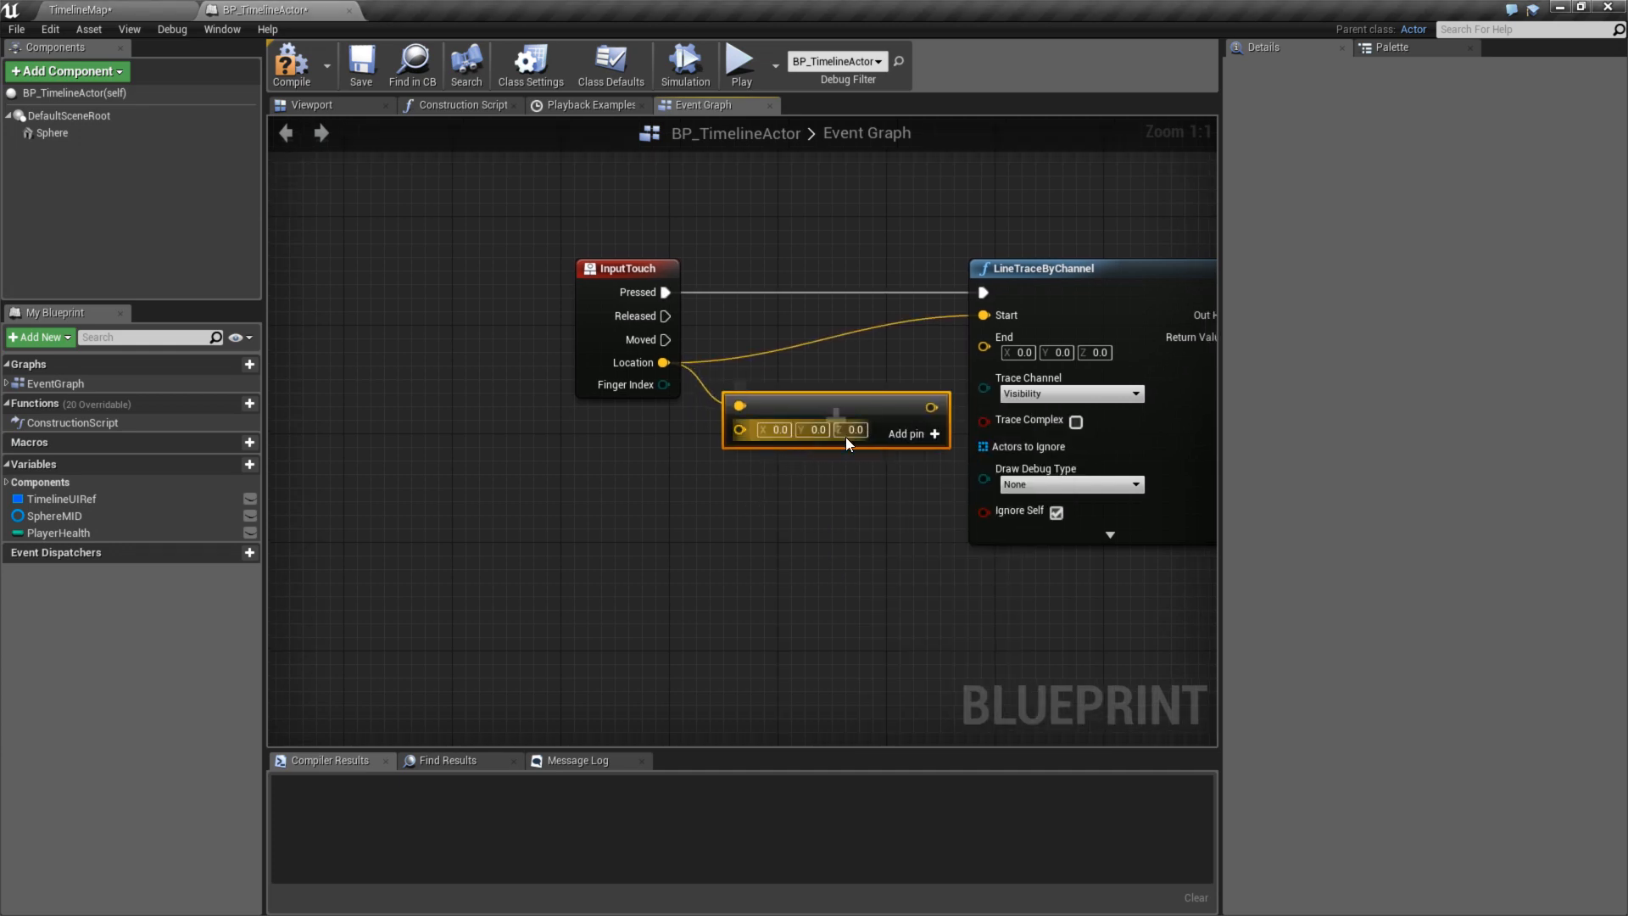
{"action": "type", "text": "-1000"}
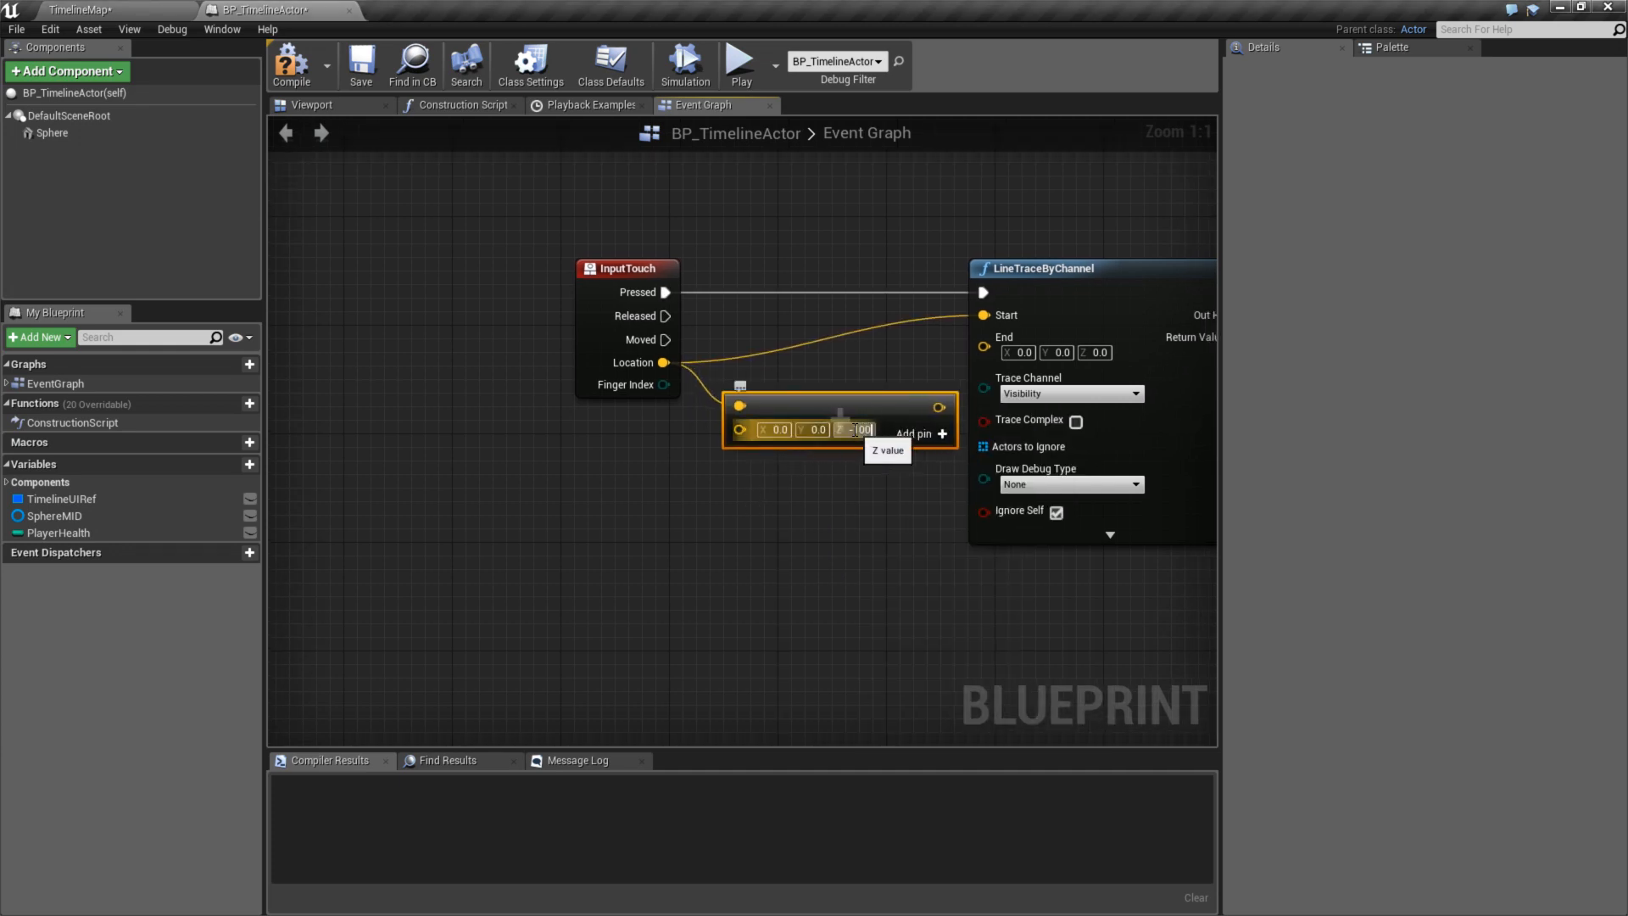
{"action": "key", "text": "Return"}
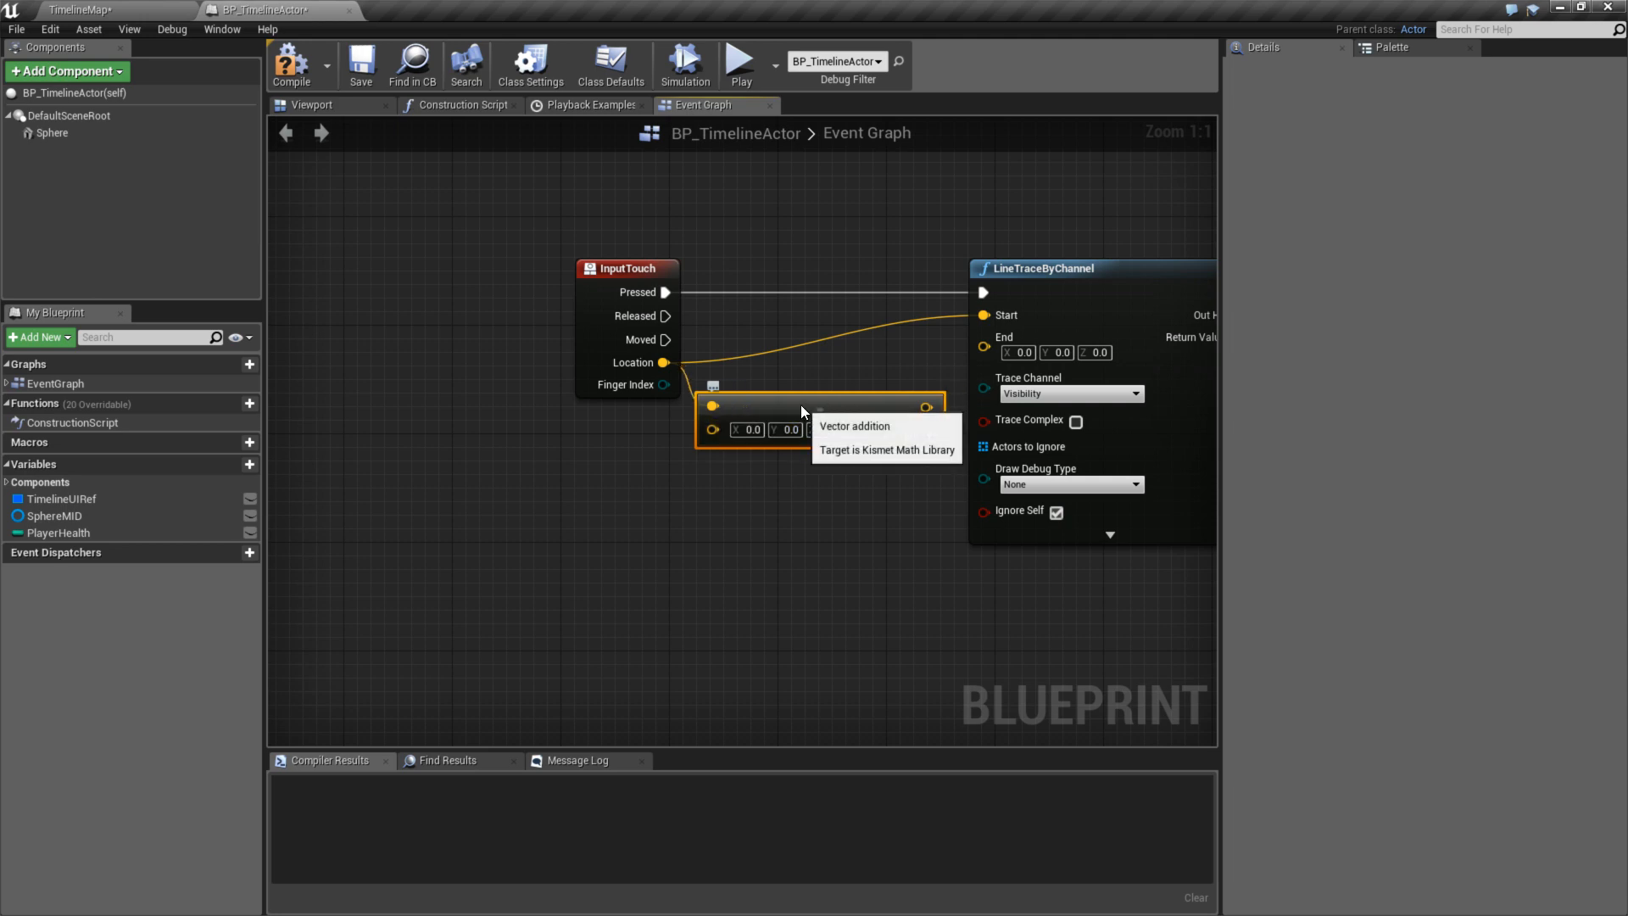
- Connect the vector addition's output to the End input of LineTraceByChannel and space the InputTouch and addition nodes farther apart
{"action": "left_click_drag", "start_coordinate": [953, 407], "coordinate": [984, 346]}
{"action": "right_click_drag", "start_coordinate": [812, 531], "coordinate": [746, 535]}
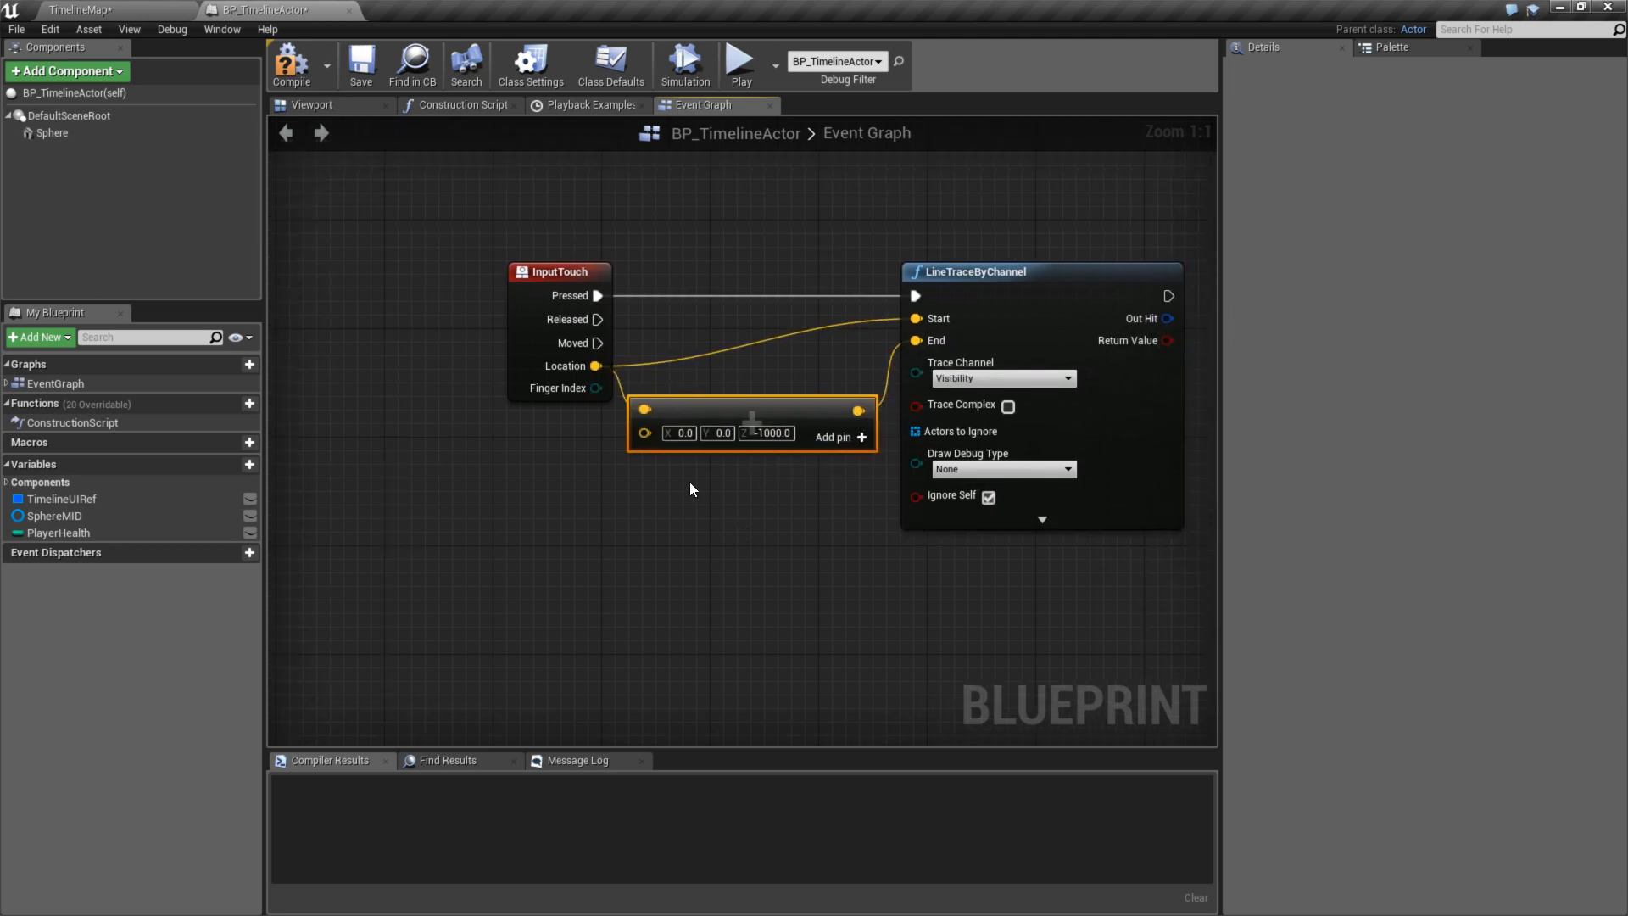
{"action": "left_click_drag", "start_coordinate": [533, 283], "coordinate": [450, 282]}
{"action": "left_click_drag", "start_coordinate": [737, 411], "coordinate": [708, 410]}
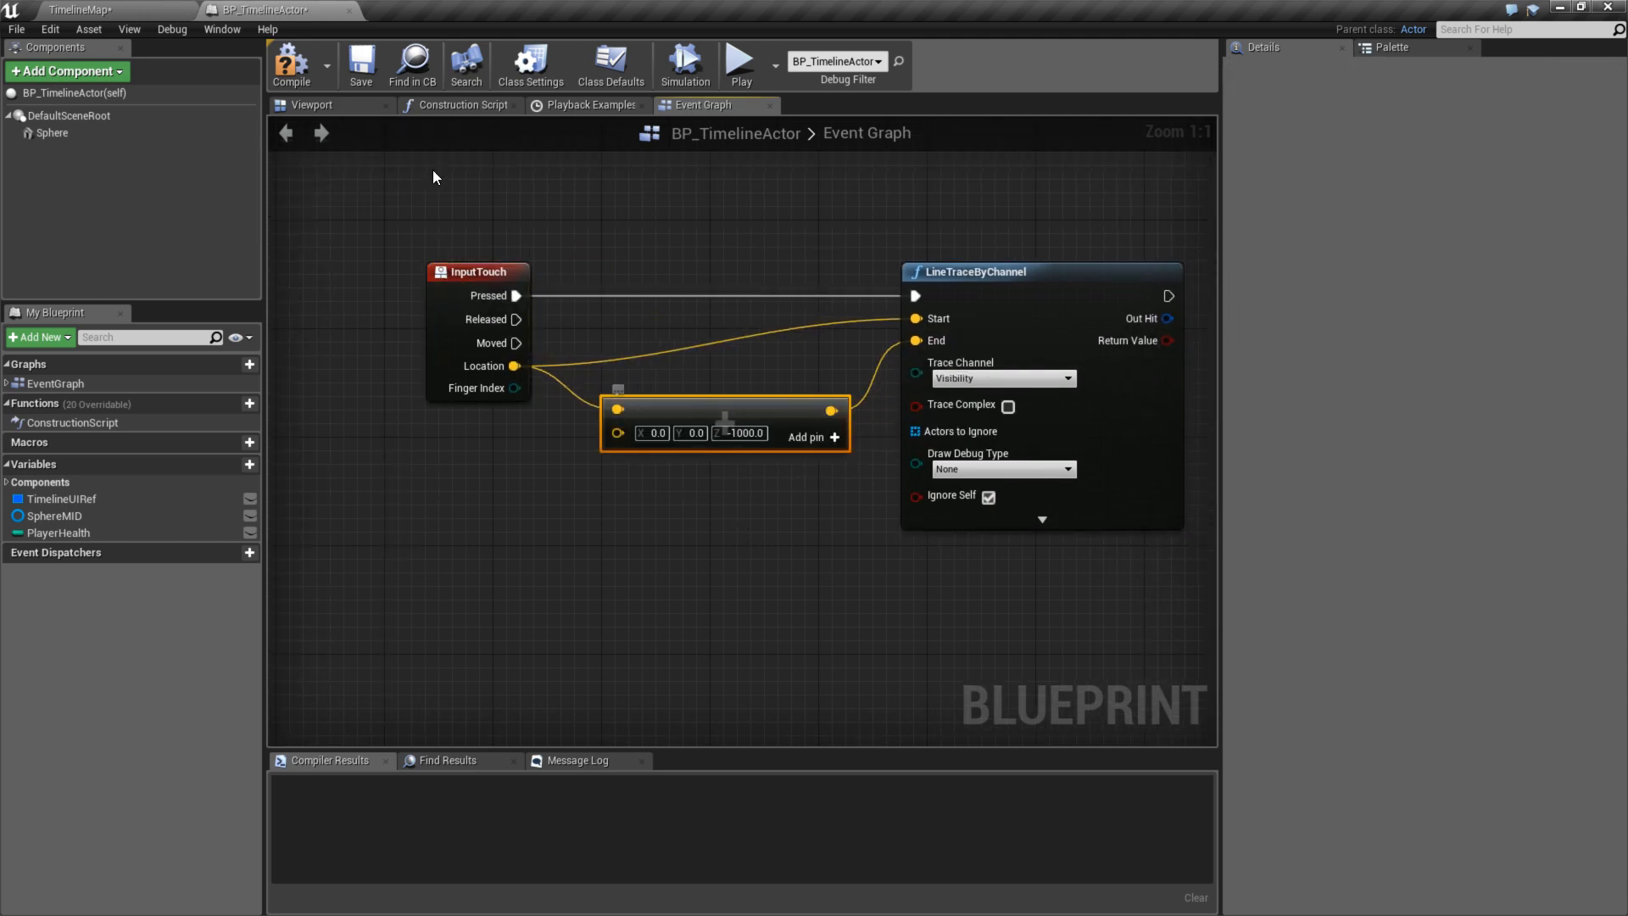
- Check the sphere and floor in the TimelineMap level against the trace's start and end points
{"action": "left_click", "coordinate": [125, 9]}
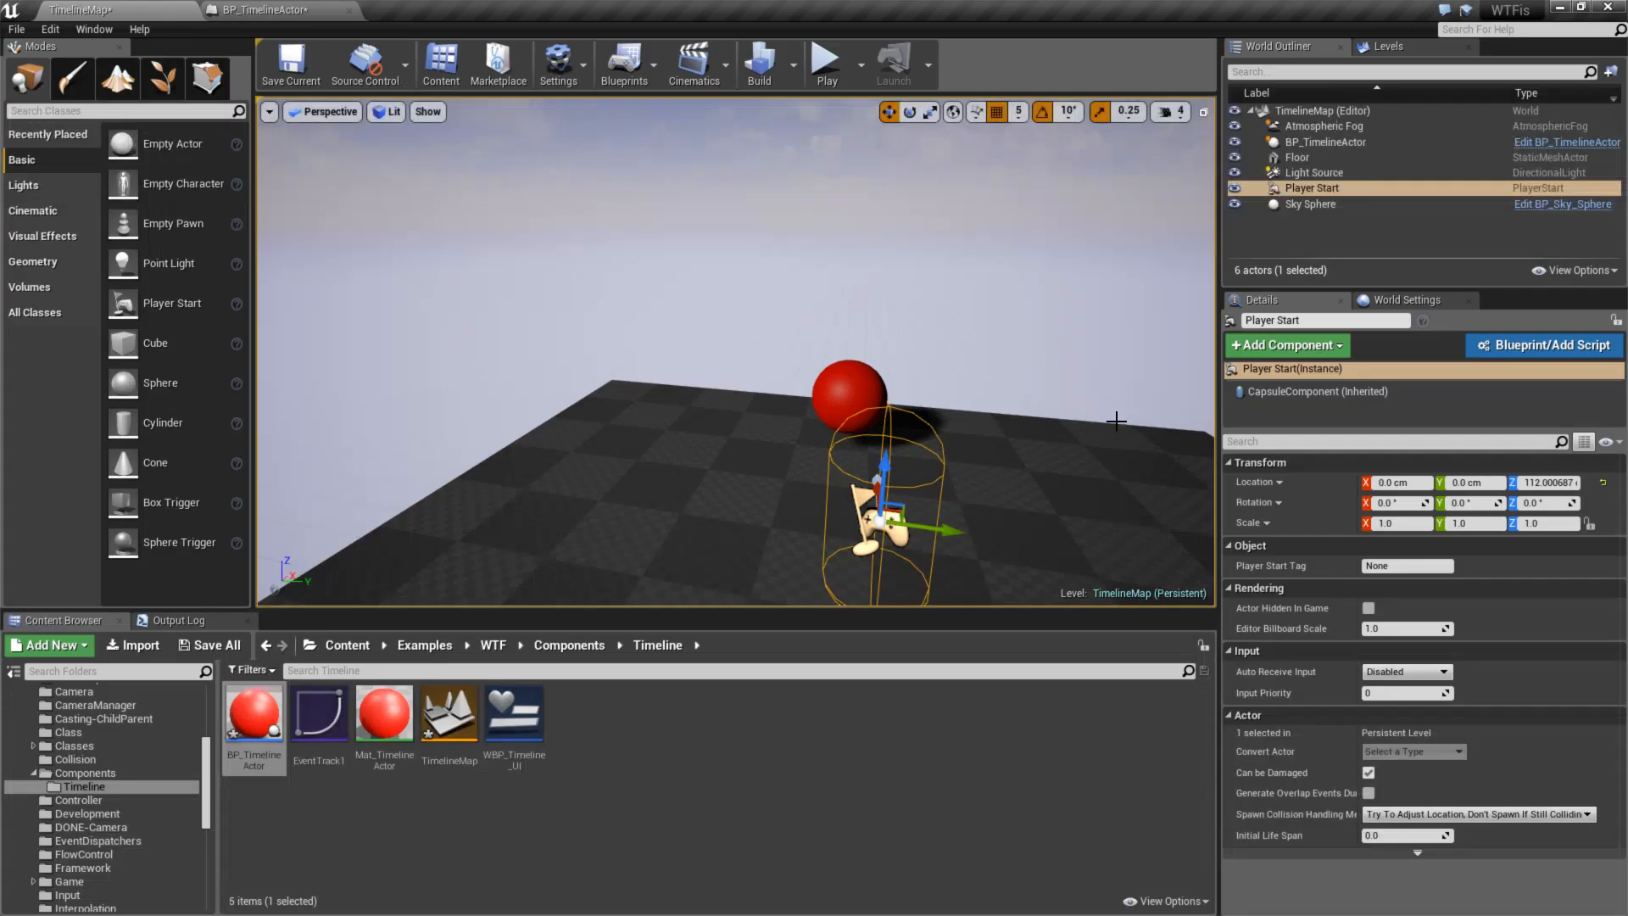
{"action": "mouse_move", "coordinate": [979, 398]}
{"action": "right_mouse_down"}
{"action": "mouse_move", "coordinate": [941, 400]}
{"action": "mouse_move", "coordinate": [979, 398]}
{"action": "right_mouse_up"}
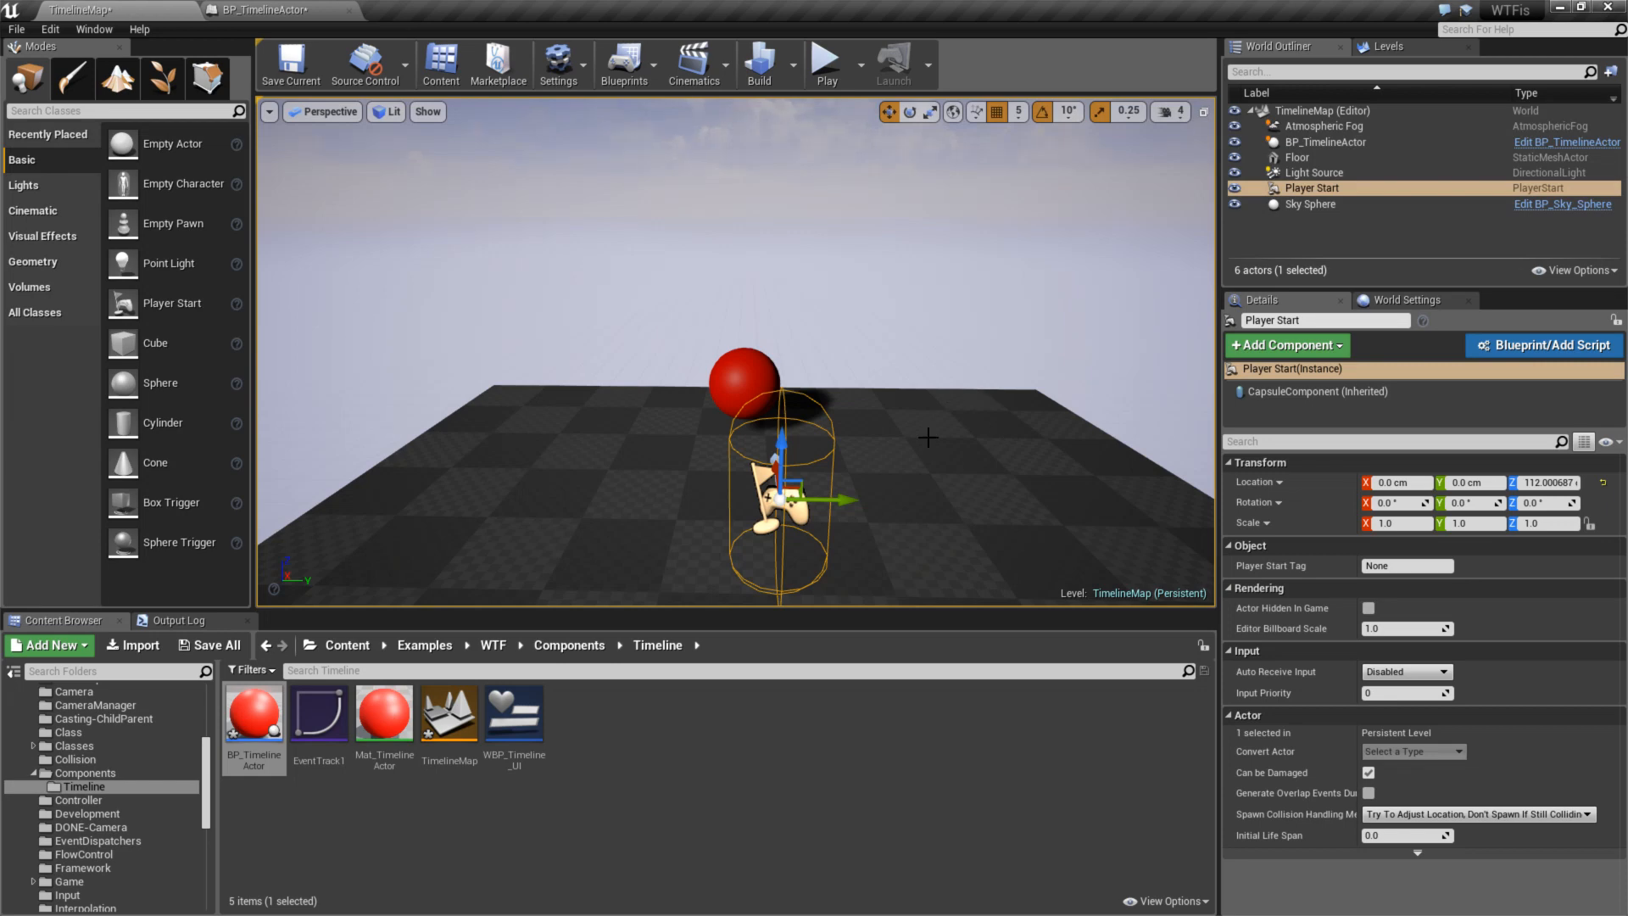
{"action": "left_click", "coordinate": [261, 10]}
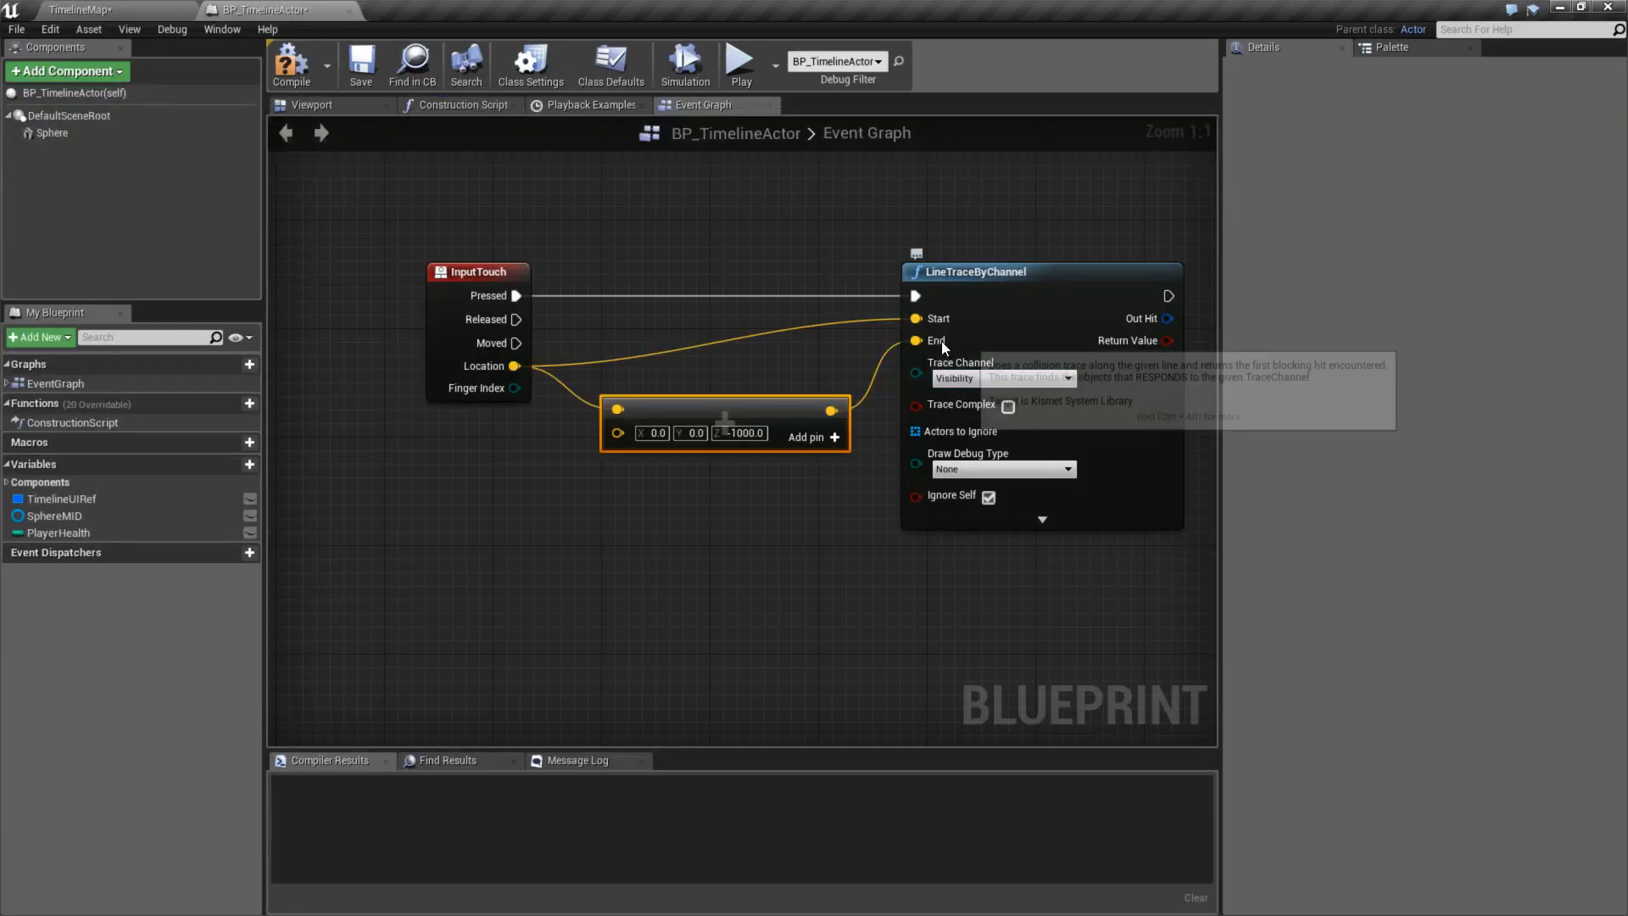
{"action": "right_click_drag", "start_coordinate": [1174, 297], "coordinate": [888, 251]}
{"action": "left_click_drag", "start_coordinate": [883, 250], "coordinate": [950, 349]}
{"action": "left_click", "coordinate": [939, 423]}
{"action": "right_click_drag", "start_coordinate": [940, 422], "coordinate": [849, 431]}
{"action": "left_click_drag", "start_coordinate": [791, 281], "coordinate": [920, 361]}
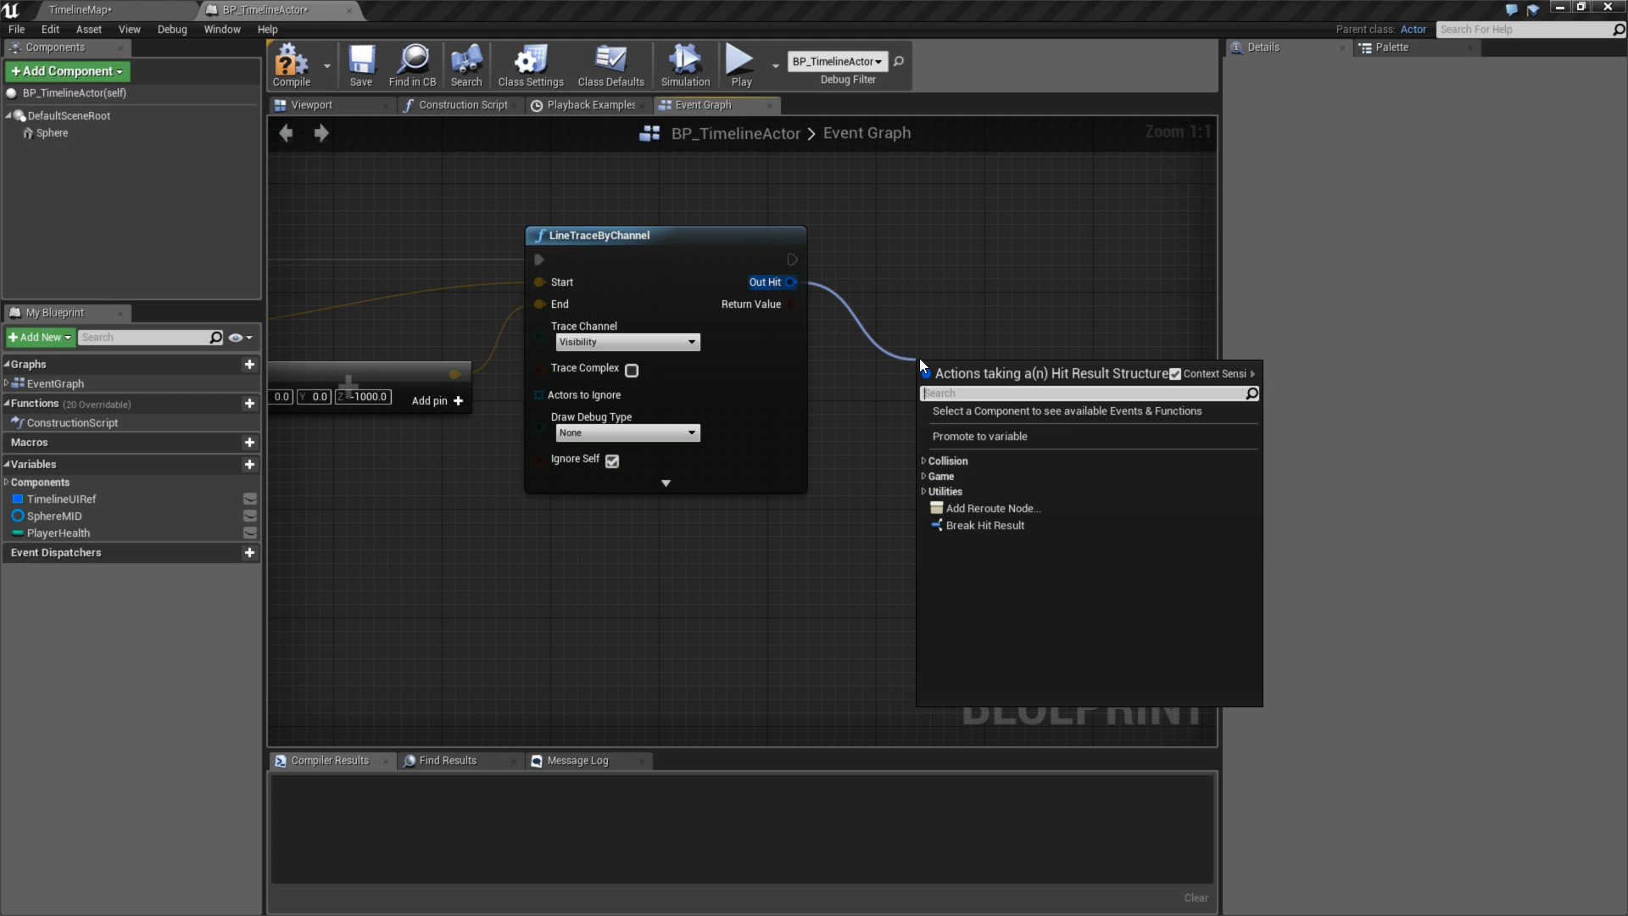
- Save the BP_TimelineActor blueprint with its line trace setup
{"action": "right_click_drag", "start_coordinate": [913, 333], "coordinate": [1144, 356]}
{"action": "left_click", "coordinate": [364, 68]}
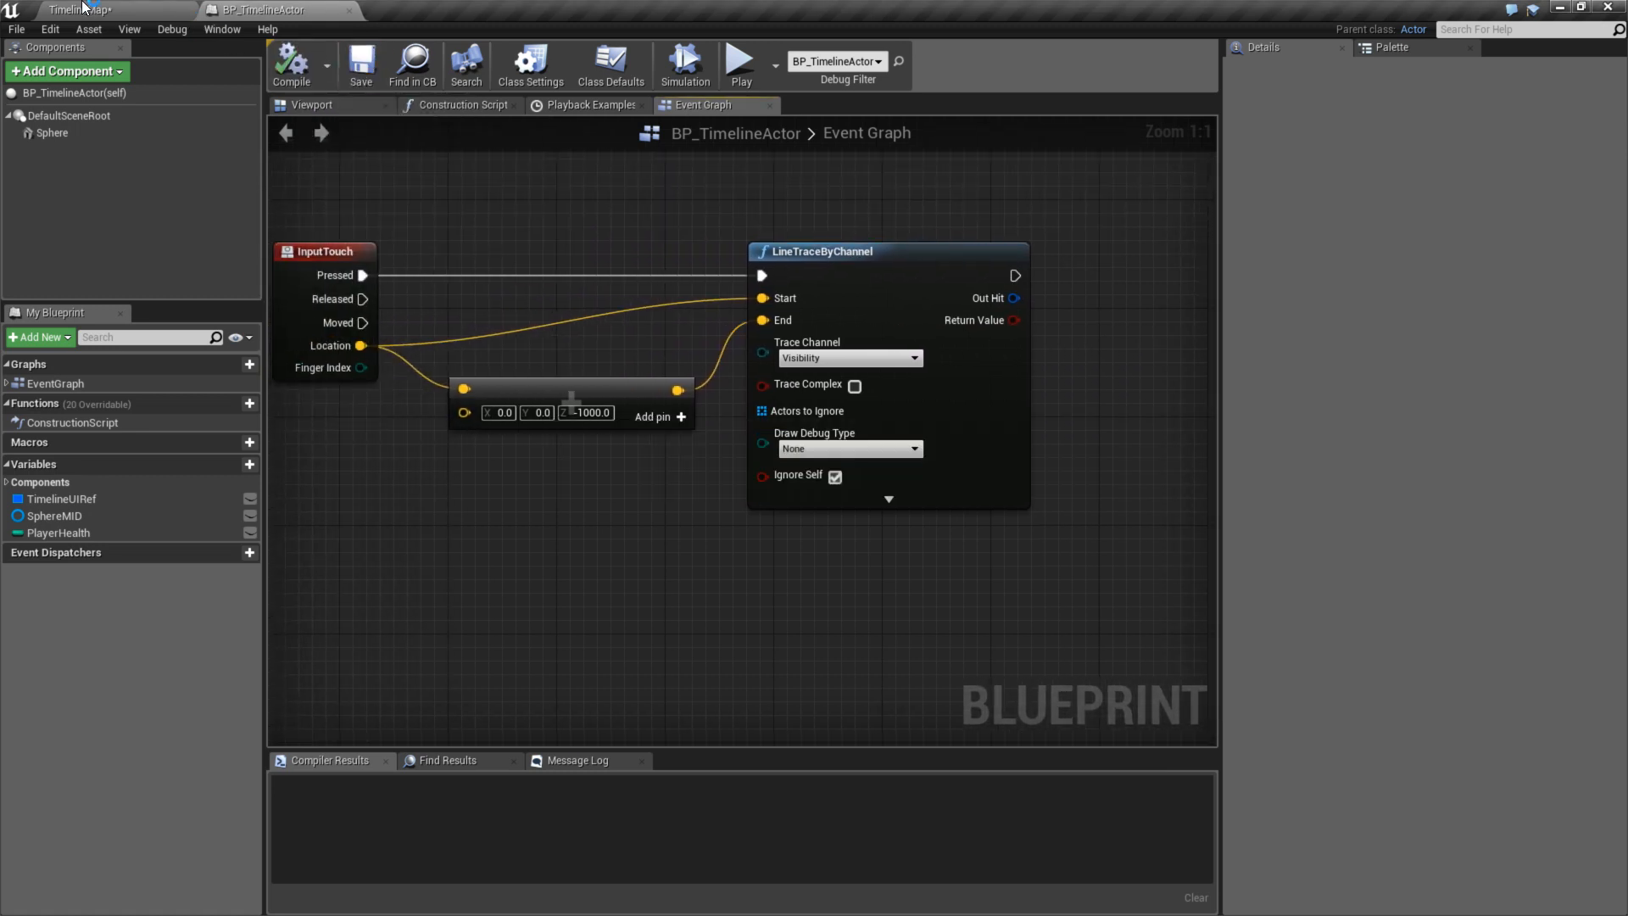
- Enable Use Mouse for Touch in the Engine Input section of the Project Settings
{"action": "left_click", "coordinate": [85, 10]}
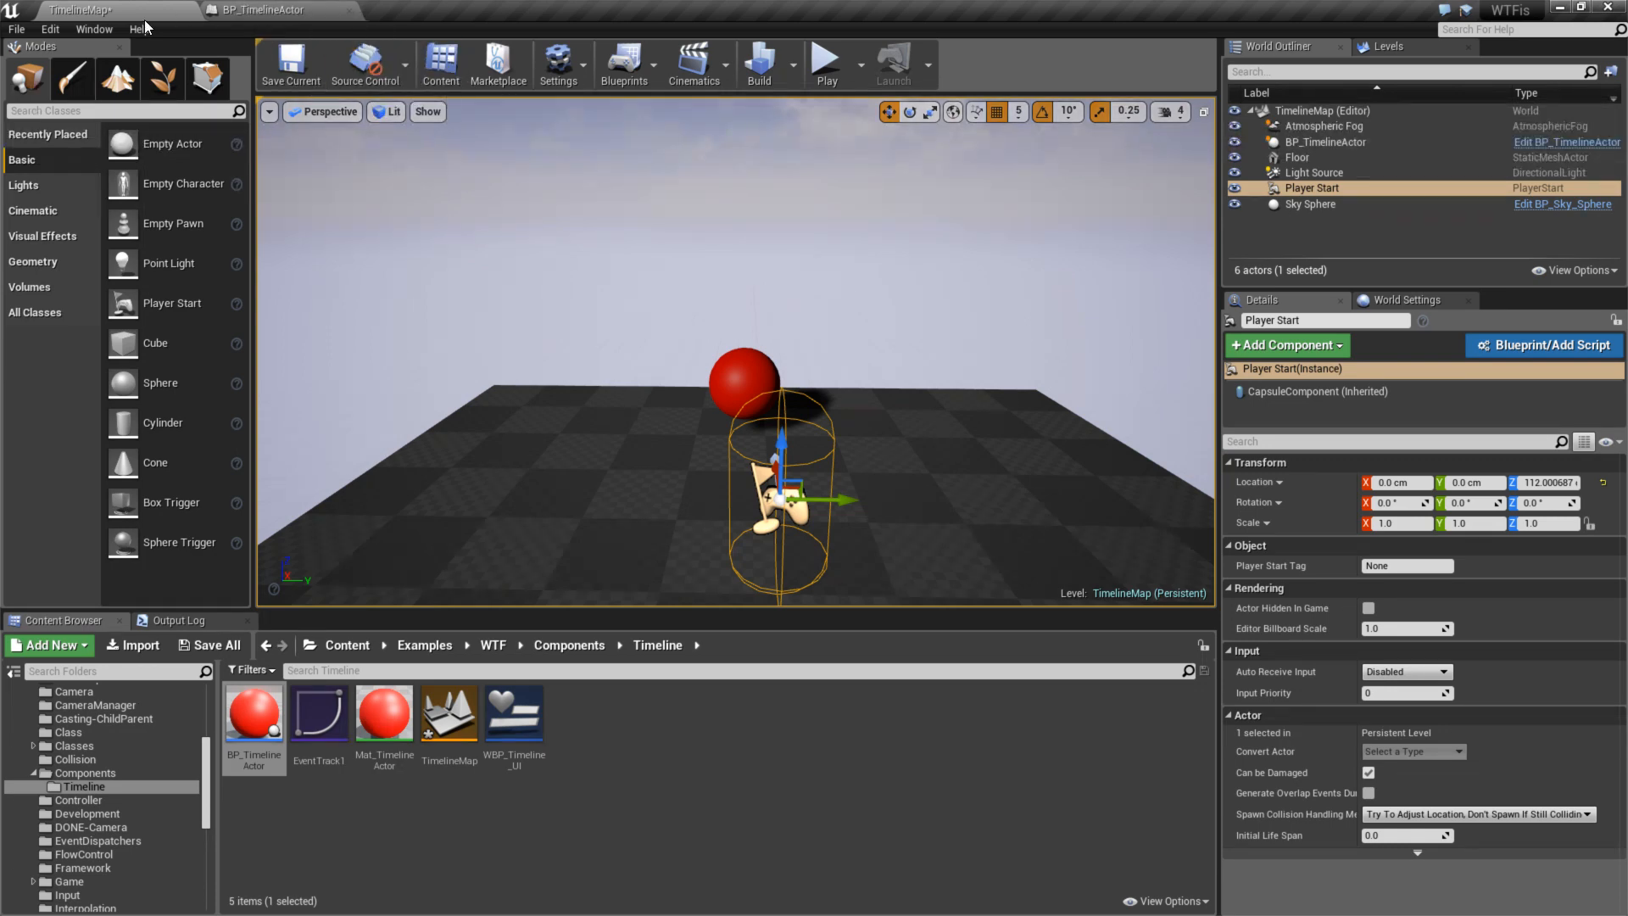
{"action": "left_click", "coordinate": [50, 29]}
{"action": "left_click", "coordinate": [119, 271]}
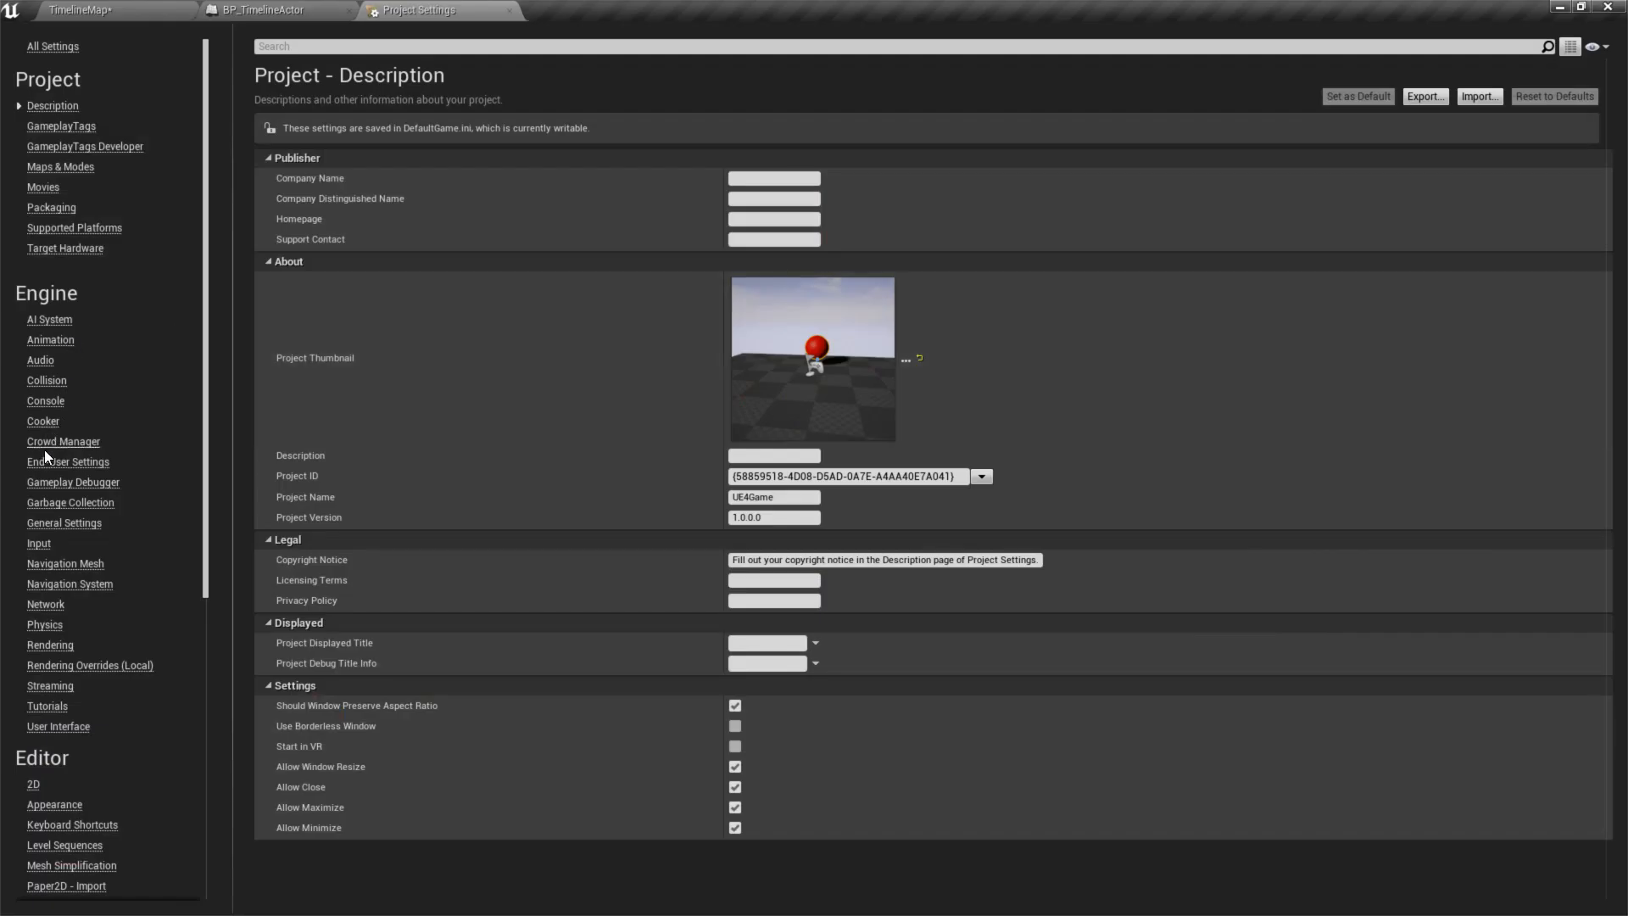
{"action": "left_click", "coordinate": [39, 544]}
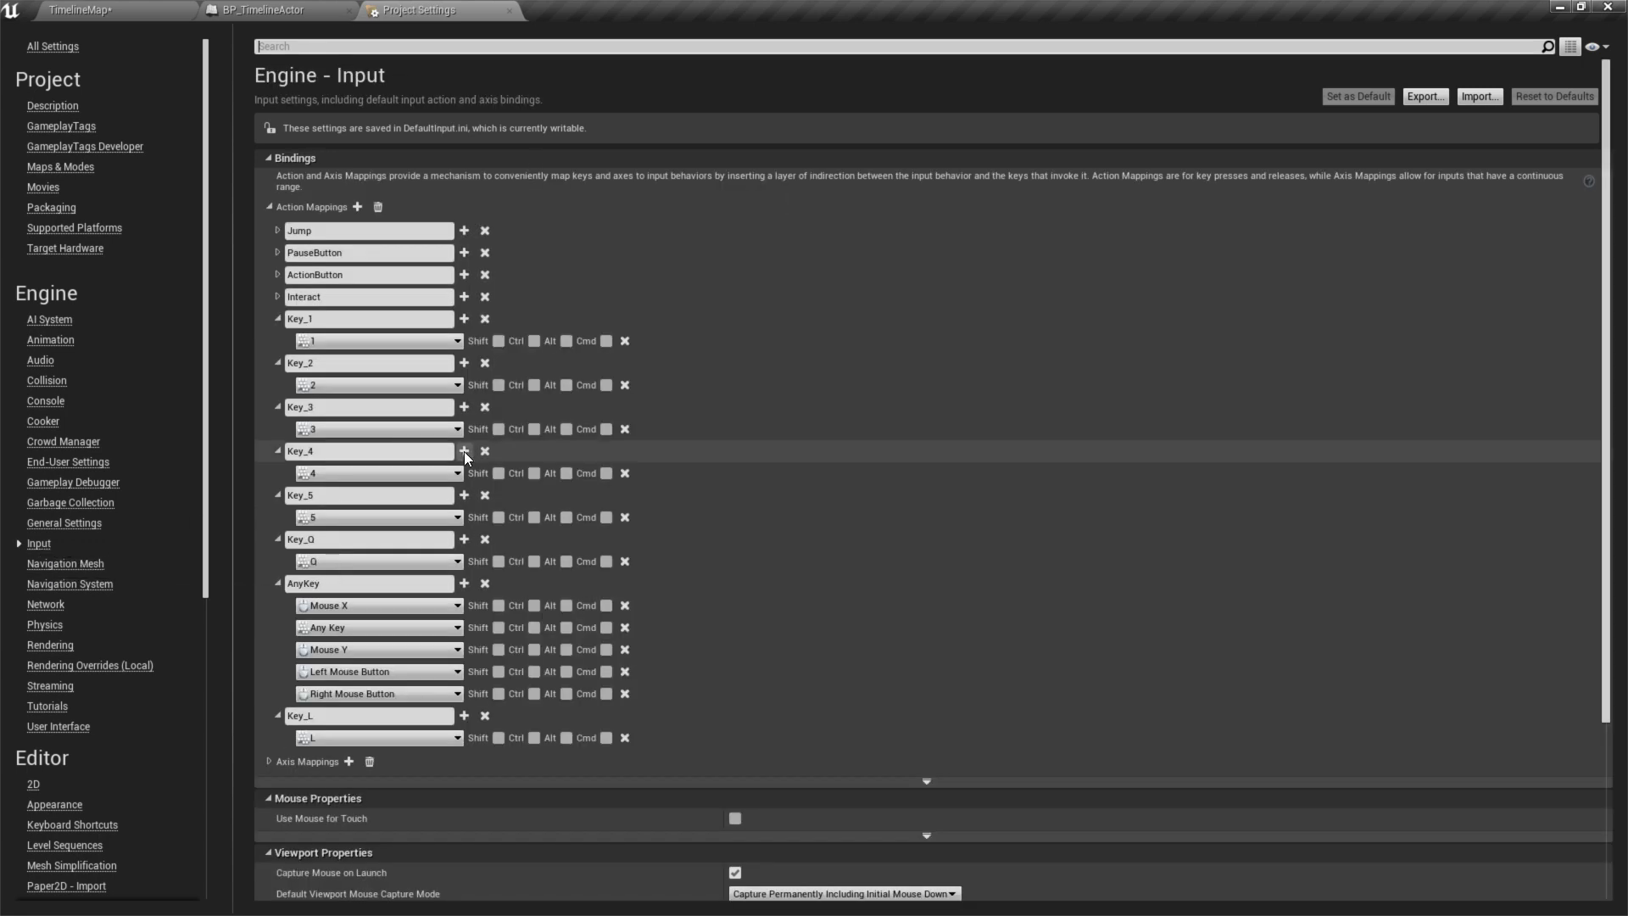
{"action": "left_click", "coordinate": [268, 207]}
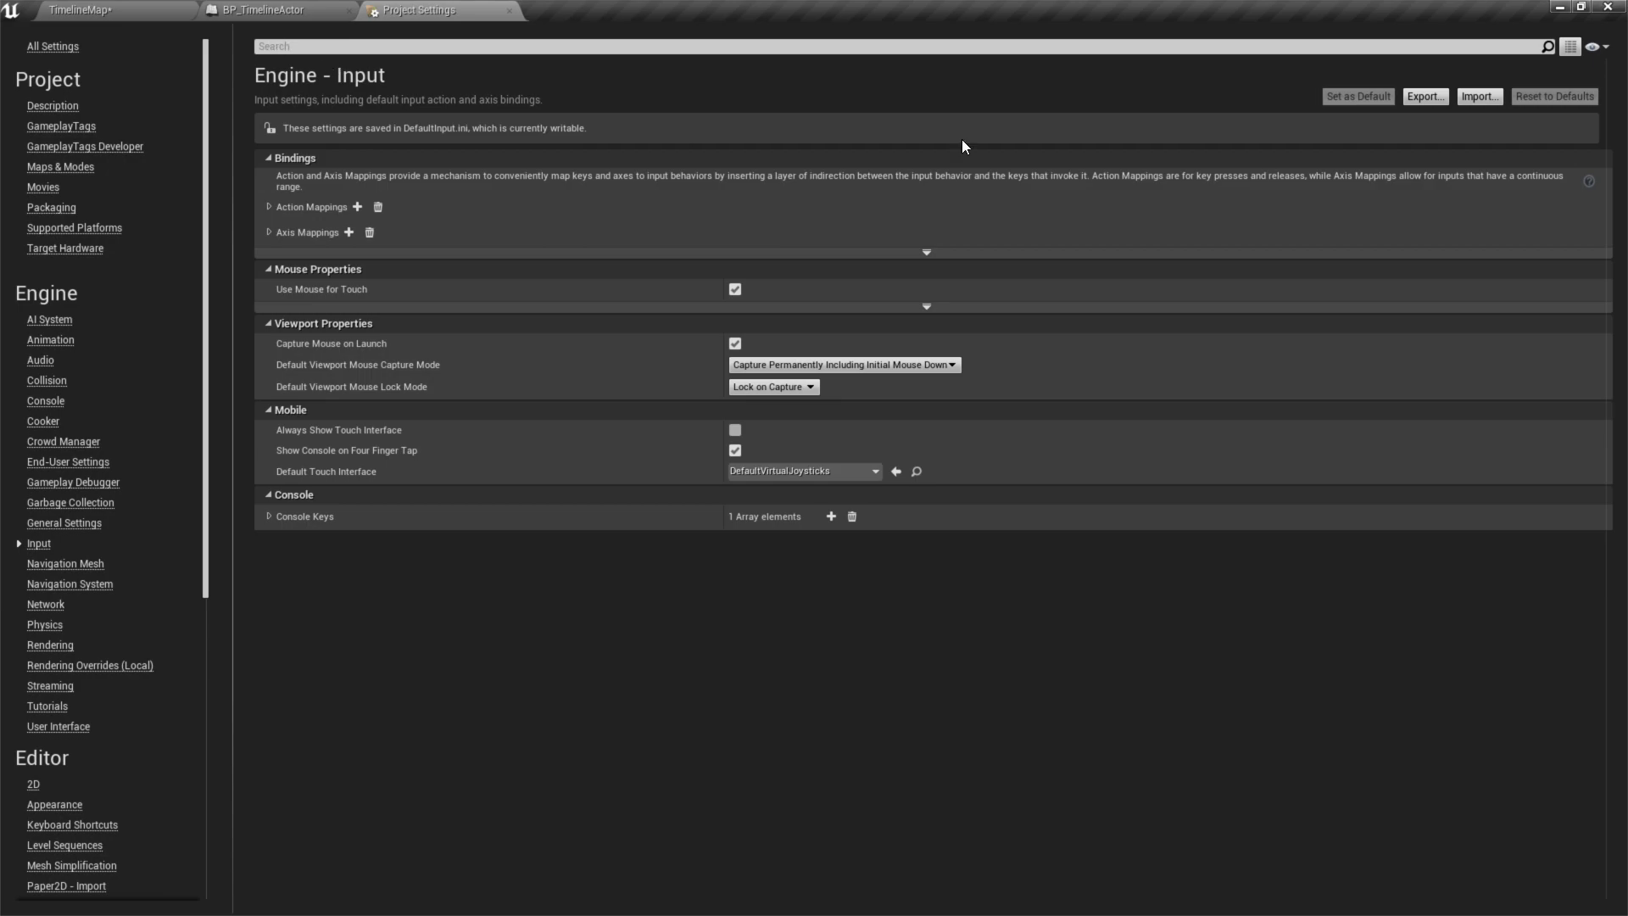
- Insert a Print String node between the InputTouch node's Pressed output and LineTraceByChannel in BP_TimelineActor's Event Graph
{"action": "left_click", "coordinate": [102, 9]}
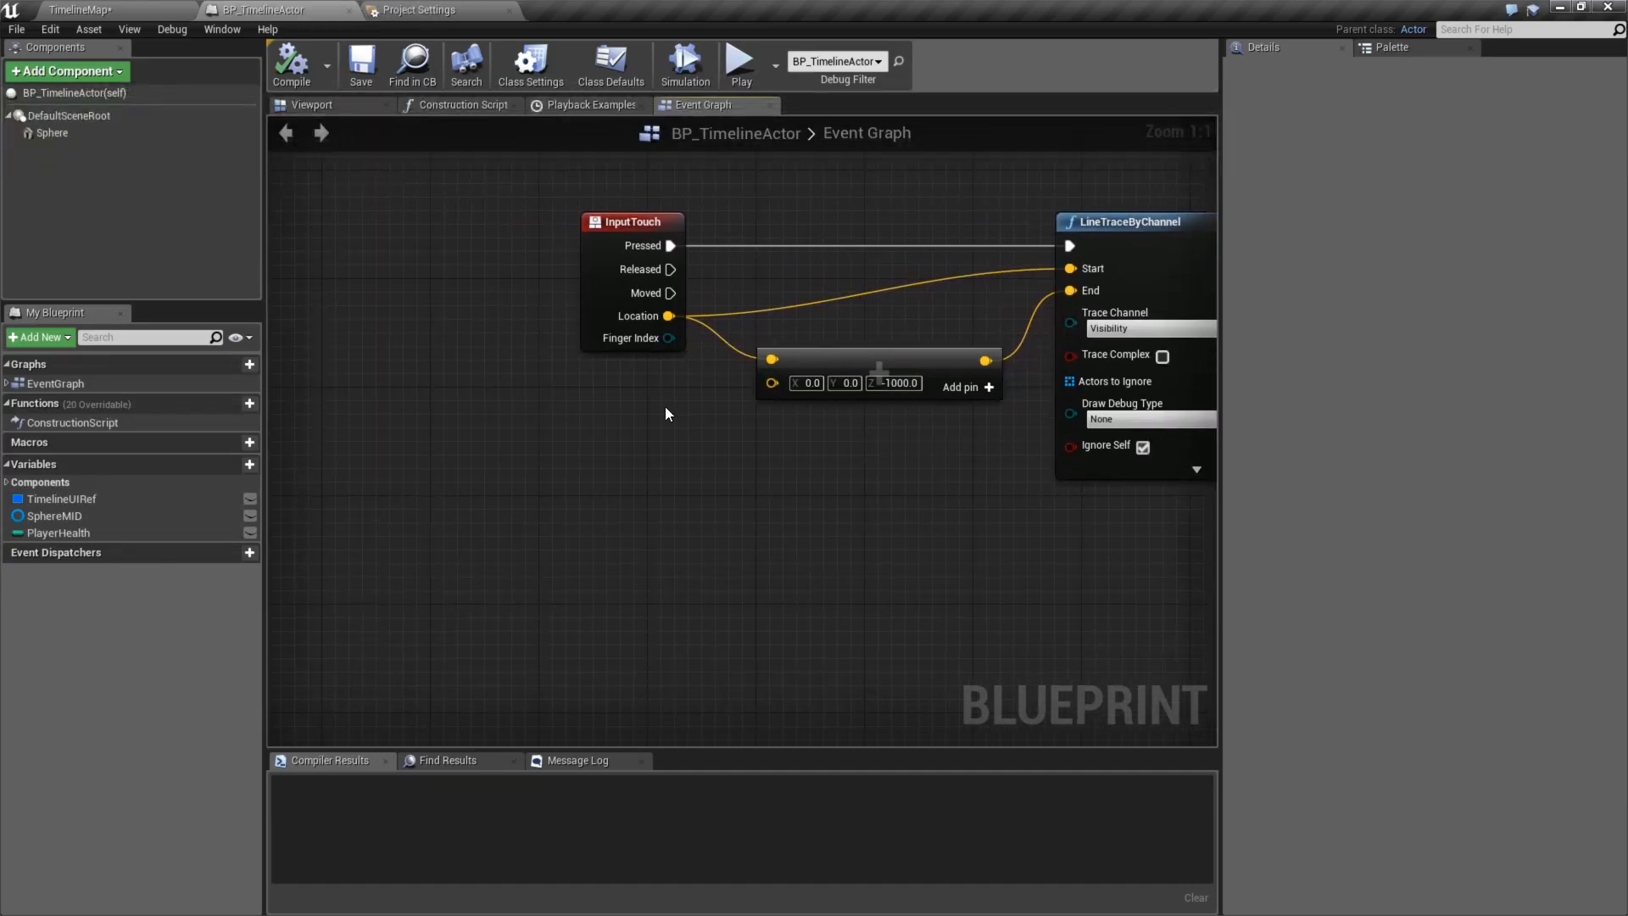
{"action": "right_click_drag", "start_coordinate": [666, 414], "coordinate": [511, 531]}
{"action": "left_click_drag", "start_coordinate": [574, 304], "coordinate": [602, 260]}
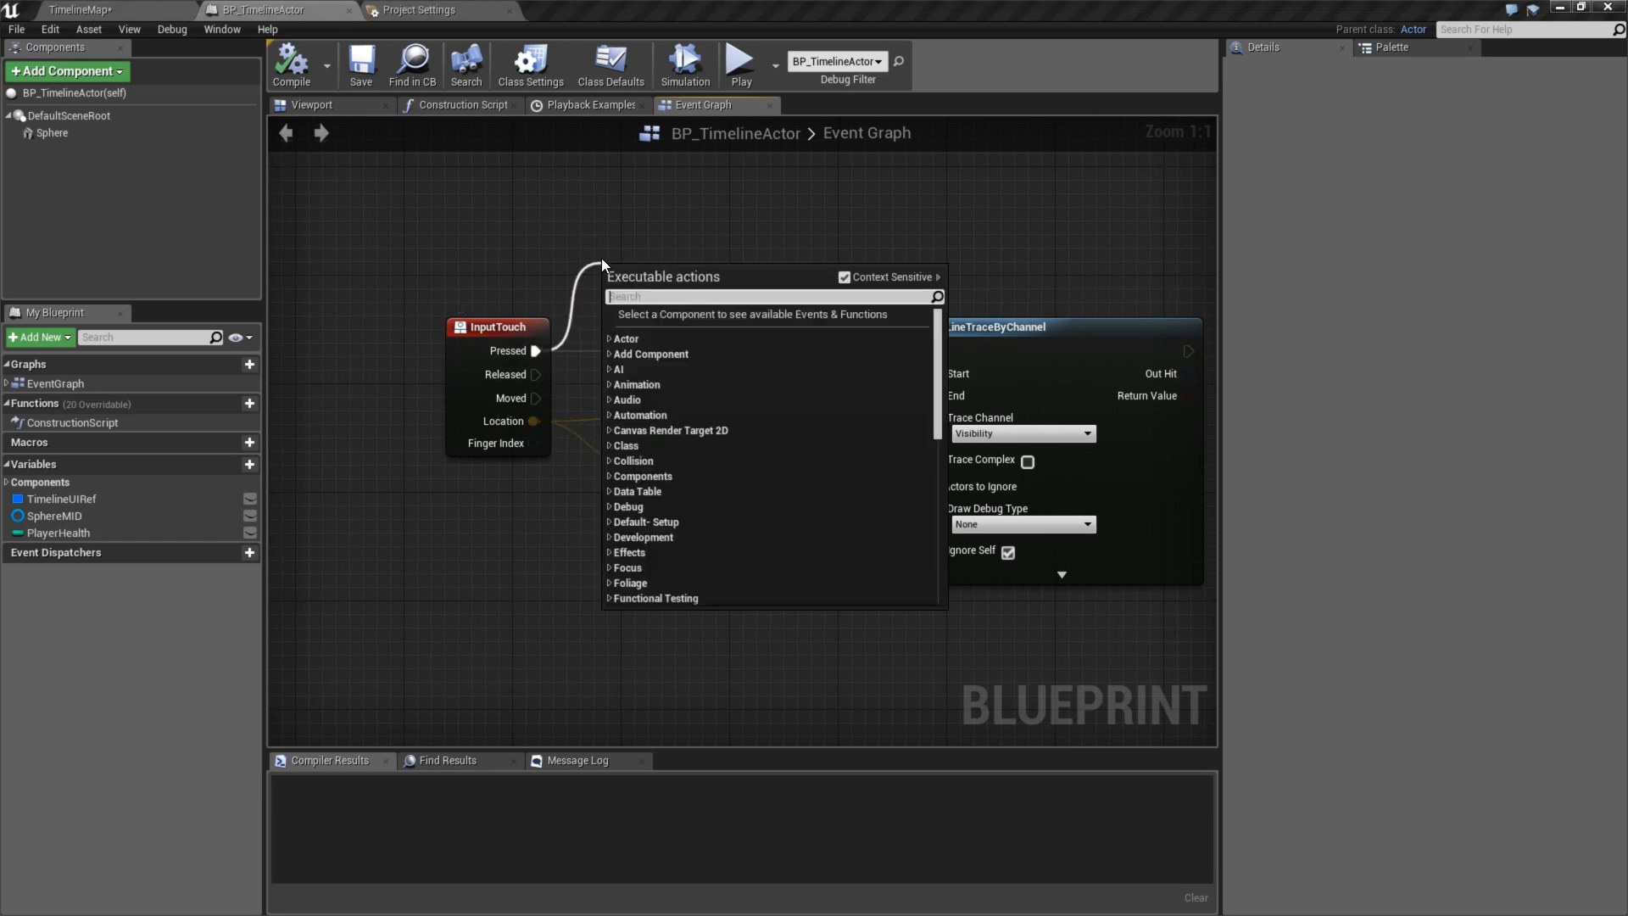
{"action": "type", "text": "PRINT STRING"}
{"action": "key", "text": "Return"}
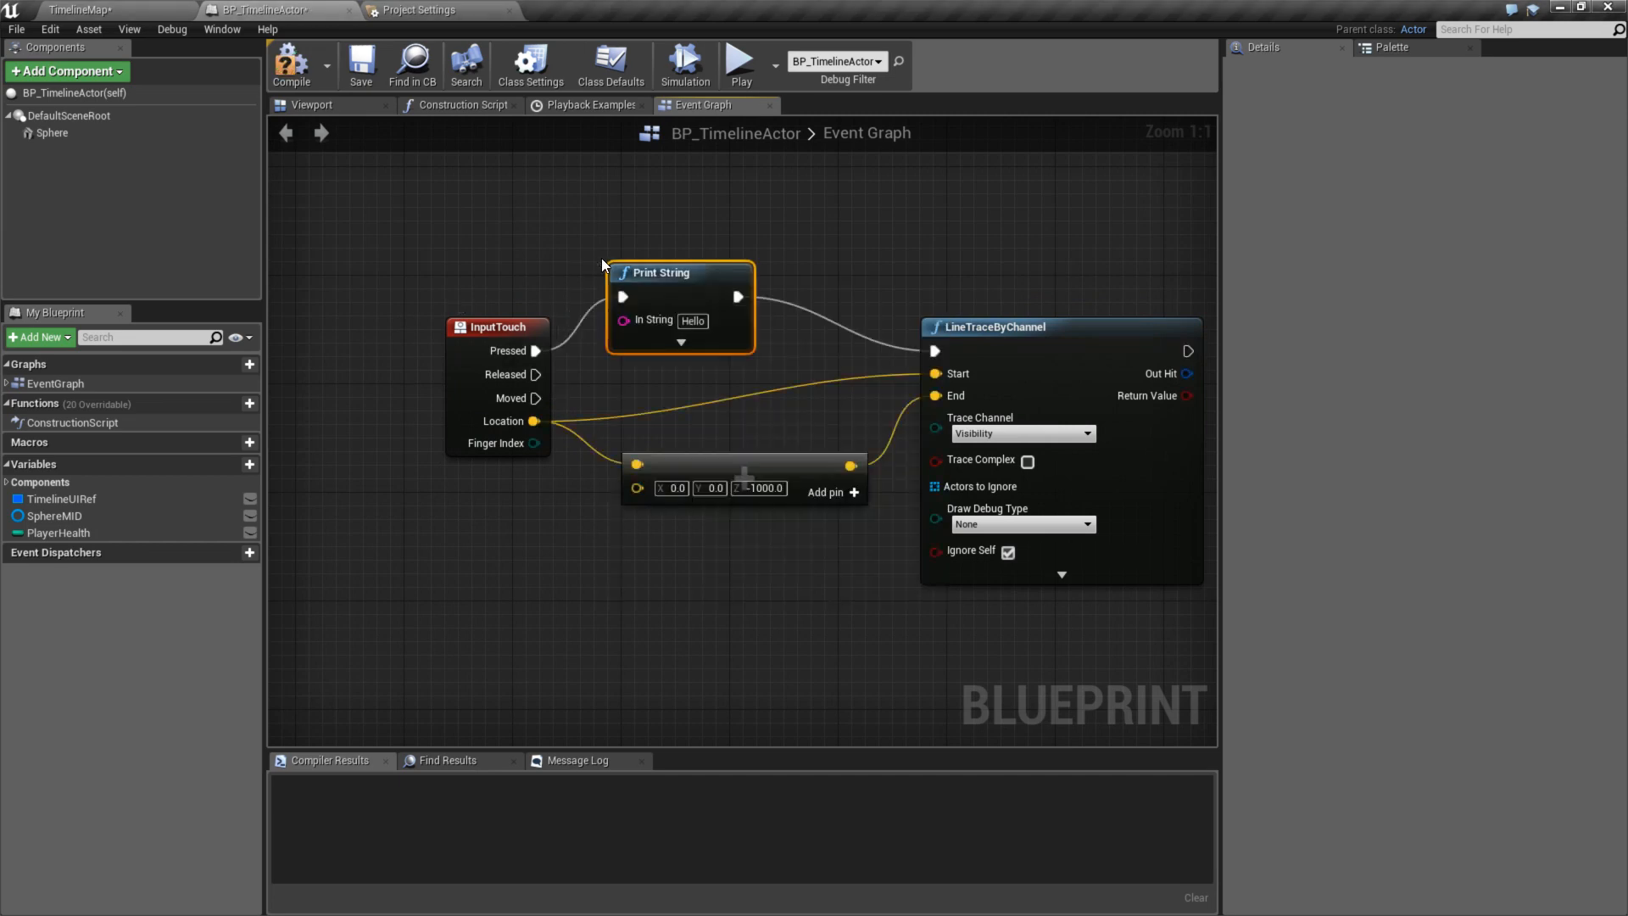
- Play the game and test whether mouse clicks trigger the touch event's Print String, then stop the preview
{"action": "left_click", "coordinate": [745, 64]}
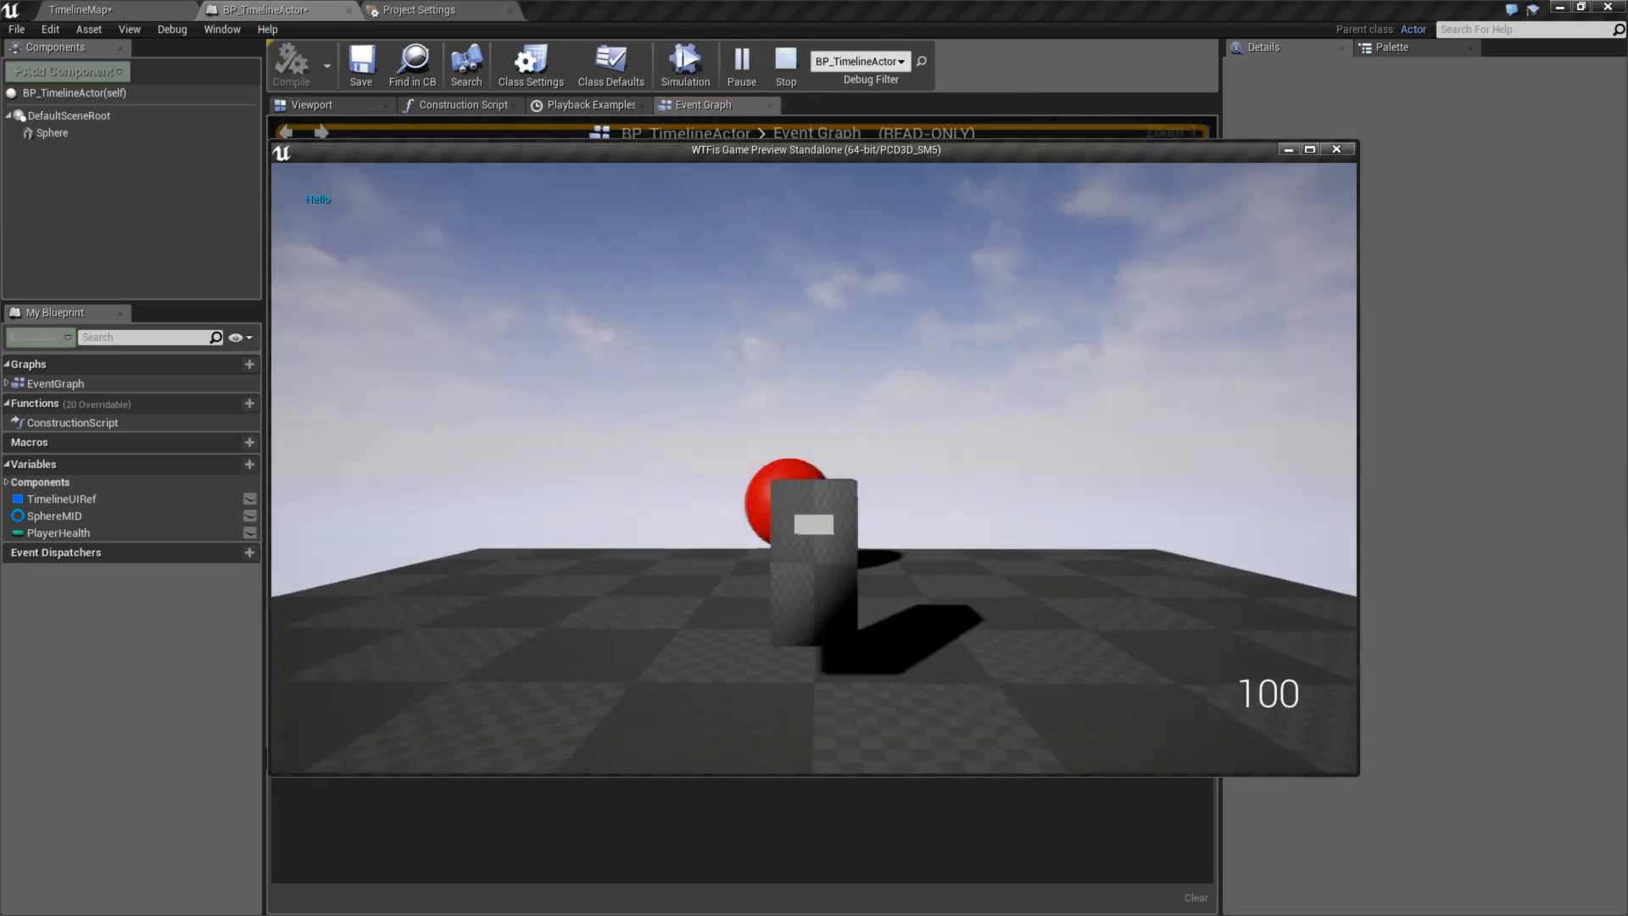
{"action": "left_click", "coordinate": [1009, 565]}
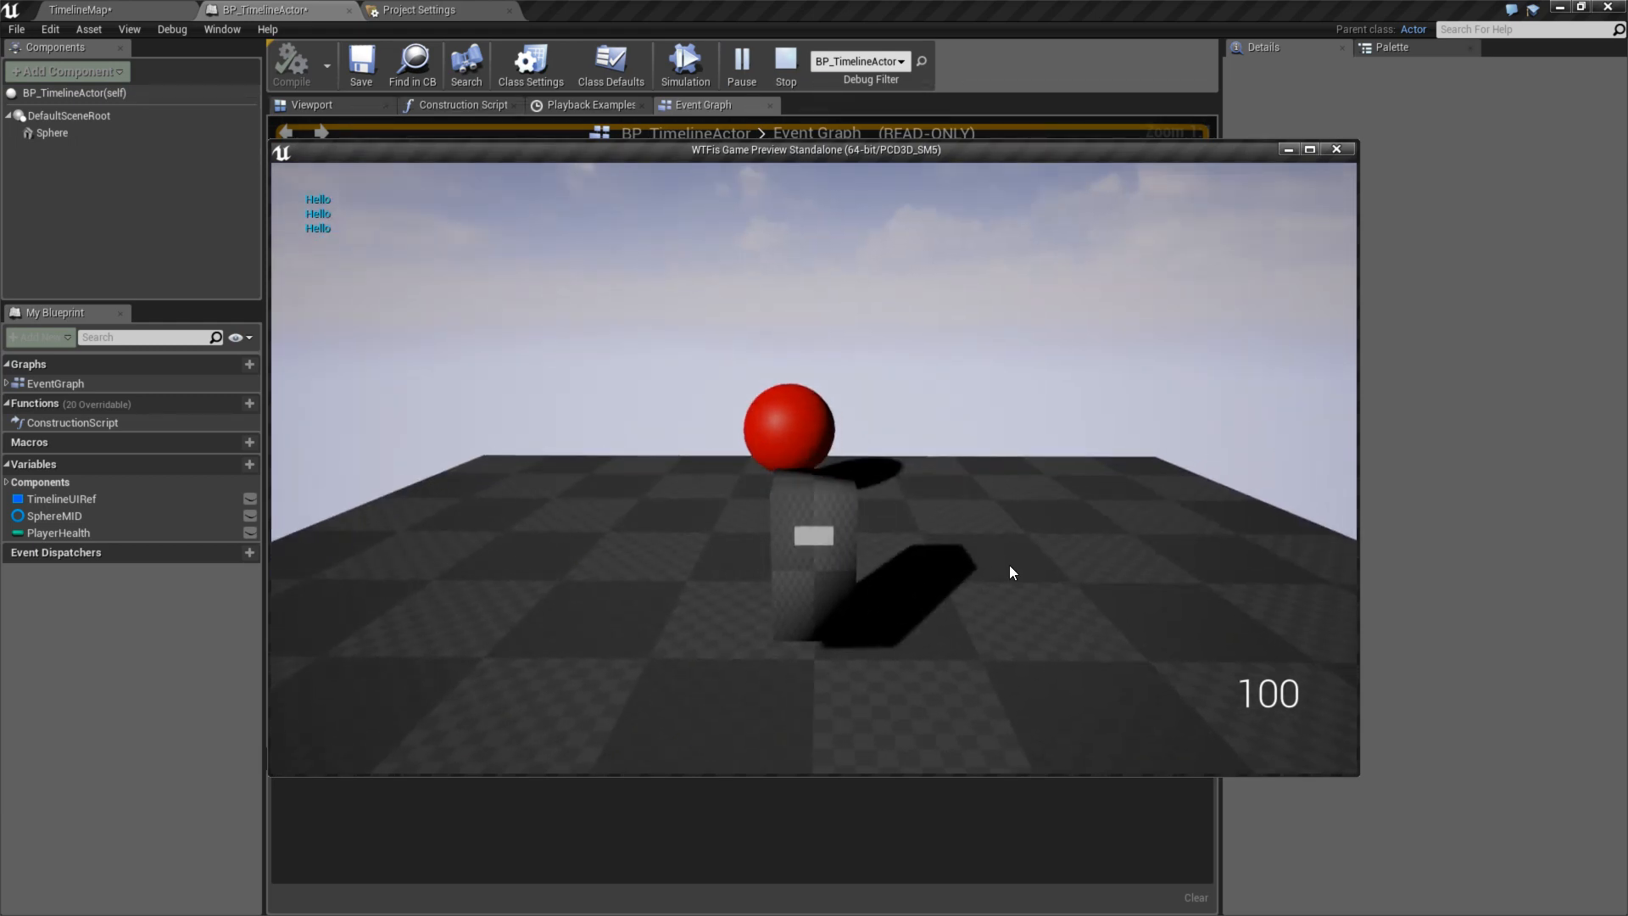
{"action": "key", "text": "Escape"}
- Insert a Set Show Mouse Cursor node between the InputTouch node's Pressed output and Print String
{"action": "right_click_drag", "start_coordinate": [675, 395], "coordinate": [867, 428]}
{"action": "left_click_drag", "start_coordinate": [683, 360], "coordinate": [414, 343]}
{"action": "type", "text": "show mouse cursor"}
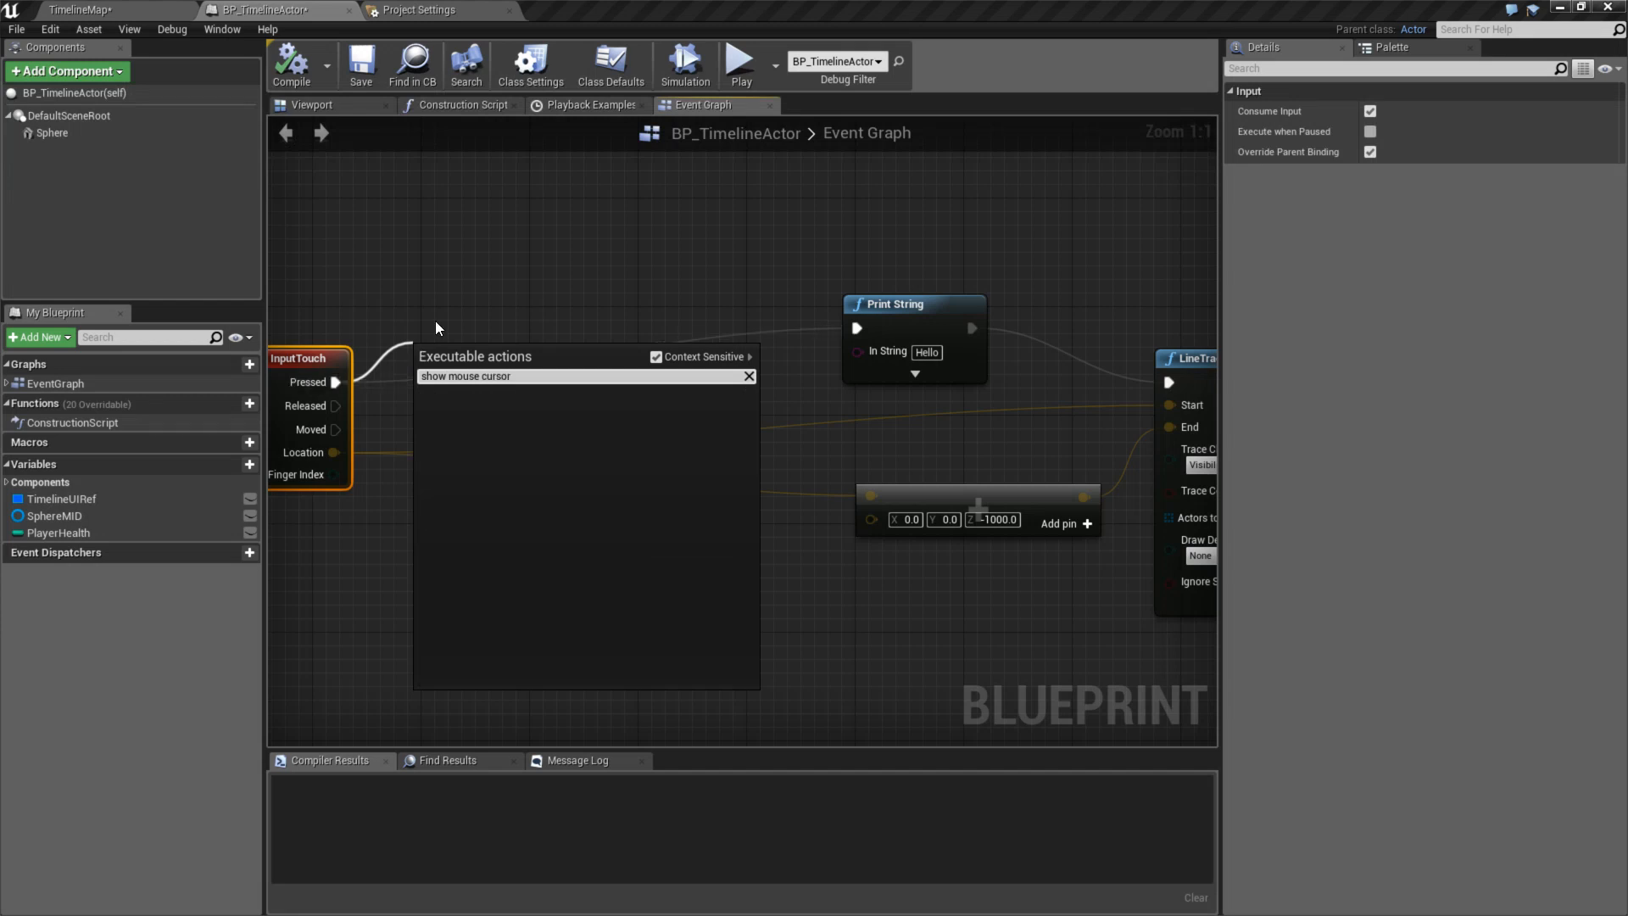
{"action": "left_click", "coordinate": [655, 356]}
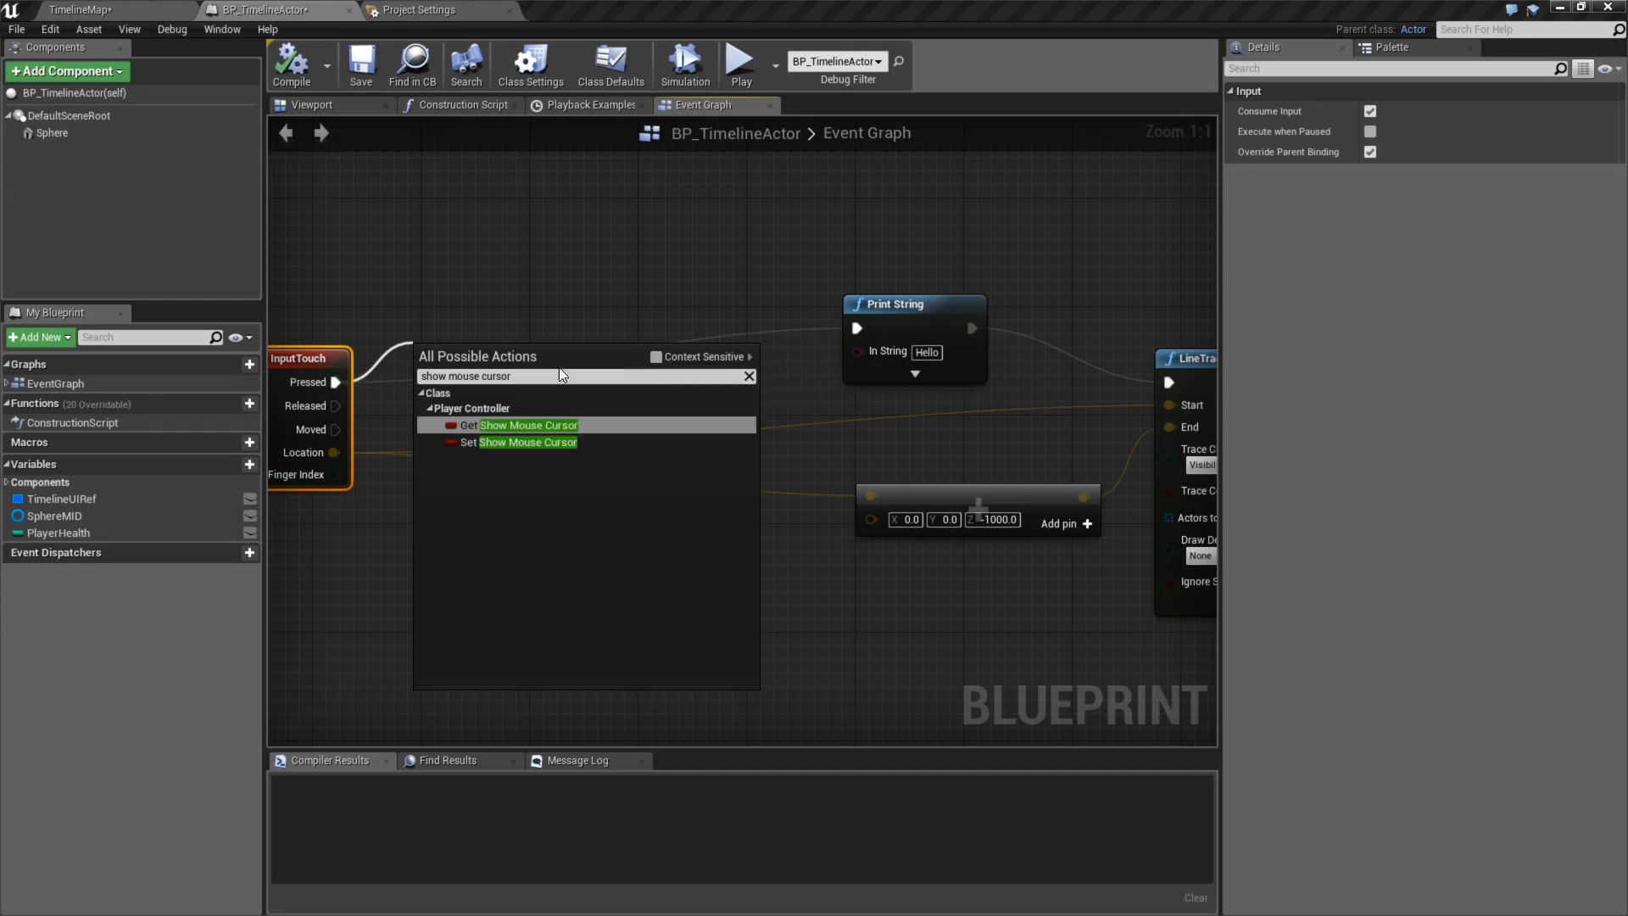
{"action": "left_click", "coordinate": [507, 442]}
{"action": "right_click_drag", "start_coordinate": [479, 412], "coordinate": [566, 379]}
- Feed the Set node's Target input from a Get Player Controller node and turn on Show Mouse Cursor
{"action": "left_click_drag", "start_coordinate": [567, 379], "coordinate": [390, 593]}
{"action": "type", "text": "get polayer con"}
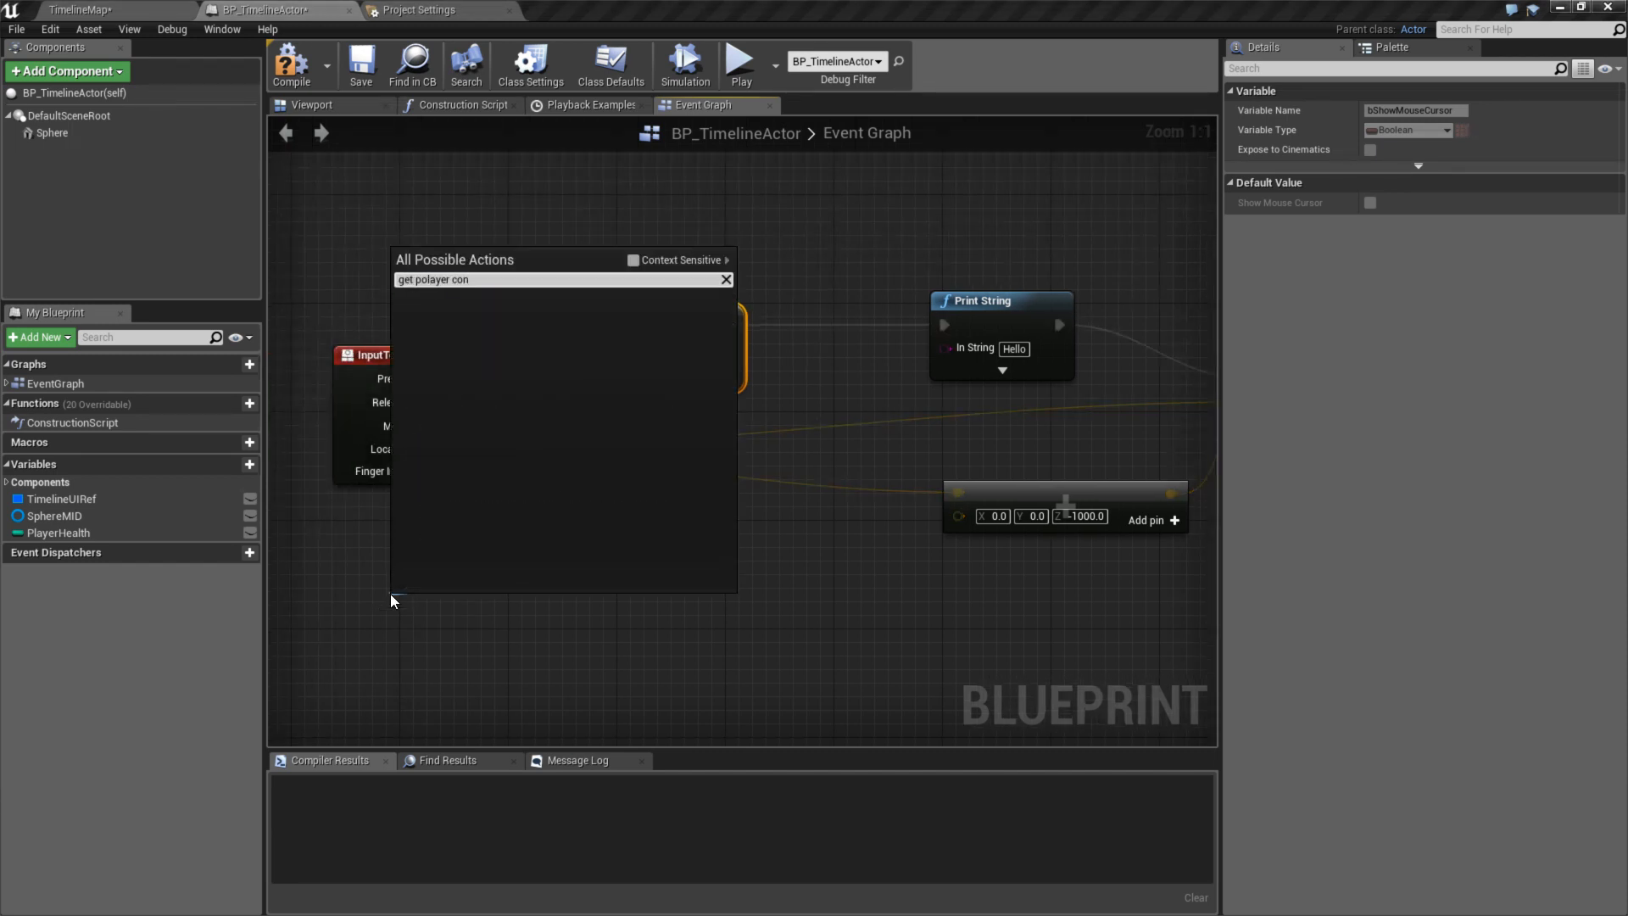
{"action": "key", "text": "ctrl+a"}
{"action": "type", "text": "get player con"}
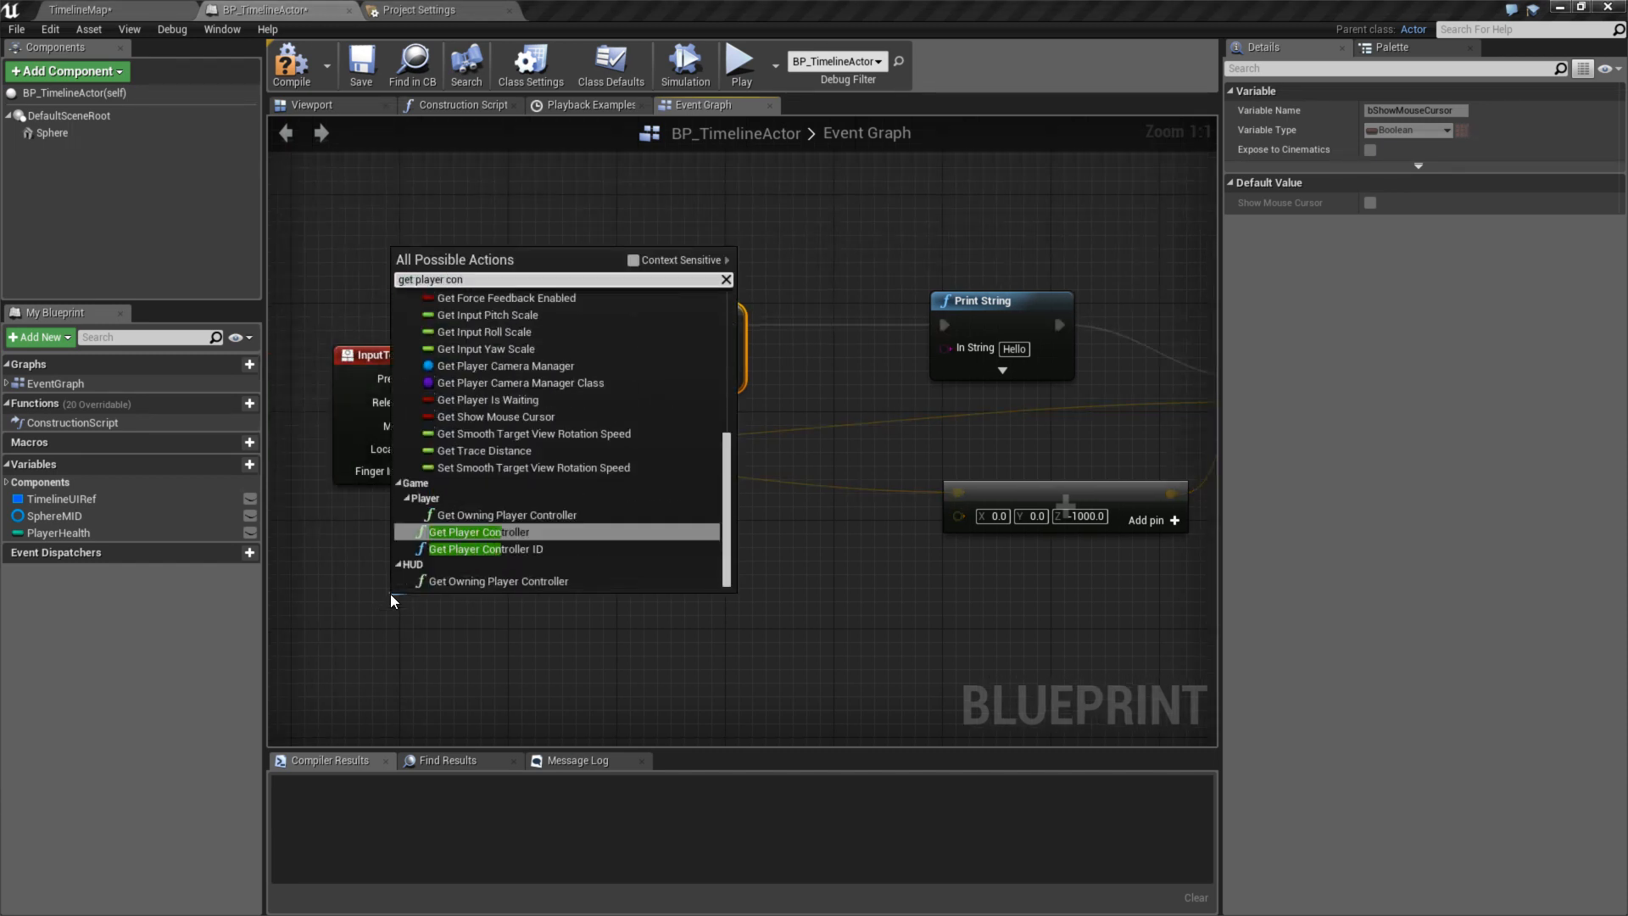
{"action": "key", "text": "Return"}
{"action": "right_click_drag", "start_coordinate": [722, 607], "coordinate": [739, 626]}
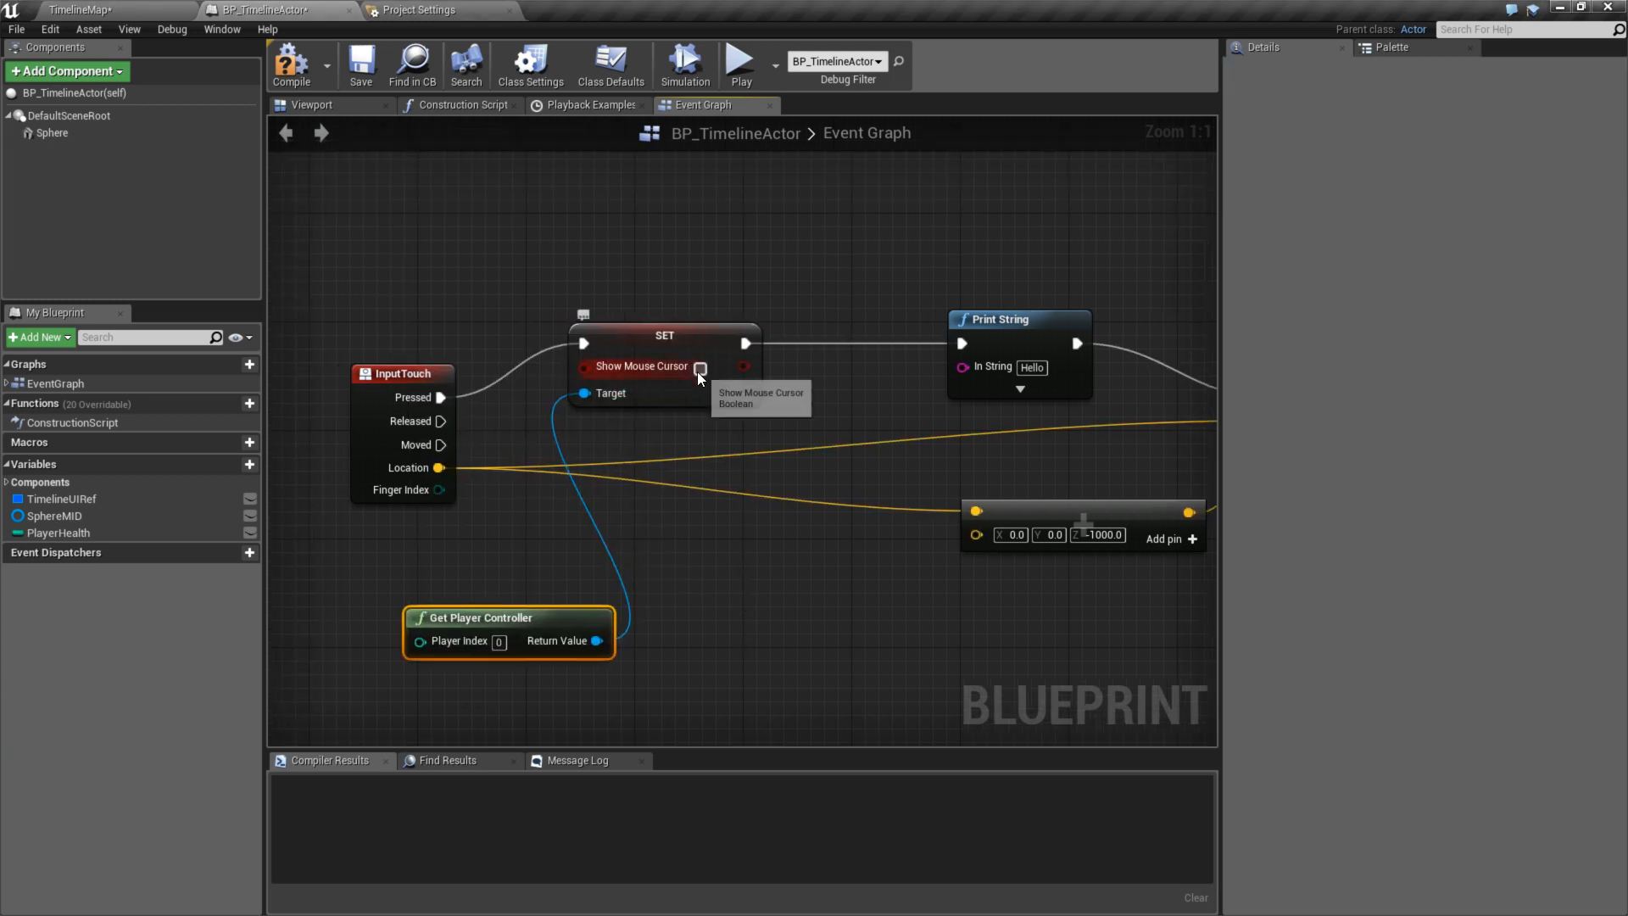
- Set LineTraceByChannel's Draw Debug Type to For Duration and test the touch trace with the mouse cursor in the game preview
{"action": "left_click", "coordinate": [740, 68]}
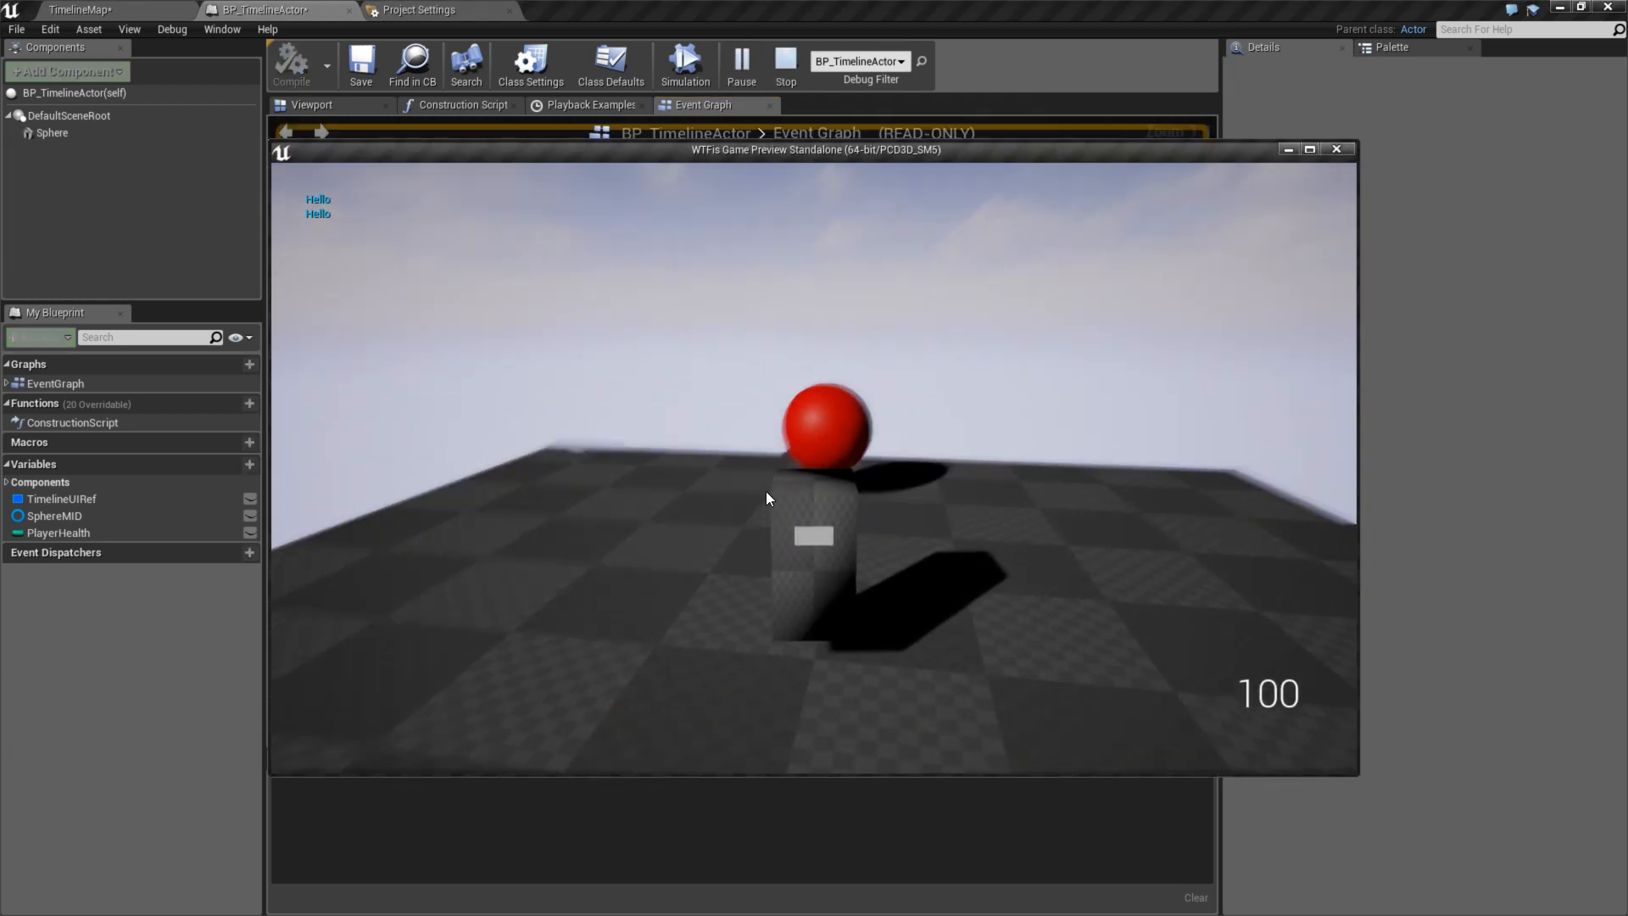
{"action": "key", "text": "Escape"}
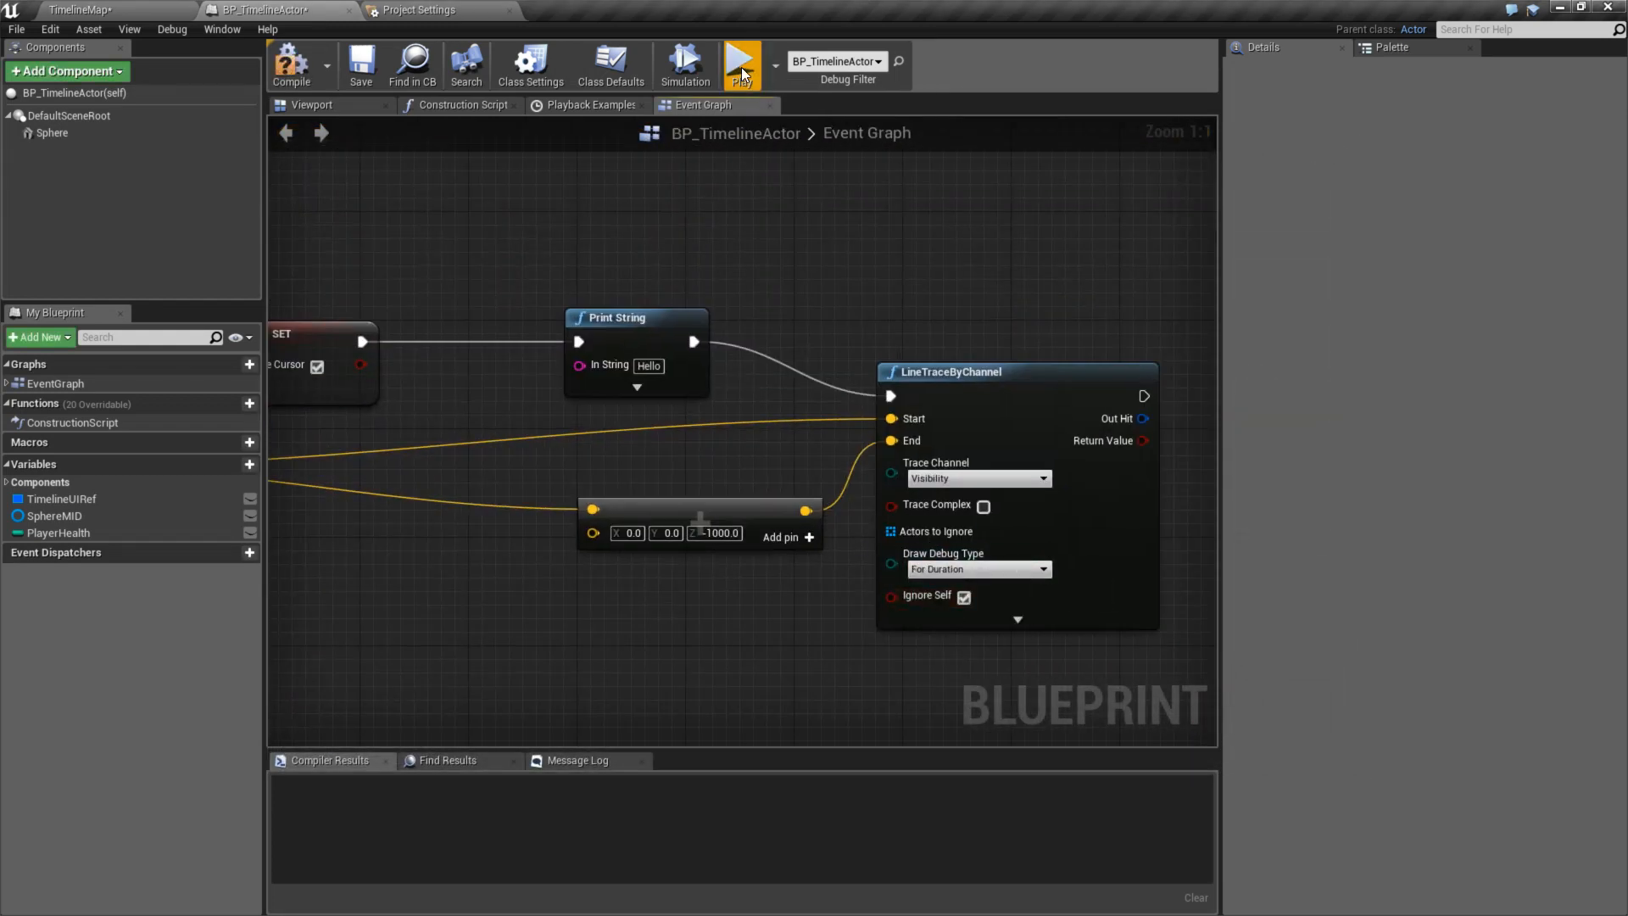
{"action": "key", "text": "alt+p"}
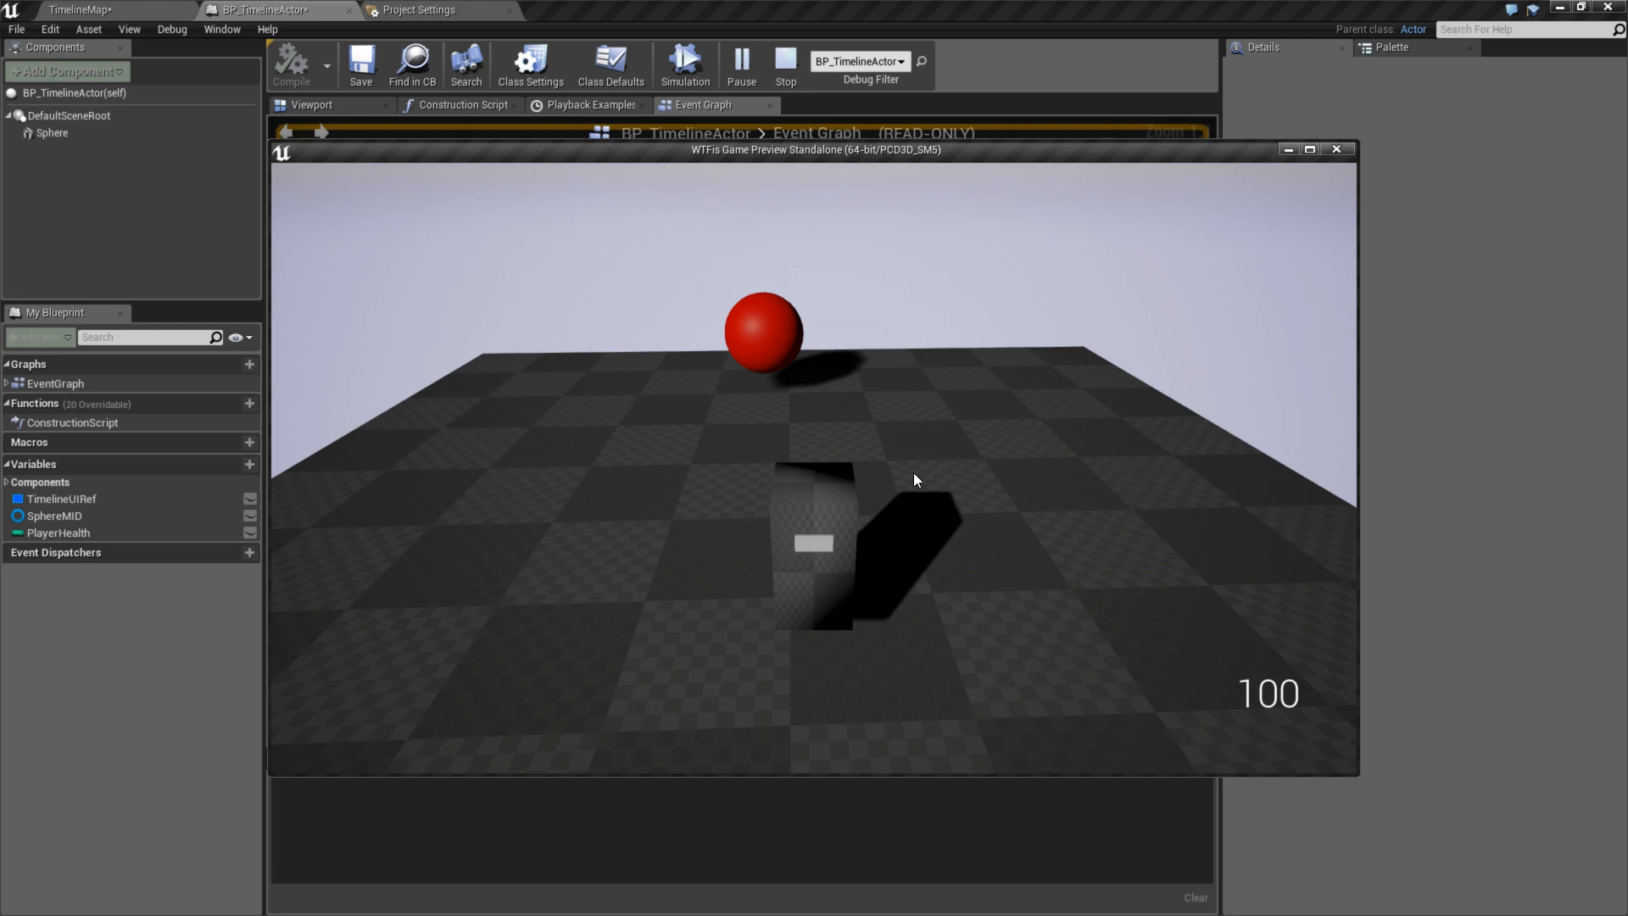
{"action": "key", "text": "Escape"}
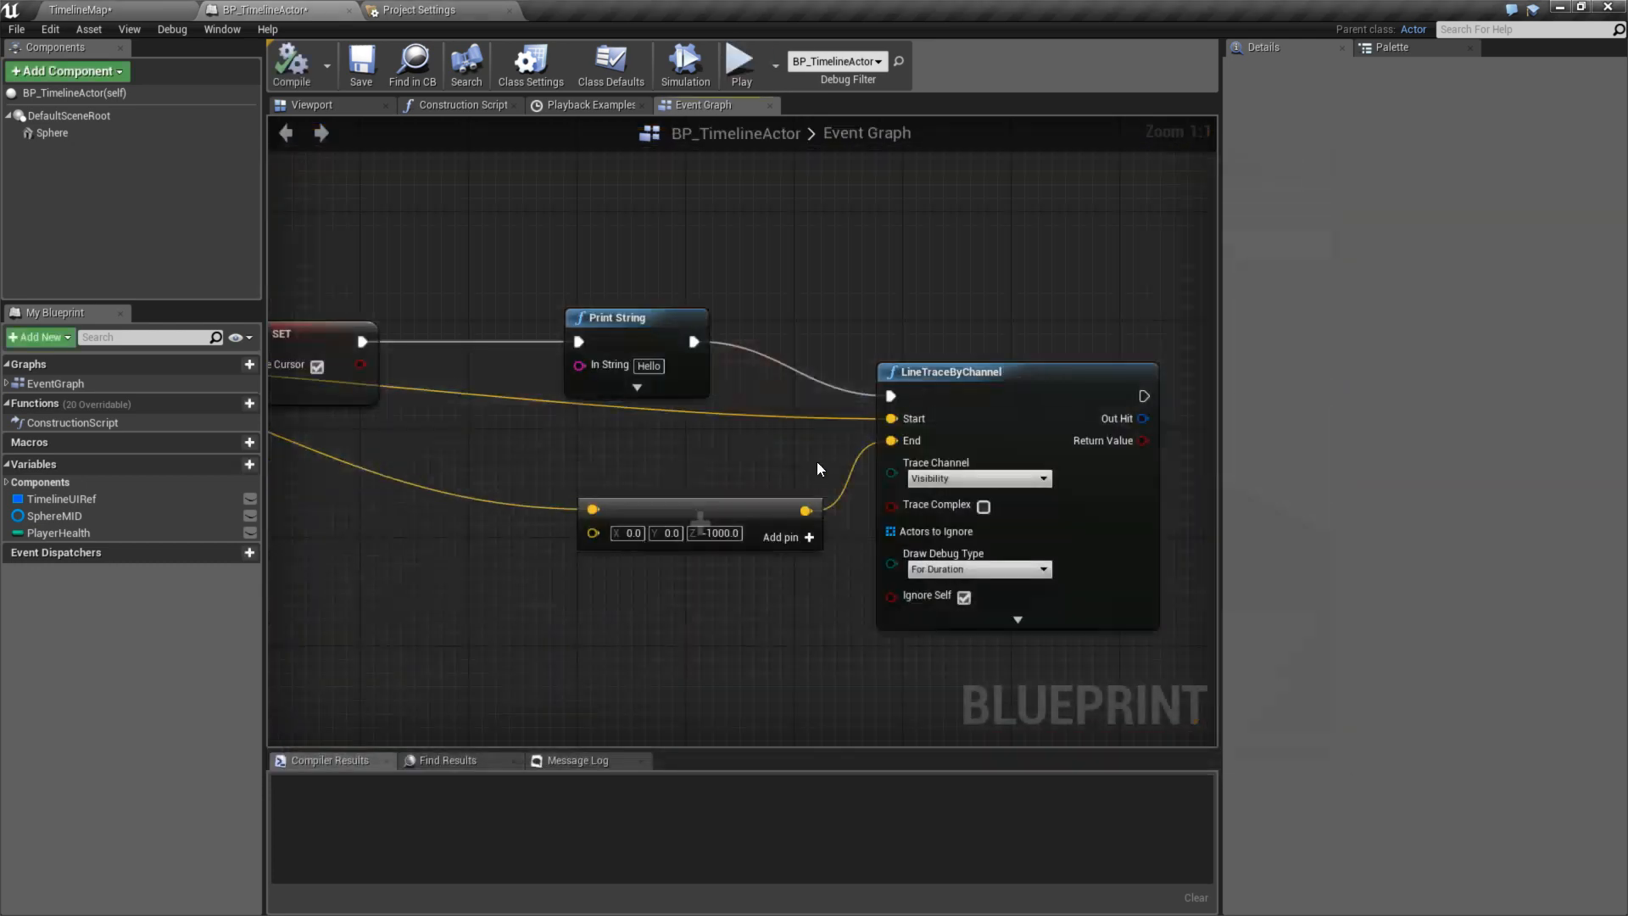
- Move the Get Player Controller node up to just below the InputTouch node
{"action": "right_click_drag", "start_coordinate": [816, 461], "coordinate": [1046, 438]}
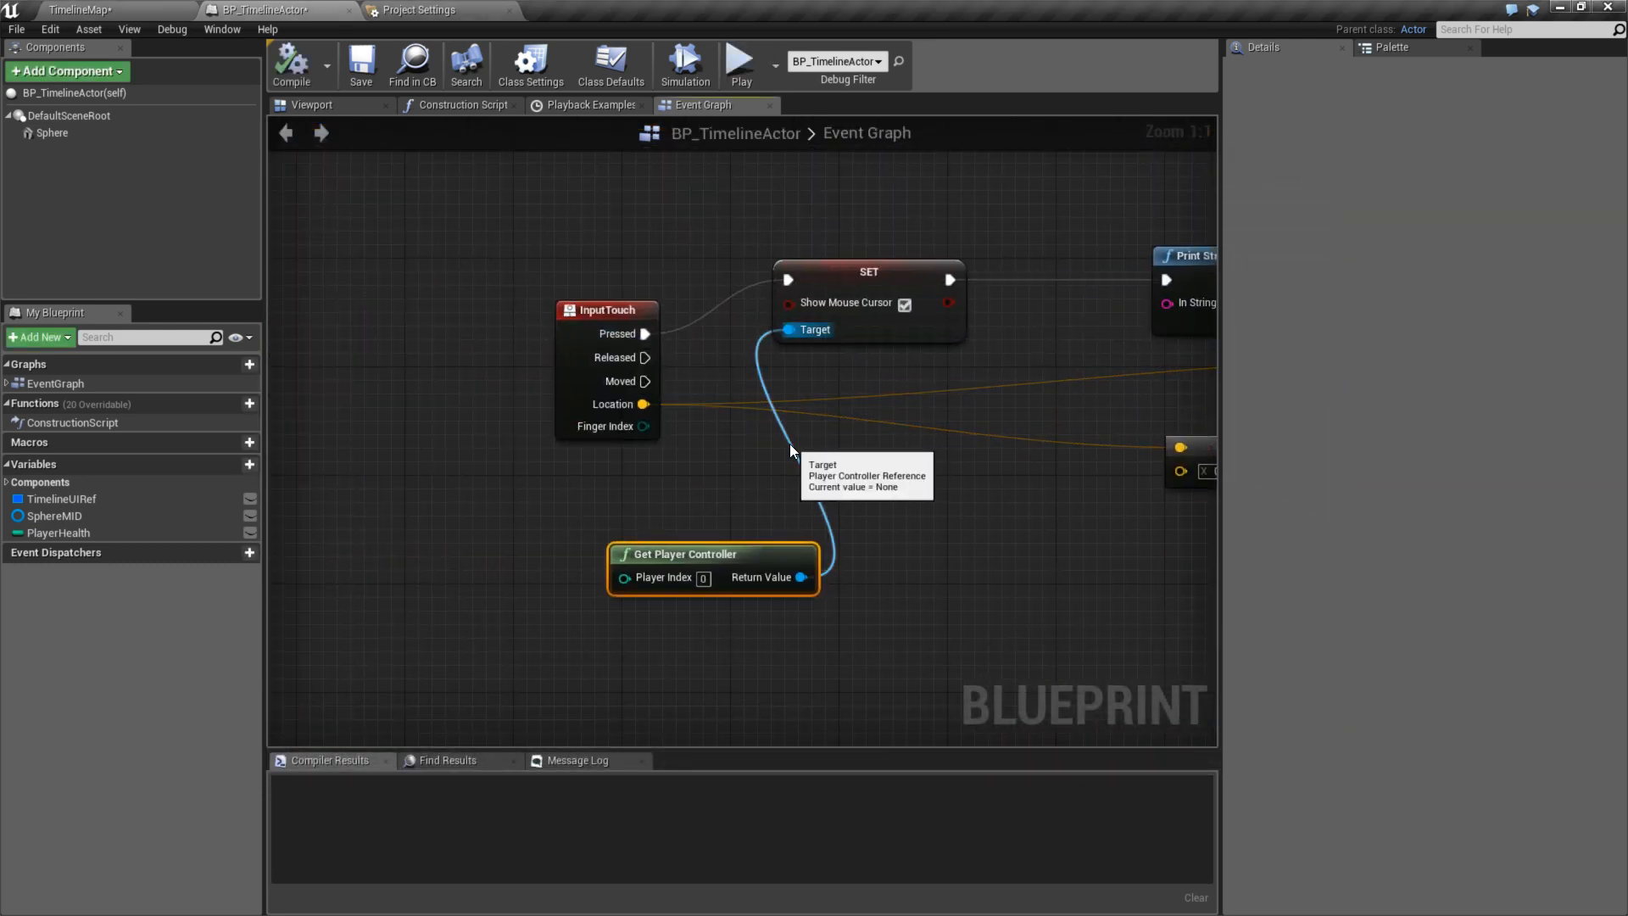
{"action": "right_click_drag", "start_coordinate": [704, 525], "coordinate": [719, 400]}
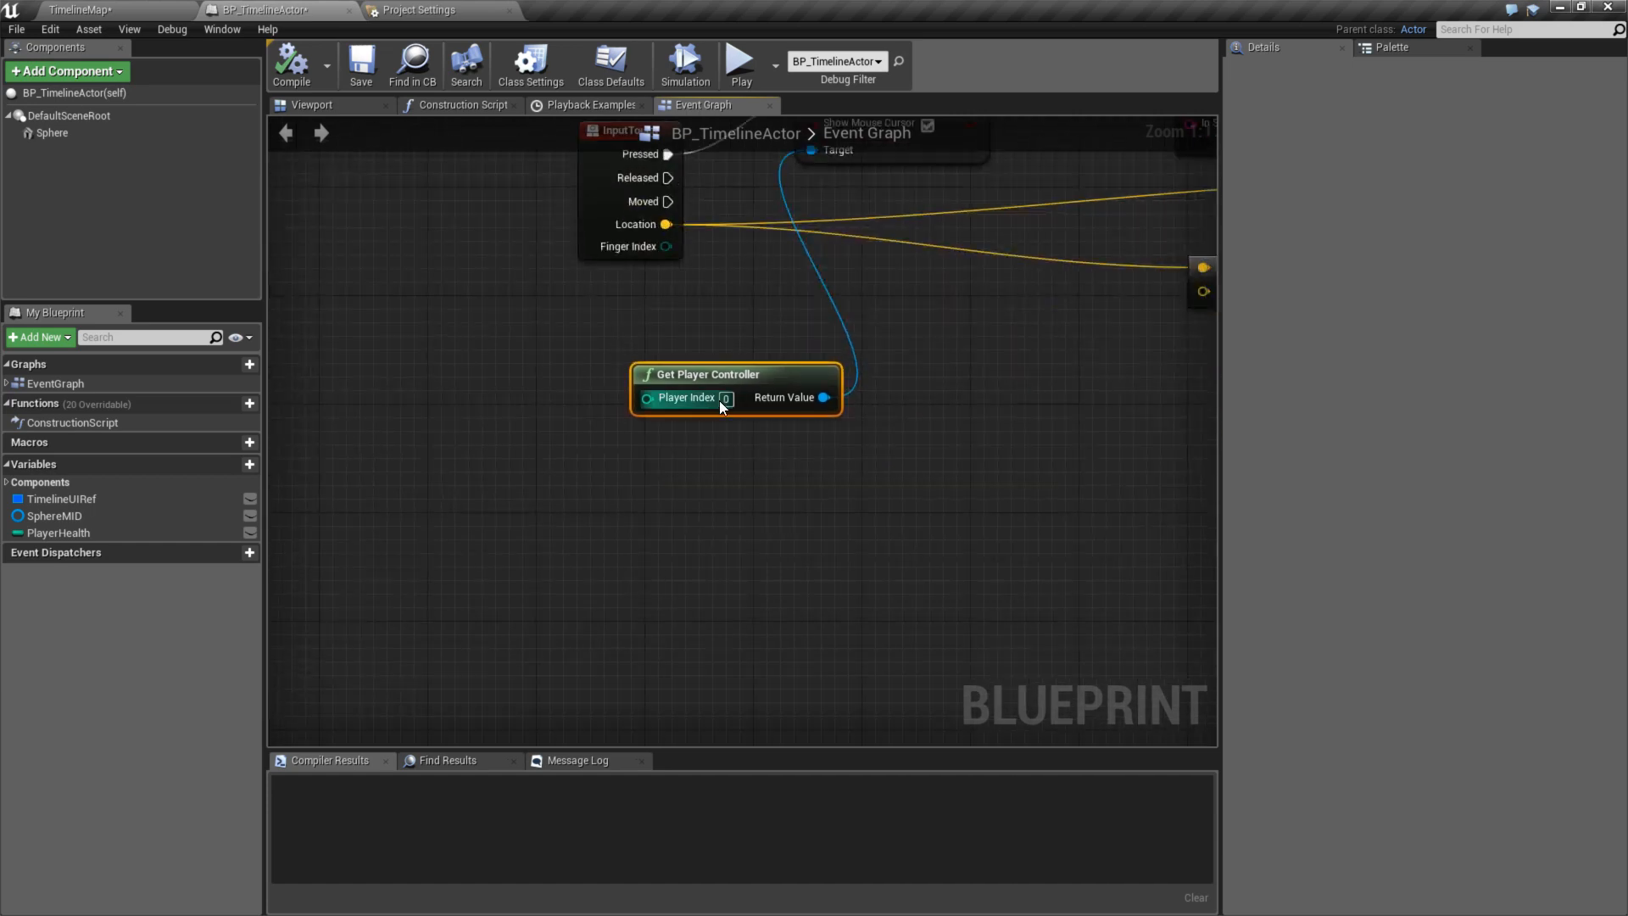
{"action": "left_click_drag", "start_coordinate": [700, 365], "coordinate": [609, 303]}
{"action": "right_click_drag", "start_coordinate": [680, 436], "coordinate": [678, 439]}
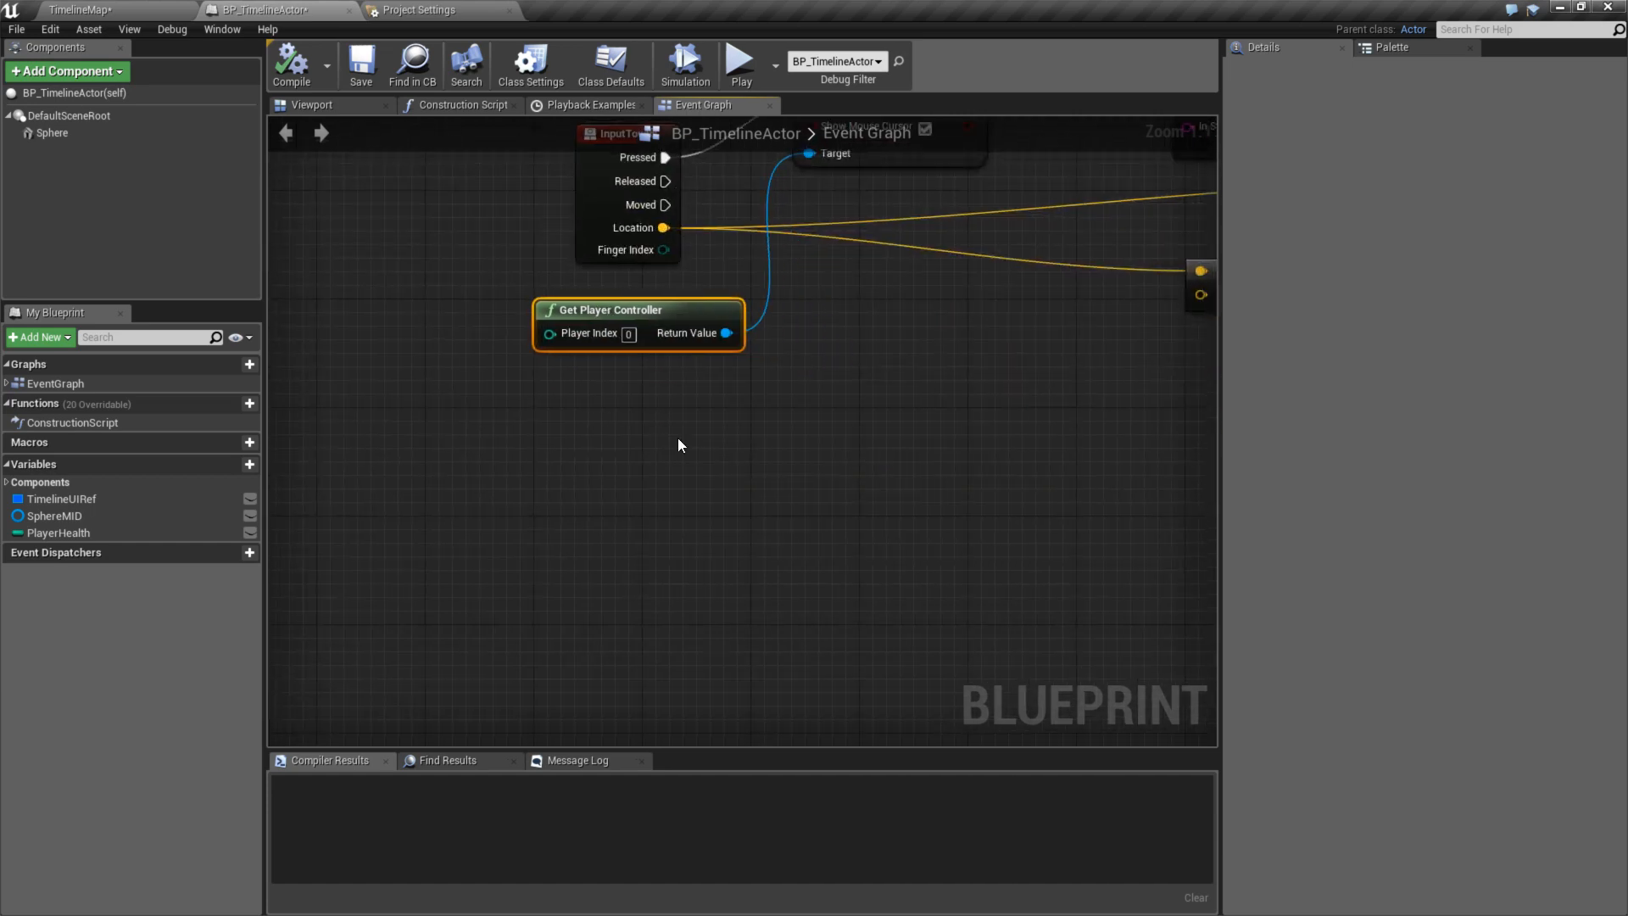
- Add a ConvertScreenLocationToWorldSpace node below the Get Player Controller node
{"action": "right_click", "coordinate": [721, 458]}
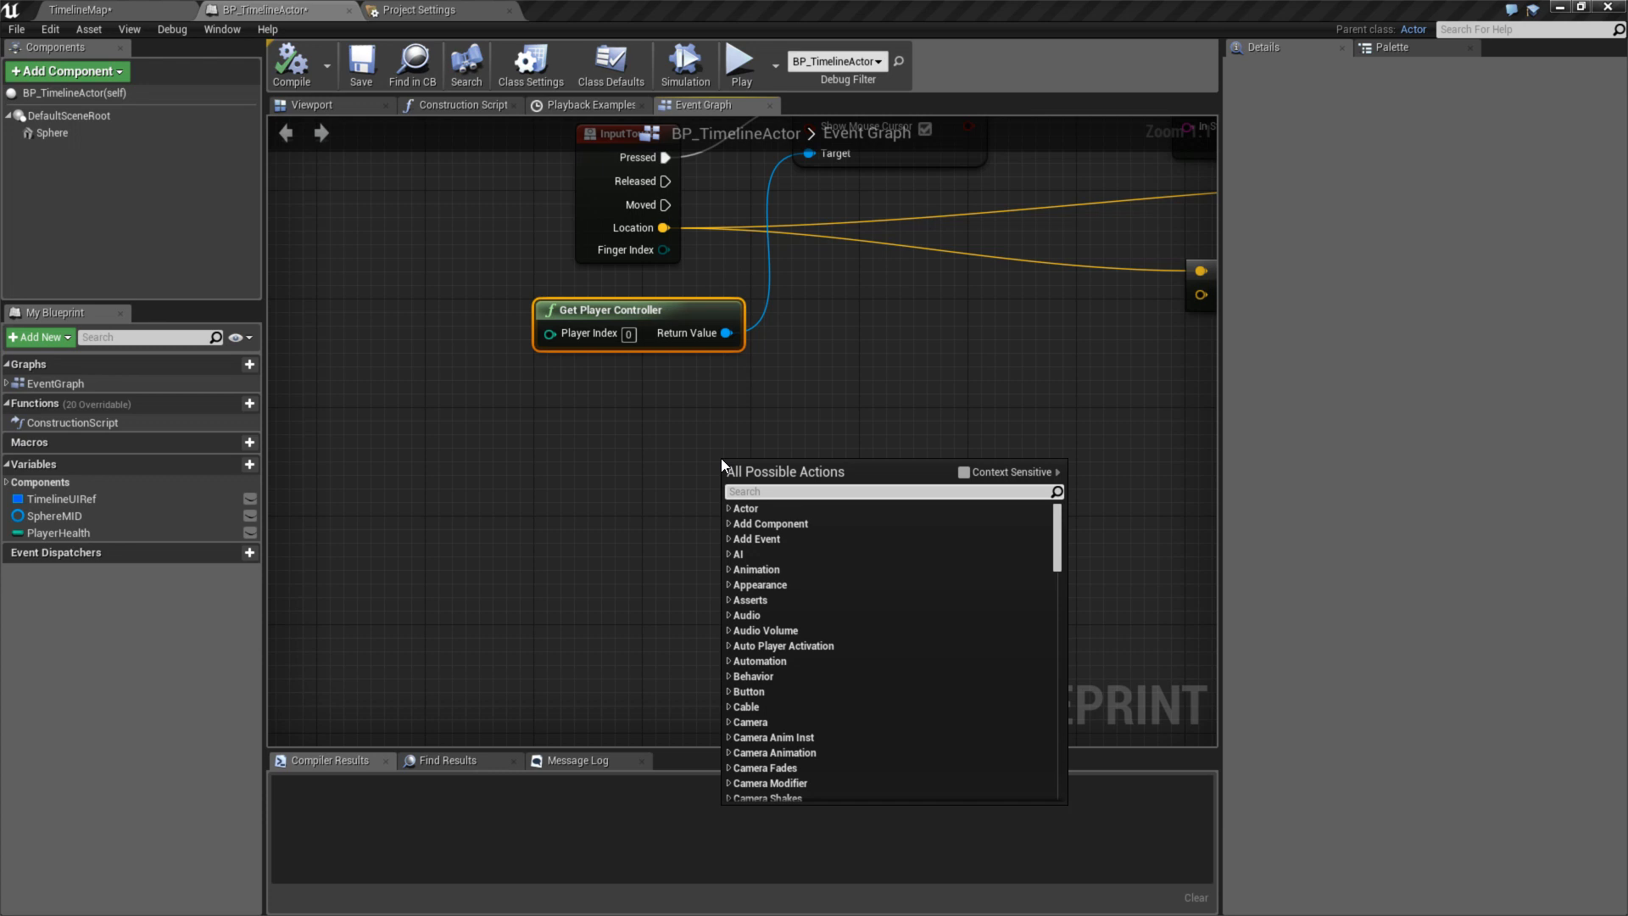
{"action": "type", "text": "screen space"}
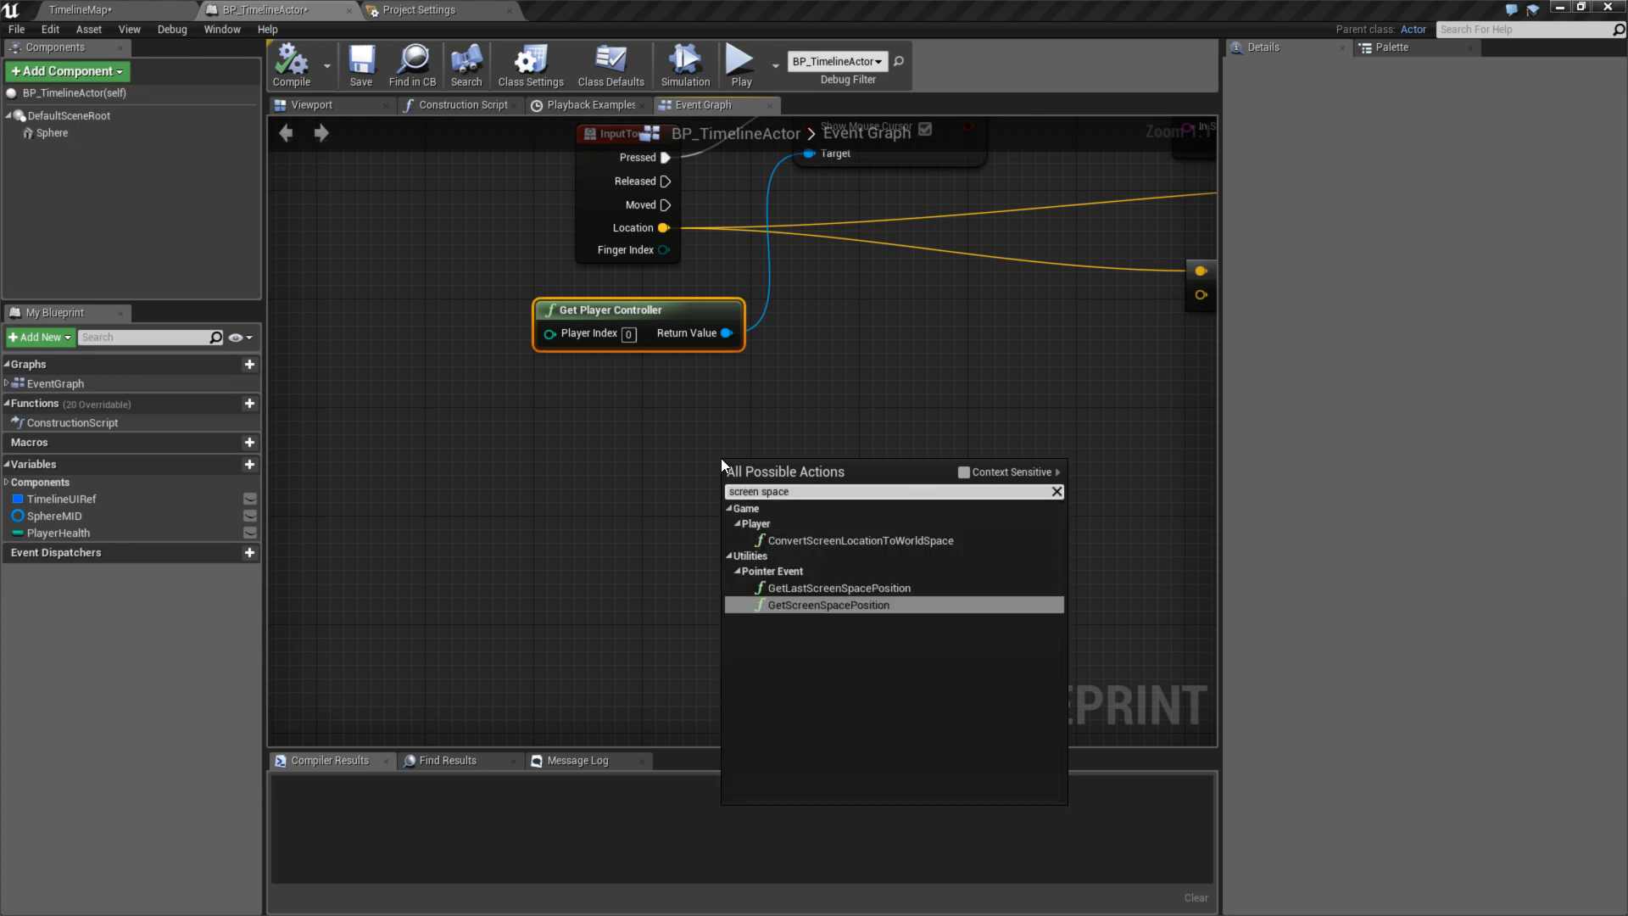
{"action": "left_click", "coordinate": [821, 539]}
{"action": "left_click_drag", "start_coordinate": [821, 539], "coordinate": [890, 458]}
{"action": "right_click_drag", "start_coordinate": [925, 327], "coordinate": [859, 401]}
- Rearrange the InputTouch, Get Player Controller and Set nodes to free space above the ConvertScreenLocationToWorldSpace node
{"action": "right_click_drag", "start_coordinate": [701, 356], "coordinate": [740, 417]}
{"action": "right_click_drag", "start_coordinate": [835, 340], "coordinate": [724, 364]}
{"action": "left_click_drag", "start_coordinate": [707, 270], "coordinate": [800, 244]}
{"action": "right_click_drag", "start_coordinate": [579, 400], "coordinate": [612, 443]}
{"action": "left_click_drag", "start_coordinate": [537, 437], "coordinate": [777, 336]}
{"action": "left_click_drag", "start_coordinate": [827, 280], "coordinate": [746, 280]}
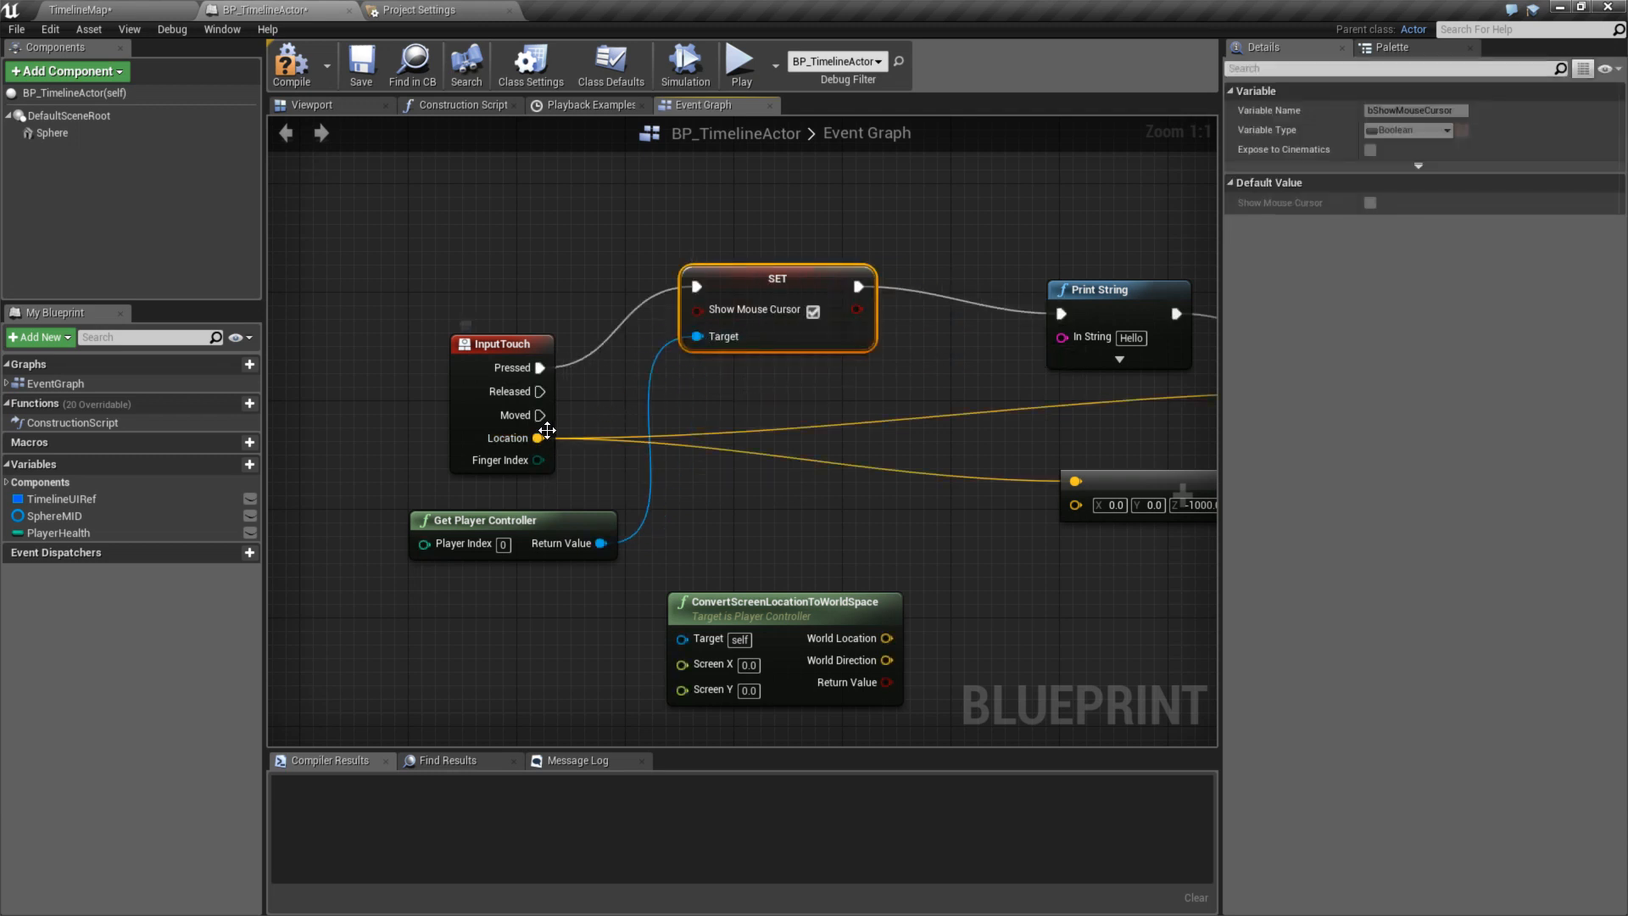
- Feed InputTouch's Location into Print String's In String and test the printed touch locations in the game preview
{"action": "left_click_drag", "start_coordinate": [537, 438], "coordinate": [1085, 336]}
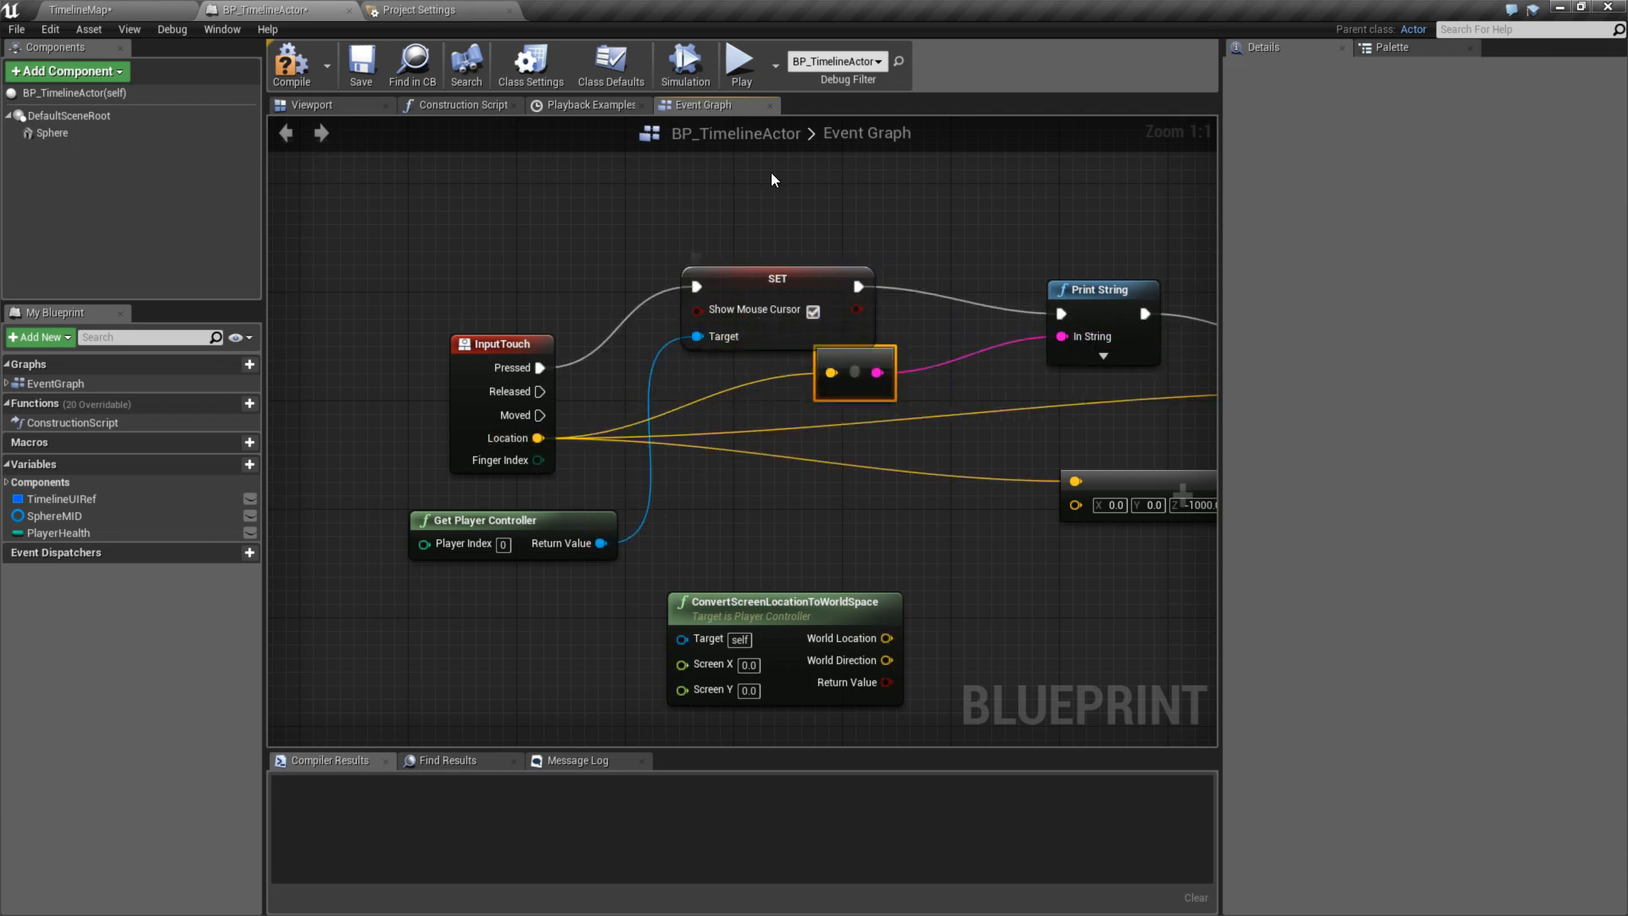
{"action": "left_click", "coordinate": [730, 90]}
{"action": "left_click_drag", "start_coordinate": [1033, 275], "coordinate": [1054, 465]}
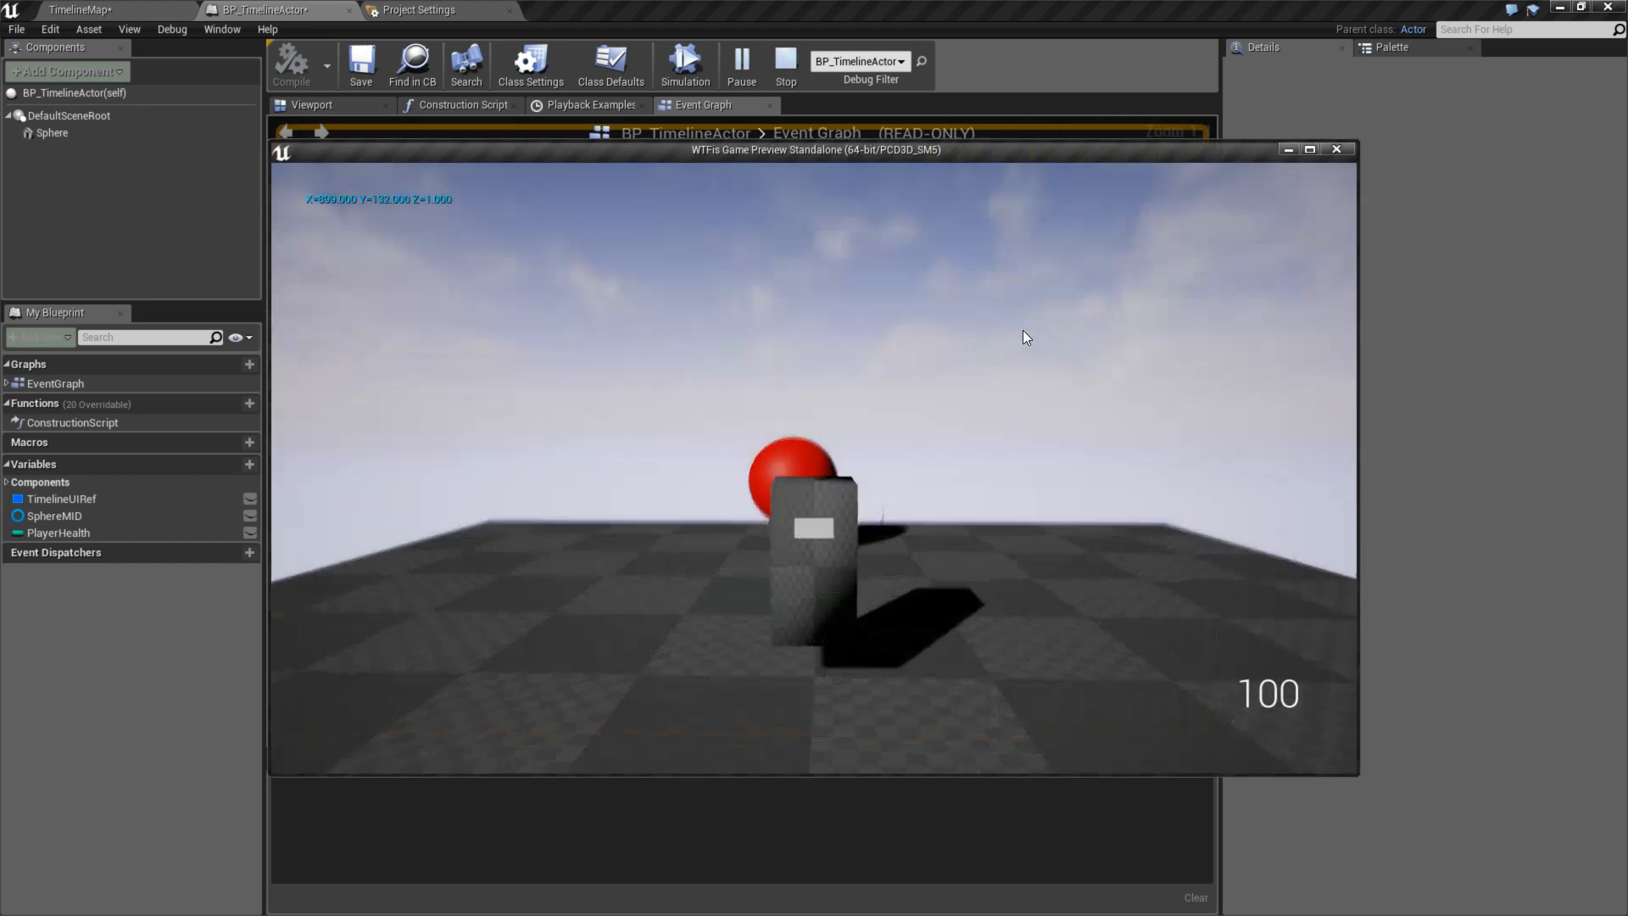
{"action": "left_click_drag", "start_coordinate": [1054, 465], "coordinate": [914, 428]}
{"action": "left_click", "coordinate": [275, 164]}
{"action": "left_click", "coordinate": [1353, 765]}
{"action": "left_click", "coordinate": [958, 424]}
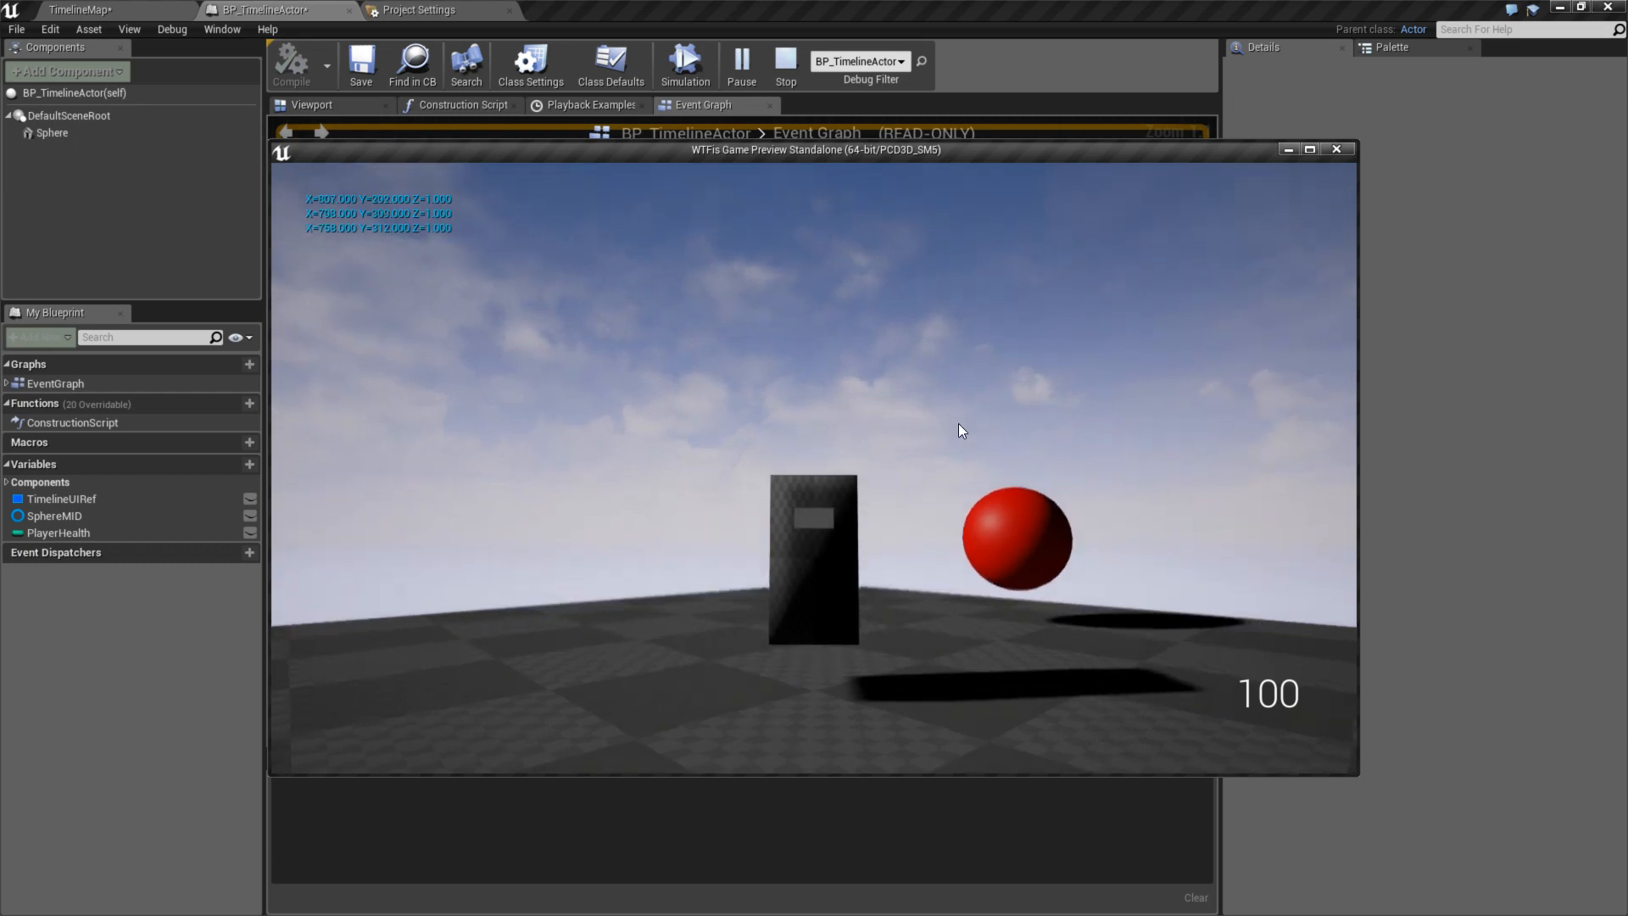
{"action": "key", "text": "Escape"}
- Split InputTouch's Location with a Break Vector node and place ConvertScreenLocationToWorldSpace beside it
{"action": "right_click_drag", "start_coordinate": [879, 448], "coordinate": [870, 349]}
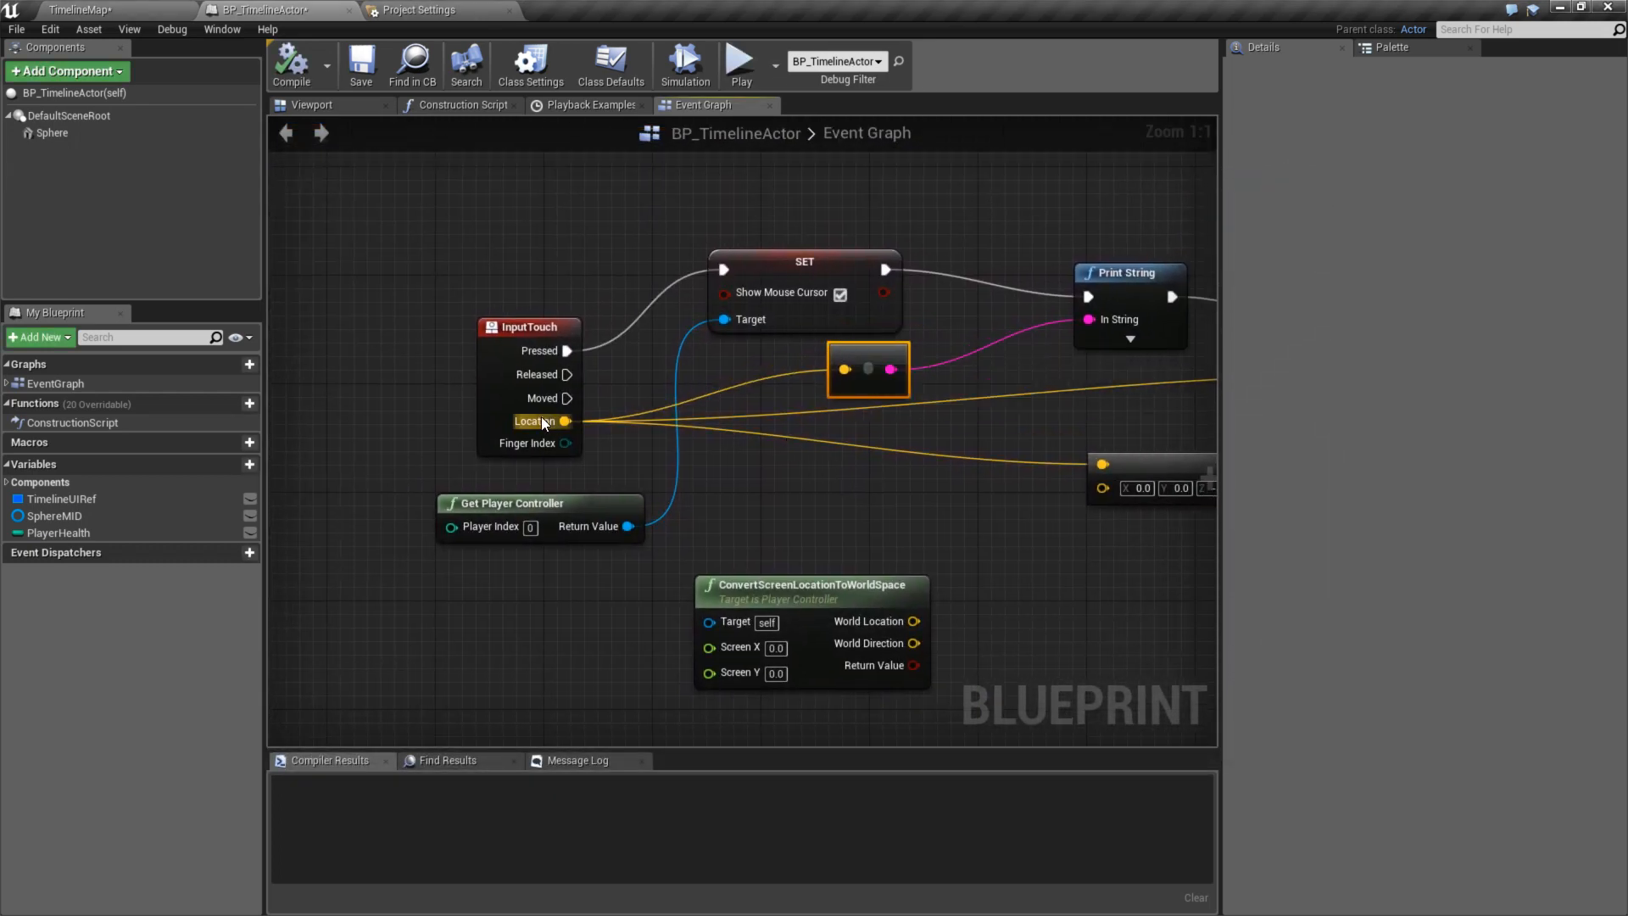
{"action": "left_click_drag", "start_coordinate": [565, 420], "coordinate": [738, 492]}
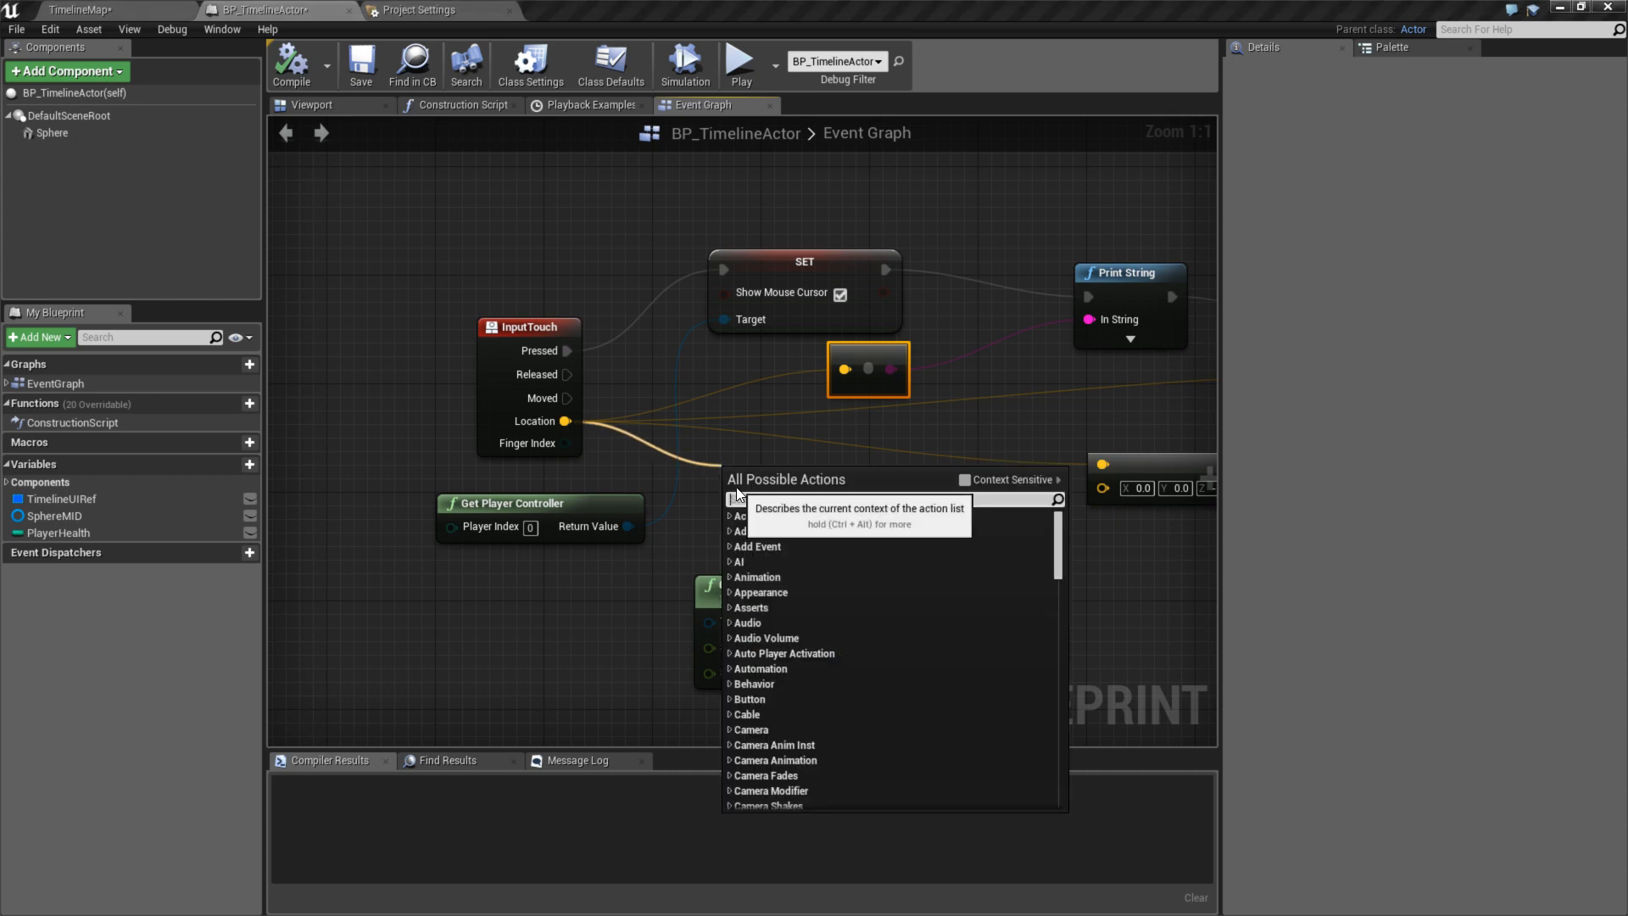
{"action": "type", "text": "break"}
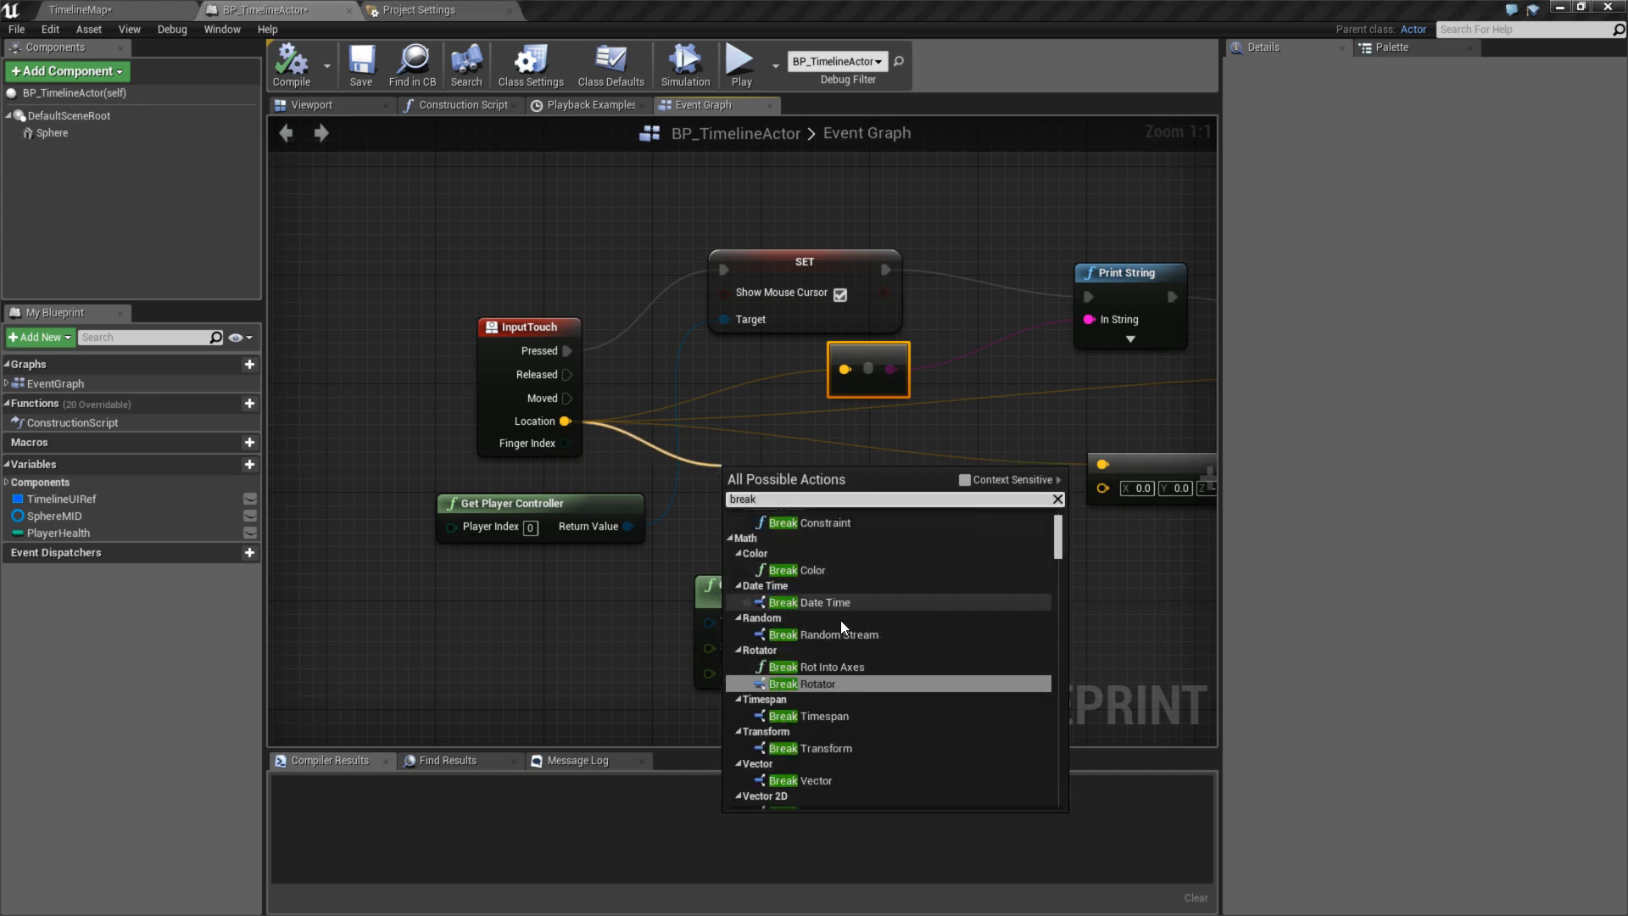
{"action": "left_click", "coordinate": [840, 779]}
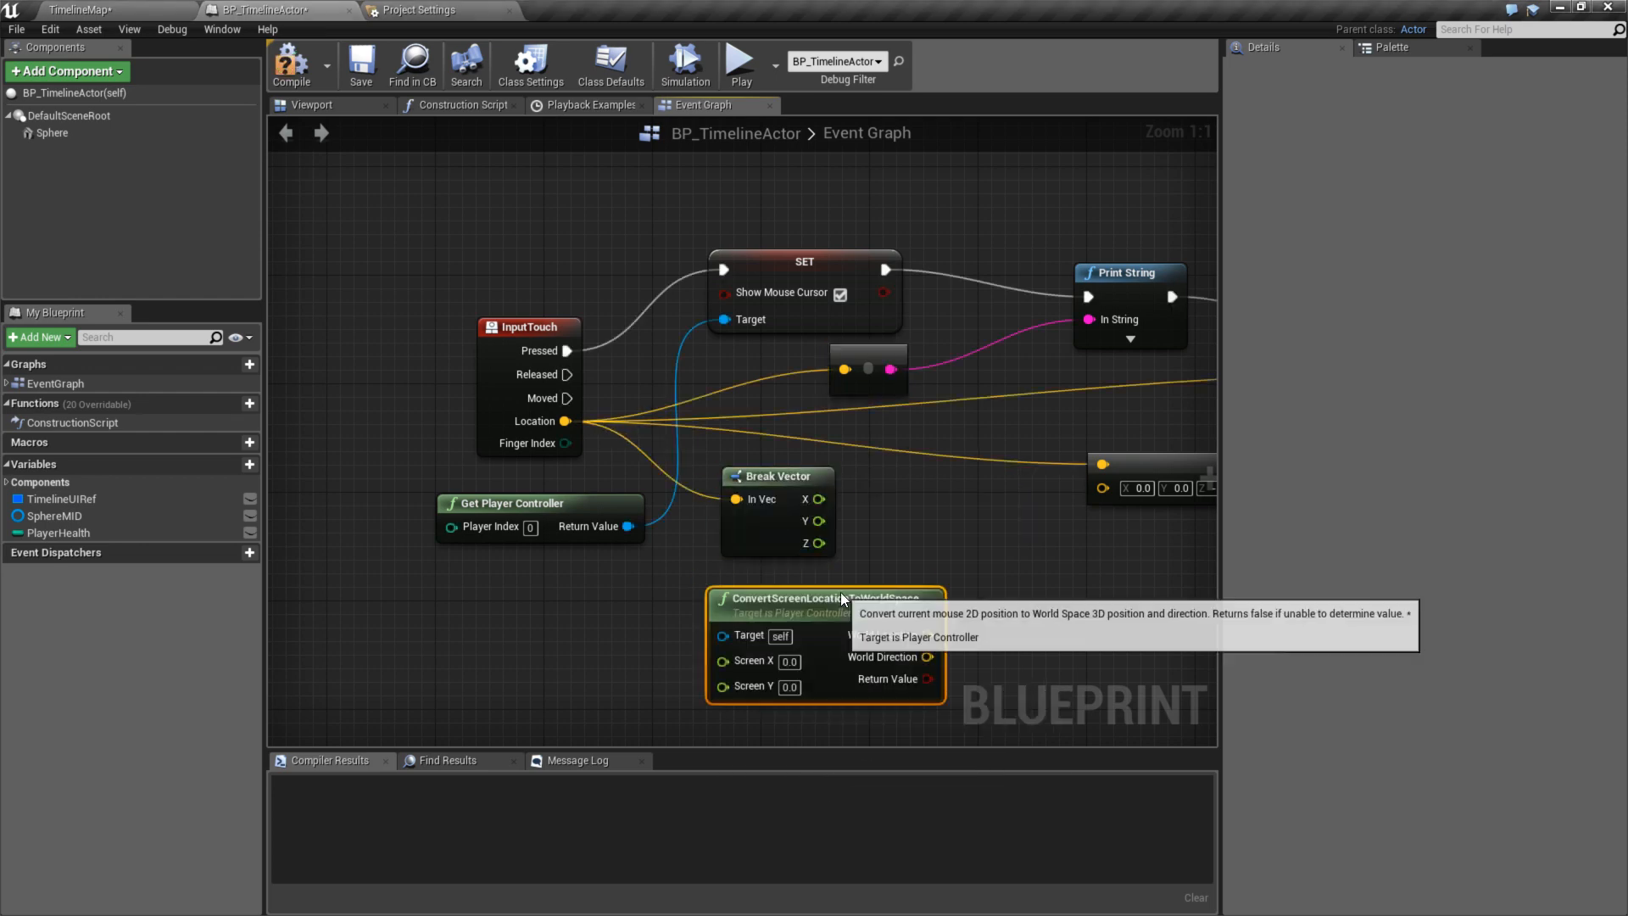
{"action": "left_click_drag", "start_coordinate": [841, 592], "coordinate": [963, 605]}
{"action": "right_click_drag", "start_coordinate": [900, 610], "coordinate": [792, 529]}
{"action": "left_click_drag", "start_coordinate": [792, 529], "coordinate": [833, 502]}
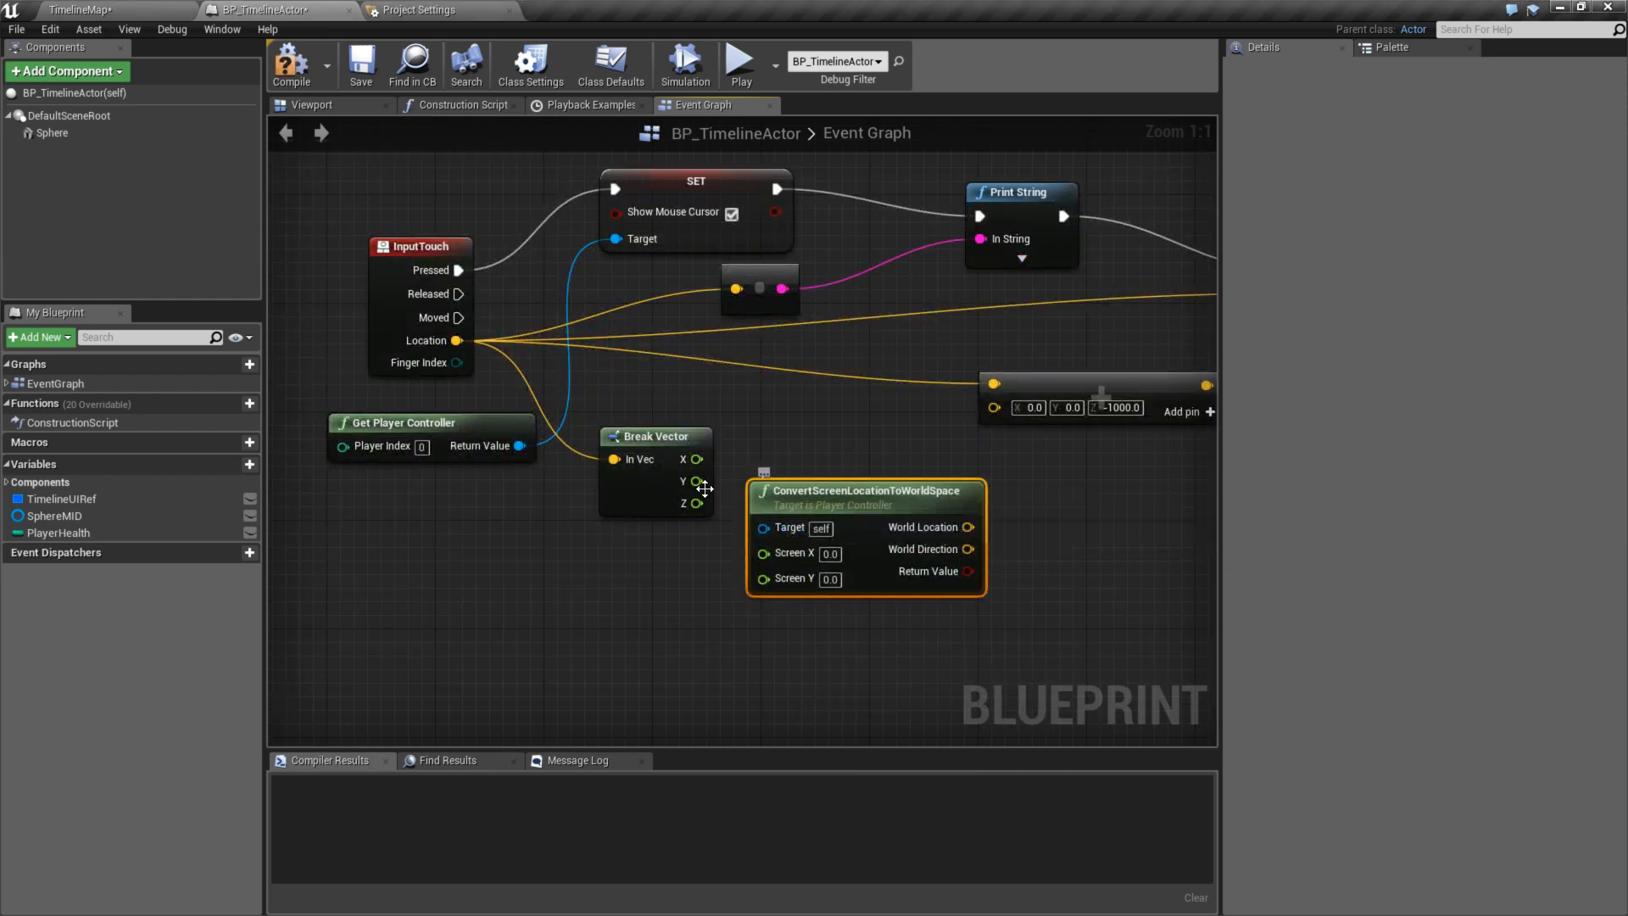
- Connect Break Vector's X and Y outputs to ConvertScreenLocationToWorldSpace's Screen X and Screen Y inputs
{"action": "left_click_drag", "start_coordinate": [692, 459], "coordinate": [763, 553]}
{"action": "left_click_drag", "start_coordinate": [696, 481], "coordinate": [689, 576]}
{"action": "left_click", "coordinate": [664, 602]}
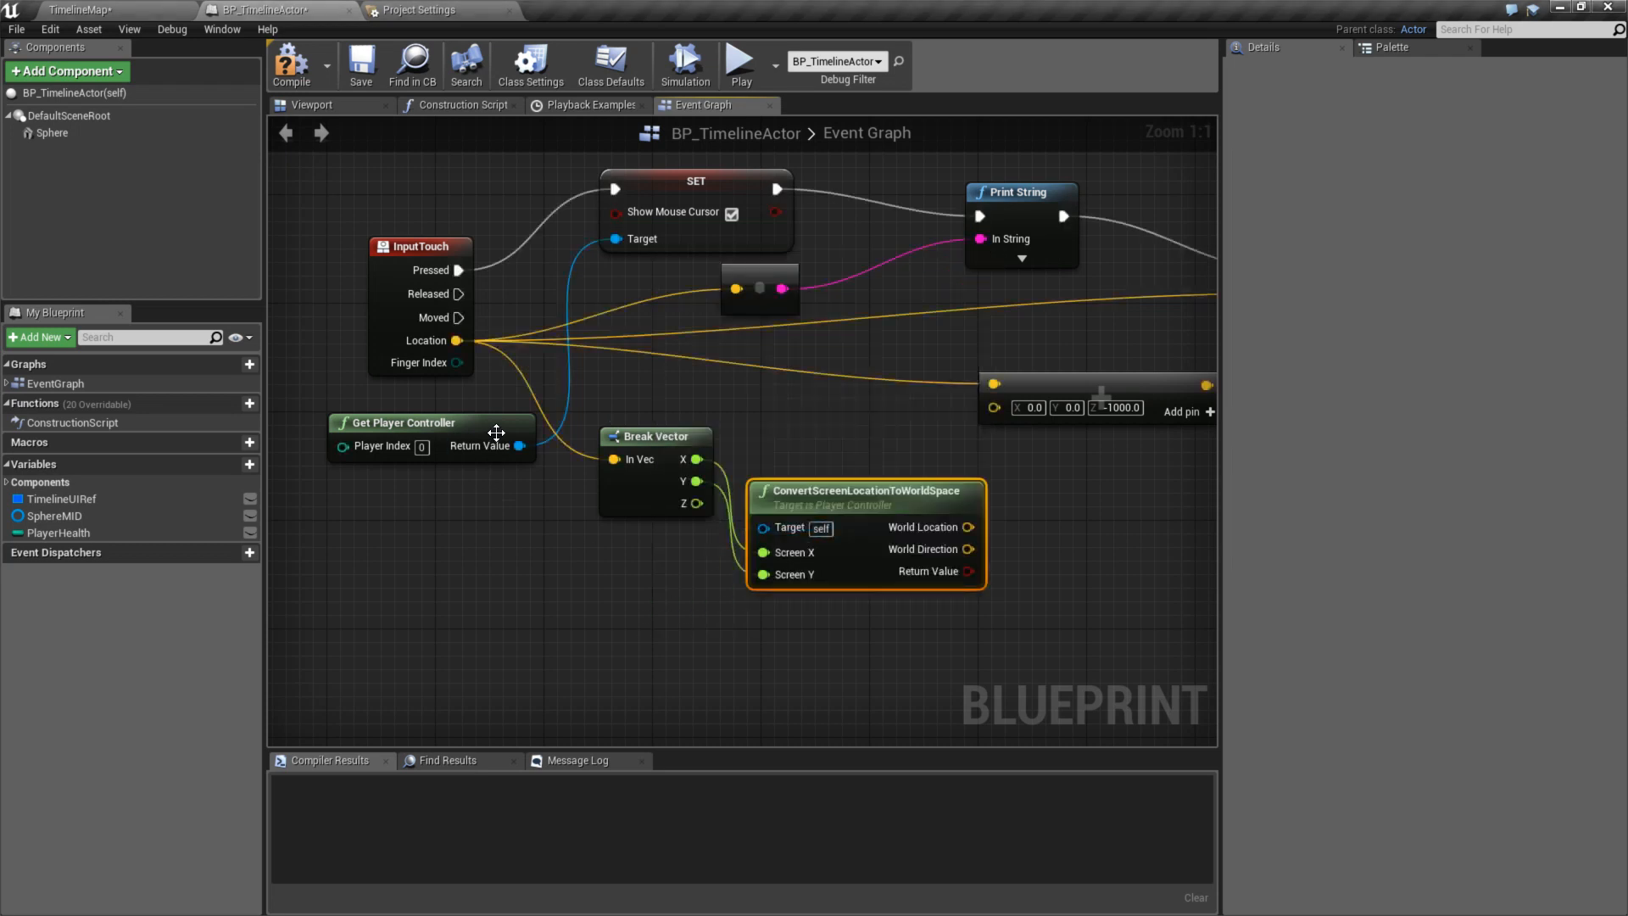
- Connect Get Player Controller's Return Value to ConvertScreenLocationToWorldSpace's Target and move the Get Player Controller node lower
{"action": "left_click_drag", "start_coordinate": [519, 445], "coordinate": [557, 486]}
{"action": "left_click_drag", "start_coordinate": [760, 539], "coordinate": [764, 528]}
{"action": "left_click_drag", "start_coordinate": [398, 422], "coordinate": [359, 531]}
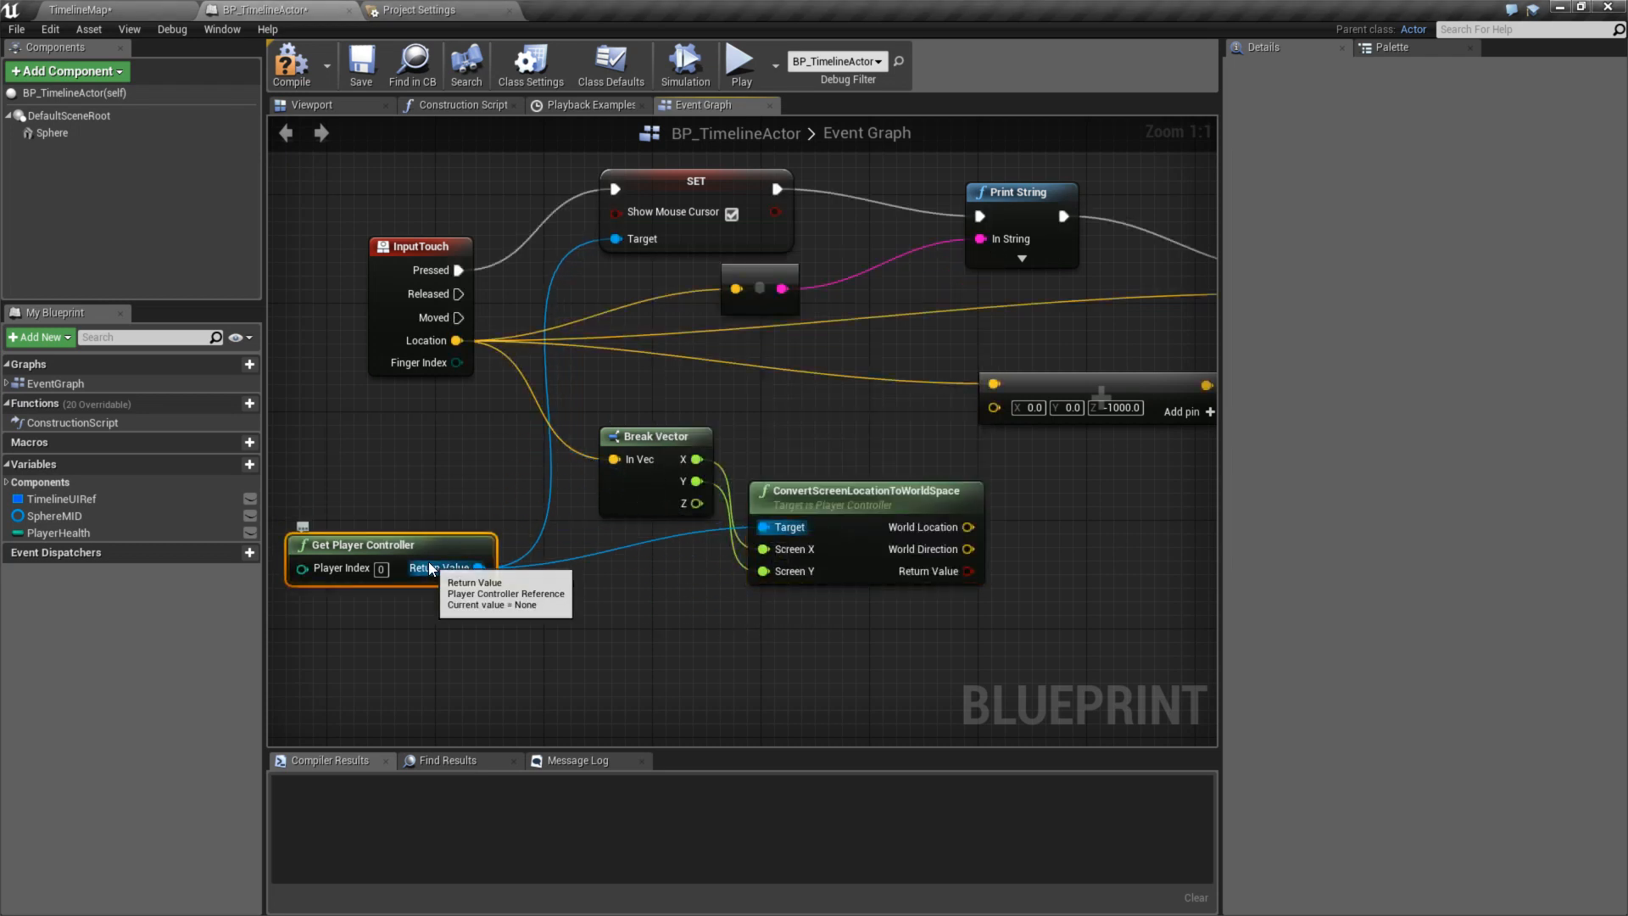
- Feed ConvertScreenLocationToWorldSpace's World Location into LineTraceByChannel's Start and the vector addition node in place of the touch Location
{"action": "right_click_drag", "start_coordinate": [898, 469], "coordinate": [783, 464]}
{"action": "left_click_drag", "start_coordinate": [819, 536], "coordinate": [795, 393]}
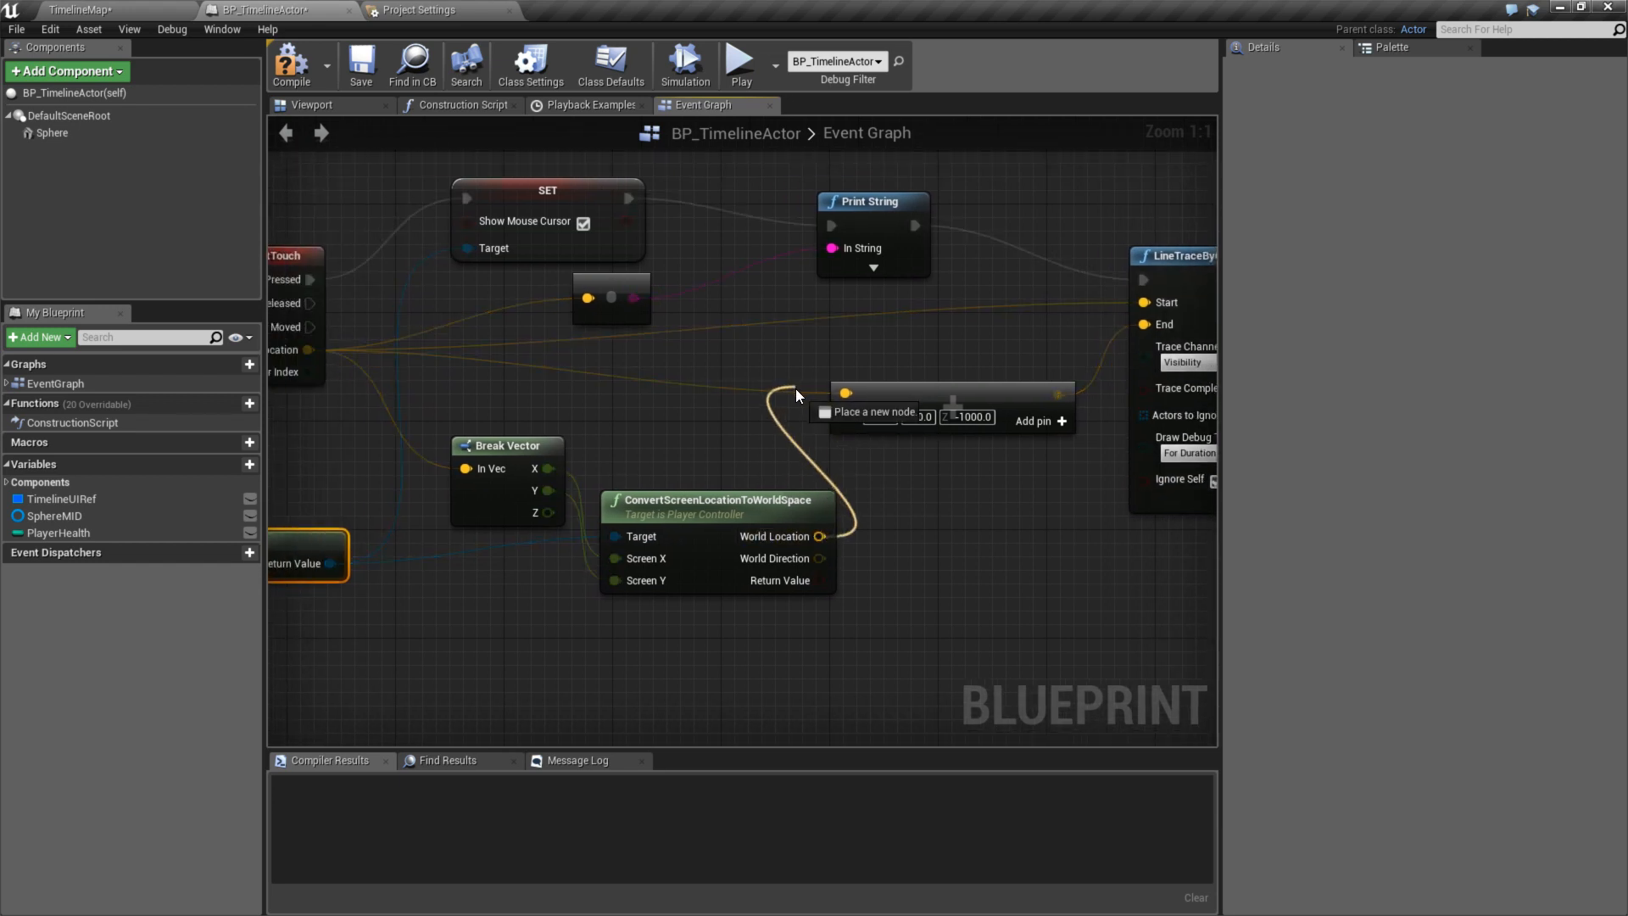
{"action": "left_click_drag", "start_coordinate": [1148, 303], "coordinate": [1148, 303]}
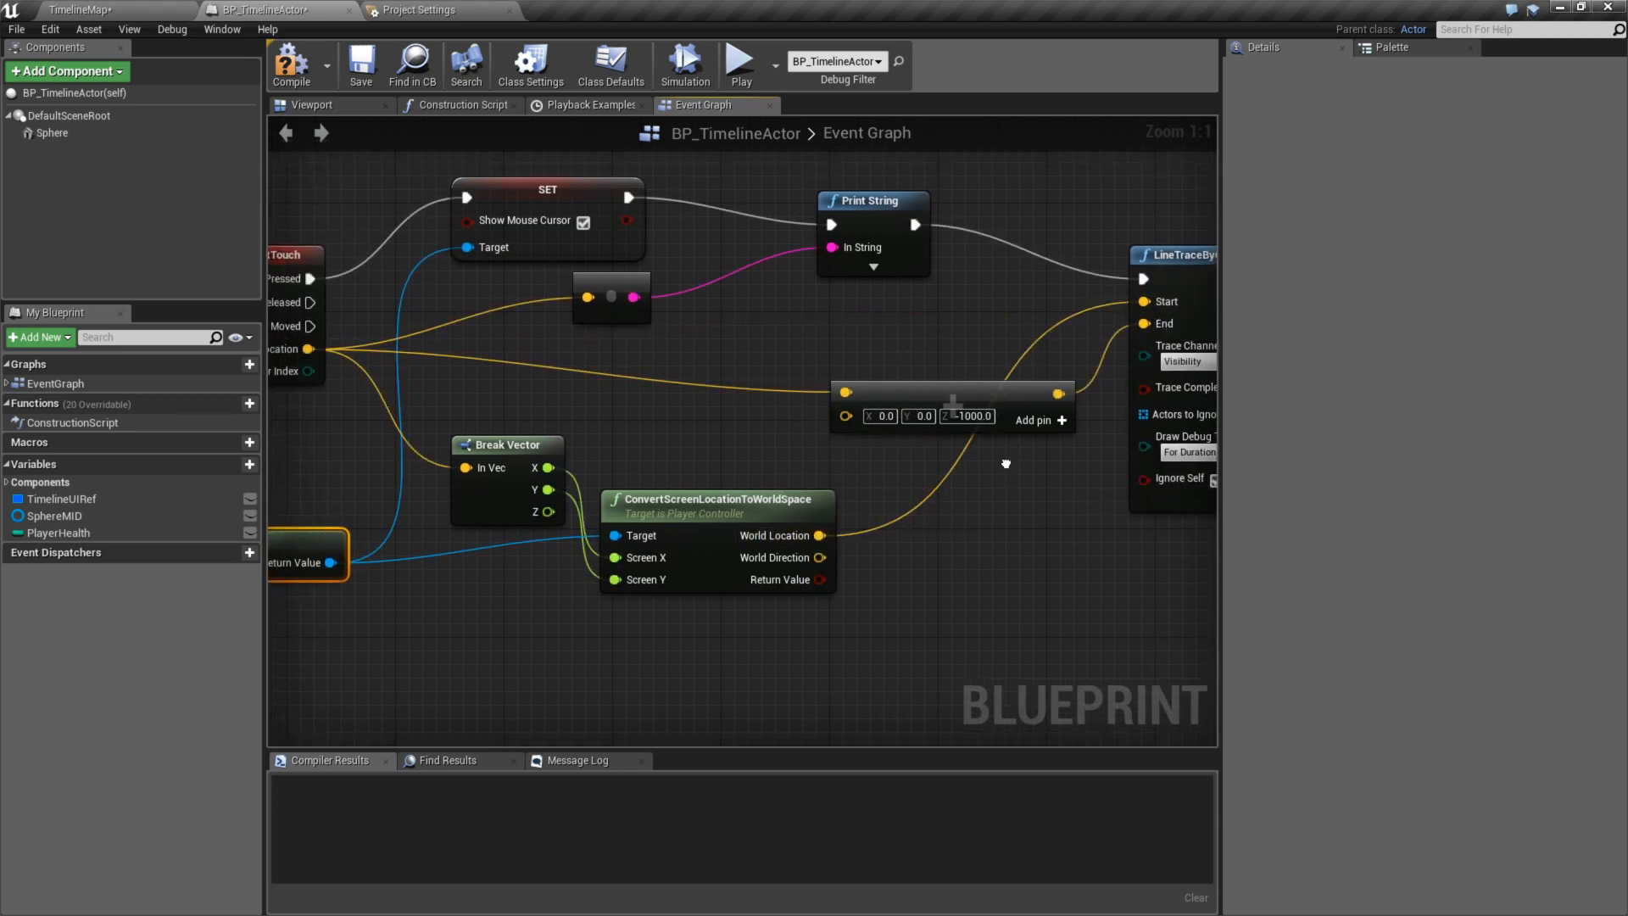
{"action": "right_click_drag", "start_coordinate": [1004, 439], "coordinate": [964, 420]}
{"action": "left_click_drag", "start_coordinate": [882, 373], "coordinate": [882, 359]}
{"action": "left_click_drag", "start_coordinate": [779, 515], "coordinate": [804, 358]}
{"action": "right_click_drag", "start_coordinate": [849, 357], "coordinate": [922, 399]}
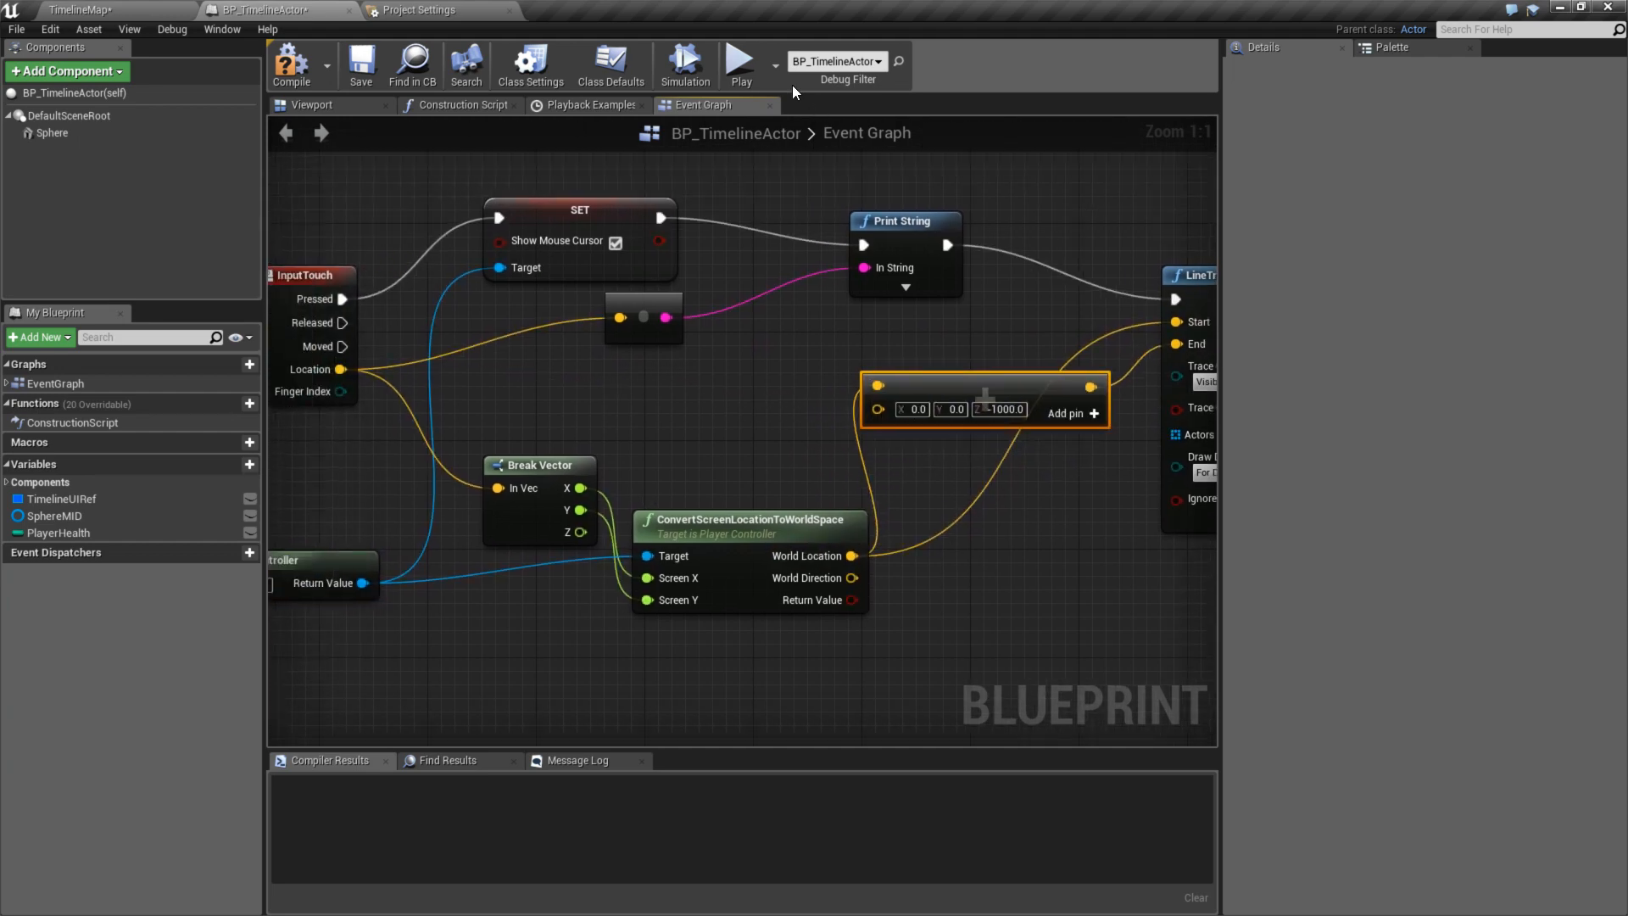
- Test the world-space line trace in the game preview by touching the floor, sky and character area from different camera angles
{"action": "key", "text": "alt+p"}
{"action": "left_click", "coordinate": [931, 290]}
{"action": "left_click", "coordinate": [998, 447]}
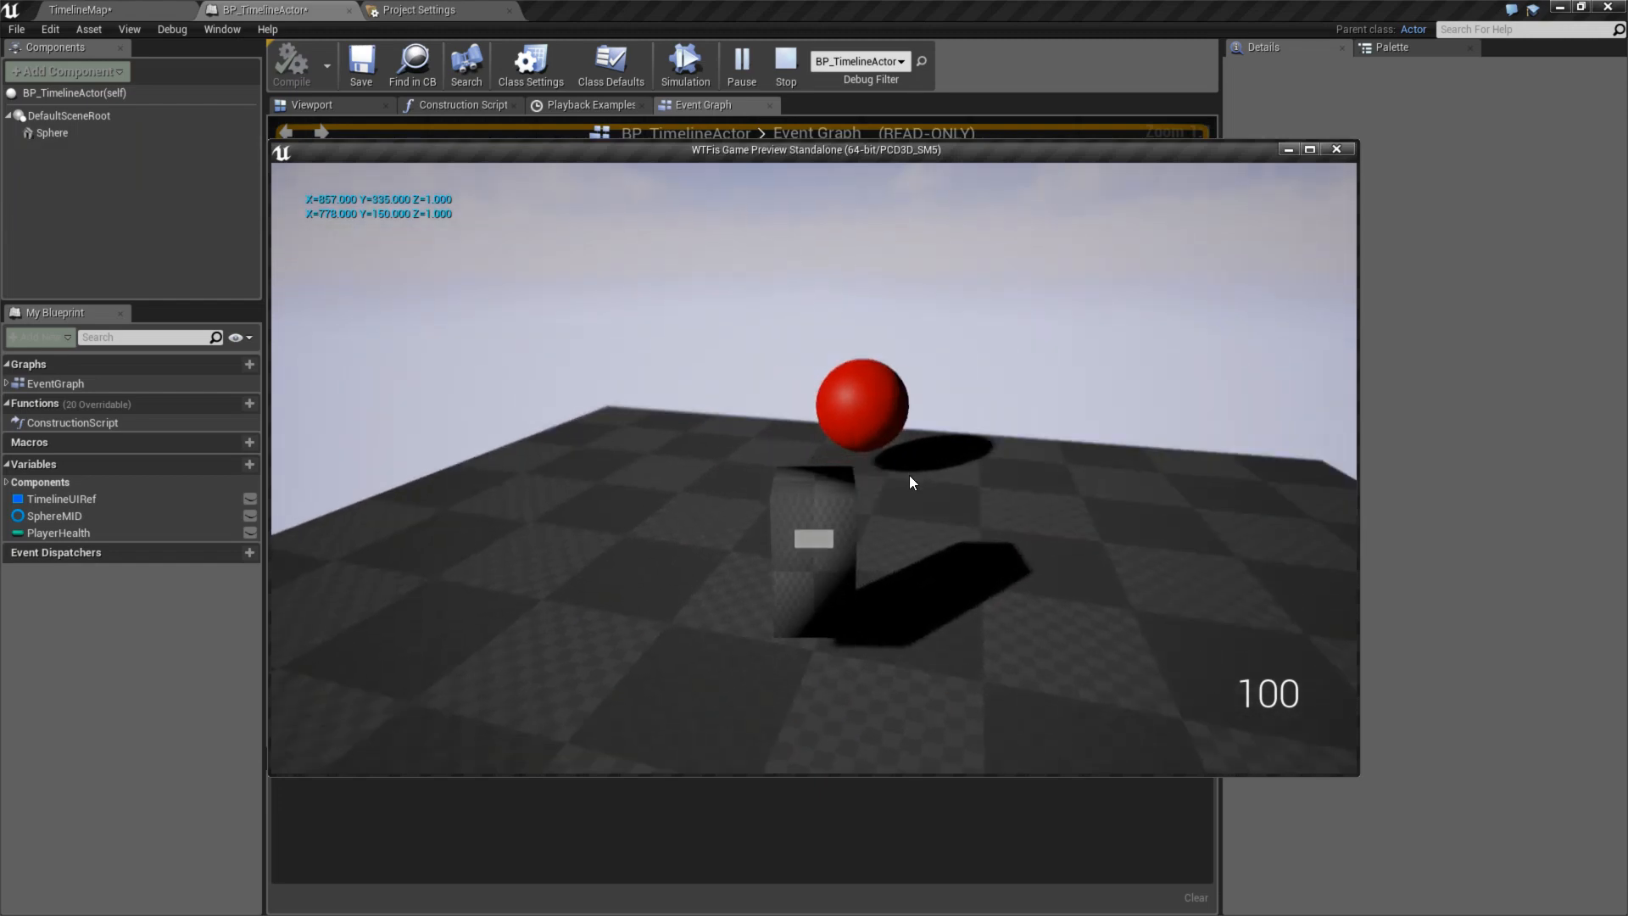
{"action": "left_click", "coordinate": [1004, 449]}
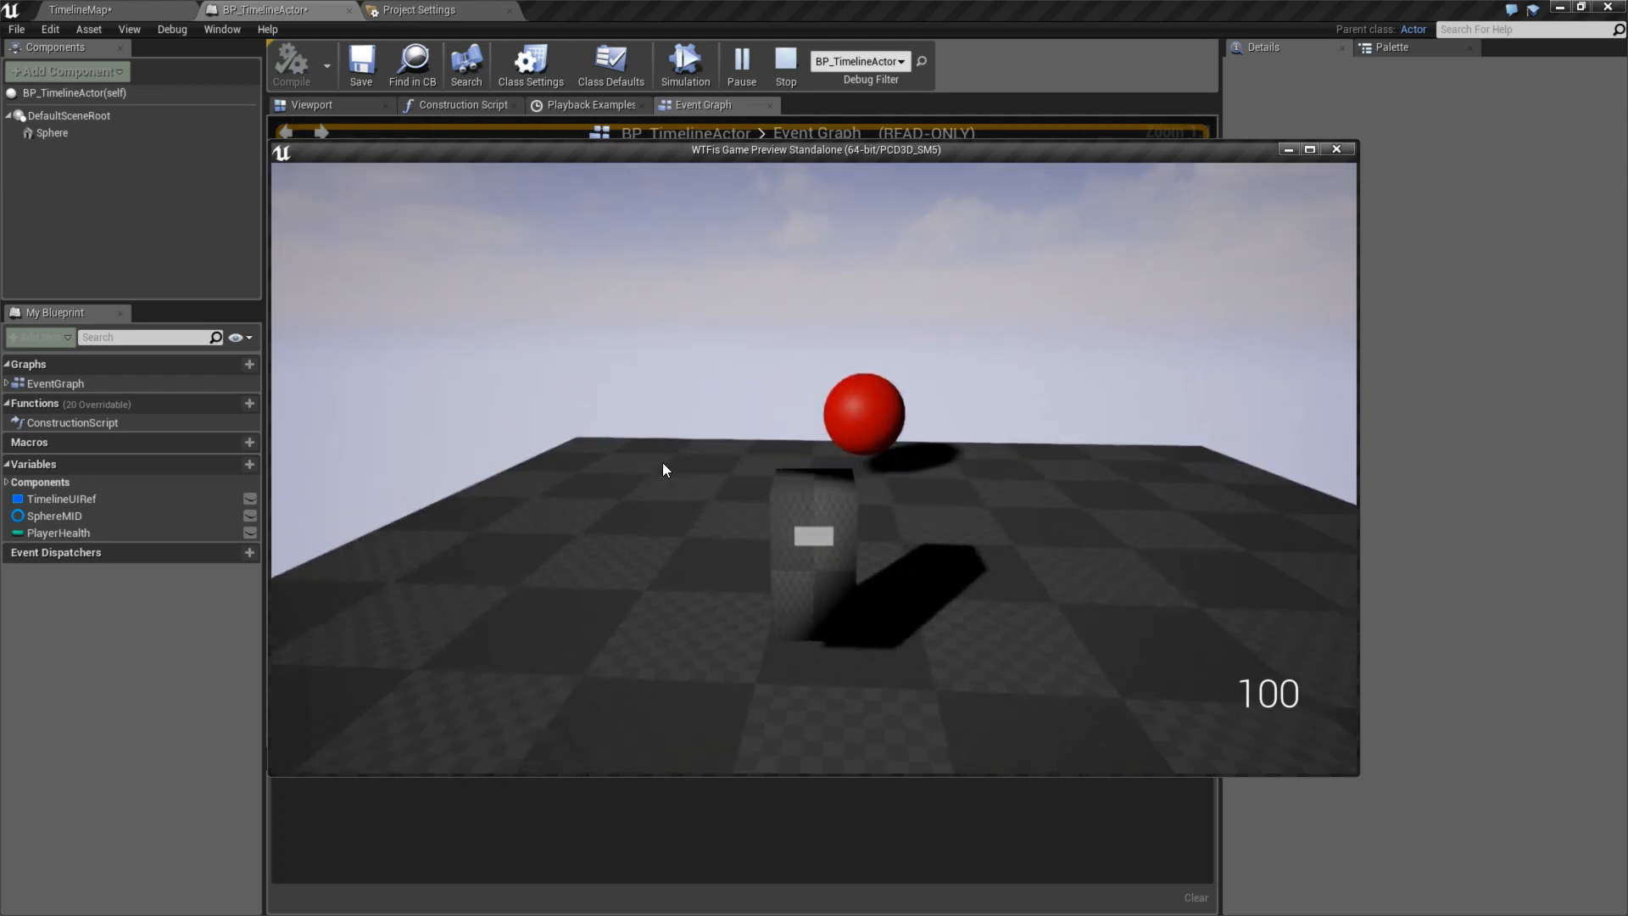
{"action": "left_click", "coordinate": [662, 462]}
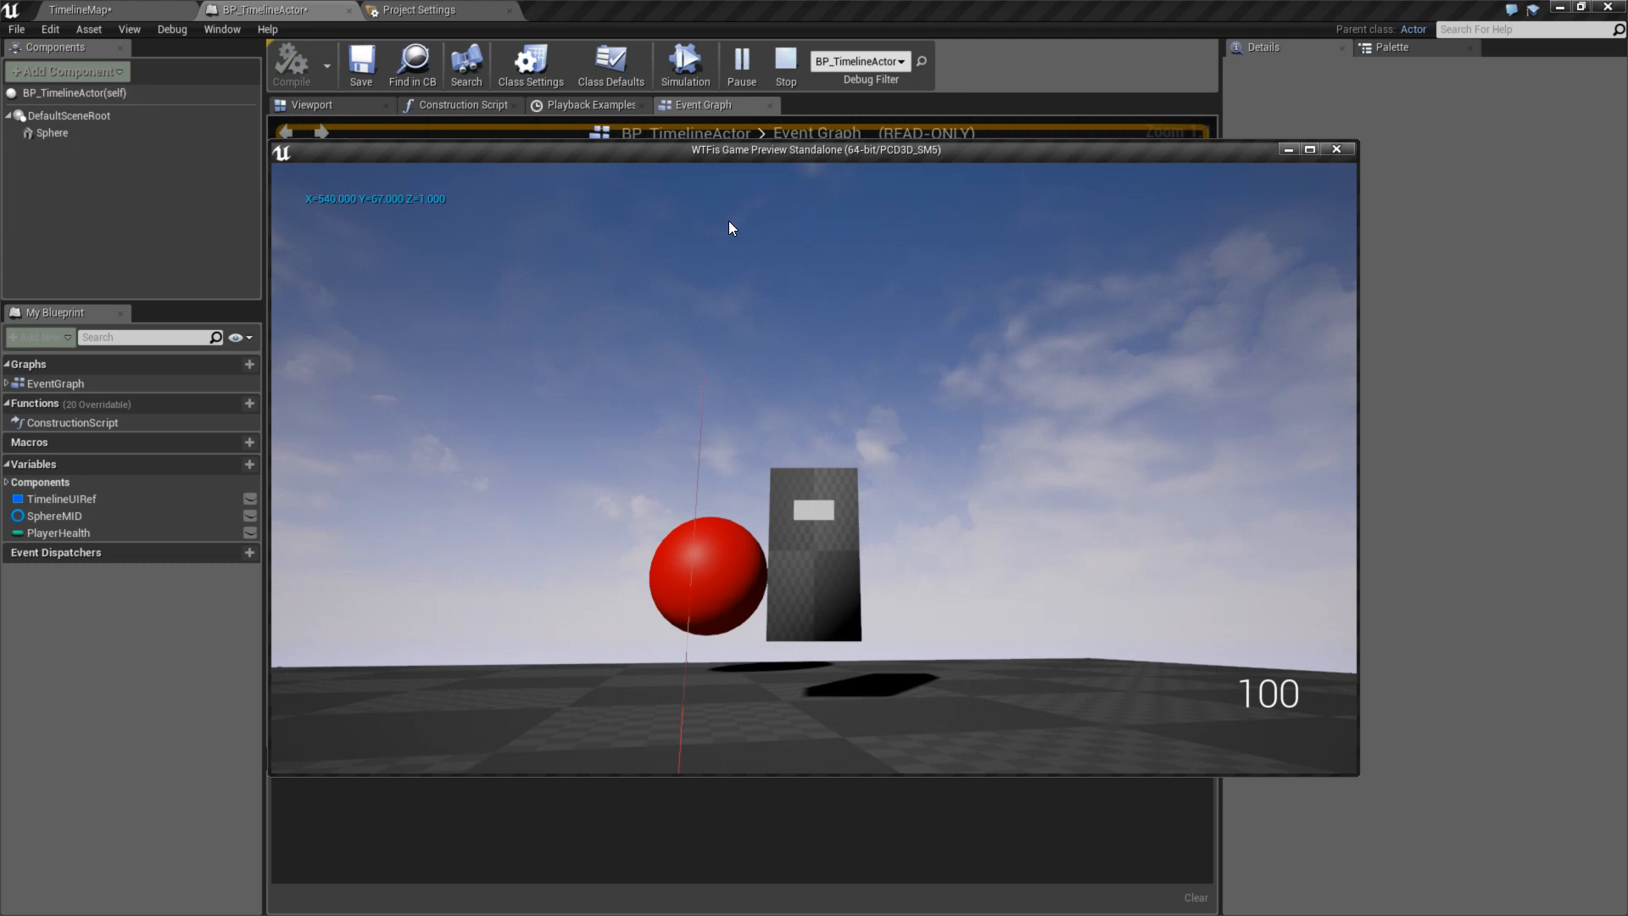
{"action": "left_click", "coordinate": [729, 220]}
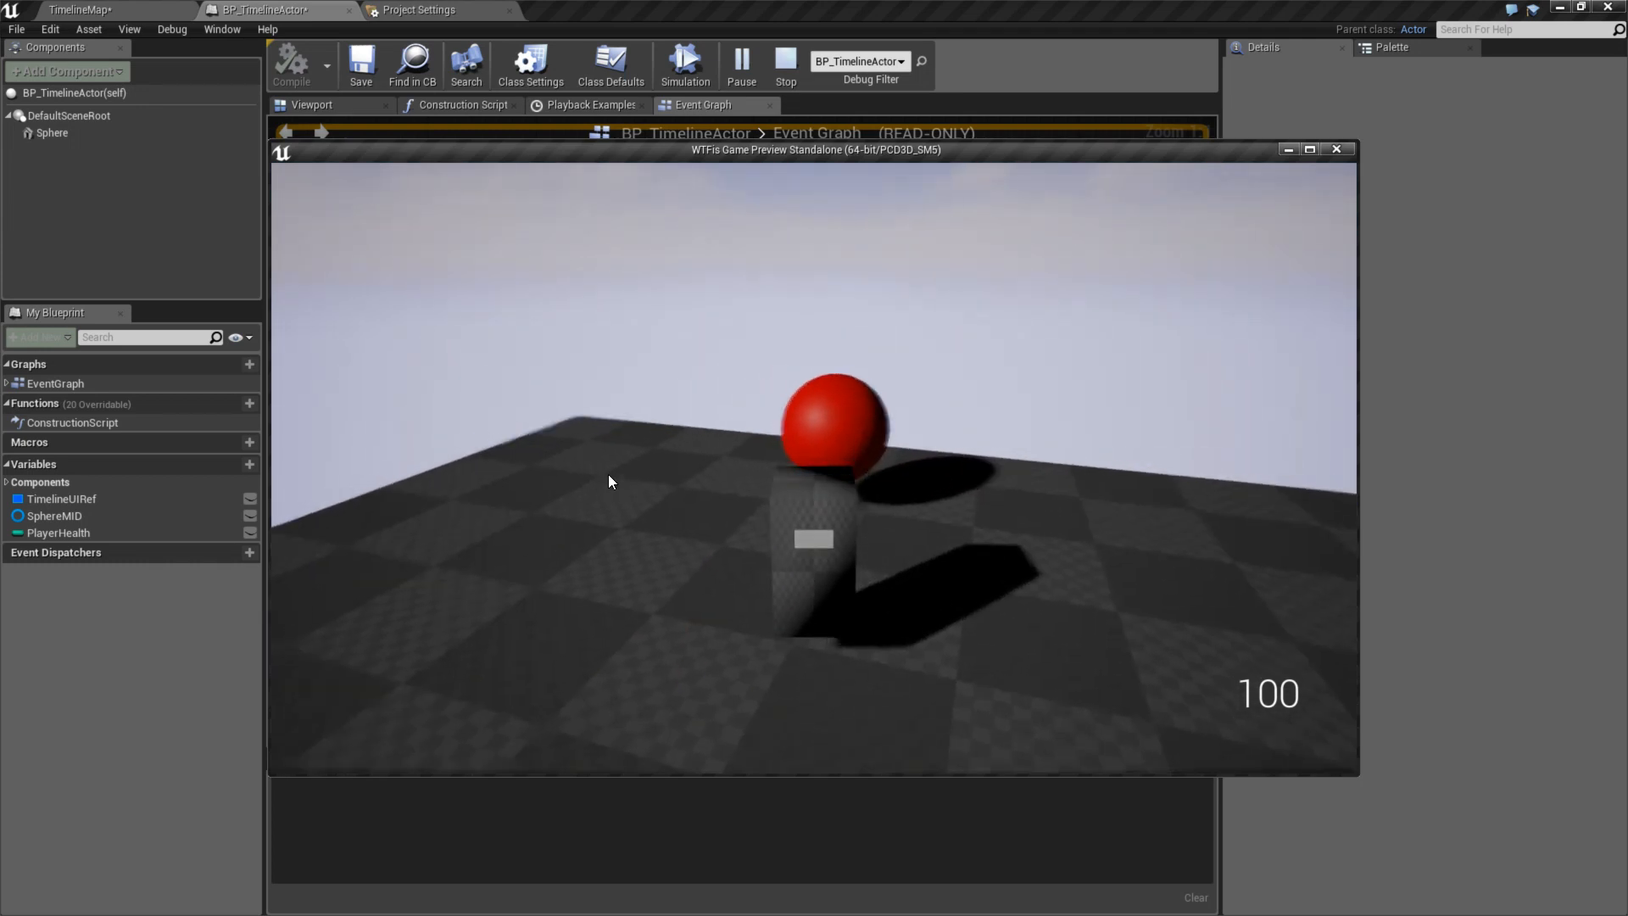
{"action": "left_click", "coordinate": [830, 471]}
{"action": "left_click", "coordinate": [867, 450]}
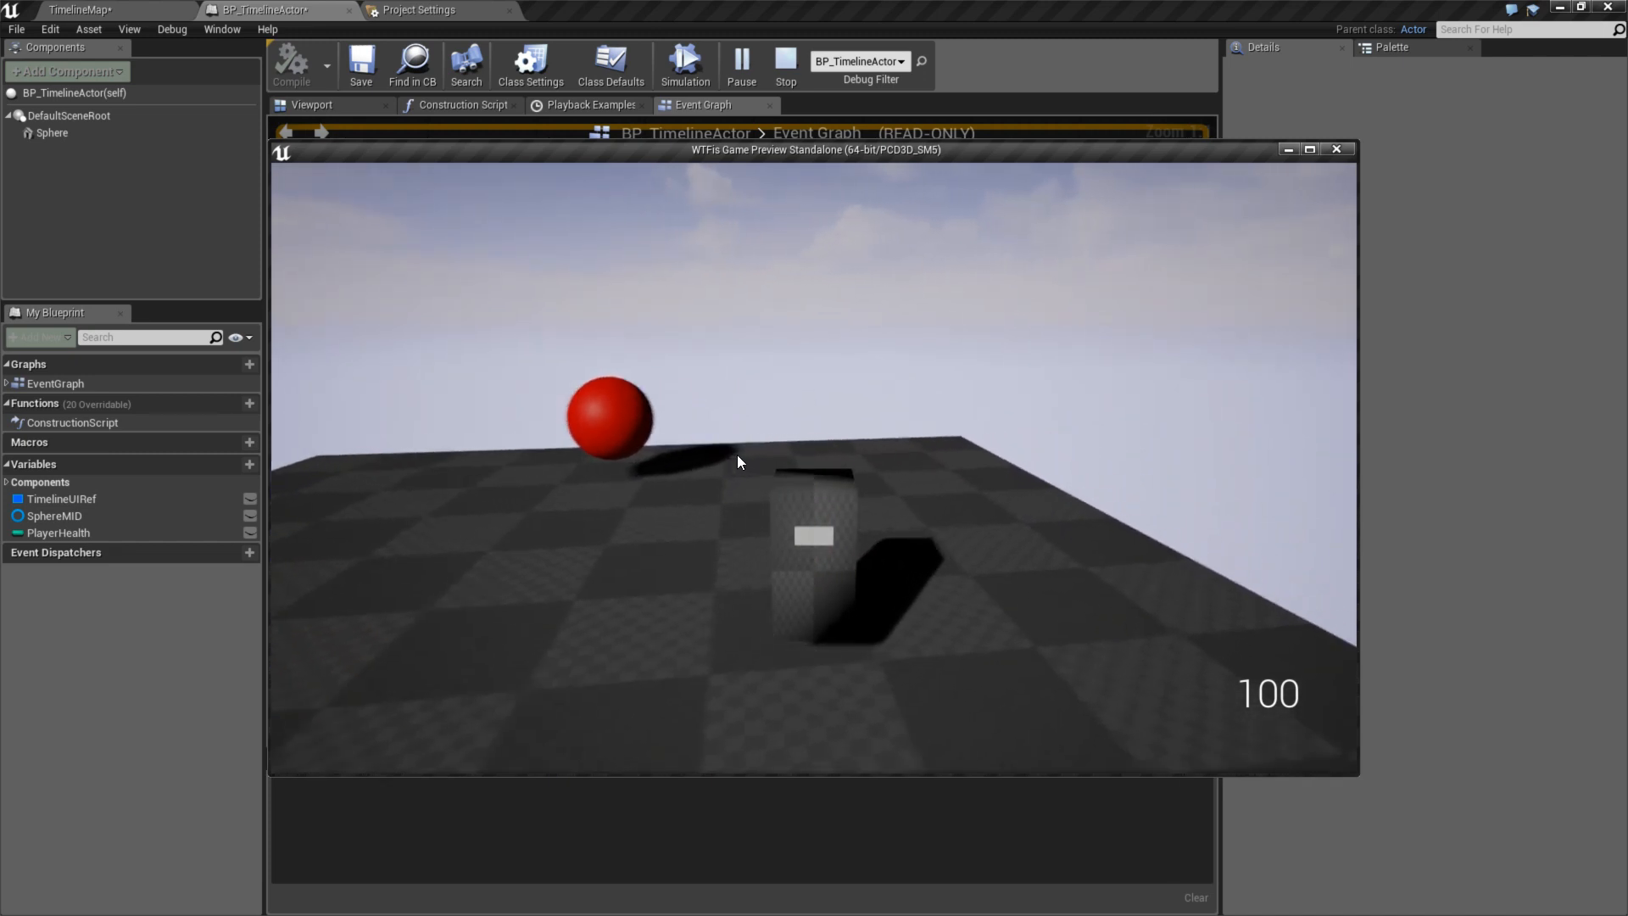
{"action": "left_click", "coordinate": [731, 454]}
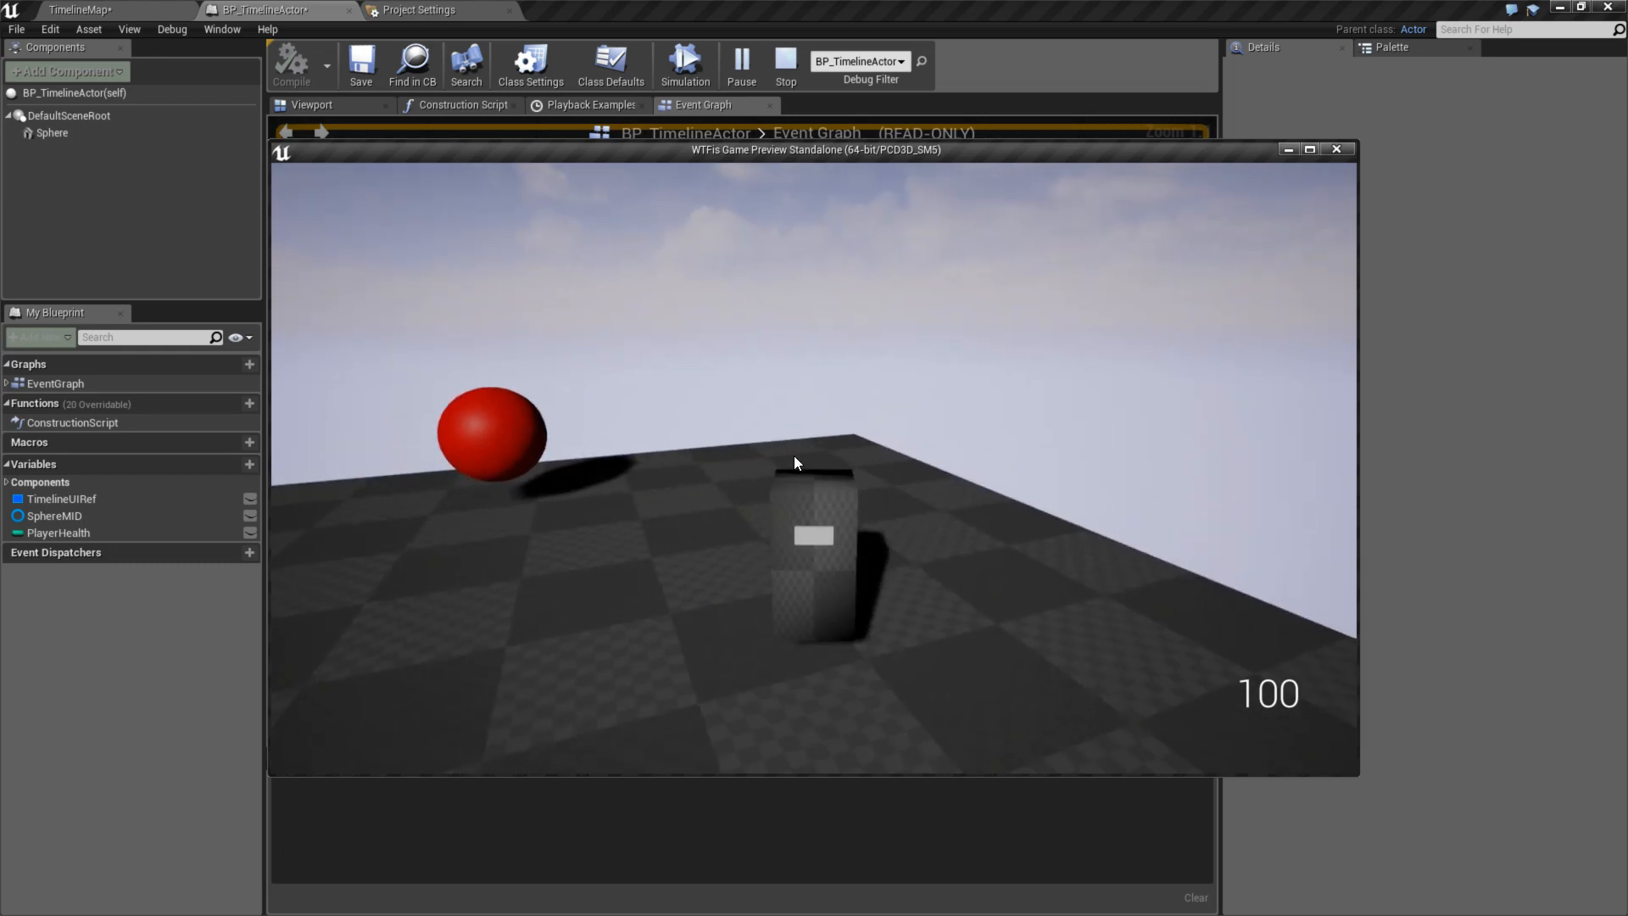
{"action": "left_click", "coordinate": [795, 461]}
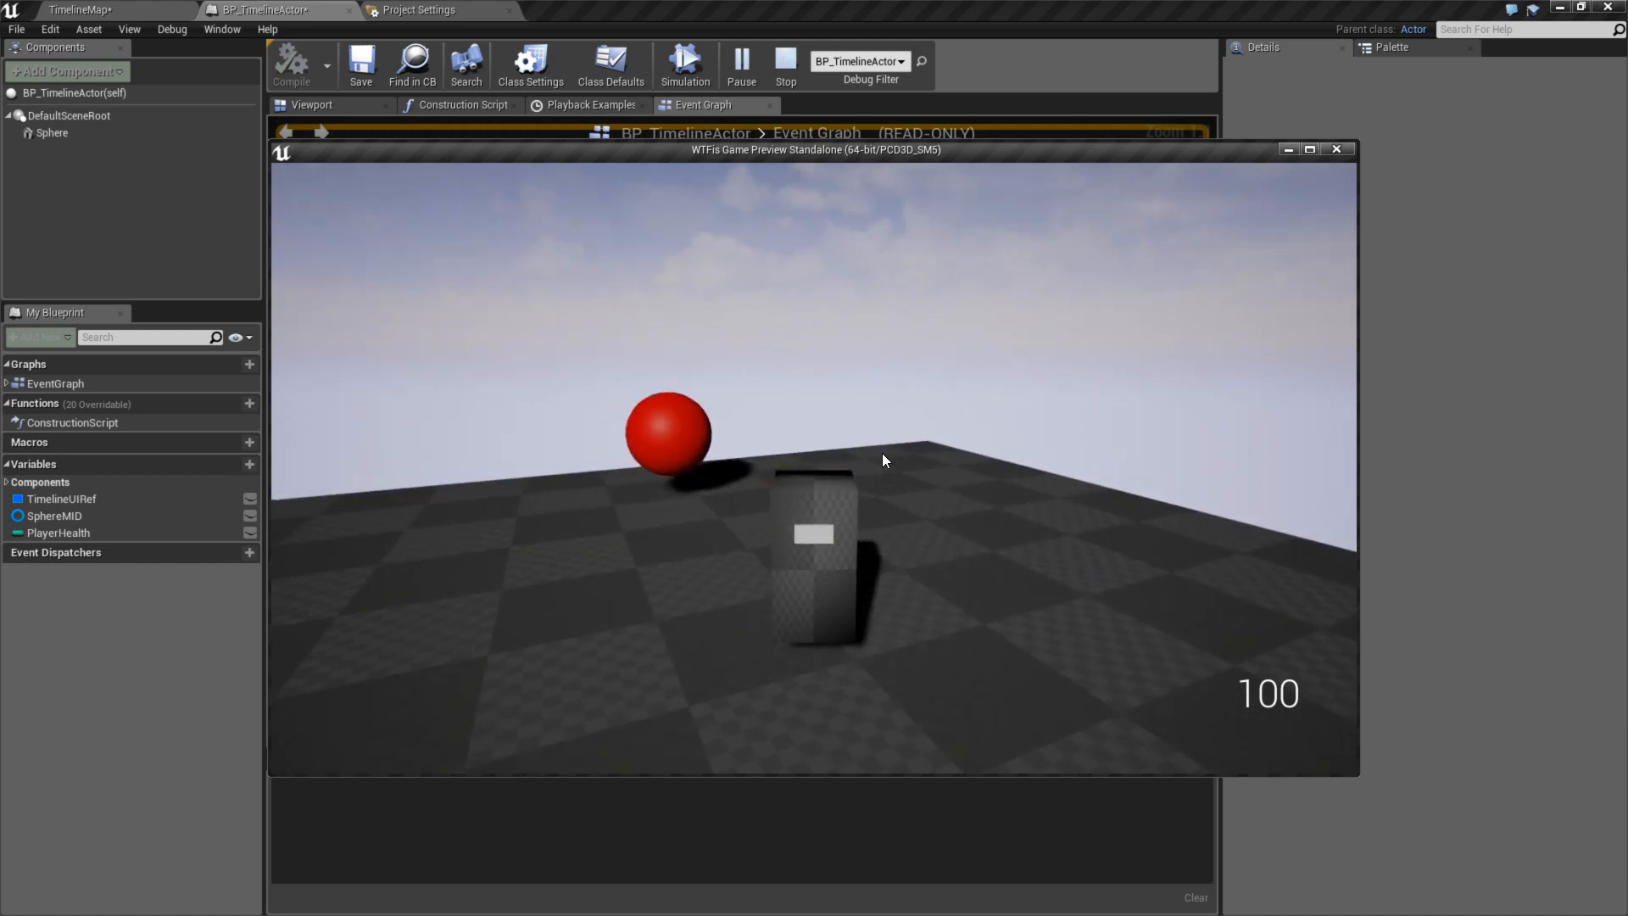
{"action": "left_click", "coordinate": [882, 461]}
{"action": "key", "text": "Escape"}
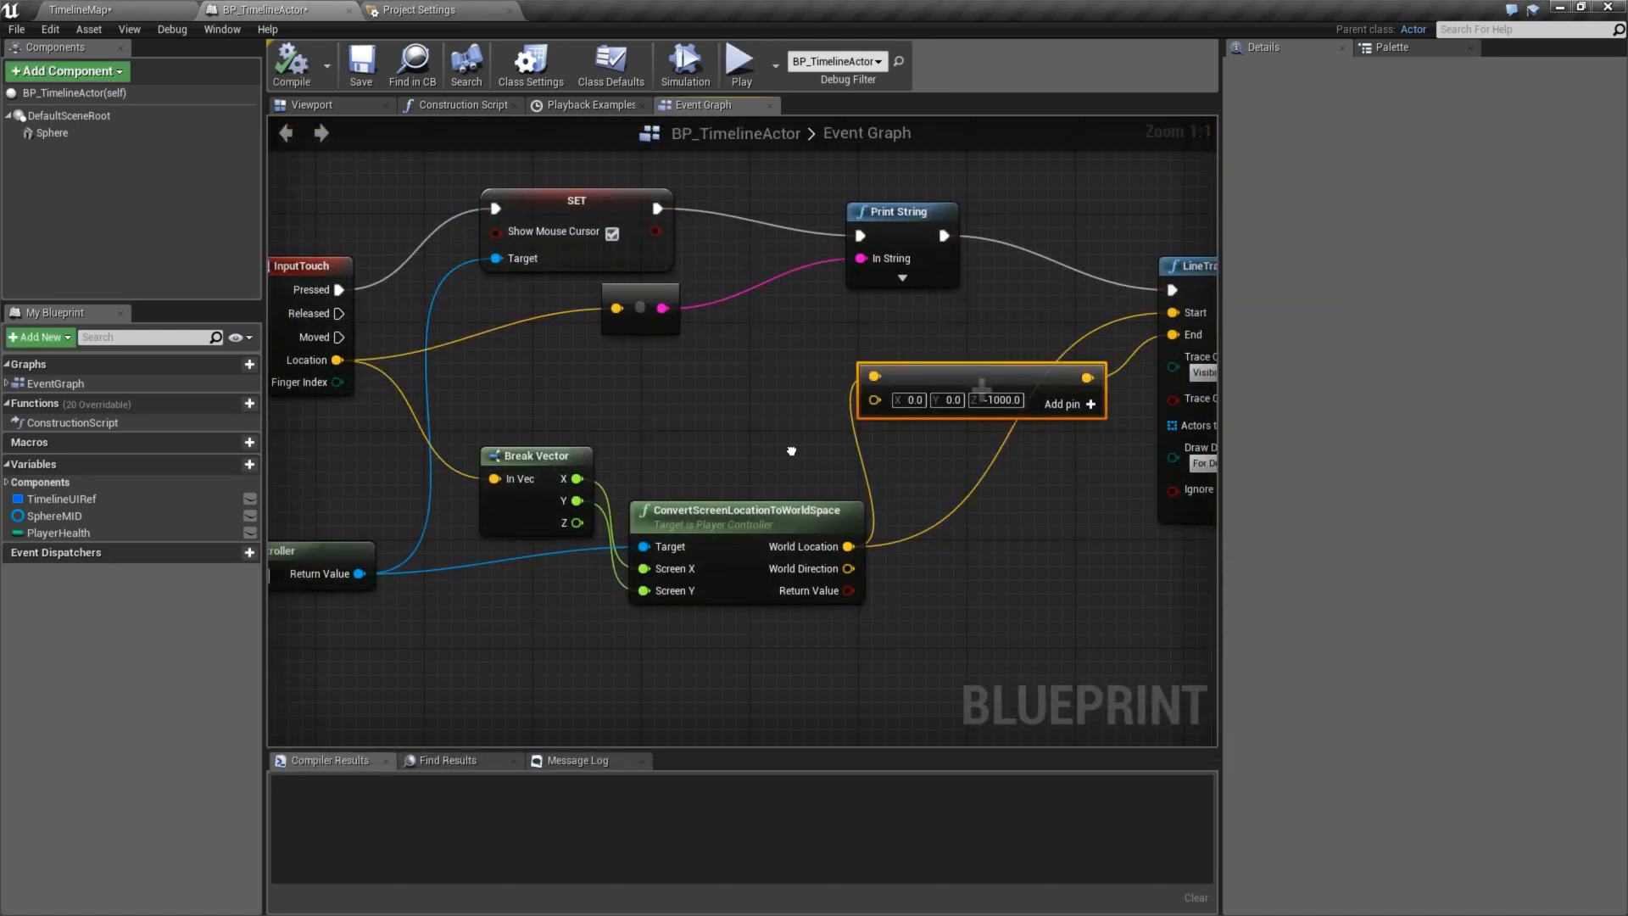
- Set a breakpoint on LineTraceByChannel and trigger it with a touch while playing TimelineMap in the level viewport
{"action": "right_click_drag", "start_coordinate": [790, 473], "coordinate": [620, 474]}
{"action": "left_click", "coordinate": [1003, 312]}
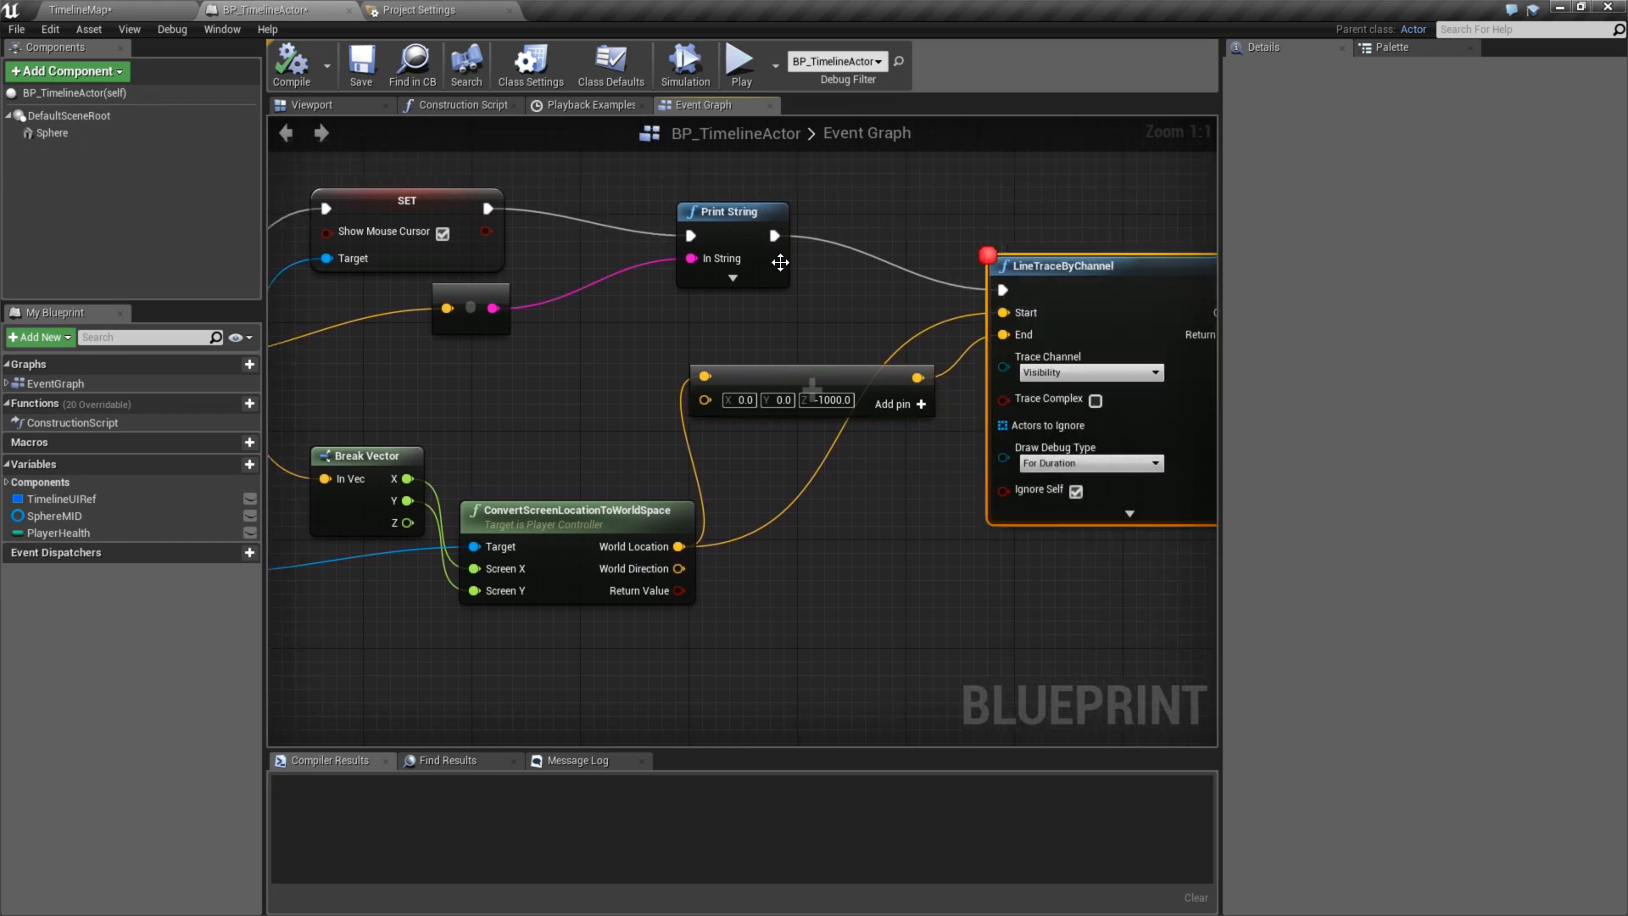
{"action": "left_click", "coordinate": [738, 72]}
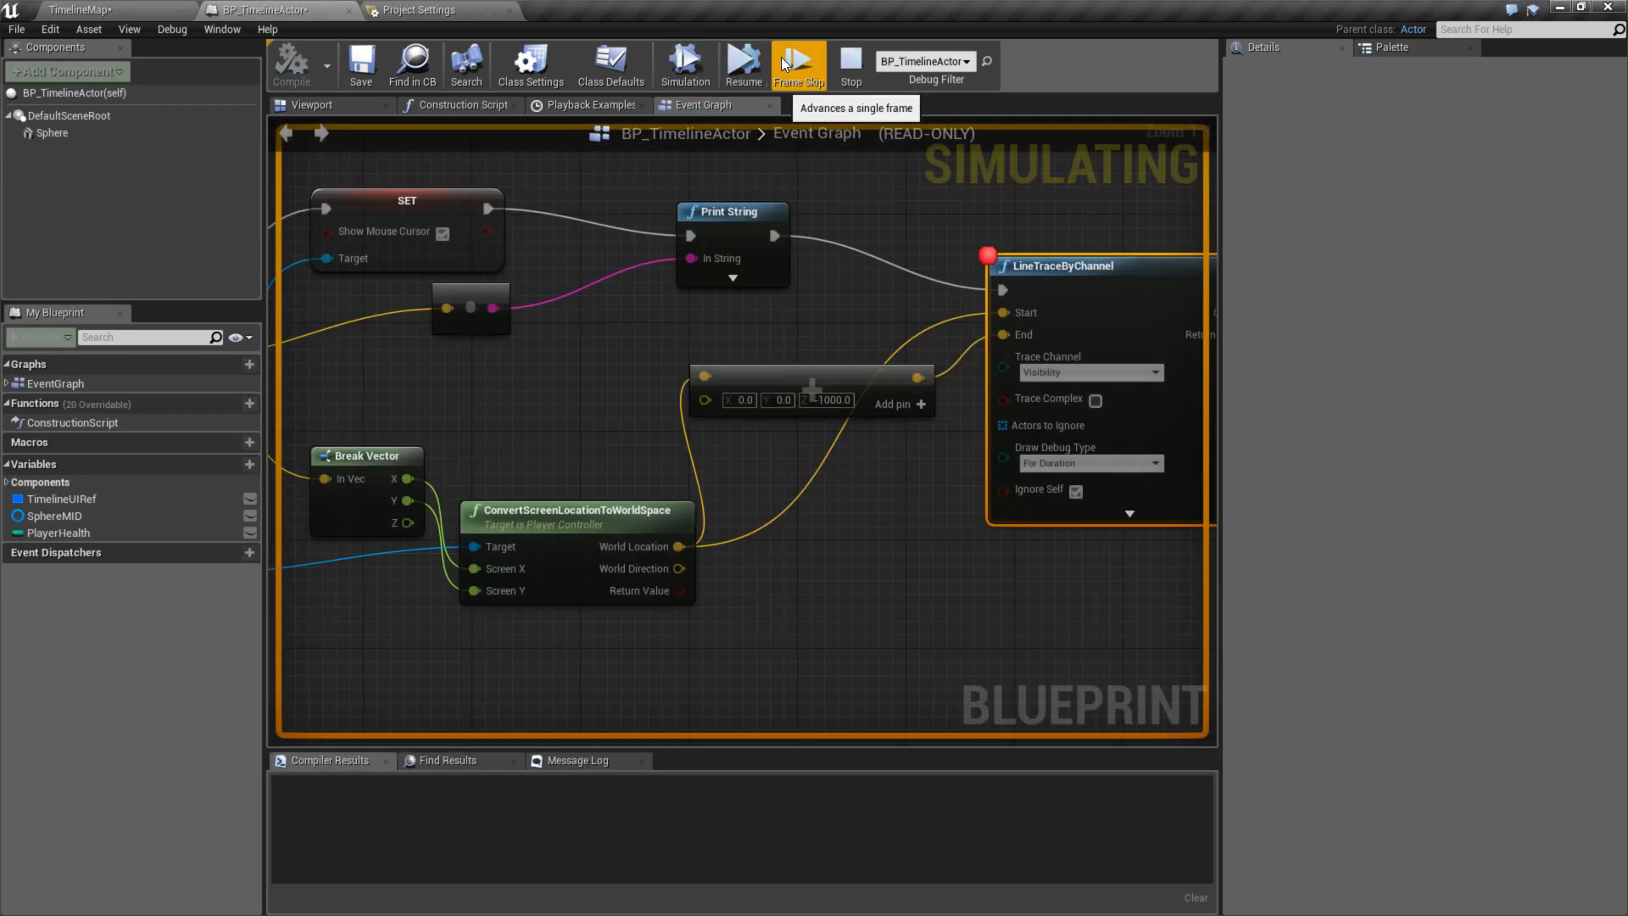
{"action": "left_click", "coordinate": [741, 68]}
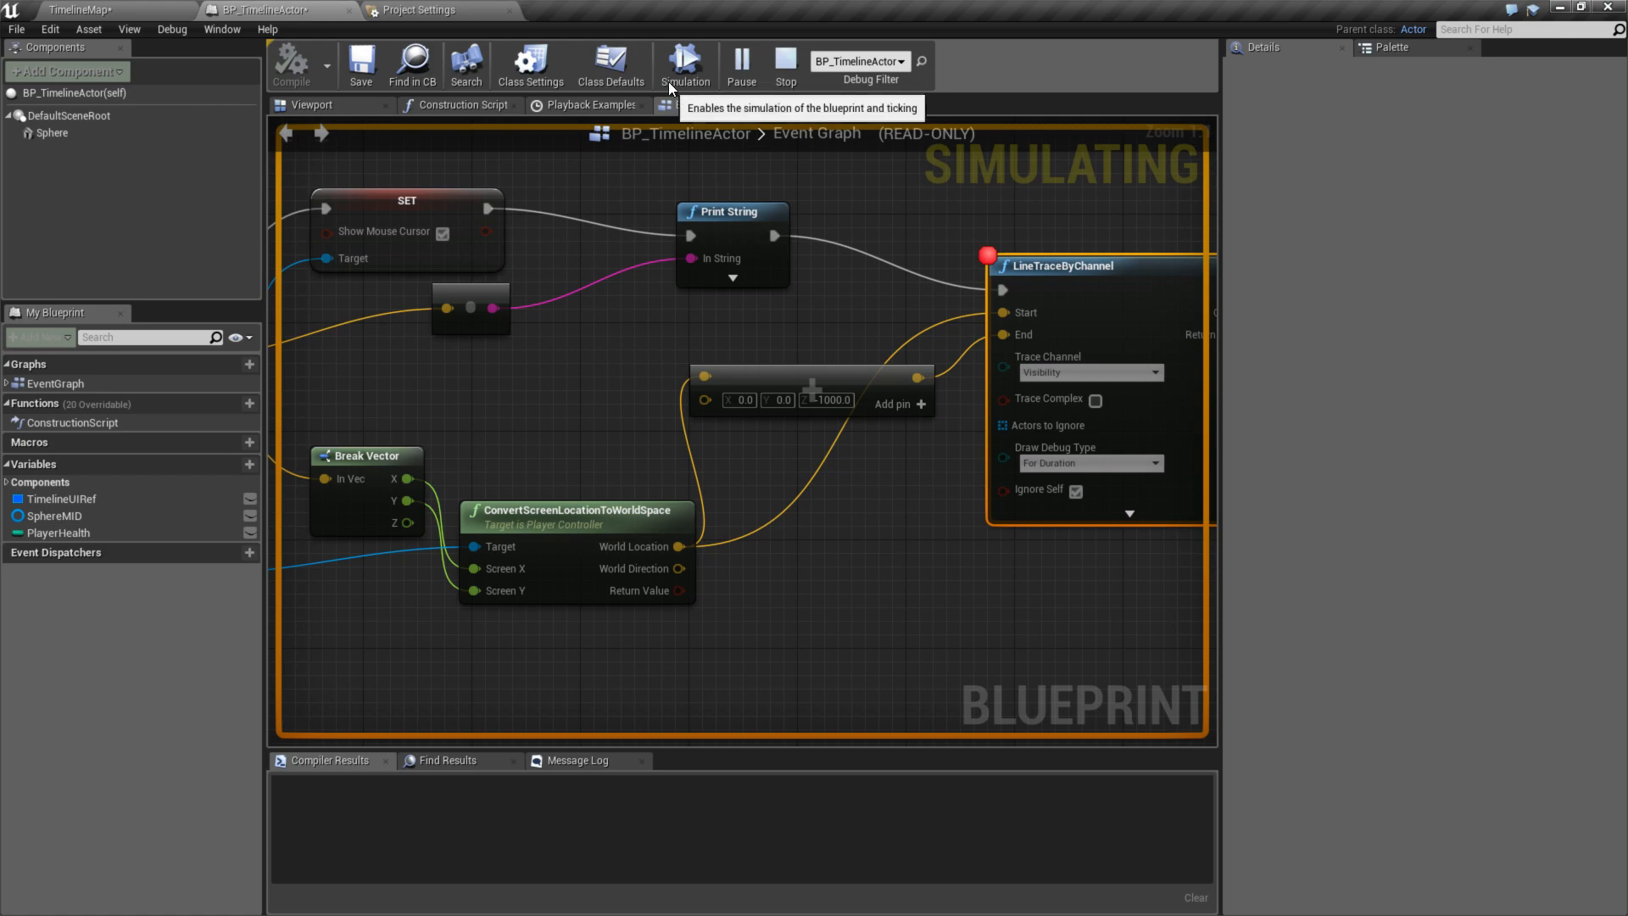
{"action": "left_click", "coordinate": [786, 68]}
{"action": "left_click", "coordinate": [135, 8]}
{"action": "left_click", "coordinate": [826, 64]}
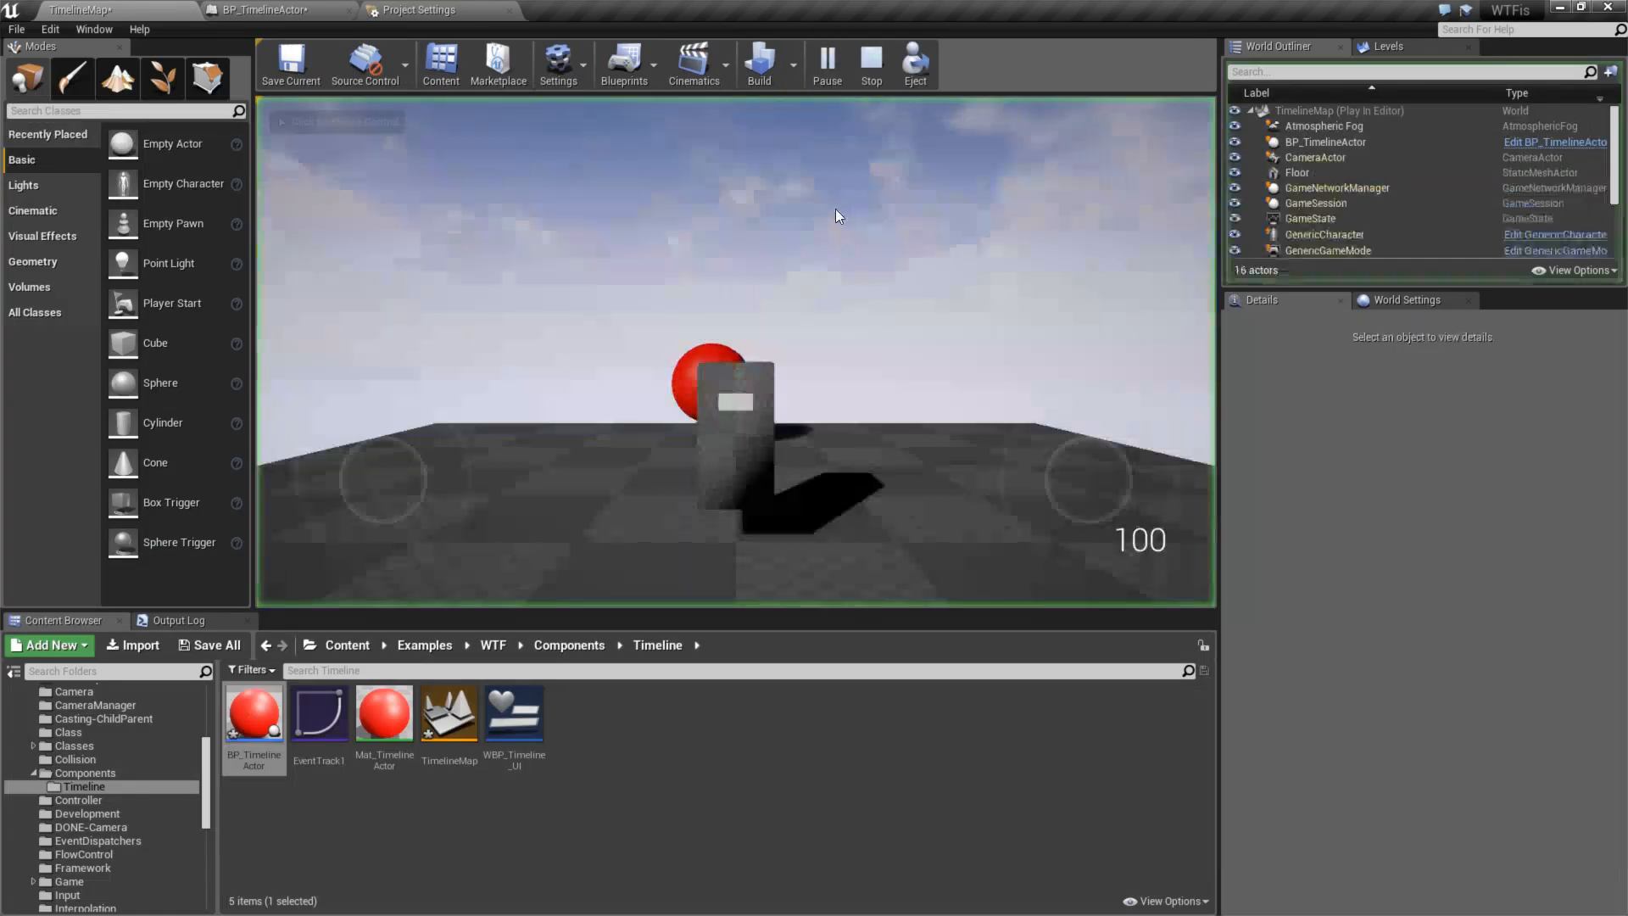
{"action": "left_click", "coordinate": [901, 424]}
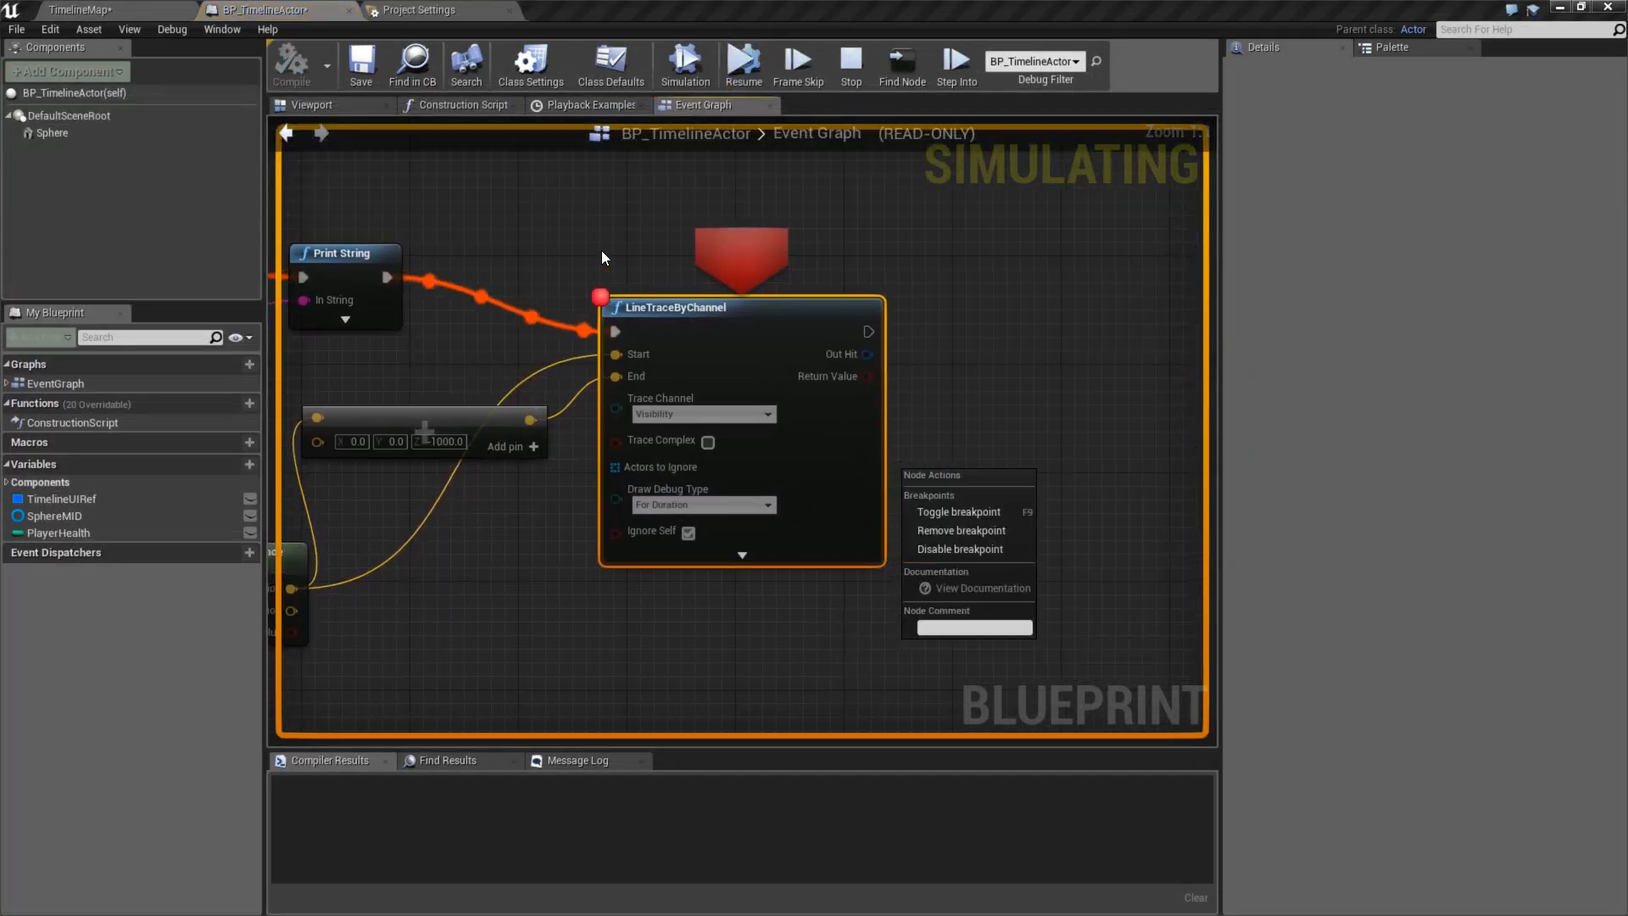
- Inspect the paused values of ConvertScreenLocationToWorldSpace's World Location and World Direction and Break Vector's X and Y
{"action": "right_click_drag", "start_coordinate": [602, 251], "coordinate": [922, 311]}
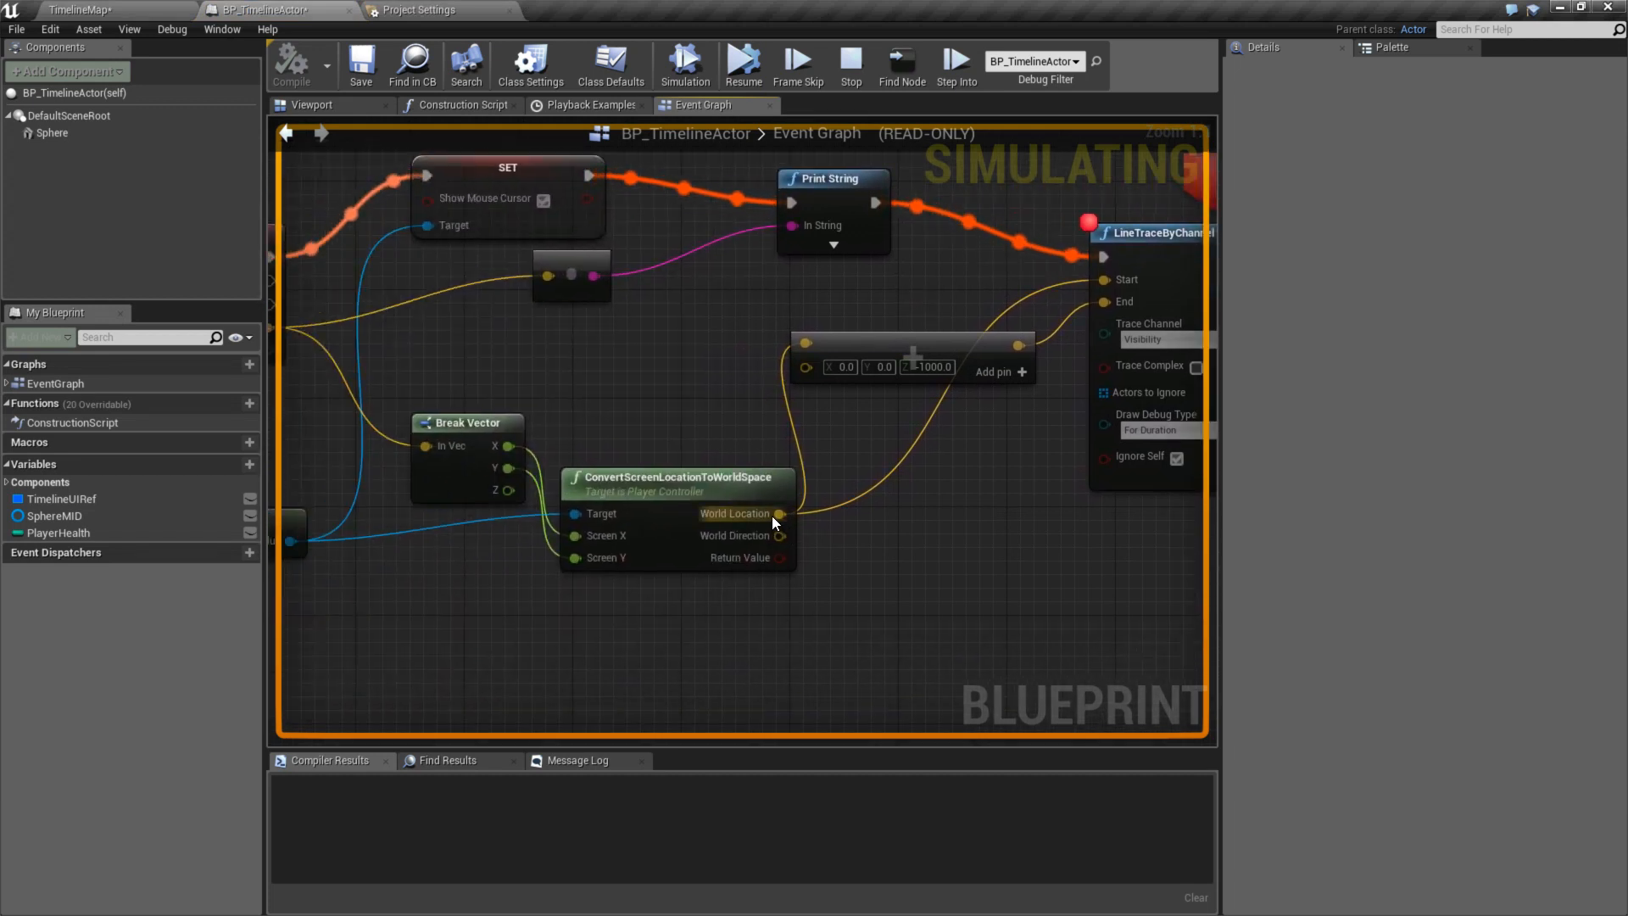
{"action": "mouse_move", "coordinate": [779, 514]}
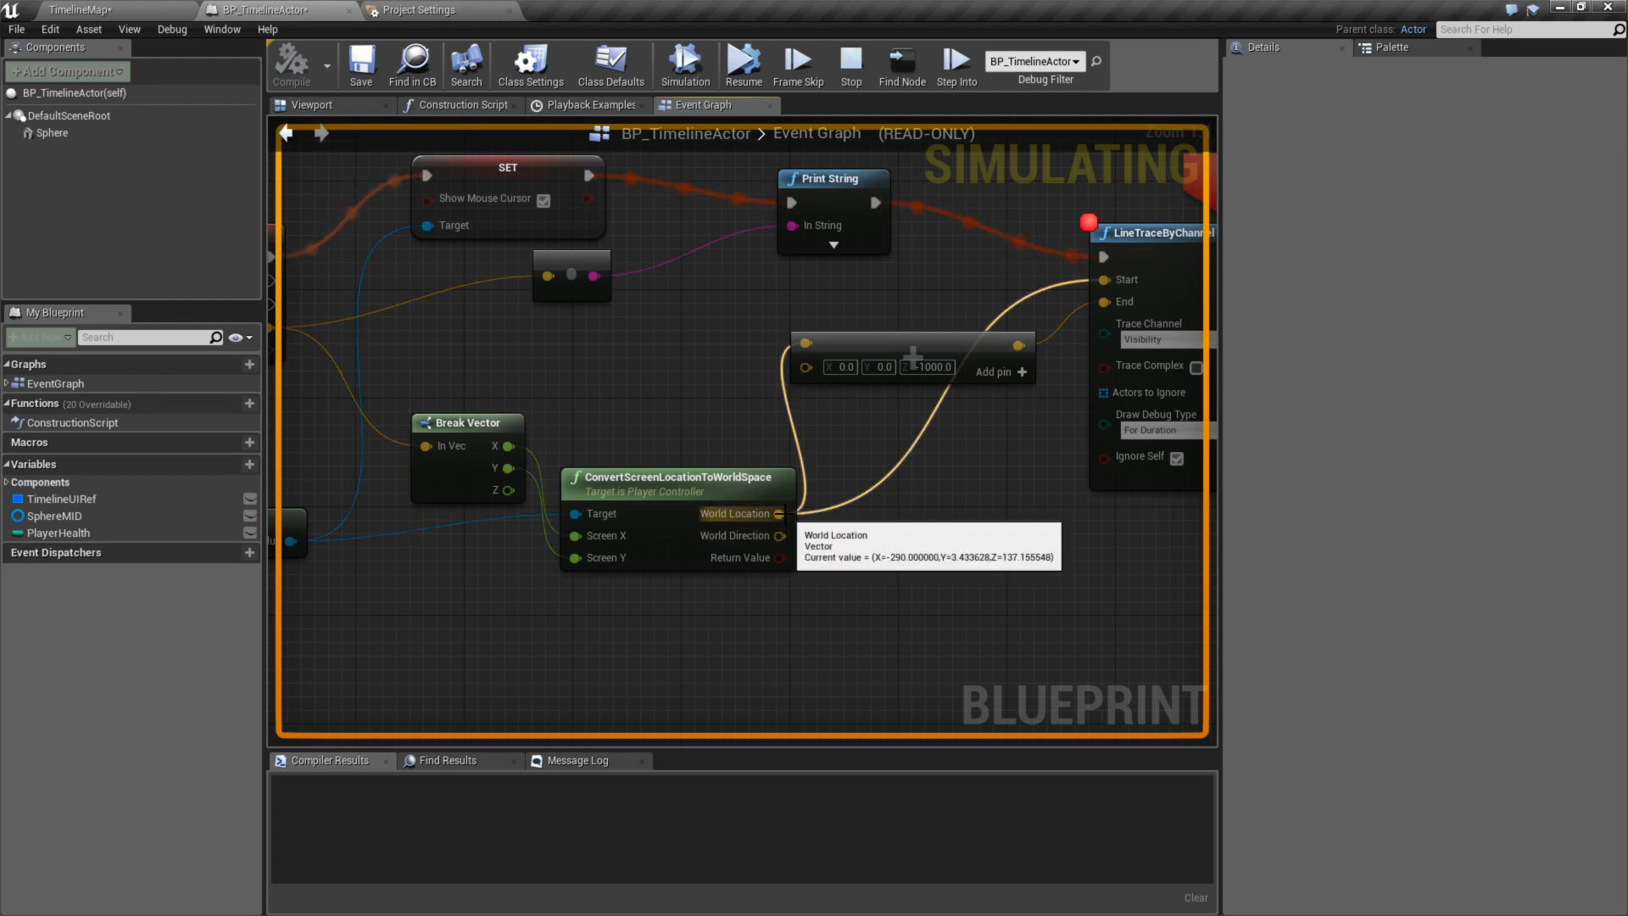
{"action": "right_click_drag", "start_coordinate": [501, 445], "coordinate": [660, 422]}
{"action": "mouse_move", "coordinate": [668, 422]}
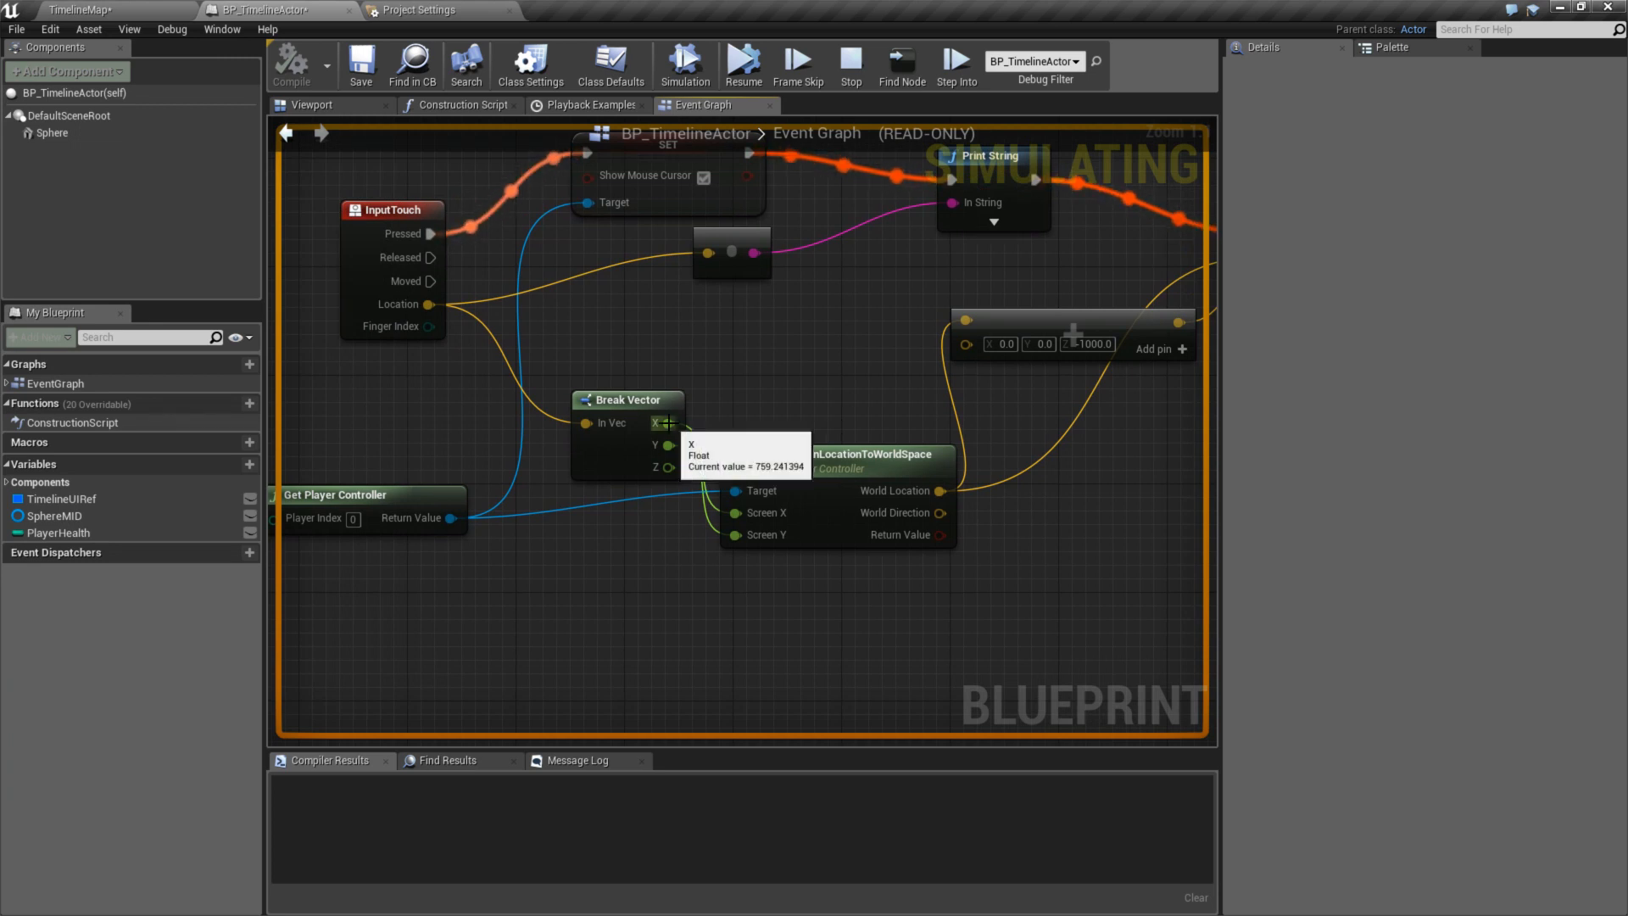
{"action": "mouse_move", "coordinate": [666, 452]}
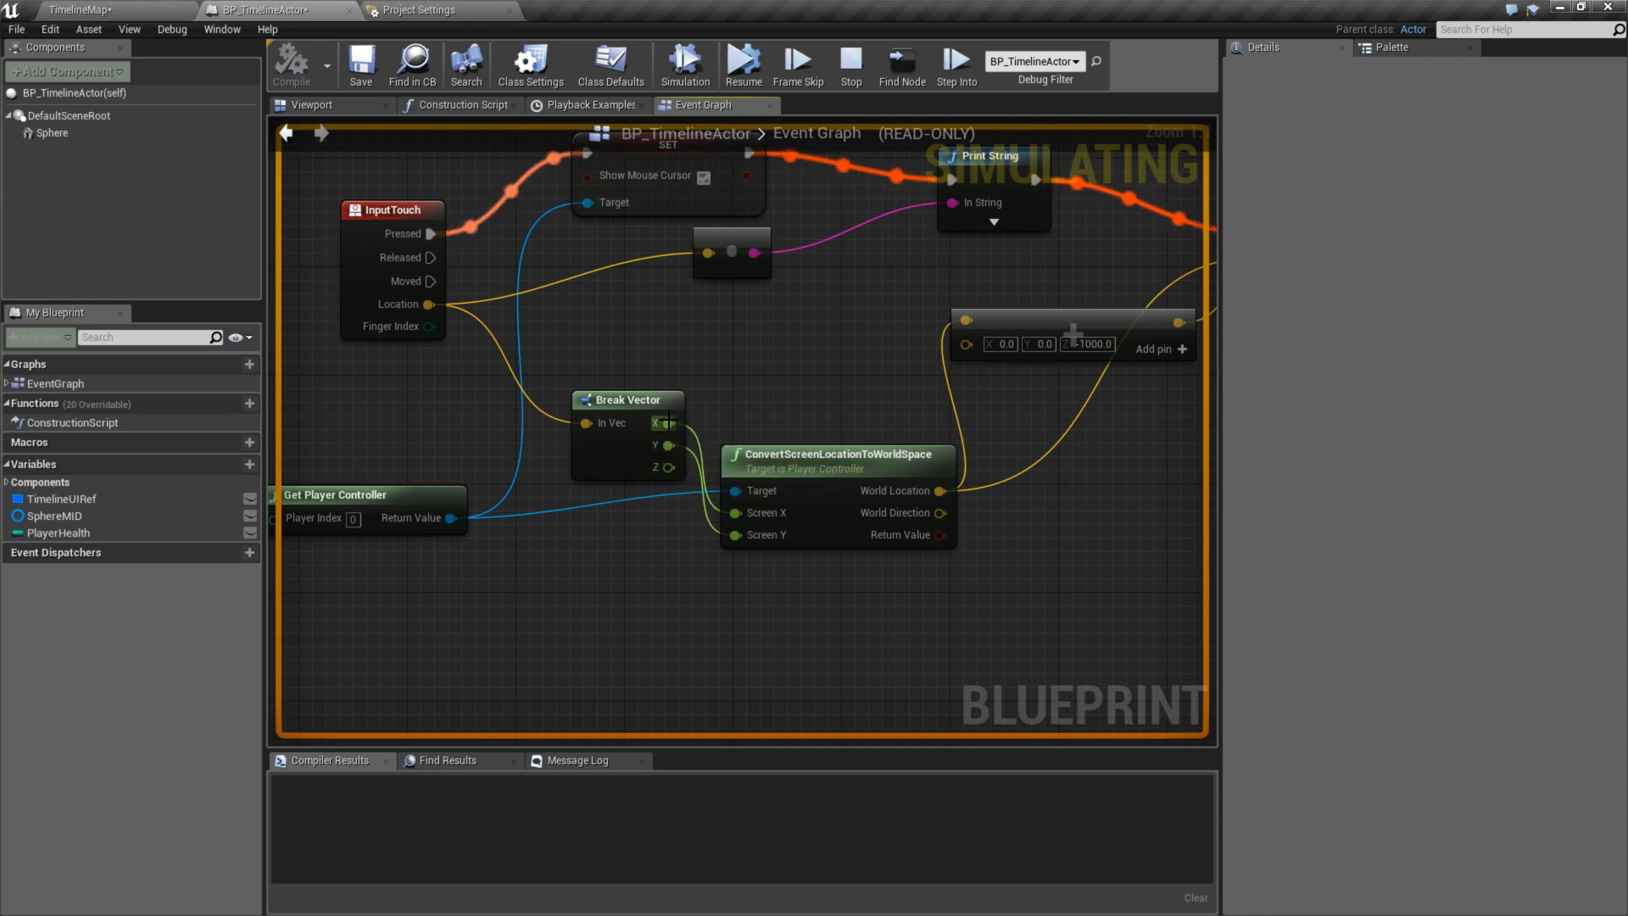
{"action": "right_click_drag", "start_coordinate": [852, 465], "coordinate": [784, 463]}
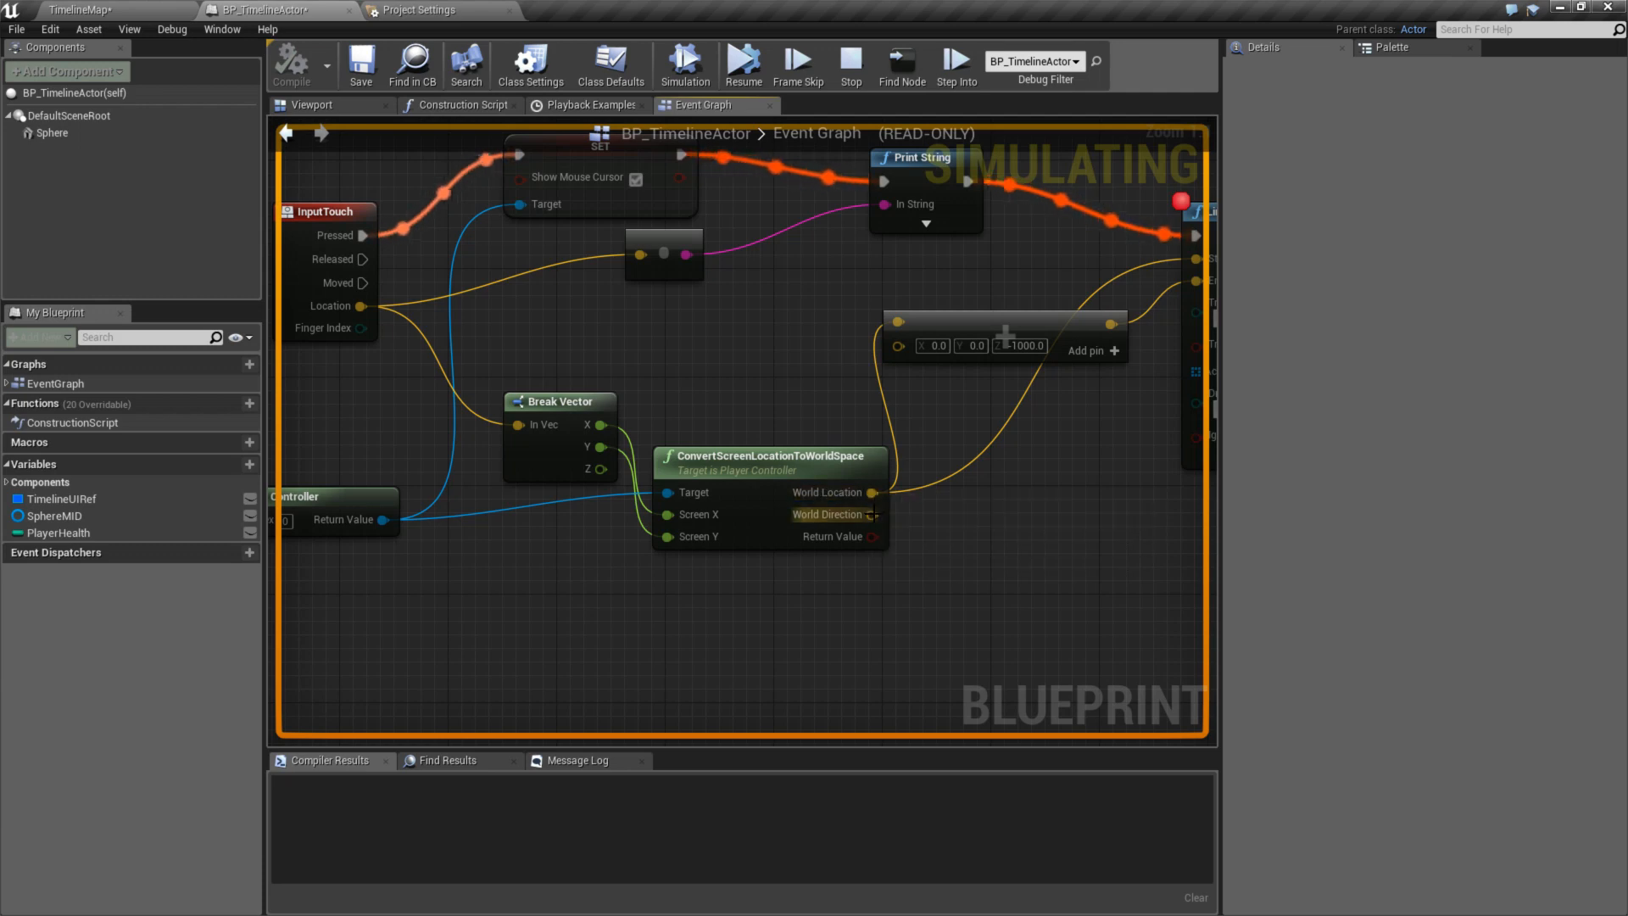
{"action": "mouse_move", "coordinate": [872, 514]}
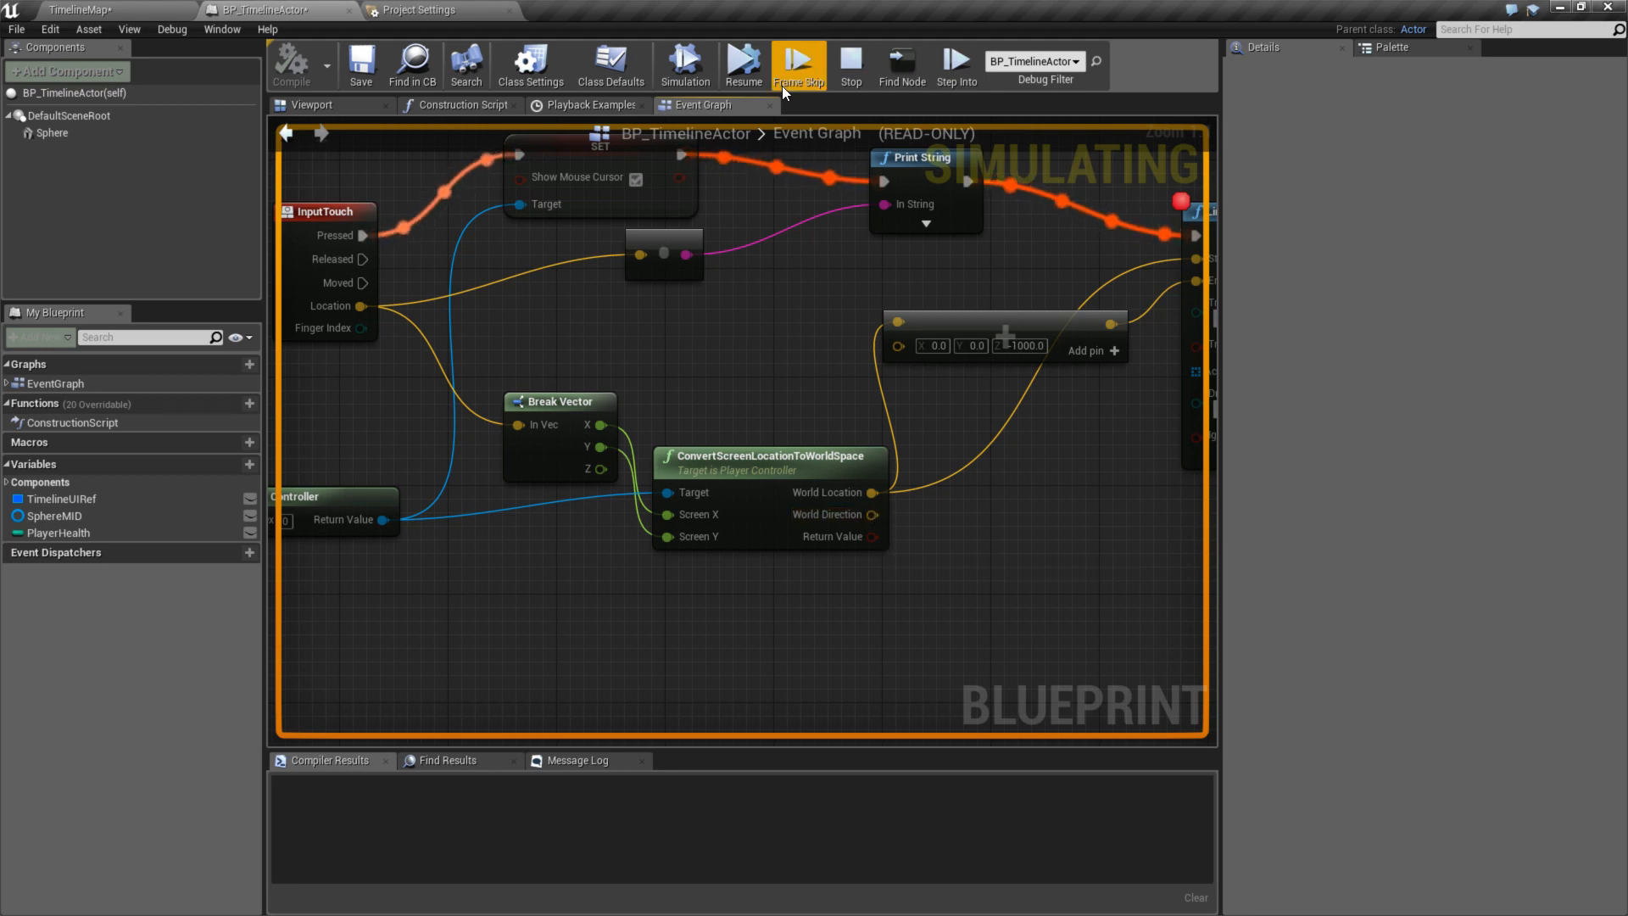
- Stop the paused play session and return to the BP_TimelineActor event graph
{"action": "left_click", "coordinate": [851, 66]}
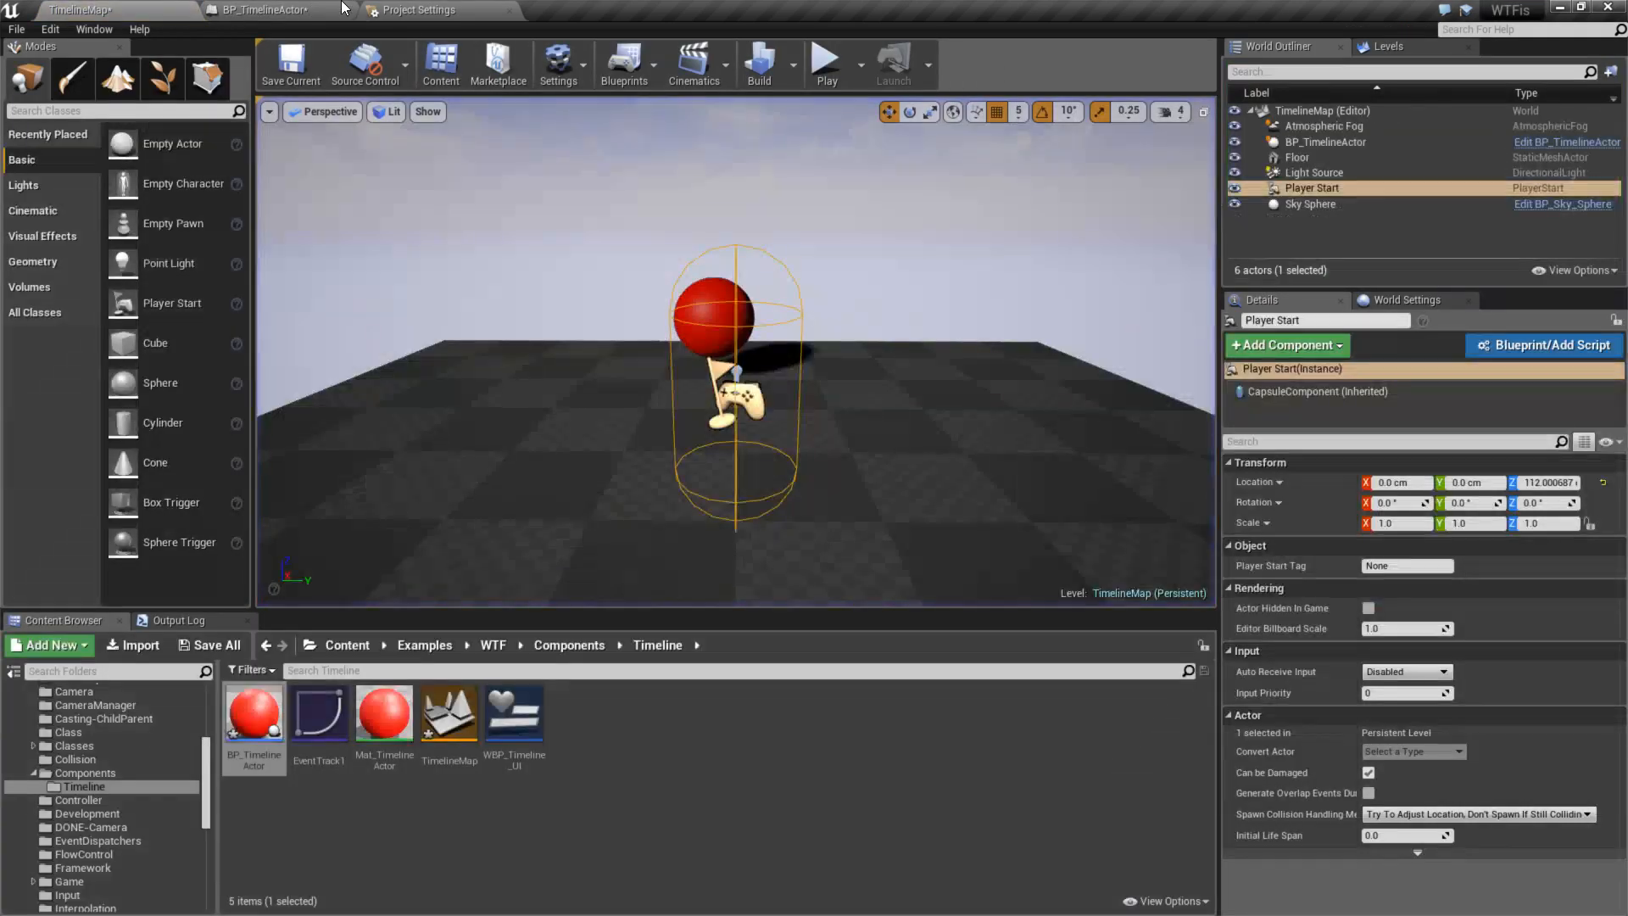
{"action": "left_click", "coordinate": [341, 8]}
{"action": "left_click", "coordinate": [421, 11]}
{"action": "left_click", "coordinate": [161, 7]}
{"action": "left_click", "coordinate": [334, 7]}
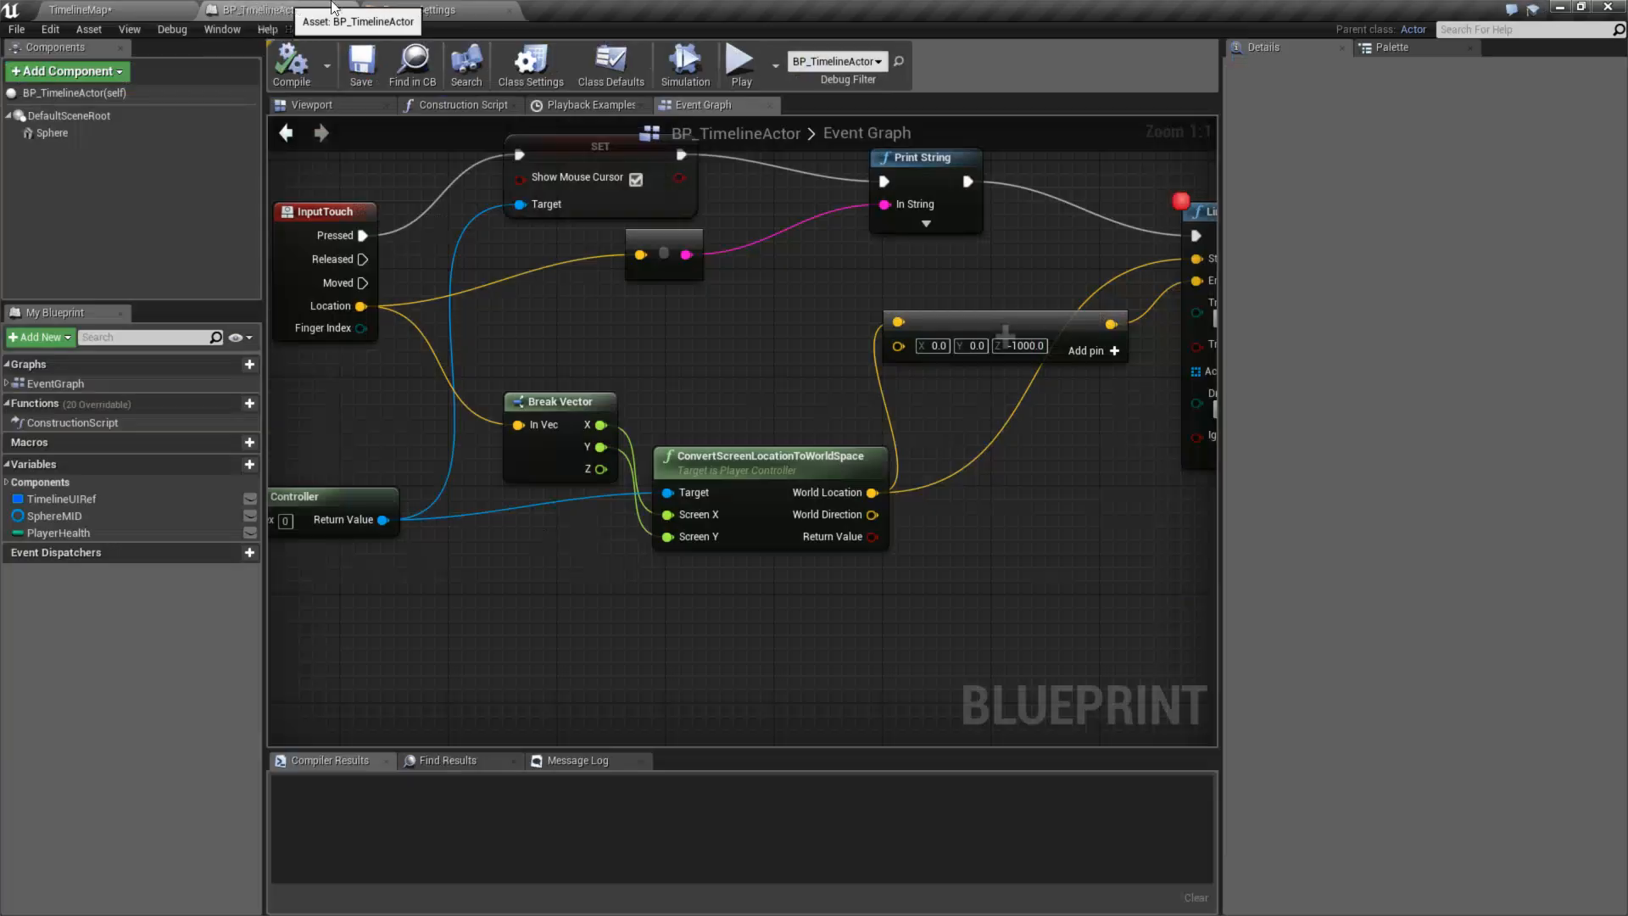
{"action": "left_click", "coordinate": [398, 10]}
{"action": "left_click", "coordinate": [335, 9]}
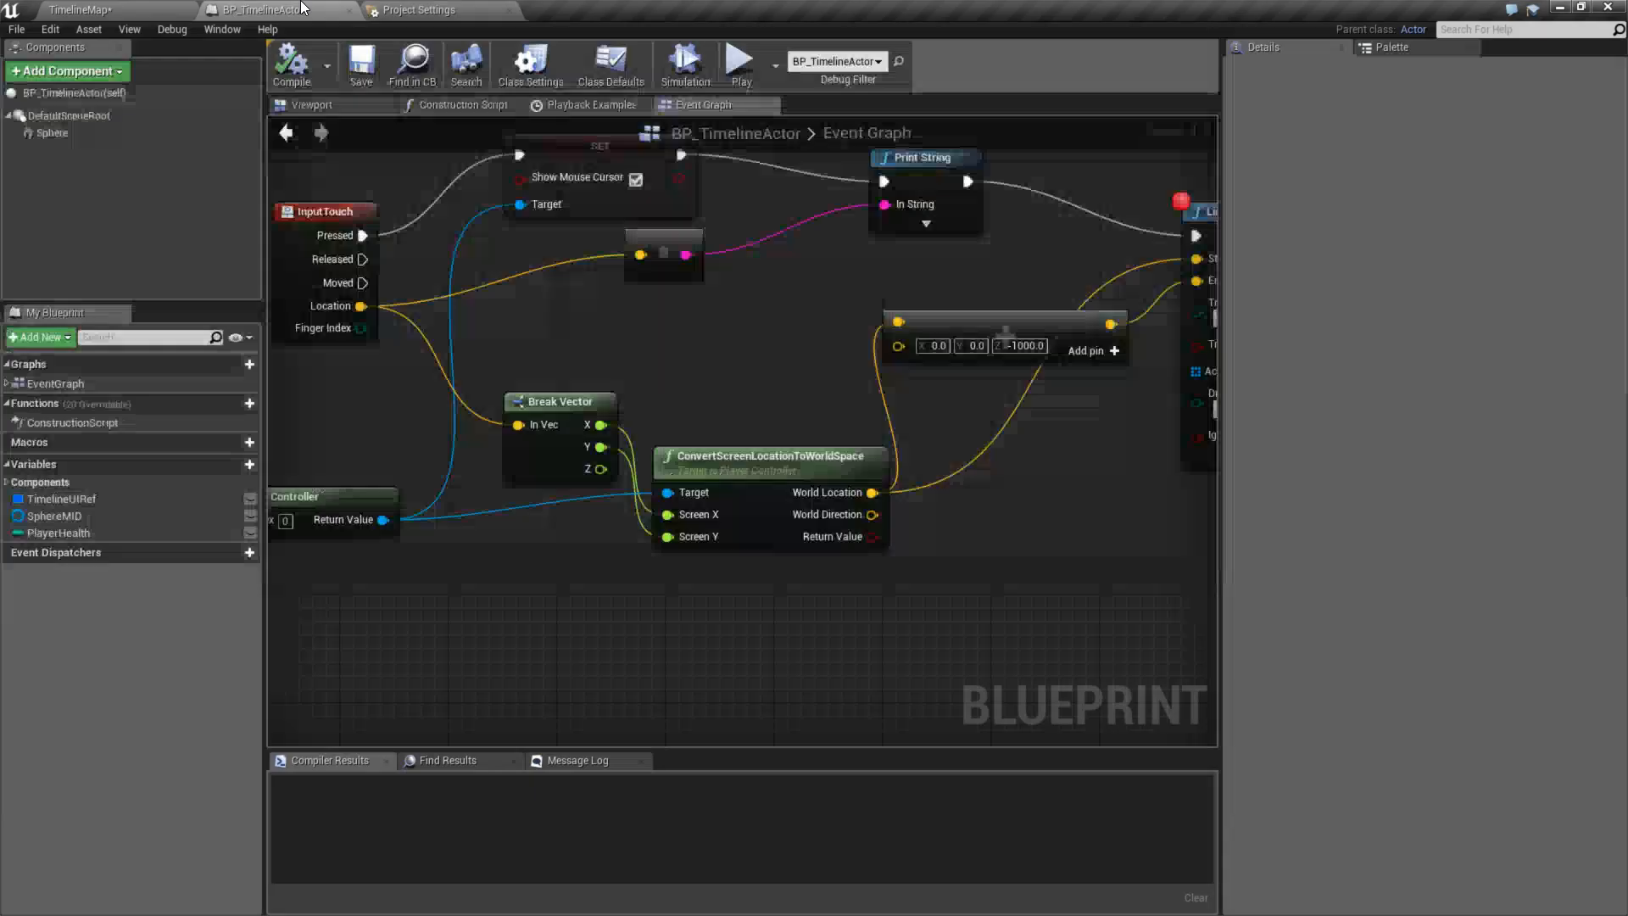
- Move the InputTouch, SET, Break Vector, Get Player Controller and ConvertScreenLocationToWorldSpace node group left, away from LineTraceByChannel
{"action": "right_click_drag", "start_coordinate": [762, 374], "coordinate": [721, 381]}
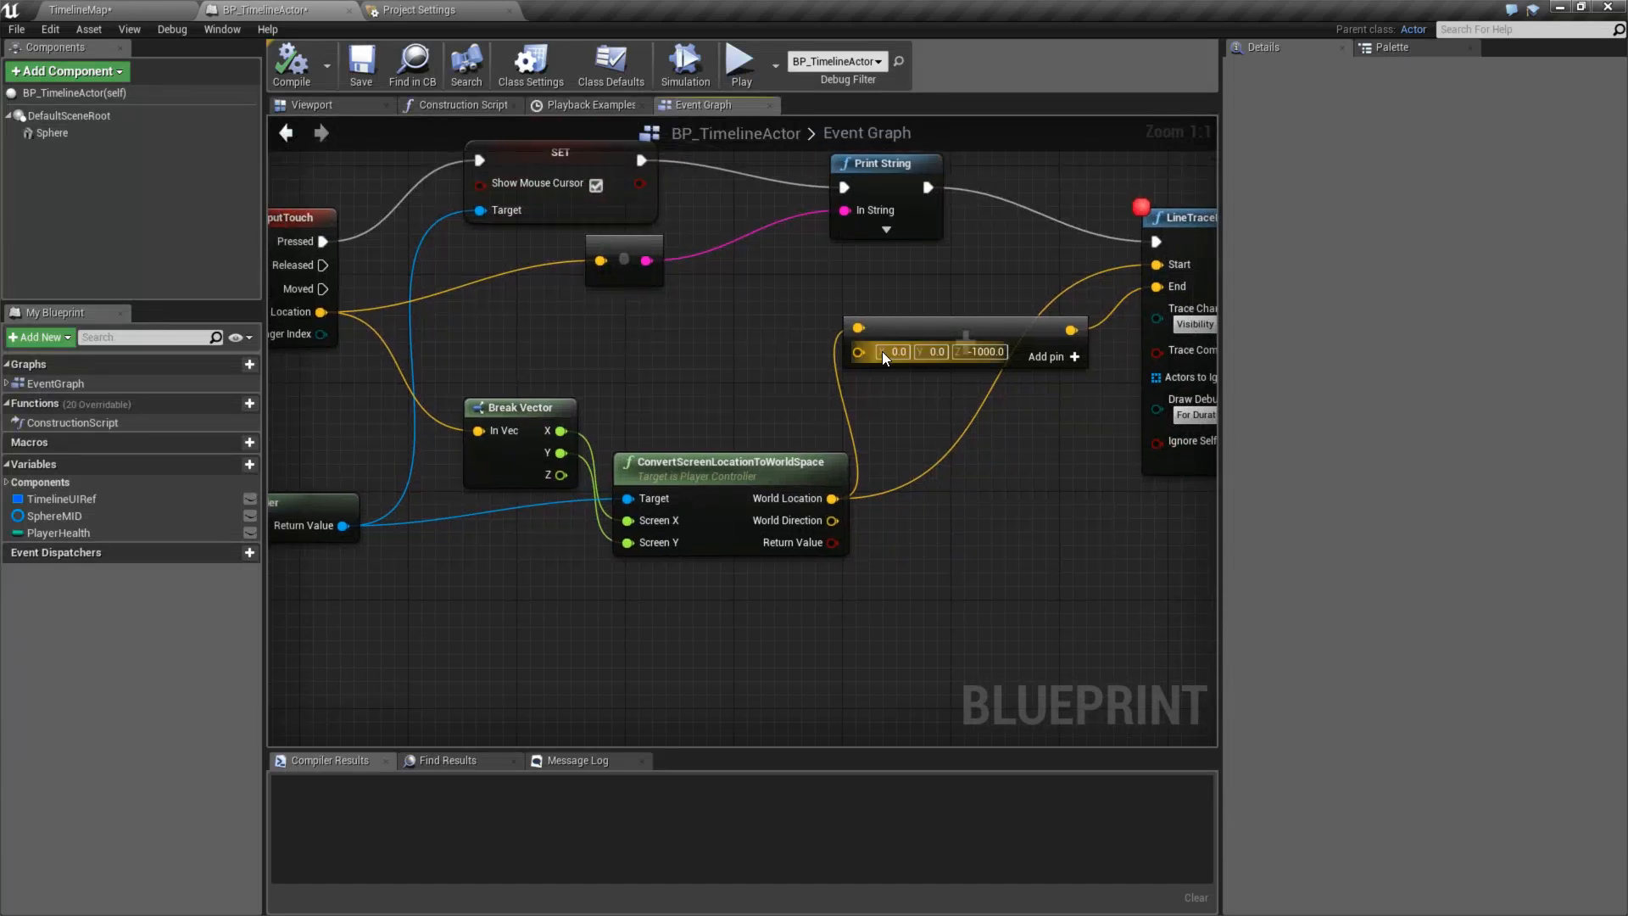
{"action": "scroll", "coordinate": [968, 592], "scroll_direction": "down", "scroll_amount": 2}
{"action": "scroll", "coordinate": [968, 592], "scroll_direction": "down", "scroll_amount": 2}
{"action": "left_click_drag", "start_coordinate": [980, 608], "coordinate": [592, 289]}
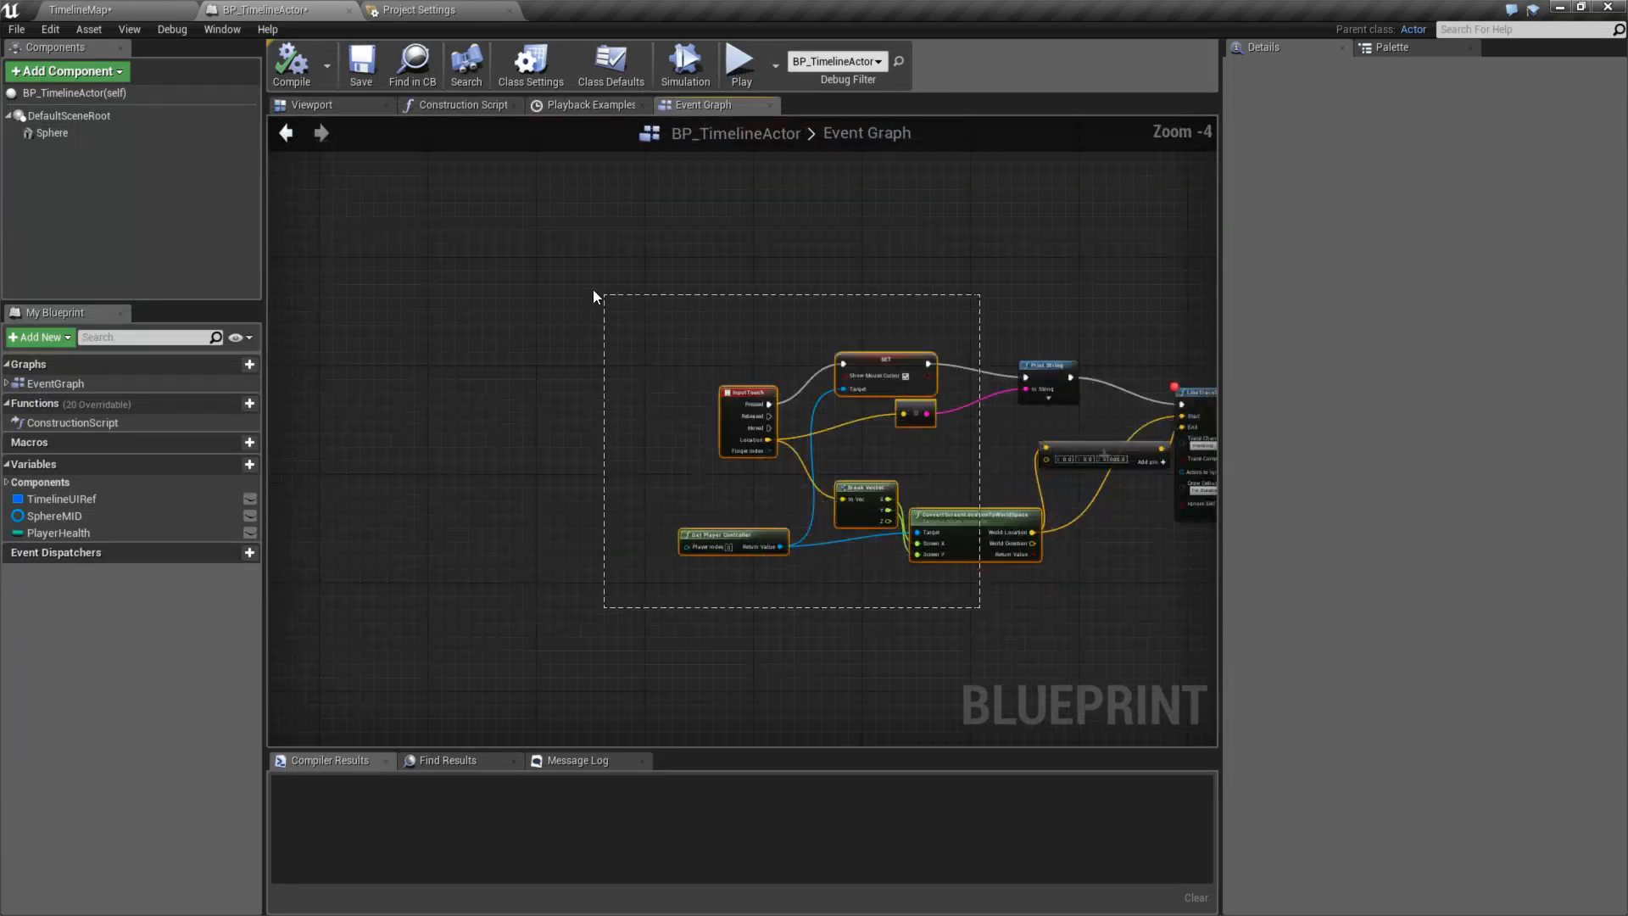
{"action": "right_click", "coordinate": [781, 371]}
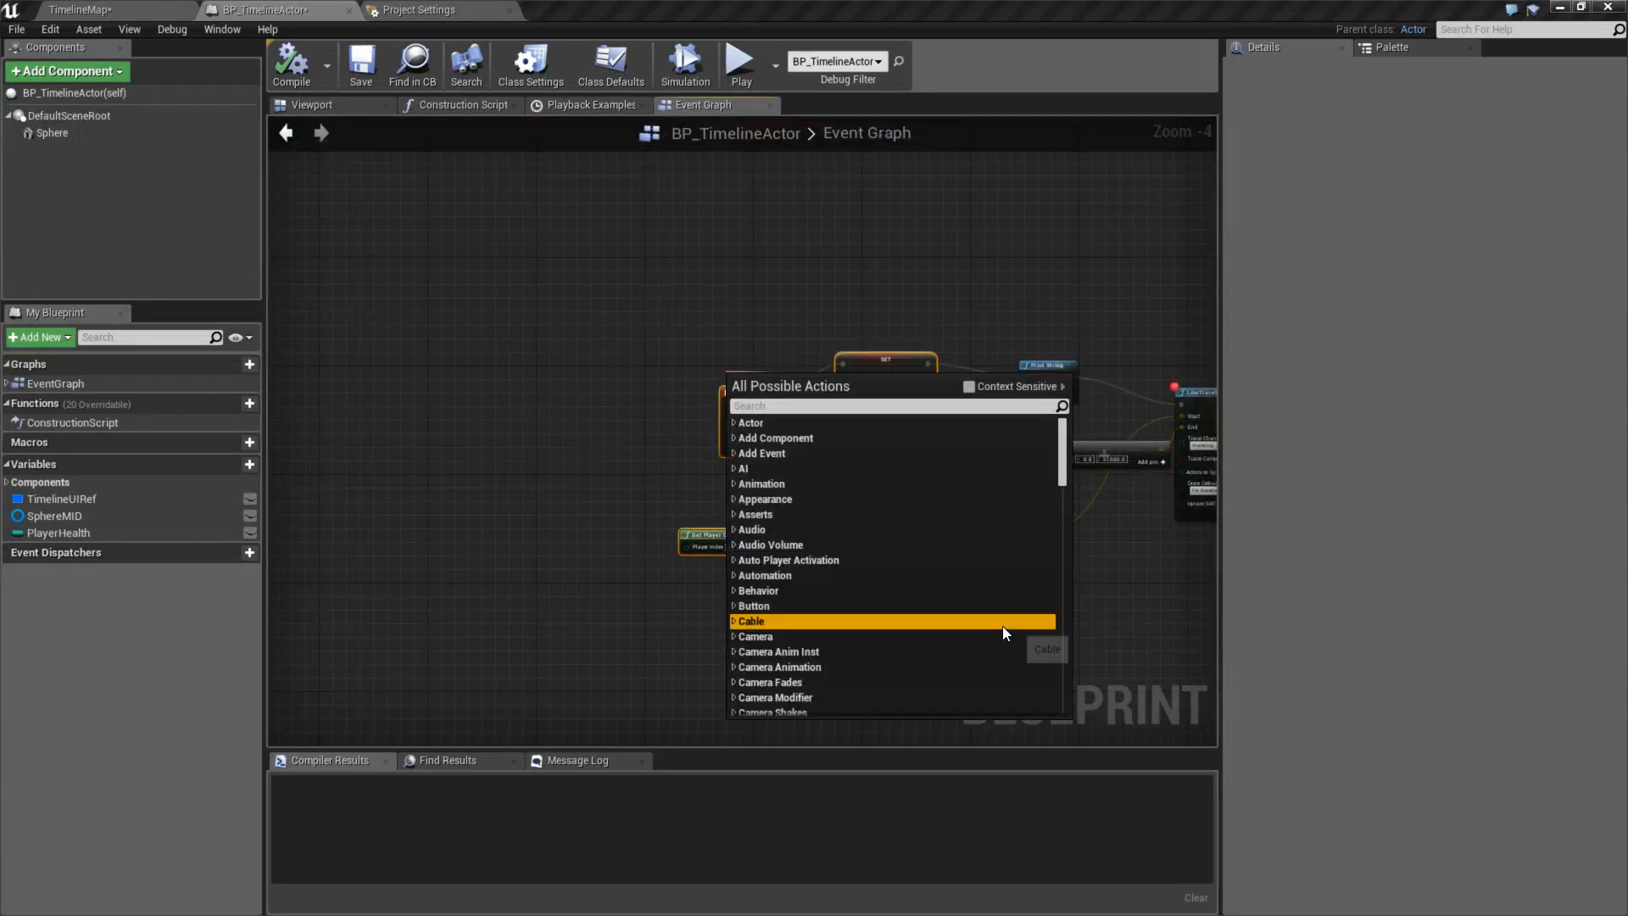
{"action": "left_click", "coordinate": [1094, 610]}
{"action": "left_click_drag", "start_coordinate": [959, 592], "coordinate": [695, 348]}
{"action": "left_click_drag", "start_coordinate": [904, 354], "coordinate": [633, 354]}
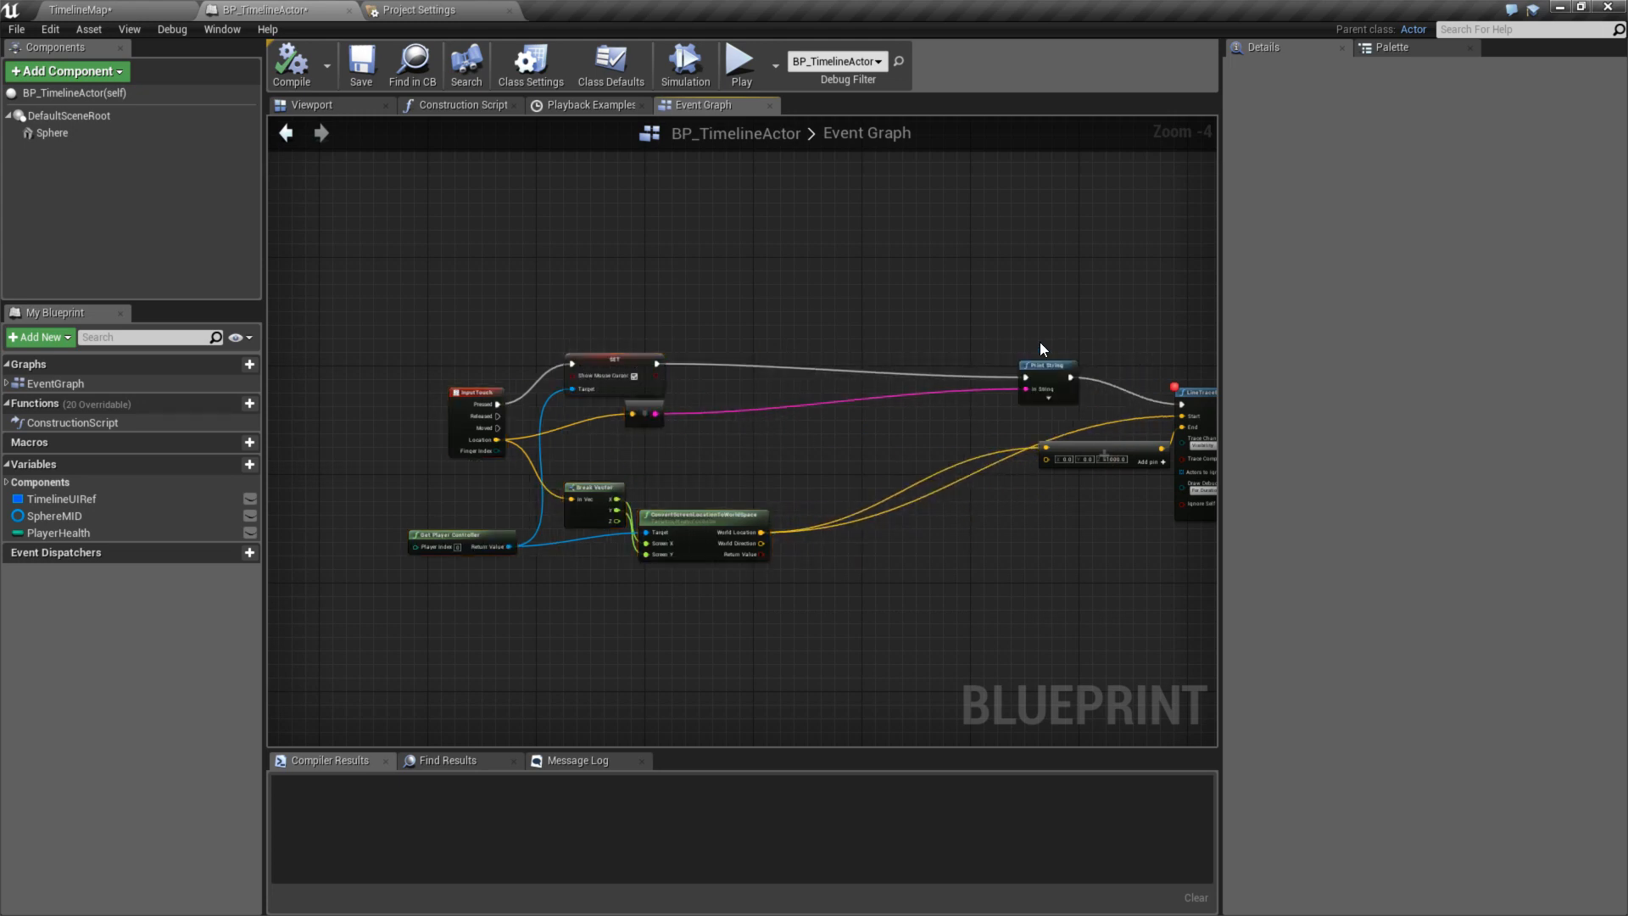
- Reposition Print String up and left, and place the vector addition node lower between ConvertScreenLocationToWorldSpace and LineTraceByChannel
{"action": "left_click_drag", "start_coordinate": [1039, 368], "coordinate": [863, 333]}
{"action": "scroll", "coordinate": [932, 479], "scroll_direction": "down", "scroll_amount": 2}
{"action": "scroll", "coordinate": [933, 479], "scroll_direction": "up", "scroll_amount": 3}
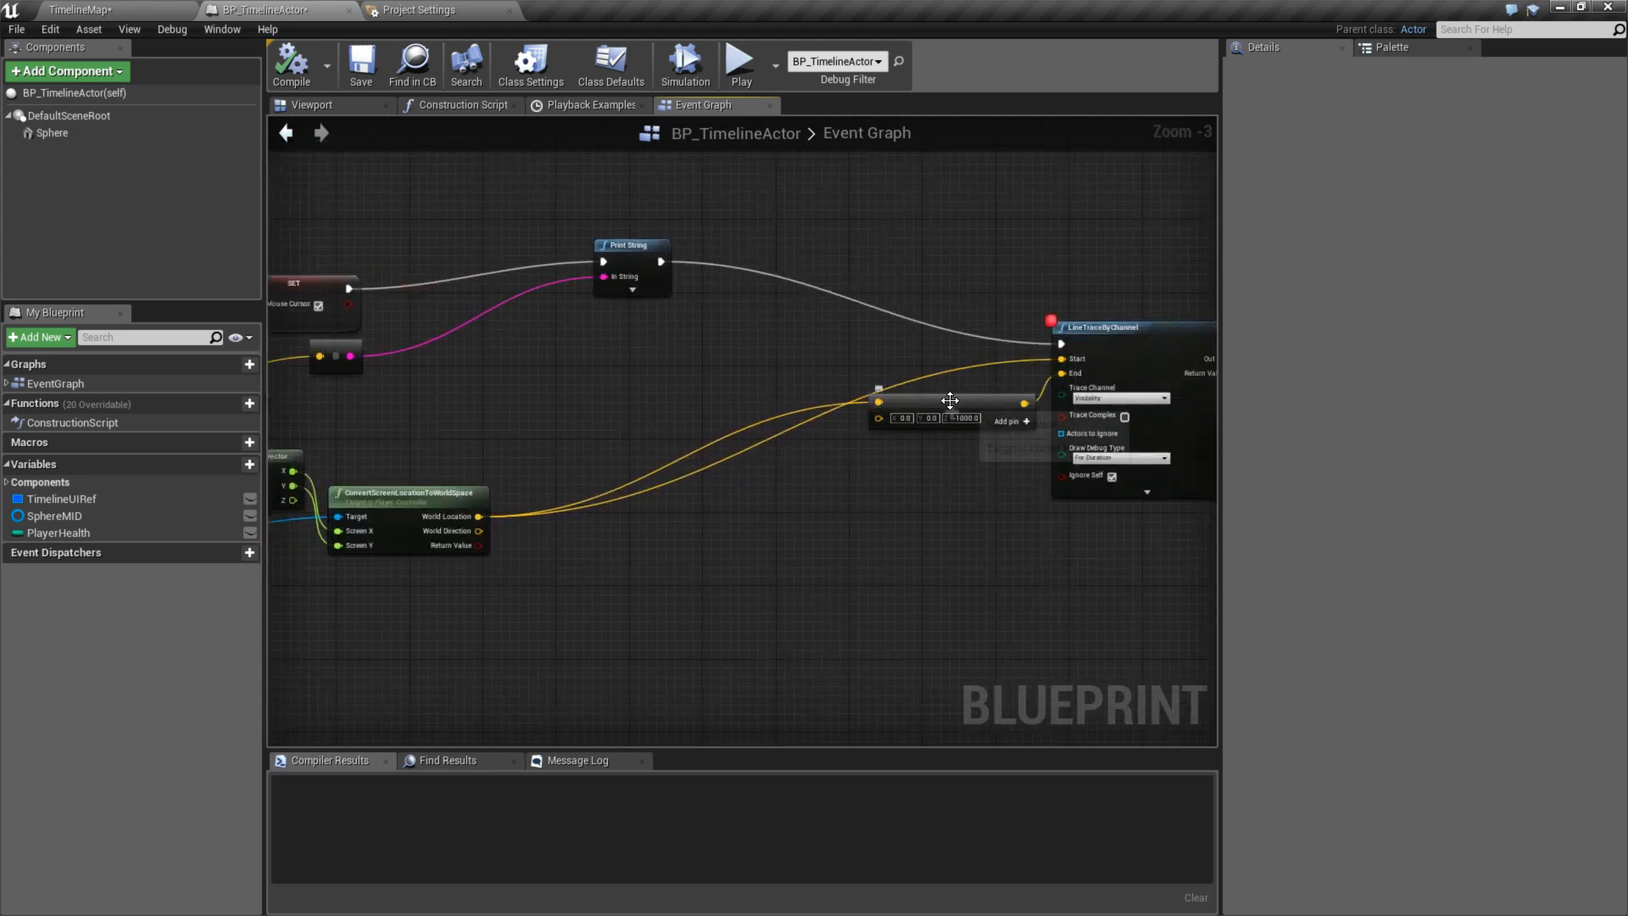
{"action": "left_click_drag", "start_coordinate": [964, 416], "coordinate": [868, 472]}
{"action": "right_click_drag", "start_coordinate": [859, 432], "coordinate": [856, 399]}
{"action": "left_click_drag", "start_coordinate": [875, 435], "coordinate": [839, 446]}
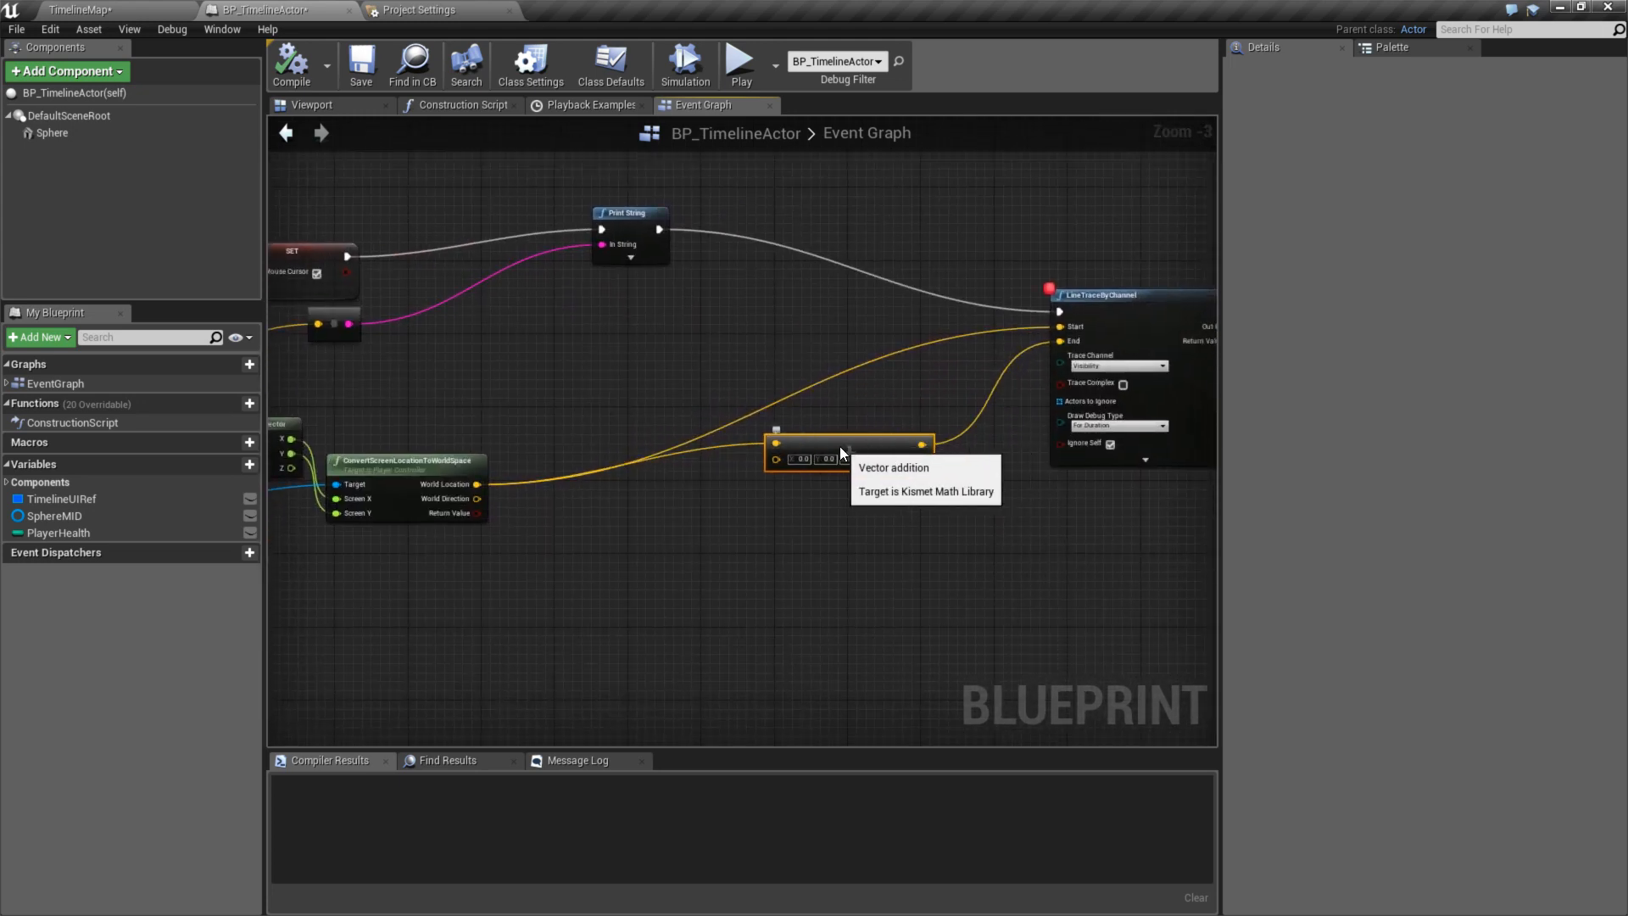
{"action": "scroll", "coordinate": [763, 475], "scroll_direction": "up", "scroll_amount": 2}
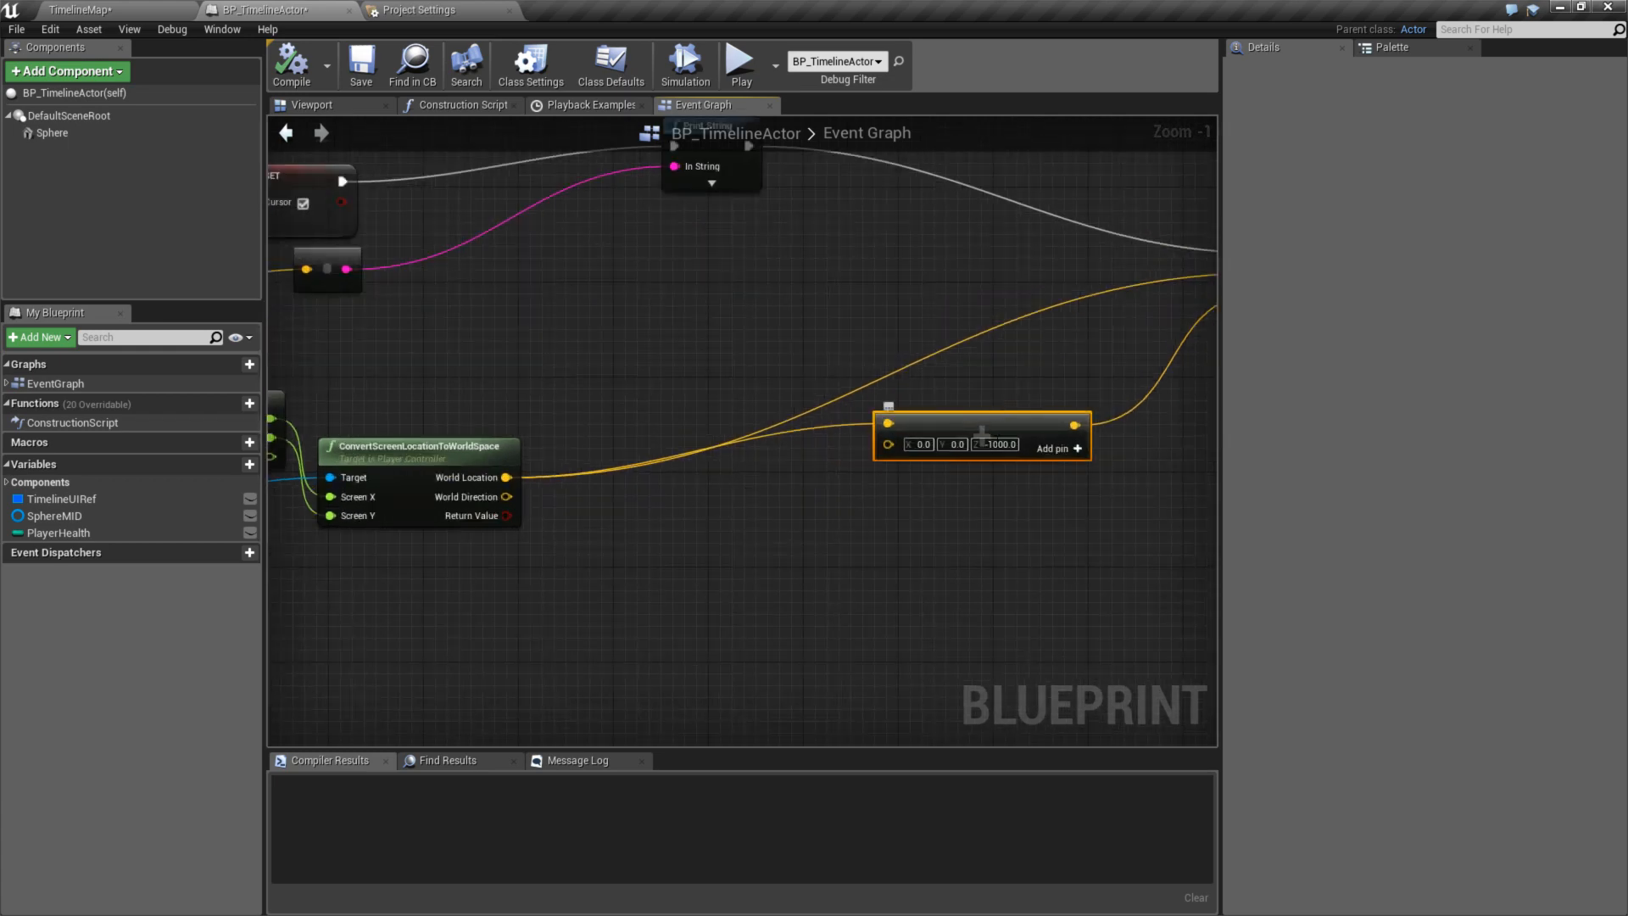
- Clear the LineTraceByChannel breakpoint and test the touch trace while playing TimelineMap in the level viewport
{"action": "left_click", "coordinate": [738, 64]}
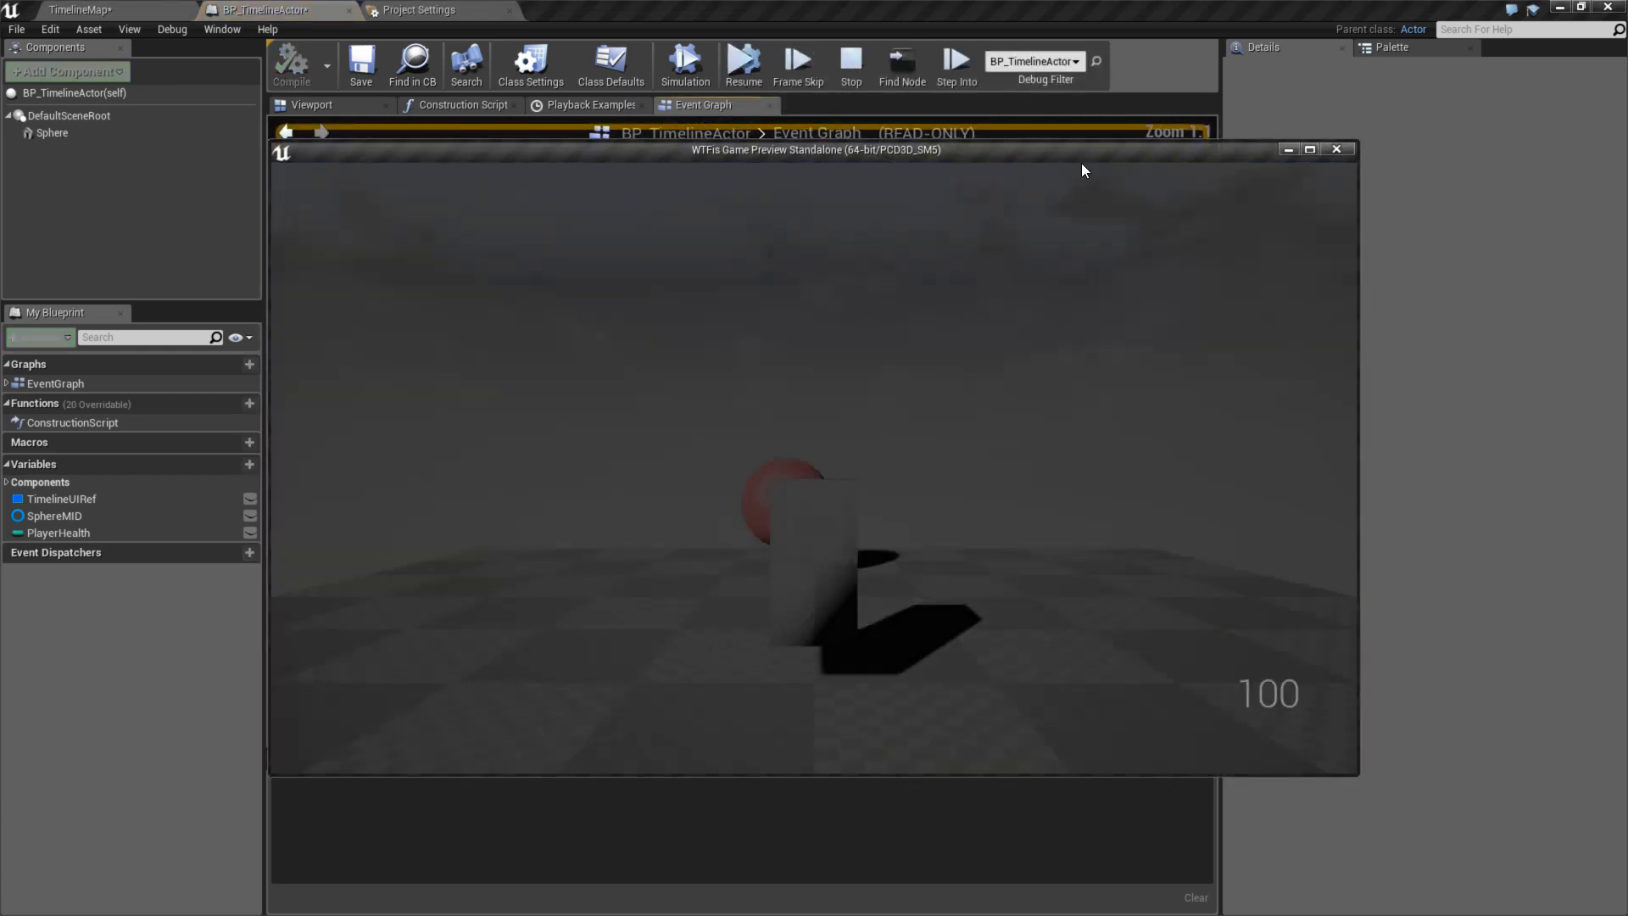
{"action": "left_click", "coordinate": [1336, 149]}
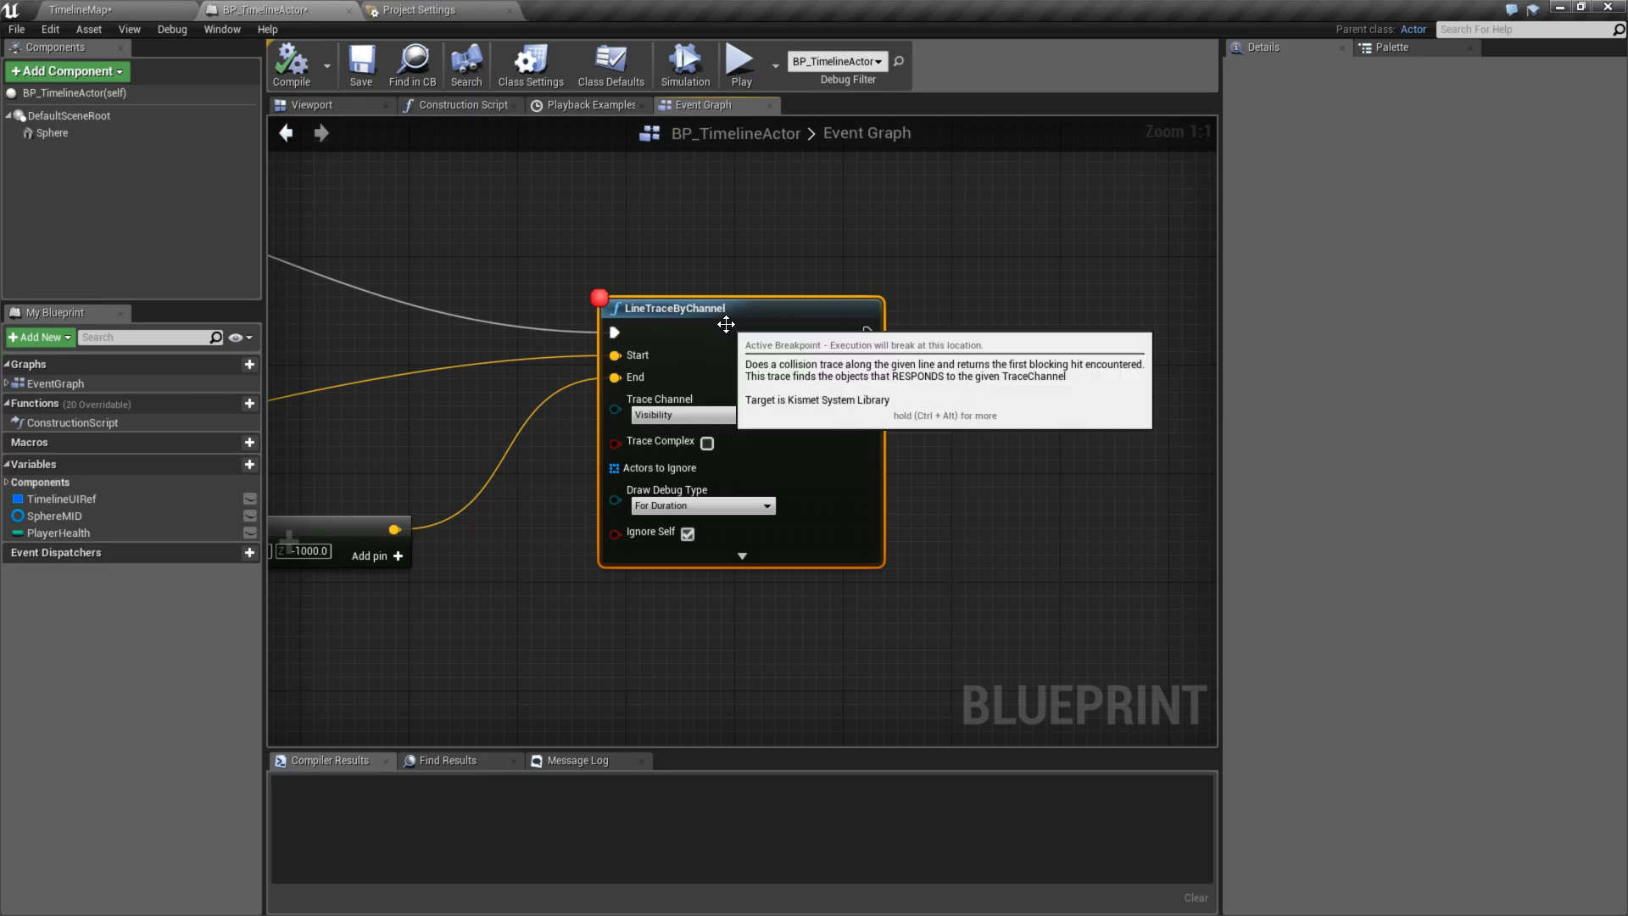
{"action": "left_click", "coordinate": [72, 8]}
{"action": "left_click", "coordinate": [826, 61]}
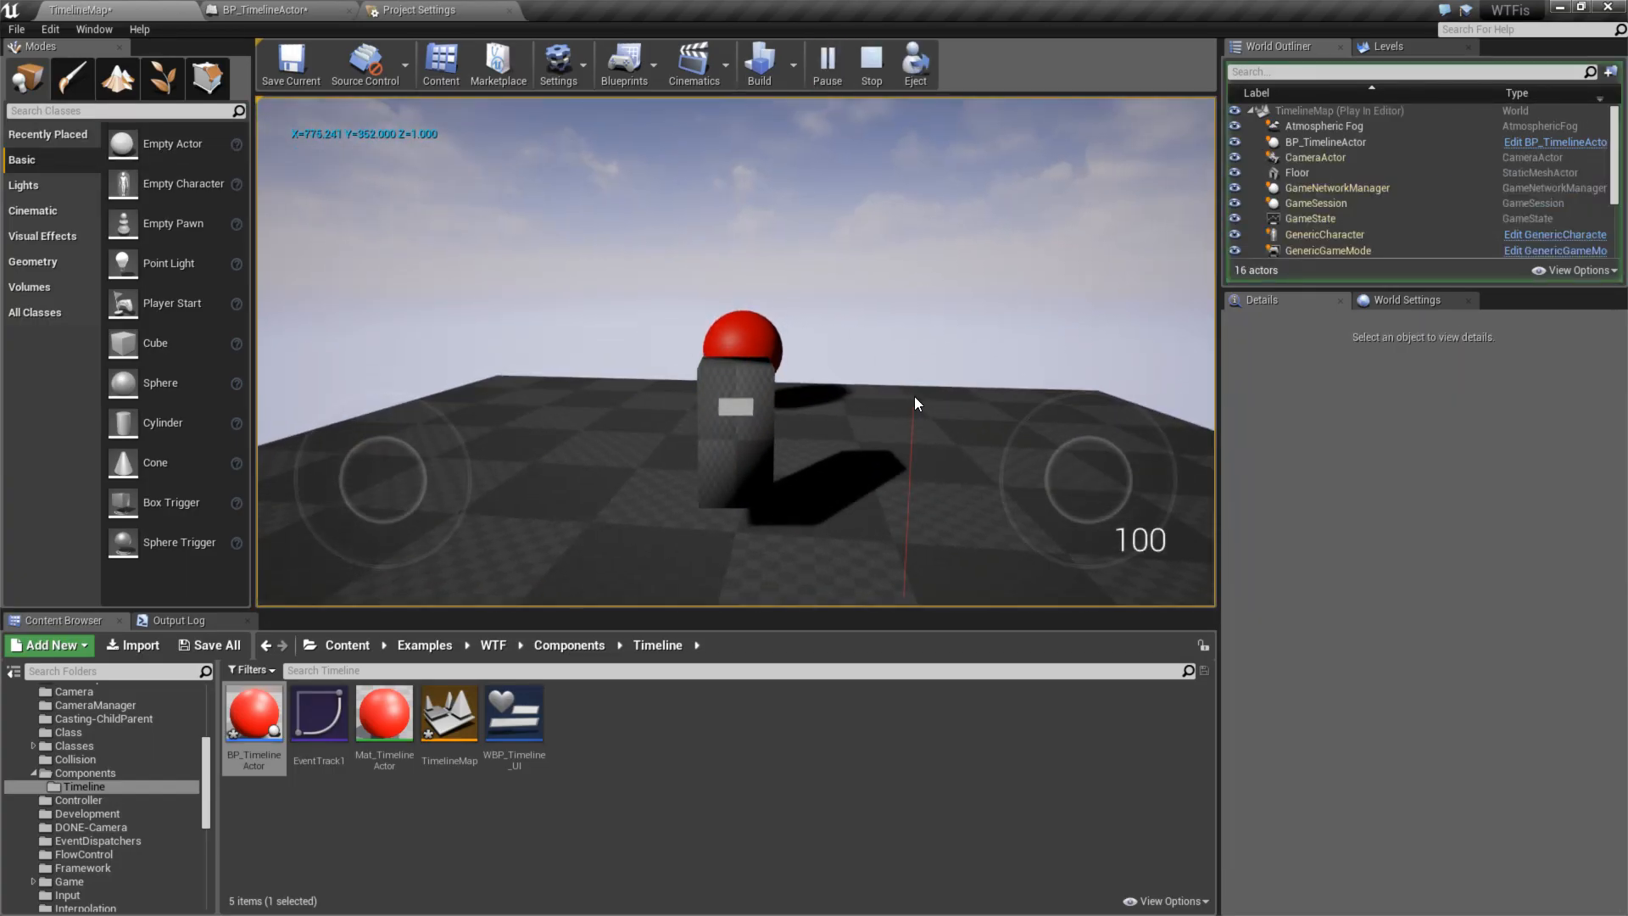
{"action": "mouse_move", "coordinate": [914, 395]}
{"action": "left_mouse_down"}
{"action": "mouse_move", "coordinate": [1020, 466]}
{"action": "mouse_move", "coordinate": [1153, 466]}
{"action": "mouse_move", "coordinate": [933, 415]}
{"action": "left_mouse_up"}
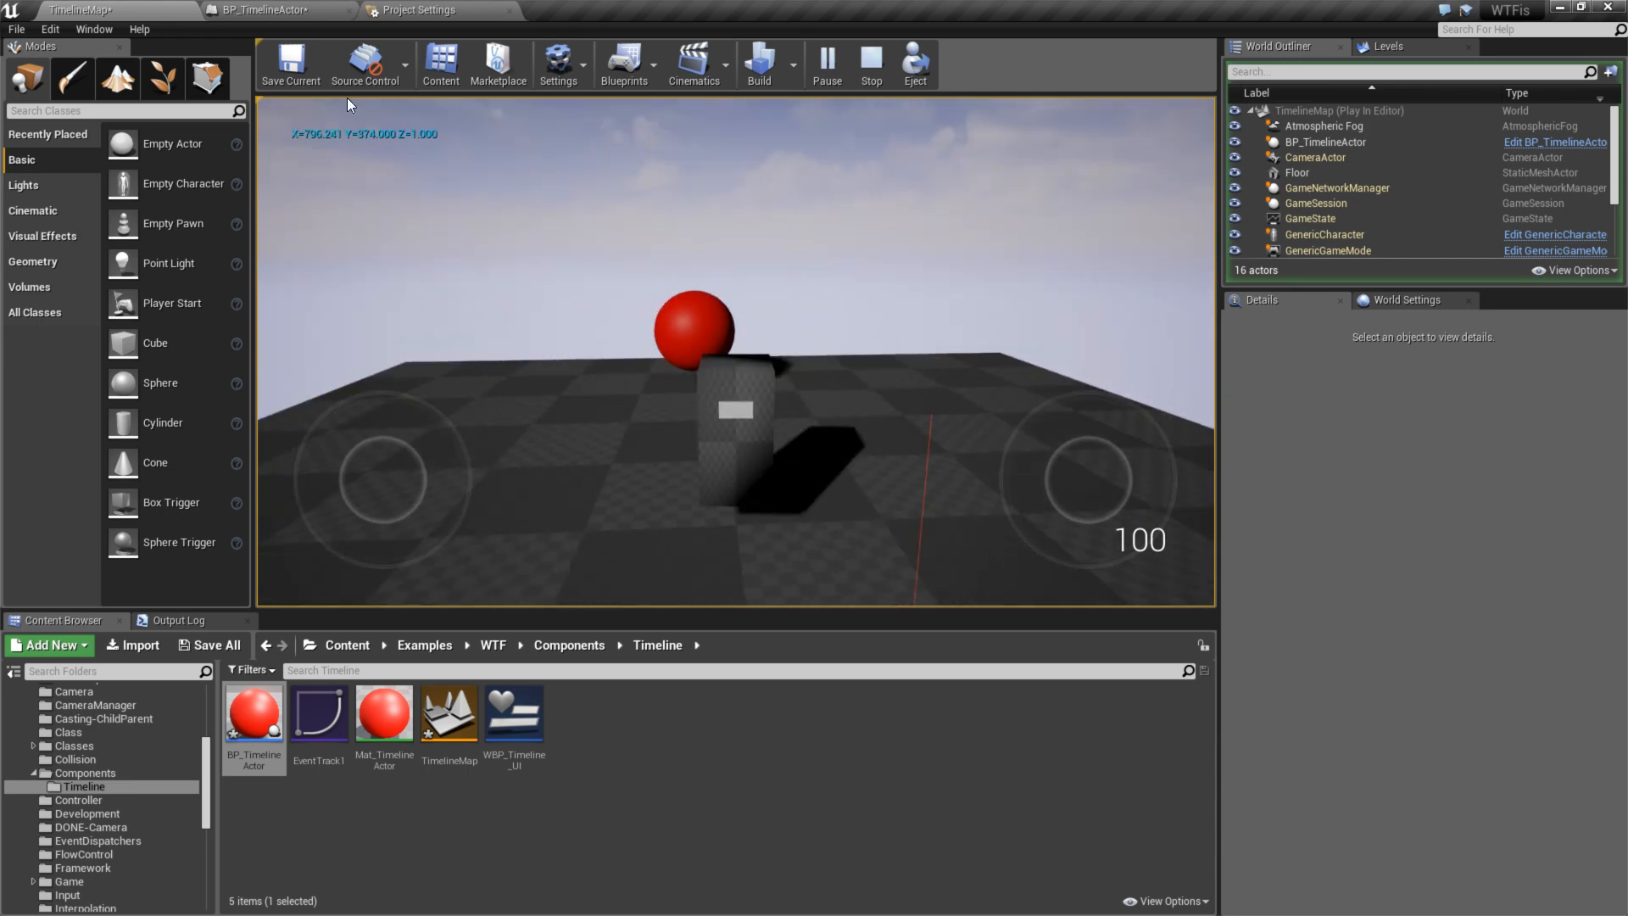
{"action": "key", "text": "Escape"}
- Set LineTraceByChannel's Draw Debug Type to Persistent in BP_TimelineActor
{"action": "left_click", "coordinate": [263, 9]}
{"action": "left_click", "coordinate": [400, 8]}
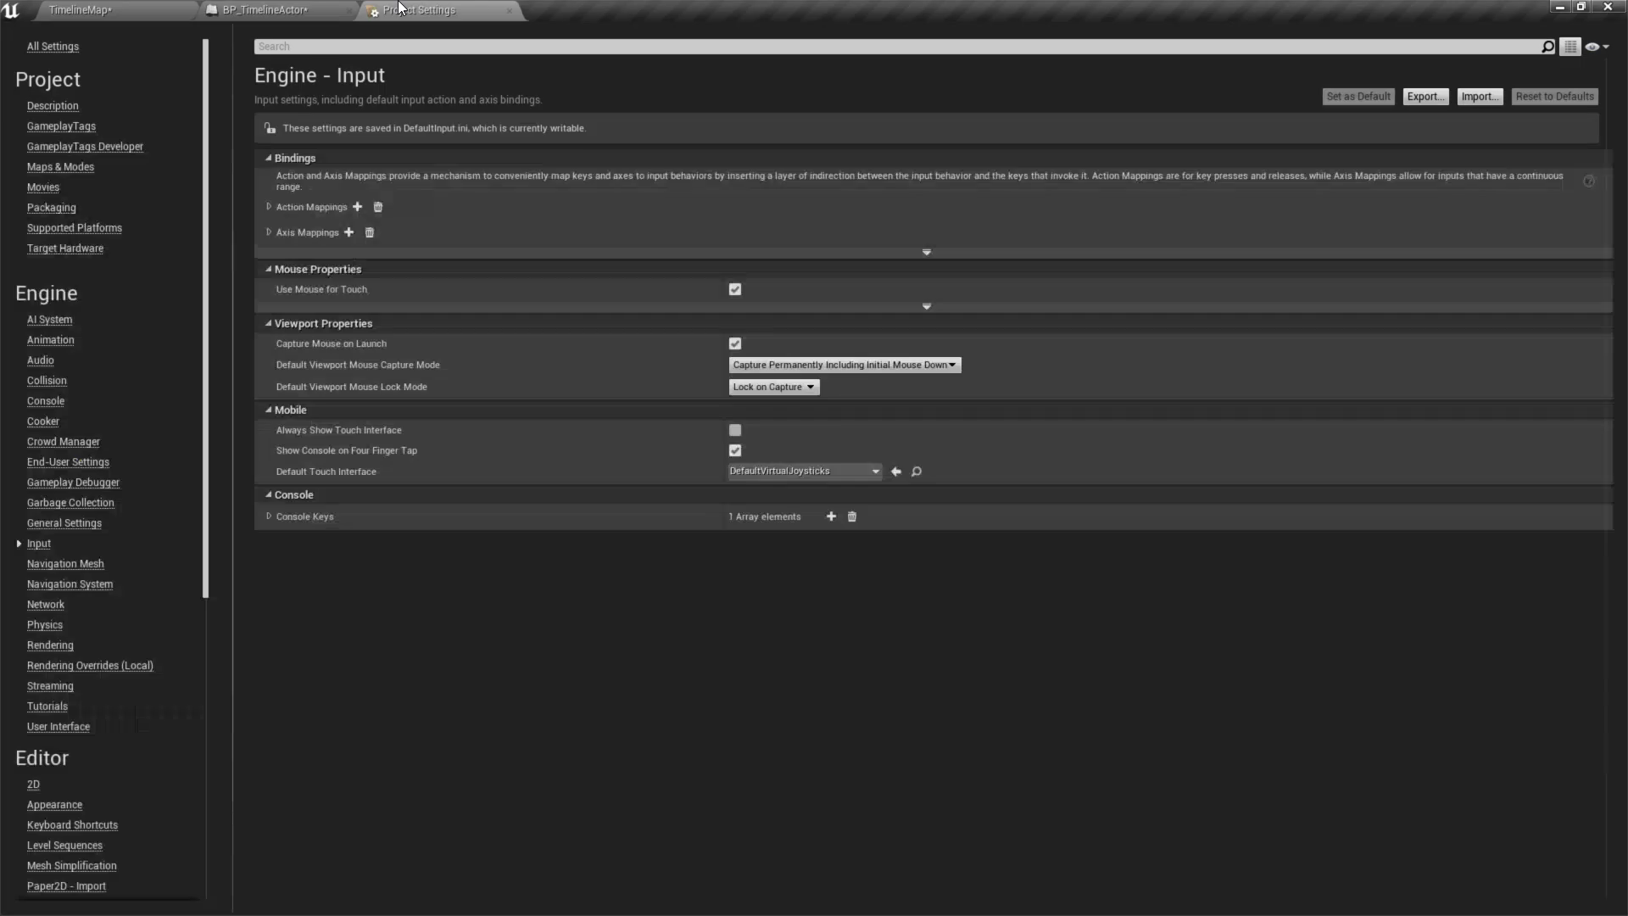
{"action": "left_click", "coordinate": [263, 9]}
{"action": "left_click", "coordinate": [702, 505]}
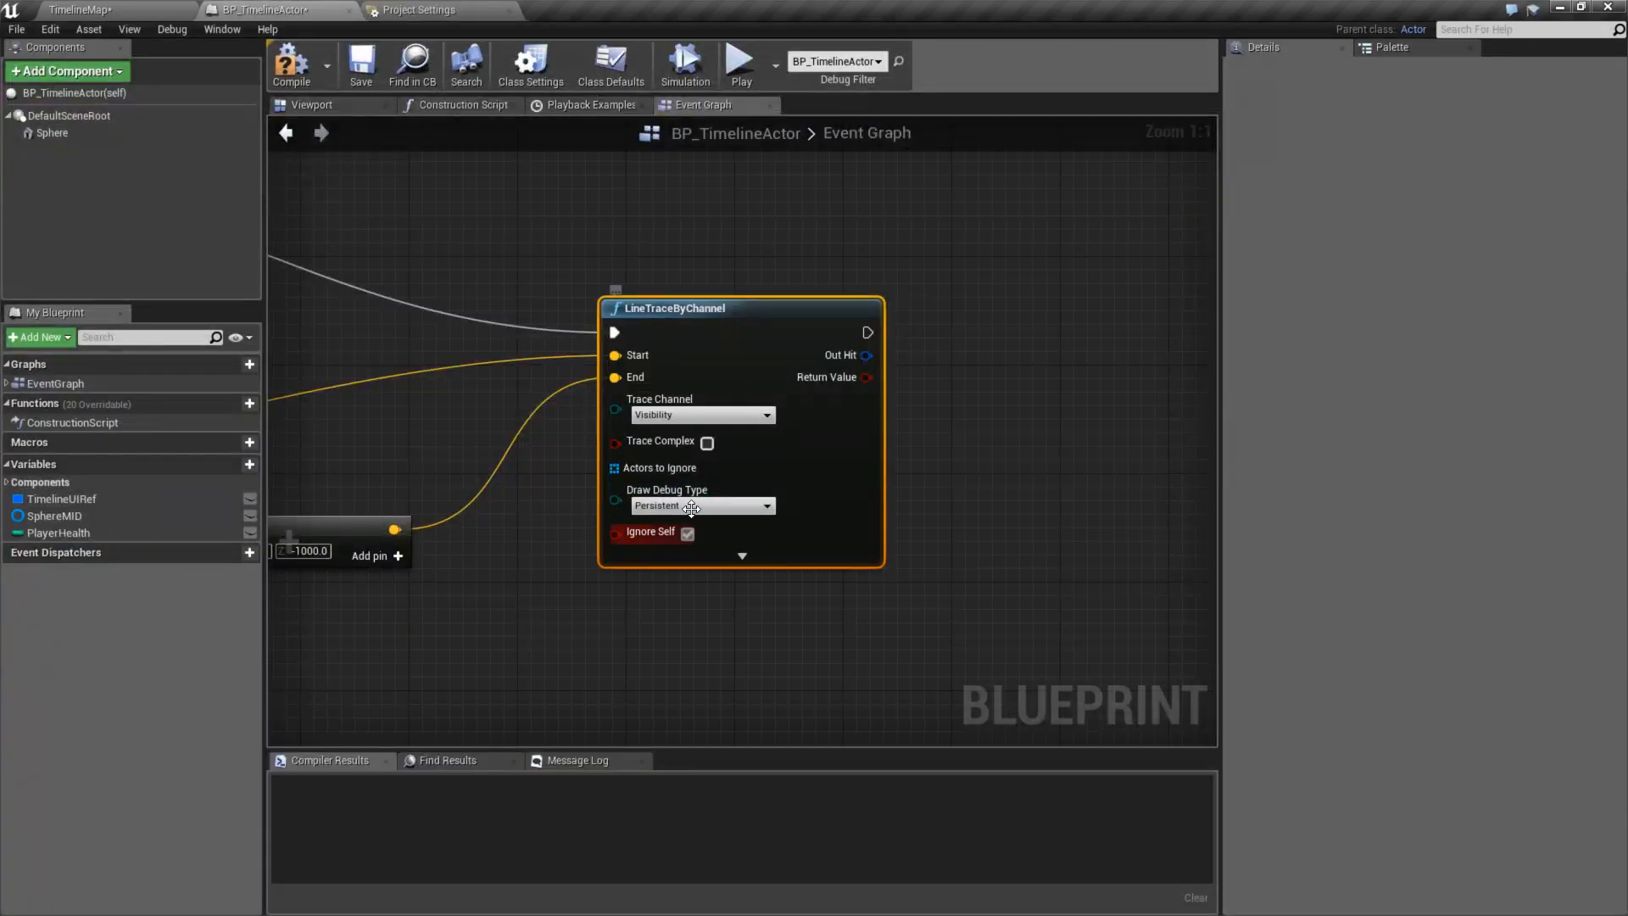
- Test the persistent trace lines in the game preview by touching several spots around the character from different camera angles
{"action": "left_click", "coordinate": [740, 58]}
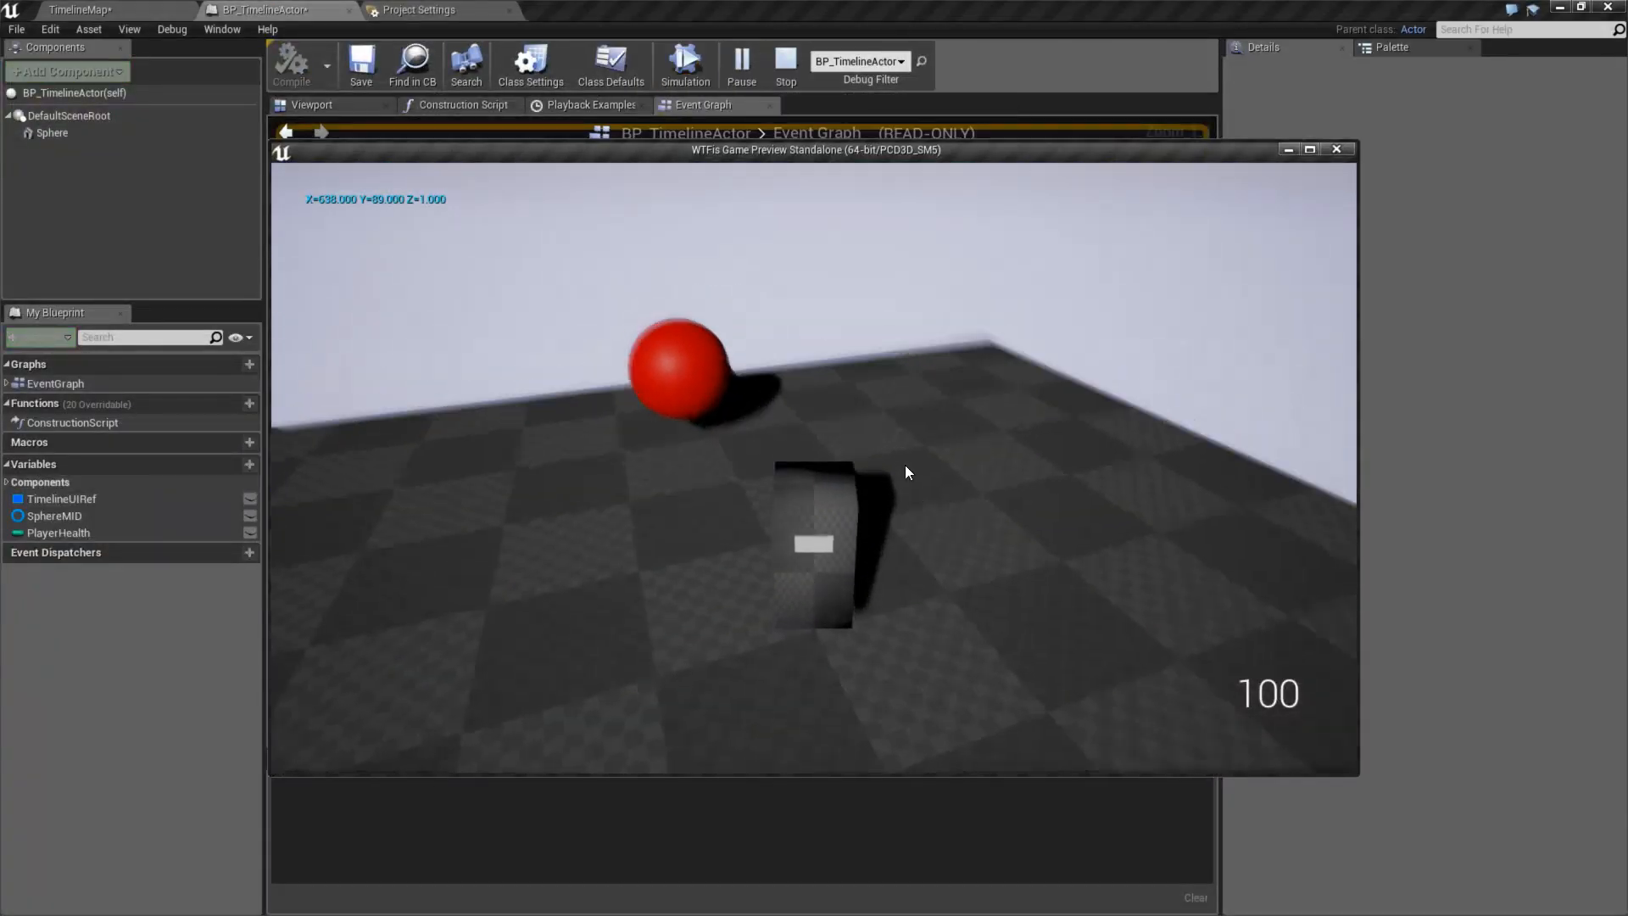
{"action": "left_click", "coordinate": [899, 454]}
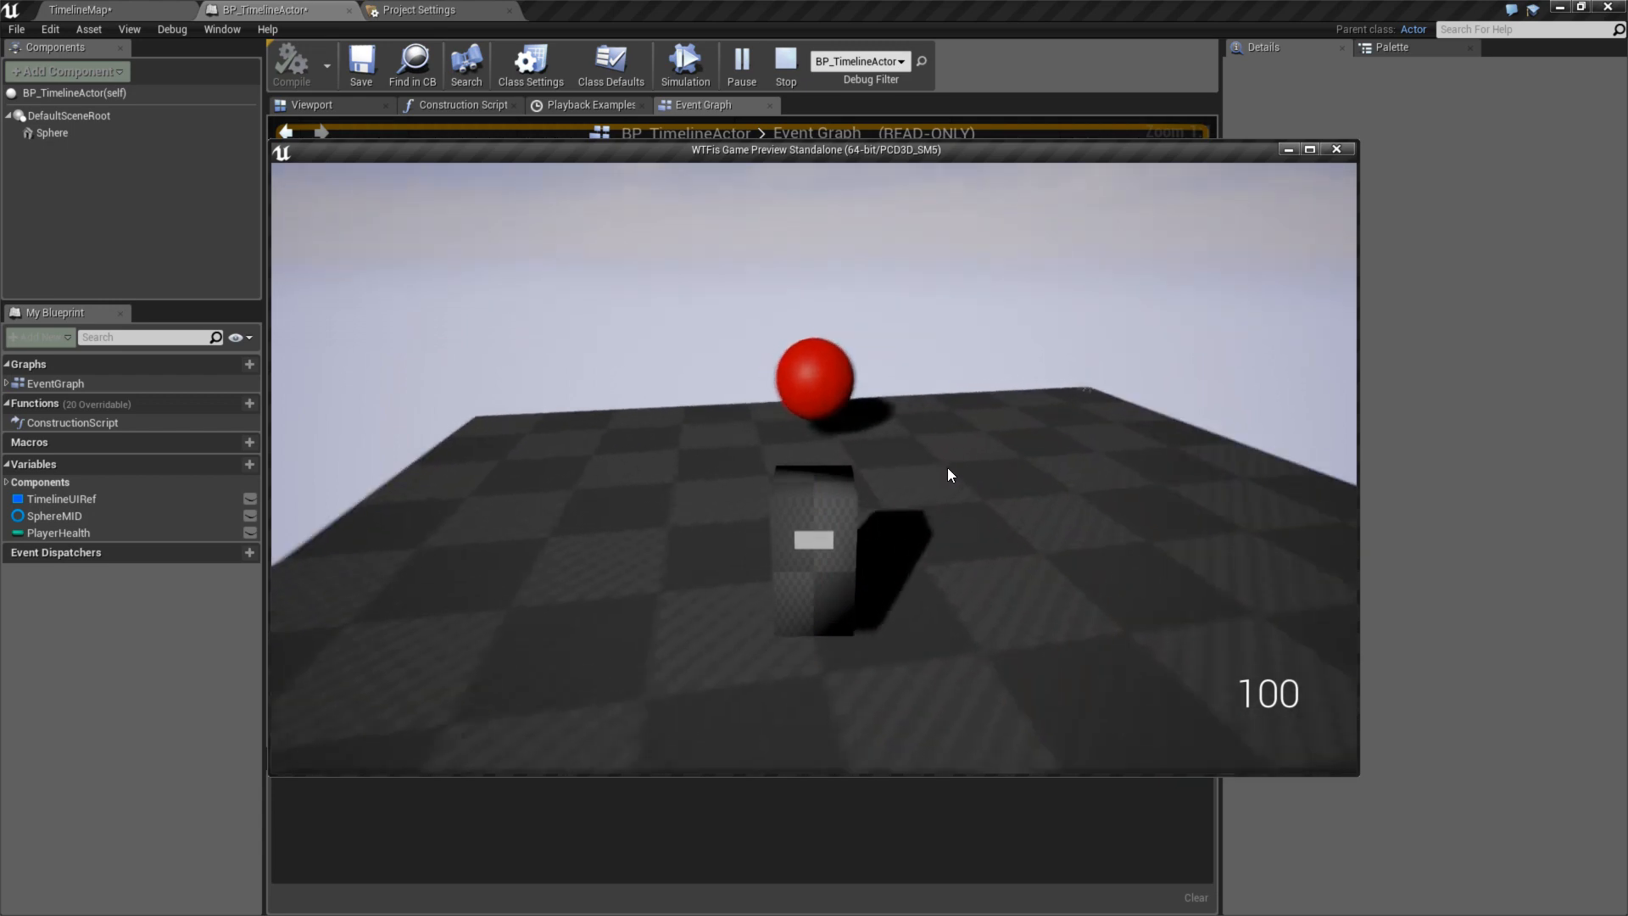
{"action": "left_click", "coordinate": [892, 466]}
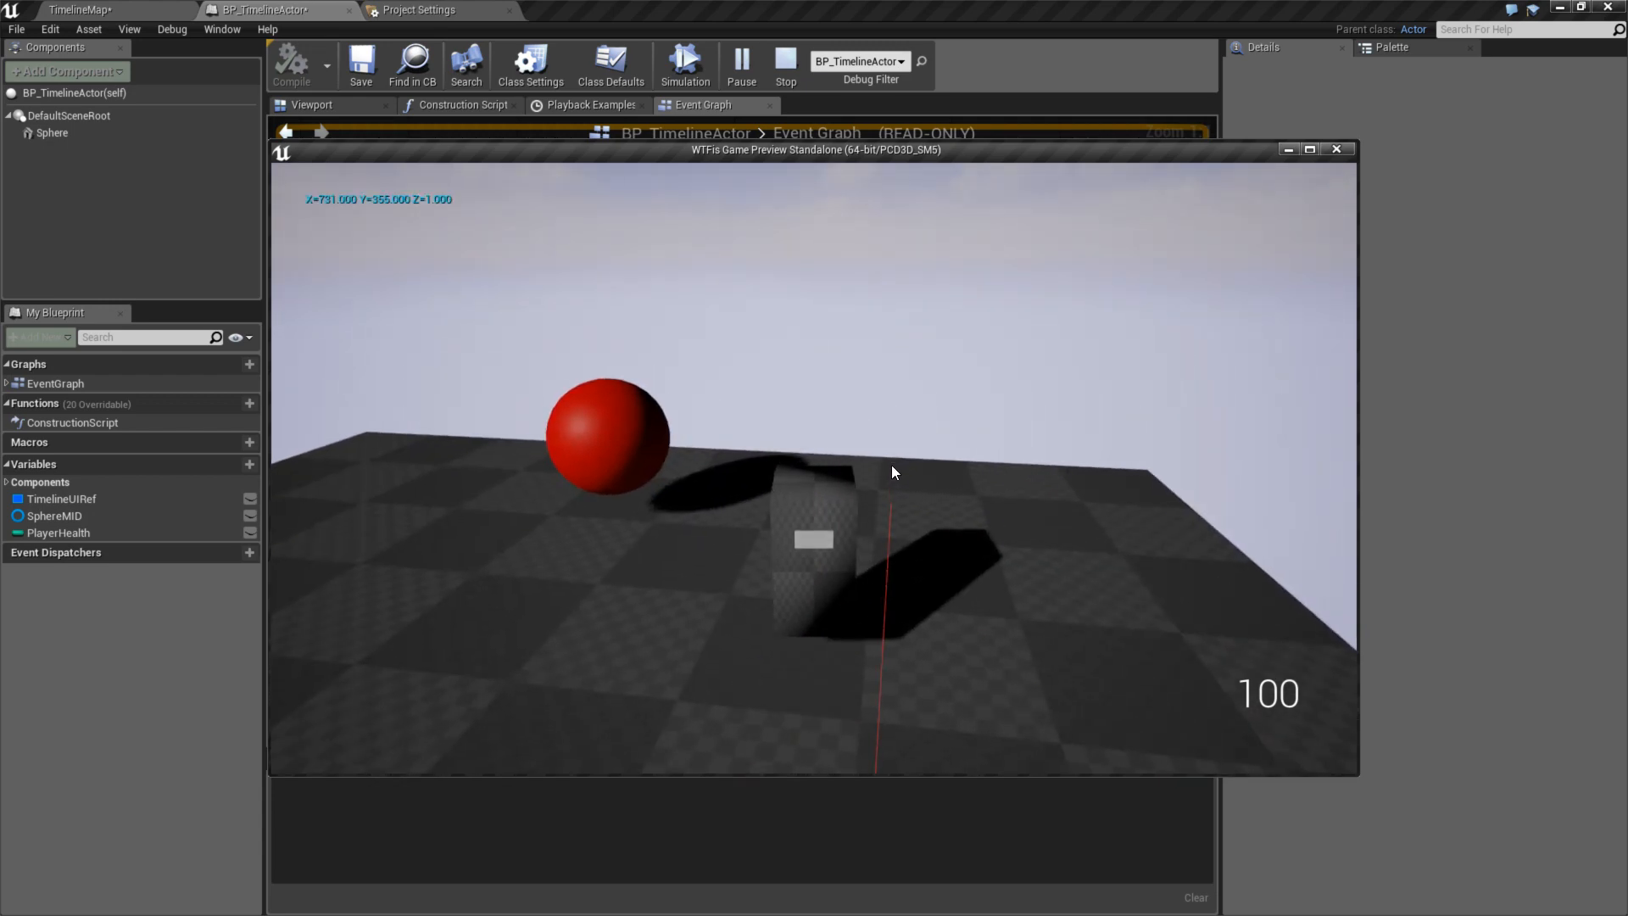
{"action": "left_click", "coordinate": [949, 456]}
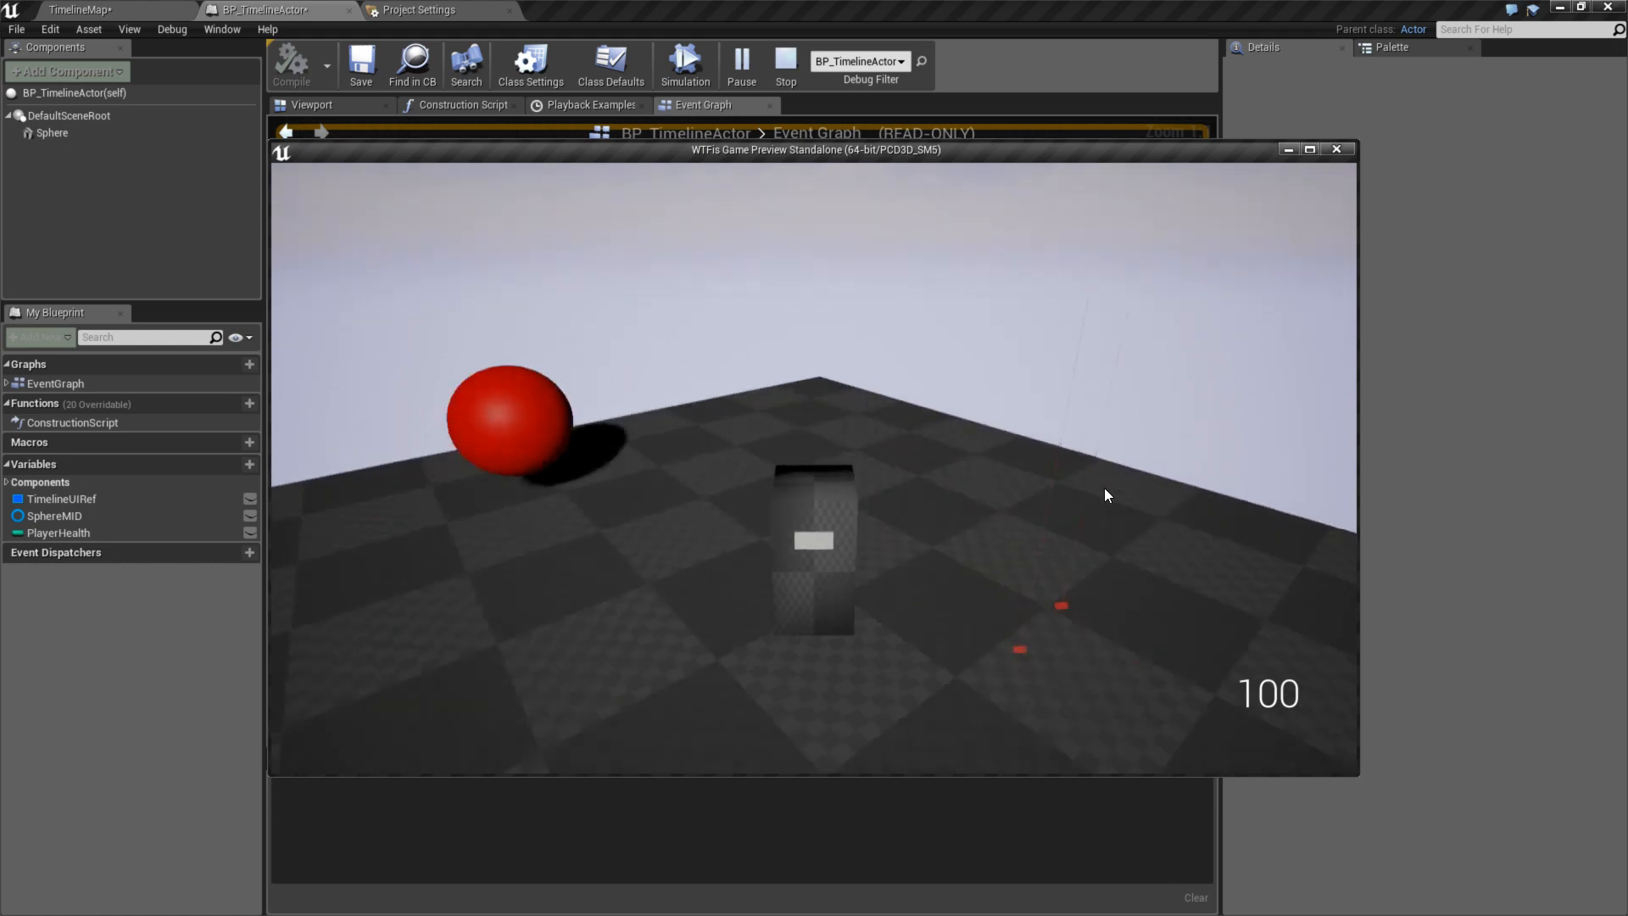
{"action": "left_click", "coordinate": [863, 694]}
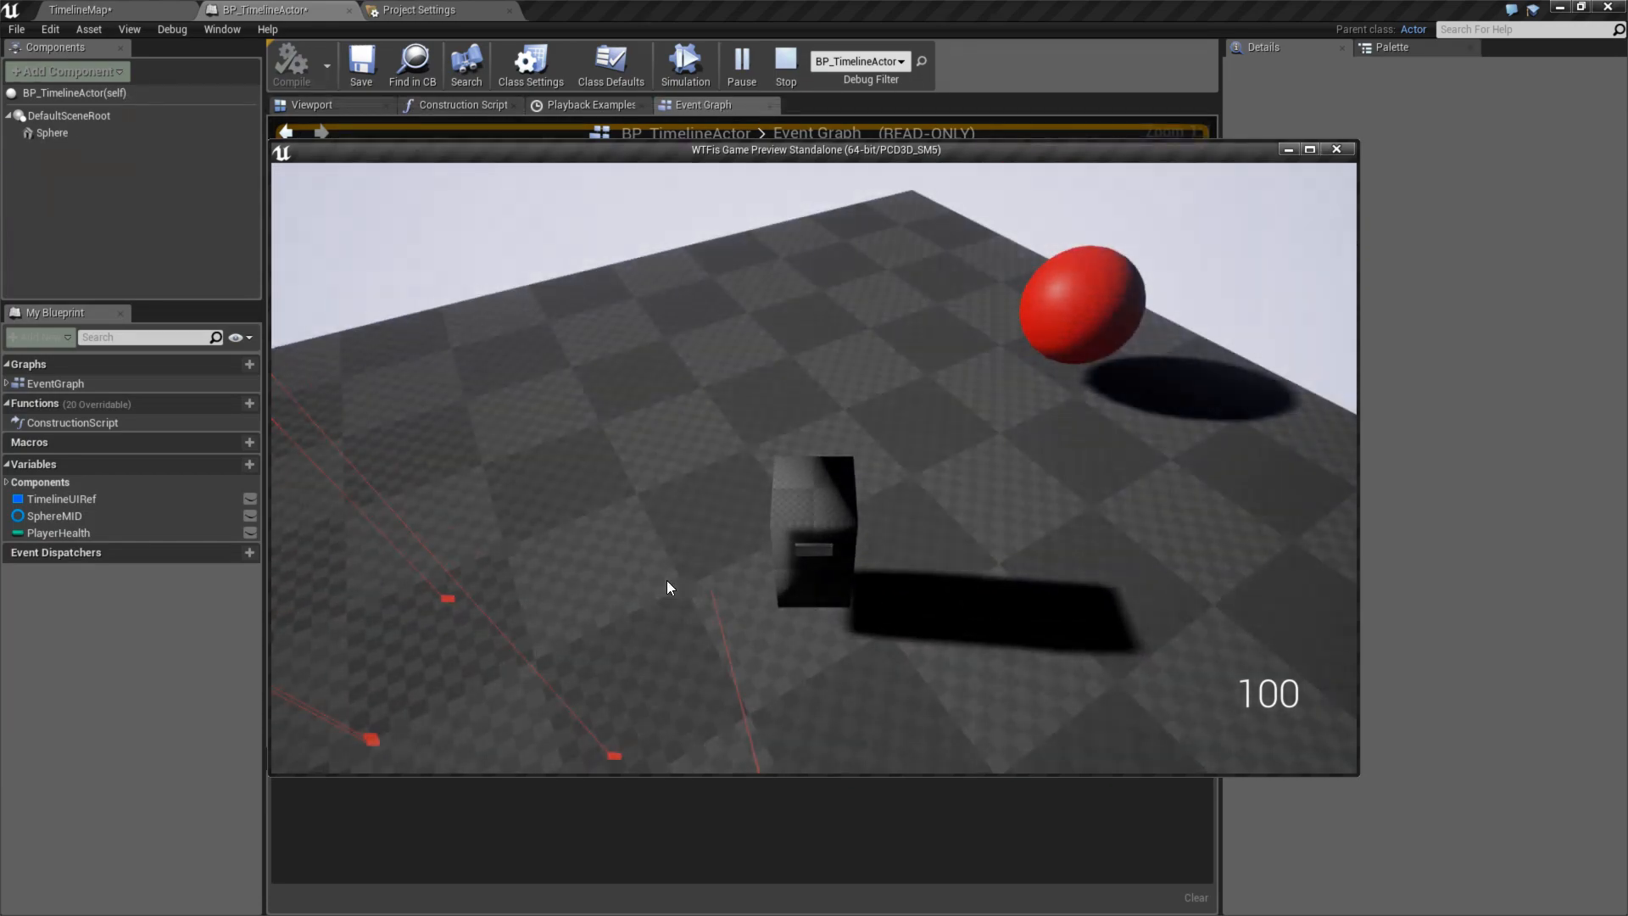
{"action": "left_click", "coordinate": [667, 580]}
{"action": "left_click", "coordinate": [725, 761]}
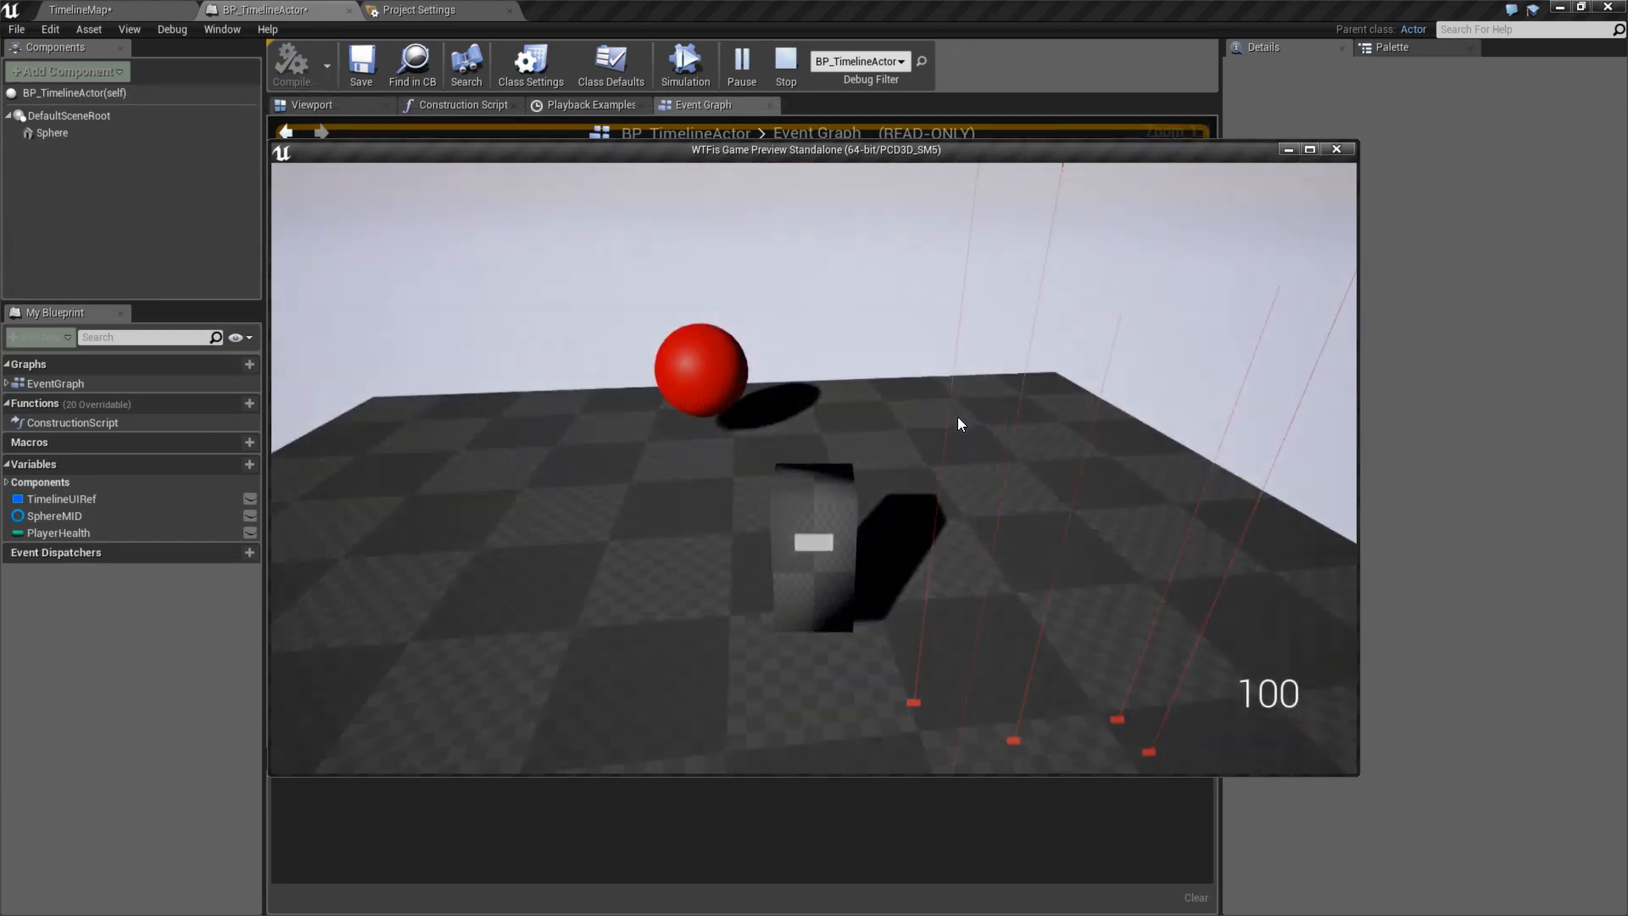
{"action": "left_click", "coordinate": [959, 417]}
{"action": "key", "text": "Escape"}
- Review ConvertScreenLocationToWorldSpace's World Direction output and nudge the vector addition node slightly down
{"action": "right_click_drag", "start_coordinate": [704, 471], "coordinate": [1269, 355]}
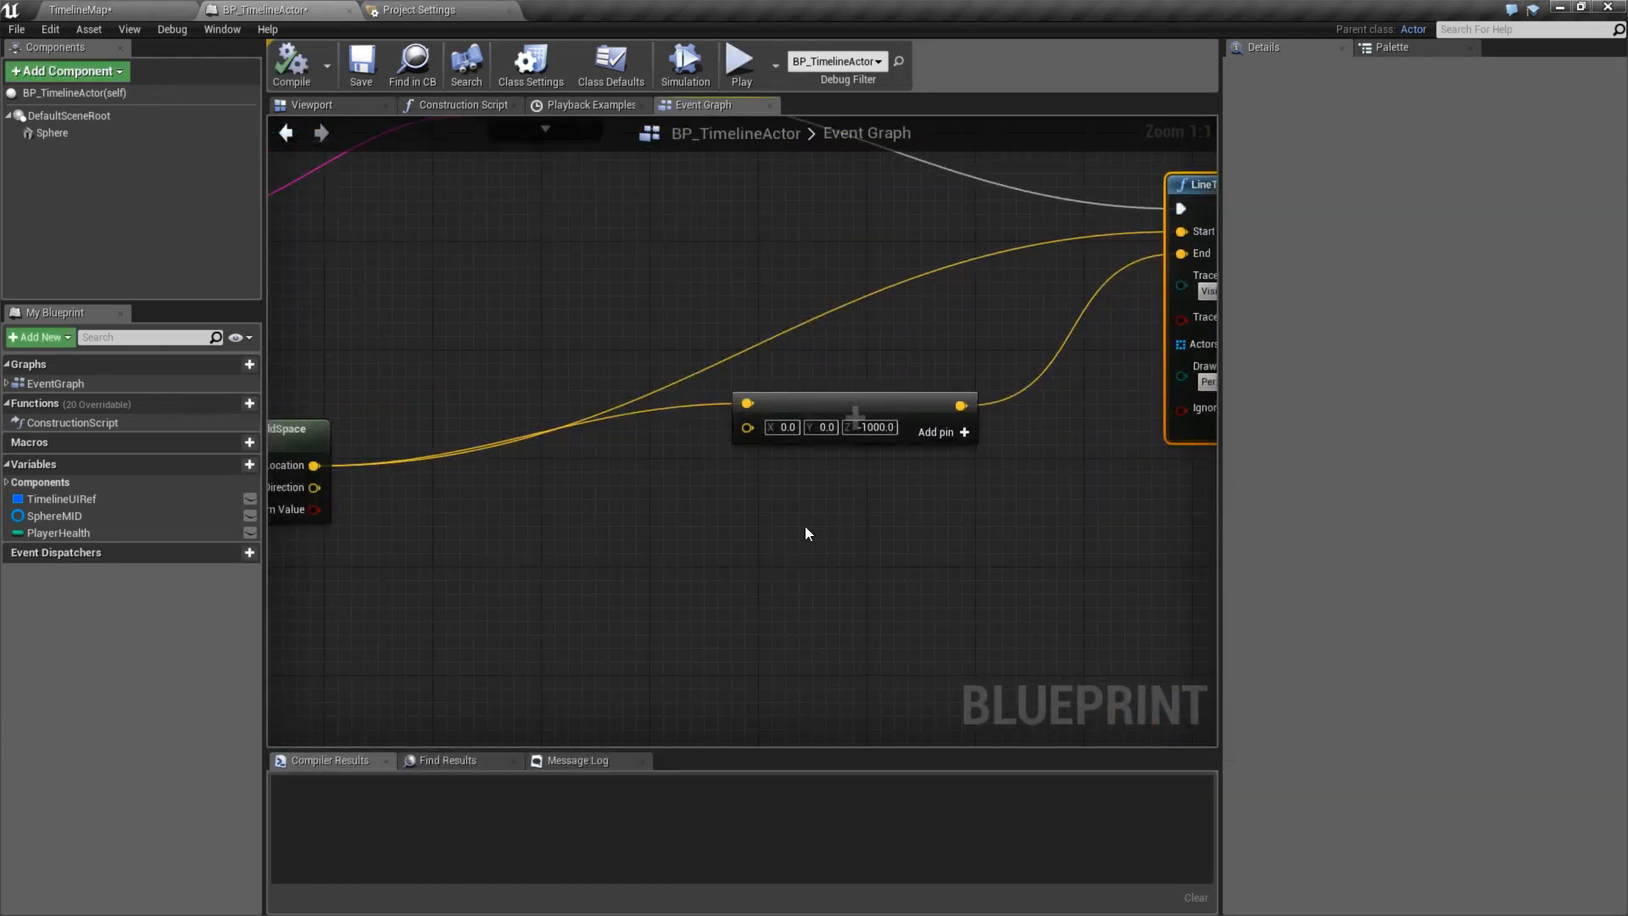
{"action": "right_click_drag", "start_coordinate": [701, 545], "coordinate": [870, 505]}
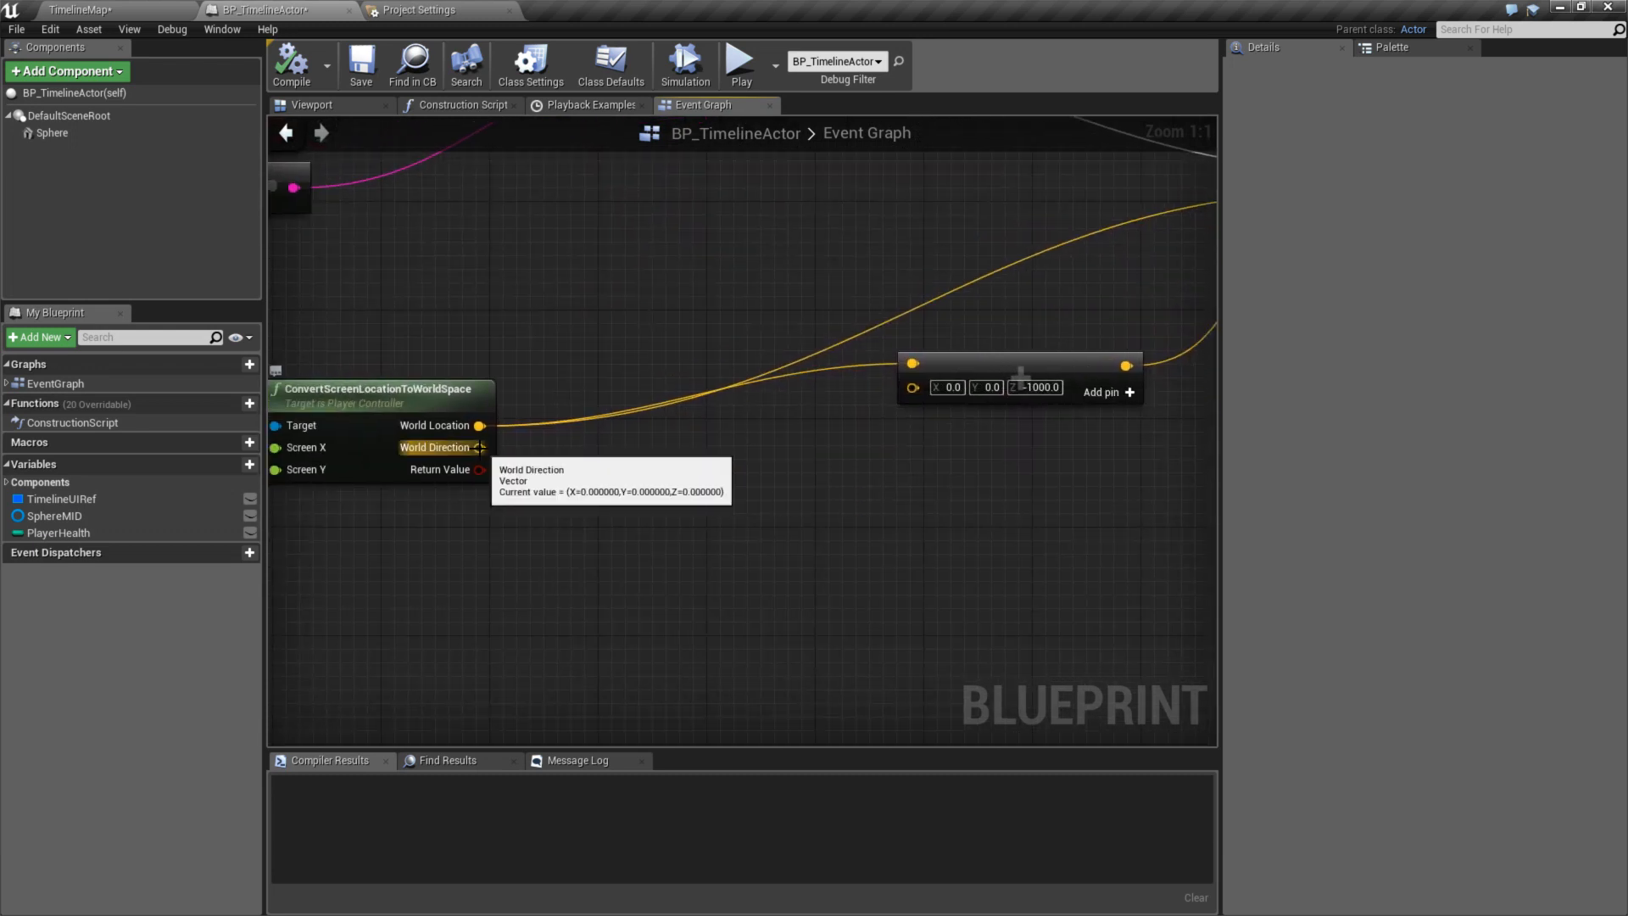
{"action": "left_click_drag", "start_coordinate": [970, 378], "coordinate": [970, 391]}
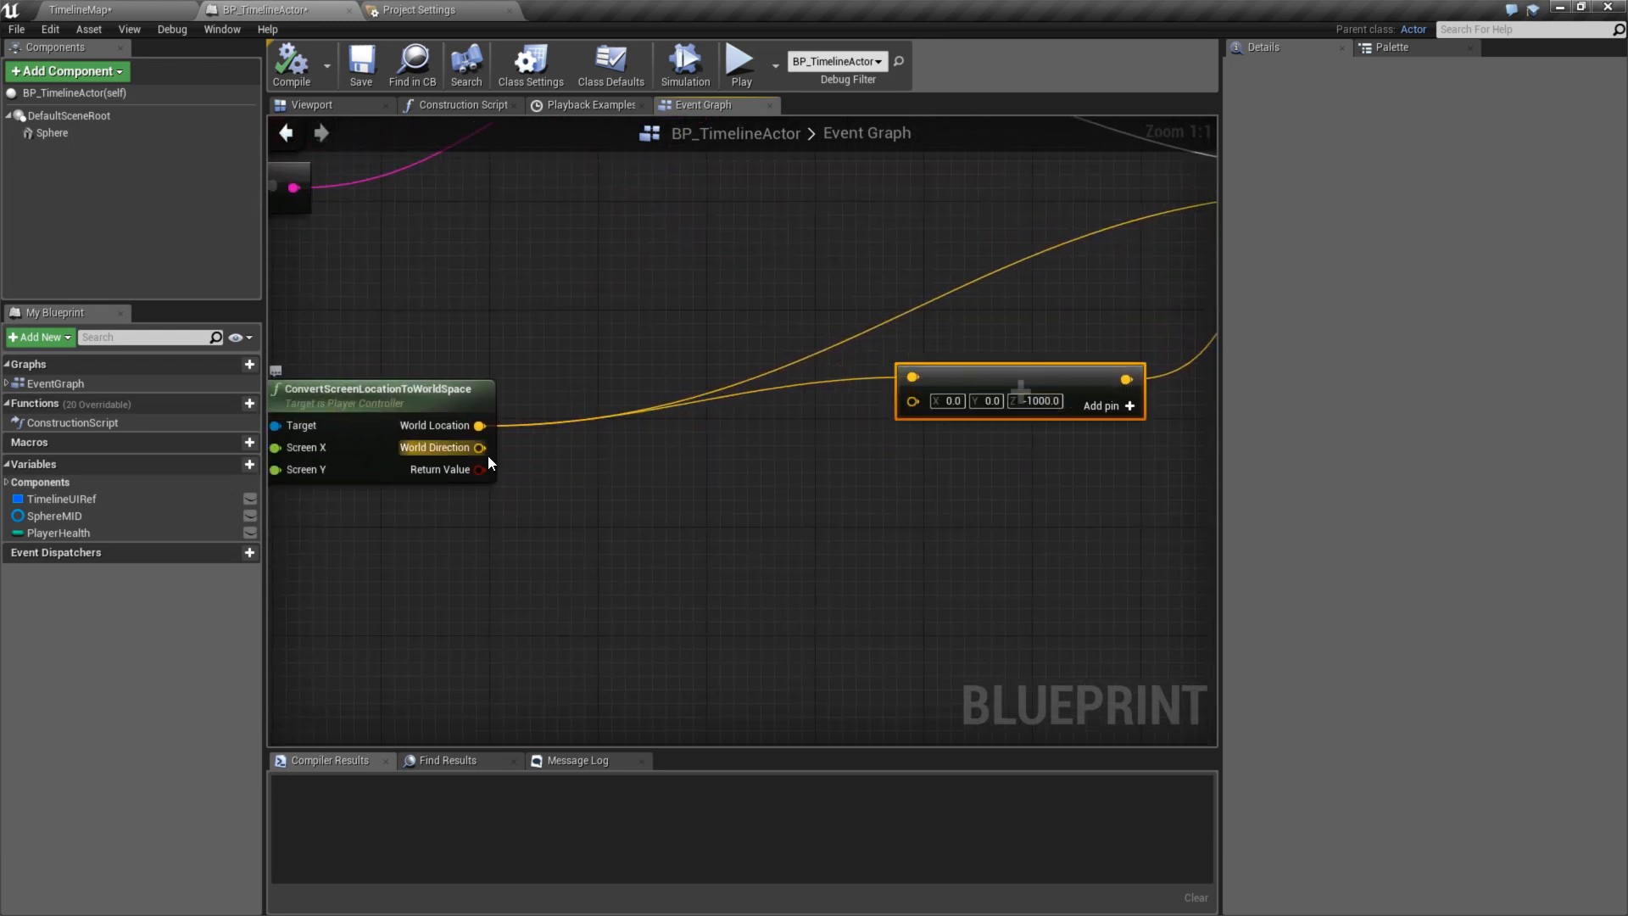
{"action": "right_click_drag", "start_coordinate": [715, 511], "coordinate": [550, 470]}
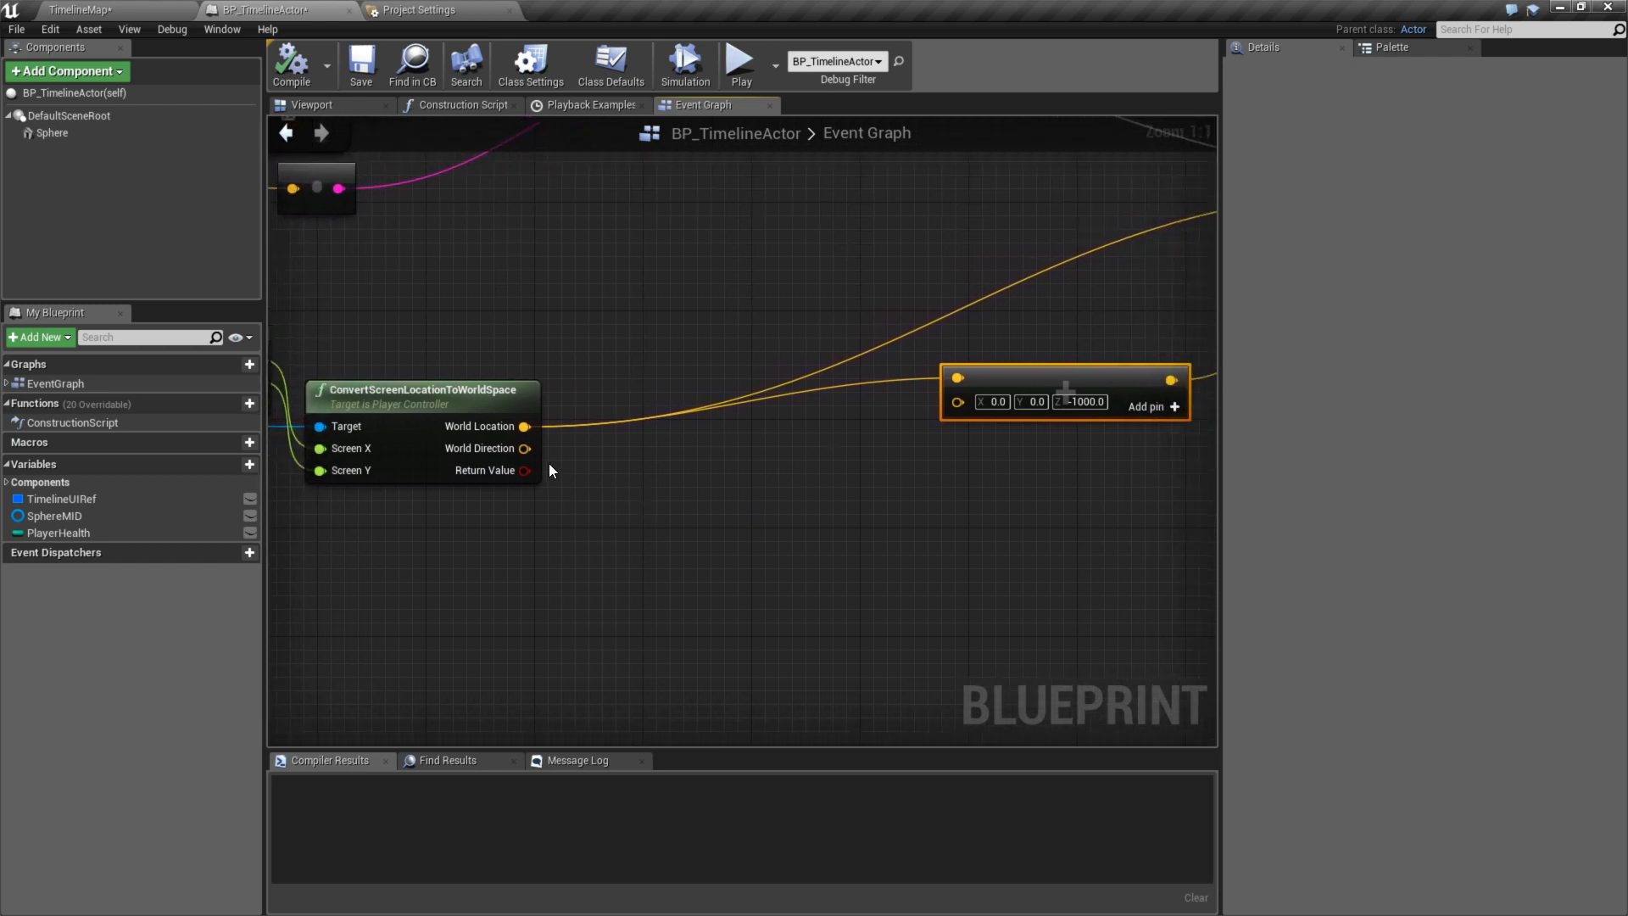
{"action": "right_click_drag", "start_coordinate": [1106, 309], "coordinate": [790, 409]}
- Set a breakpoint on LineTraceByChannel again and trigger it with a touch while playing TimelineMap in the level viewport
{"action": "left_click", "coordinate": [1123, 245]}
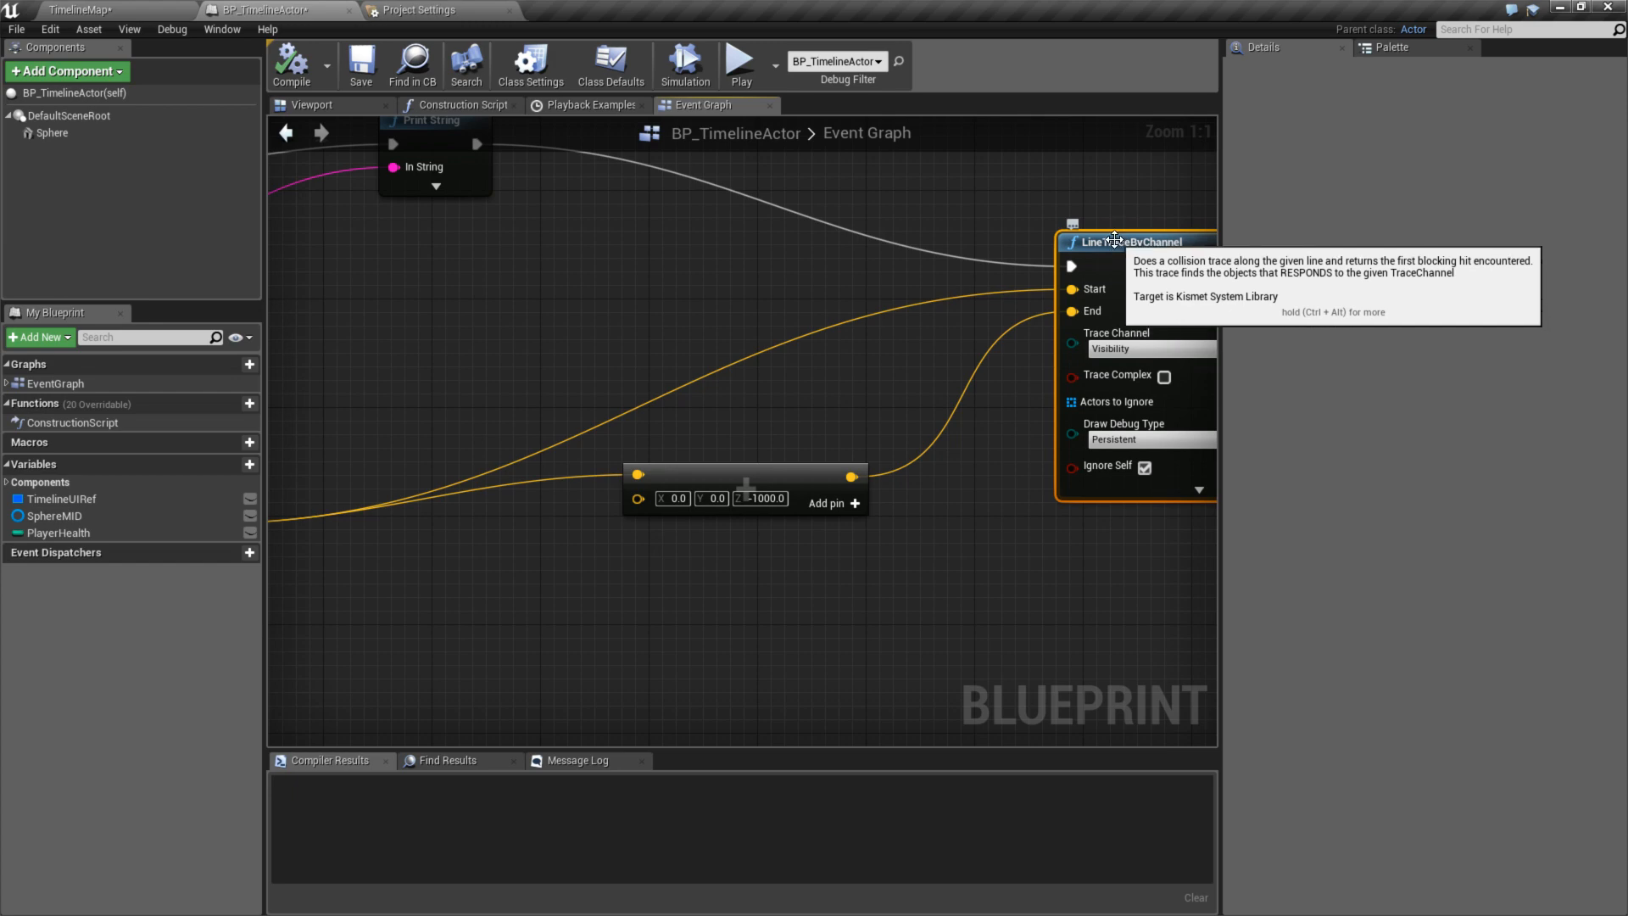
{"action": "left_click", "coordinate": [81, 10]}
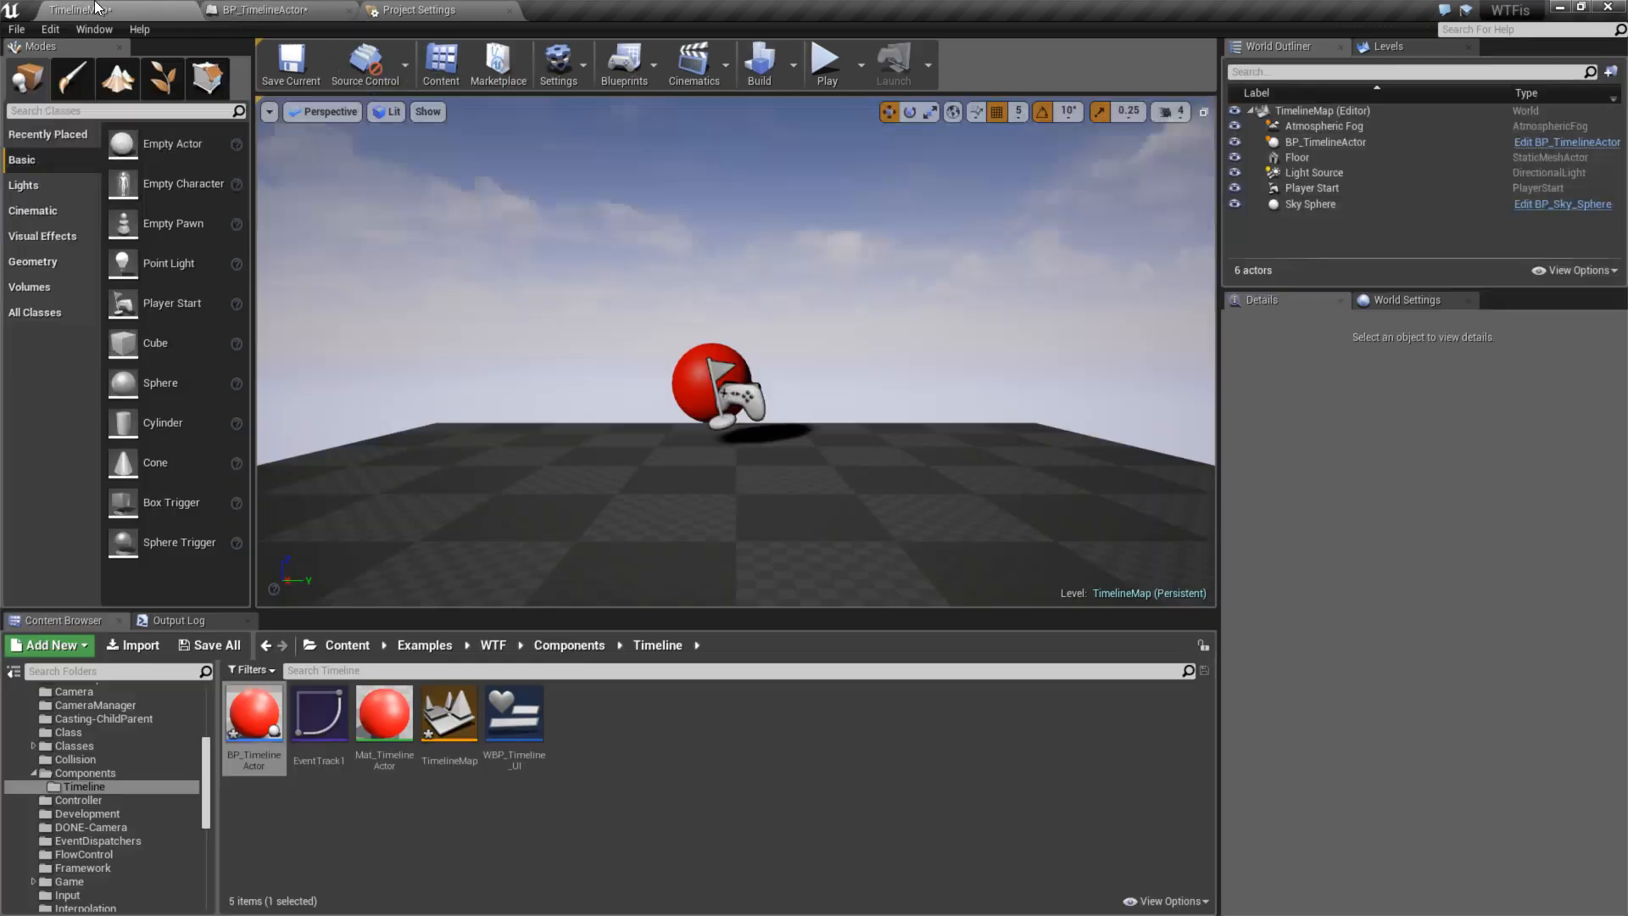
{"action": "left_click", "coordinate": [826, 63]}
{"action": "left_click", "coordinate": [874, 349]}
- Inspect the paused World Direction value on ConvertScreenLocationToWorldSpace
{"action": "right_click", "coordinate": [871, 442]}
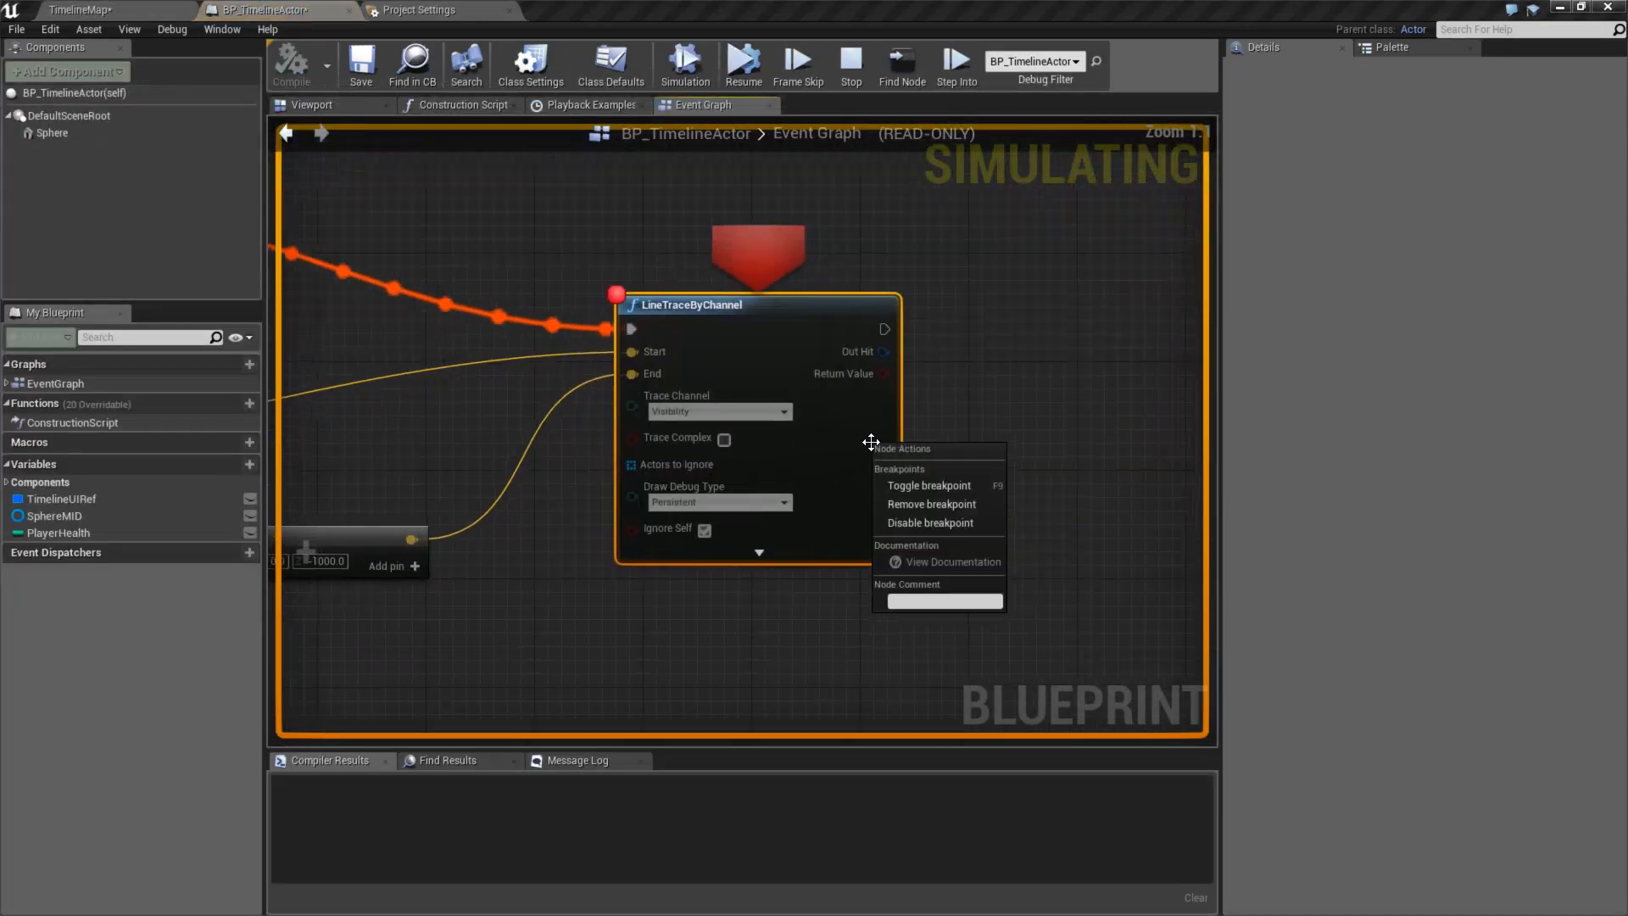
{"action": "right_click_drag", "start_coordinate": [471, 439], "coordinate": [1108, 363]}
{"action": "mouse_move", "coordinate": [583, 500]}
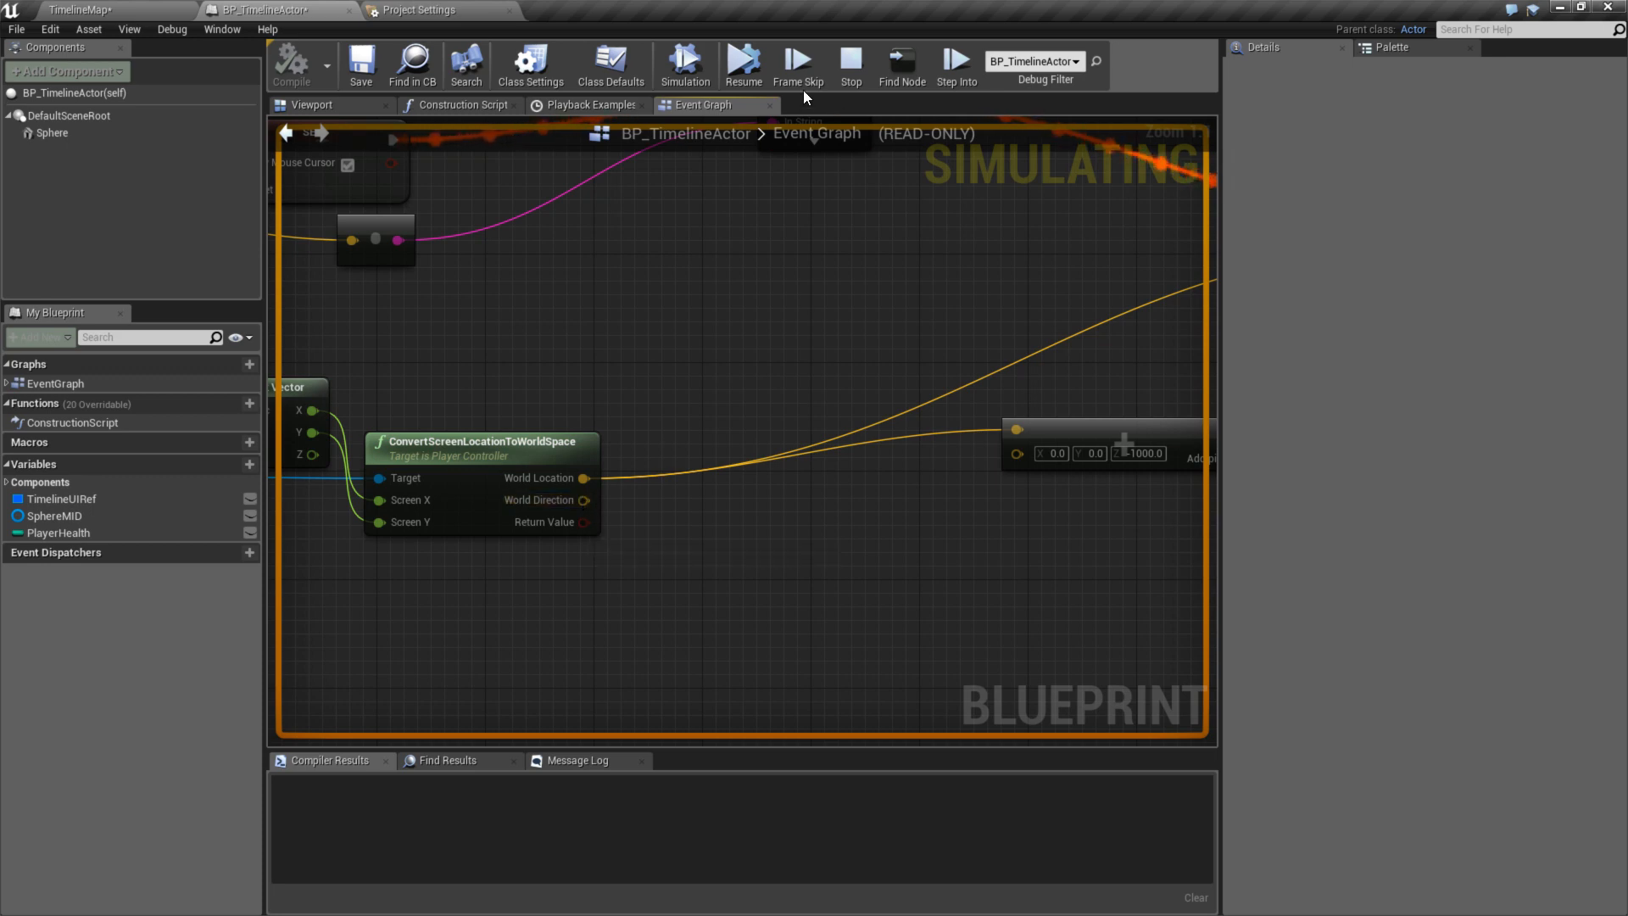
- Resume play and retrigger the breakpoint with touches at other viewport spots, comparing the paused World Direction and World Location values
{"action": "left_click", "coordinate": [743, 64]}
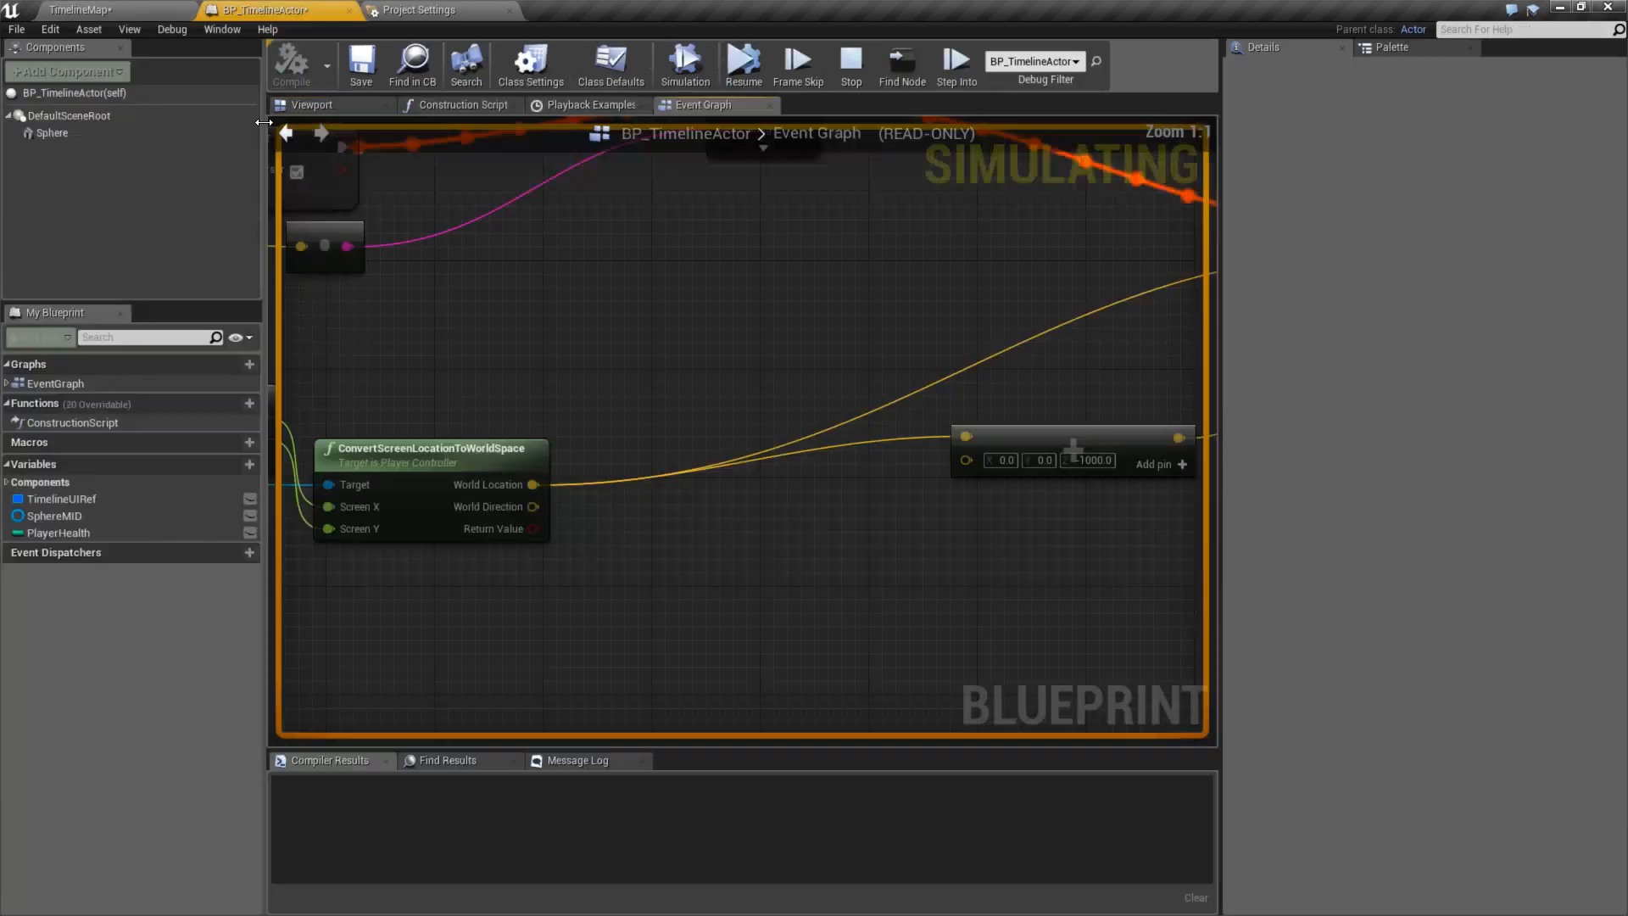
{"action": "right_click_drag", "start_coordinate": [527, 367], "coordinate": [1208, 208]}
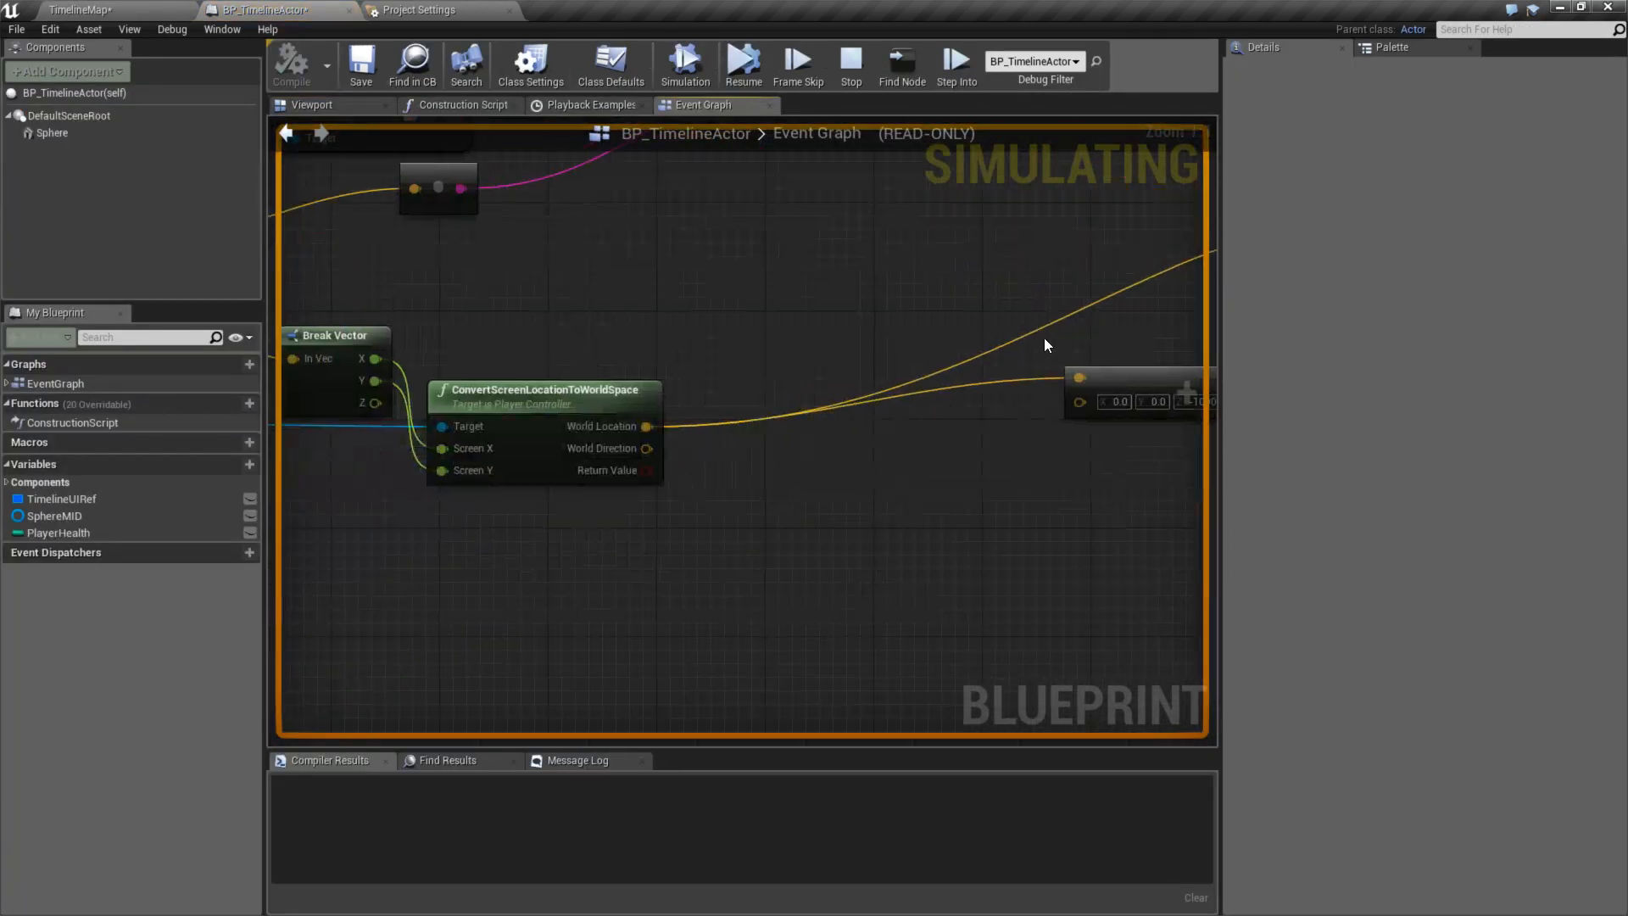
{"action": "mouse_move", "coordinate": [647, 448]}
{"action": "left_click", "coordinate": [744, 64]}
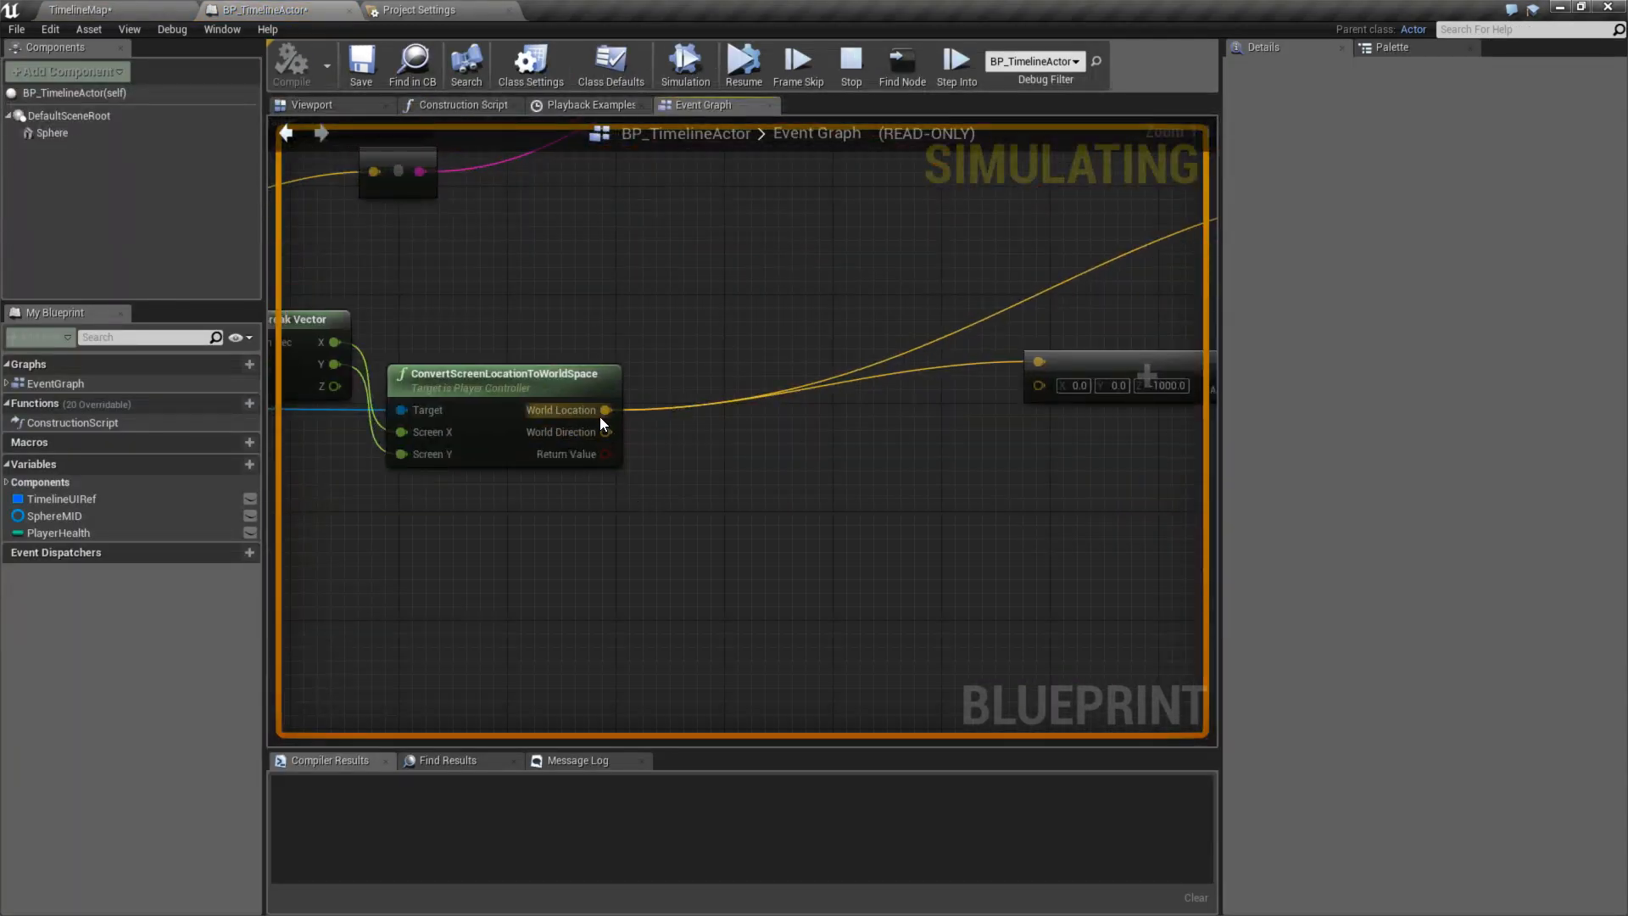
{"action": "mouse_move", "coordinate": [604, 415]}
{"action": "left_click", "coordinate": [704, 68]}
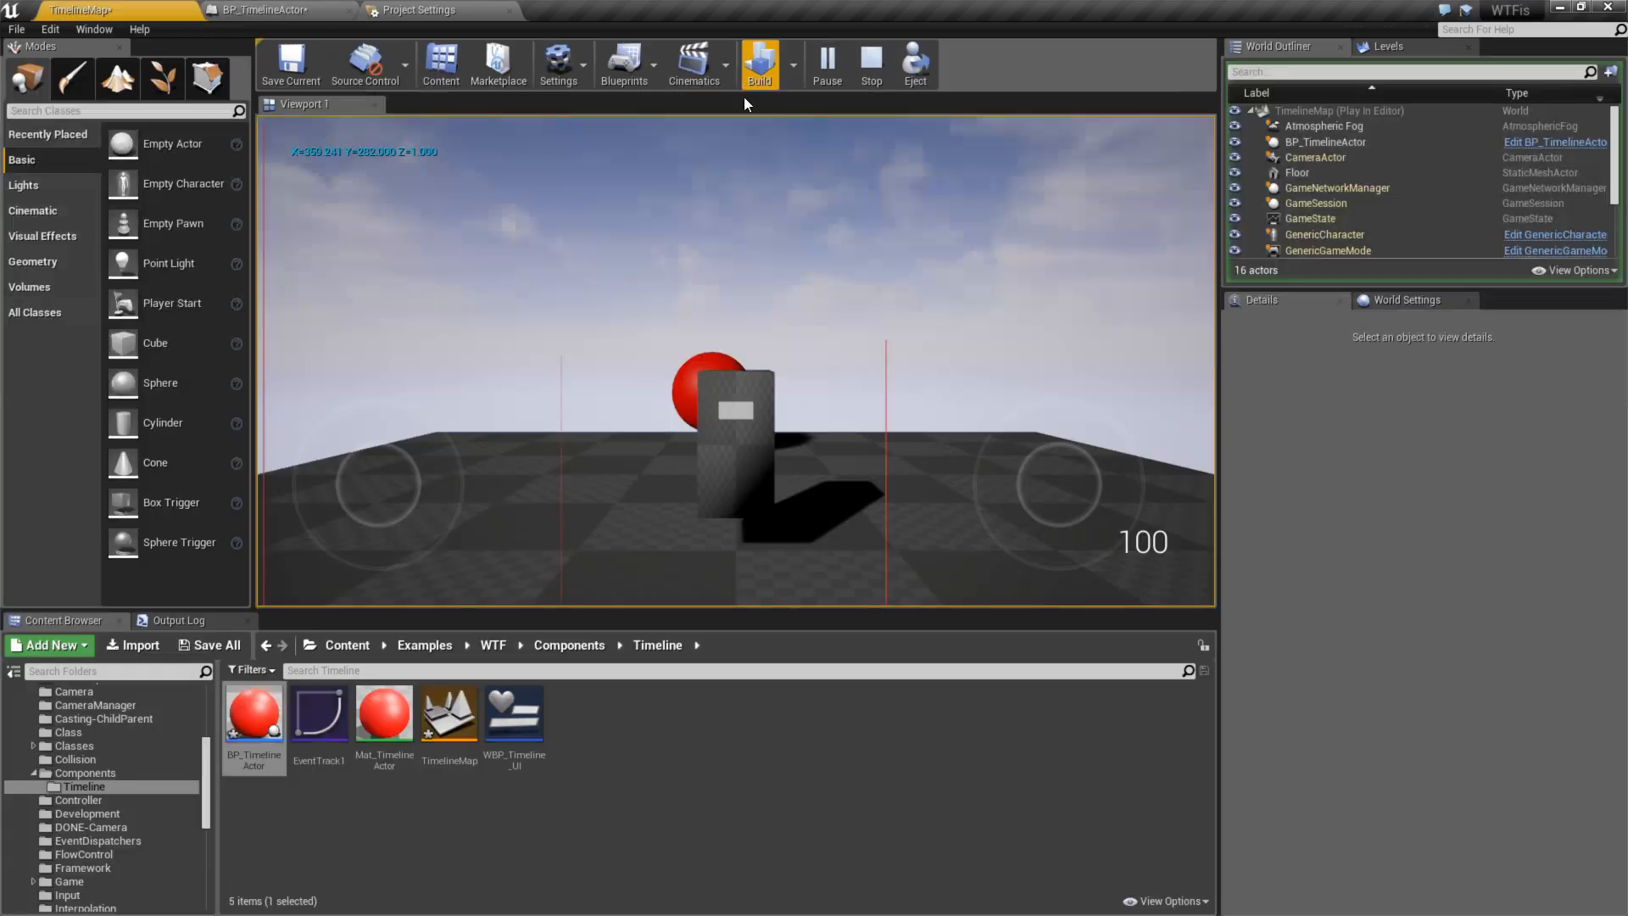
{"action": "left_click", "coordinate": [734, 399]}
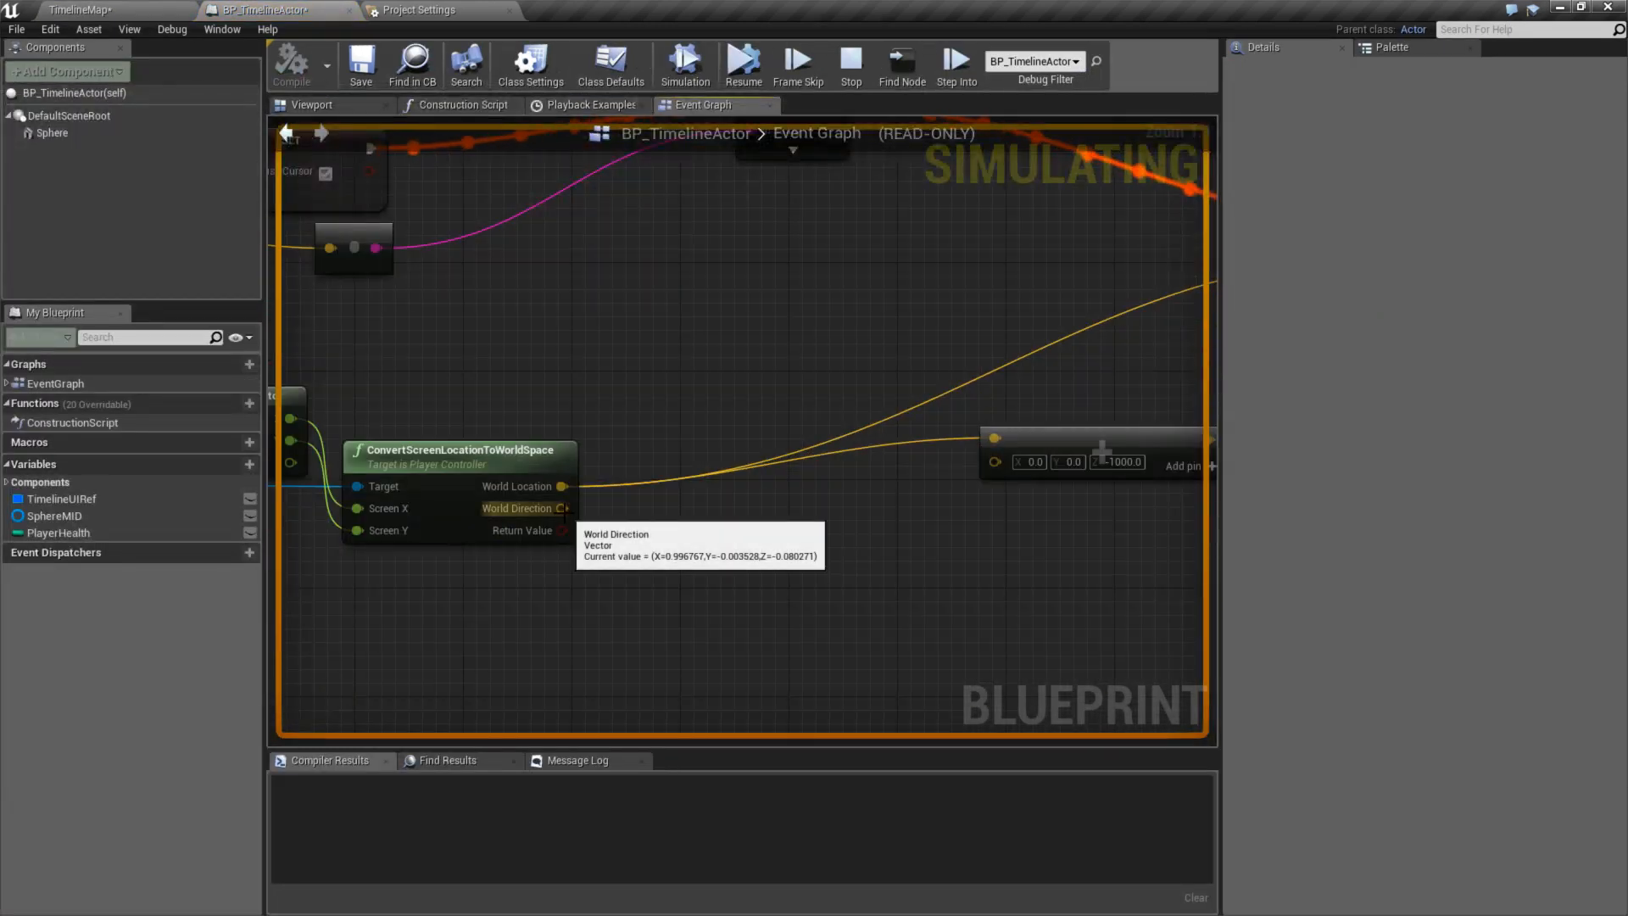
- Compare the paused World Direction values on ConvertScreenLocationToWorldSpace for touches at different viewport spots, resuming play after each inspection
{"action": "mouse_move", "coordinate": [560, 507]}
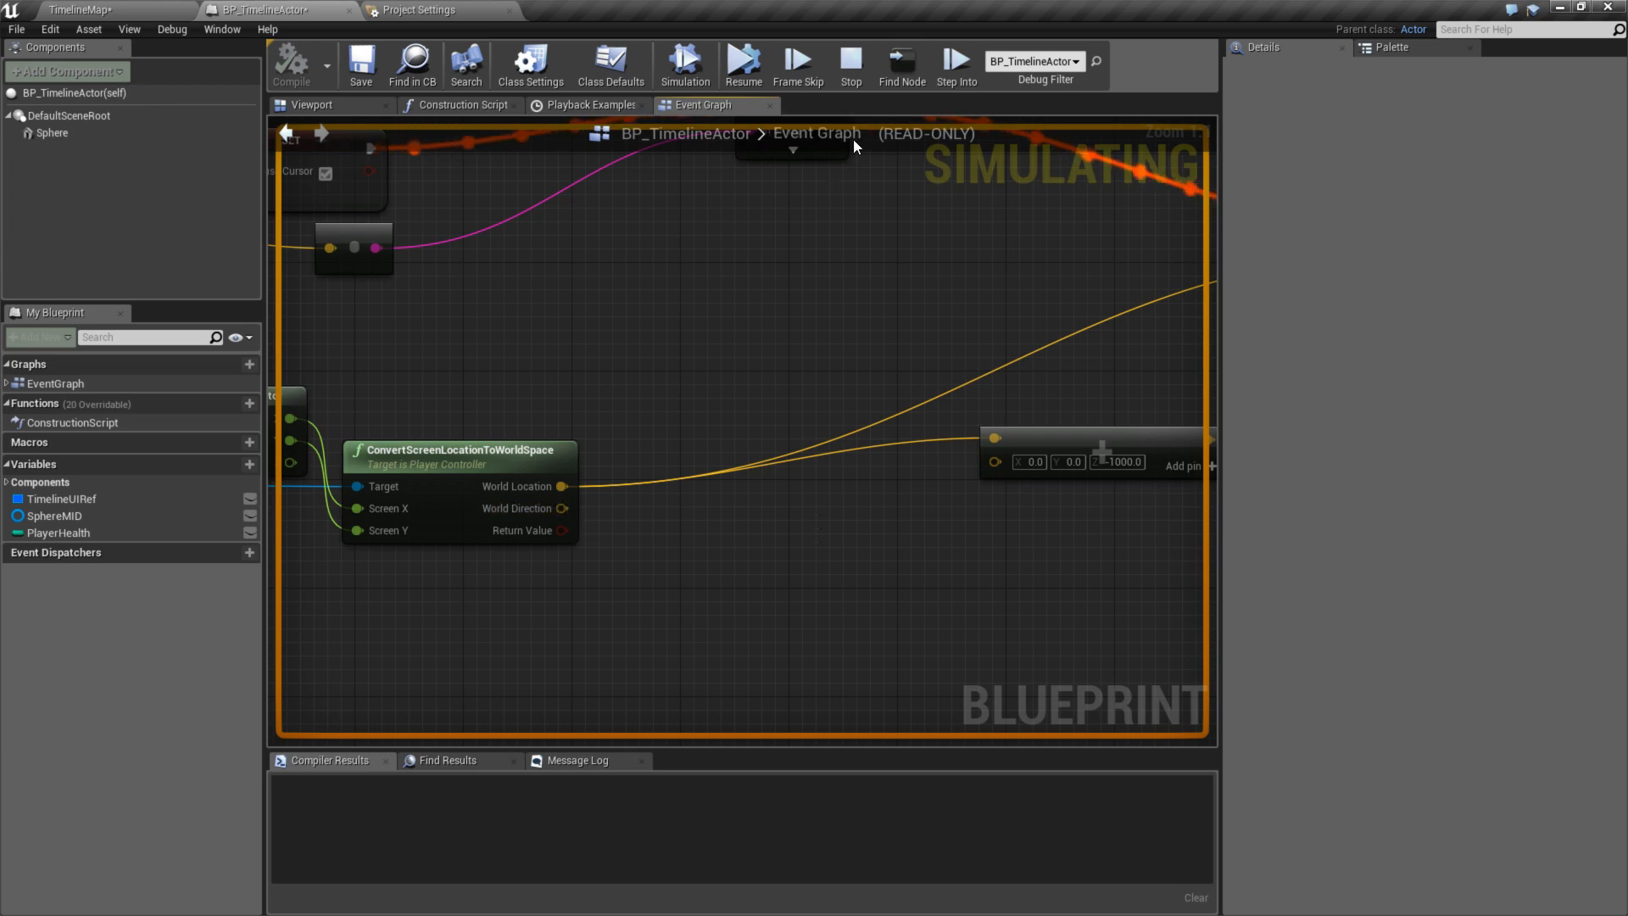
{"action": "left_click", "coordinate": [743, 61]}
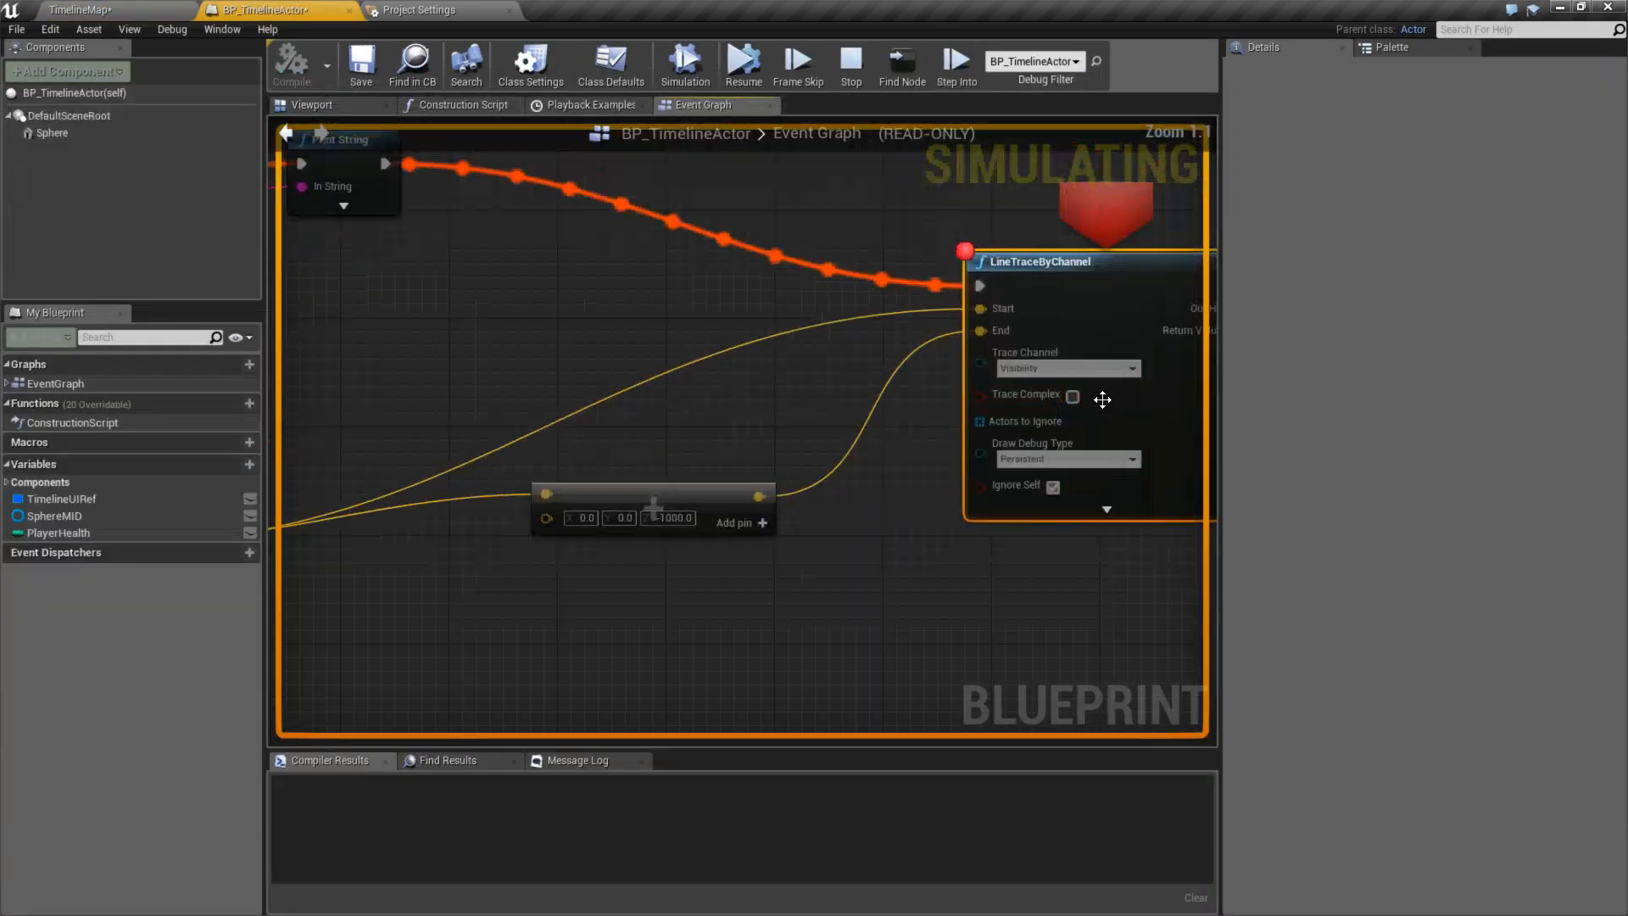
{"action": "right_click_drag", "start_coordinate": [475, 409], "coordinate": [1054, 320]}
{"action": "mouse_move", "coordinate": [574, 436]}
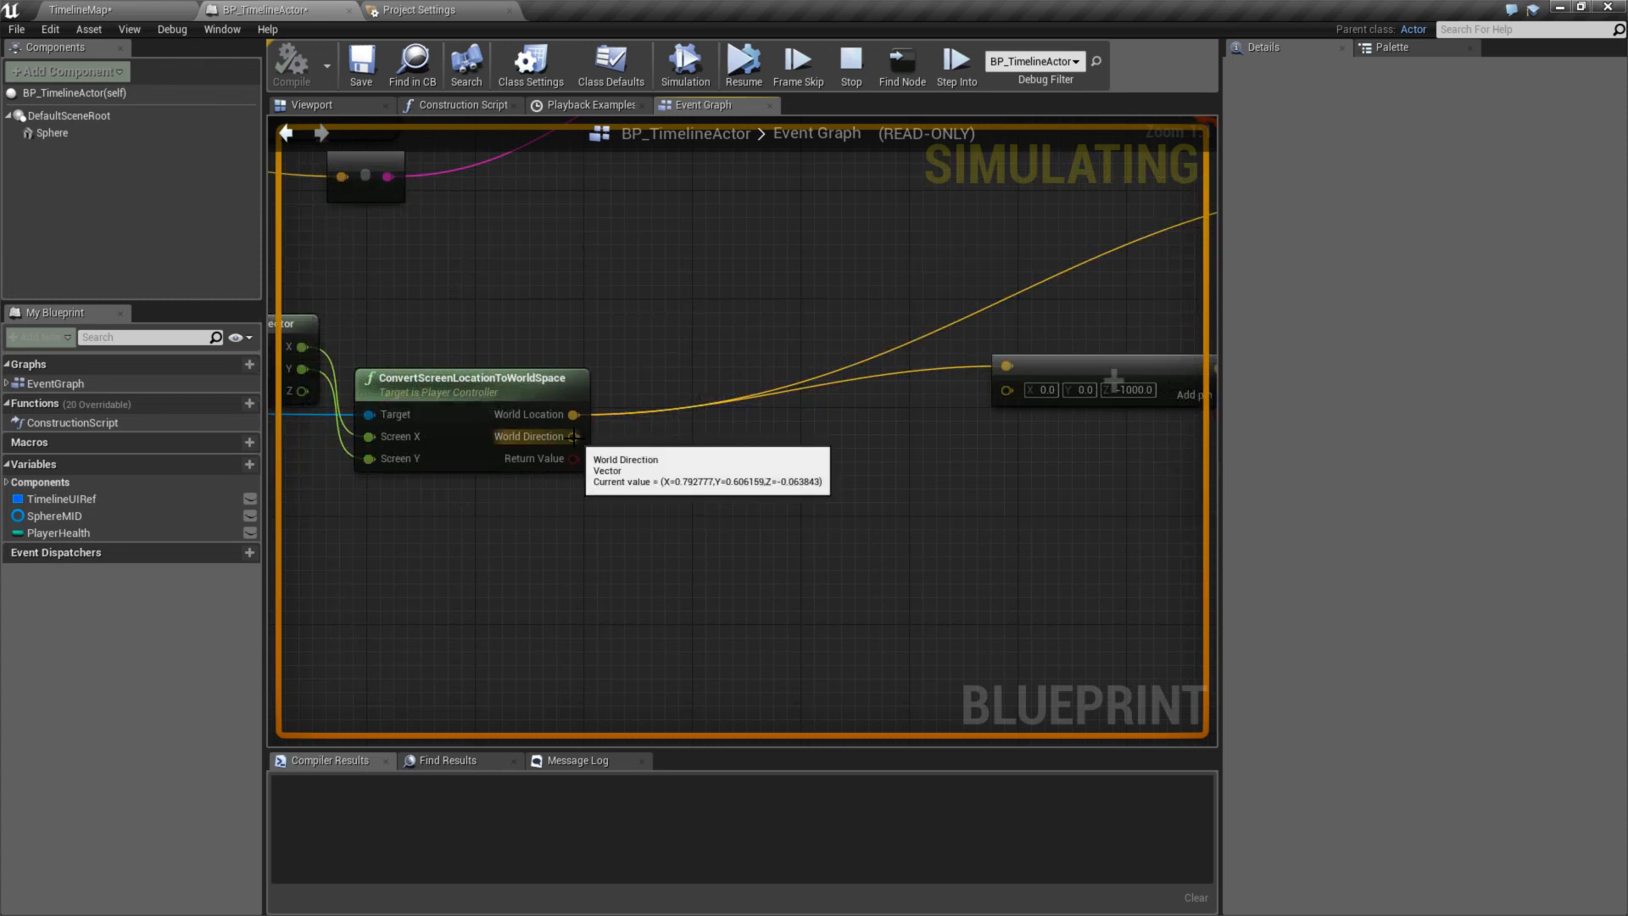
{"action": "left_click", "coordinate": [743, 61]}
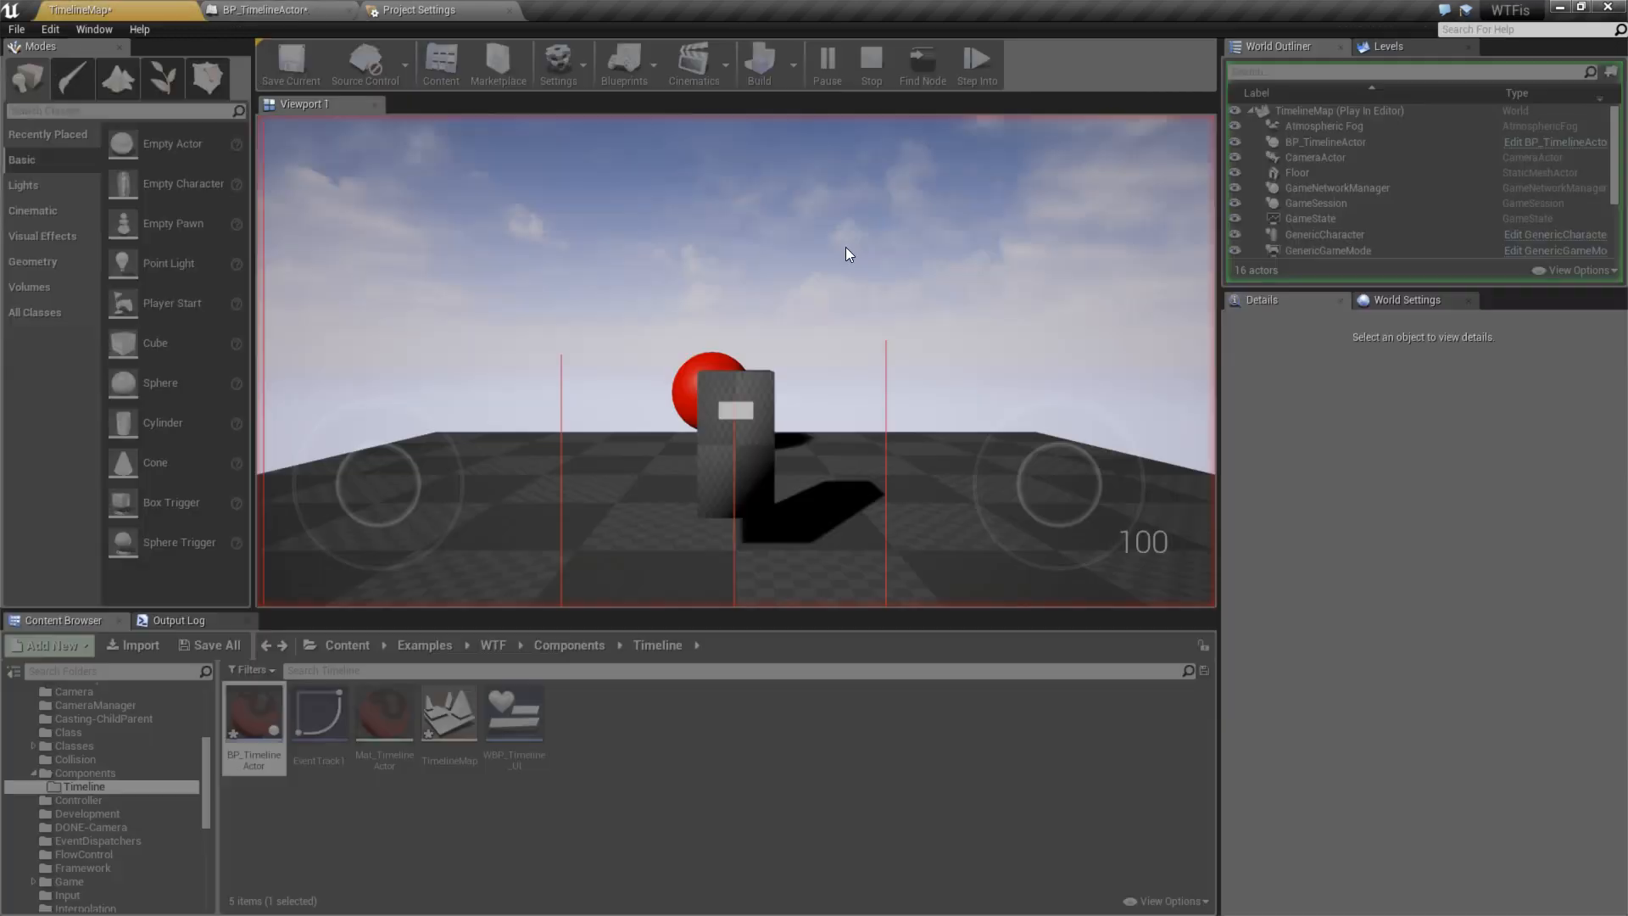
- Stop the session, replay TimelineMap until the LineTraceByChannel breakpoint triggers, and stop it again
{"action": "key", "text": "Escape"}
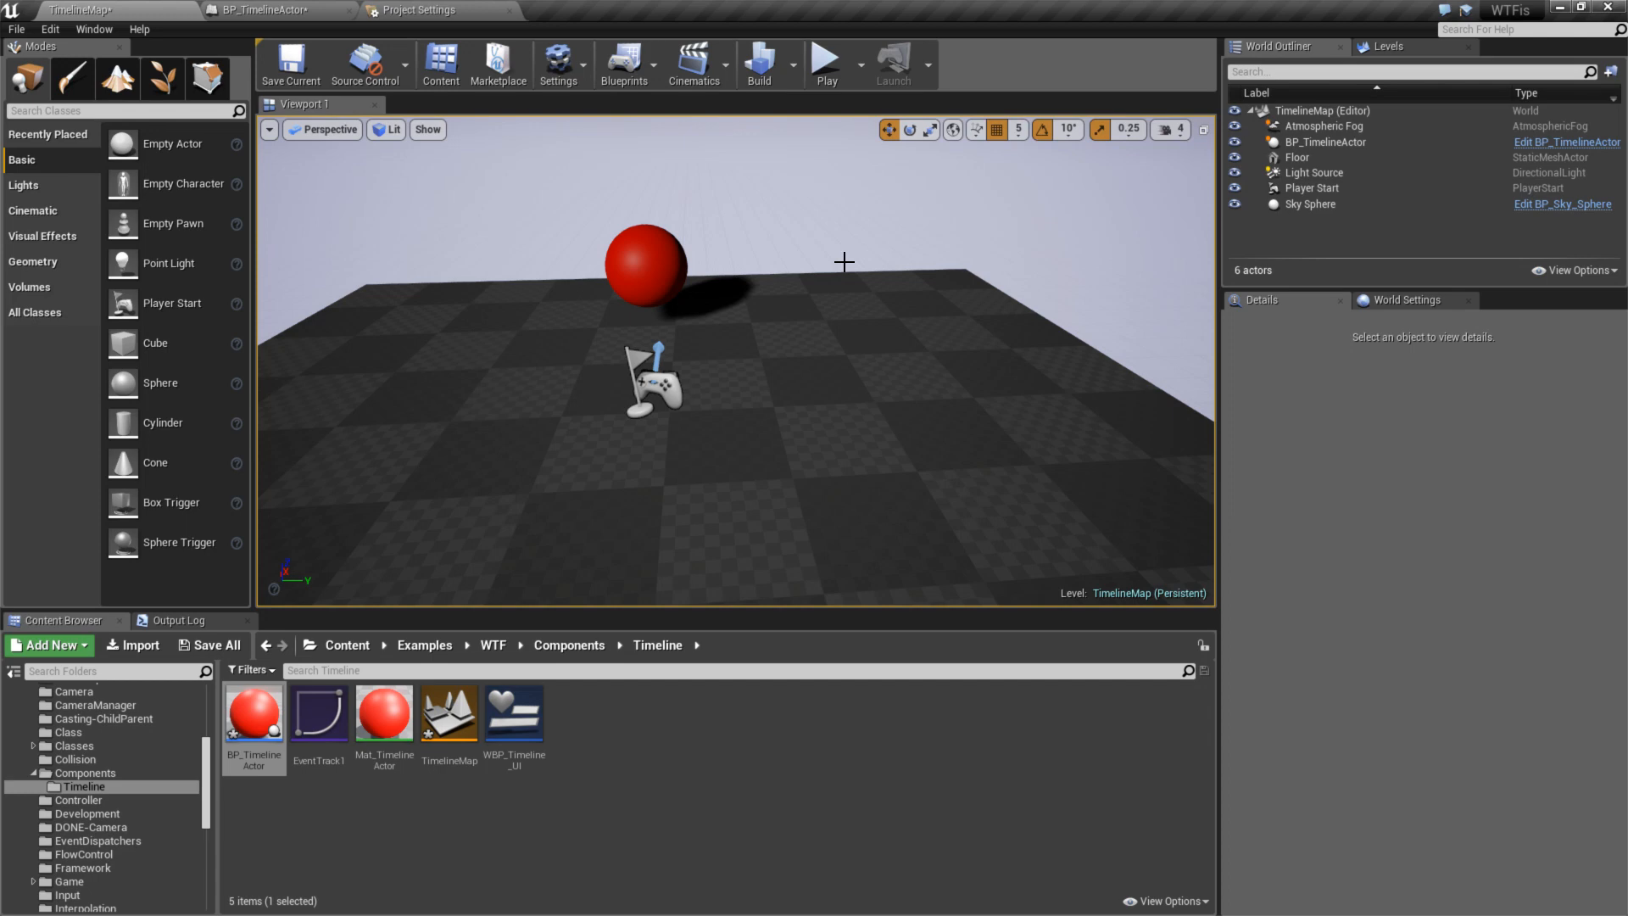
{"action": "mouse_move", "coordinate": [836, 295]}
{"action": "right_mouse_down"}
{"action": "mouse_move", "coordinate": [836, 373]}
{"action": "mouse_move", "coordinate": [836, 327]}
{"action": "right_mouse_up"}
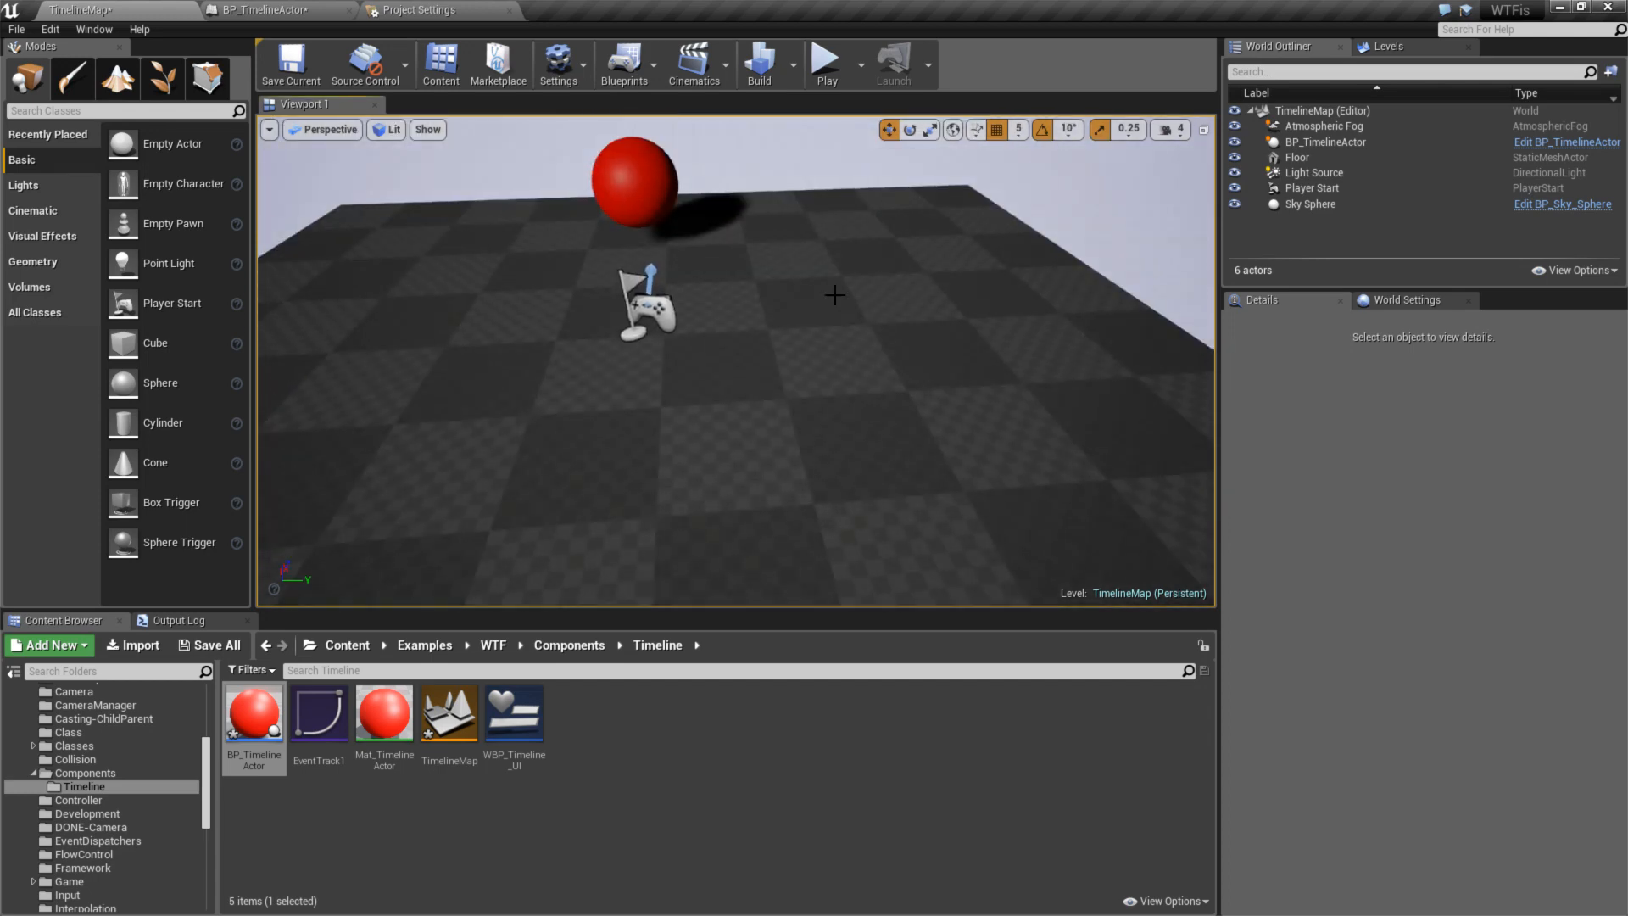
{"action": "left_click", "coordinate": [826, 65]}
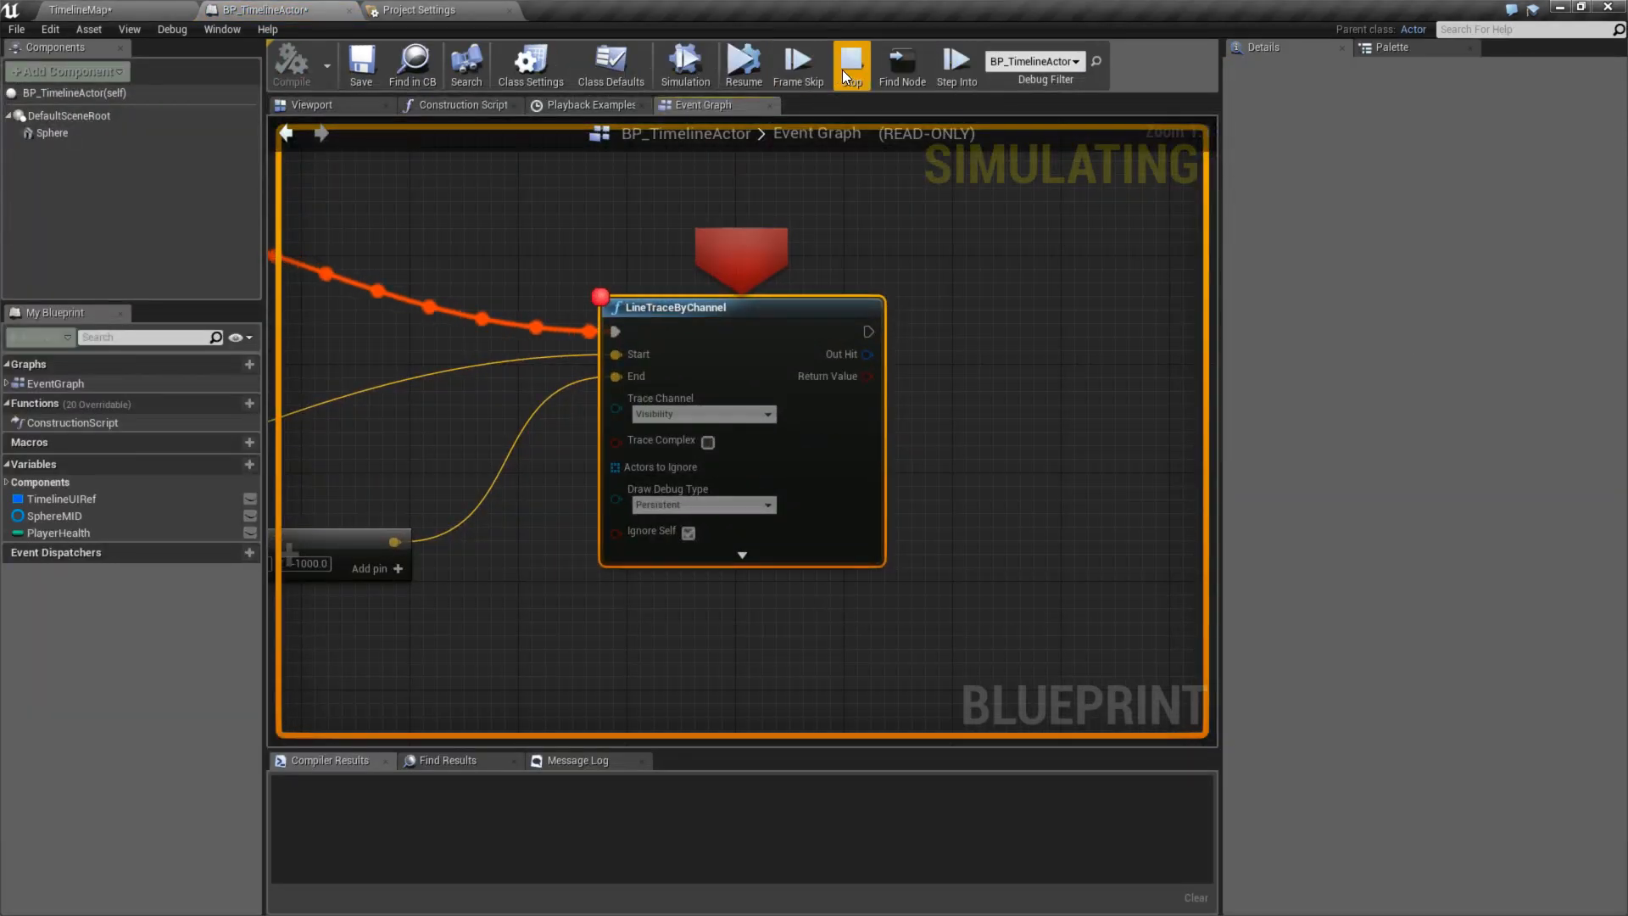
{"action": "left_click", "coordinate": [850, 65]}
{"action": "left_click_drag", "start_coordinate": [103, 7], "coordinate": [420, 10]}
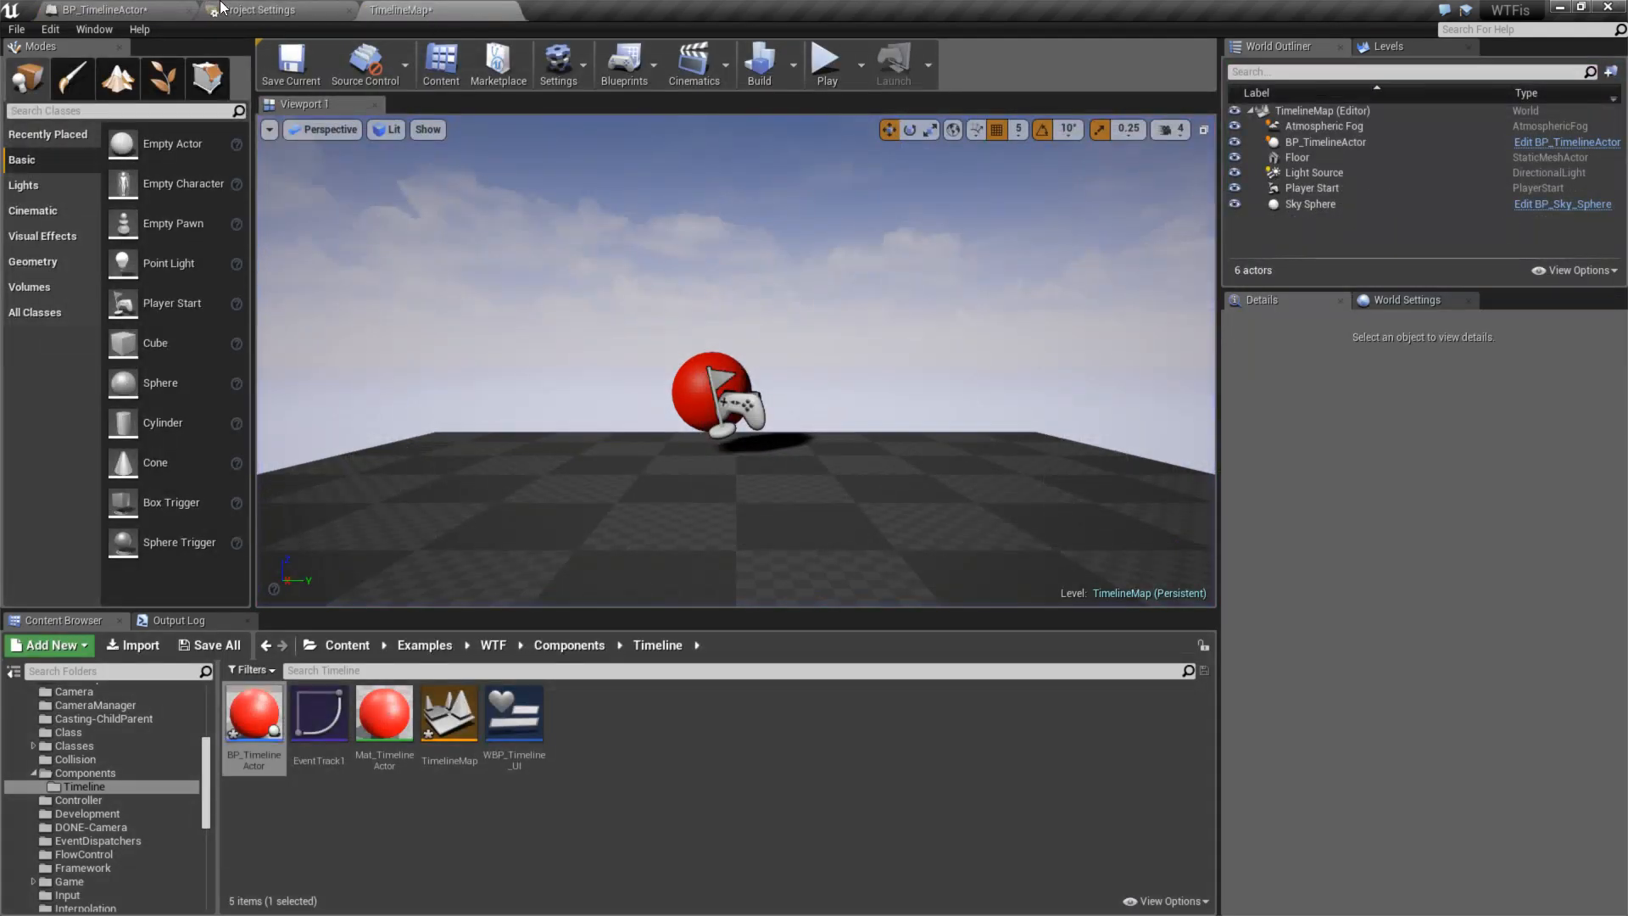
{"action": "left_click", "coordinate": [222, 9]}
{"action": "left_click", "coordinate": [380, 8]}
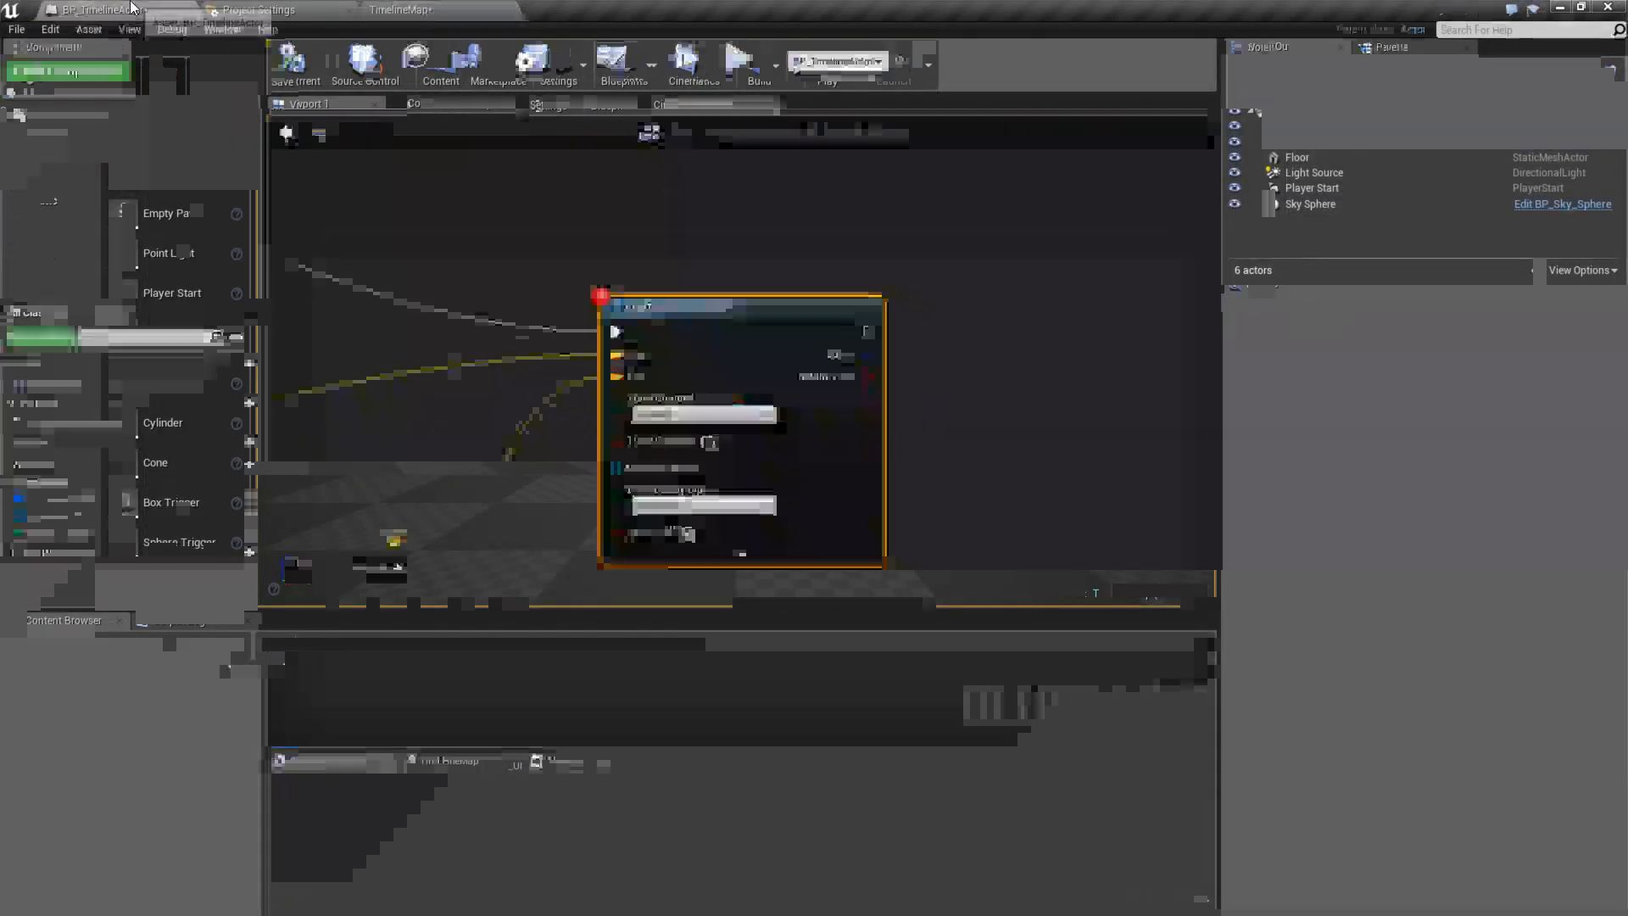
{"action": "left_click_drag", "start_coordinate": [462, 8], "coordinate": [94, 8]}
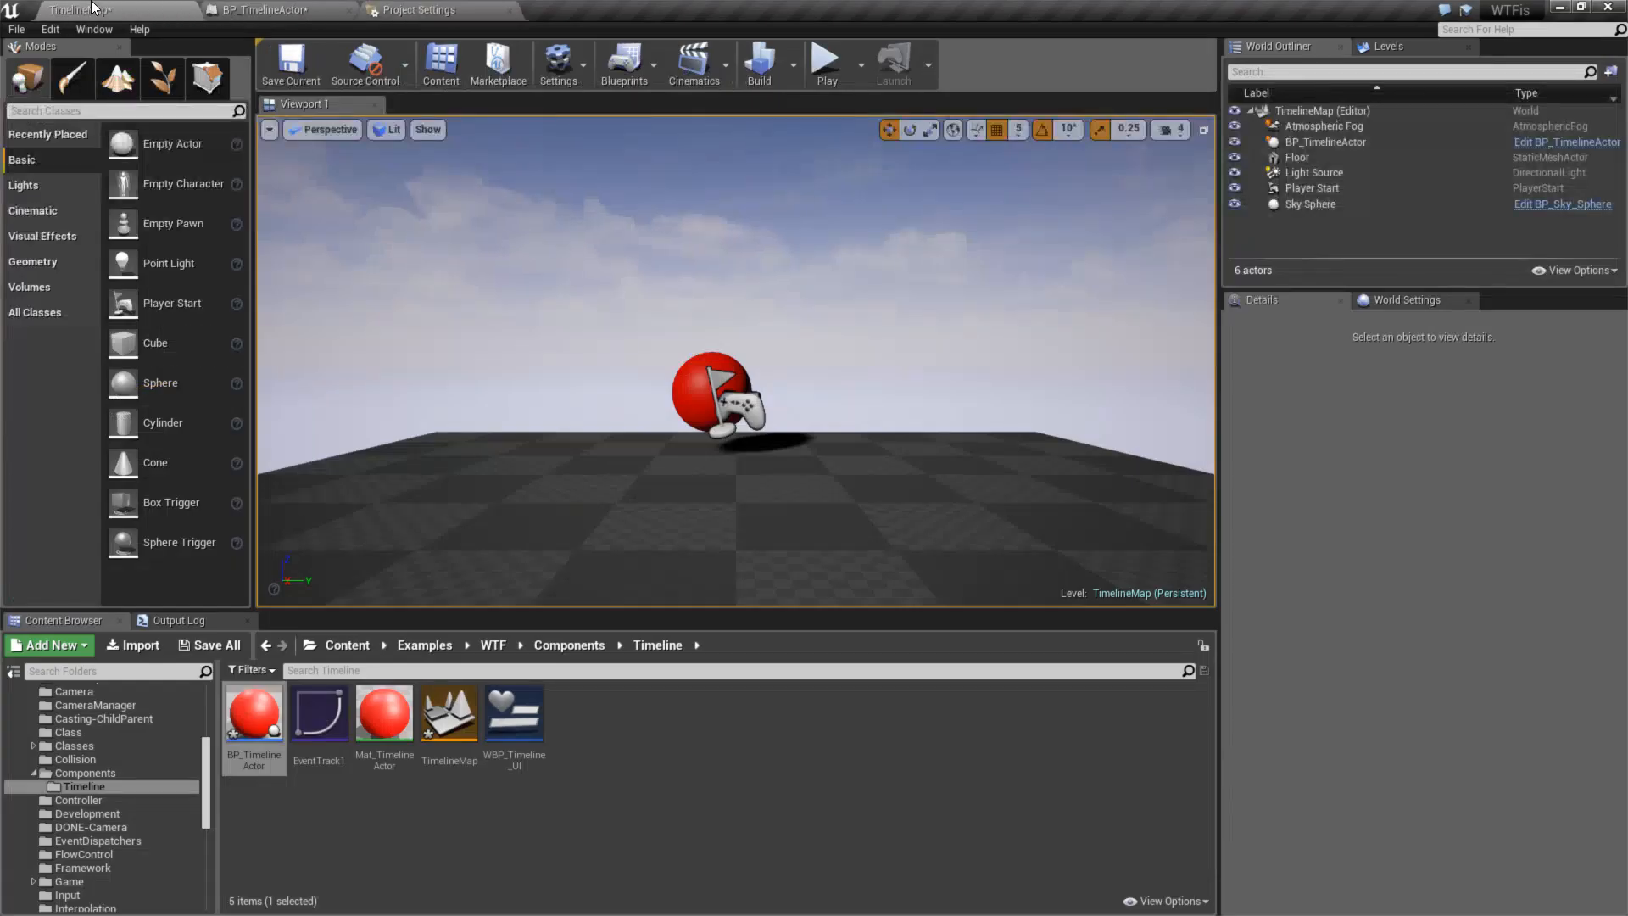
- Remove the breakpoint from LineTraceByChannel and restart TimelineMap in the level viewport
{"action": "left_click", "coordinate": [309, 9]}
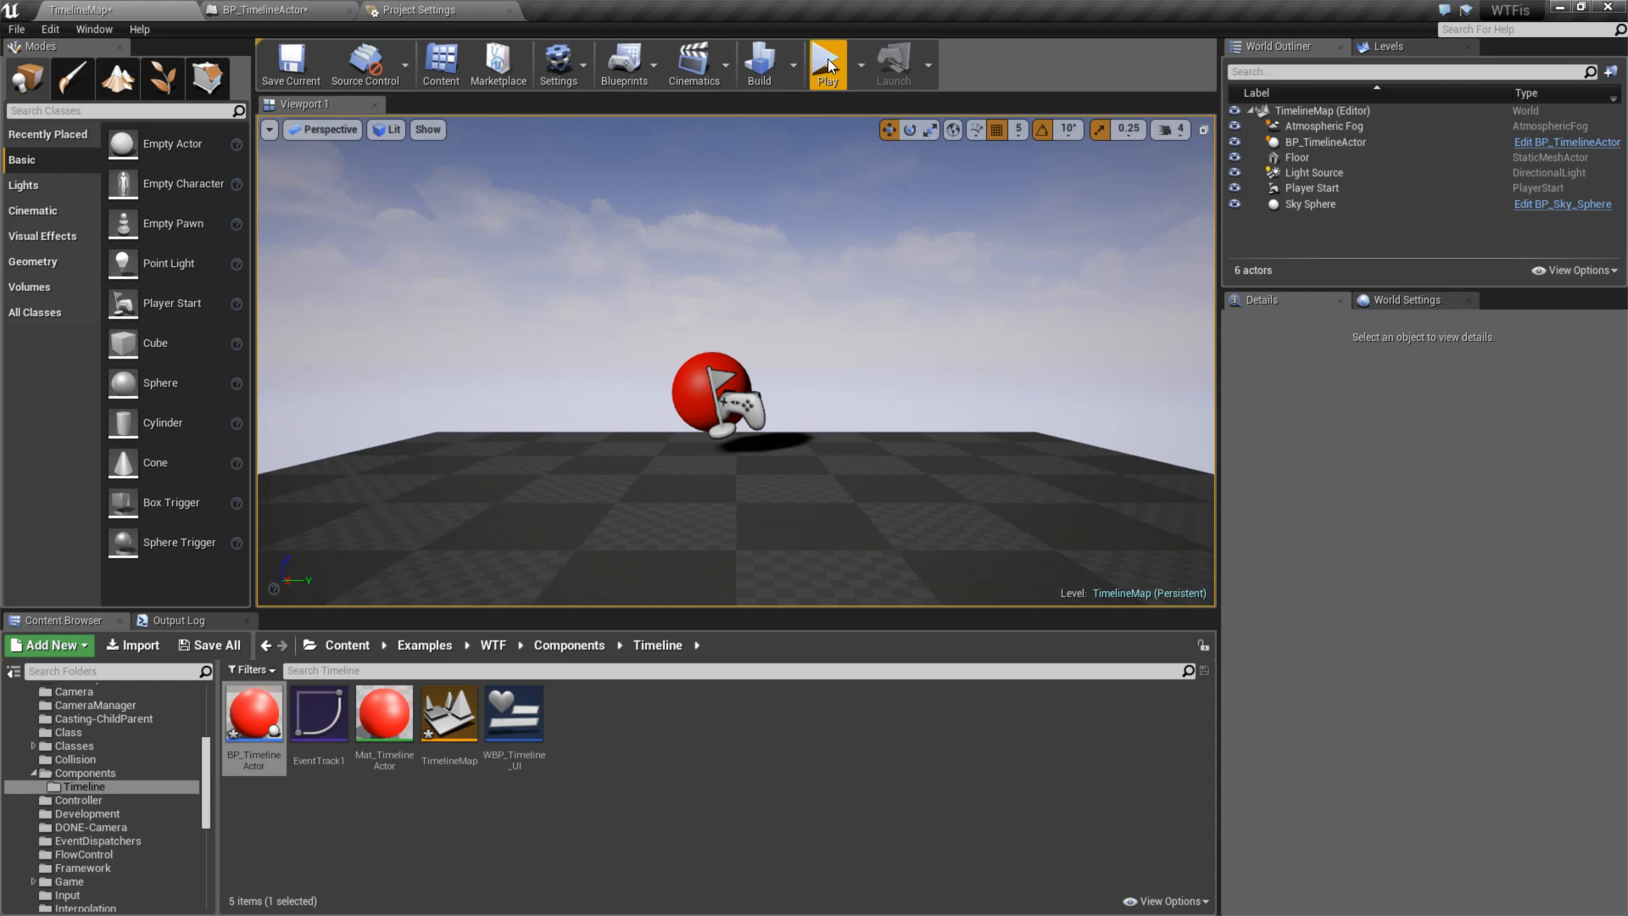
{"action": "left_click", "coordinate": [827, 58]}
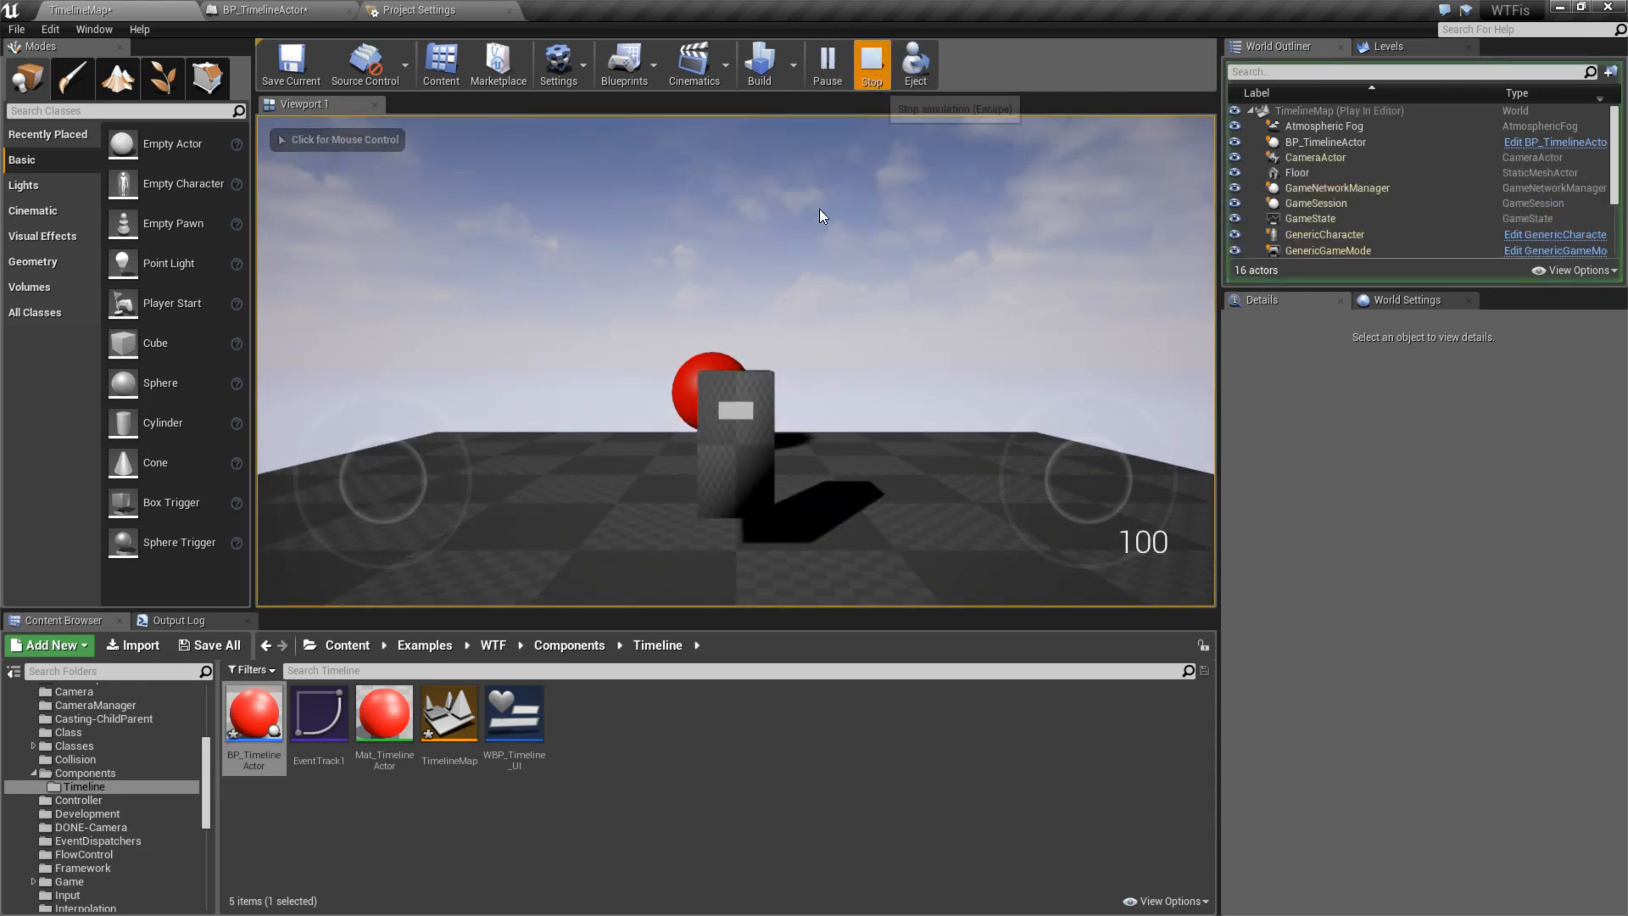
{"action": "left_click", "coordinate": [855, 85]}
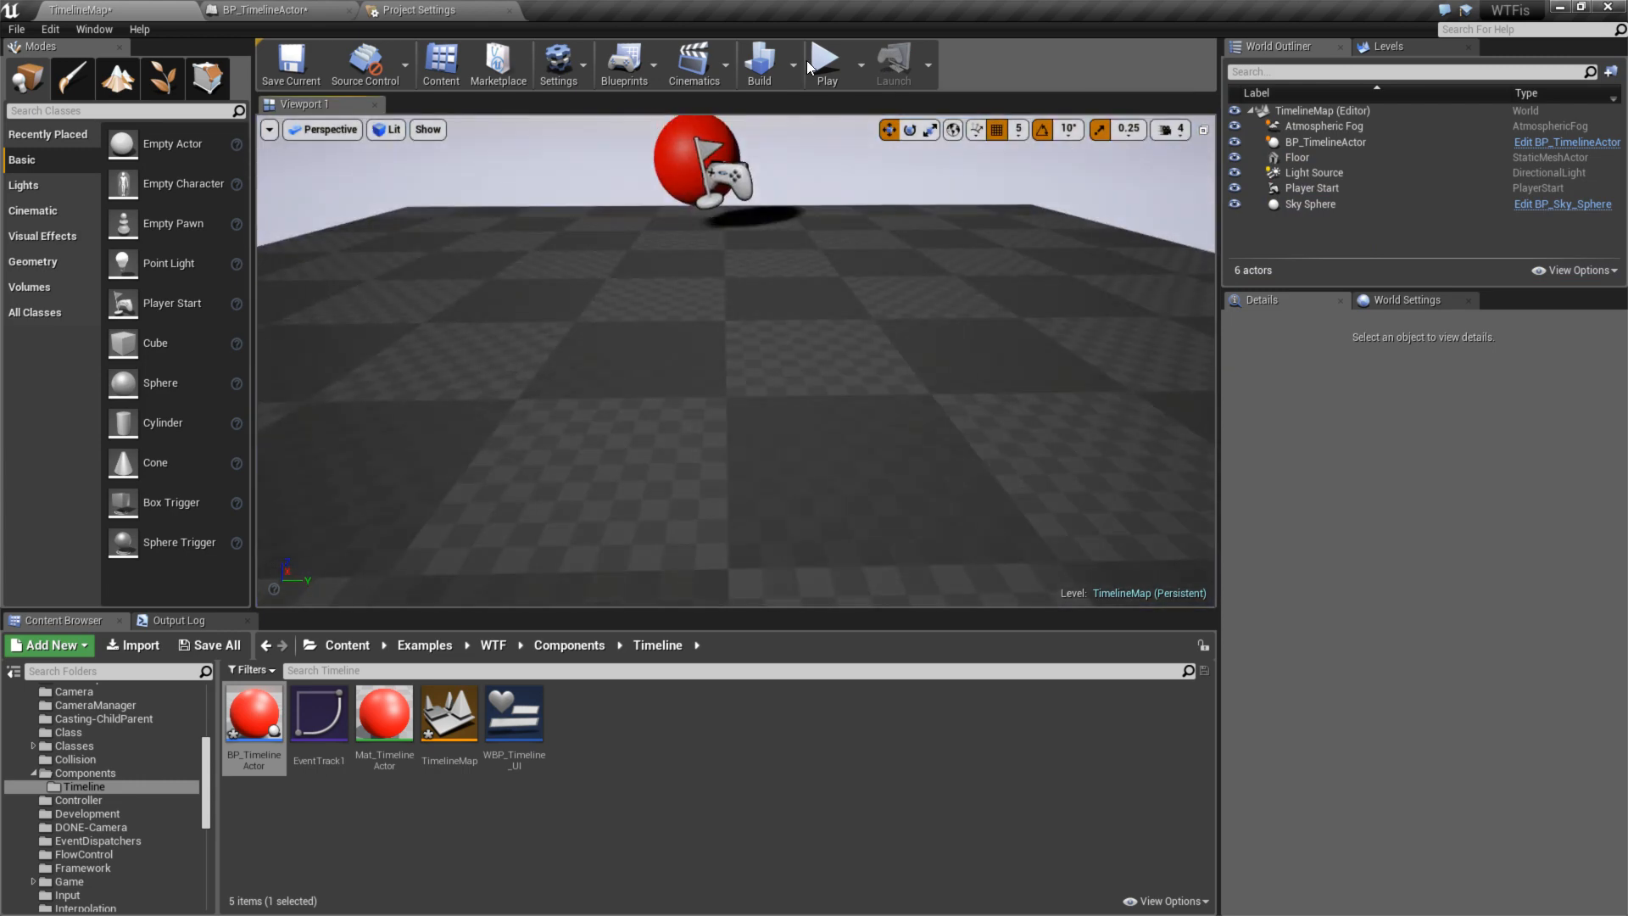
{"action": "left_click", "coordinate": [827, 59]}
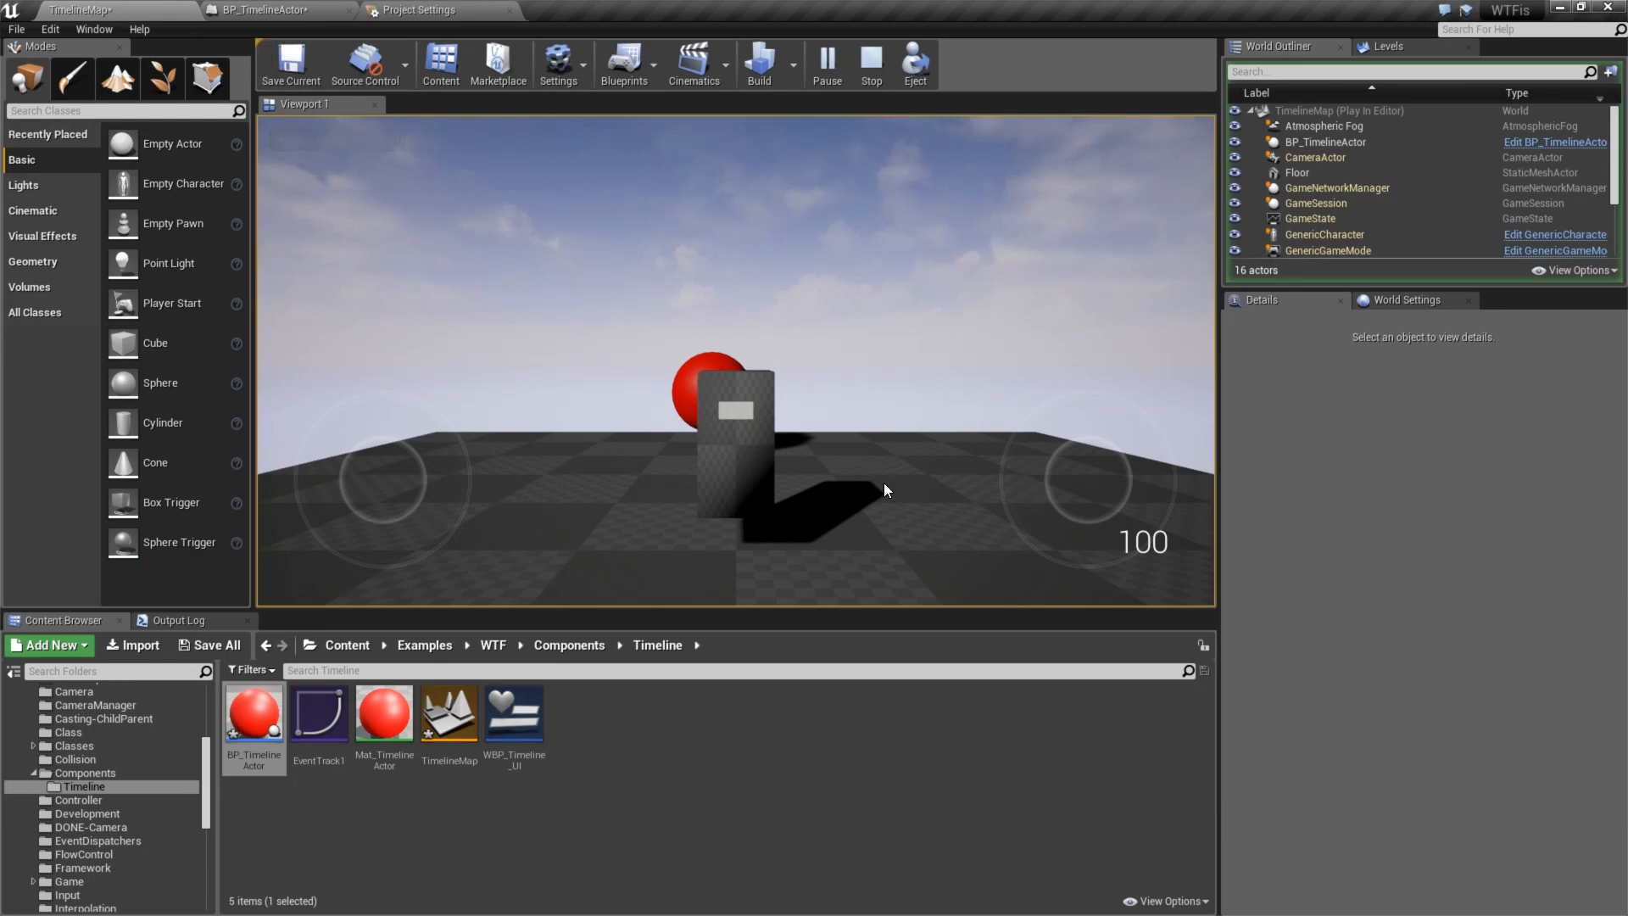
- Clear the Default Touch Interface in the project's Engine Input settings
{"action": "left_click", "coordinate": [428, 8]}
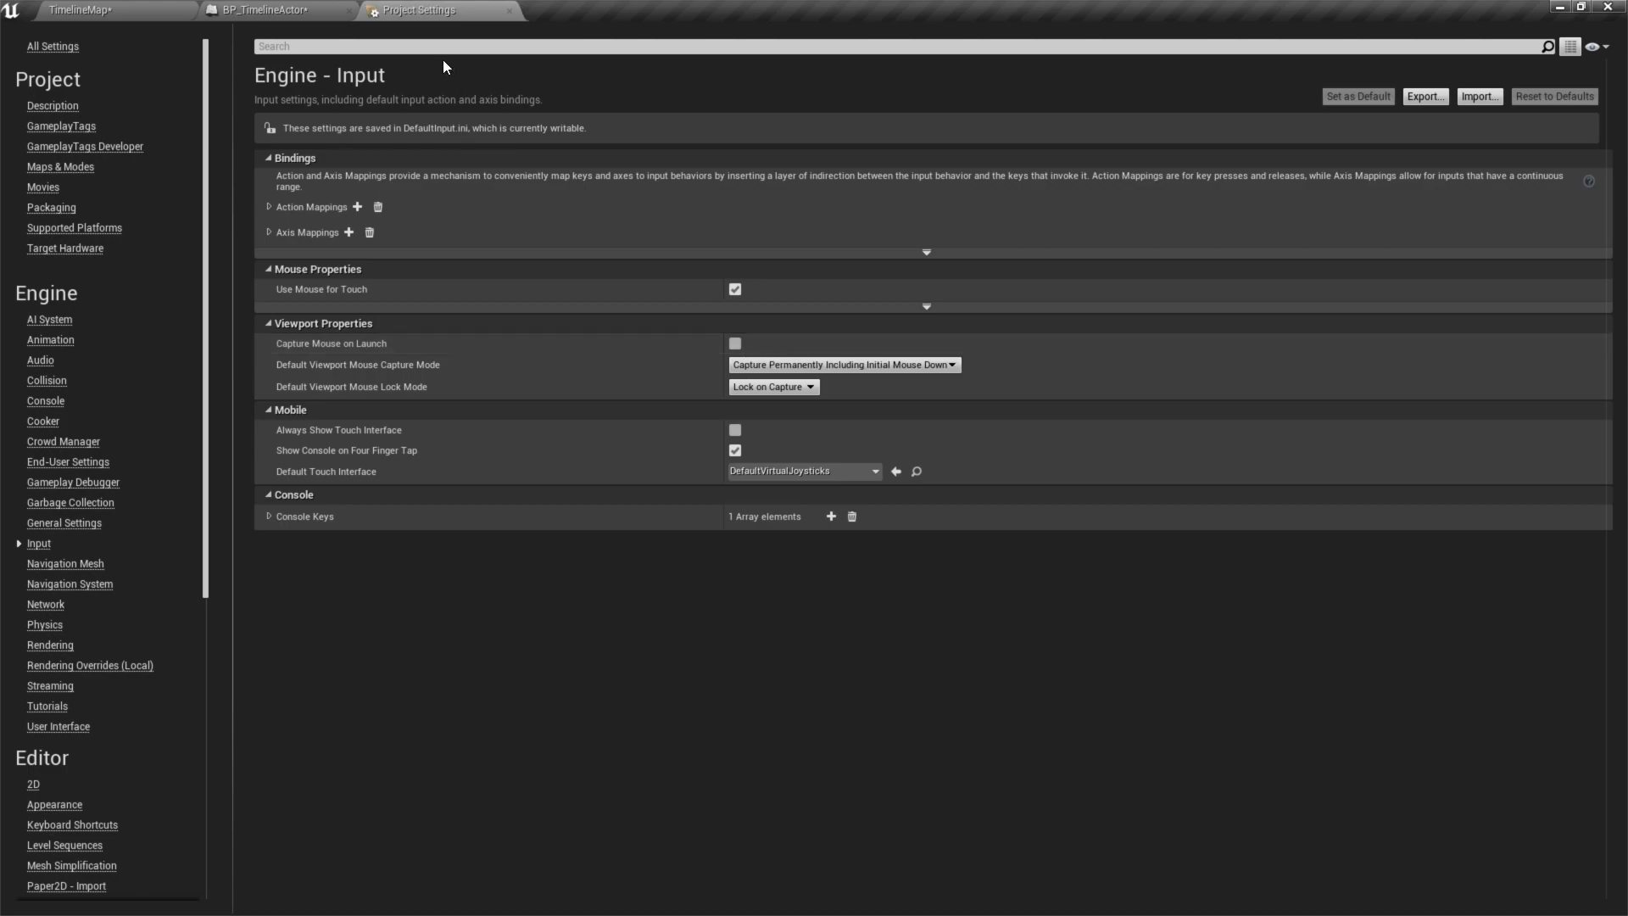
{"action": "left_click", "coordinate": [144, 6]}
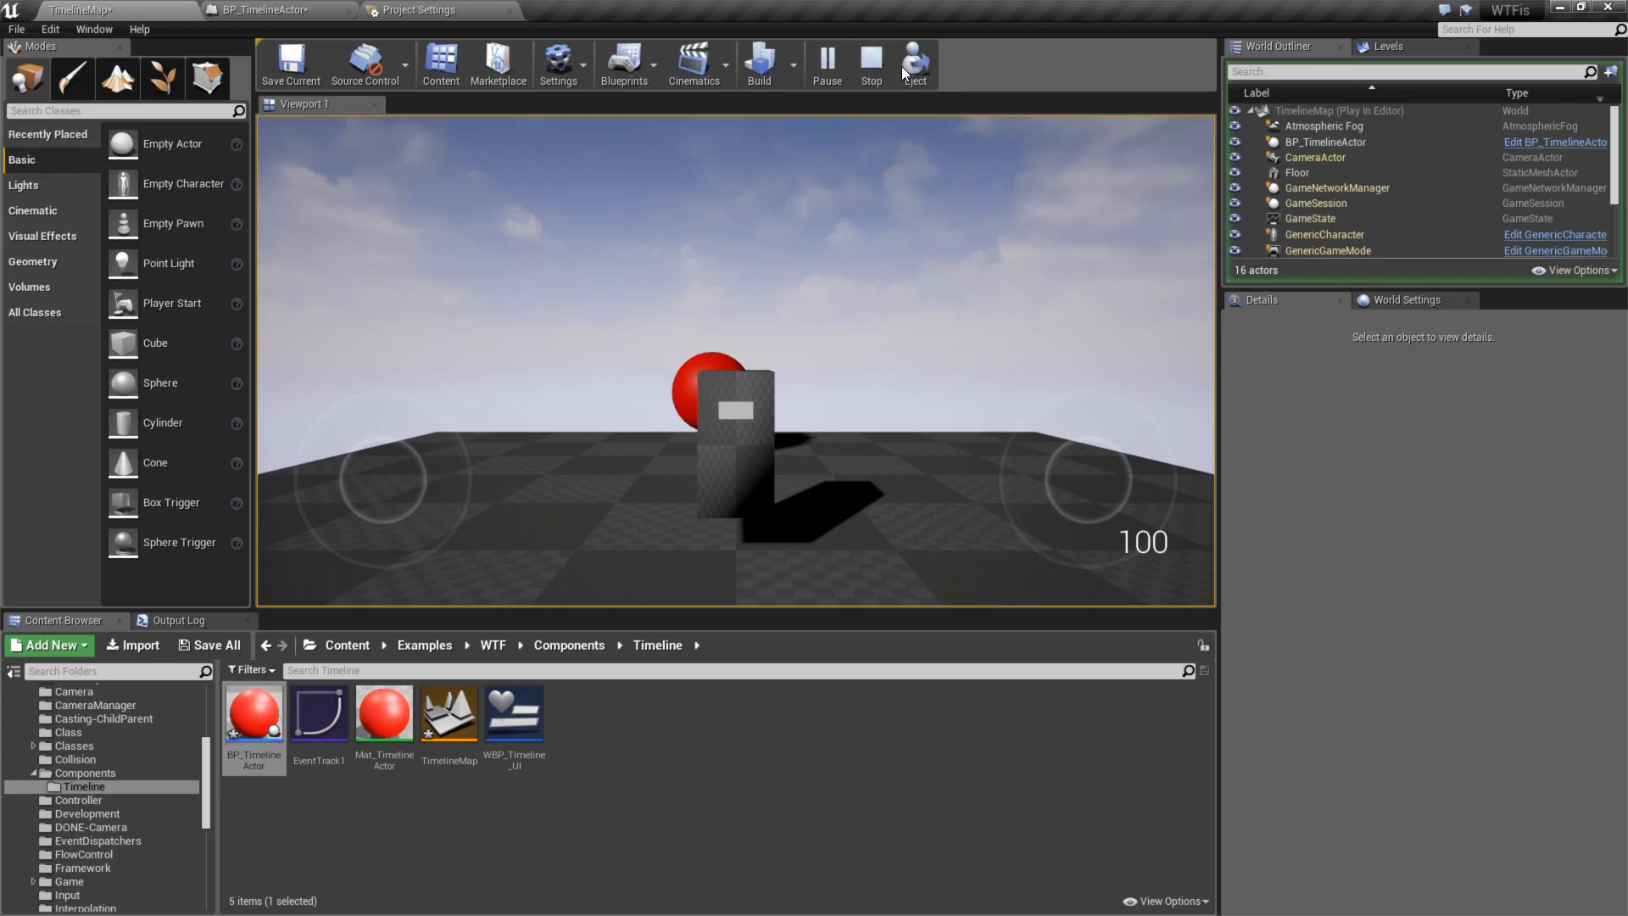
{"action": "left_click", "coordinate": [856, 74]}
{"action": "left_click", "coordinate": [828, 61]}
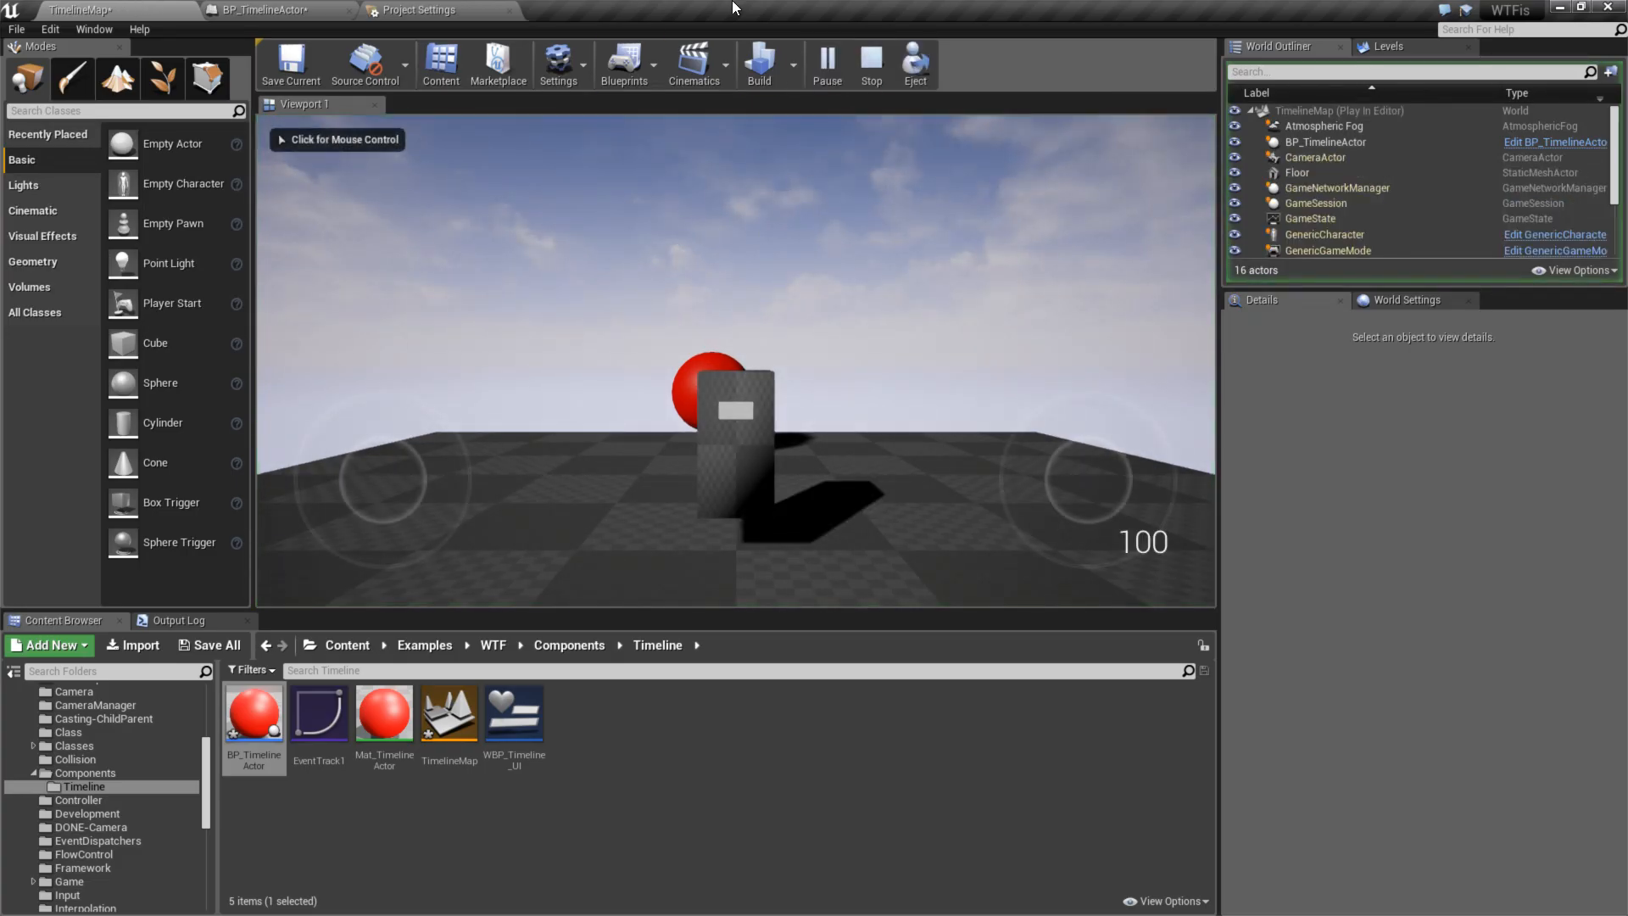
{"action": "left_click", "coordinate": [271, 8]}
{"action": "left_click", "coordinate": [420, 9]}
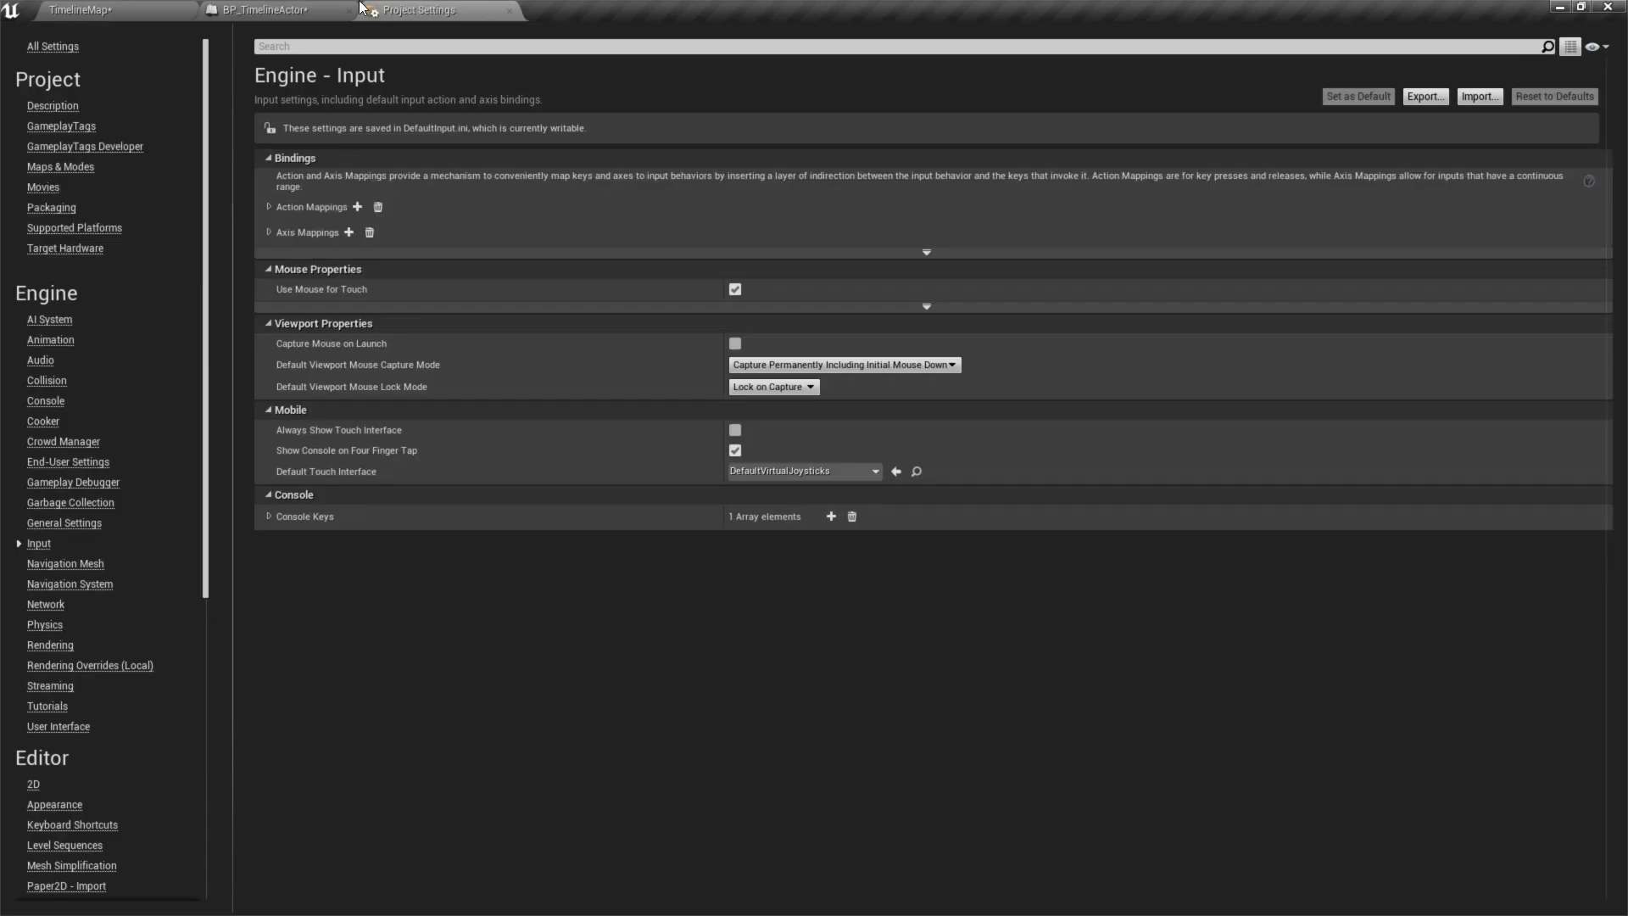
{"action": "left_click", "coordinate": [755, 474]}
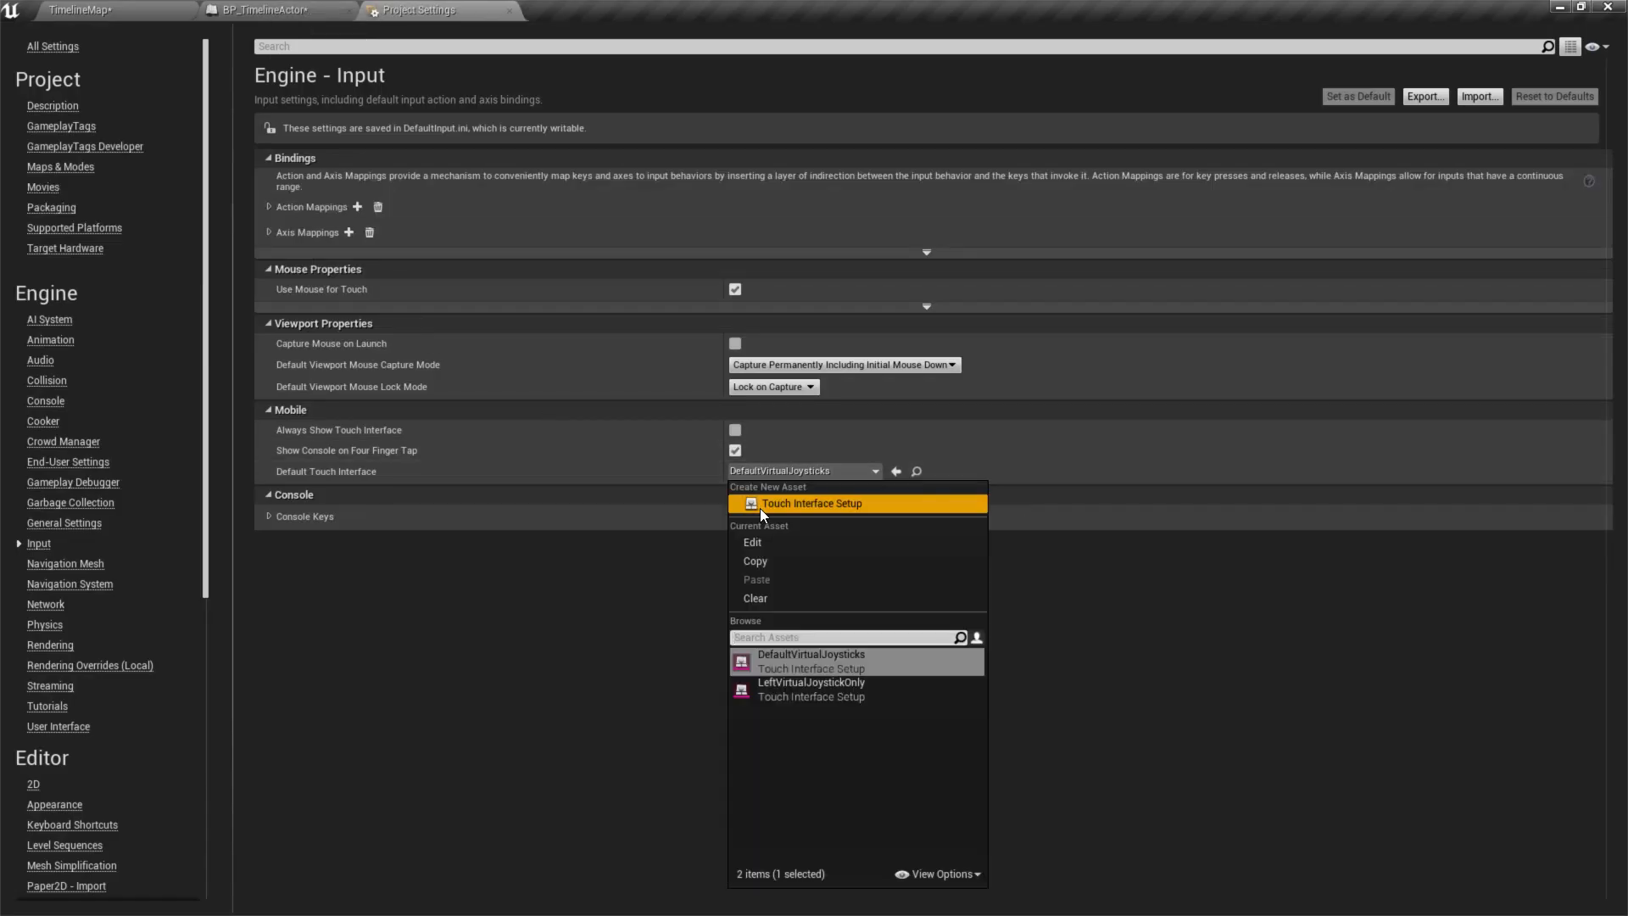
{"action": "left_click", "coordinate": [790, 598]}
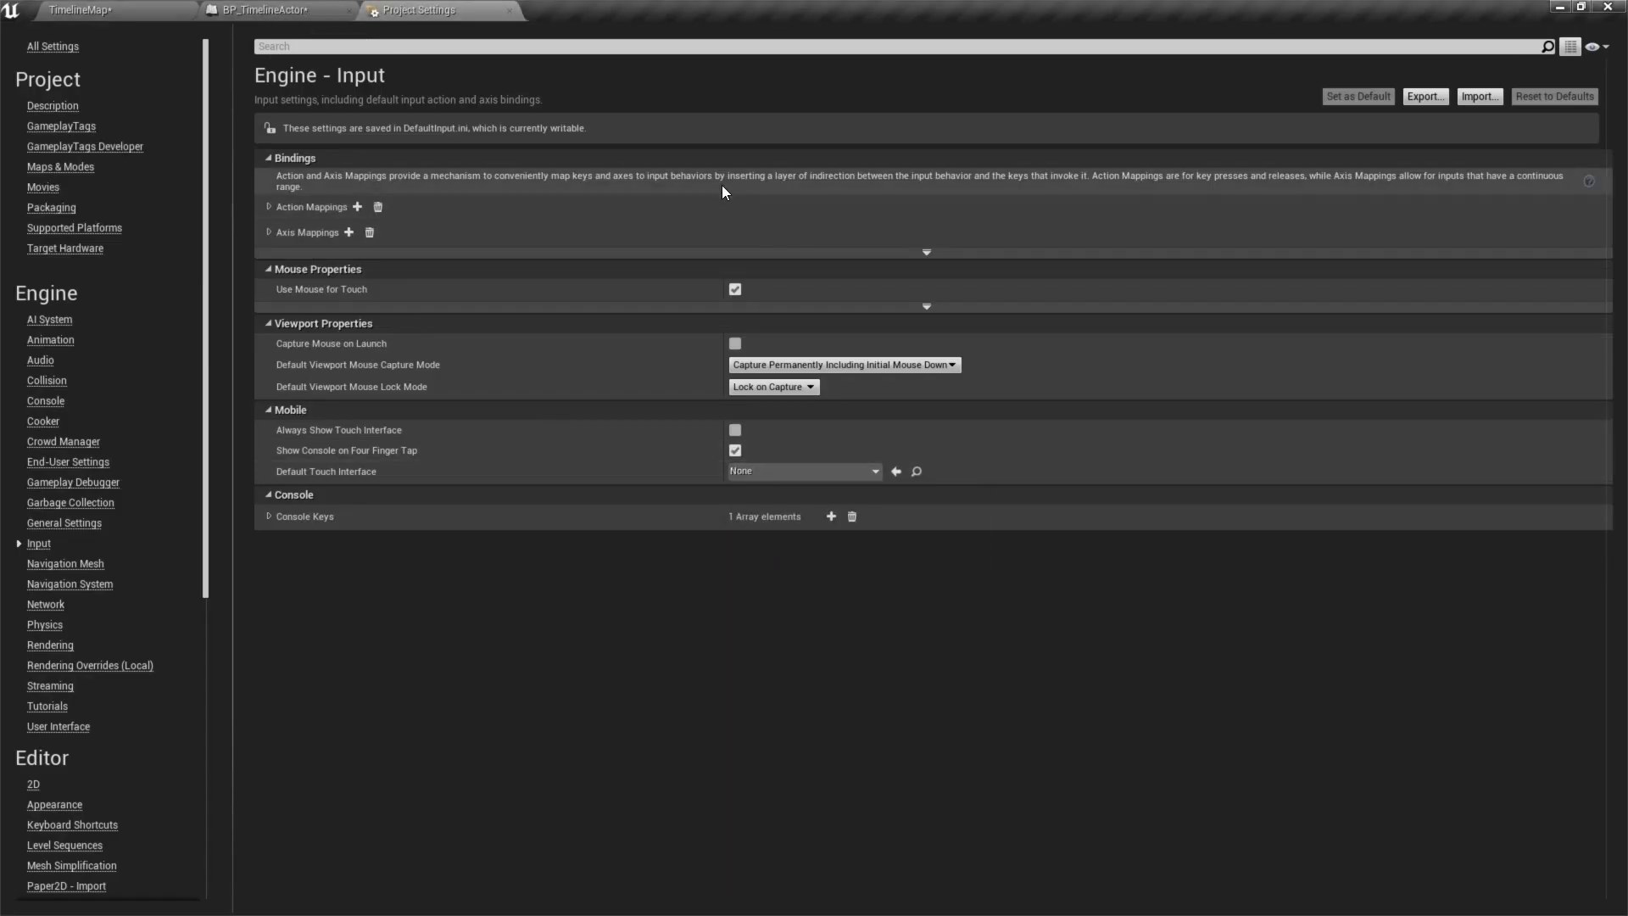
- Stop the running TimelineMap session and compile BP_TimelineActor
{"action": "left_click", "coordinate": [118, 9]}
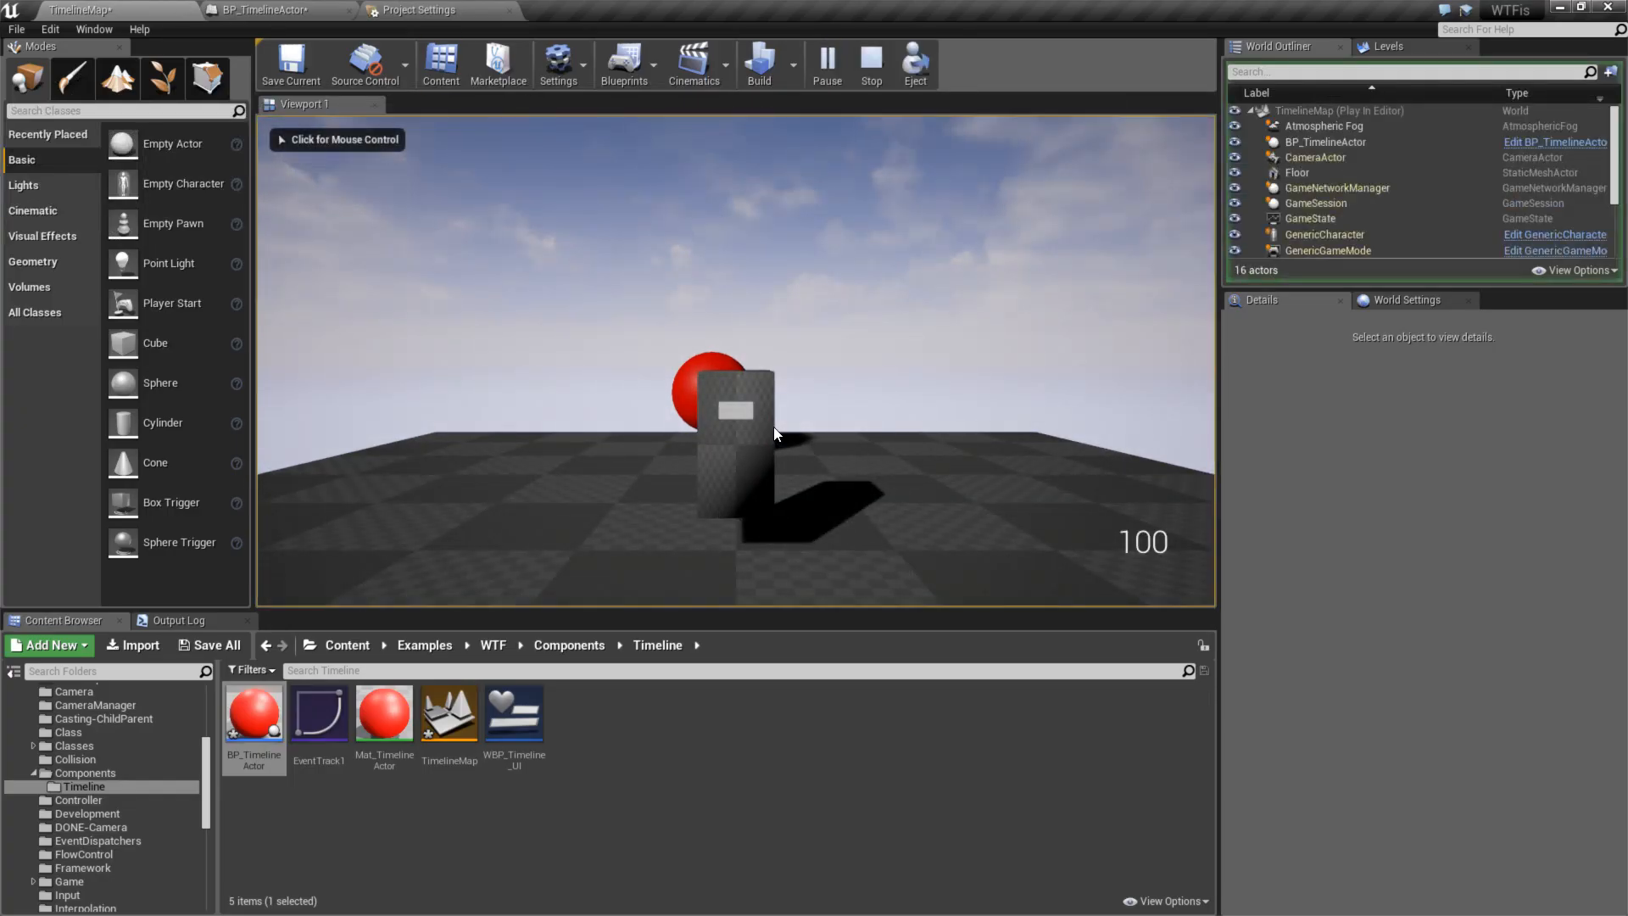
{"action": "key", "text": "Escape"}
{"action": "left_click", "coordinate": [456, 8]}
{"action": "left_click", "coordinate": [262, 9]}
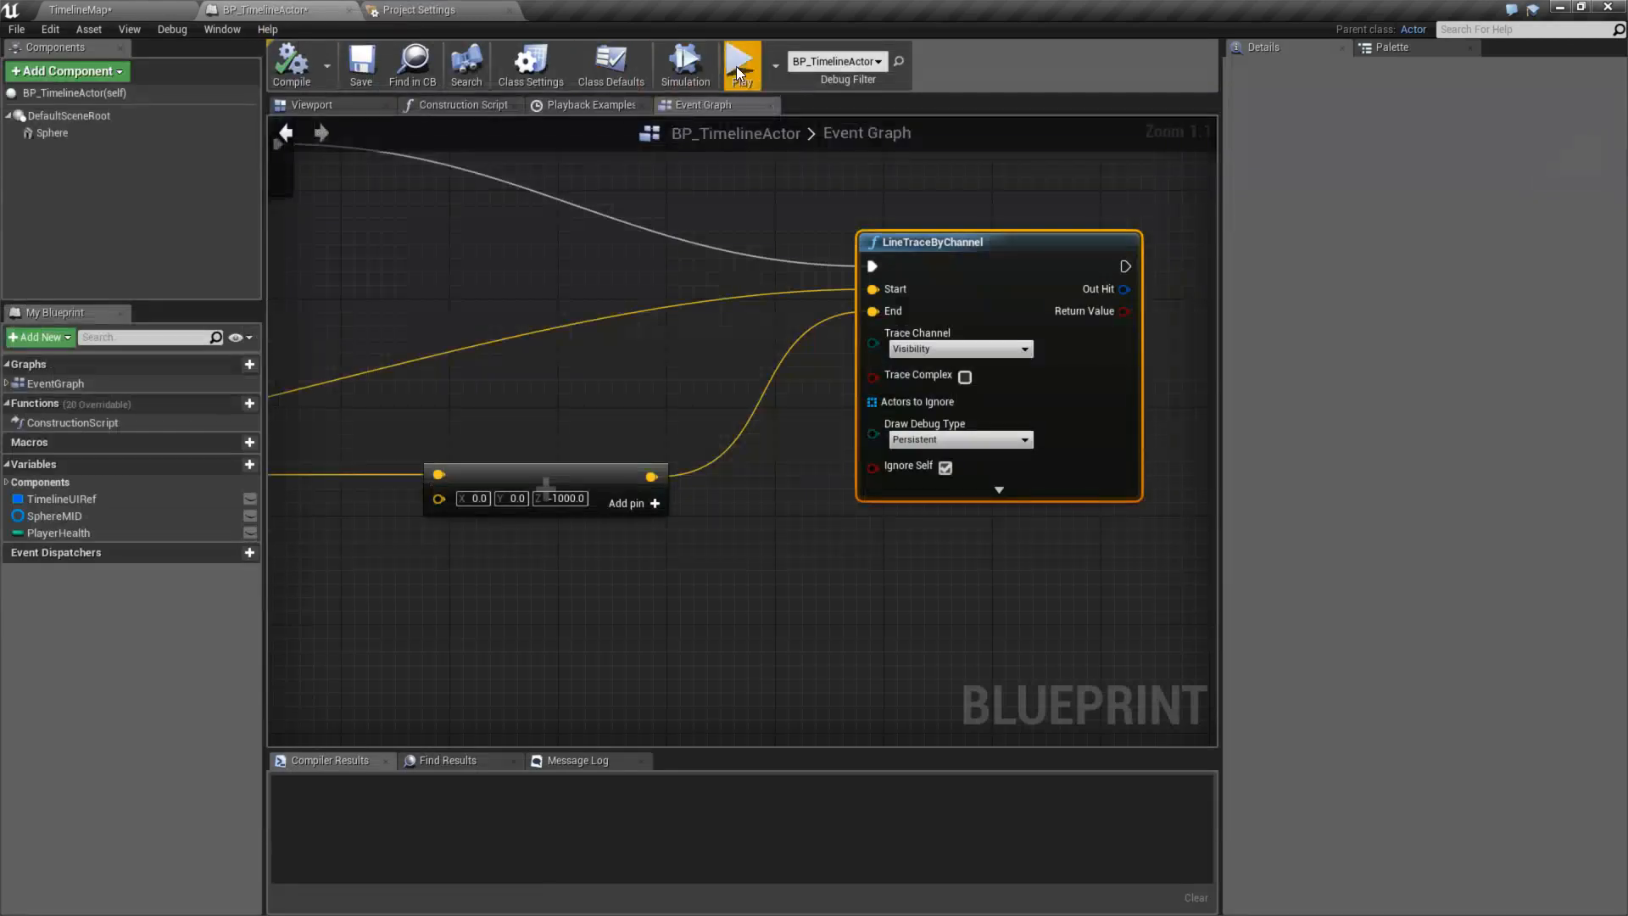
{"action": "left_click", "coordinate": [119, 9]}
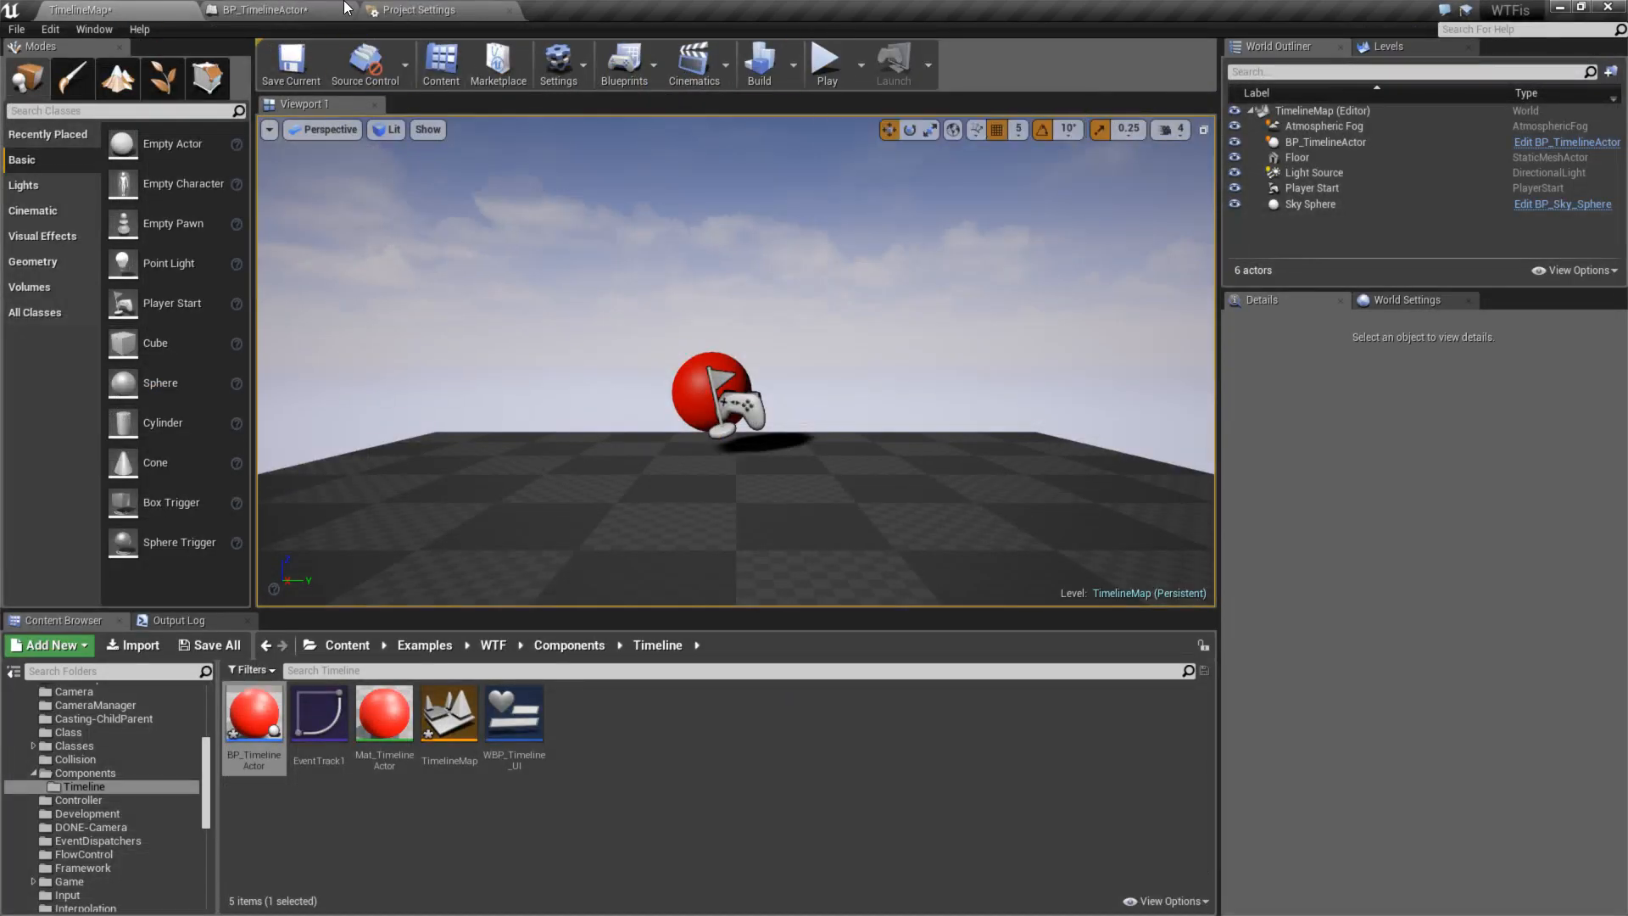
{"action": "left_click", "coordinate": [262, 10]}
{"action": "mouse_move", "coordinate": [516, 379]}
{"action": "right_mouse_down"}
{"action": "mouse_move", "coordinate": [635, 461]}
{"action": "mouse_move", "coordinate": [1163, 409]}
{"action": "mouse_move", "coordinate": [1170, 367]}
{"action": "mouse_move", "coordinate": [705, 483]}
{"action": "mouse_move", "coordinate": [1109, 505]}
{"action": "right_mouse_up"}
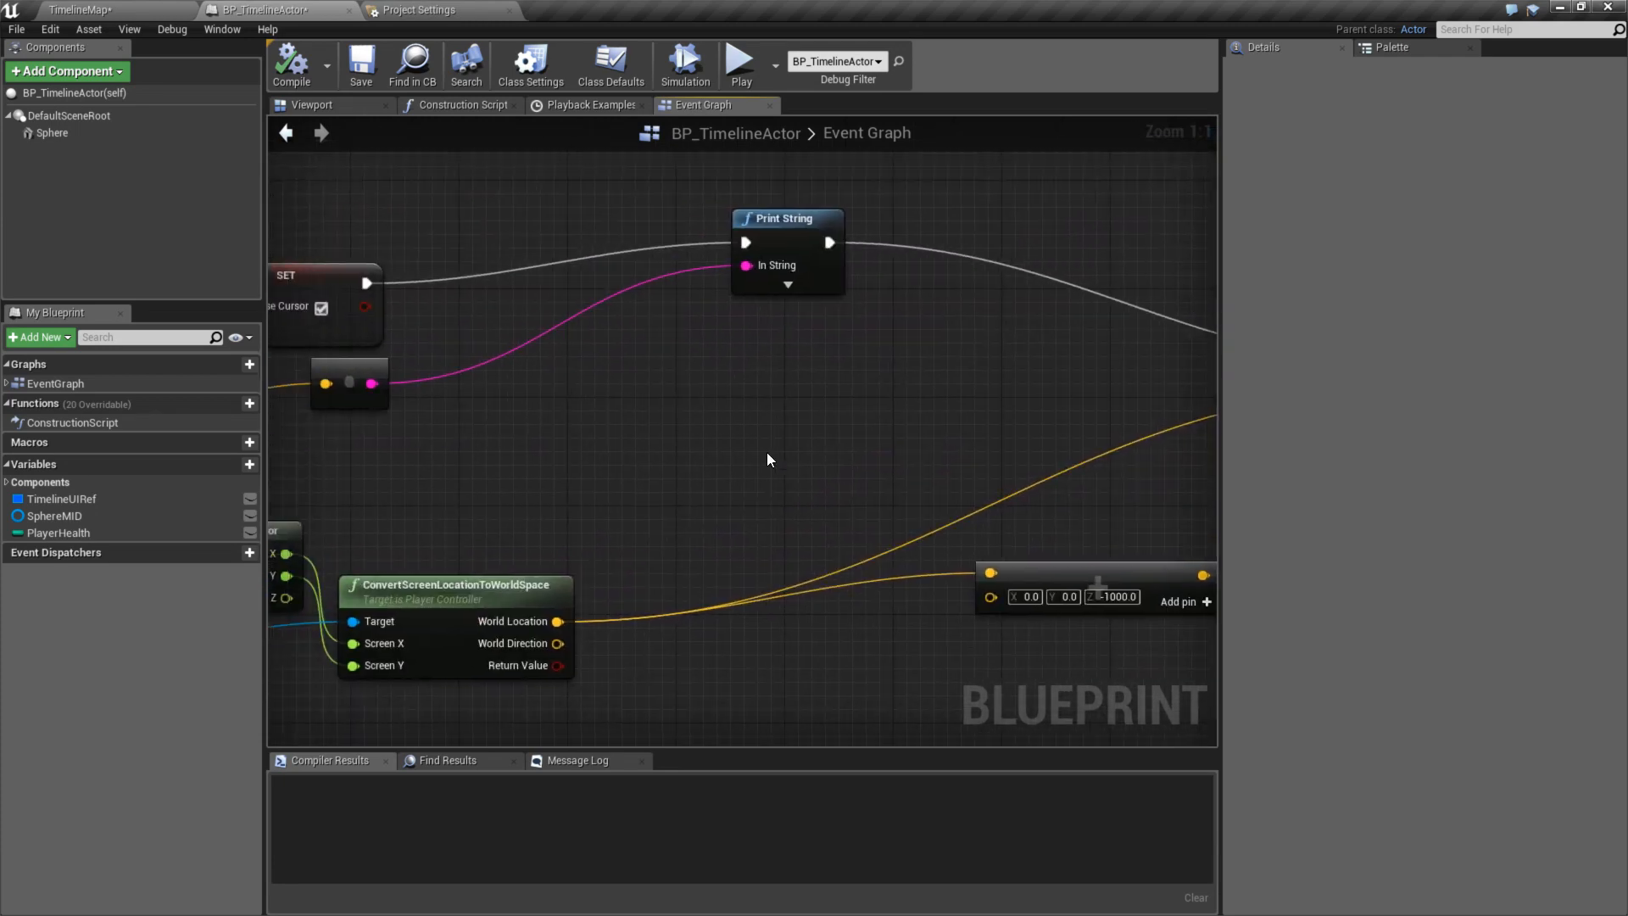
{"action": "left_click", "coordinate": [294, 75]}
- Test touches in the standalone game preview and in the TimelineMap viewport to examine the drawn traces, stopping each session
{"action": "left_click", "coordinate": [734, 66]}
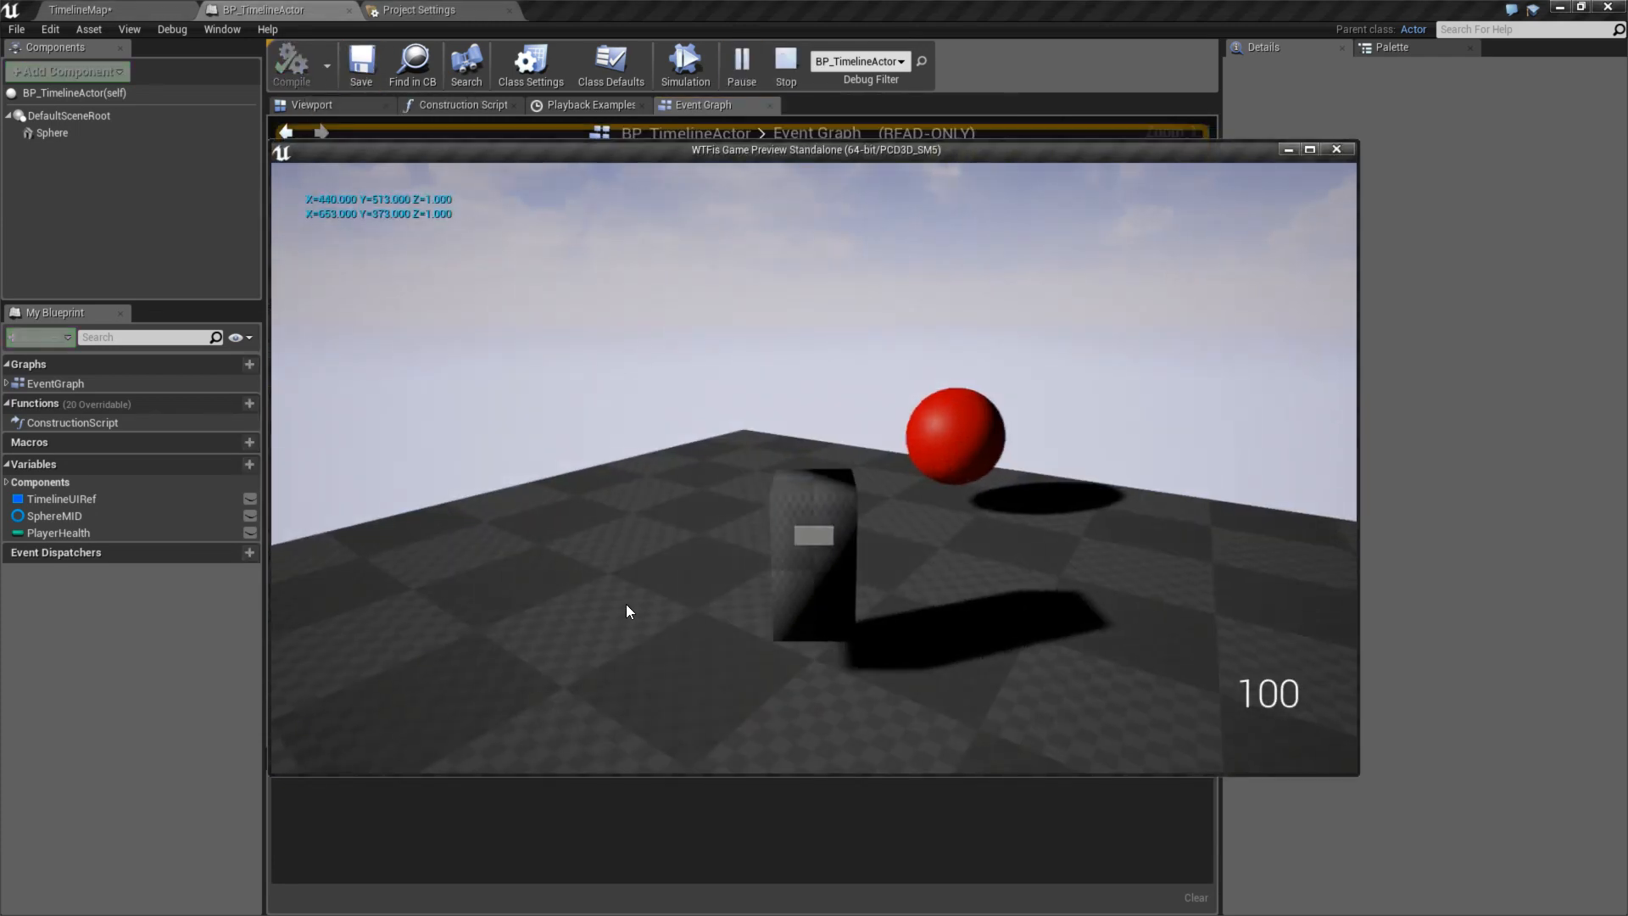
{"action": "key", "text": "Escape"}
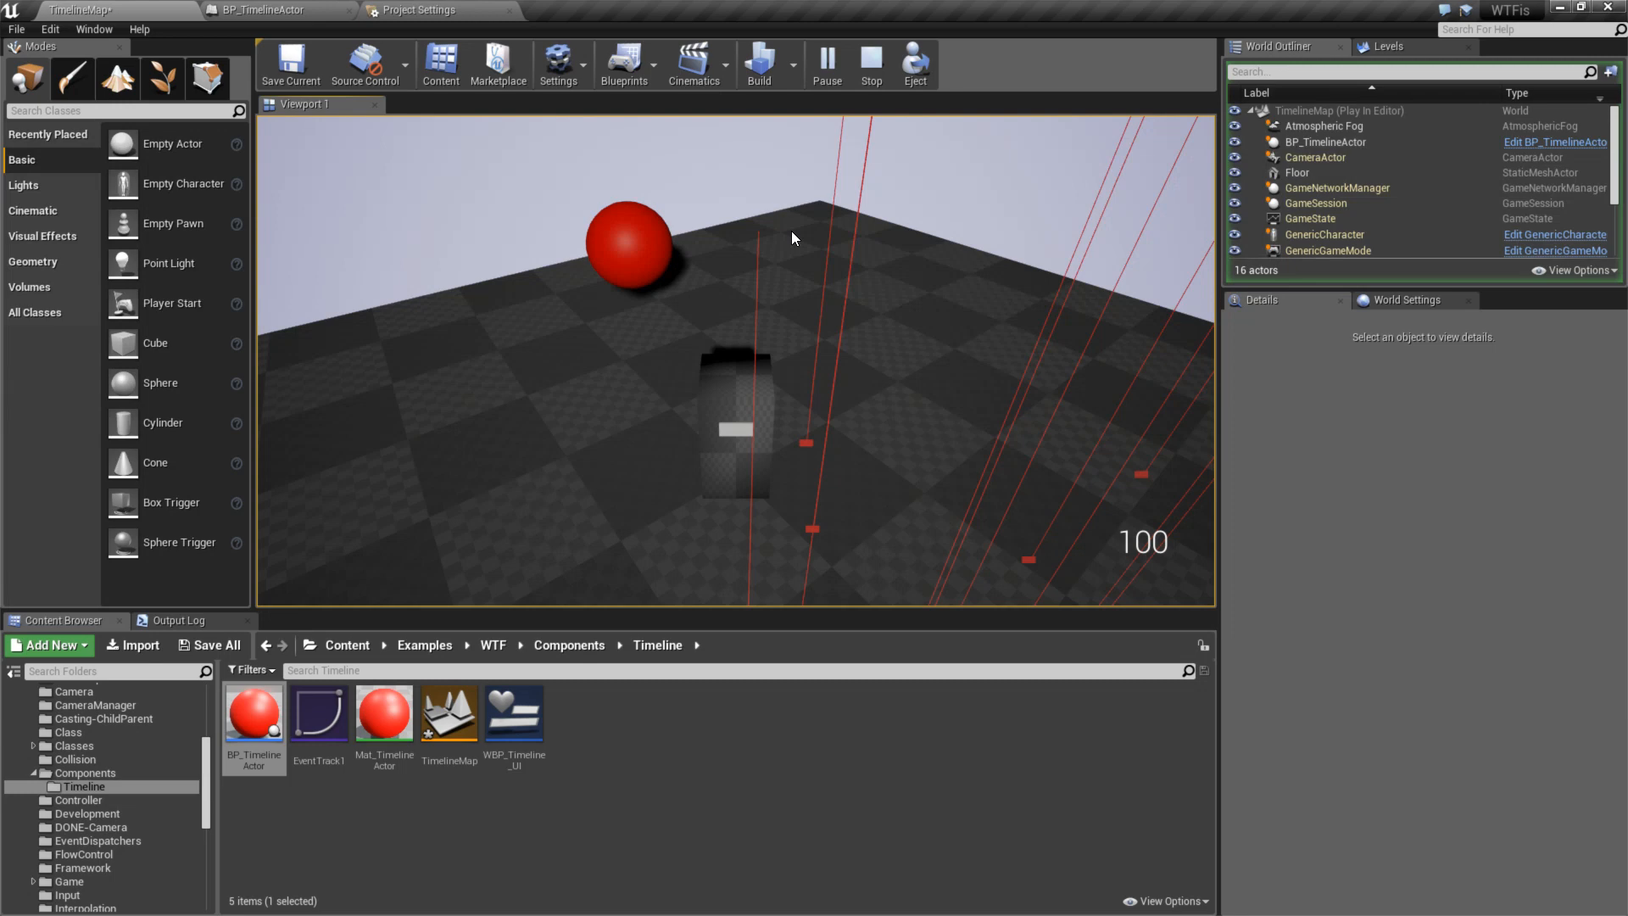
{"action": "key", "text": "Escape"}
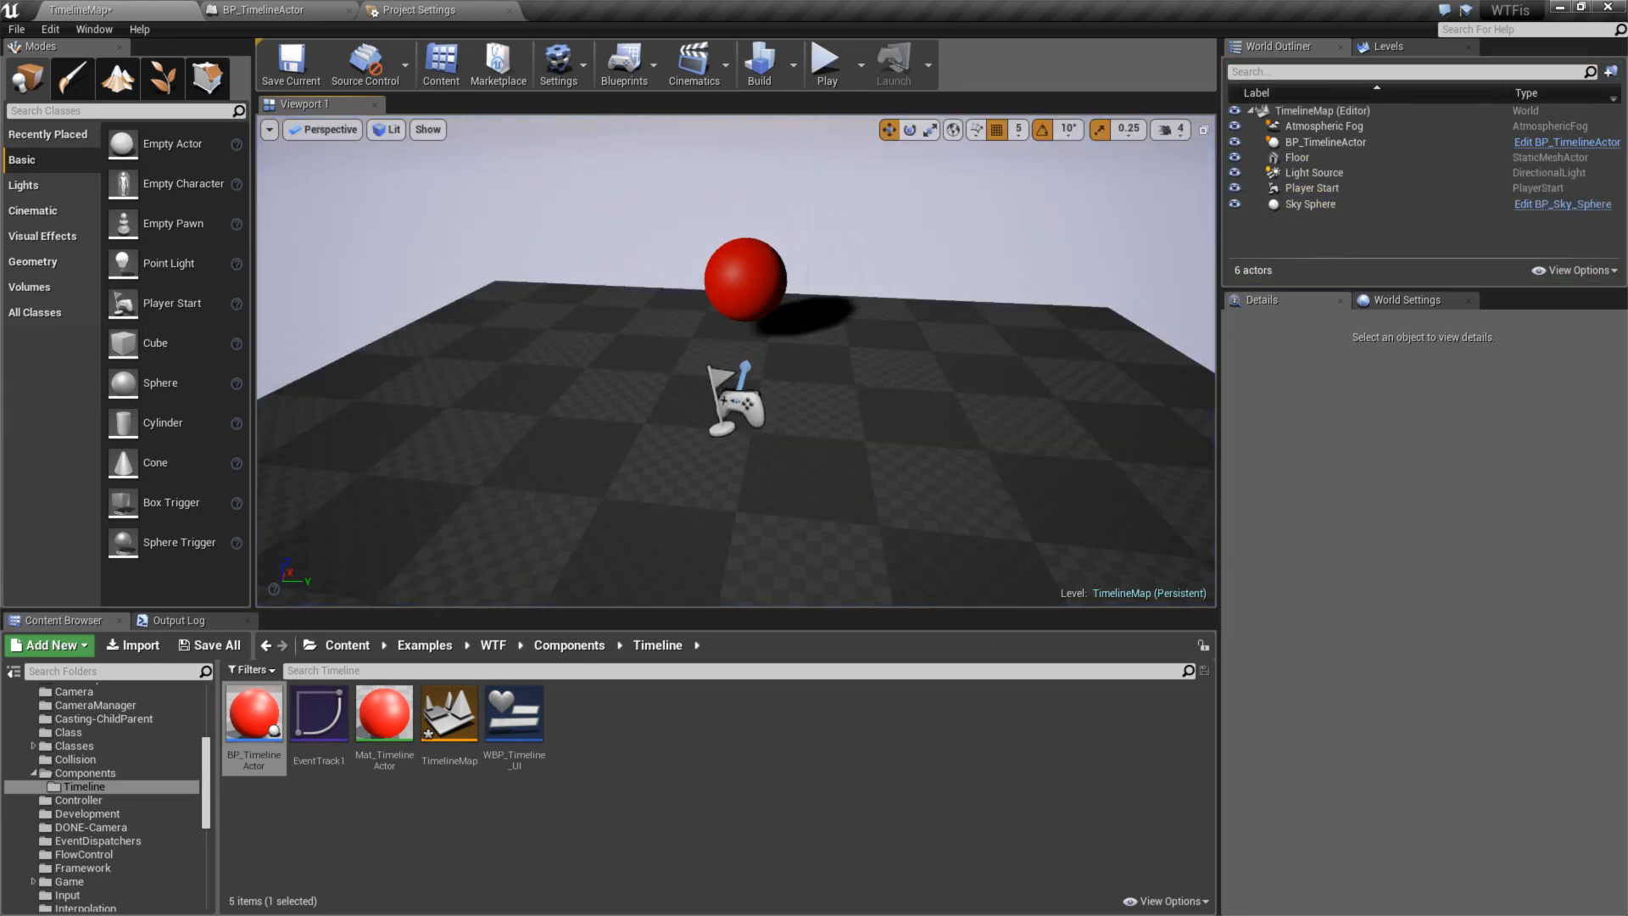
- Nudge the ConvertScreenLocationToWorldSpace node slightly up beside Break Vector in BP_TimelineActor's Event Graph and select it
{"action": "left_click", "coordinate": [247, 5]}
{"action": "right_click_drag", "start_coordinate": [473, 596], "coordinate": [752, 502]}
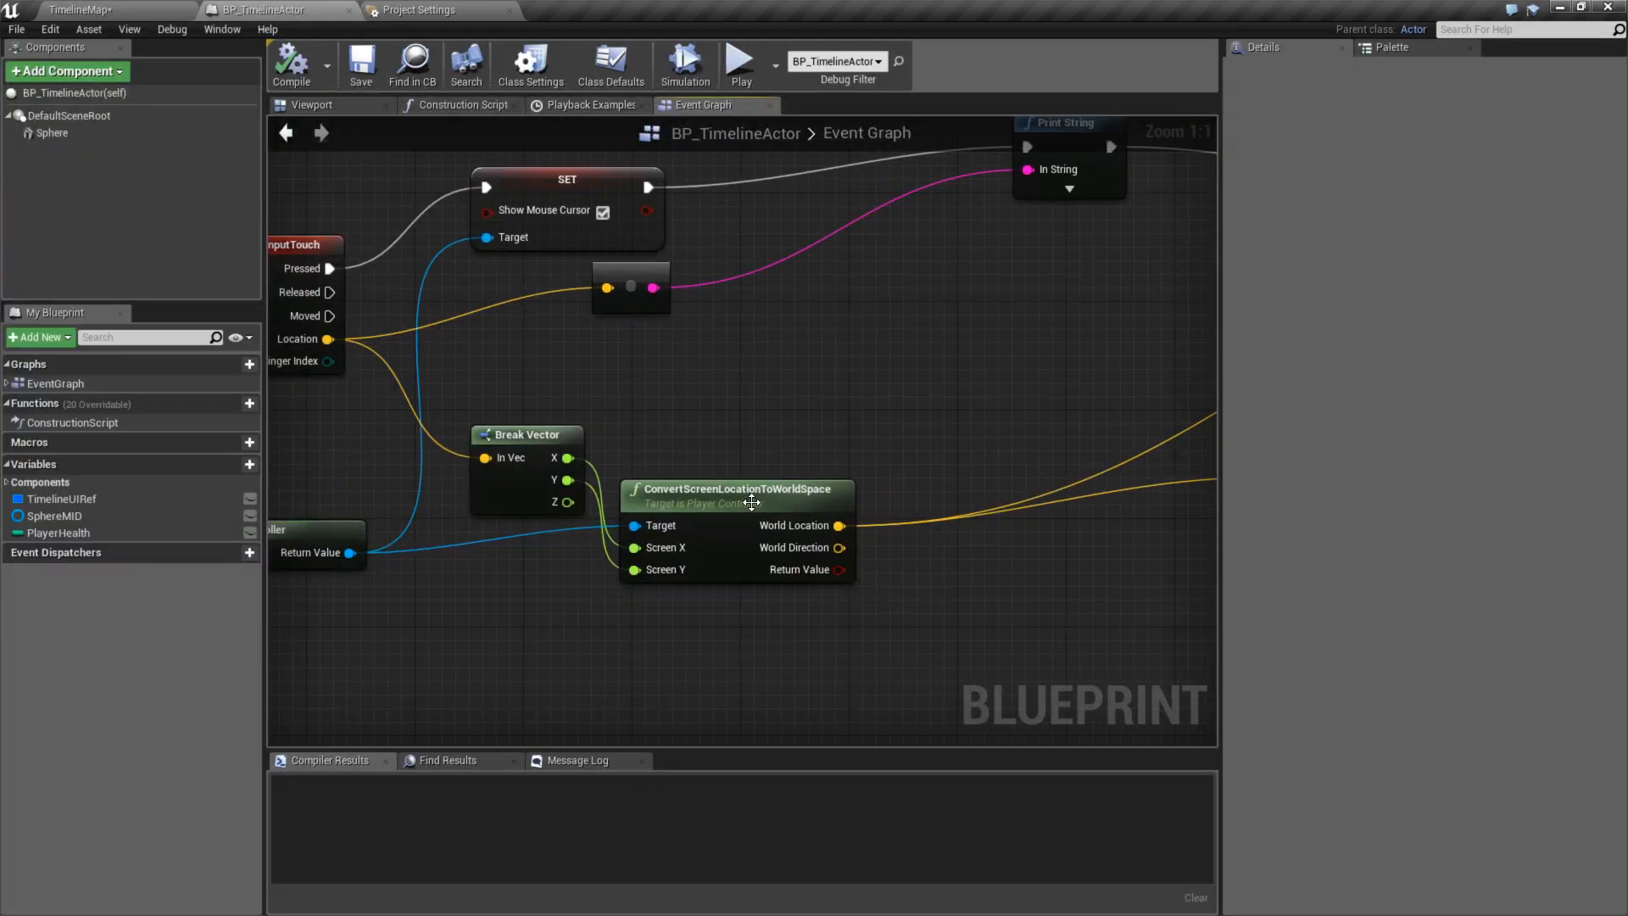
{"action": "left_click_drag", "start_coordinate": [752, 502], "coordinate": [765, 475]}
{"action": "left_click", "coordinate": [859, 647]}
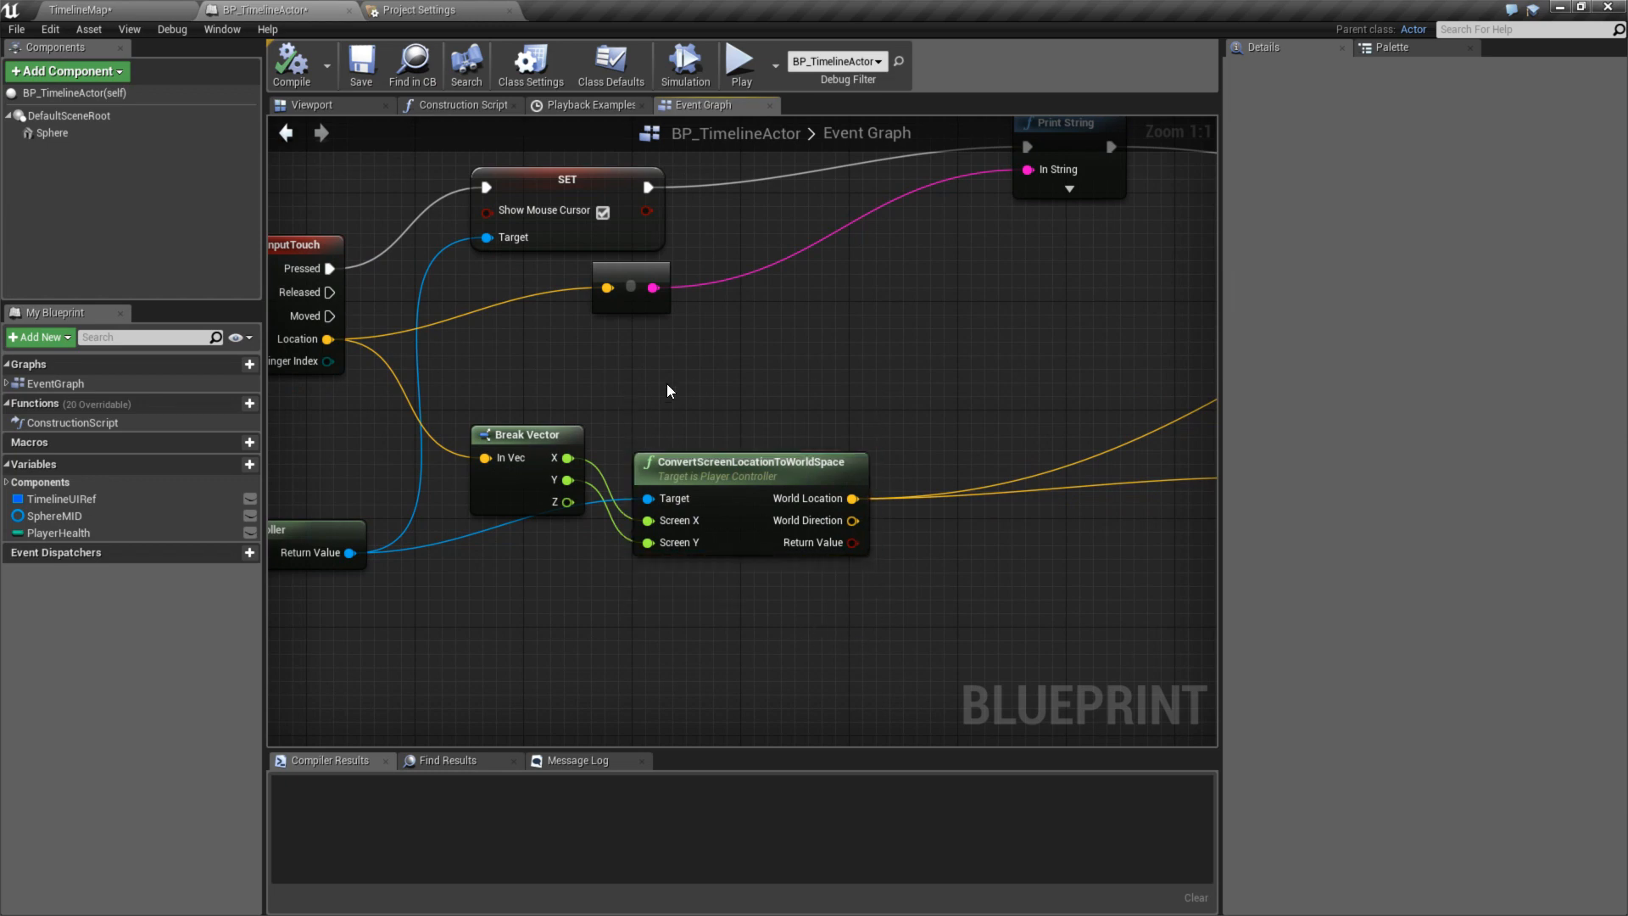
{"action": "left_click_drag", "start_coordinate": [757, 401], "coordinate": [785, 607]}
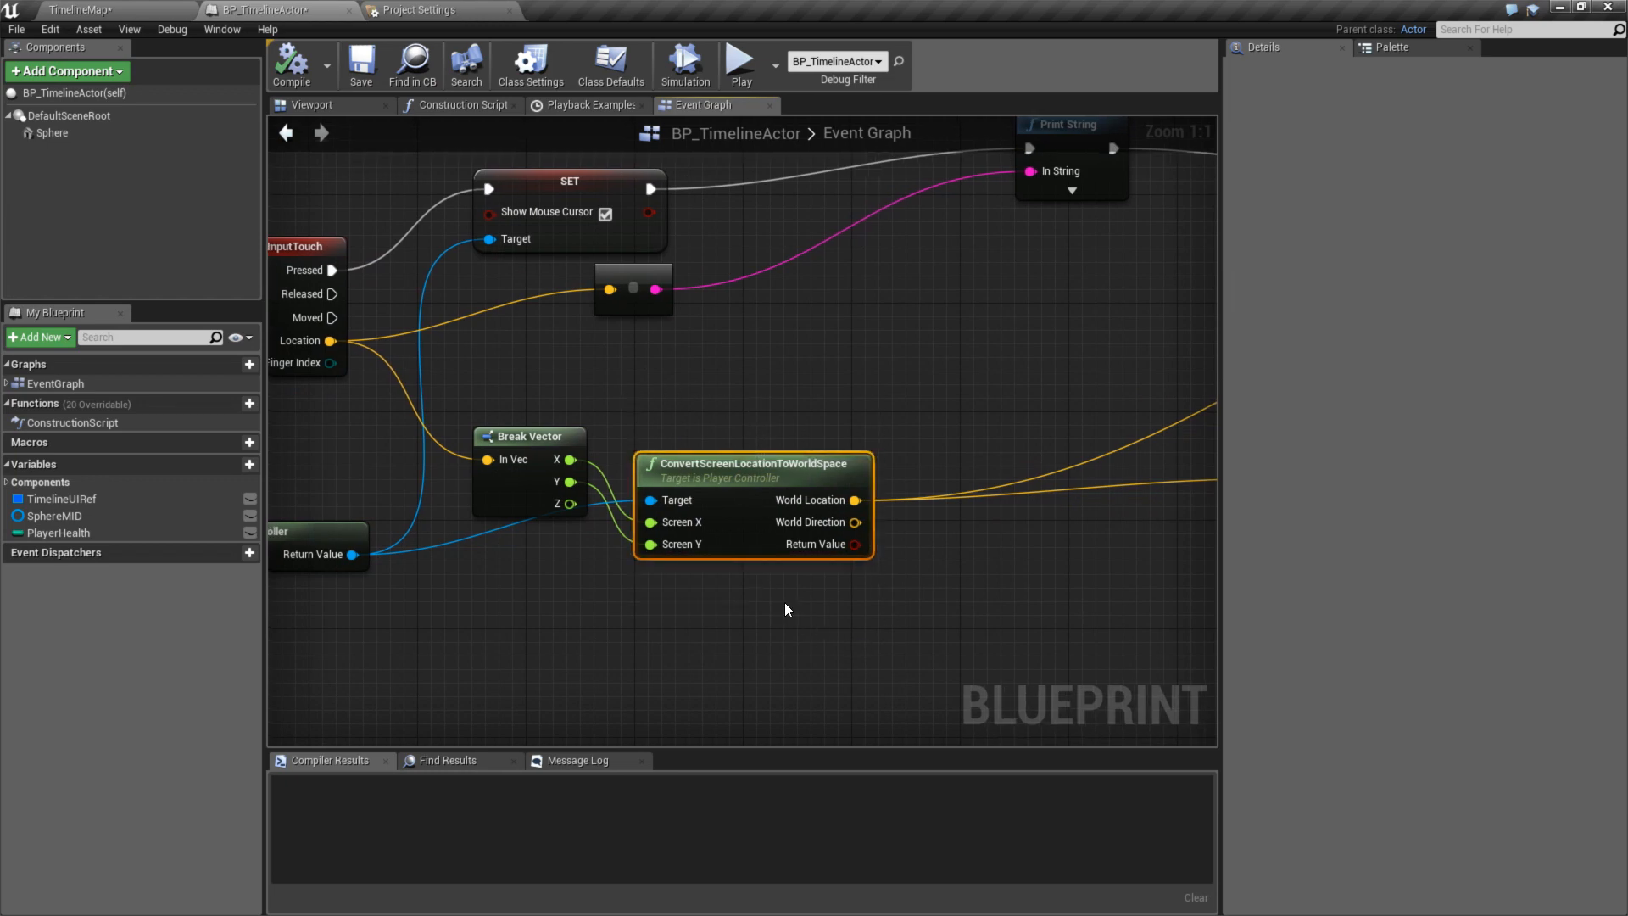
{"action": "left_click_drag", "start_coordinate": [760, 321], "coordinate": [734, 587]}
{"action": "right_click_drag", "start_coordinate": [735, 587], "coordinate": [835, 566]}
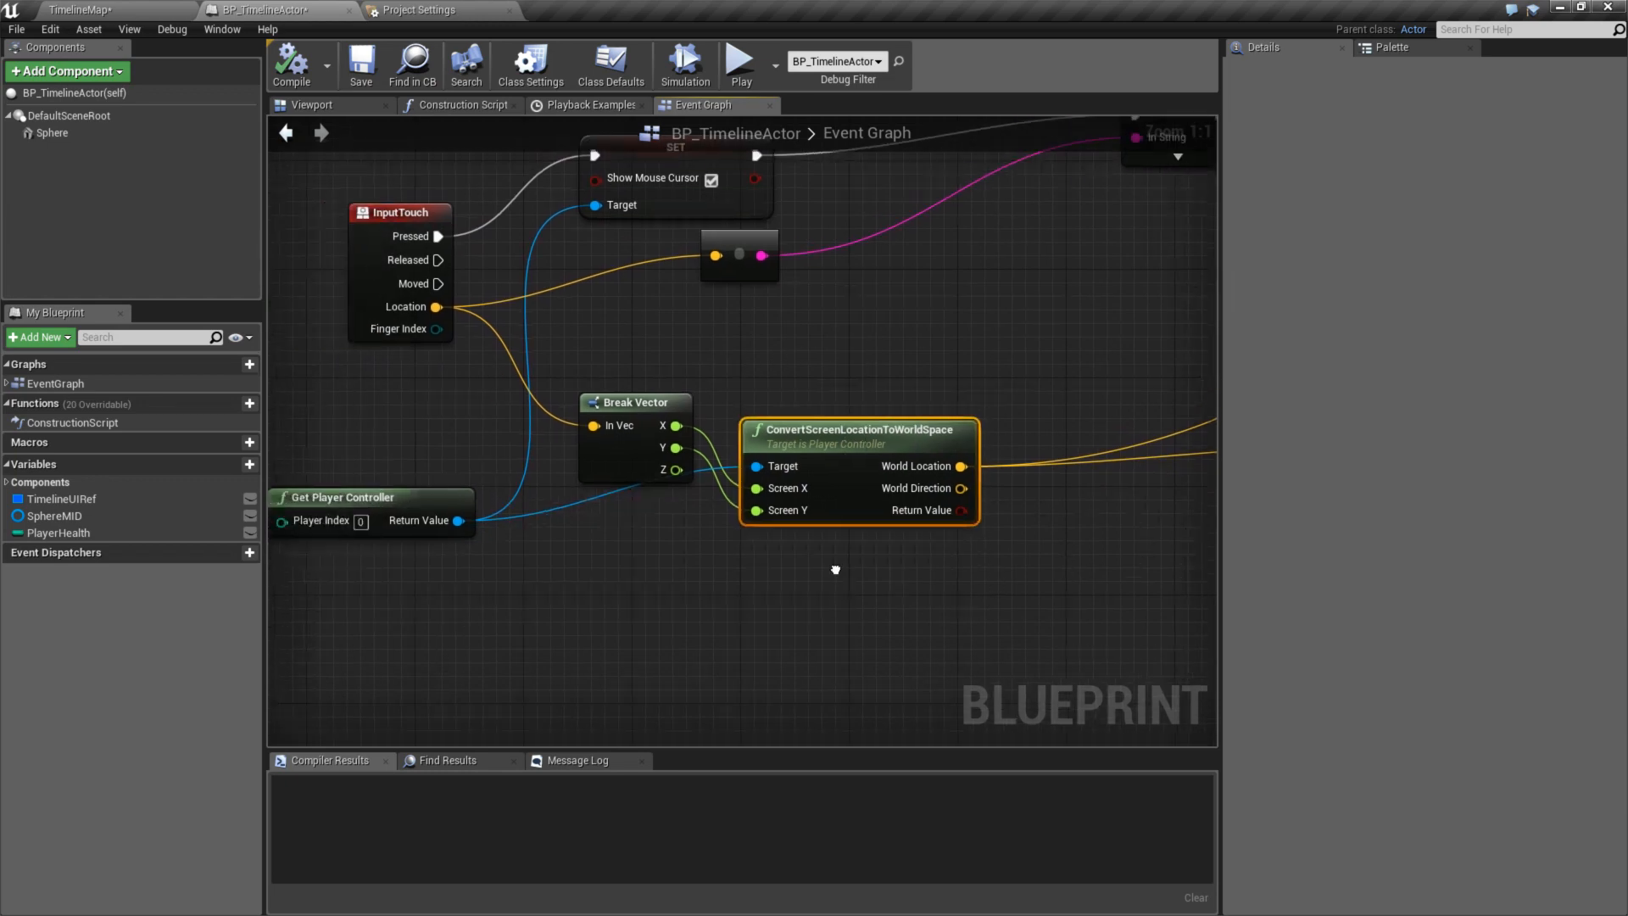
- Add a Deproject Screen to World node and place it directly below ConvertScreenLocationToWorldSpace, checking its Screen Position input
{"action": "right_click", "coordinate": [688, 579]}
{"action": "type", "text": "depro"}
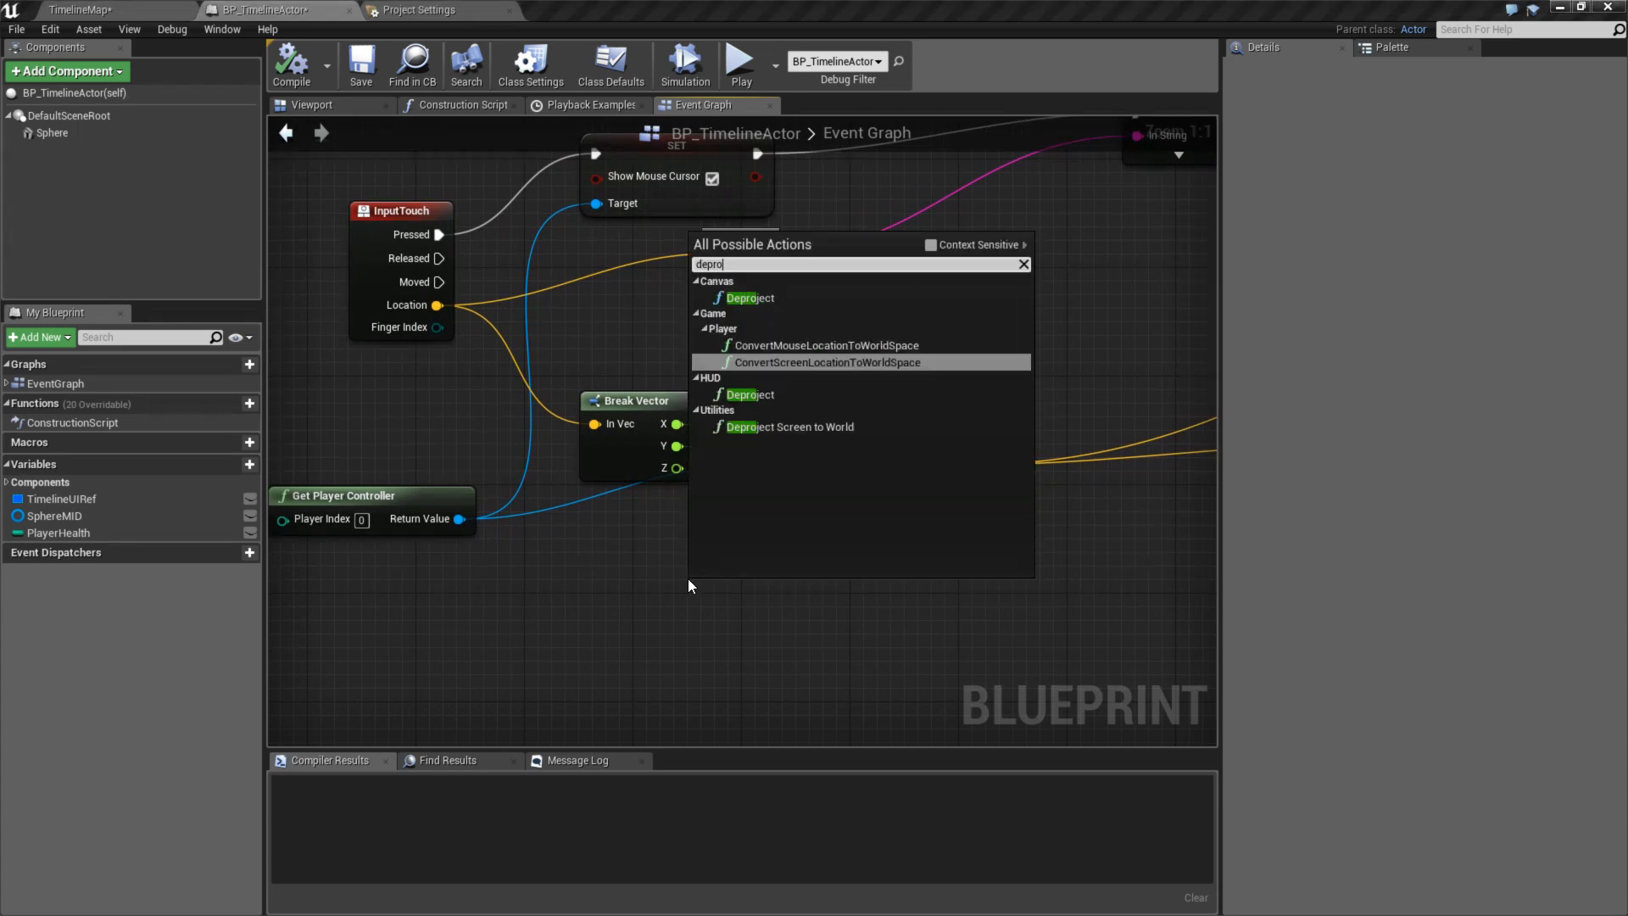
{"action": "type", "text": "ject"}
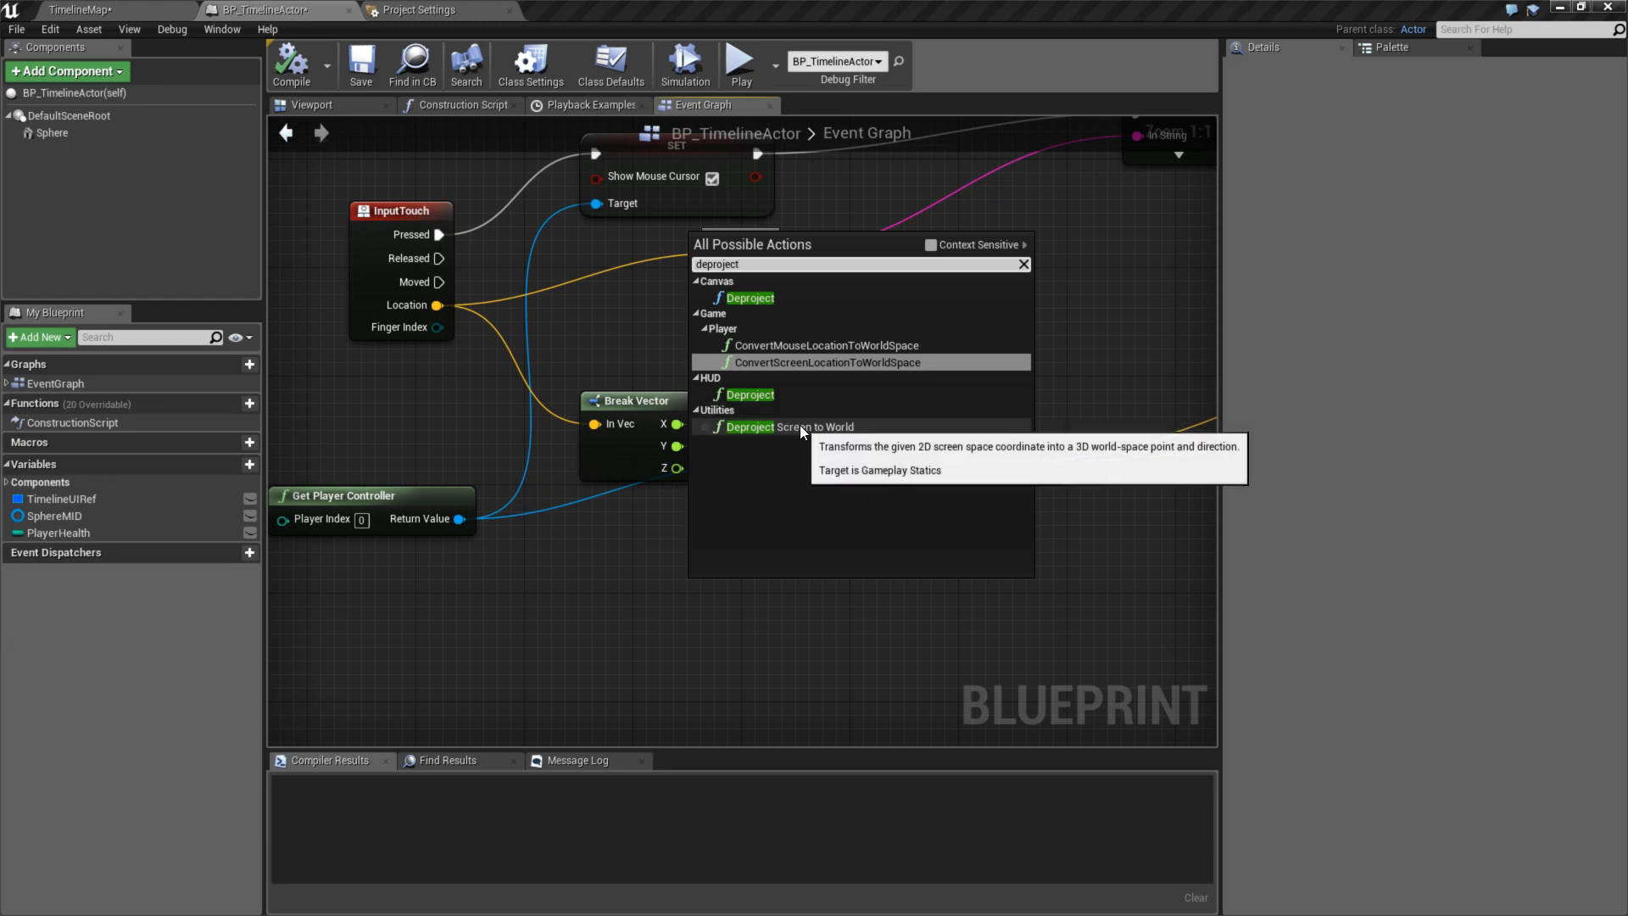
{"action": "left_click", "coordinate": [802, 426]}
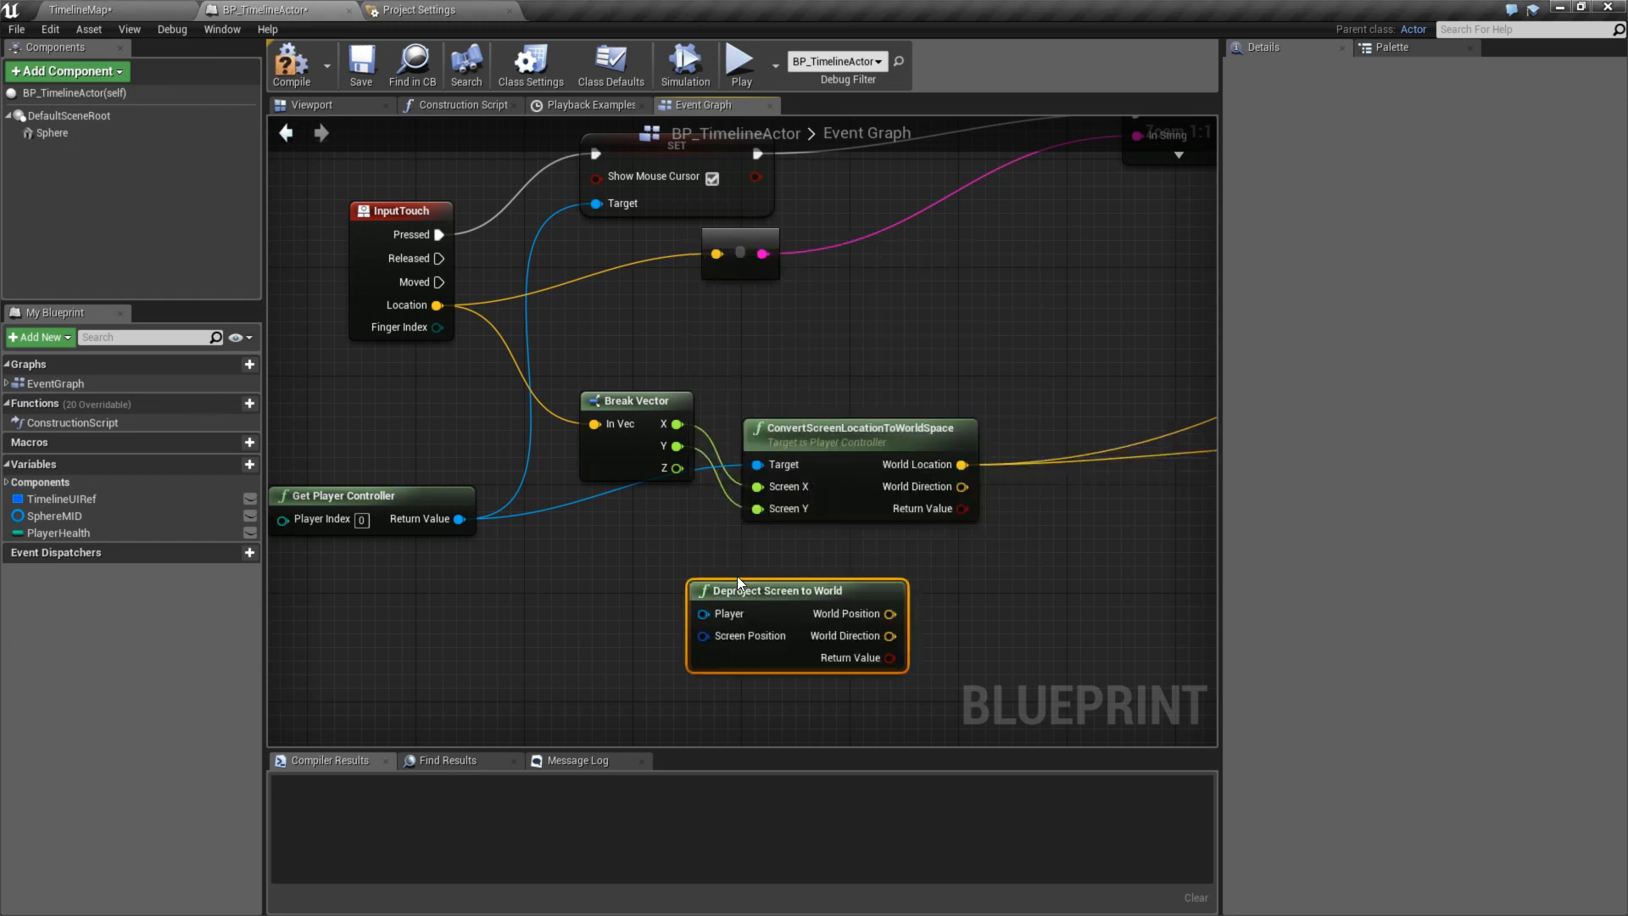
{"action": "right_click_drag", "start_coordinate": [733, 563], "coordinate": [749, 501]}
{"action": "left_click_drag", "start_coordinate": [775, 534], "coordinate": [828, 516]}
{"action": "right_click_drag", "start_coordinate": [721, 527], "coordinate": [704, 513]}
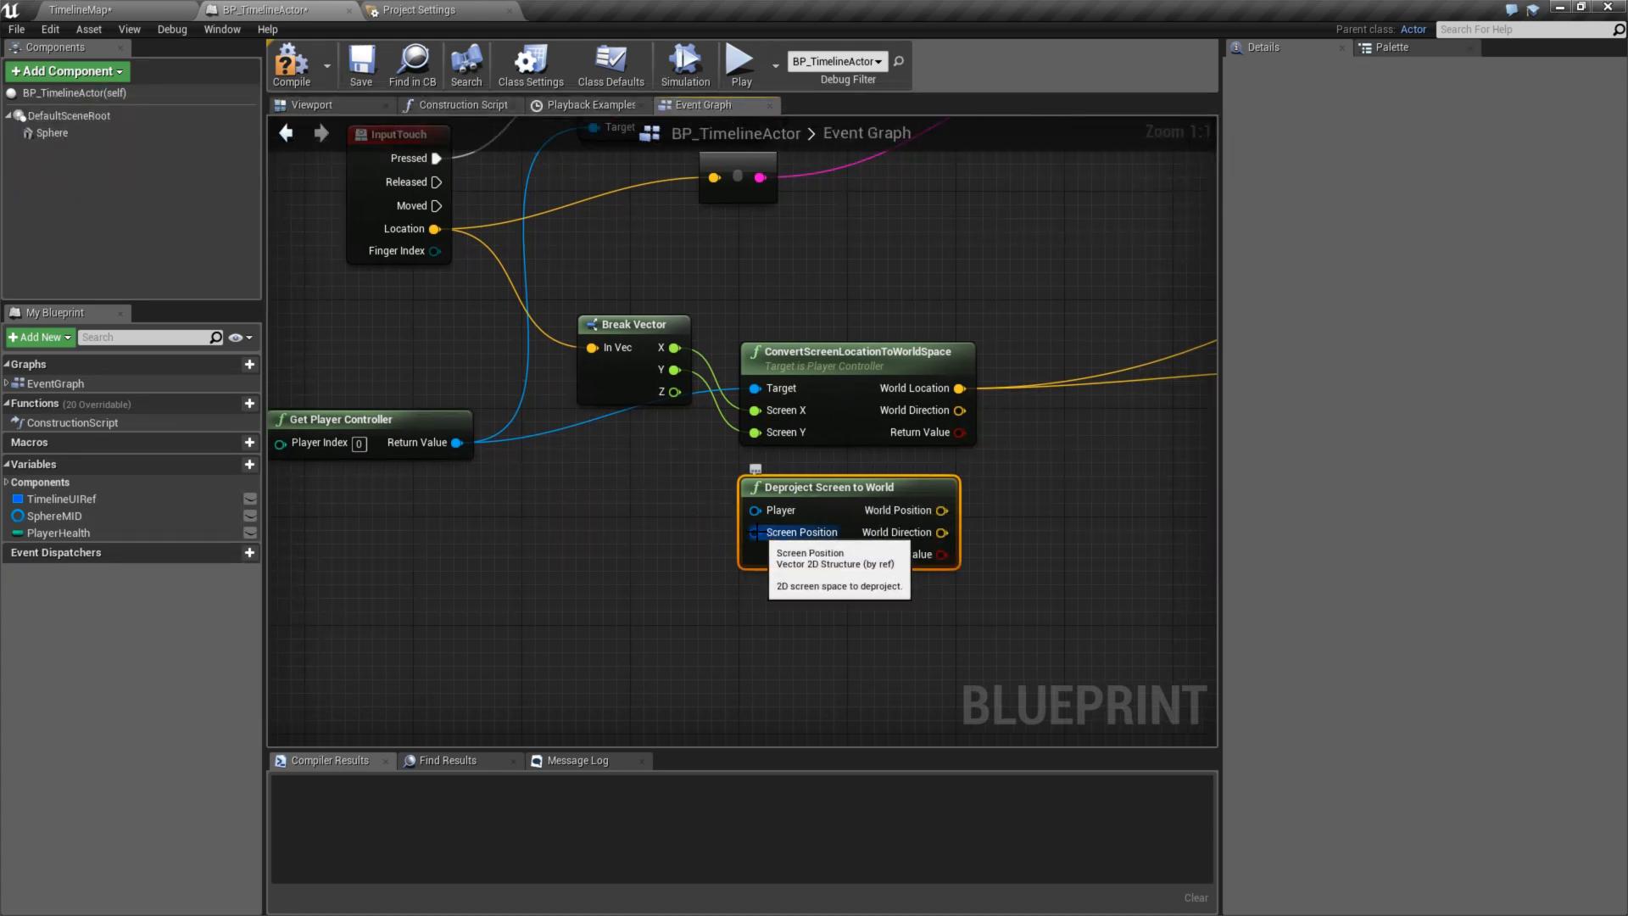
- Shift Break Vector away from the conversion nodes and connect Deproject Screen to World's World Position to the trace Start and the vector addition's second input
{"action": "right_click_drag", "start_coordinate": [696, 511], "coordinate": [785, 486]}
{"action": "left_click_drag", "start_coordinate": [723, 316], "coordinate": [693, 312]}
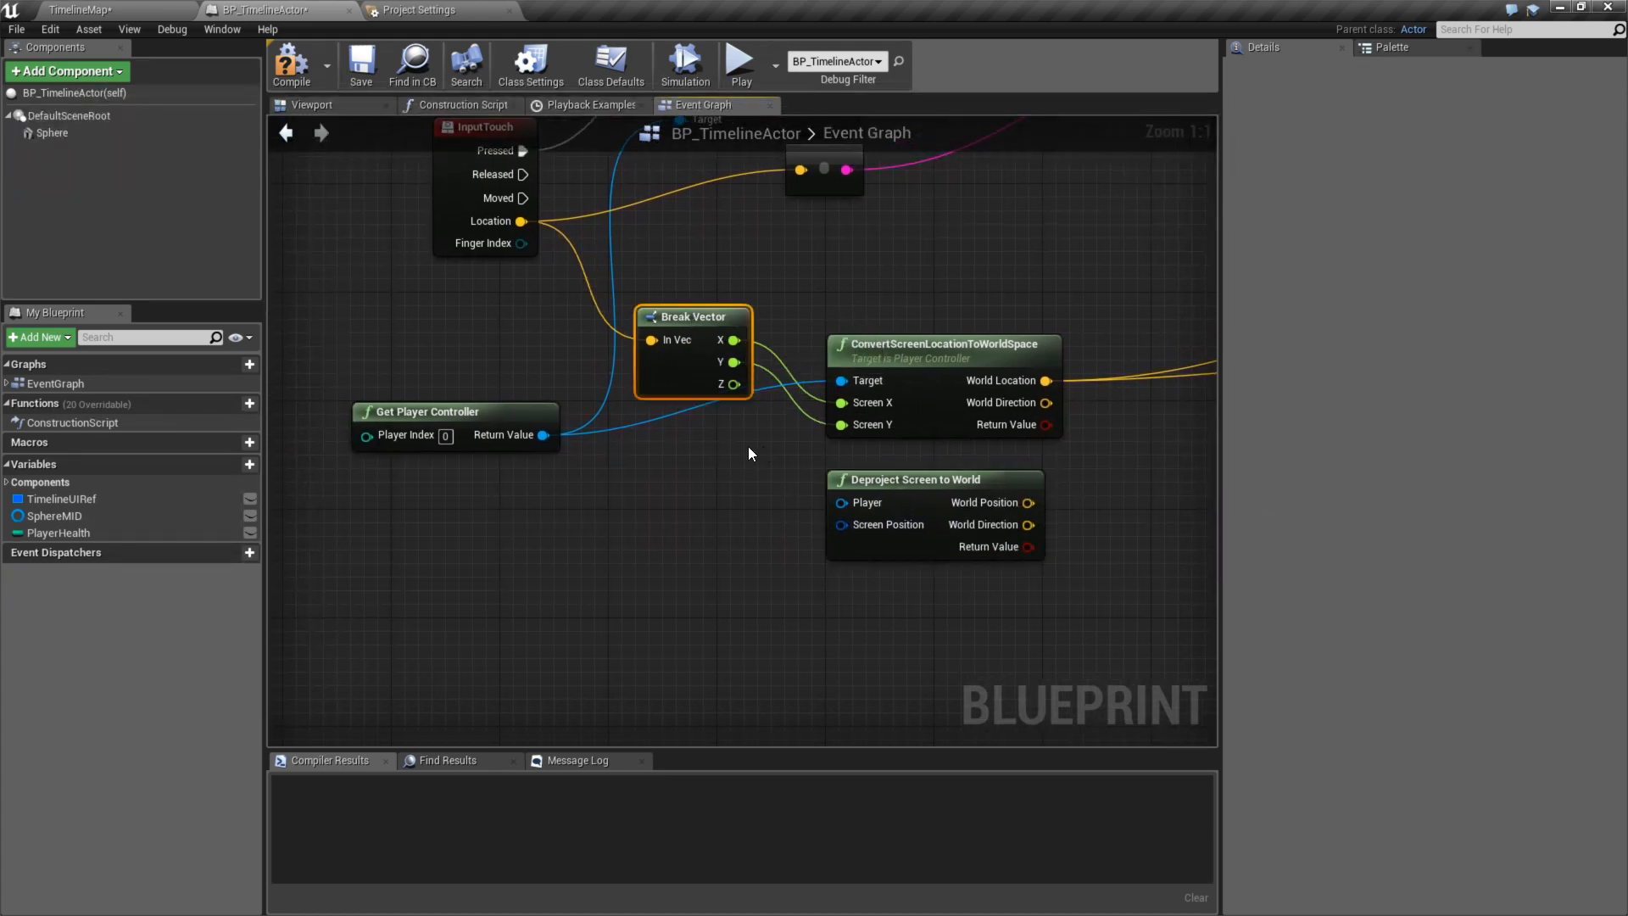
{"action": "right_click_drag", "start_coordinate": [748, 453], "coordinate": [765, 551]}
{"action": "scroll", "coordinate": [595, 581], "scroll_direction": "down", "scroll_amount": 3}
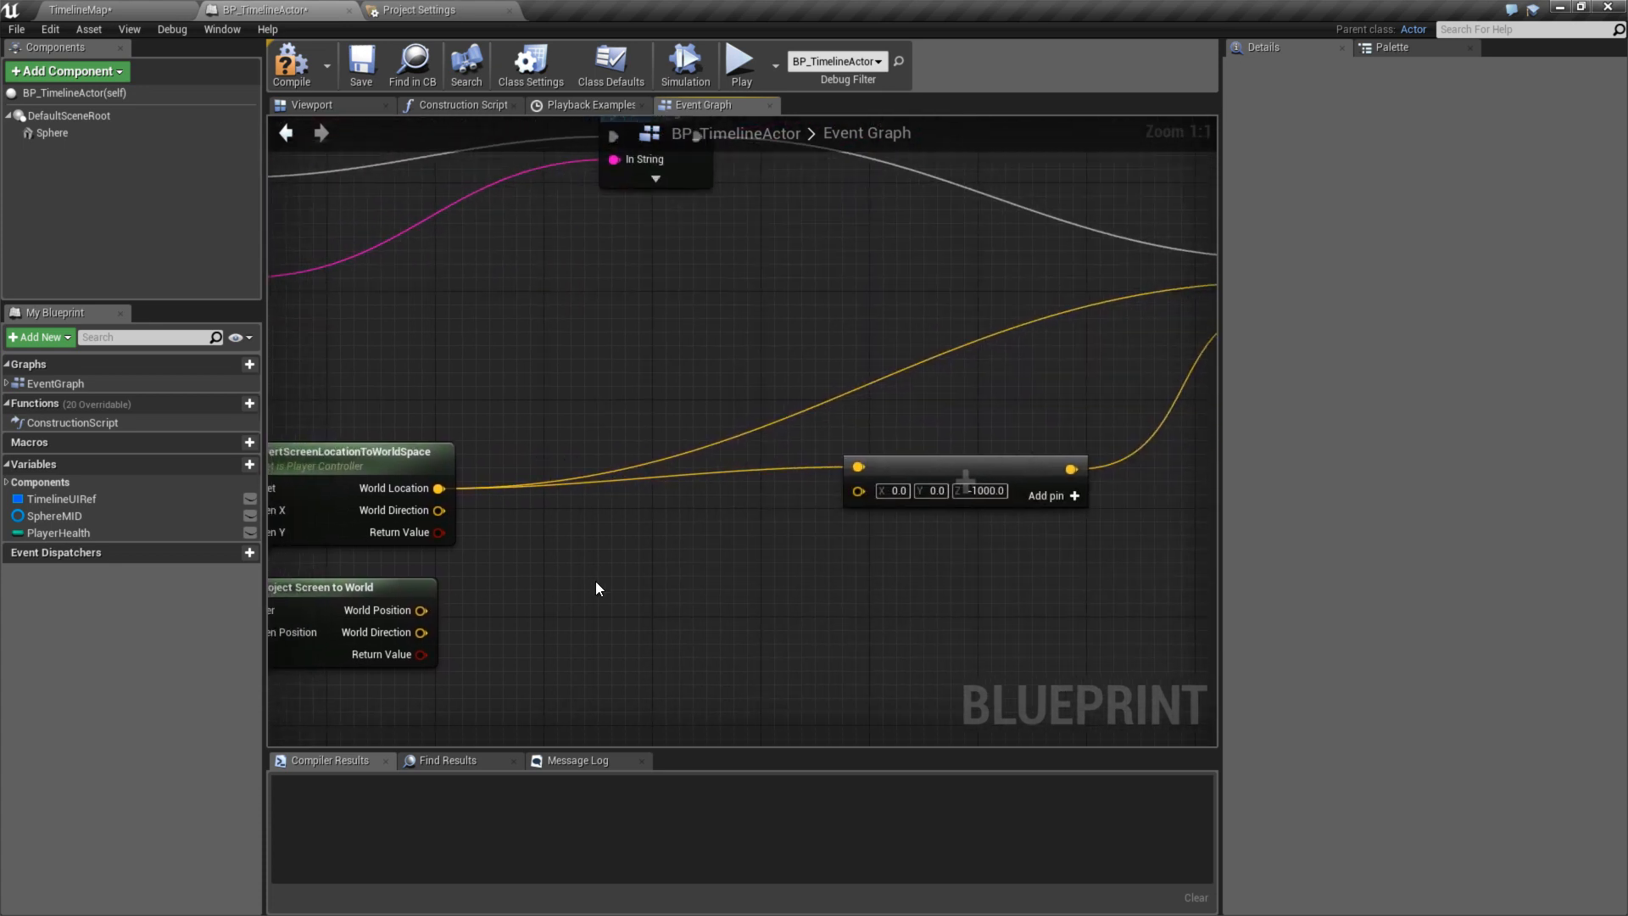
{"action": "left_click_drag", "start_coordinate": [481, 601], "coordinate": [1073, 379]}
{"action": "left_click_drag", "start_coordinate": [482, 600], "coordinate": [774, 520]}
{"action": "right_click_drag", "start_coordinate": [782, 519], "coordinate": [841, 508]}
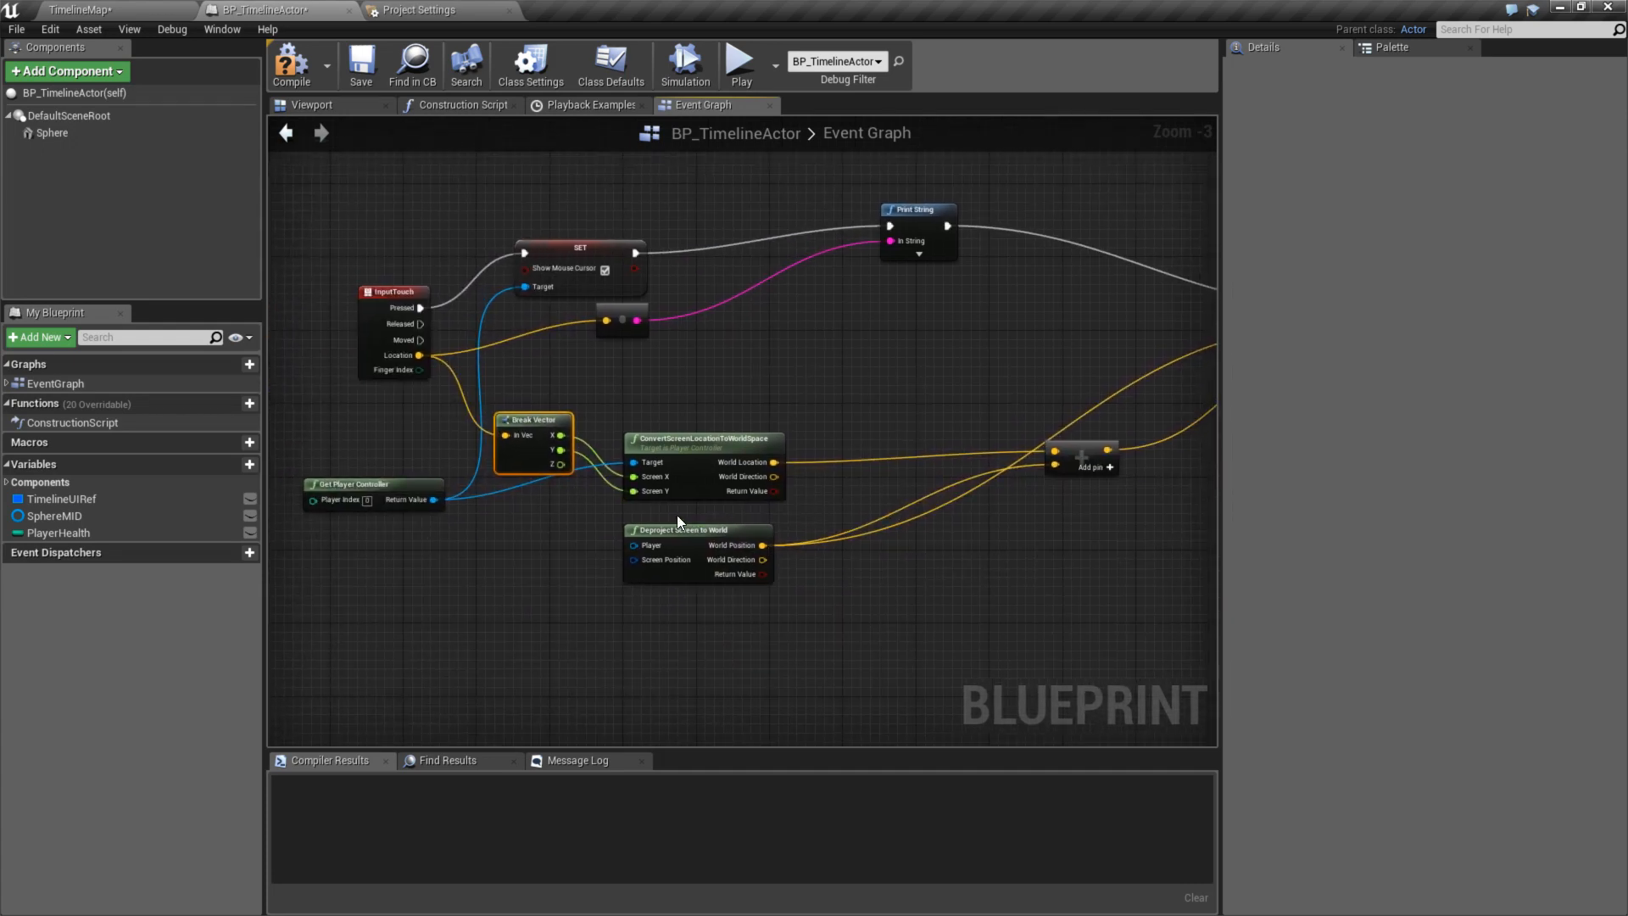
- Connect Get Player Controller's Return Value to Deproject Screen to World's Player input, moving Get Player Controller and Break Vector further left
{"action": "right_click_drag", "start_coordinate": [677, 515], "coordinate": [834, 485]}
{"action": "scroll", "coordinate": [802, 501], "scroll_direction": "up", "scroll_amount": 1}
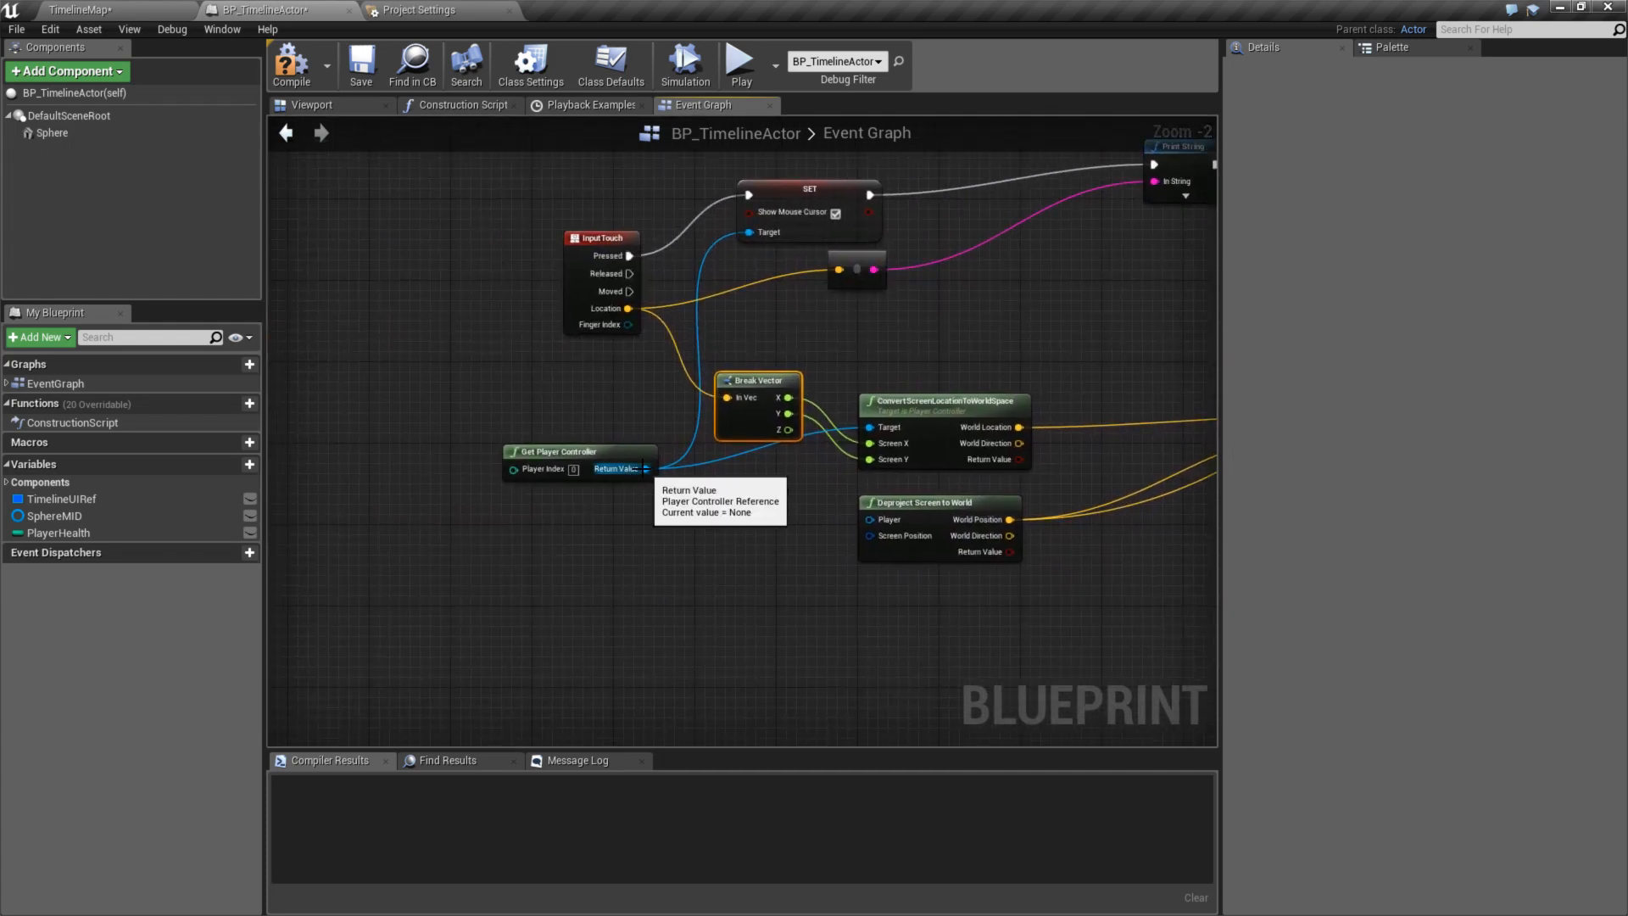
{"action": "left_click_drag", "start_coordinate": [647, 468], "coordinate": [880, 524]}
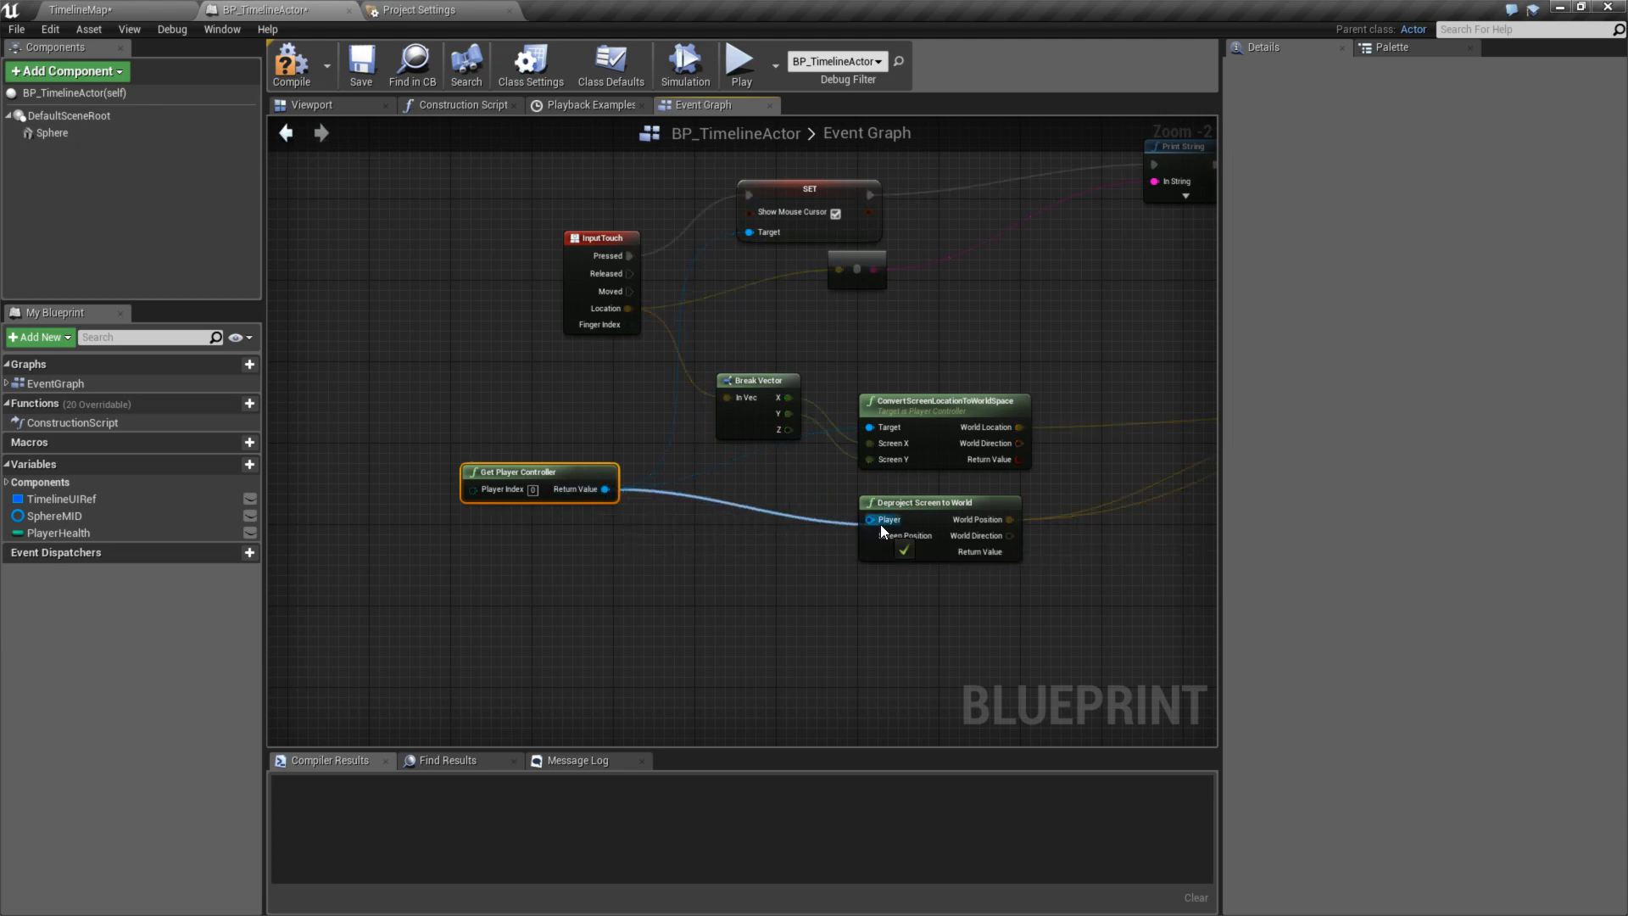
{"action": "left_click_drag", "start_coordinate": [674, 509], "coordinate": [886, 502]}
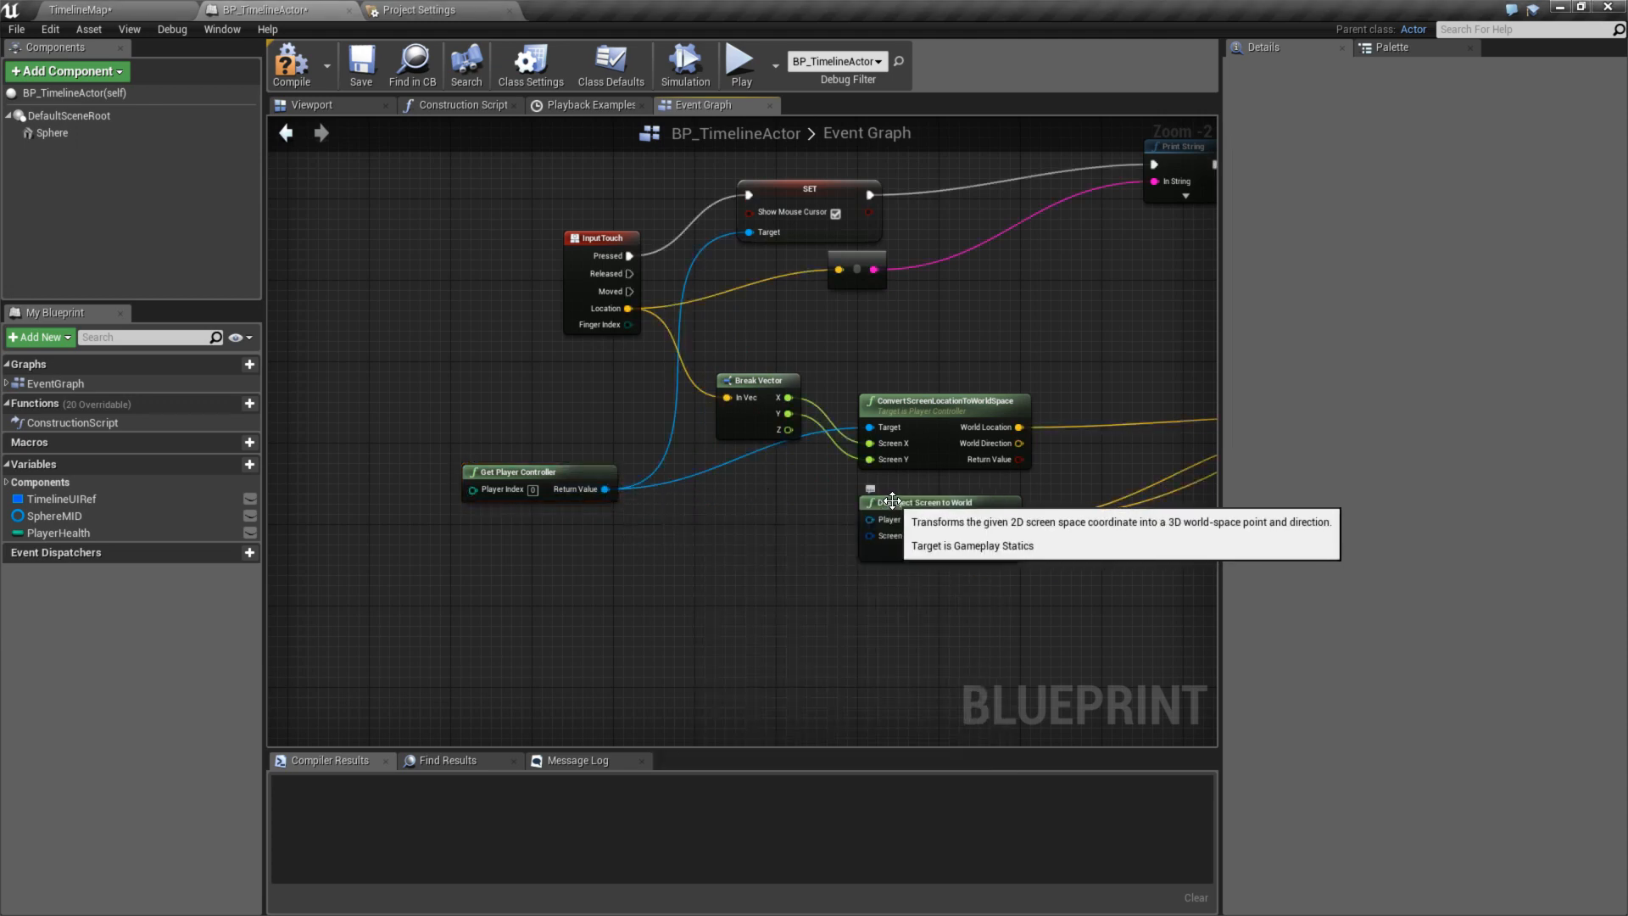
{"action": "scroll", "coordinate": [752, 573], "scroll_direction": "up", "scroll_amount": 2}
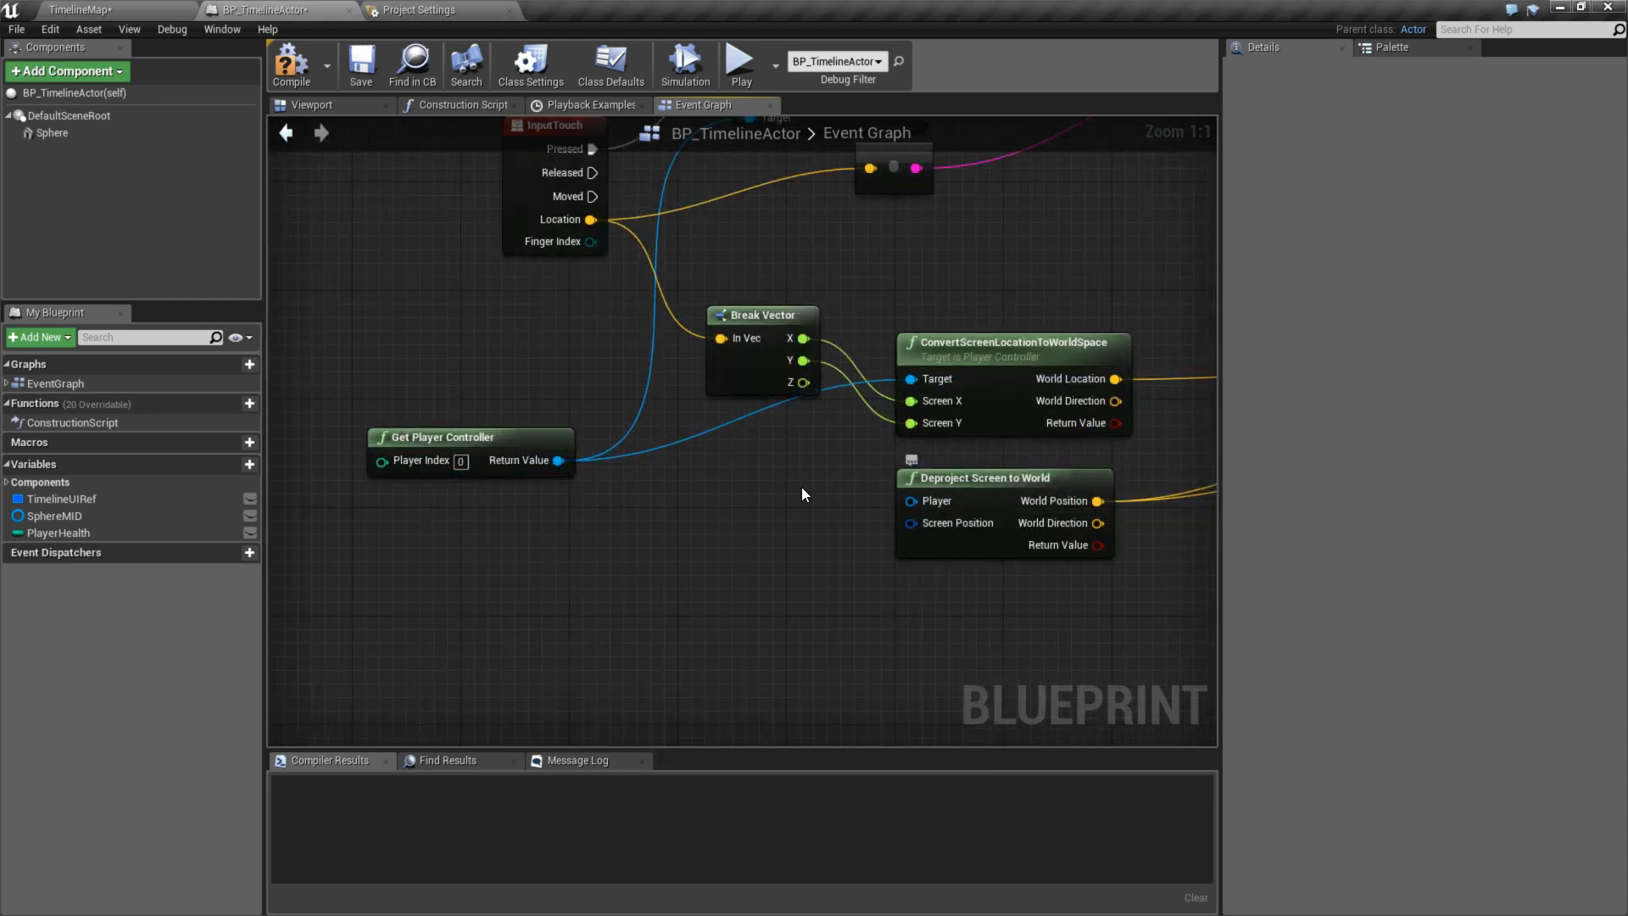
{"action": "left_click_drag", "start_coordinate": [557, 460], "coordinate": [905, 502]}
{"action": "left_click_drag", "start_coordinate": [763, 315], "coordinate": [682, 314]}
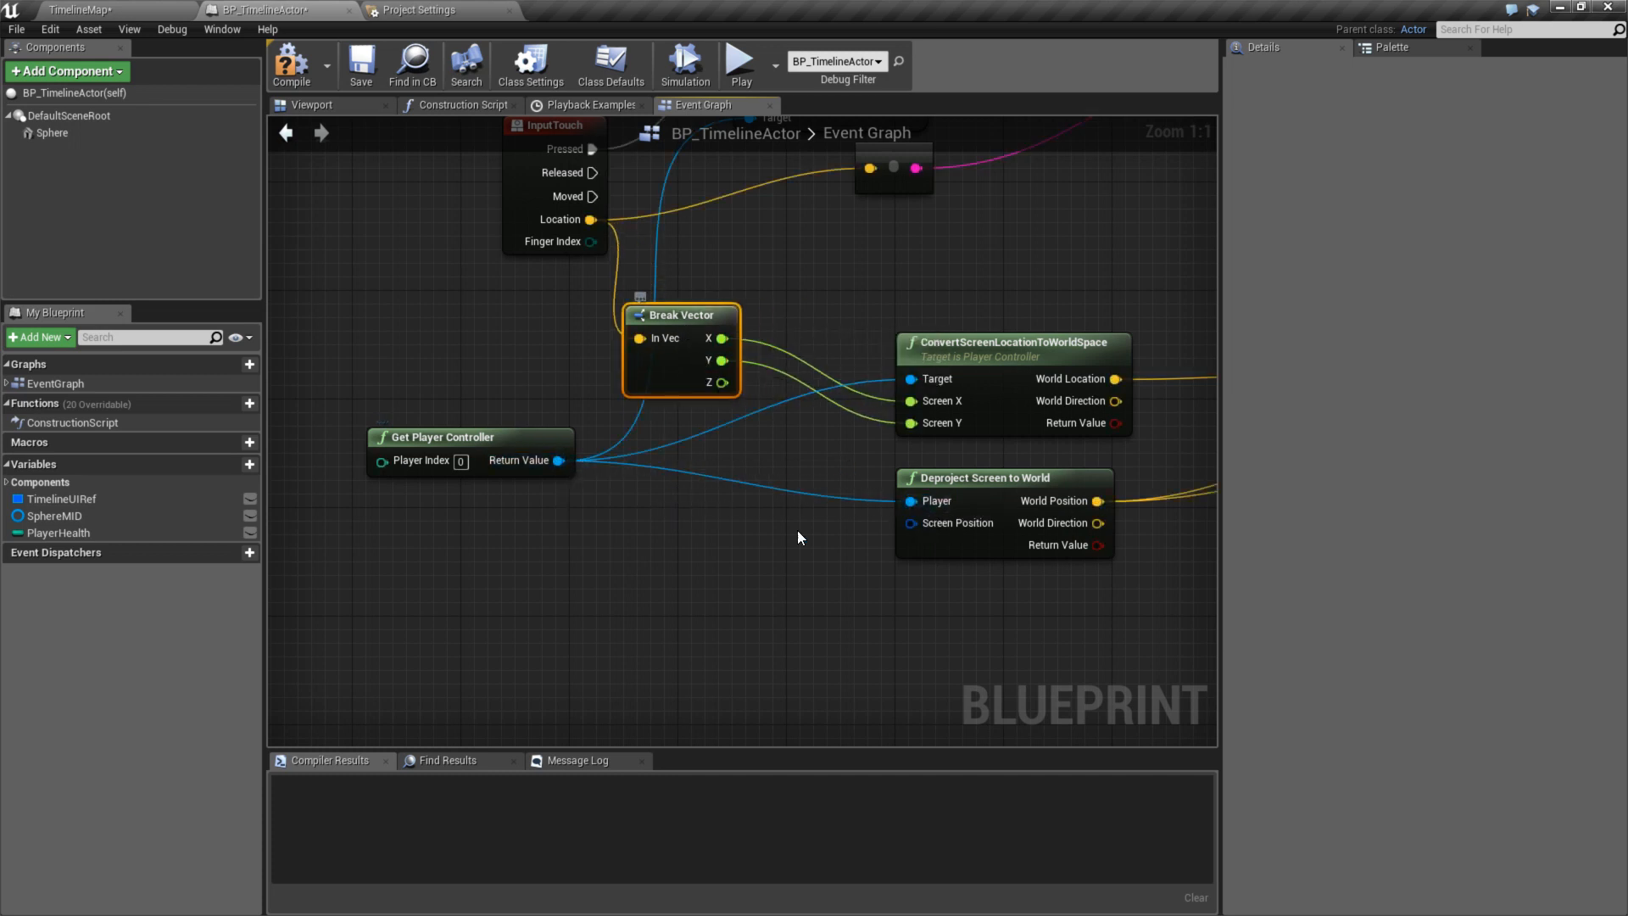
- Add a Make Vector 2D node feeding Deproject Screen to World's Screen Position and connect Break Vector's X and Y to its inputs
{"action": "left_click_drag", "start_coordinate": [910, 523], "coordinate": [787, 558]}
{"action": "type", "text": "make"}
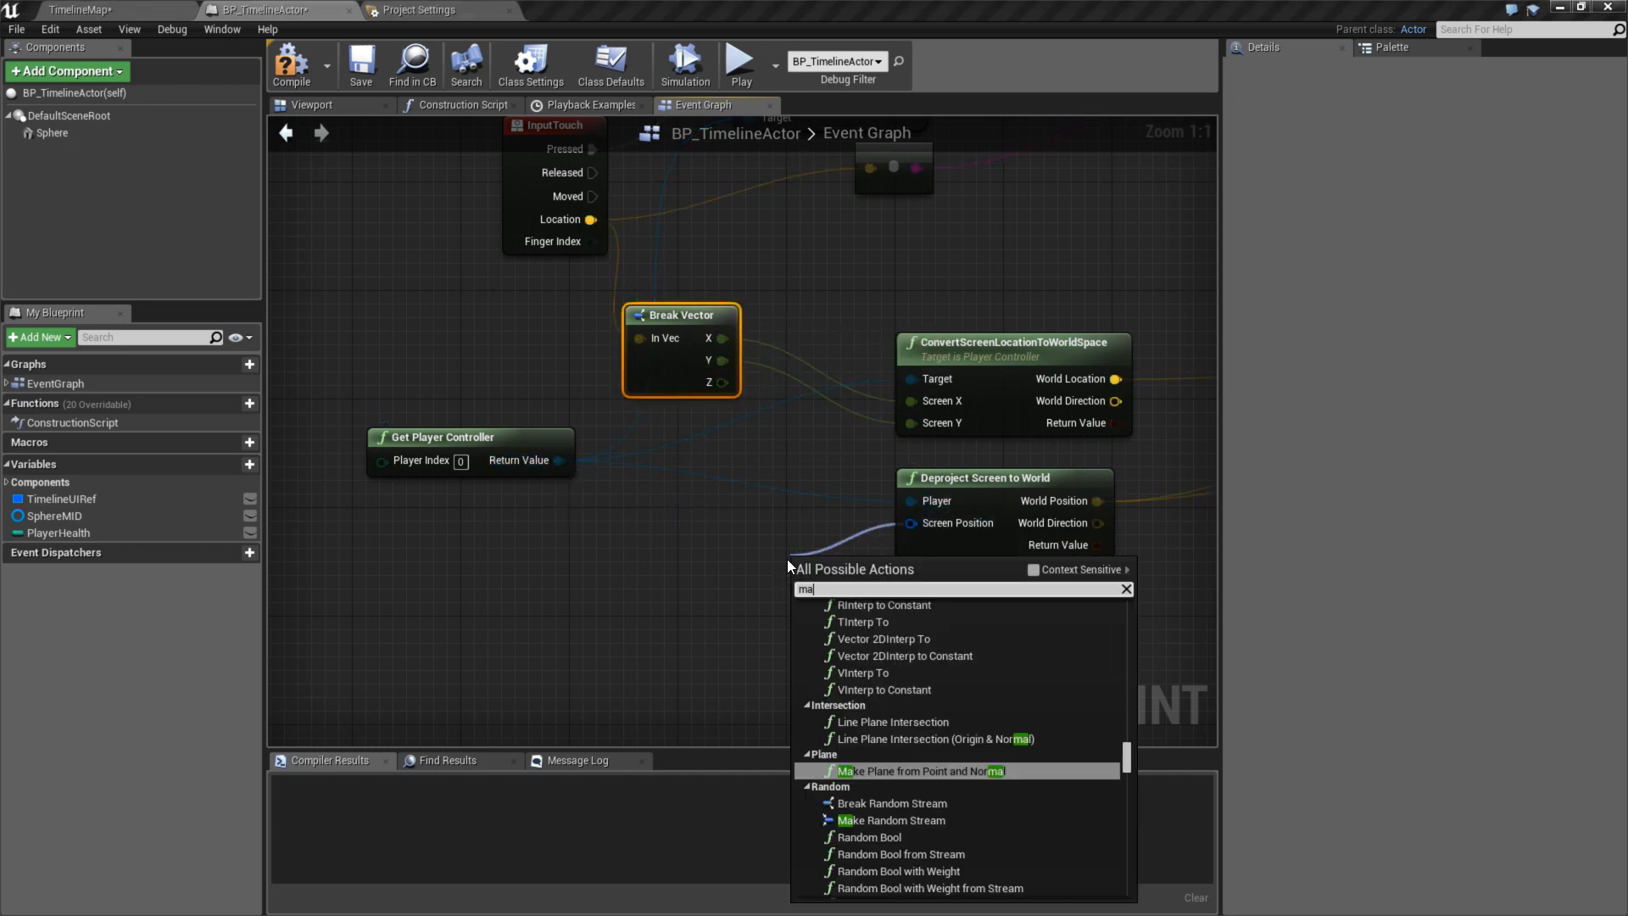
{"action": "left_click", "coordinate": [1032, 570]}
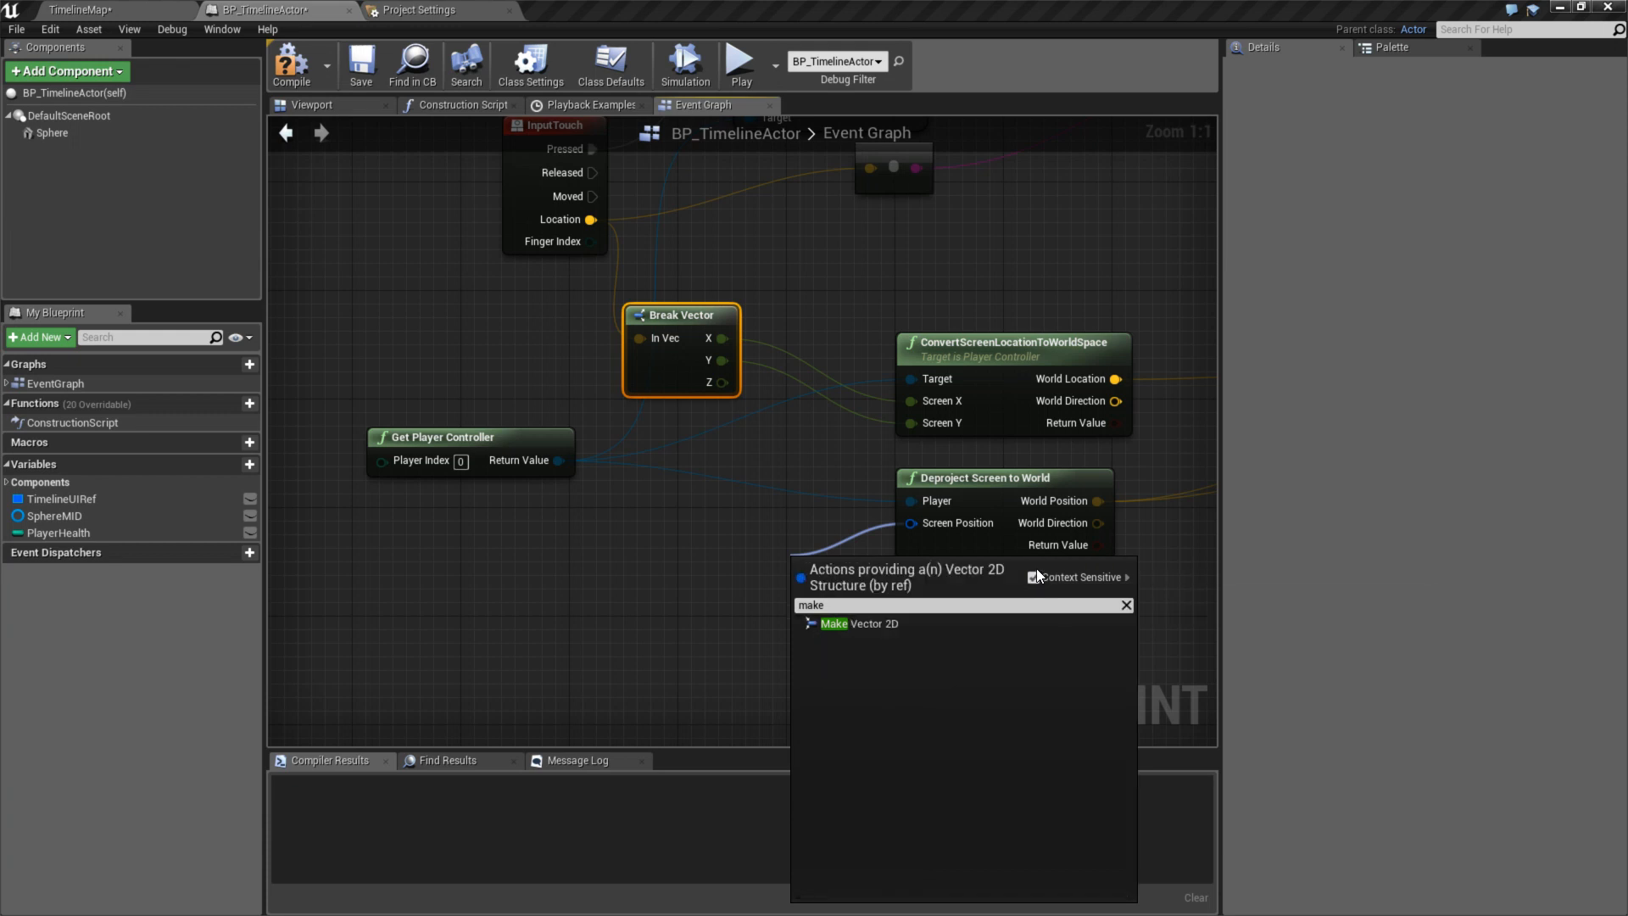
{"action": "left_click", "coordinate": [878, 624]}
{"action": "left_click_drag", "start_coordinate": [721, 338], "coordinate": [778, 437]}
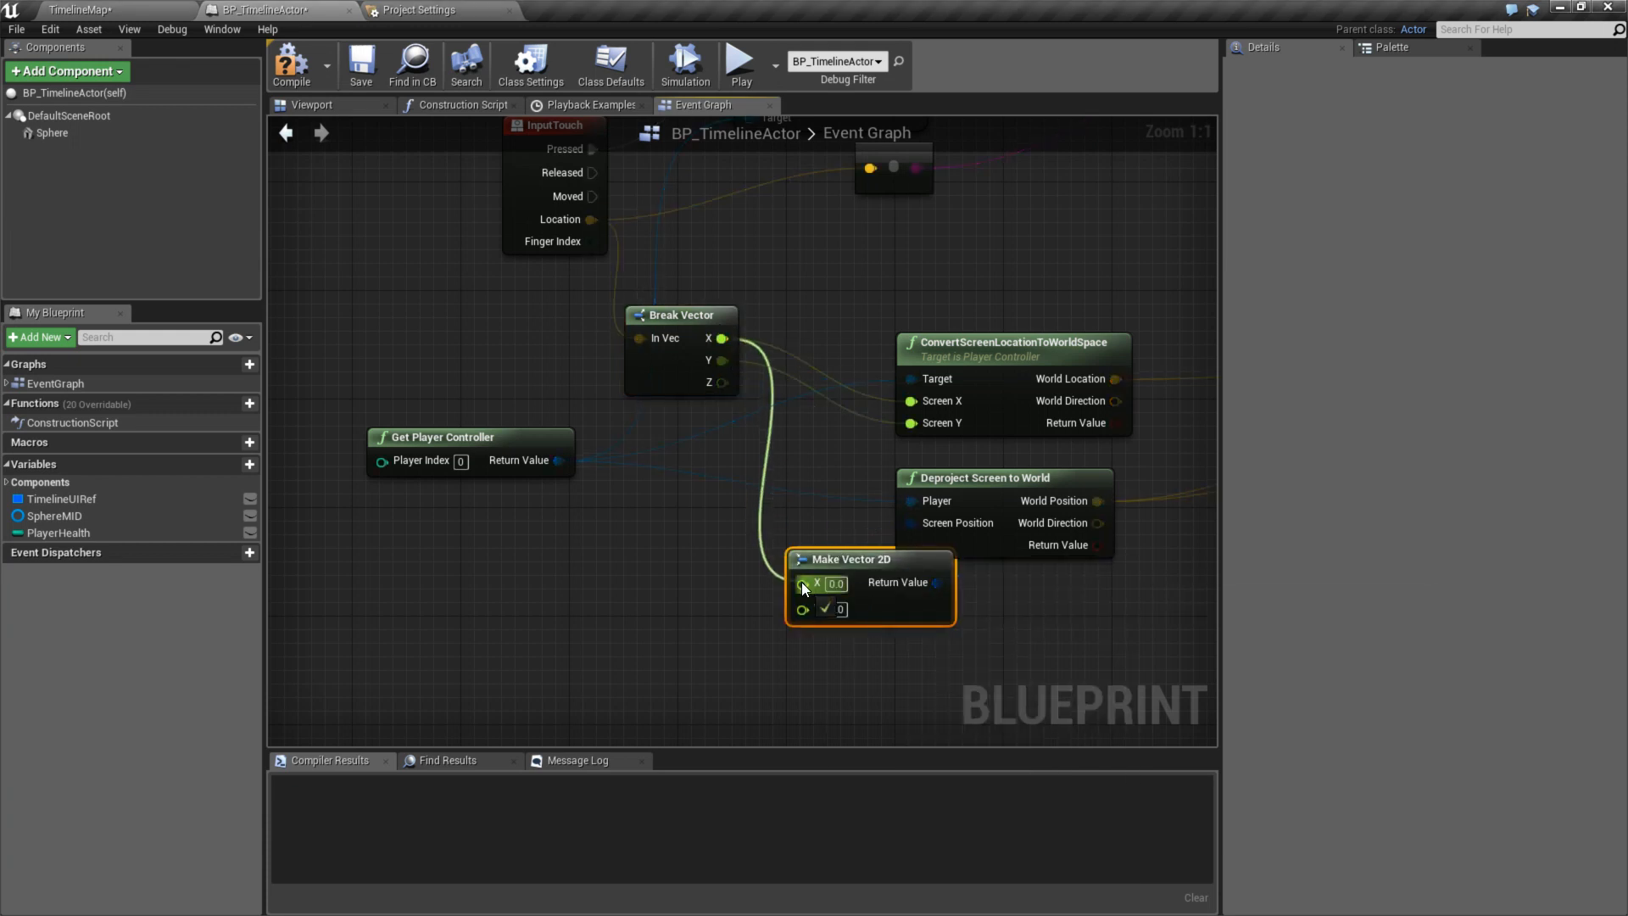
{"action": "left_click_drag", "start_coordinate": [801, 582], "coordinate": [802, 583]}
{"action": "left_click_drag", "start_coordinate": [723, 360], "coordinate": [802, 609]}
- Connect World Position to the vector addition's first input, disconnect its second input and set that input's Z to -1000
{"action": "right_click_drag", "start_coordinate": [1110, 421], "coordinate": [633, 382]}
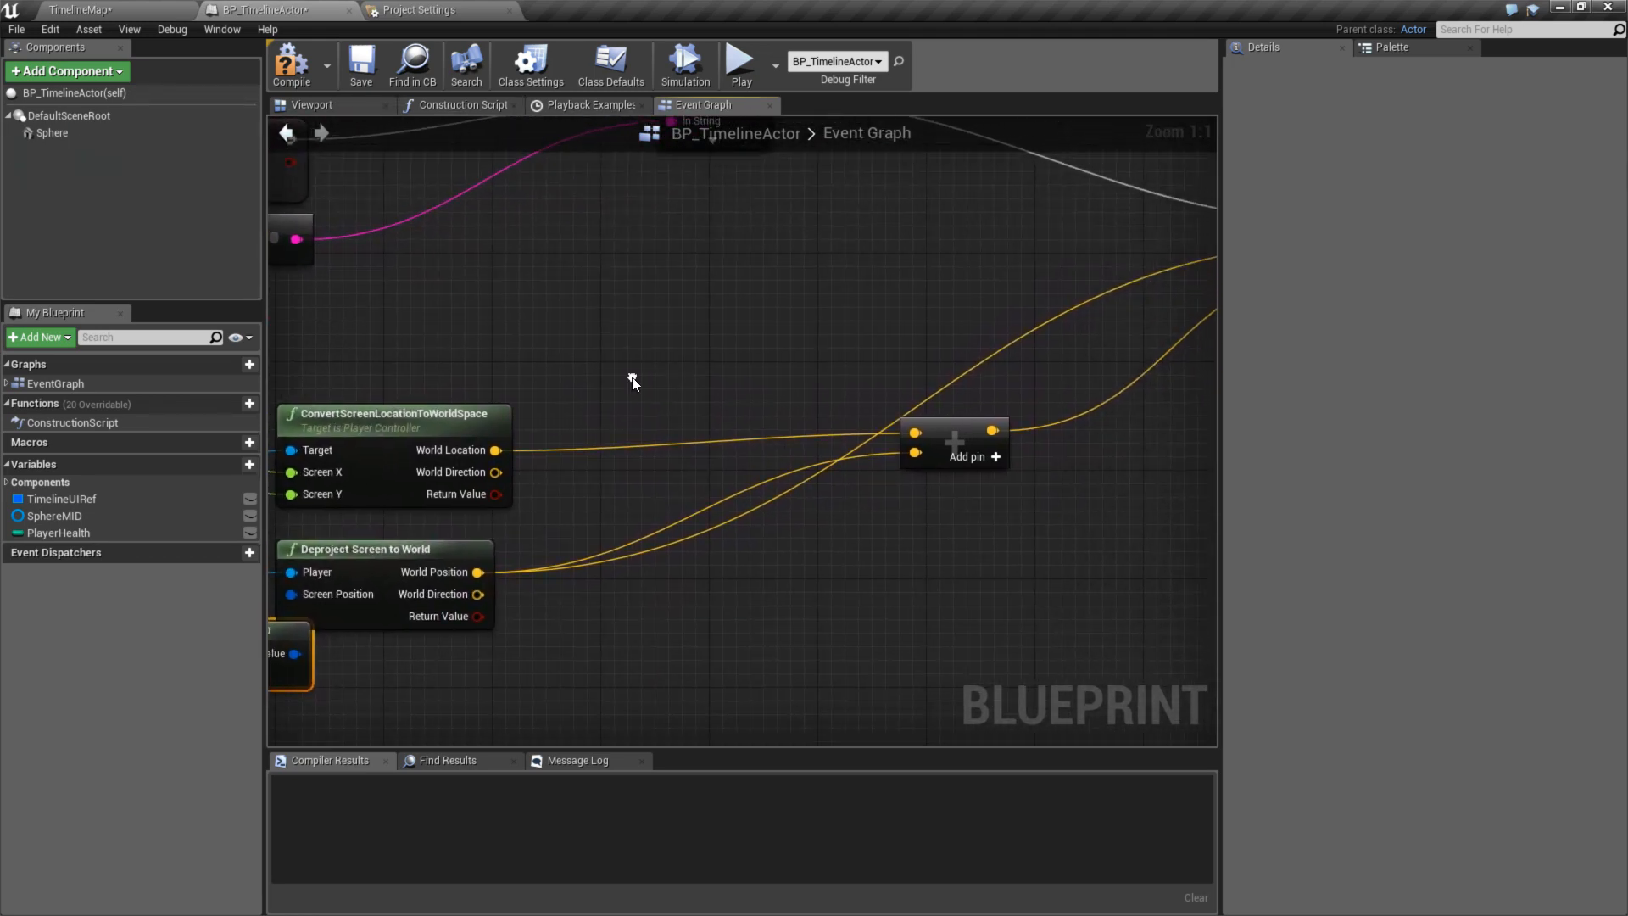
{"action": "left_click_drag", "start_coordinate": [479, 573], "coordinate": [916, 431]}
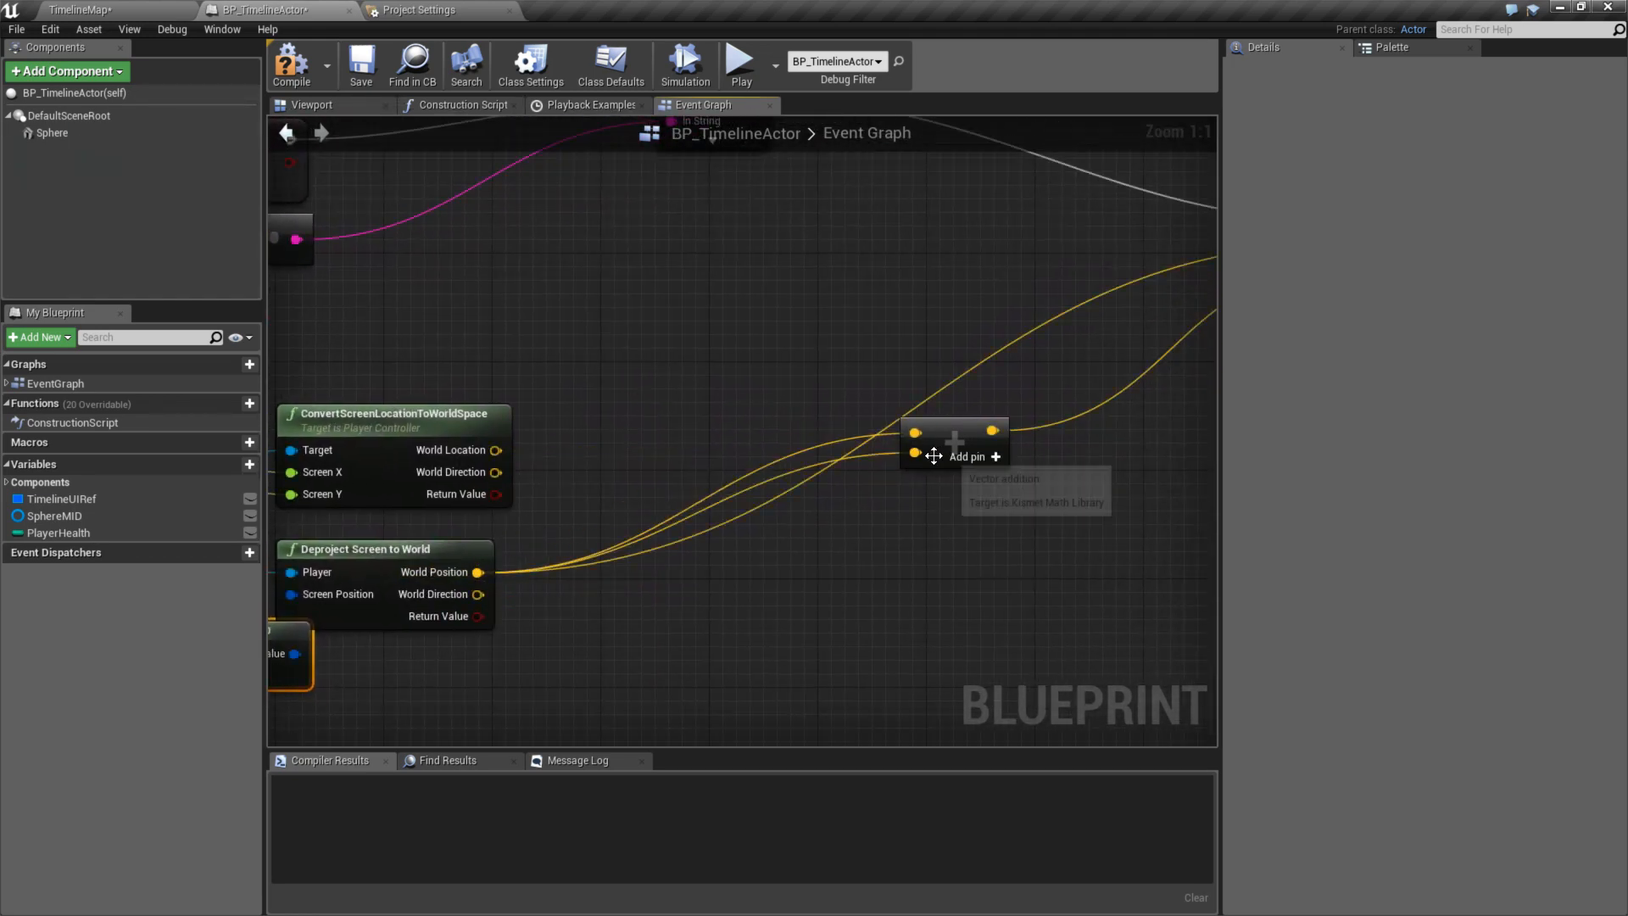
{"action": "right_click_drag", "start_coordinate": [916, 501], "coordinate": [847, 501]}
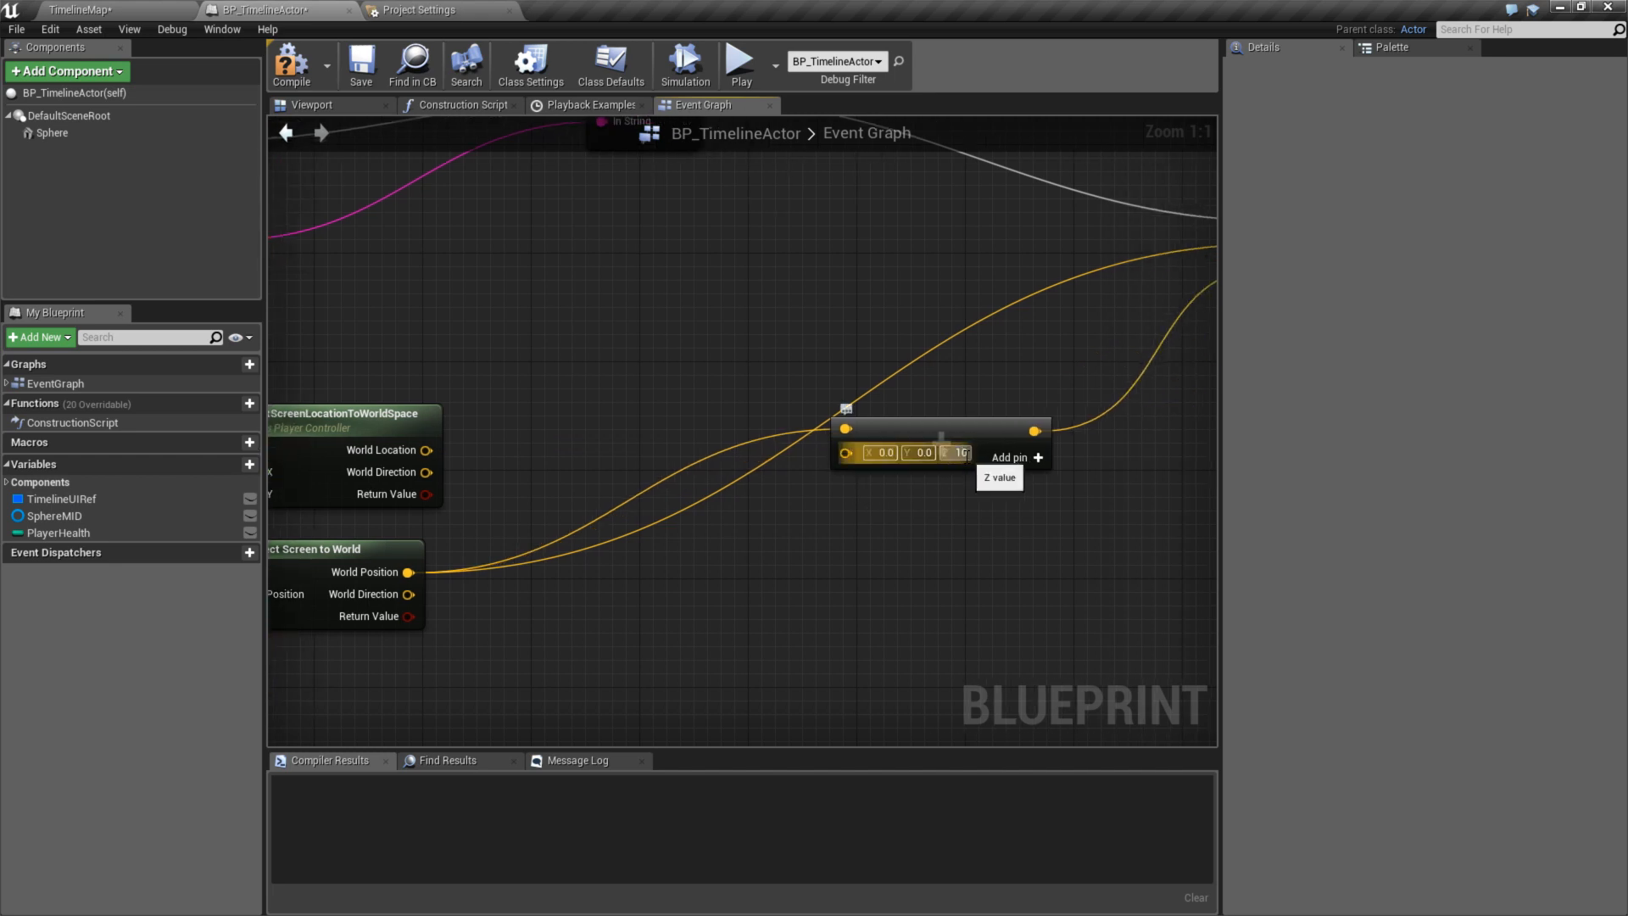
{"action": "left_click", "coordinate": [967, 453]}
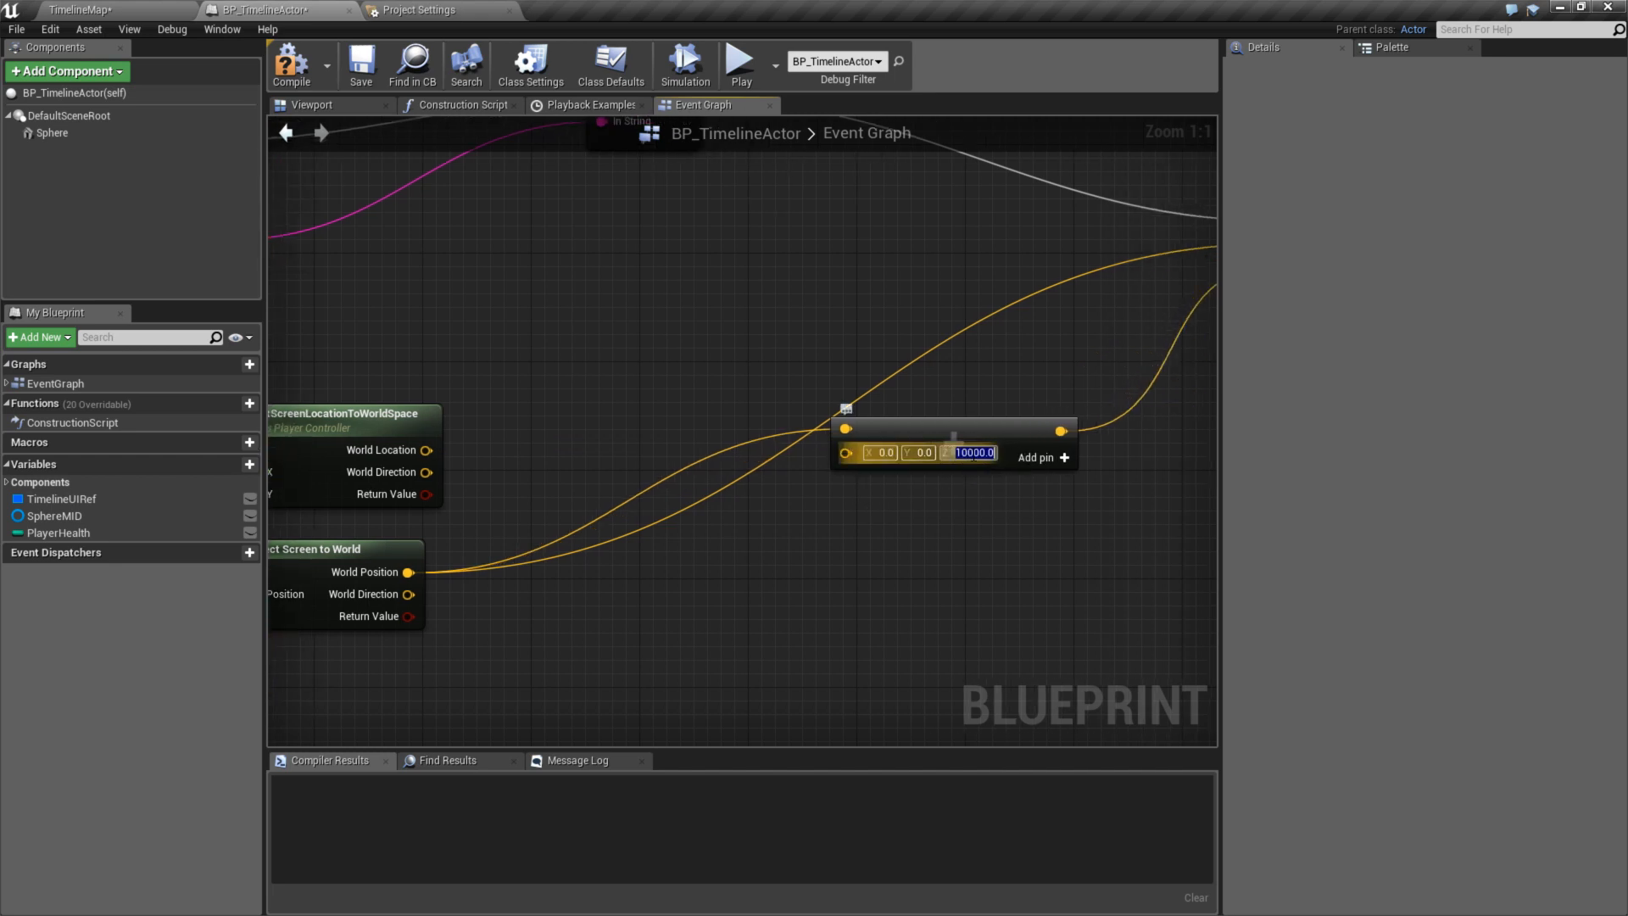
{"action": "type", "text": "1000"}
{"action": "key", "text": "Return"}
{"action": "right_click_drag", "start_coordinate": [869, 501], "coordinate": [1039, 506]}
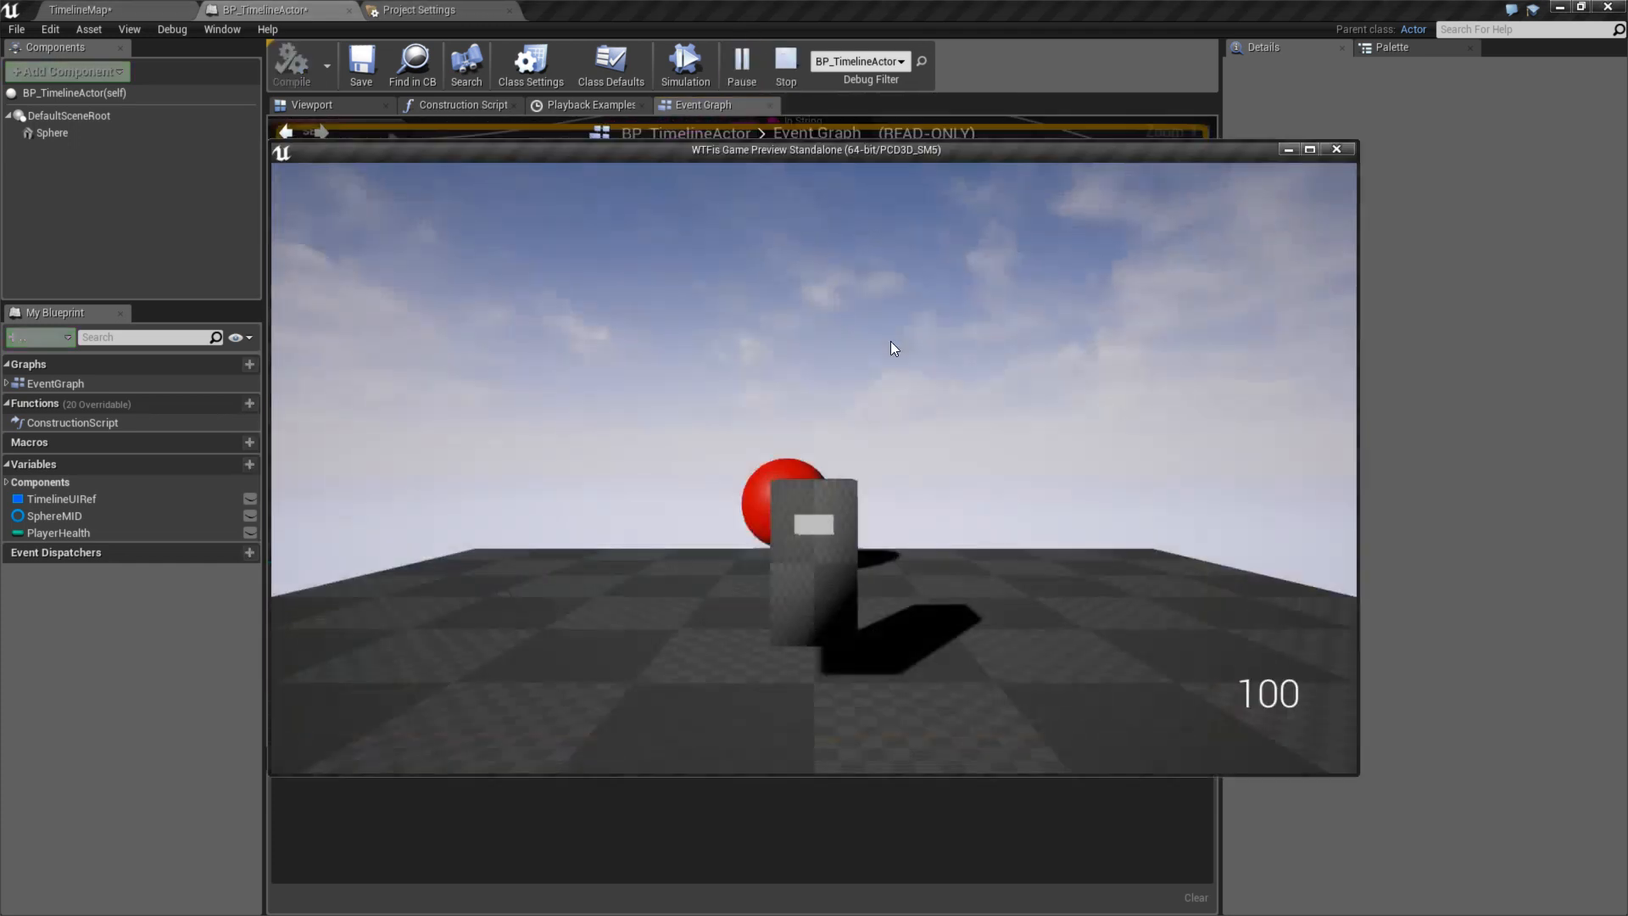
- Test touches at various points around the sphere and floor in the standalone preview to examine the drawn traces, and stop the session
{"action": "left_click", "coordinate": [890, 349]}
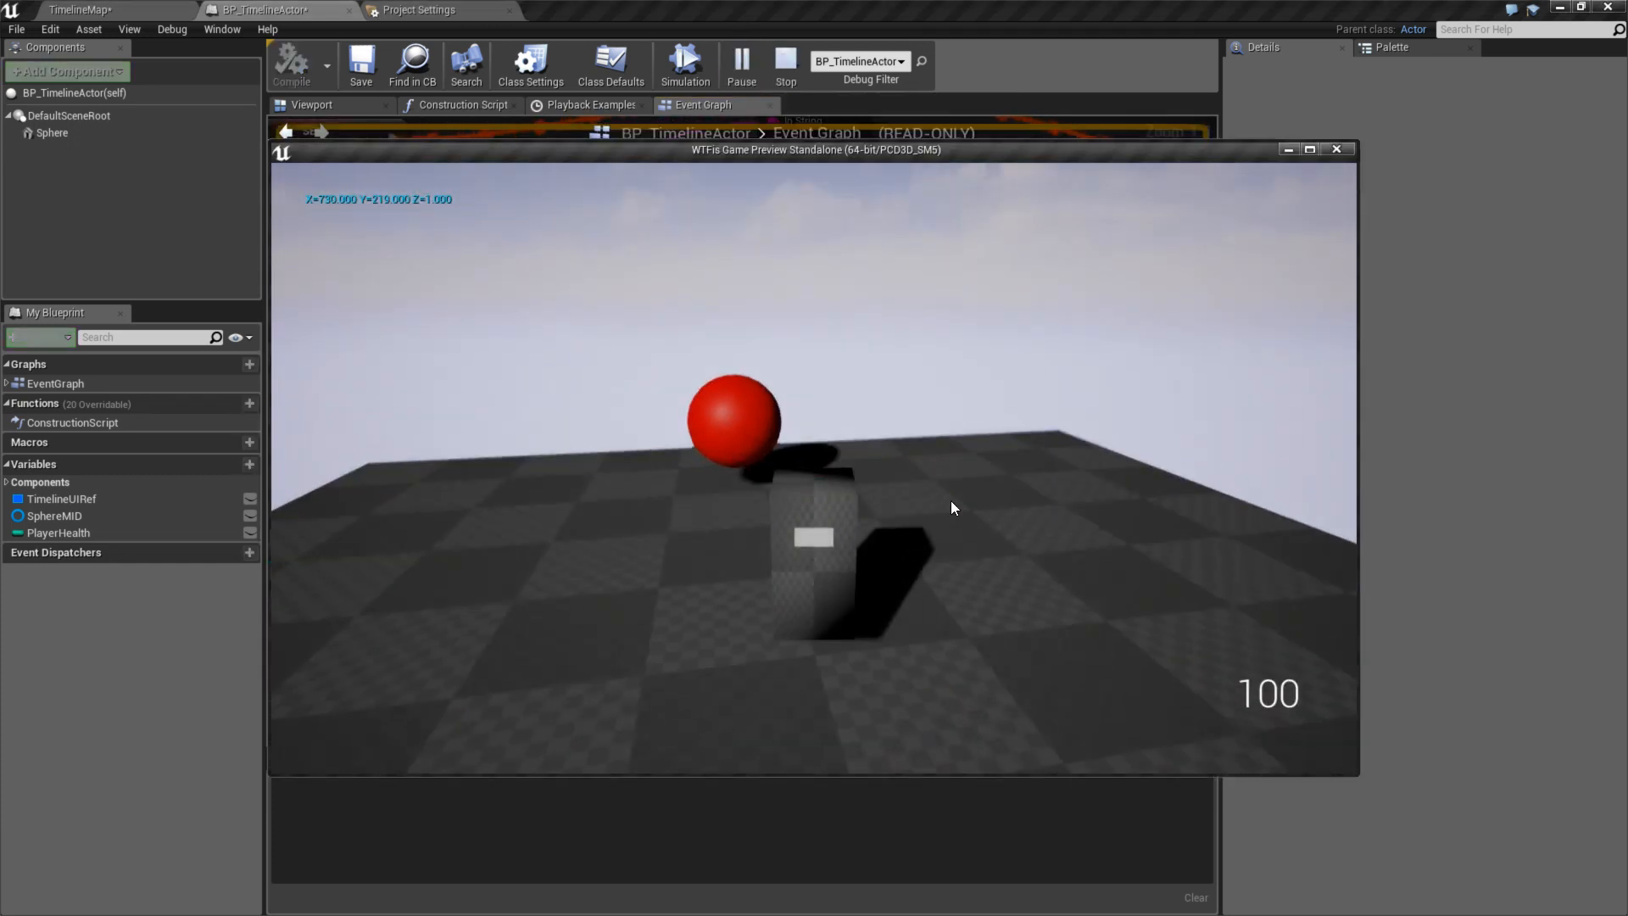
{"action": "left_click", "coordinate": [950, 500]}
{"action": "left_click", "coordinate": [710, 486]}
{"action": "left_click", "coordinate": [741, 462]}
{"action": "left_click", "coordinate": [988, 487]}
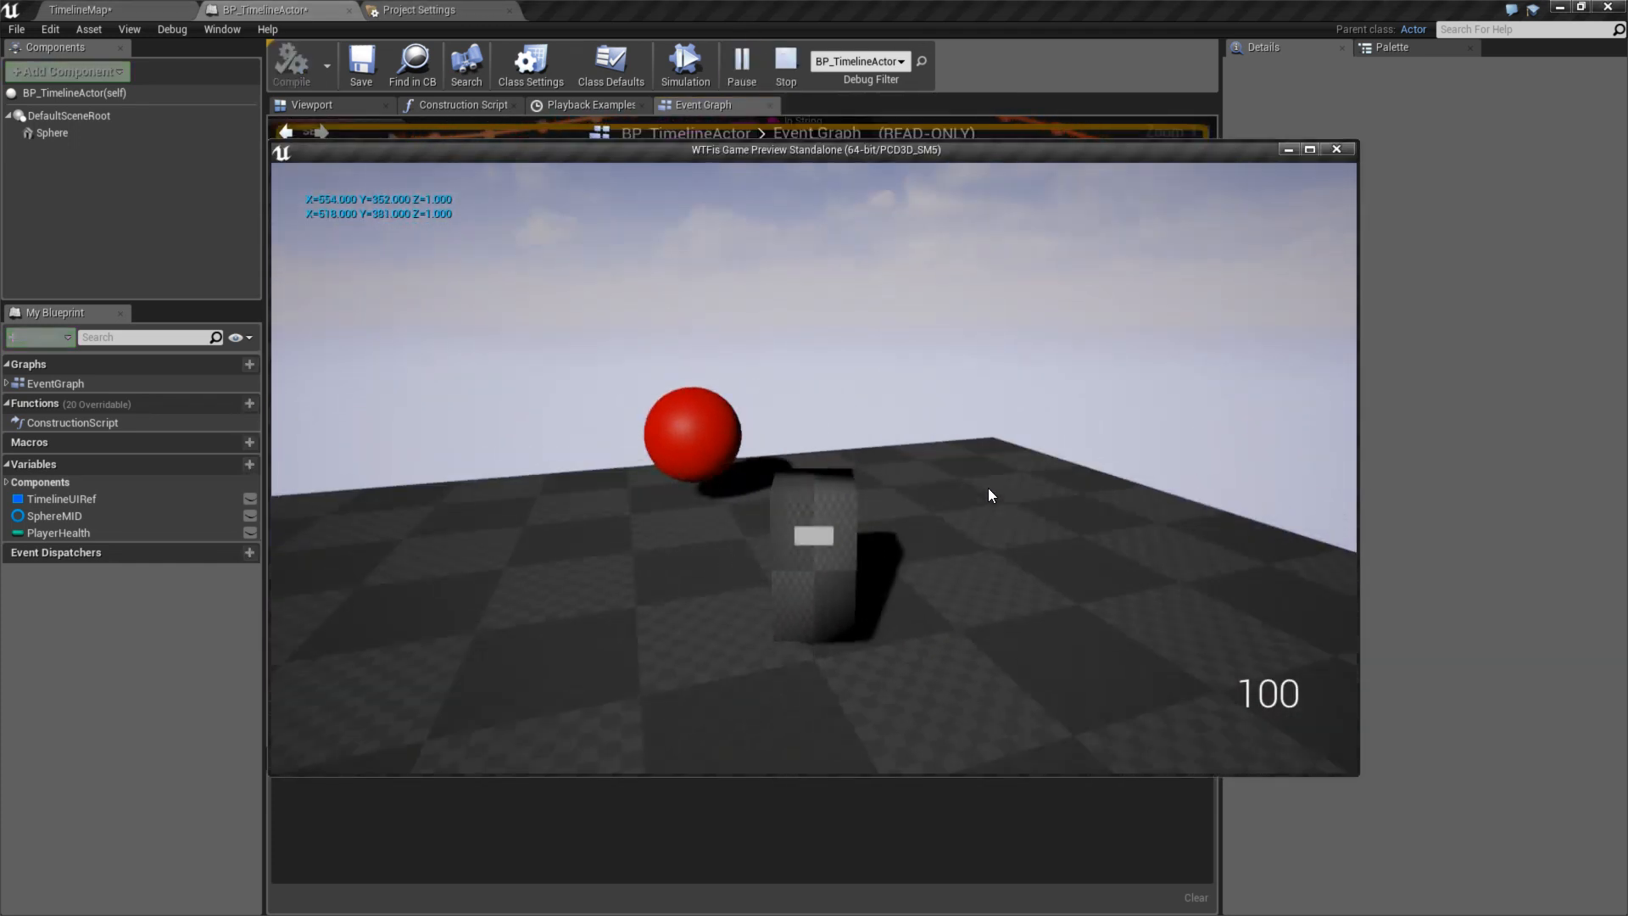
{"action": "left_click", "coordinate": [977, 468]}
{"action": "left_click", "coordinate": [960, 359]}
{"action": "left_click", "coordinate": [948, 282]}
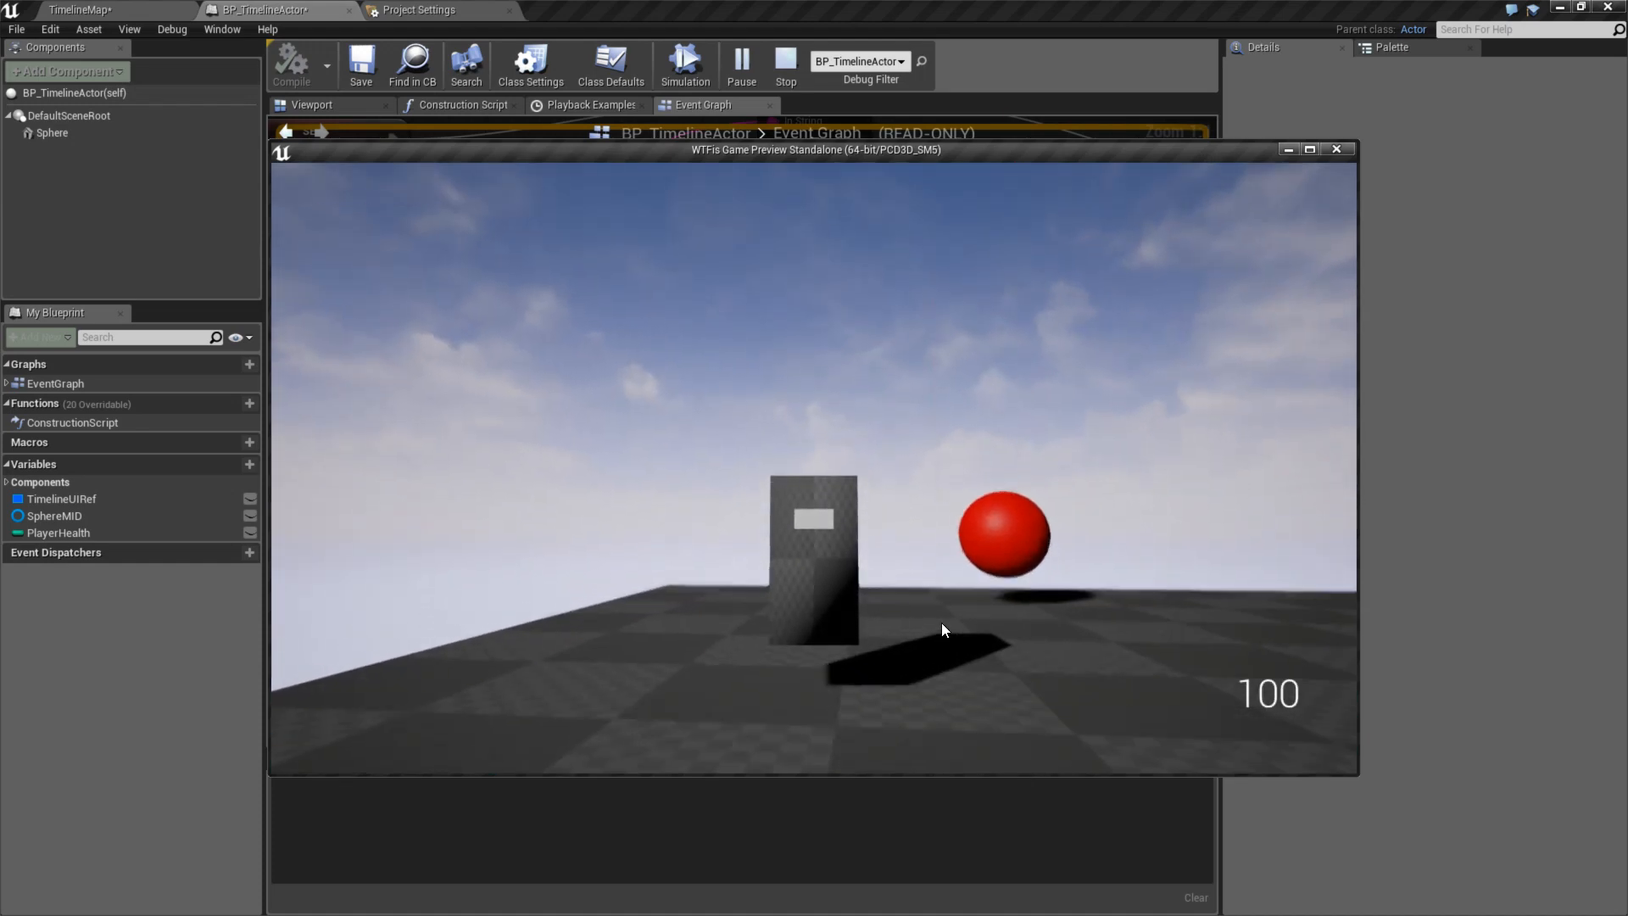
{"action": "left_click", "coordinate": [941, 622]}
{"action": "left_click", "coordinate": [929, 638]}
{"action": "left_click", "coordinate": [1012, 623]}
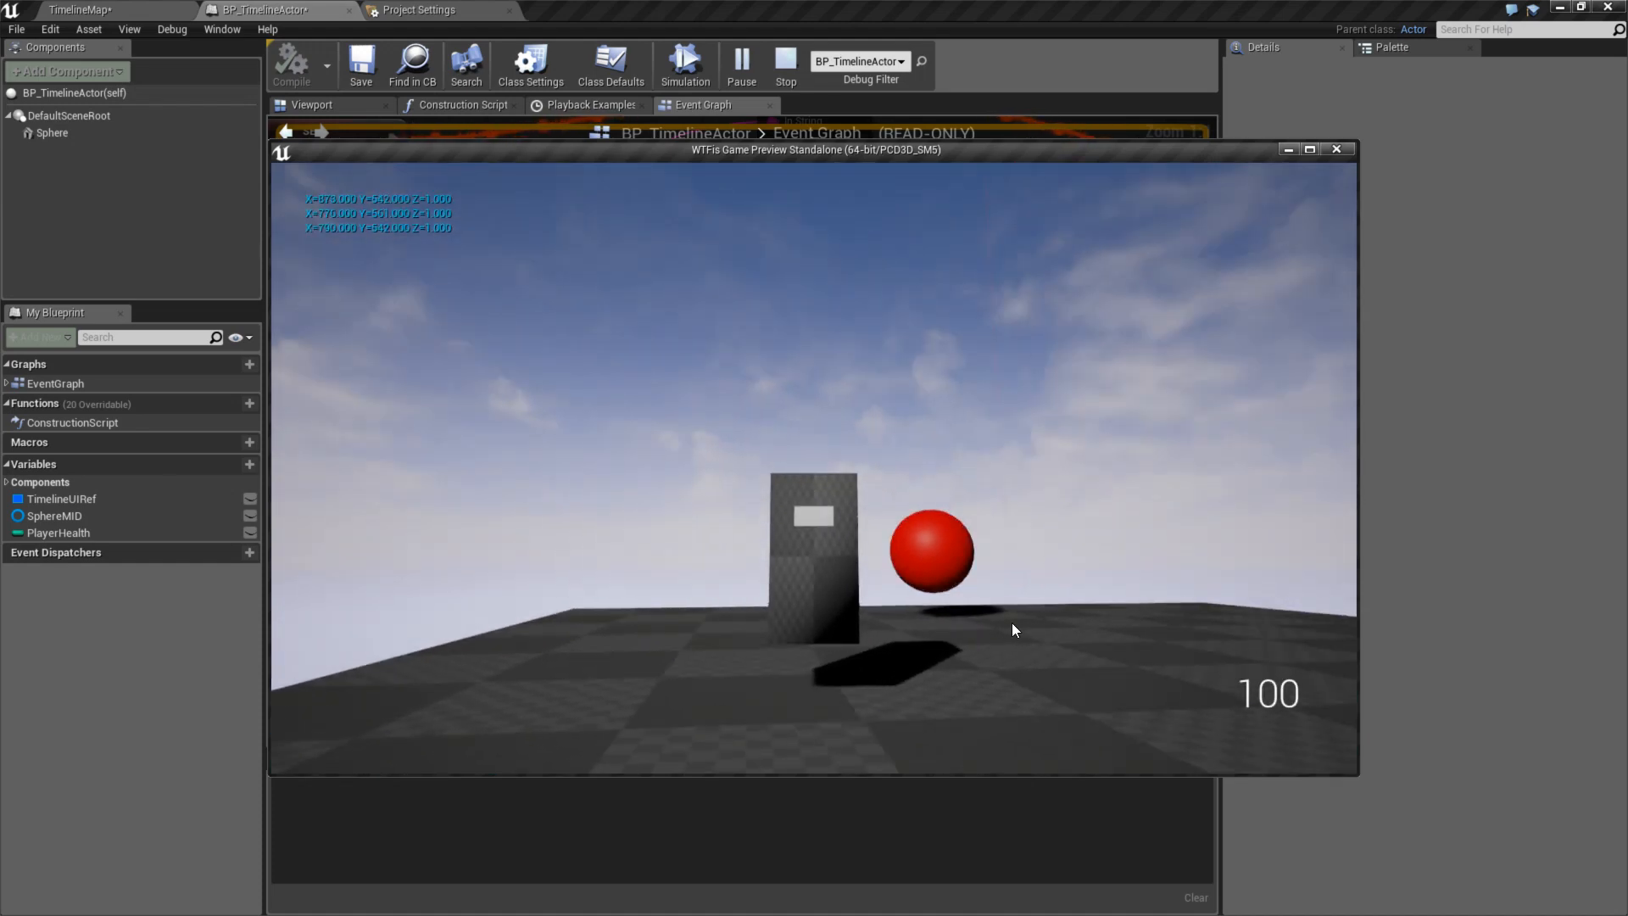
{"action": "left_click", "coordinate": [1047, 621]}
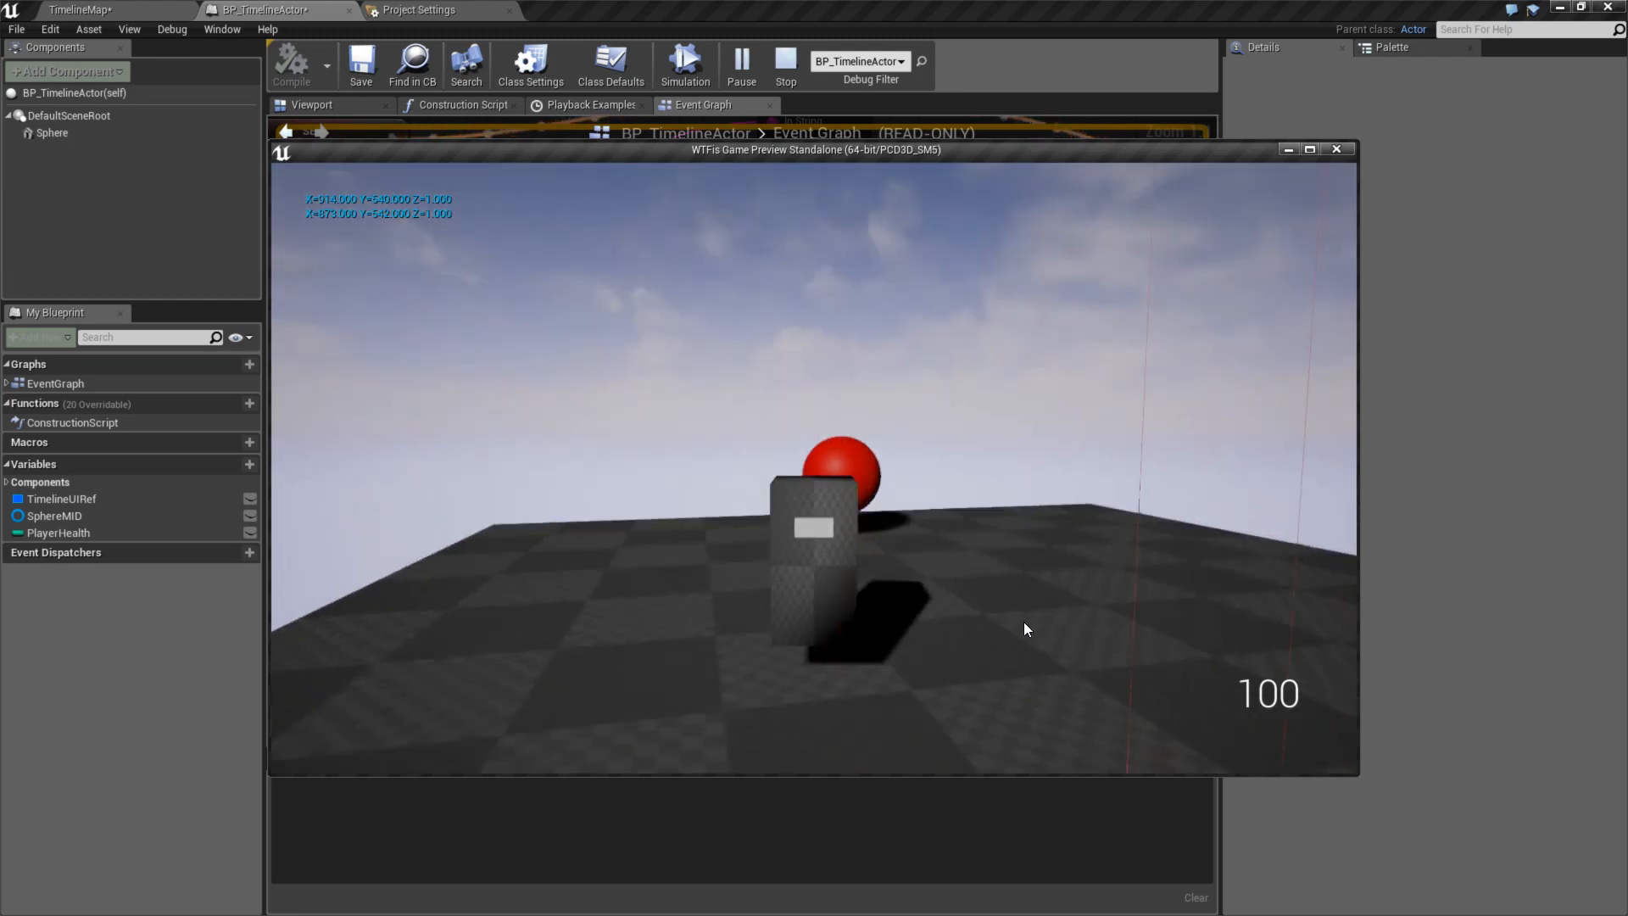
{"action": "left_click", "coordinate": [1016, 587]}
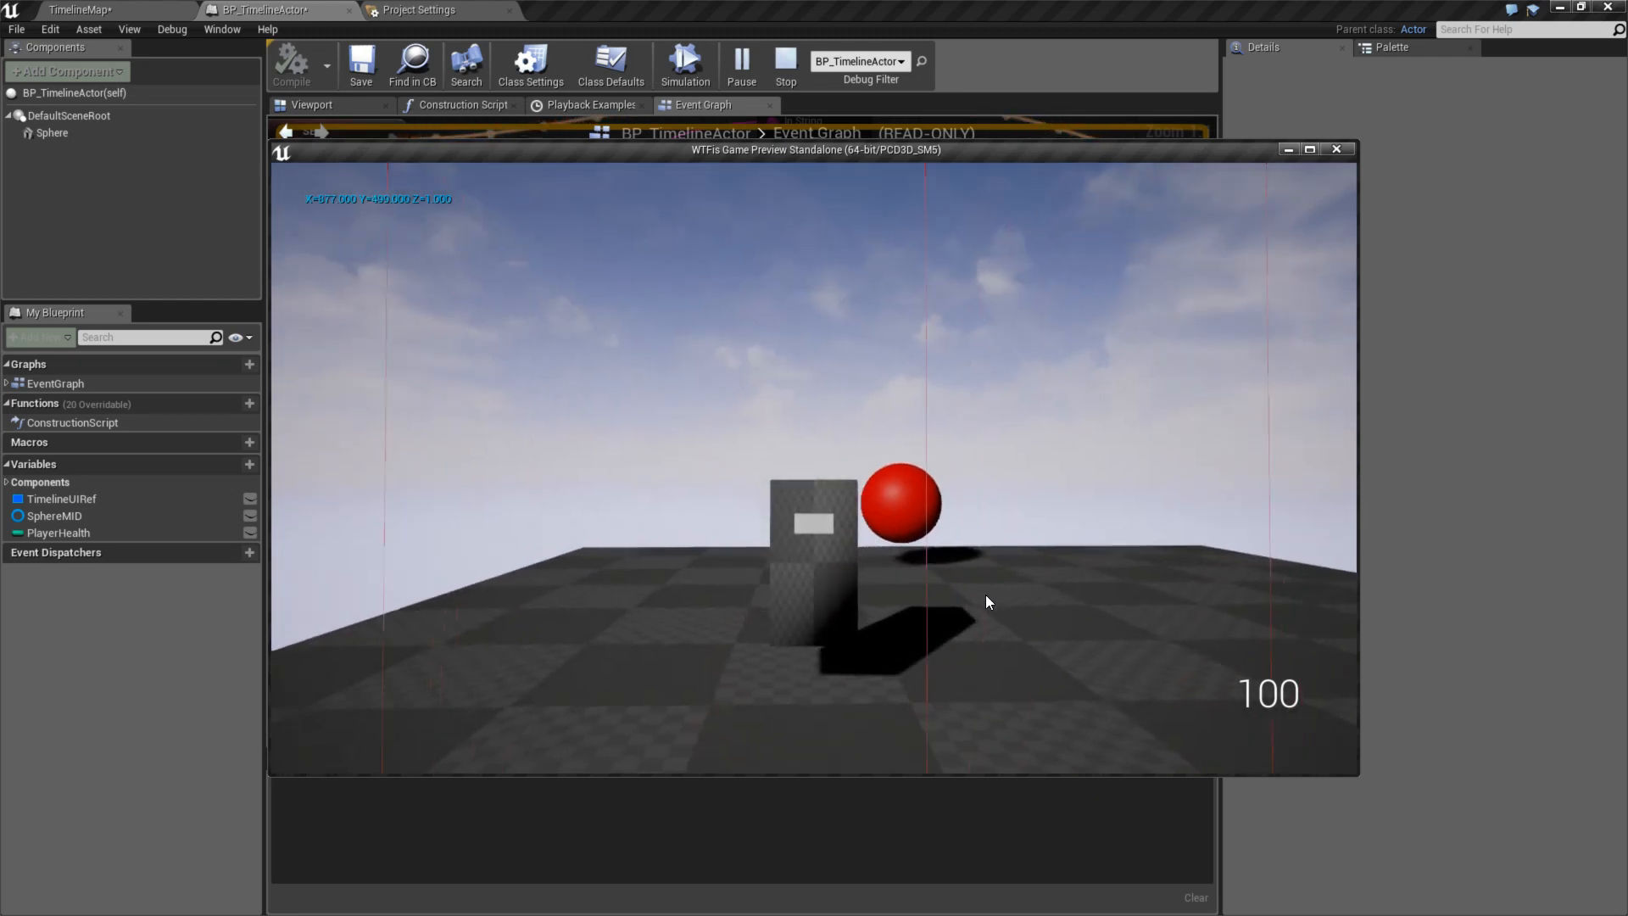
{"action": "left_click", "coordinate": [1052, 586]}
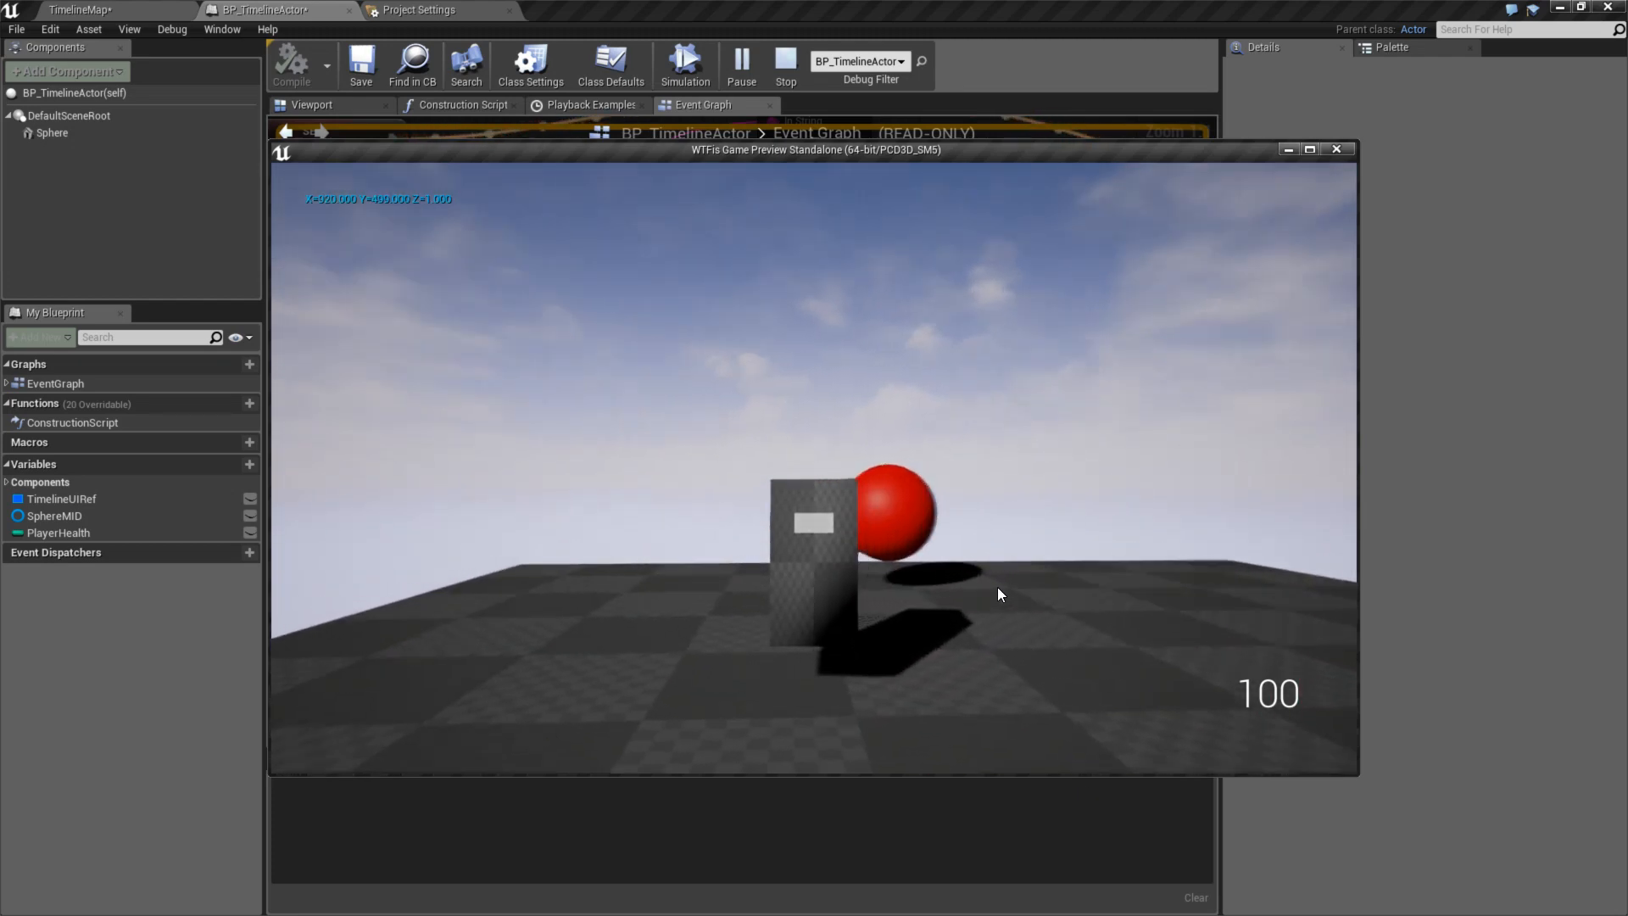
{"action": "left_click", "coordinate": [992, 591]}
{"action": "left_click", "coordinate": [960, 604]}
{"action": "left_click", "coordinate": [937, 601]}
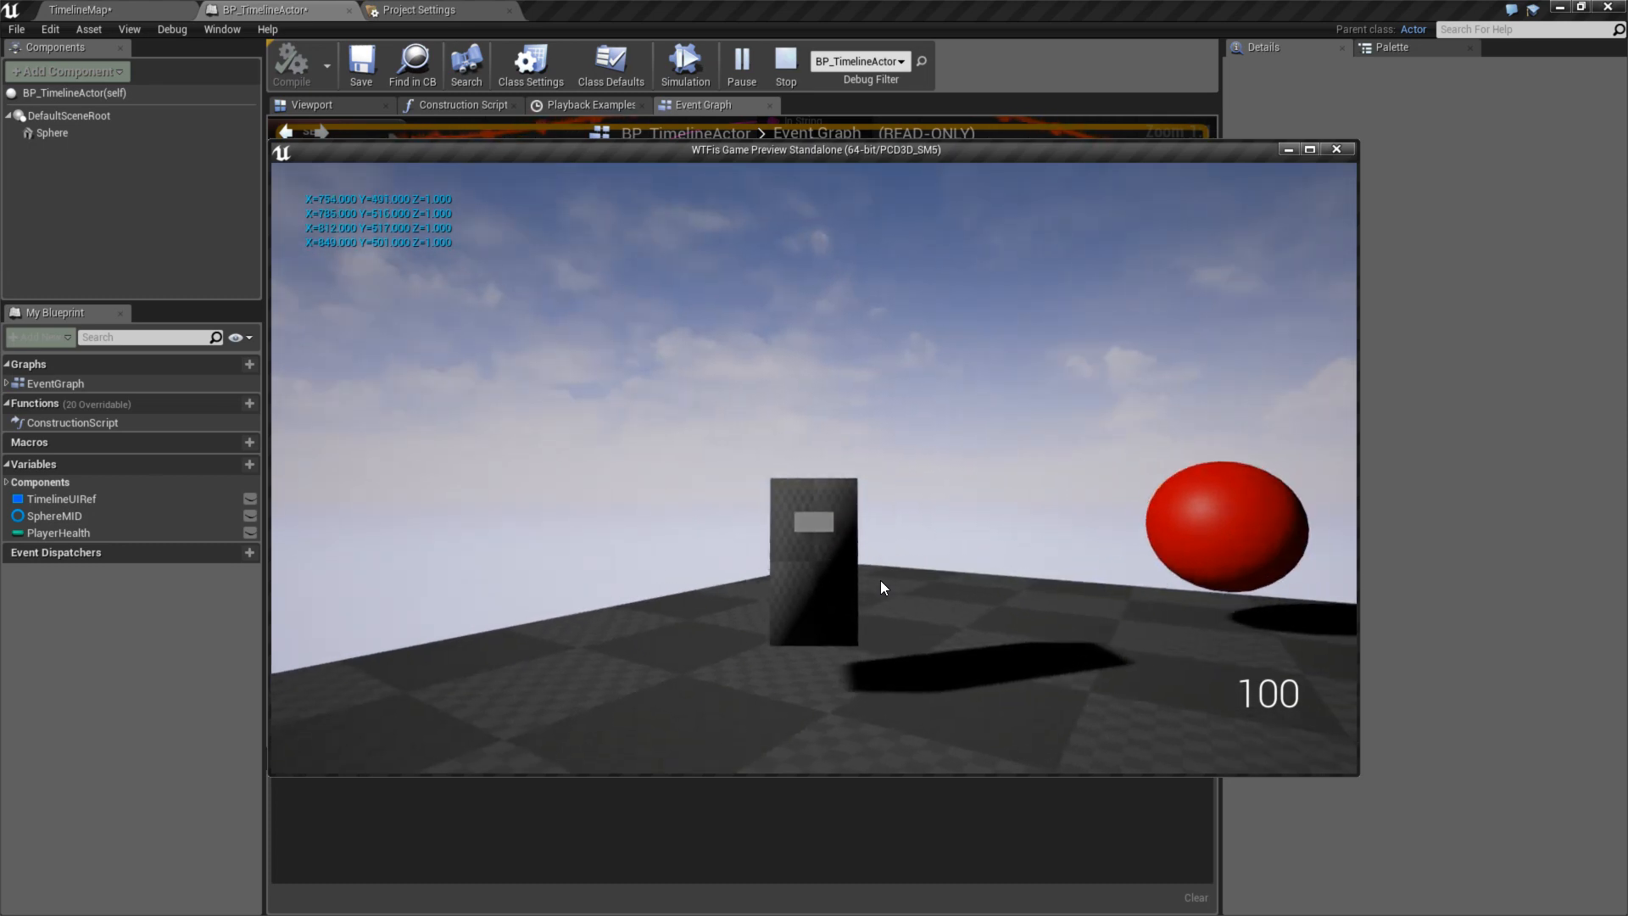
{"action": "key", "text": "Escape"}
- Set a breakpoint on the LineTraceByChannel node and start a play session of TimelineMap in the level viewport
{"action": "right_click_drag", "start_coordinate": [911, 630], "coordinate": [964, 635]}
{"action": "right_click_drag", "start_coordinate": [1093, 616], "coordinate": [1085, 619]}
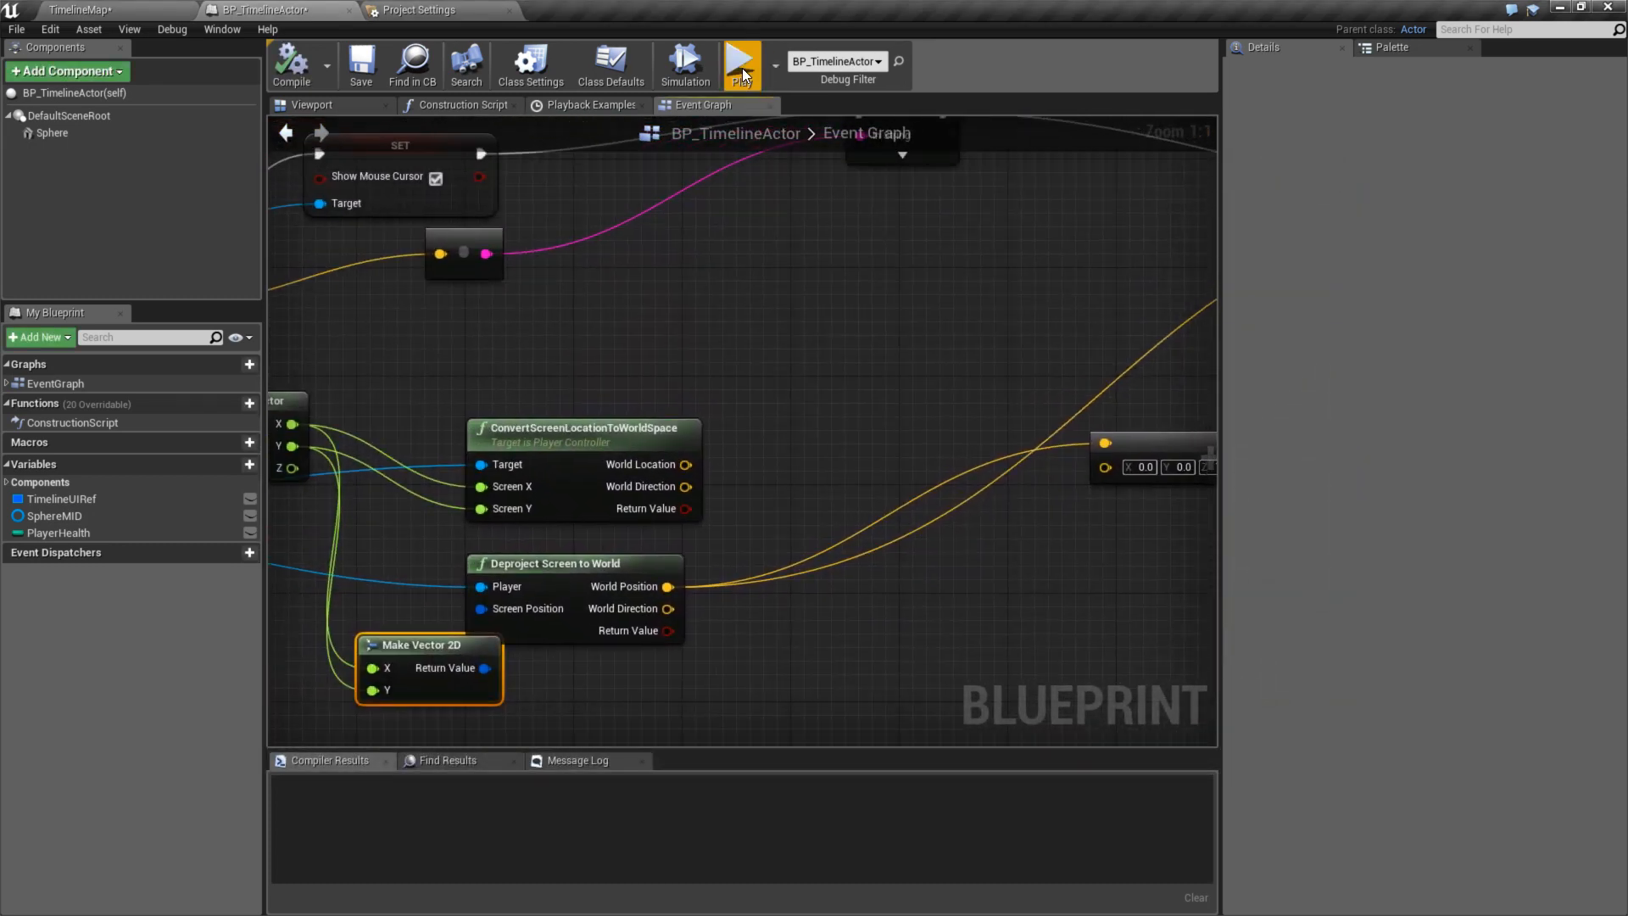
{"action": "right_click_drag", "start_coordinate": [1167, 568], "coordinate": [647, 663]}
{"action": "left_click", "coordinate": [1031, 329]}
{"action": "key", "text": "F9"}
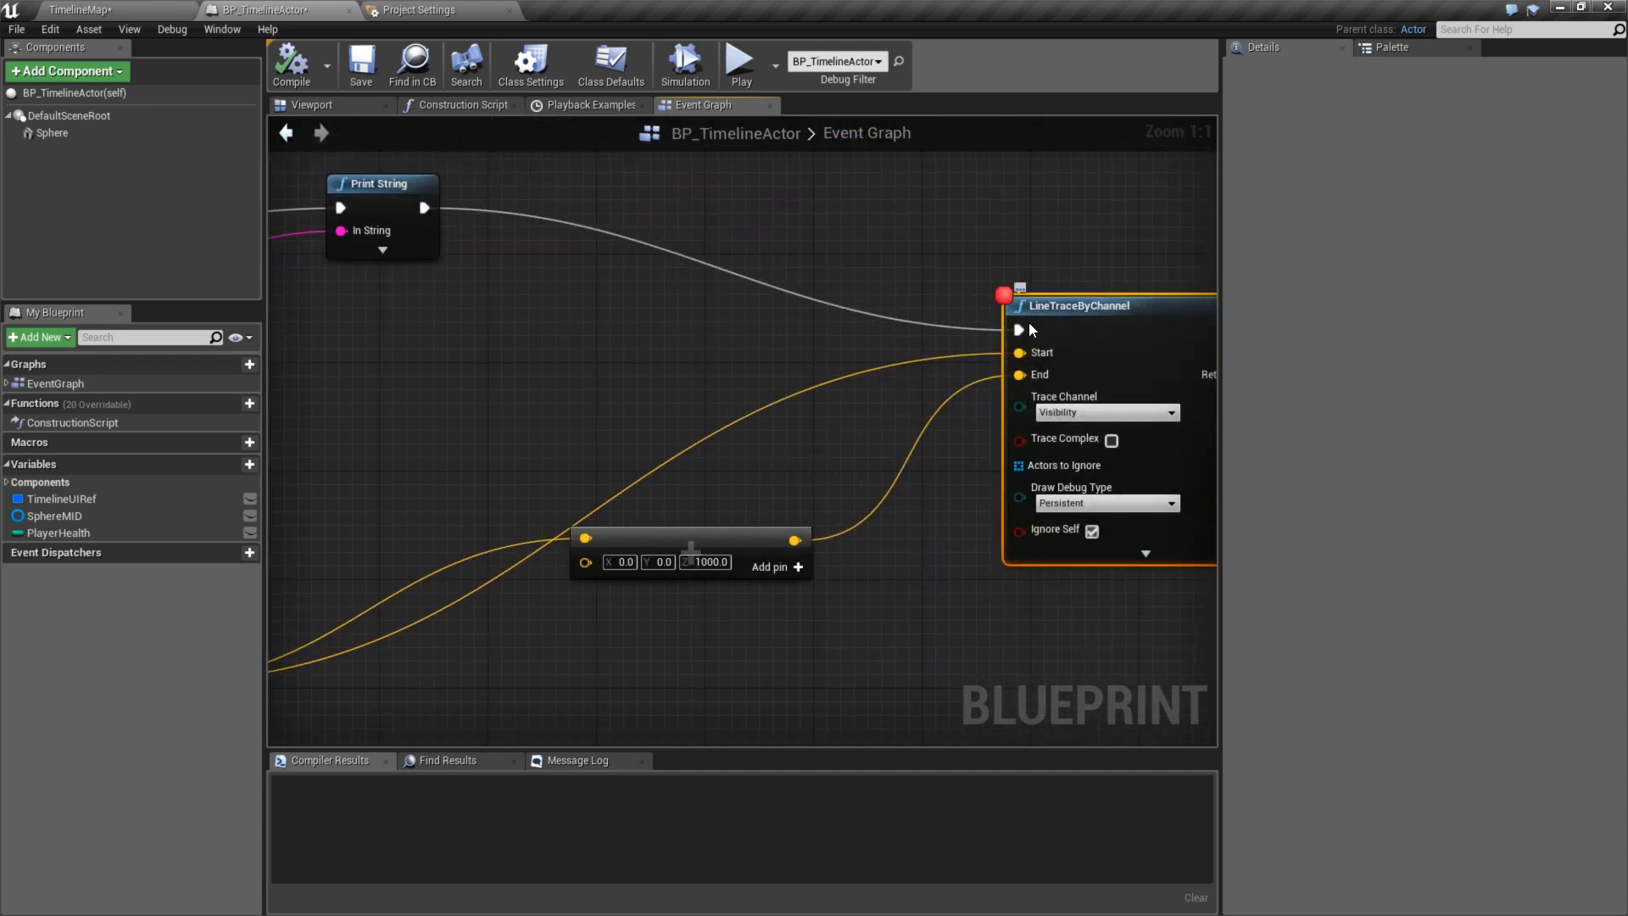
{"action": "left_click", "coordinate": [740, 61]}
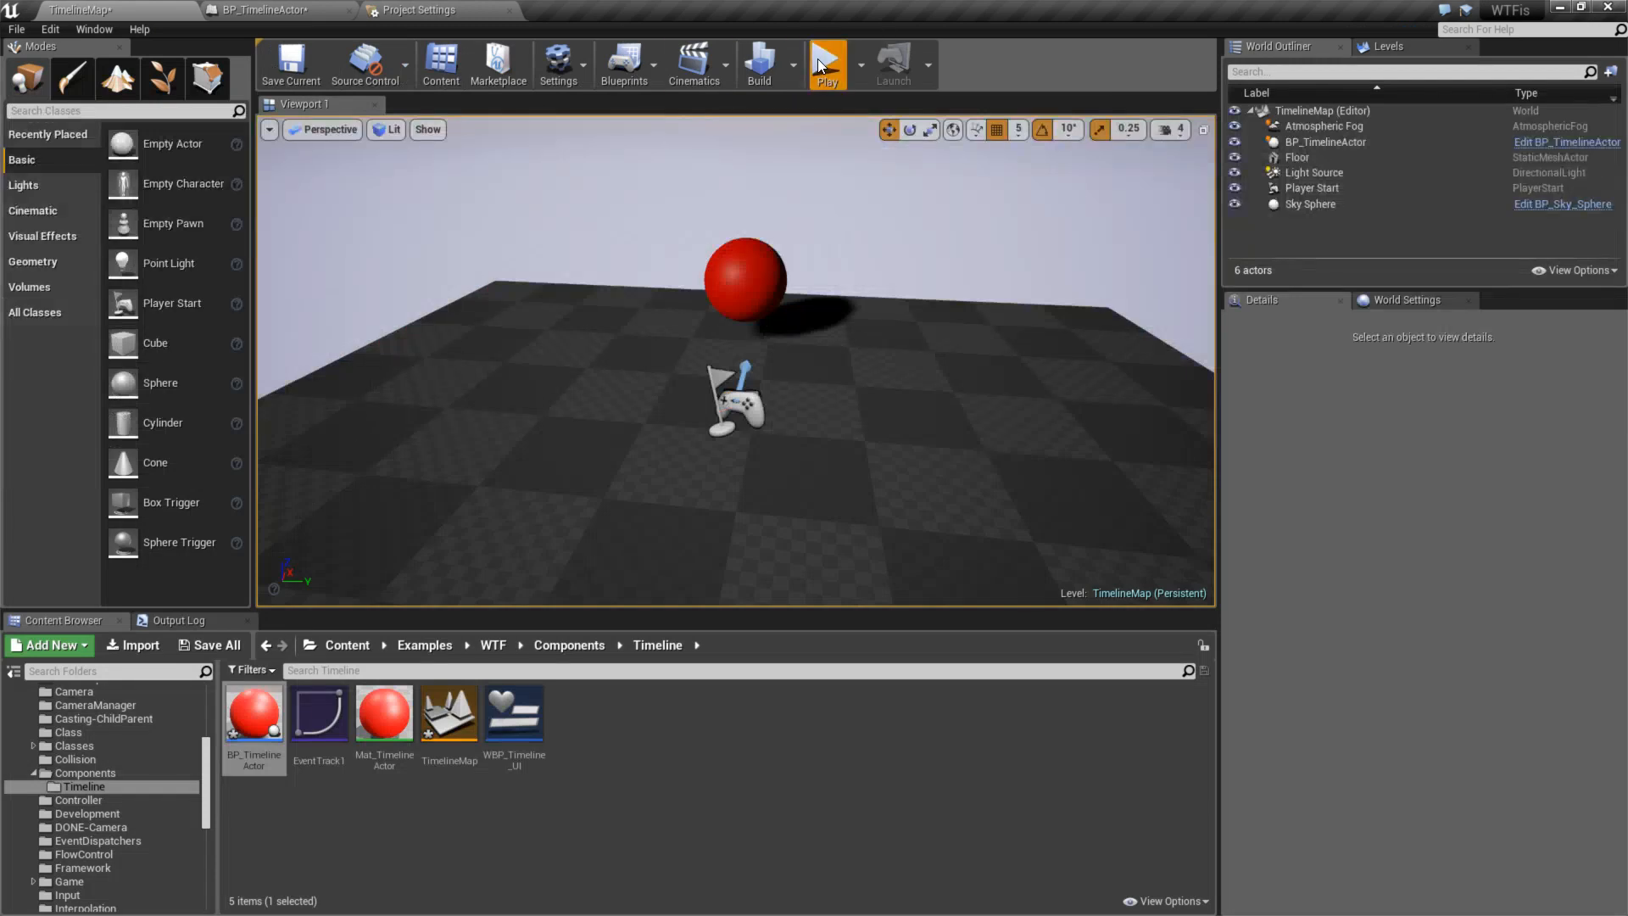
{"action": "left_click", "coordinate": [824, 63]}
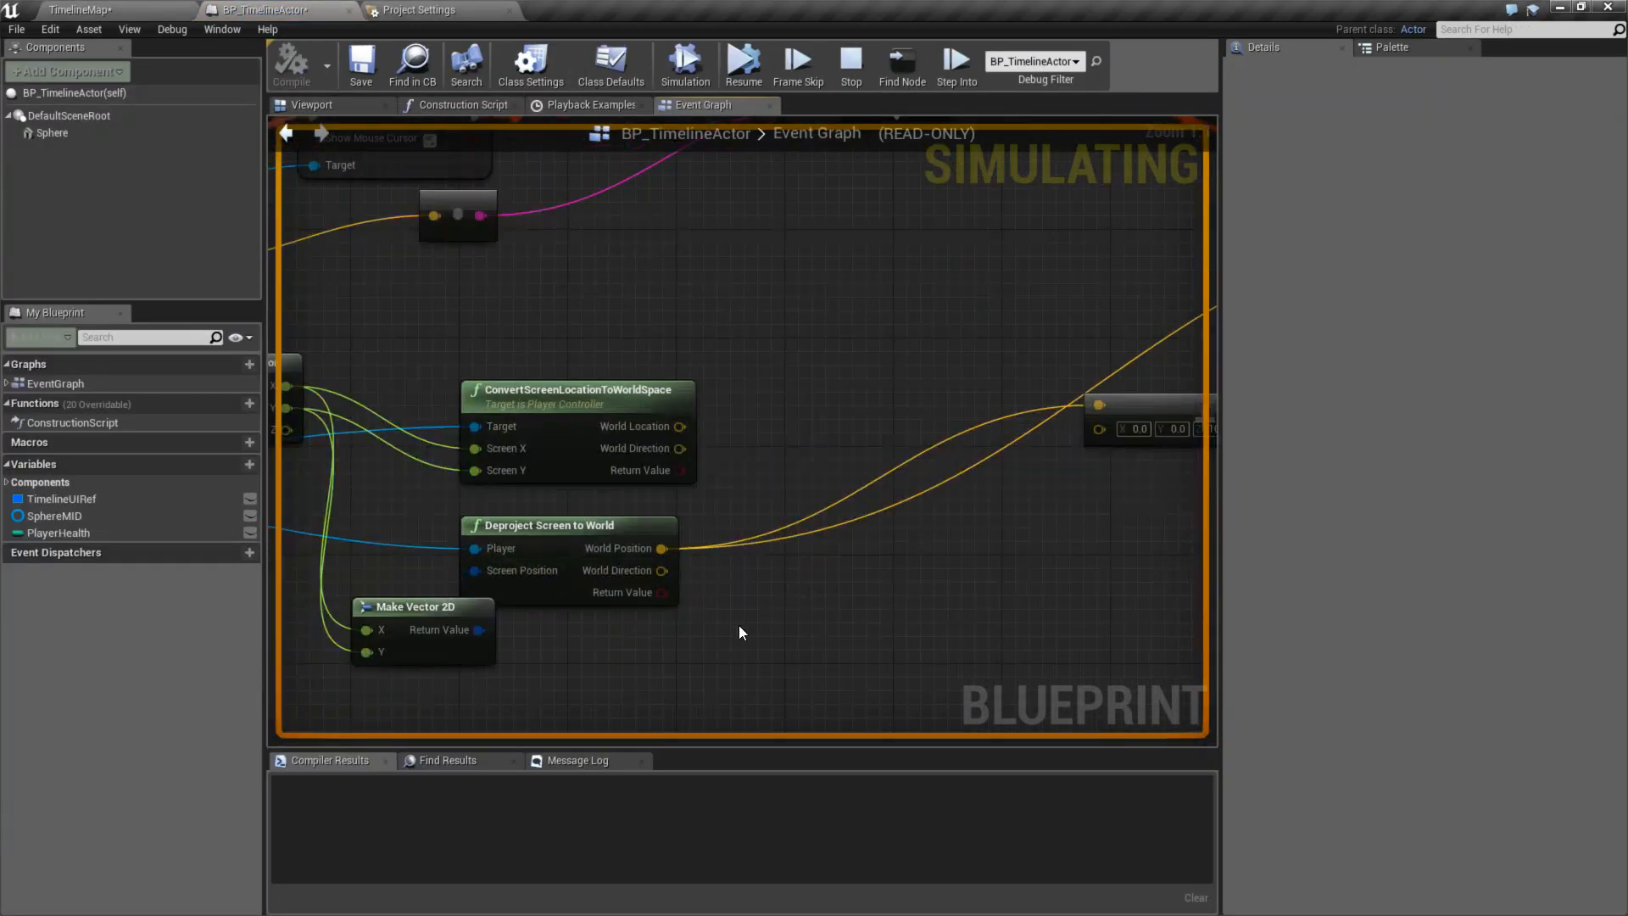
- Examine the World Position value of Deproject Screen to World and its feeding nodes while paused at the breakpoint, and stop the session
{"action": "mouse_move", "coordinate": [790, 526]}
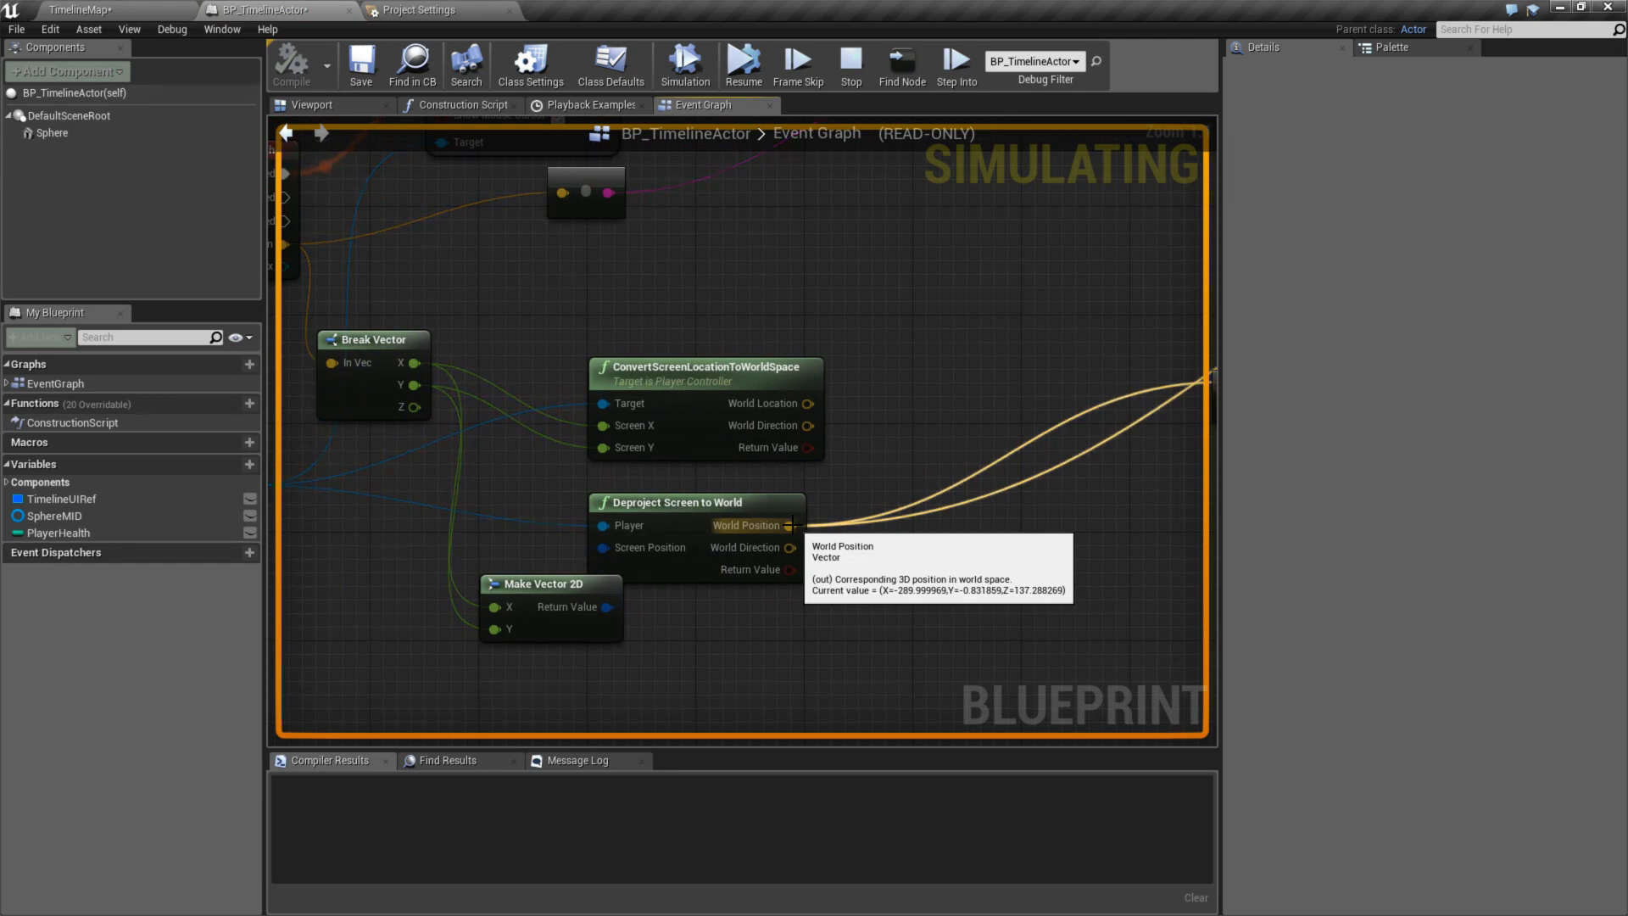
{"action": "right_click_drag", "start_coordinate": [791, 526], "coordinate": [980, 497]}
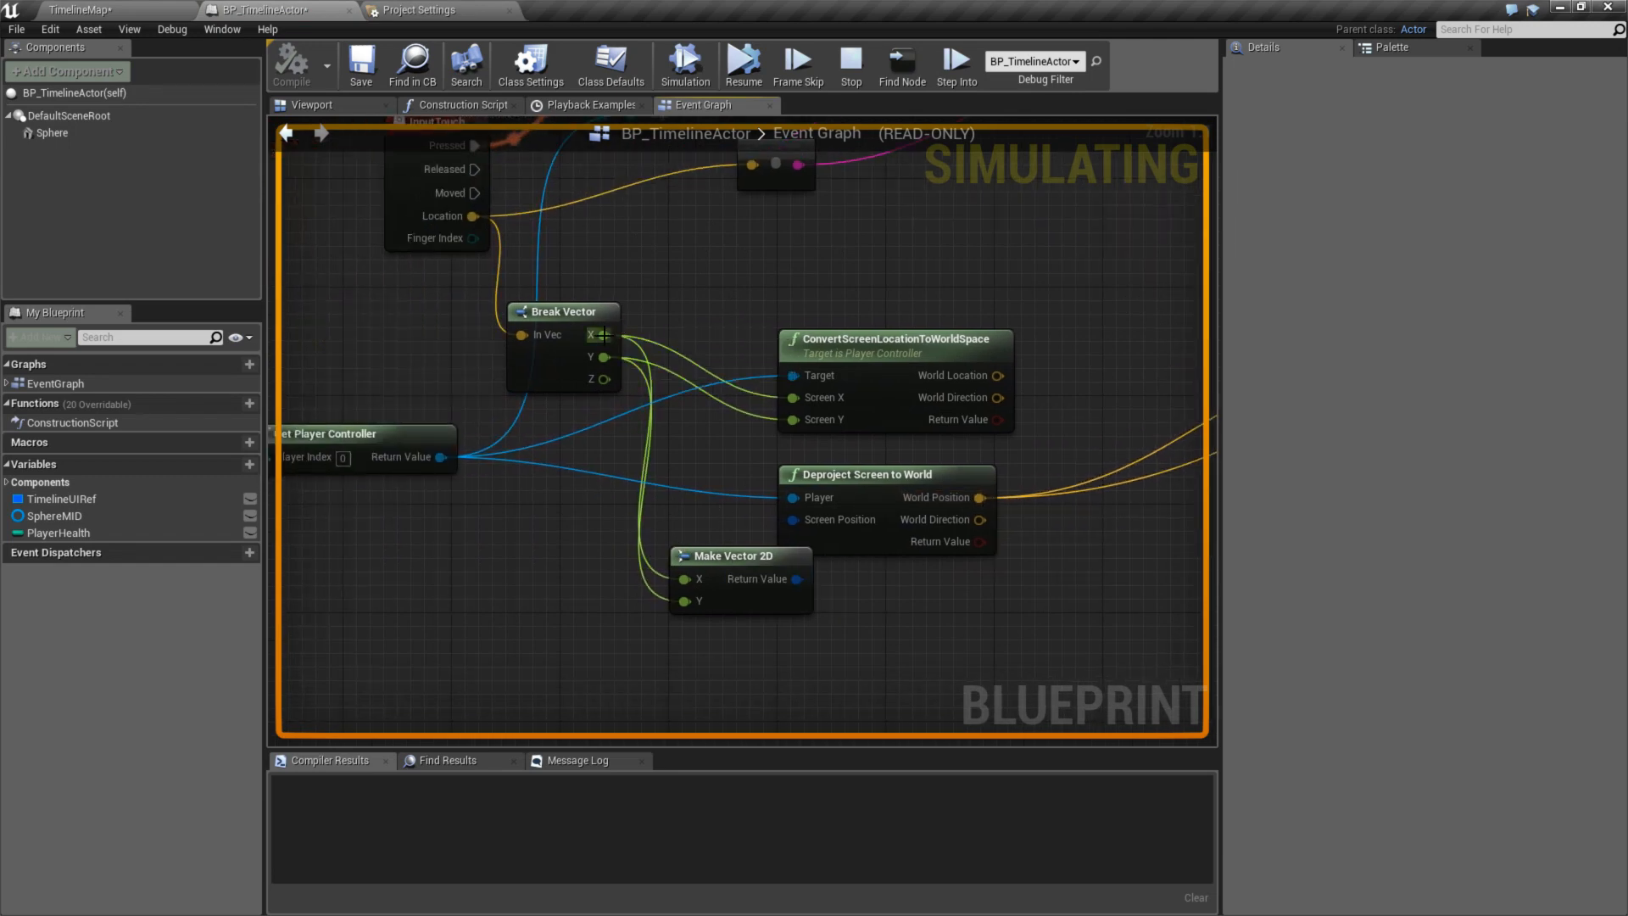
{"action": "mouse_move", "coordinate": [980, 497]}
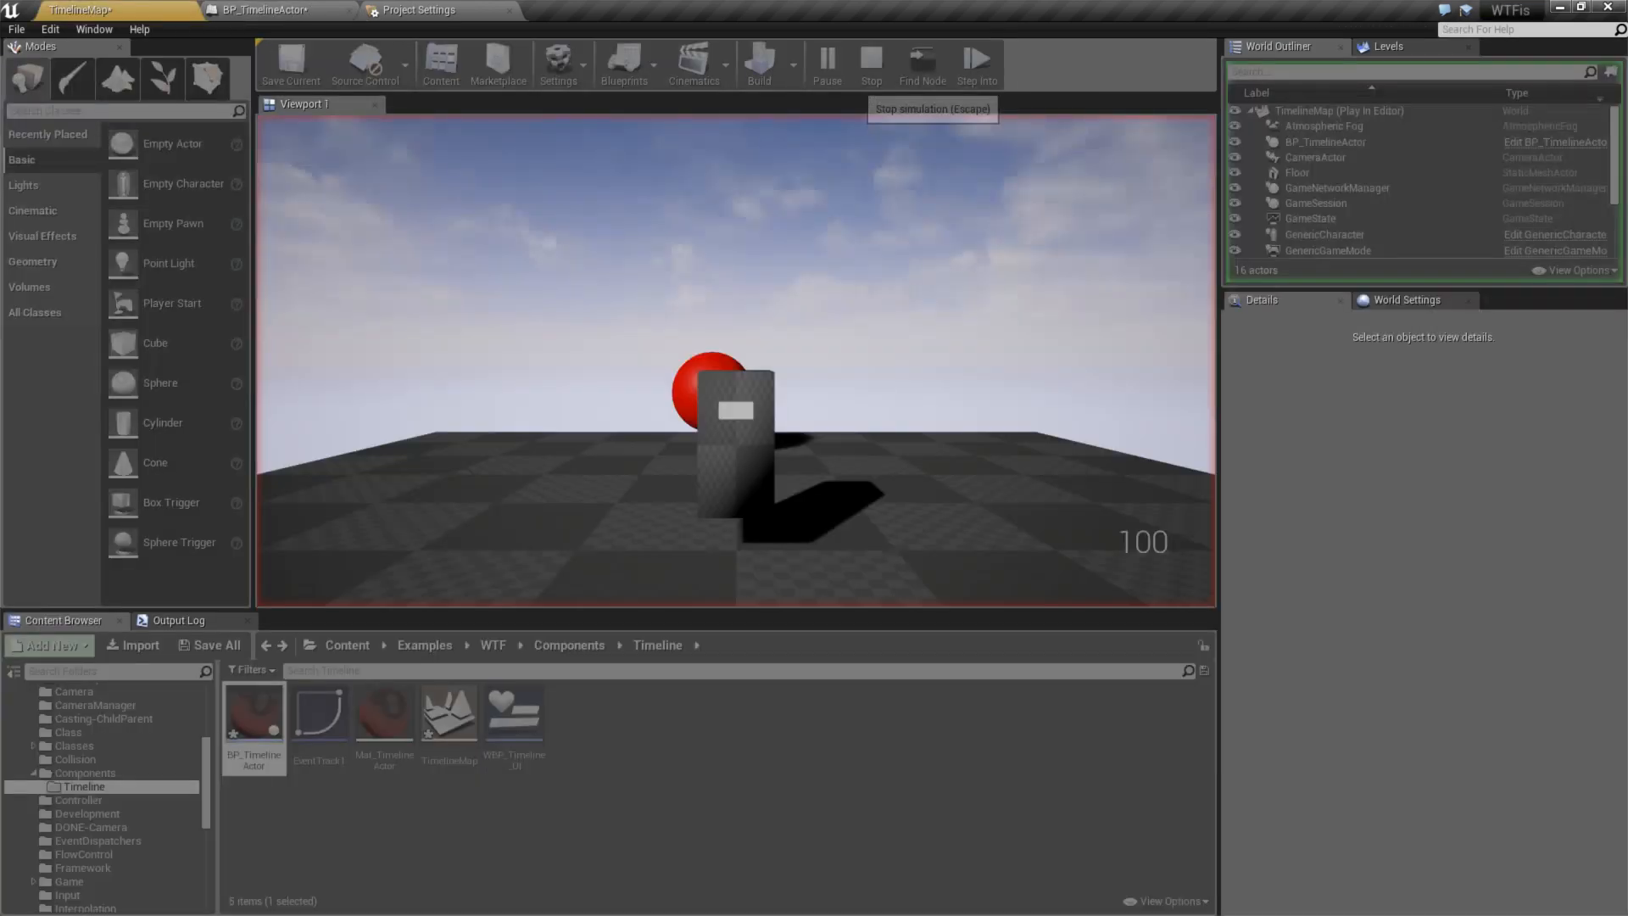
{"action": "key", "text": "Escape"}
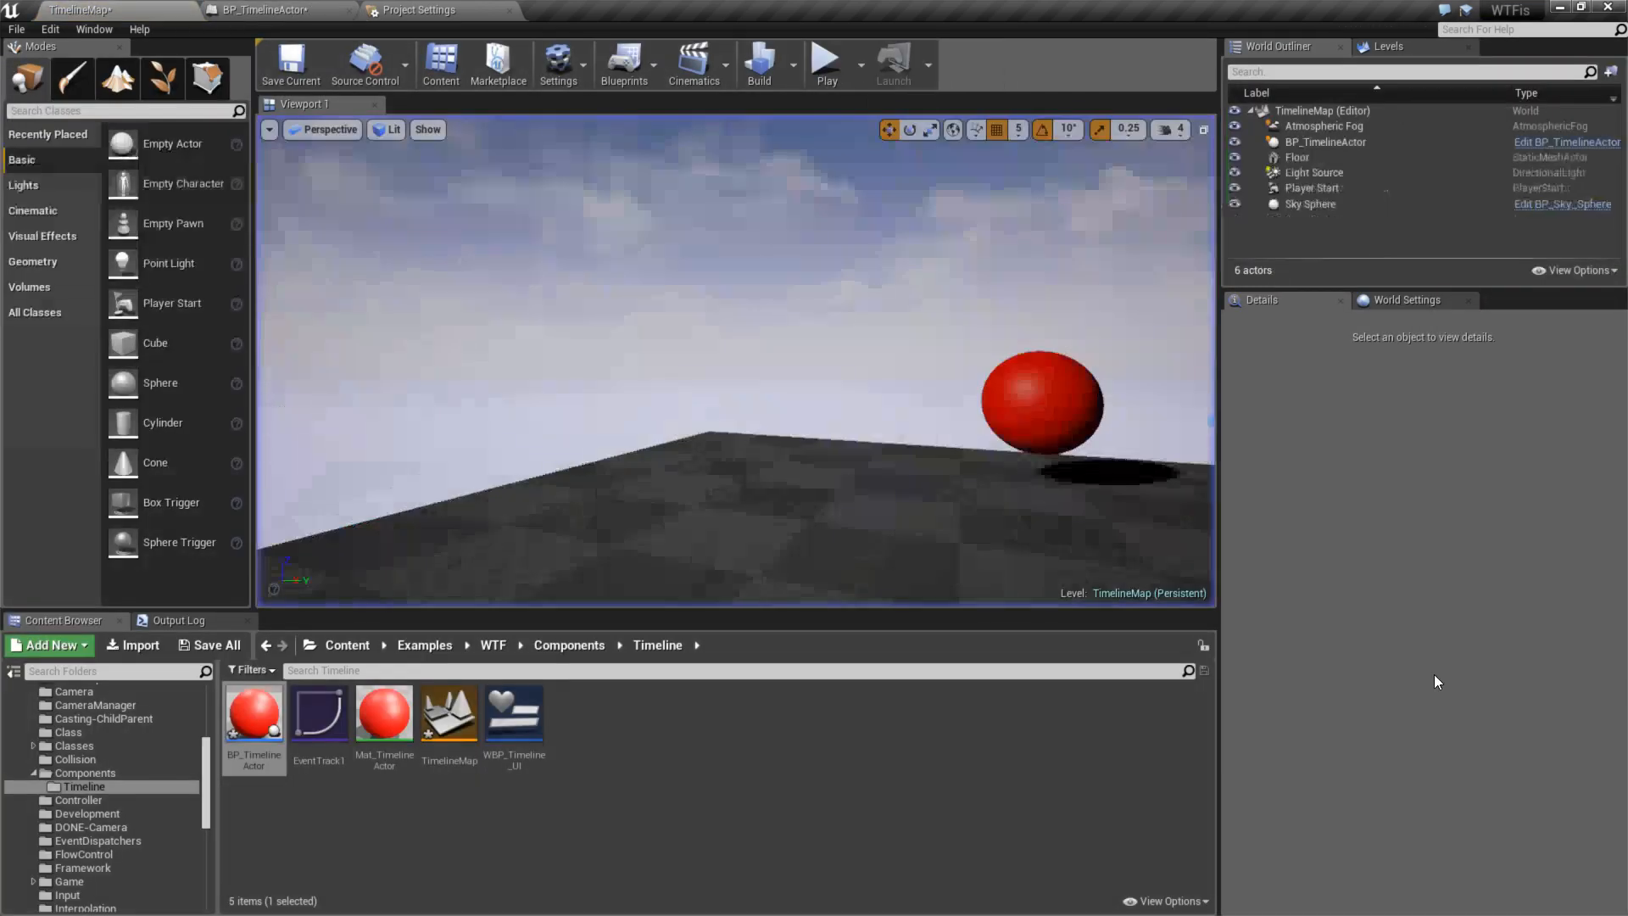
{"action": "right_click_drag", "start_coordinate": [736, 364], "coordinate": [785, 396]}
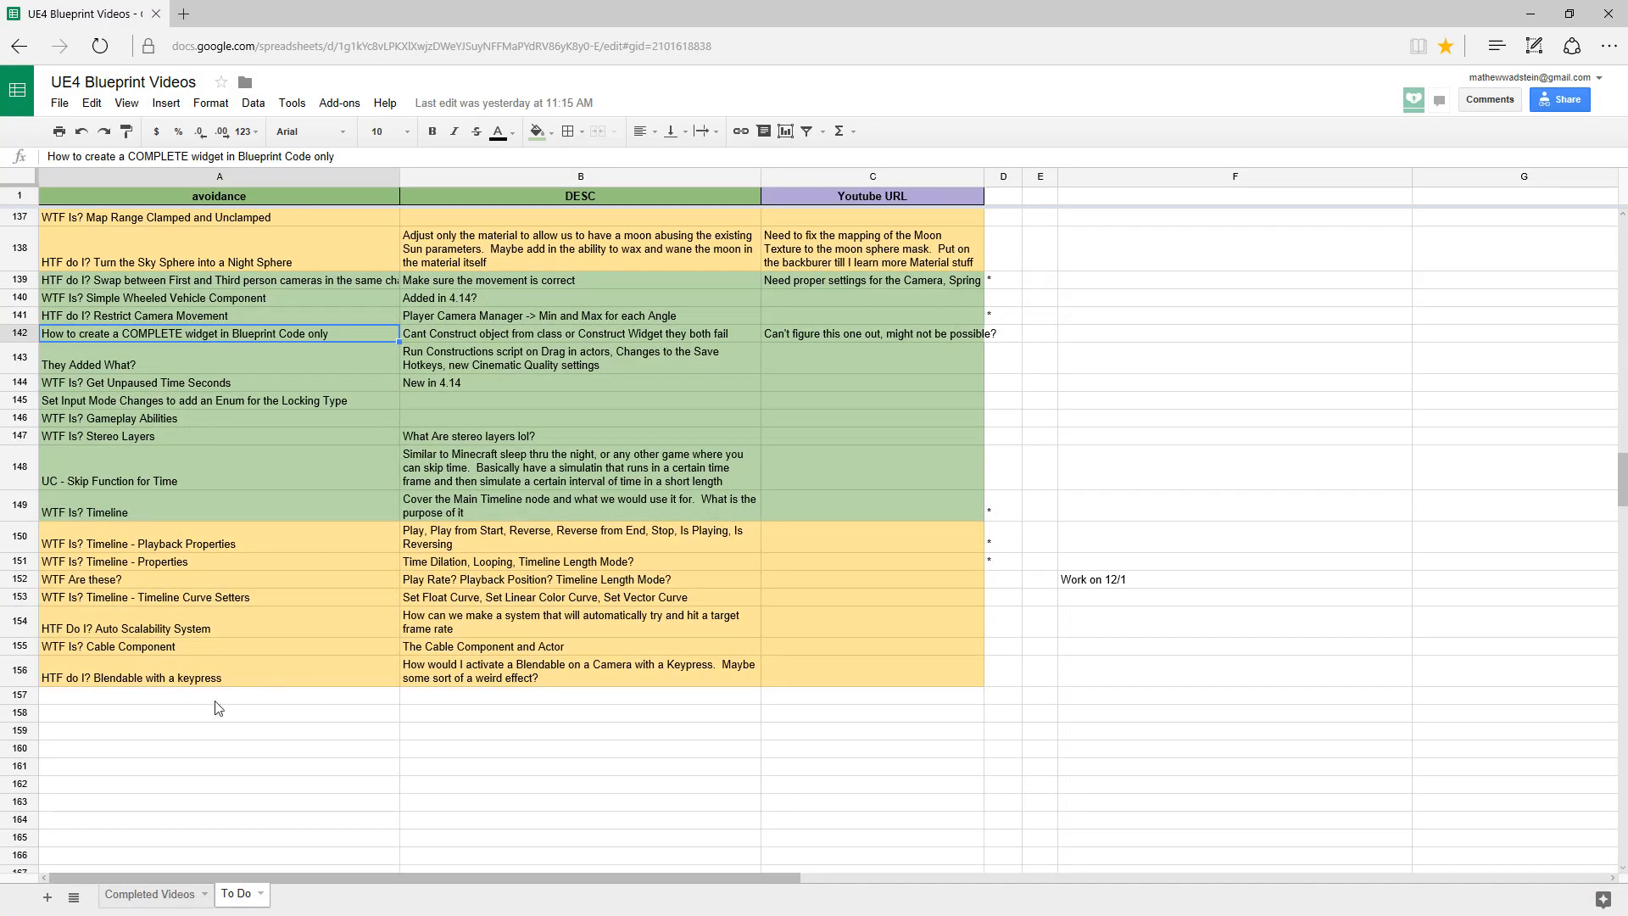
- Switch to the UE4 Blueprint Videos spreadsheet and enter "HTF Do I? Move a Character on a Nav Mesh with Touch" in cell A157
{"action": "left_click", "coordinate": [194, 698]}
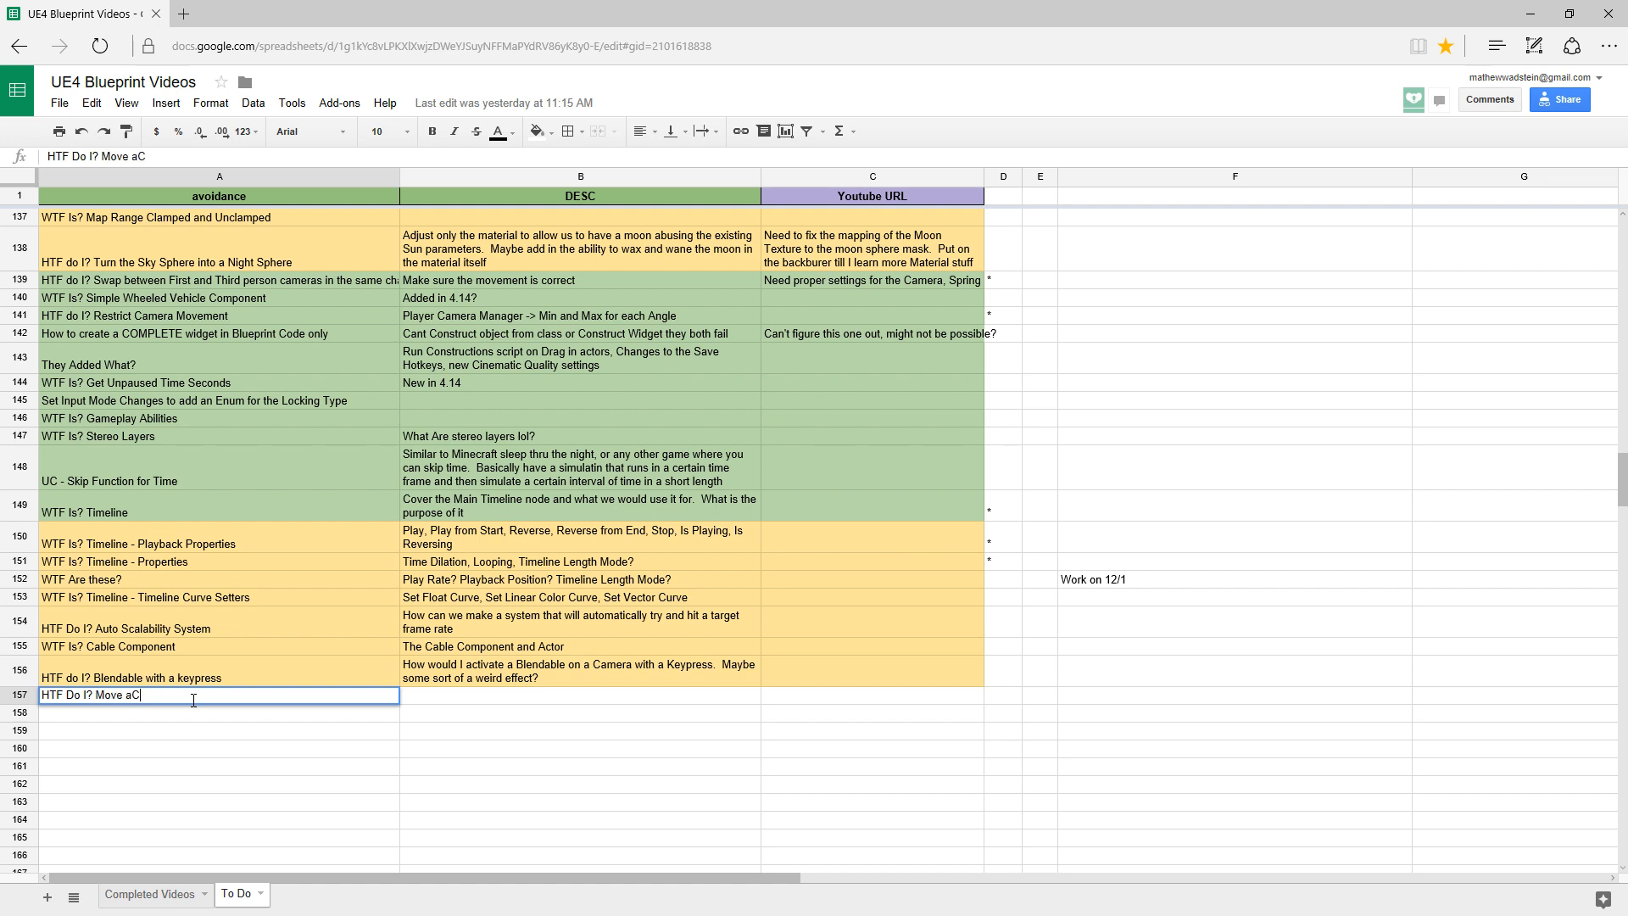
{"action": "type", "text": "n a Nav Mesh with Touch"}
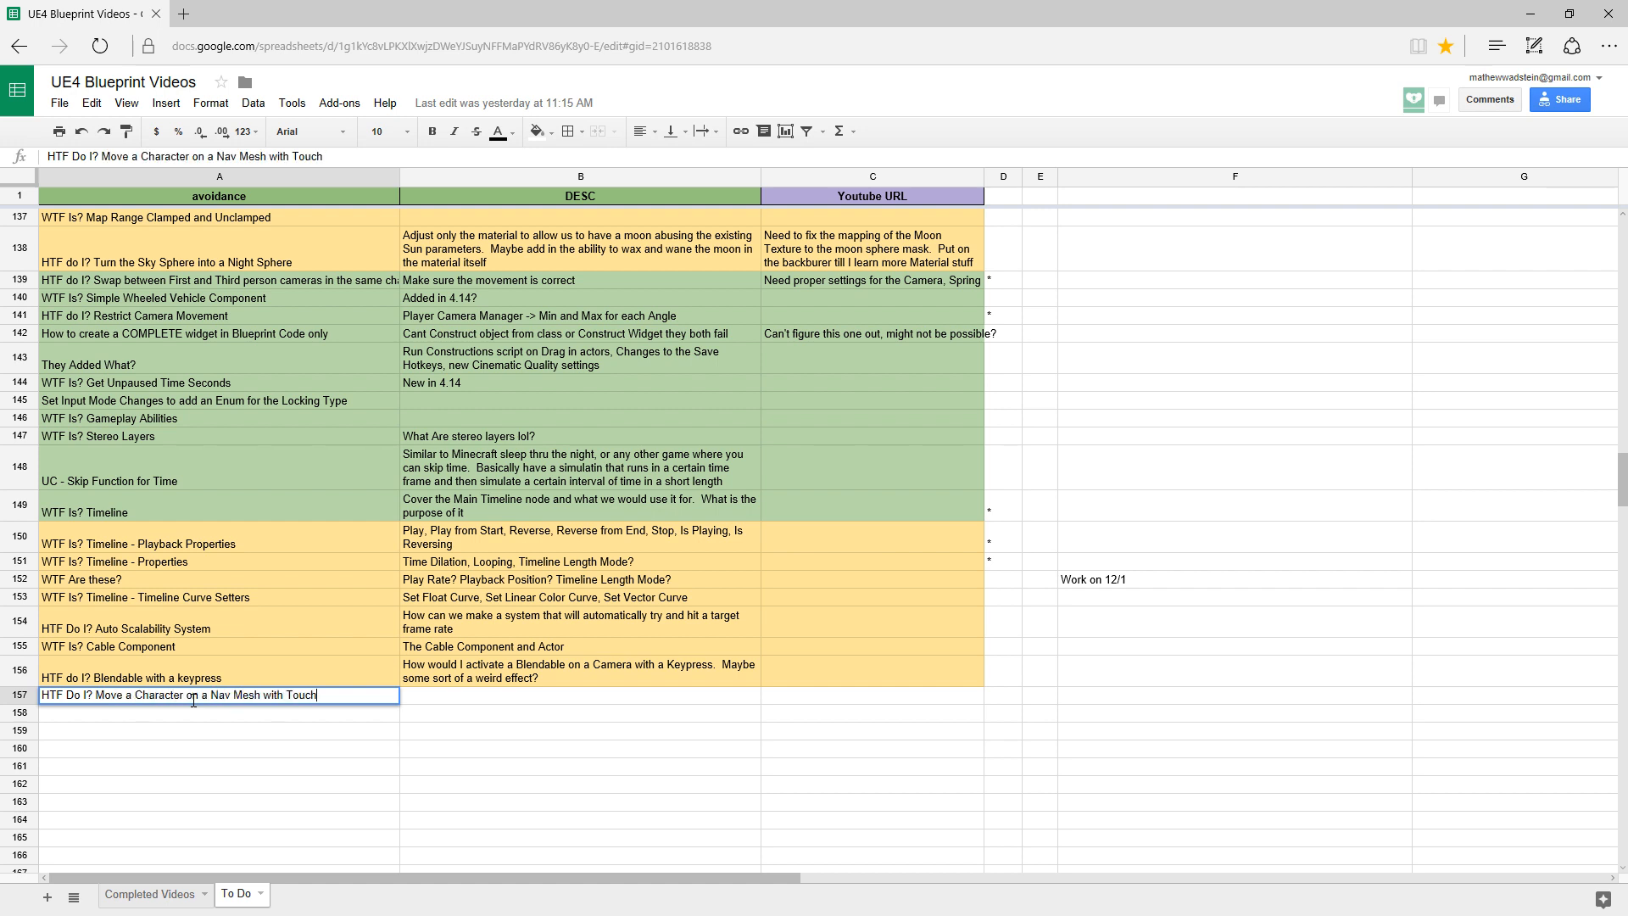
- Enter "Using Touch how can we convert the Tap on the screen to a movememnt location for a Nav Mesh" in cell B157
{"action": "left_click", "coordinate": [194, 700]}
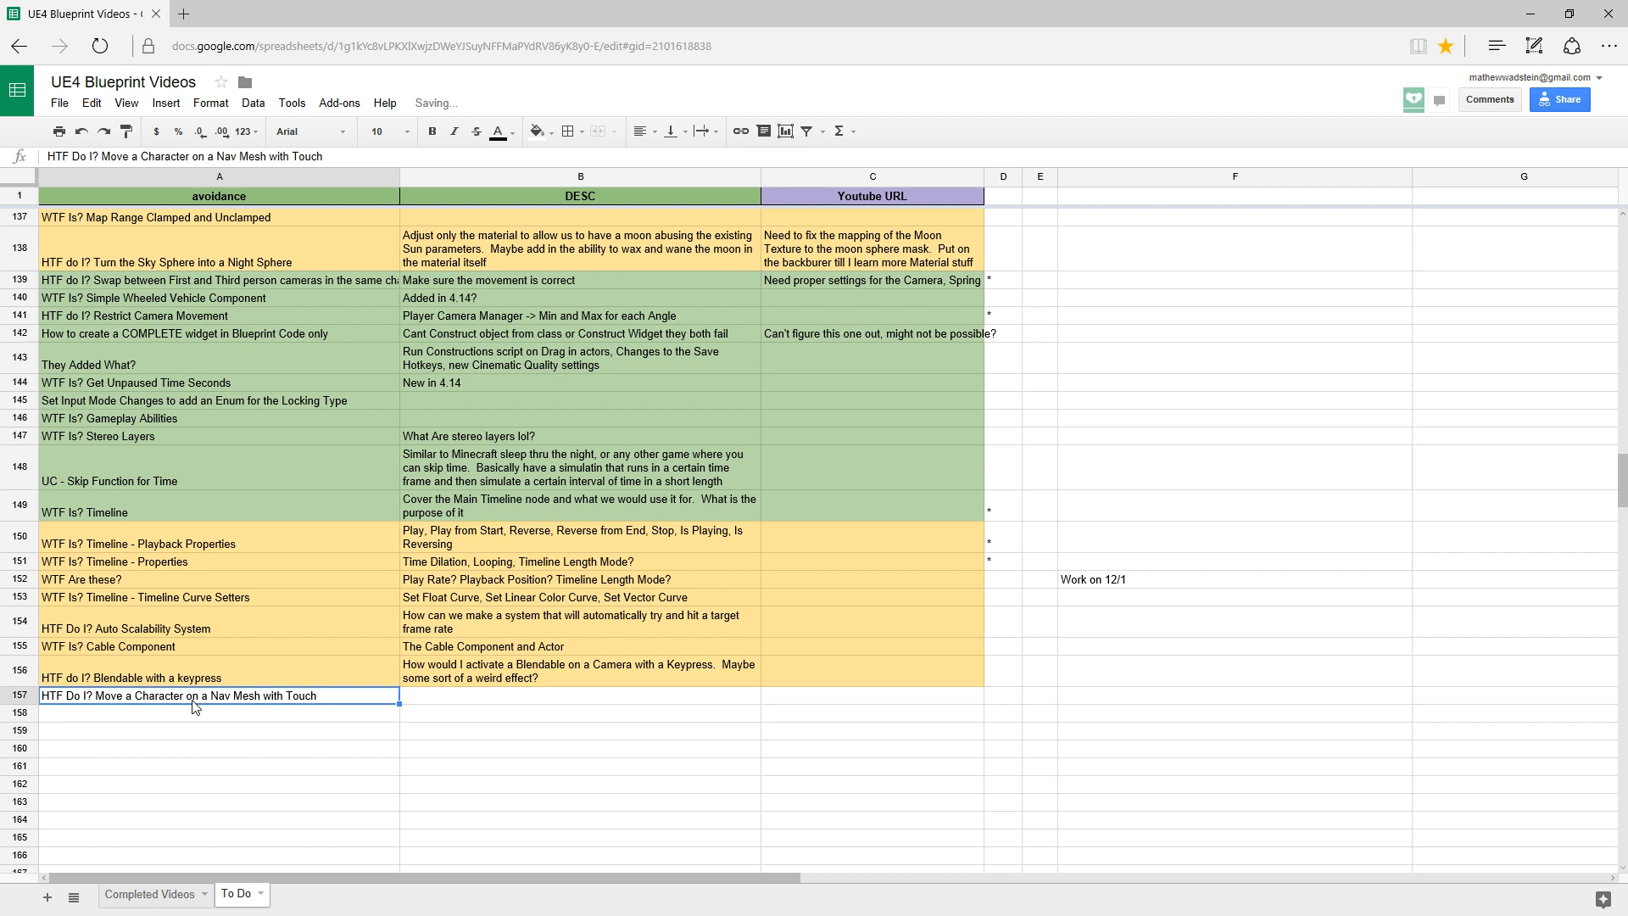
{"action": "key", "text": "Tab"}
{"action": "type", "text": "Us"}
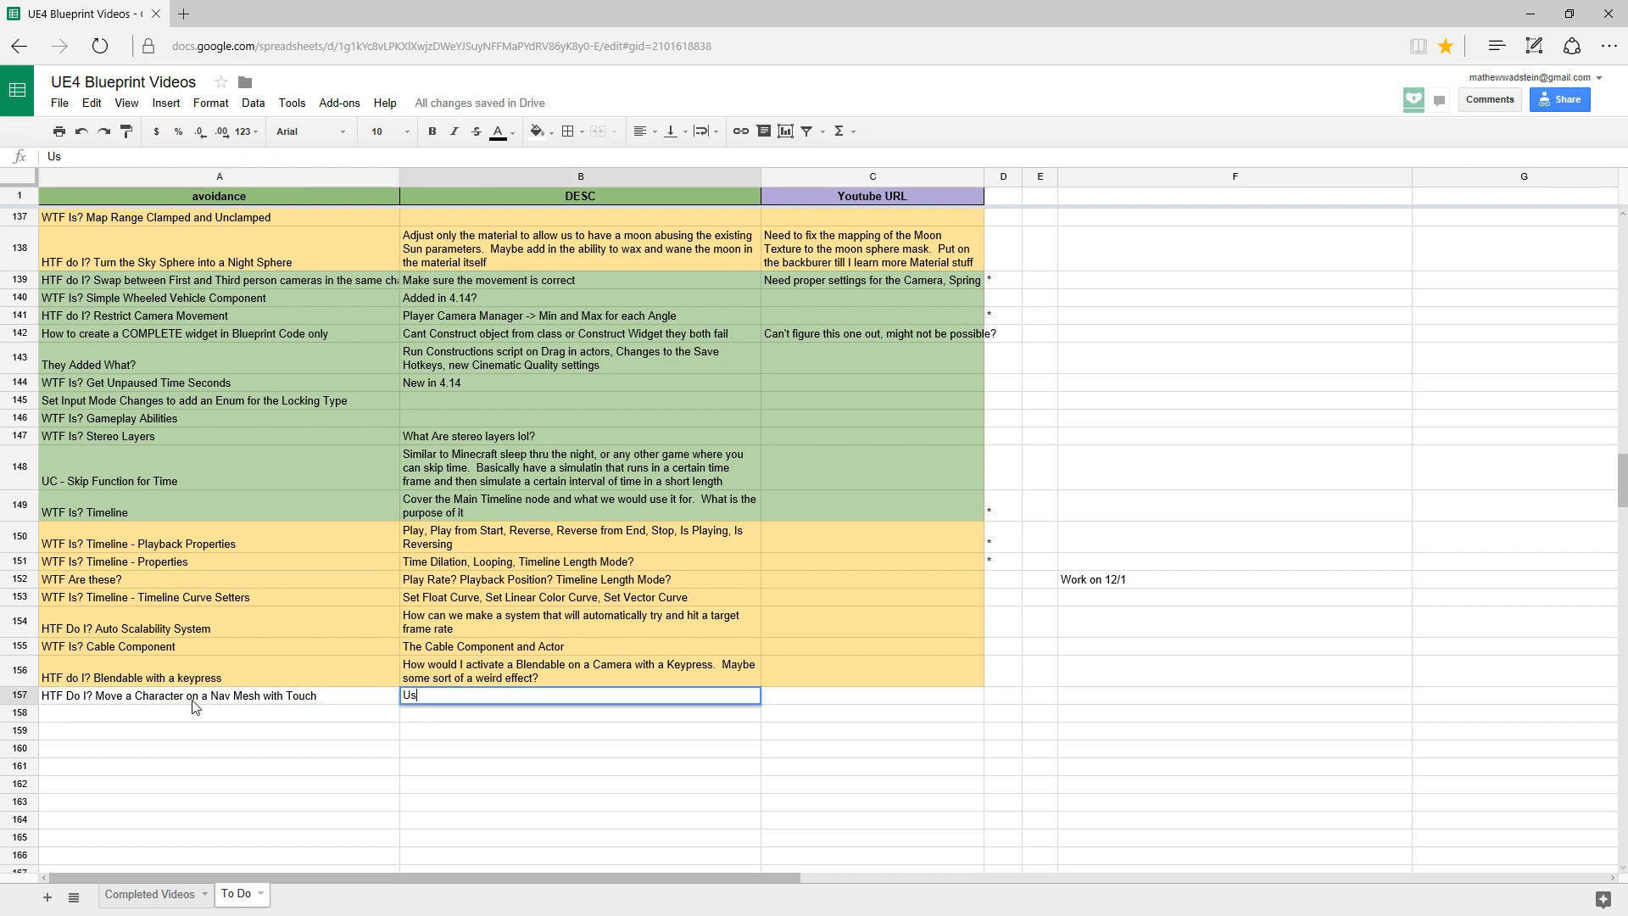
{"action": "type", "text": "ing Touch how can w"}
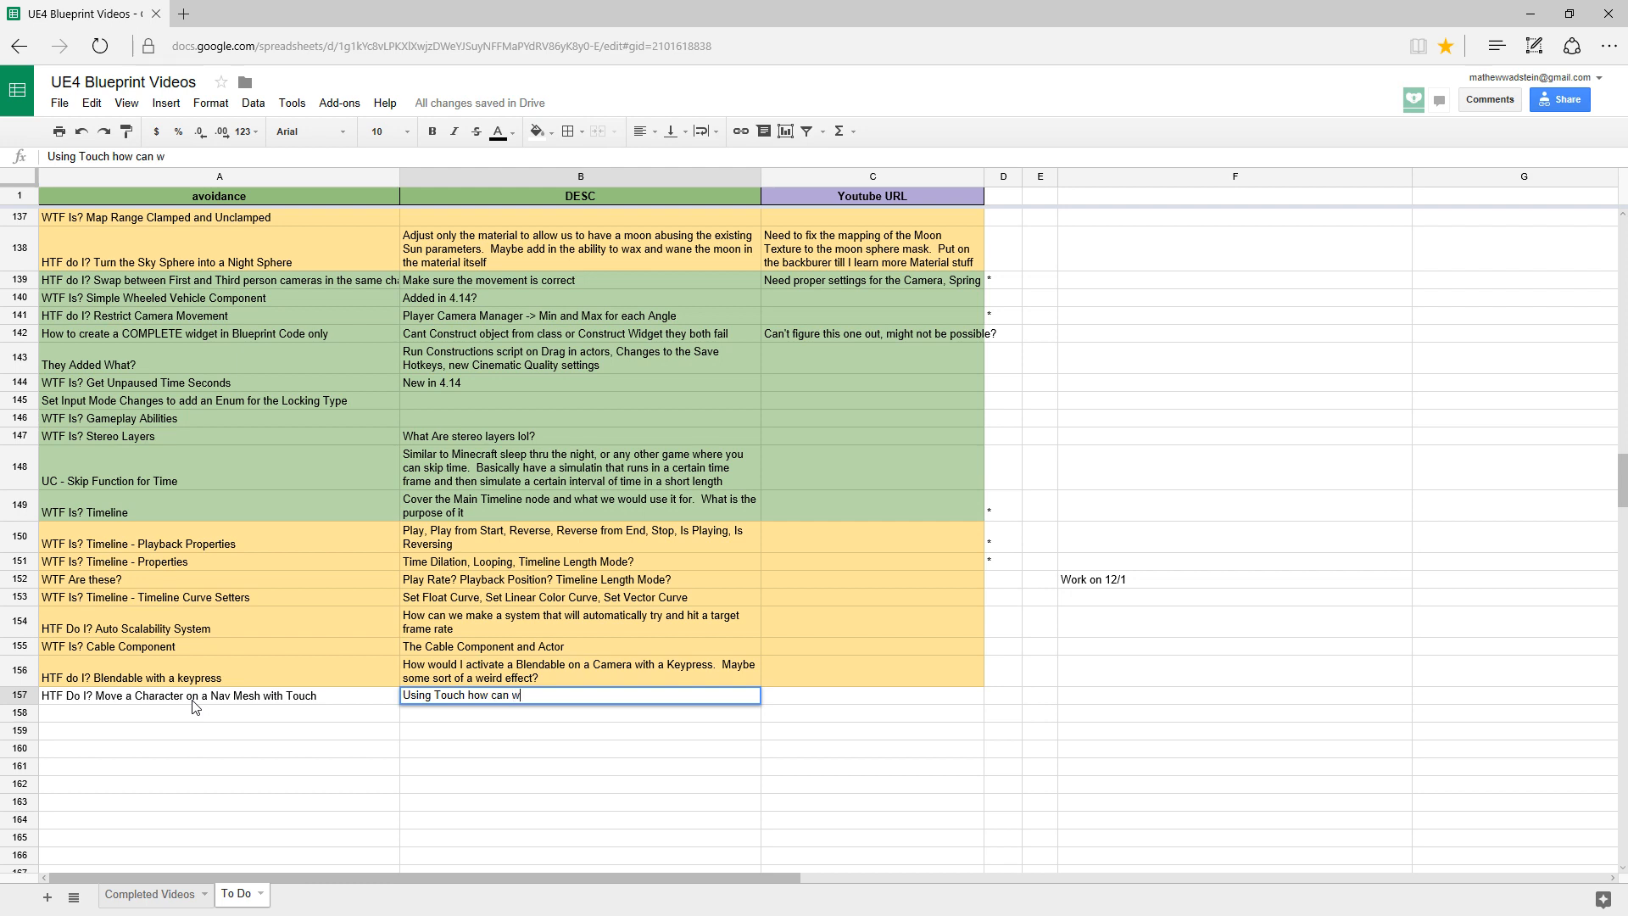
{"action": "type", "text": "e con"}
{"action": "type", "text": "vert the Tapo on th"}
{"action": "type", "text": " on th"}
{"action": "type", "text": "e screen to a movemembnt"}
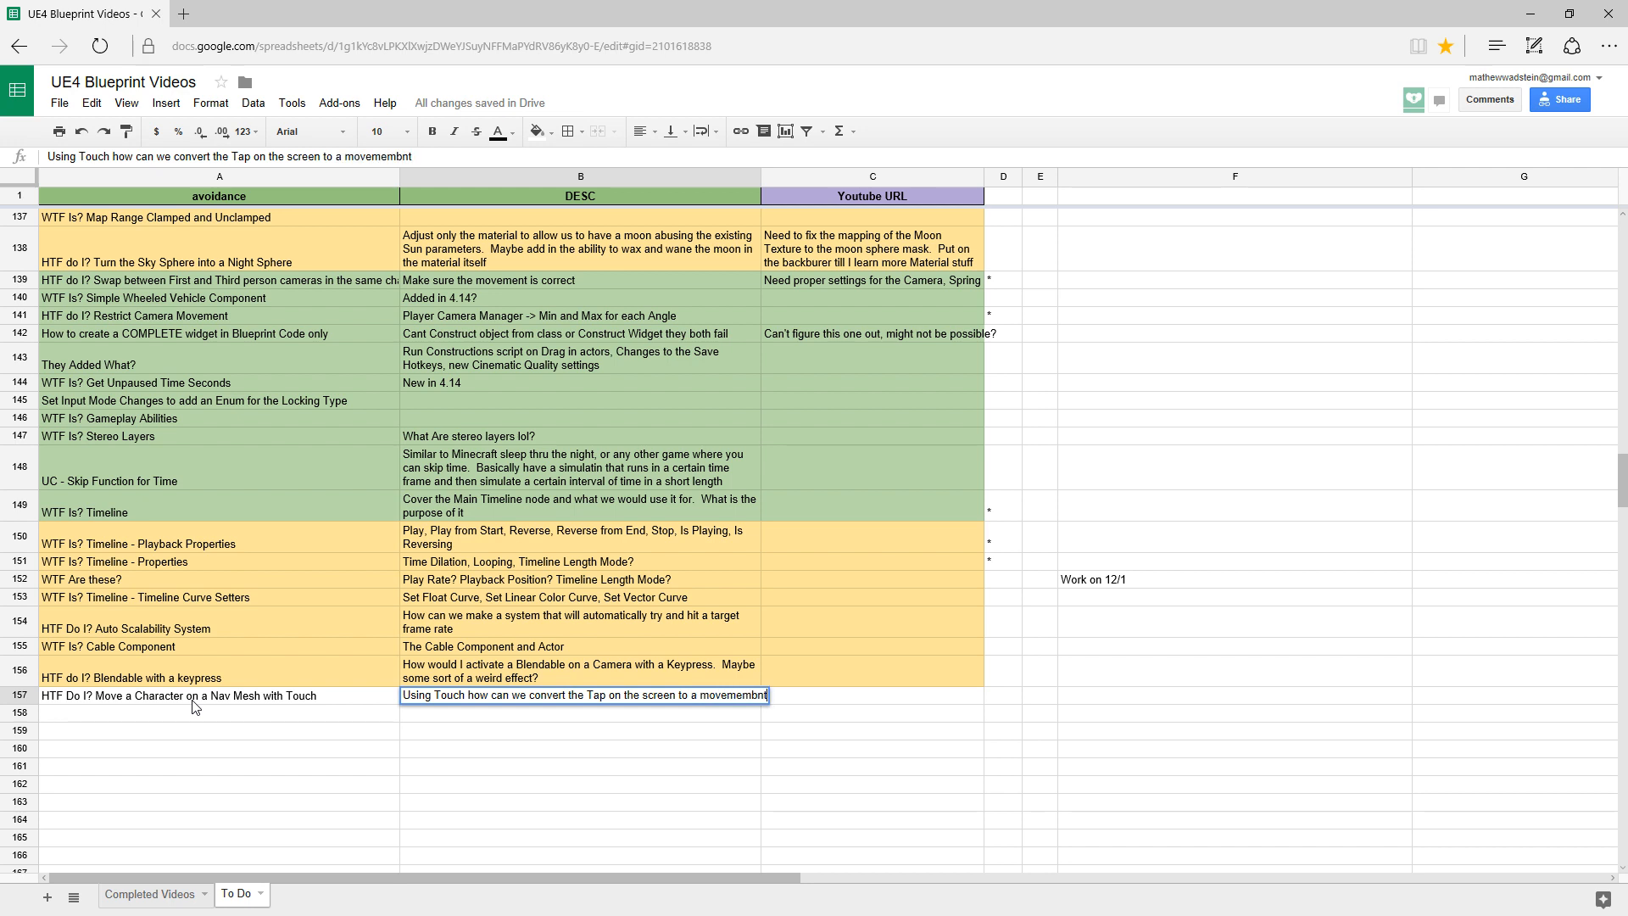
{"action": "key", "text": "BackSpace"}
{"action": "key", "text": "BackSpace"}
{"action": "key", "text": "BackSpace"}
{"action": "type", "text": "nt location for a Nav Mesh"}
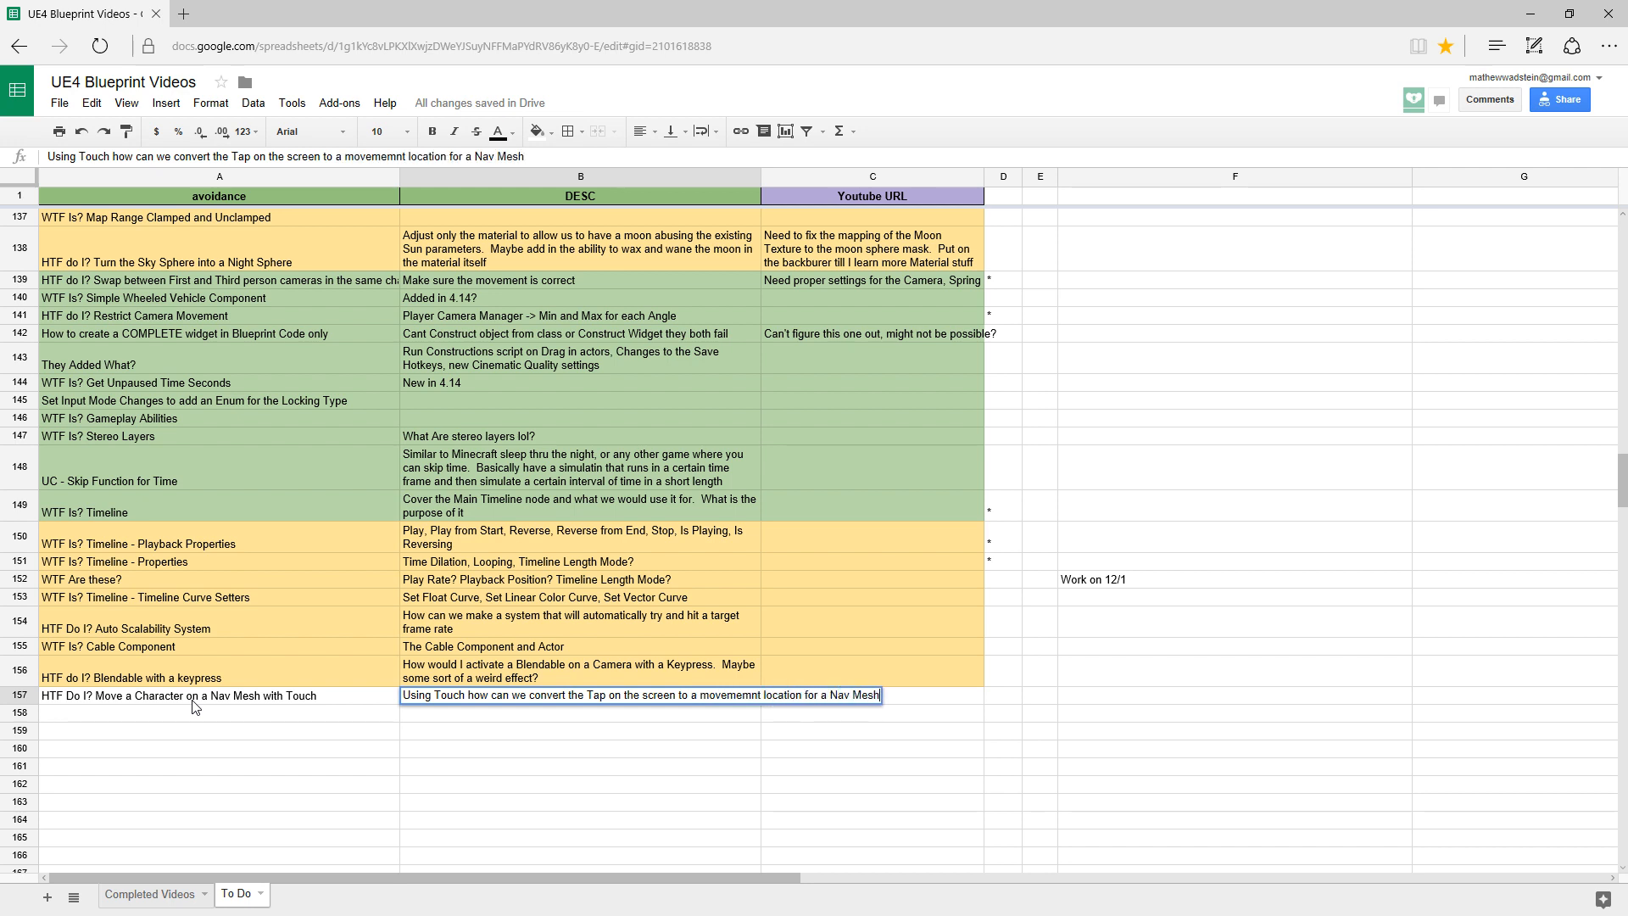
{"action": "key", "text": "Return"}
- Correct the misspelled word in cell B157's description to "movement"
{"action": "key", "text": "Up"}
{"action": "key", "text": "Left"}
{"action": "key", "text": "Right"}
{"action": "key", "text": "Return"}
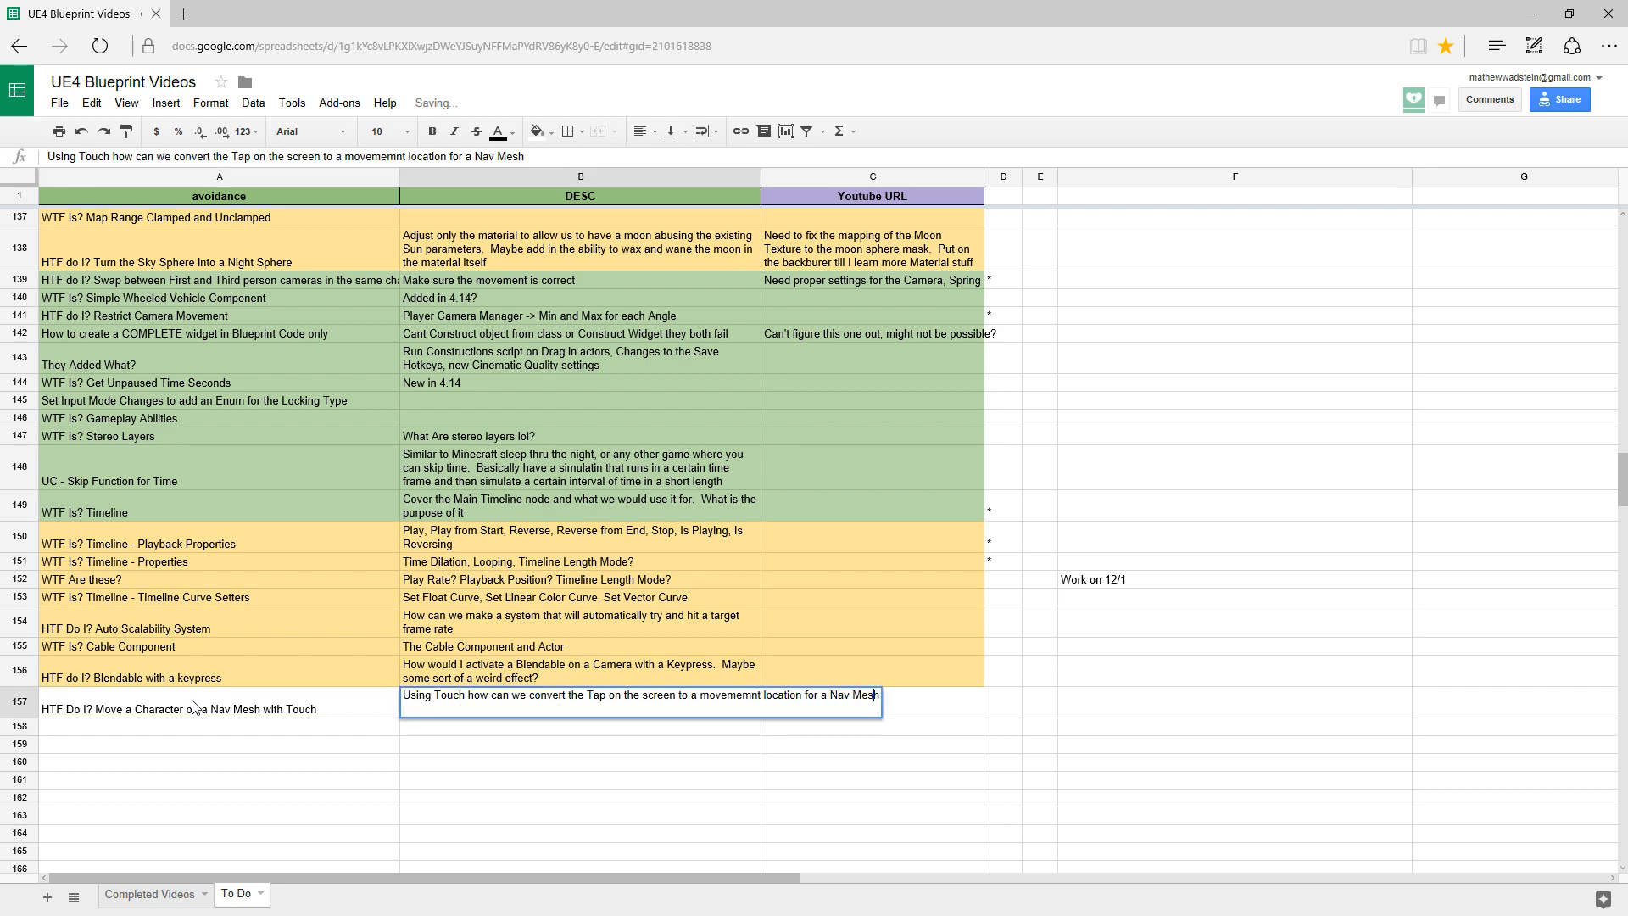
{"action": "key", "text": "Left"}
{"action": "key", "text": "Left"}
{"action": "key", "text": "Left"}
{"action": "key", "text": "Left"}
{"action": "key", "text": "Left"}
{"action": "key", "text": "Left"}
{"action": "key", "text": "Left"}
{"action": "key", "text": "Left"}
{"action": "key", "text": "Left"}
{"action": "key", "text": "Delete"}
{"action": "key", "text": "Return"}
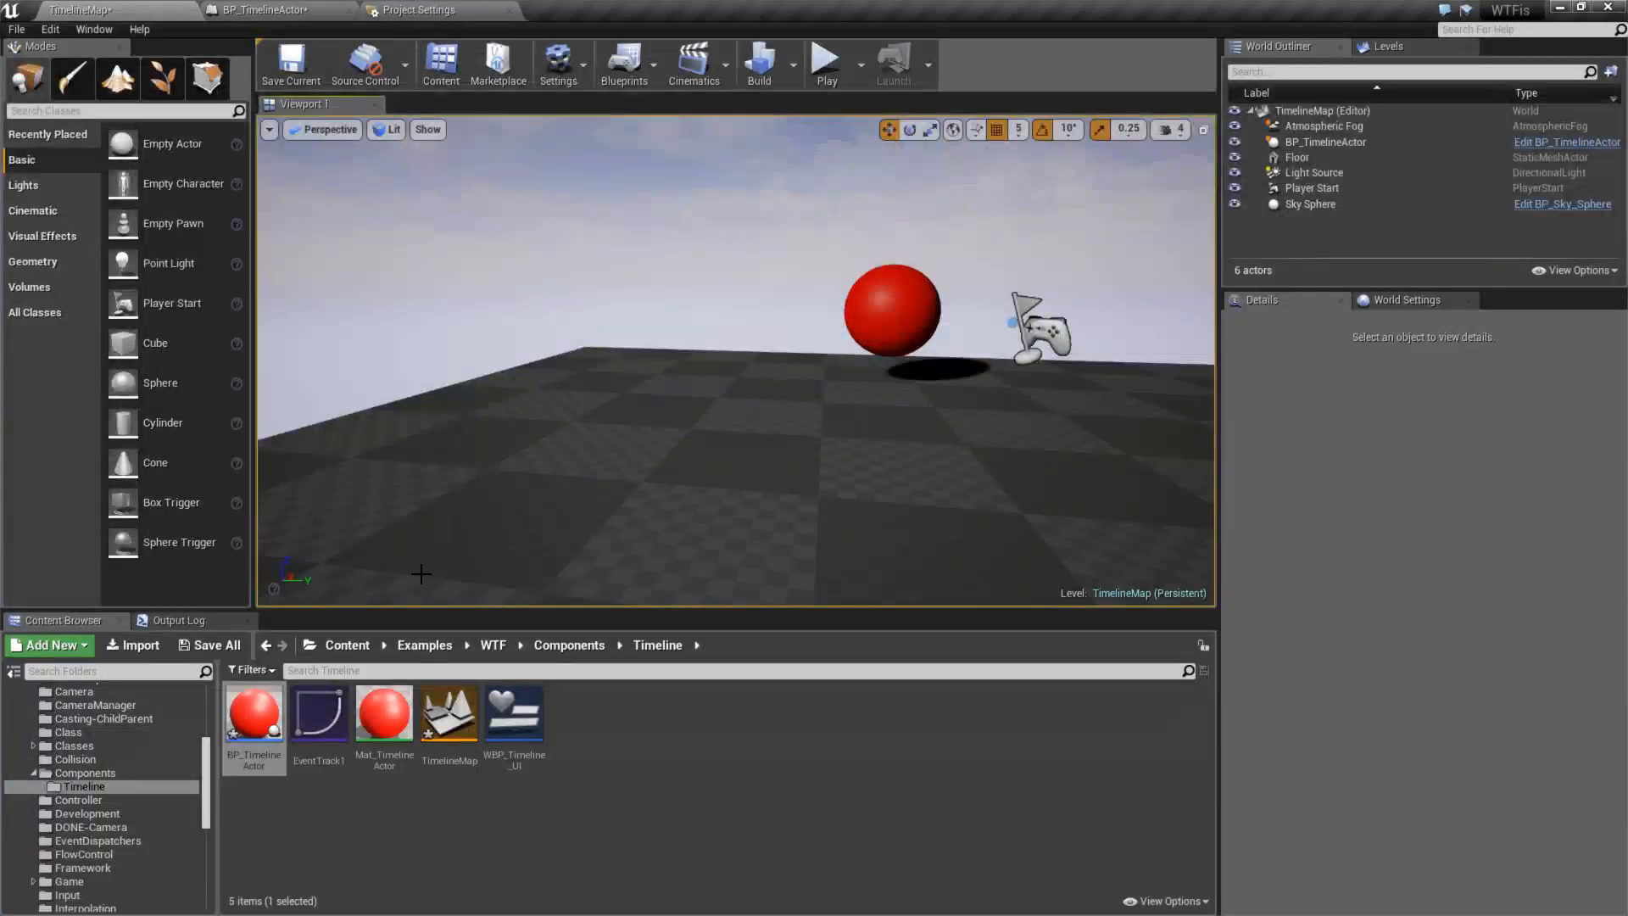
- Review the ConvertScreenLocationToWorldSpace and Deproject Screen to World nodes in BP_TimelineActor, and view the floor in TimelineMap
{"action": "left_click", "coordinate": [317, 11]}
{"action": "scroll", "coordinate": [784, 297], "scroll_direction": "down", "scroll_amount": 2}
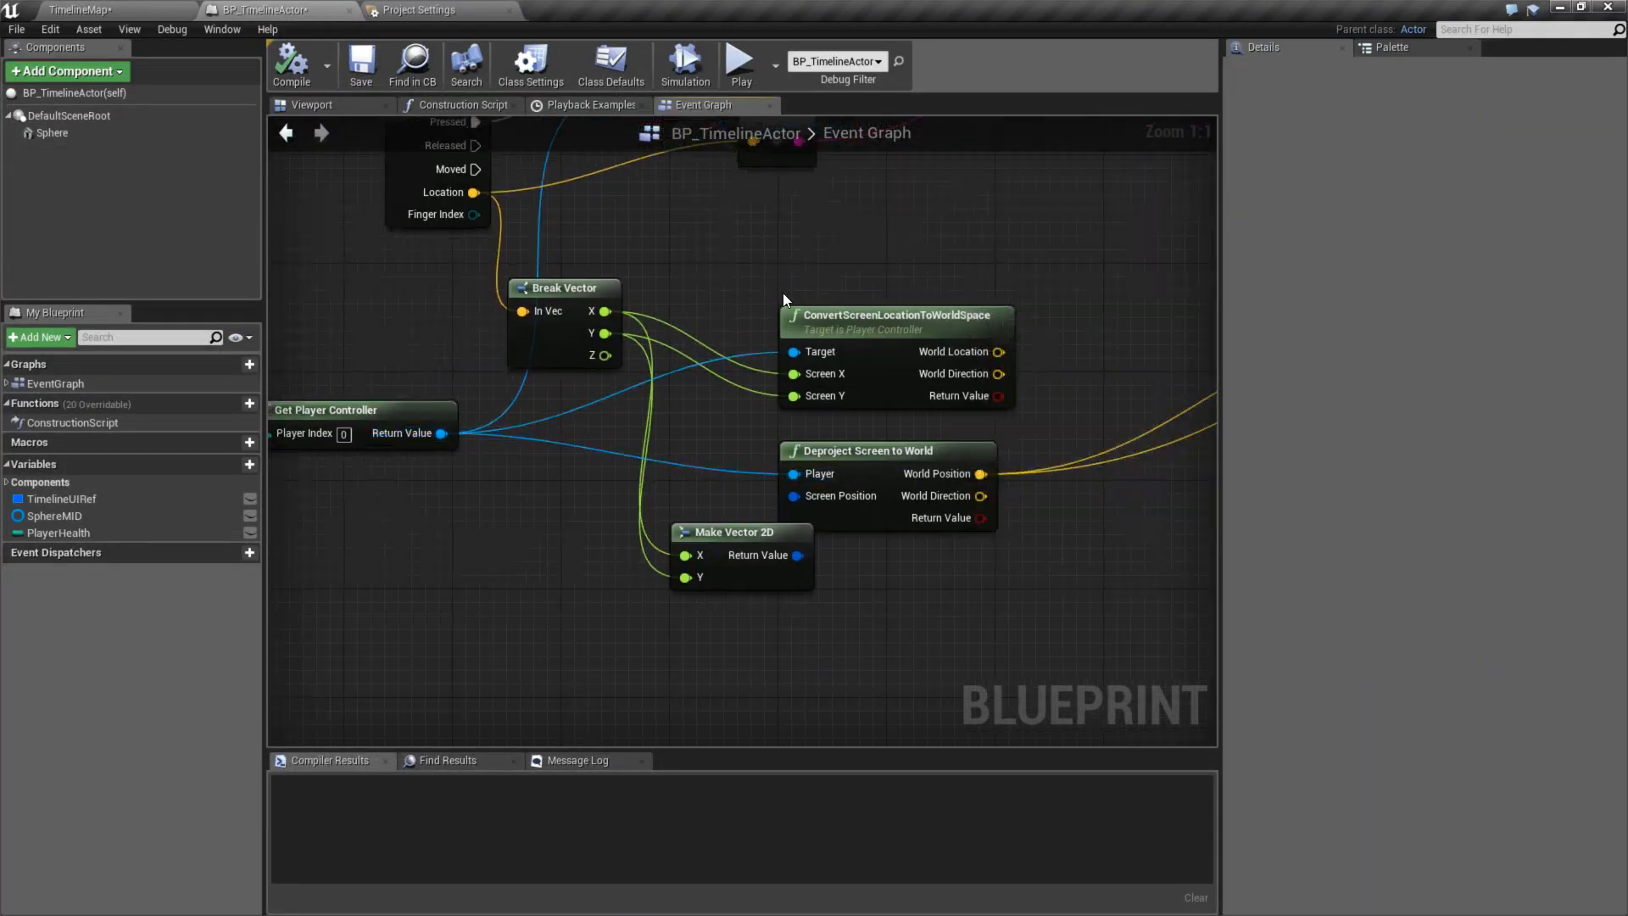
{"action": "left_click_drag", "start_coordinate": [783, 296], "coordinate": [1081, 537]}
{"action": "right_click_drag", "start_coordinate": [1081, 537], "coordinate": [973, 507]}
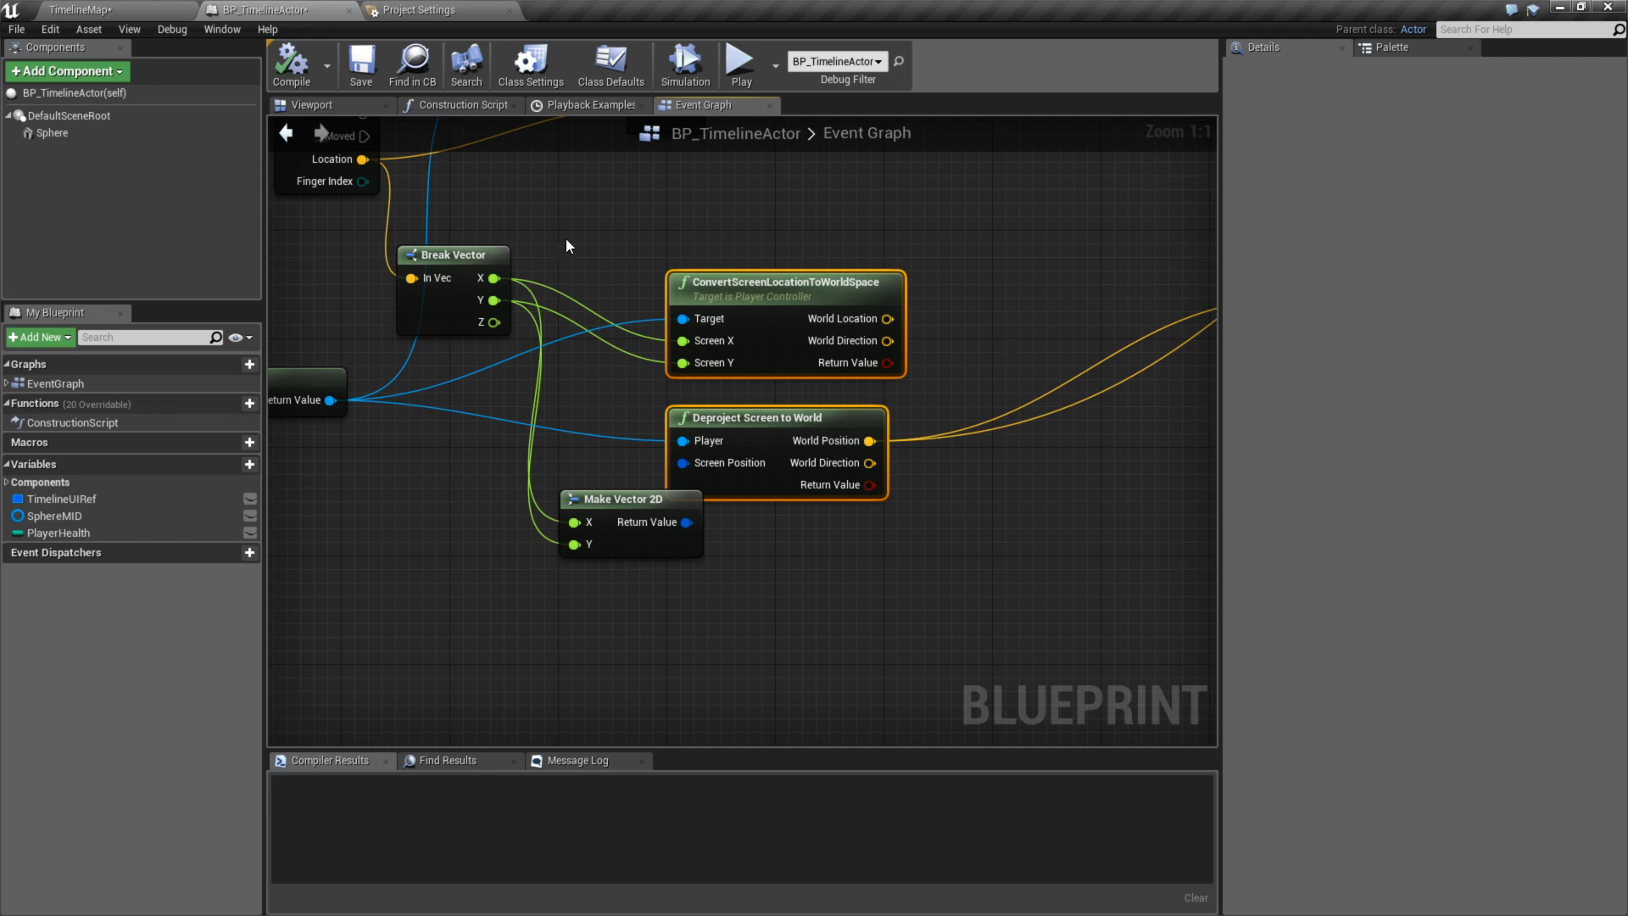
{"action": "left_click", "coordinate": [113, 5]}
{"action": "right_click_drag", "start_coordinate": [766, 416], "coordinate": [707, 327]}
{"action": "left_click", "coordinate": [664, 326]}
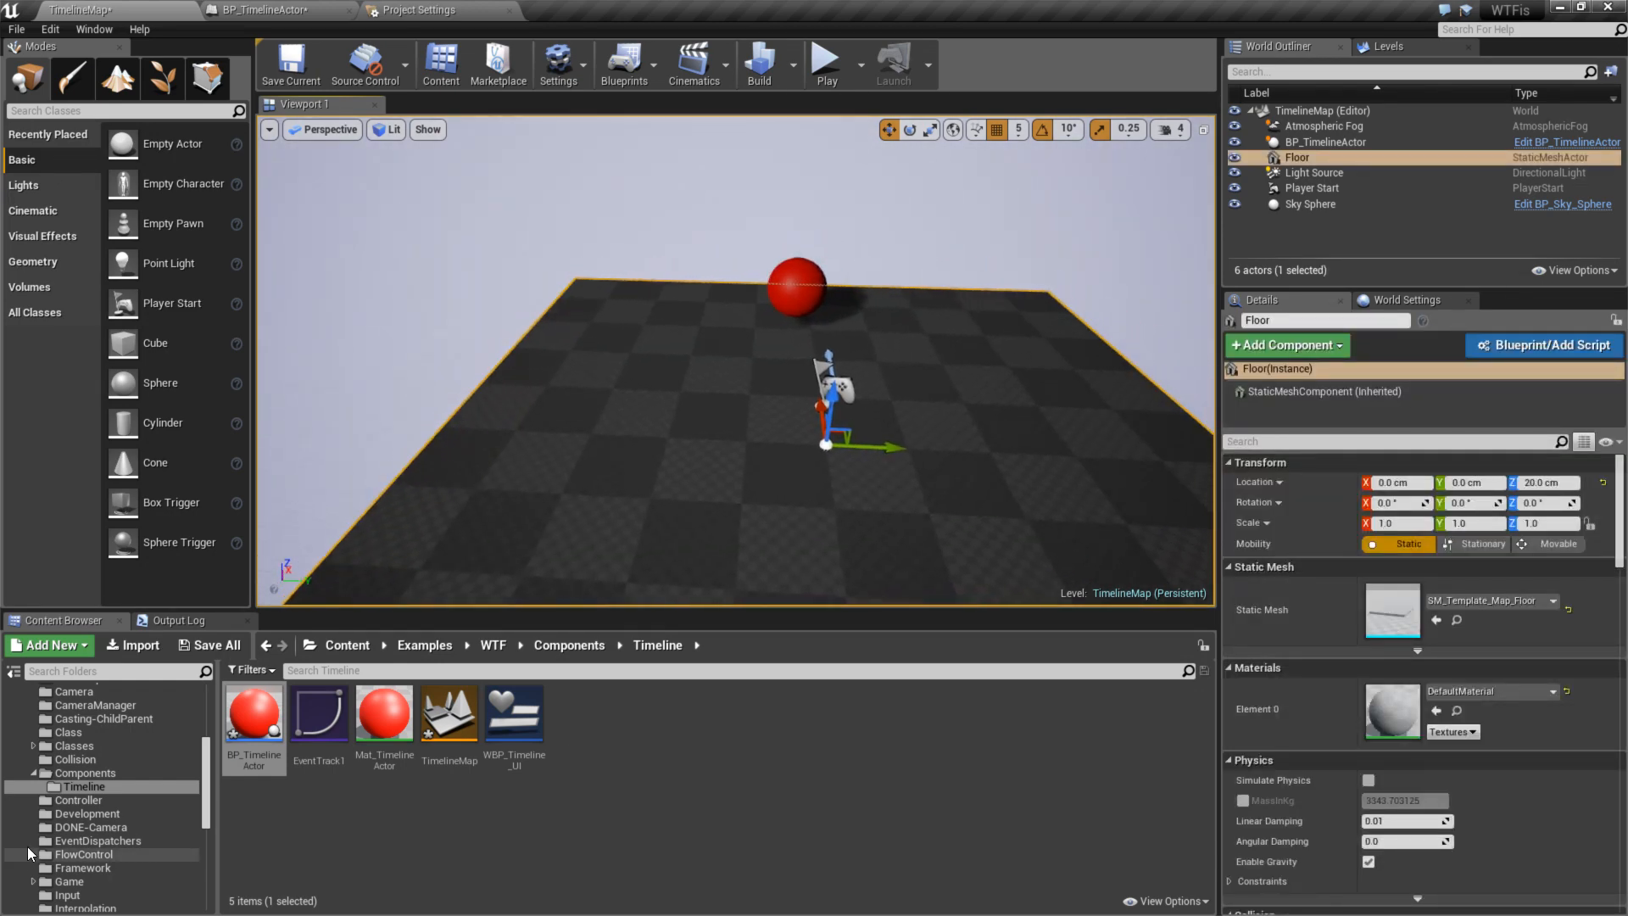
- Switch to the Epic Games Launcher and open the 4.14 Playground project
{"action": "left_click", "coordinate": [1559, 7]}
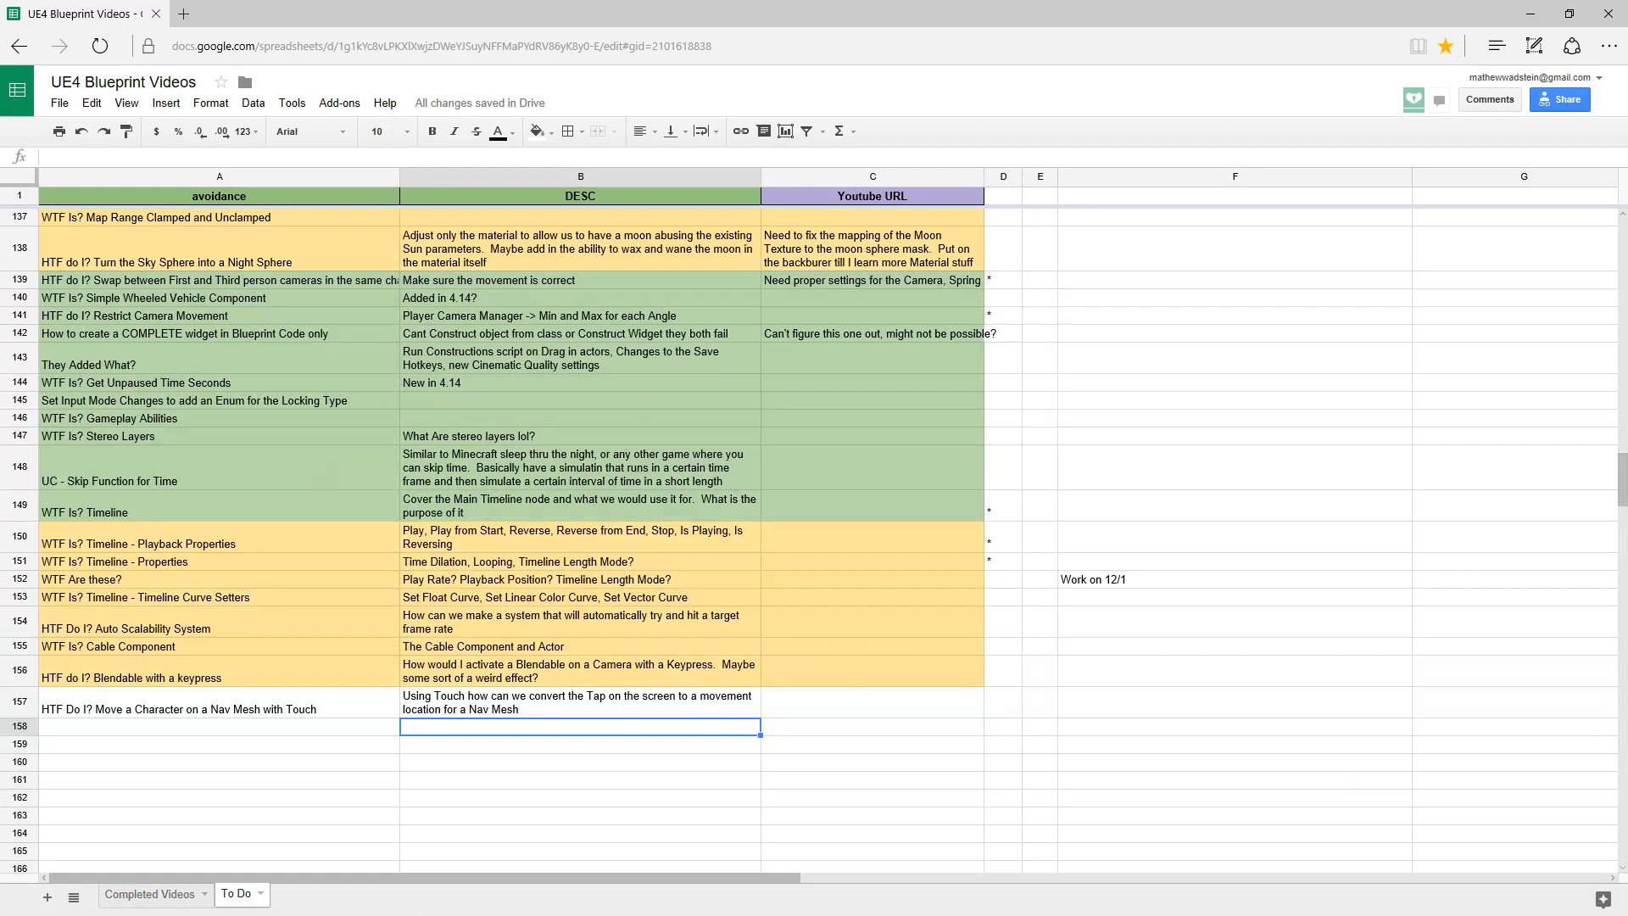
{"action": "key", "text": "alt+Tab"}
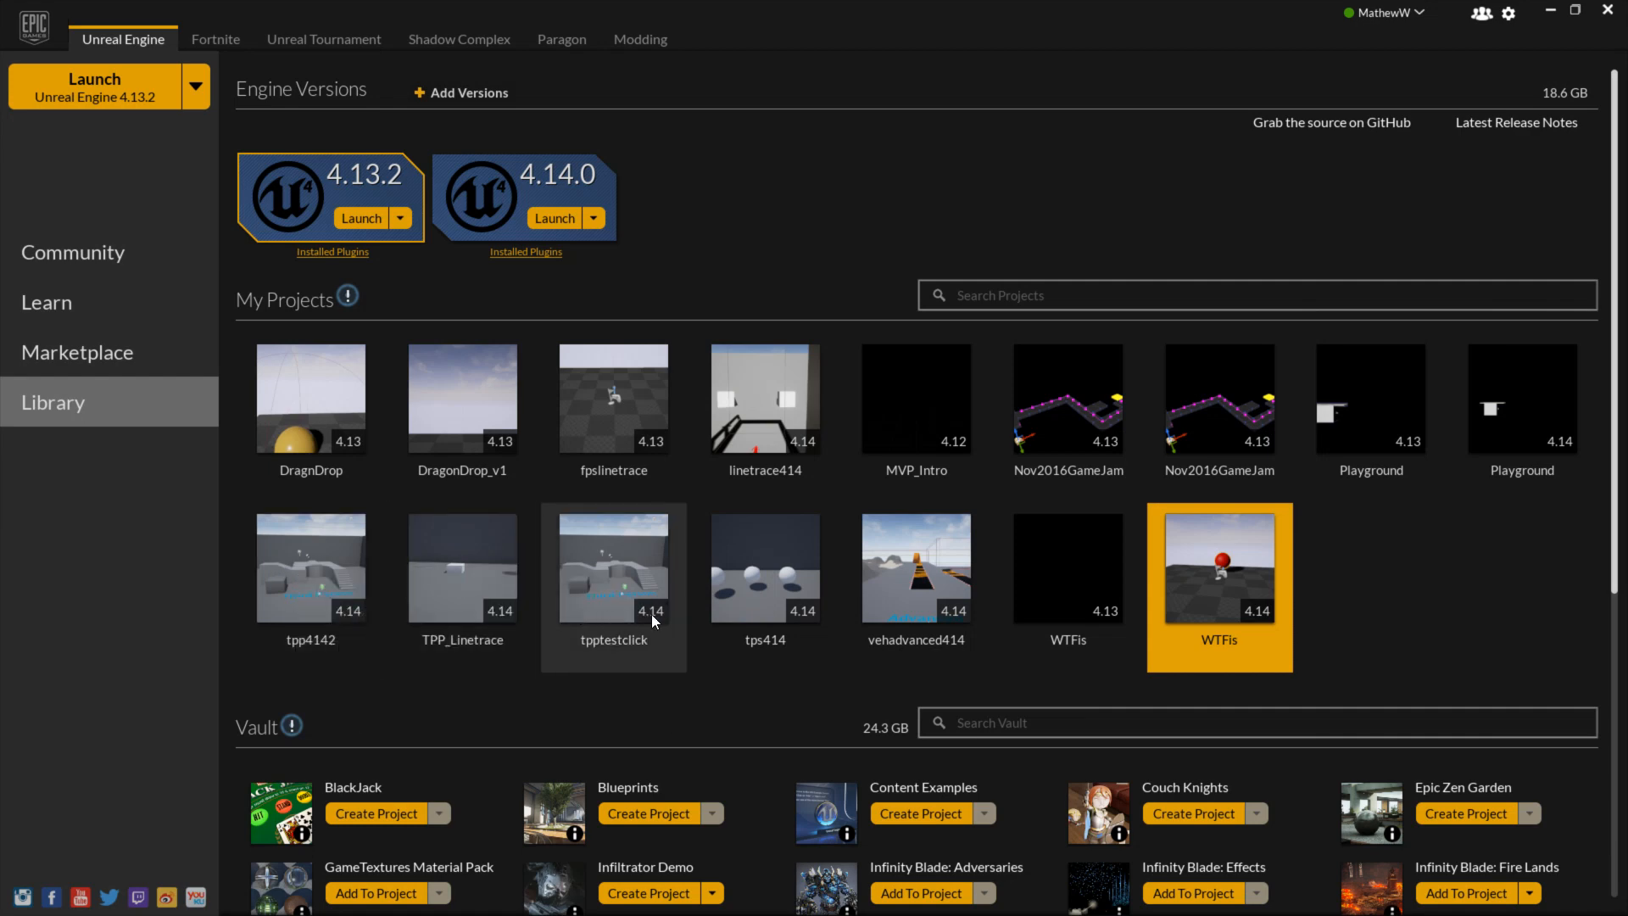
{"action": "double_click", "coordinate": [1518, 405]}
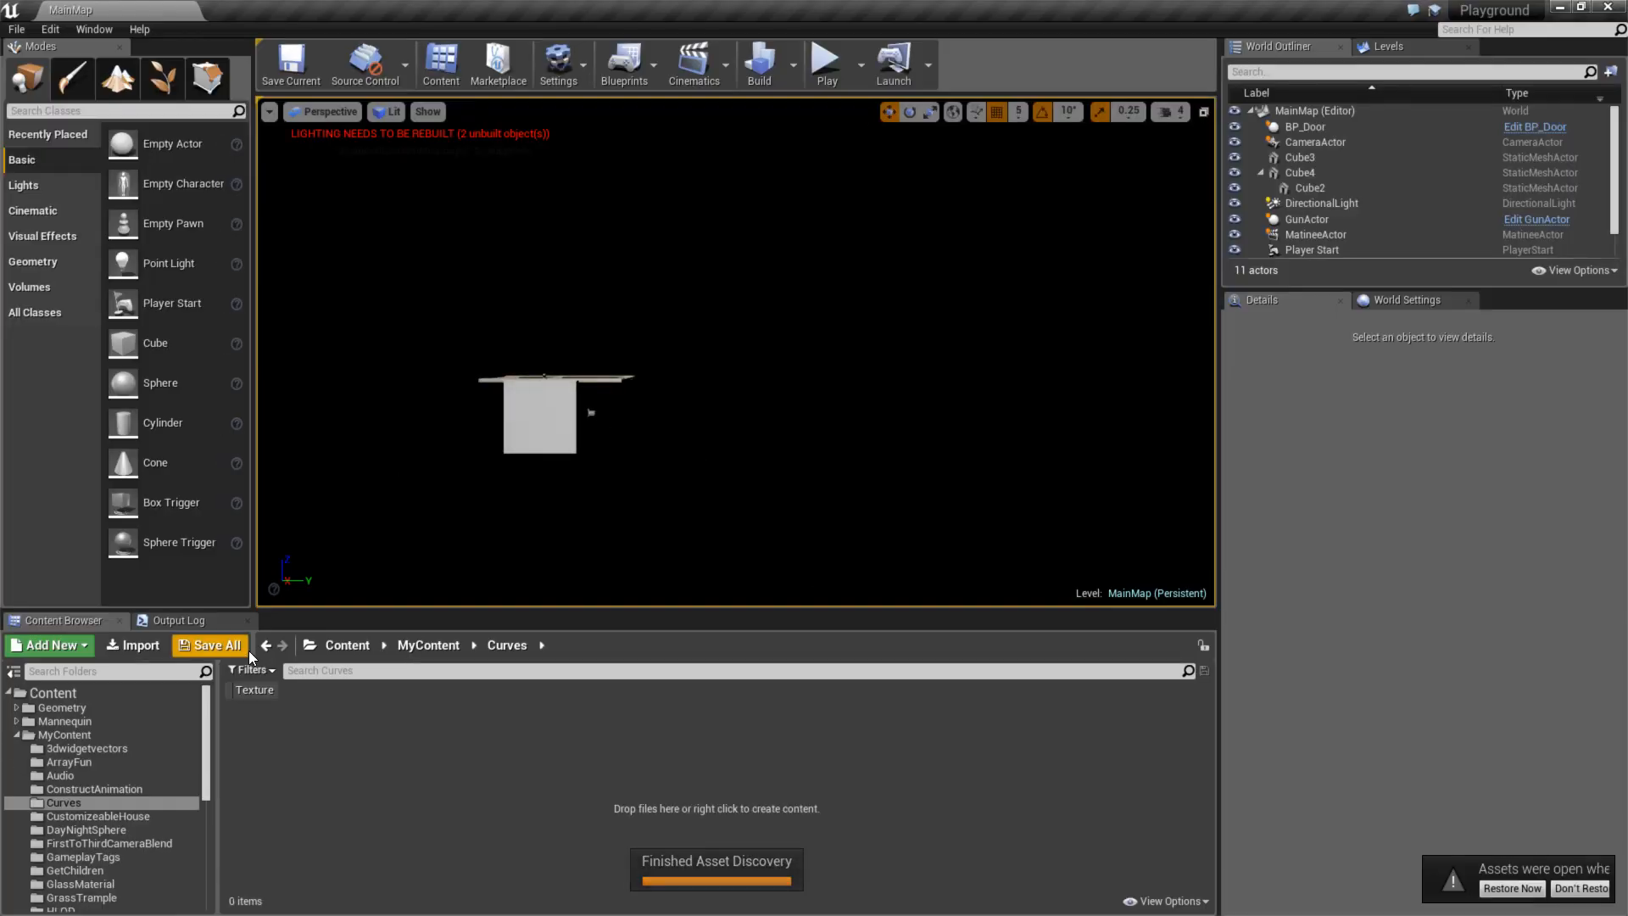
- Create a folder named TapToMove inside MyContent
{"action": "left_click", "coordinate": [65, 735]}
{"action": "scroll", "coordinate": [675, 857], "scroll_direction": "down", "scroll_amount": 8}
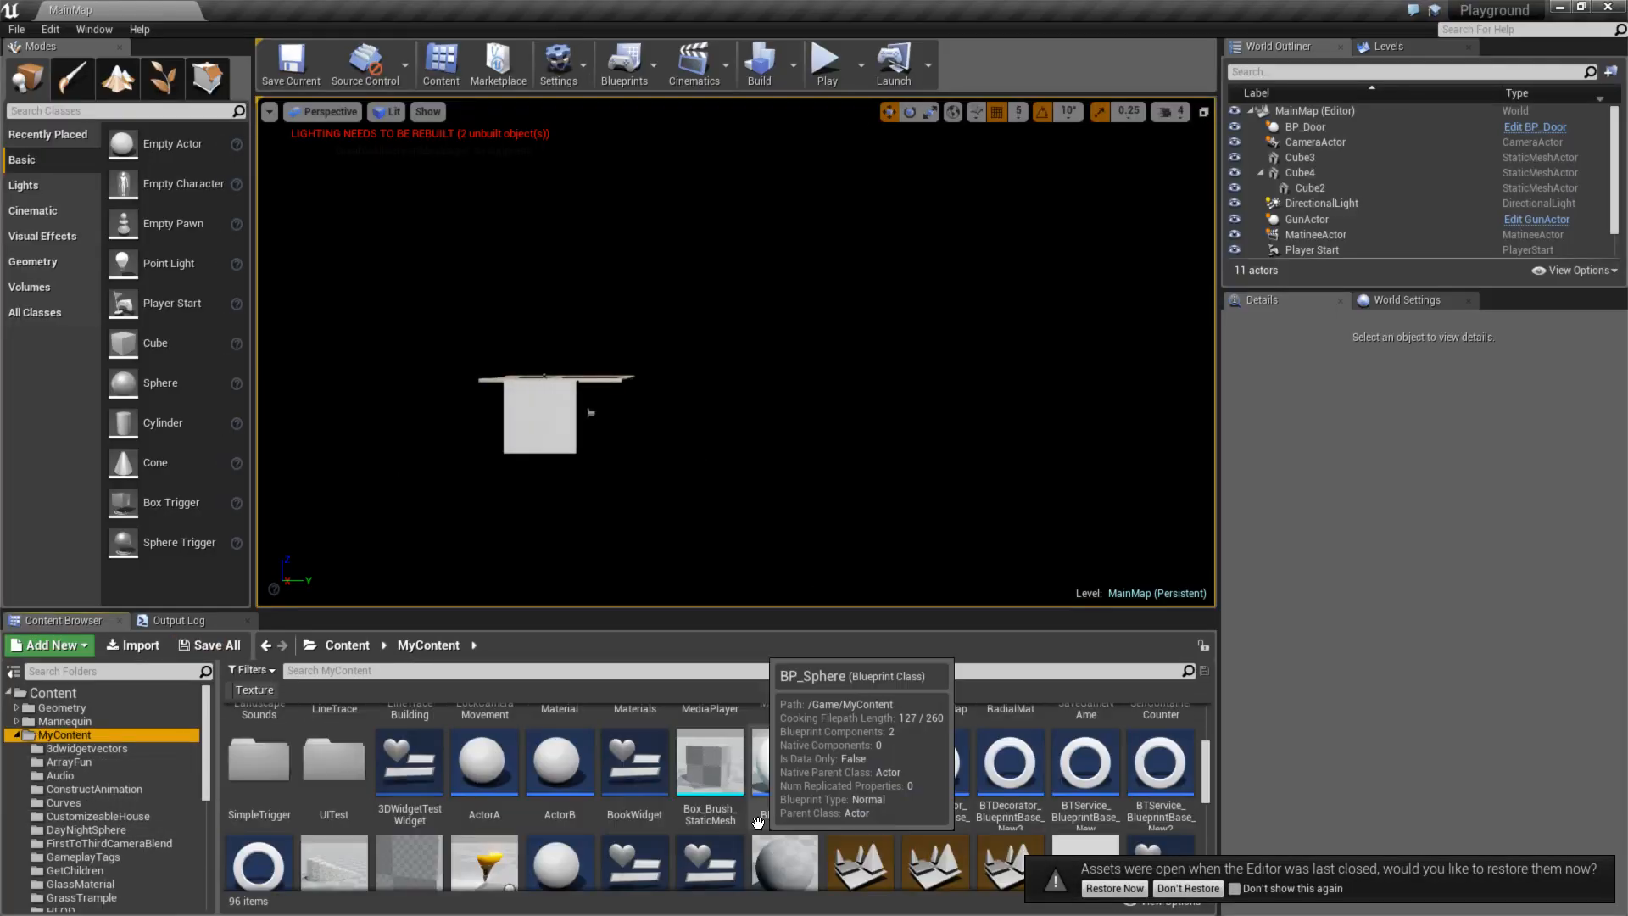
{"action": "right_click", "coordinate": [88, 761]}
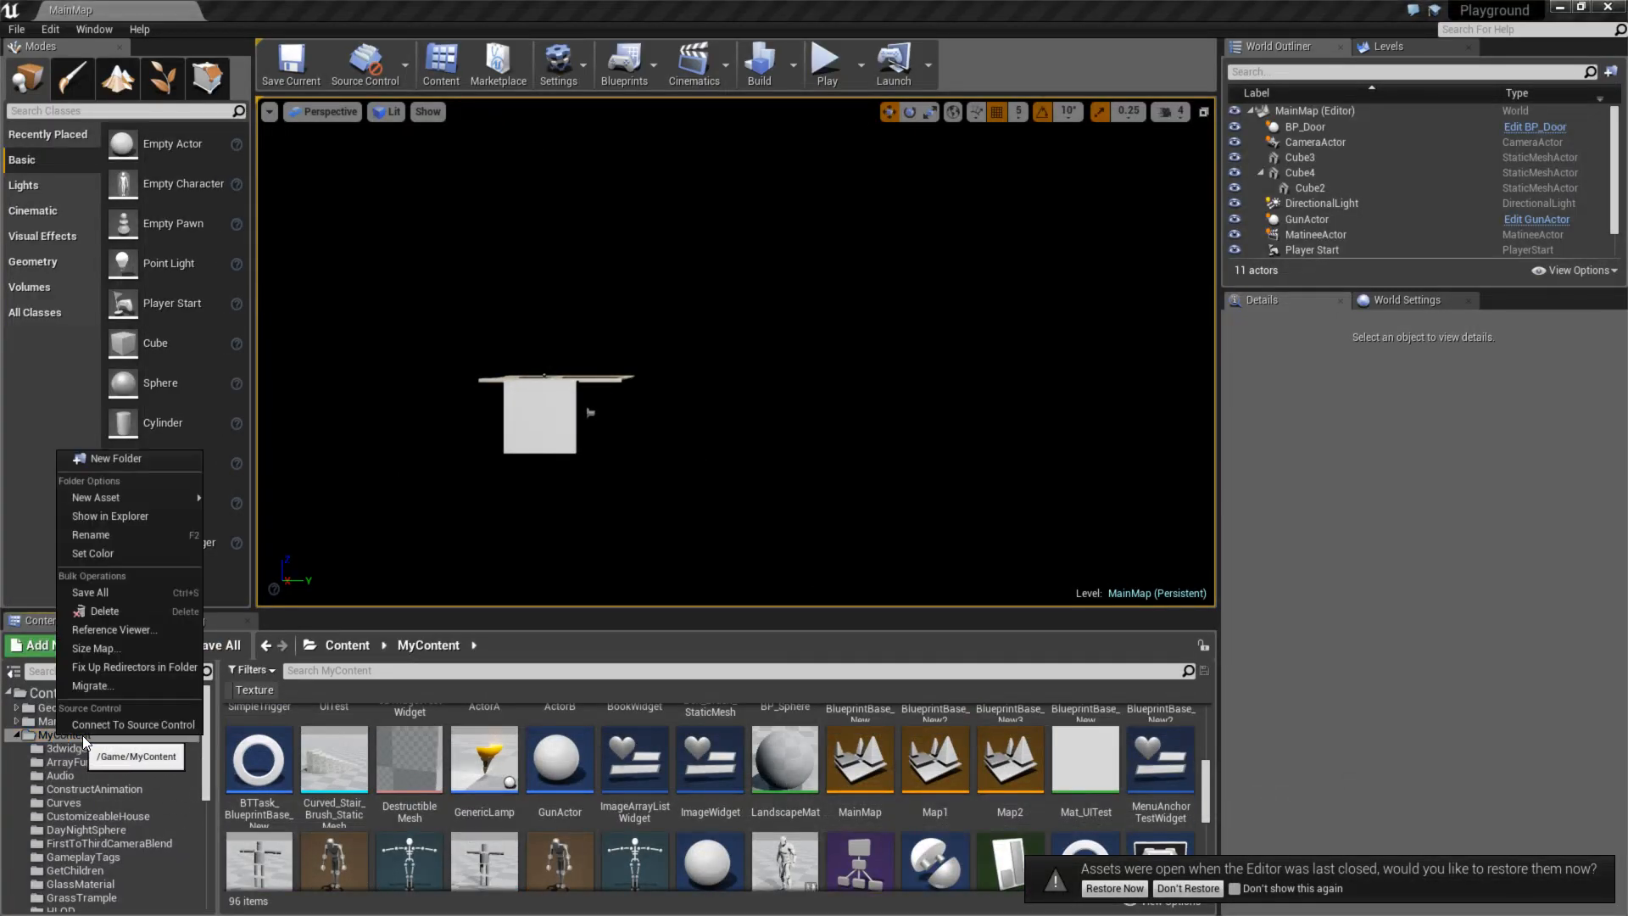
{"action": "left_click", "coordinate": [146, 457]}
{"action": "type", "text": "Tap"}
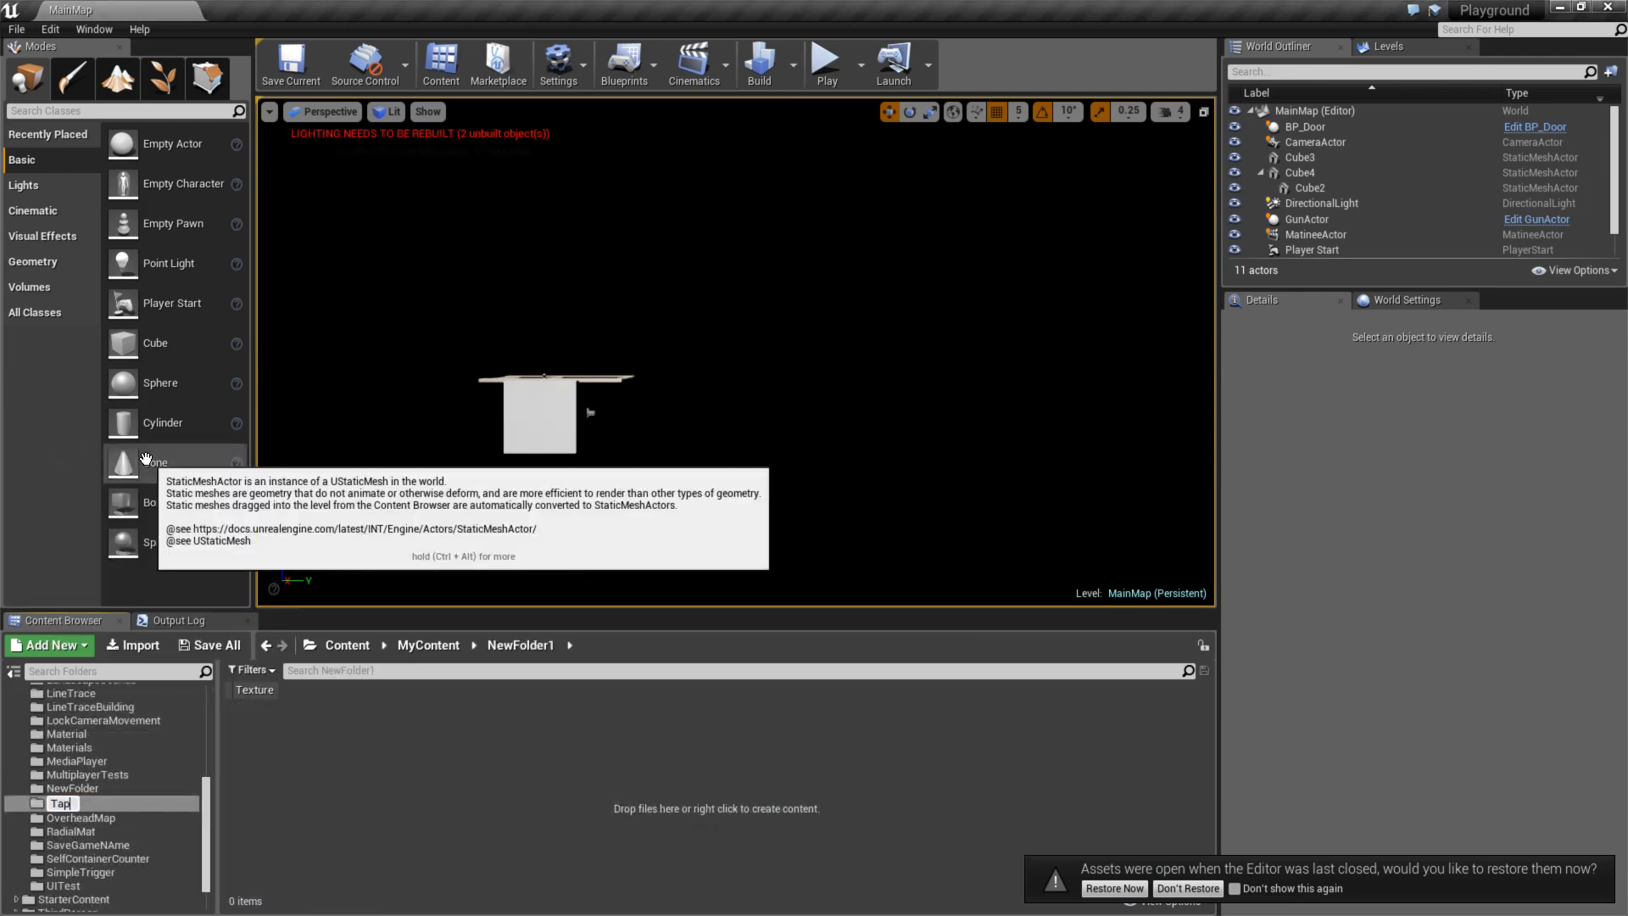
{"action": "type", "text": "ToMove"}
{"action": "key", "text": "Return"}
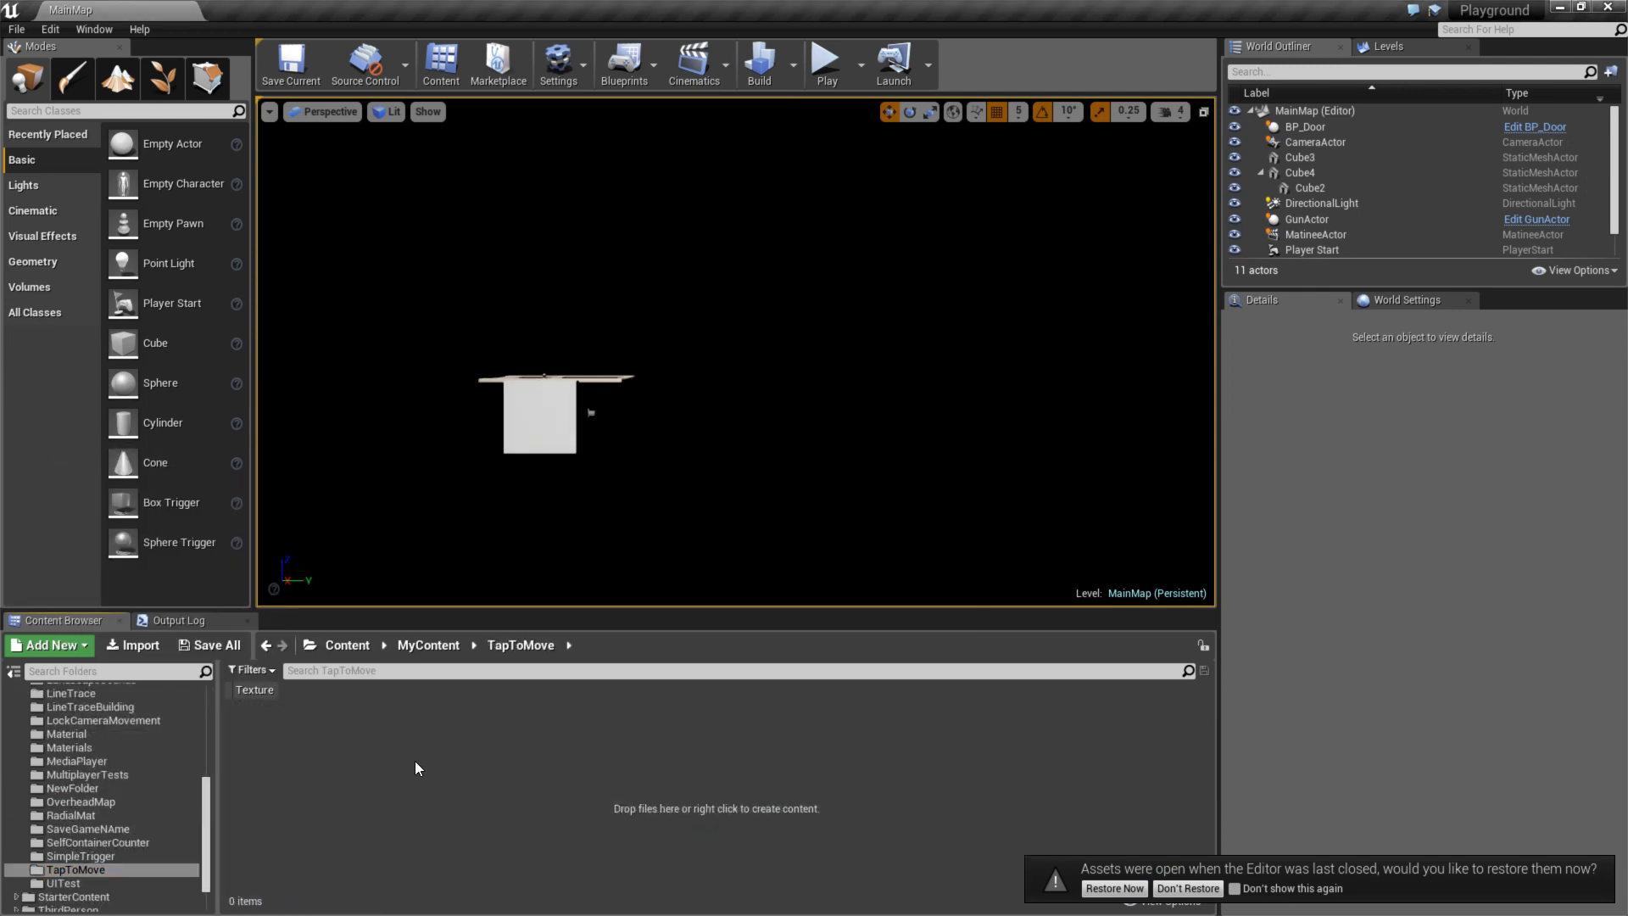
- Create an Actor blueprint named BP_TouchToMovePlatform in the TapToMove folder and open it
{"action": "right_click", "coordinate": [415, 761]}
{"action": "left_click", "coordinate": [514, 404]}
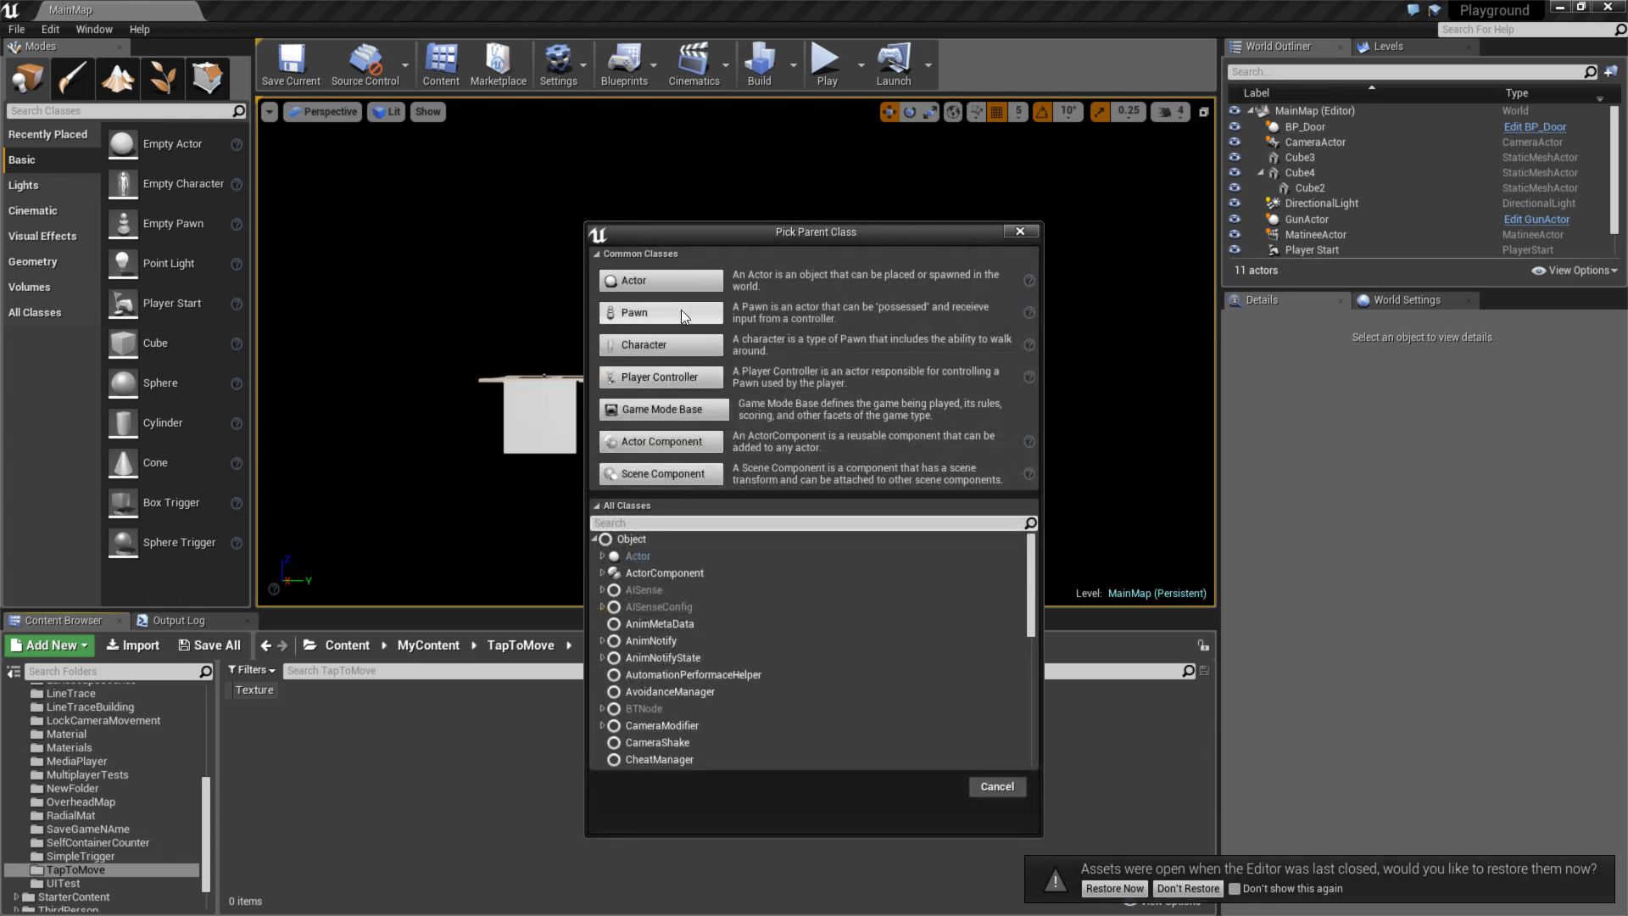
{"action": "left_click", "coordinate": [654, 280]}
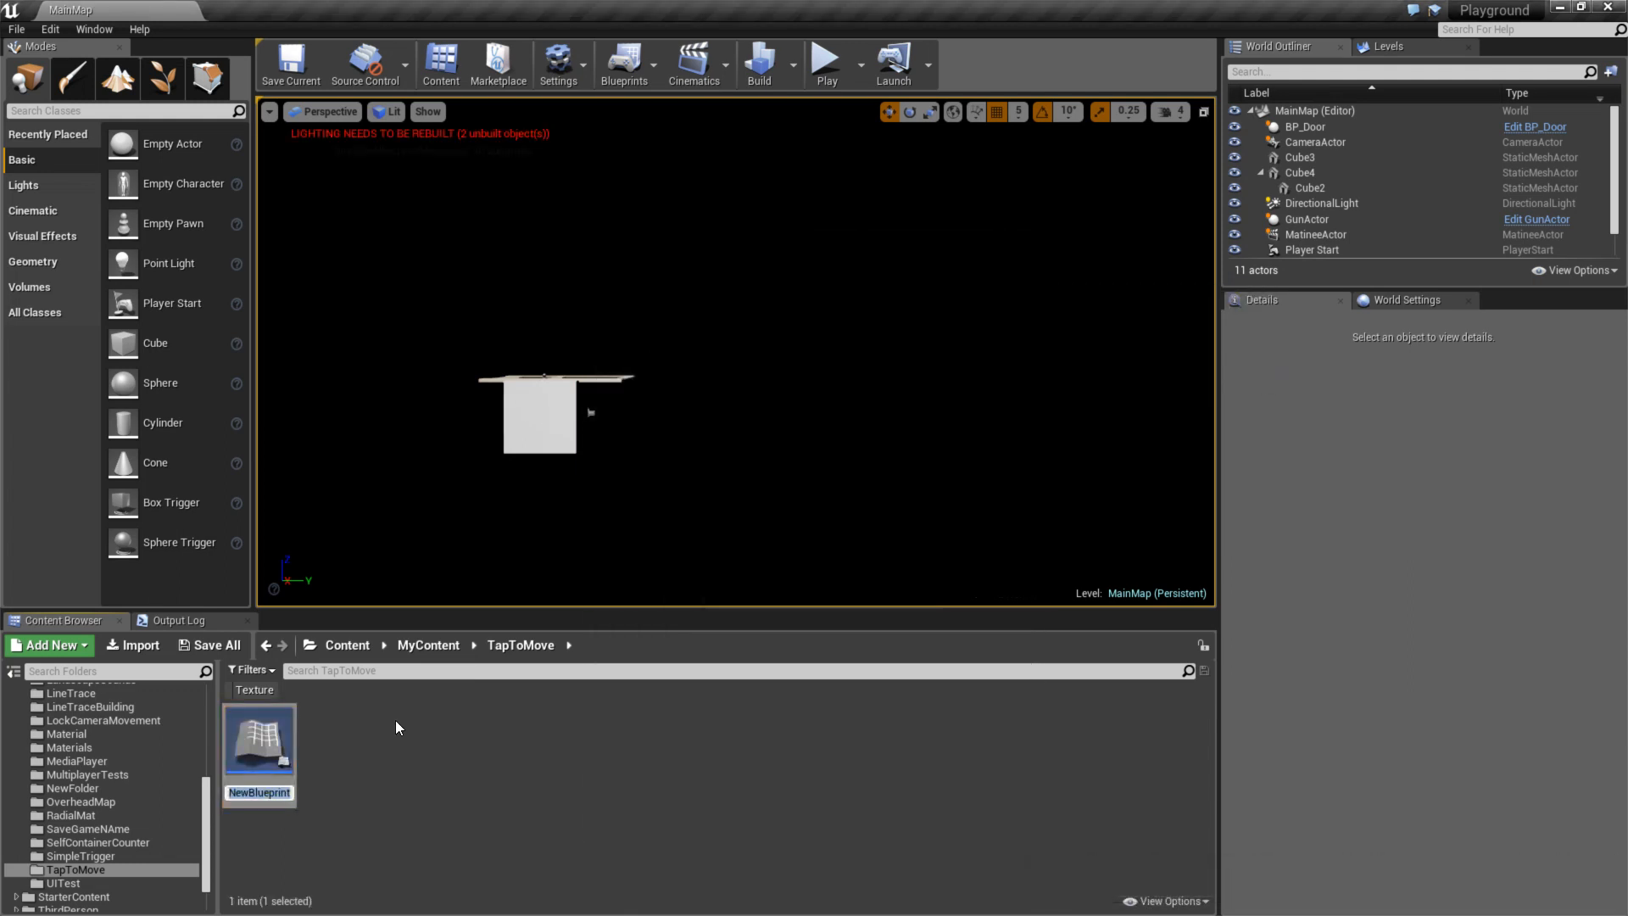
{"action": "type", "text": "BP_TouchTop"}
{"action": "type", "text": "MovePlatform"}
{"action": "key", "text": "Return"}
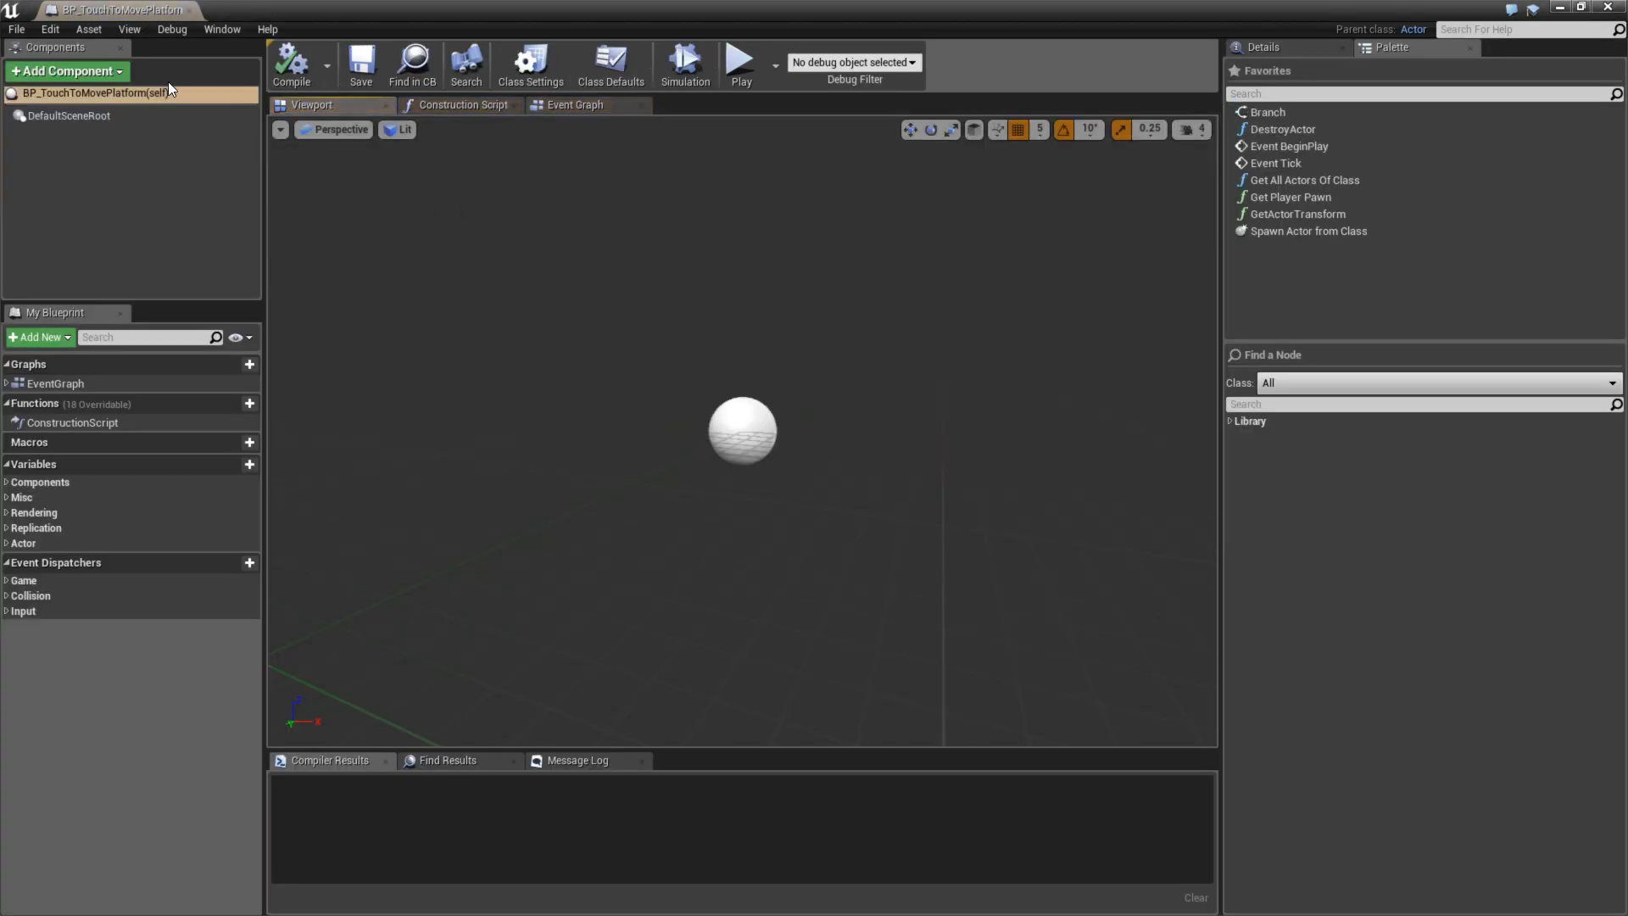
- Add a Cube component to BP_TouchToMovePlatform, keeping the name Cube
{"action": "left_click", "coordinate": [68, 71]}
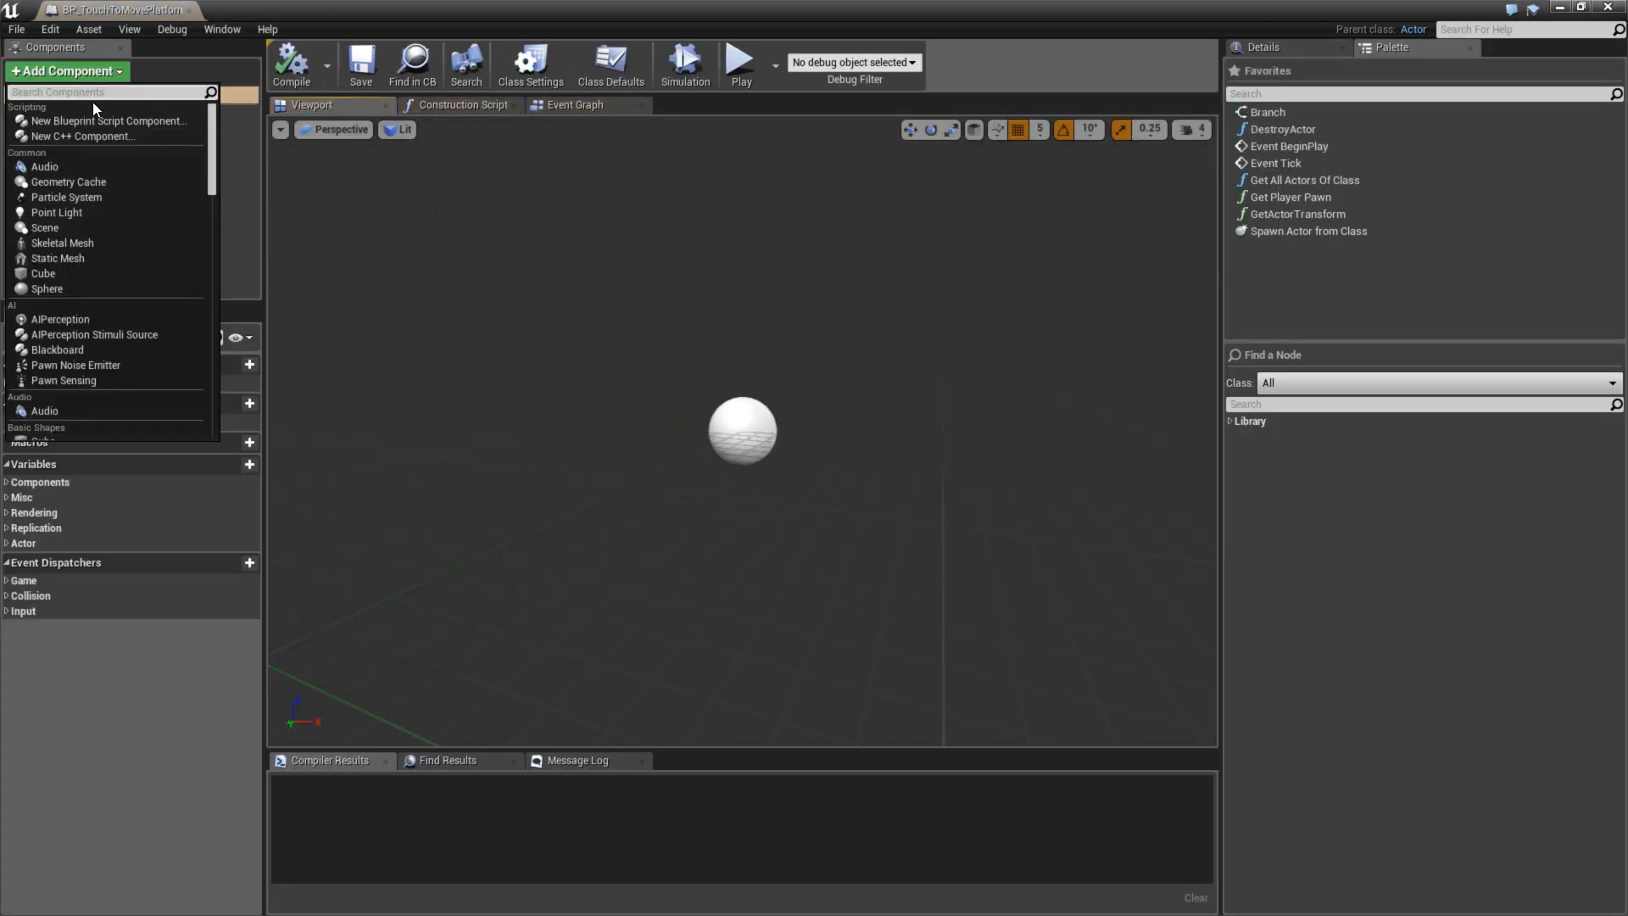
{"action": "type", "text": "m"}
{"action": "key", "text": "BackSpace"}
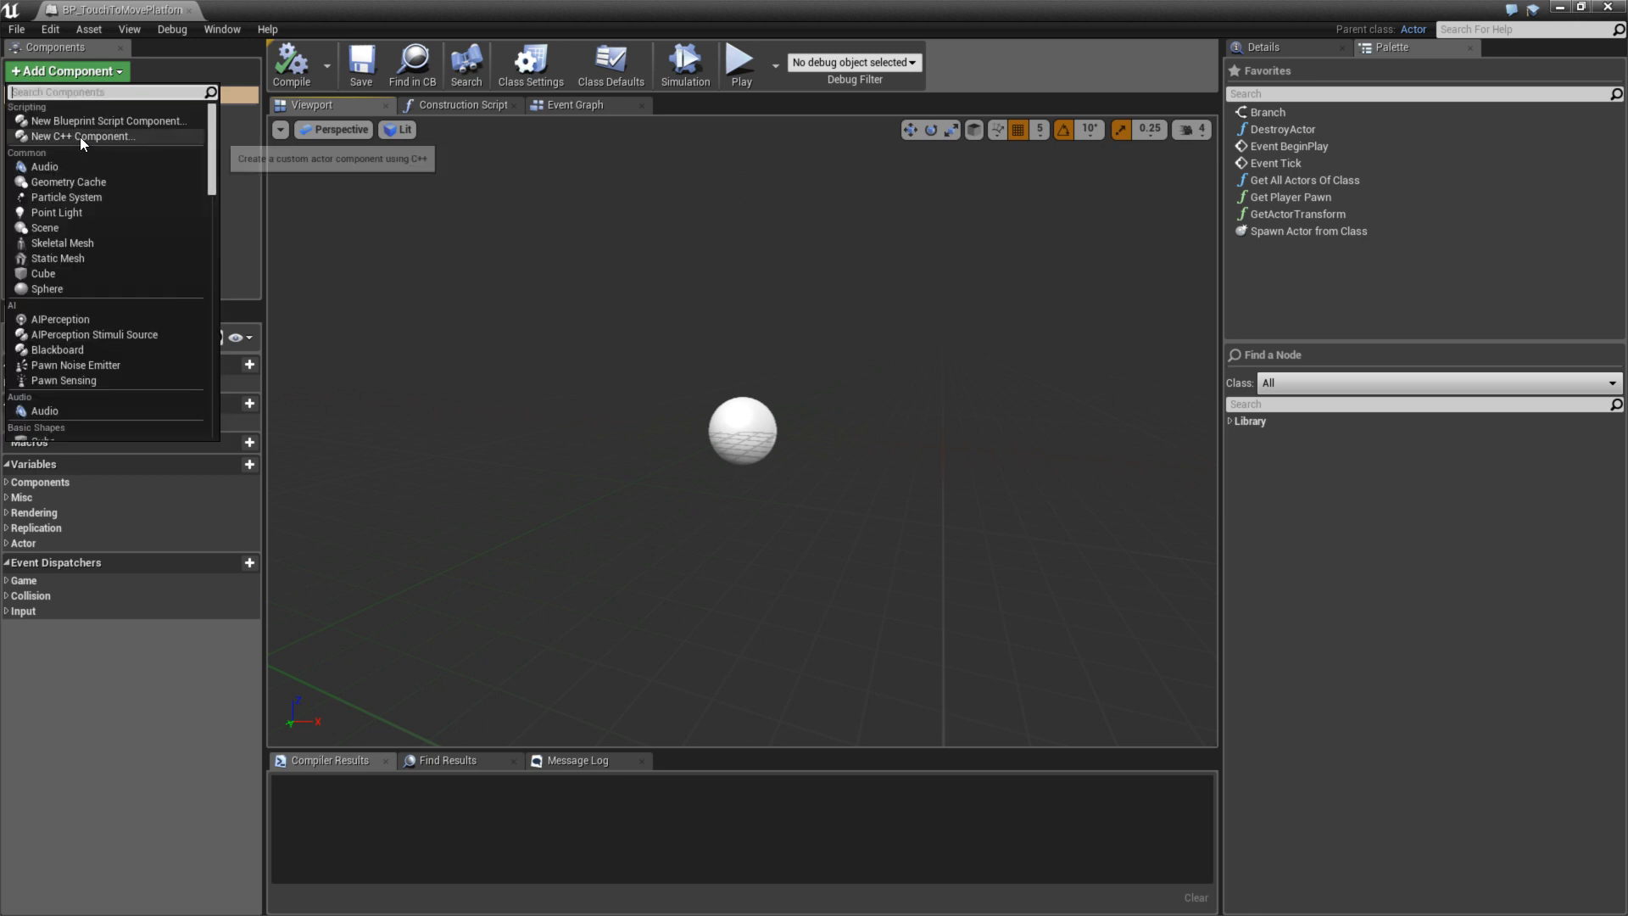
{"action": "left_click", "coordinate": [47, 273]}
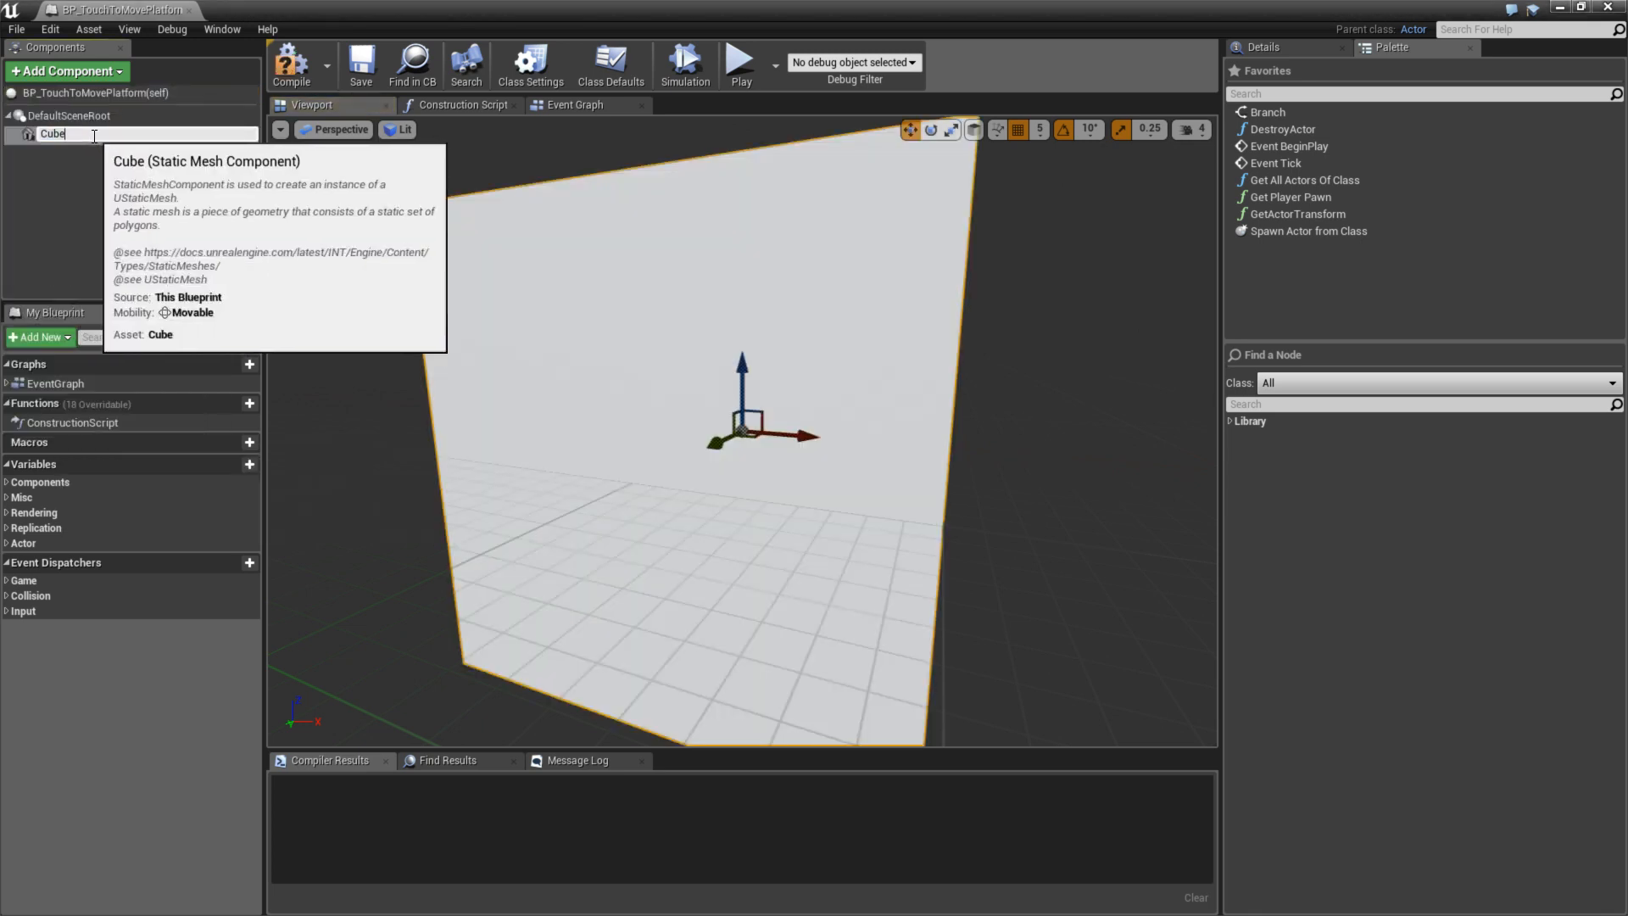
{"action": "key", "text": "Return"}
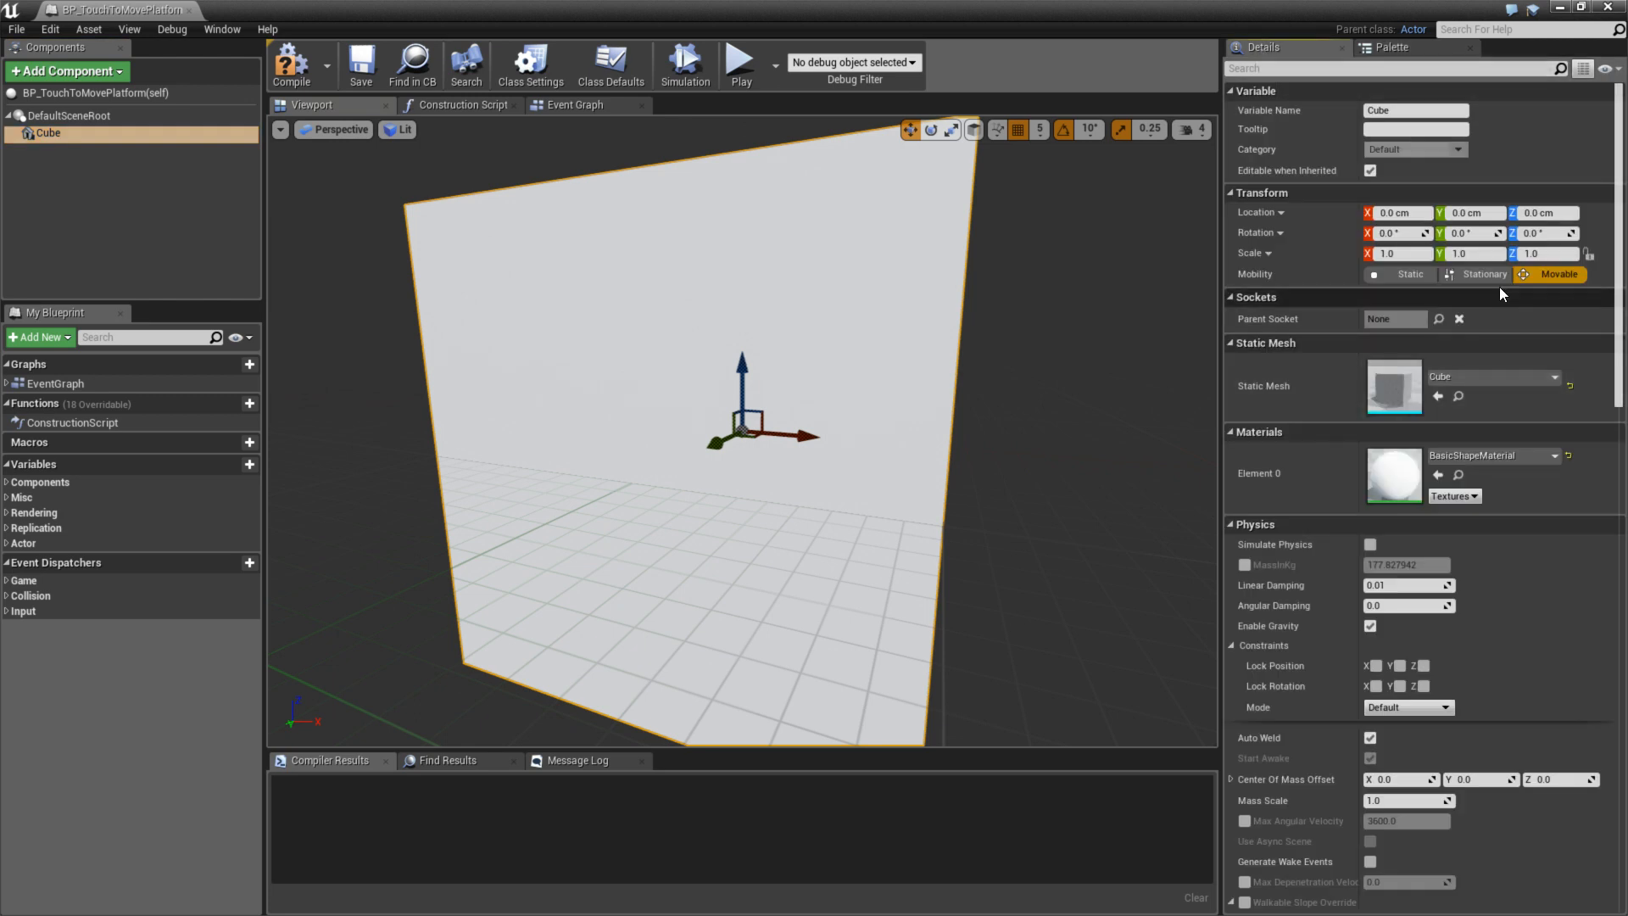
- Flatten the Cube component into a platform by setting its Z scale to 0.2
{"action": "left_click", "coordinate": [1544, 252]}
{"action": "type", "text": "0.2"}
{"action": "key", "text": "Return"}
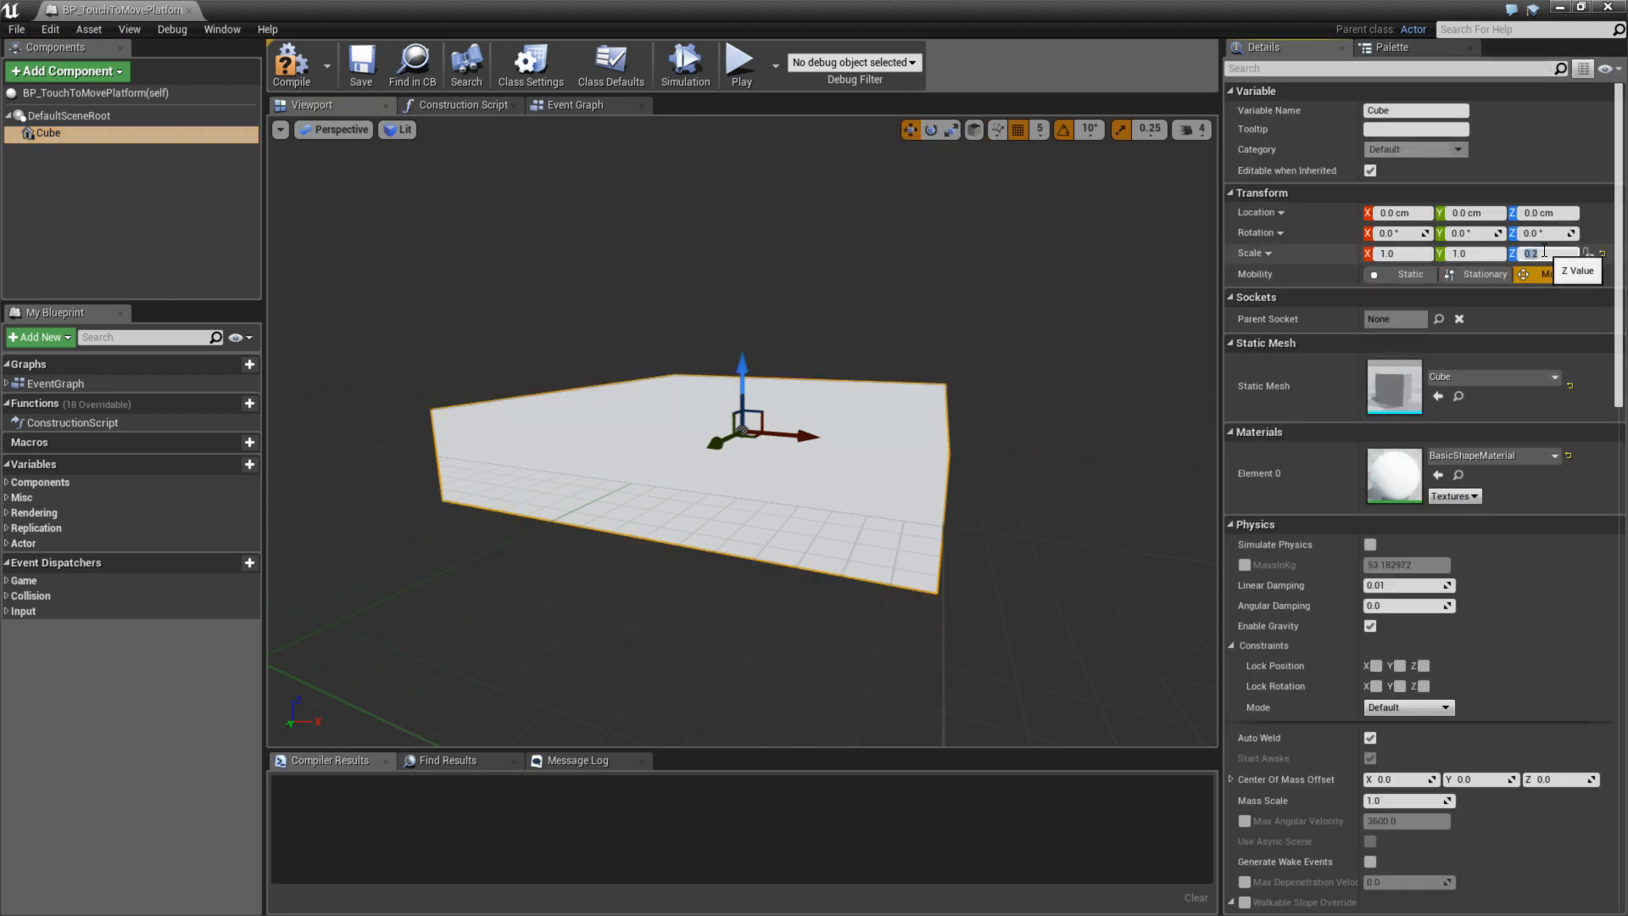
{"action": "mouse_move", "coordinate": [921, 379]}
{"action": "right_mouse_down"}
{"action": "mouse_move", "coordinate": [1000, 386]}
{"action": "mouse_move", "coordinate": [857, 382]}
{"action": "mouse_move", "coordinate": [921, 380]}
{"action": "right_mouse_up"}
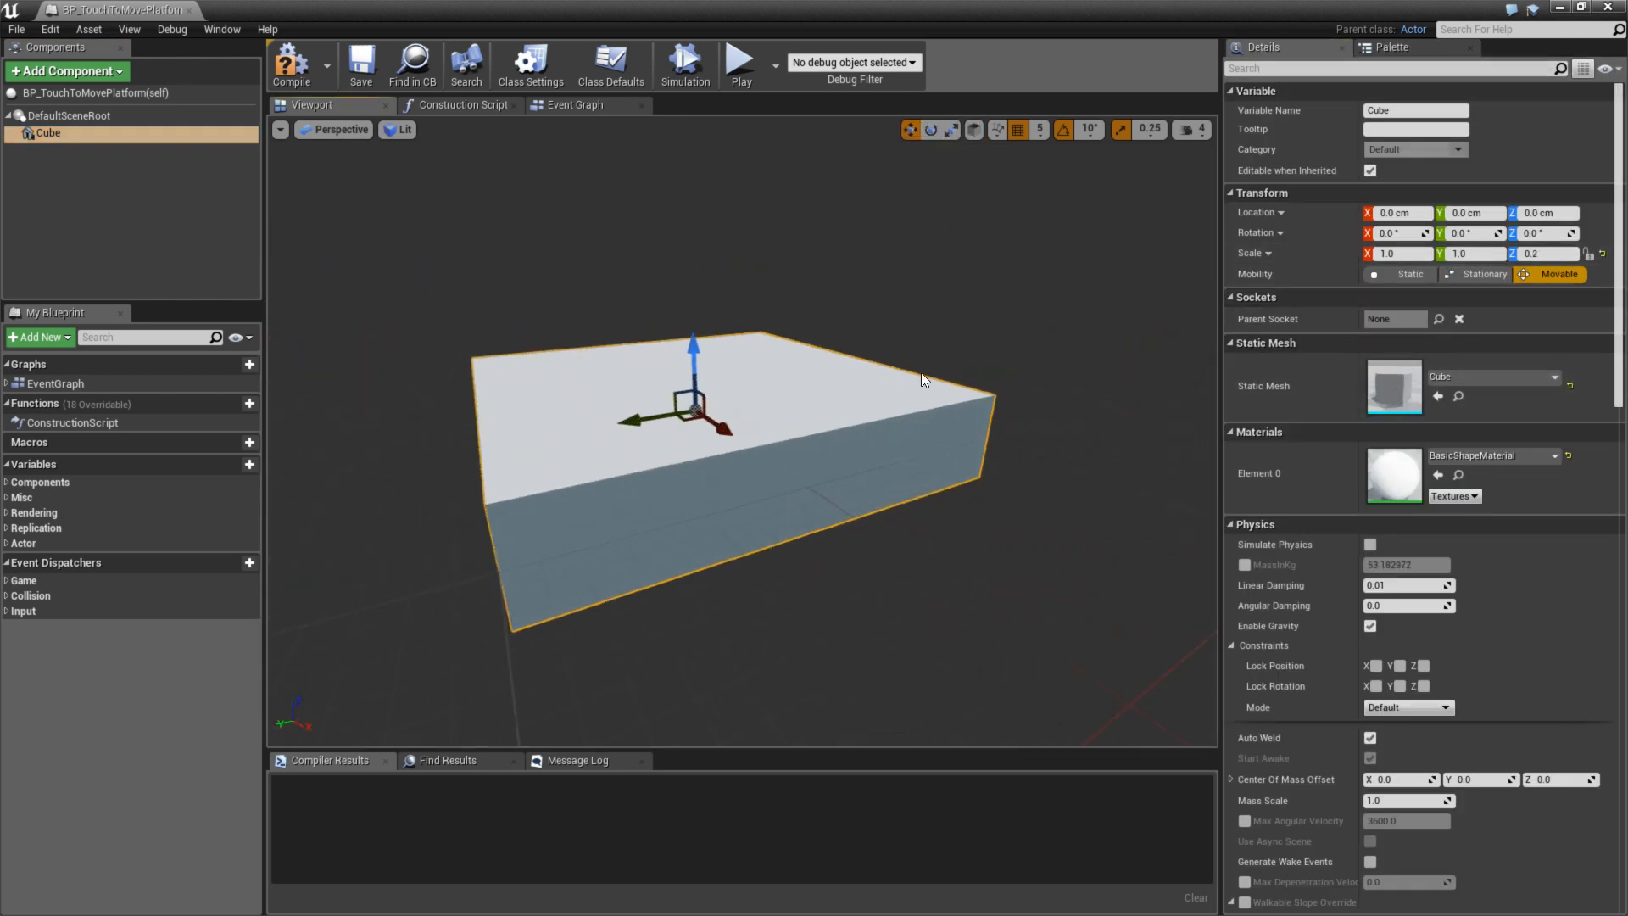
- Add an On Input Touch Begin event for the Cube component to the event graph
{"action": "scroll", "coordinate": [1283, 593], "scroll_direction": "down", "scroll_amount": 15}
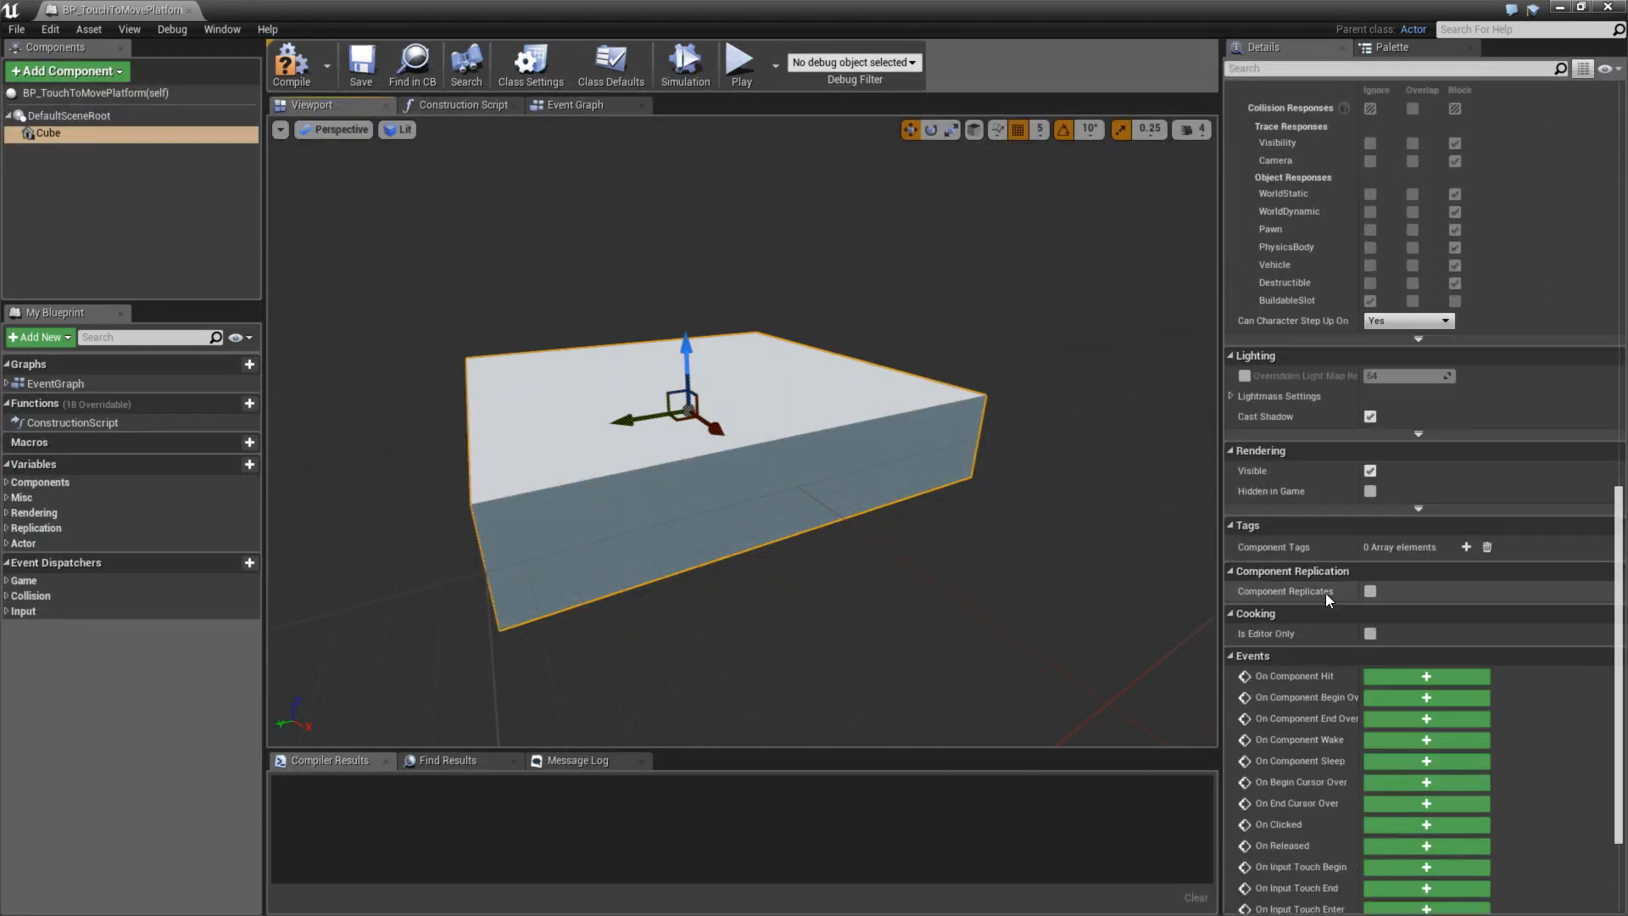
{"action": "scroll", "coordinate": [1325, 592], "scroll_direction": "down", "scroll_amount": 4}
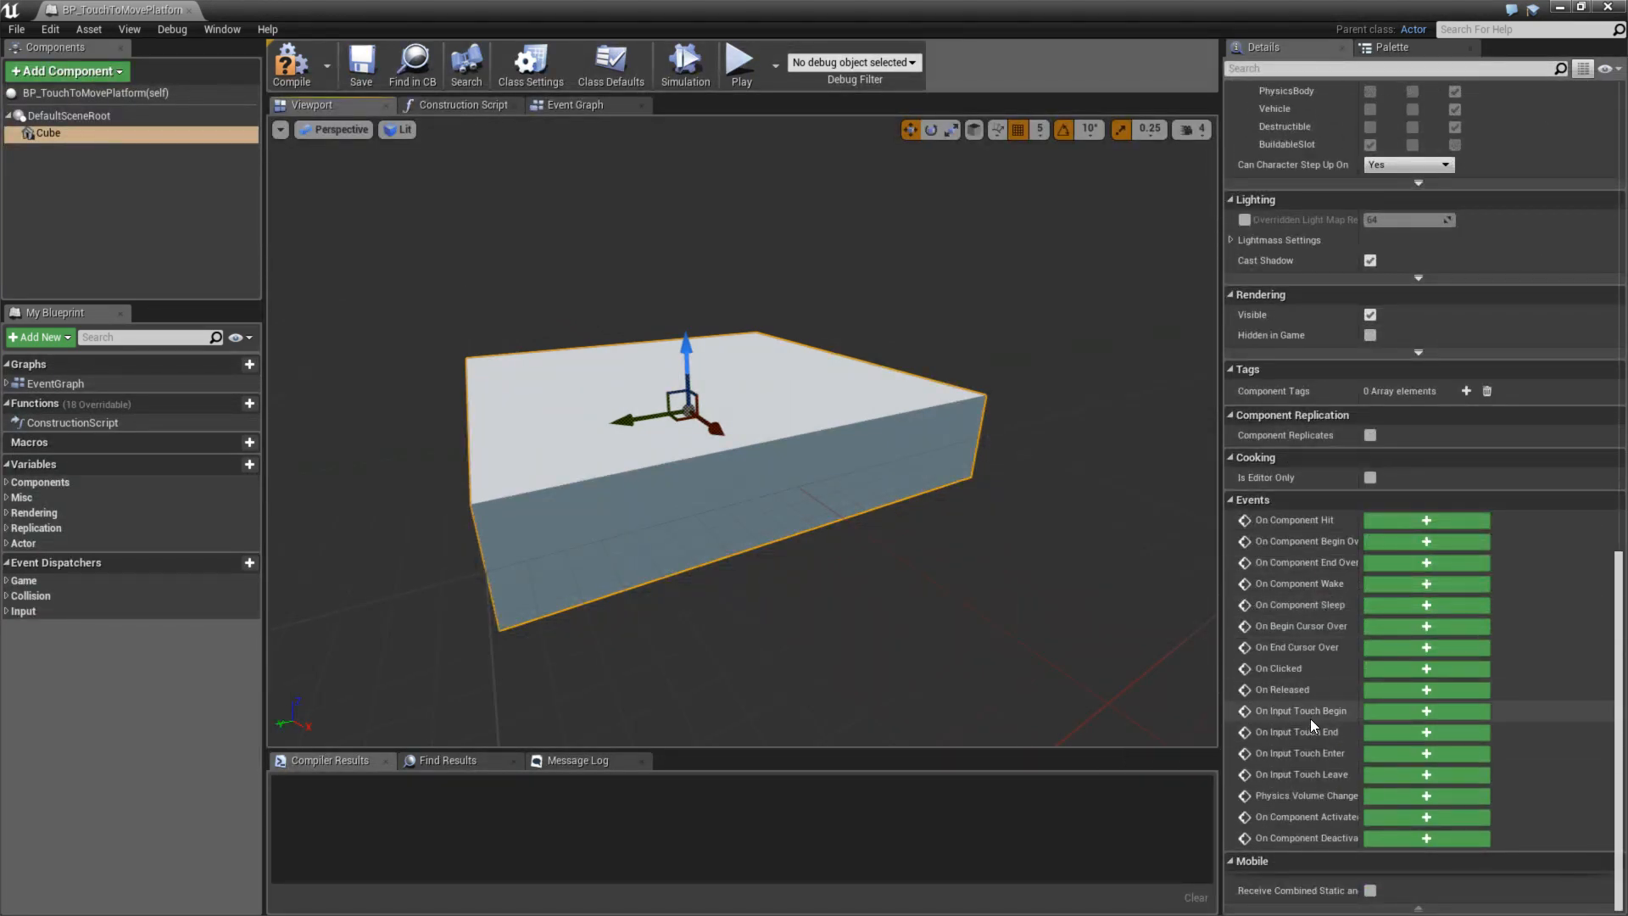
{"action": "left_click", "coordinate": [1426, 711]}
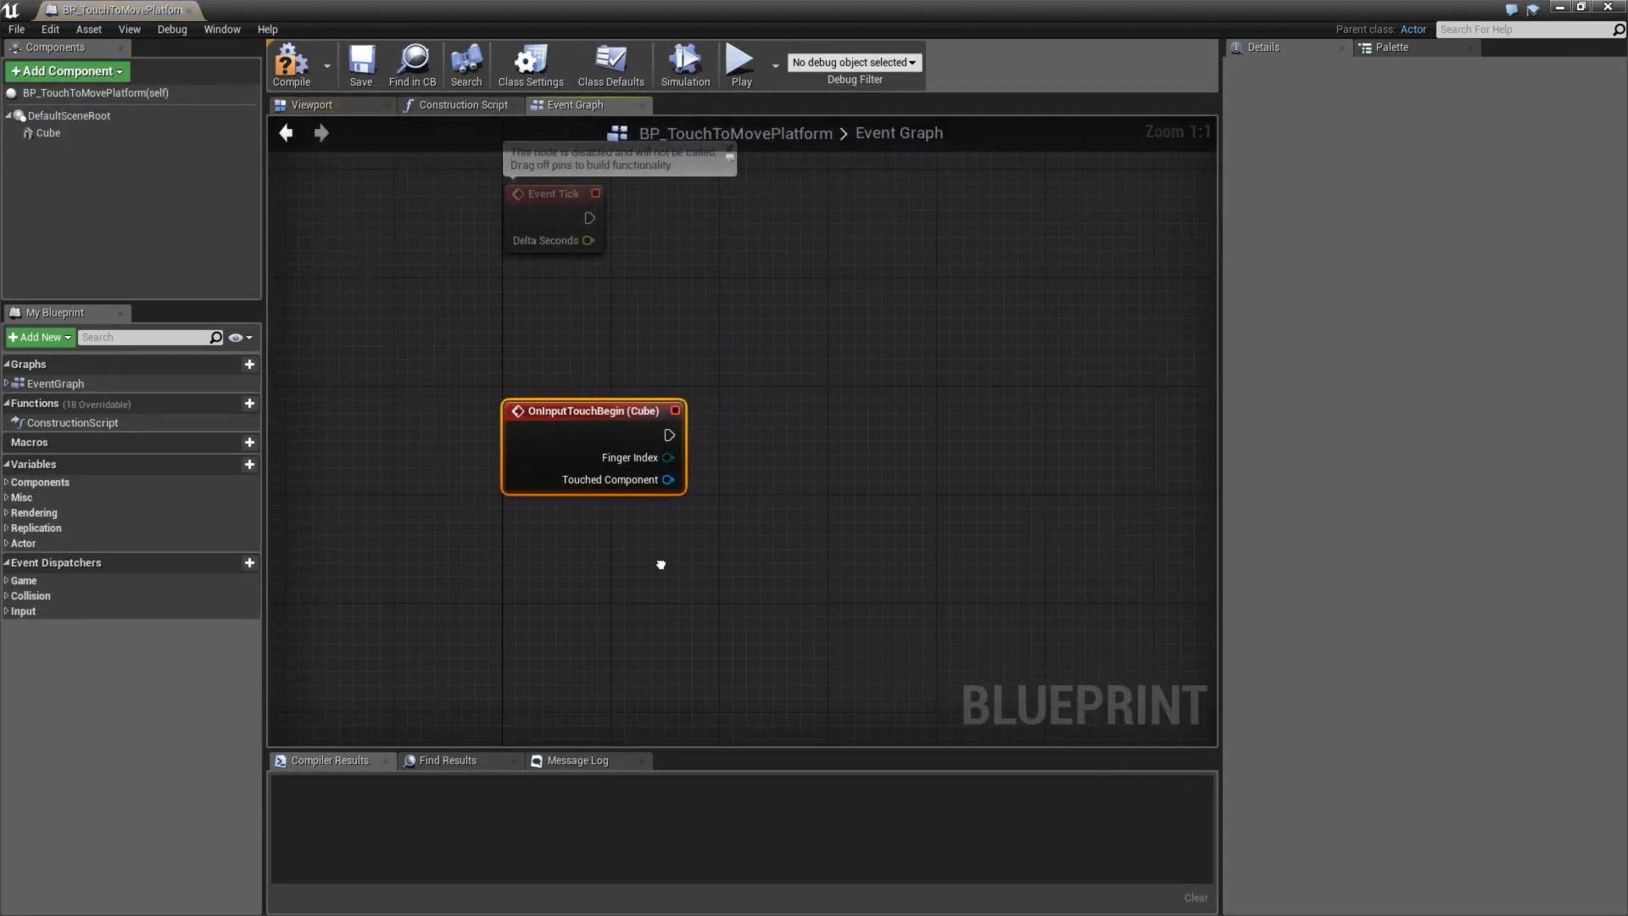
{"action": "right_click_drag", "start_coordinate": [661, 564], "coordinate": [657, 564]}
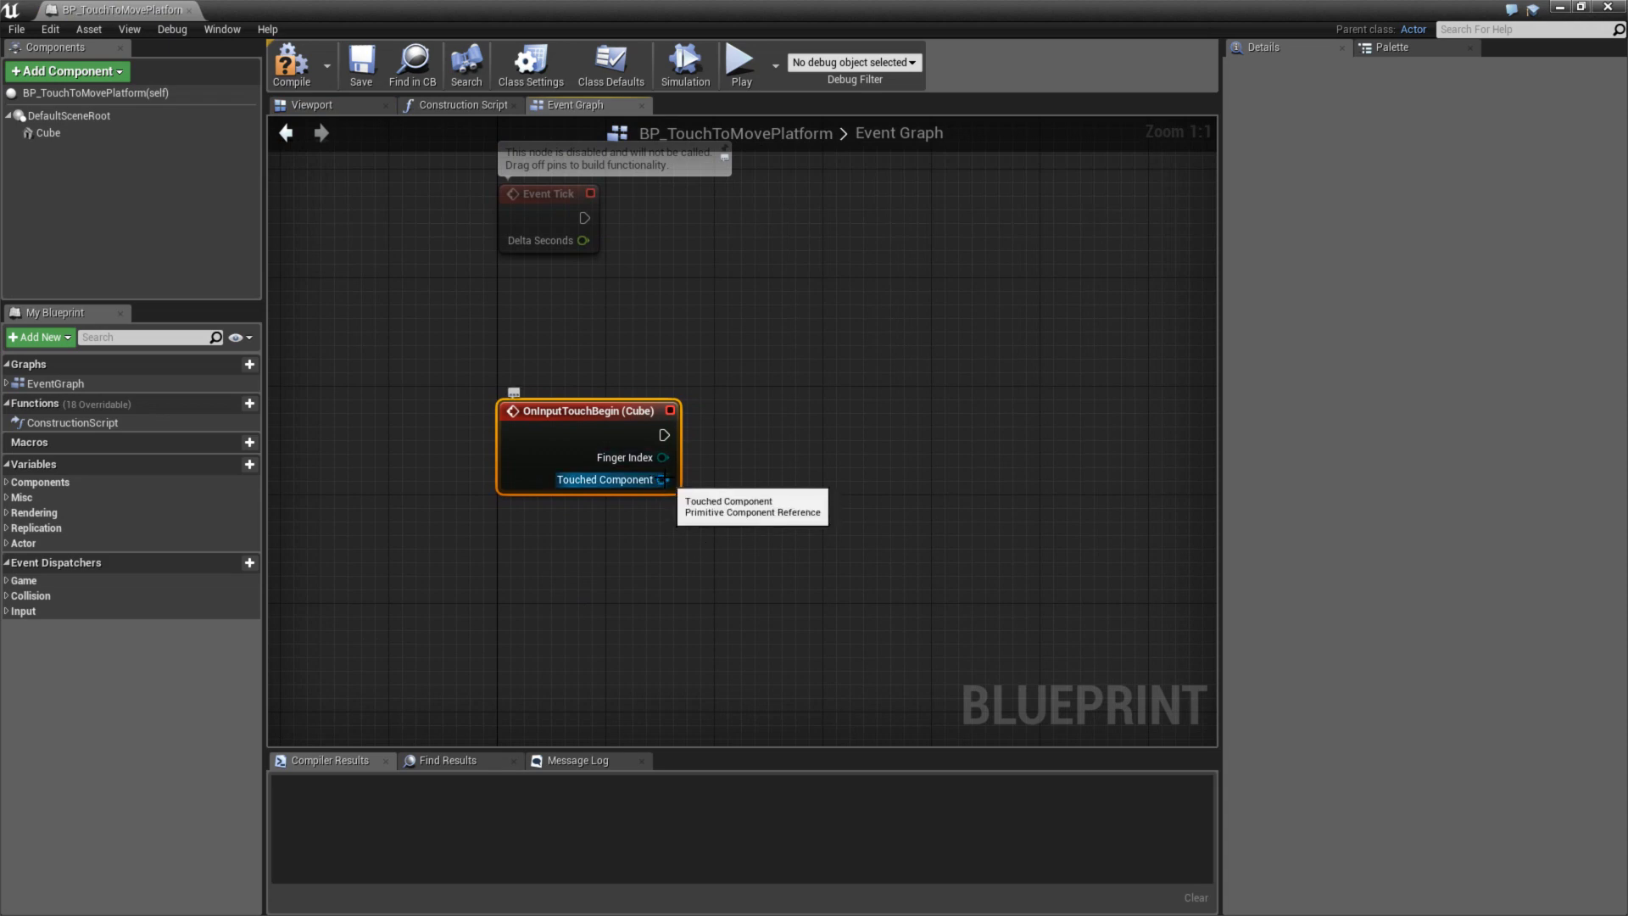
{"action": "right_click_drag", "start_coordinate": [570, 337], "coordinate": [552, 352]}
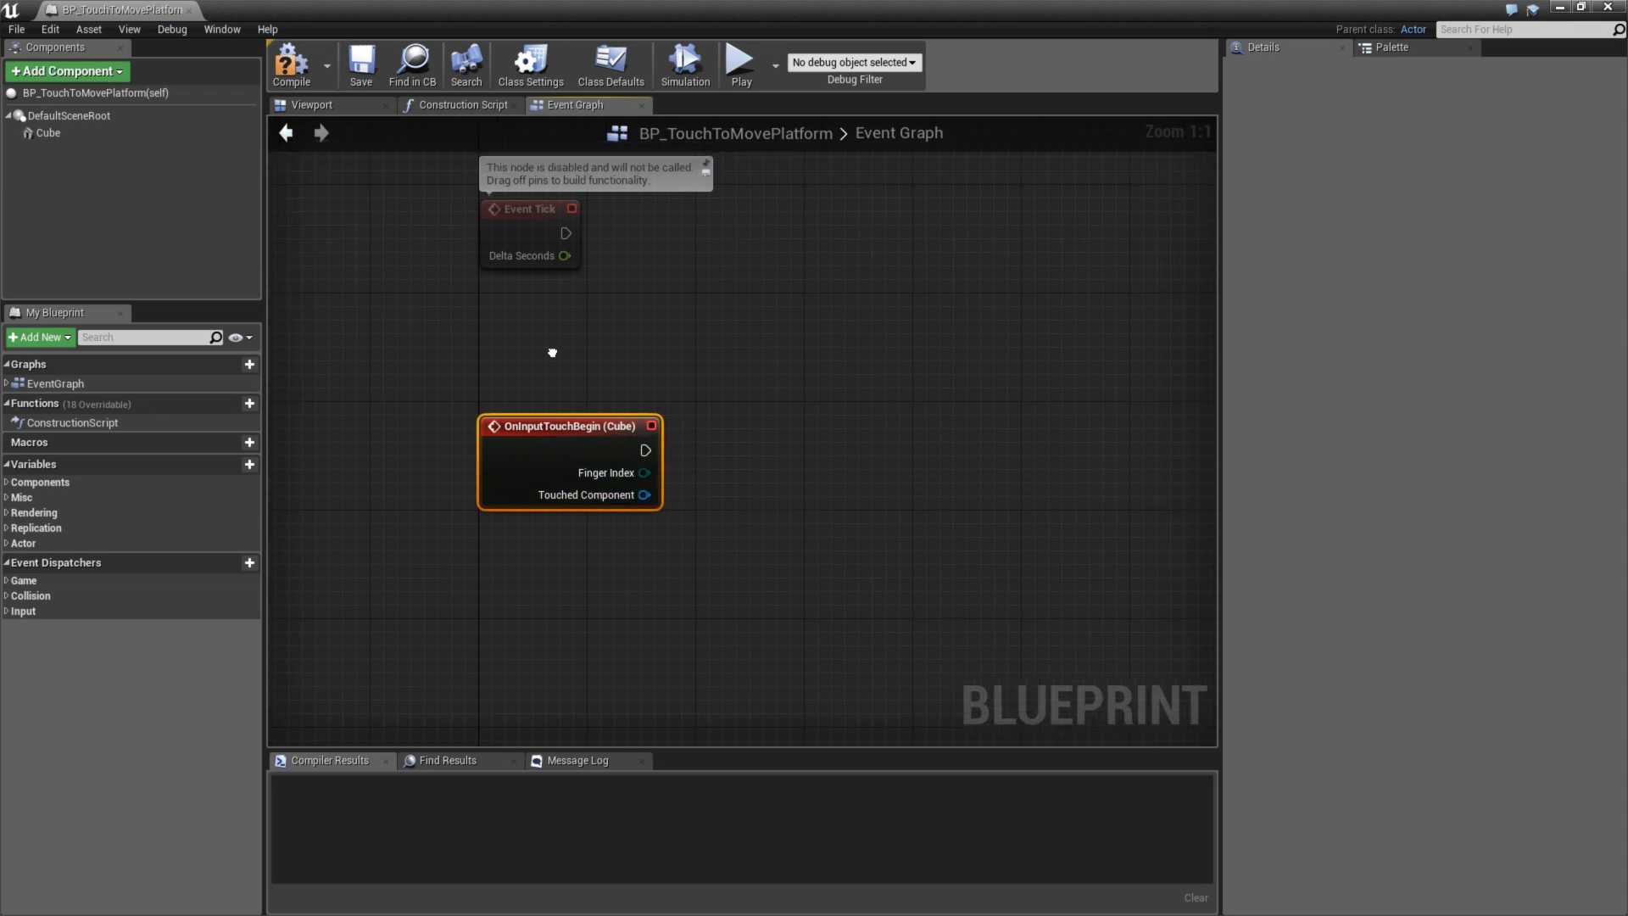
- Add an On Clicked event for the Cube and place it just below the OnInputTouchBegin event
{"action": "left_click", "coordinate": [34, 131]}
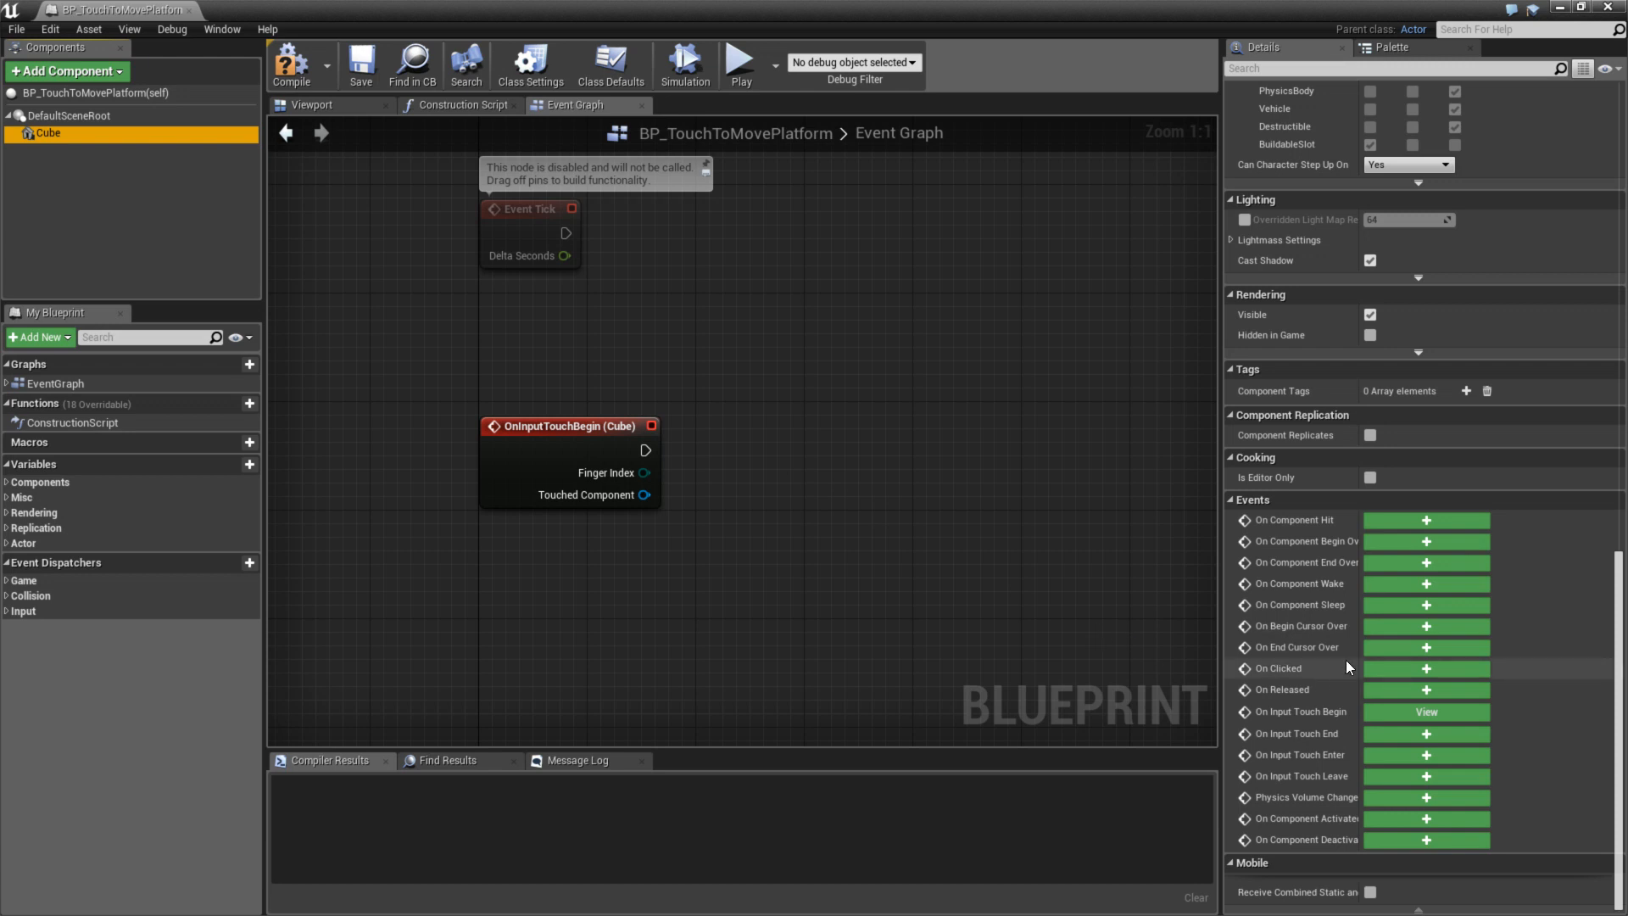
{"action": "left_click", "coordinate": [1424, 669]}
{"action": "left_click_drag", "start_coordinate": [641, 506], "coordinate": [696, 412]}
{"action": "mouse_move", "coordinate": [963, 460]}
{"action": "right_mouse_down"}
{"action": "mouse_move", "coordinate": [947, 483]}
{"action": "mouse_move", "coordinate": [971, 484]}
{"action": "right_mouse_up"}
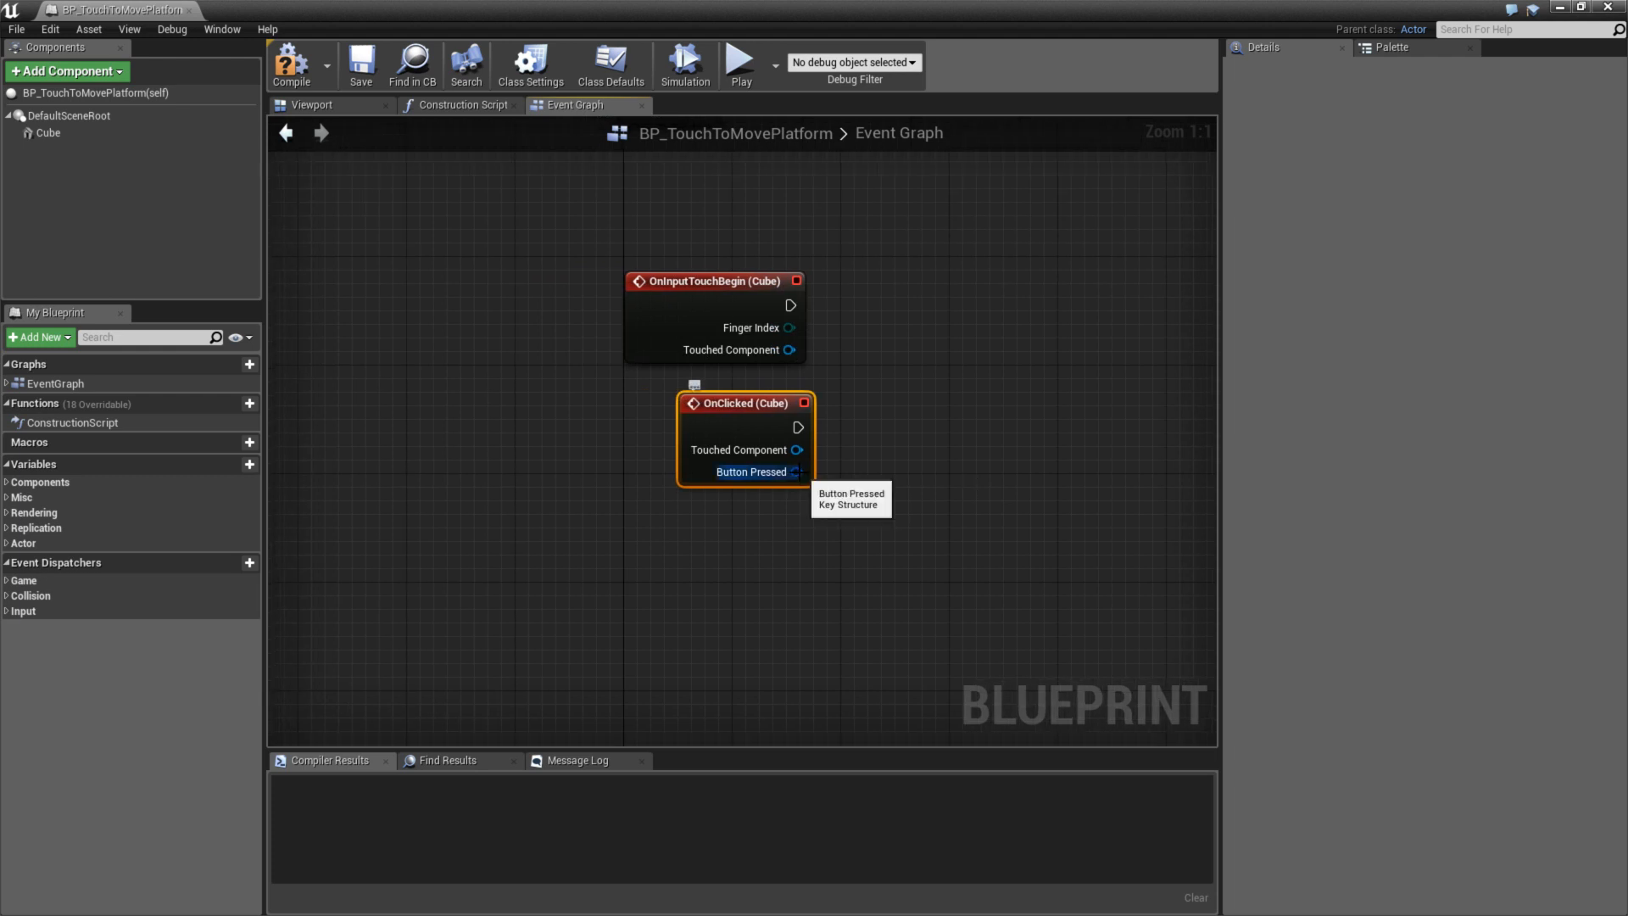
{"action": "left_click_drag", "start_coordinate": [790, 349], "coordinate": [842, 399]}
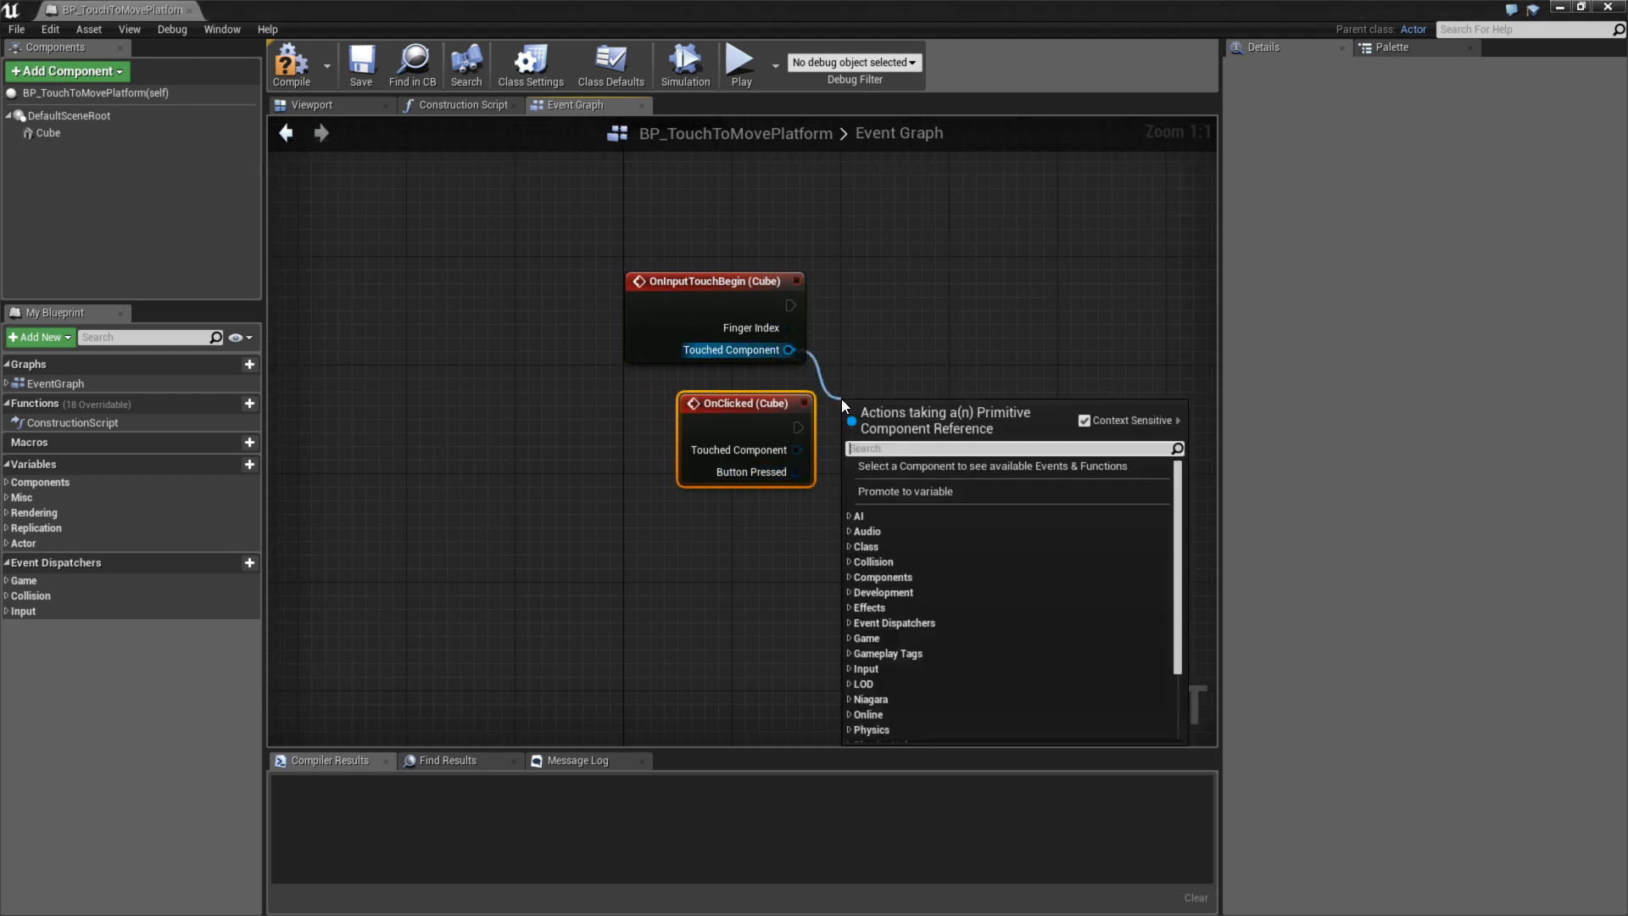
{"action": "left_click", "coordinate": [866, 336]}
{"action": "right_click_drag", "start_coordinate": [948, 434], "coordinate": [843, 533]}
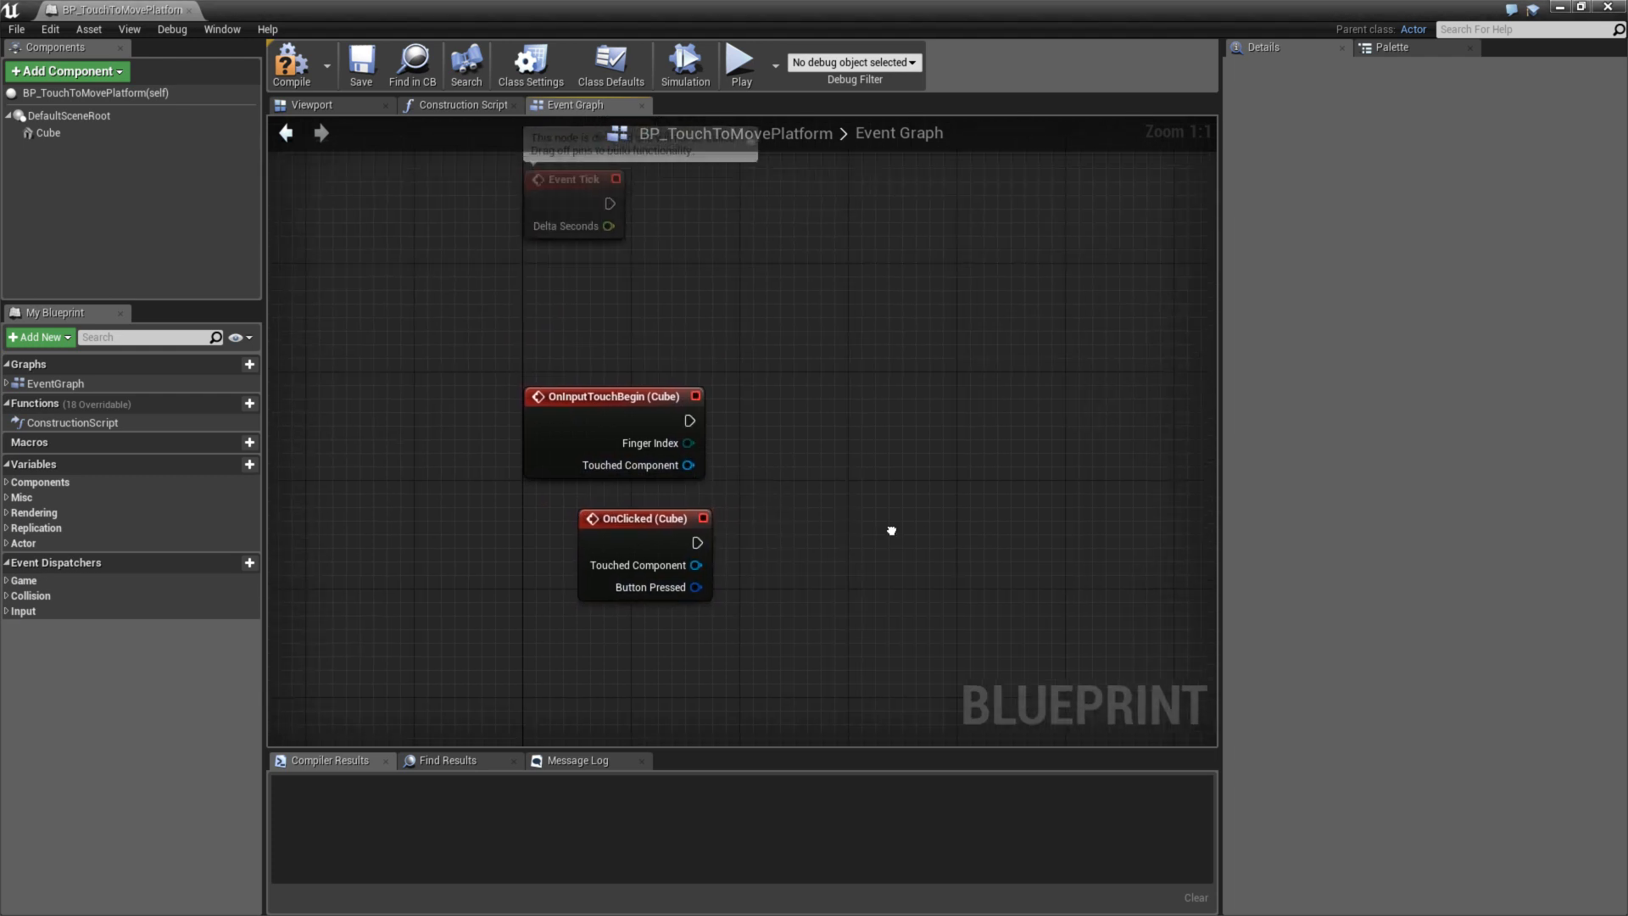
- Remove the OnClicked (Cube) event from BP_TouchToMovePlatform's event graph, keeping the OnInputTouchBegin event
{"action": "left_click_drag", "start_coordinate": [668, 500], "coordinate": [625, 557]}
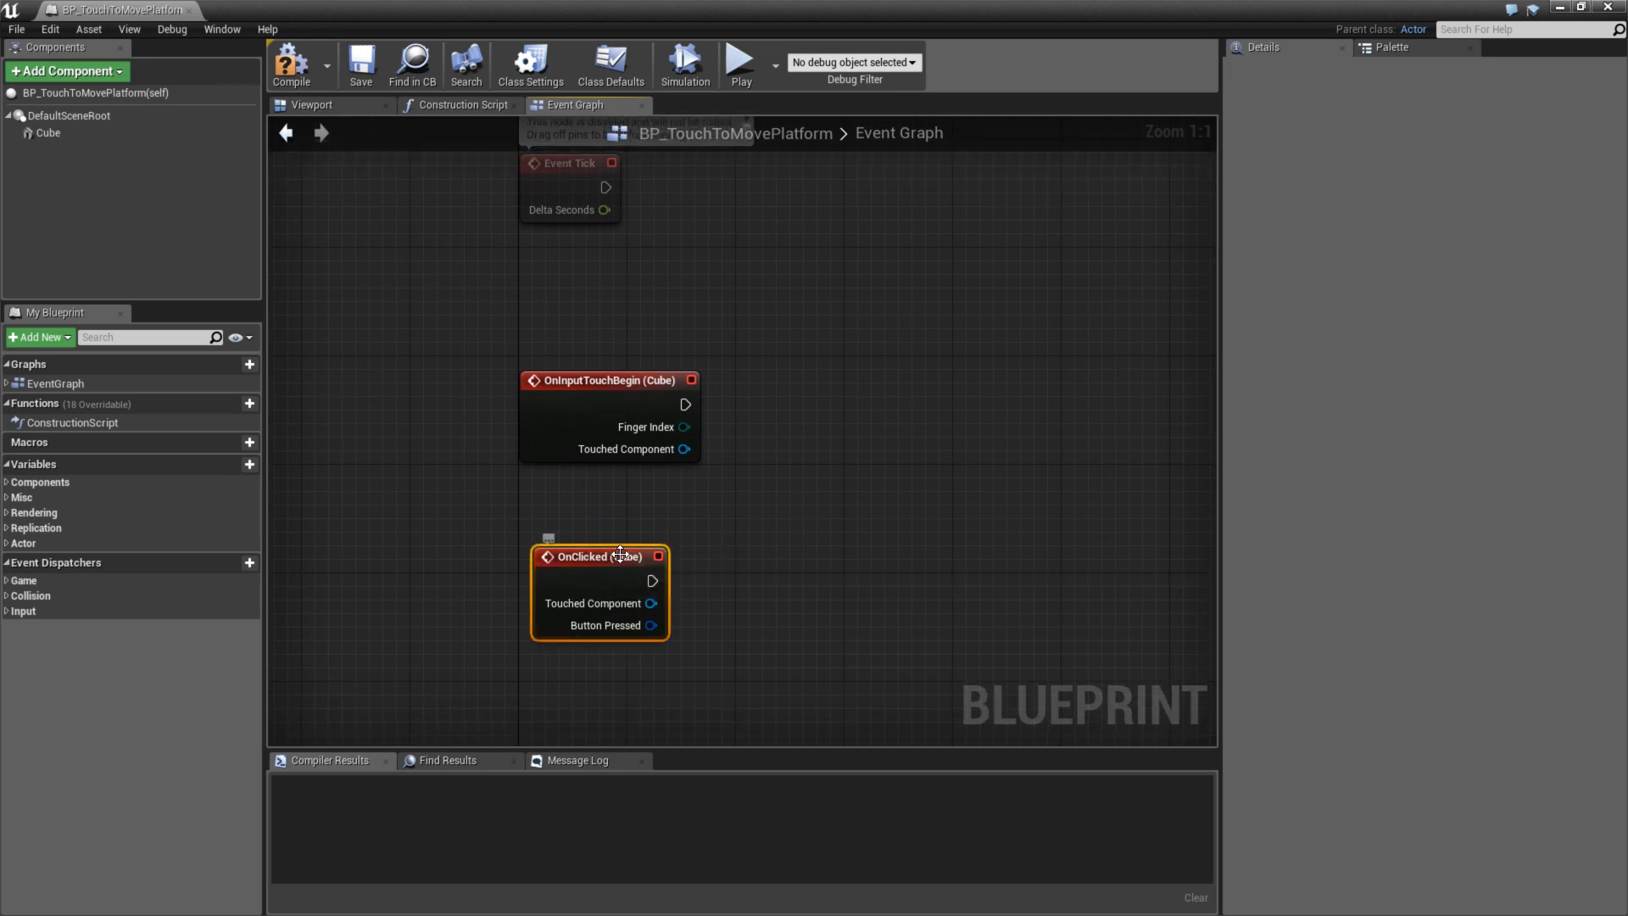
{"action": "key", "text": "Delete"}
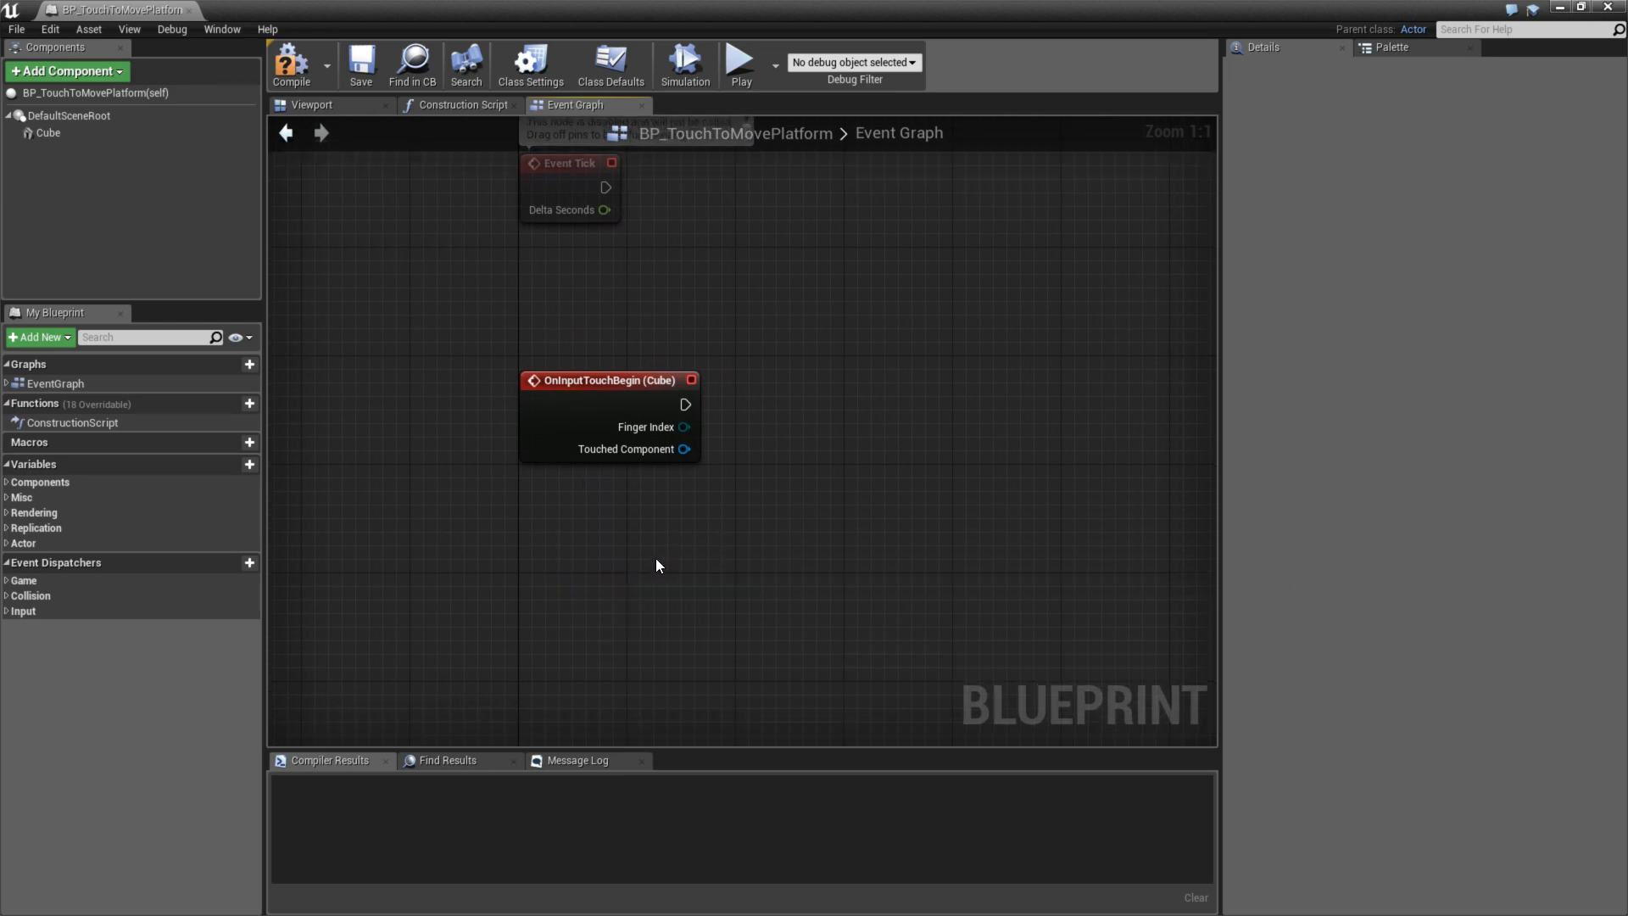
{"action": "right_click_drag", "start_coordinate": [704, 516], "coordinate": [734, 540]}
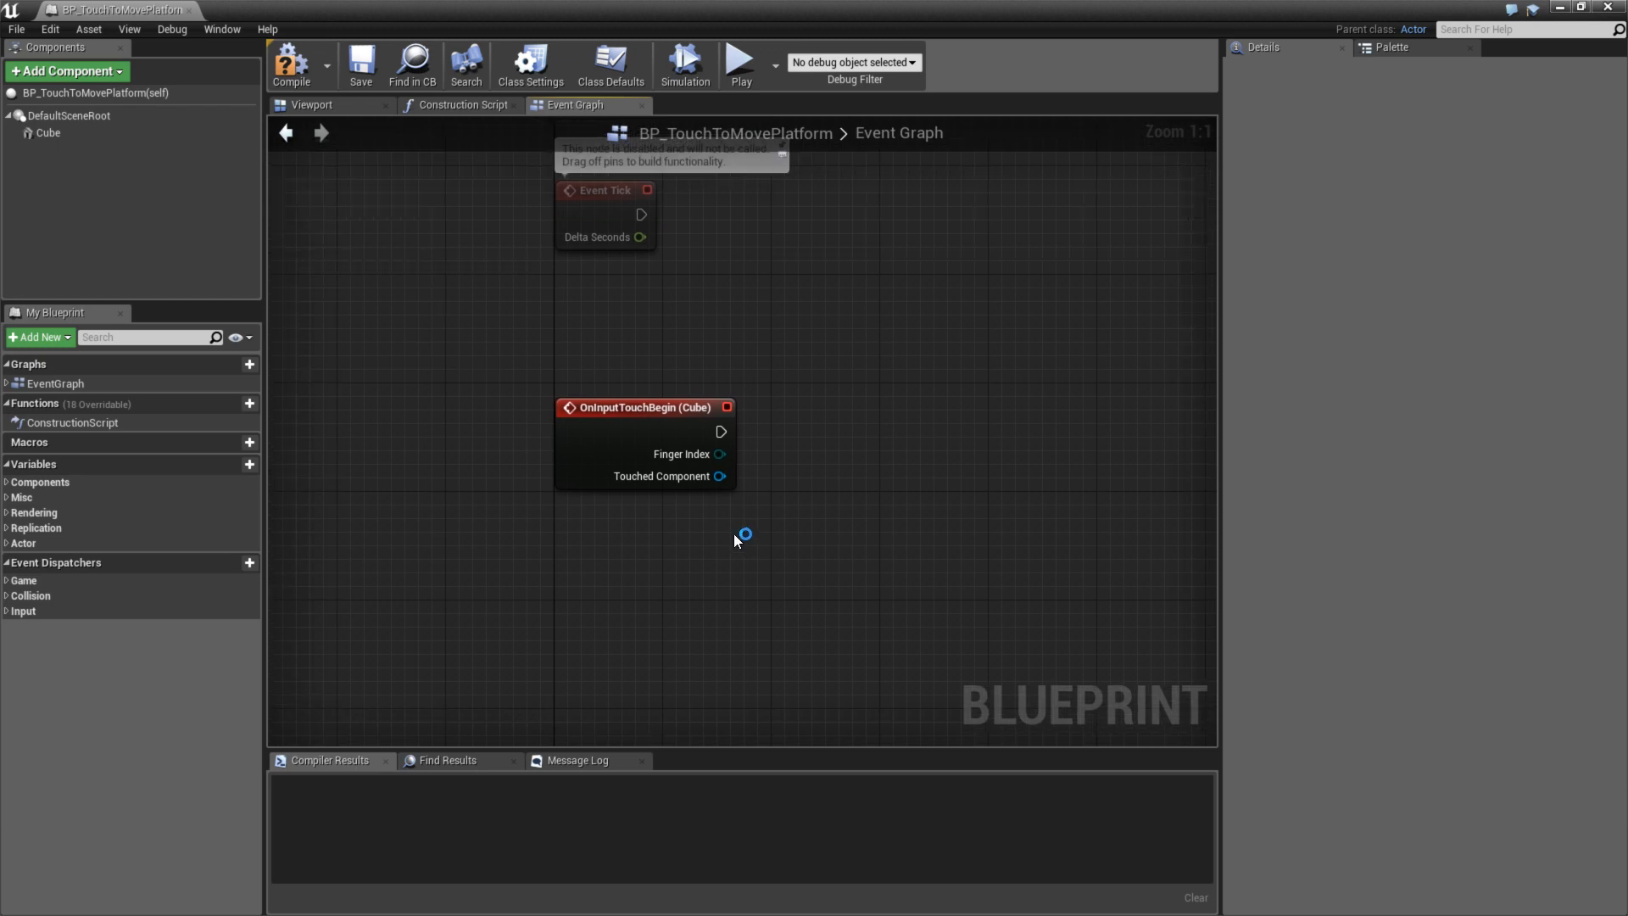
{"action": "left_click", "coordinate": [435, 102]}
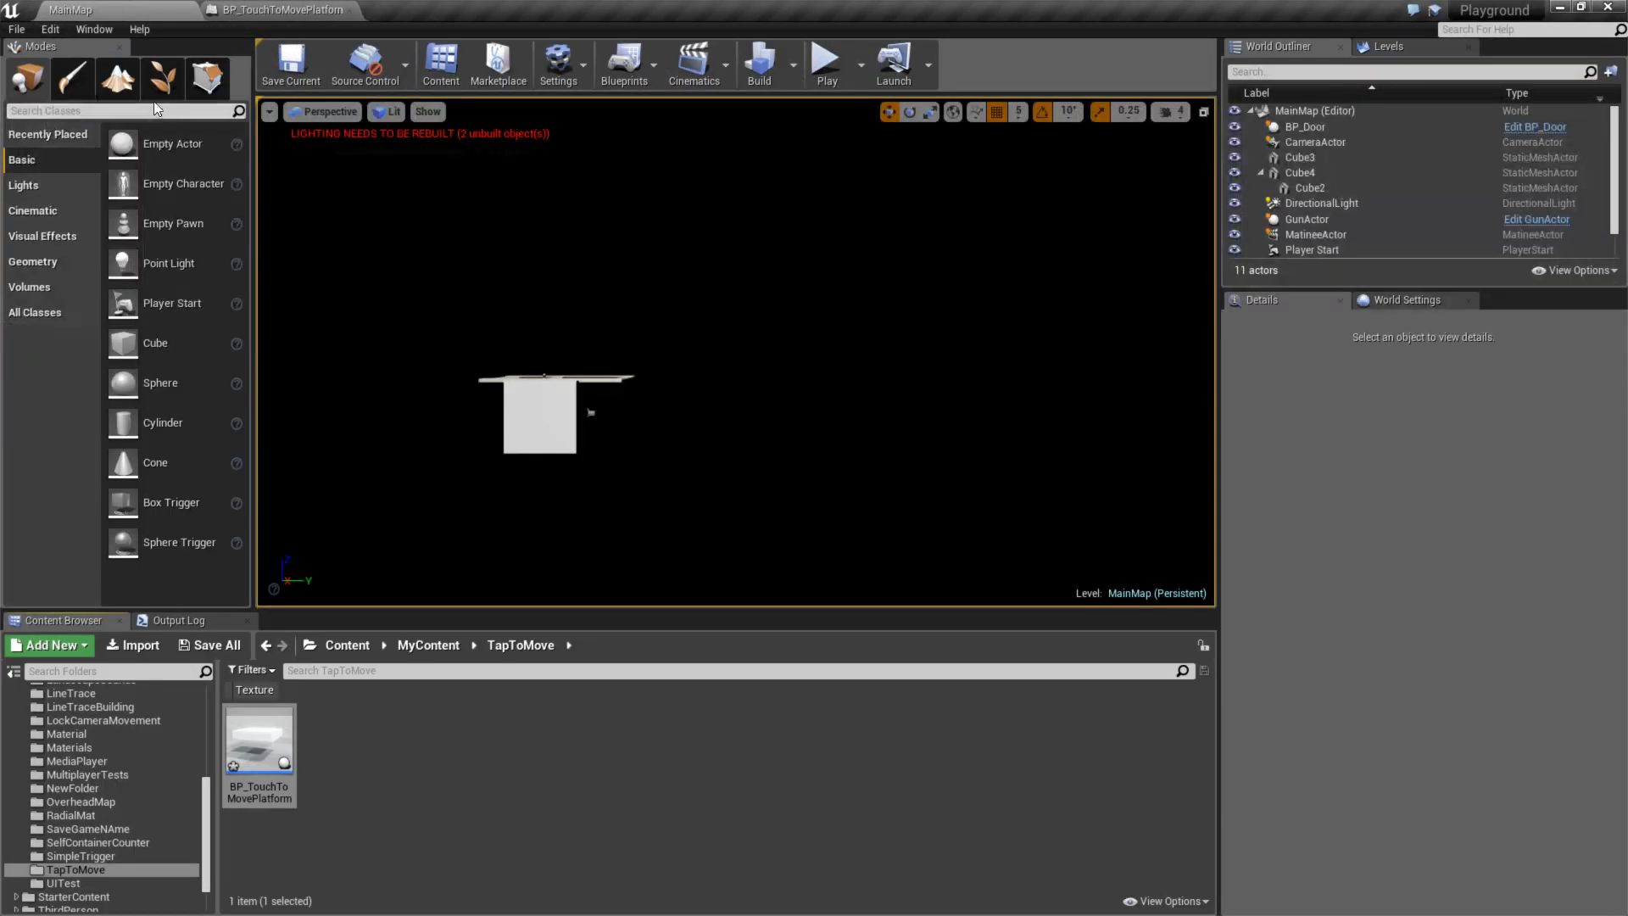
- Create a new level from the default template with a floor, sky sphere and player start
{"action": "left_click", "coordinate": [16, 29]}
{"action": "left_click", "coordinate": [50, 60]}
{"action": "left_click", "coordinate": [683, 377]}
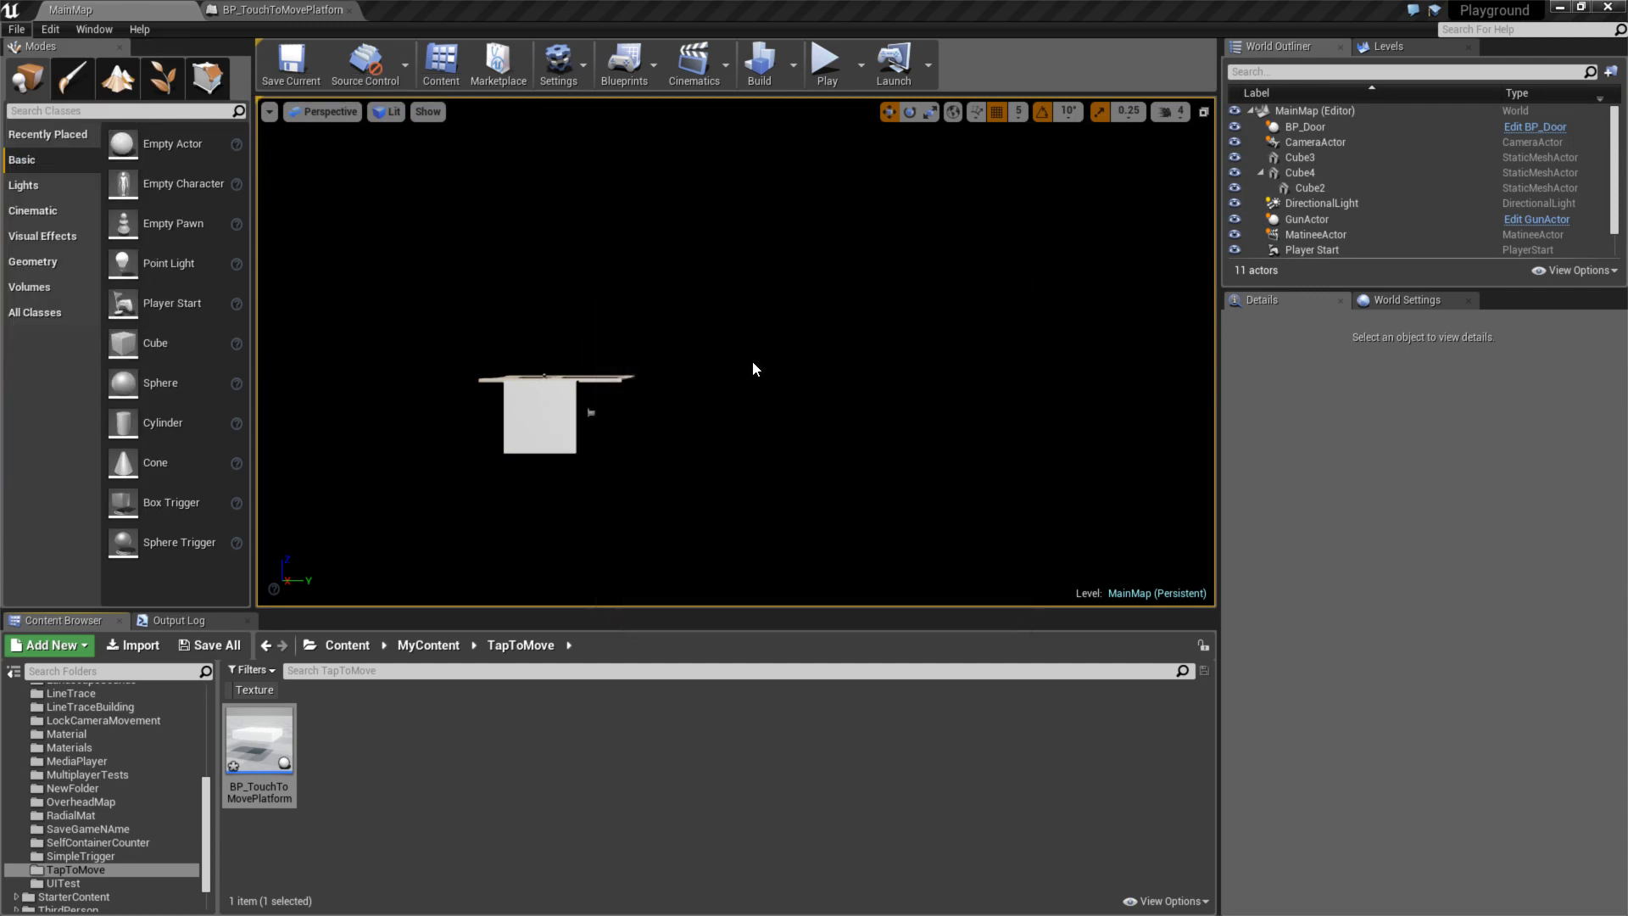
{"action": "left_click_drag", "start_coordinate": [687, 586], "coordinate": [688, 586]}
- Place BP_TouchToMovePlatform on the floor of the new level and duplicate it along Y into a row of four platforms
{"action": "left_click_drag", "start_coordinate": [259, 738], "coordinate": [780, 429]}
{"action": "key", "text": "Escape"}
{"action": "key", "text": "w"}
{"action": "right_click_drag", "start_coordinate": [779, 429], "coordinate": [893, 461]}
{"action": "left_click", "coordinate": [582, 467]}
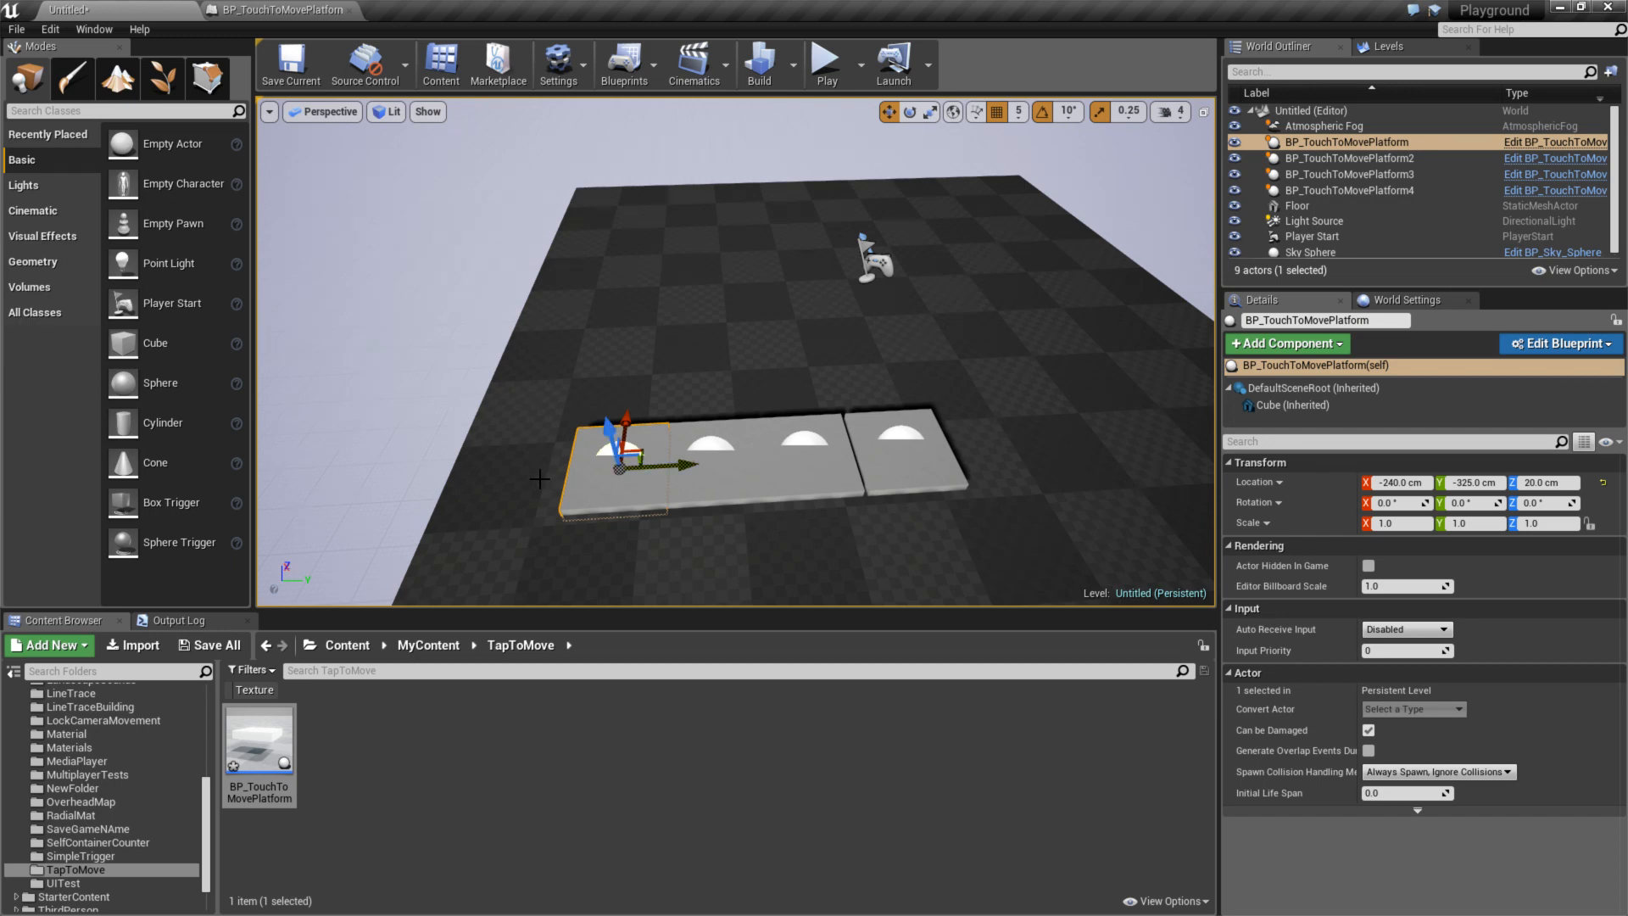
{"action": "left_click", "coordinate": [718, 461]}
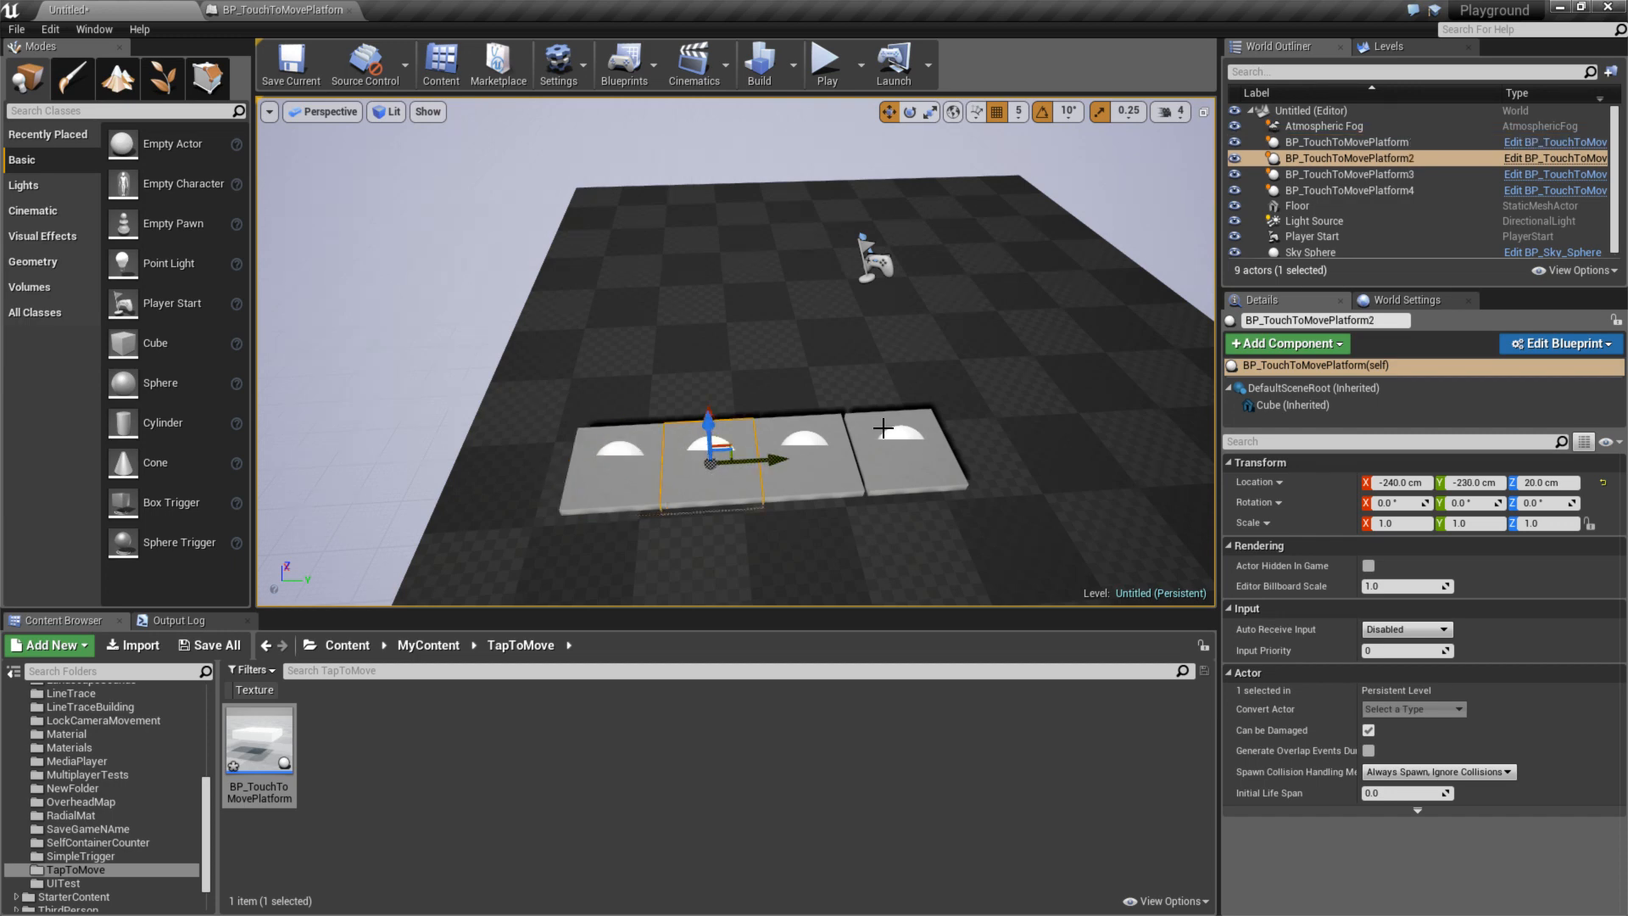
- Move the fourth platform along Y to -30 cm so it sits flush with the third one
{"action": "left_click", "coordinate": [885, 430]}
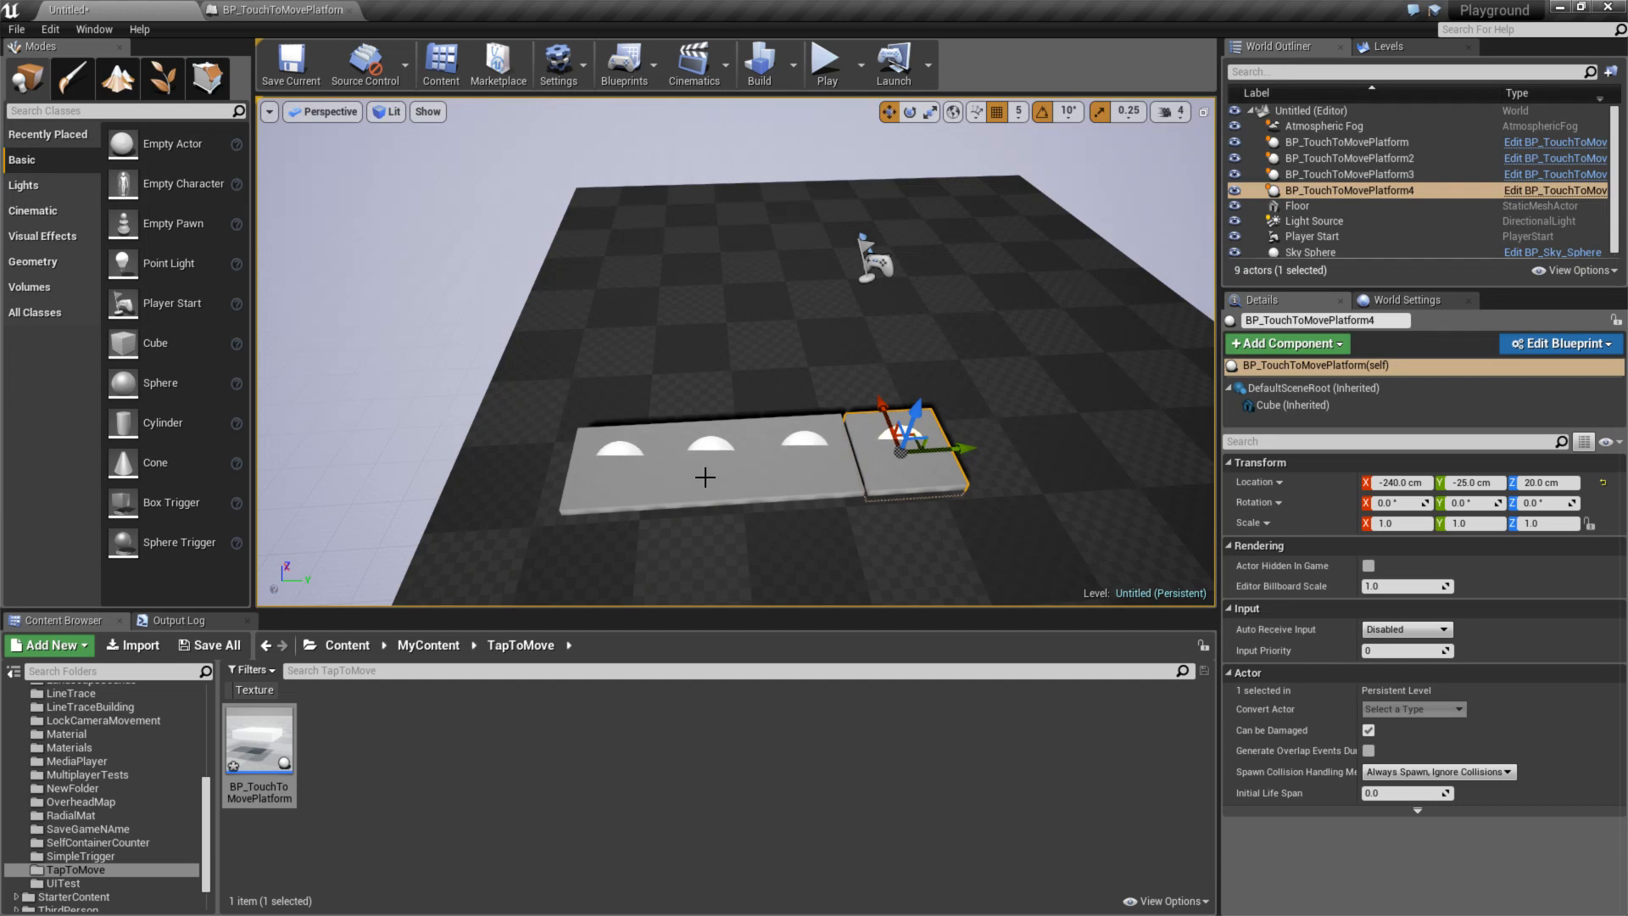
{"action": "right_click_drag", "start_coordinate": [906, 459], "coordinate": [974, 407]}
{"action": "left_click_drag", "start_coordinate": [973, 407], "coordinate": [865, 415]}
{"action": "scroll", "coordinate": [891, 461], "scroll_direction": "down", "scroll_amount": 5}
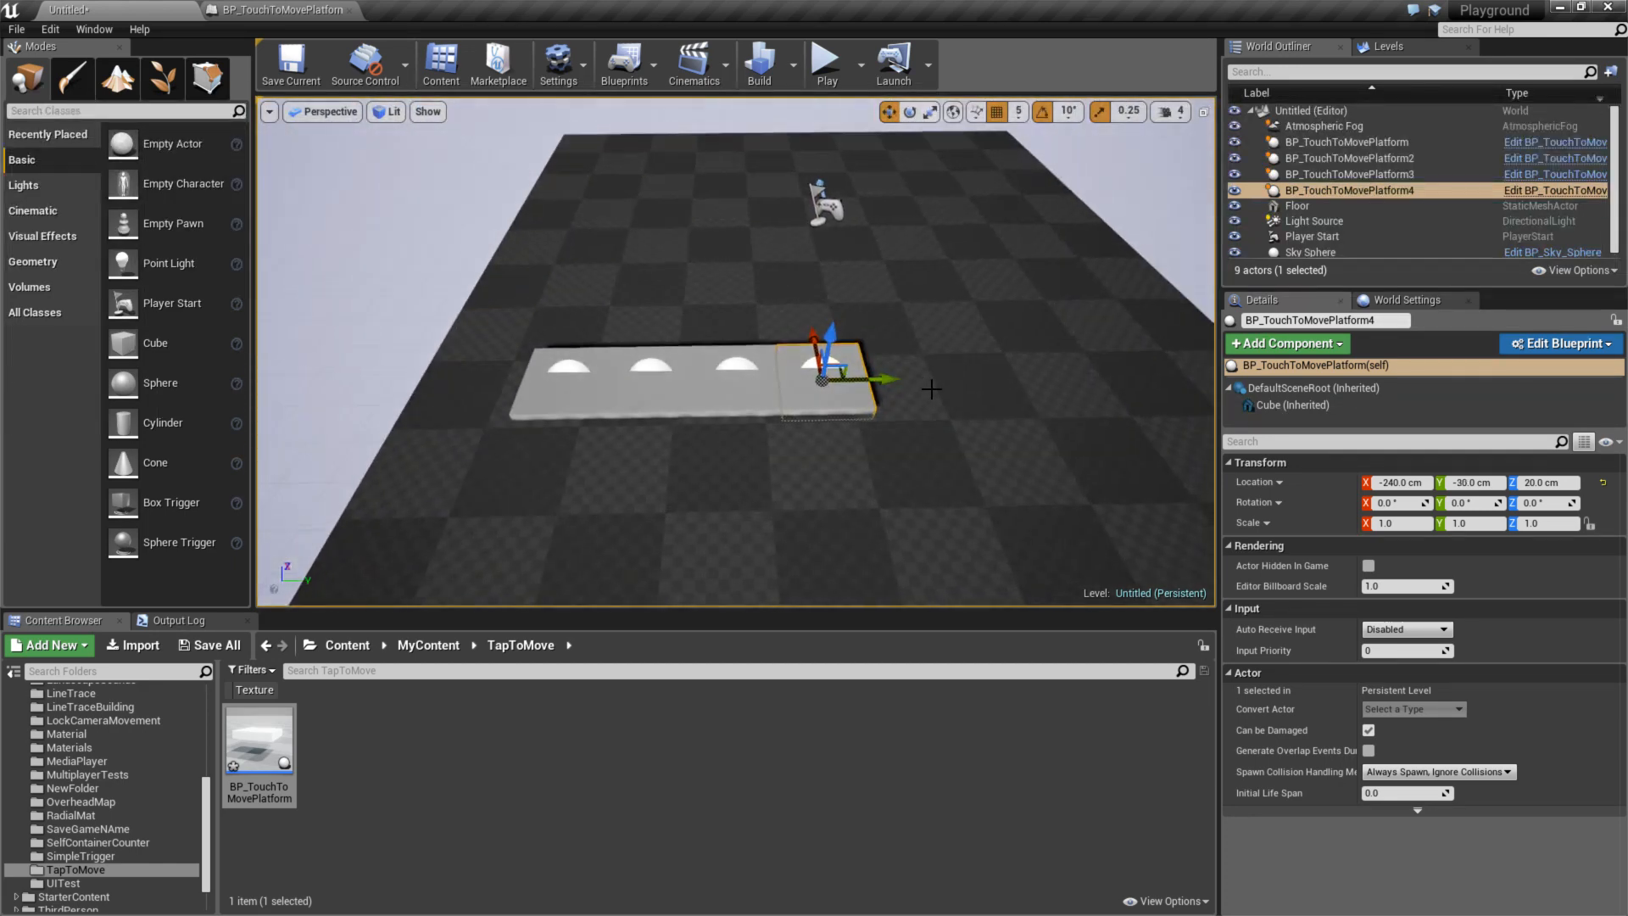
- Examine the second and third platforms in the row and the surrounding floor by selecting each in turn
{"action": "right_click_drag", "start_coordinate": [680, 388], "coordinate": [741, 418]}
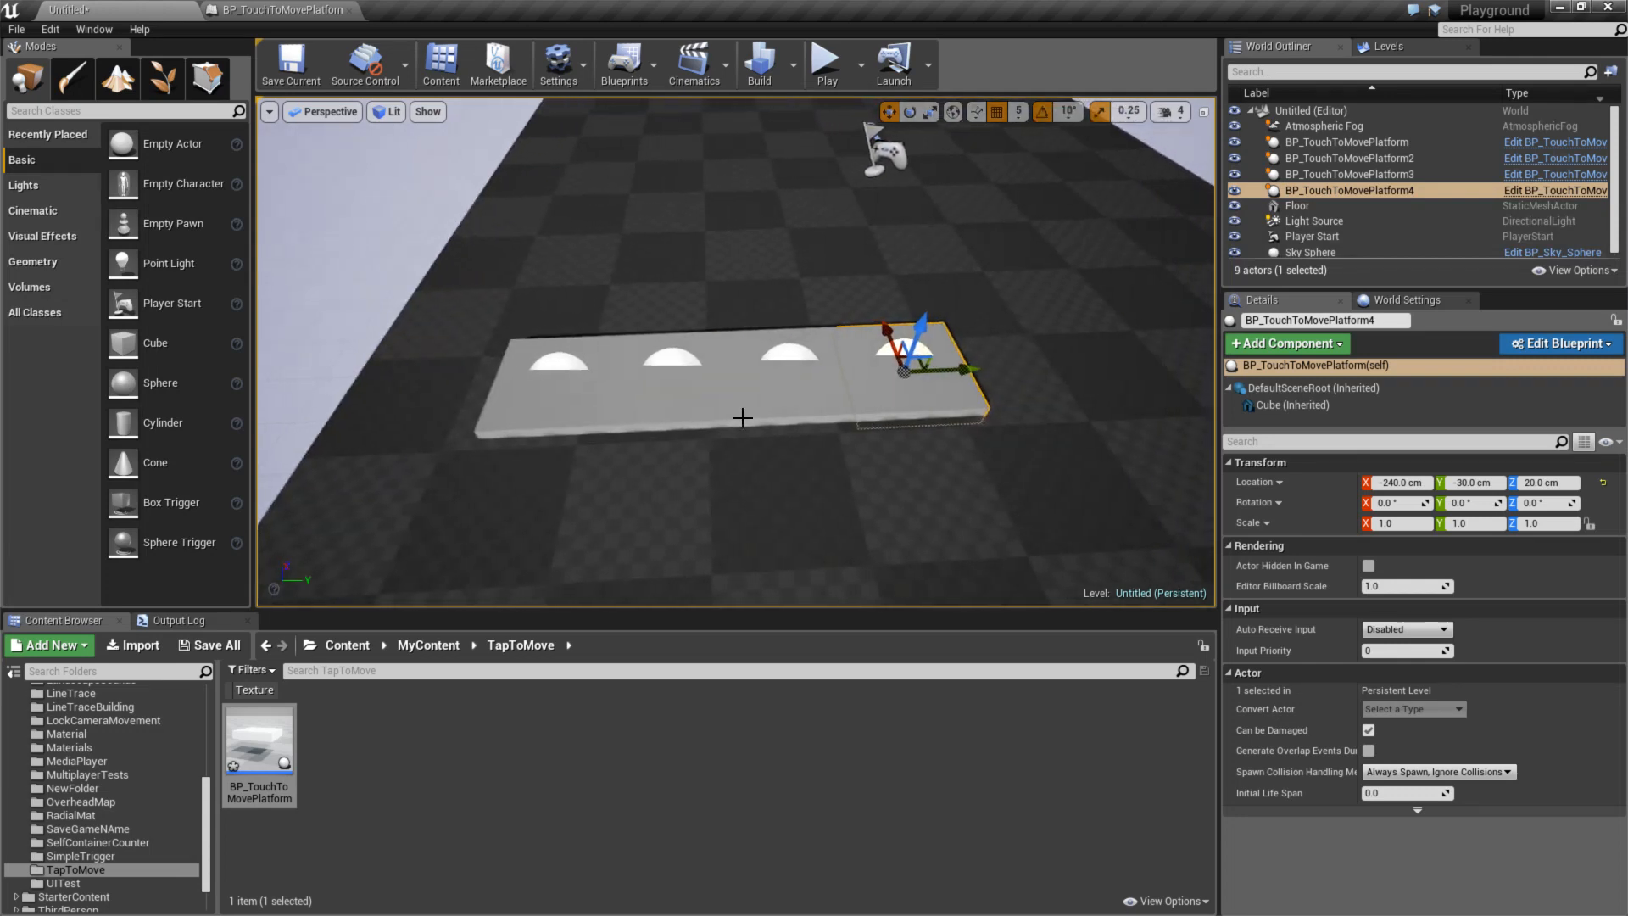
{"action": "left_click", "coordinate": [646, 393]}
{"action": "left_click", "coordinate": [678, 393]}
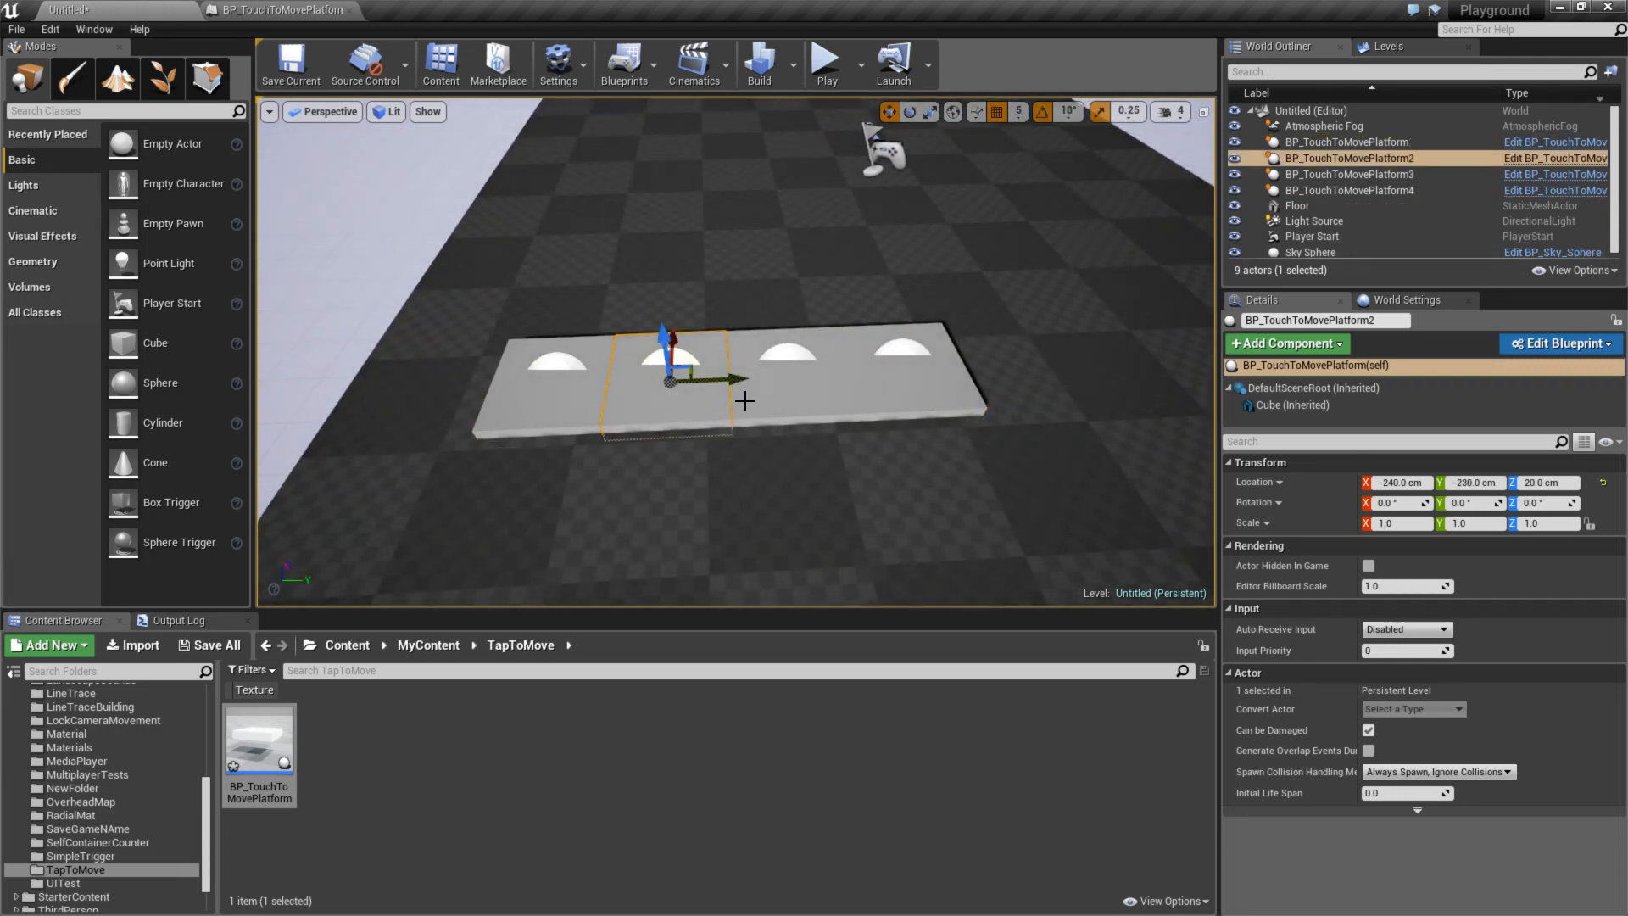
{"action": "left_click", "coordinate": [732, 395]}
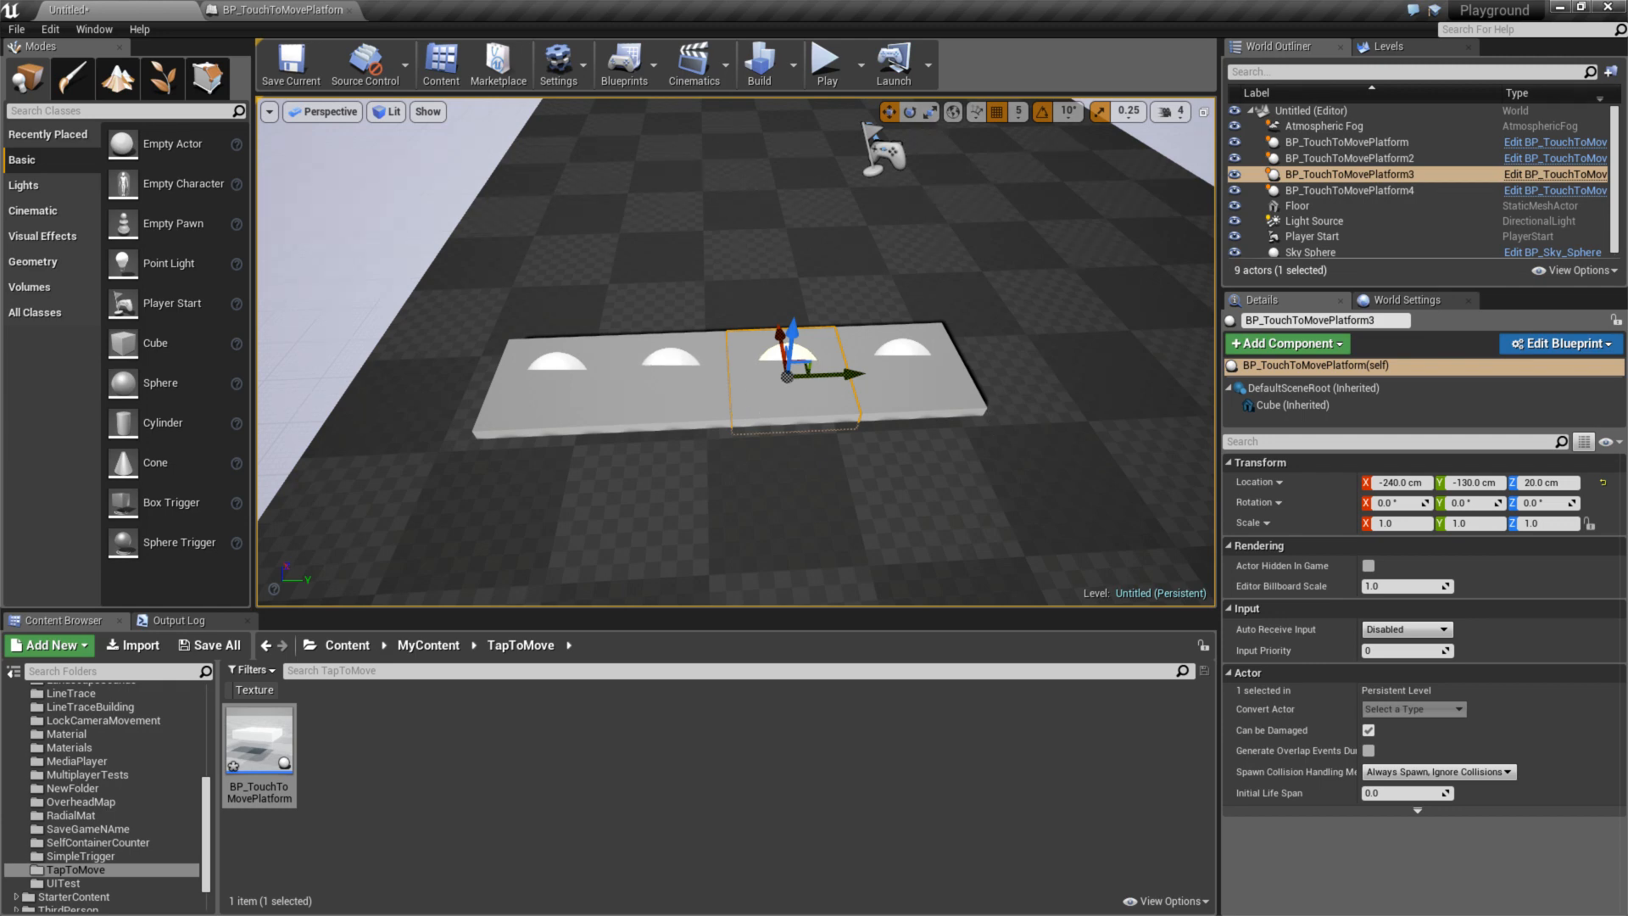
{"action": "mouse_move", "coordinate": [963, 233]}
{"action": "right_mouse_down"}
{"action": "mouse_move", "coordinate": [916, 208]}
{"action": "mouse_move", "coordinate": [963, 233]}
{"action": "mouse_move", "coordinate": [983, 213]}
{"action": "mouse_move", "coordinate": [934, 220]}
{"action": "right_mouse_up"}
{"action": "left_click", "coordinate": [947, 231]}
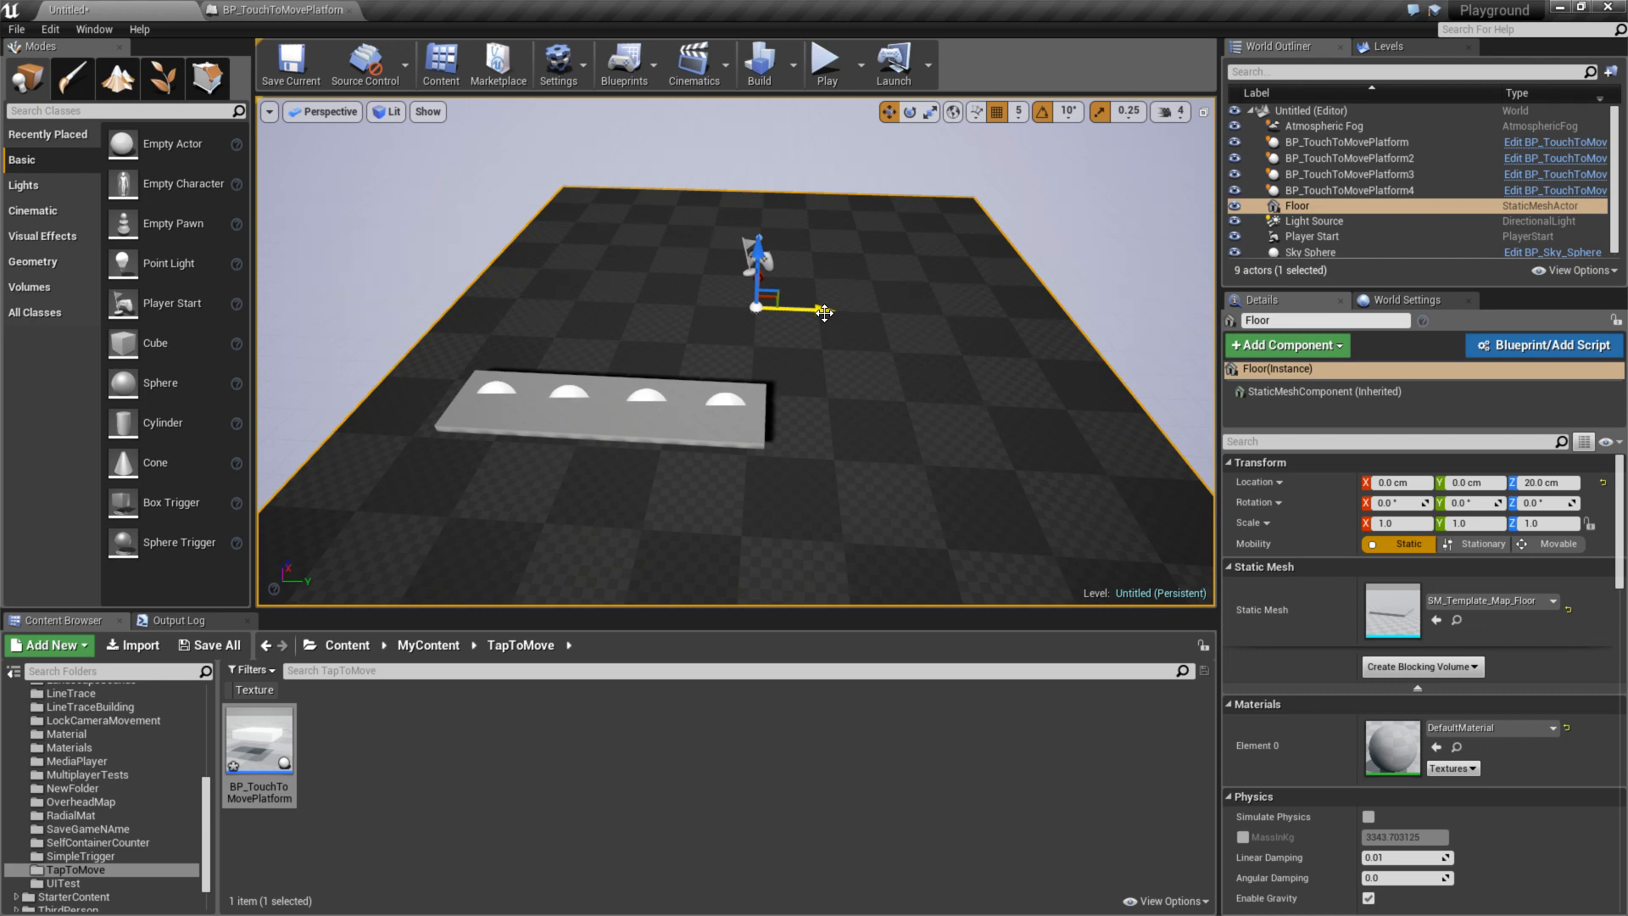
- Extend the row to eight platforms by duplicating the fourth one along Y up to 370 cm, and spot-check individual platforms
{"action": "left_click", "coordinate": [738, 409]}
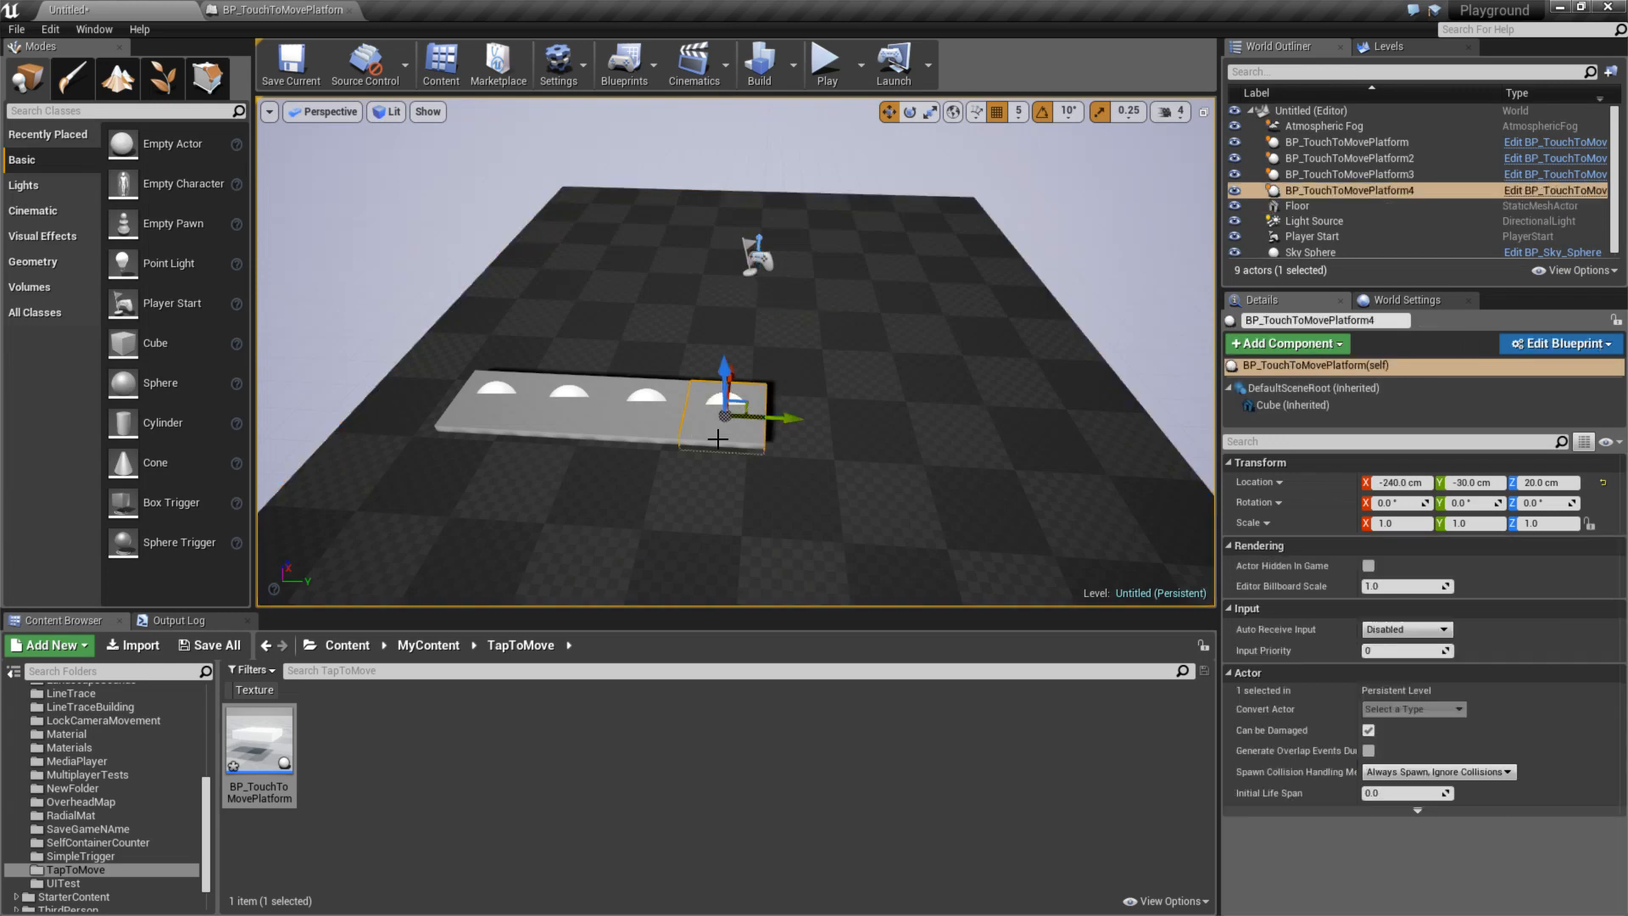
{"action": "left_click_drag", "start_coordinate": [791, 421], "coordinate": [1121, 432], "text": "alt"}
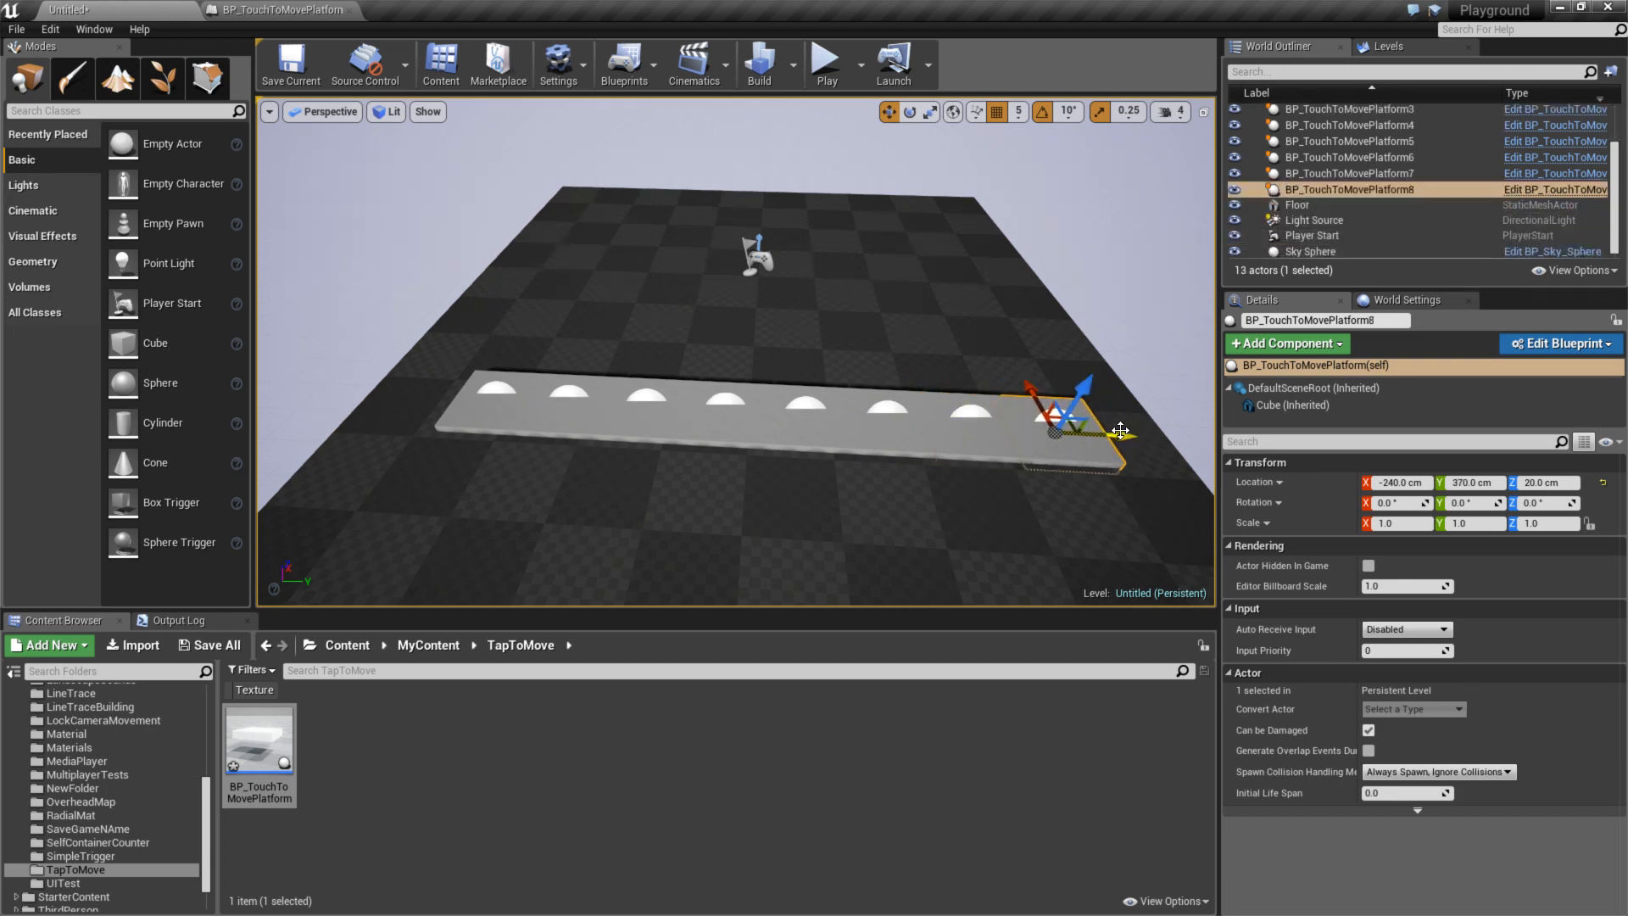
{"action": "left_click", "coordinate": [694, 450]}
{"action": "left_click", "coordinate": [496, 399]}
{"action": "left_click", "coordinate": [646, 400]}
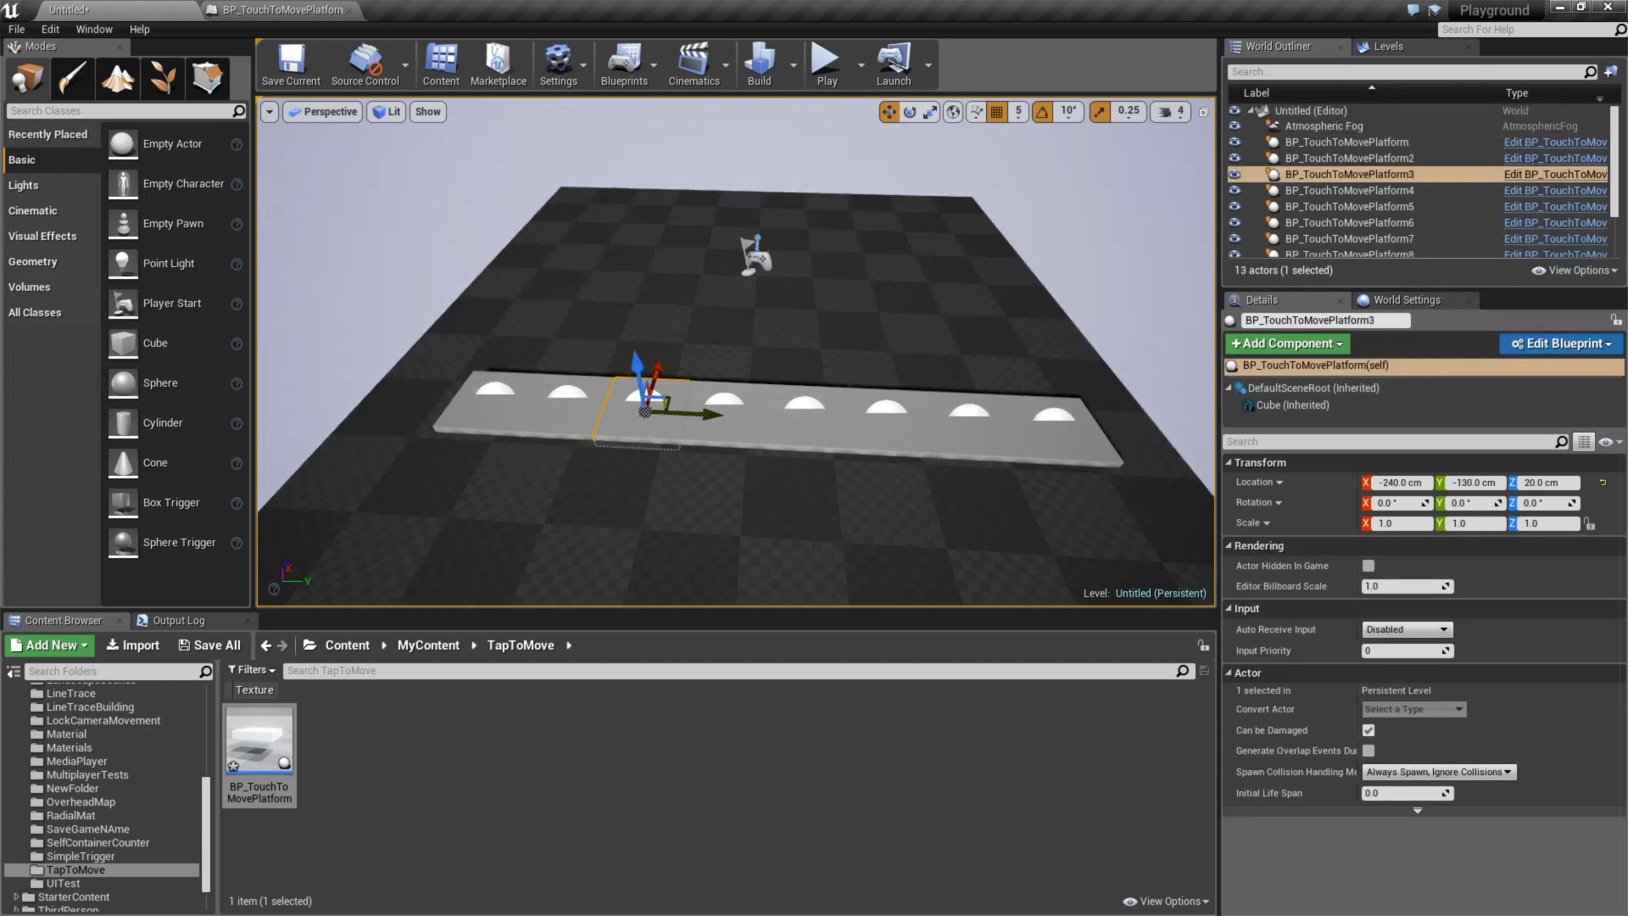
{"action": "left_click", "coordinate": [967, 411]}
{"action": "left_click", "coordinate": [1051, 424]}
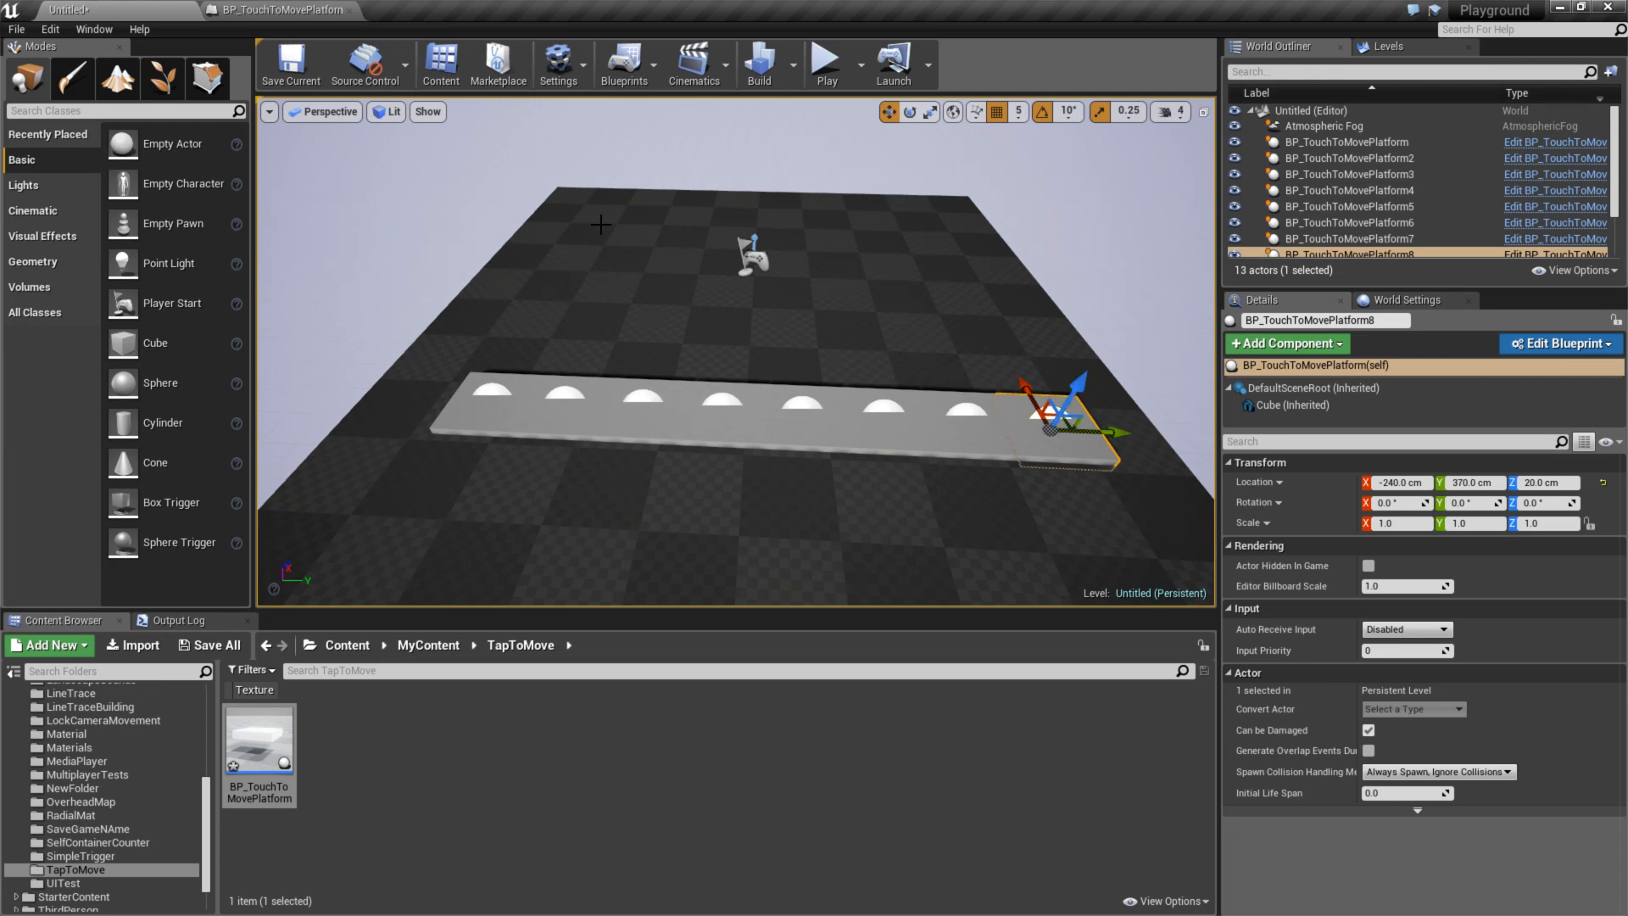
- Locate the Cube's On Input Touch Begin event in BP_TouchToMovePlatform's event graph, and compile, save and close the blueprint
{"action": "left_click", "coordinate": [280, 9]}
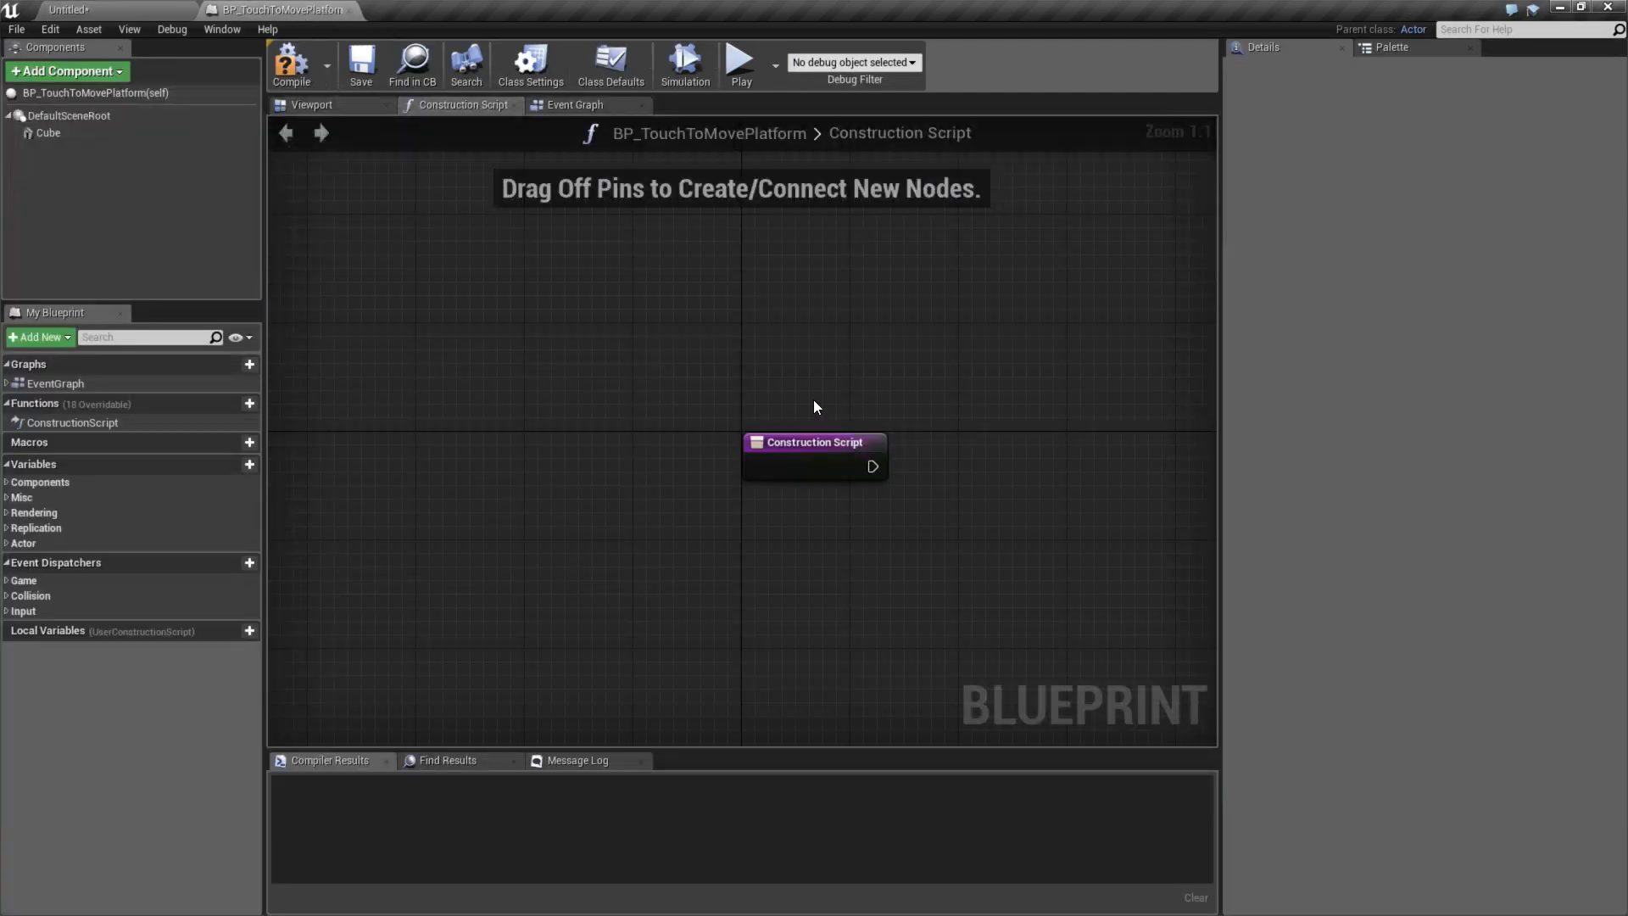
{"action": "left_click", "coordinate": [73, 133]}
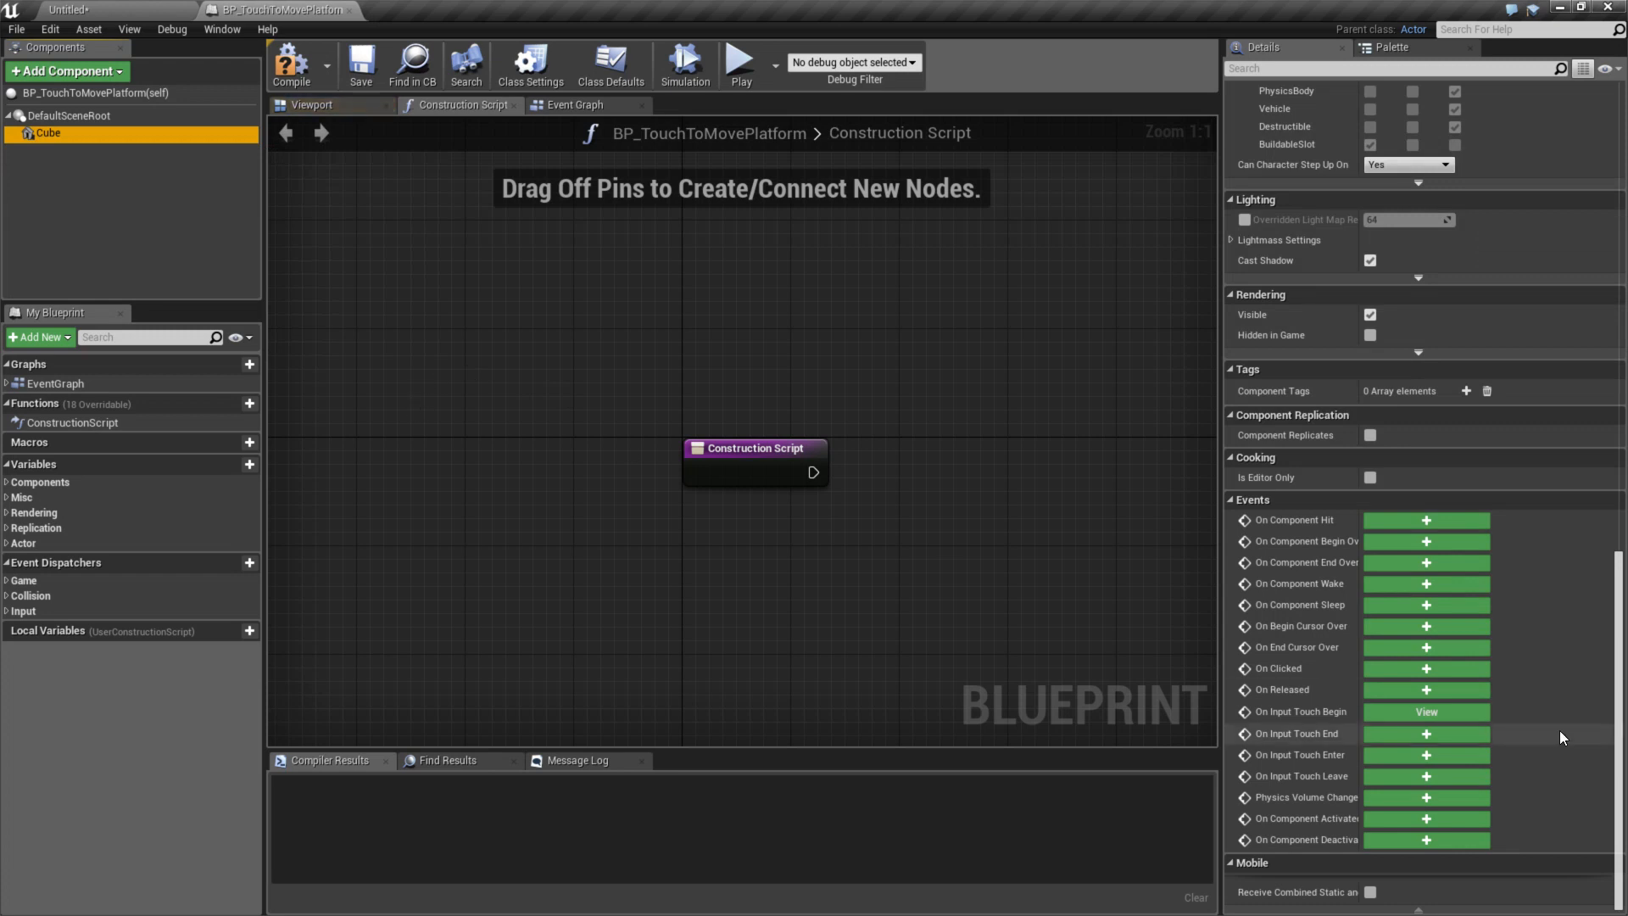
{"action": "left_click", "coordinate": [1408, 712]}
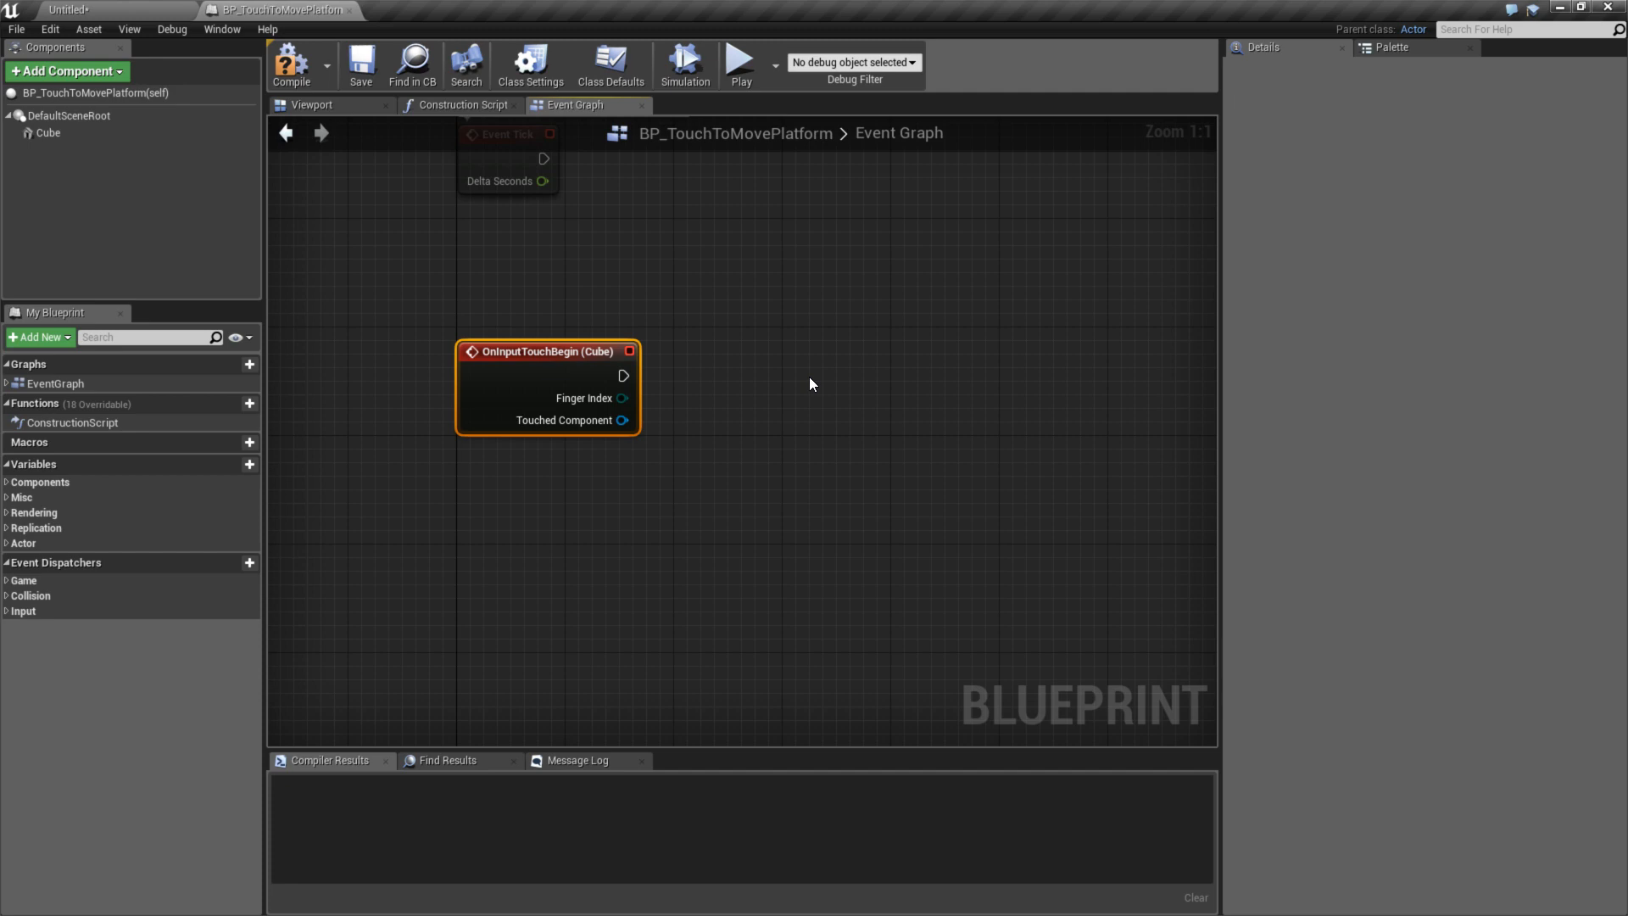
{"action": "right_click_drag", "start_coordinate": [712, 349], "coordinate": [803, 378]}
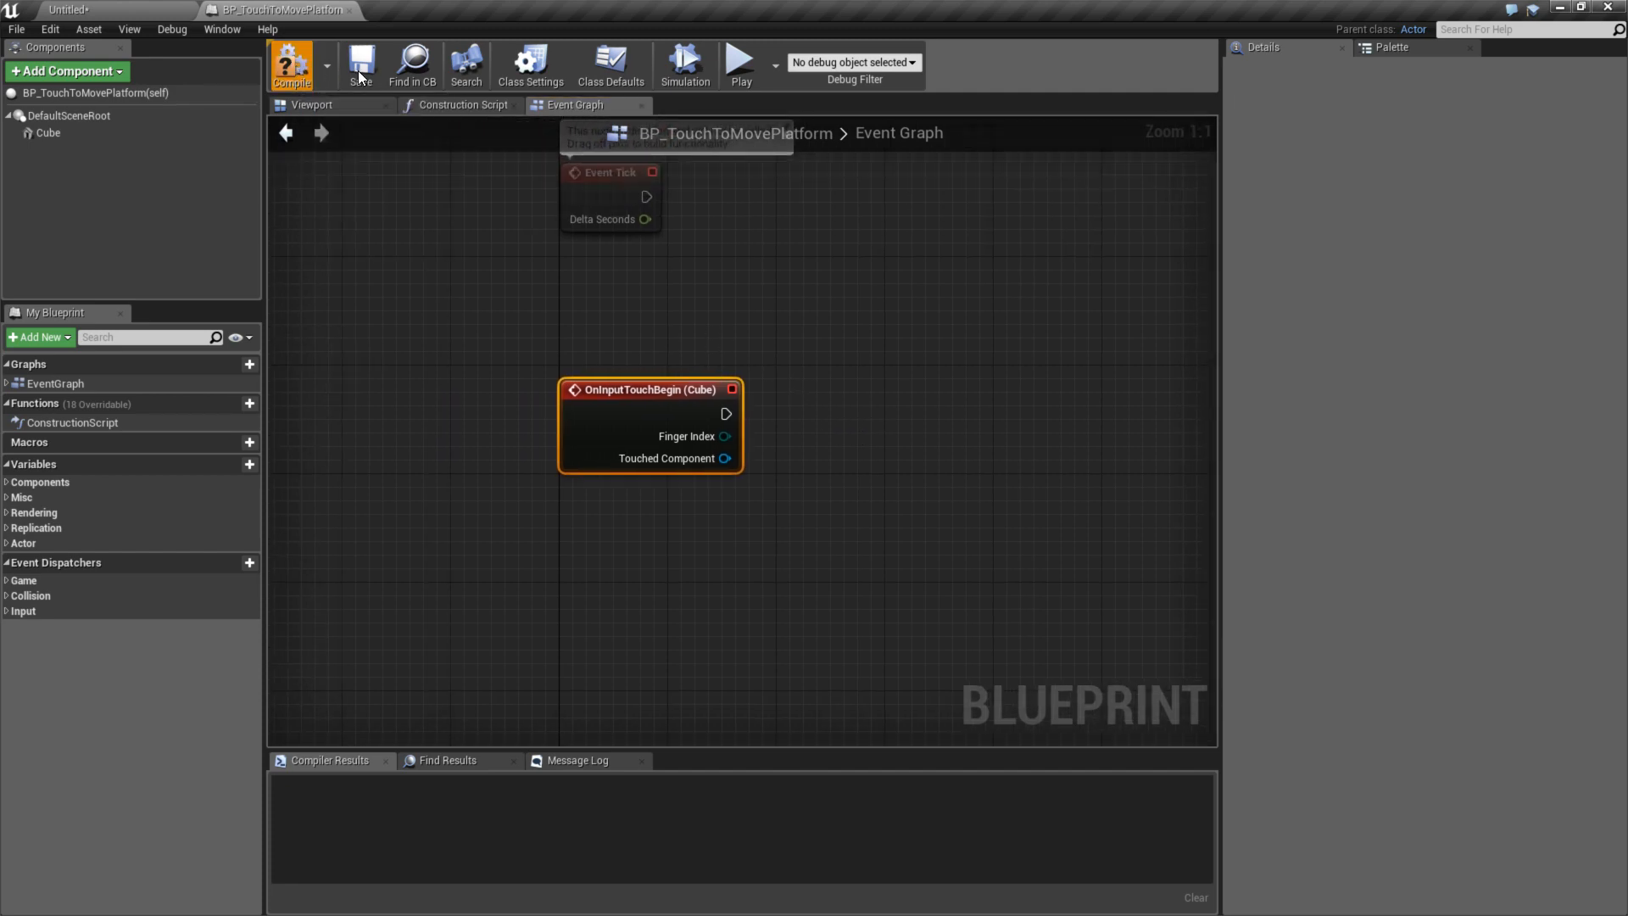
{"action": "left_click", "coordinate": [349, 10]}
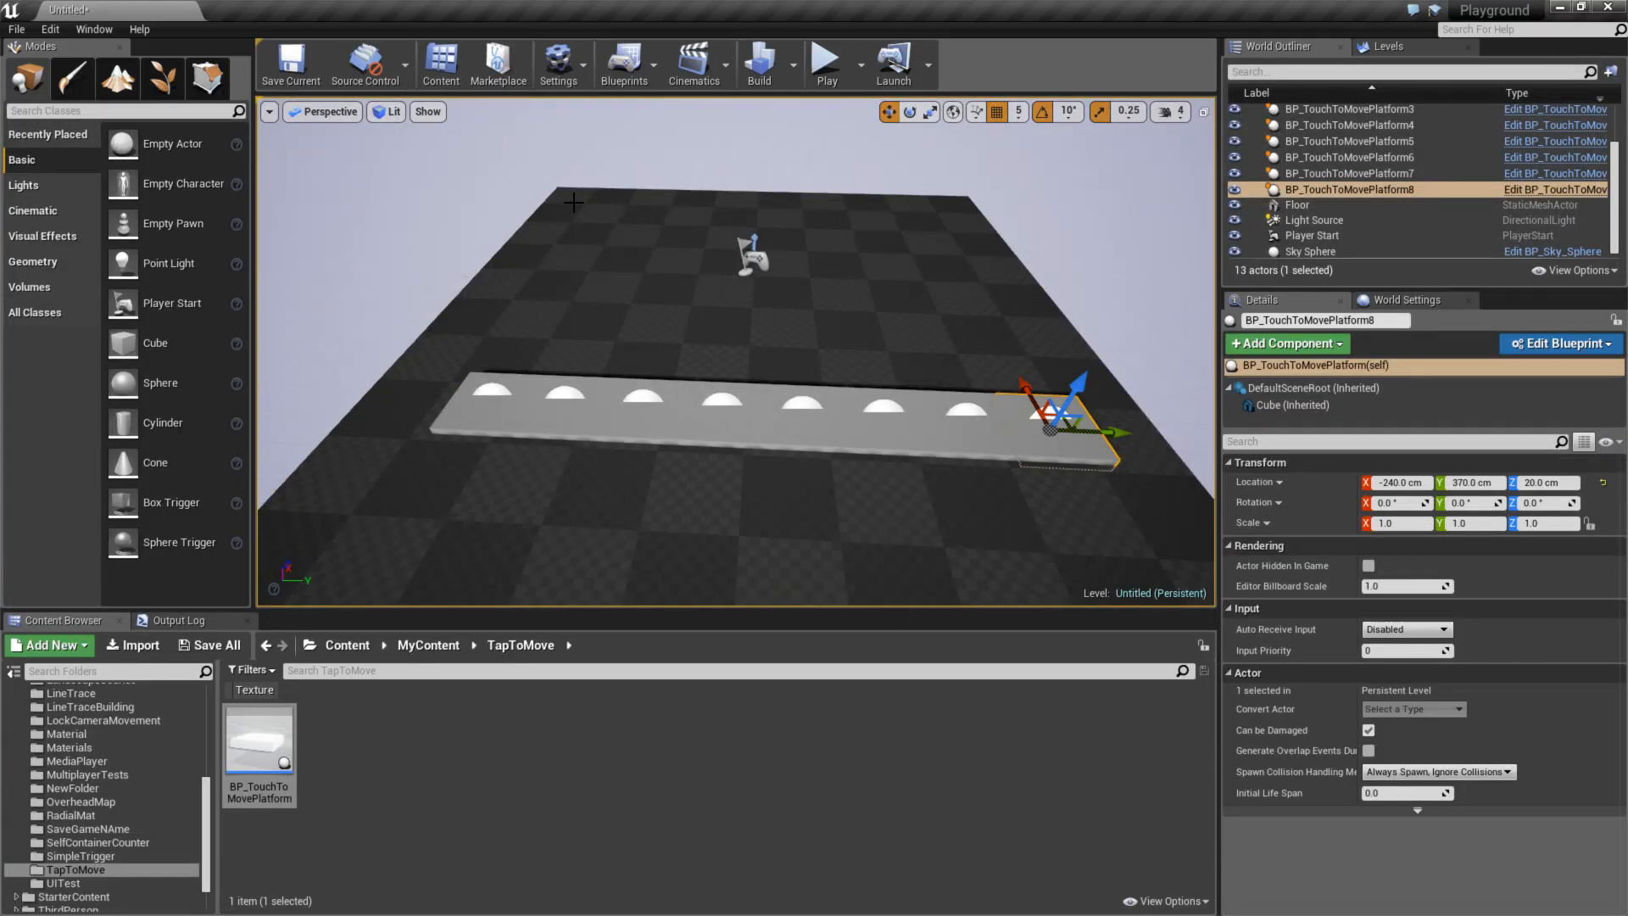
- Switch to the WTFis project and delete the whole InputTouch node network from BP_TimelineActor's event graph, saving the blueprint
{"action": "left_click", "coordinate": [1565, 8]}
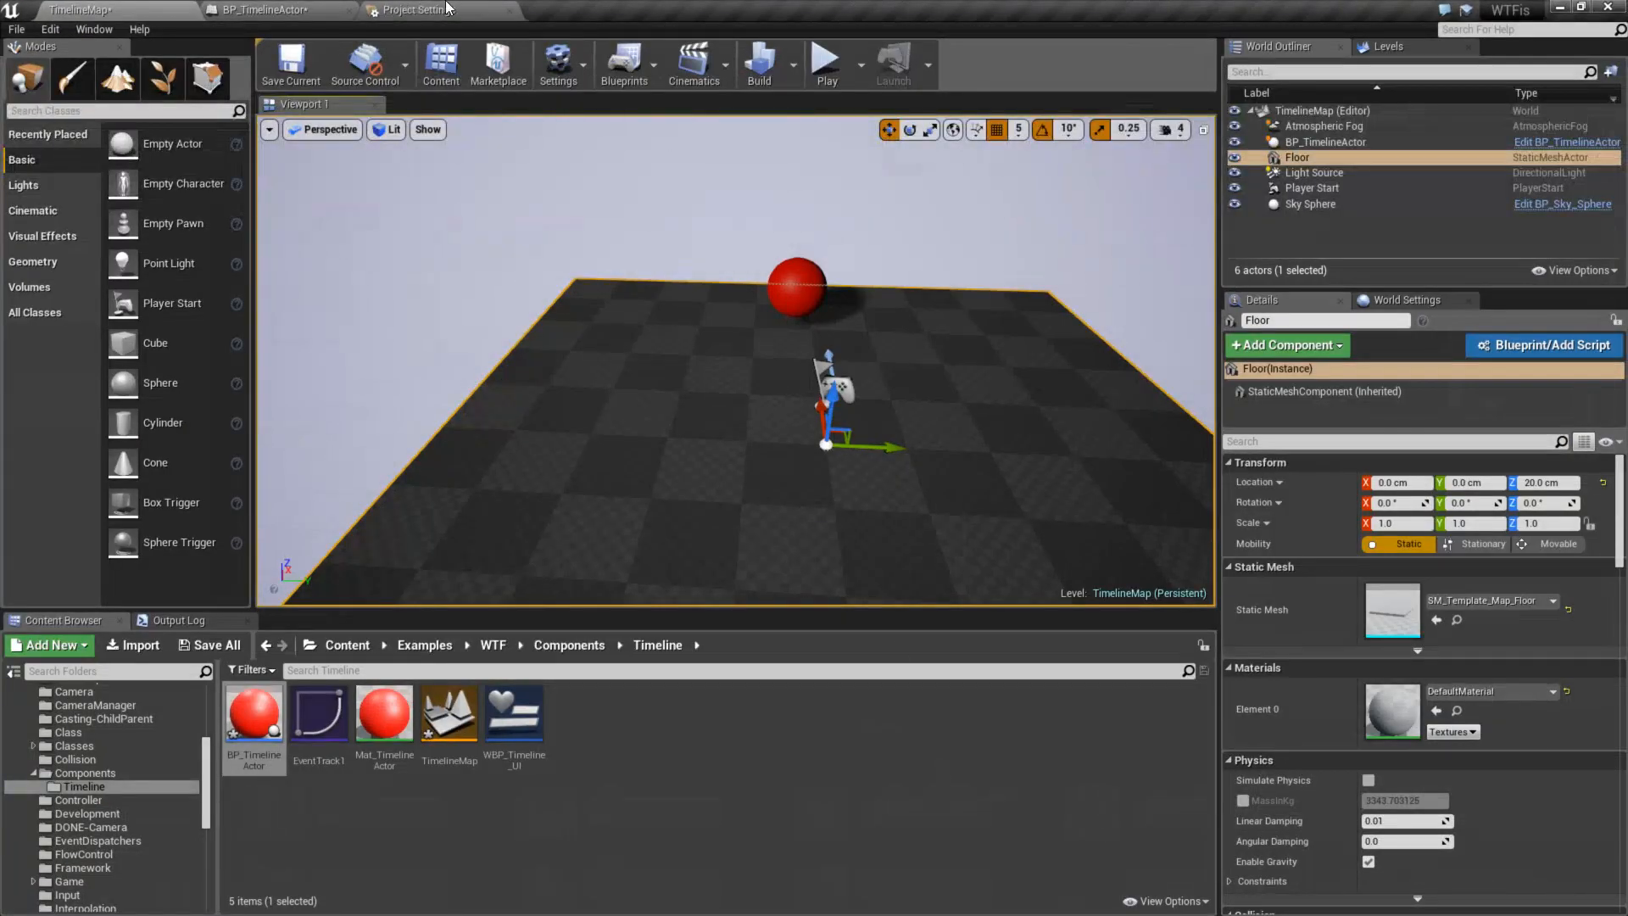
{"action": "left_click", "coordinate": [309, 8]}
{"action": "right_click_drag", "start_coordinate": [583, 392], "coordinate": [702, 466]}
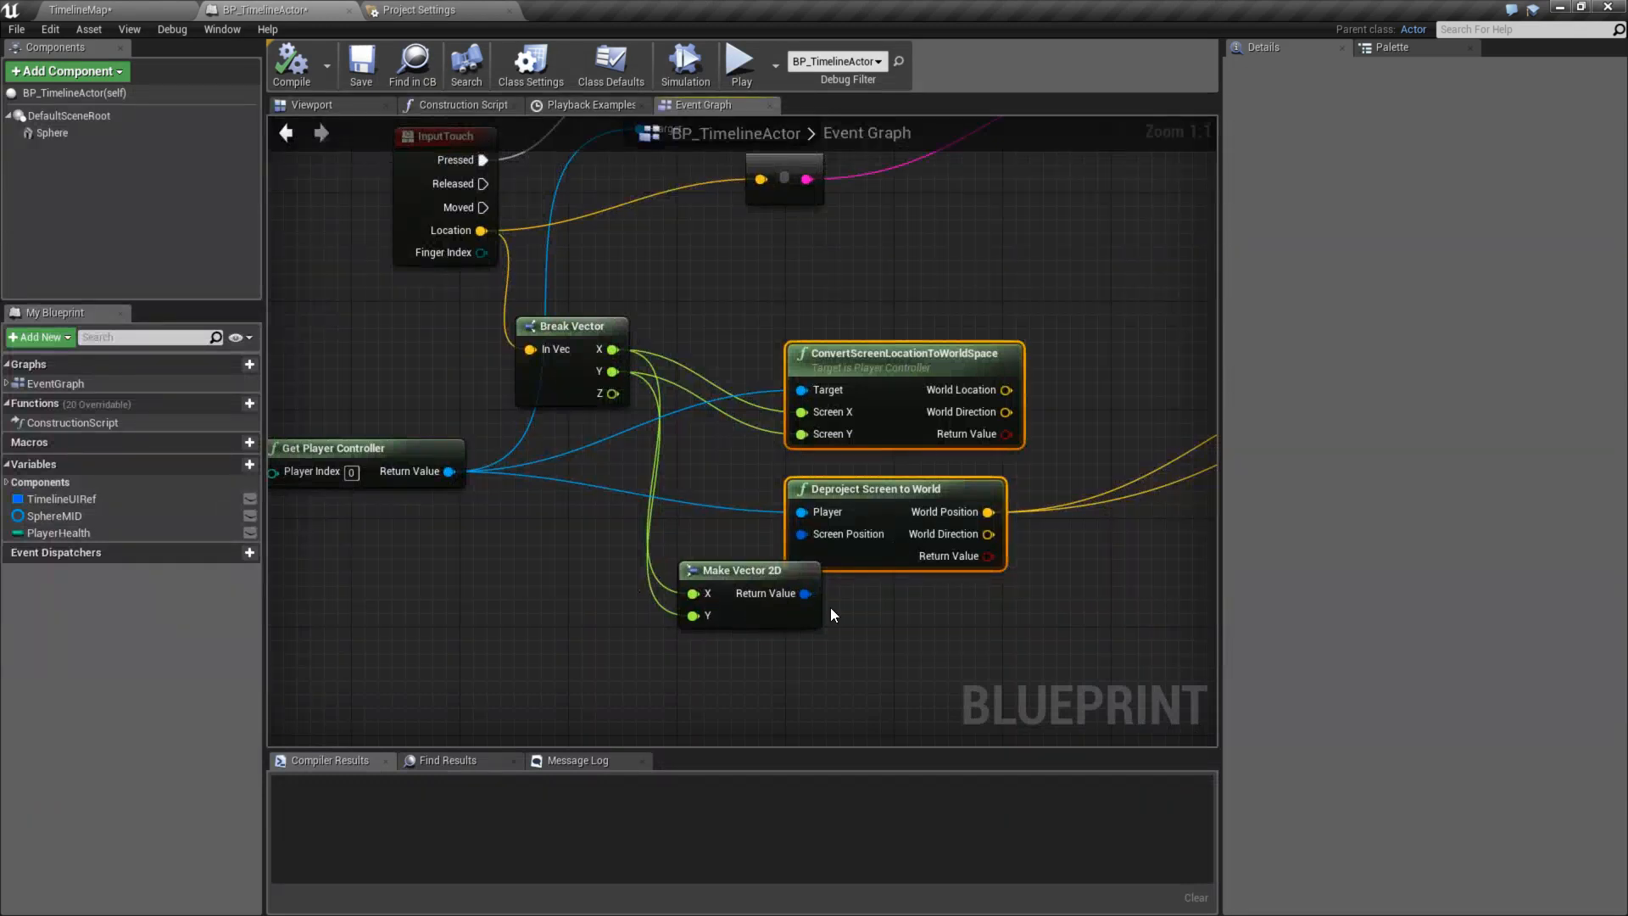
{"action": "scroll", "coordinate": [924, 645], "scroll_direction": "down", "scroll_amount": 3}
{"action": "scroll", "coordinate": [931, 658], "scroll_direction": "down", "scroll_amount": 3}
{"action": "left_click_drag", "start_coordinate": [711, 444], "coordinate": [1223, 703]}
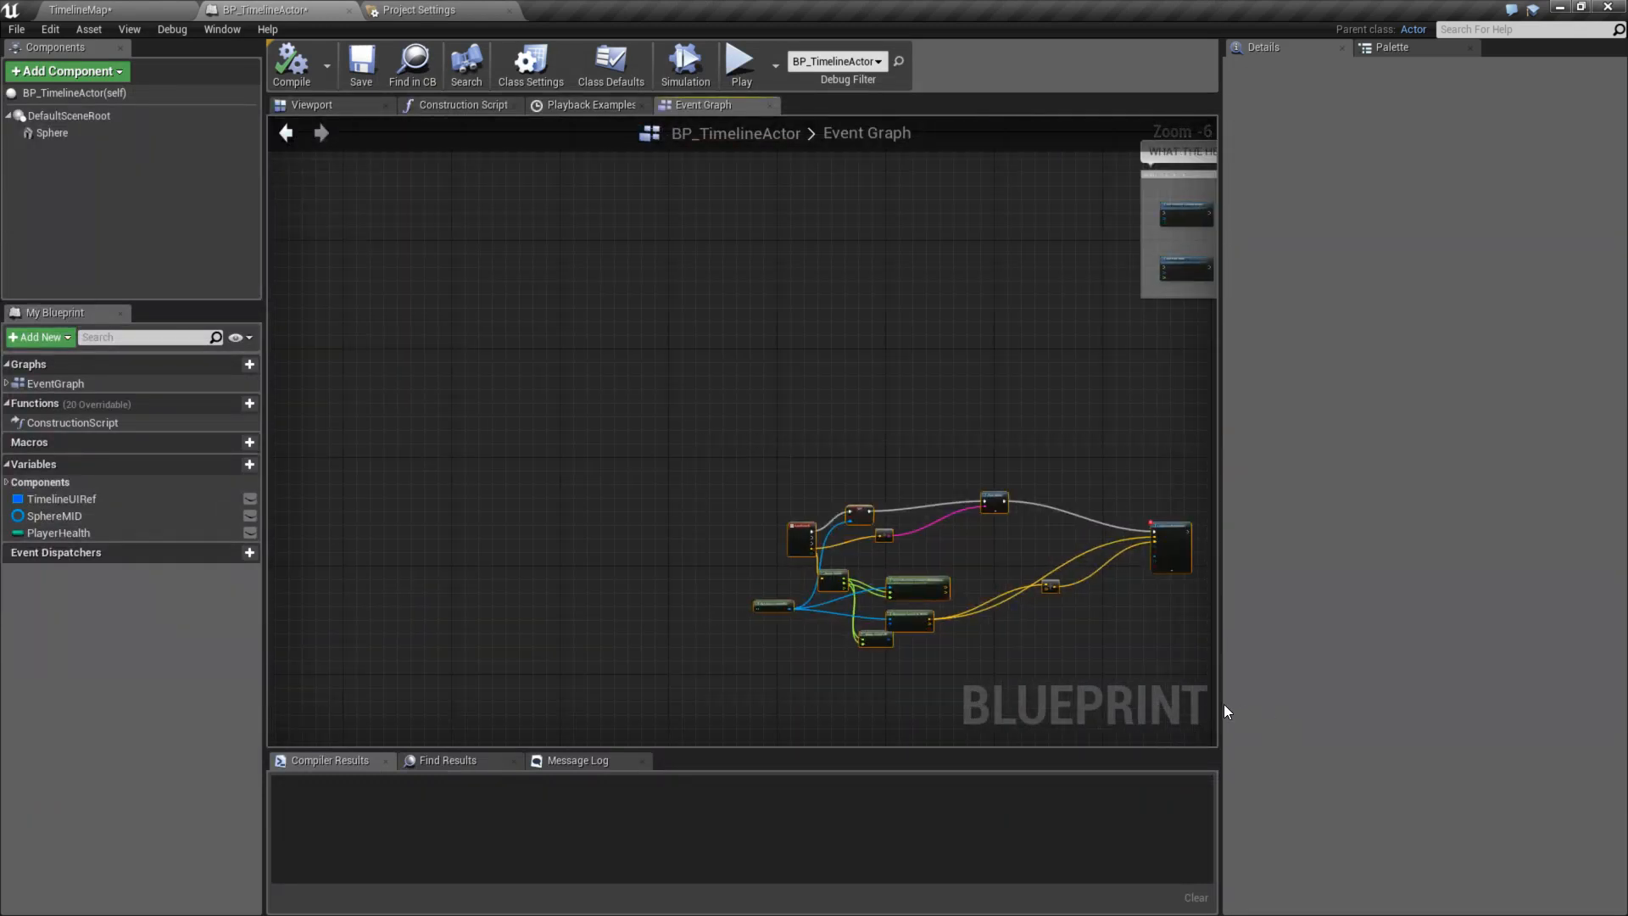
{"action": "key", "text": "Delete"}
{"action": "right_click_drag", "start_coordinate": [942, 564], "coordinate": [666, 541]}
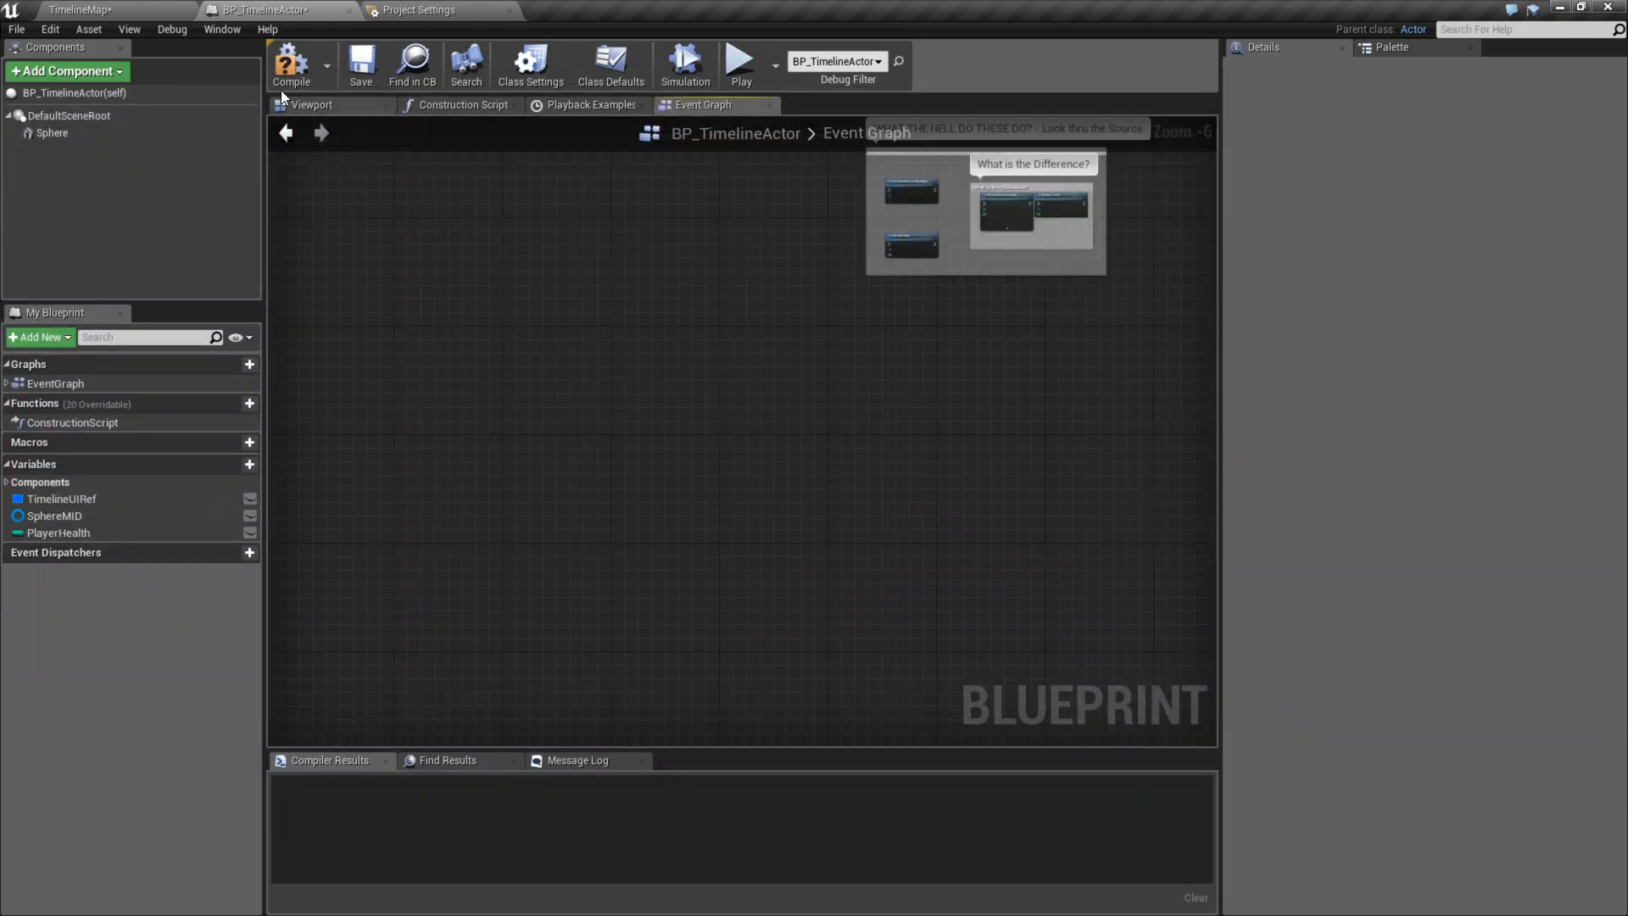
{"action": "left_click", "coordinate": [361, 63]}
- Turn off Use Mouse for Touch in the project's Engine Input settings and briefly play-test TimelineMap
{"action": "left_click", "coordinate": [416, 8]}
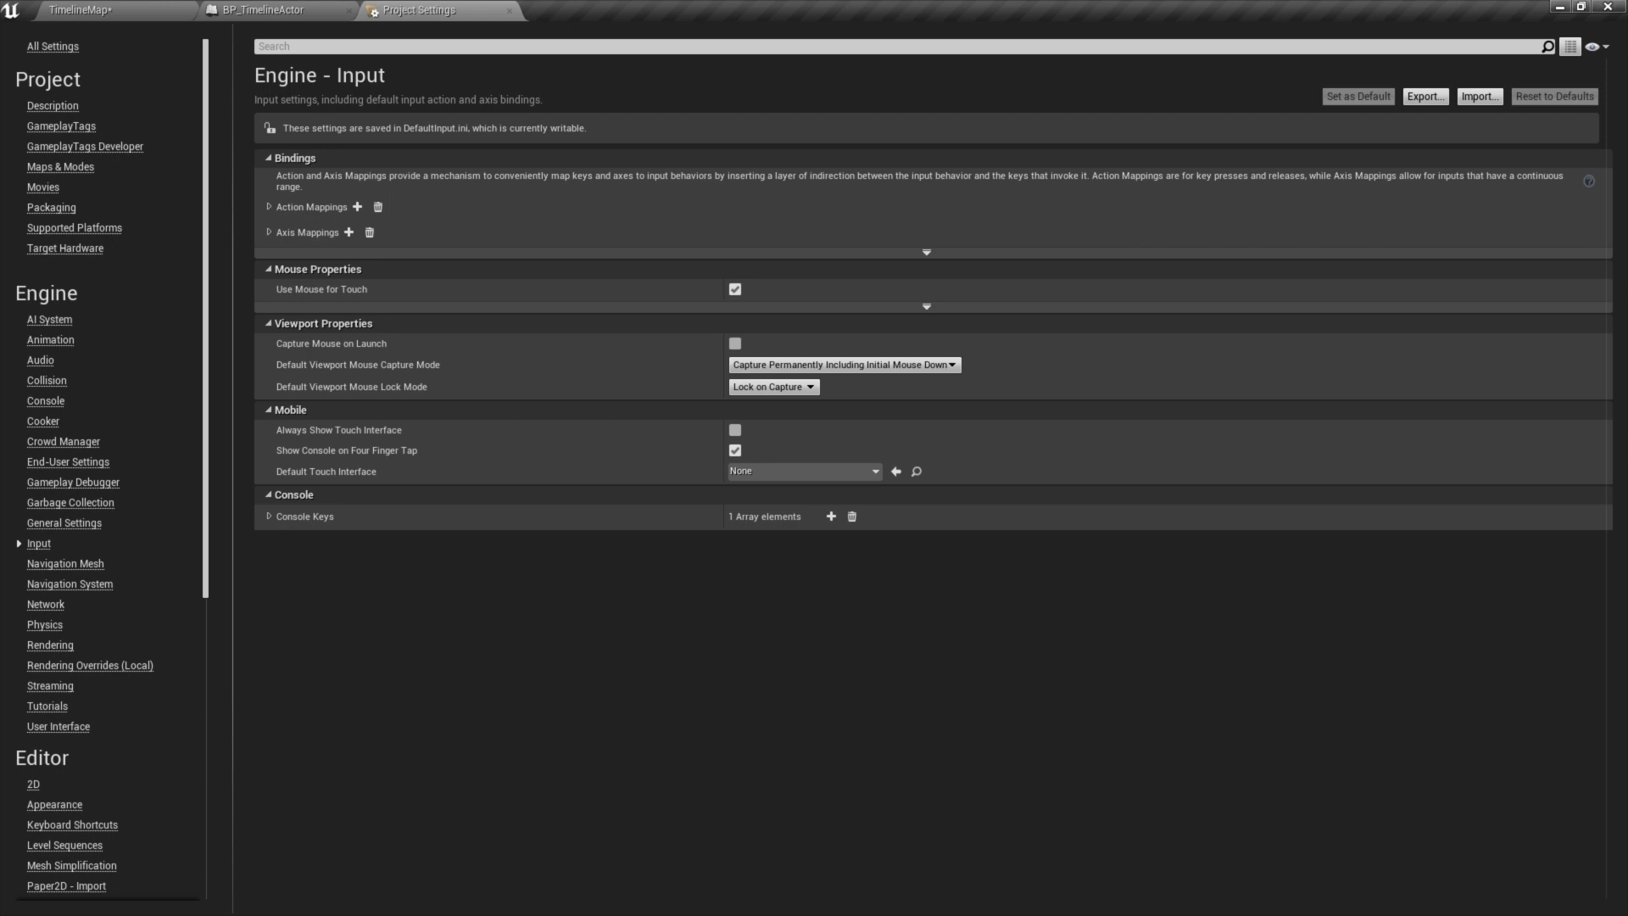
{"action": "left_click", "coordinate": [735, 289]}
{"action": "left_click", "coordinate": [509, 11]}
{"action": "left_click", "coordinate": [740, 64]}
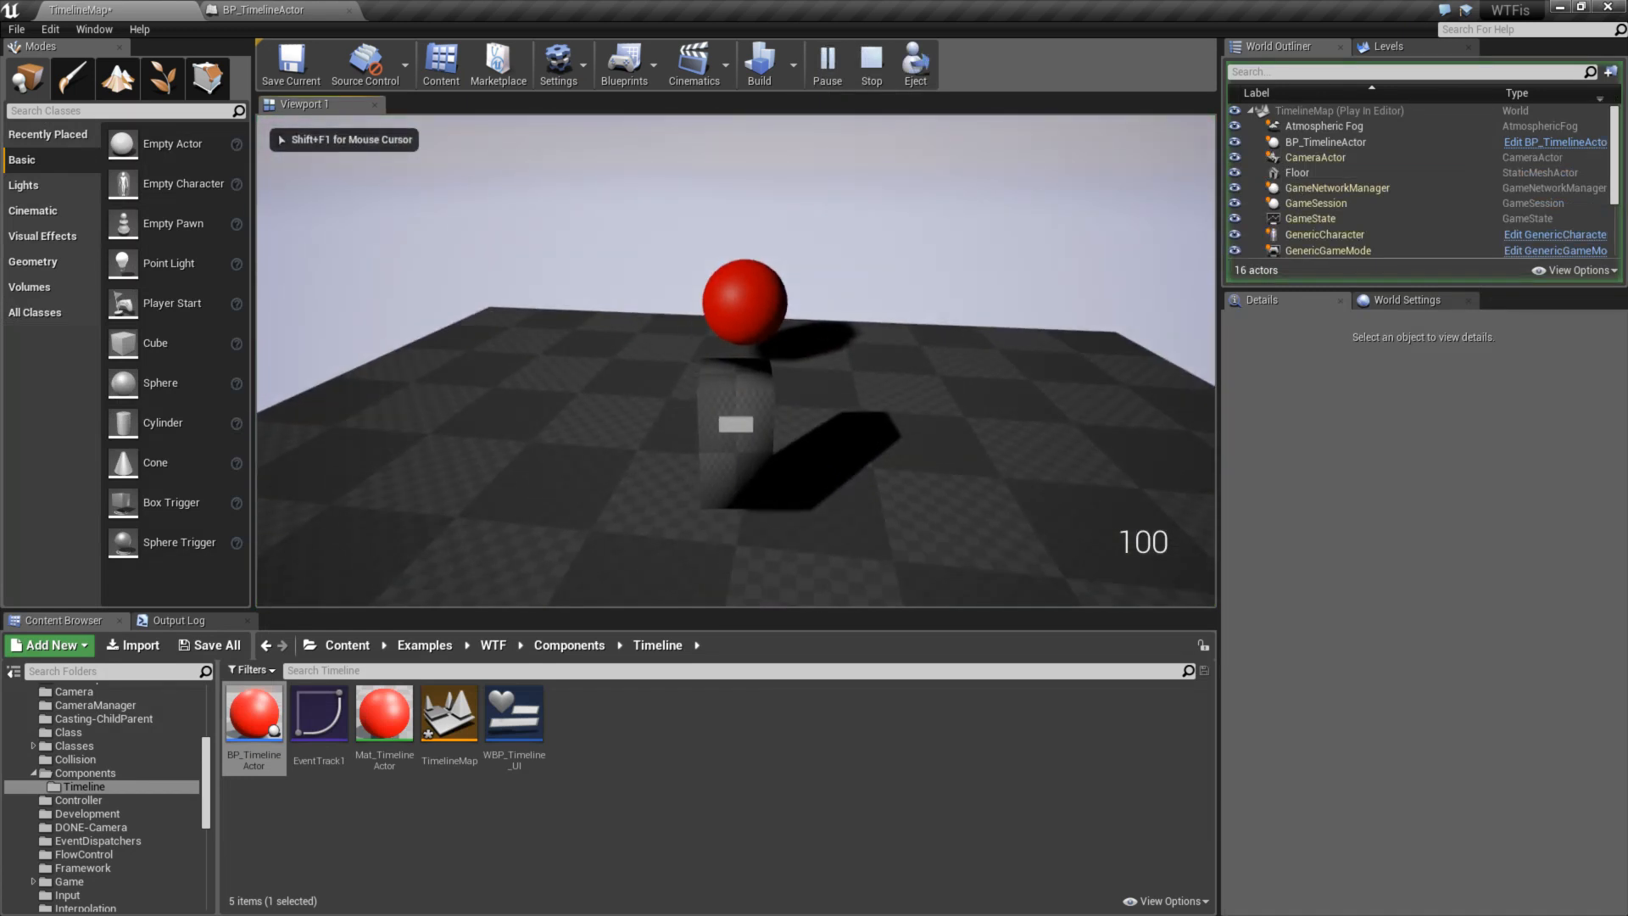
{"action": "key", "text": "Escape"}
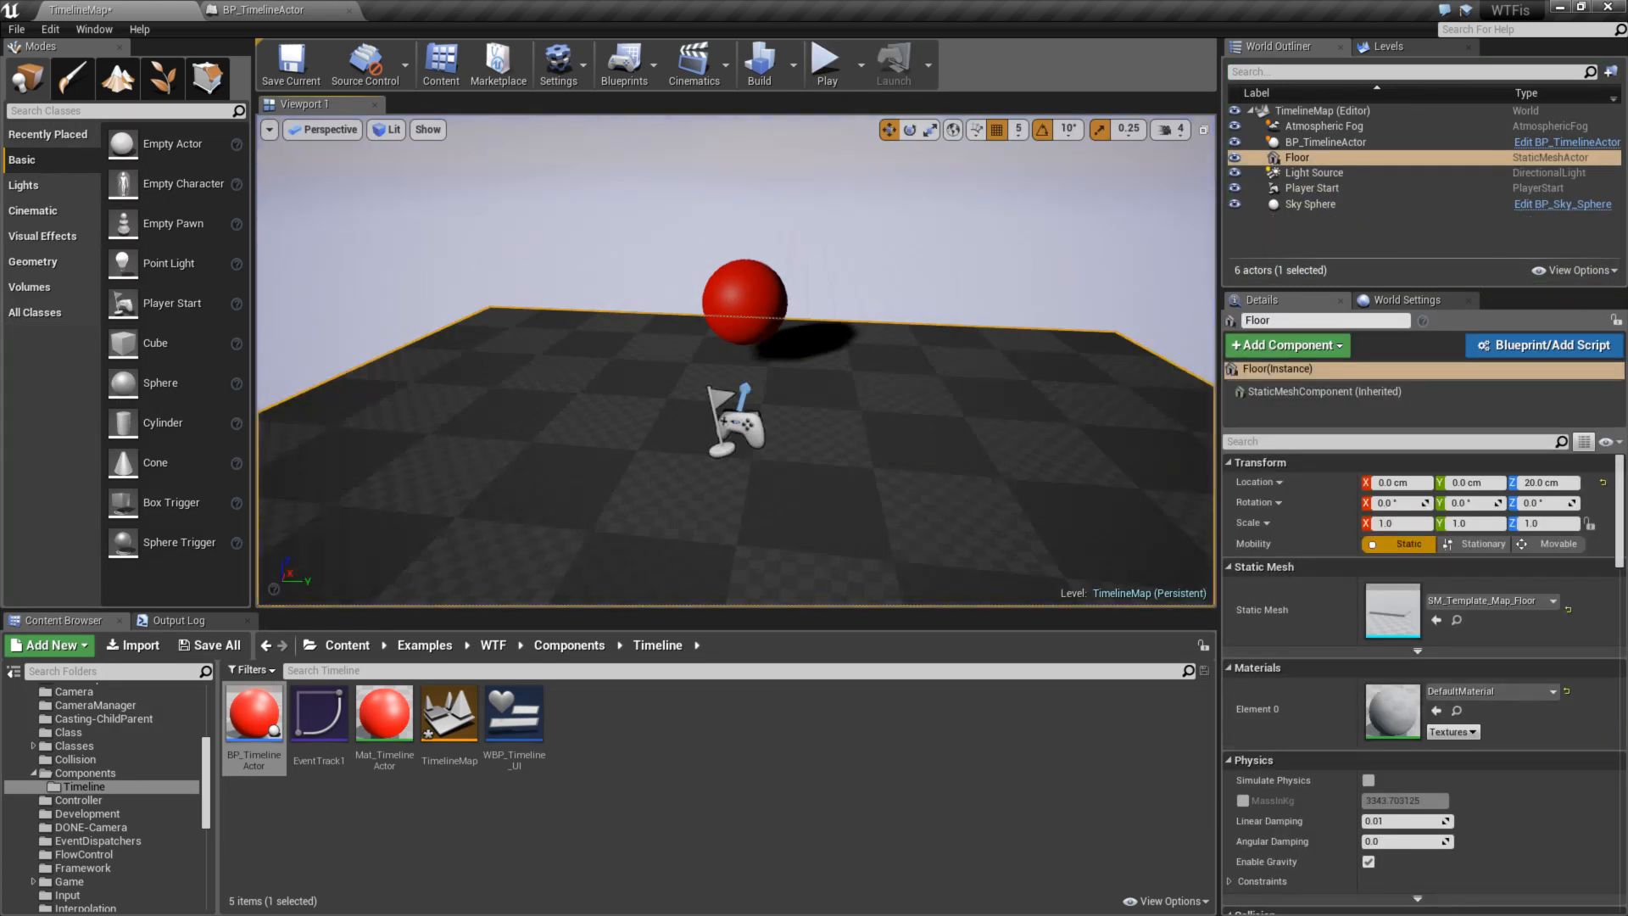
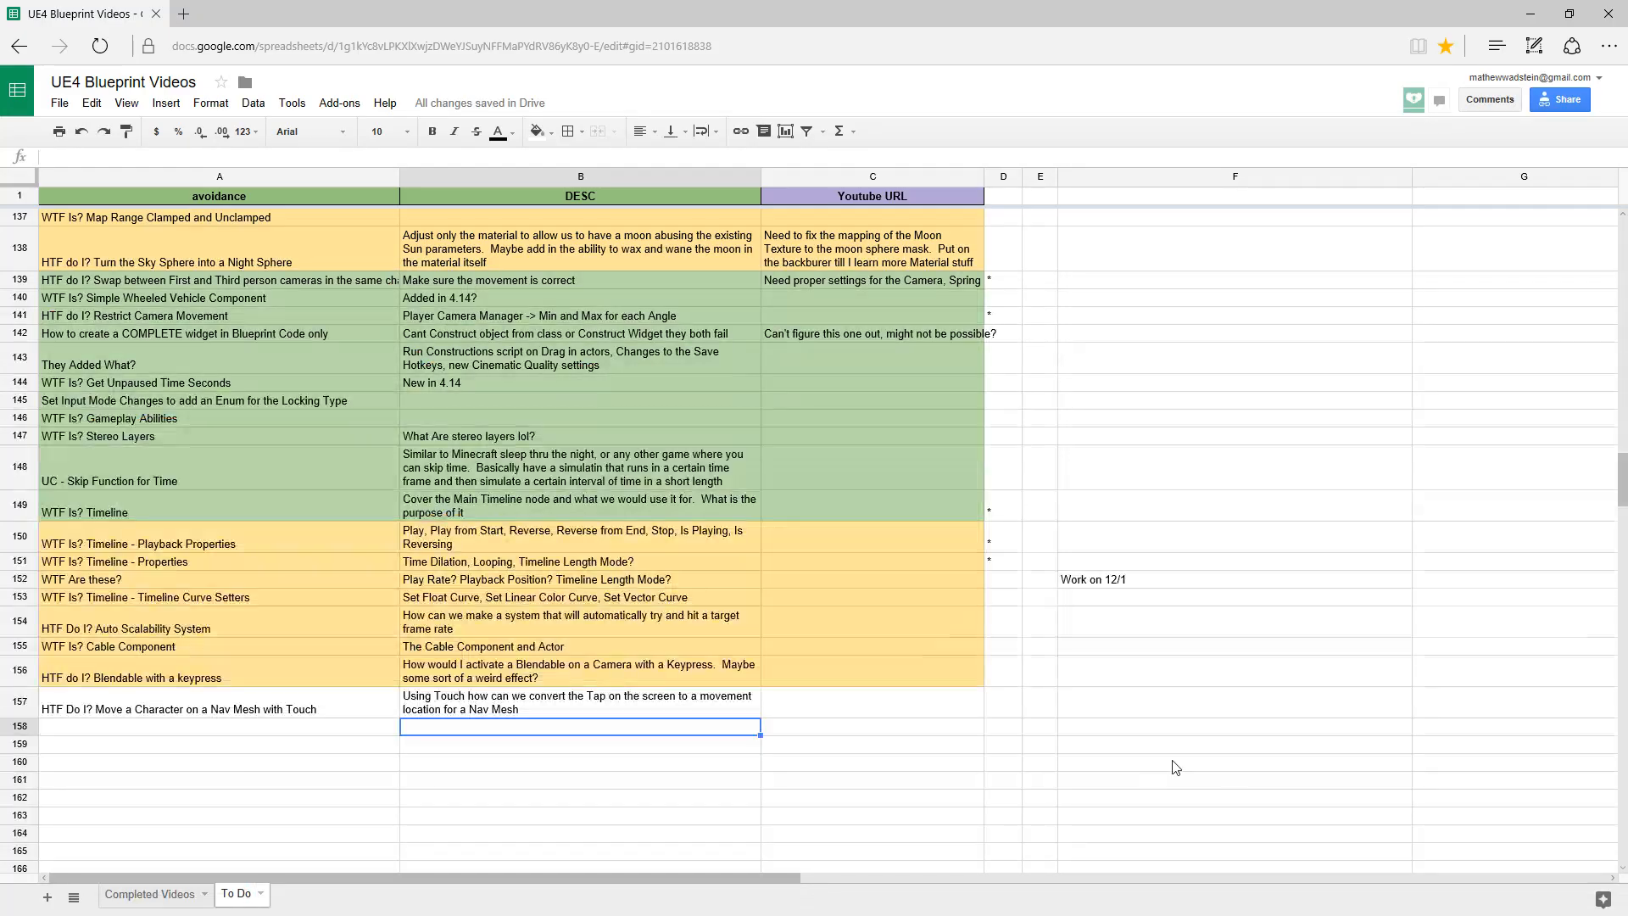
- In the UE4 Blueprint Videos Google Sheet, fill cells A157 to C157 with the light orange used by the rows above
{"action": "left_click_drag", "start_coordinate": [301, 704], "coordinate": [933, 703]}
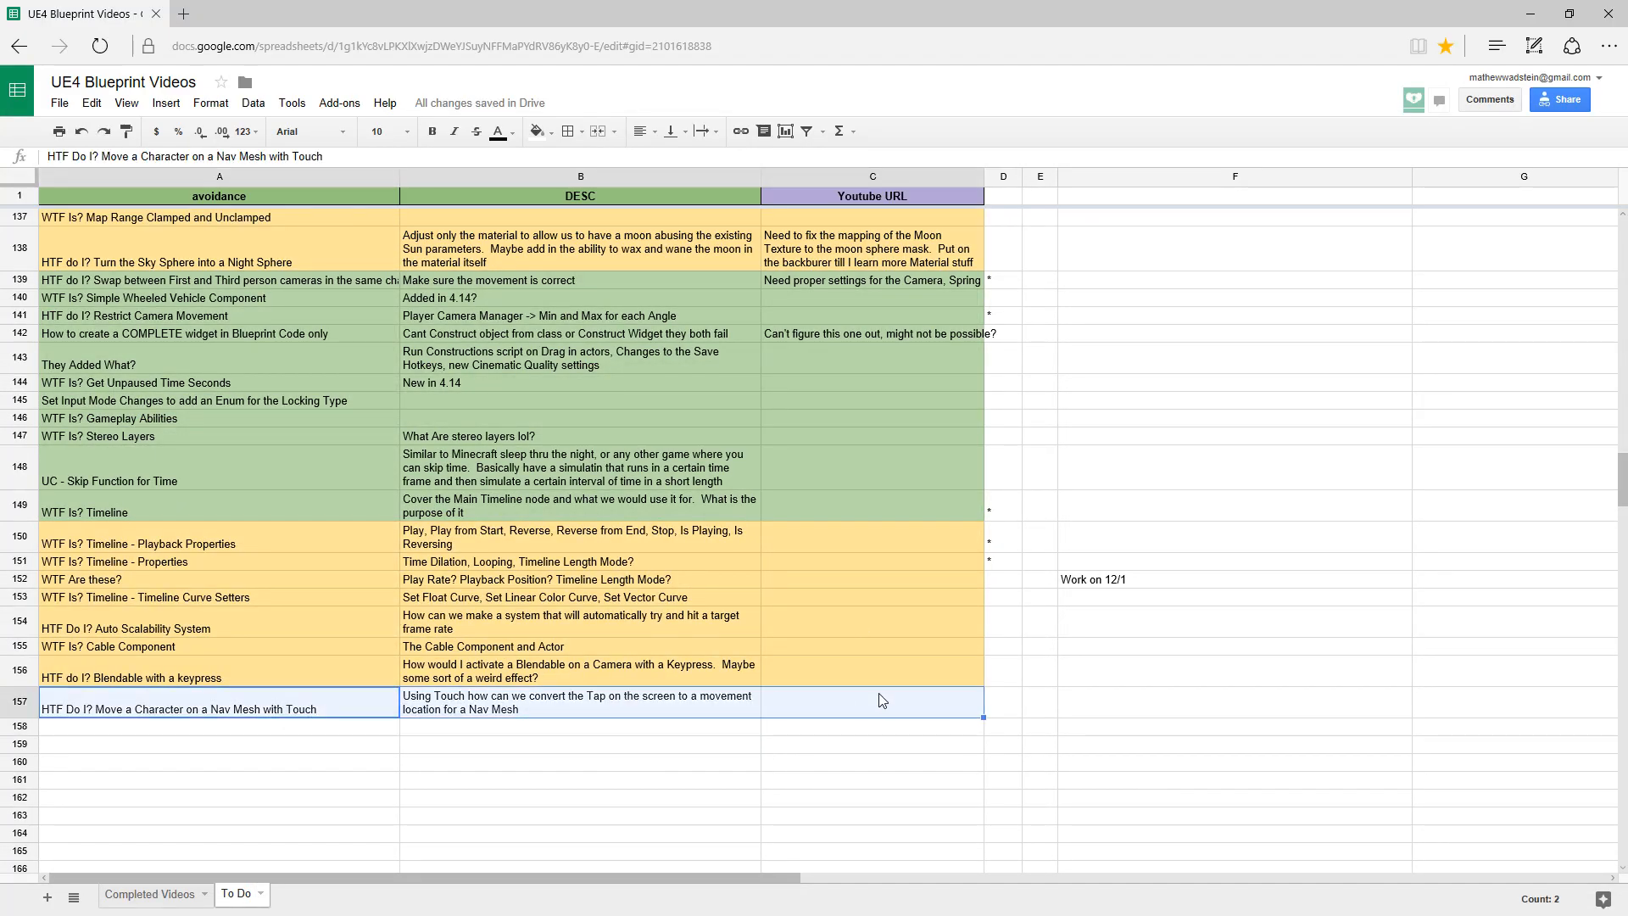
{"action": "left_click", "coordinate": [536, 131]}
{"action": "left_click", "coordinate": [590, 244]}
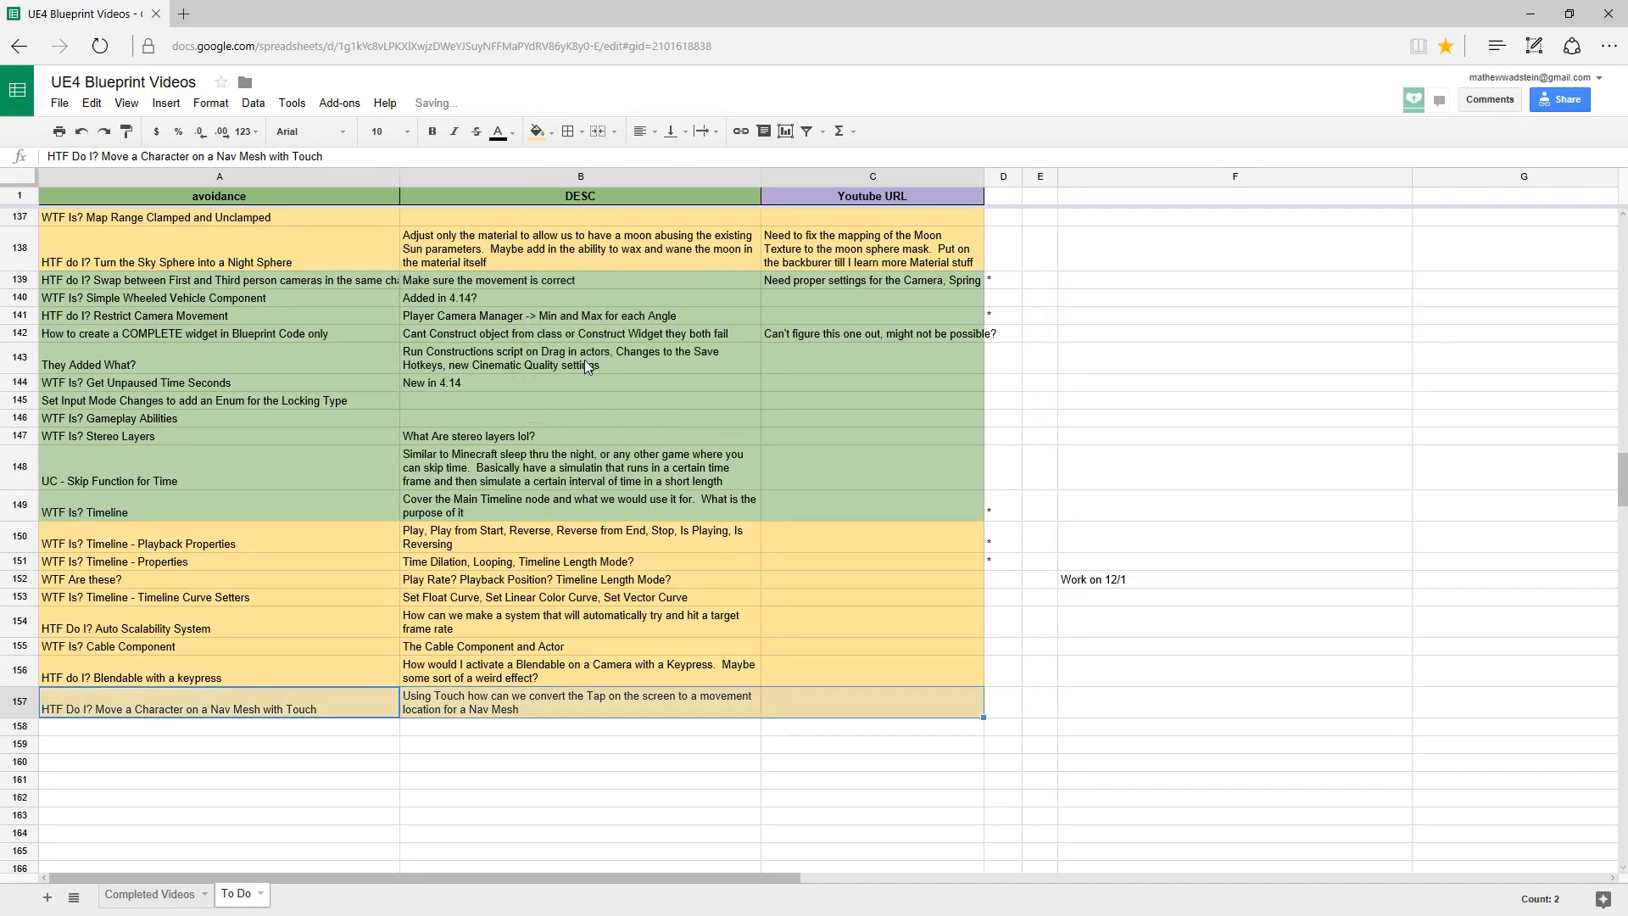
- Review the "WTF Are these?" entry in row 152 of the sheet, and save TimelineMap back in Unreal Editor
{"action": "left_click", "coordinate": [547, 509]}
{"action": "left_click", "coordinate": [513, 581]}
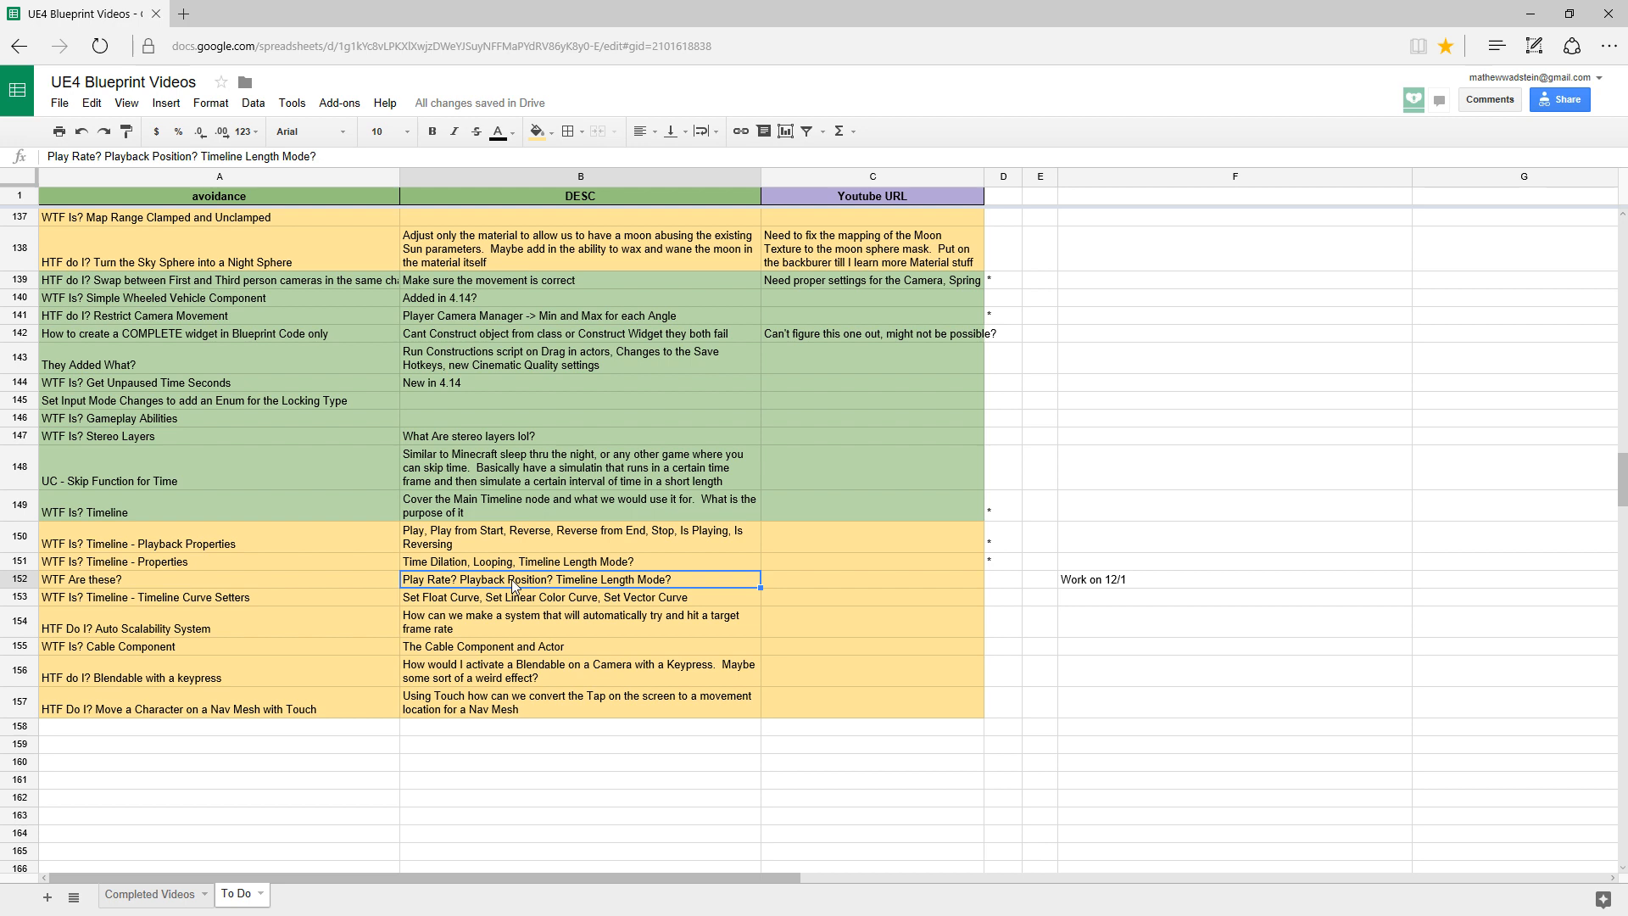
{"action": "left_click", "coordinate": [254, 579]}
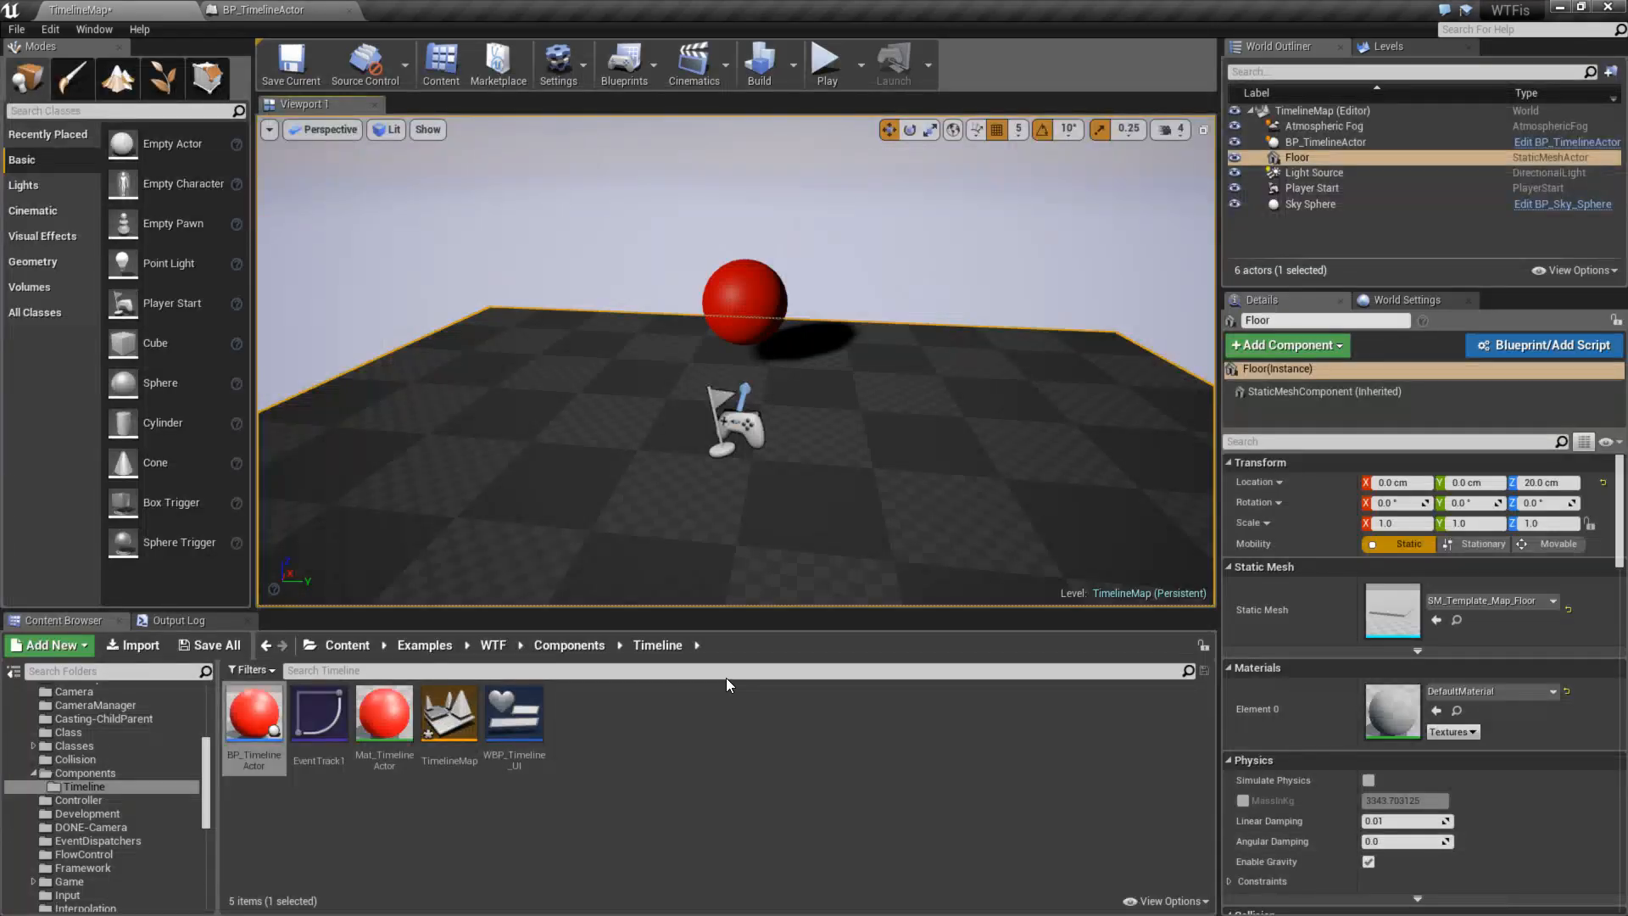
{"action": "key", "text": "ctrl+s"}
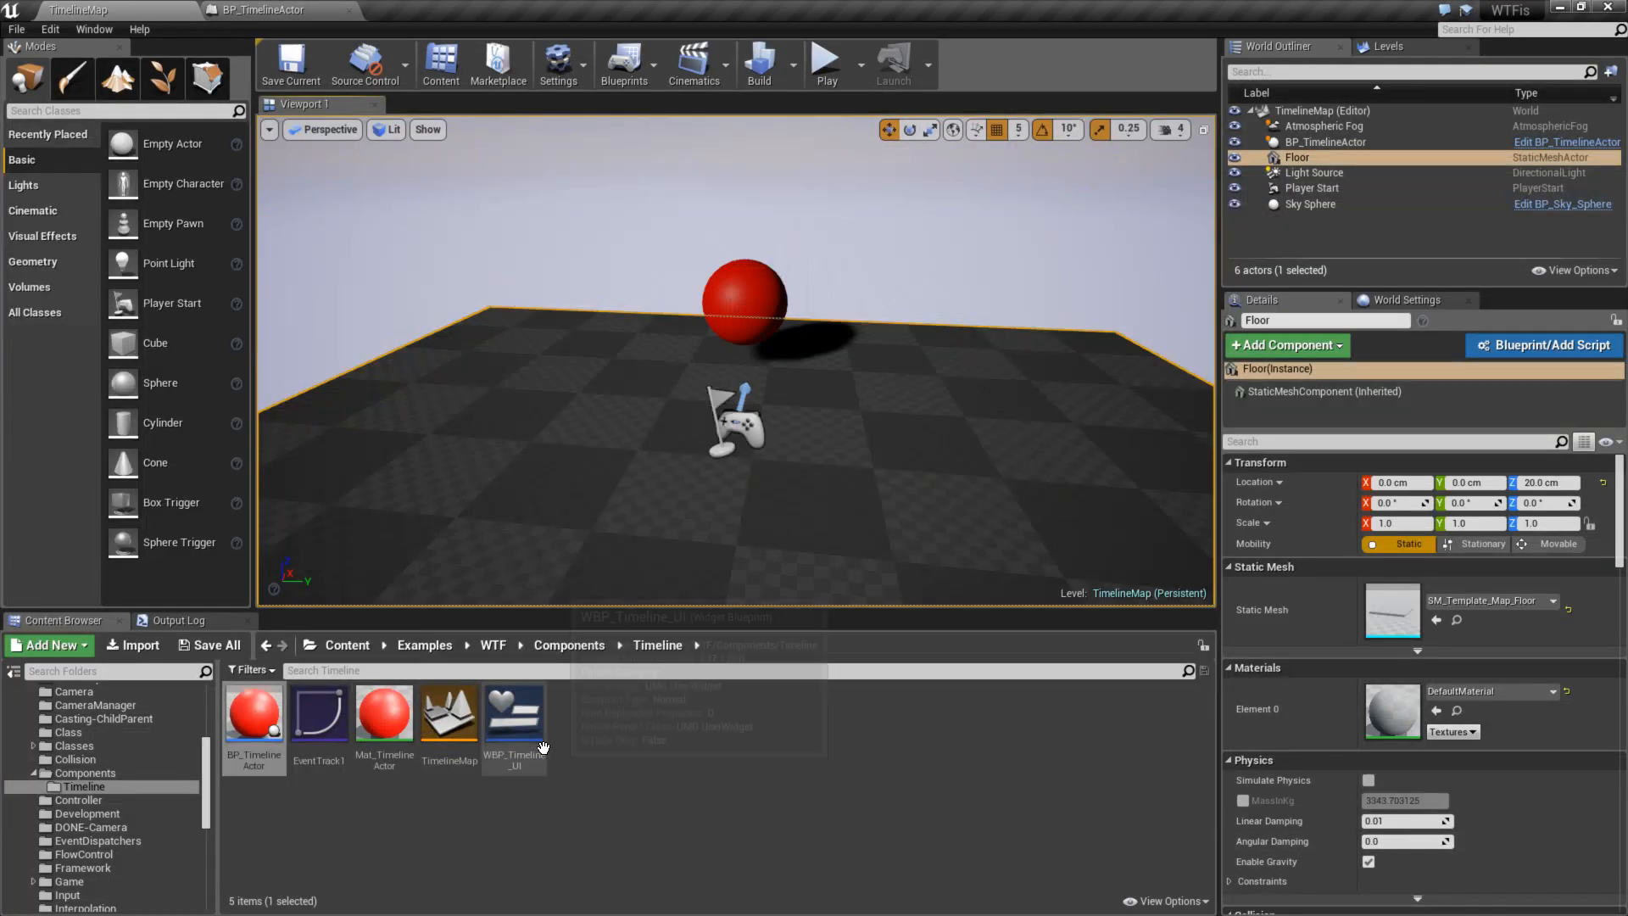
- Open BP_TimelineActor and review the nodes under the "WHAT THE HELL DO THESE DO?" comment in its event graph
{"action": "double_click", "coordinate": [274, 736]}
{"action": "scroll", "coordinate": [750, 419], "scroll_direction": "down", "scroll_amount": 6}
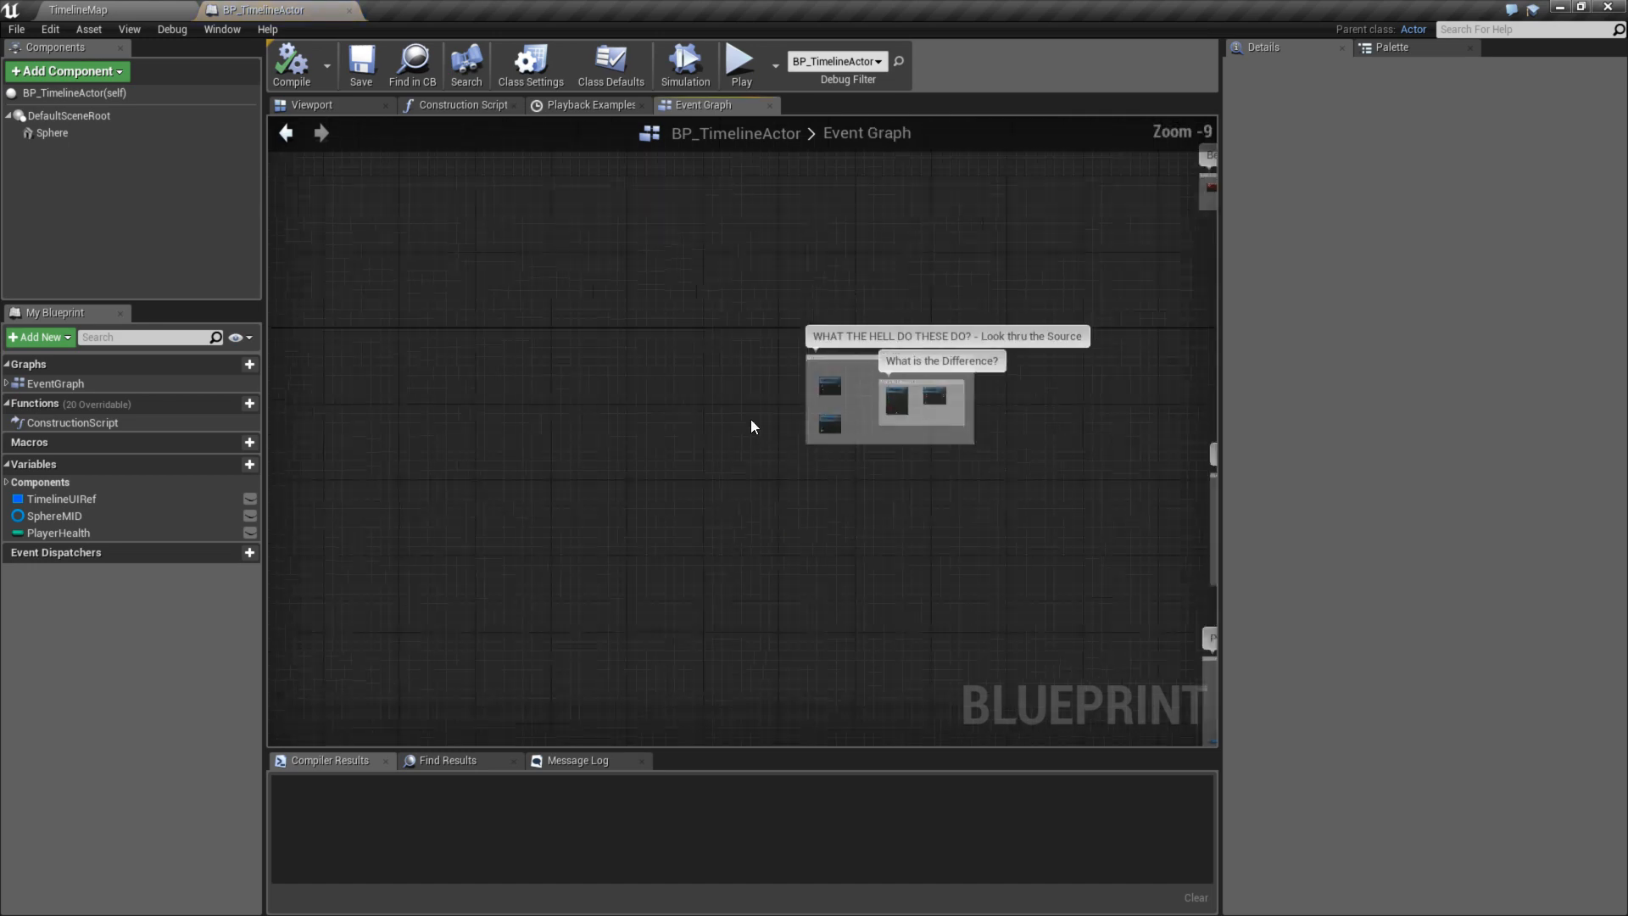
{"action": "scroll", "coordinate": [823, 390], "scroll_direction": "up", "scroll_amount": 7}
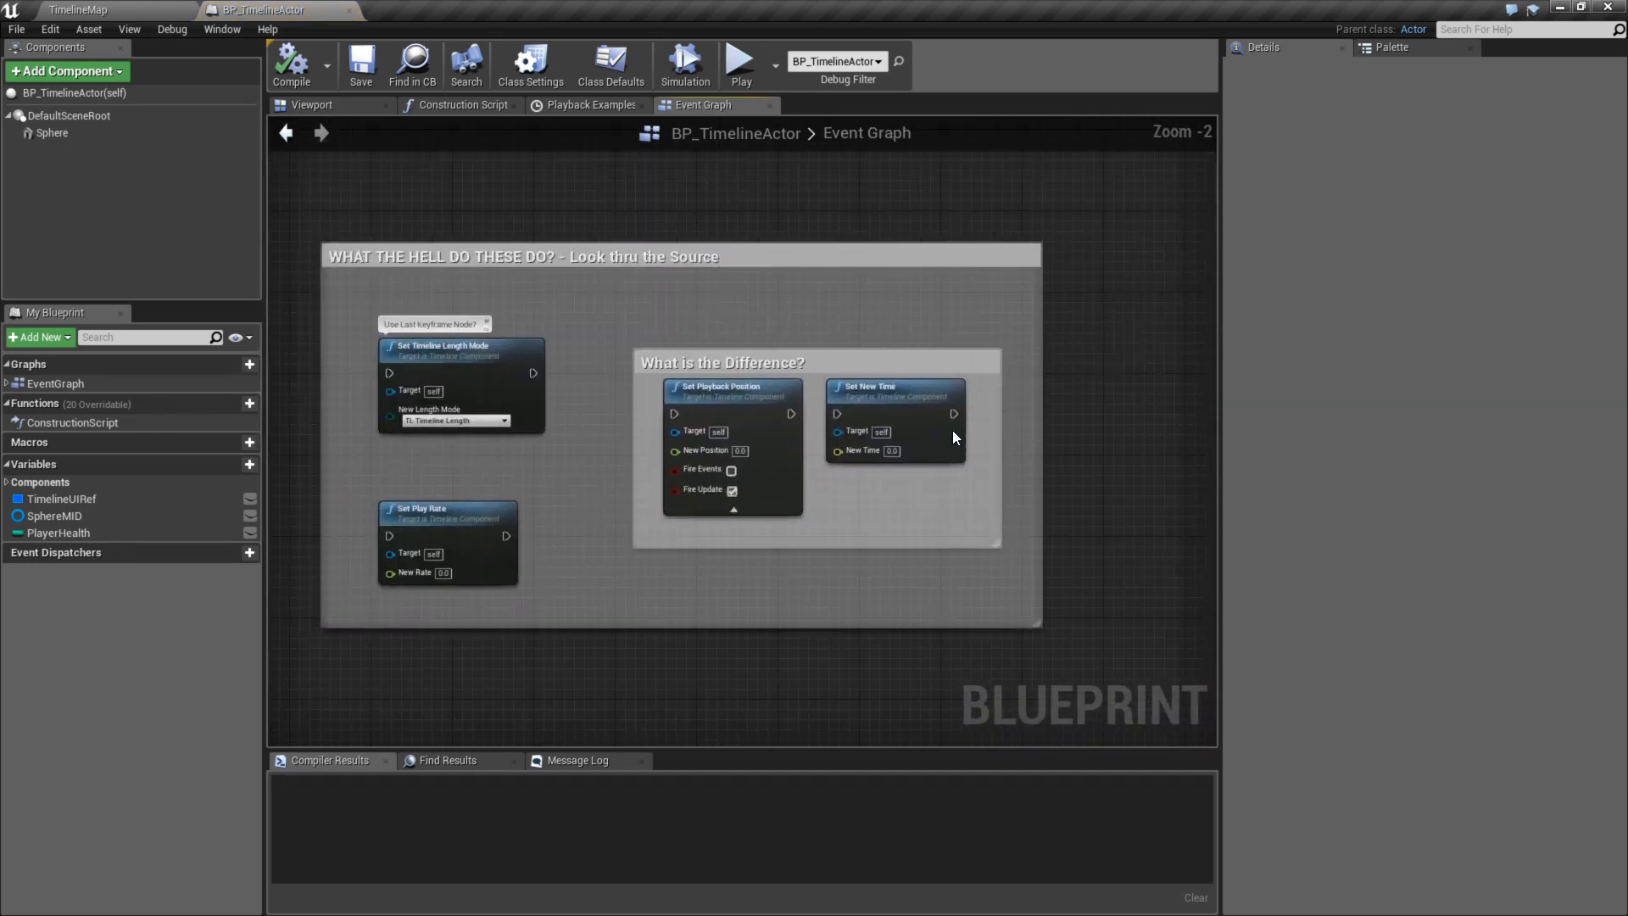
{"action": "left_click", "coordinate": [613, 379]}
{"action": "left_click", "coordinate": [1090, 492]}
{"action": "left_click", "coordinate": [1088, 573]}
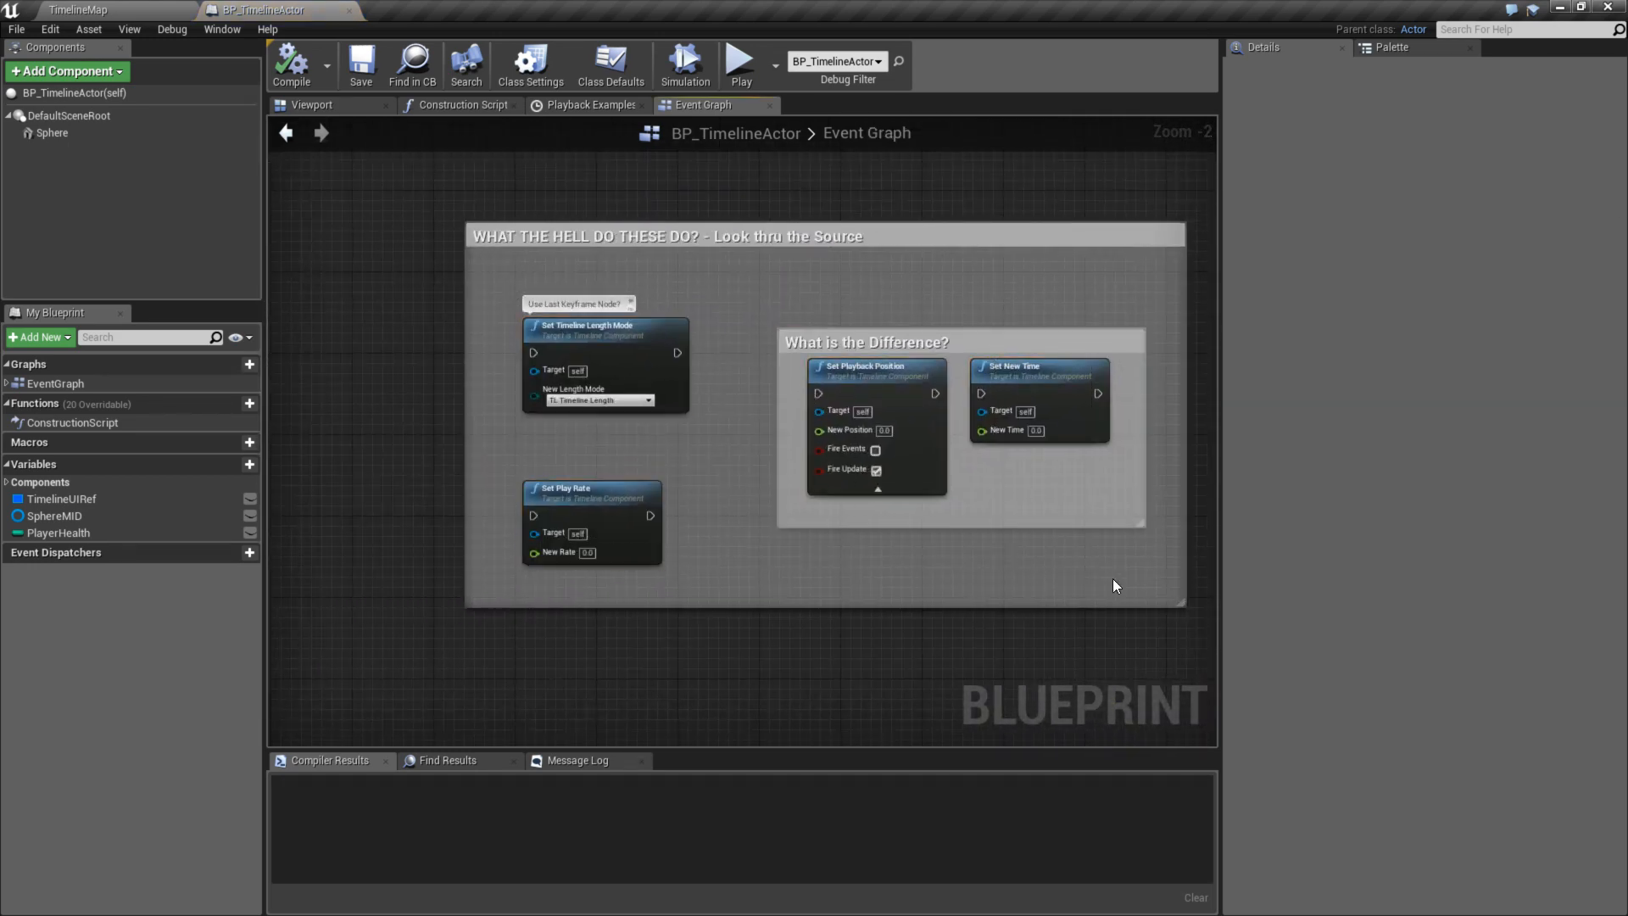
{"action": "right_click_drag", "start_coordinate": [1113, 578], "coordinate": [1051, 525]}
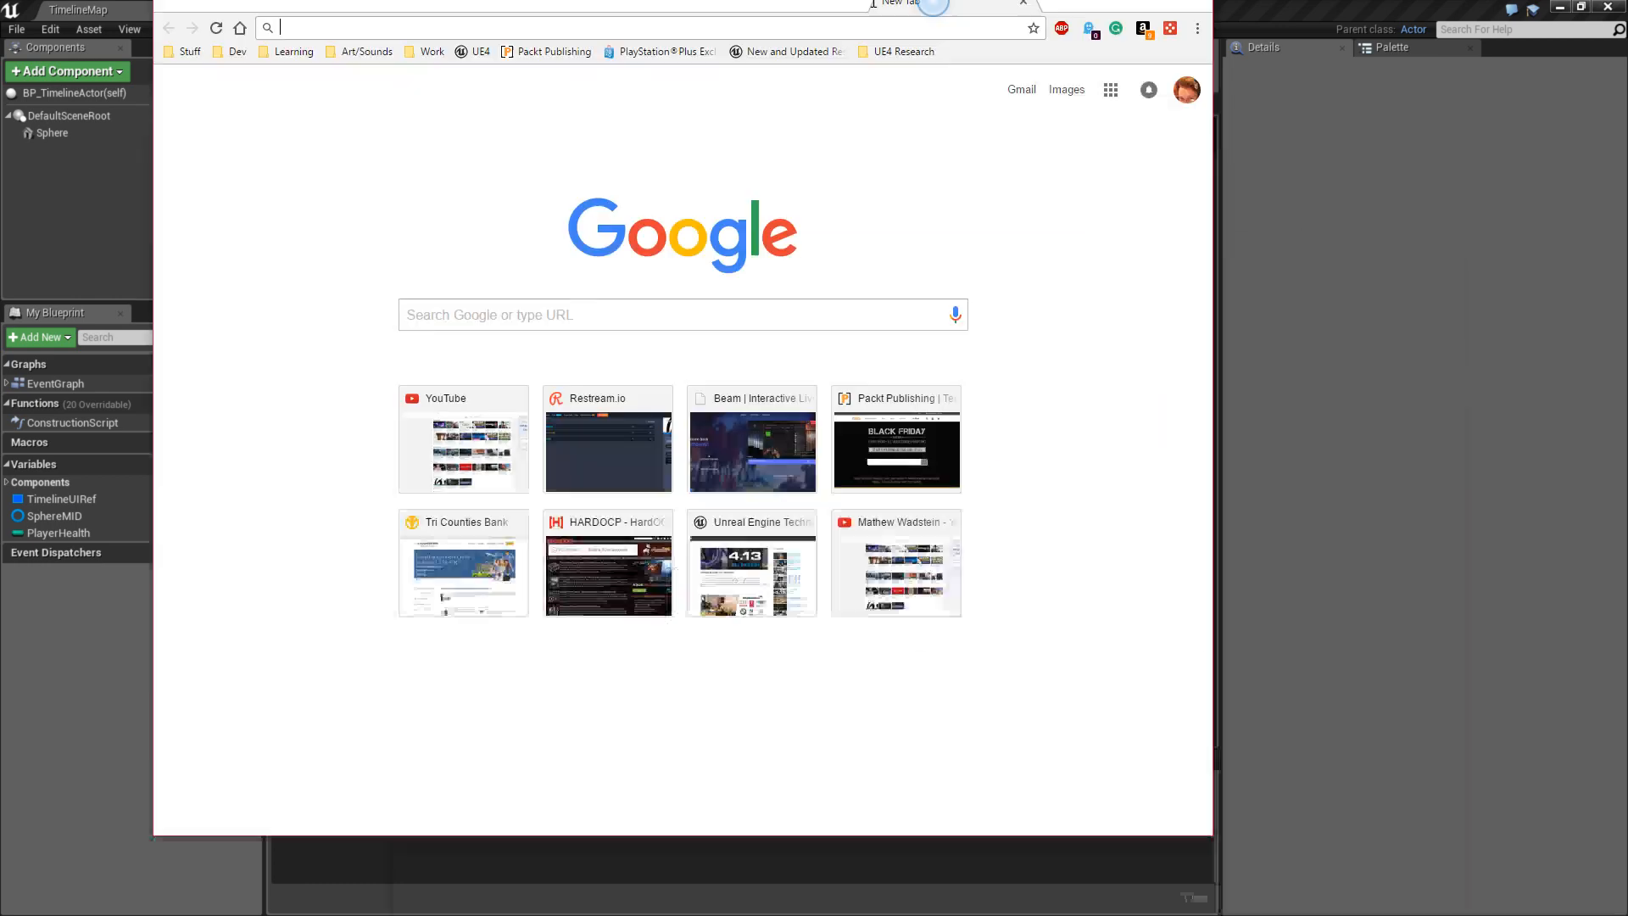
- Open the EpicGames/UnrealEngine repository on GitHub in Chrome
{"action": "type", "text": "github.com"}
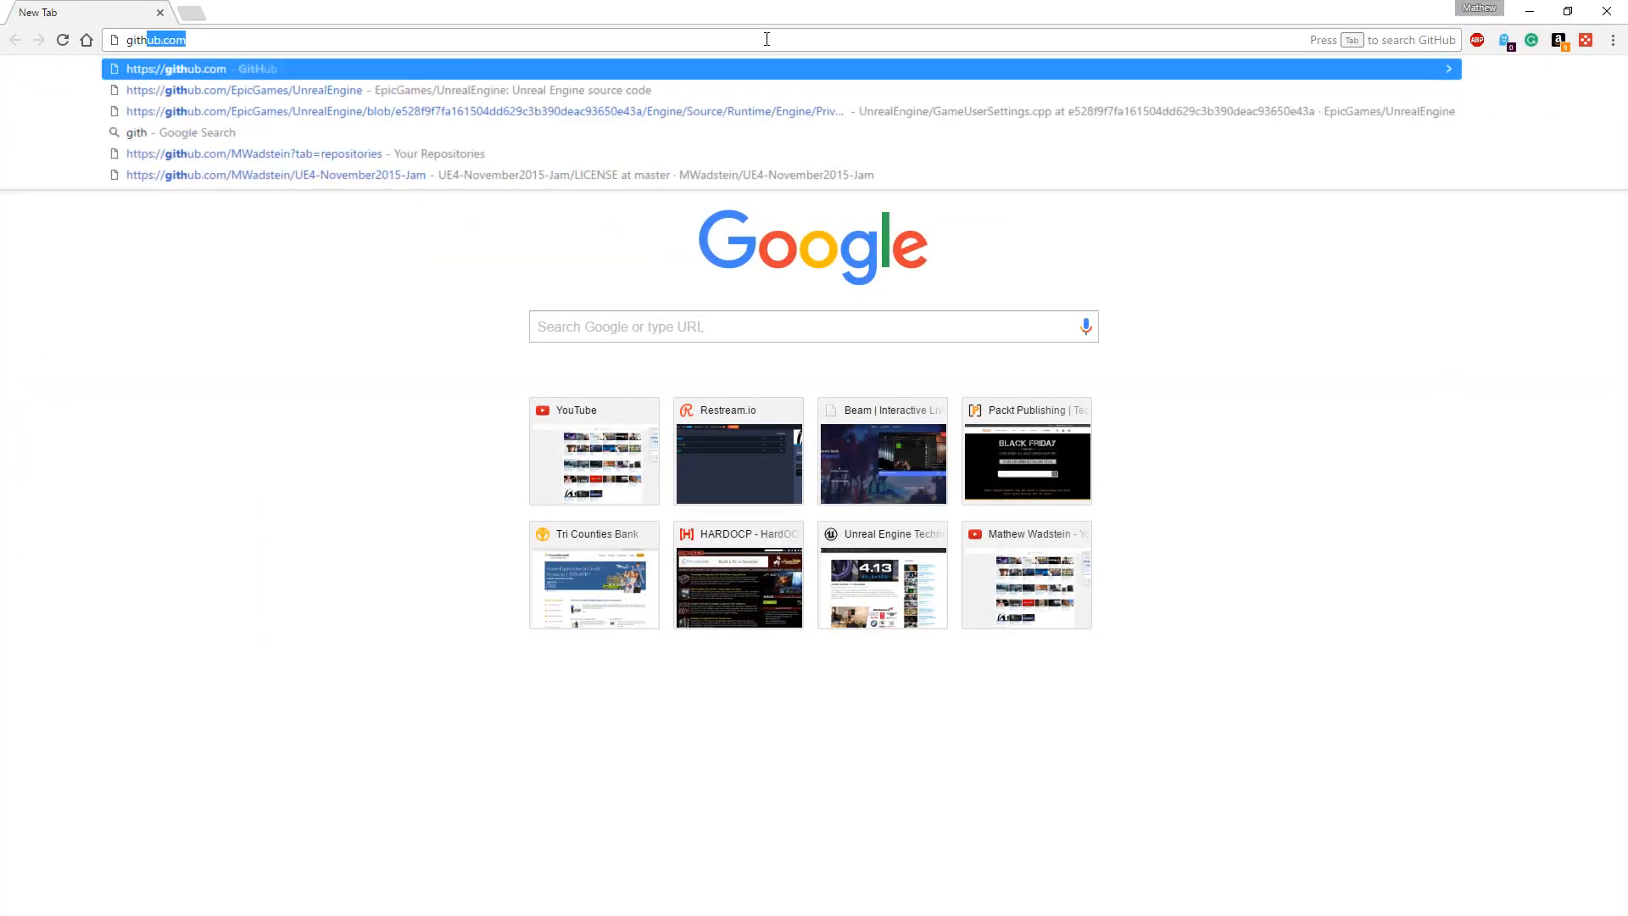
{"action": "key", "text": "Return"}
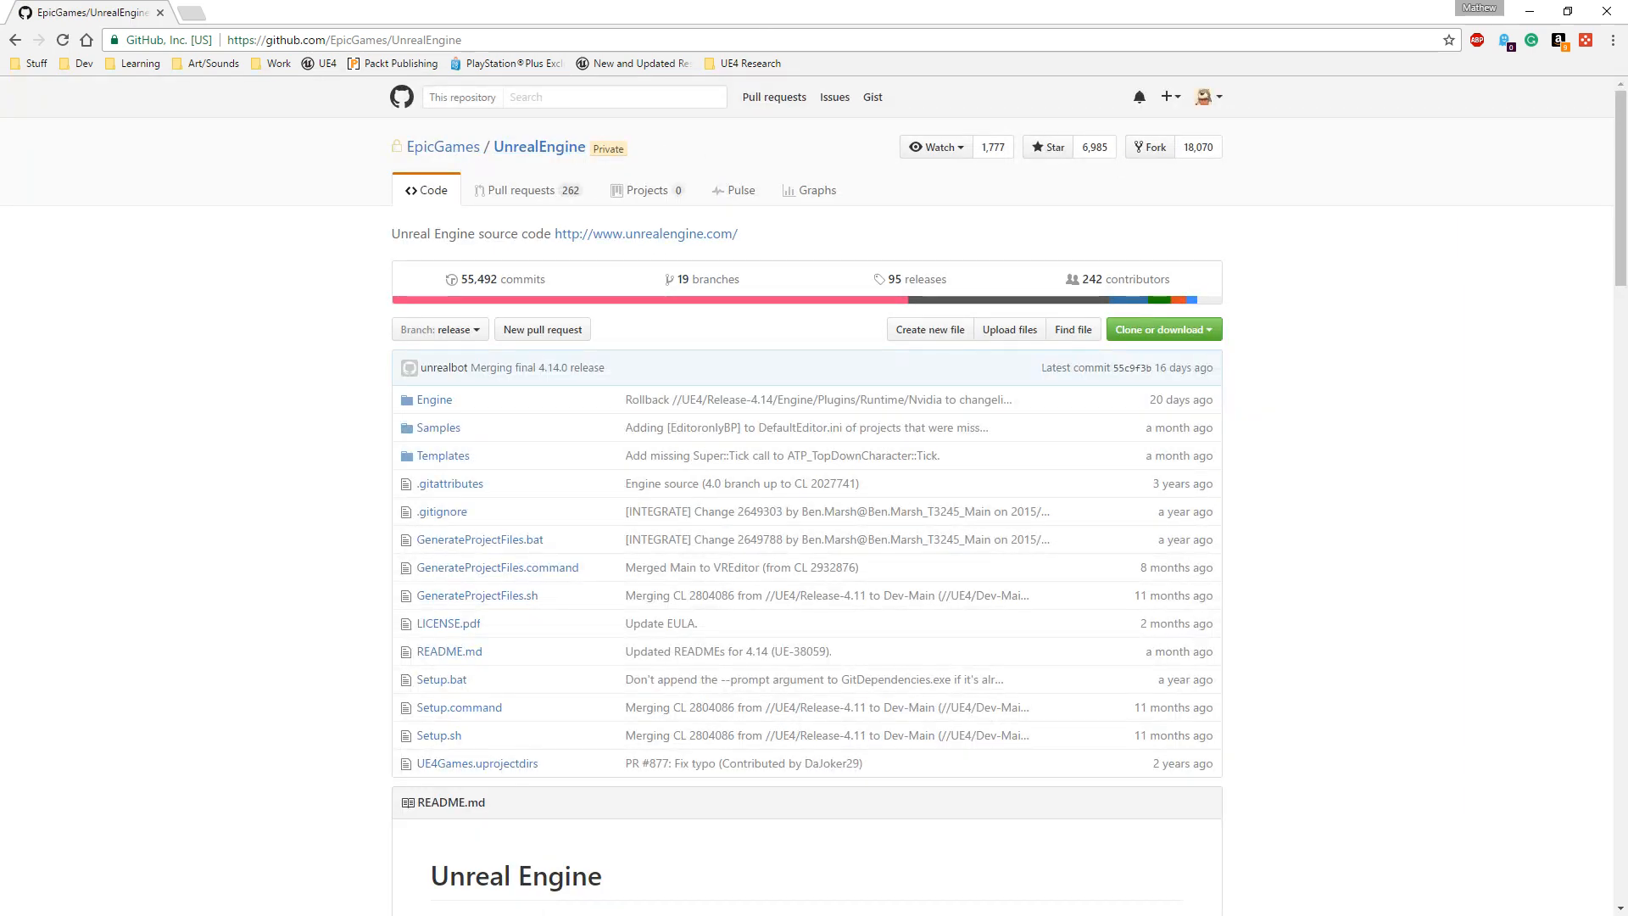
- Switch to the Playground project's Unreal Editor window and close it, returning to BP_TimelineActor's event graph
{"action": "key", "text": "alt+Tab"}
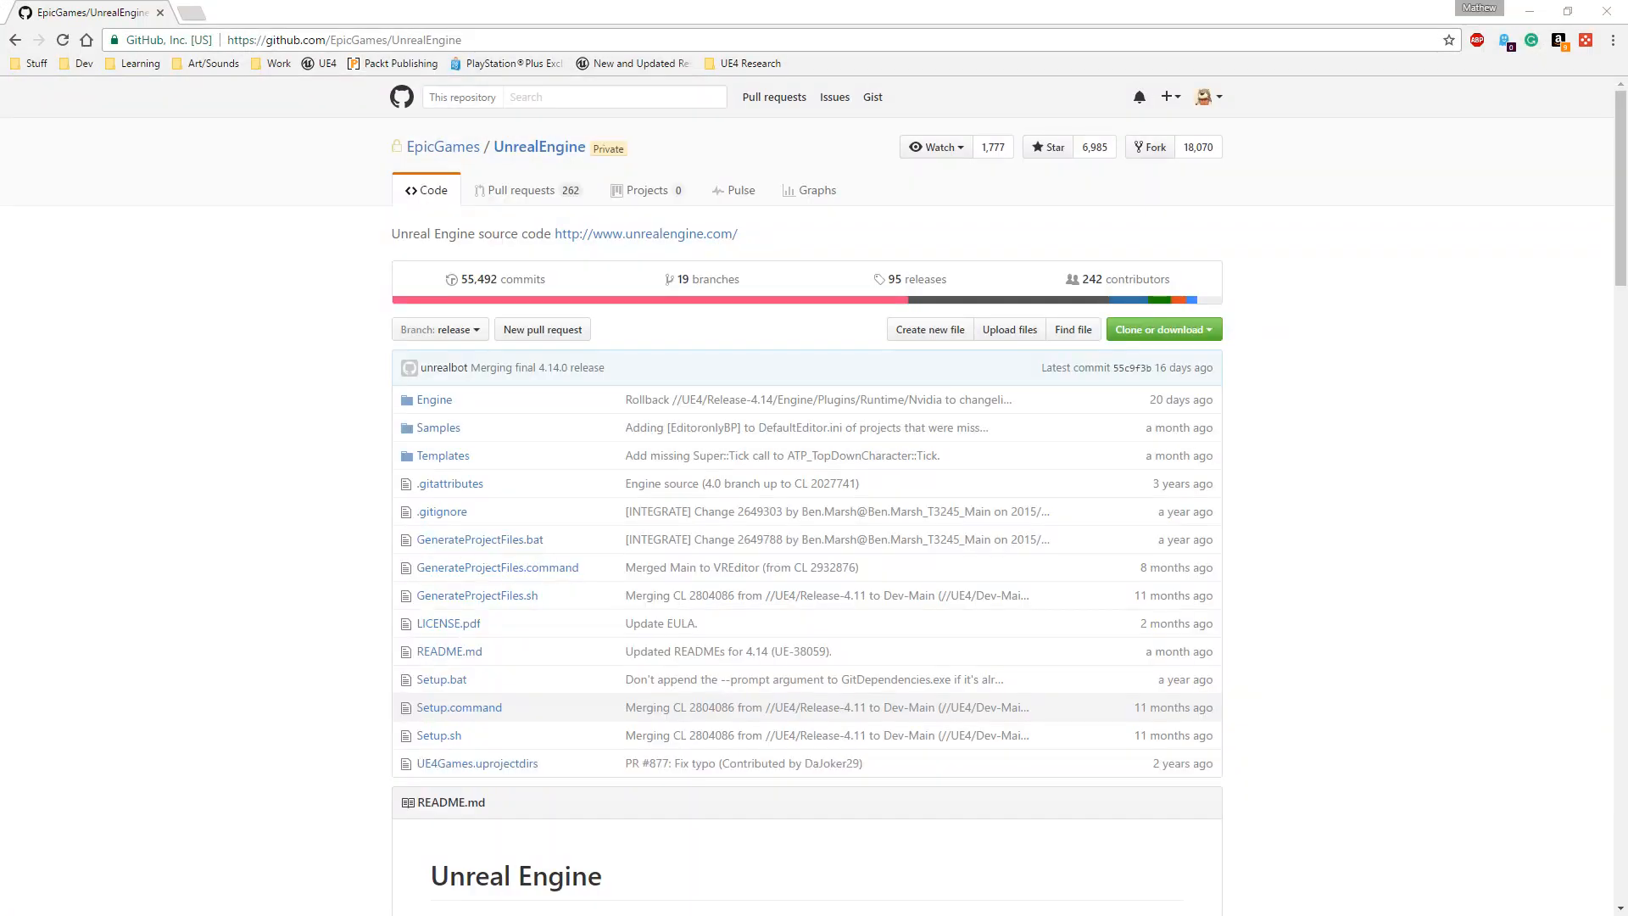
{"action": "left_click", "coordinate": [893, 622]}
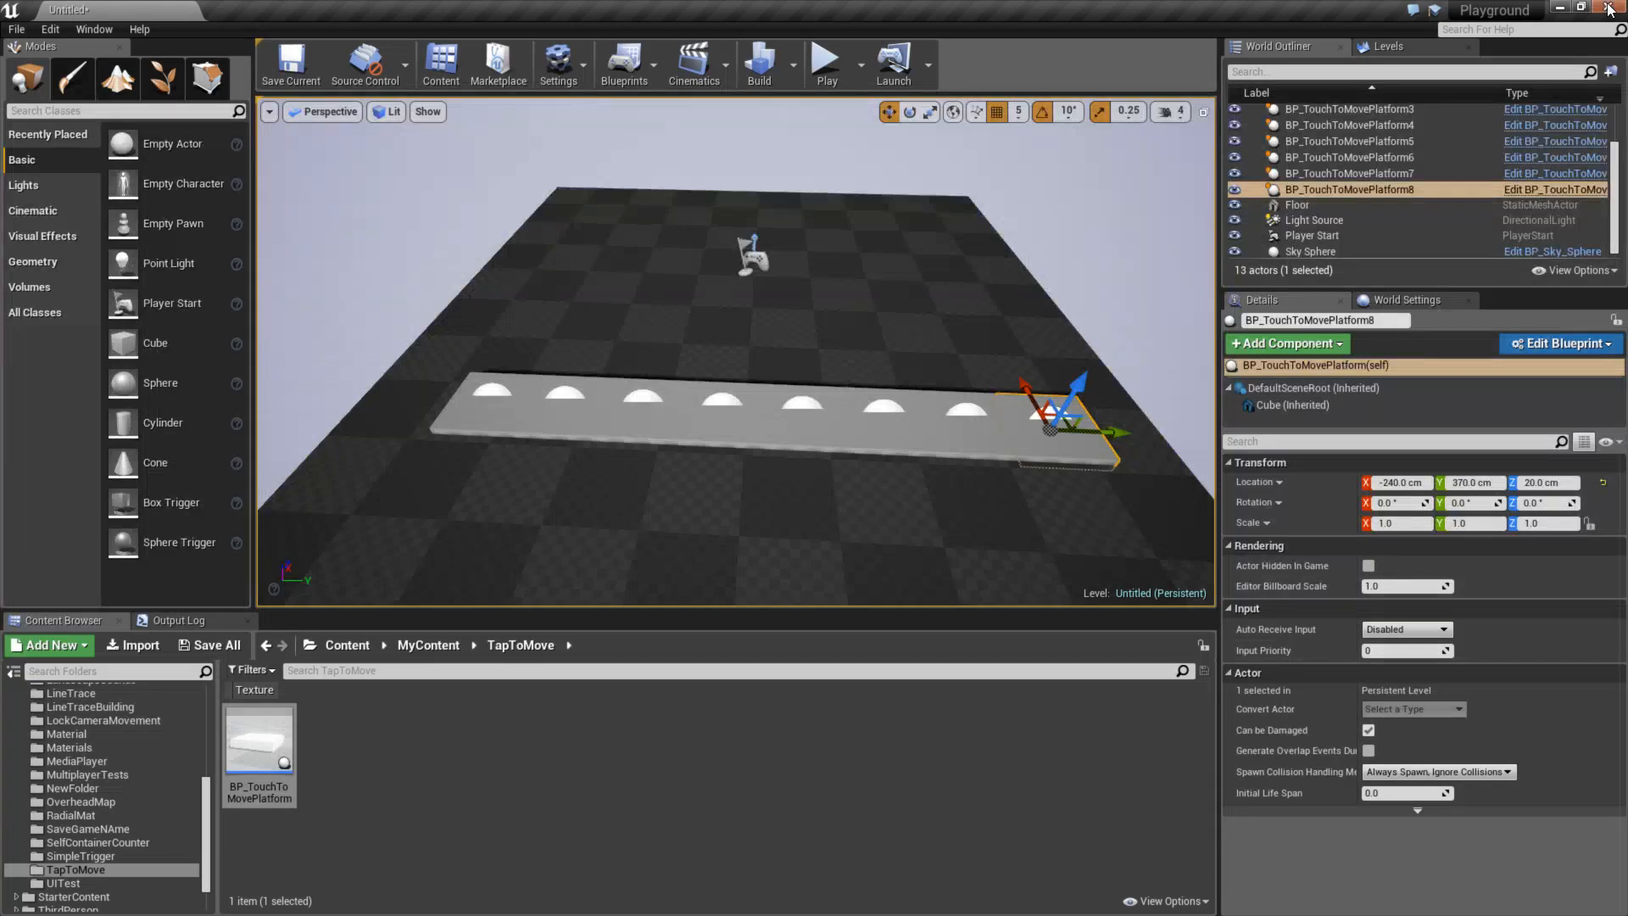
{"action": "left_click", "coordinate": [1608, 9]}
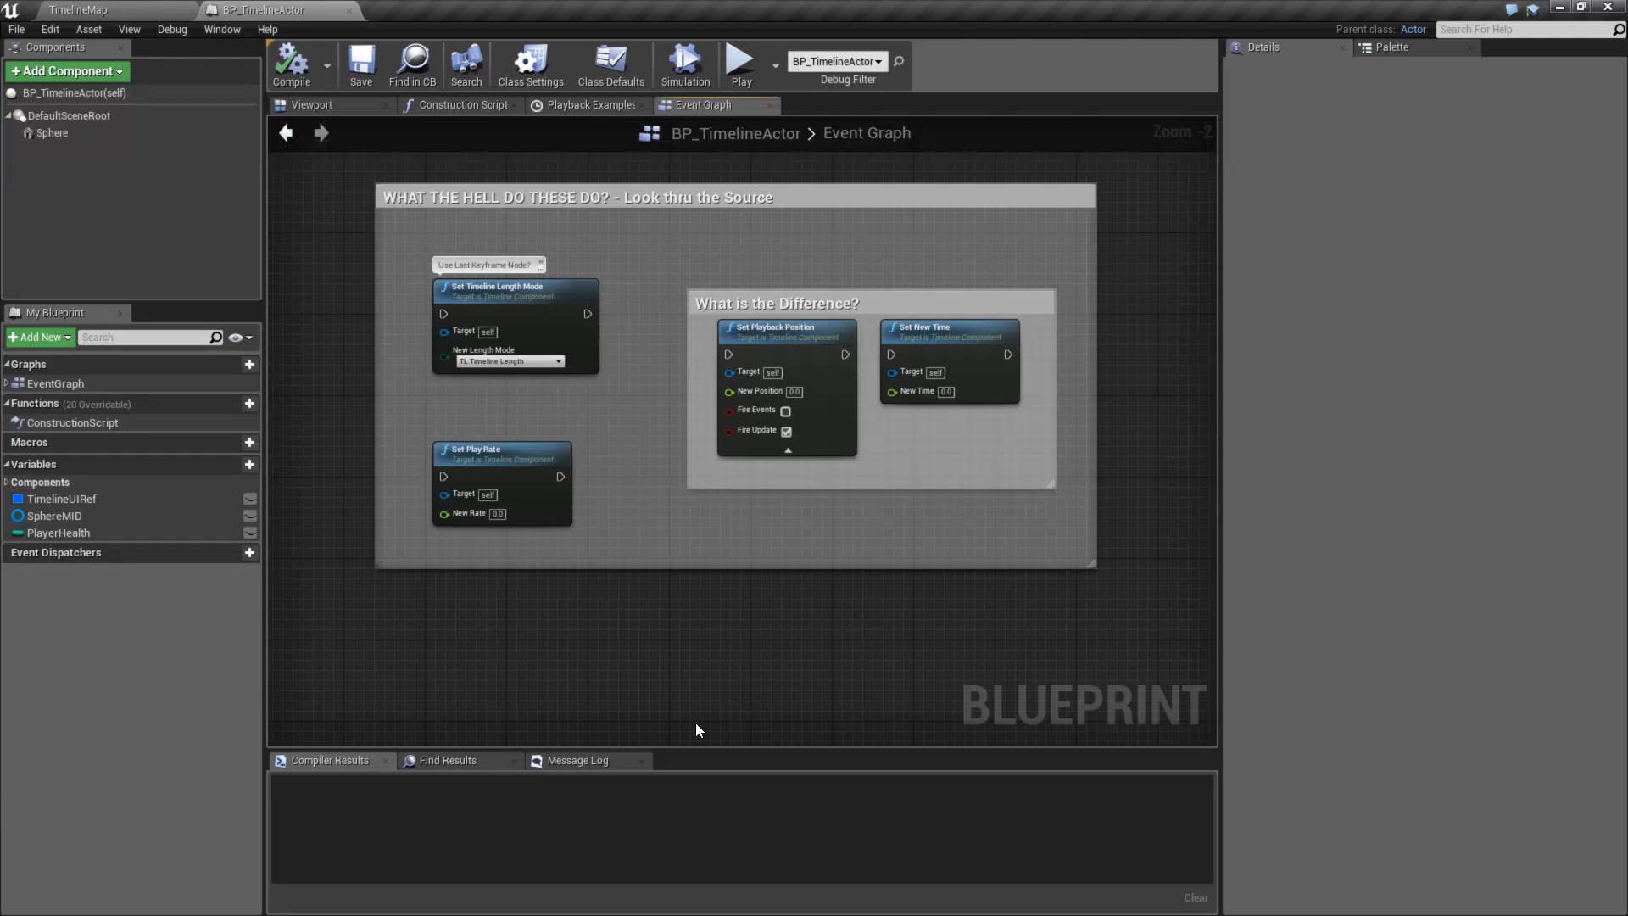
{"action": "scroll", "coordinate": [450, 433], "scroll_direction": "up", "scroll_amount": 2}
- Search the UnrealEngine repository on GitHub for "setplayrate" and look through the code results for the timeline implementation
{"action": "key", "text": "alt+Tab"}
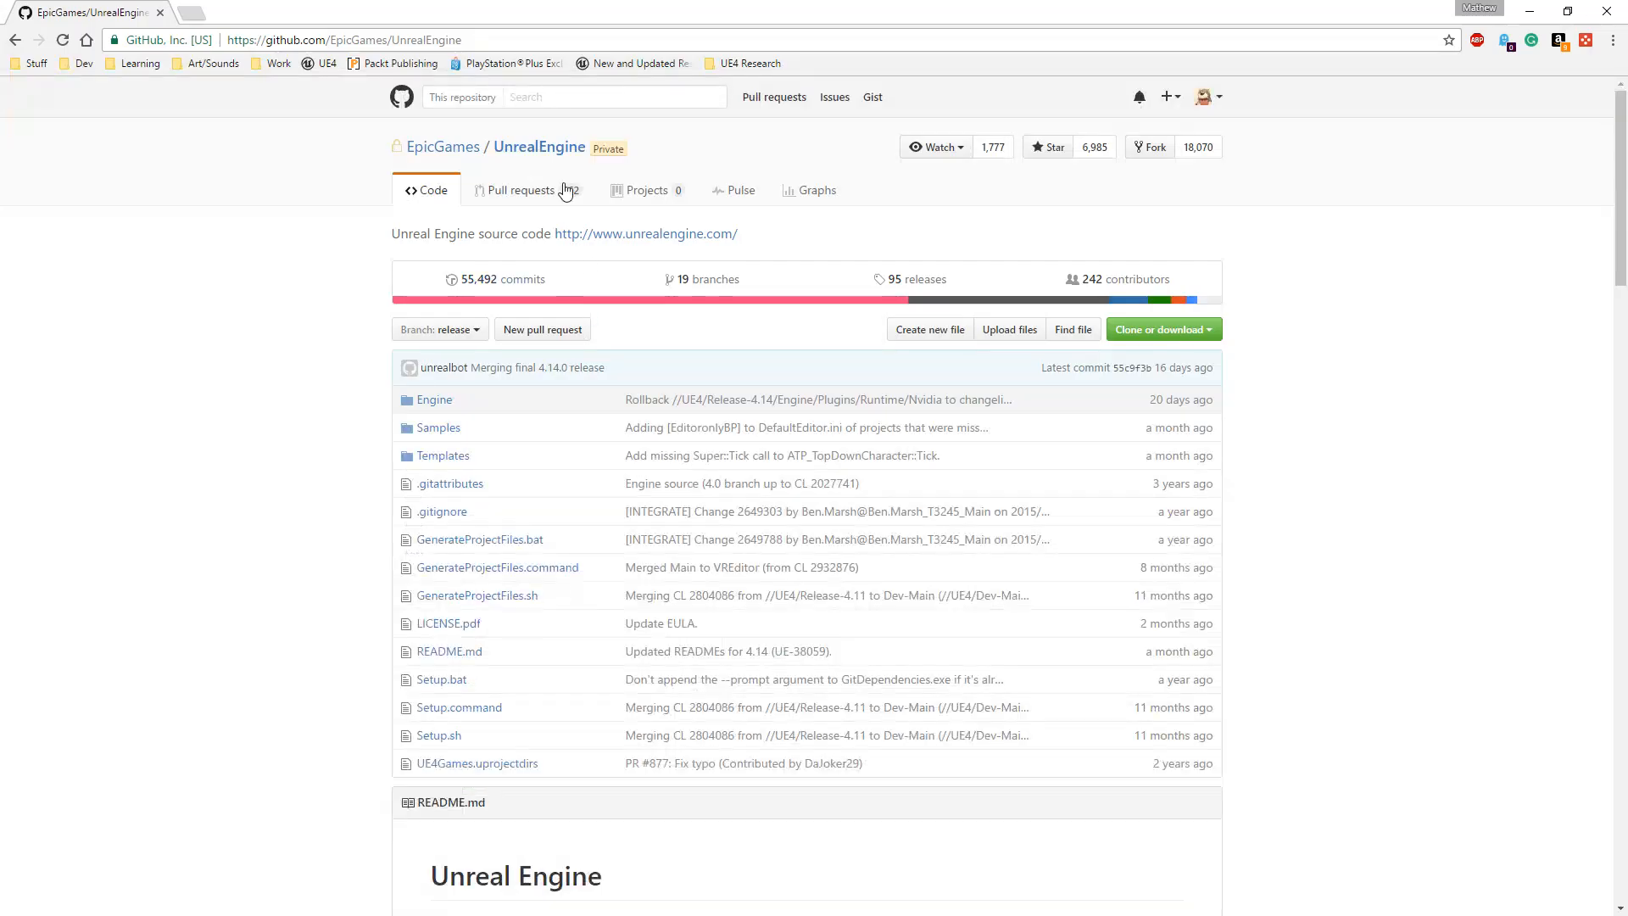
{"action": "left_click", "coordinate": [601, 97]}
{"action": "type", "text": "se"}
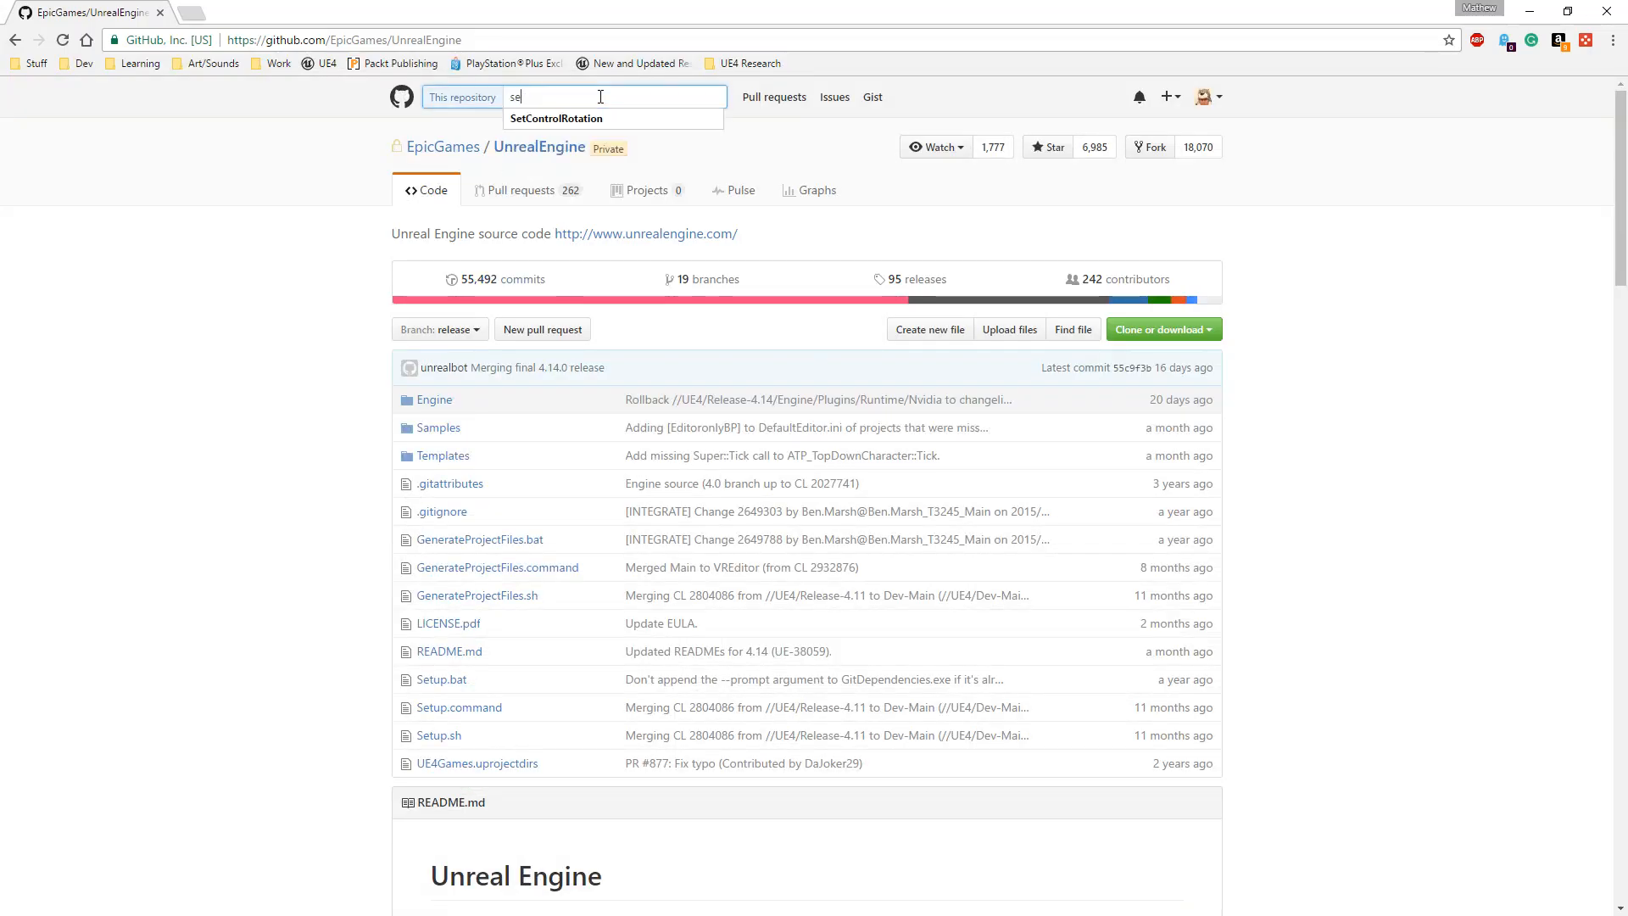
{"action": "type", "text": "tplayrate"}
{"action": "key", "text": "Return"}
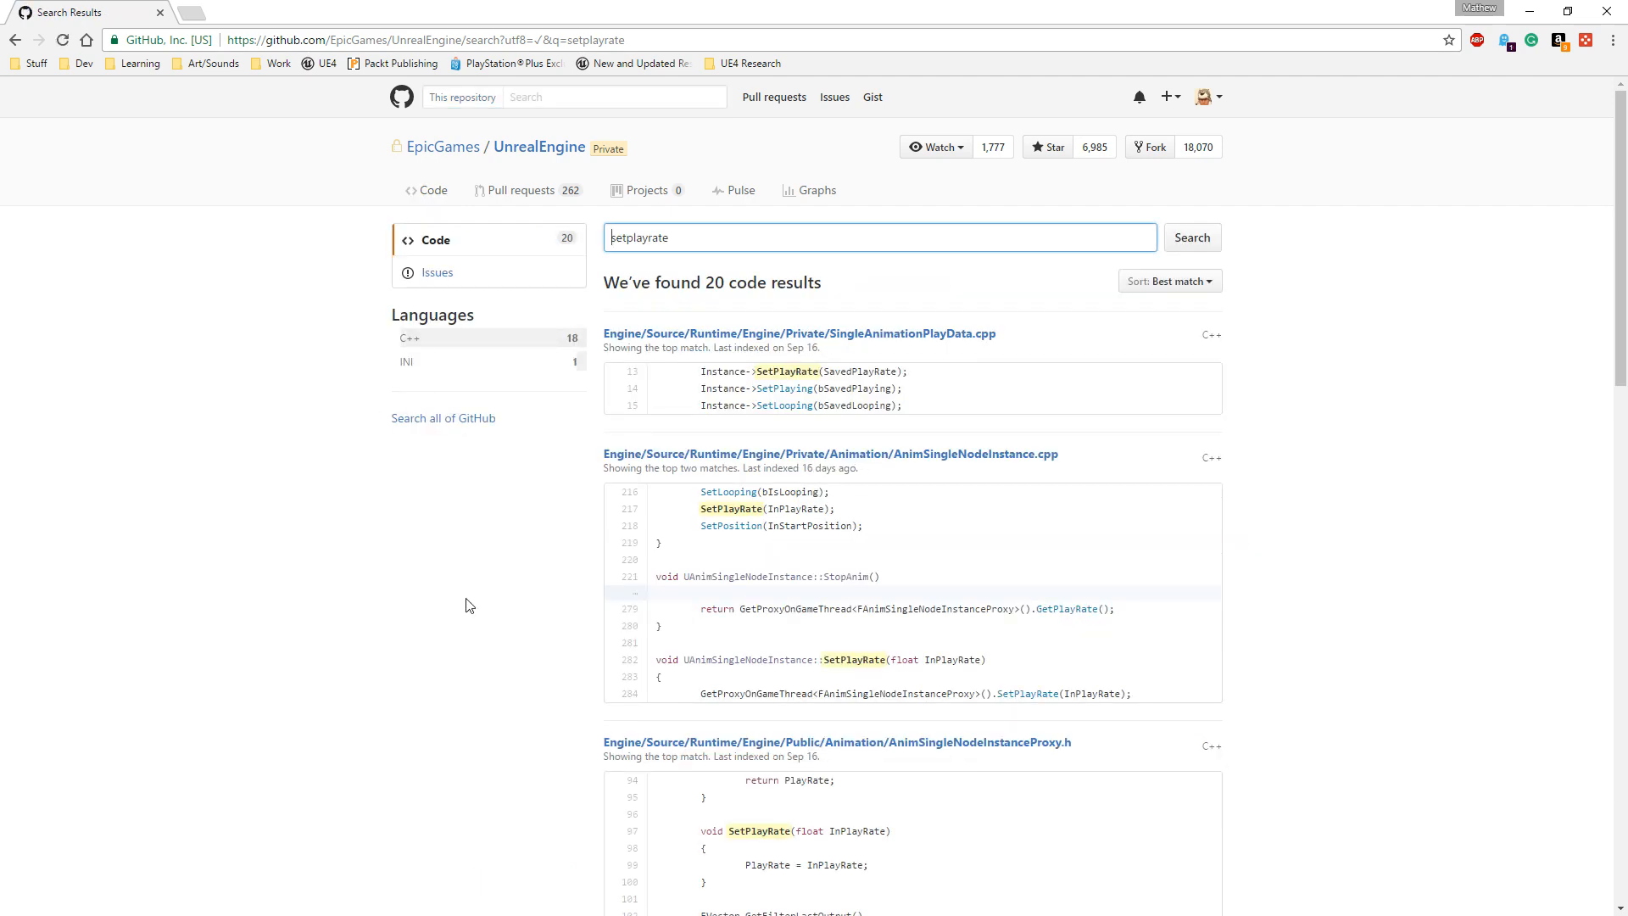
{"action": "scroll", "coordinate": [512, 545], "scroll_direction": "down", "scroll_amount": 6}
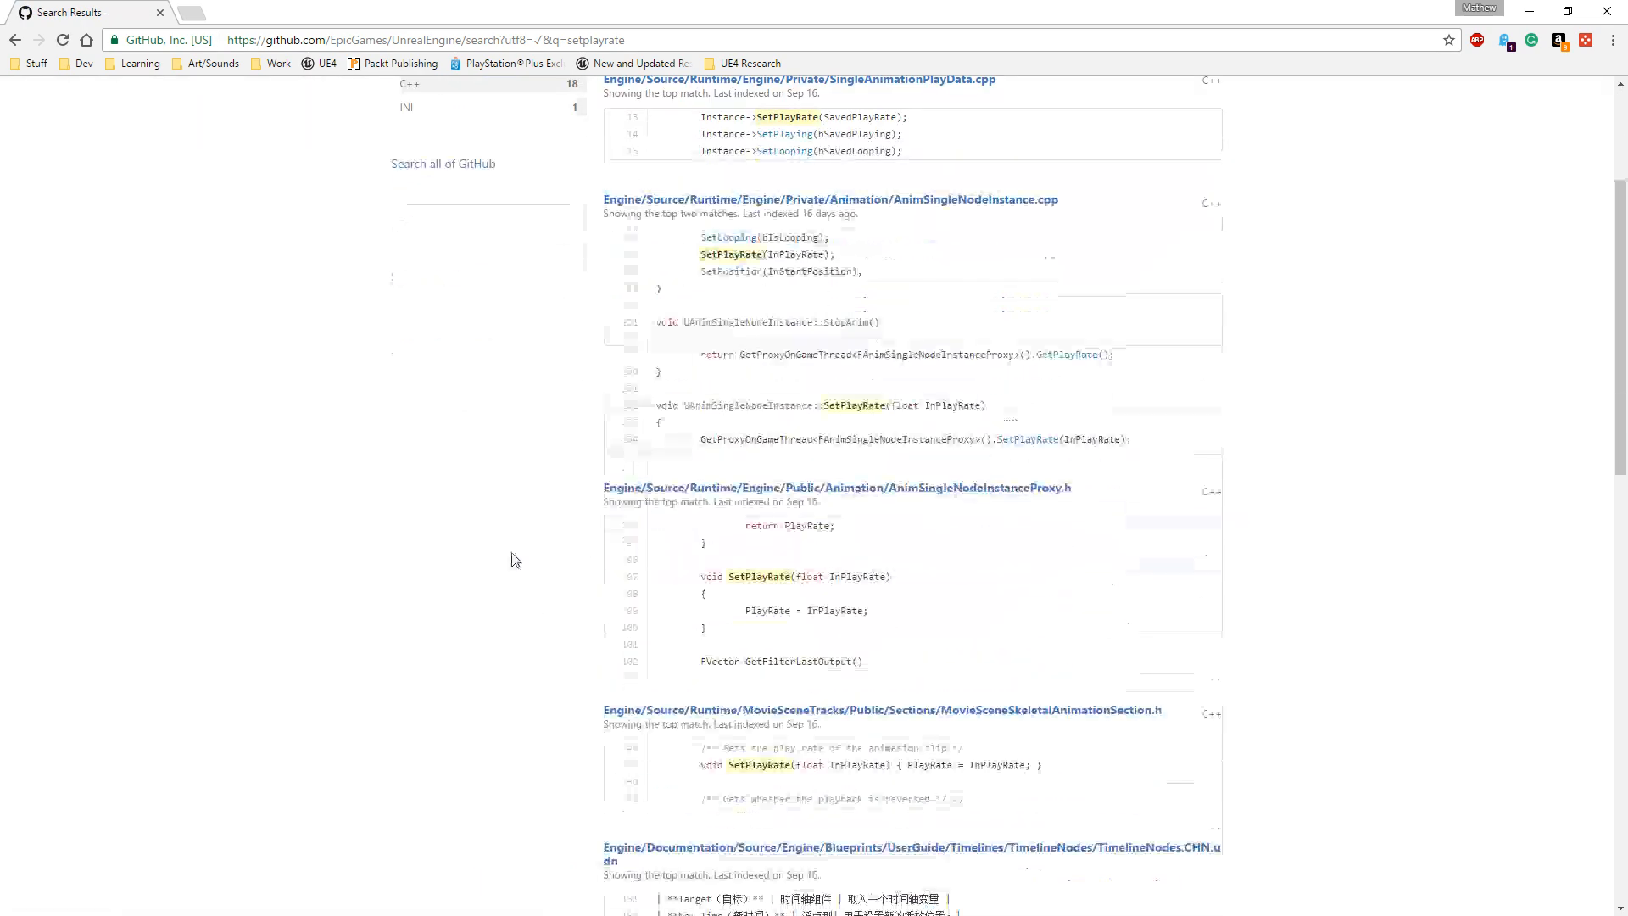
{"action": "scroll", "coordinate": [512, 547], "scroll_direction": "down", "scroll_amount": 3}
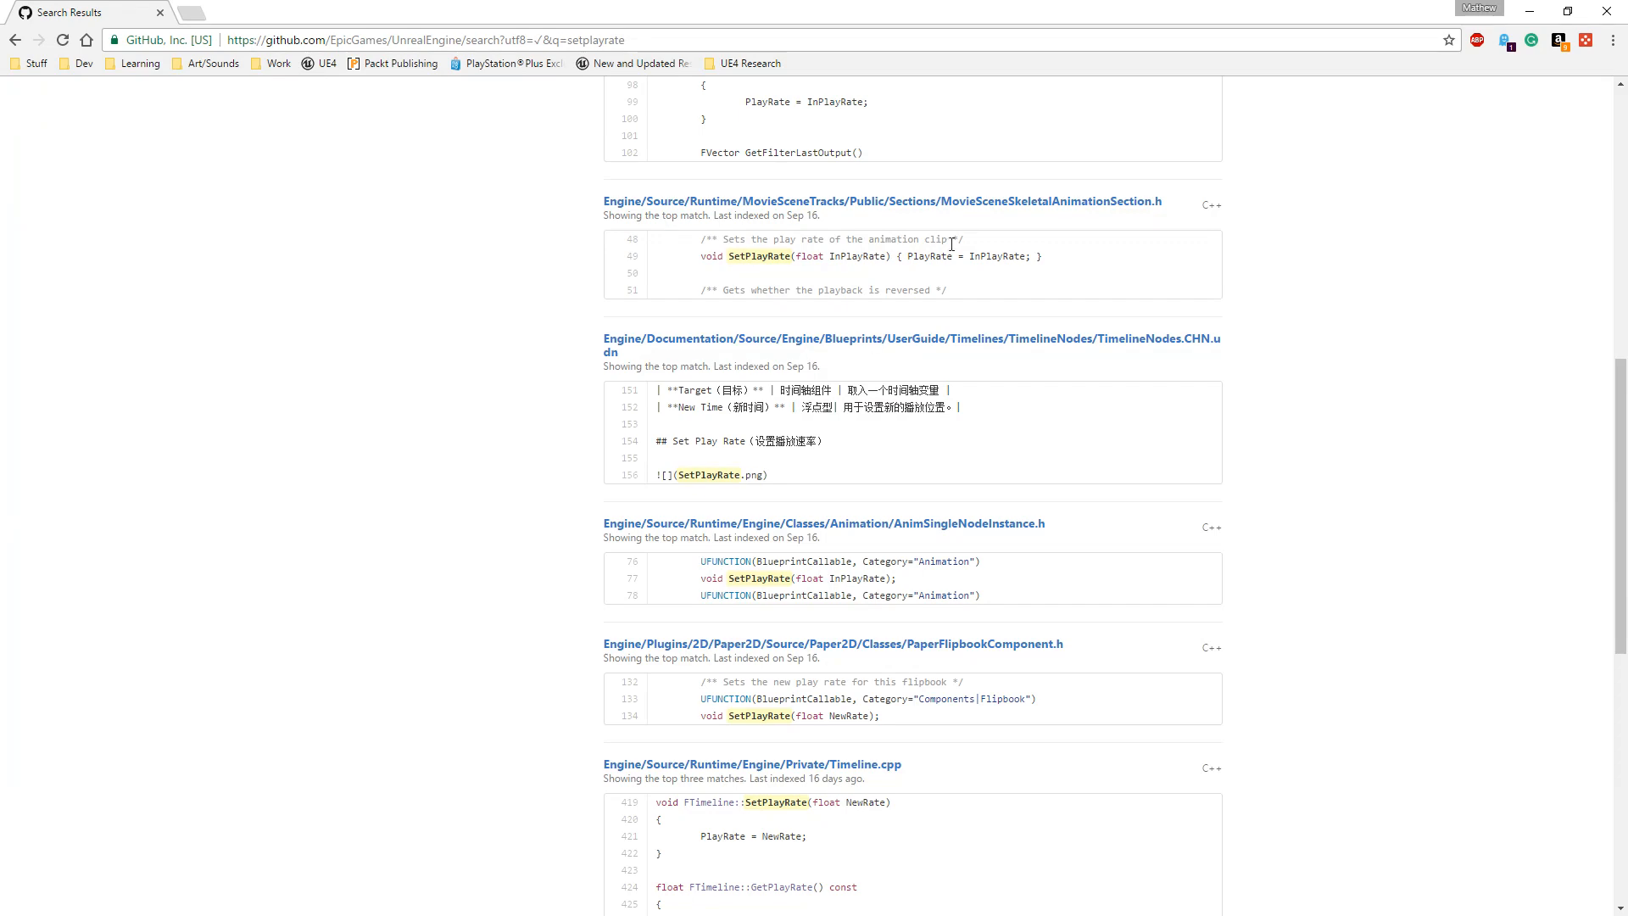
{"action": "scroll", "coordinate": [629, 484], "scroll_direction": "down", "scroll_amount": 5}
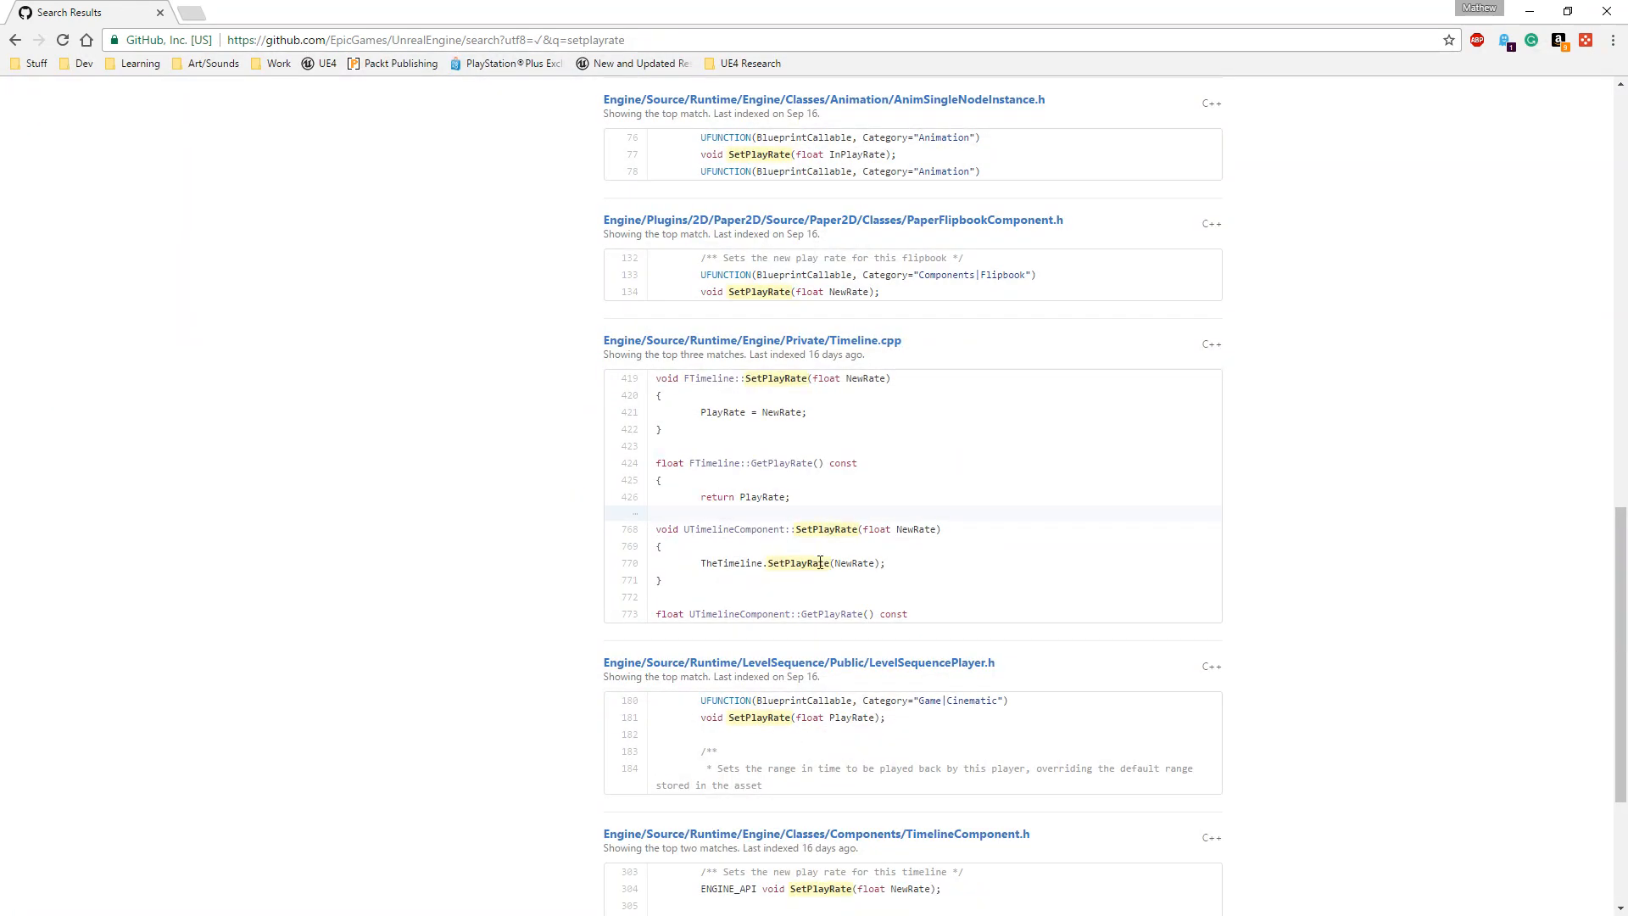
- Open Timeline.cpp from the results and find "setplayrate" within the file
{"action": "left_click", "coordinate": [833, 342]}
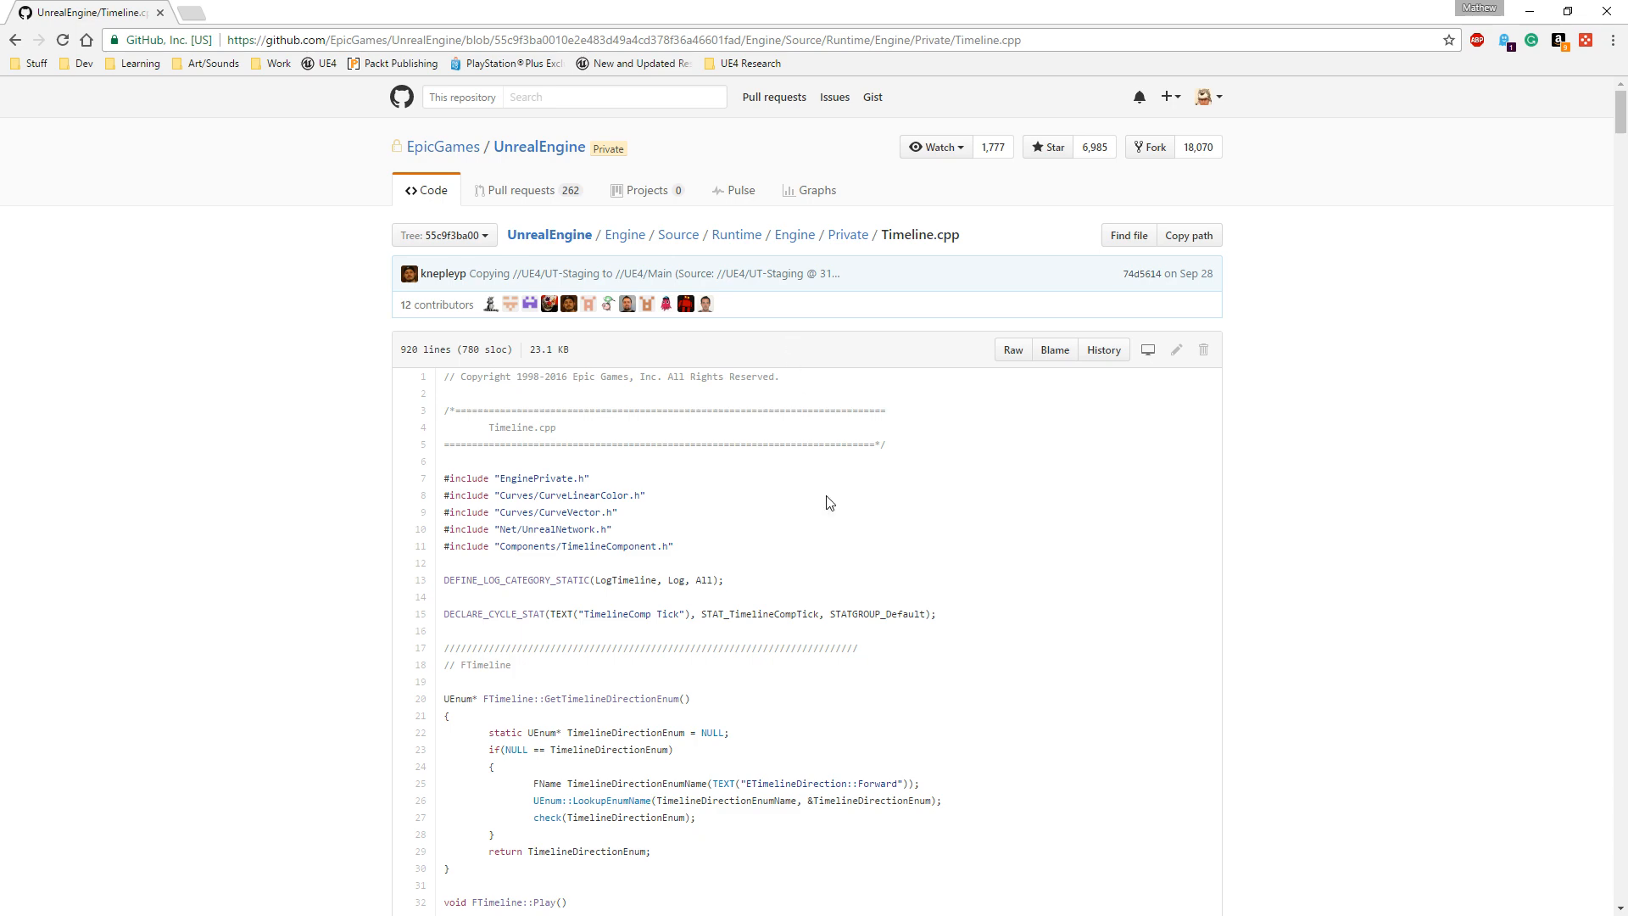
{"action": "scroll", "coordinate": [983, 602], "scroll_direction": "down", "scroll_amount": 3}
{"action": "scroll", "coordinate": [986, 612], "scroll_direction": "down", "scroll_amount": 6}
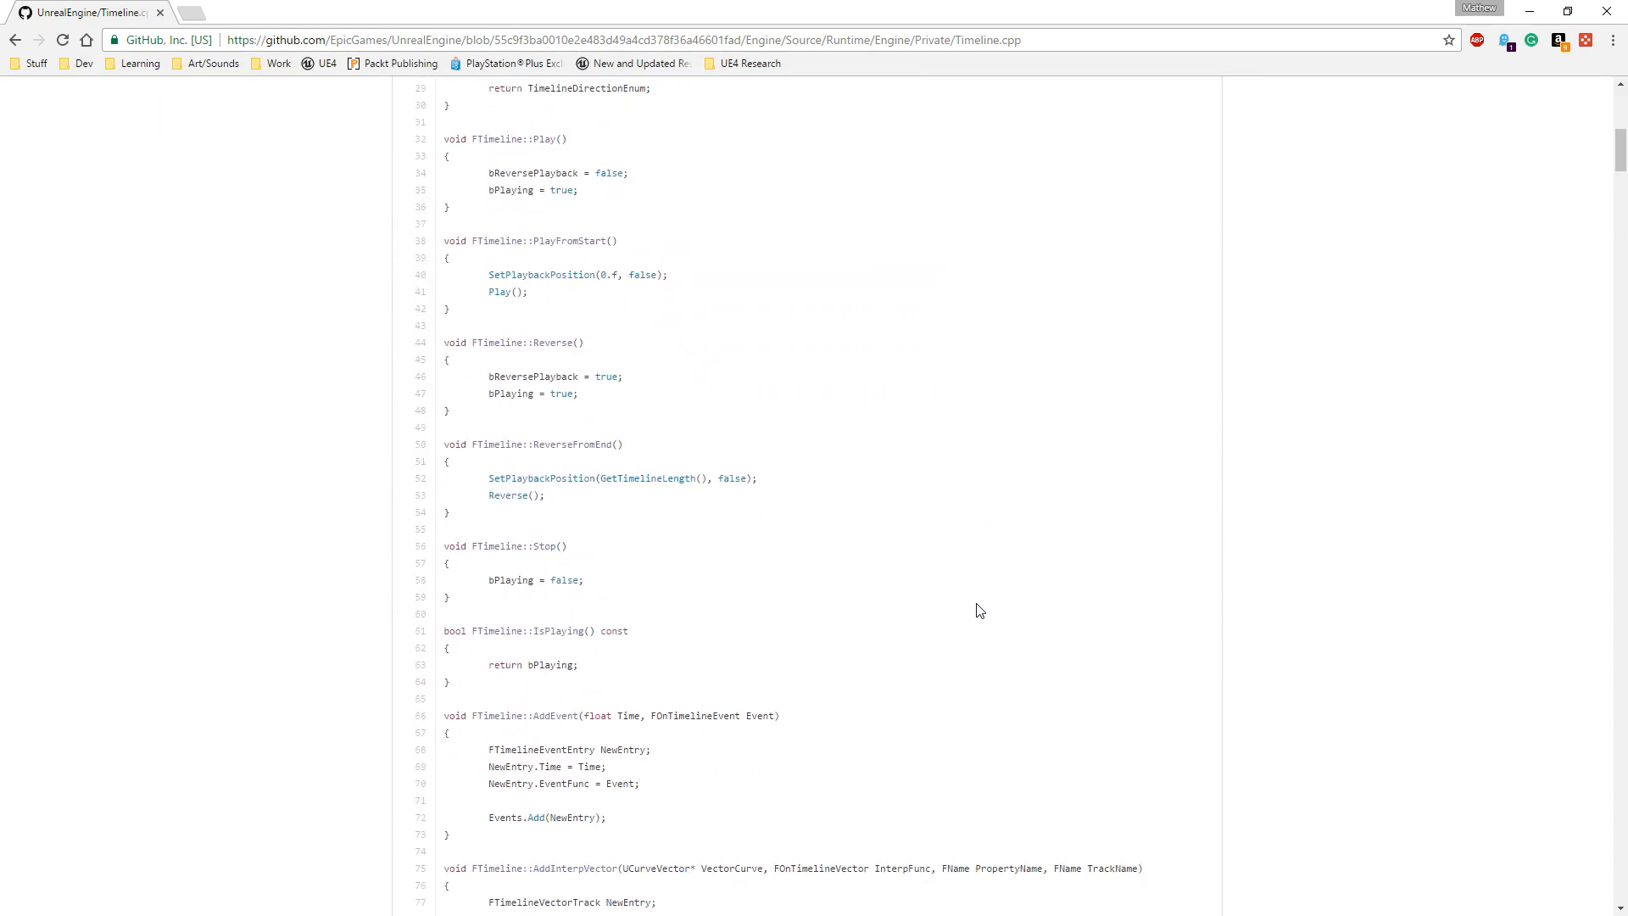
{"action": "scroll", "coordinate": [932, 611], "scroll_direction": "up", "scroll_amount": 3}
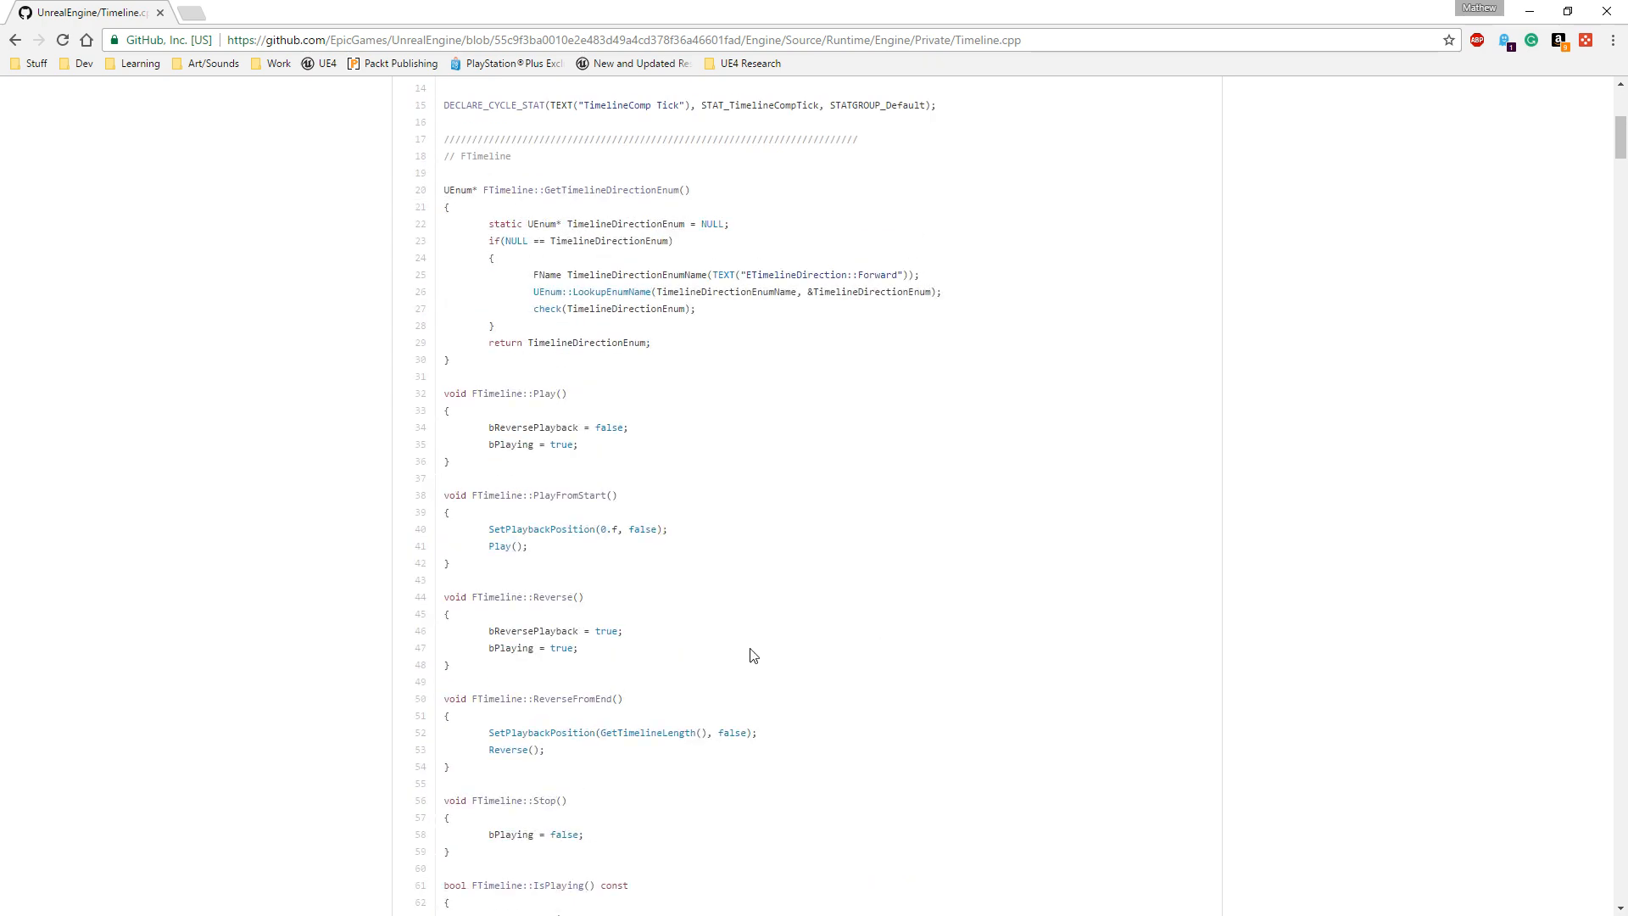
{"action": "scroll", "coordinate": [753, 648], "scroll_direction": "down", "scroll_amount": 3}
{"action": "key", "text": "ctrl+f"}
{"action": "type", "text": "setplay"}
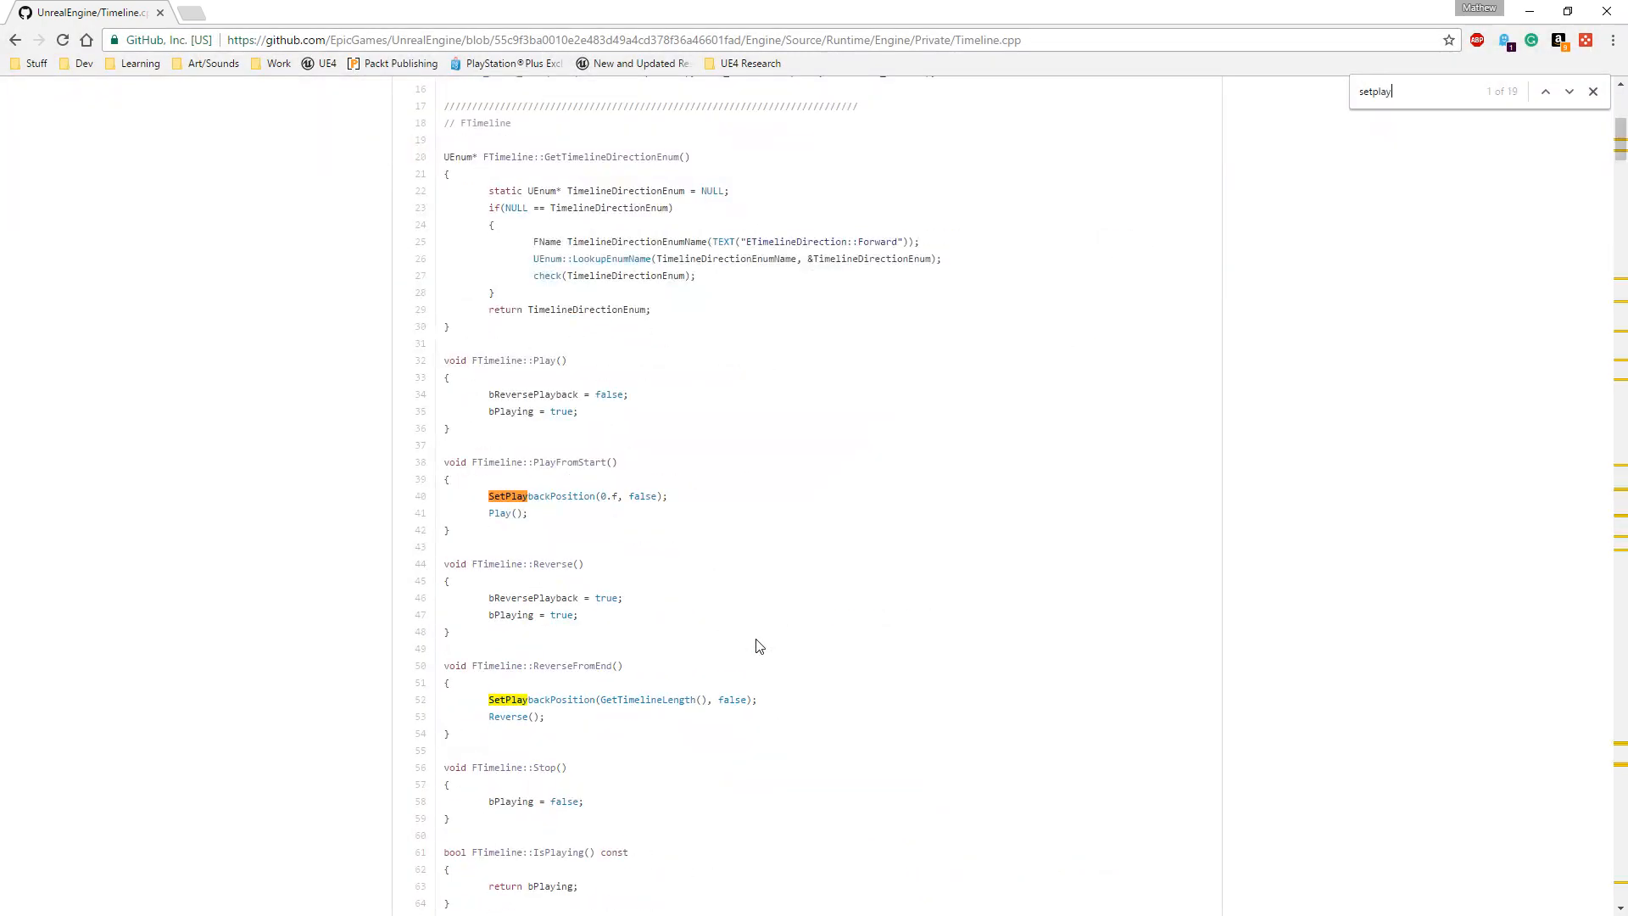
{"action": "type", "text": "rate"}
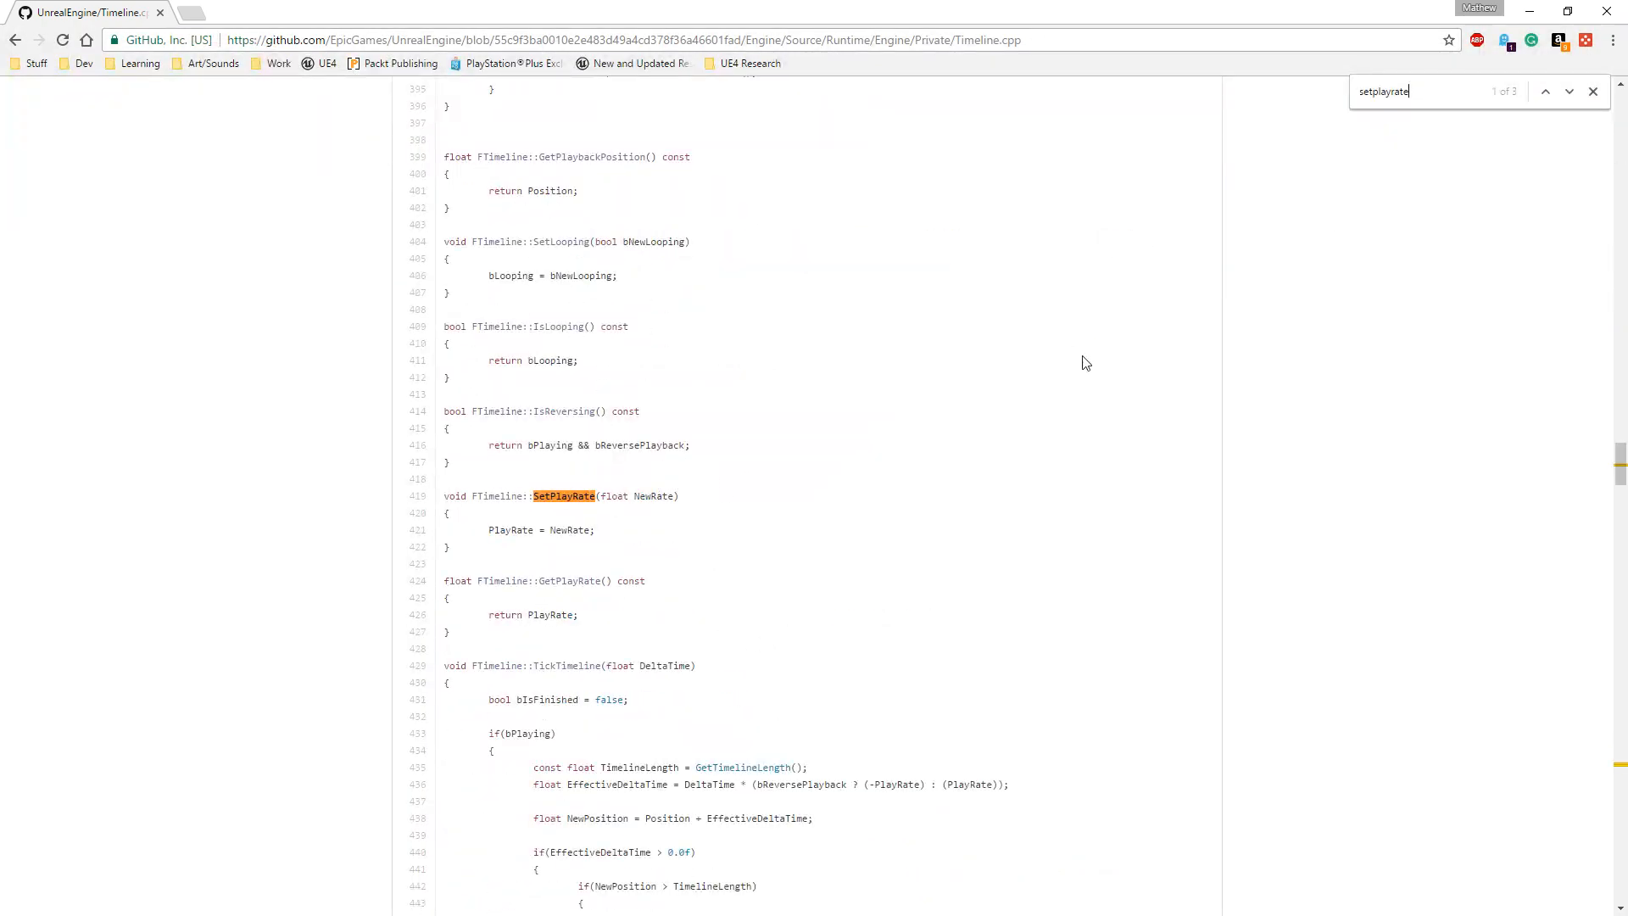
- Compare the FTimeline and UTimelineComponent occurrences of SetPlayRate in Timeline.cpp
{"action": "left_click", "coordinate": [1570, 93]}
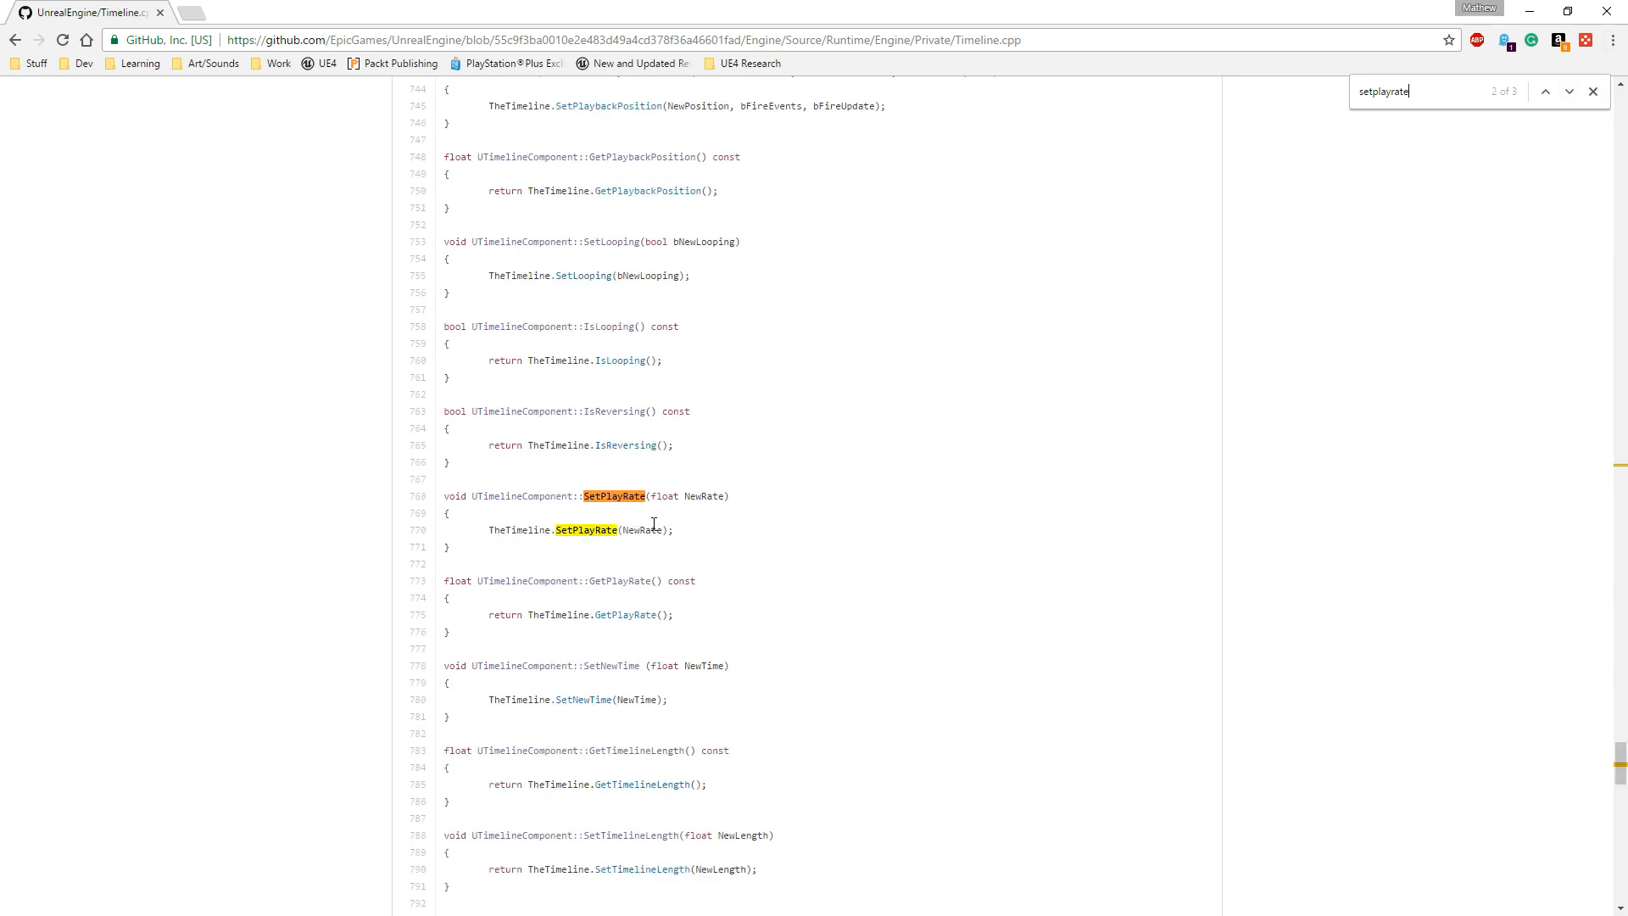
{"action": "left_click", "coordinate": [1569, 93]}
{"action": "left_click", "coordinate": [1569, 93]}
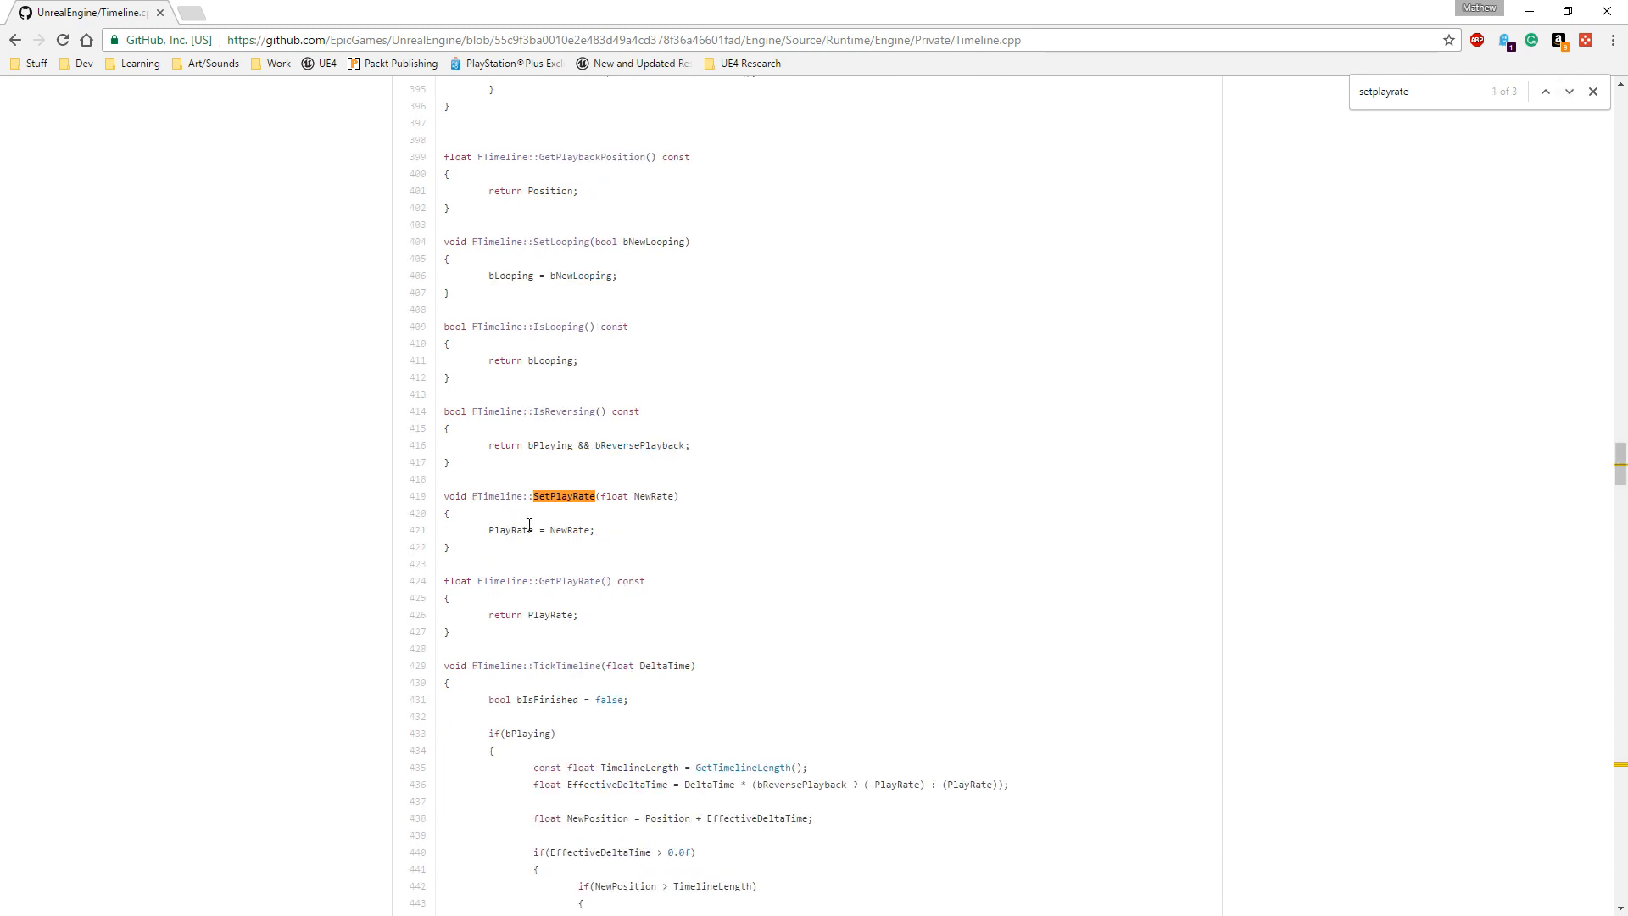
{"action": "left_click", "coordinate": [1570, 94]}
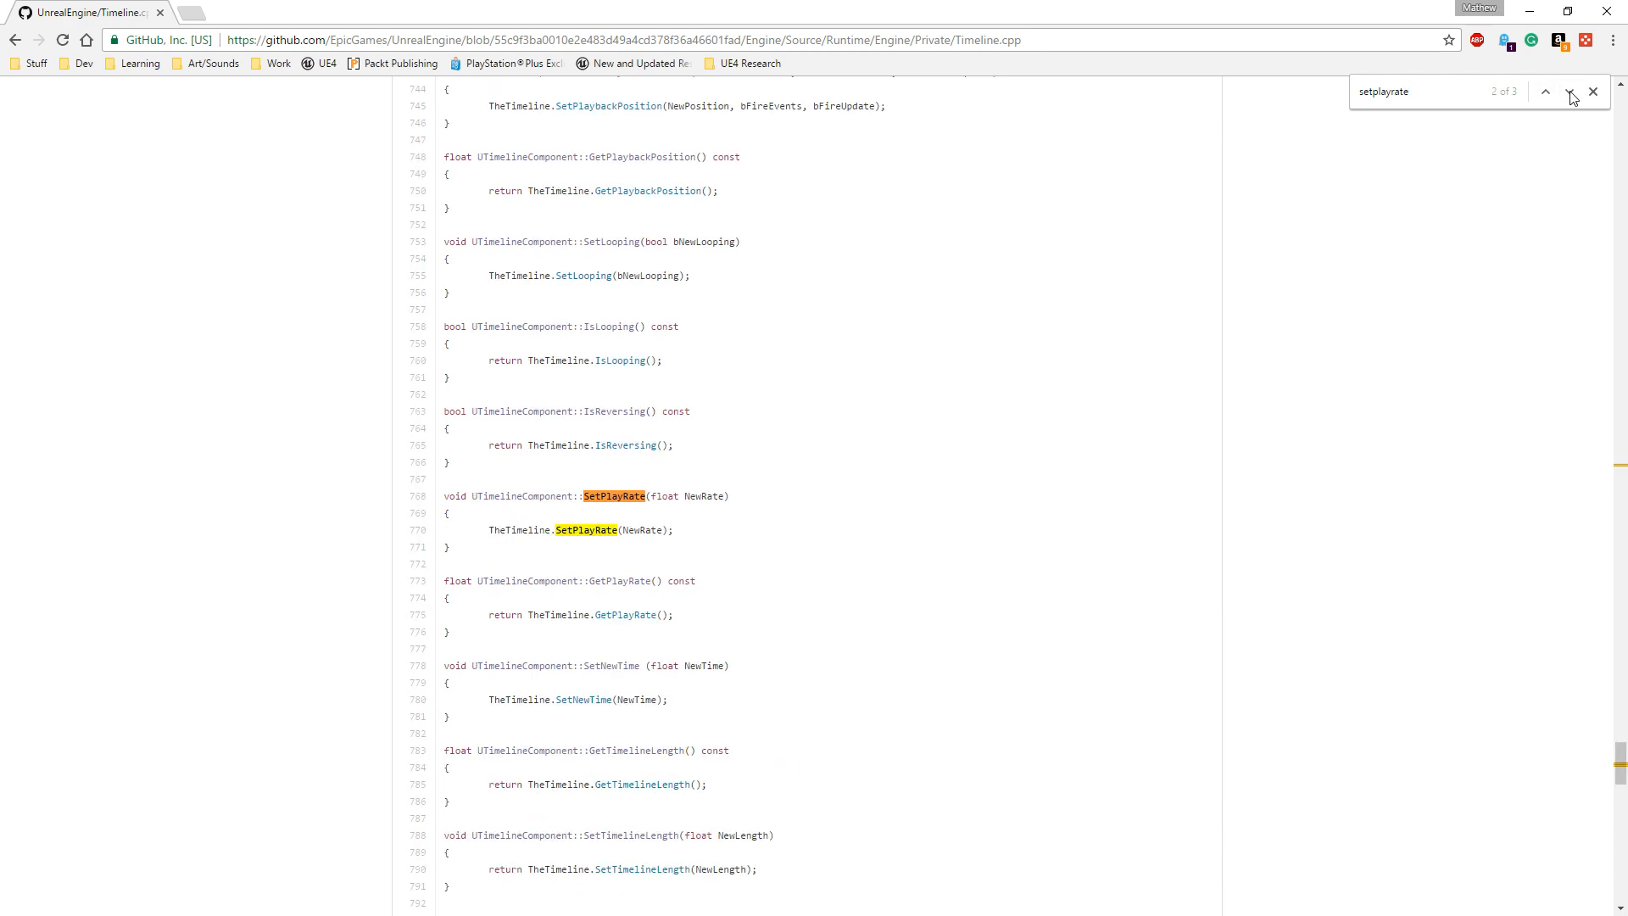
{"action": "left_click", "coordinate": [1546, 93]}
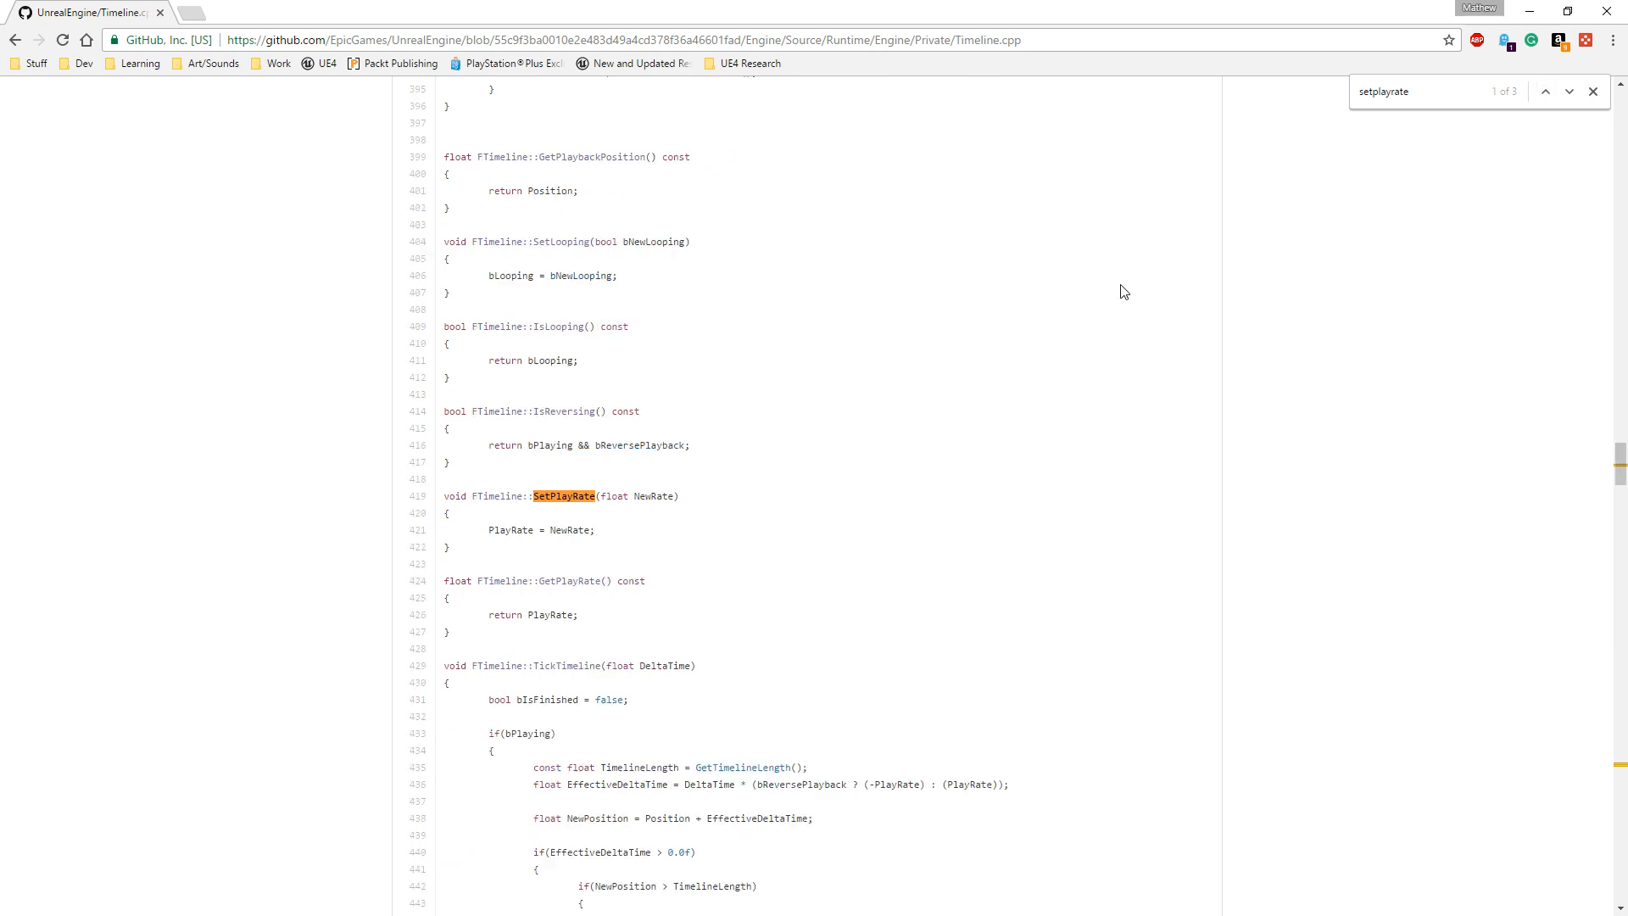
- Return to Unreal Editor and open the Playback Examples timeline from the Playback Properties group to inspect its curve
{"action": "left_click", "coordinate": [1535, 12]}
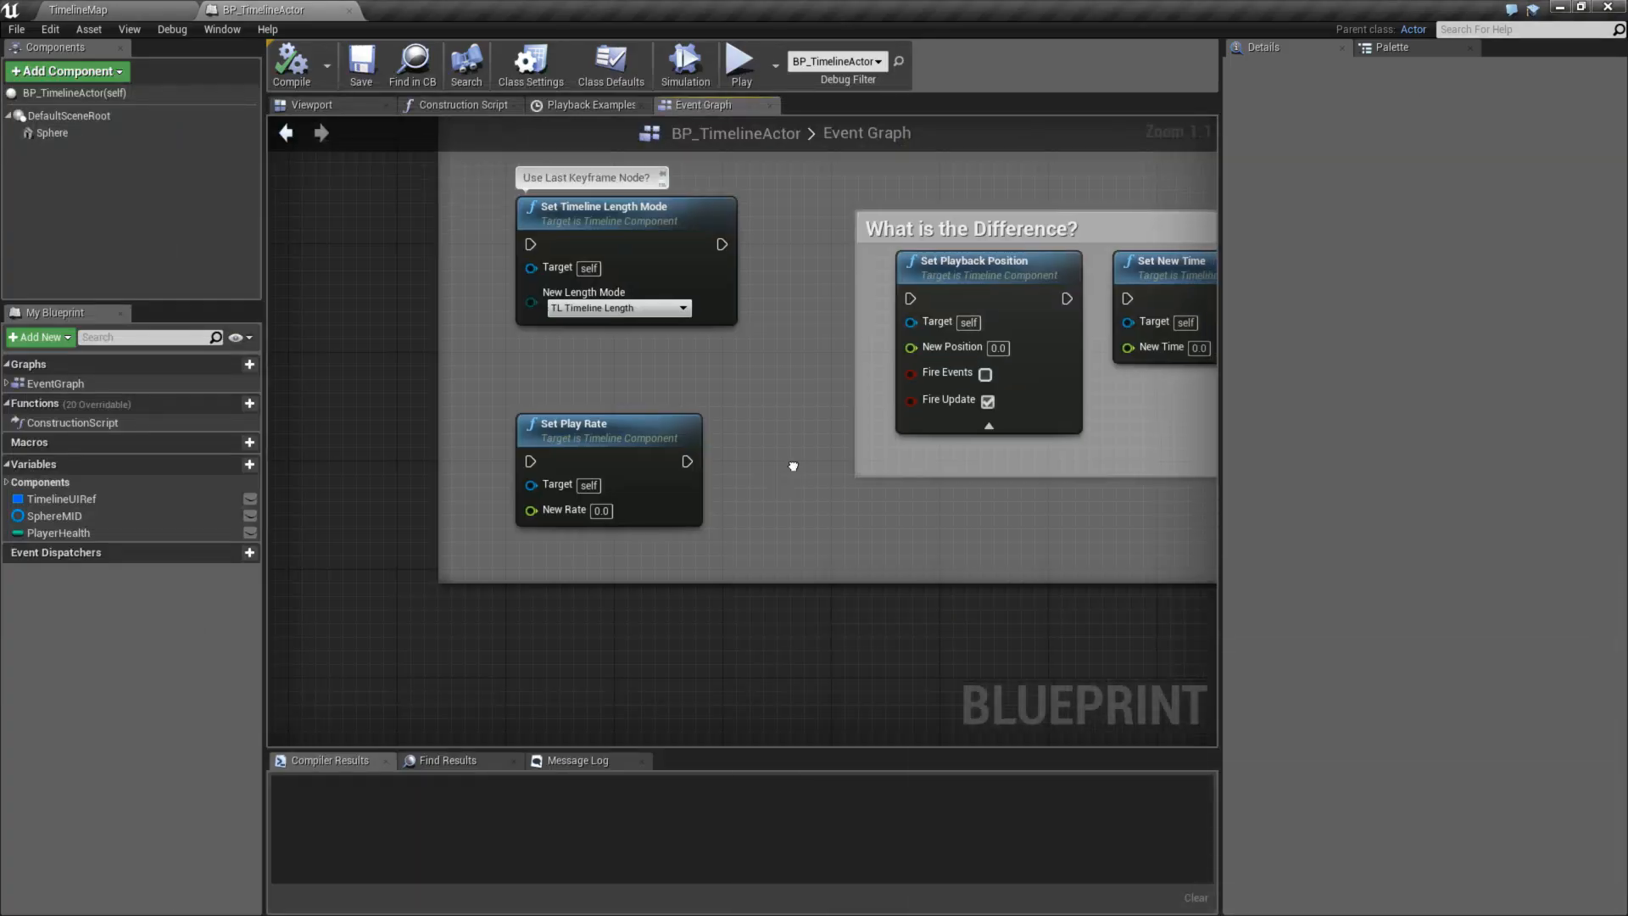
{"action": "scroll", "coordinate": [767, 481], "scroll_direction": "down", "scroll_amount": 2}
{"action": "right_click_drag", "start_coordinate": [1049, 397], "coordinate": [446, 520]}
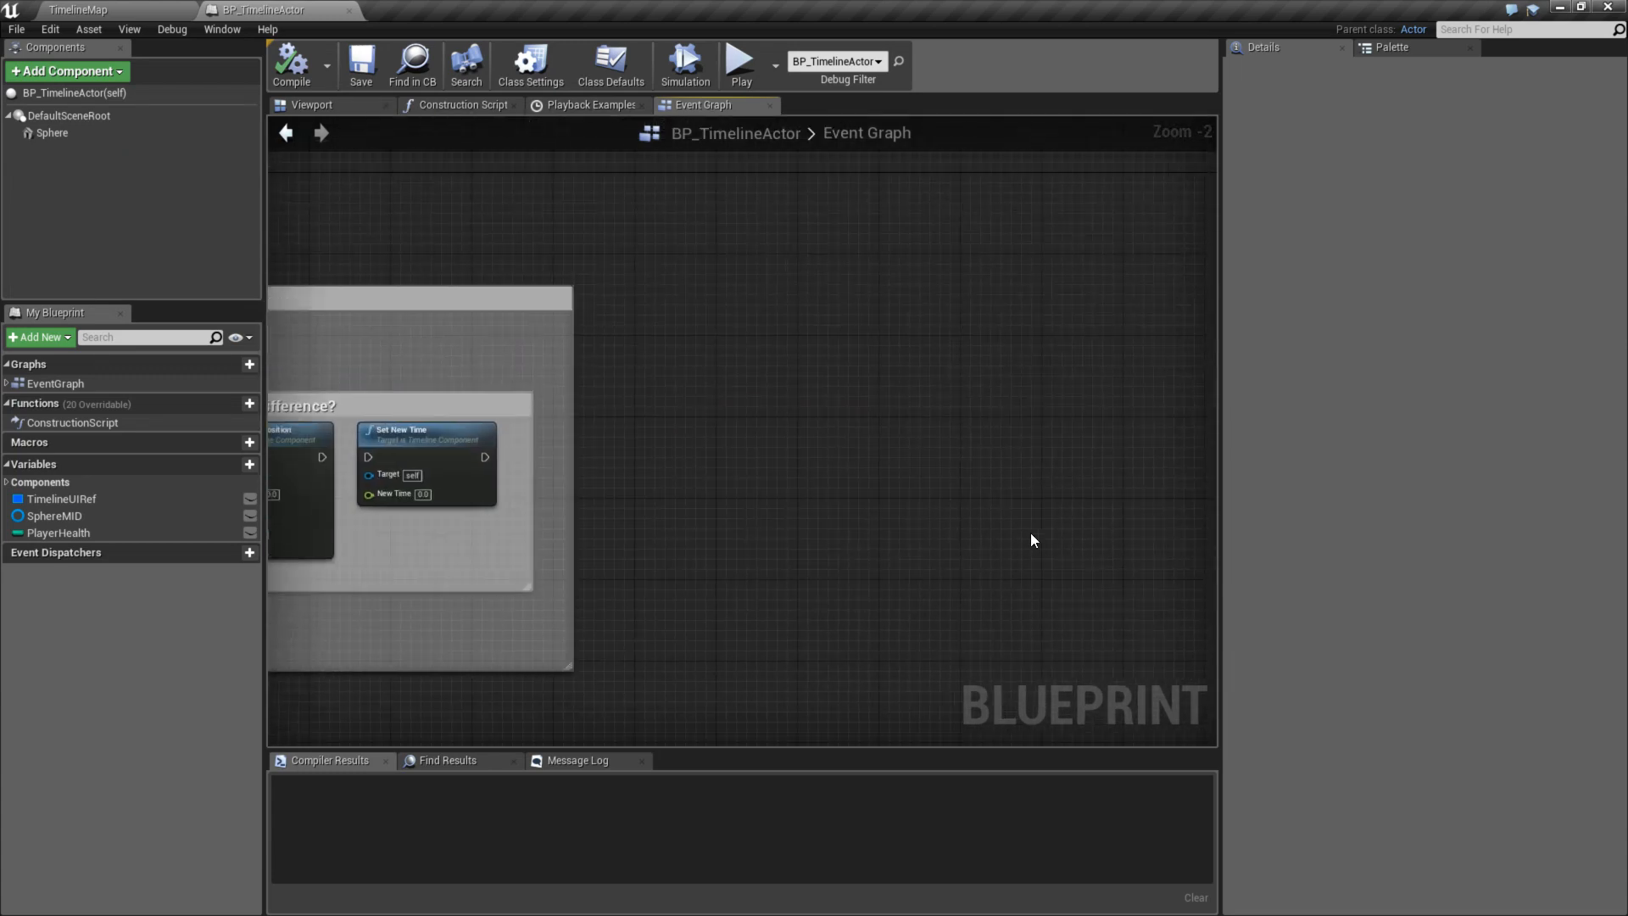
{"action": "right_click_drag", "start_coordinate": [1030, 532], "coordinate": [565, 415]}
{"action": "scroll", "coordinate": [984, 462], "scroll_direction": "down", "scroll_amount": 3}
{"action": "right_click_drag", "start_coordinate": [1167, 478], "coordinate": [725, 258]}
{"action": "scroll", "coordinate": [857, 395], "scroll_direction": "up", "scroll_amount": 5}
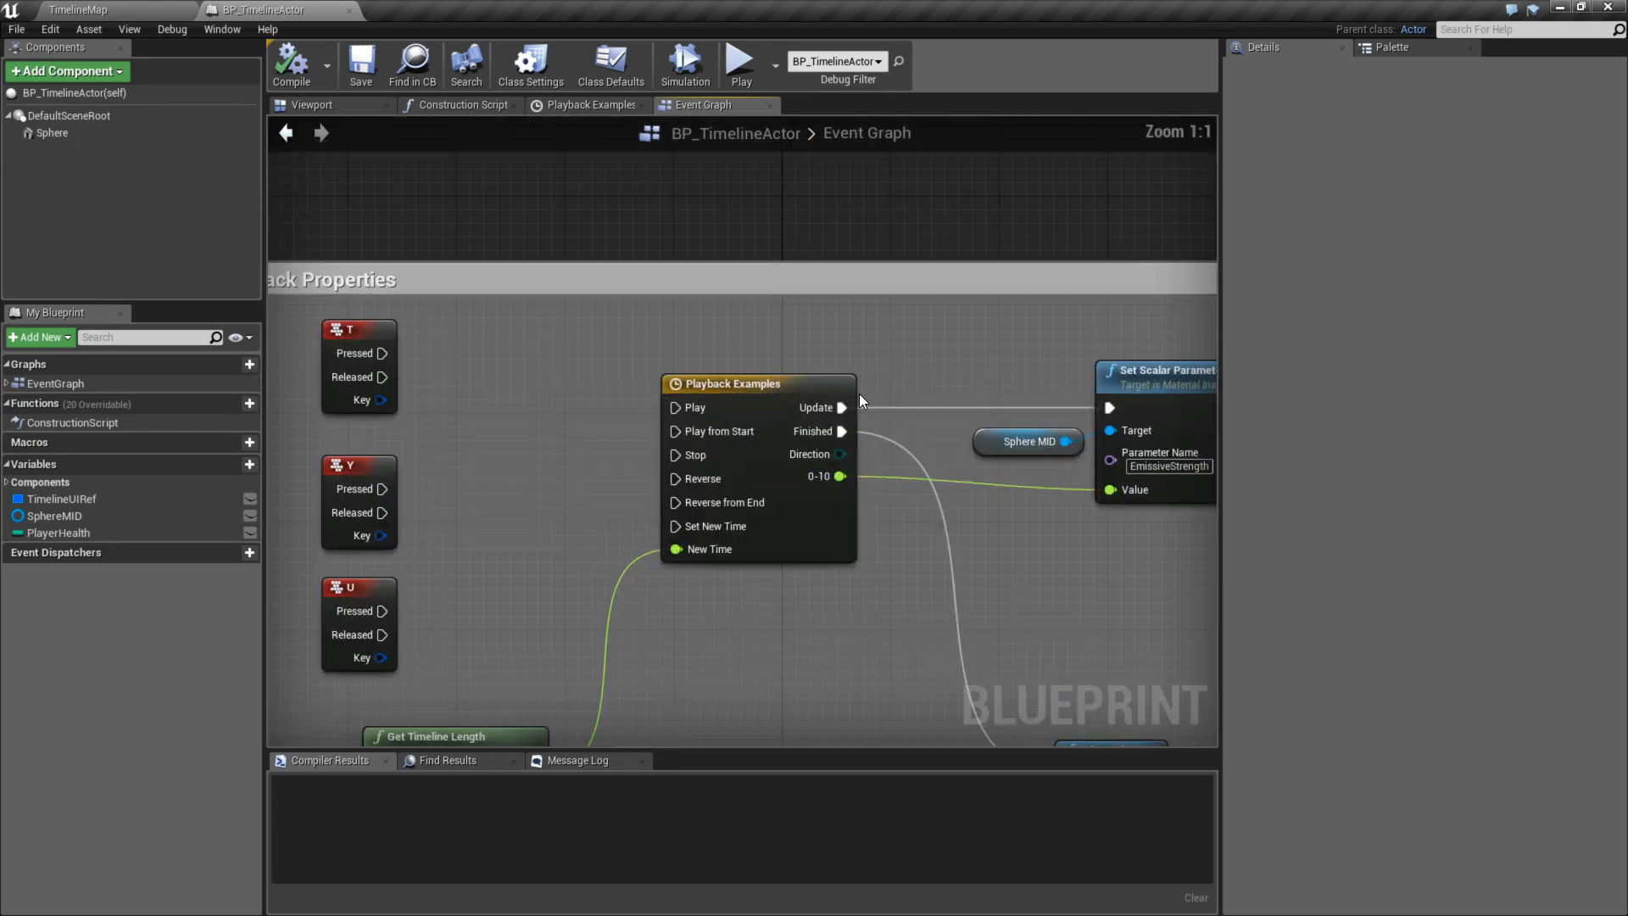
{"action": "right_click_drag", "start_coordinate": [853, 485], "coordinate": [967, 408]}
{"action": "left_click", "coordinate": [855, 314]}
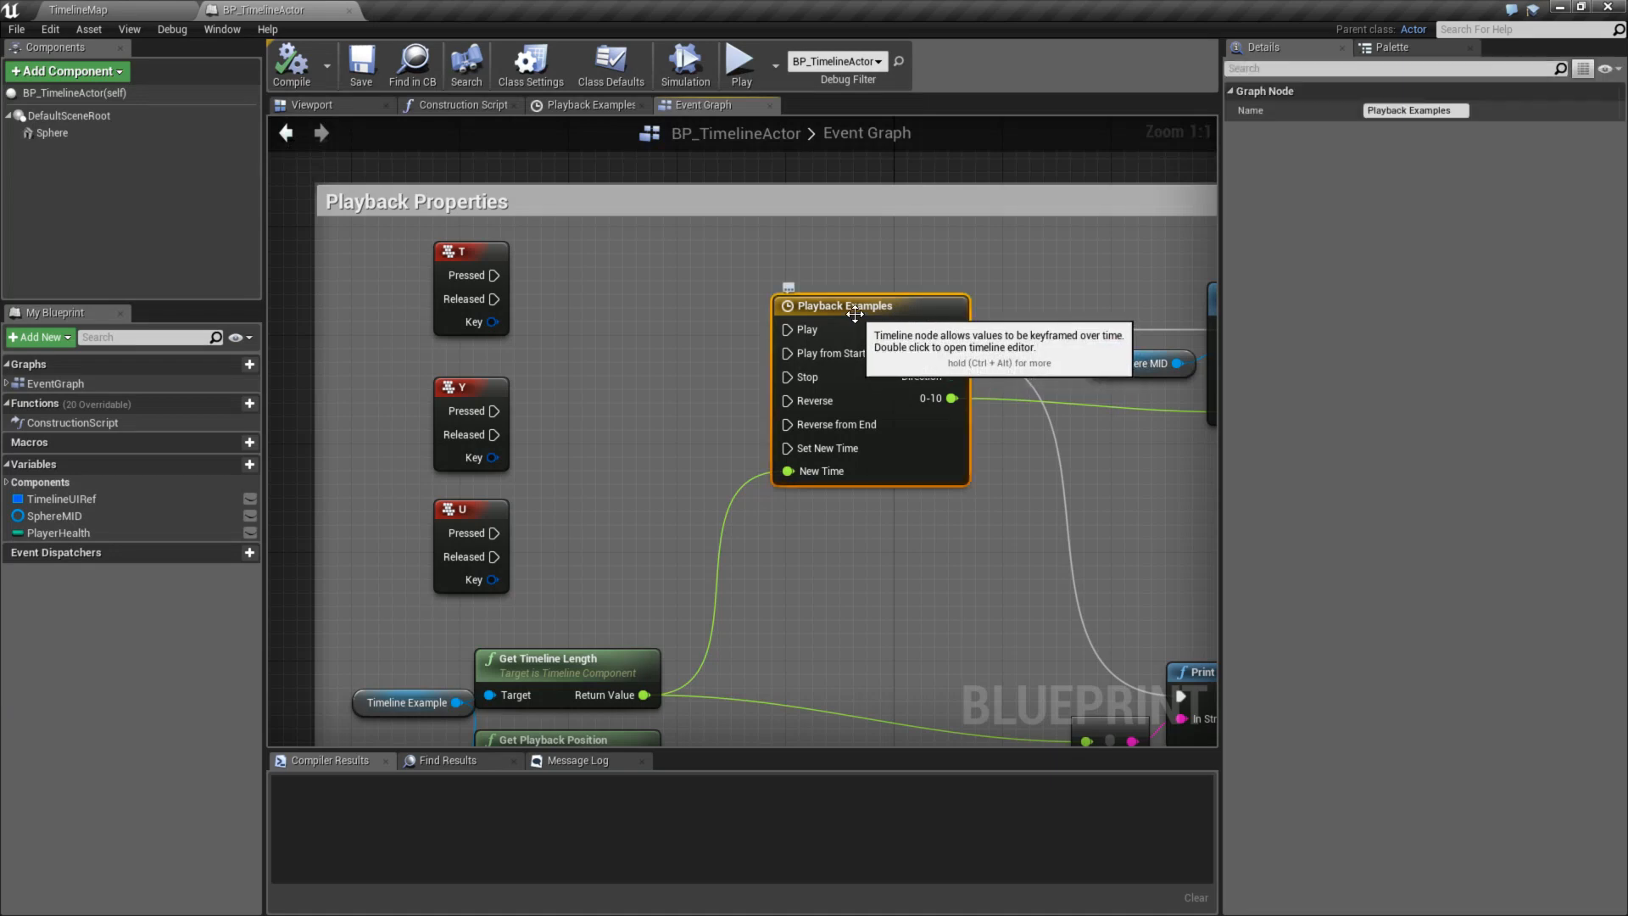
{"action": "double_click", "coordinate": [855, 314]}
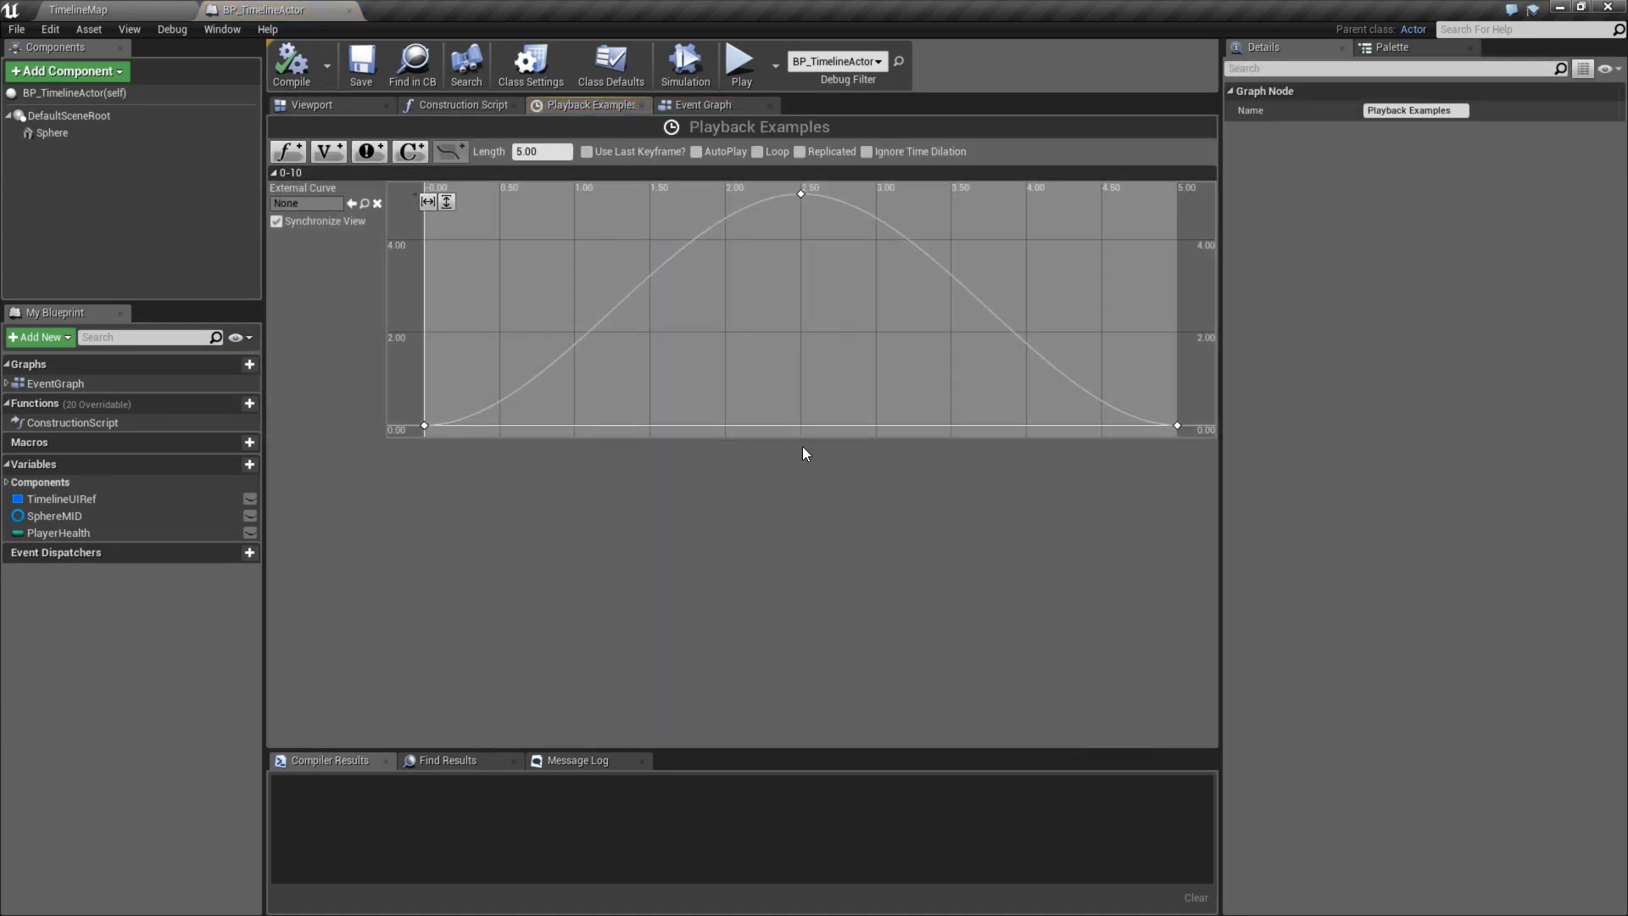
- Close and reopen BP_TimelineActor, and show the Playback Properties group in its event graph
{"action": "left_click", "coordinate": [348, 10]}
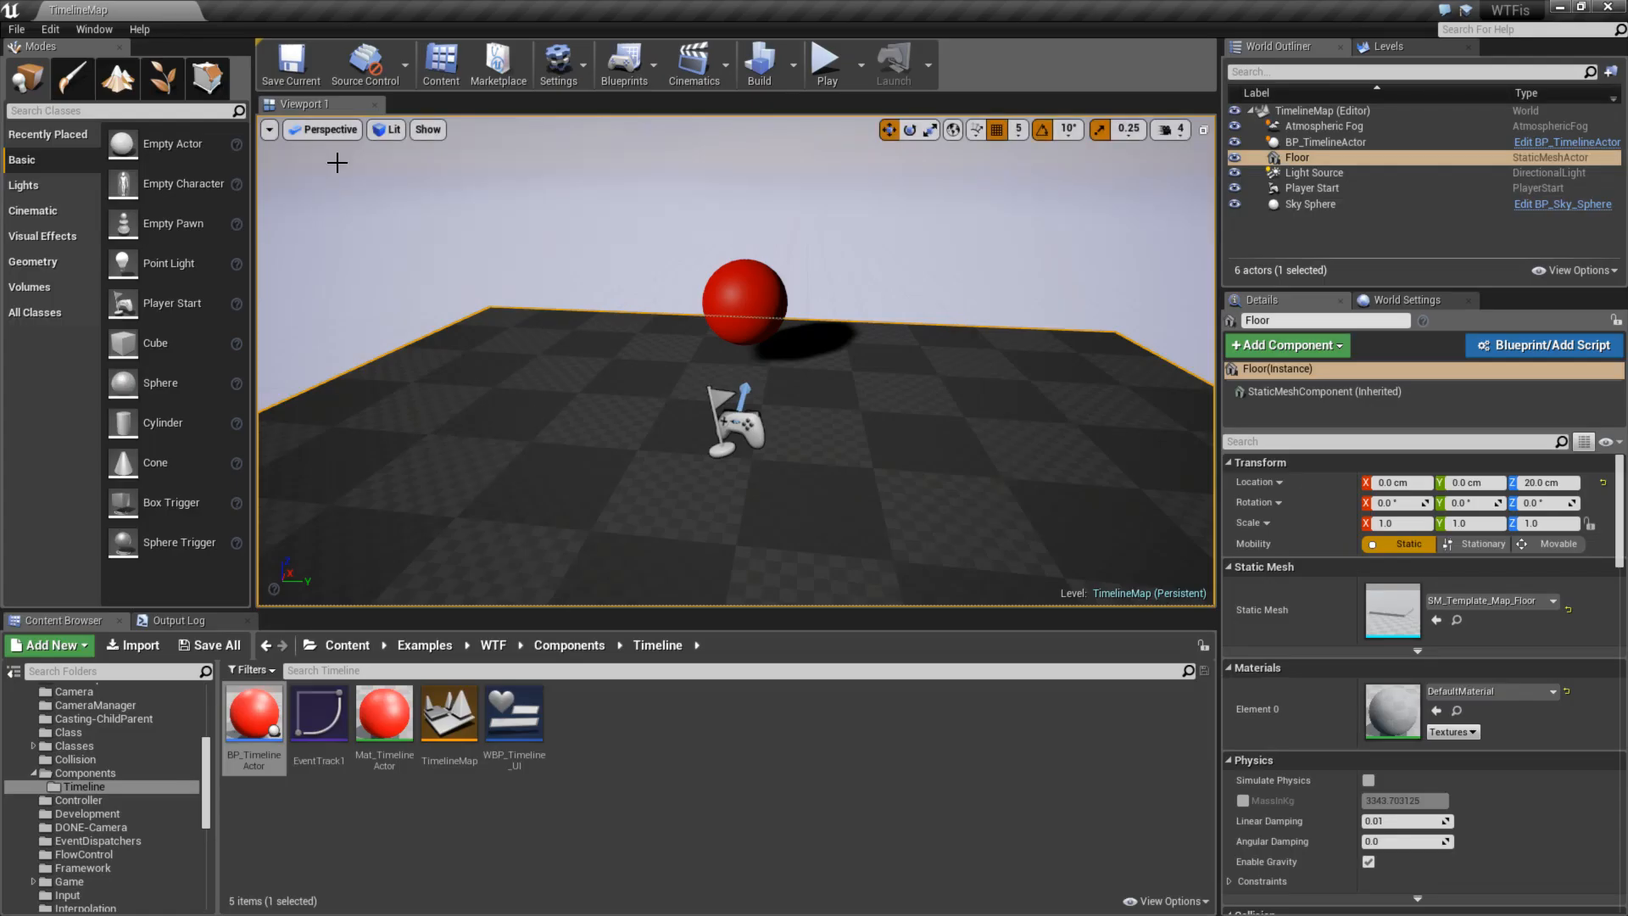
{"action": "double_click", "coordinate": [251, 712]}
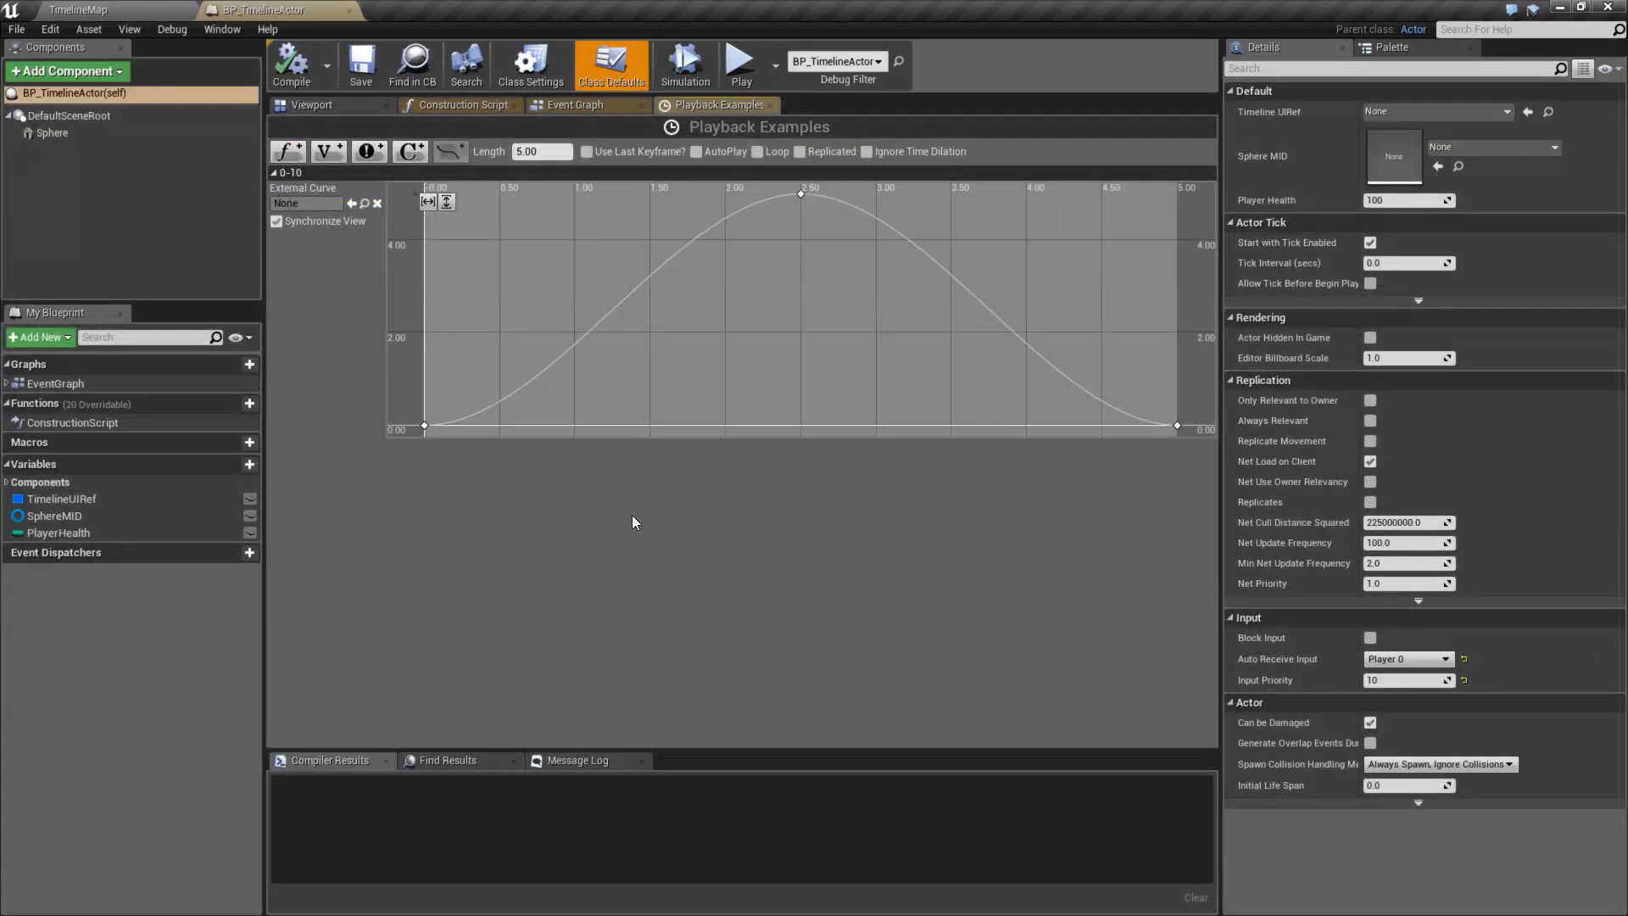
{"action": "left_click", "coordinate": [573, 106]}
{"action": "scroll", "coordinate": [678, 297], "scroll_direction": "down", "scroll_amount": 3}
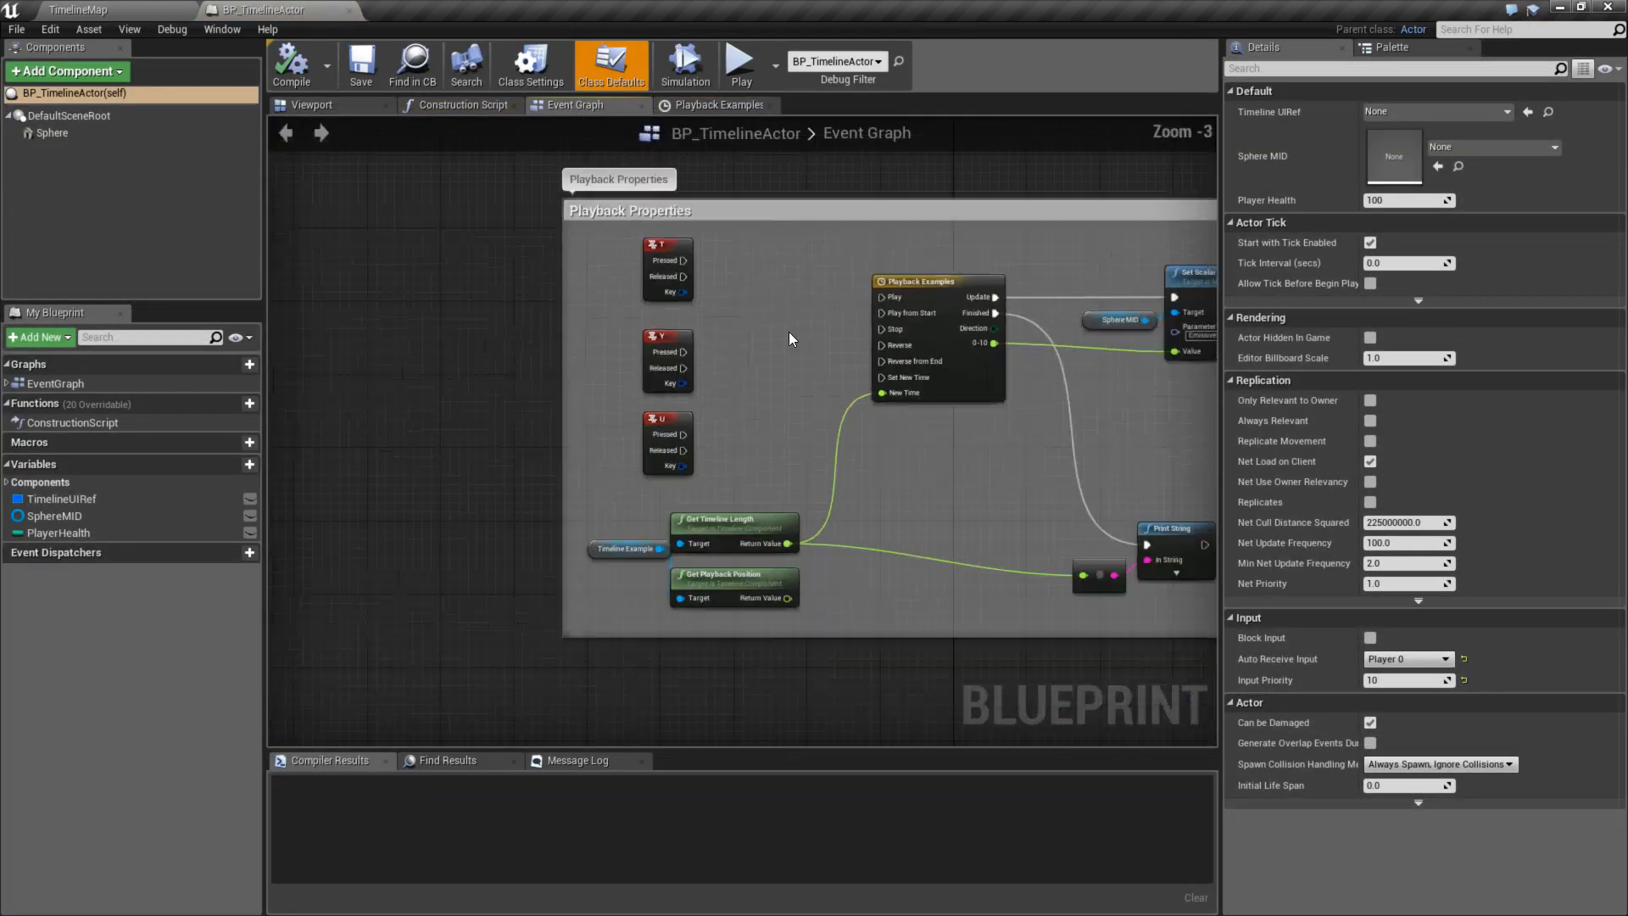
{"action": "scroll", "coordinate": [791, 329], "scroll_direction": "up", "scroll_amount": 3}
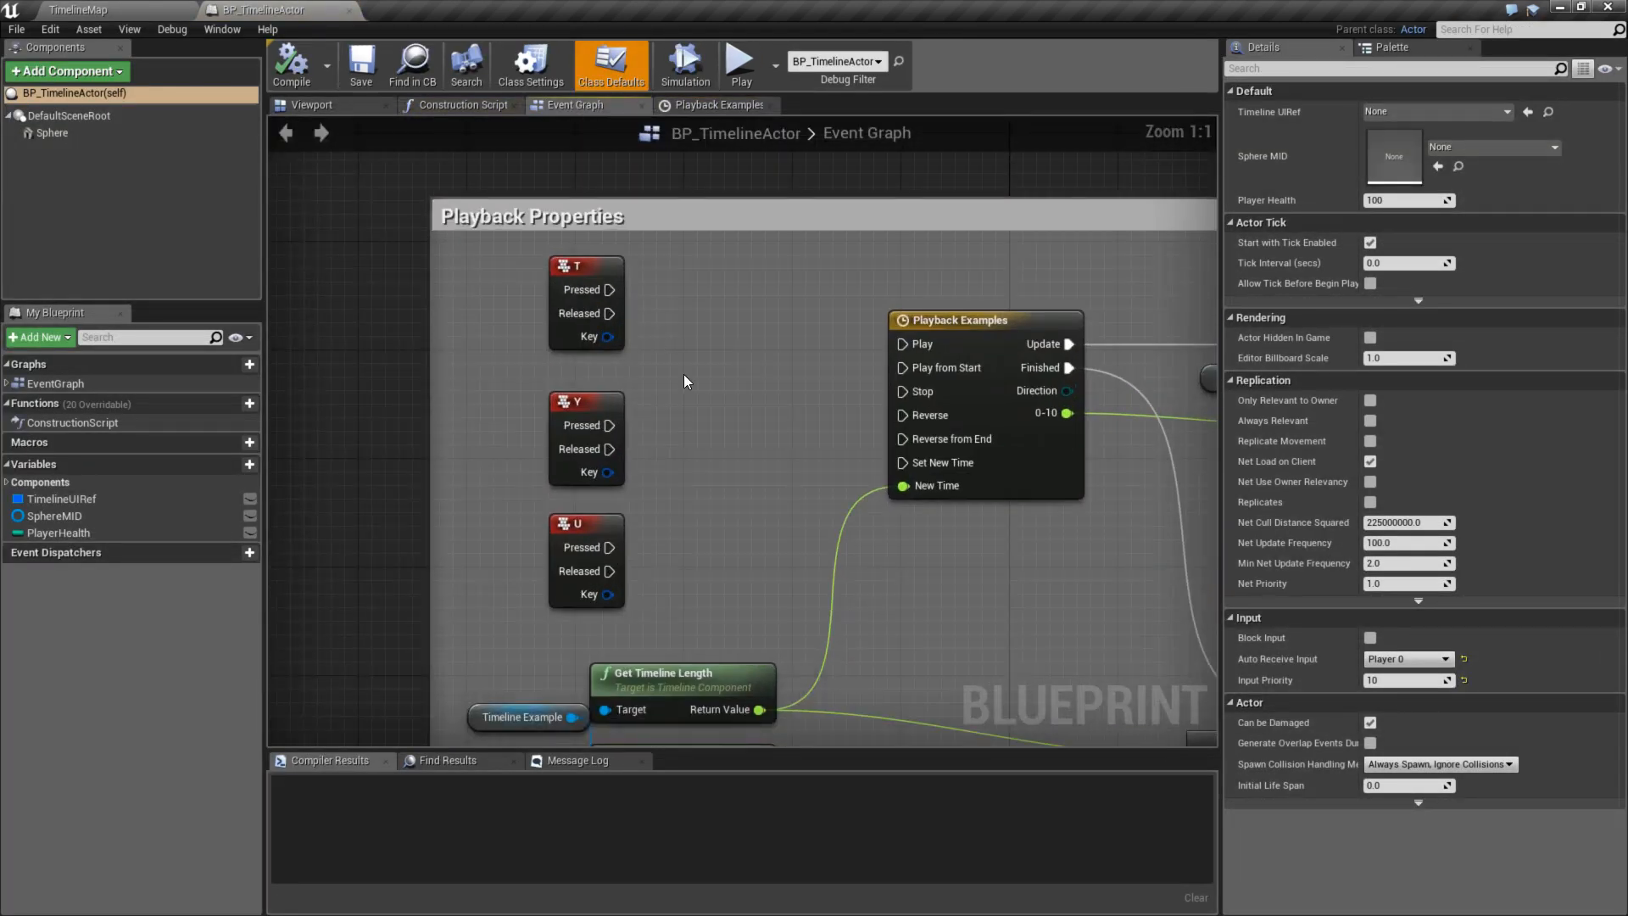
- Connect the T key's Pressed output to Play from Start on the Playback Examples timeline, and briefly play-test it
{"action": "right_click_drag", "start_coordinate": [734, 411], "coordinate": [600, 379]}
{"action": "left_click_drag", "start_coordinate": [475, 279], "coordinate": [769, 357]}
{"action": "right_click_drag", "start_coordinate": [721, 483], "coordinate": [463, 429]}
{"action": "left_click", "coordinate": [743, 64]}
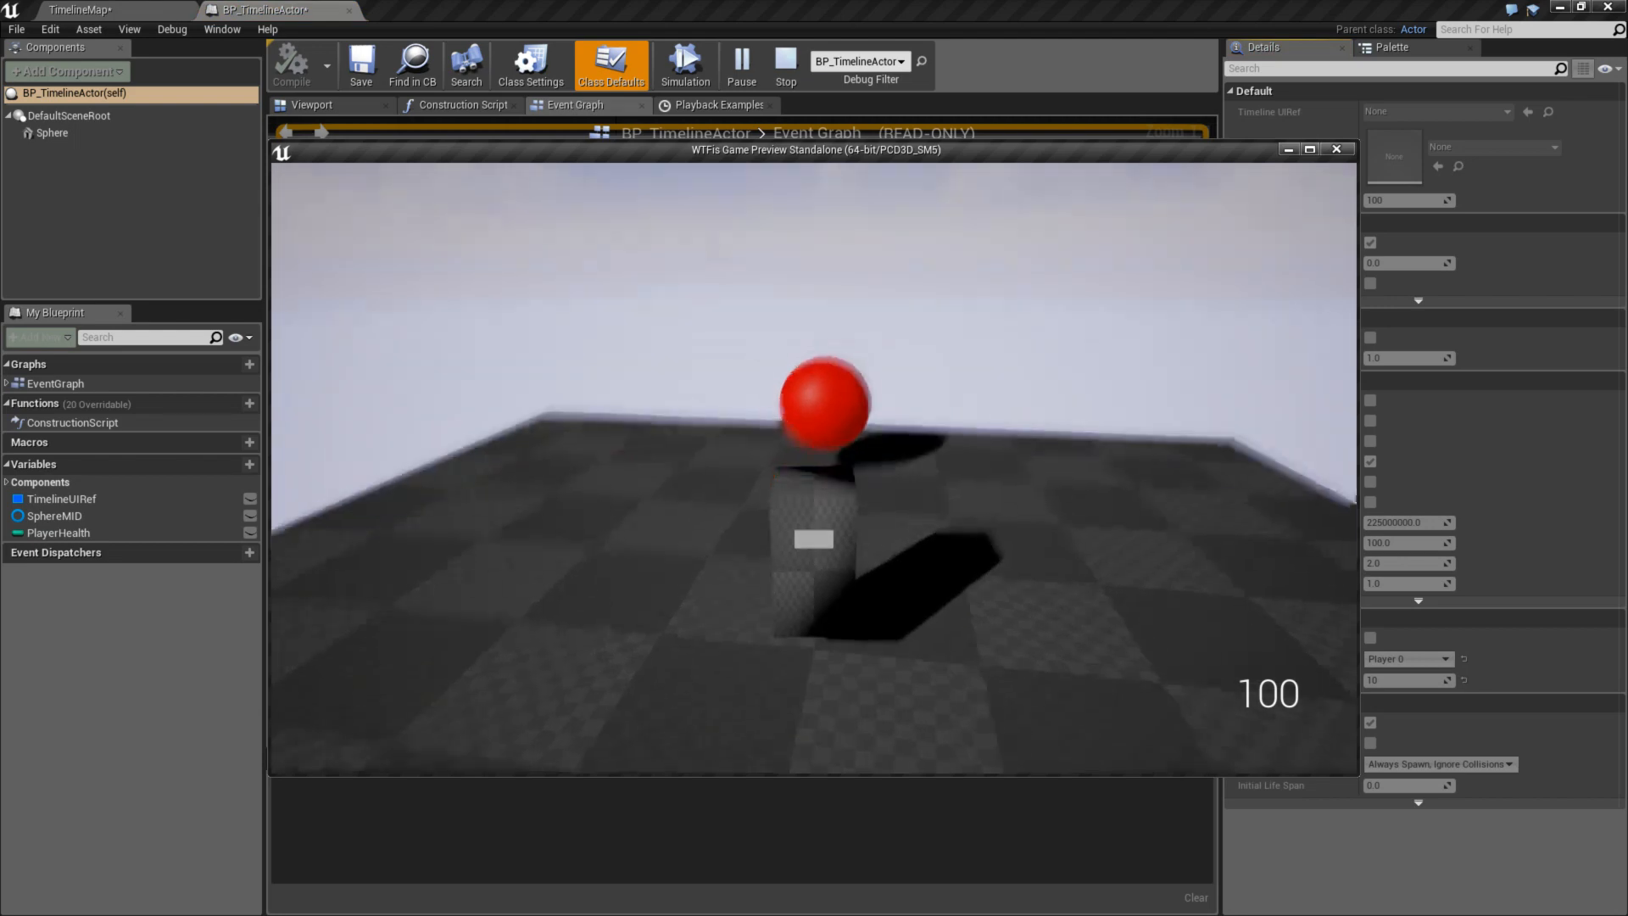
{"action": "key", "text": "Escape"}
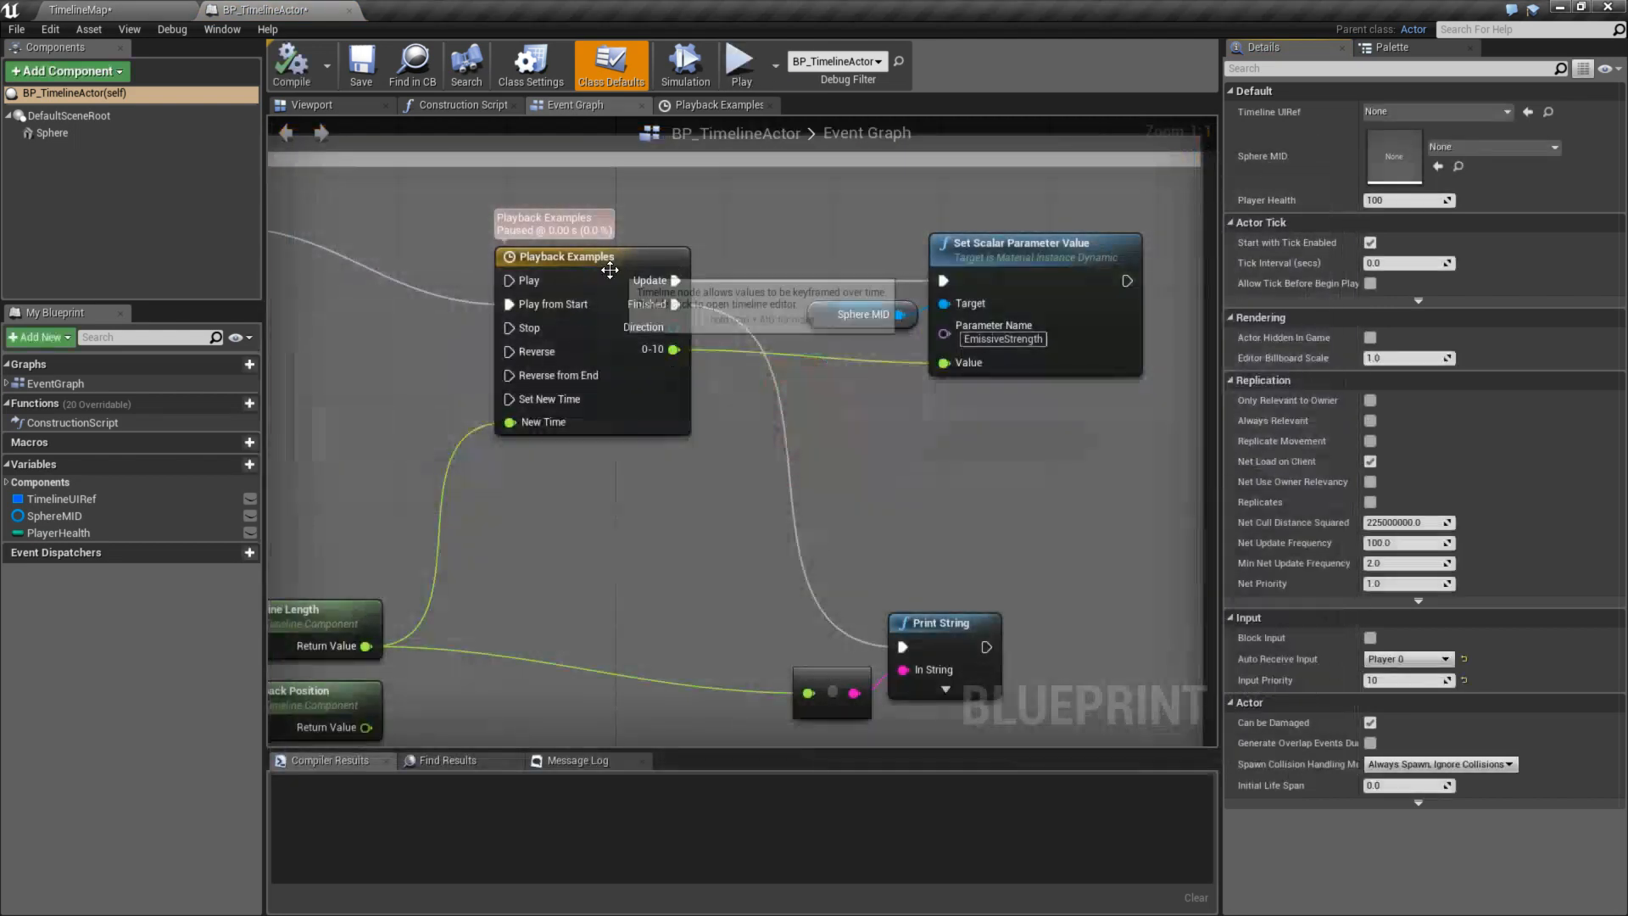
- View the Playback Examples timeline's curve, close and reopen BP_TimelineActor, and return to its event graph
{"action": "double_click", "coordinate": [615, 270]}
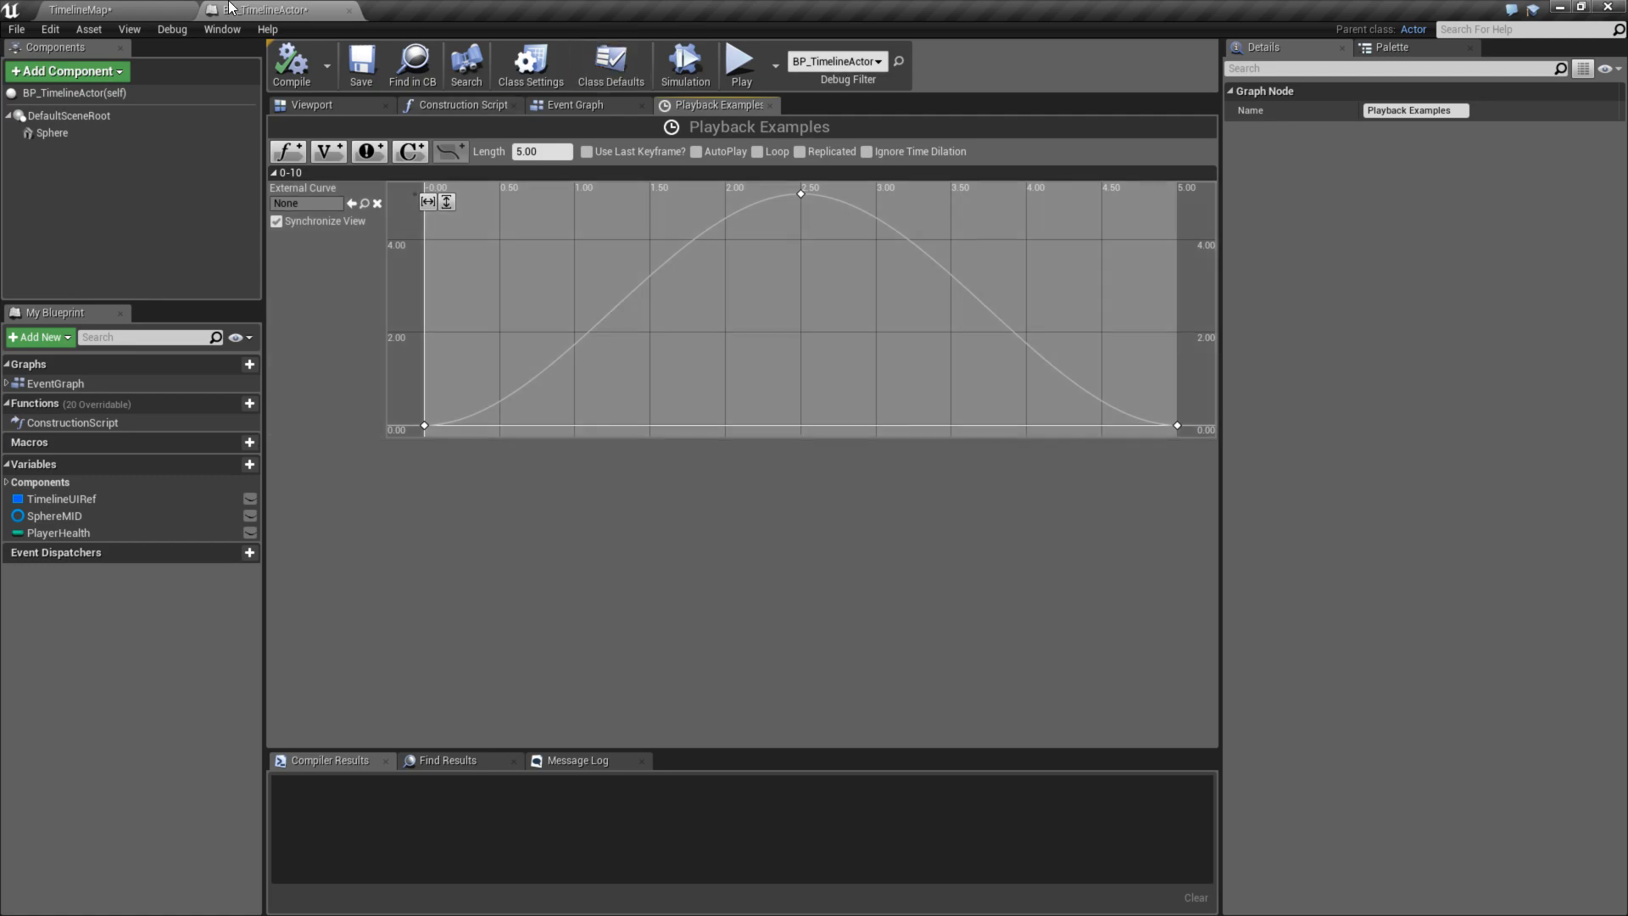
{"action": "left_click", "coordinate": [349, 13]}
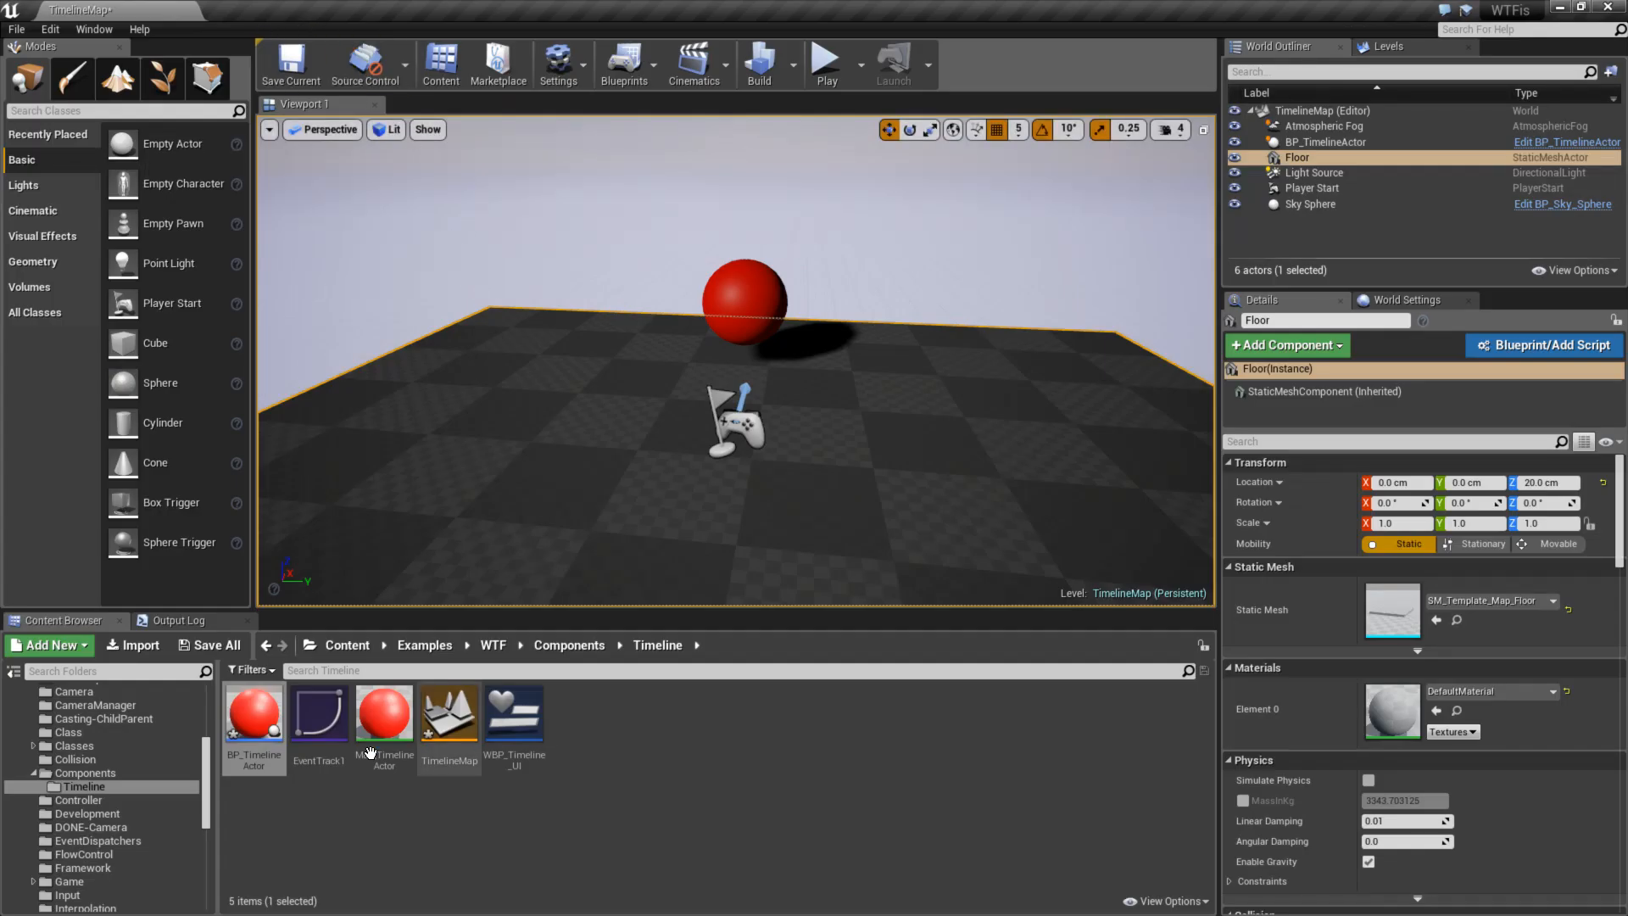
{"action": "double_click", "coordinate": [249, 731]}
{"action": "left_click", "coordinate": [584, 109]}
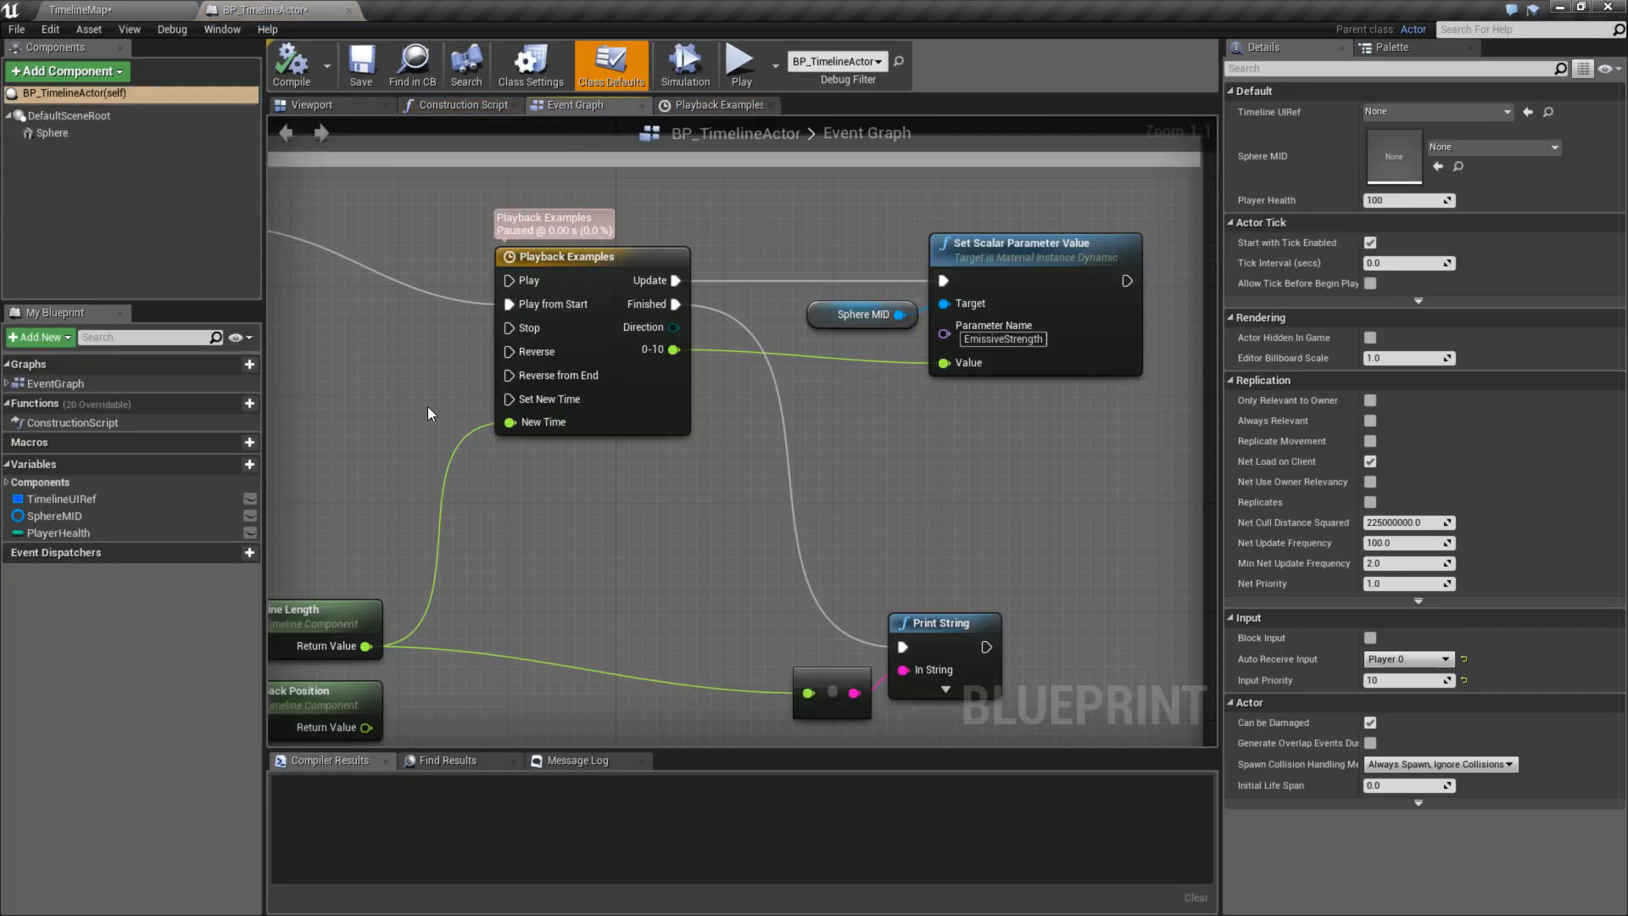
- Move the Set Play Rate node from the unexplained nodes area into the Playback Properties group, beside the T key event
{"action": "scroll", "coordinate": [685, 462], "scroll_direction": "up", "scroll_amount": 3}
{"action": "right_click_drag", "start_coordinate": [685, 462], "coordinate": [821, 407]}
{"action": "scroll", "coordinate": [650, 458], "scroll_direction": "down", "scroll_amount": 5}
{"action": "right_click_drag", "start_coordinate": [651, 458], "coordinate": [775, 666]}
{"action": "scroll", "coordinate": [398, 408], "scroll_direction": "up", "scroll_amount": 3}
{"action": "left_click_drag", "start_coordinate": [373, 394], "coordinate": [1127, 608]}
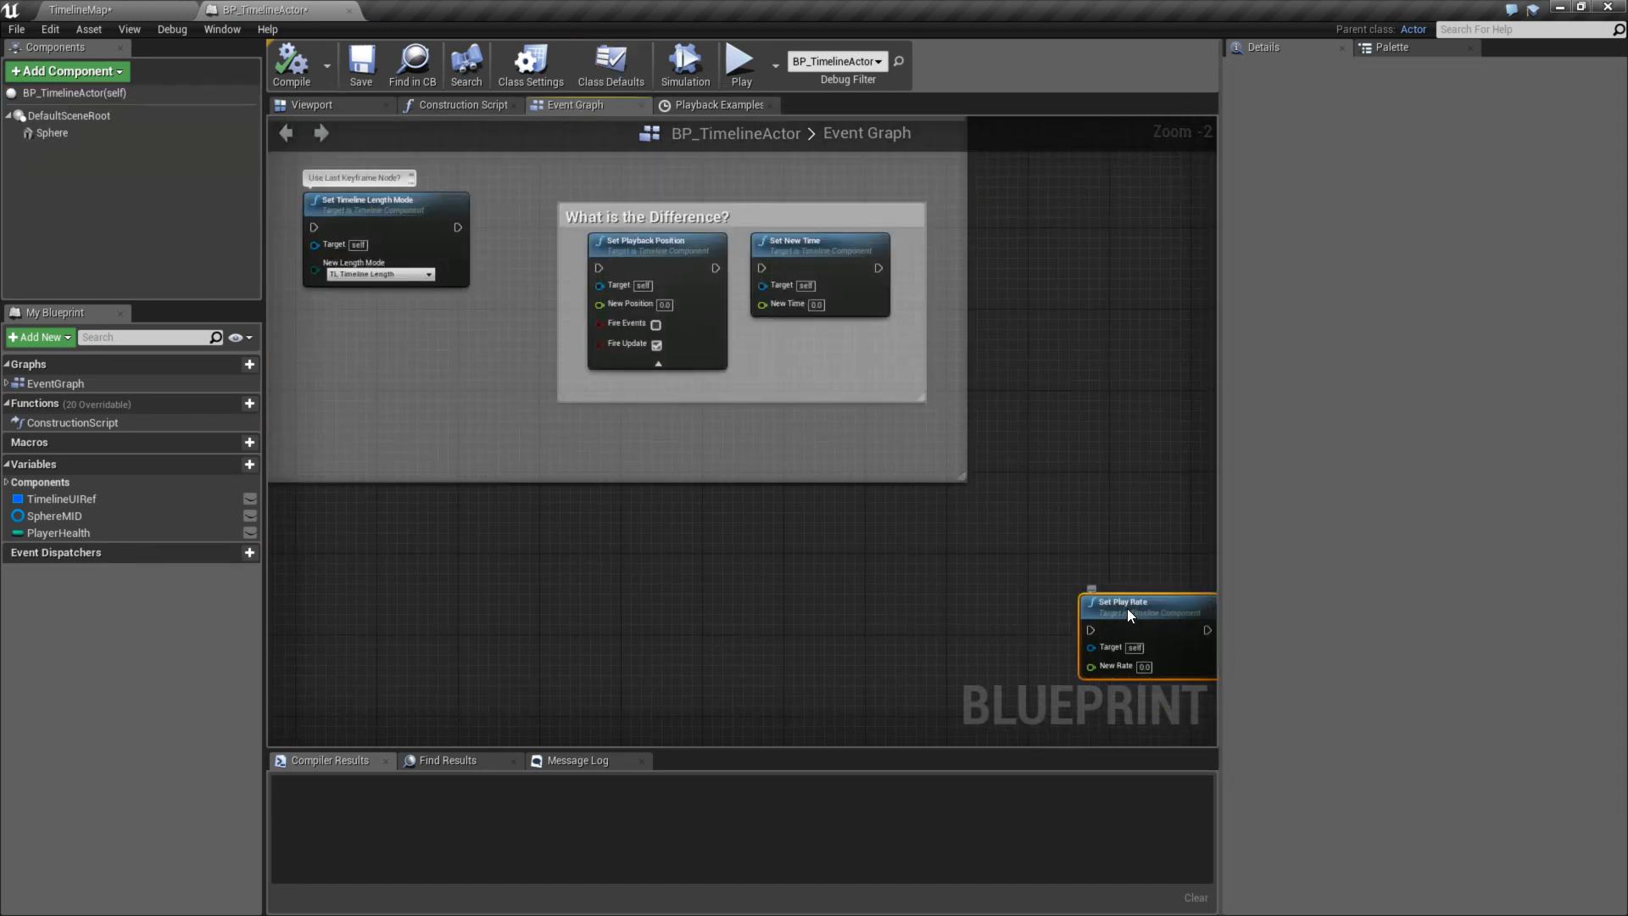
{"action": "right_click_drag", "start_coordinate": [996, 598], "coordinate": [276, 392]}
{"action": "left_click_drag", "start_coordinate": [435, 405], "coordinate": [1200, 580]}
{"action": "right_click_drag", "start_coordinate": [1137, 653], "coordinate": [617, 480]}
{"action": "left_click_drag", "start_coordinate": [584, 396], "coordinate": [897, 374]}
{"action": "scroll", "coordinate": [890, 385], "scroll_direction": "up", "scroll_amount": 2}
- Wire Set Play Rate between the T key's Pressed output and Play from Start, with a New Rate of 5
{"action": "left_click_drag", "start_coordinate": [995, 410], "coordinate": [1076, 436]}
{"action": "right_click_drag", "start_coordinate": [926, 475], "coordinate": [746, 358]}
{"action": "type", "text": "5"}
{"action": "left_click_drag", "start_coordinate": [827, 315], "coordinate": [902, 364]}
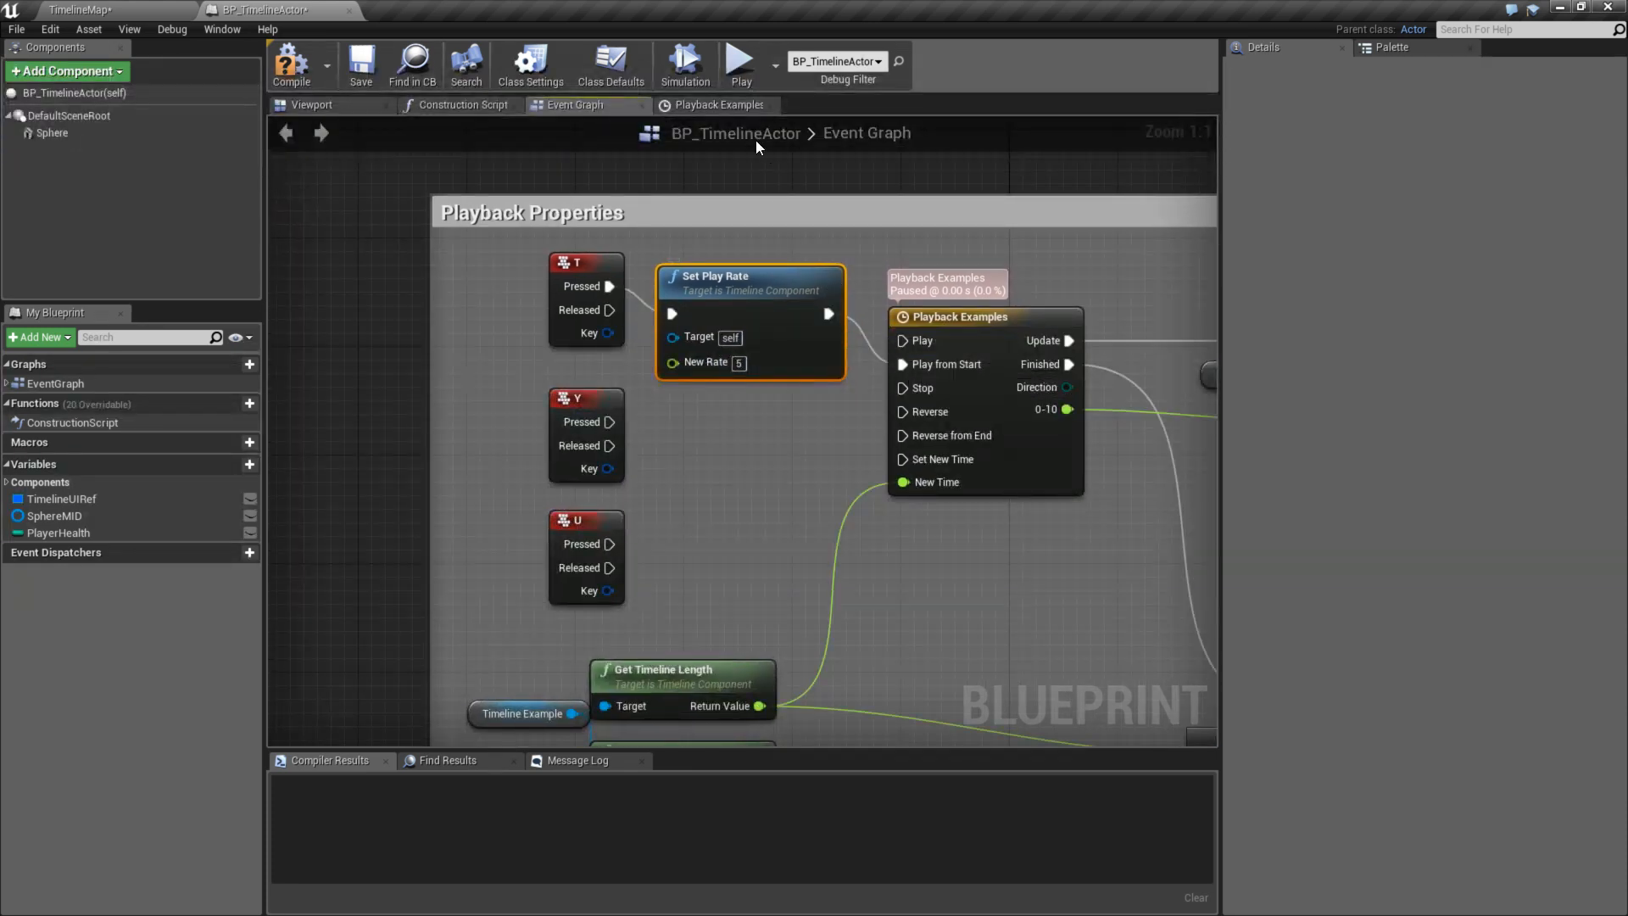
- Try play-testing the Set Play Rate wiring despite the unresolved compiler error, and close the preview
{"action": "left_click", "coordinate": [739, 64]}
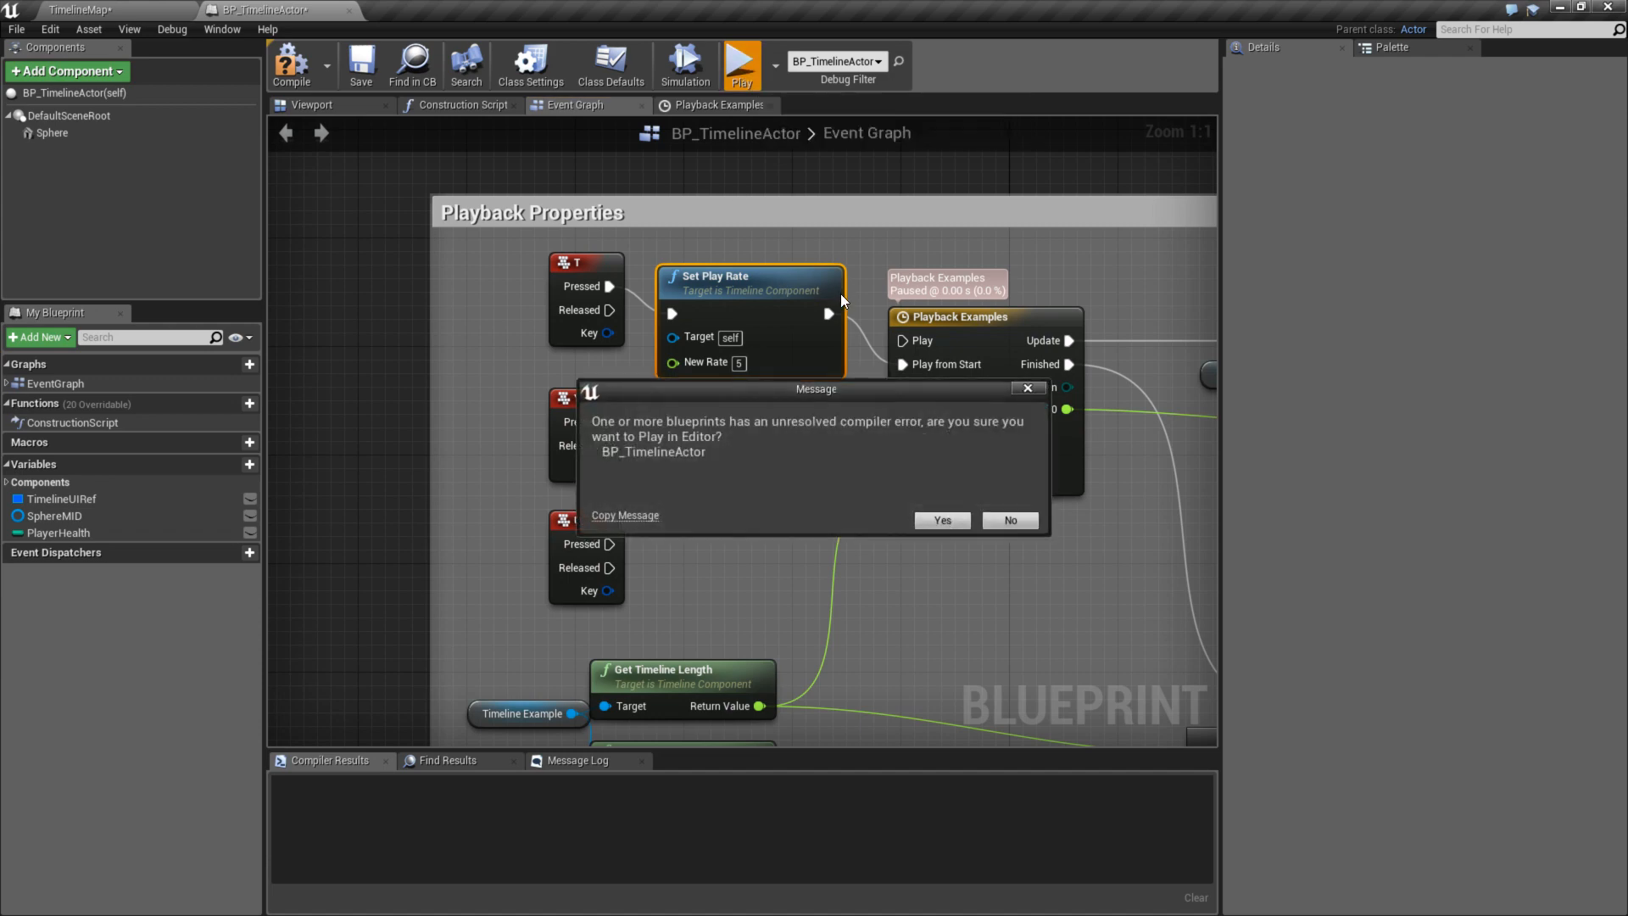
{"action": "left_click", "coordinate": [956, 522]}
{"action": "left_click", "coordinate": [1346, 153]}
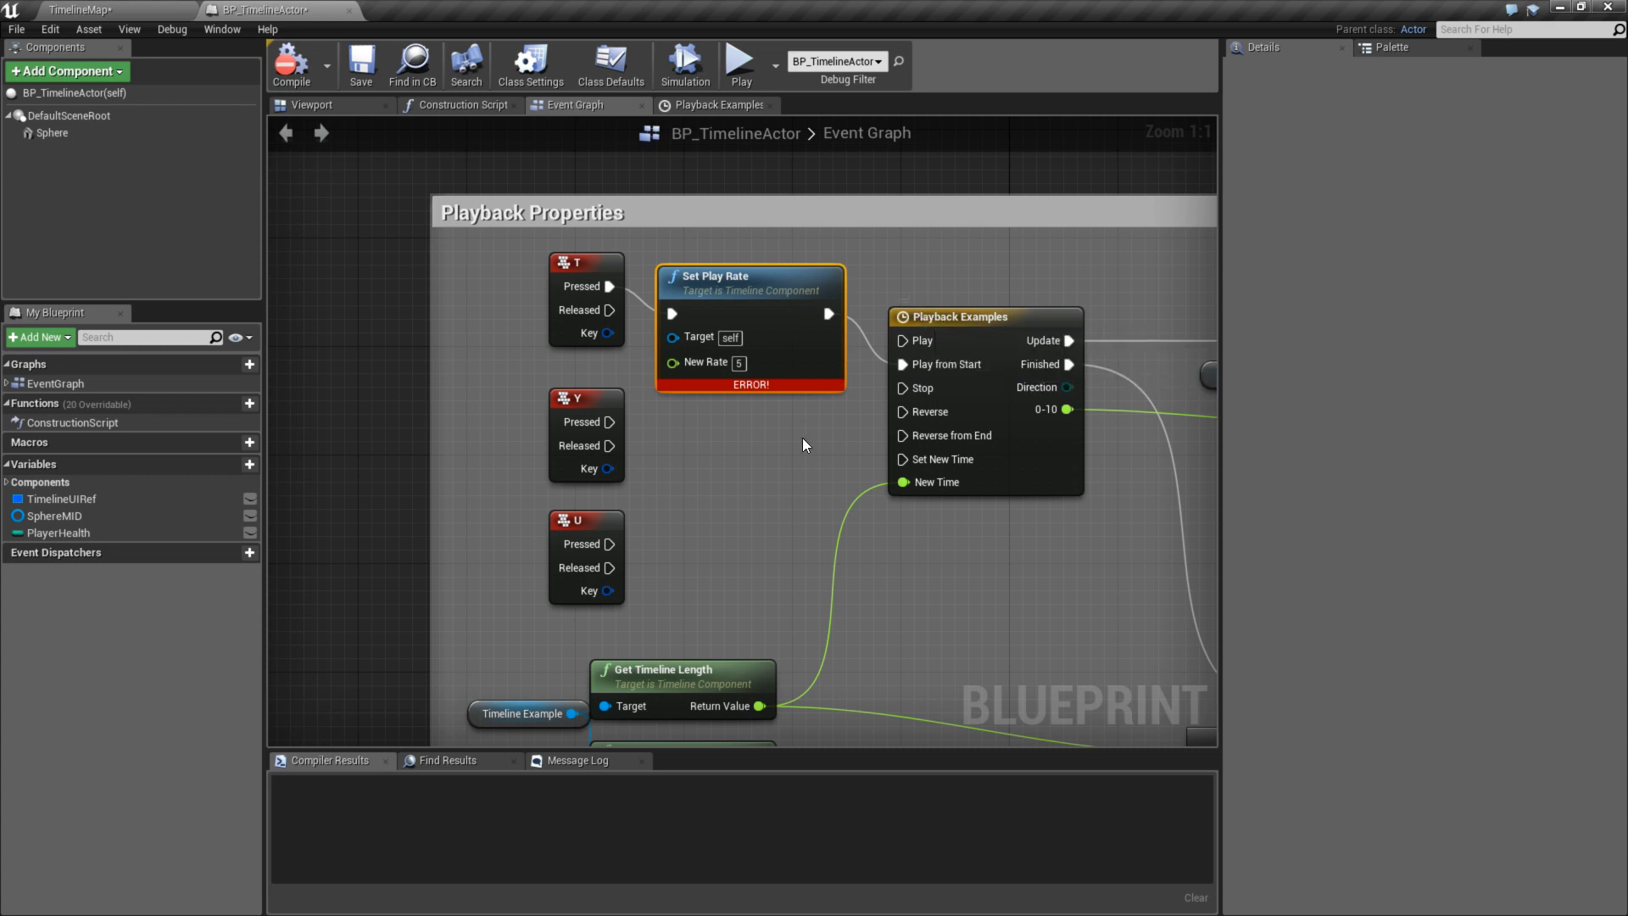
- Add a Playback Examples component reference, connect it to Set Play Rate's Target, and play-test the timeline
{"action": "right_click_drag", "start_coordinate": [802, 437], "coordinate": [762, 429]}
{"action": "left_click", "coordinate": [907, 318]}
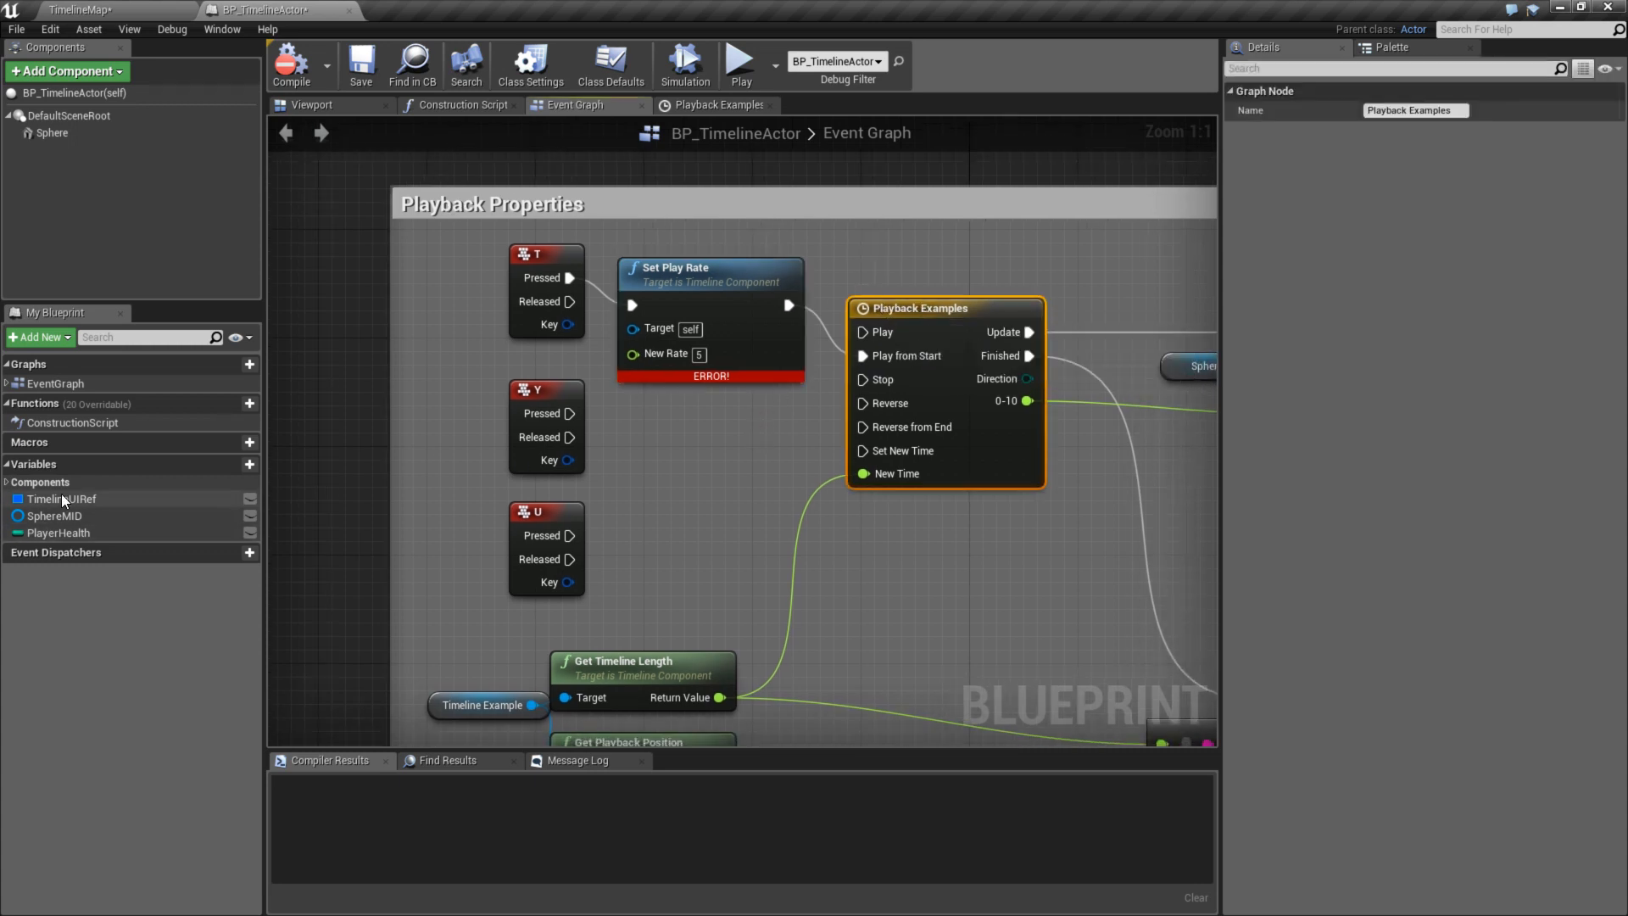
{"action": "left_click", "coordinate": [12, 485]}
{"action": "left_click", "coordinate": [8, 483]}
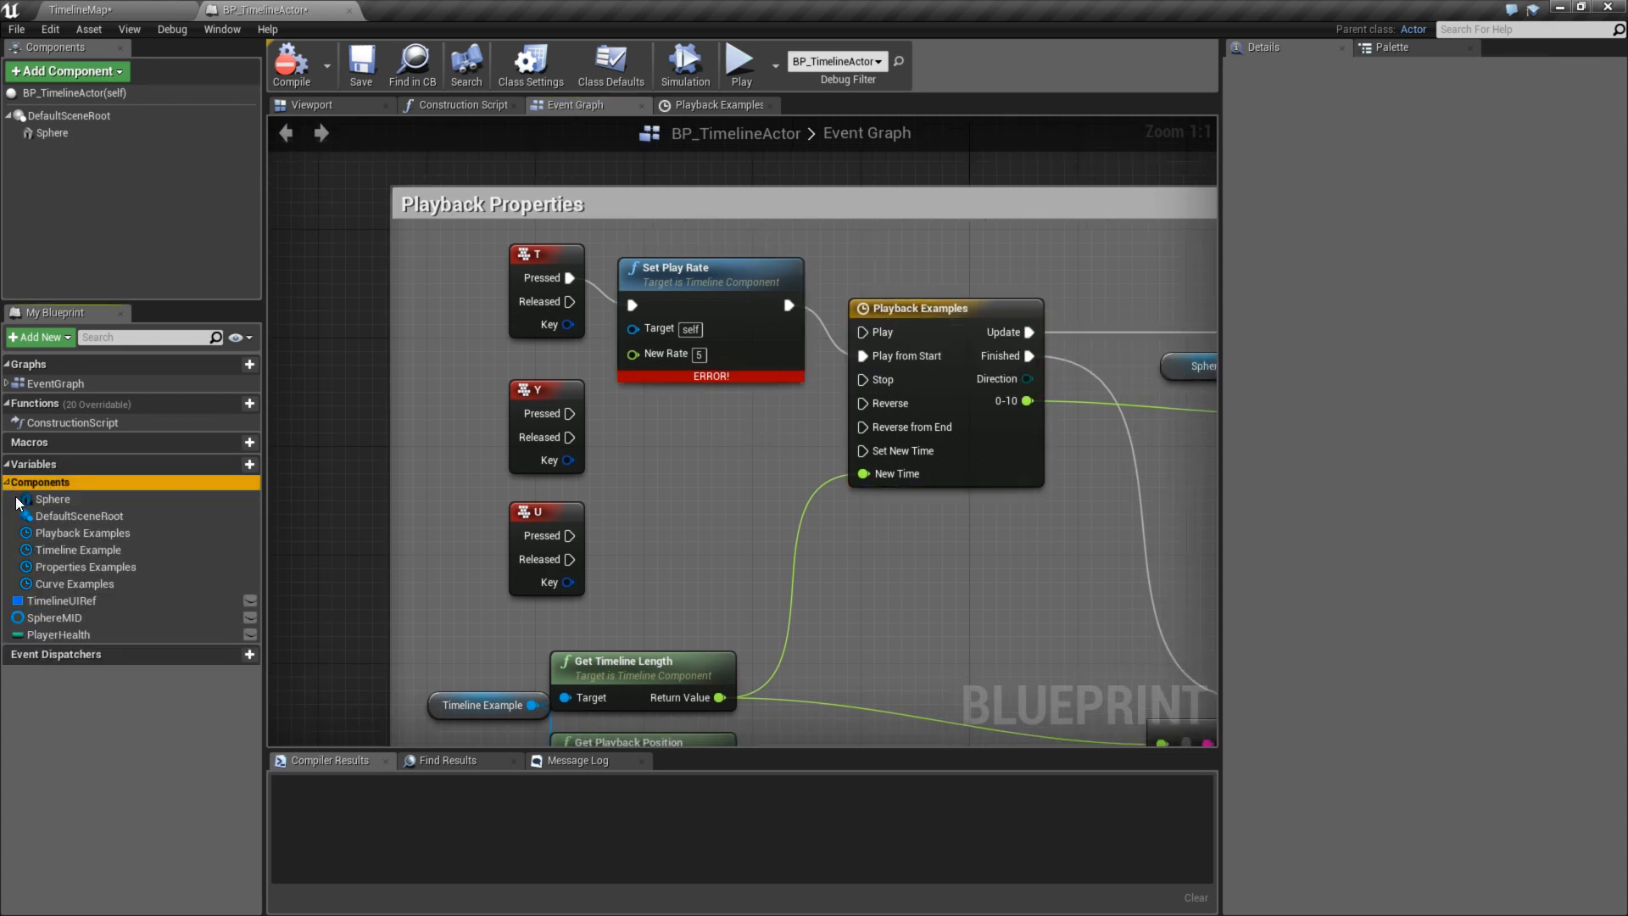
{"action": "left_click_drag", "start_coordinate": [83, 532], "coordinate": [500, 375]}
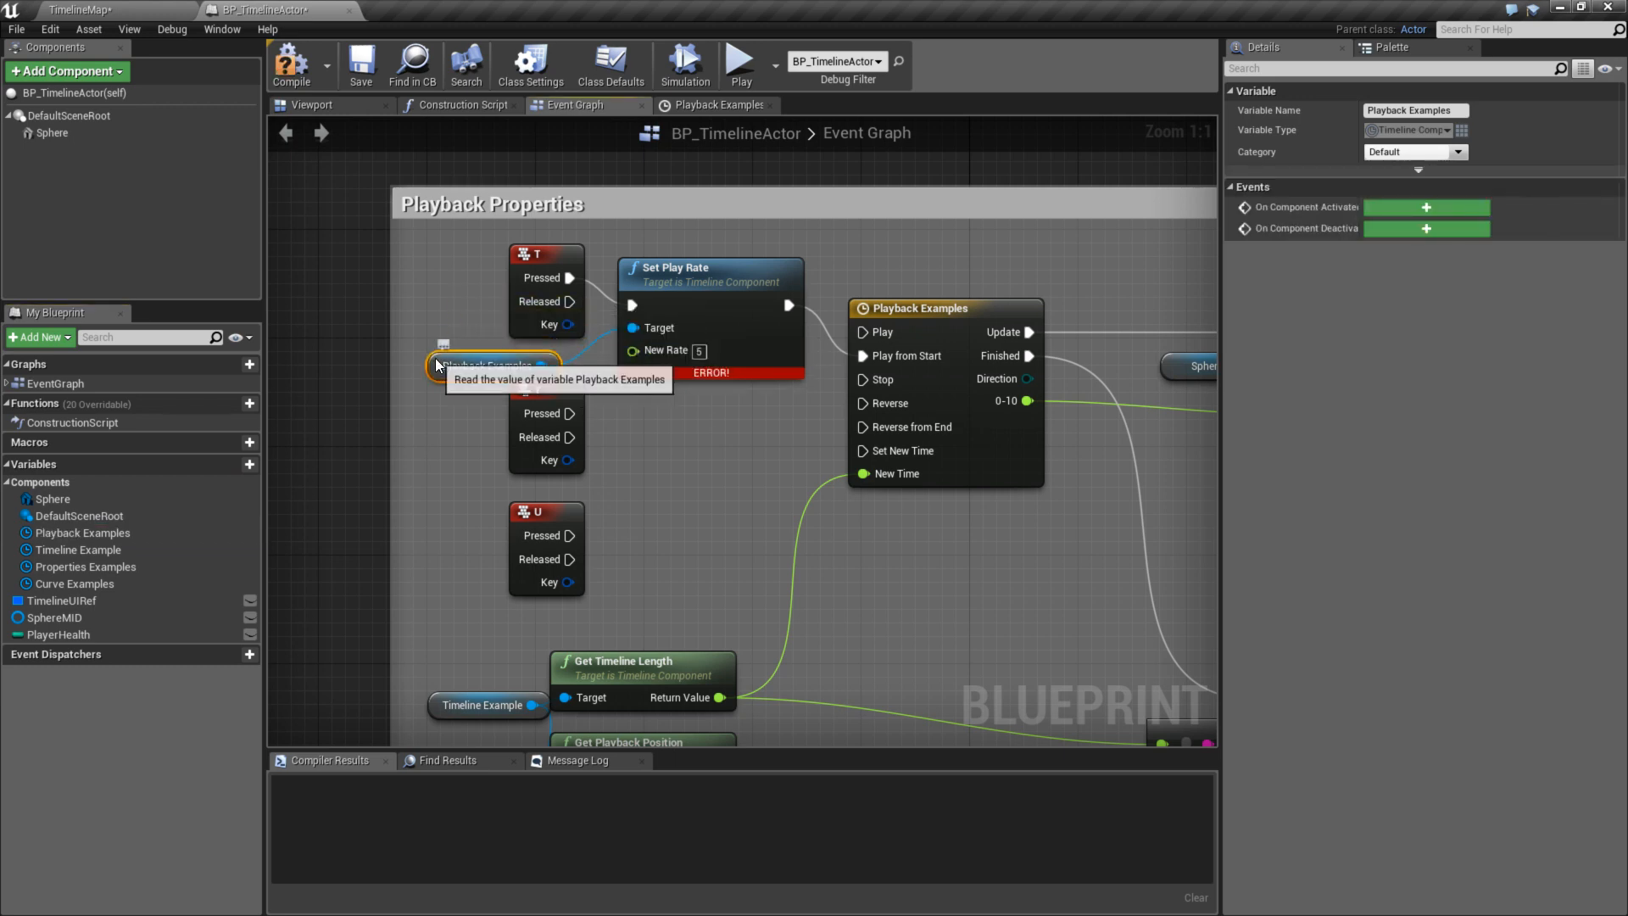
{"action": "left_click", "coordinate": [740, 66]}
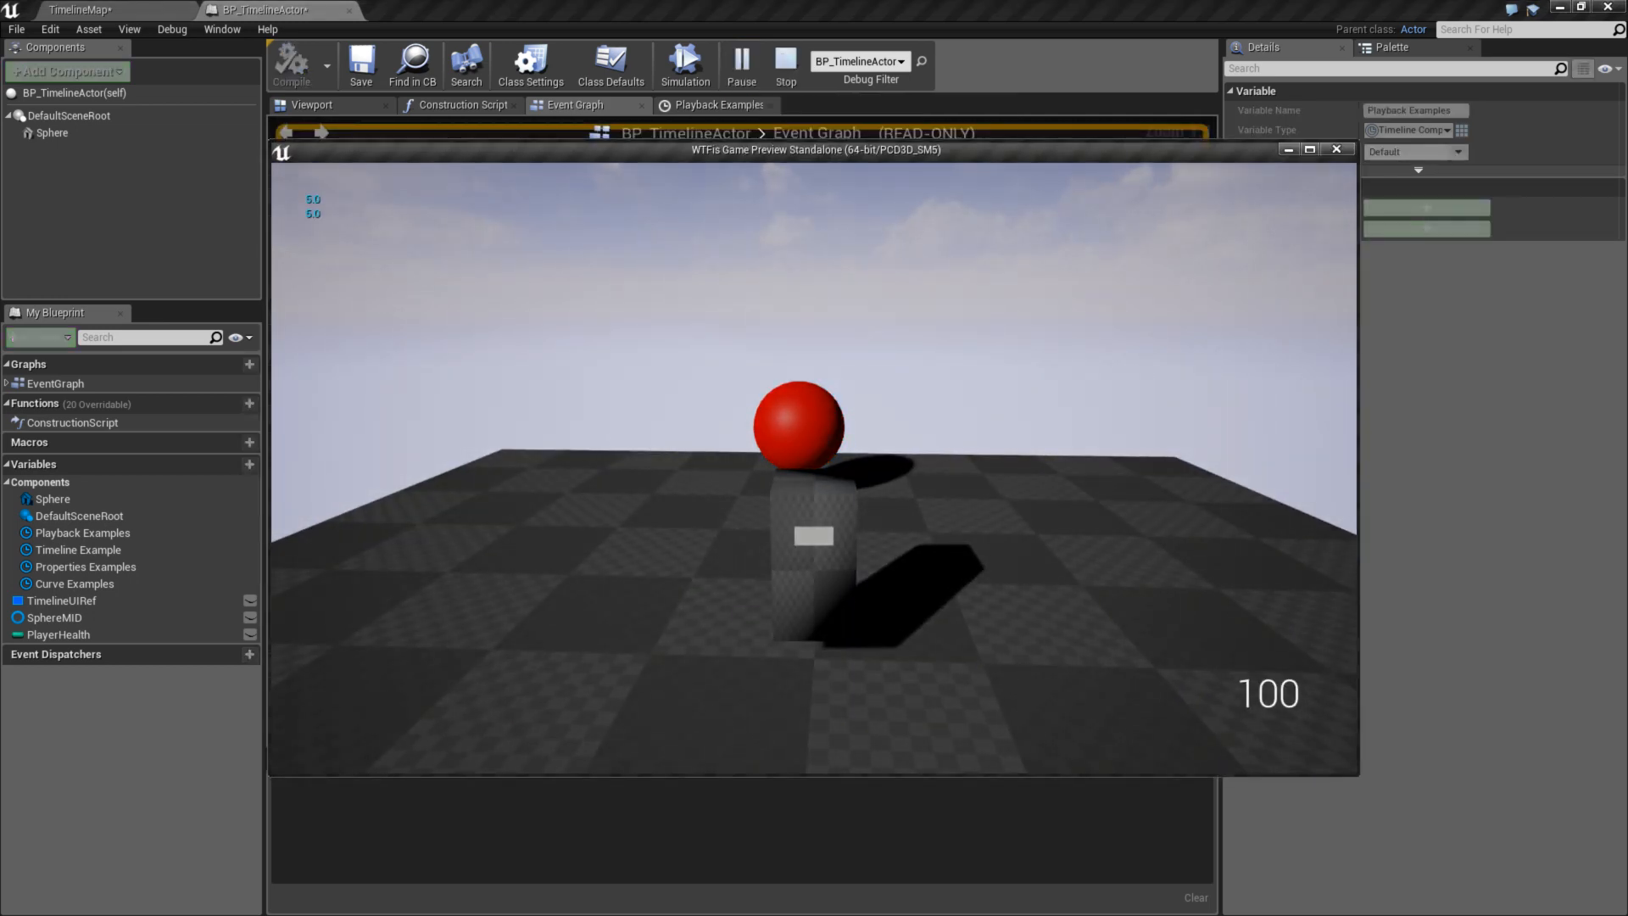
{"action": "key", "text": "Escape"}
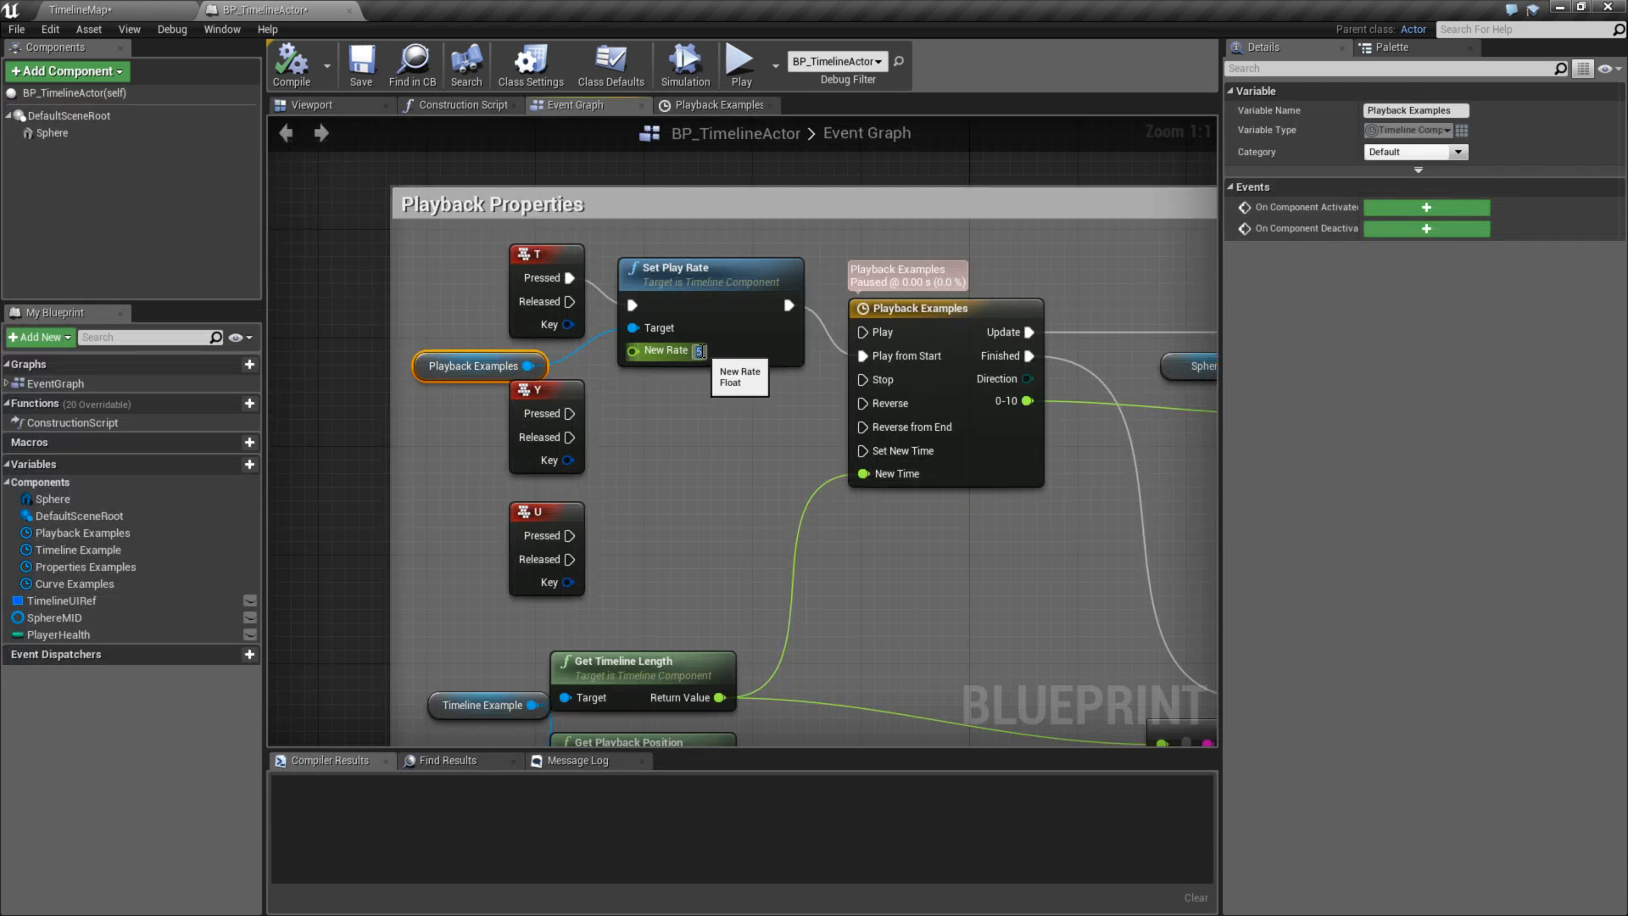
- Set Set Play Rate's New Rate to 10 and play-test the timeline again
{"action": "left_click", "coordinate": [699, 351]}
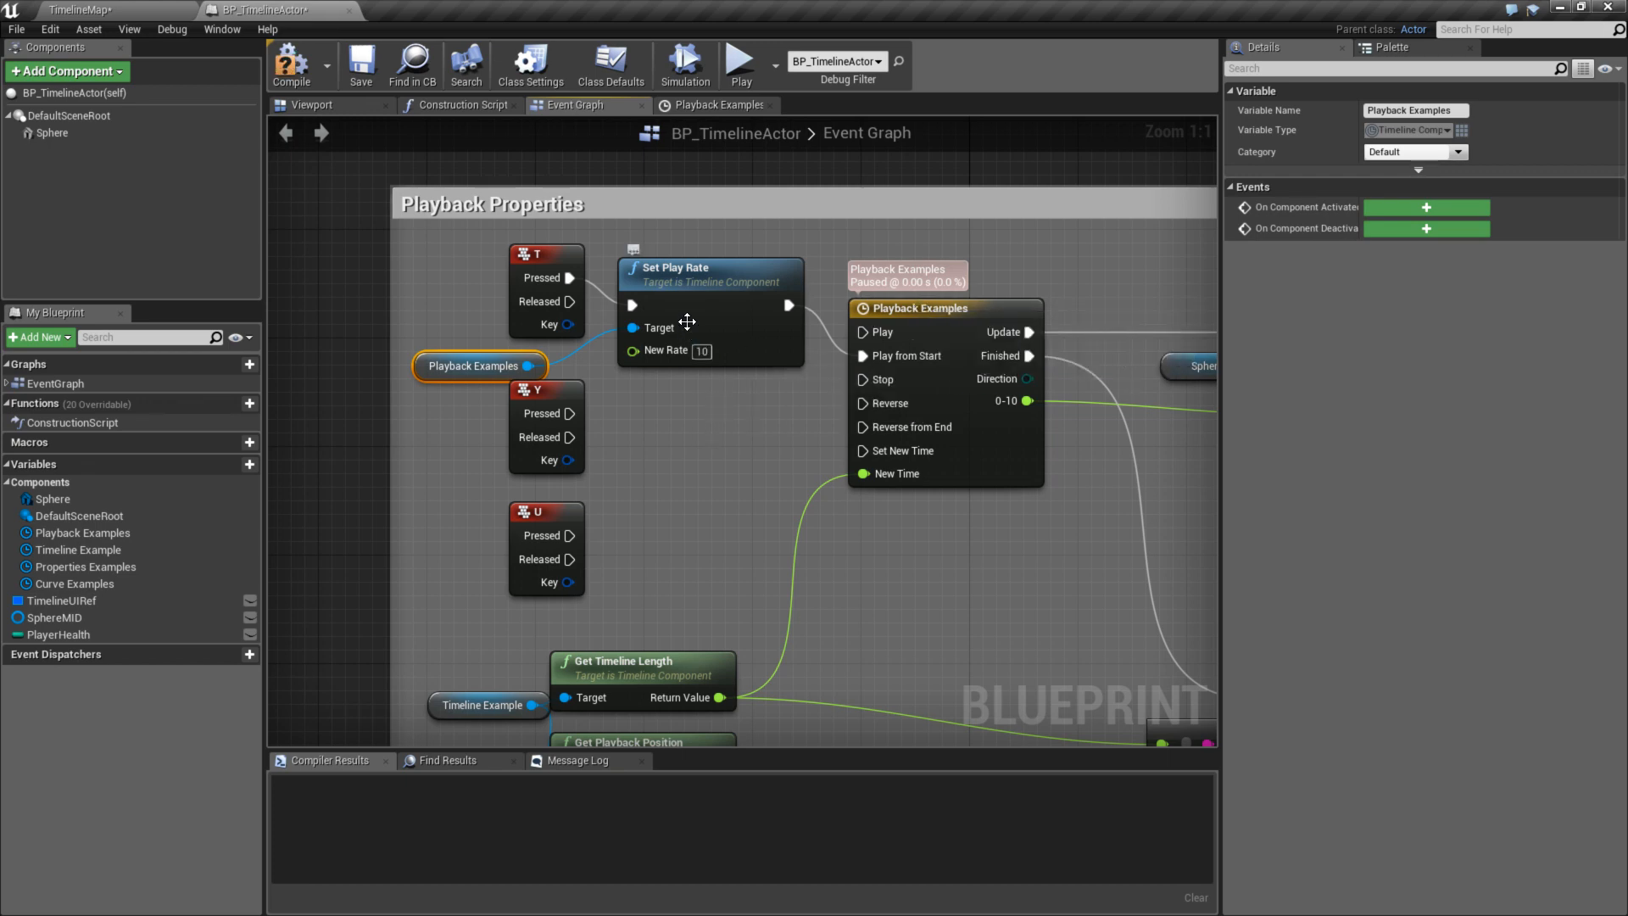
{"action": "left_click", "coordinate": [740, 59]}
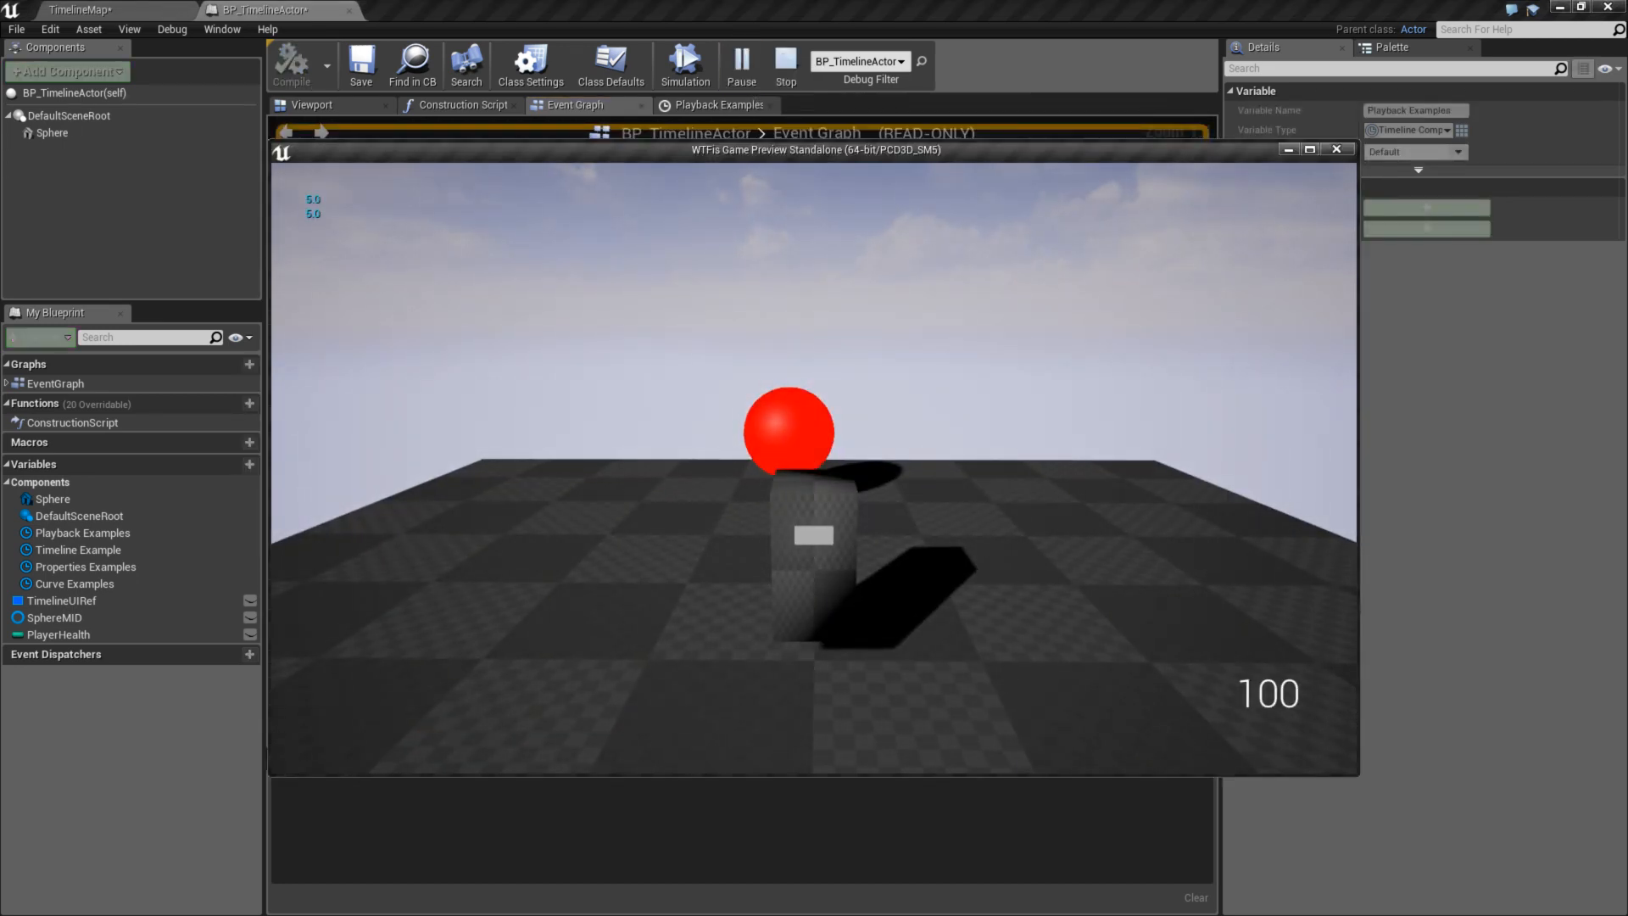
{"action": "key", "text": "Escape"}
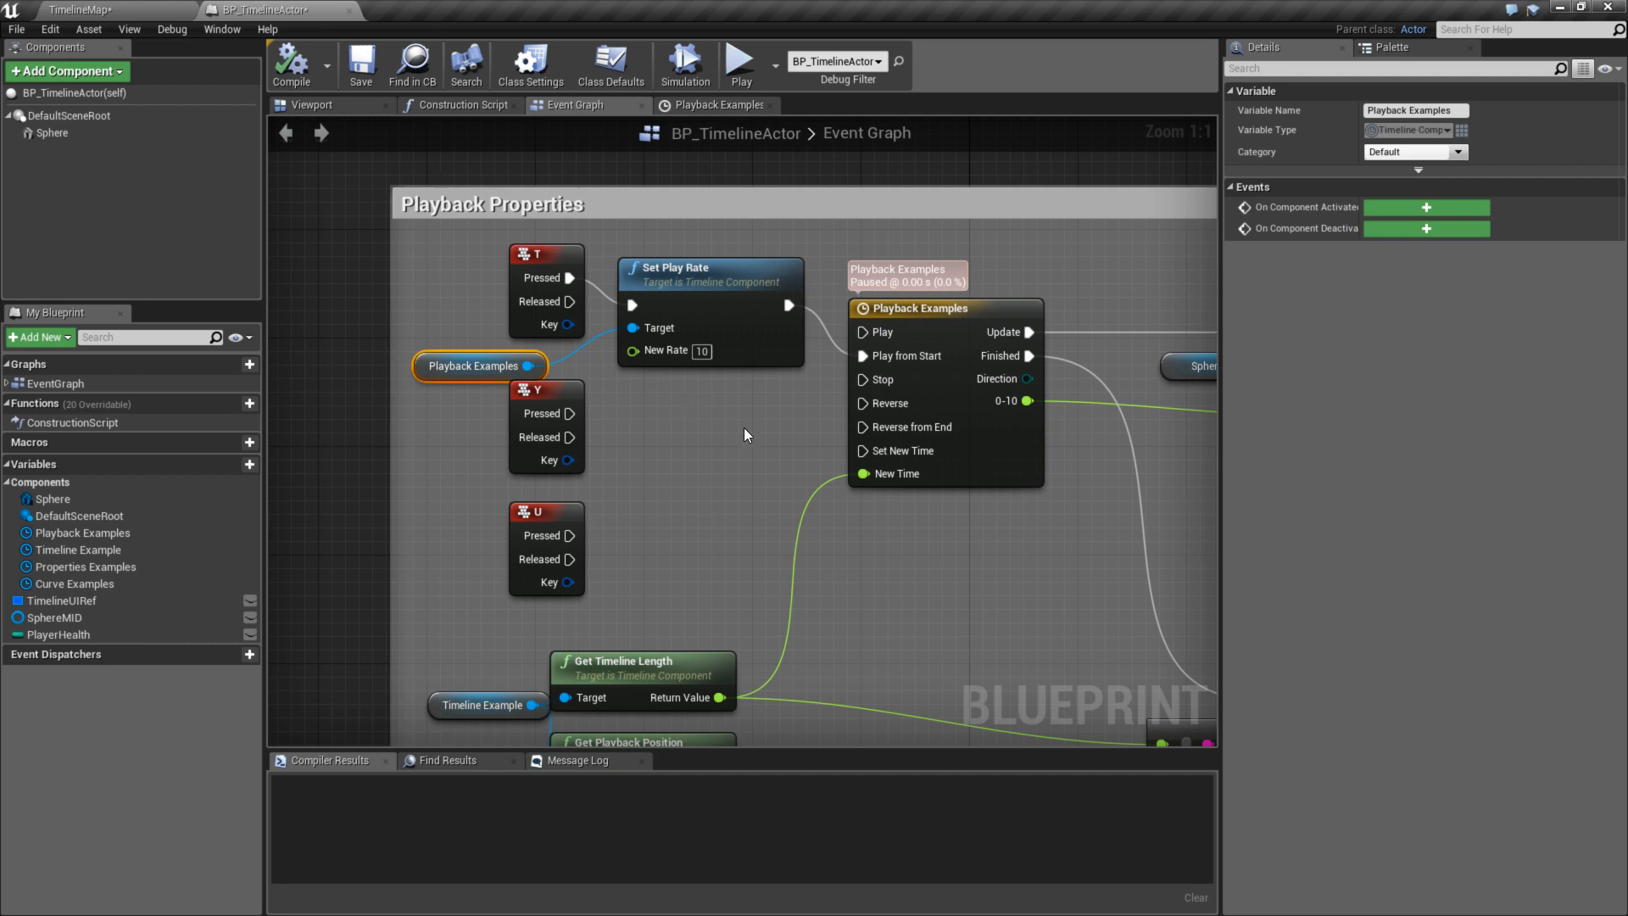
- Switch to the UE4 Blueprint Videos sheet and append ", Set Play Rate" to the Timeline - Playback Properties description
{"action": "scroll", "coordinate": [709, 410], "scroll_direction": "down", "scroll_amount": 2}
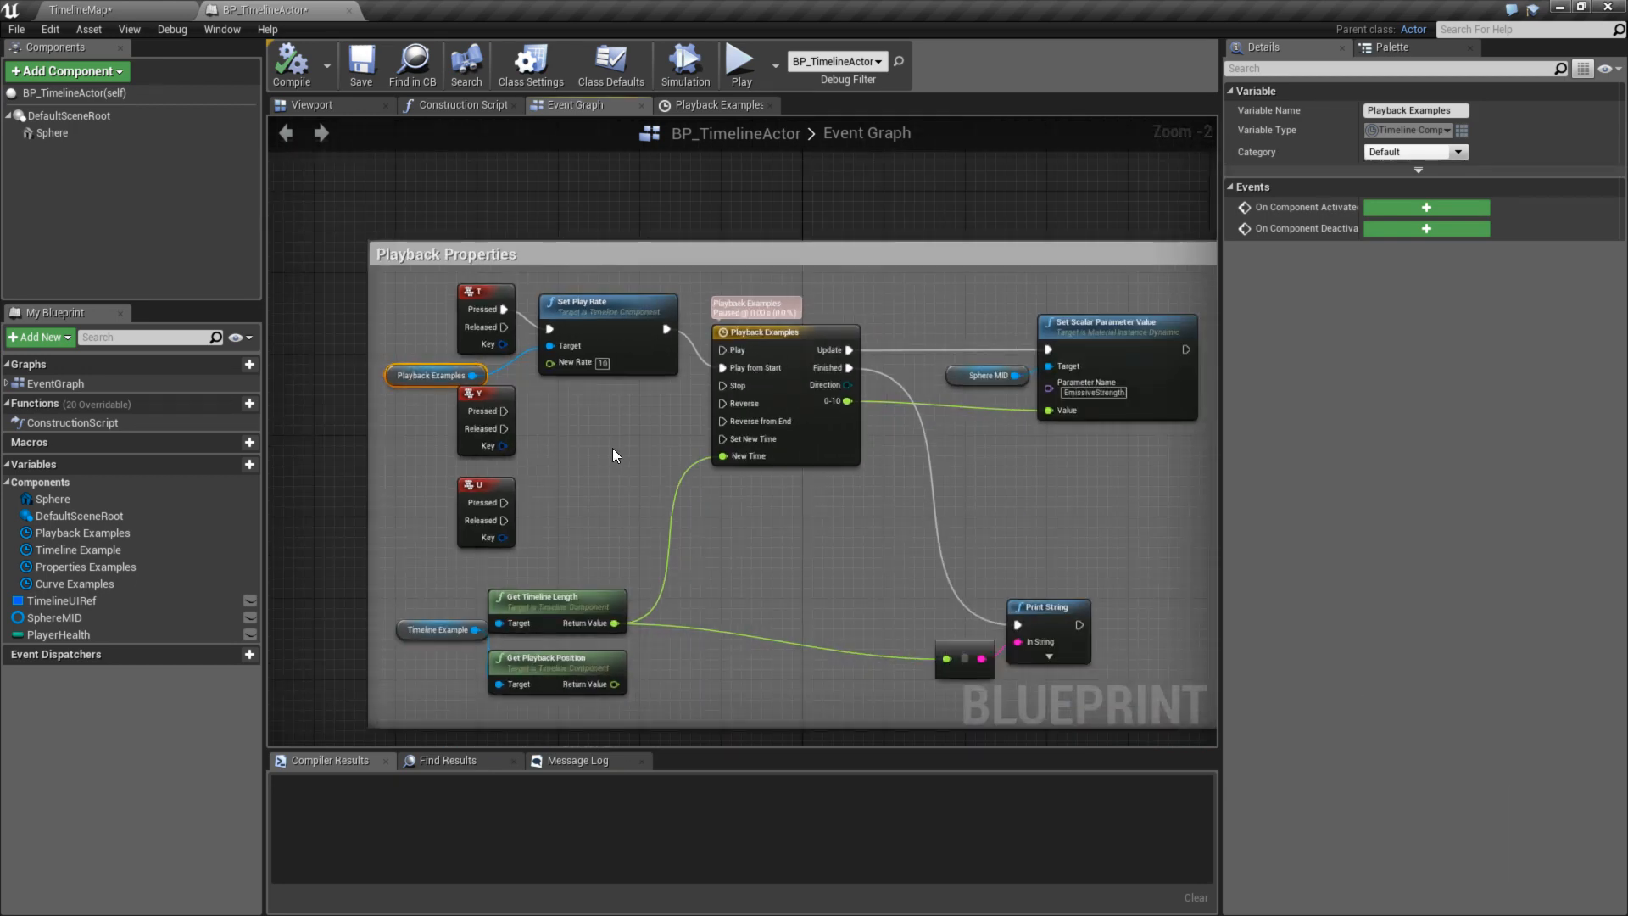
{"action": "key", "text": "alt+Tab"}
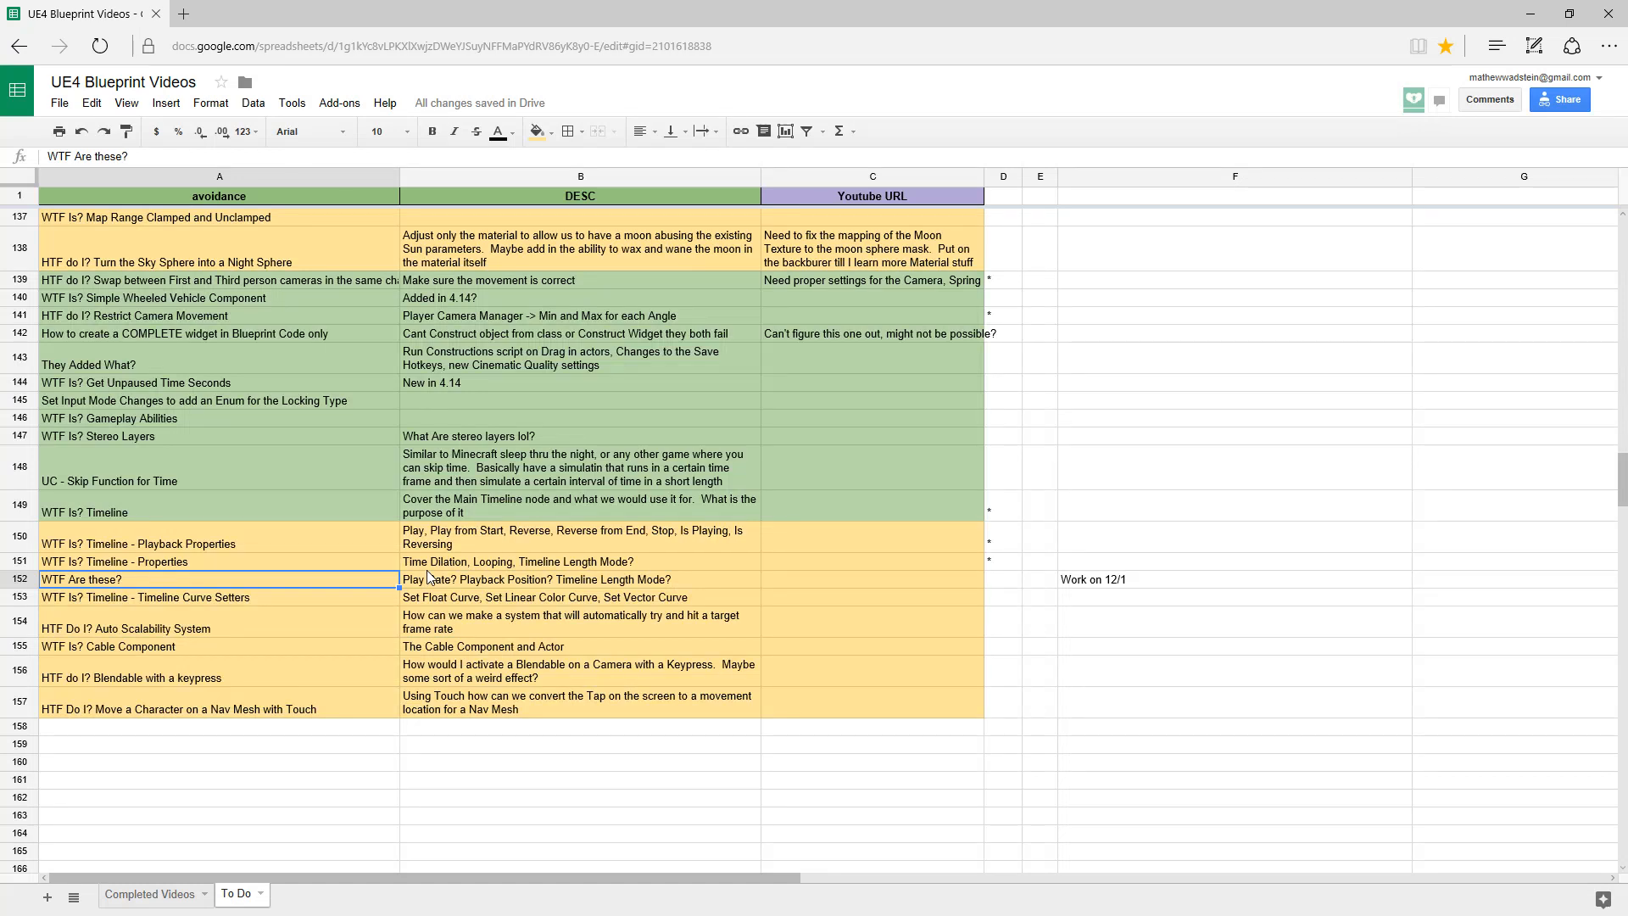
{"action": "left_click", "coordinate": [491, 537]}
{"action": "double_click", "coordinate": [491, 537]}
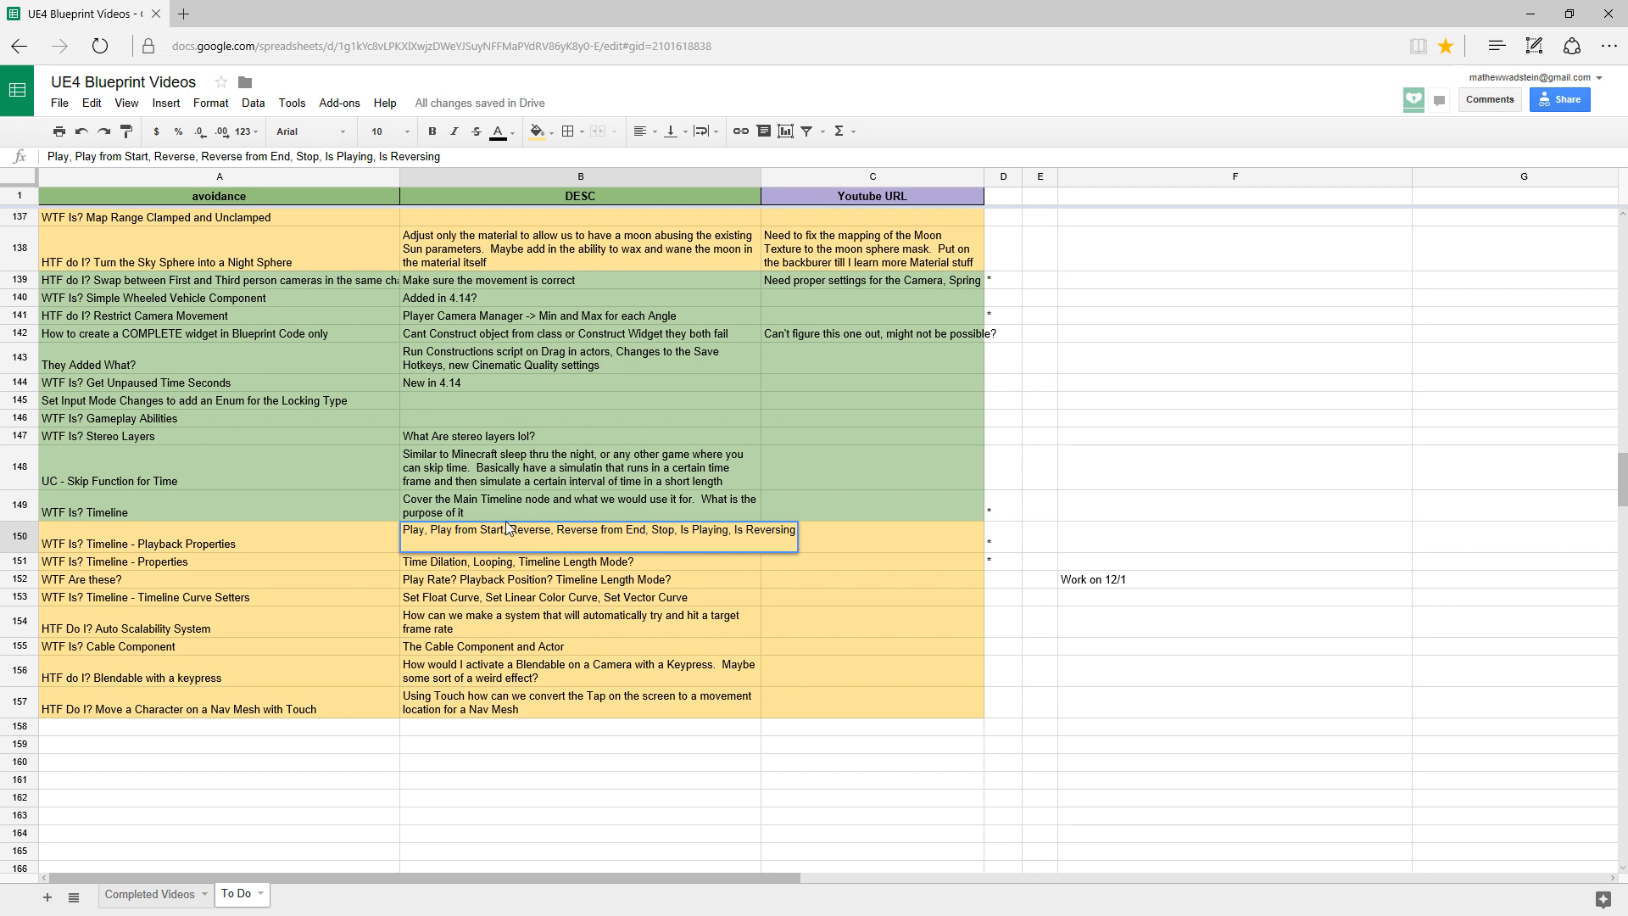
{"action": "left_click", "coordinate": [506, 529]}
{"action": "type", "text": ", Set Play Rate"}
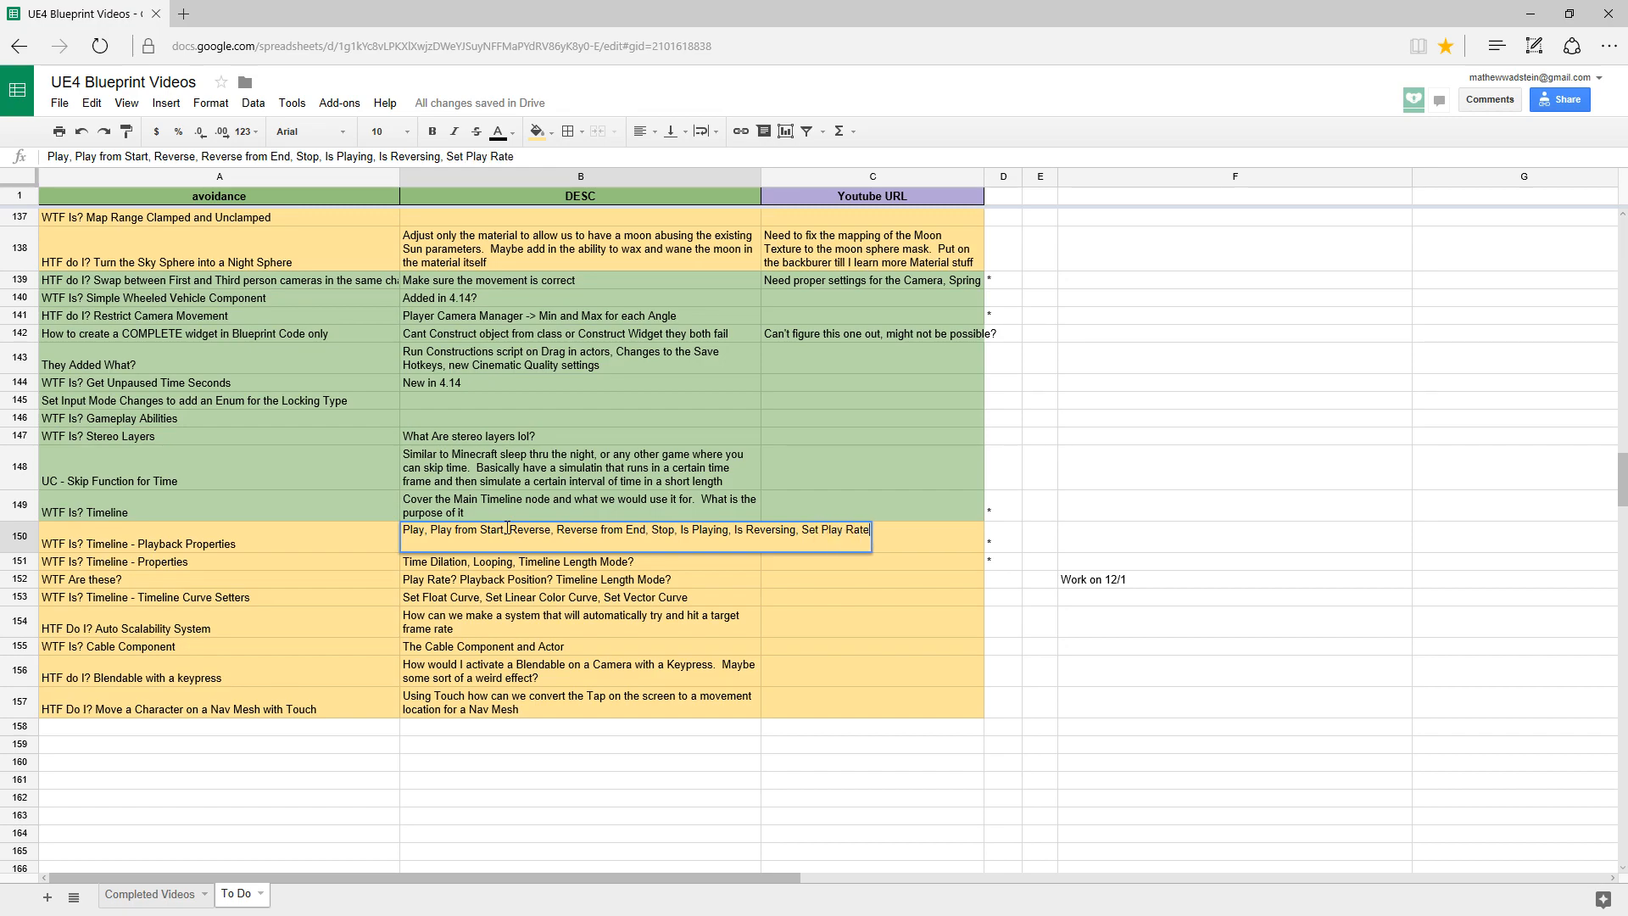
{"action": "key", "text": "Return"}
- Return to Unreal Editor and search all possible blueprint actions for "play rate" with Context Sensitive off
{"action": "key", "text": "alt+Tab"}
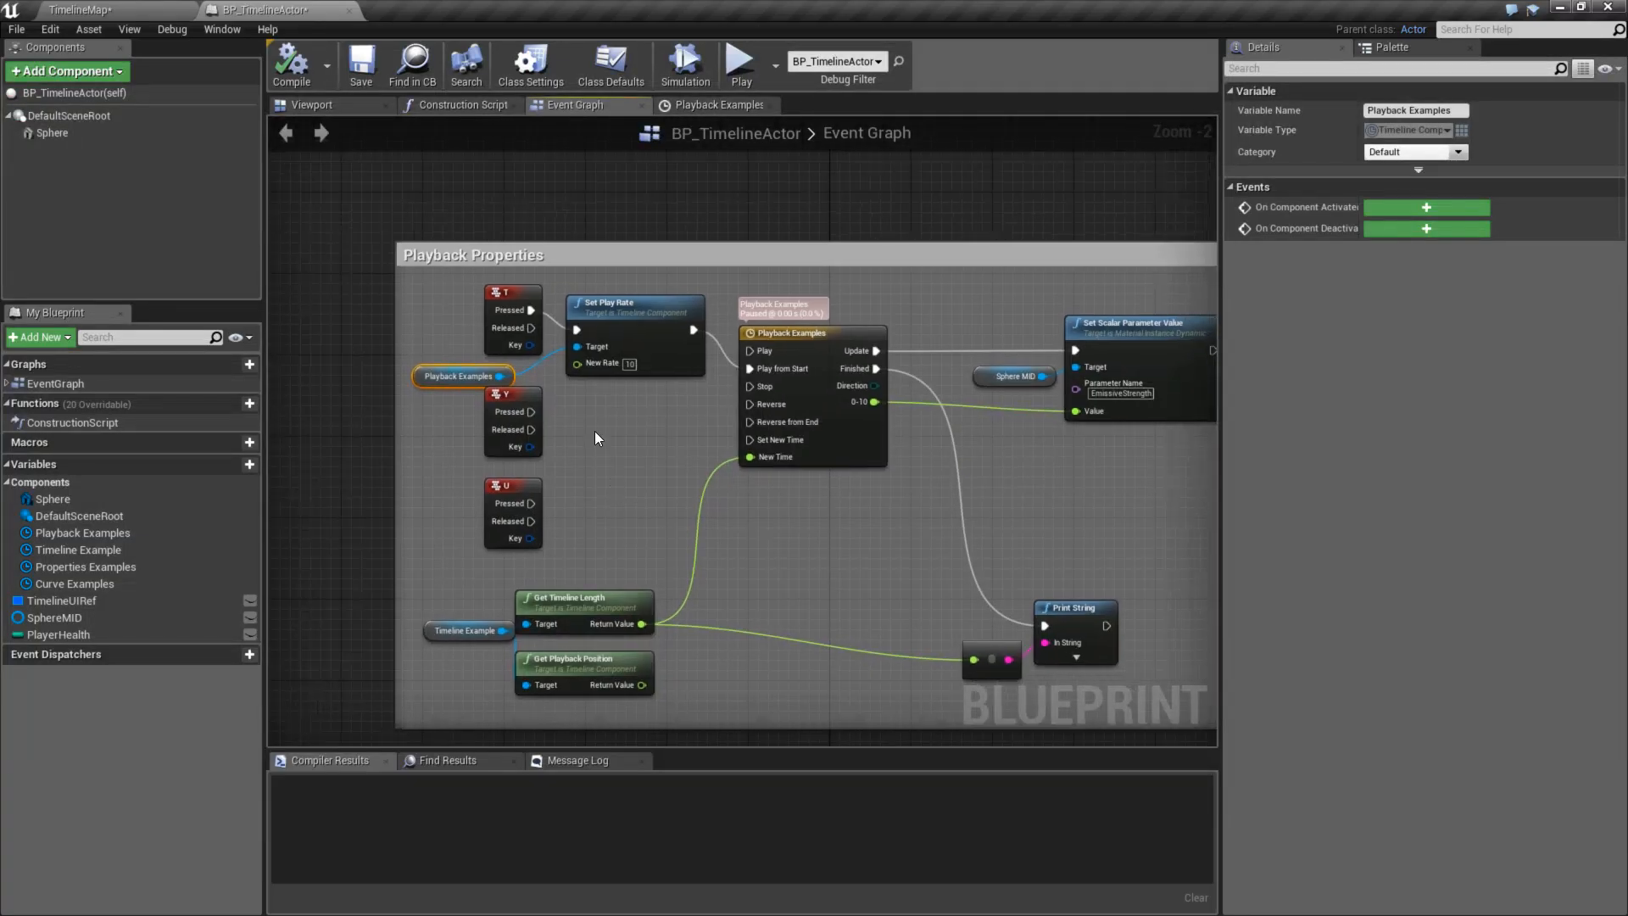
{"action": "right_click", "coordinate": [593, 431]}
{"action": "type", "text": "play rate"}
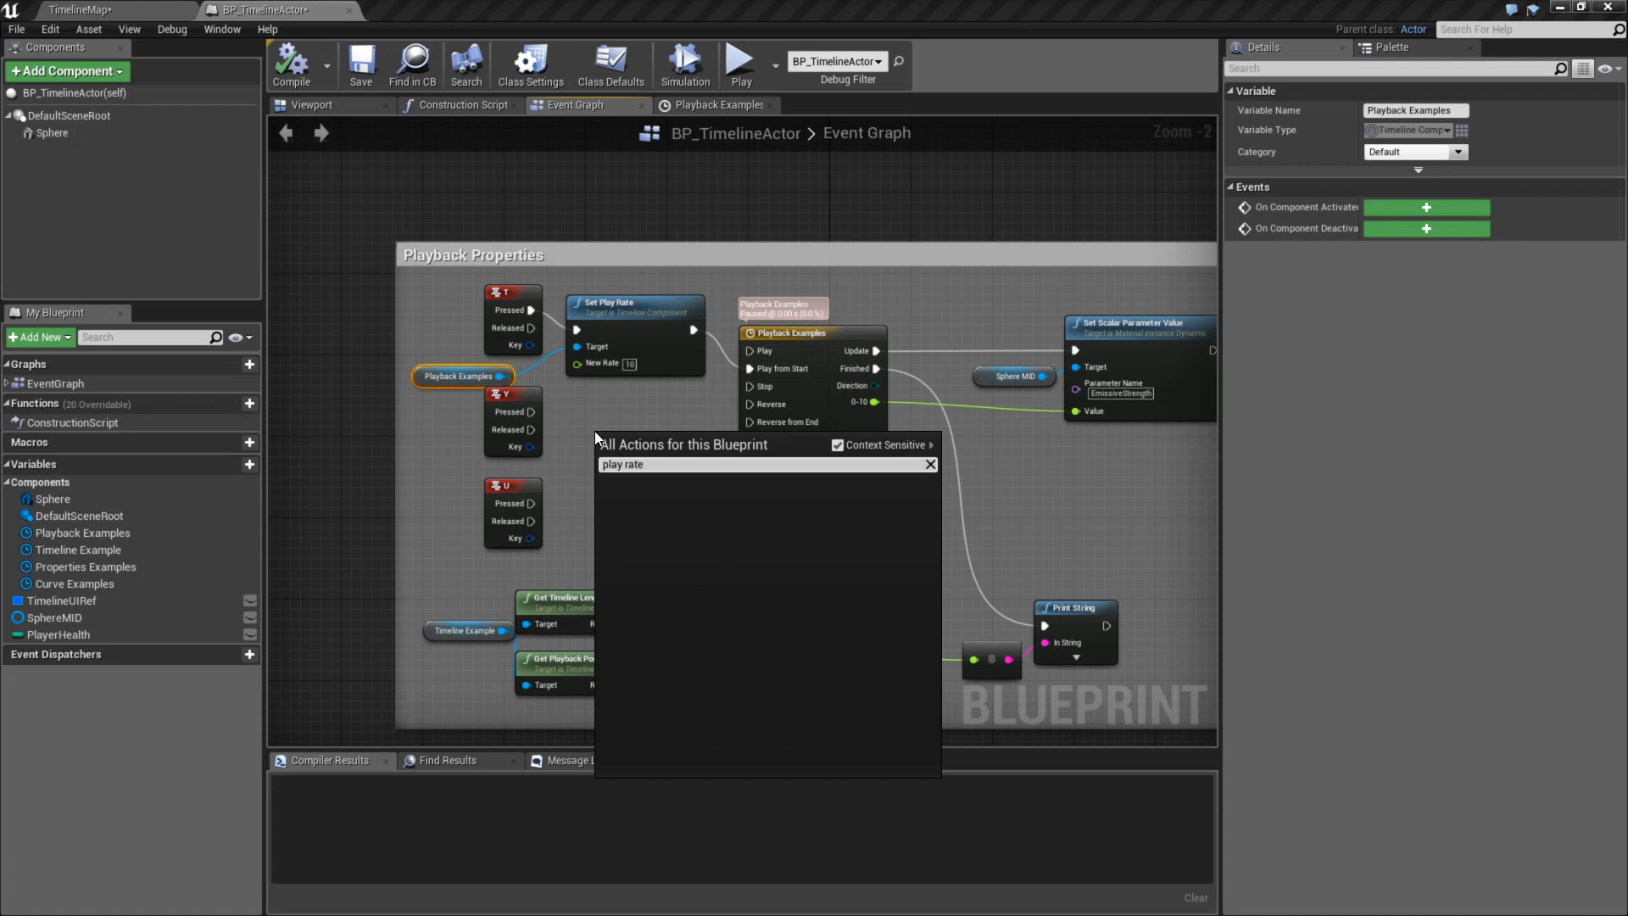
{"action": "left_click", "coordinate": [838, 444]}
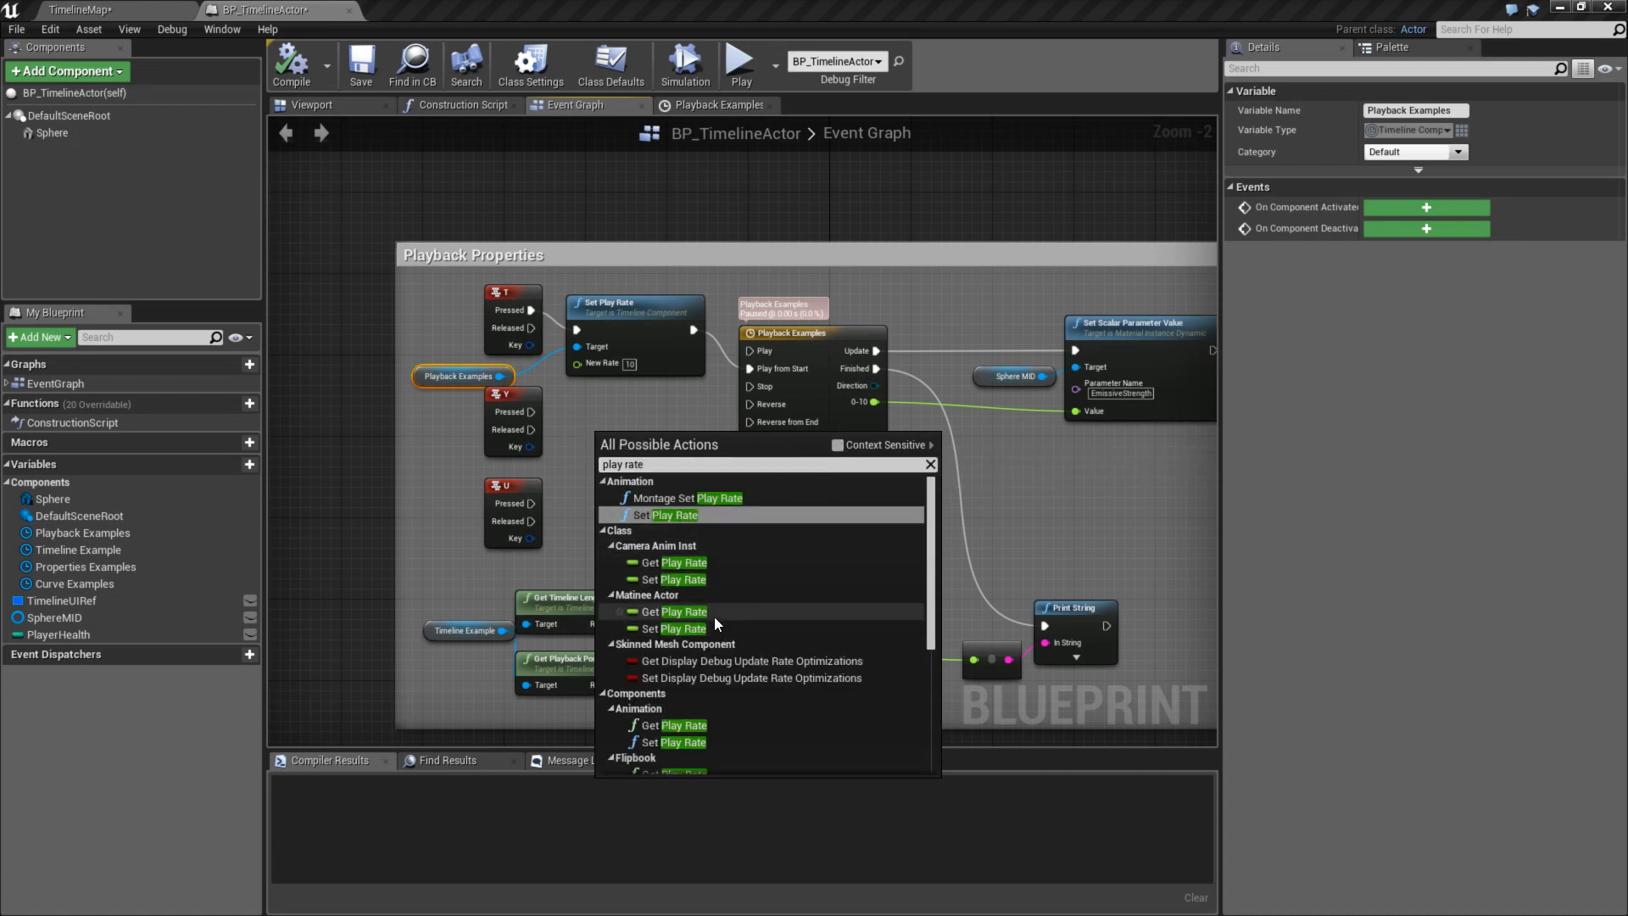
{"action": "scroll", "coordinate": [691, 672], "scroll_direction": "down", "scroll_amount": 3}
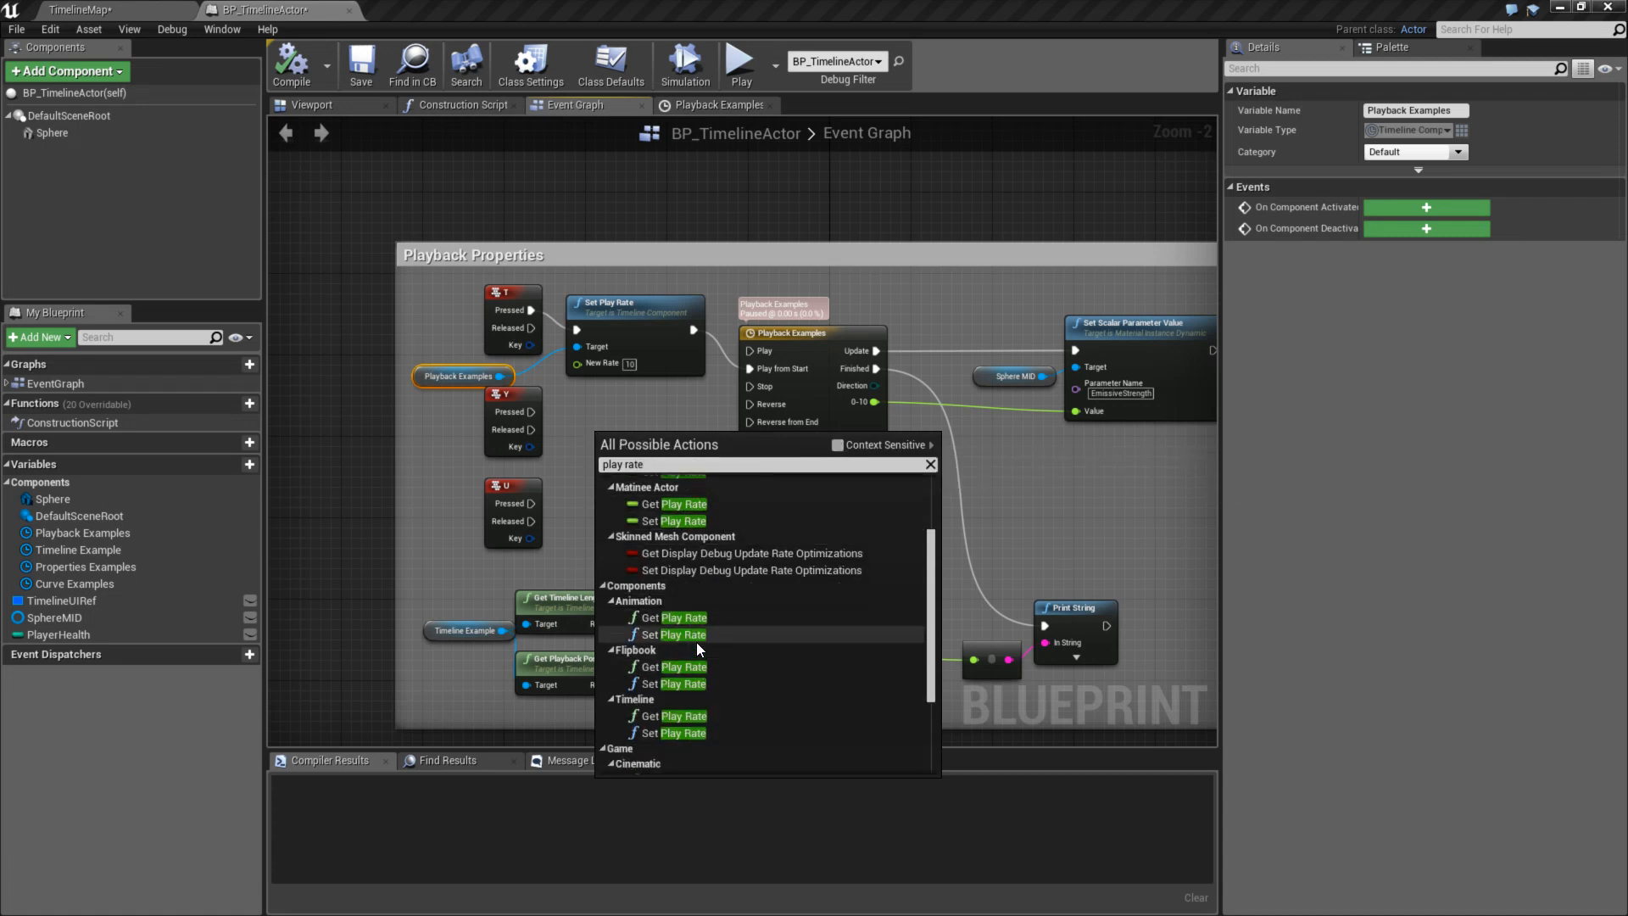
{"action": "left_click", "coordinate": [628, 404]}
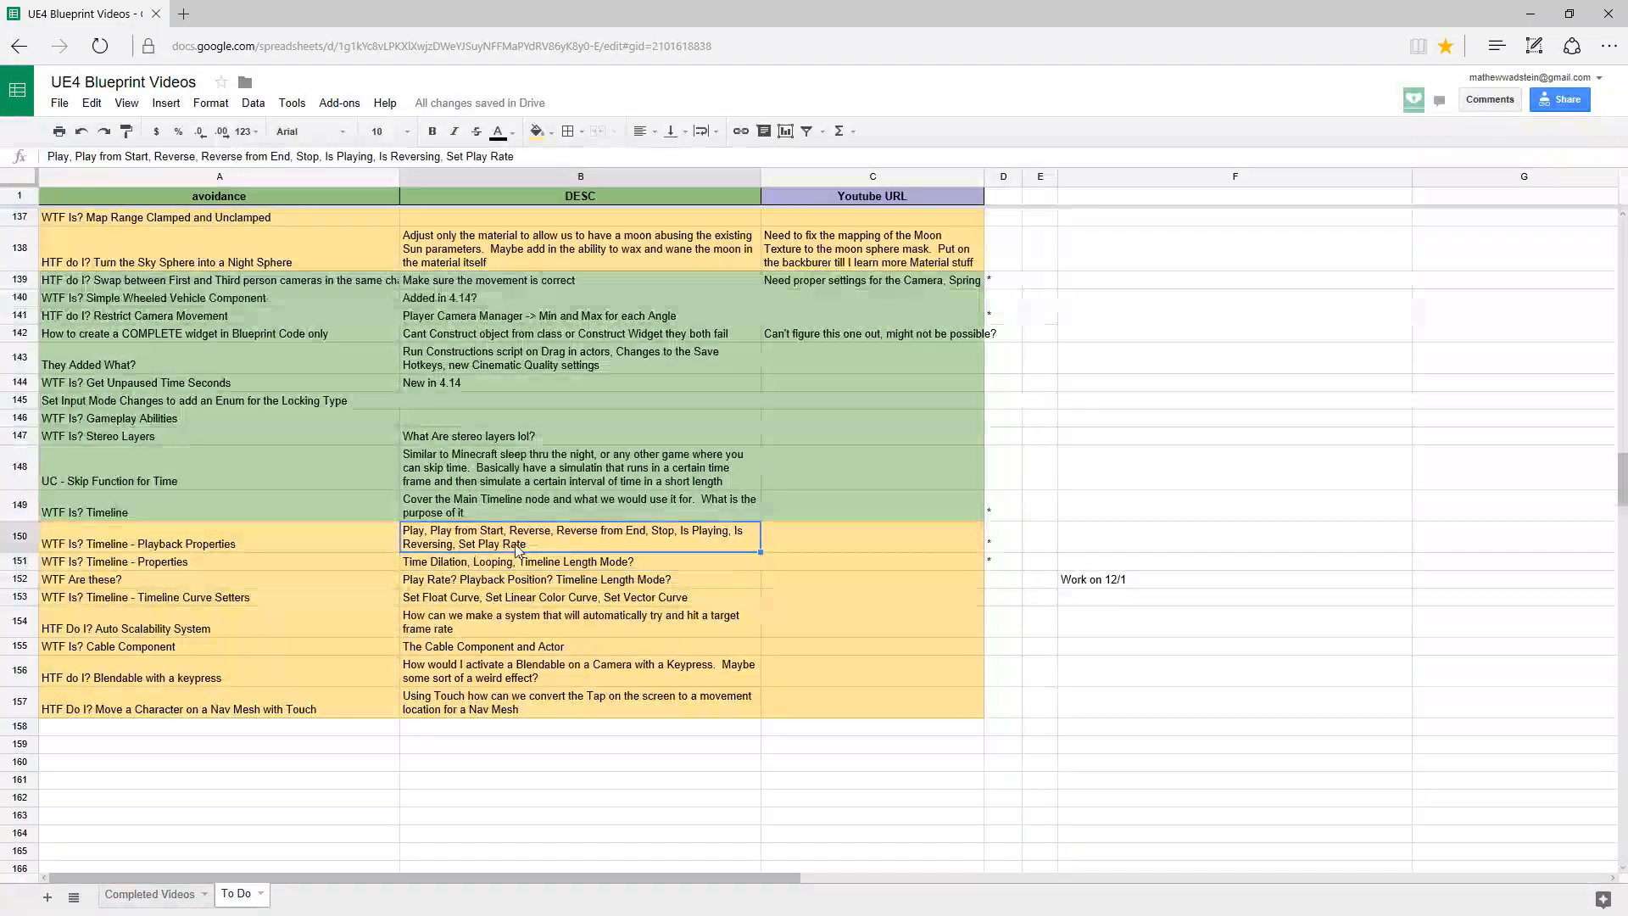
- In the to-do sheet's Playback Properties description, shorten "Set Play Rate" to "Play Rate"
{"action": "double_click", "coordinate": [518, 547]}
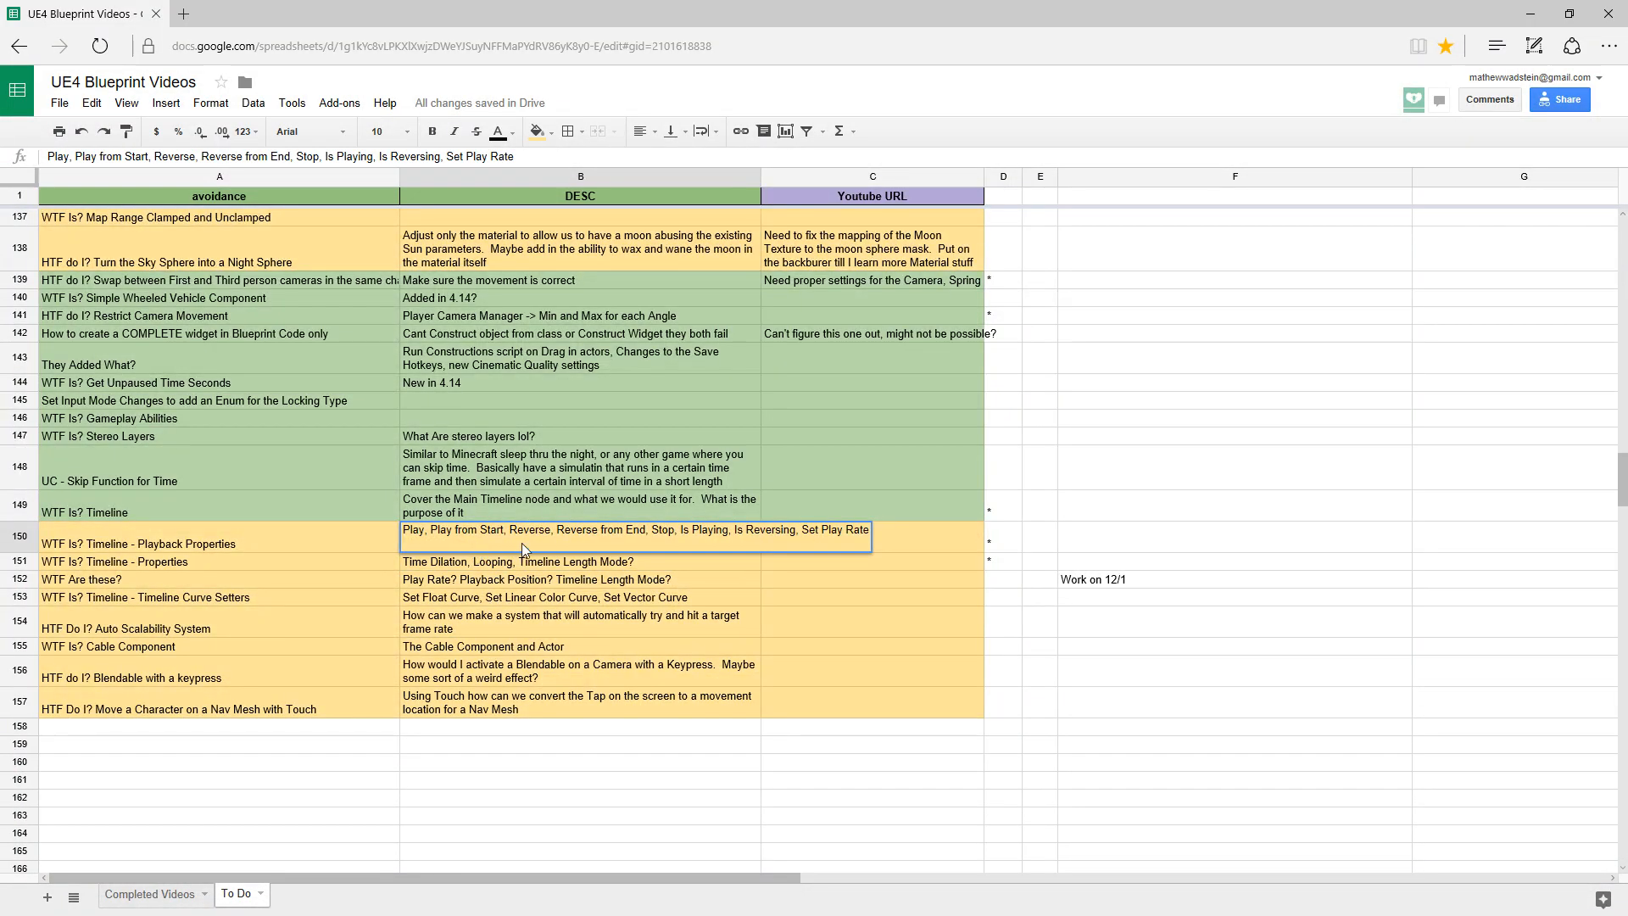
{"action": "key", "text": "Return"}
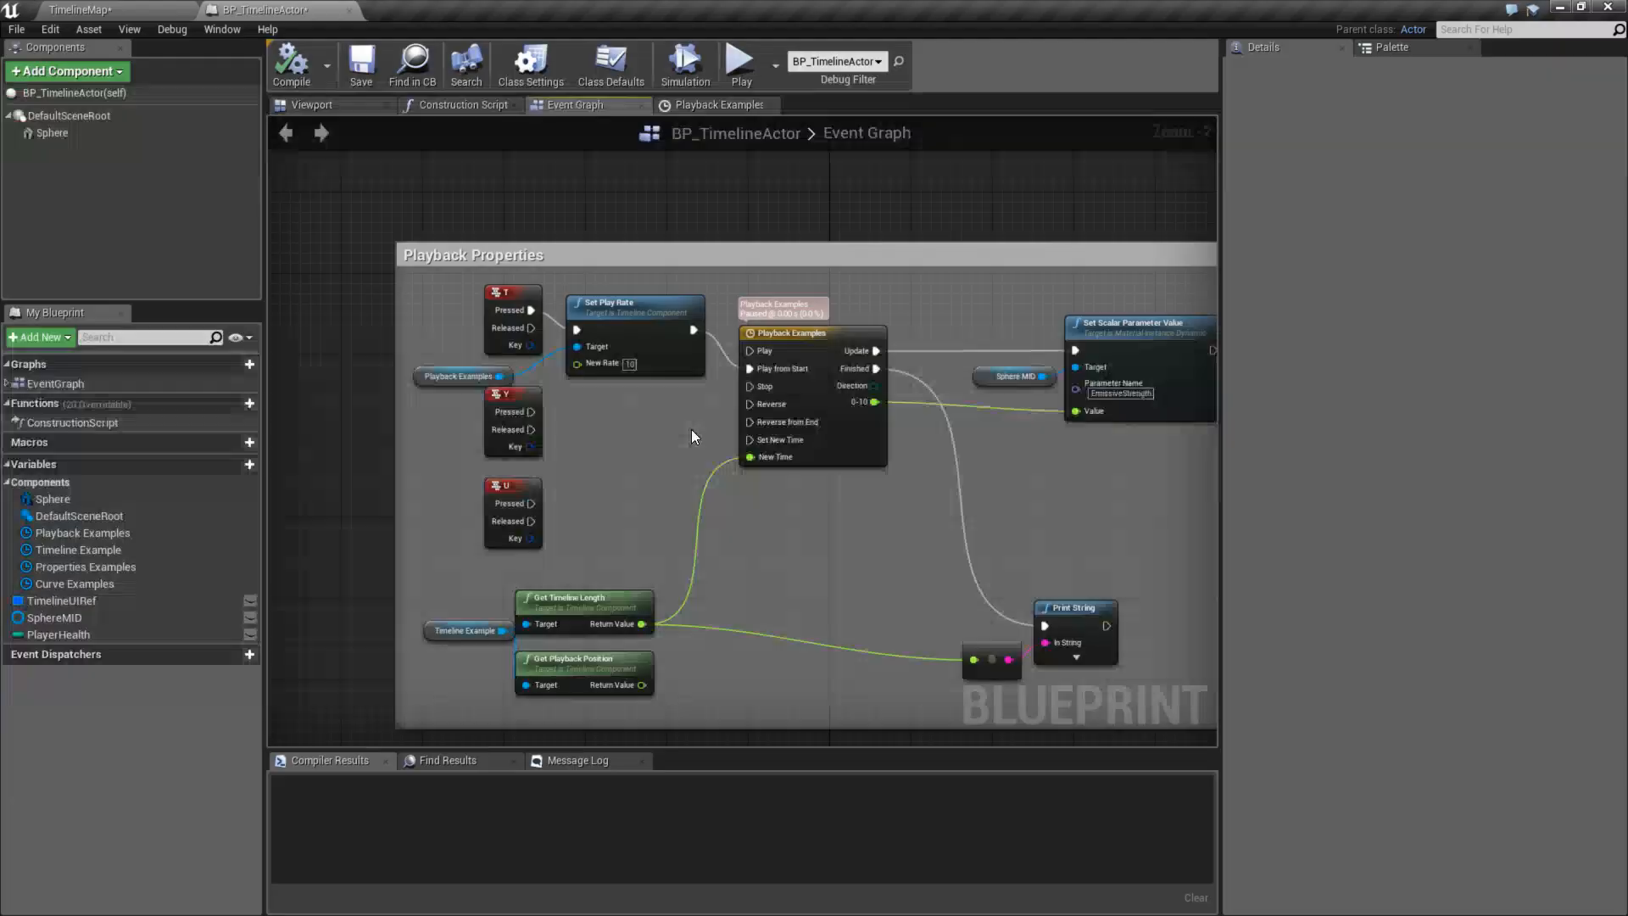
- In BP_TimelineActor's event graph, disconnect all of Set Play Rate's wires and delete the Playback Examples reference
{"action": "scroll", "coordinate": [662, 433], "scroll_direction": "up", "scroll_amount": 3}
{"action": "right_click_drag", "start_coordinate": [627, 435], "coordinate": [724, 432]}
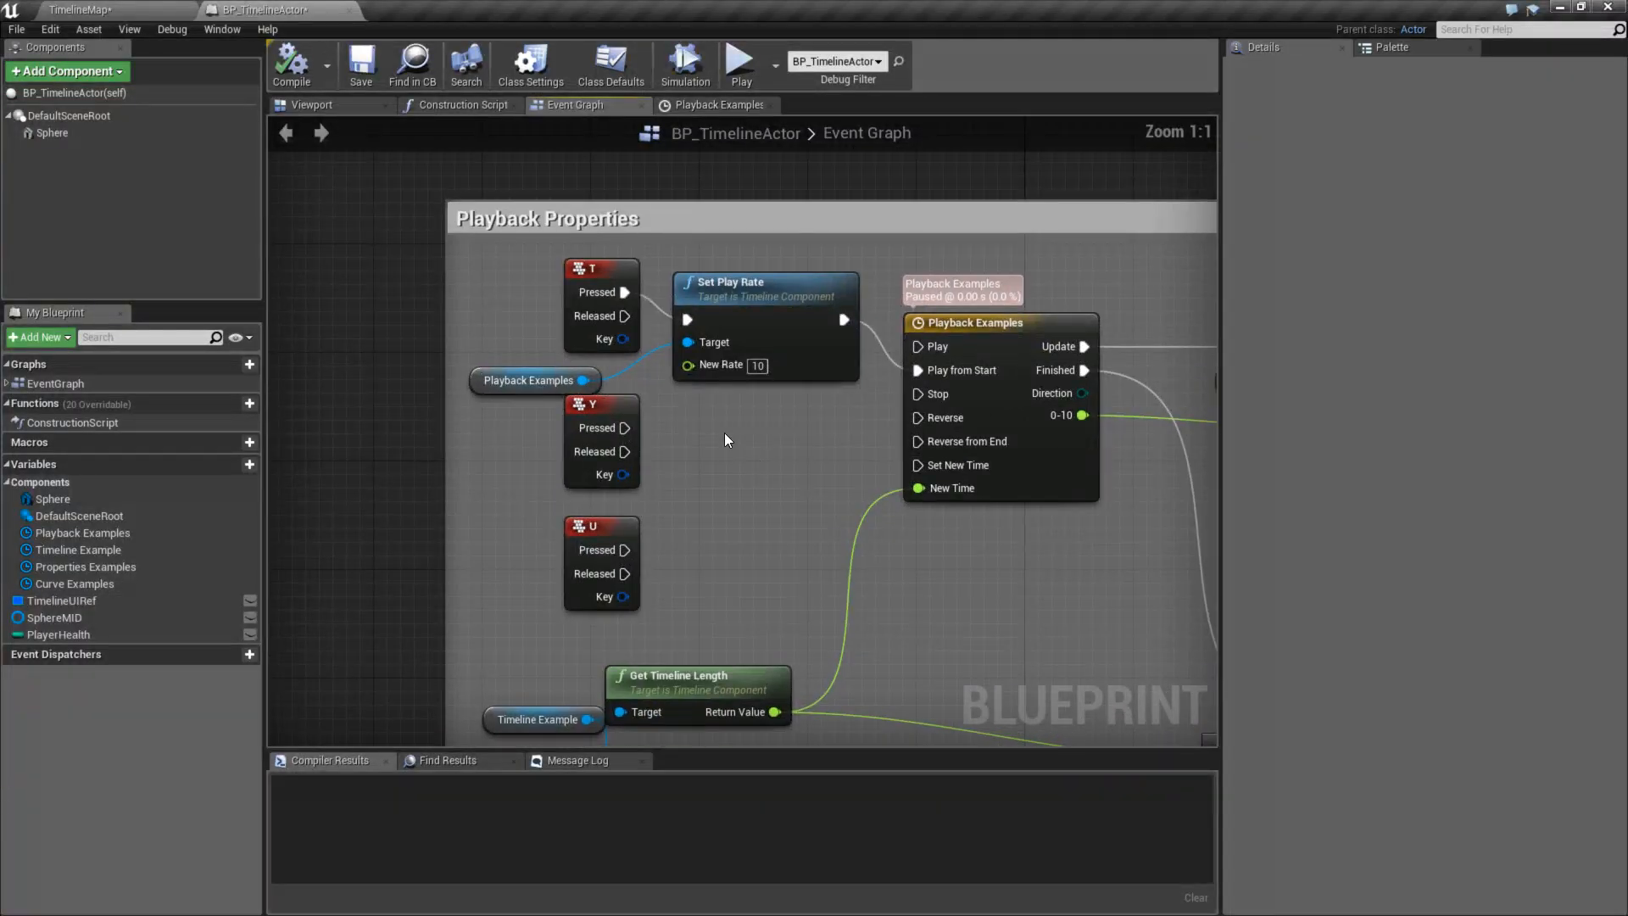
{"action": "left_click", "coordinate": [687, 342], "text": "alt"}
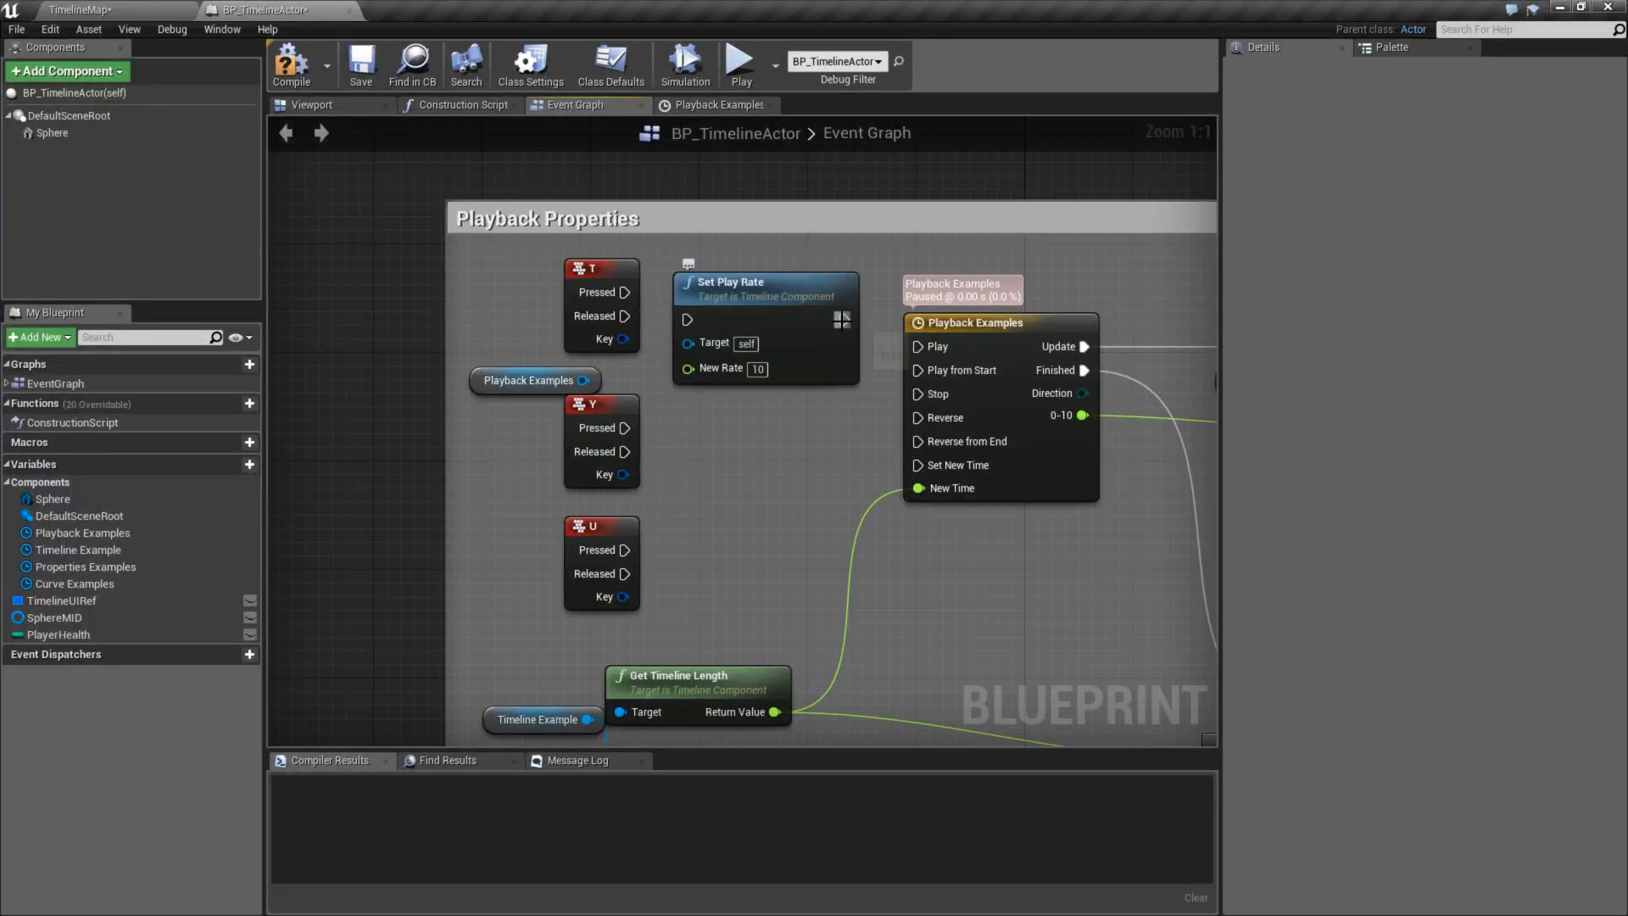
{"action": "left_click", "coordinate": [509, 377]}
{"action": "key", "text": "Delete"}
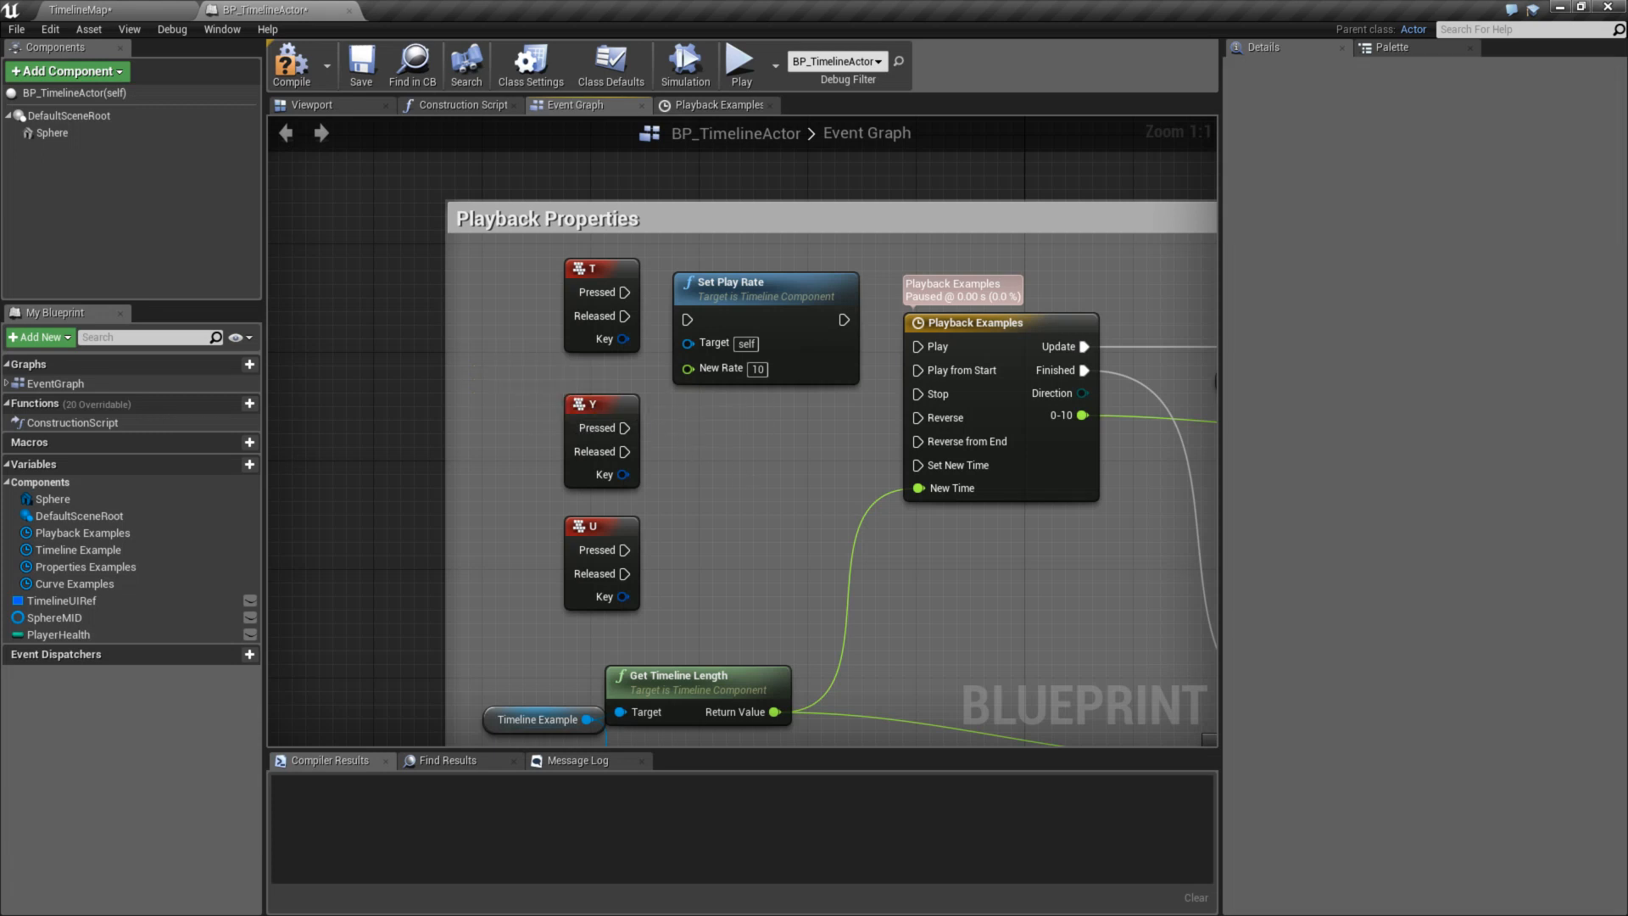
- Reposition the Set Play Rate node slightly lower between the key events and the Playback Examples timeline
{"action": "right_click_drag", "start_coordinate": [687, 275], "coordinate": [542, 195]}
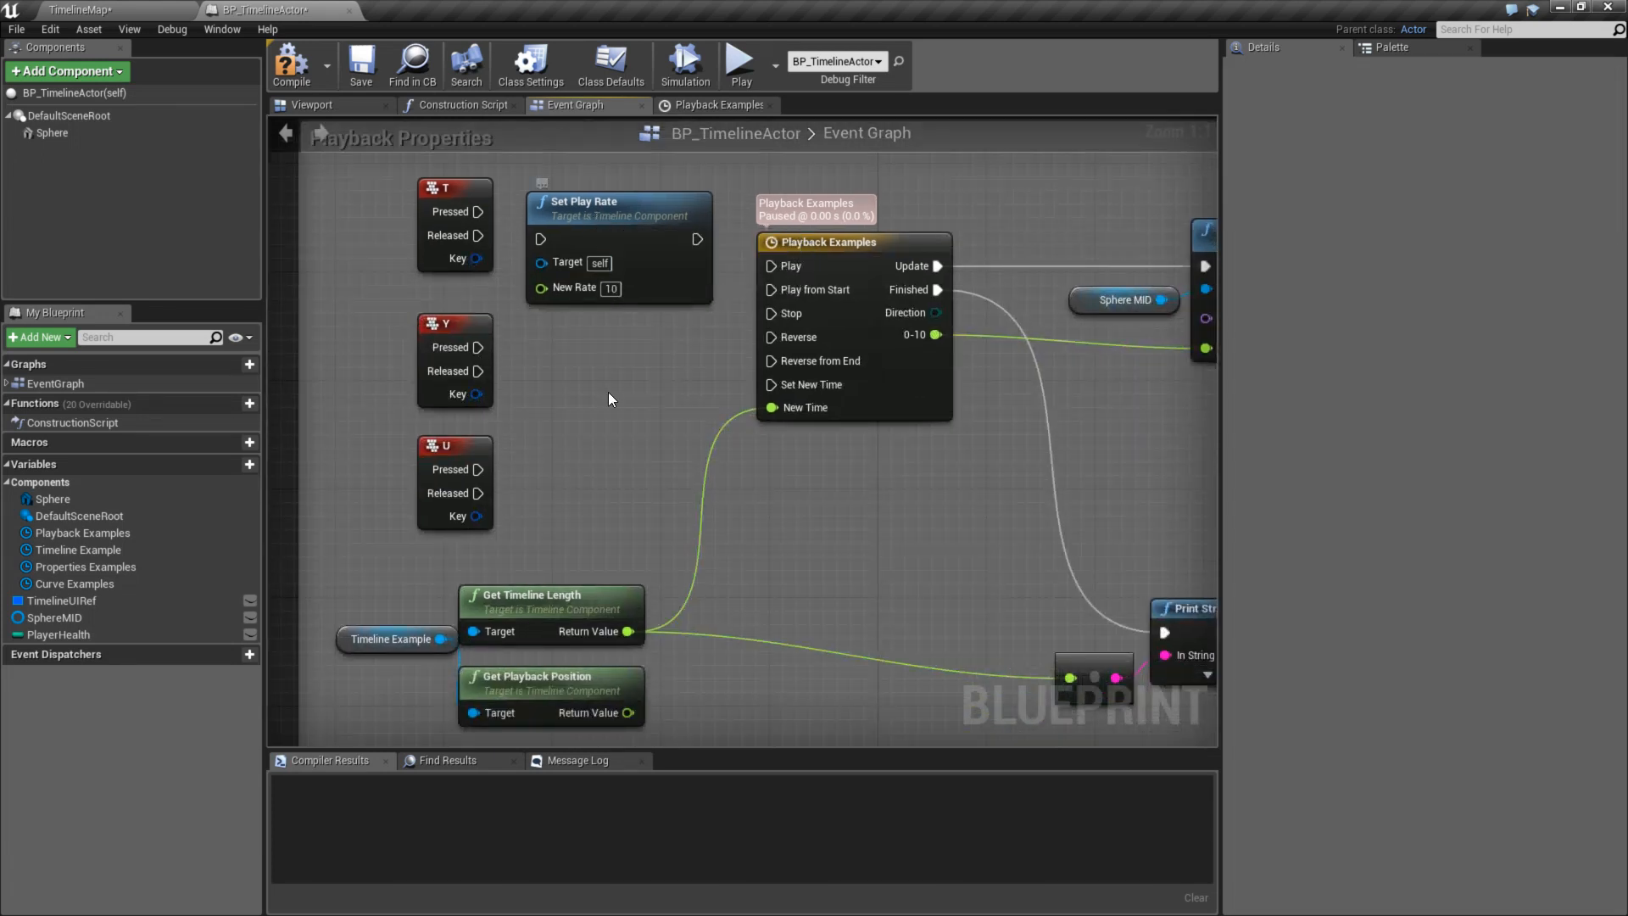
{"action": "left_click_drag", "start_coordinate": [597, 231], "coordinate": [597, 281]}
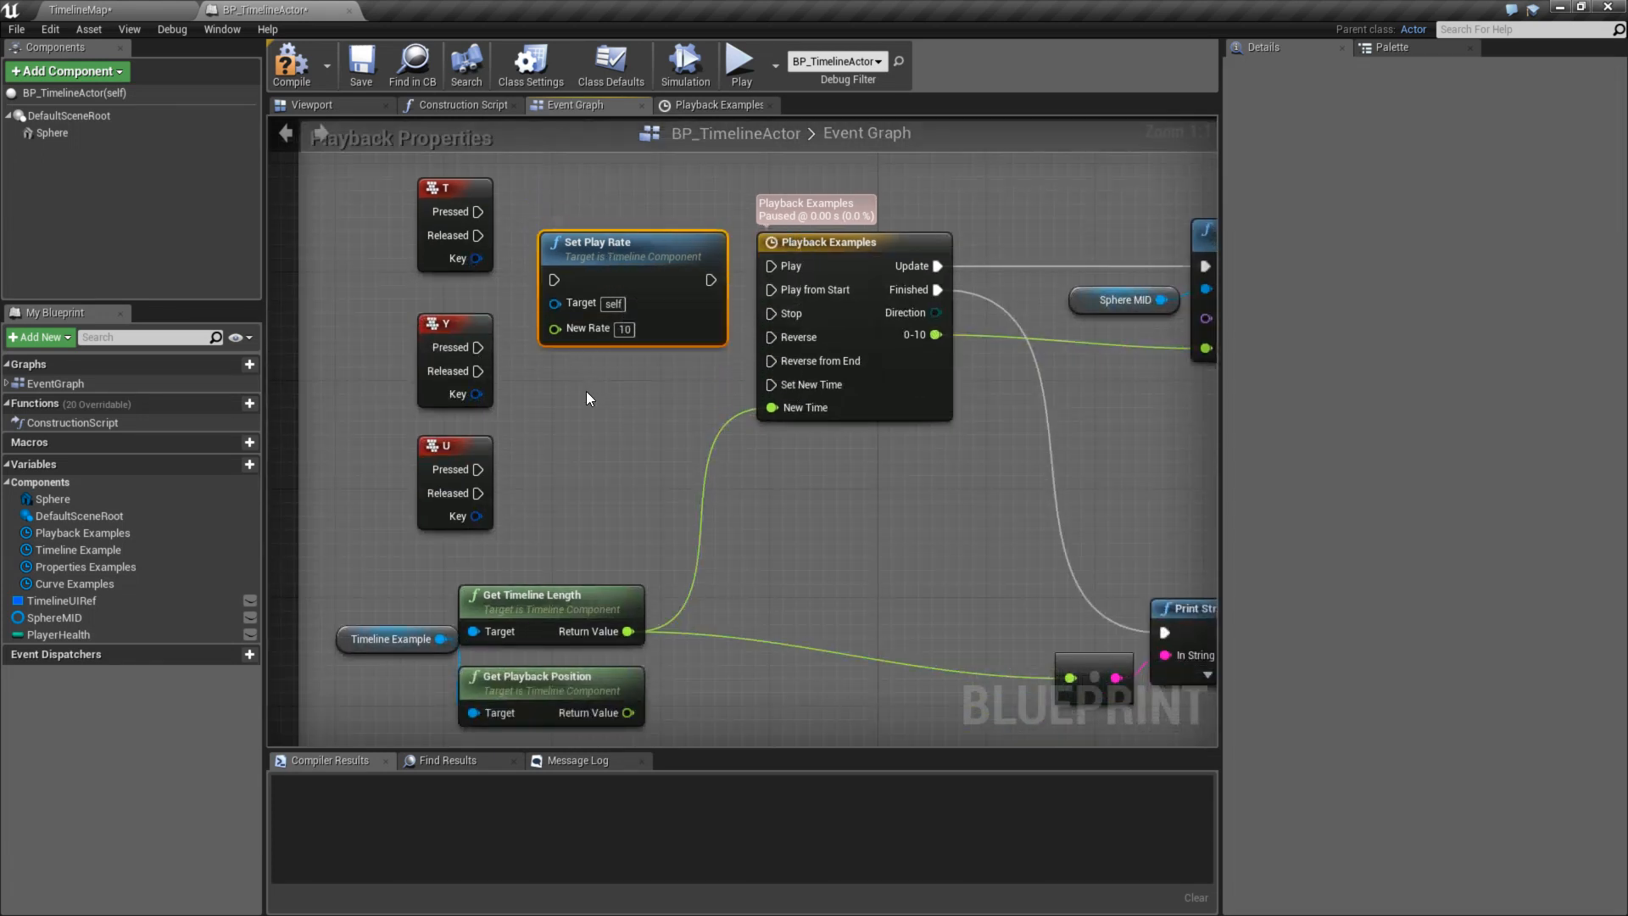
{"action": "scroll", "coordinate": [598, 411], "scroll_direction": "down", "scroll_amount": 1}
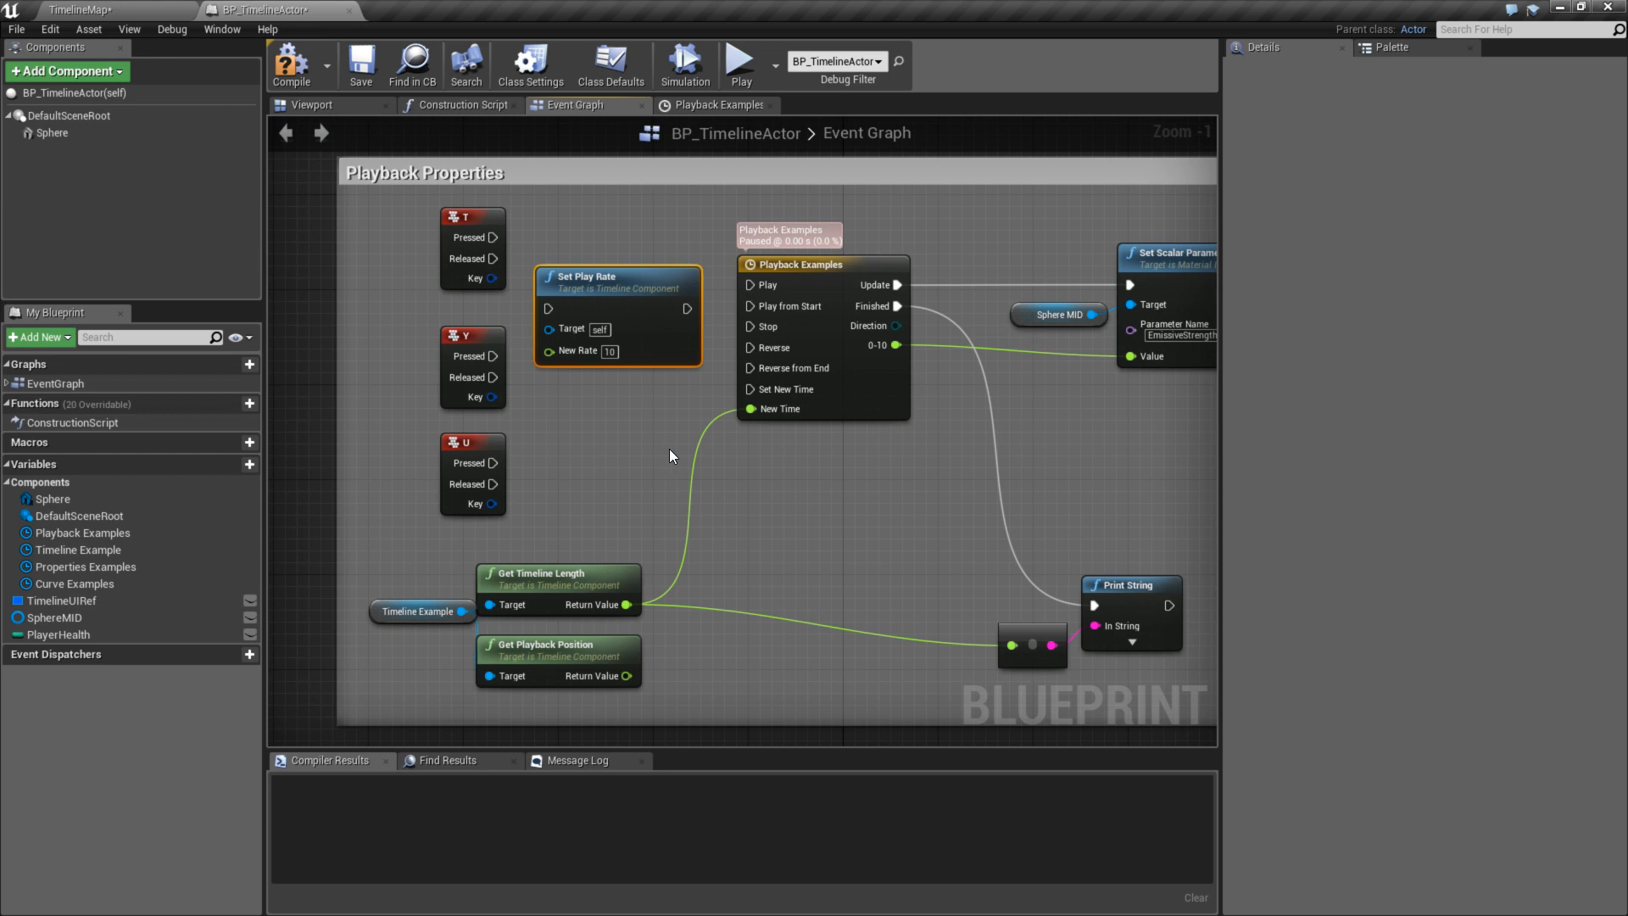
{"action": "right_click_drag", "start_coordinate": [669, 449], "coordinate": [694, 465]}
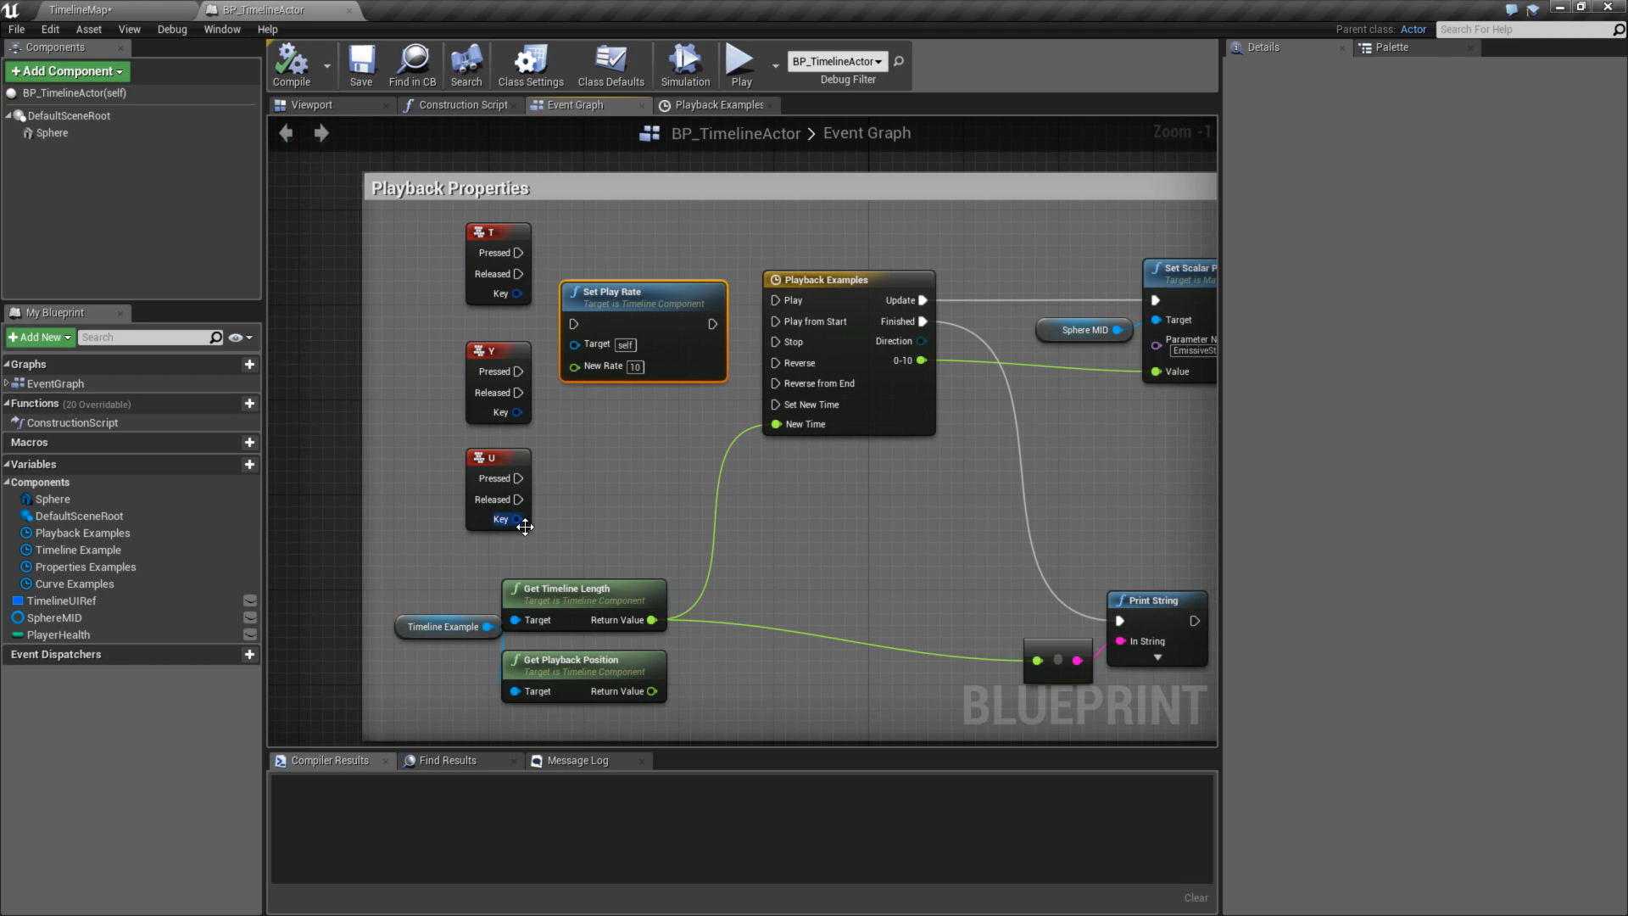
- Switch to the to-do sheet and remove "Play Rate?" from the "WTF Are these?" description in row 152
{"action": "key", "text": "alt+Tab"}
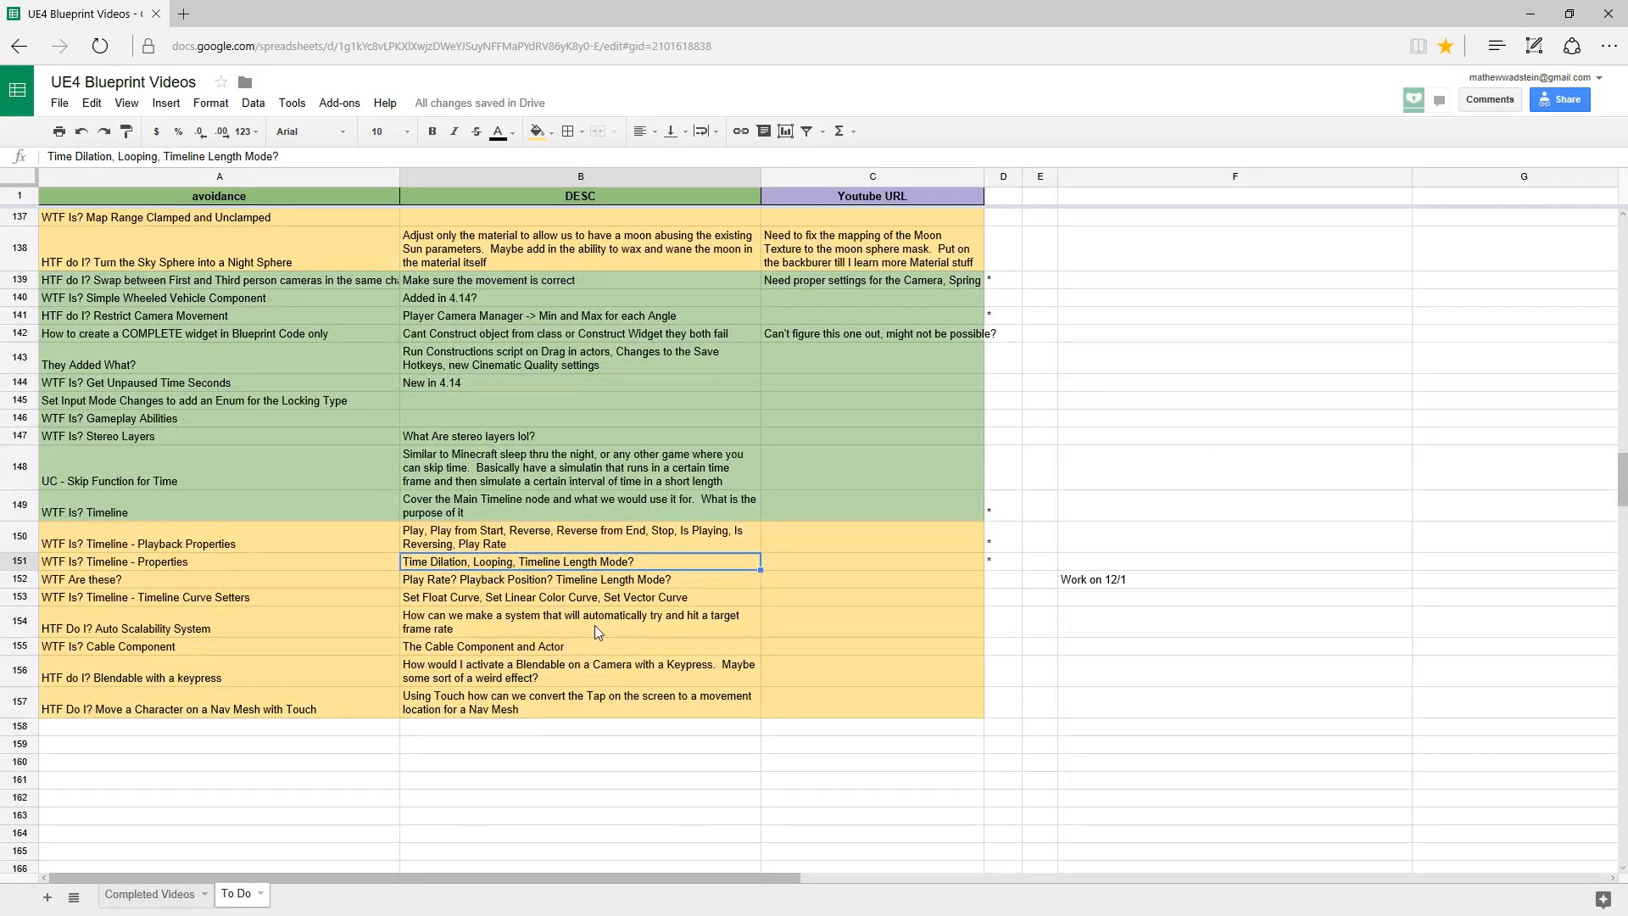
{"action": "left_click", "coordinate": [430, 579]}
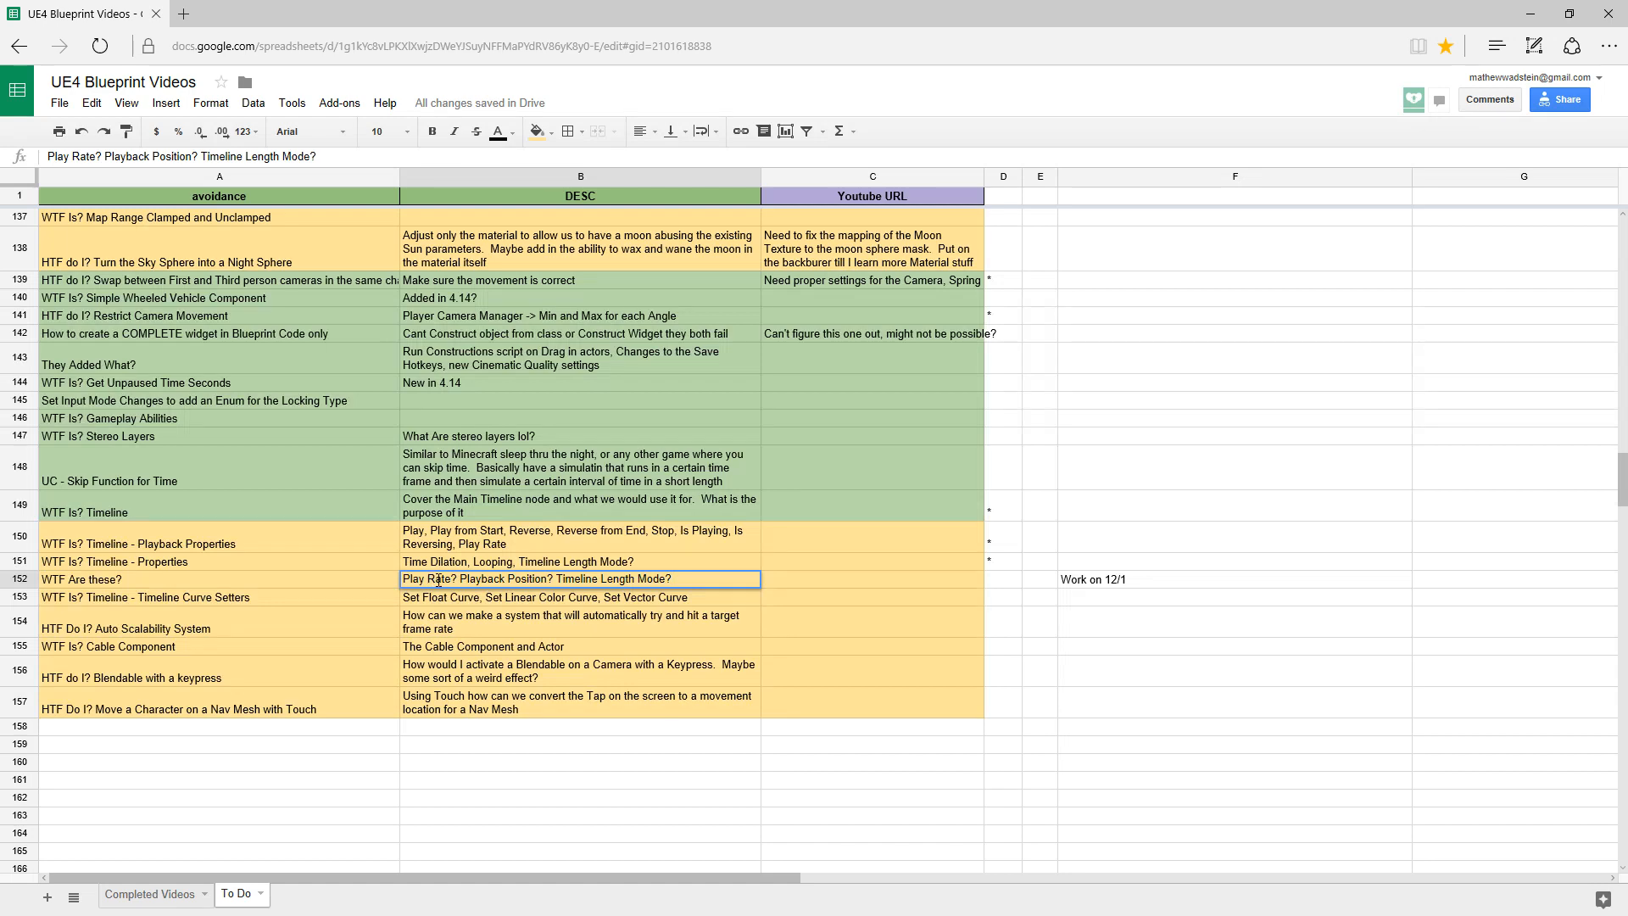
{"action": "double_click", "coordinate": [439, 579]}
{"action": "key", "text": "BackSpace"}
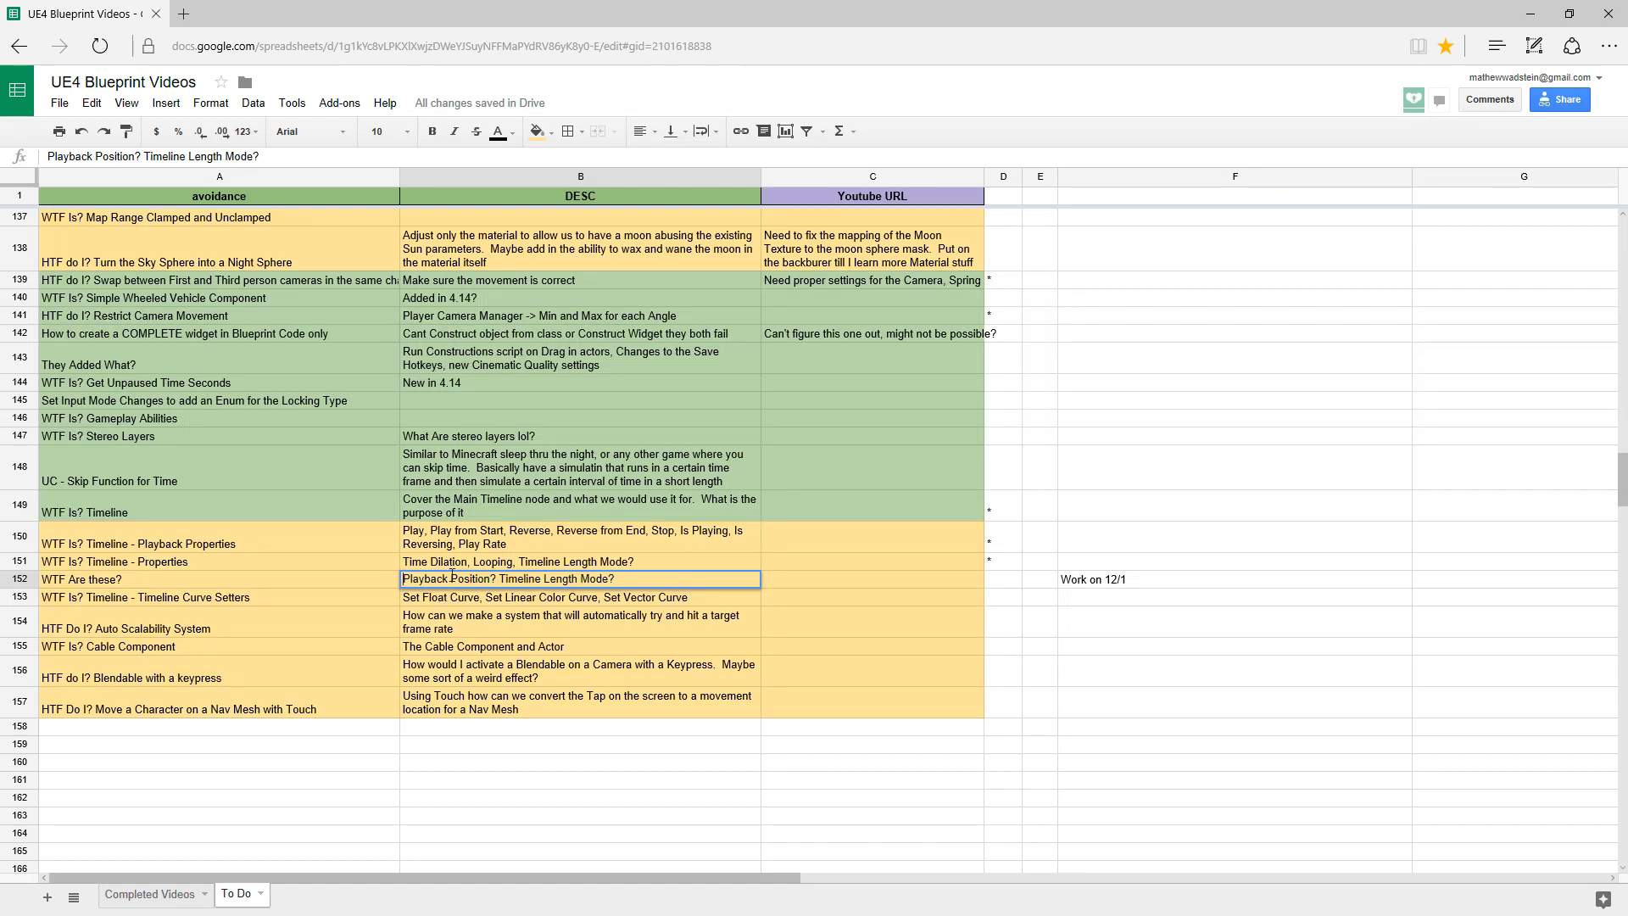
{"action": "key", "text": "Return"}
- Return to Unreal Editor and examine the Set Playback Position and Set New Time nodes in the "What is the Difference?" comment
{"action": "key", "text": "alt+Tab"}
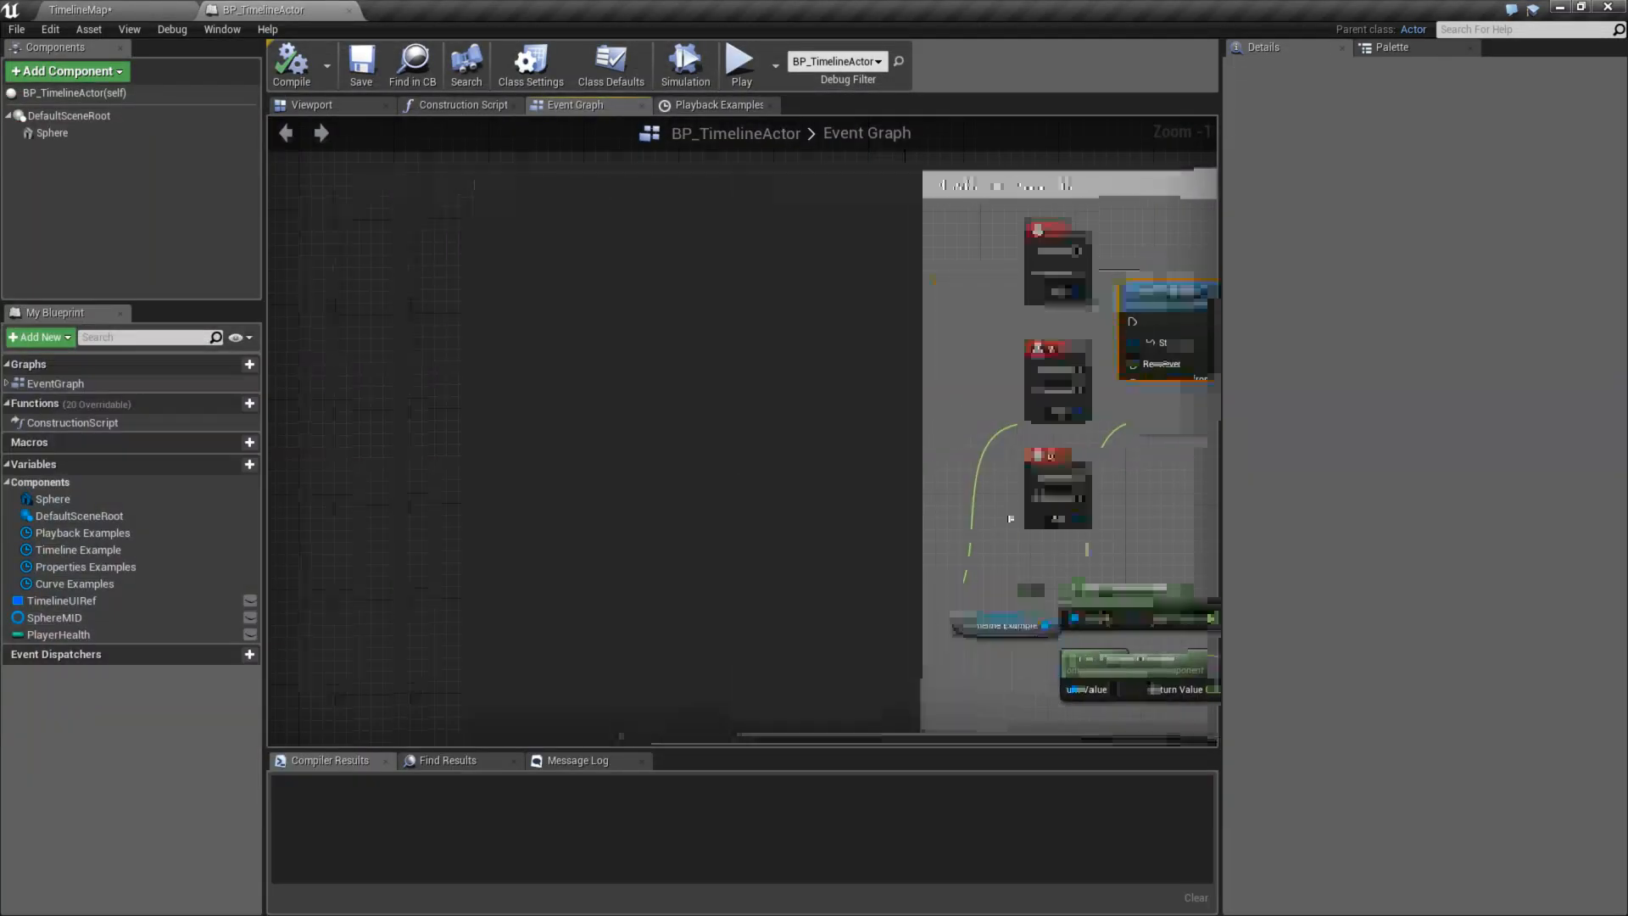
{"action": "scroll", "coordinate": [427, 435], "scroll_direction": "down", "scroll_amount": 2}
{"action": "right_click_drag", "start_coordinate": [428, 435], "coordinate": [679, 498]}
{"action": "right_click_drag", "start_coordinate": [373, 339], "coordinate": [690, 494]}
{"action": "scroll", "coordinate": [505, 275], "scroll_direction": "up", "scroll_amount": 3}
{"action": "right_click_drag", "start_coordinate": [504, 276], "coordinate": [733, 528]}
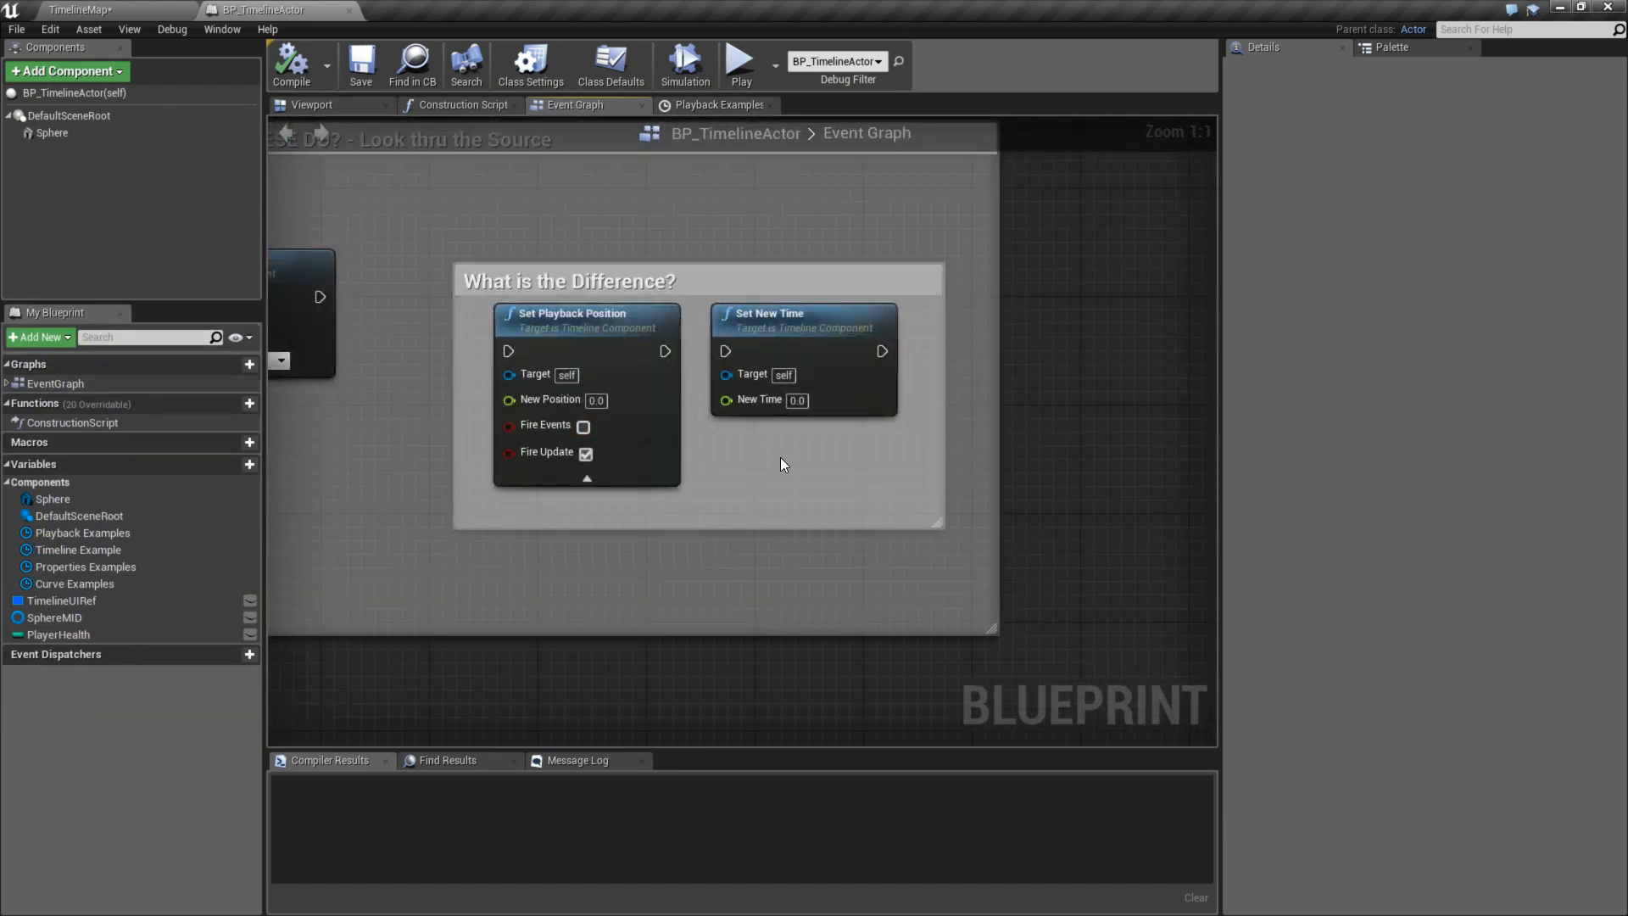
{"action": "mouse_move", "coordinate": [771, 338]}
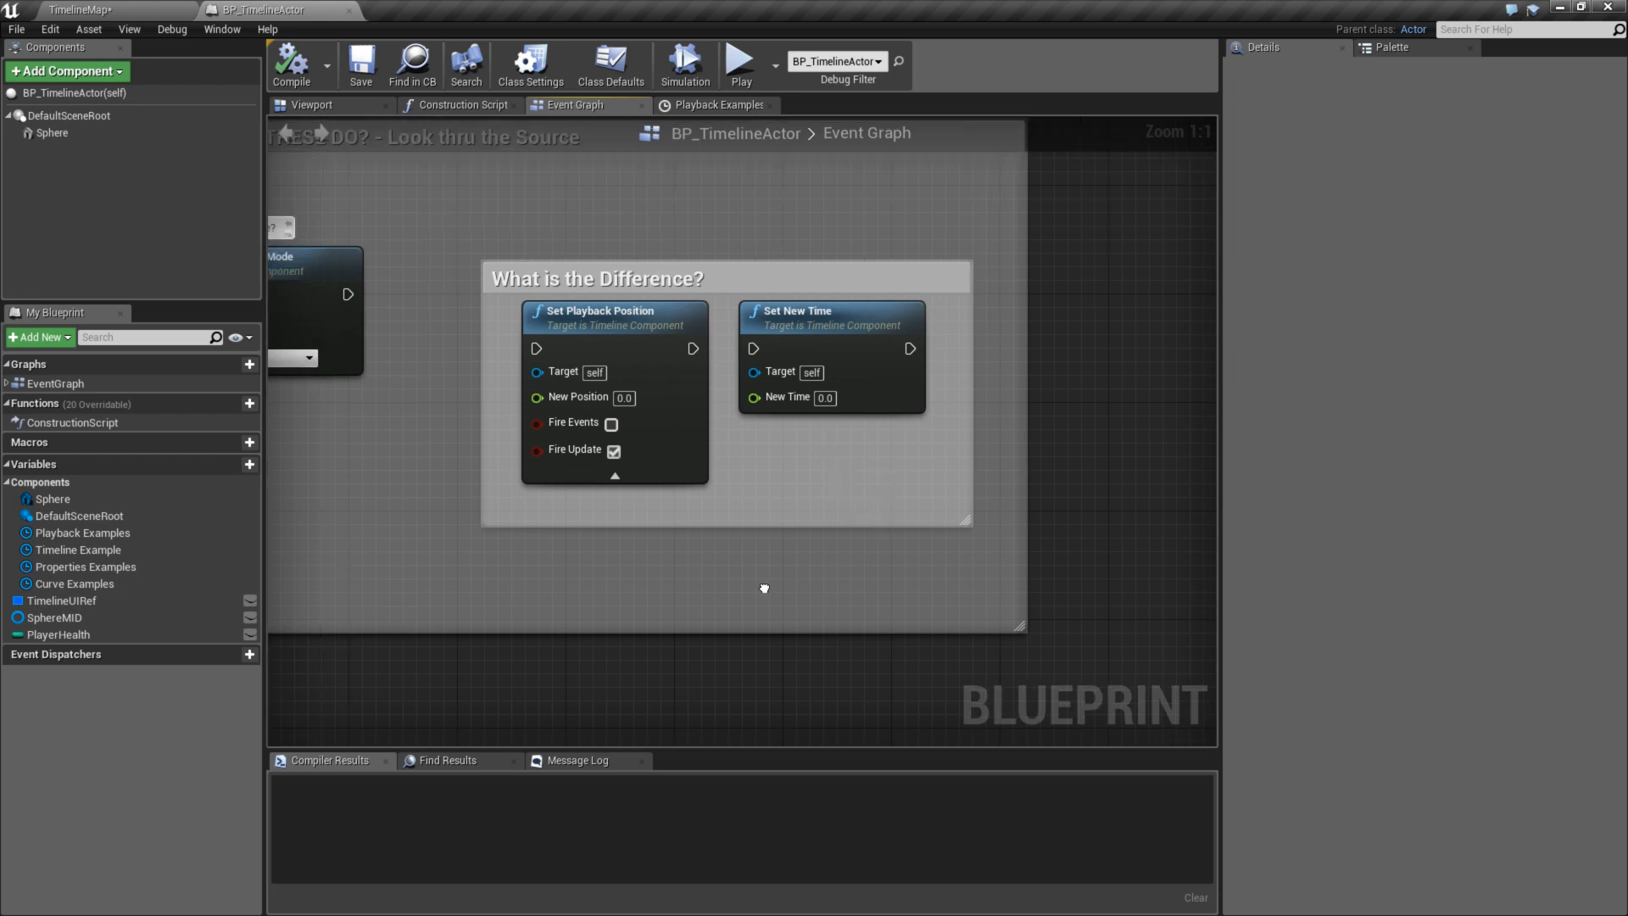
- Add a timeline named "TempTimeline" in the empty graph area below the comment boxes
{"action": "right_click_drag", "start_coordinate": [764, 588], "coordinate": [1187, 614]}
{"action": "right_click_drag", "start_coordinate": [762, 576], "coordinate": [689, 500]}
{"action": "right_click", "coordinate": [591, 498]}
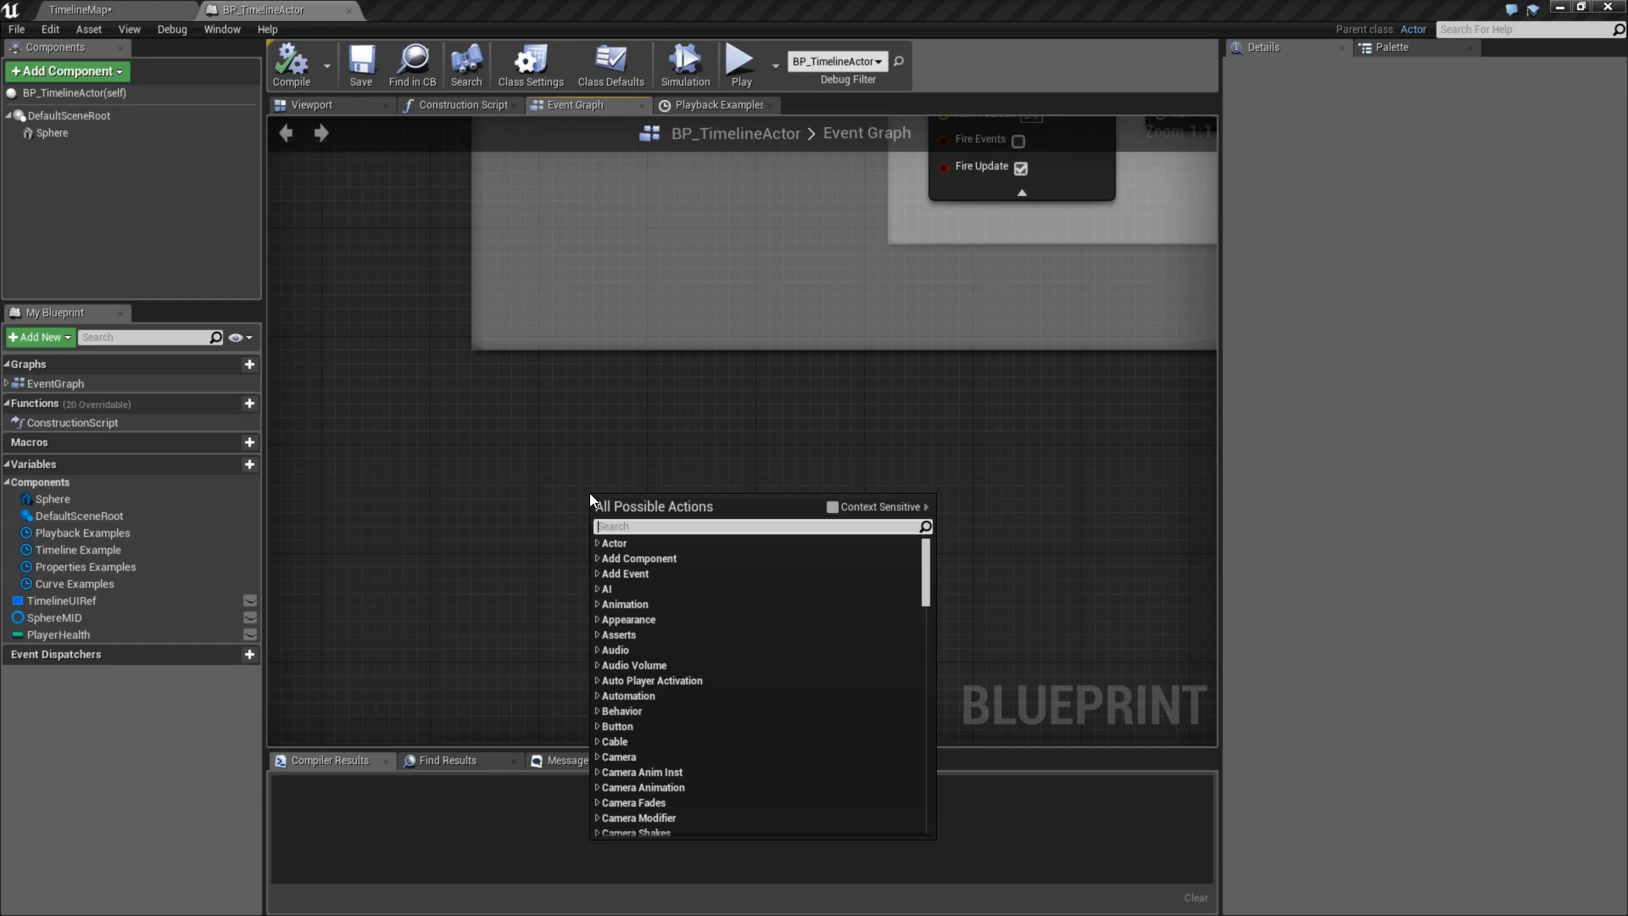
{"action": "type", "text": "add time"}
{"action": "key", "text": "Down"}
{"action": "key", "text": "Return"}
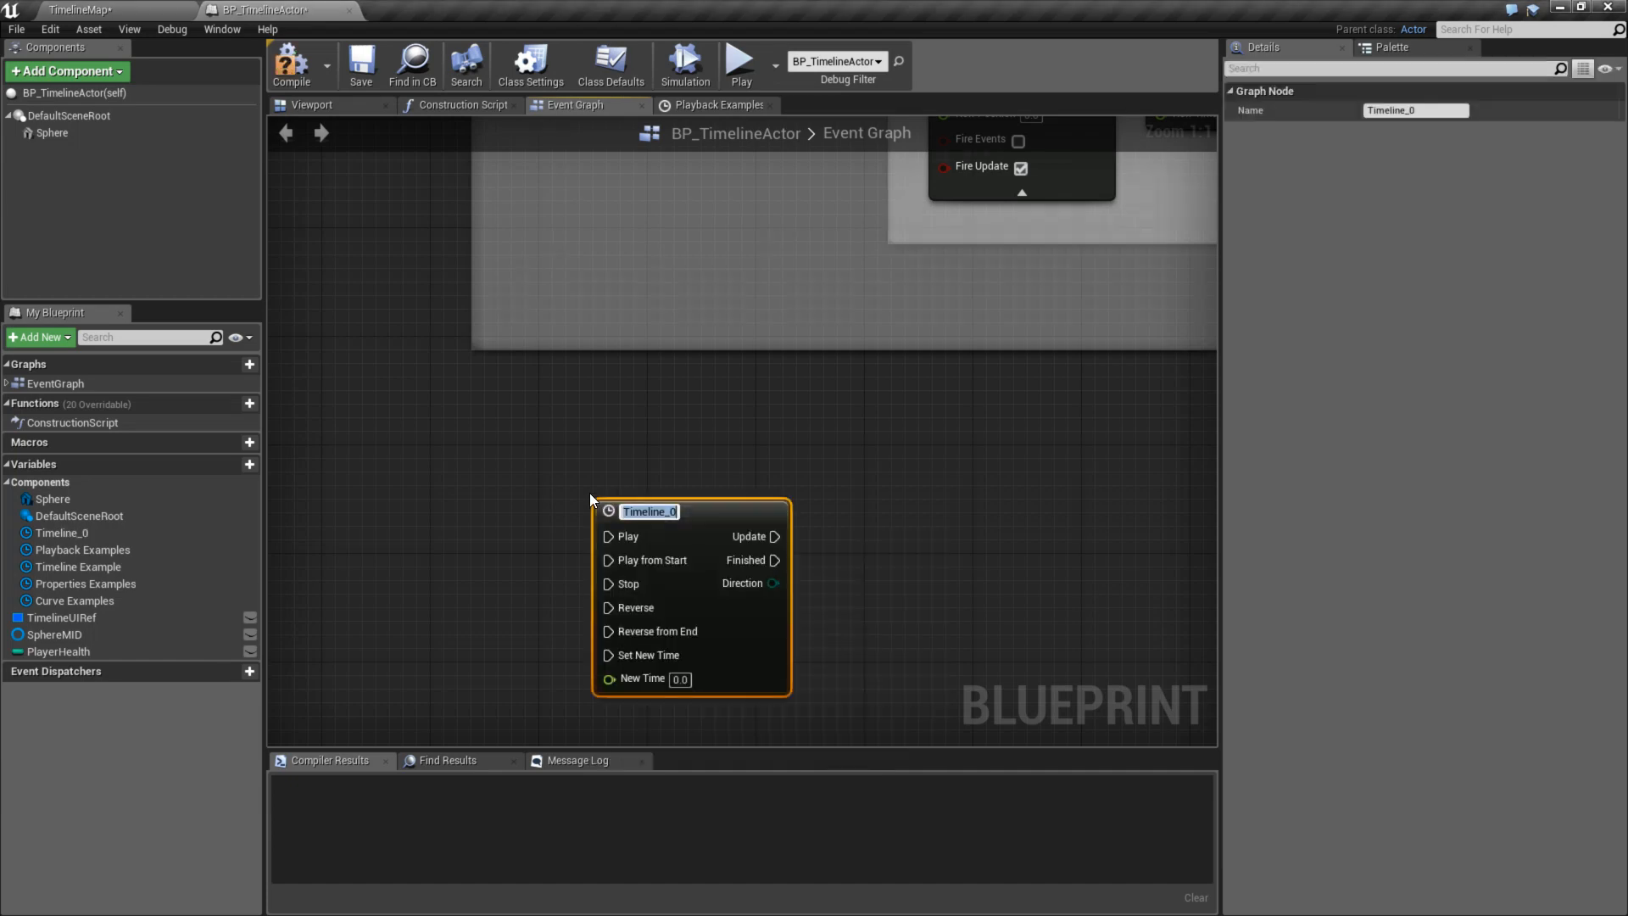
{"action": "type", "text": "TempTimeline"}
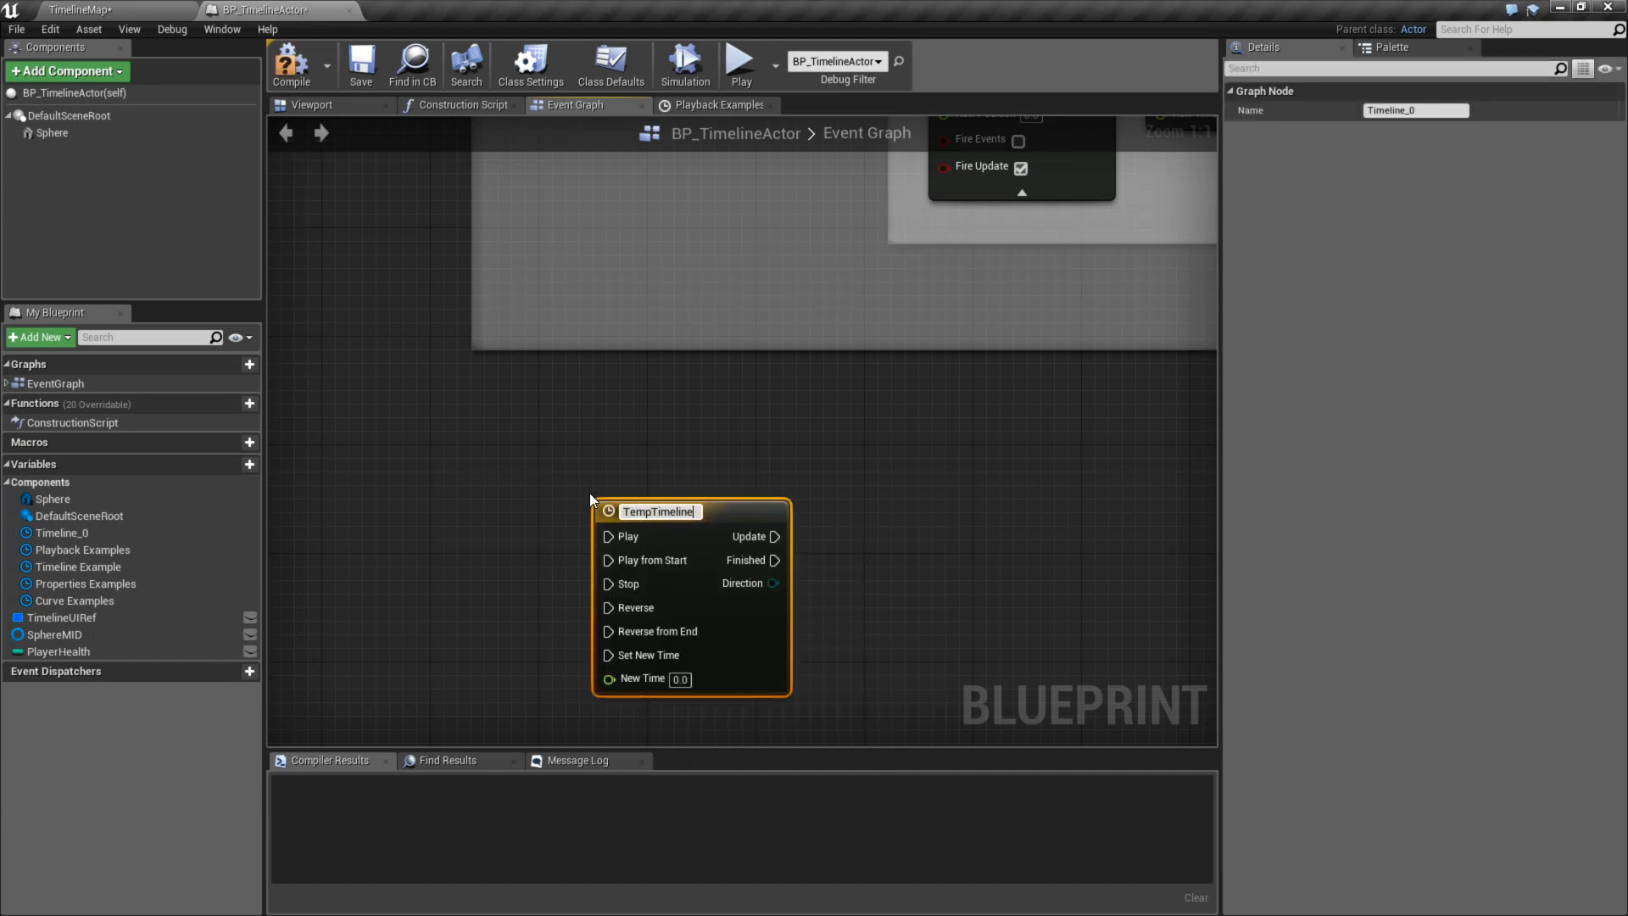
{"action": "key", "text": "Return"}
- Move the Set Playback Position and Set New Time nodes out of their comment to just below TempTimeline
{"action": "right_click_drag", "start_coordinate": [1060, 478], "coordinate": [785, 717]}
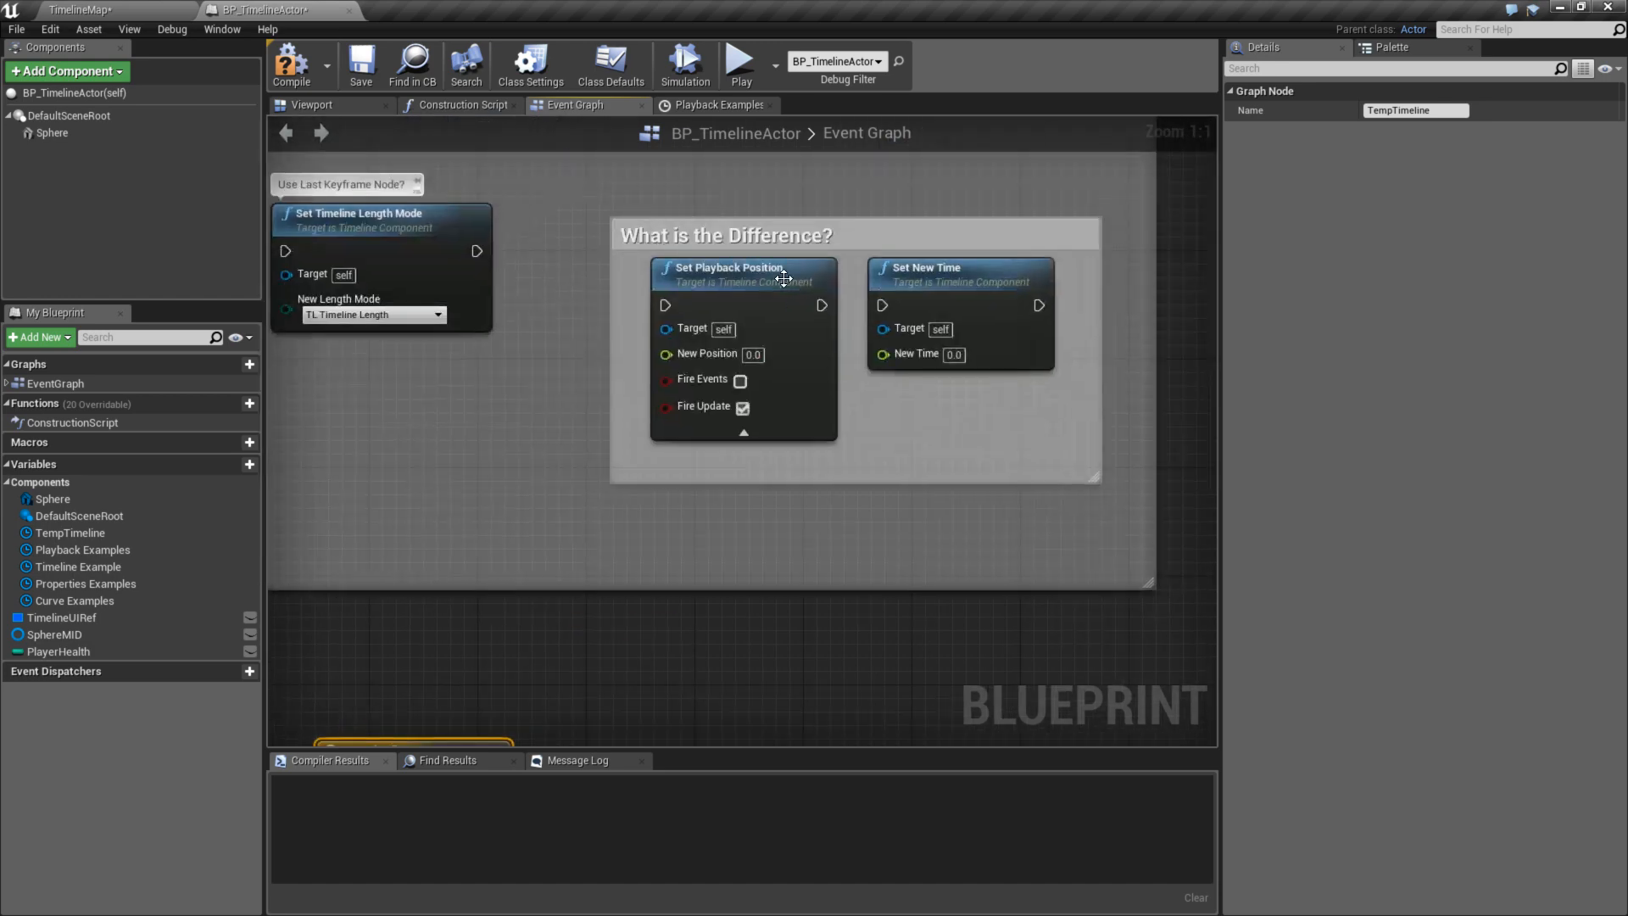
{"action": "left_click", "coordinate": [757, 275]}
{"action": "left_click", "coordinate": [908, 278], "text": "ctrl"}
{"action": "right_click_drag", "start_coordinate": [827, 572], "coordinate": [1098, 470]}
{"action": "left_click_drag", "start_coordinate": [1005, 196], "coordinate": [853, 684]}
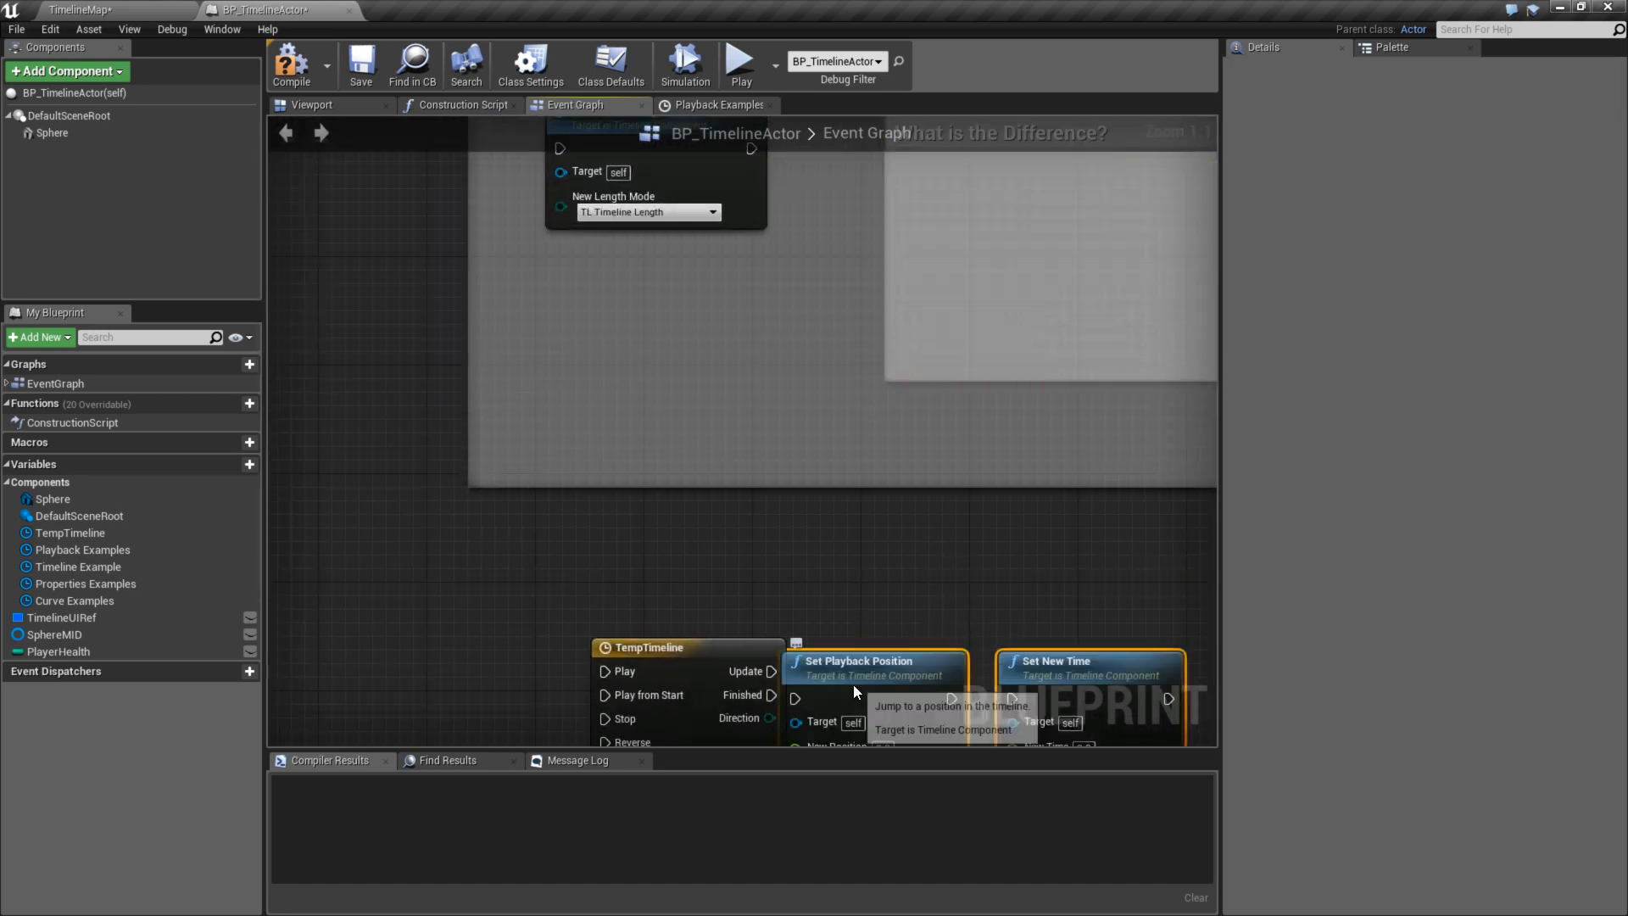
{"action": "right_click_drag", "start_coordinate": [853, 685], "coordinate": [907, 400]}
{"action": "left_click_drag", "start_coordinate": [933, 377], "coordinate": [617, 642]}
{"action": "left_click", "coordinate": [719, 609]}
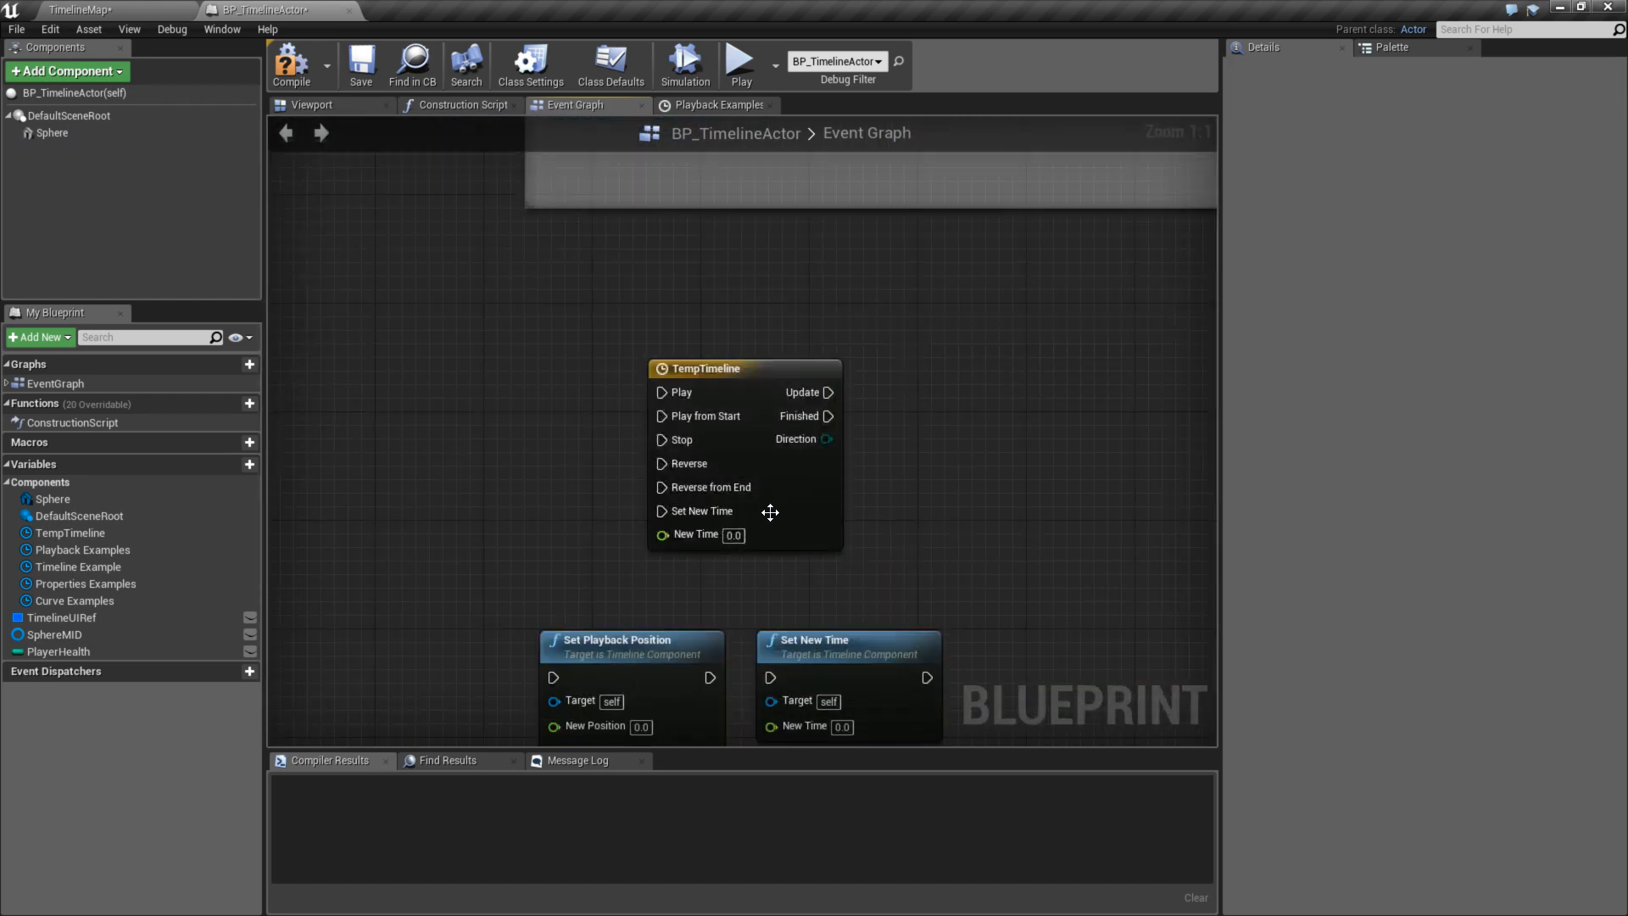
- Open TempTimeline for editing and add a float track named "0-1 Lerp"
{"action": "double_click", "coordinate": [714, 373]}
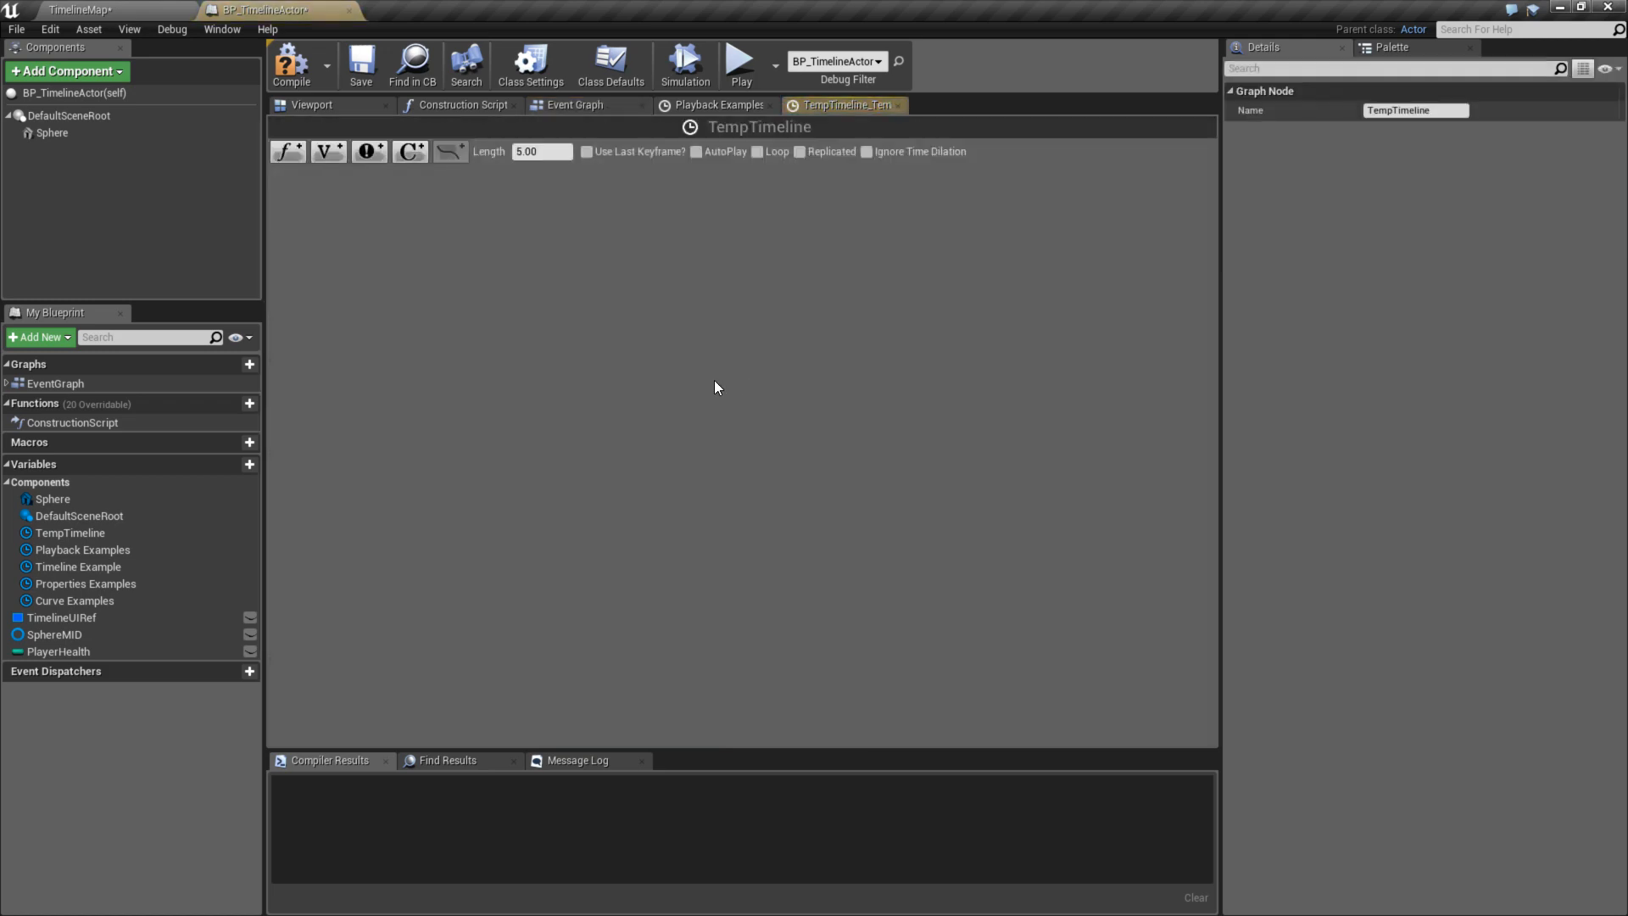
{"action": "left_click", "coordinate": [288, 150]}
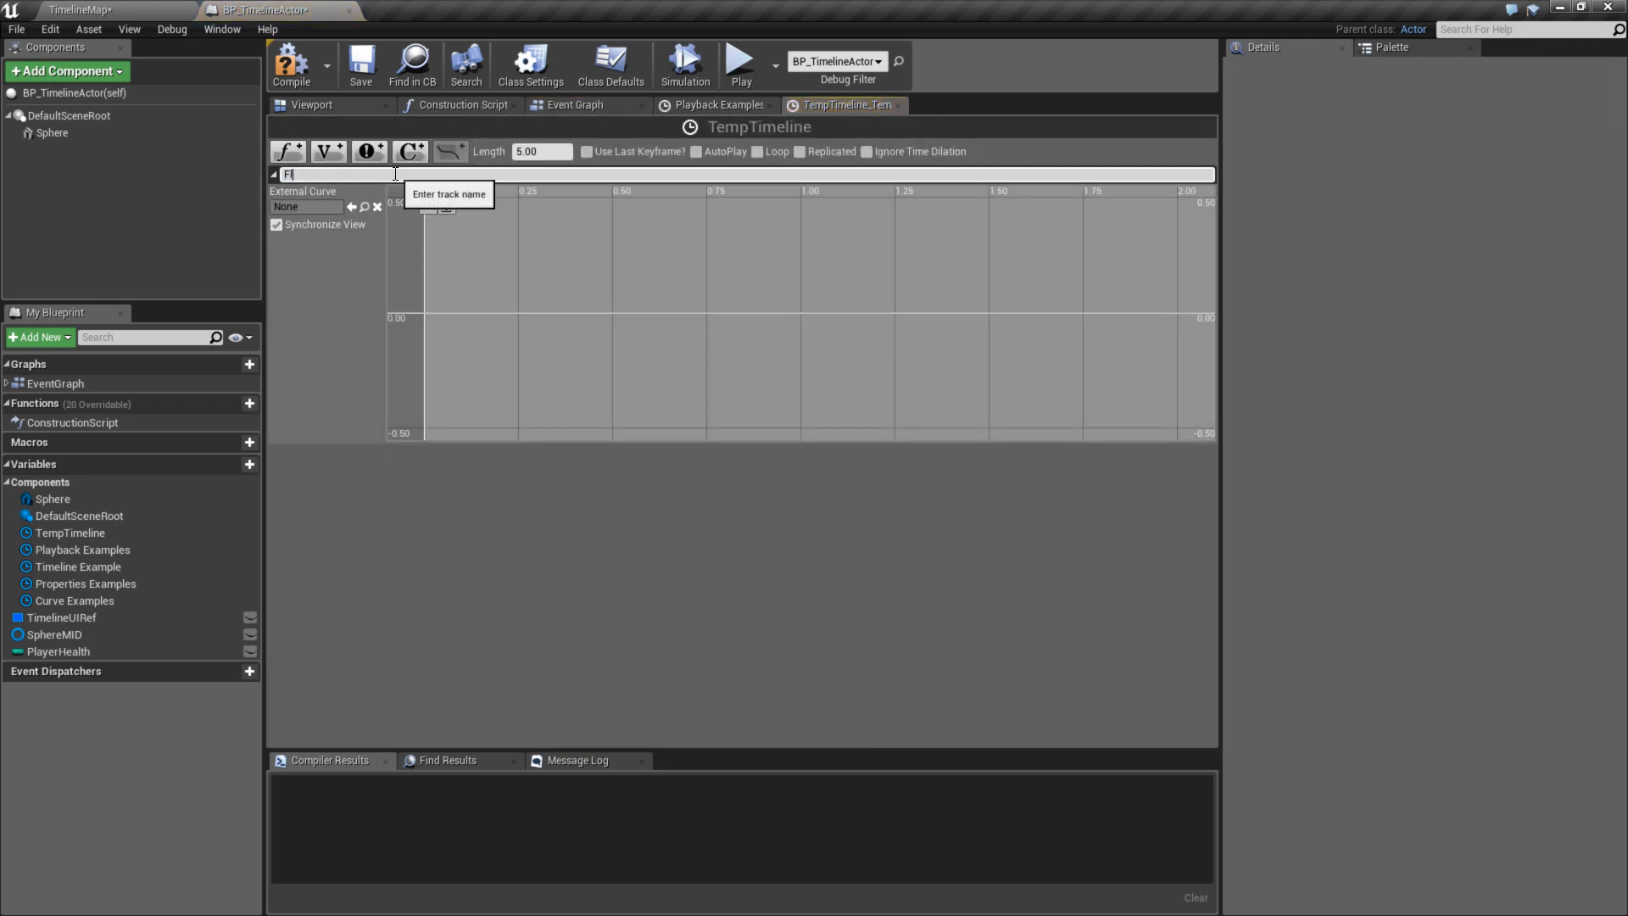
{"action": "type", "text": "Flo"}
{"action": "key", "text": "BackSpace"}
{"action": "key", "text": "BackSpace"}
{"action": "key", "text": "BackSpace"}
{"action": "type", "text": "0-1 Lerp"}
{"action": "key", "text": "Return"}
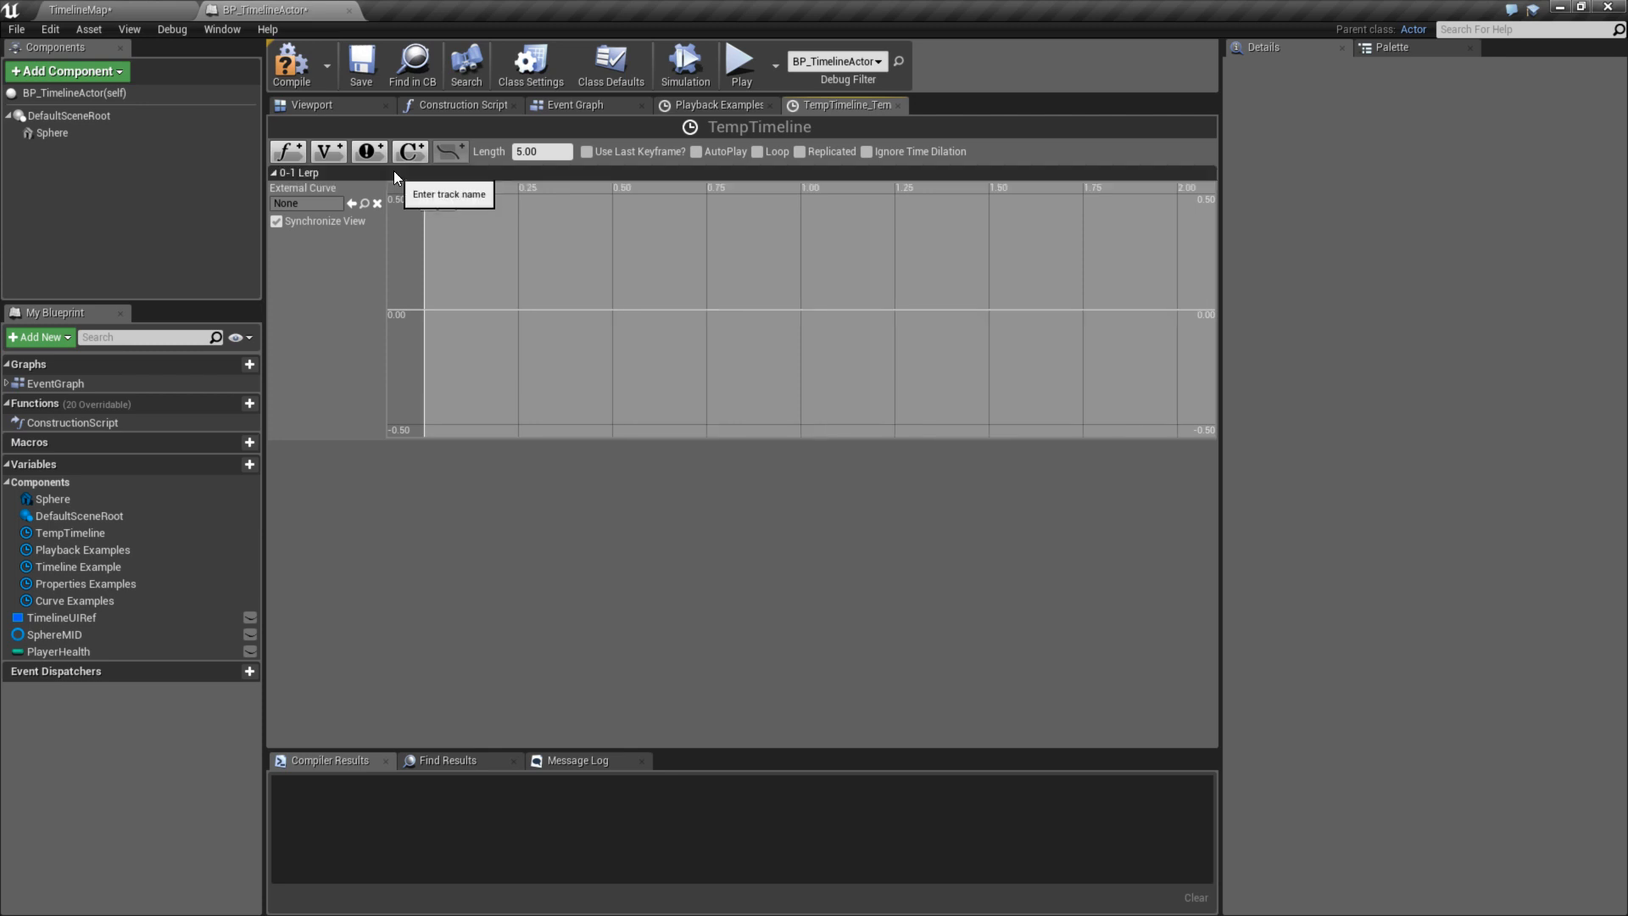
- Set TempTimeline's length to 2 and add two keys to the 0-1 Lerp curve
{"action": "left_click", "coordinate": [527, 153]}
{"action": "type", "text": "2"}
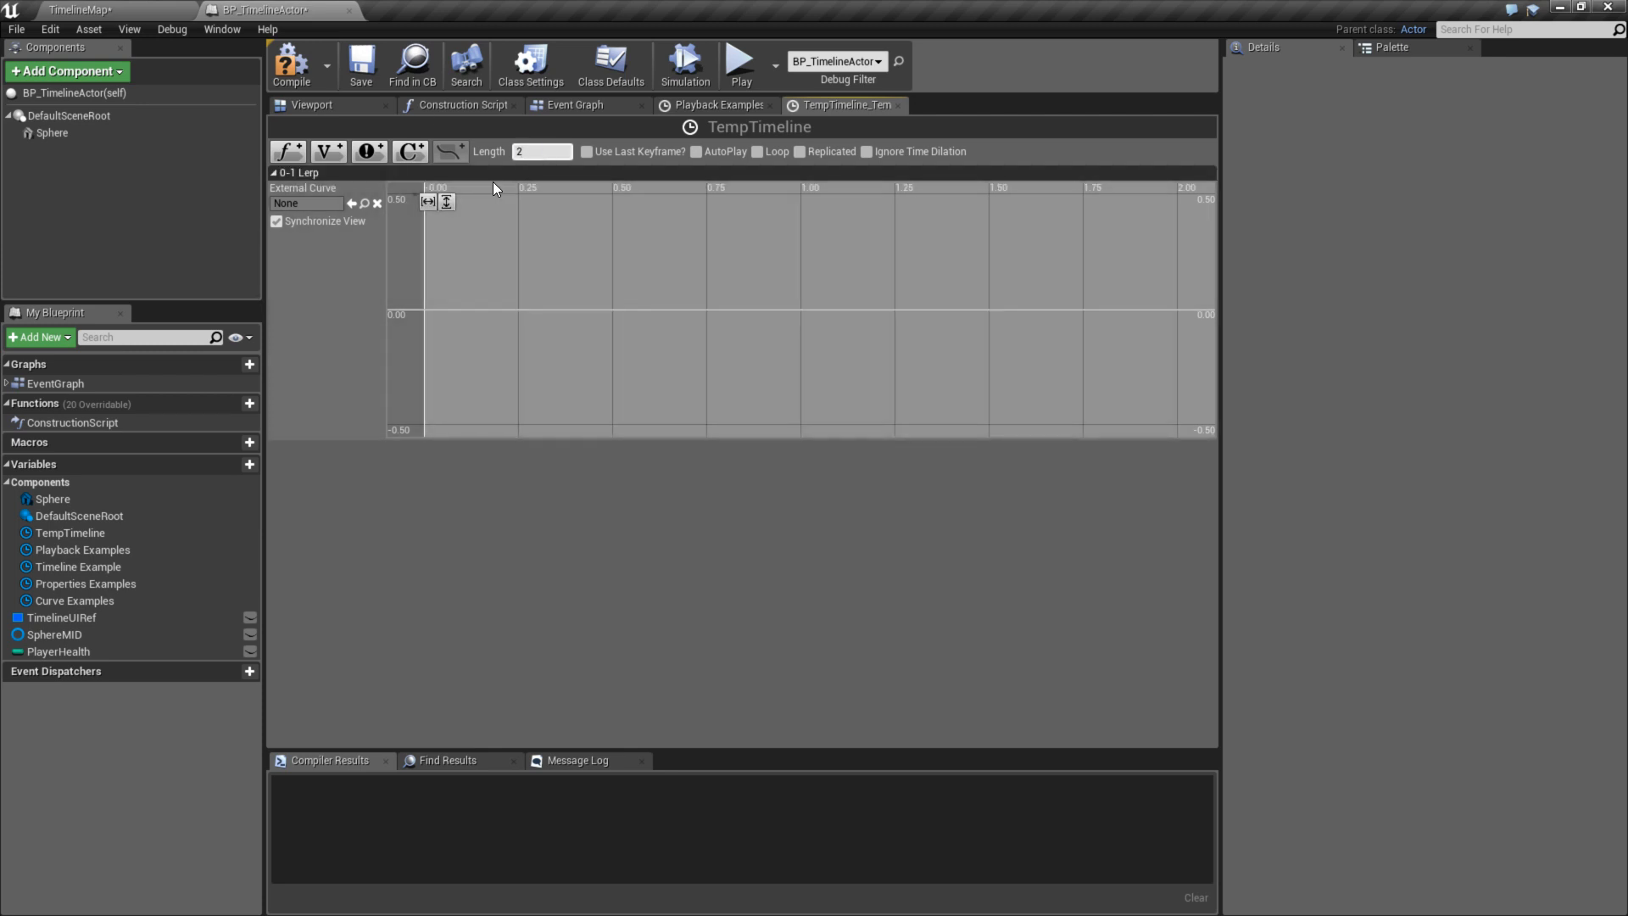
{"action": "key", "text": "Return"}
{"action": "right_click", "coordinate": [474, 316]}
{"action": "left_click", "coordinate": [509, 337]}
{"action": "right_click", "coordinate": [570, 312]}
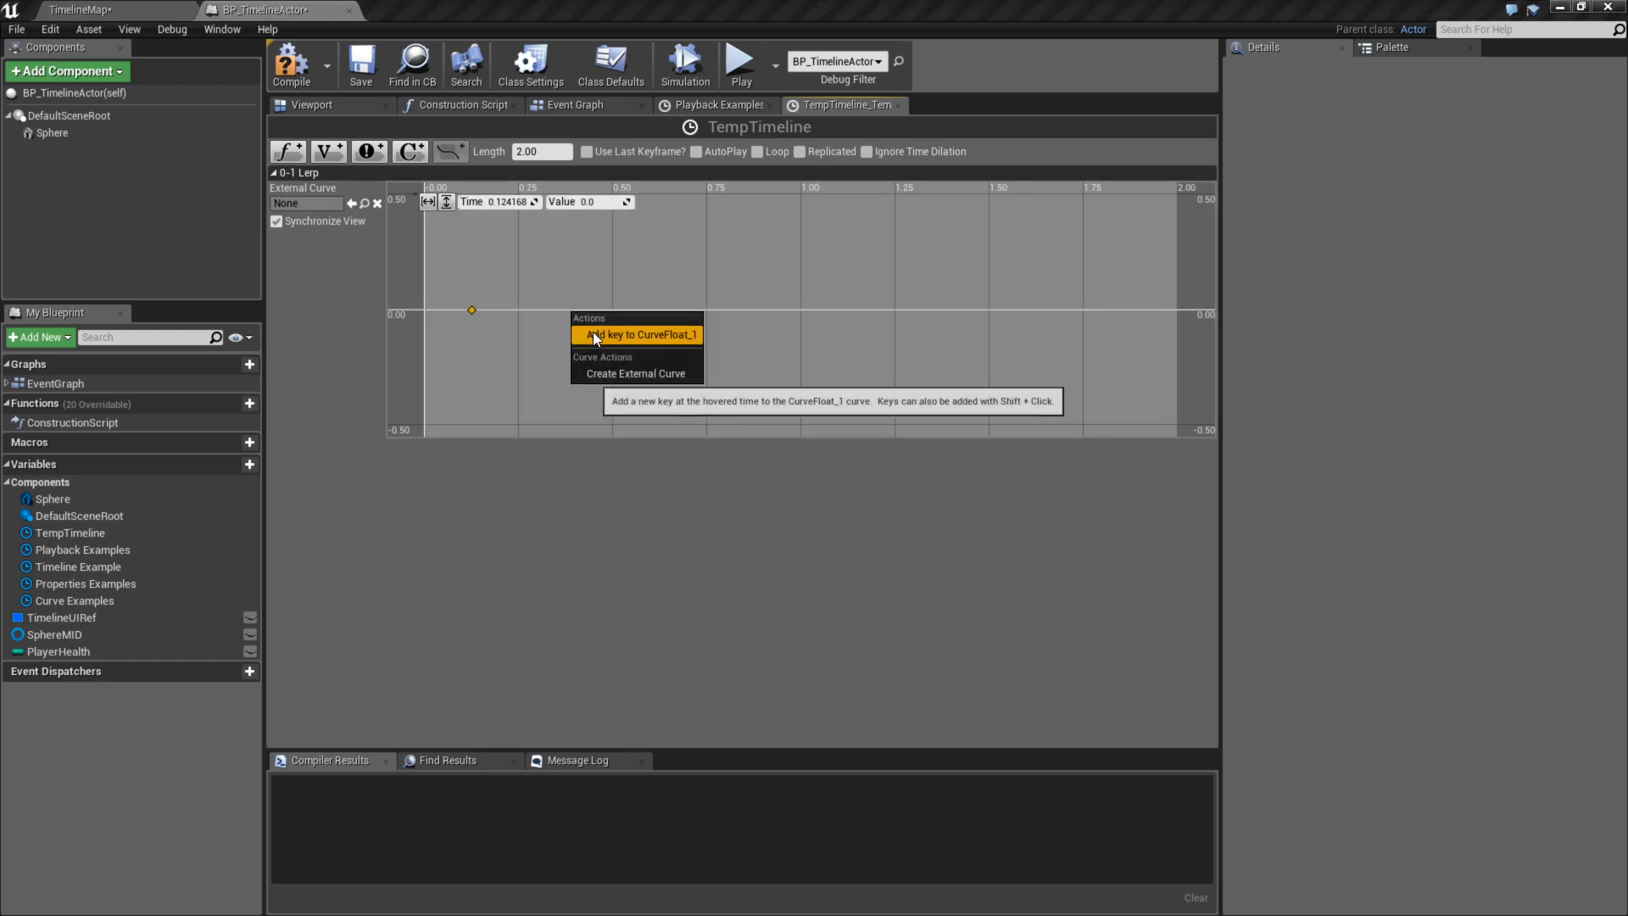
{"action": "left_click", "coordinate": [593, 333]}
- Set the curve's keys to time 0, value 0 and time 2, value 1, and close both open timeline editors
{"action": "left_click", "coordinate": [473, 310]}
{"action": "left_click", "coordinate": [500, 200]}
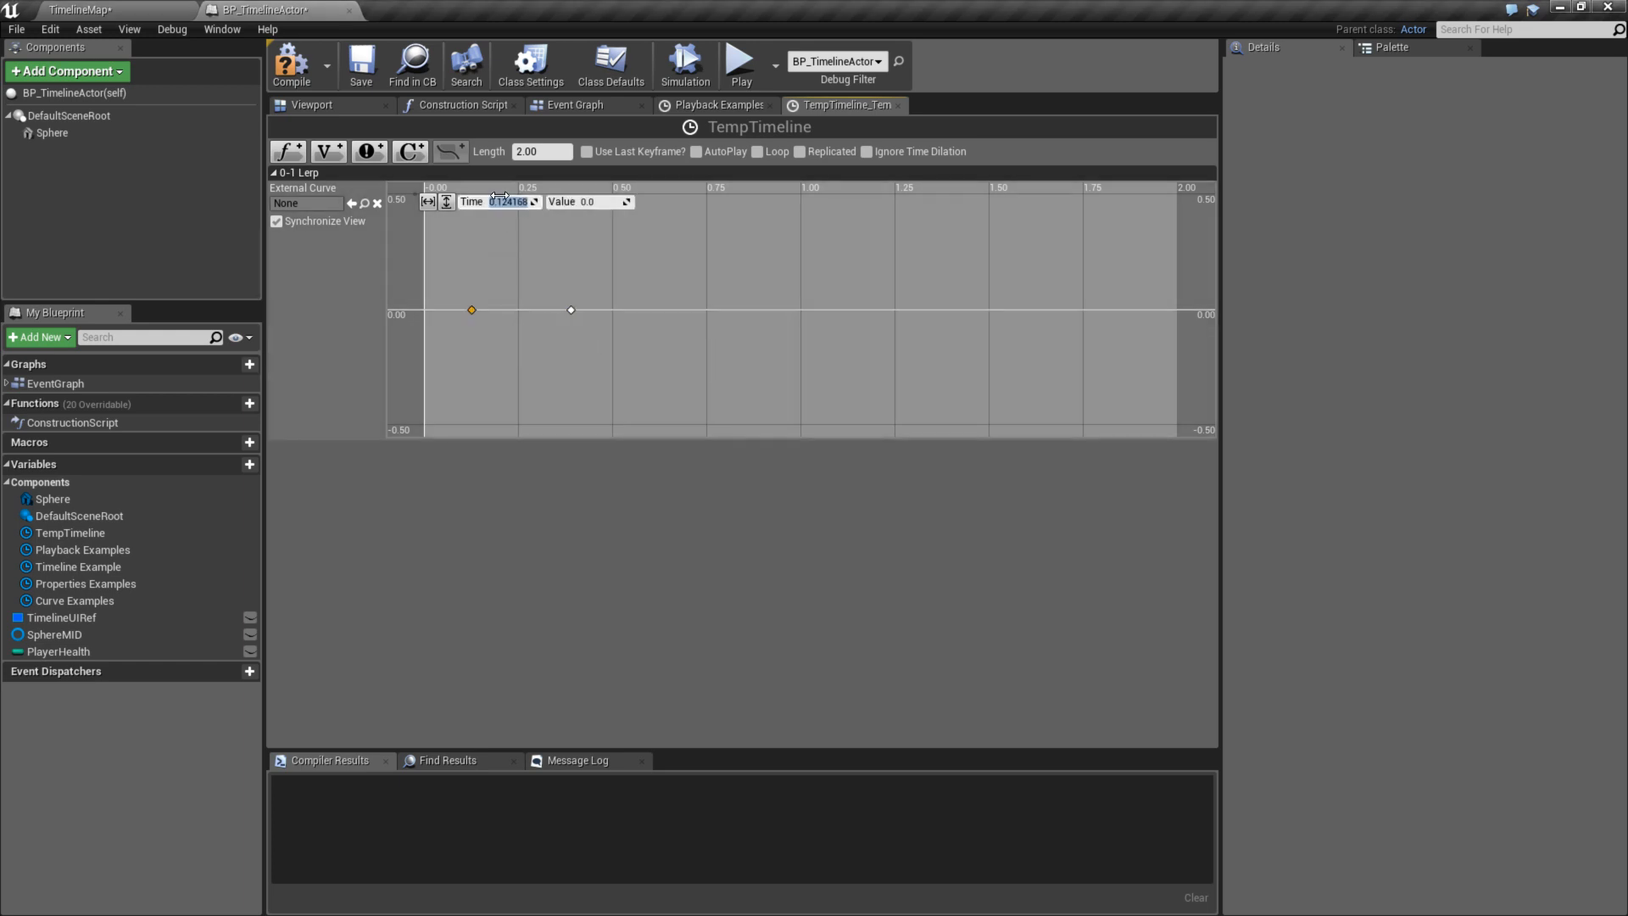
{"action": "left_click", "coordinate": [571, 311]}
{"action": "type", "text": "1"}
{"action": "key", "text": "Return"}
{"action": "left_click", "coordinate": [446, 201]}
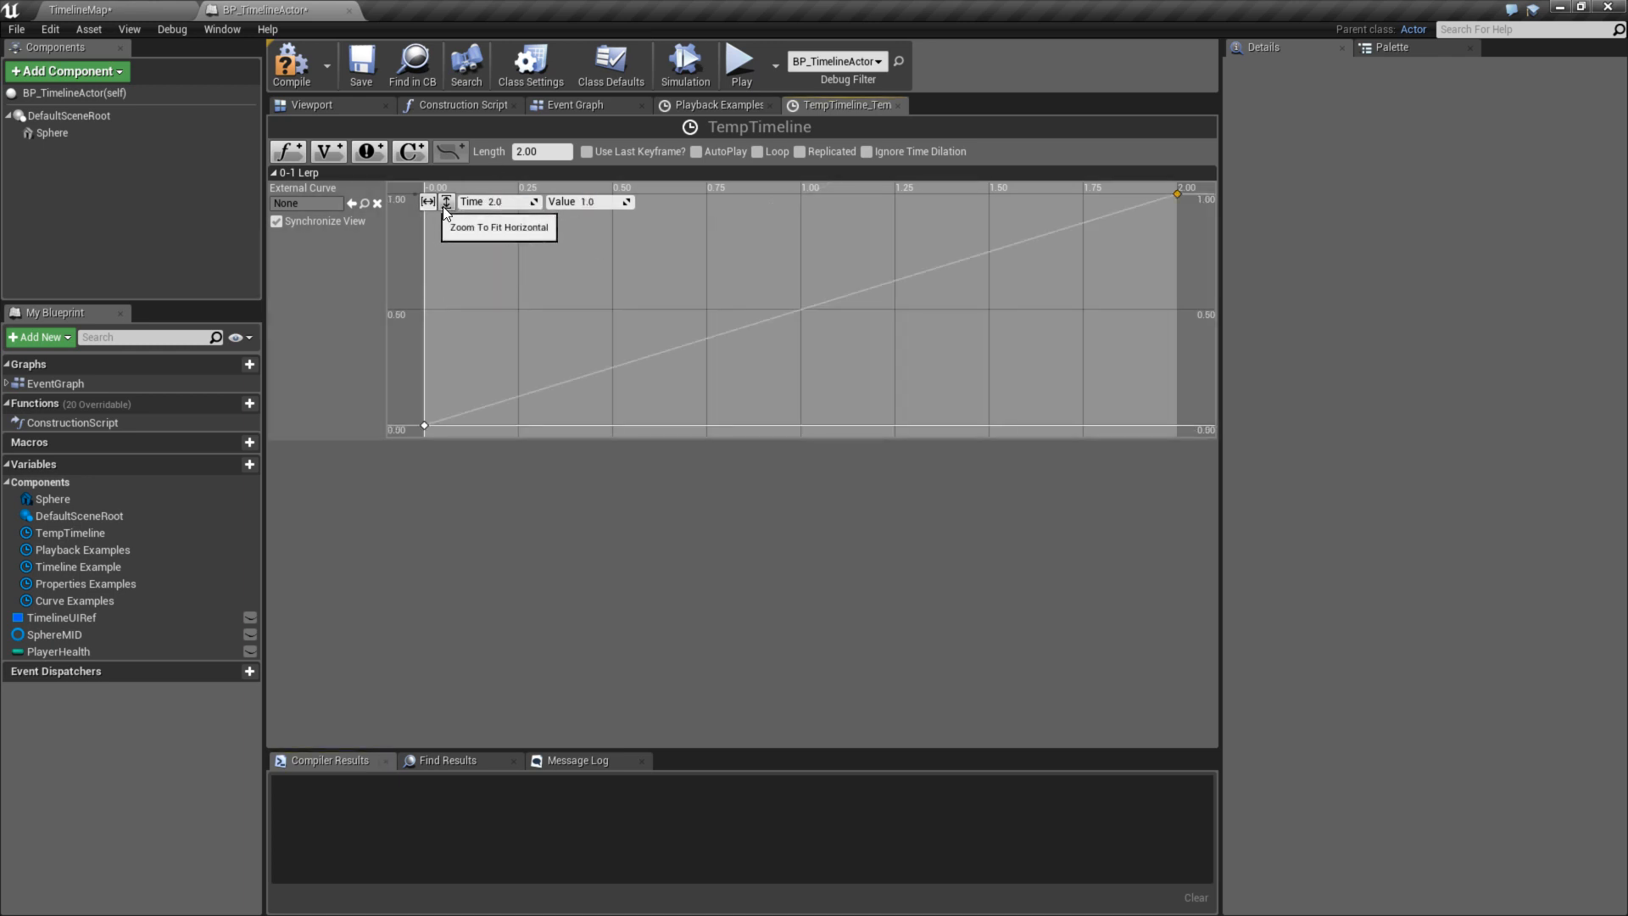
{"action": "left_click", "coordinate": [897, 104]}
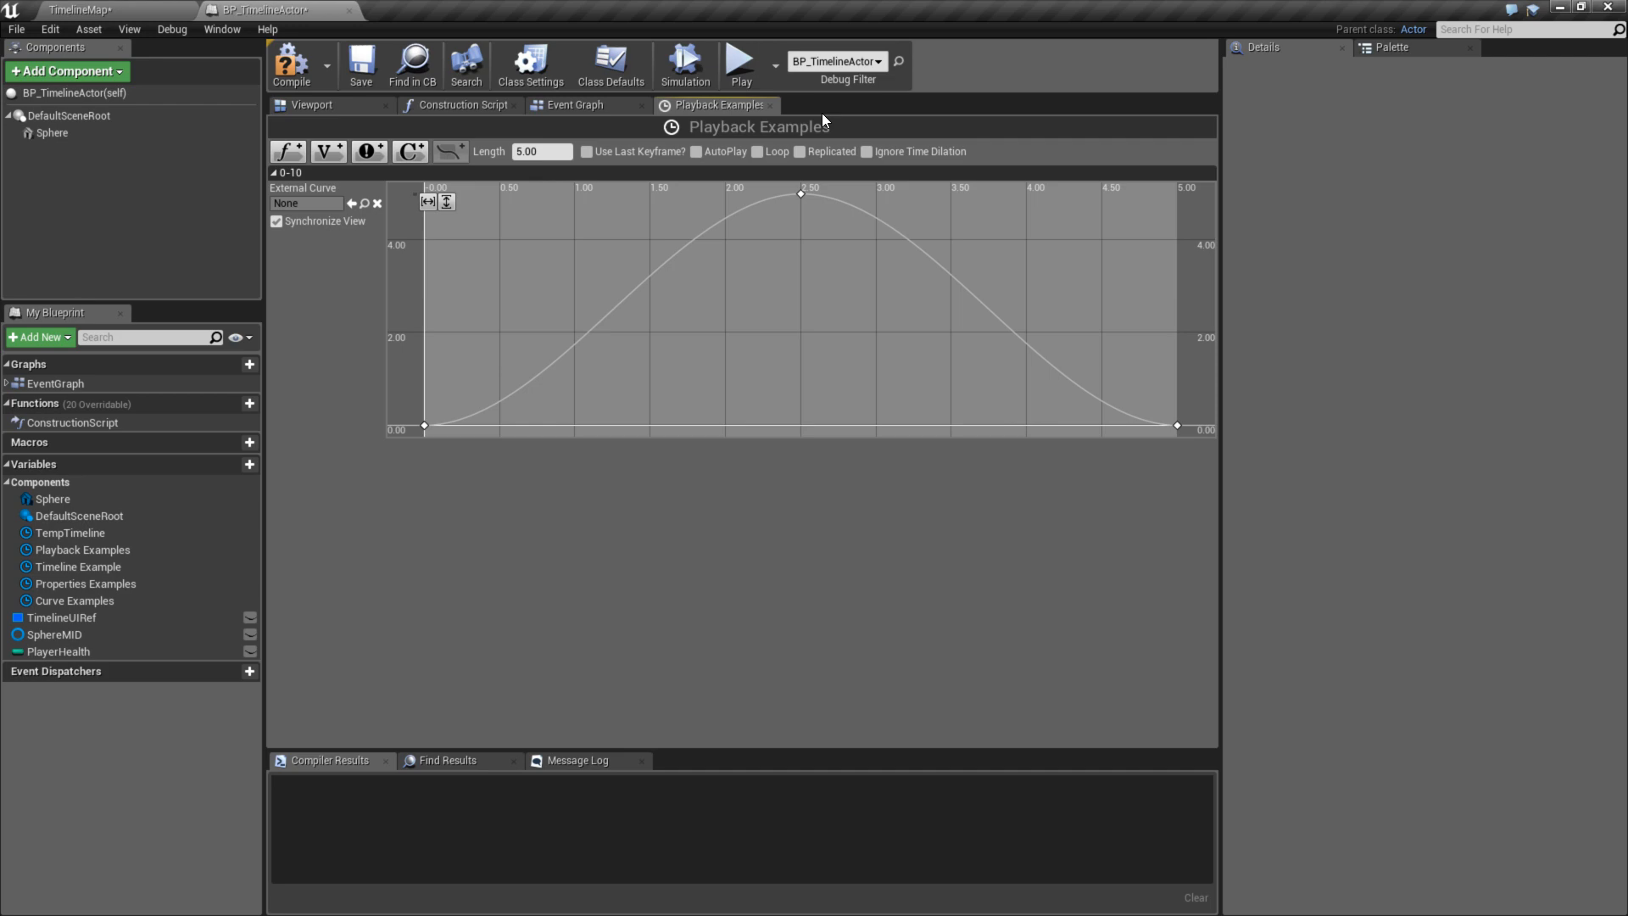
{"action": "left_click", "coordinate": [768, 104]}
- Copy the SetActorLocation node from the Curve Examples comment
{"action": "scroll", "coordinate": [858, 475], "scroll_direction": "down", "scroll_amount": 7}
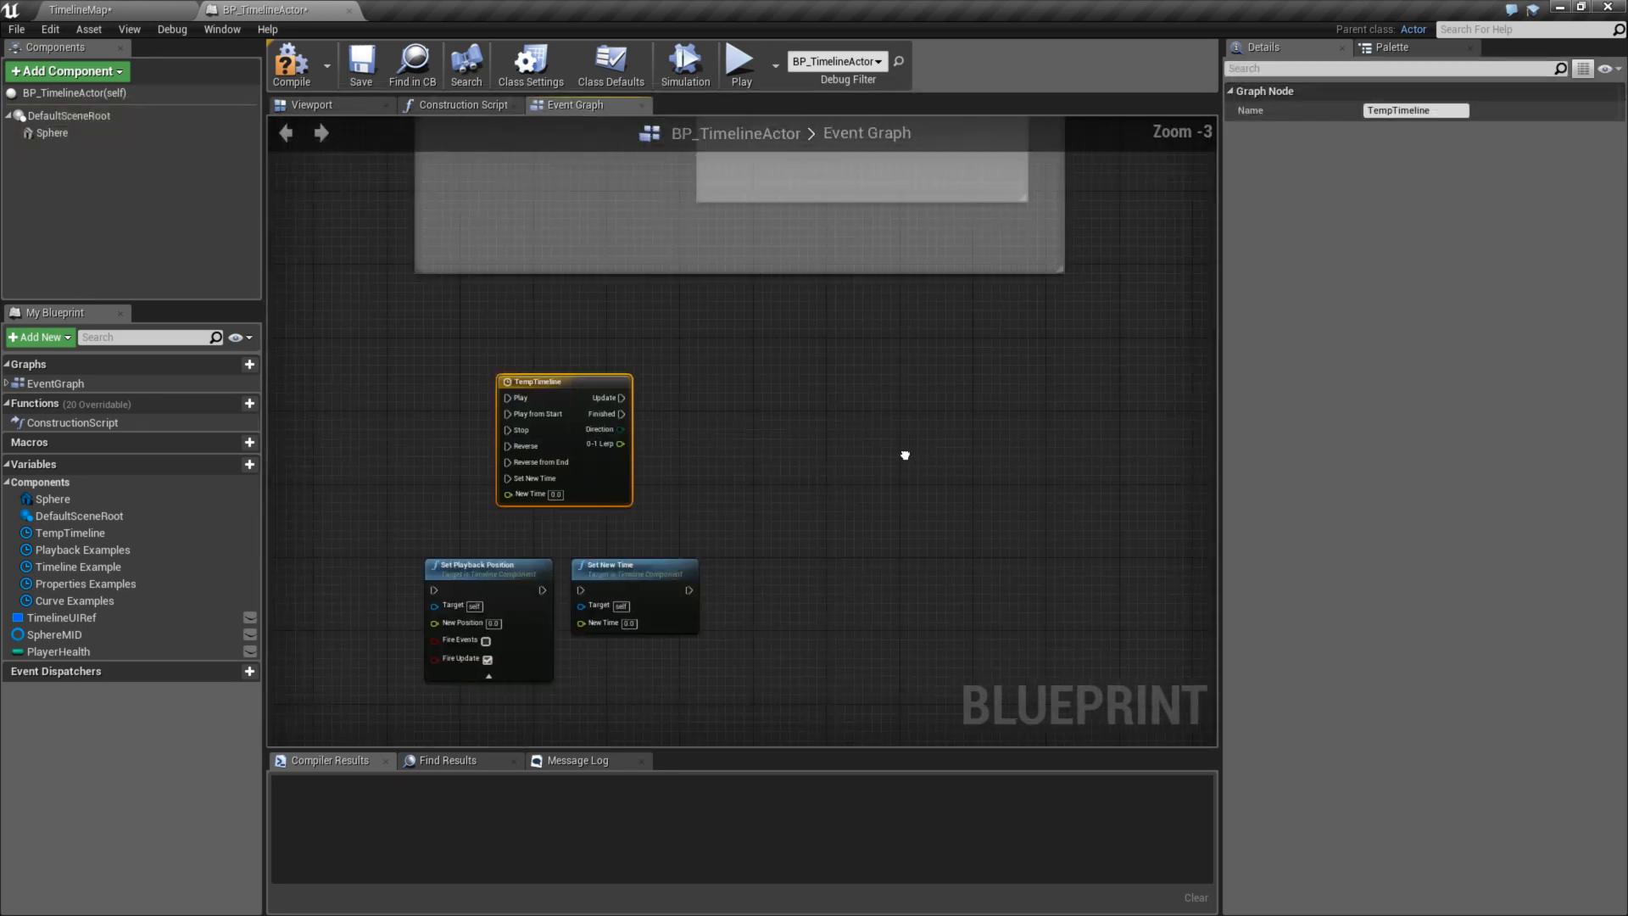
{"action": "right_click_drag", "start_coordinate": [862, 521], "coordinate": [585, 418]}
{"action": "scroll", "coordinate": [1030, 521], "scroll_direction": "up", "scroll_amount": 3}
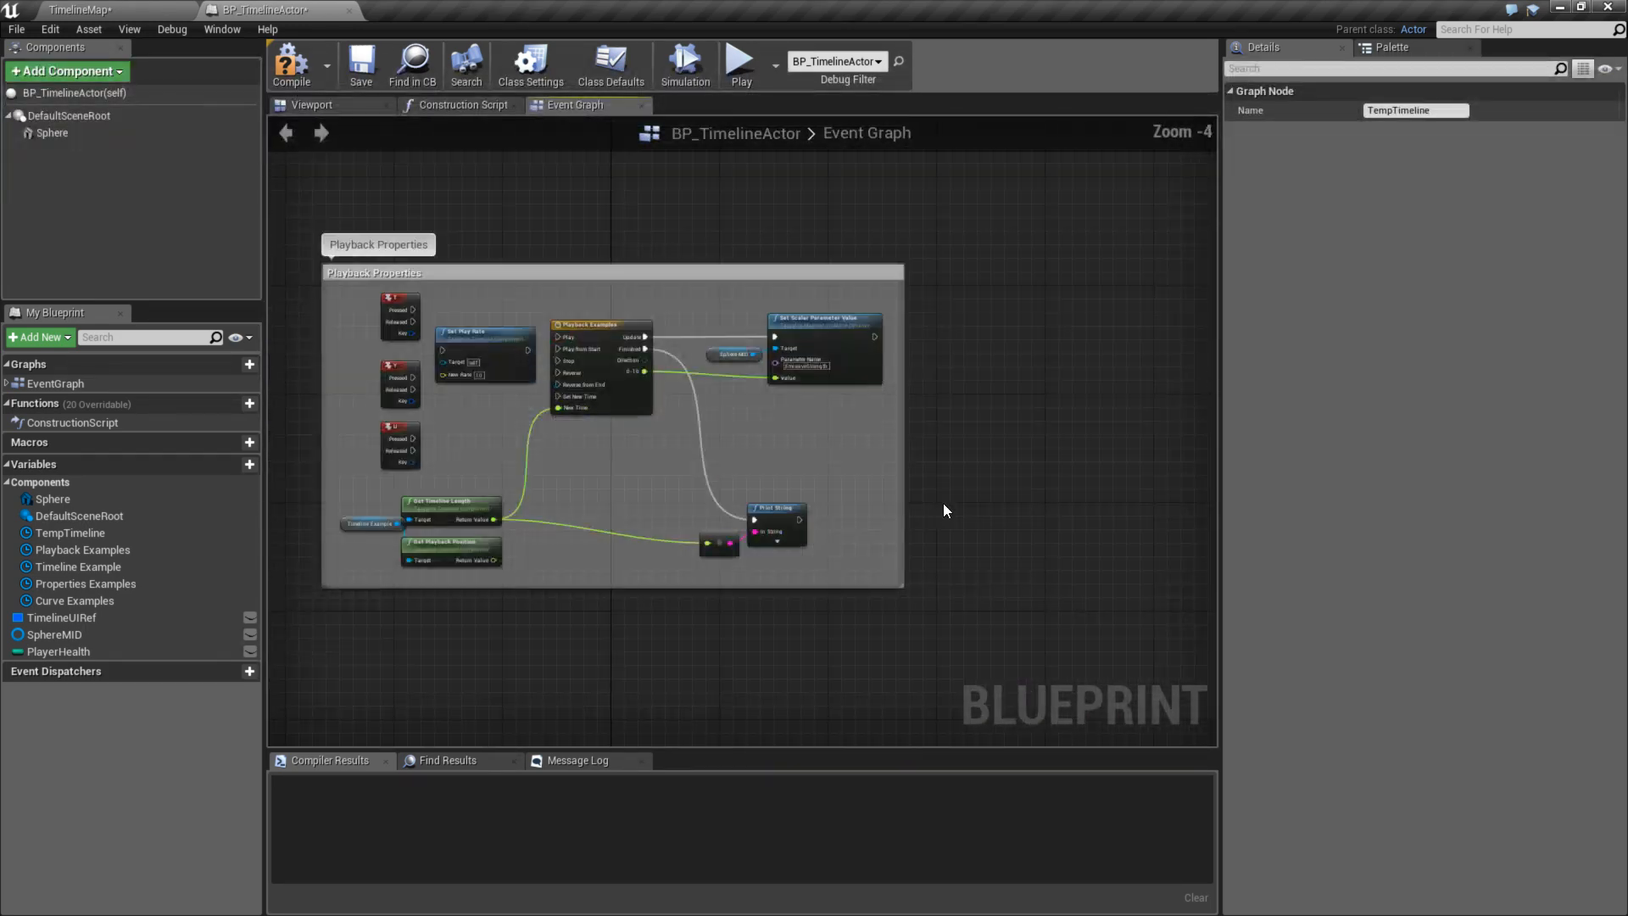
{"action": "scroll", "coordinate": [946, 541], "scroll_direction": "down", "scroll_amount": 2}
{"action": "right_click_drag", "start_coordinate": [963, 561], "coordinate": [1067, 424]}
{"action": "right_click_drag", "start_coordinate": [1180, 659], "coordinate": [1107, 279]}
{"action": "right_click_drag", "start_coordinate": [1043, 518], "coordinate": [1015, 409]}
{"action": "scroll", "coordinate": [992, 390], "scroll_direction": "up", "scroll_amount": 4}
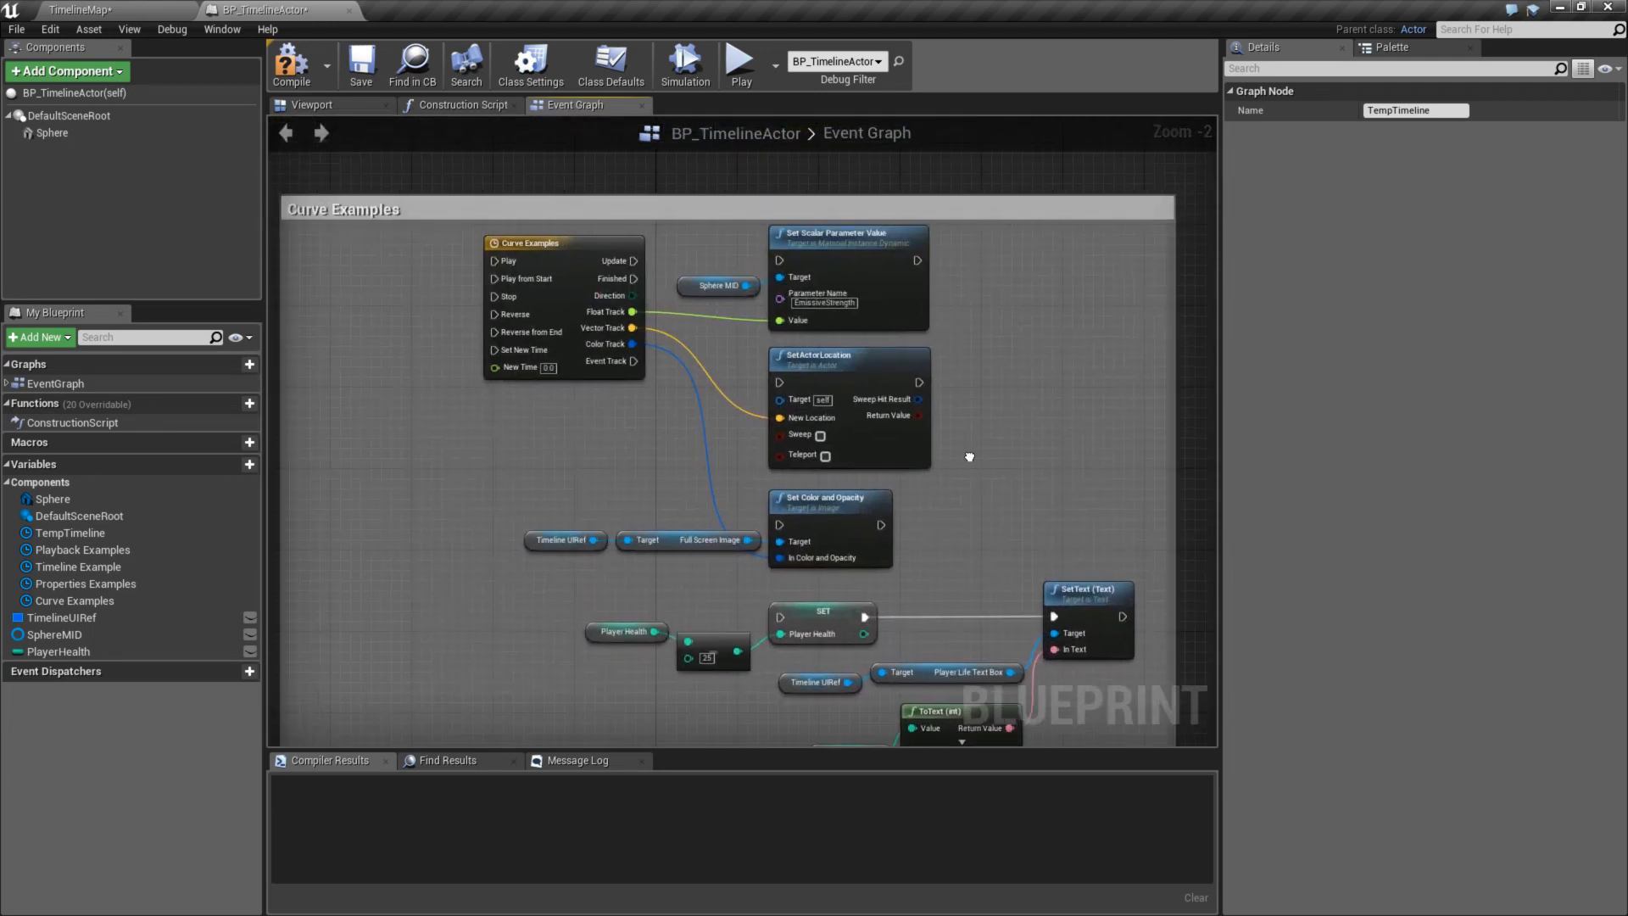
{"action": "left_click", "coordinate": [838, 359]}
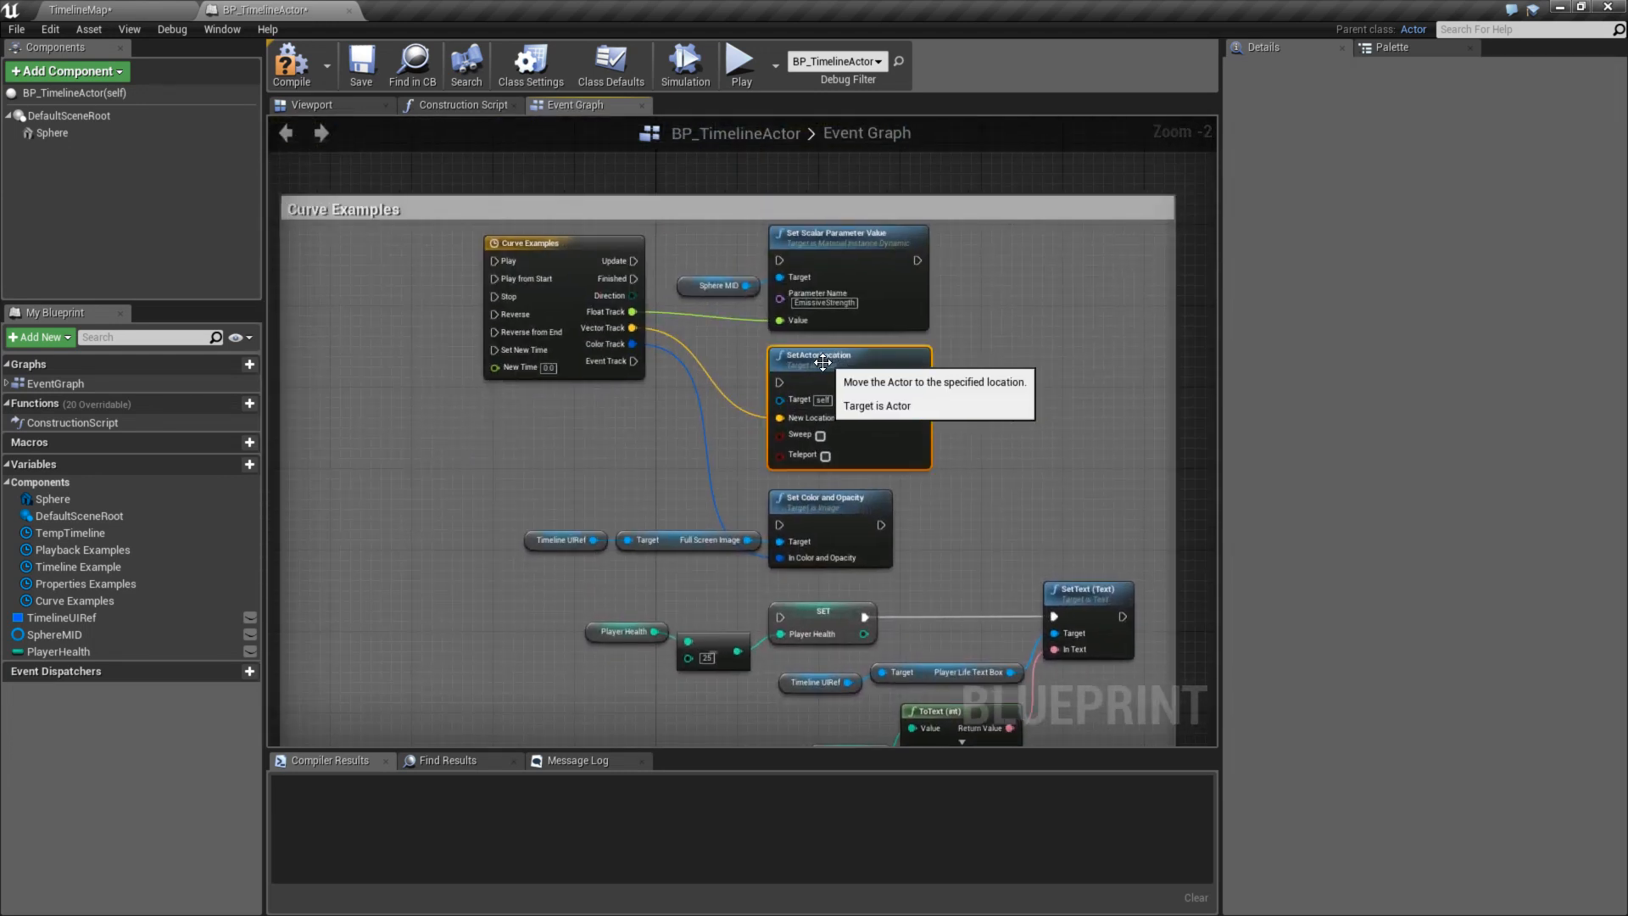
- Paste the SetActorLocation node beside TempTimeline and connect TempTimeline's Update output to its execution input
{"action": "scroll", "coordinate": [435, 346], "scroll_direction": "down", "scroll_amount": 3}
{"action": "right_click_drag", "start_coordinate": [437, 246], "coordinate": [835, 441]}
{"action": "right_click_drag", "start_coordinate": [576, 410], "coordinate": [869, 532]}
{"action": "right_click_drag", "start_coordinate": [331, 280], "coordinate": [561, 601]}
{"action": "scroll", "coordinate": [594, 458], "scroll_direction": "down", "scroll_amount": 3}
{"action": "scroll", "coordinate": [662, 403], "scroll_direction": "up", "scroll_amount": 6}
{"action": "right_click_drag", "start_coordinate": [634, 256], "coordinate": [704, 486]}
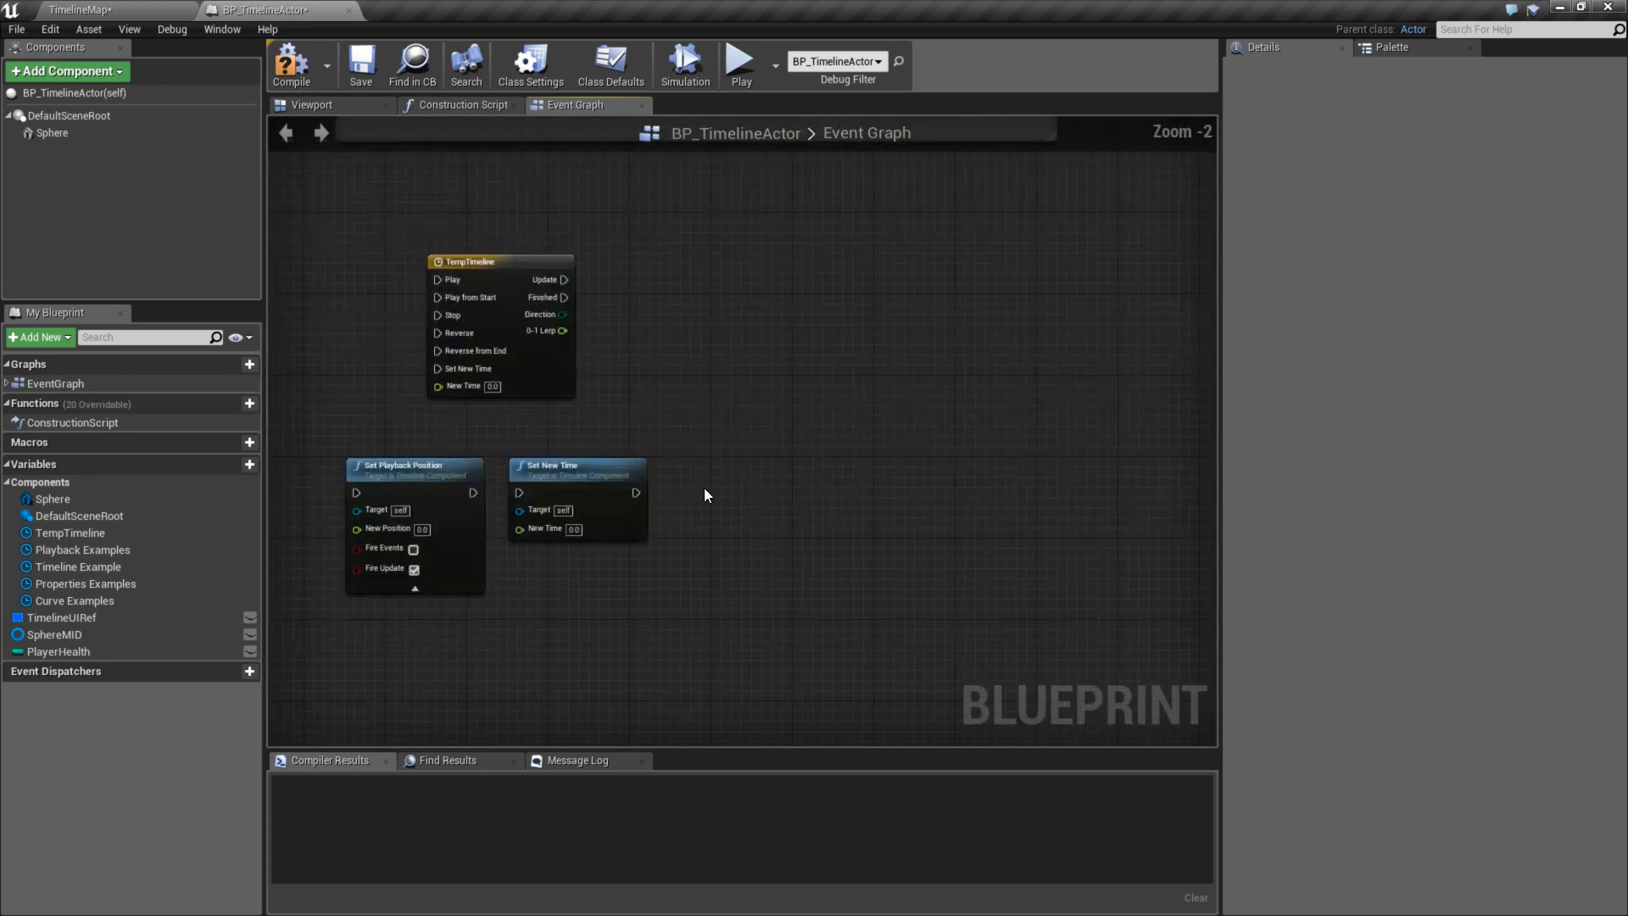
{"action": "key", "text": "ctrl+v"}
{"action": "left_click_drag", "start_coordinate": [564, 280], "coordinate": [832, 254]}
{"action": "scroll", "coordinate": [832, 255], "scroll_direction": "up", "scroll_amount": 2}
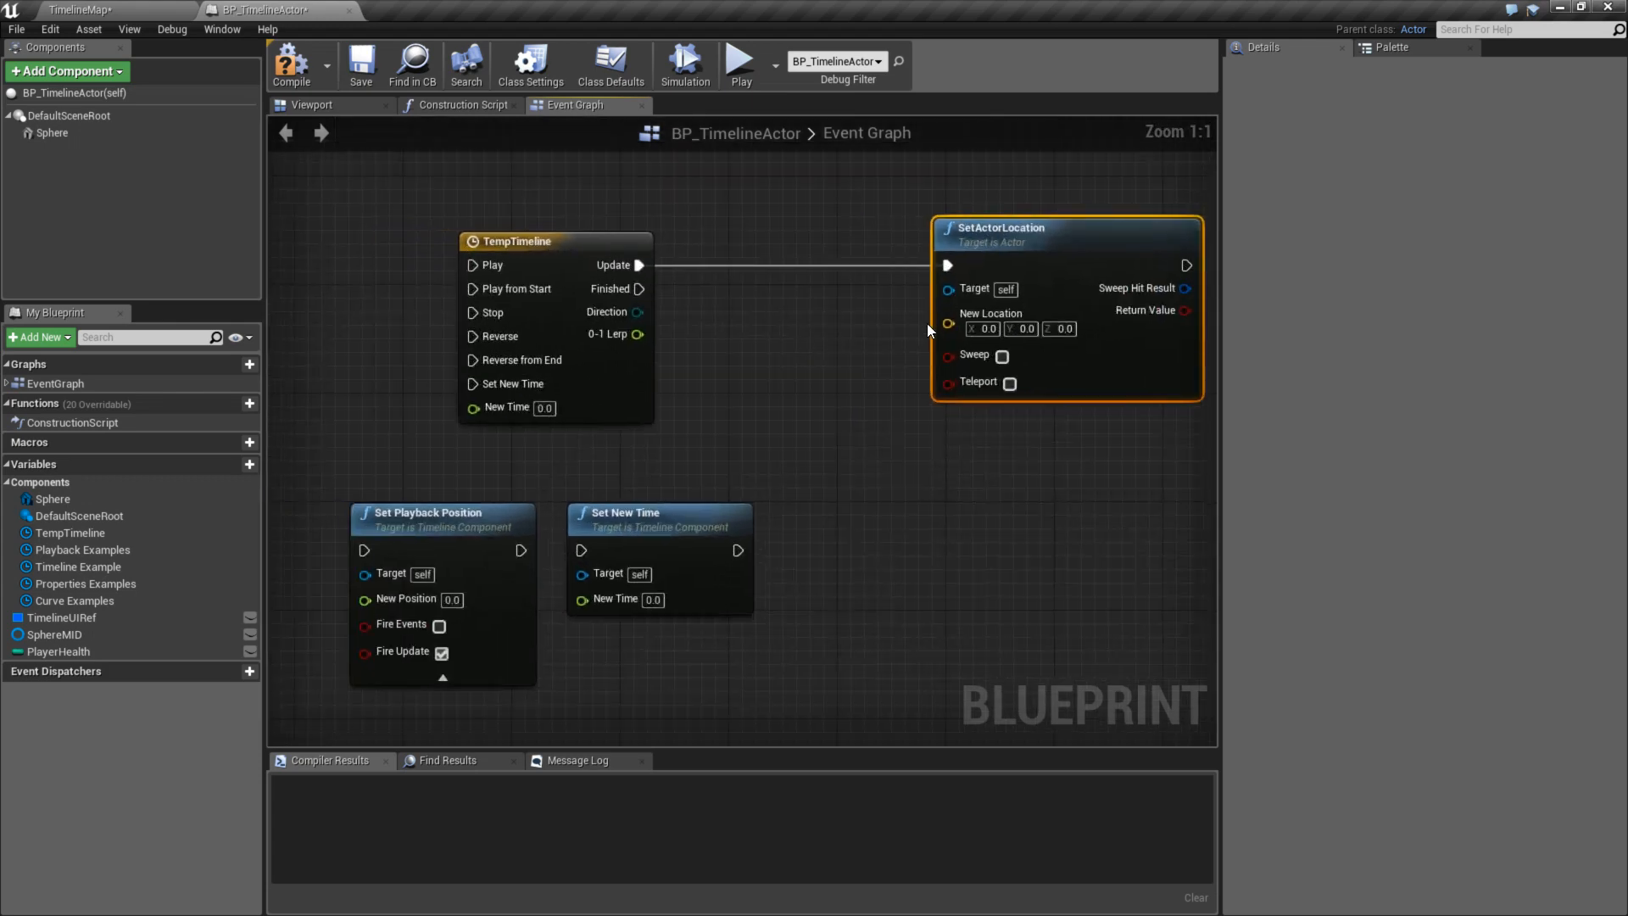
- Split SetActorLocation's New Location pin and add a Lerp (vector) node between it and TempTimeline
{"action": "right_click", "coordinate": [954, 339]}
{"action": "left_click", "coordinate": [1005, 380]}
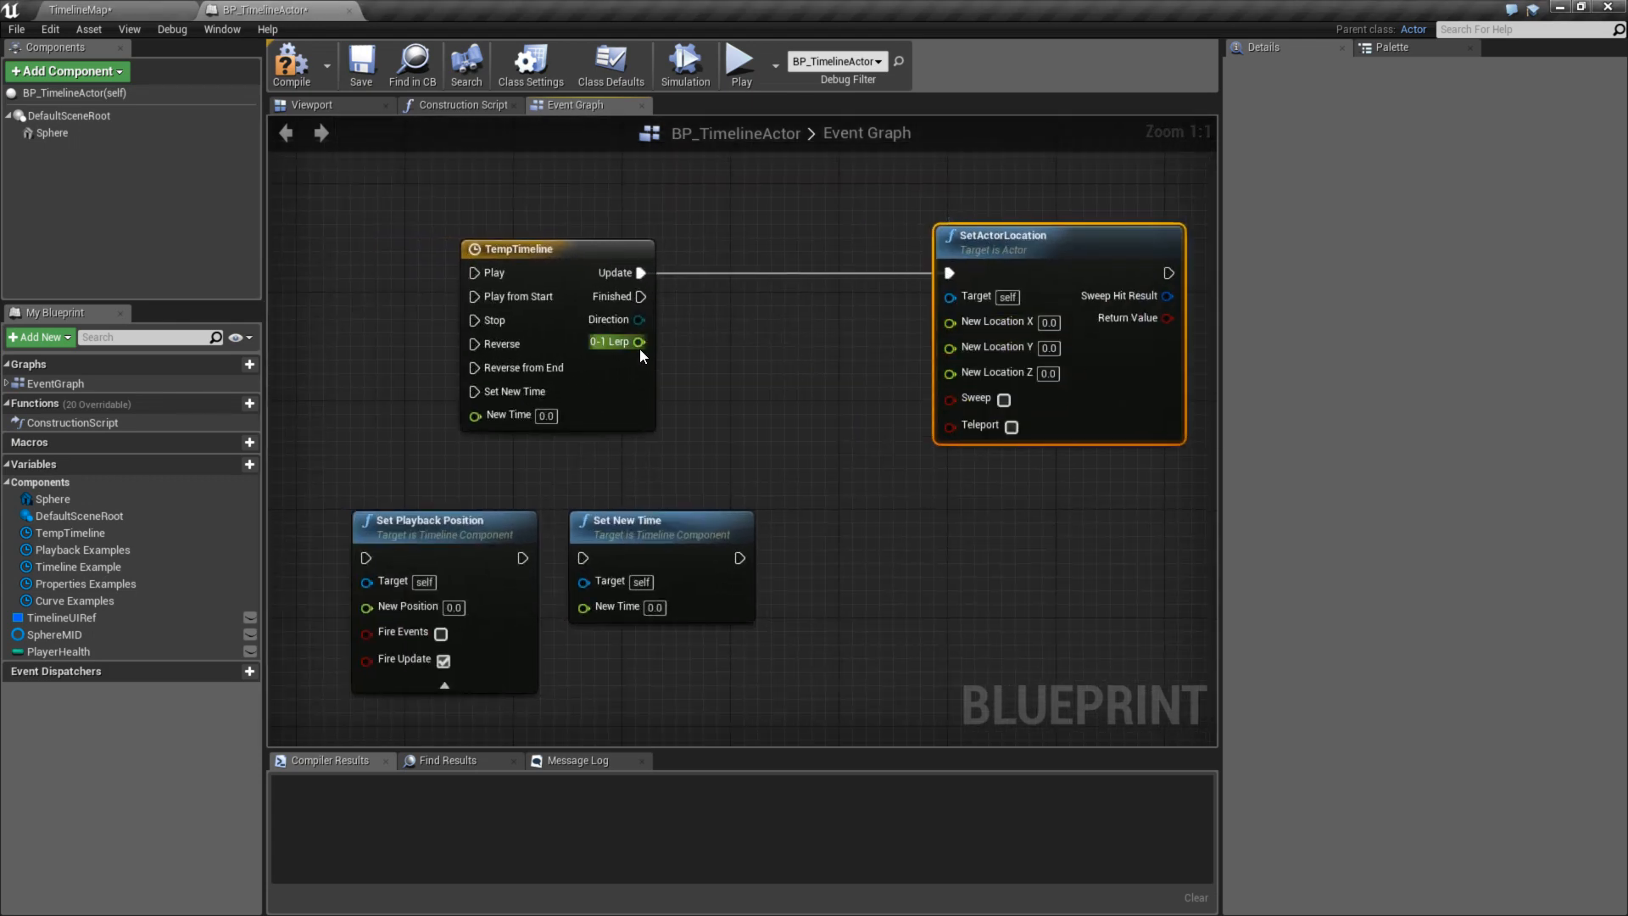
{"action": "right_click", "coordinate": [762, 329]}
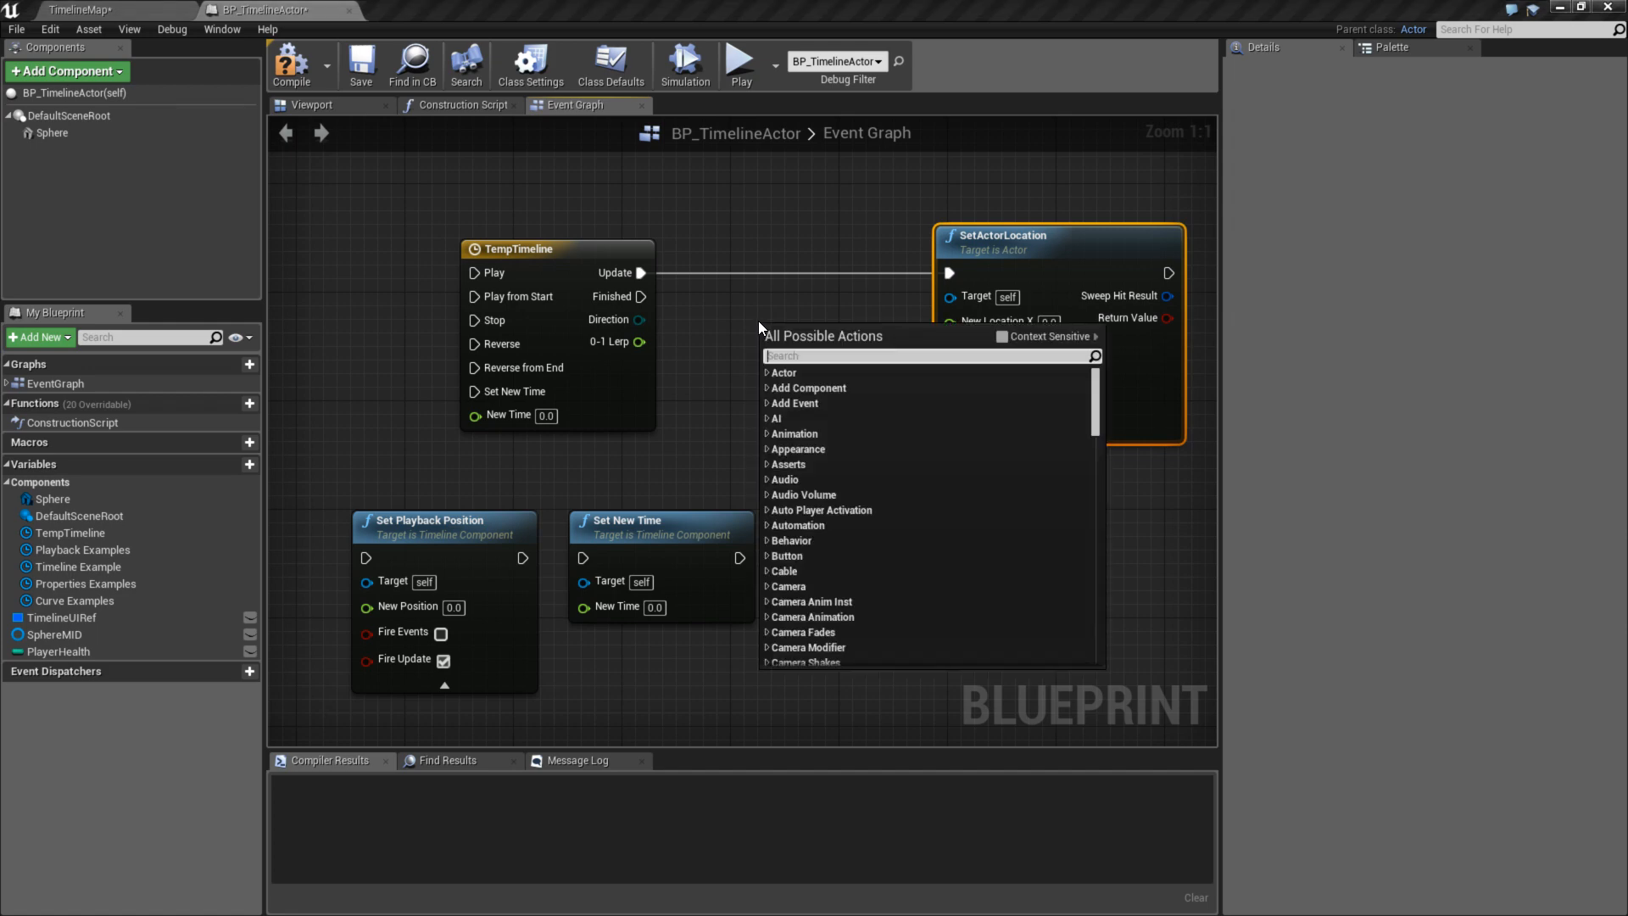
{"action": "type", "text": "lerp vec"}
{"action": "key", "text": "Return"}
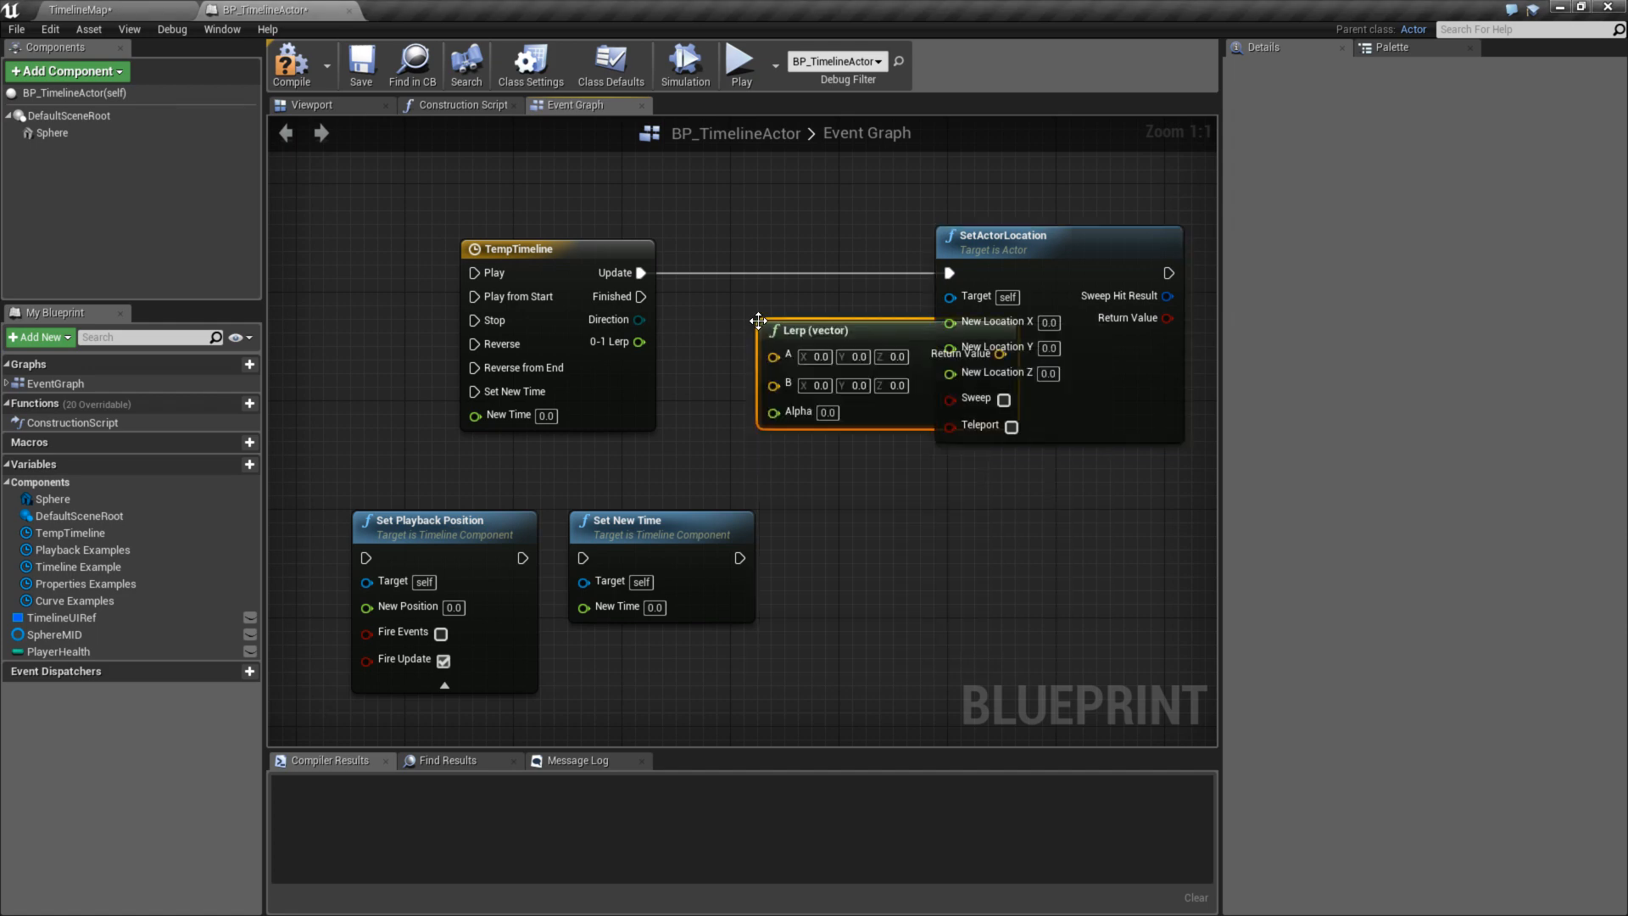
- Recombine SetActorLocation's New Location pin, shift the node clear of the Lerp, and connect the Lerp's Return Value to New Location
{"action": "right_click", "coordinate": [1026, 322]}
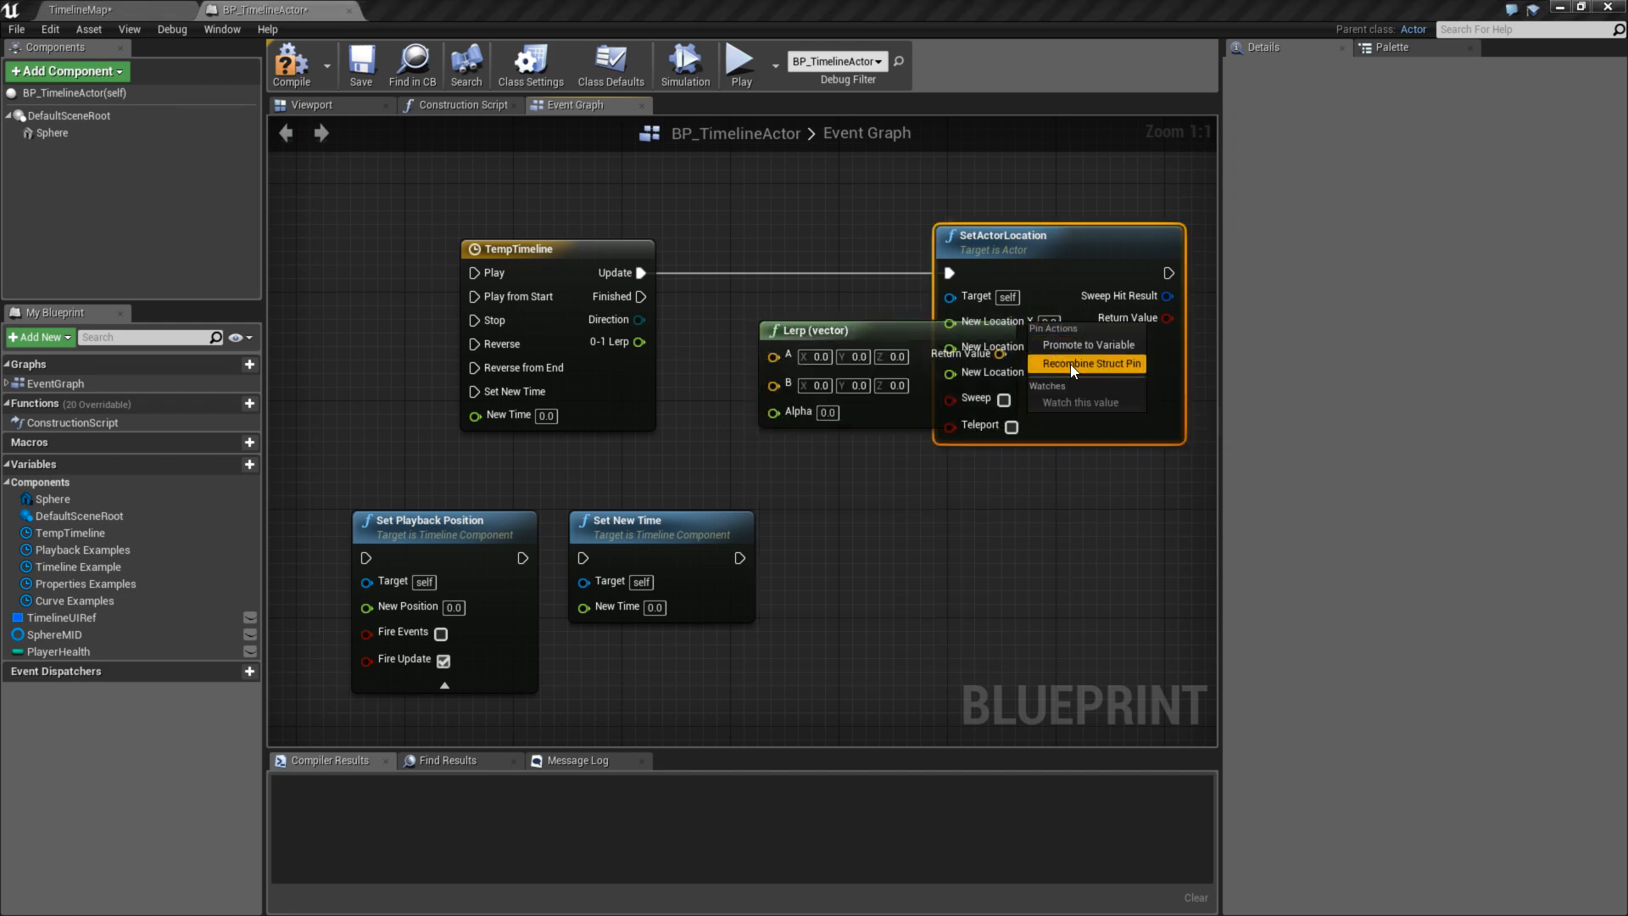
{"action": "left_click", "coordinate": [1068, 364]}
{"action": "left_click_drag", "start_coordinate": [1048, 256], "coordinate": [1143, 256]}
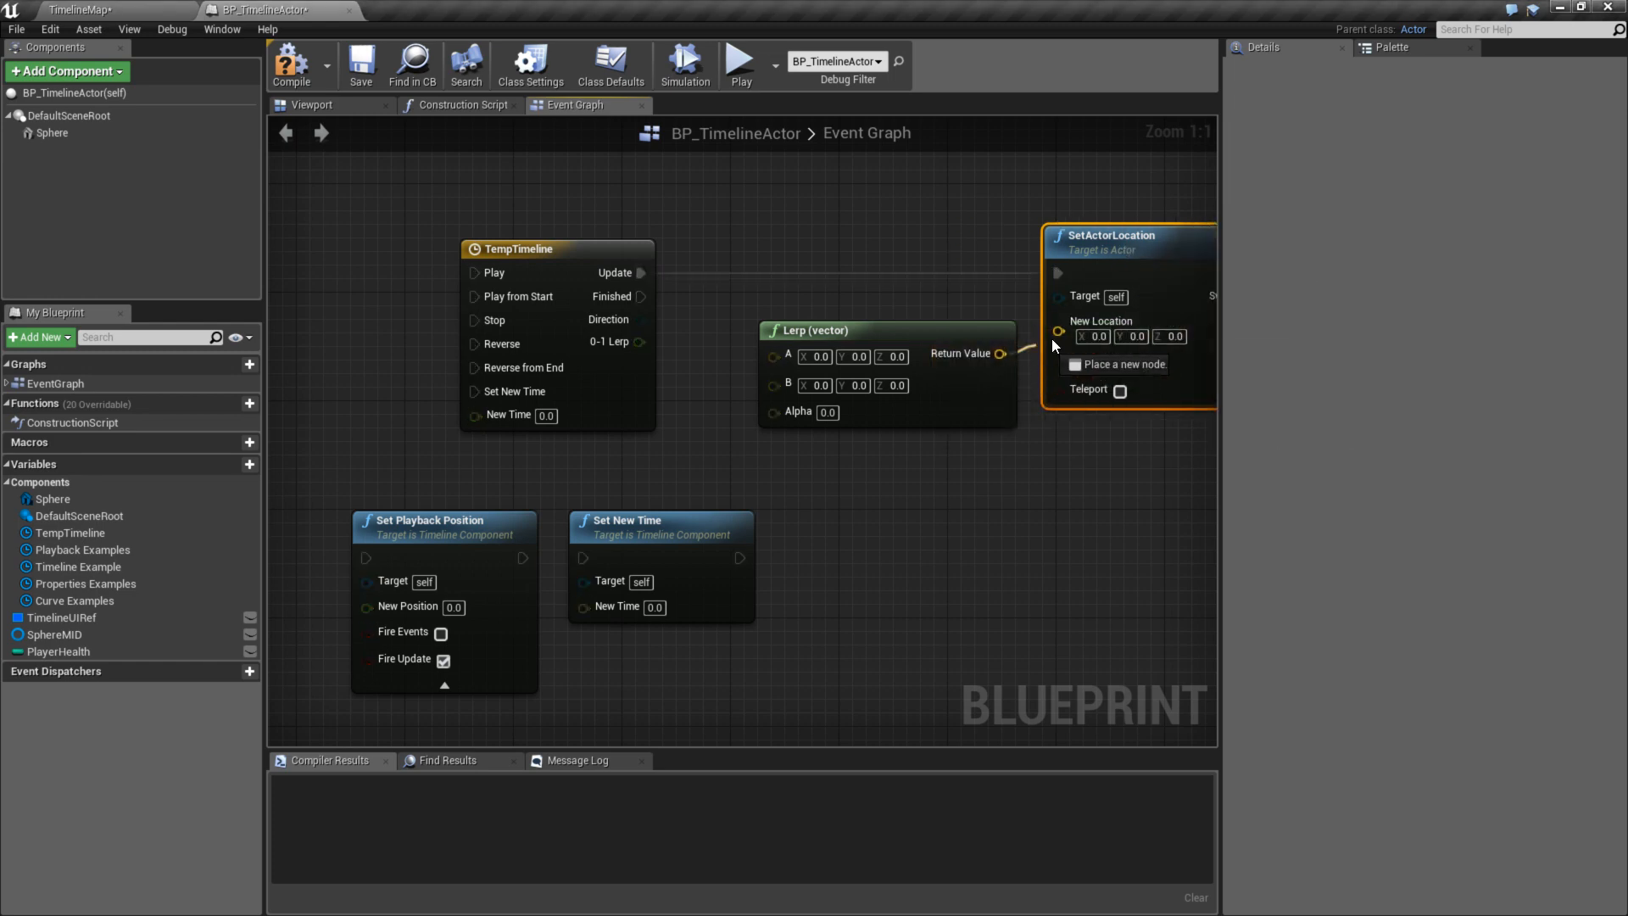
{"action": "left_click_drag", "start_coordinate": [1058, 321], "coordinate": [1000, 352]}
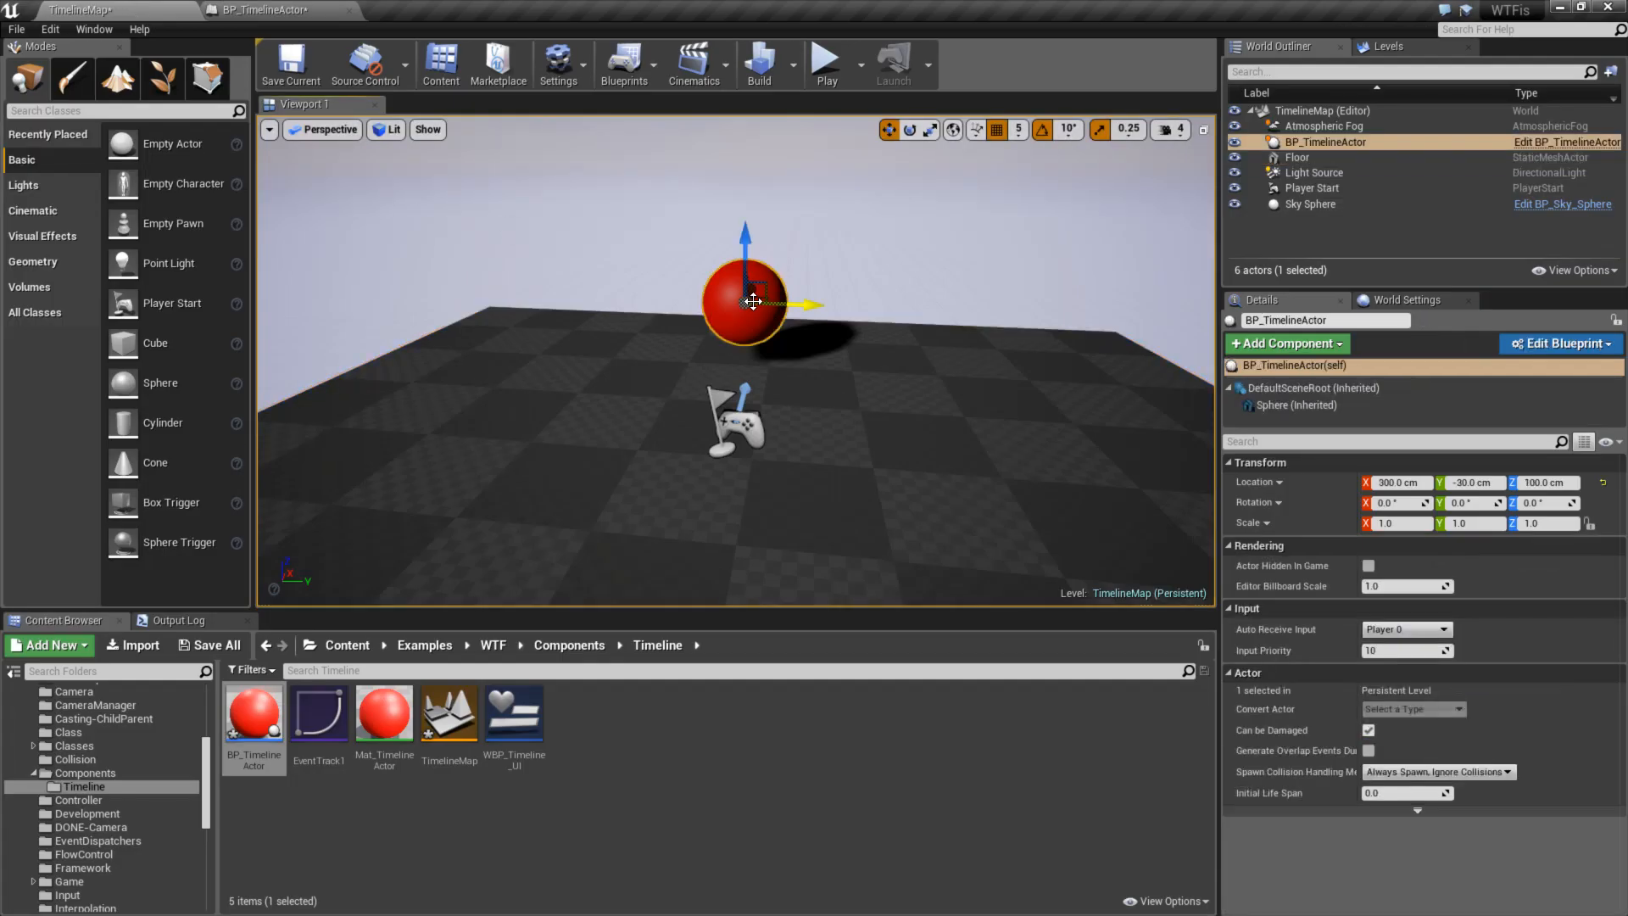
- Back in BP_TimelineActor's event graph, set the Lerp node's A vector to X 300, Y -30, Z 100
{"action": "left_click", "coordinate": [284, 10]}
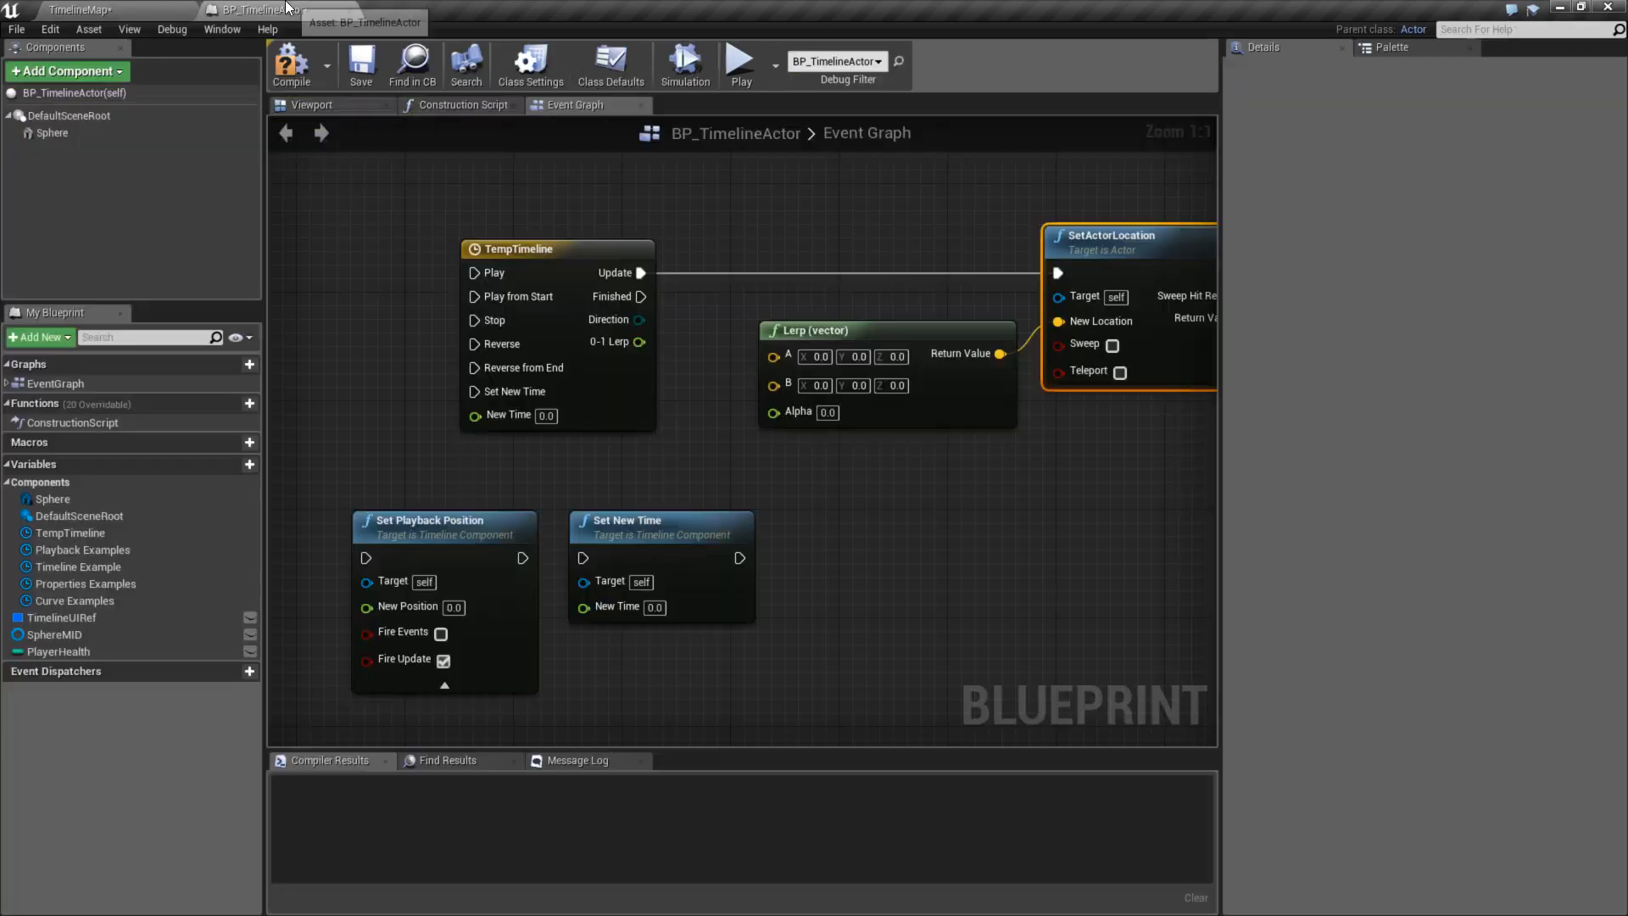
{"action": "left_click", "coordinate": [819, 362]}
{"action": "type", "text": "300"}
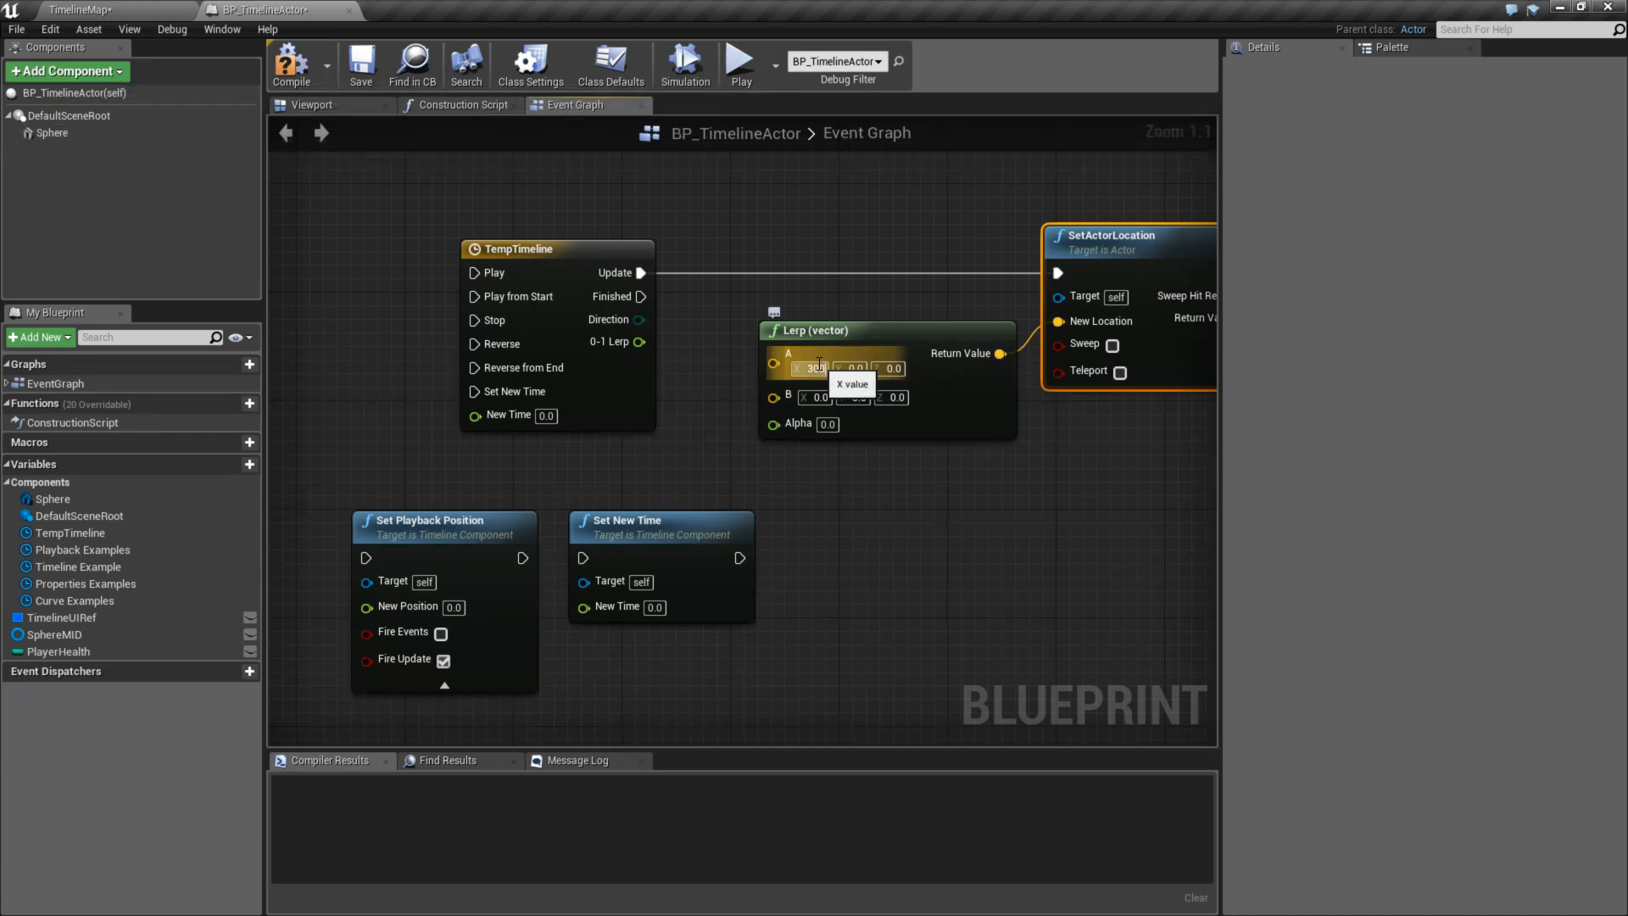
{"action": "key", "text": "Tab"}
{"action": "type", "text": "-30"}
{"action": "key", "text": "Tab"}
{"action": "type", "text": "100"}
{"action": "key", "text": "Tab"}
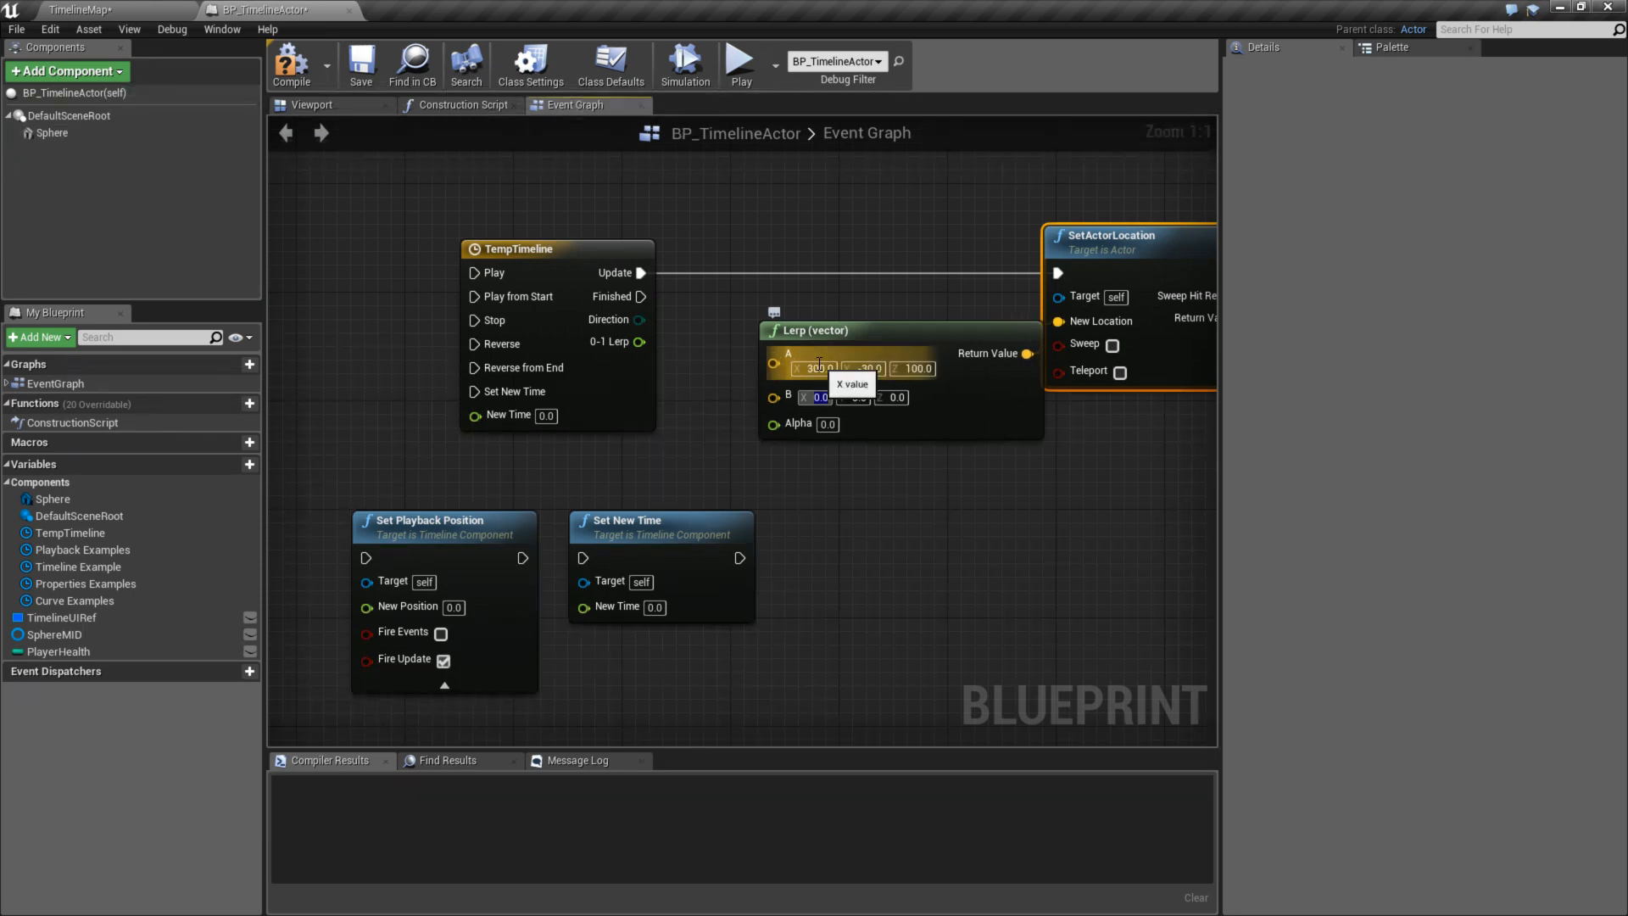
- Set the Lerp's B vector to X 300, Y -30, Z 250 and connect TempTimeline's 0-1 Lerp output to Alpha
{"action": "type", "text": "300"}
{"action": "key", "text": "Tab"}
{"action": "type", "text": "-3"}
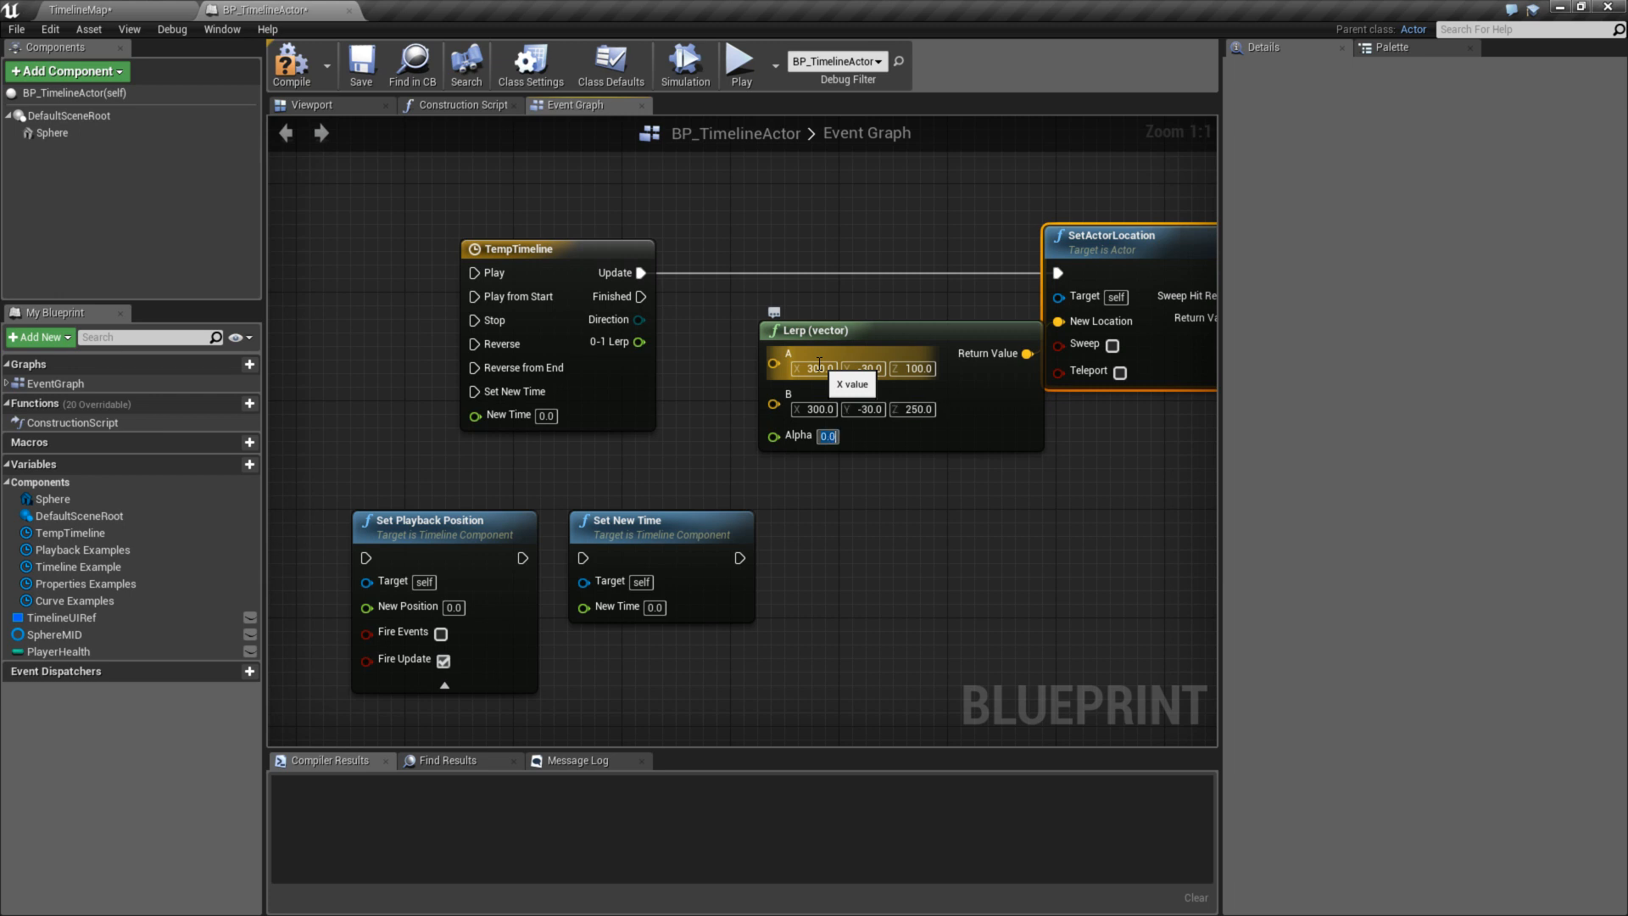
{"action": "left_click_drag", "start_coordinate": [640, 342], "coordinate": [773, 435]}
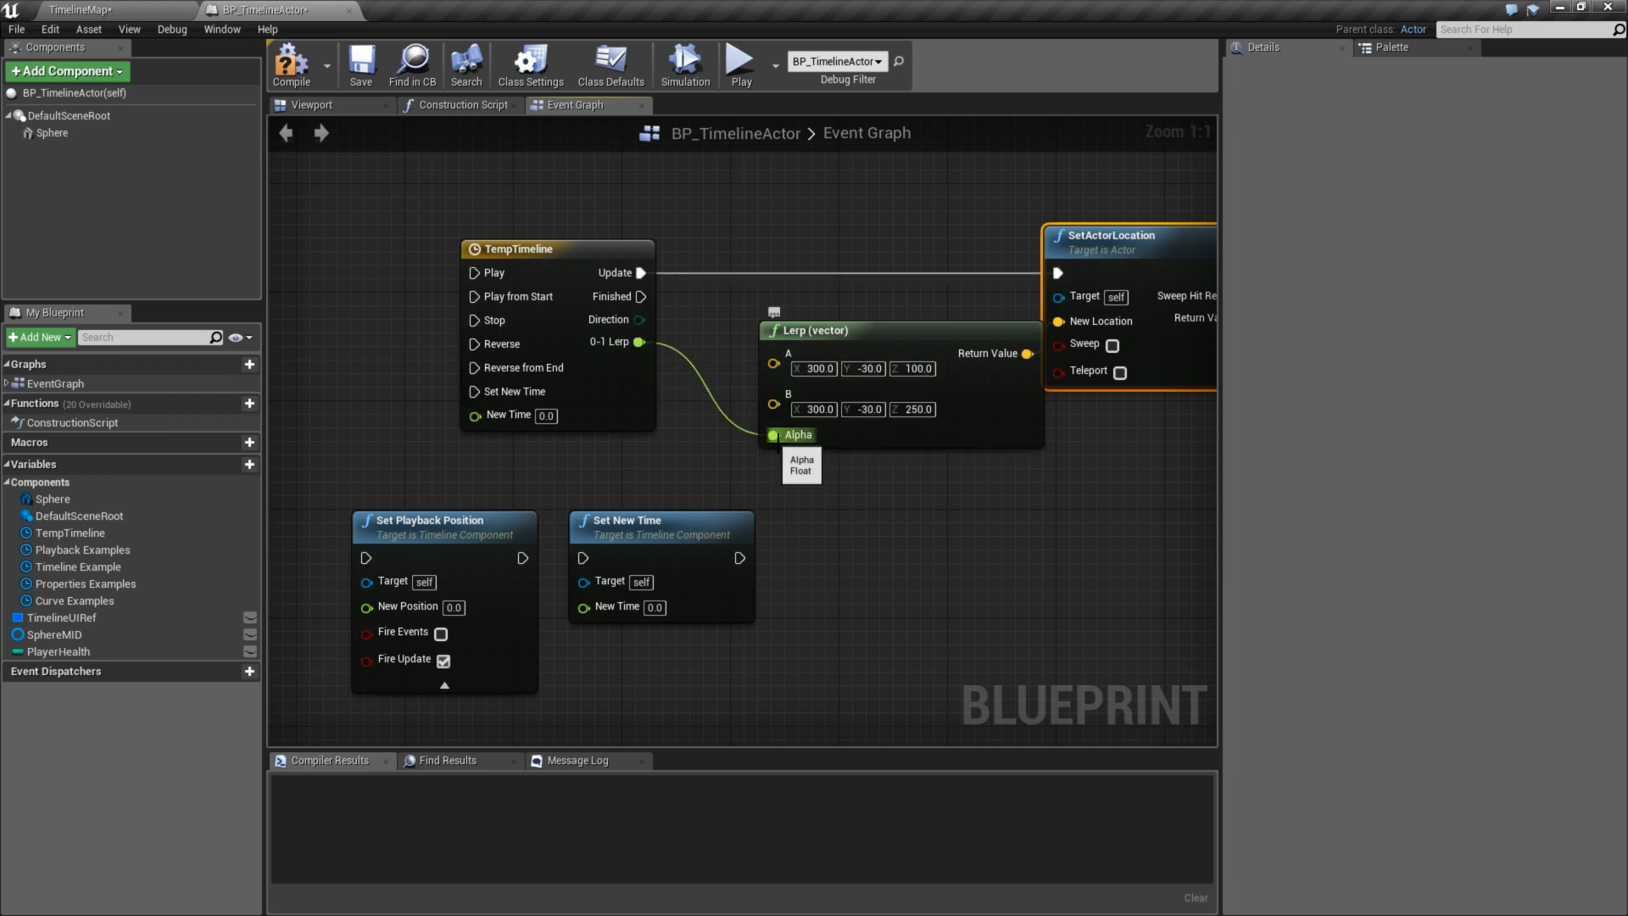
{"action": "scroll", "coordinate": [992, 563], "scroll_direction": "down", "scroll_amount": 4}
{"action": "scroll", "coordinate": [774, 444], "scroll_direction": "up", "scroll_amount": 4}
{"action": "right_click_drag", "start_coordinate": [780, 408], "coordinate": [758, 391]}
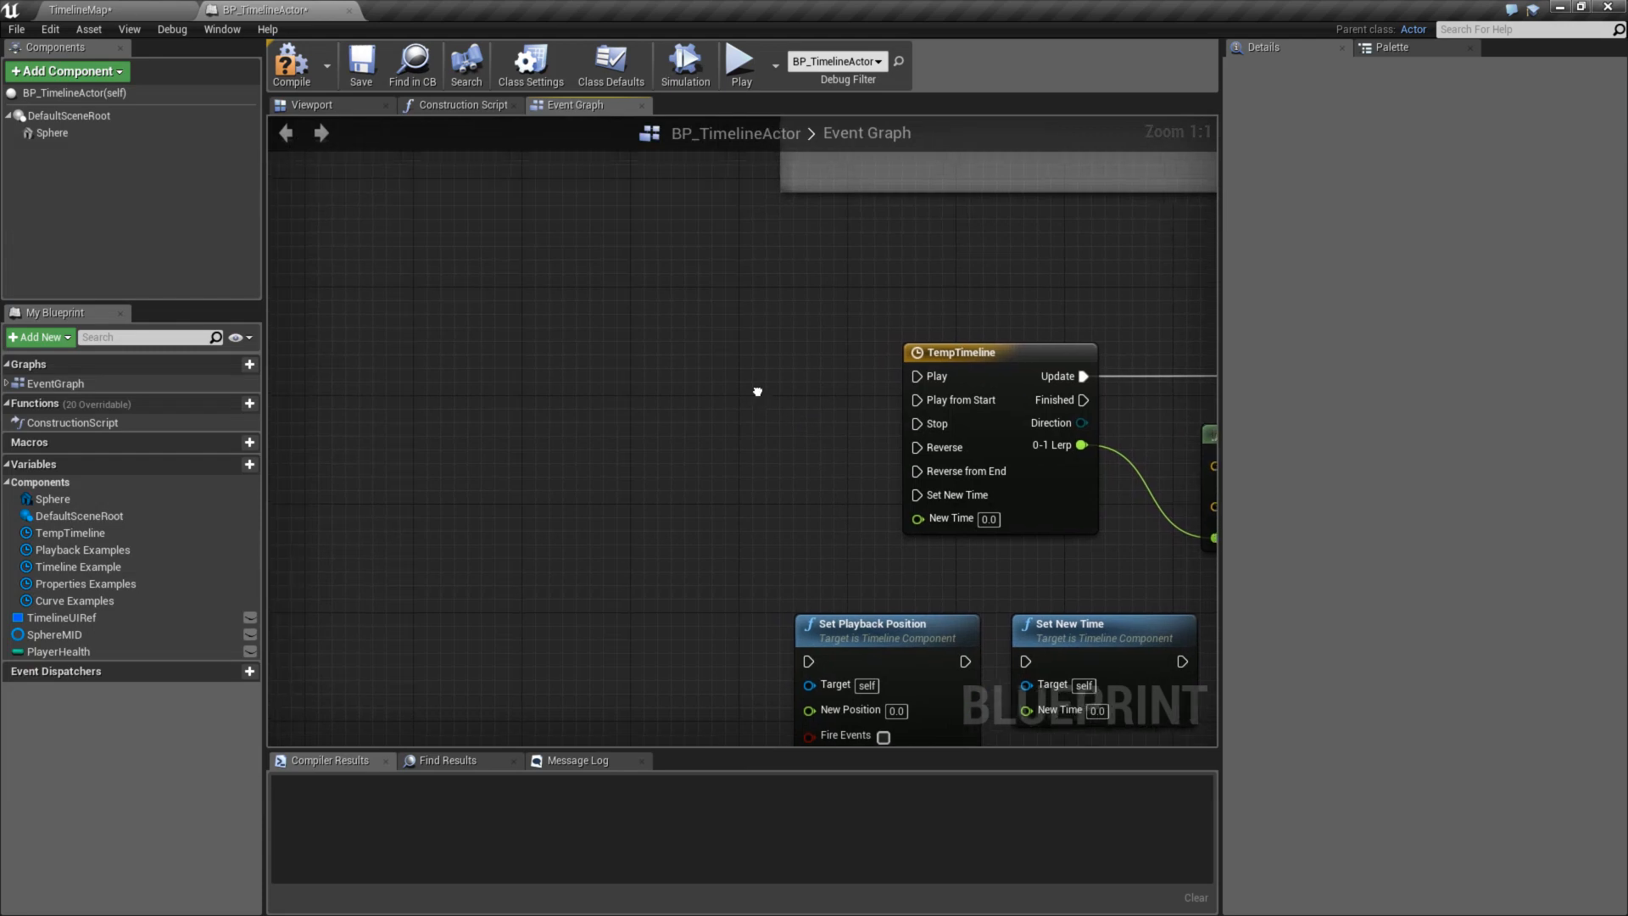
- Add a G key event that triggers TempTimeline's Play from Start and test it in play mode
{"action": "right_click", "coordinate": [636, 354]}
{"action": "type", "text": "g"}
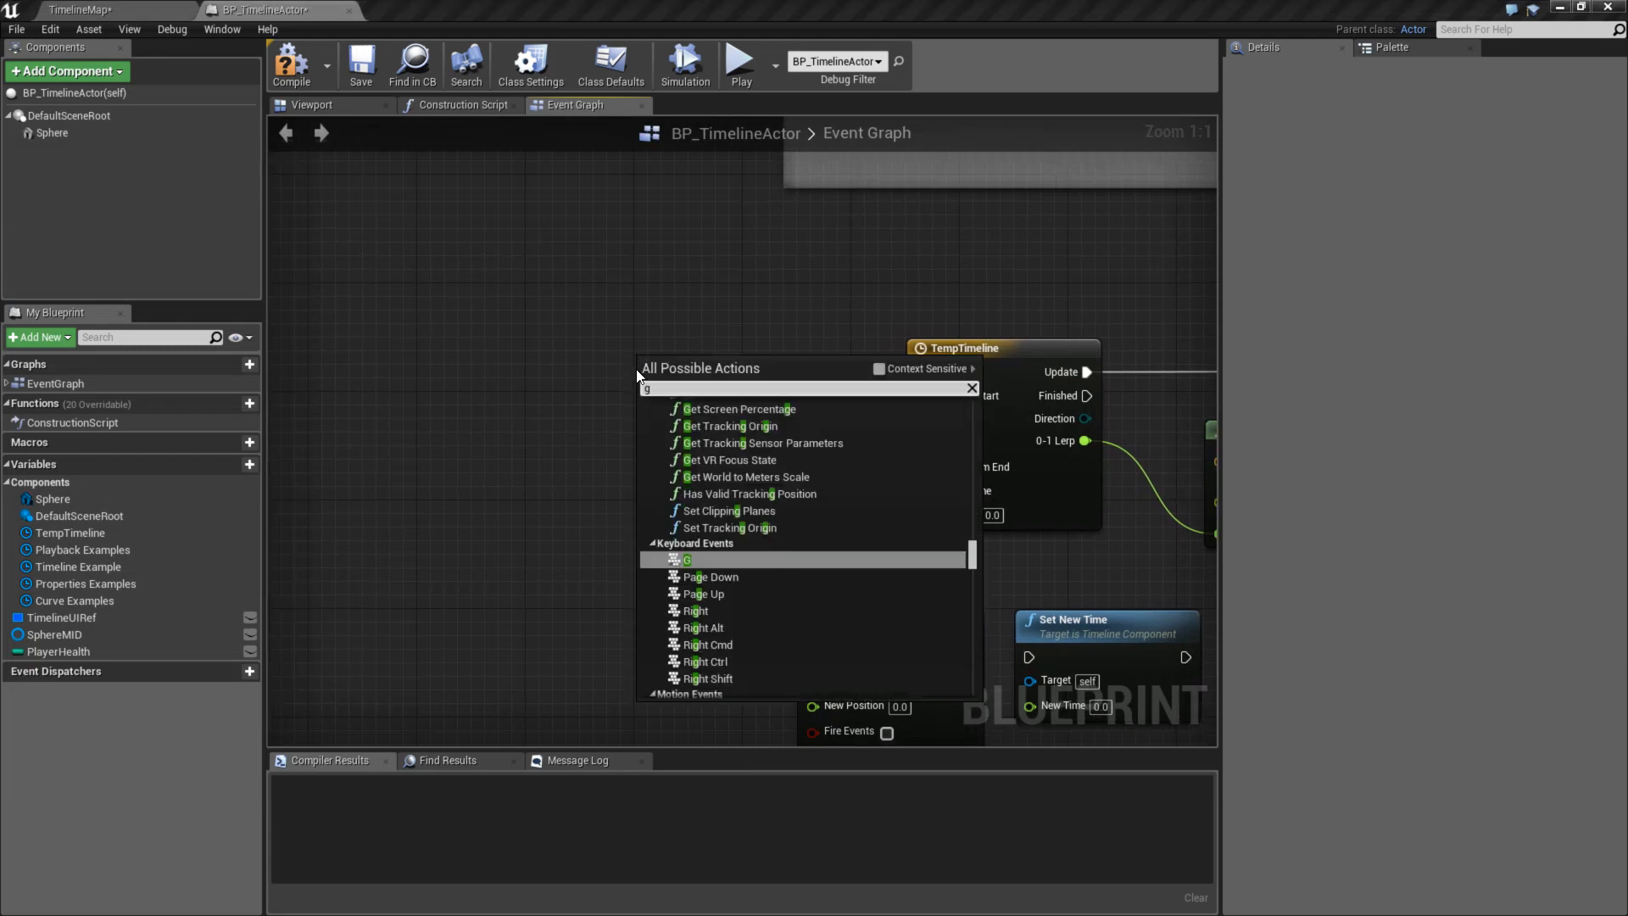
{"action": "left_click", "coordinate": [697, 559]}
{"action": "left_click_drag", "start_coordinate": [699, 384], "coordinate": [748, 375]}
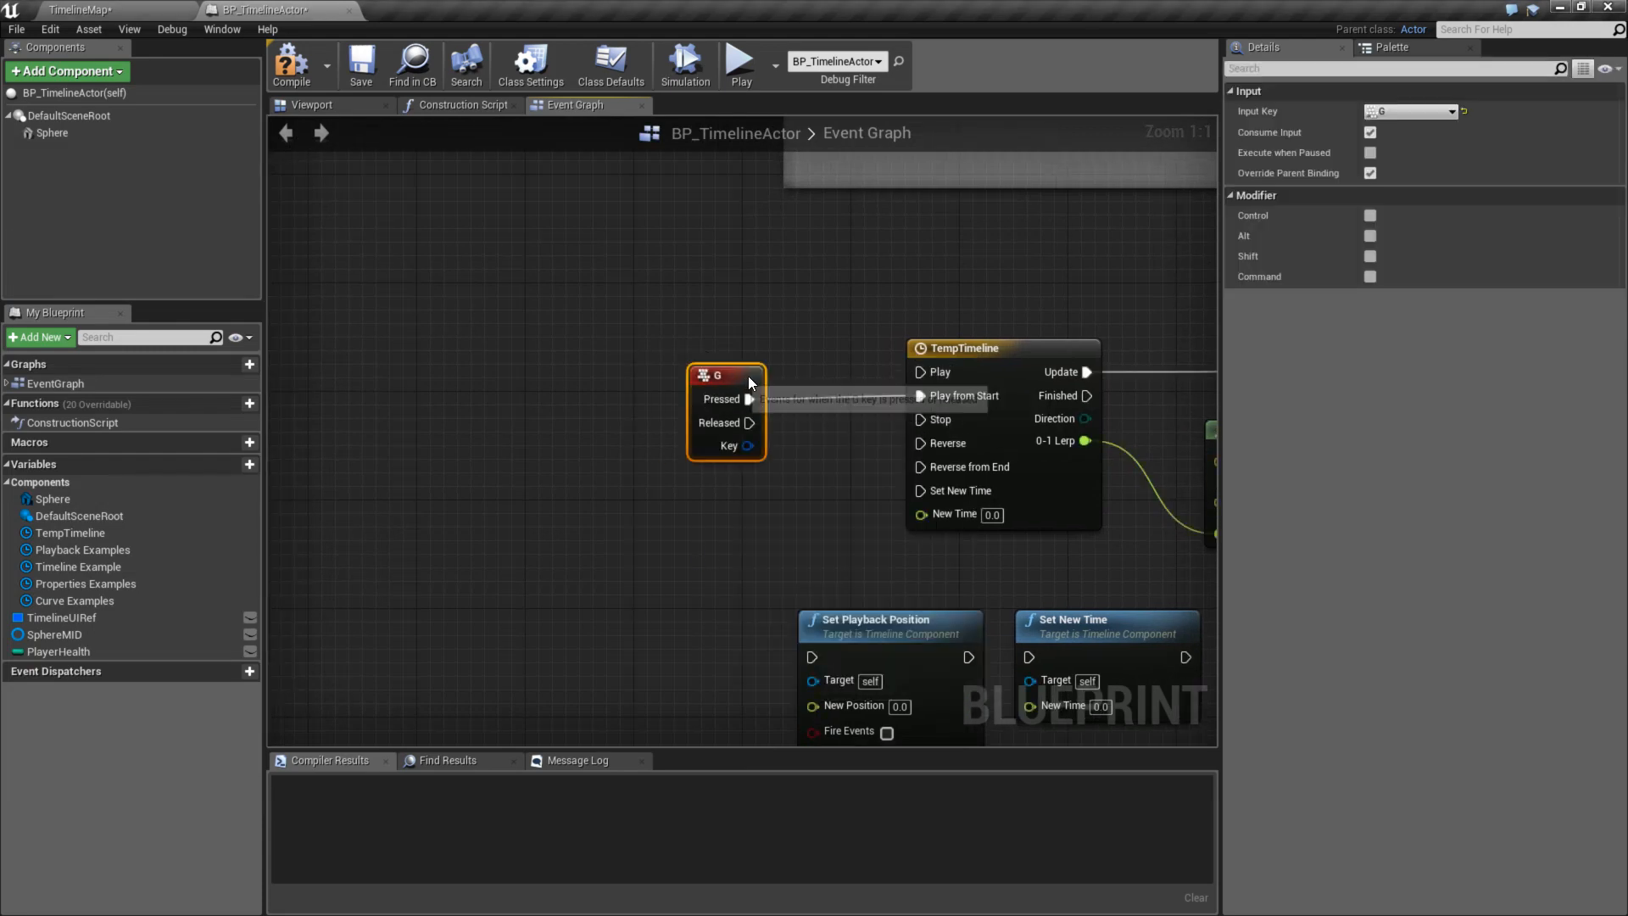
{"action": "left_click", "coordinate": [740, 63]}
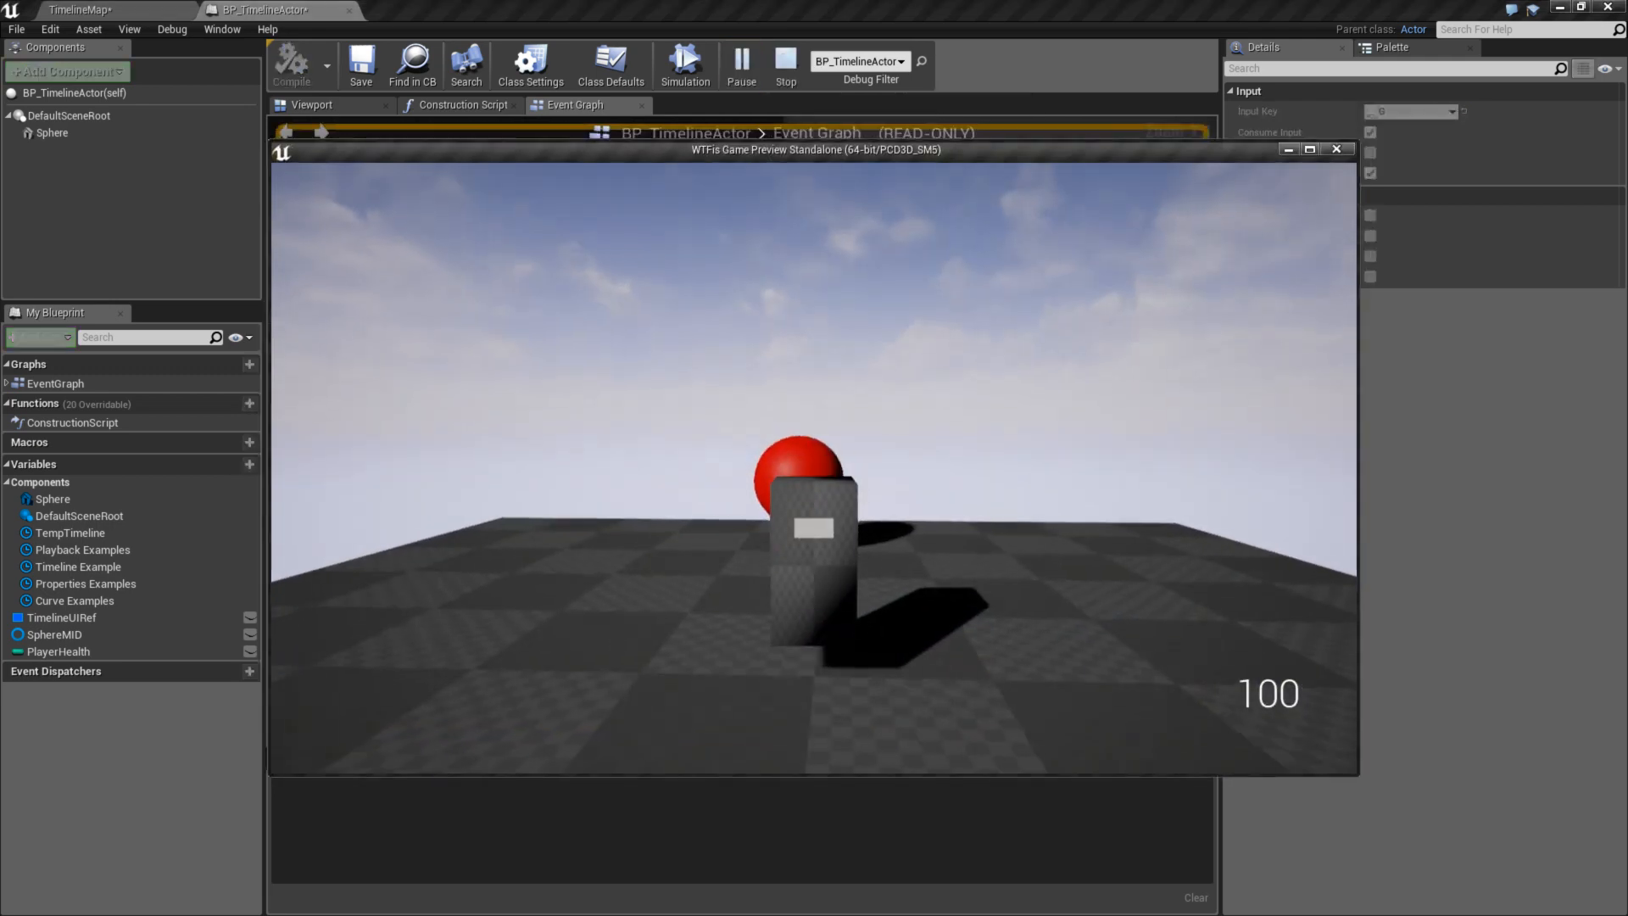
{"action": "key", "text": "g"}
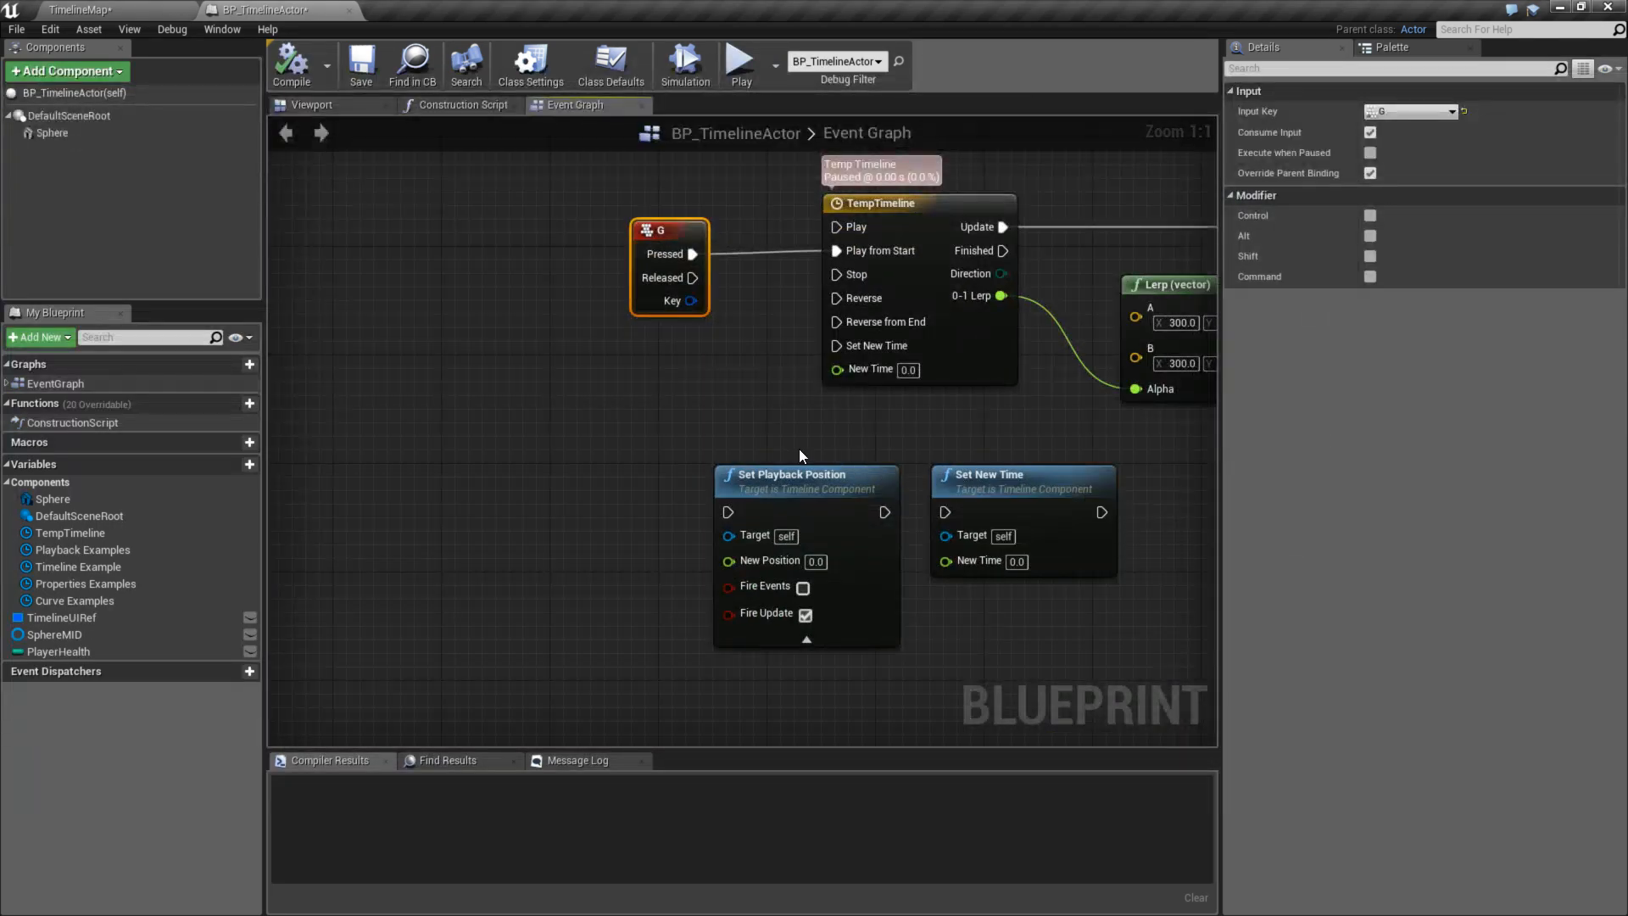
- Place the Set New Time node between the G event and TempTimeline and wire it from Pressed to Play from Start
{"action": "left_click_drag", "start_coordinate": [798, 475], "coordinate": [718, 520]}
{"action": "right_click_drag", "start_coordinate": [718, 520], "coordinate": [763, 554]}
{"action": "left_click_drag", "start_coordinate": [1078, 508], "coordinate": [731, 466]}
{"action": "right_click_drag", "start_coordinate": [728, 464], "coordinate": [844, 483]}
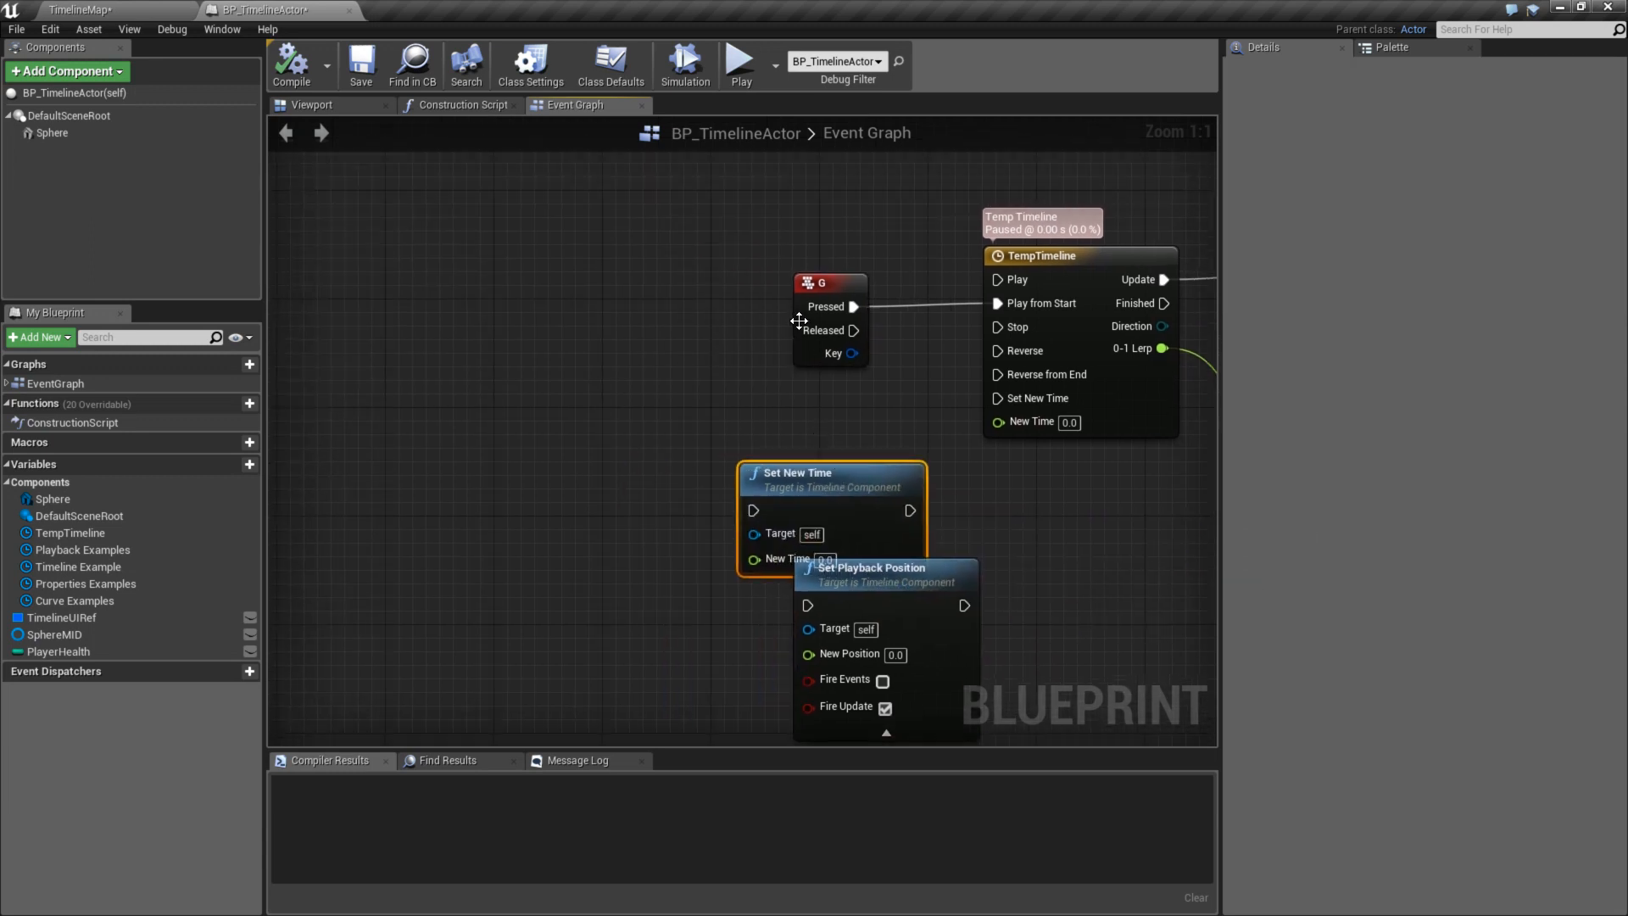
{"action": "left_click_drag", "start_coordinate": [839, 285], "coordinate": [553, 294]}
{"action": "left_click_drag", "start_coordinate": [793, 484], "coordinate": [800, 283]}
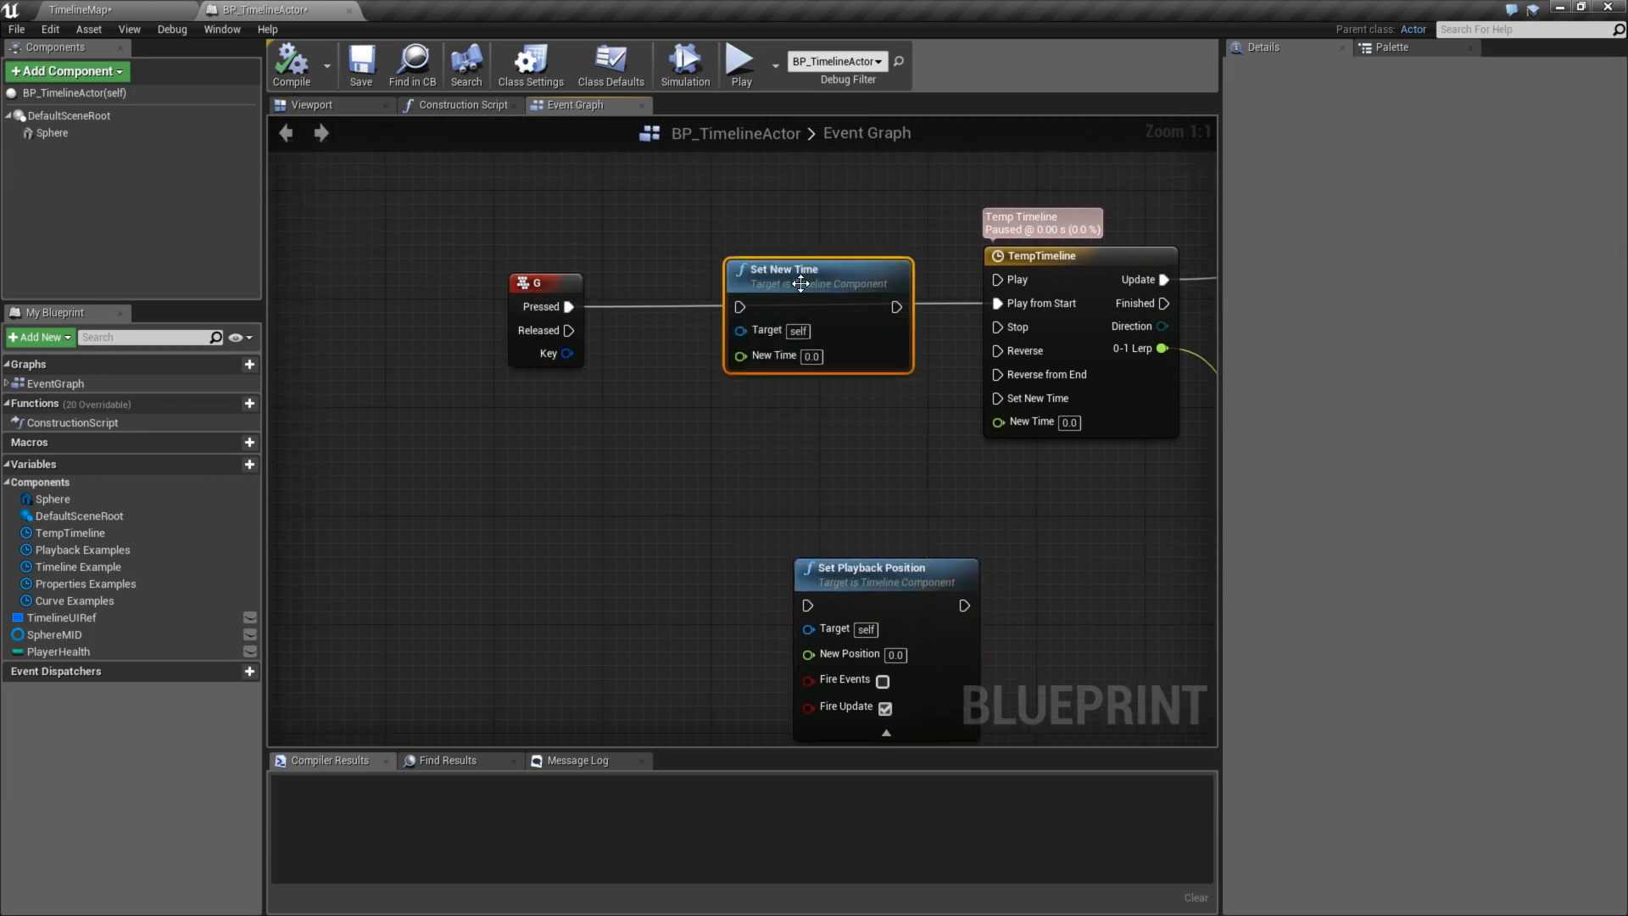
{"action": "left_click", "coordinate": [797, 405]}
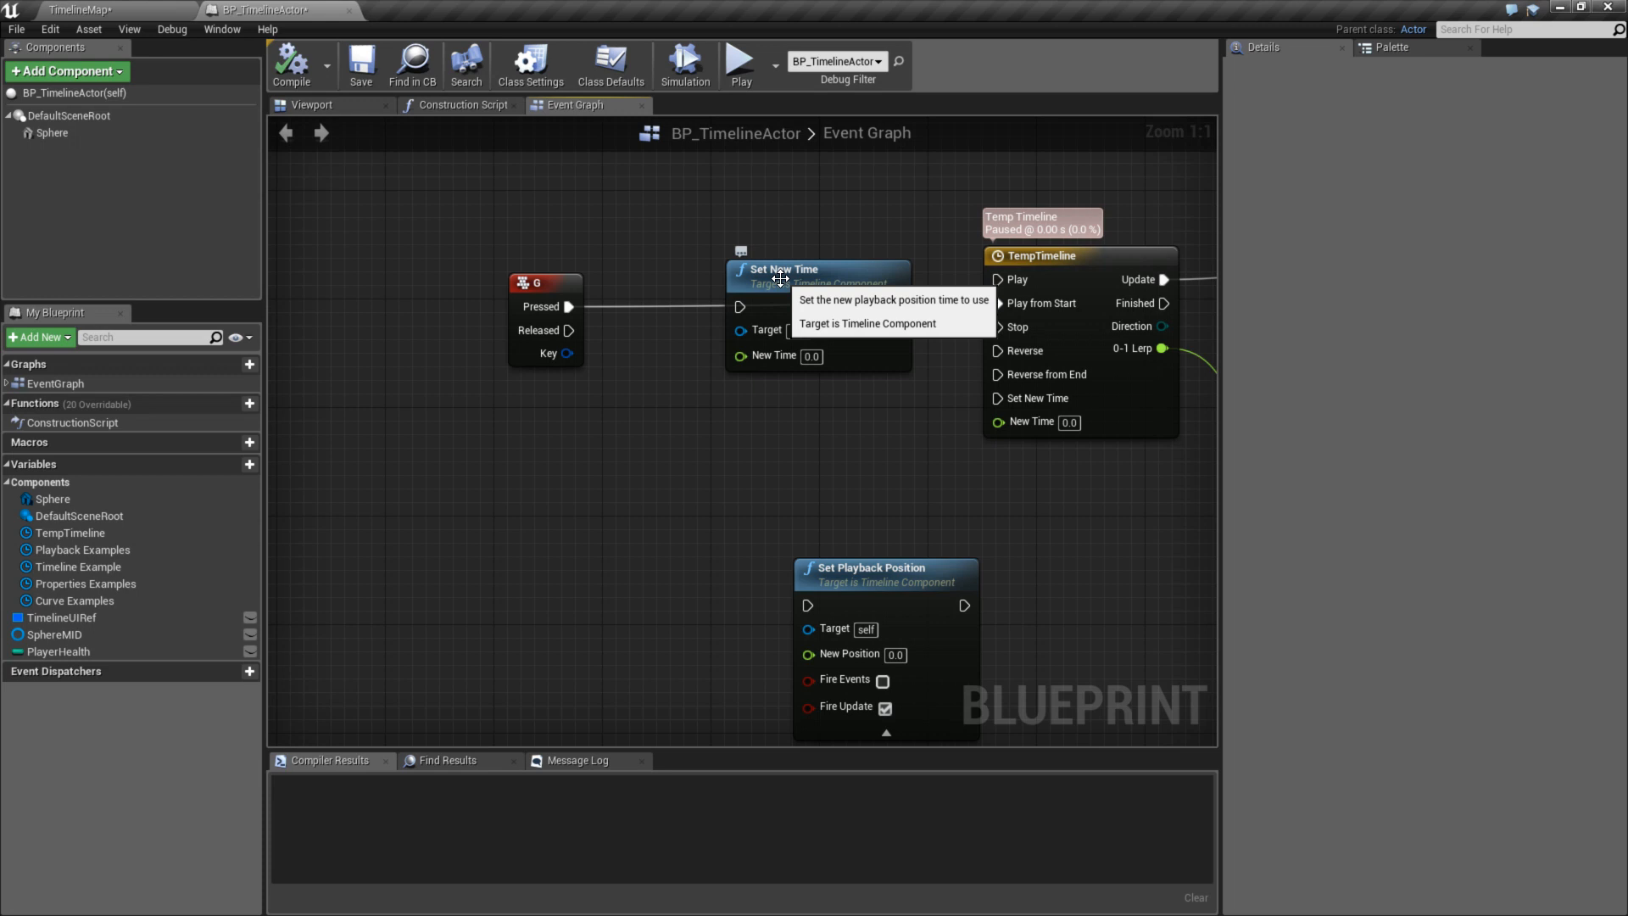
{"action": "left_click_drag", "start_coordinate": [568, 306], "coordinate": [739, 307]}
{"action": "left_click_drag", "start_coordinate": [895, 307], "coordinate": [999, 304]}
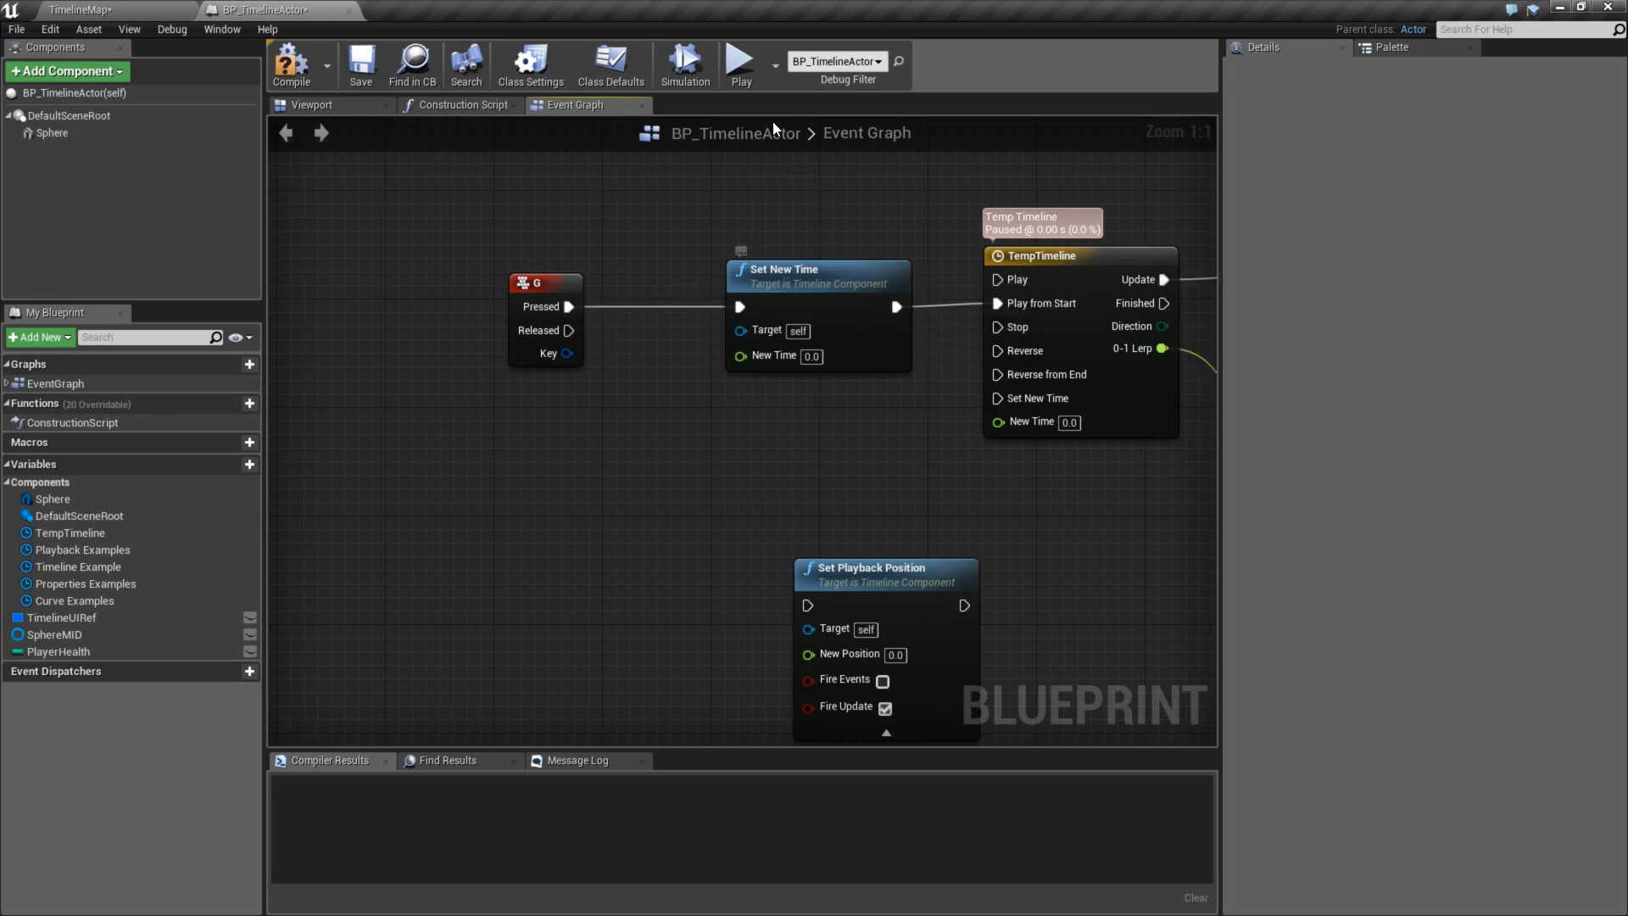
- Try to play the level, then connect a TempTimeline reference to Set New Time's Target and play it again
{"action": "key", "text": "alt+p"}
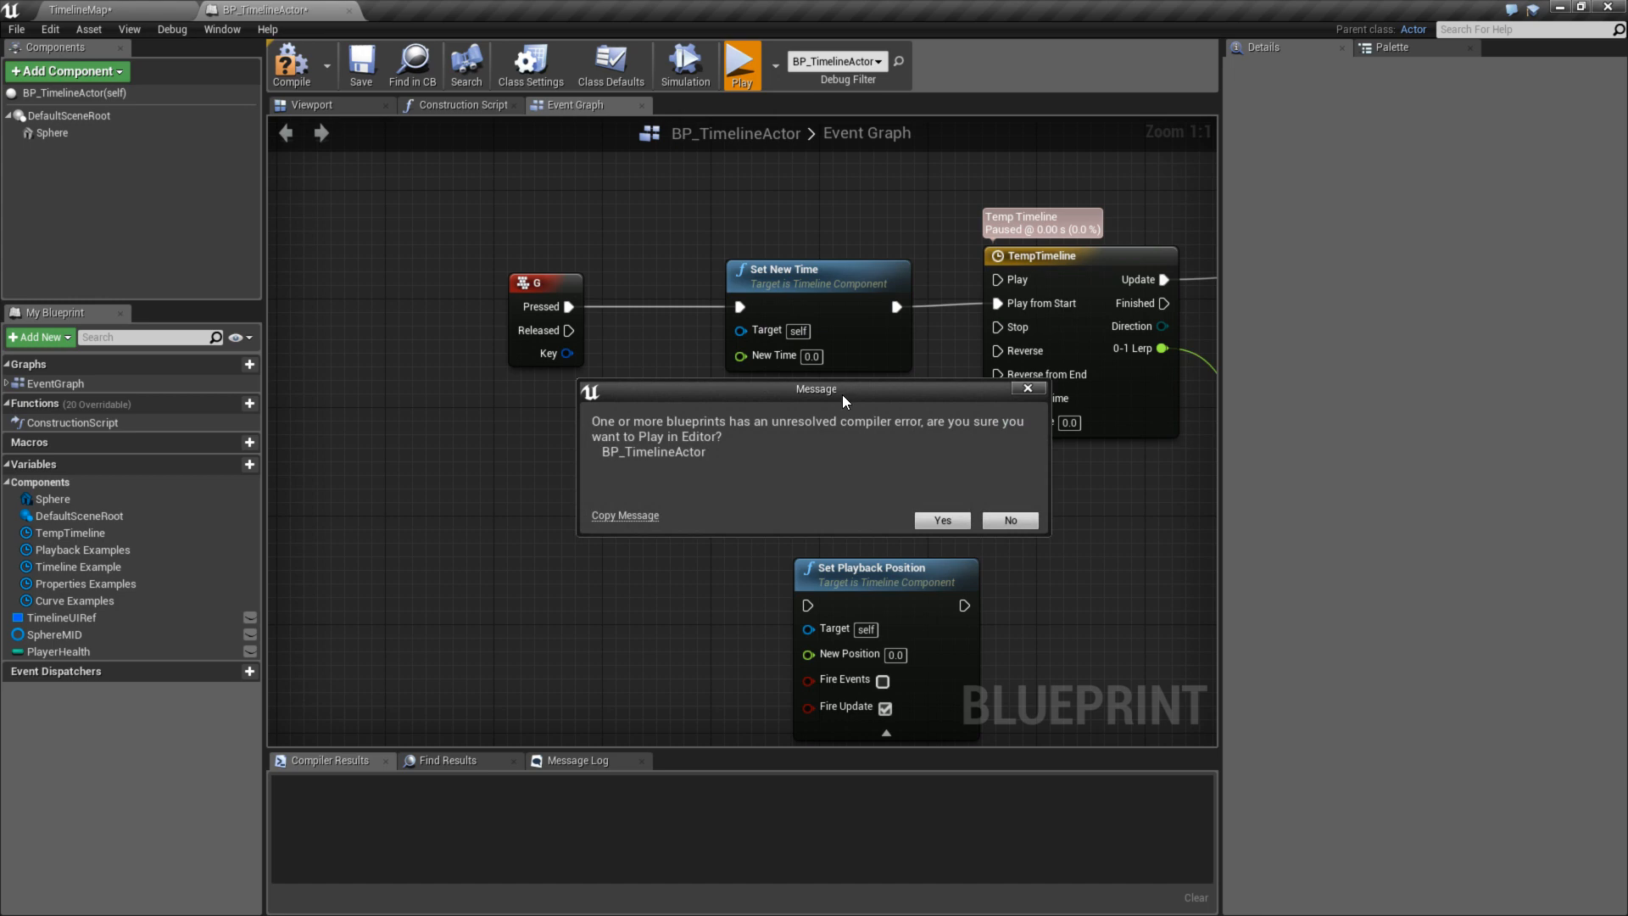
{"action": "left_click", "coordinate": [1011, 520]}
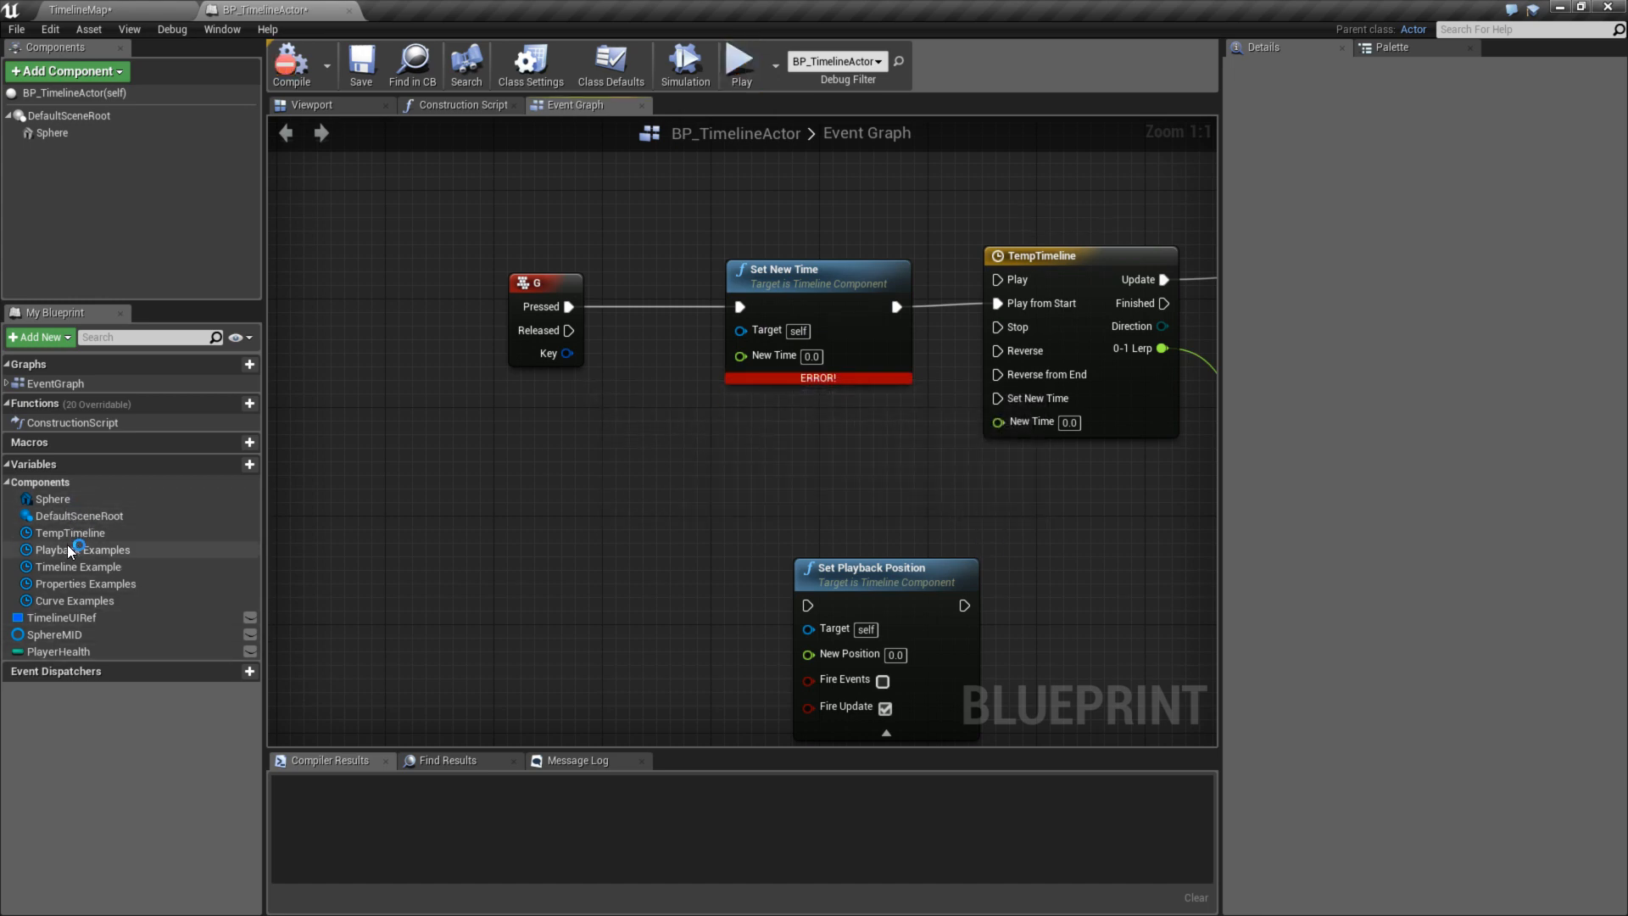
{"action": "left_click_drag", "start_coordinate": [71, 532], "coordinate": [752, 334]}
{"action": "left_click_drag", "start_coordinate": [611, 320], "coordinate": [598, 408]}
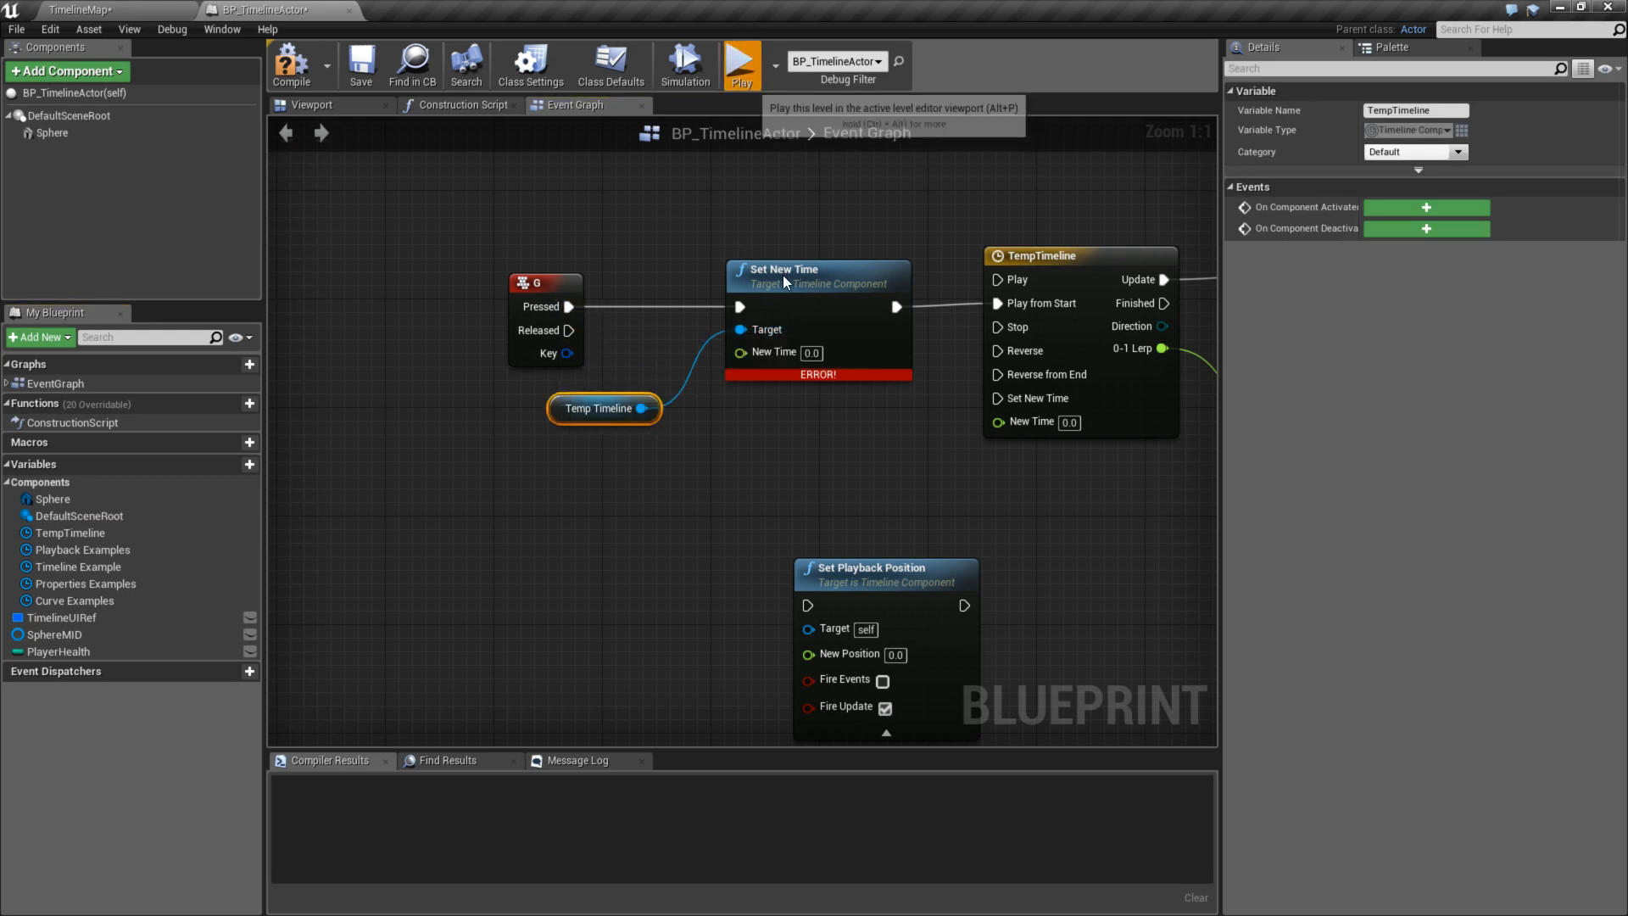
{"action": "key", "text": "Escape"}
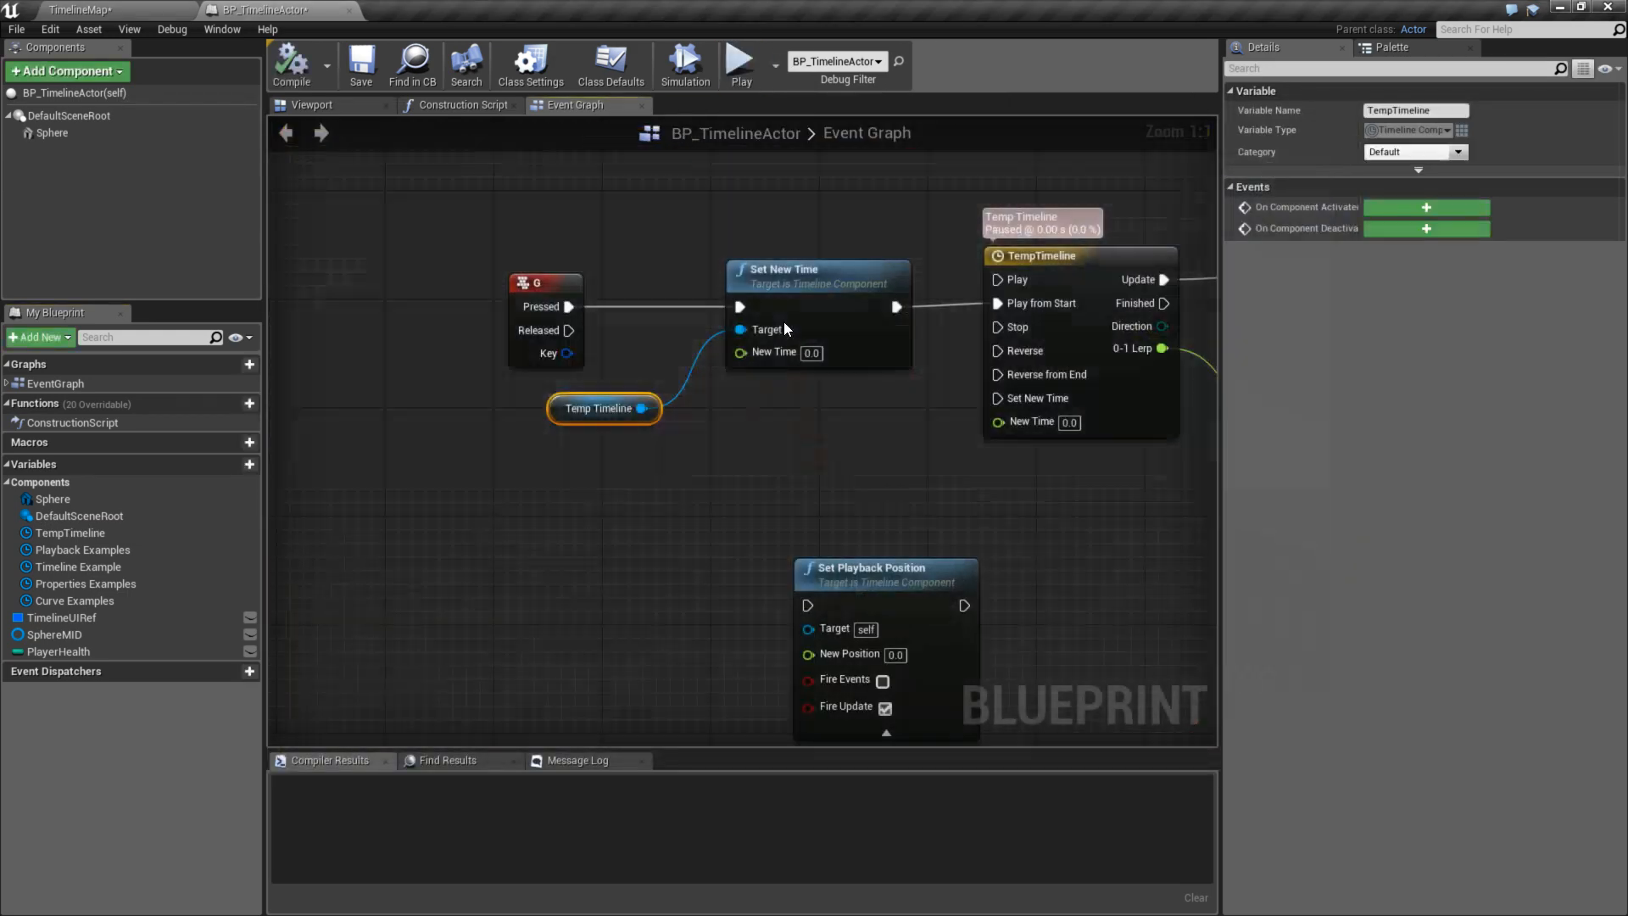
- Set the New Time value on the Set New Time node to 1 and play-test the level
{"action": "left_click", "coordinate": [811, 353]}
{"action": "type", "text": "1"}
{"action": "key", "text": "Return"}
{"action": "left_click", "coordinate": [738, 64]}
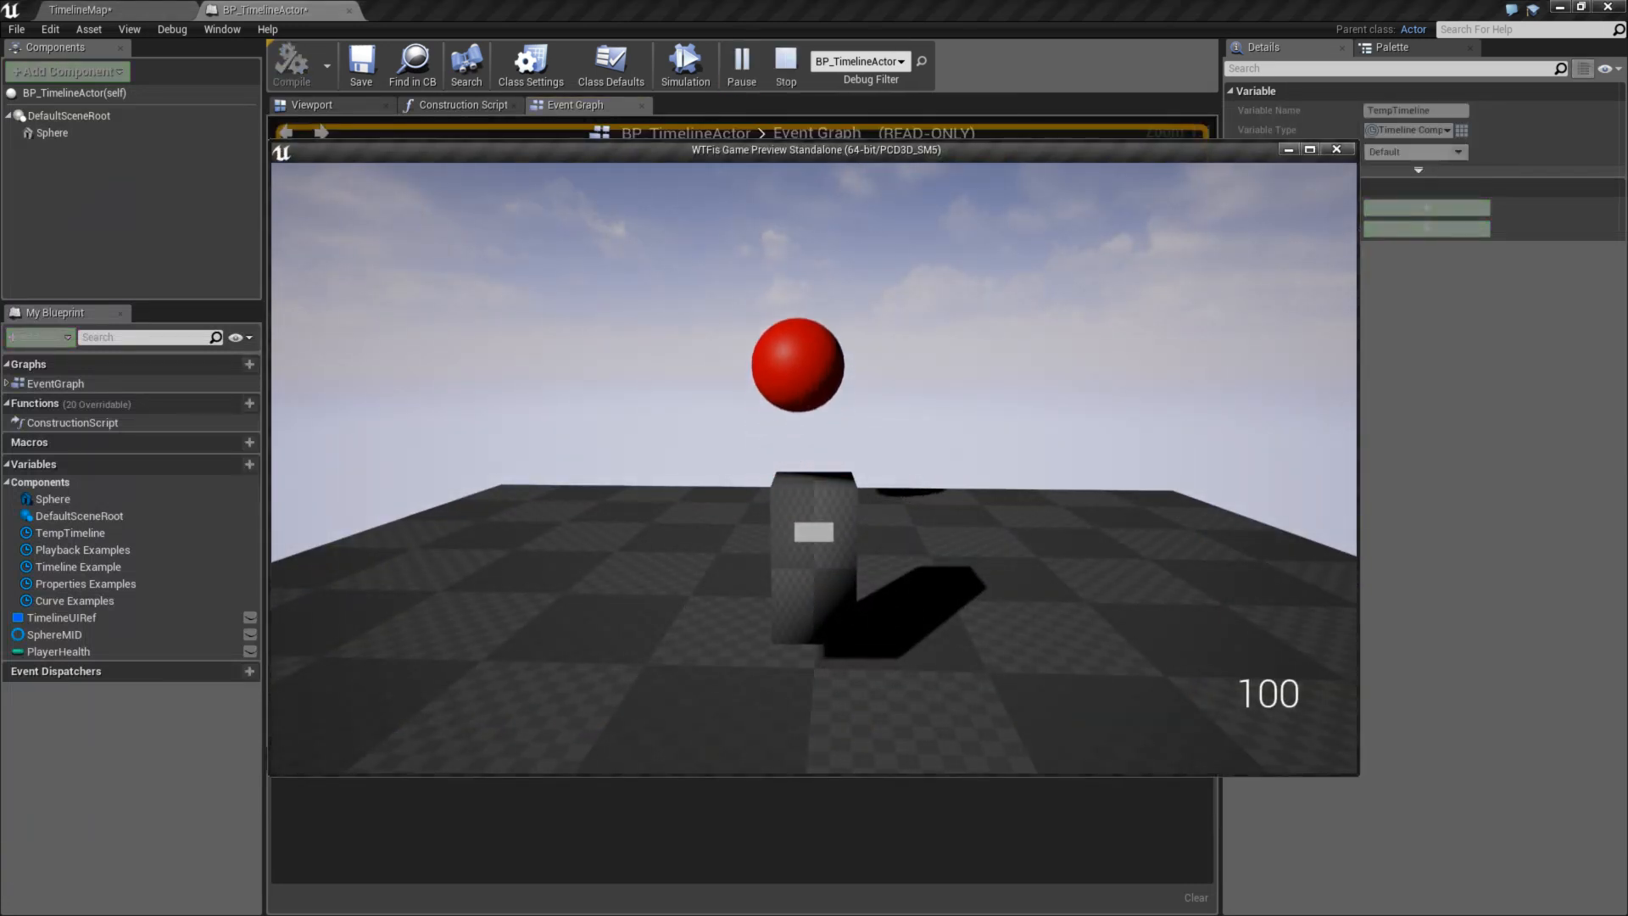
{"action": "key", "text": "Escape"}
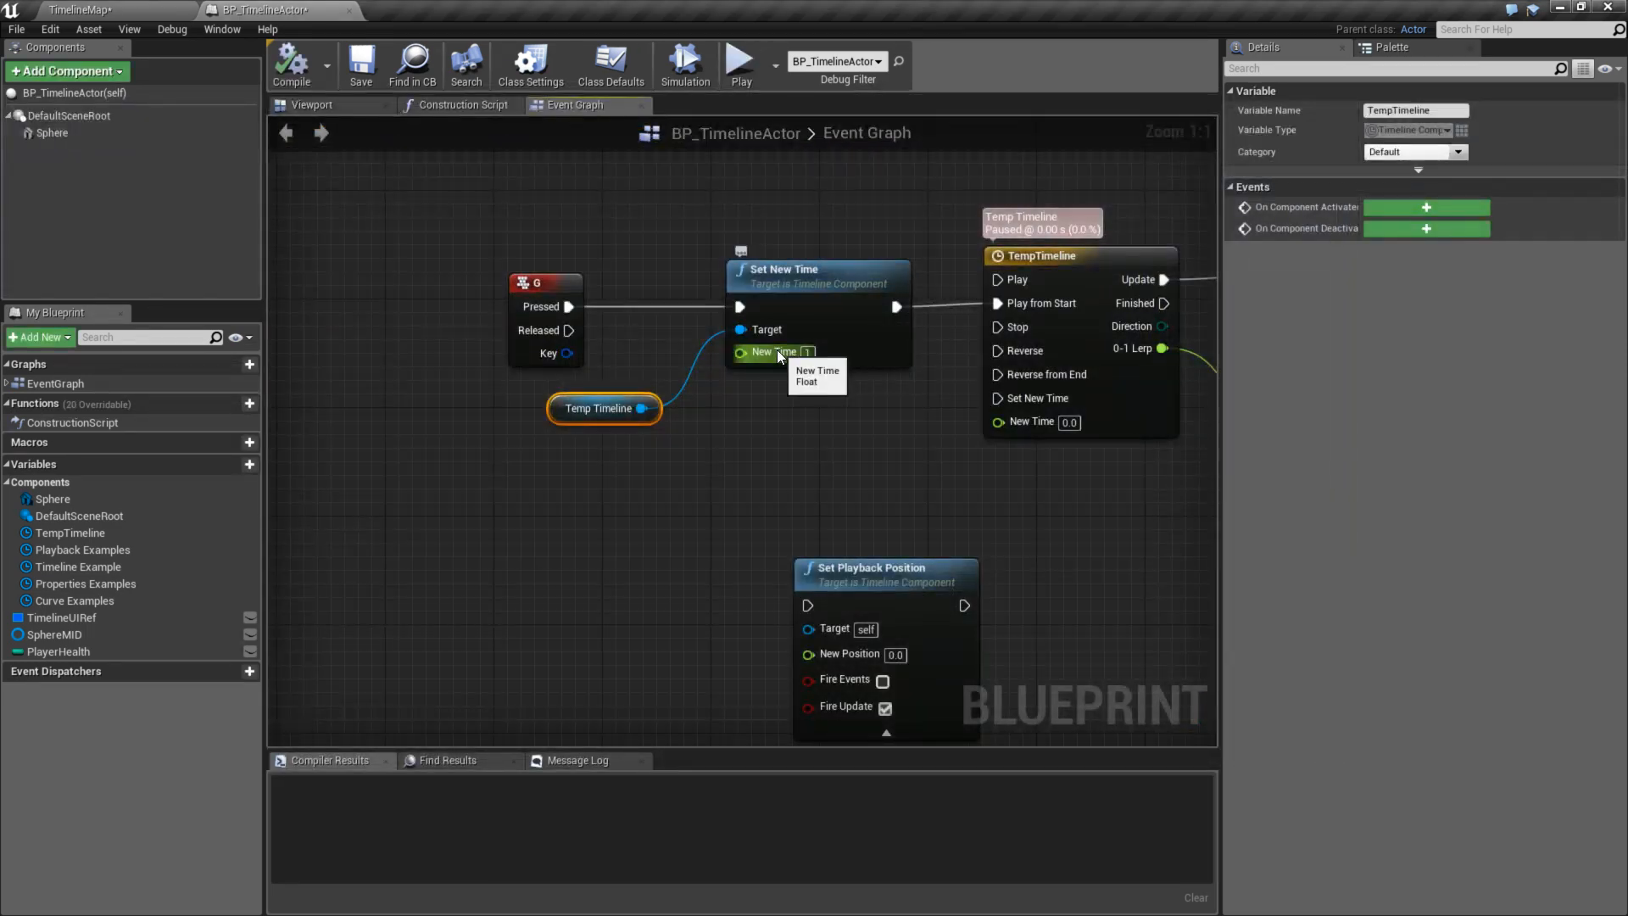
- Move the Lerp (vector) and SetActorLocation nodes farther from TempTimeline to make room for more output connections
{"action": "right_click_drag", "start_coordinate": [961, 441], "coordinate": [880, 415]}
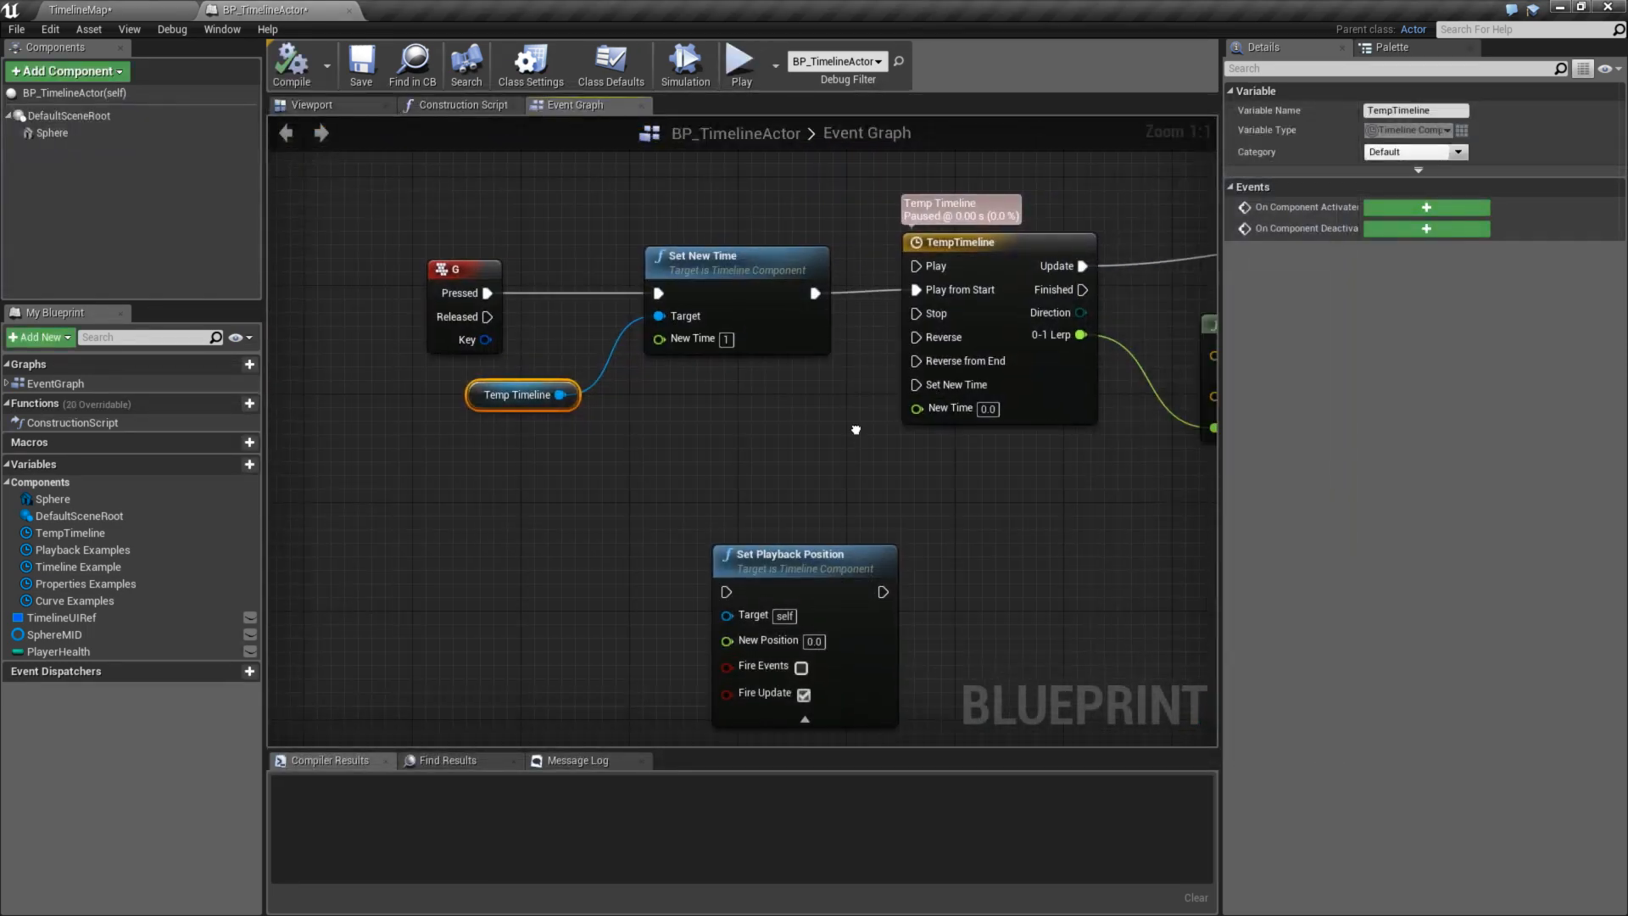
{"action": "right_click_drag", "start_coordinate": [746, 379], "coordinate": [263, 401]}
{"action": "left_click", "coordinate": [714, 317], "text": "alt"}
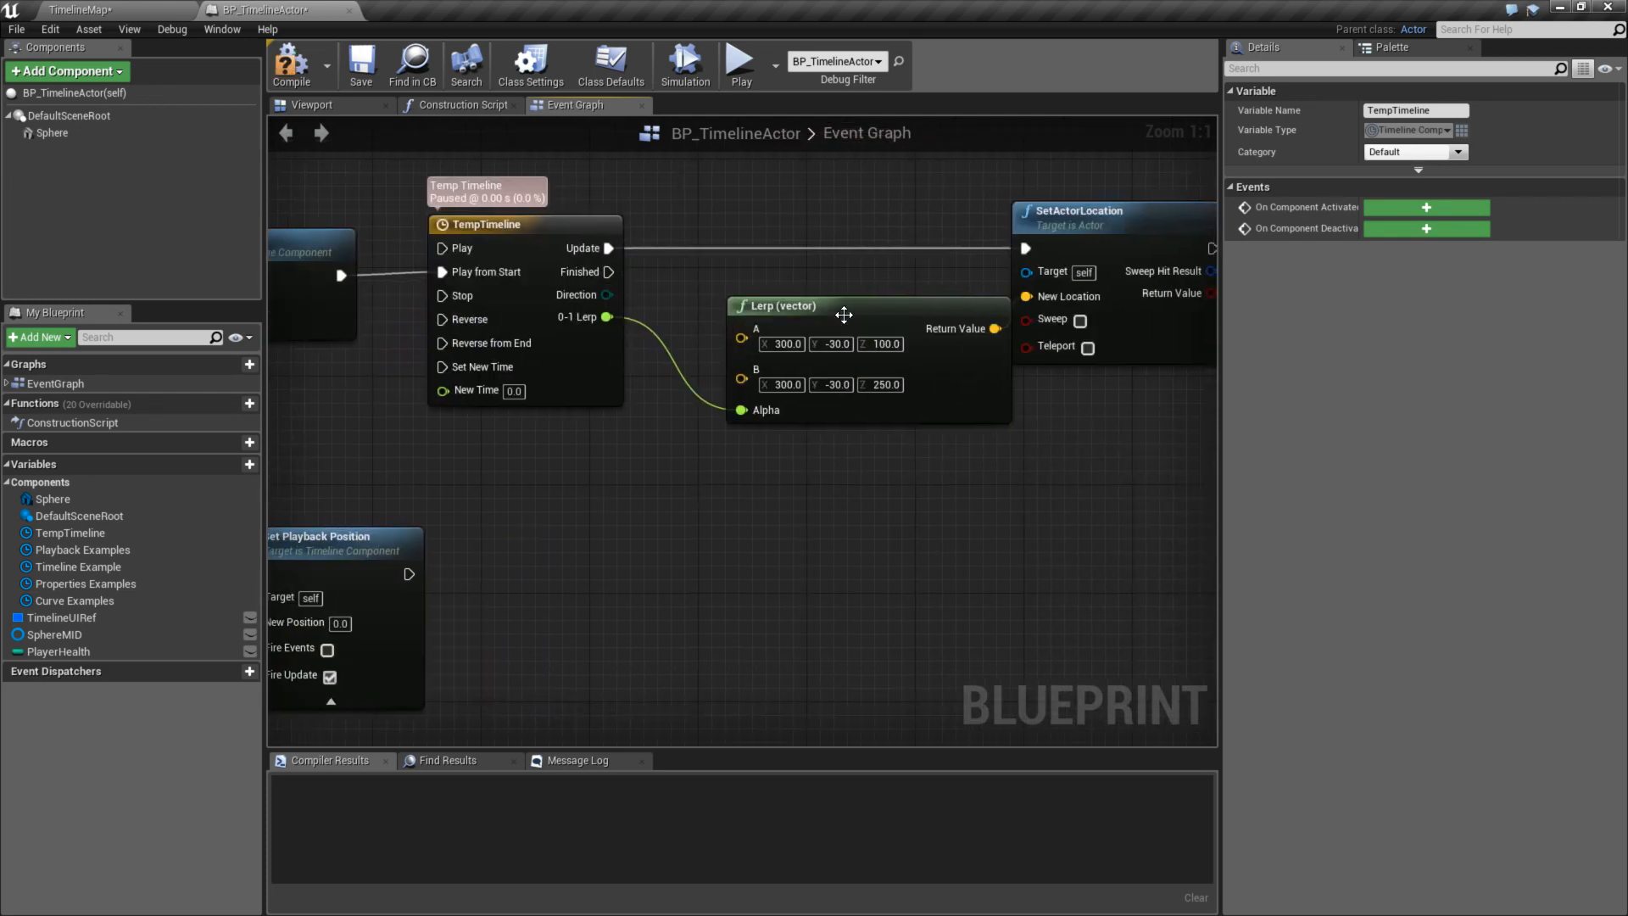
{"action": "left_click_drag", "start_coordinate": [927, 262], "coordinate": [1061, 491]}
{"action": "right_click_drag", "start_coordinate": [1061, 491], "coordinate": [891, 486]}
{"action": "left_click_drag", "start_coordinate": [926, 206], "coordinate": [1031, 205]}
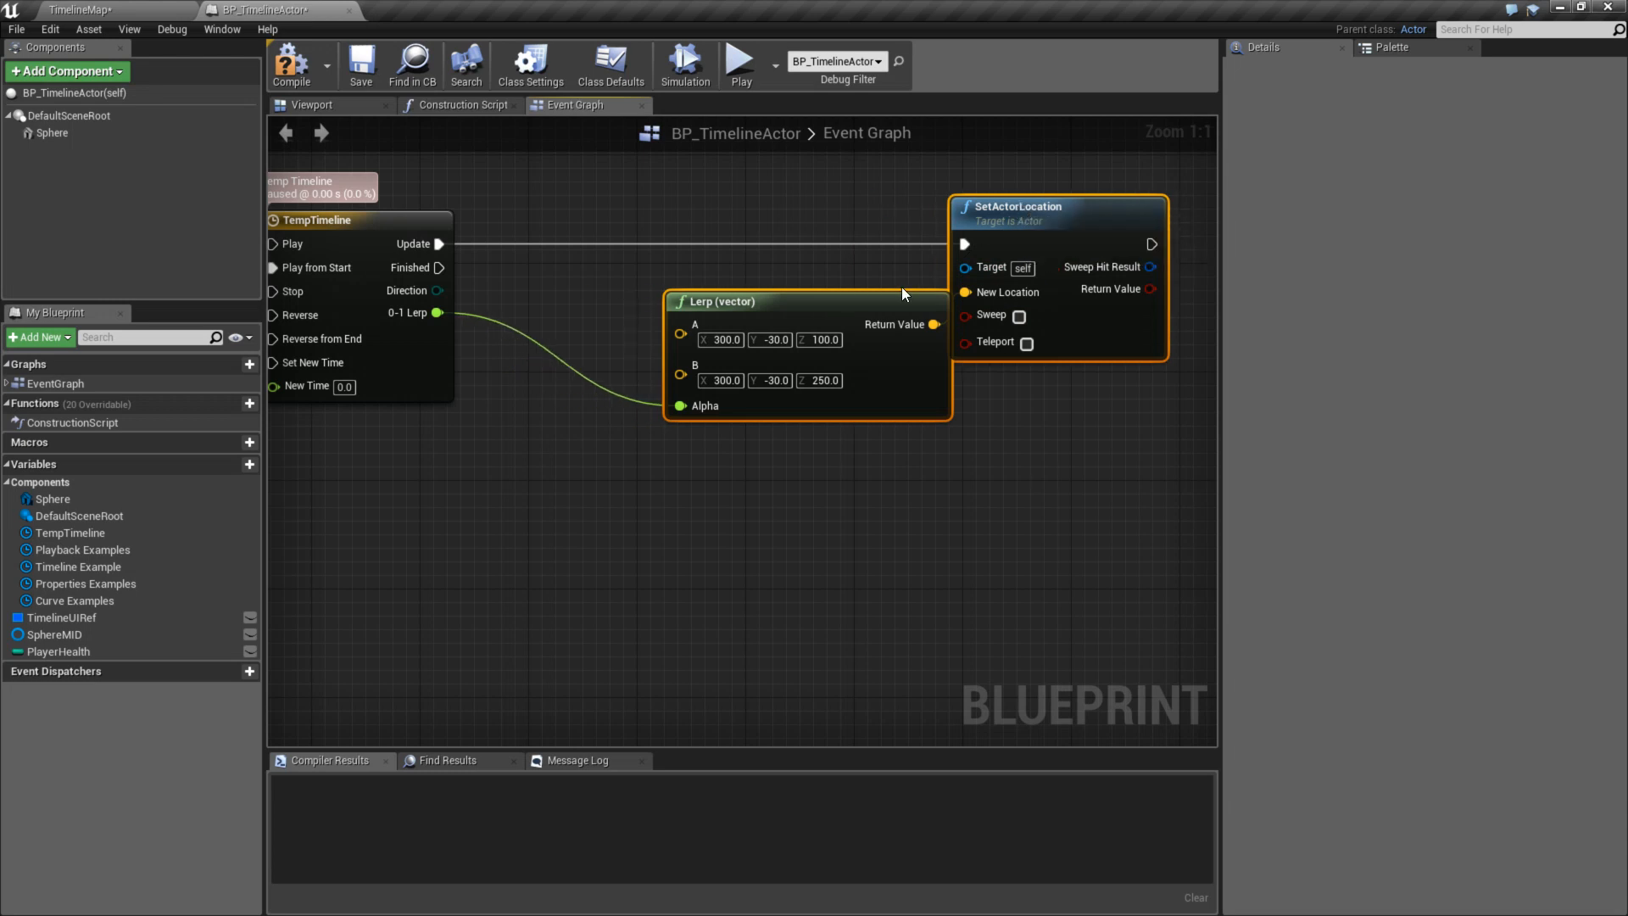
{"action": "left_click", "coordinate": [901, 285]}
{"action": "left_click_drag", "start_coordinate": [846, 303], "coordinate": [836, 303]}
{"action": "left_click", "coordinate": [702, 473]}
{"action": "right_click_drag", "start_coordinate": [595, 377], "coordinate": [828, 349]}
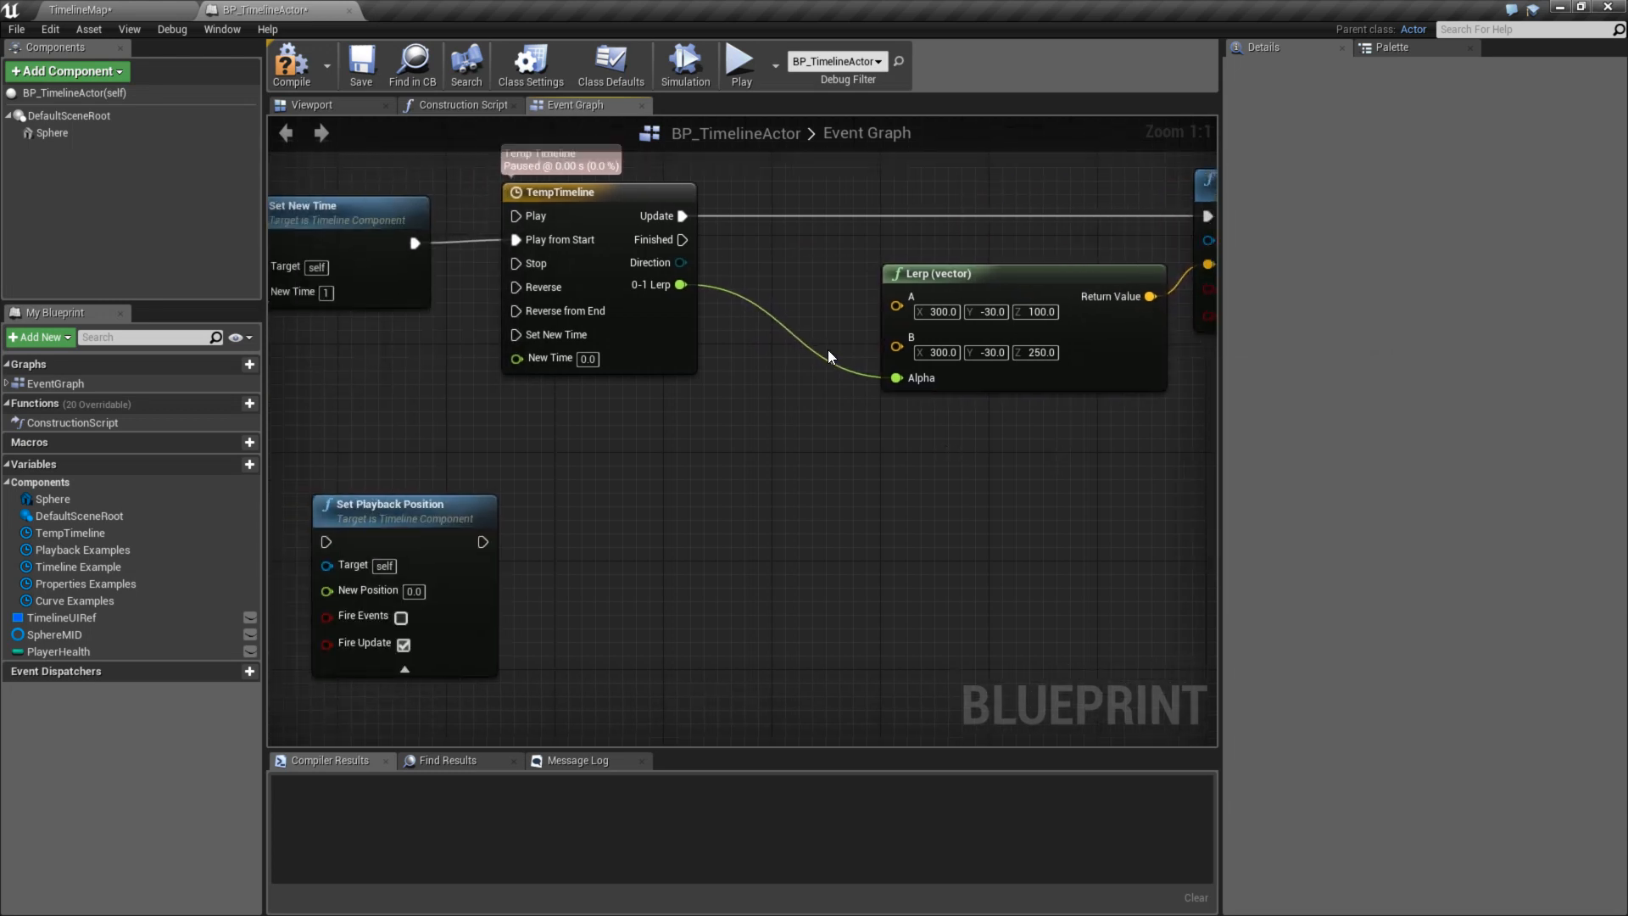
- Add an event track with a key at about 0.25 to TempTimeline and return to the Event Graph
{"action": "double_click", "coordinate": [588, 197]}
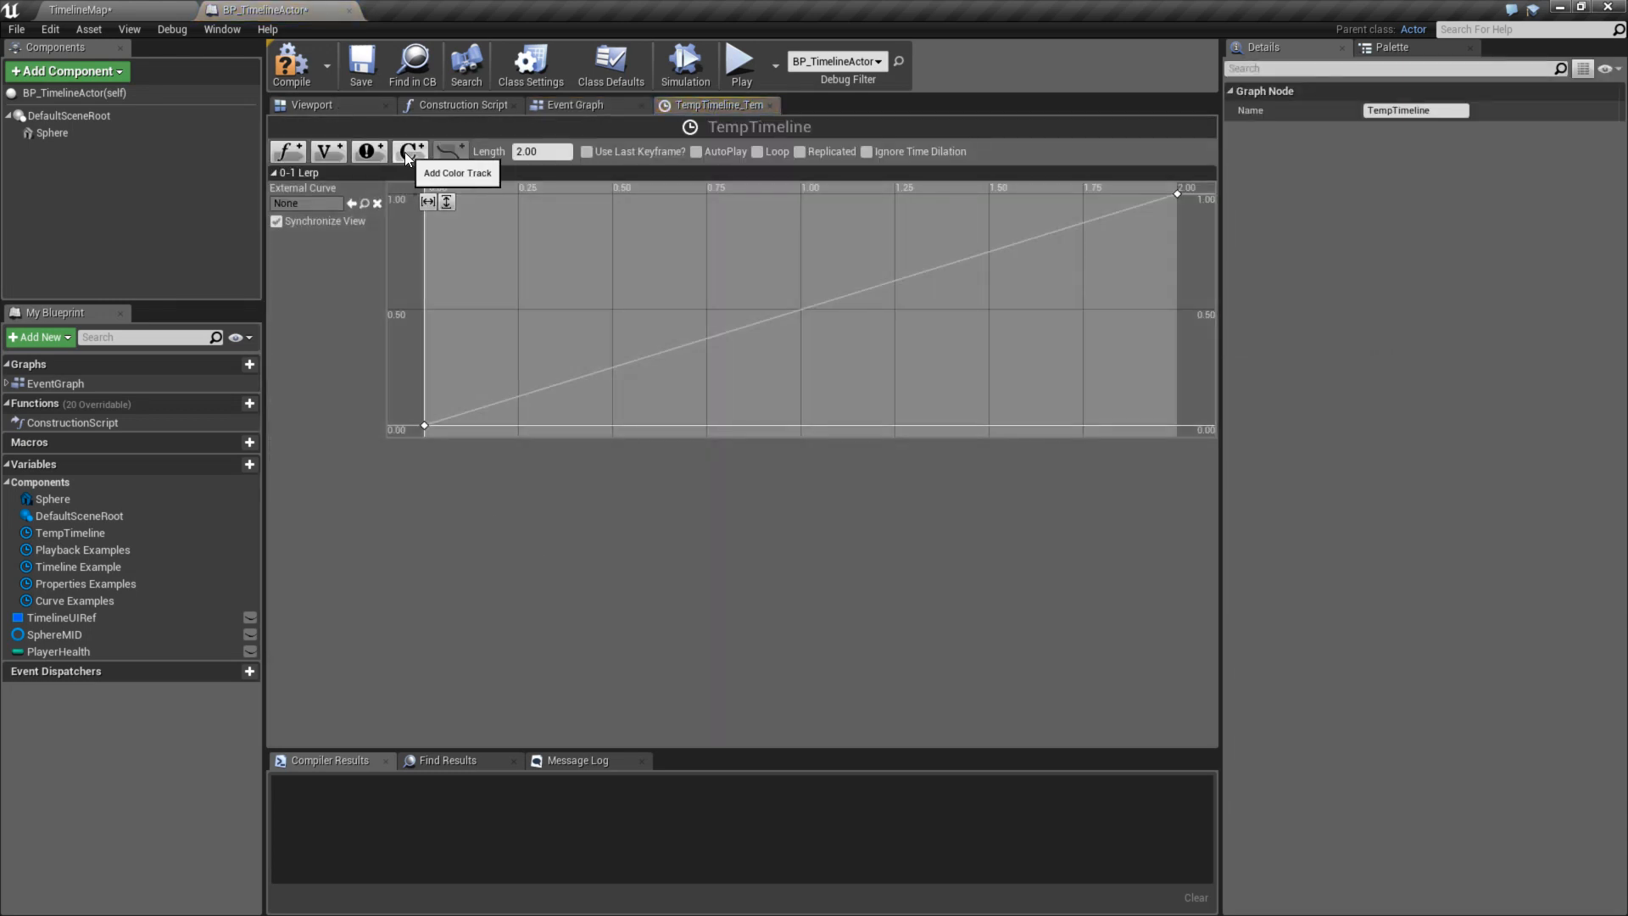
{"action": "left_click", "coordinate": [366, 154]}
{"action": "key", "text": "Return"}
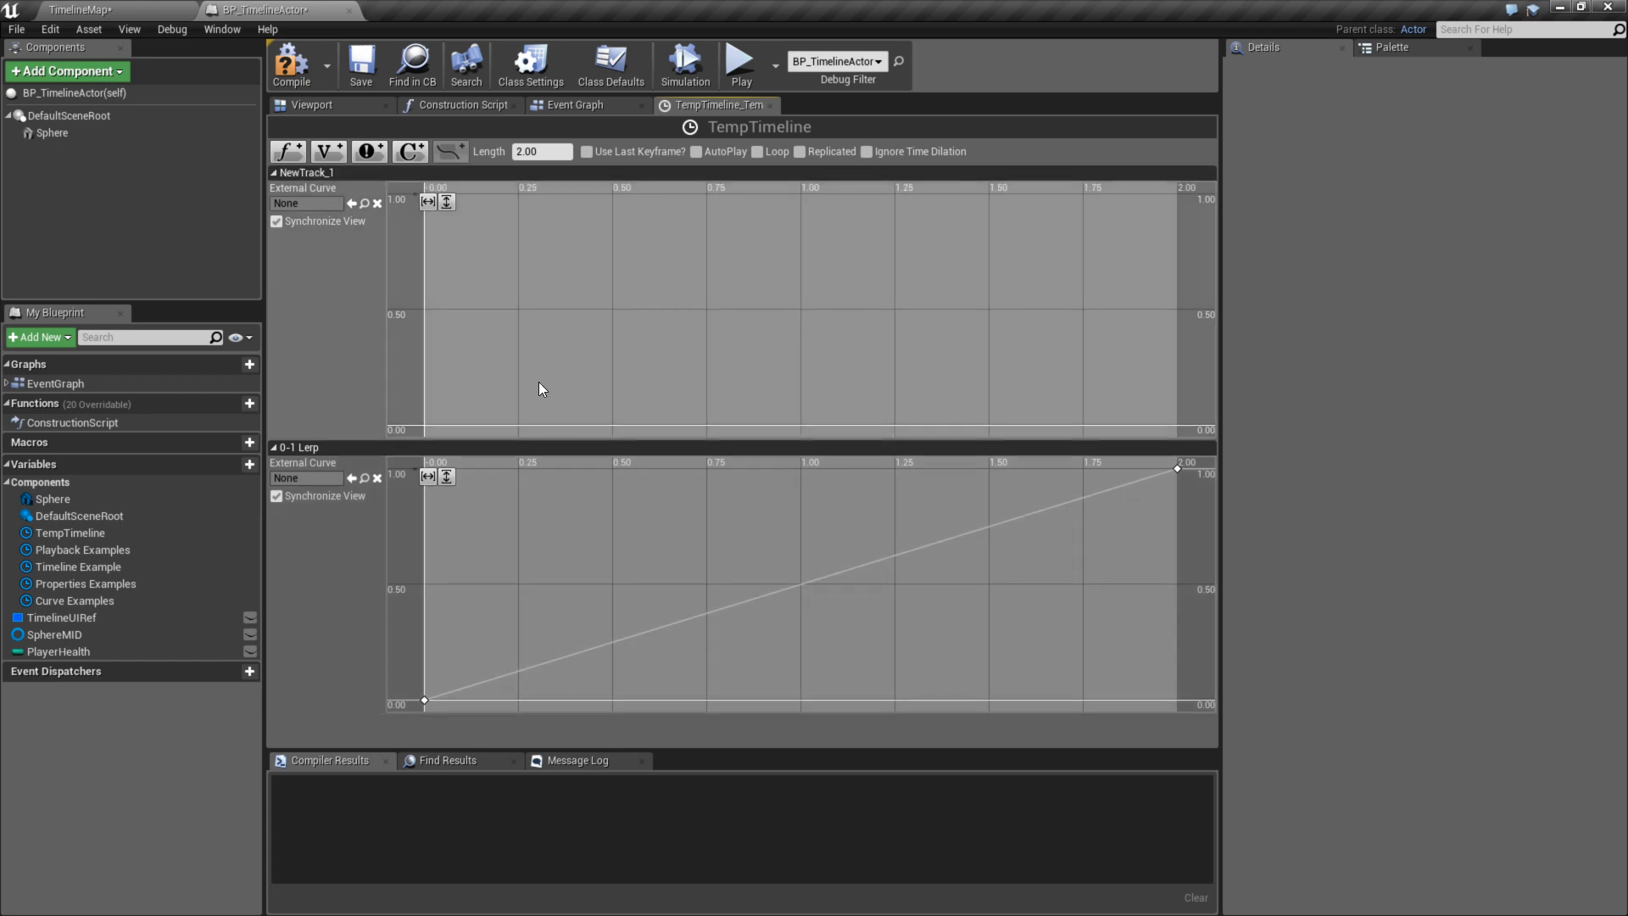
{"action": "right_click", "coordinate": [519, 425]}
{"action": "left_click", "coordinate": [552, 446]}
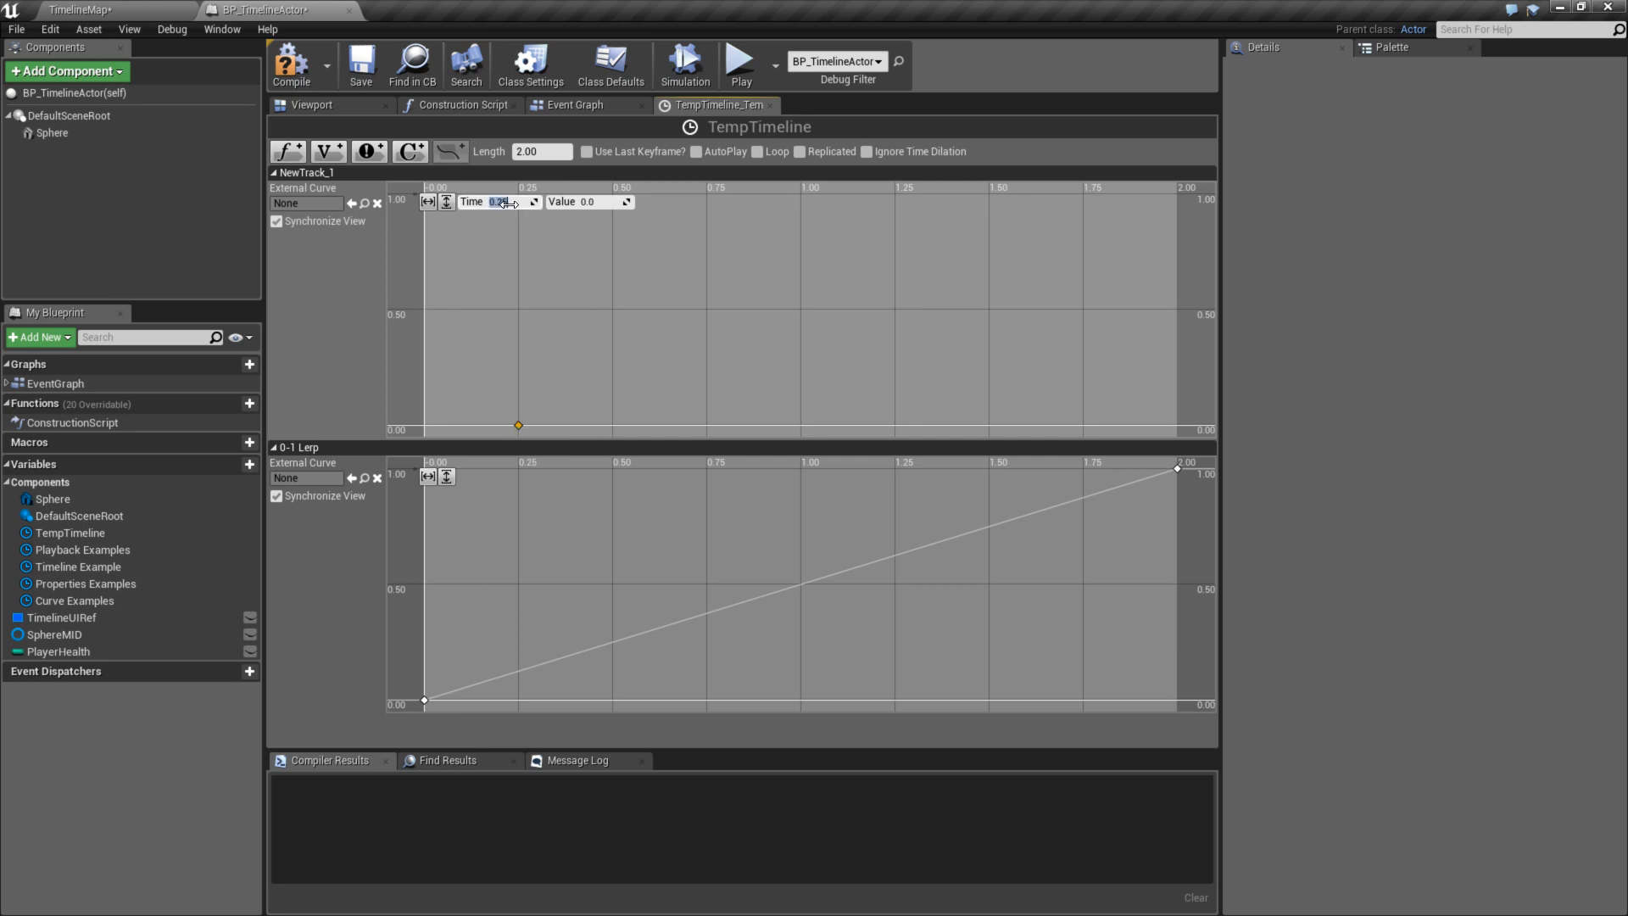
{"action": "left_click", "coordinate": [576, 106]}
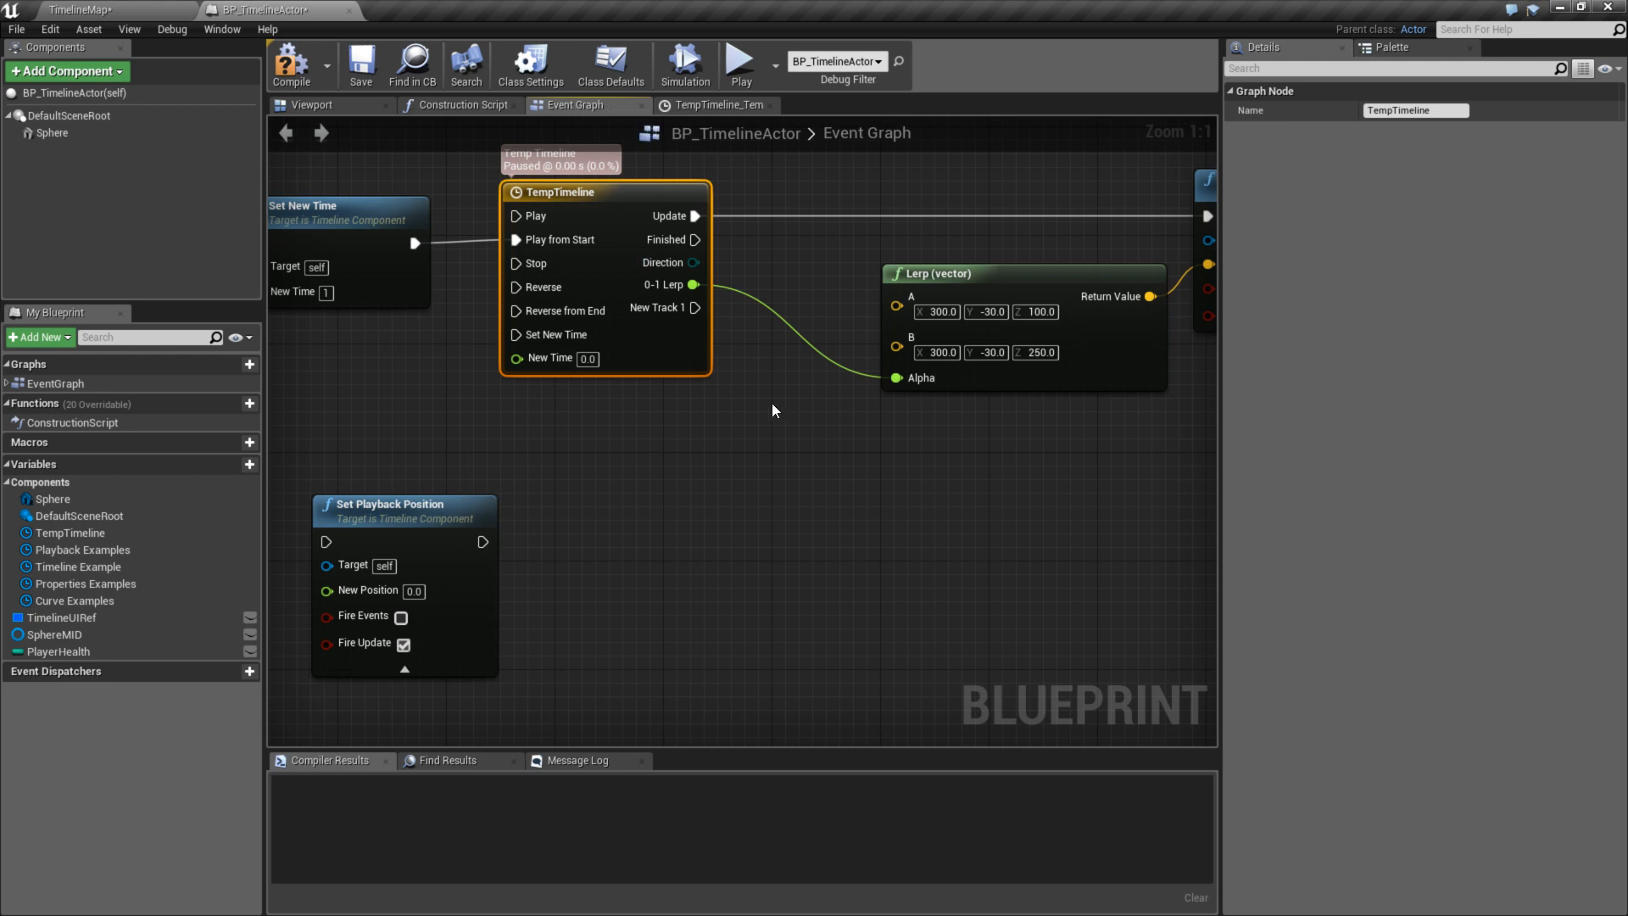
- Rewire Set New Time to run from TempTimeline's New Track 1 output and set its New Time to 1.5
{"action": "right_click_drag", "start_coordinate": [527, 346], "coordinate": [707, 294]}
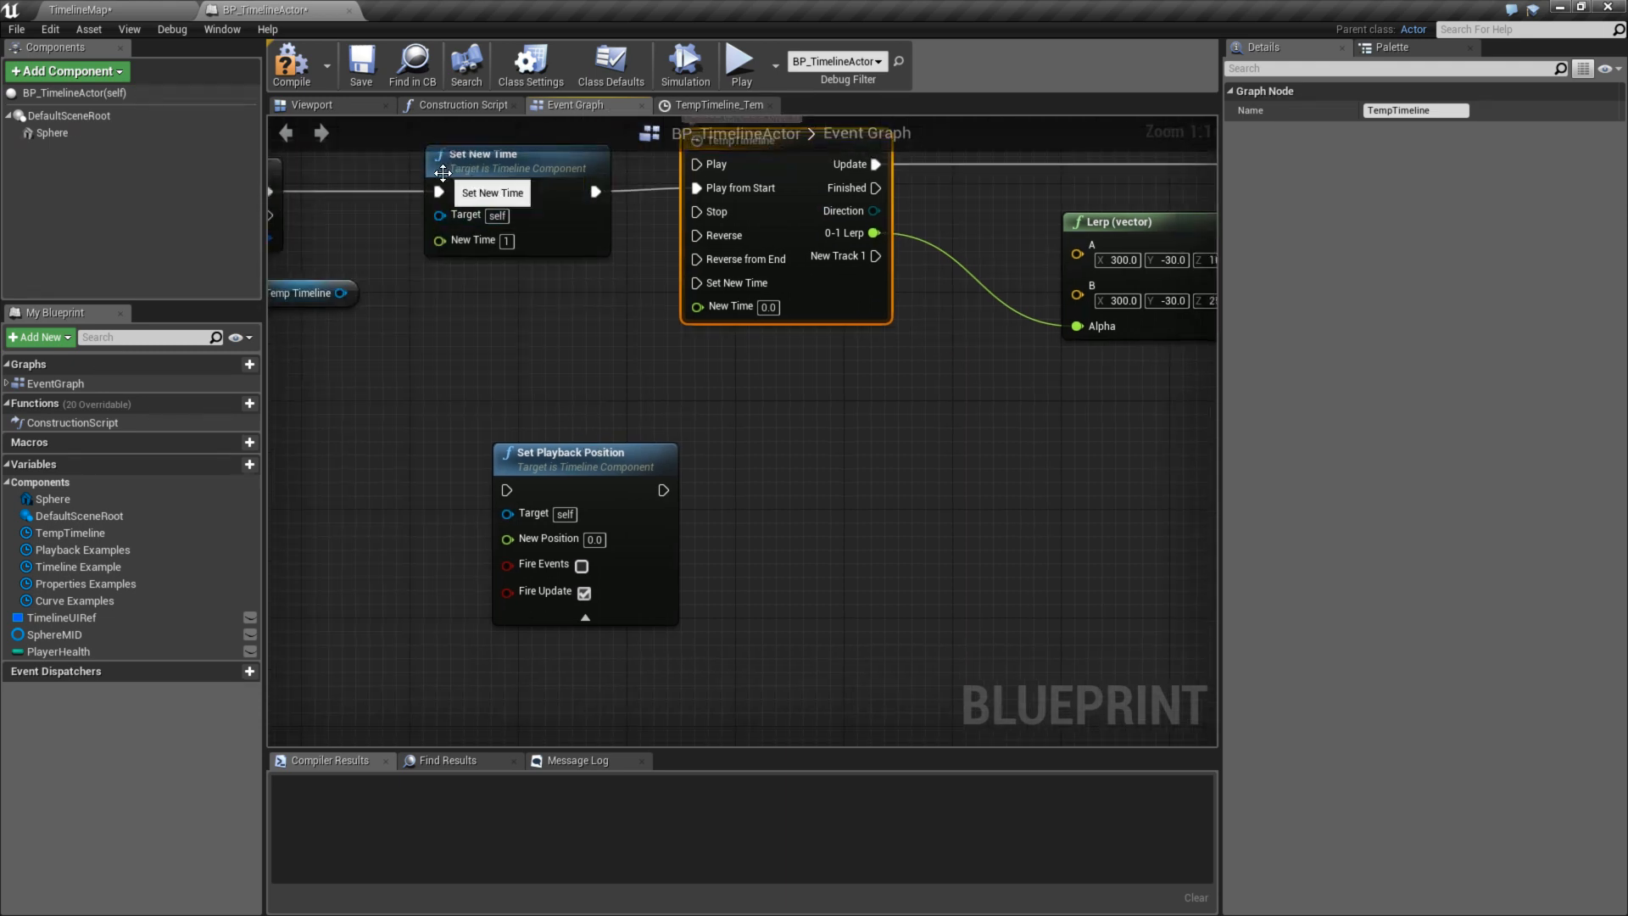
{"action": "left_click", "coordinate": [594, 192], "text": "alt"}
{"action": "left_click_drag", "start_coordinate": [589, 197], "coordinate": [1118, 536]}
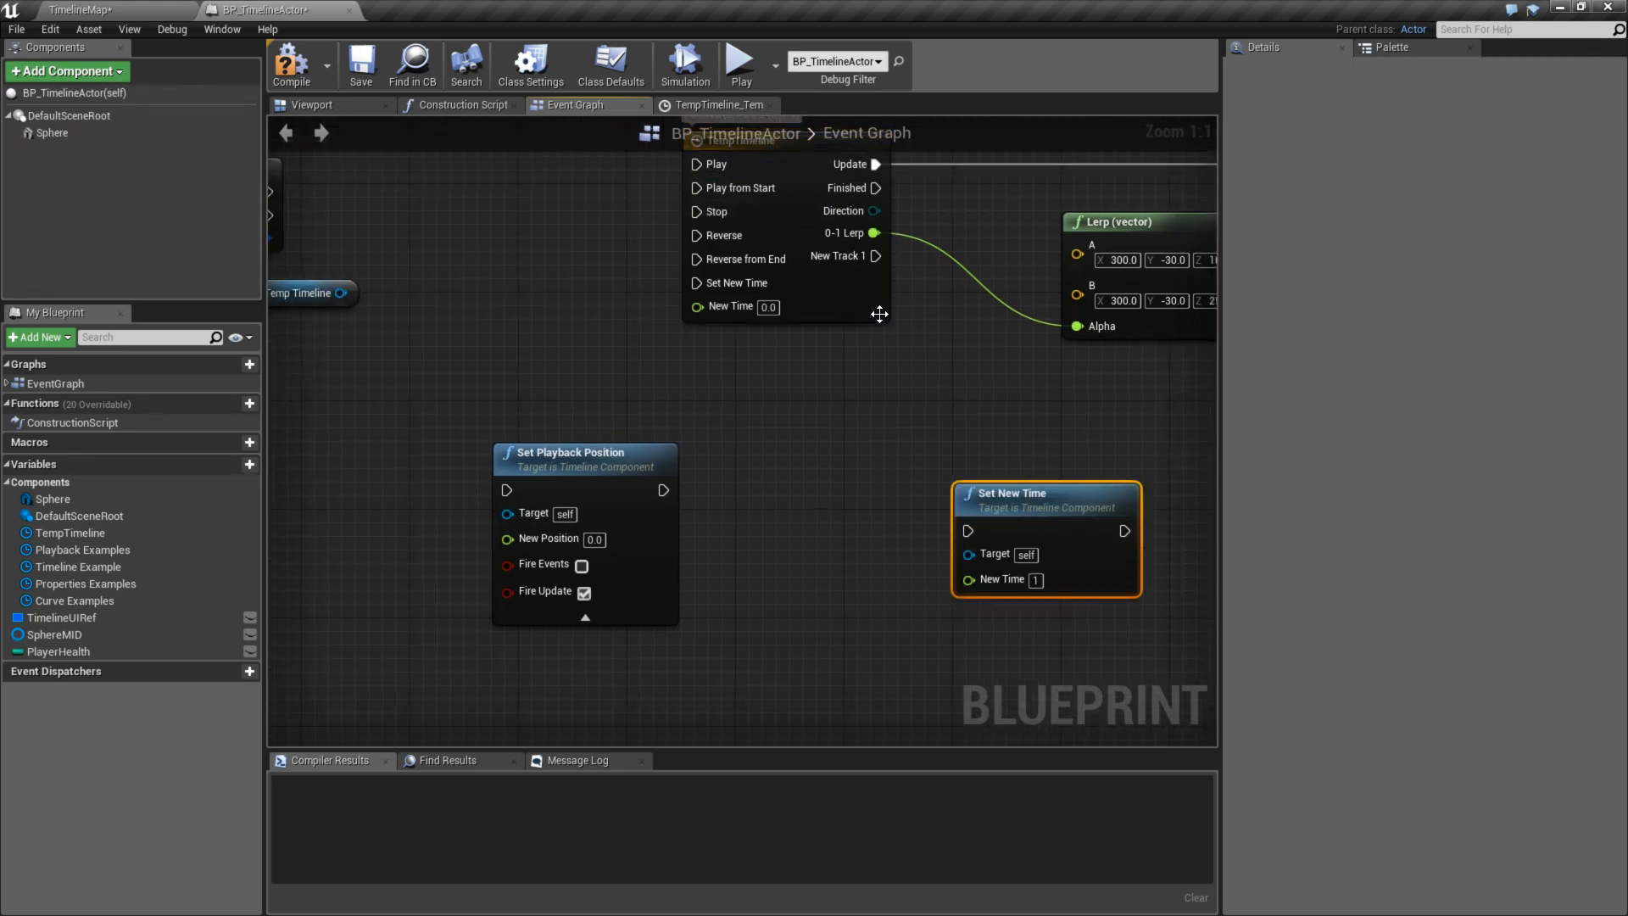
{"action": "left_click_drag", "start_coordinate": [875, 256], "coordinate": [967, 531]}
{"action": "left_click_drag", "start_coordinate": [1036, 411], "coordinate": [868, 374]}
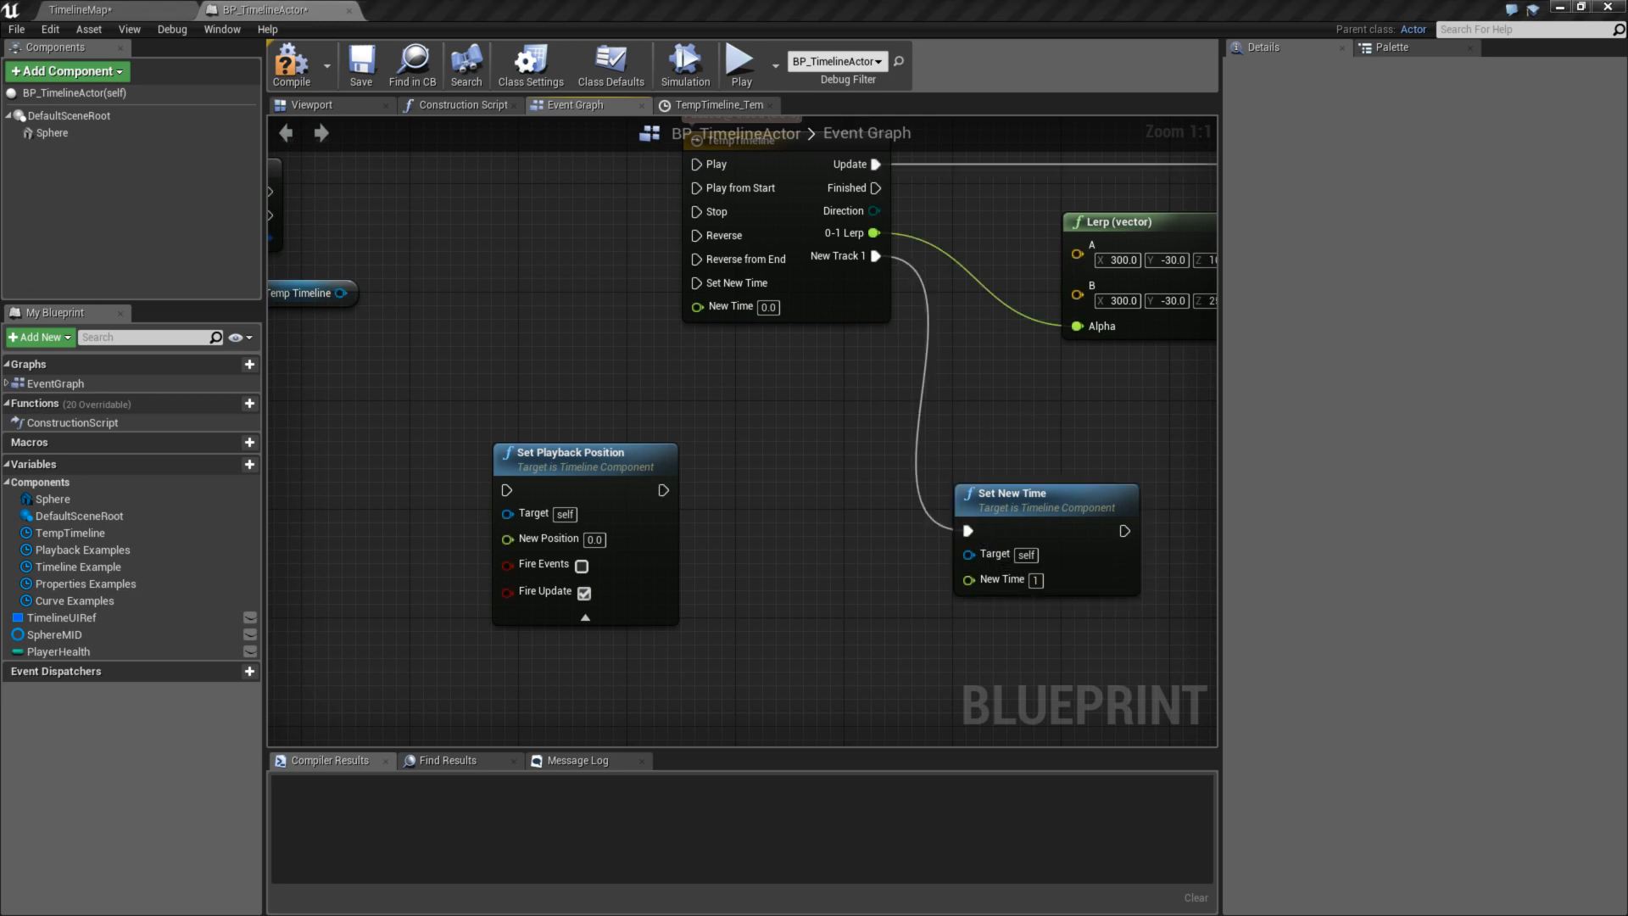
{"action": "right_click_drag", "start_coordinate": [1149, 633], "coordinate": [986, 642]}
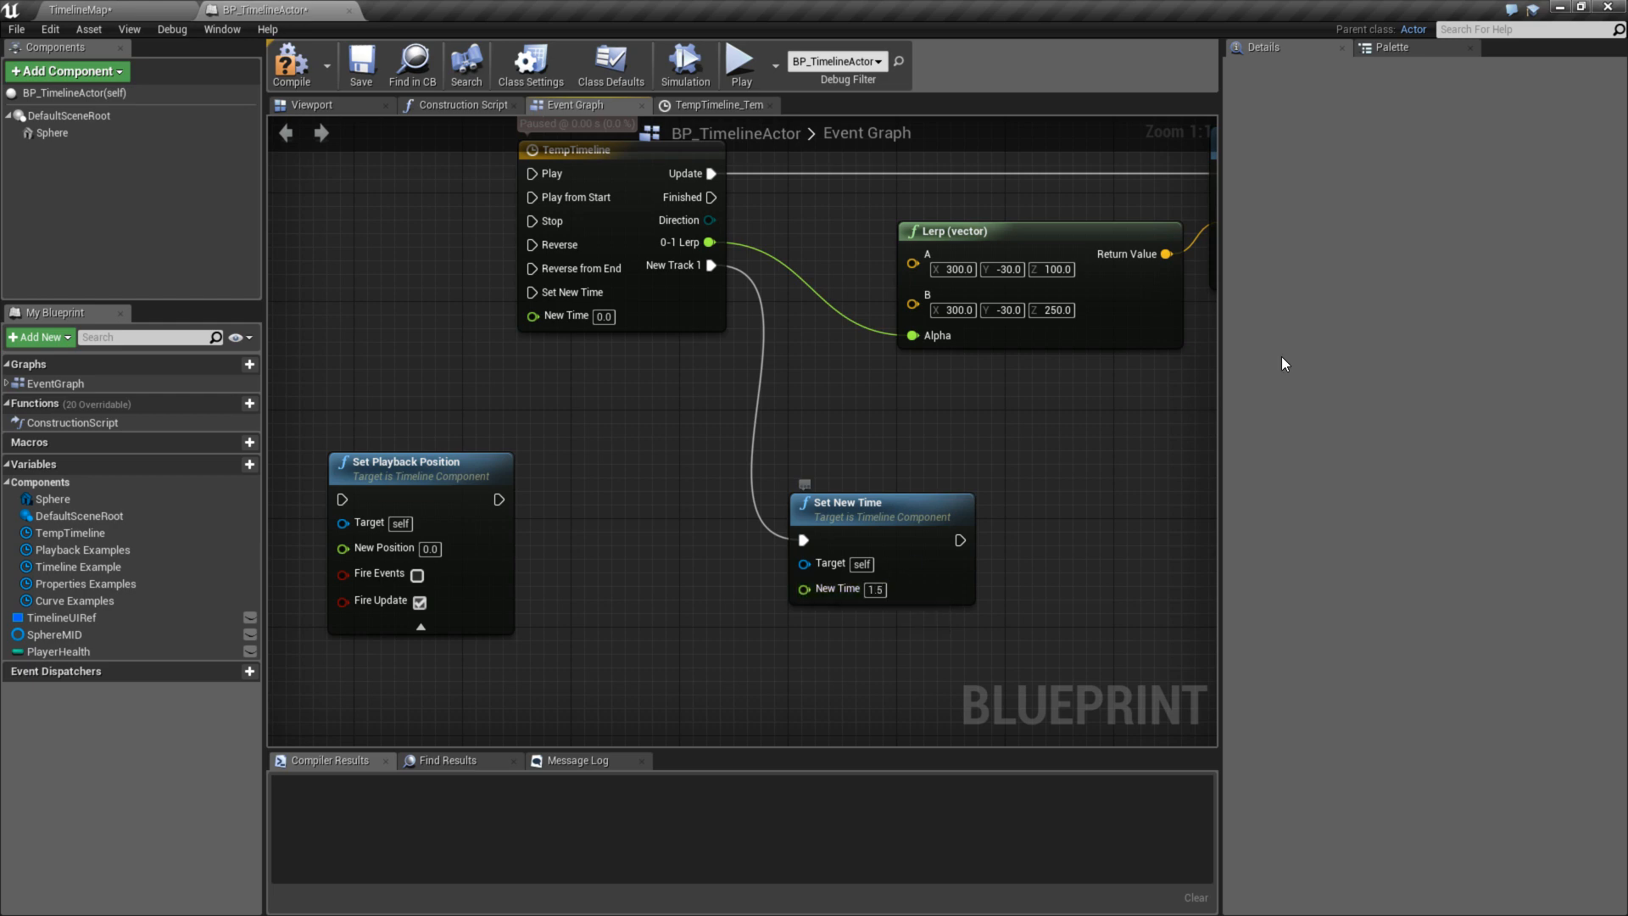
- Connect the Temp Timeline reference to Set New Time's Target and place it beside that node
{"action": "right_click_drag", "start_coordinate": [752, 484], "coordinate": [863, 568]}
{"action": "left_click_drag", "start_coordinate": [990, 606], "coordinate": [1031, 565]}
{"action": "right_click_drag", "start_coordinate": [516, 436], "coordinate": [671, 417]}
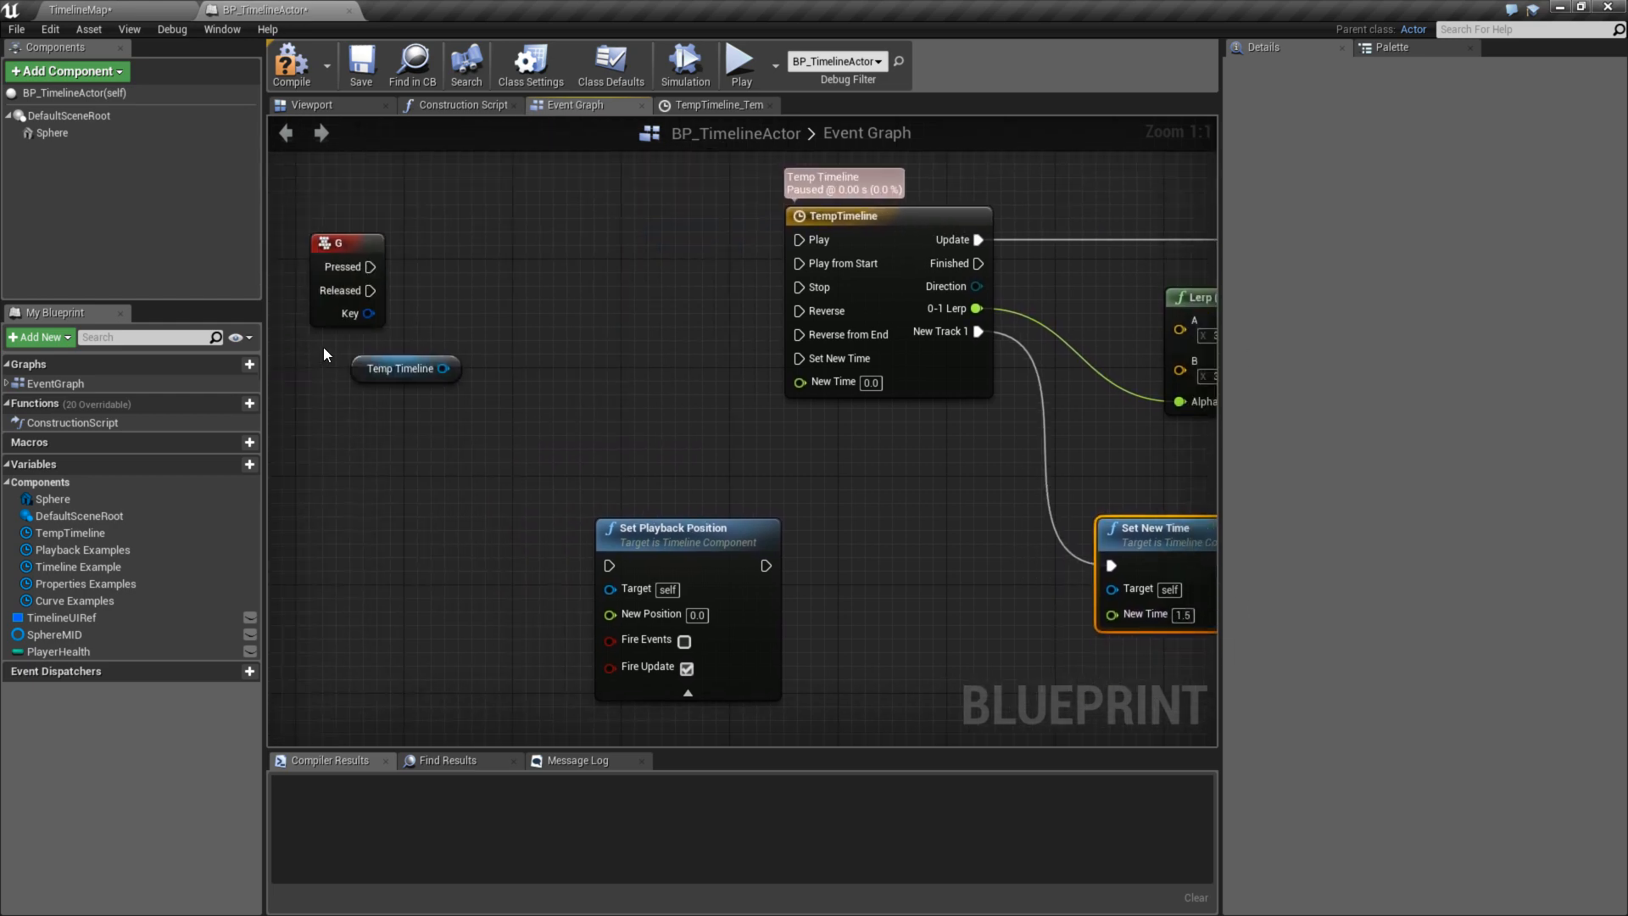
{"action": "left_click_drag", "start_coordinate": [370, 356], "coordinate": [1112, 589]}
{"action": "left_click", "coordinate": [1026, 597]}
{"action": "mouse_move", "coordinate": [1015, 610]}
{"action": "left_mouse_down"}
{"action": "mouse_move", "coordinate": [965, 603]}
{"action": "mouse_move", "coordinate": [1009, 593]}
{"action": "left_mouse_up"}
- Connect the G event's Pressed output to TempTimeline's Play from Start and play-test the level
{"action": "left_click_drag", "start_coordinate": [348, 252], "coordinate": [799, 240]}
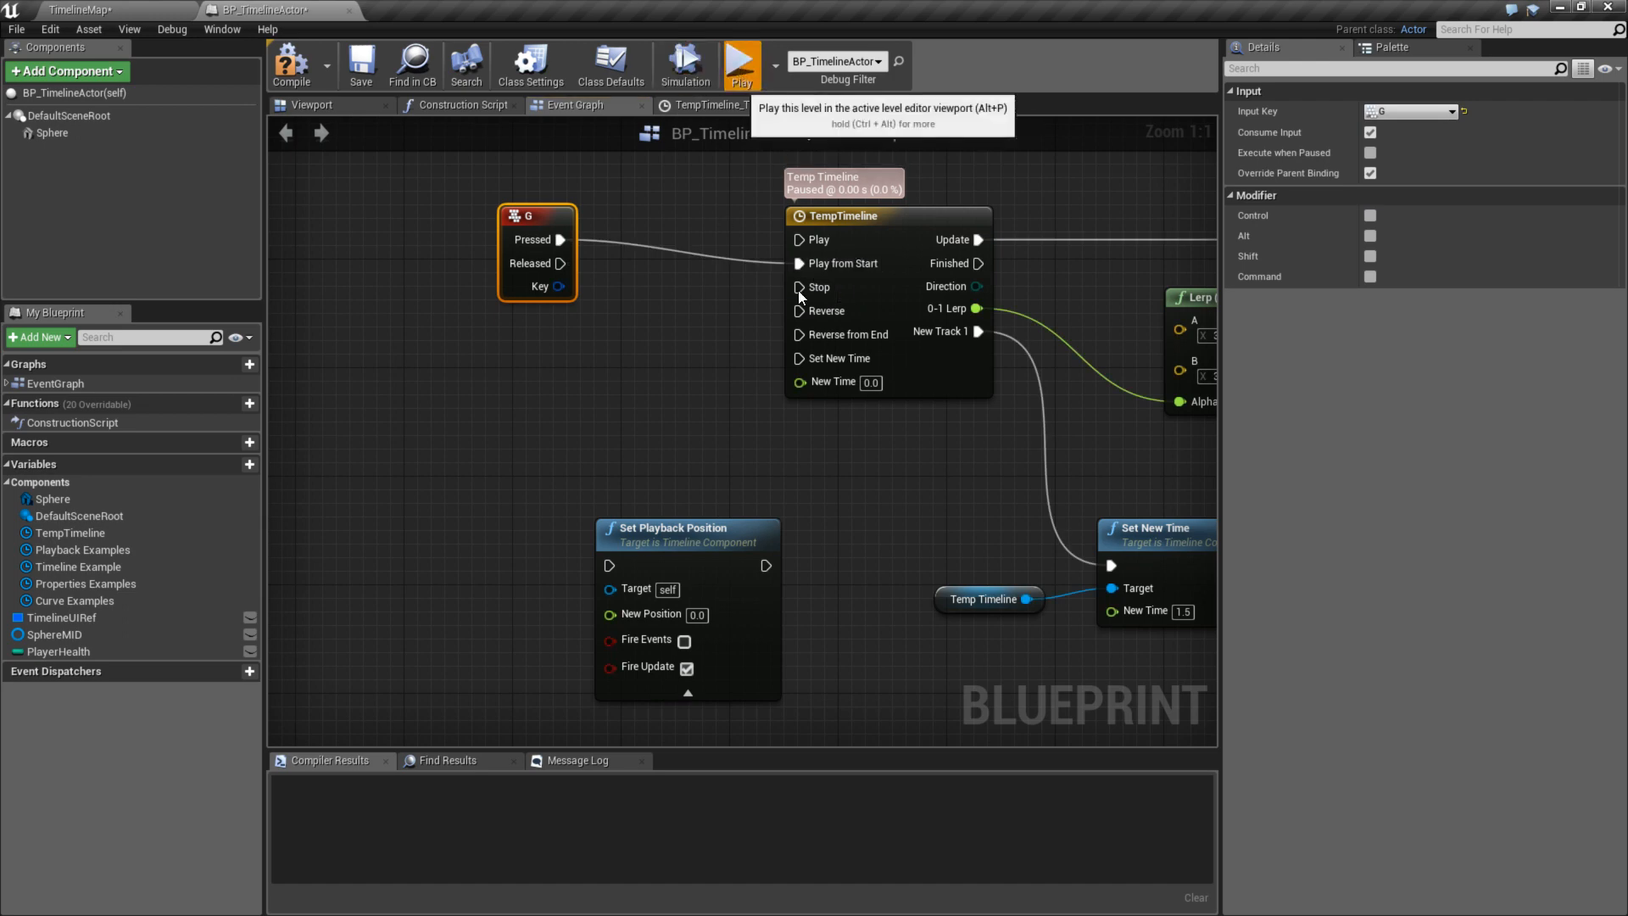
{"action": "left_click", "coordinate": [740, 64]}
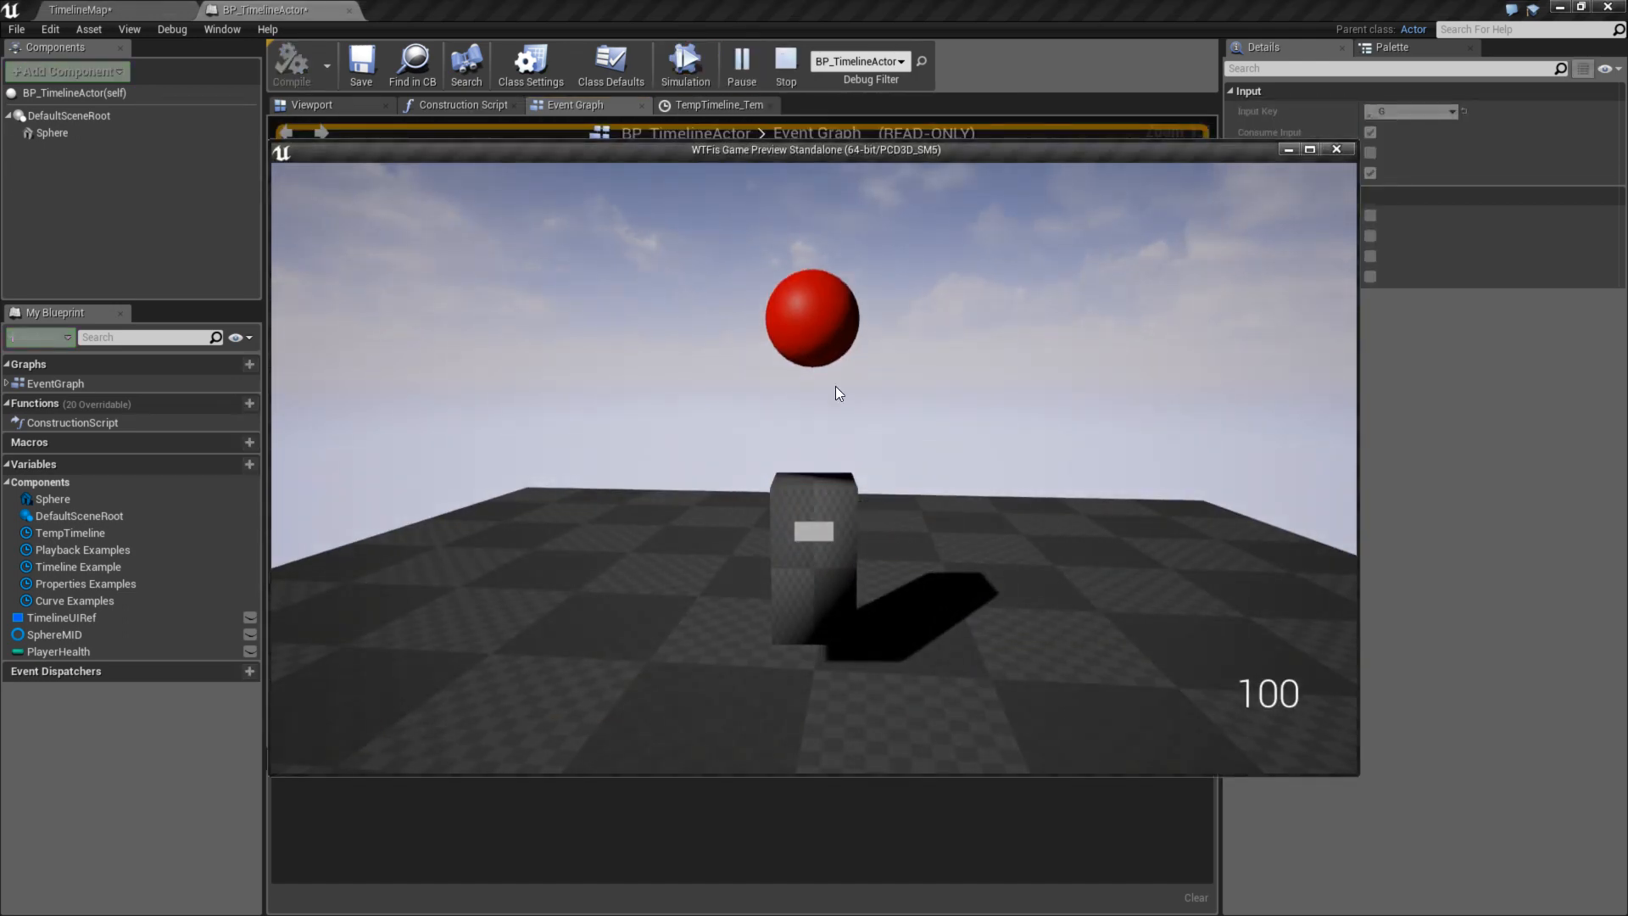
{"action": "key", "text": "Escape"}
- Move the Set New Time node and its Temp Timeline reference farther from Set Playback Position and save the blueprint
{"action": "right_click_drag", "start_coordinate": [797, 483], "coordinate": [724, 403]}
{"action": "left_click_drag", "start_coordinate": [752, 413], "coordinate": [1011, 569]}
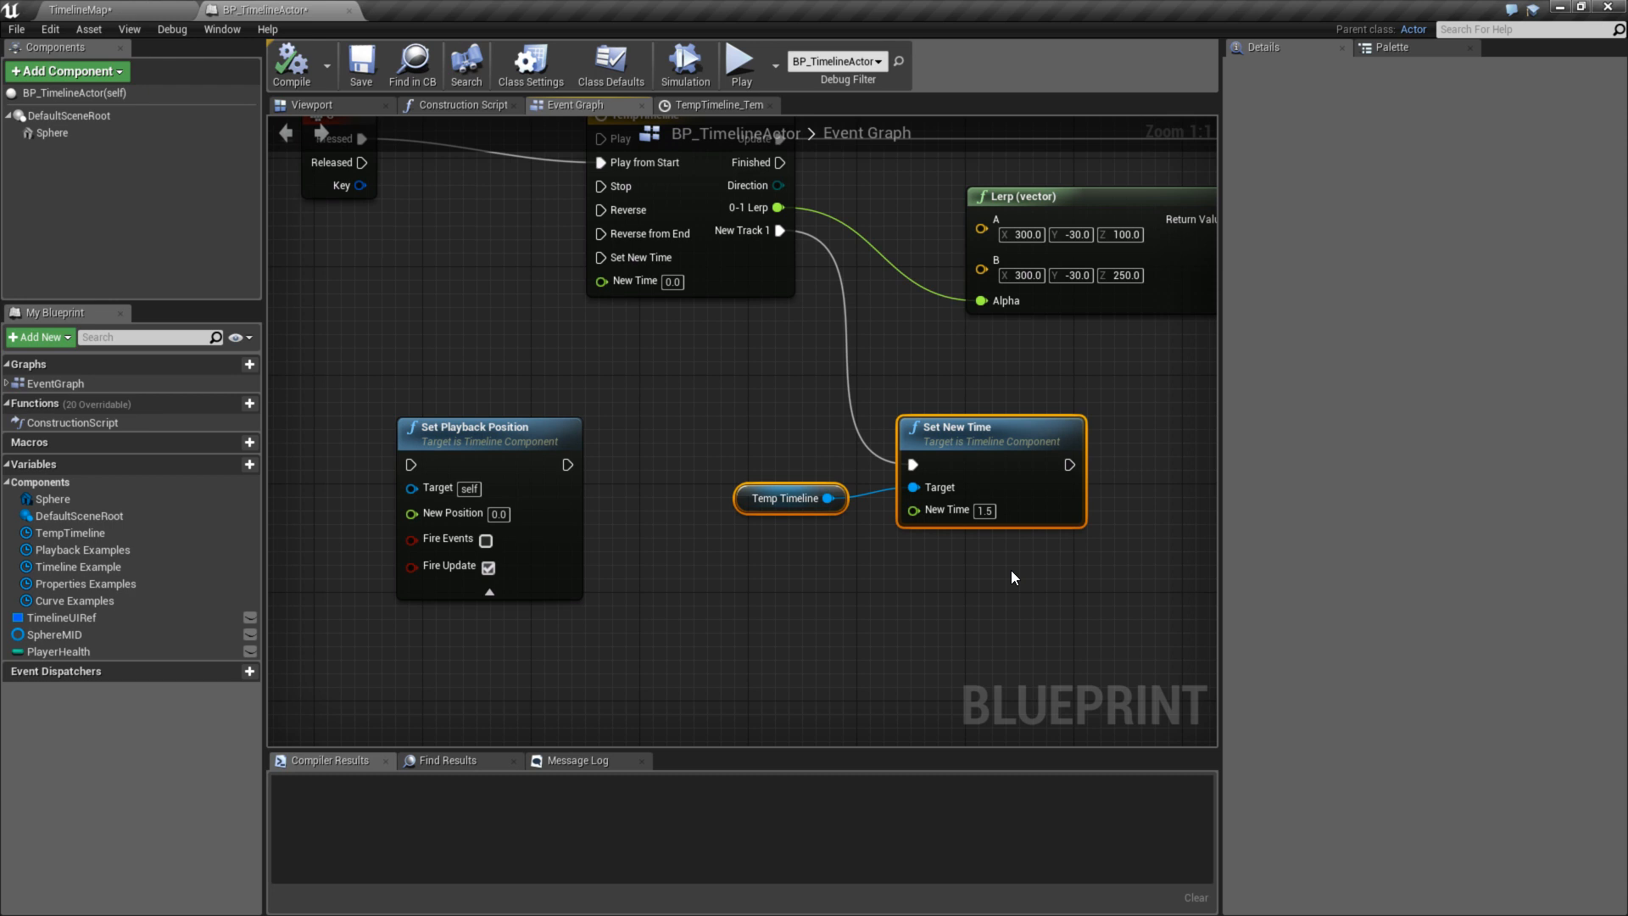
{"action": "right_click_drag", "start_coordinate": [762, 385], "coordinate": [653, 405]}
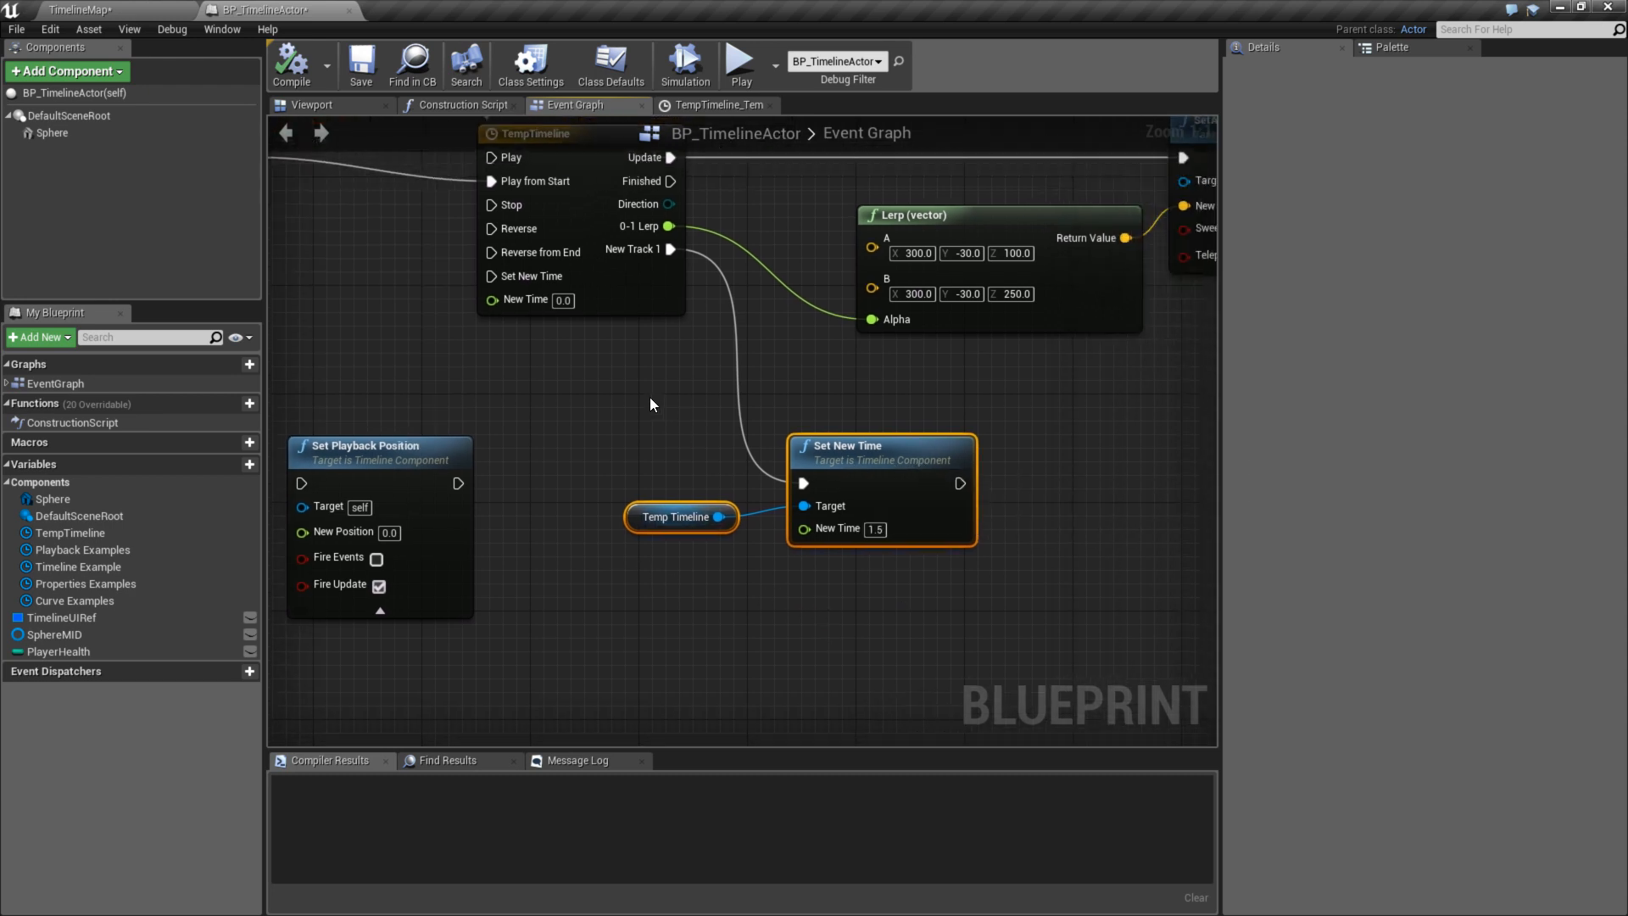
{"action": "left_click_drag", "start_coordinate": [912, 456], "coordinate": [993, 455]}
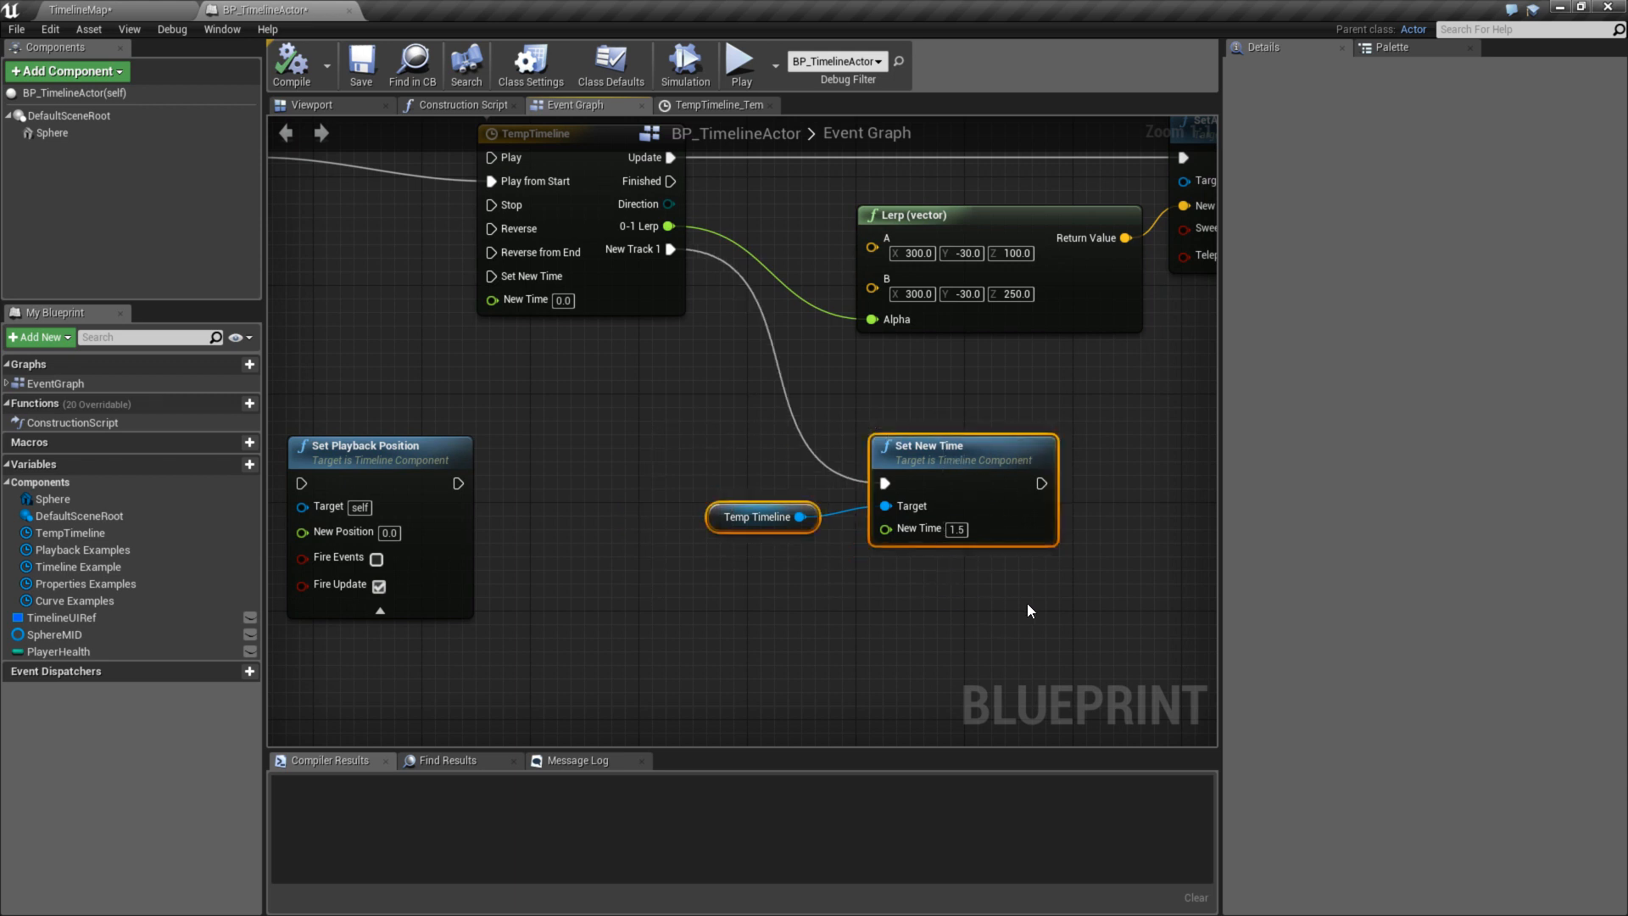
{"action": "left_click", "coordinate": [945, 611]}
{"action": "left_click_drag", "start_coordinate": [716, 444], "coordinate": [879, 543]}
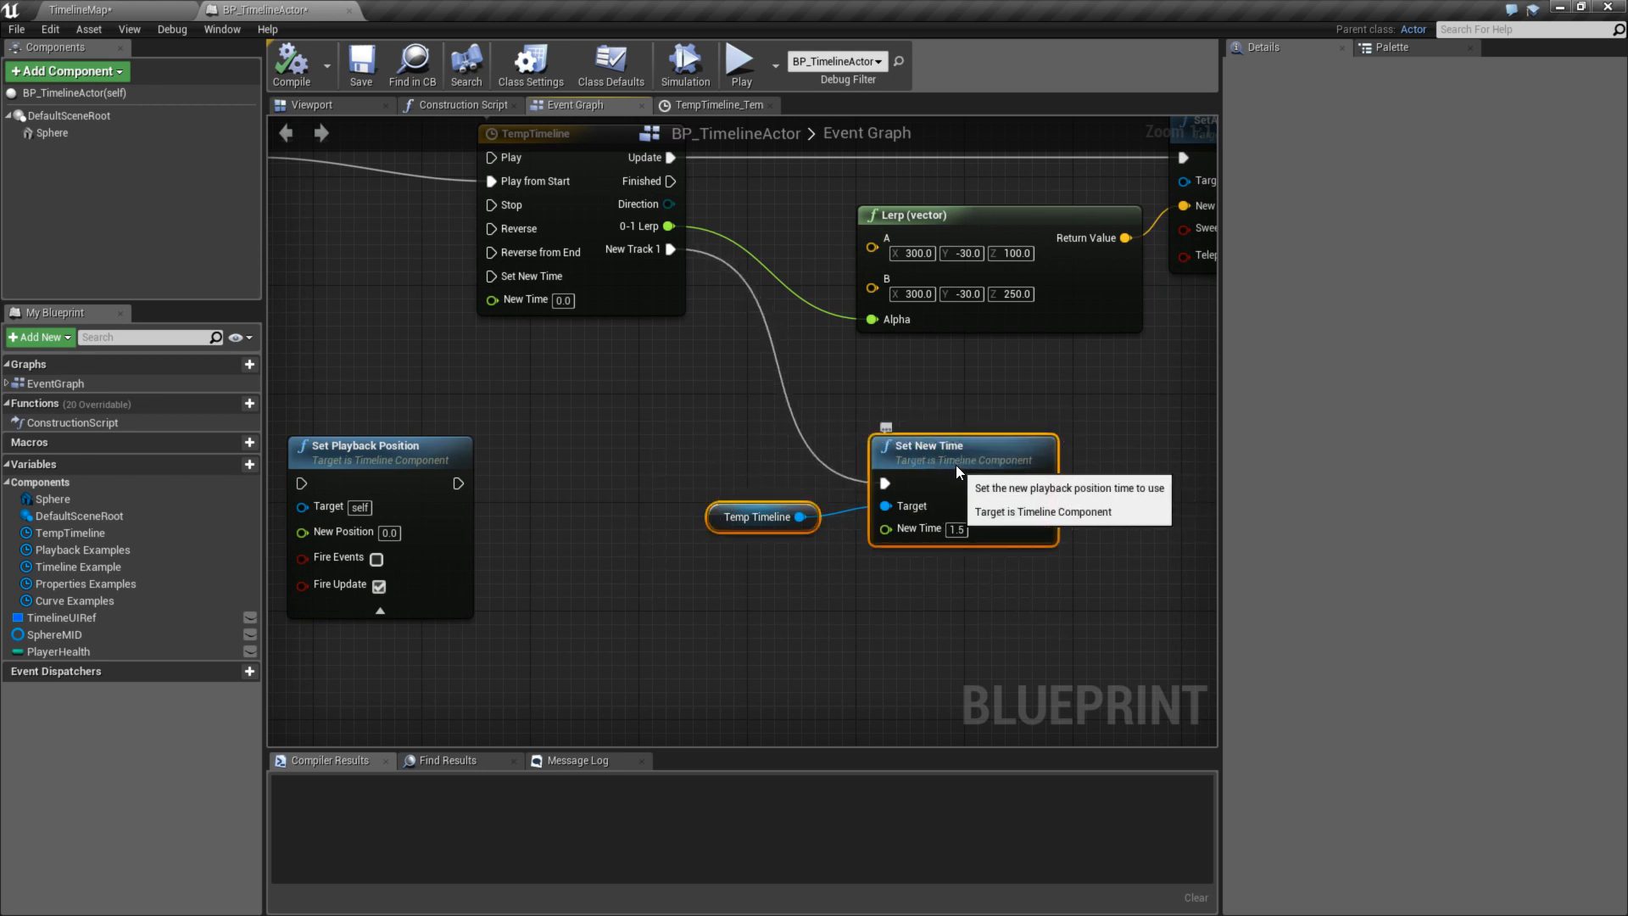
{"action": "right_click_drag", "start_coordinate": [762, 456], "coordinate": [868, 492]}
{"action": "key", "text": "ctrl+s"}
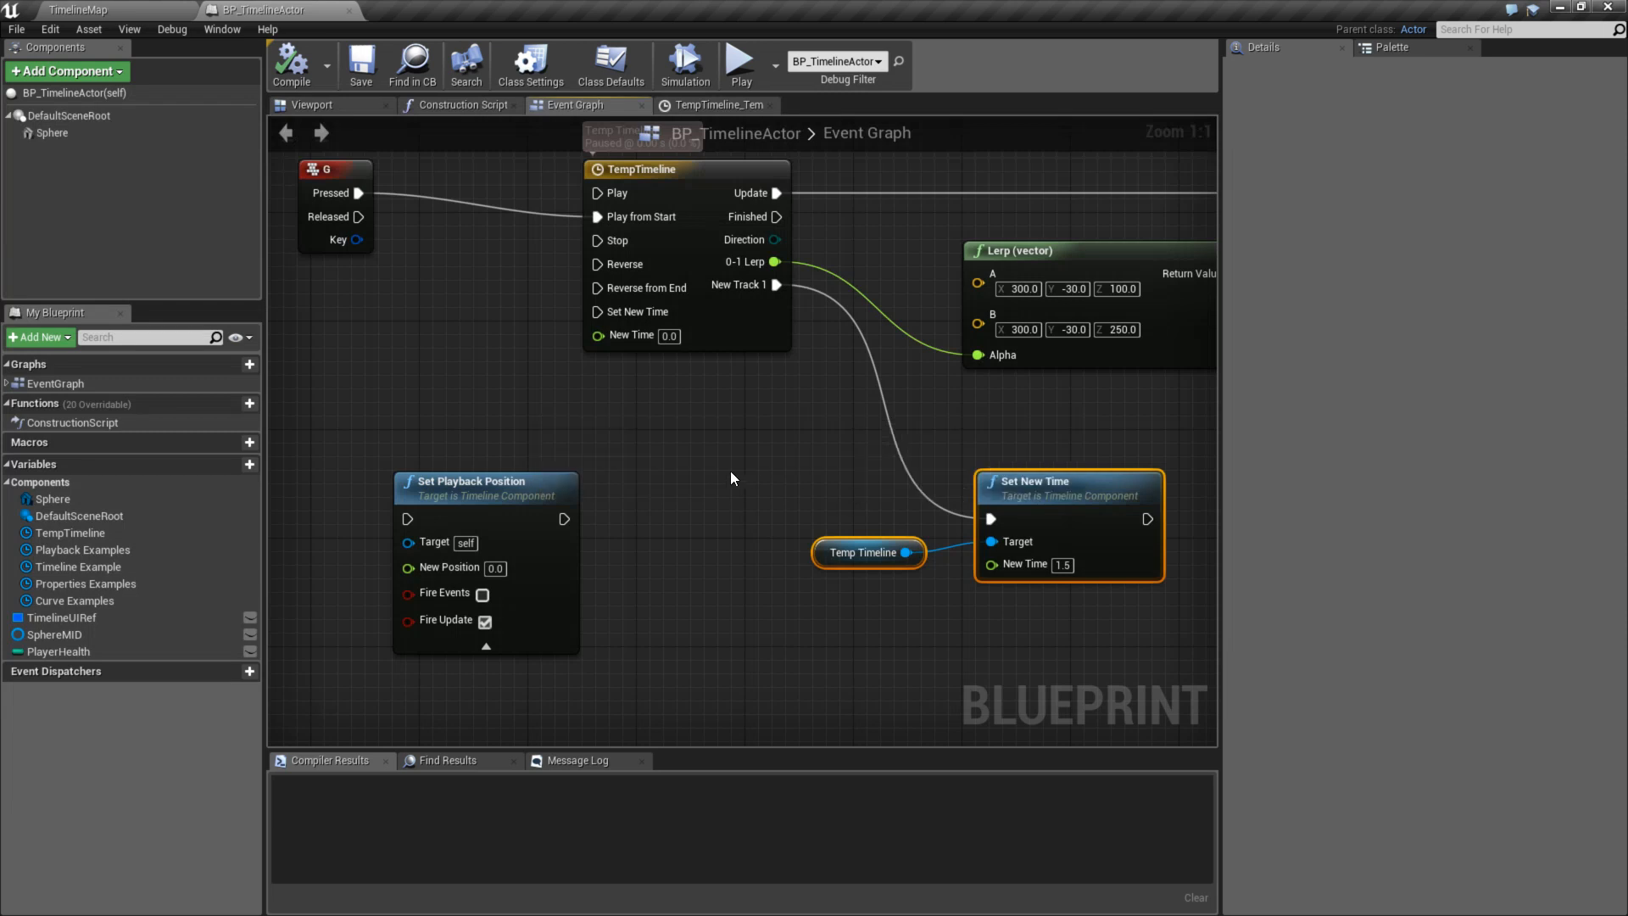
{"action": "right_click_drag", "start_coordinate": [734, 478], "coordinate": [764, 432]}
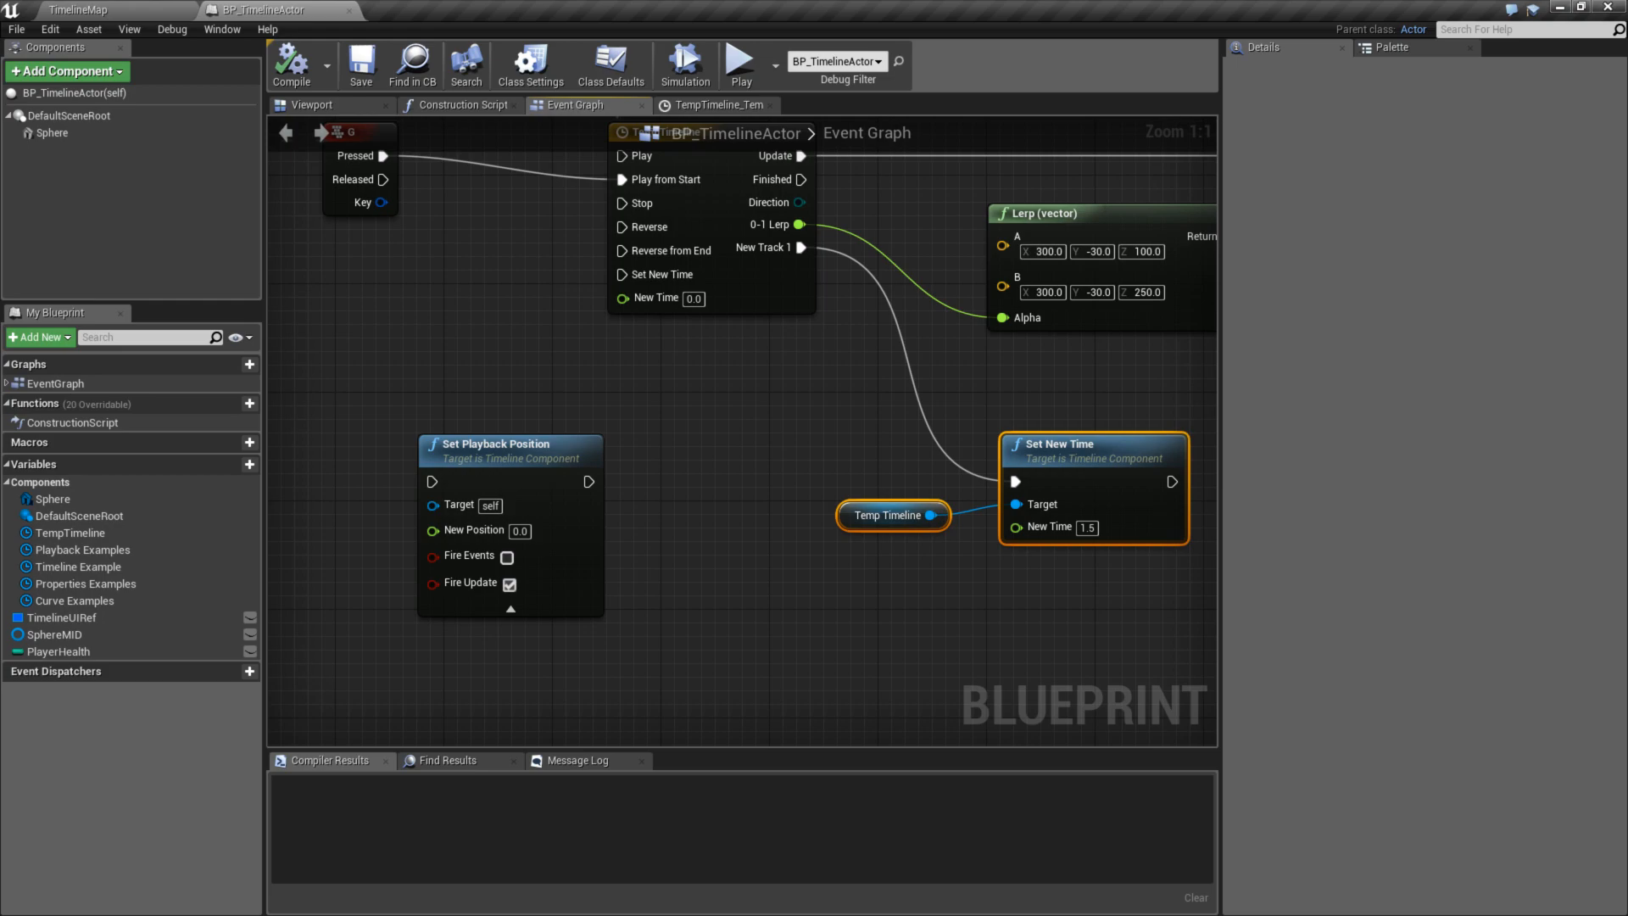
- Switch to the UE4 Blueprint Videos spreadsheet and append ", Set New Time" to the WTF Is? Timeline - Playback Properties description
{"action": "key", "text": "alt+Tab"}
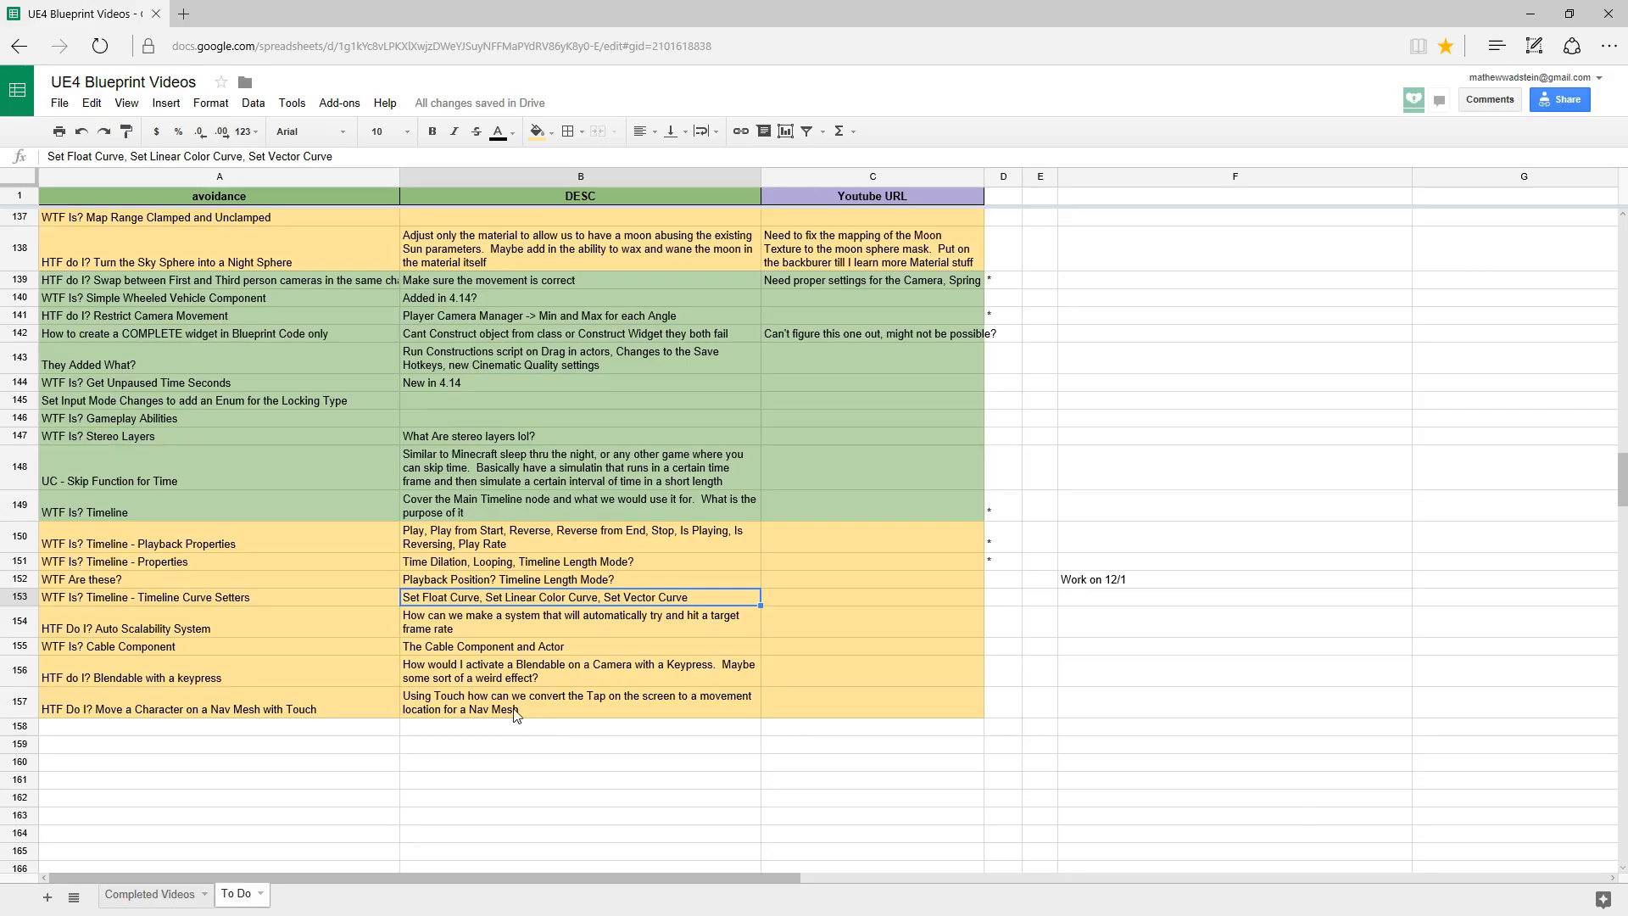
{"action": "left_click", "coordinate": [510, 580]}
{"action": "left_click", "coordinate": [505, 535]}
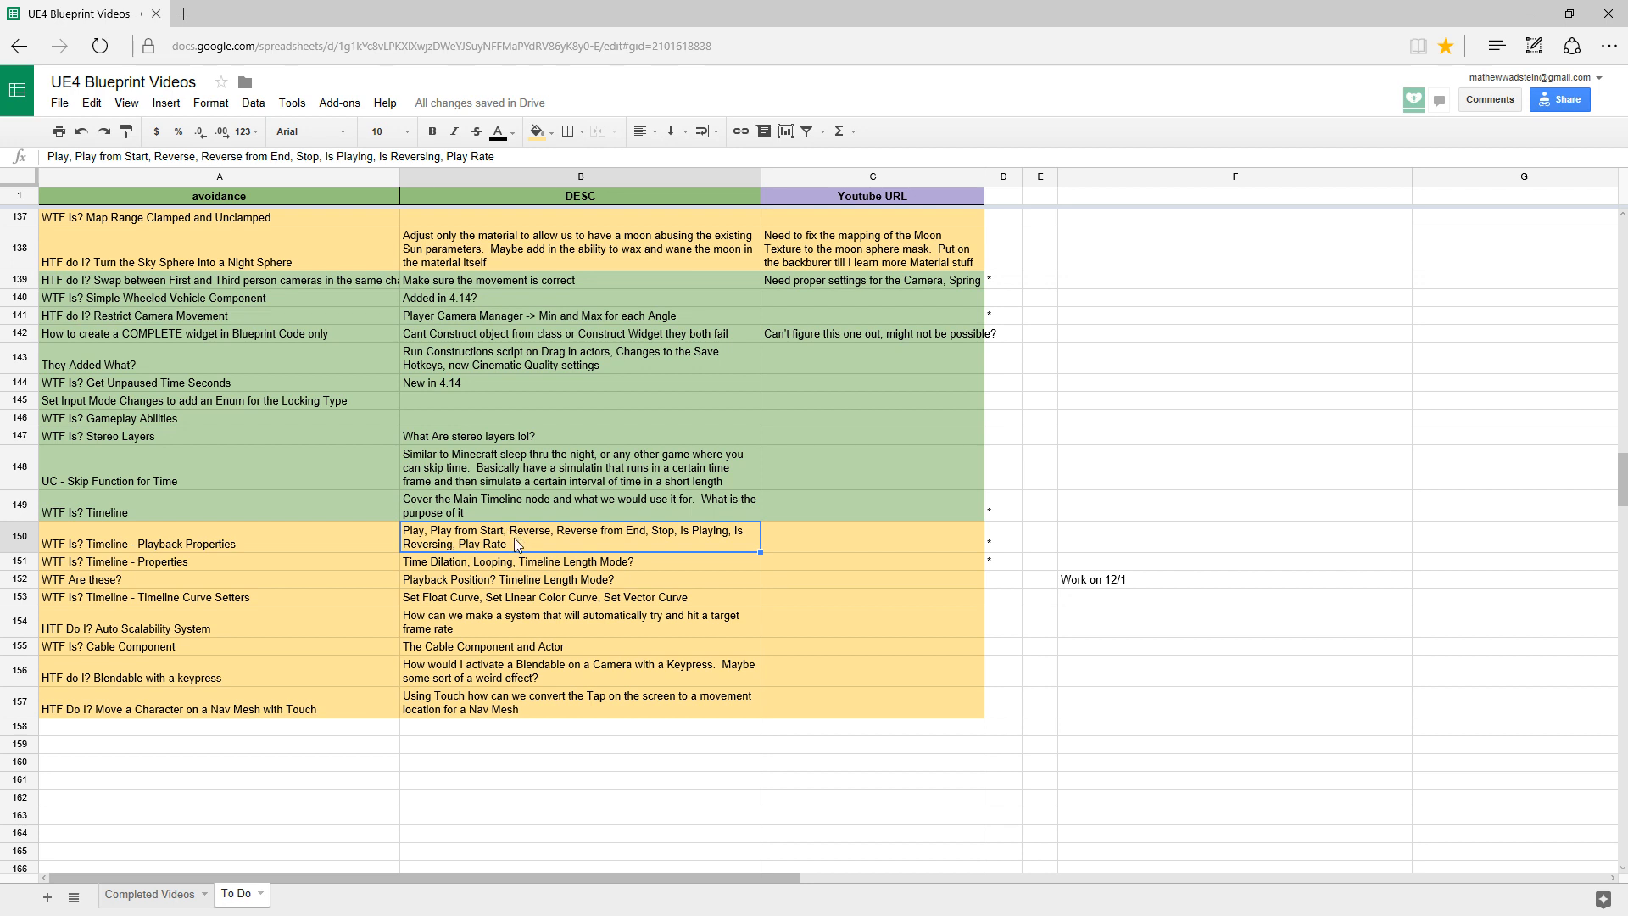
{"action": "double_click", "coordinate": [515, 543]}
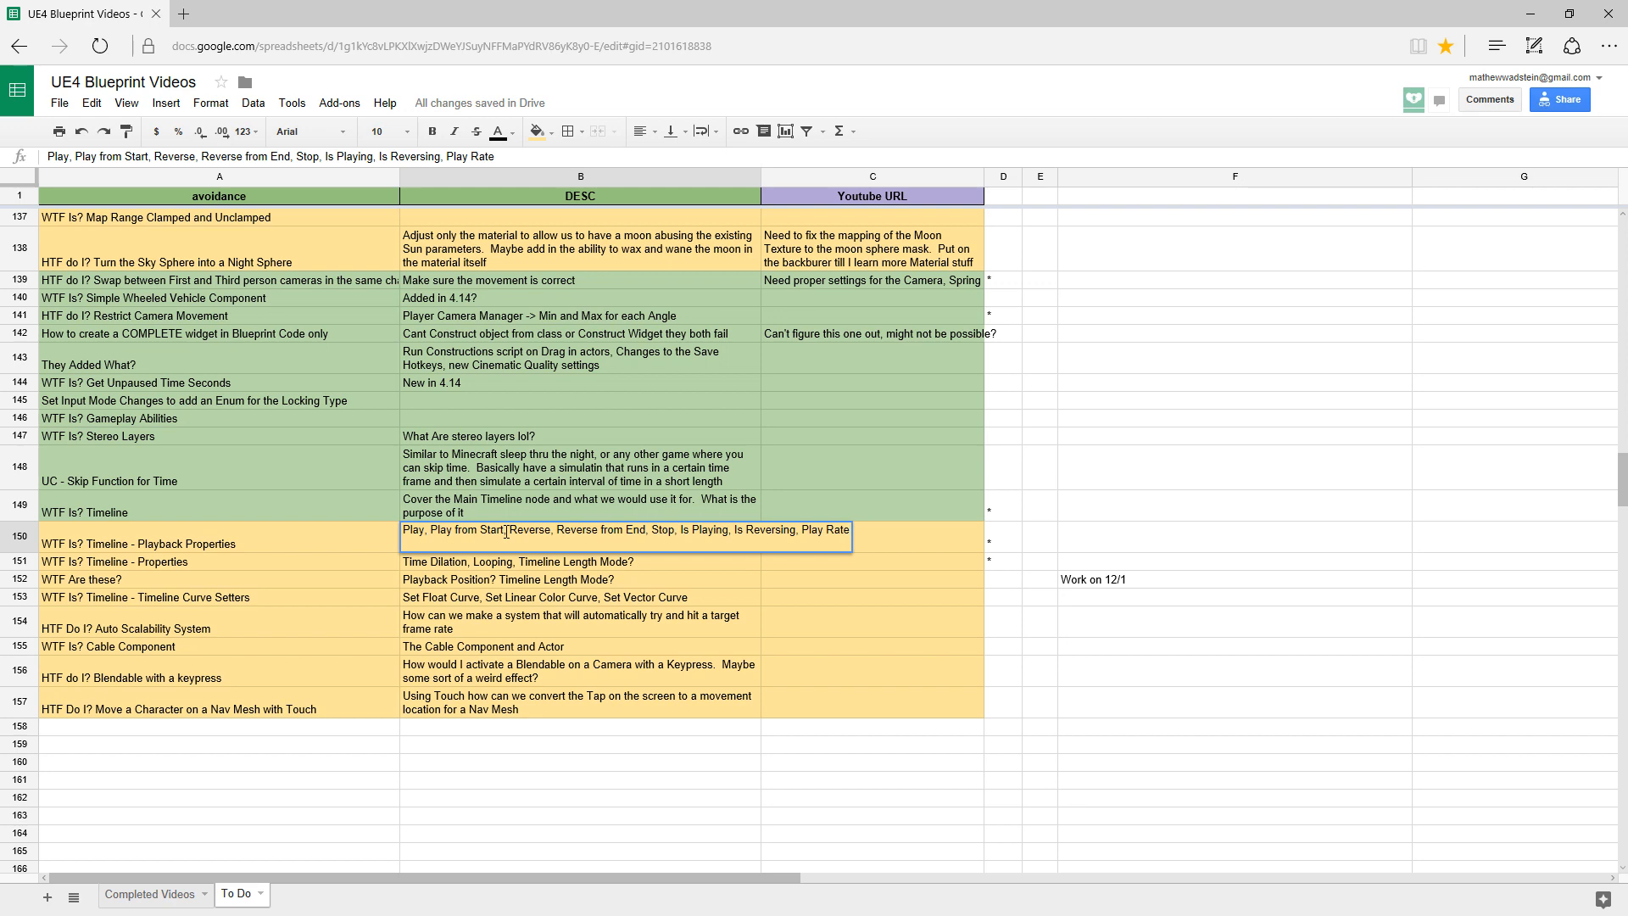
{"action": "type", "text": ", Set New Time"}
{"action": "key", "text": "Return"}
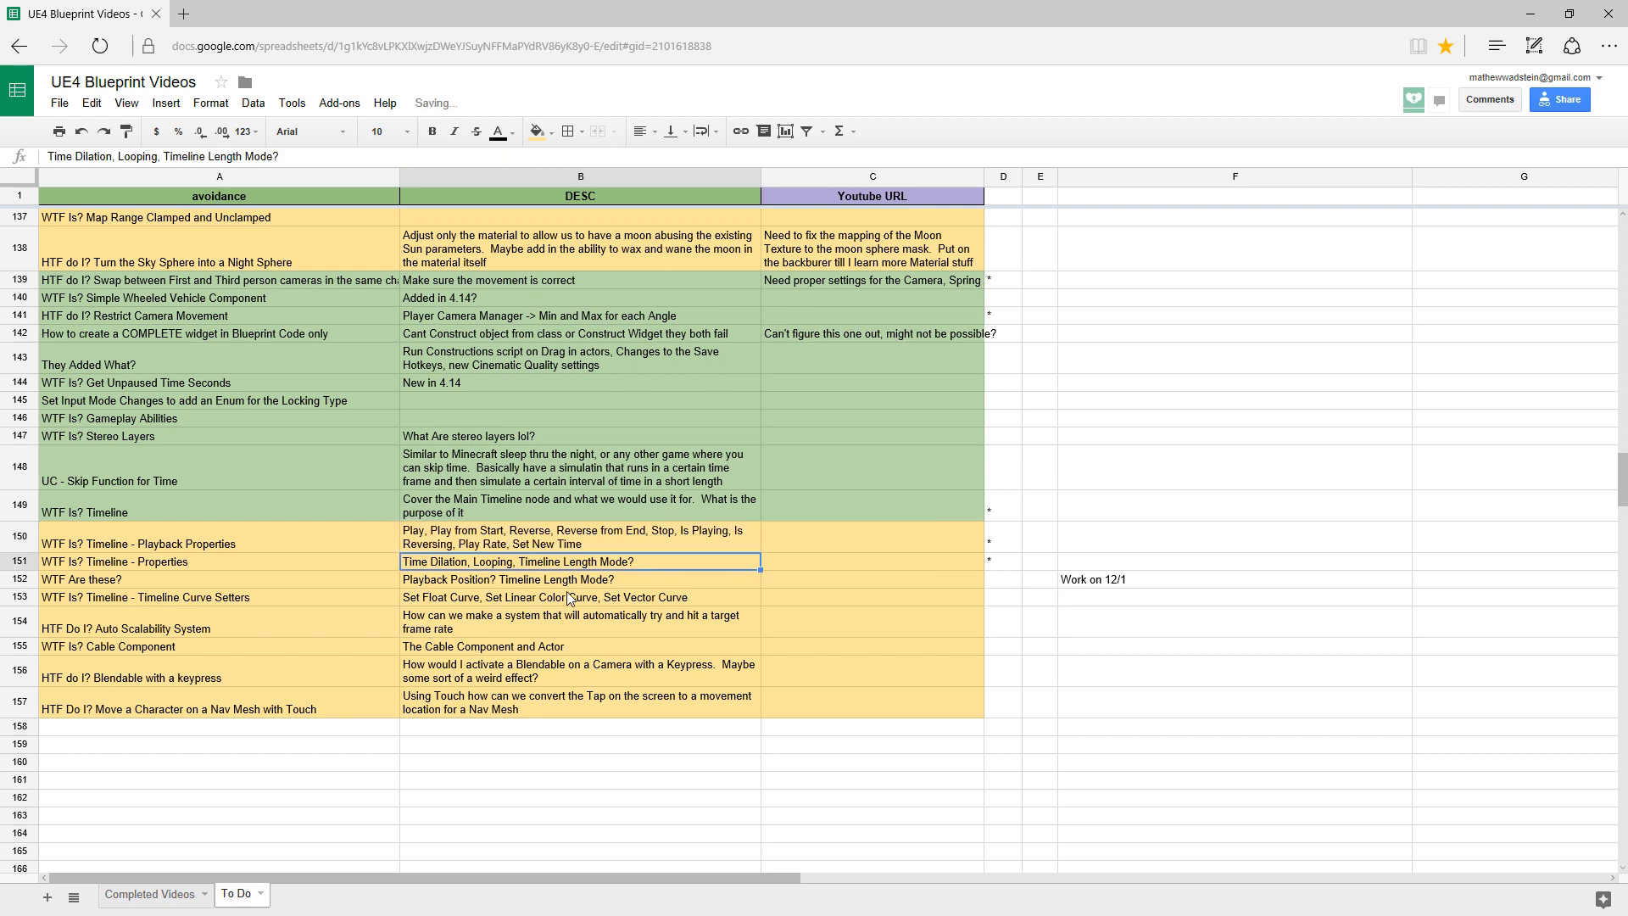
- Return to Unreal Editor, disconnect all wires from Set New Time, and move the node beside Print String in the Playback Properties comment
{"action": "key", "text": "alt+Tab"}
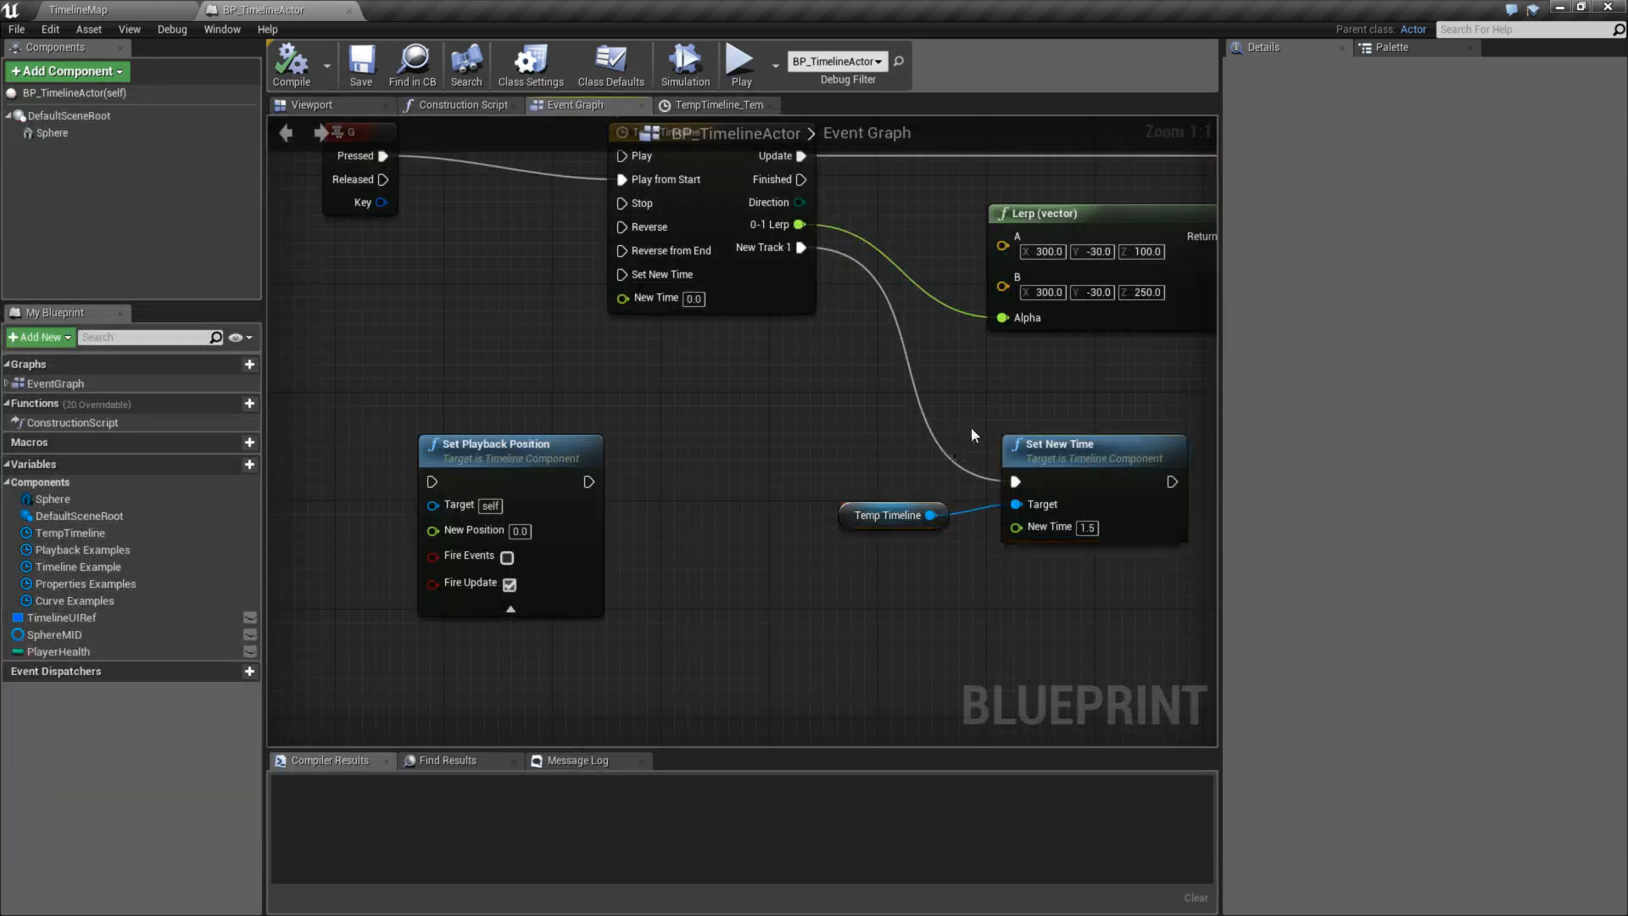
{"action": "left_click", "coordinate": [1056, 445]}
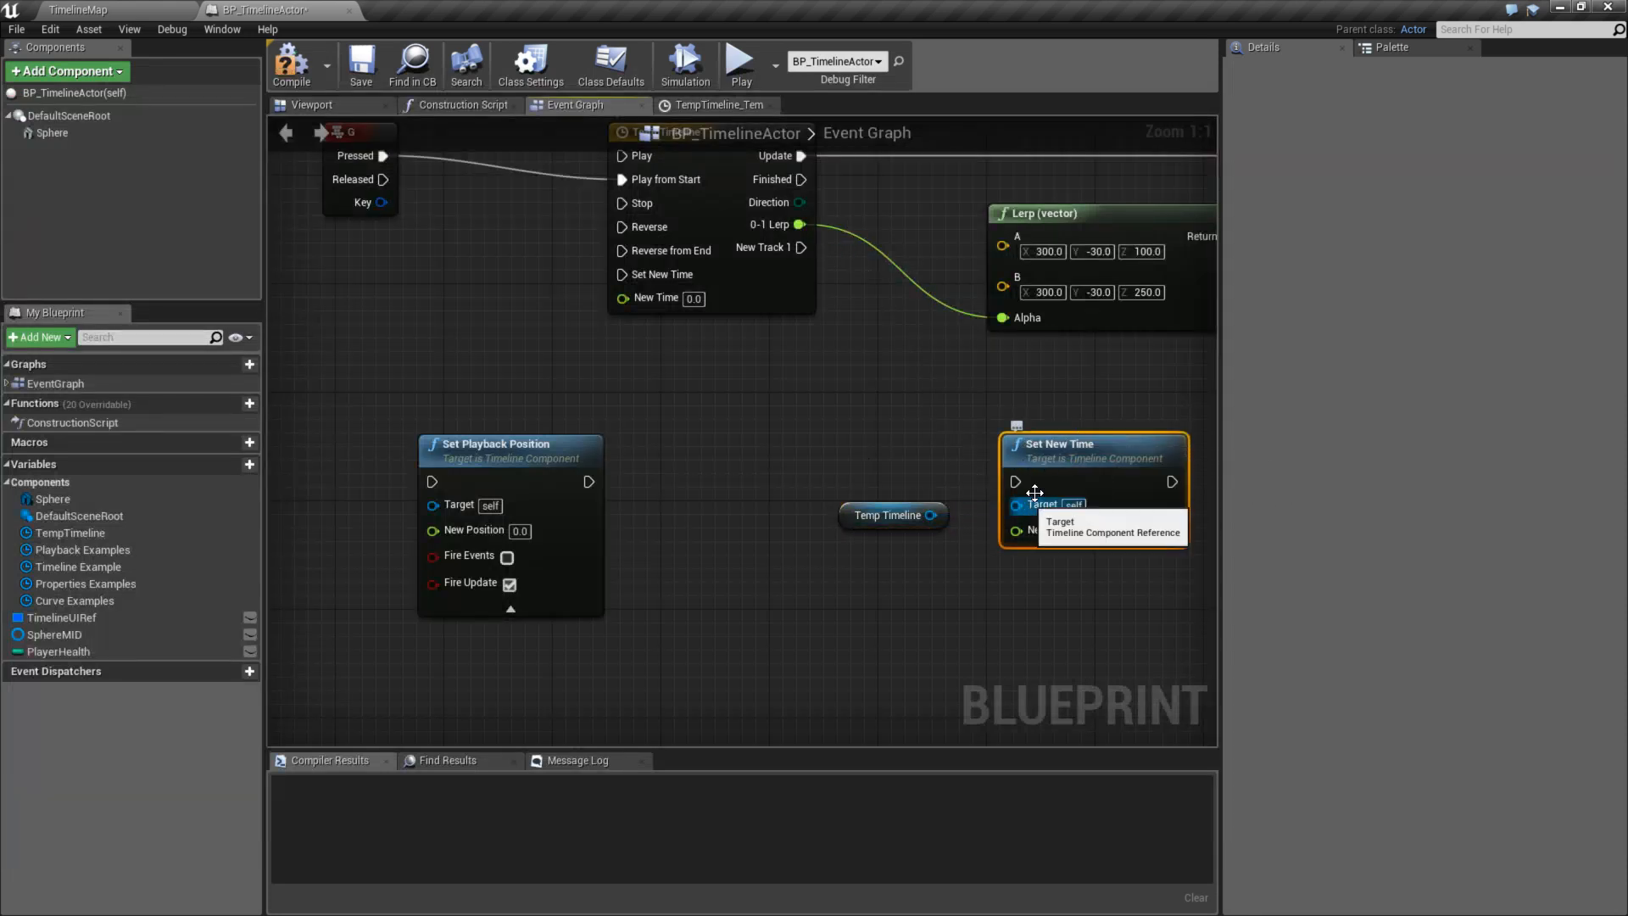
{"action": "right_click_drag", "start_coordinate": [1017, 585], "coordinate": [752, 535]}
{"action": "scroll", "coordinate": [1105, 551], "scroll_direction": "down", "scroll_amount": 7}
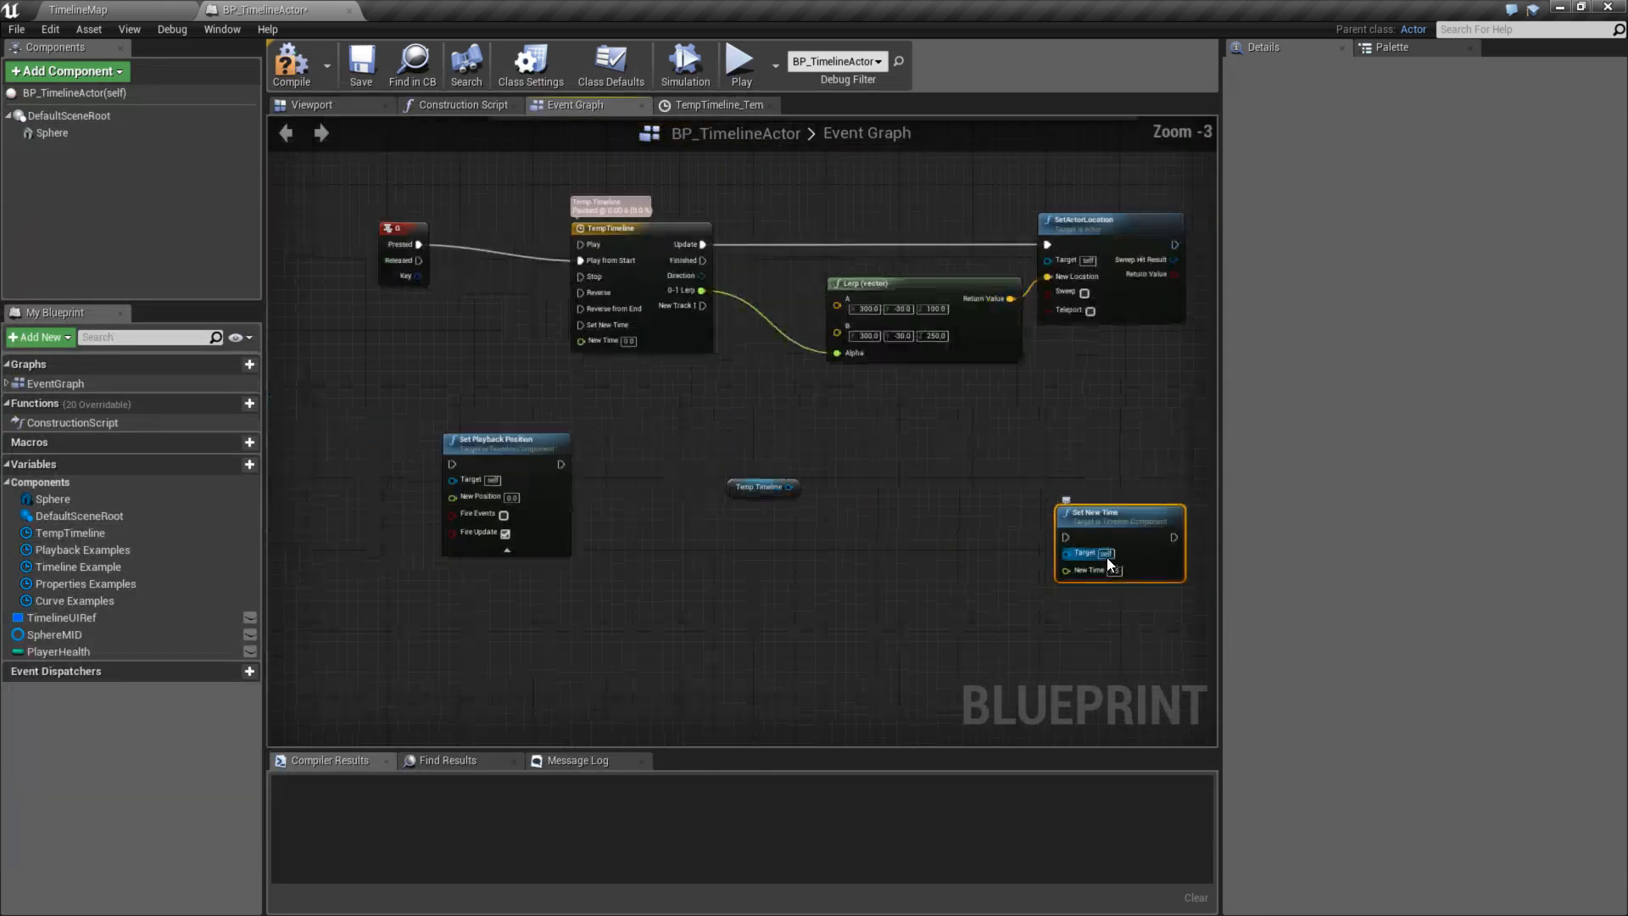
{"action": "scroll", "coordinate": [882, 572], "scroll_direction": "up", "scroll_amount": 4}
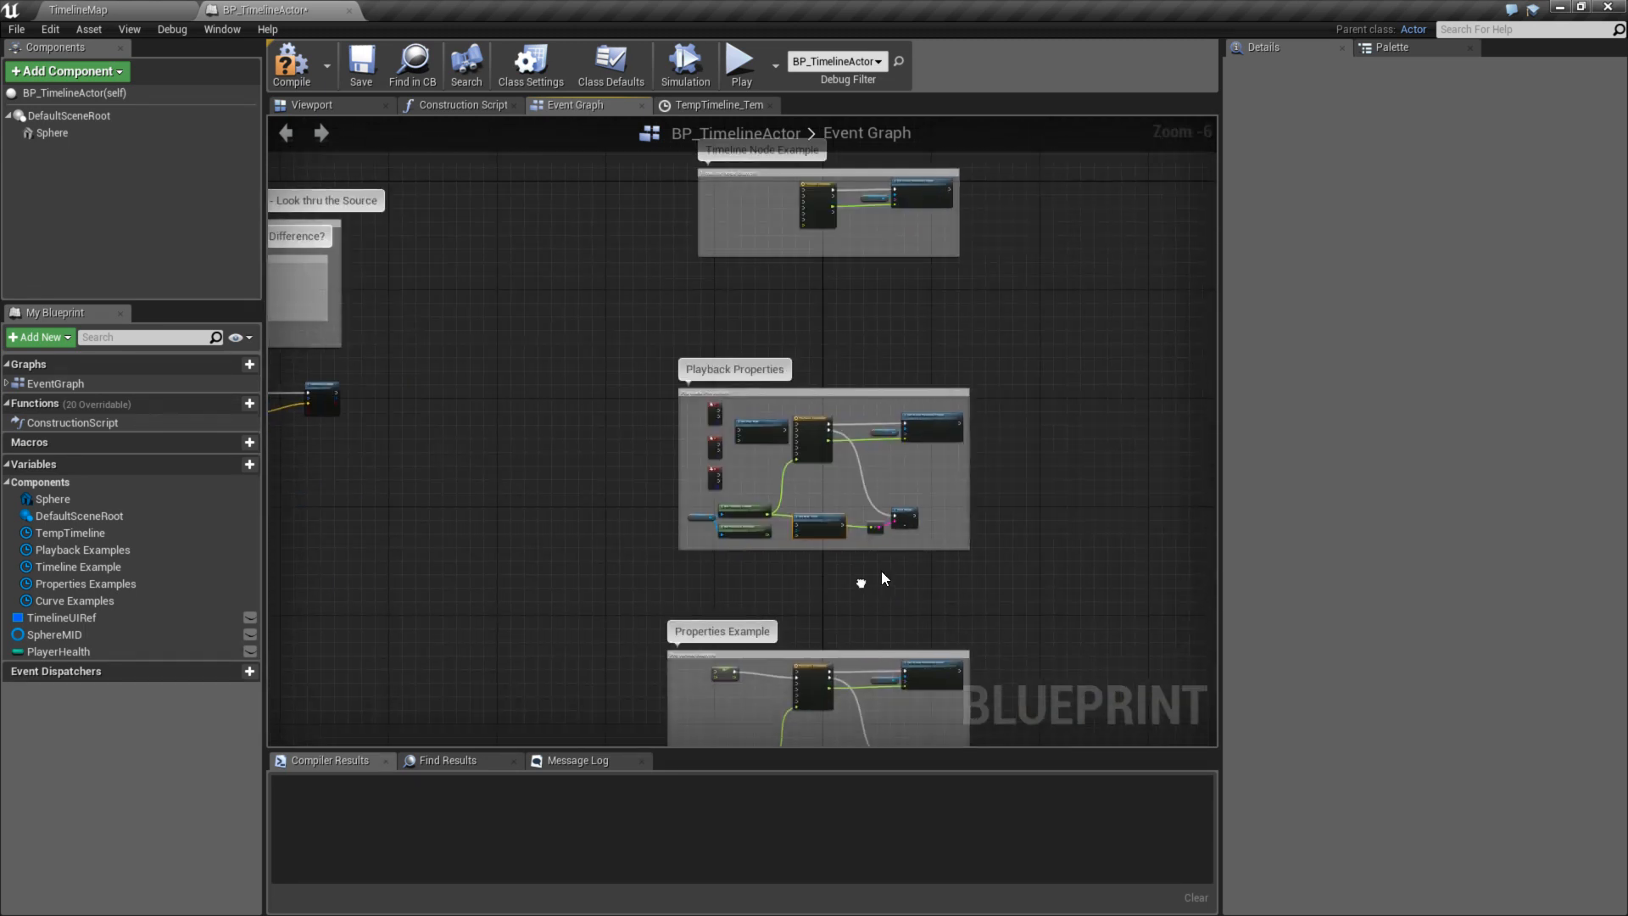
{"action": "left_click_drag", "start_coordinate": [688, 472], "coordinate": [1102, 444]}
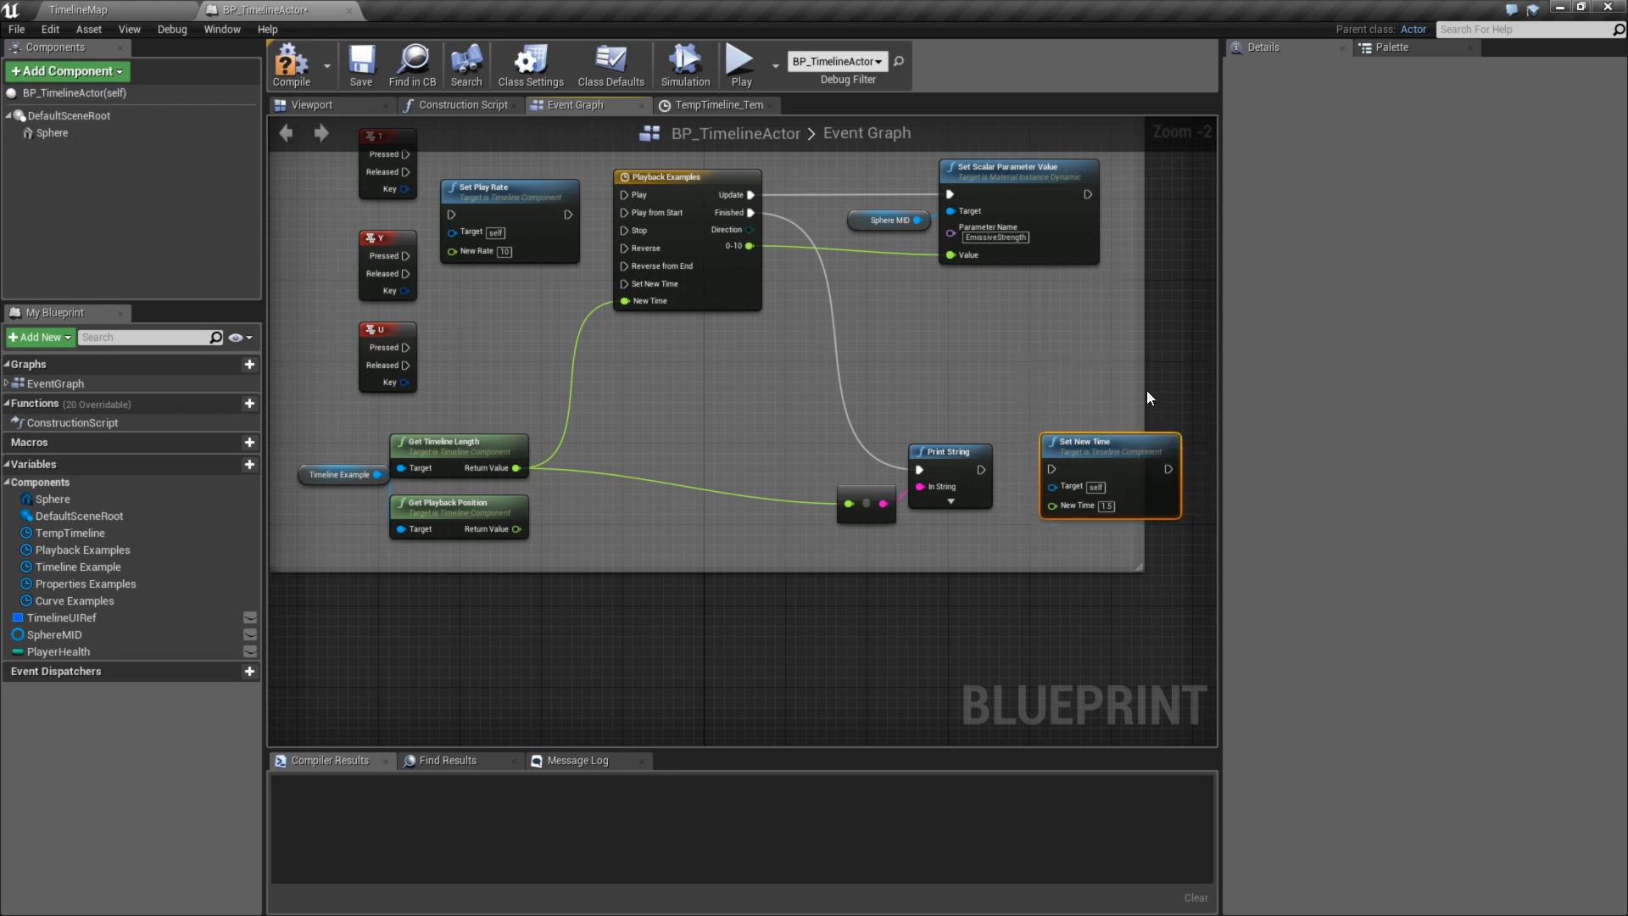
- Try to widen the Playback Properties comment around Set New Time and save the BP_TimelineActor blueprint
{"action": "right_click_drag", "start_coordinate": [1189, 393], "coordinate": [1015, 435]}
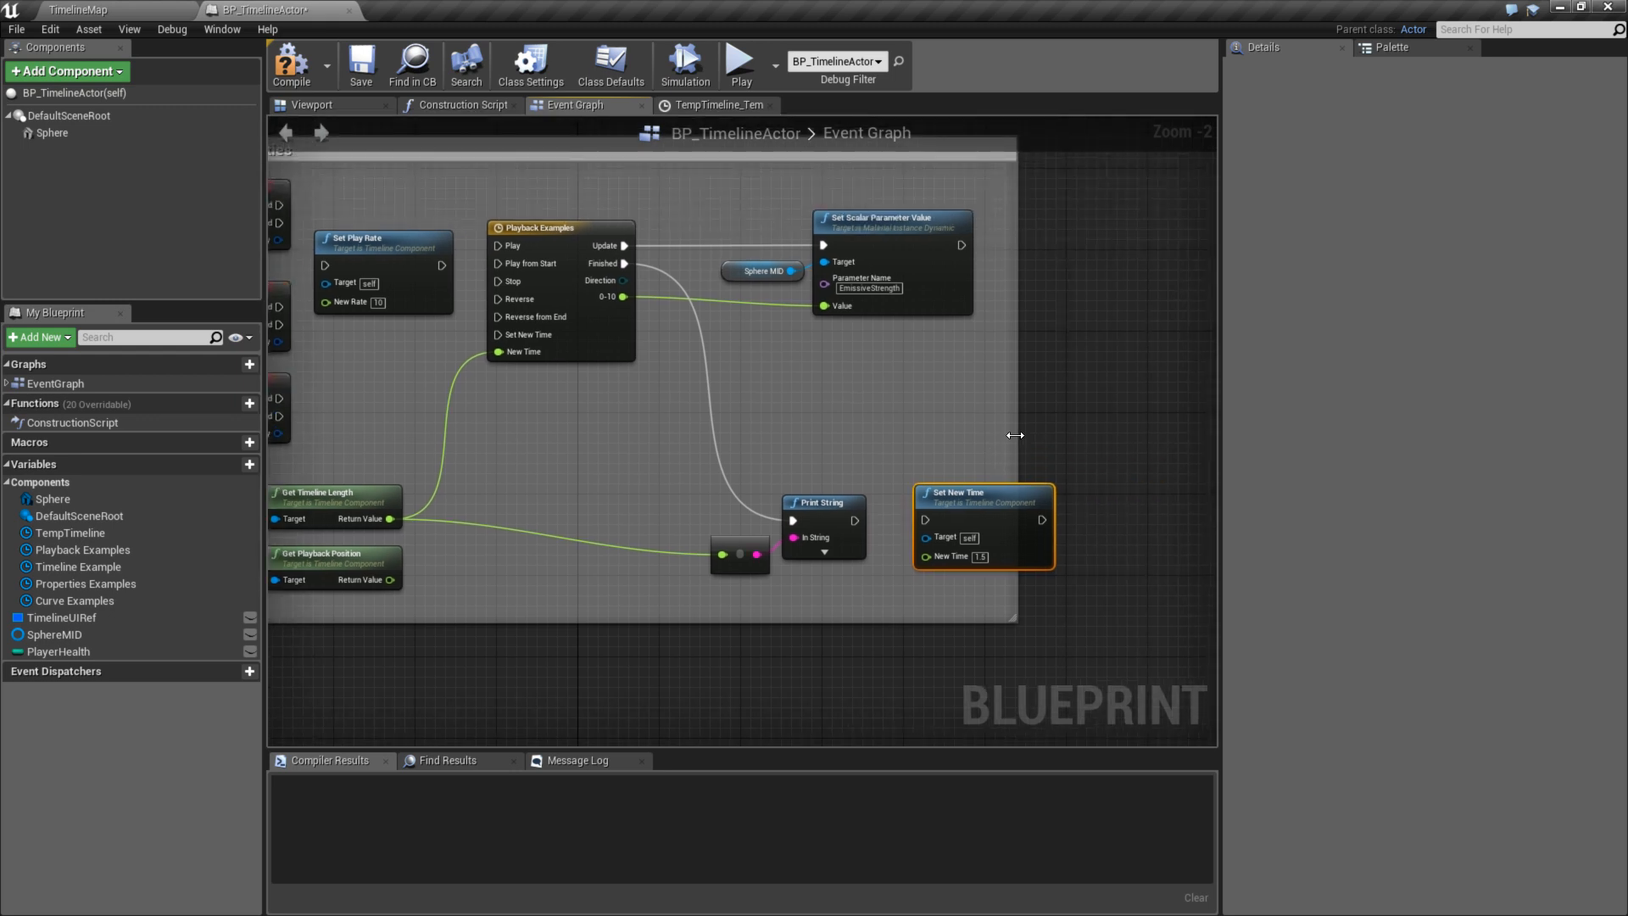
{"action": "scroll", "coordinate": [964, 439], "scroll_direction": "up", "scroll_amount": 2}
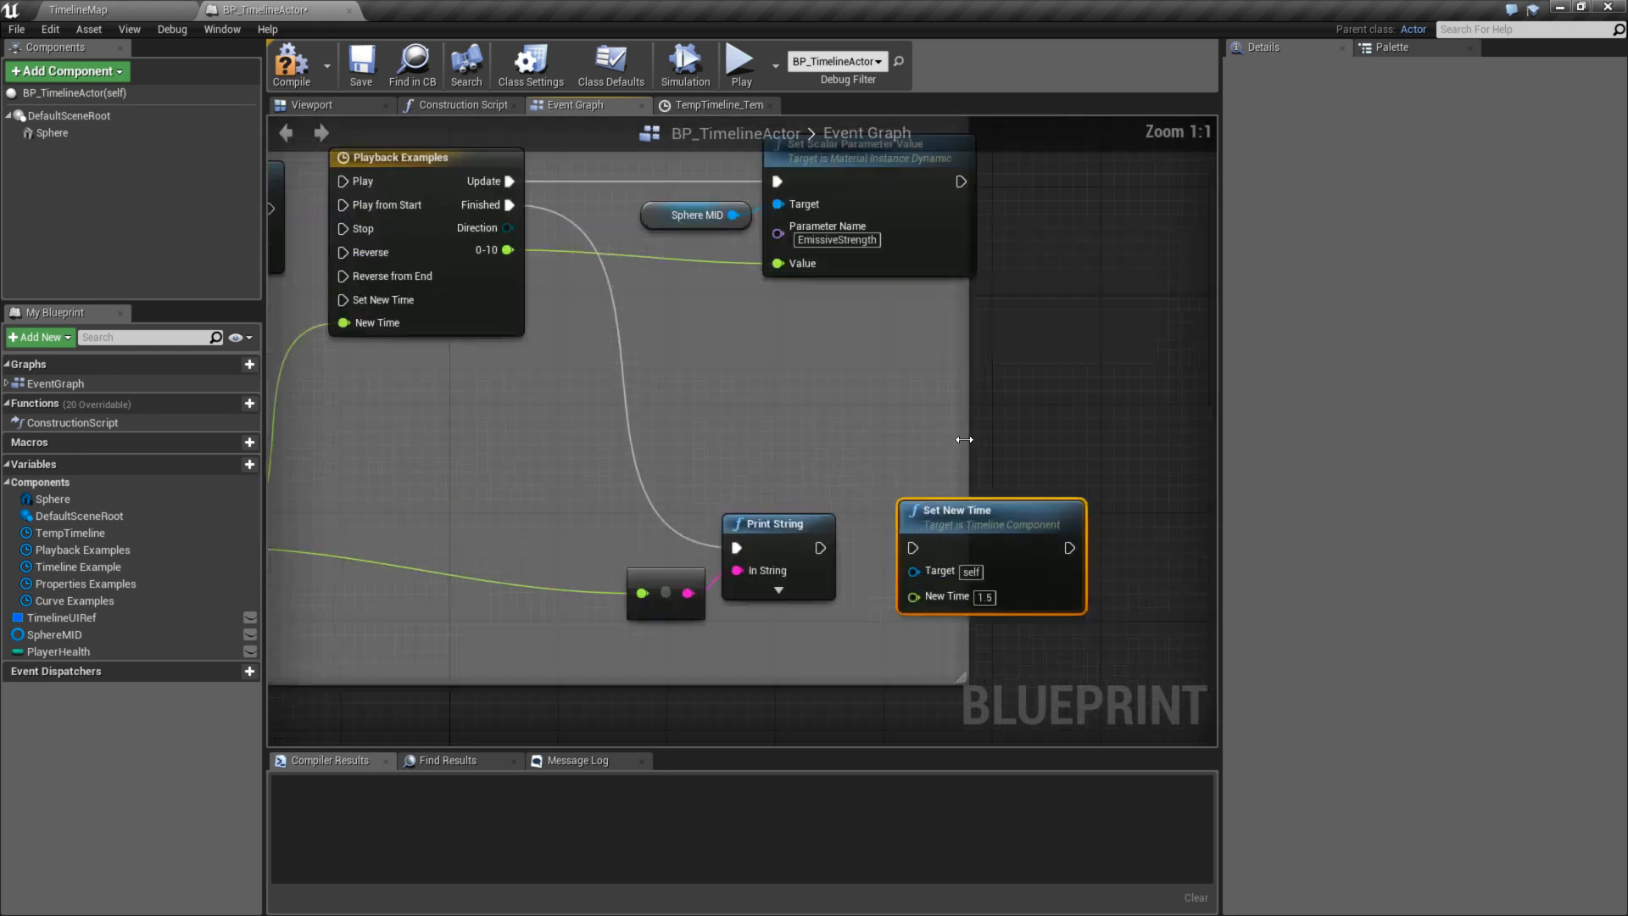
{"action": "left_click", "coordinate": [970, 440]}
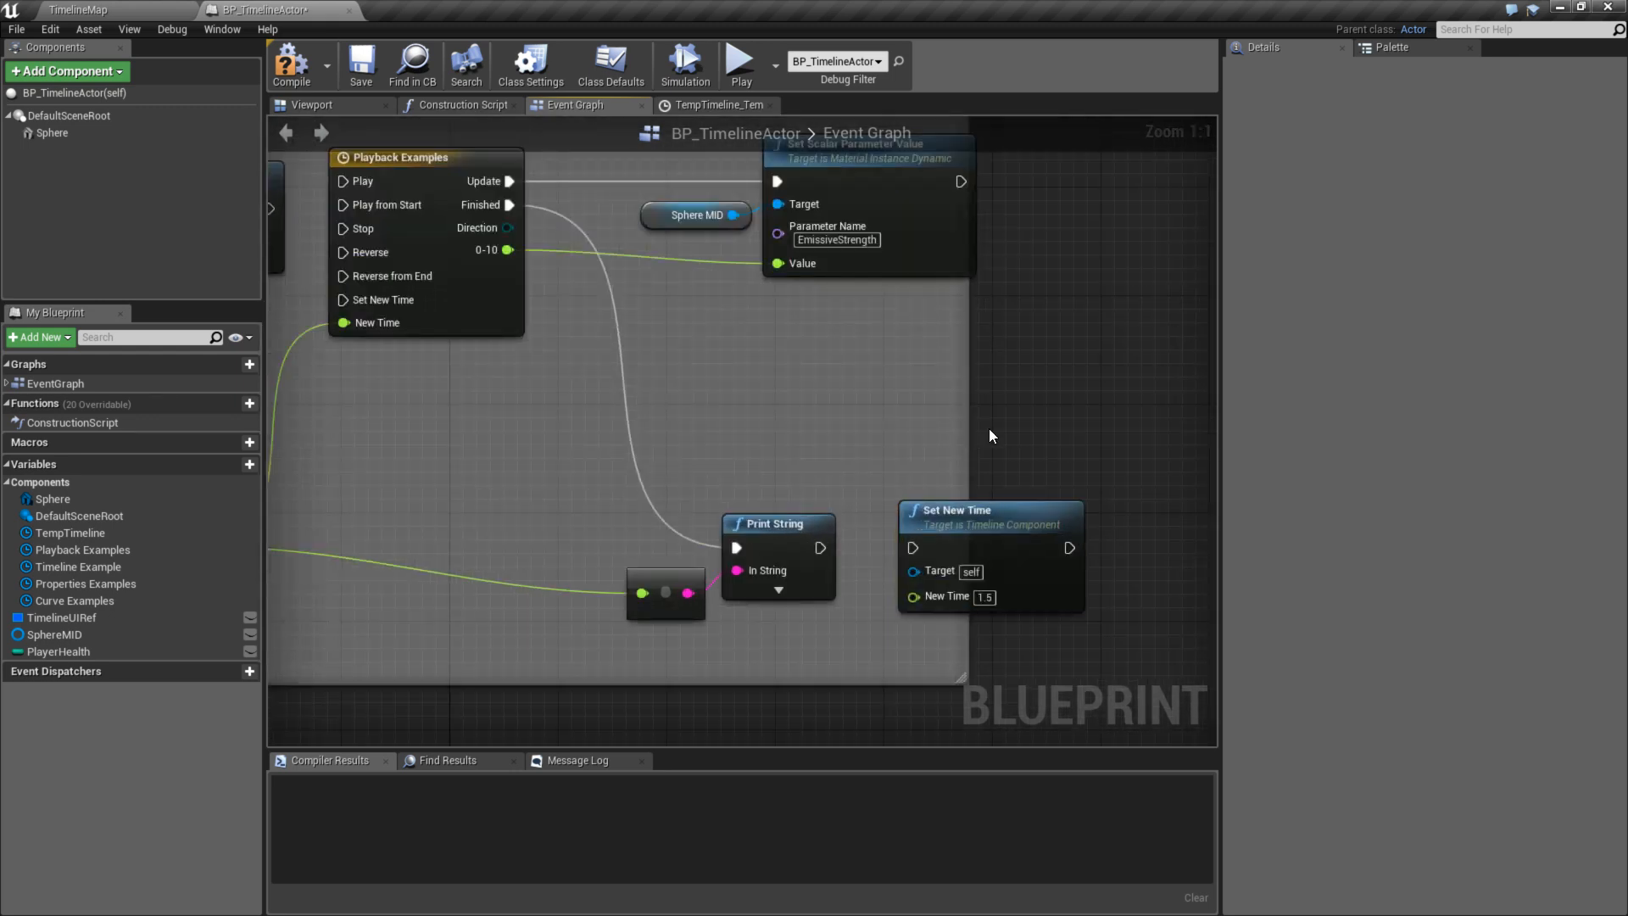
{"action": "key", "text": "ctrl+shift+s"}
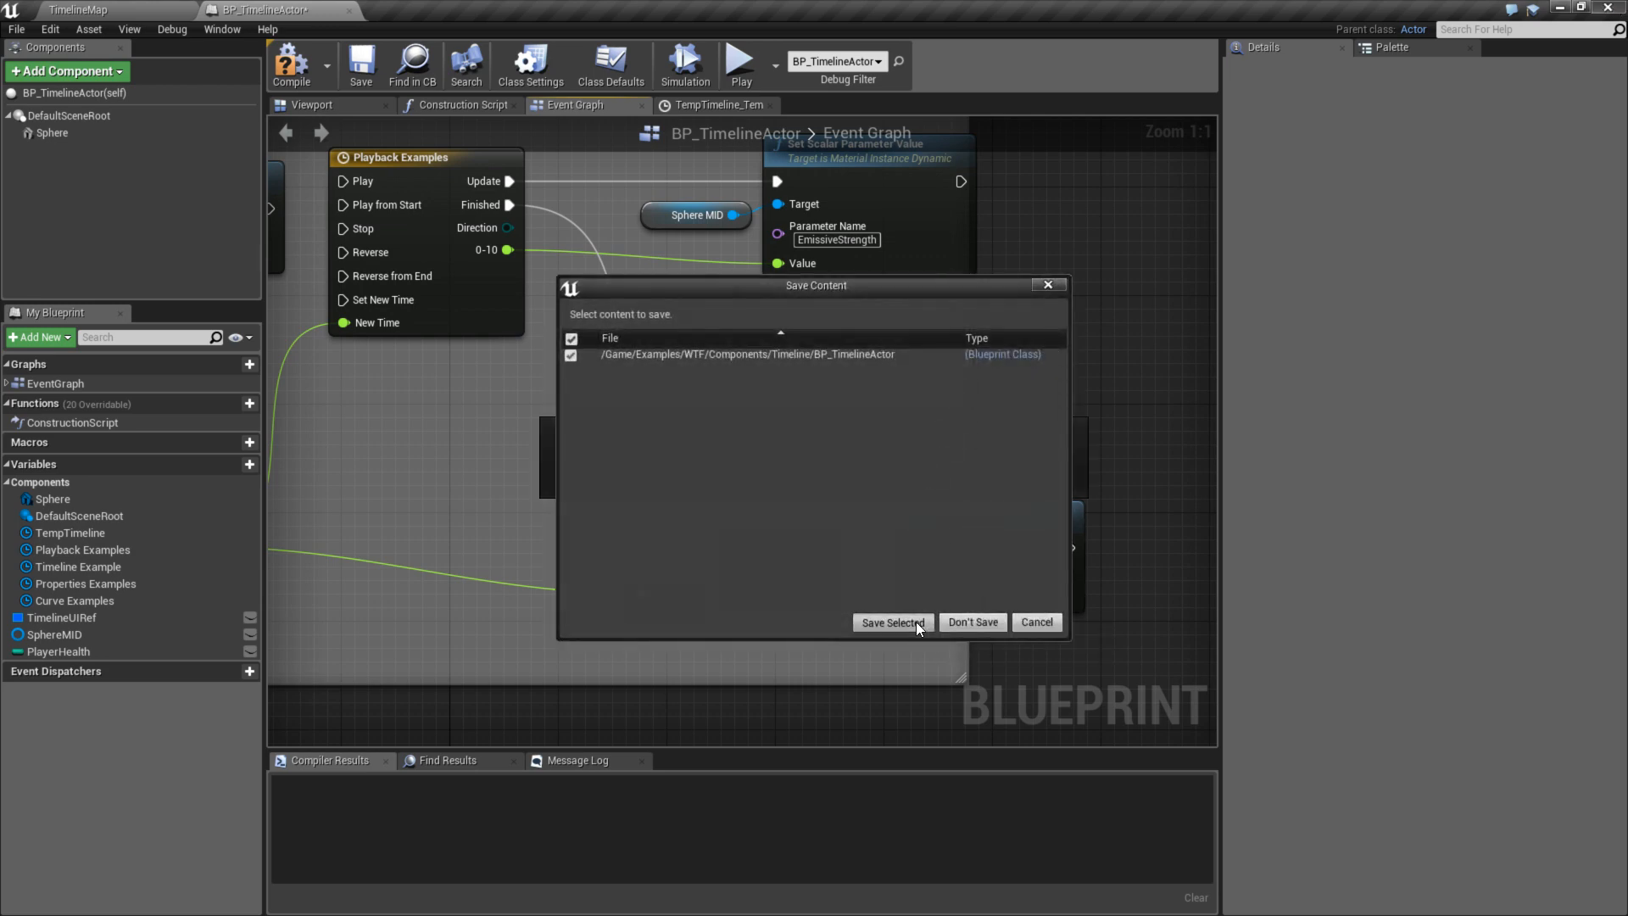
{"action": "left_click", "coordinate": [916, 622]}
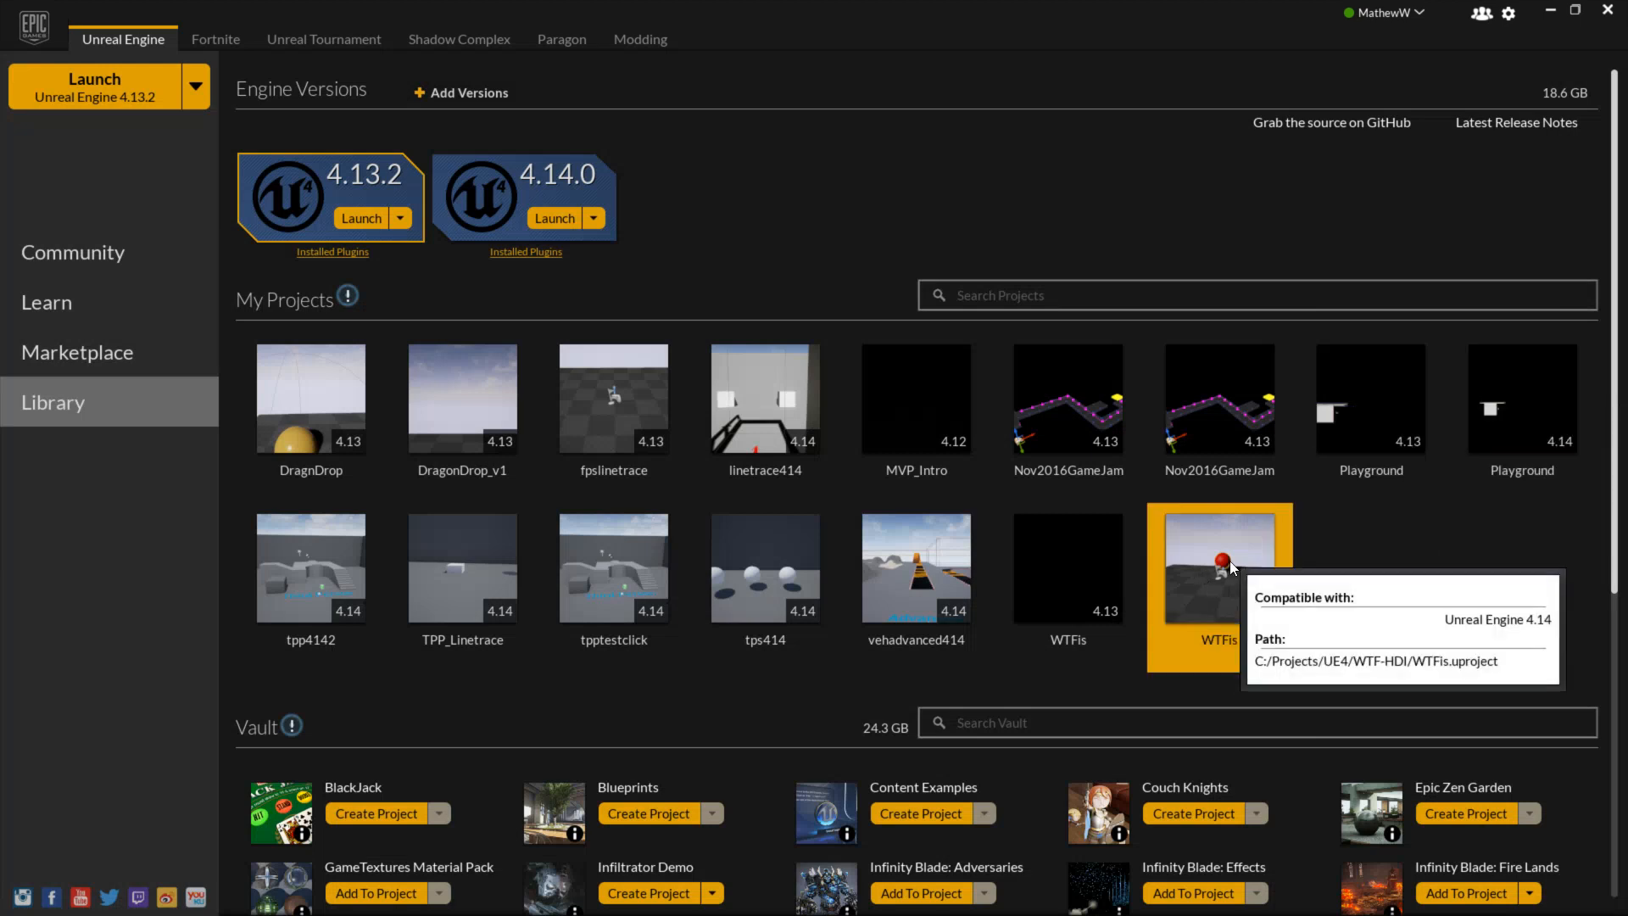
- Relaunch the 4.14 WTFis project from the Epic Games Launcher and open the TimelineMap level
{"action": "double_click", "coordinate": [1232, 567]}
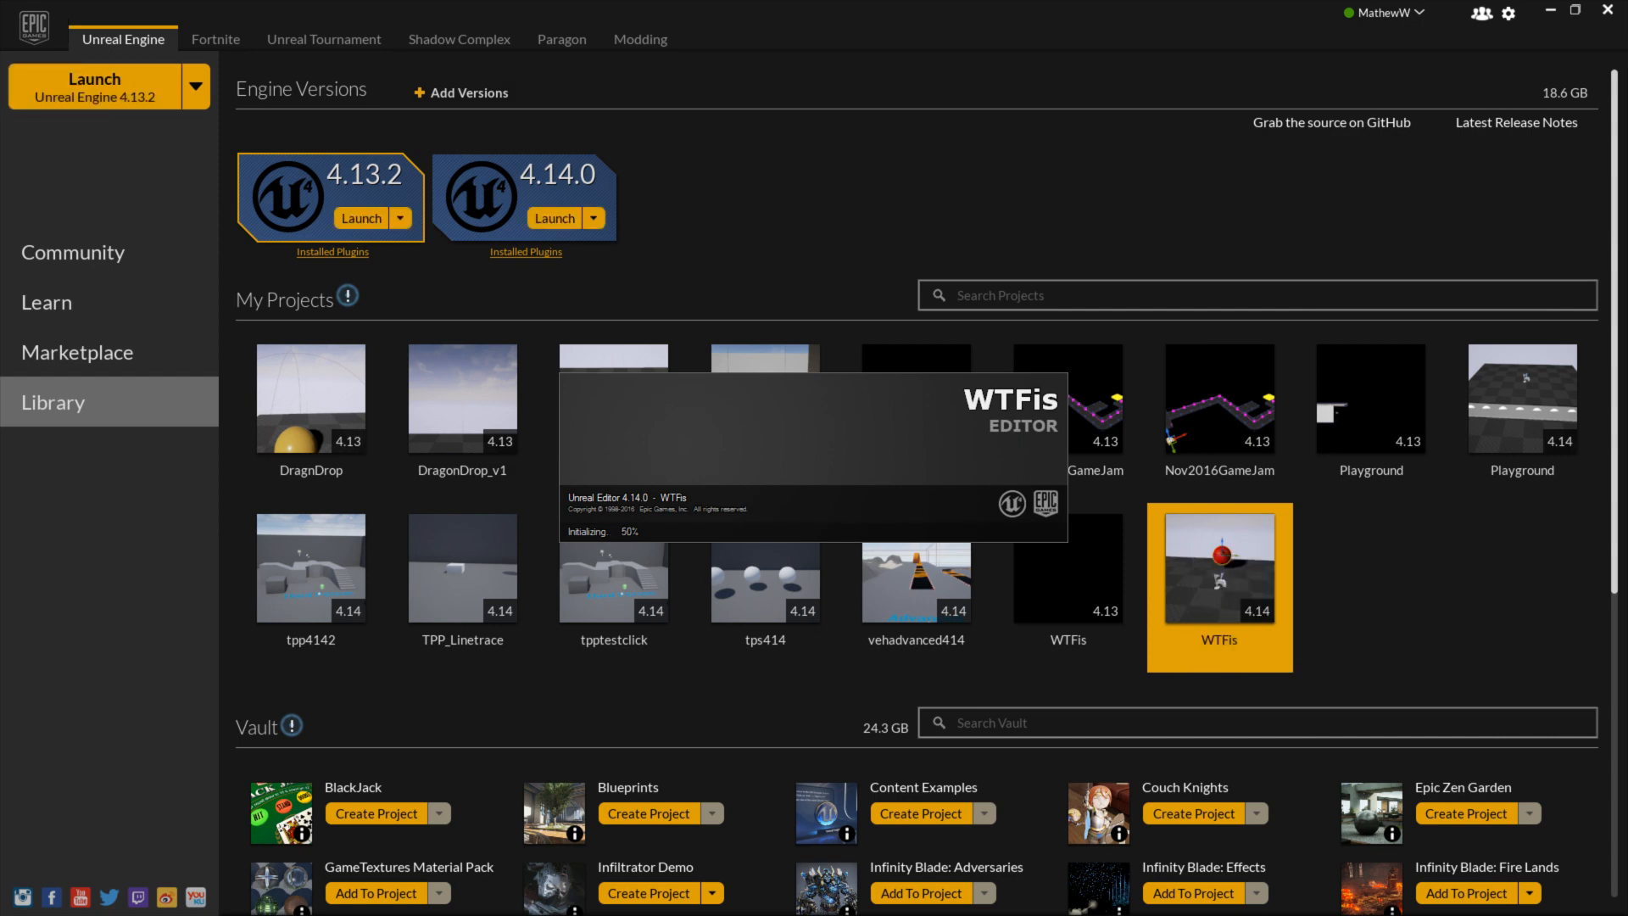
{"action": "key", "text": "ctrl+shift+Escape"}
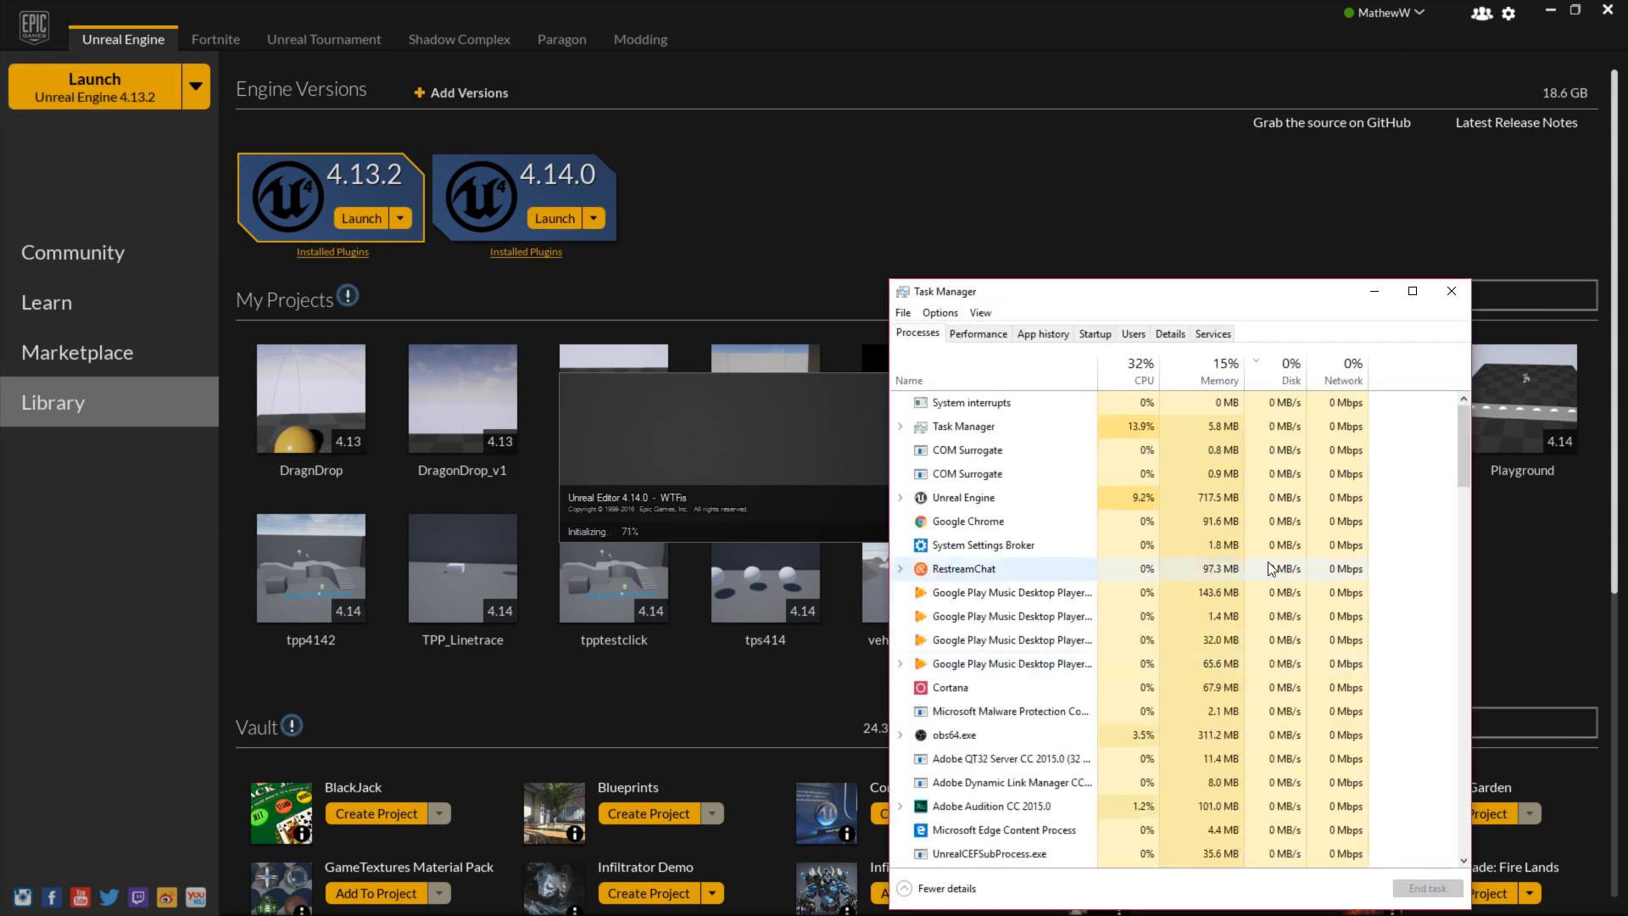
{"action": "left_click_drag", "start_coordinate": [1248, 303], "coordinate": [1627, 301]}
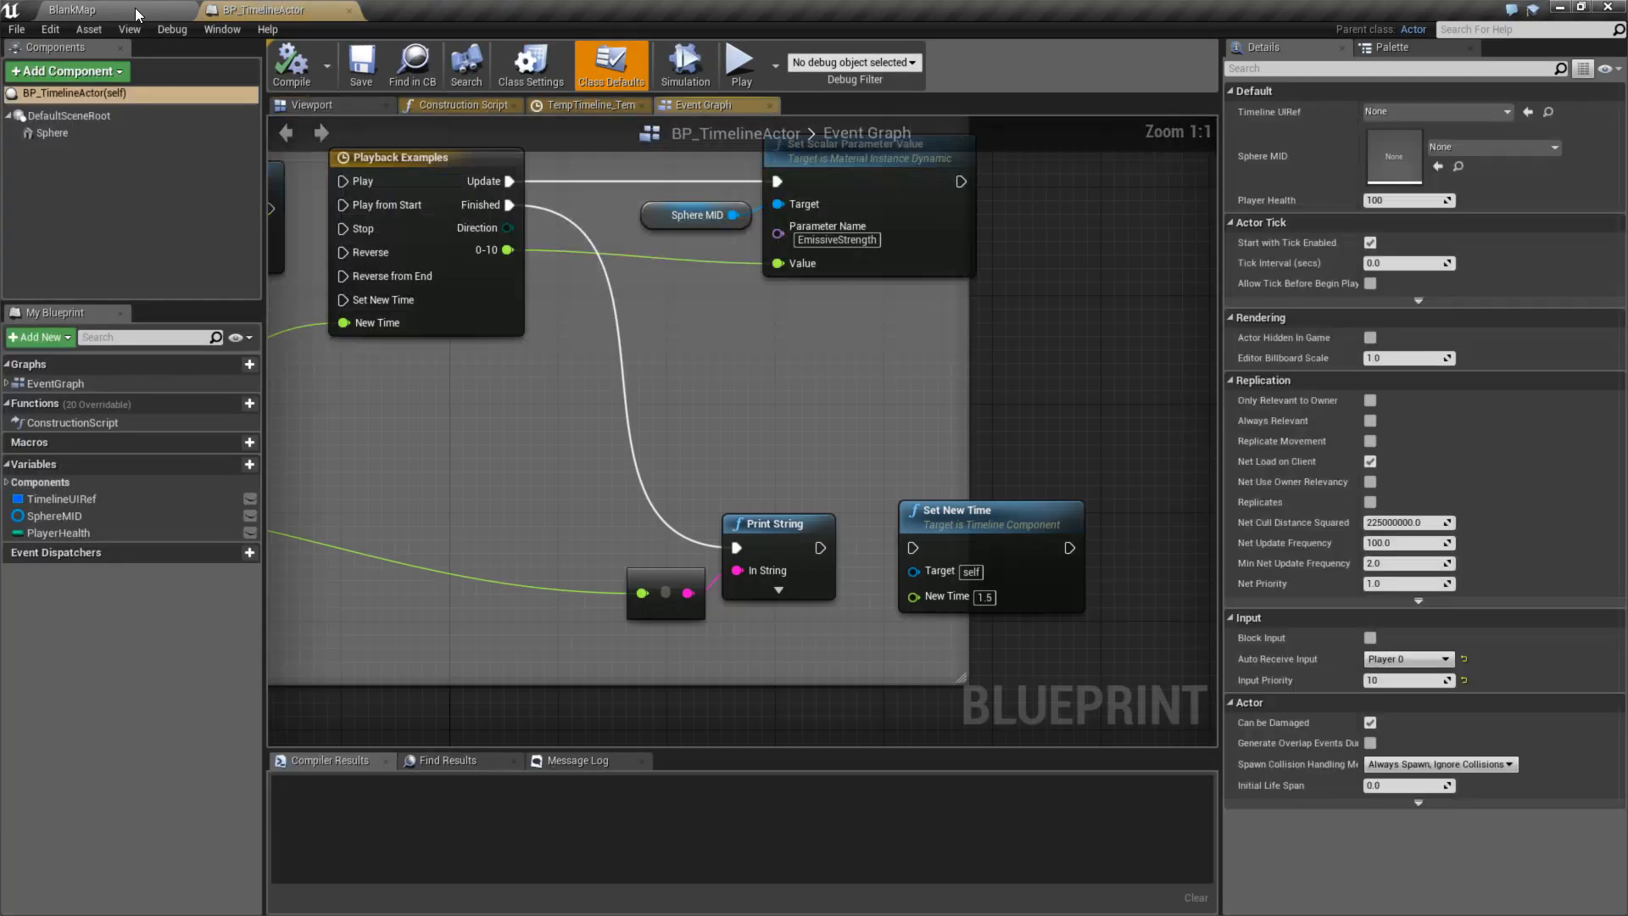
{"action": "left_click", "coordinate": [135, 8]}
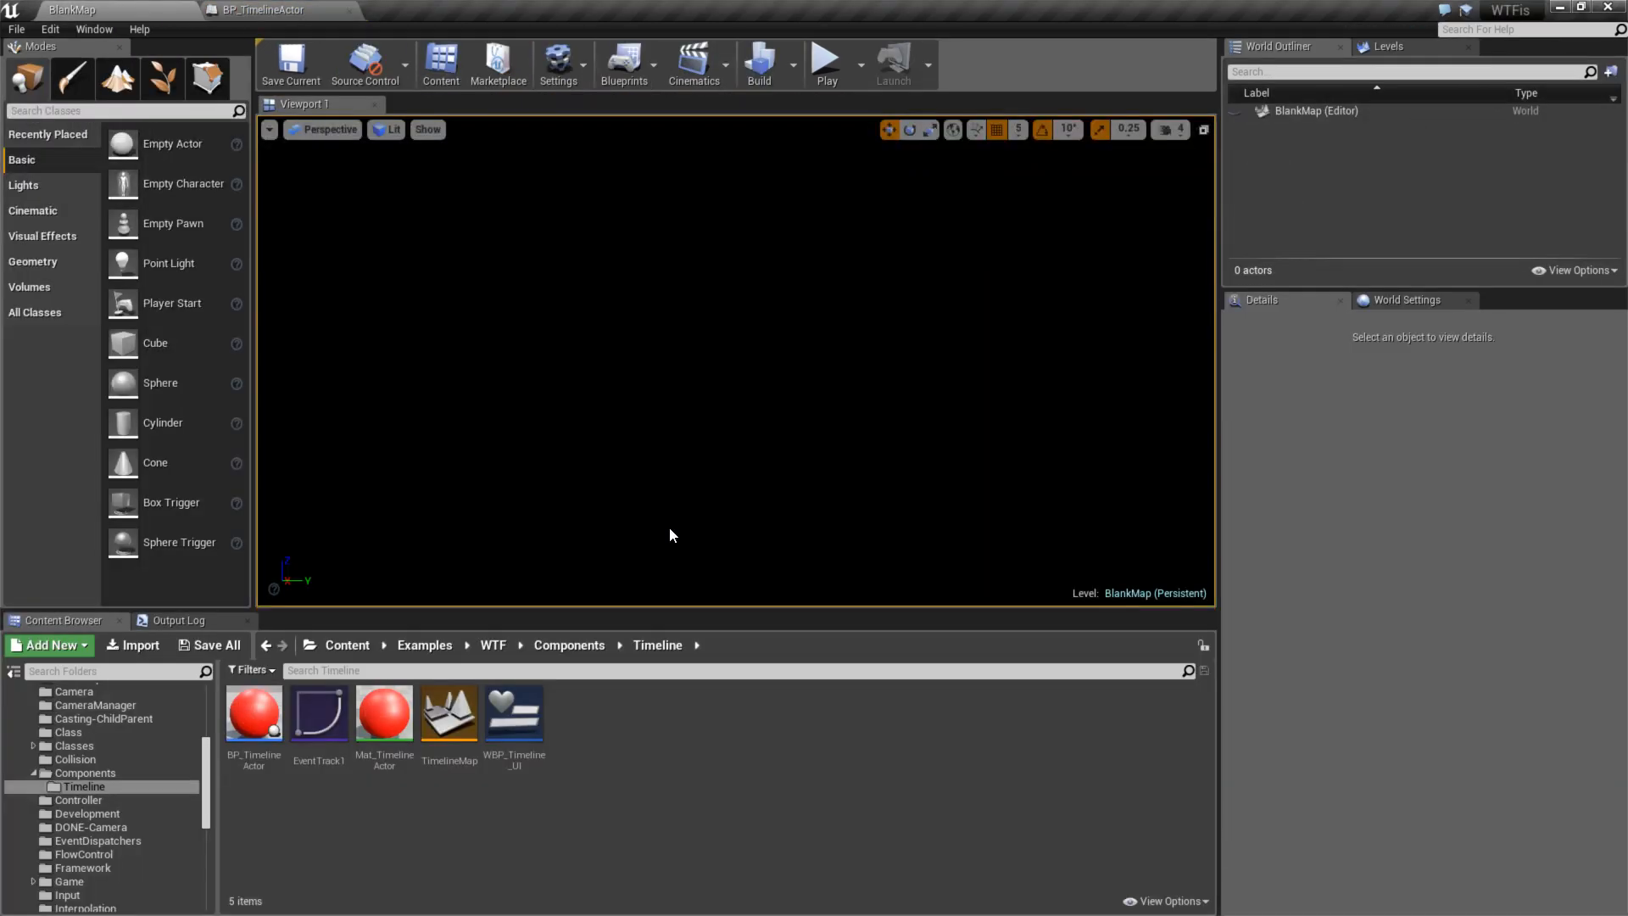
{"action": "double_click", "coordinate": [449, 716]}
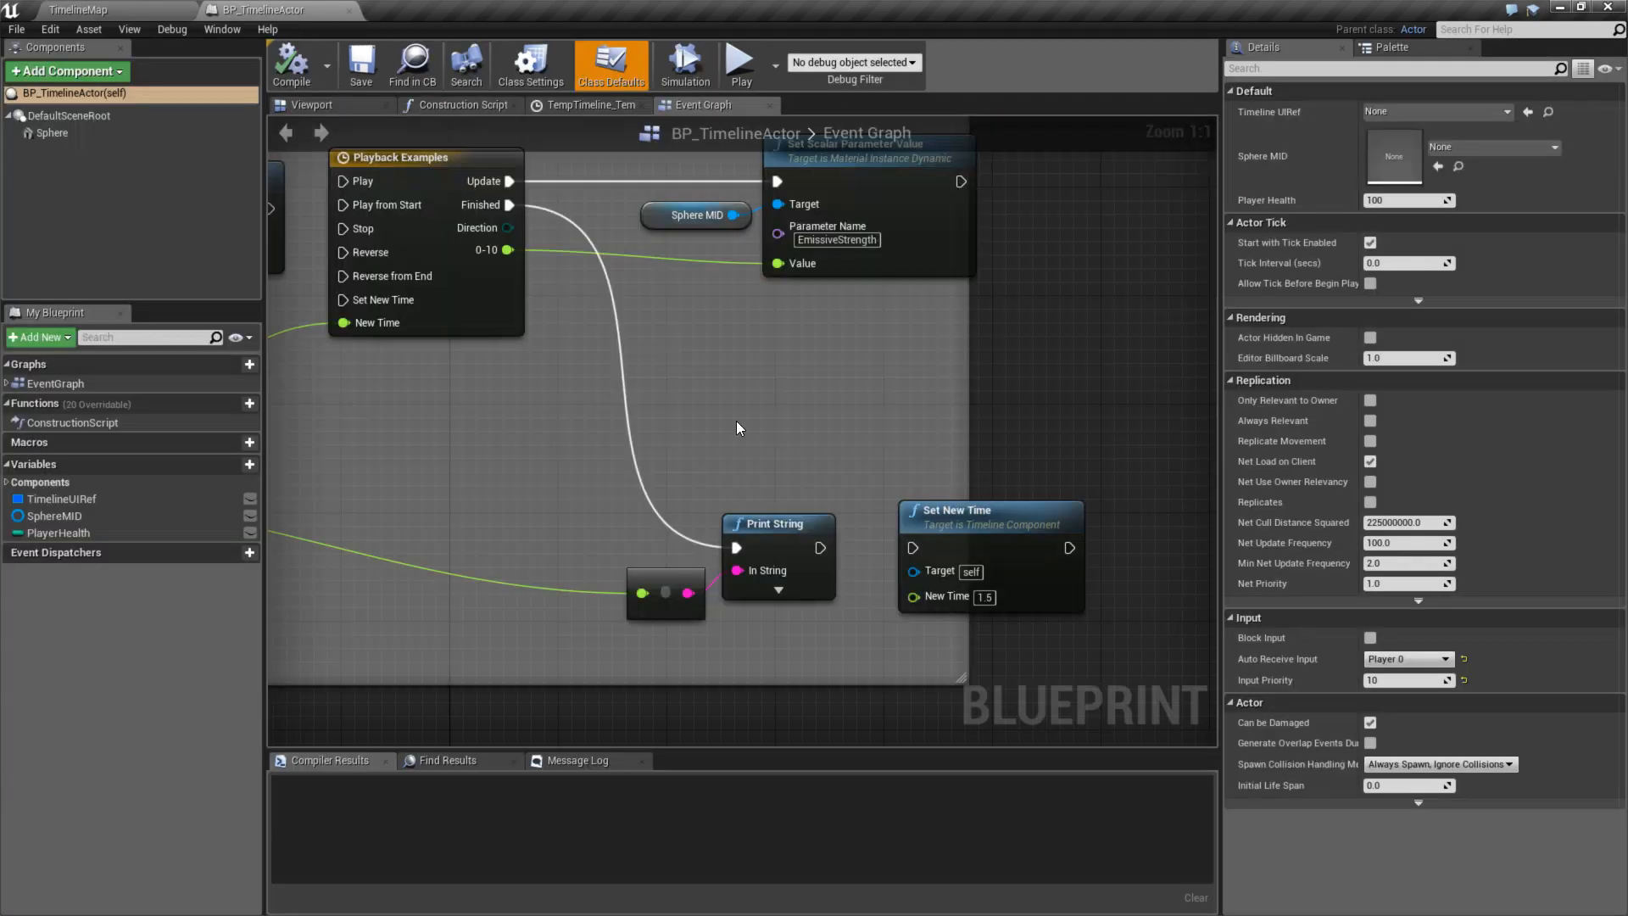
- Widen the Playback Properties comment in the event graph so that it encloses the Set New Time node
{"action": "left_click_drag", "start_coordinate": [941, 468], "coordinate": [1016, 391]}
{"action": "right_click_drag", "start_coordinate": [779, 364], "coordinate": [1058, 380]}
{"action": "scroll", "coordinate": [899, 437], "scroll_direction": "down", "scroll_amount": 2}
{"action": "right_click_drag", "start_coordinate": [606, 422], "coordinate": [674, 477]}
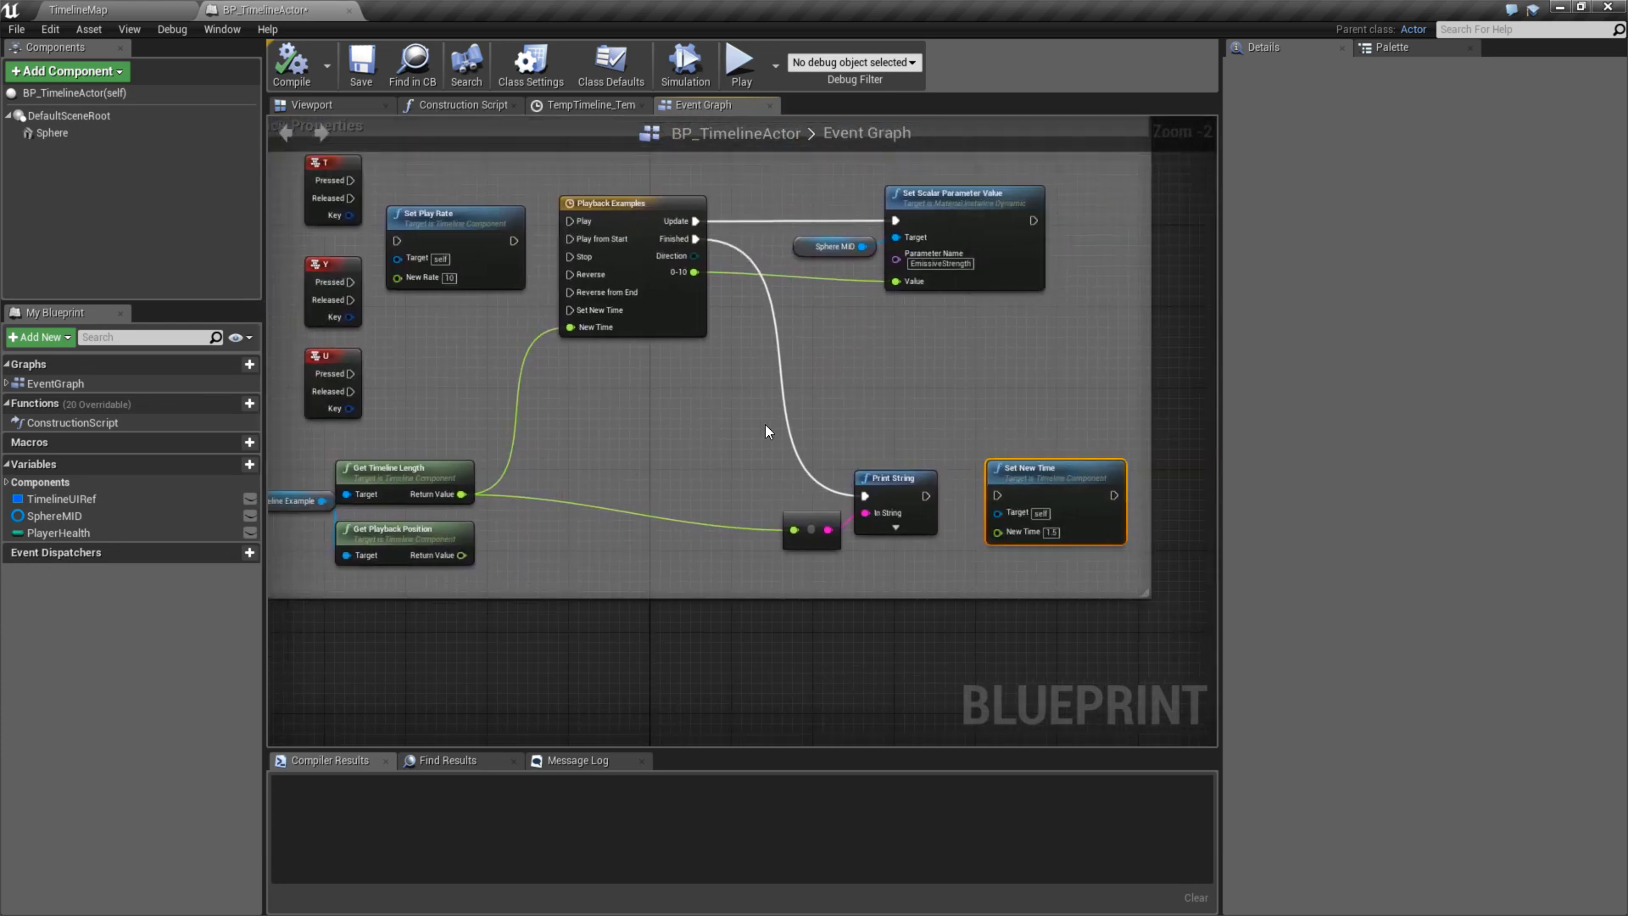
- Move Set Playback Position between the G event and TempTimeline and connect G's Pressed output to its execution input
{"action": "scroll", "coordinate": [661, 467], "scroll_direction": "down", "scroll_amount": 4}
{"action": "right_click_drag", "start_coordinate": [453, 472], "coordinate": [908, 461]}
{"action": "scroll", "coordinate": [659, 464], "scroll_direction": "up", "scroll_amount": 5}
{"action": "right_click_drag", "start_coordinate": [423, 438], "coordinate": [755, 479]}
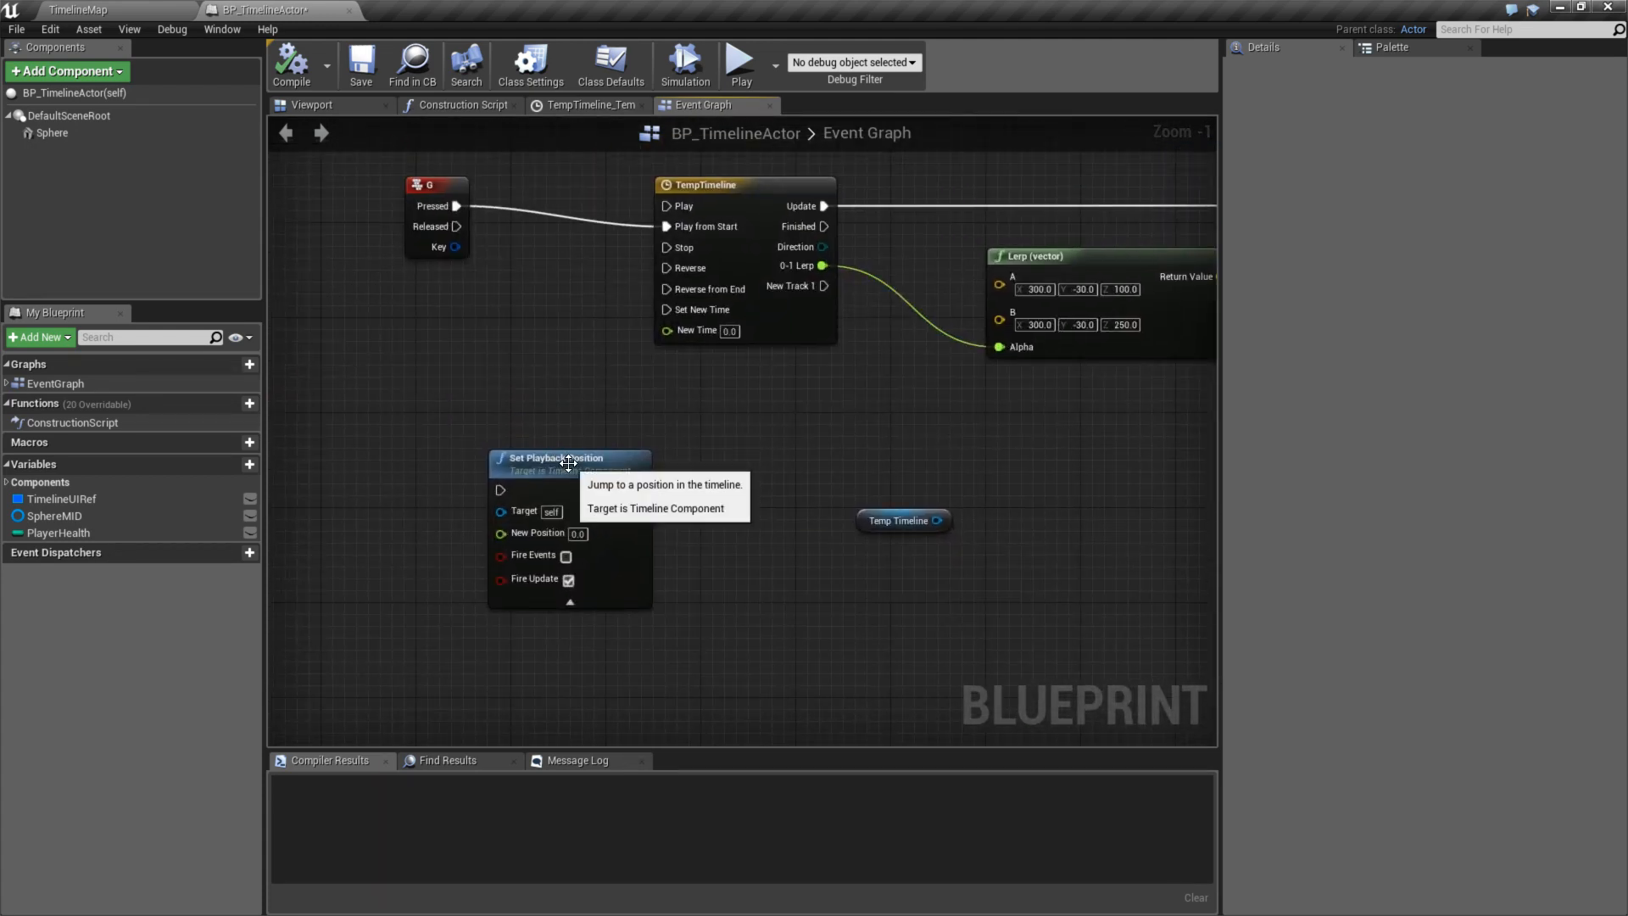
{"action": "right_click_drag", "start_coordinate": [553, 447], "coordinate": [672, 545]}
{"action": "left_click_drag", "start_coordinate": [519, 293], "coordinate": [378, 294]}
{"action": "left_click_drag", "start_coordinate": [631, 551], "coordinate": [560, 325]}
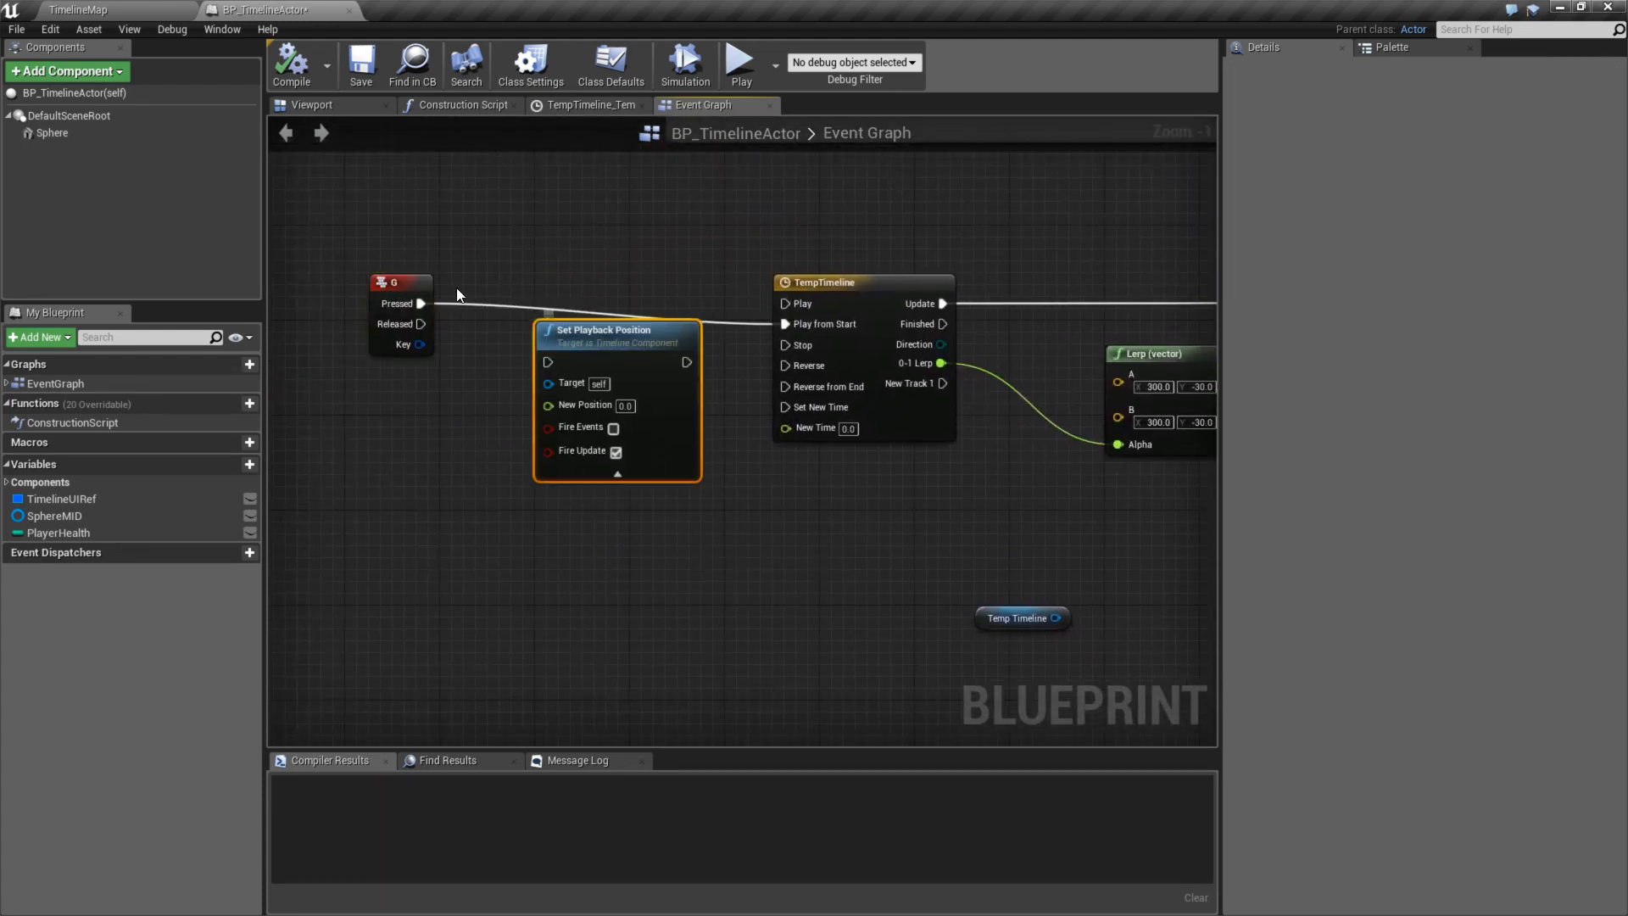
{"action": "left_click_drag", "start_coordinate": [422, 304], "coordinate": [553, 363]}
{"action": "left_click_drag", "start_coordinate": [572, 348], "coordinate": [573, 288]}
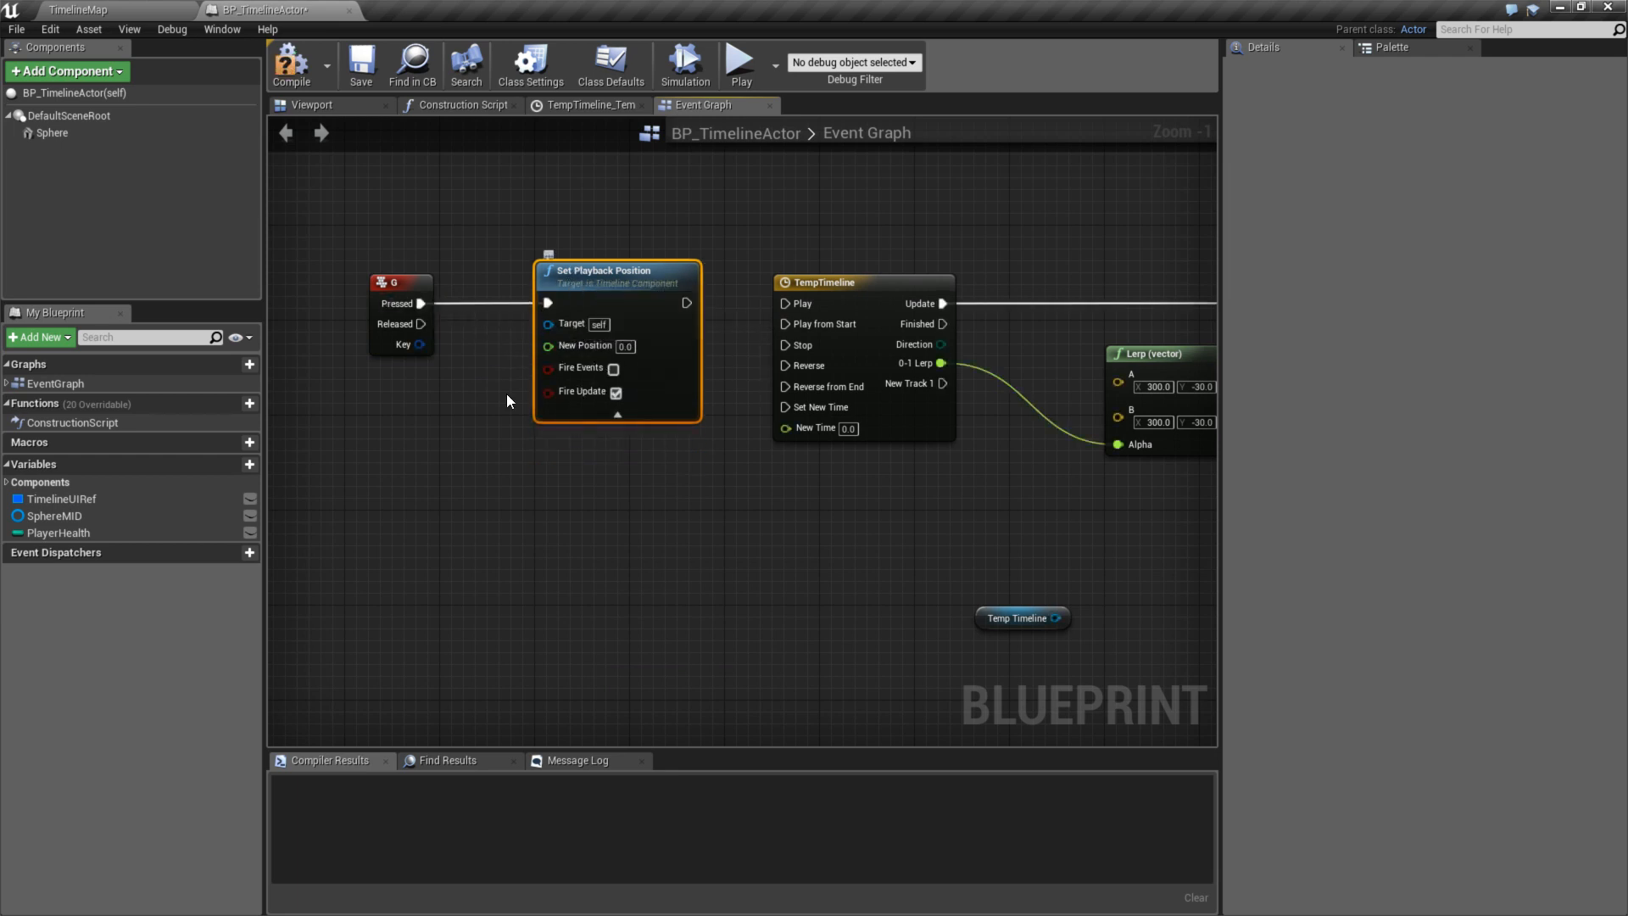
- Connect the Temp Timeline reference to Set Playback Position's Target and wire that node's execution output to TempTimeline's Play input
{"action": "right_click_drag", "start_coordinate": [506, 394], "coordinate": [654, 423]}
{"action": "left_click_drag", "start_coordinate": [1159, 642], "coordinate": [696, 354]}
{"action": "right_click_drag", "start_coordinate": [710, 522], "coordinate": [607, 548]}
{"action": "left_click_drag", "start_coordinate": [732, 359], "coordinate": [830, 379]}
{"action": "right_click_drag", "start_coordinate": [797, 552], "coordinate": [1087, 512]}
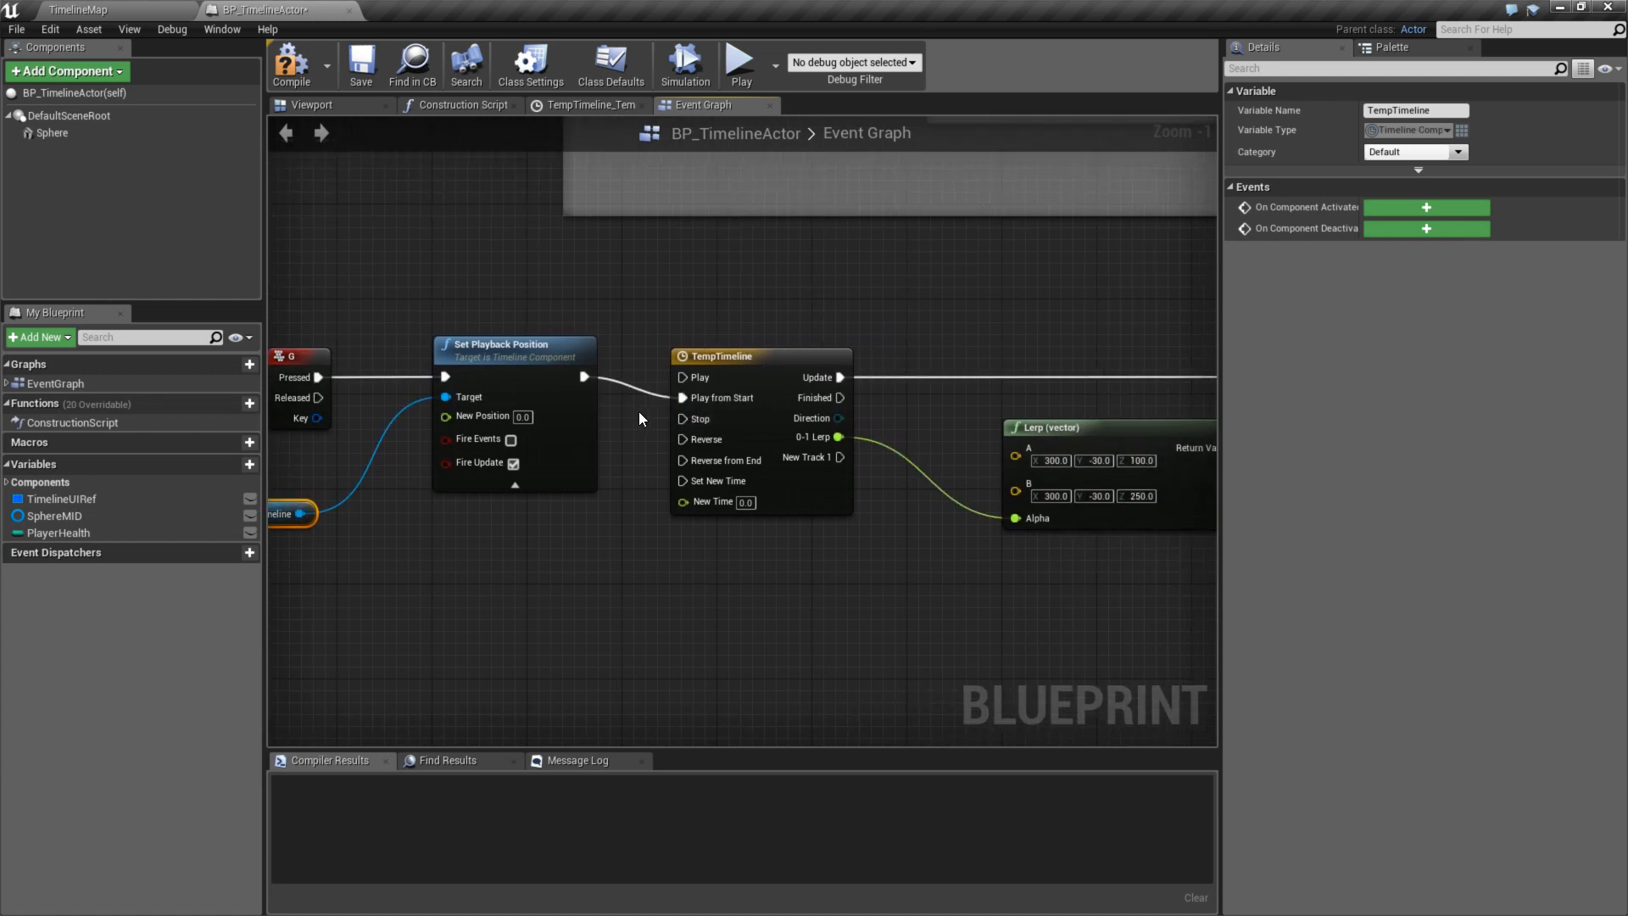
{"action": "left_click_drag", "start_coordinate": [584, 377], "coordinate": [683, 377]}
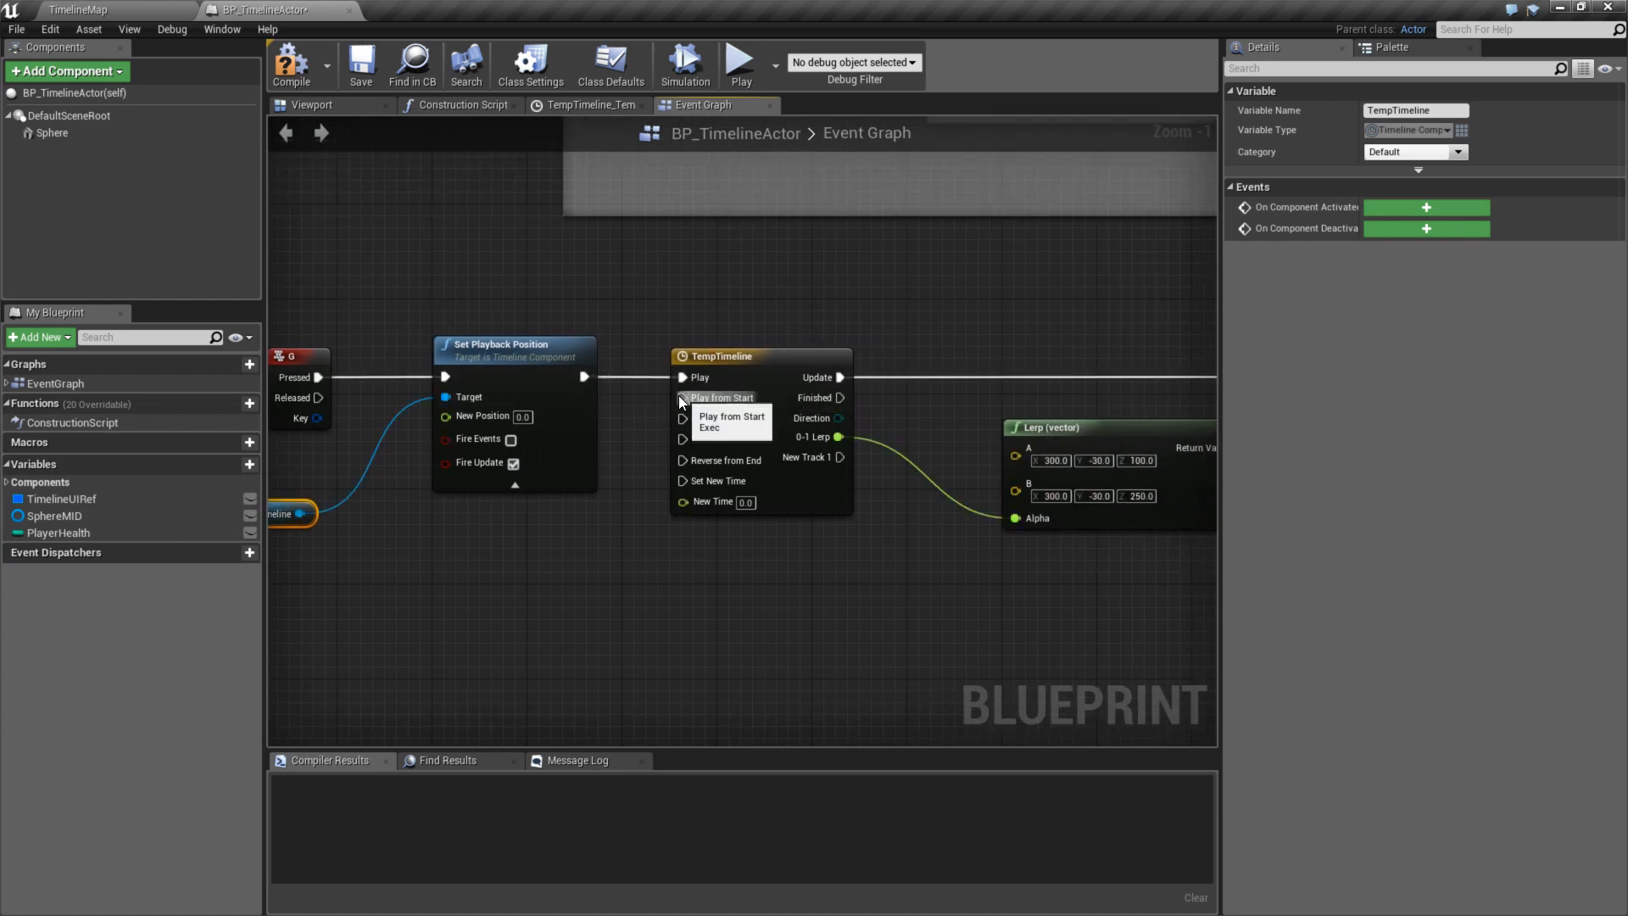
{"action": "right_click_drag", "start_coordinate": [615, 496], "coordinate": [823, 506]}
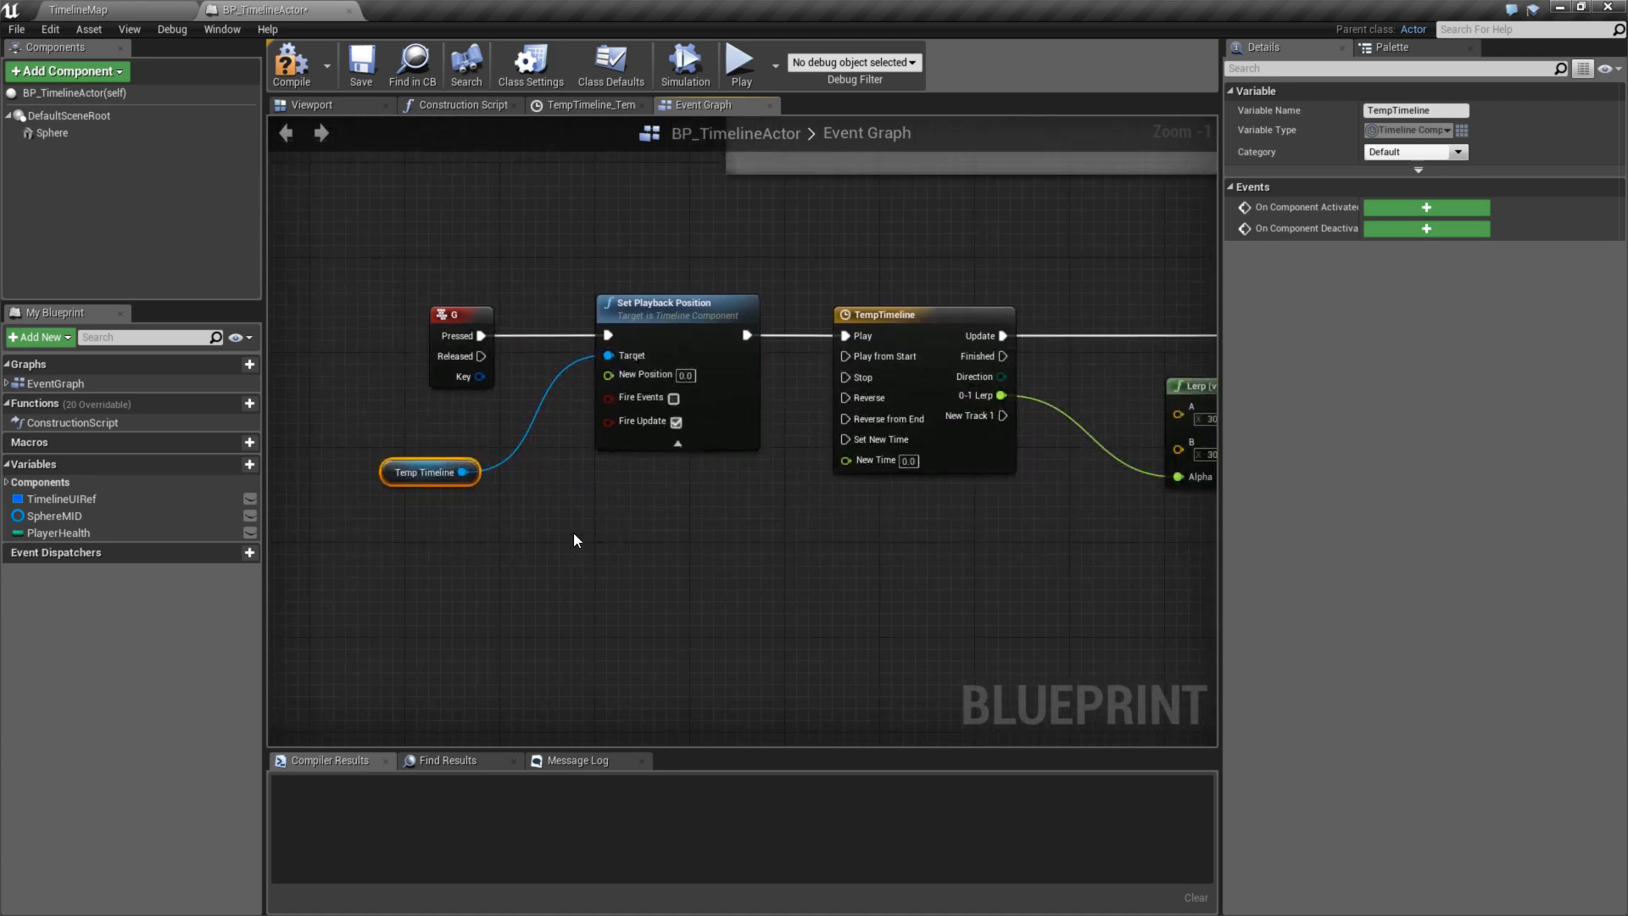
- Add a Set New Time node from the Temp Timeline reference with New Time 1, wire it between G's Pressed and TempTimeline's Play, and play-test
{"action": "right_click", "coordinate": [572, 551]}
{"action": "left_click_drag", "start_coordinate": [470, 475], "coordinate": [578, 536]}
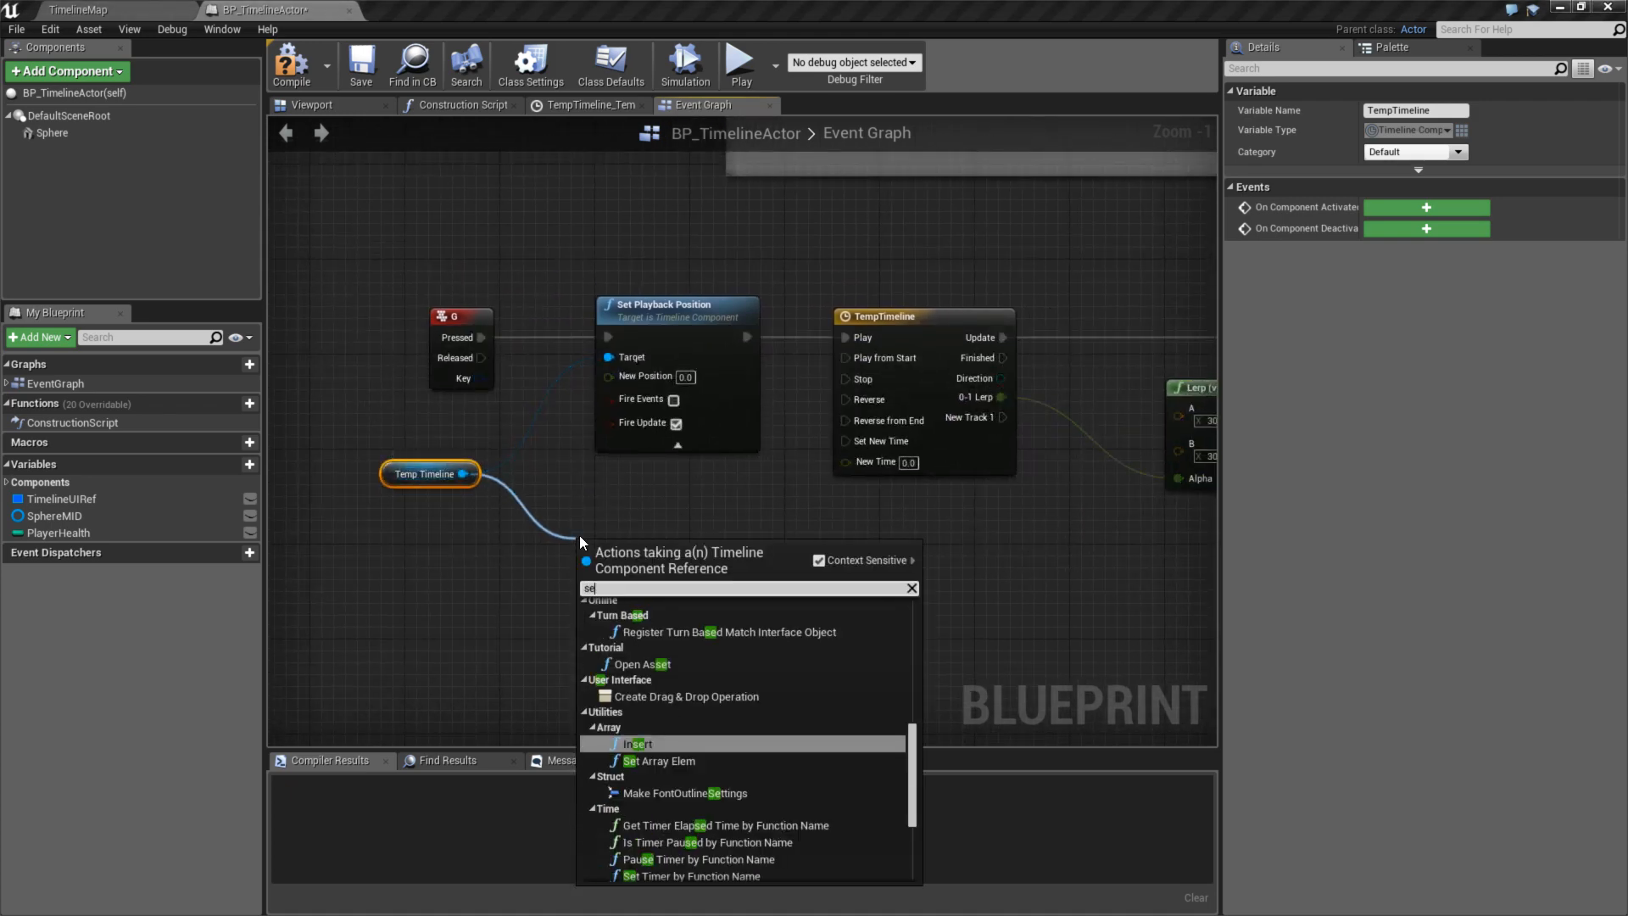
{"action": "type", "text": "set new time"}
{"action": "key", "text": "Return"}
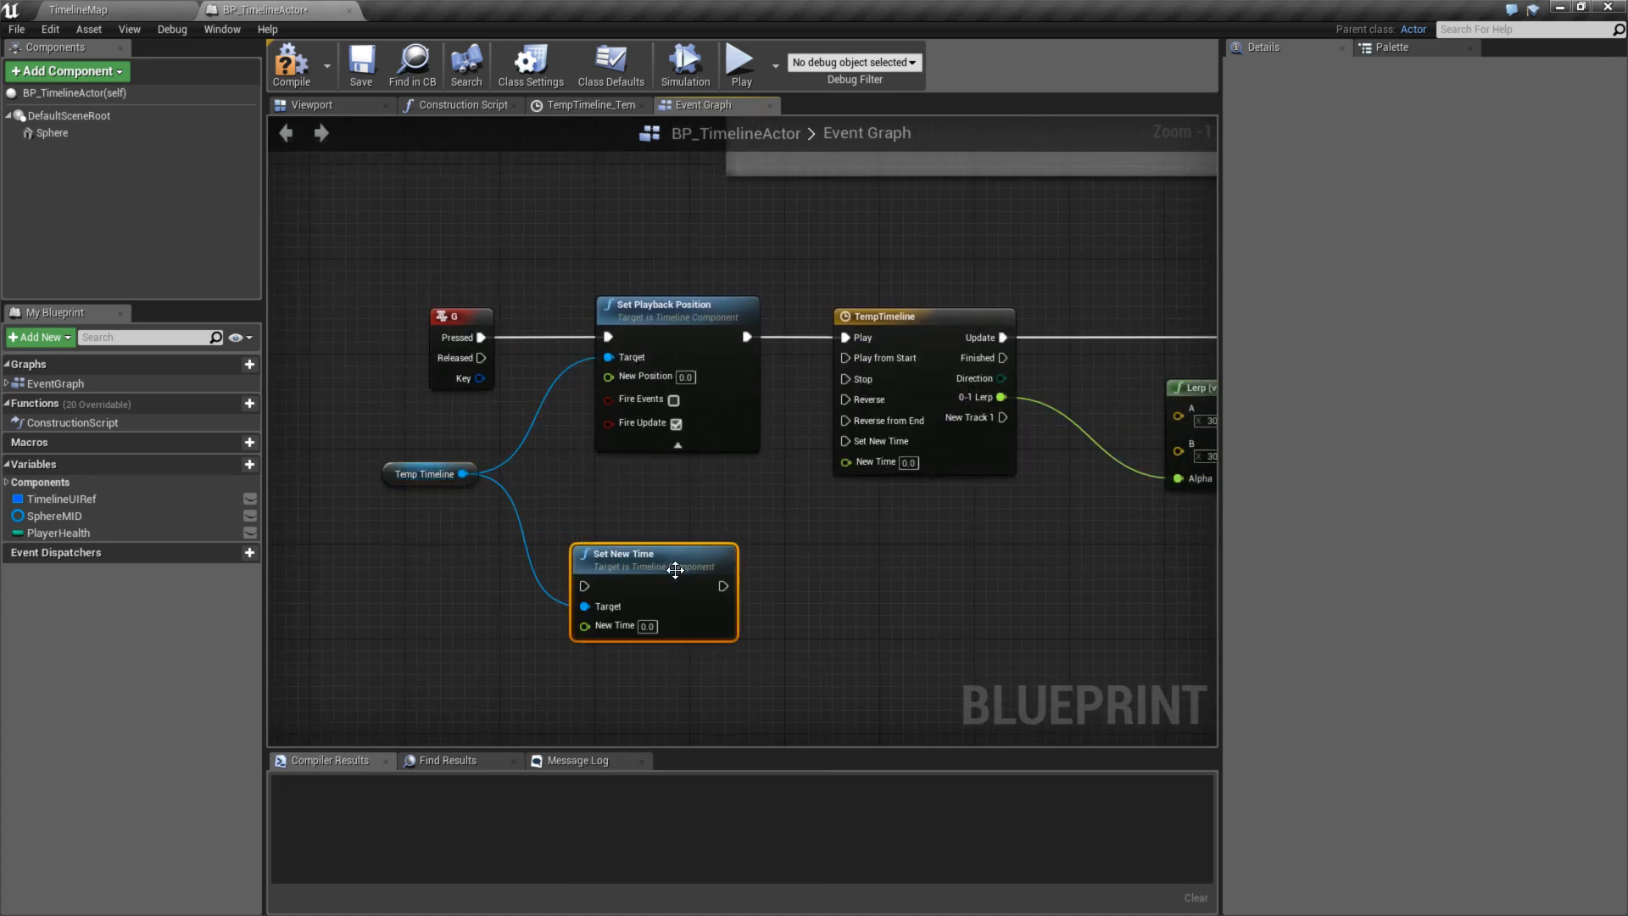
{"action": "left_click_drag", "start_coordinate": [734, 533], "coordinate": [846, 338]}
{"action": "left_click_drag", "start_coordinate": [596, 526], "coordinate": [481, 337]}
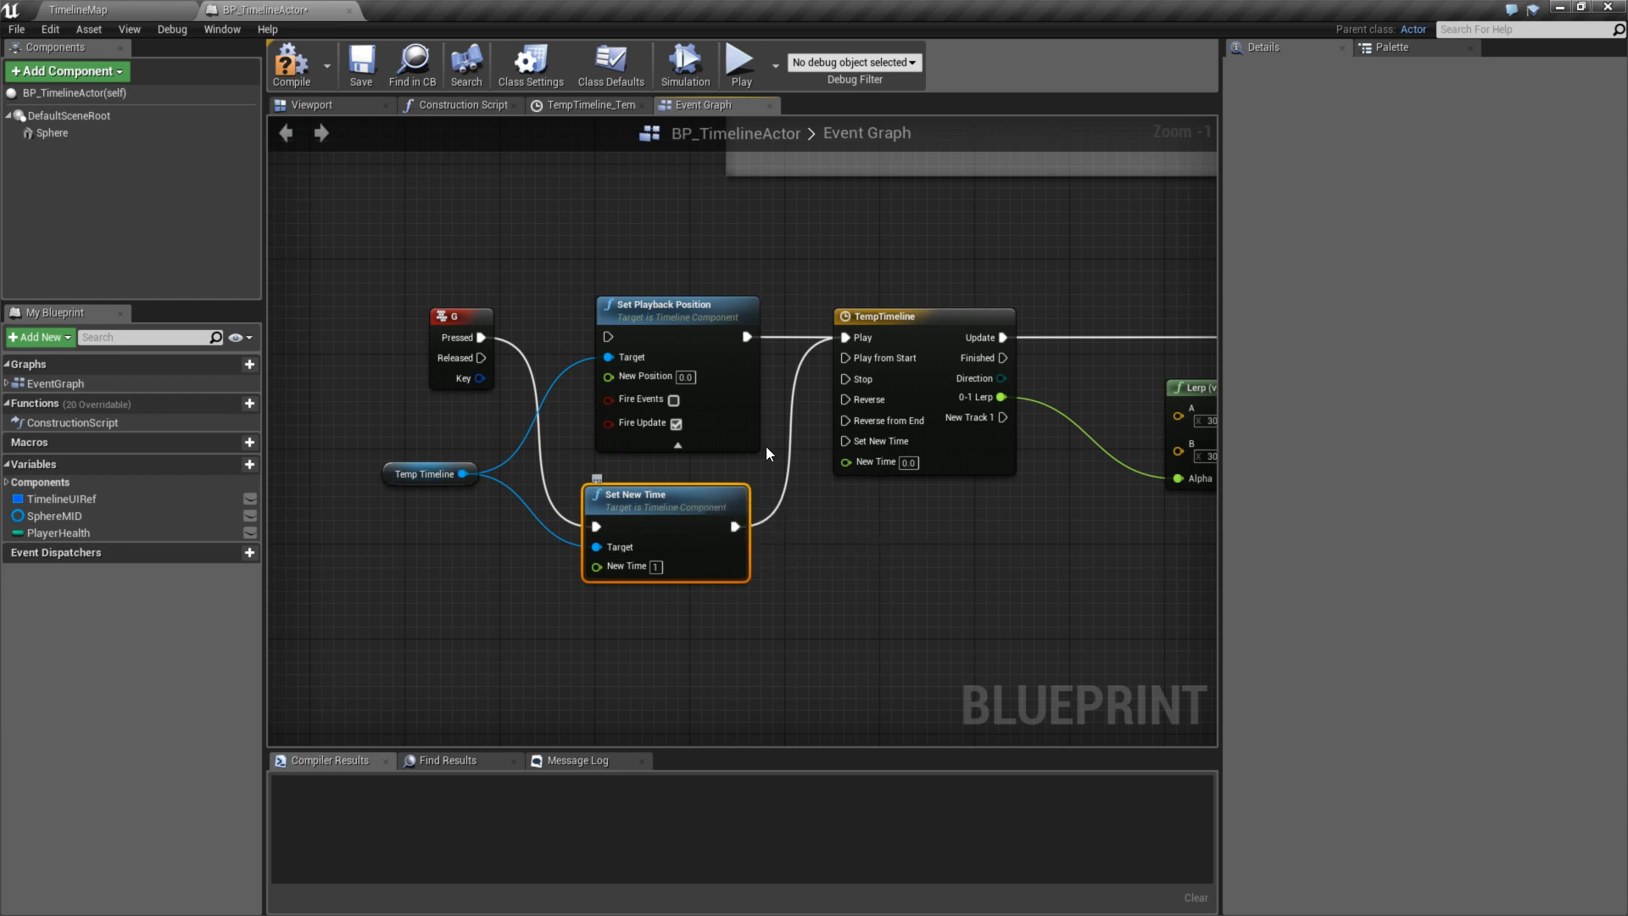
{"action": "left_click", "coordinate": [741, 68]}
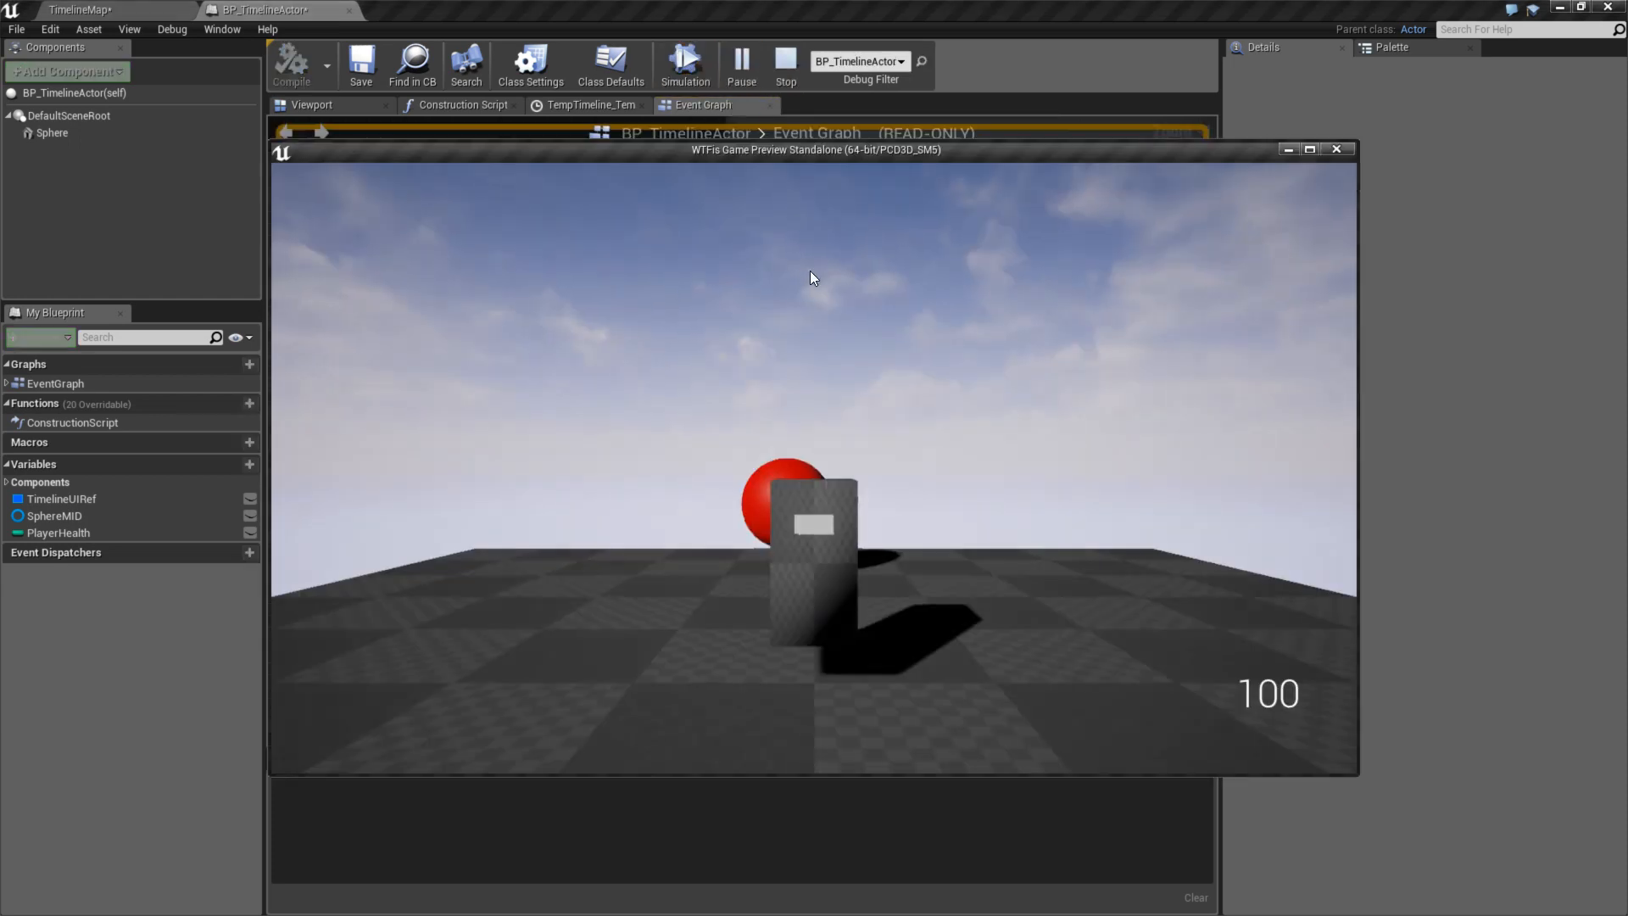
{"action": "key", "text": "Escape"}
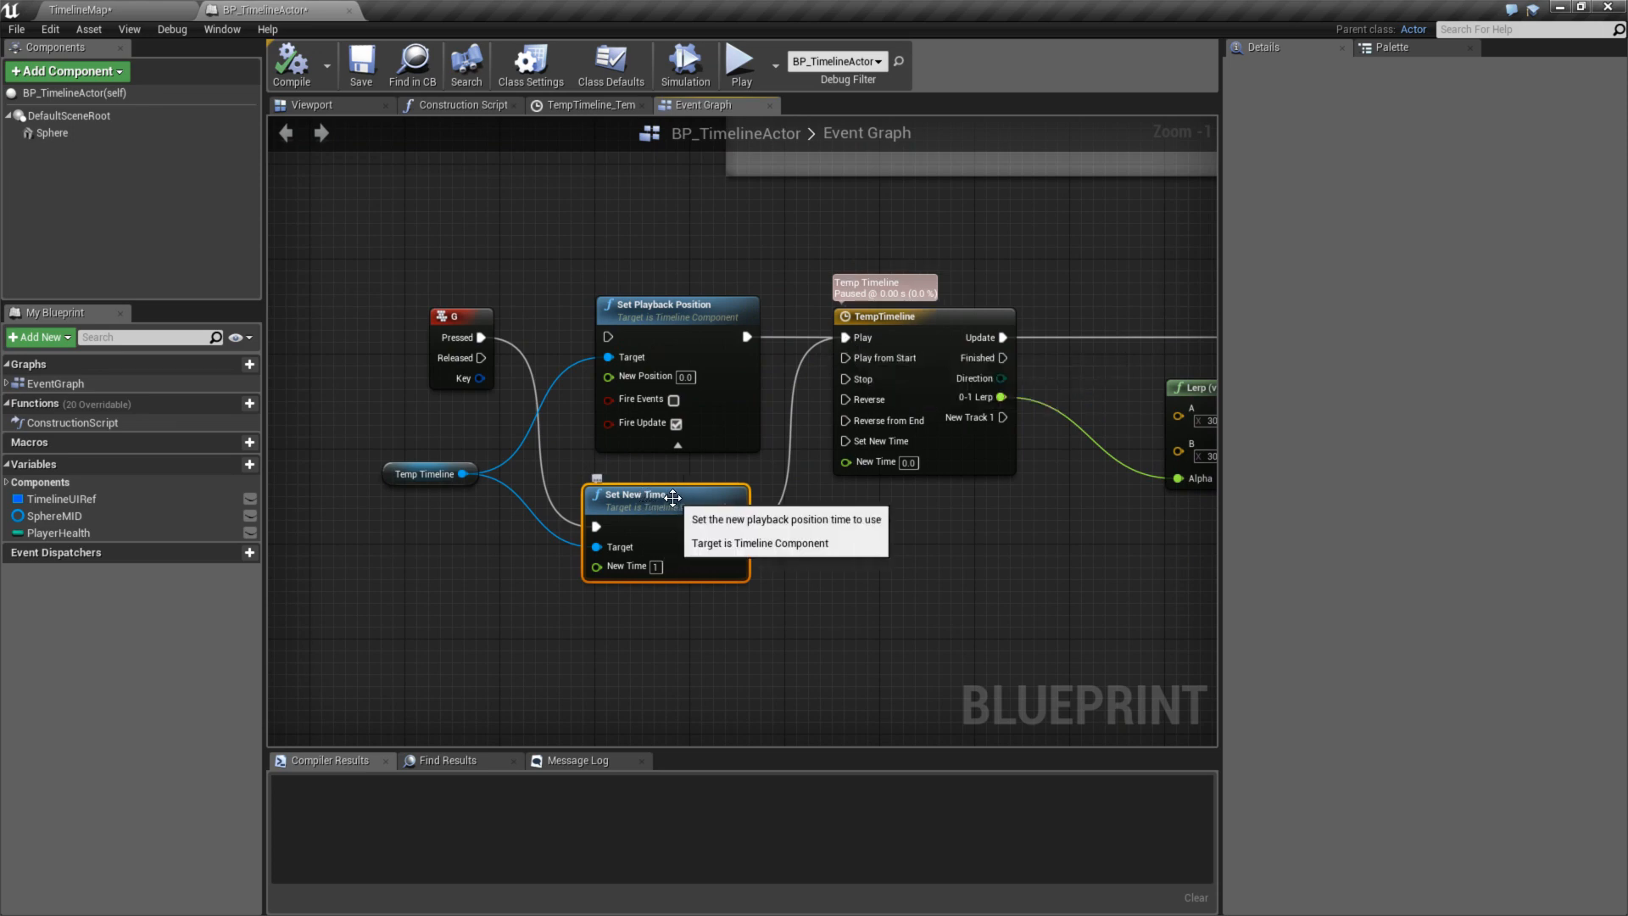
- Delete the Set New Time node, reconnect G's Pressed output to Set Playback Position, and move the Temp Timeline reference closer
{"action": "key", "text": "Delete"}
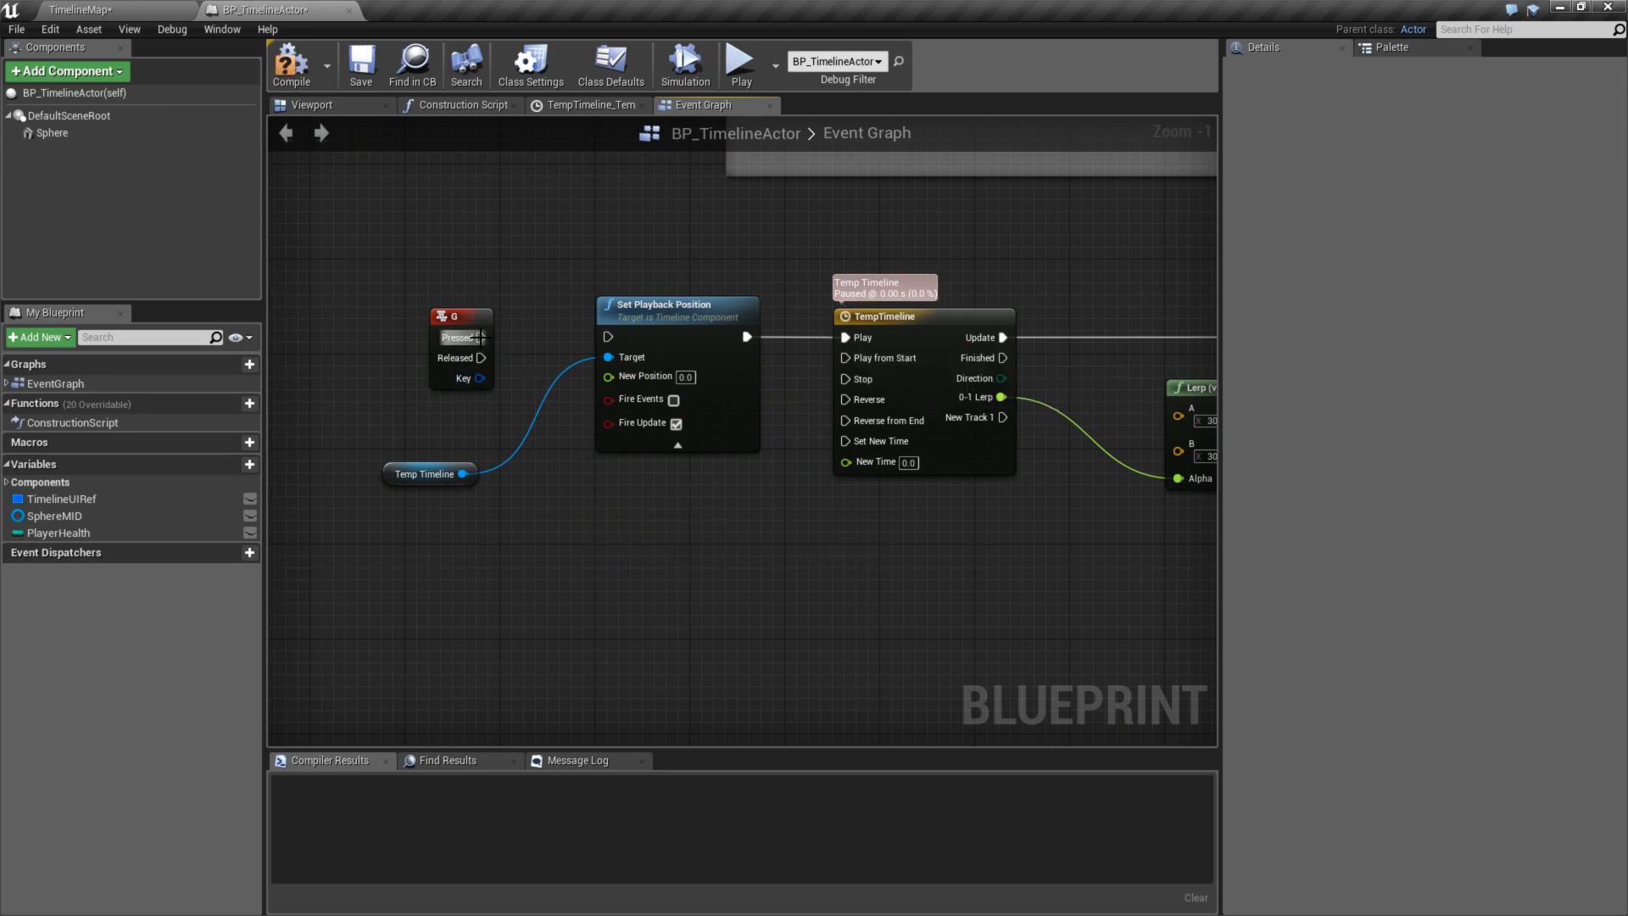
{"action": "left_click_drag", "start_coordinate": [481, 338], "coordinate": [608, 337]}
{"action": "left_click_drag", "start_coordinate": [468, 466], "coordinate": [491, 418]}
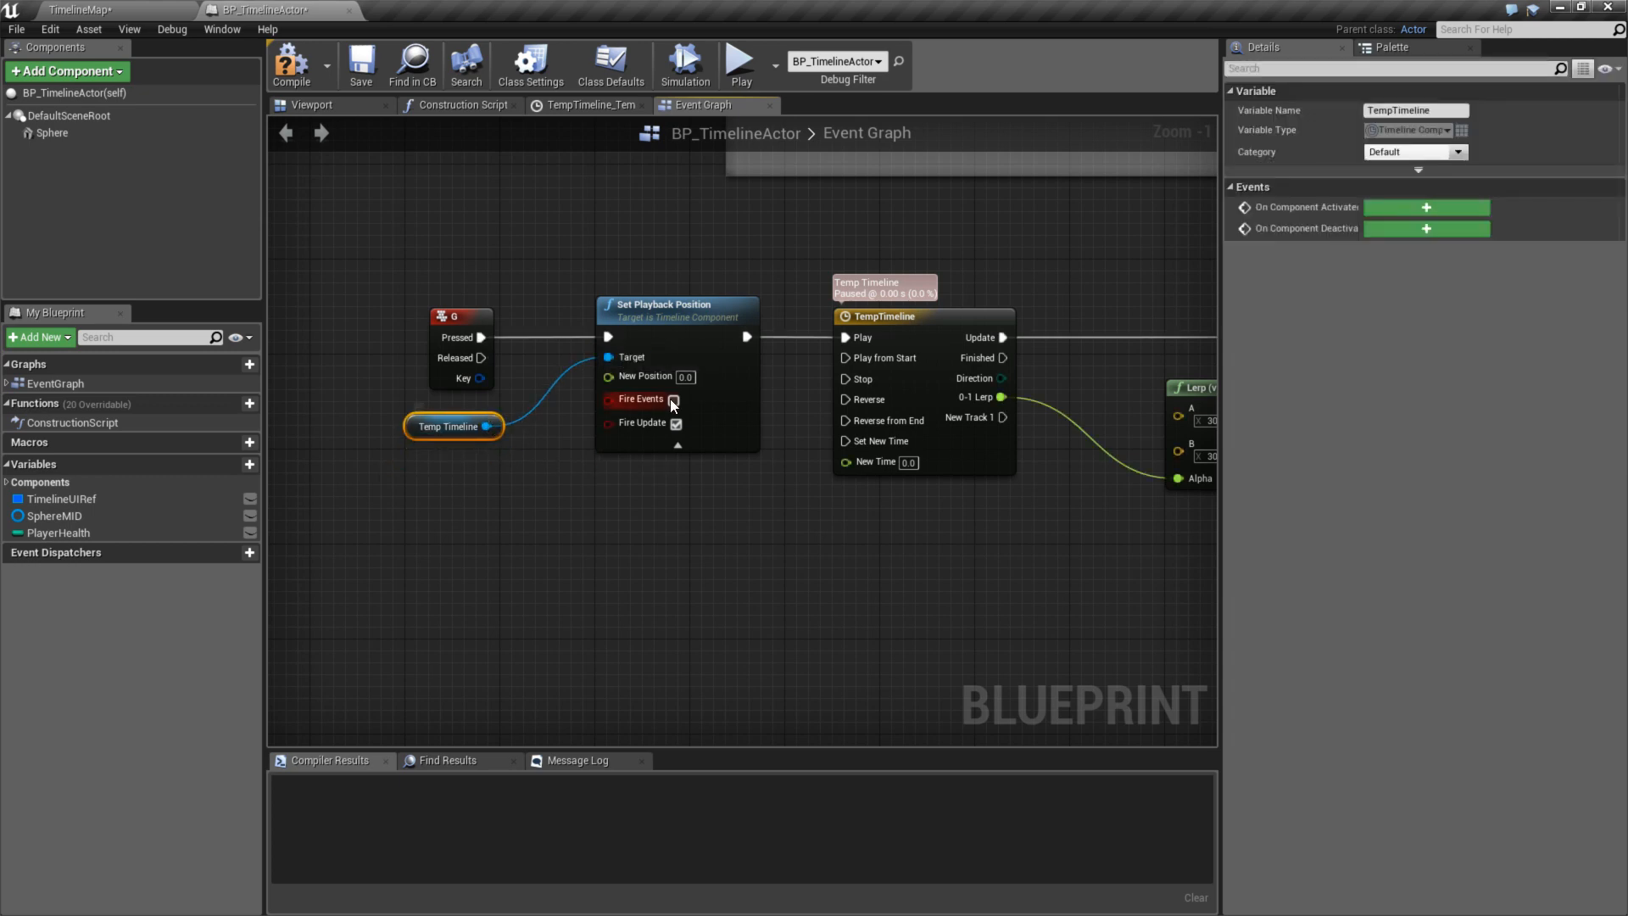
- Play-test the level by triggering the G event with Set Playback Position wired in, and select that node after stopping
{"action": "right_click_drag", "start_coordinate": [668, 209], "coordinate": [670, 234]}
{"action": "left_click", "coordinate": [740, 73]}
{"action": "key", "text": "g"}
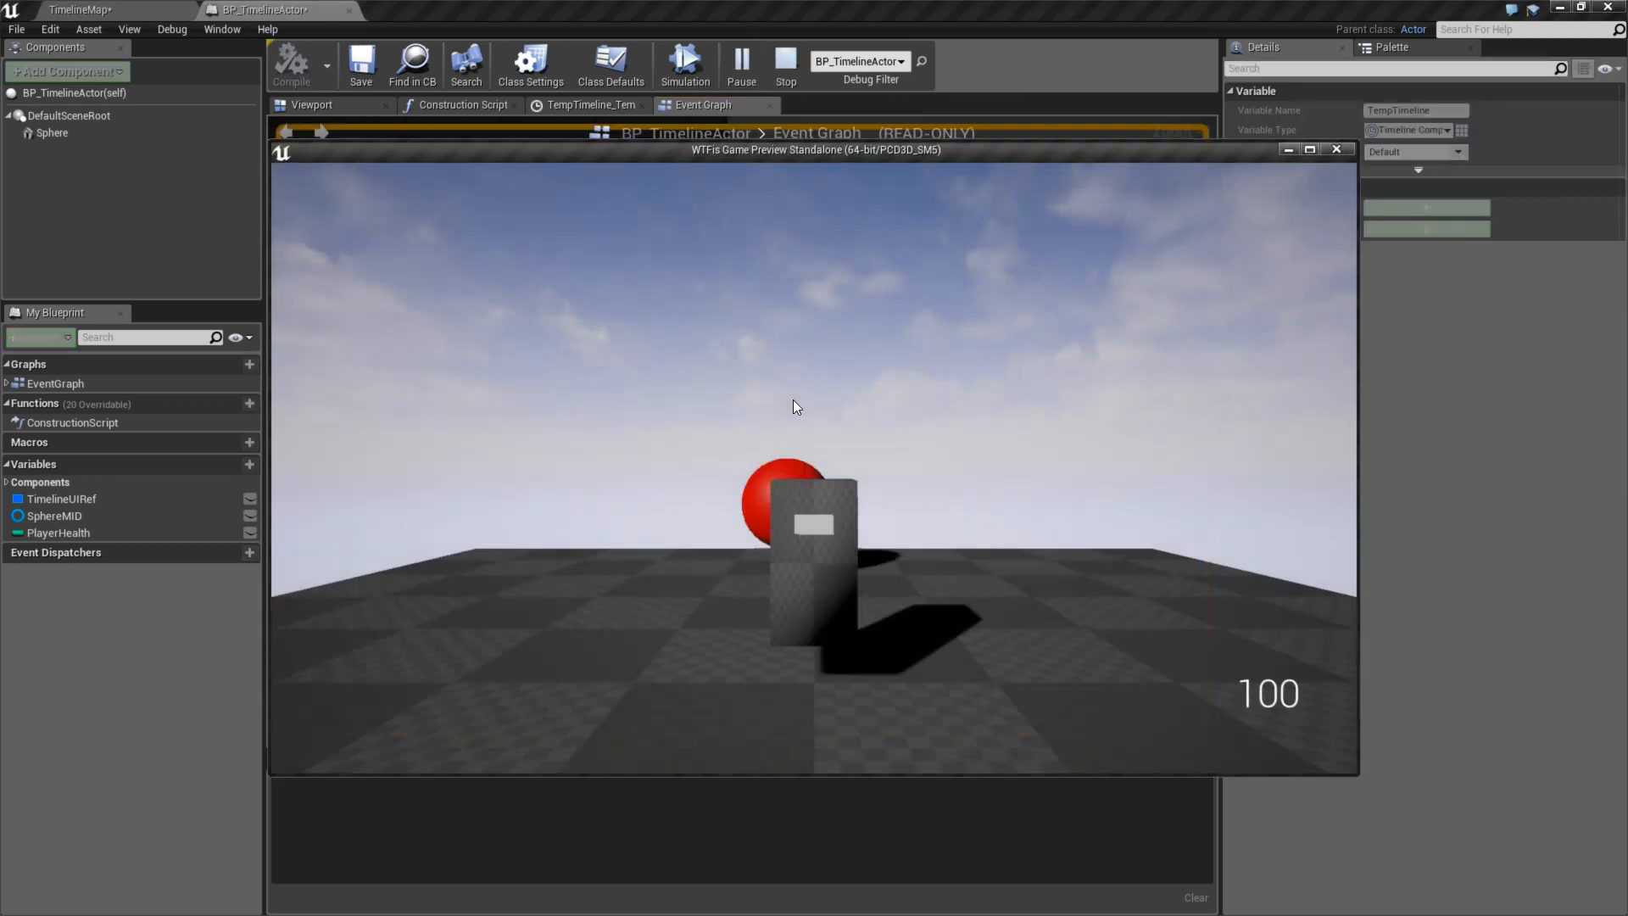
{"action": "key", "text": "Escape"}
{"action": "left_click", "coordinate": [709, 415]}
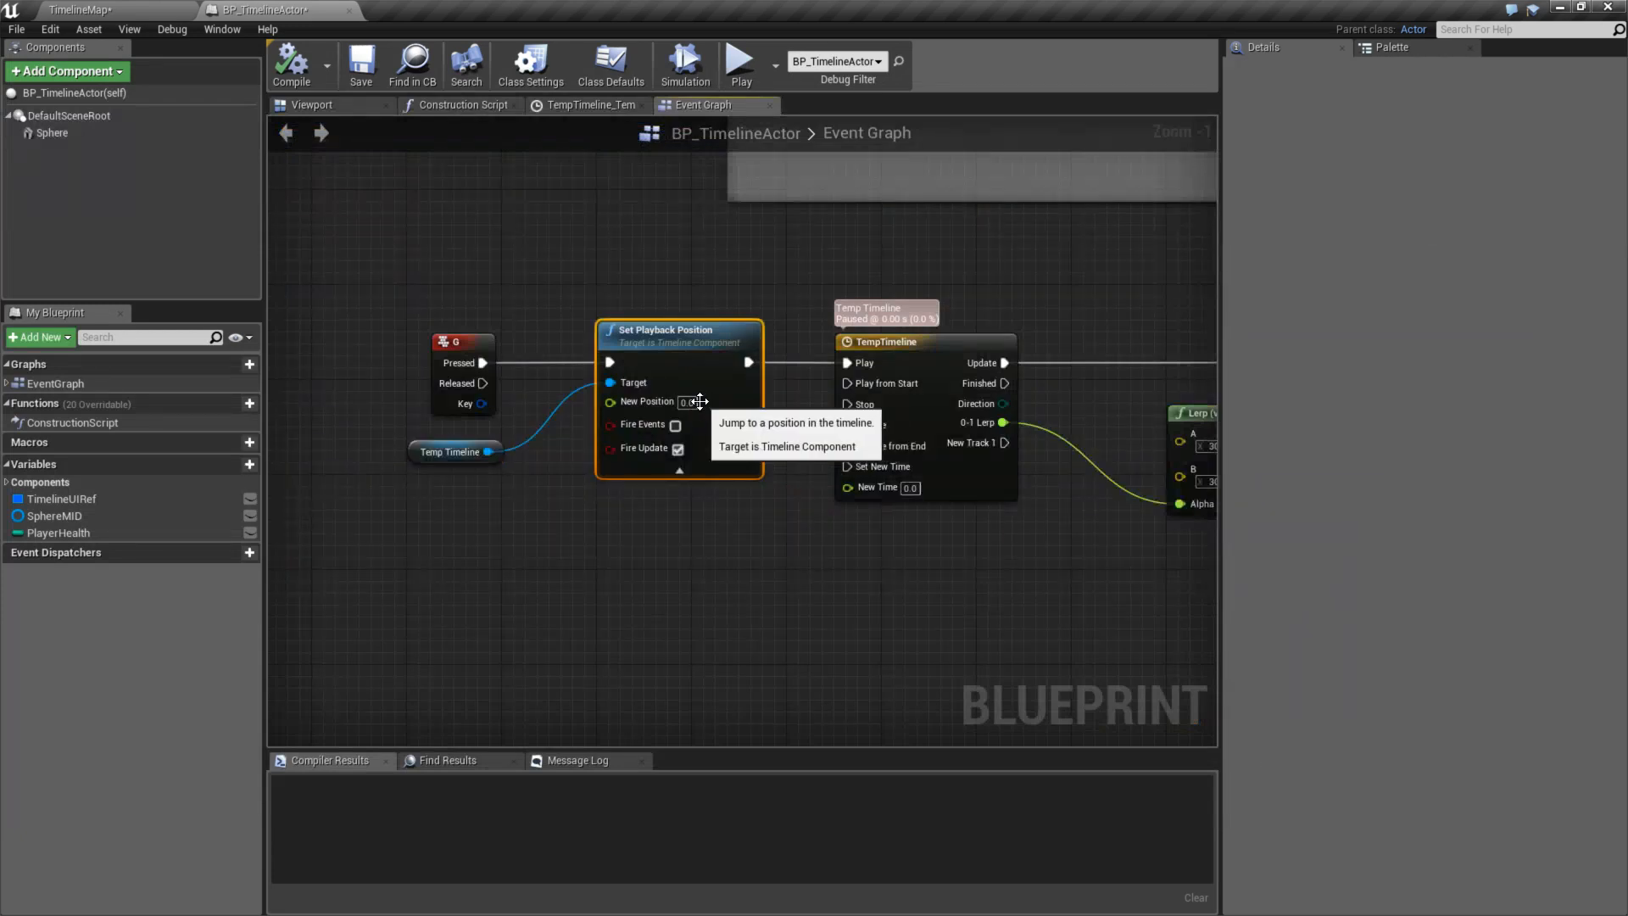
- Set New Position on the Set Playback Position node to 1 and play-test the level by triggering the G event
{"action": "left_click", "coordinate": [687, 402]}
{"action": "type", "text": "1"}
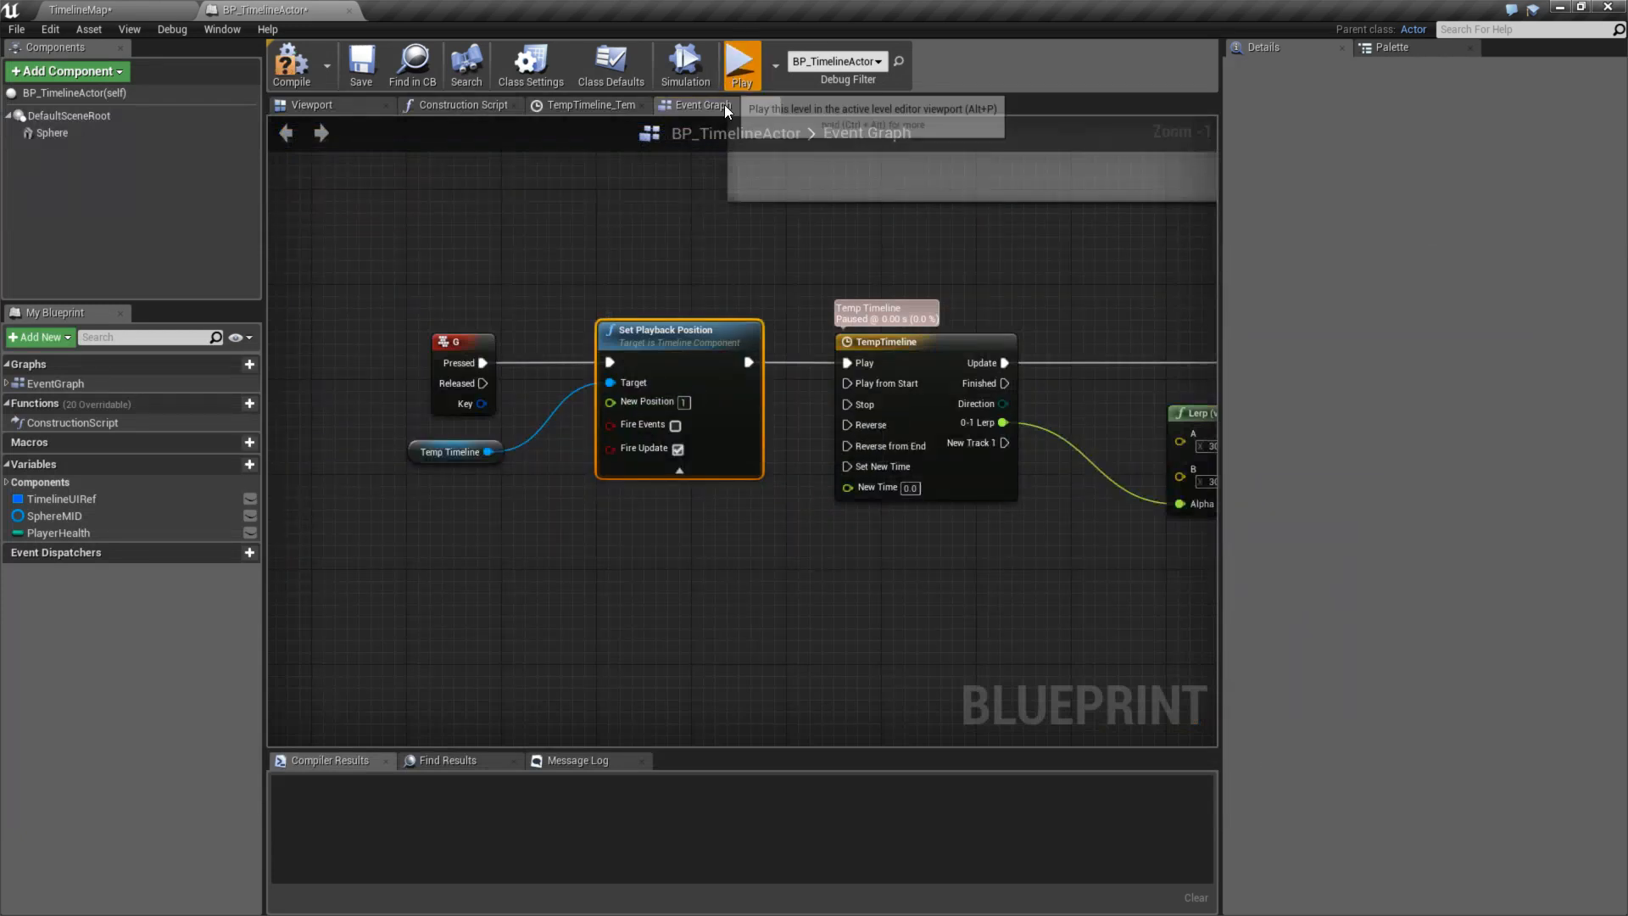
{"action": "left_click", "coordinate": [741, 68]}
{"action": "key", "text": "g"}
{"action": "key", "text": "Escape"}
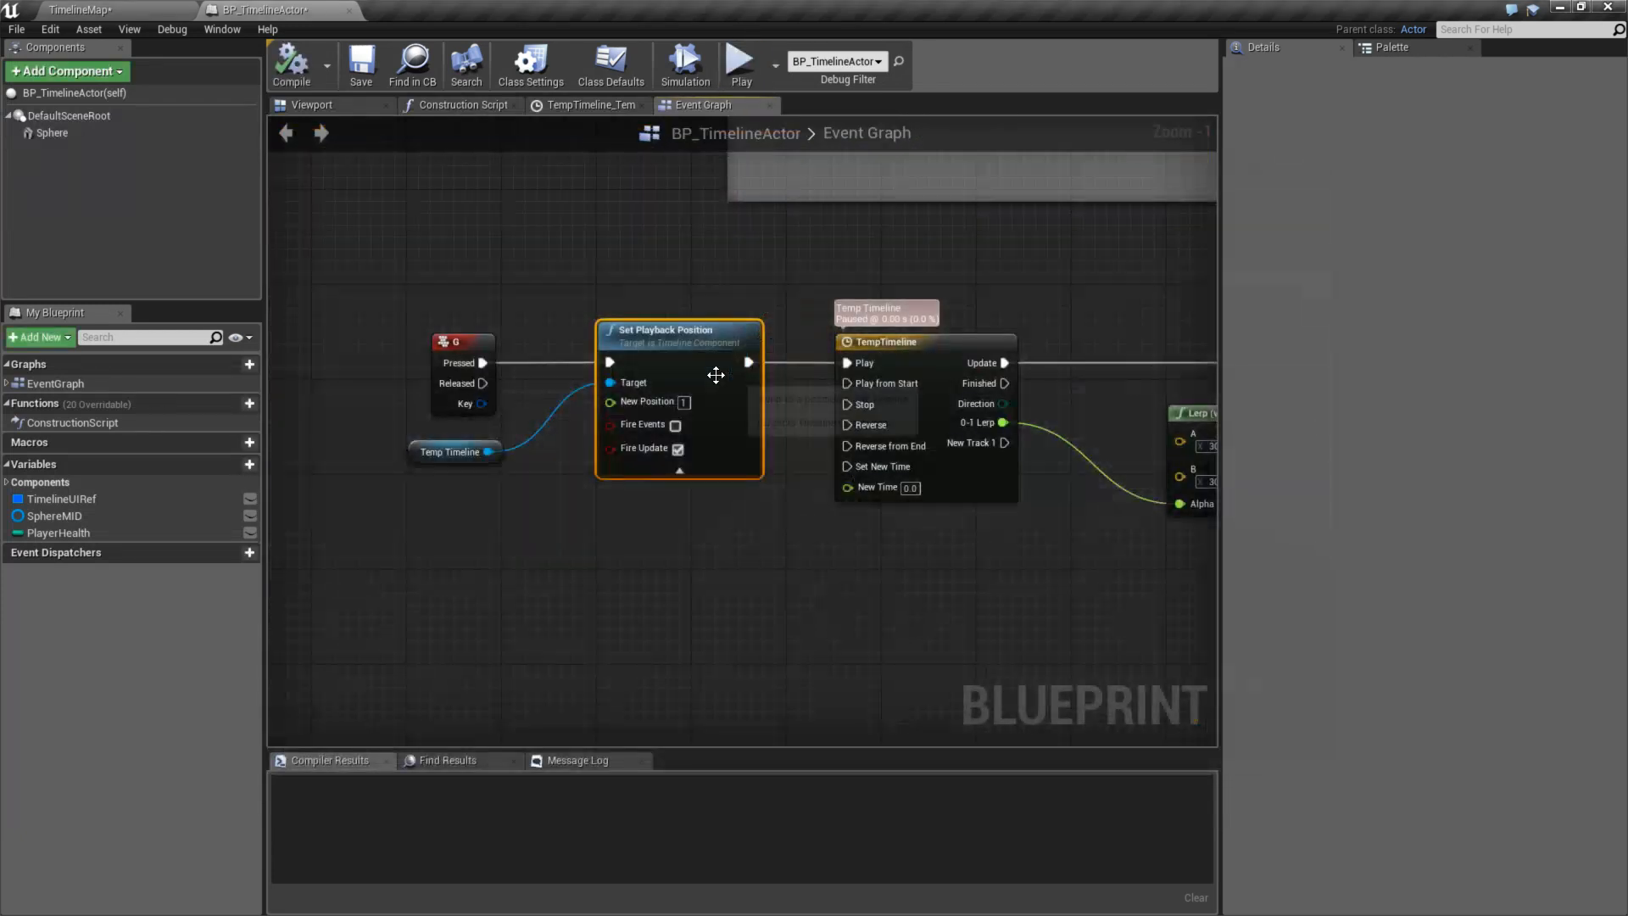
{"action": "right_click_drag", "start_coordinate": [677, 294], "coordinate": [730, 257]}
{"action": "right_click_drag", "start_coordinate": [628, 536], "coordinate": [643, 533]}
{"action": "right_click", "coordinate": [687, 539]}
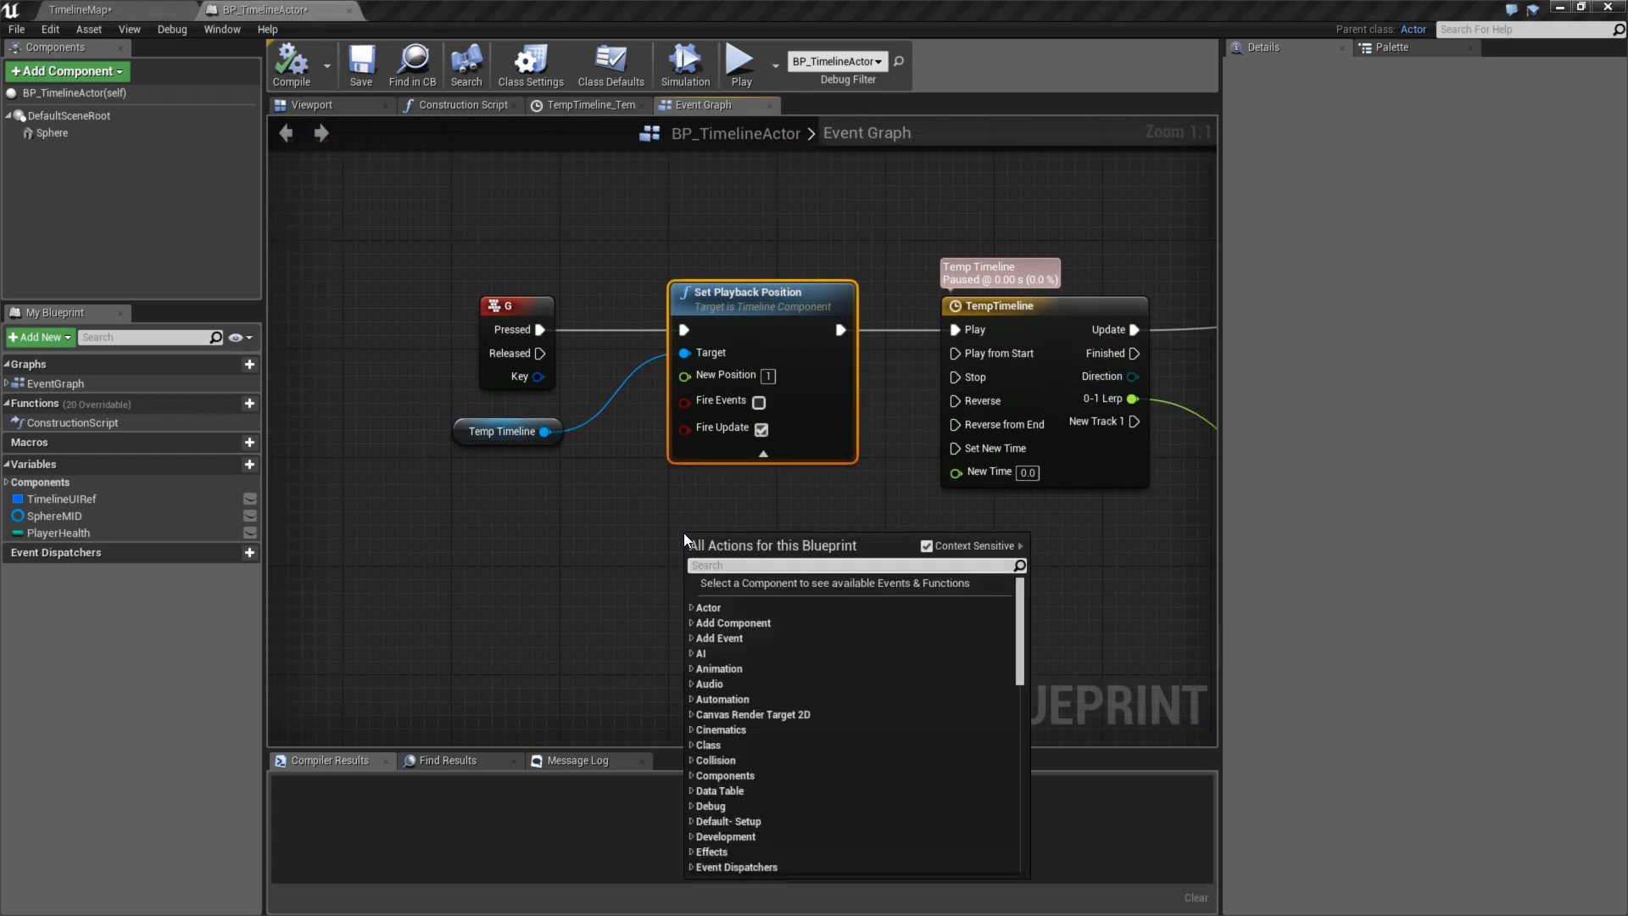
{"action": "type", "text": "set time"}
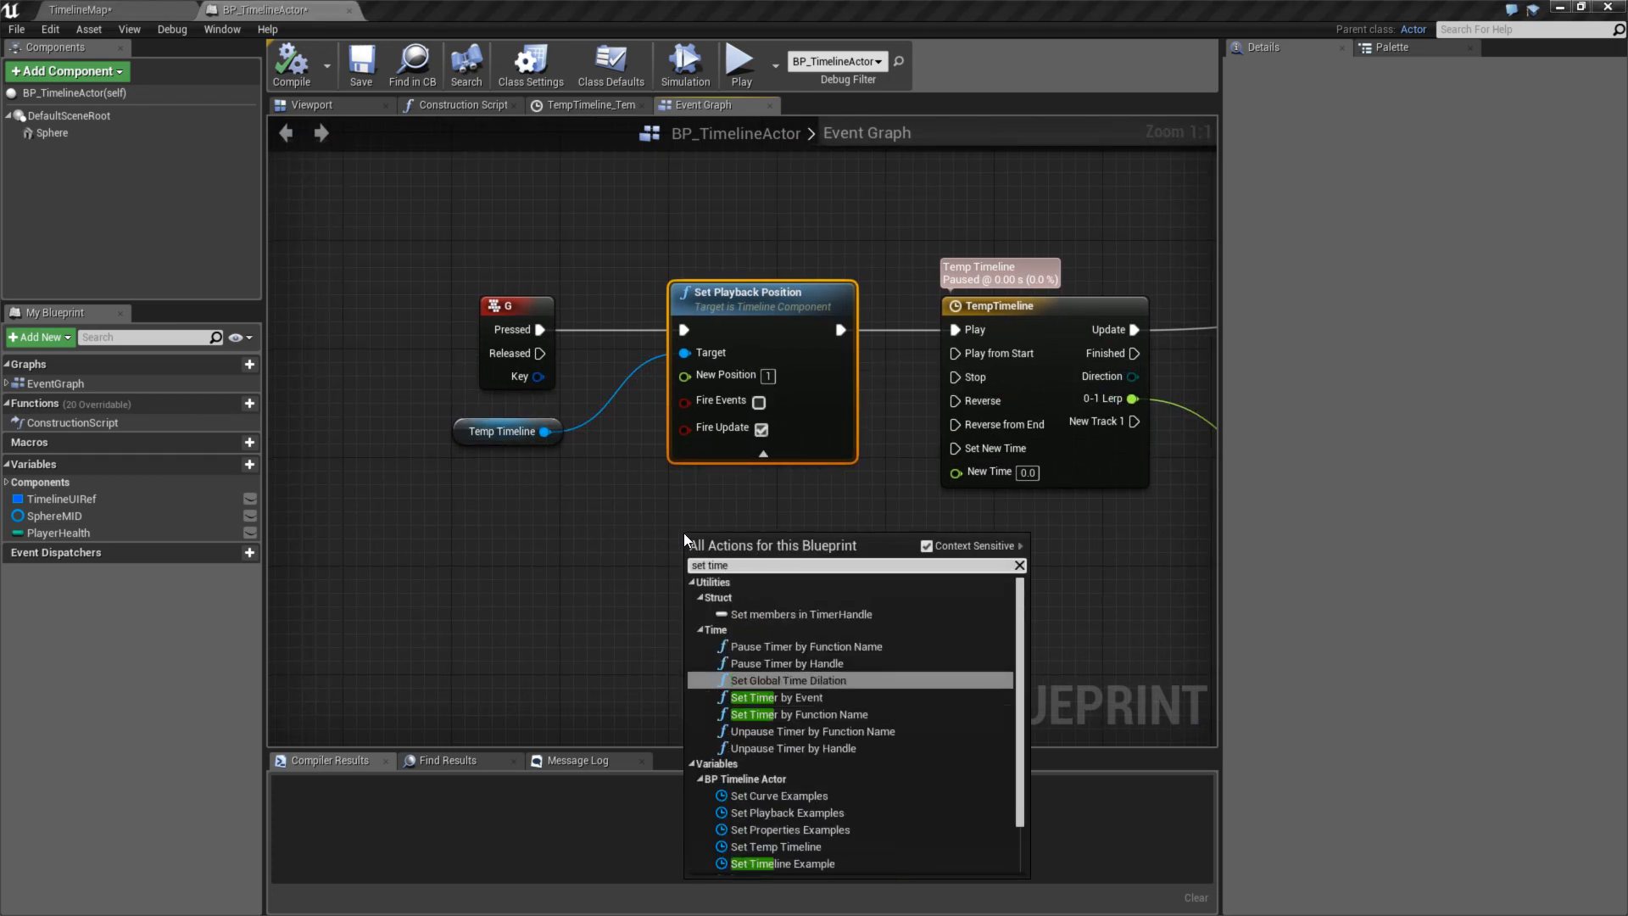
{"action": "key", "text": "Down"}
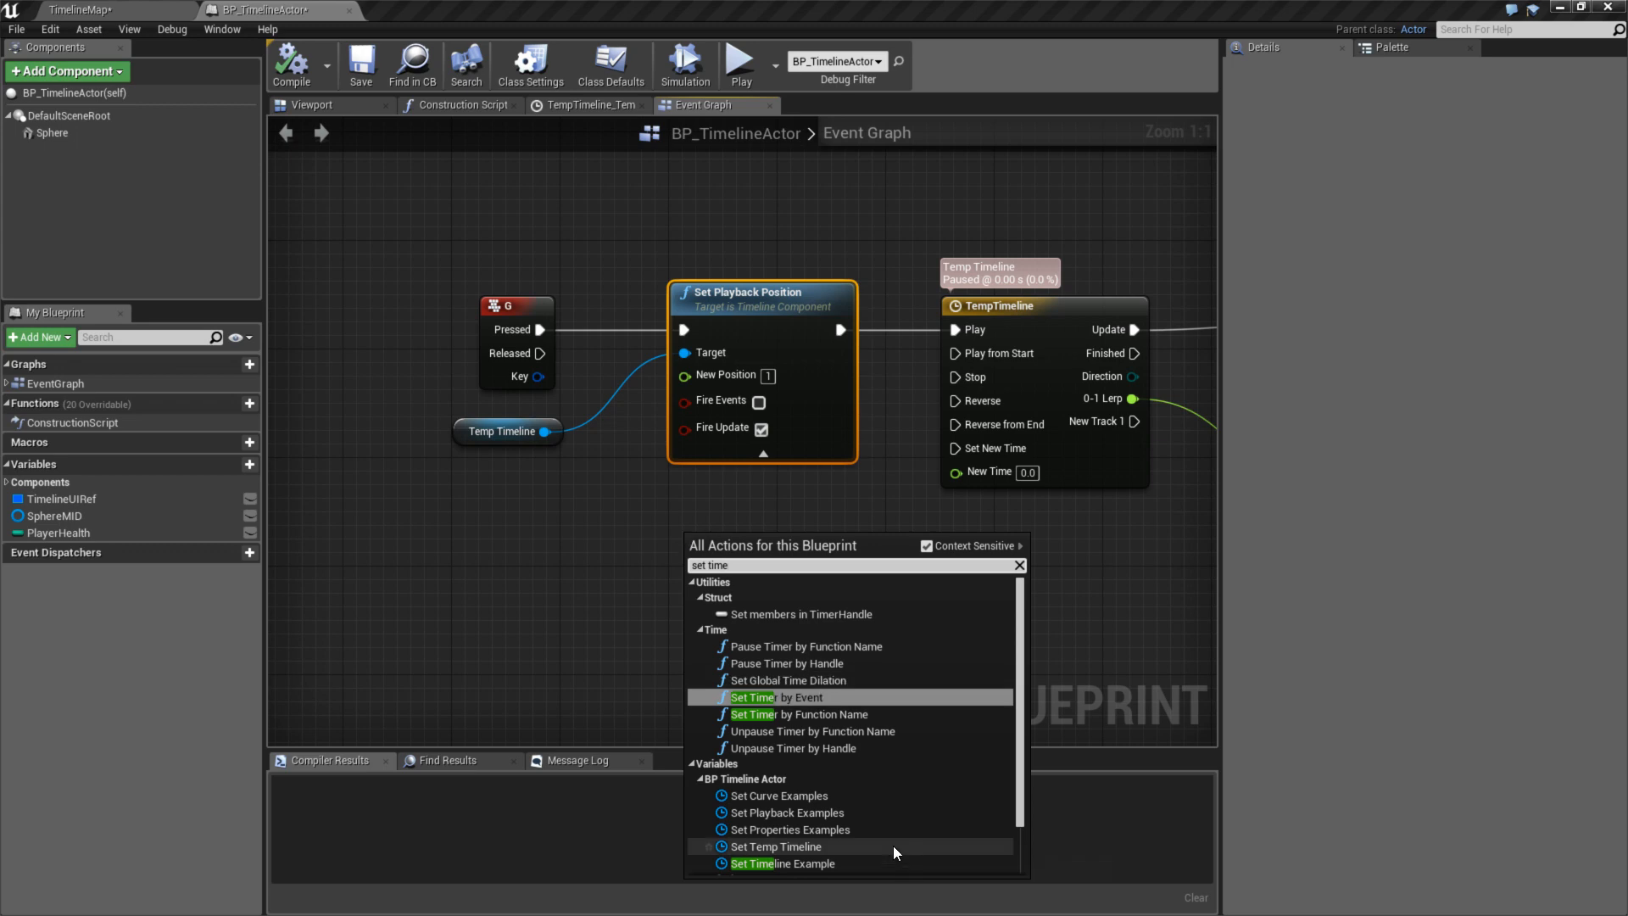
{"action": "left_click", "coordinate": [694, 564]}
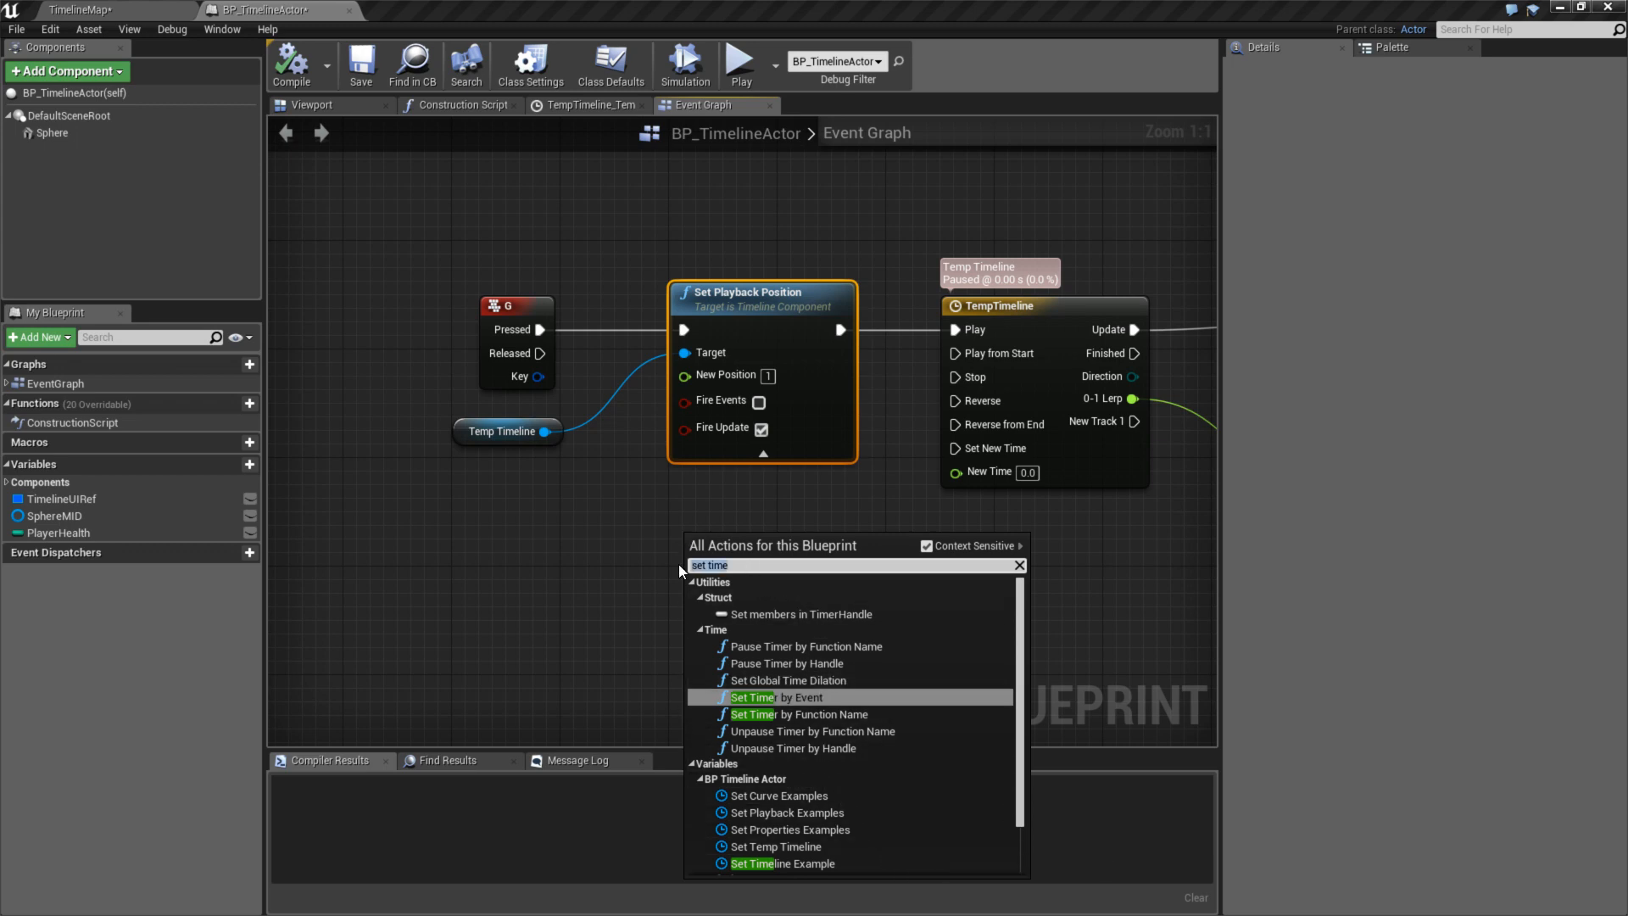
{"action": "type", "text": "set play"}
{"action": "type", "text": "ba"}
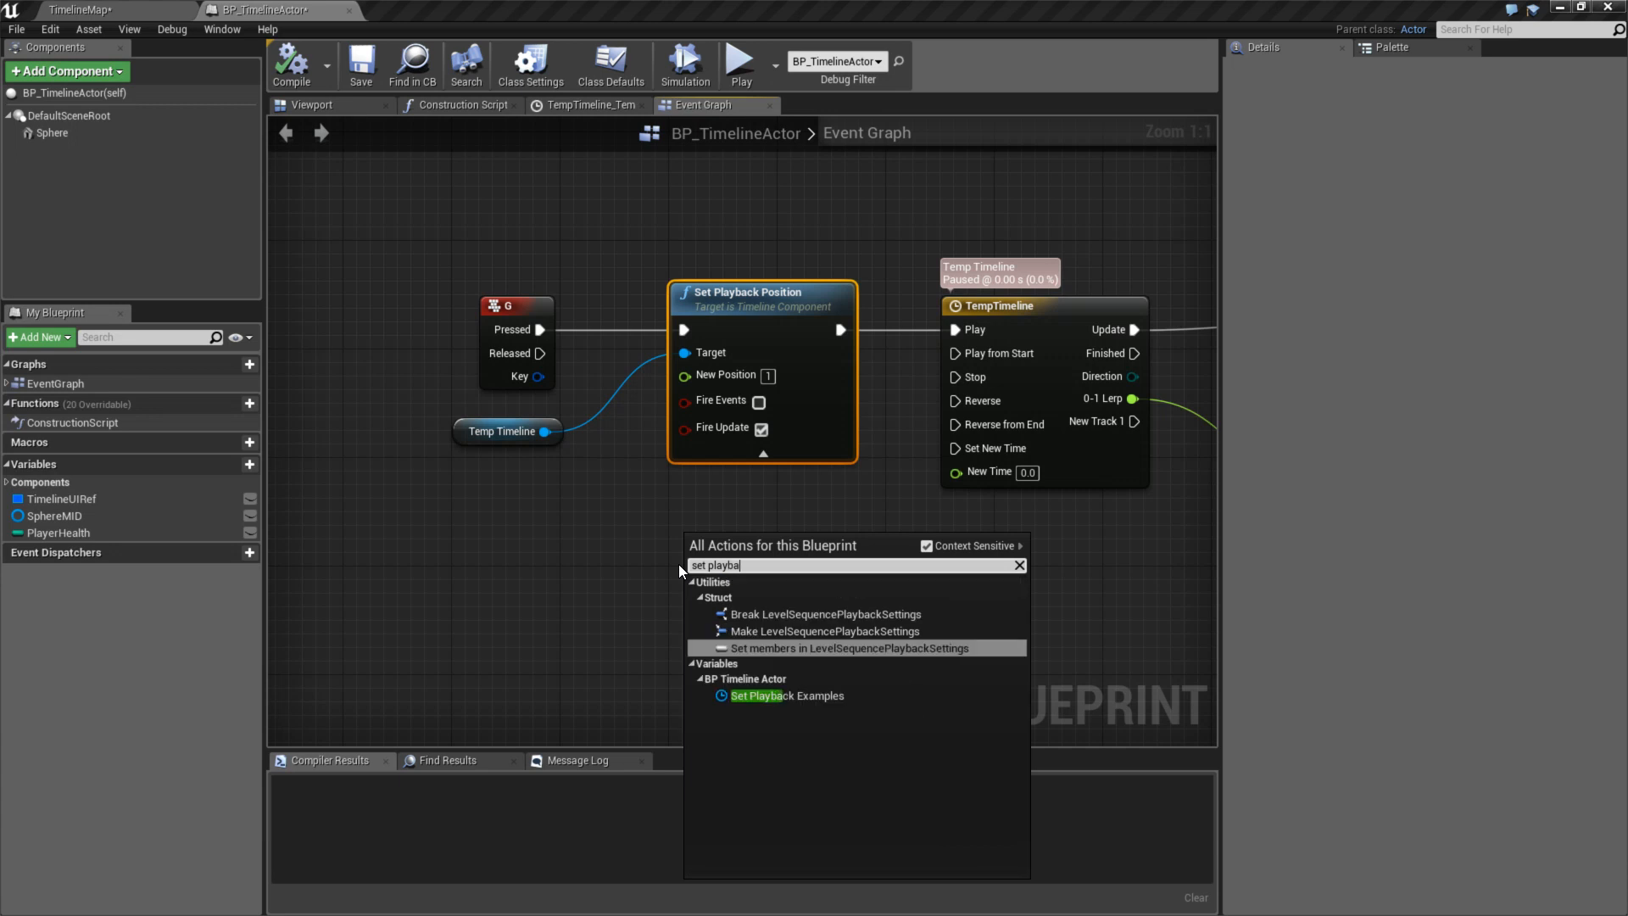
{"action": "type", "text": "ckset time"}
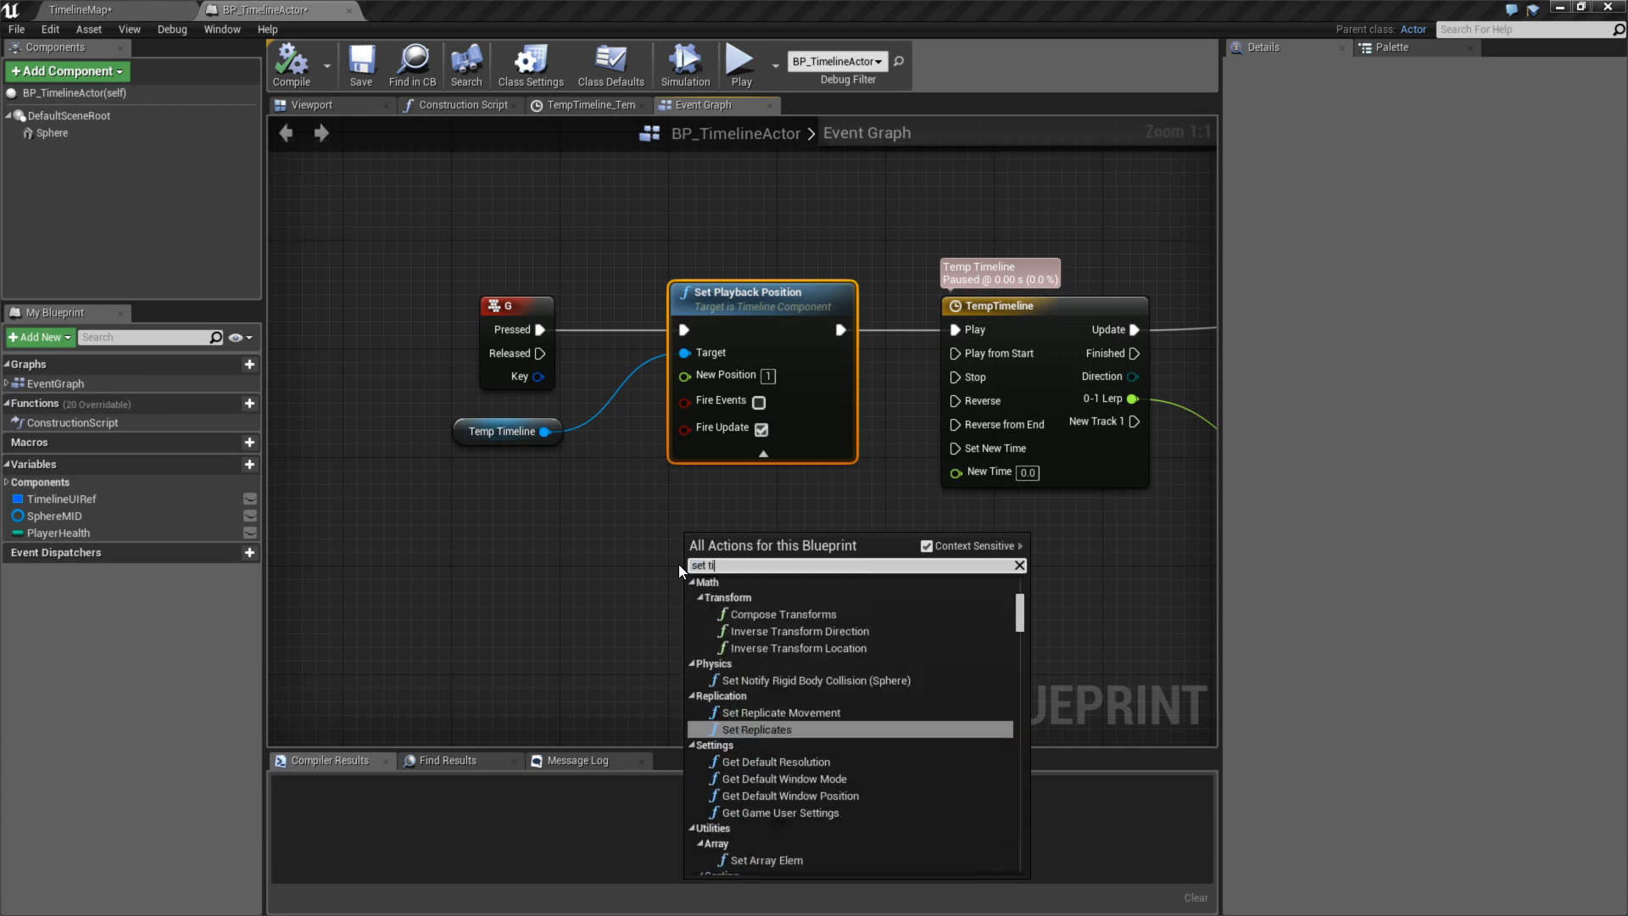
{"action": "scroll", "coordinate": [859, 786], "scroll_direction": "down", "scroll_amount": 3}
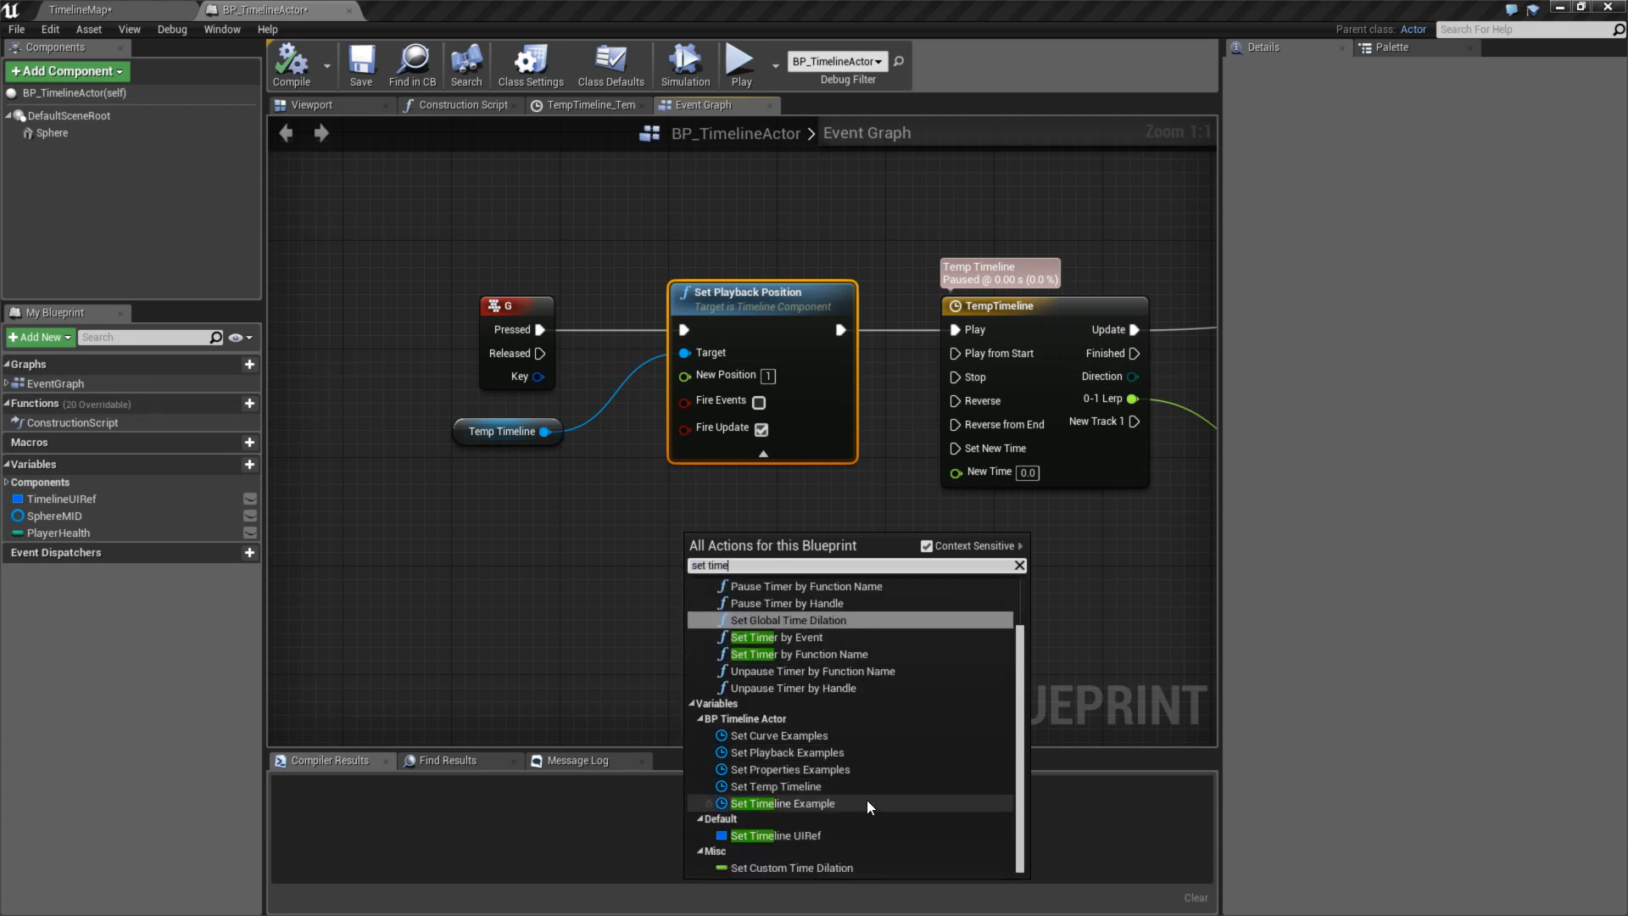
{"action": "scroll", "coordinate": [859, 793], "scroll_direction": "up", "scroll_amount": 2}
{"action": "left_click", "coordinate": [1083, 617]}
- Add a Set New Time node from the Temp Timeline reference below the Set Playback Position node
{"action": "scroll", "coordinate": [1082, 613], "scroll_direction": "down", "scroll_amount": 5}
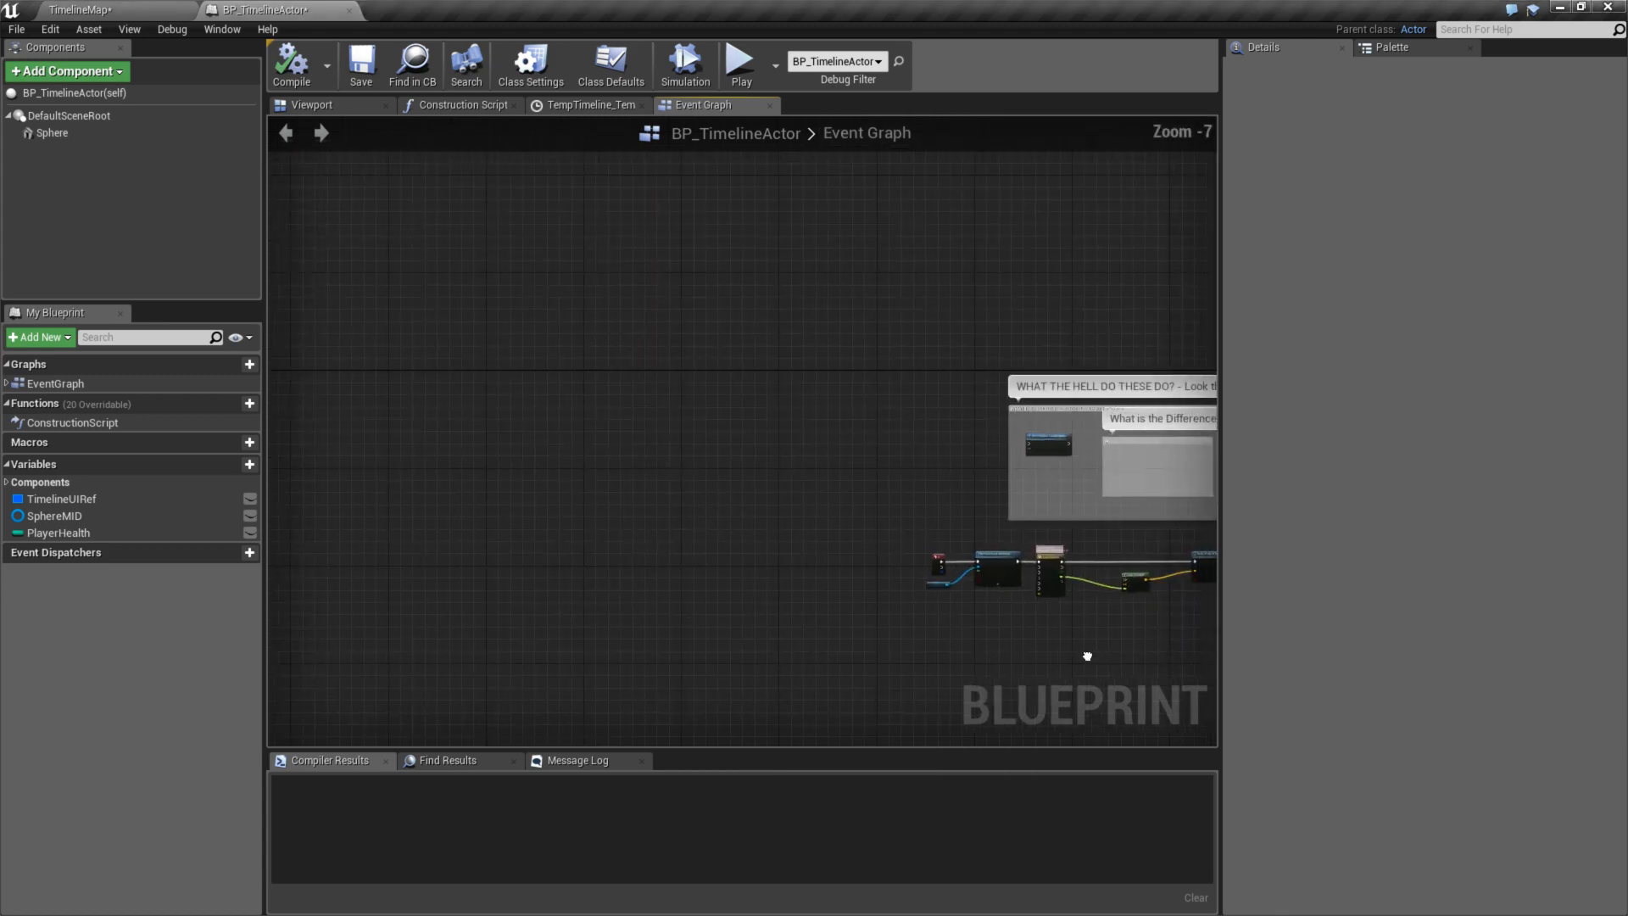
{"action": "scroll", "coordinate": [1009, 492], "scroll_direction": "up", "scroll_amount": 5}
{"action": "scroll", "coordinate": [626, 635], "scroll_direction": "down", "scroll_amount": 6}
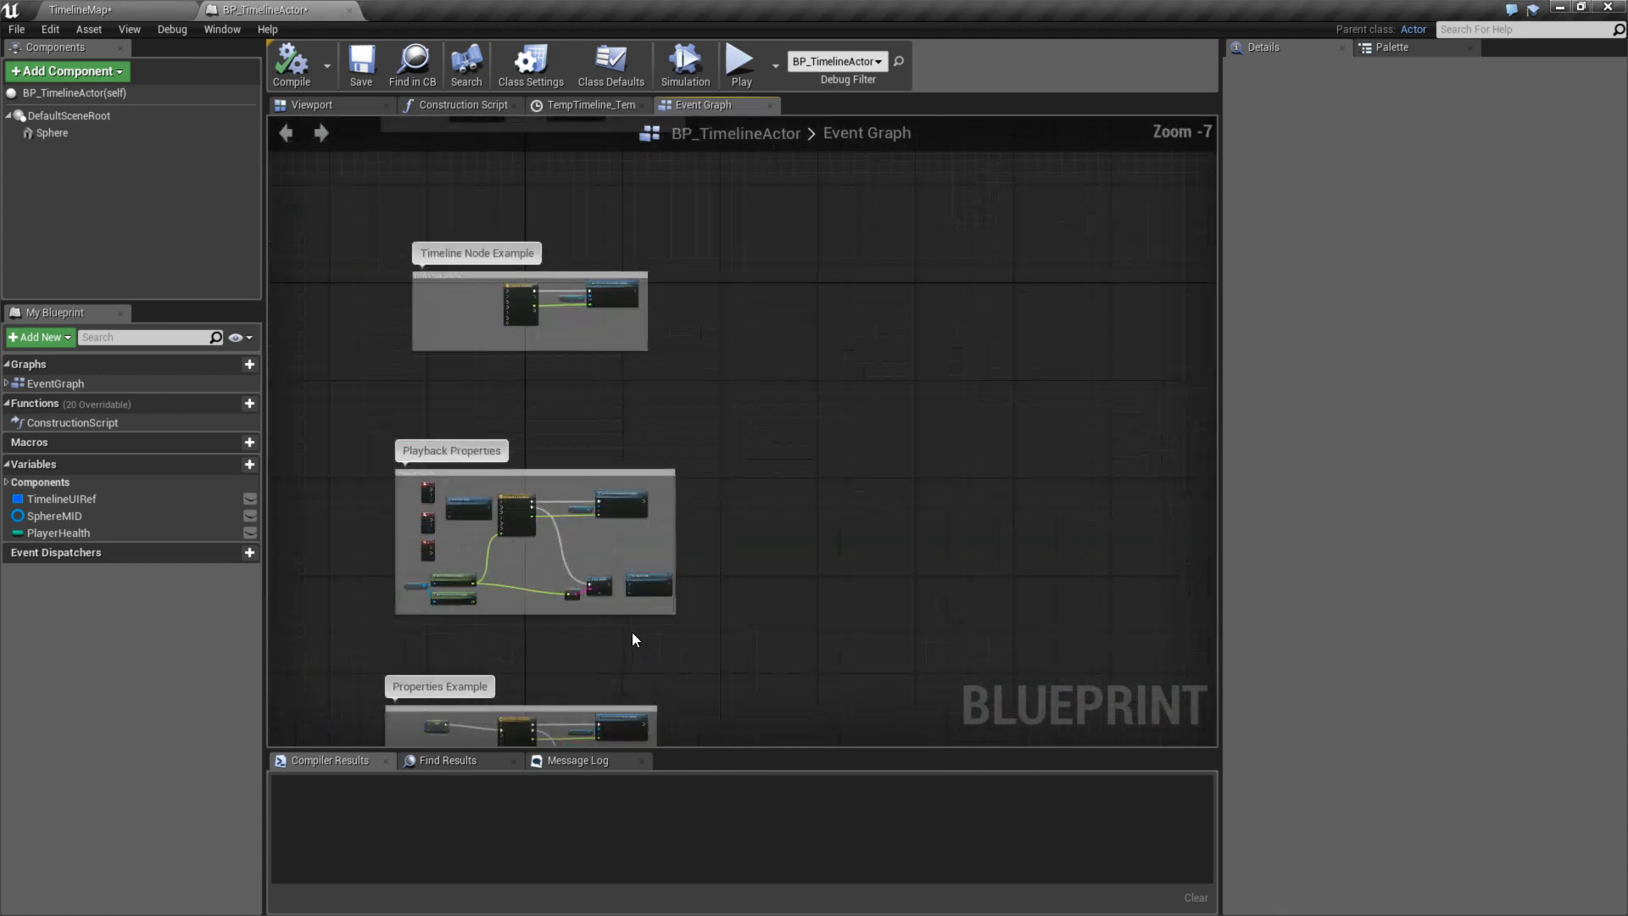
{"action": "right_click_drag", "start_coordinate": [365, 601], "coordinate": [789, 585]}
{"action": "scroll", "coordinate": [585, 538], "scroll_direction": "up", "scroll_amount": 6}
{"action": "right_click_drag", "start_coordinate": [612, 543], "coordinate": [684, 596]}
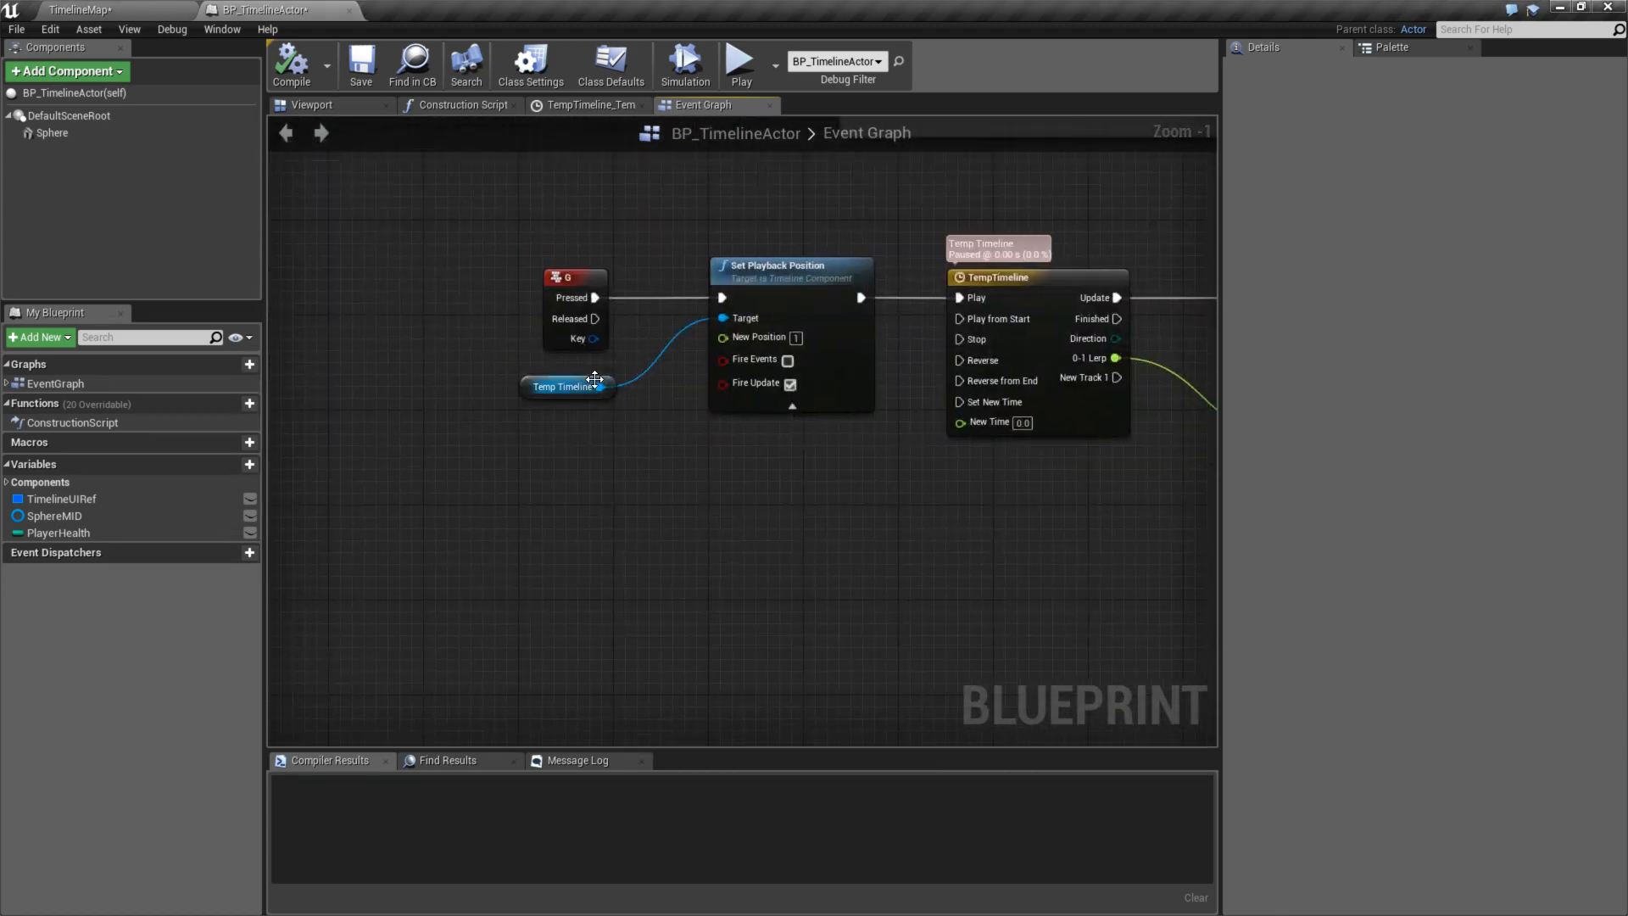
{"action": "left_click", "coordinate": [560, 388]}
{"action": "left_click_drag", "start_coordinate": [601, 405], "coordinate": [775, 474]}
{"action": "type", "text": "set new time"}
{"action": "key", "text": "Return"}
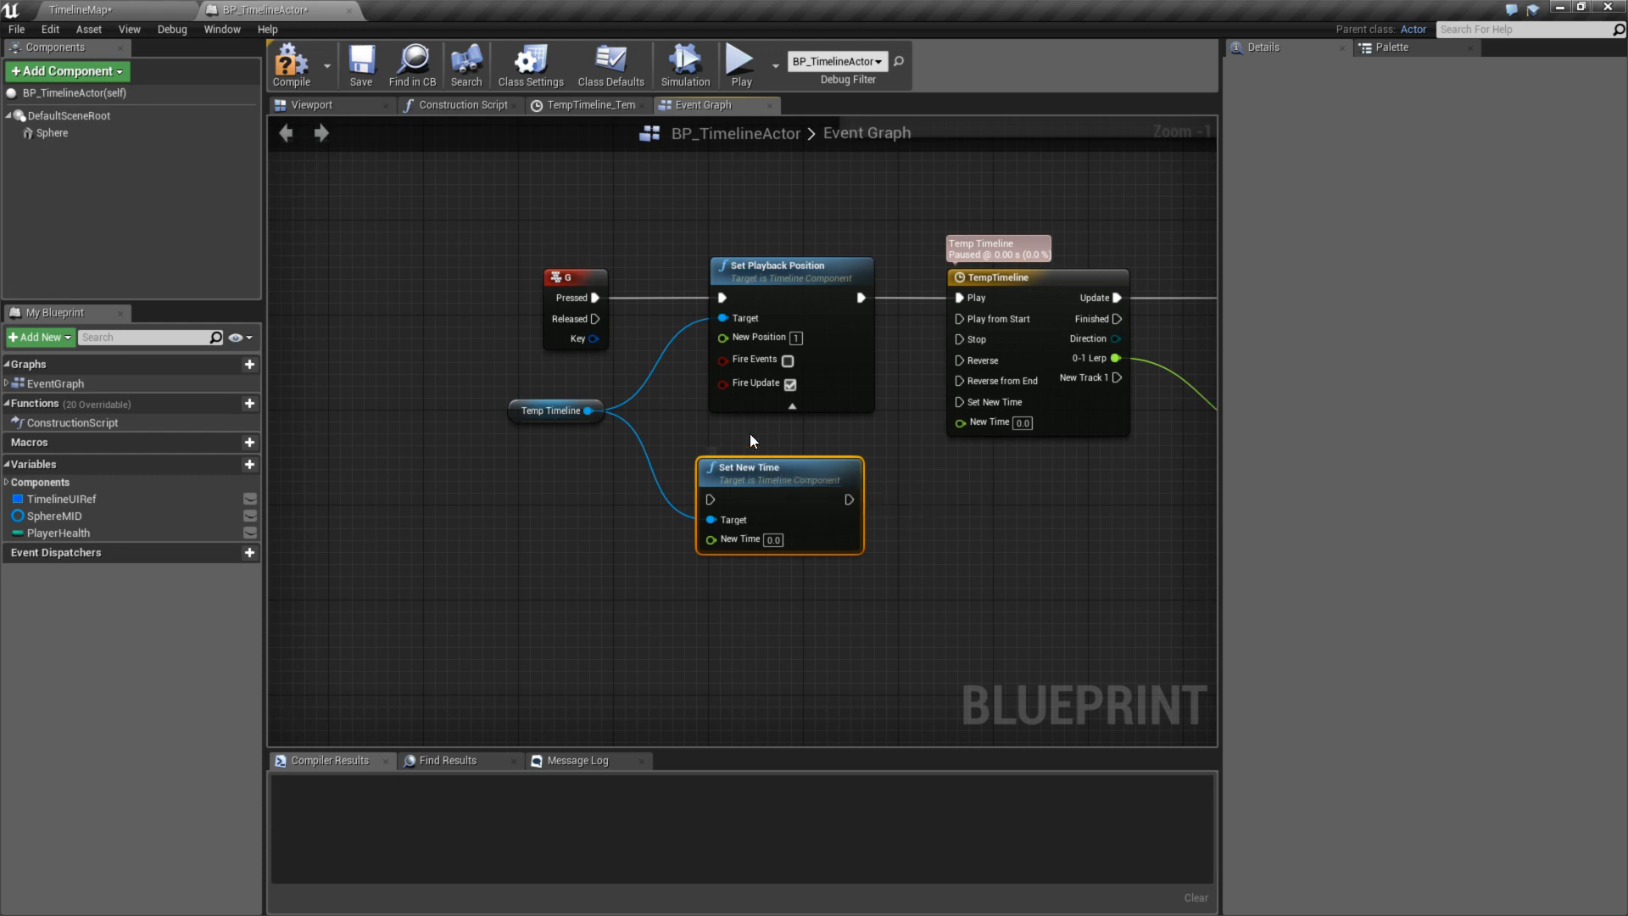
{"action": "scroll", "coordinate": [785, 422], "scroll_direction": "up", "scroll_amount": 1}
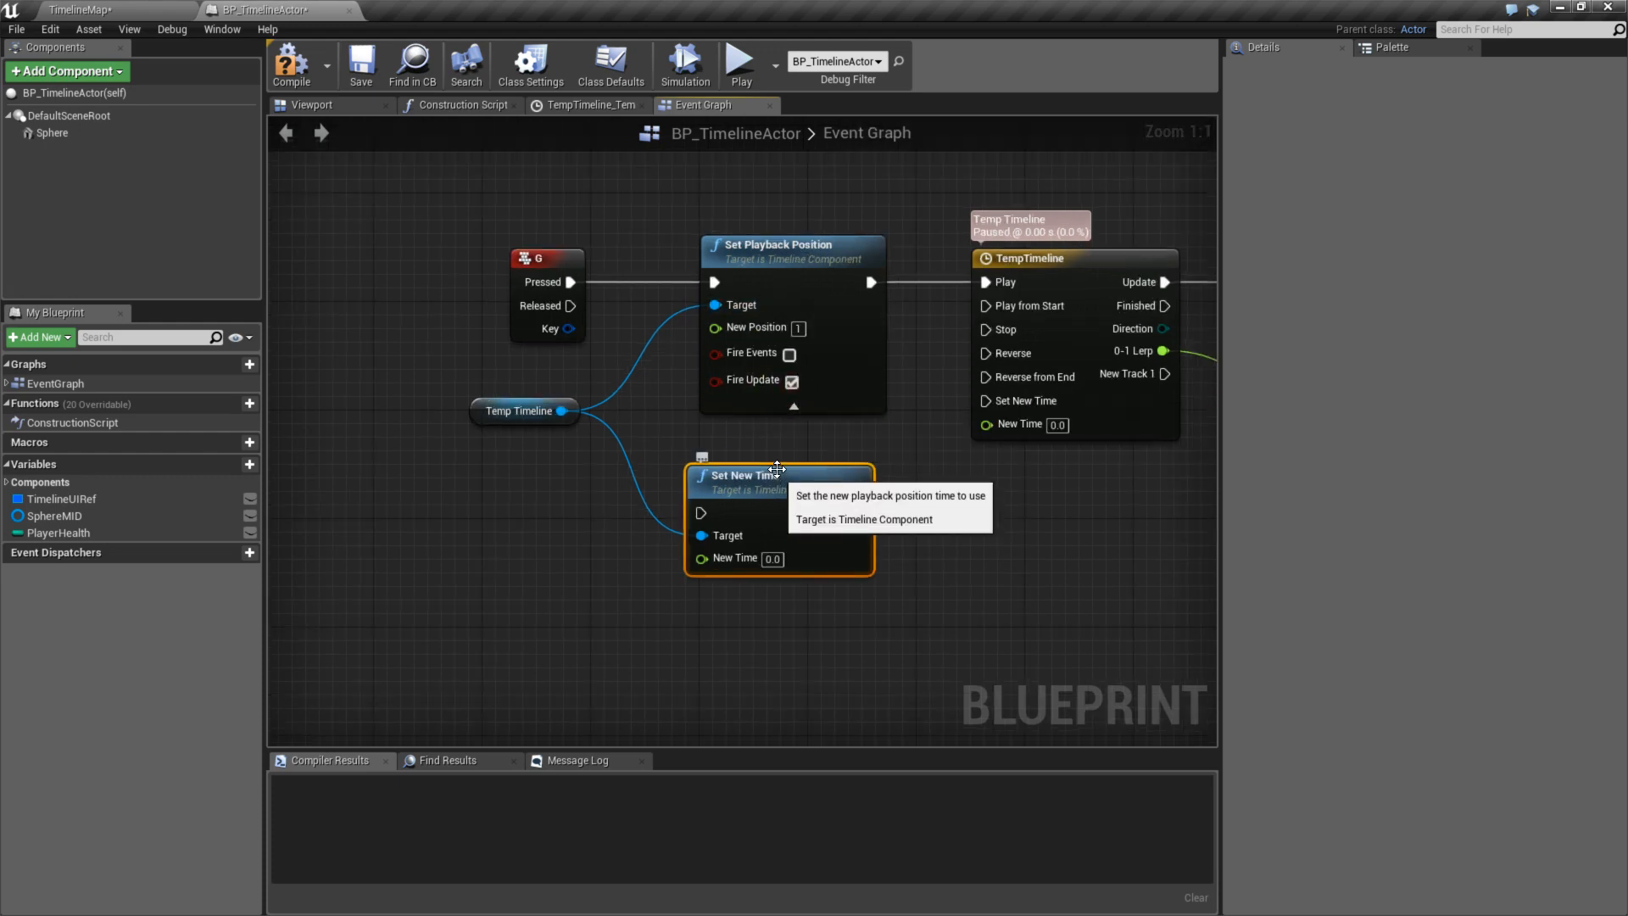
- Add a Print String node from TempTimeline's New Track 1 output and set its In String to Event Fired
{"action": "left_click", "coordinate": [805, 257]}
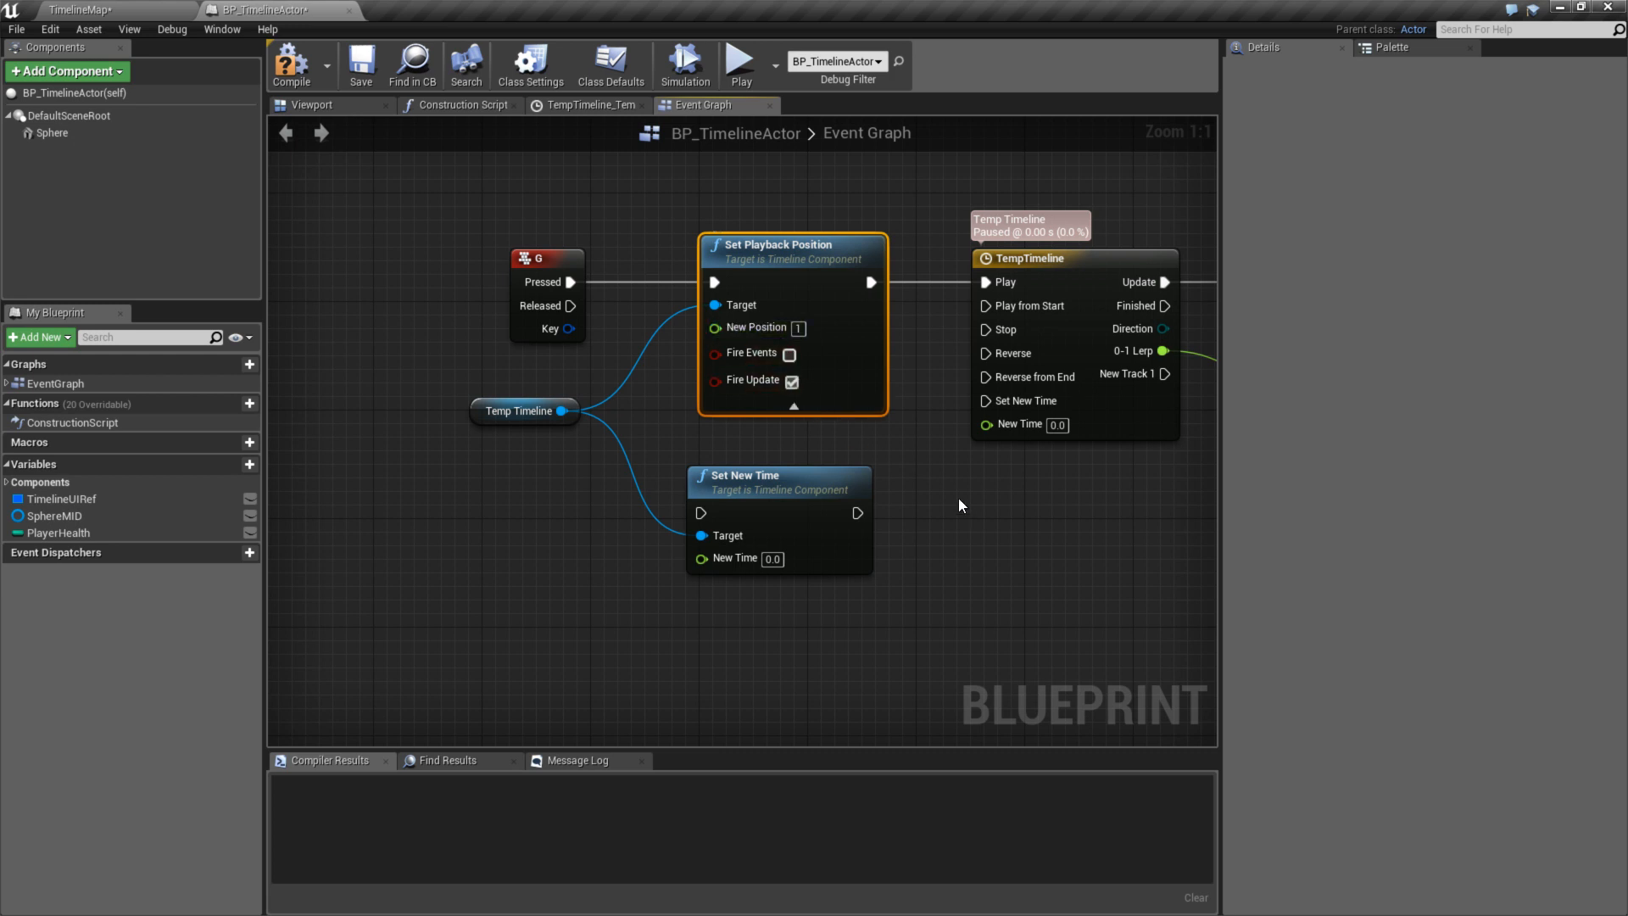
{"action": "right_click_drag", "start_coordinate": [961, 505], "coordinate": [837, 394]}
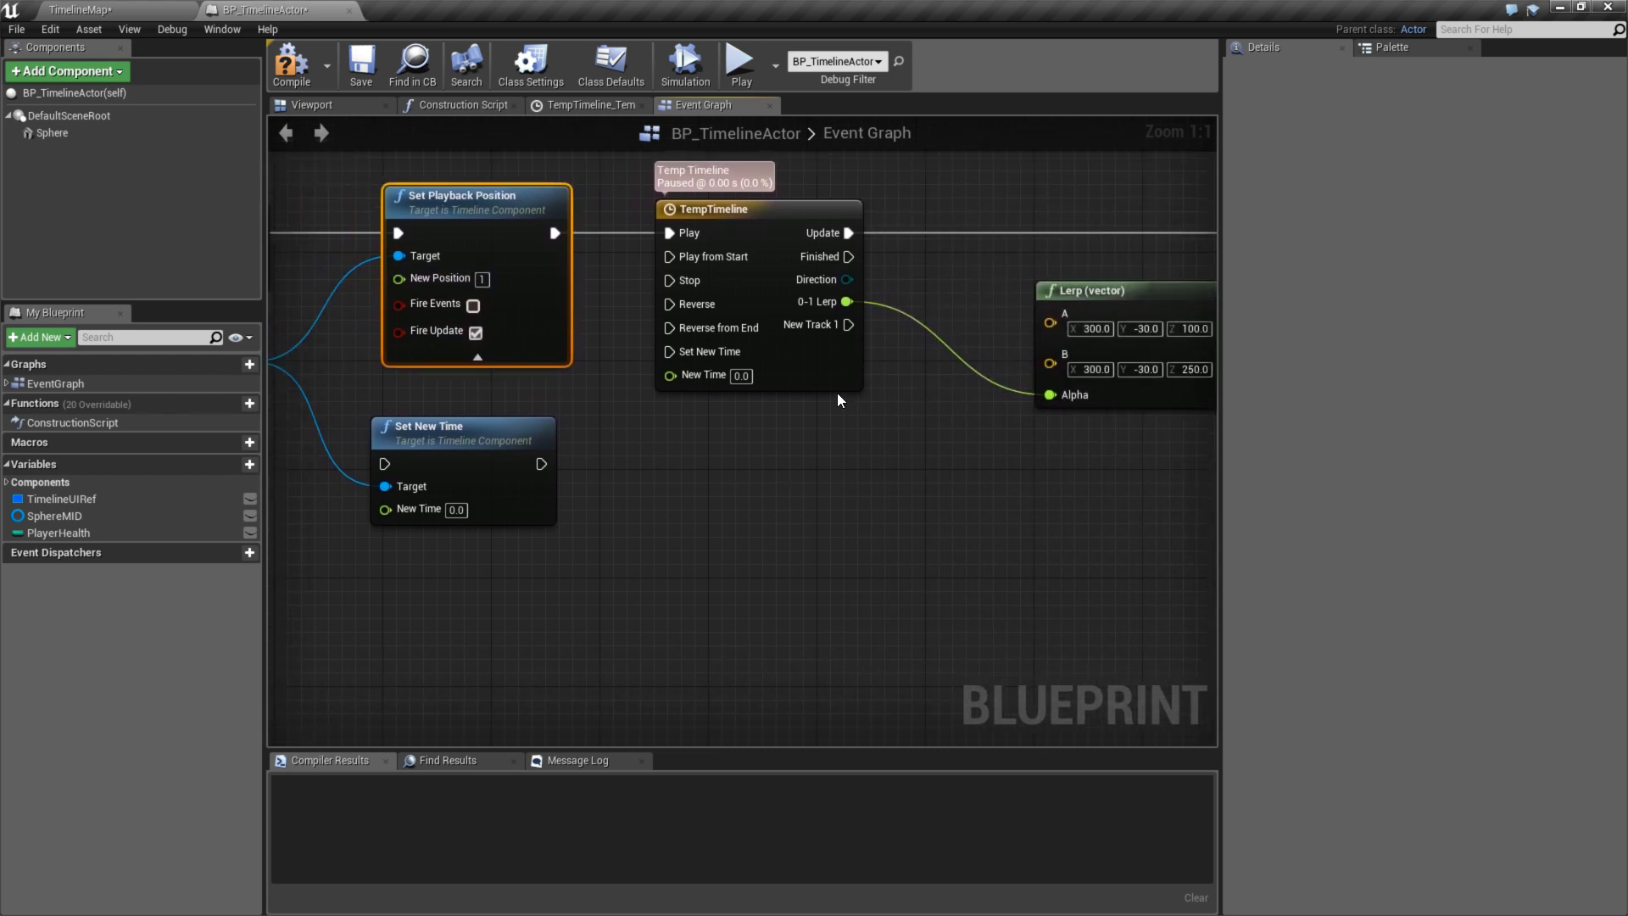
{"action": "left_click_drag", "start_coordinate": [848, 325], "coordinate": [974, 543]}
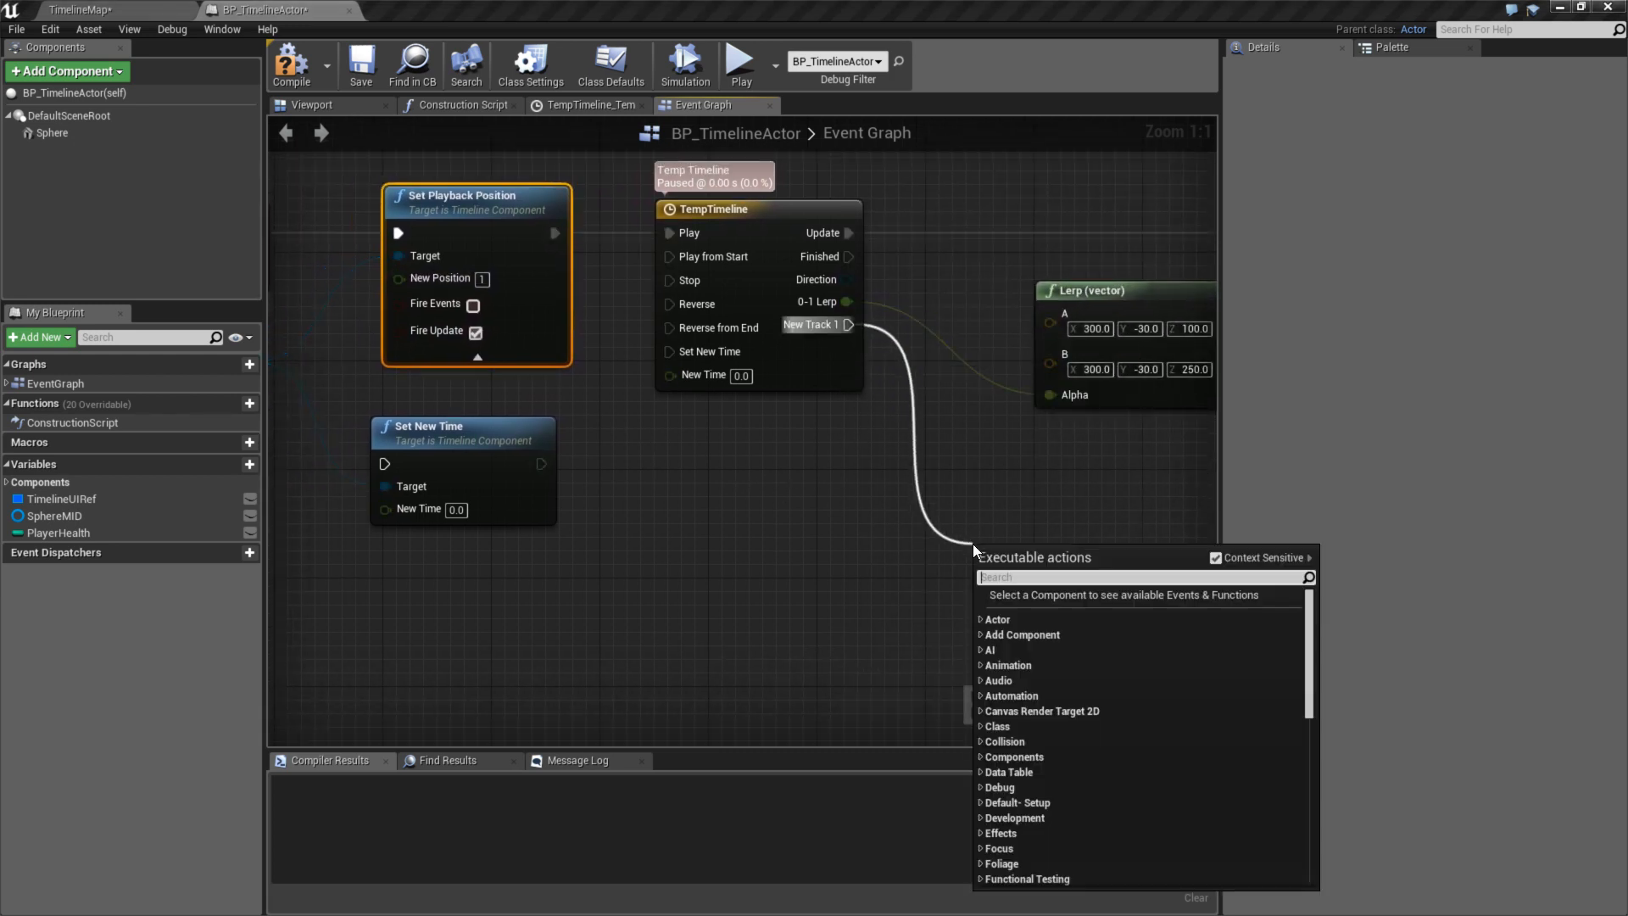
{"action": "type", "text": "print str"}
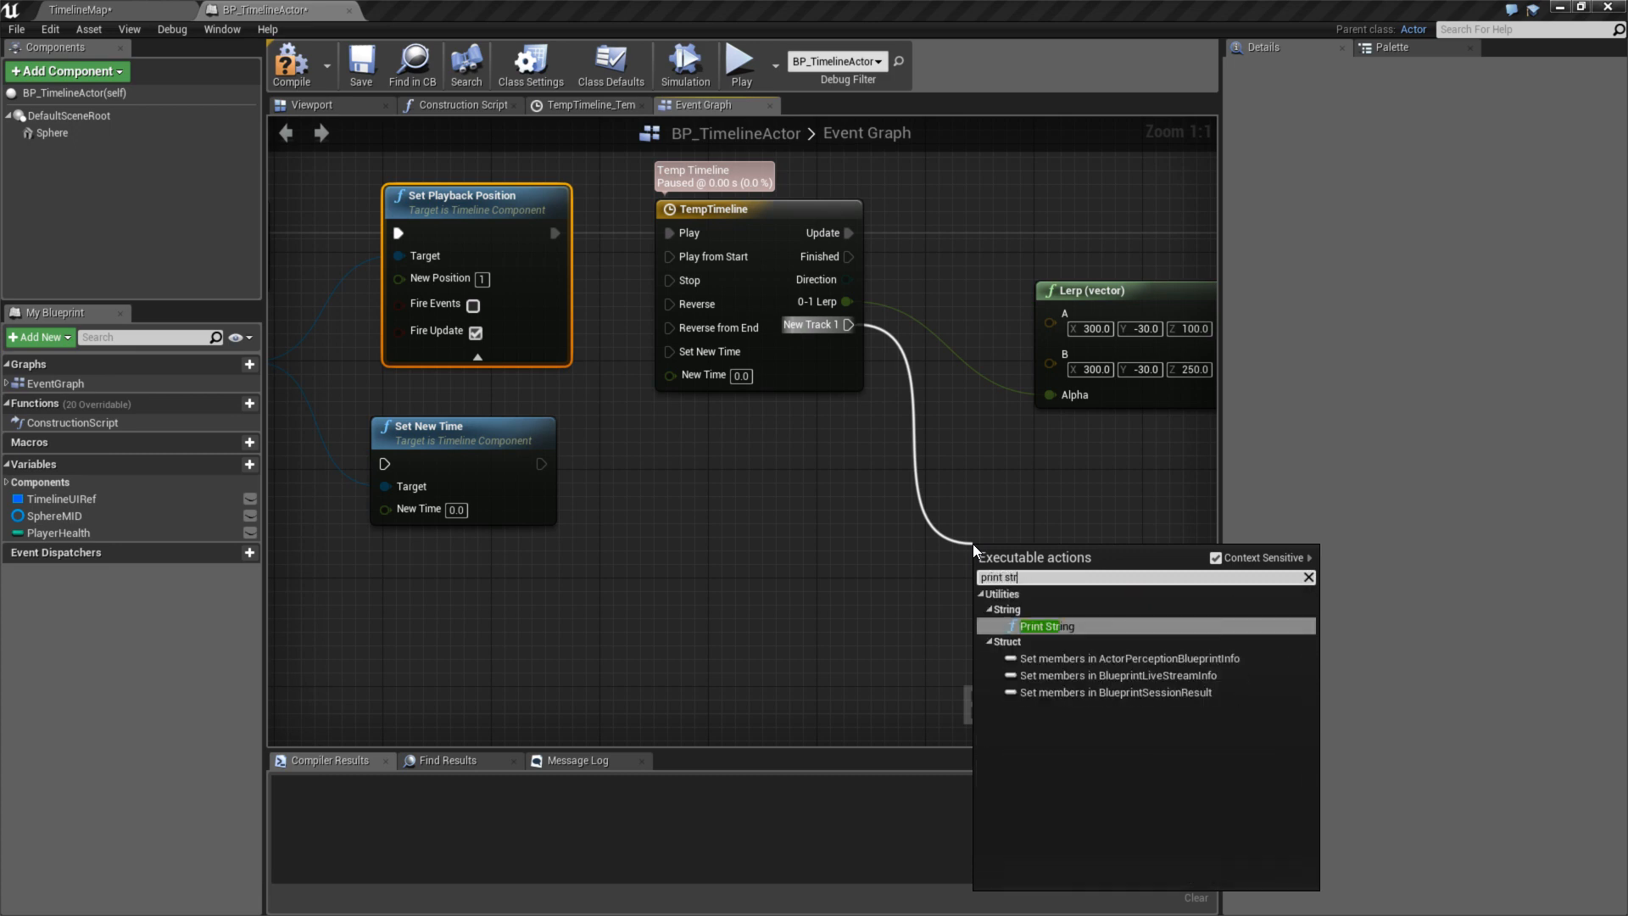
{"action": "type", "text": "ing"}
{"action": "key", "text": "Return"}
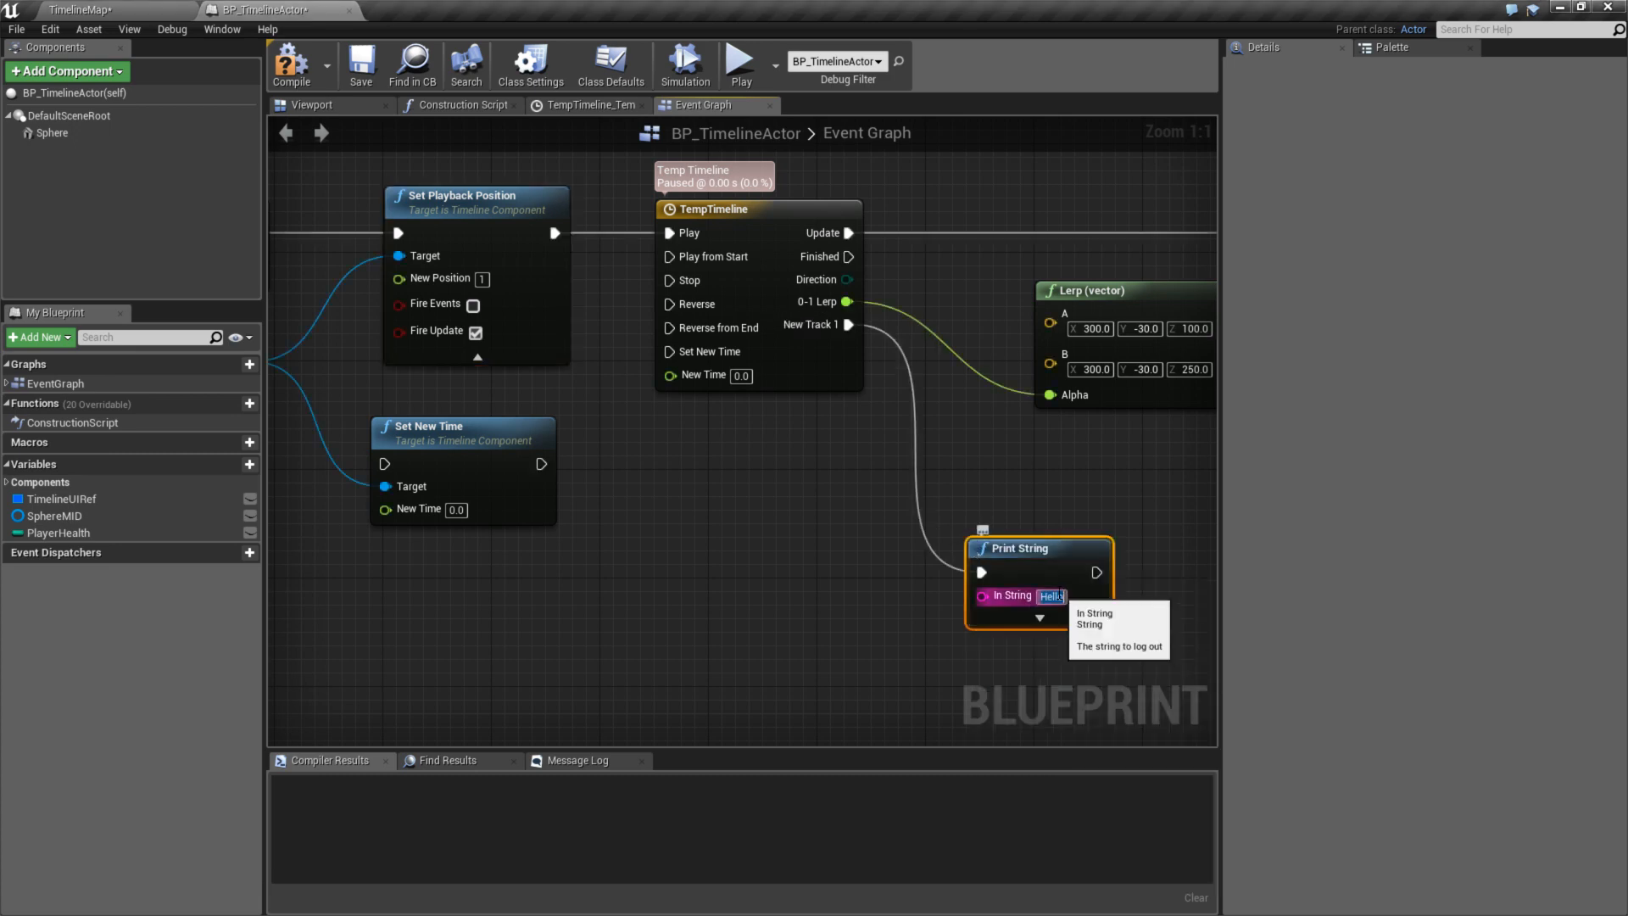
{"action": "type", "text": "Event Fired"}
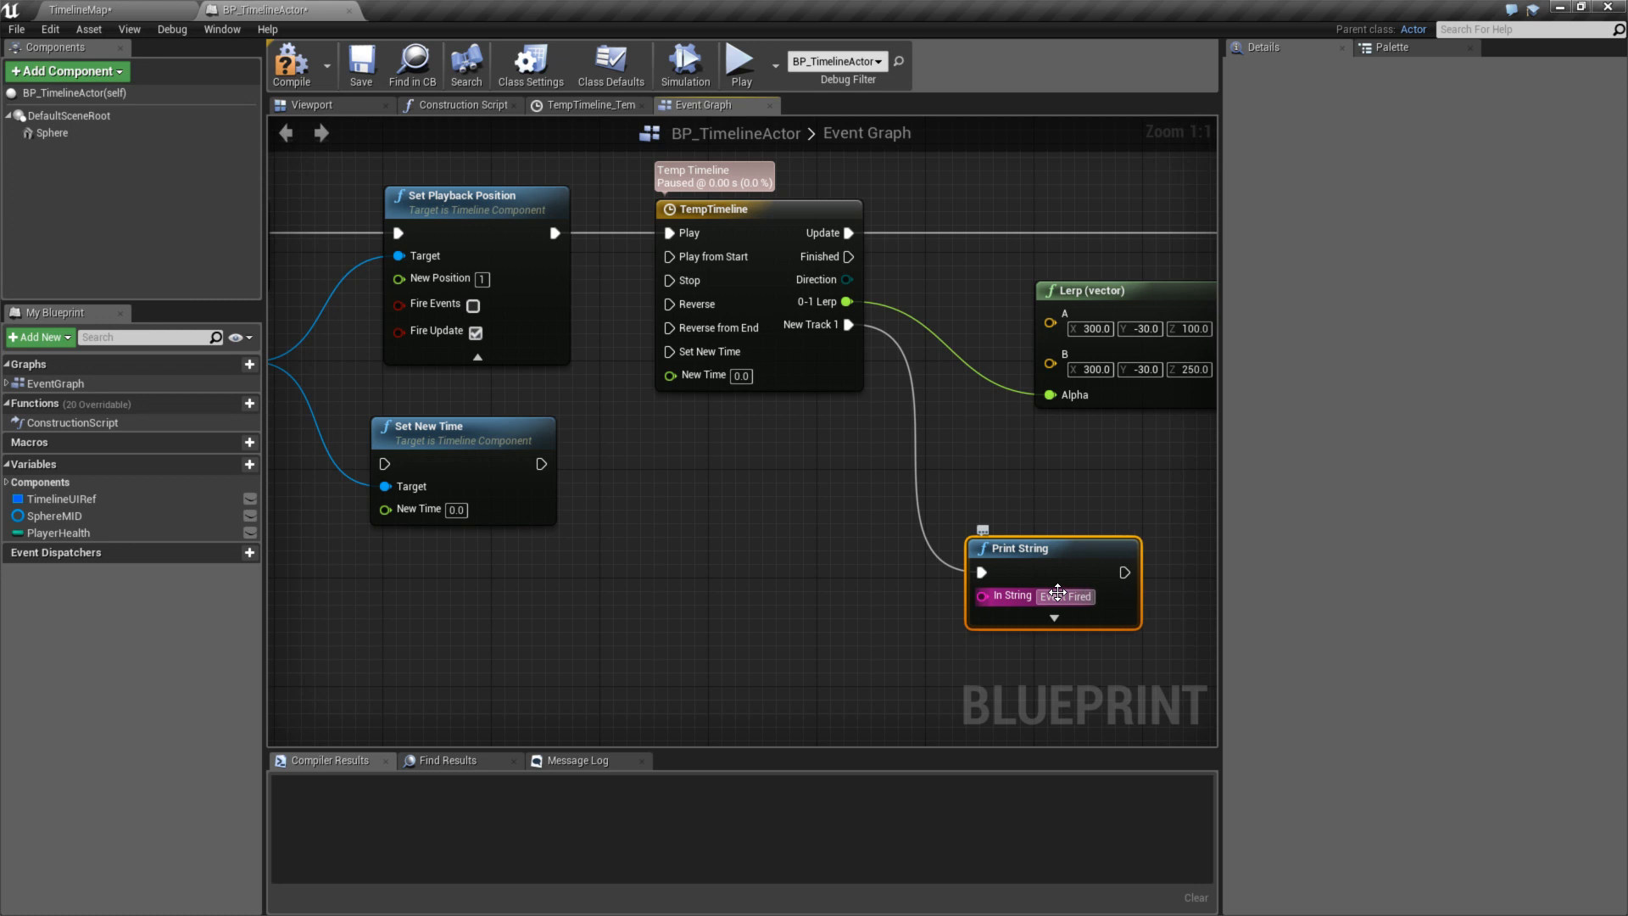
- Open TempTimeline's tracks to check the NewTrack_1 event key, and compile and save the blueprint
{"action": "double_click", "coordinate": [759, 205]}
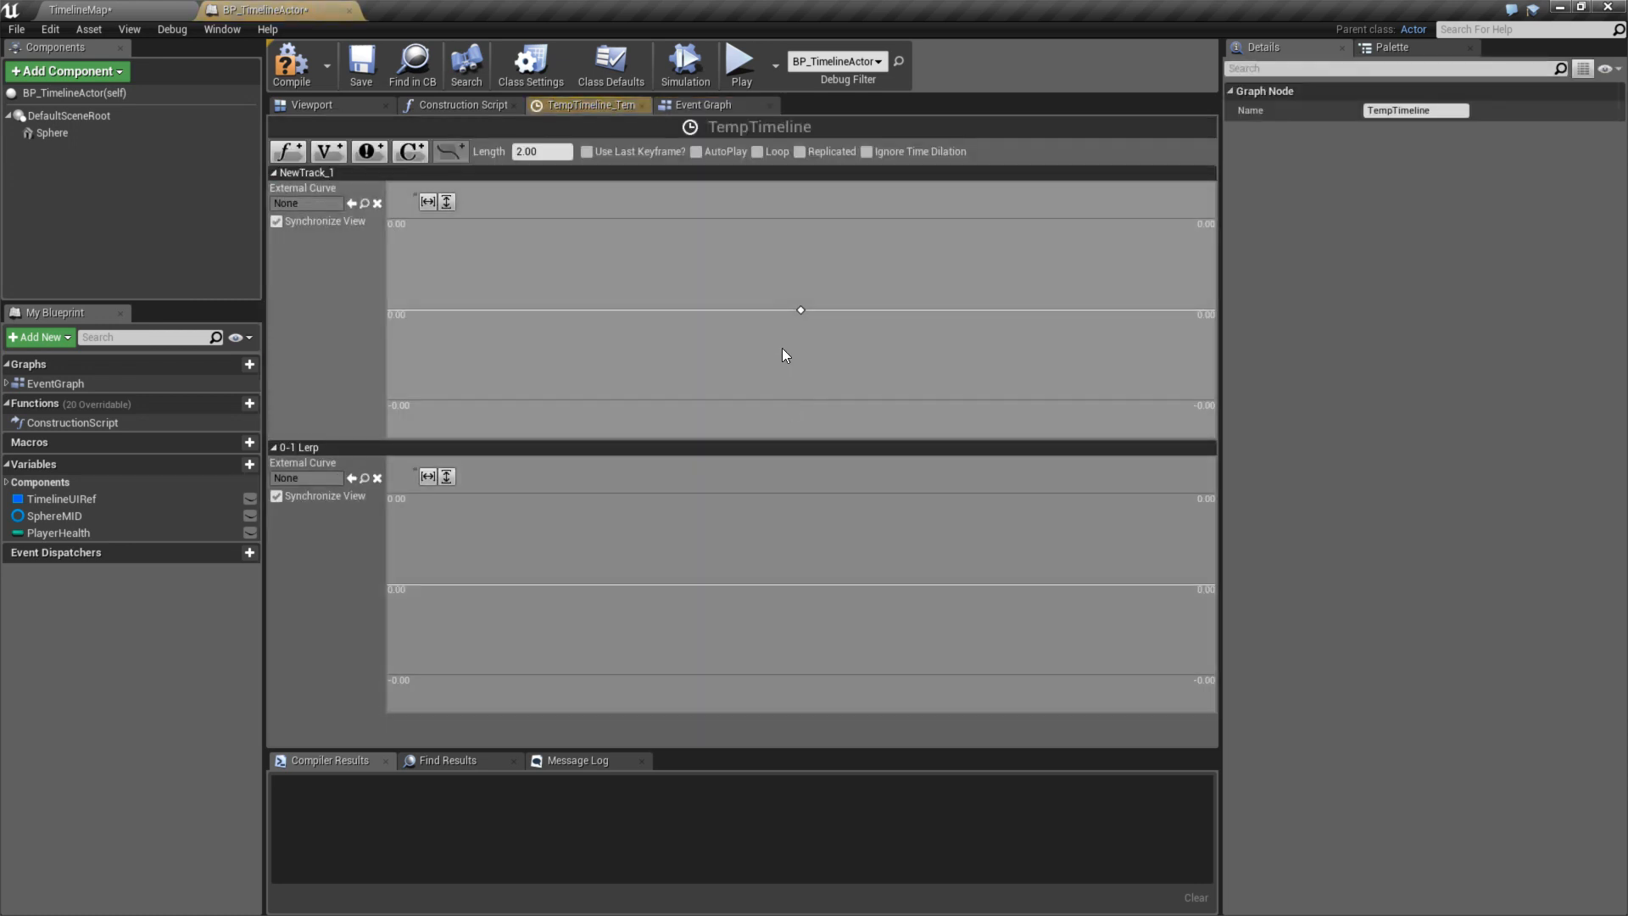
{"action": "left_click", "coordinate": [800, 312], "text": "shift"}
{"action": "left_click", "coordinate": [728, 349]}
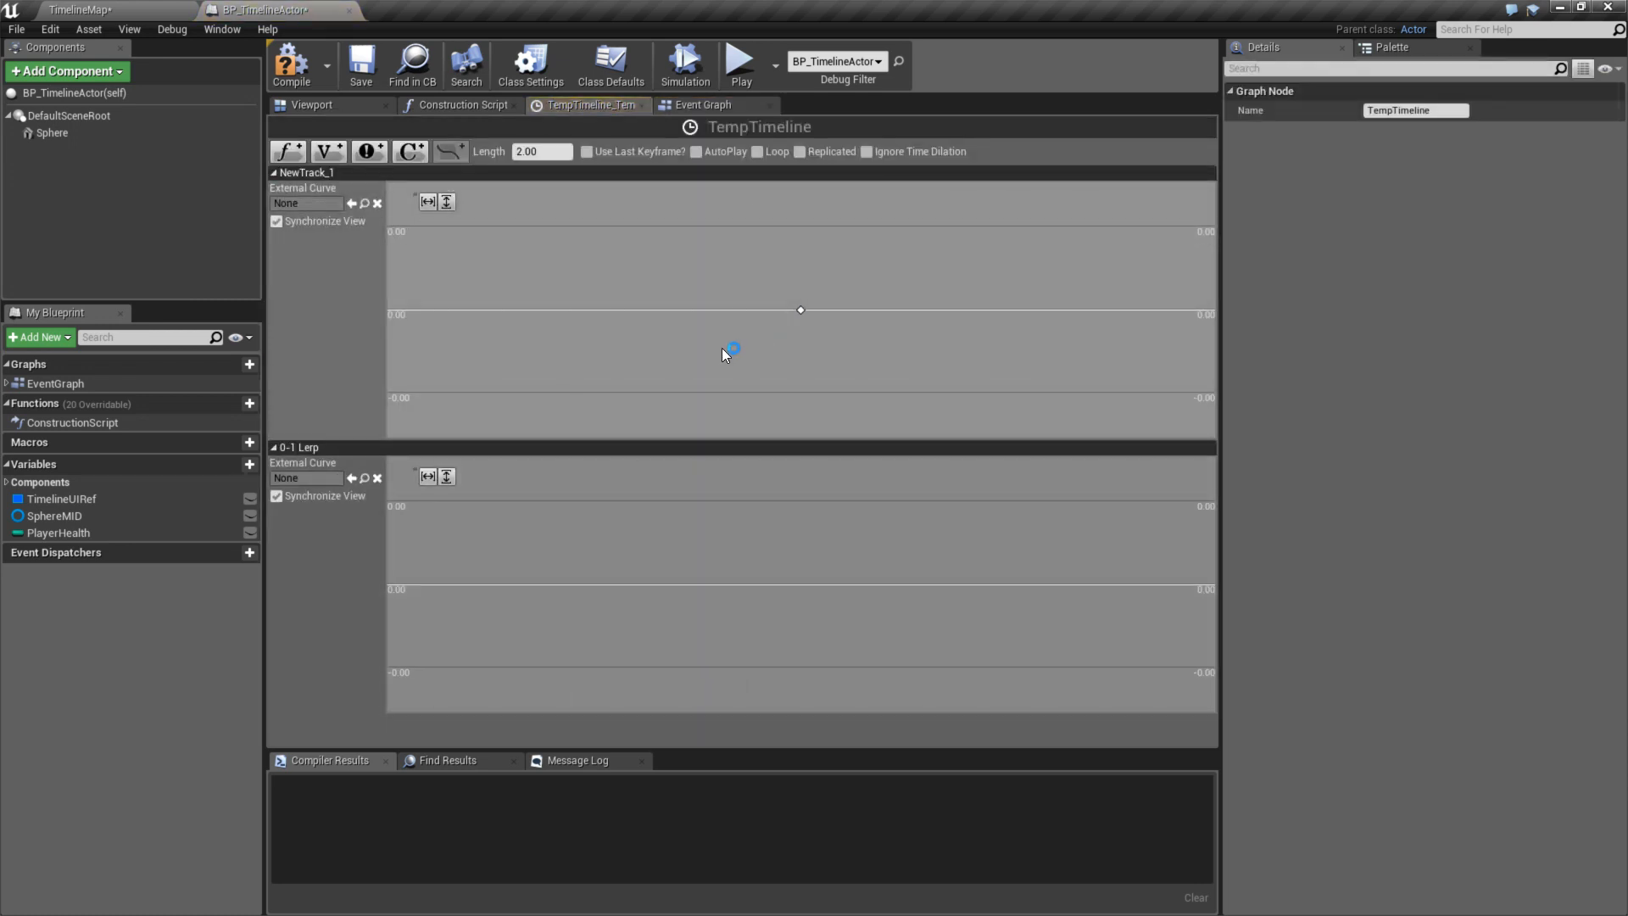
{"action": "left_click", "coordinate": [291, 63]}
{"action": "left_click", "coordinate": [361, 64]}
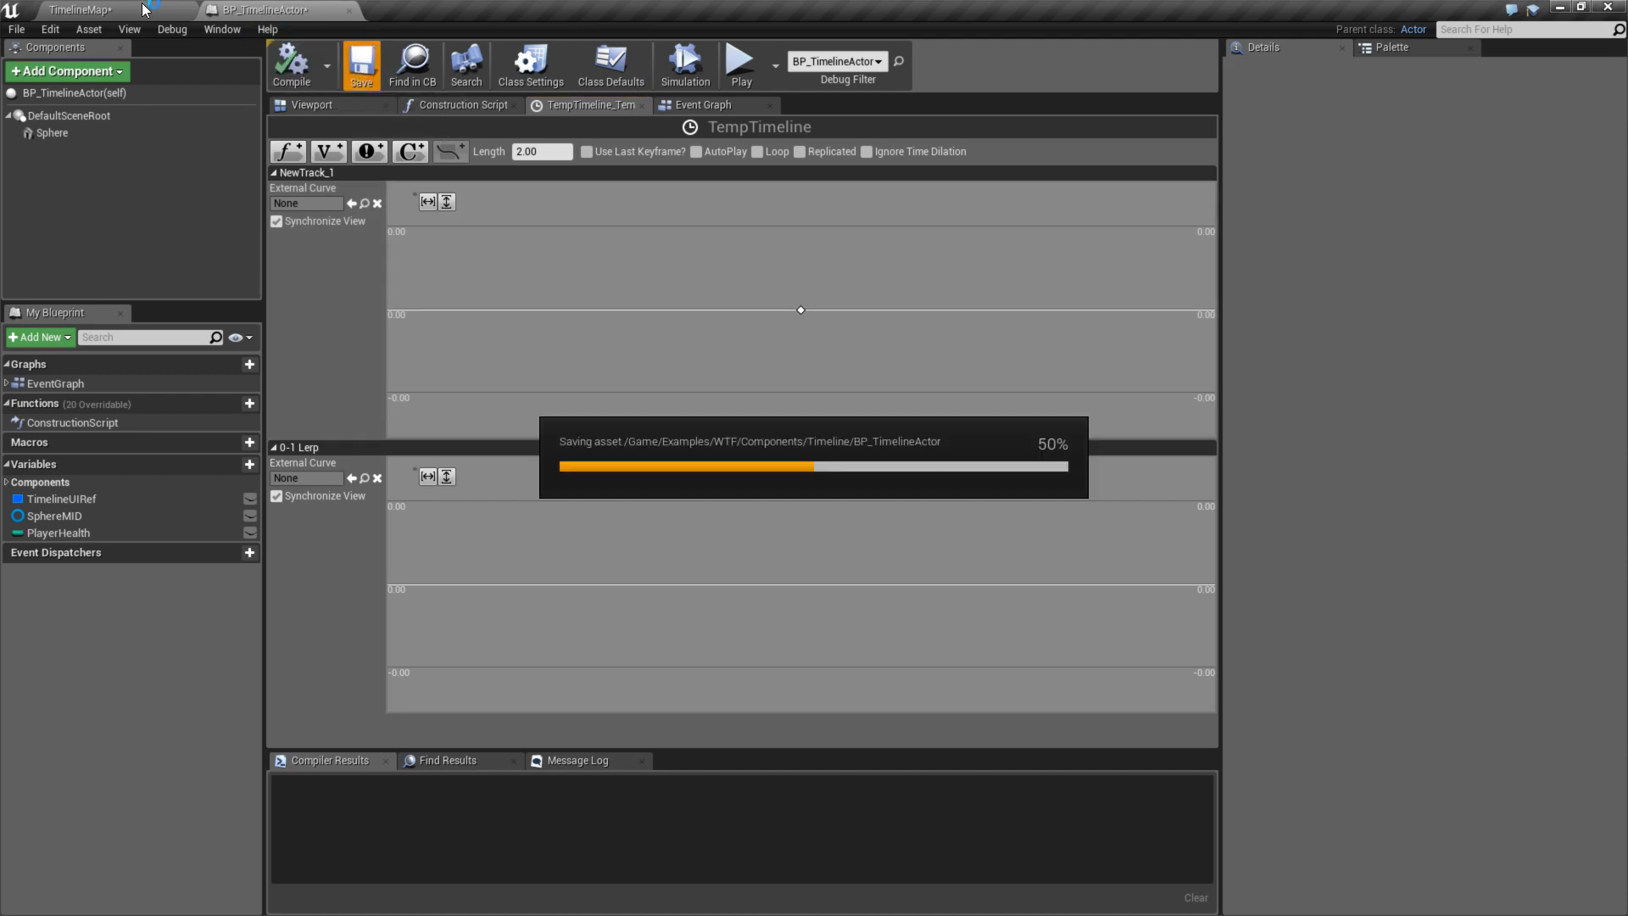
{"action": "left_click", "coordinate": [81, 10]}
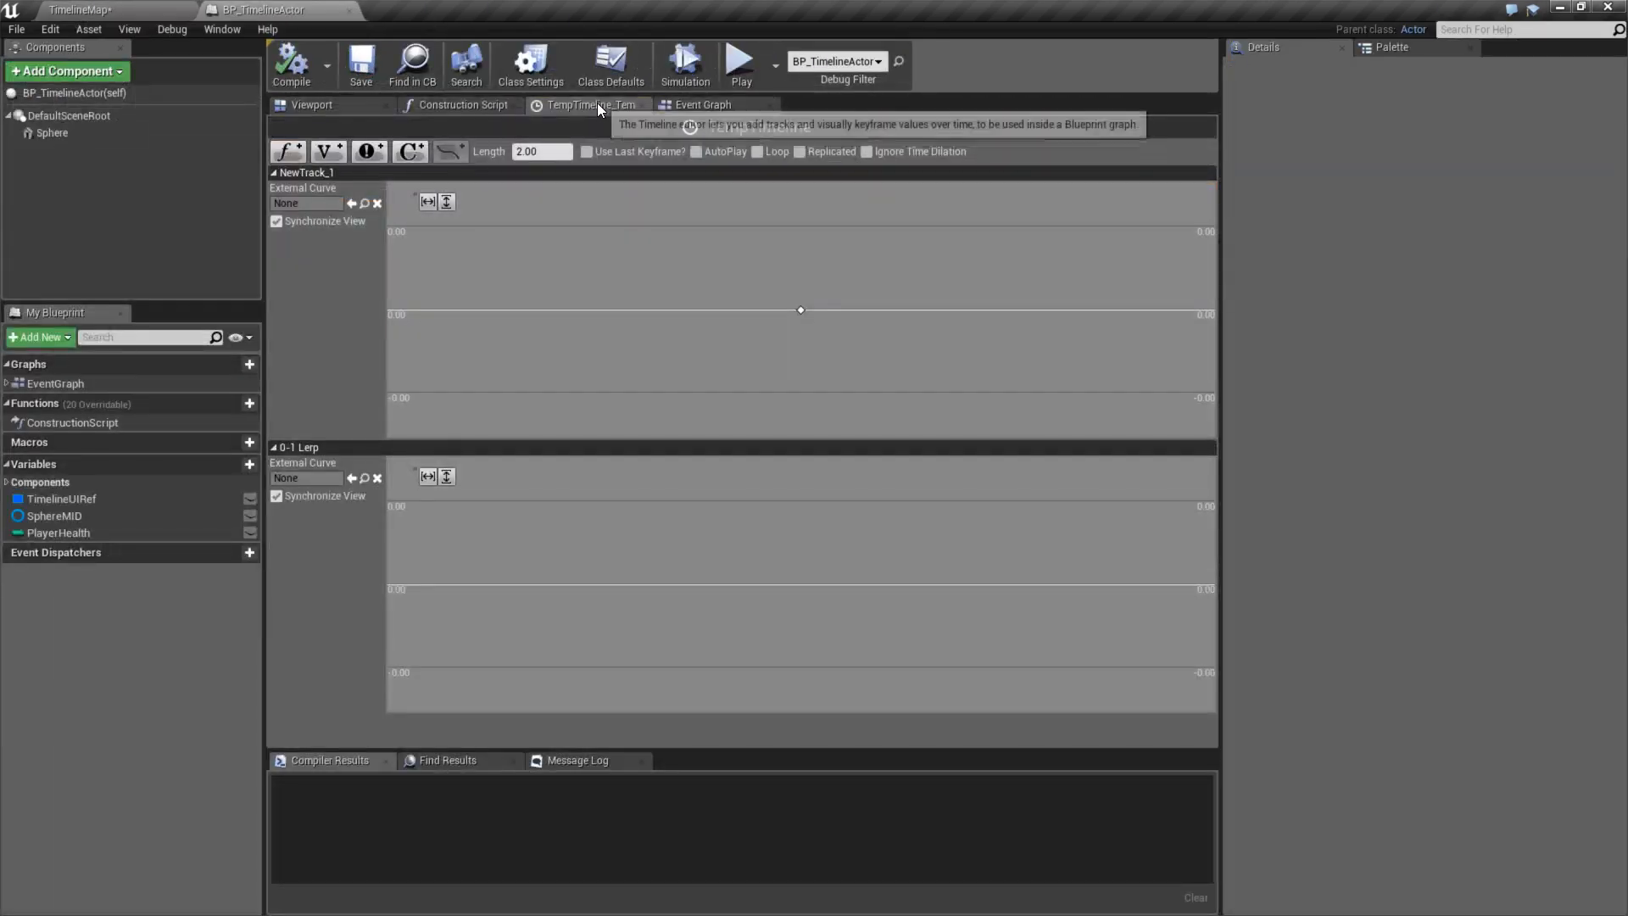
- Return to the event graph and play-test Set Playback Position with Fire Events disabled
{"action": "left_click", "coordinate": [578, 105]}
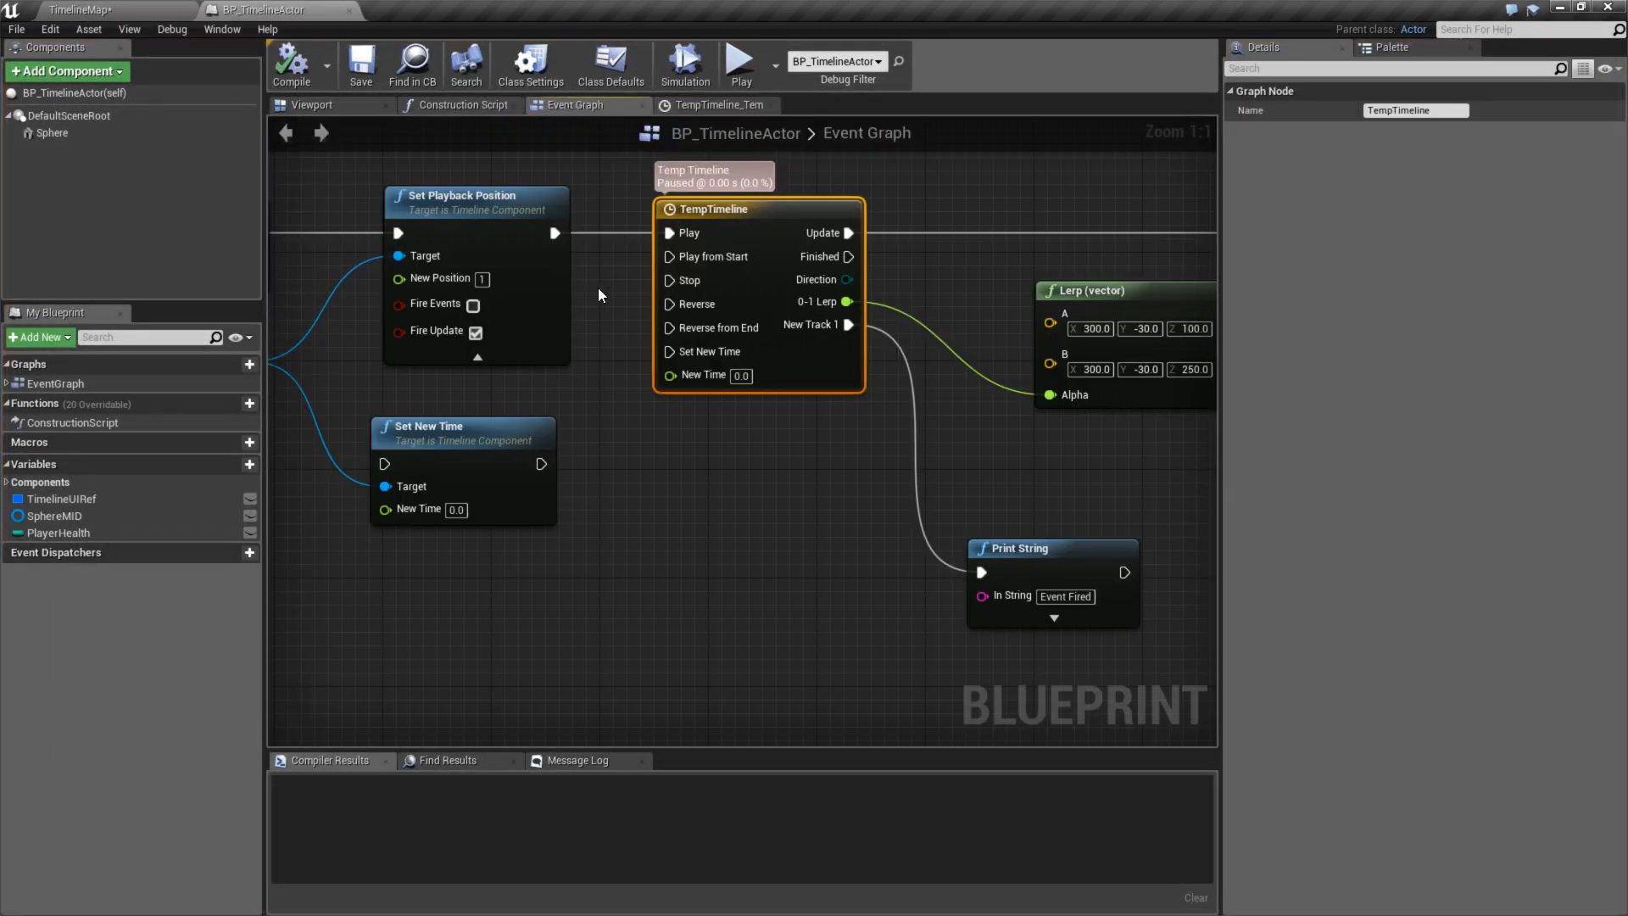
{"action": "right_click_drag", "start_coordinate": [598, 287], "coordinate": [666, 365]}
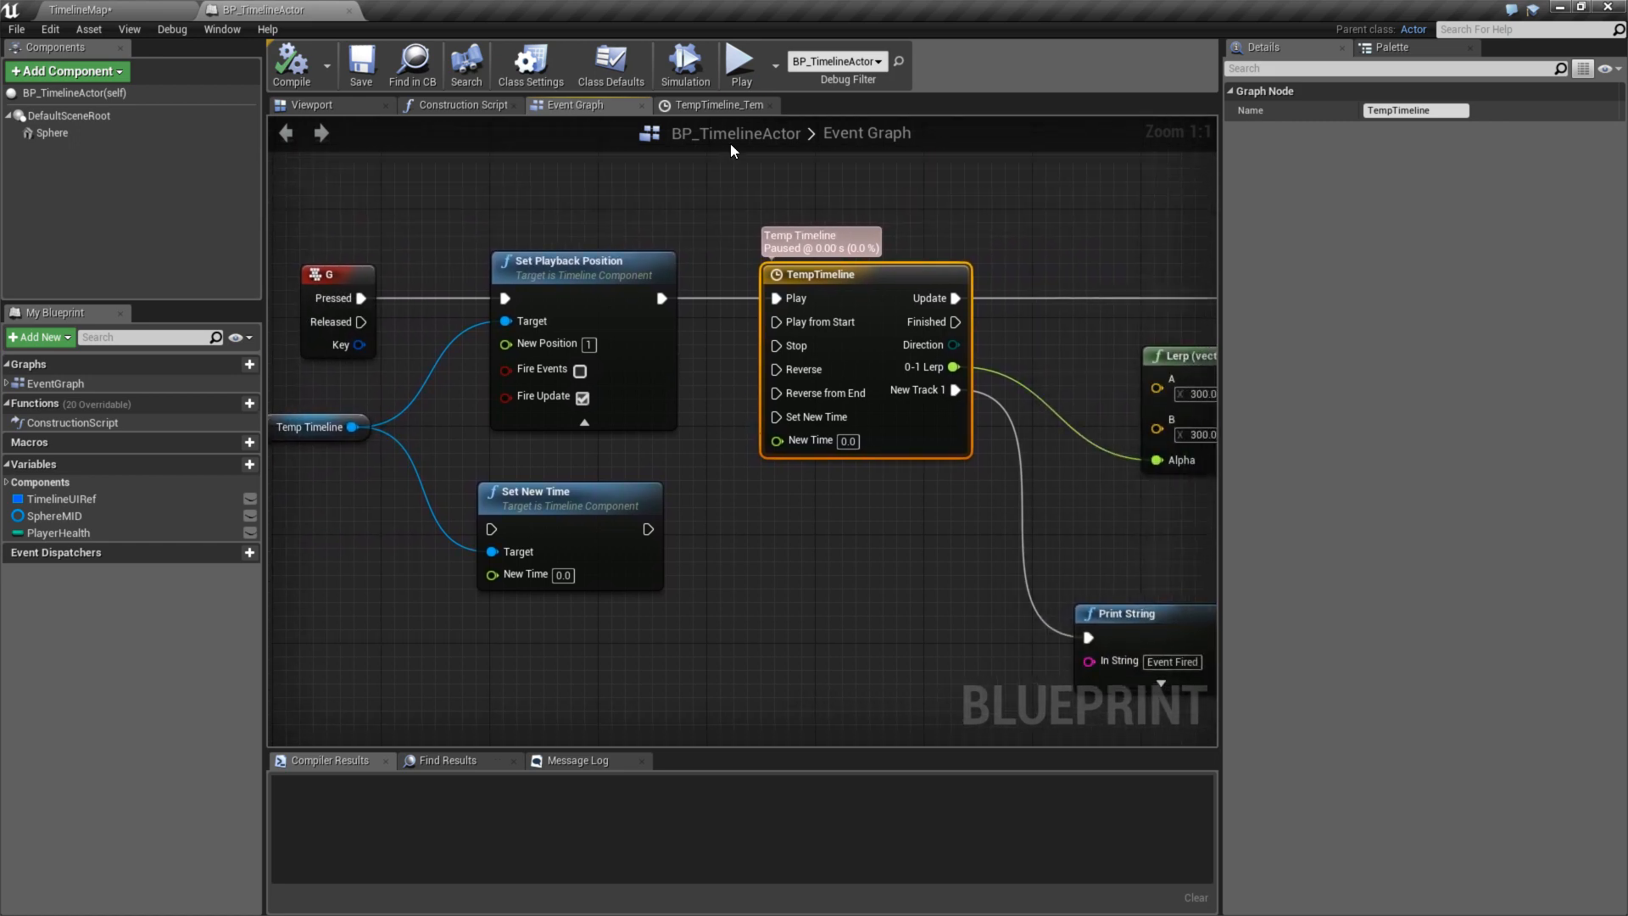
{"action": "left_click", "coordinate": [739, 61]}
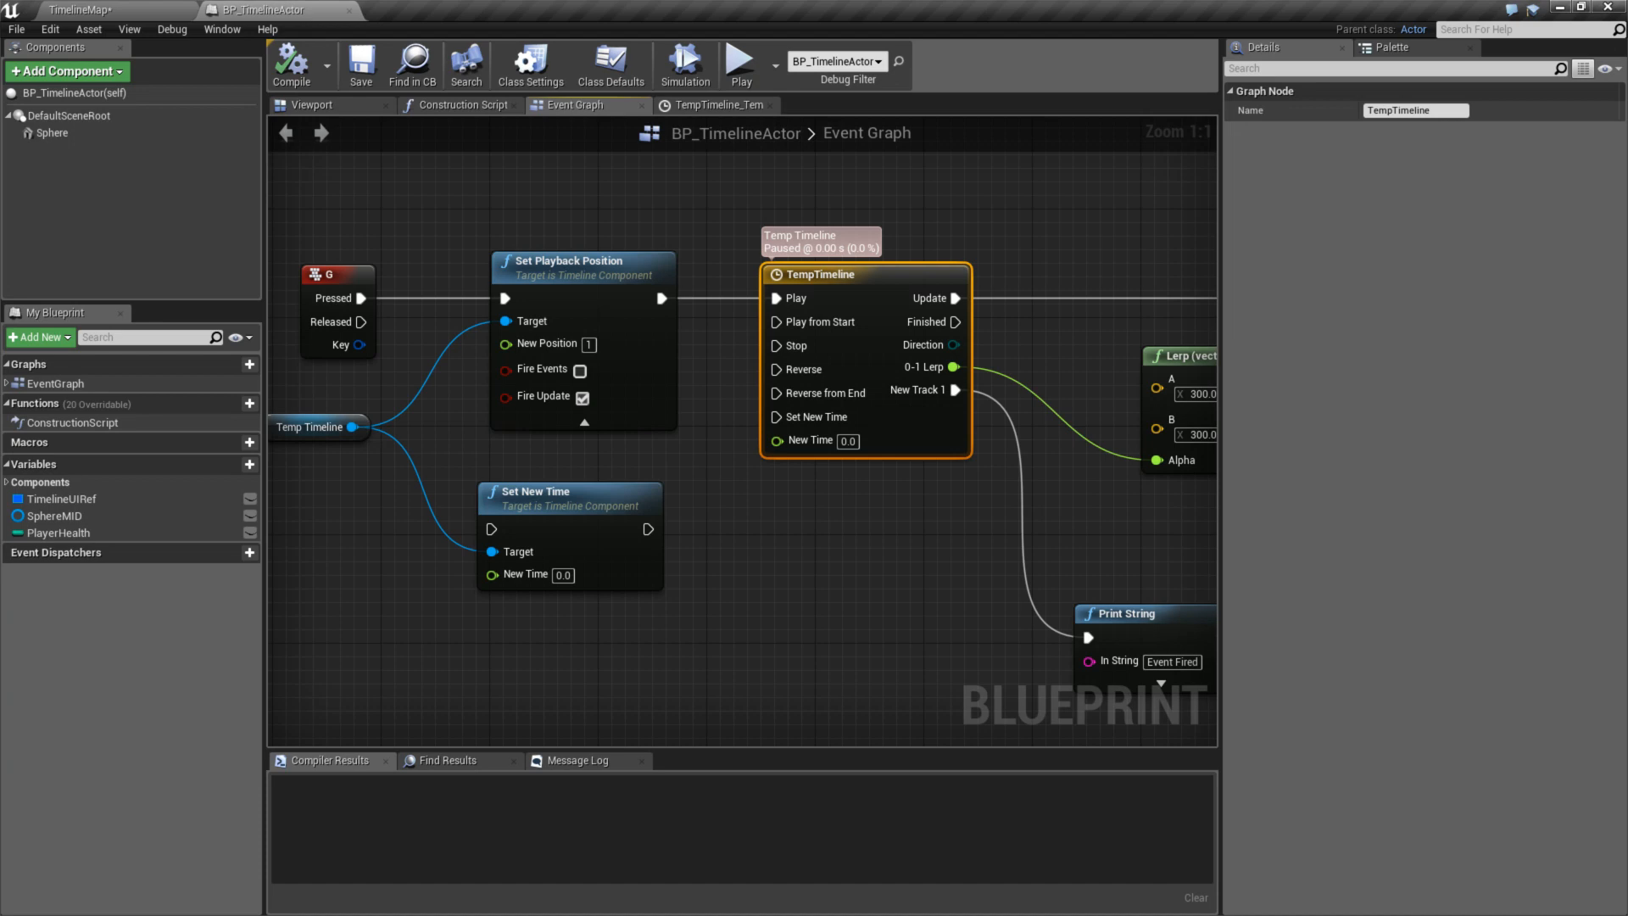
- Enable Fire Events on the Set Playback Position node and play-test the level
{"action": "left_click", "coordinate": [668, 363]}
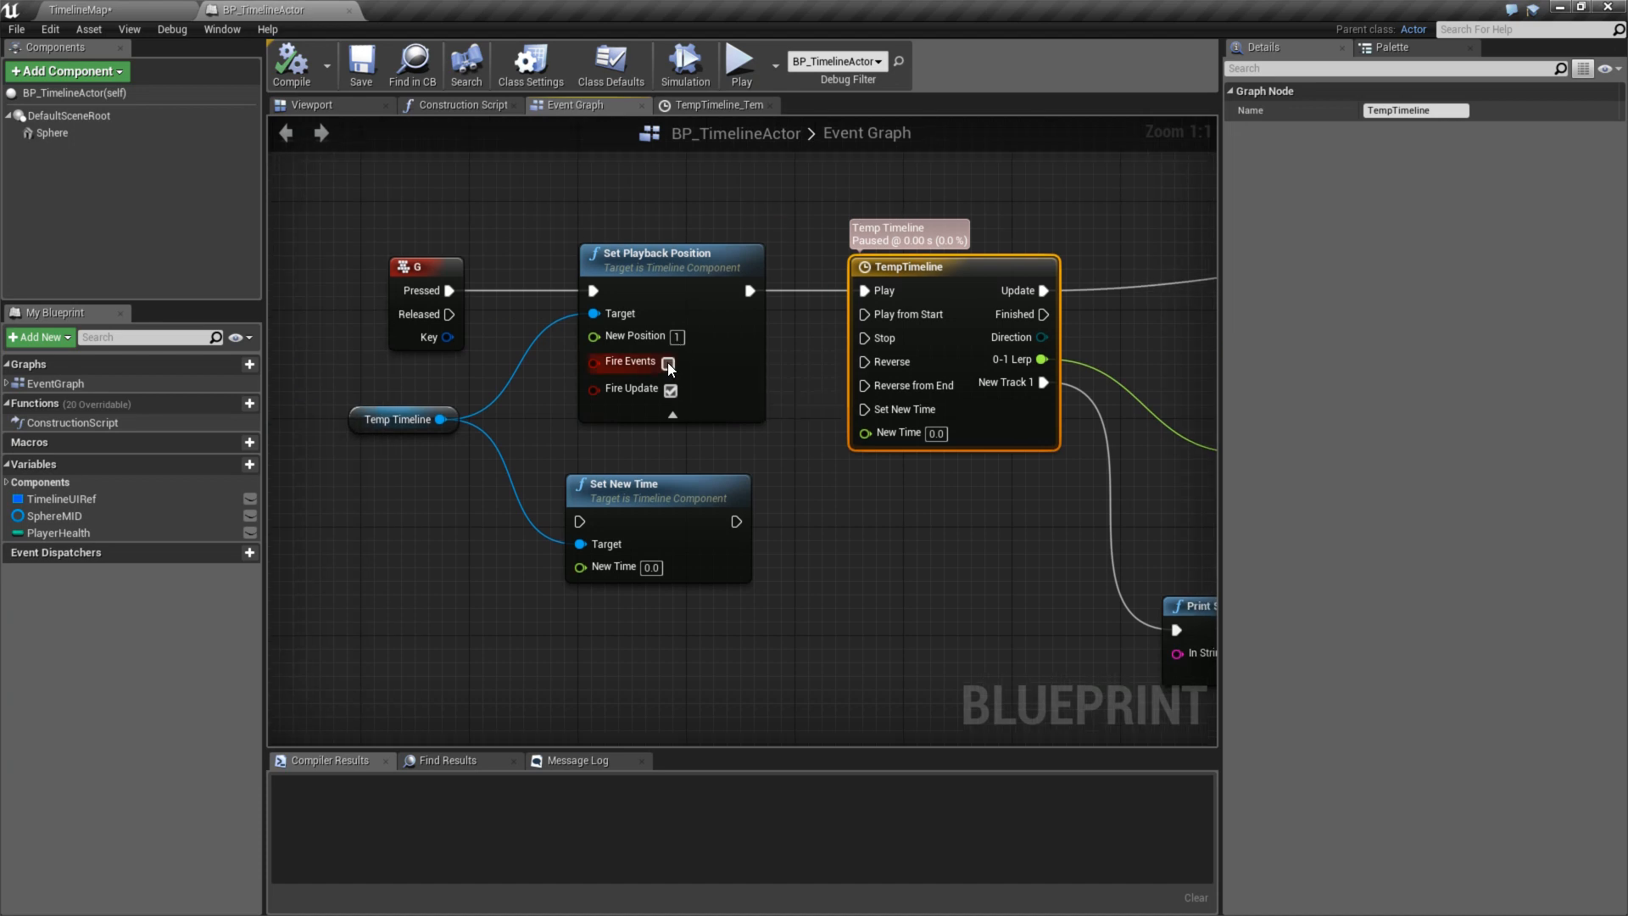
{"action": "left_click", "coordinate": [740, 61]}
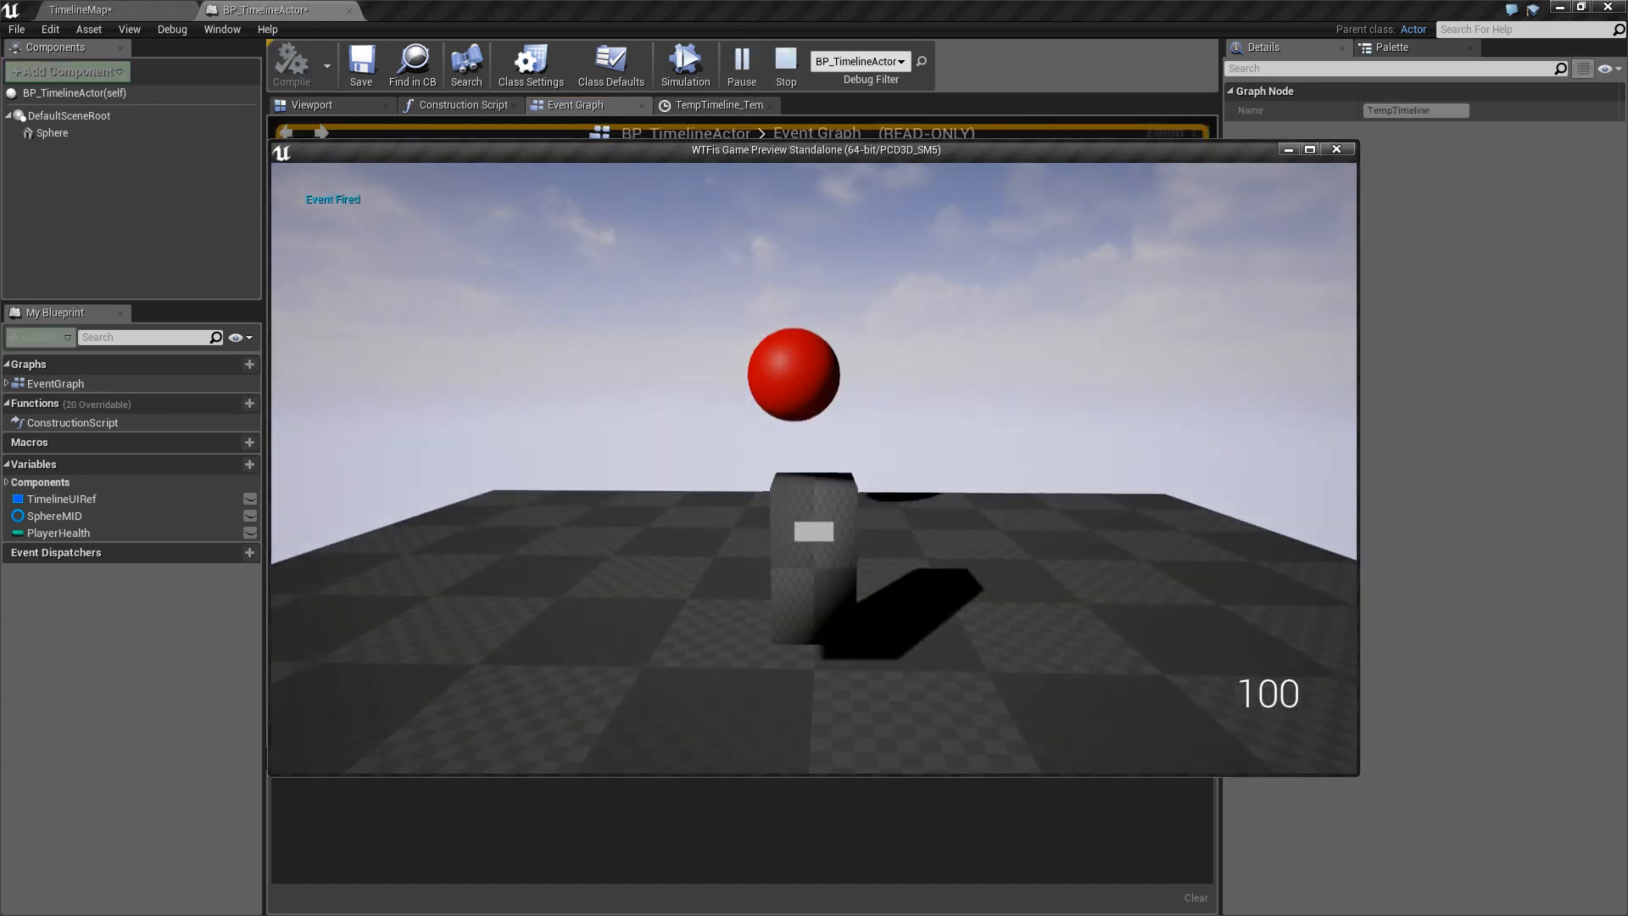
{"action": "key", "text": "Escape"}
- Wire Set New Time between G's Pressed output and TempTimeline's Play input, set its New Time to 1, and play-test
{"action": "right_click_drag", "start_coordinate": [717, 450], "coordinate": [795, 419]}
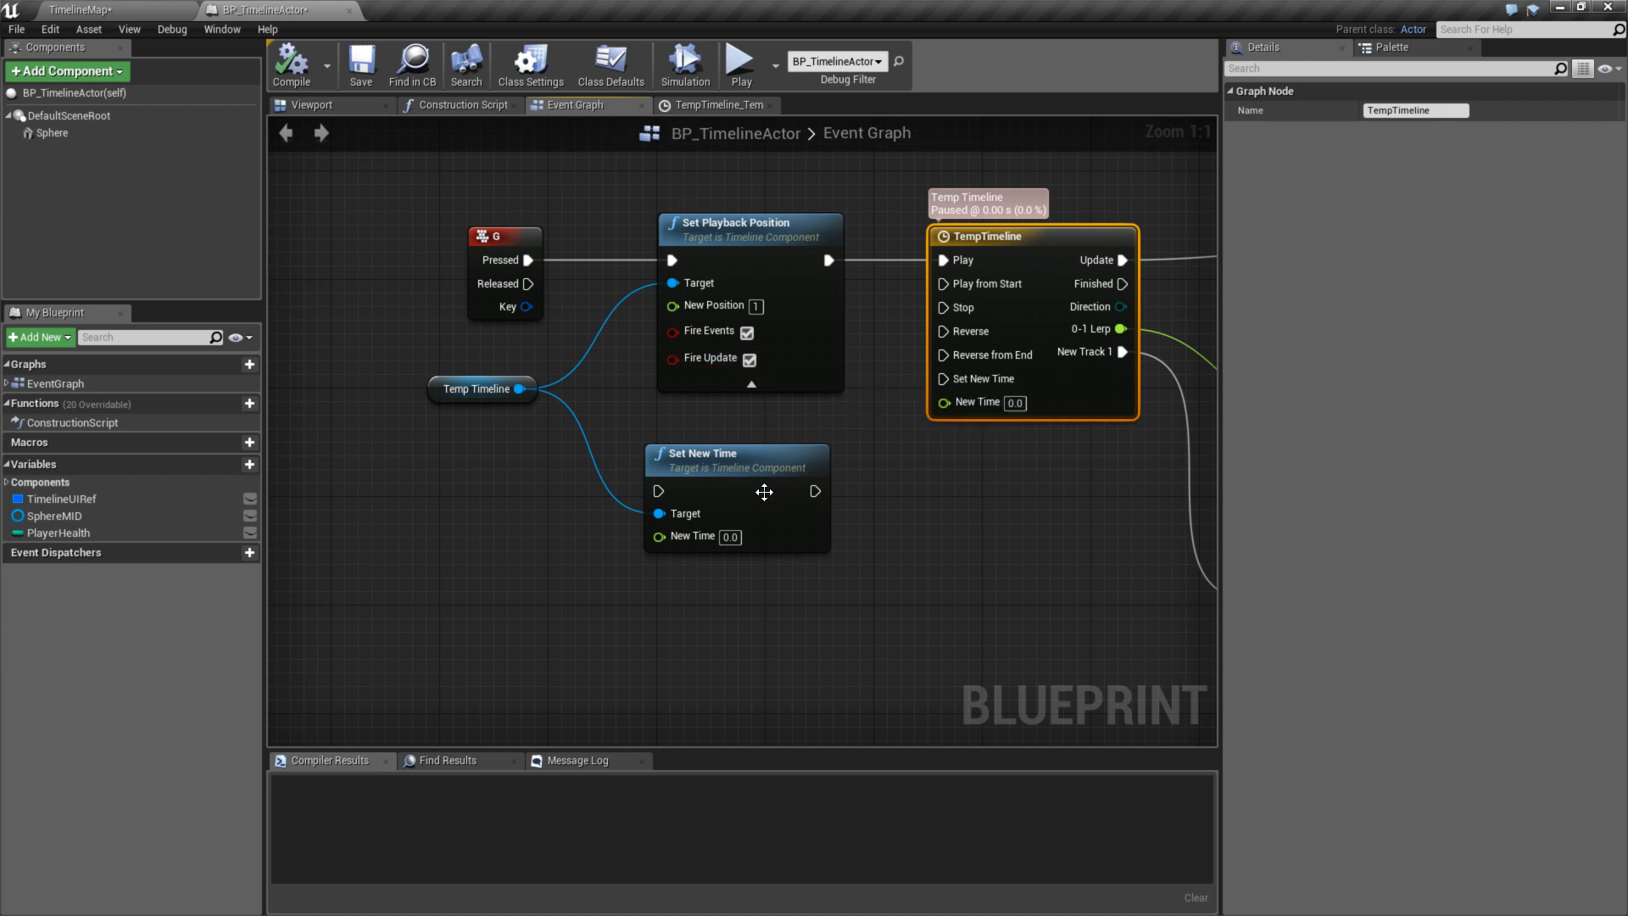
{"action": "left_click_drag", "start_coordinate": [815, 491], "coordinate": [945, 260]}
{"action": "left_click_drag", "start_coordinate": [658, 491], "coordinate": [527, 260]}
{"action": "left_click", "coordinate": [730, 536]}
{"action": "type", "text": "1"}
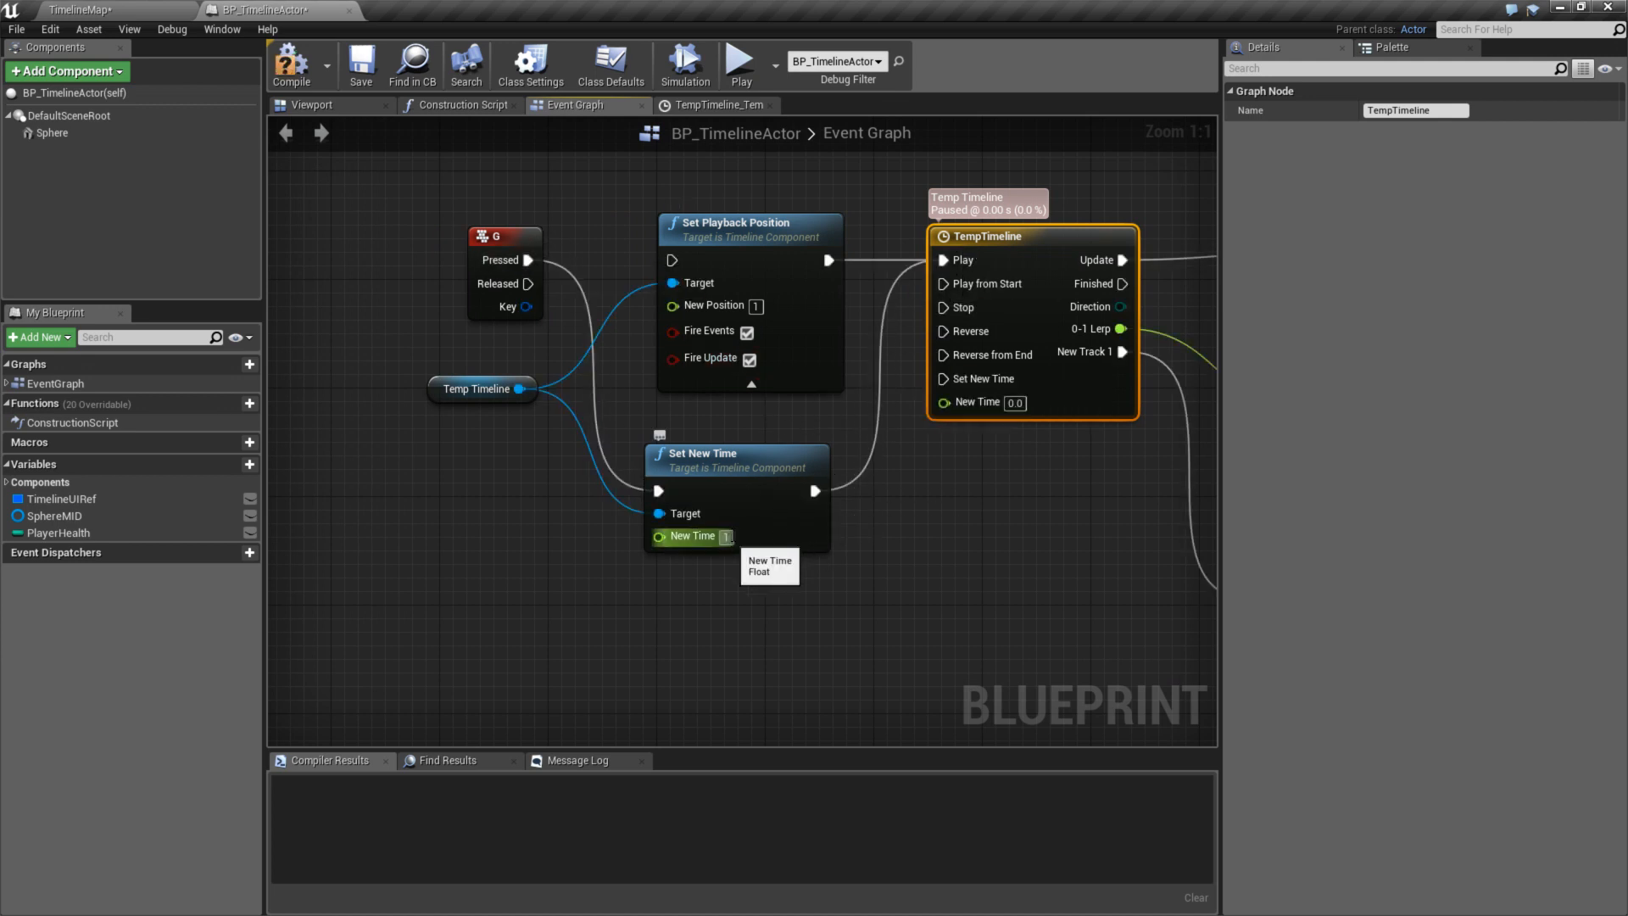
{"action": "left_click", "coordinate": [739, 61]}
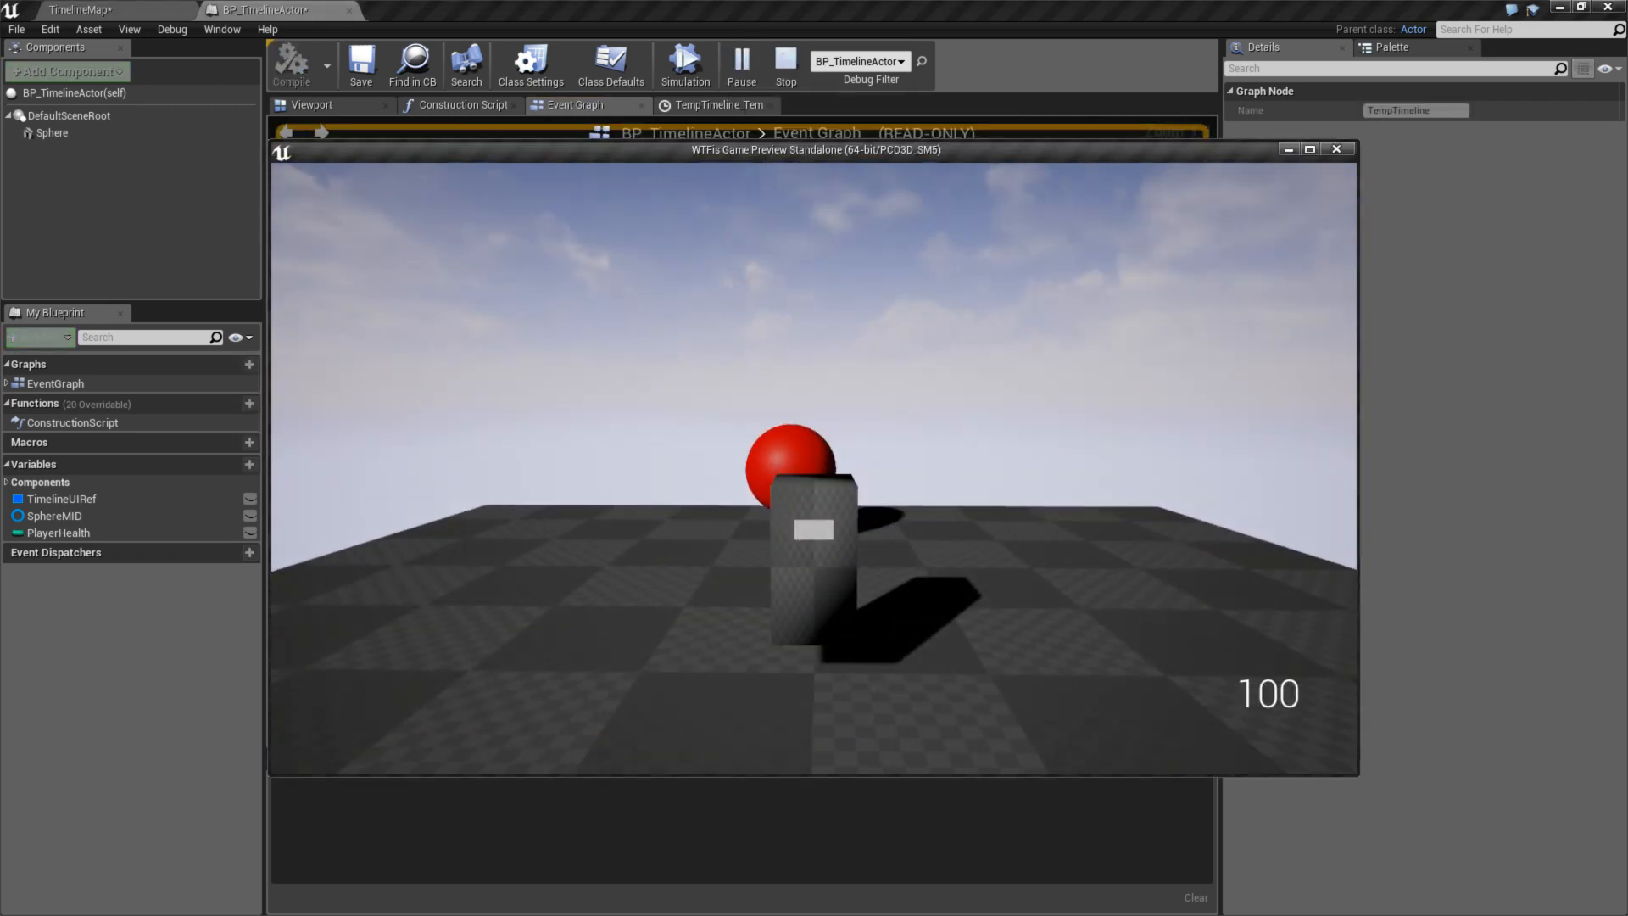
{"action": "key", "text": "Escape"}
- Disconnect Set New Time's execution wires from the G event and TempTimeline, and select the Set New Time node
{"action": "right_click_drag", "start_coordinate": [704, 441], "coordinate": [753, 443]}
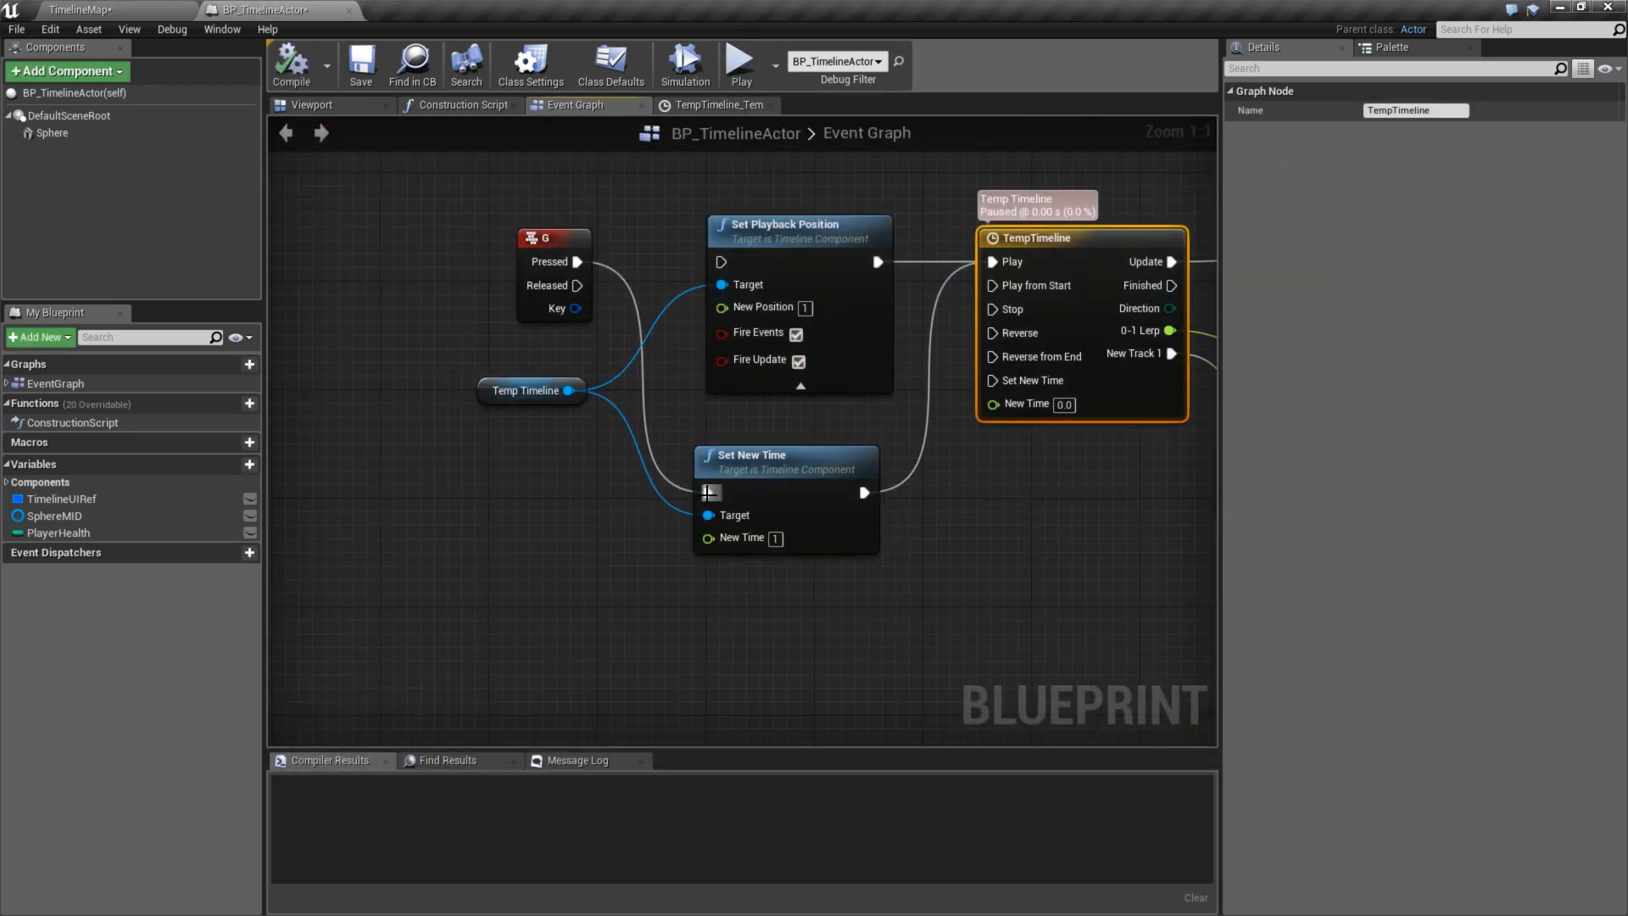
{"action": "left_click", "coordinate": [710, 493], "text": "alt"}
{"action": "left_click", "coordinate": [806, 227]}
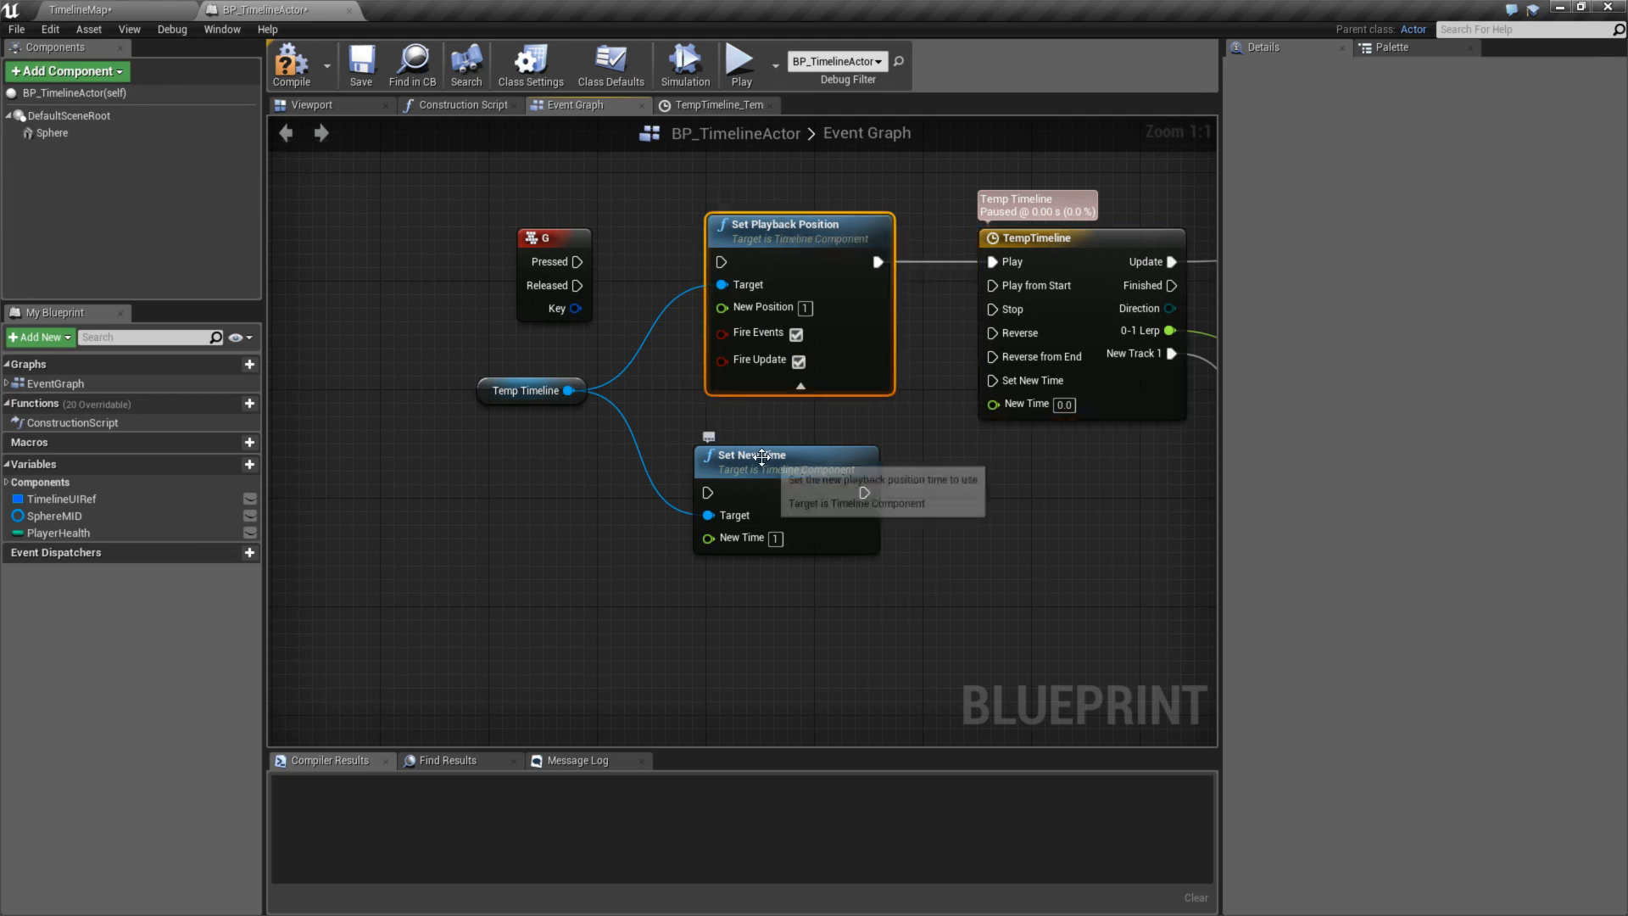
{"action": "left_click", "coordinate": [764, 458]}
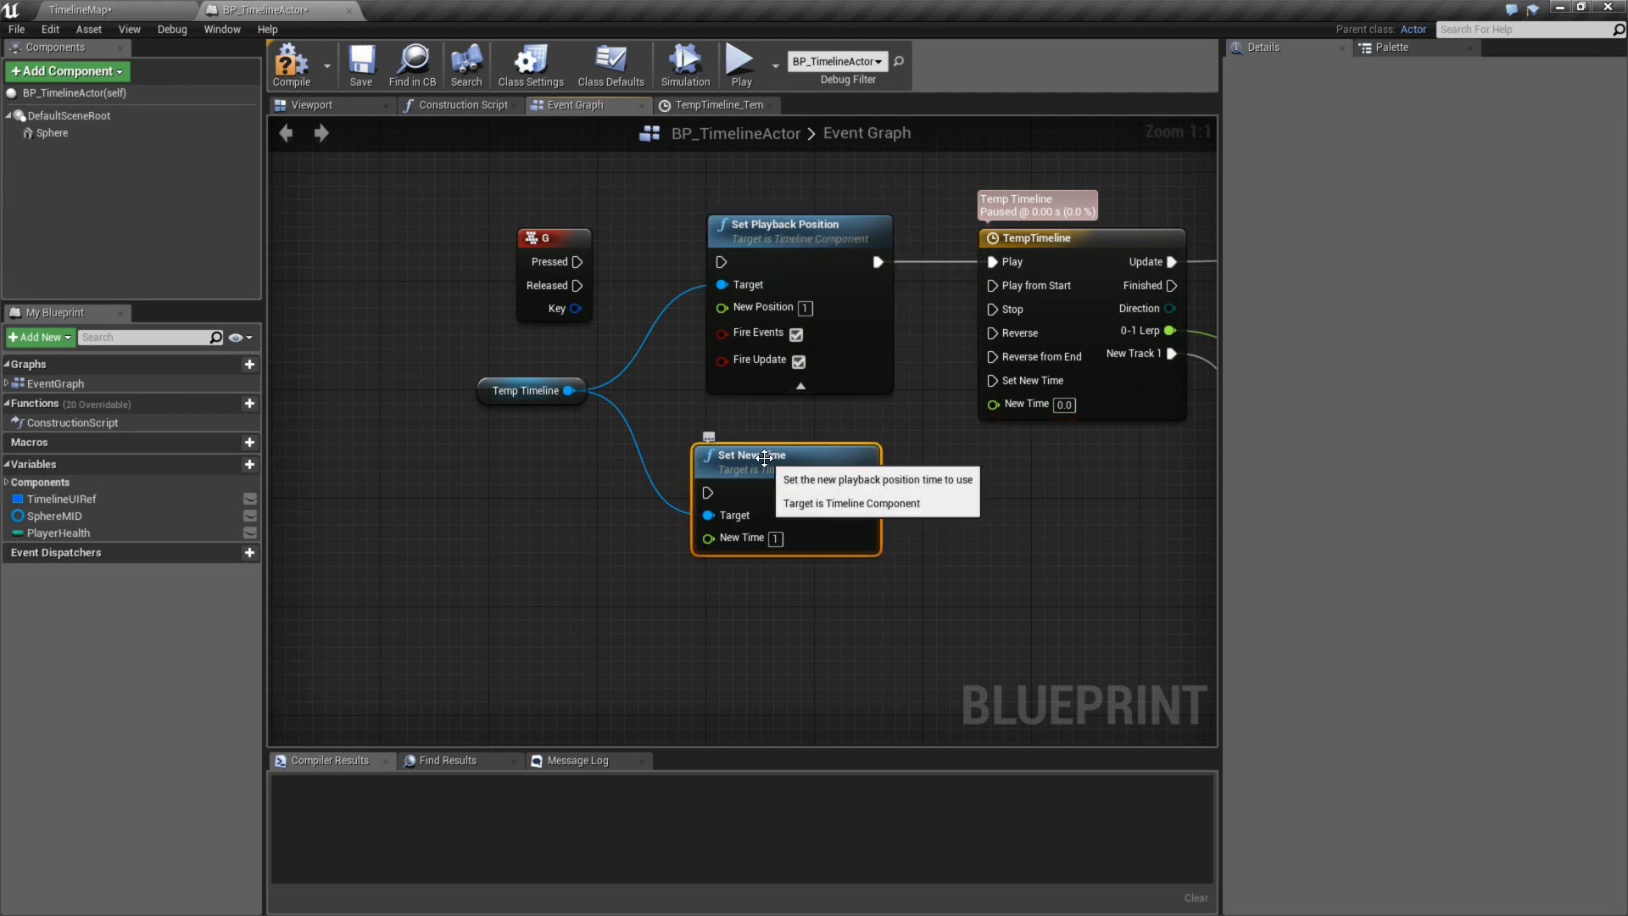
- Align Set New Time beneath Set Playback Position and connect TempTimeline's Update output to the Print String node
{"action": "left_click_drag", "start_coordinate": [764, 458], "coordinate": [778, 444]}
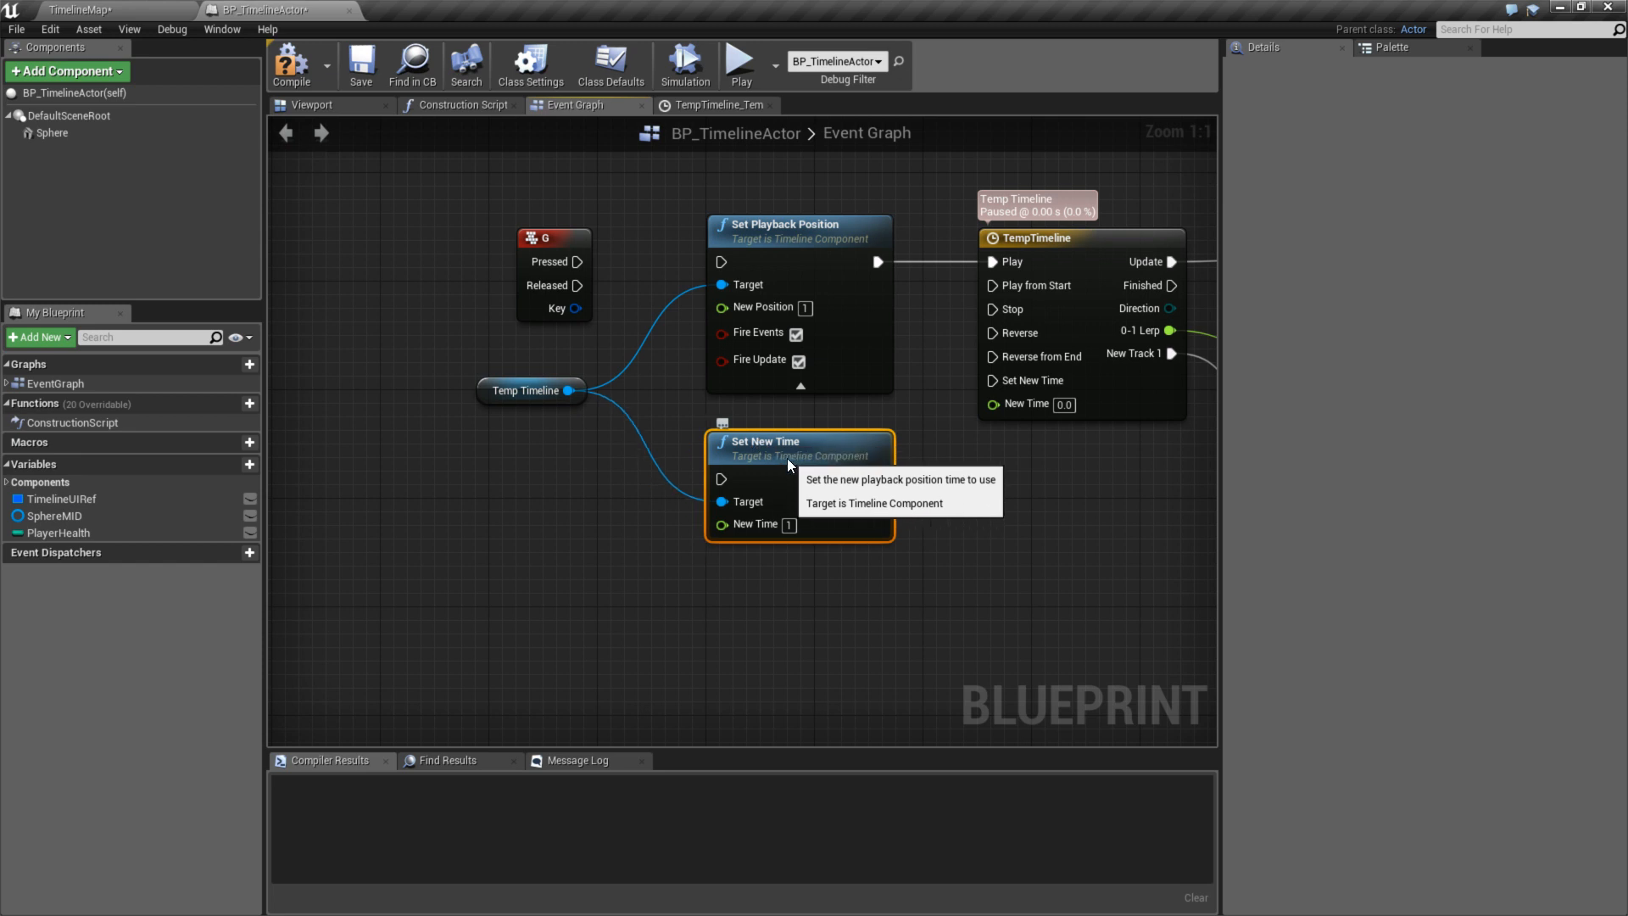
{"action": "right_click_drag", "start_coordinate": [789, 464], "coordinate": [744, 482]}
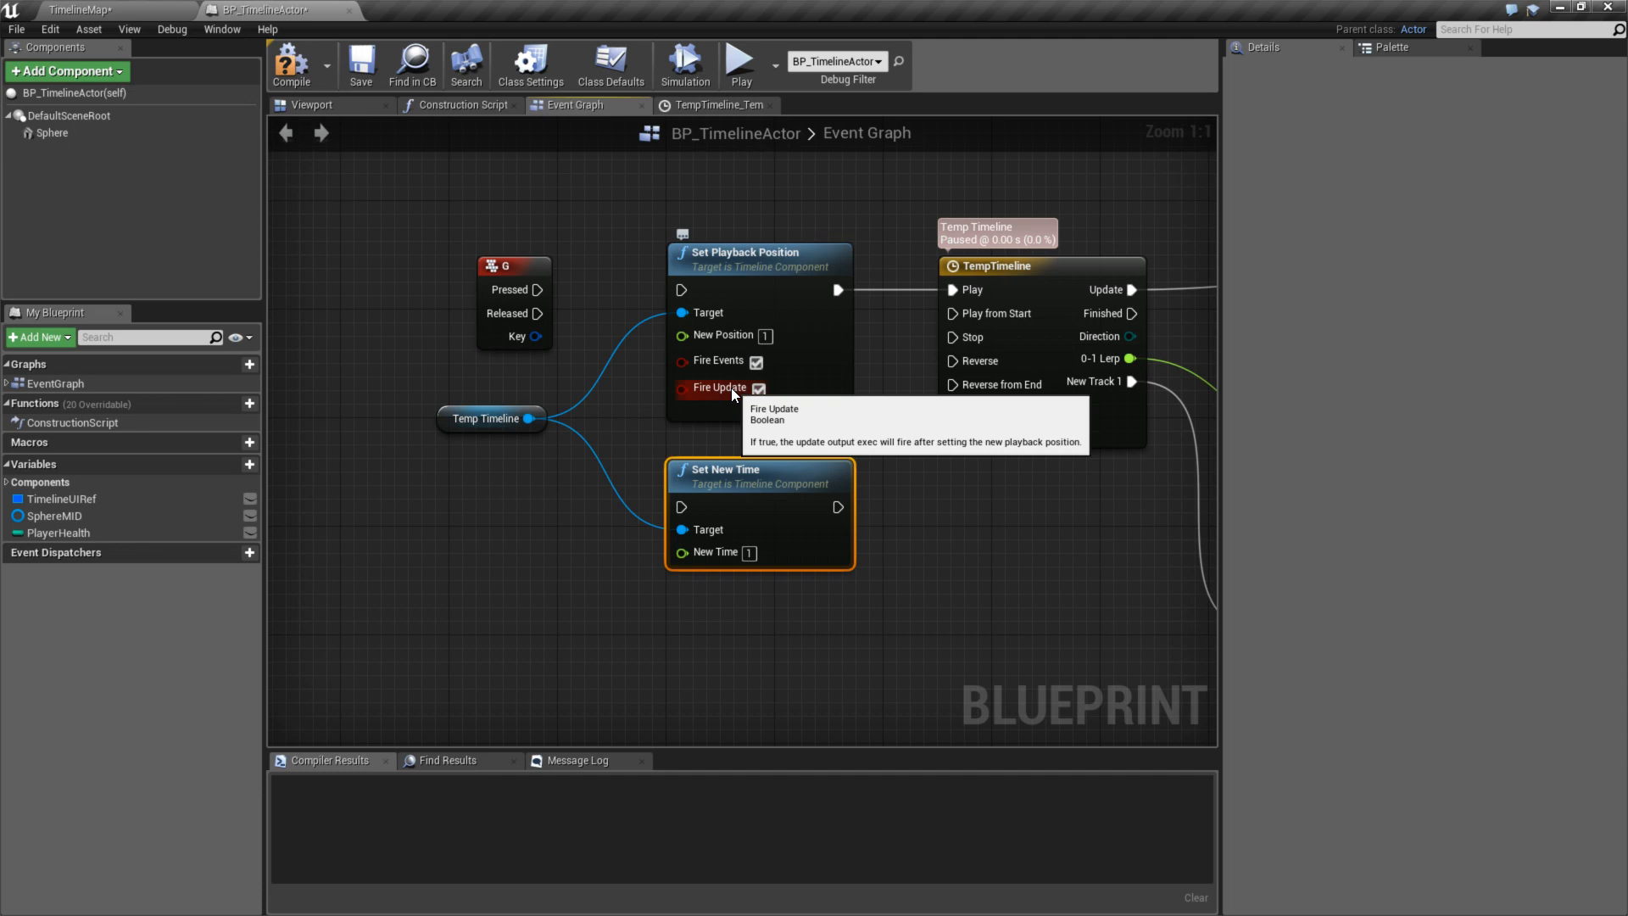
{"action": "right_click_drag", "start_coordinate": [731, 388], "coordinate": [1018, 570]}
{"action": "left_click", "coordinate": [941, 660]}
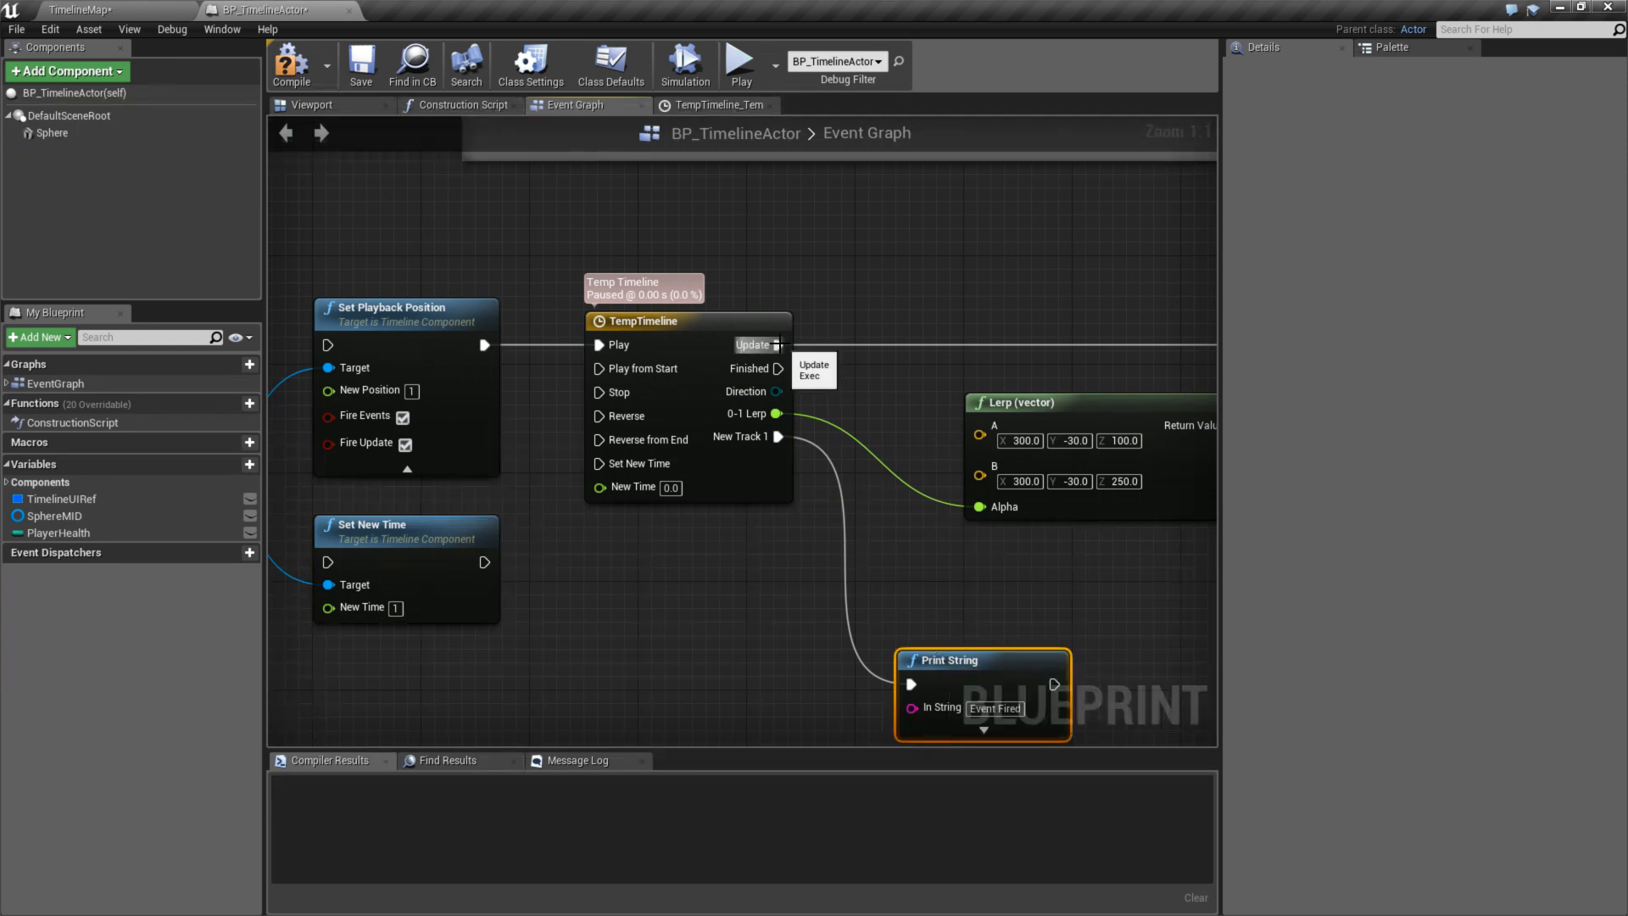
{"action": "left_click_drag", "start_coordinate": [778, 344], "coordinate": [912, 684]}
{"action": "right_click_drag", "start_coordinate": [918, 602], "coordinate": [959, 549]}
- Compile the blueprint and connect the G event's Pressed output to Set New Time
{"action": "left_click", "coordinate": [291, 63]}
{"action": "right_click_drag", "start_coordinate": [272, 315], "coordinate": [480, 315]}
{"action": "left_click_drag", "start_coordinate": [480, 314], "coordinate": [625, 533]}
{"action": "right_click_drag", "start_coordinate": [763, 521], "coordinate": [705, 513]}
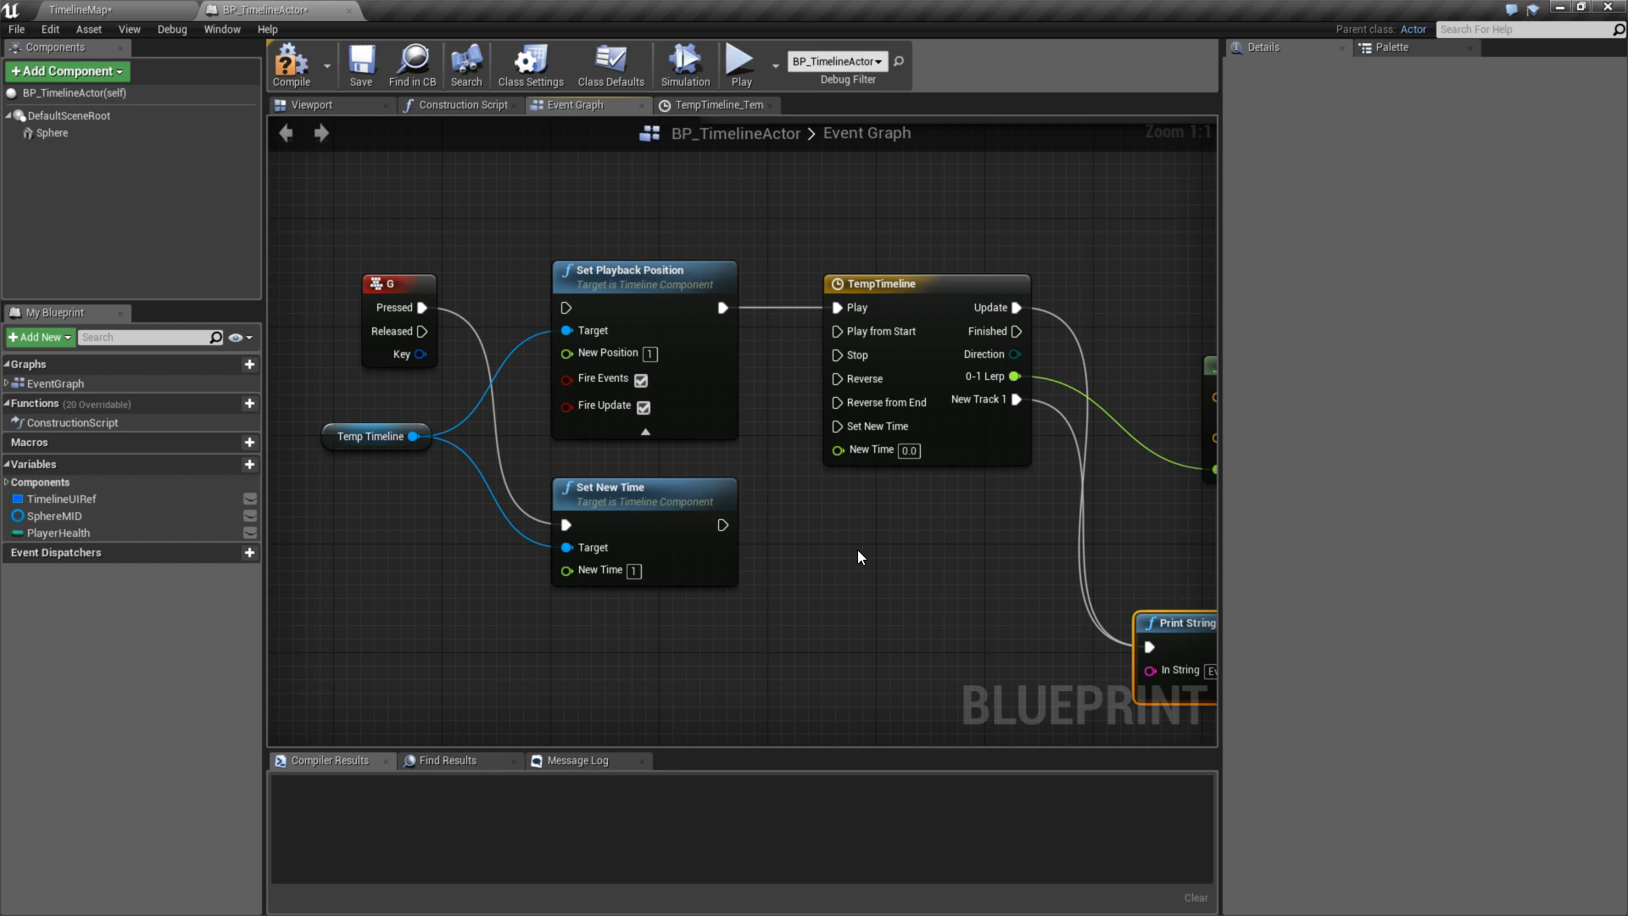
- Break the link between TempTimeline's New Track 1 output and the Print String node
{"action": "right_click_drag", "start_coordinate": [853, 540], "coordinate": [591, 556]}
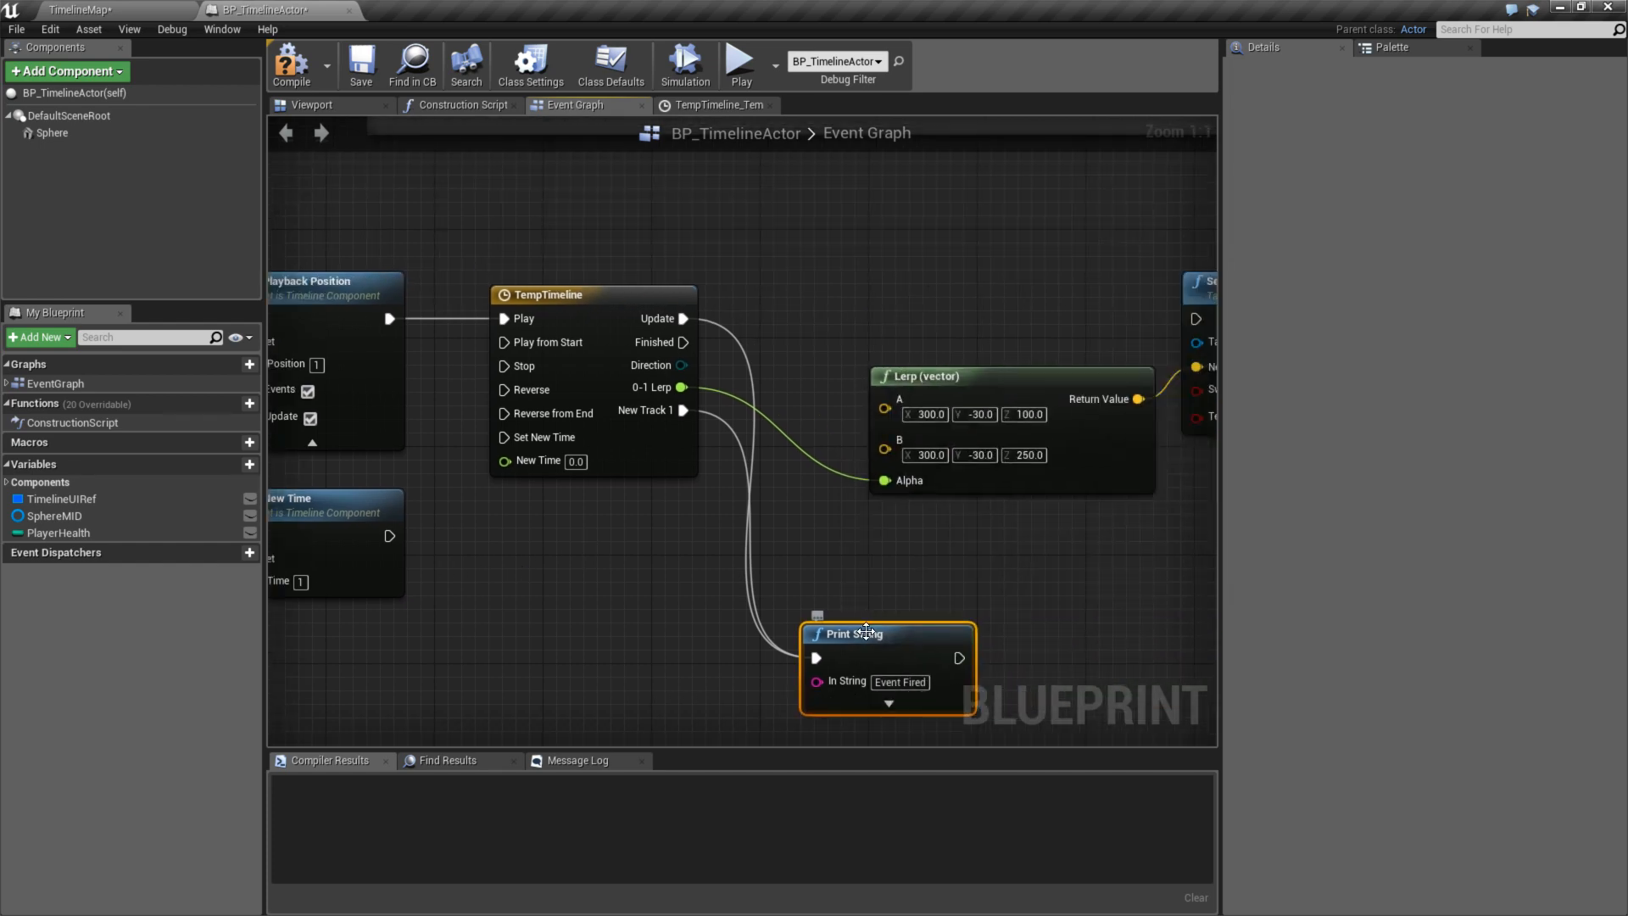
{"action": "right_click_drag", "start_coordinate": [853, 582], "coordinate": [931, 509]}
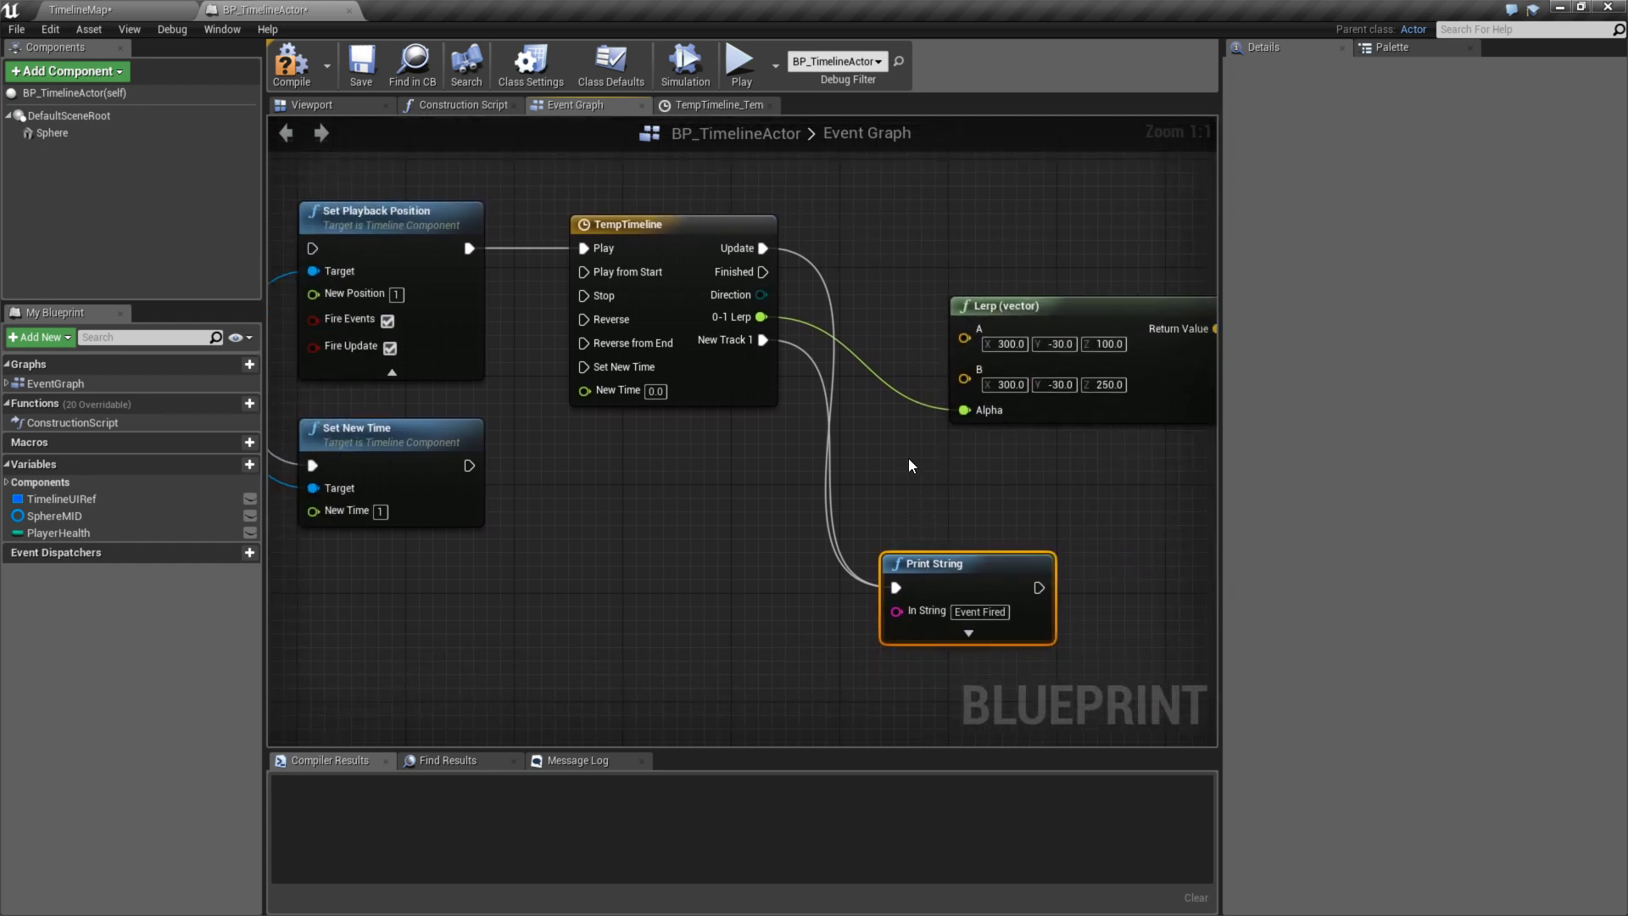
{"action": "right_click", "coordinate": [762, 340]}
{"action": "left_click", "coordinate": [814, 394]}
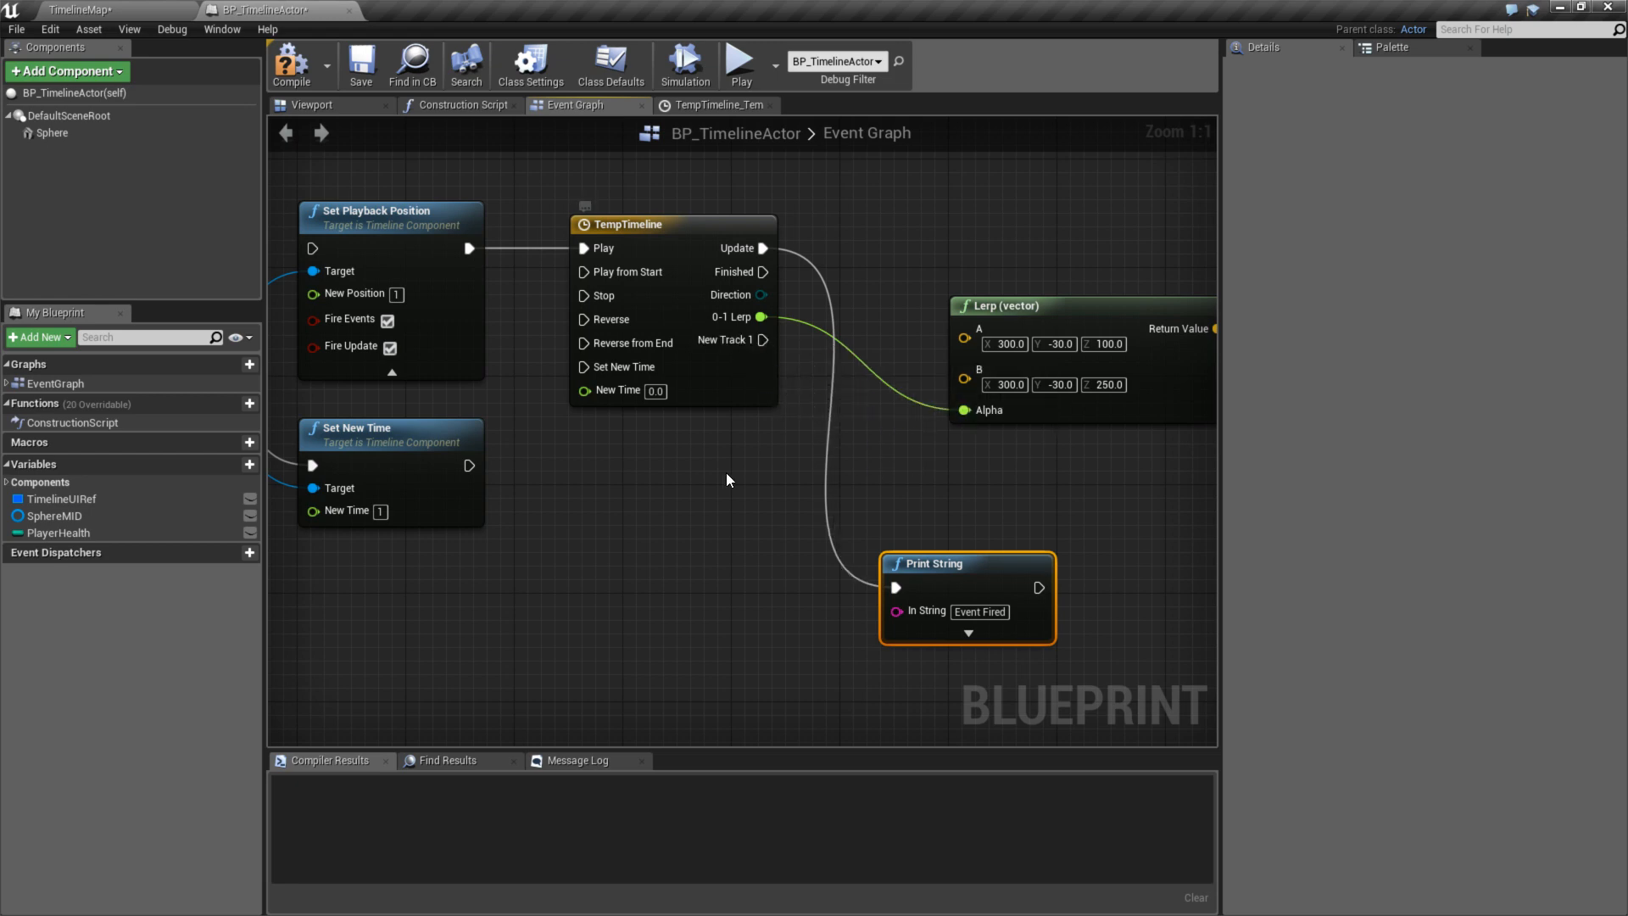
- Duplicate the Print String node twice, disconnect the original from Update, and stack all three below the Lerp (vector) node
{"action": "left_click_drag", "start_coordinate": [966, 566], "coordinate": [1035, 525]}
{"action": "right_click_drag", "start_coordinate": [1032, 531], "coordinate": [1006, 465]}
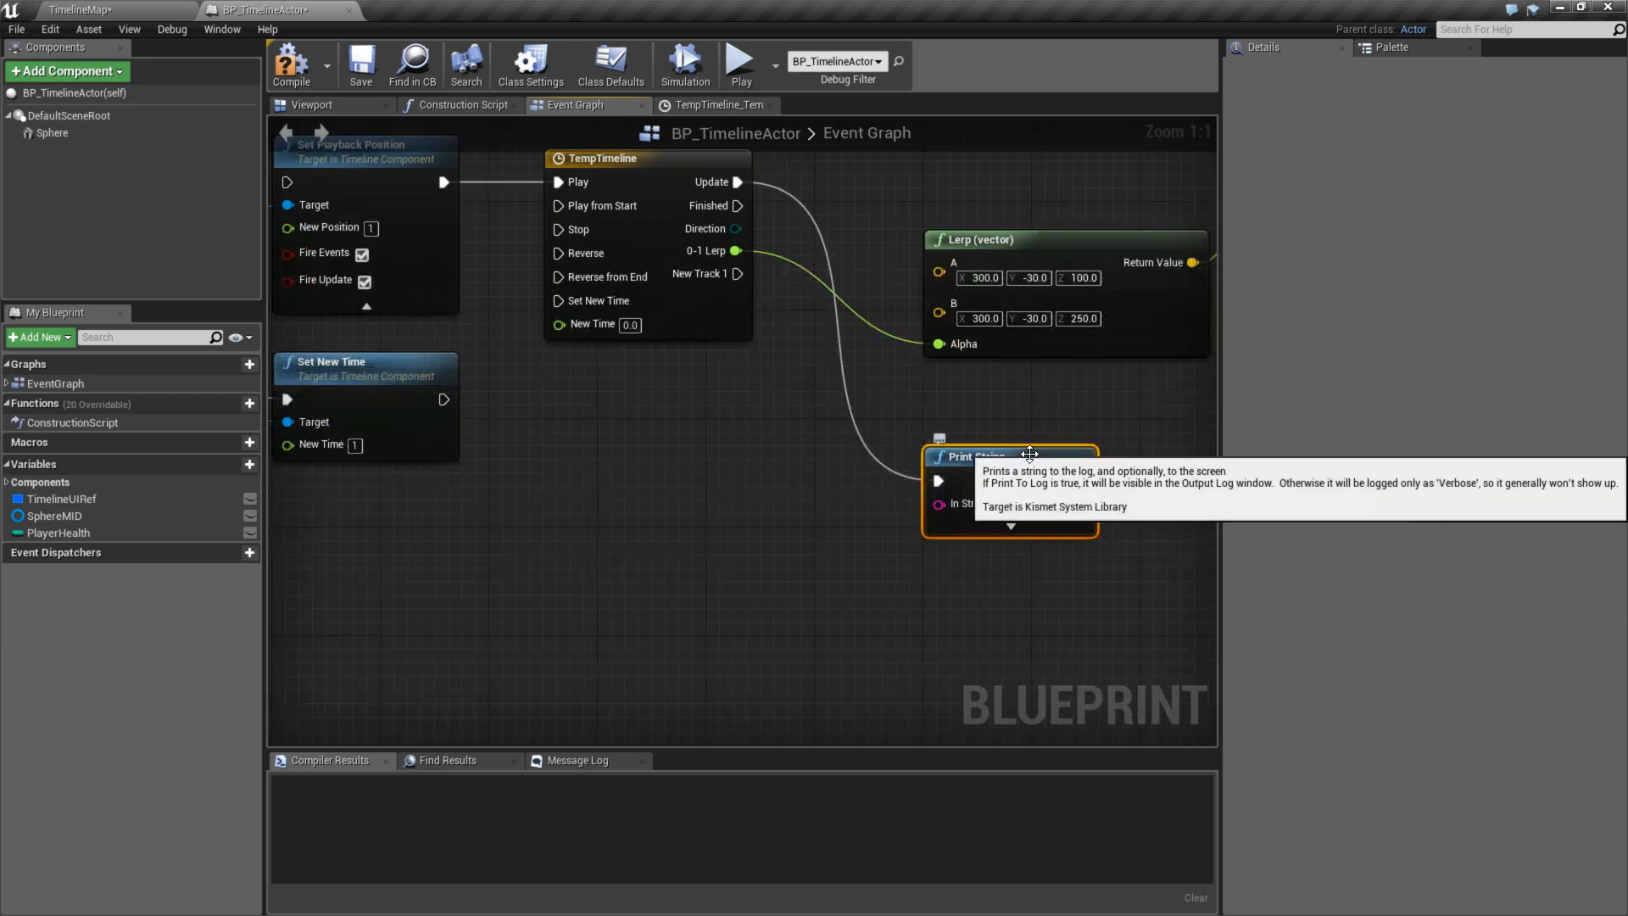
{"action": "key", "text": "ctrl+w"}
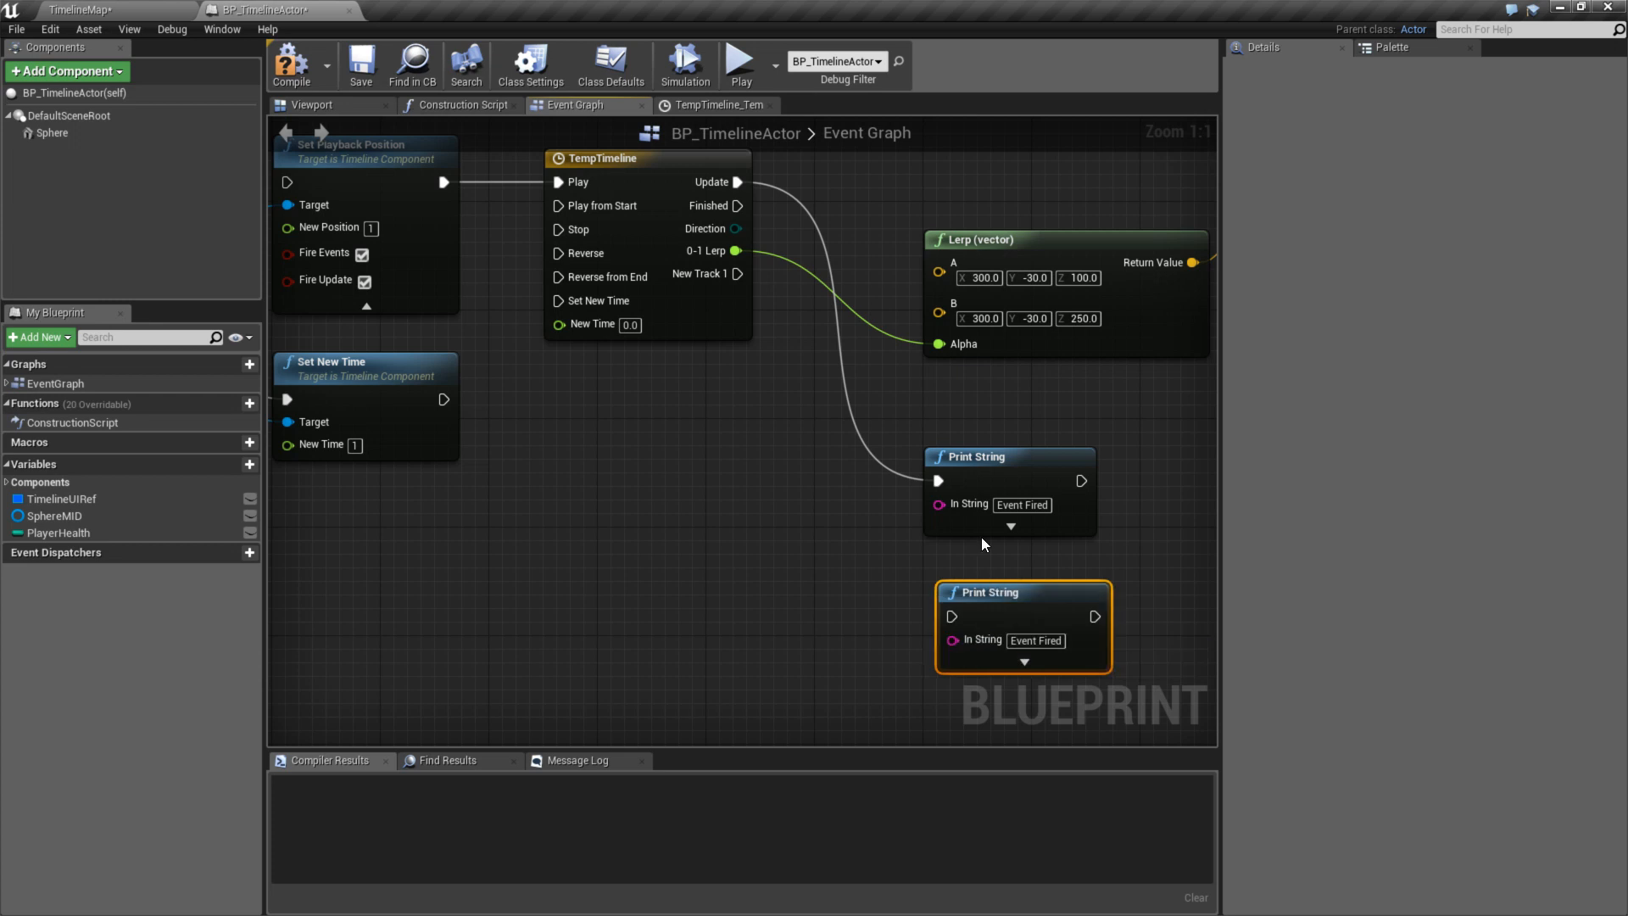
{"action": "left_click", "coordinate": [940, 479], "text": "alt"}
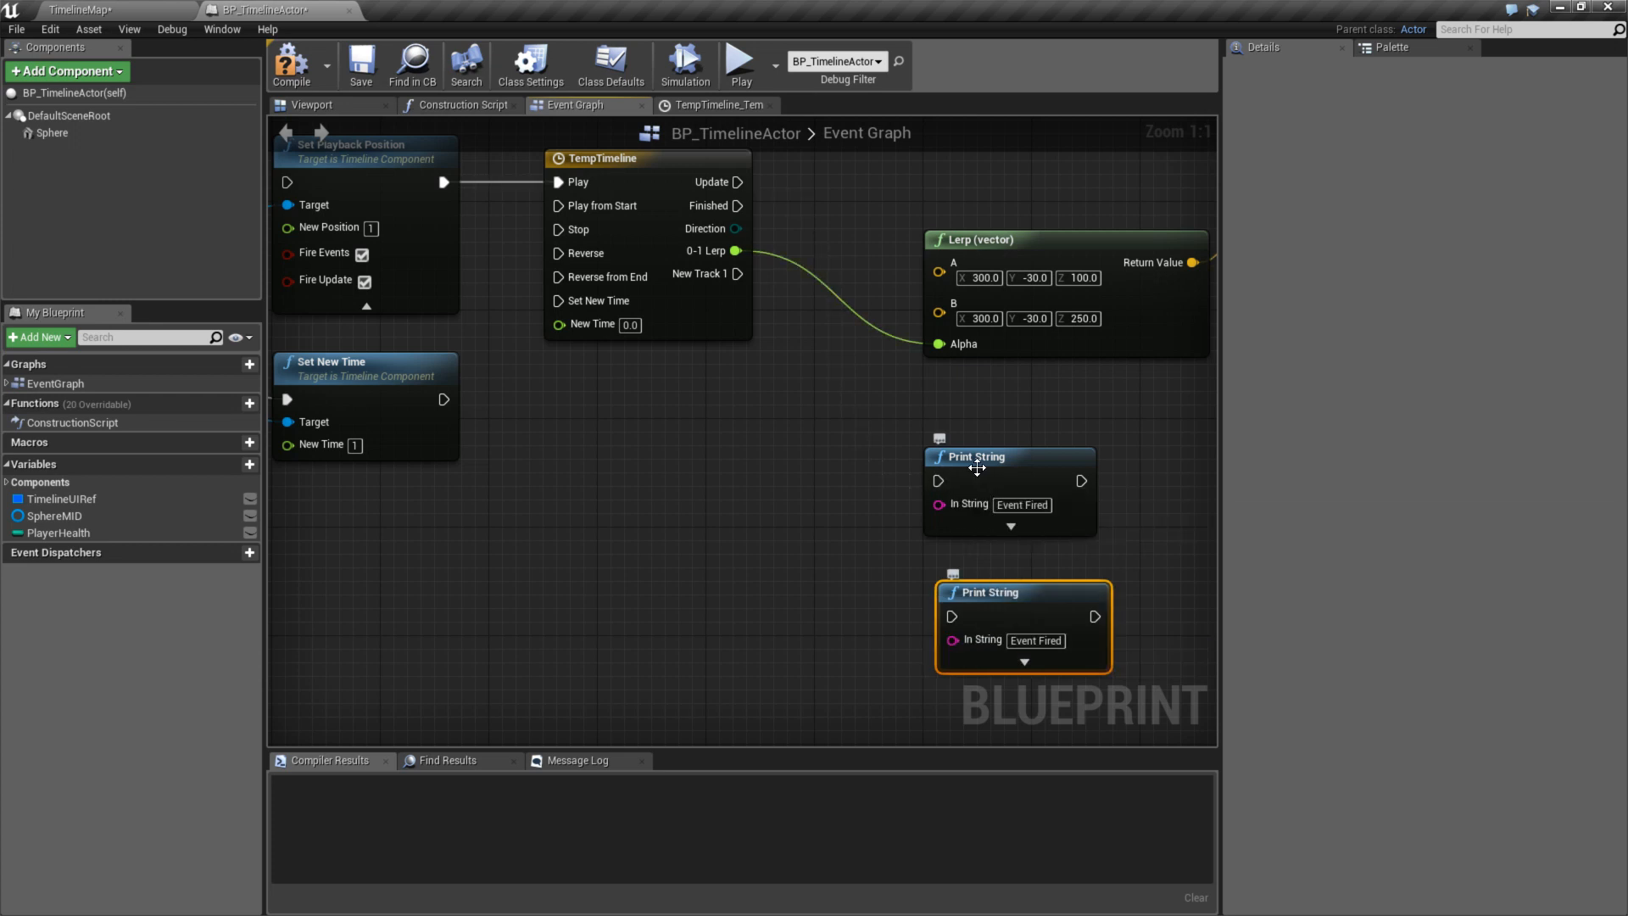
{"action": "left_click_drag", "start_coordinate": [974, 466], "coordinate": [971, 494]}
{"action": "left_click_drag", "start_coordinate": [981, 603], "coordinate": [994, 413]}
{"action": "key", "text": "ctrl+w"}
{"action": "left_click_drag", "start_coordinate": [869, 450], "coordinate": [984, 615]}
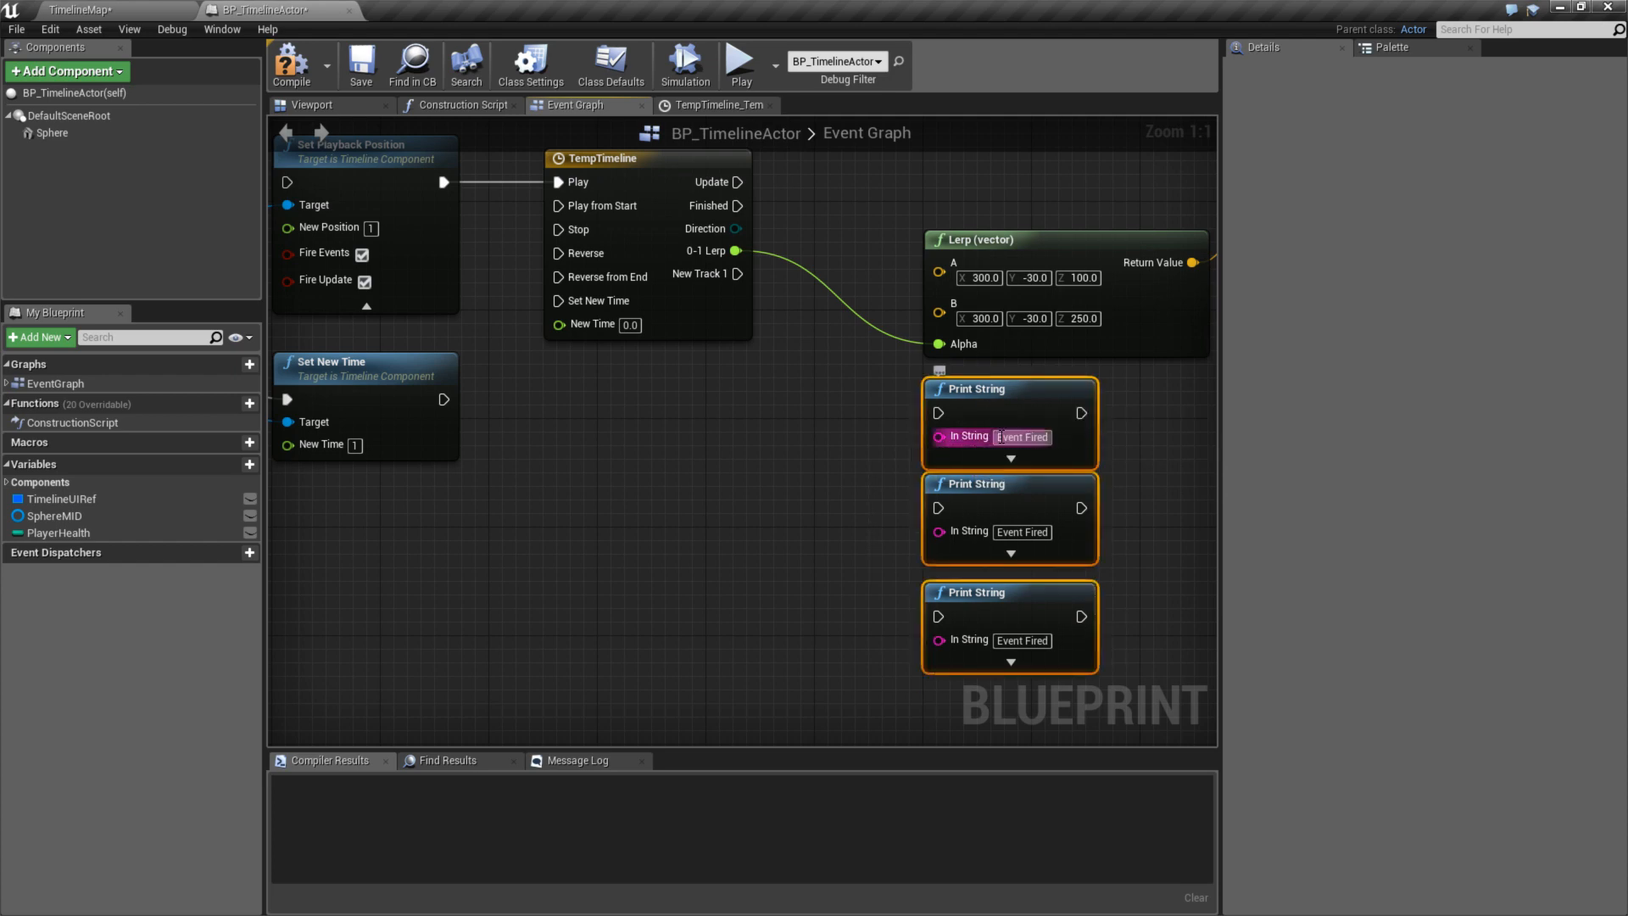
{"action": "left_click_drag", "start_coordinate": [1005, 419], "coordinate": [1018, 475]}
- Set the upper Print String's text to Update and the lower one's to Finished
{"action": "left_click", "coordinate": [1018, 476]}
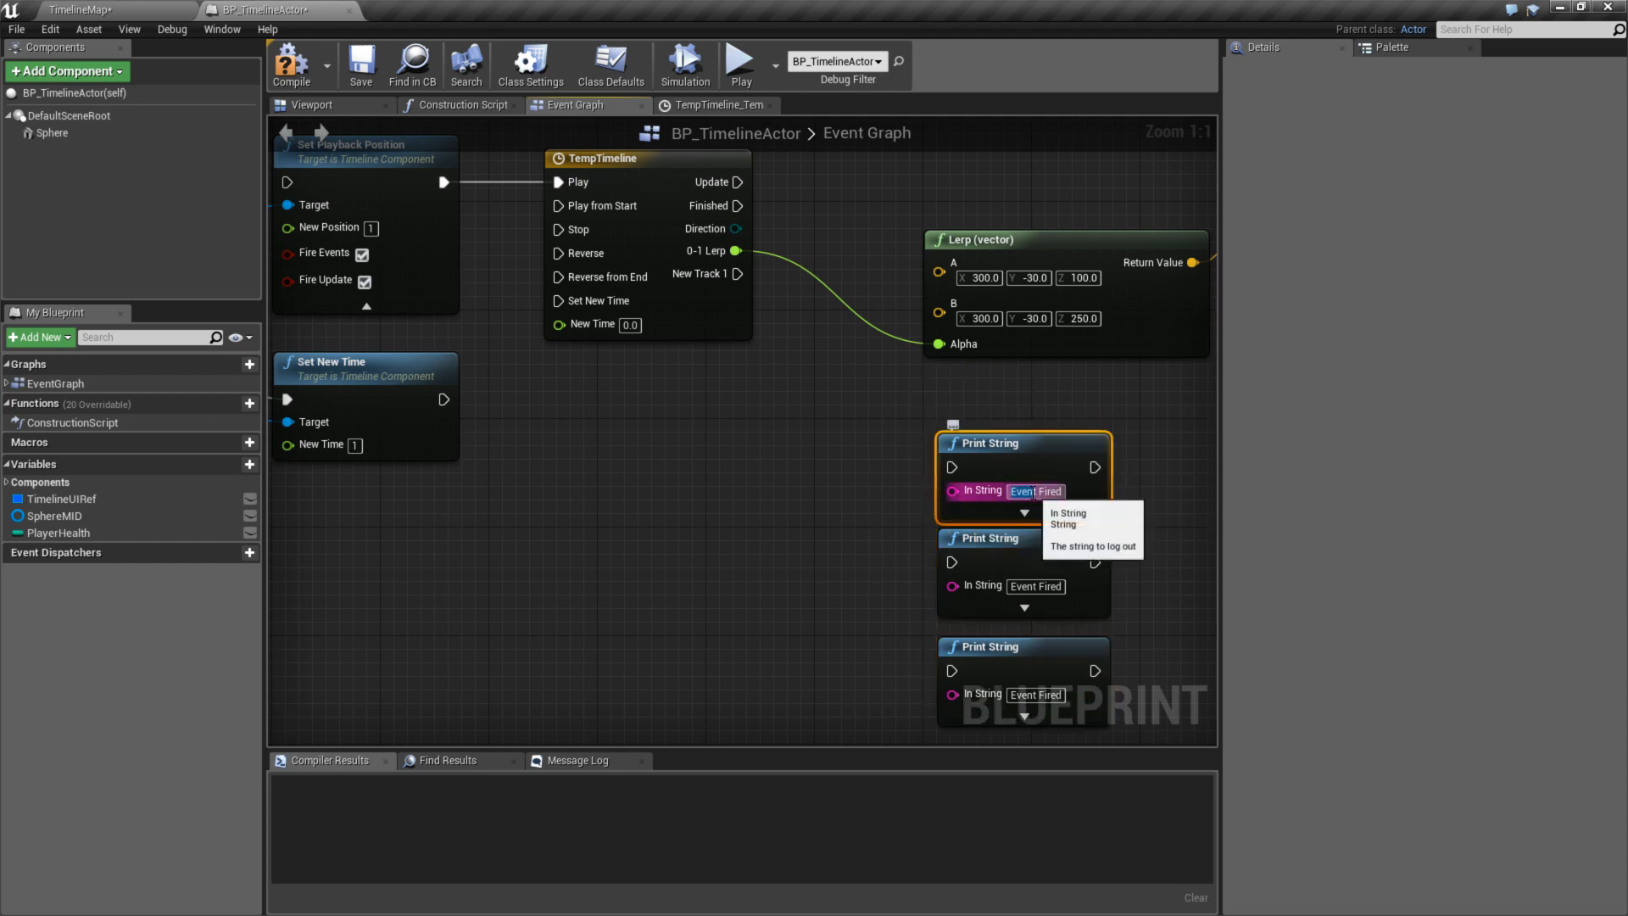
{"action": "type", "text": "Update"}
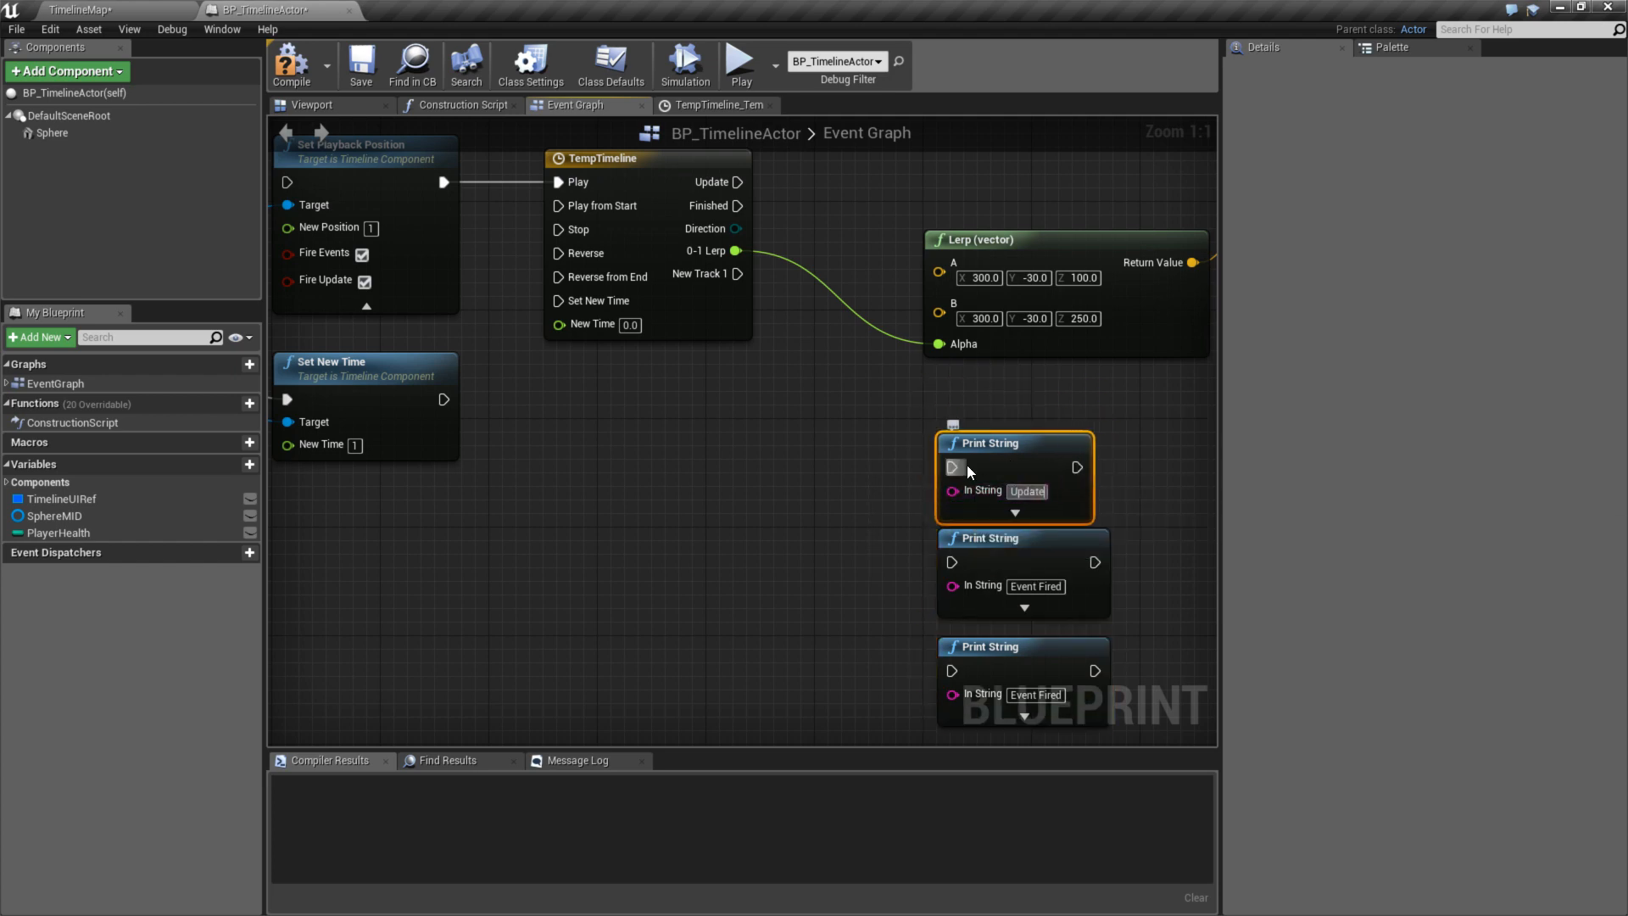
{"action": "left_click", "coordinate": [1050, 695]}
{"action": "type", "text": "Finished"}
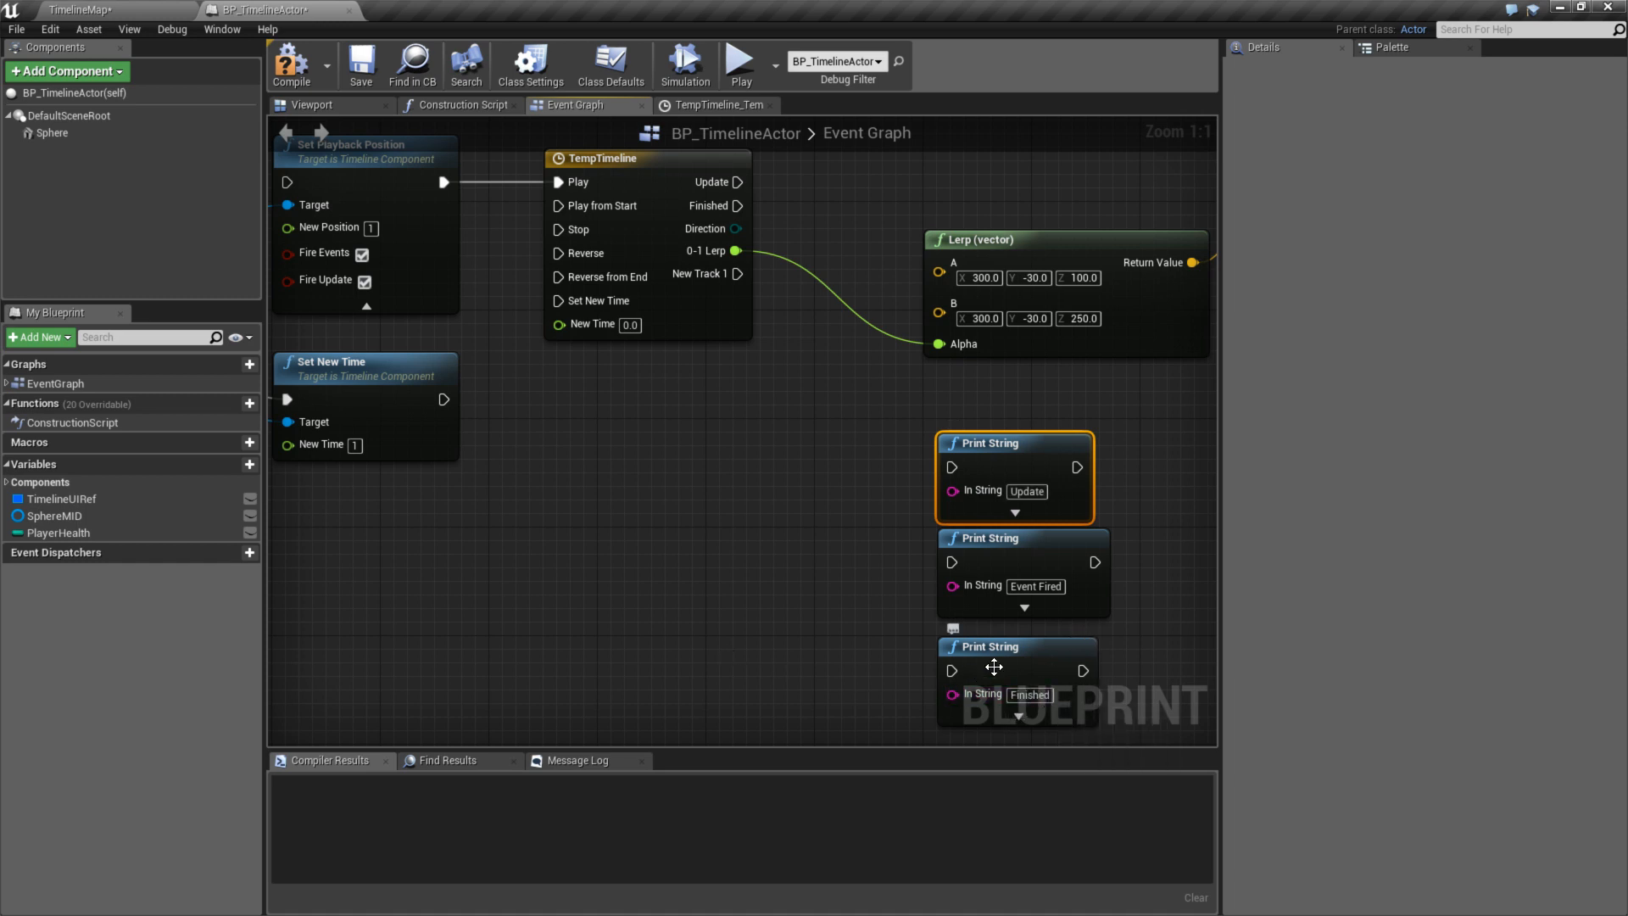
- Reorder the Print String nodes so Finished sits between Update and Event Fired
{"action": "left_click_drag", "start_coordinate": [999, 660], "coordinate": [864, 606]}
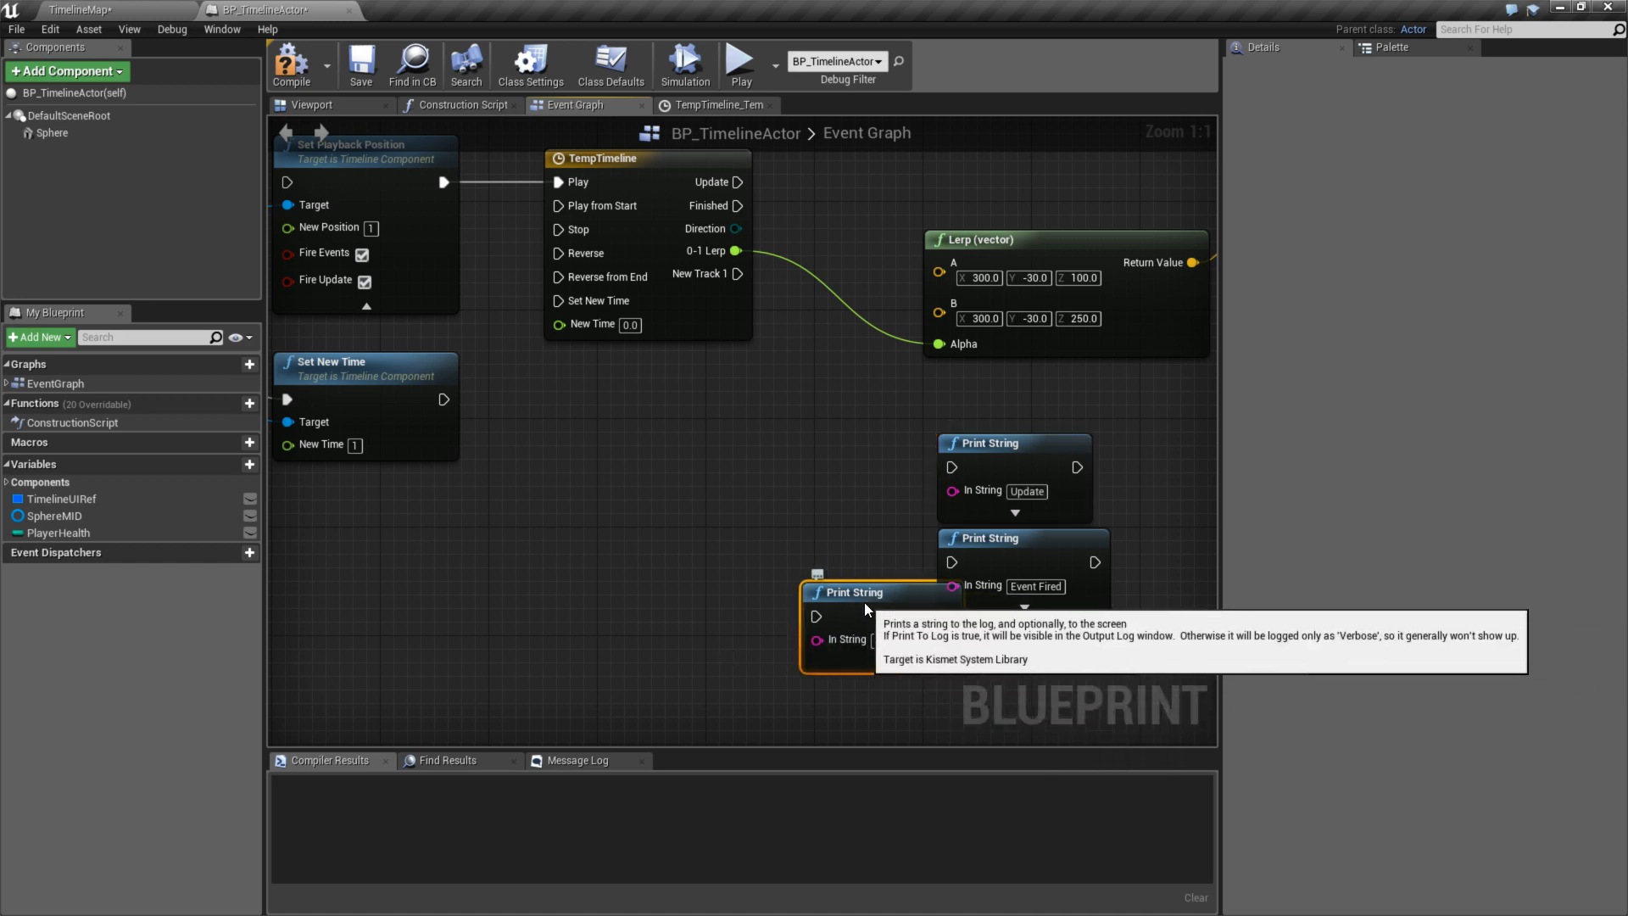
{"action": "left_click_drag", "start_coordinate": [995, 555], "coordinate": [1007, 714]}
{"action": "left_click_drag", "start_coordinate": [906, 600], "coordinate": [1040, 547]}
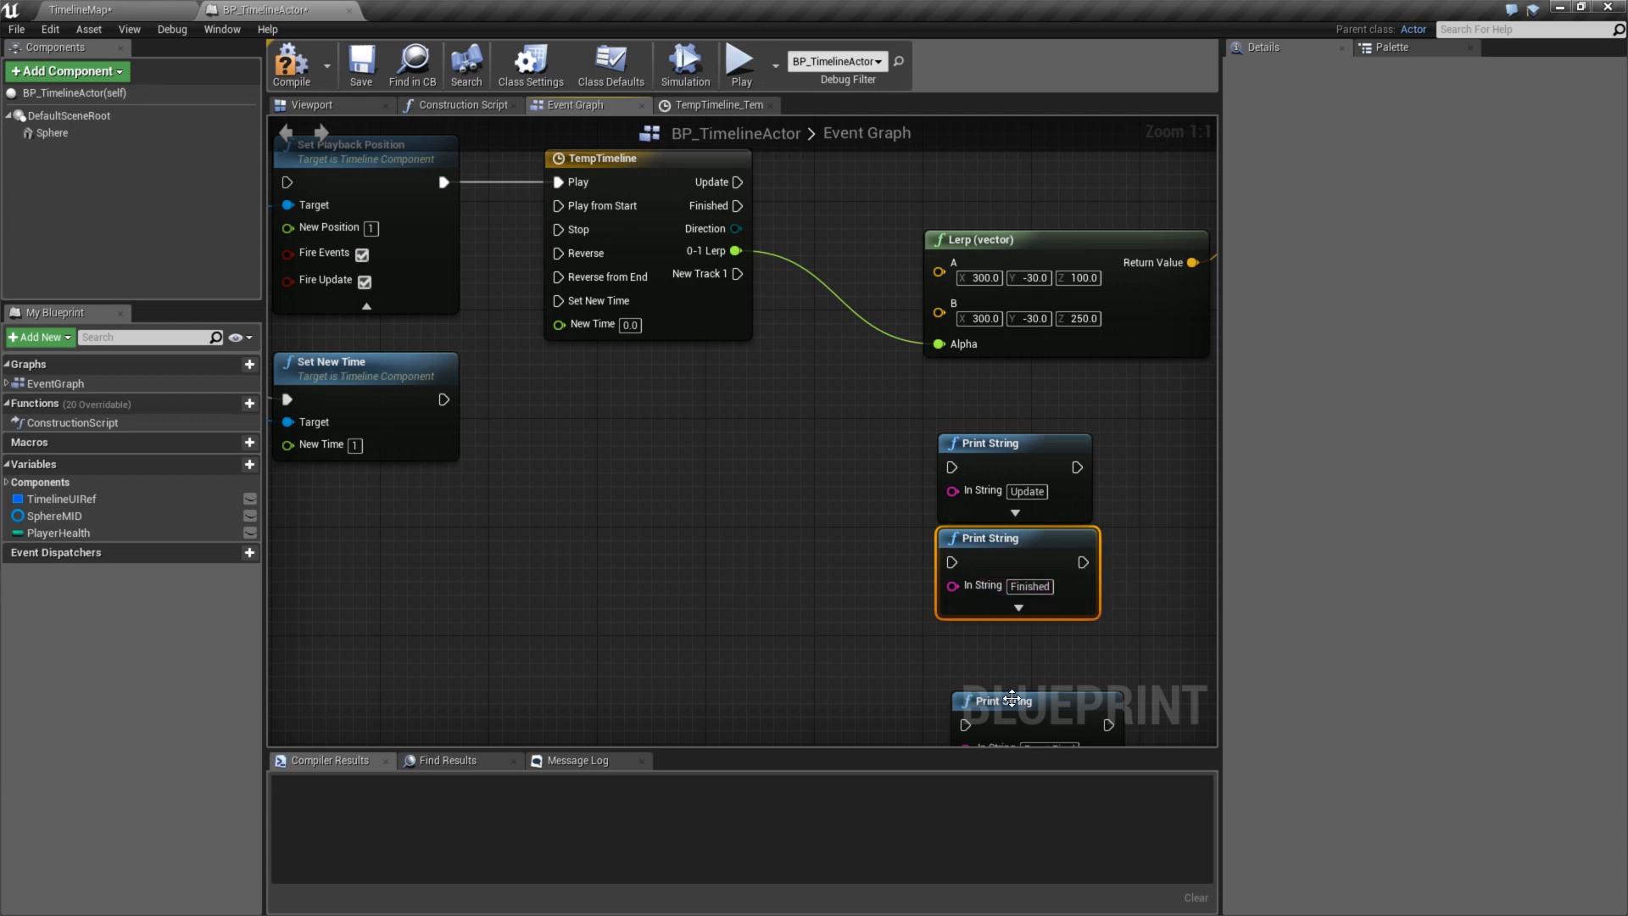
{"action": "left_click_drag", "start_coordinate": [1017, 700], "coordinate": [1004, 633]}
{"action": "left_click", "coordinate": [876, 501]}
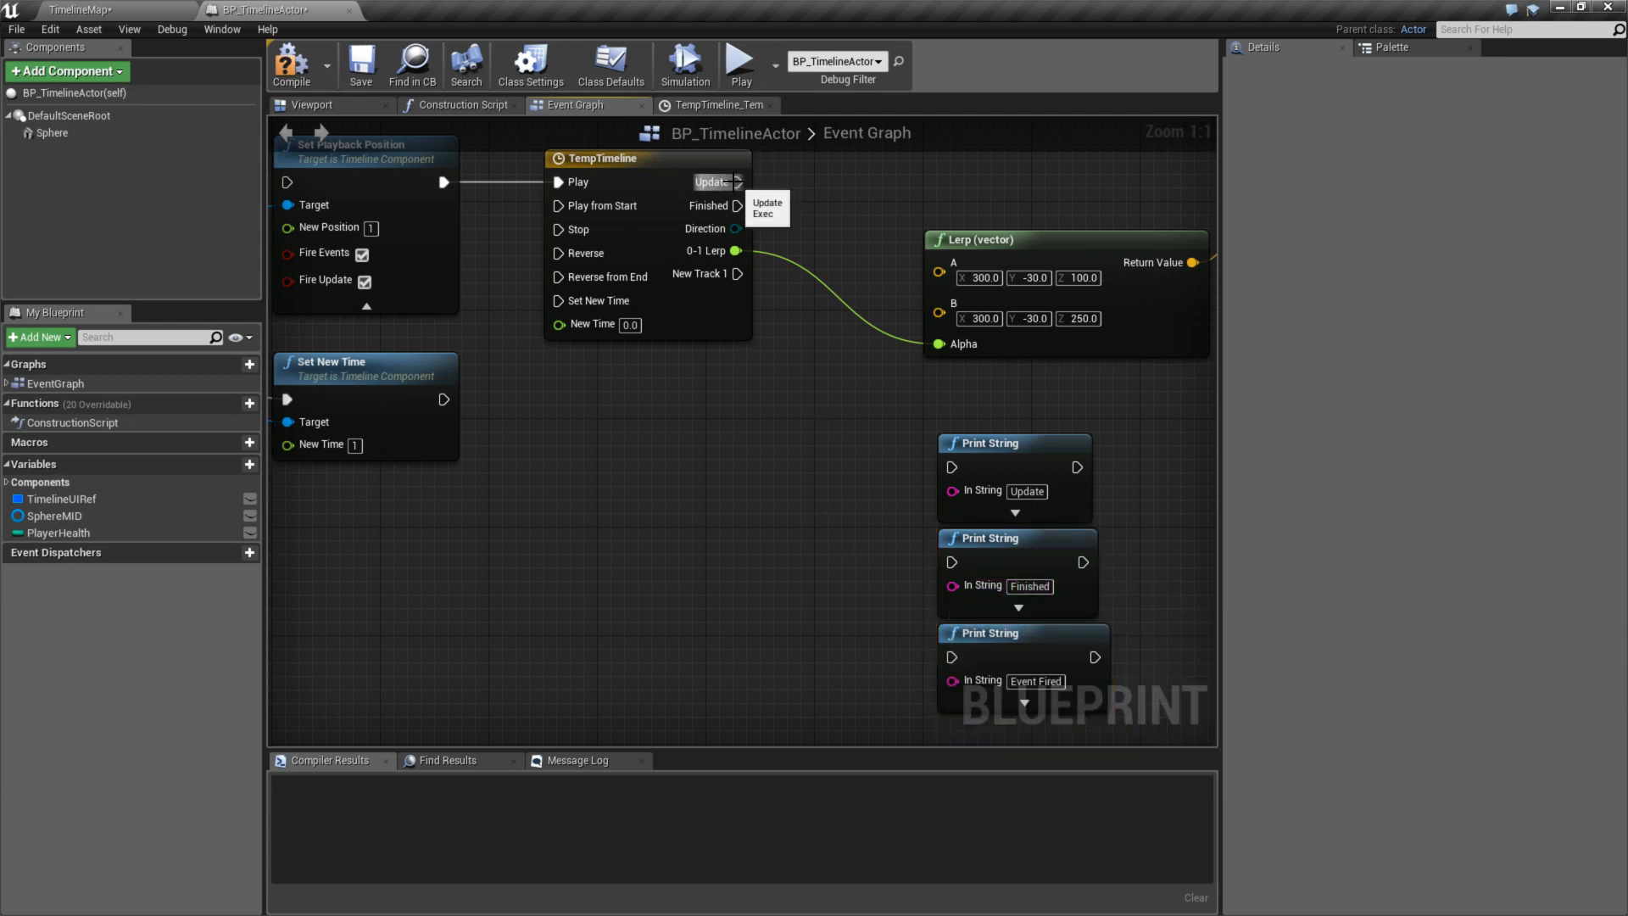
- Connect TempTimeline's Update, Finished and New Track 1 outputs to the Update, Finished and Event Fired Print String nodes respectively
{"action": "left_click_drag", "start_coordinate": [733, 181], "coordinate": [953, 563]}
{"action": "left_click_drag", "start_coordinate": [737, 274], "coordinate": [953, 659]}
{"action": "right_click_drag", "start_coordinate": [687, 570], "coordinate": [963, 658]}
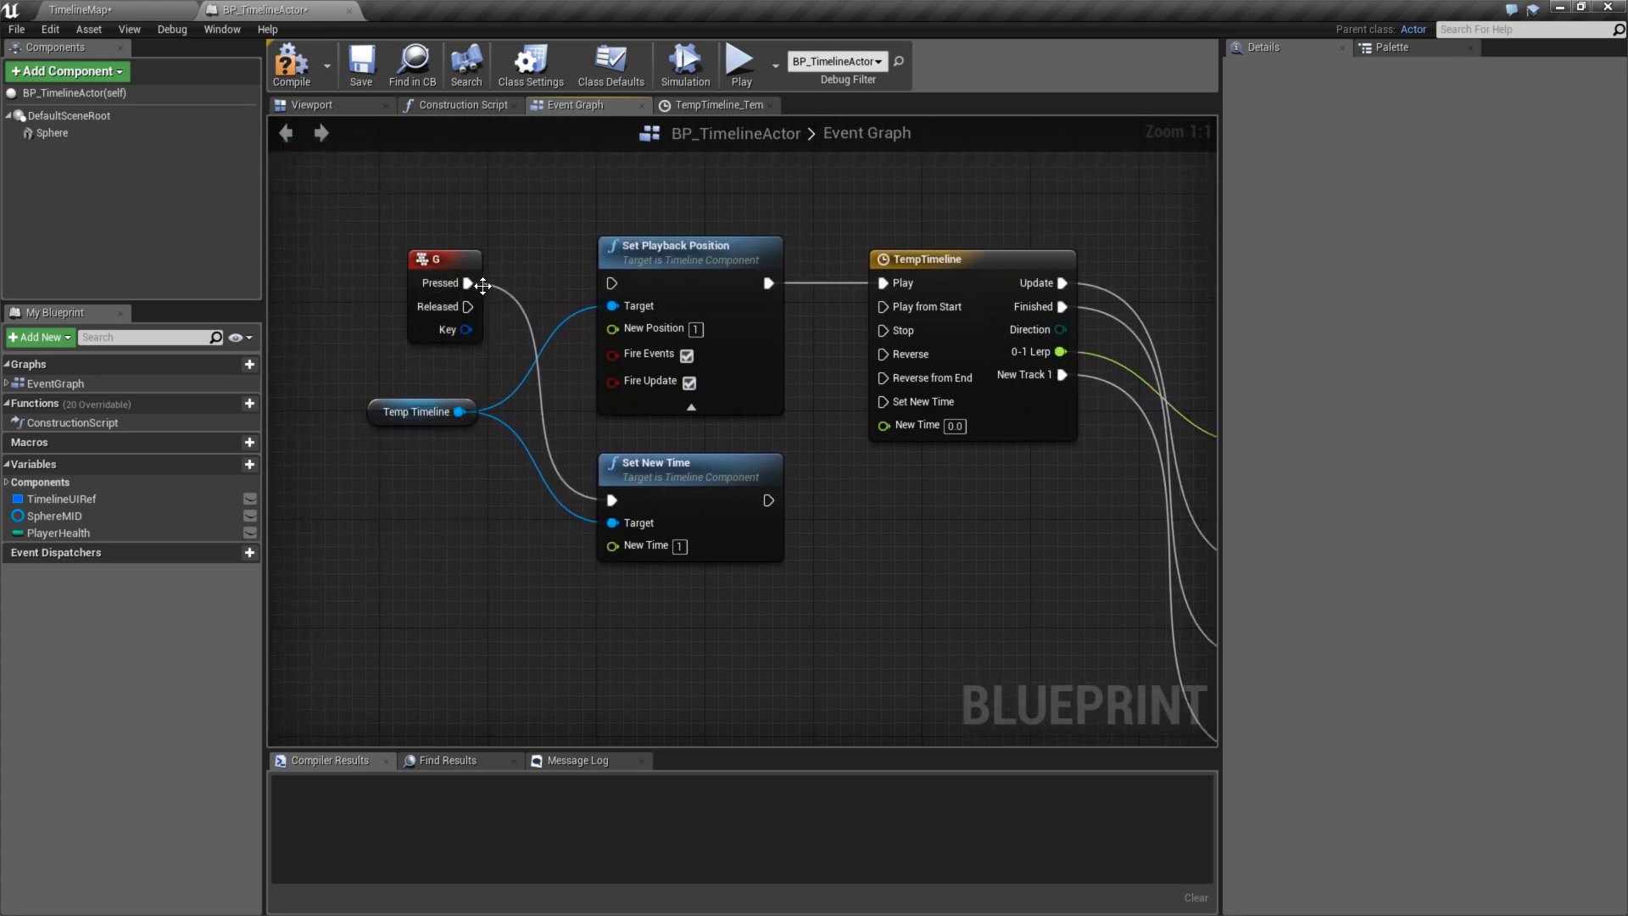
- Connect G's Pressed output directly to TempTimeline's Play and unlink the Temp Timeline reference from both function nodes
{"action": "left_click_drag", "start_coordinate": [482, 285], "coordinate": [683, 302]}
{"action": "left_click_drag", "start_coordinate": [471, 282], "coordinate": [797, 341]}
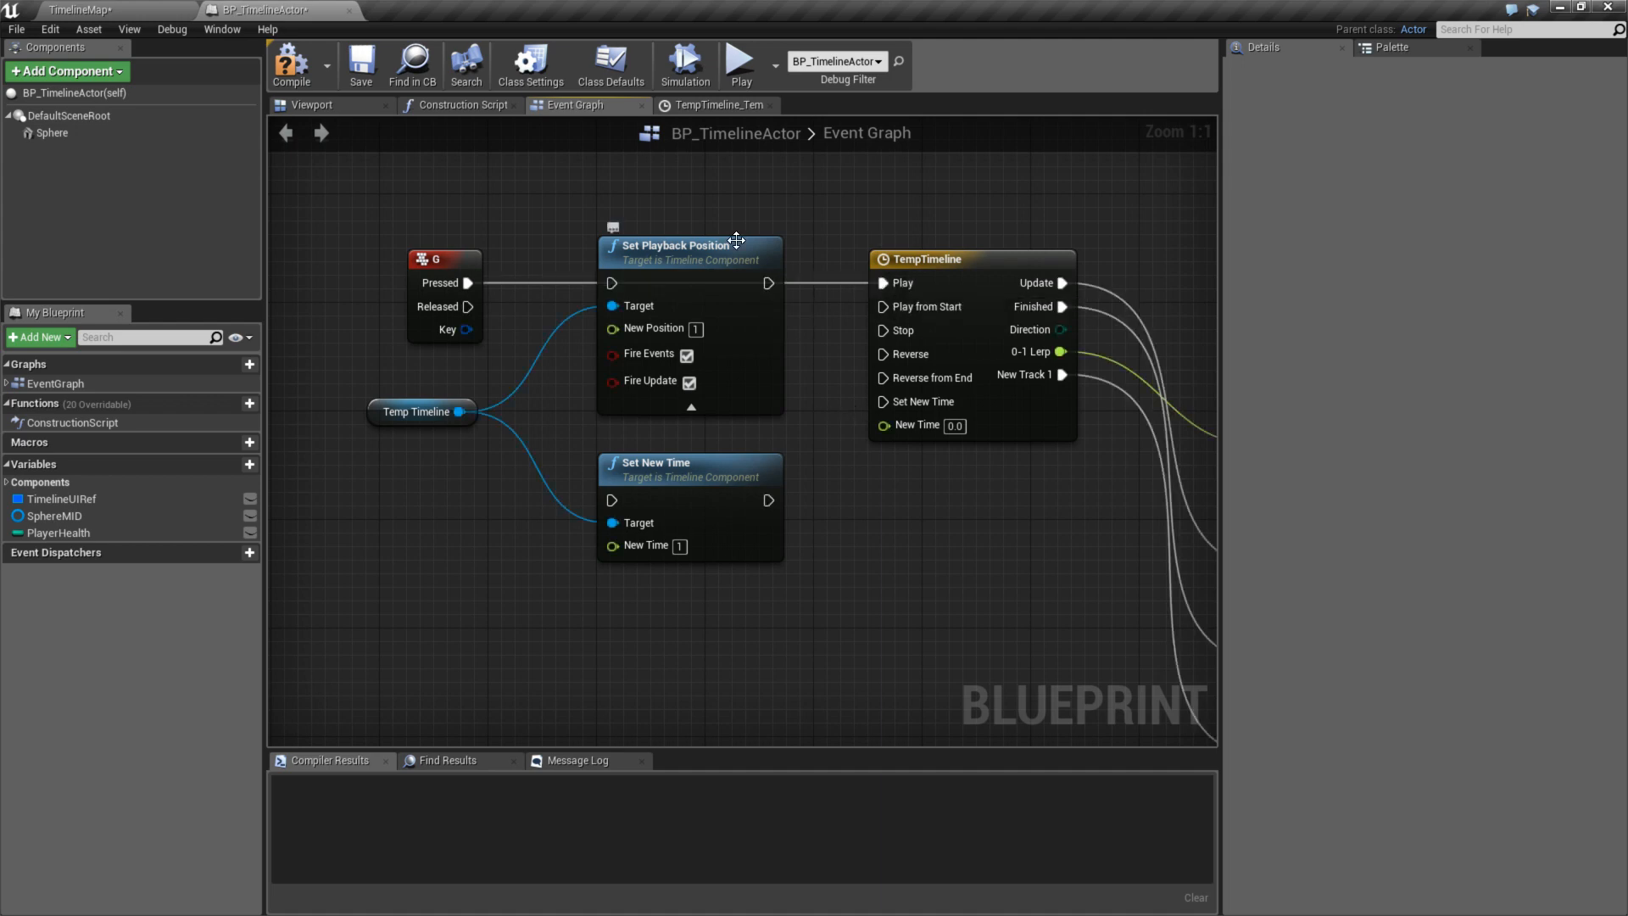
{"action": "mouse_move", "coordinate": [736, 240]}
{"action": "left_mouse_down"}
{"action": "mouse_move", "coordinate": [763, 260]}
{"action": "mouse_move", "coordinate": [750, 240]}
{"action": "left_mouse_up"}
{"action": "left_click", "coordinate": [625, 306], "text": "alt"}
- Move Set Playback Position beside the Print String nodes, connect it after the Finished one, and try to play-test
{"action": "right_click_drag", "start_coordinate": [848, 464], "coordinate": [687, 387]}
{"action": "left_click_drag", "start_coordinate": [547, 180], "coordinate": [865, 534]}
{"action": "right_click_drag", "start_coordinate": [887, 504], "coordinate": [497, 443]}
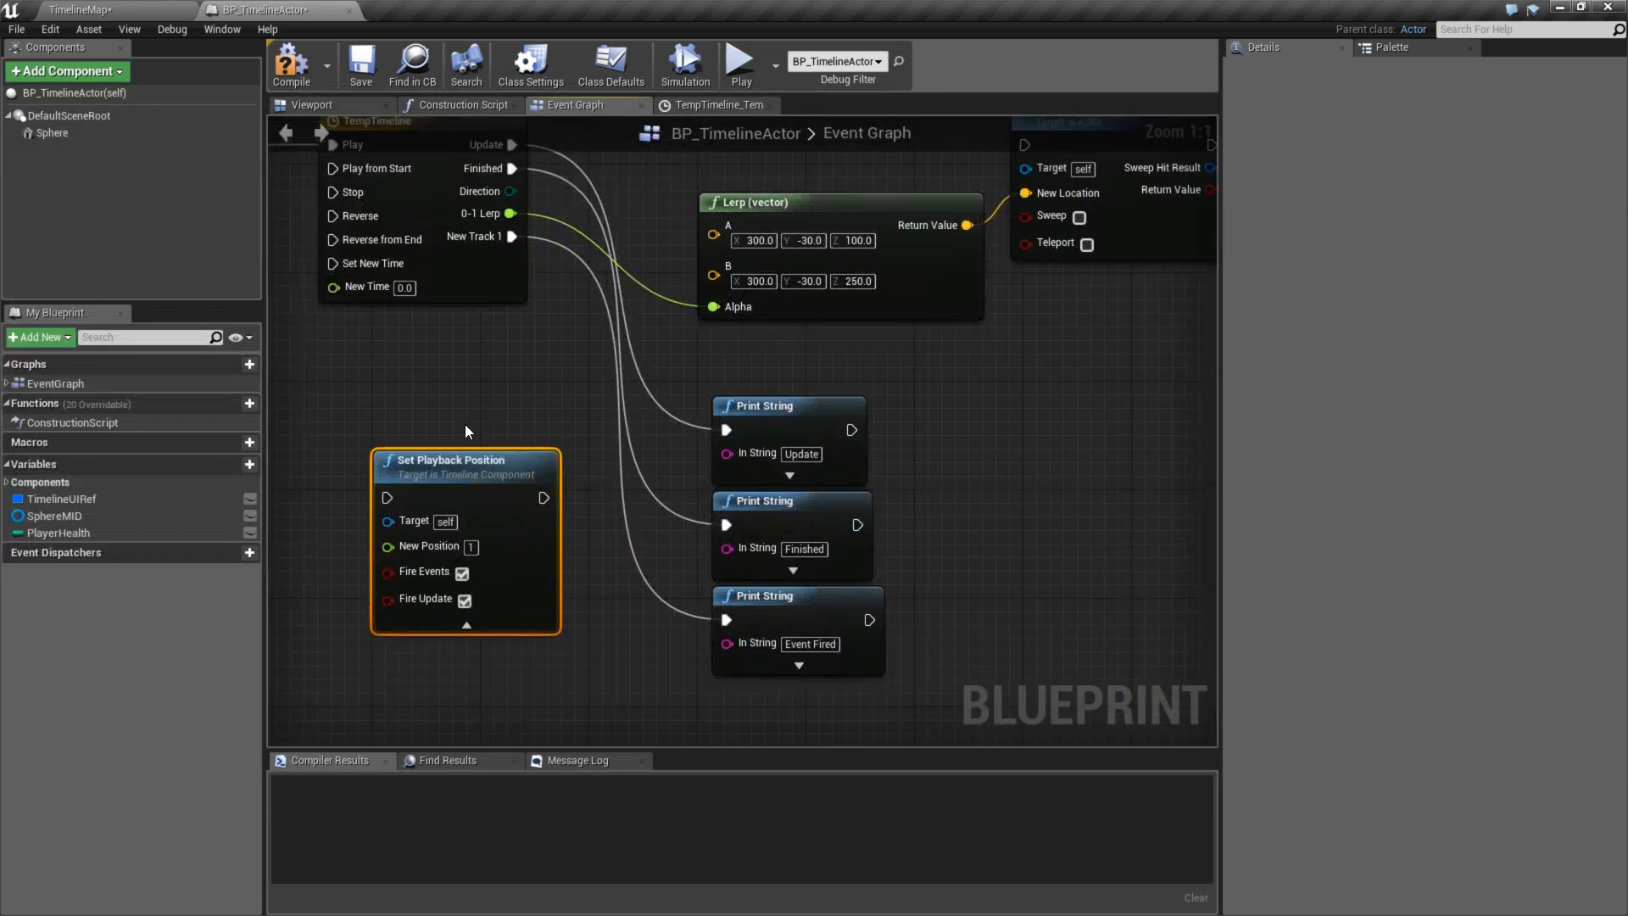
{"action": "left_click_drag", "start_coordinate": [475, 465], "coordinate": [1035, 474]}
{"action": "left_click_drag", "start_coordinate": [857, 525], "coordinate": [957, 511]}
{"action": "right_click_drag", "start_coordinate": [1011, 448], "coordinate": [934, 415]}
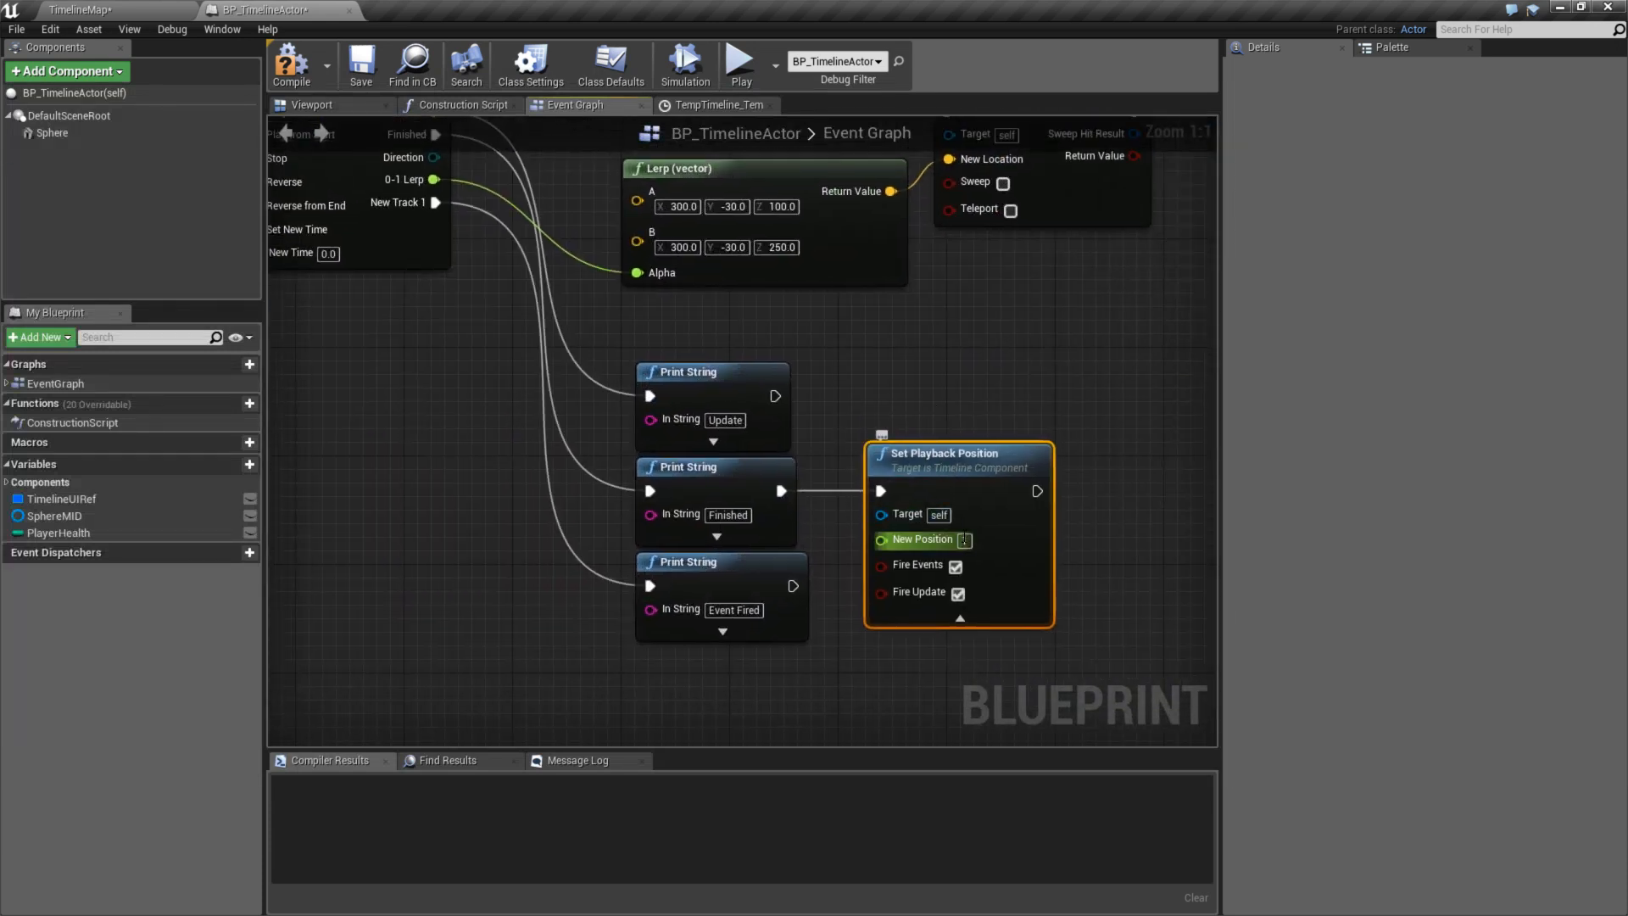
{"action": "right_click_drag", "start_coordinate": [890, 364], "coordinate": [957, 356]}
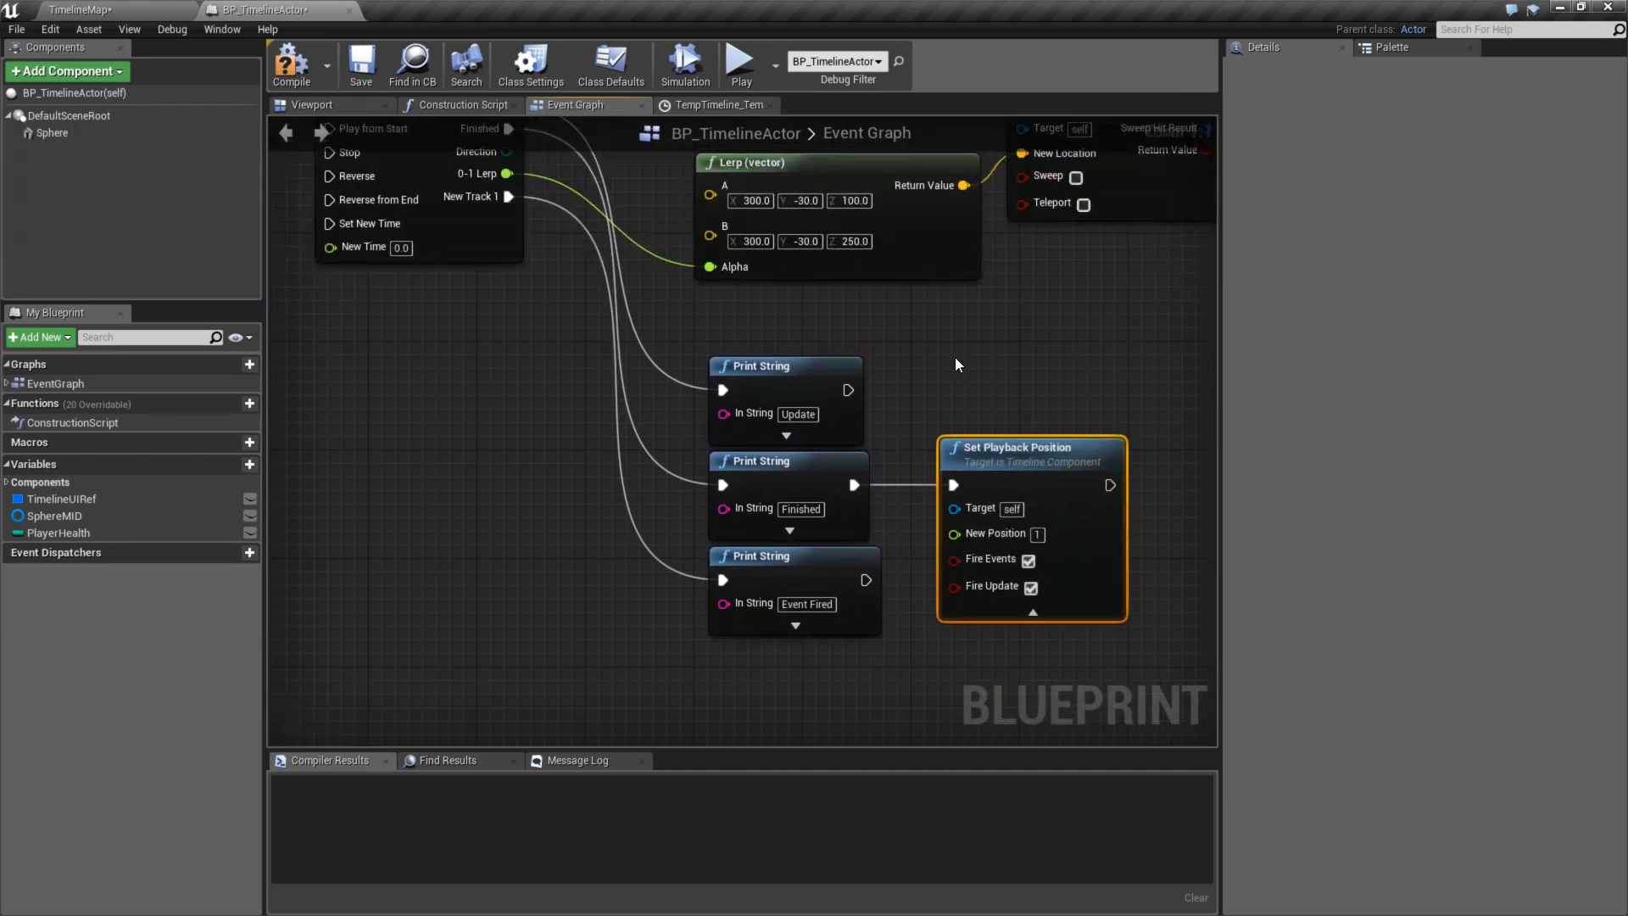
{"action": "key", "text": "alt+p"}
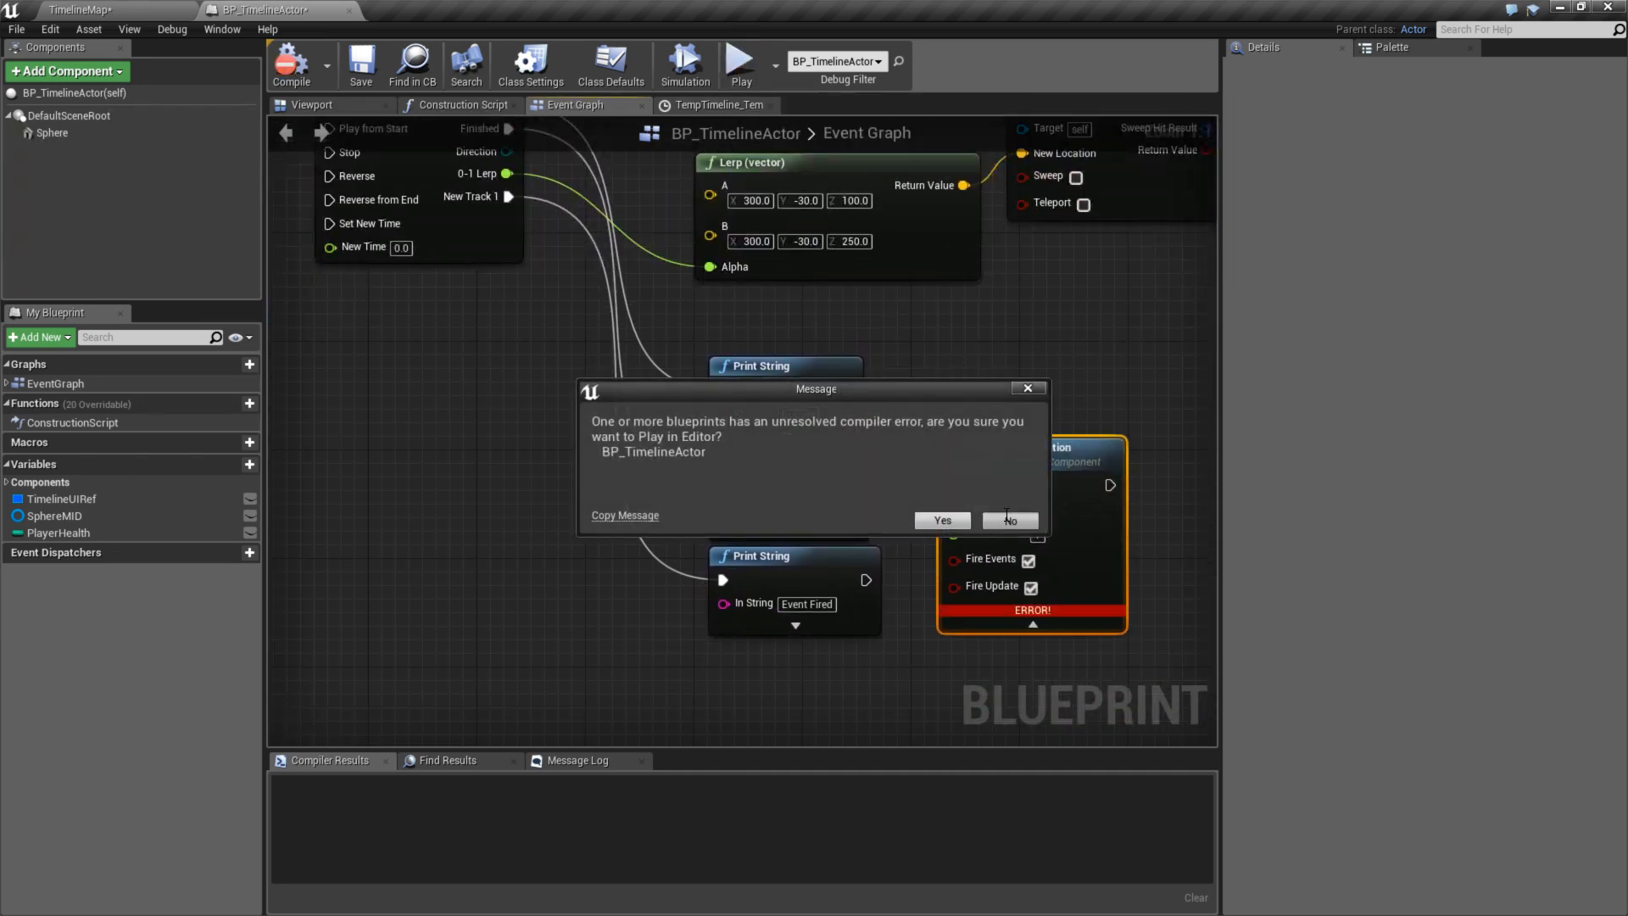
{"action": "left_click", "coordinate": [1009, 520]}
- Move the Temp Timeline reference beside Set Playback Position, connect it to the Target input, and play-test the level
{"action": "right_click_drag", "start_coordinate": [283, 404], "coordinate": [725, 423]}
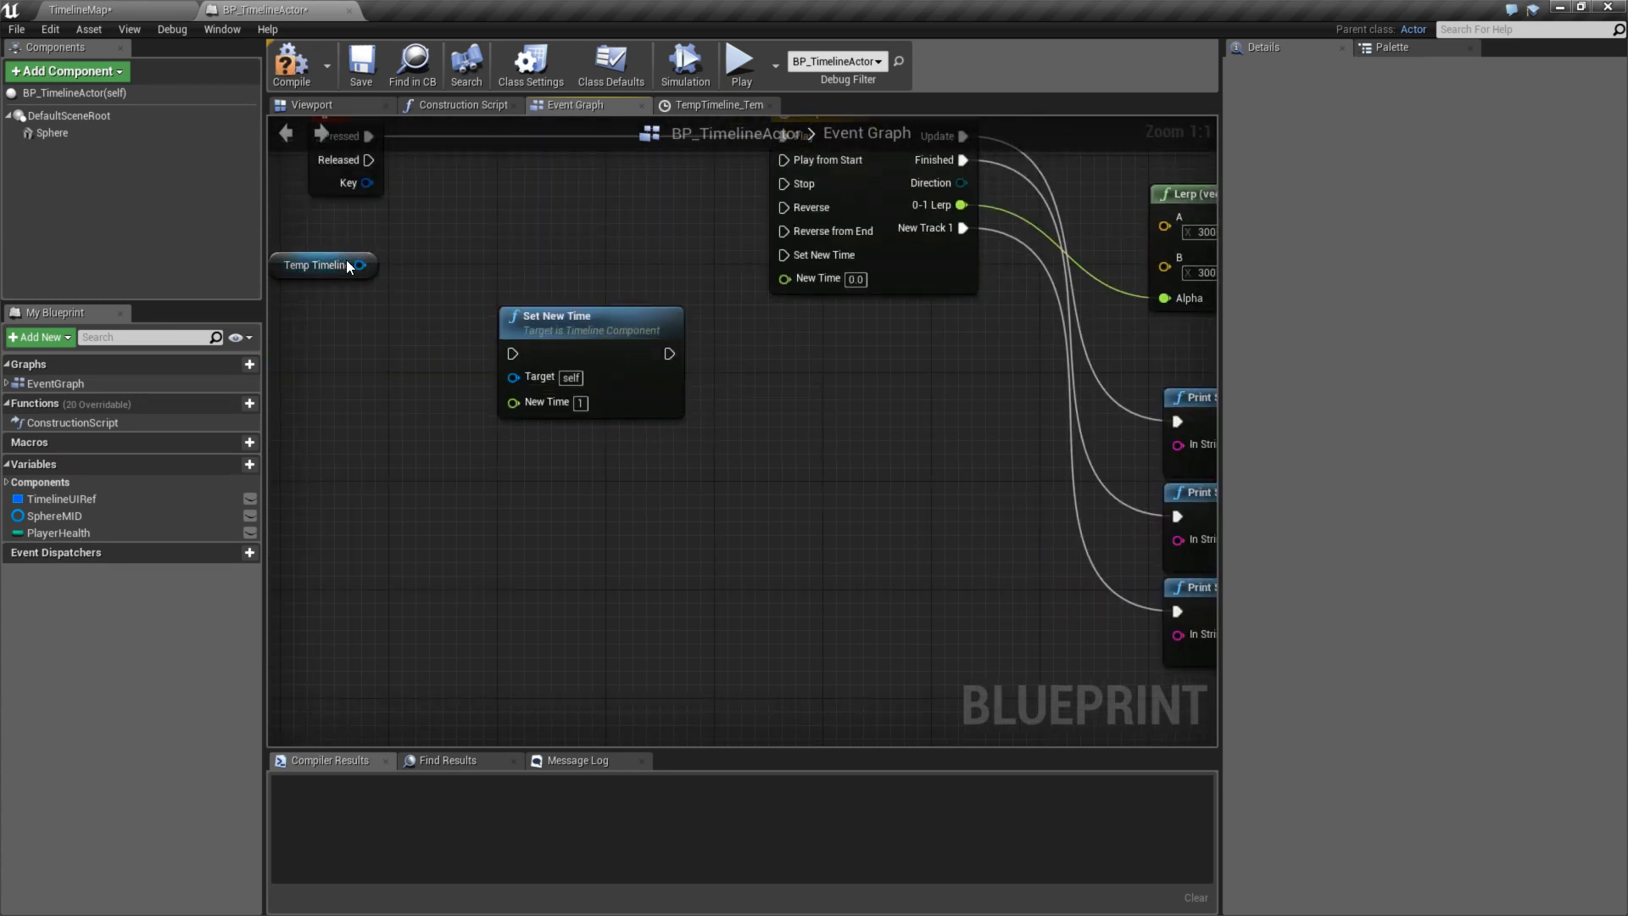
{"action": "left_click_drag", "start_coordinate": [347, 261], "coordinate": [518, 396]}
{"action": "right_click_drag", "start_coordinate": [526, 441], "coordinate": [736, 443]}
{"action": "left_click_drag", "start_coordinate": [731, 474], "coordinate": [941, 474]}
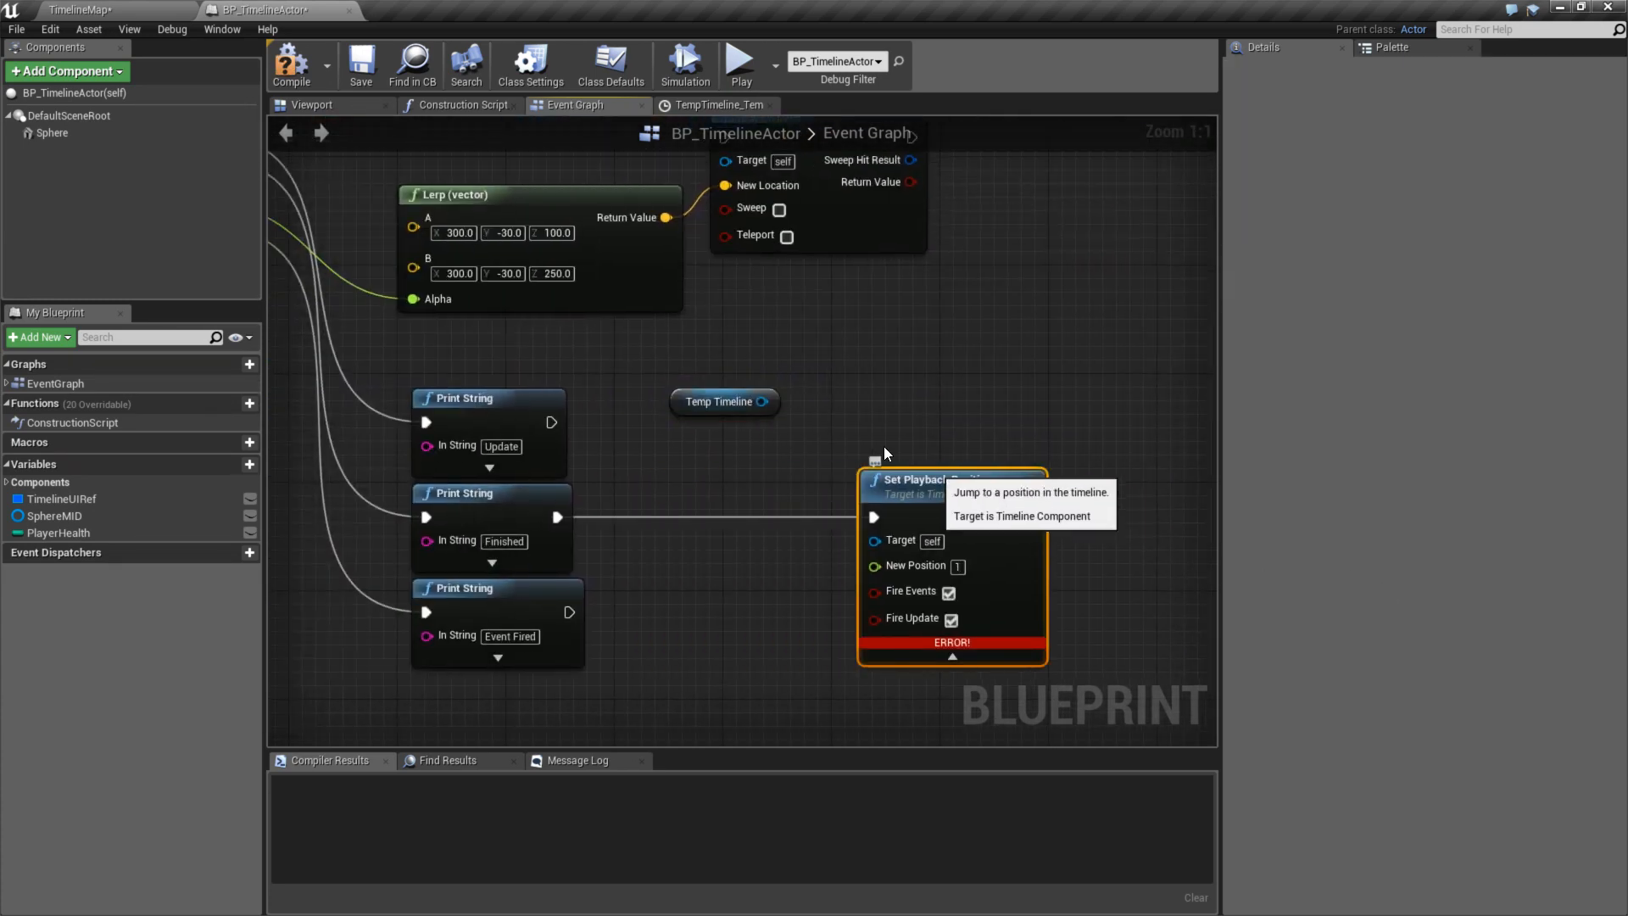
{"action": "left_click_drag", "start_coordinate": [729, 397], "coordinate": [875, 540]}
{"action": "left_click", "coordinate": [749, 65]}
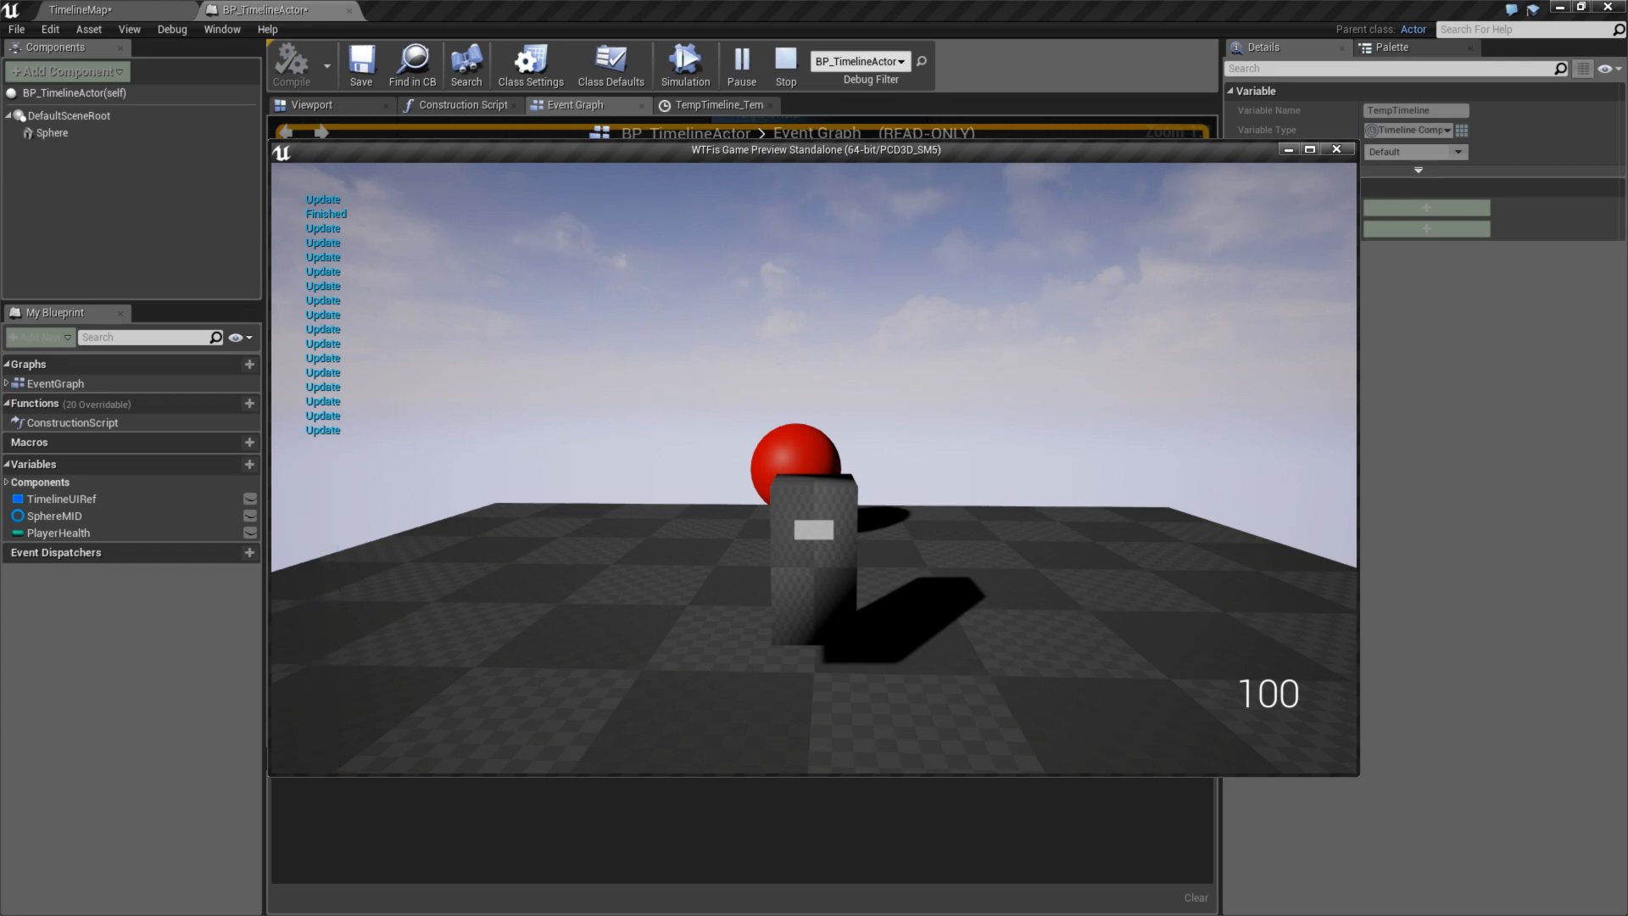
{"action": "key", "text": "Escape"}
- Disable Fire Update on the Set Playback Position node and play-test the level again
{"action": "right_click_drag", "start_coordinate": [912, 458], "coordinate": [834, 453]}
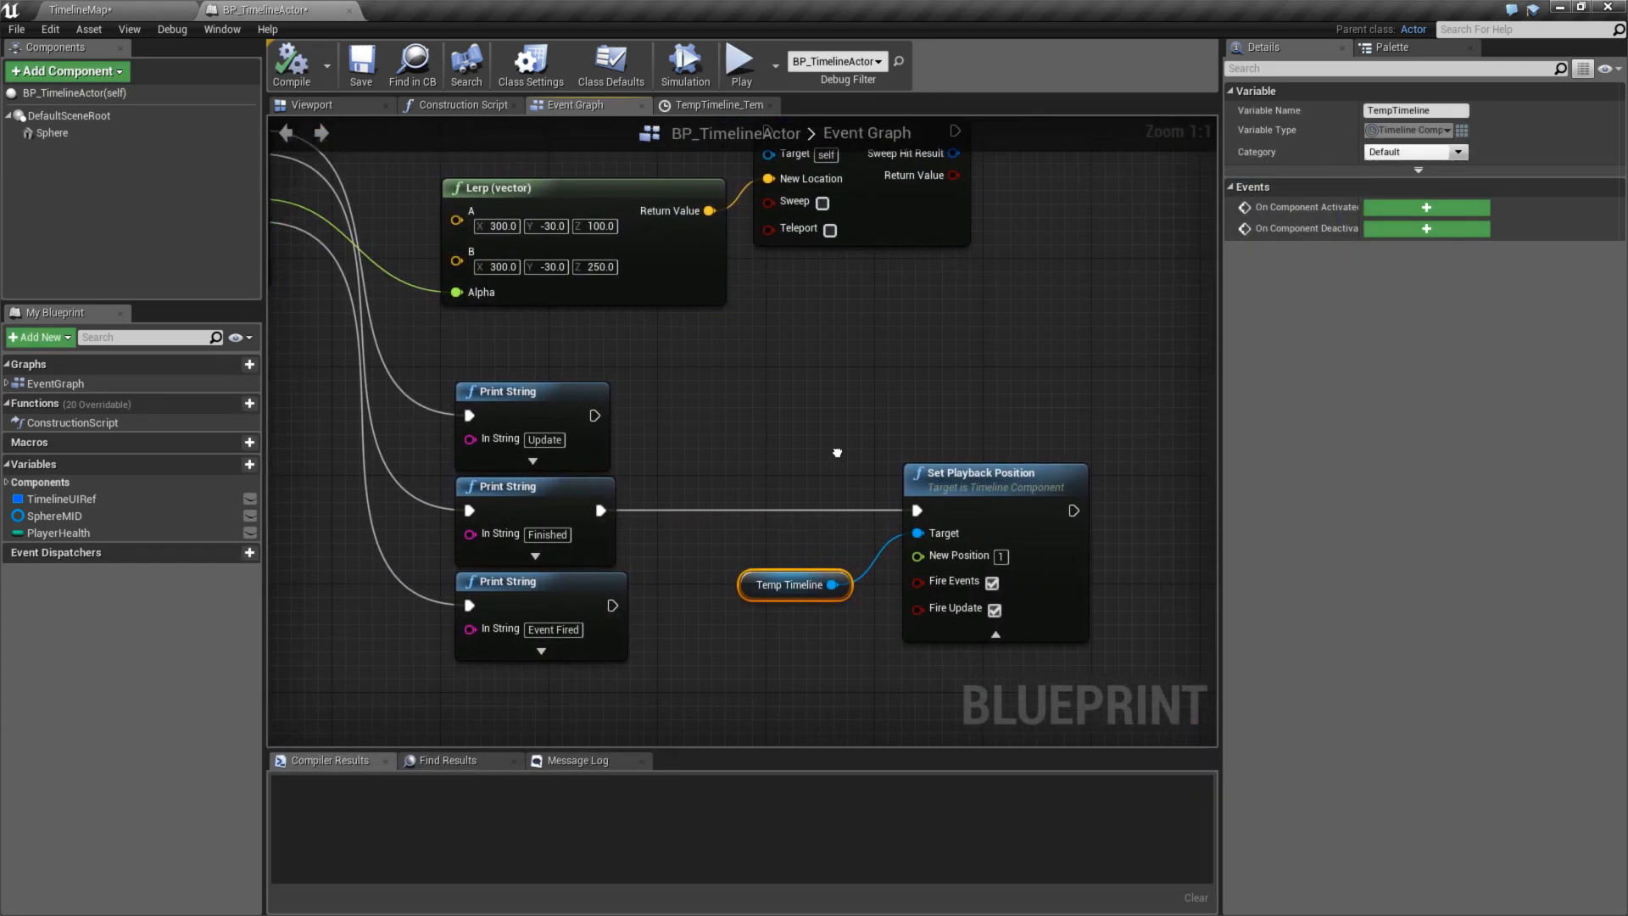
{"action": "left_click", "coordinate": [757, 74]}
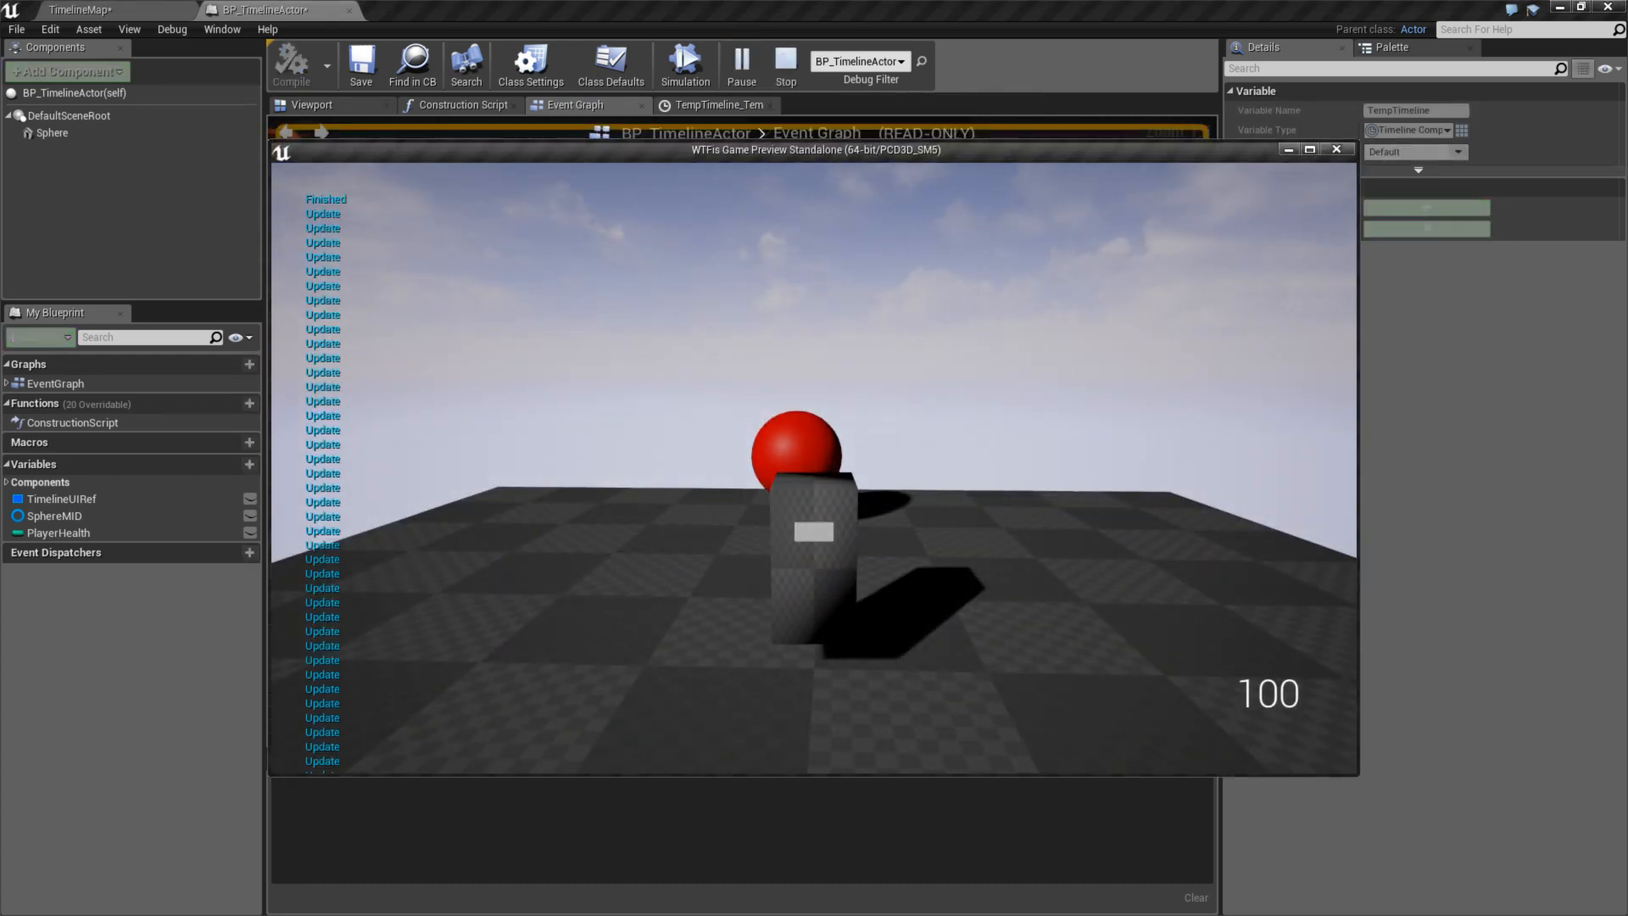
{"action": "key", "text": "Escape"}
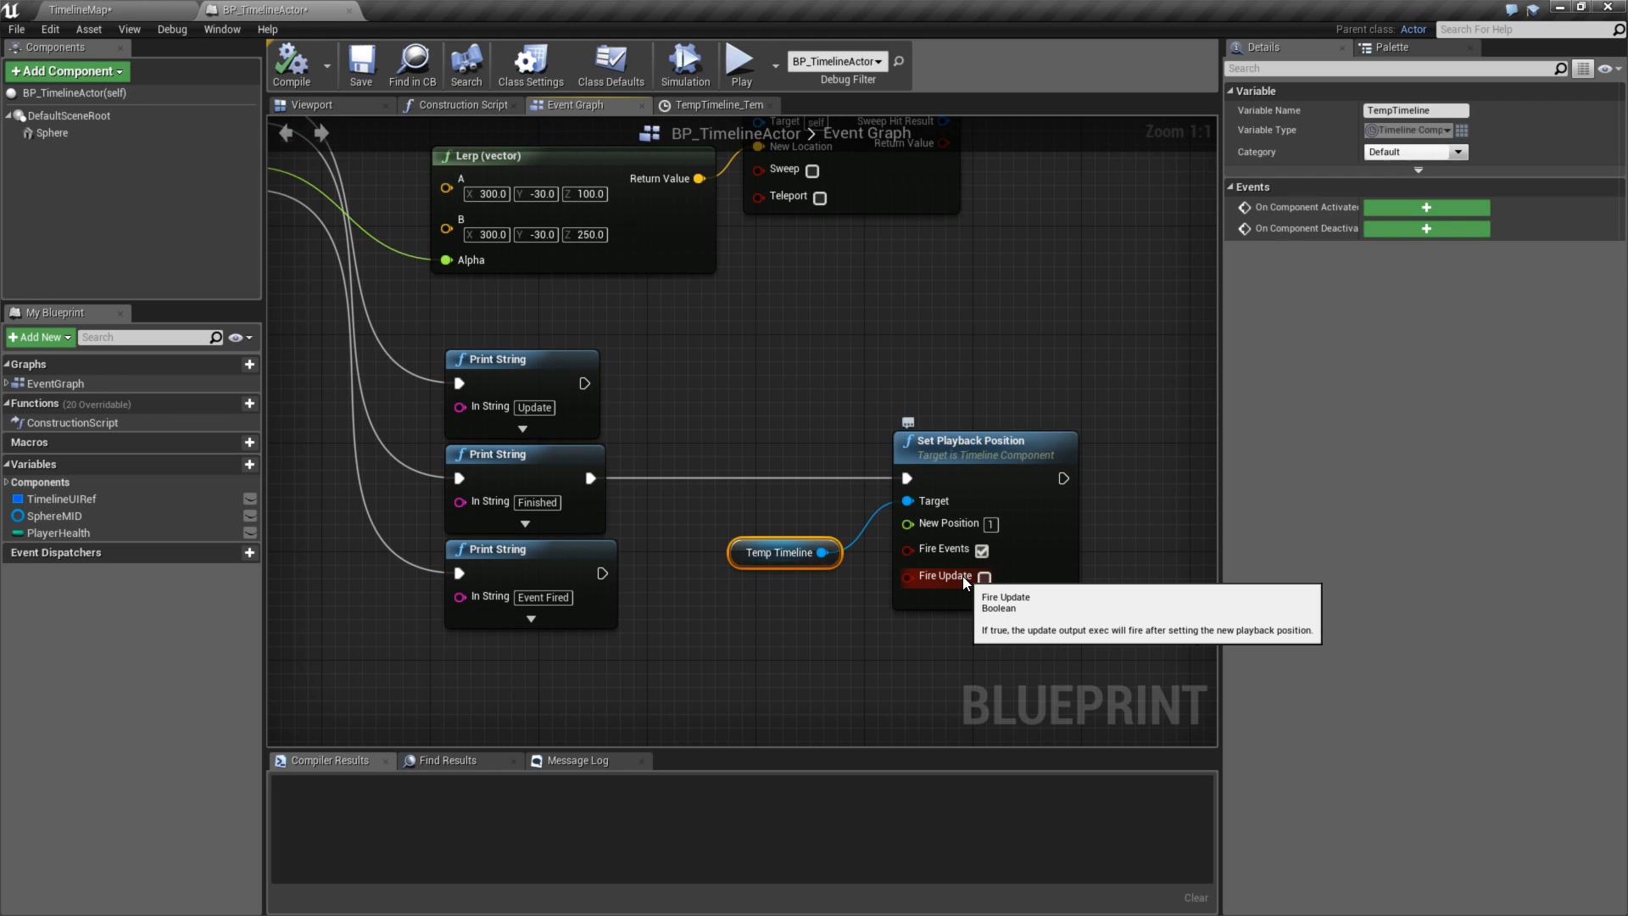
- Place Set New Time above Set Playback Position, run it from the Finished Print String, and connect Temp Timeline to its Target
{"action": "right_click_drag", "start_coordinate": [810, 501], "coordinate": [902, 533]}
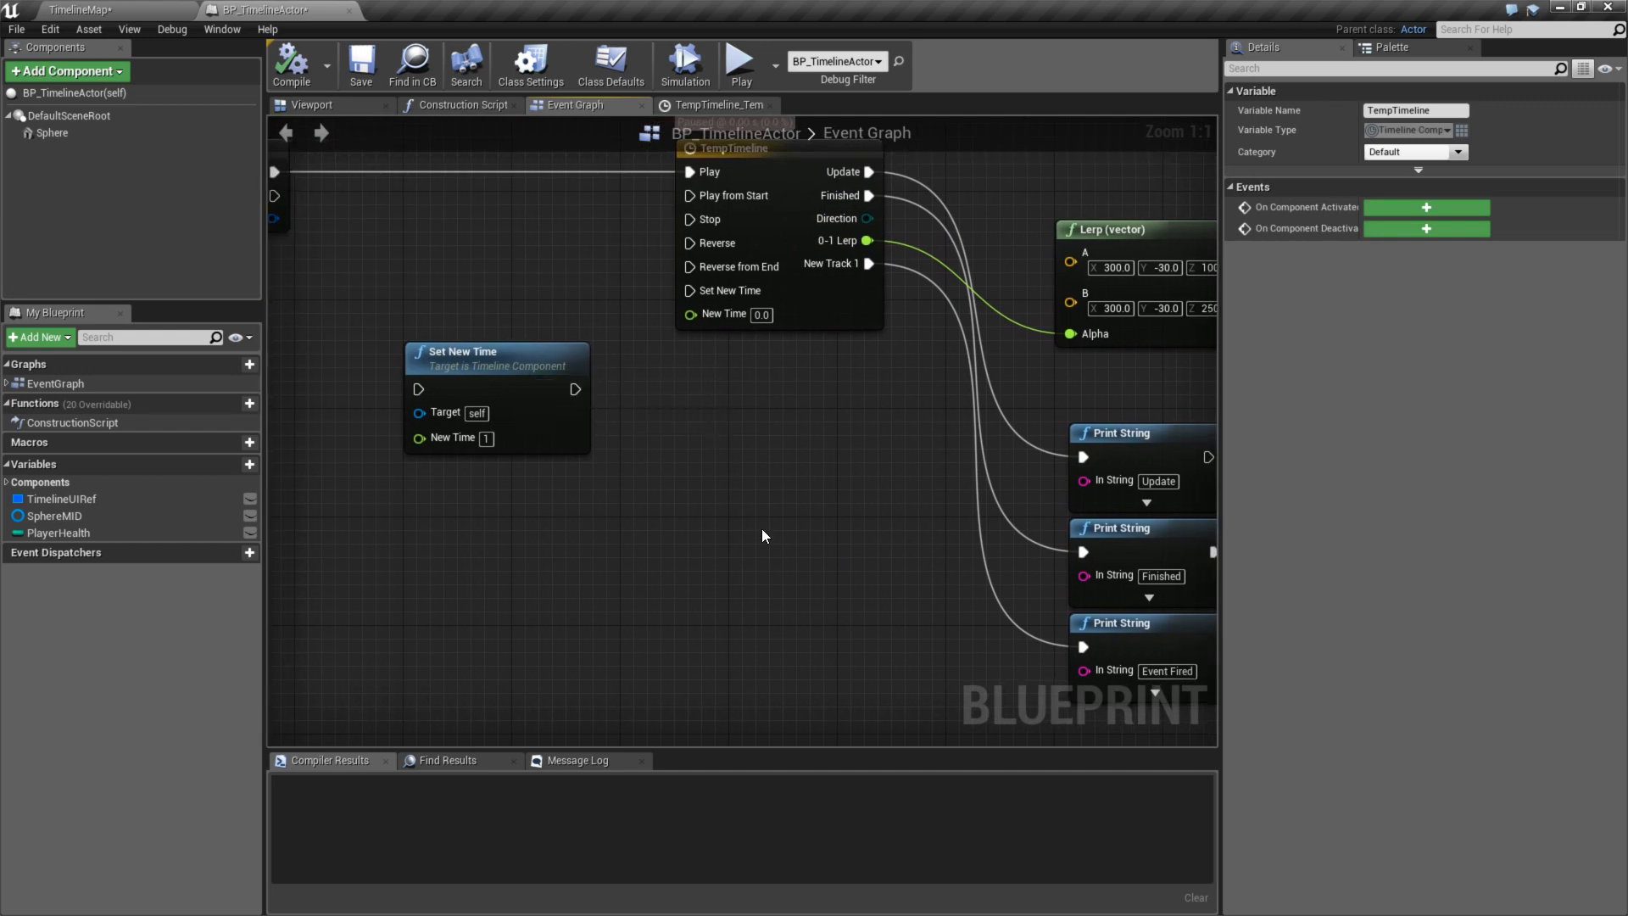
{"action": "right_click_drag", "start_coordinate": [666, 534], "coordinate": [602, 522]}
{"action": "left_click_drag", "start_coordinate": [415, 358], "coordinate": [826, 385]}
{"action": "left_click_drag", "start_coordinate": [531, 561], "coordinate": [851, 425]}
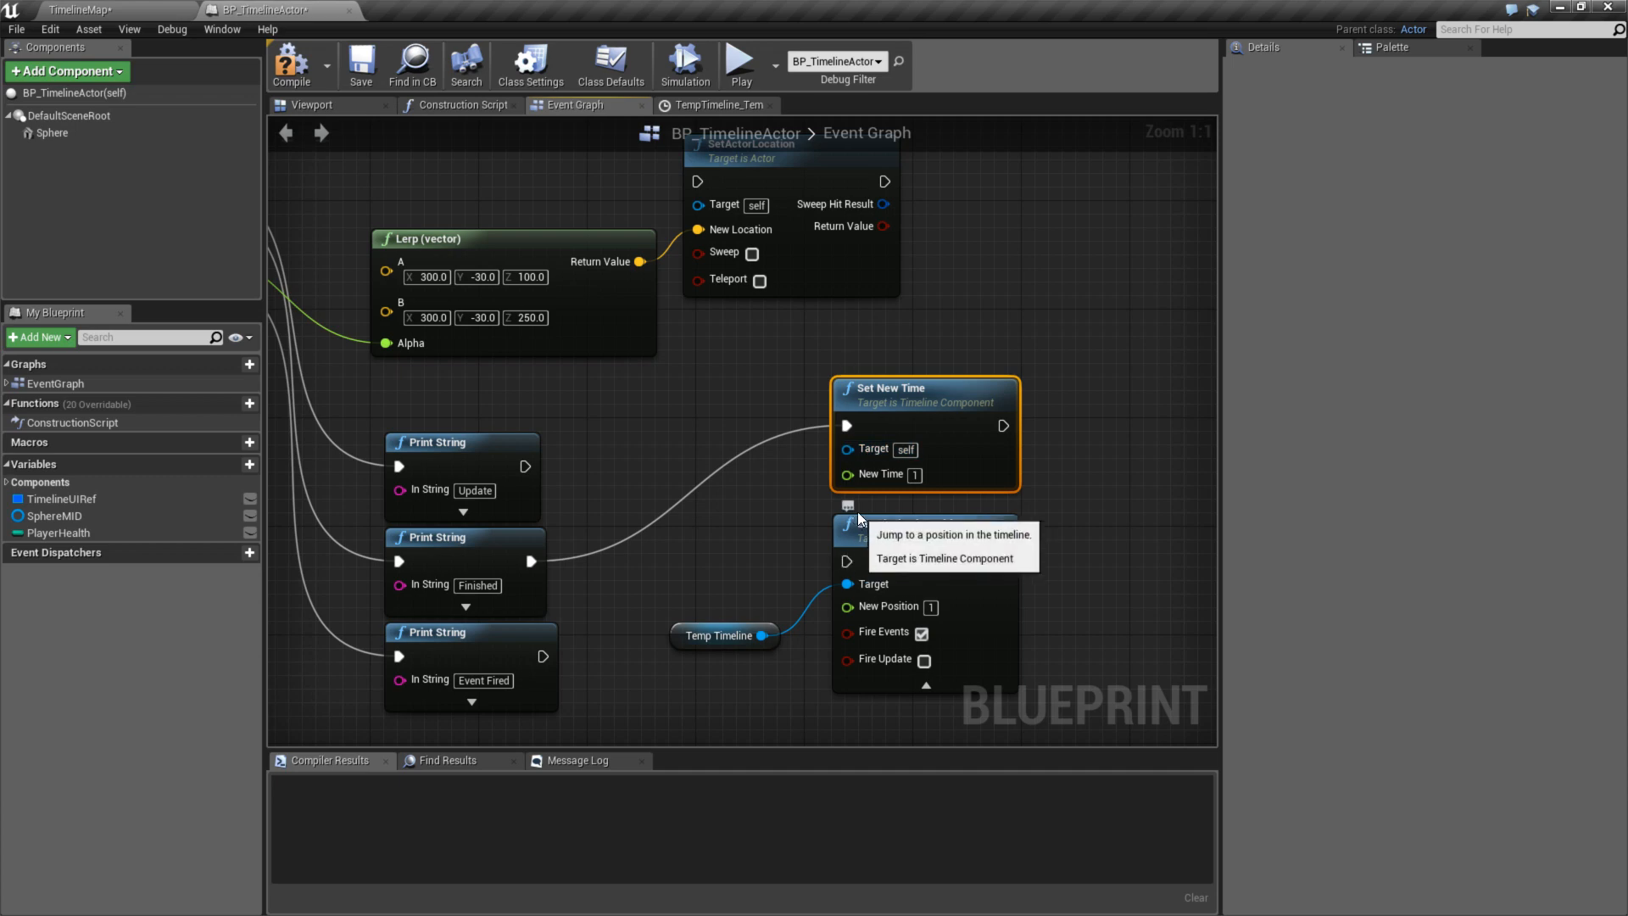
{"action": "left_click_drag", "start_coordinate": [761, 635], "coordinate": [850, 453]}
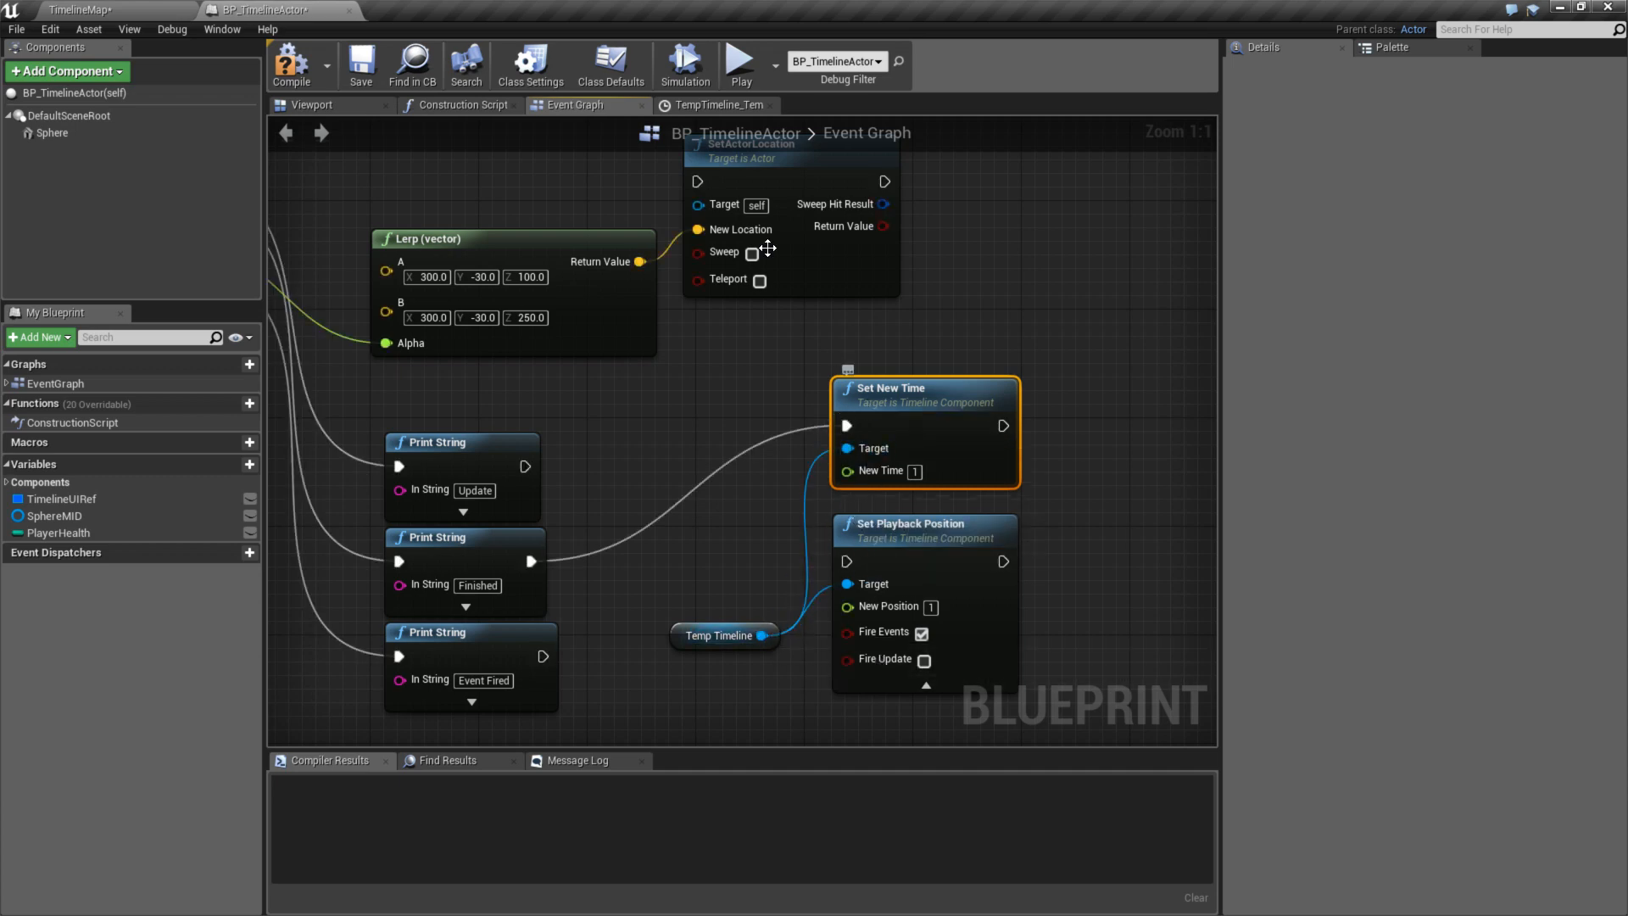
- Play-test the level to observe the Print String outputs with Set New Time running from the Finished Print String
{"action": "left_click", "coordinate": [739, 65]}
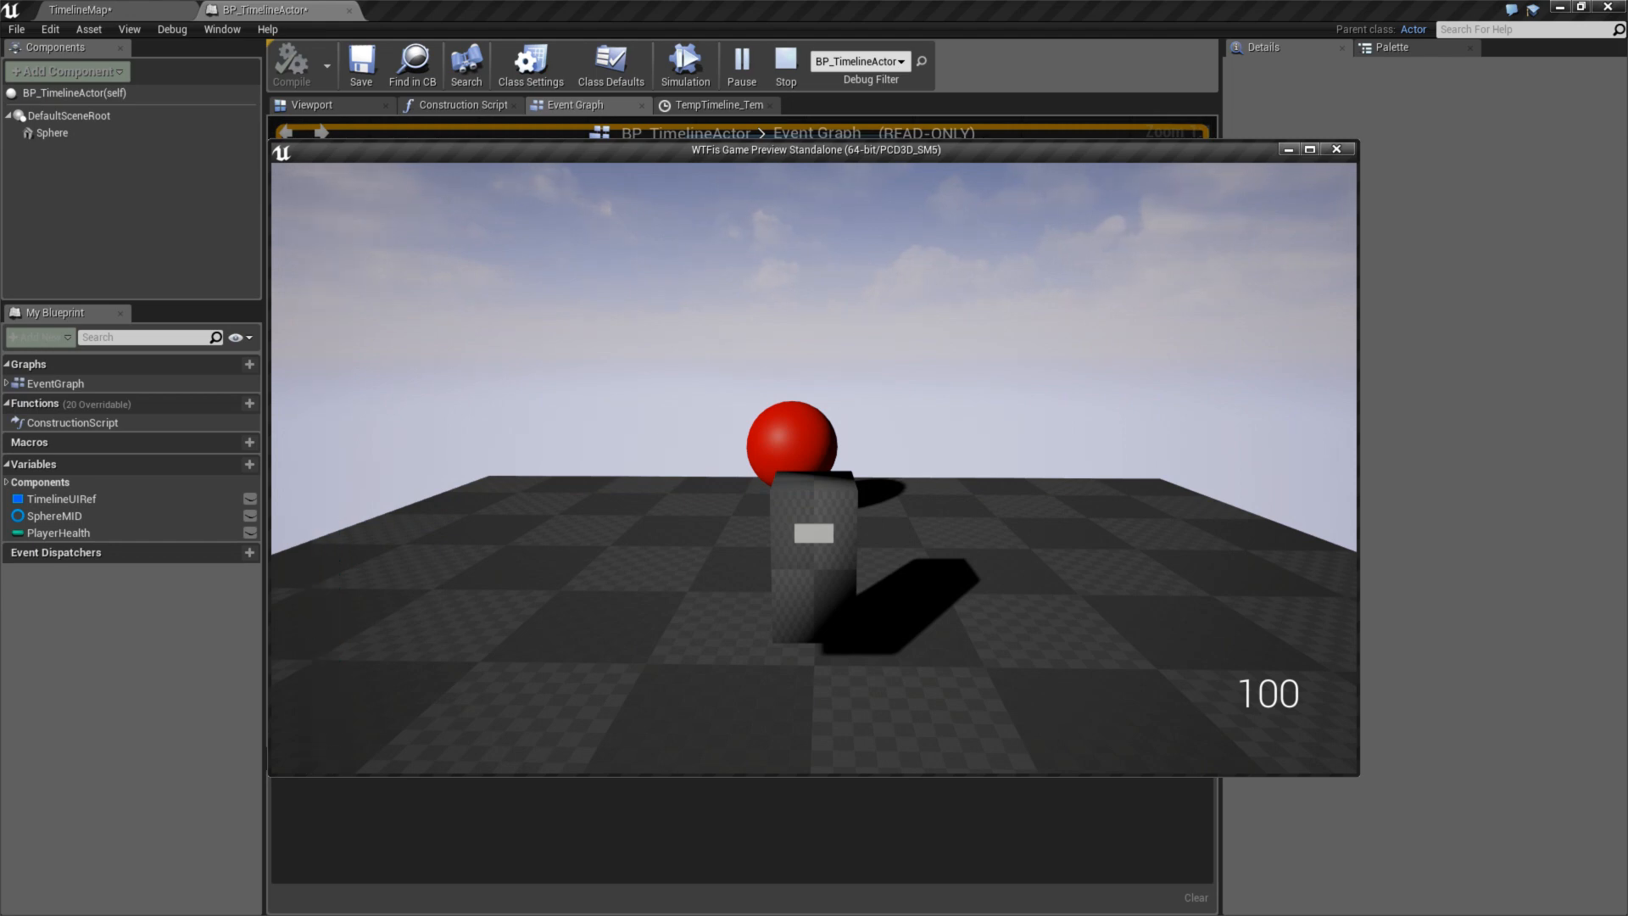
{"action": "key", "text": "Escape"}
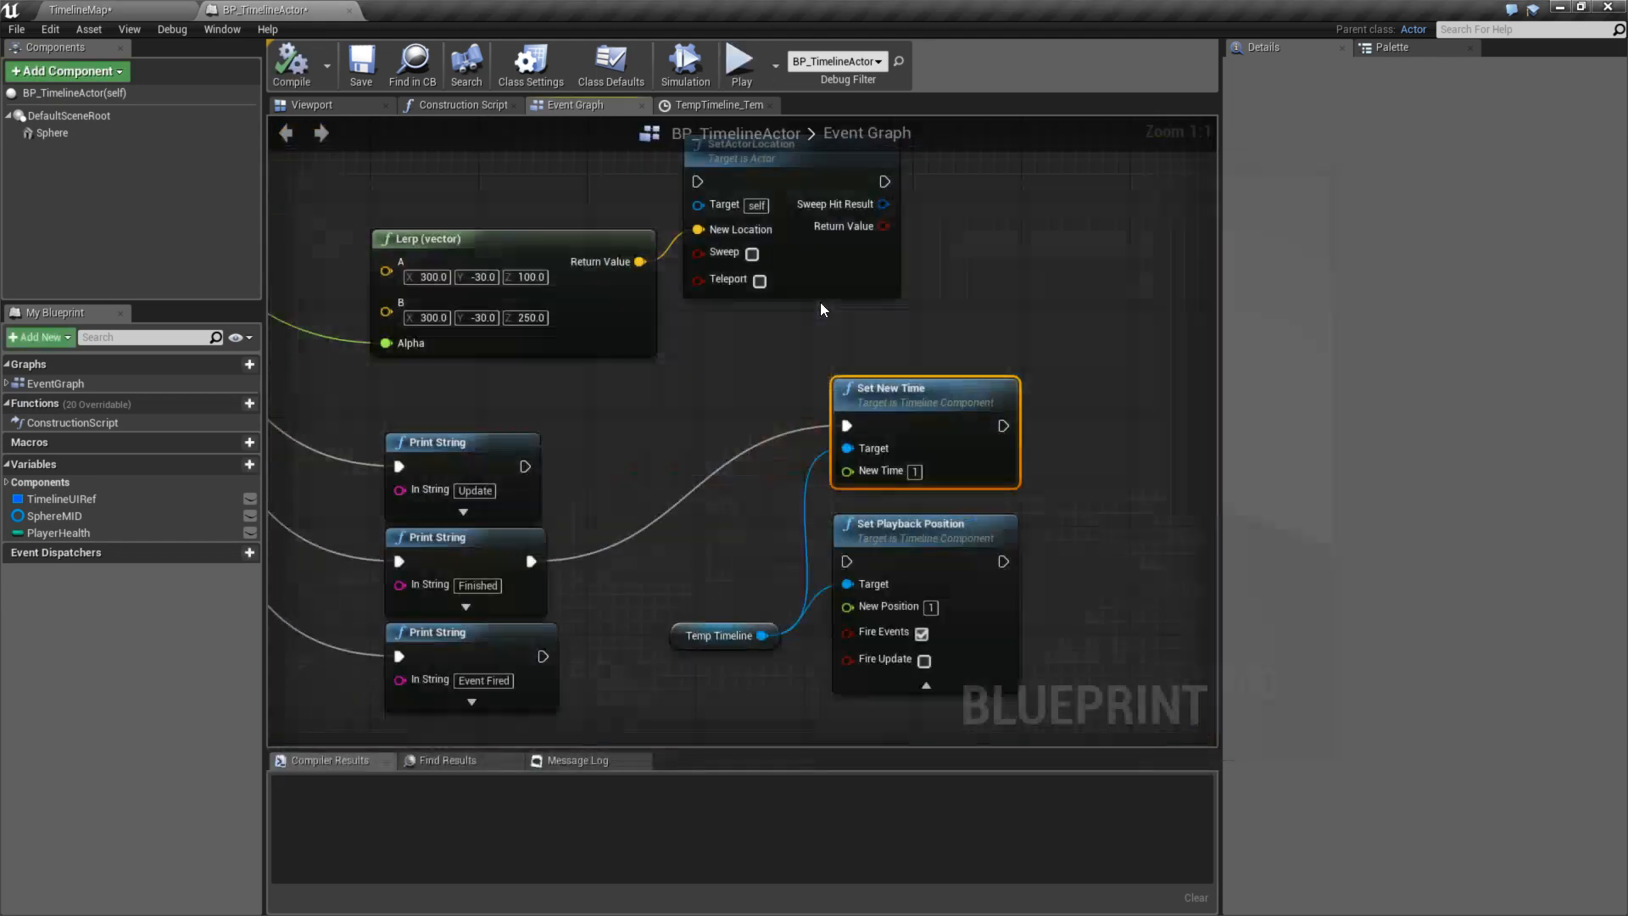
{"action": "left_click", "coordinate": [740, 67]}
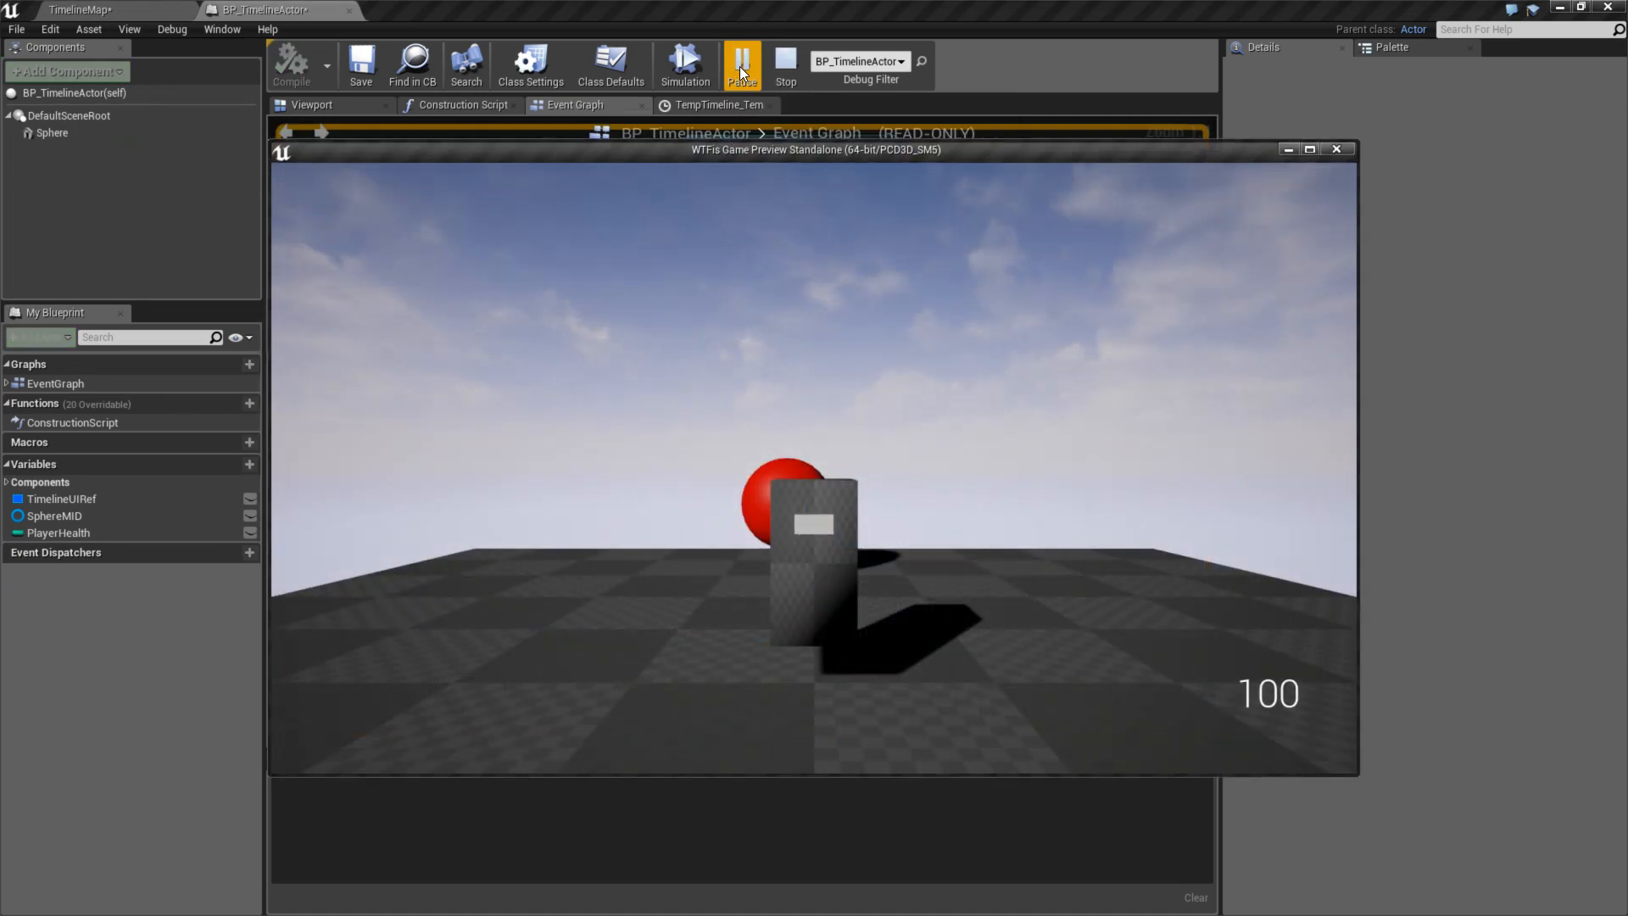
{"action": "left_click", "coordinate": [836, 282]}
{"action": "key", "text": "1"}
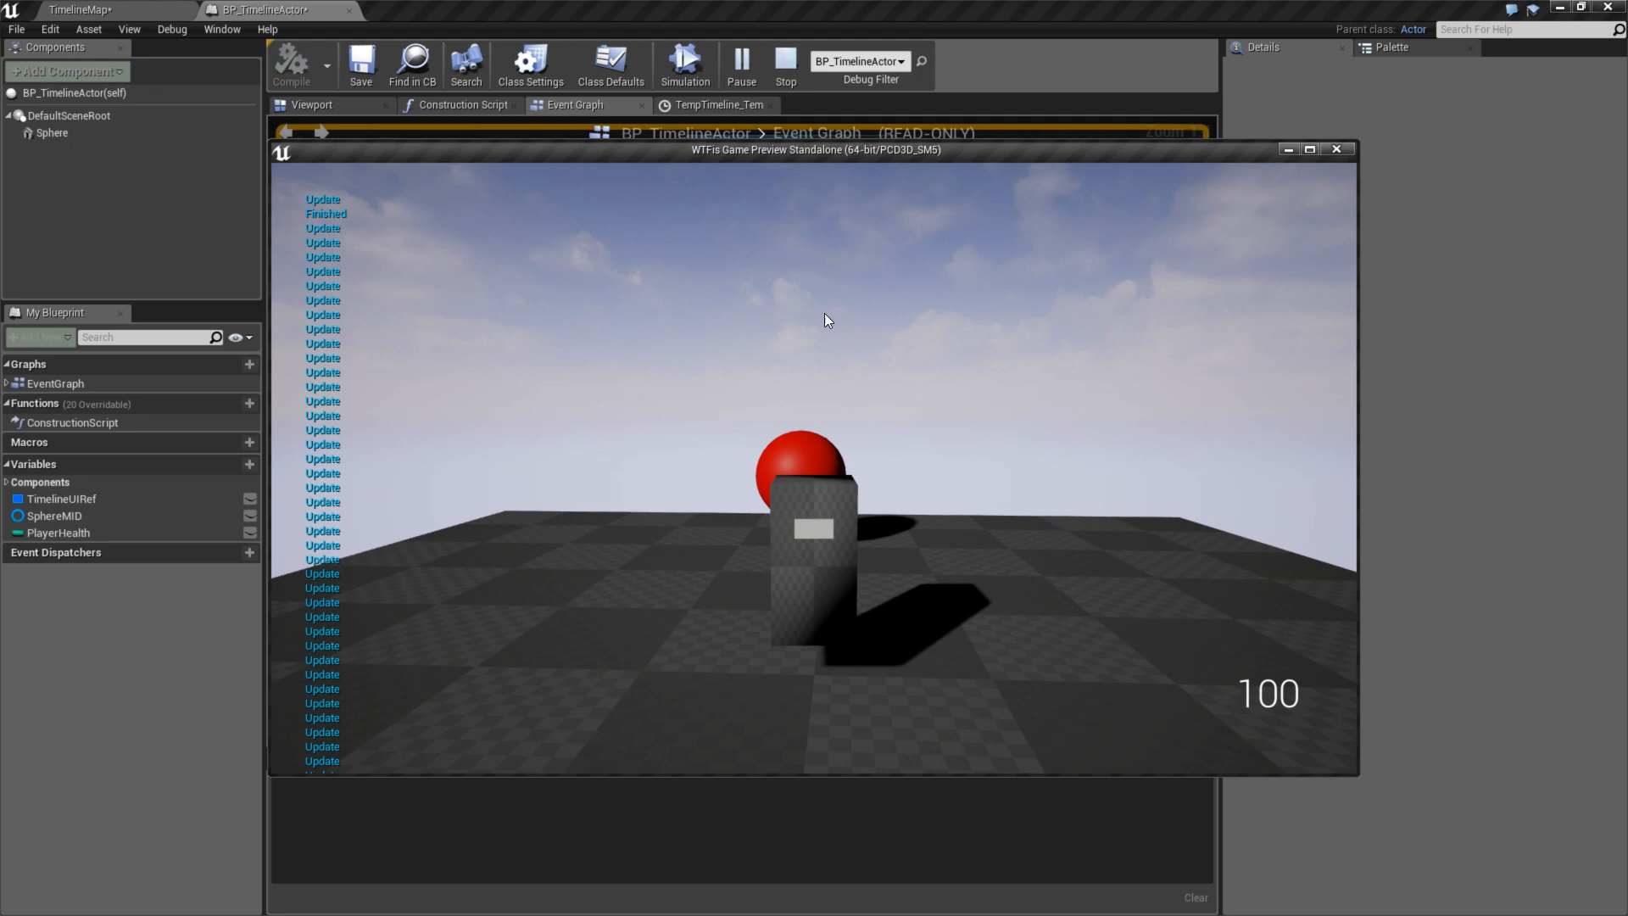
{"action": "key", "text": "Escape"}
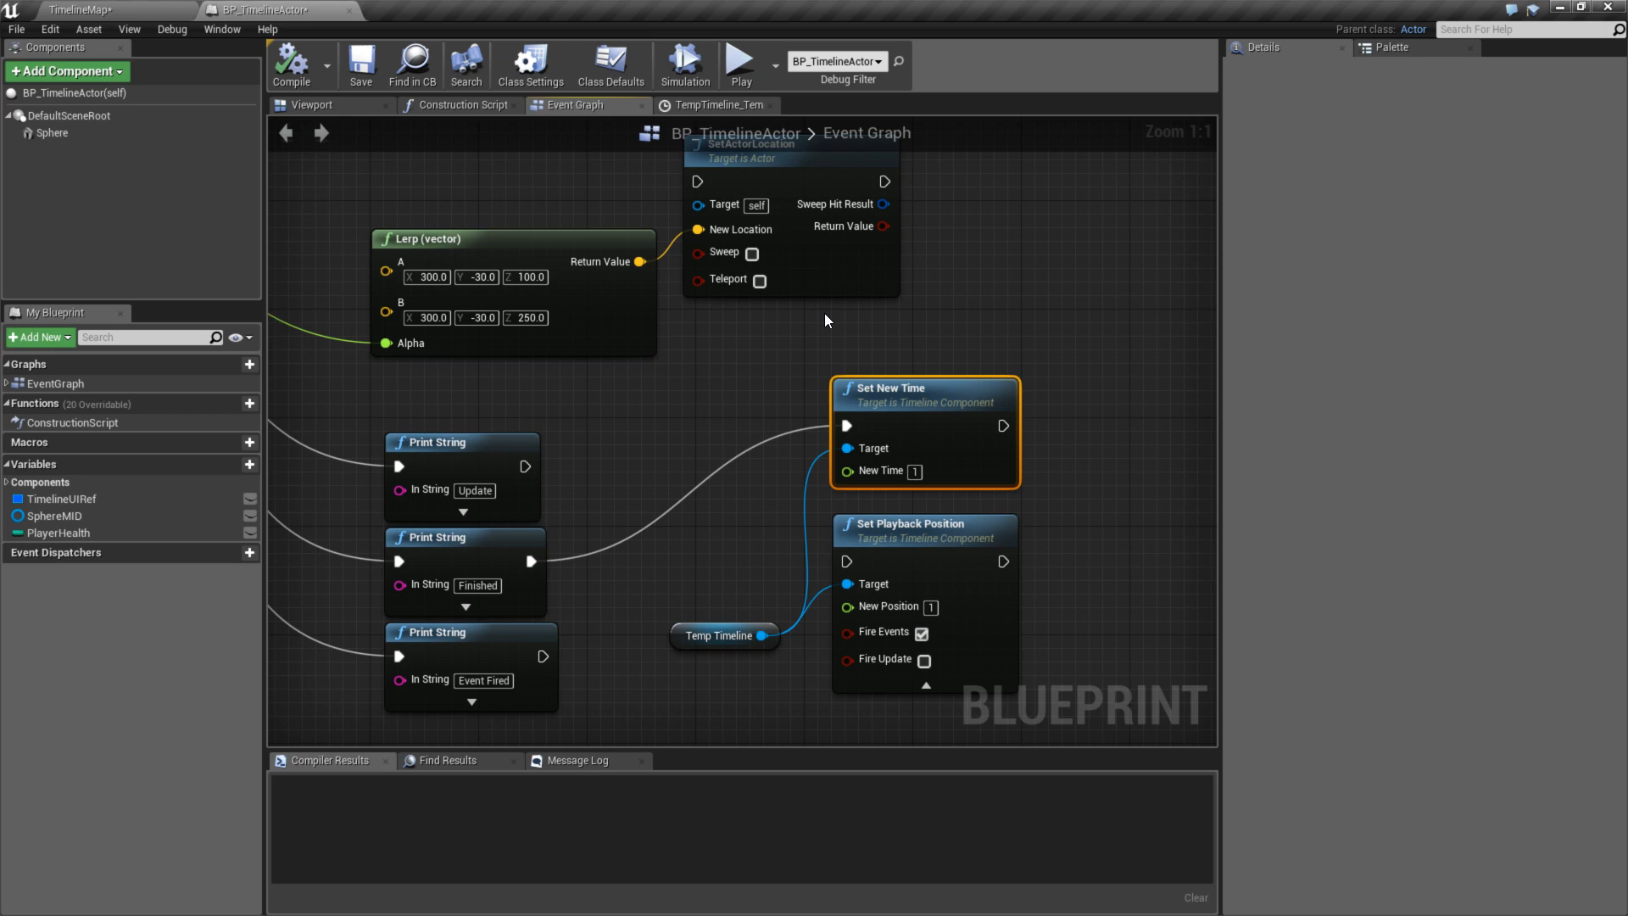
- Move the Temp Timeline reference and the Set Playback Position node further down, away from Set New Time
{"action": "right_click_drag", "start_coordinate": [748, 511], "coordinate": [766, 343]}
{"action": "left_click_drag", "start_coordinate": [735, 344], "coordinate": [982, 503]}
{"action": "left_click_drag", "start_coordinate": [919, 332], "coordinate": [919, 399]}
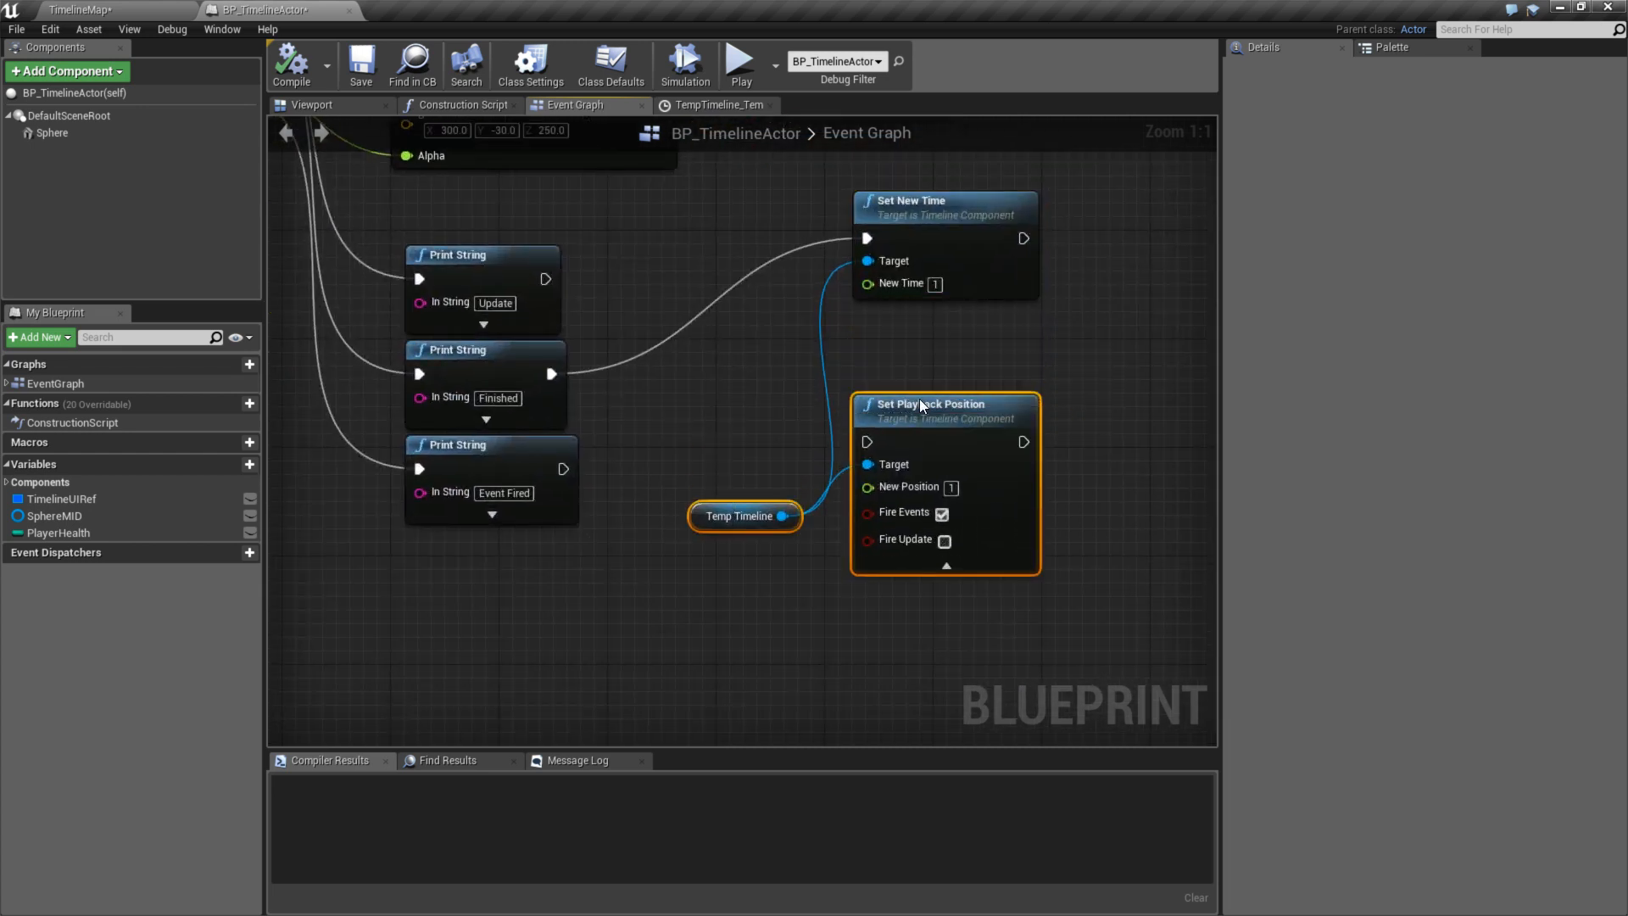
{"action": "left_click", "coordinate": [832, 359]}
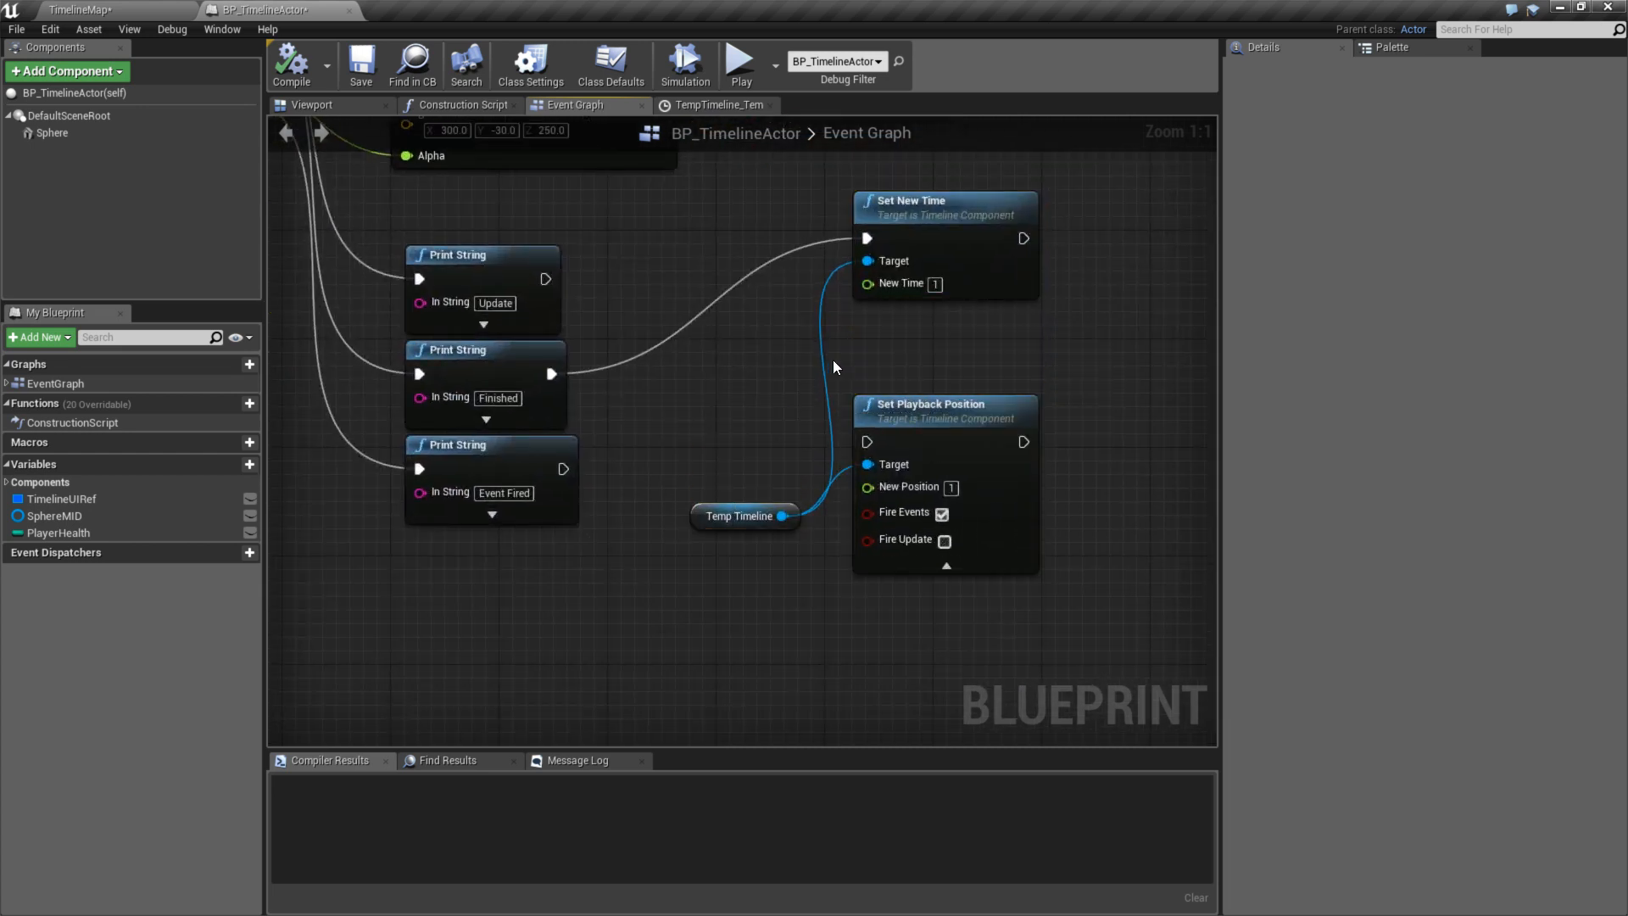
- Set the New Time value of the Set New Time node to .25 and play-test the level
{"action": "left_click", "coordinate": [739, 64]}
{"action": "left_click", "coordinate": [1337, 150]}
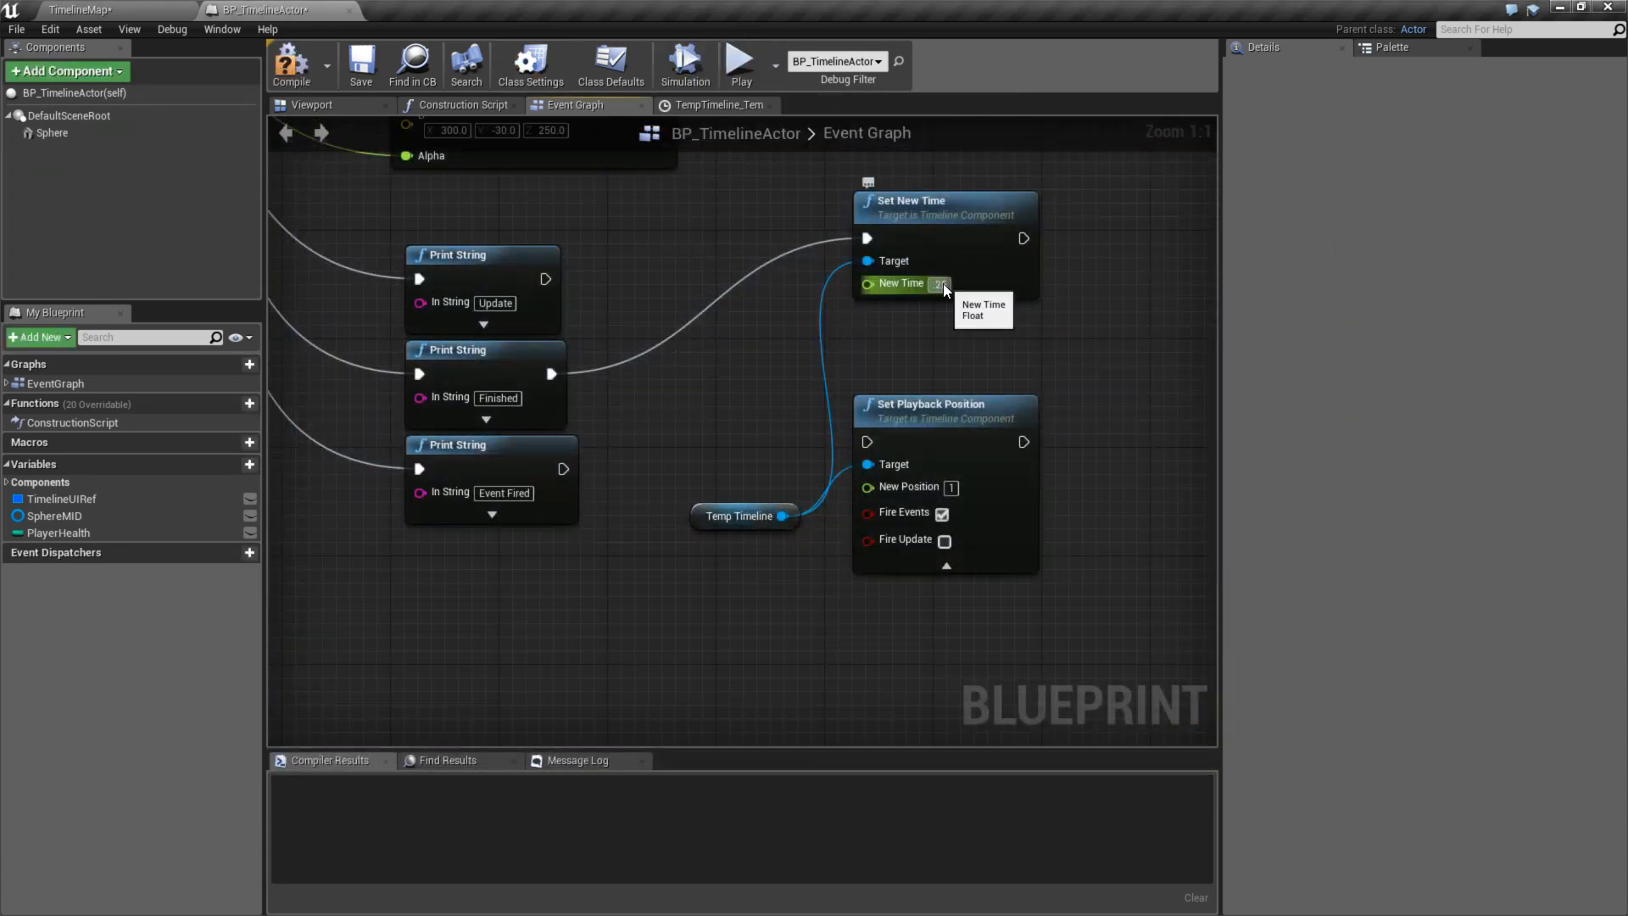
{"action": "left_click", "coordinate": [739, 64]}
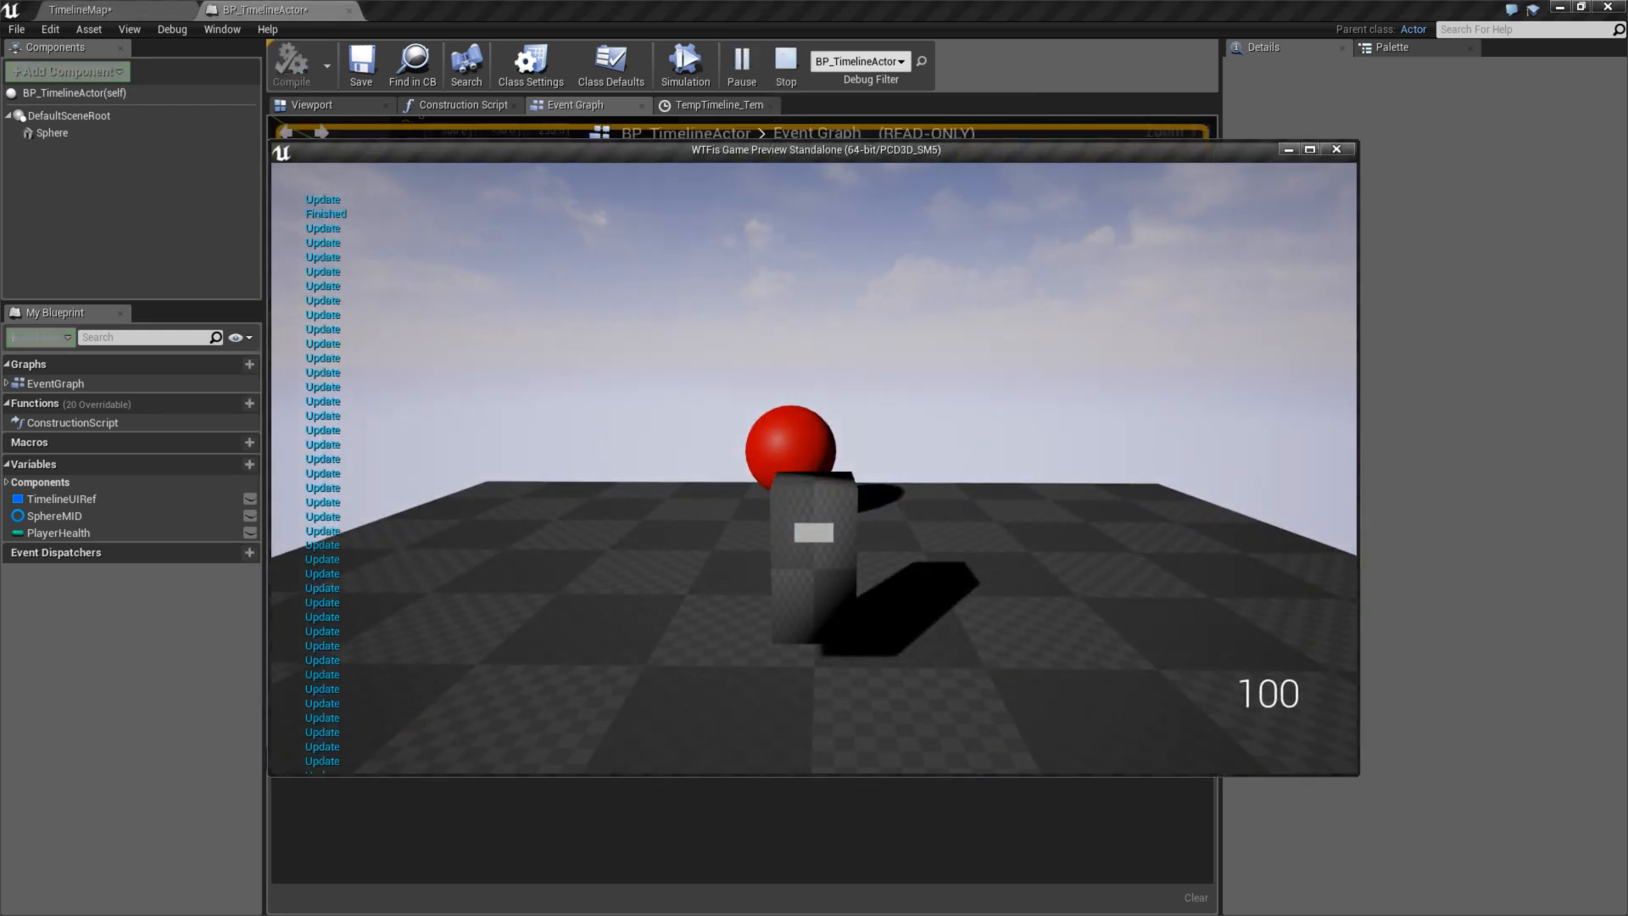
{"action": "key", "text": "Escape"}
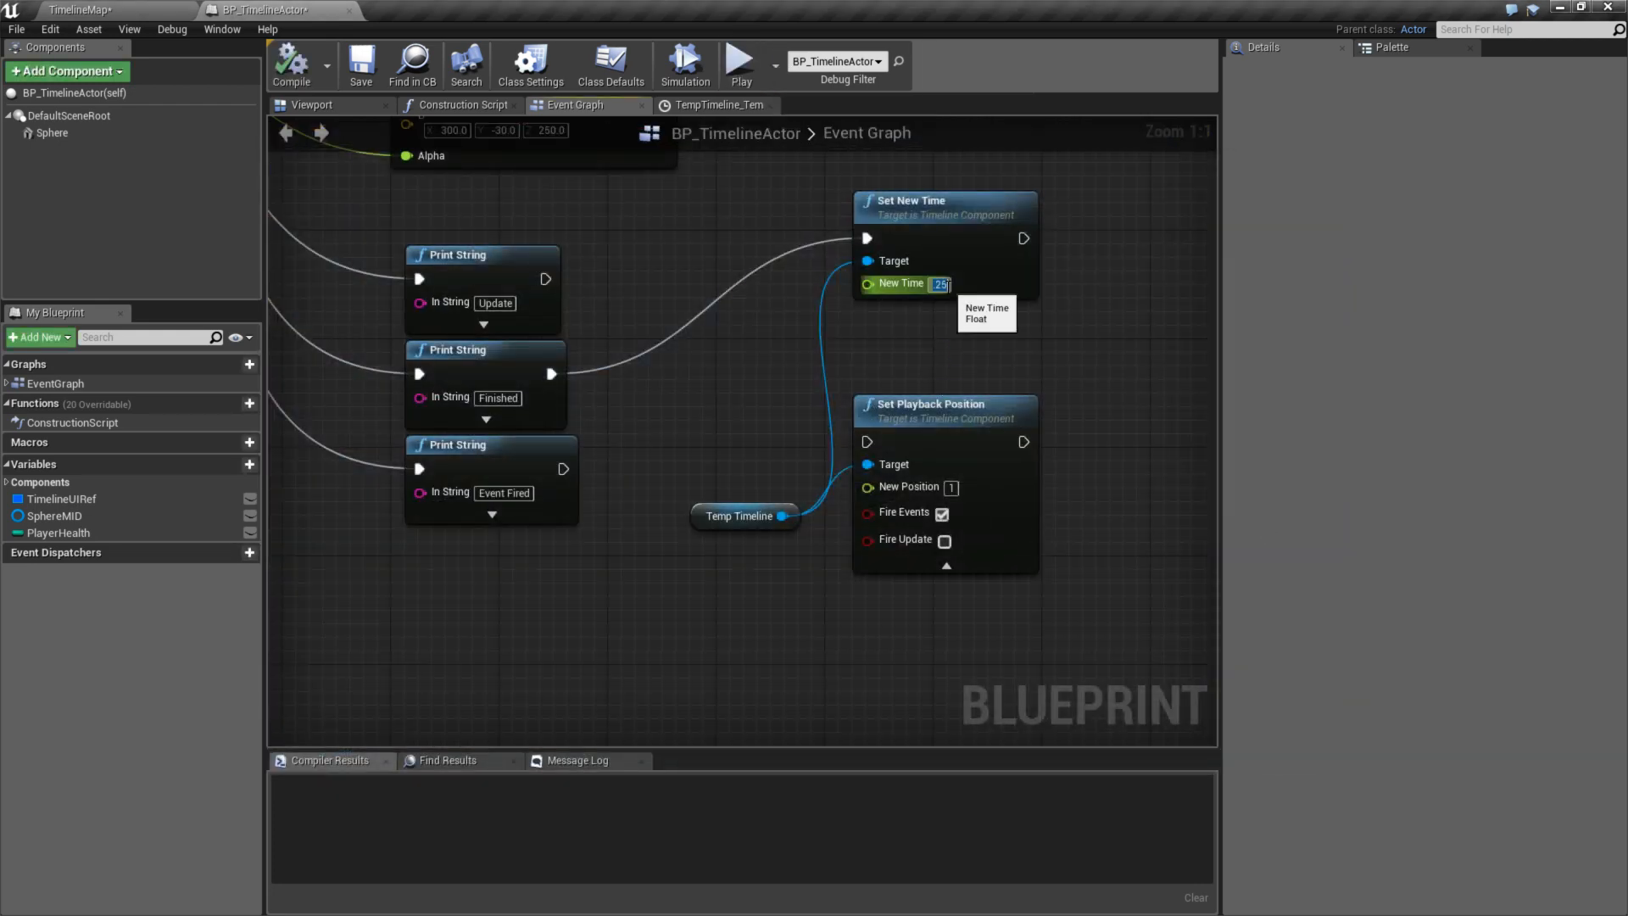
- Change the New Time value of the Set New Time node to .24 and play-test the level
{"action": "type", "text": ".75"}
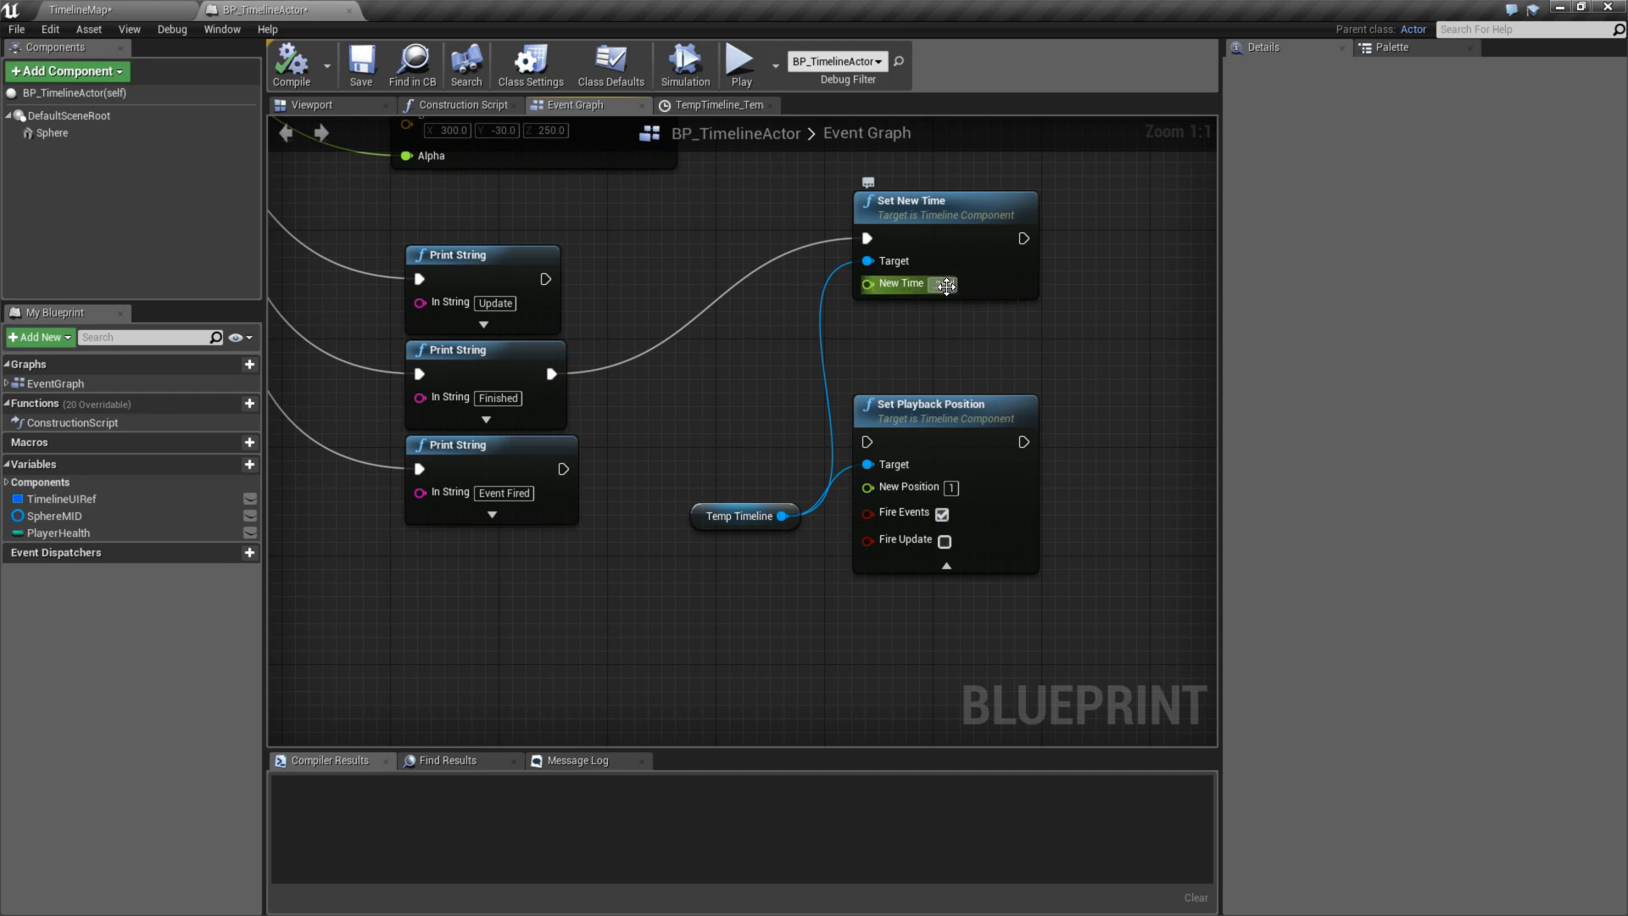
{"action": "key", "text": "Return"}
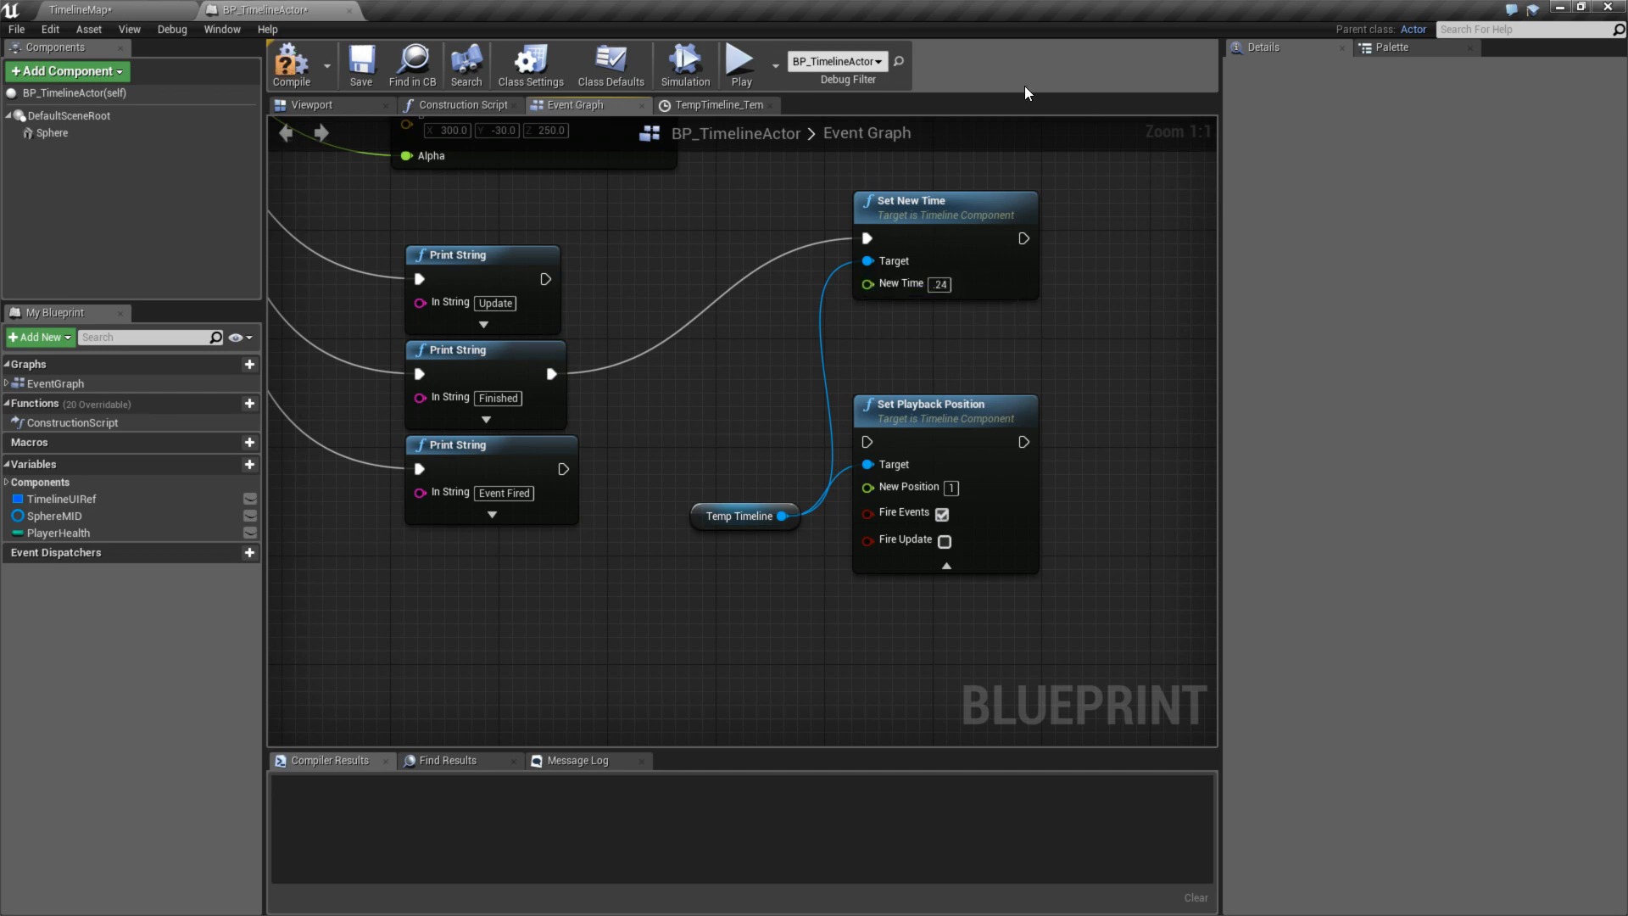
{"action": "left_click", "coordinate": [739, 64]}
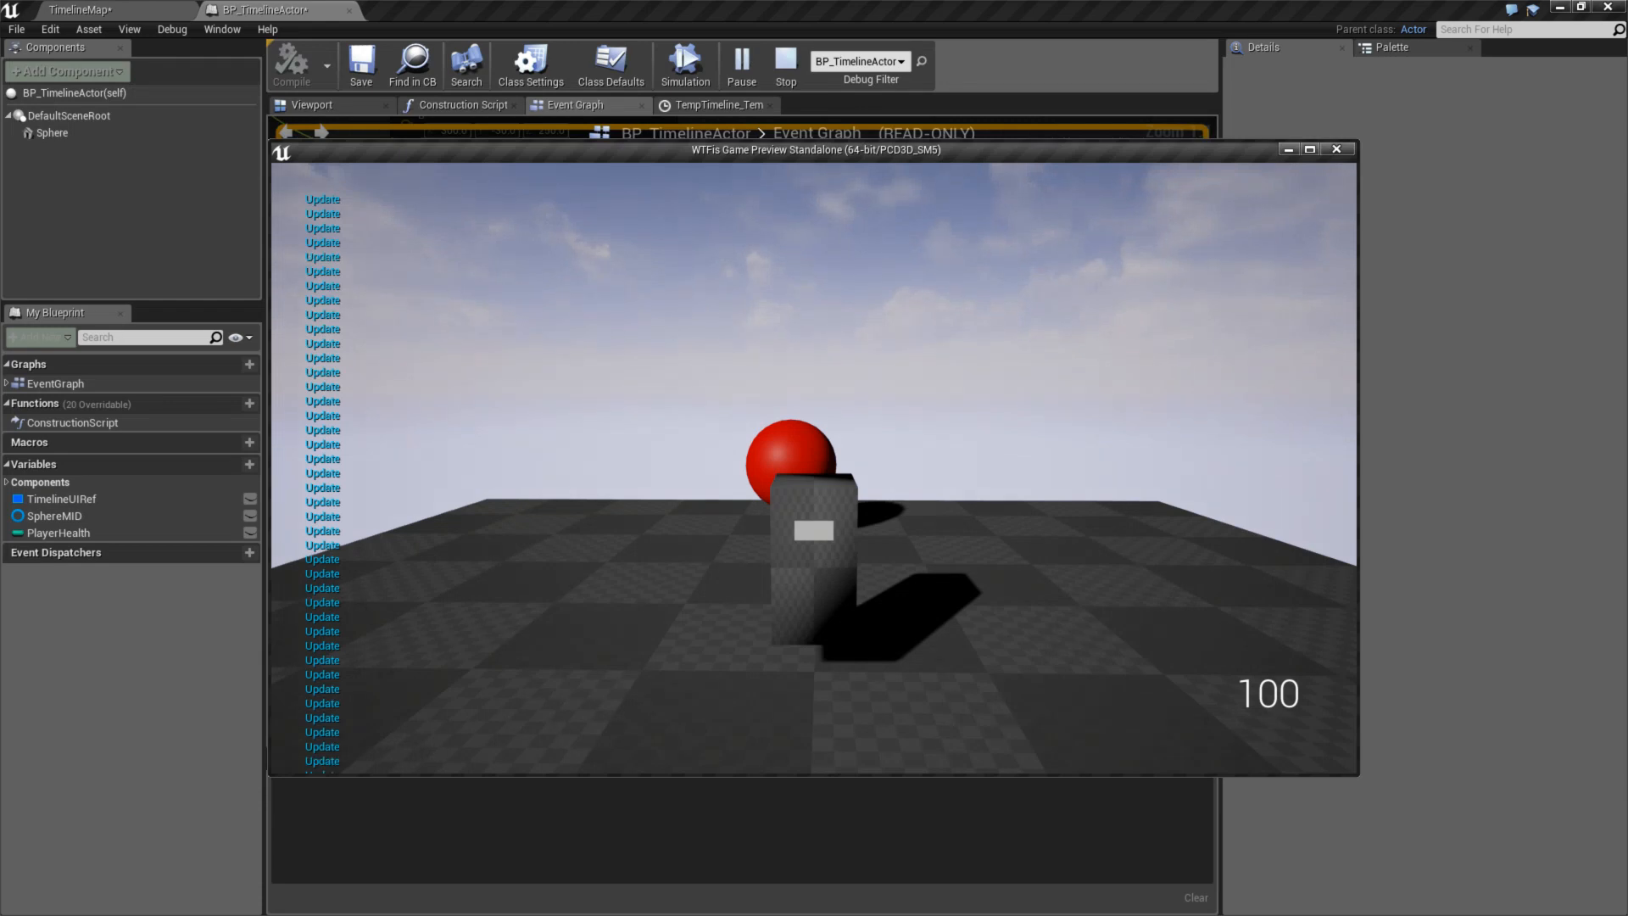
{"action": "key", "text": "Escape"}
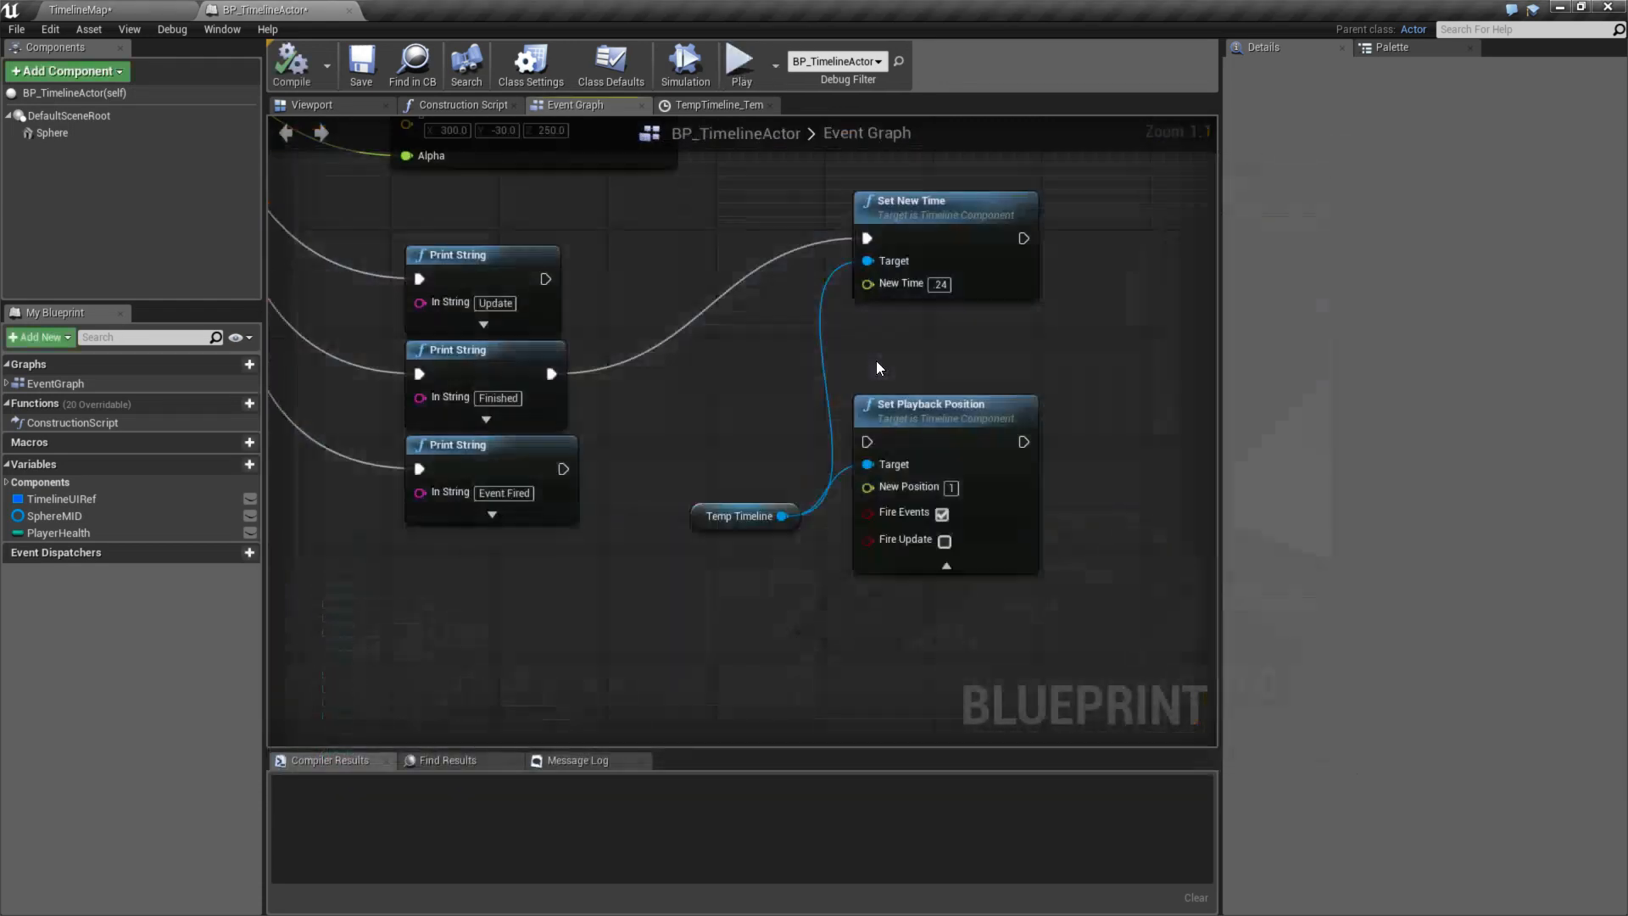
- Set the New Time value of the Set New Time node to 1 and select the TempTimeline node
{"action": "left_click", "coordinate": [1036, 317]}
{"action": "type", "text": "1"}
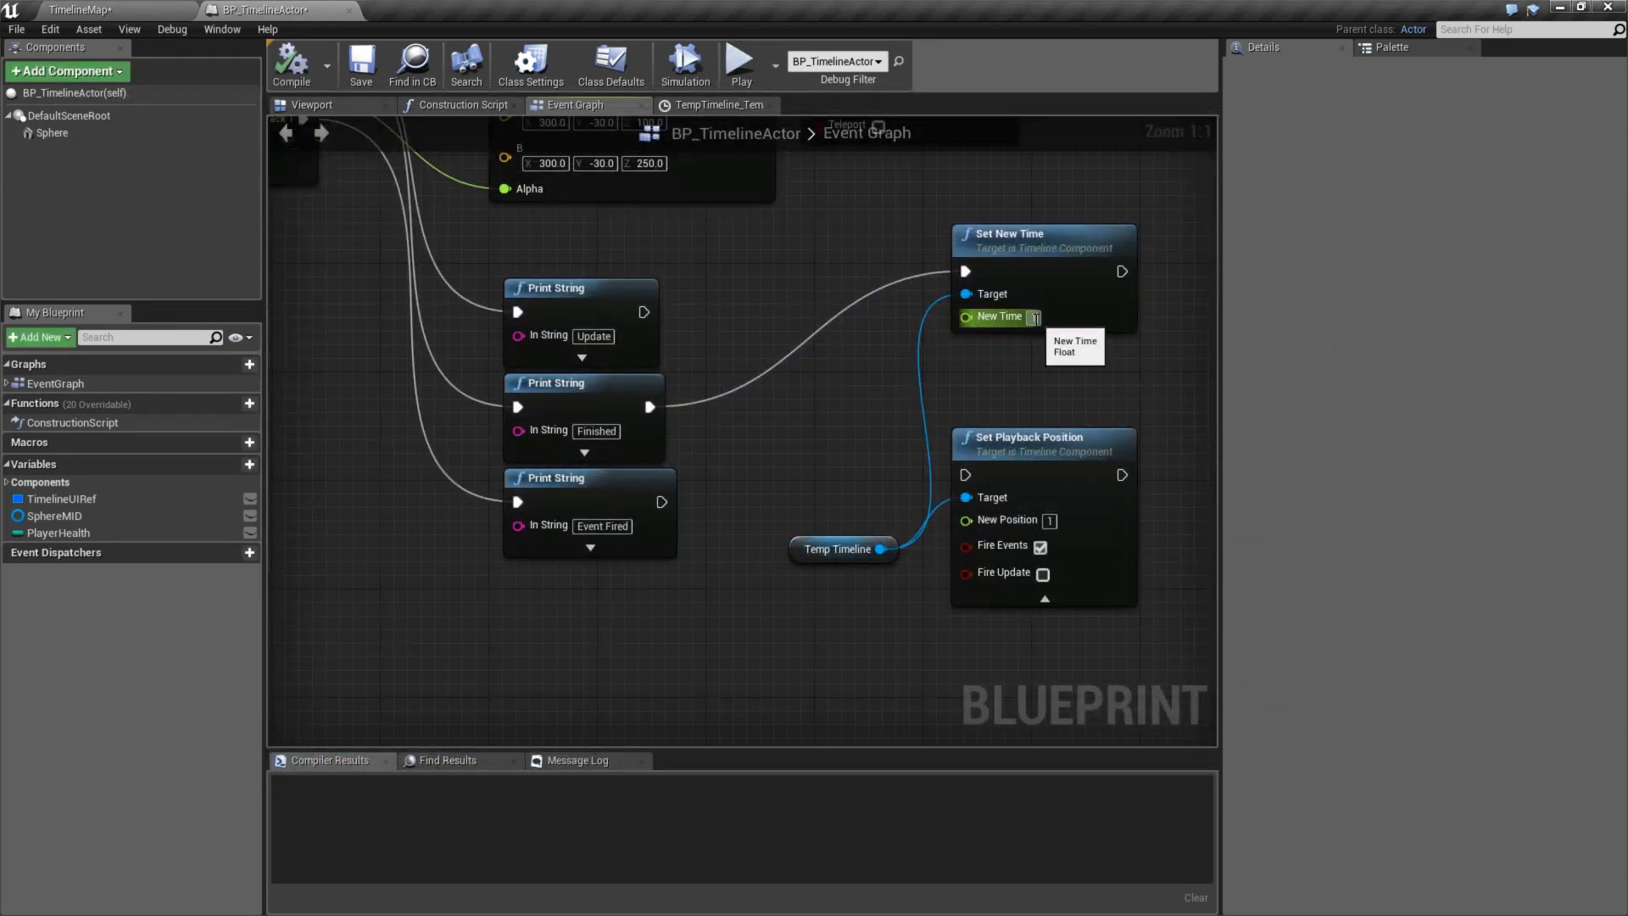
{"action": "key", "text": "Return"}
{"action": "right_click_drag", "start_coordinate": [851, 364], "coordinate": [901, 407]}
{"action": "right_click_drag", "start_coordinate": [550, 290], "coordinate": [852, 447]}
{"action": "left_click", "coordinate": [577, 211]}
{"action": "right_click_drag", "start_coordinate": [683, 511], "coordinate": [533, 434]}
{"action": "scroll", "coordinate": [532, 434], "scroll_direction": "down", "scroll_amount": 1}
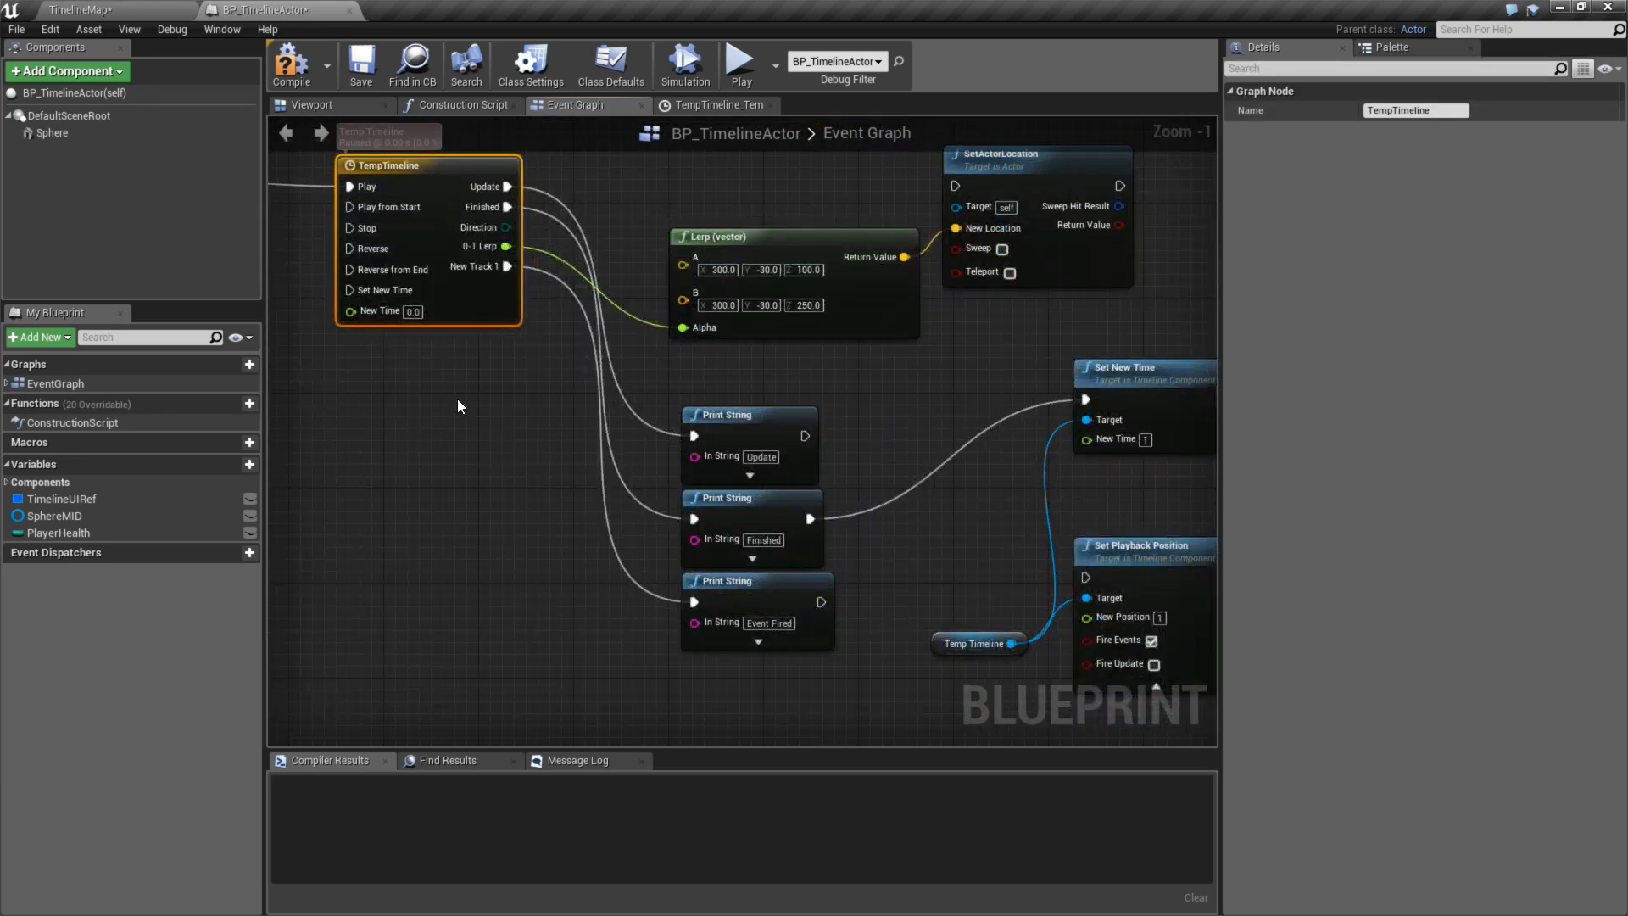
{"action": "scroll", "coordinate": [495, 395], "scroll_direction": "down", "scroll_amount": 1}
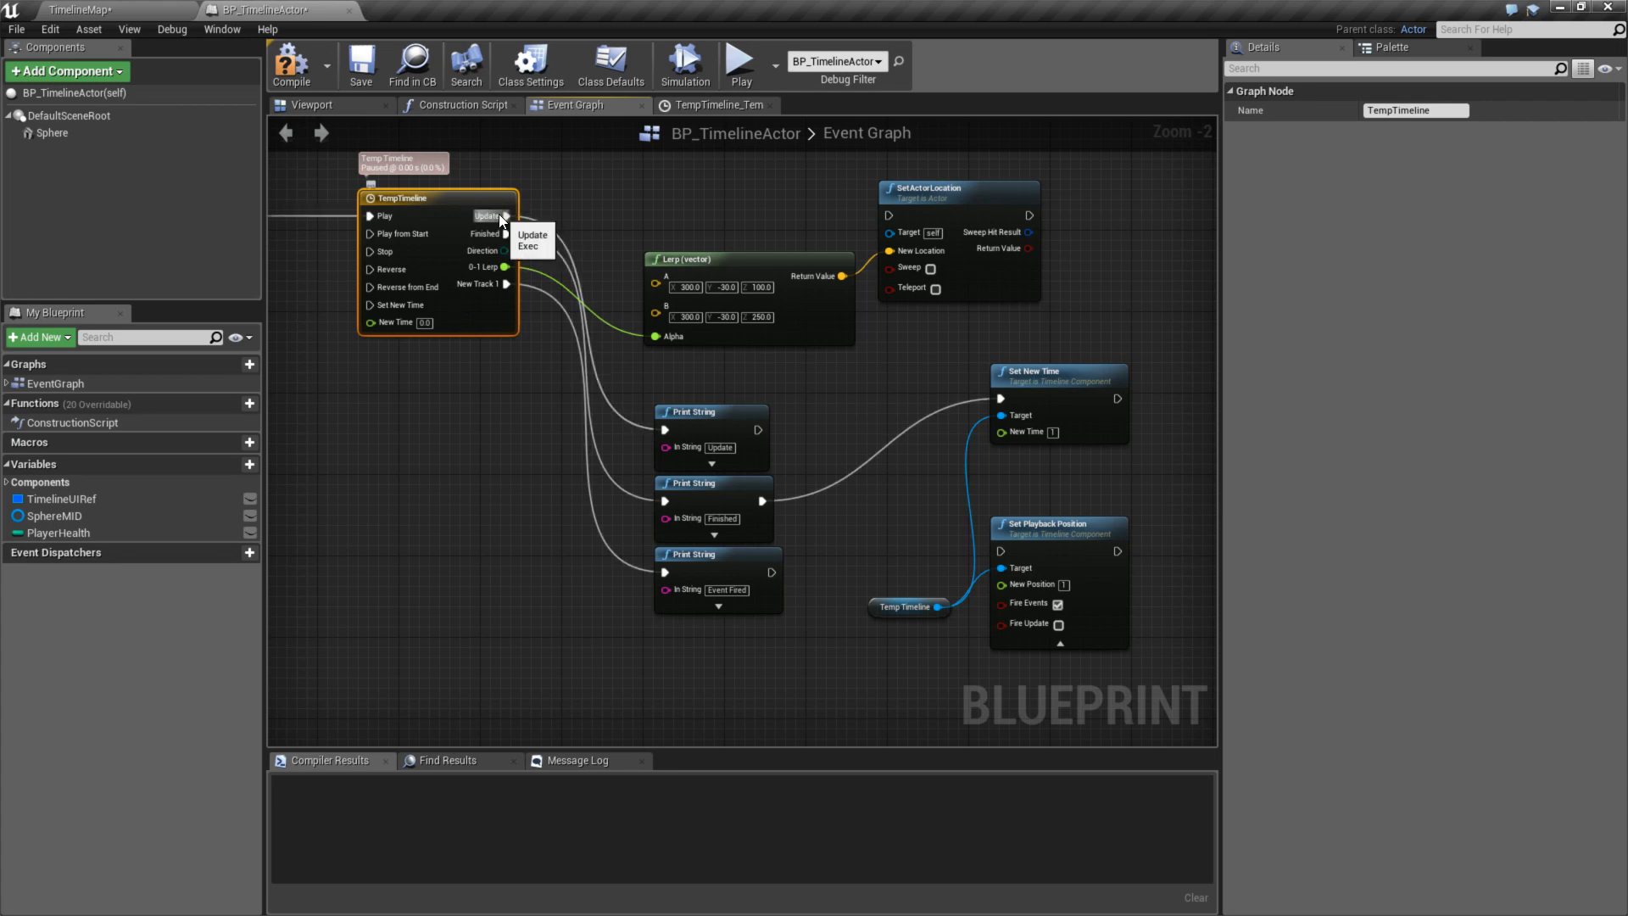
- Reroute the Finished Print String's execution output from Set New Time to Set Playback Position
{"action": "right_click_drag", "start_coordinate": [512, 223], "coordinate": [460, 135]}
{"action": "left_click_drag", "start_coordinate": [710, 413], "coordinate": [876, 485]}
{"action": "right_click_drag", "start_coordinate": [876, 485], "coordinate": [785, 485]}
{"action": "left_click_drag", "start_coordinate": [876, 485], "coordinate": [856, 463]}
- Enable Fire Update and disable Fire Events on the Set Playback Position node, and play-test the level
{"action": "left_click", "coordinate": [914, 536]}
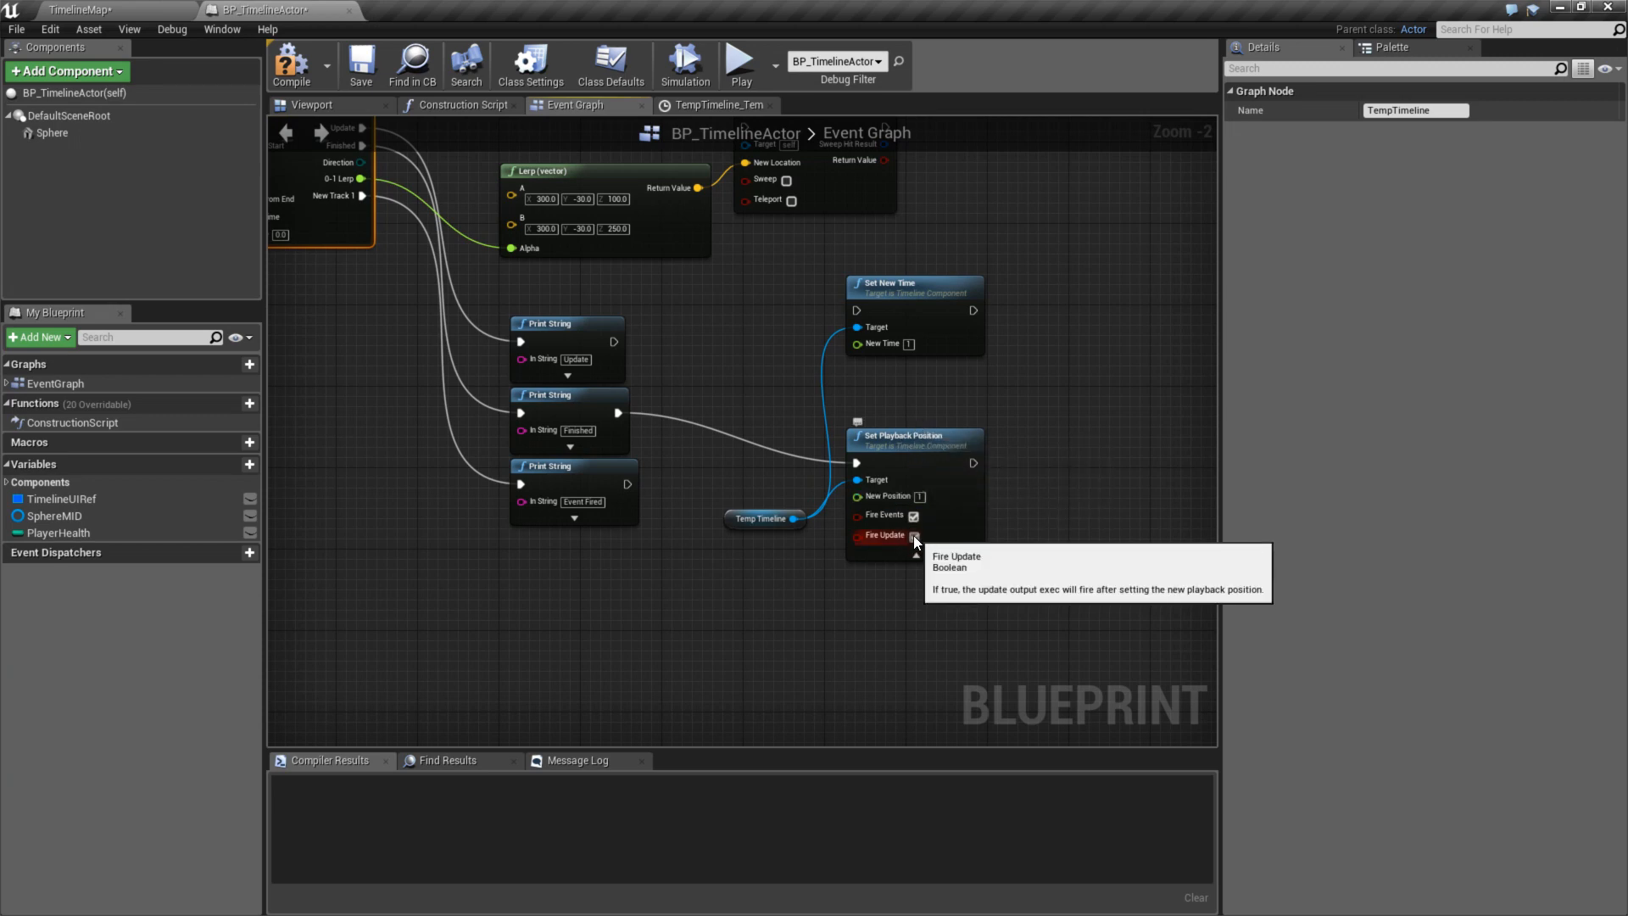
{"action": "left_click", "coordinate": [913, 517]}
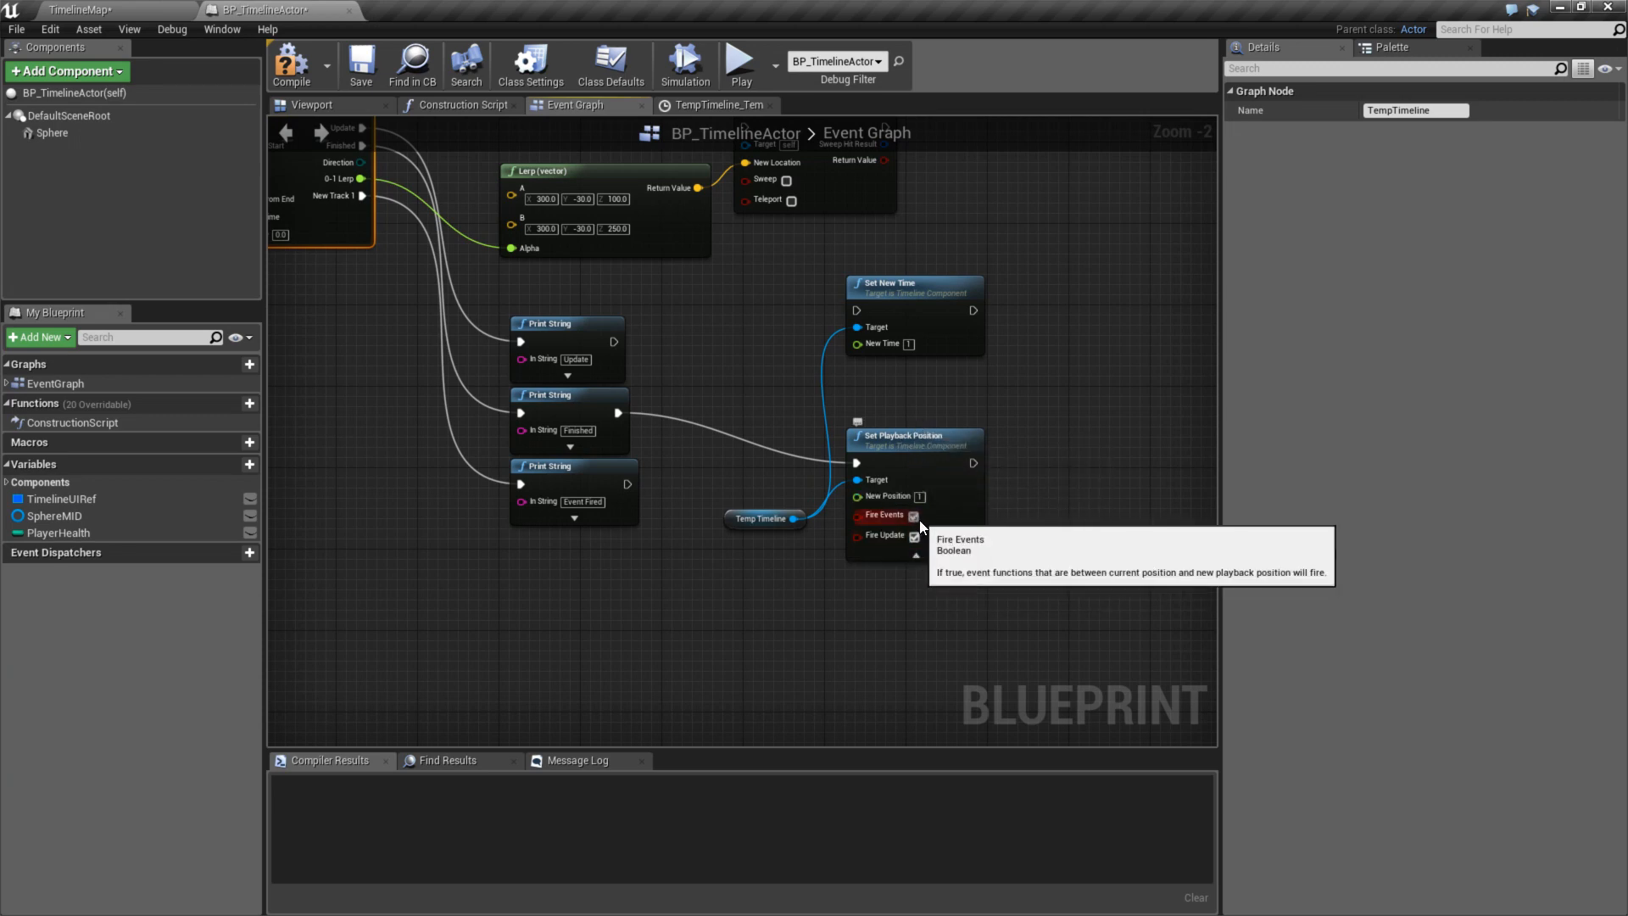
{"action": "left_click", "coordinate": [913, 516]}
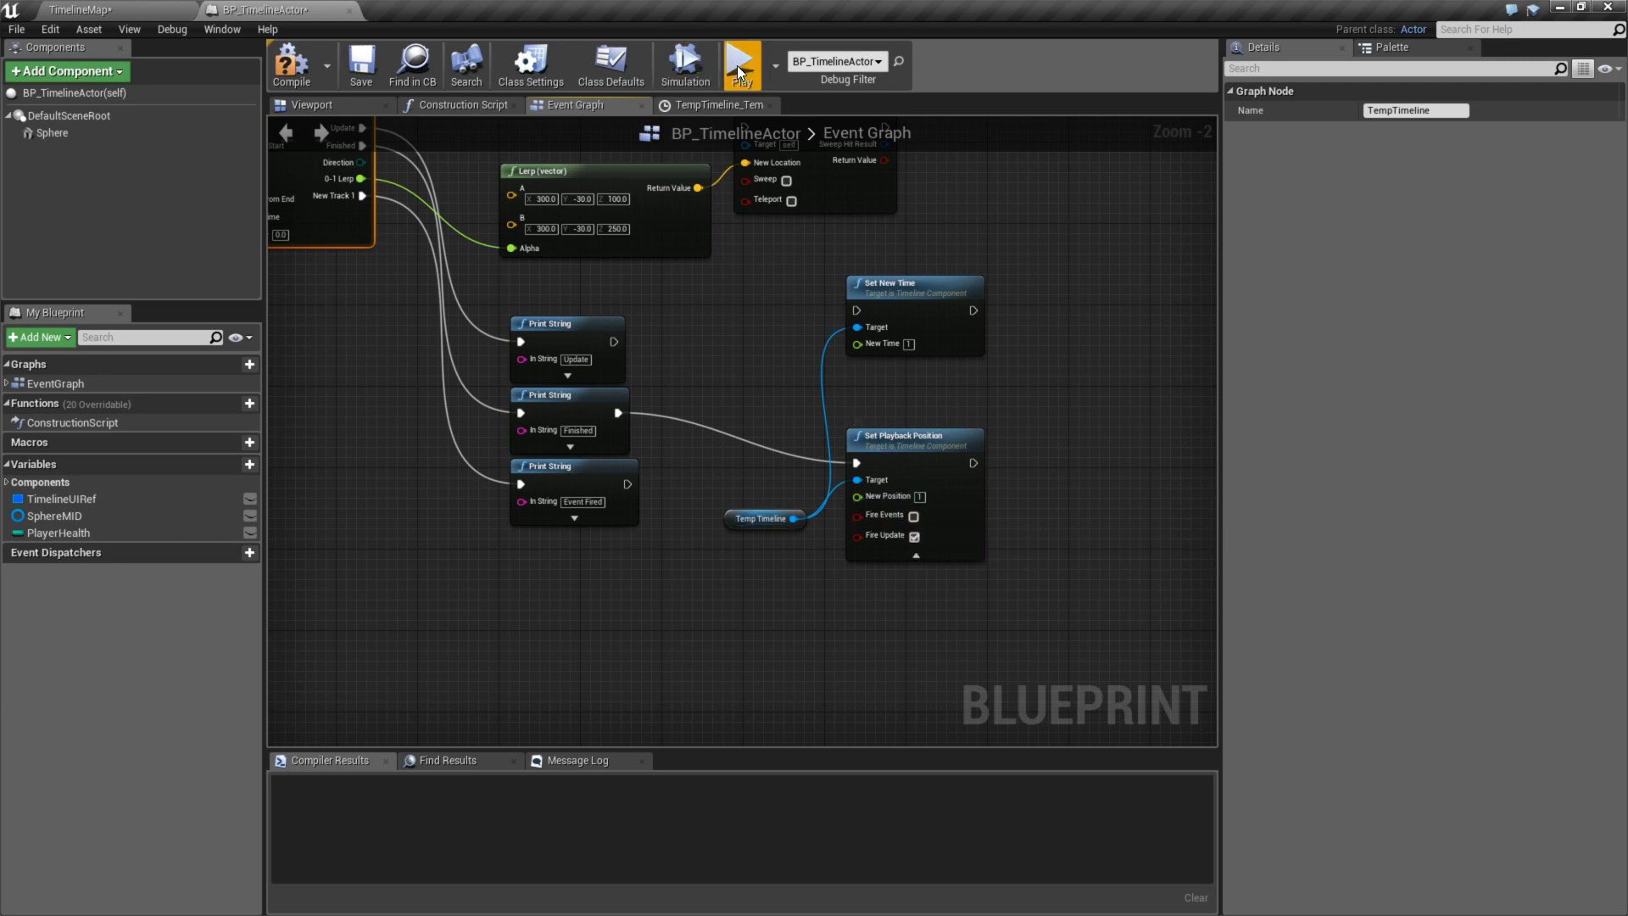
{"action": "left_click", "coordinate": [731, 103]}
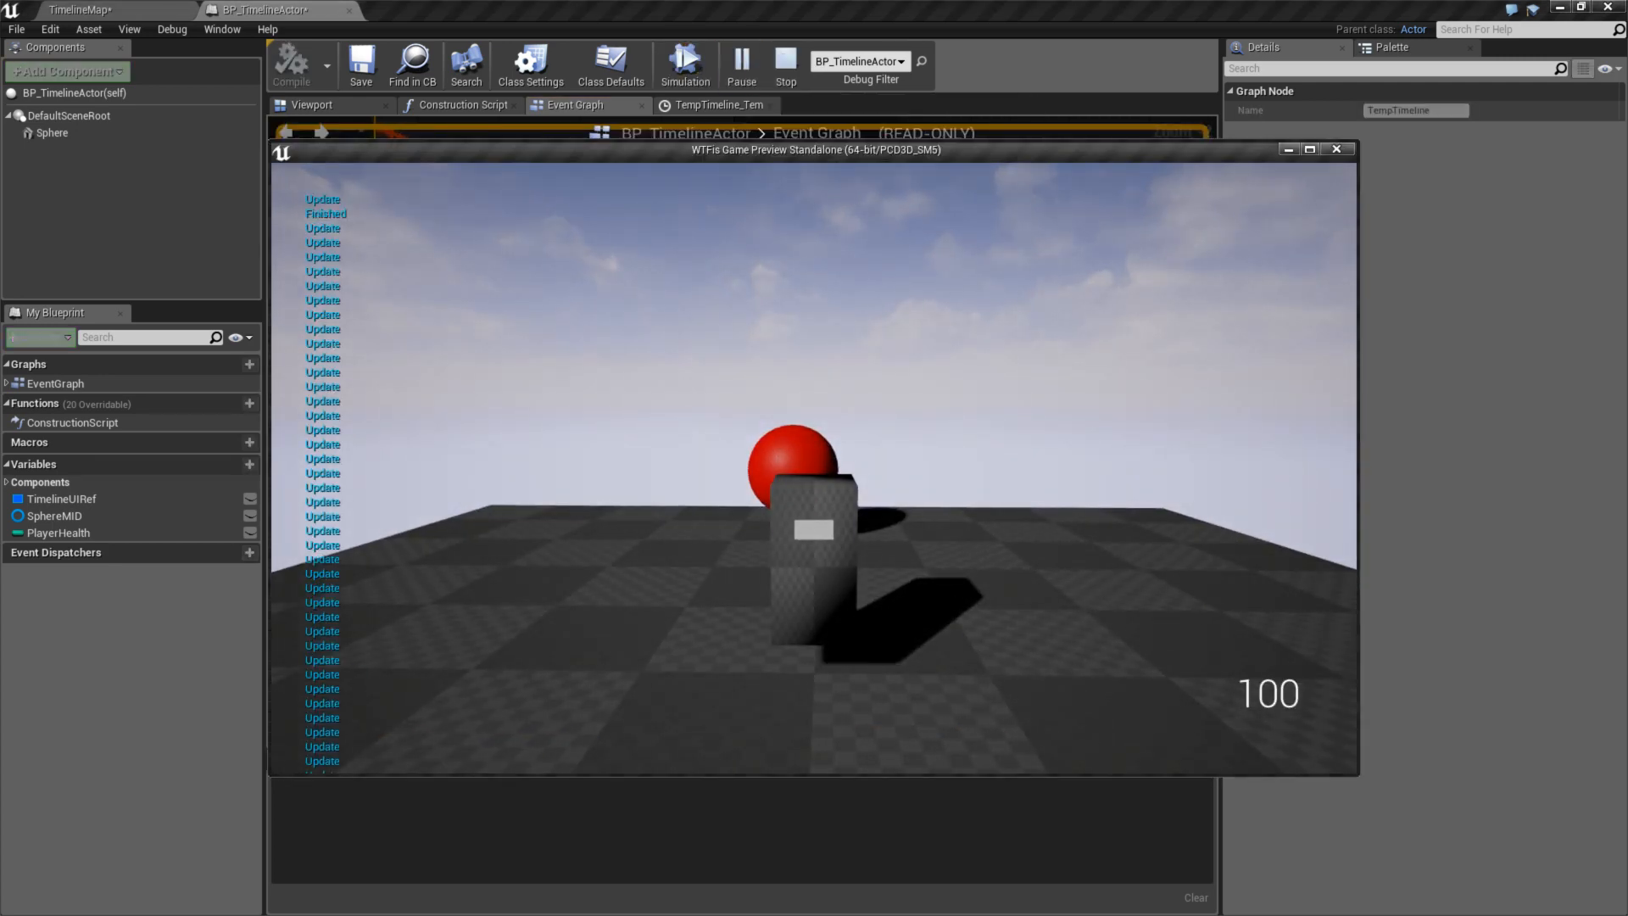
{"action": "key", "text": "Escape"}
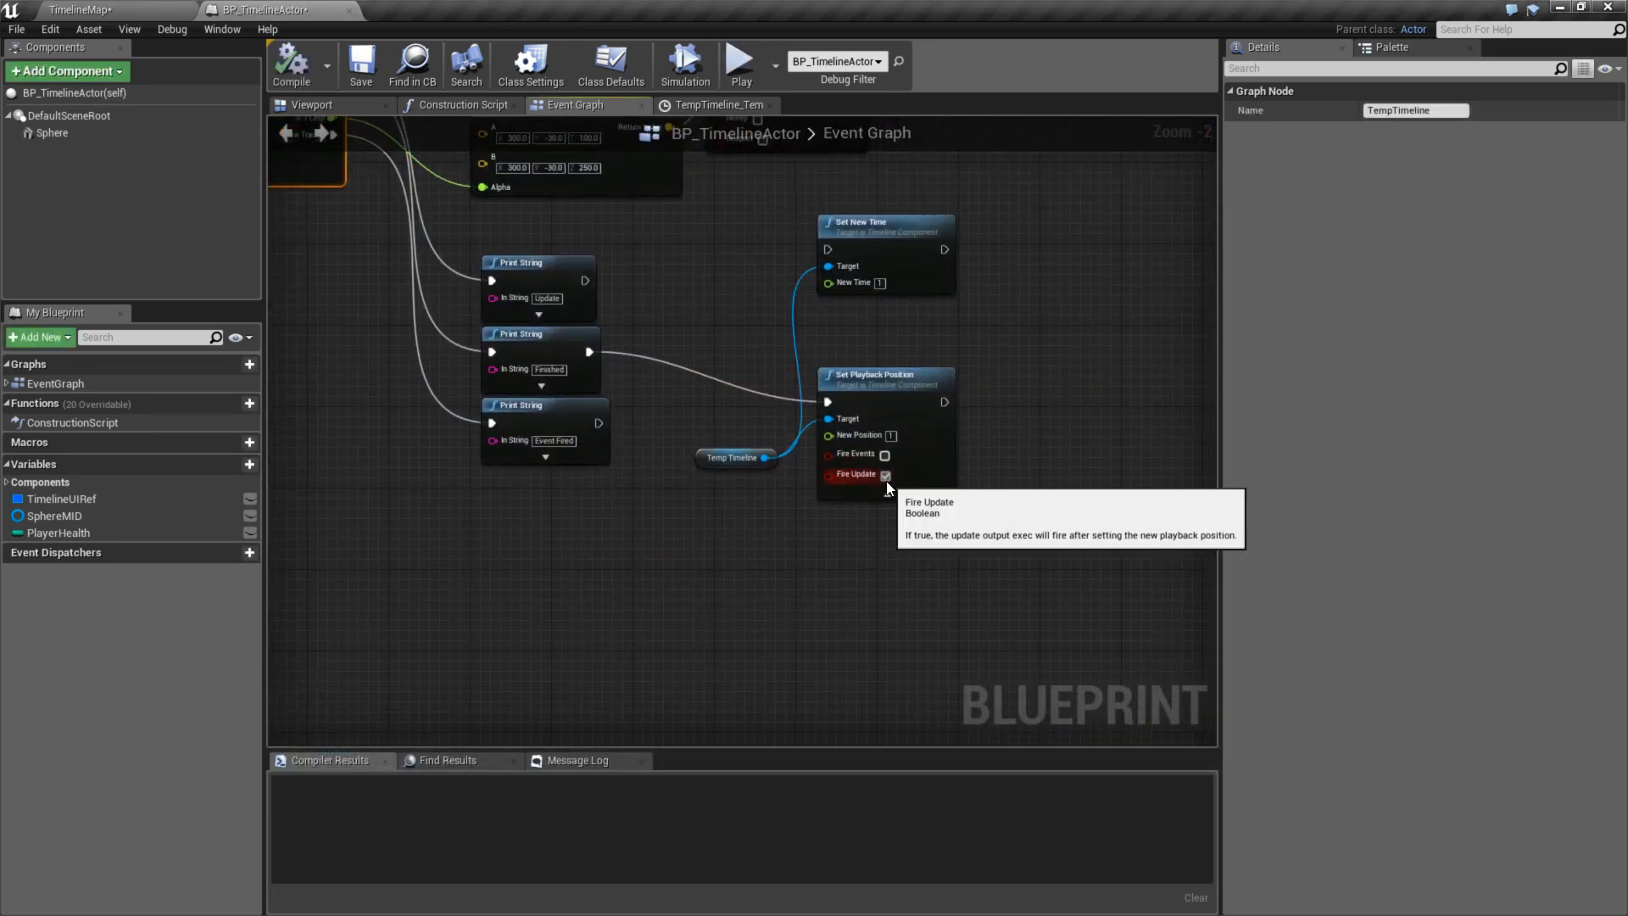
- Disable Fire Update and enable Fire Events on the Set Playback Position node, and play-test the level
{"action": "left_click", "coordinate": [886, 476]}
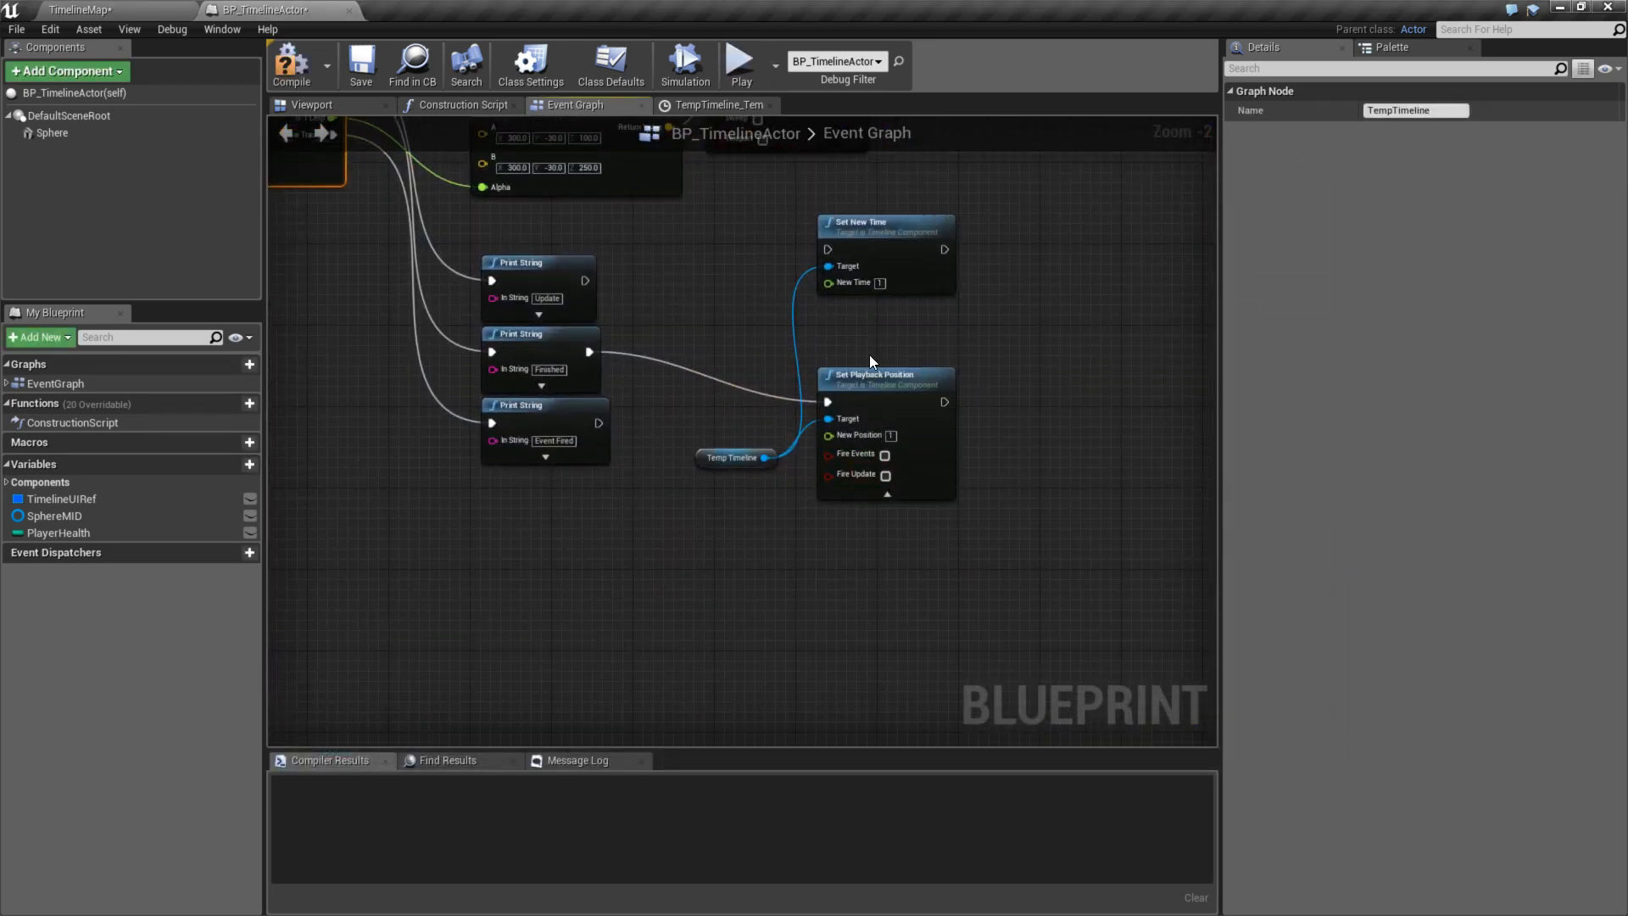
{"action": "right_click_drag", "start_coordinate": [870, 361], "coordinate": [850, 360]}
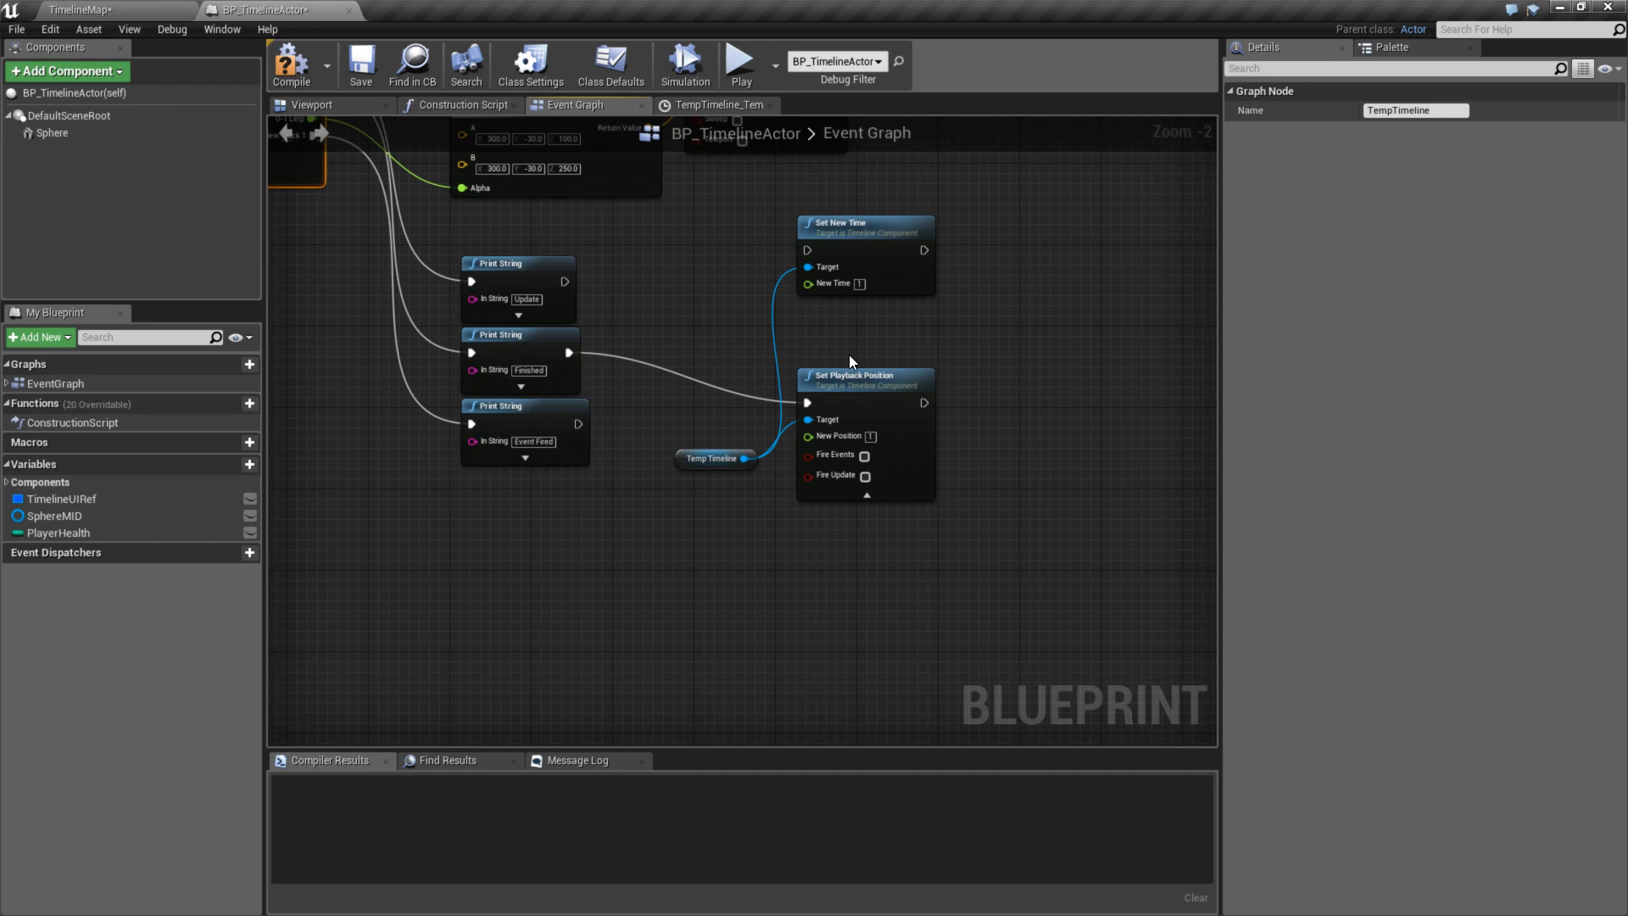
{"action": "left_click", "coordinate": [865, 456]}
{"action": "left_click", "coordinate": [740, 66]}
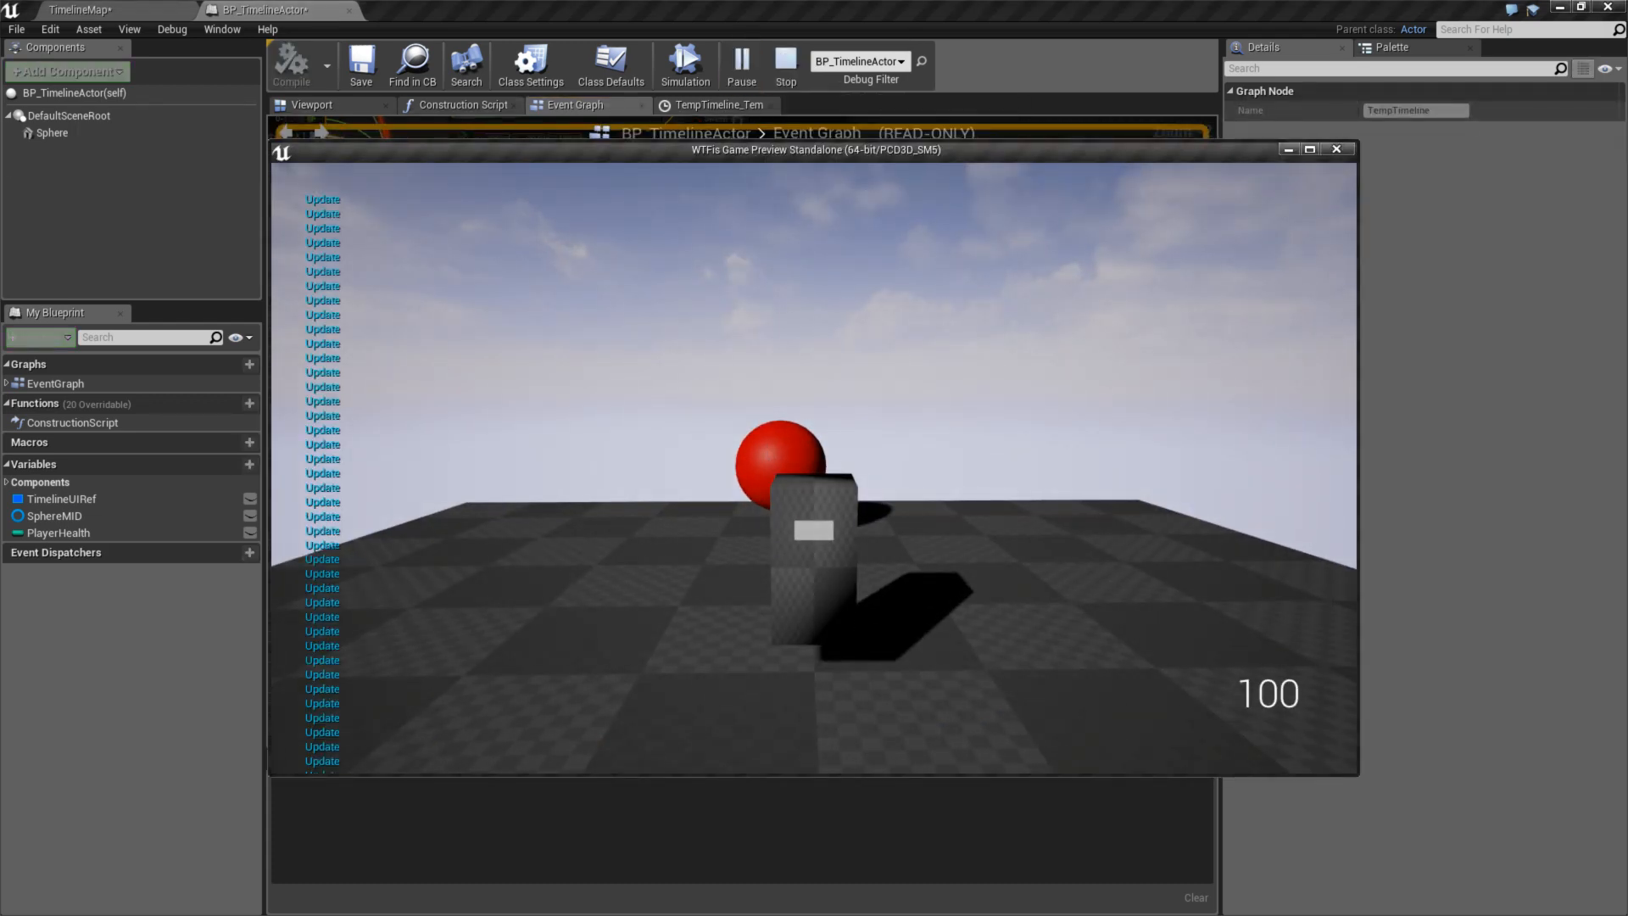
{"action": "key", "text": "Escape"}
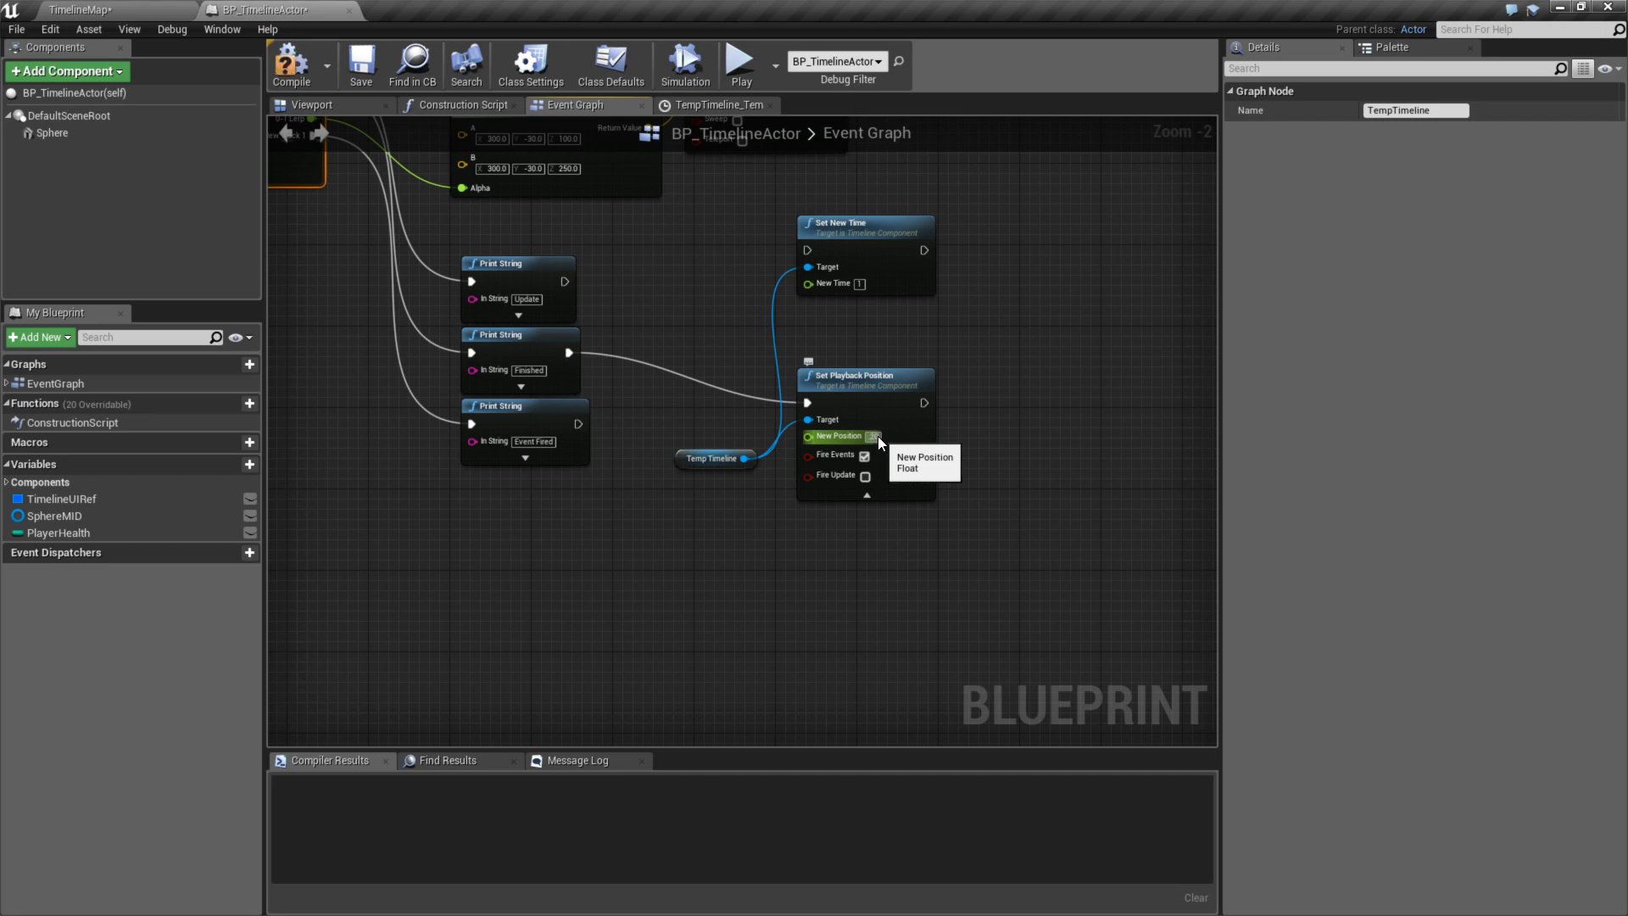
- Set the New Position value of the Set Playback Position node to .20 and play-test the level
{"action": "left_click", "coordinate": [739, 63]}
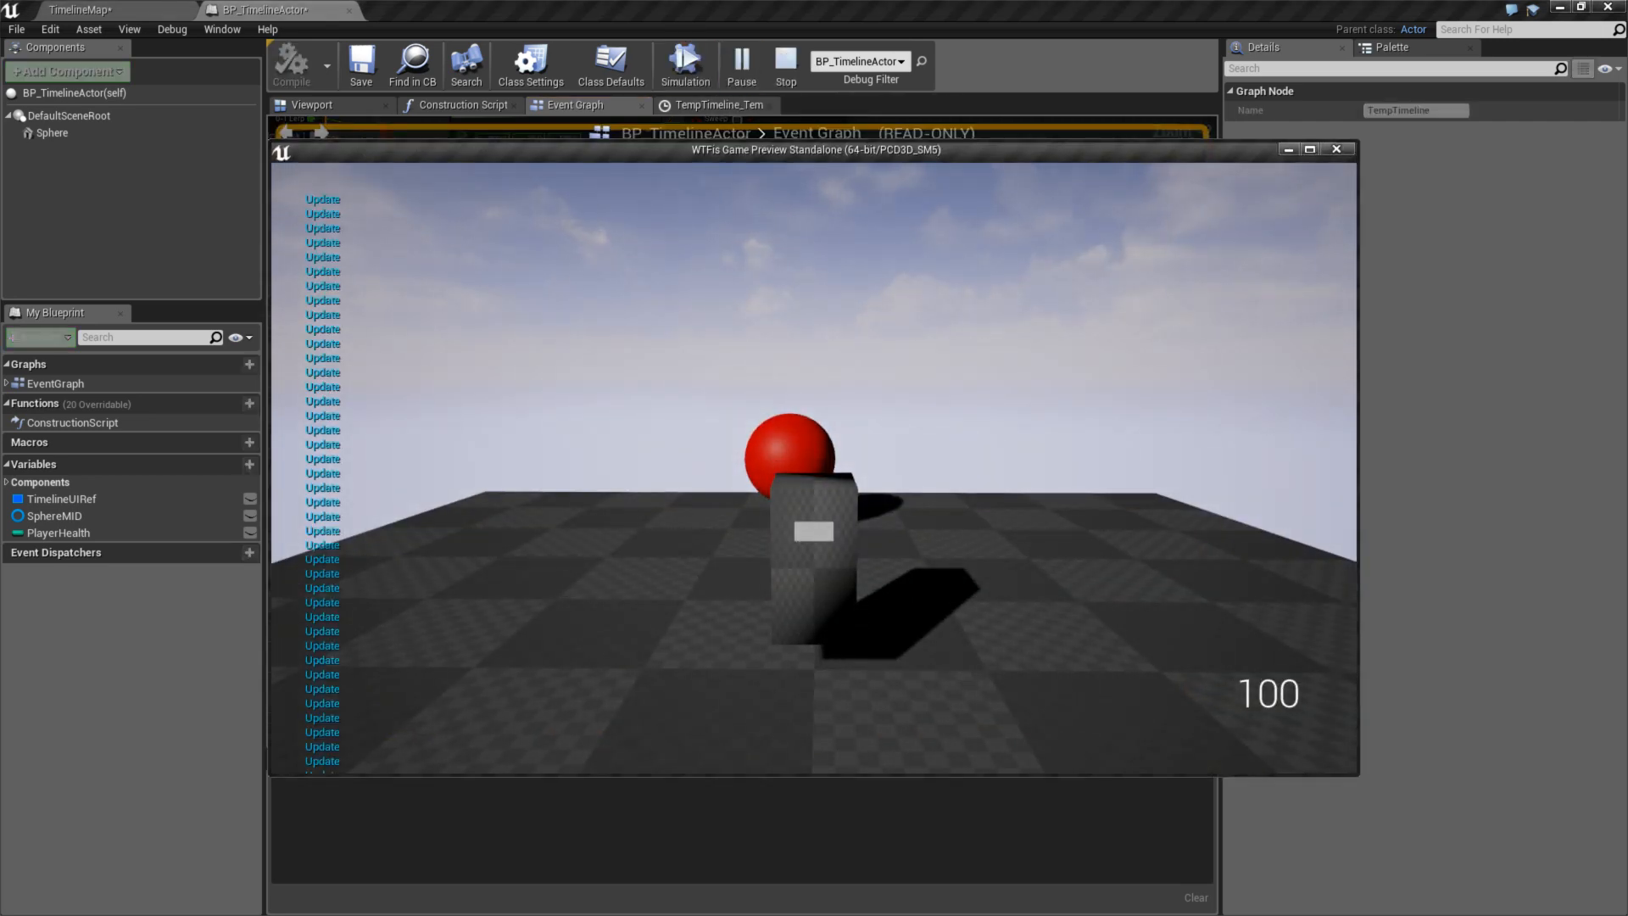
{"action": "key", "text": "Escape"}
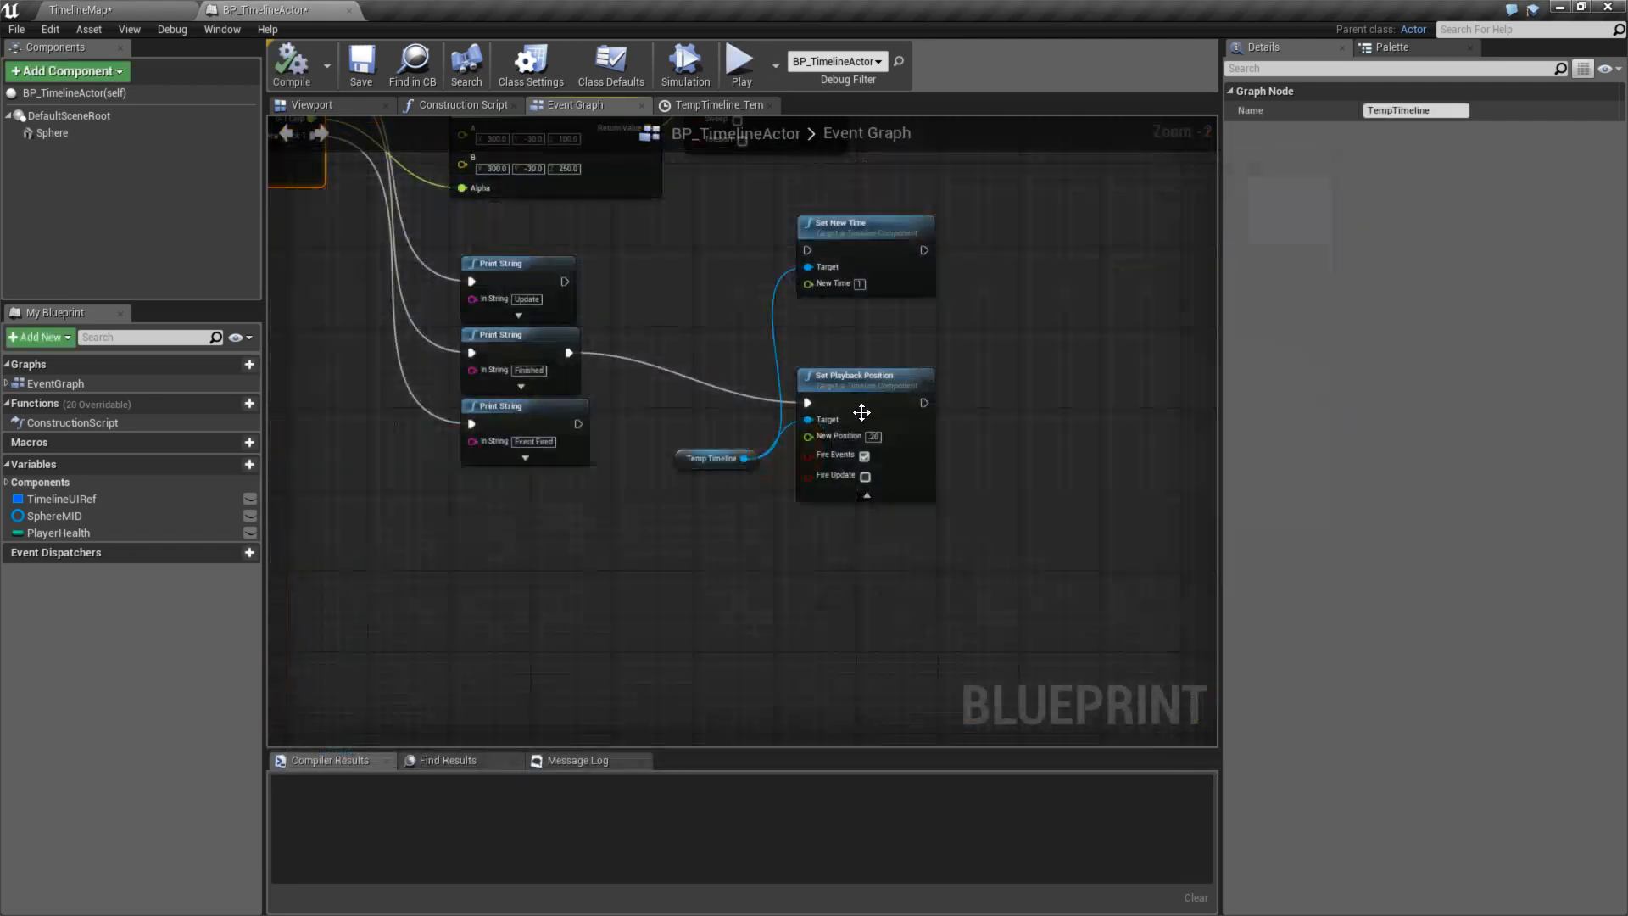
{"action": "scroll", "coordinate": [716, 440], "scroll_direction": "up", "scroll_amount": 2}
{"action": "scroll", "coordinate": [743, 450], "scroll_direction": "up", "scroll_amount": 1}
{"action": "right_click_drag", "start_coordinate": [744, 450], "coordinate": [672, 436]}
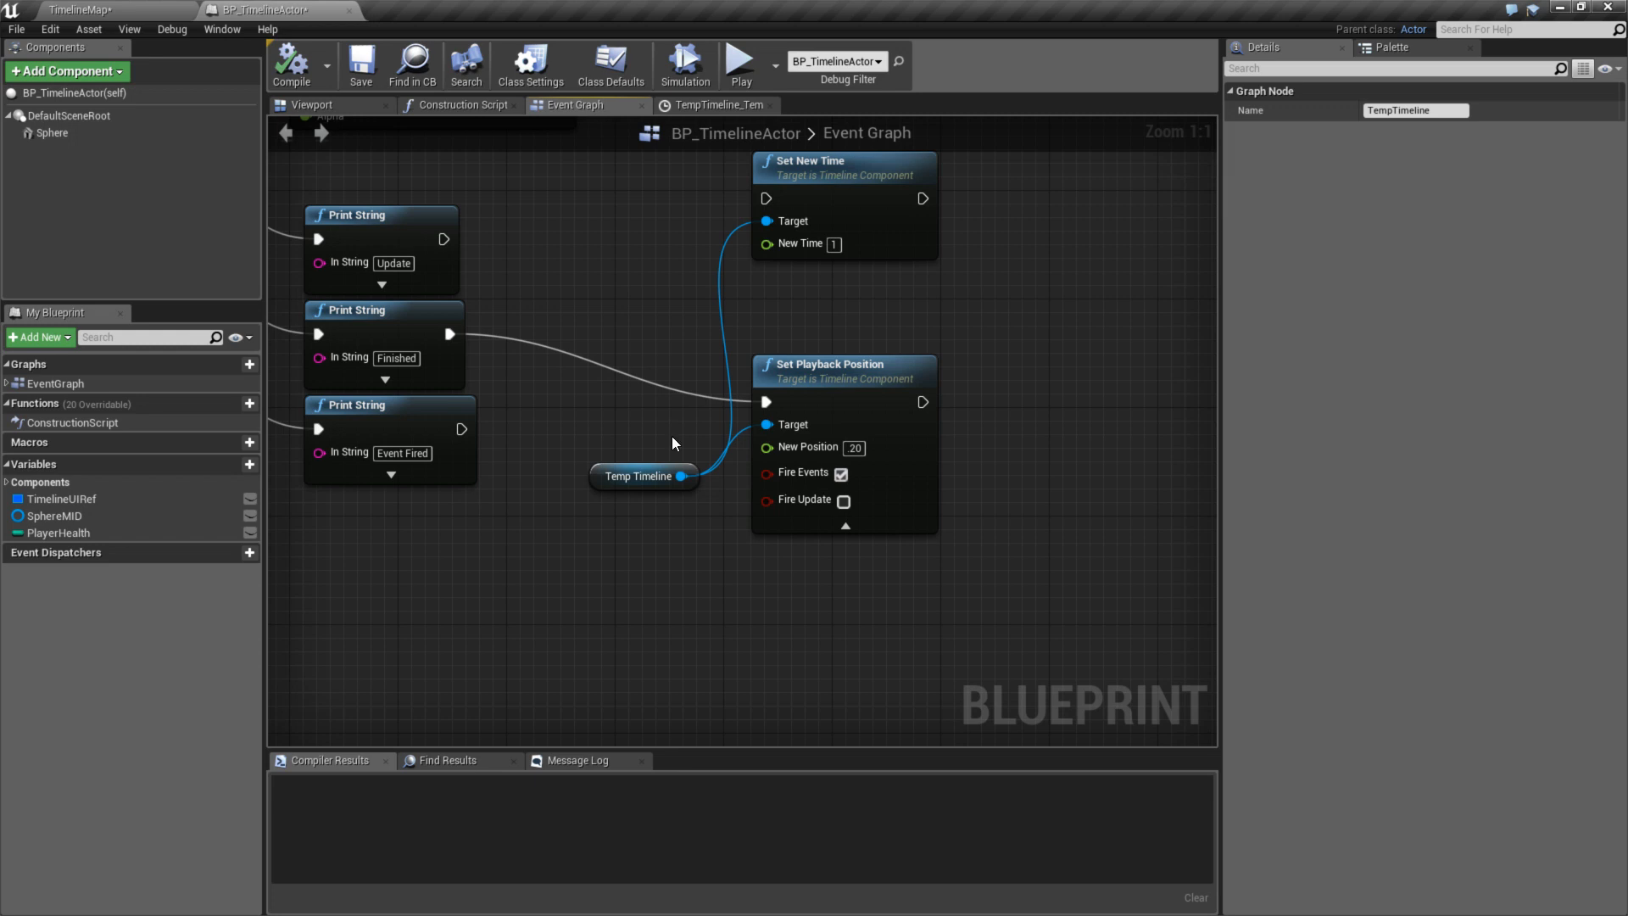
- Set New Position to 0 and enable Fire Update on the Set Playback Position node, and play-test the level
{"action": "scroll", "coordinate": [629, 423], "scroll_direction": "down", "scroll_amount": 1}
{"action": "right_click_drag", "start_coordinate": [629, 423], "coordinate": [816, 473]}
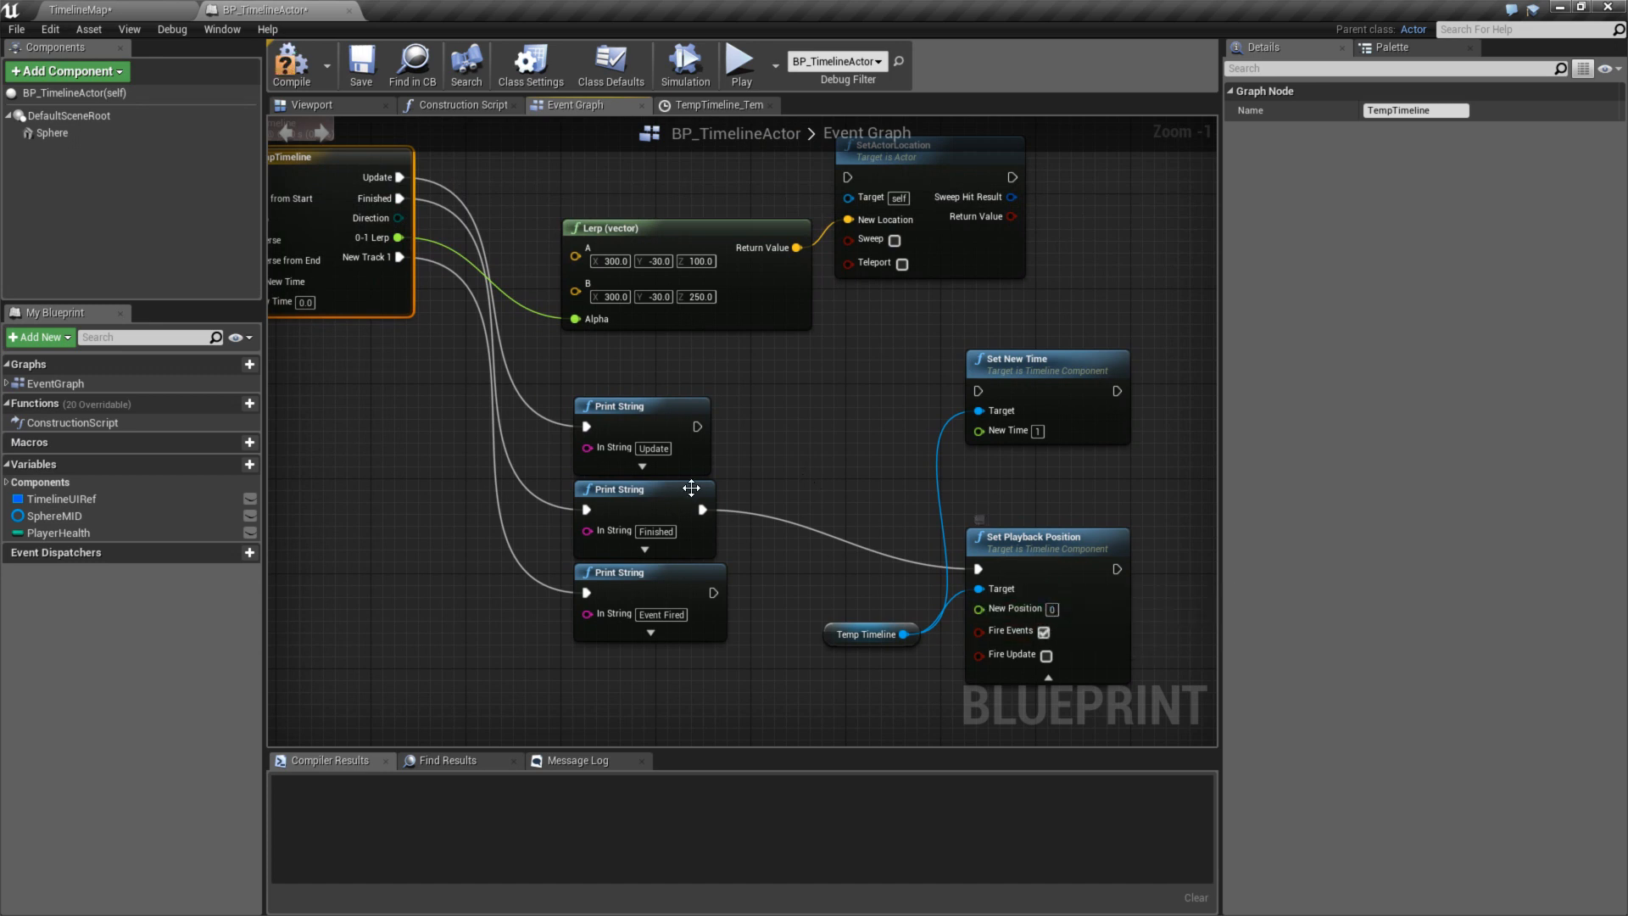
{"action": "left_click", "coordinate": [1046, 656]}
{"action": "left_click", "coordinate": [739, 63]}
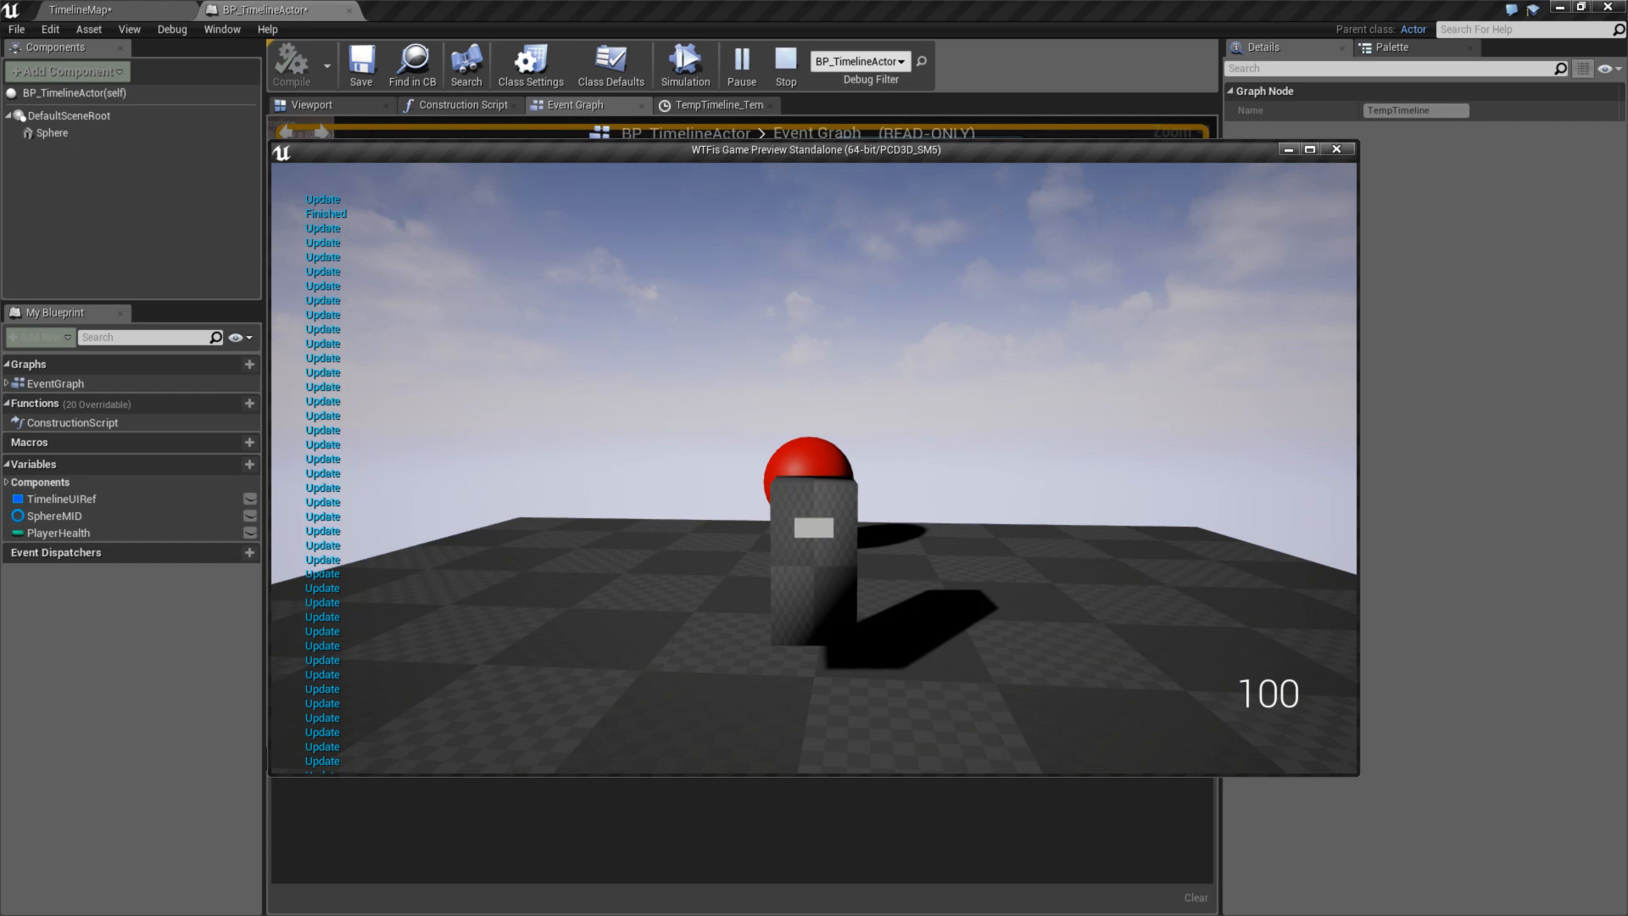
{"action": "key", "text": "Escape"}
- Disconnect the Finished Print String's execution output from the Set Playback Position node
{"action": "scroll", "coordinate": [889, 507], "scroll_direction": "up", "scroll_amount": 1}
{"action": "right_click_drag", "start_coordinate": [745, 381], "coordinate": [897, 402]}
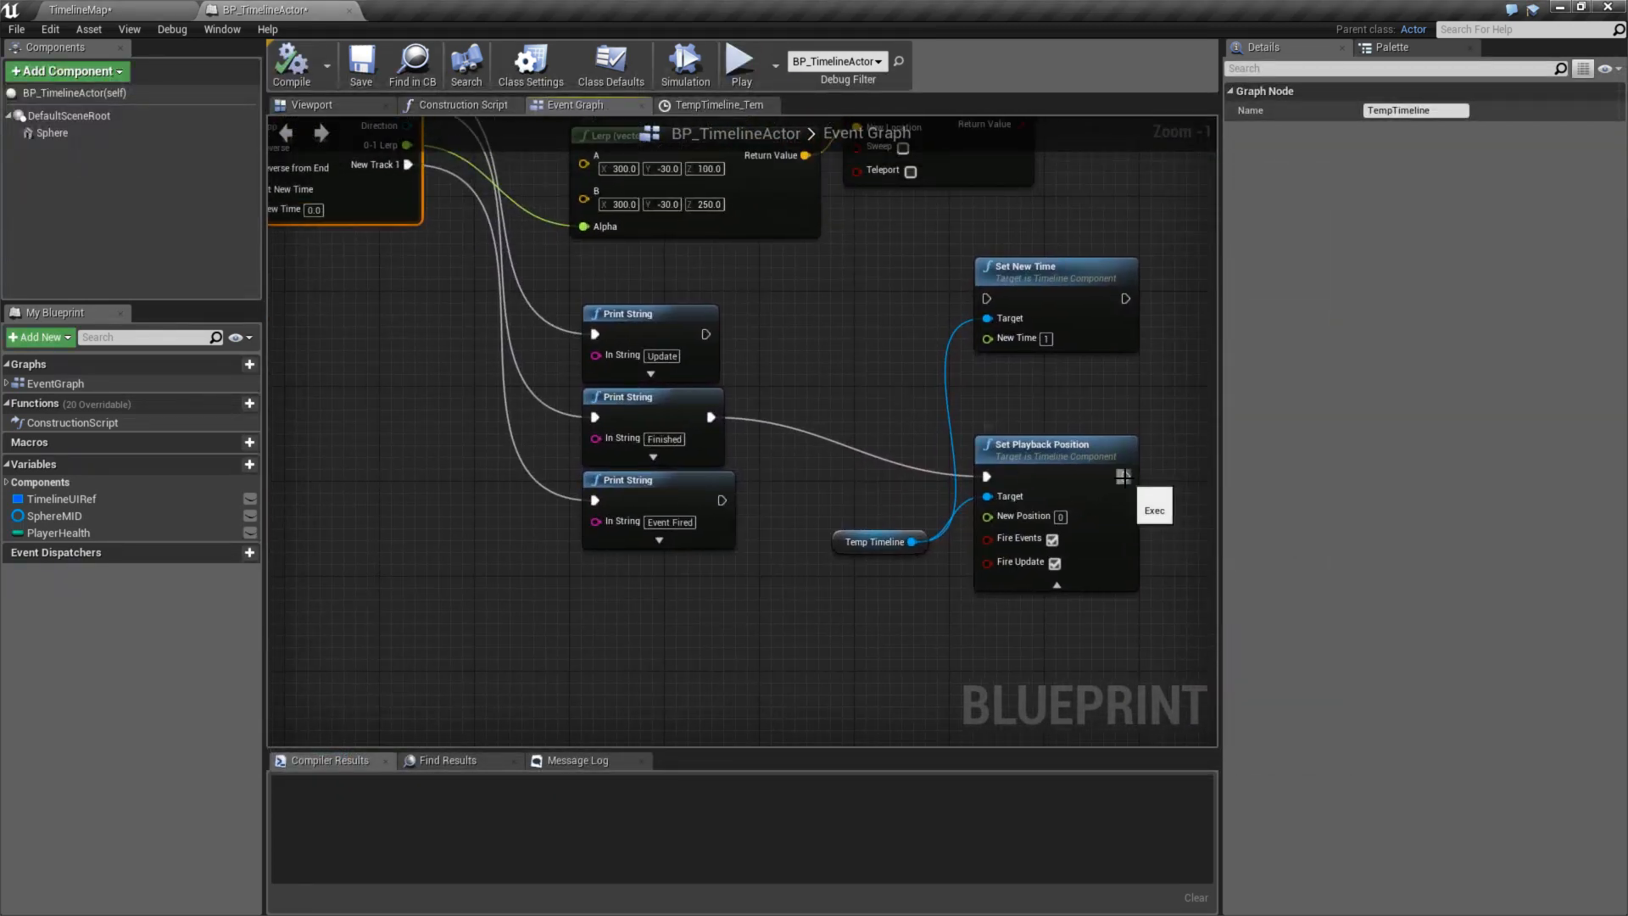
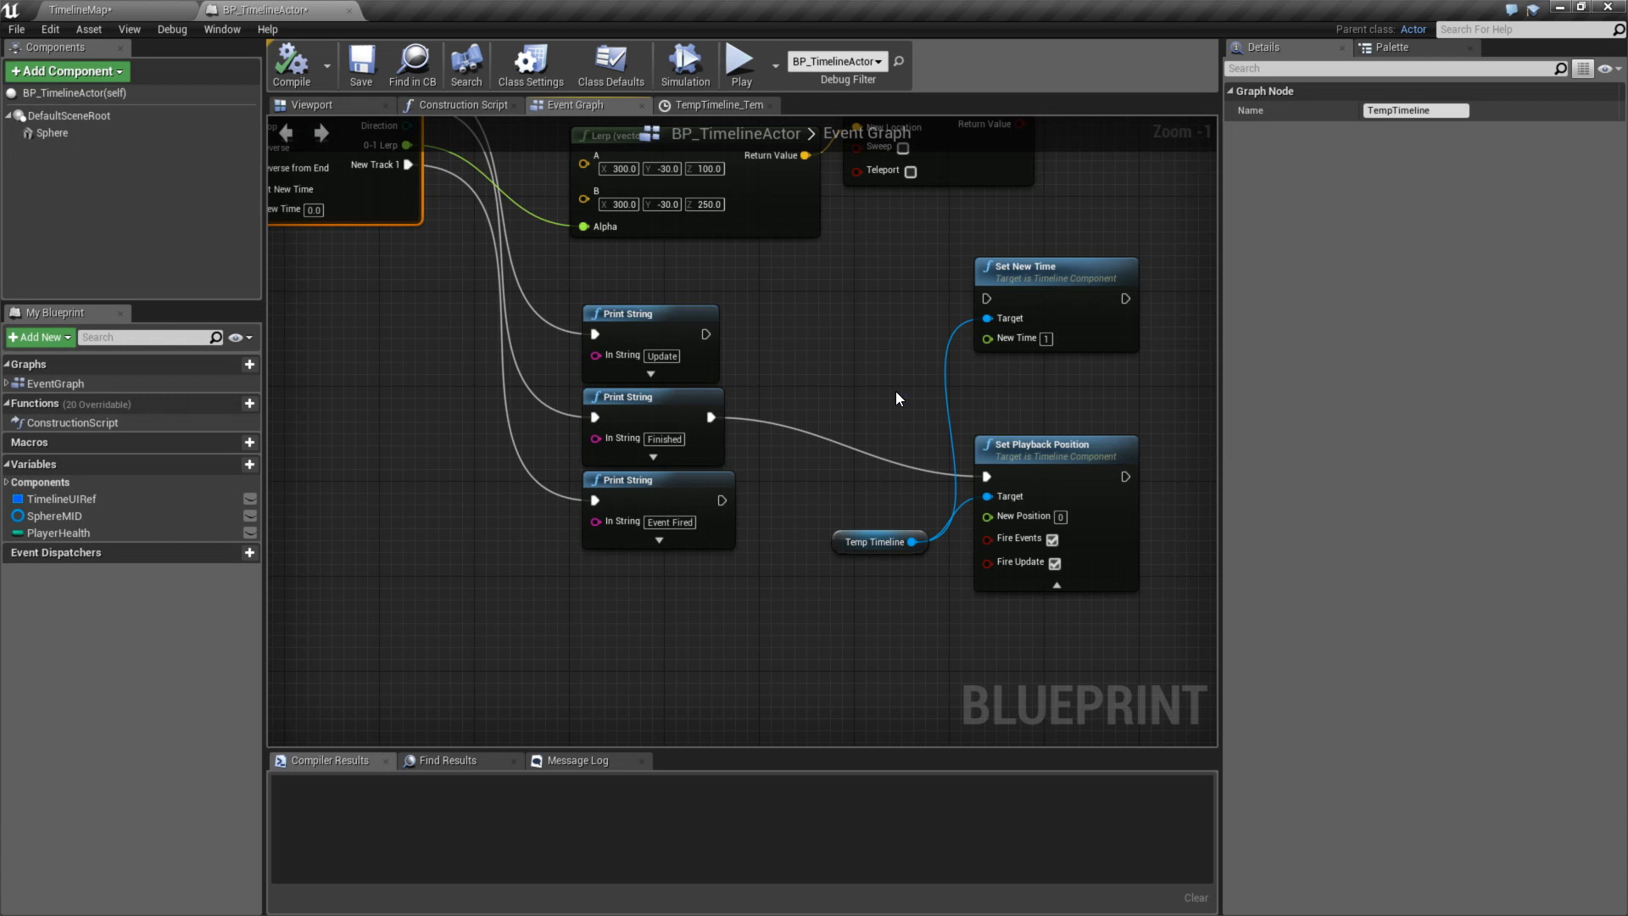
{"action": "scroll", "coordinate": [898, 390], "scroll_direction": "down", "scroll_amount": 1}
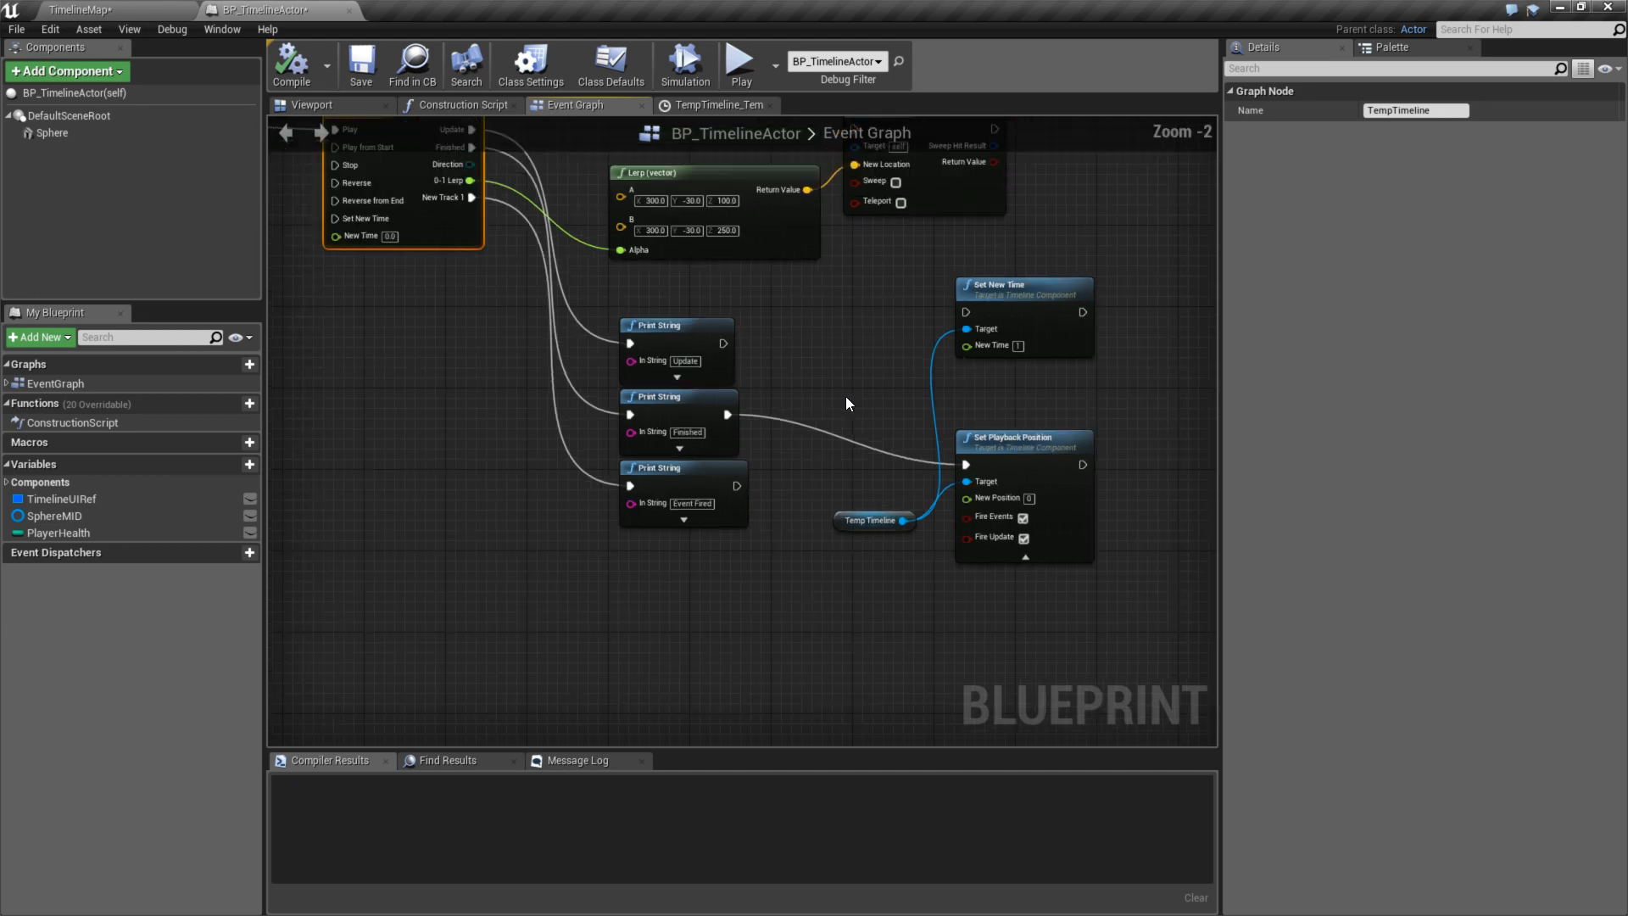
{"action": "left_click", "coordinate": [726, 414], "text": "alt"}
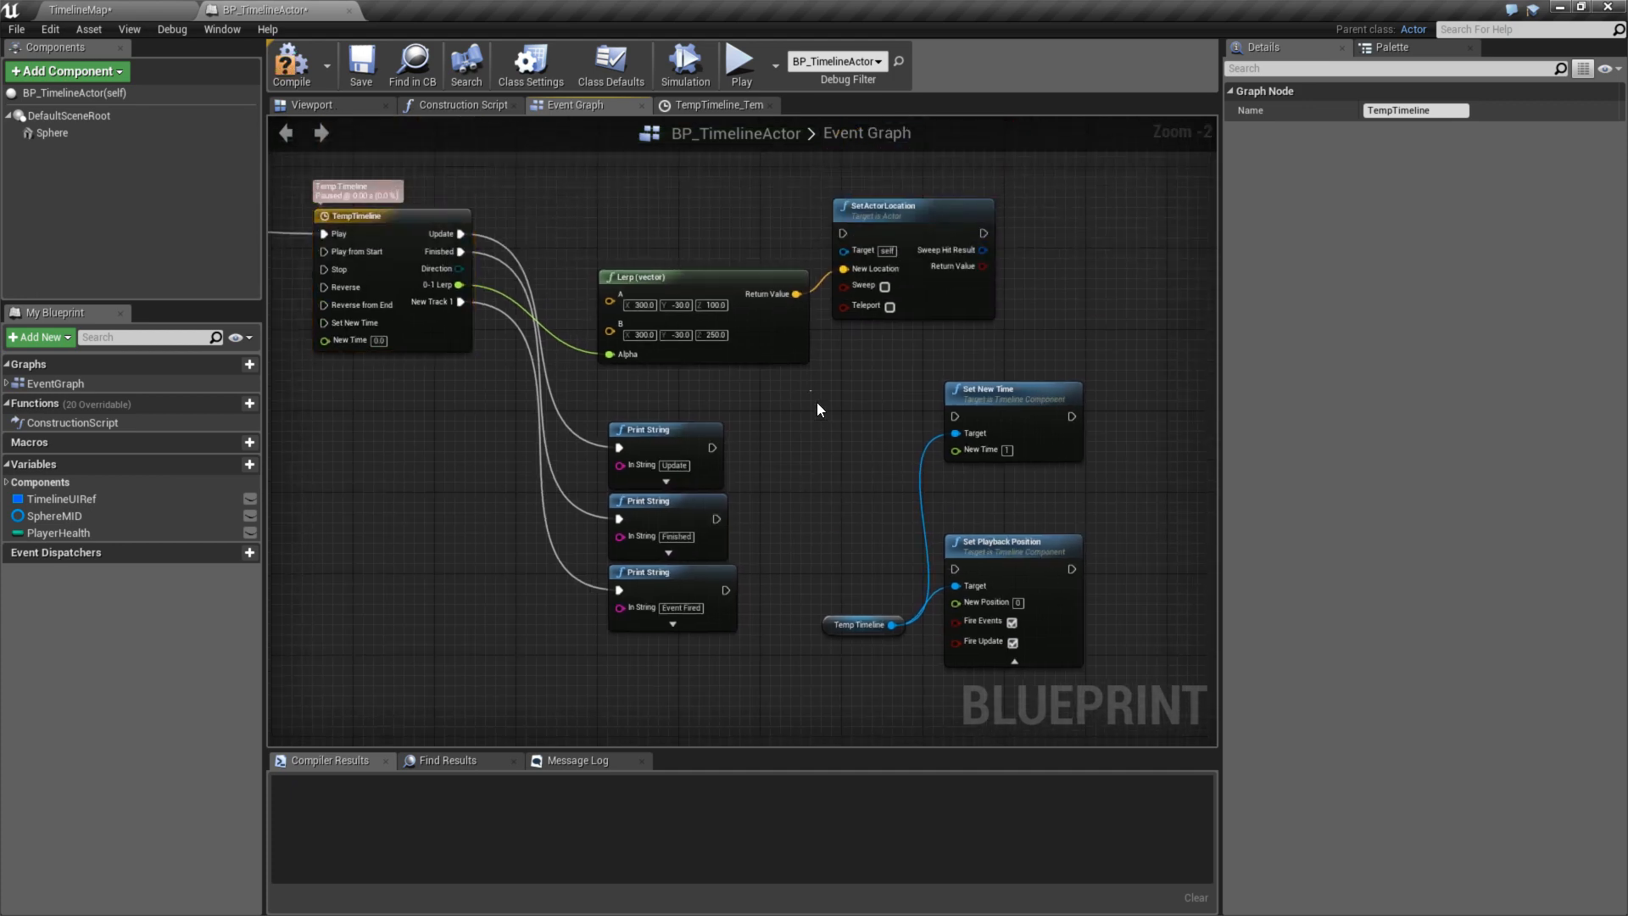
- Delete the shared Temp Timeline reference, connect the Finished Print String's execution output to Set Playback Position, and move that node closer to the Print Strings
{"action": "left_click_drag", "start_coordinate": [847, 473], "coordinate": [892, 667]}
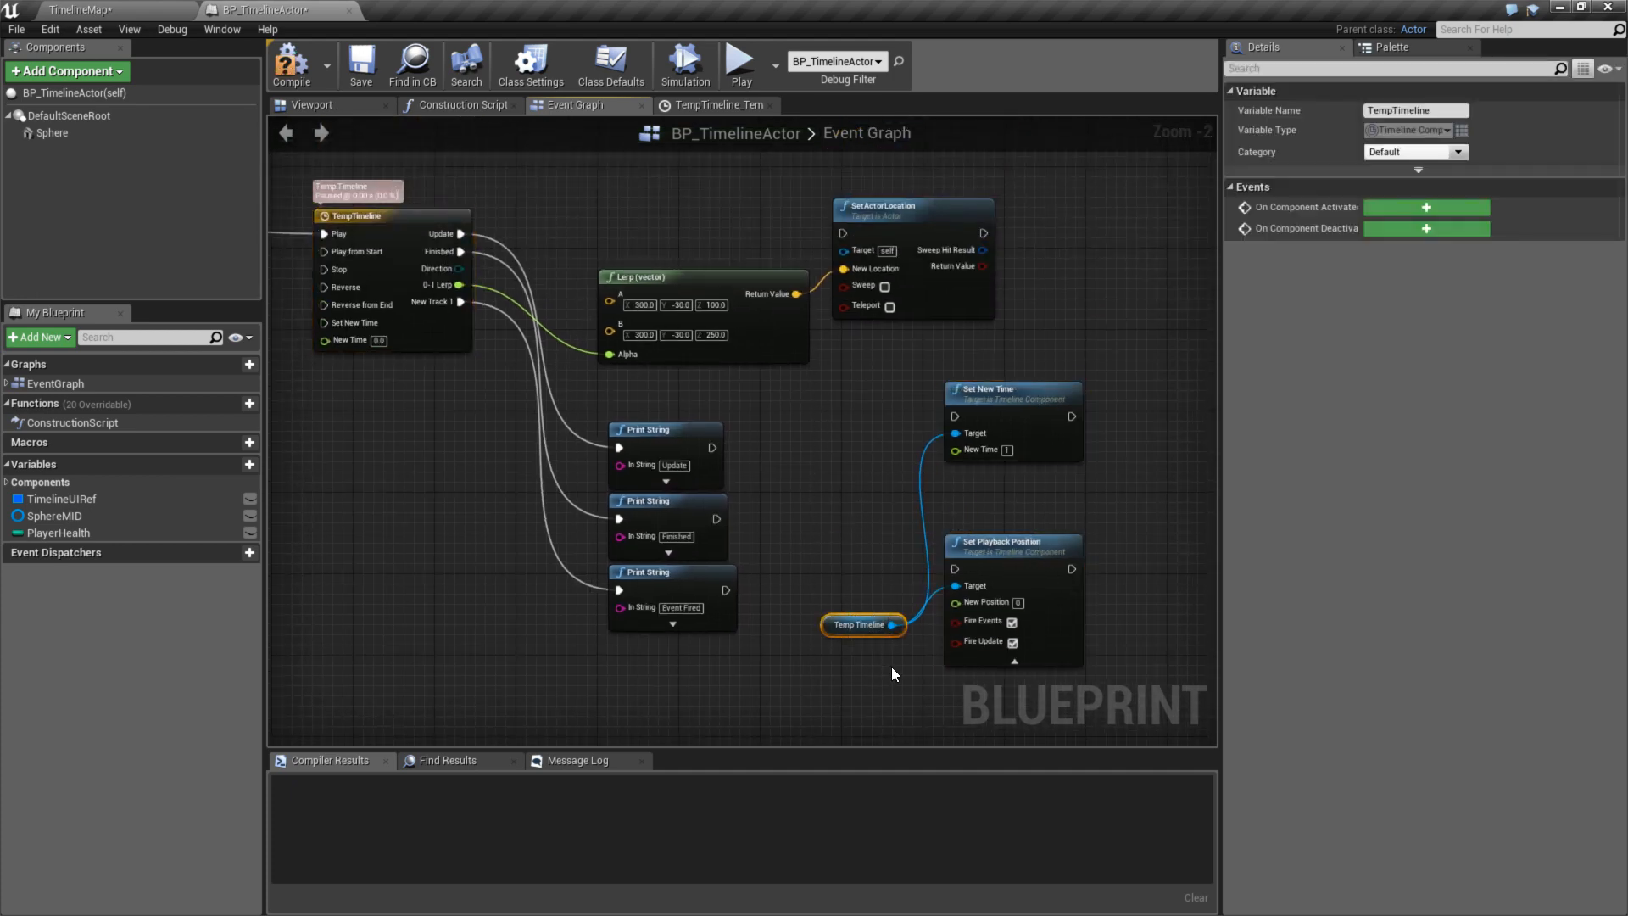
{"action": "key", "text": "Delete"}
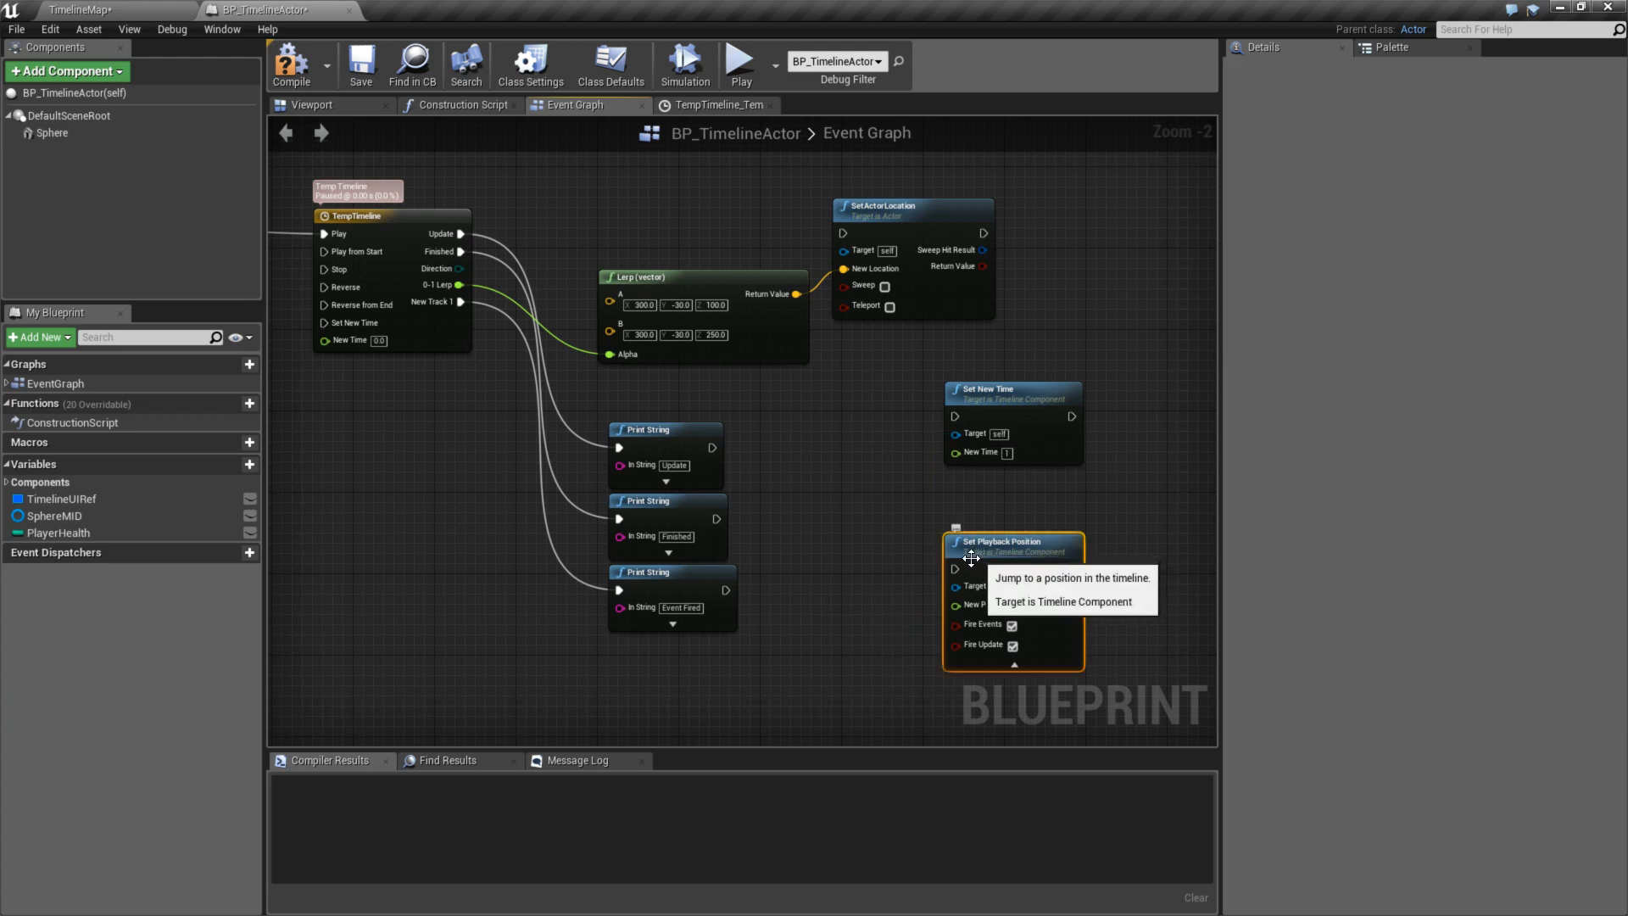
{"action": "right_click_drag", "start_coordinate": [991, 565], "coordinate": [983, 507]}
{"action": "left_click", "coordinate": [1000, 488]}
{"action": "left_click_drag", "start_coordinate": [707, 458], "coordinate": [945, 509]}
{"action": "right_click_drag", "start_coordinate": [849, 515], "coordinate": [690, 525]}
{"action": "left_click_drag", "start_coordinate": [827, 496], "coordinate": [753, 475]}
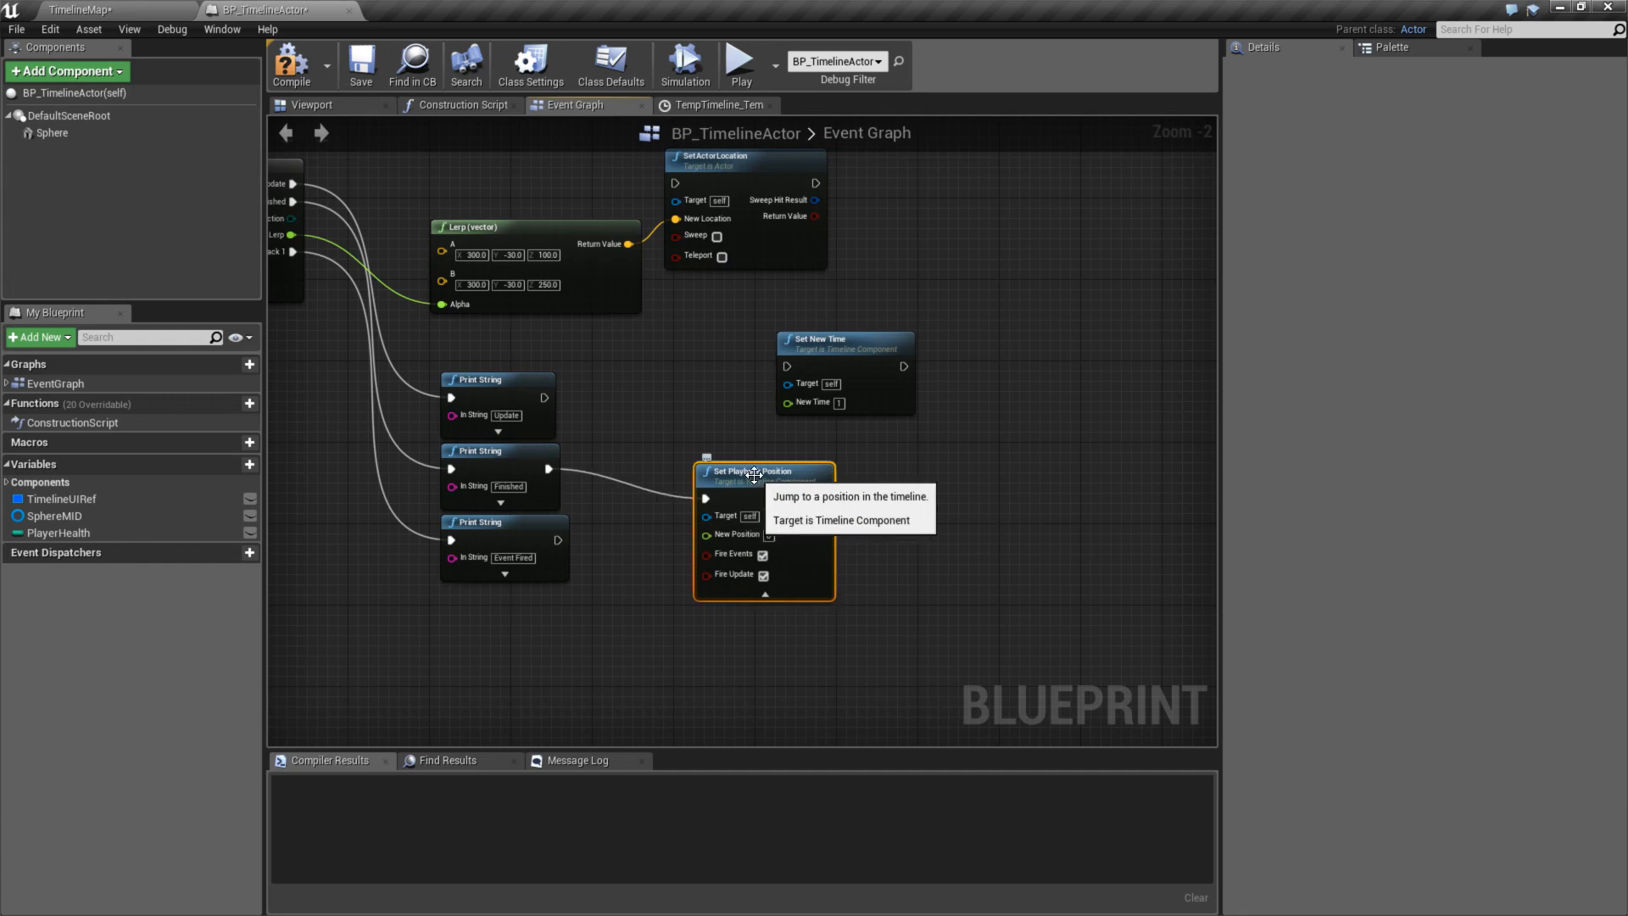
- Chain a duplicate Set Playback Position node with New Position 1 after the original, and try to play-test the level
{"action": "key", "text": "ctrl+w"}
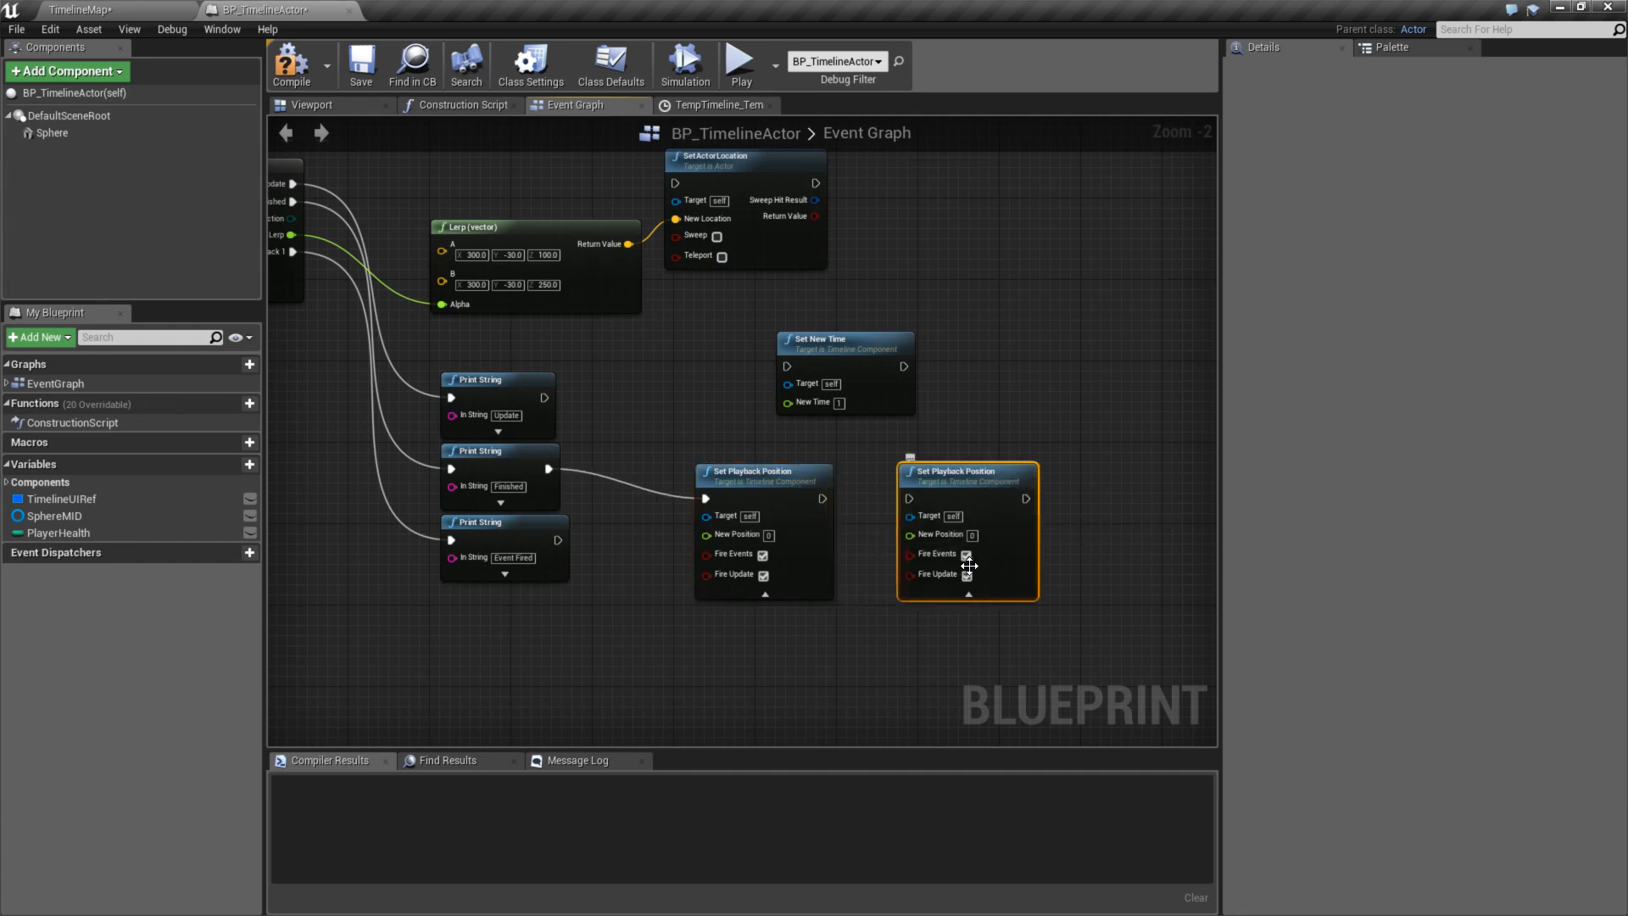
{"action": "type", "text": "1"}
{"action": "key", "text": "Return"}
{"action": "left_click_drag", "start_coordinate": [822, 498], "coordinate": [908, 499]}
{"action": "right_click_drag", "start_coordinate": [909, 498], "coordinate": [969, 541]}
{"action": "left_click", "coordinate": [737, 67]}
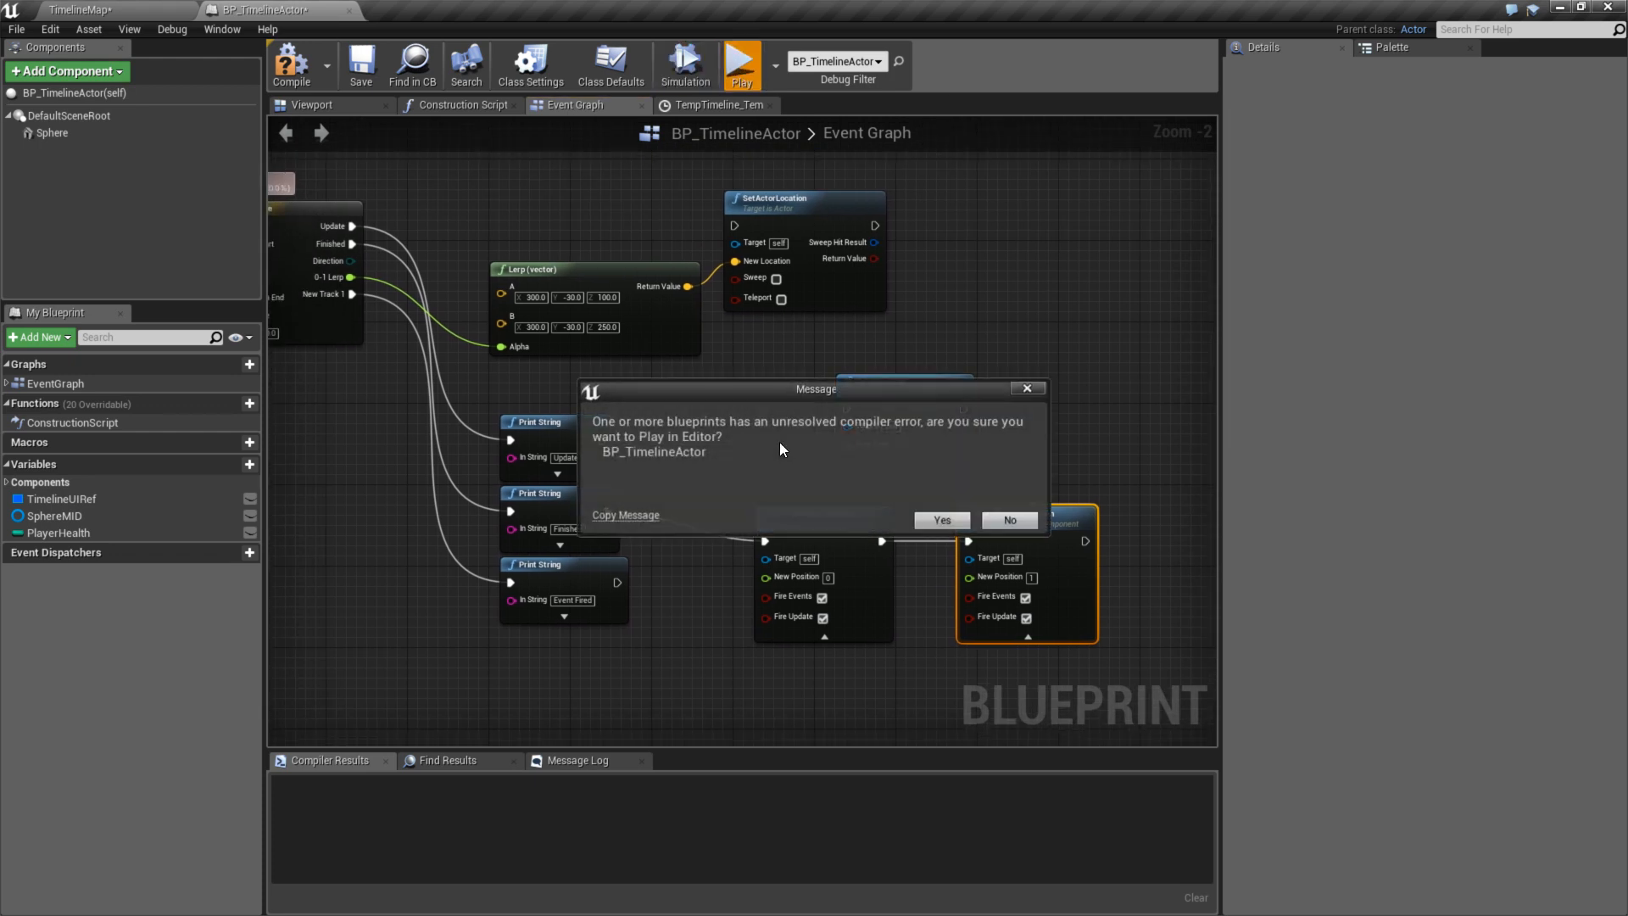
{"action": "left_click", "coordinate": [952, 522]}
- Connect separate TempTimeline references to the Target inputs of Set New Time and both Set Playback Position nodes, and play-test the level
{"action": "right_click_drag", "start_coordinate": [710, 479], "coordinate": [868, 479]}
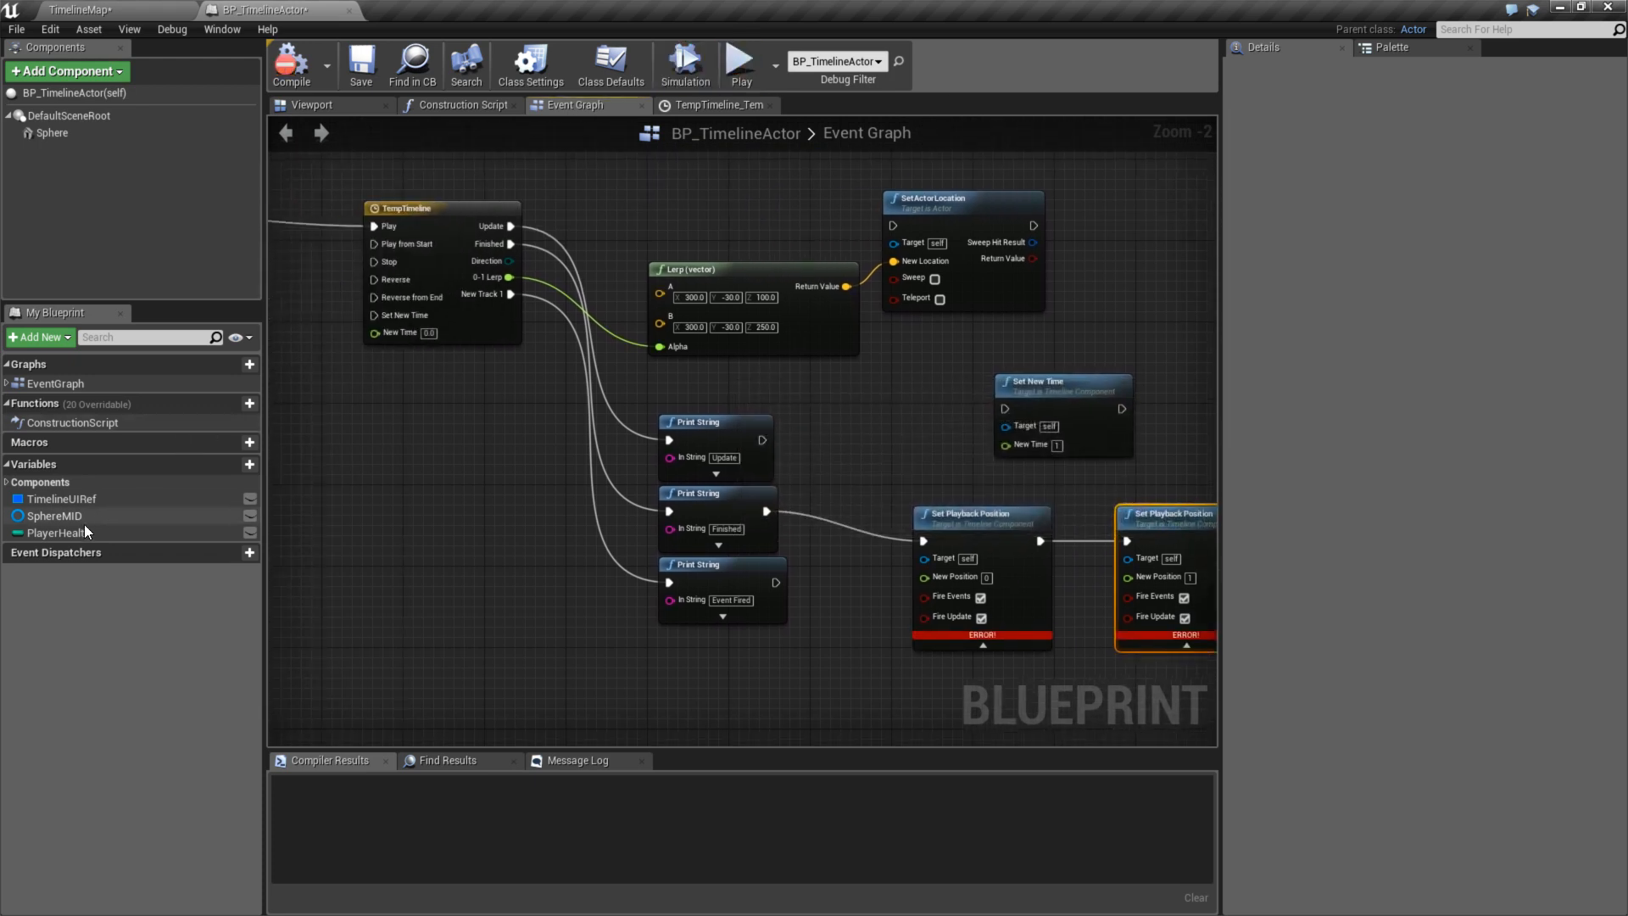
{"action": "left_click", "coordinate": [39, 481]}
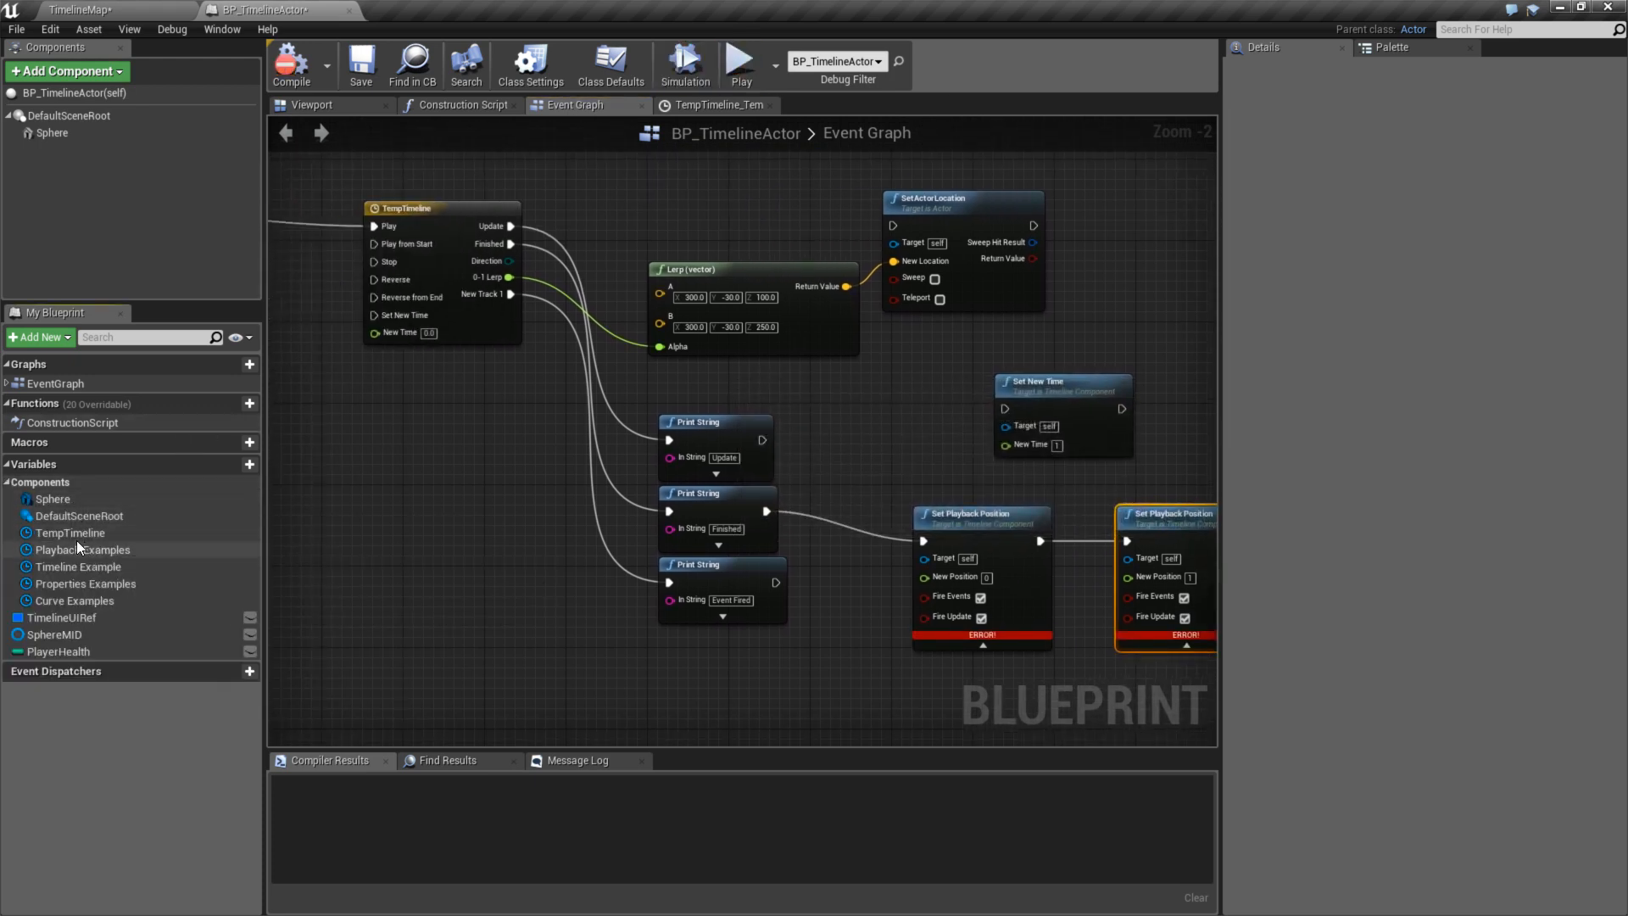
{"action": "left_click_drag", "start_coordinate": [71, 533], "coordinate": [924, 558]}
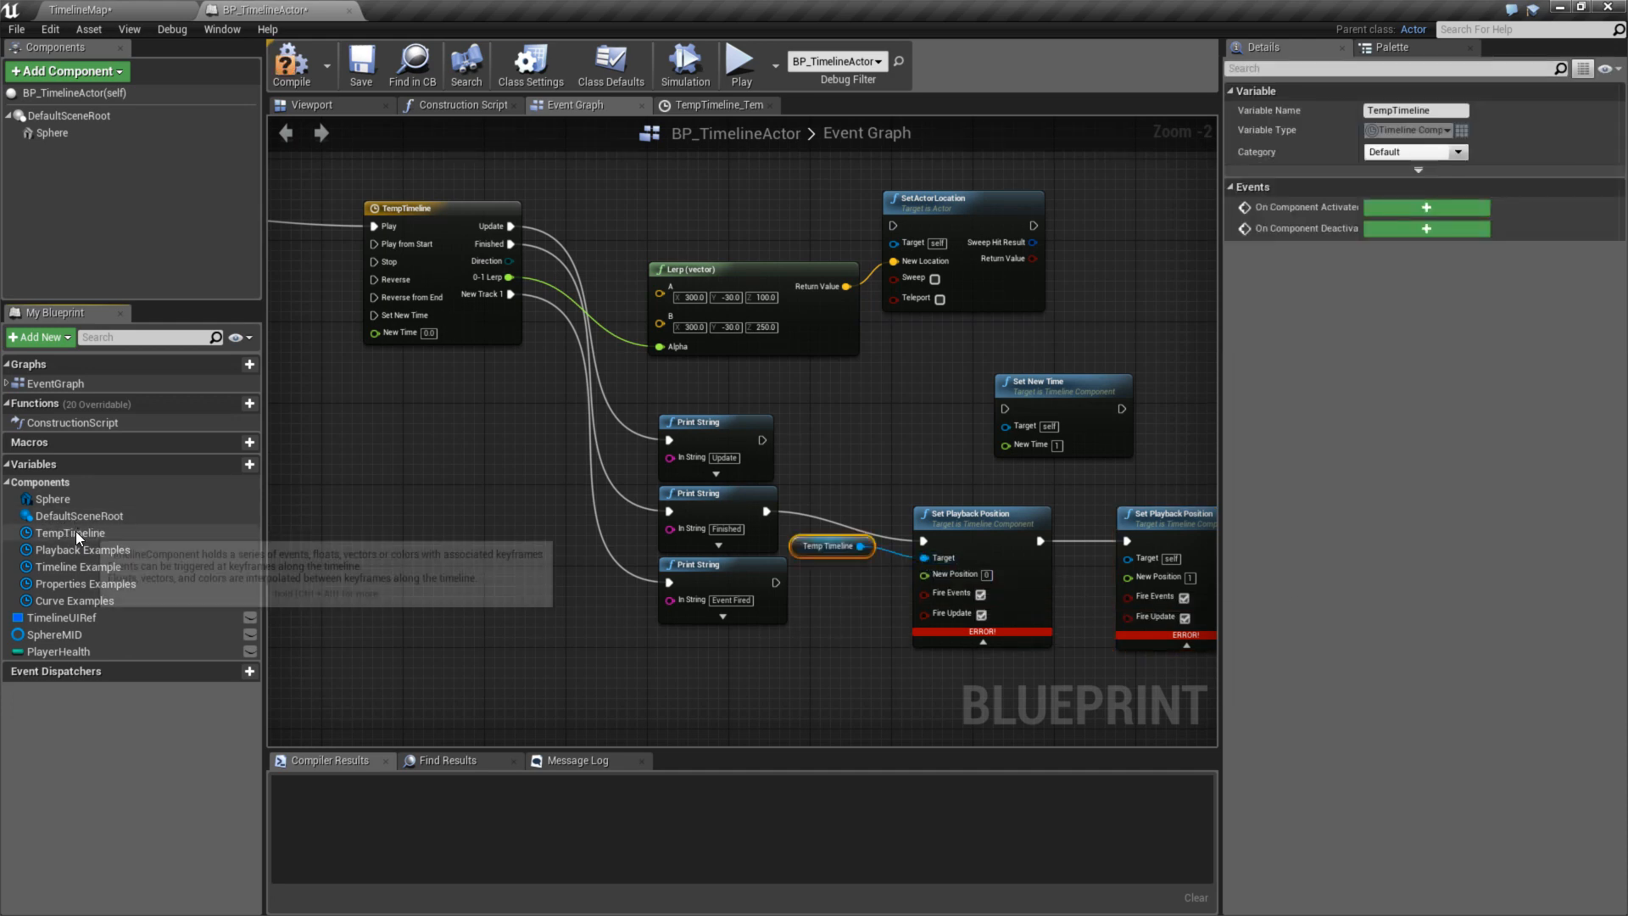
{"action": "left_click_drag", "start_coordinate": [71, 533], "coordinate": [1127, 557]}
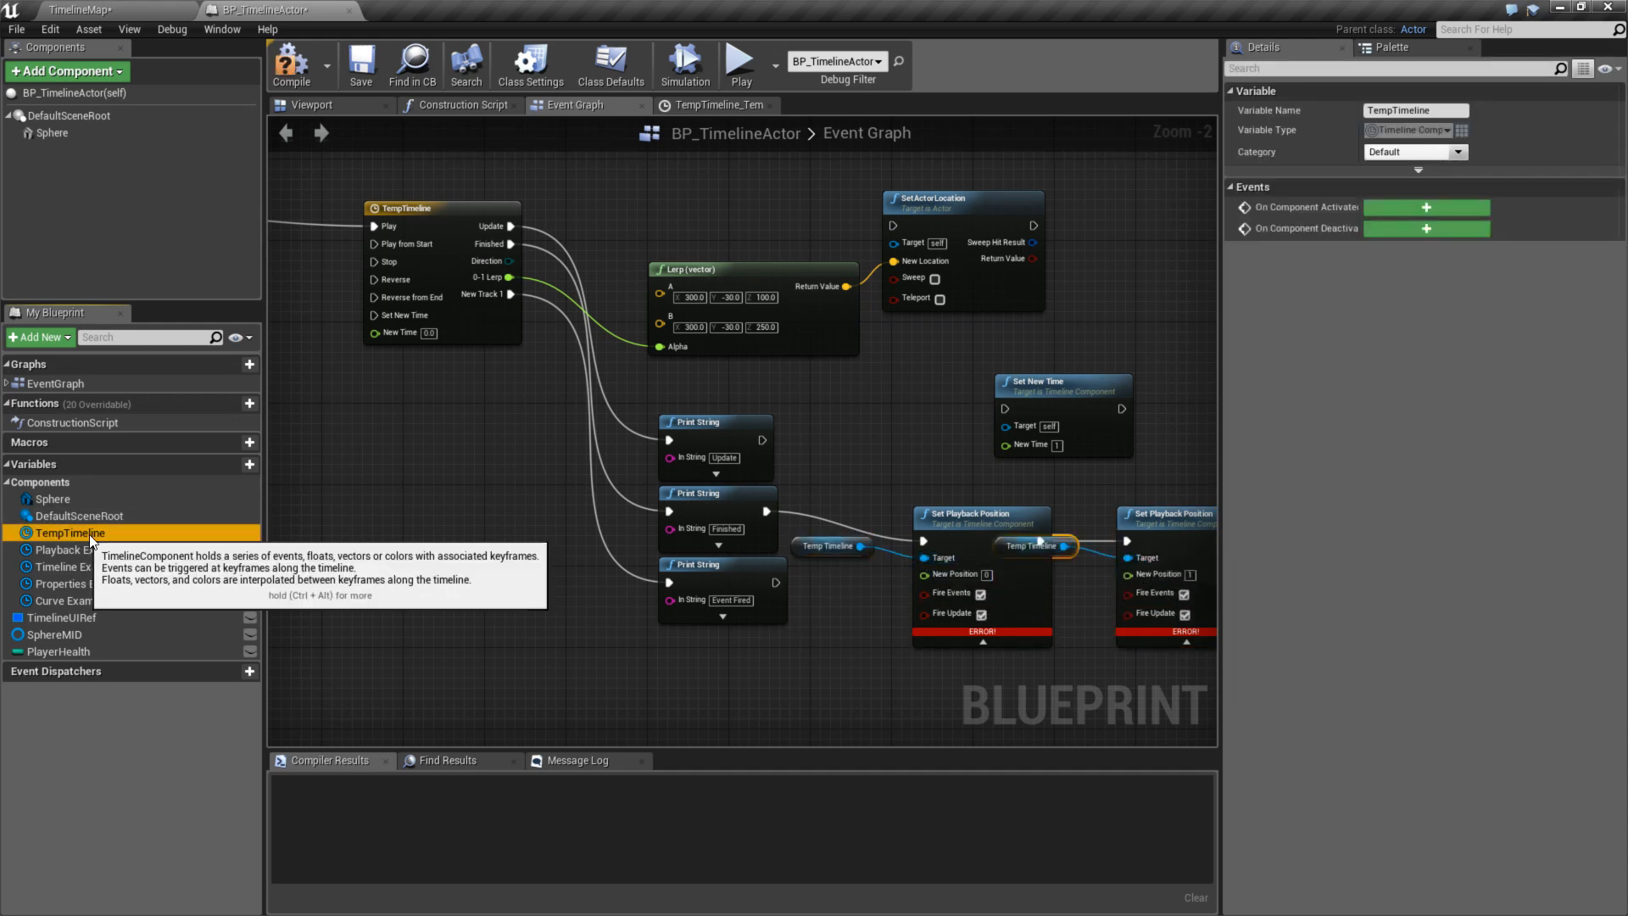
{"action": "left_click_drag", "start_coordinate": [70, 533], "coordinate": [1010, 409]}
{"action": "left_click_drag", "start_coordinate": [70, 532], "coordinate": [1007, 427]}
{"action": "right_click_drag", "start_coordinate": [939, 456], "coordinate": [794, 459]}
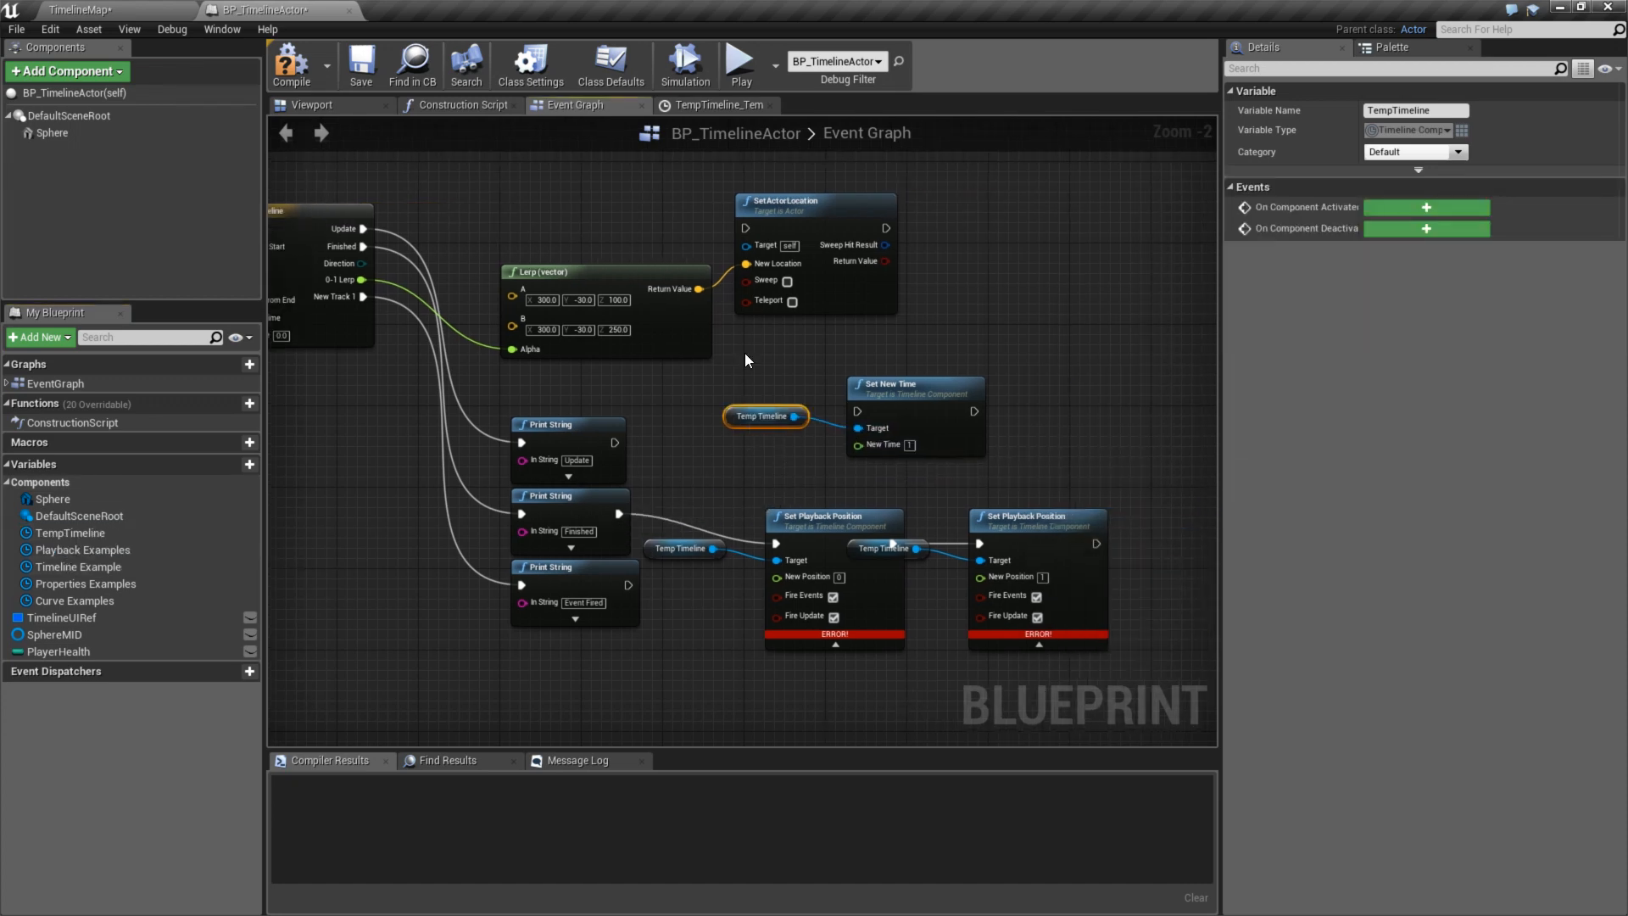
{"action": "left_click", "coordinate": [739, 63]}
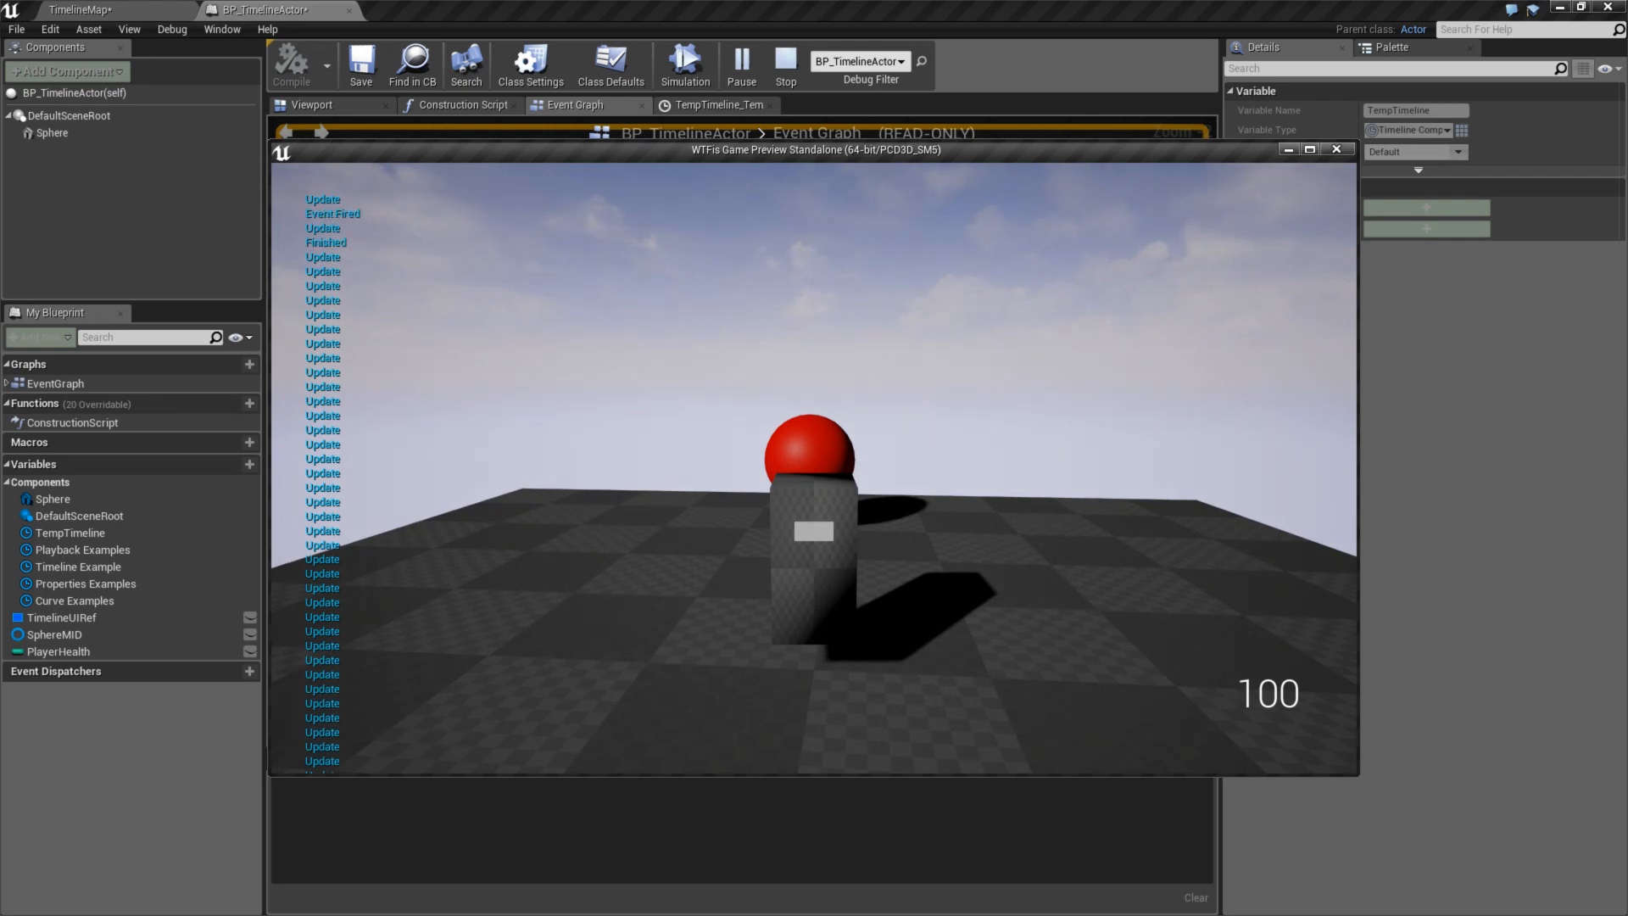
{"action": "key", "text": "Escape"}
- Move the second Set Playback Position node and its Temp Timeline reference further away from the first one
{"action": "right_click_drag", "start_coordinate": [783, 502], "coordinate": [858, 381]}
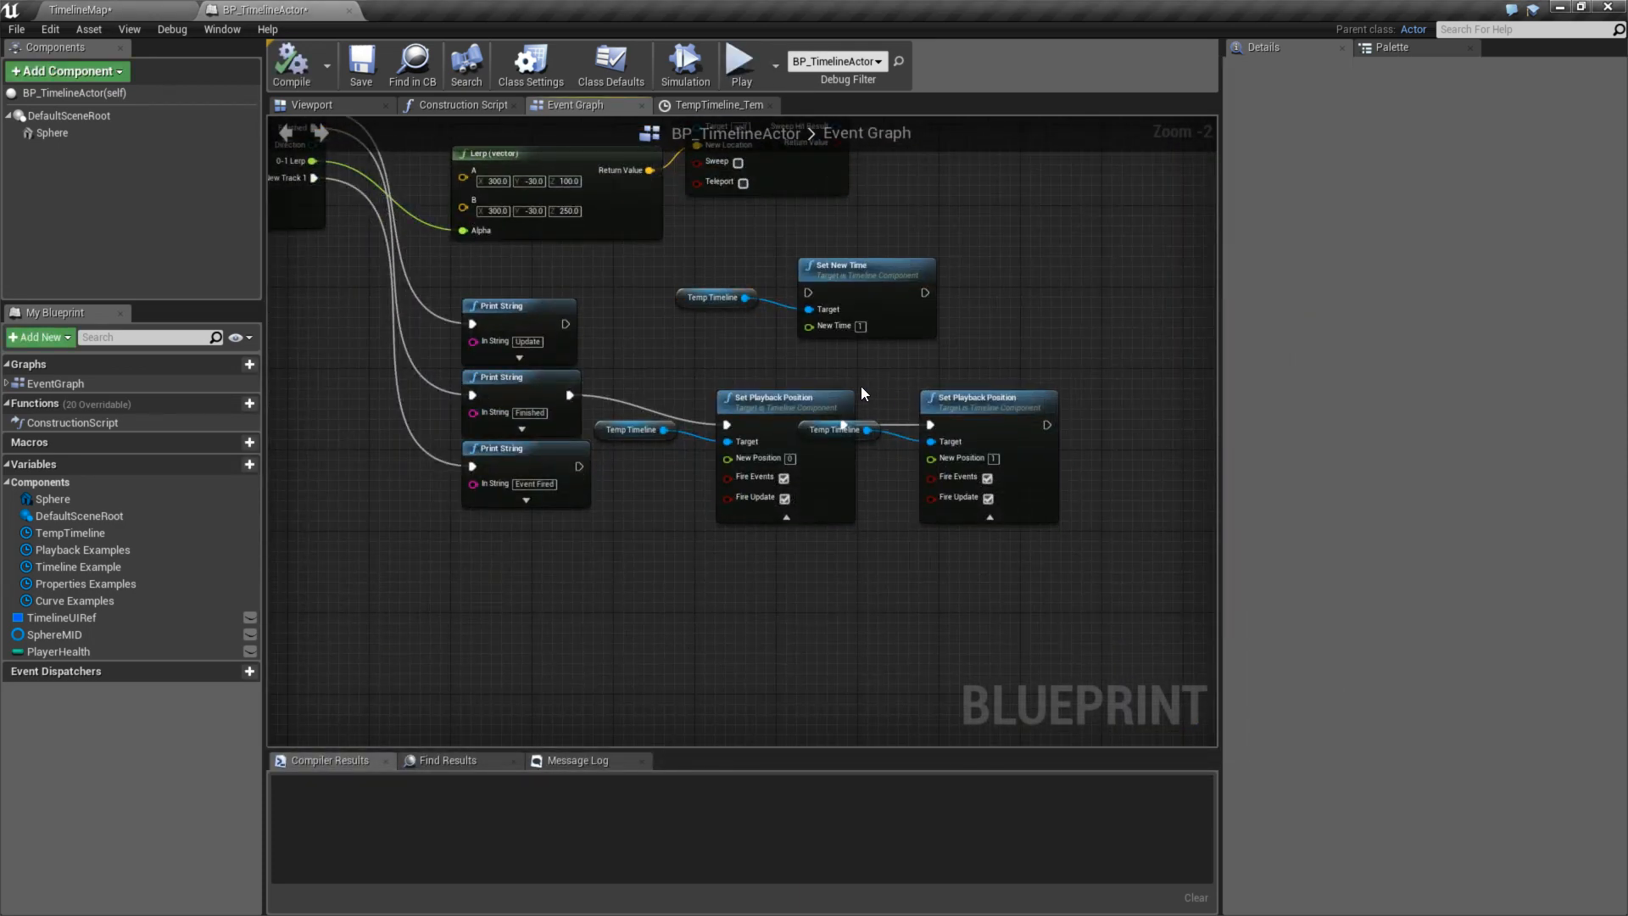
{"action": "left_click_drag", "start_coordinate": [975, 396], "coordinate": [1075, 393]}
{"action": "left_click_drag", "start_coordinate": [835, 430], "coordinate": [937, 430]}
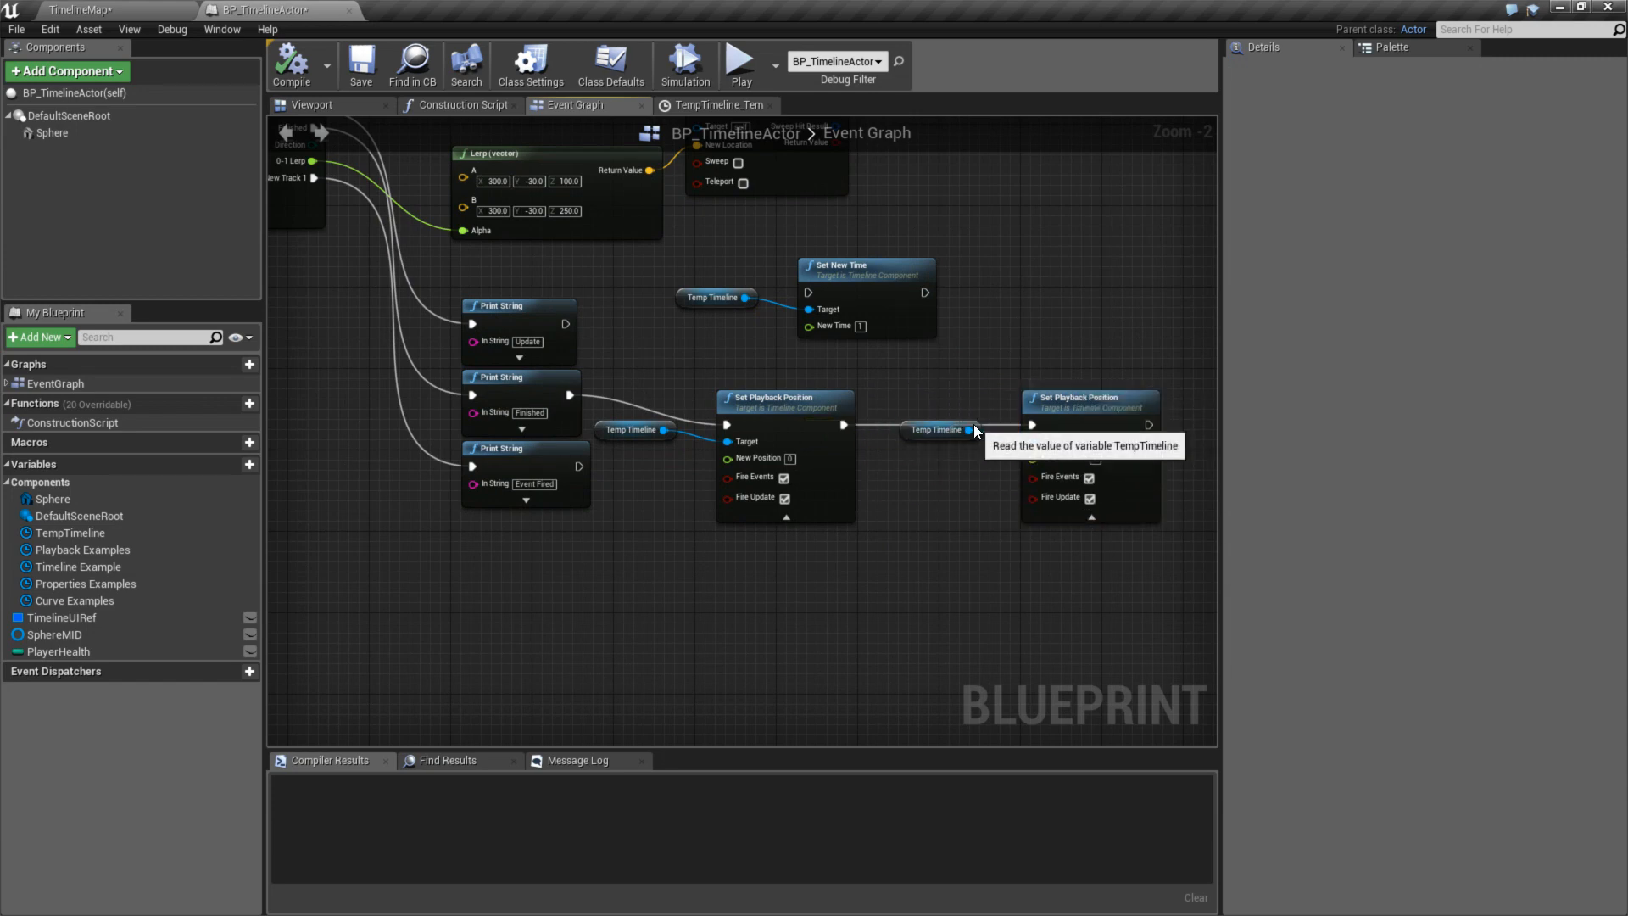
{"action": "left_click", "coordinate": [937, 430]}
{"action": "left_click", "coordinate": [938, 399]}
- Move the first Set Playback Position node's Temp Timeline reference down, clear of the execution wire
{"action": "scroll", "coordinate": [921, 366], "scroll_direction": "up", "scroll_amount": 2}
{"action": "right_click_drag", "start_coordinate": [540, 348], "coordinate": [710, 350]}
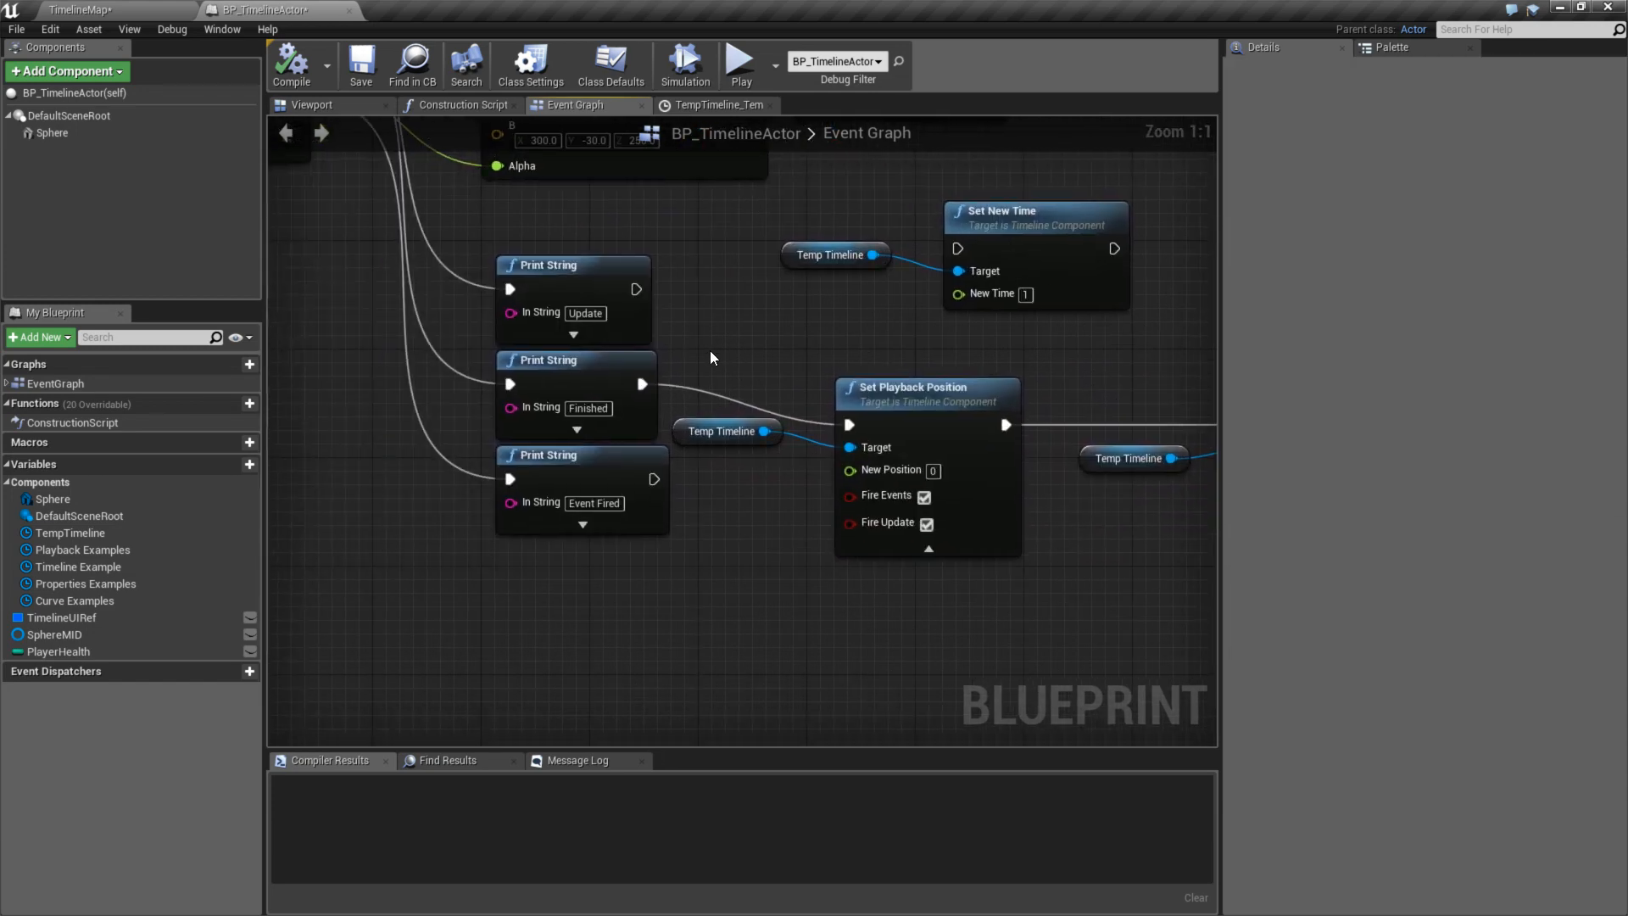
{"action": "right_click_drag", "start_coordinate": [808, 348], "coordinate": [831, 380]}
{"action": "left_click", "coordinate": [950, 483]}
{"action": "left_click_drag", "start_coordinate": [729, 465], "coordinate": [761, 505]}
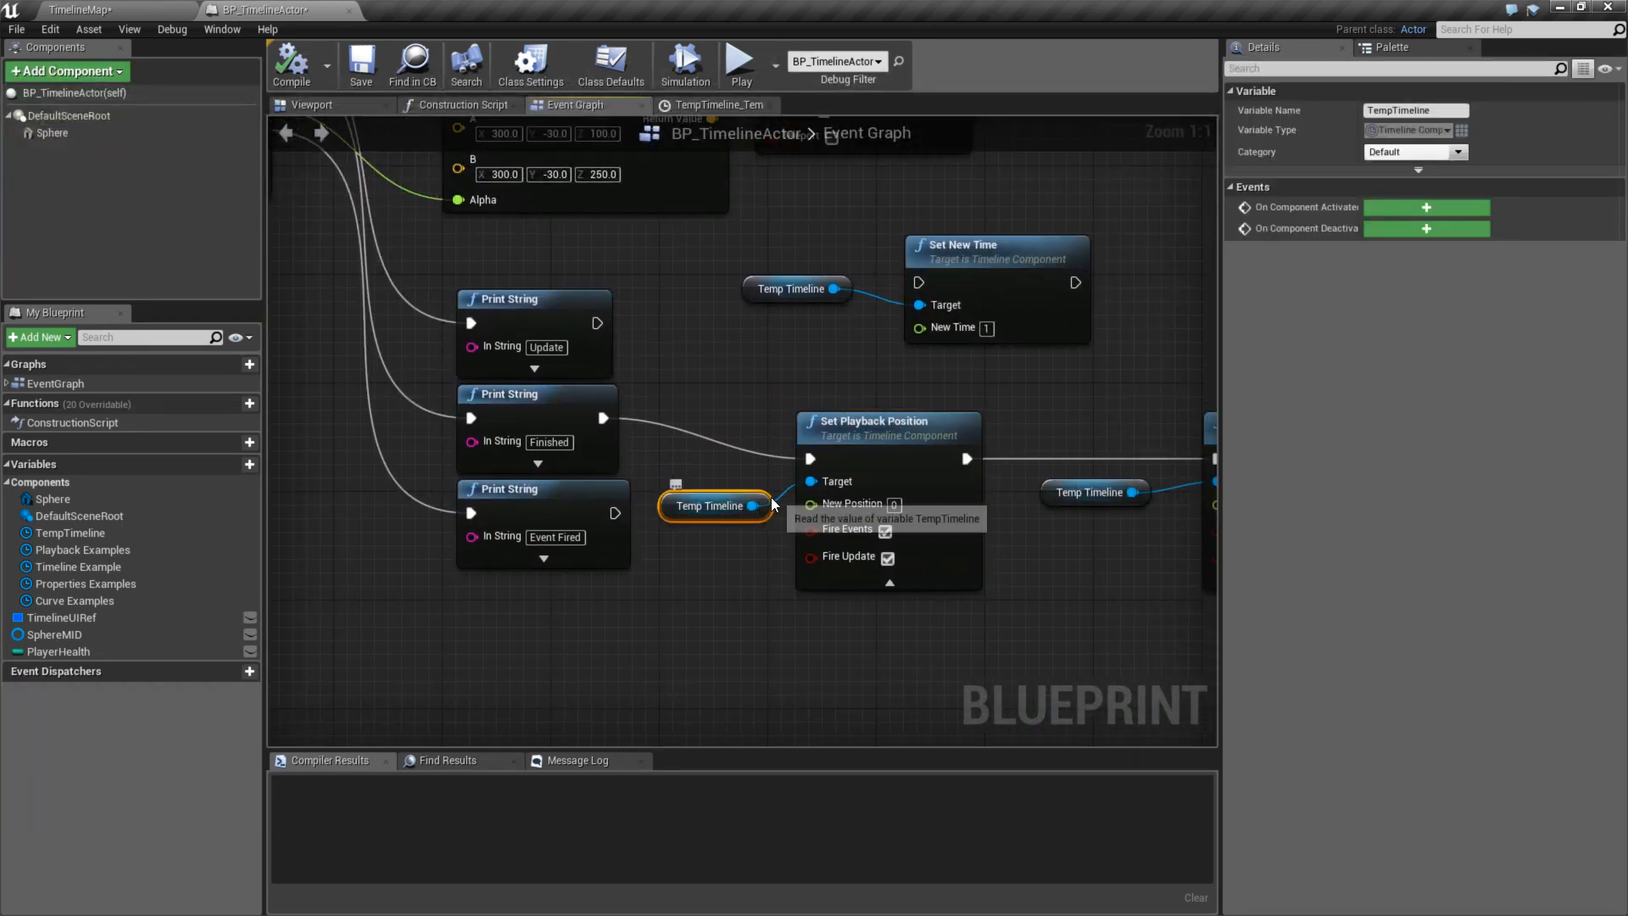
{"action": "left_click", "coordinate": [750, 405]}
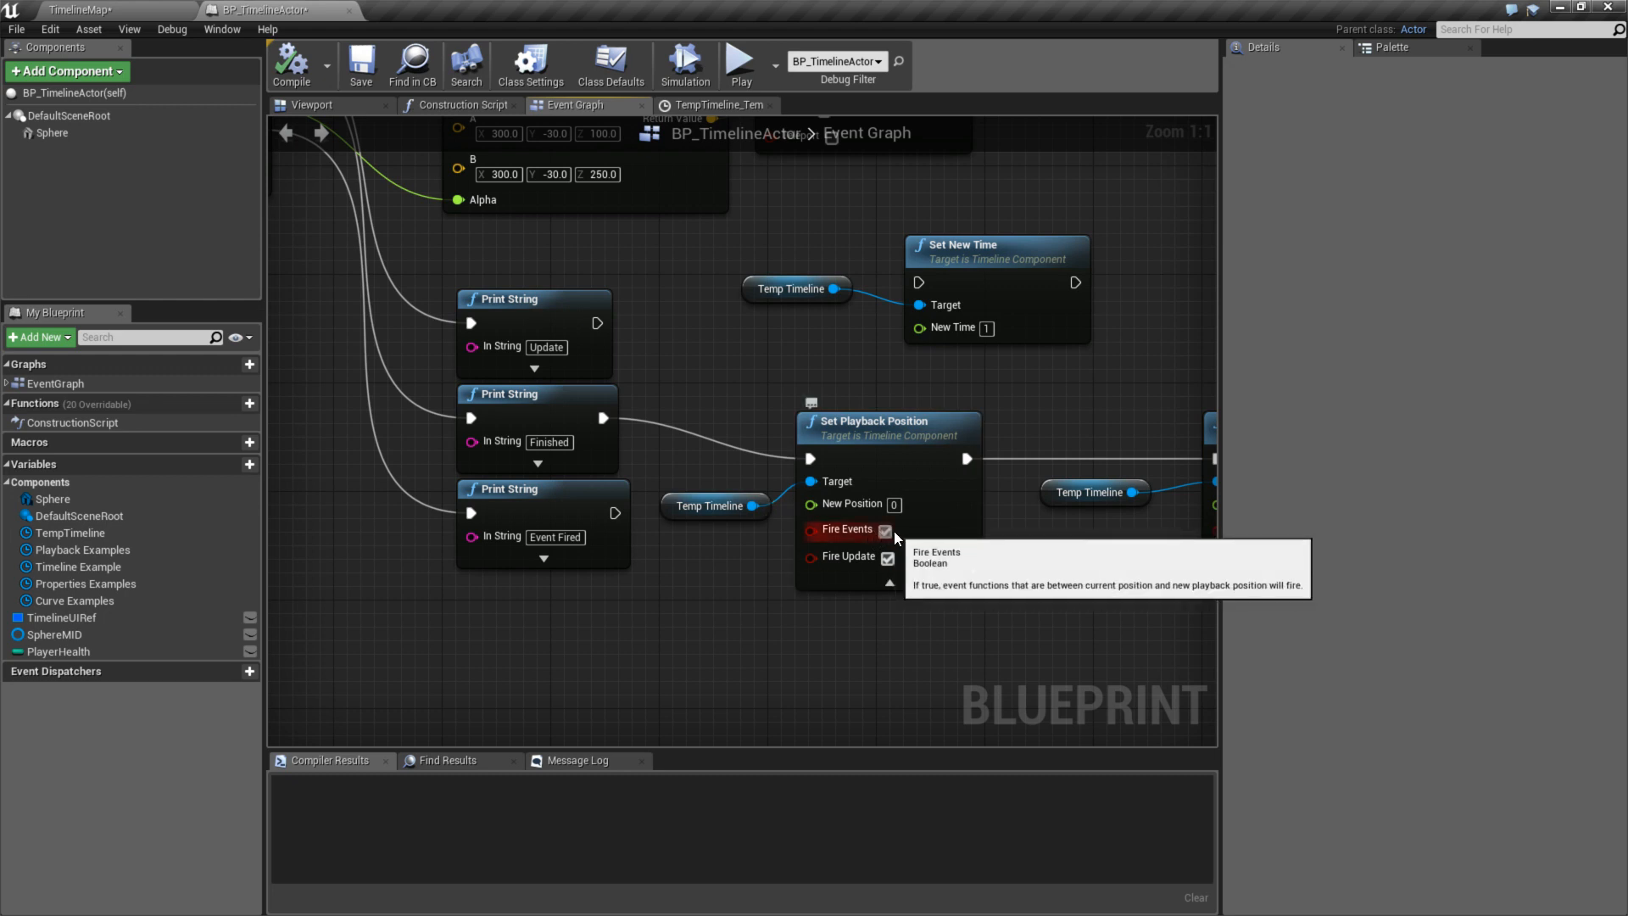
{"action": "right_click_drag", "start_coordinate": [946, 563], "coordinate": [878, 547]}
{"action": "right_click_drag", "start_coordinate": [859, 481], "coordinate": [862, 551]}
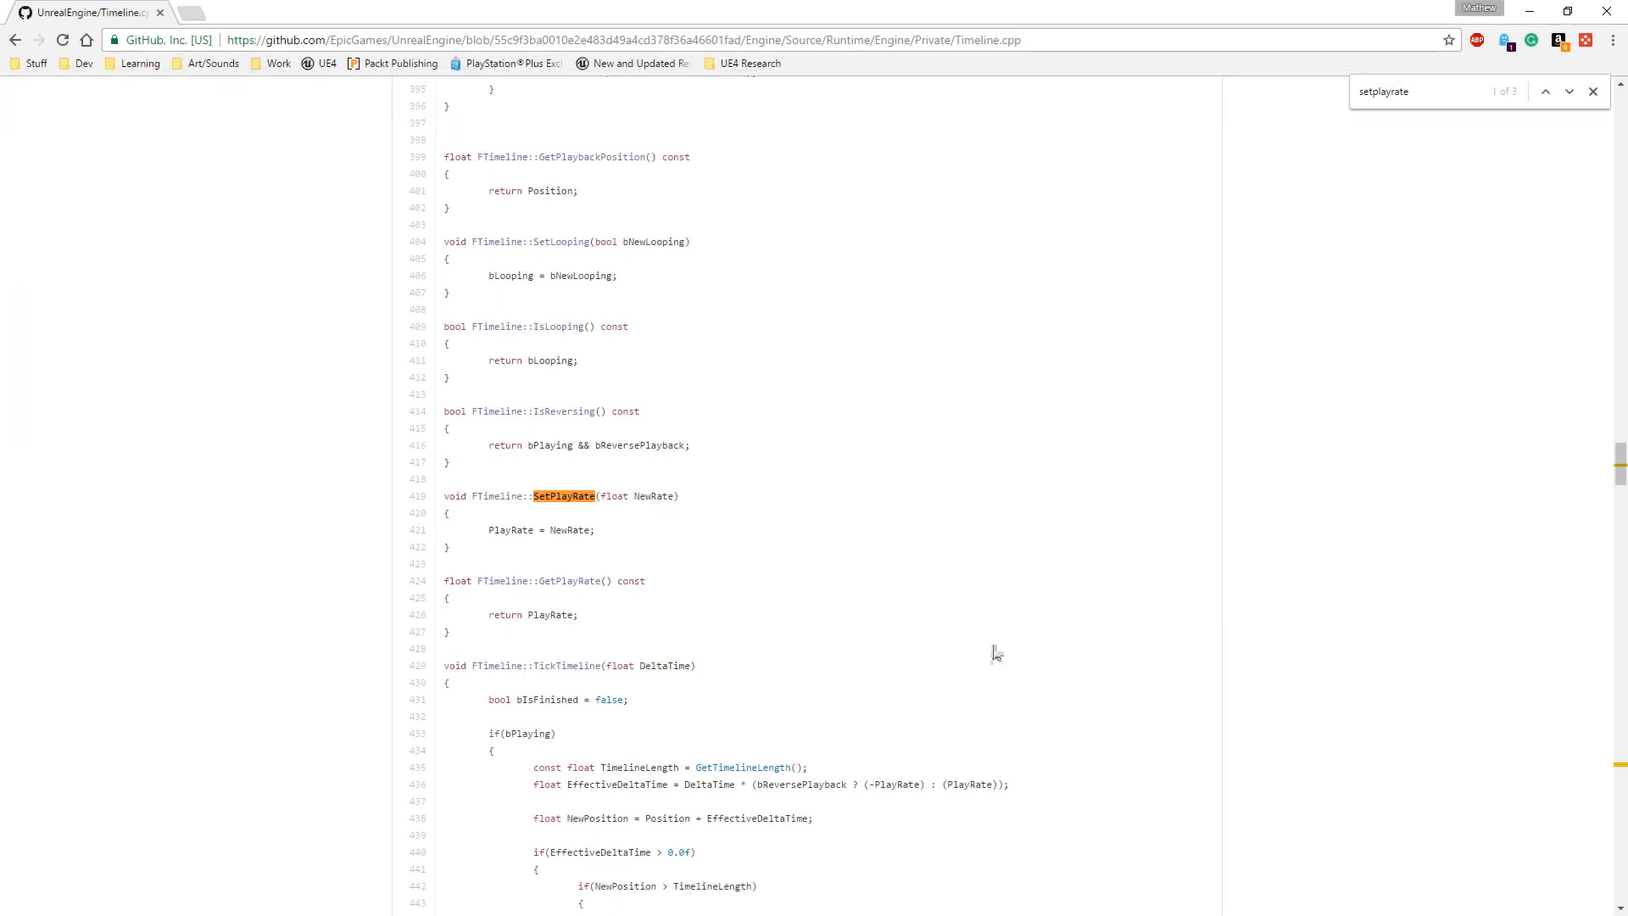
- Switch to the Timeline.cpp source on GitHub in Chrome and search the page for setplaybackpo
{"action": "key", "text": "alt+Tab"}
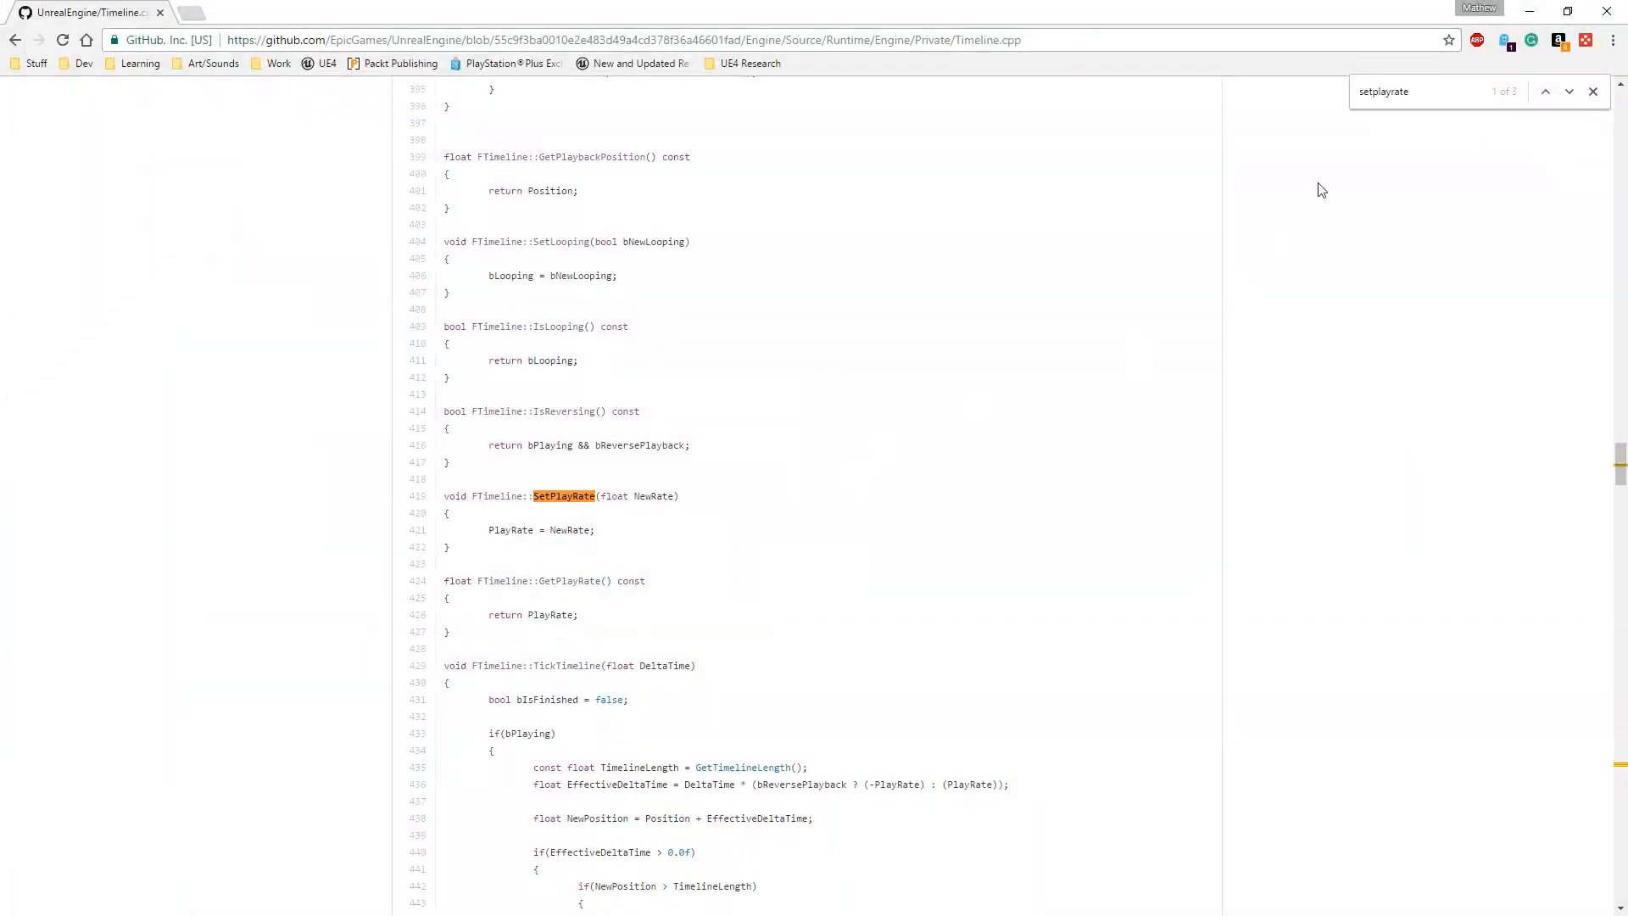
{"action": "left_click", "coordinate": [1435, 92]}
{"action": "key", "text": "ctrl+a"}
{"action": "type", "text": "setplaybackpo"}
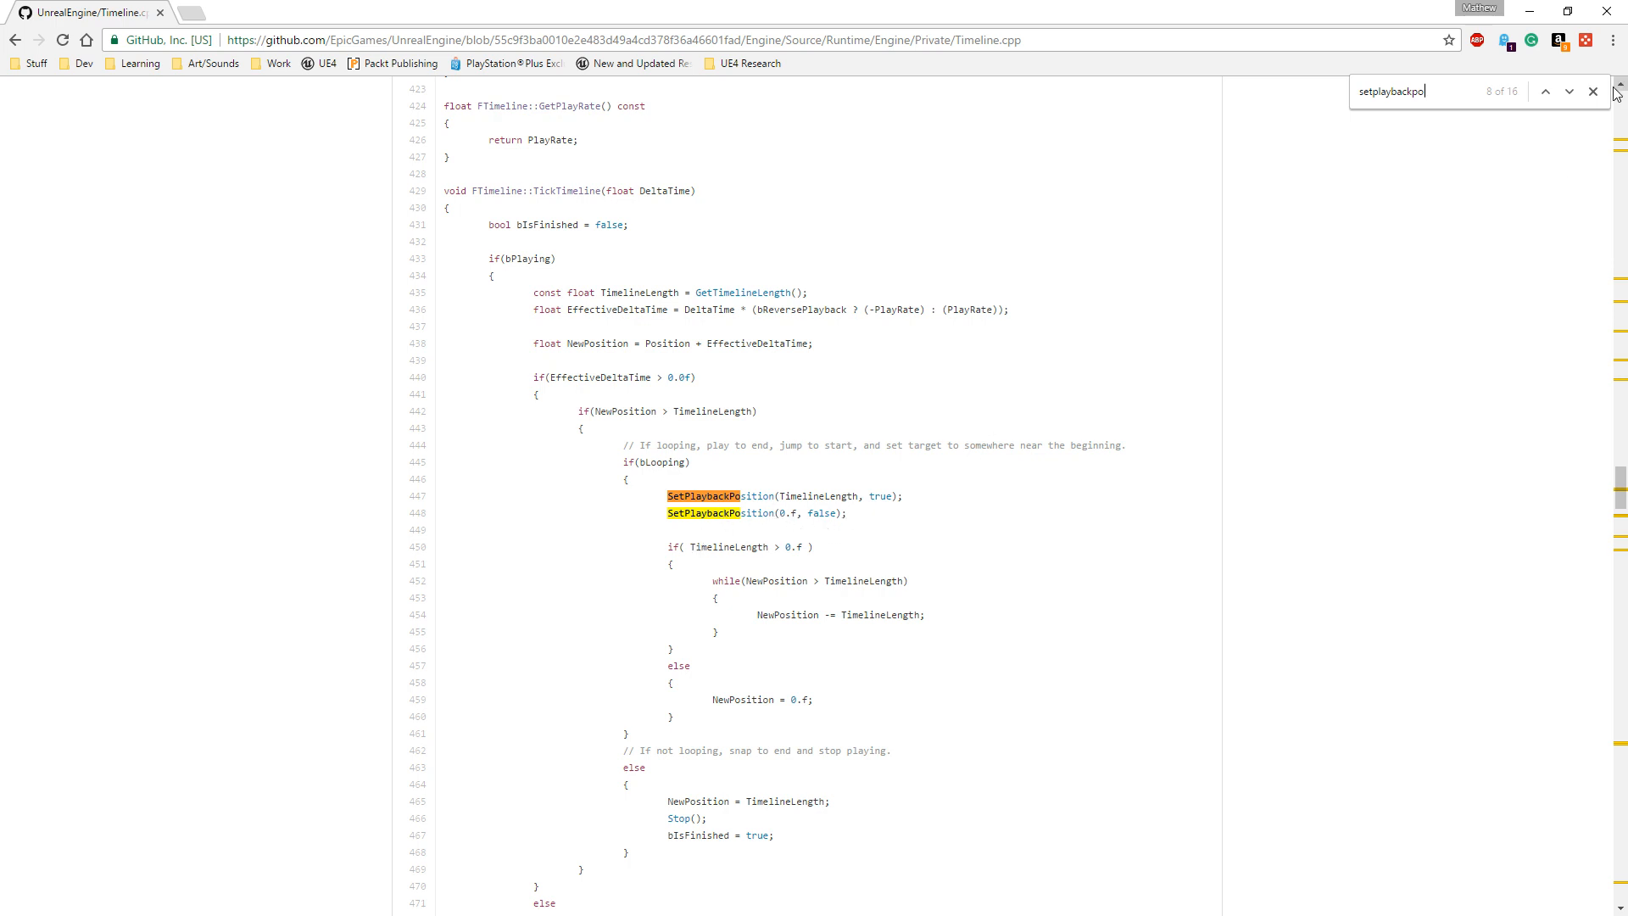
- Step through the search matches to the FTimeline::SetNewTime function and read how it calls SetPlaybackPosition
{"action": "left_click", "coordinate": [1570, 92]}
{"action": "left_click", "coordinate": [1571, 91]}
{"action": "left_click", "coordinate": [1570, 91]}
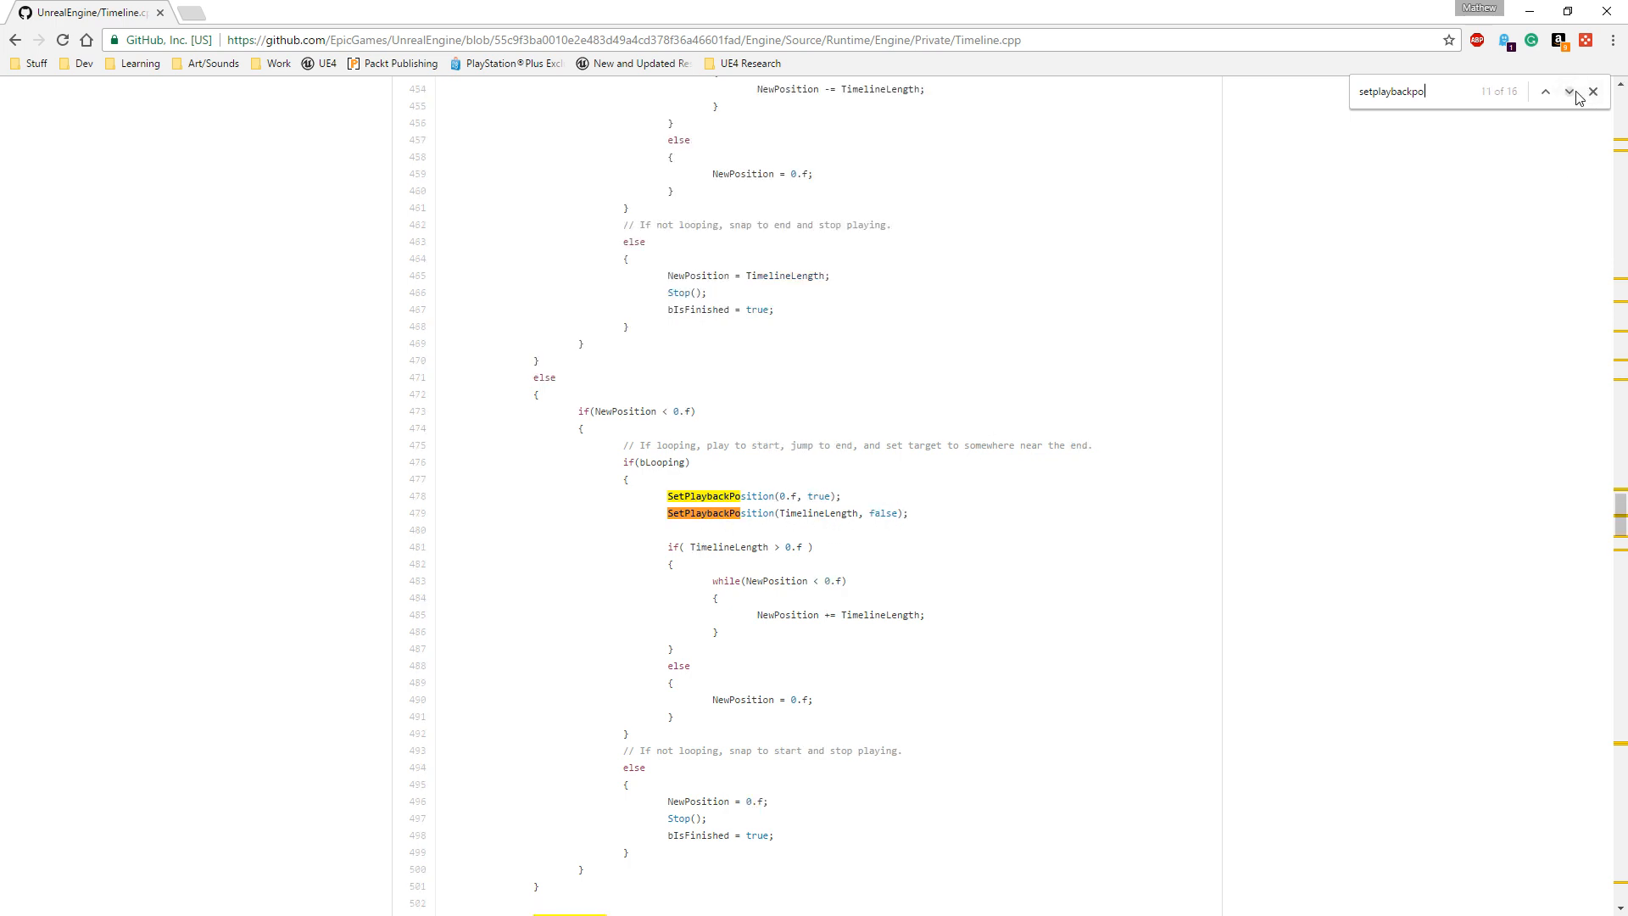
{"action": "left_click", "coordinate": [1570, 91]}
{"action": "scroll", "coordinate": [806, 610], "scroll_direction": "down", "scroll_amount": 5}
{"action": "scroll", "coordinate": [806, 619], "scroll_direction": "down", "scroll_amount": 2}
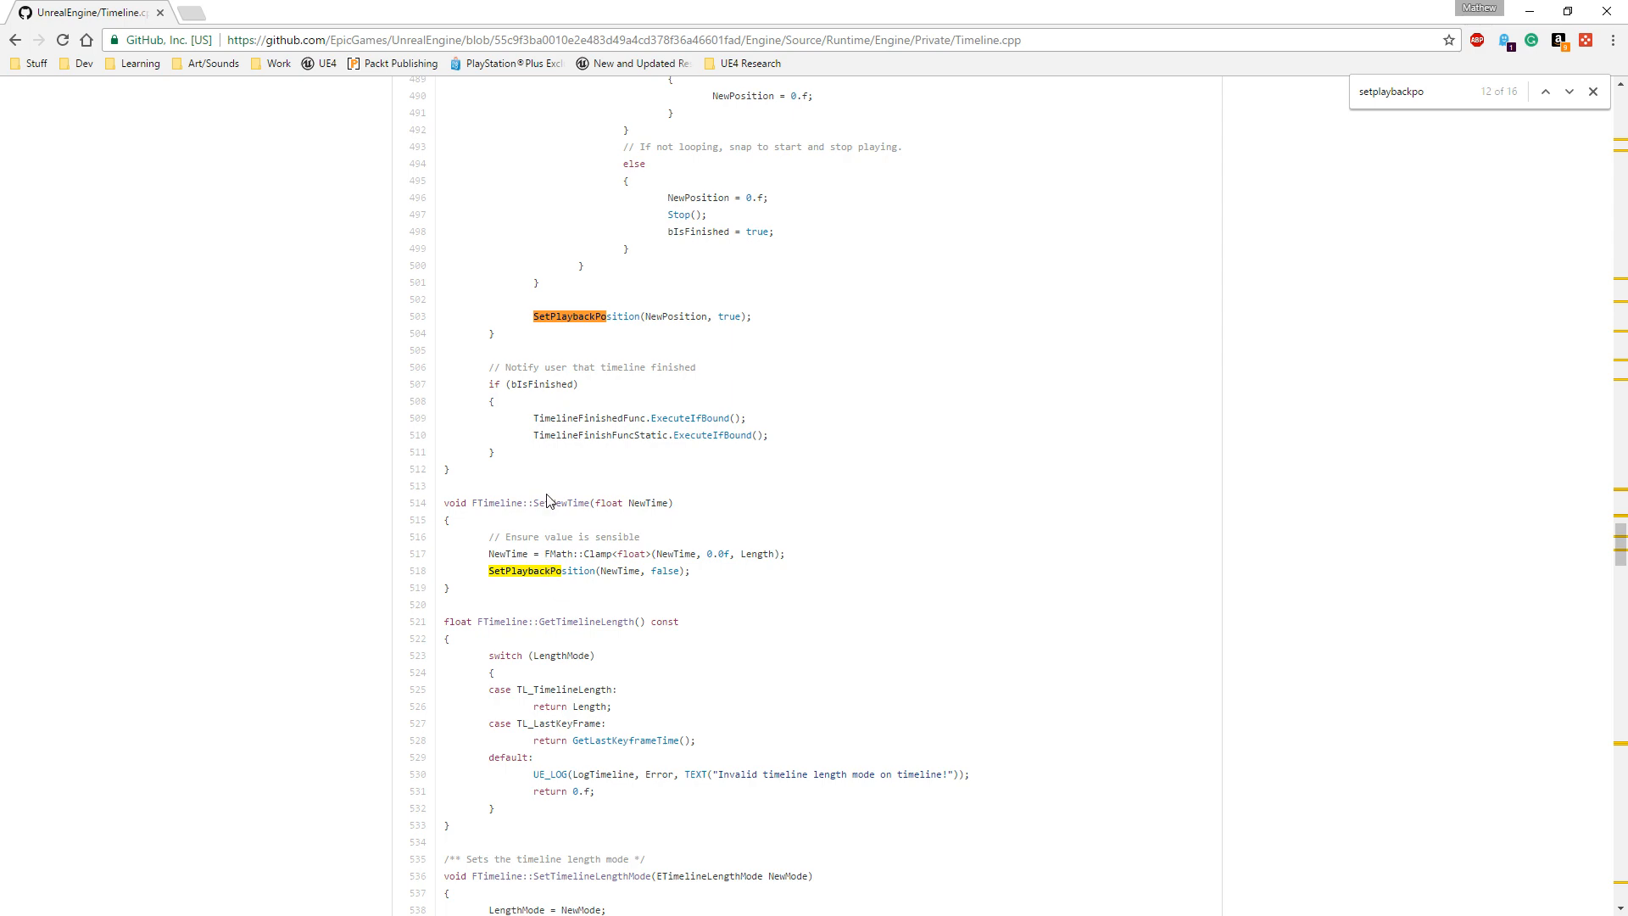
- Compare the Set New Time node in Unreal Editor with the source in Chrome, stepping through the other setplaybackpo matches
{"action": "key", "text": "alt+Tab"}
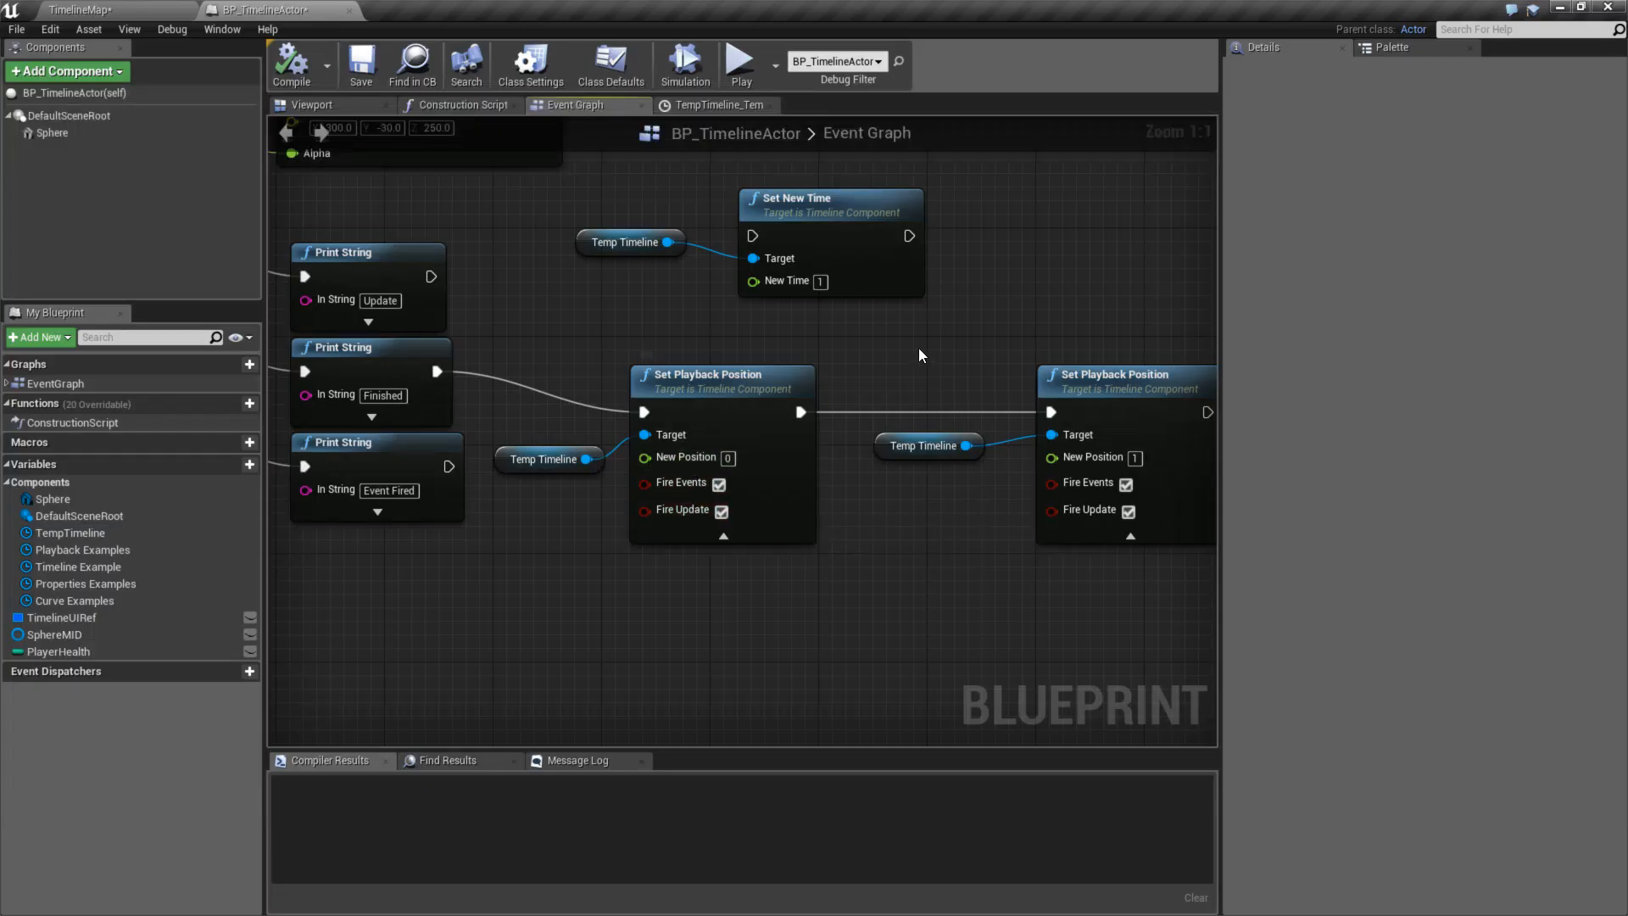
{"action": "right_click_drag", "start_coordinate": [919, 353], "coordinate": [853, 419]}
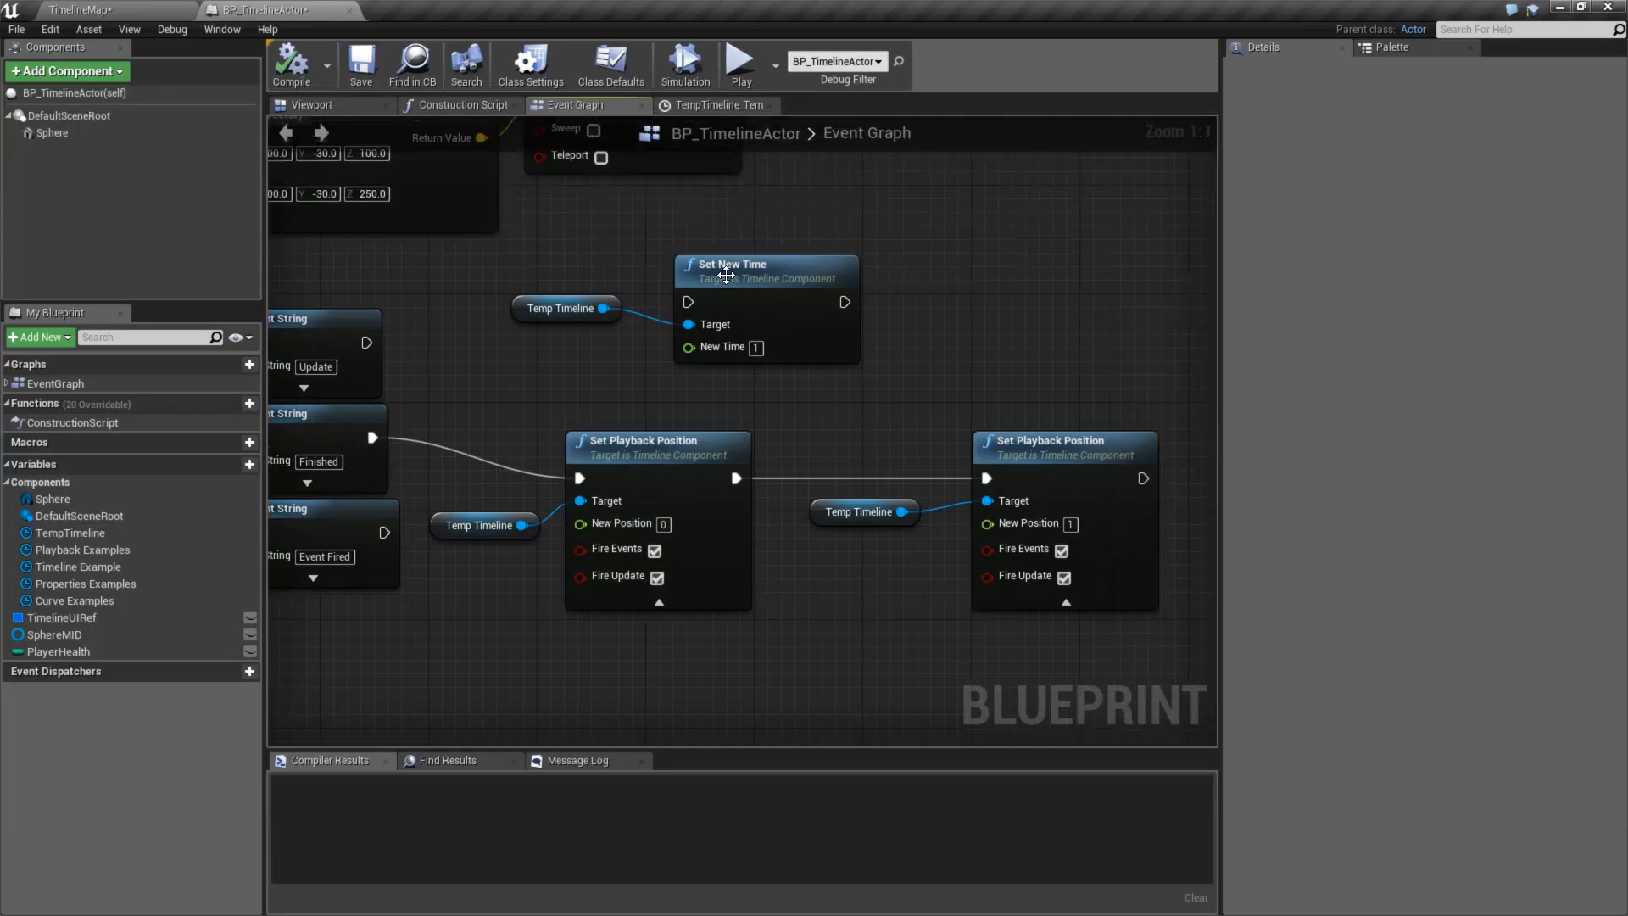
{"action": "key", "text": "alt+Tab"}
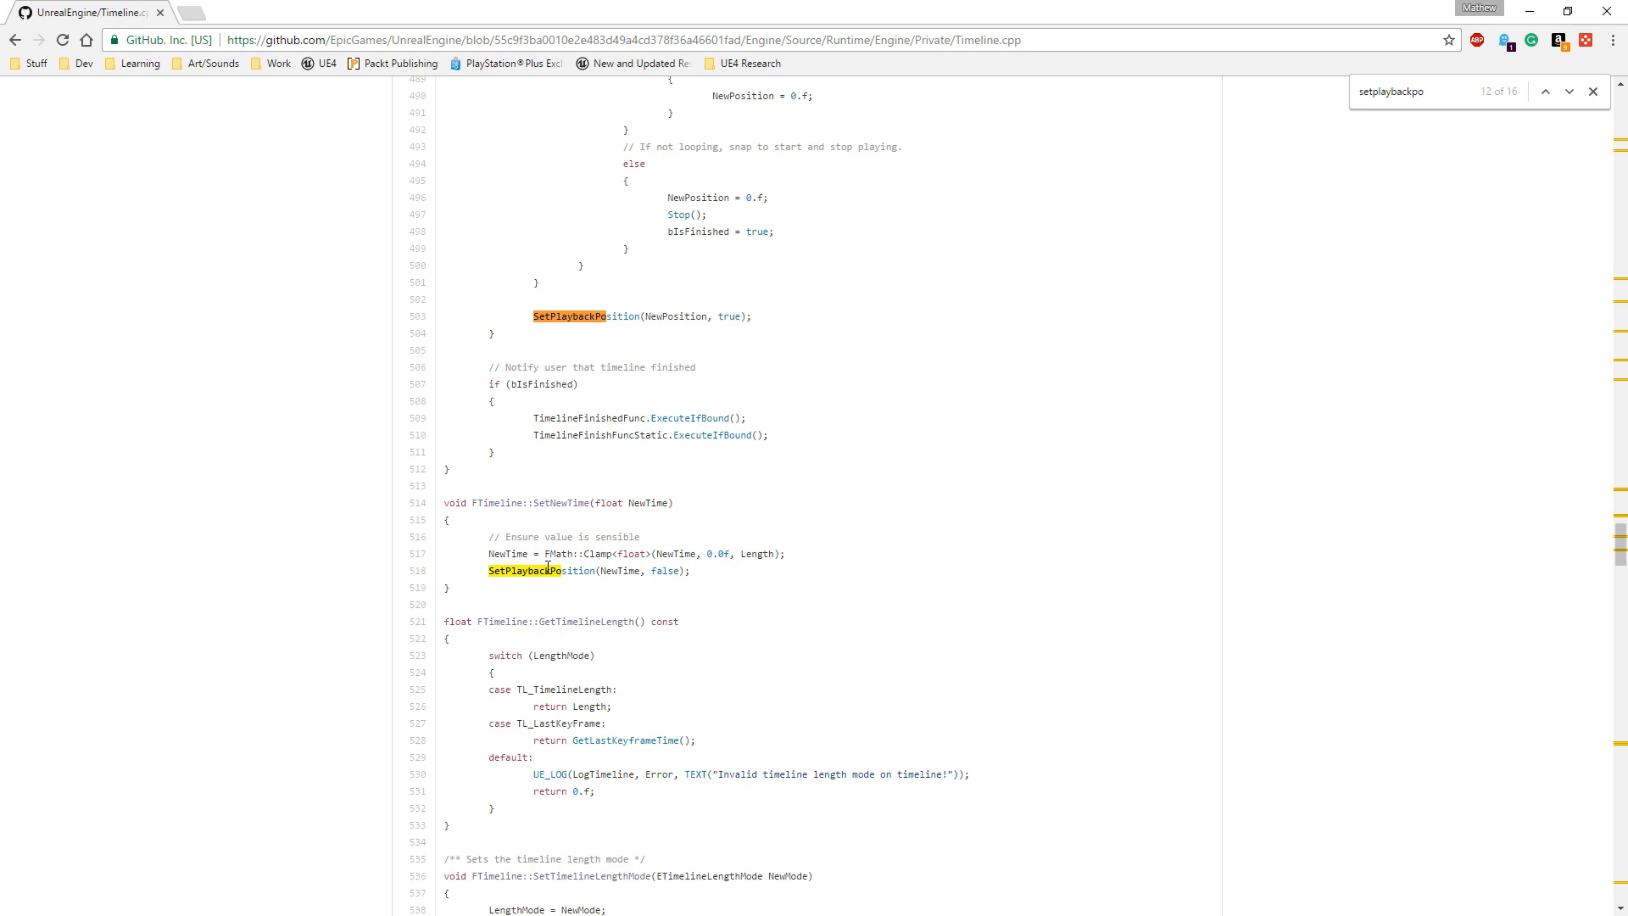
{"action": "left_click", "coordinate": [1569, 93]}
{"action": "left_click", "coordinate": [1569, 93]}
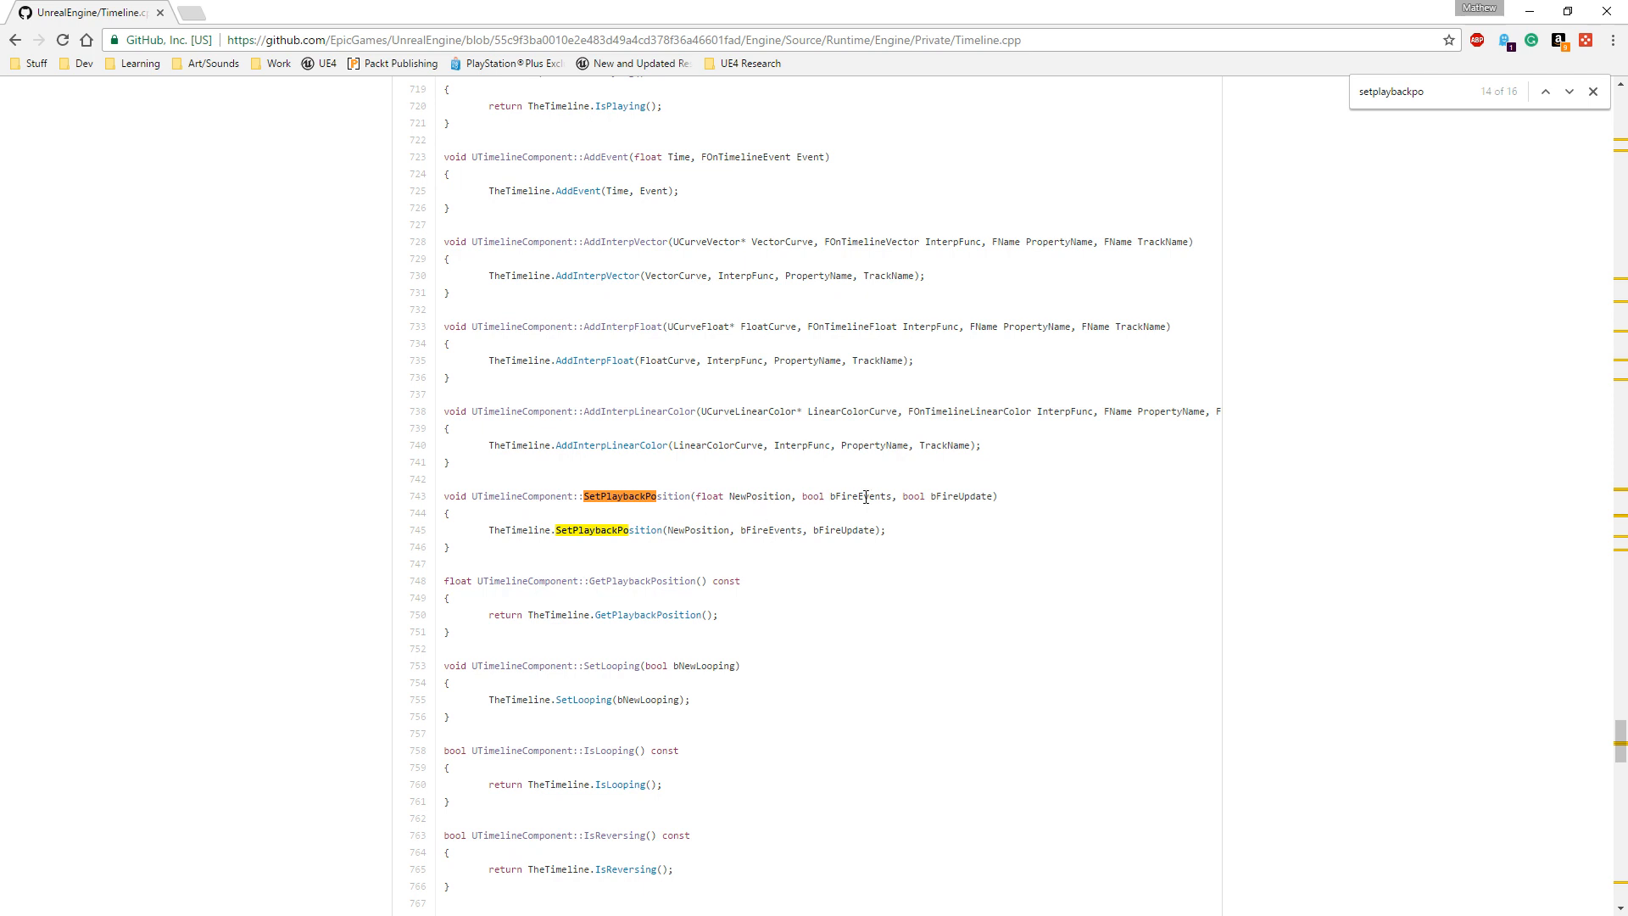
{"action": "left_click", "coordinate": [1547, 92]}
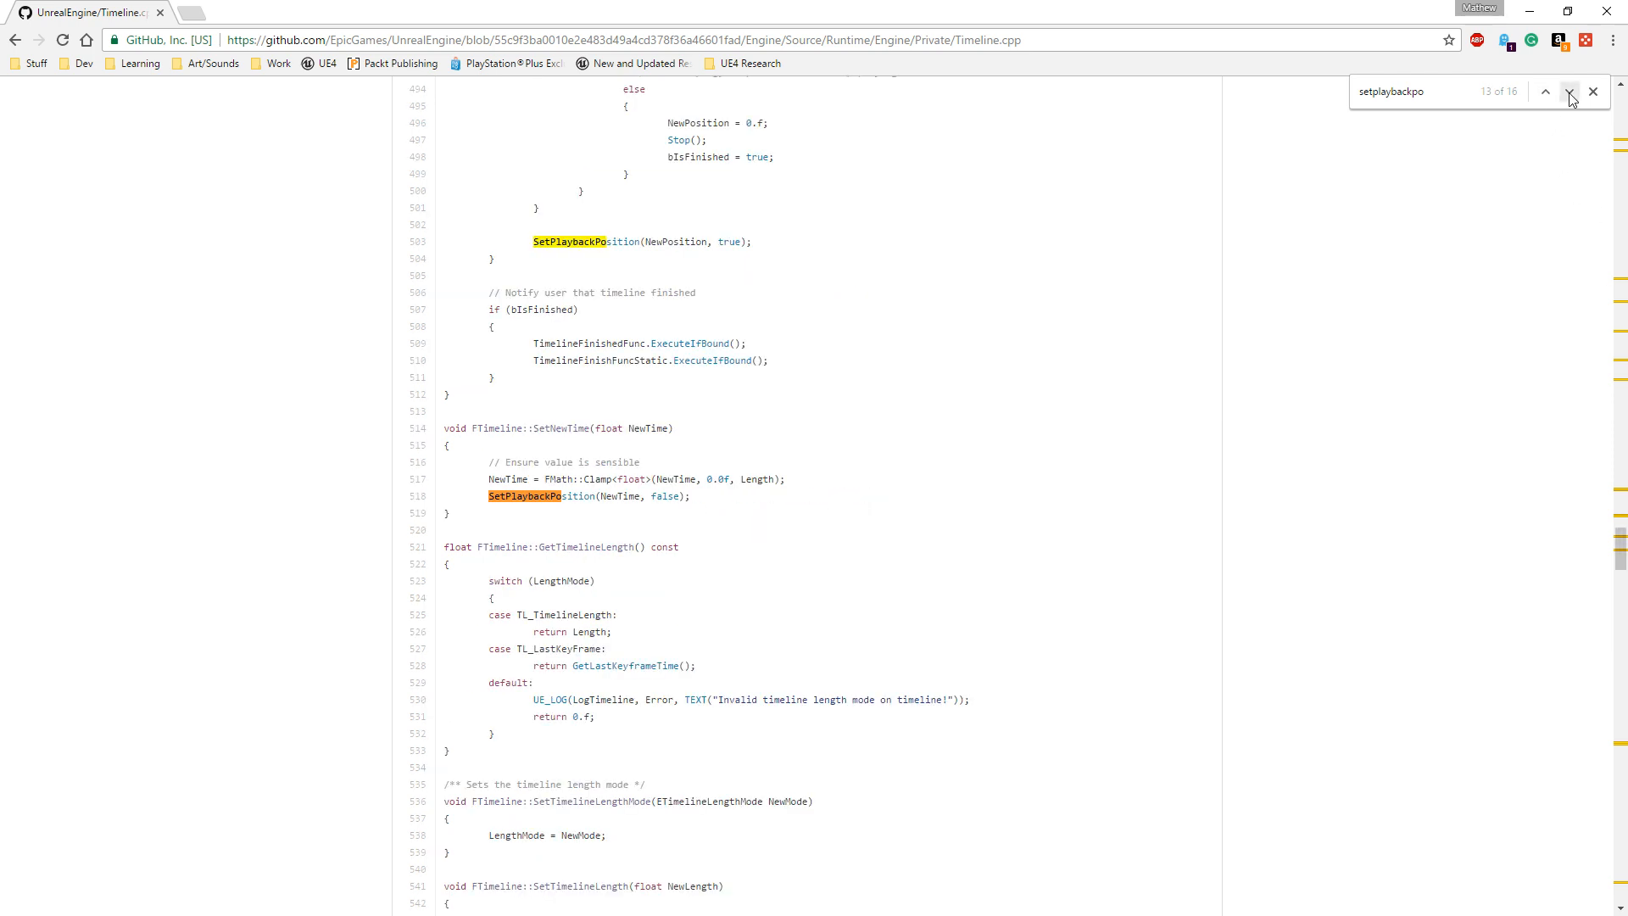
{"action": "left_click", "coordinate": [1571, 97]}
{"action": "left_click", "coordinate": [1570, 98]}
{"action": "left_click", "coordinate": [1569, 98]}
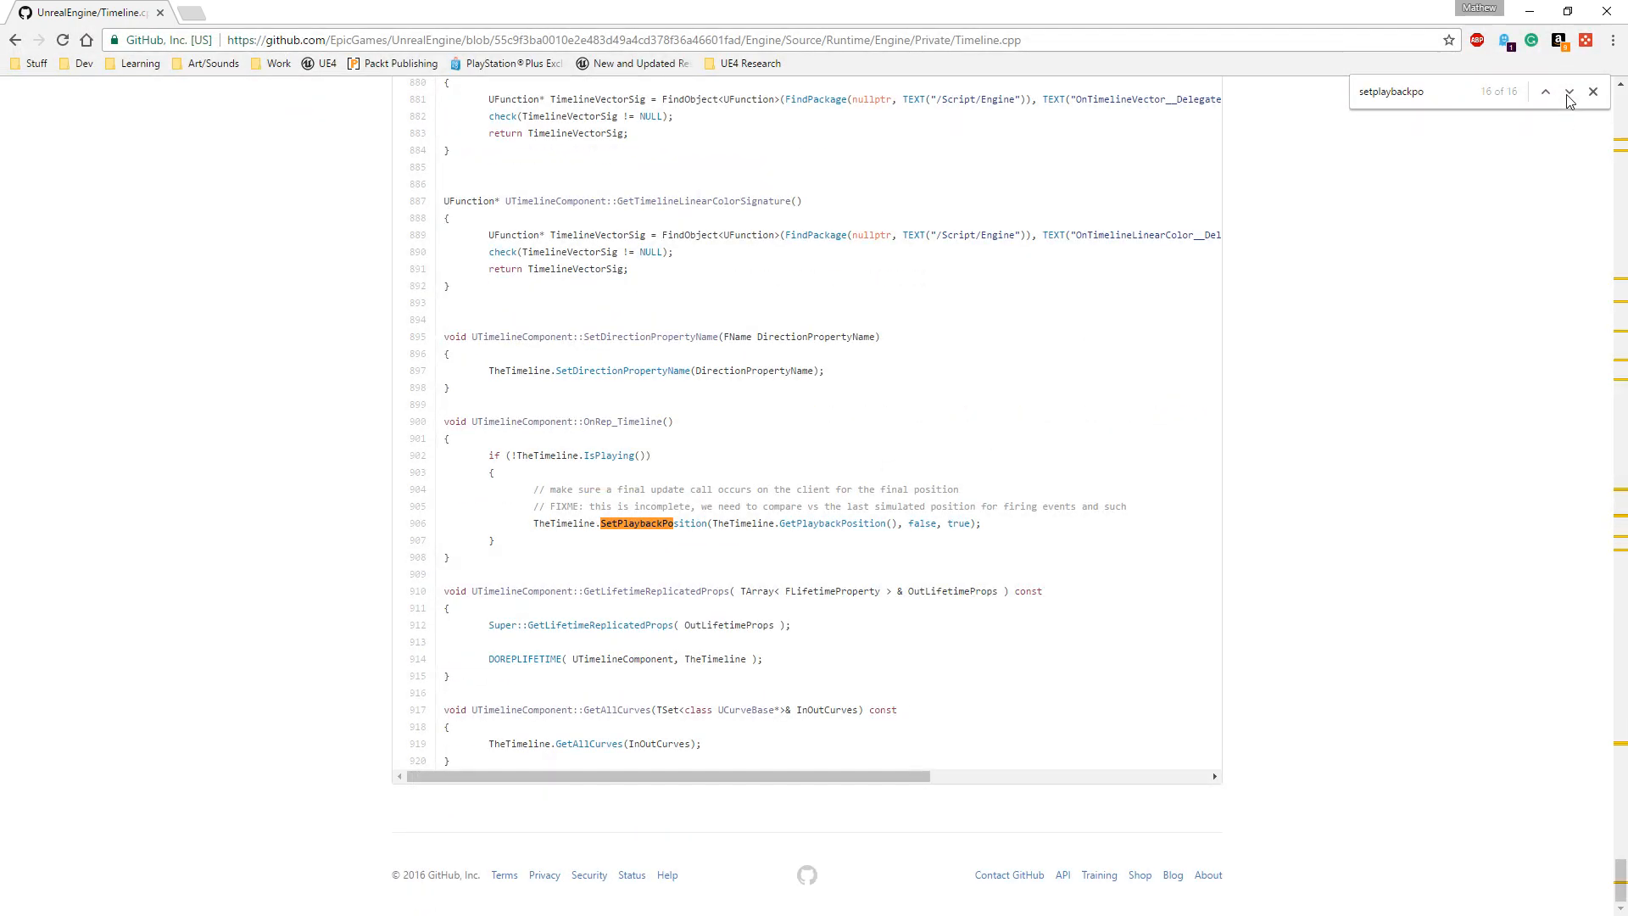
{"action": "left_click", "coordinate": [1569, 94]}
{"action": "left_click", "coordinate": [1569, 93]}
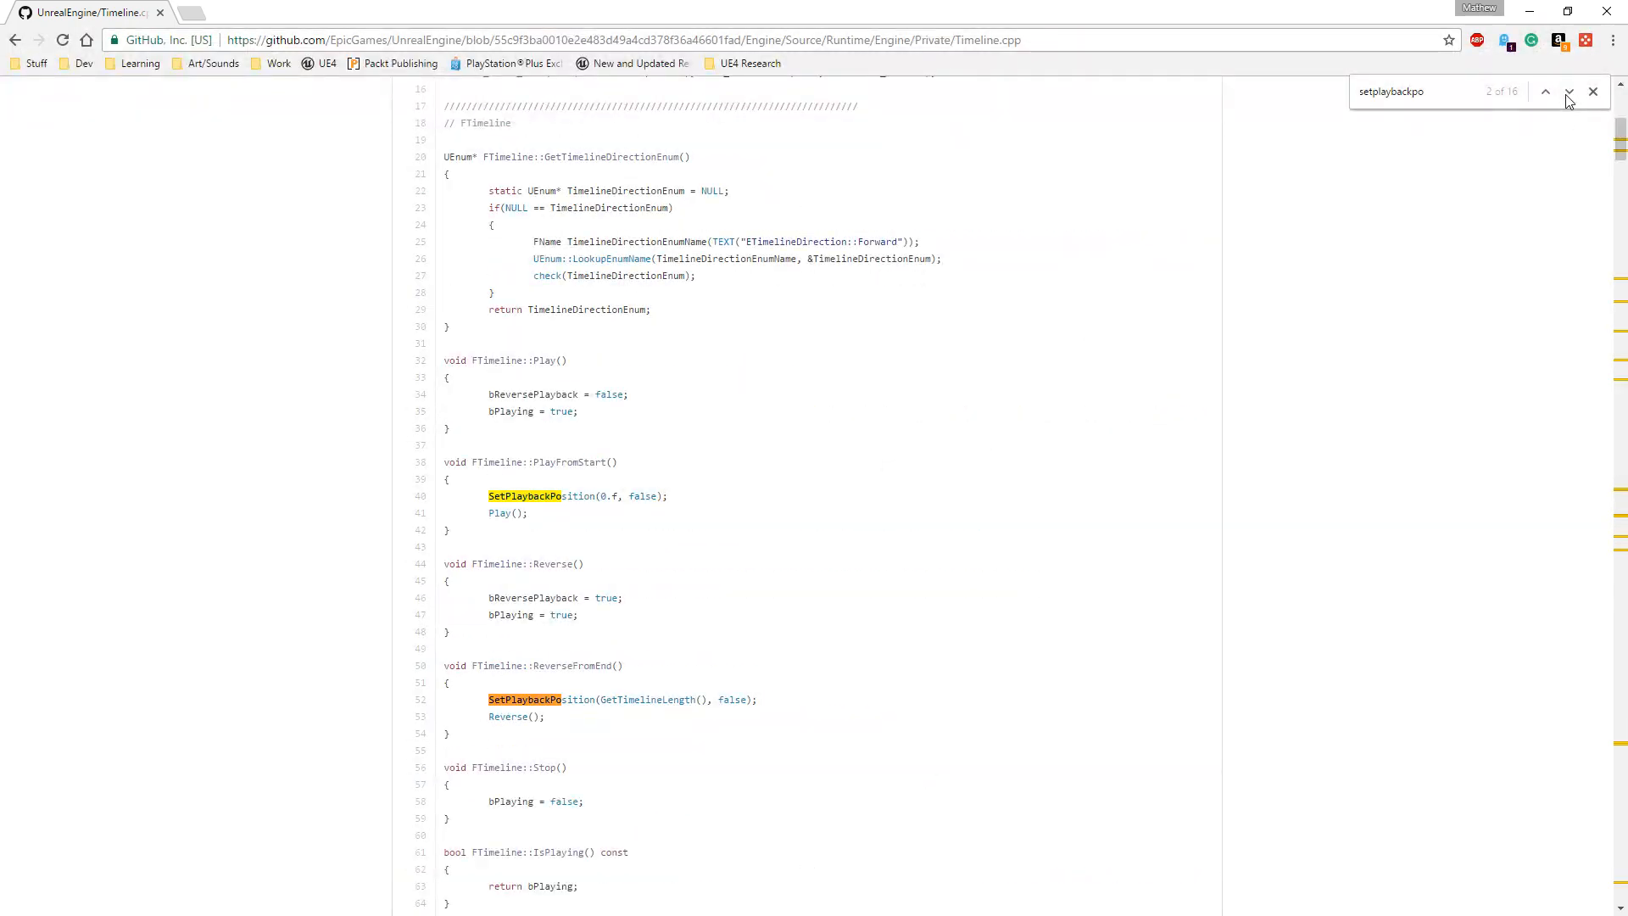
{"action": "left_click", "coordinate": [1568, 94]}
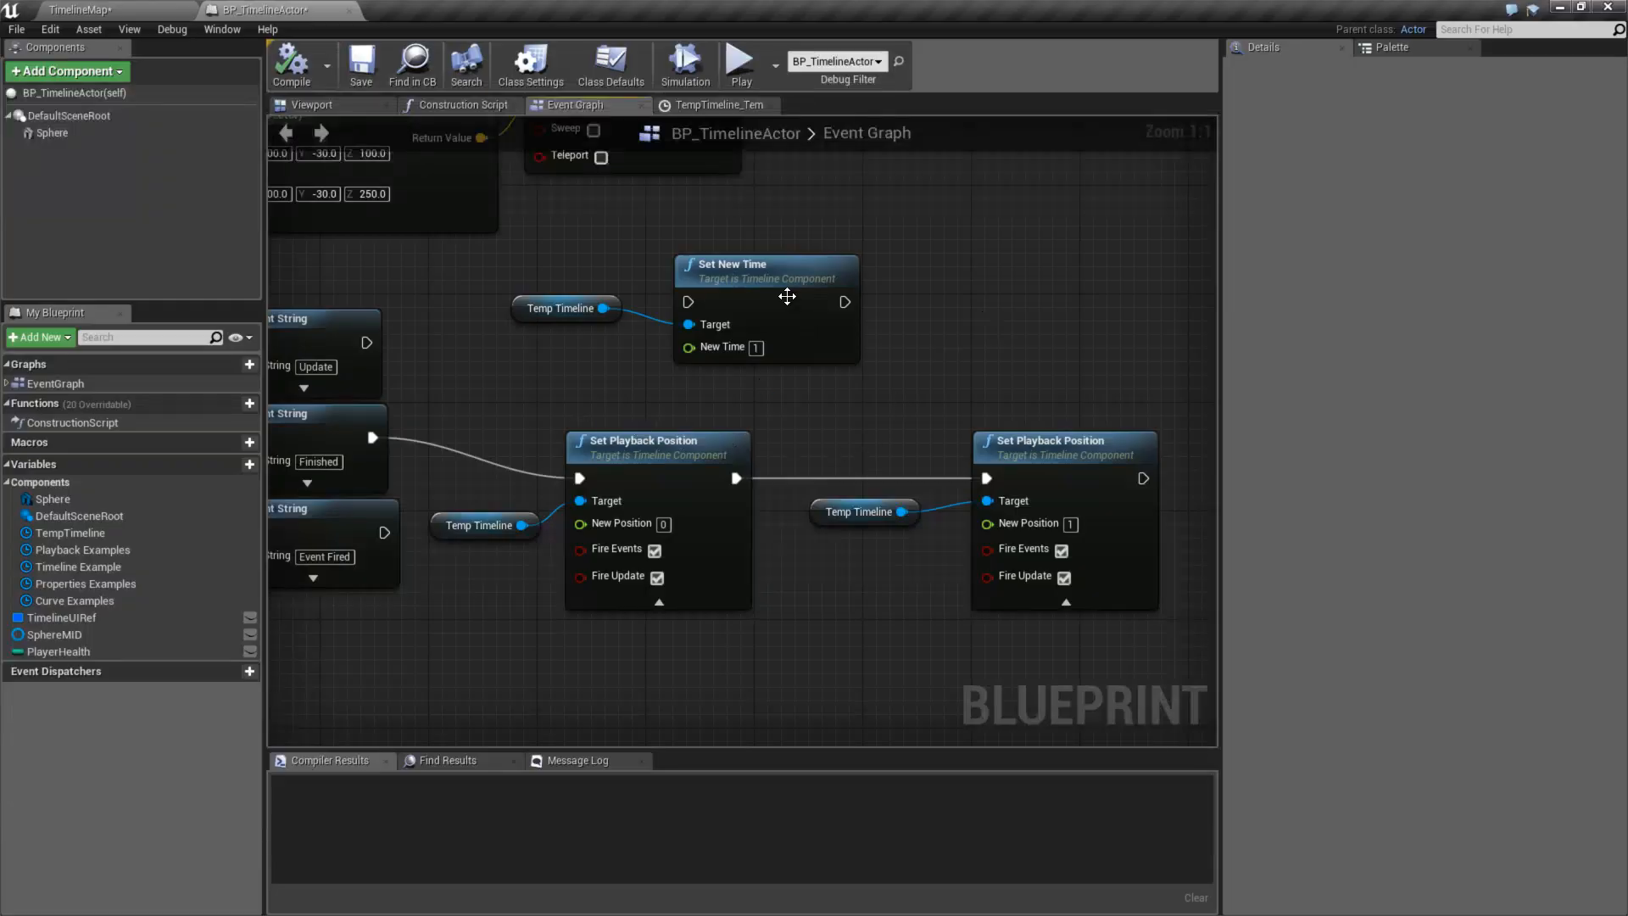
- Switch back to Unreal Editor and disable Fire Events on the first Set Playback Position node, keeping Fire Update enabled
{"action": "left_click", "coordinate": [779, 266]}
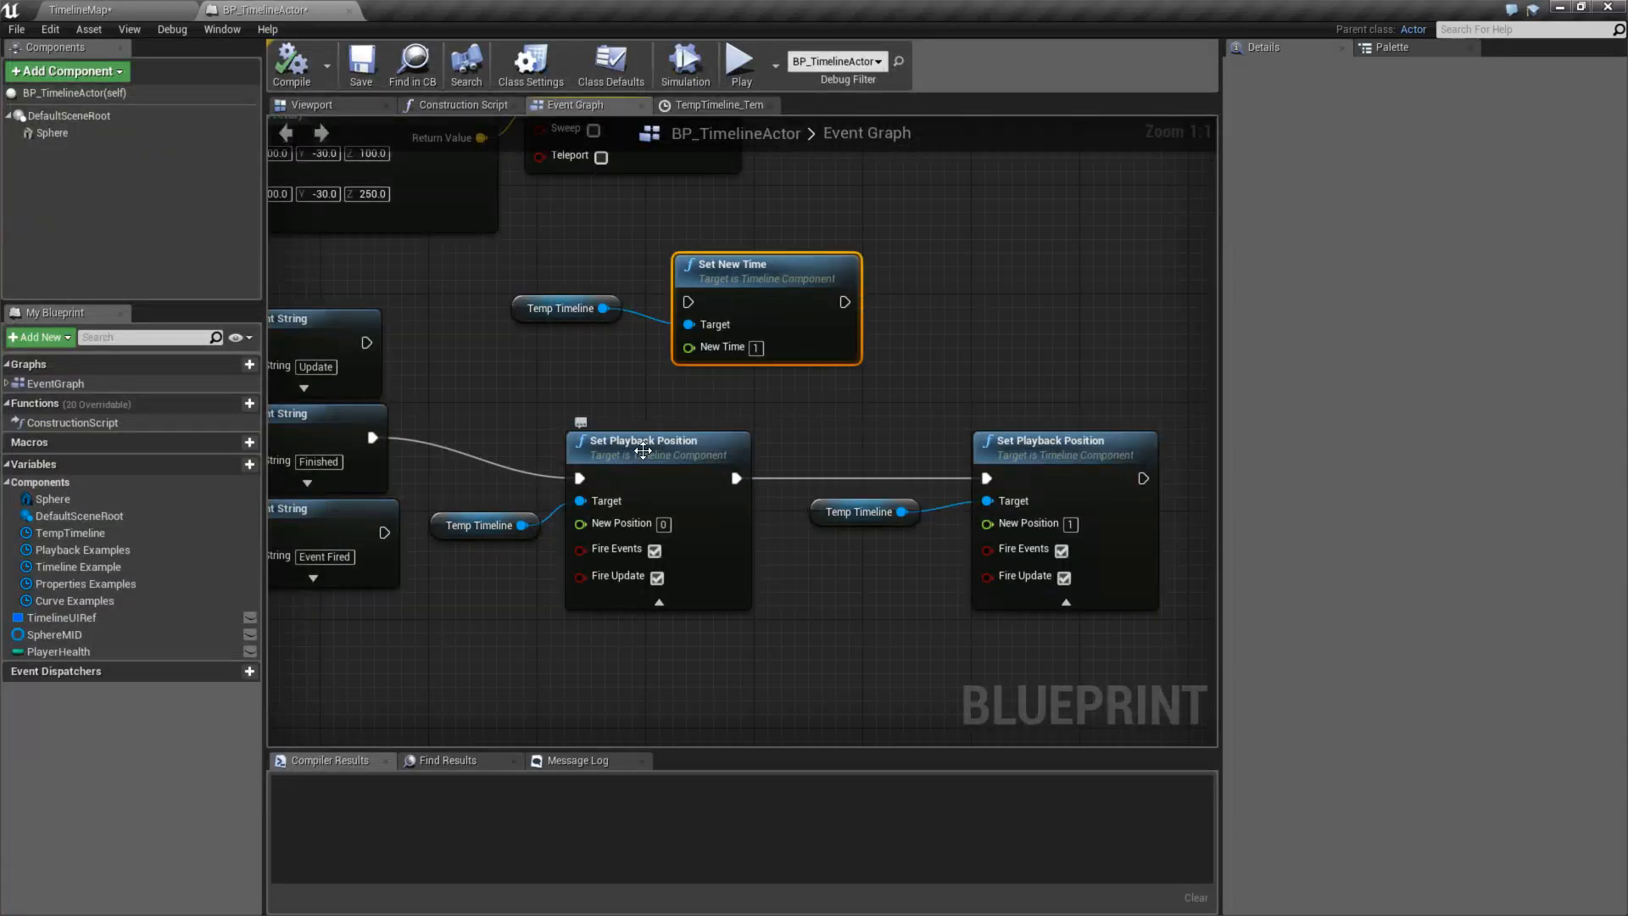
{"action": "left_click", "coordinate": [644, 444]}
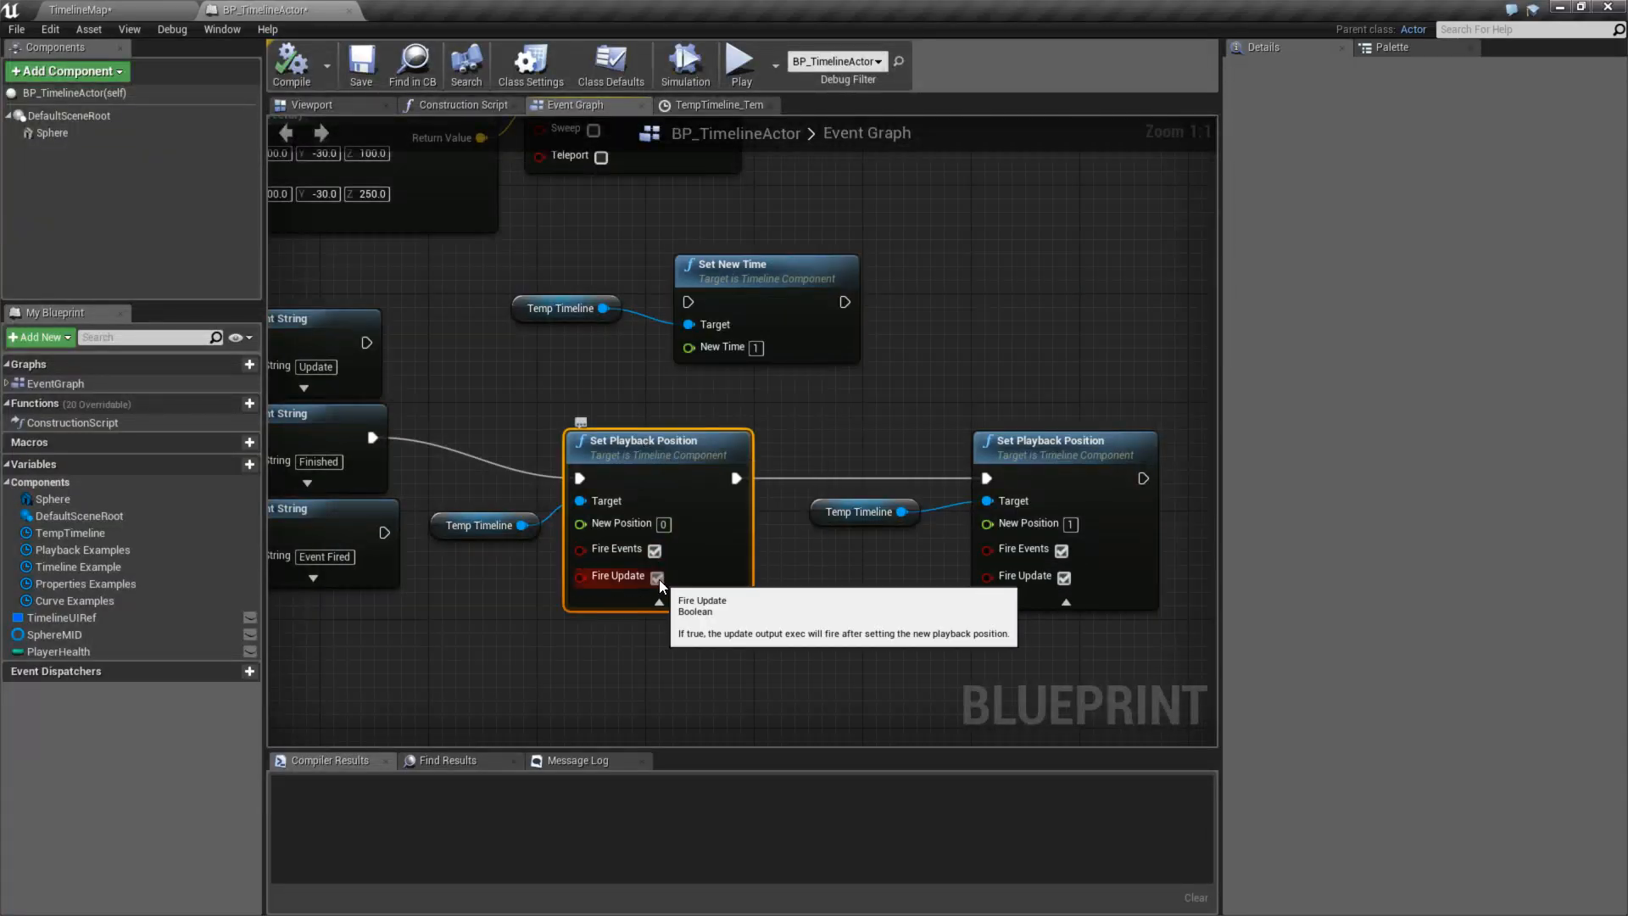
{"action": "left_click", "coordinate": [657, 578]}
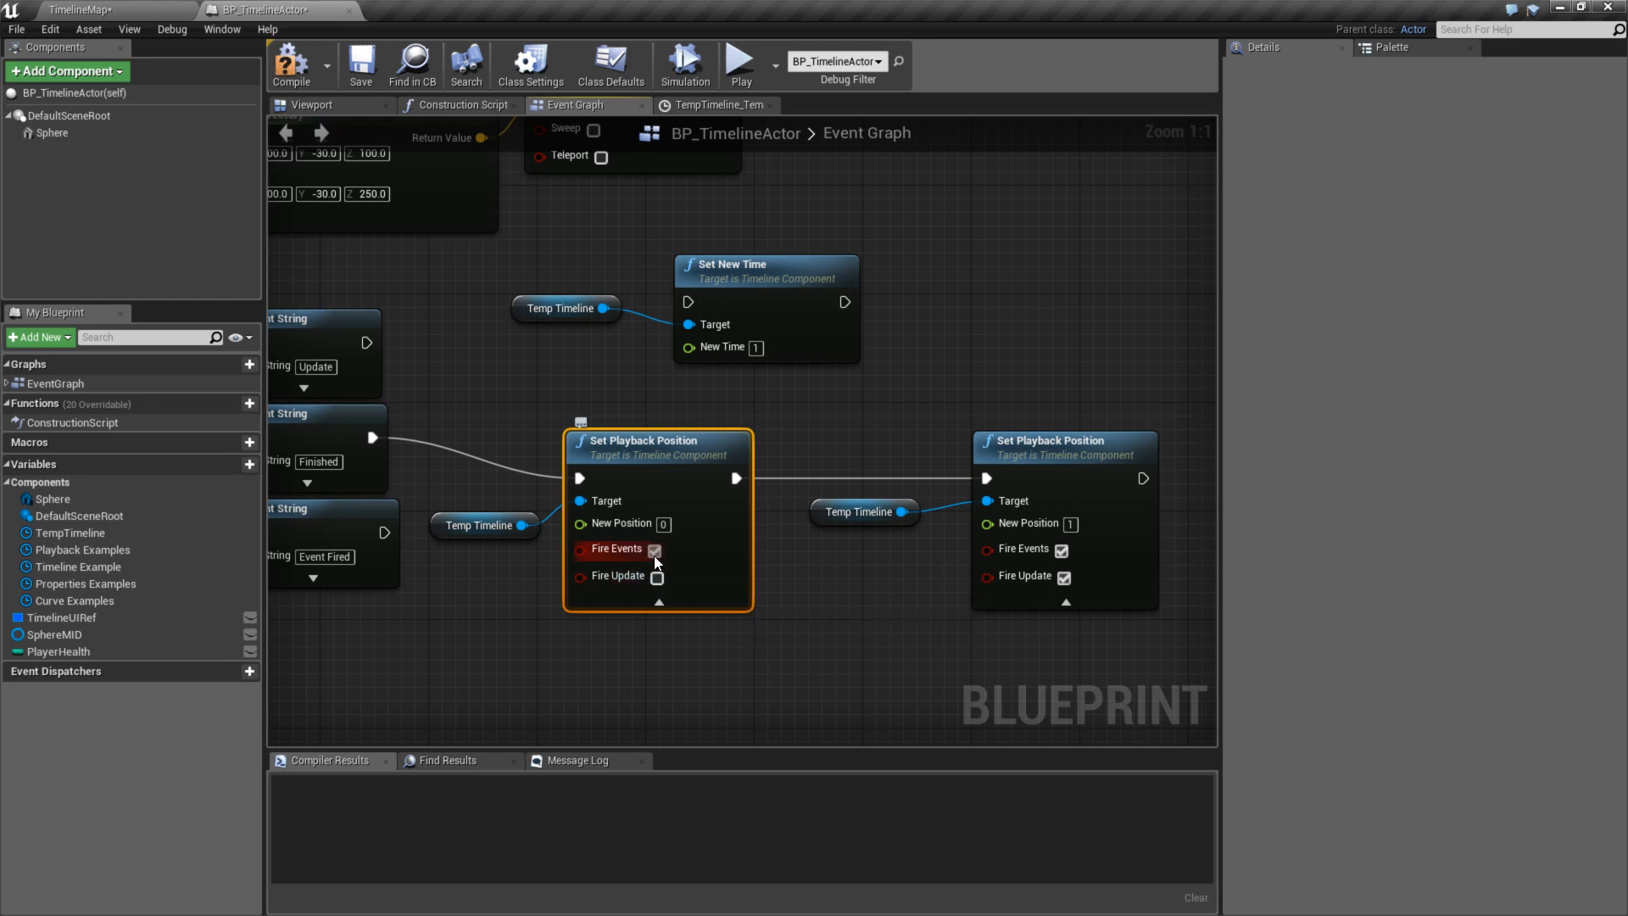
{"action": "left_click", "coordinate": [655, 551]}
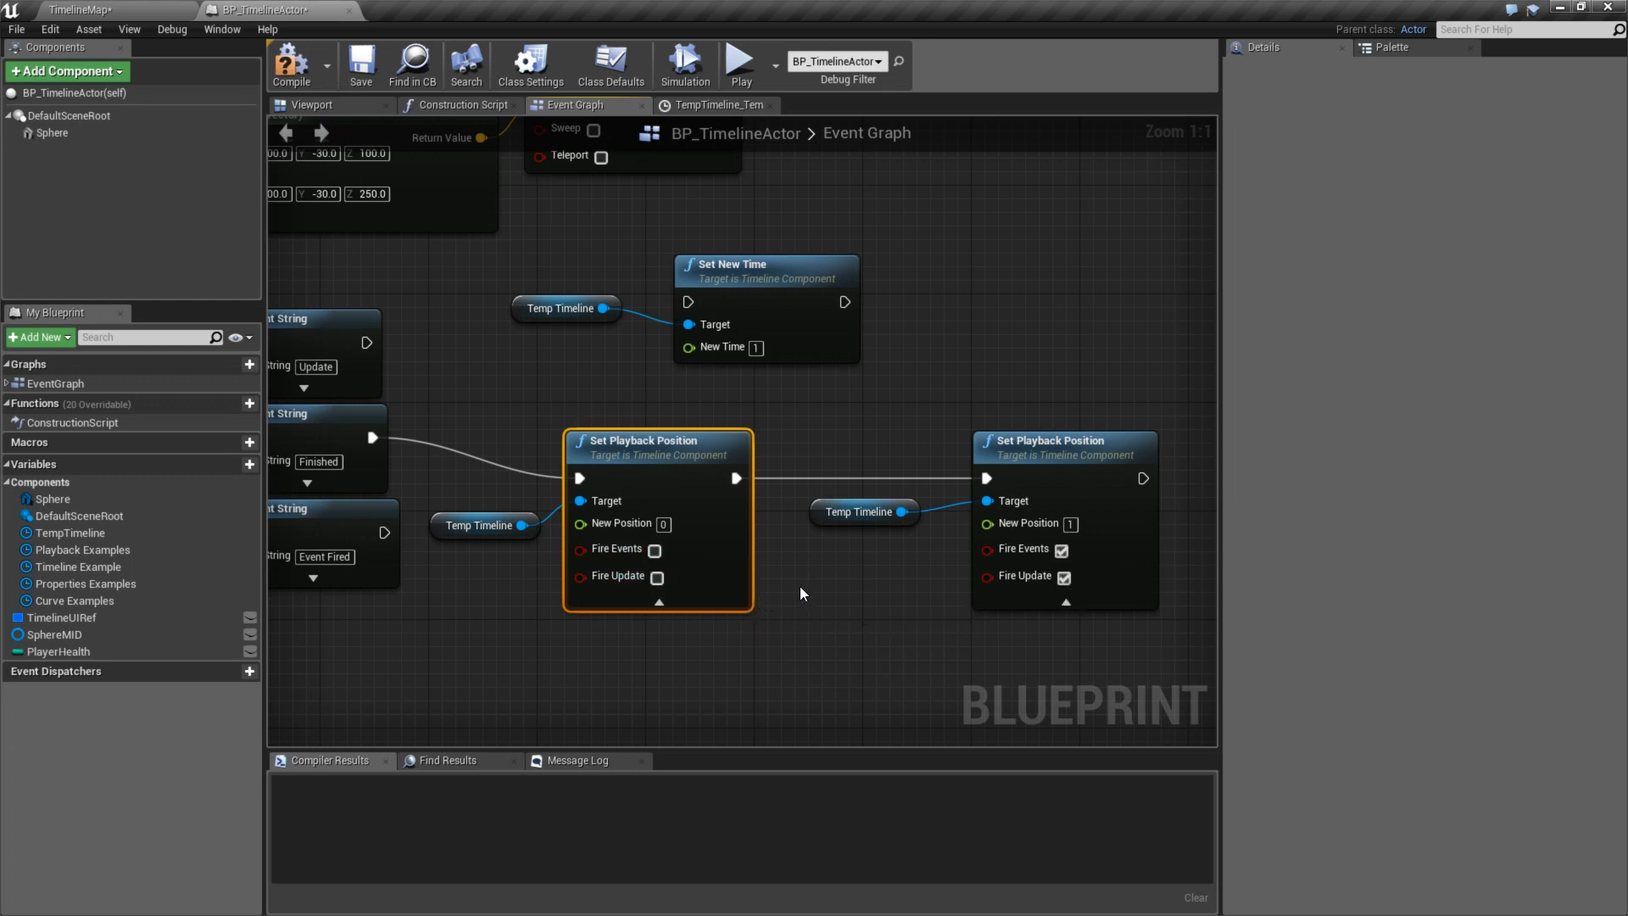
{"action": "left_click", "coordinate": [657, 578]}
{"action": "left_click", "coordinate": [757, 324]}
{"action": "left_click", "coordinate": [710, 446]}
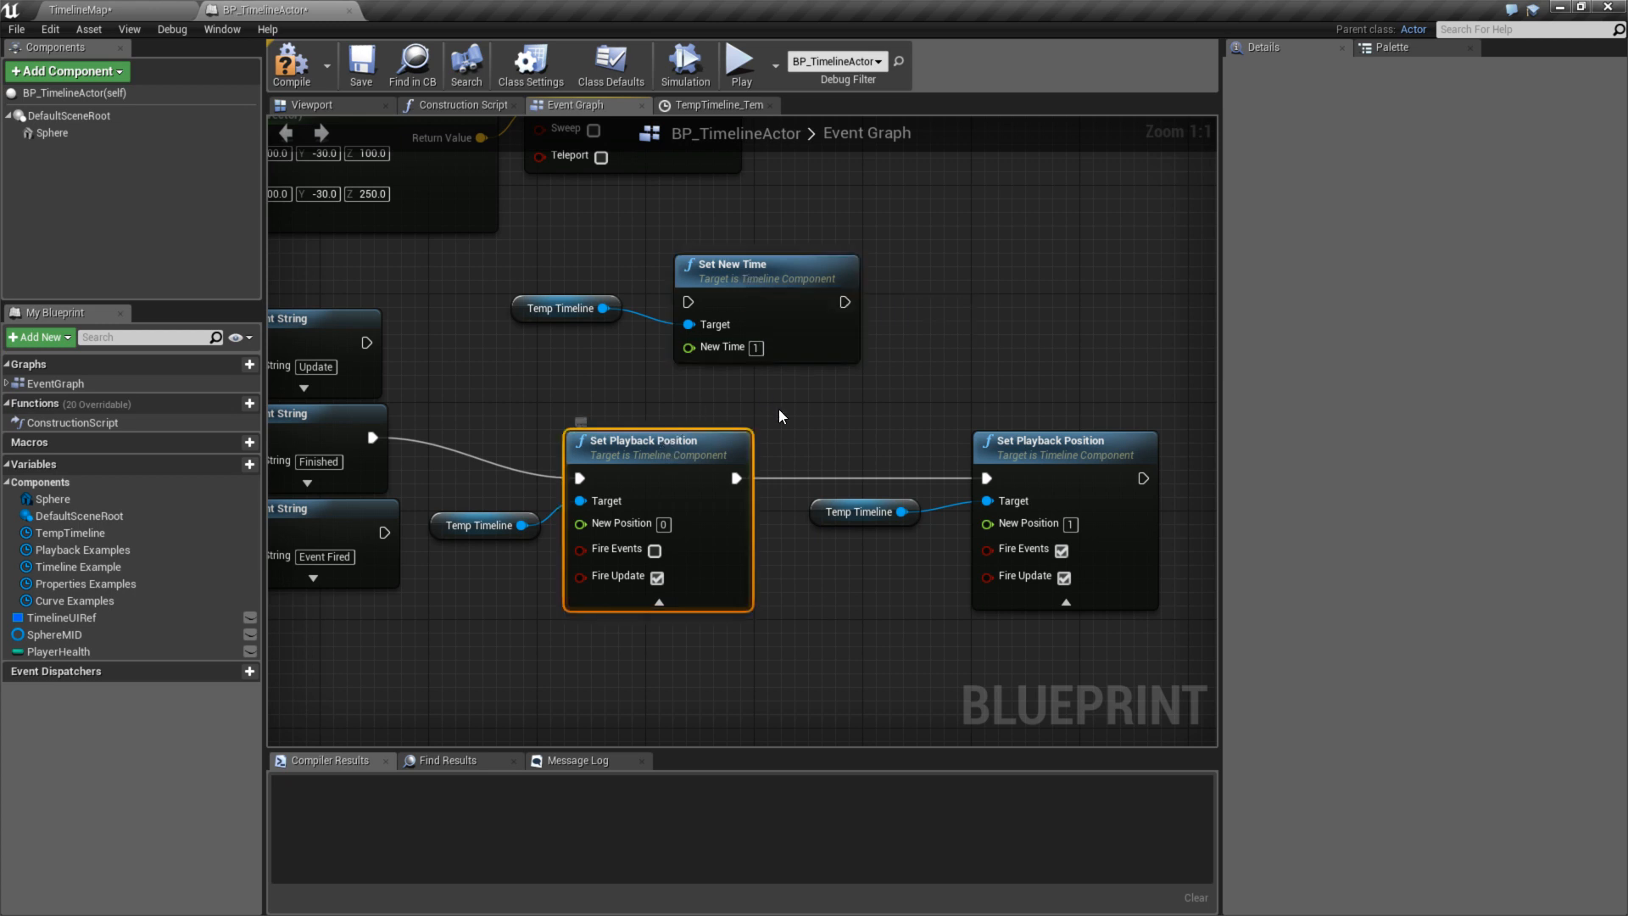
- Set New Time to 0 on the Set New Time node
{"action": "right_click_drag", "start_coordinate": [795, 421], "coordinate": [865, 430]}
{"action": "left_click_drag", "start_coordinate": [833, 378], "coordinate": [652, 306]}
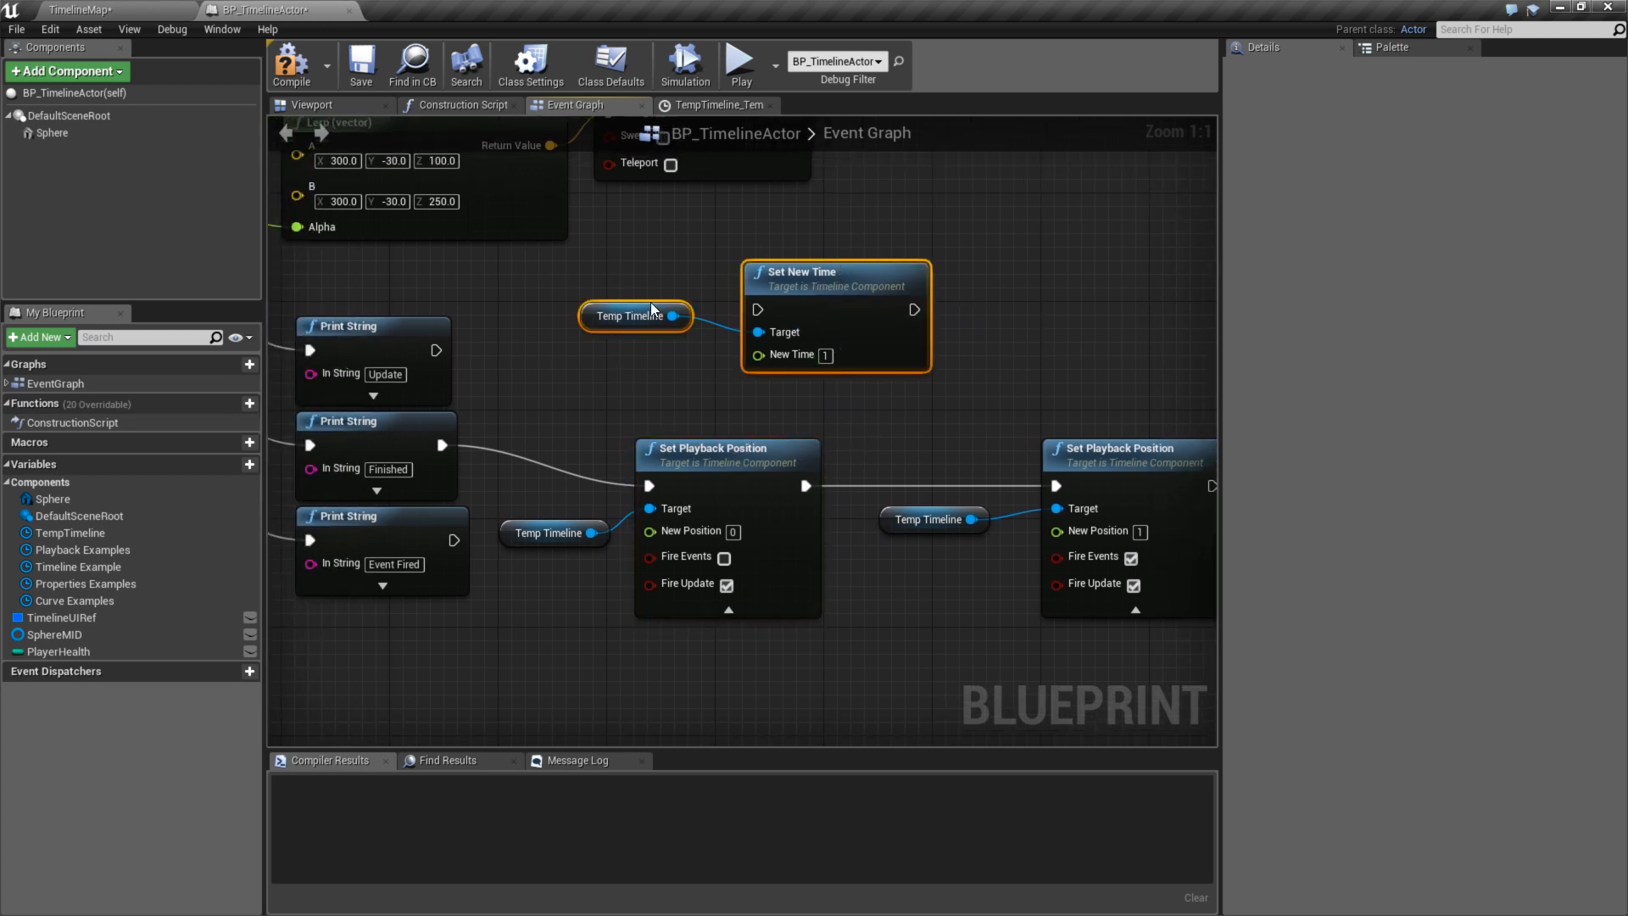
{"action": "left_click", "coordinate": [675, 375]}
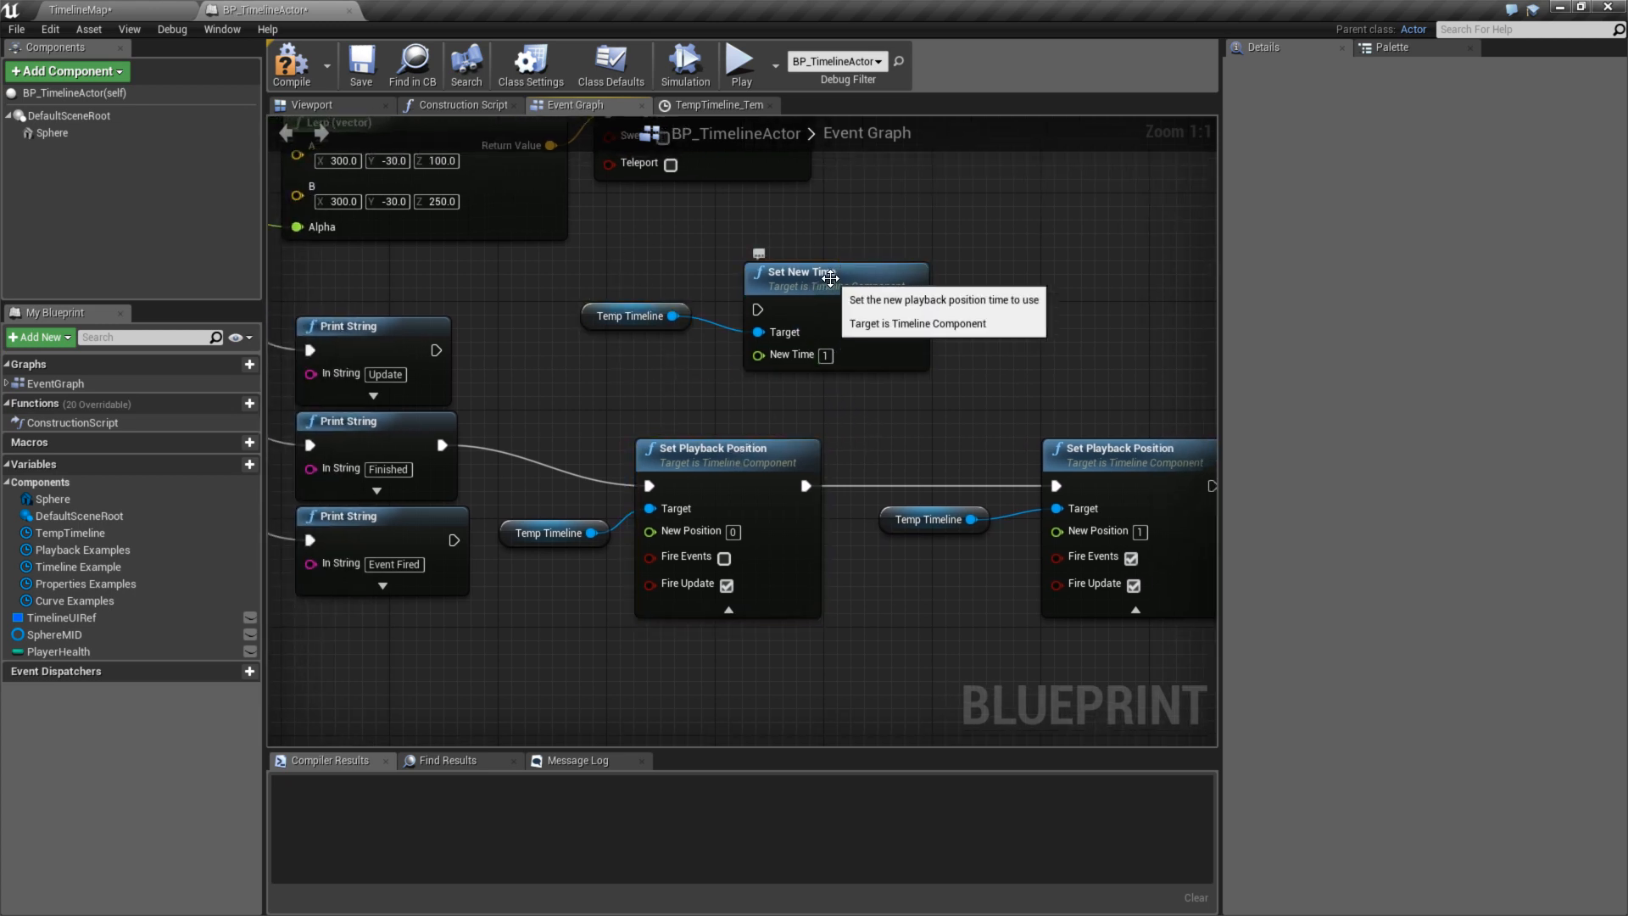
{"action": "left_click", "coordinate": [830, 277]}
{"action": "left_click", "coordinate": [685, 425]}
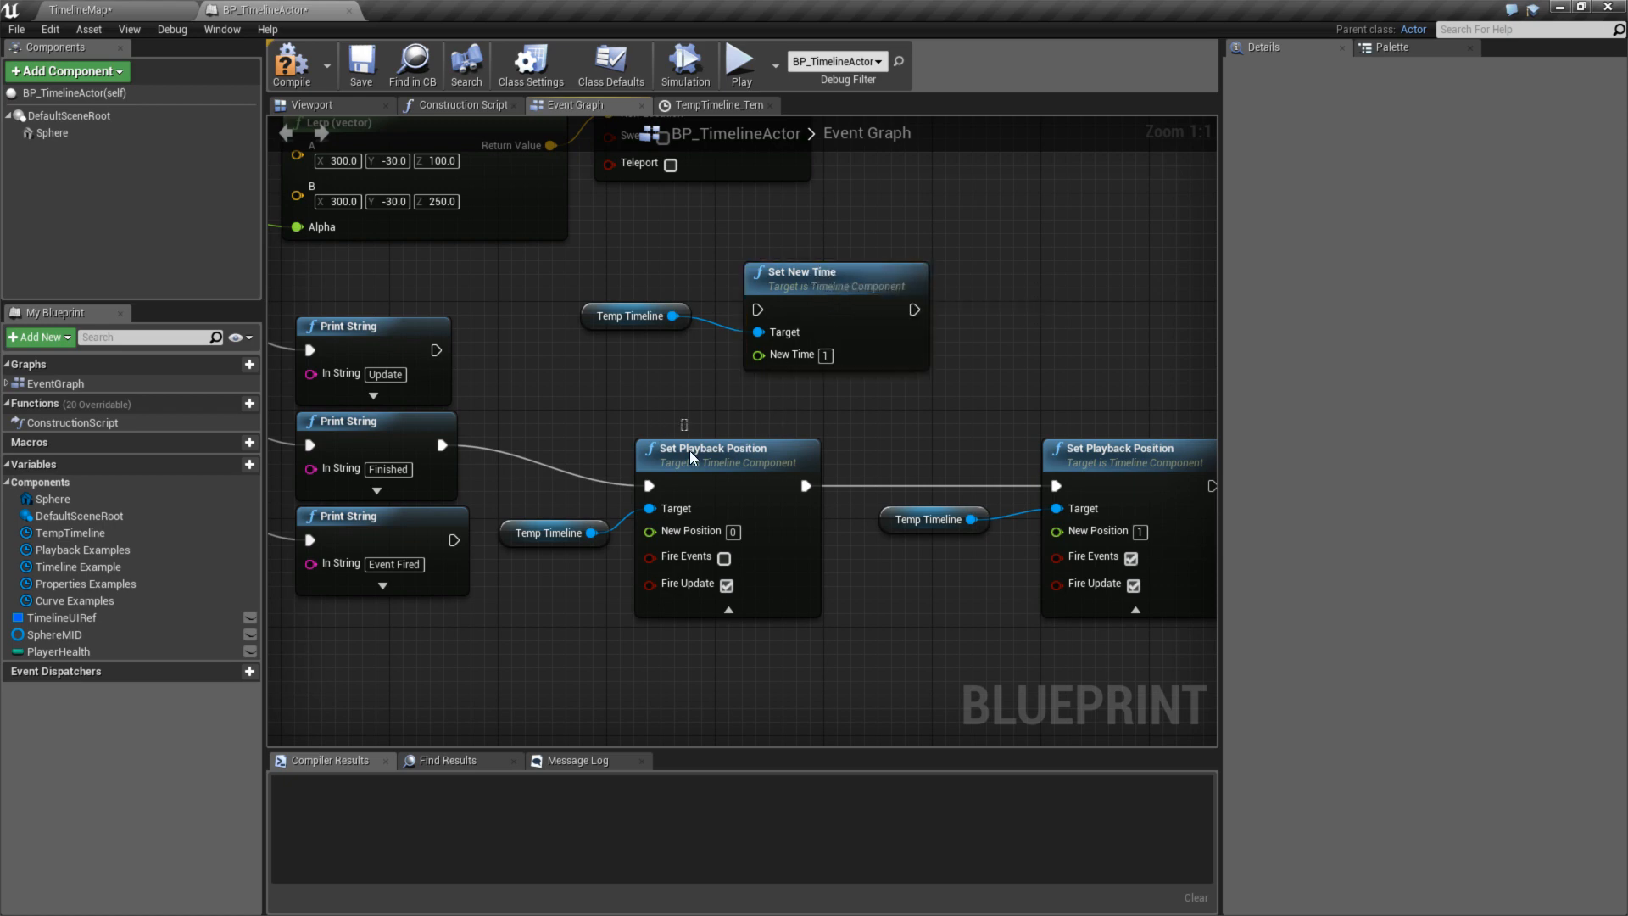
{"action": "left_click", "coordinate": [694, 458]}
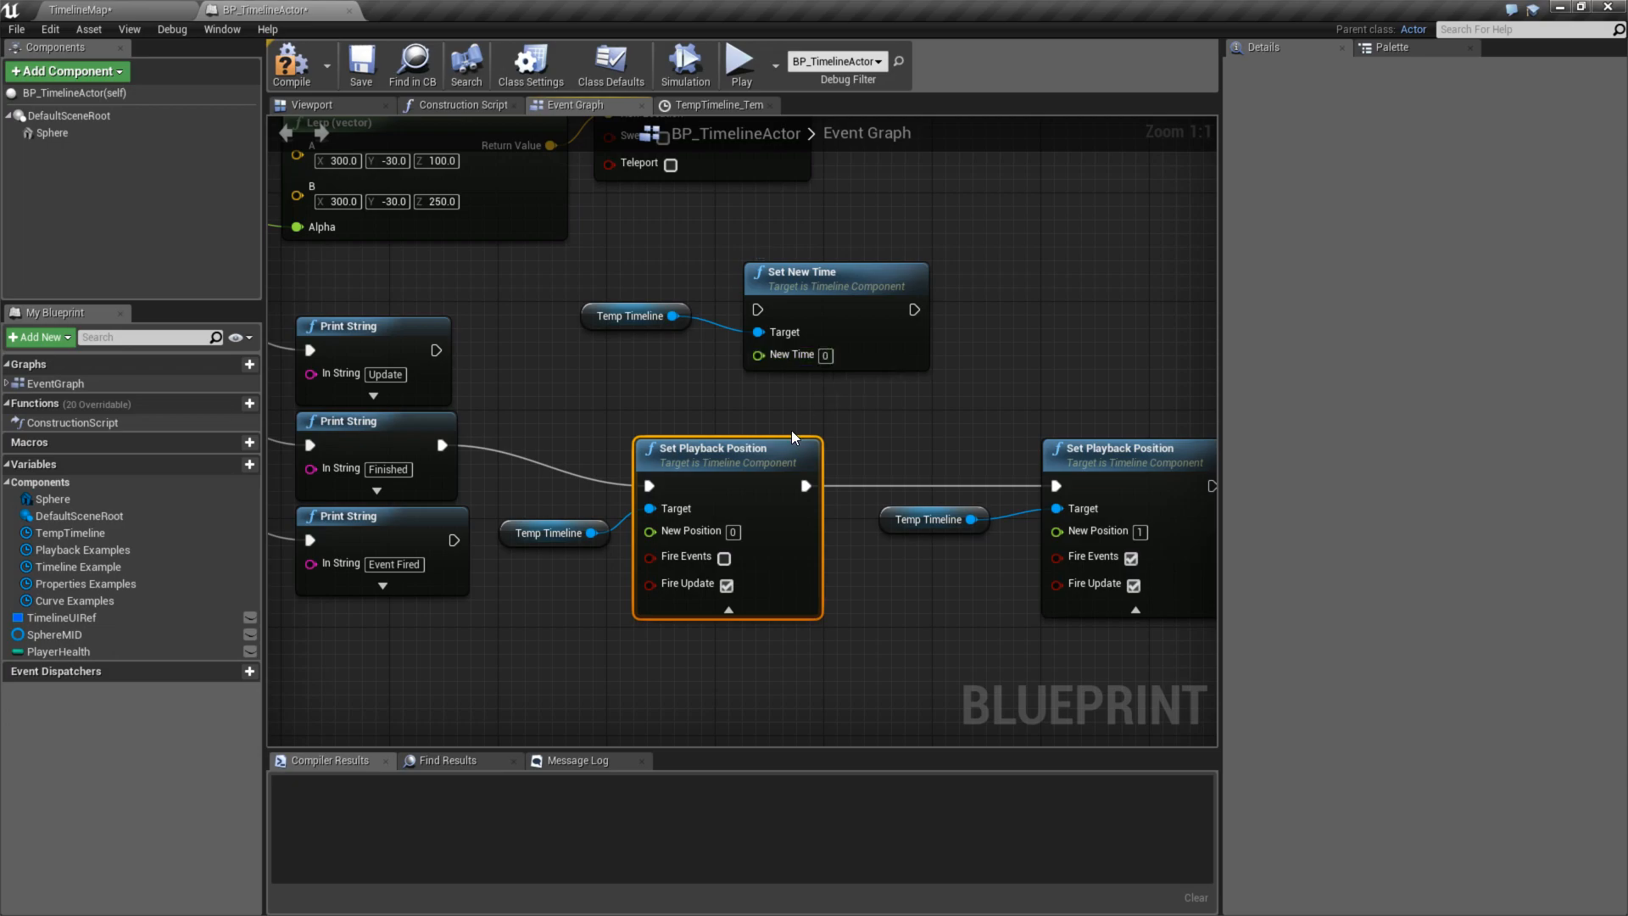
- Switch to the Timeline.cpp source in Chrome and read how FTimeline::SetPlaybackPosition iterates over the vector, float and color interpolations
{"action": "key", "text": "alt+Tab"}
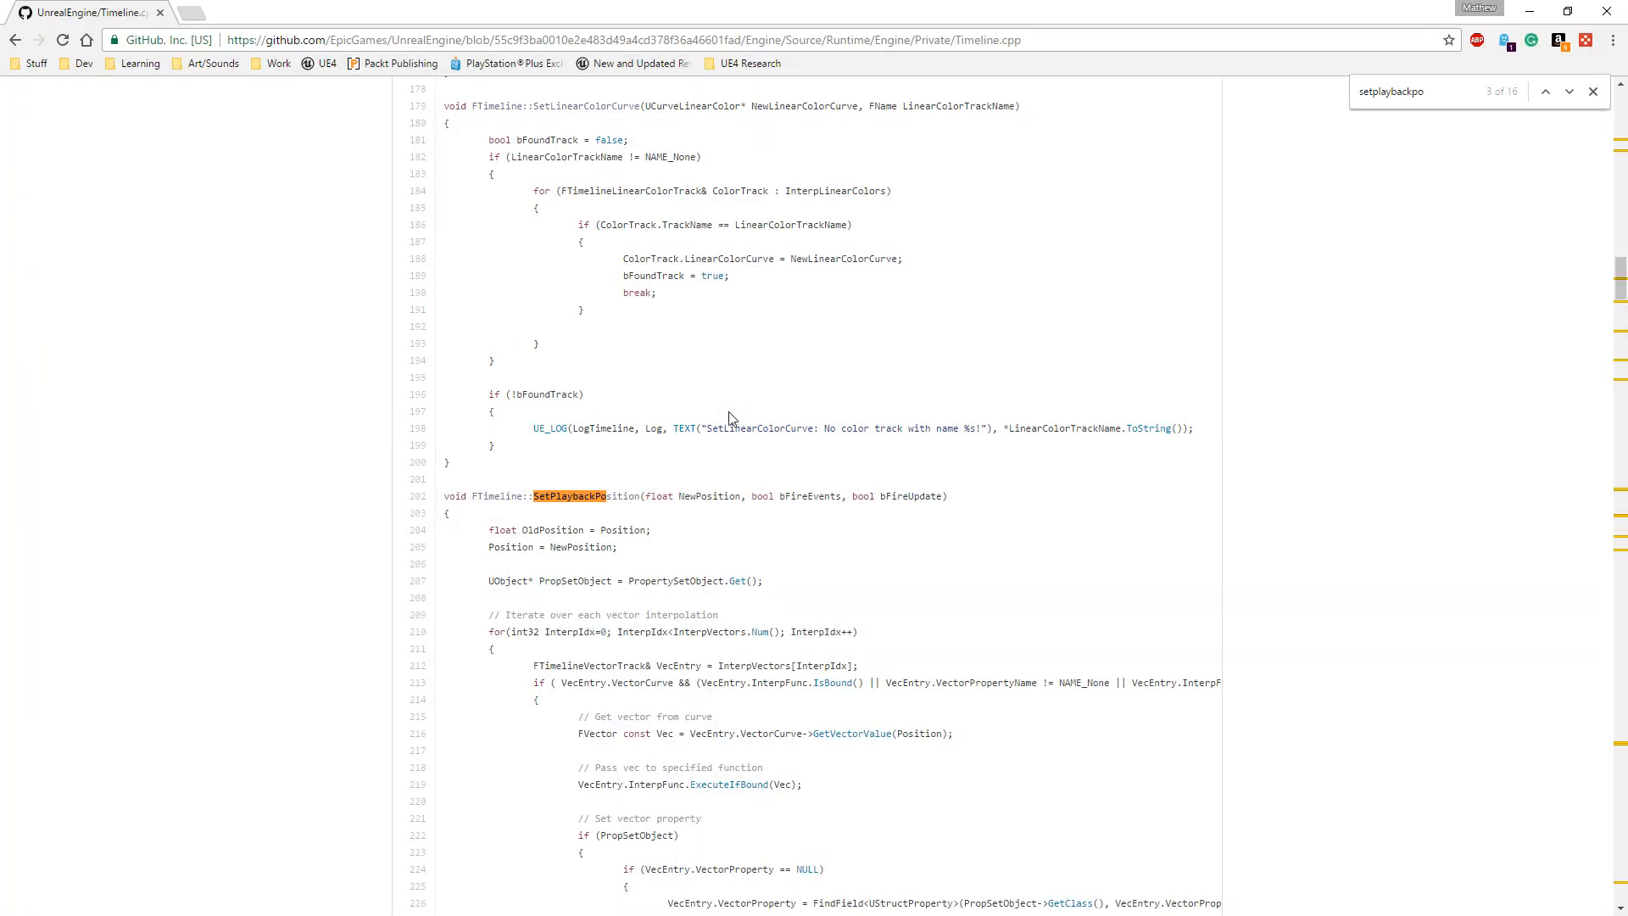
{"action": "right_click", "coordinate": [806, 528]}
{"action": "left_click_drag", "start_coordinate": [674, 496], "coordinate": [667, 496]}
{"action": "scroll", "coordinate": [644, 508], "scroll_direction": "down", "scroll_amount": 3}
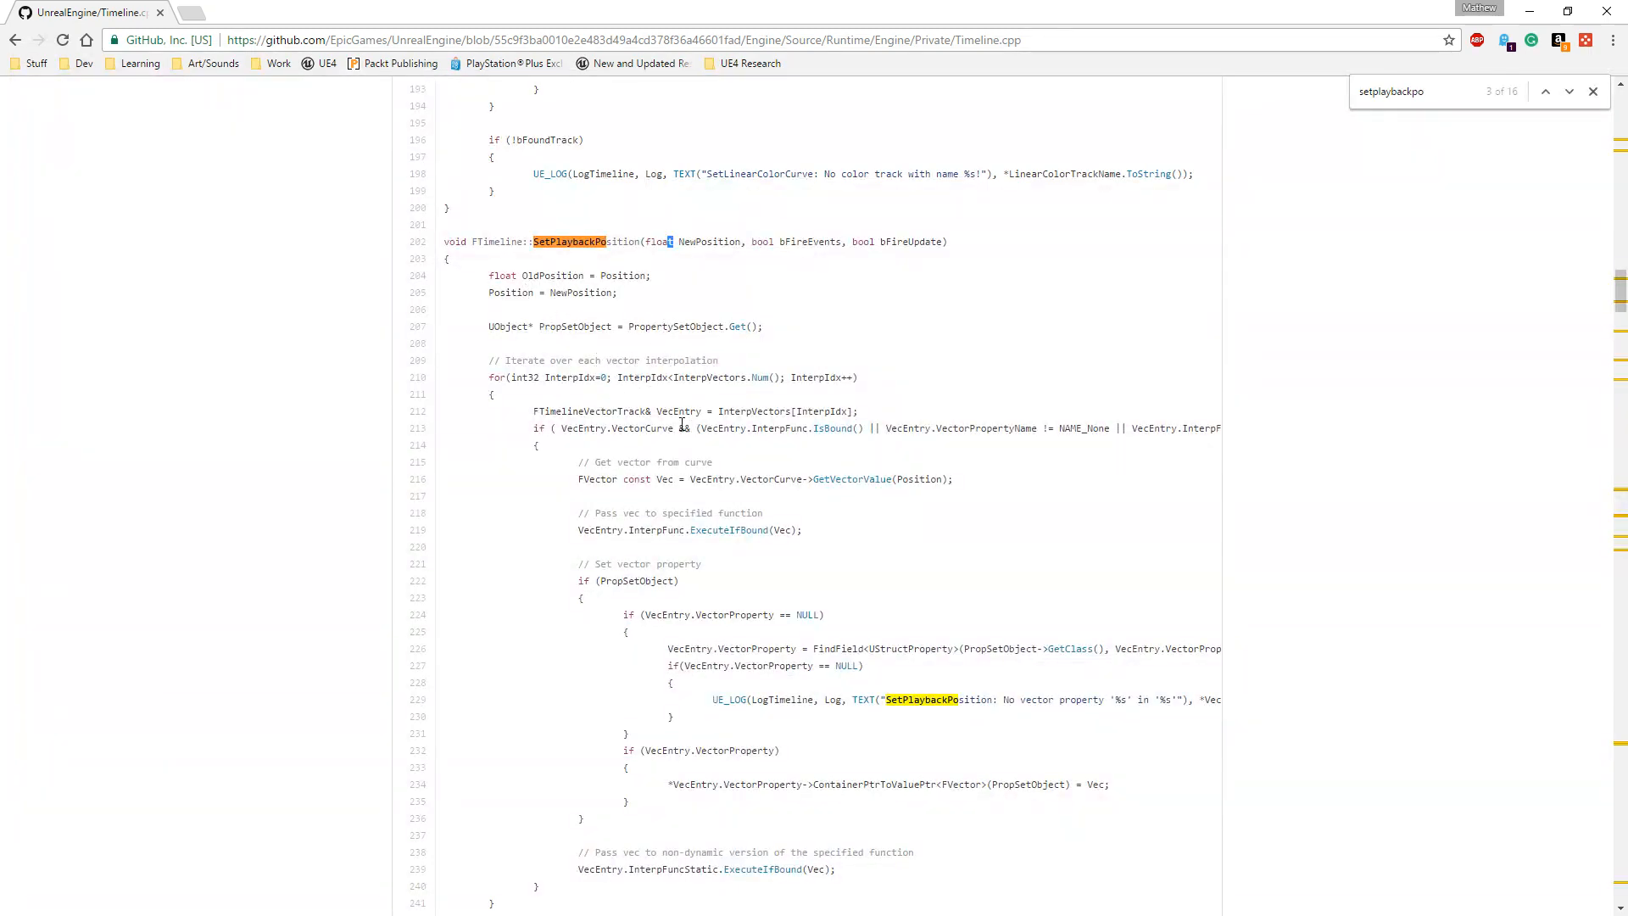
{"action": "scroll", "coordinate": [747, 559], "scroll_direction": "down", "scroll_amount": 2}
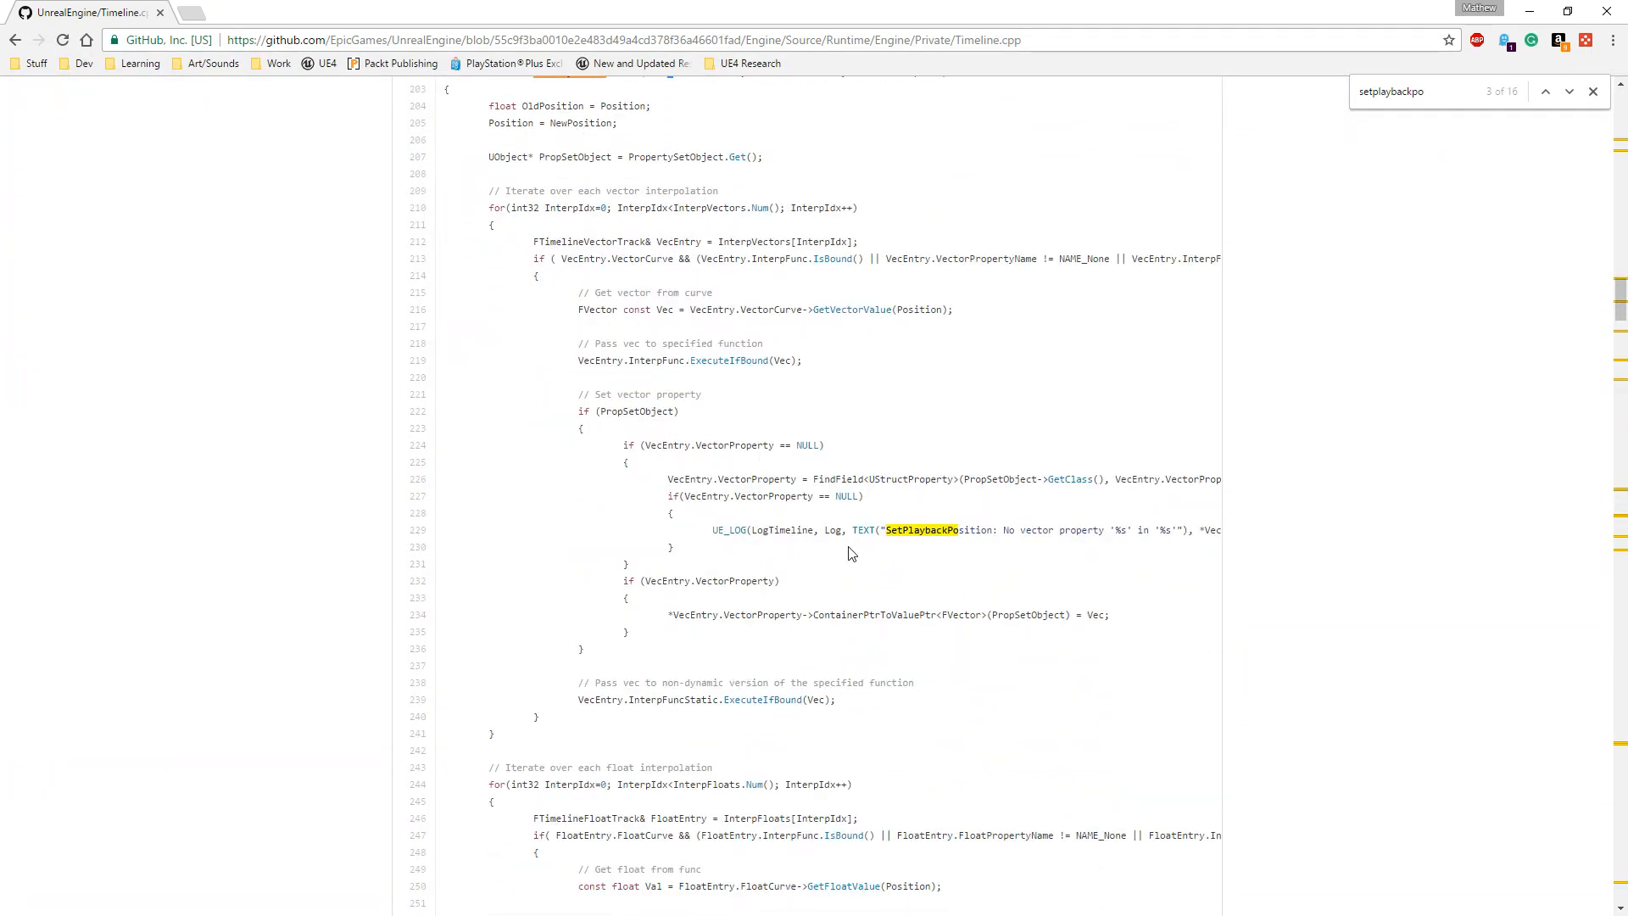
{"action": "scroll", "coordinate": [646, 668], "scroll_direction": "up", "scroll_amount": 2}
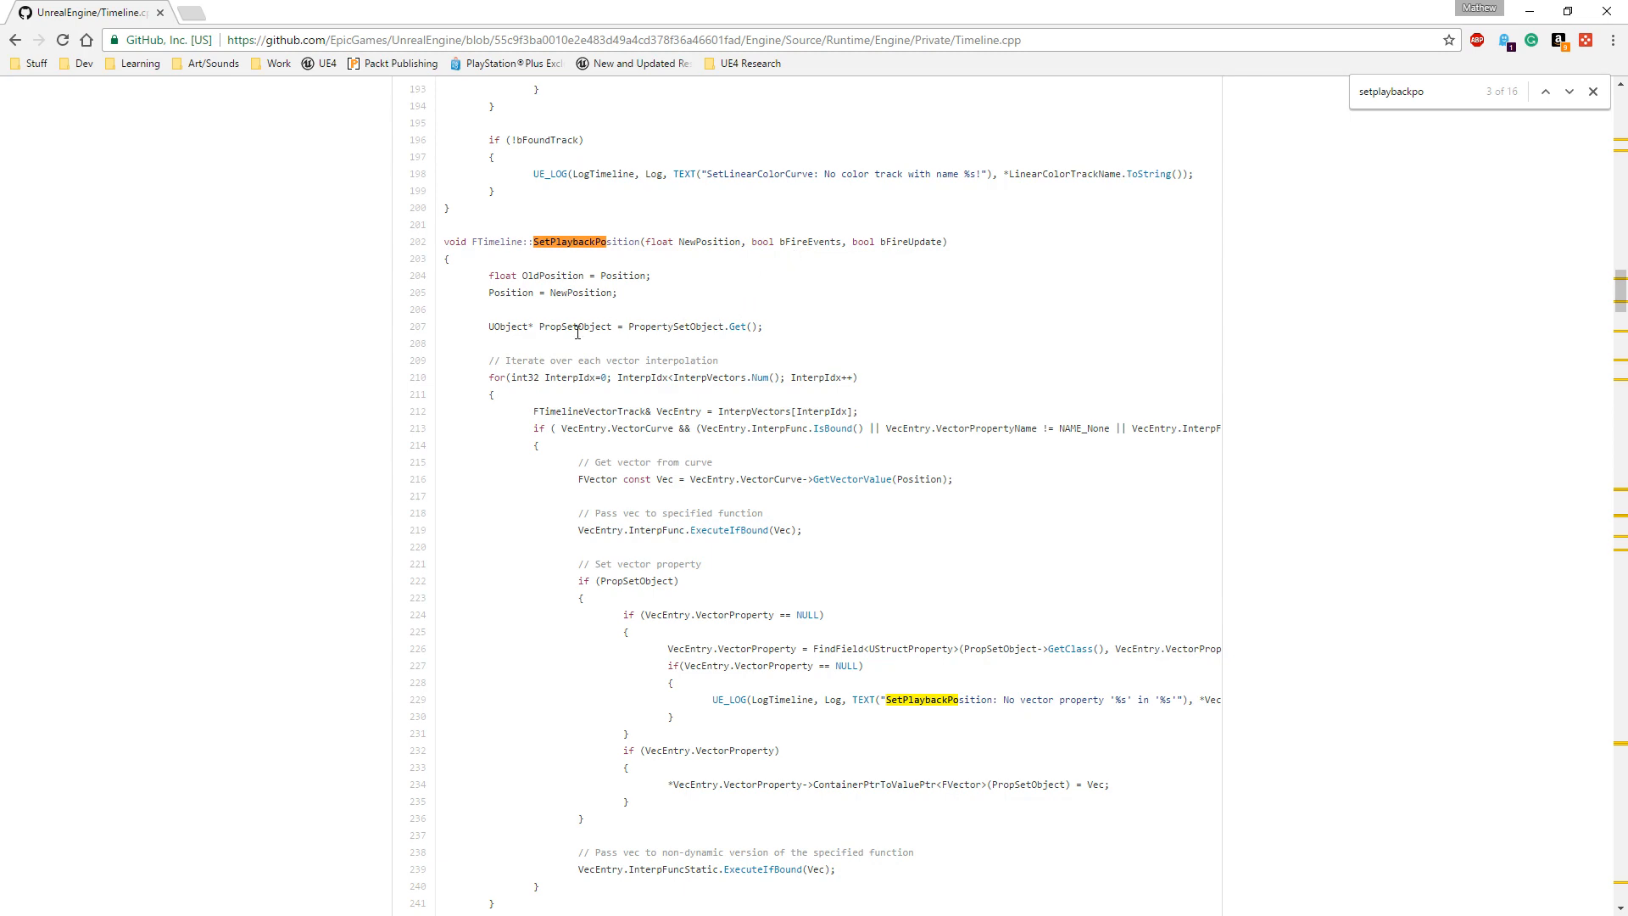
{"action": "scroll", "coordinate": [644, 551], "scroll_direction": "down", "scroll_amount": 5}
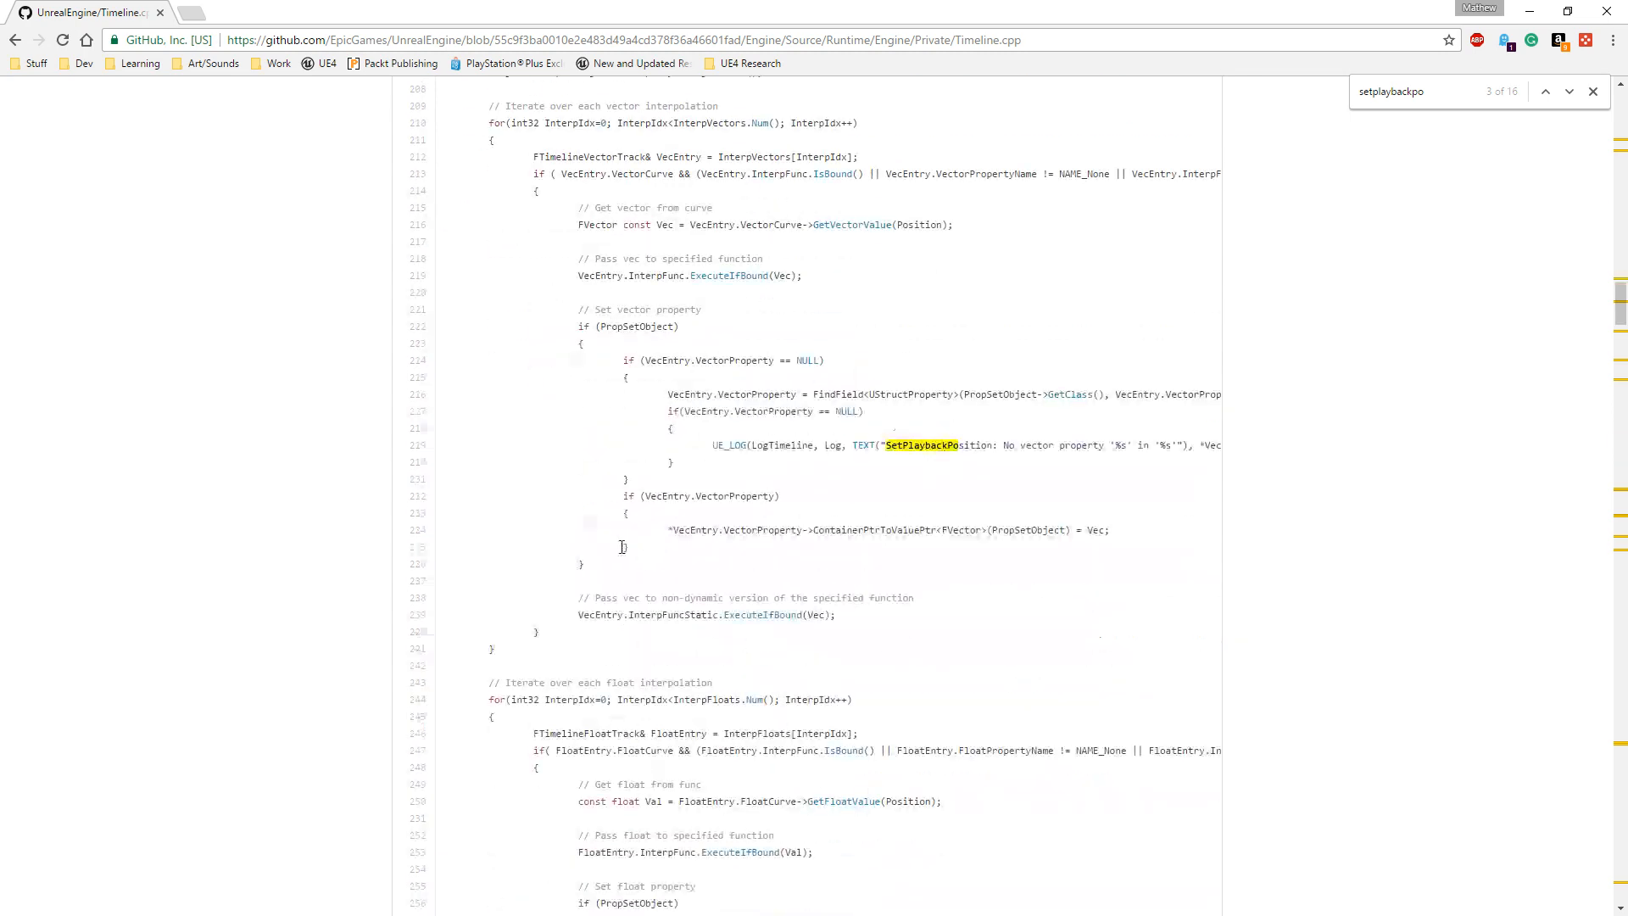
{"action": "scroll", "coordinate": [693, 558], "scroll_direction": "down", "scroll_amount": 2}
{"action": "scroll", "coordinate": [606, 441], "scroll_direction": "down", "scroll_amount": 1}
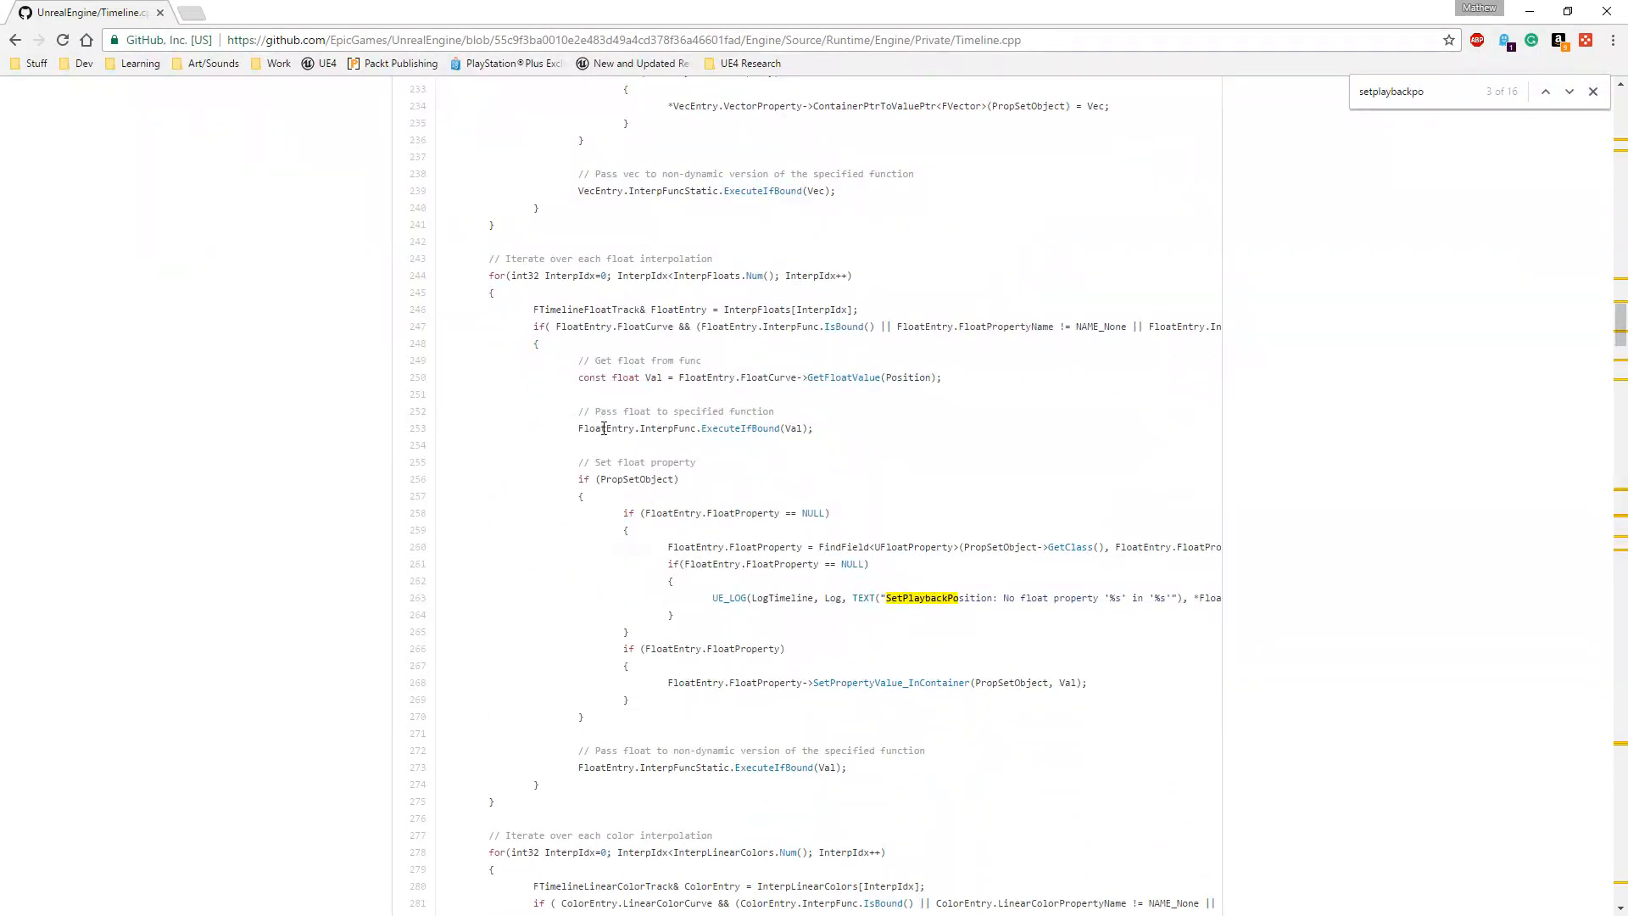
{"action": "scroll", "coordinate": [606, 441], "scroll_direction": "down", "scroll_amount": 6}
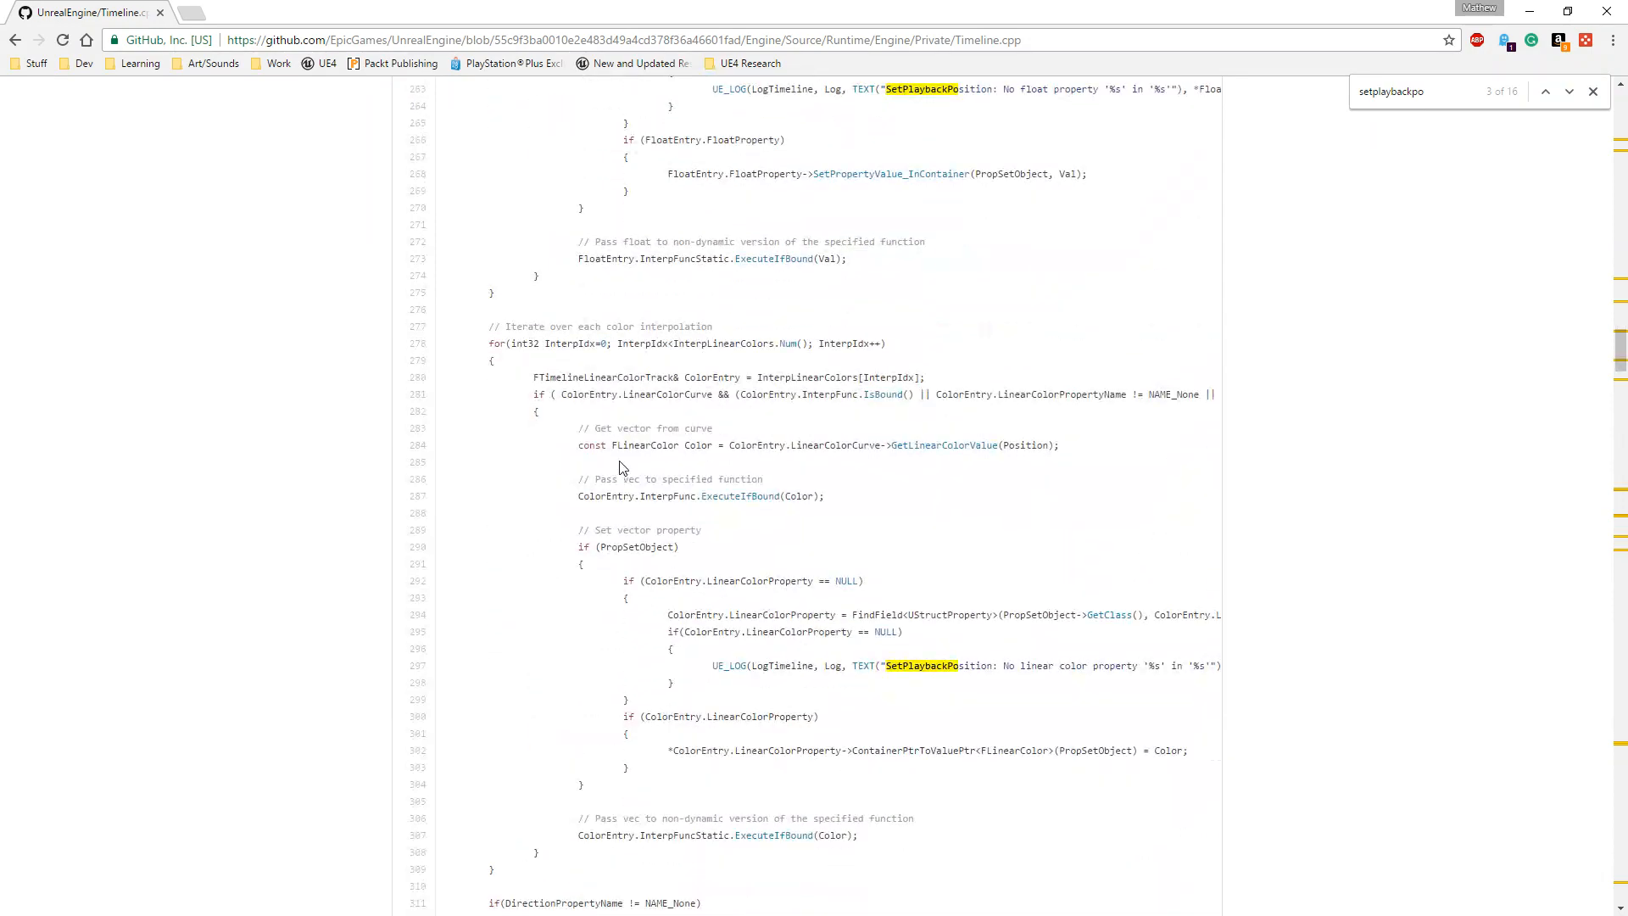
{"action": "scroll", "coordinate": [638, 462], "scroll_direction": "down", "scroll_amount": 8}
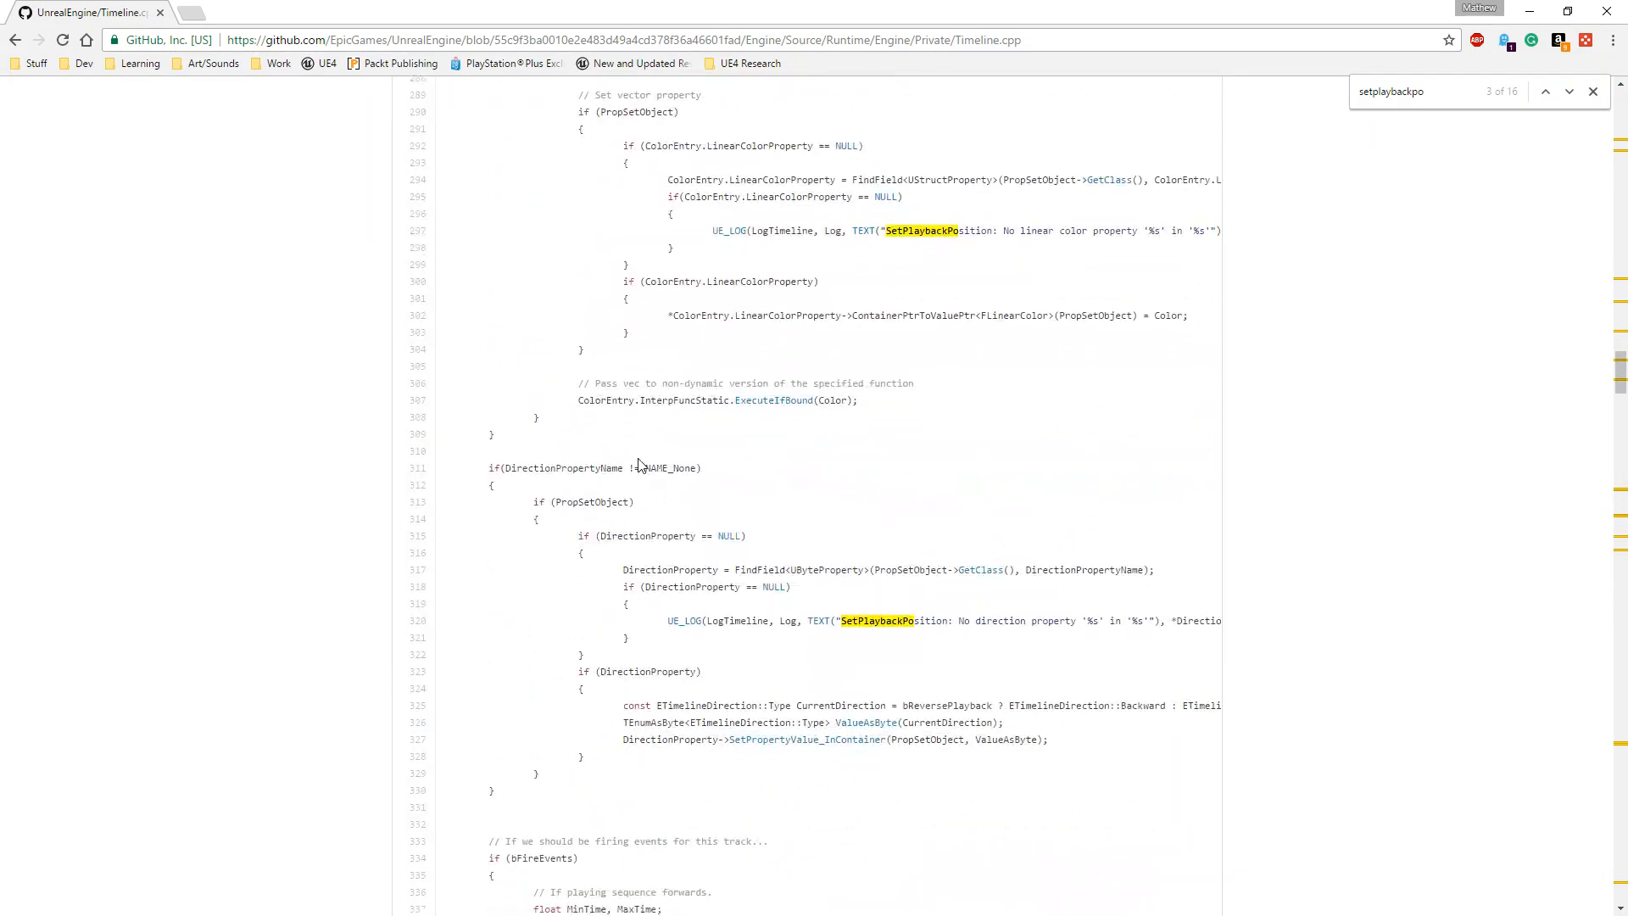
- Examine the bFireEvents and bFireUpdate blocks of SetPlaybackPosition, comparing the forward and reverse playback branches
{"action": "scroll", "coordinate": [637, 454], "scroll_direction": "down", "scroll_amount": 3}
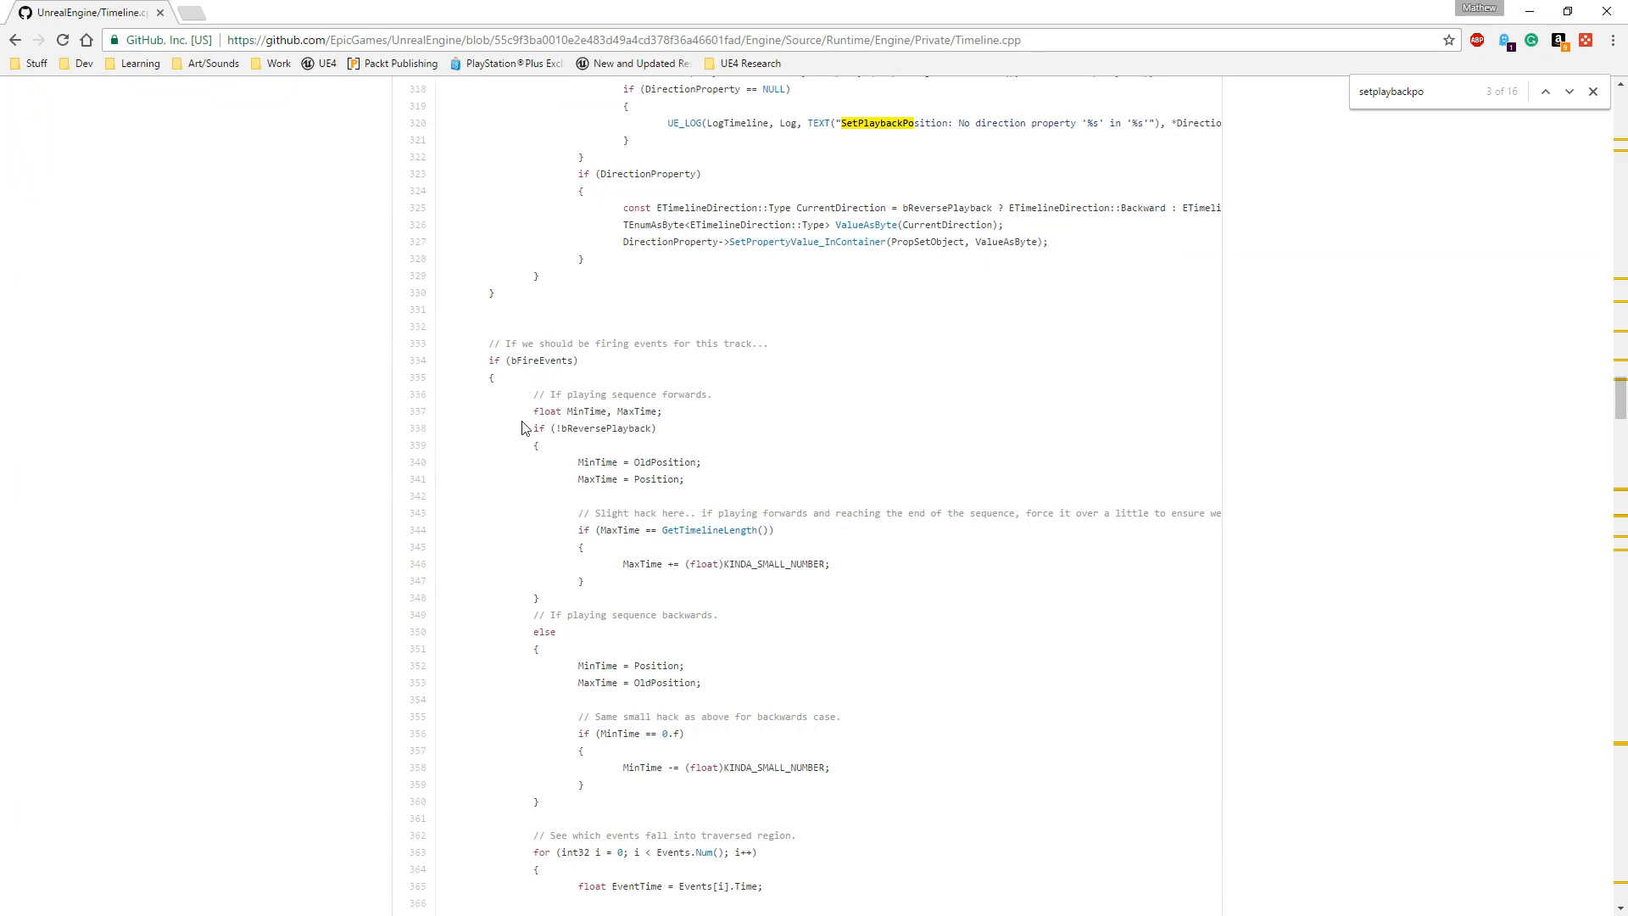
{"action": "scroll", "coordinate": [515, 428], "scroll_direction": "down", "scroll_amount": 1}
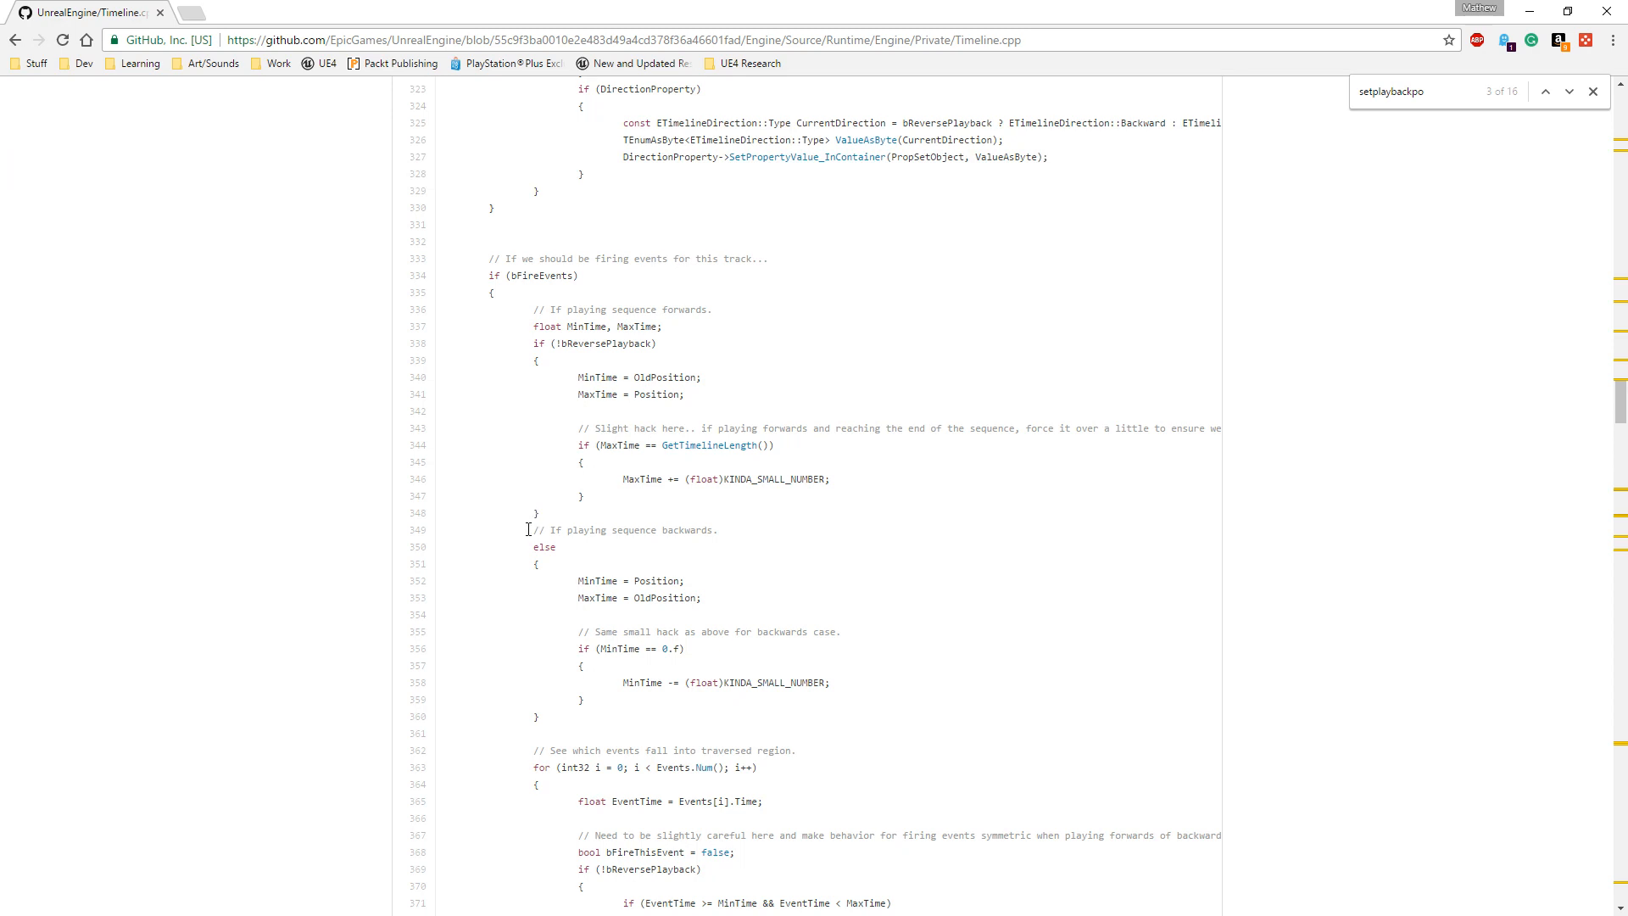
{"action": "scroll", "coordinate": [529, 530], "scroll_direction": "down", "scroll_amount": 1}
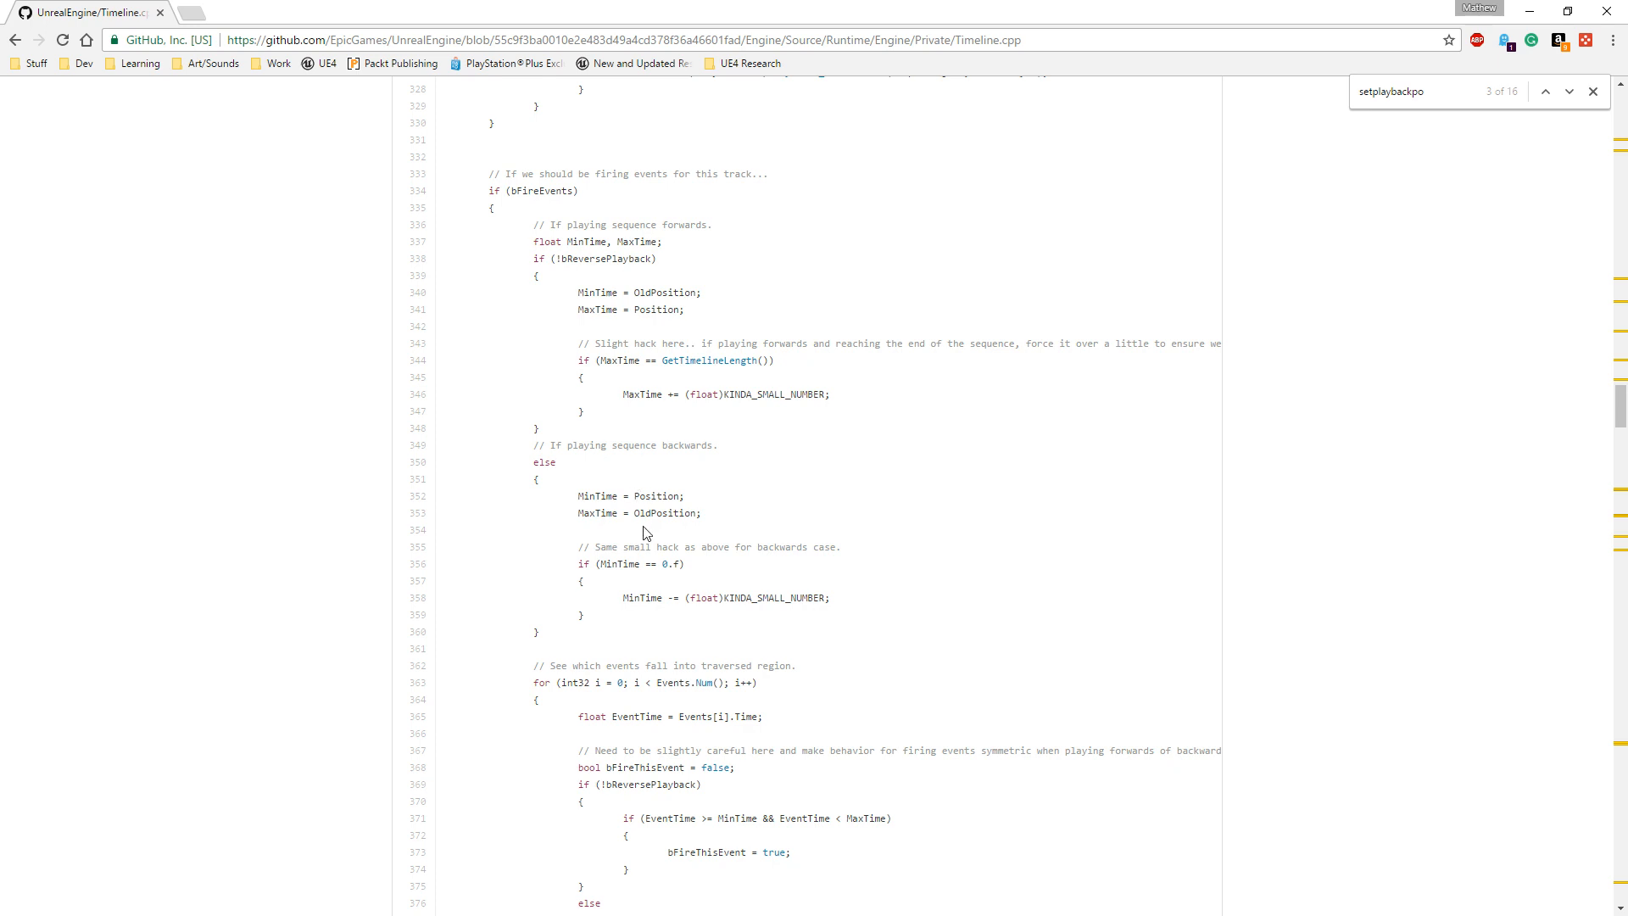
{"action": "scroll", "coordinate": [526, 484], "scroll_direction": "down", "scroll_amount": 2}
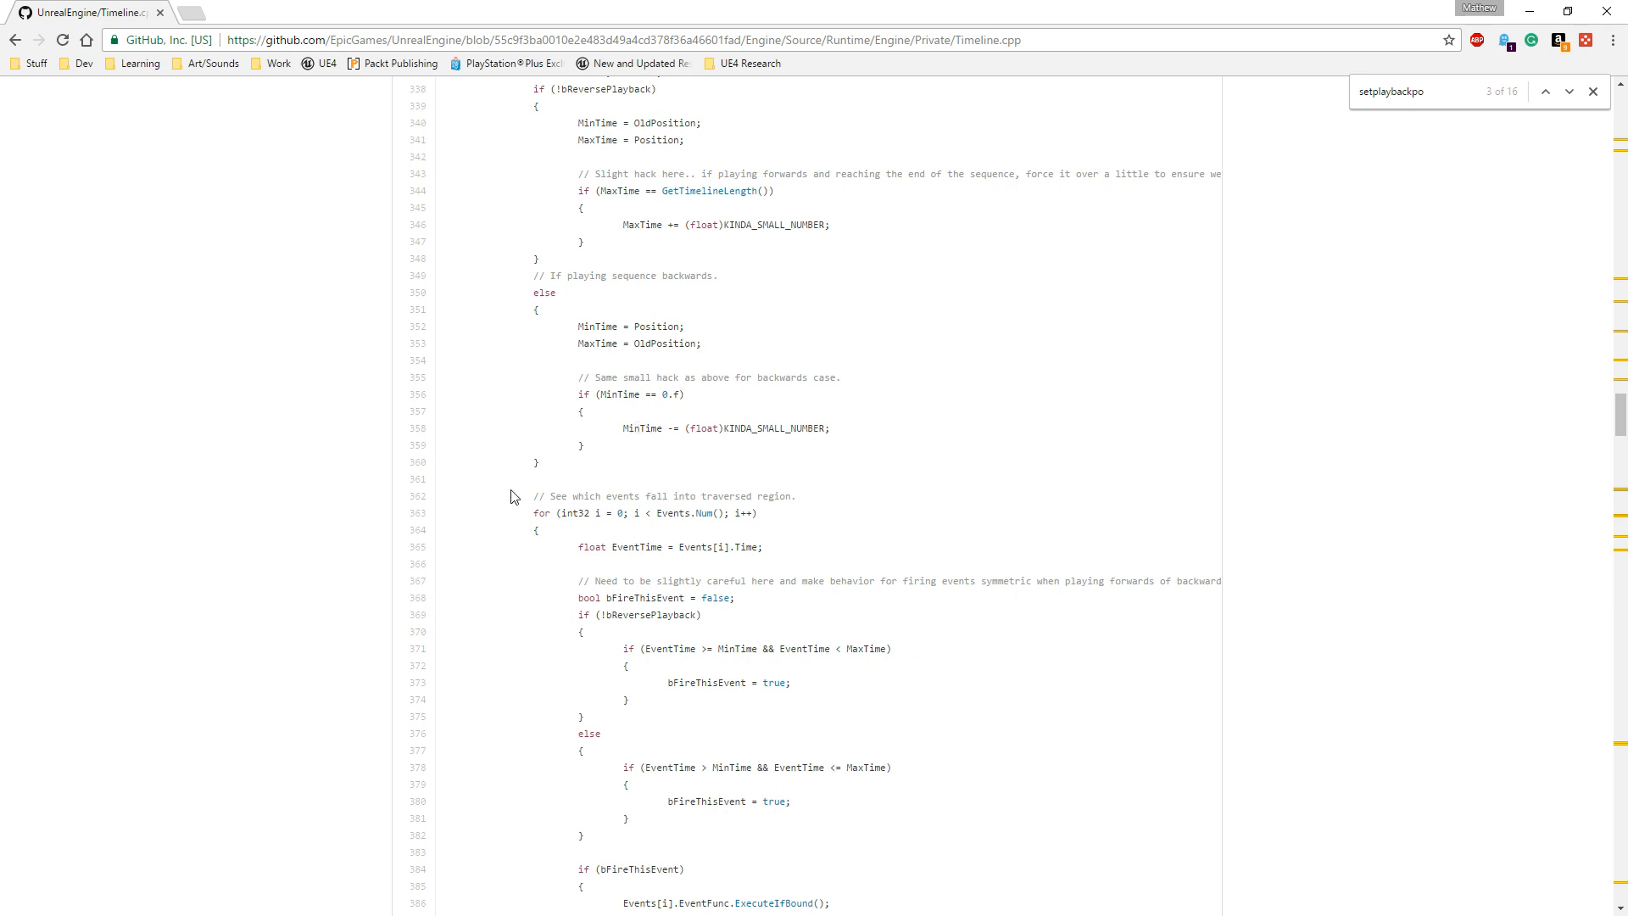
{"action": "scroll", "coordinate": [519, 496], "scroll_direction": "down", "scroll_amount": 1}
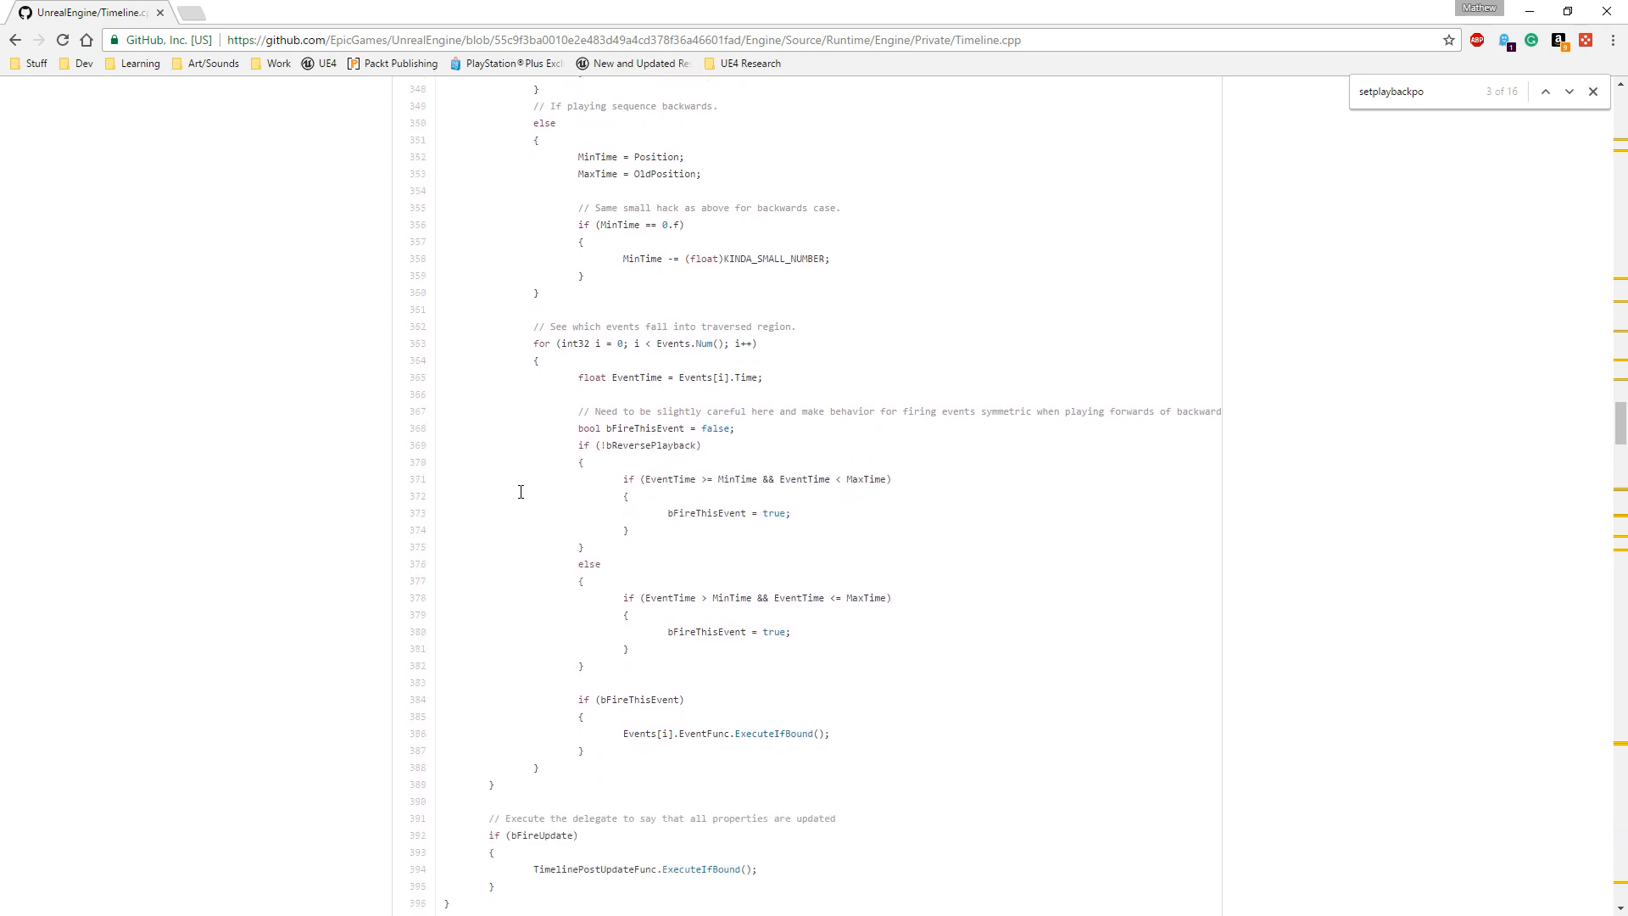
{"action": "scroll", "coordinate": [521, 493], "scroll_direction": "up", "scroll_amount": 3}
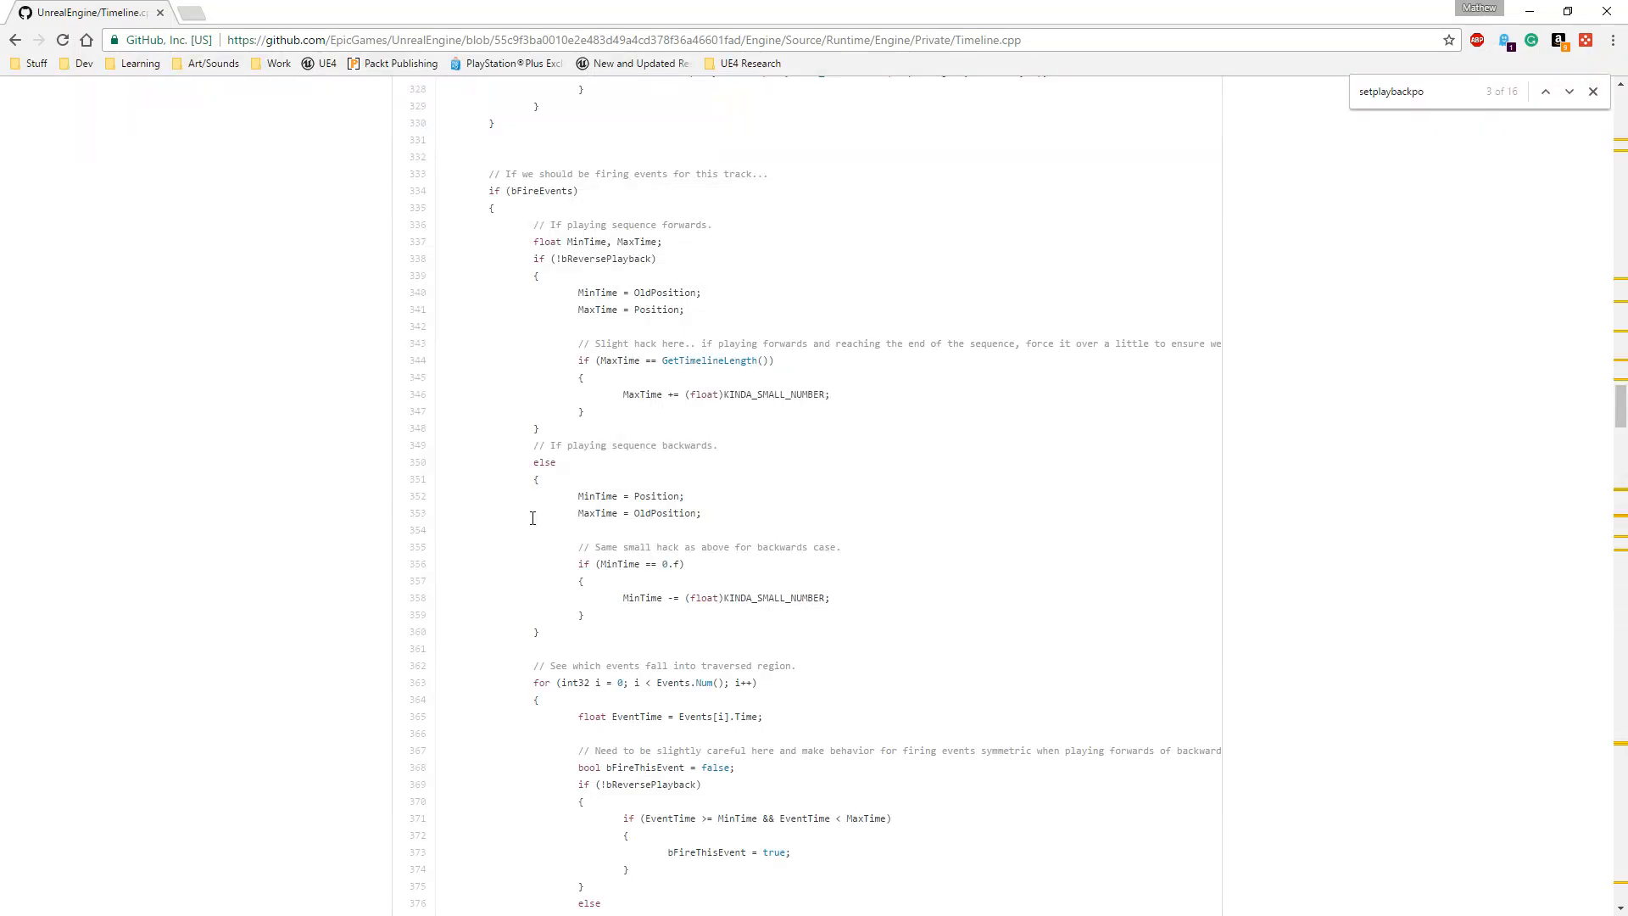
{"action": "left_click_drag", "start_coordinate": [532, 445], "coordinate": [717, 551]}
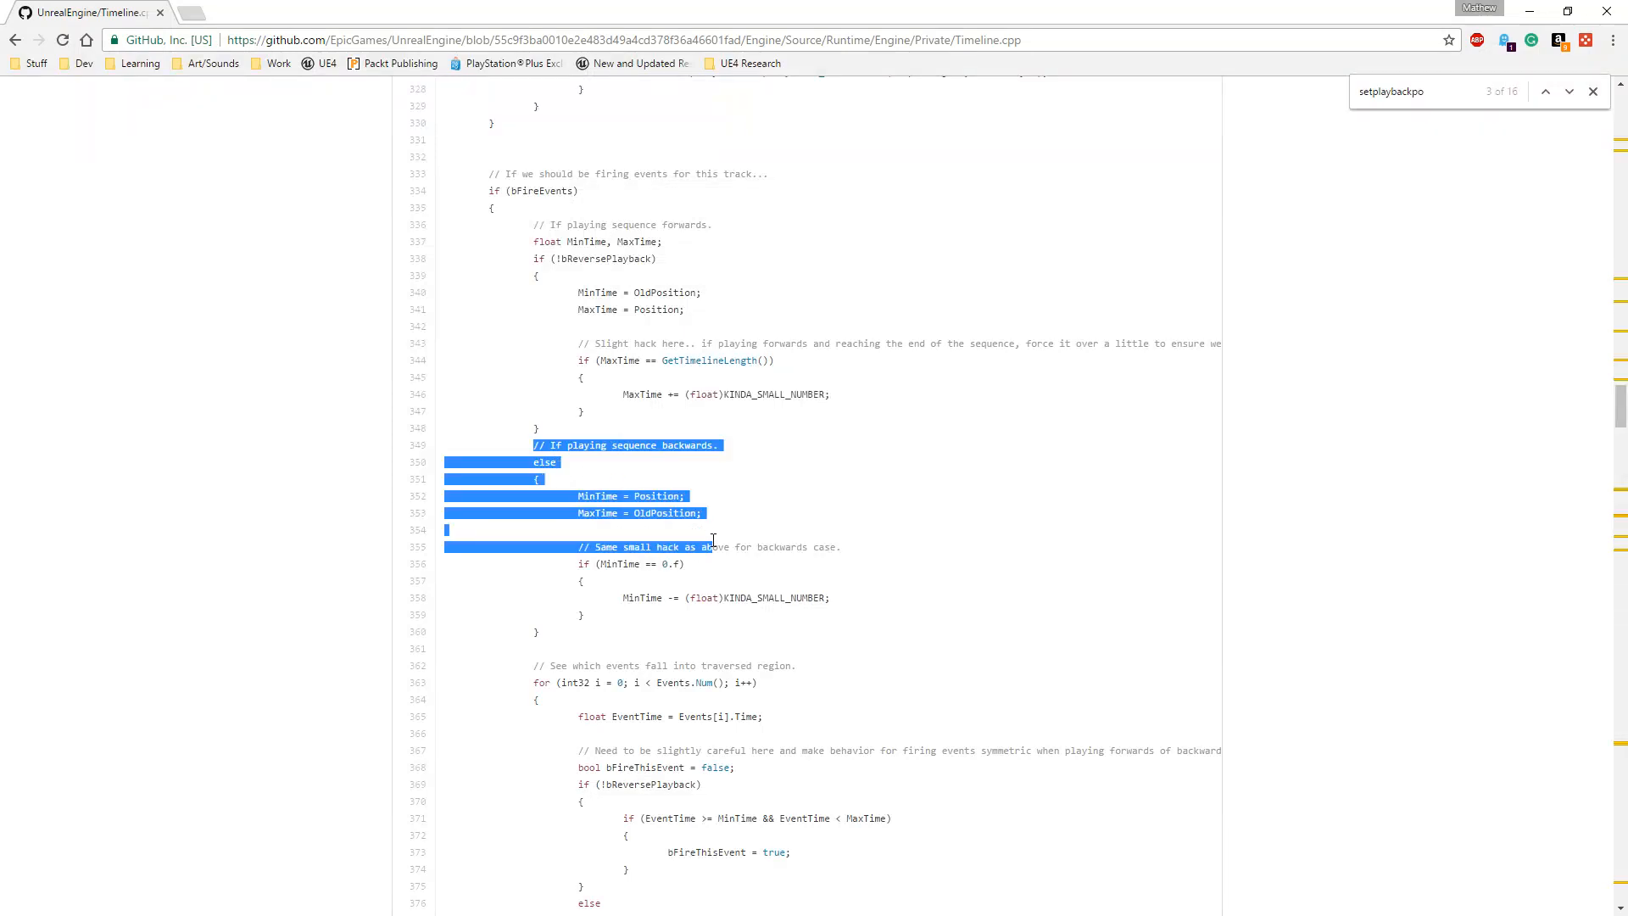
{"action": "left_click", "coordinate": [626, 485]}
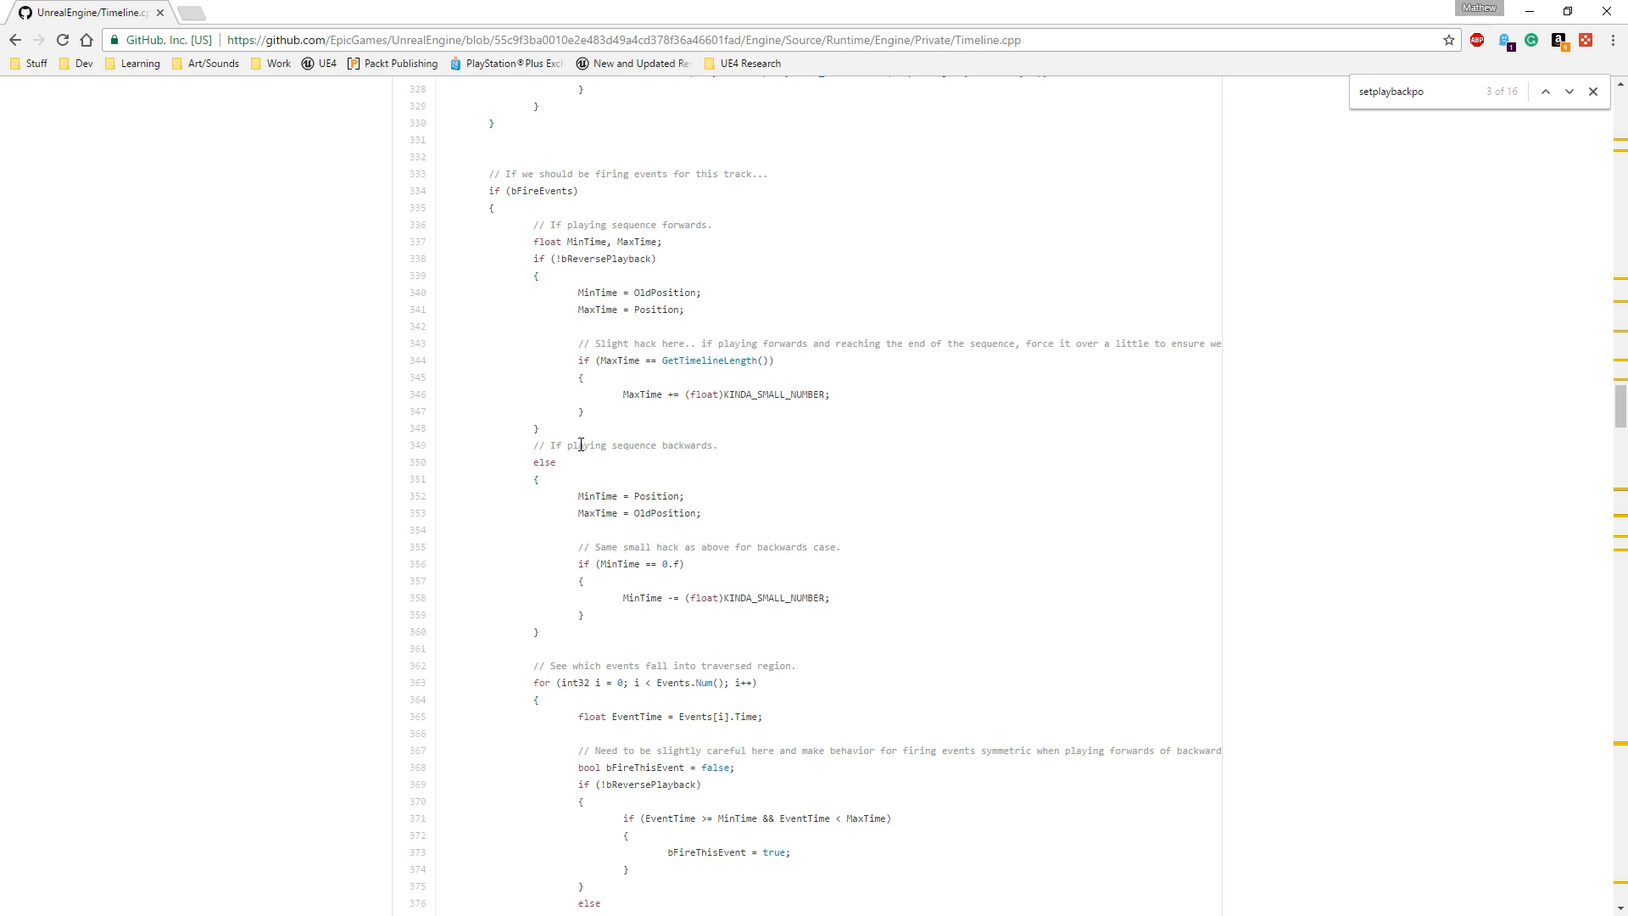
{"action": "left_click_drag", "start_coordinate": [540, 259], "coordinate": [556, 272]}
{"action": "left_click", "coordinate": [535, 259]}
{"action": "scroll", "coordinate": [647, 305], "scroll_direction": "down", "scroll_amount": 6}
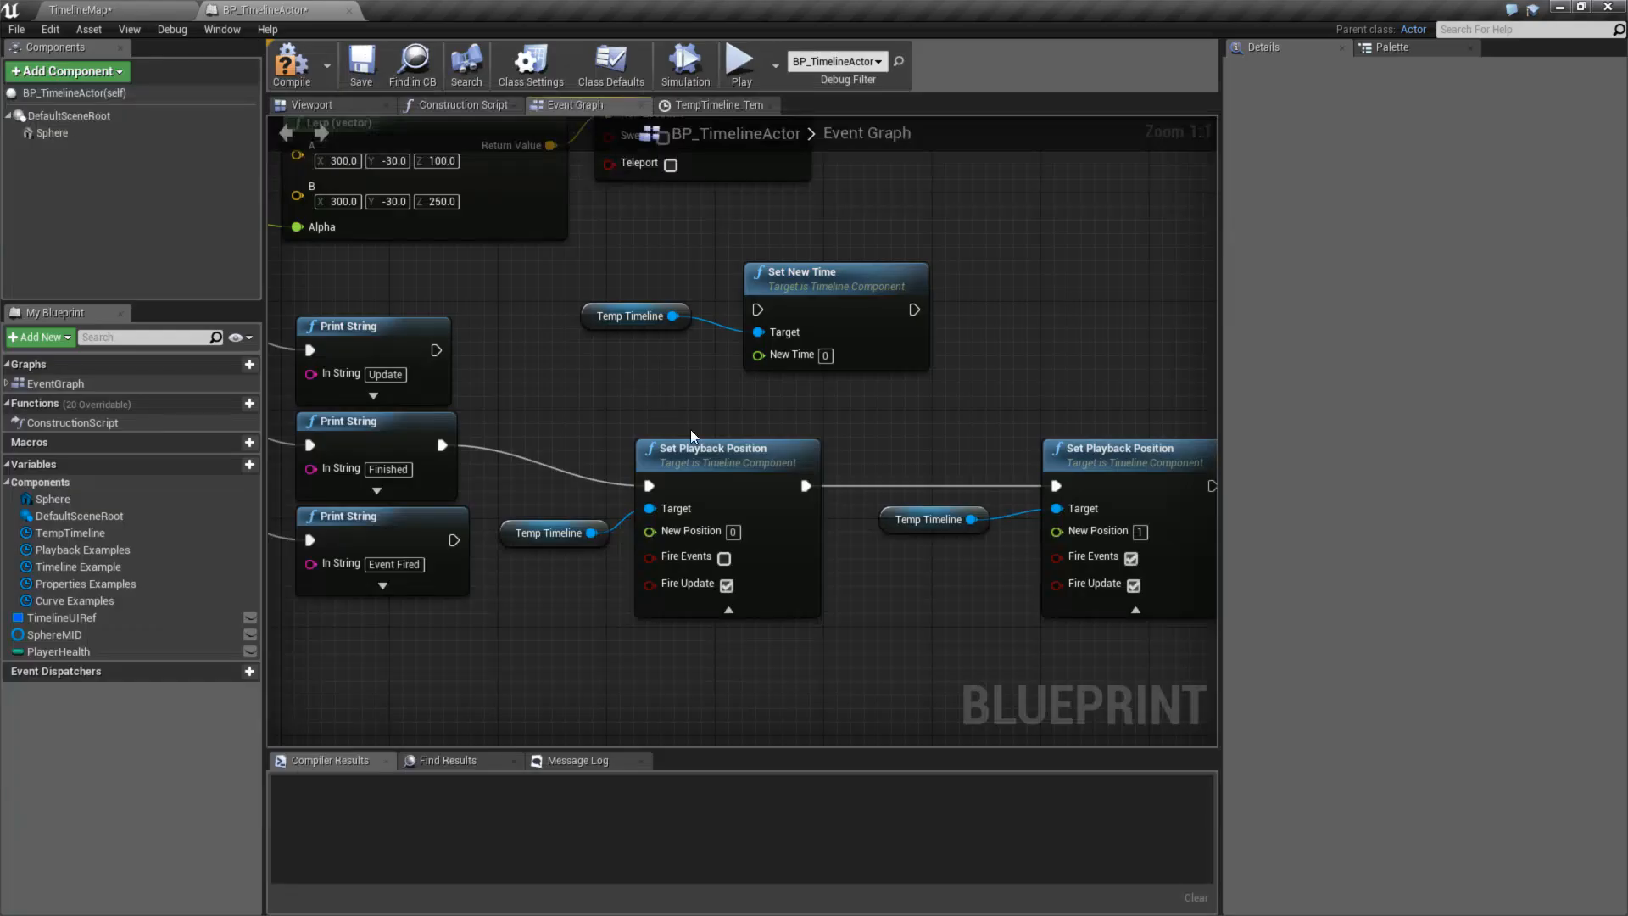
- Switch back to Unreal Editor and move the Set Playback Position nodes and their Temp Timeline references farther from the Finished Print String
{"action": "right_click_drag", "start_coordinate": [848, 430], "coordinate": [956, 339]}
{"action": "left_click_drag", "start_coordinate": [602, 350], "coordinate": [1189, 611]}
{"action": "mouse_move", "coordinate": [1090, 643]}
{"action": "right_mouse_down"}
{"action": "mouse_move", "coordinate": [1000, 653]}
{"action": "mouse_move", "coordinate": [1086, 644]}
{"action": "right_mouse_up"}
{"action": "left_click_drag", "start_coordinate": [839, 378], "coordinate": [1155, 388]}
{"action": "right_click_drag", "start_coordinate": [534, 368], "coordinate": [616, 387]}
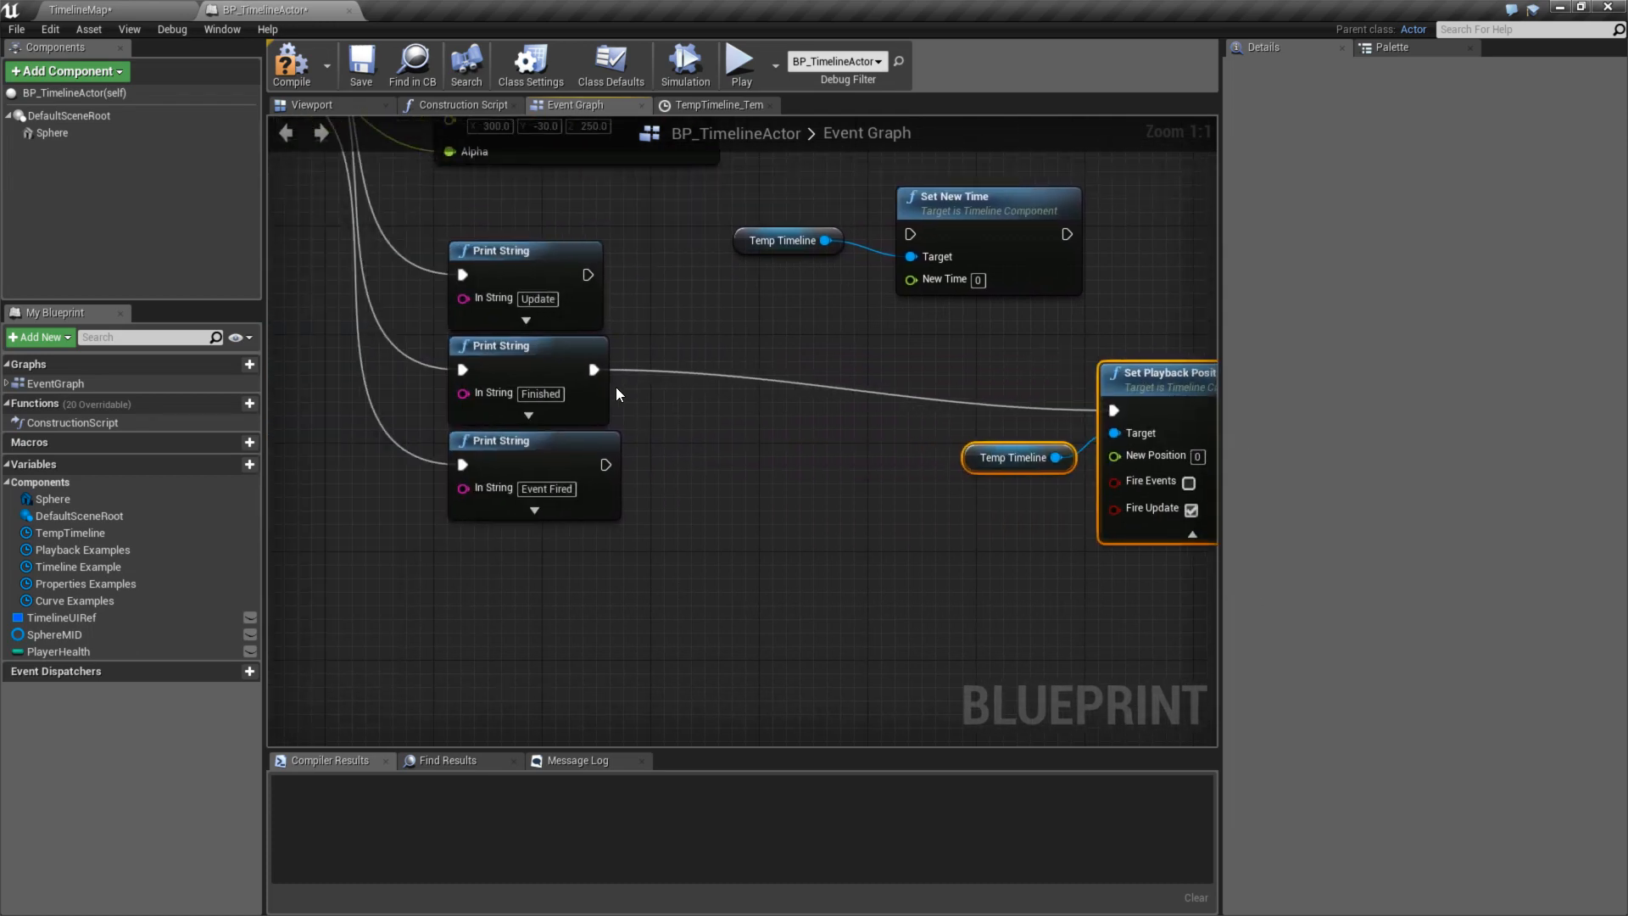
{"action": "left_click_drag", "start_coordinate": [593, 370], "coordinate": [1113, 410]}
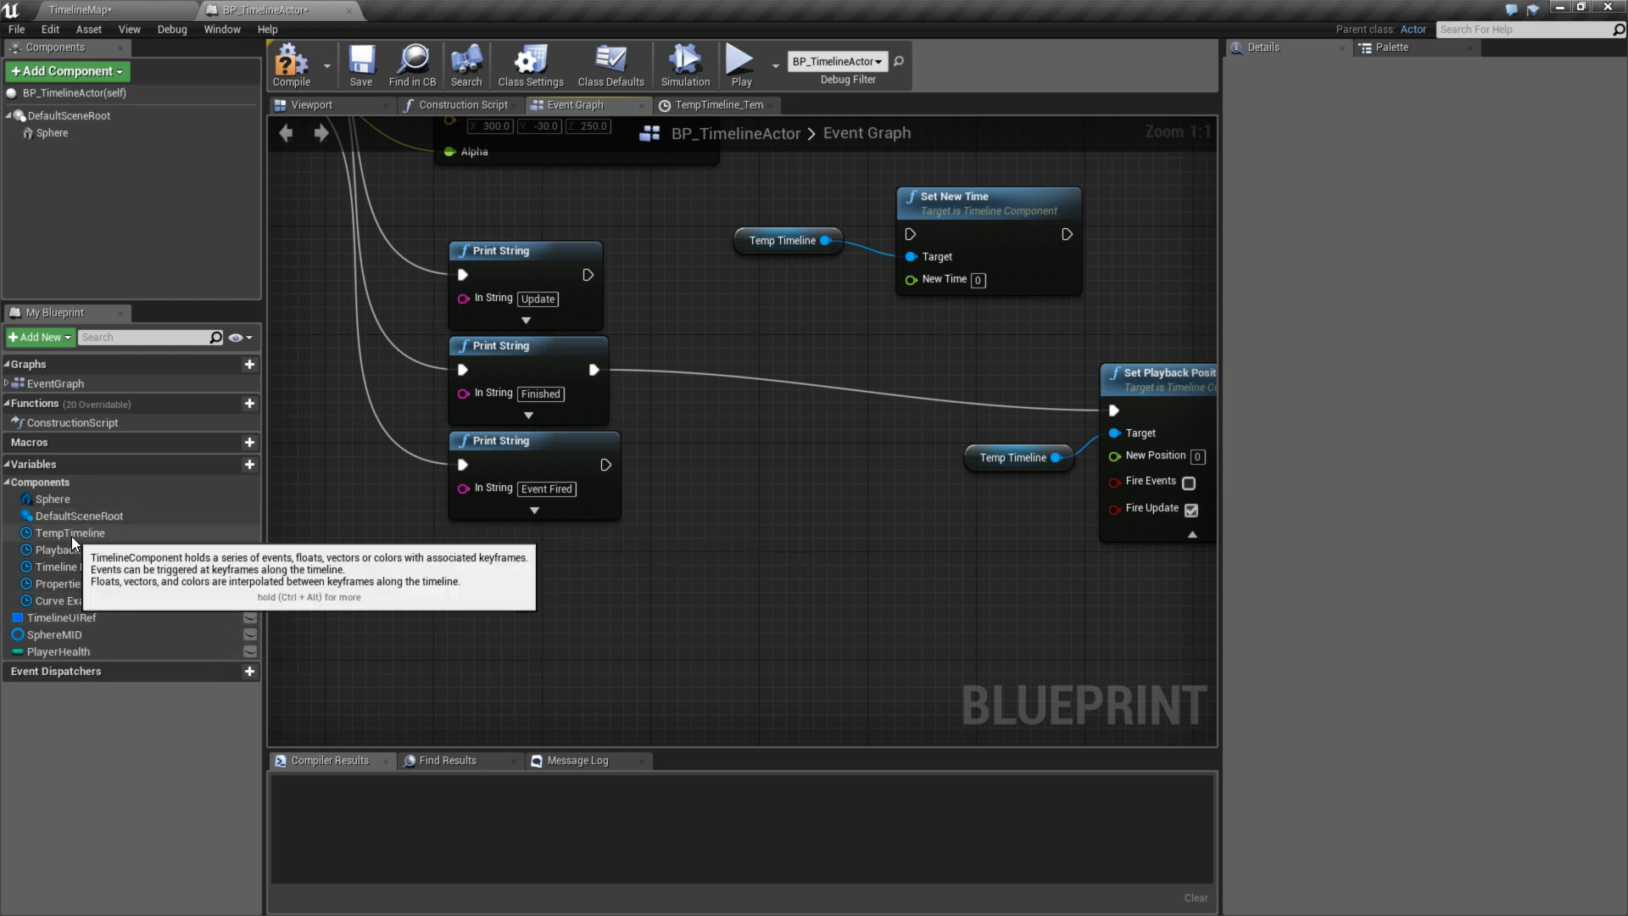
- Add a TempTimeline reference to the Event Graph and create a Reverse node from it
{"action": "left_click_drag", "start_coordinate": [71, 536], "coordinate": [734, 575]}
{"action": "left_click", "coordinate": [619, 636]}
{"action": "type", "text": "reverse"}
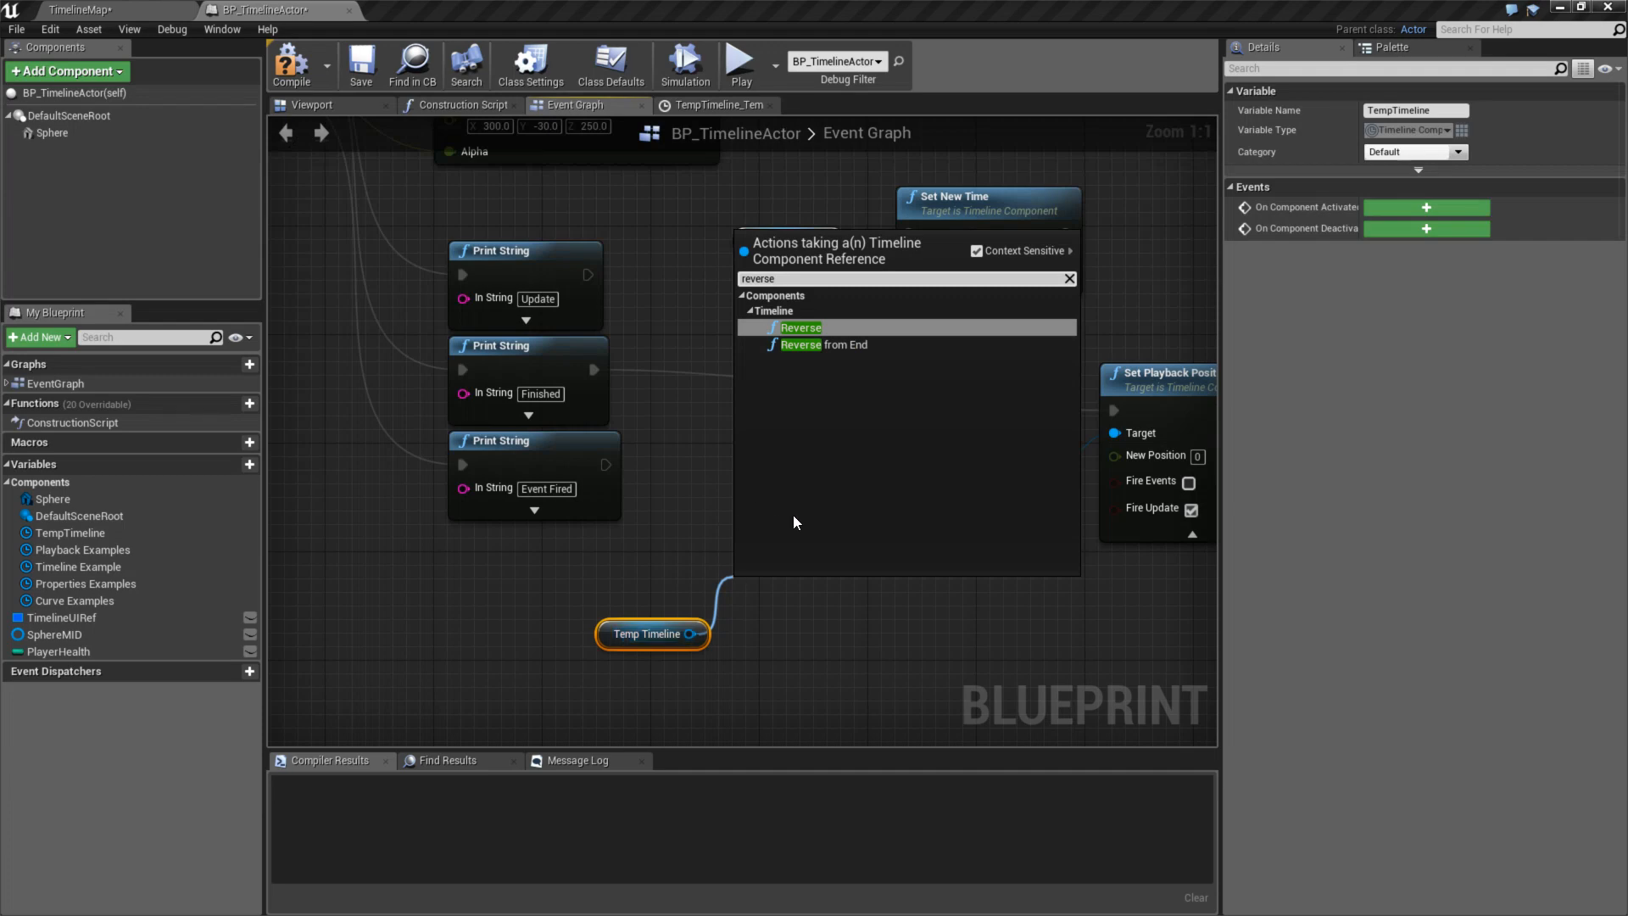
{"action": "left_click", "coordinate": [807, 333]}
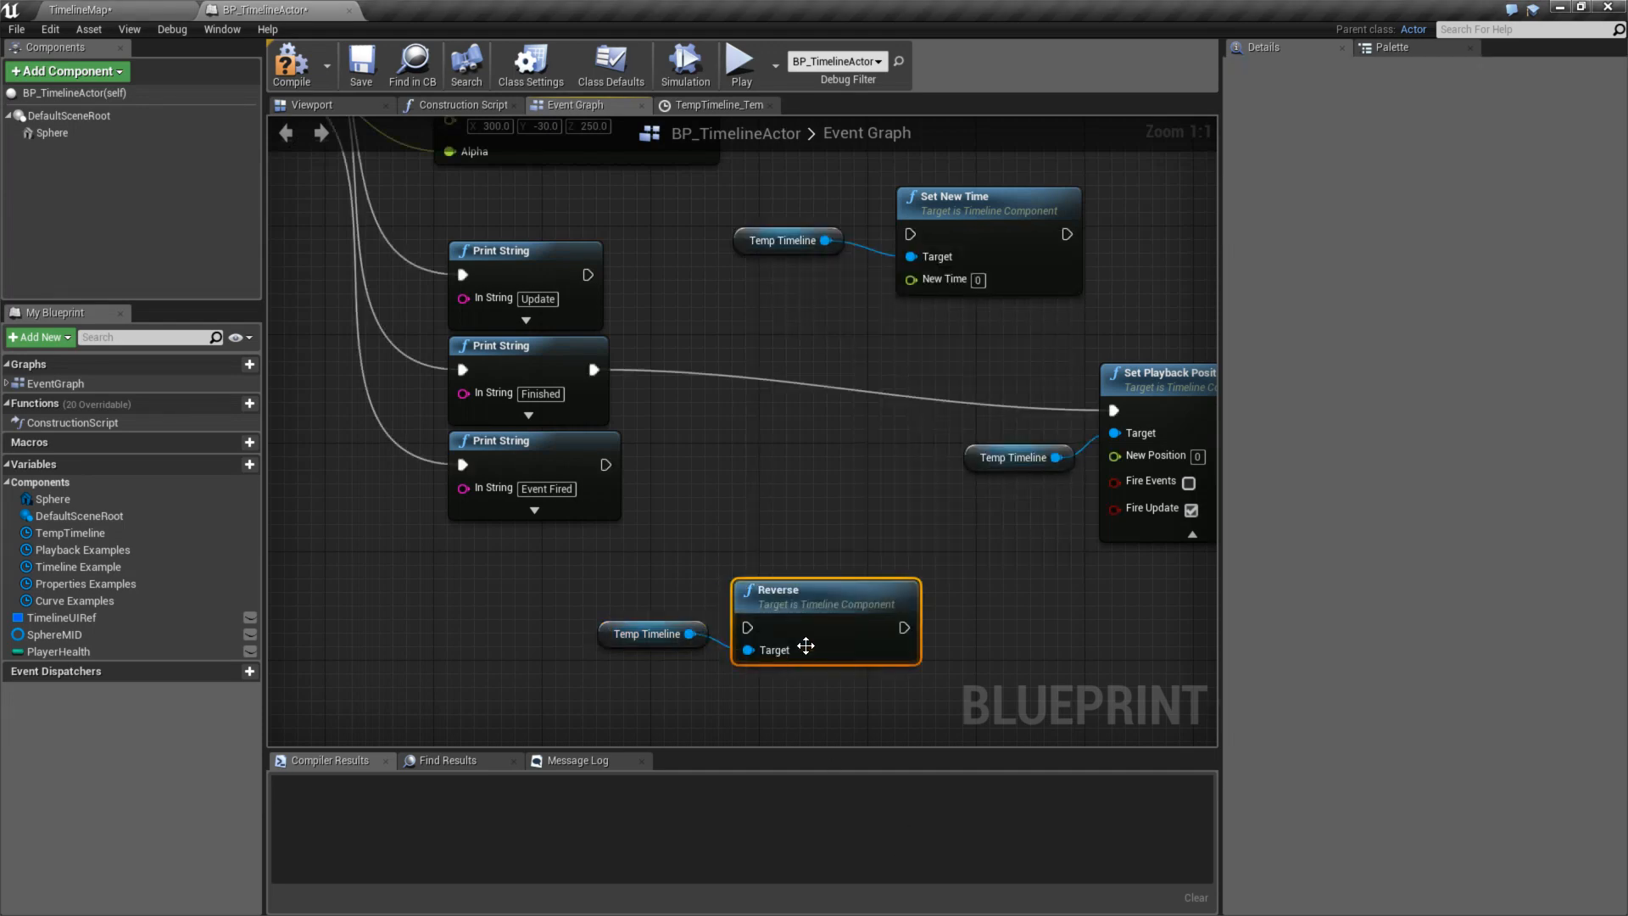
- Place the Reverse node after the Finished Print String and wire its execution between that node and the first Set Playback Position
{"action": "left_click_drag", "start_coordinate": [806, 647], "coordinate": [834, 556]}
{"action": "left_click_drag", "start_coordinate": [593, 370], "coordinate": [785, 361]}
{"action": "left_click_drag", "start_coordinate": [888, 397], "coordinate": [1114, 411]}
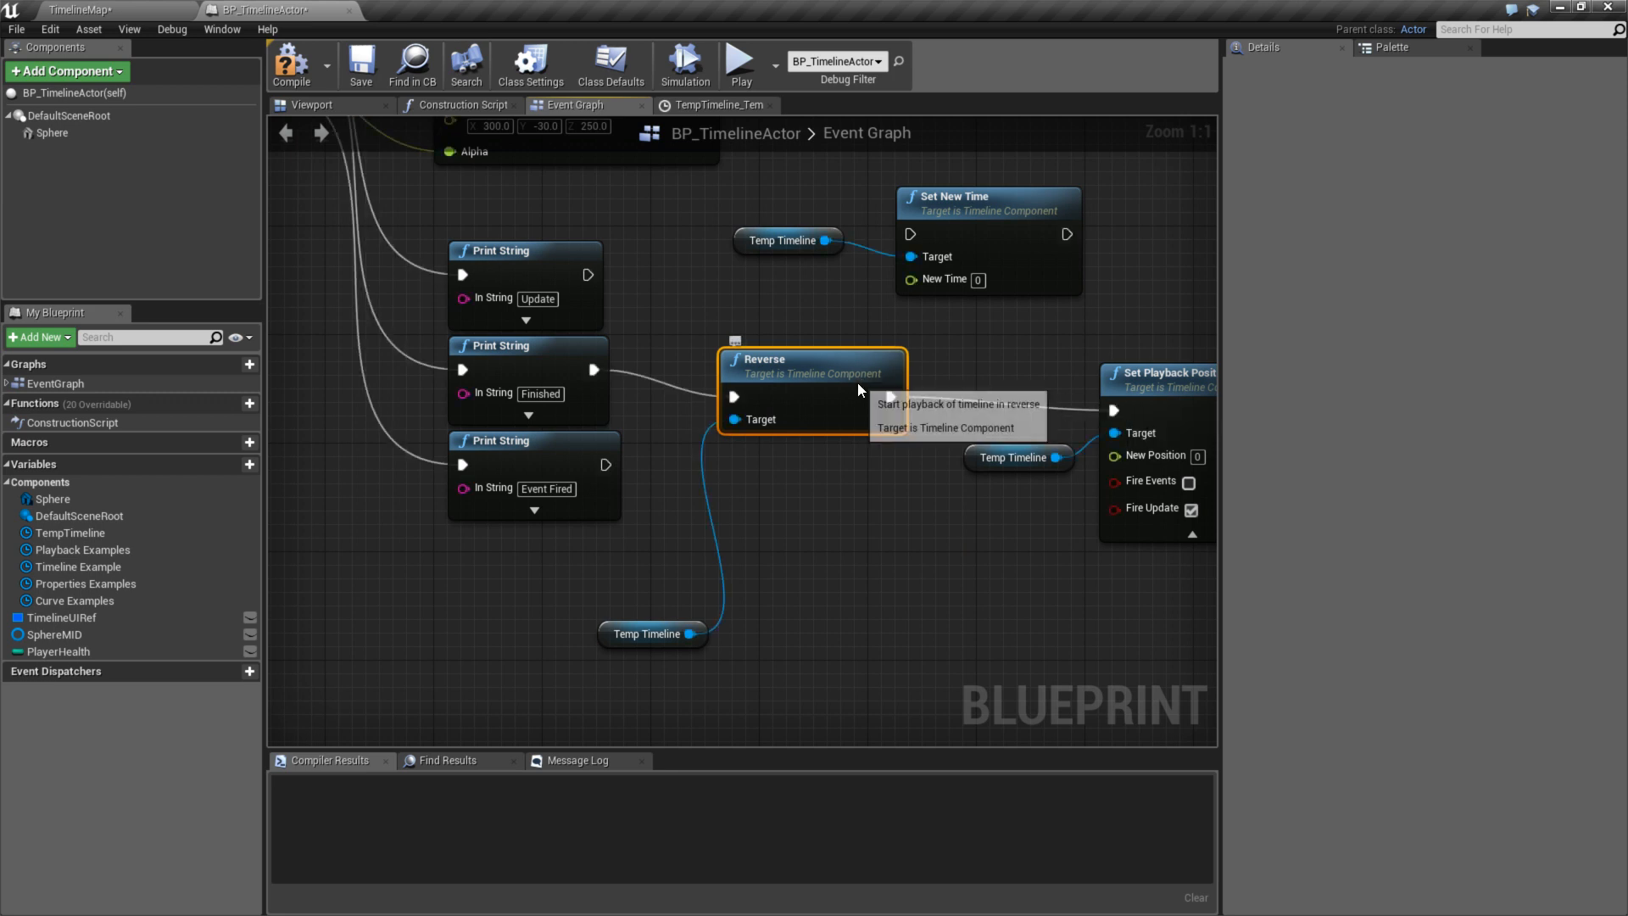
{"action": "right_click_drag", "start_coordinate": [791, 368], "coordinate": [727, 386]}
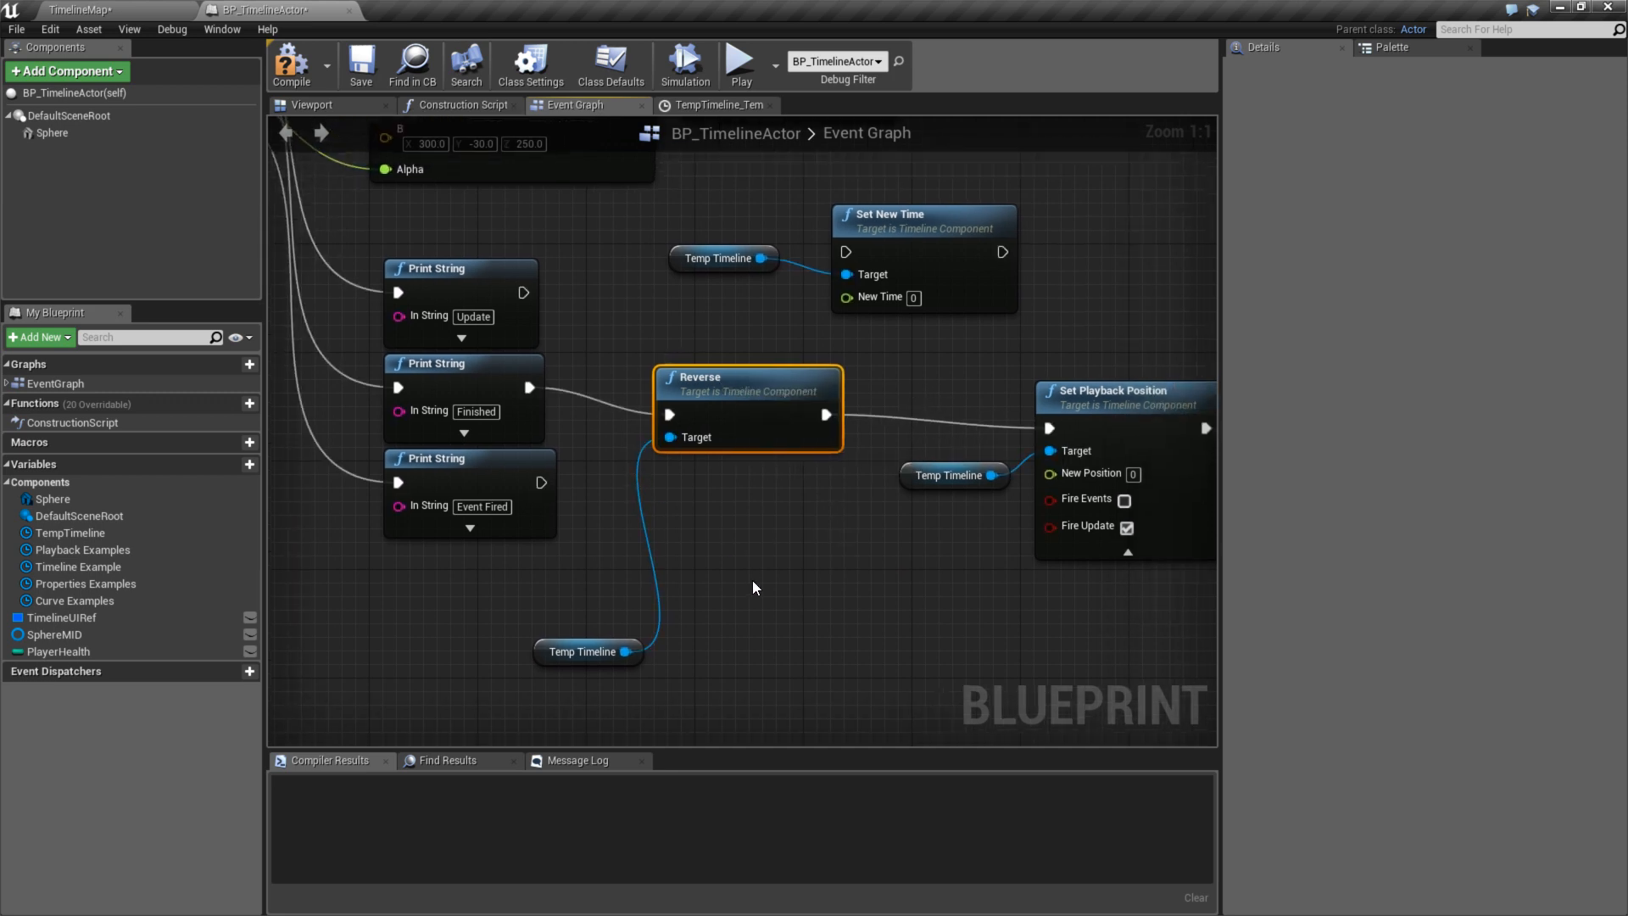
{"action": "left_click_drag", "start_coordinate": [603, 643], "coordinate": [661, 638]}
{"action": "type", "text": "reverse"}
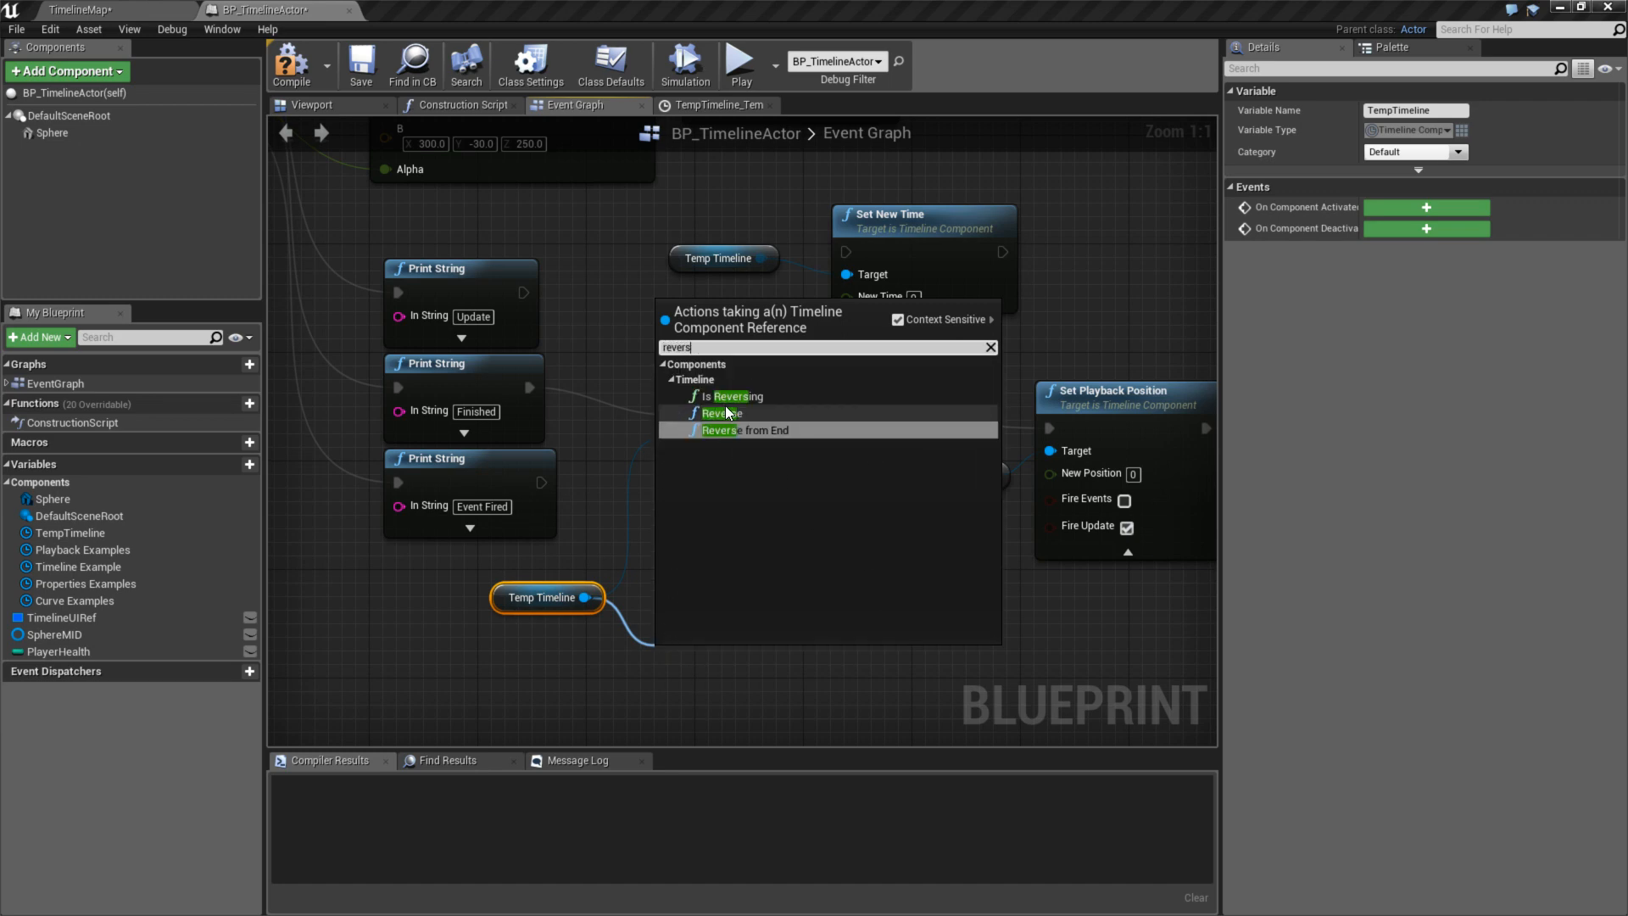
{"action": "left_click", "coordinate": [720, 429]}
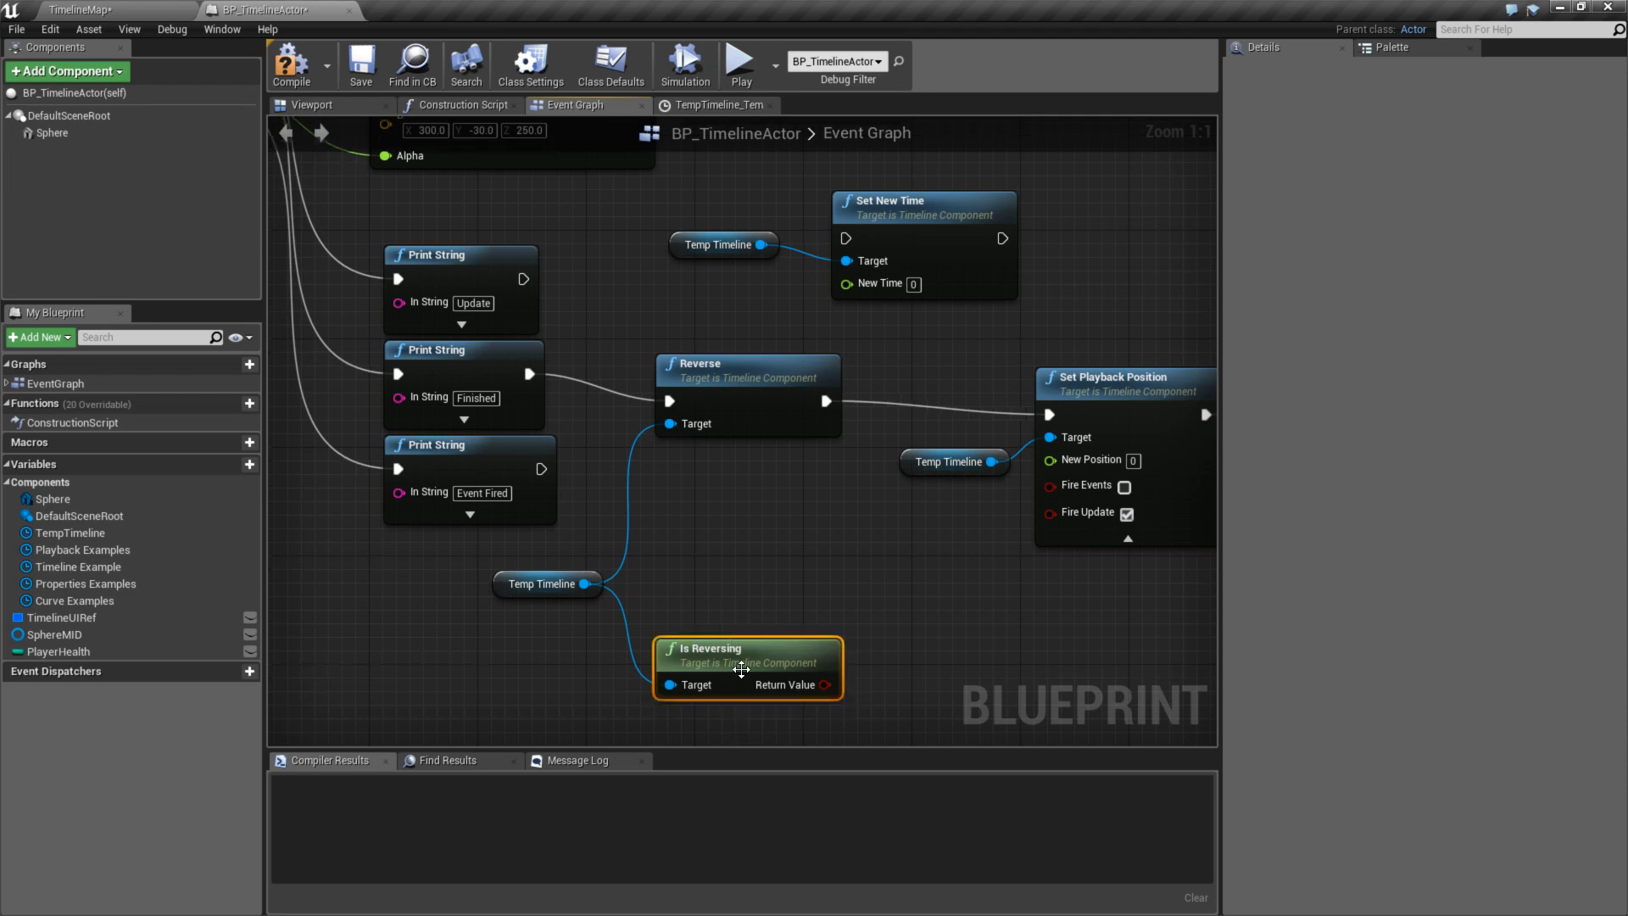
{"action": "key", "text": "Delete"}
- Enable Fire Events on the first Set Playback Position node, then compile and play-test the reversed timeline
{"action": "right_click_drag", "start_coordinate": [776, 443], "coordinate": [655, 566]}
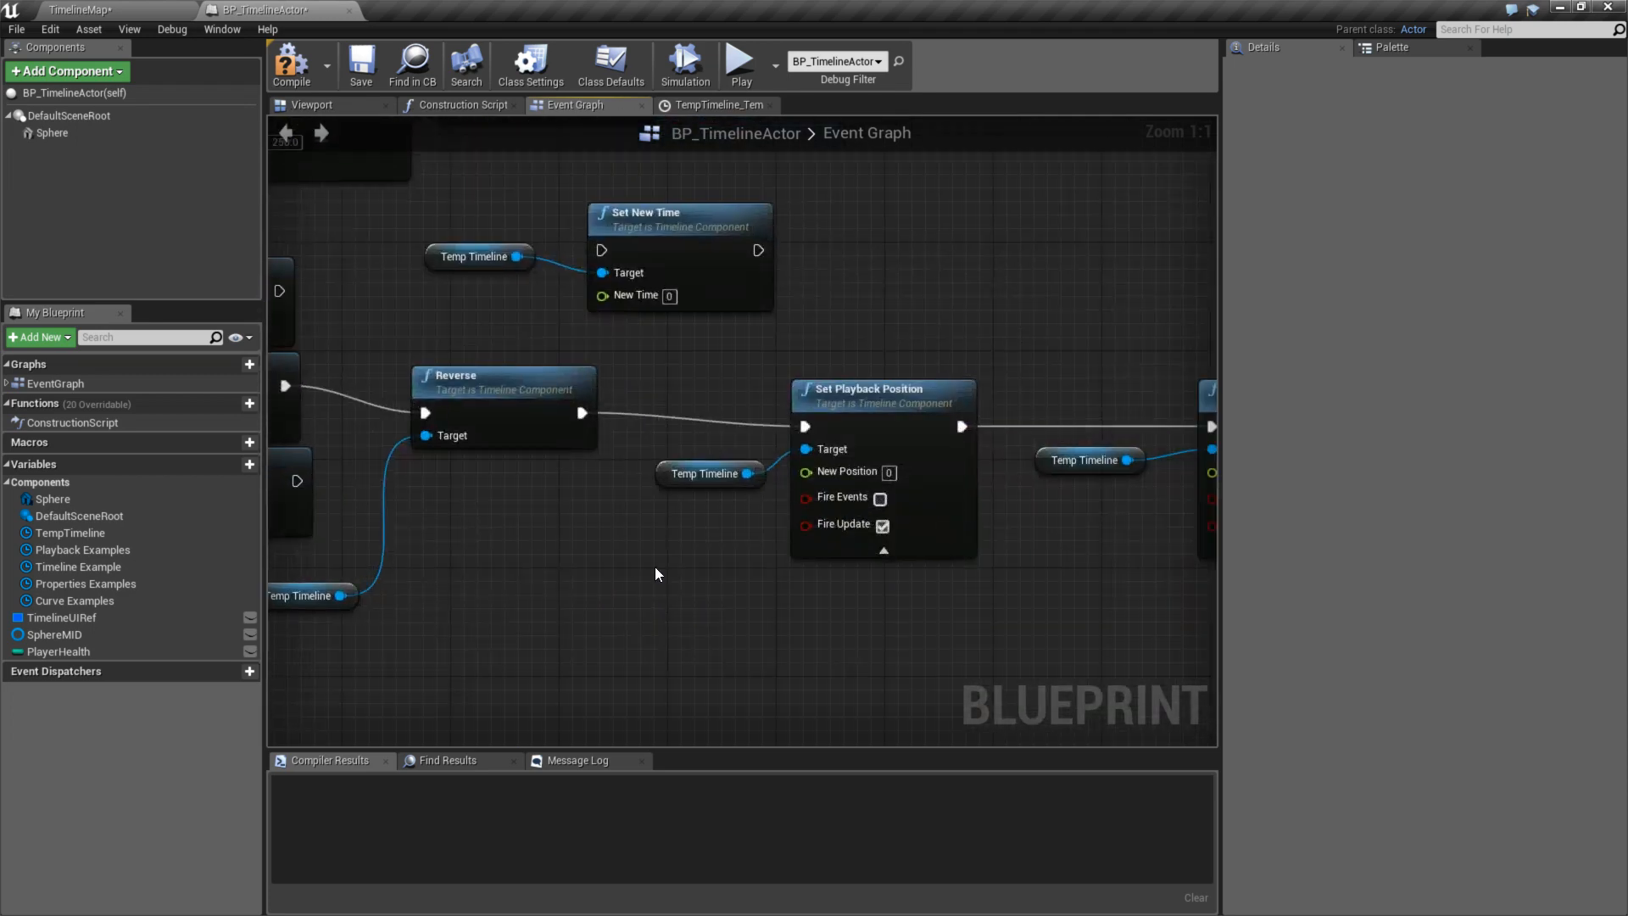
{"action": "left_click_drag", "start_coordinate": [666, 379], "coordinate": [965, 624]}
{"action": "right_click_drag", "start_coordinate": [965, 624], "coordinate": [871, 602]}
{"action": "left_click", "coordinate": [880, 499]}
{"action": "right_click_drag", "start_coordinate": [883, 522], "coordinate": [838, 557]}
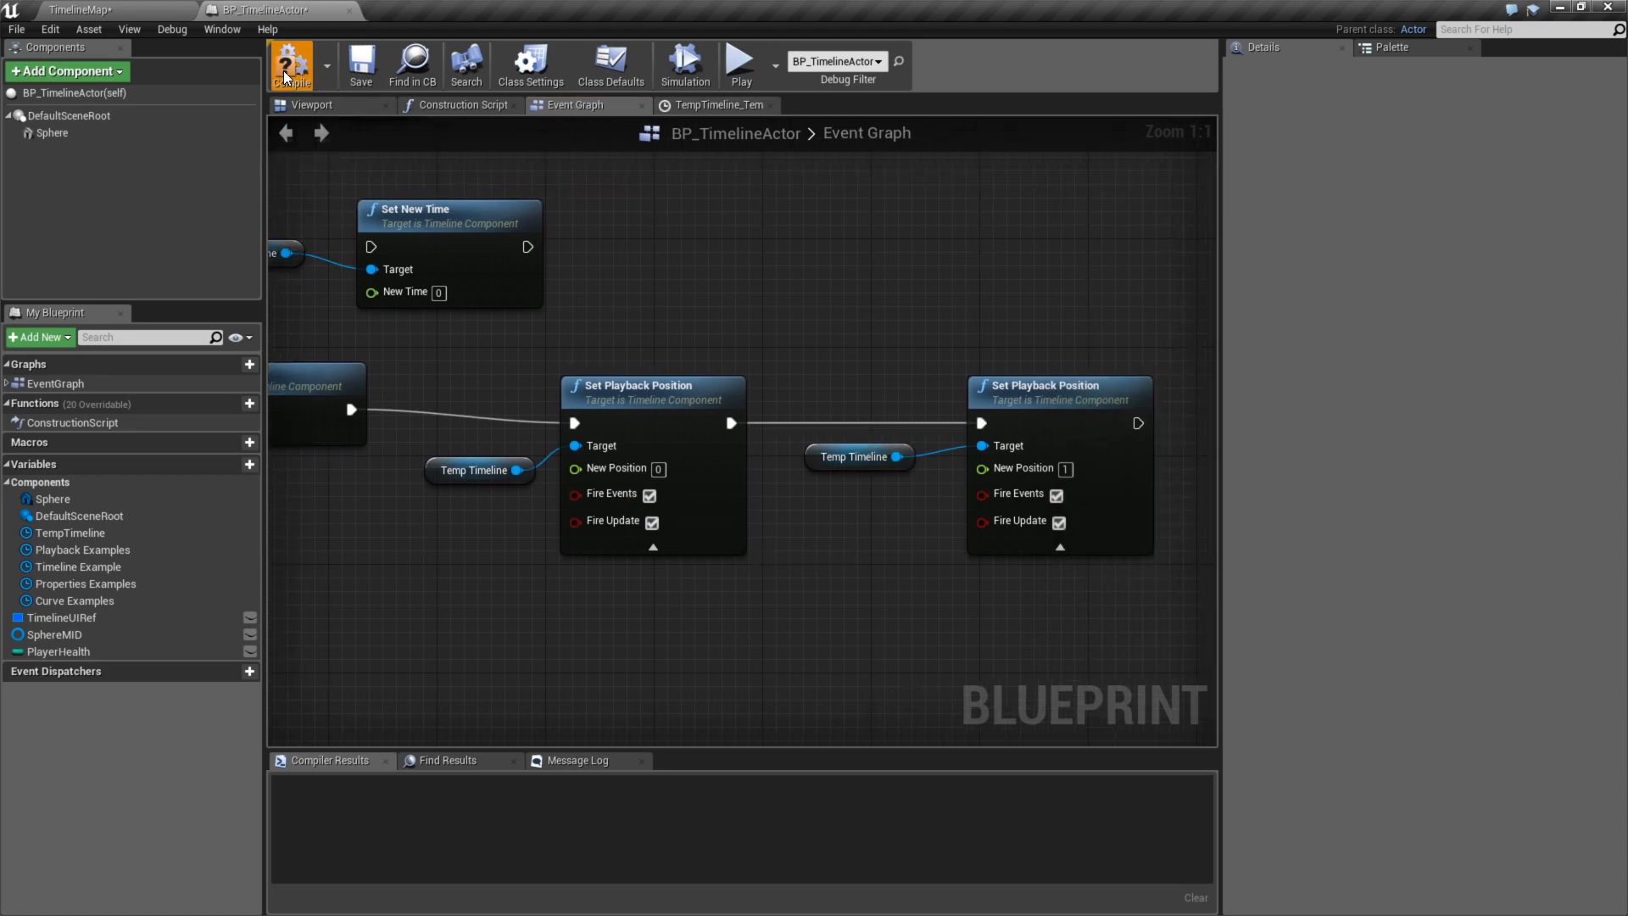
{"action": "left_click", "coordinate": [738, 69]}
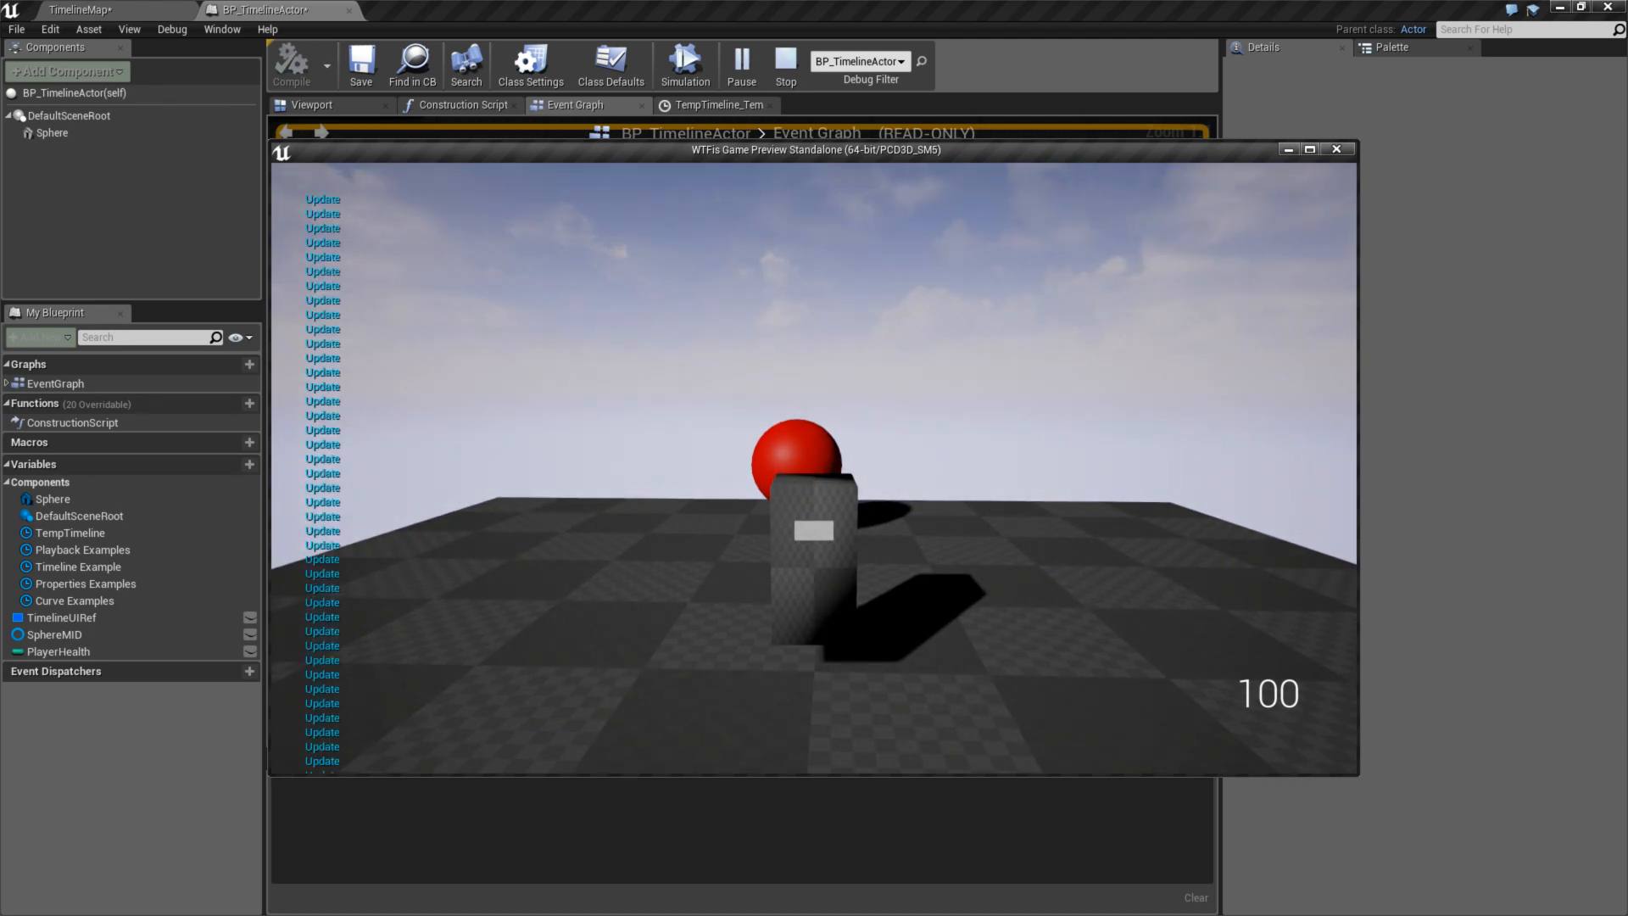
{"action": "key", "text": "Escape"}
- Disconnect the execution link between the two Set Playback Position nodes and play-test the level again
{"action": "right_click_drag", "start_coordinate": [733, 339], "coordinate": [884, 328]}
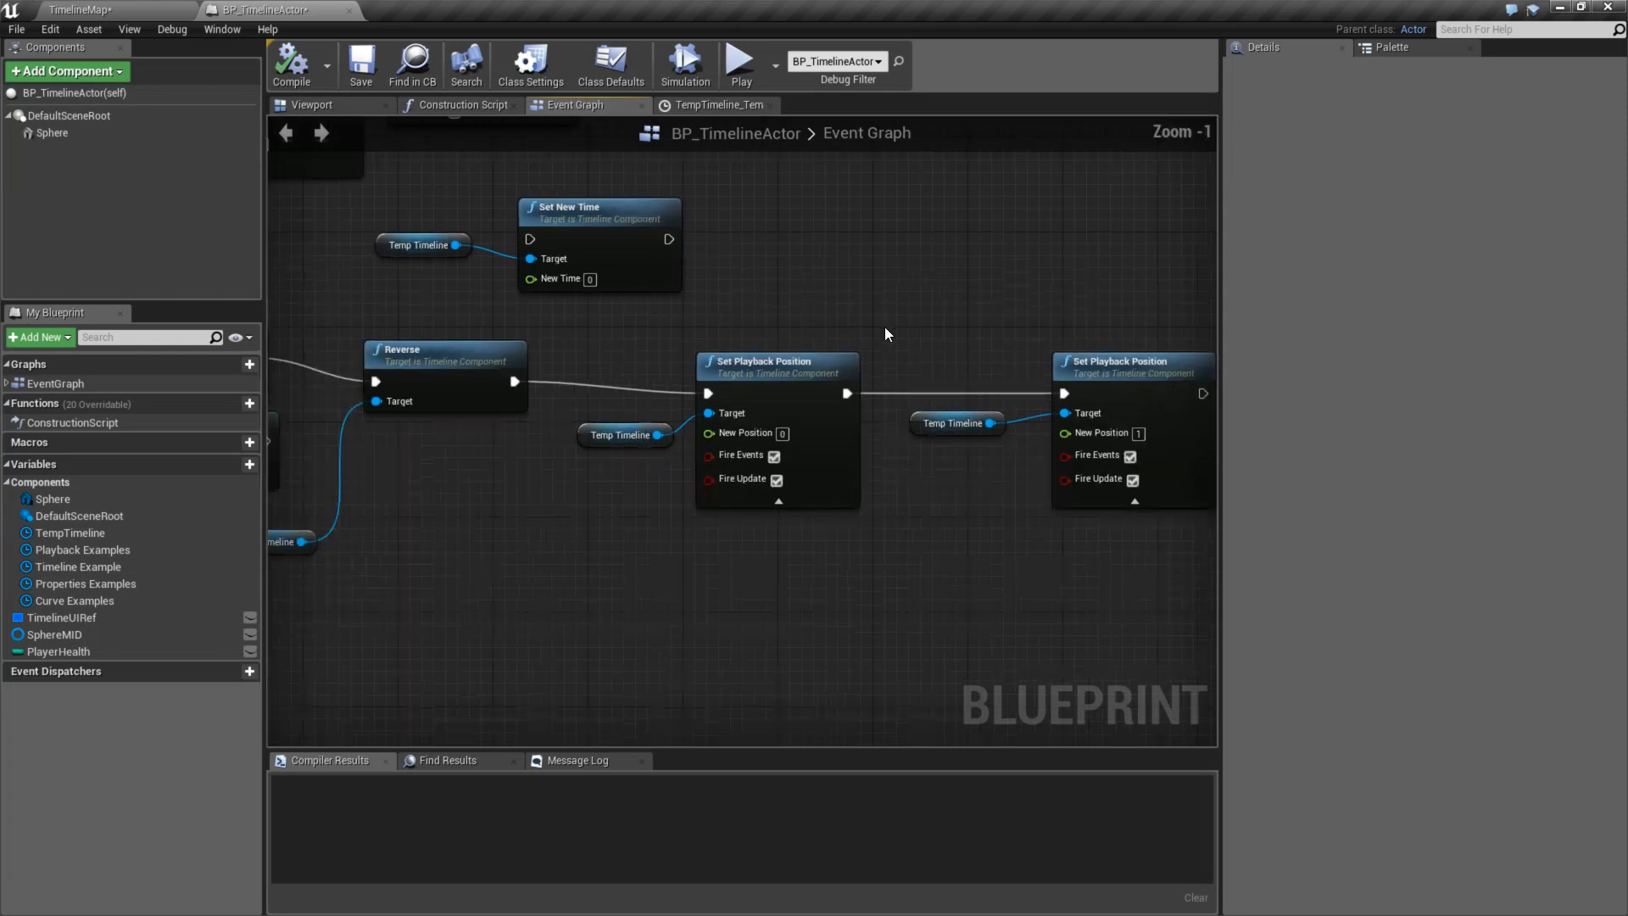
{"action": "left_click", "coordinate": [847, 394], "text": "alt"}
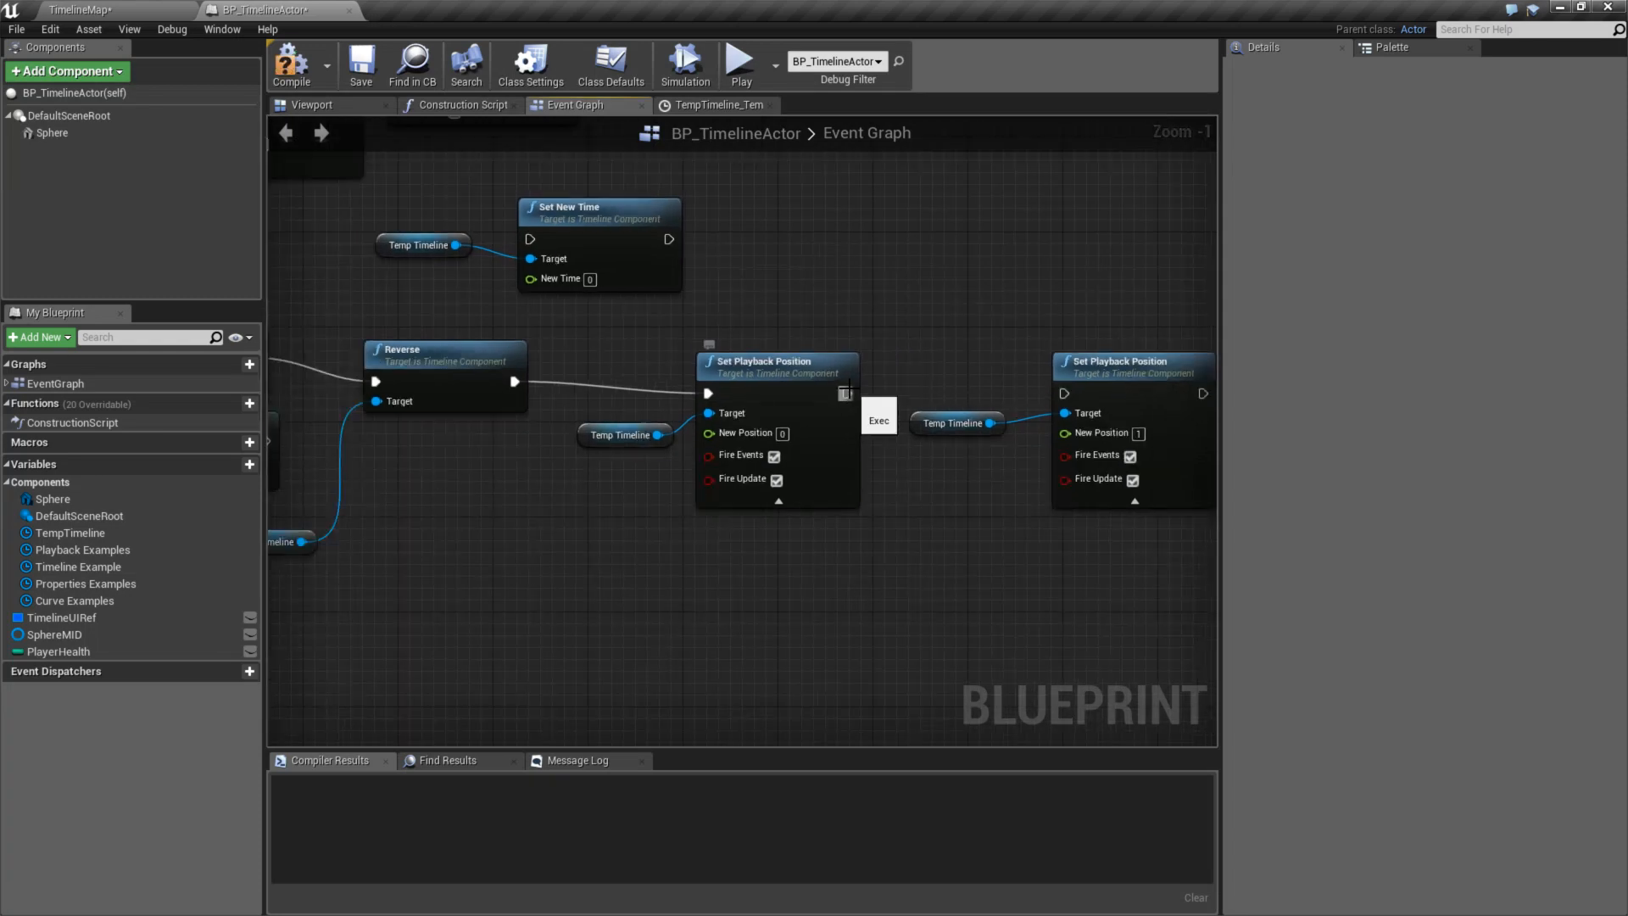
{"action": "left_click", "coordinate": [735, 69]}
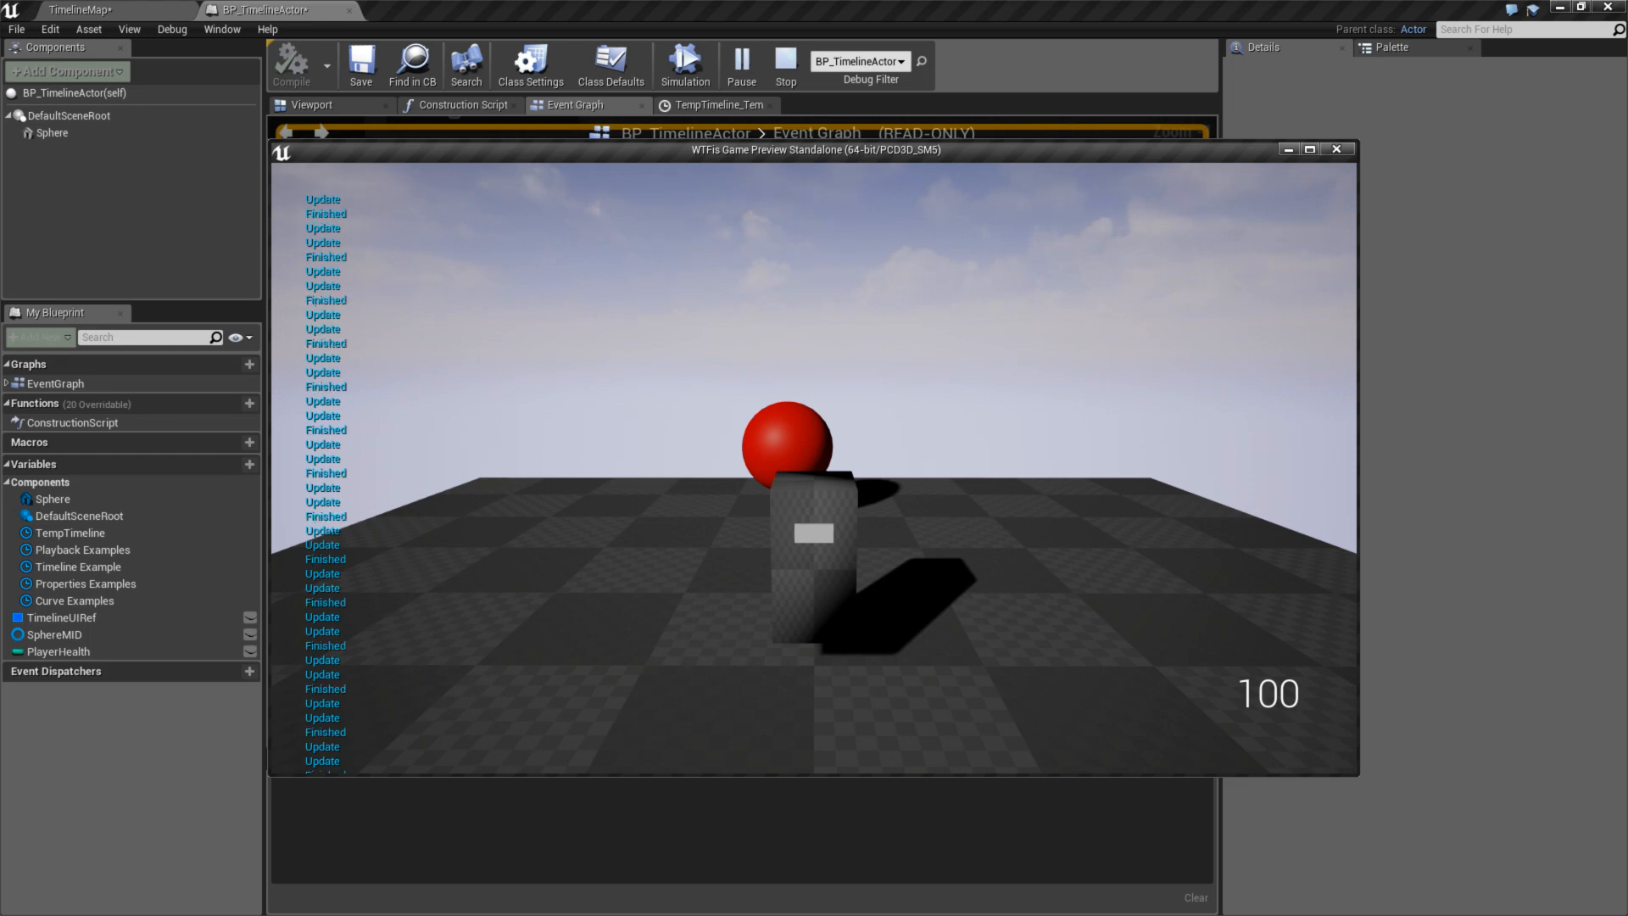
- Set New Position to .2 on the first Set Playback Position node and play-test the level
{"action": "key", "text": "Escape"}
{"action": "right_click_drag", "start_coordinate": [620, 485], "coordinate": [779, 536]}
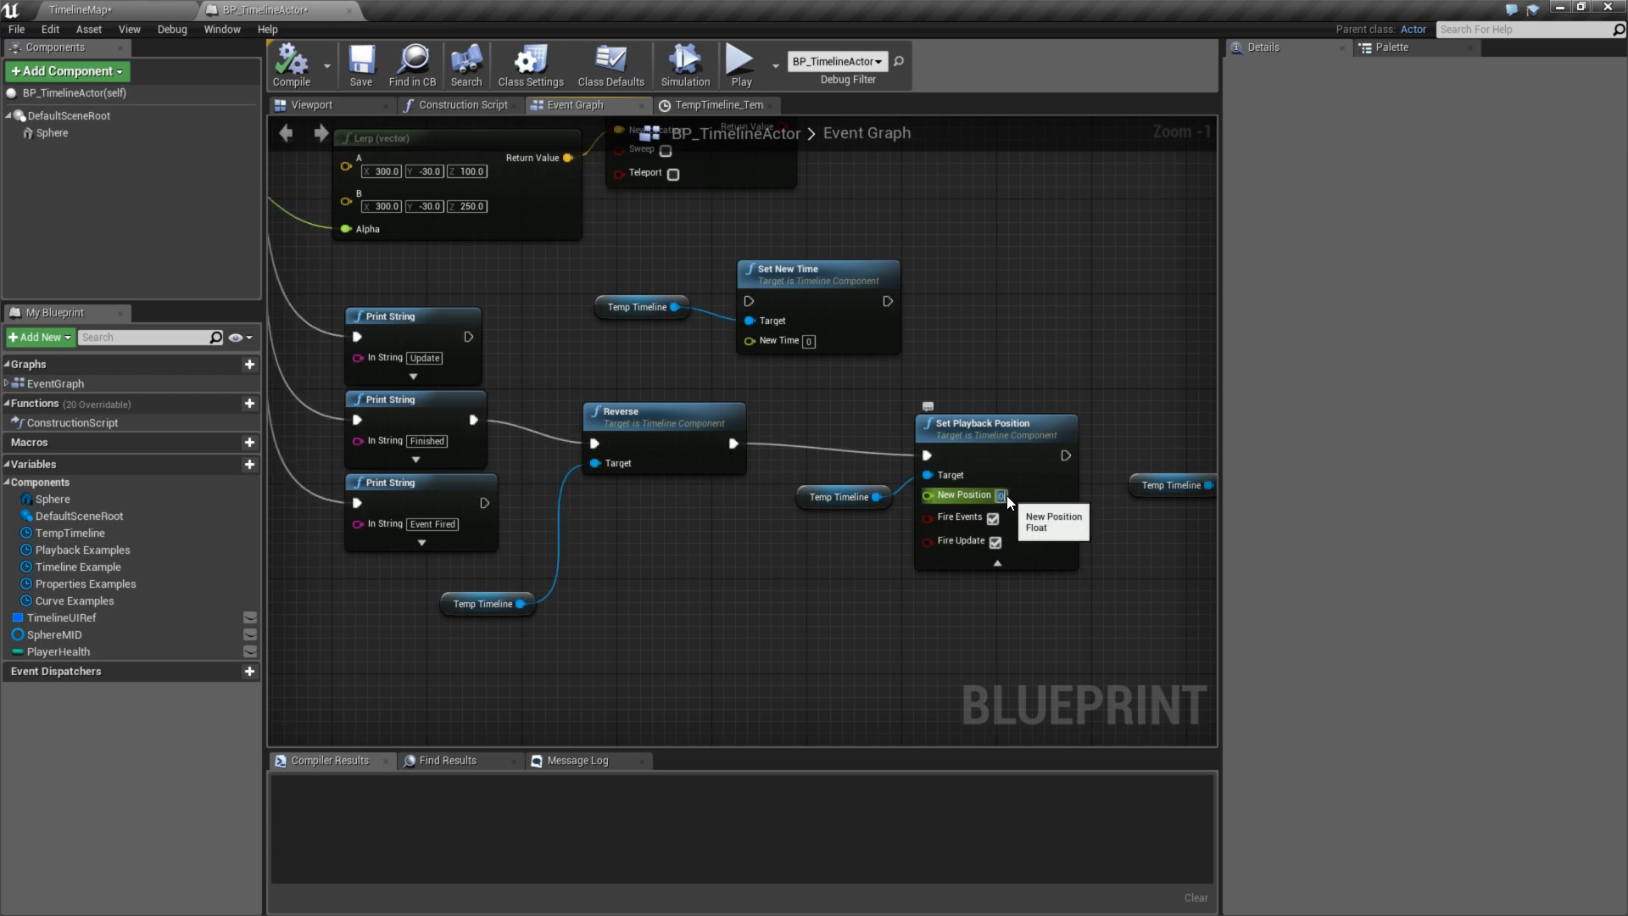
{"action": "type", "text": "2"}
{"action": "key", "text": "Return"}
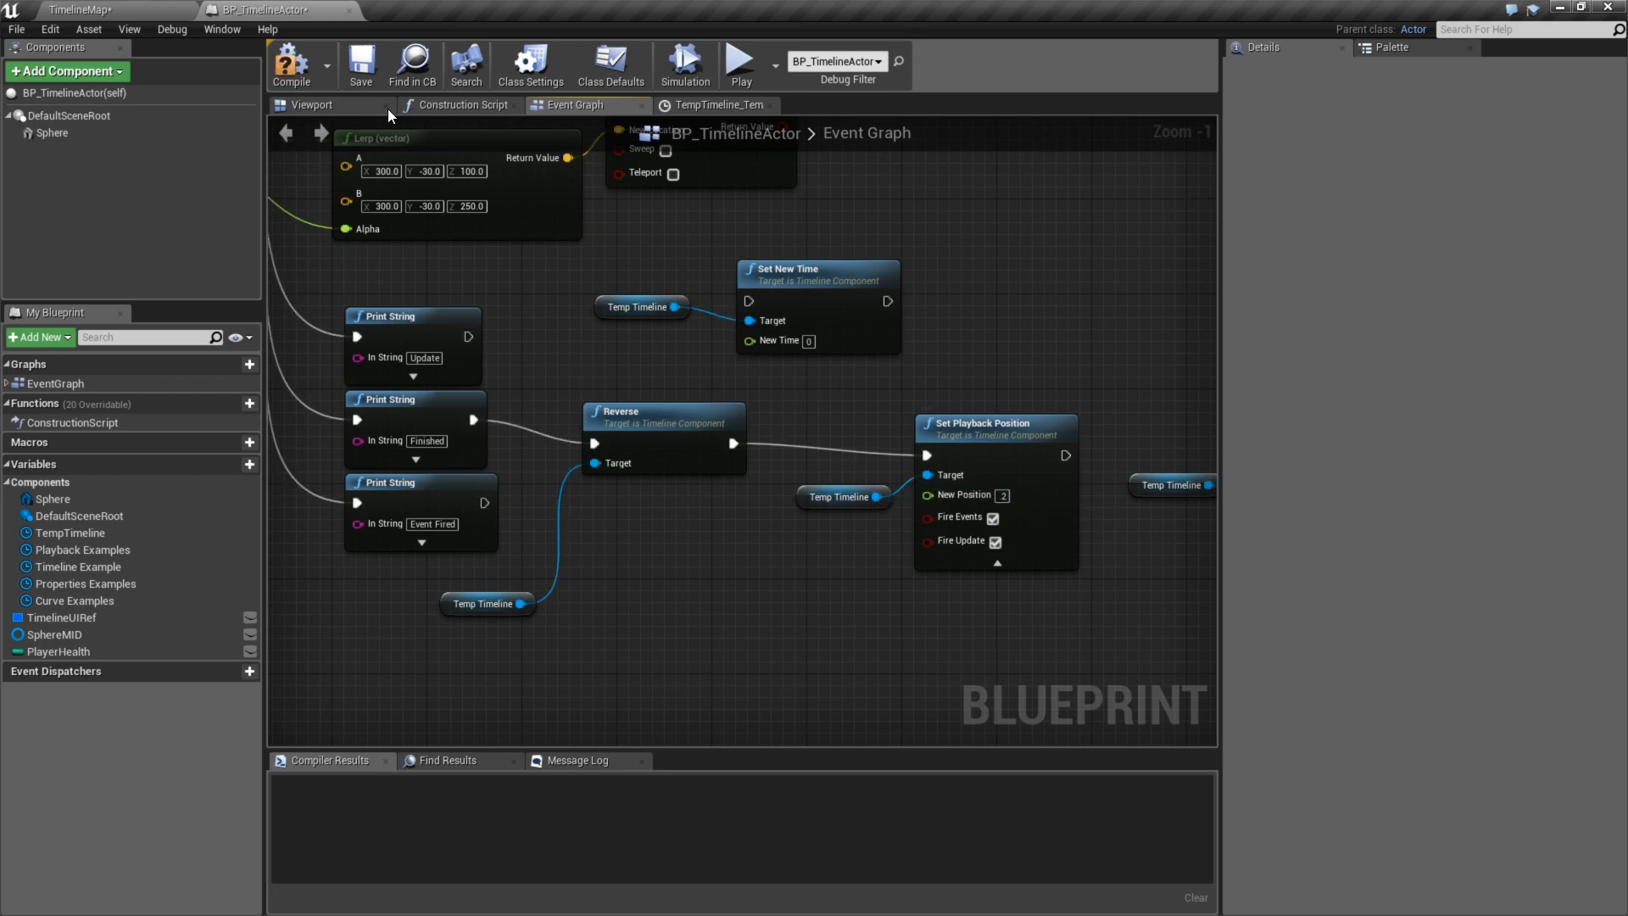
{"action": "left_click", "coordinate": [739, 64]}
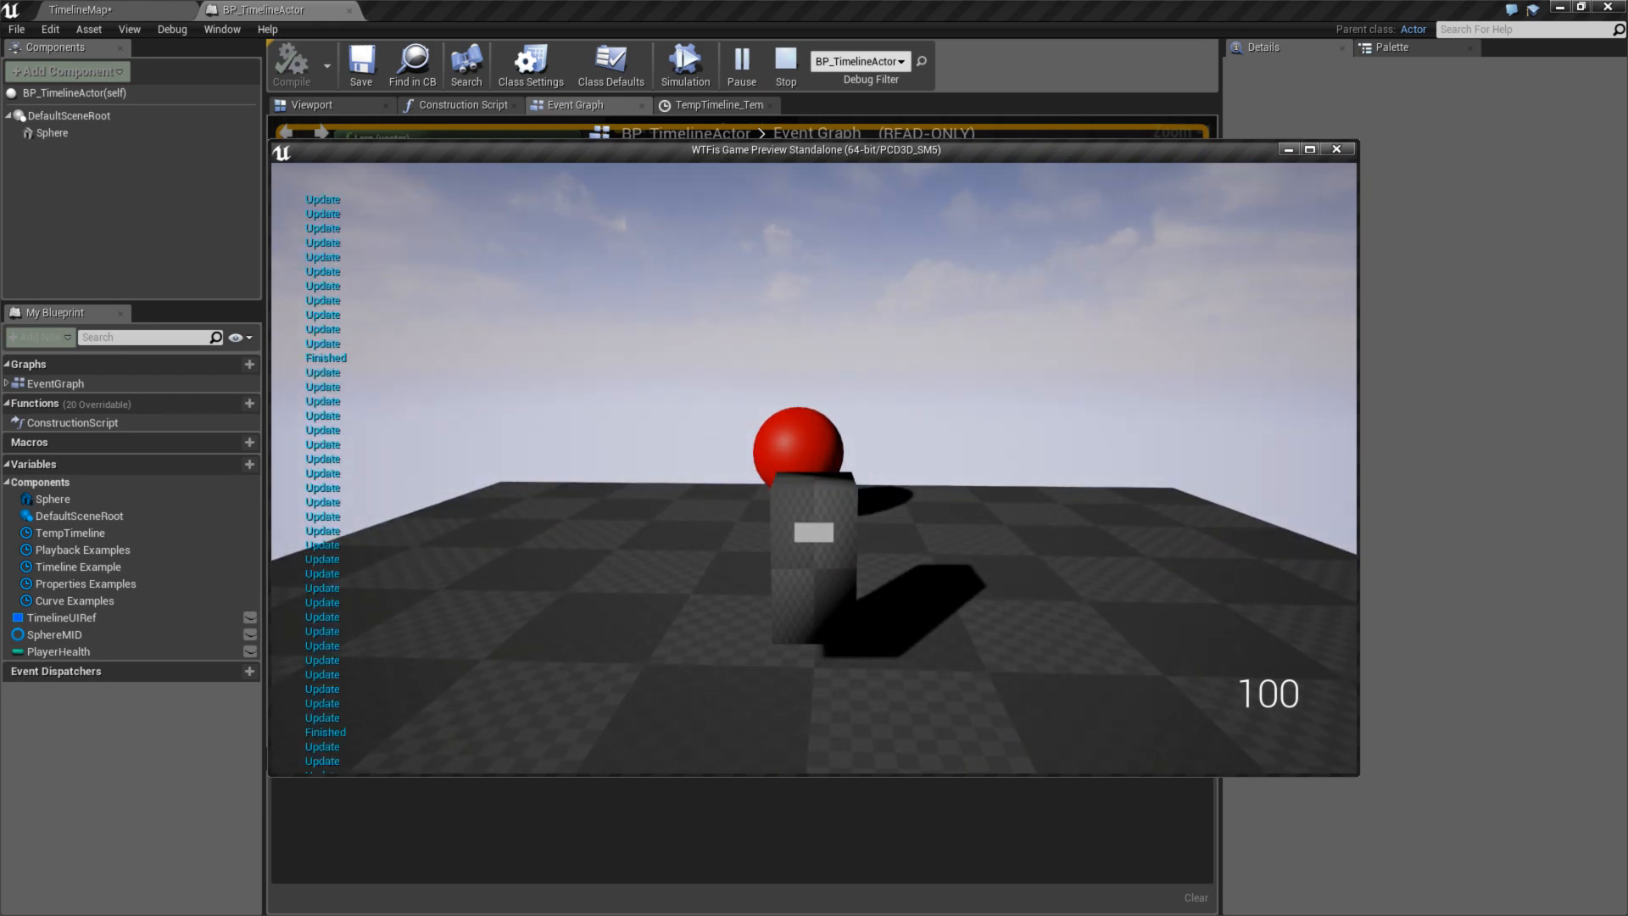
{"action": "key", "text": "Escape"}
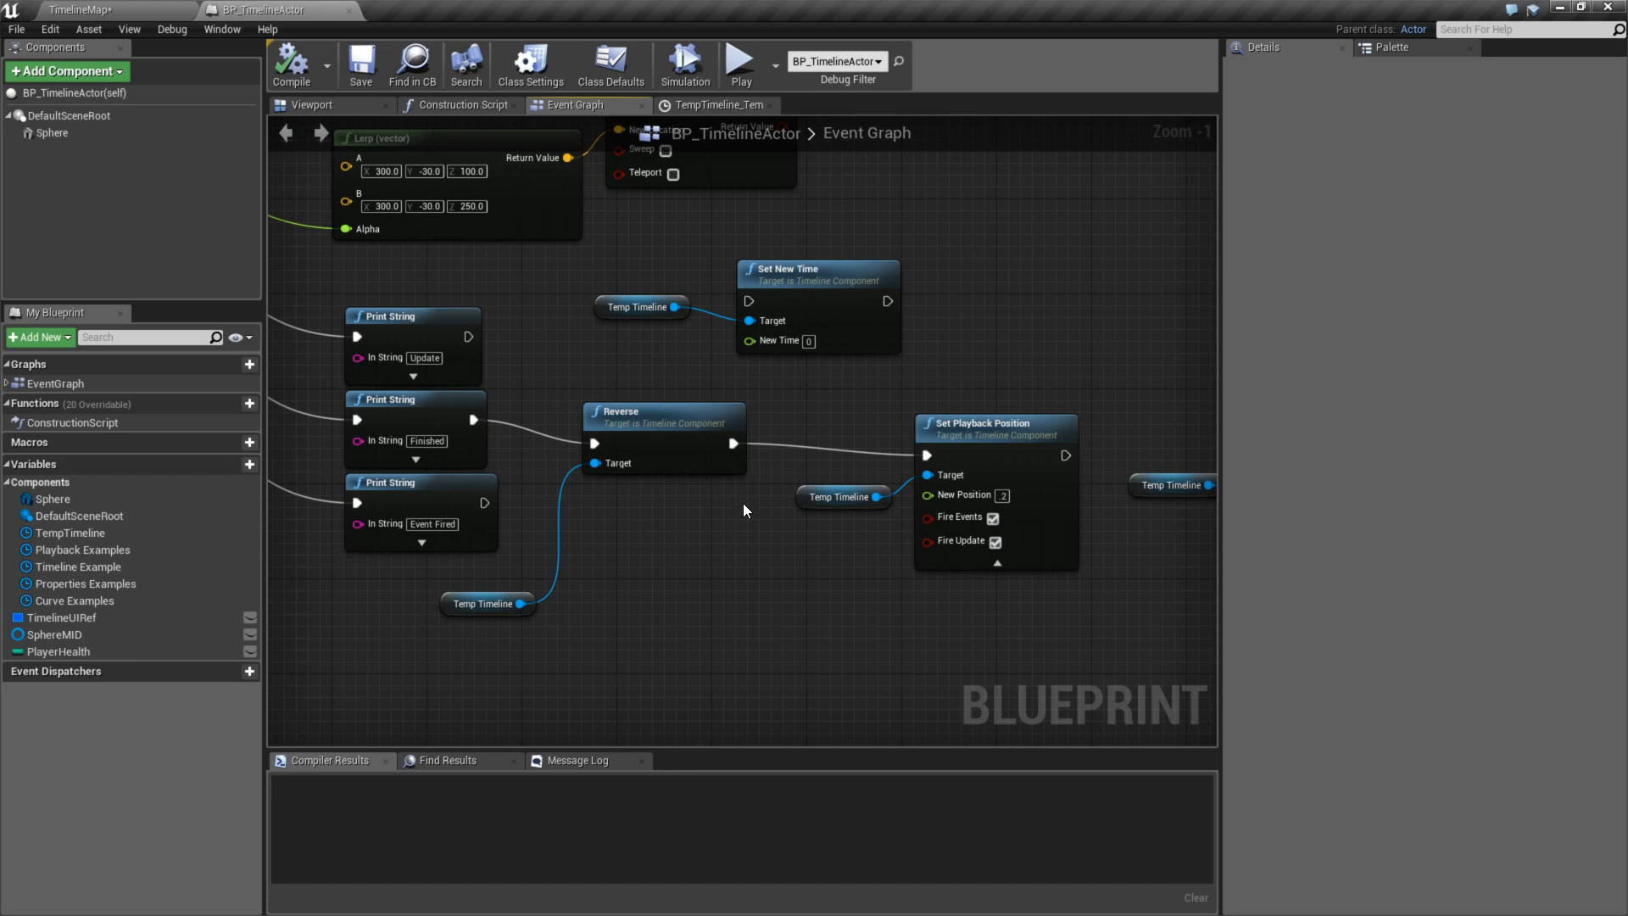
- Open the TempTimeline node's timeline editor to look at its tracks, and close it again
{"action": "right_click_drag", "start_coordinate": [743, 510], "coordinate": [552, 521]}
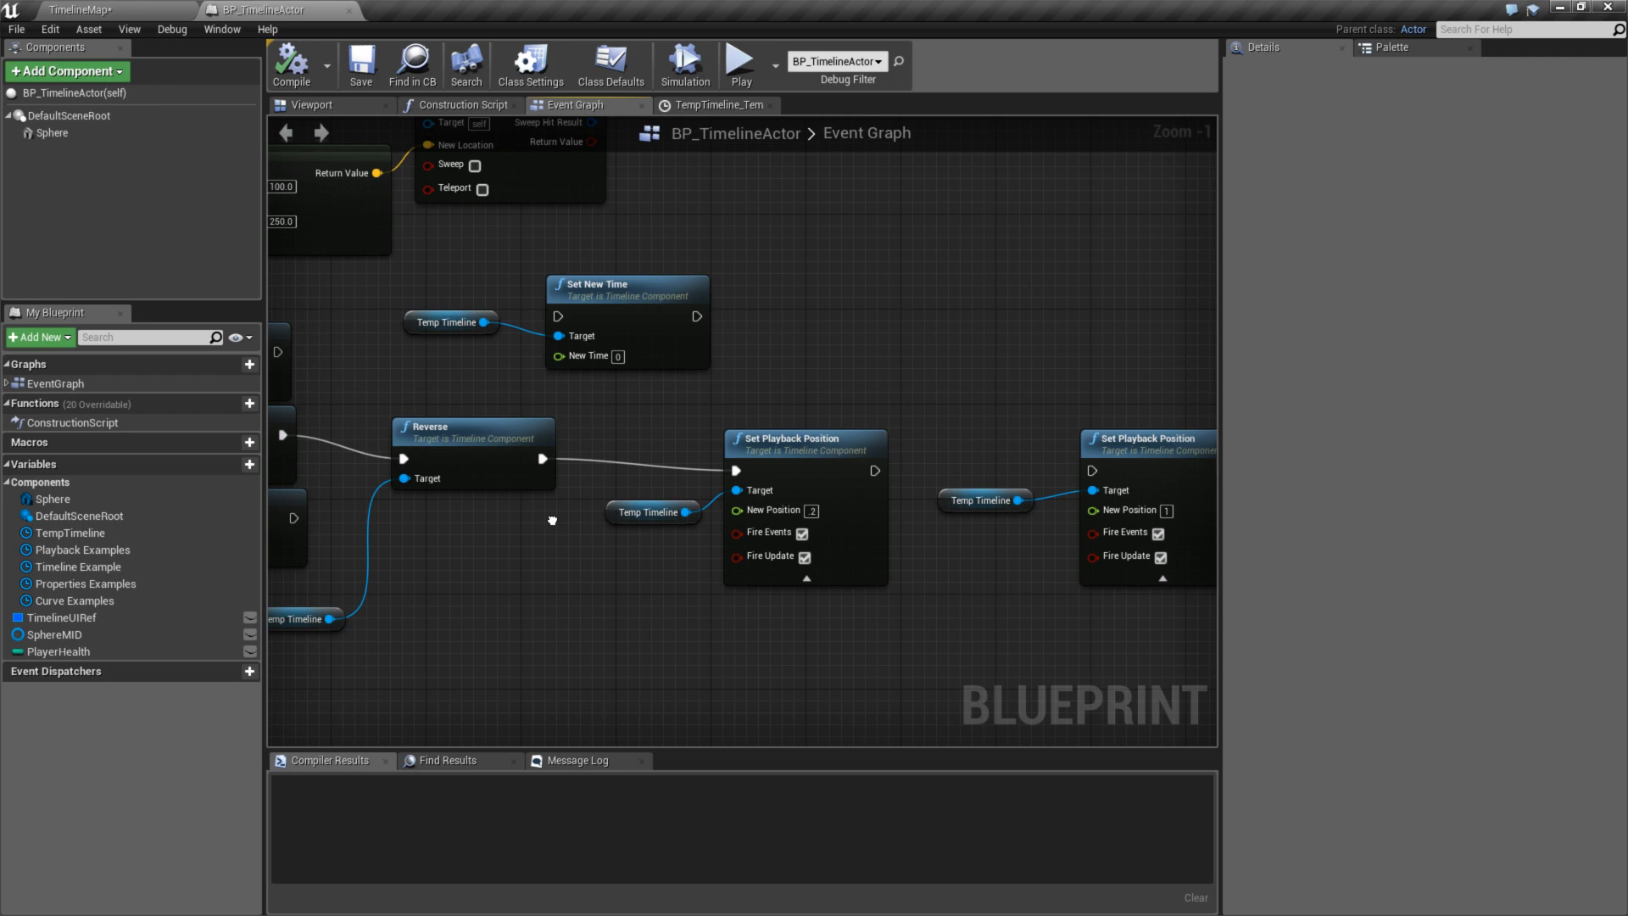
{"action": "right_click_drag", "start_coordinate": [552, 521], "coordinate": [963, 621]}
{"action": "double_click", "coordinate": [393, 163]}
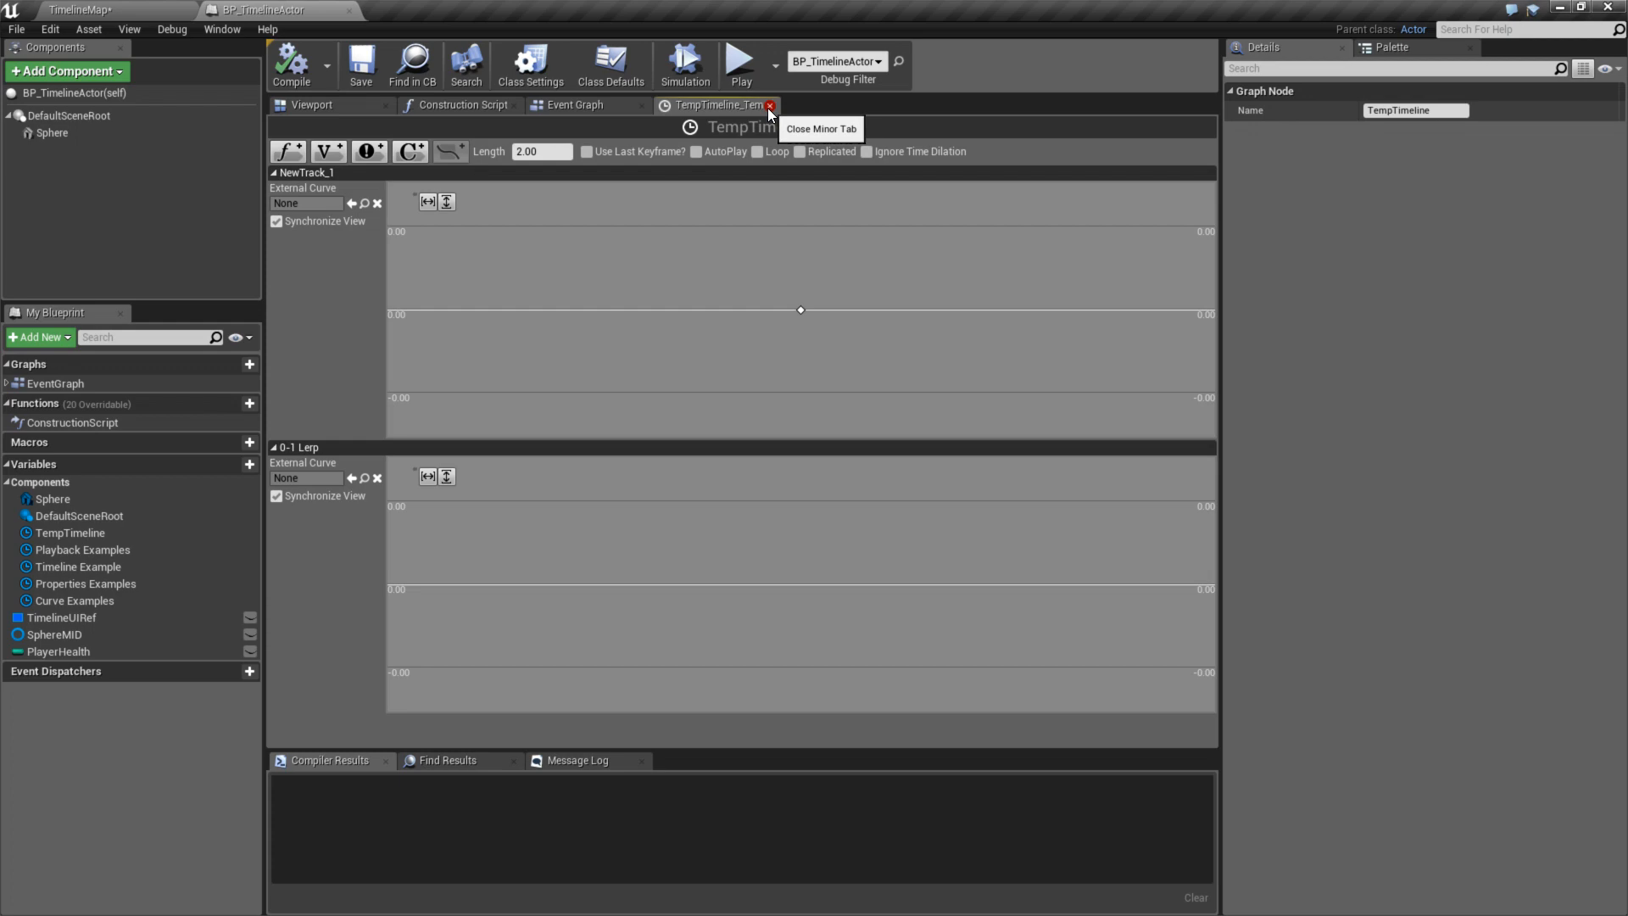
{"action": "left_click", "coordinate": [770, 106]}
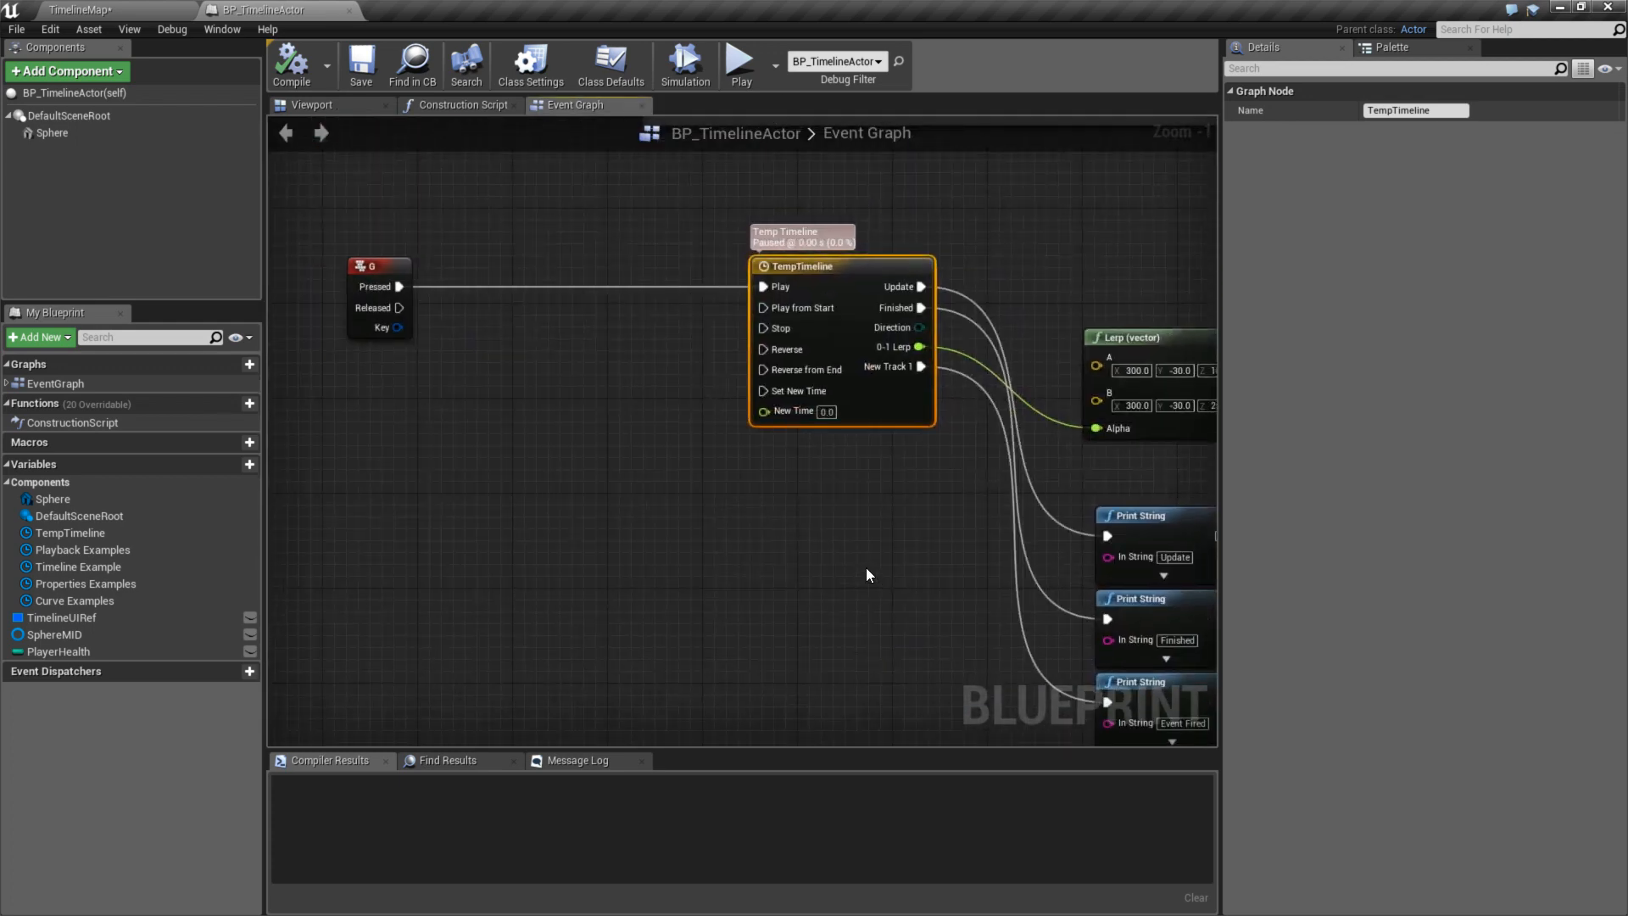
- Trace the Finished Print String and Reverse nodes back to the TempTimeline node's outputs in the Event Graph
{"action": "right_click_drag", "start_coordinate": [866, 568], "coordinate": [827, 607]}
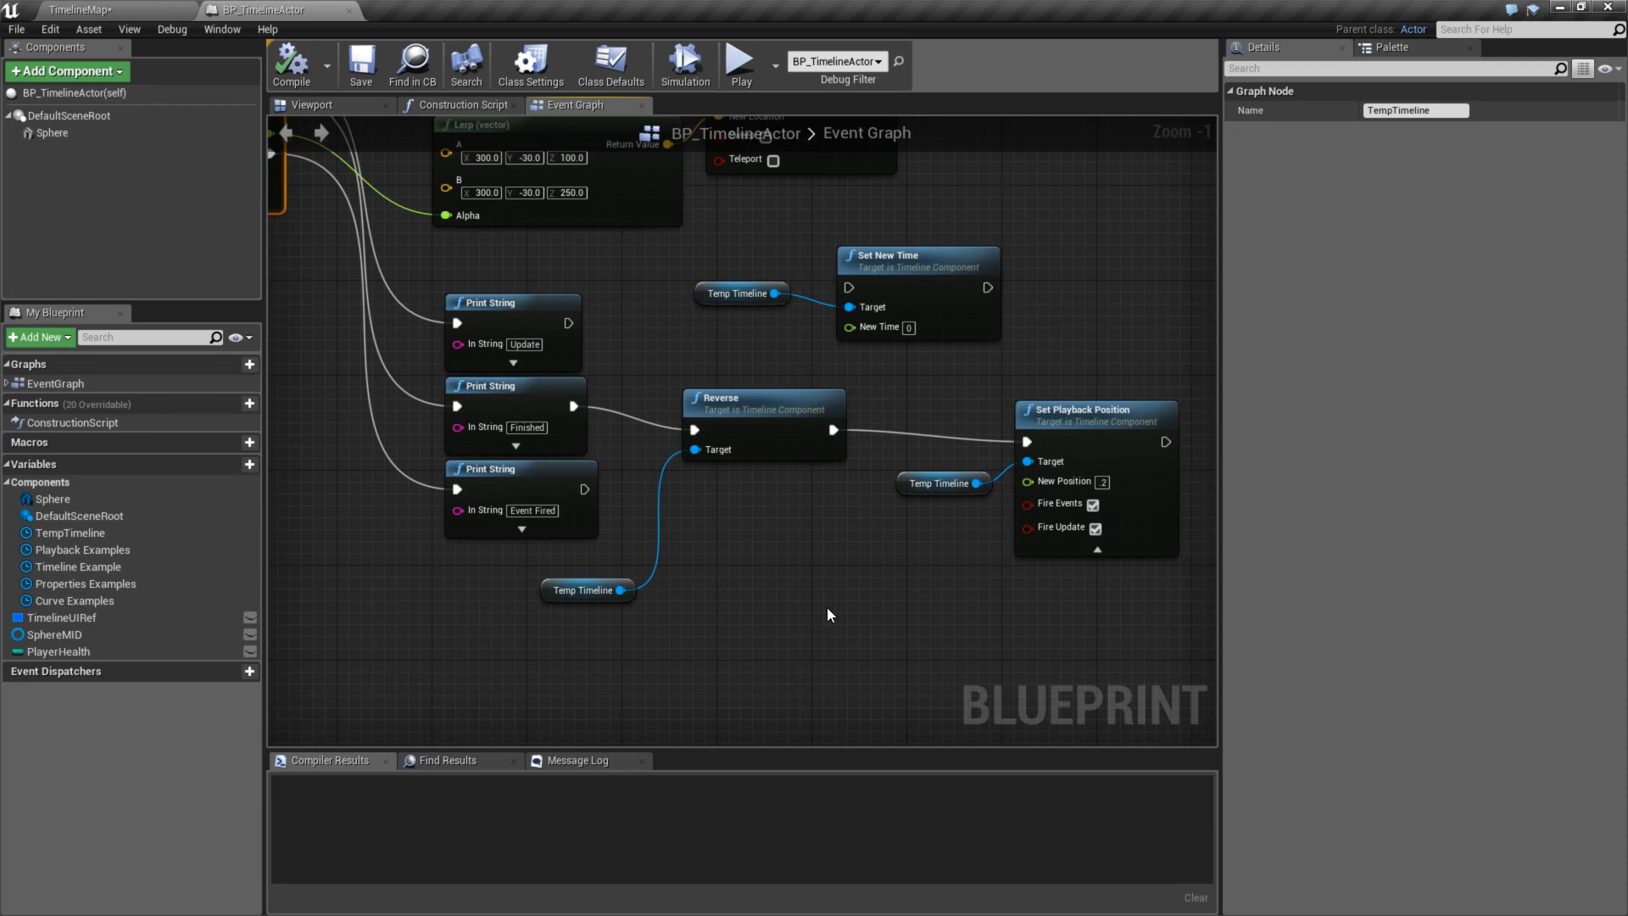
{"action": "left_click", "coordinate": [531, 397]}
{"action": "right_click_drag", "start_coordinate": [530, 397], "coordinate": [614, 419]}
{"action": "left_click", "coordinate": [819, 462]}
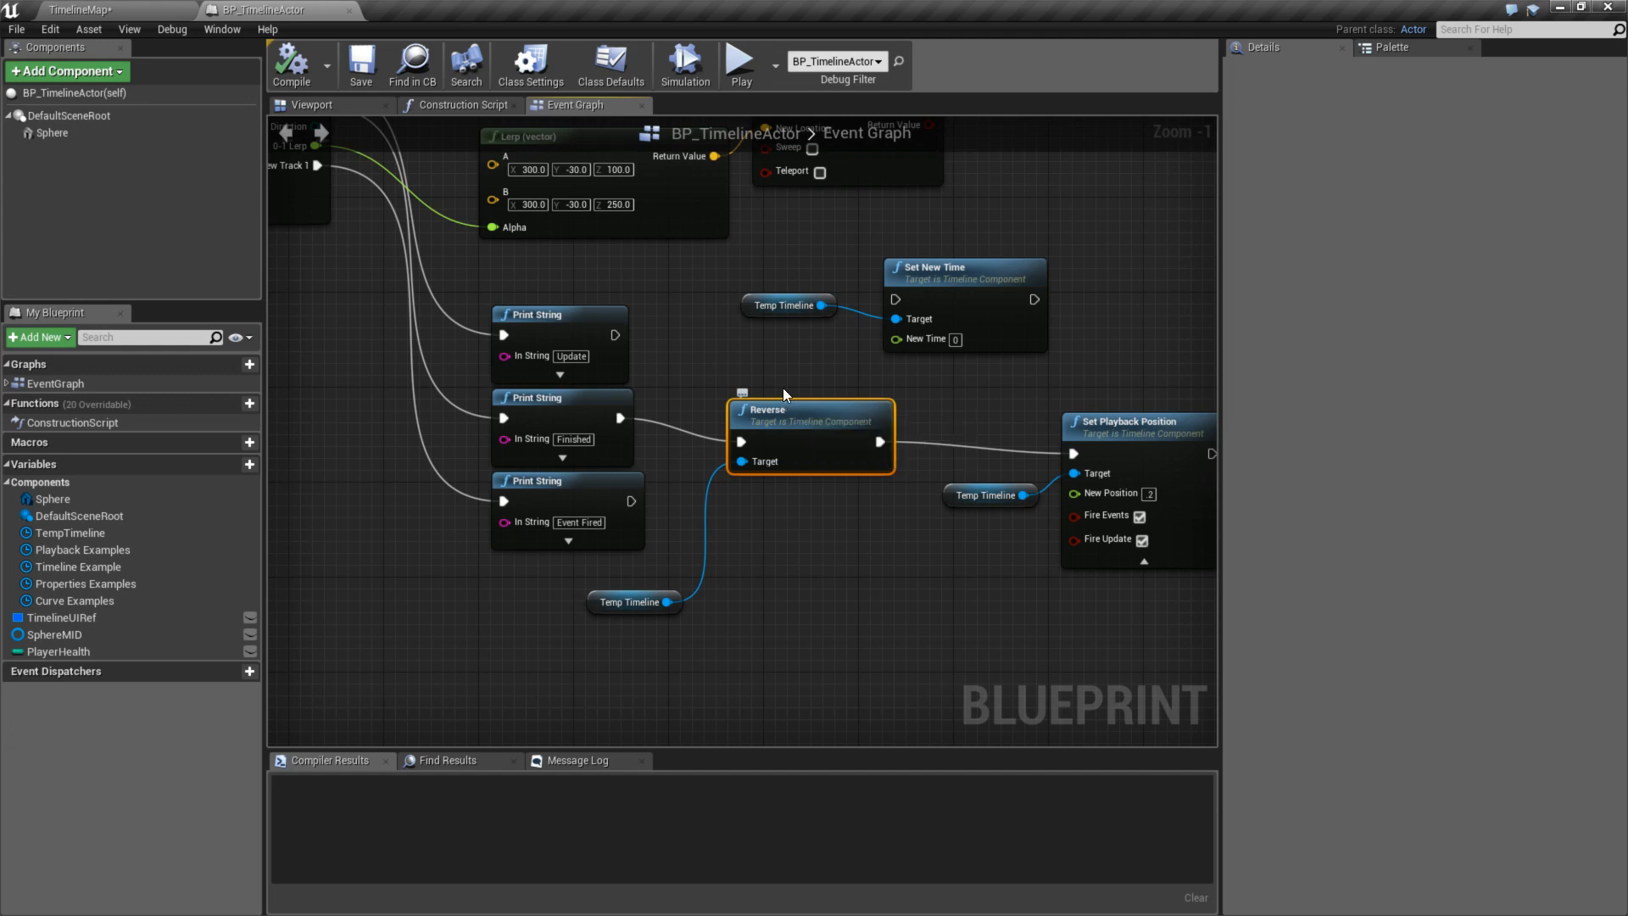
{"action": "right_click_drag", "start_coordinate": [675, 291], "coordinate": [852, 417]}
{"action": "right_click_drag", "start_coordinate": [511, 284], "coordinate": [536, 282]}
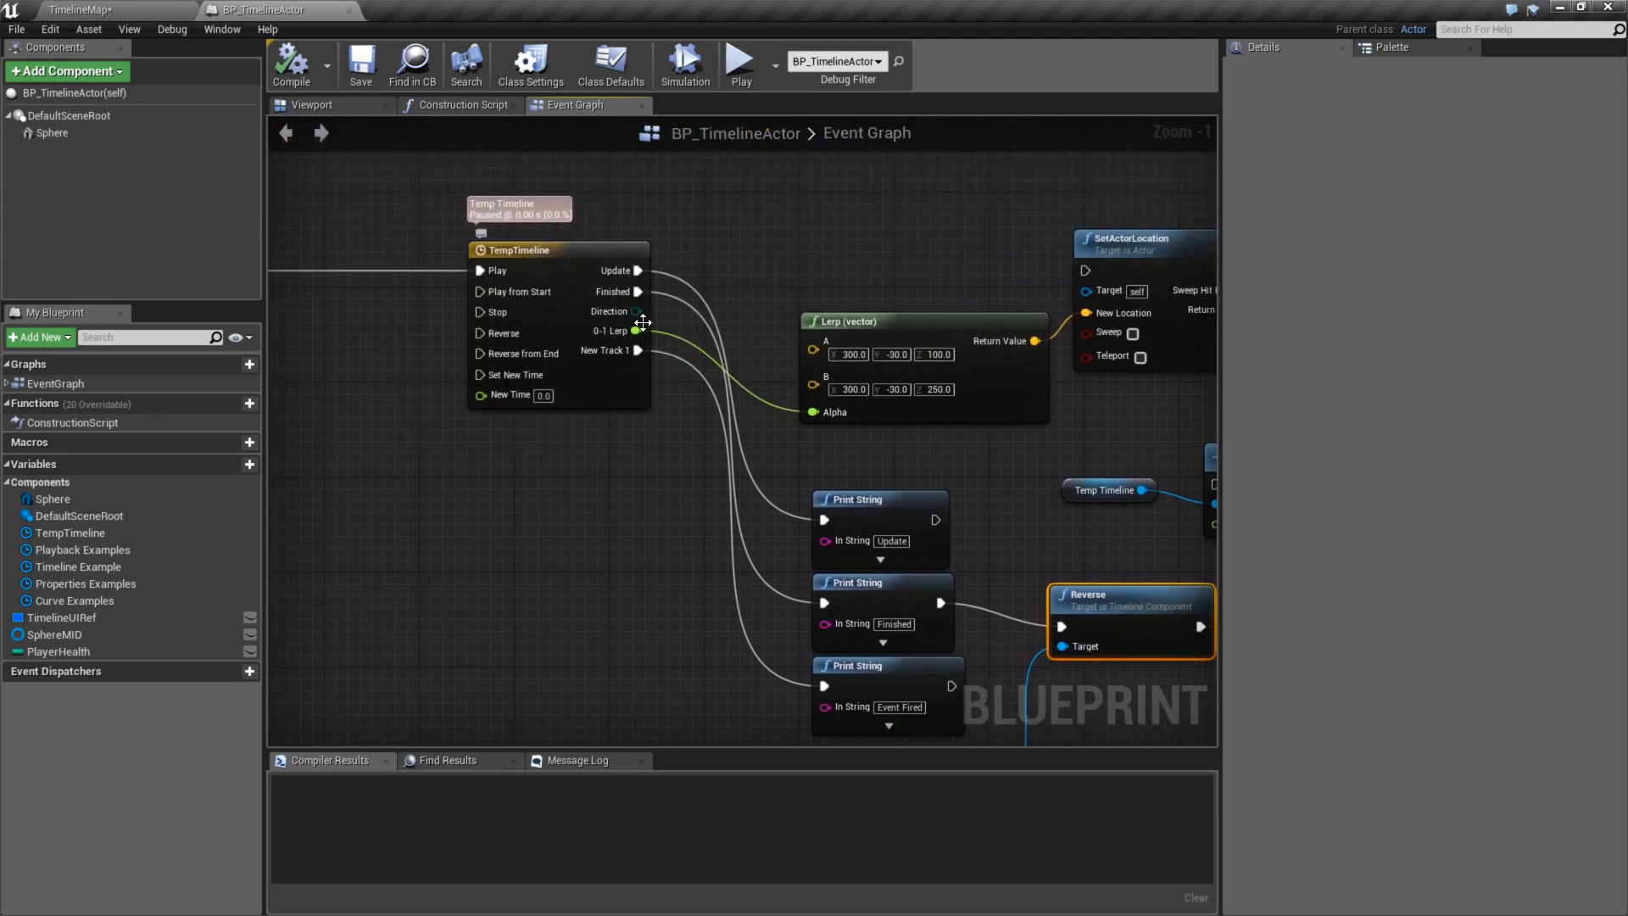
{"action": "right_click_drag", "start_coordinate": [496, 454], "coordinate": [493, 447]}
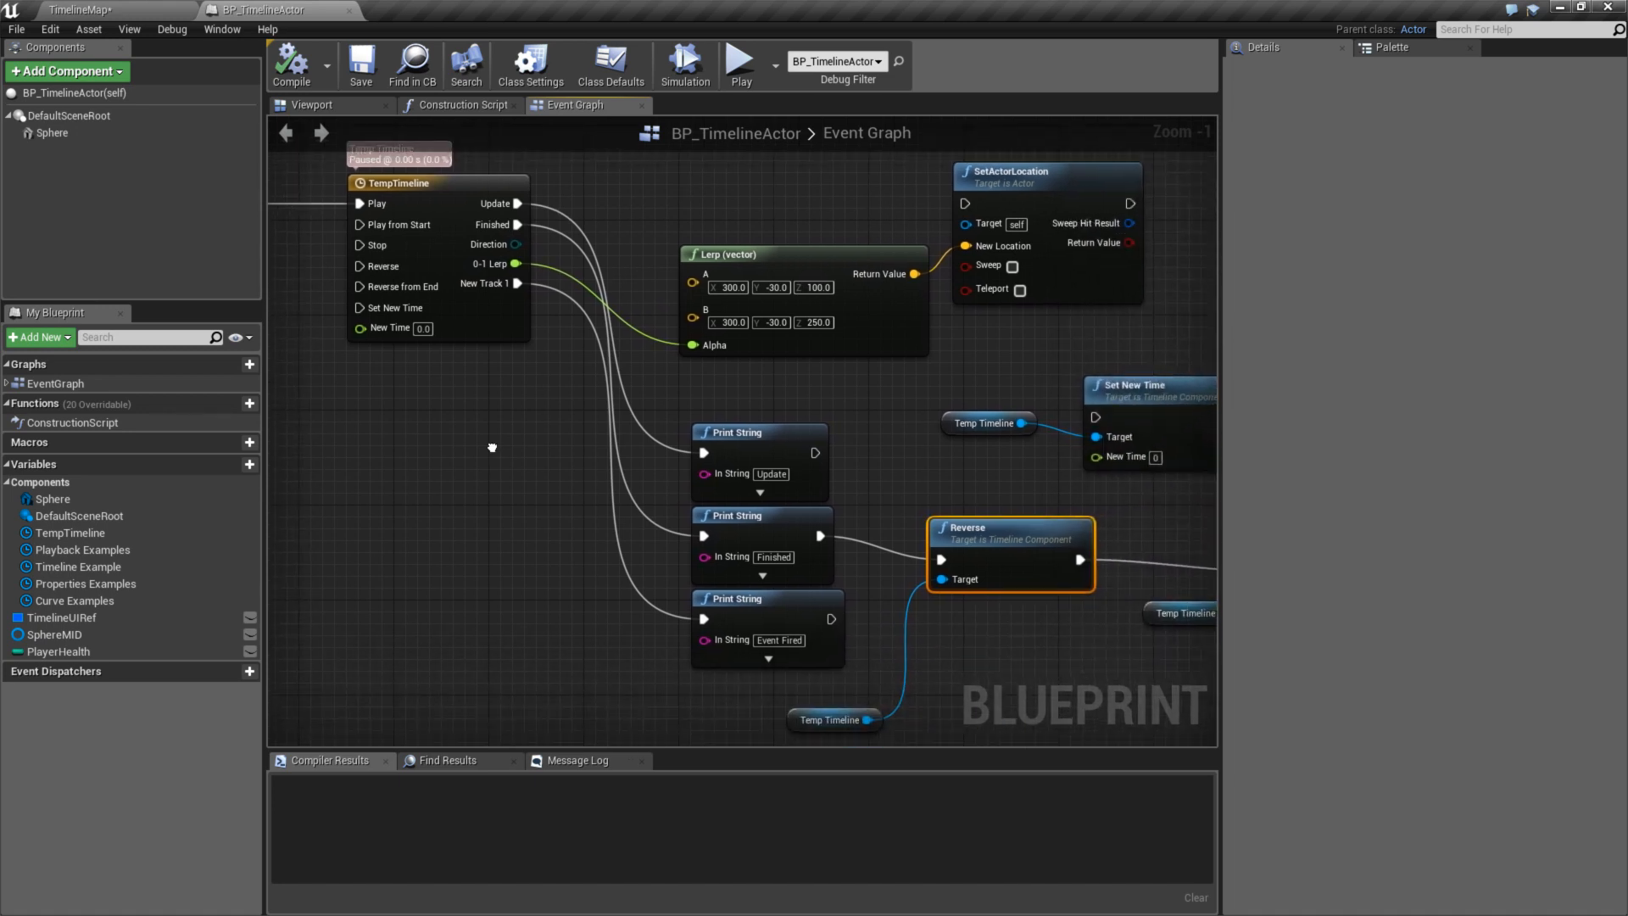
- Examine how the Reverse node leads into the first Set Playback Position node and how that relates to the timeline's Finished output
{"action": "right_click_drag", "start_coordinate": [883, 465], "coordinate": [517, 294]}
{"action": "left_click", "coordinate": [808, 374]}
{"action": "left_click_drag", "start_coordinate": [808, 374], "coordinate": [1000, 558]}
{"action": "right_click_drag", "start_coordinate": [1000, 558], "coordinate": [906, 558]}
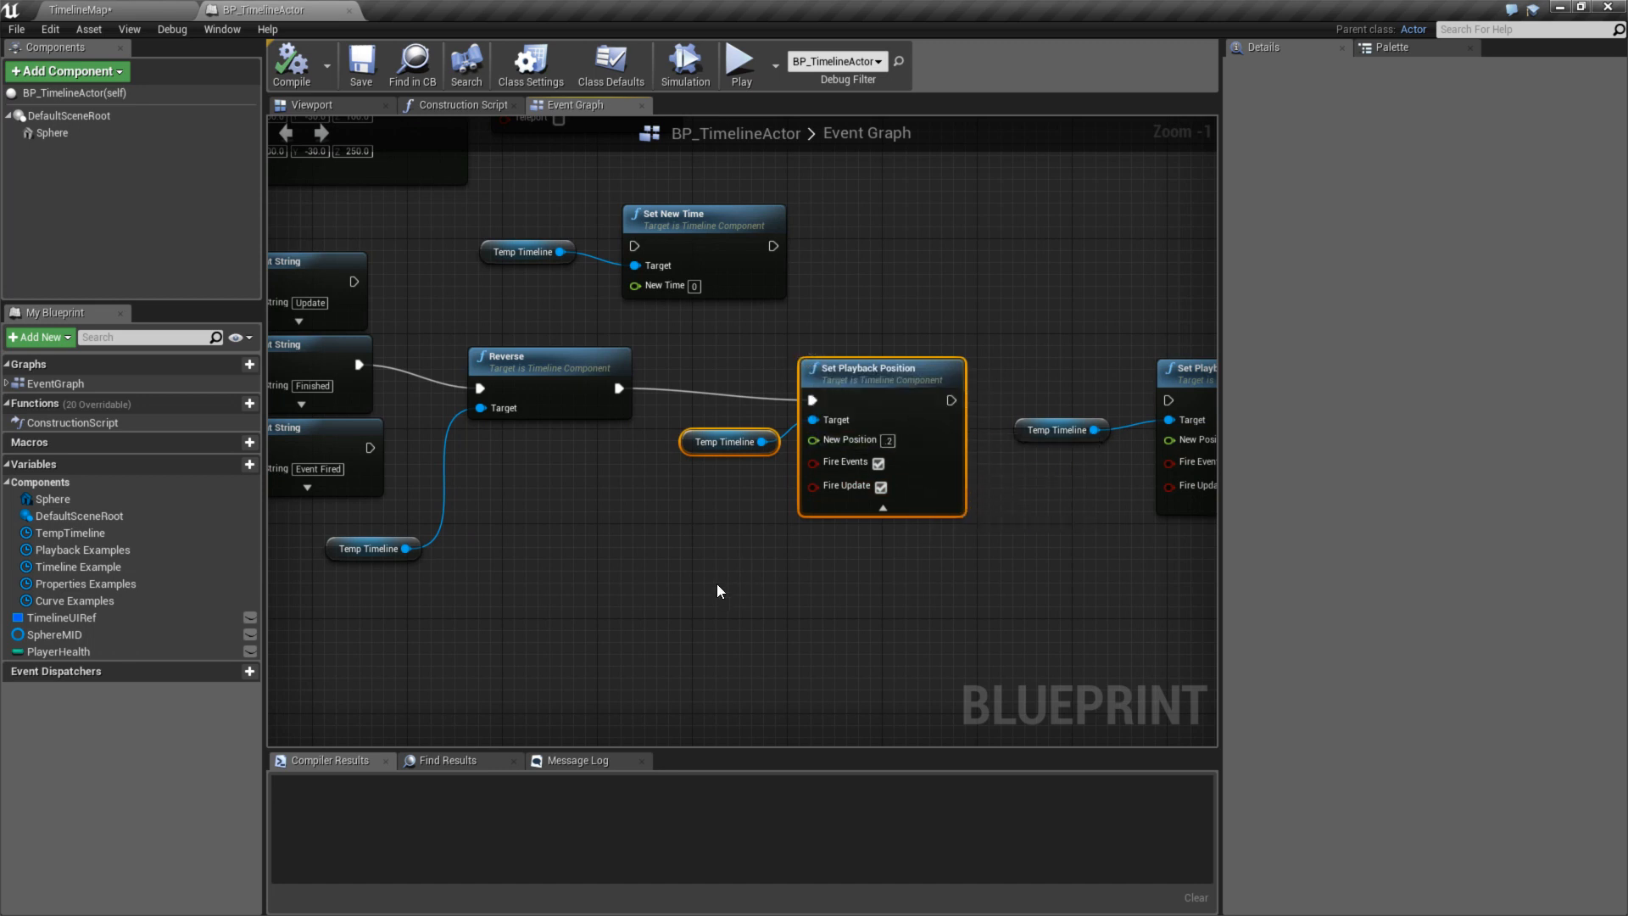
{"action": "right_click_drag", "start_coordinate": [715, 585], "coordinate": [1014, 689]}
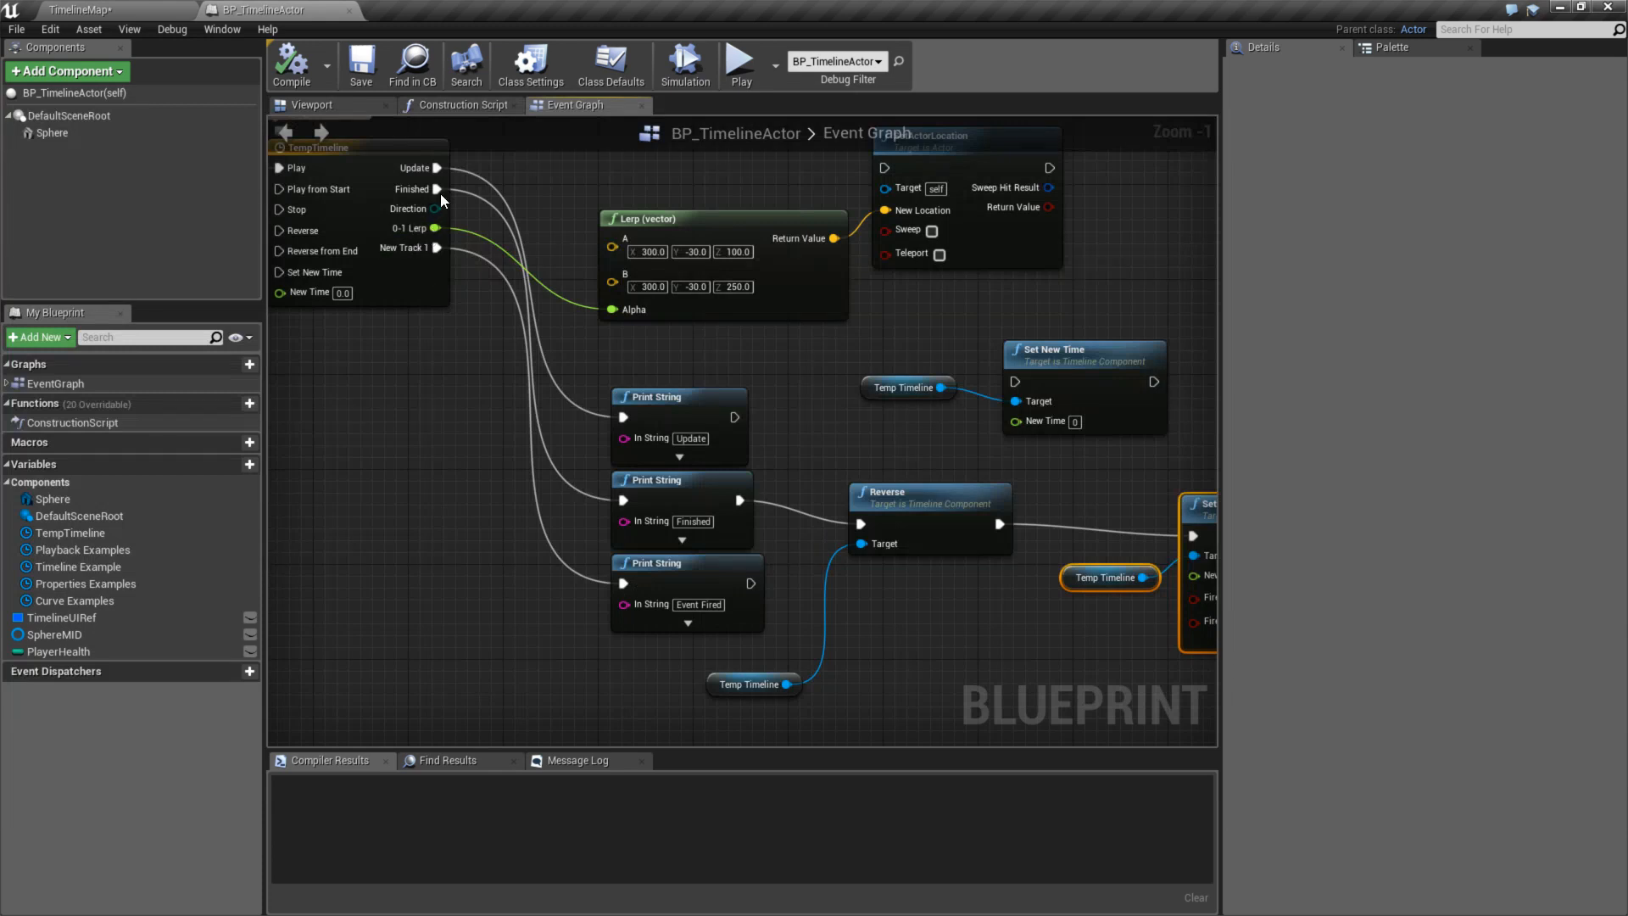
{"action": "right_click_drag", "start_coordinate": [617, 539], "coordinate": [458, 514]}
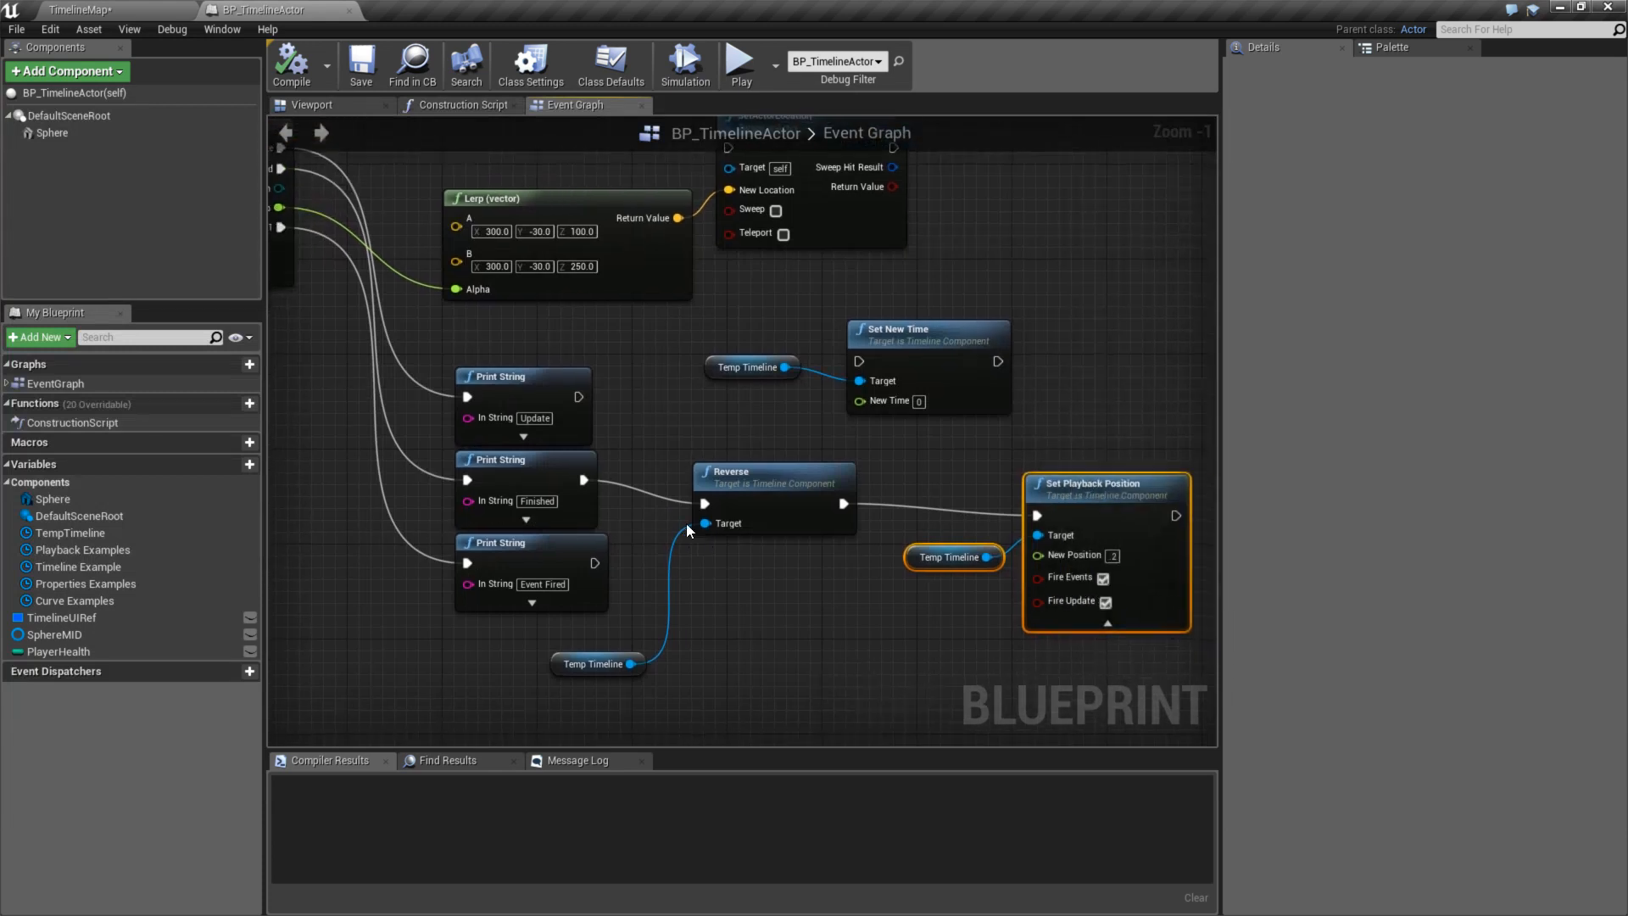
{"action": "left_click_drag", "start_coordinate": [647, 429], "coordinate": [755, 551]}
{"action": "mouse_move", "coordinate": [818, 608]}
{"action": "right_mouse_down"}
{"action": "mouse_move", "coordinate": [760, 529]}
{"action": "mouse_move", "coordinate": [745, 562]}
{"action": "right_mouse_up"}
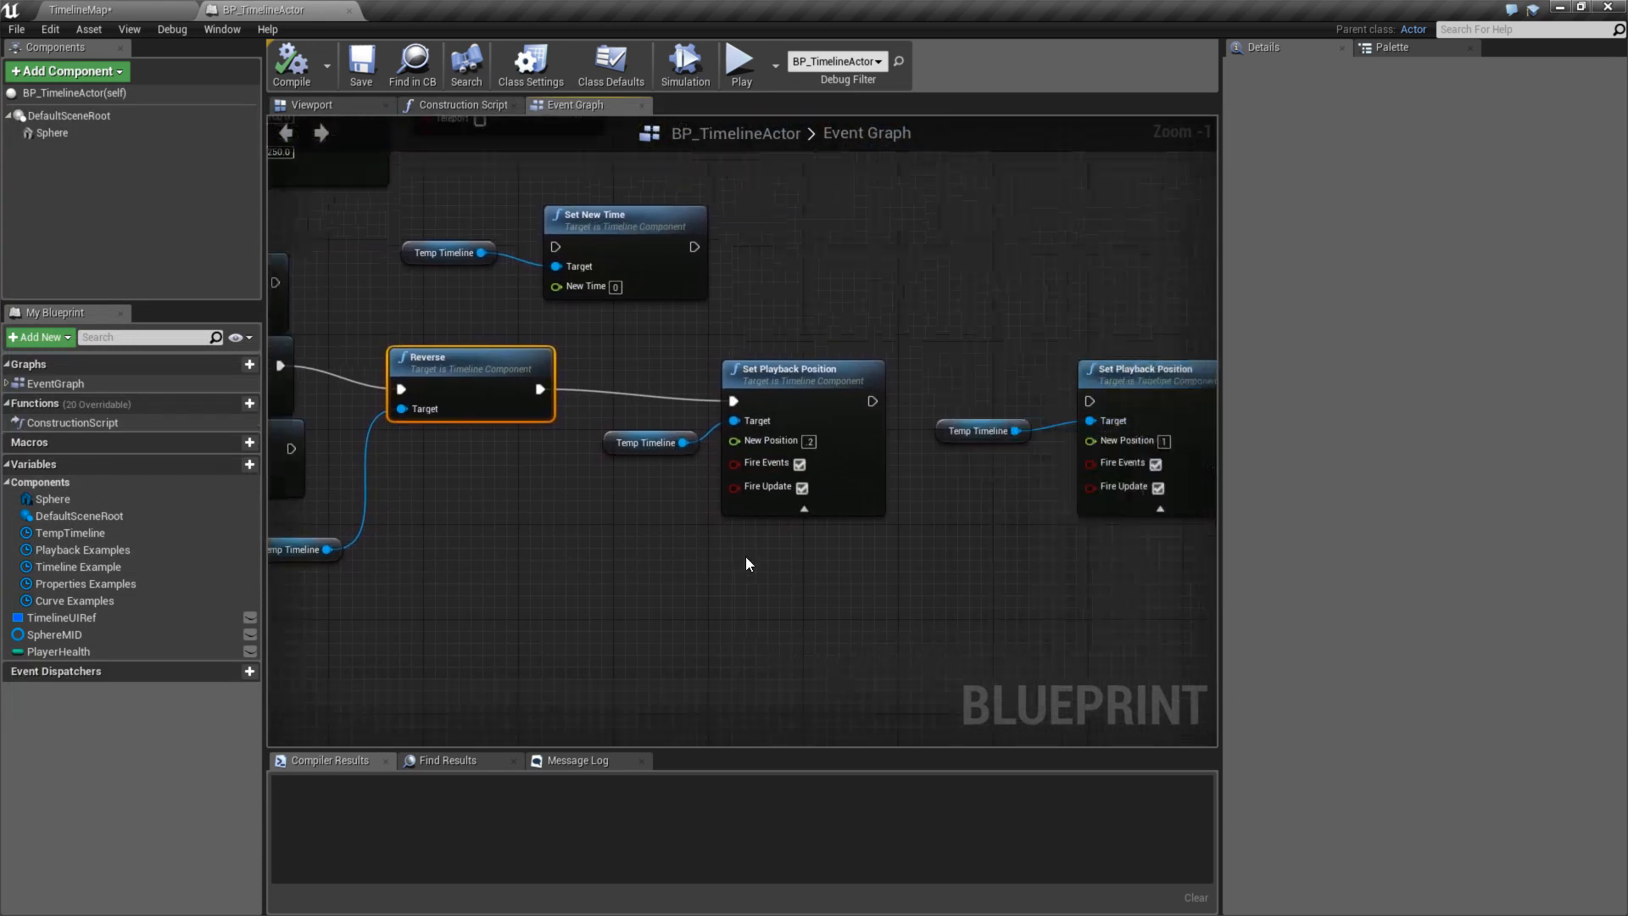
{"action": "left_click_drag", "start_coordinate": [645, 420], "coordinate": [853, 582]}
{"action": "right_click_drag", "start_coordinate": [853, 582], "coordinate": [1018, 577]}
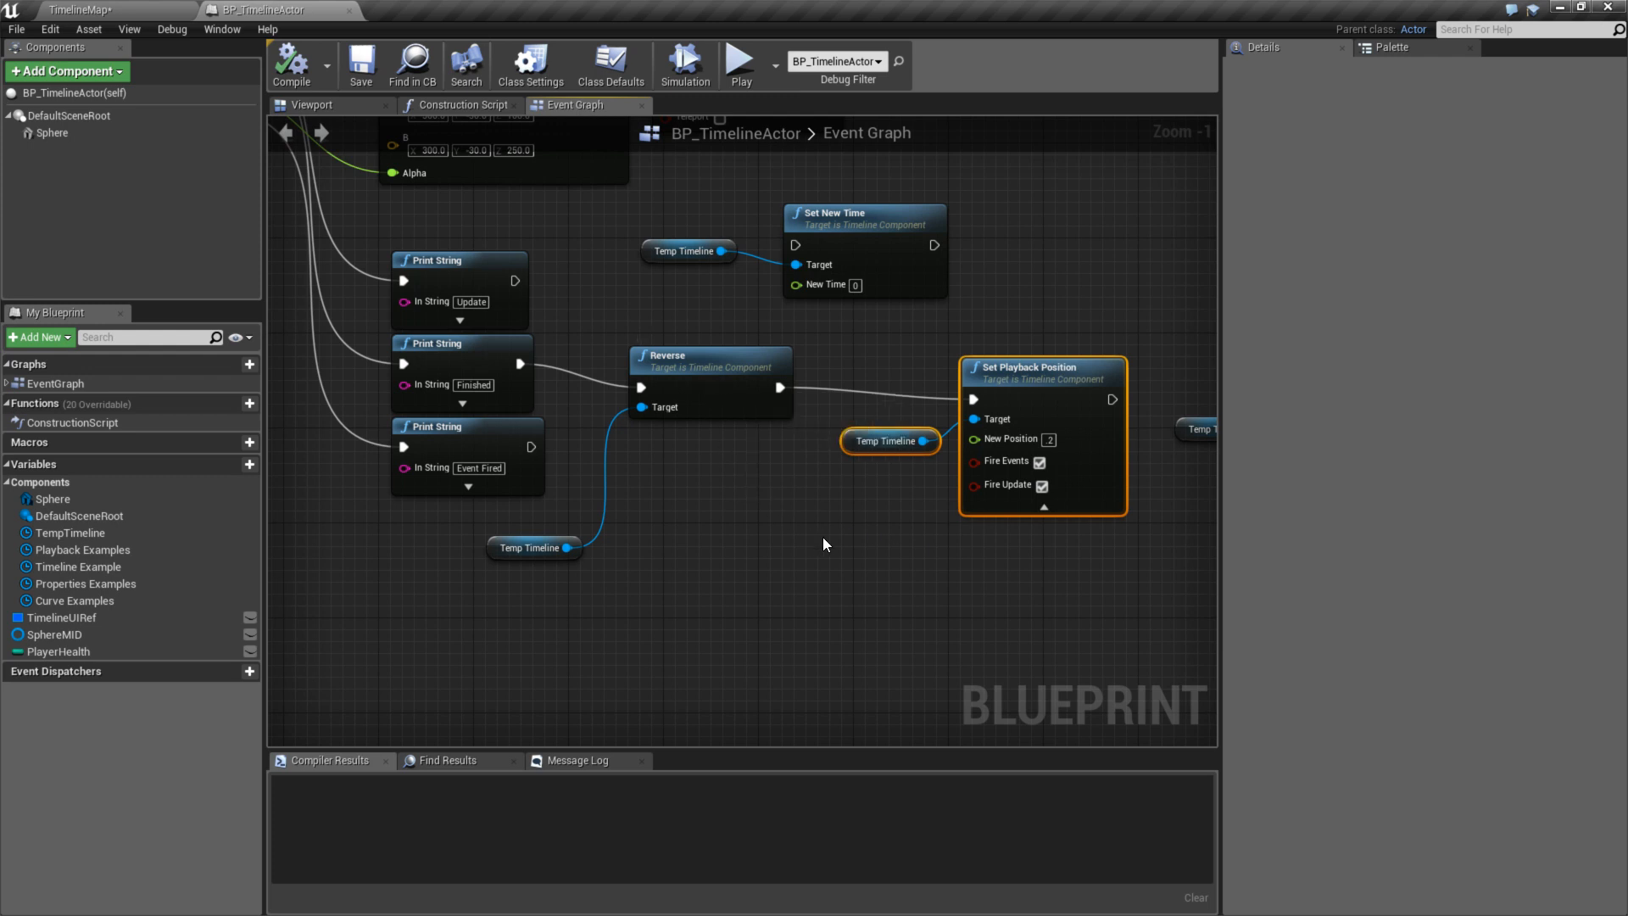
{"action": "right_click_drag", "start_coordinate": [823, 537], "coordinate": [764, 500]}
{"action": "left_click", "coordinate": [757, 498]}
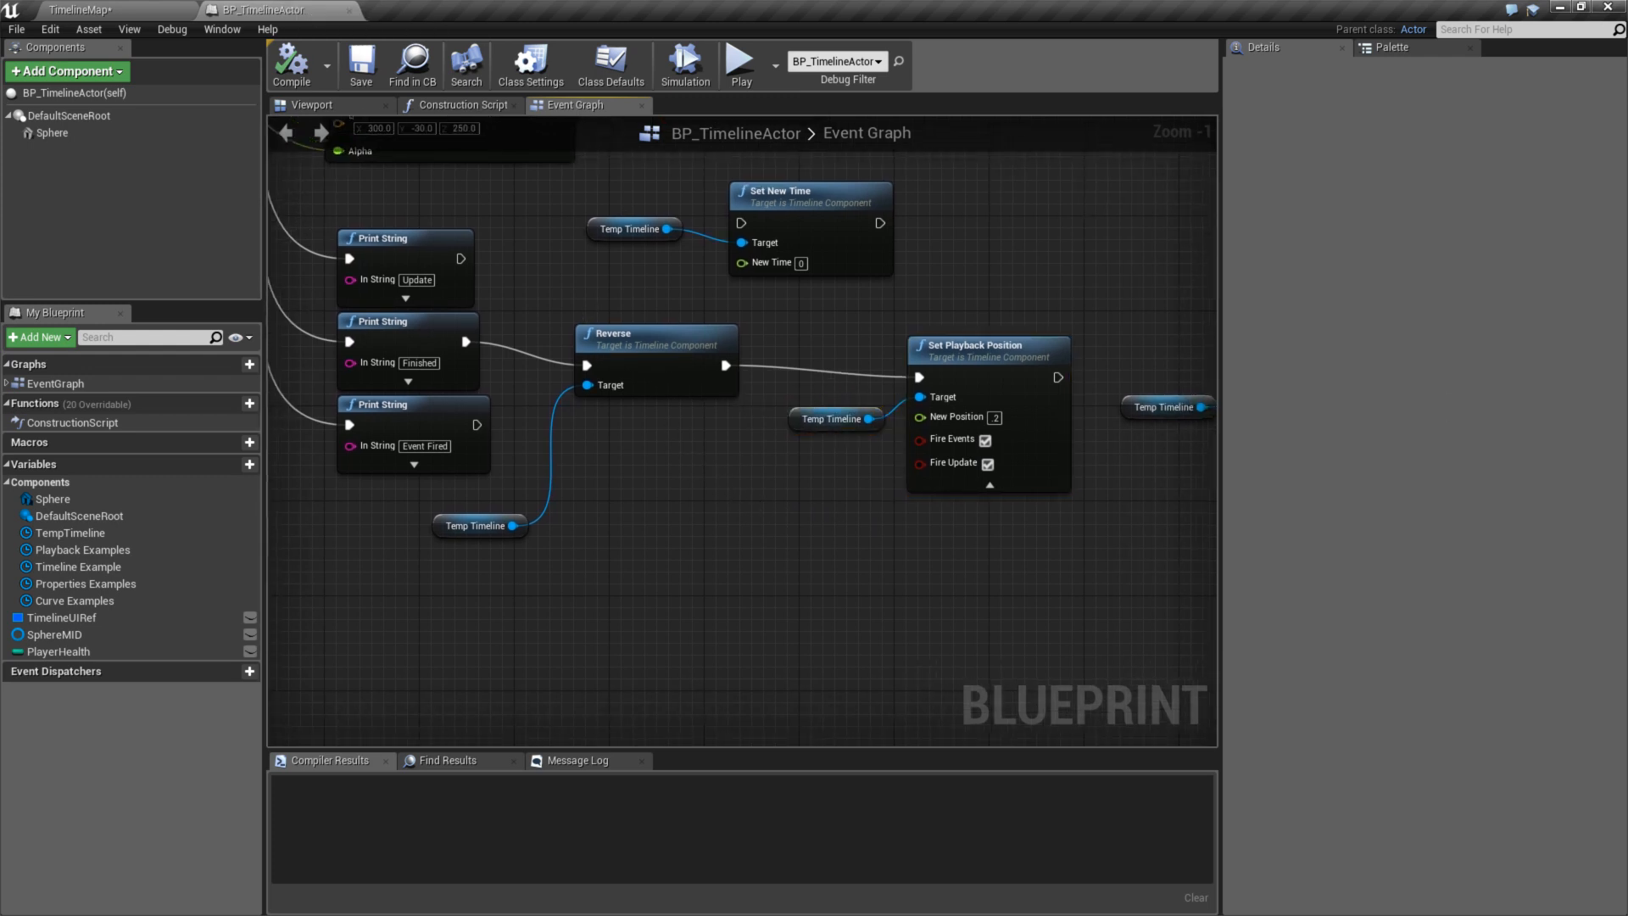
{"action": "right_click_drag", "start_coordinate": [992, 528], "coordinate": [891, 574]}
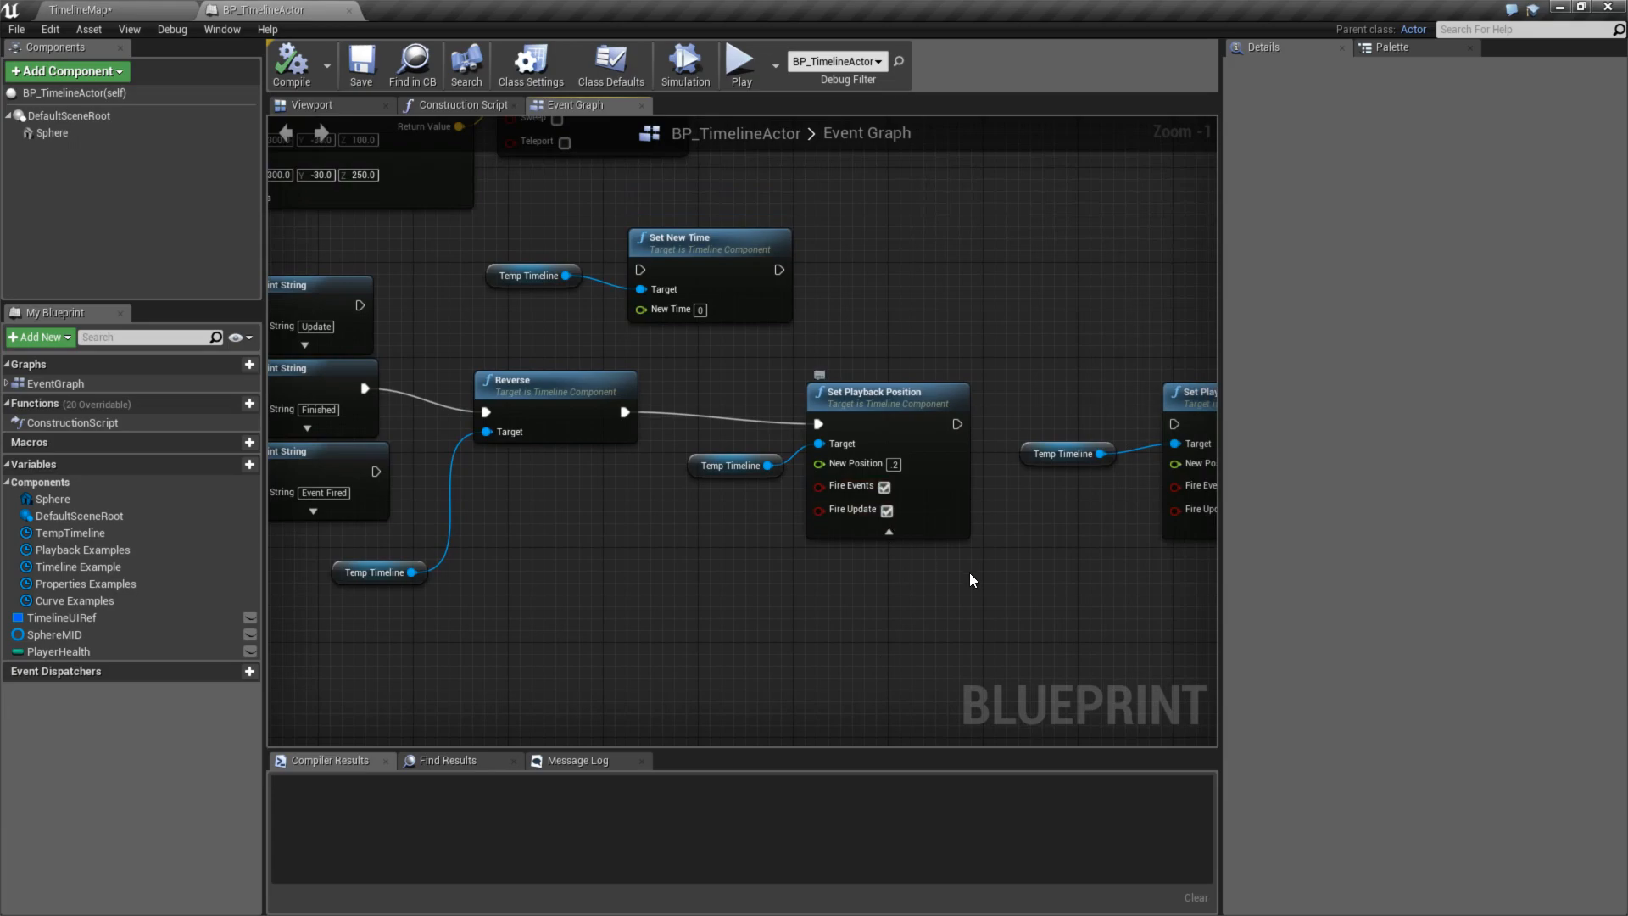
- Switch to the Timeline.cpp source on GitHub and examine how events fire when the sequence plays forwards and backwards
{"action": "key", "text": "alt+Tab"}
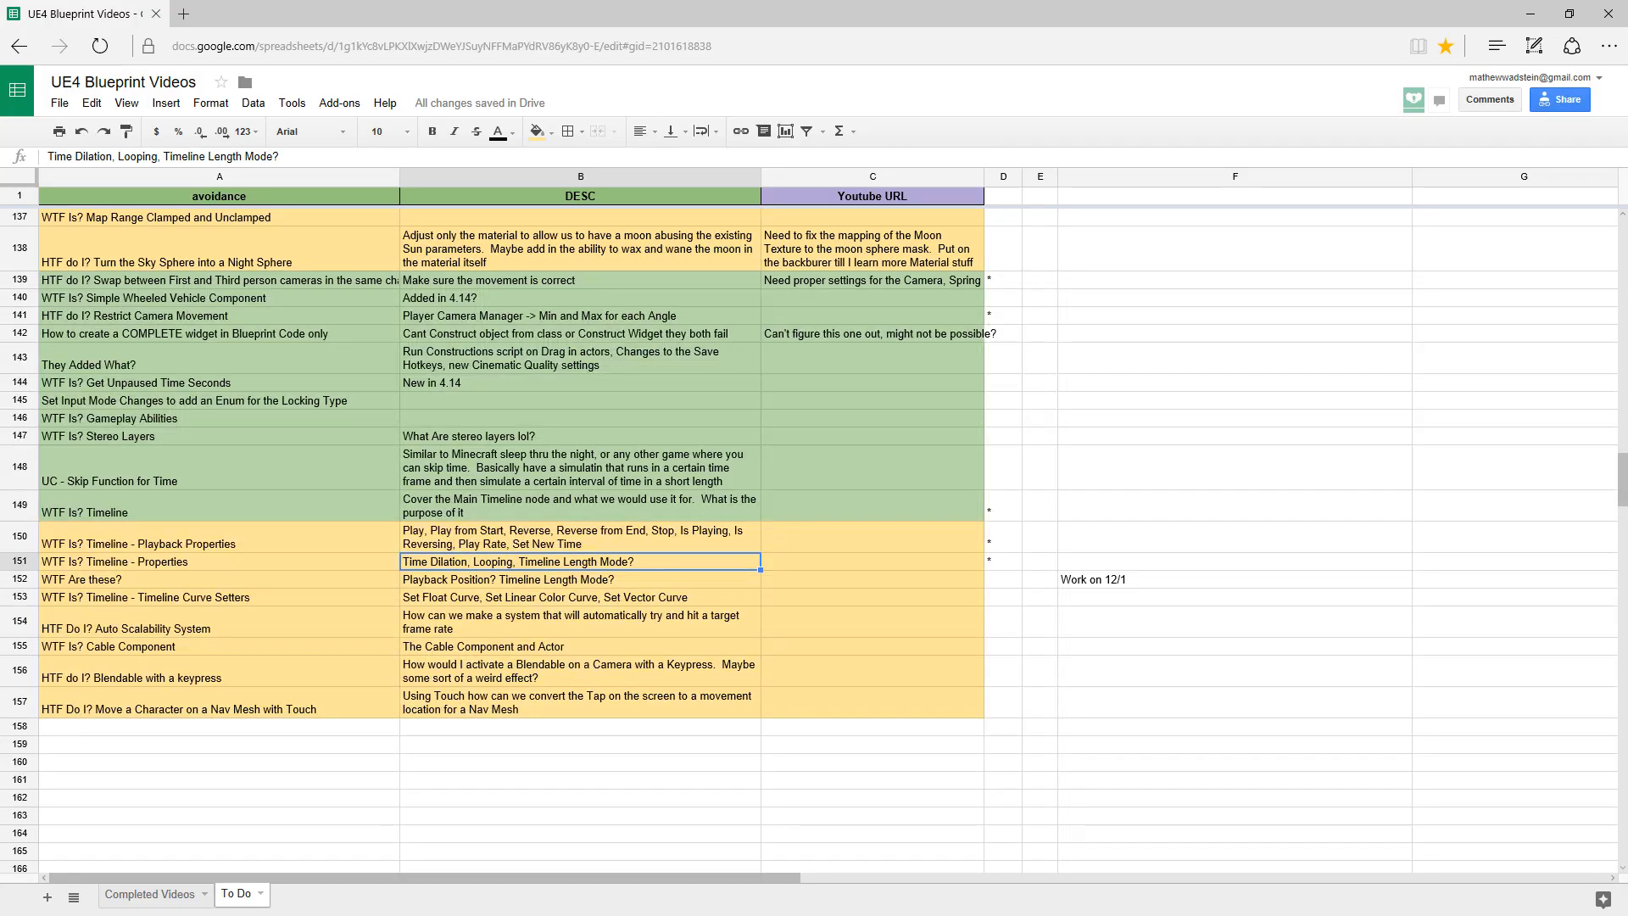
{"action": "key", "text": "alt+Tab"}
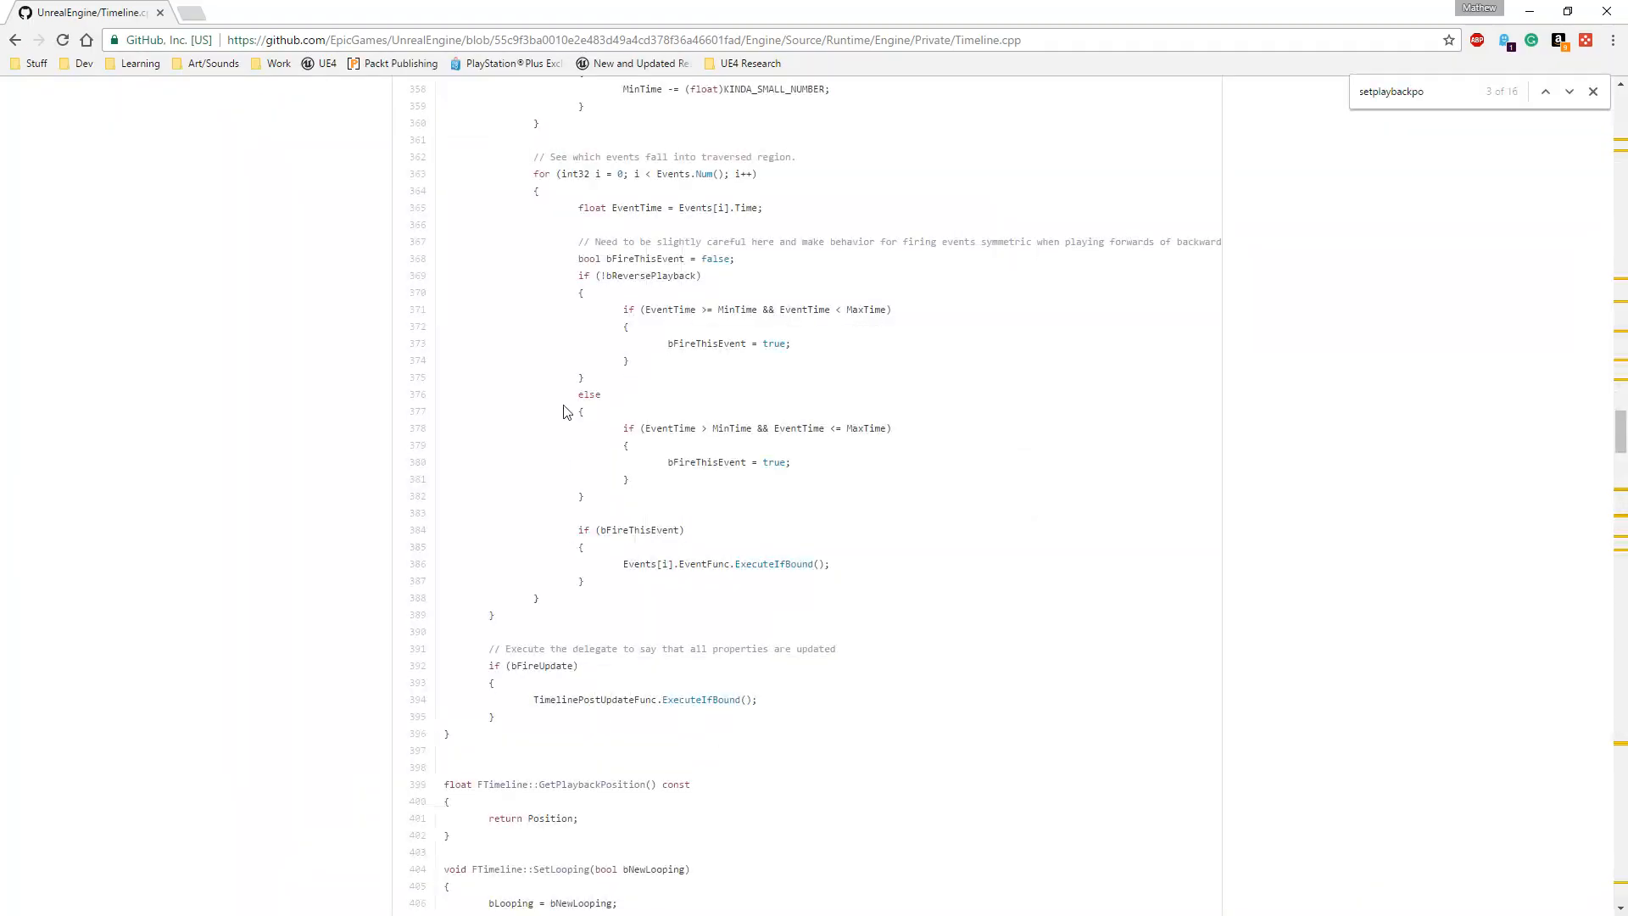
{"action": "scroll", "coordinate": [568, 424], "scroll_direction": "up", "scroll_amount": 7}
{"action": "scroll", "coordinate": [563, 425], "scroll_direction": "up", "scroll_amount": 8}
{"action": "scroll", "coordinate": [585, 454], "scroll_direction": "down", "scroll_amount": 12}
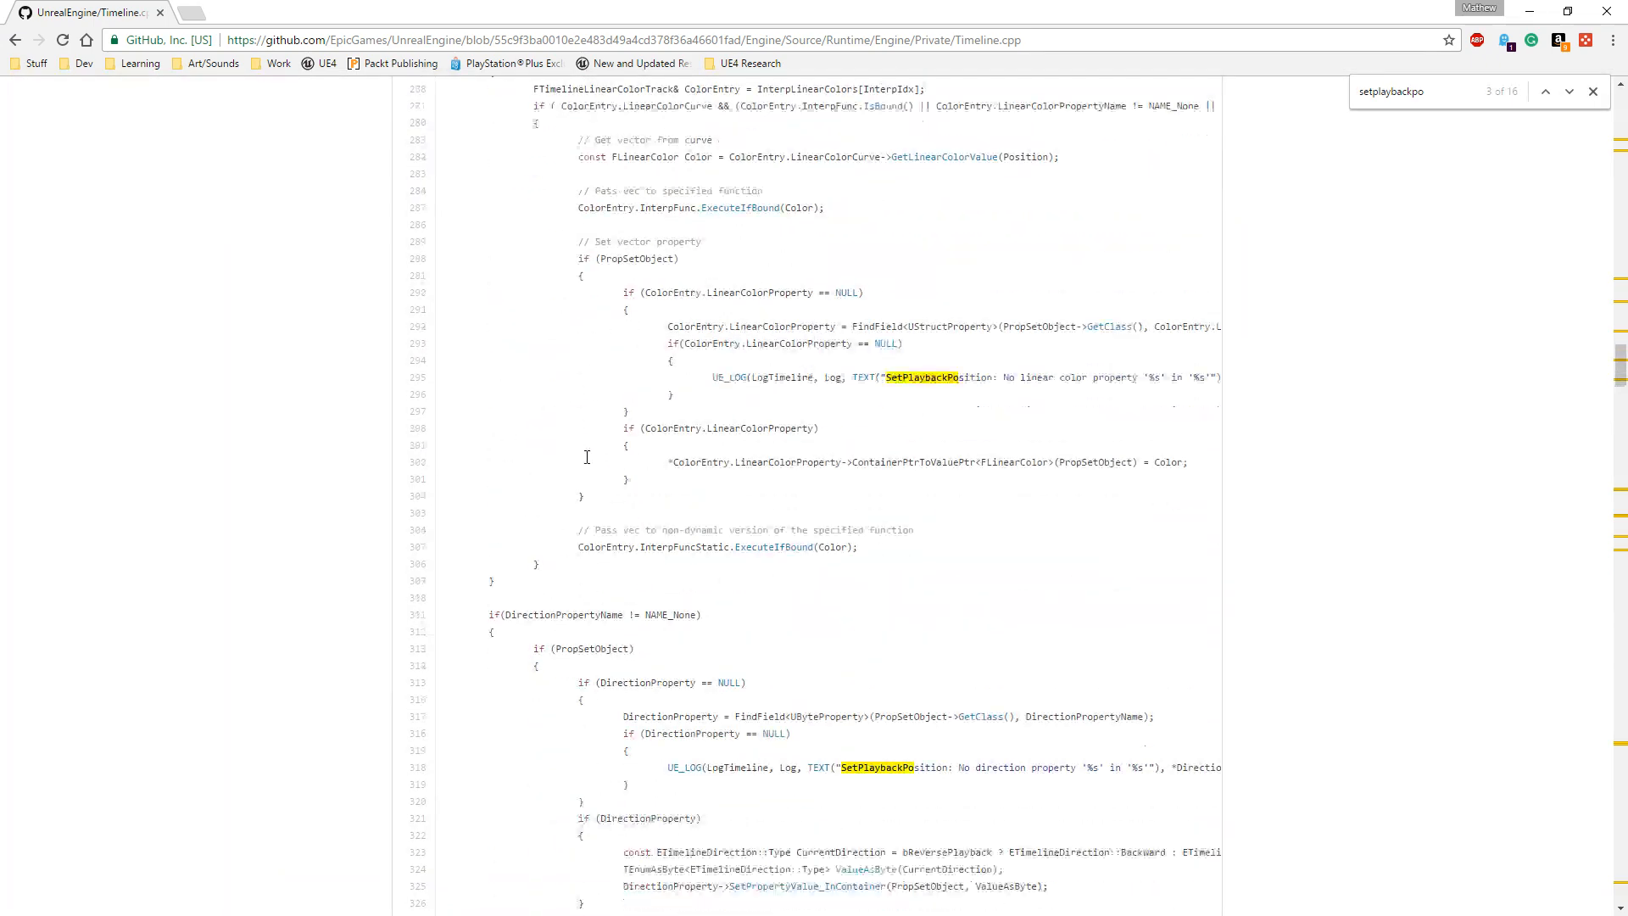
{"action": "scroll", "coordinate": [591, 485], "scroll_direction": "down", "scroll_amount": 12}
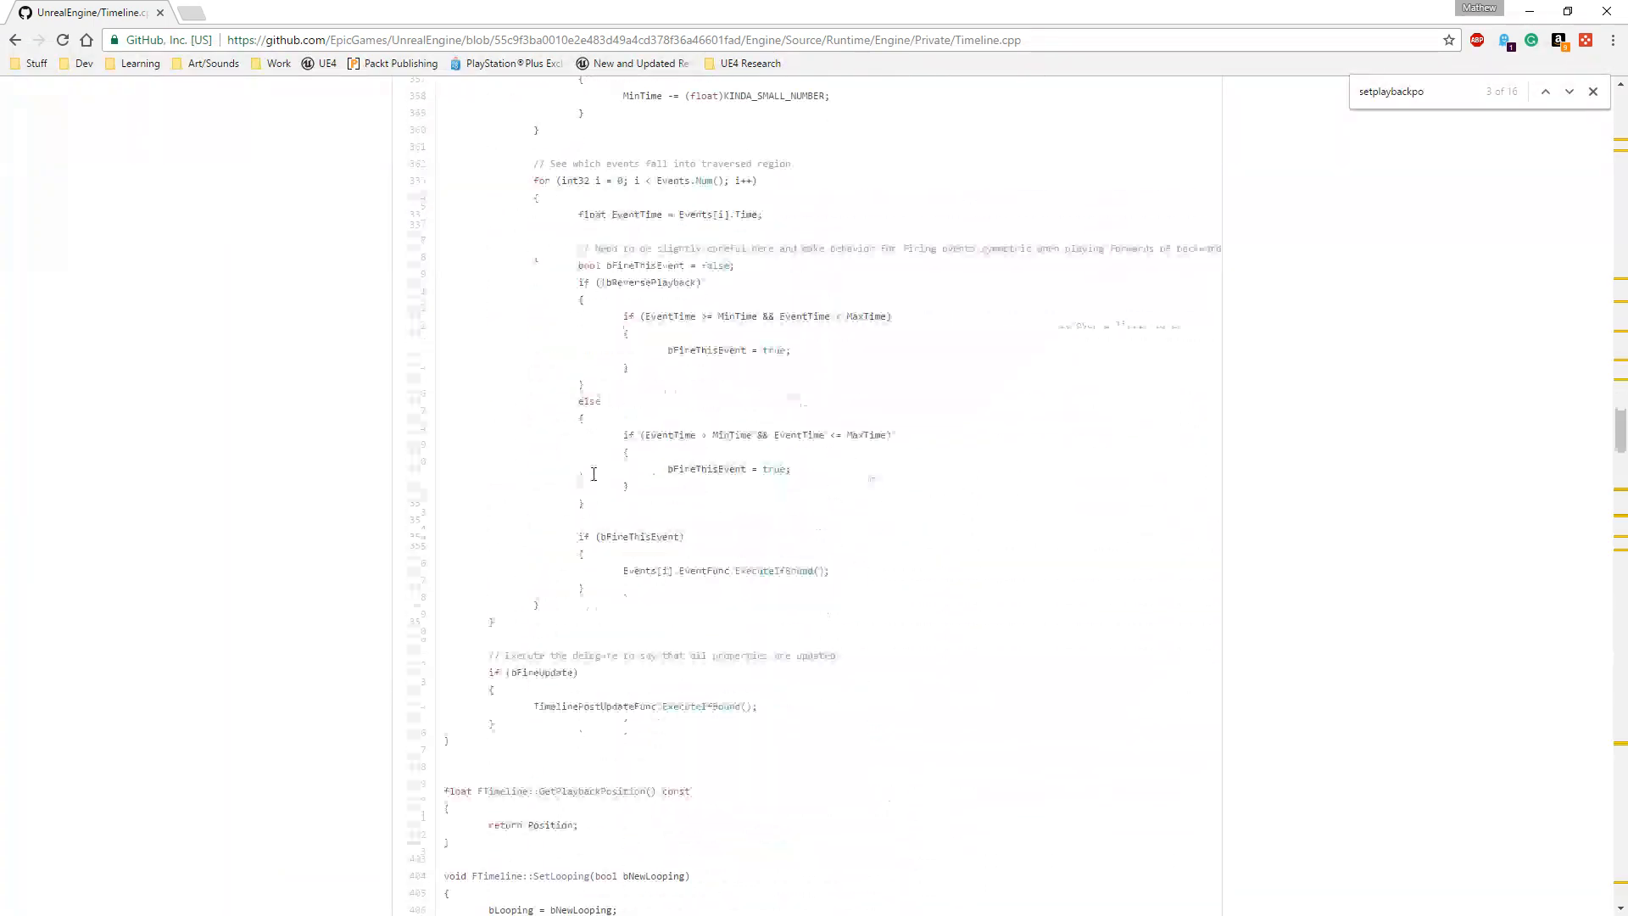
{"action": "scroll", "coordinate": [593, 479], "scroll_direction": "up", "scroll_amount": 10}
{"action": "scroll", "coordinate": [594, 479], "scroll_direction": "up", "scroll_amount": 7}
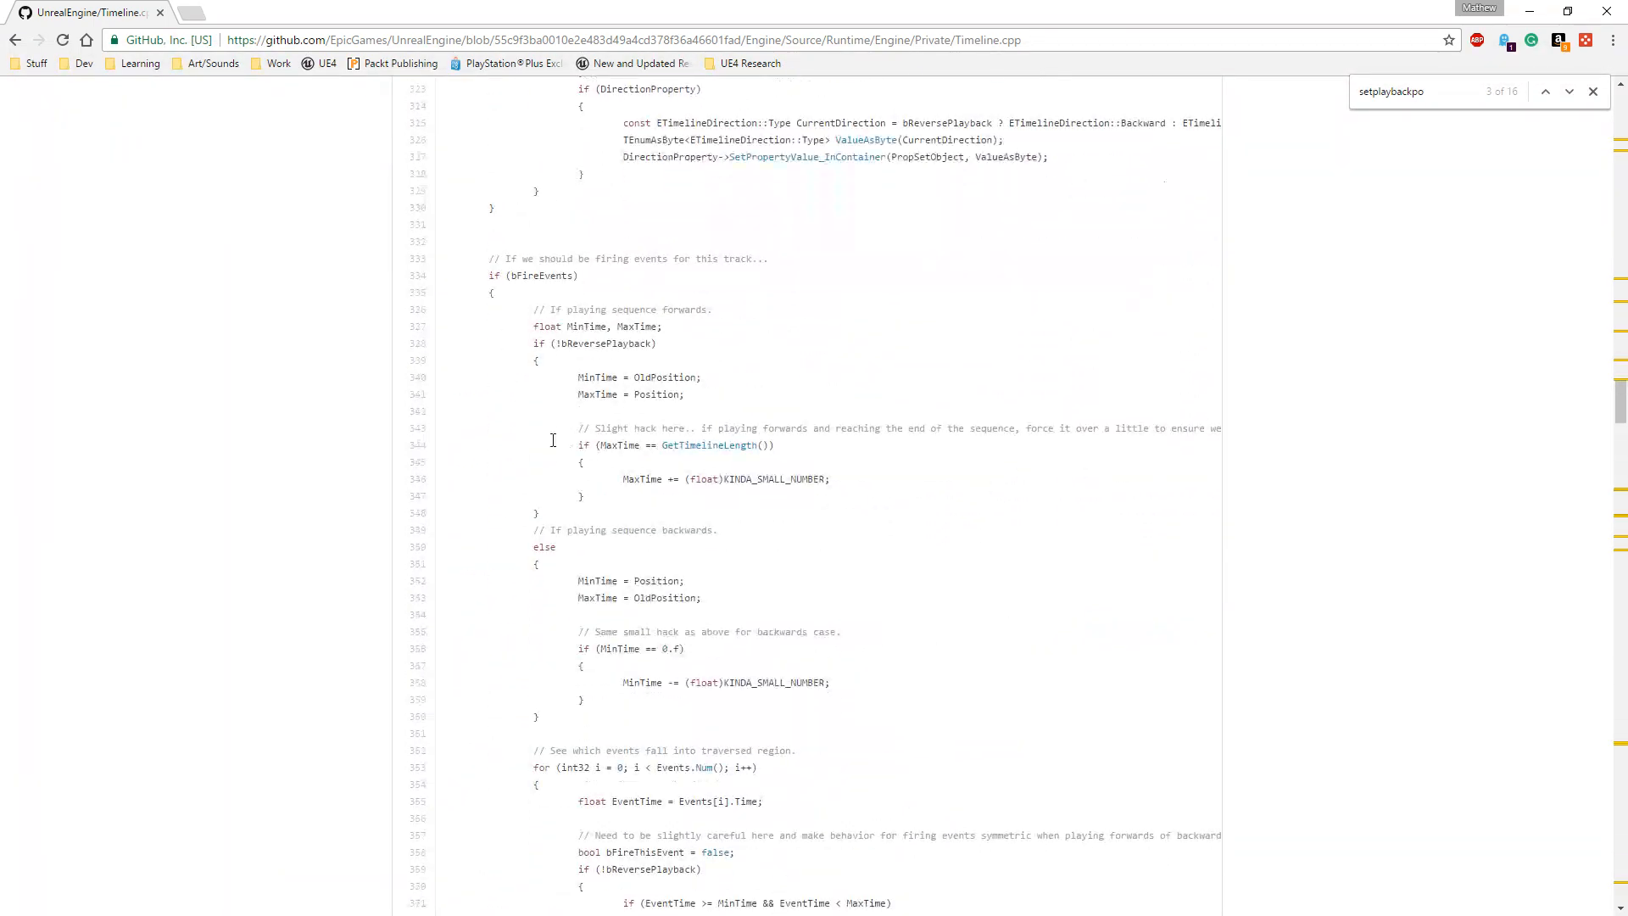
{"action": "left_click_drag", "start_coordinate": [531, 305], "coordinate": [764, 509]}
{"action": "left_click", "coordinate": [603, 379]}
{"action": "scroll", "coordinate": [632, 545], "scroll_direction": "down", "scroll_amount": 4}
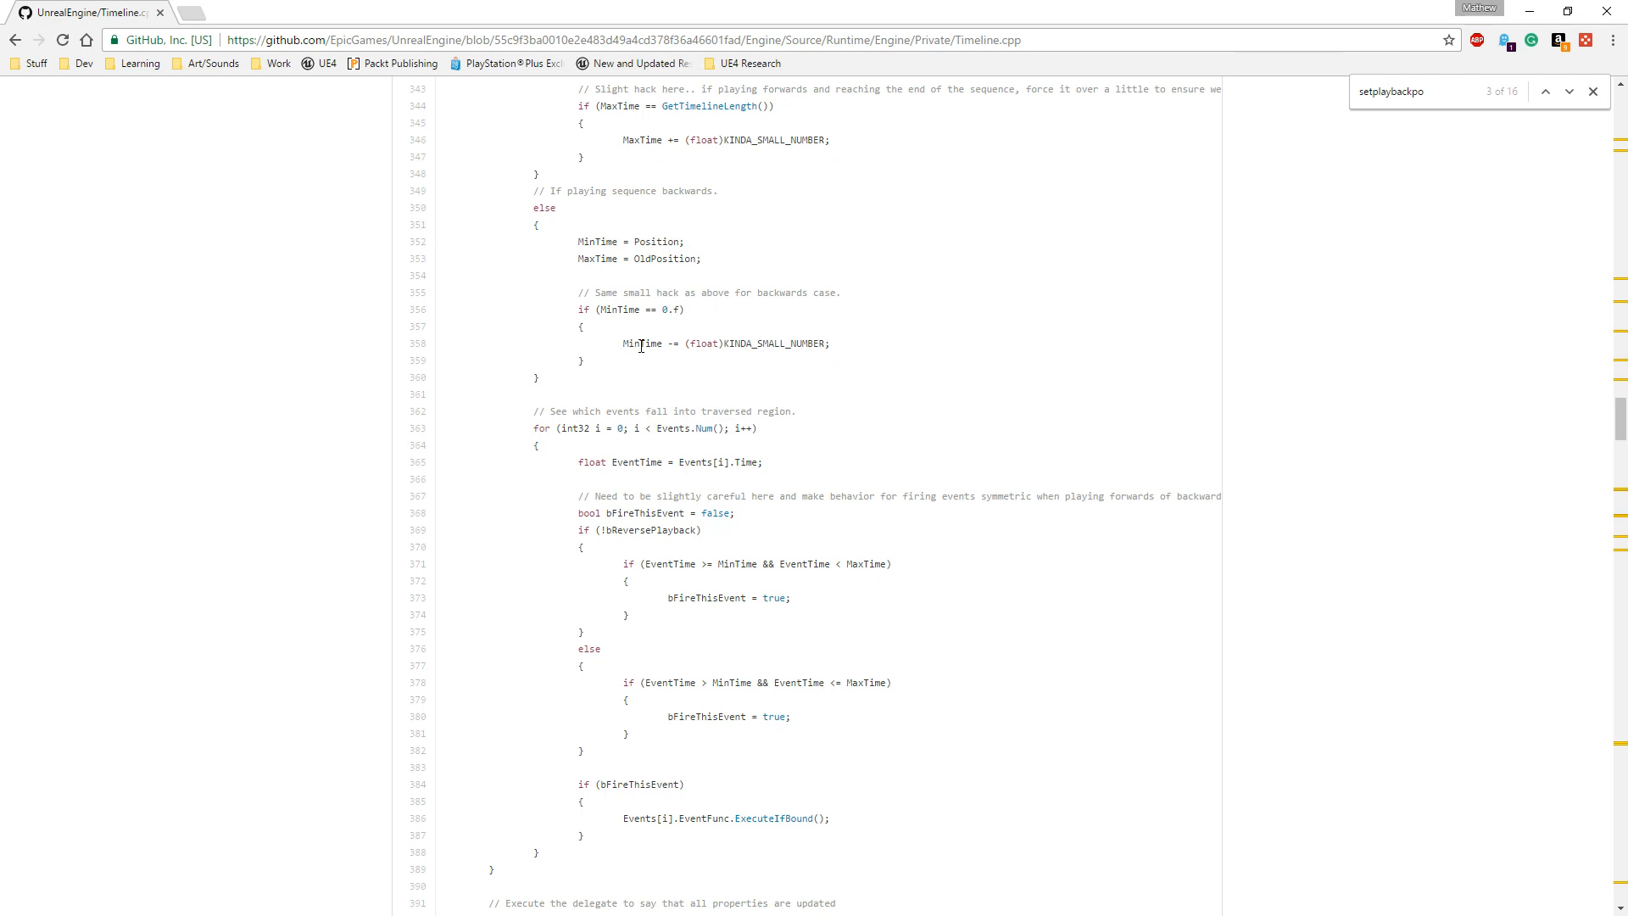
{"action": "key", "text": "alt+Tab"}
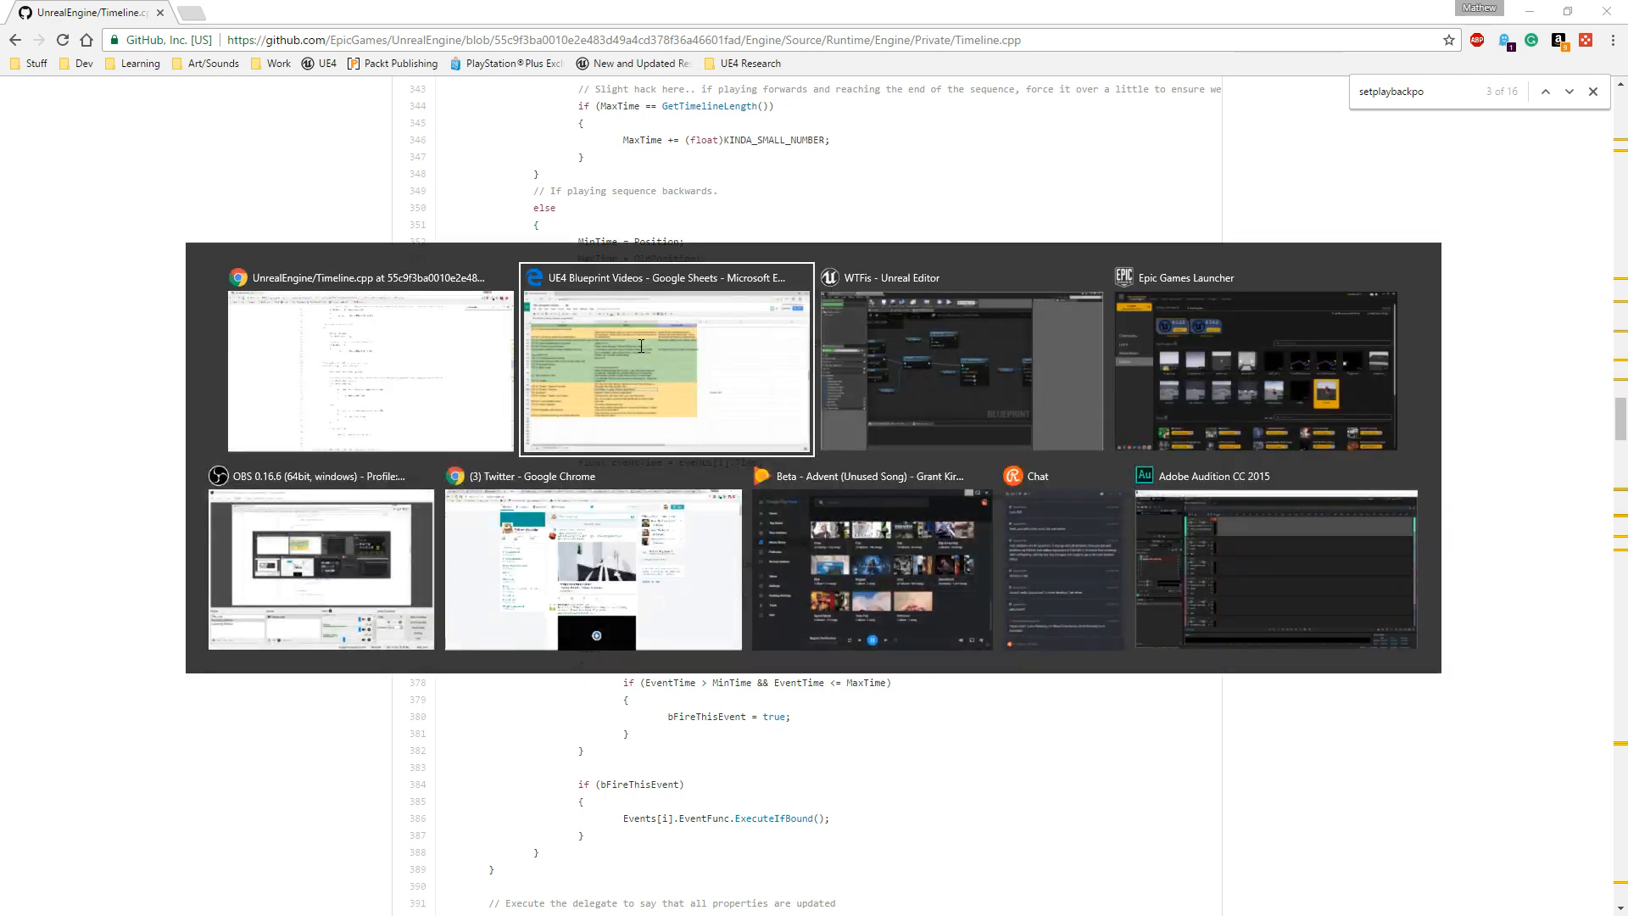
- Switch to the UE4 Blueprint Videos spreadsheet and check the Playback Position entry in cell B152
{"action": "scroll", "coordinate": [702, 481], "scroll_direction": "down", "scroll_amount": 2}
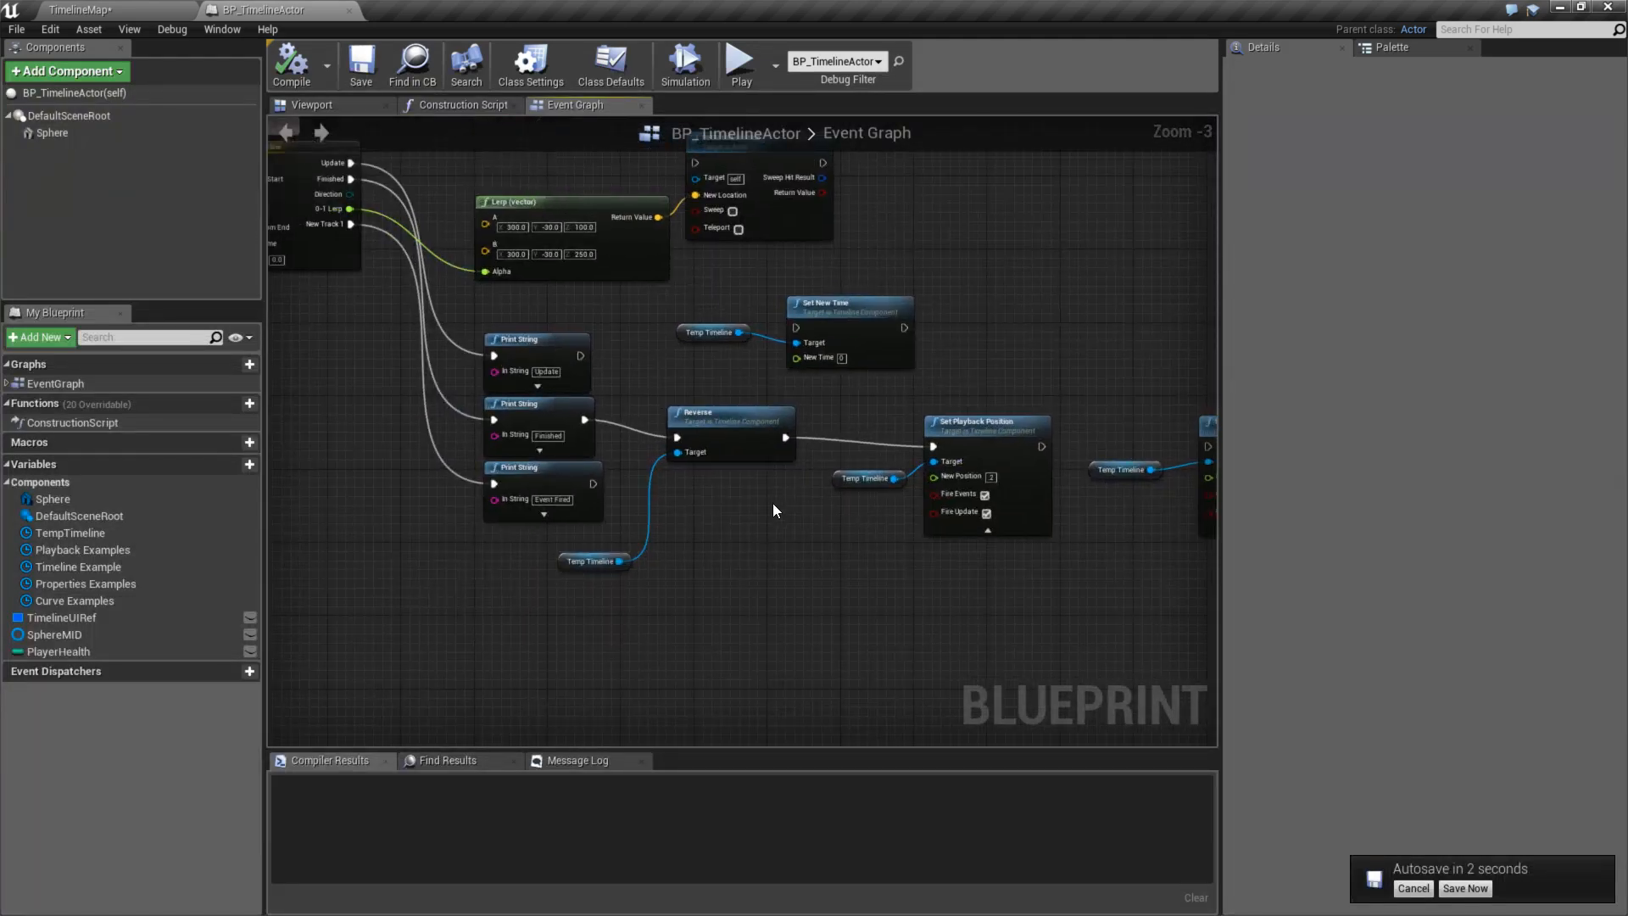
{"action": "key", "text": "alt+Tab"}
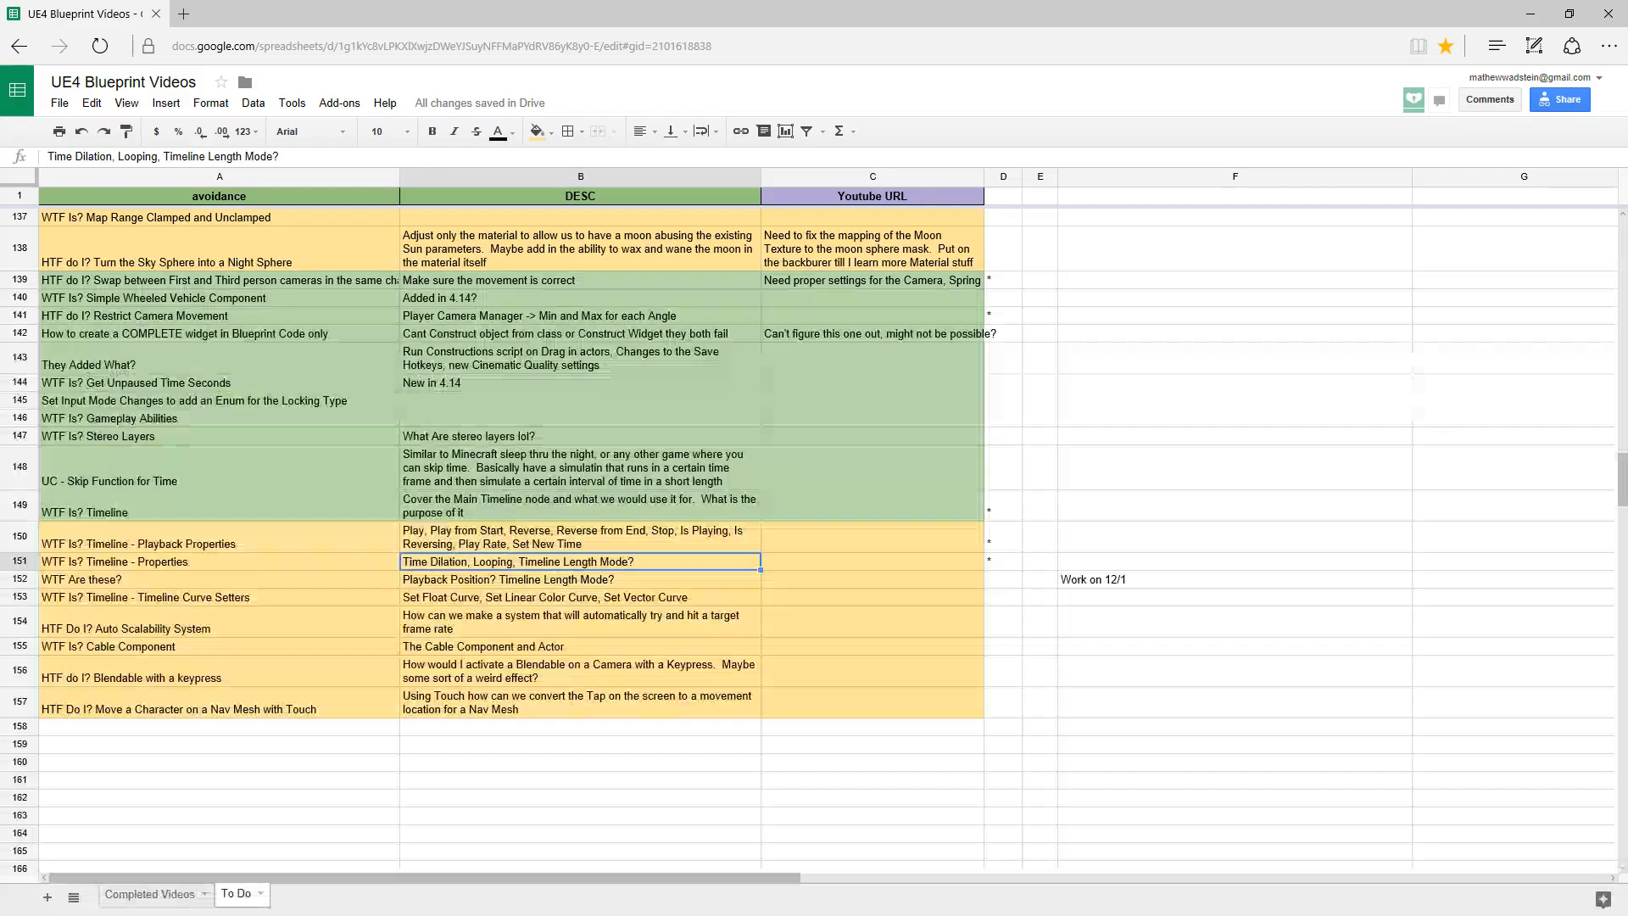
{"action": "left_click", "coordinate": [481, 582]}
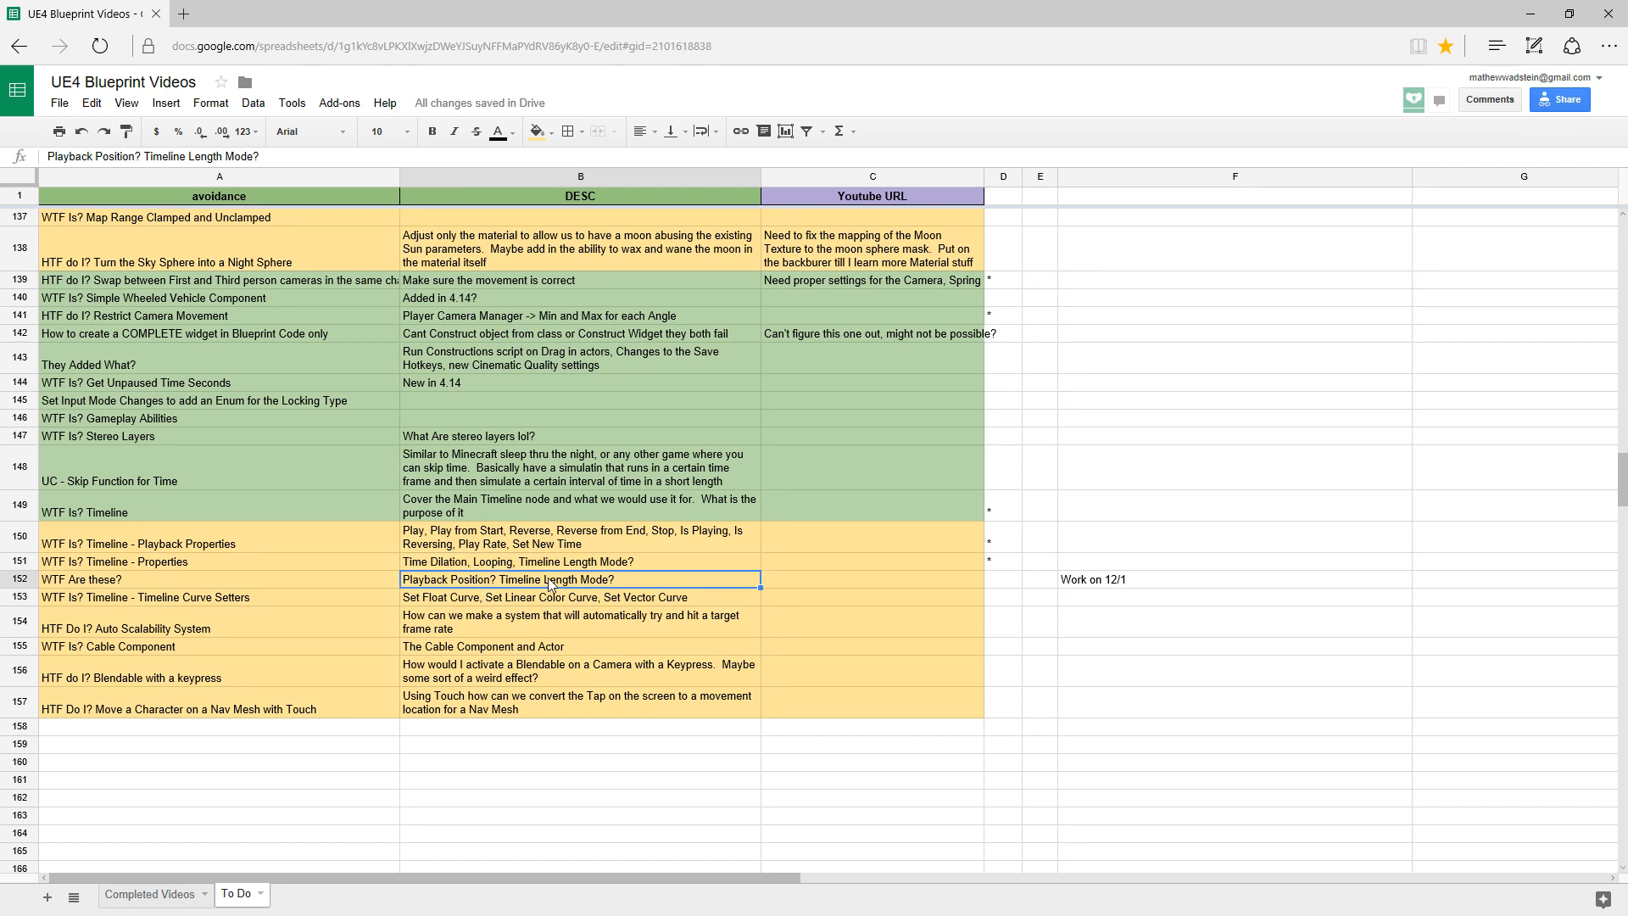
{"action": "double_click", "coordinate": [473, 581]}
- Switch back to Unreal Editor and search the Event Graph's available nodes for "get playback"
{"action": "key", "text": "alt+Tab"}
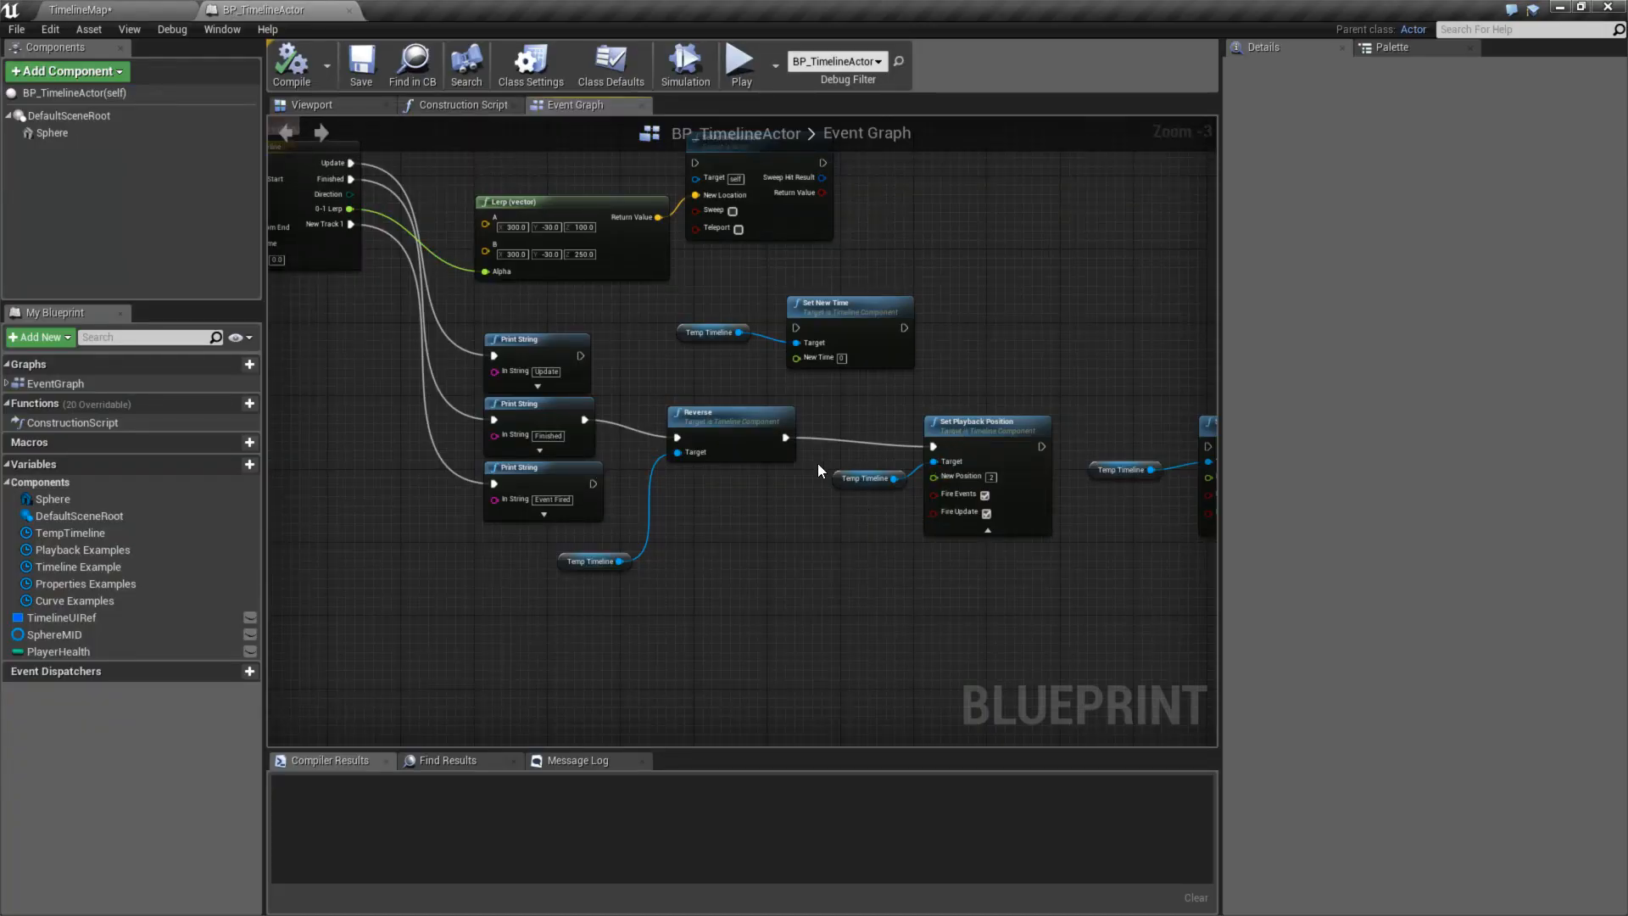
{"action": "right_click", "coordinate": [761, 571]}
{"action": "type", "text": "get playback"}
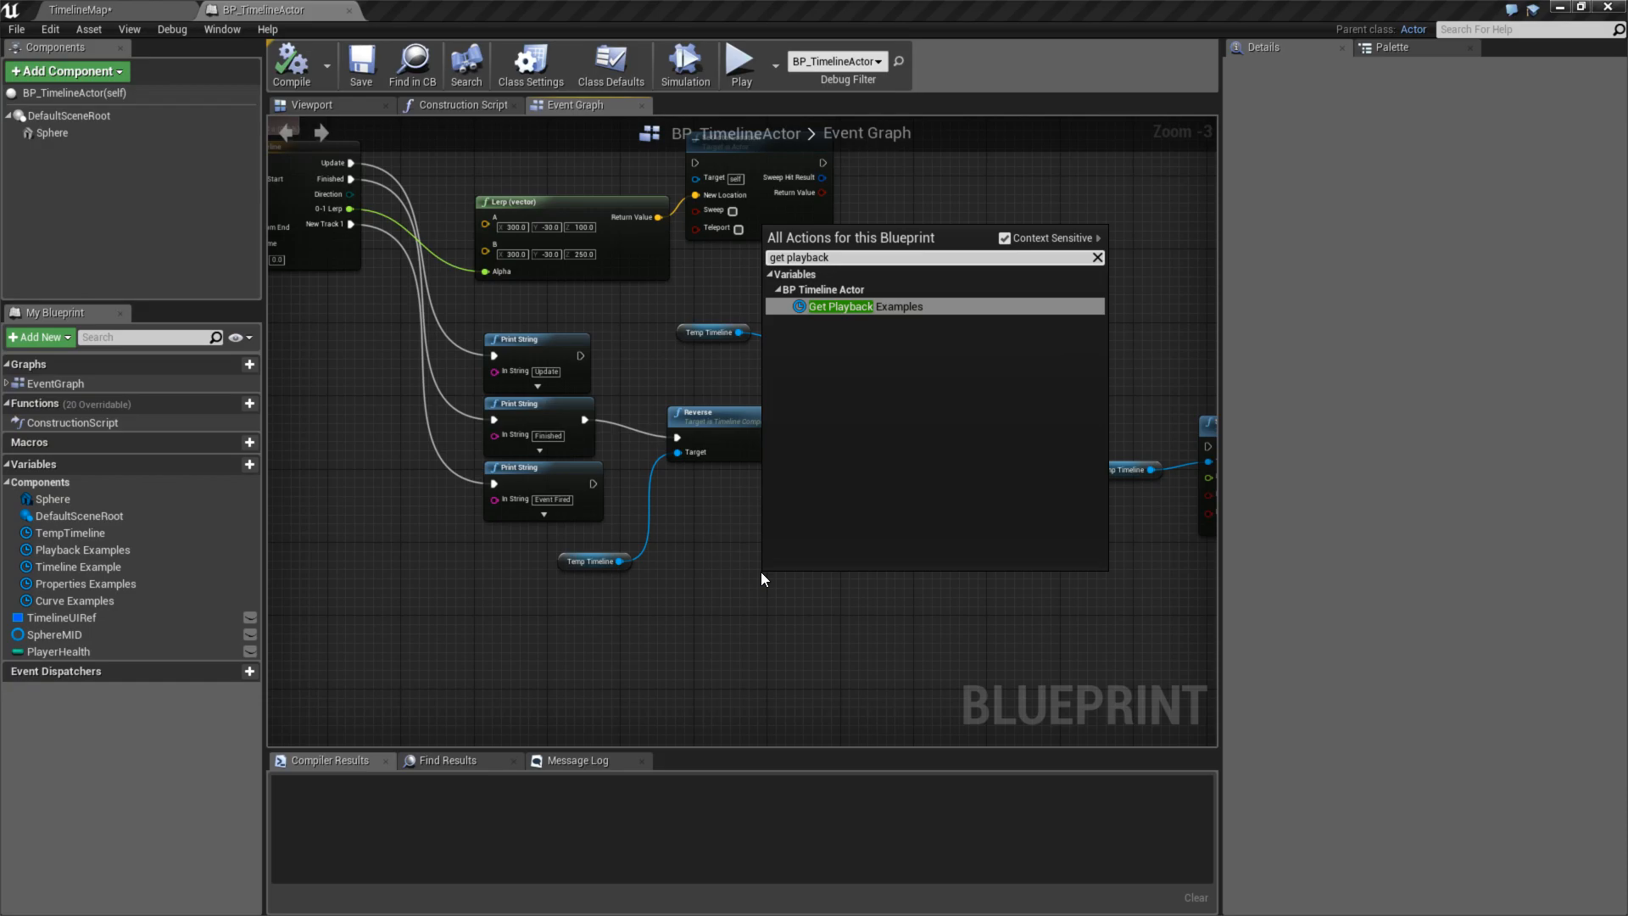
- Return to the UE4 Blueprint Videos spreadsheet and insert "Set" before "Playback Position" in cell B152
{"action": "key", "text": "alt+Tab"}
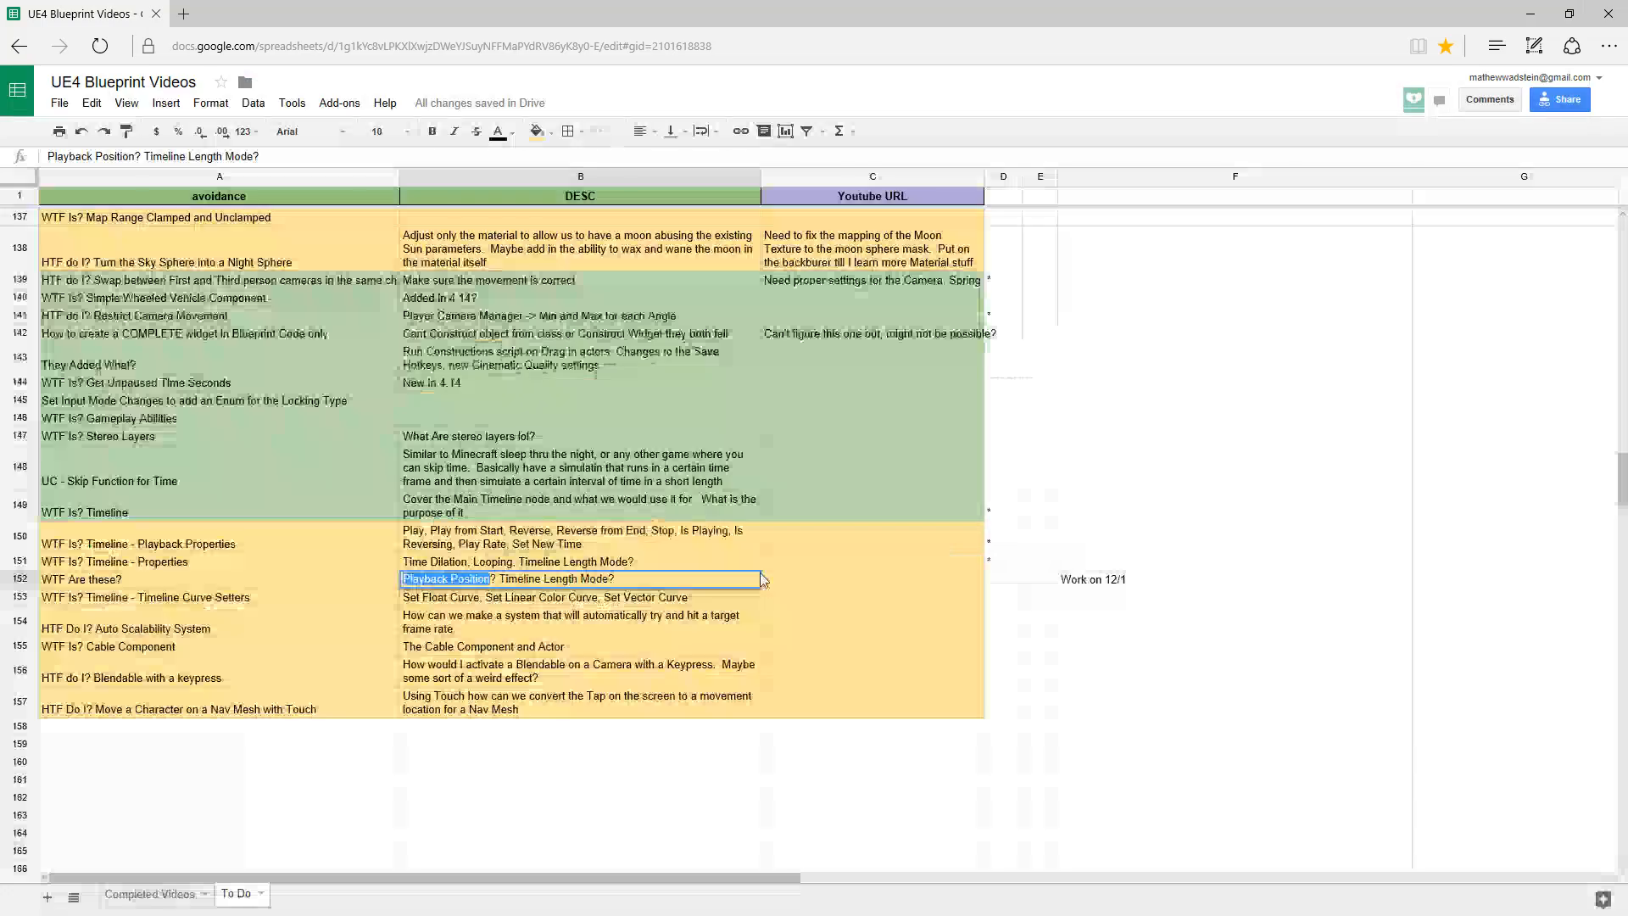
{"action": "key", "text": "Home"}
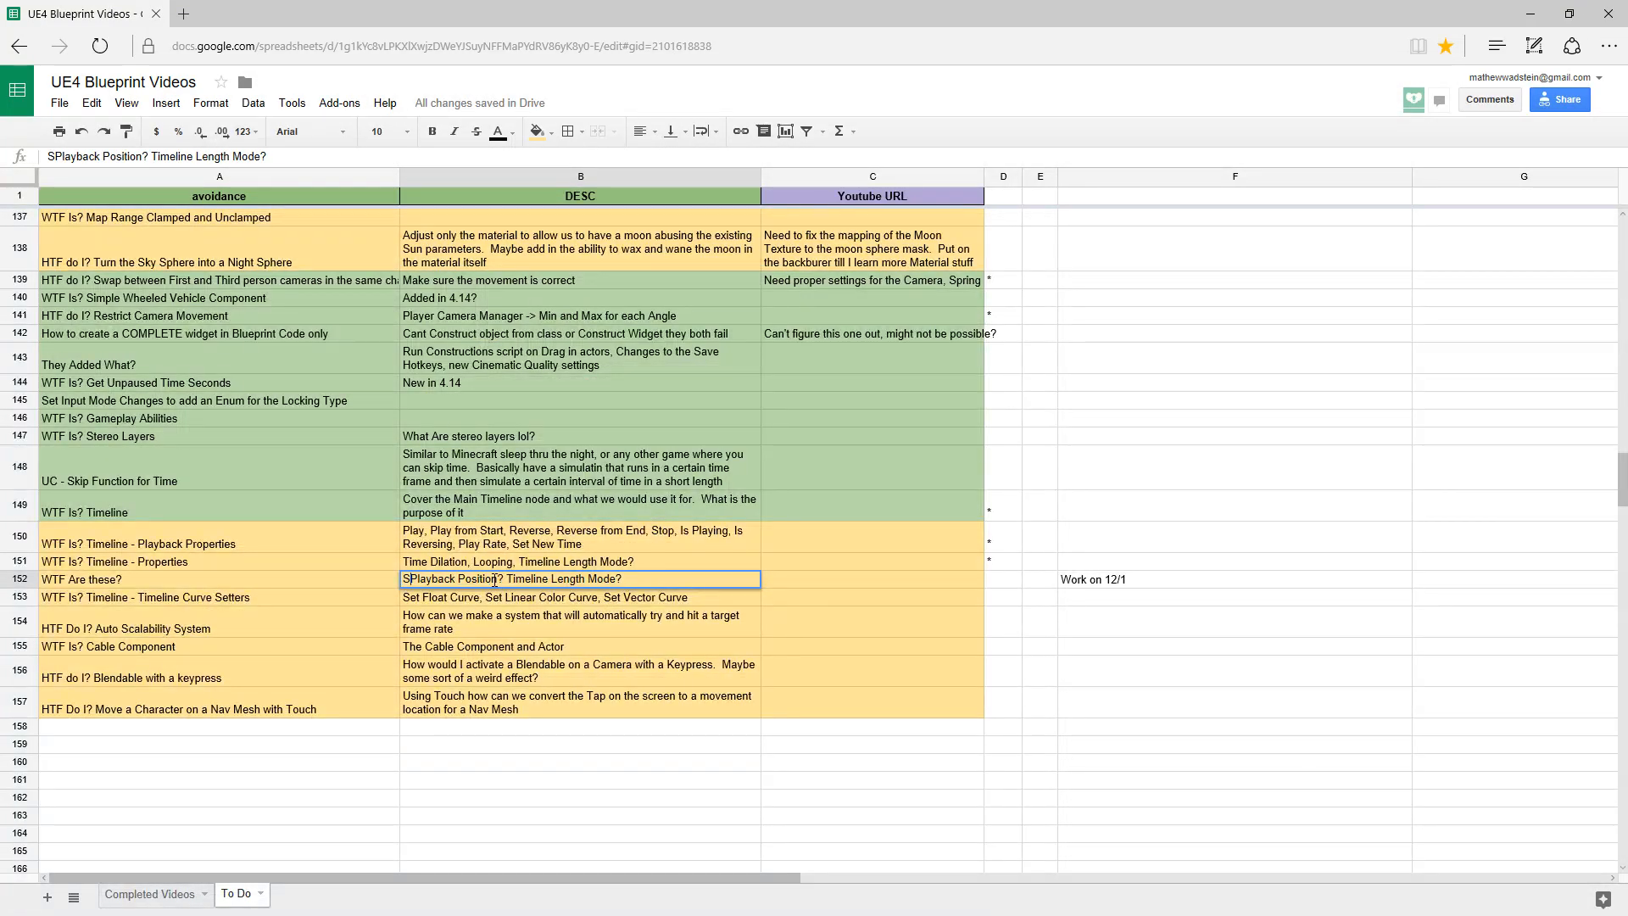
{"action": "type", "text": "Set"}
{"action": "key", "text": "Return"}
{"action": "left_click", "coordinate": [496, 584]}
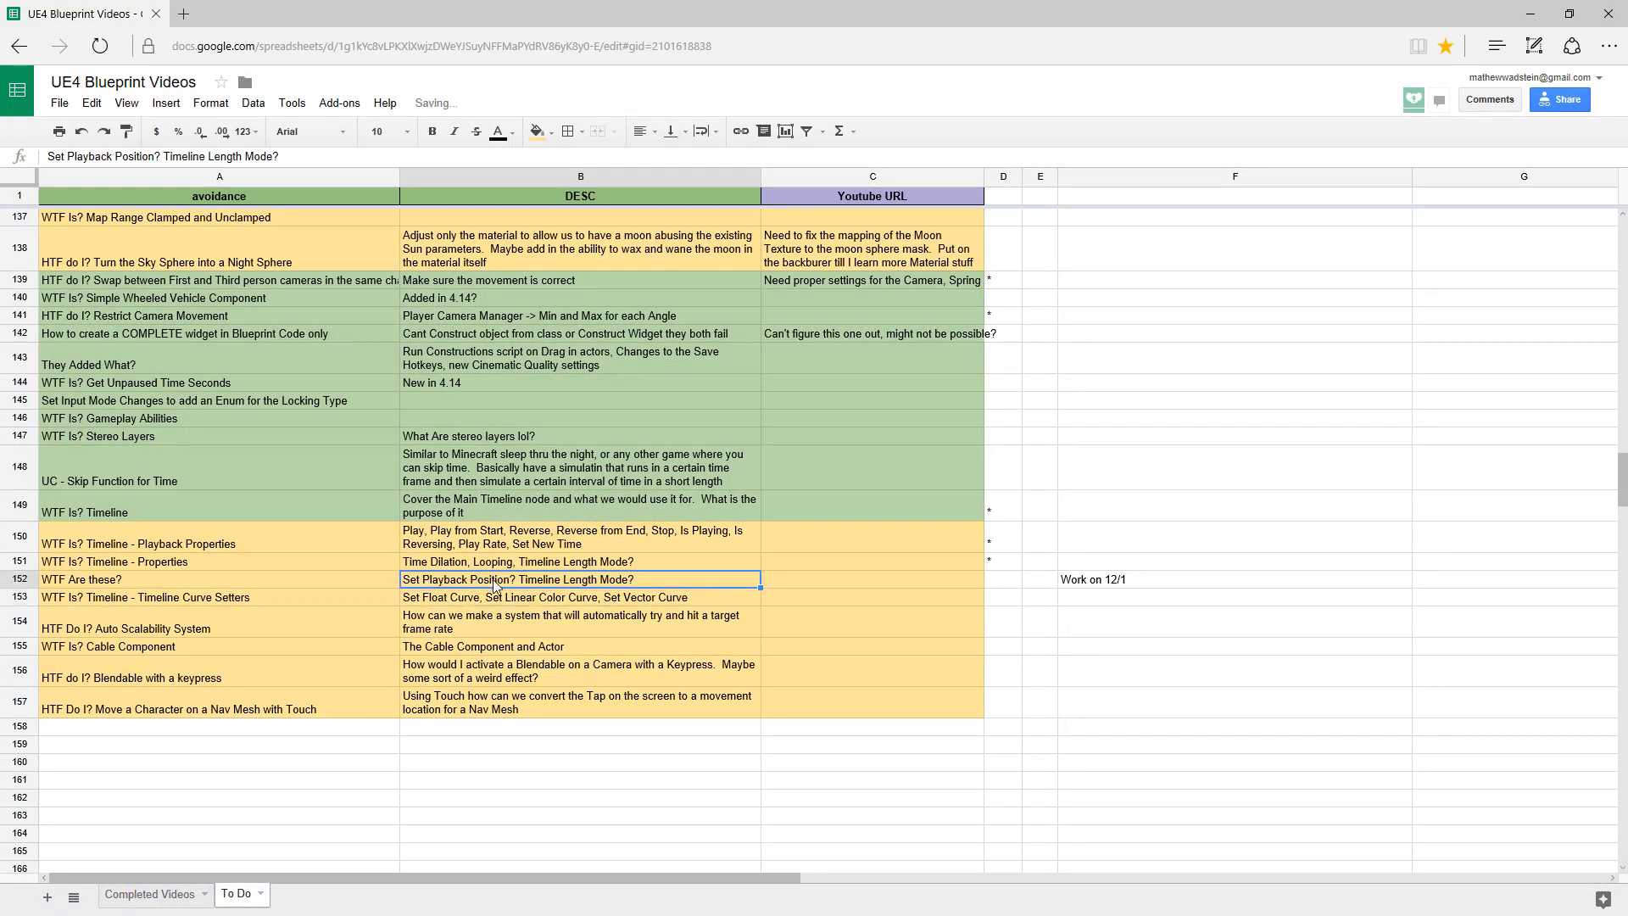
- Move "Set Playback Position" from cell B152 to the end of the comma-separated list in cell B150
{"action": "double_click", "coordinate": [508, 585]}
{"action": "left_click_drag", "start_coordinate": [509, 585], "coordinate": [441, 582]}
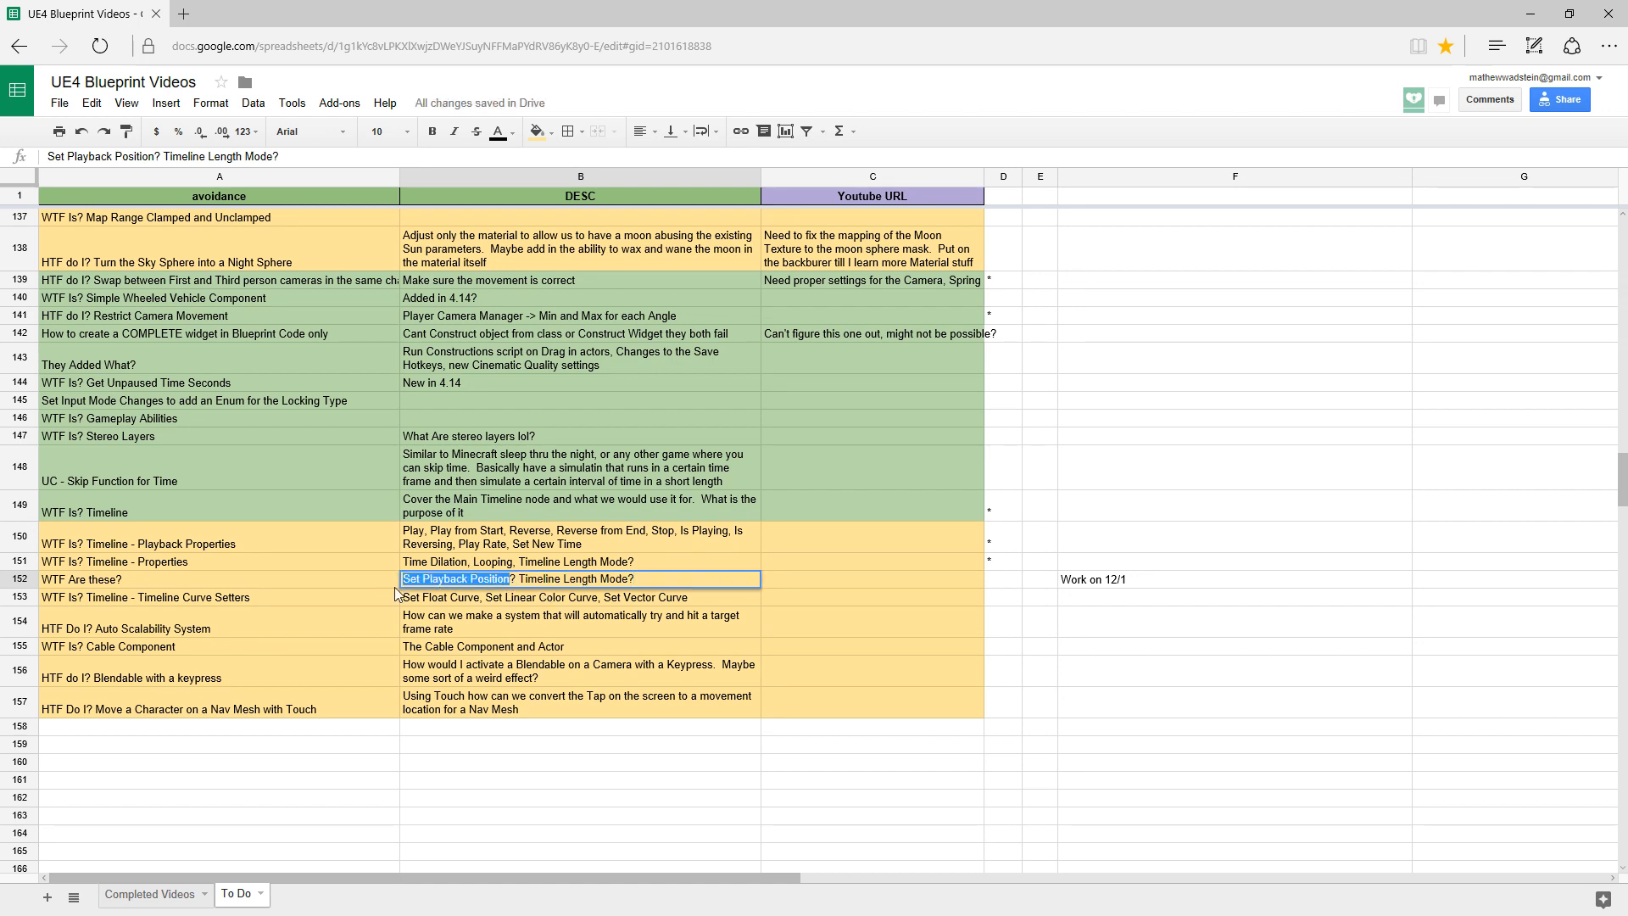
{"action": "key", "text": "ctrl+x"}
{"action": "double_click", "coordinate": [717, 532]}
{"action": "double_click", "coordinate": [612, 530]}
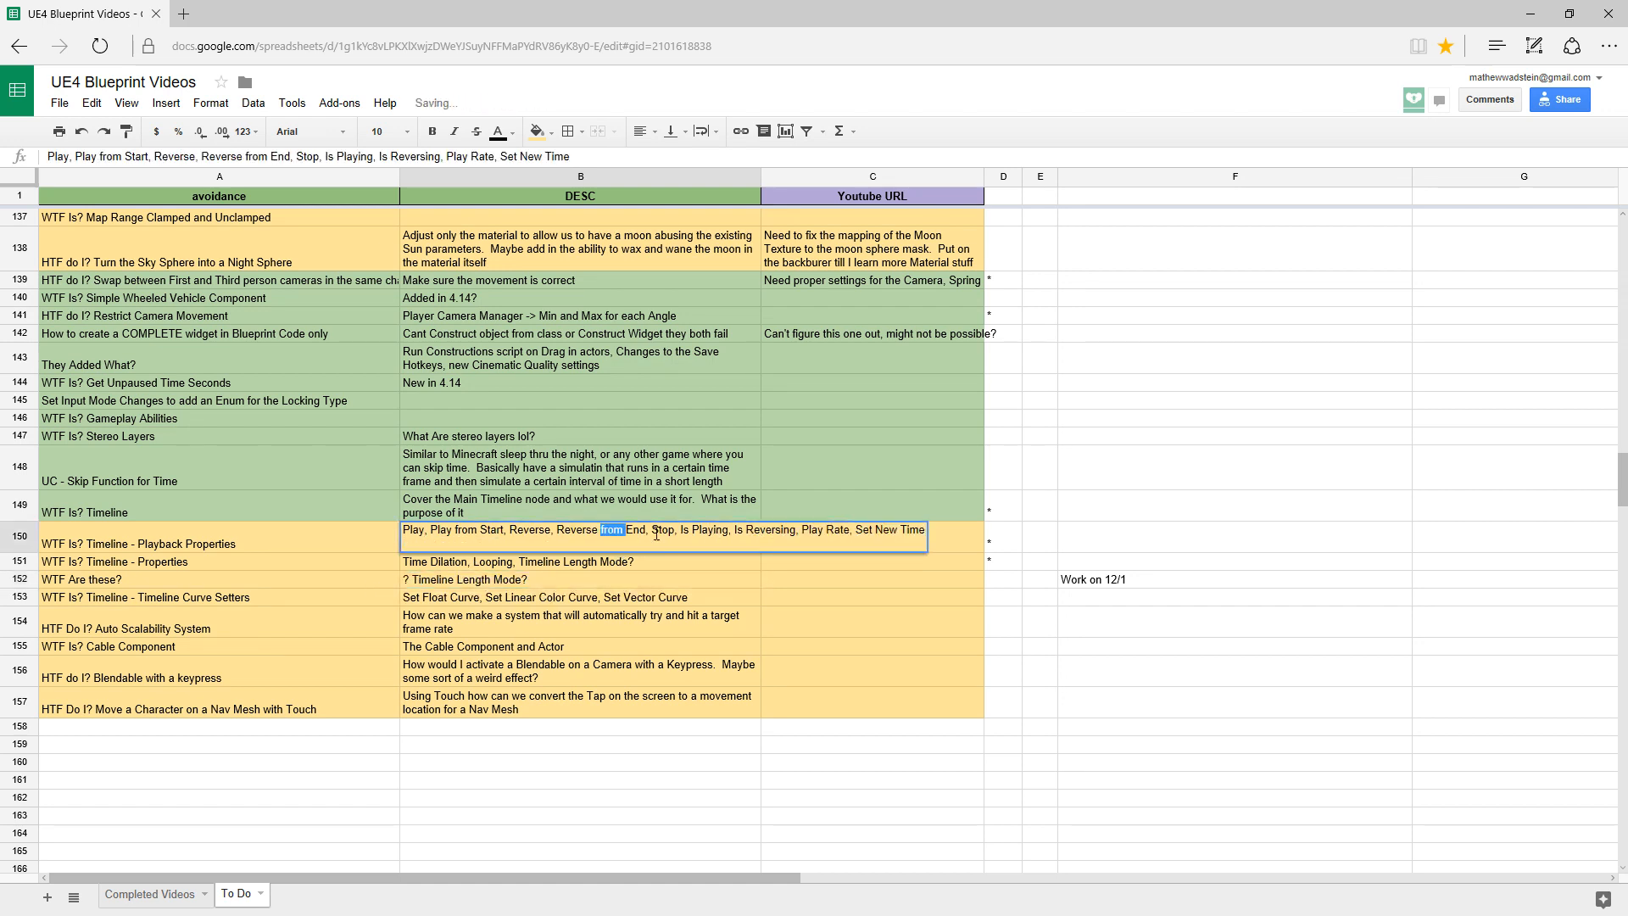
{"action": "left_click", "coordinate": [660, 529]}
{"action": "type", "text": ","}
{"action": "key", "text": "ctrl+v"}
{"action": "key", "text": "Return"}
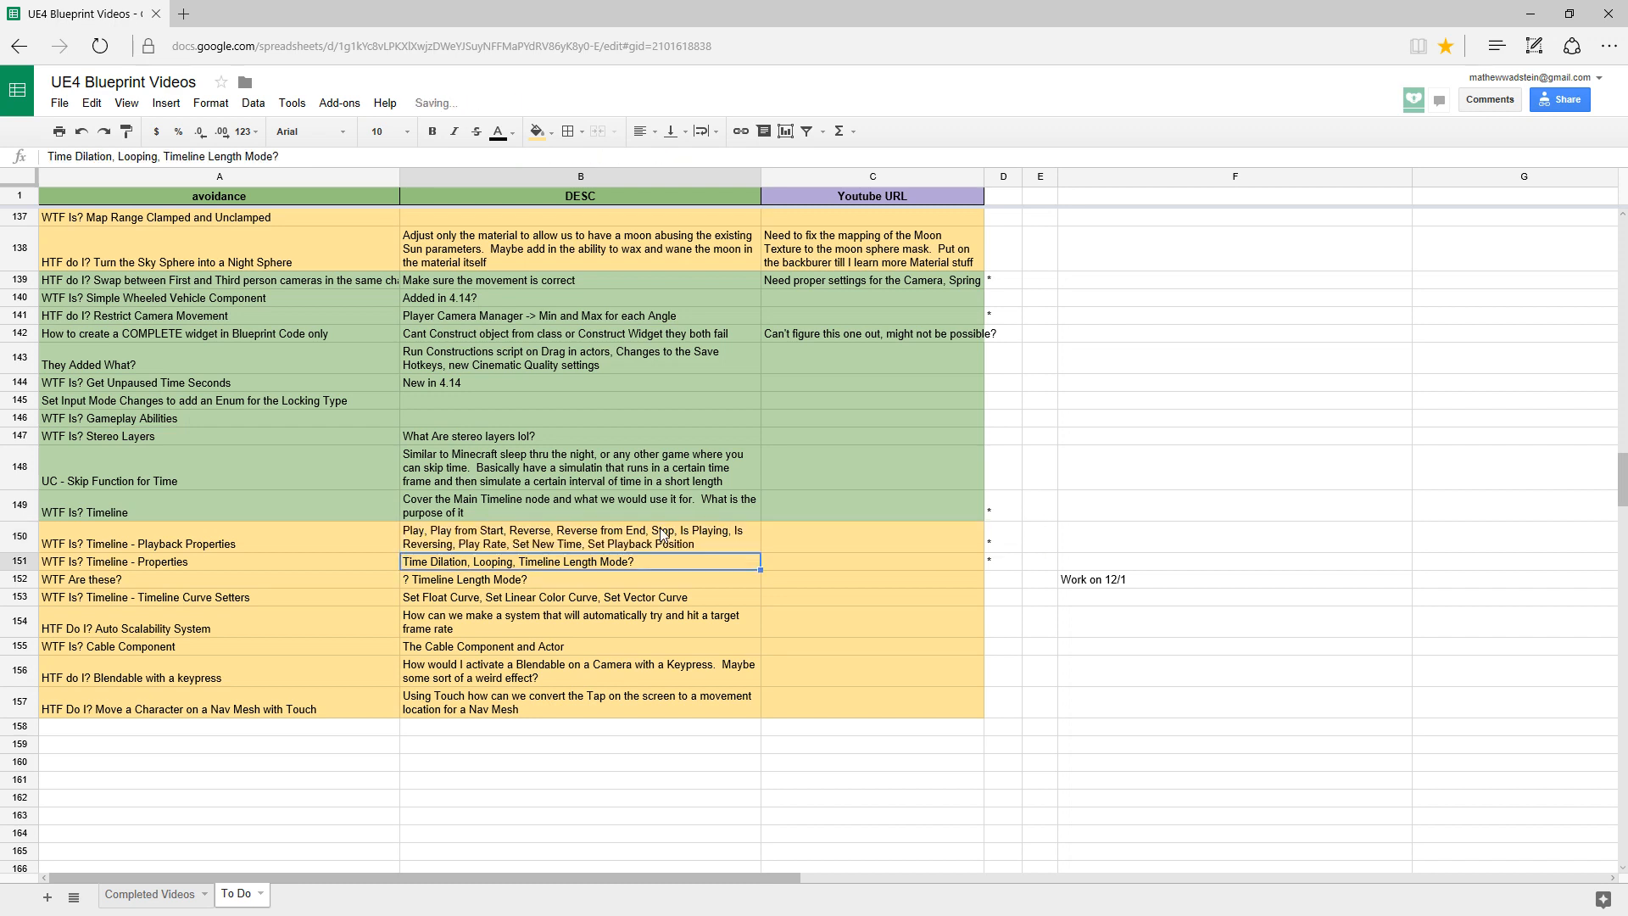
- Clean up the leftover text in cell B152 so that it reads "Timeline Length Mode?"
{"action": "double_click", "coordinate": [512, 581]}
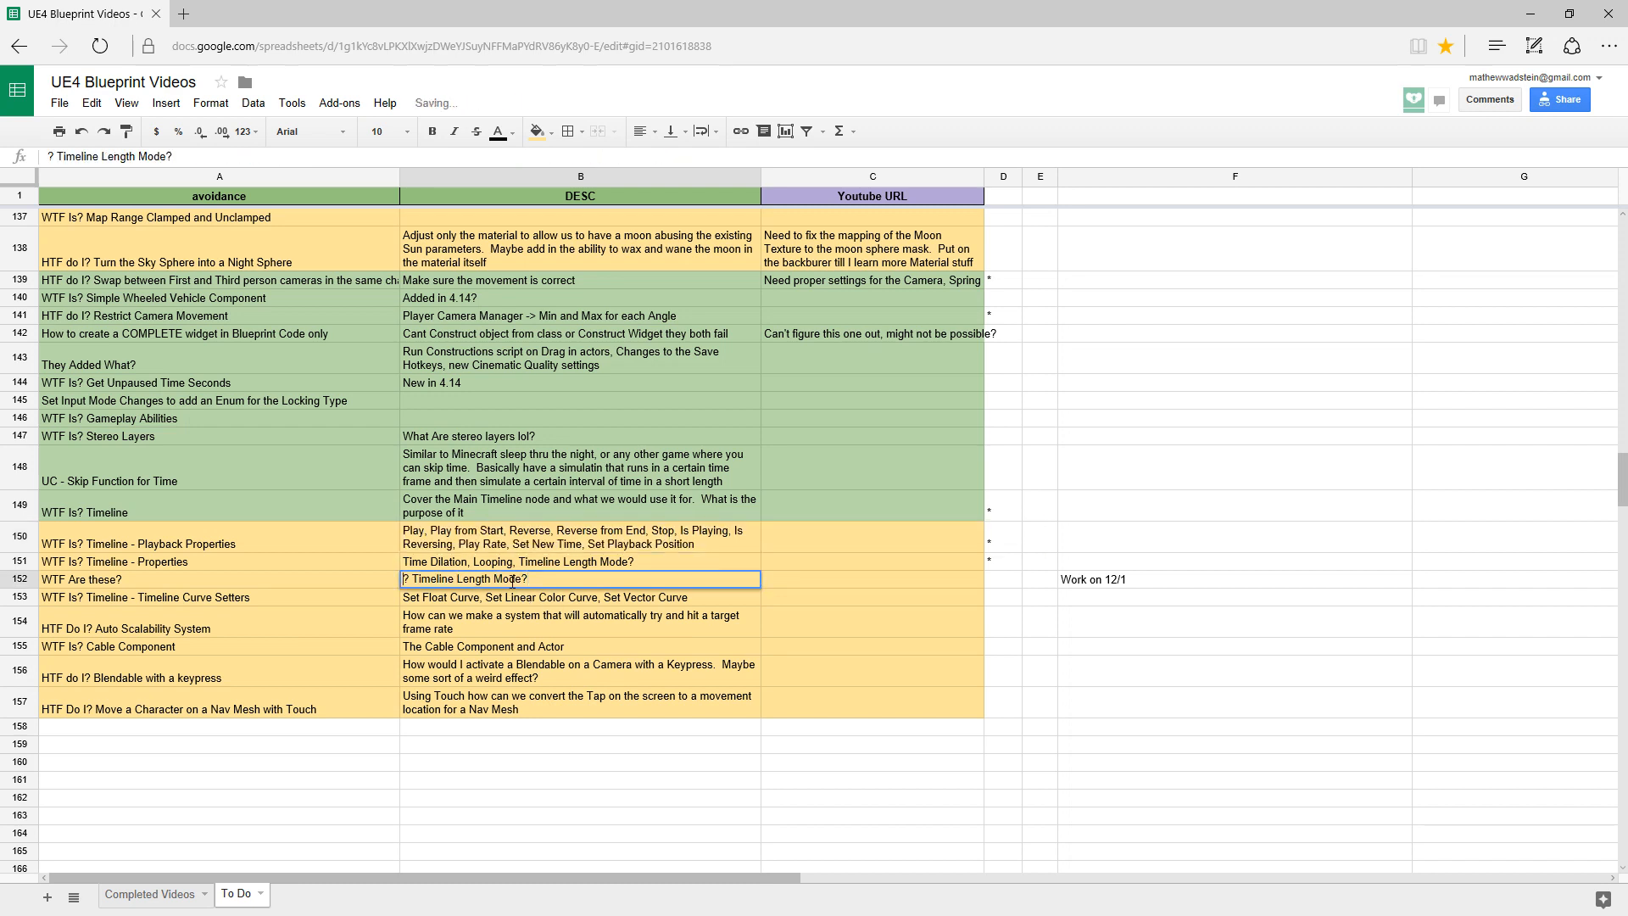
{"action": "key", "text": "Home"}
{"action": "key", "text": "Delete"}
{"action": "key", "text": "Delete"}
{"action": "key", "text": "Delete"}
{"action": "key", "text": "Return"}
{"action": "left_click", "coordinate": [511, 582]}
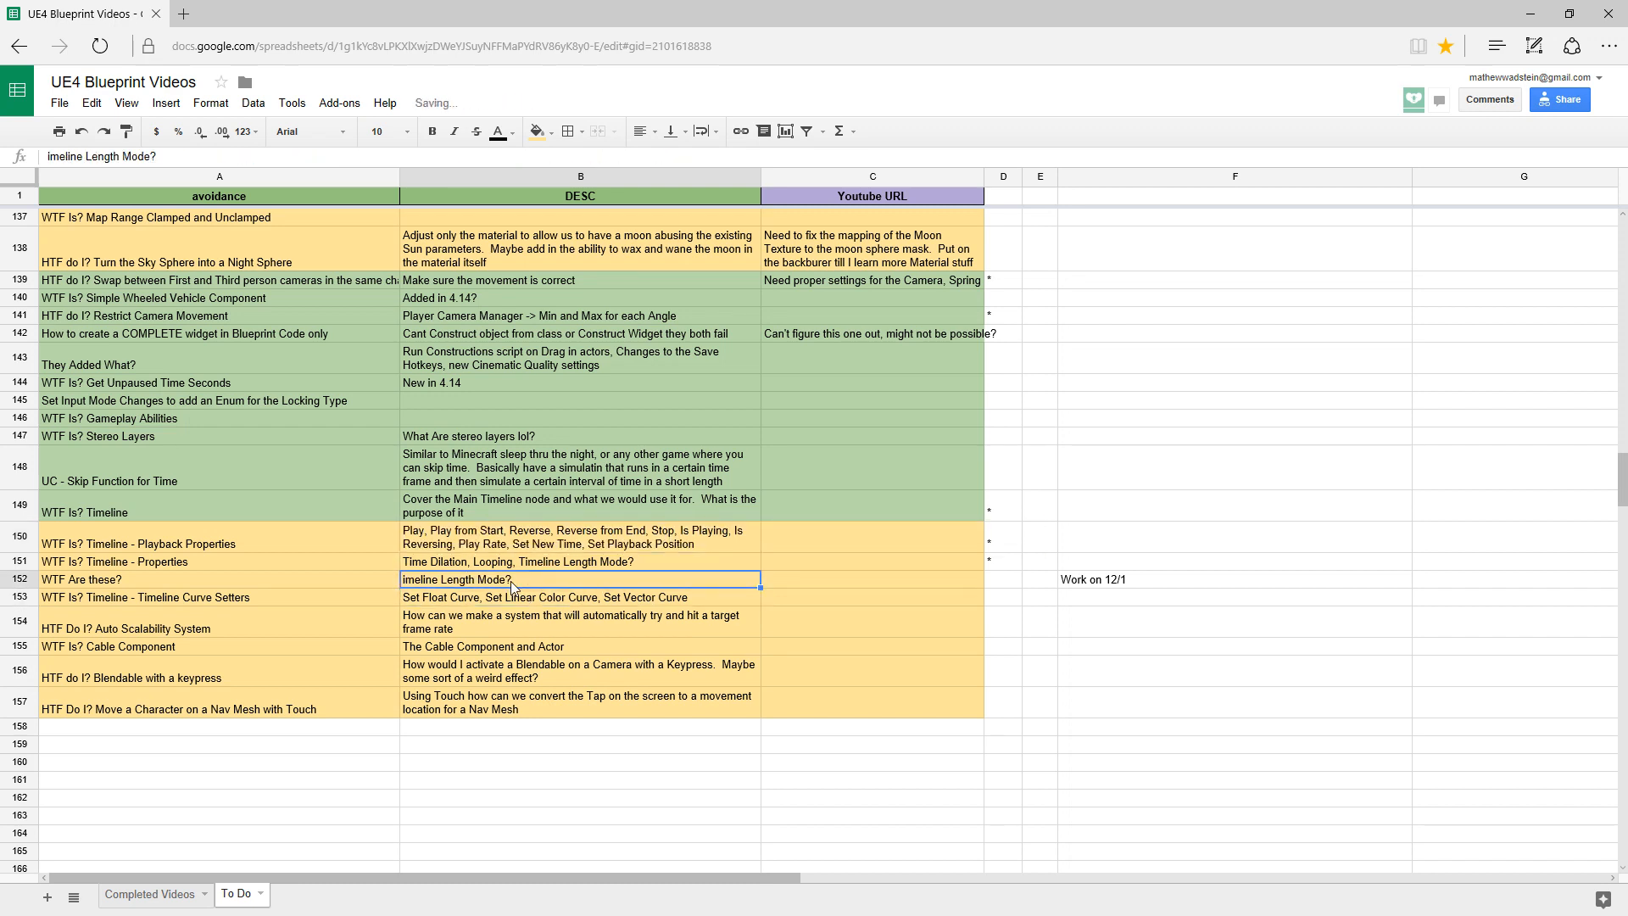
{"action": "double_click", "coordinate": [512, 581]}
{"action": "key", "text": "Home"}
{"action": "type", "text": "T"}
{"action": "key", "text": "Return"}
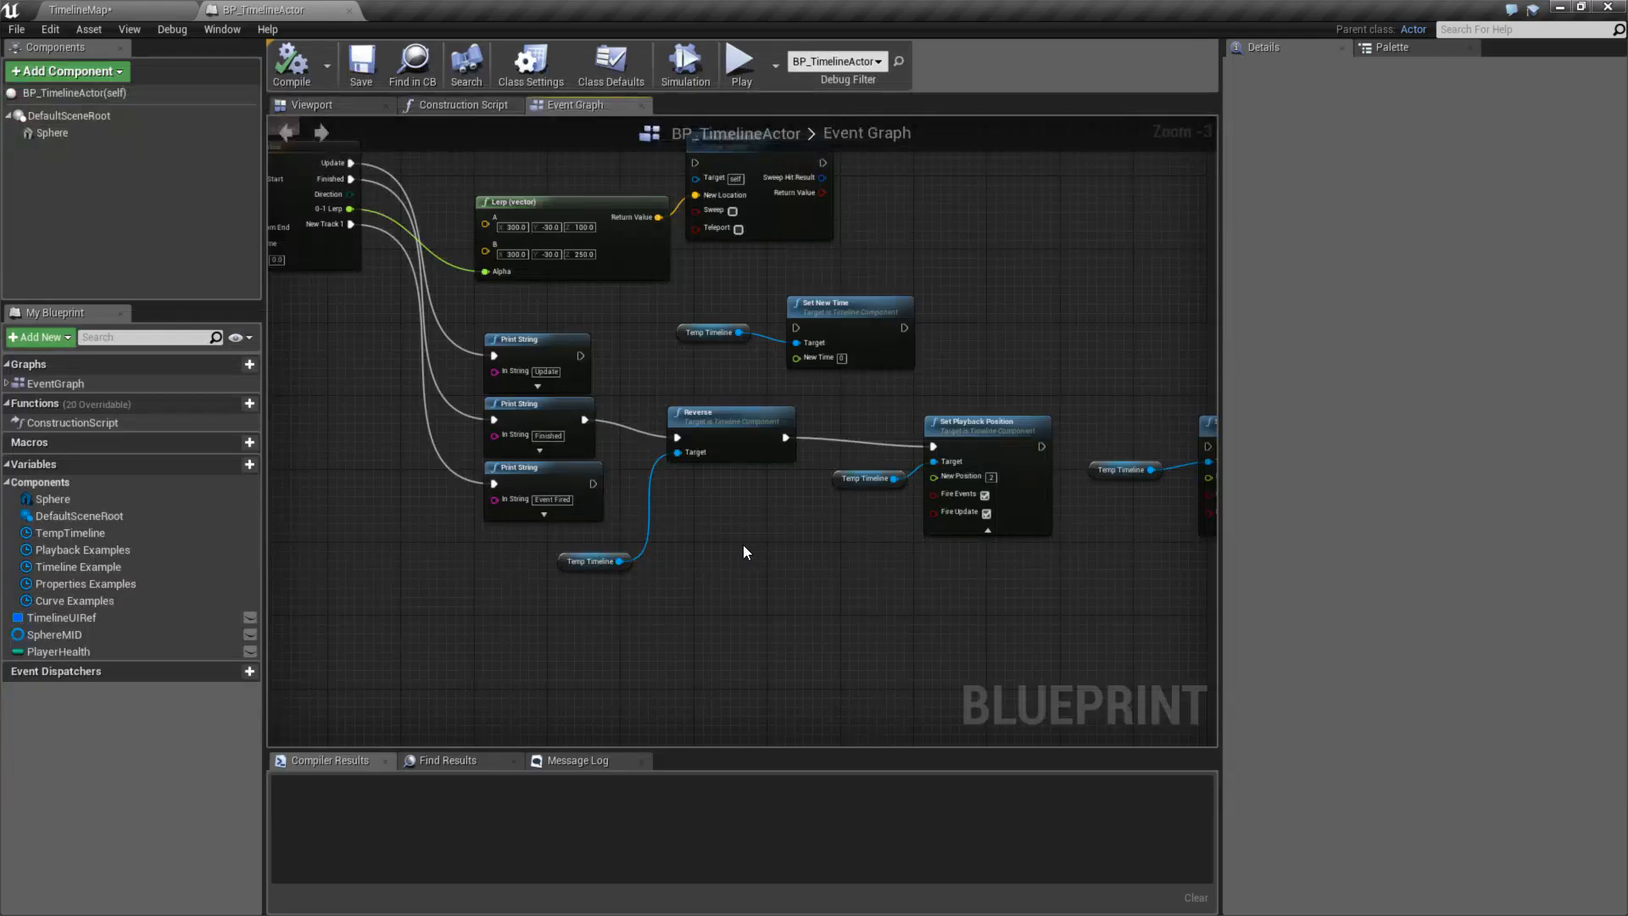
- Switch to Unreal Editor and delete the Print String, Reverse, Set New Time and Set Playback Position test nodes with their Temp Timeline references
{"action": "right_click_drag", "start_coordinate": [575, 381], "coordinate": [662, 455]}
{"action": "left_click_drag", "start_coordinate": [547, 380], "coordinate": [1104, 659]}
{"action": "key", "text": "Delete"}
{"action": "right_click_drag", "start_coordinate": [1082, 624], "coordinate": [854, 638]}
{"action": "left_click", "coordinate": [1096, 628]}
{"action": "key", "text": "Delete"}
{"action": "right_click_drag", "start_coordinate": [683, 468], "coordinate": [966, 582]}
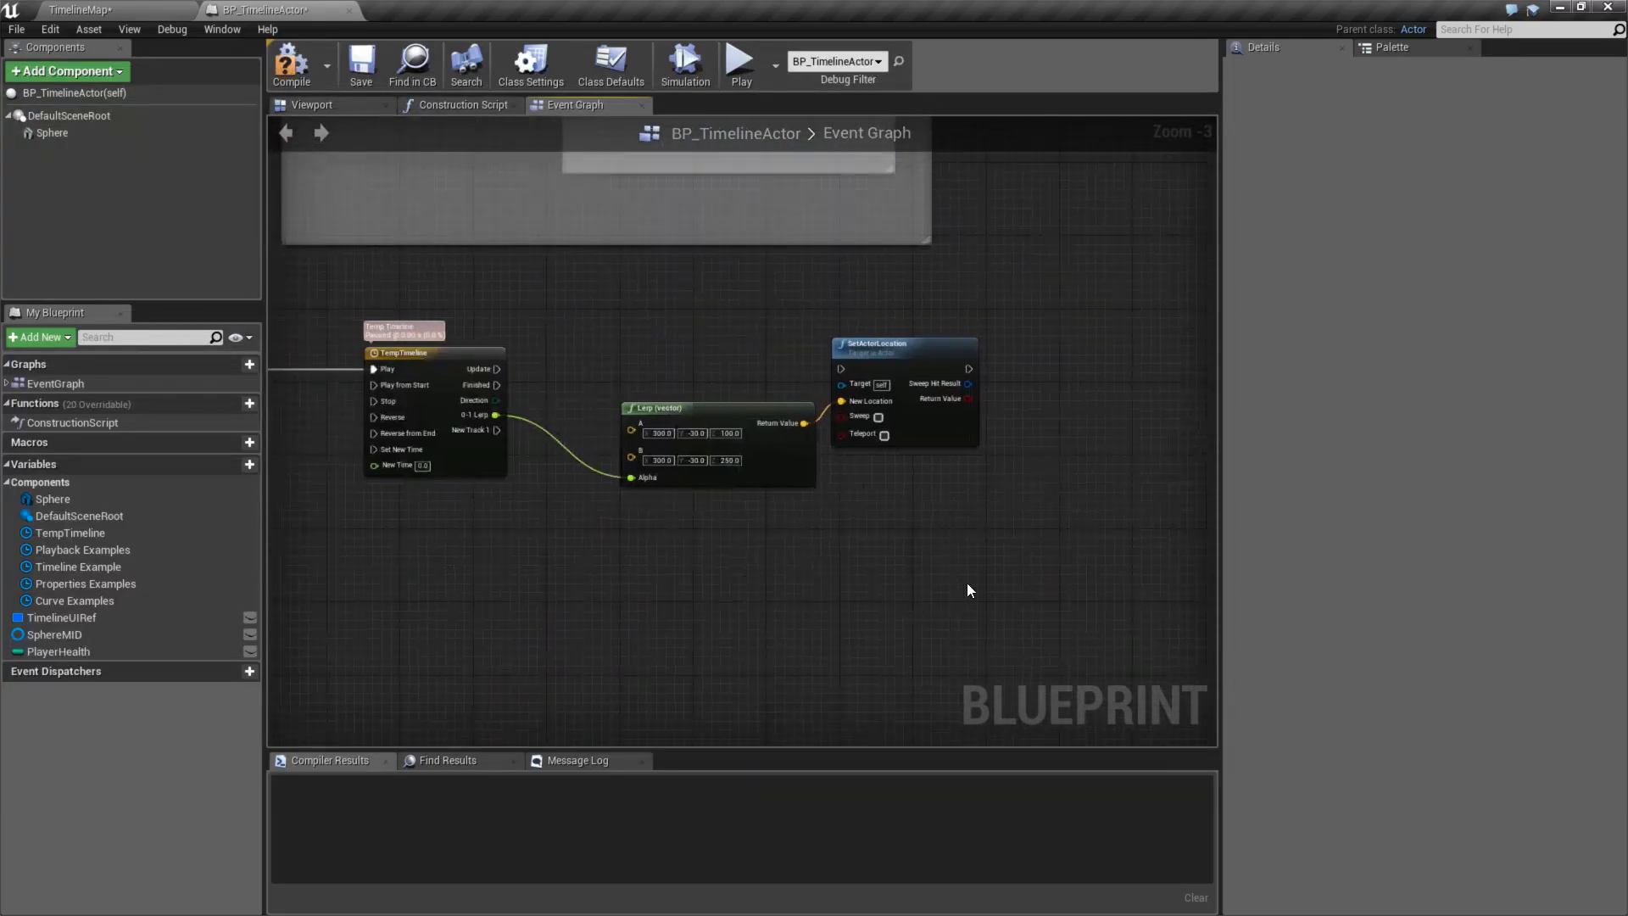
- Move the Set Timeline Length Mode node below the wire between the G key event and the TempTimeline node
{"action": "left_click_drag", "start_coordinate": [1009, 577], "coordinate": [634, 330]}
{"action": "scroll", "coordinate": [542, 636], "scroll_direction": "up", "scroll_amount": 3}
{"action": "right_click_drag", "start_coordinate": [647, 552], "coordinate": [651, 534]}
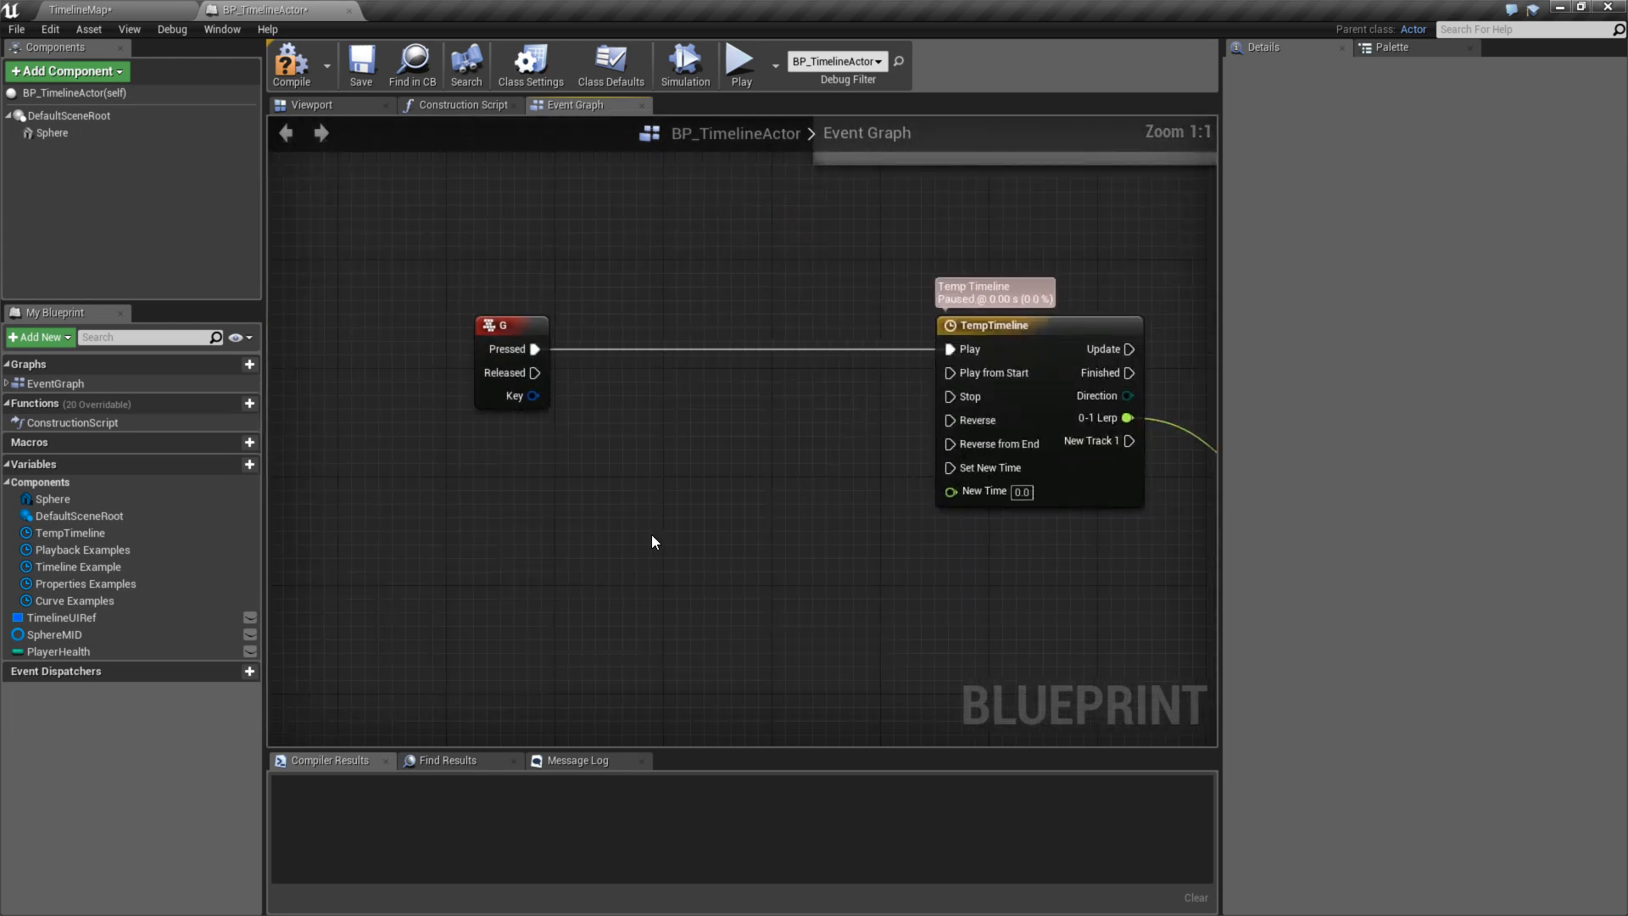
{"action": "right_click", "coordinate": [634, 529]}
{"action": "left_click", "coordinate": [697, 222]}
{"action": "scroll", "coordinate": [751, 248], "scroll_direction": "down", "scroll_amount": 3}
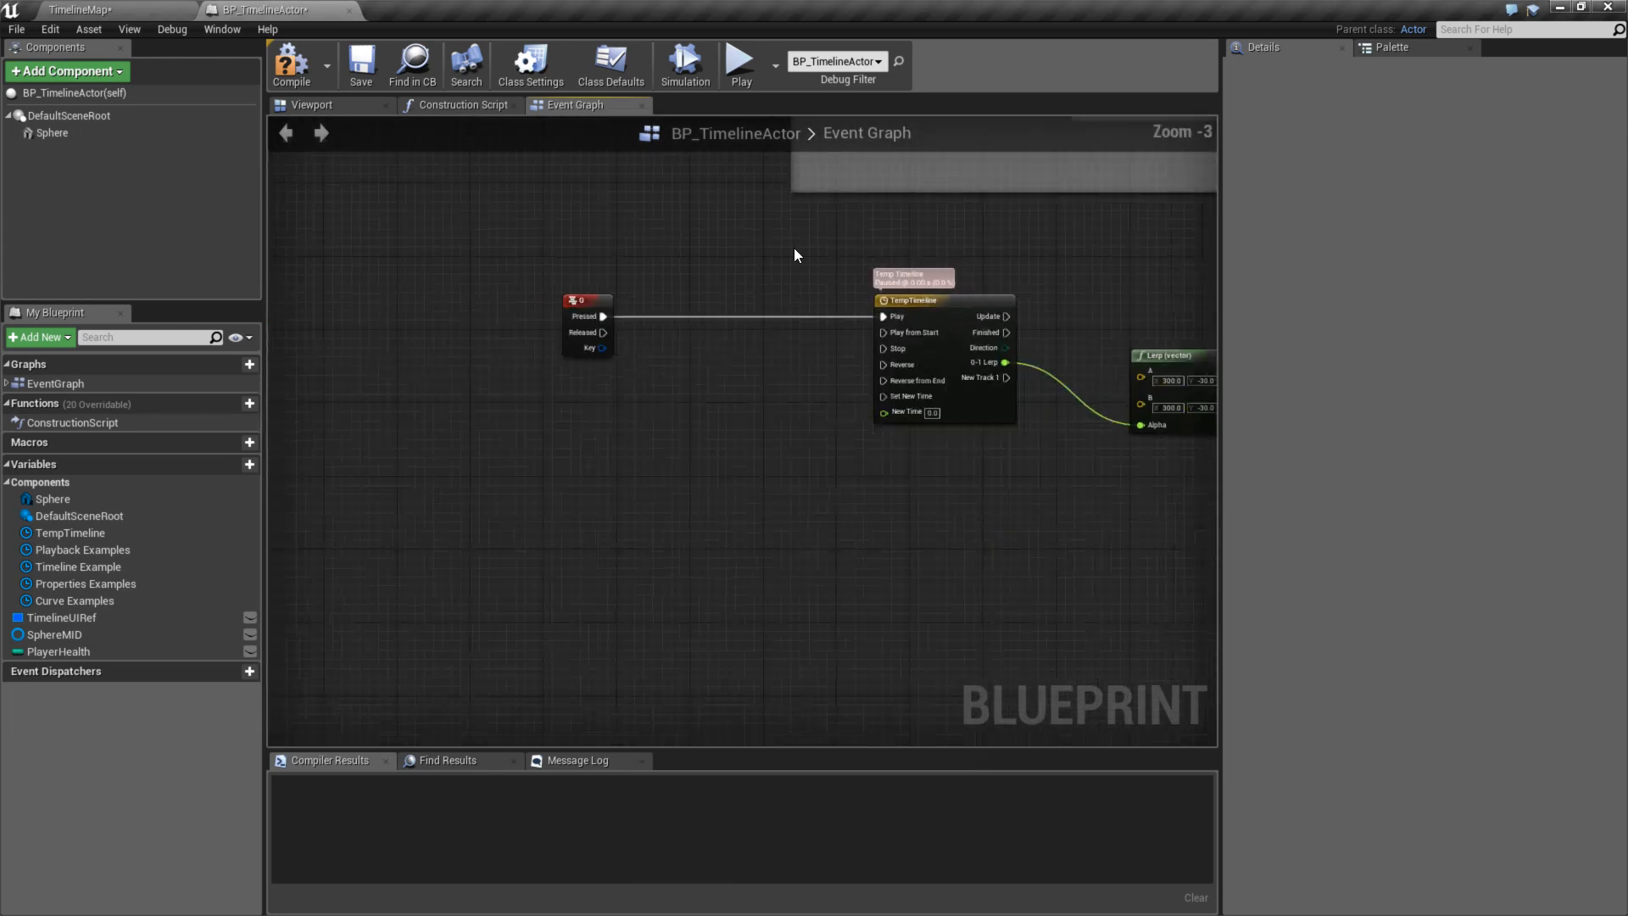
{"action": "right_click_drag", "start_coordinate": [793, 248], "coordinate": [587, 567]}
{"action": "left_click_drag", "start_coordinate": [731, 270], "coordinate": [622, 532]}
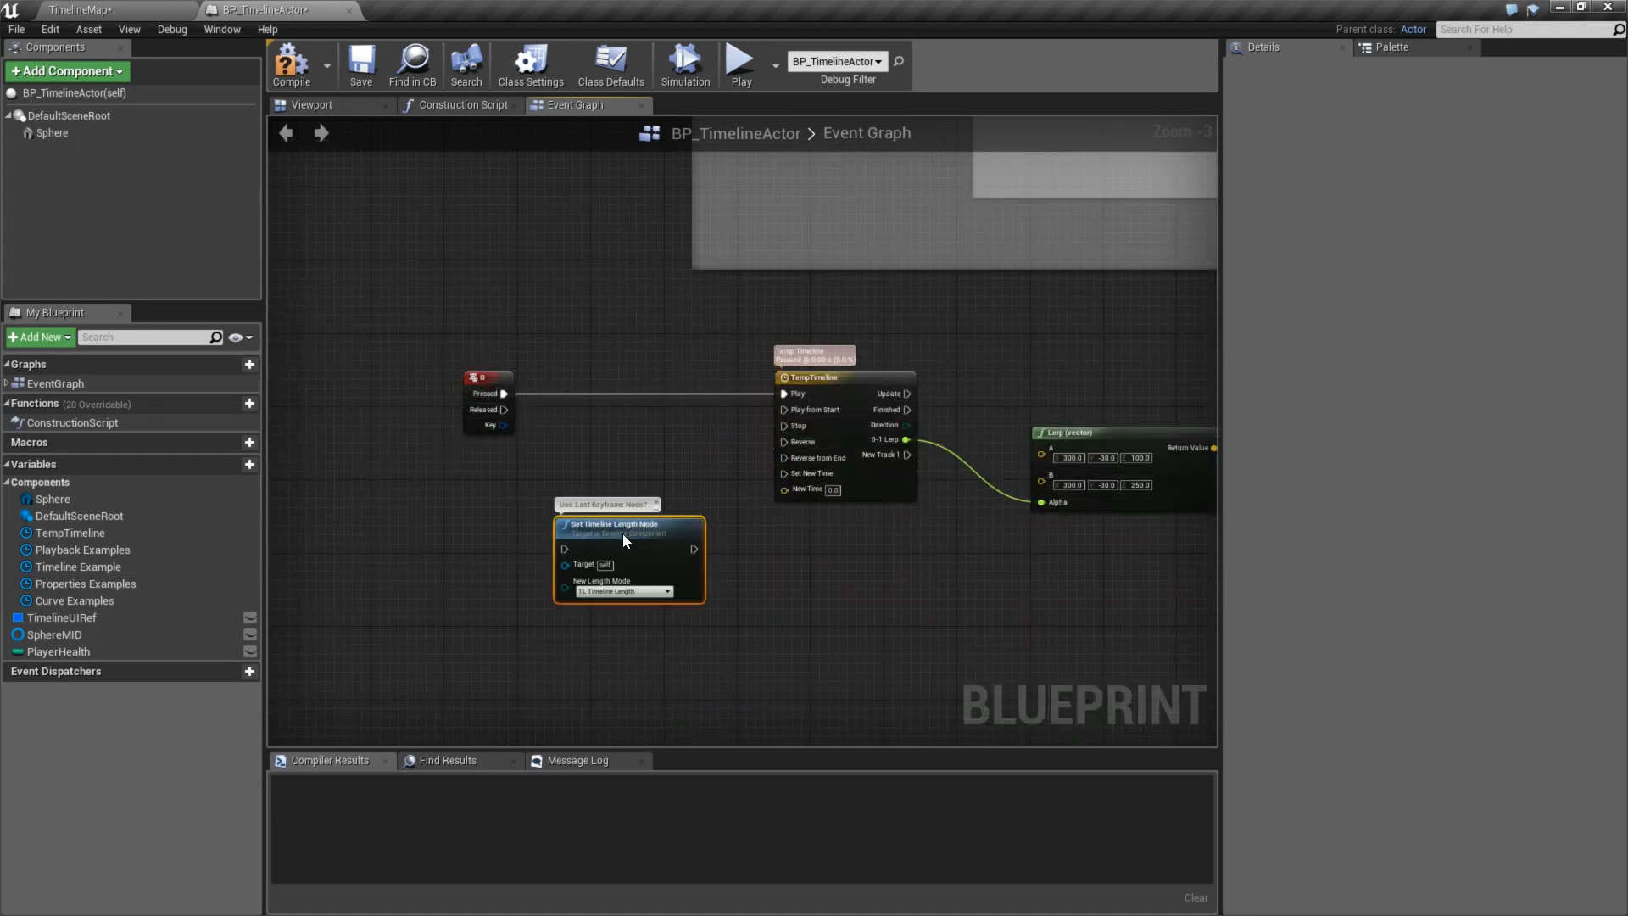
{"action": "scroll", "coordinate": [622, 532], "scroll_direction": "up", "scroll_amount": 3}
{"action": "right_click_drag", "start_coordinate": [690, 532], "coordinate": [725, 335]}
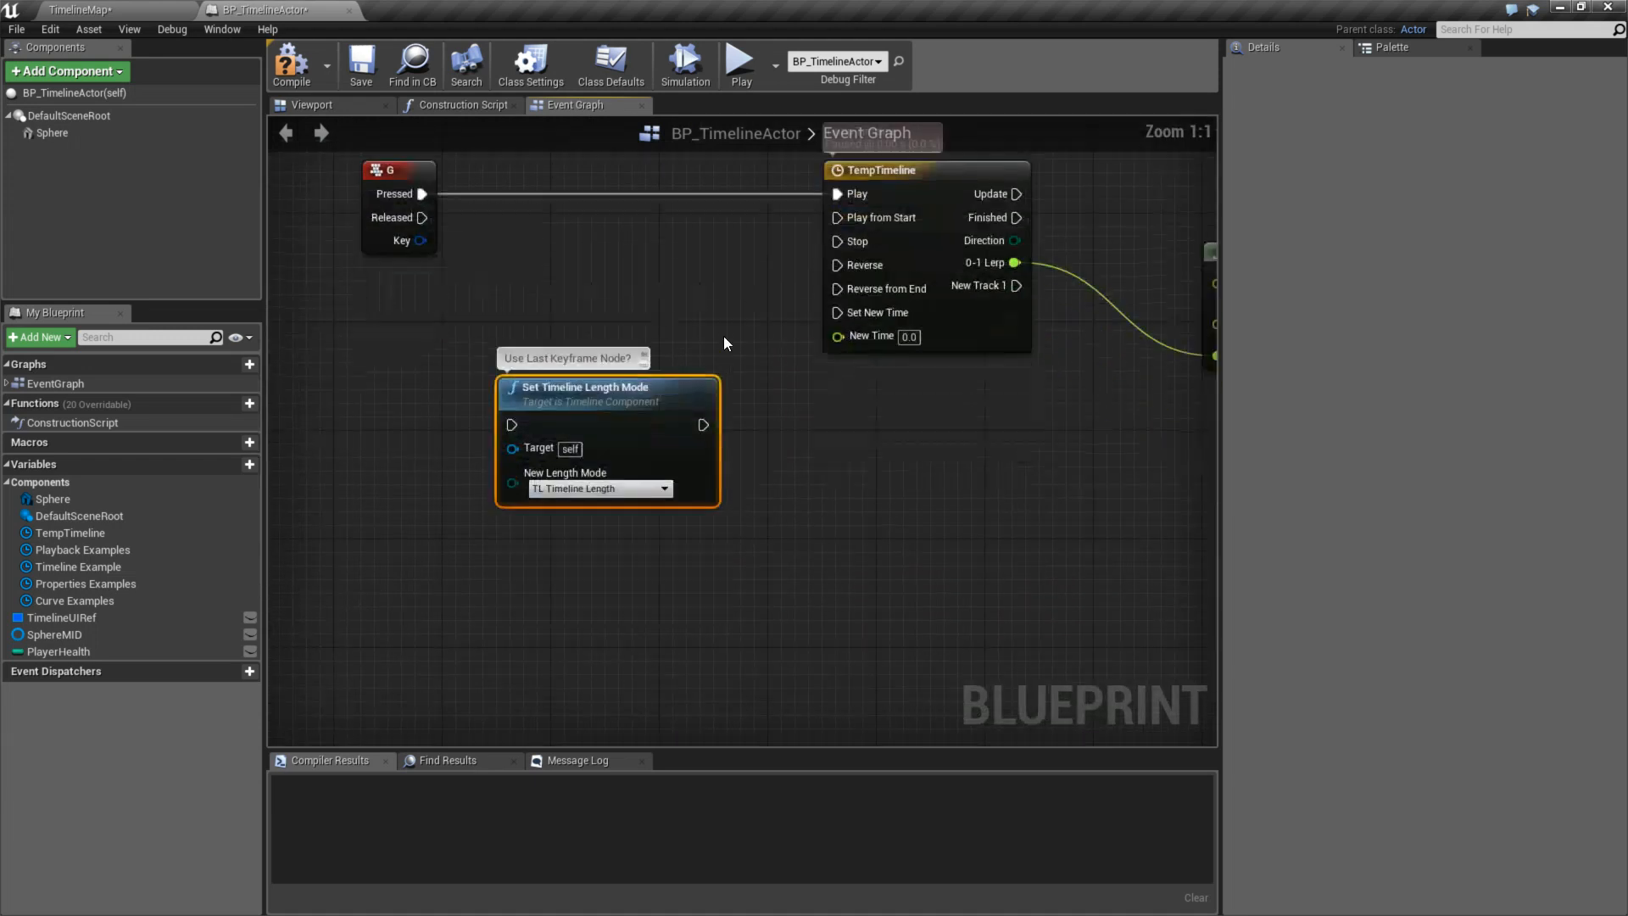
- Check TempTimeline's Use Last Keyframe option against the New Length Mode choices on the Set Timeline Length Mode node
{"action": "double_click", "coordinate": [880, 177]}
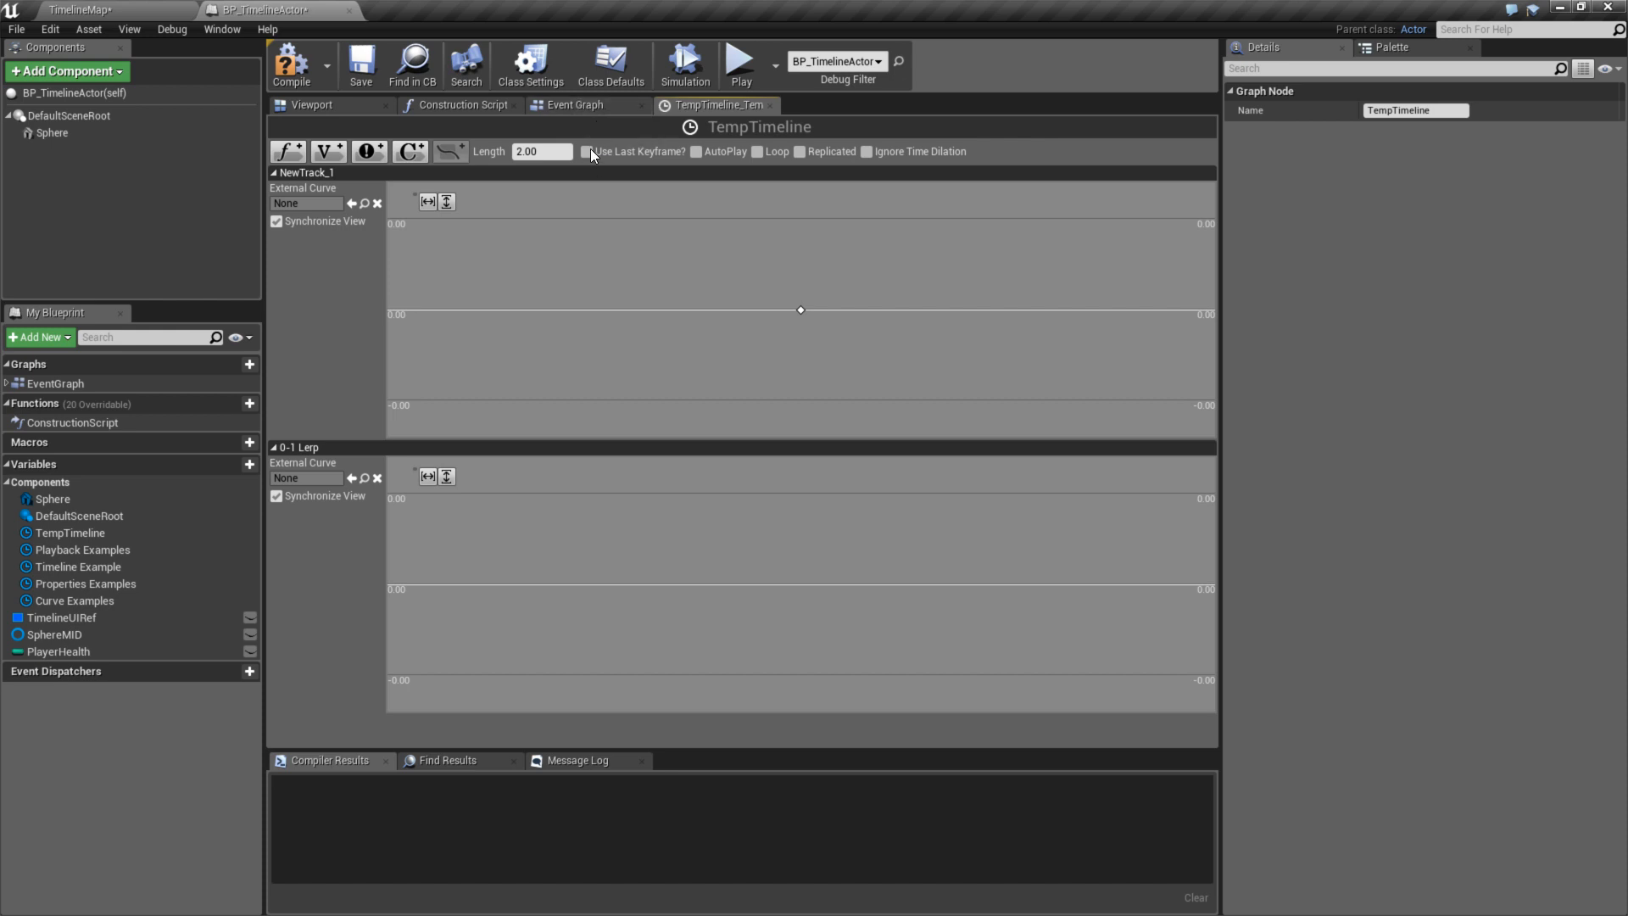
{"action": "left_click", "coordinate": [582, 104]}
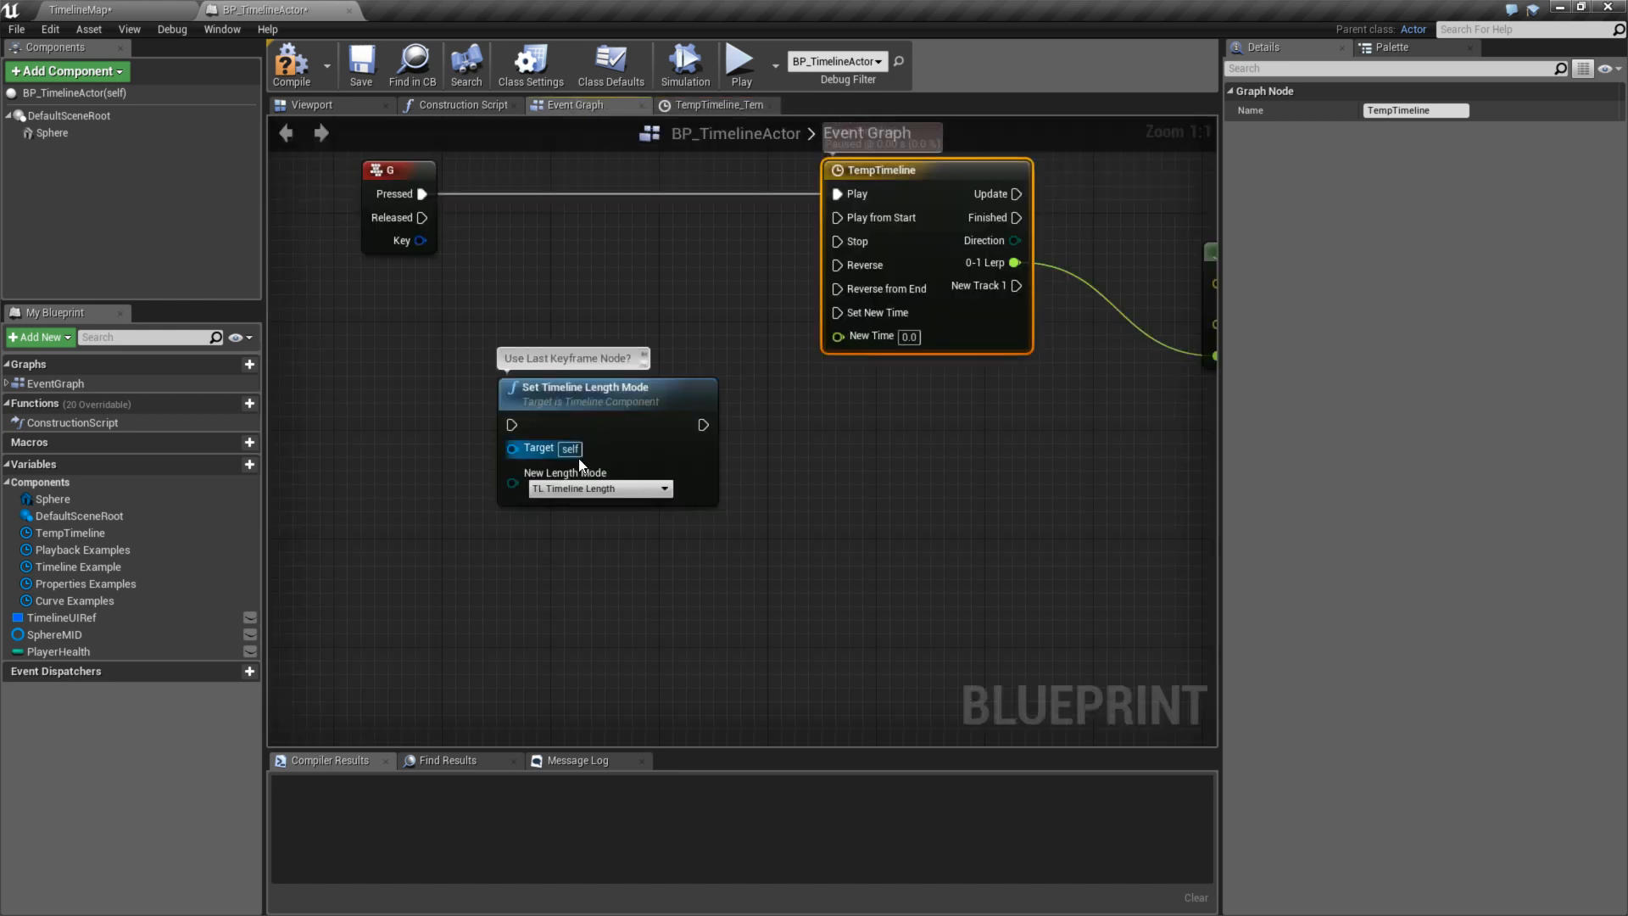
{"action": "left_click", "coordinate": [598, 489]}
{"action": "left_click", "coordinate": [669, 350]}
{"action": "right_click_drag", "start_coordinate": [669, 350], "coordinate": [669, 357]}
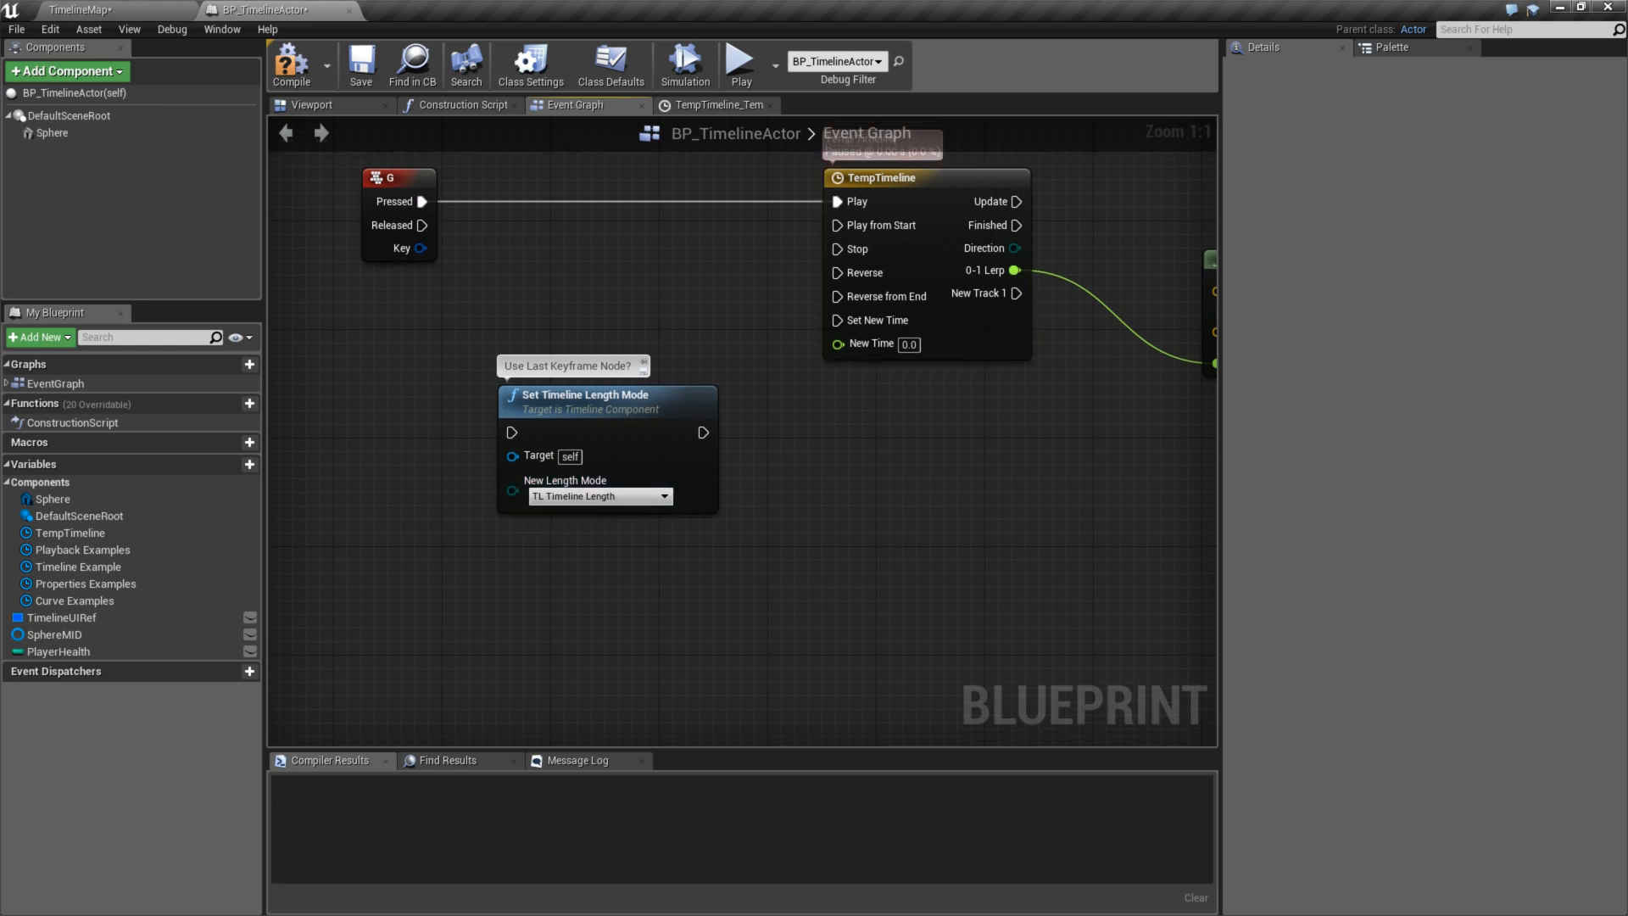
- Switch to the Timeline.cpp source on GitHub and search it for "settimelinele"
{"action": "key", "text": "alt+Tab"}
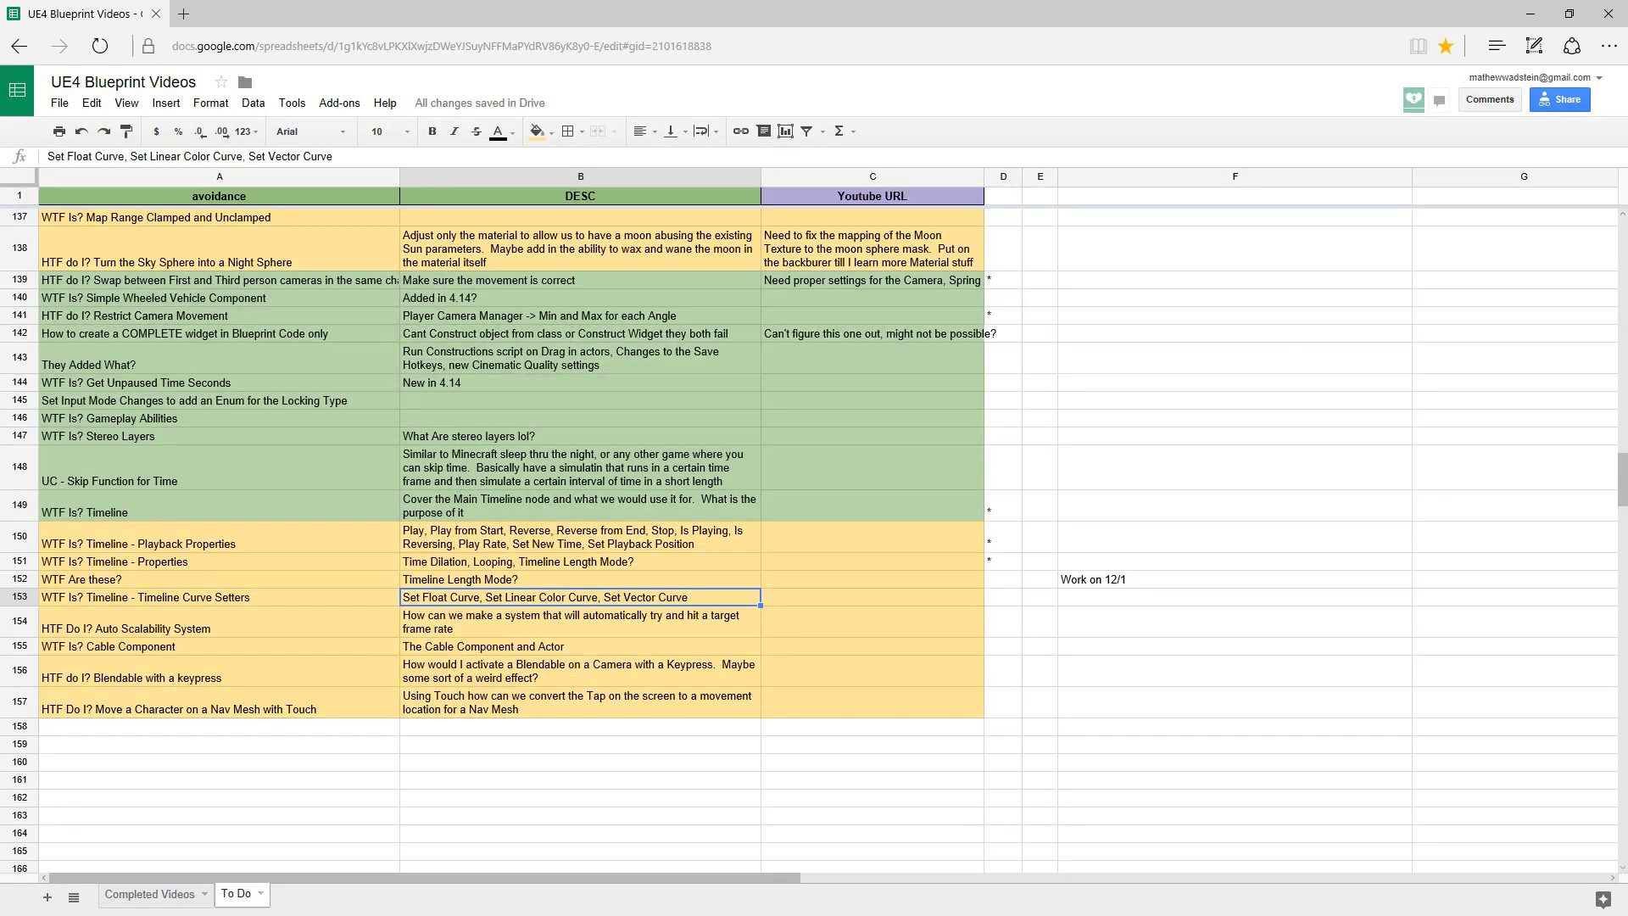
{"action": "key", "text": "alt+Tab"}
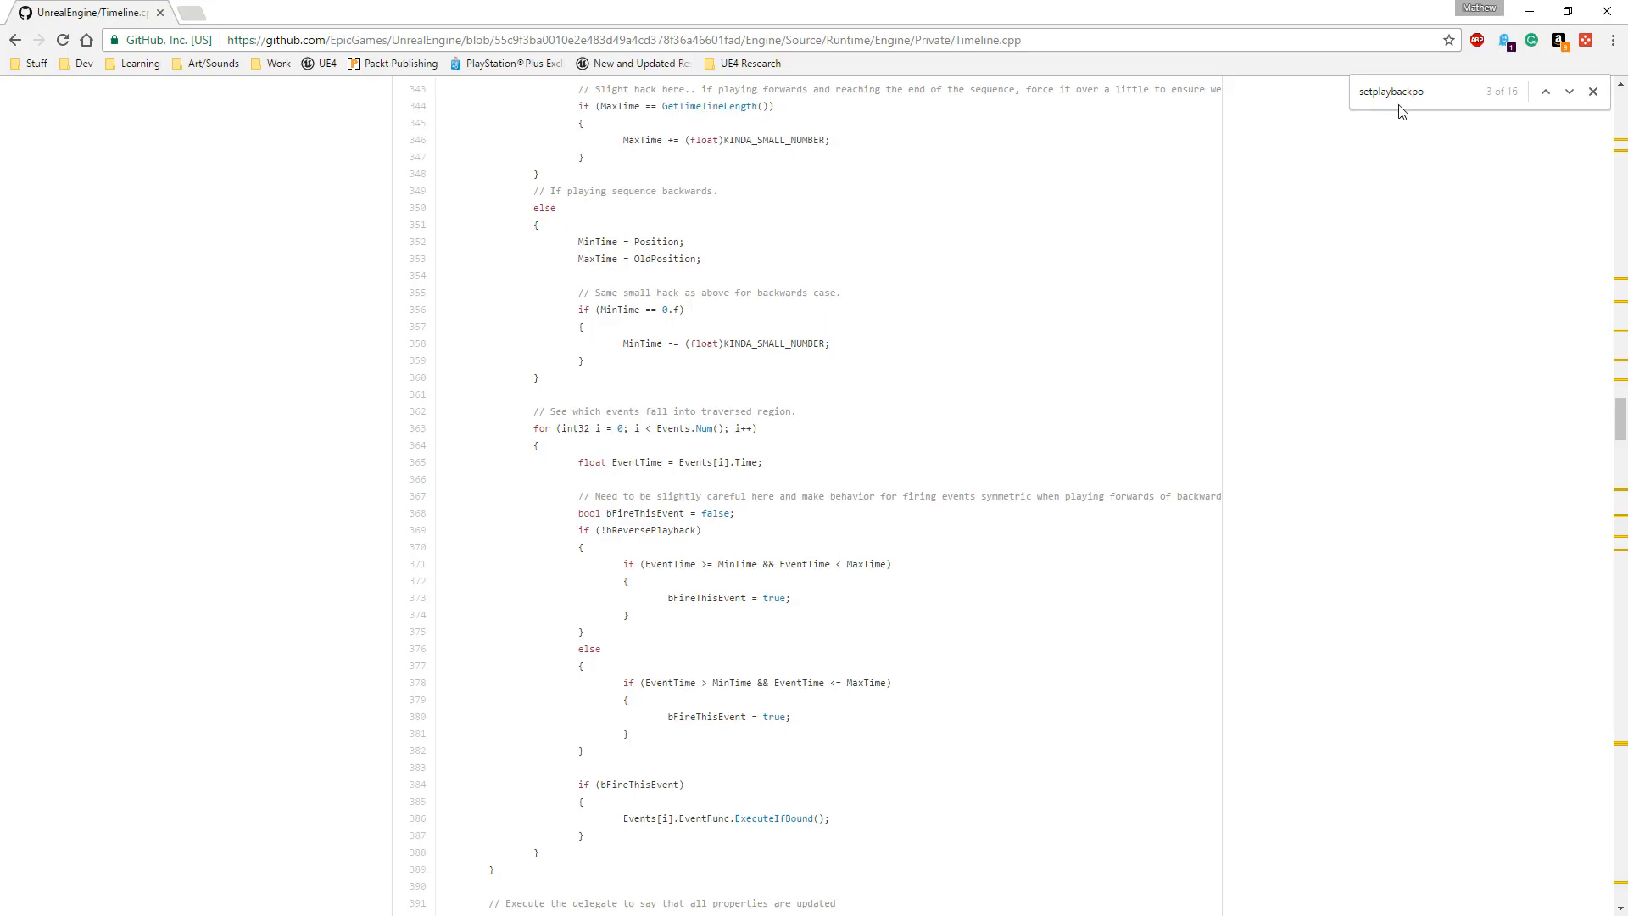
{"action": "key", "text": "ctrl+f"}
{"action": "type", "text": "settimelinele"}
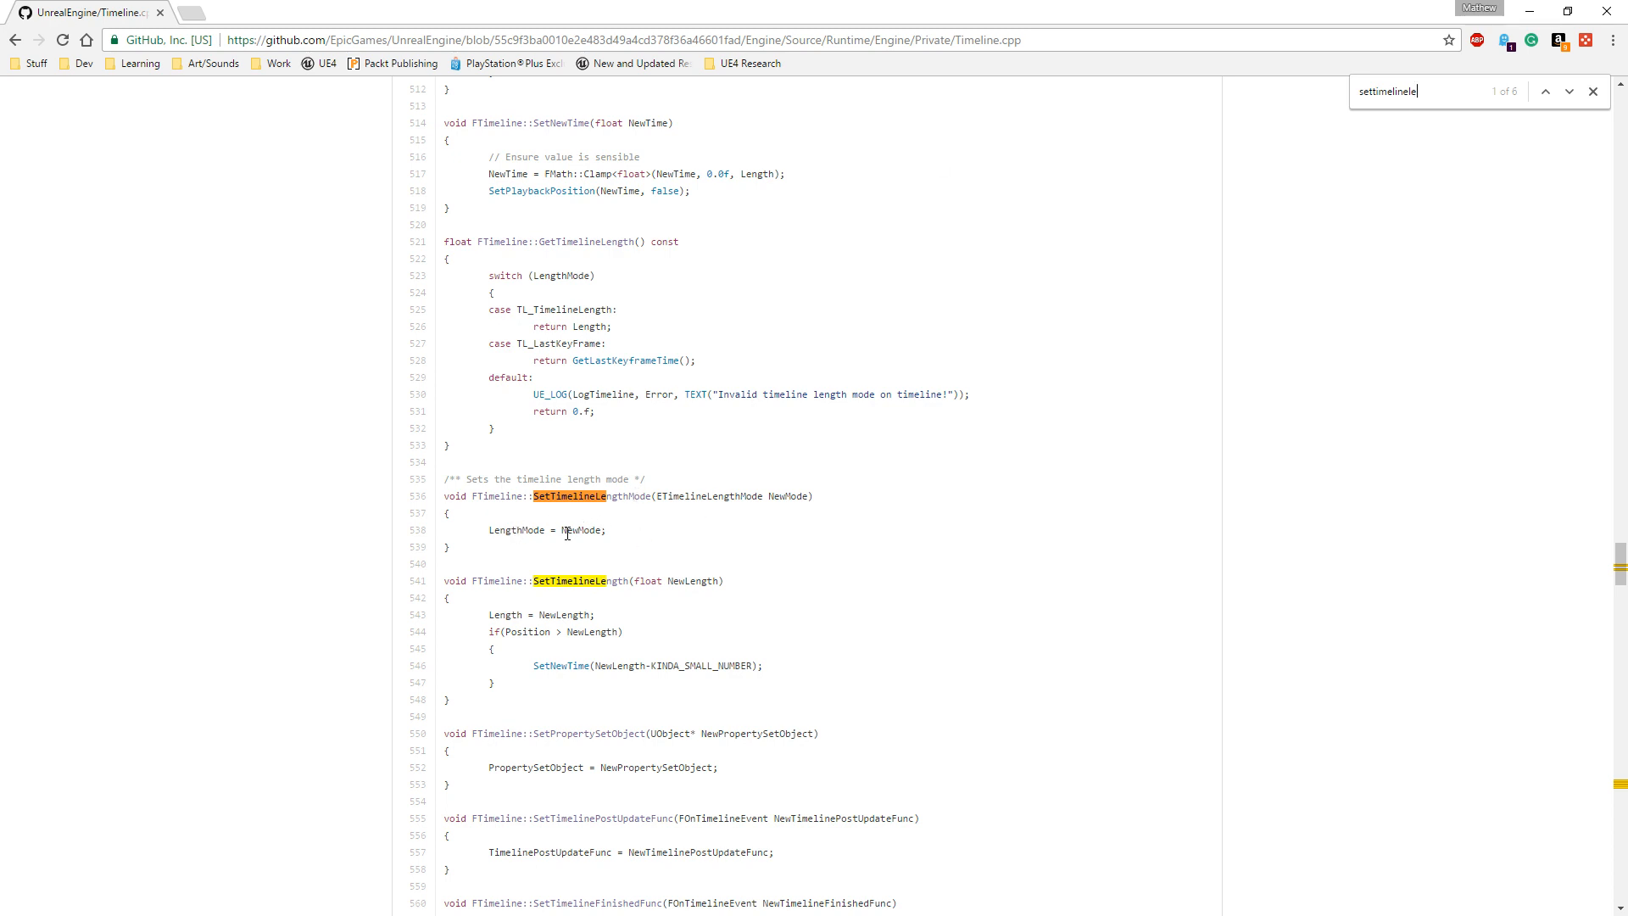
- Search Timeline.cpp for "LengthMode" and go through its occurrences
{"action": "double_click", "coordinate": [507, 530]}
{"action": "key", "text": "ctrl+f"}
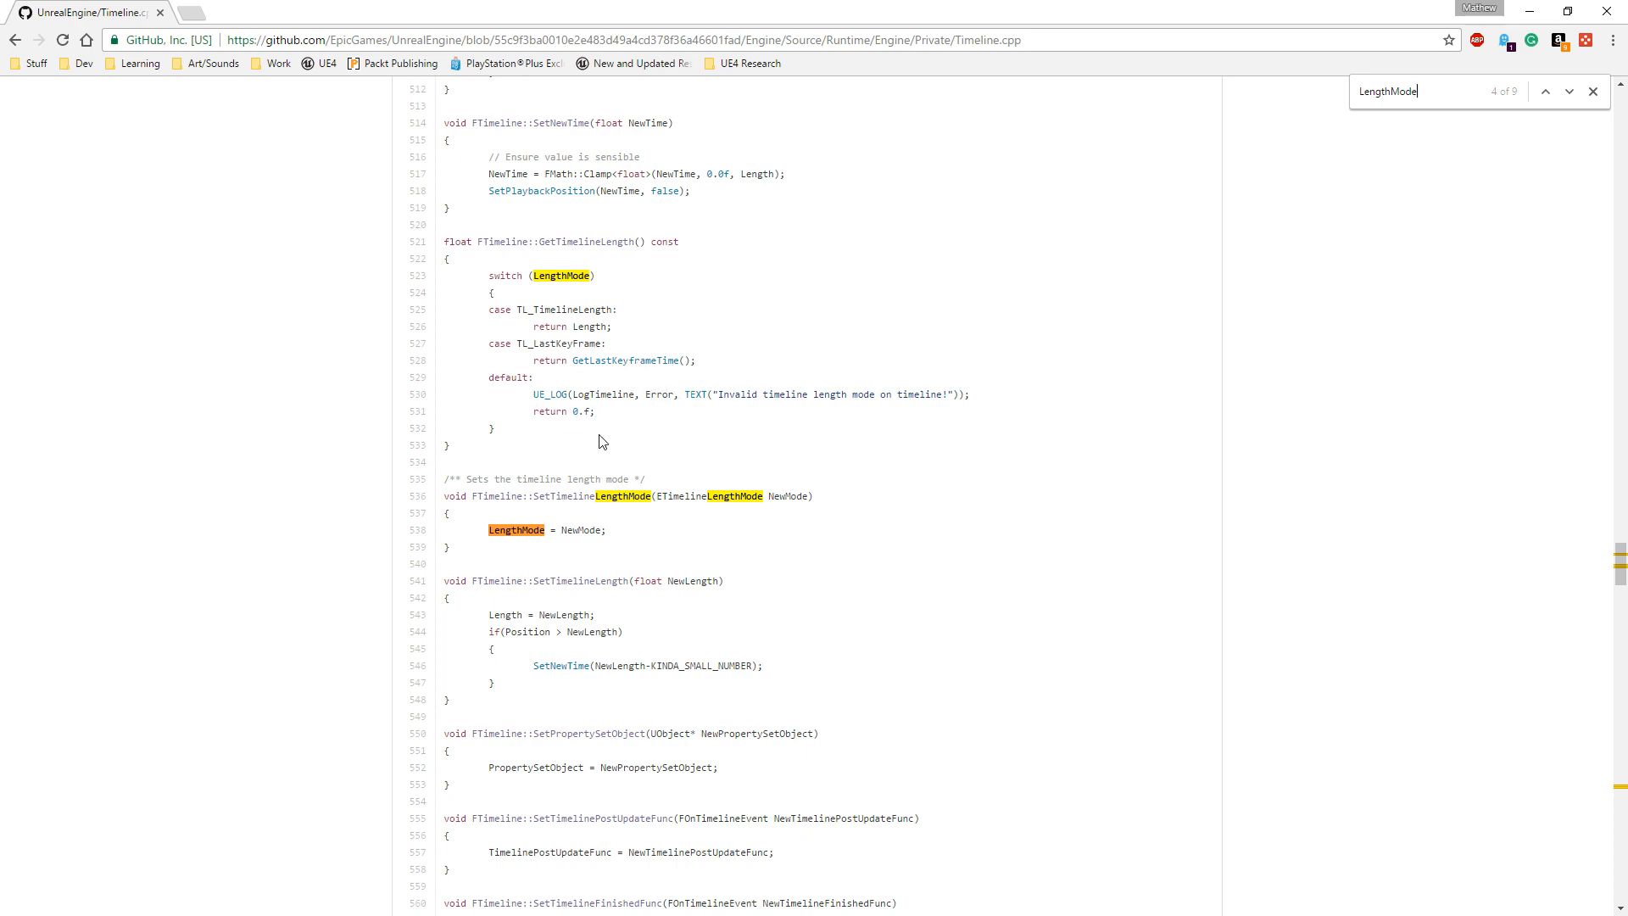
{"action": "left_click", "coordinate": [1569, 93]}
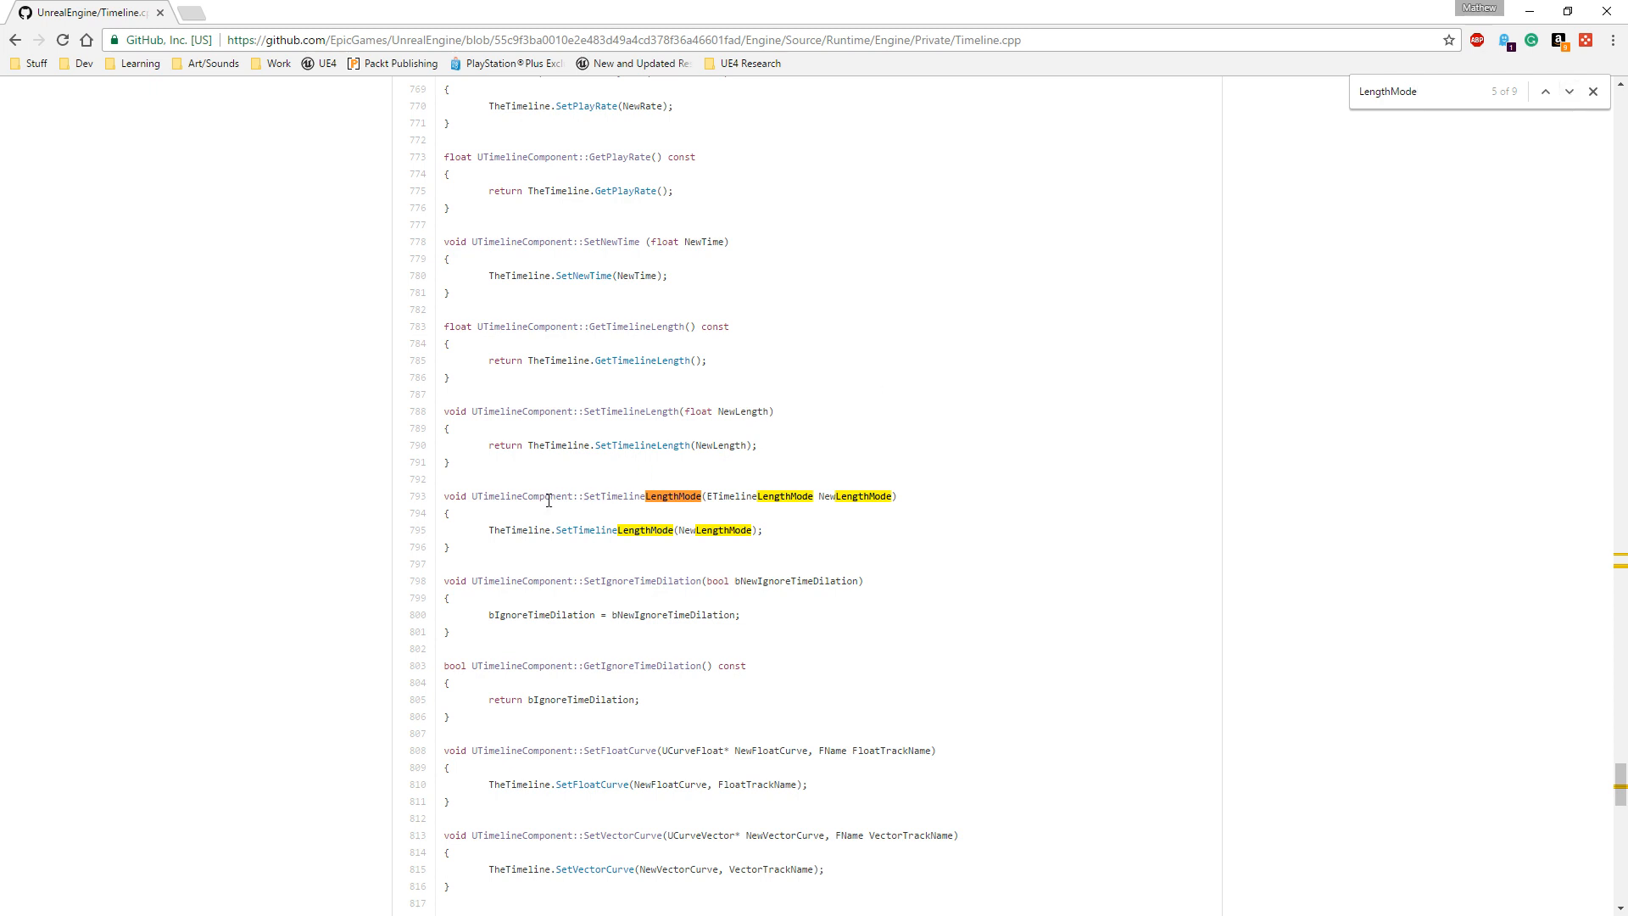
{"action": "left_click", "coordinate": [1567, 93]}
{"action": "left_click", "coordinate": [1568, 93]}
{"action": "left_click", "coordinate": [1568, 93]}
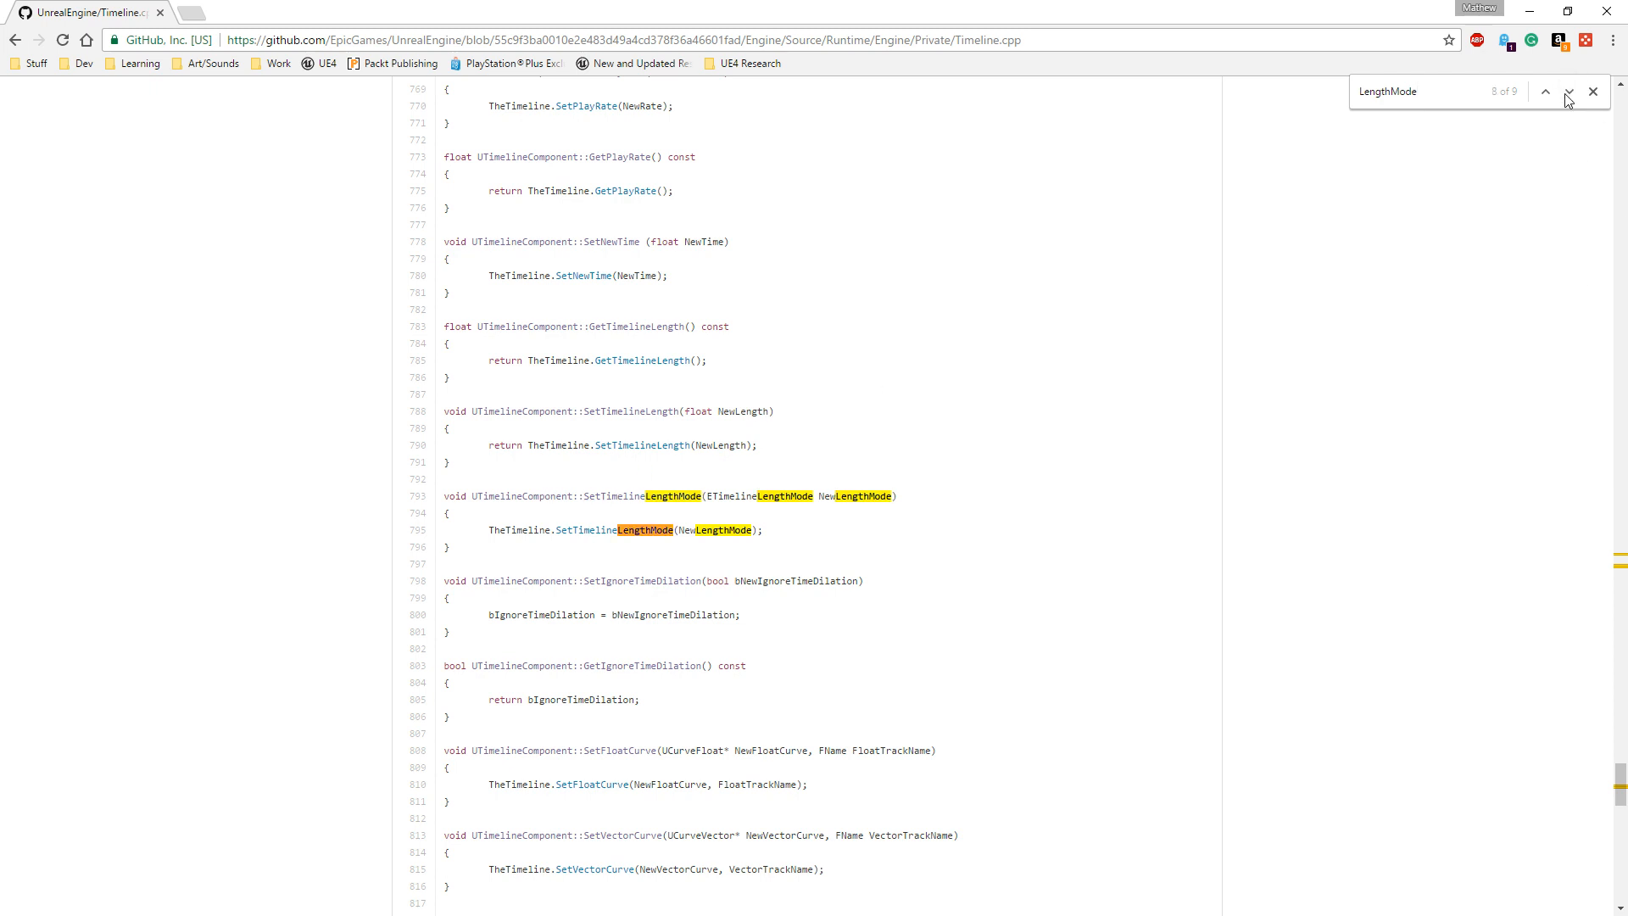
{"action": "left_click", "coordinate": [1568, 93]}
{"action": "left_click", "coordinate": [1568, 93]}
{"action": "left_click", "coordinate": [1567, 95]}
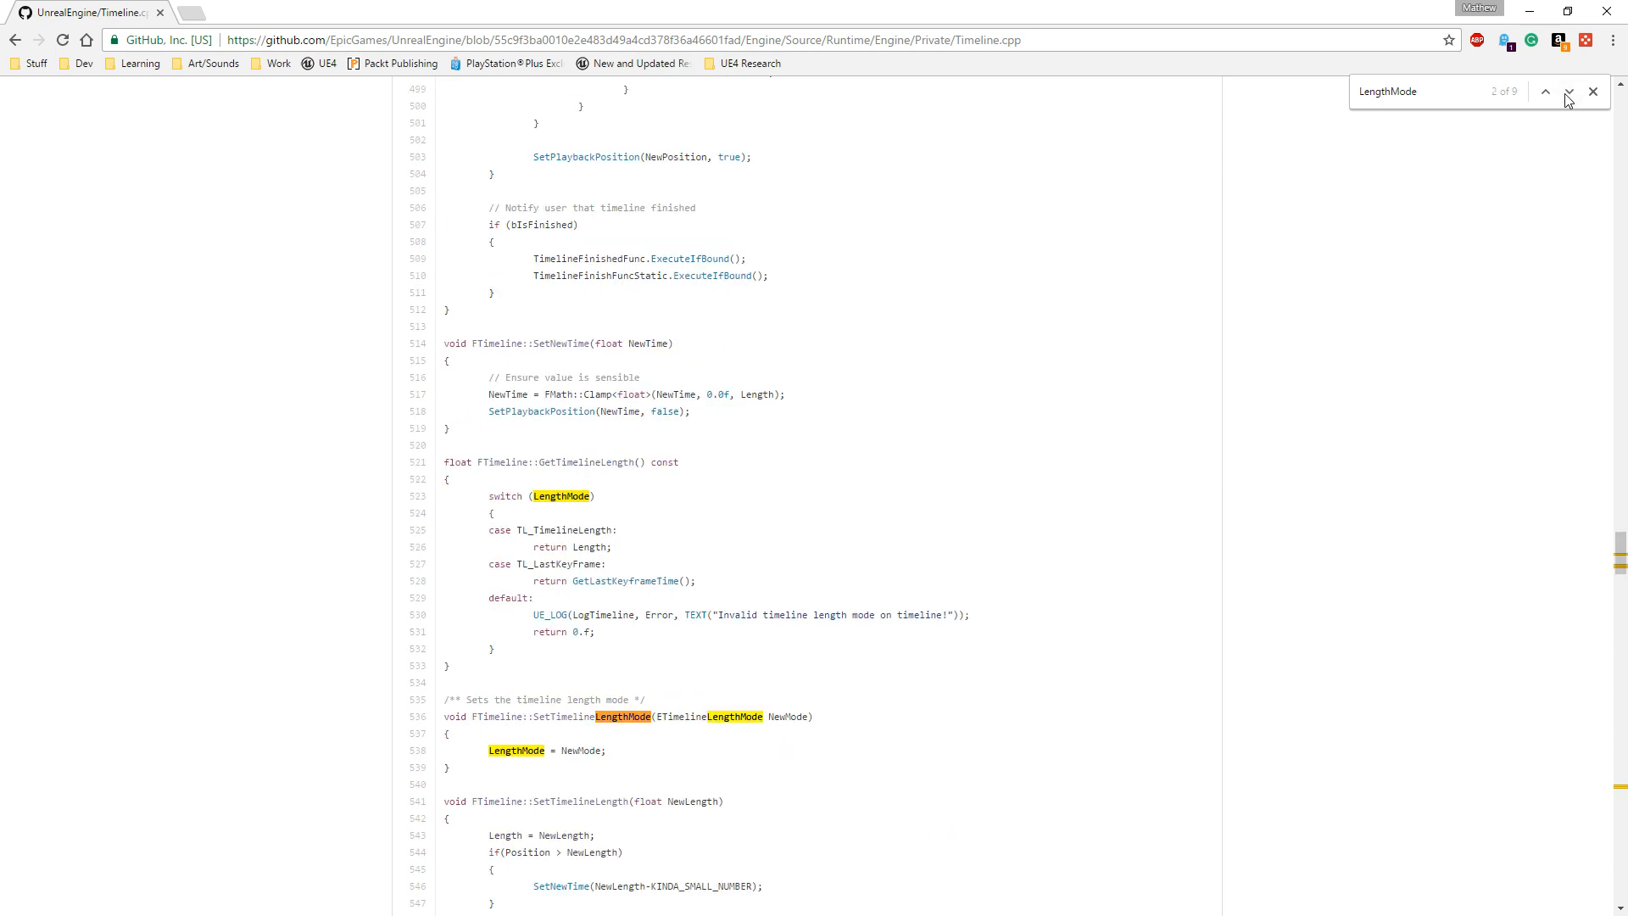
{"action": "left_click", "coordinate": [1568, 95]}
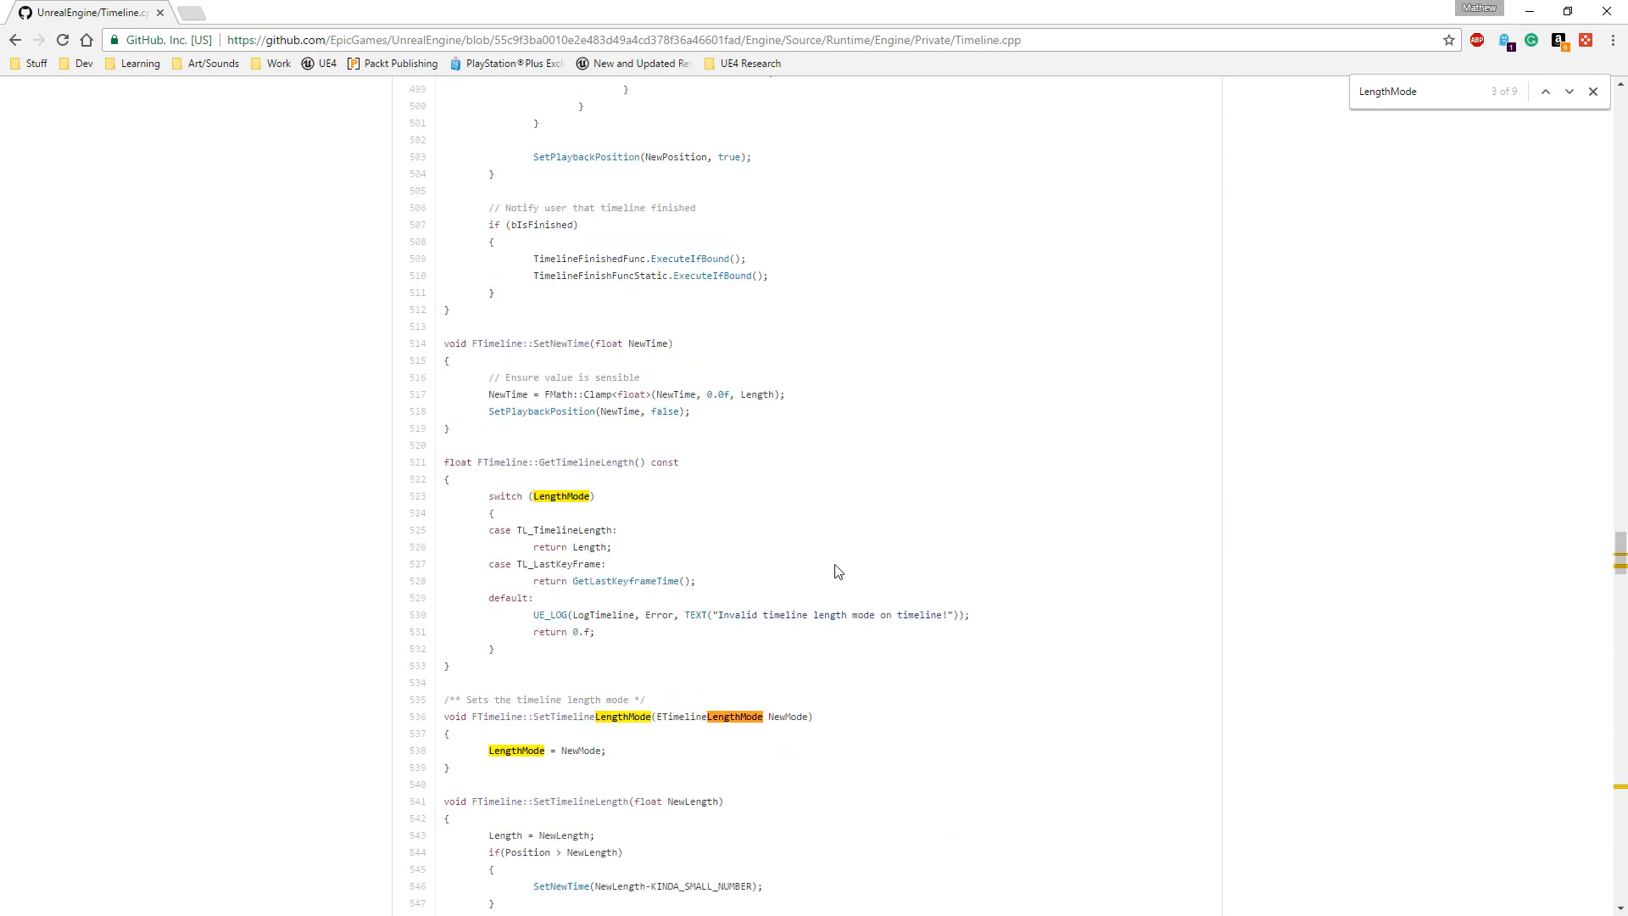
- Examine how GetTimelineLength and SetTimelineLengthMode use the length mode in Timeline.cpp
{"action": "scroll", "coordinate": [748, 444], "scroll_direction": "down", "scroll_amount": 4}
{"action": "scroll", "coordinate": [664, 449], "scroll_direction": "up", "scroll_amount": 2}
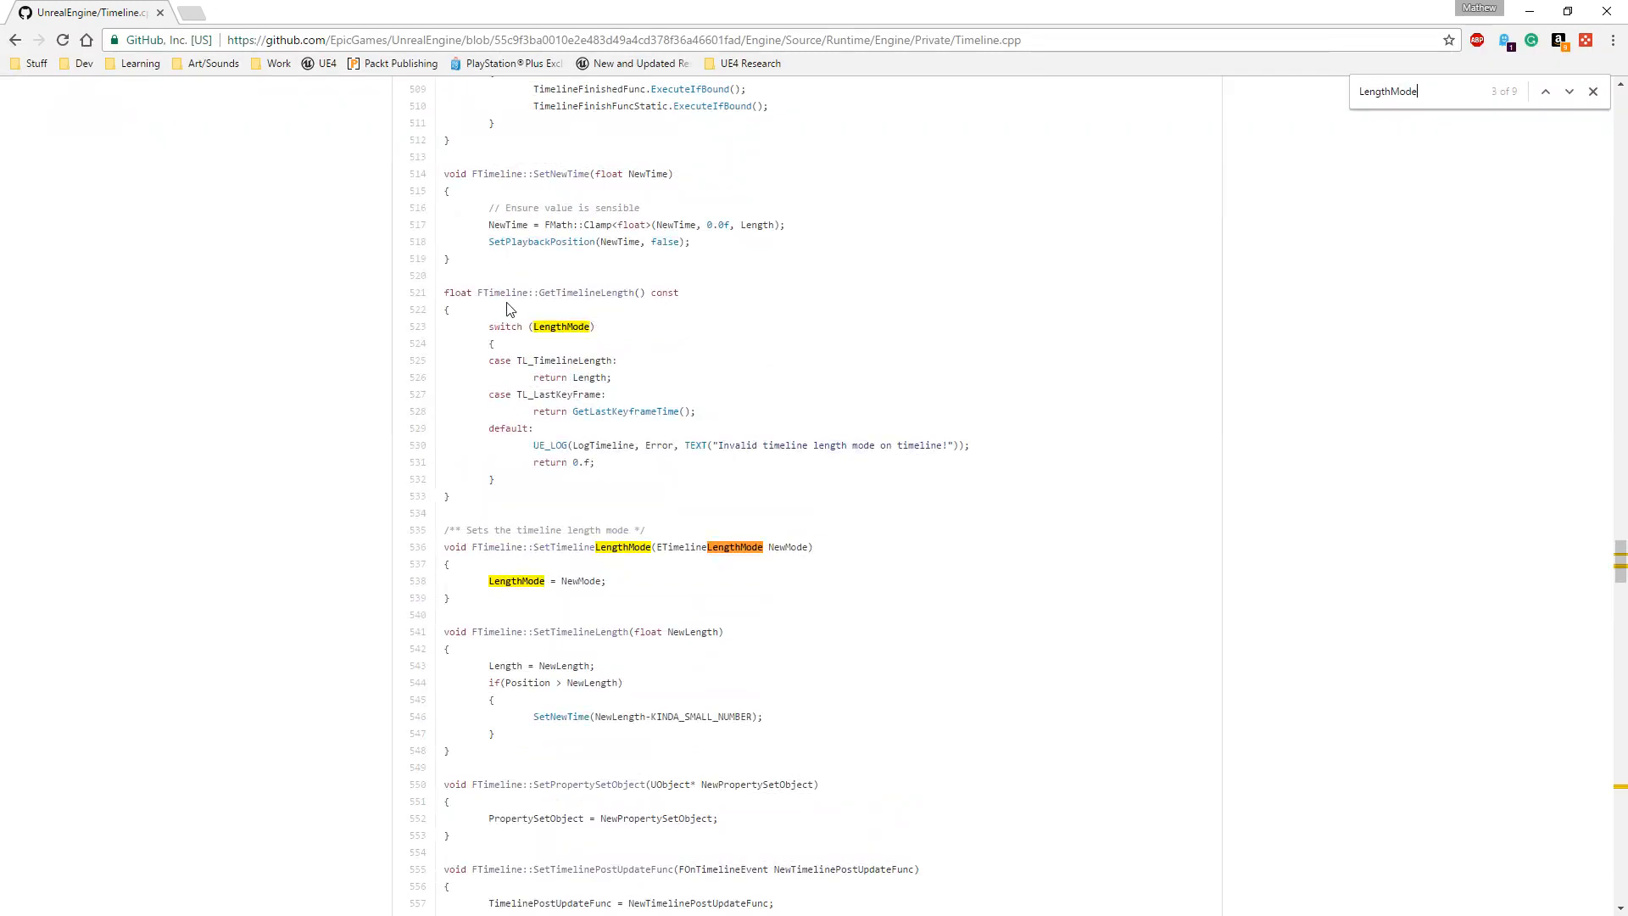
{"action": "scroll", "coordinate": [526, 469], "scroll_direction": "up", "scroll_amount": 2}
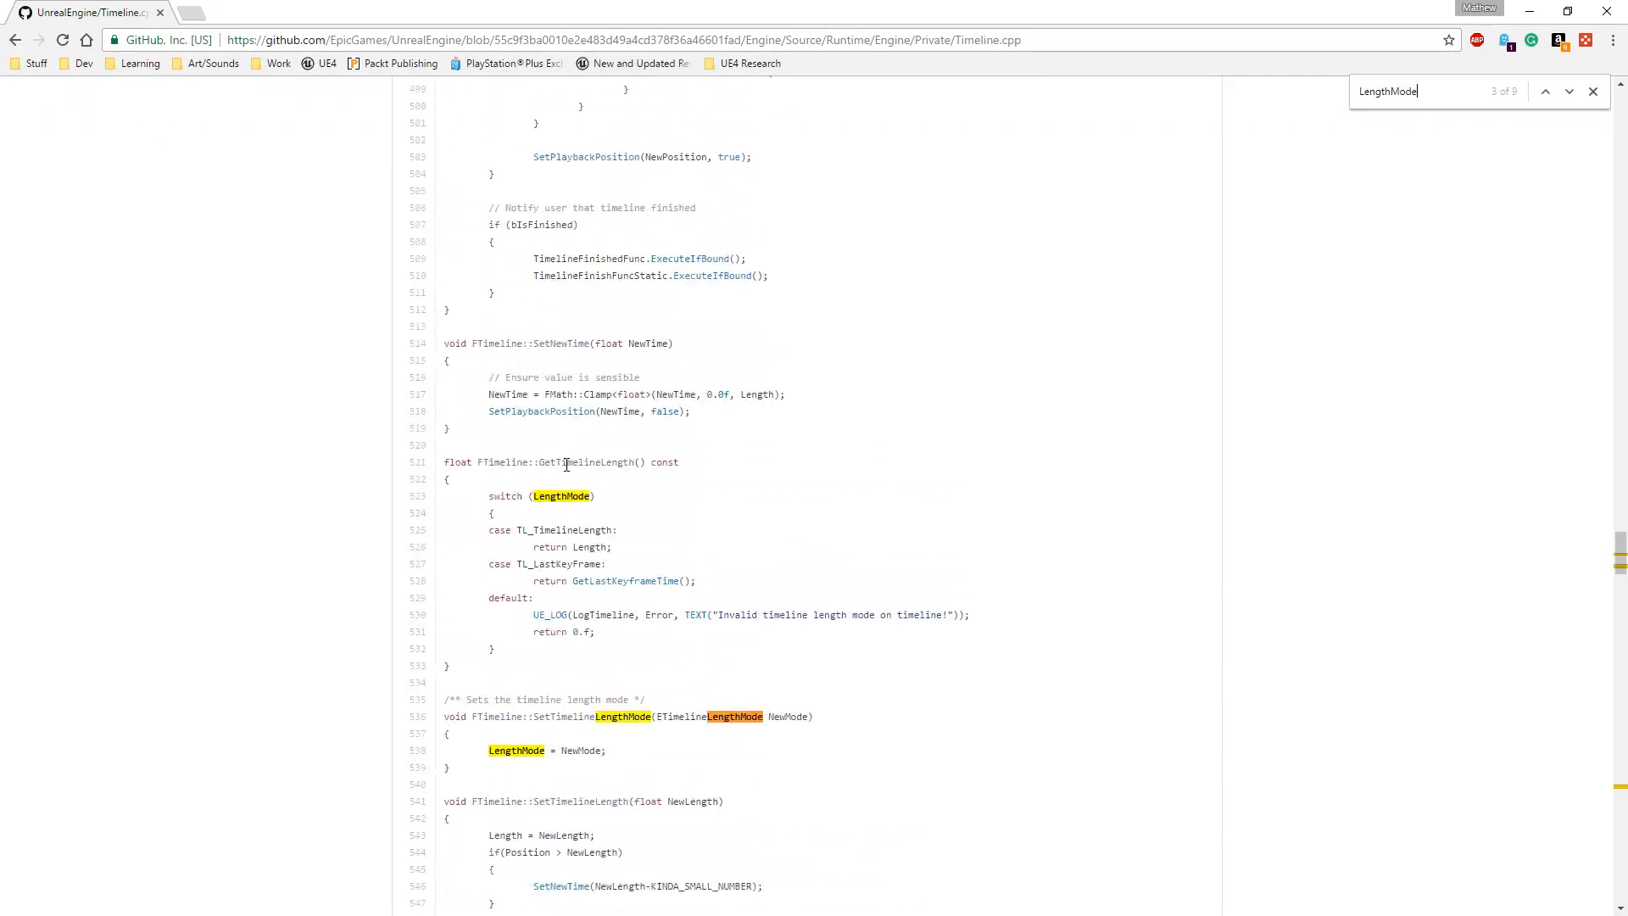
{"action": "scroll", "coordinate": [563, 461], "scroll_direction": "up", "scroll_amount": 4}
{"action": "scroll", "coordinate": [570, 475], "scroll_direction": "down", "scroll_amount": 6}
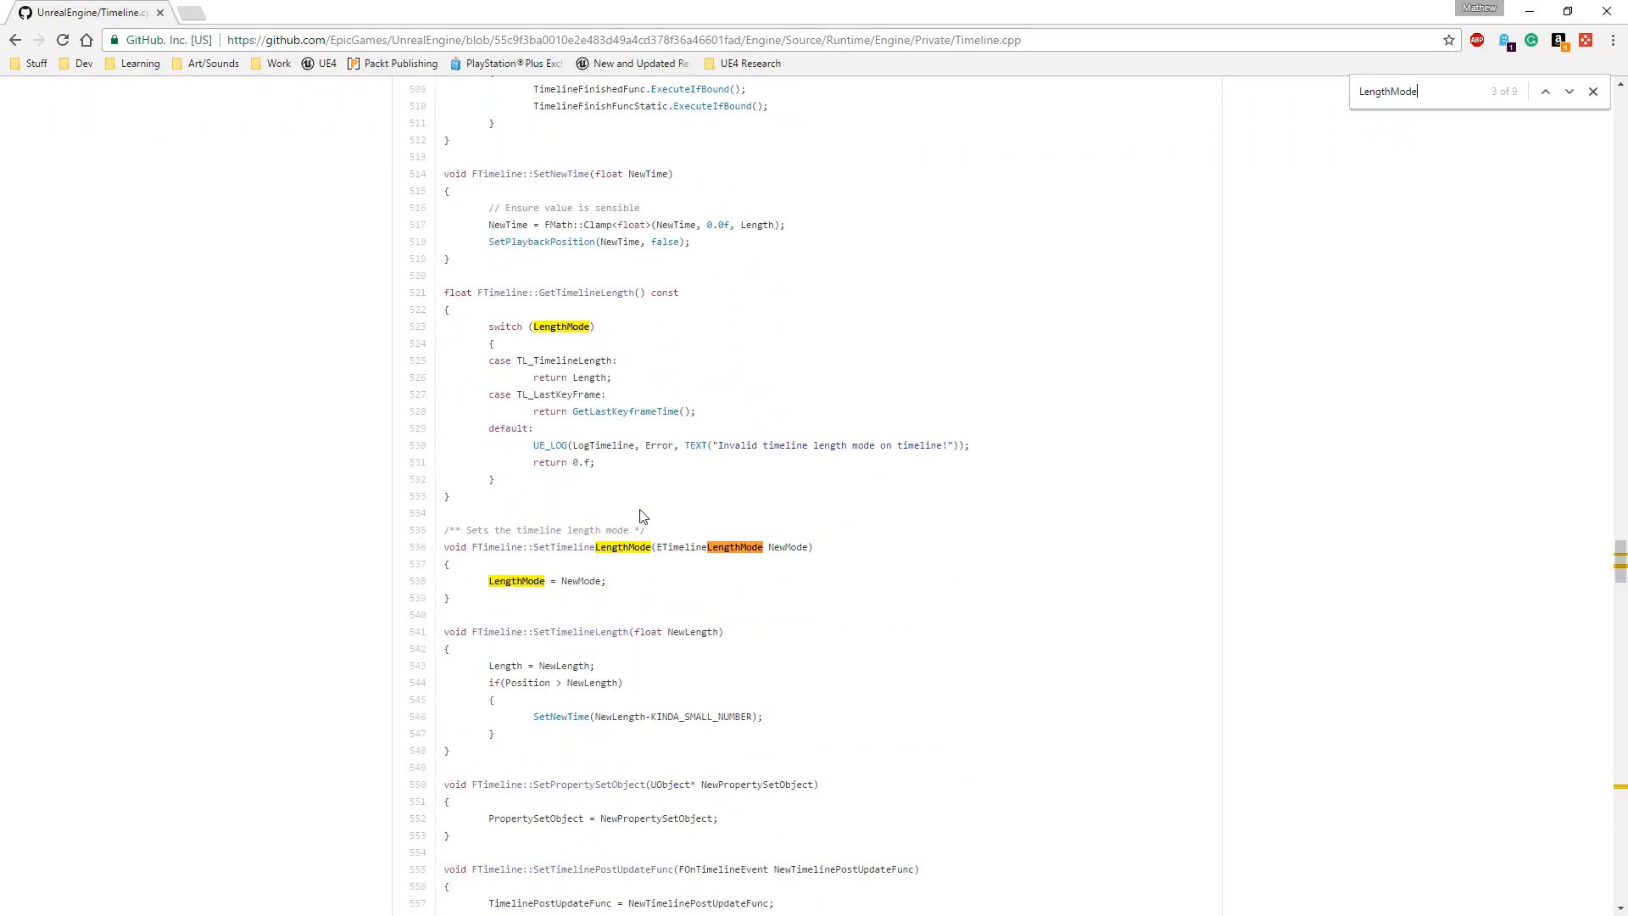
- Return to Unreal Editor and paste the Set Timeline Length Mode node beside Print String in the Properties Example group
{"action": "key", "text": "alt+Tab"}
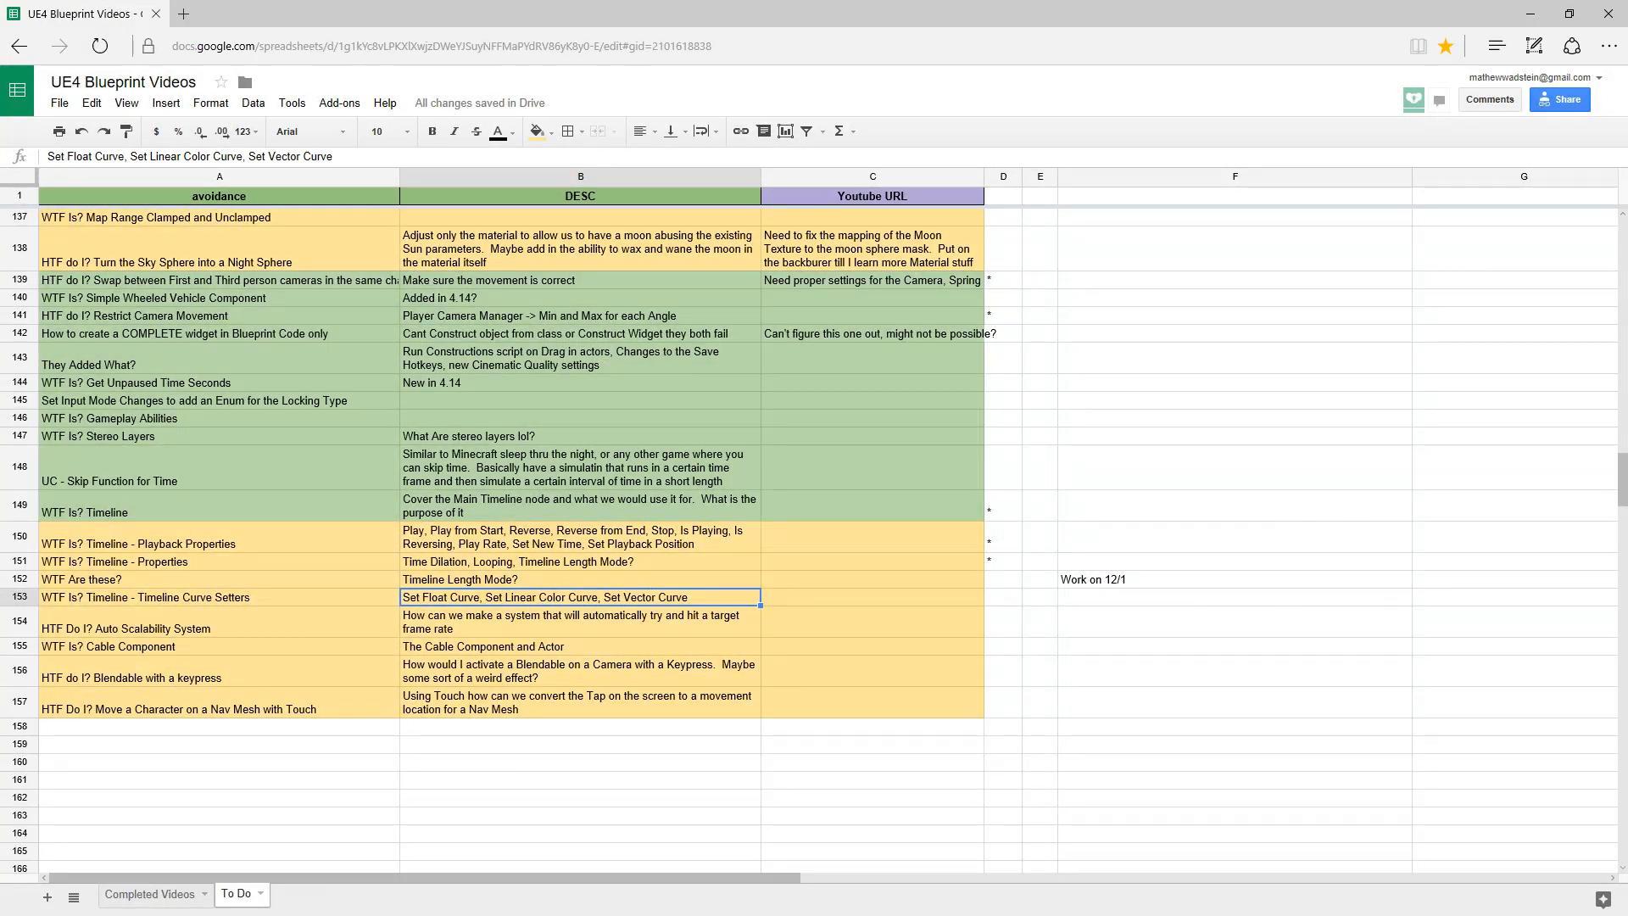
{"action": "key", "text": "alt+Tab"}
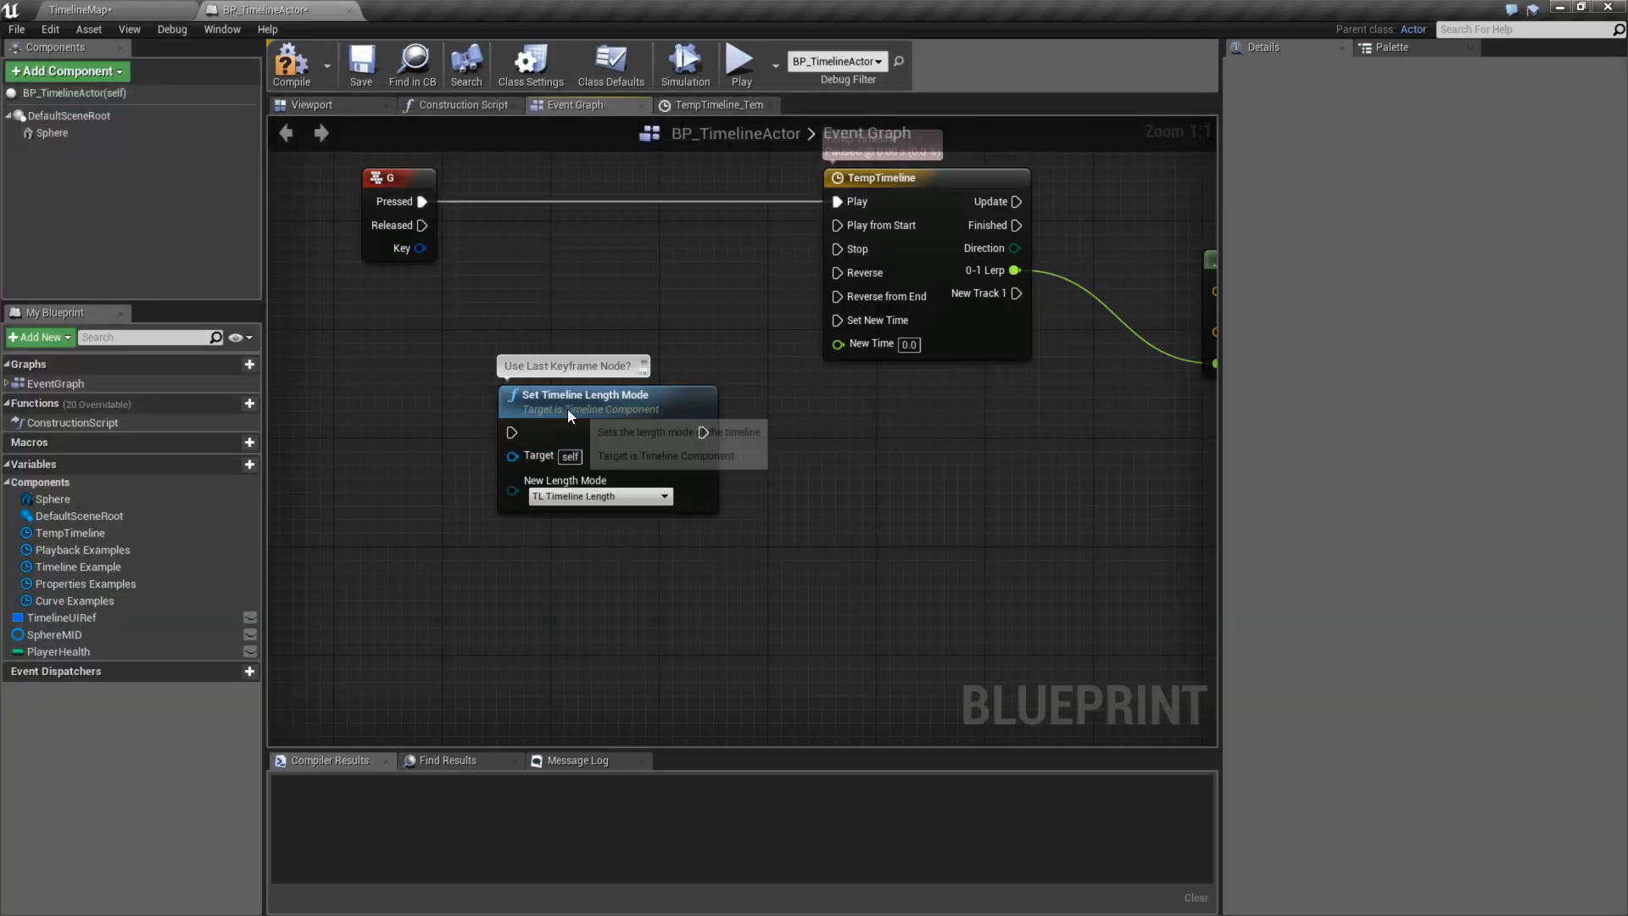
{"action": "scroll", "coordinate": [735, 466], "scroll_direction": "down", "scroll_amount": 6}
{"action": "right_click_drag", "start_coordinate": [990, 665], "coordinate": [714, 473]}
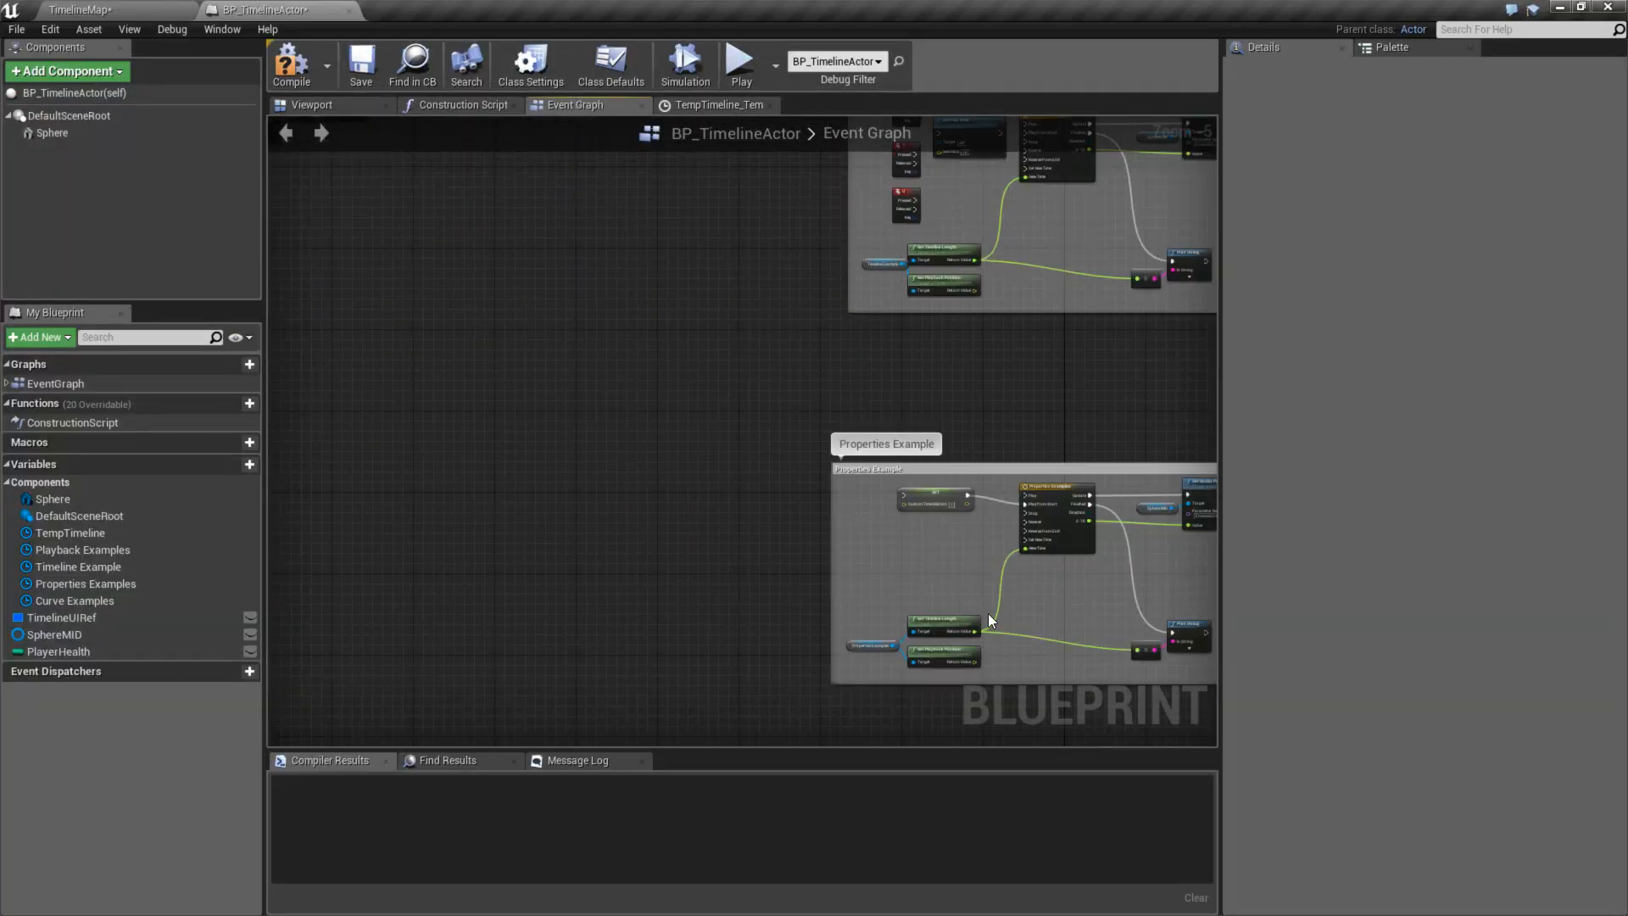
{"action": "right_click_drag", "start_coordinate": [989, 613], "coordinate": [746, 439]}
{"action": "scroll", "coordinate": [851, 495], "scroll_direction": "up", "scroll_amount": 3}
{"action": "right_click_drag", "start_coordinate": [1157, 464], "coordinate": [808, 574]}
{"action": "key", "text": "ctrl+v"}
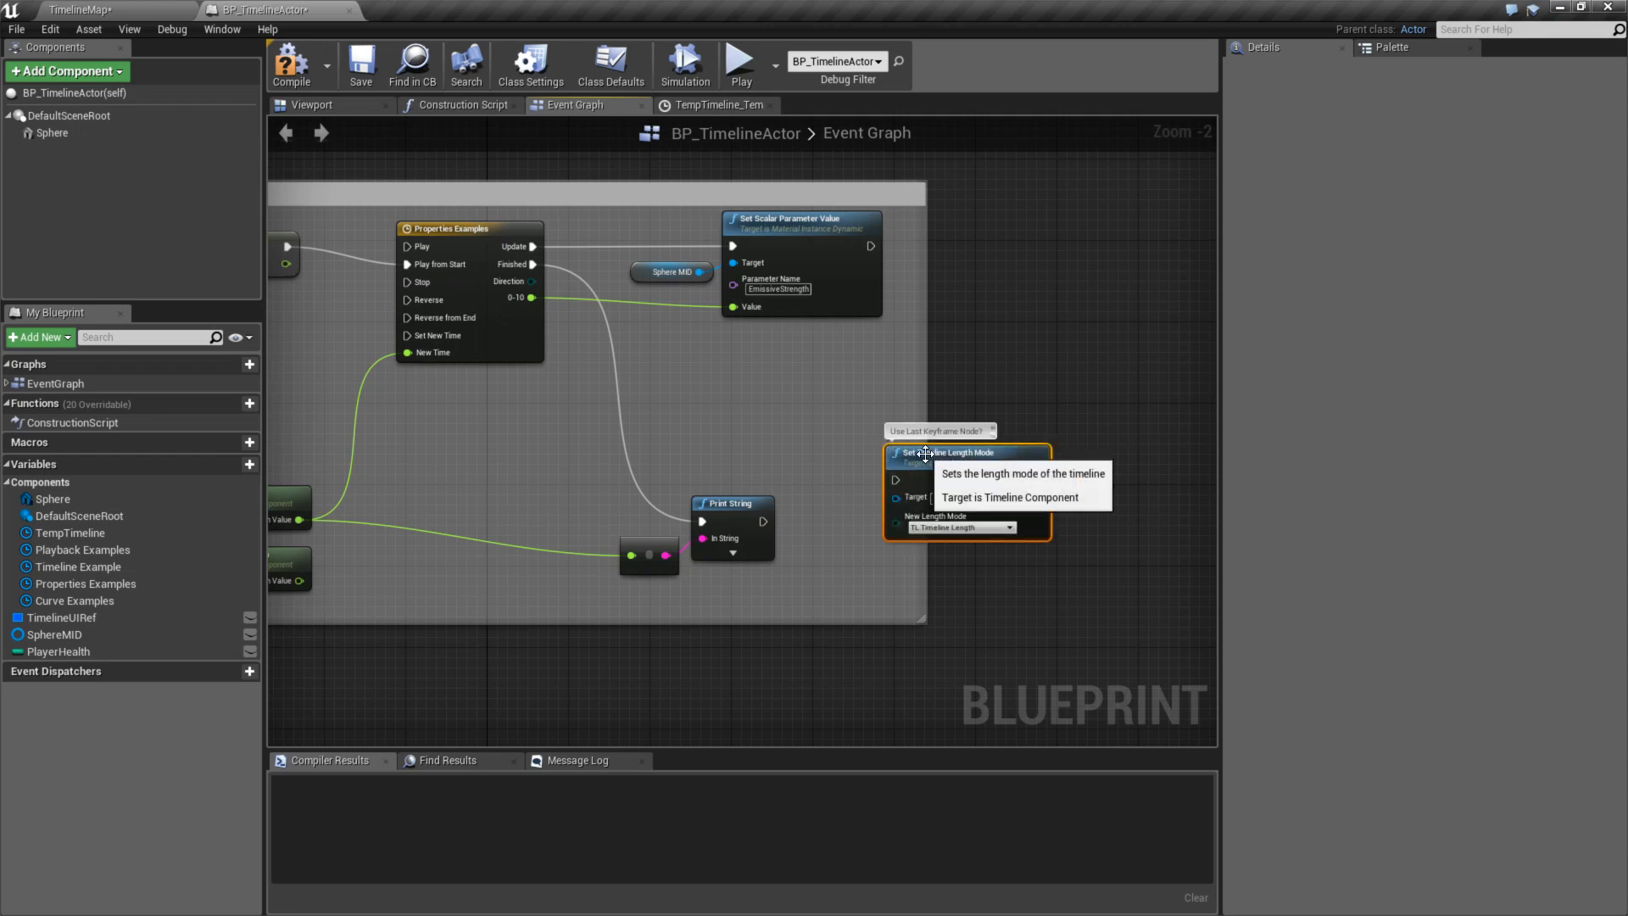
{"action": "left_click_drag", "start_coordinate": [946, 463], "coordinate": [893, 475]}
- Delete the remaining test nodes: the G key event, TempTimeline, Lerp and SetActorLocation
{"action": "right_click_drag", "start_coordinate": [777, 392], "coordinate": [1121, 487]}
{"action": "scroll", "coordinate": [465, 495], "scroll_direction": "down", "scroll_amount": 3}
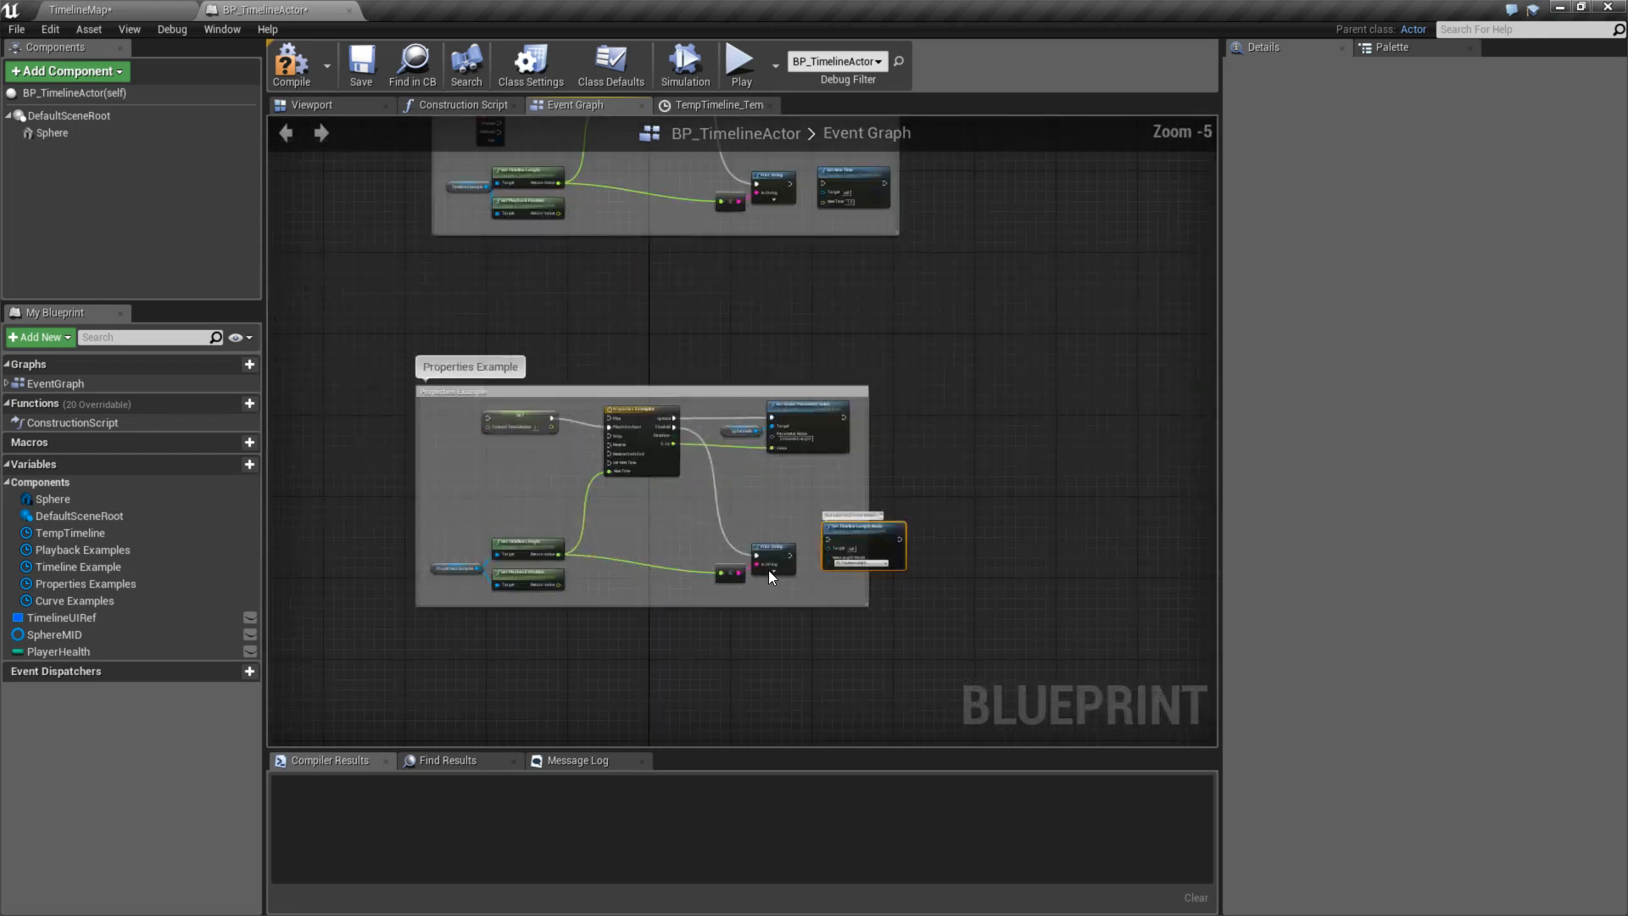
{"action": "right_click_drag", "start_coordinate": [420, 462], "coordinate": [816, 577]}
{"action": "right_click_drag", "start_coordinate": [415, 364], "coordinate": [811, 546]}
{"action": "left_click_drag", "start_coordinate": [970, 536], "coordinate": [292, 373]}
{"action": "key", "text": "Delete"}
{"action": "right_click_drag", "start_coordinate": [856, 359], "coordinate": [897, 536]}
{"action": "left_click_drag", "start_coordinate": [900, 539], "coordinate": [465, 268]}
{"action": "key", "text": "Delete"}
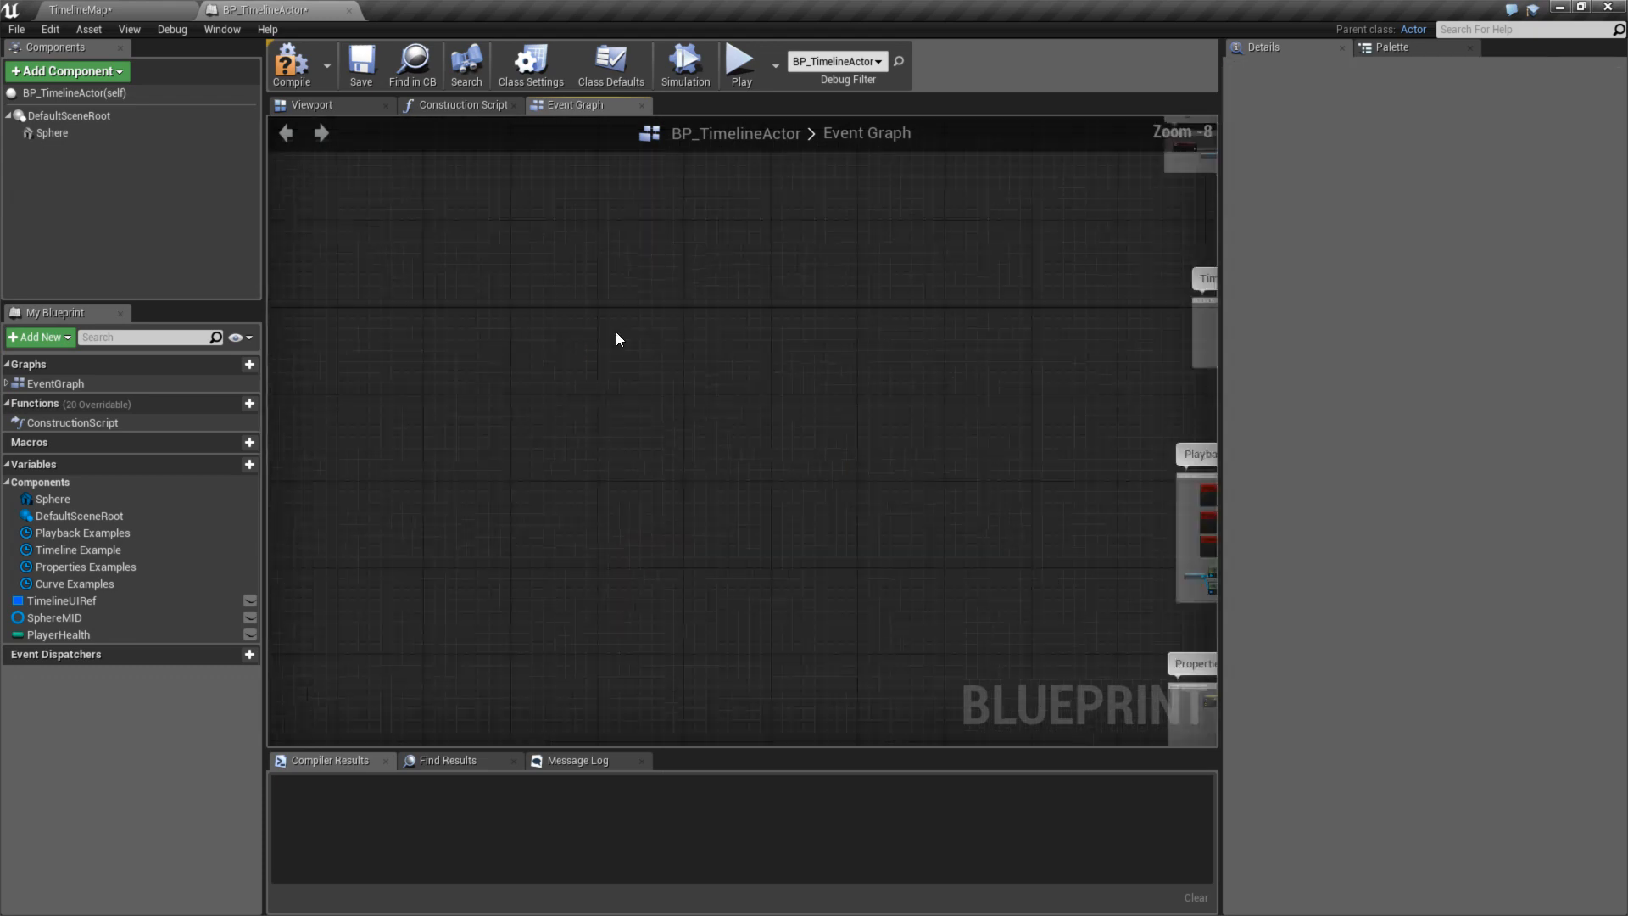
- Compile and save the BP_TimelineActor blueprint
{"action": "scroll", "coordinate": [614, 330], "scroll_direction": "down", "scroll_amount": 5}
{"action": "right_click_drag", "start_coordinate": [494, 291], "coordinate": [580, 501]}
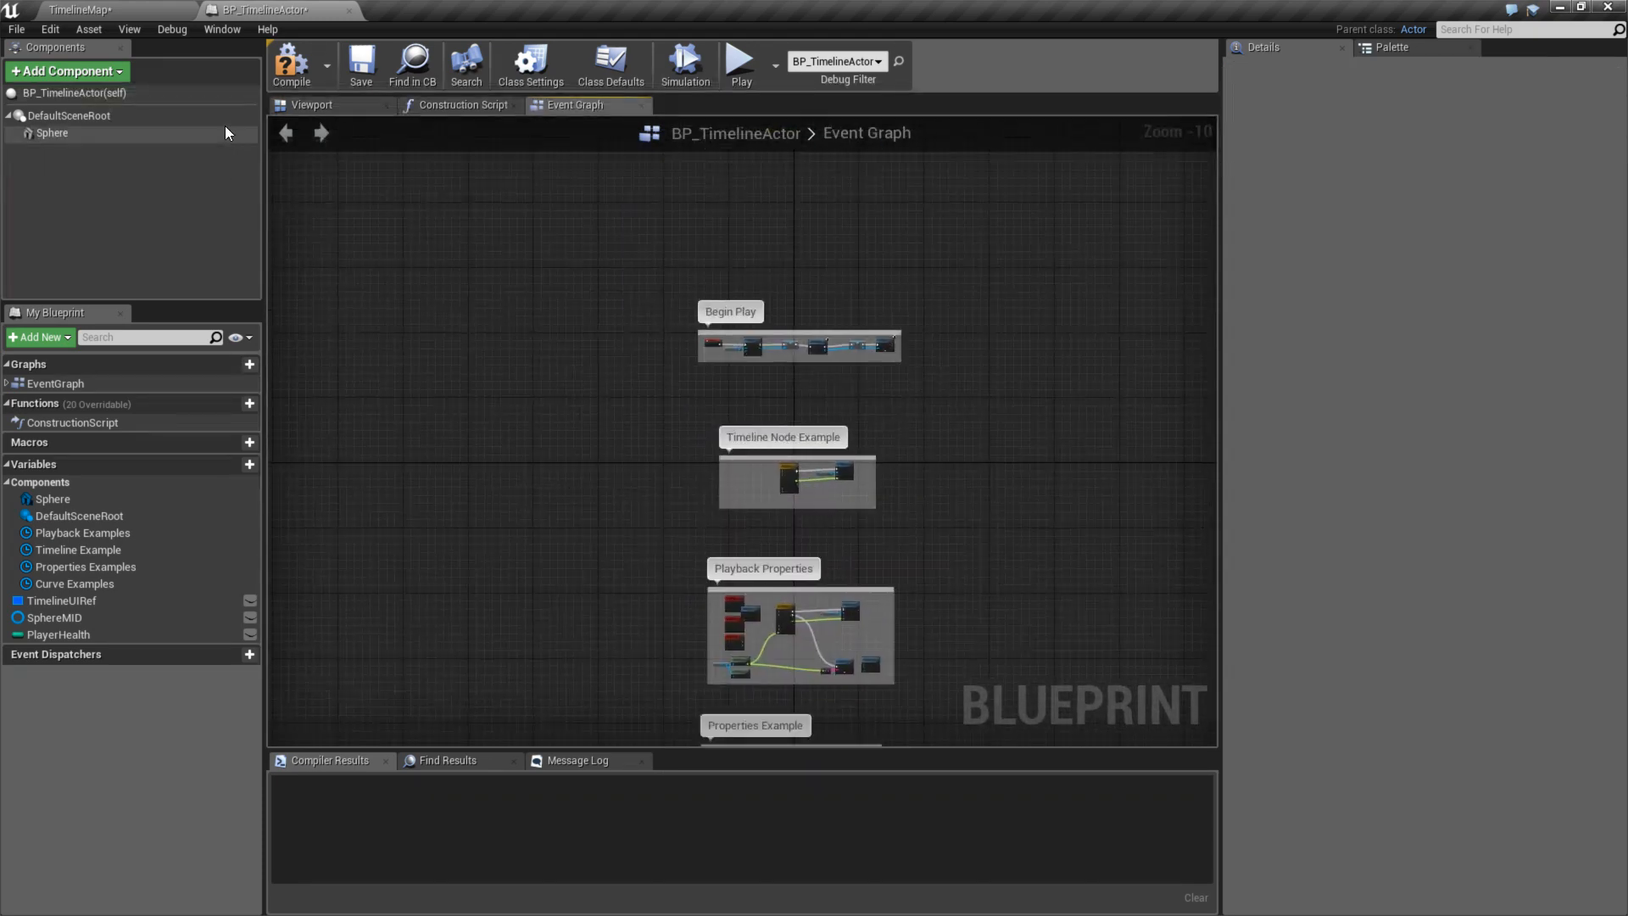
{"action": "left_click", "coordinate": [282, 79]}
{"action": "left_click", "coordinate": [358, 62]}
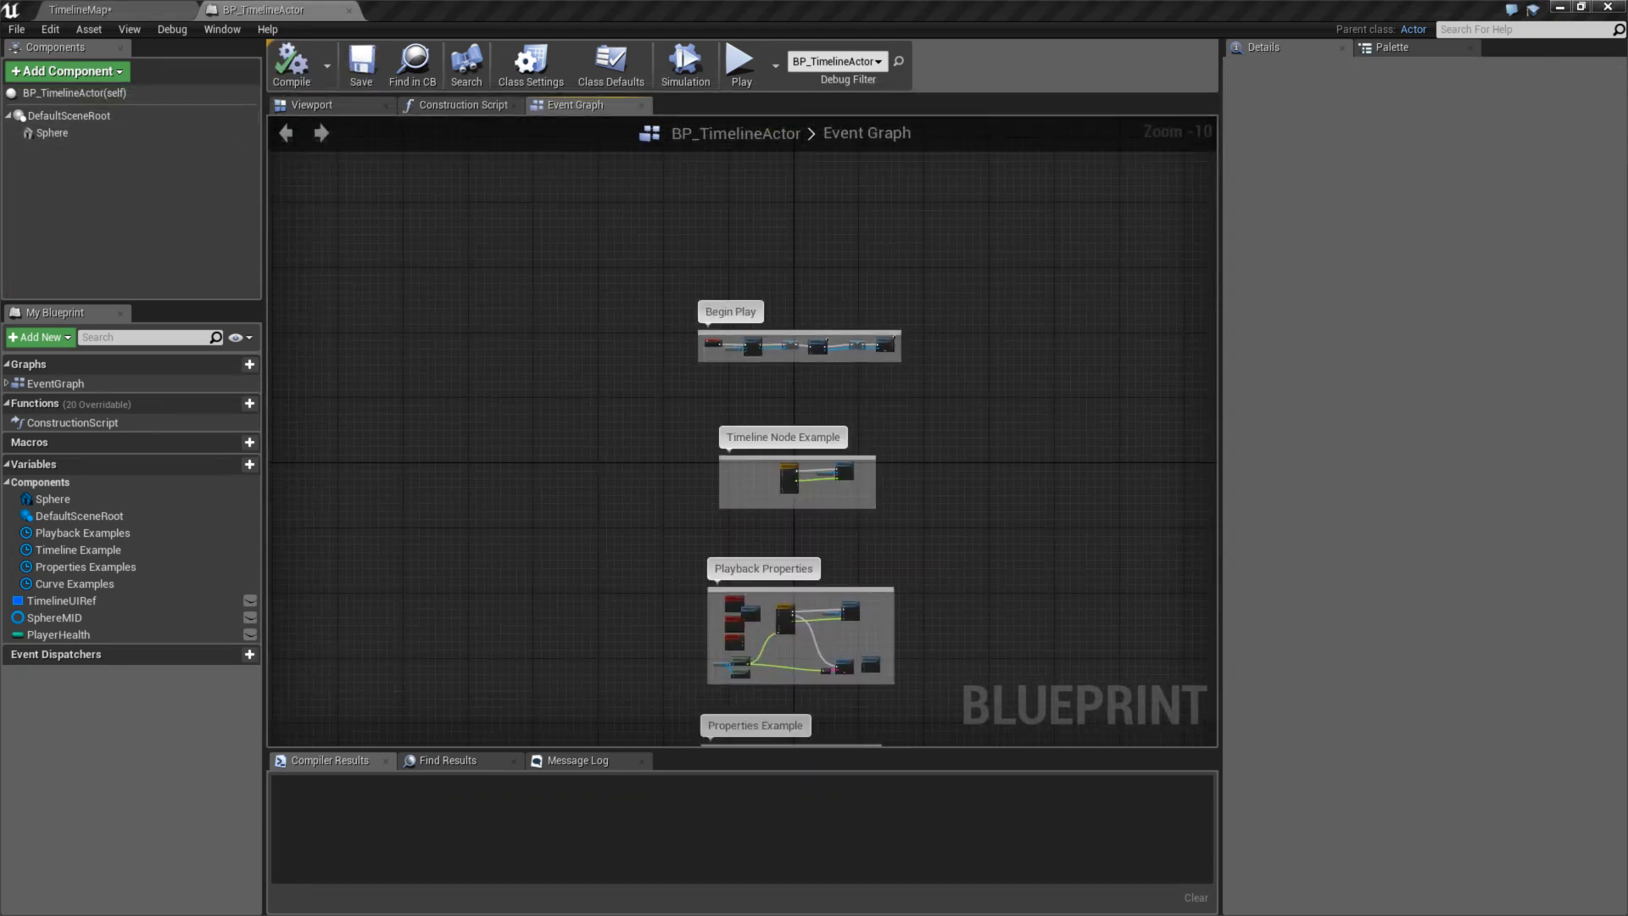
- Switch to the UE4 Blueprint Videos spreadsheet and cut the contents of the "WTF Are these?" row through column F
{"action": "key", "text": "alt+Tab"}
{"action": "left_click", "coordinate": [501, 585]}
{"action": "double_click", "coordinate": [500, 581]}
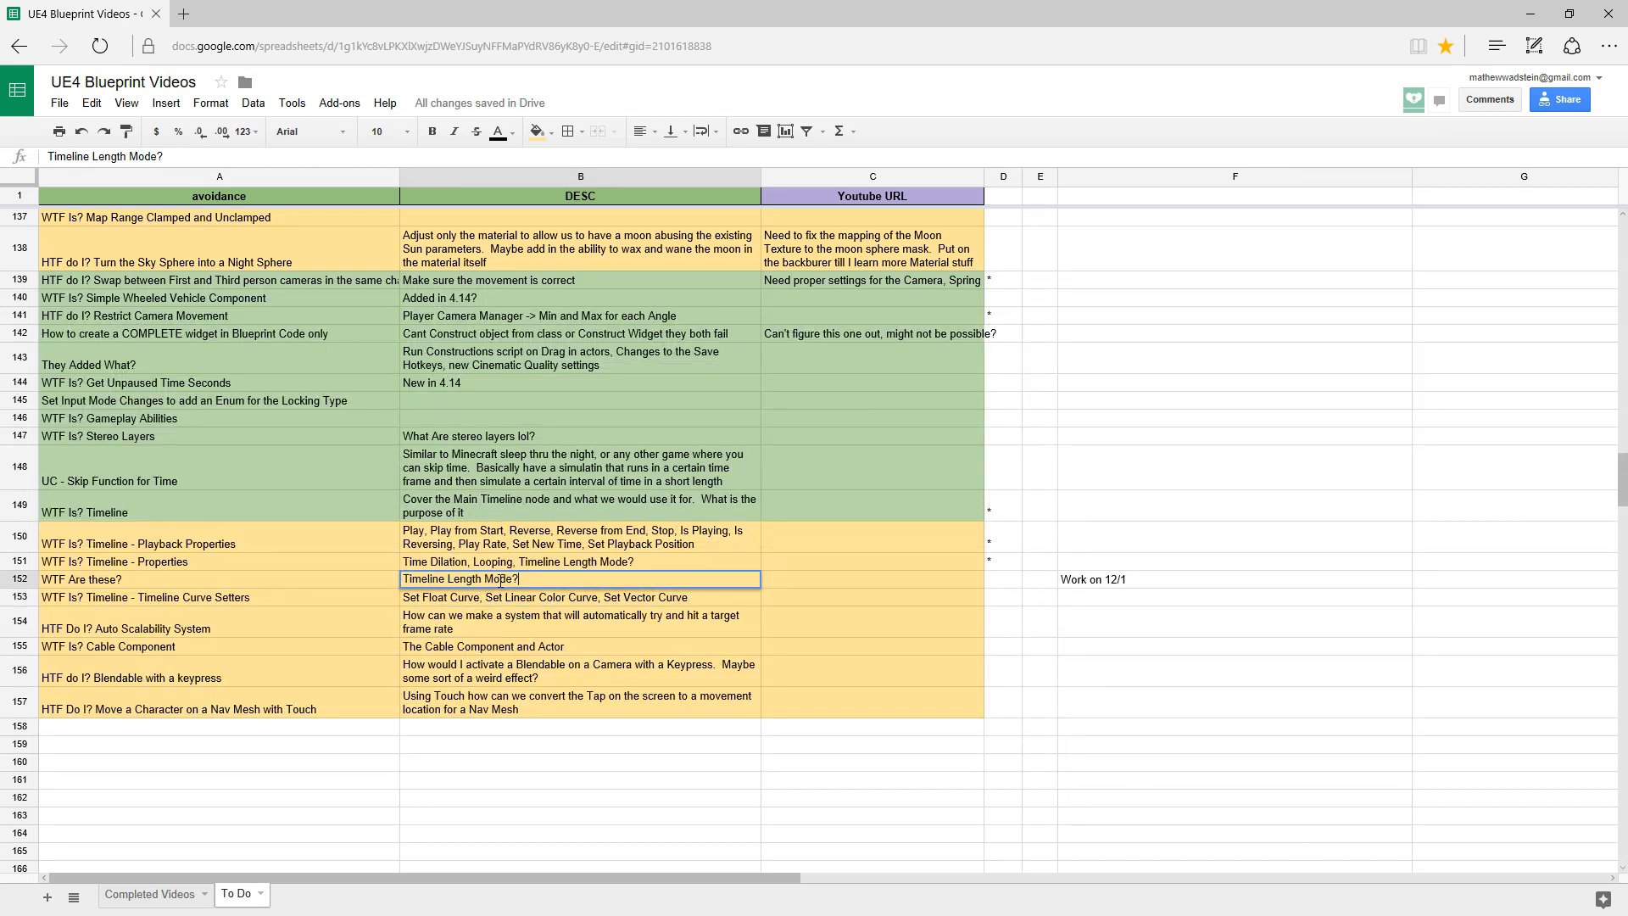
{"action": "key", "text": "Escape"}
{"action": "key", "text": "Left"}
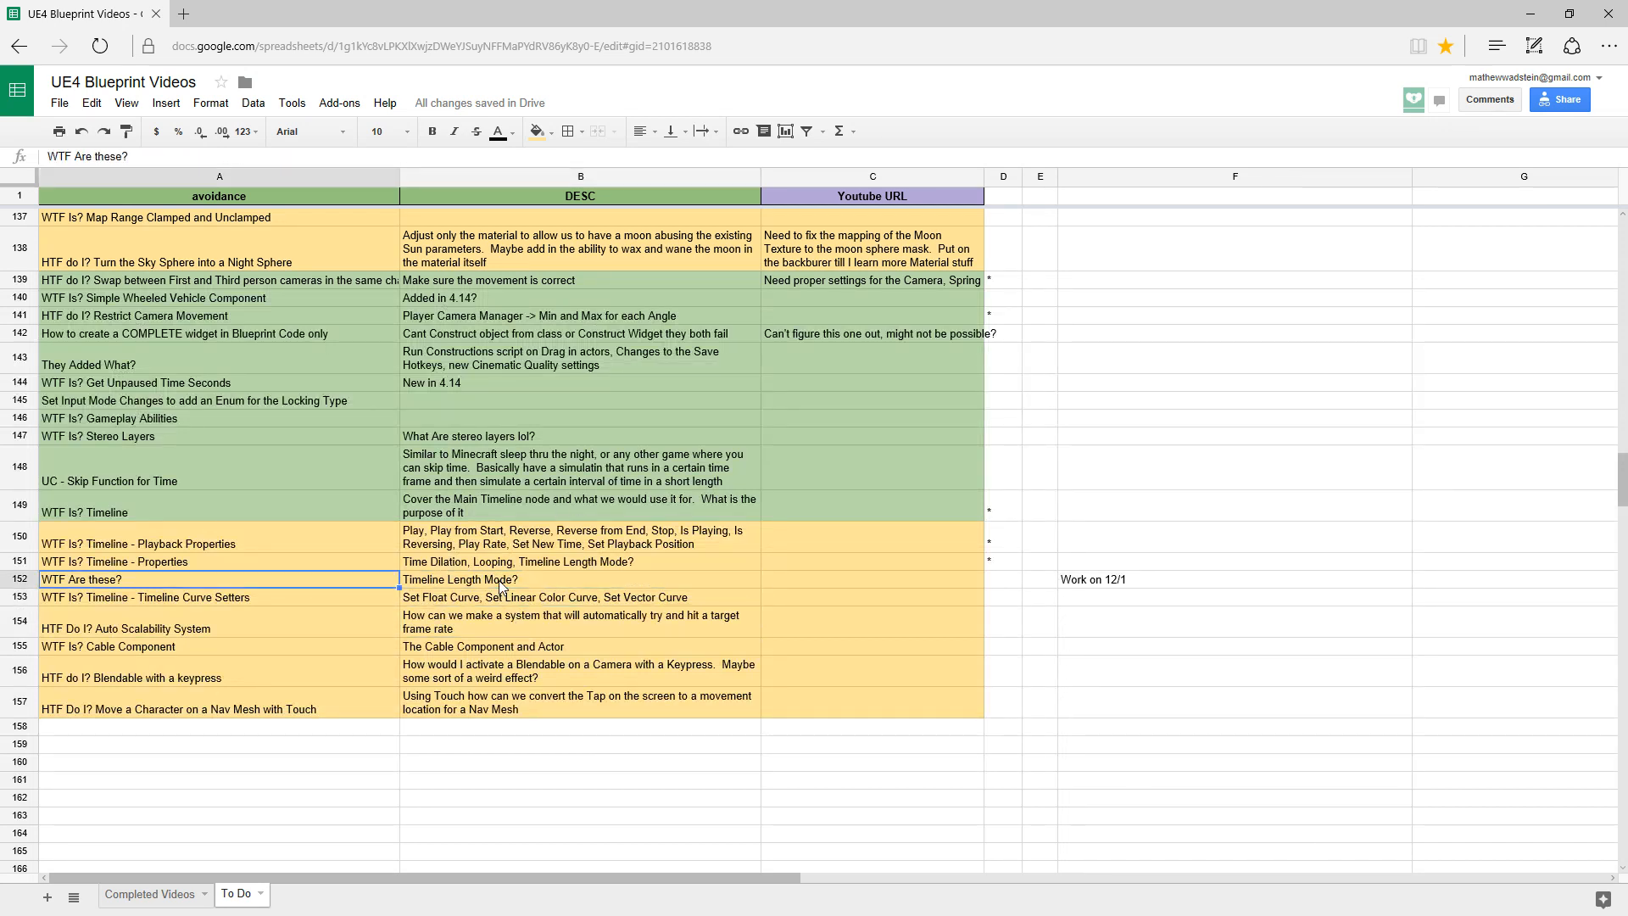
{"action": "key", "text": "shift+Right"}
{"action": "key", "text": "shift+Right"}
{"action": "key", "text": "shift+Right"}
{"action": "key", "text": "shift+Right"}
{"action": "key", "text": "shift+Right"}
{"action": "key", "text": "ctrl+x"}
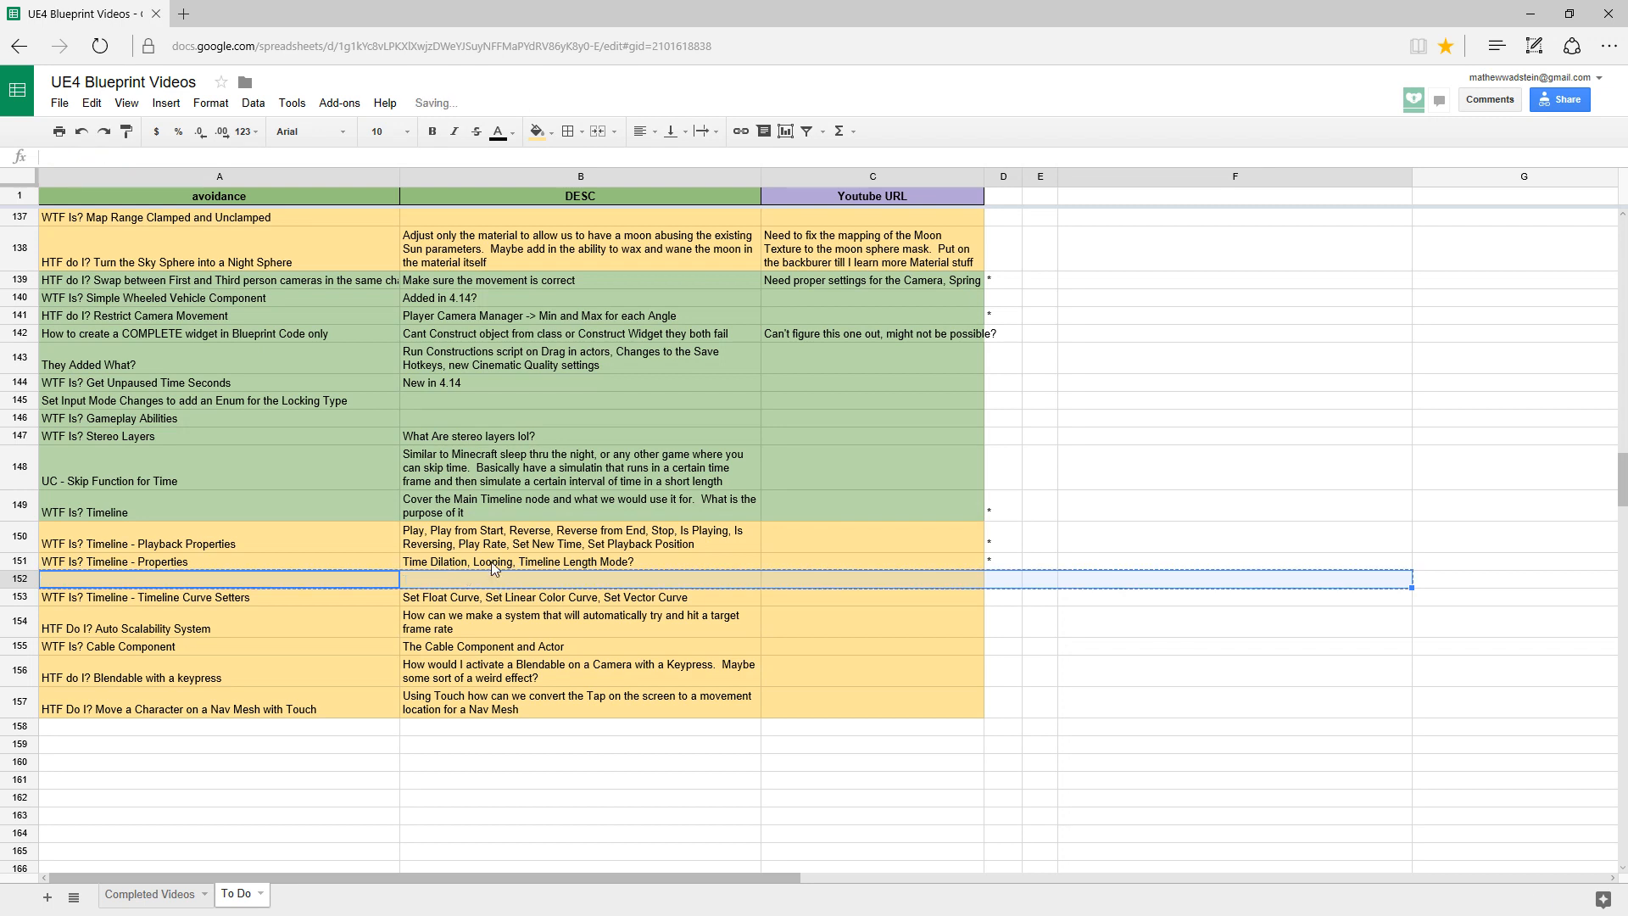
- Delete the emptied row 152 and select the column D cell of the Timeline Curve Setters row
{"action": "right_click", "coordinate": [20, 585]}
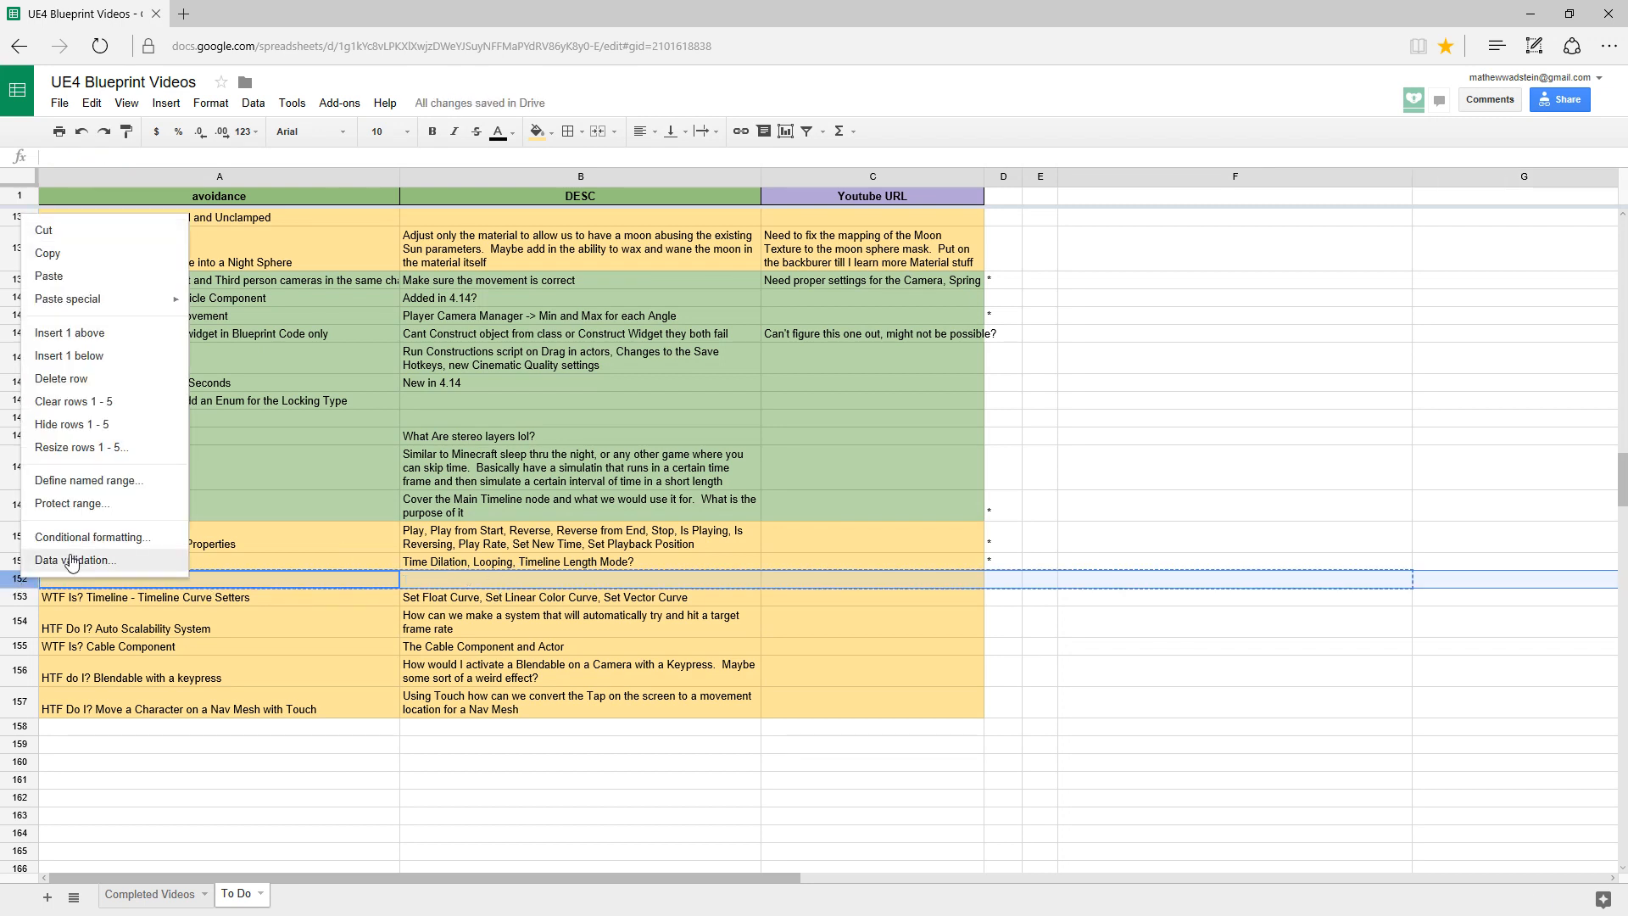
{"action": "left_click", "coordinate": [61, 378]}
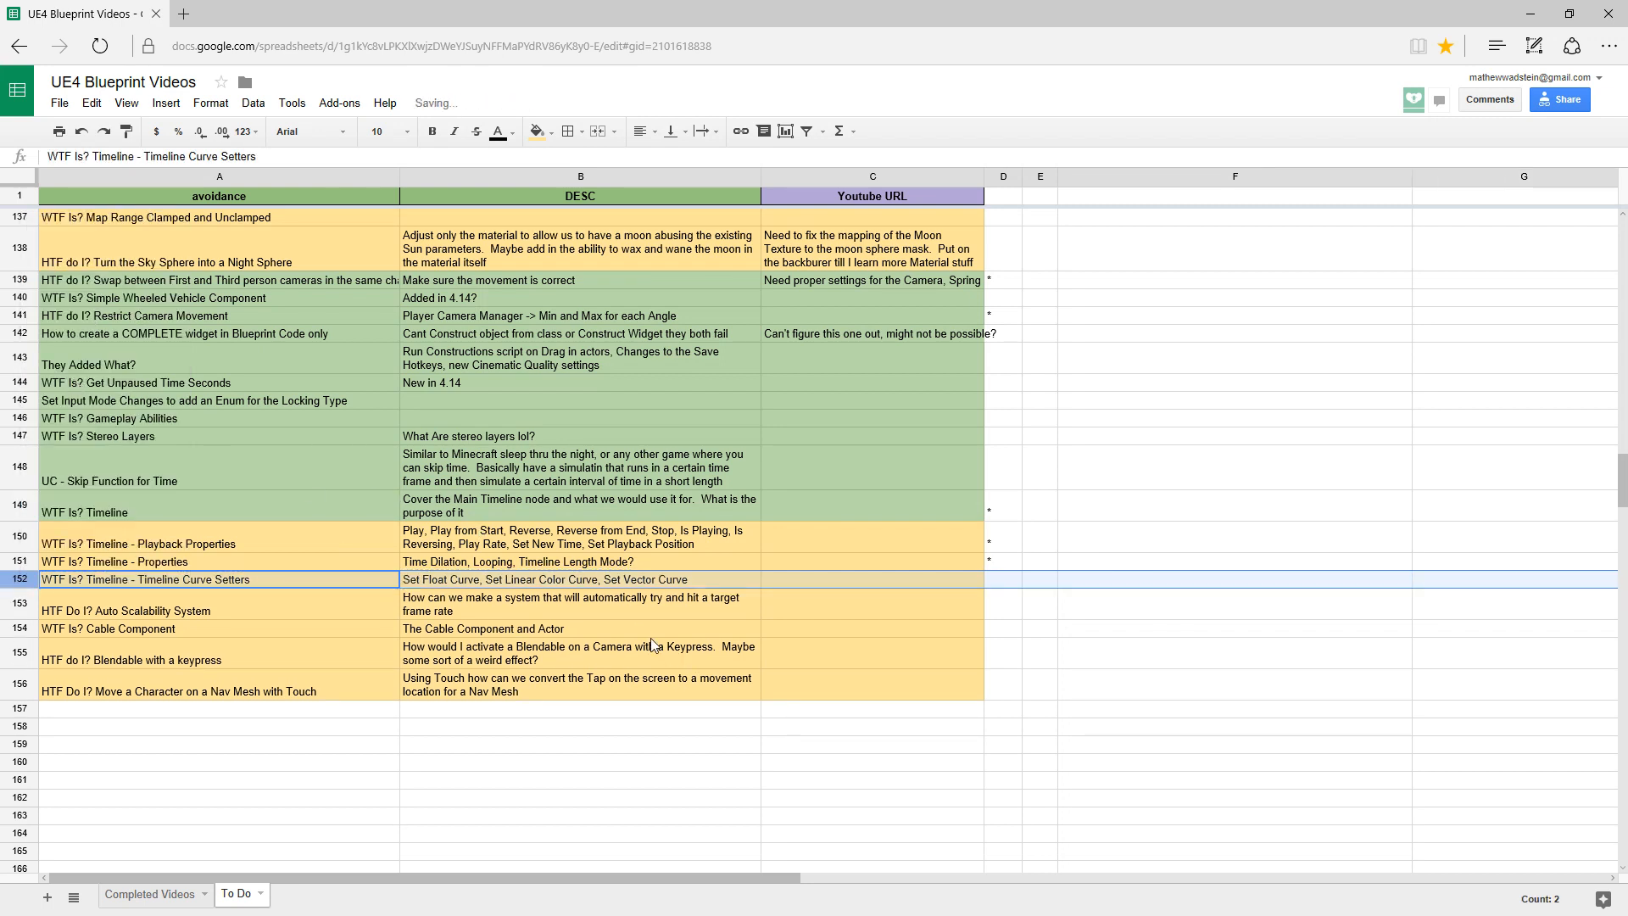
{"action": "left_click", "coordinate": [553, 601]}
{"action": "left_click", "coordinate": [585, 580]}
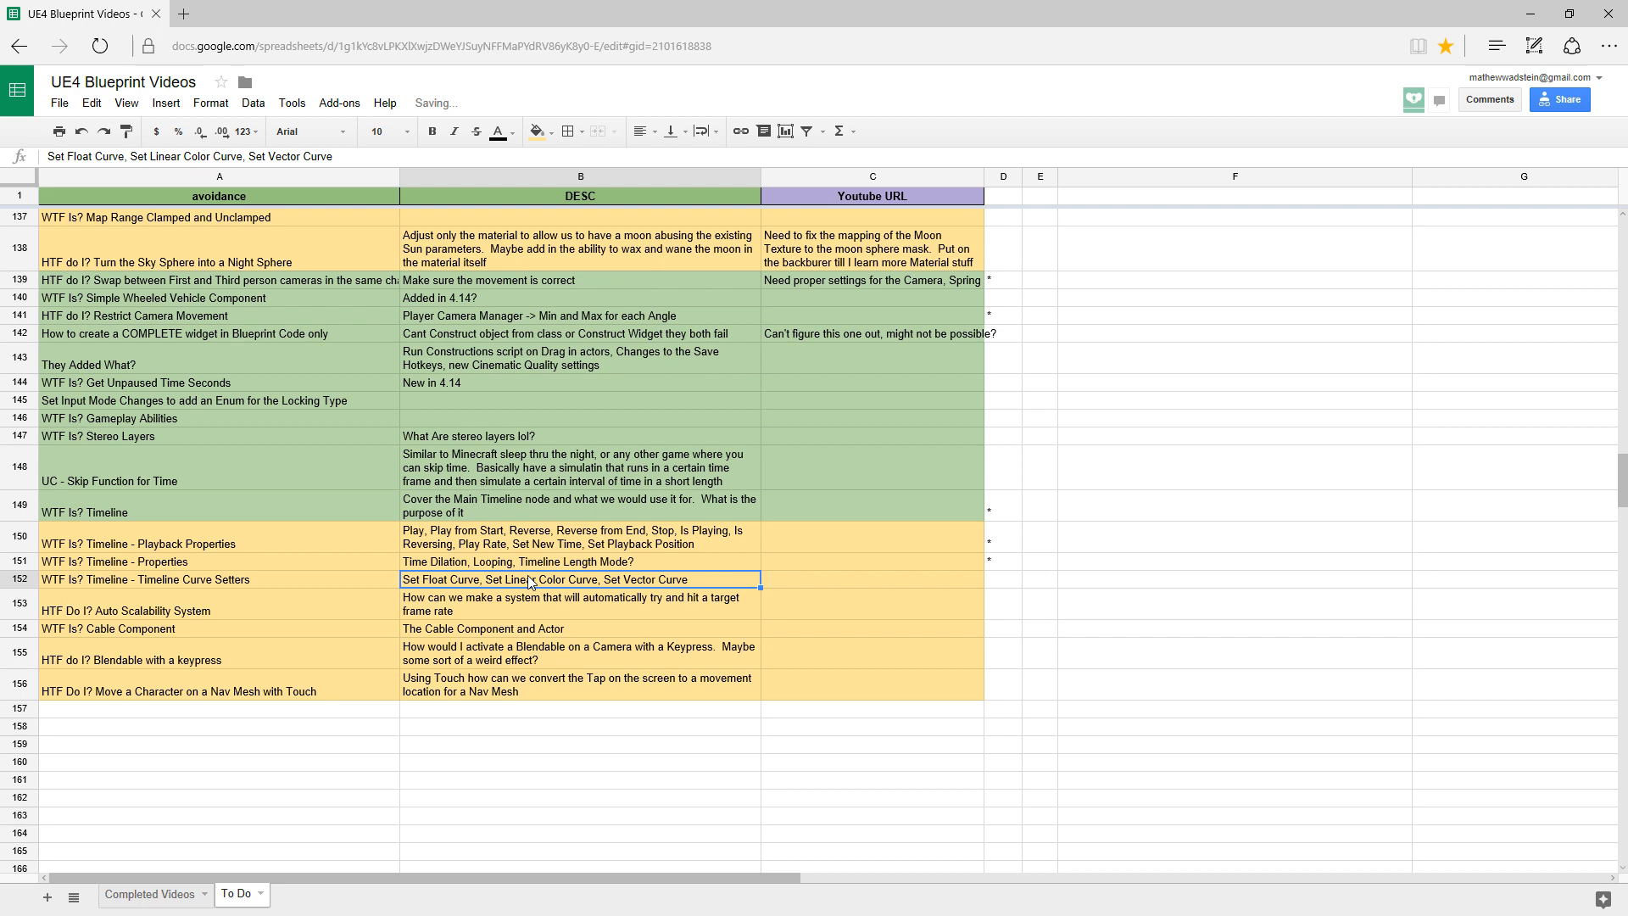
{"action": "left_click", "coordinate": [903, 582]}
{"action": "left_click", "coordinate": [992, 583]}
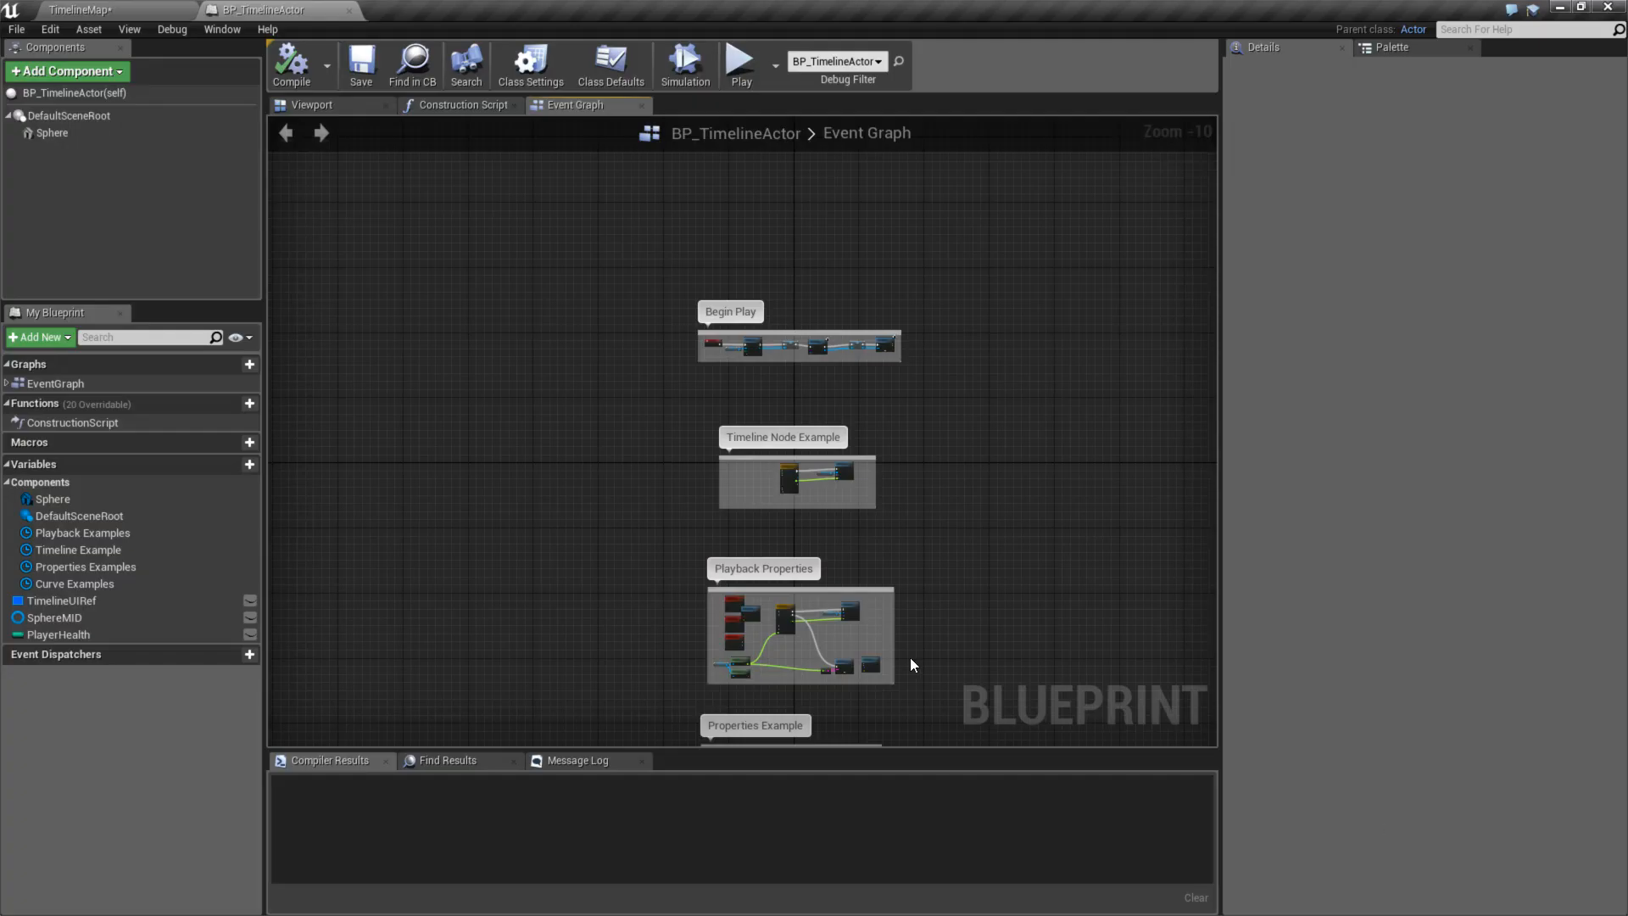
- Return to Unreal Editor and select the whole Curve Examples comment group with all its nodes
{"action": "scroll", "coordinate": [909, 658], "scroll_direction": "down", "scroll_amount": 3}
{"action": "right_click_drag", "start_coordinate": [995, 660], "coordinate": [933, 456]}
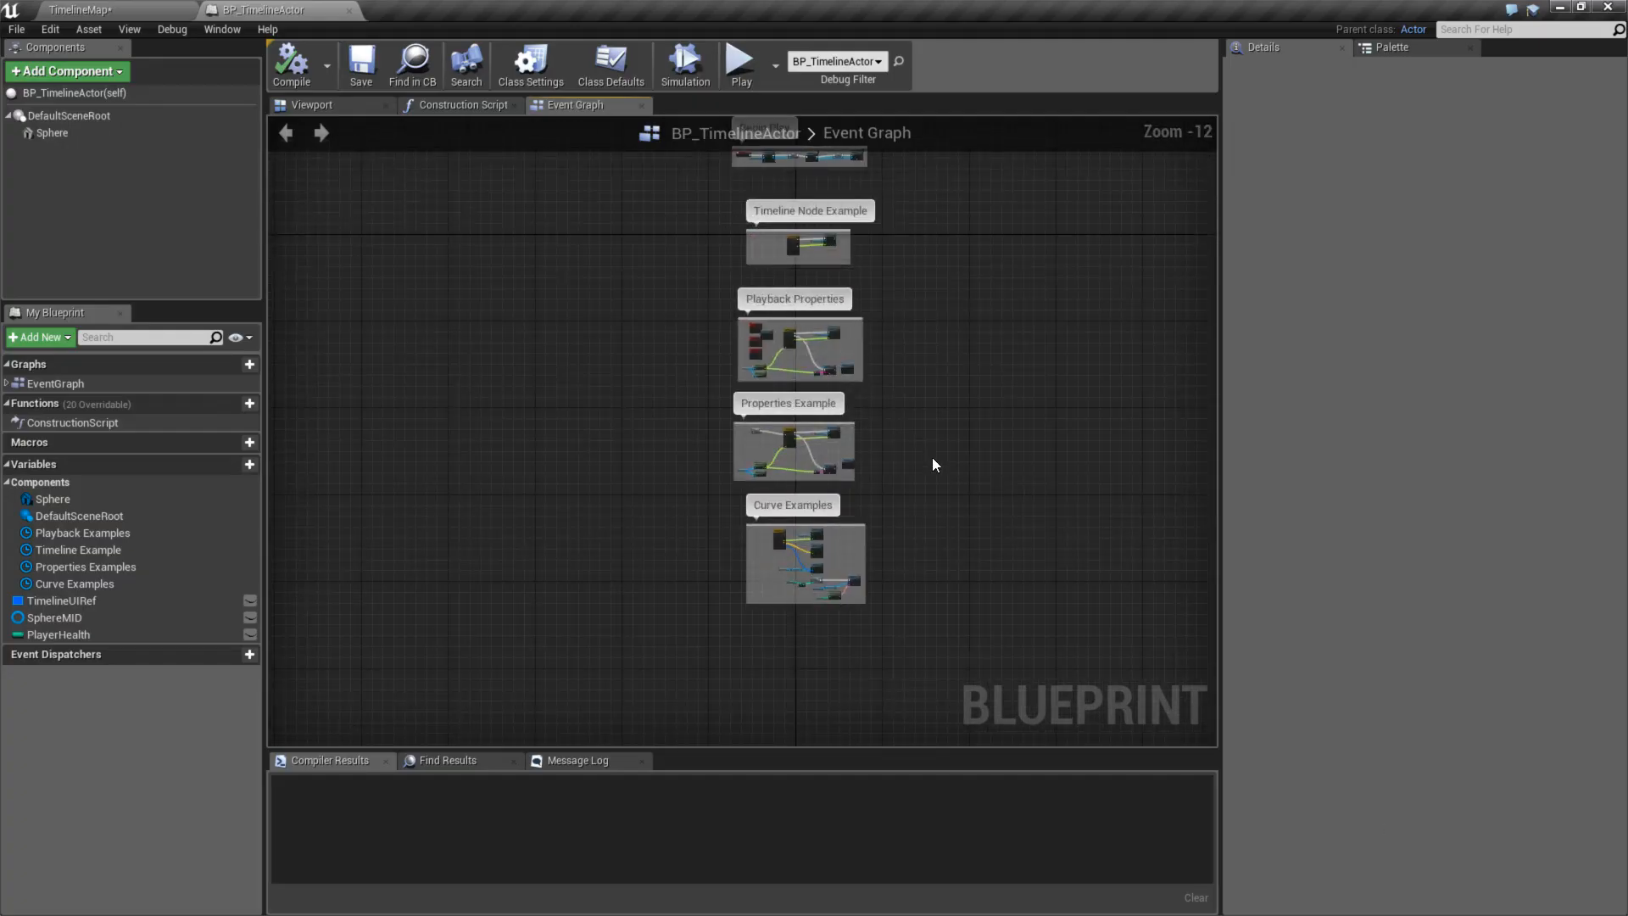
{"action": "scroll", "coordinate": [932, 457], "scroll_direction": "up", "scroll_amount": 5}
{"action": "scroll", "coordinate": [800, 368], "scroll_direction": "up", "scroll_amount": 2}
{"action": "right_click_drag", "start_coordinate": [787, 473], "coordinate": [931, 360]}
{"action": "scroll", "coordinate": [884, 405], "scroll_direction": "up", "scroll_amount": 4}
{"action": "scroll", "coordinate": [774, 549], "scroll_direction": "down", "scroll_amount": 2}
{"action": "right_click_drag", "start_coordinate": [773, 550], "coordinate": [1158, 425]}
{"action": "scroll", "coordinate": [1159, 426], "scroll_direction": "up", "scroll_amount": 1}
{"action": "scroll", "coordinate": [1018, 443], "scroll_direction": "down", "scroll_amount": 1}
{"action": "right_click_drag", "start_coordinate": [855, 381], "coordinate": [981, 428]}
{"action": "left_click_drag", "start_coordinate": [426, 175], "coordinate": [1133, 666]}
{"action": "right_click_drag", "start_coordinate": [1138, 679], "coordinate": [1136, 705]}
- Connect the Curve Examples timeline's Event Track output to the Player Health SET node's execution input
{"action": "scroll", "coordinate": [935, 623], "scroll_direction": "up", "scroll_amount": 3}
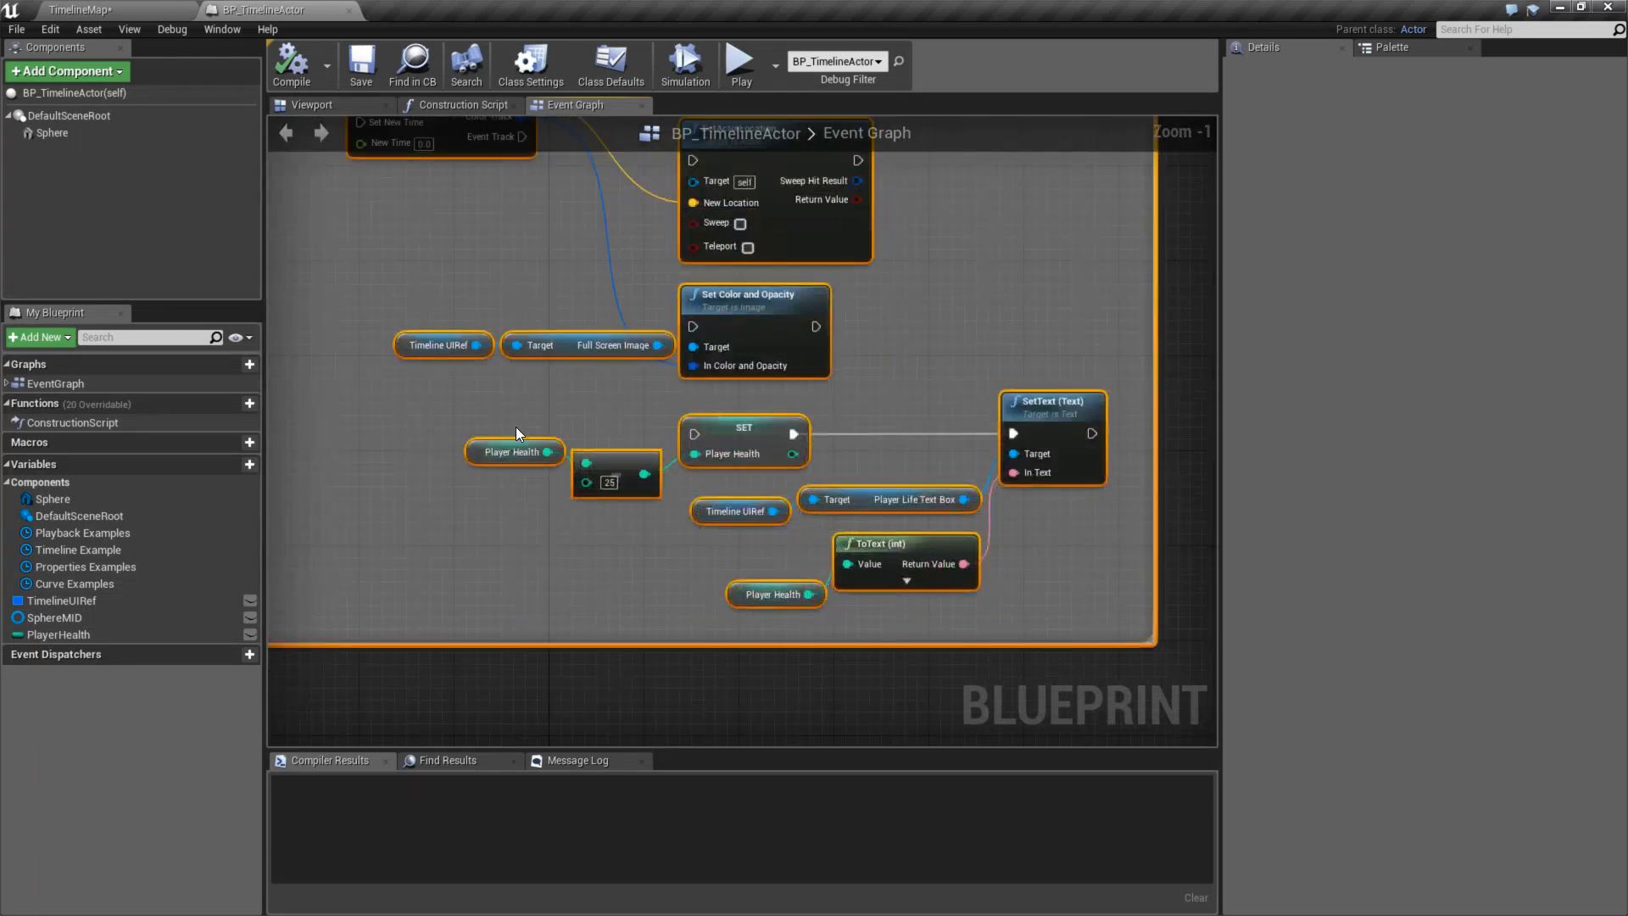
{"action": "scroll", "coordinate": [571, 509], "scroll_direction": "down", "scroll_amount": 2}
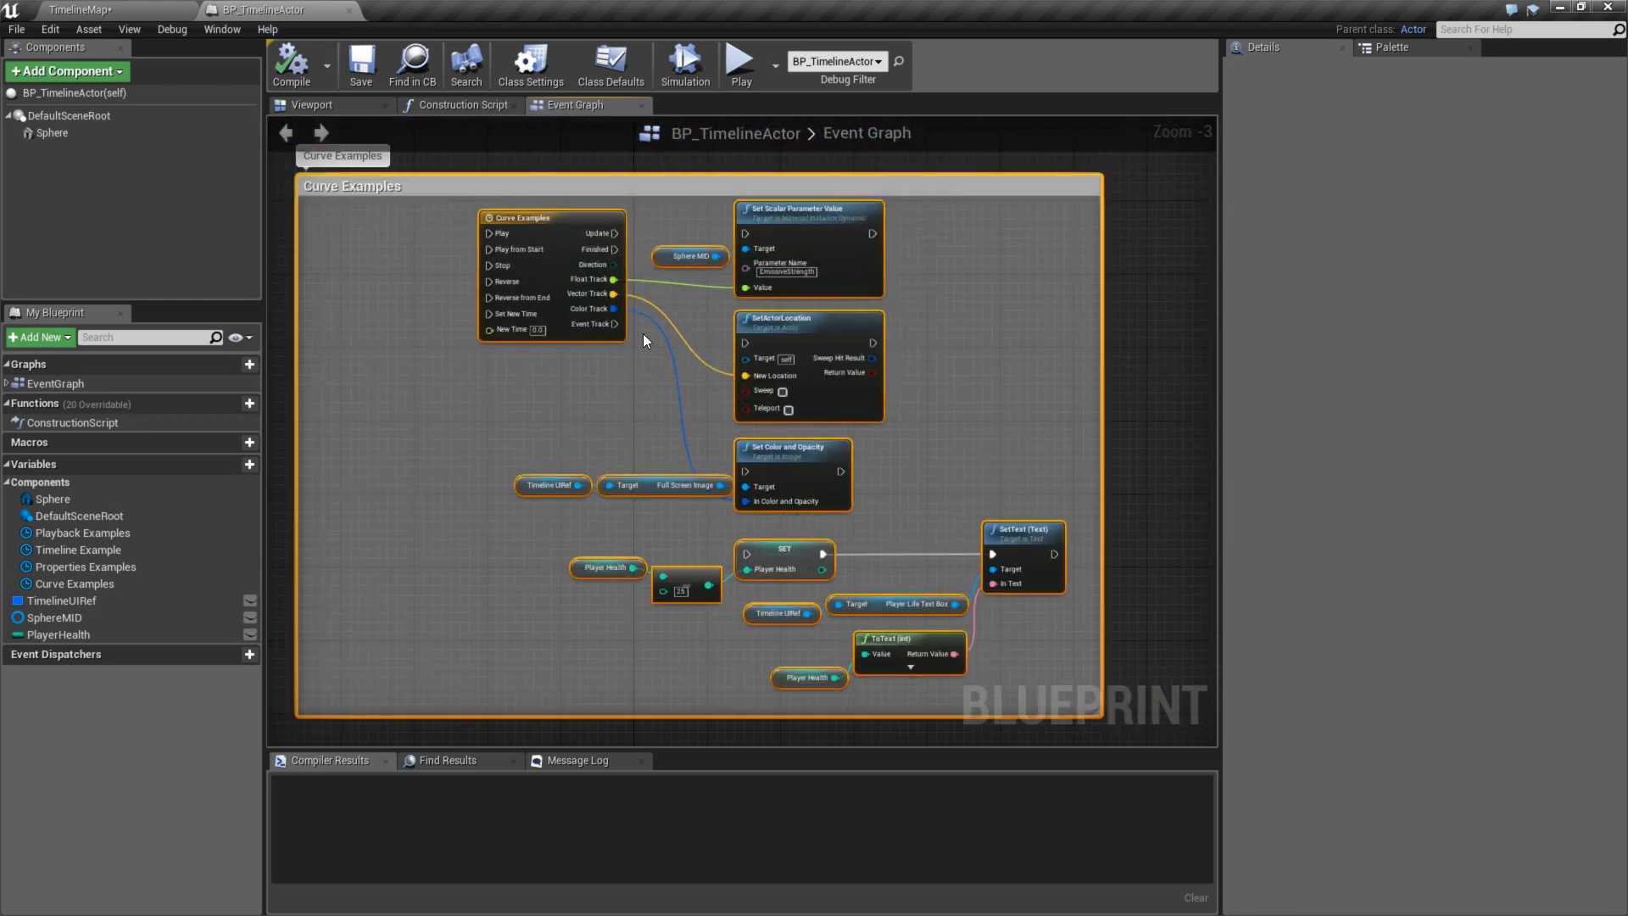
{"action": "left_click_drag", "start_coordinate": [614, 324], "coordinate": [746, 553]}
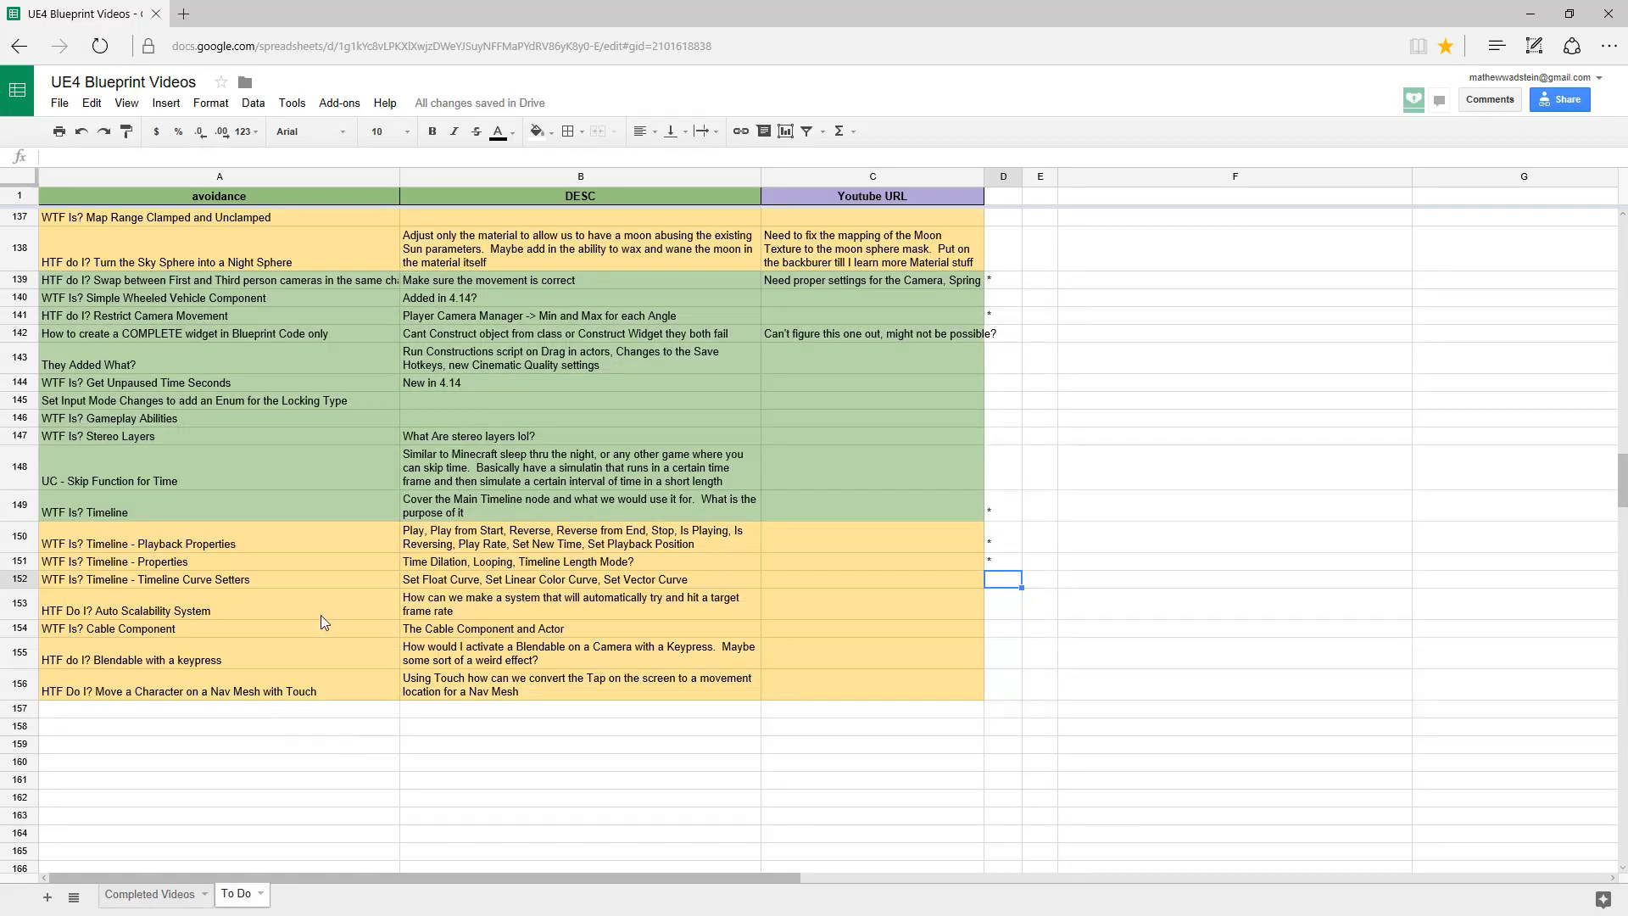
- Switch to the spreadsheet and review the To Do topics around UC - Vehicles and down to the newest rows
{"action": "scroll", "coordinate": [322, 609], "scroll_direction": "up", "scroll_amount": 5}
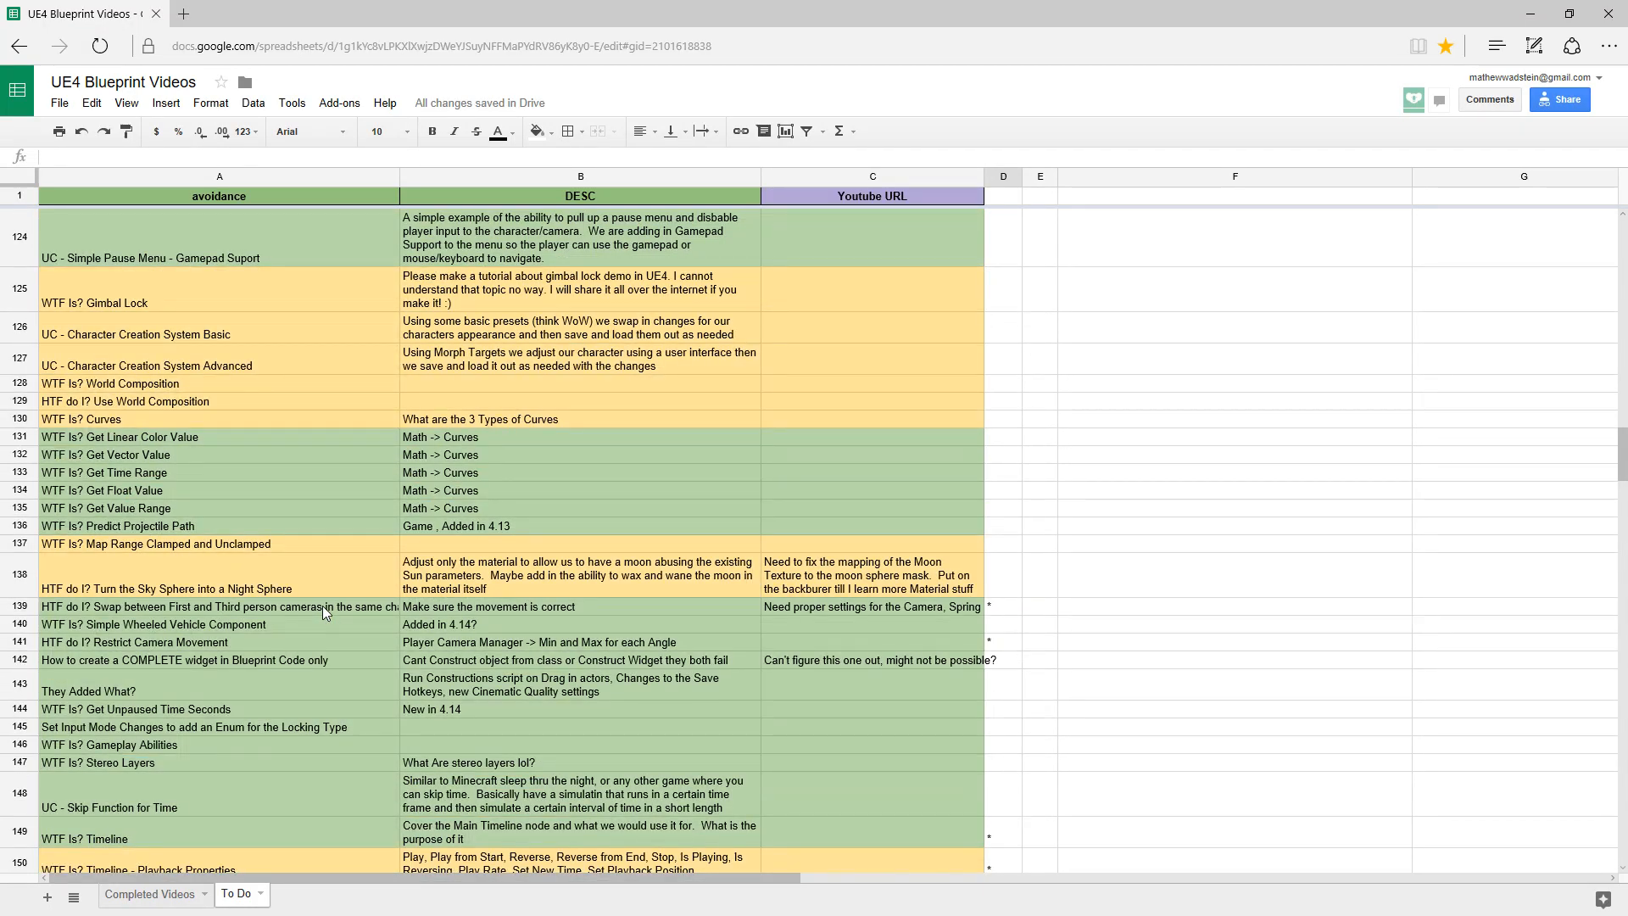
{"action": "scroll", "coordinate": [322, 605], "scroll_direction": "up", "scroll_amount": 6}
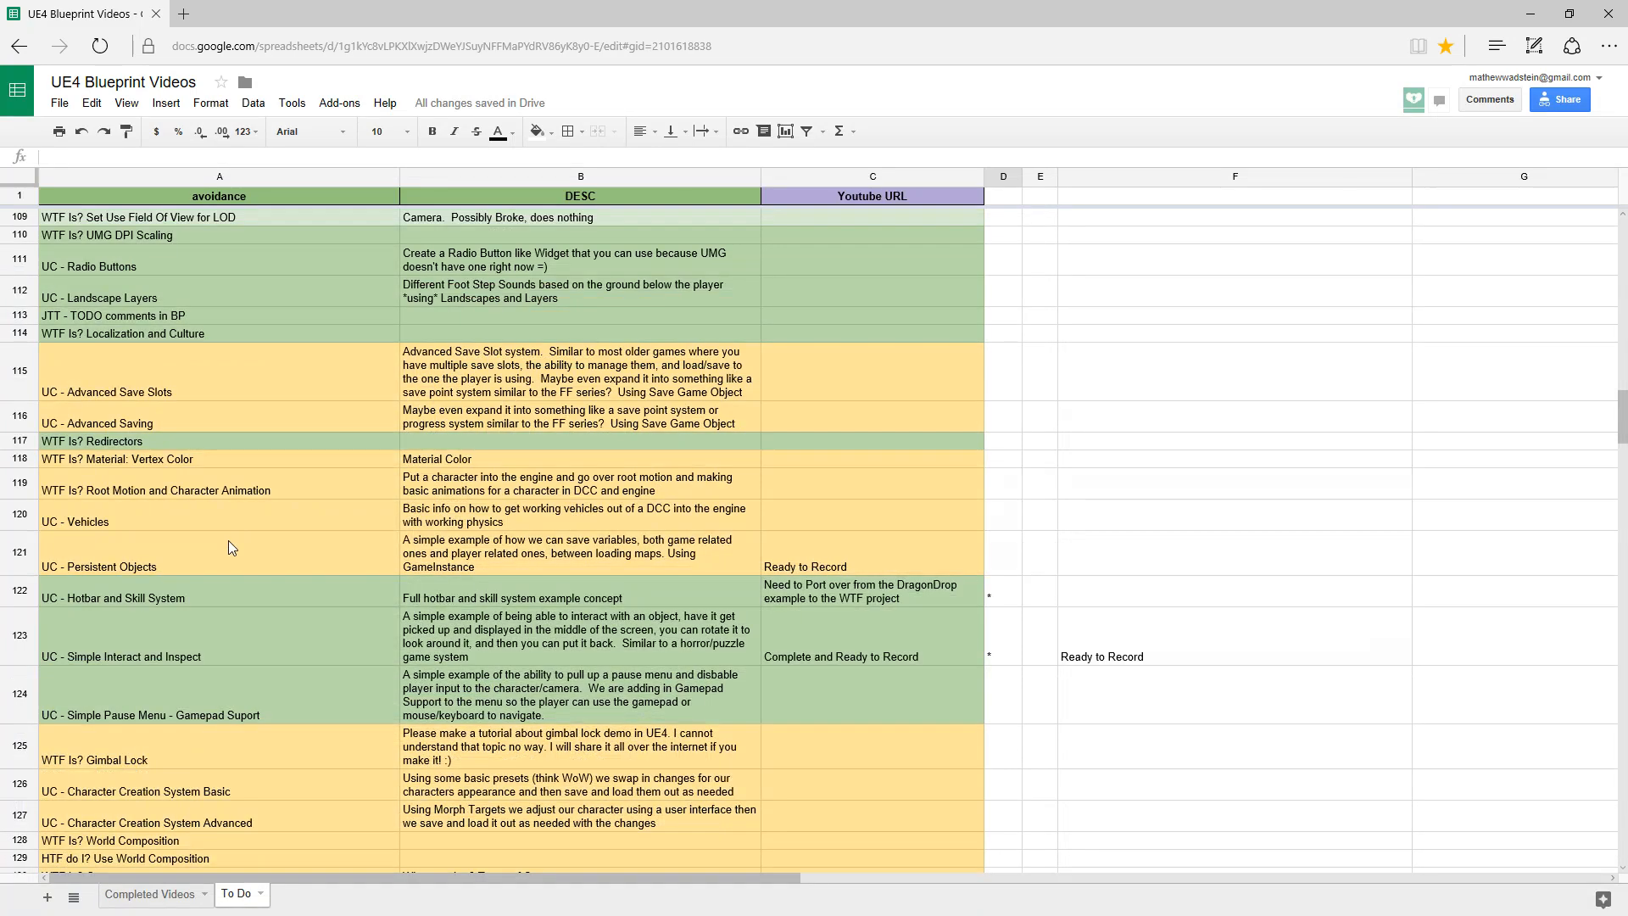
{"action": "left_click", "coordinate": [172, 521]}
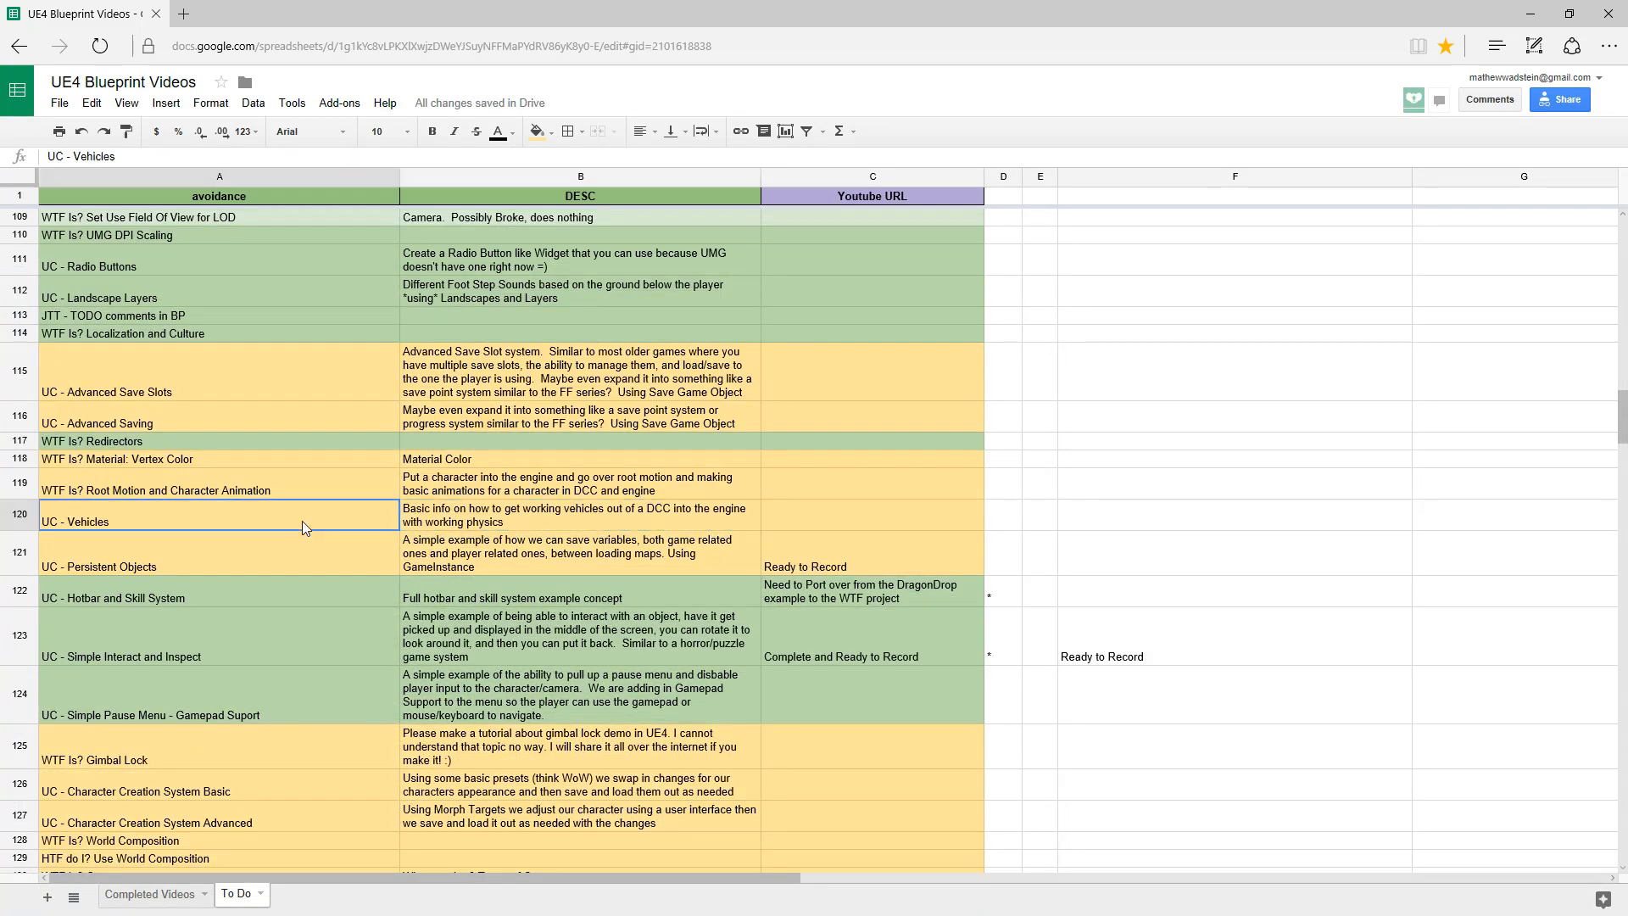
{"action": "scroll", "coordinate": [334, 517], "scroll_direction": "up", "scroll_amount": 2}
{"action": "scroll", "coordinate": [334, 522], "scroll_direction": "down", "scroll_amount": 3}
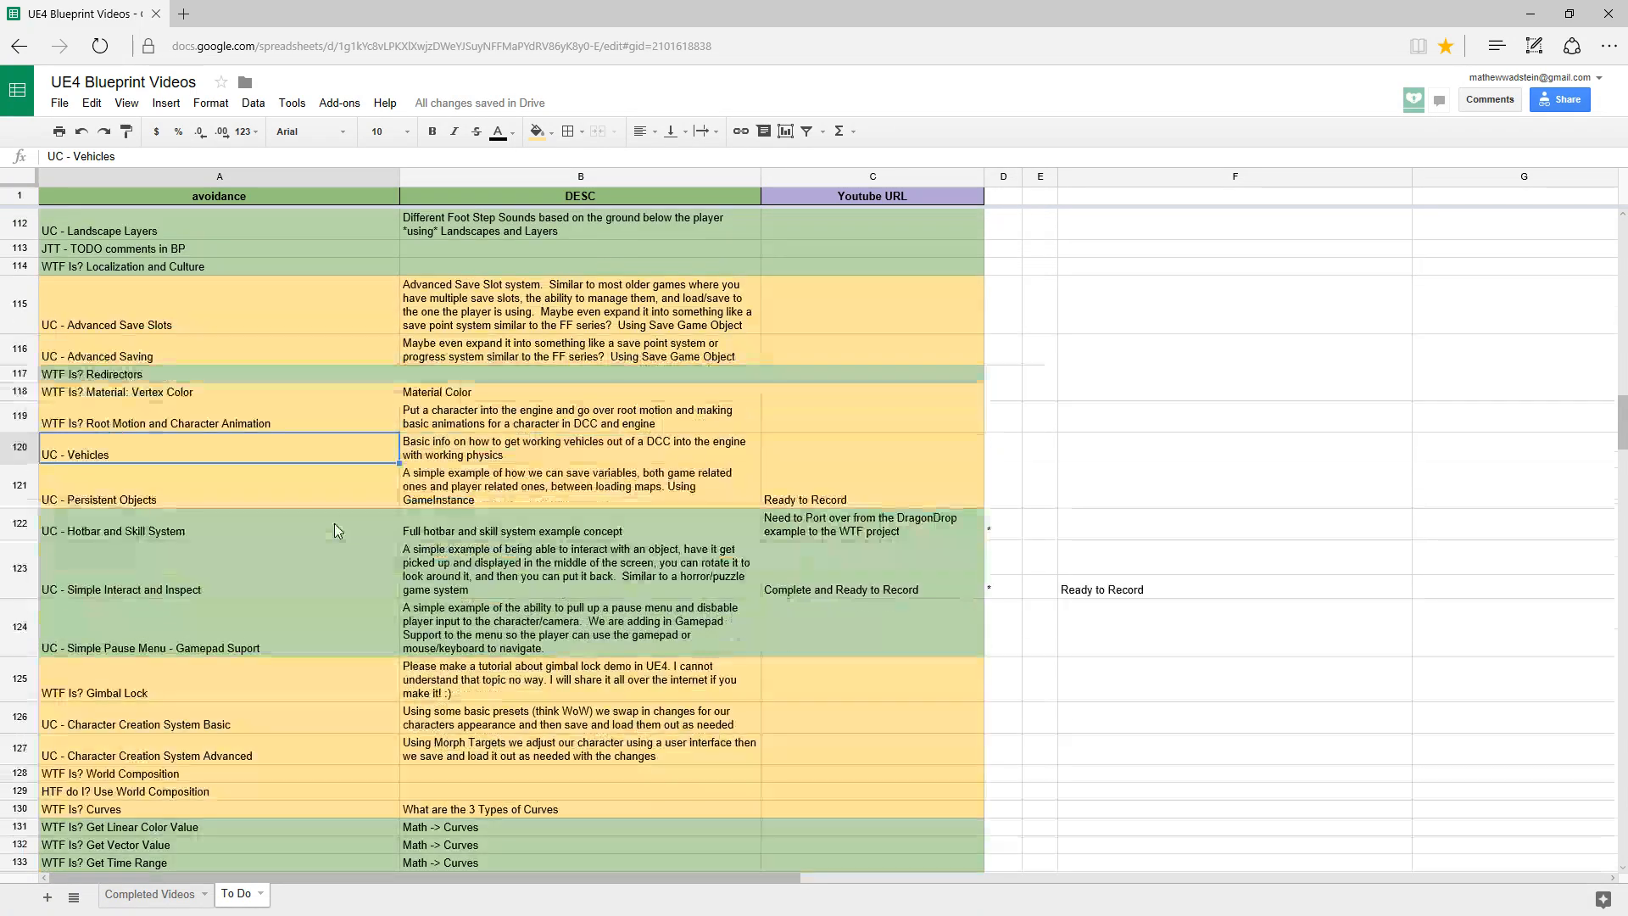
{"action": "scroll", "coordinate": [327, 537], "scroll_direction": "down", "scroll_amount": 3}
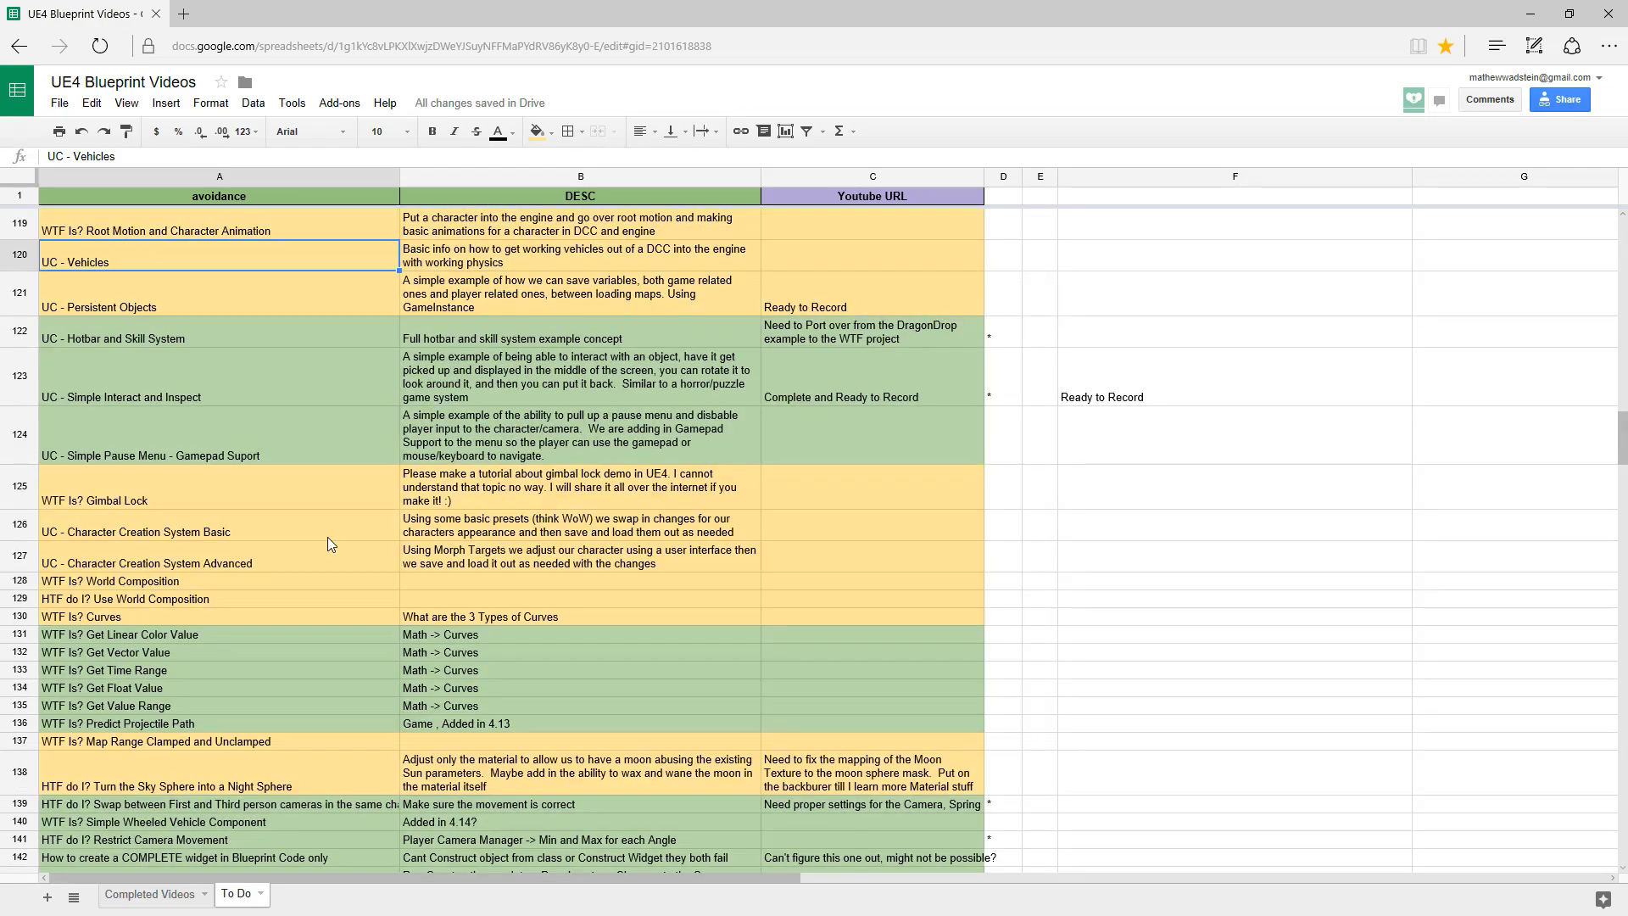
{"action": "scroll", "coordinate": [328, 536], "scroll_direction": "down", "scroll_amount": 3}
{"action": "scroll", "coordinate": [334, 558], "scroll_direction": "down", "scroll_amount": 3}
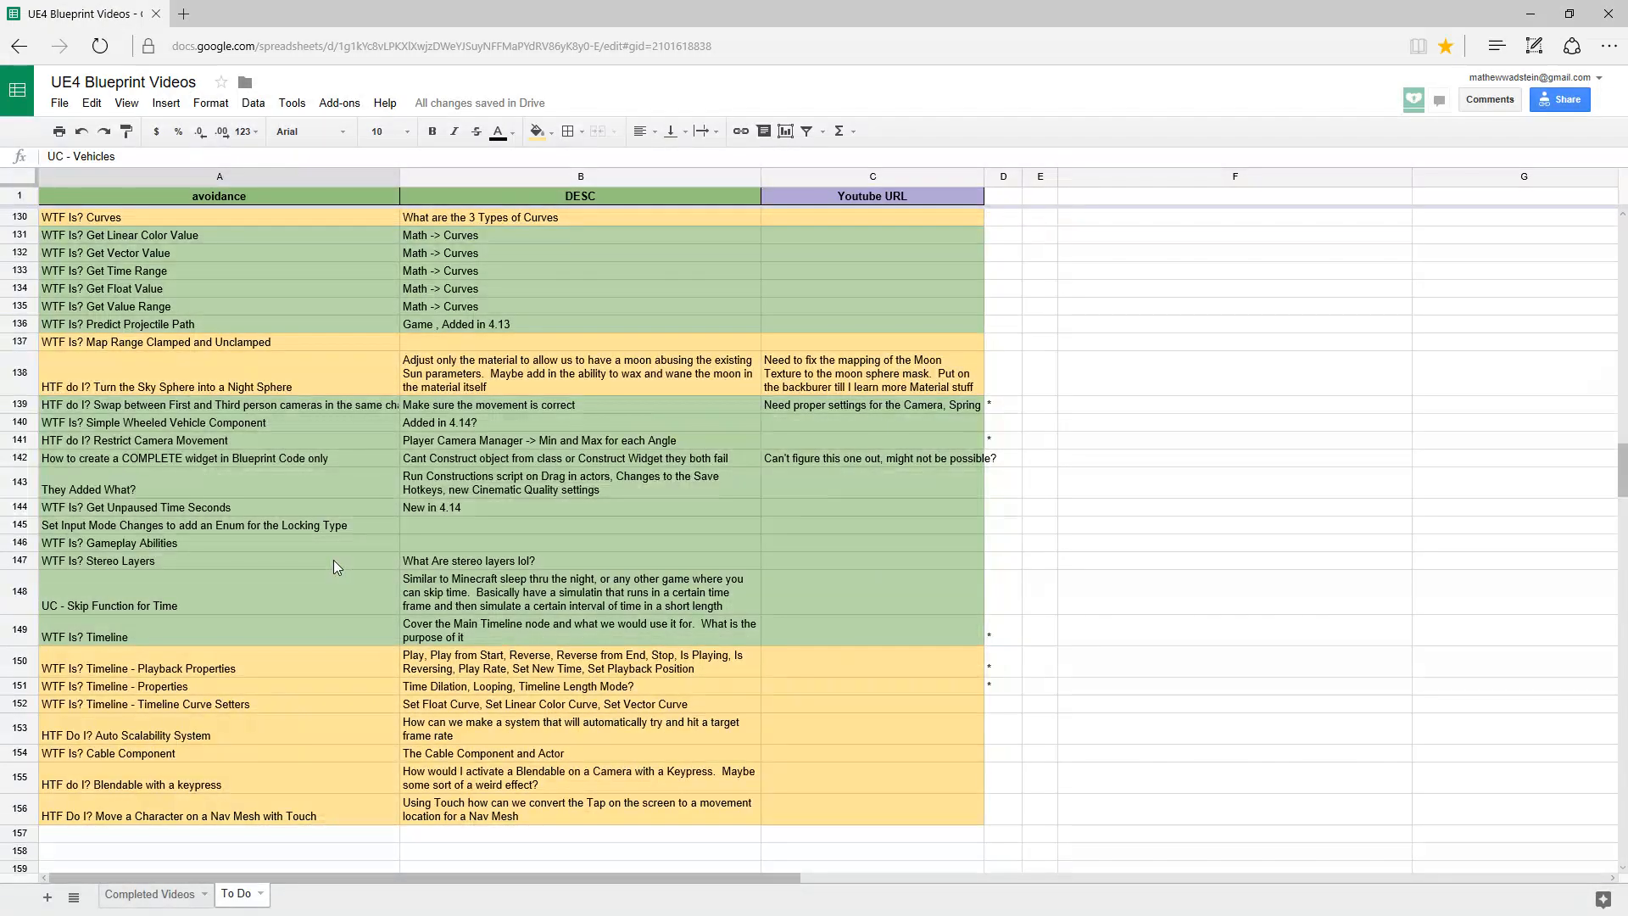
{"action": "scroll", "coordinate": [333, 559], "scroll_direction": "up", "scroll_amount": 5}
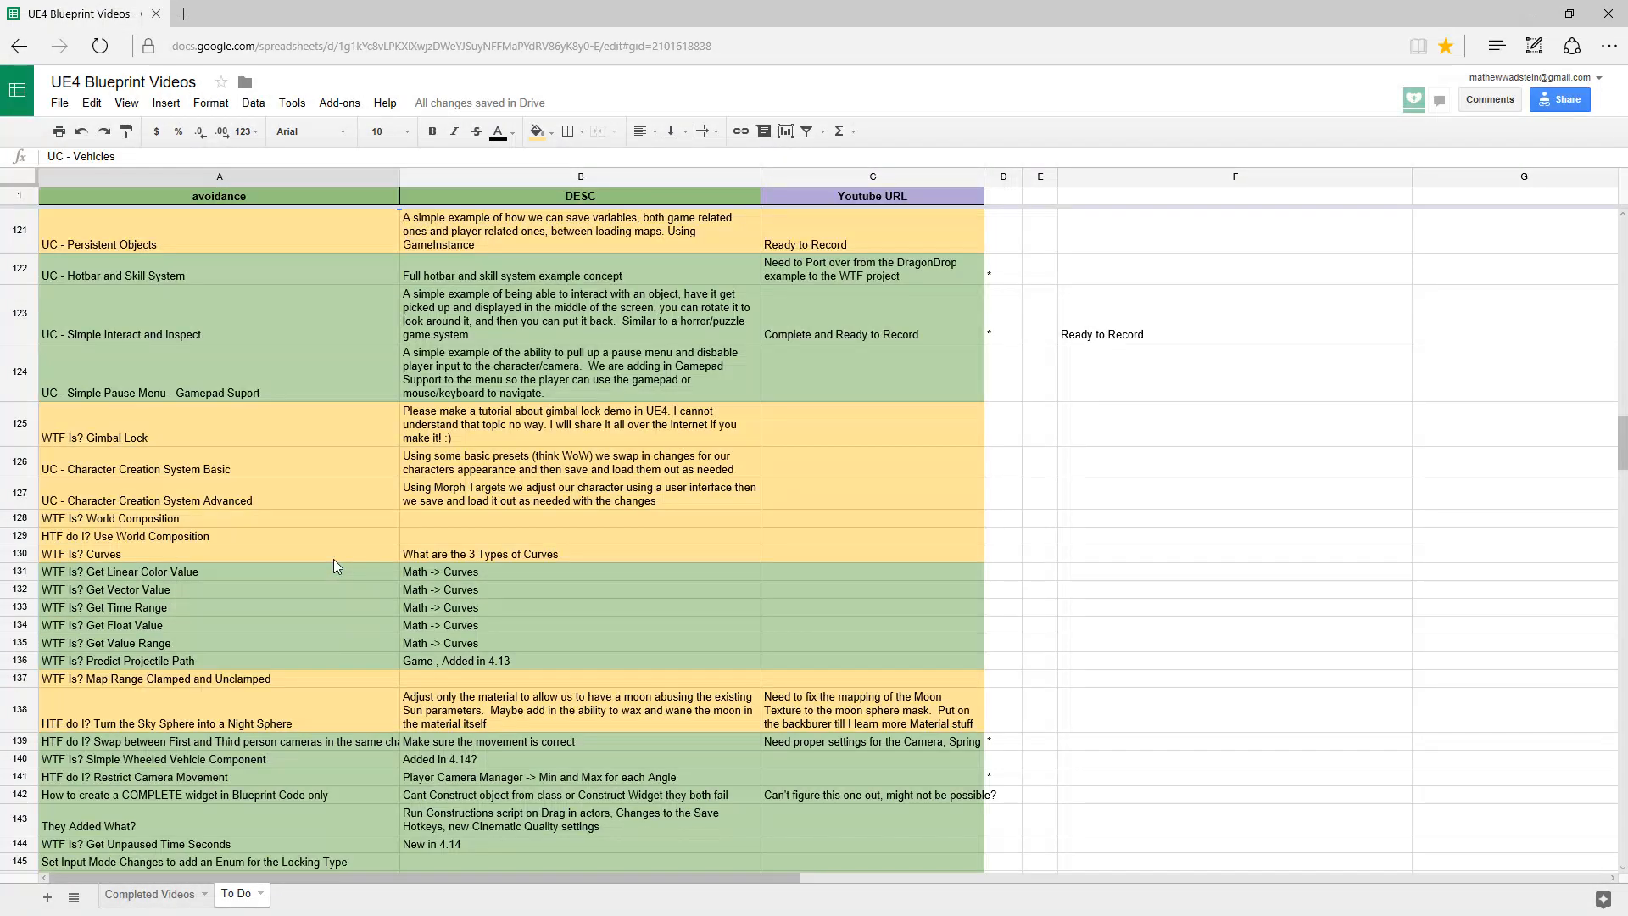
{"action": "scroll", "coordinate": [334, 558], "scroll_direction": "up", "scroll_amount": 2}
{"action": "scroll", "coordinate": [333, 557], "scroll_direction": "up", "scroll_amount": 3}
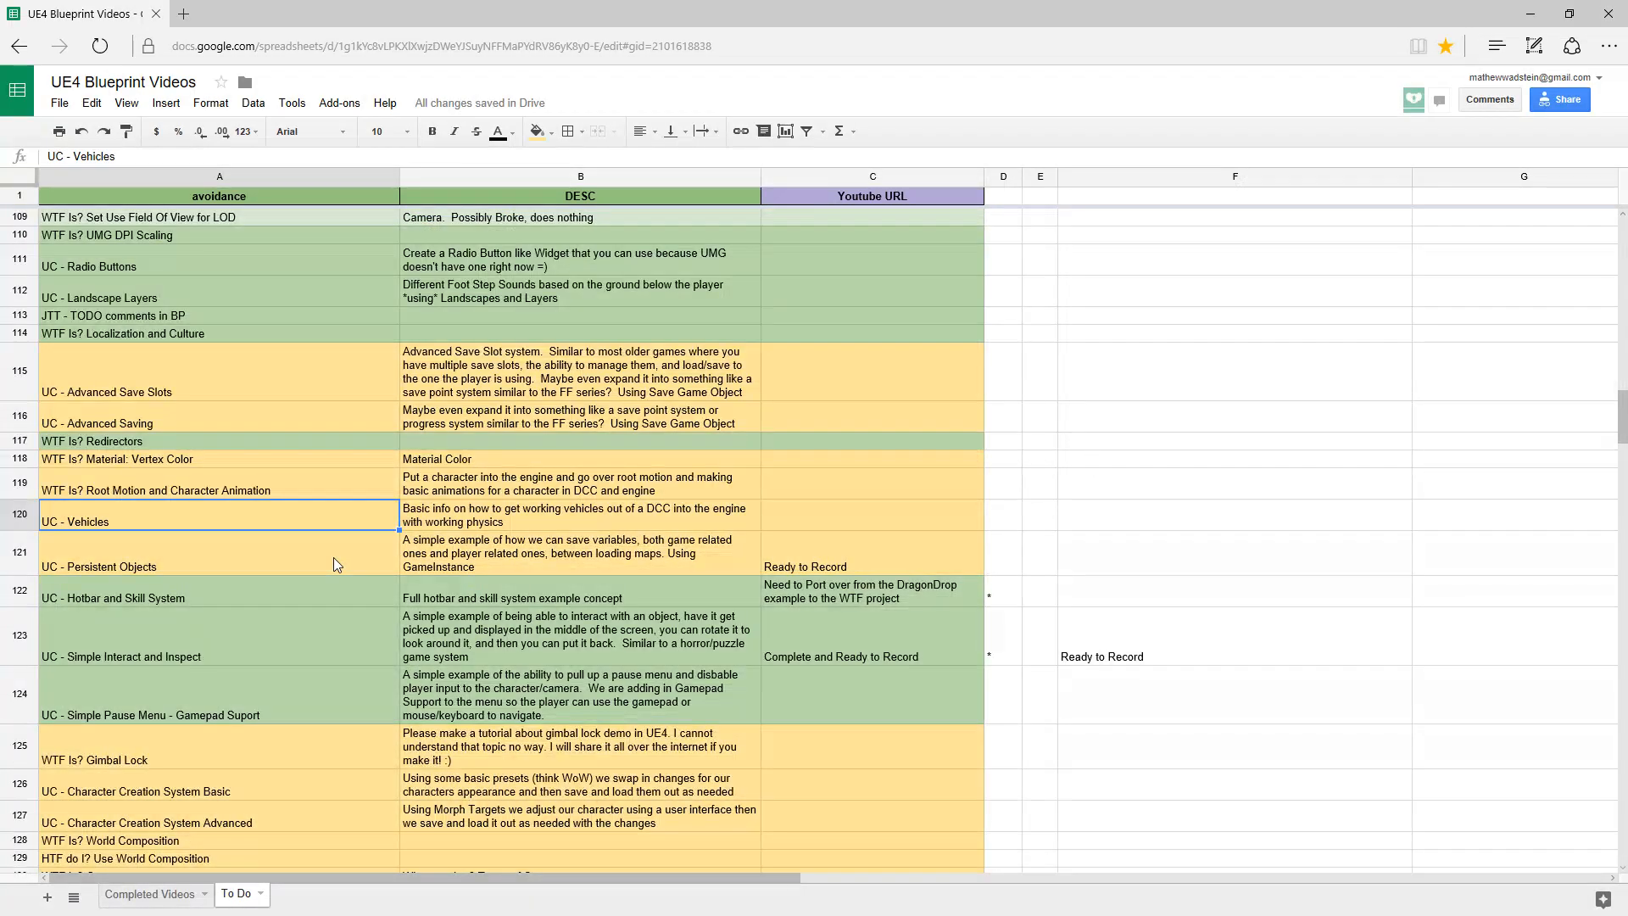
{"action": "scroll", "coordinate": [333, 557], "scroll_direction": "up", "scroll_amount": 2}
{"action": "scroll", "coordinate": [332, 562], "scroll_direction": "down", "scroll_amount": 4}
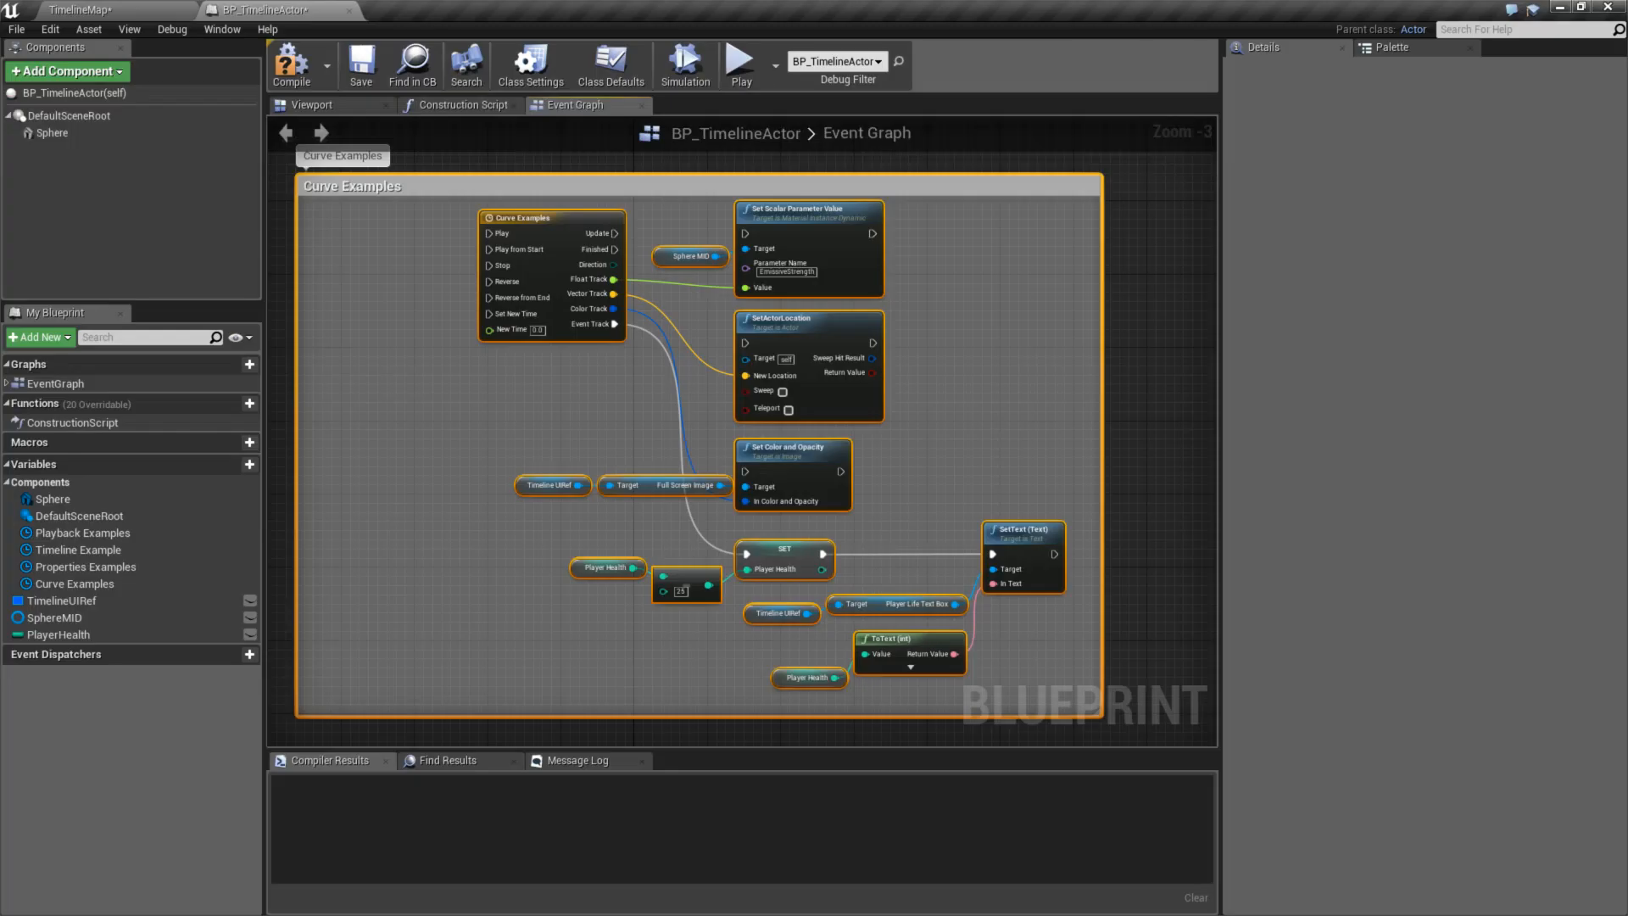
- Go back to Unreal Editor, then compile and save the BP_TimelineActor blueprint
{"action": "right_click_drag", "start_coordinate": [1014, 563], "coordinate": [874, 473]}
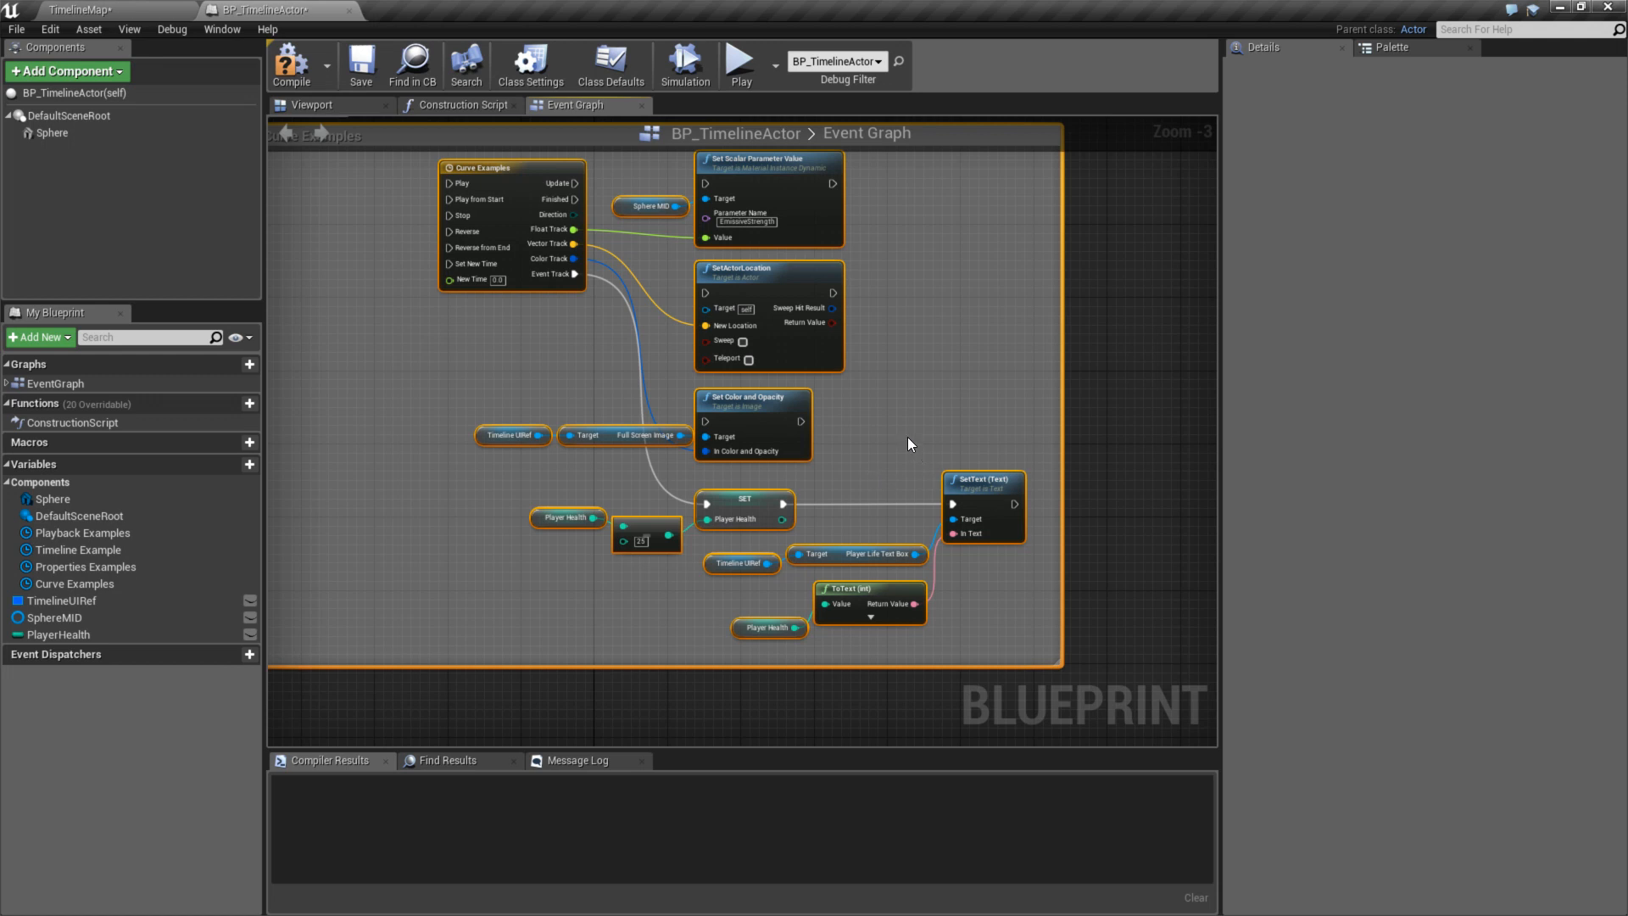
{"action": "scroll", "coordinate": [907, 436], "scroll_direction": "down", "scroll_amount": 1}
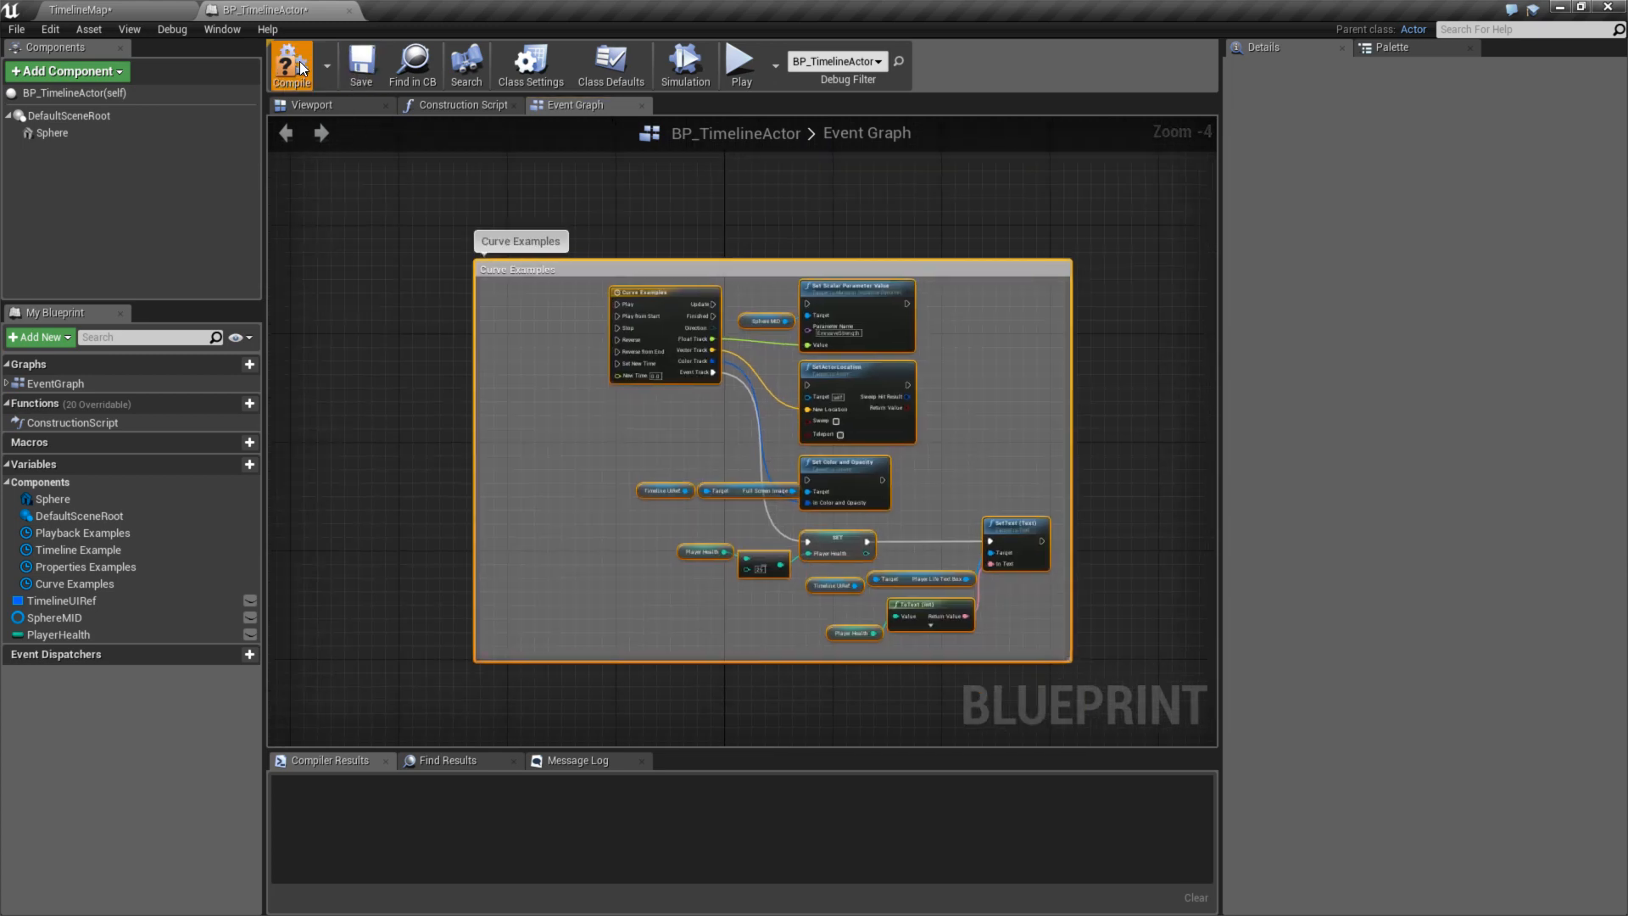
{"action": "left_click", "coordinate": [361, 63]}
- Go to the TimelineMap level and delete the EventTrack1 curve asset from the Timeline folder
{"action": "left_click", "coordinate": [81, 10]}
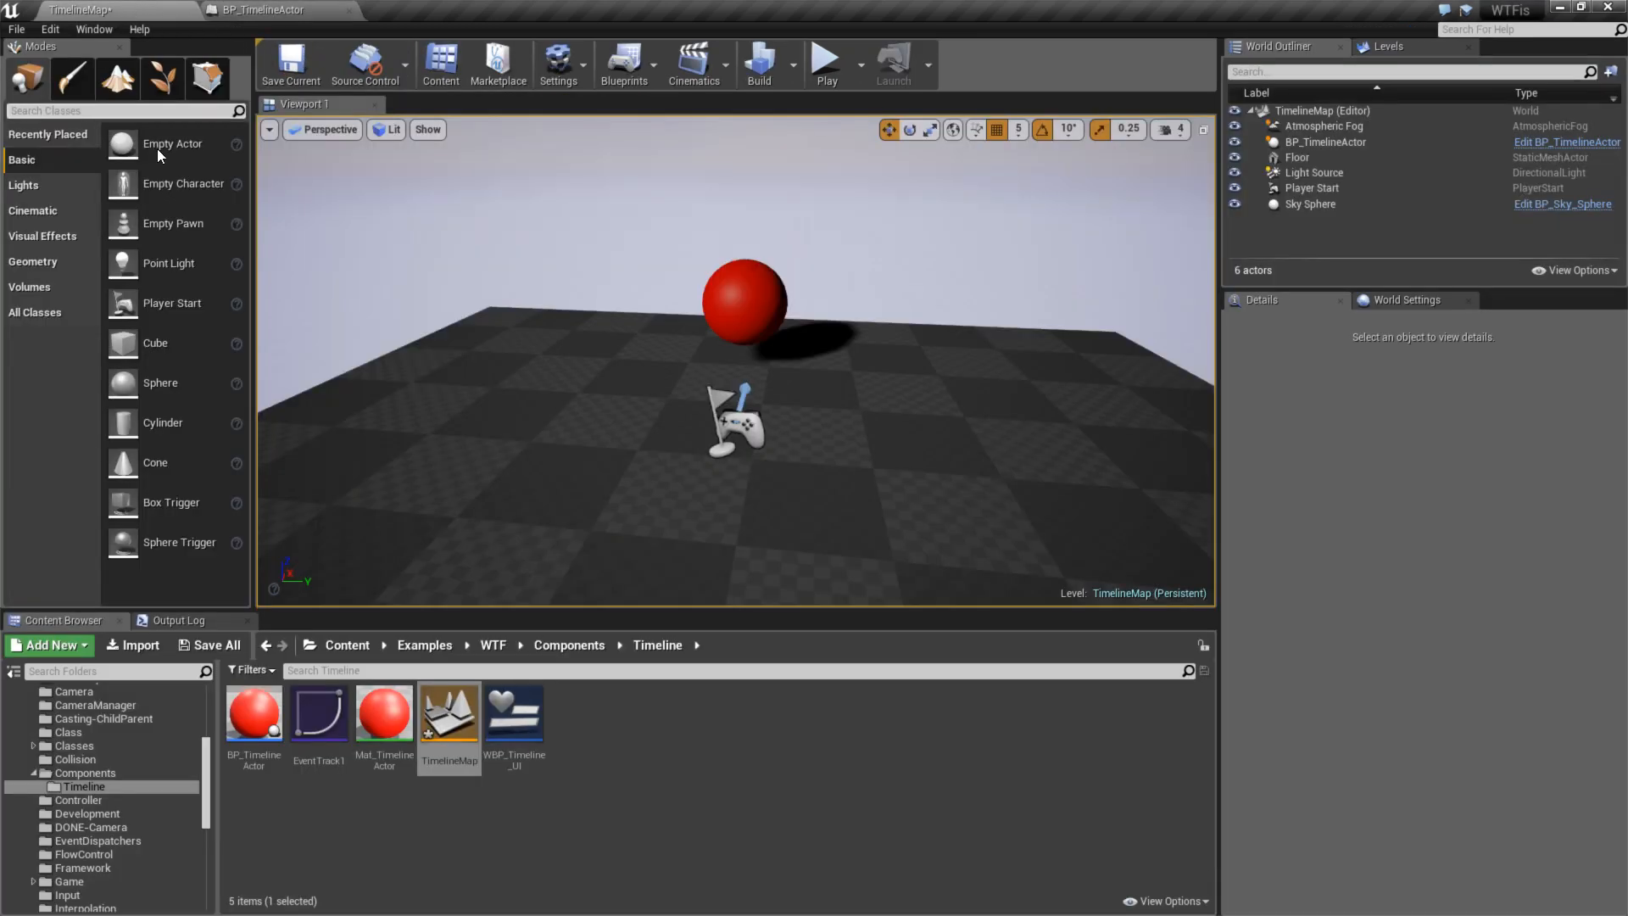
{"action": "left_click", "coordinate": [319, 716]}
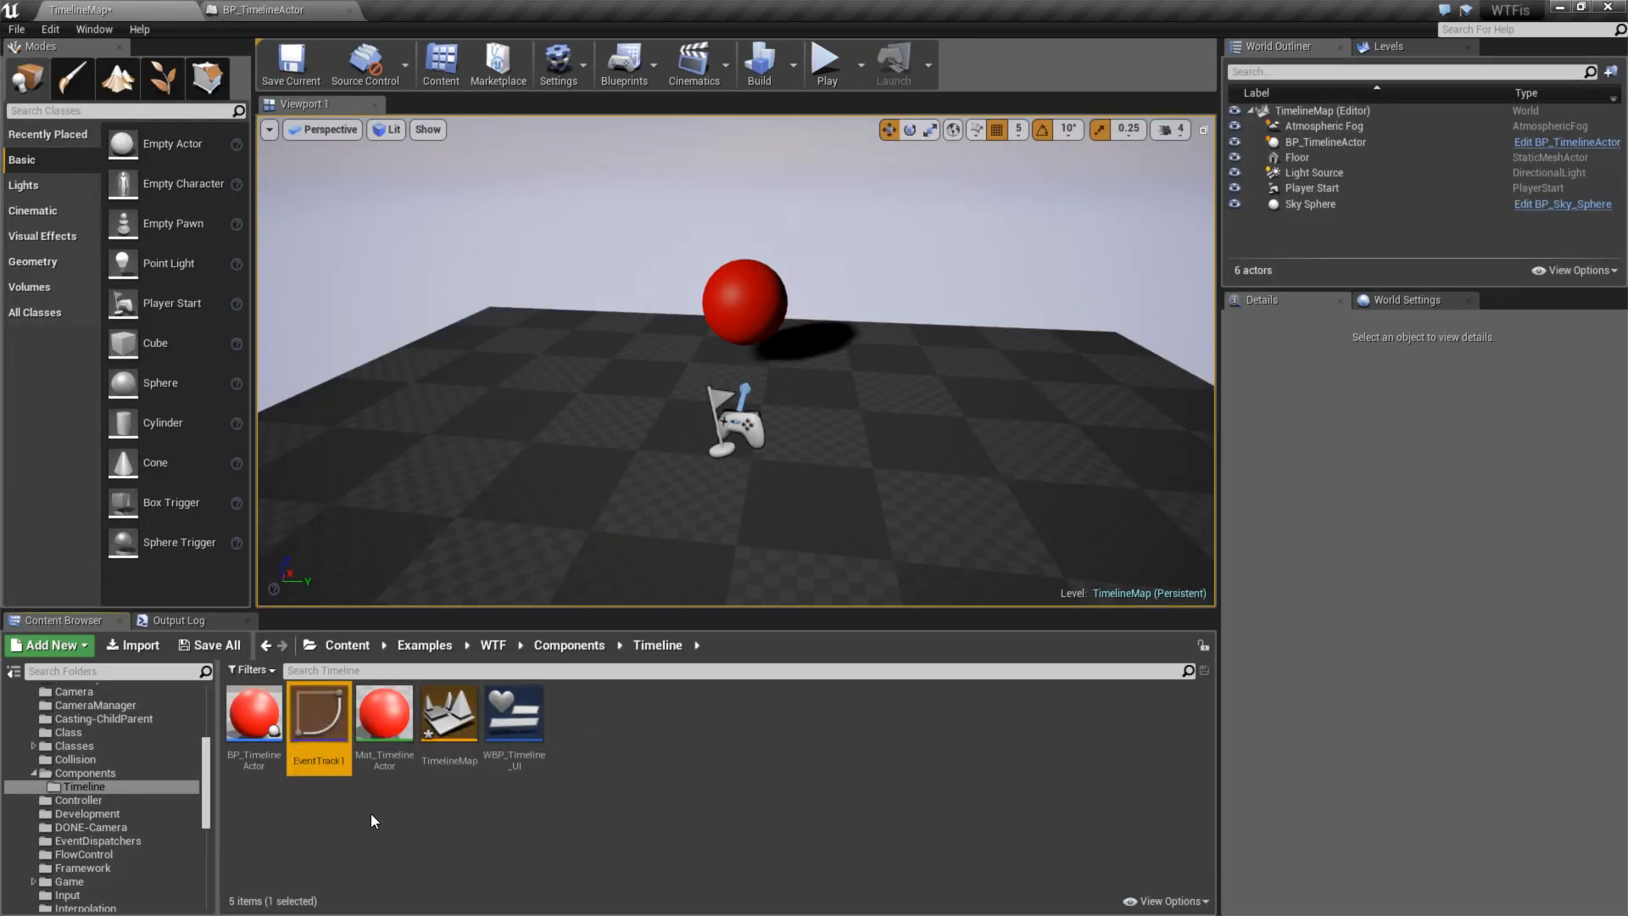
{"action": "key", "text": "Delete"}
{"action": "left_click", "coordinate": [731, 737]}
- Create a Curve asset of class CurveFloat in the Timeline folder and name it Timeline_FloatCurve
{"action": "right_click", "coordinate": [530, 740]}
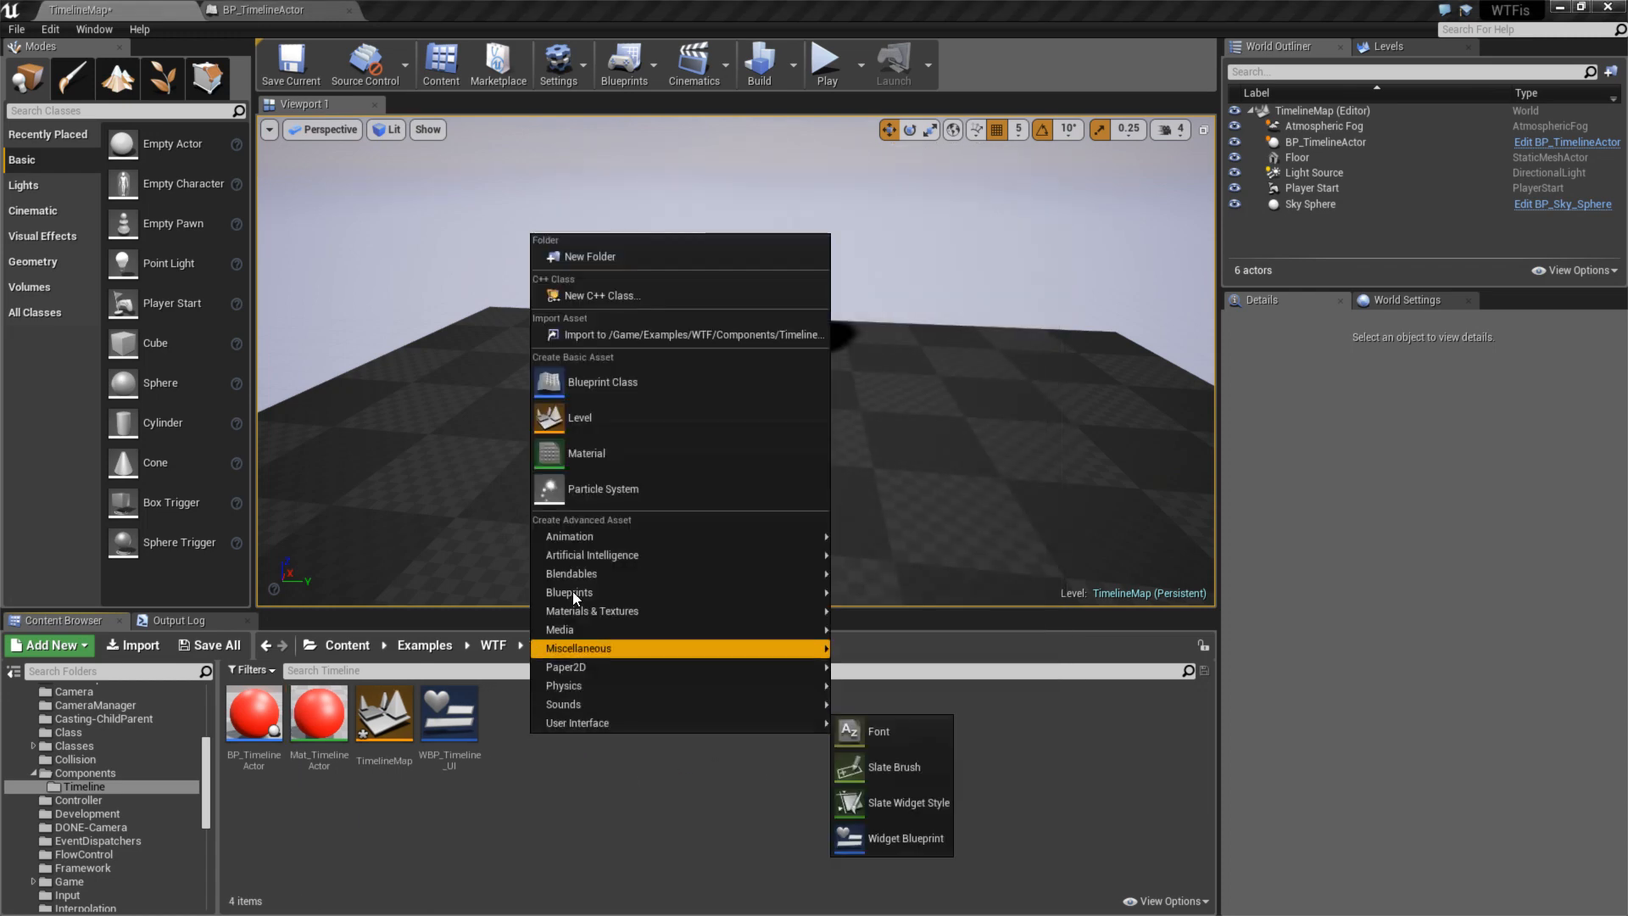
{"action": "mouse_move", "coordinate": [633, 629]}
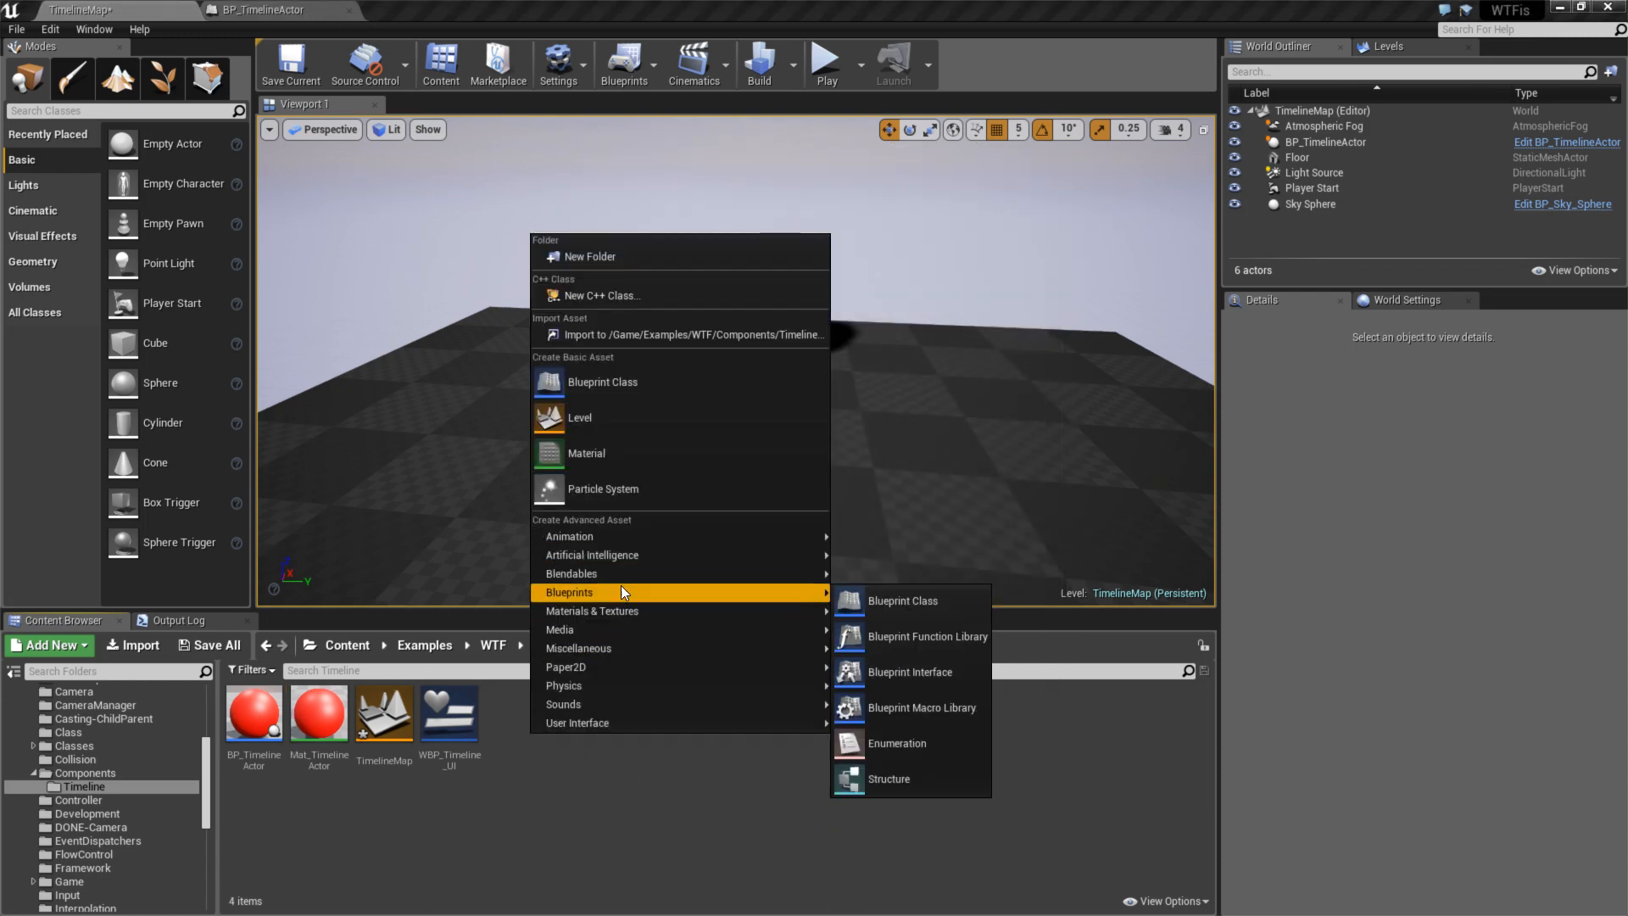
{"action": "mouse_move", "coordinate": [618, 689]}
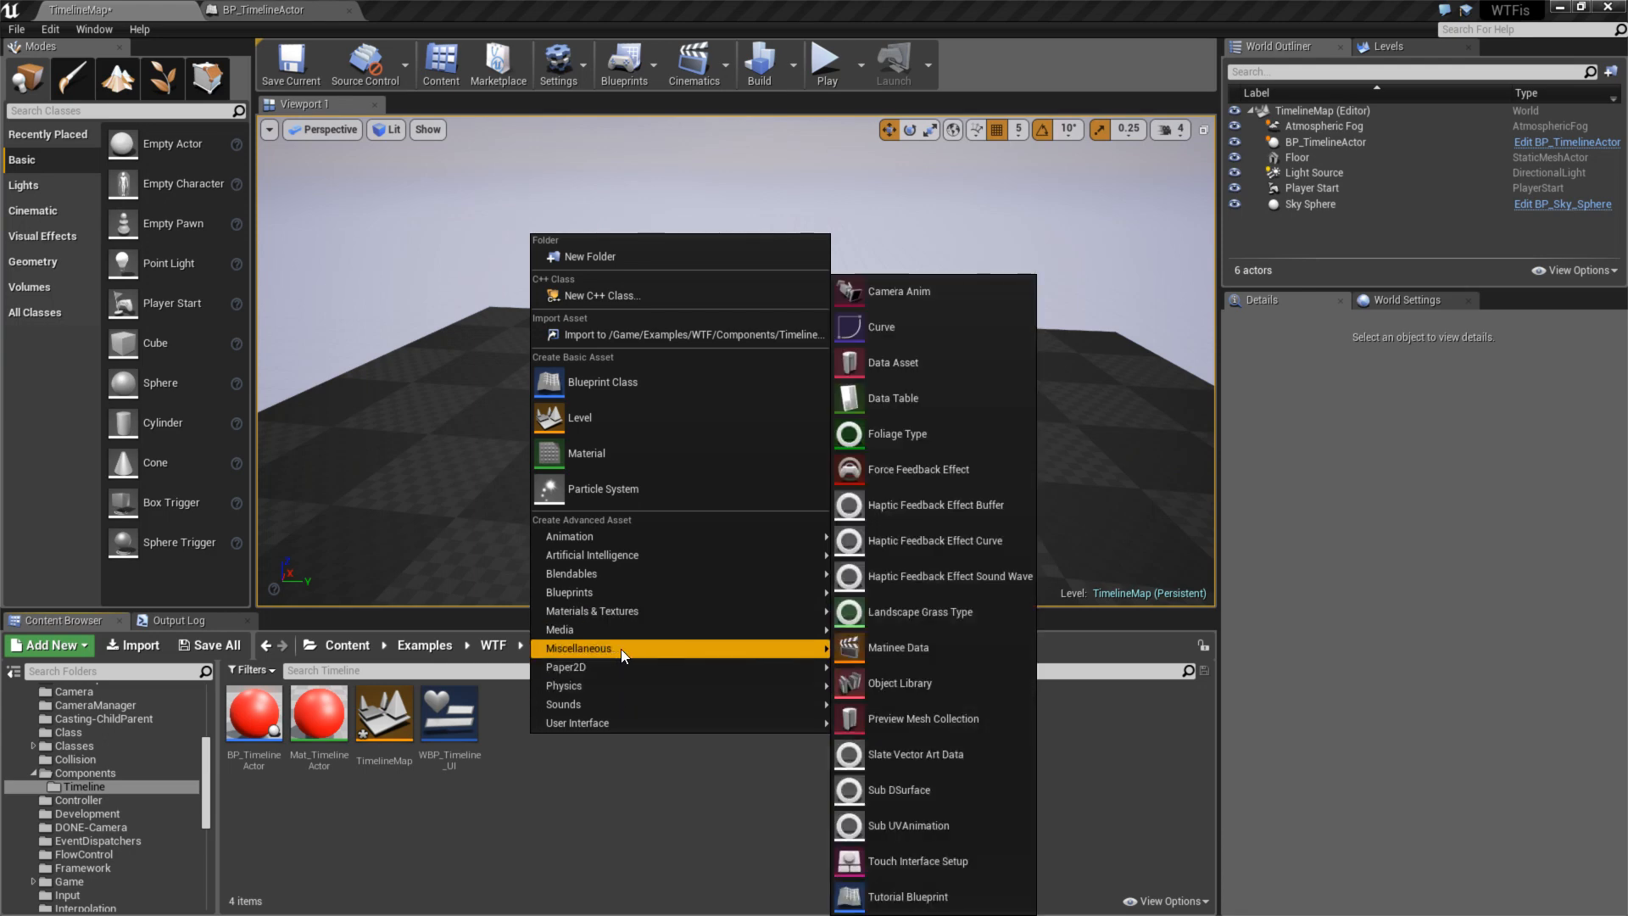
{"action": "left_click", "coordinate": [950, 323]}
{"action": "left_click", "coordinate": [666, 332]}
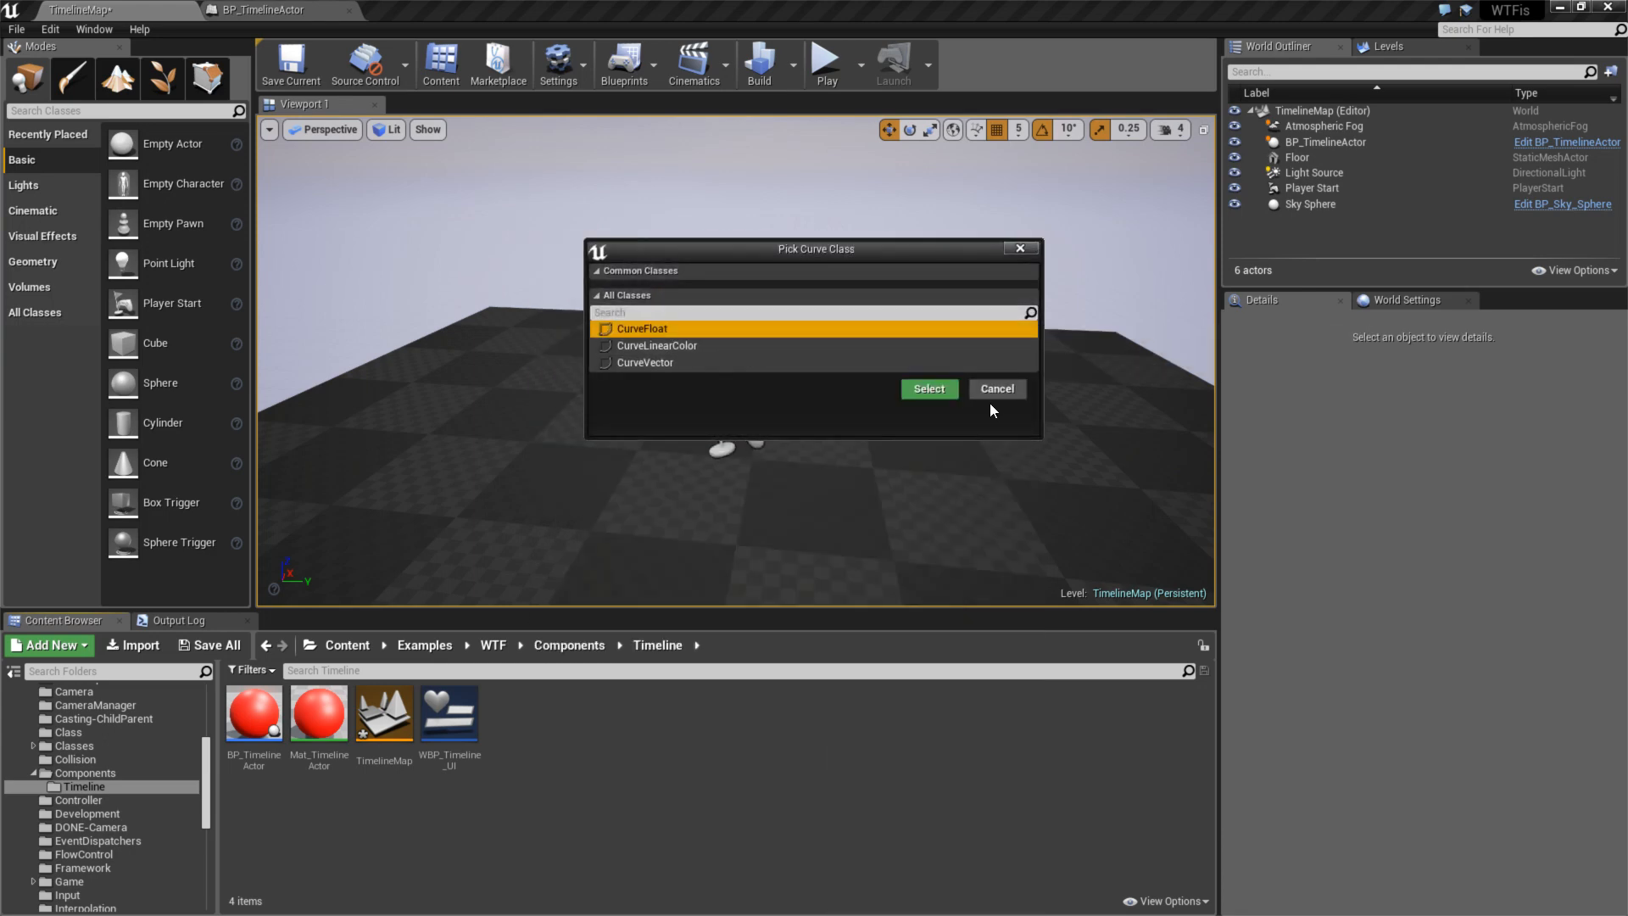
{"action": "left_click", "coordinate": [929, 389]}
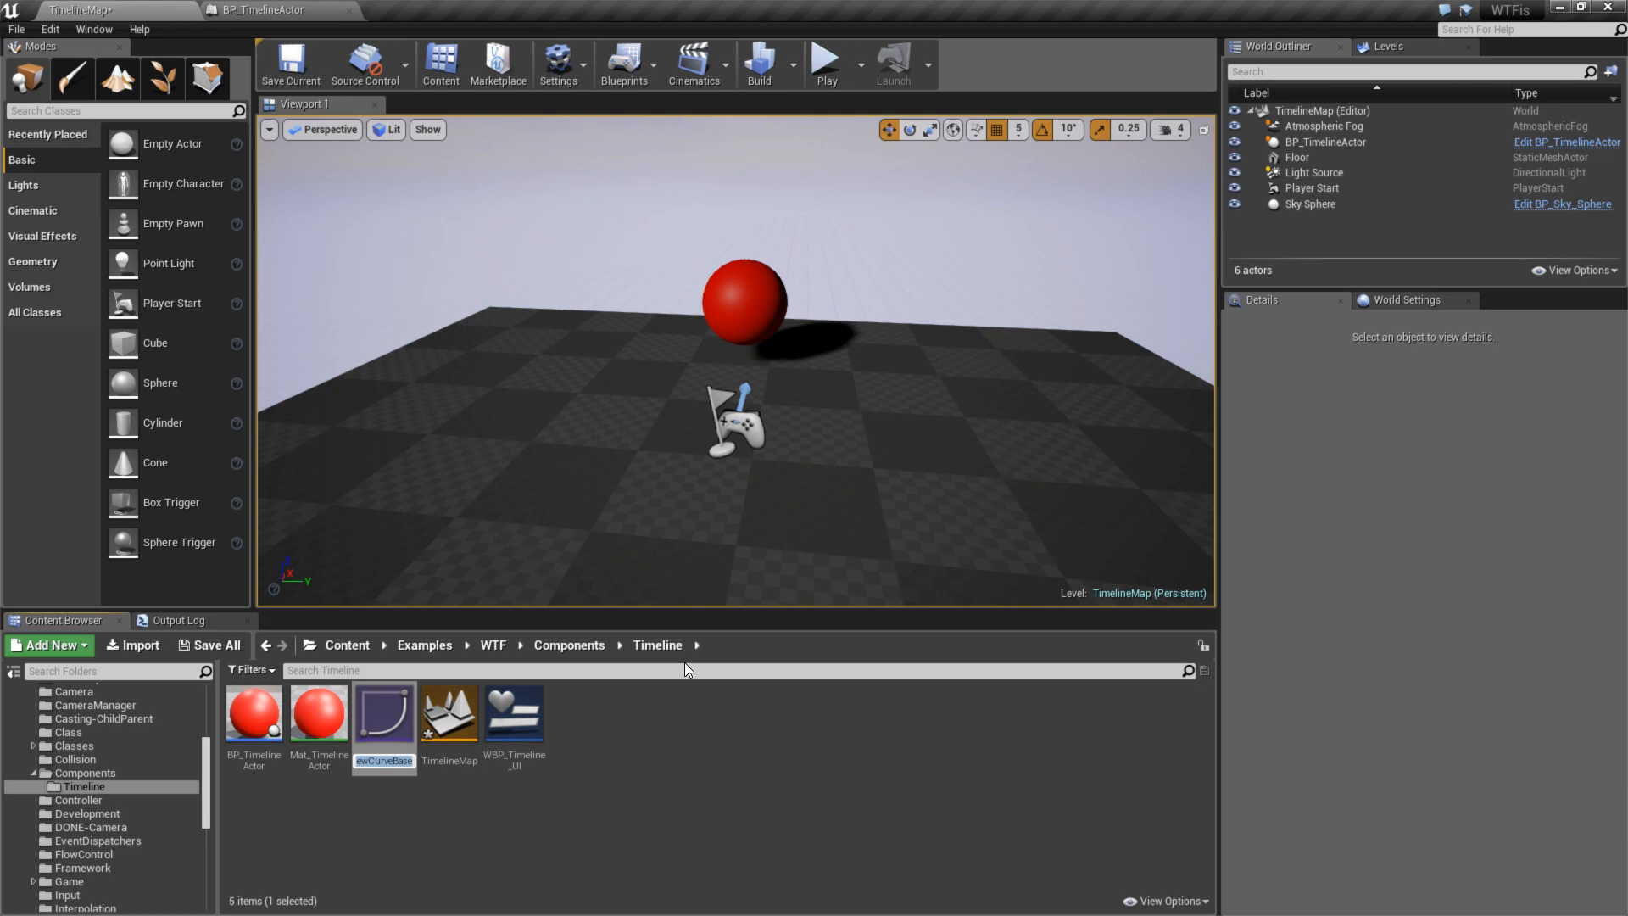
{"action": "type", "text": "Curve_Timeline_FloatCurve"}
{"action": "key", "text": "Return"}
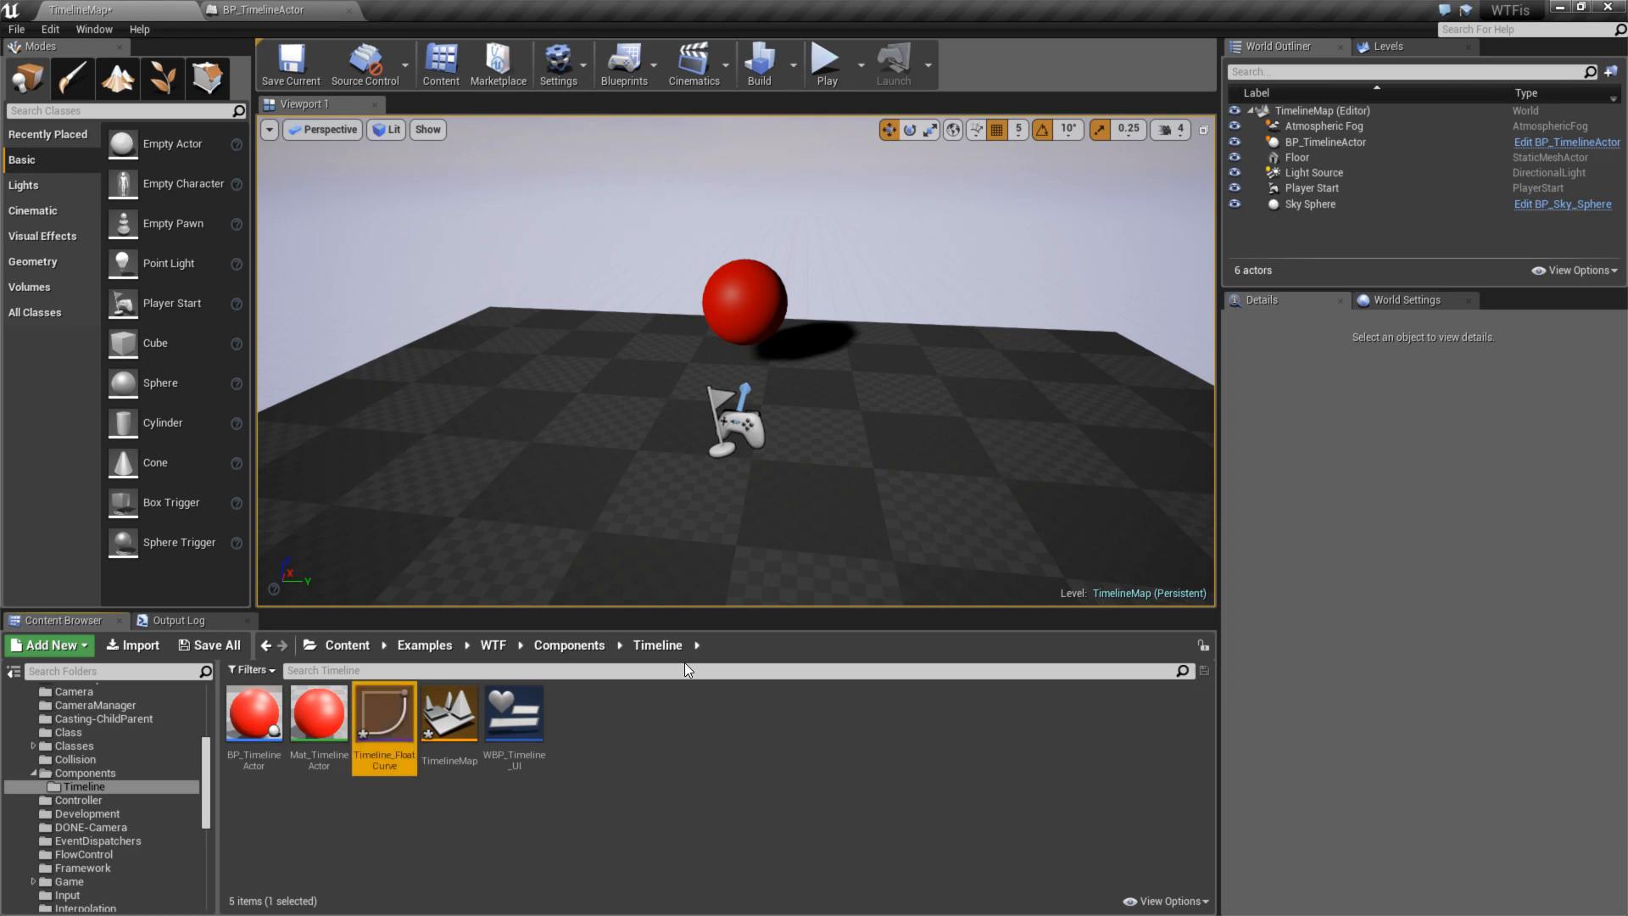
- Open Timeline_FloatCurve and add two keys, at about time 0.08, value 0.02 and about time 0.61, value 0.06
{"action": "double_click", "coordinate": [408, 712]}
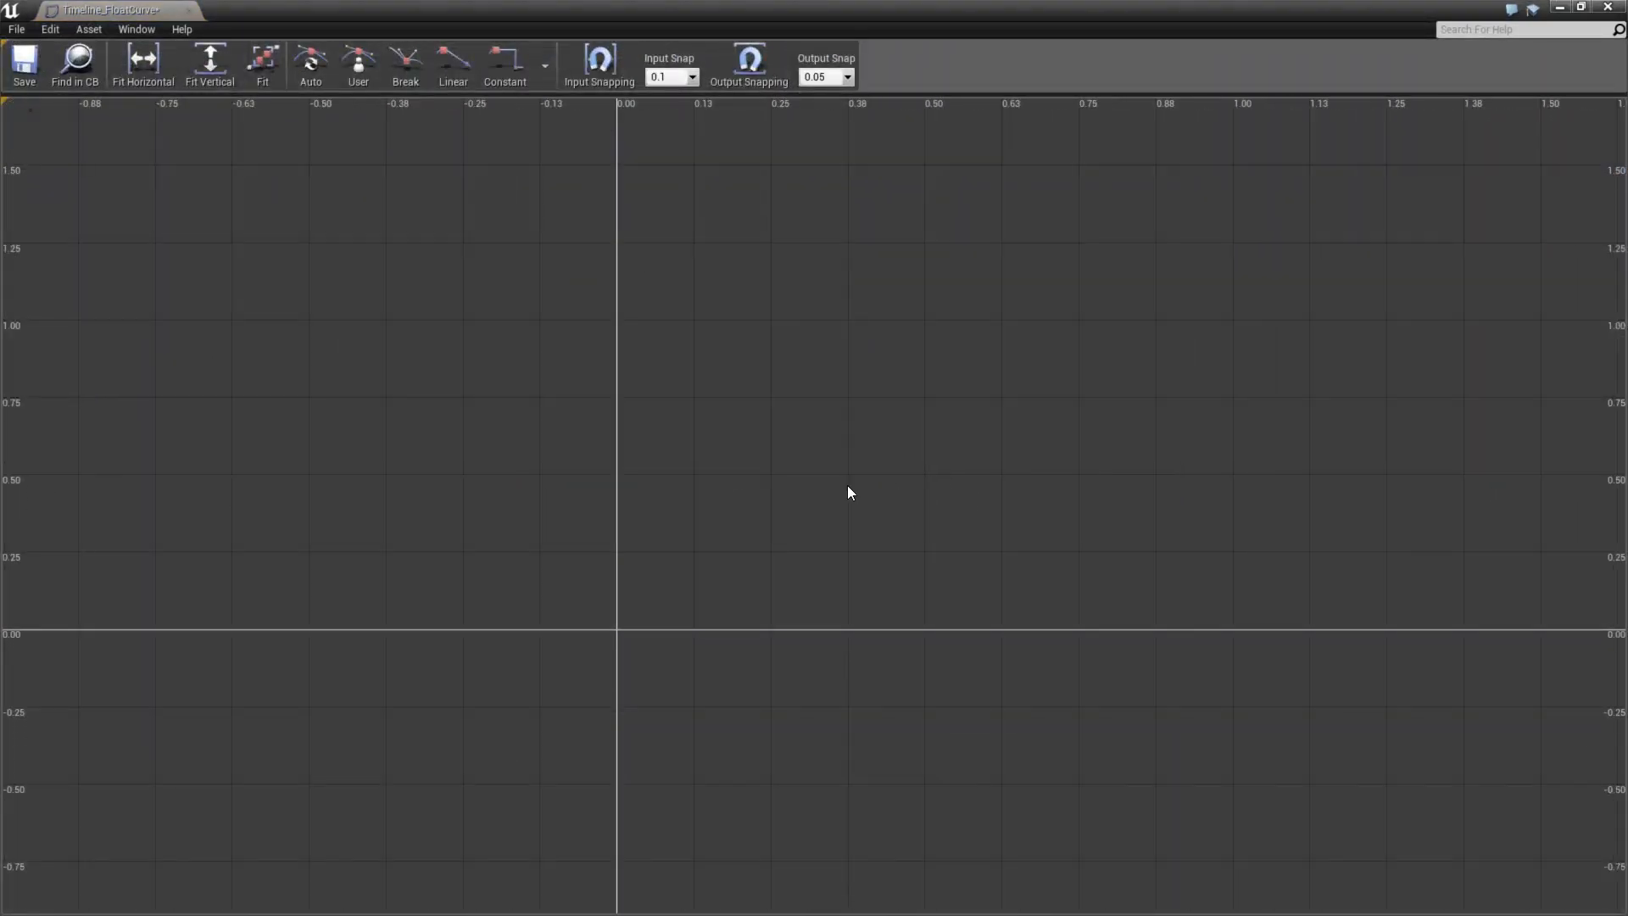
{"action": "right_click_drag", "start_coordinate": [847, 486], "coordinate": [728, 523]}
{"action": "right_click", "coordinate": [555, 669]}
{"action": "left_click", "coordinate": [592, 685]}
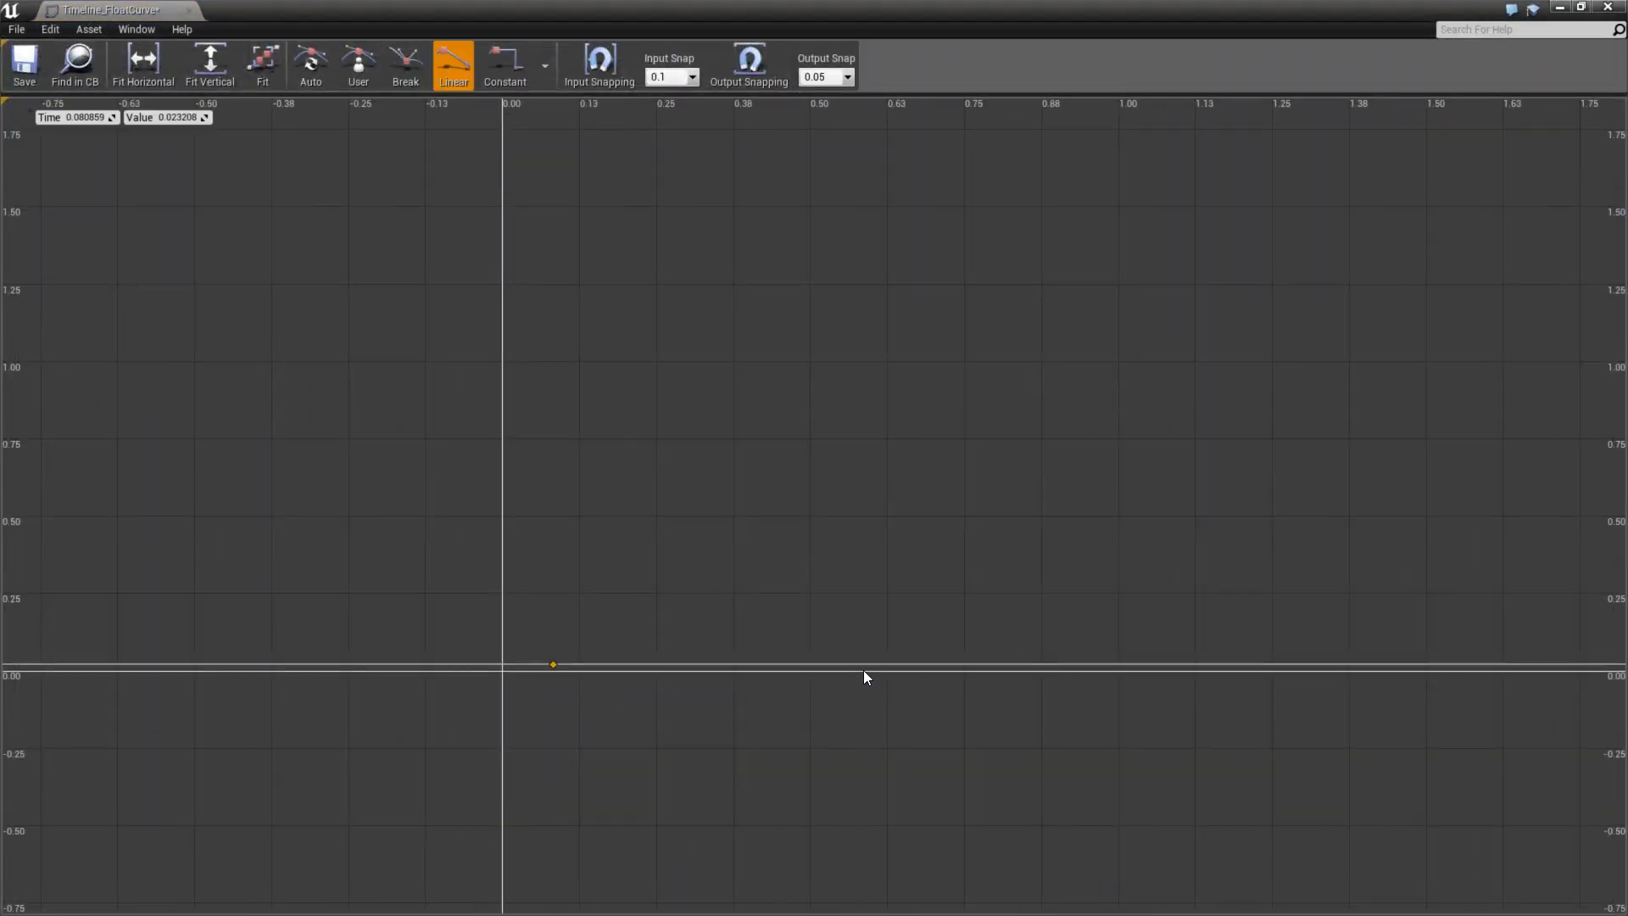
{"action": "right_click", "coordinate": [875, 654]}
{"action": "left_click", "coordinate": [917, 674]}
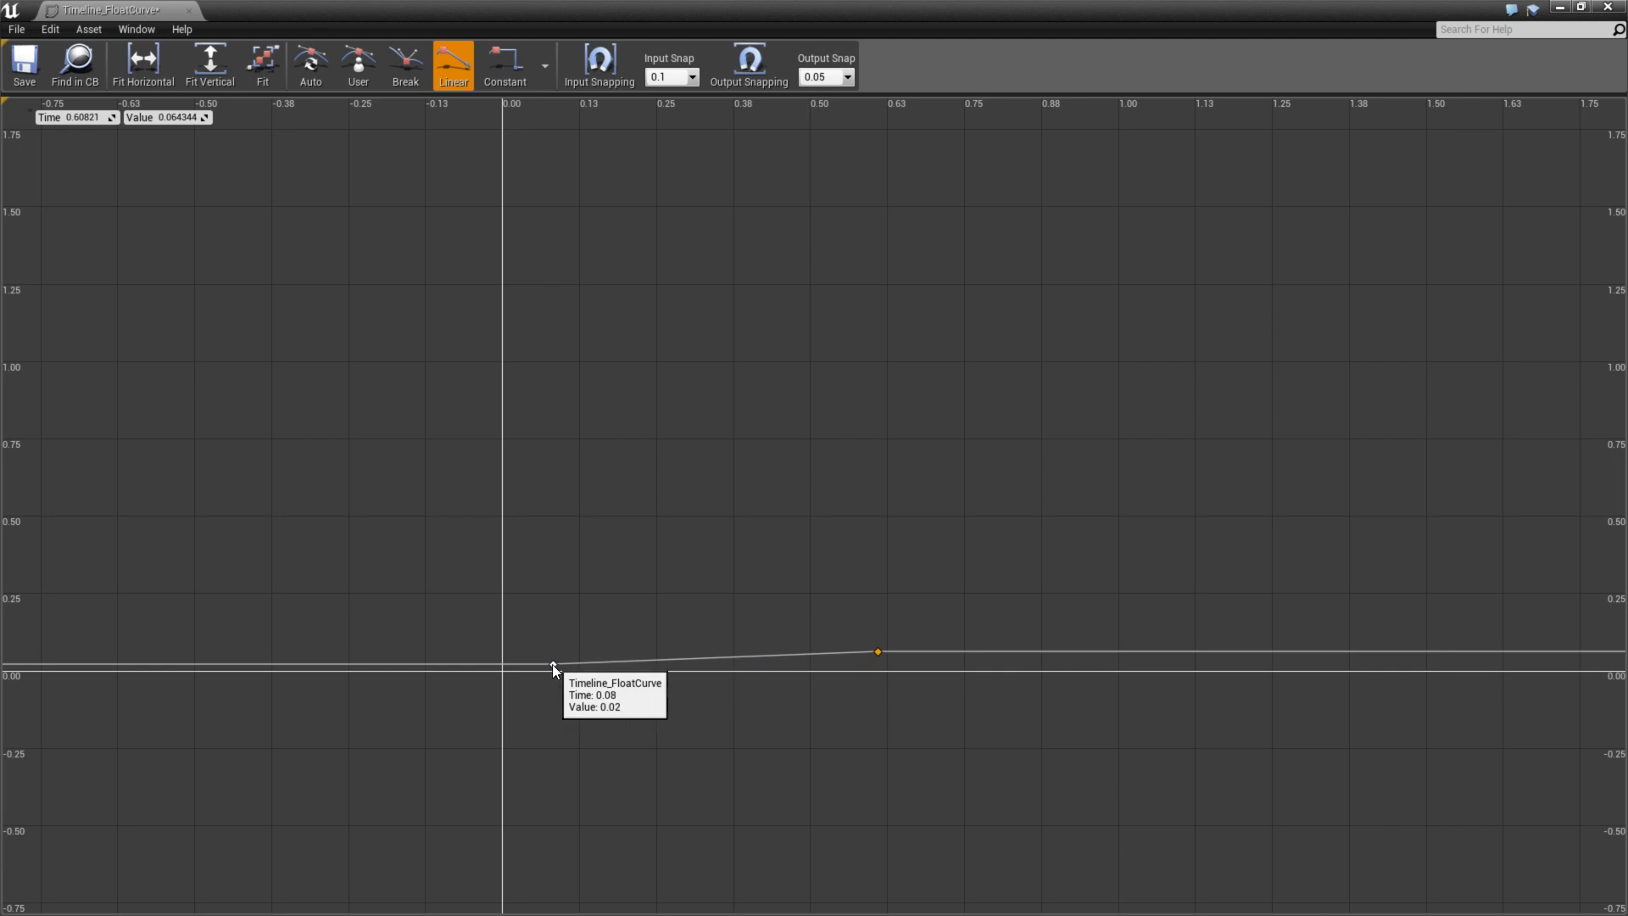
- Set the first curve key's time to 0 and its value to 0
{"action": "left_click", "coordinate": [88, 117]}
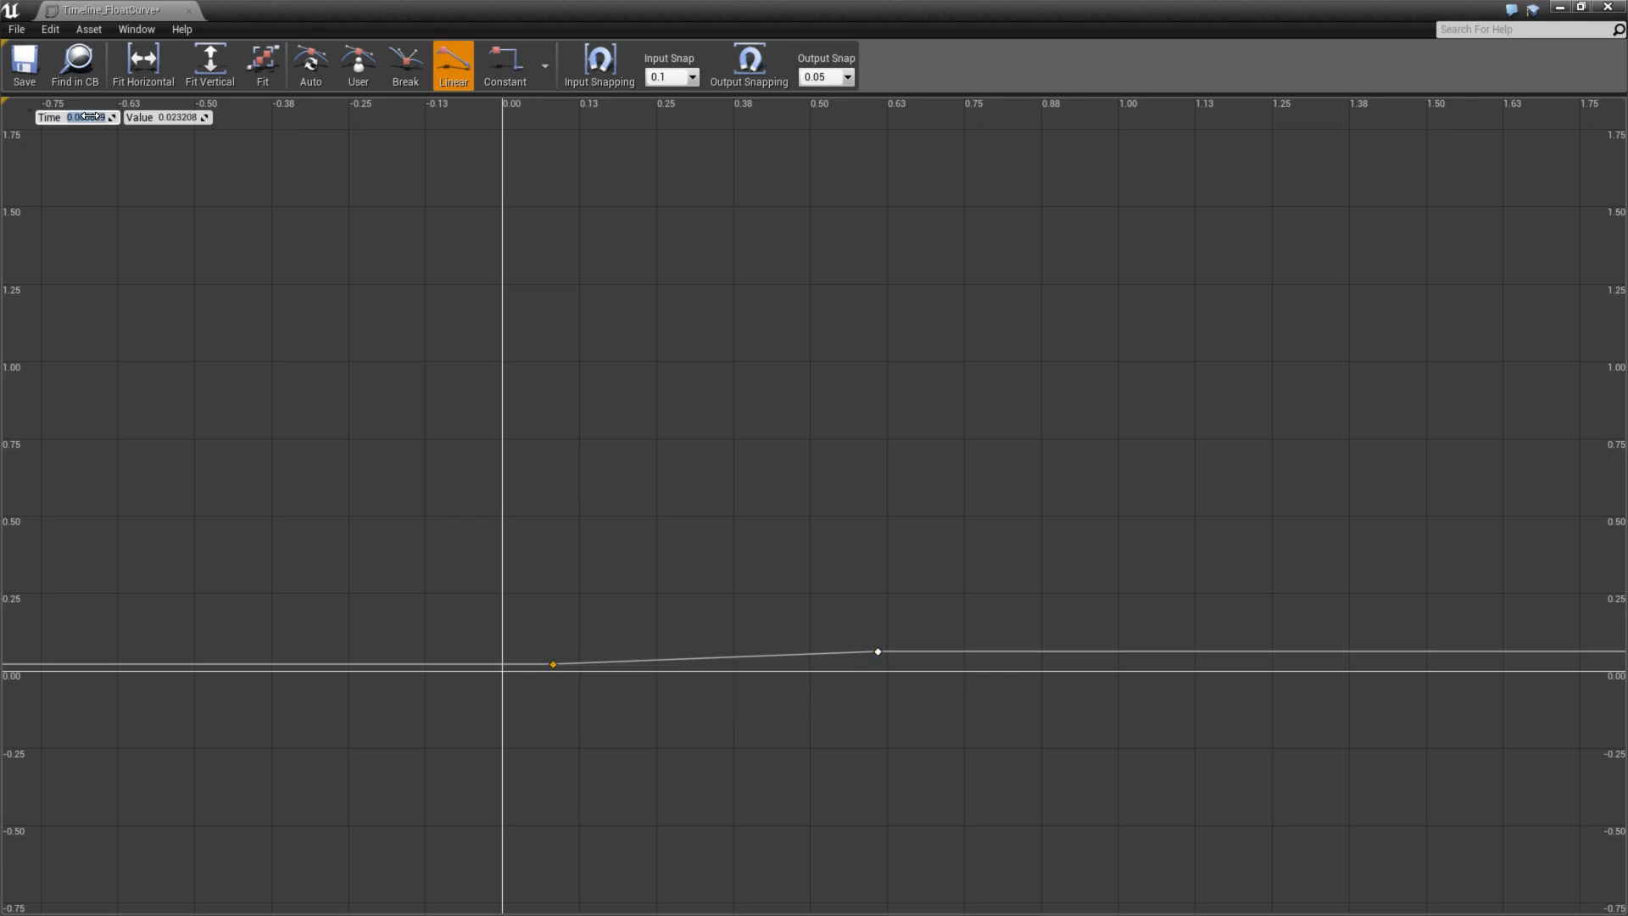
{"action": "type", "text": "0"}
{"action": "key", "text": "Tab"}
{"action": "type", "text": "0"}
{"action": "key", "text": "Return"}
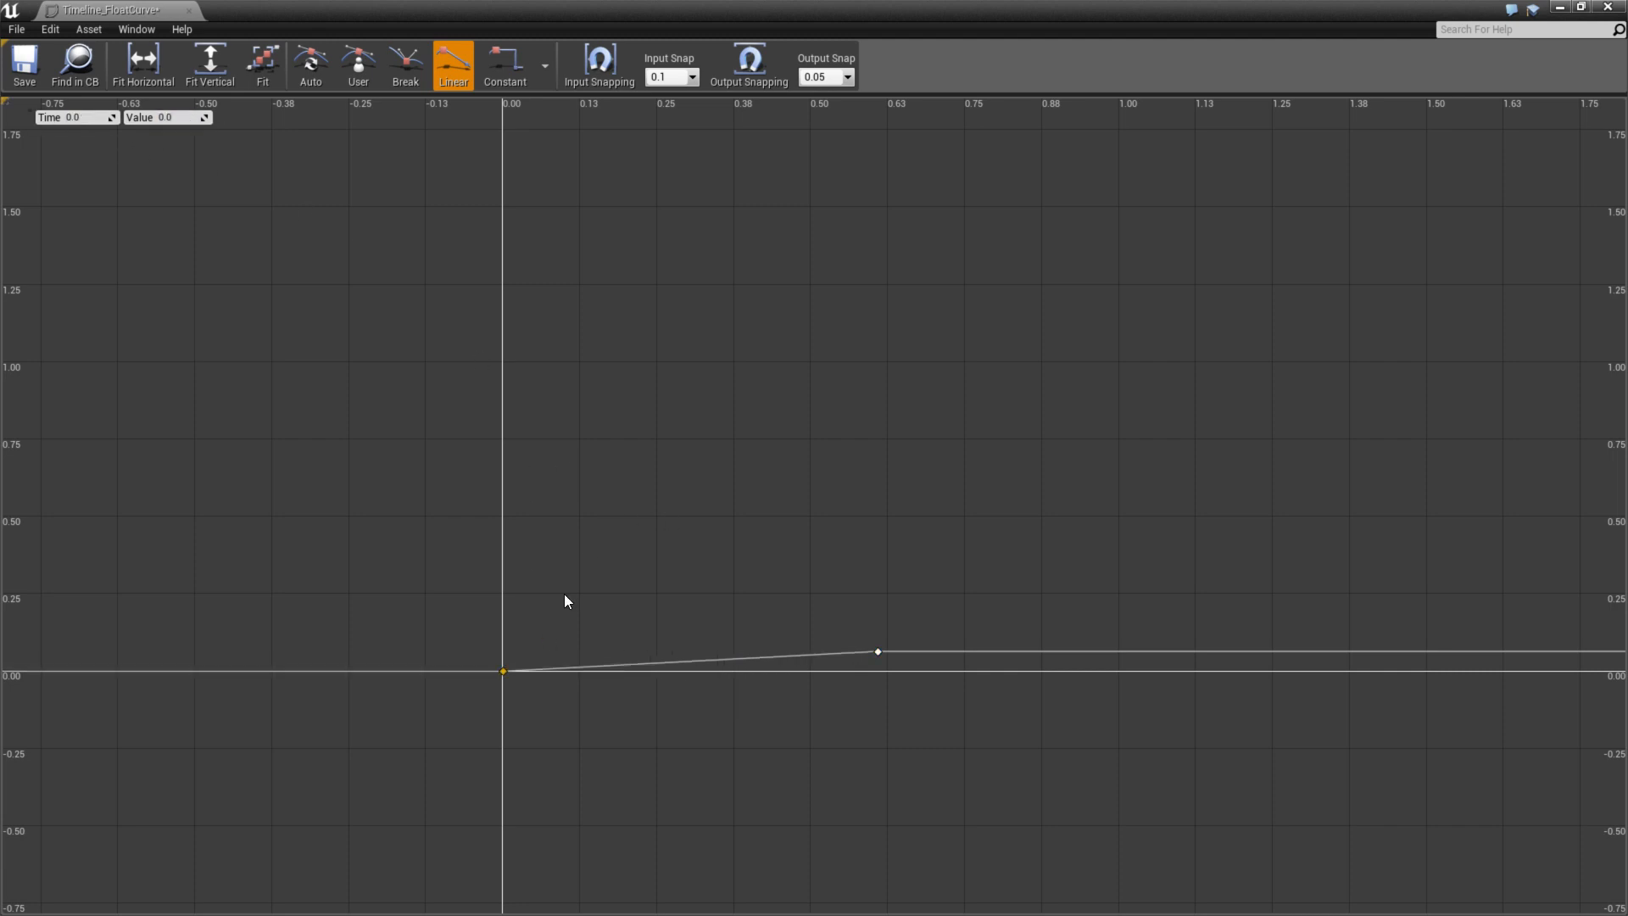
- Set the first Timeline_FloatCurve key's time to 1, leaving its value for the curve's end point at 0
{"action": "left_click", "coordinate": [90, 117]}
{"action": "type", "text": "1"}
{"action": "key", "text": "Tab"}
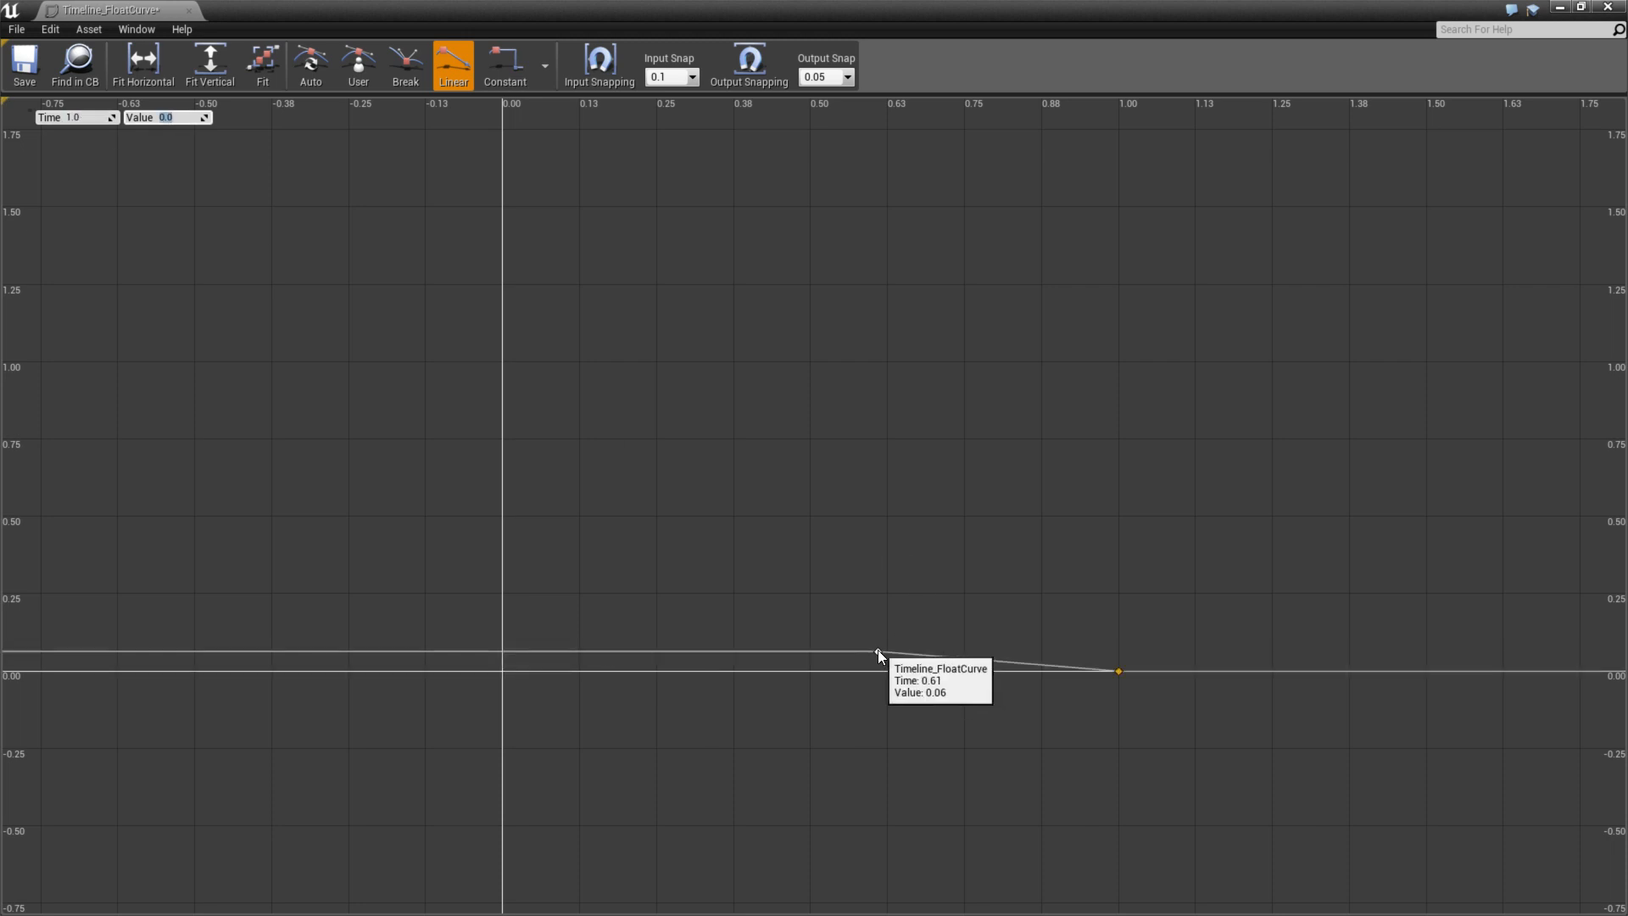
- Set the curve key at about time 0.61 to time 1 and value 0
{"action": "left_click", "coordinate": [880, 653], "text": "shift"}
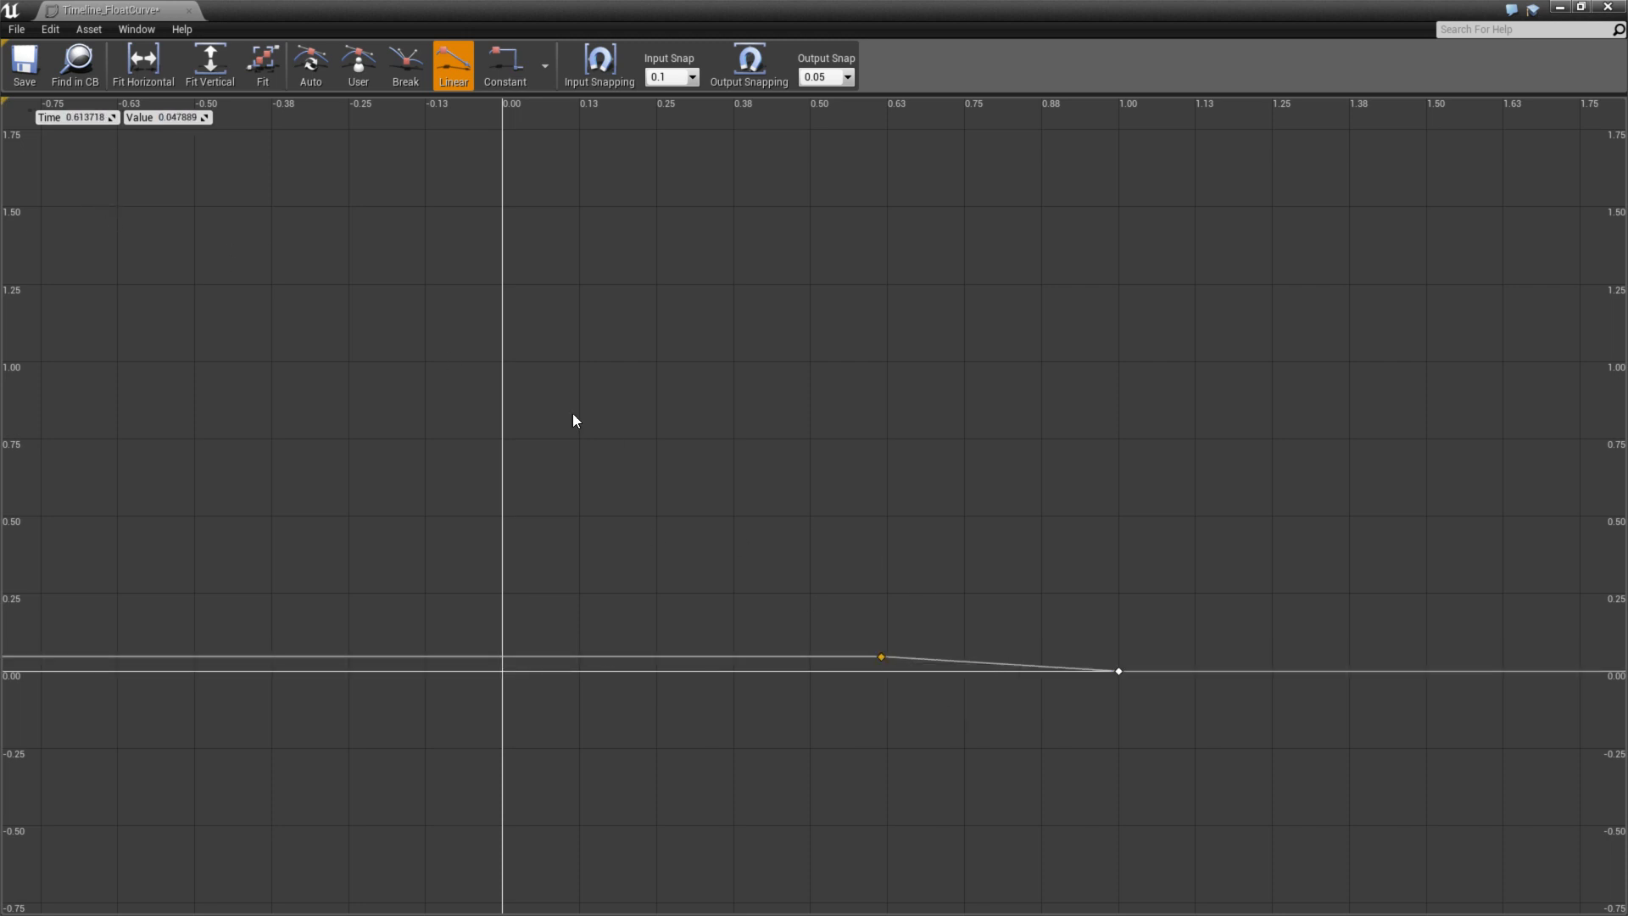
{"action": "left_click", "coordinate": [88, 117]}
{"action": "type", "text": "1"}
{"action": "key", "text": "Tab"}
{"action": "type", "text": "0"}
{"action": "key", "text": "Return"}
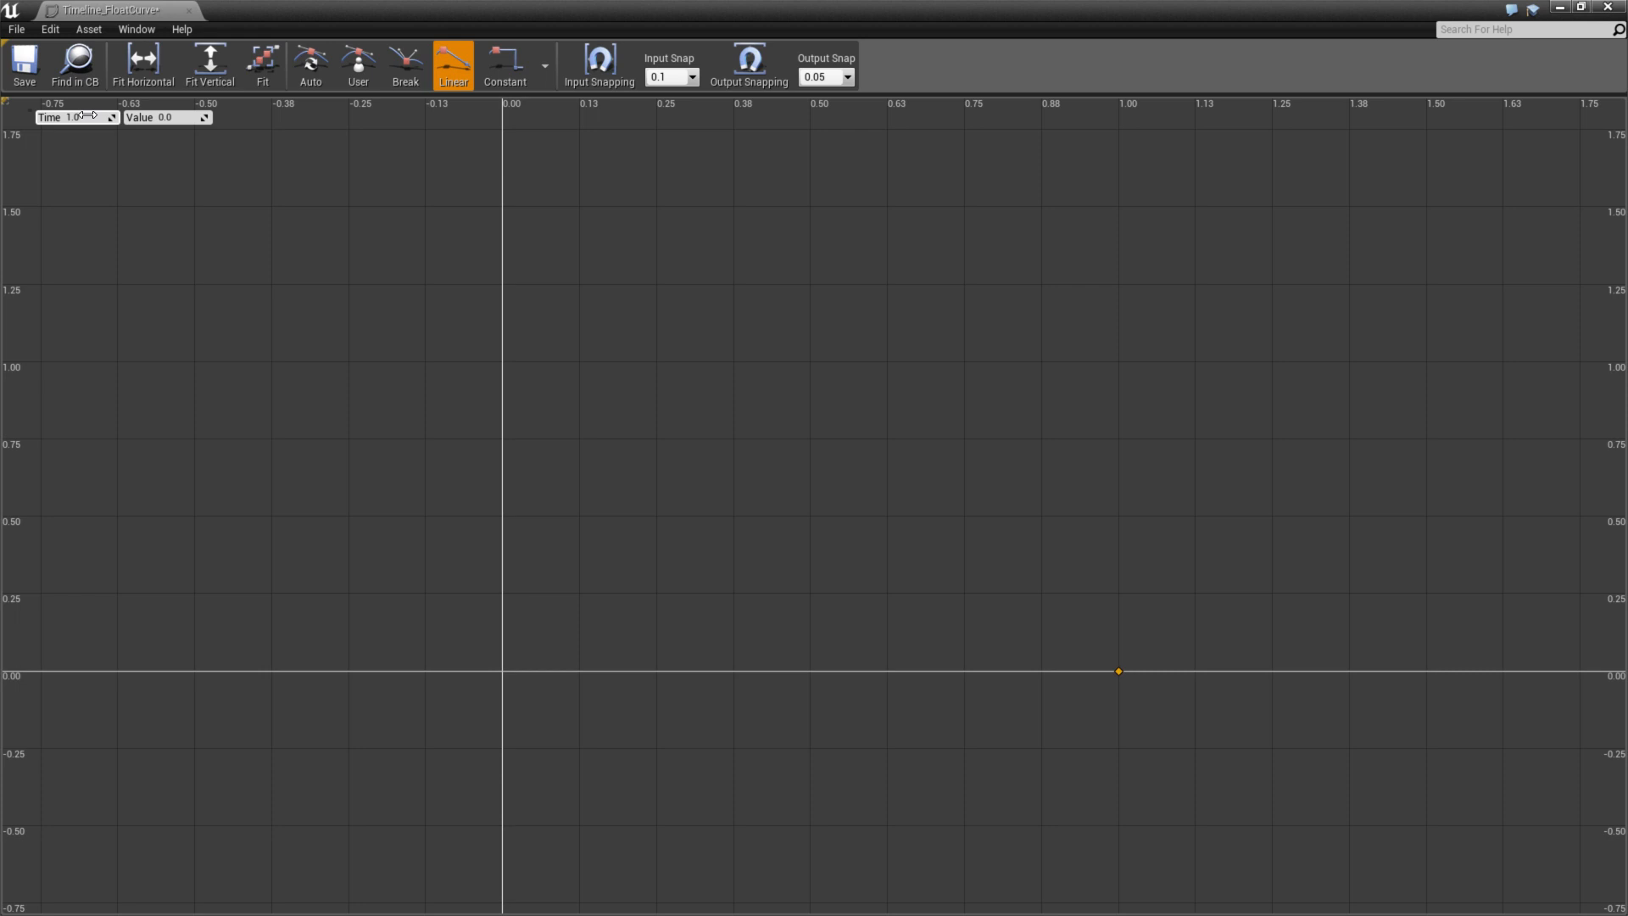
- Pull one of the overlapping keys away, set it to time 0 and value 1, and save Timeline_FloatCurve
{"action": "mouse_move", "coordinate": [1119, 675]}
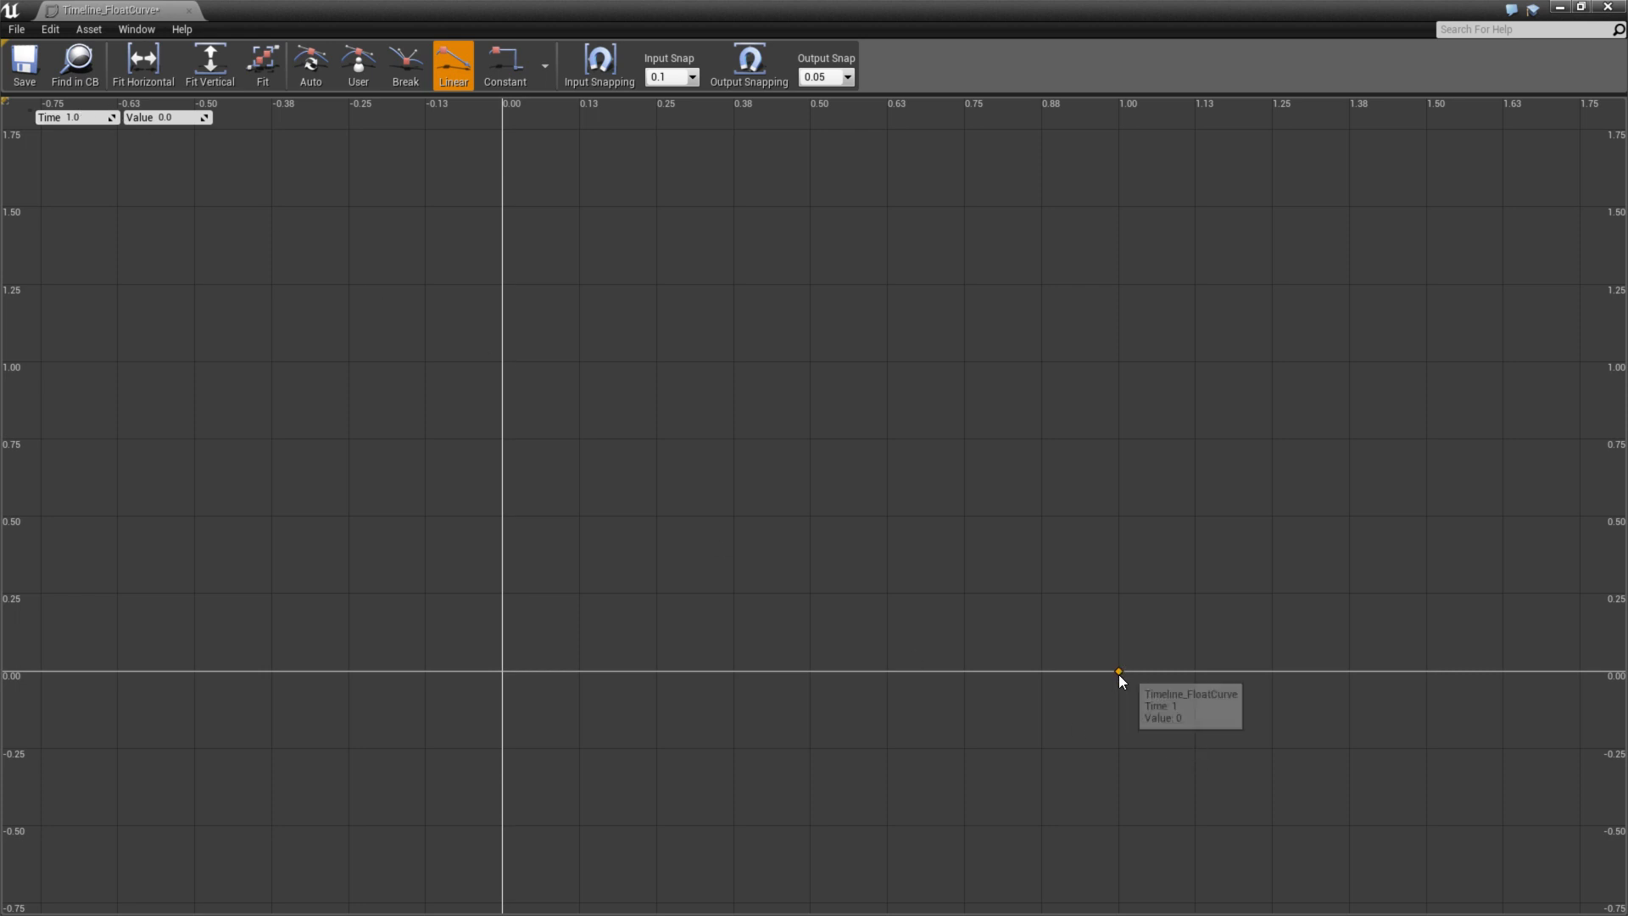
{"action": "left_click_drag", "start_coordinate": [1119, 675], "coordinate": [503, 589]}
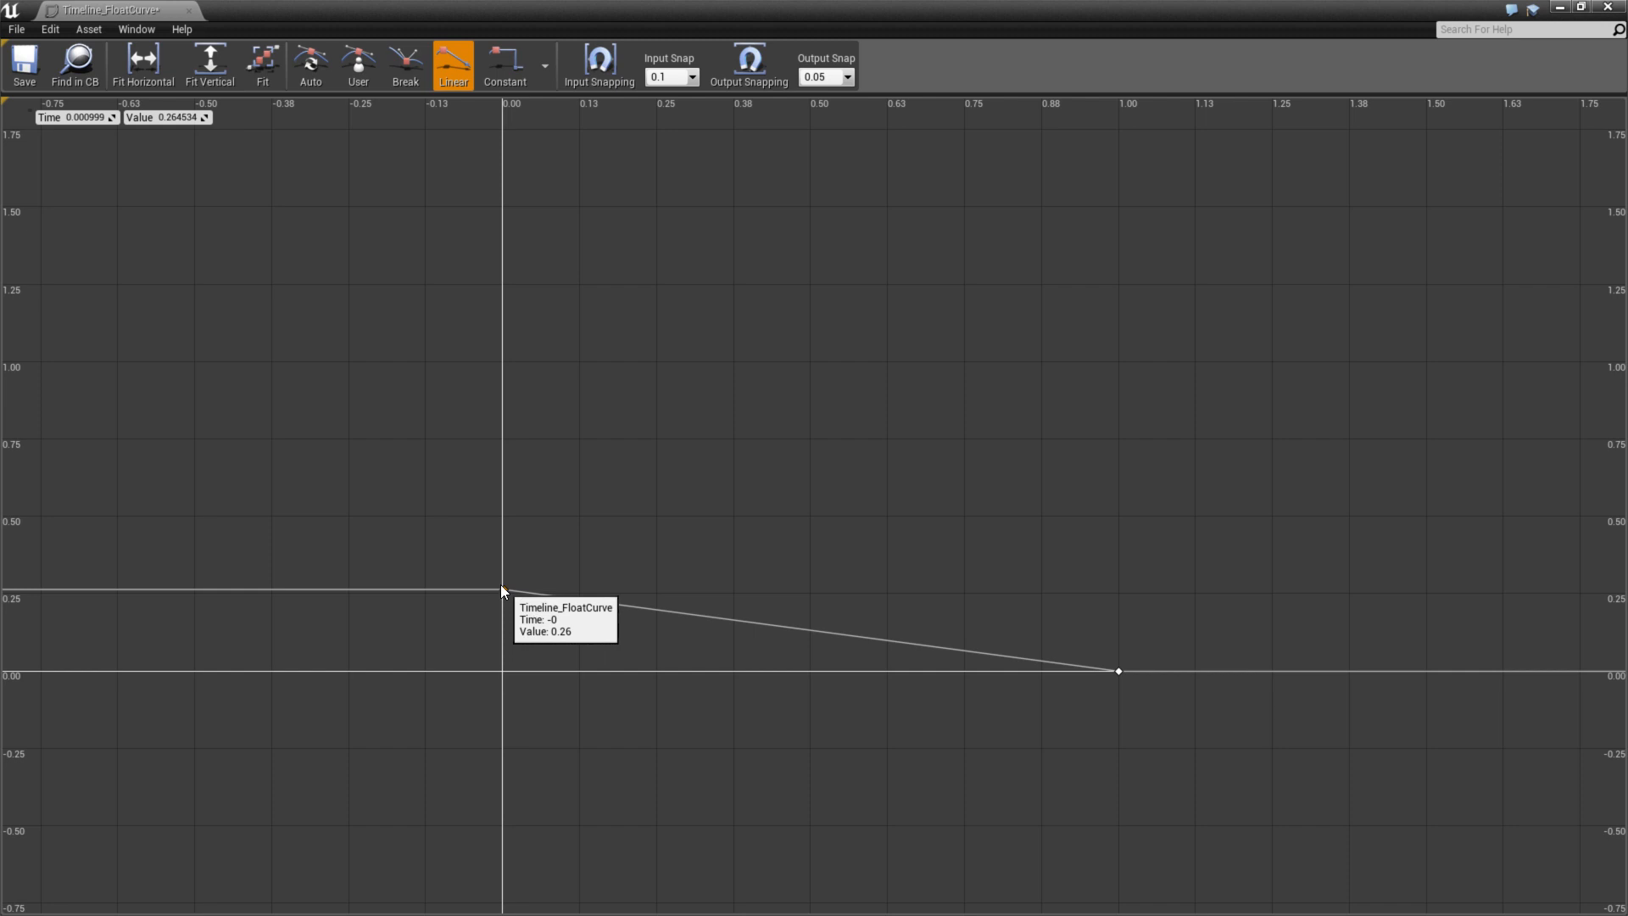
{"action": "left_click", "coordinate": [90, 115]}
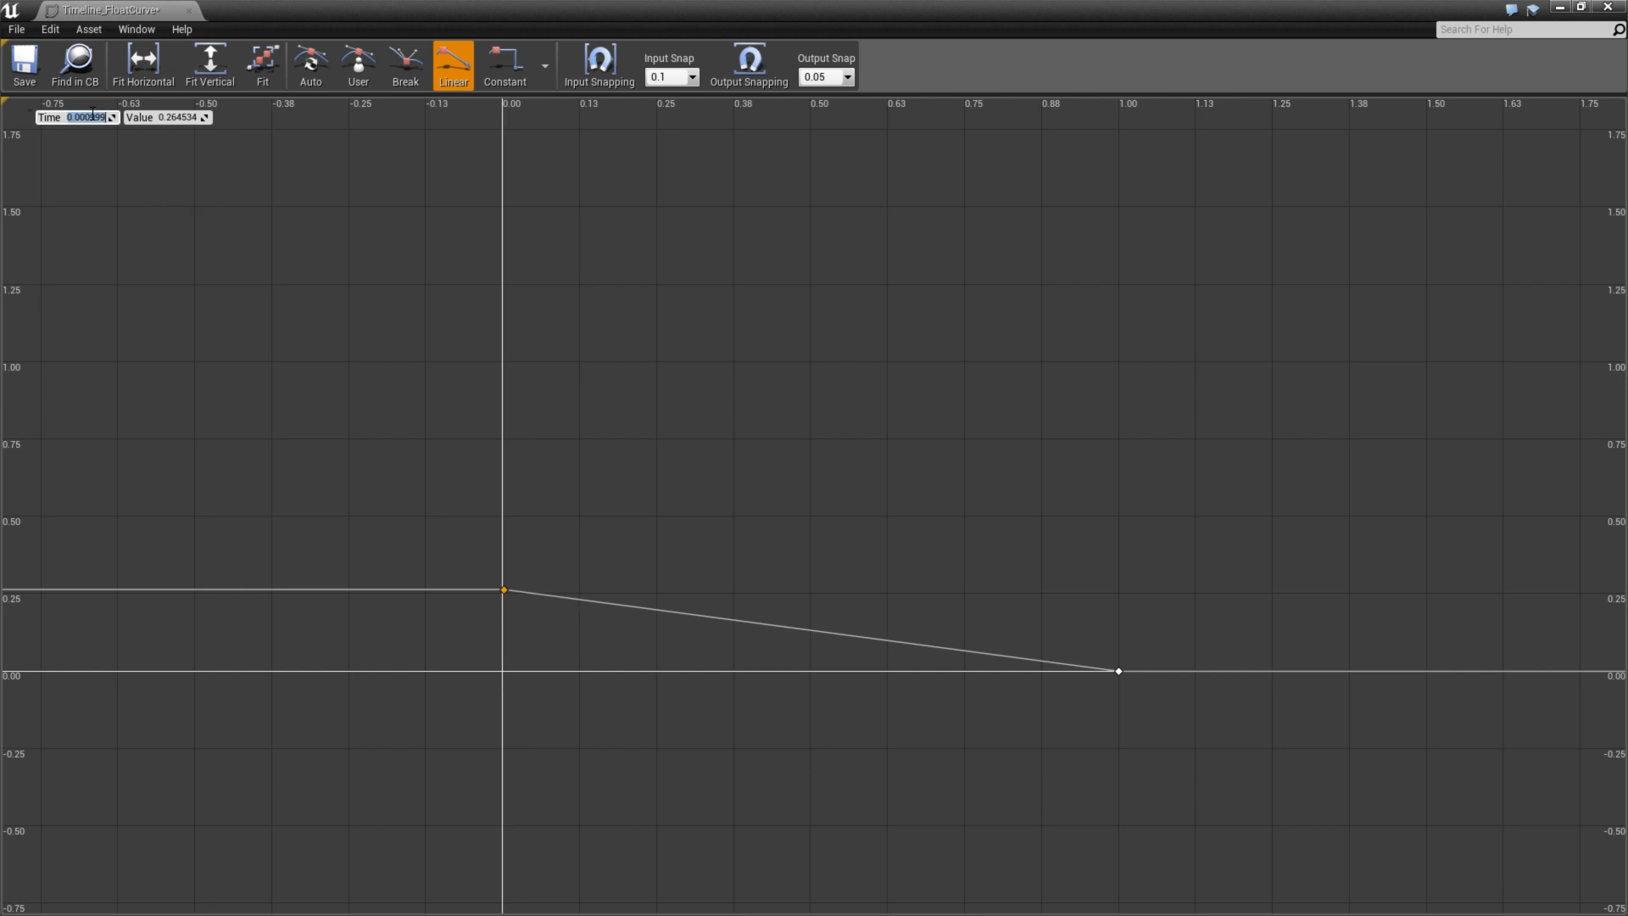
{"action": "type", "text": "0.0"}
{"action": "key", "text": "Tab"}
{"action": "type", "text": "1.0"}
{"action": "key", "text": "Return"}
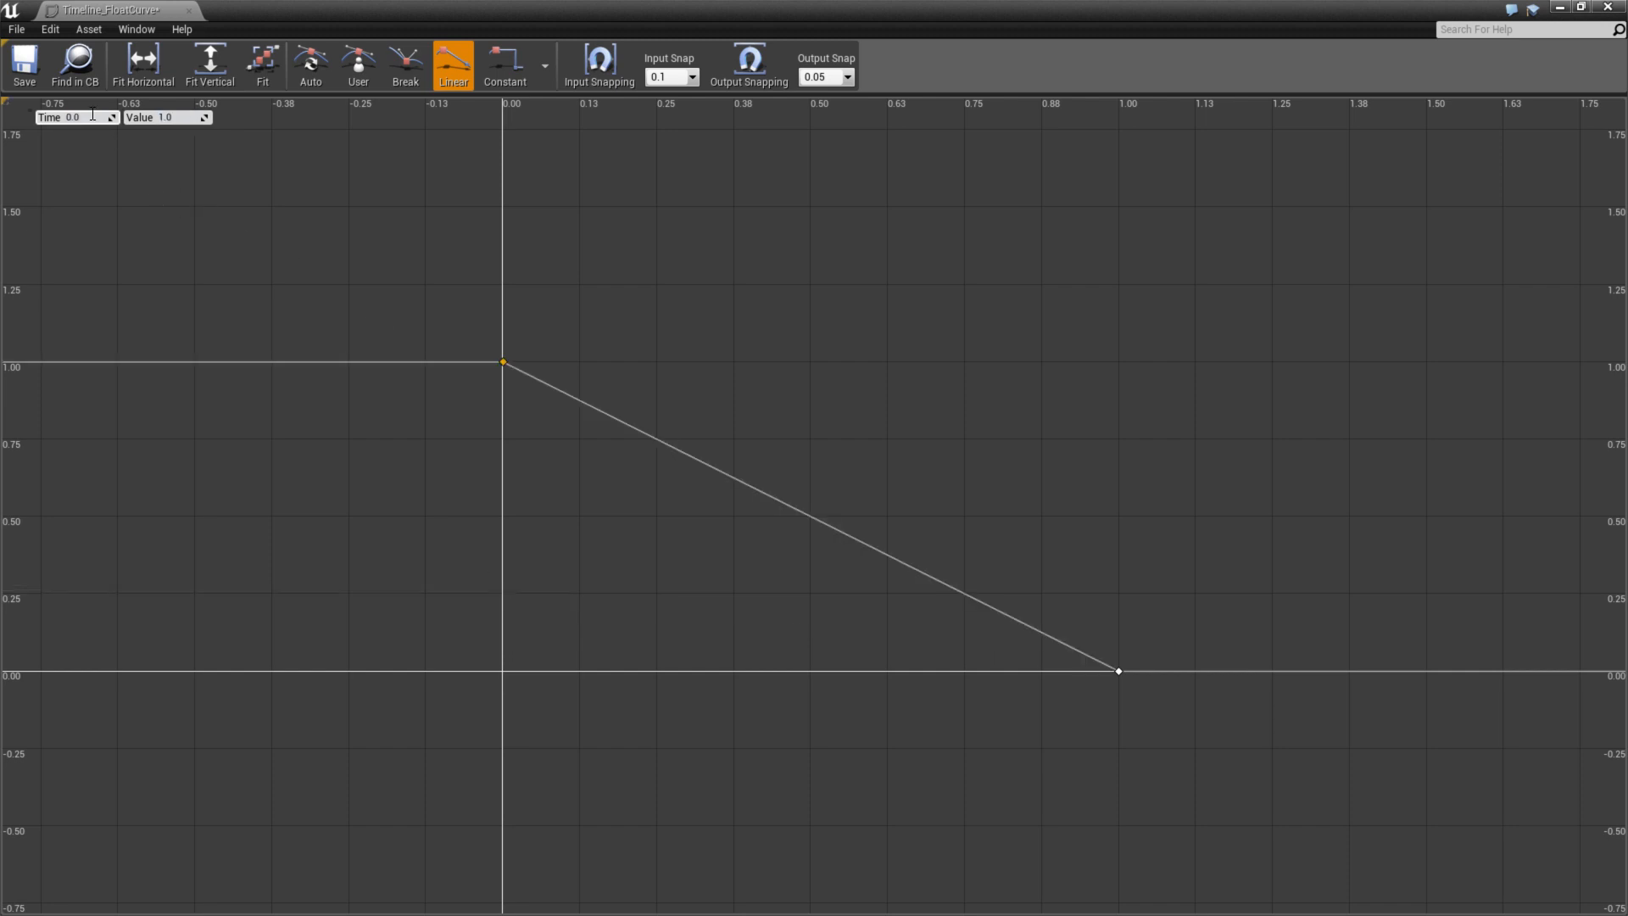
{"action": "left_click", "coordinate": [24, 64]}
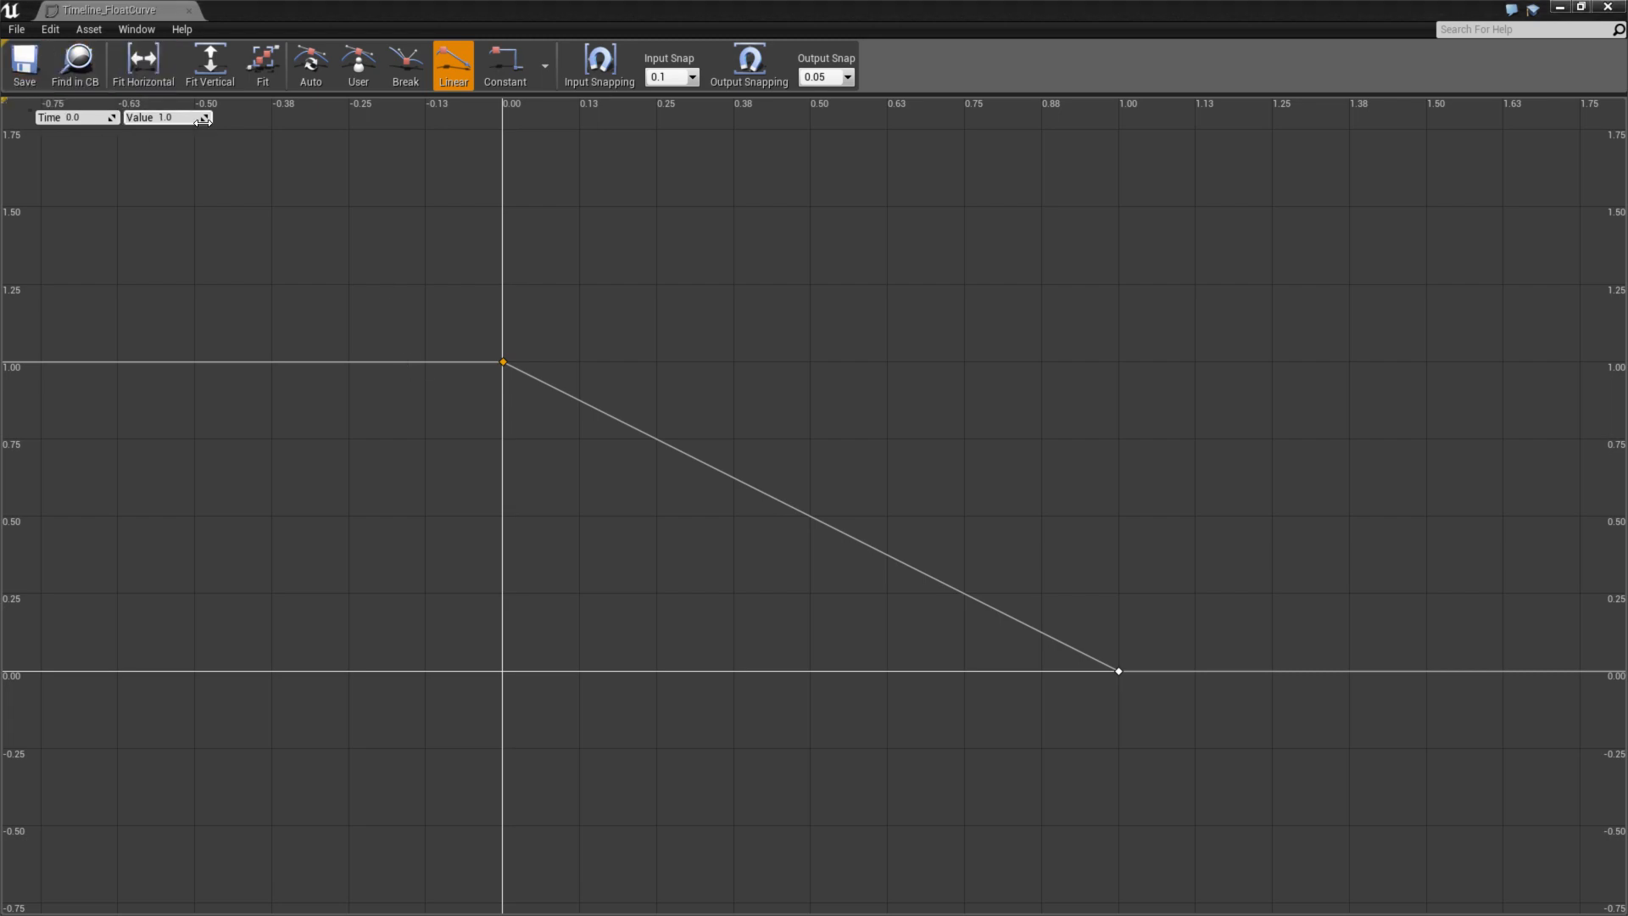
{"action": "scroll", "coordinate": [840, 432], "scroll_direction": "down", "scroll_amount": 2}
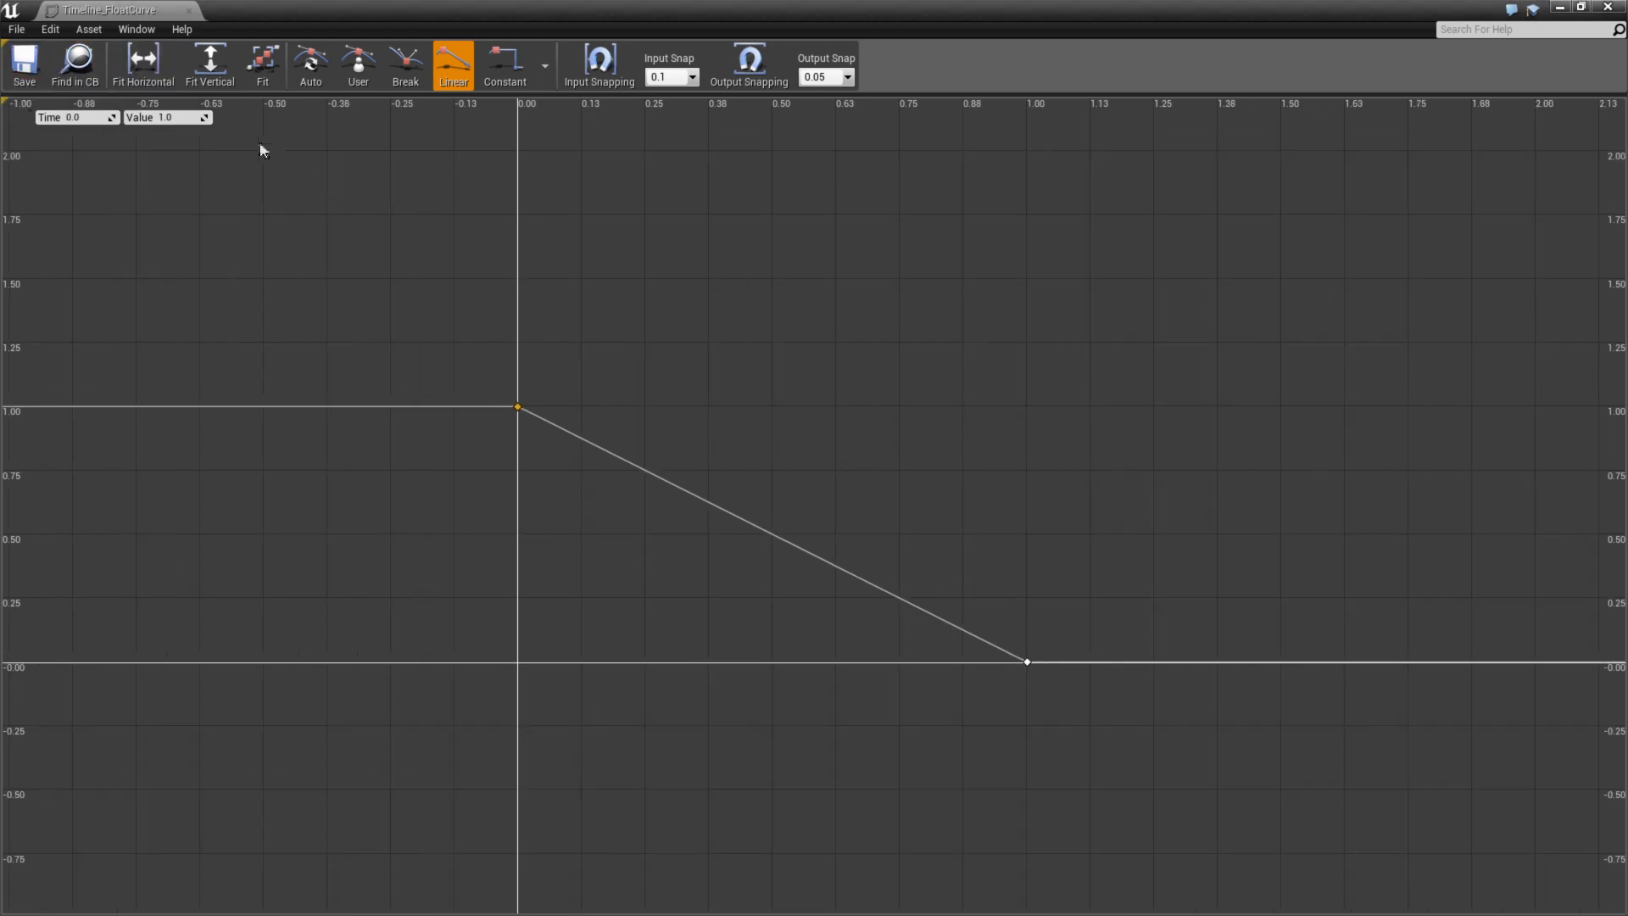
- Open the Curve Examples timeline in BP_TimelineActor and fit the Float Track's curve to the view to examine its keys
{"action": "left_click", "coordinate": [250, 9]}
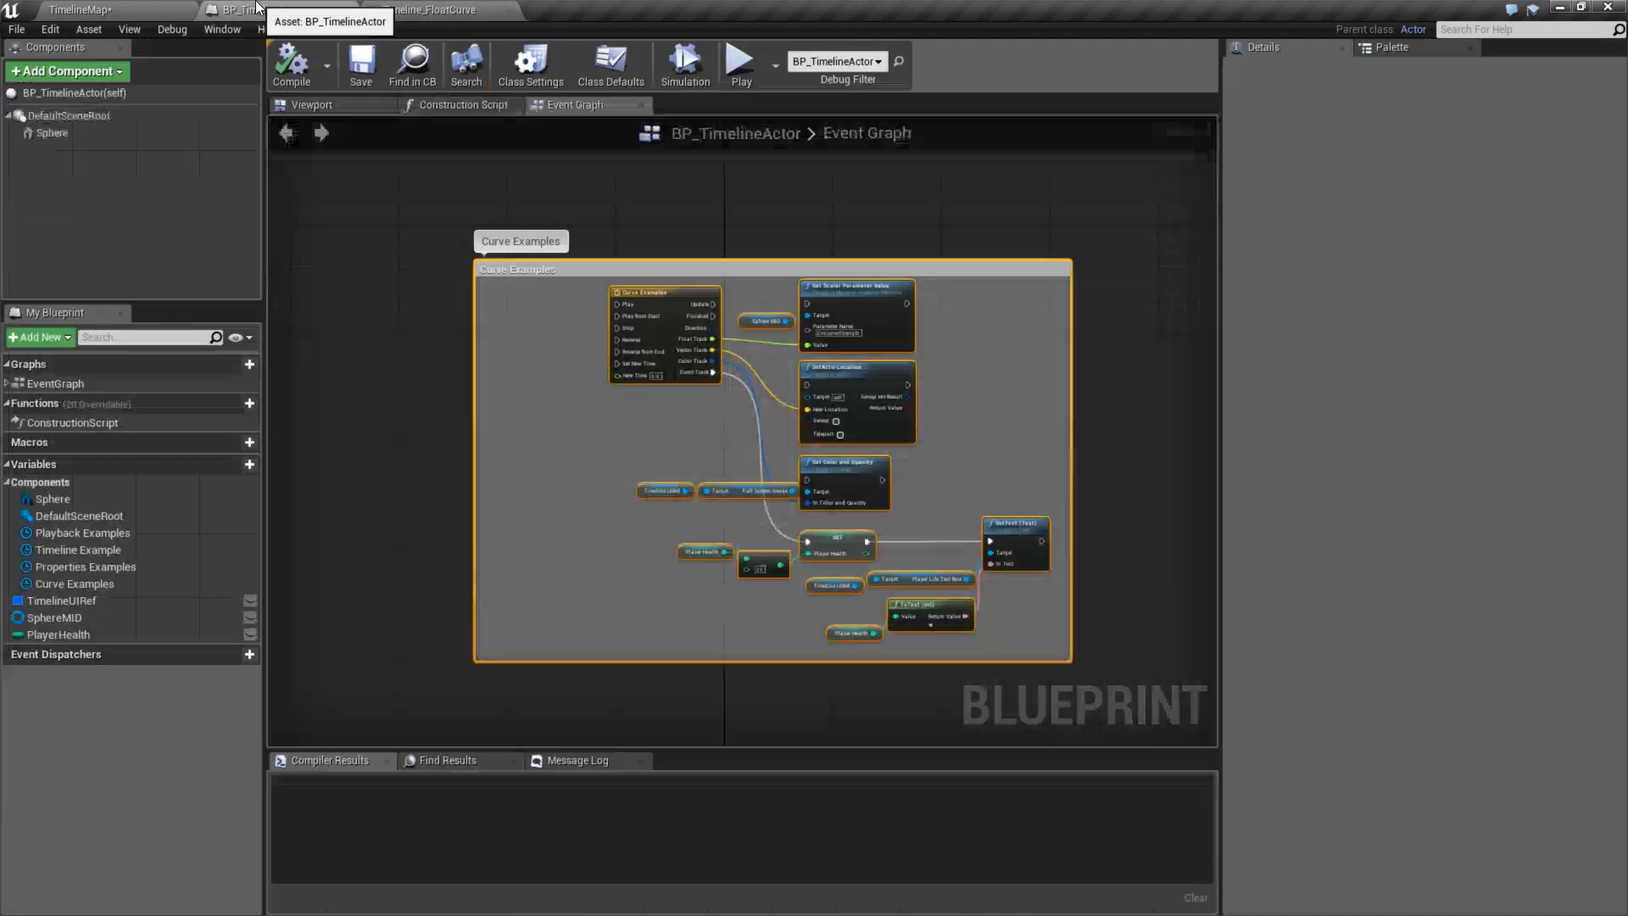
{"action": "right_click_drag", "start_coordinate": [983, 599], "coordinate": [1003, 490]}
{"action": "scroll", "coordinate": [788, 428], "scroll_direction": "up", "scroll_amount": 3}
{"action": "scroll", "coordinate": [975, 537], "scroll_direction": "down", "scroll_amount": 1}
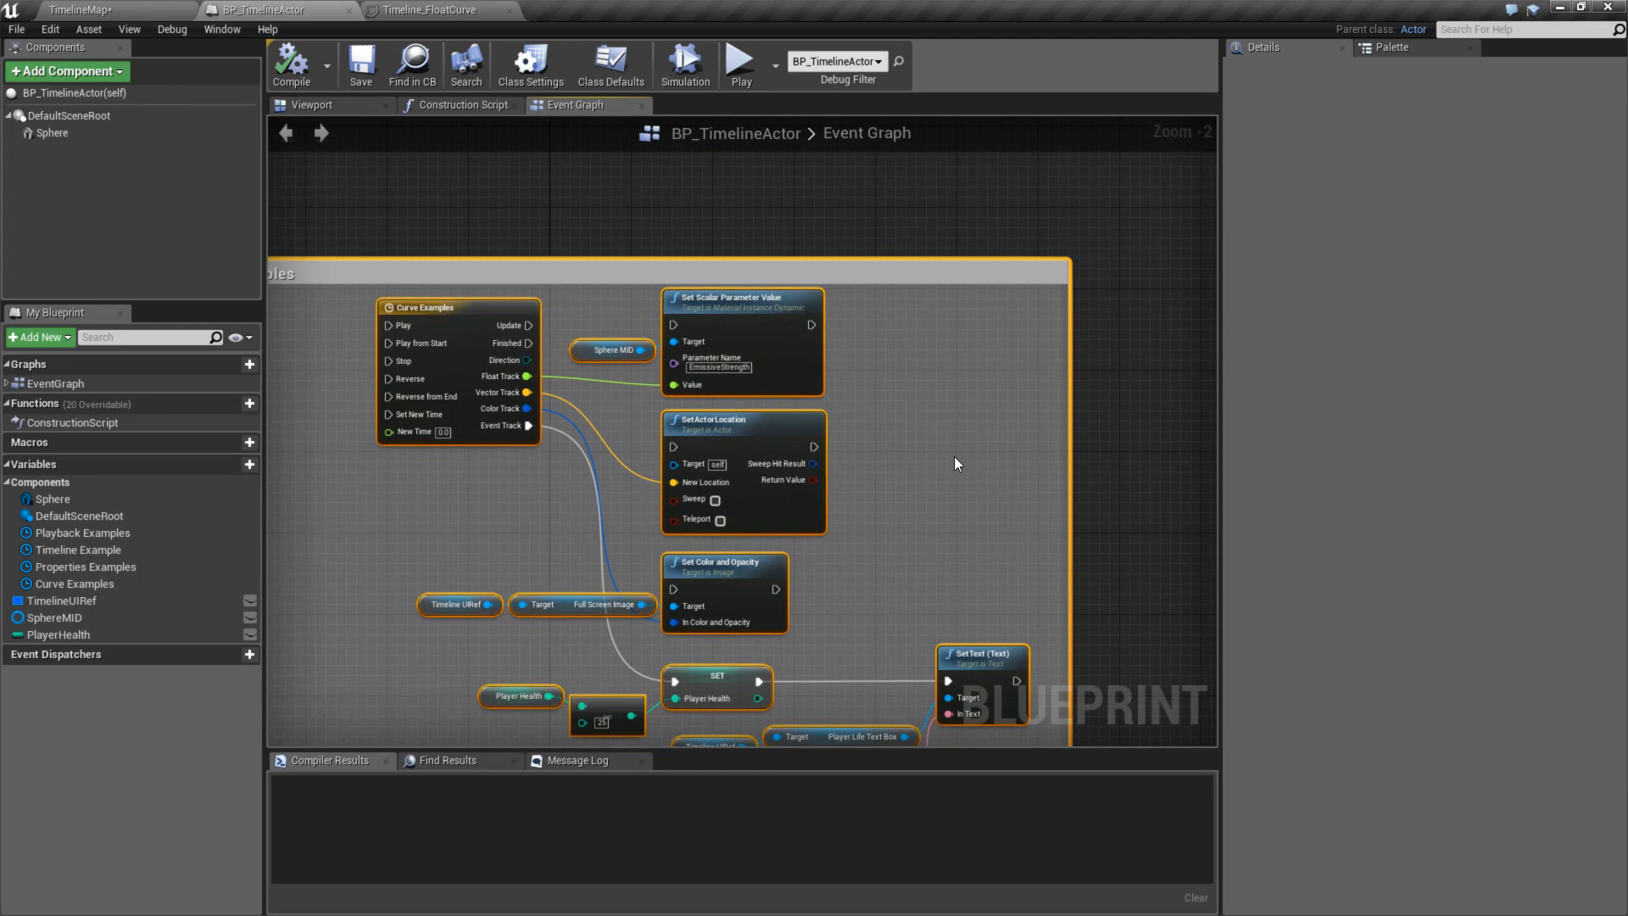
{"action": "double_click", "coordinate": [432, 307]}
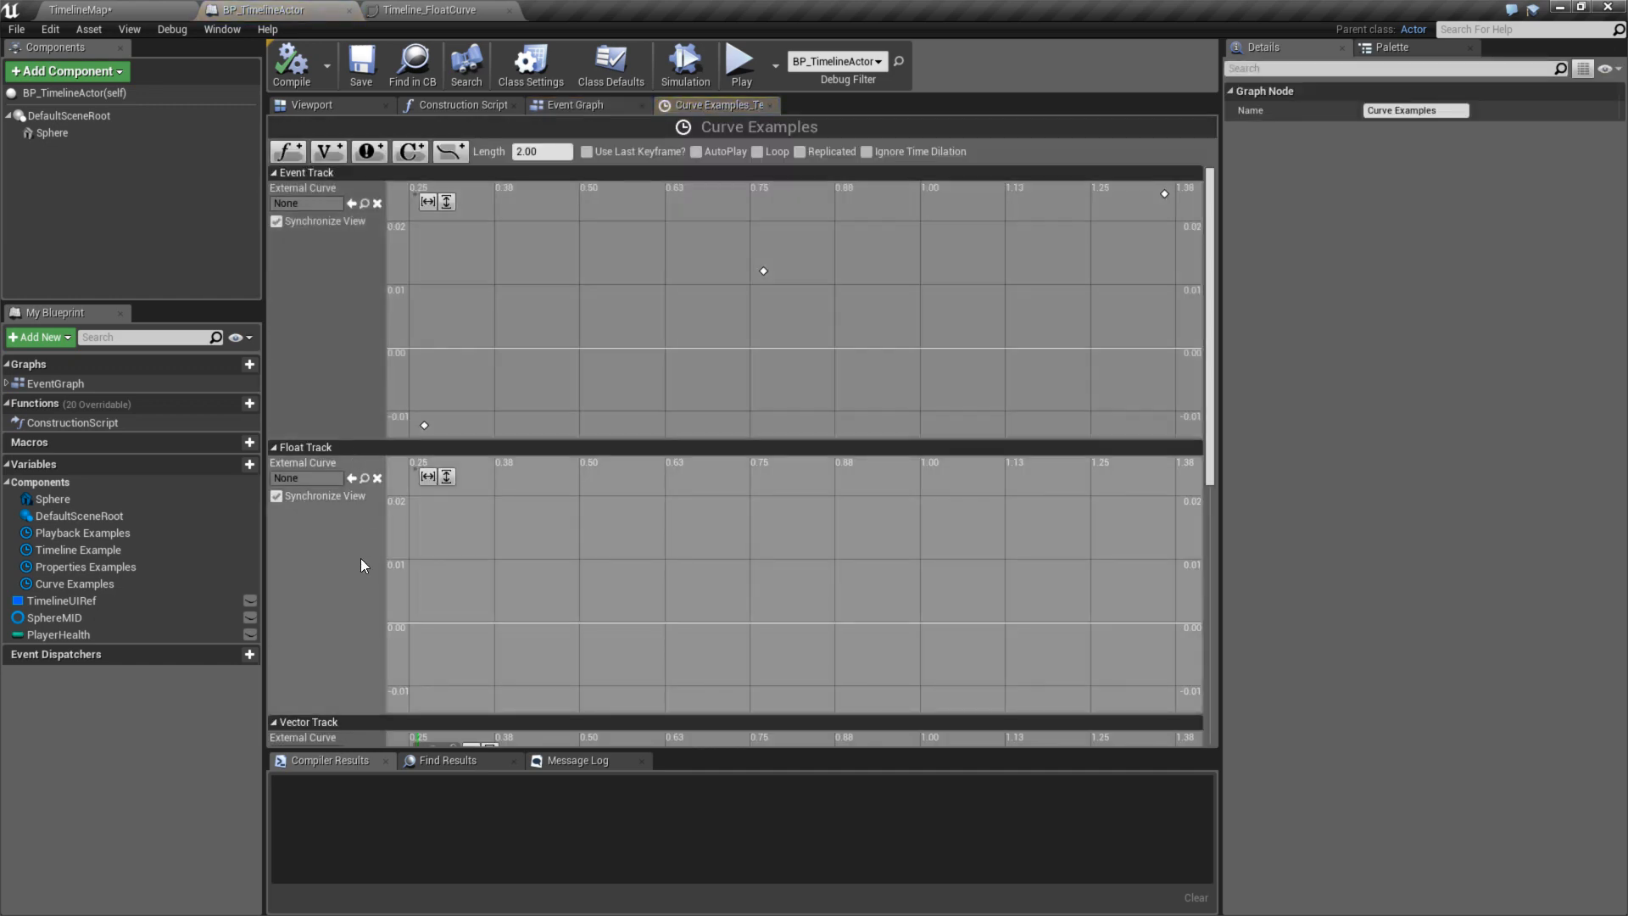
{"action": "scroll", "coordinate": [343, 560], "scroll_direction": "down", "scroll_amount": 2}
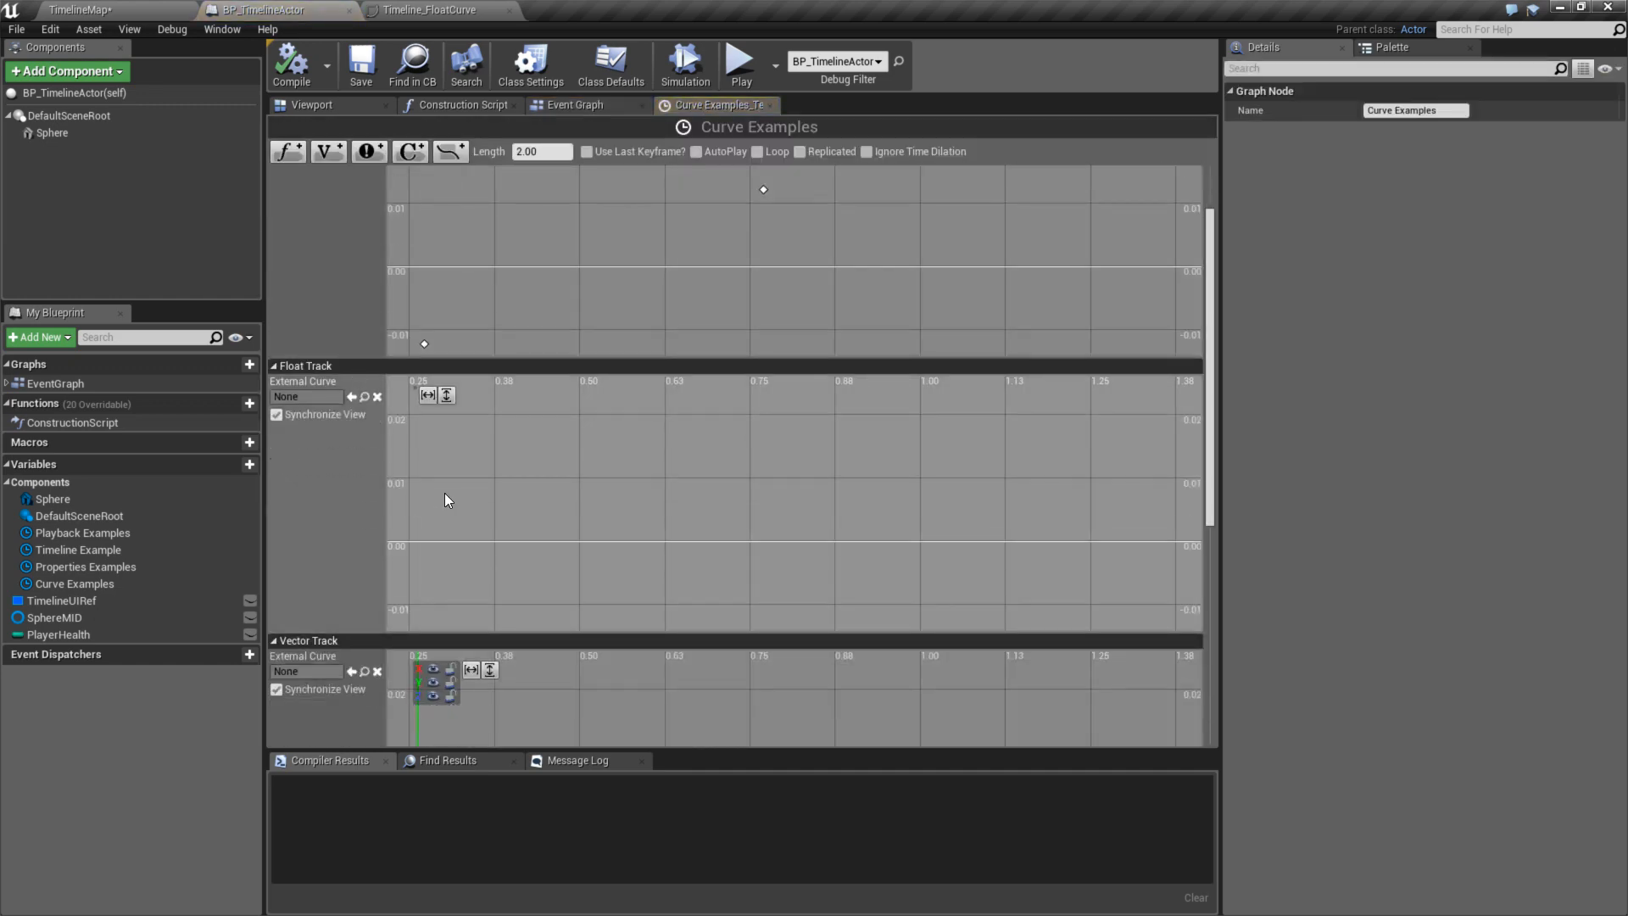
{"action": "scroll", "coordinate": [348, 516], "scroll_direction": "down", "scroll_amount": 10}
{"action": "scroll", "coordinate": [359, 505], "scroll_direction": "up", "scroll_amount": 12}
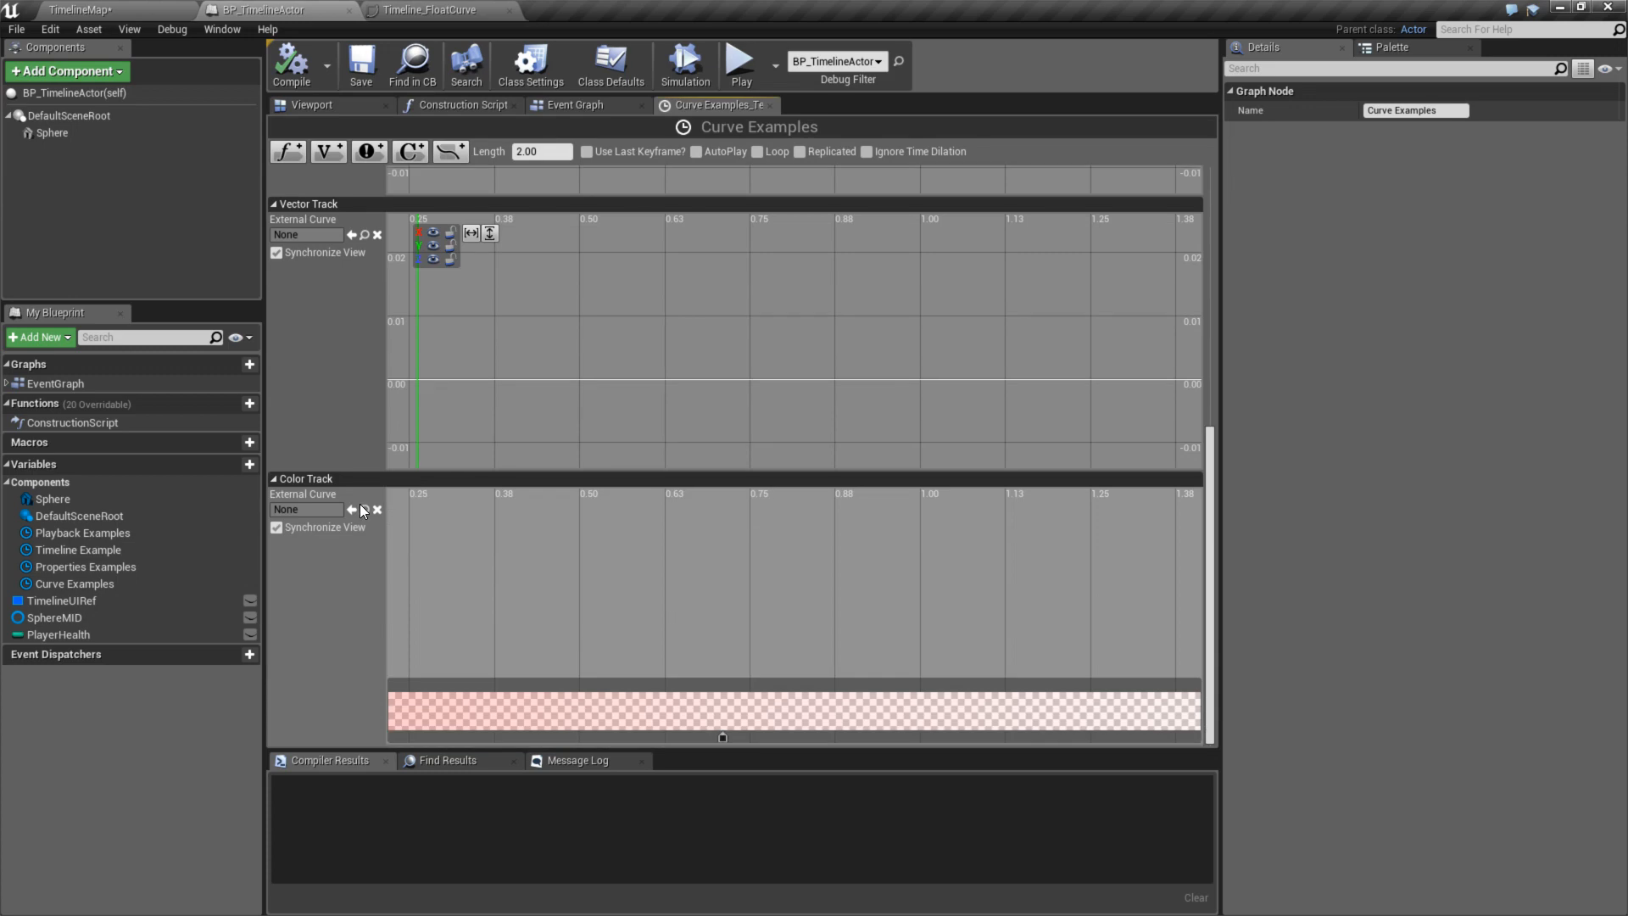
{"action": "scroll", "coordinate": [364, 492], "scroll_direction": "down", "scroll_amount": 3}
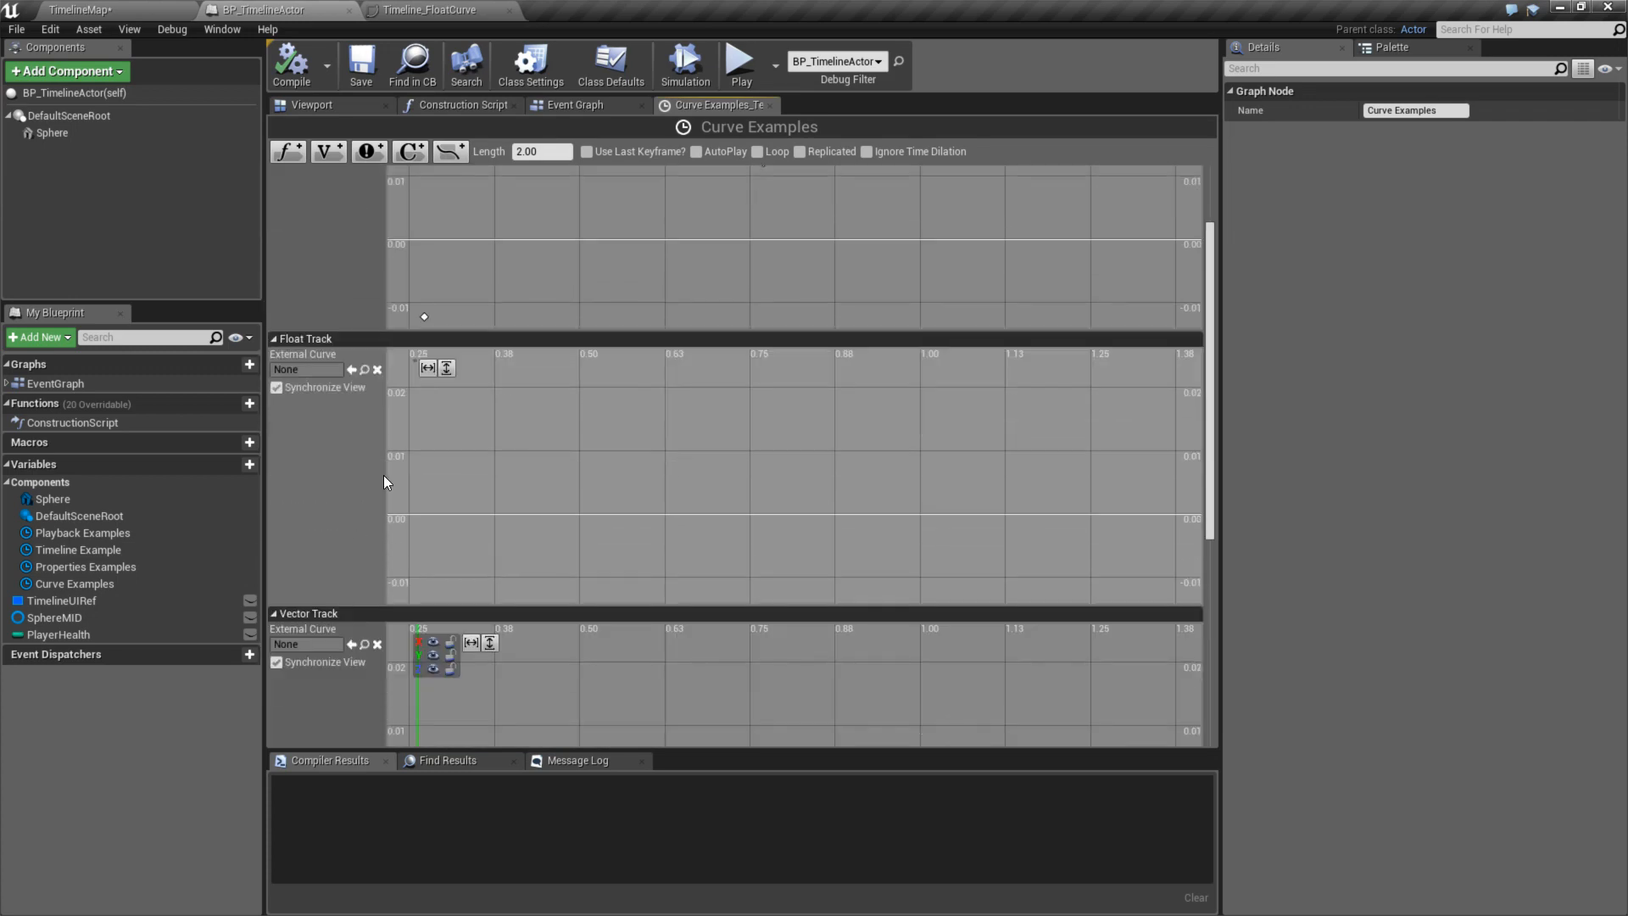
{"action": "left_click", "coordinate": [427, 367]}
{"action": "left_click", "coordinate": [446, 367]}
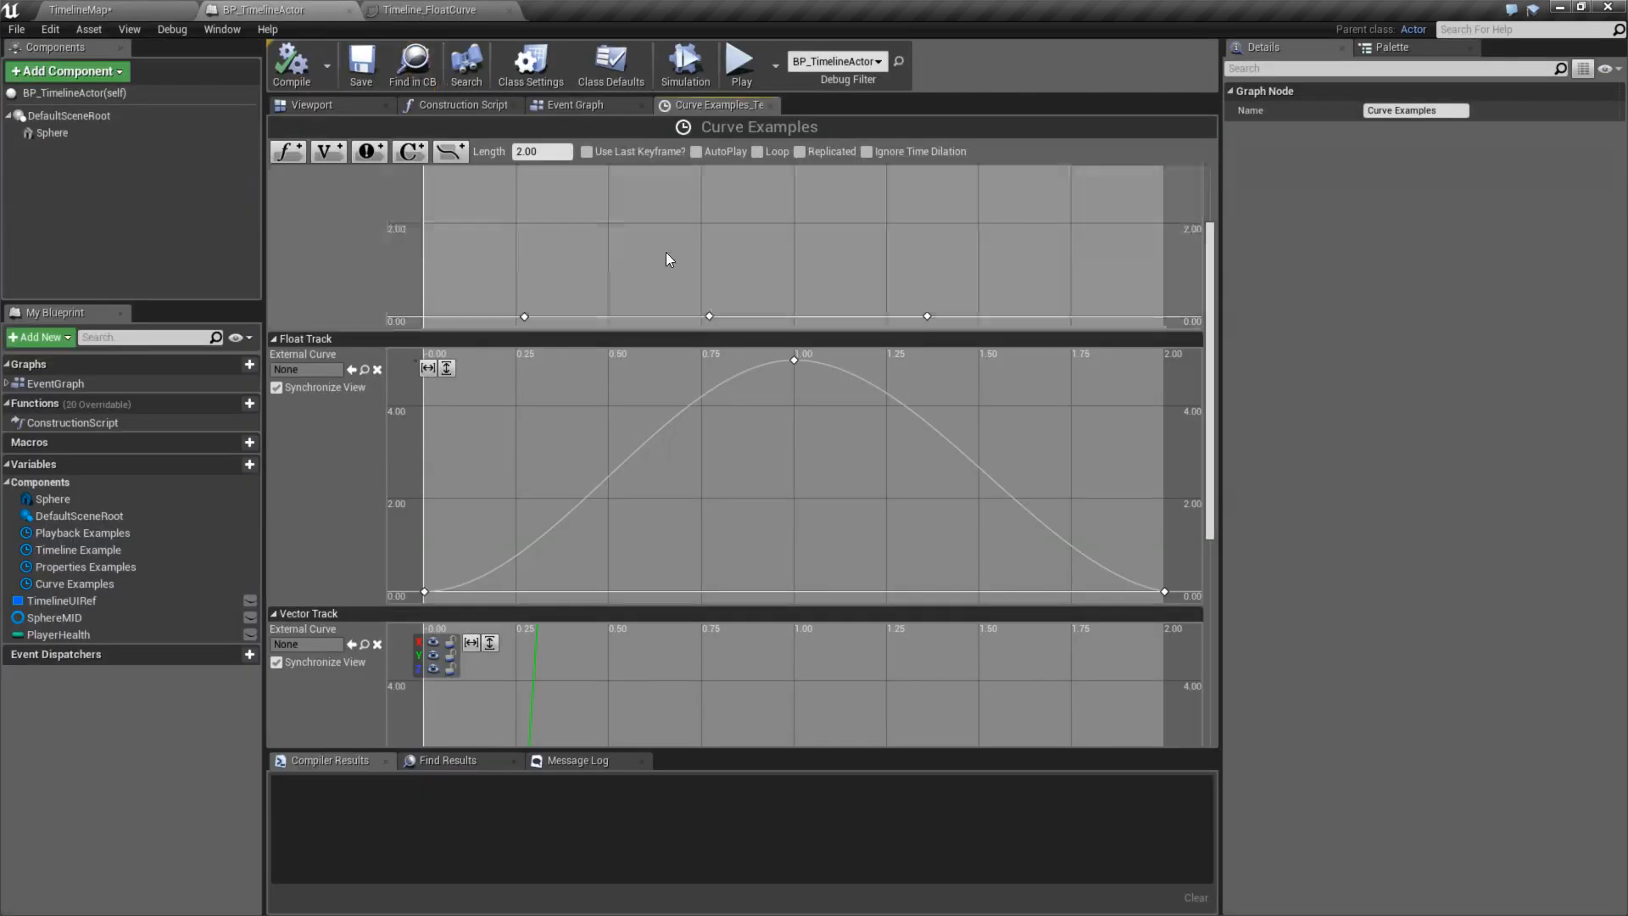
- Add a keyboard event to the Event Graph, connecting Pressed to Play from Start and the timeline's Update to Set Scalar Parameter Value
{"action": "left_click", "coordinate": [585, 106]}
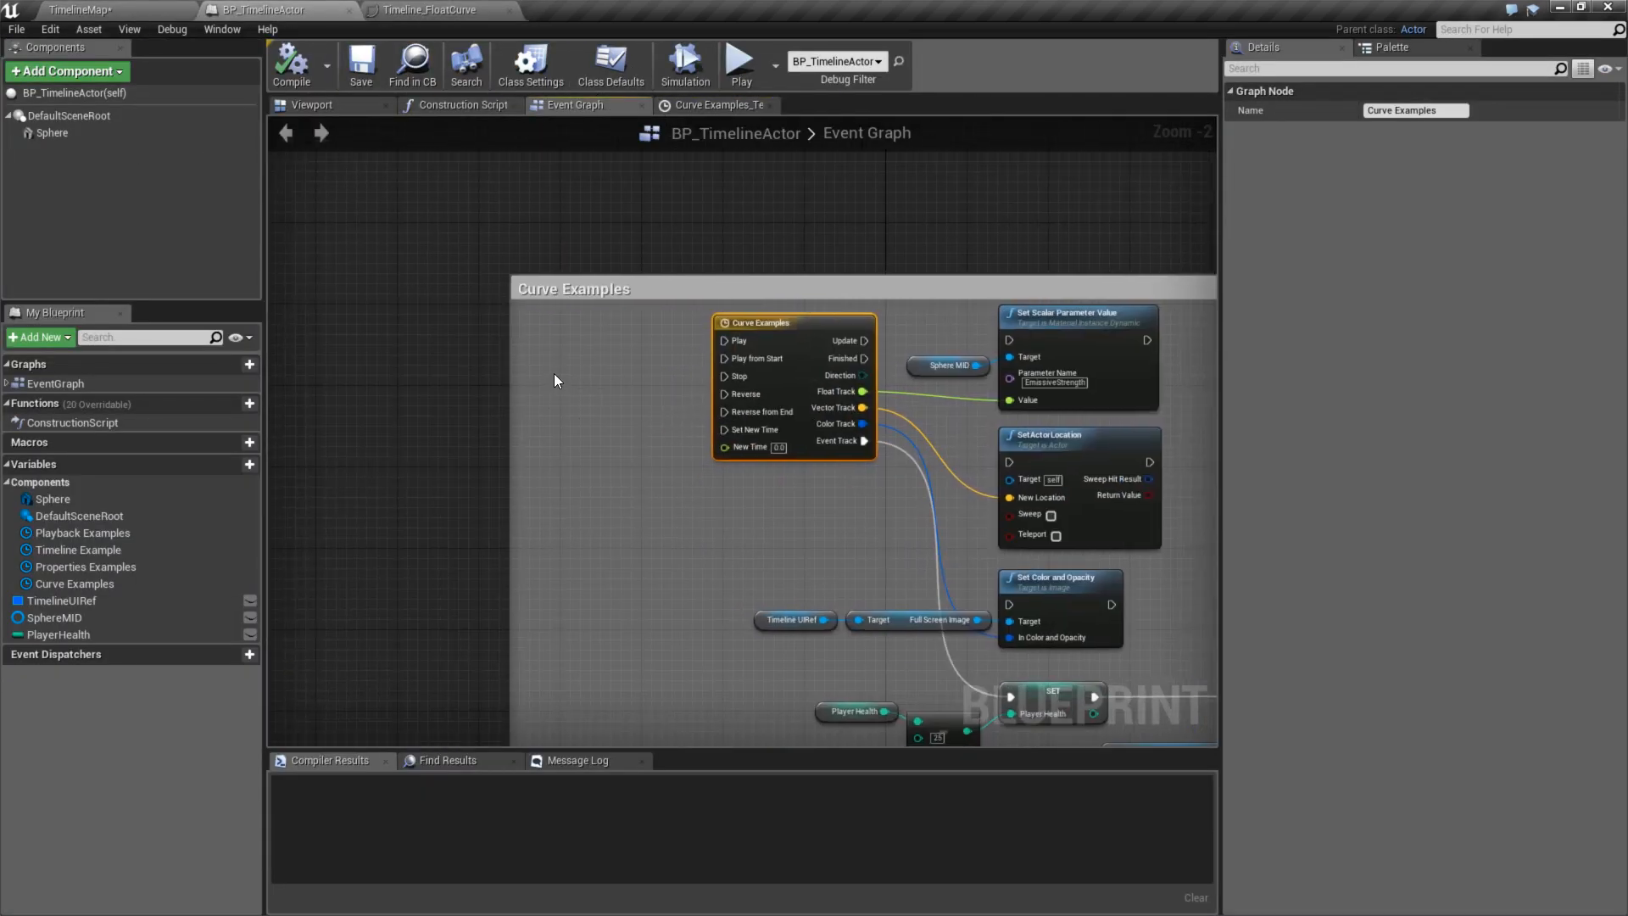
{"action": "right_click", "coordinate": [553, 380]}
{"action": "left_click", "coordinate": [614, 602]}
{"action": "left_click_drag", "start_coordinate": [598, 401], "coordinate": [741, 359]}
{"action": "left_click_drag", "start_coordinate": [568, 395], "coordinate": [589, 340]}
{"action": "left_click_drag", "start_coordinate": [863, 359], "coordinate": [1010, 341]}
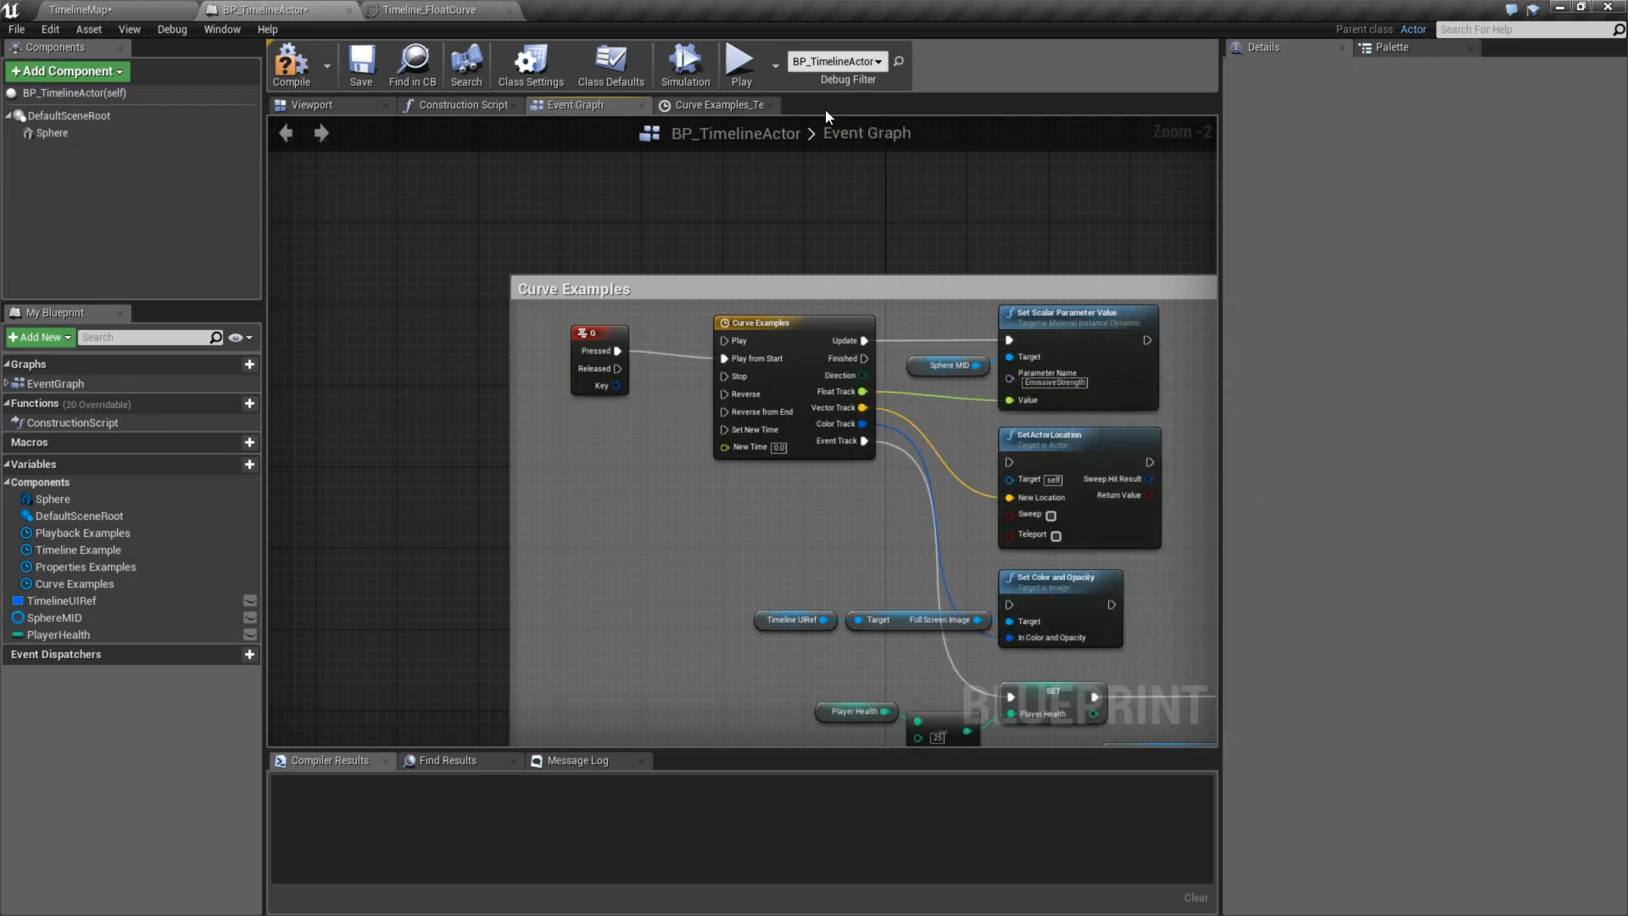
- Play-test the sphere in the game preview, stop it, and examine the Curve Examples node's outputs
{"action": "left_click", "coordinate": [739, 63]}
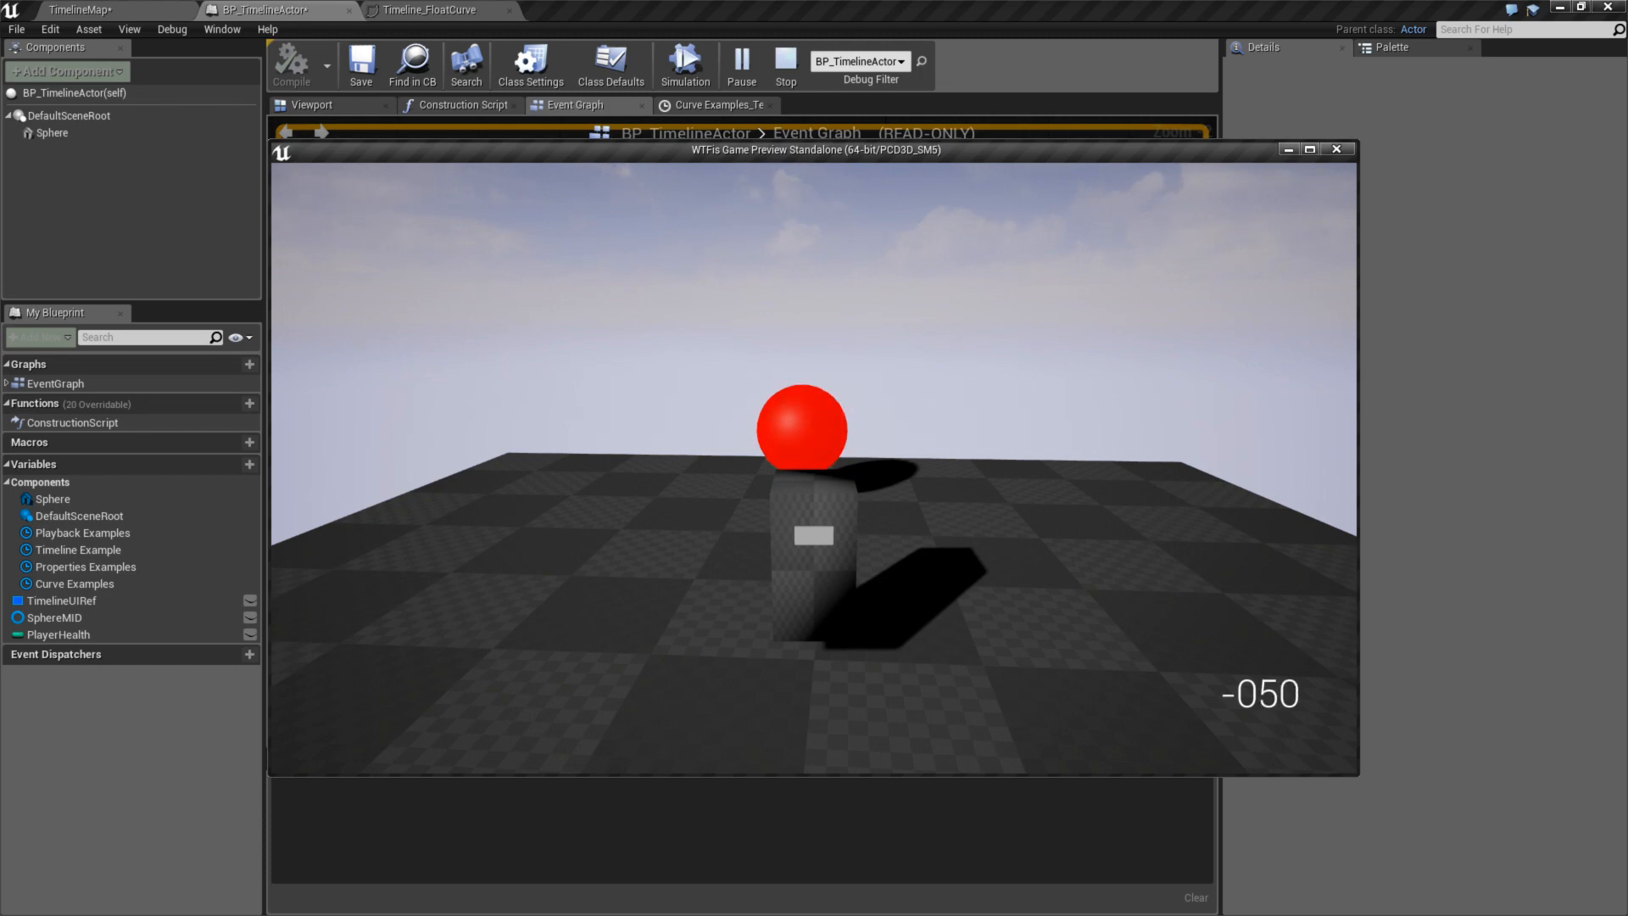
{"action": "key", "text": "Escape"}
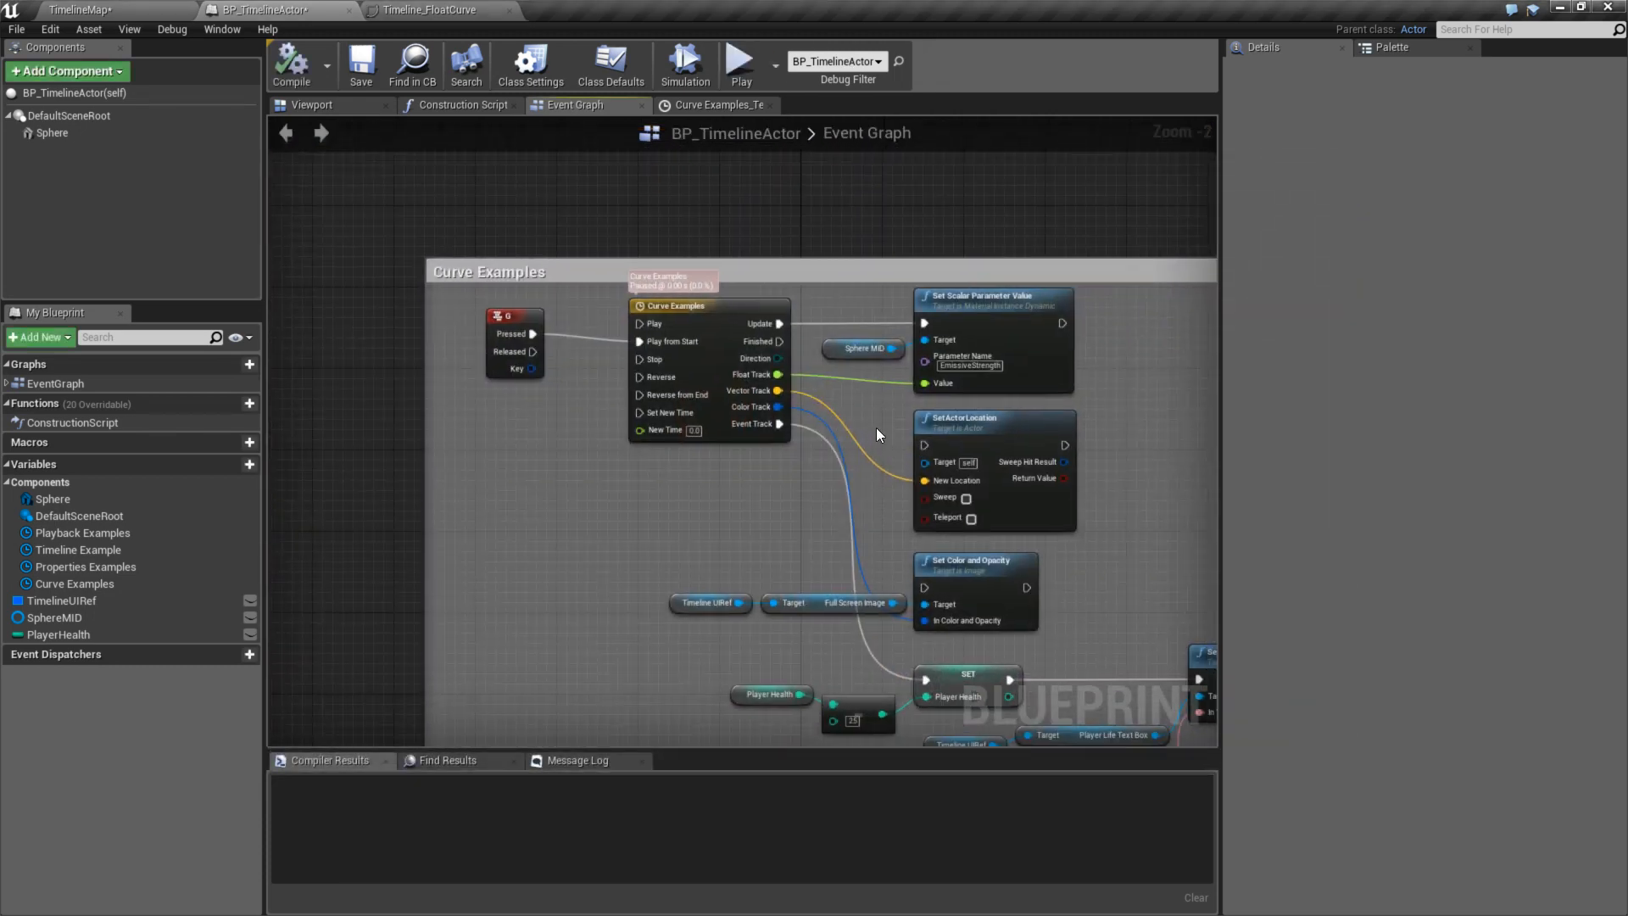
{"action": "scroll", "coordinate": [877, 427], "scroll_direction": "up", "scroll_amount": 2}
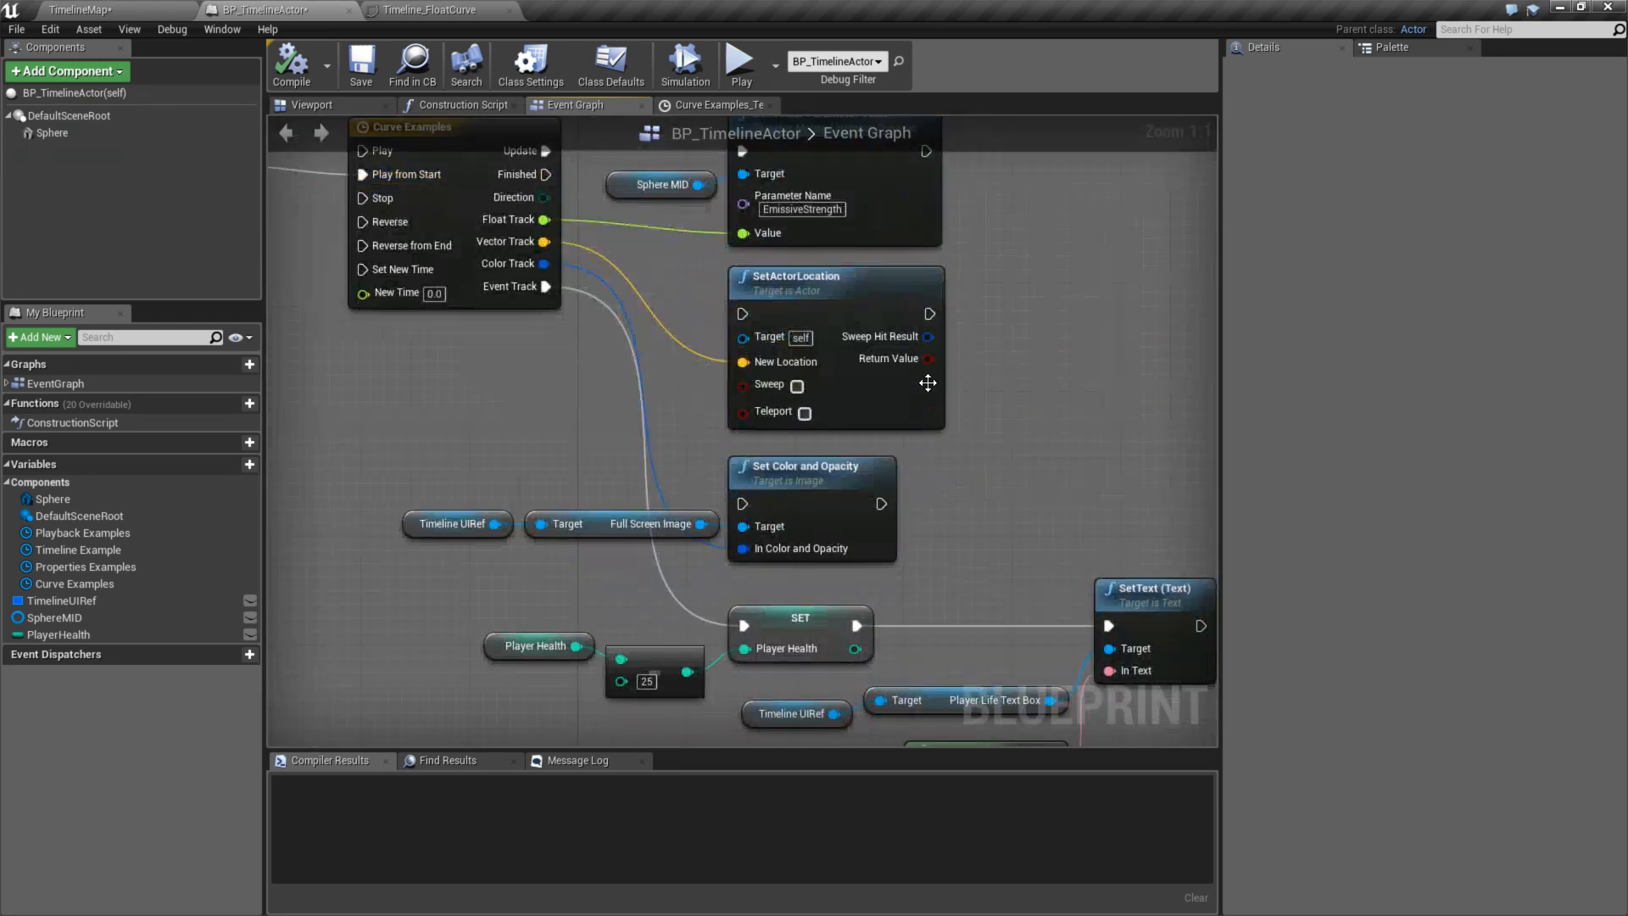
{"action": "right_click_drag", "start_coordinate": [928, 383], "coordinate": [767, 450]}
{"action": "right_click_drag", "start_coordinate": [490, 343], "coordinate": [669, 518]}
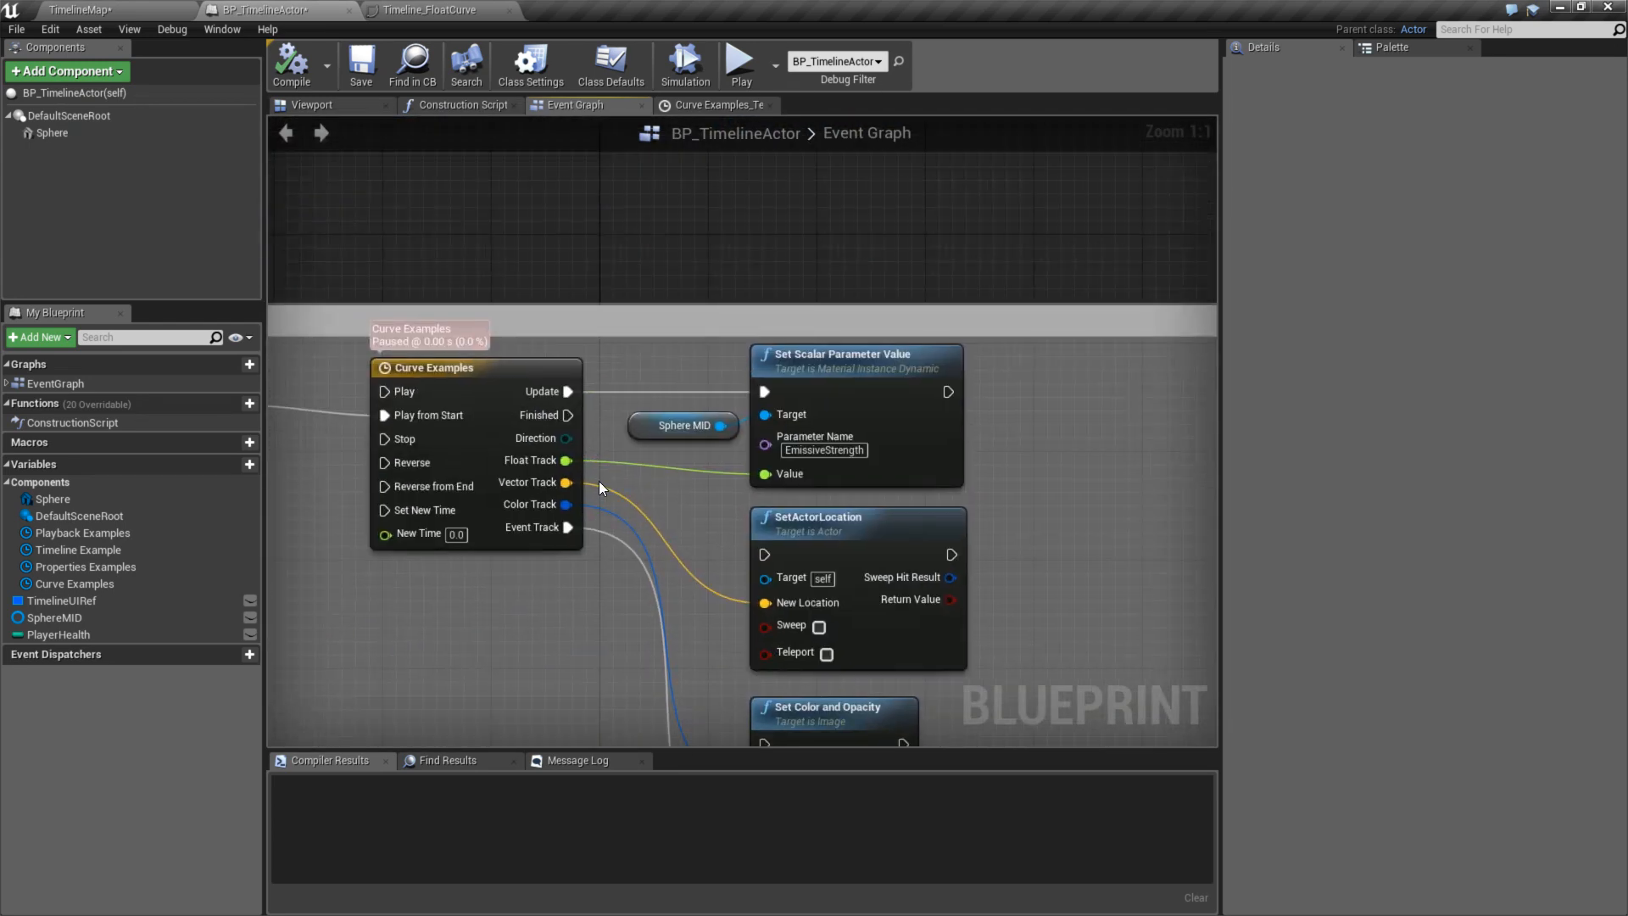
{"action": "right_click_drag", "start_coordinate": [589, 416], "coordinate": [599, 525]}
{"action": "scroll", "coordinate": [576, 526], "scroll_direction": "down", "scroll_amount": 3}
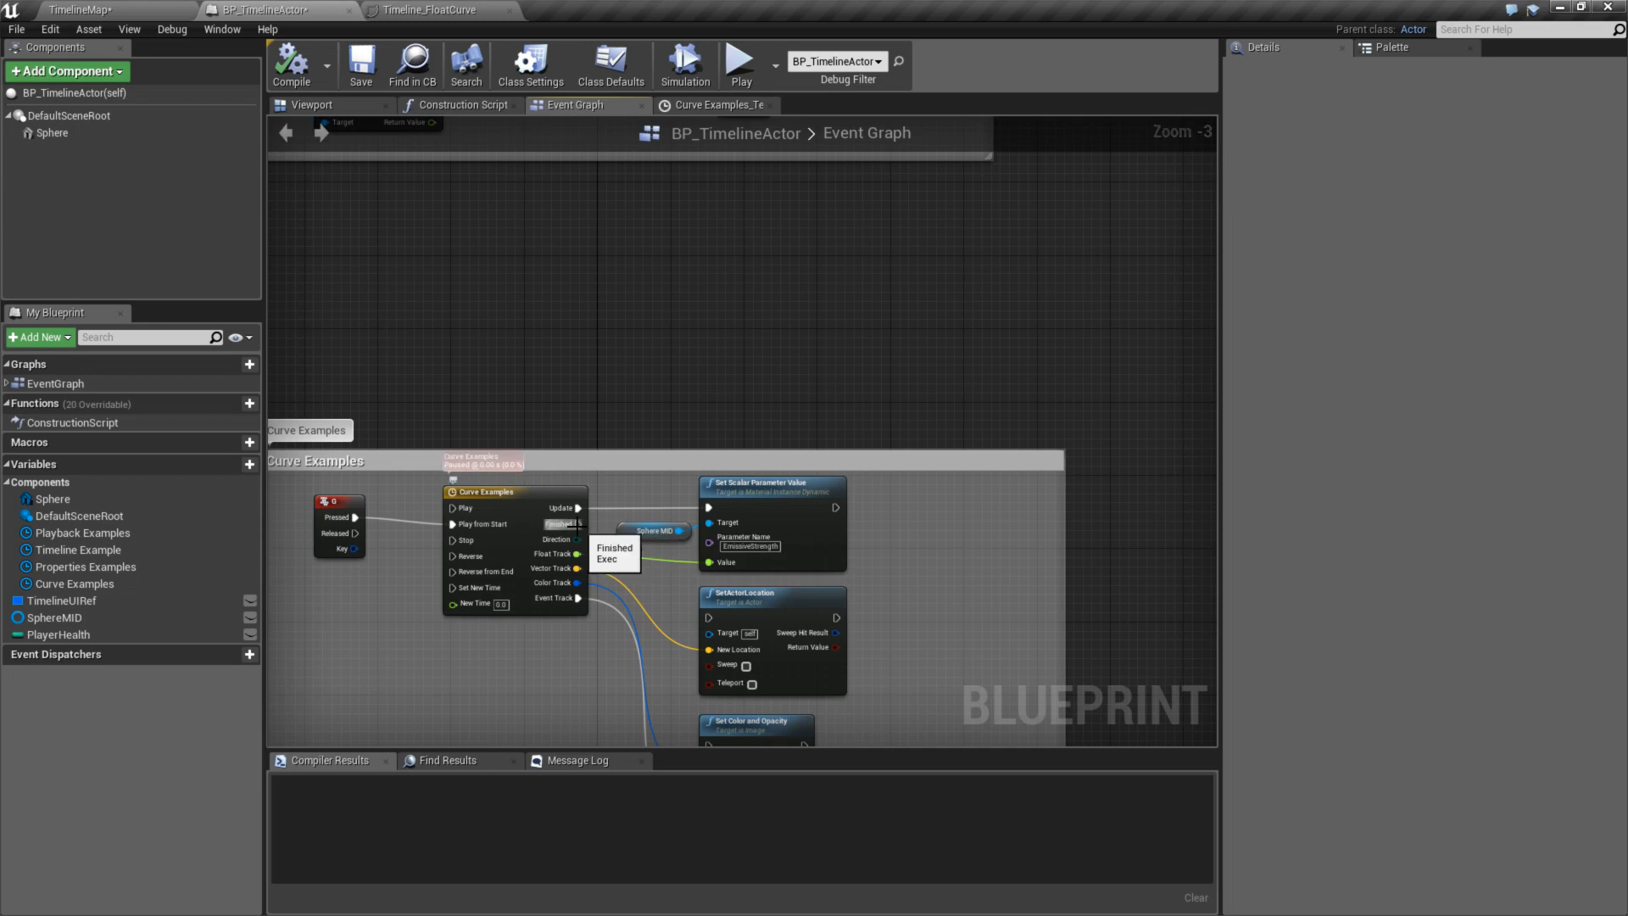
{"action": "left_click_drag", "start_coordinate": [577, 524], "coordinate": [735, 340]}
{"action": "type", "text": "set curve"}
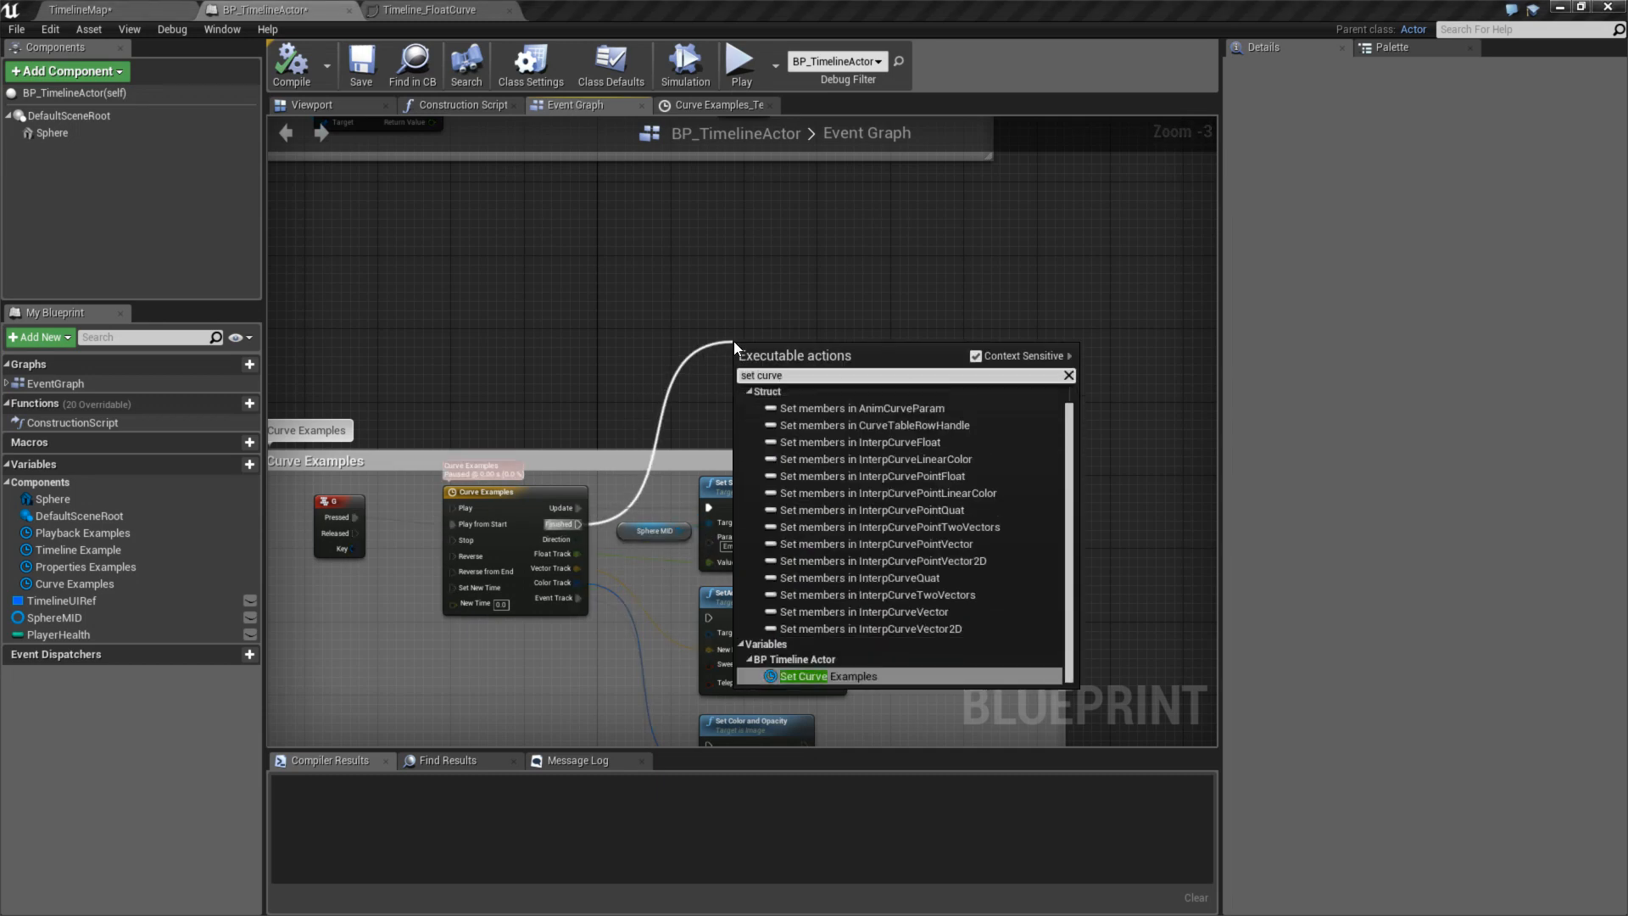
{"action": "key", "text": "Escape"}
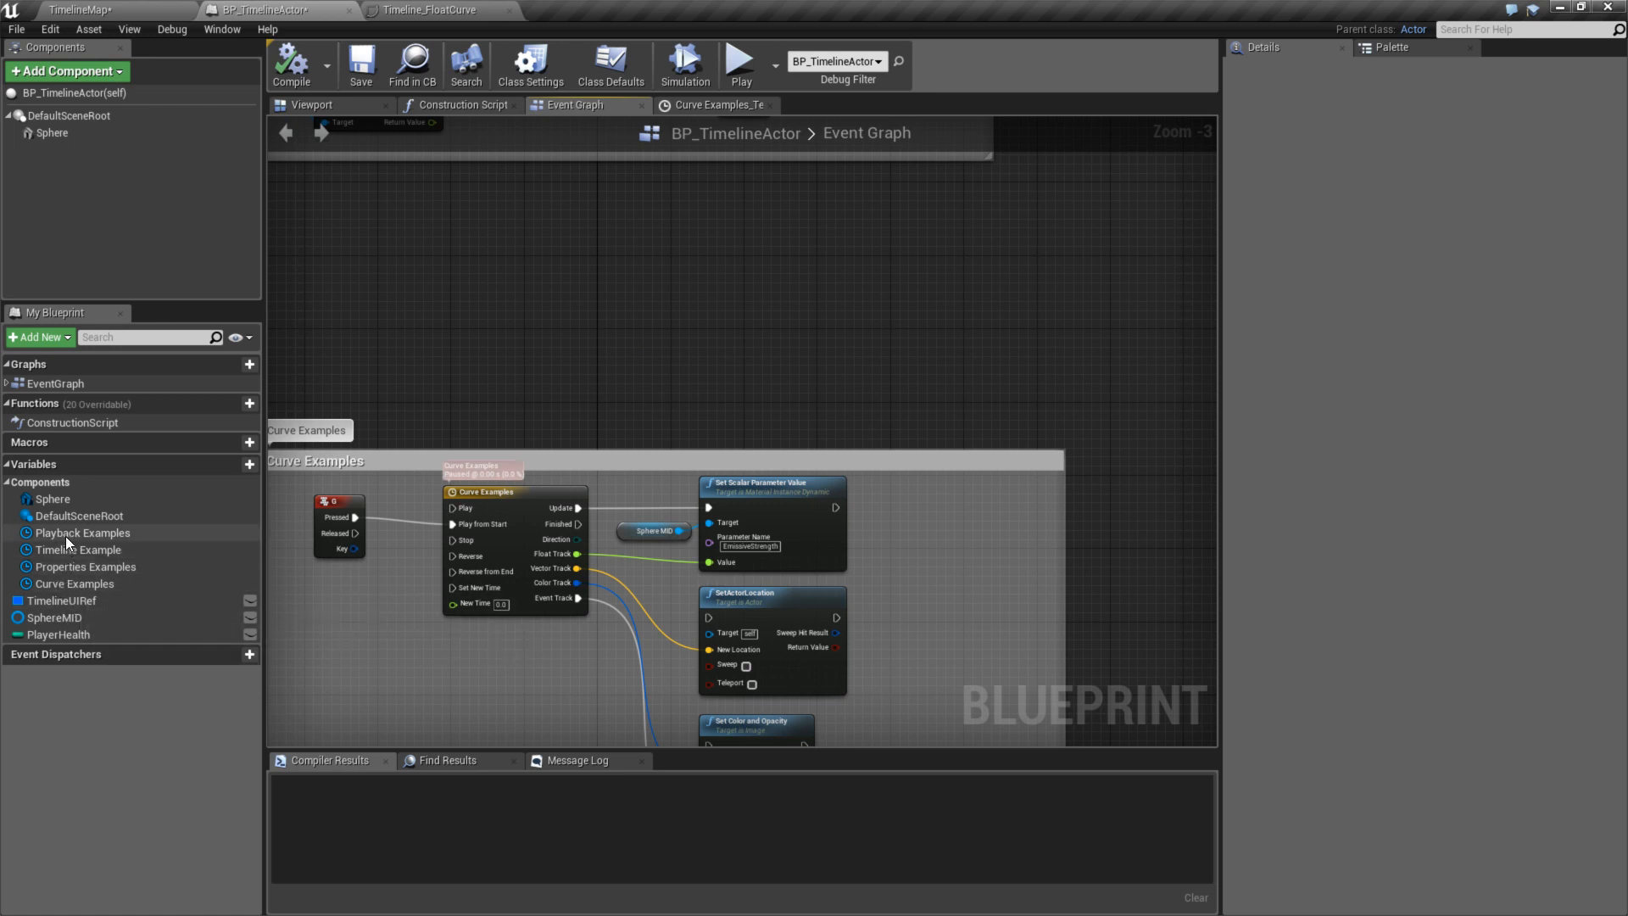
- Add a Set Float Curve node targeting a Curve Examples reference and connect the timeline's Finished output to it
{"action": "left_click", "coordinate": [76, 584]}
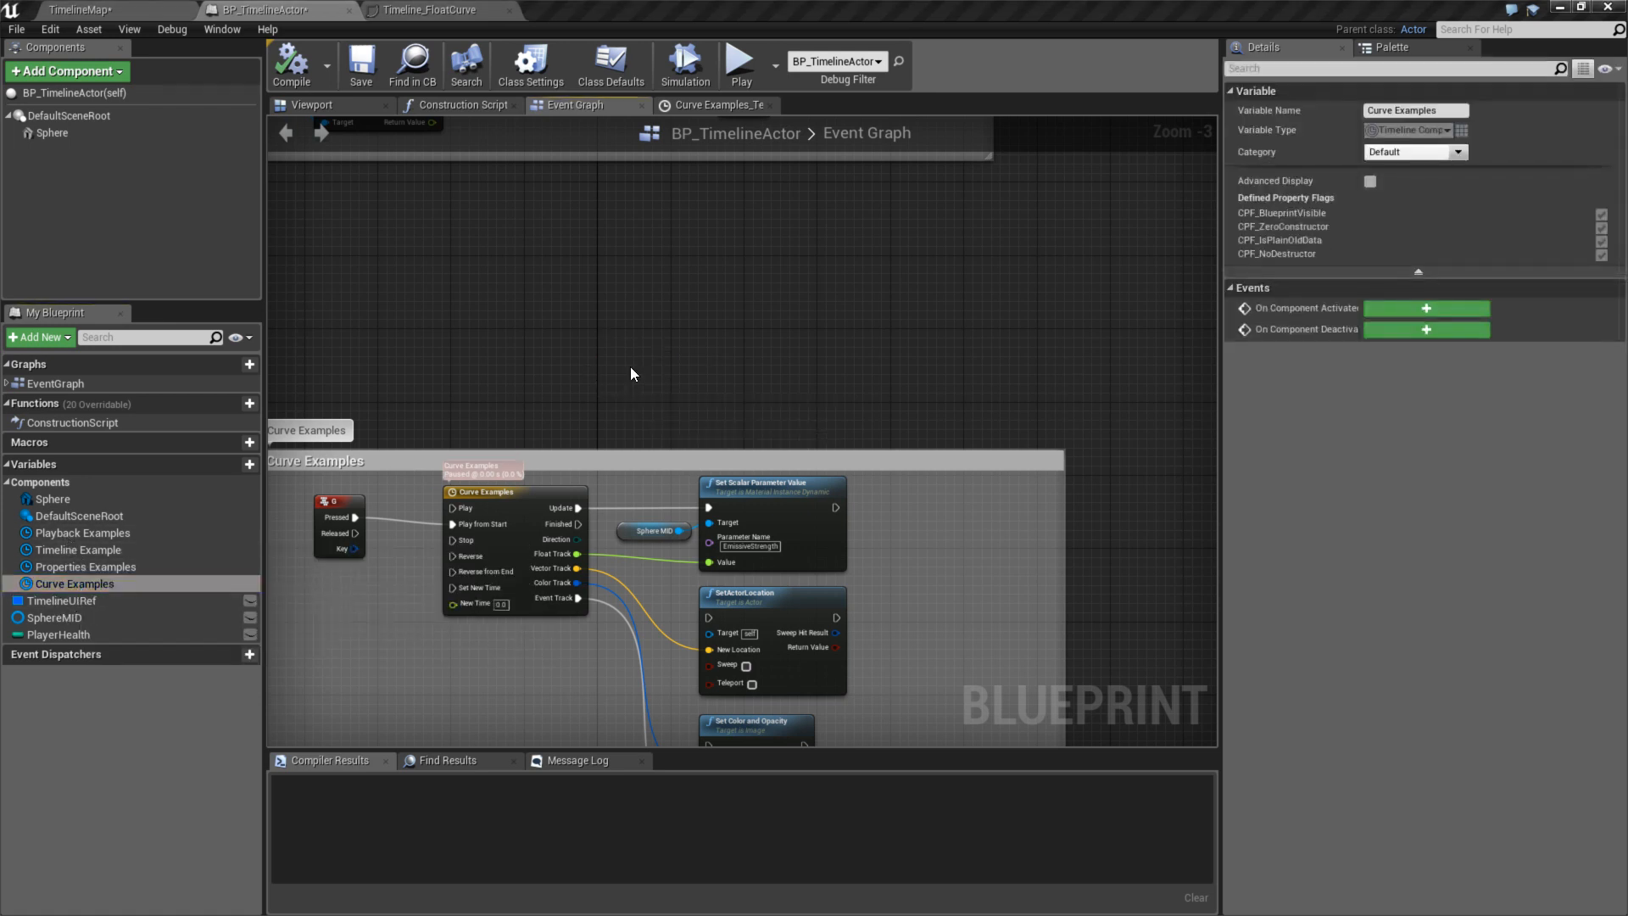
{"action": "left_click_drag", "start_coordinate": [630, 373], "coordinate": [714, 378], "text": "ctrl"}
{"action": "type", "text": "set flko"}
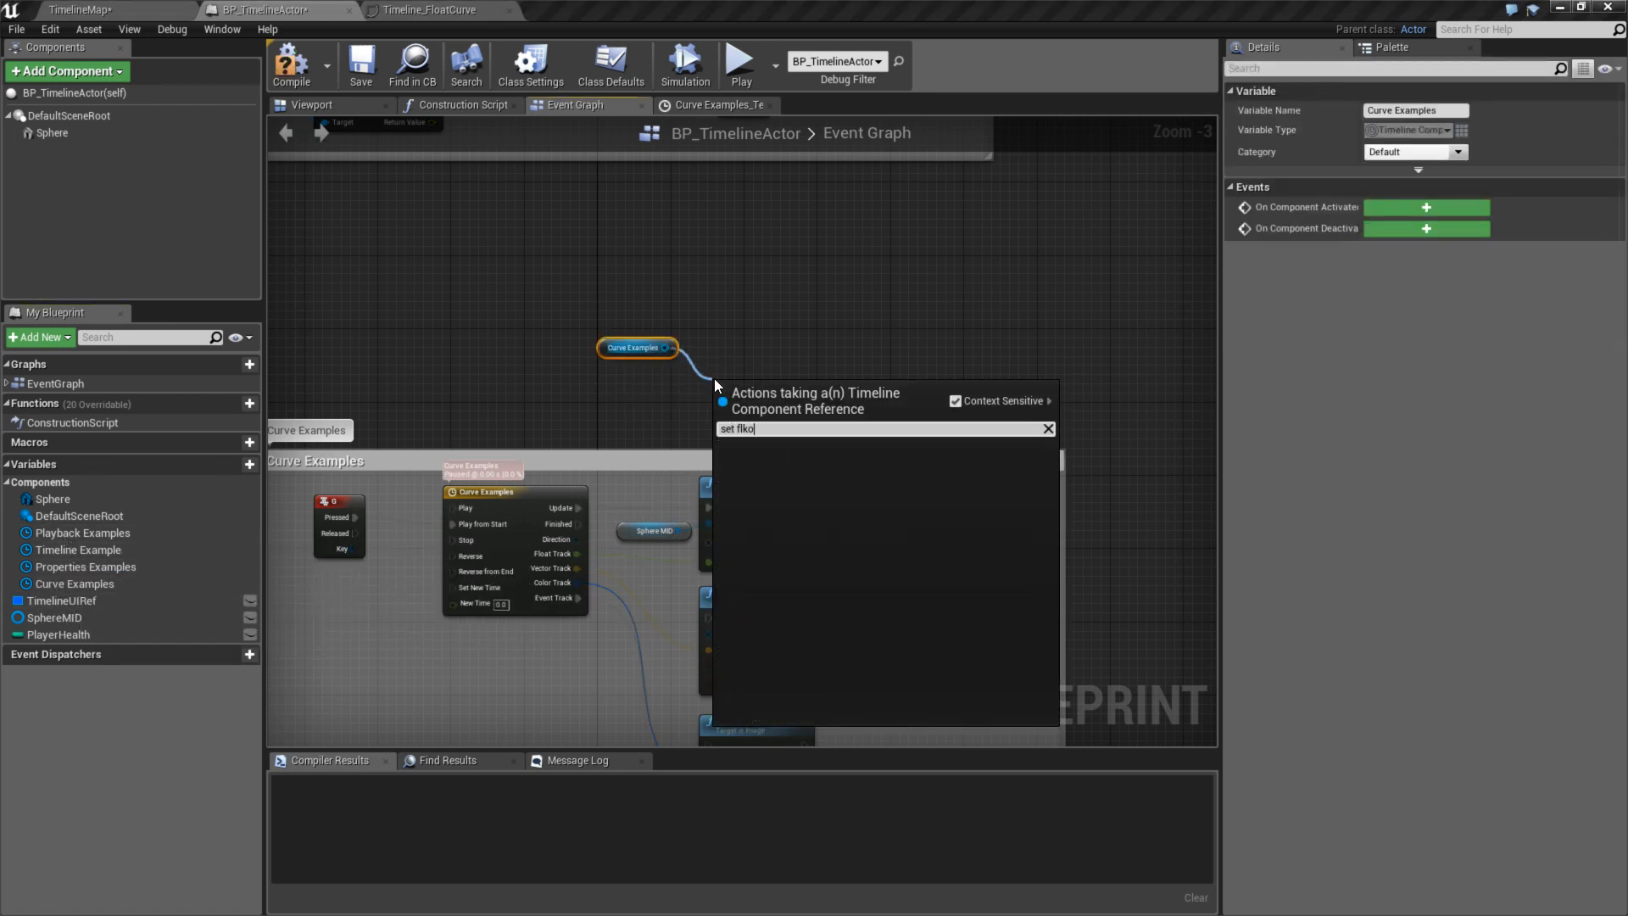
{"action": "key", "text": "Return"}
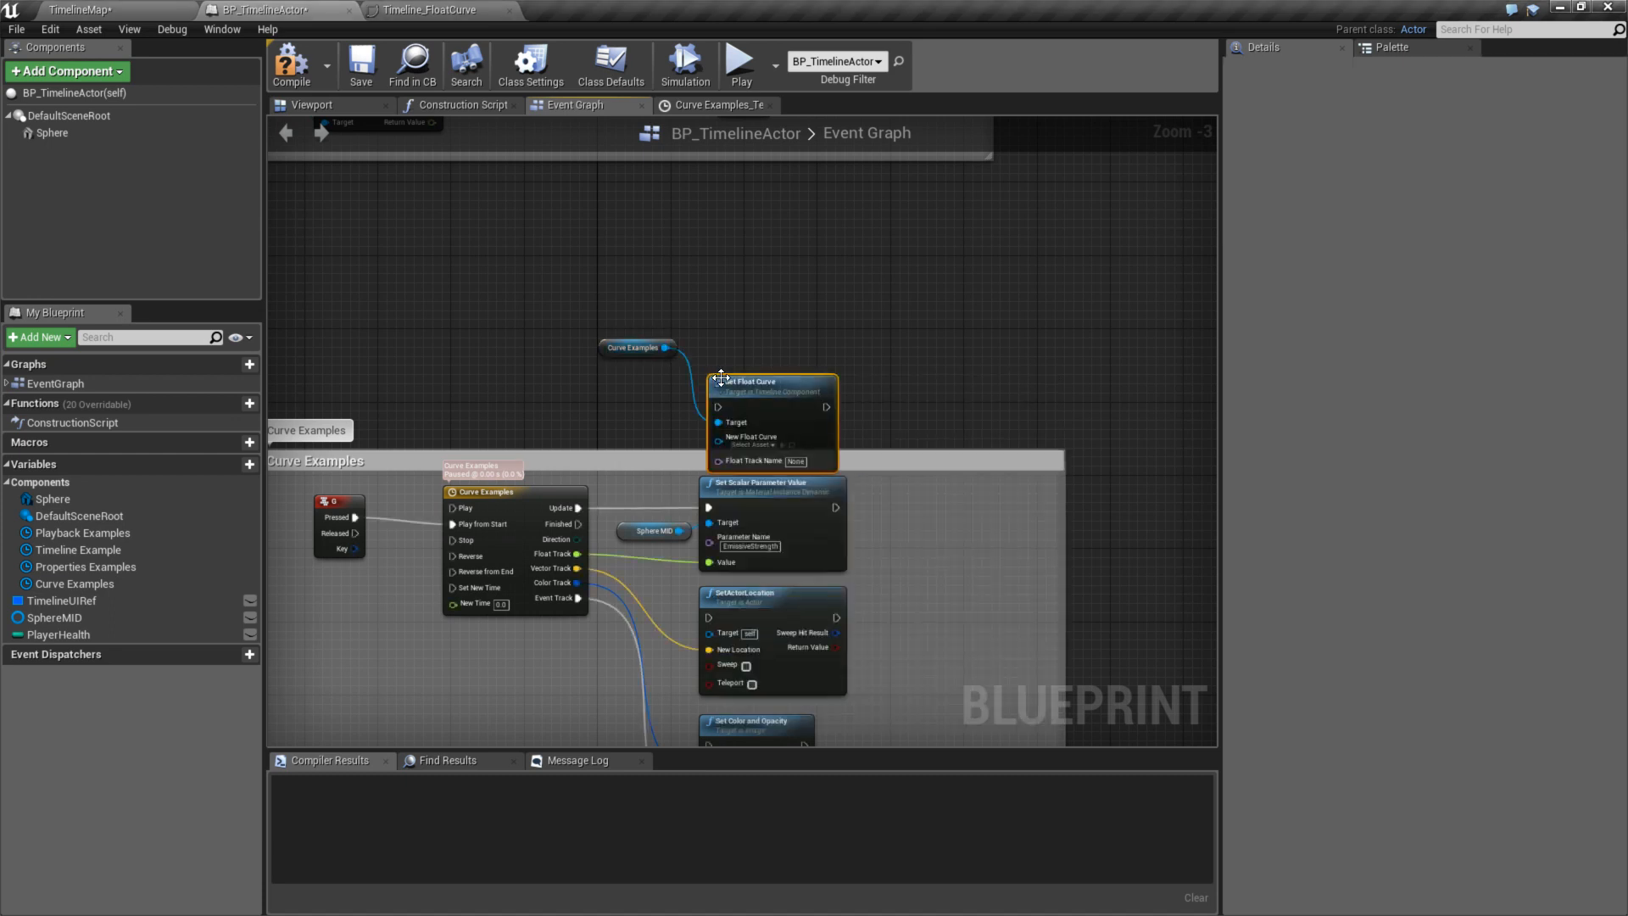
{"action": "scroll", "coordinate": [721, 378], "scroll_direction": "up", "scroll_amount": 3}
{"action": "left_click_drag", "start_coordinate": [721, 378], "coordinate": [721, 326]}
{"action": "left_click_drag", "start_coordinate": [500, 569], "coordinate": [711, 366], "text": "ctrl"}
- Assign Timeline_FloatCurve as the new float curve, set the Float Track Name to Float Track, and compile and save the blueprint
{"action": "left_click", "coordinate": [761, 423]}
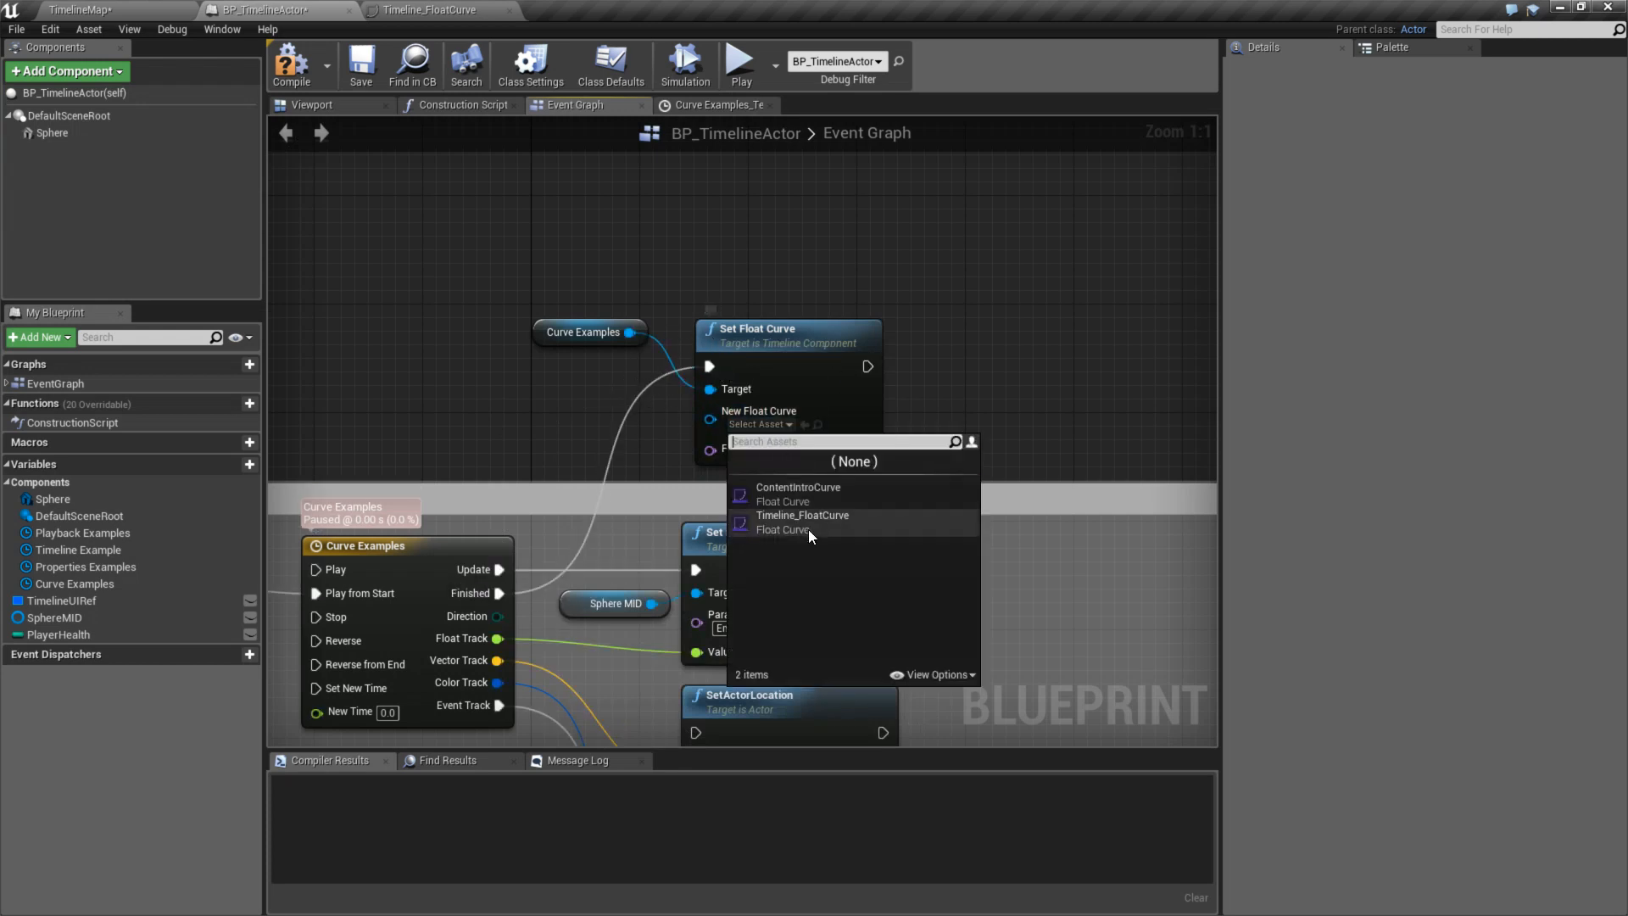
{"action": "left_click", "coordinate": [807, 524]}
{"action": "left_click_drag", "start_coordinate": [775, 343], "coordinate": [761, 316]}
{"action": "left_click", "coordinate": [810, 422]}
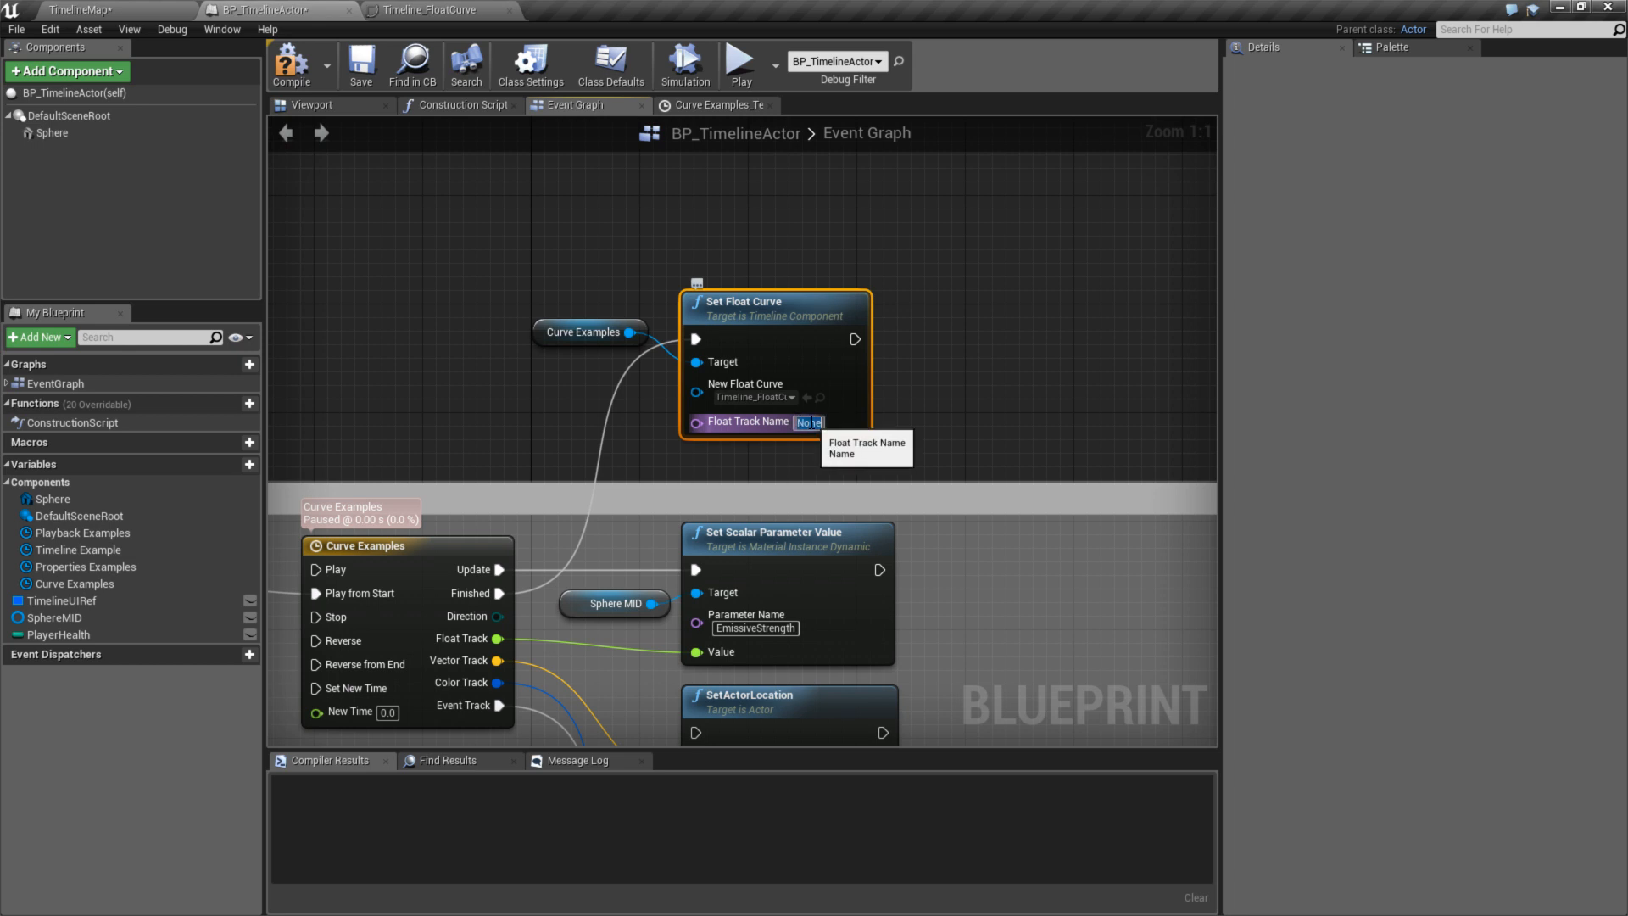
{"action": "key", "text": "BackSpace"}
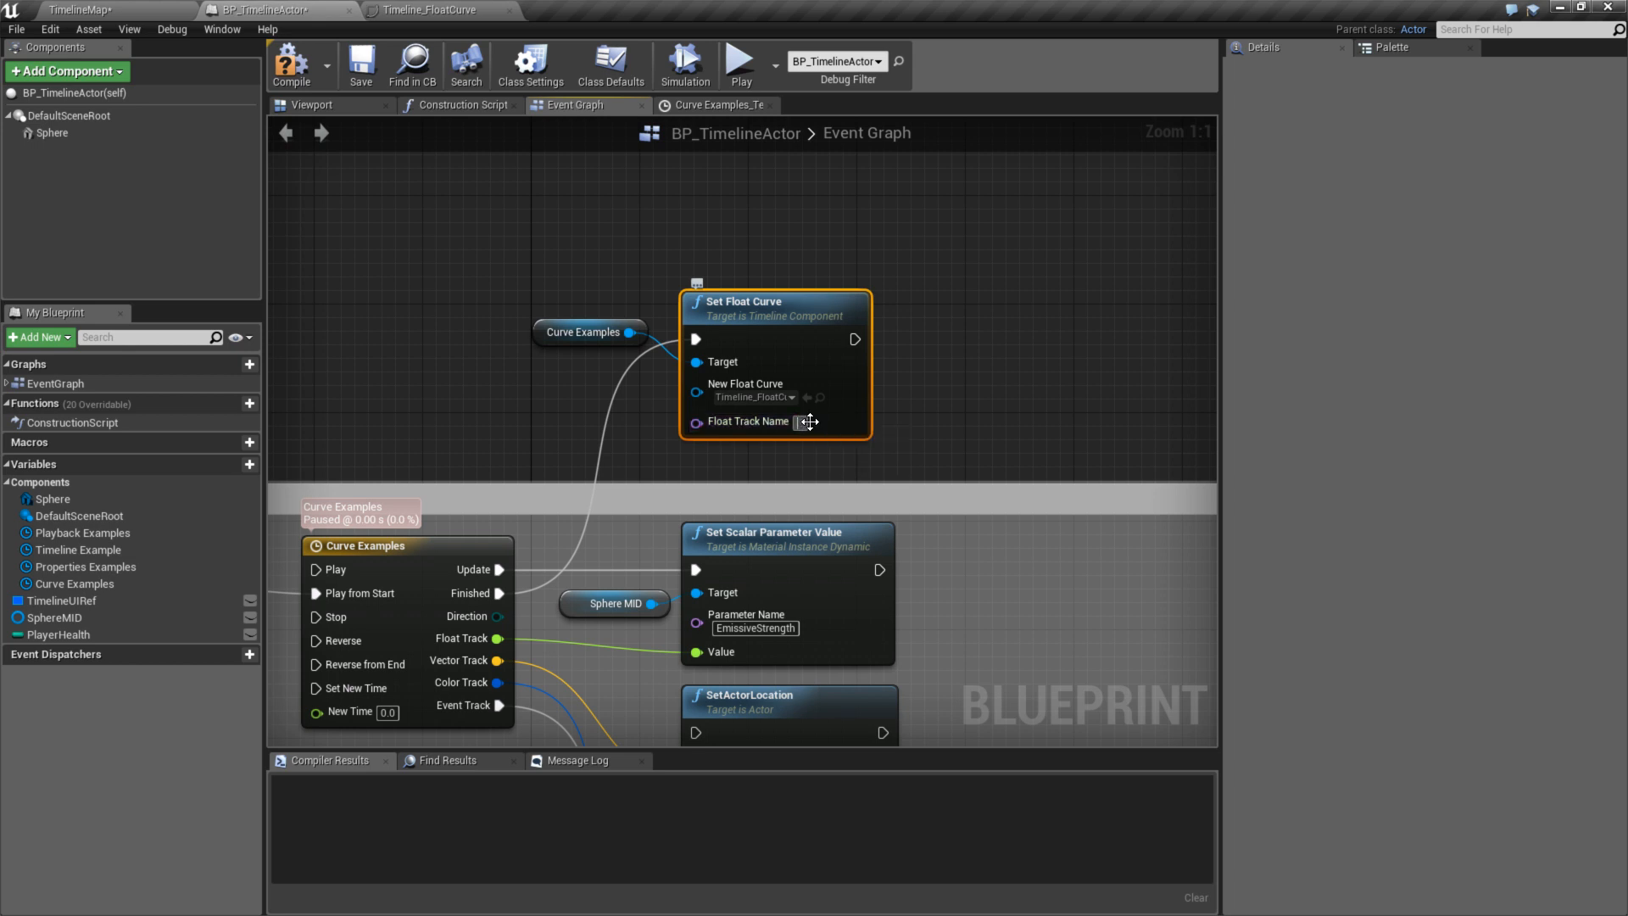
{"action": "type", "text": "Float Track"}
{"action": "key", "text": "Return"}
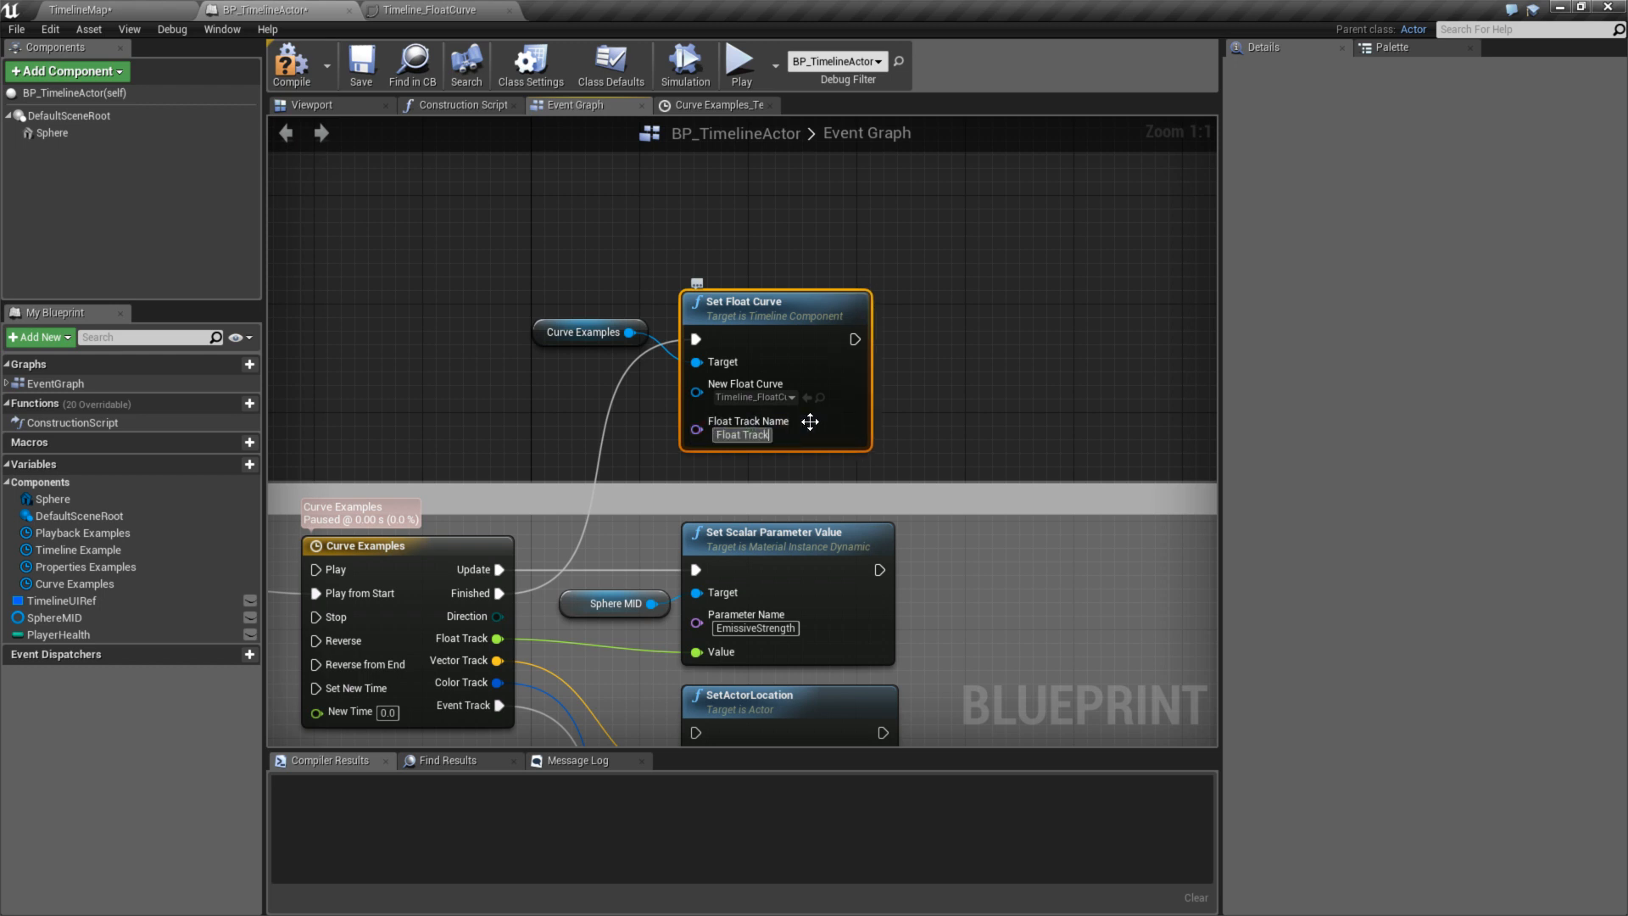
{"action": "left_click", "coordinate": [284, 64]}
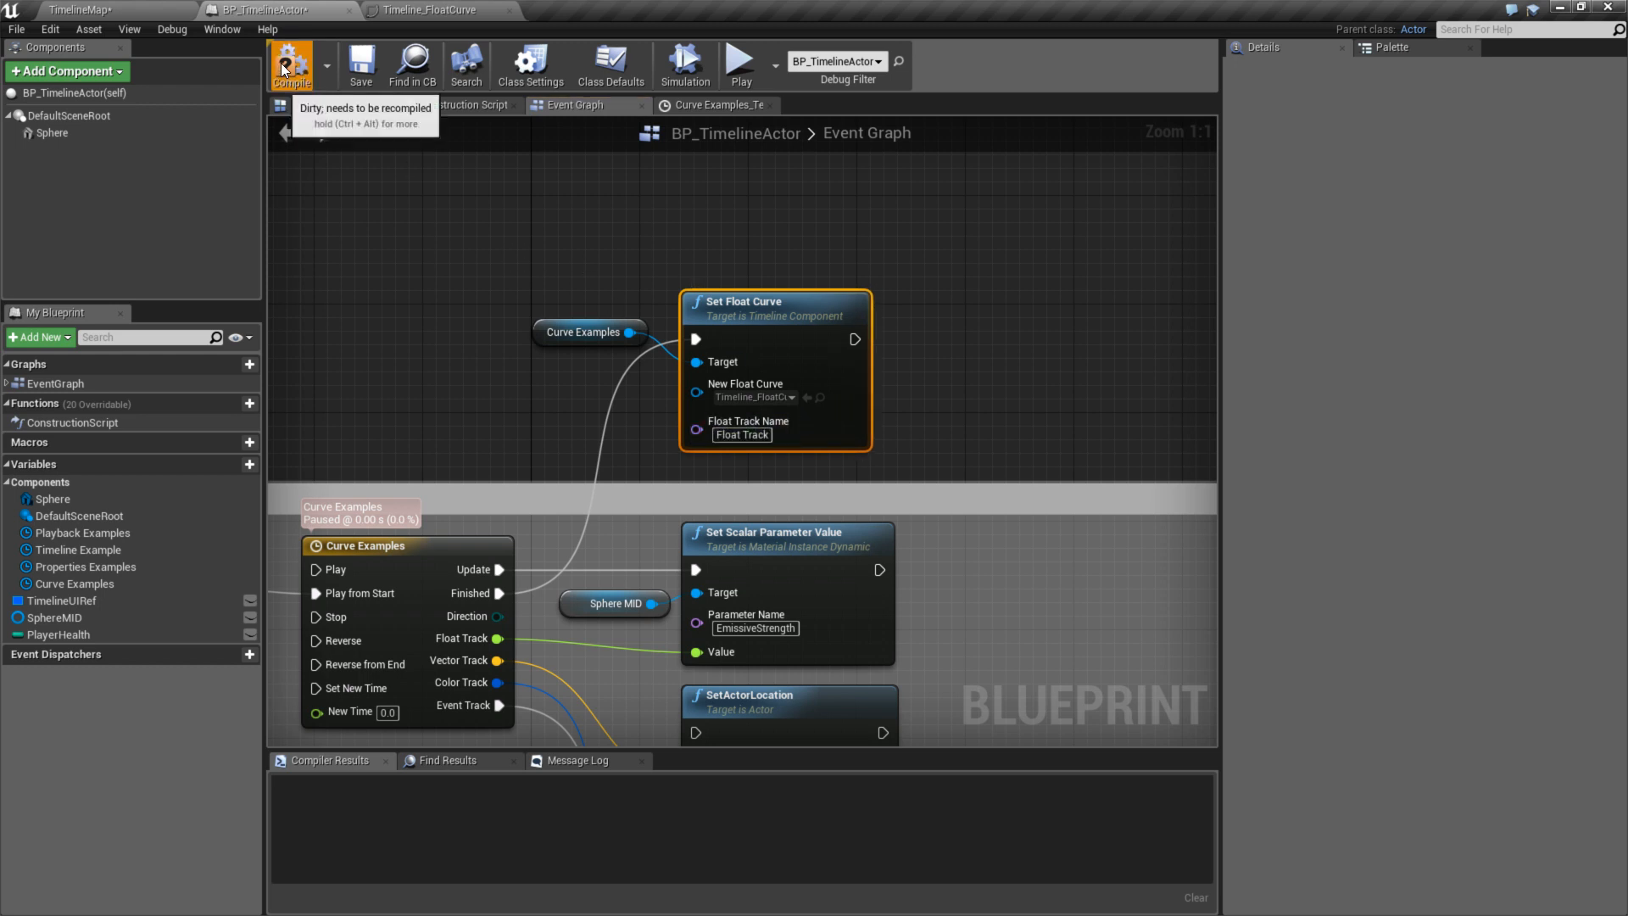
{"action": "left_click", "coordinate": [361, 71]}
- Duplicate the Curve Examples reference, add a Play from Start node targeting it, and connect Set Float Curve's execution output to that node
{"action": "right_click_drag", "start_coordinate": [828, 407], "coordinate": [828, 331]}
{"action": "left_click", "coordinate": [690, 304]}
{"action": "key", "text": "ctrl+w"}
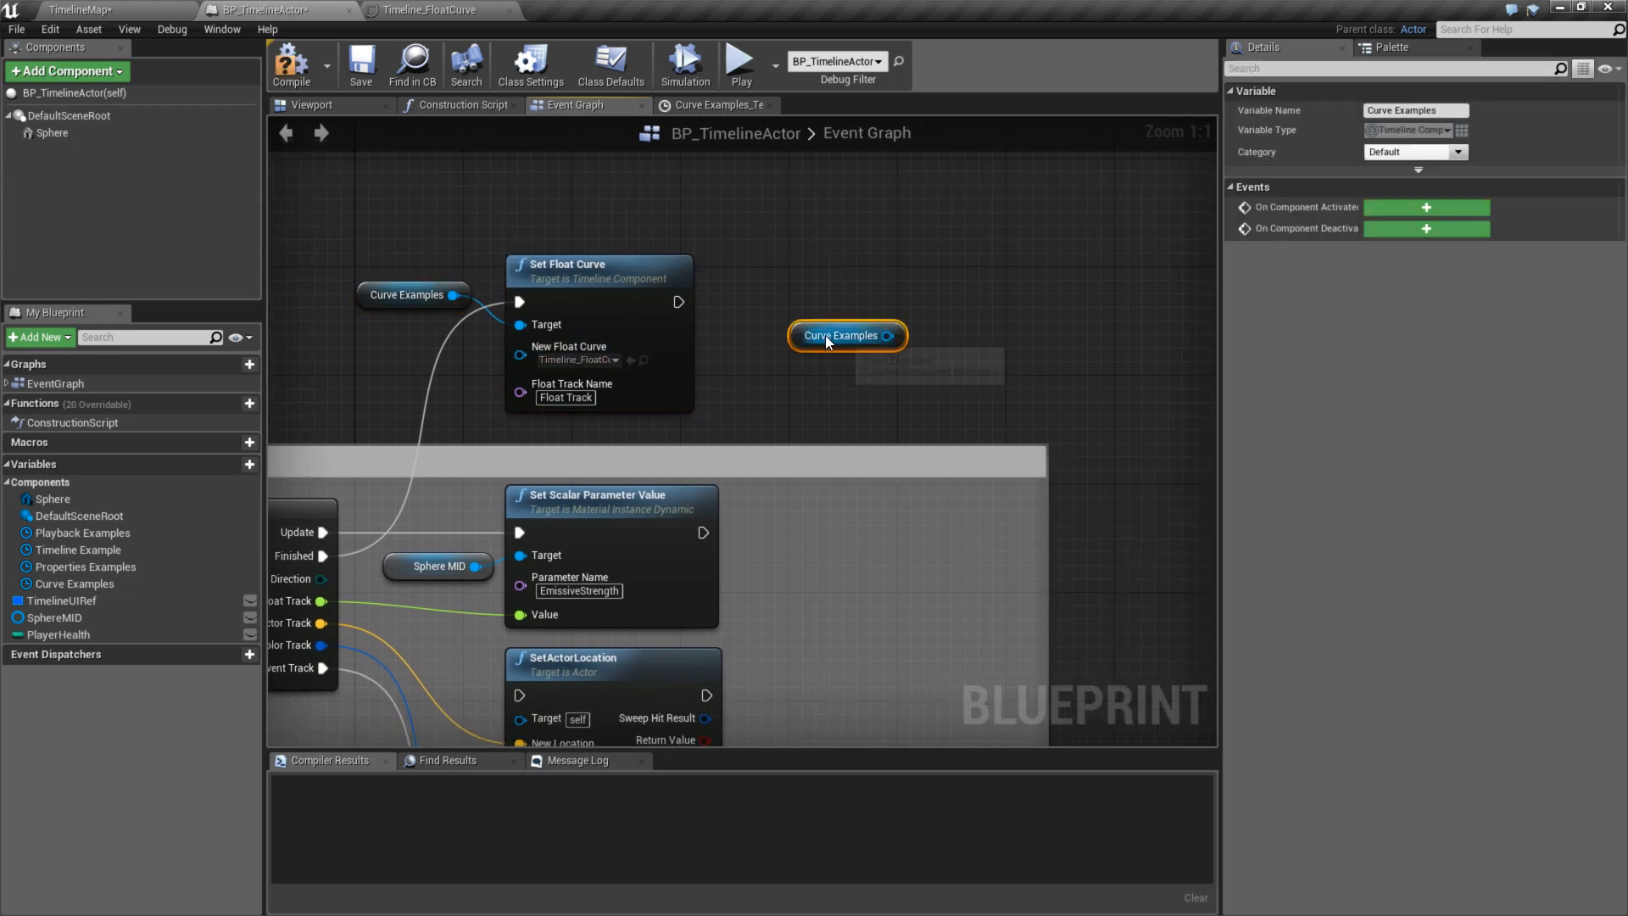
{"action": "left_click_drag", "start_coordinate": [792, 363], "coordinate": [836, 332]}
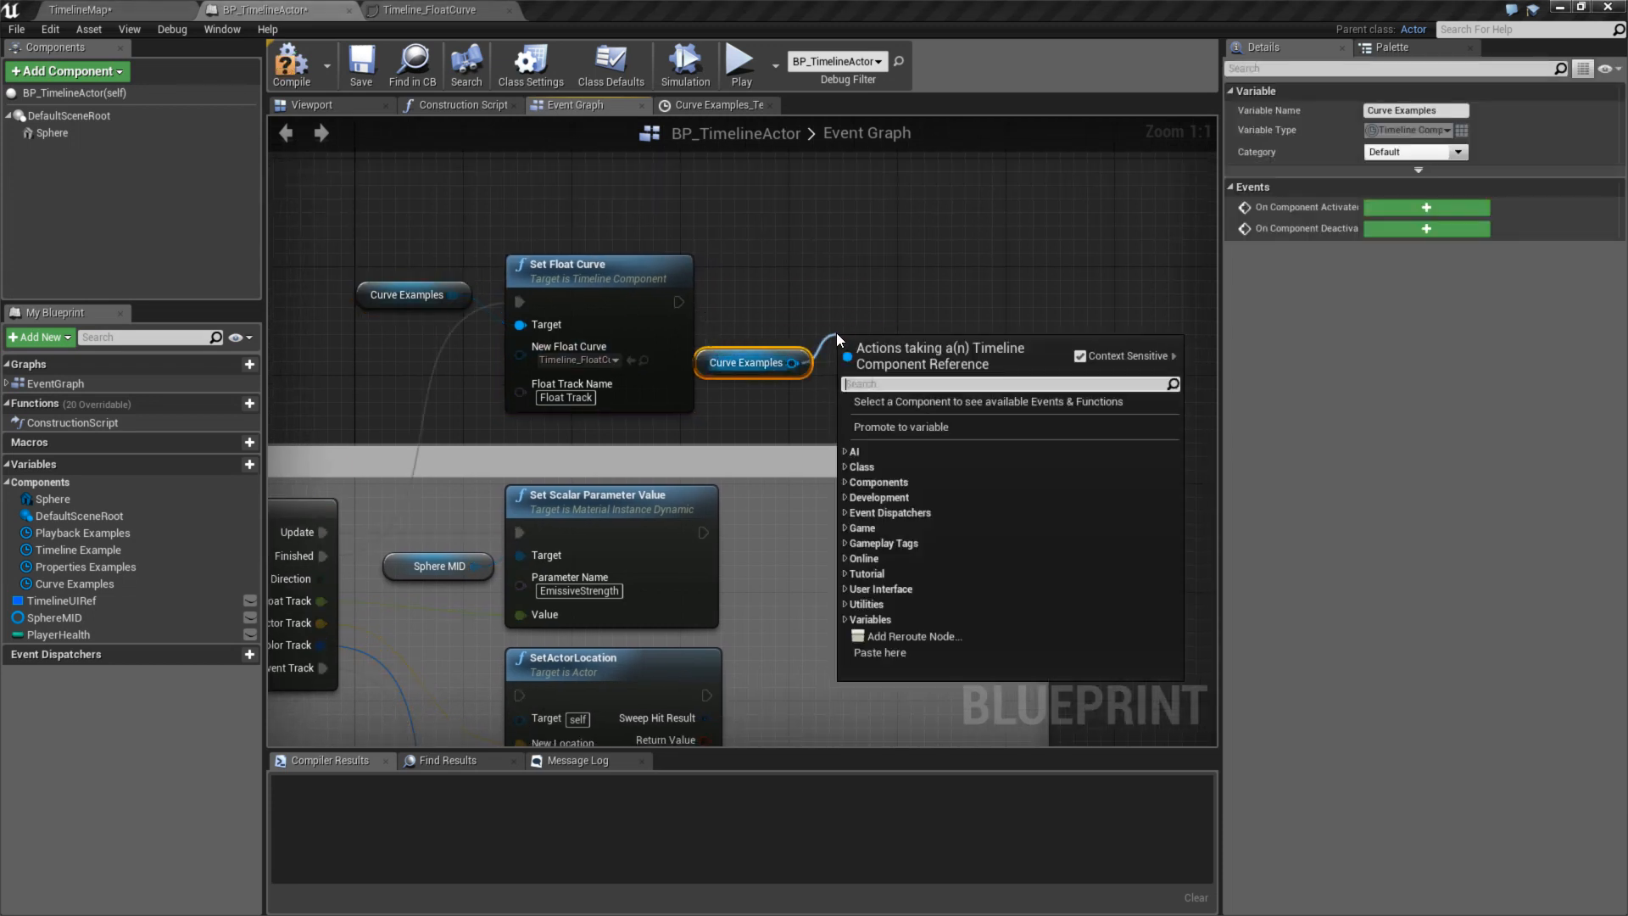
{"action": "type", "text": "play from"}
{"action": "key", "text": "Return"}
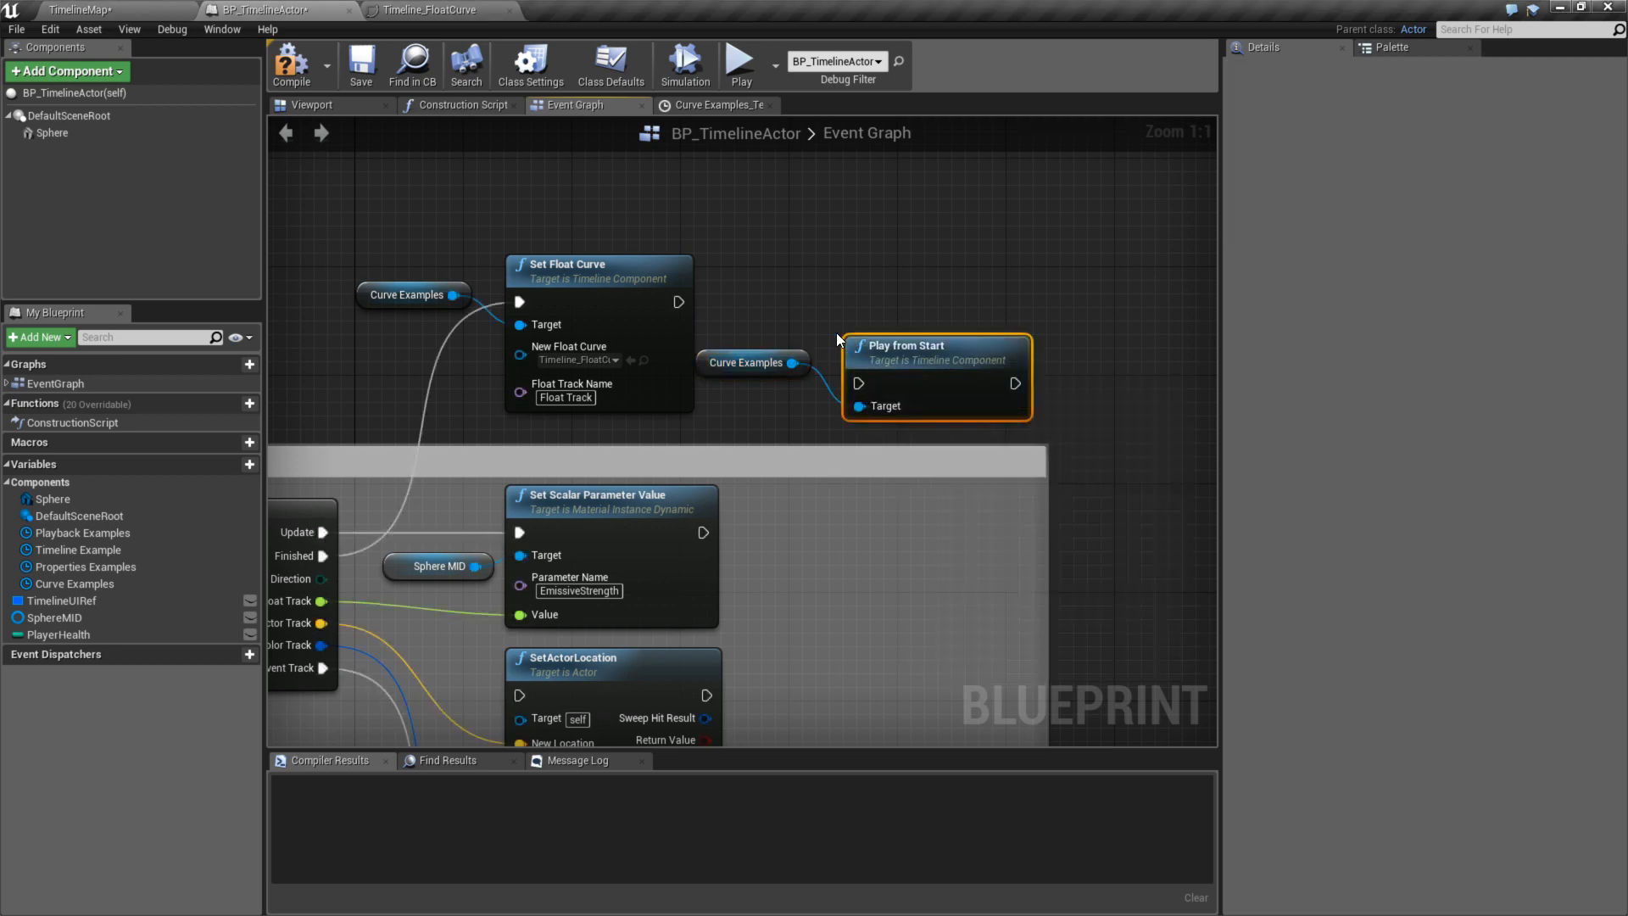
{"action": "left_click_drag", "start_coordinate": [679, 302], "coordinate": [903, 292]}
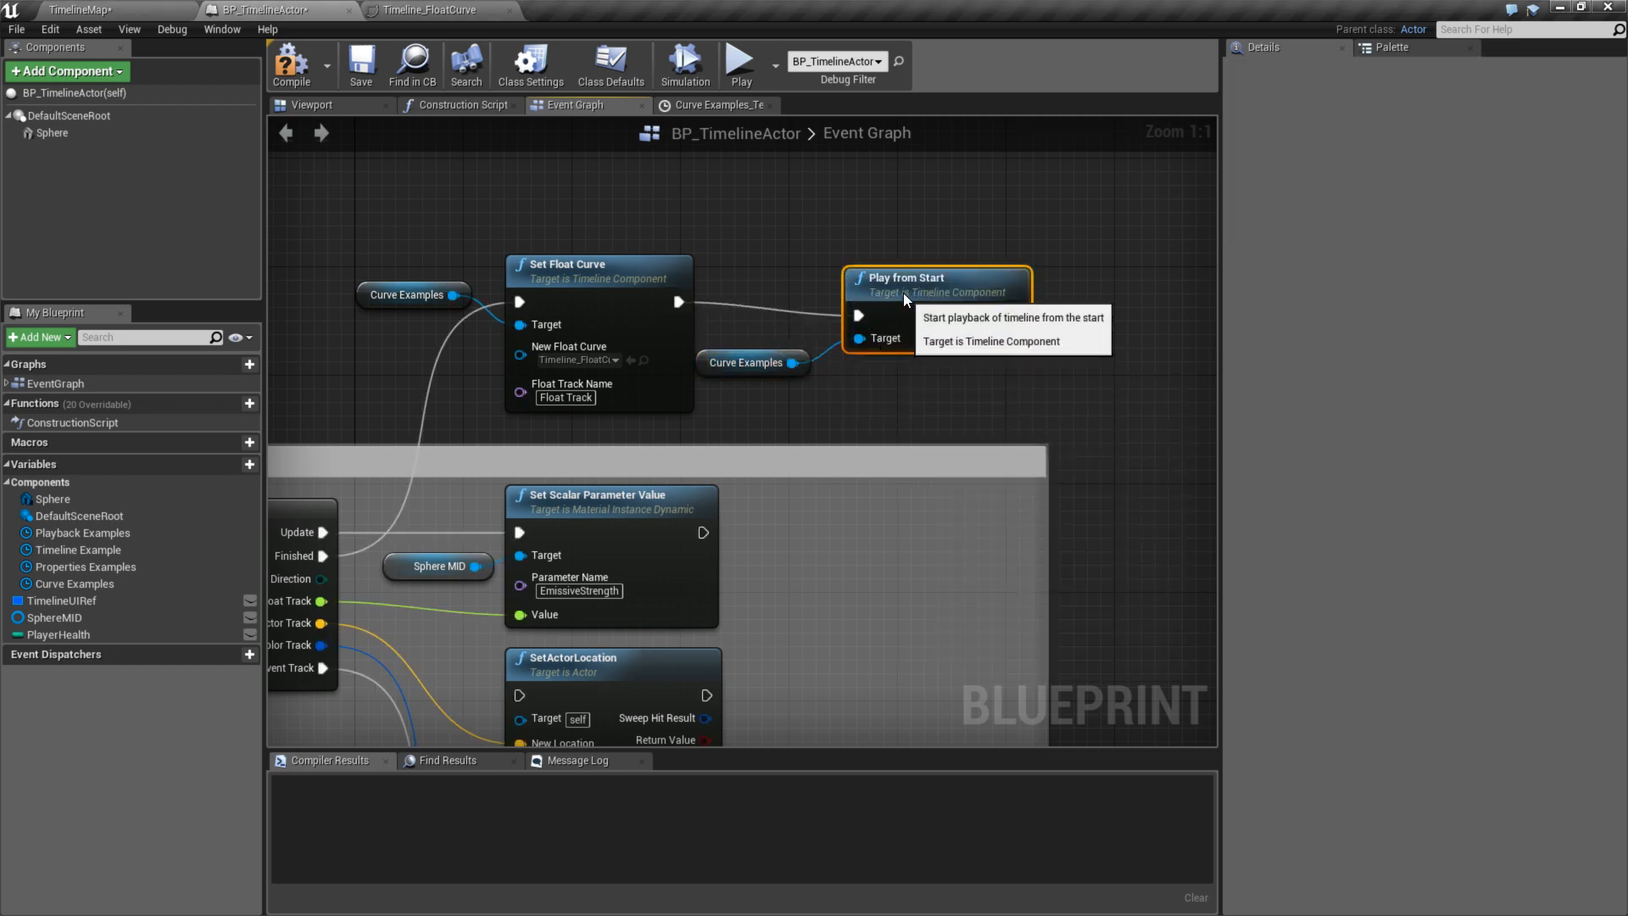
- Compile and save the blueprint, play-test the curve swap in the game preview, and stop the preview
{"action": "left_click", "coordinate": [291, 64]}
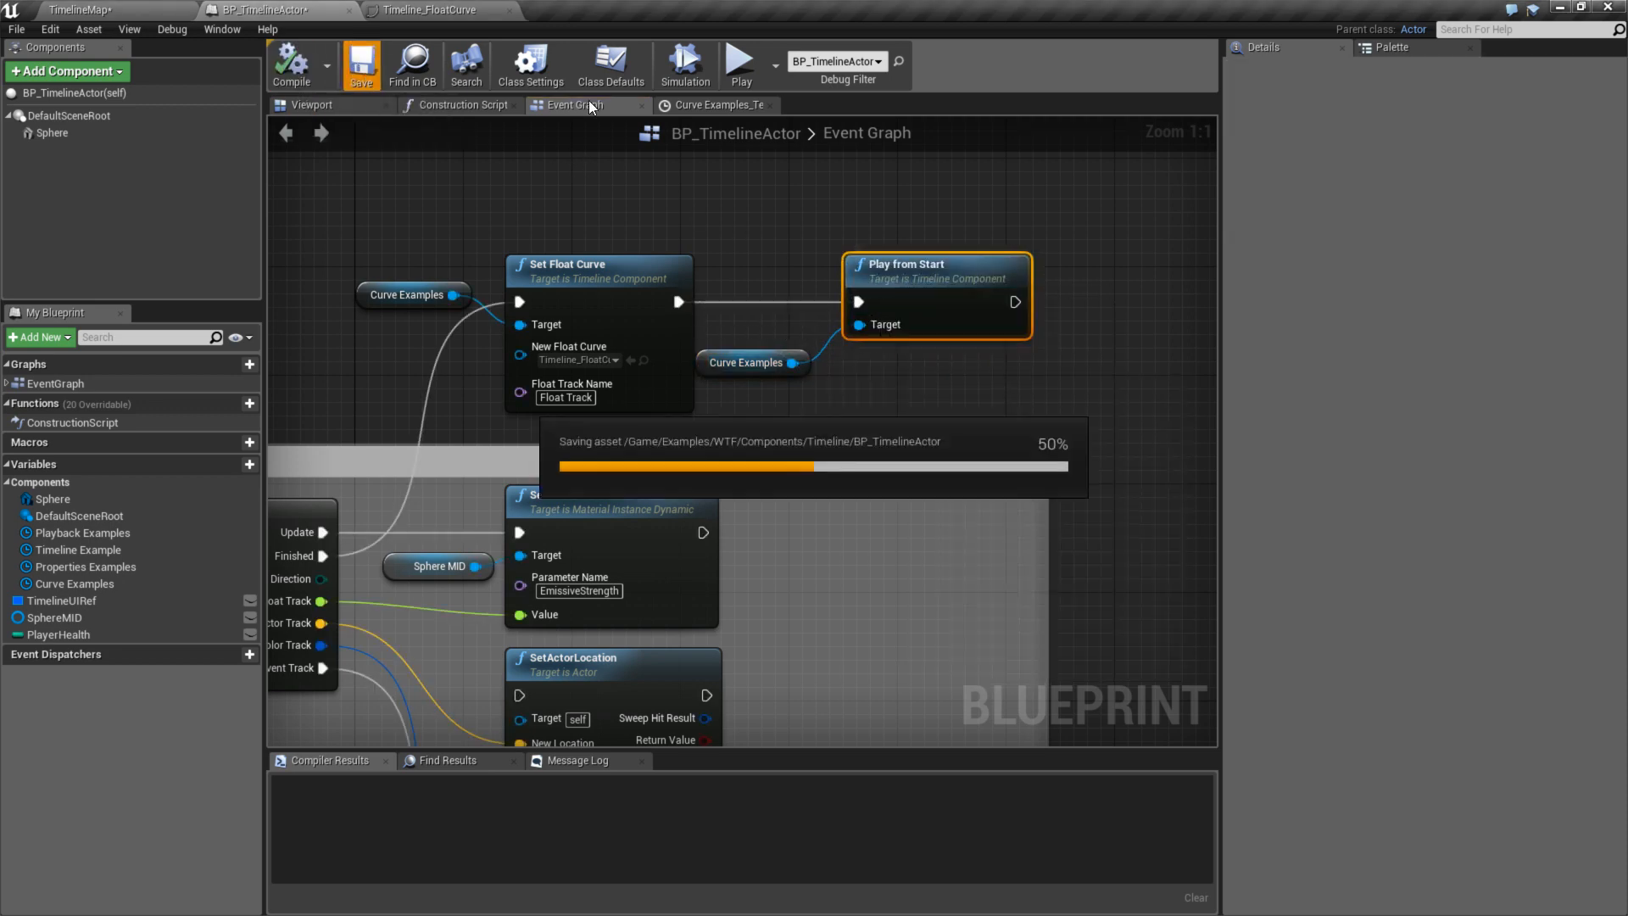
{"action": "left_click", "coordinate": [758, 54]}
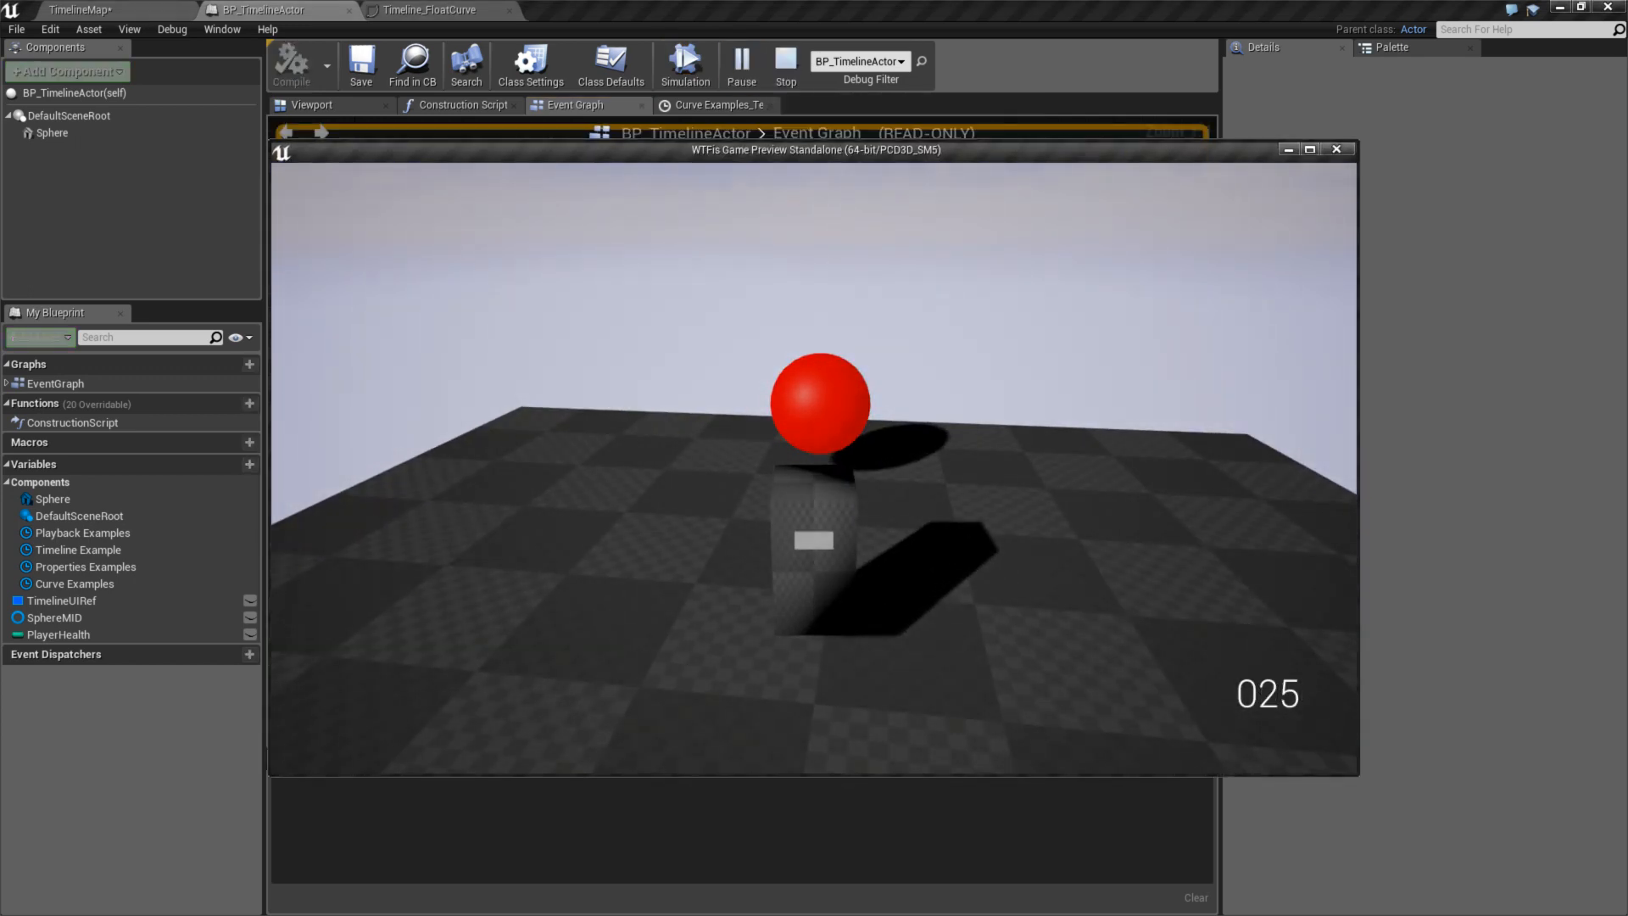
{"action": "key", "text": "Escape"}
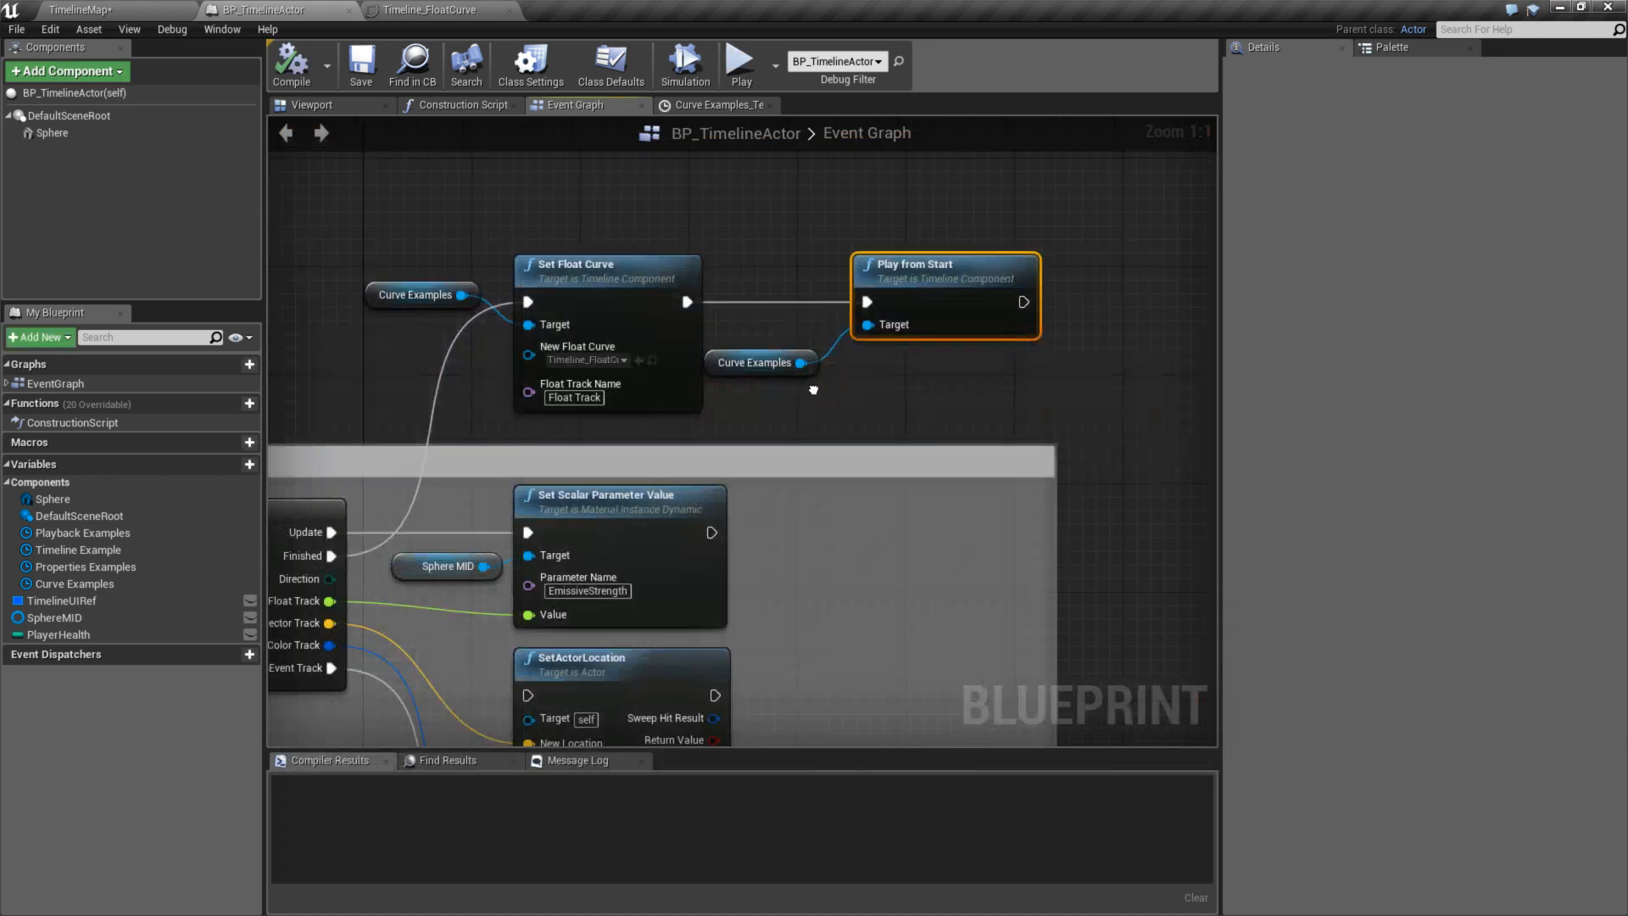
- Move the Play from Start node and its Curve Examples reference slightly farther from Set Float Curve, and save the blueprint
{"action": "left_click", "coordinate": [931, 316], "text": "ctrl"}
{"action": "right_click_drag", "start_coordinate": [1115, 368], "coordinate": [983, 383]}
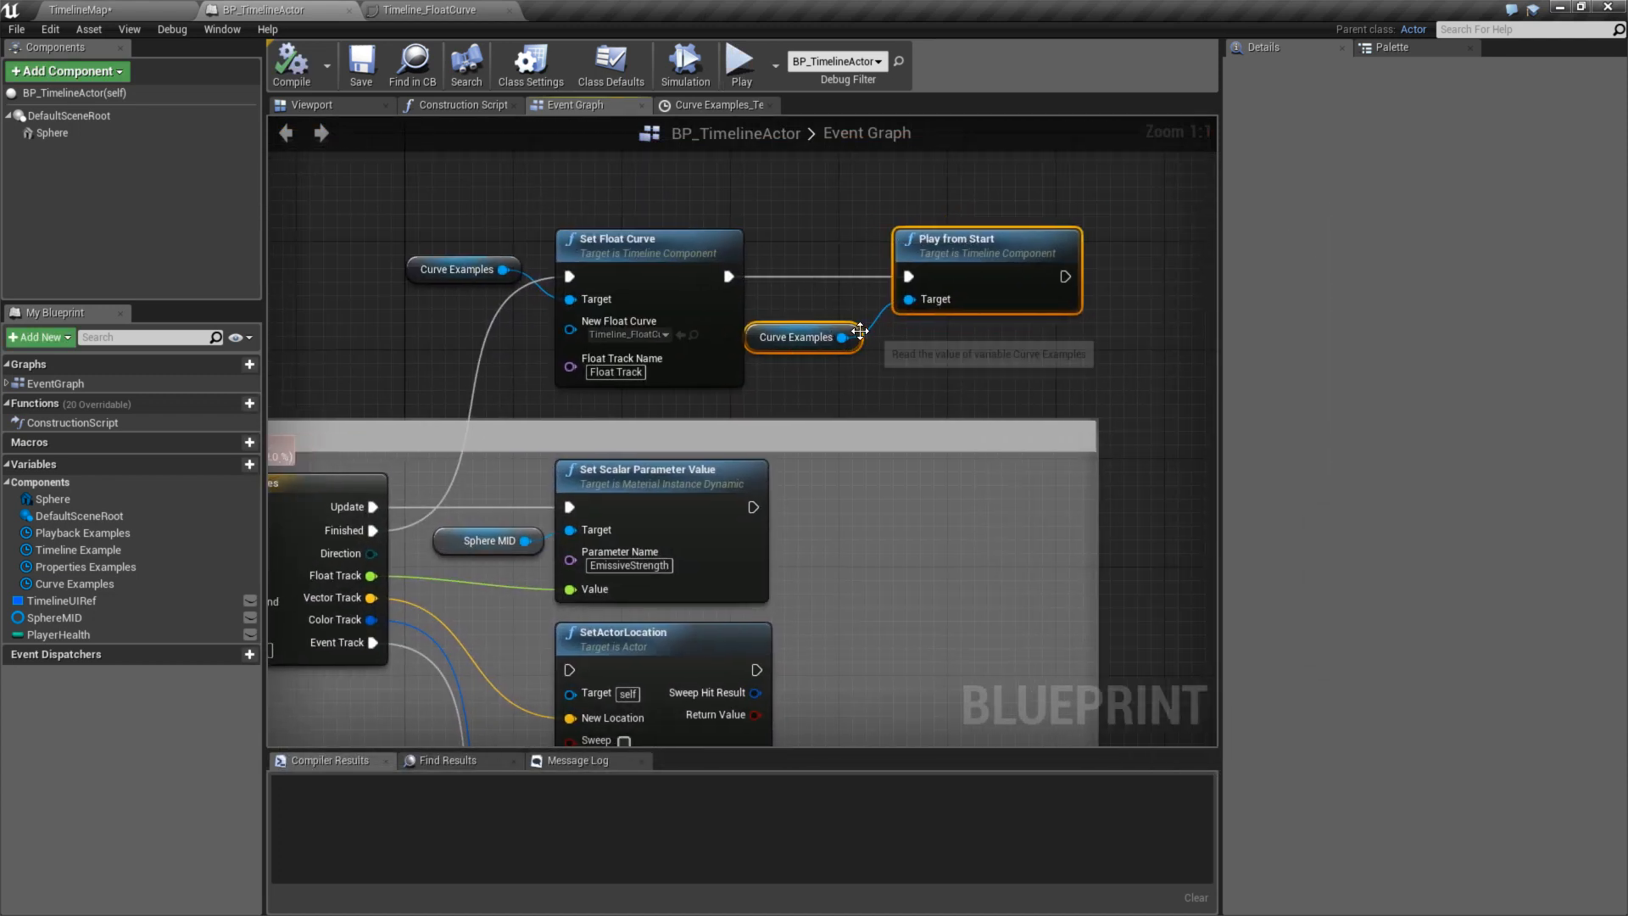
{"action": "left_click_drag", "start_coordinate": [861, 328], "coordinate": [889, 329]}
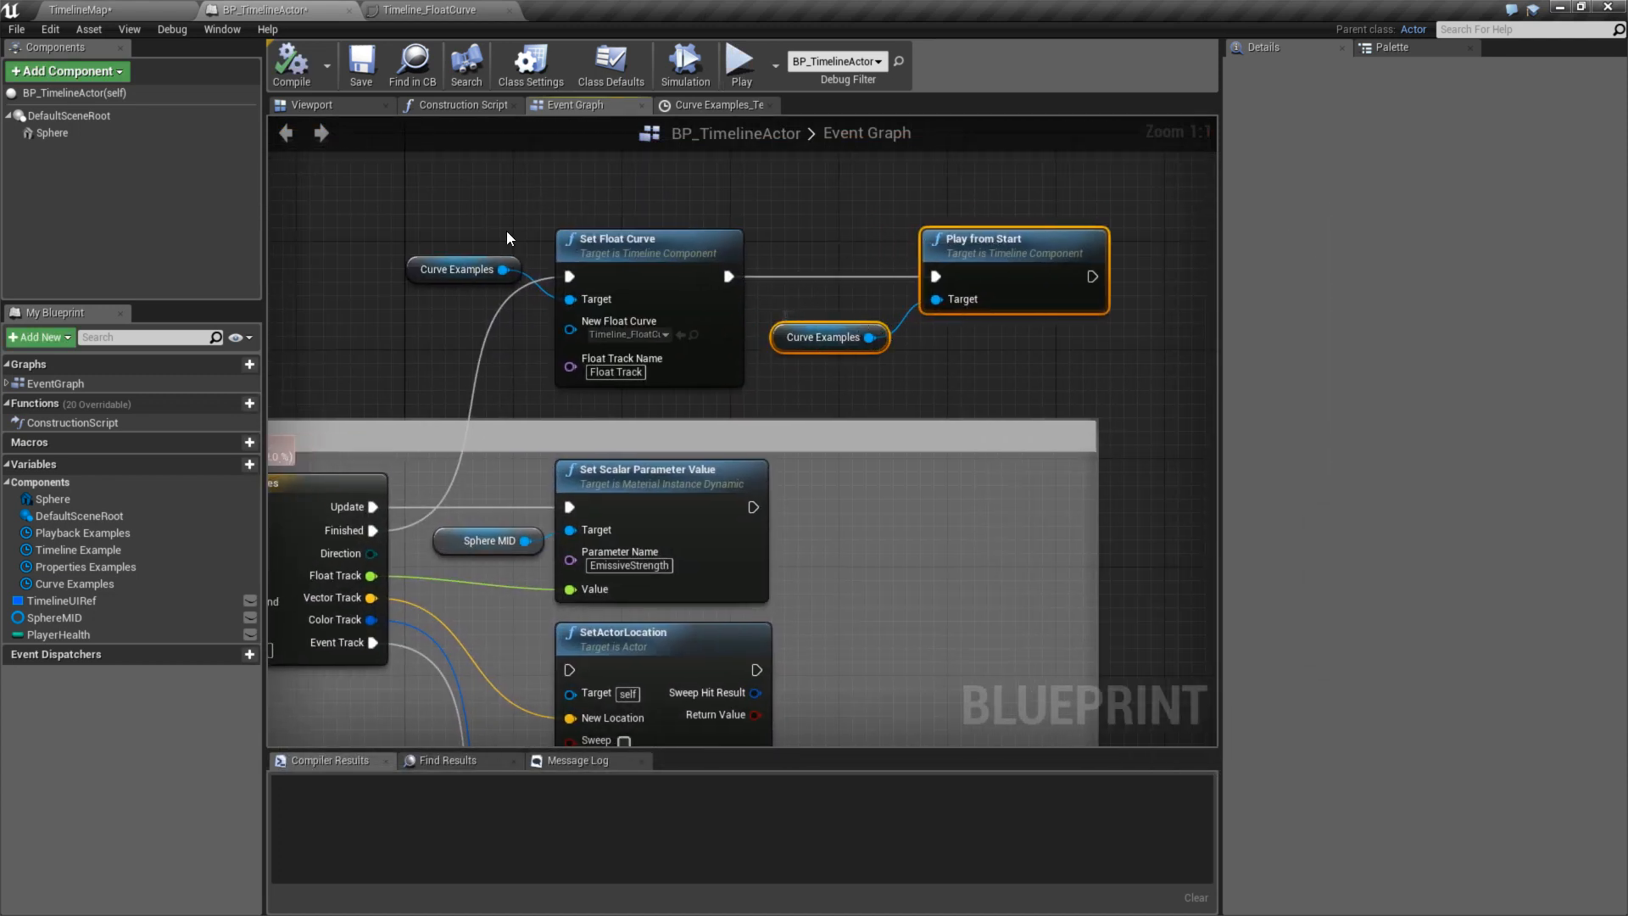
{"action": "right_click_drag", "start_coordinate": [531, 204], "coordinate": [624, 201]}
{"action": "left_click", "coordinate": [362, 61]}
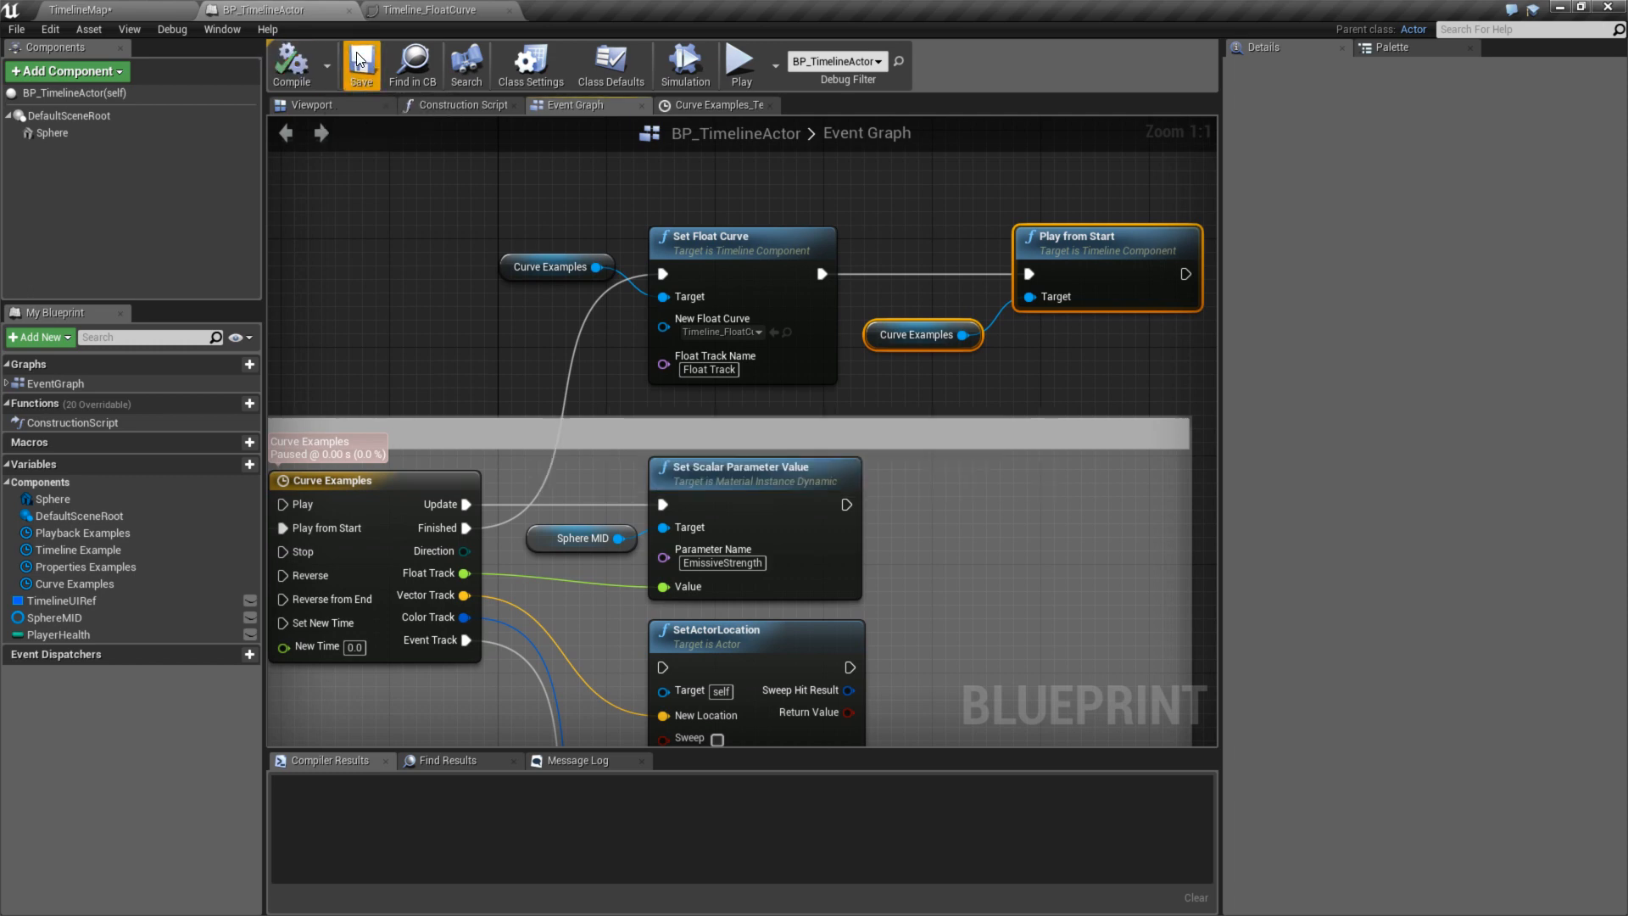
- Switch to the UE4 Blueprint Videos spreadsheet in the browser and look through the curve-related entries on the To Do sheet
{"action": "key", "text": "alt+Tab"}
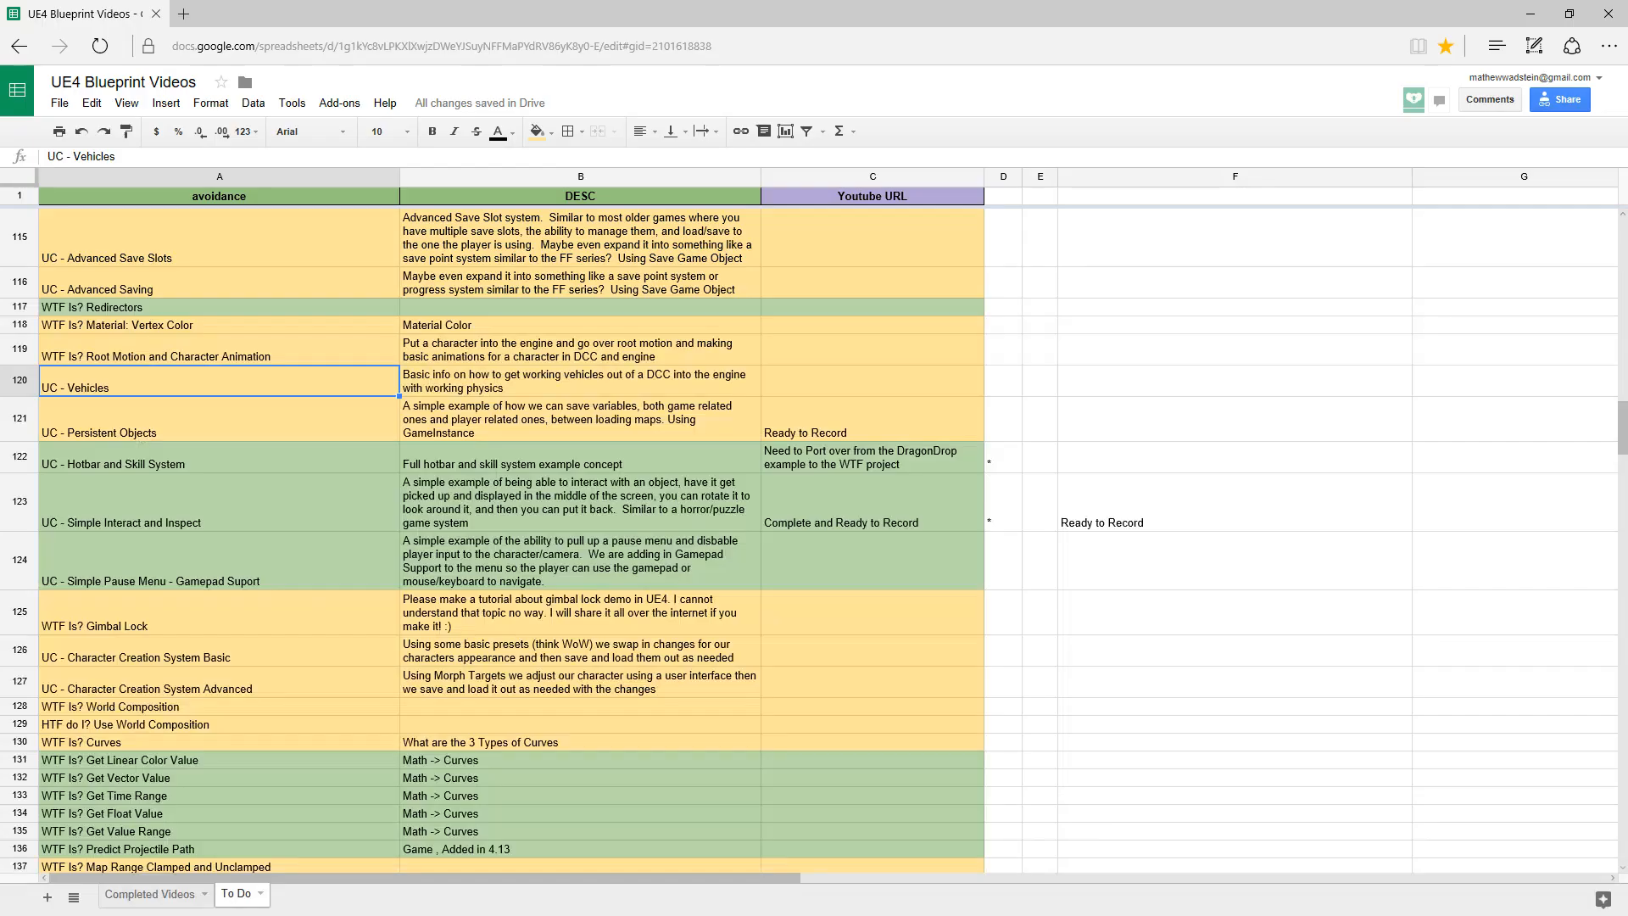
{"action": "scroll", "coordinate": [367, 763], "scroll_direction": "down", "scroll_amount": 5}
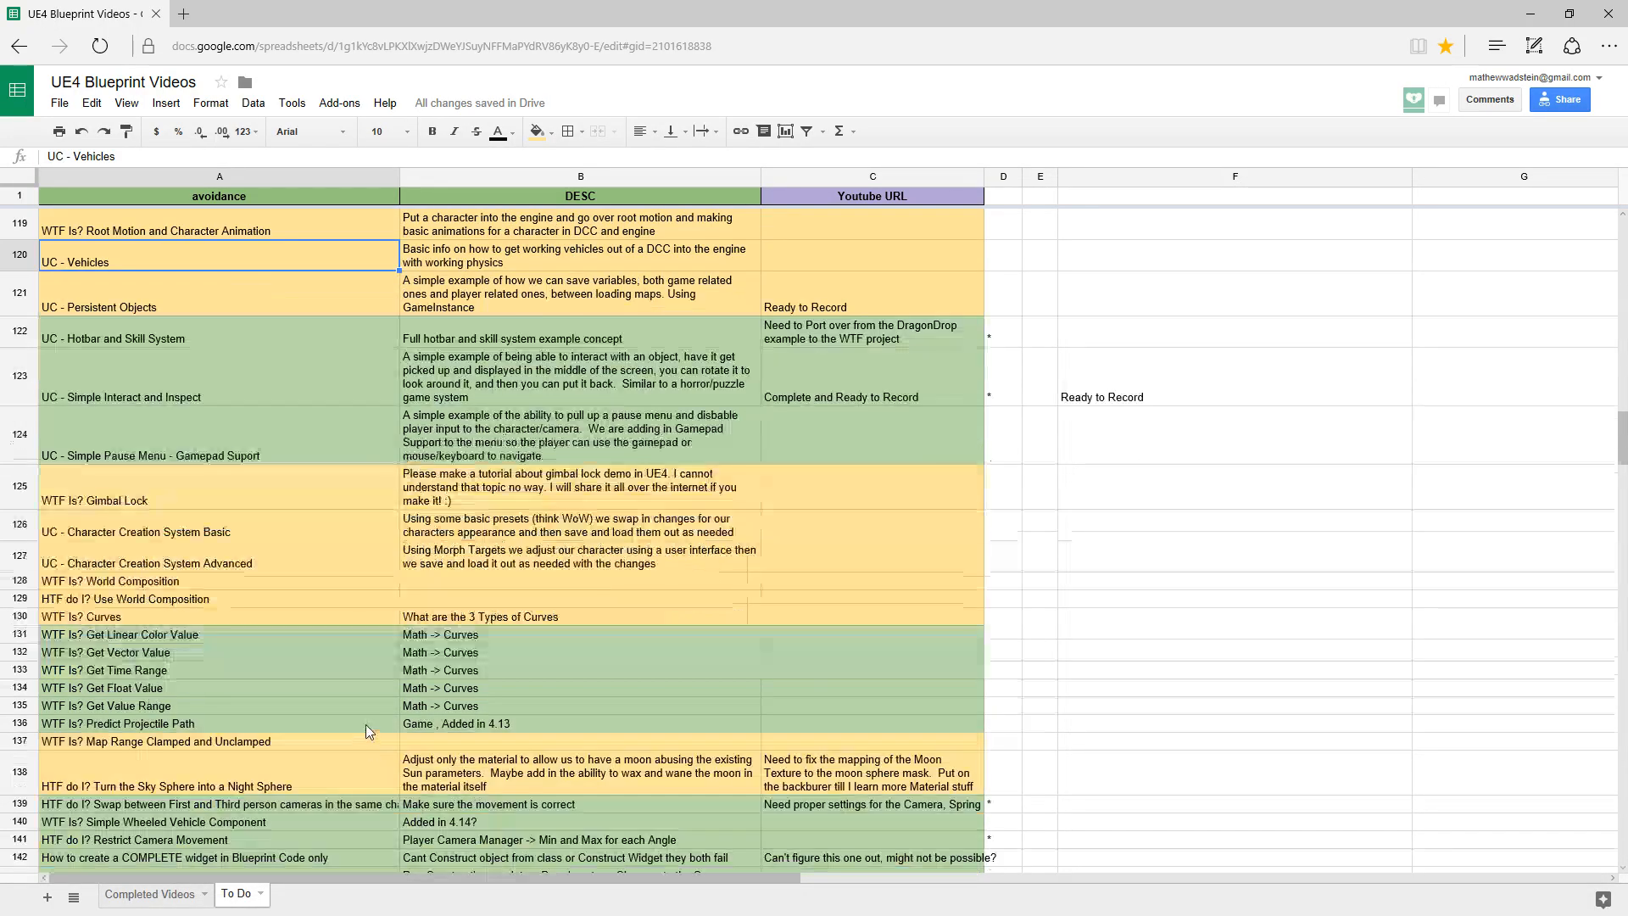
- Change the title in cell A152 of the To Do sheet to "WTF Is? Timeline - Timeline Curves"
{"action": "scroll", "coordinate": [377, 687], "scroll_direction": "down", "scroll_amount": 5}
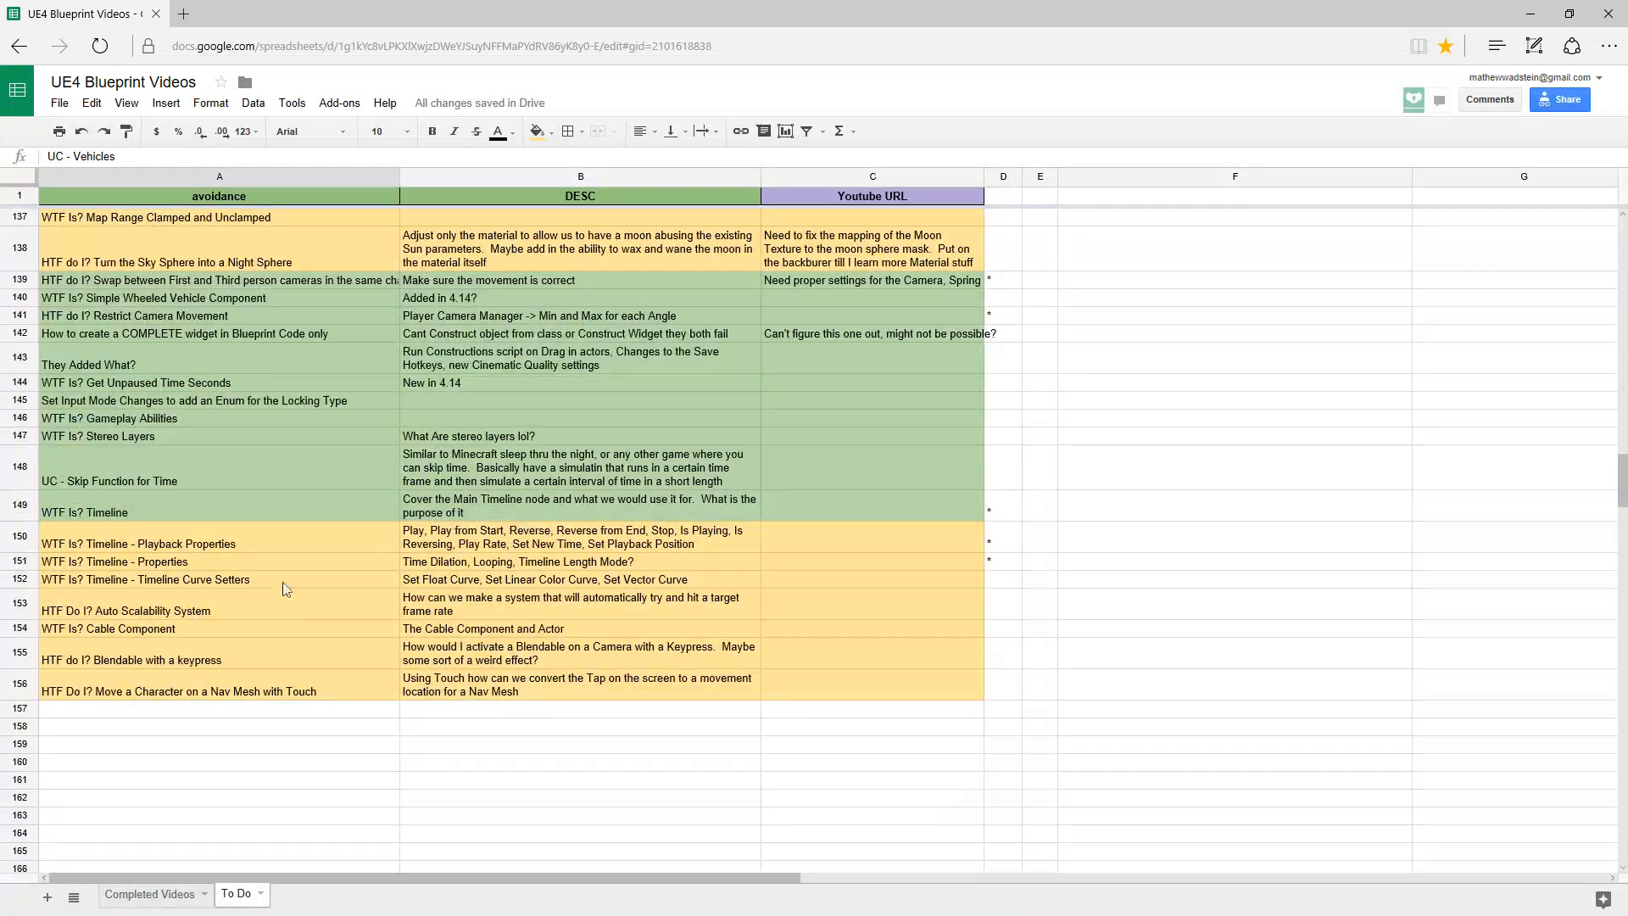
{"action": "left_click", "coordinate": [484, 583]}
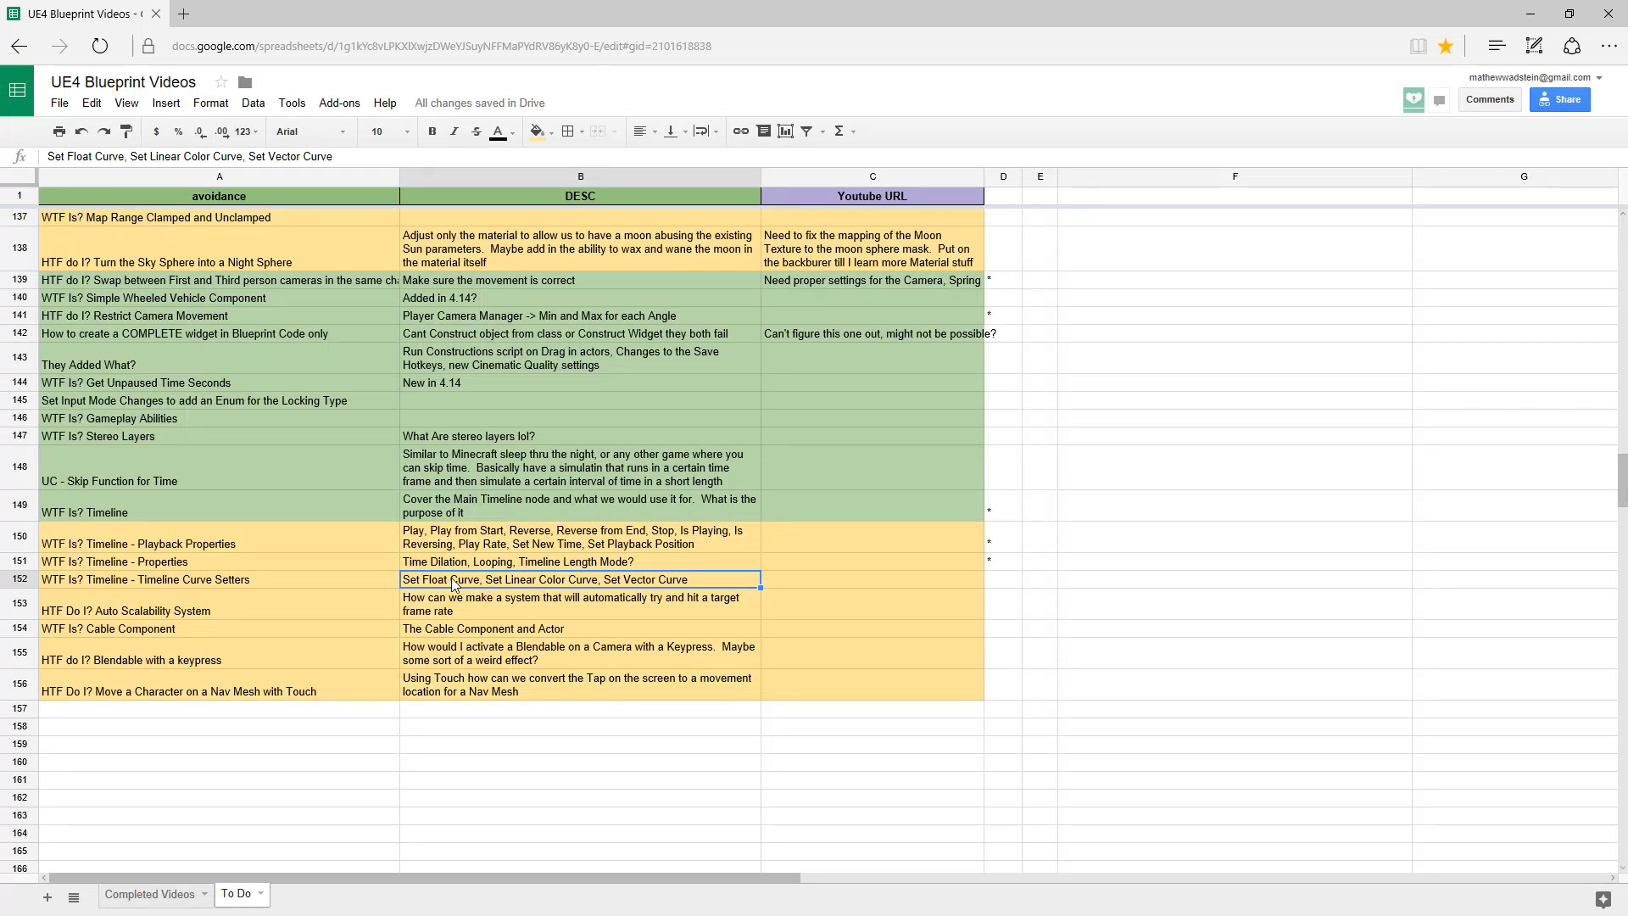
{"action": "left_click", "coordinate": [185, 582]}
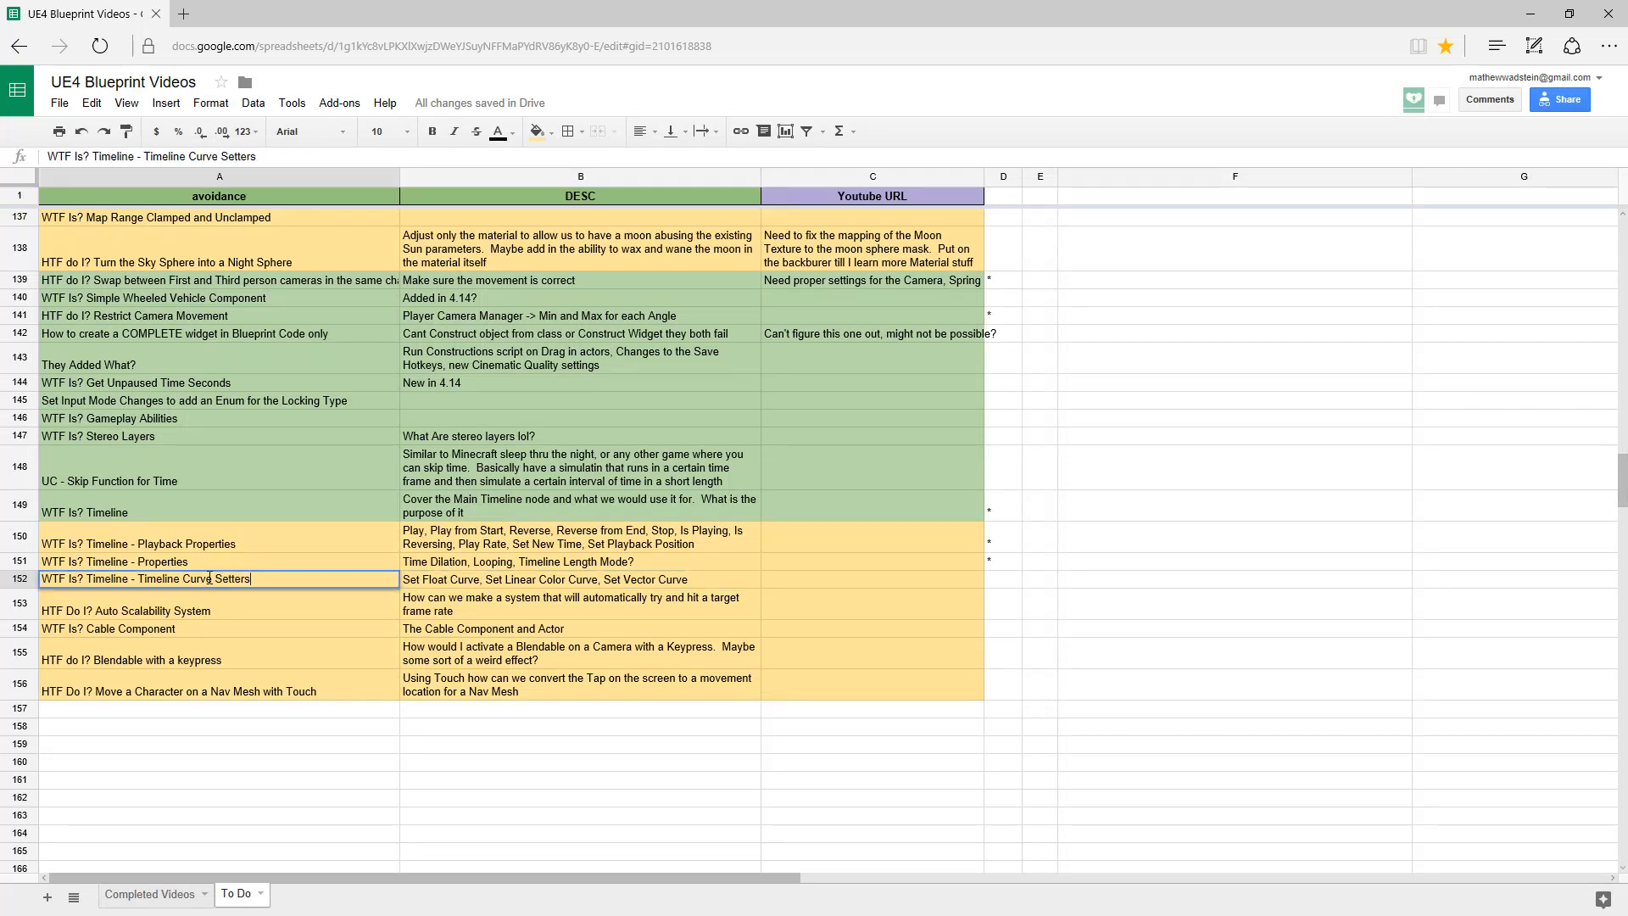
{"action": "double_click", "coordinate": [140, 582]}
{"action": "key", "text": "BackSpace"}
{"action": "type", "text": "Timeline"}
{"action": "key", "text": "BackSpace"}
{"action": "key", "text": "BackSpace"}
{"action": "key", "text": "BackSpace"}
{"action": "key", "text": "BackSpace"}
{"action": "key", "text": "BackSpace"}
{"action": "key", "text": "BackSpace"}
{"action": "key", "text": "BackSpace"}
{"action": "key", "text": "BackSpace"}
{"action": "type", "text": "s"}
{"action": "key", "text": "Return"}
- Insert "What is each Curve, What would we use it for, and how to use the" at the start of row 152's description
{"action": "double_click", "coordinate": [603, 580]}
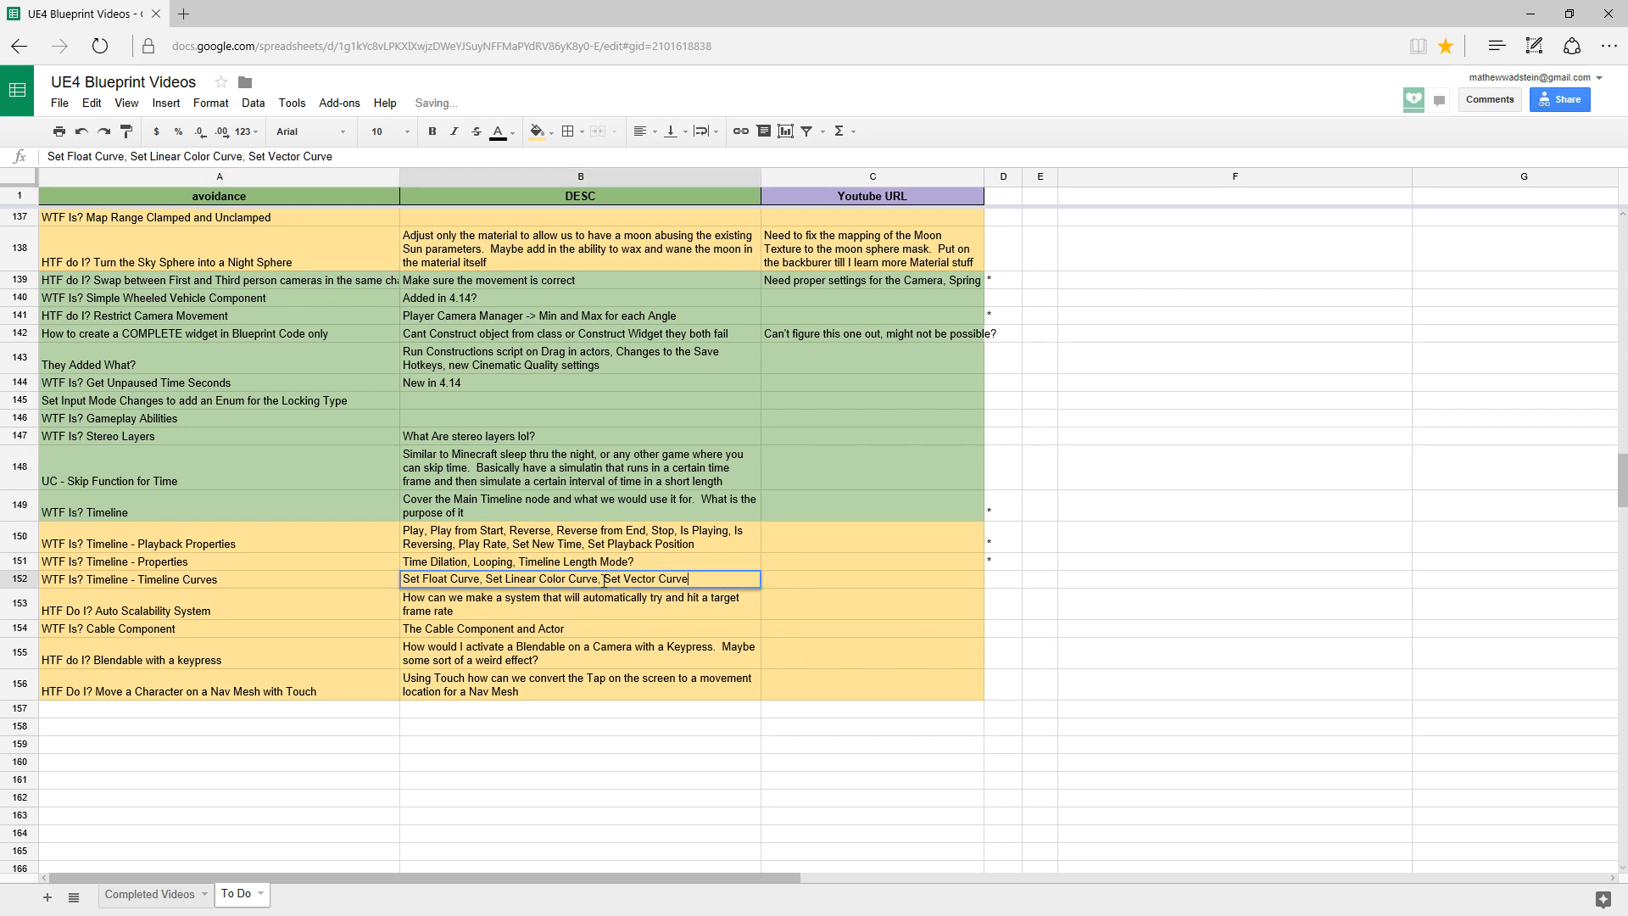
{"action": "key", "text": "Home"}
{"action": "type", "text": "What is each C"}
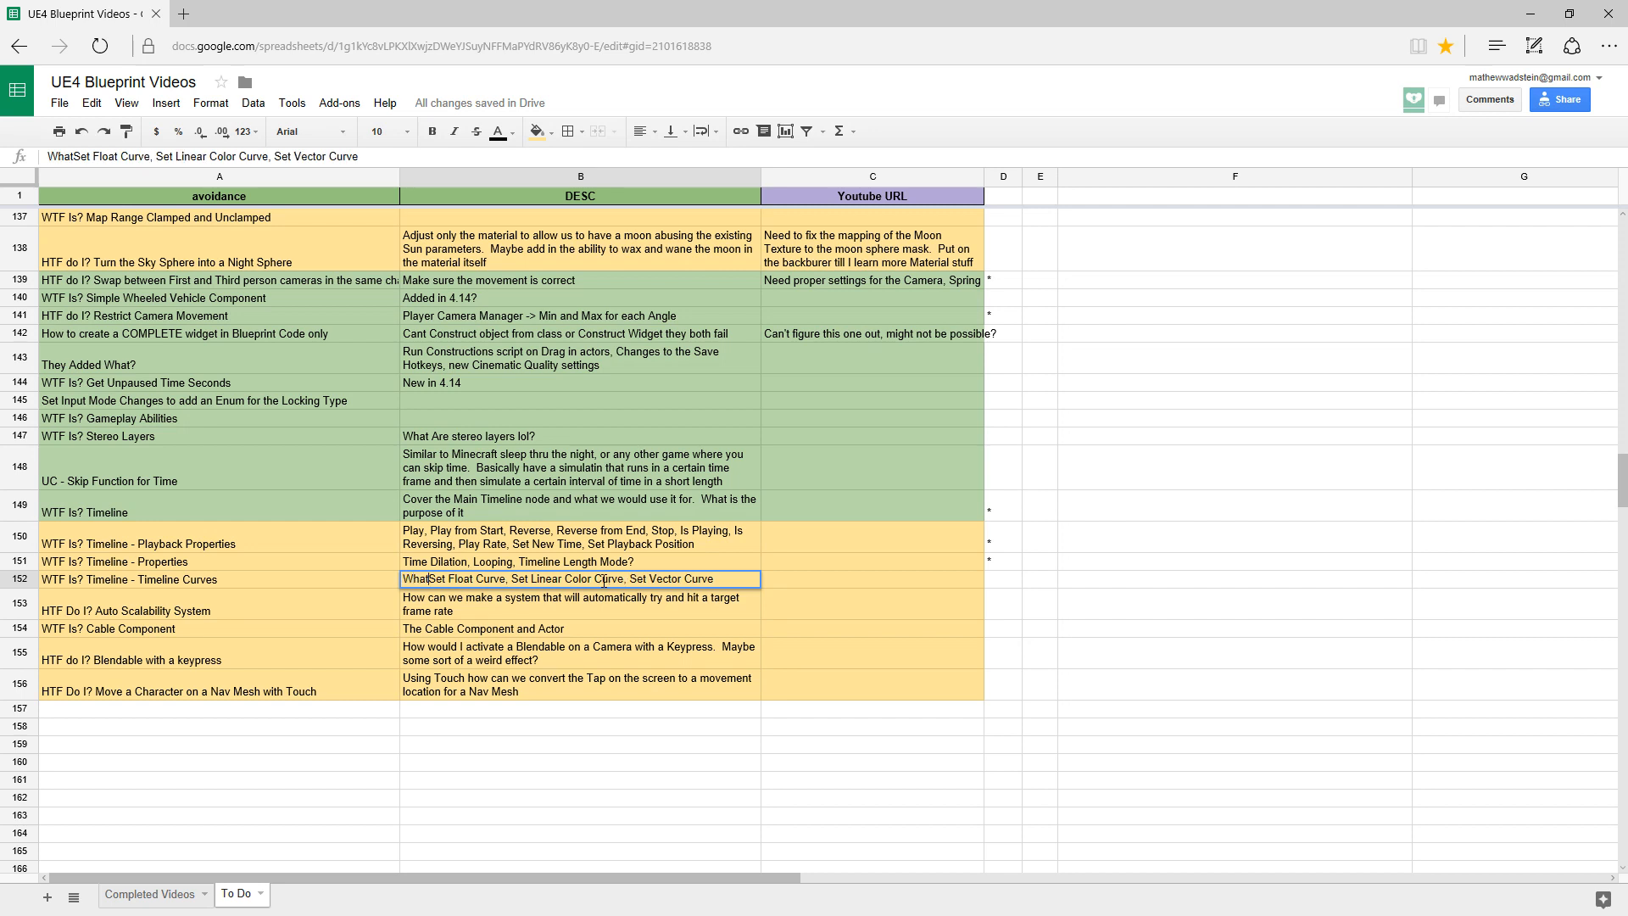
{"action": "type", "text": "urve, What would "}
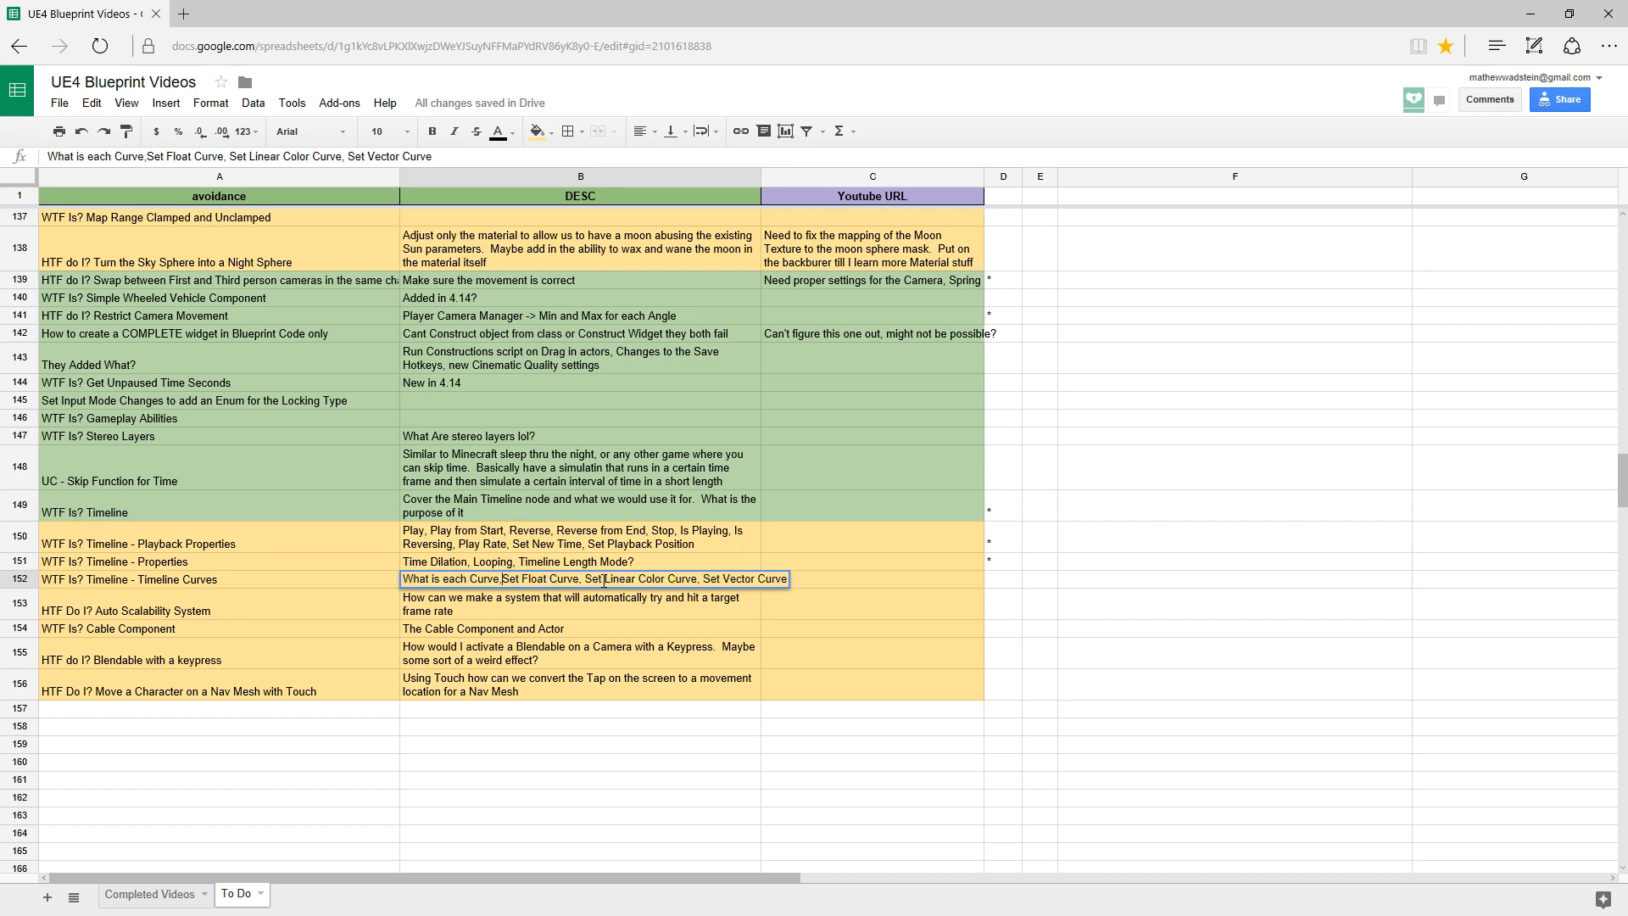
{"action": "type", "text": "we use it for, and "}
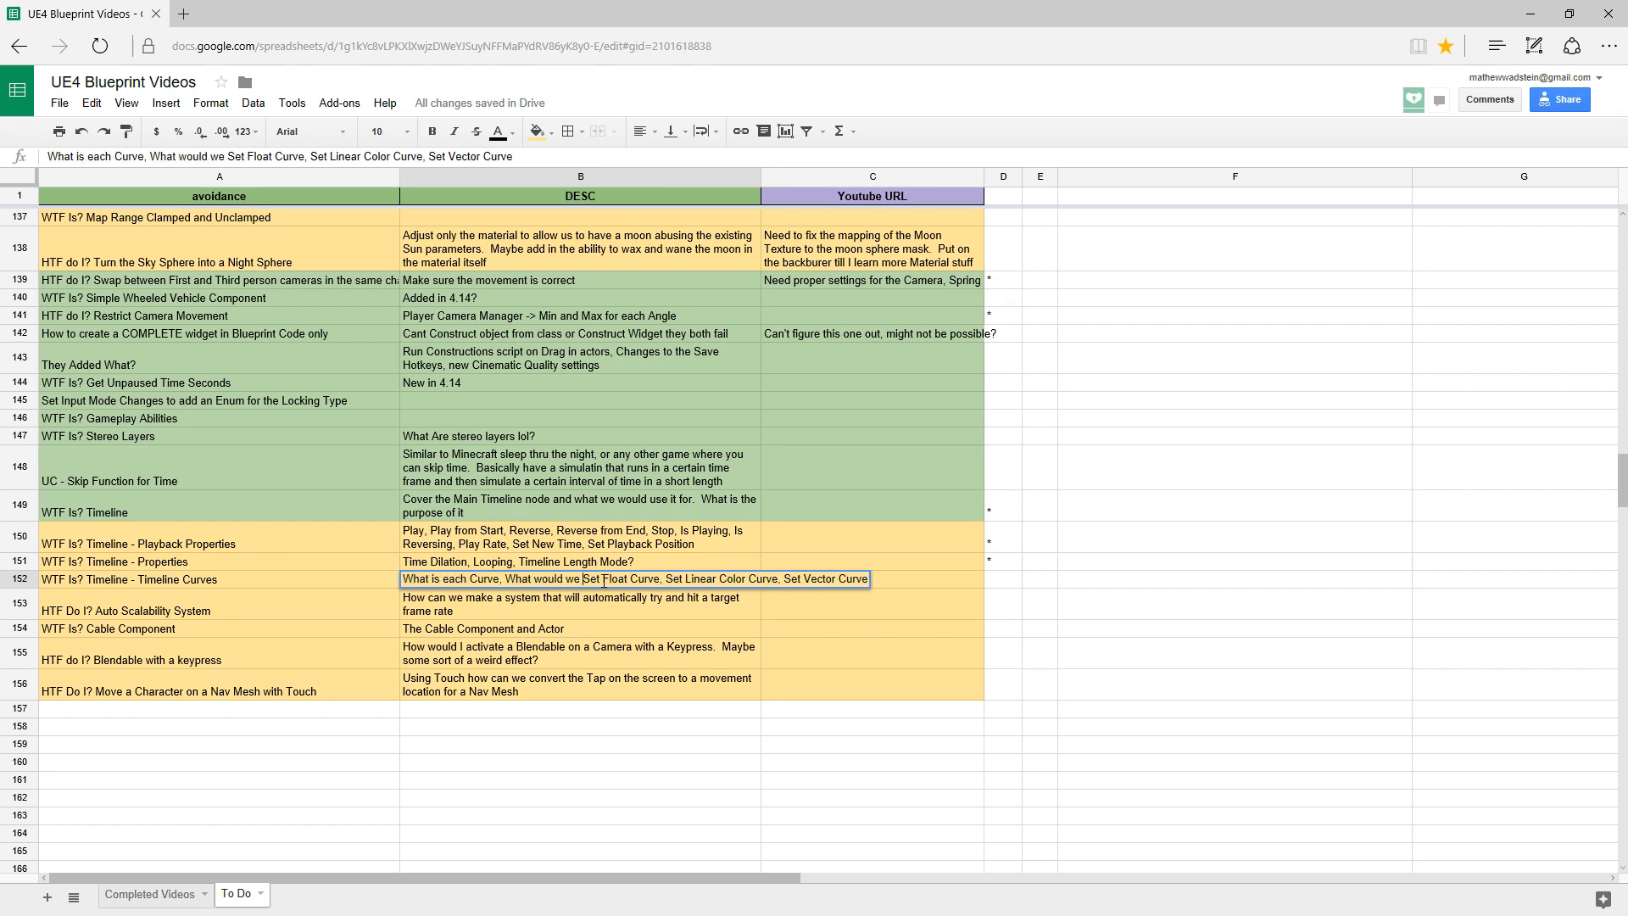
{"action": "type", "text": "how to use the"}
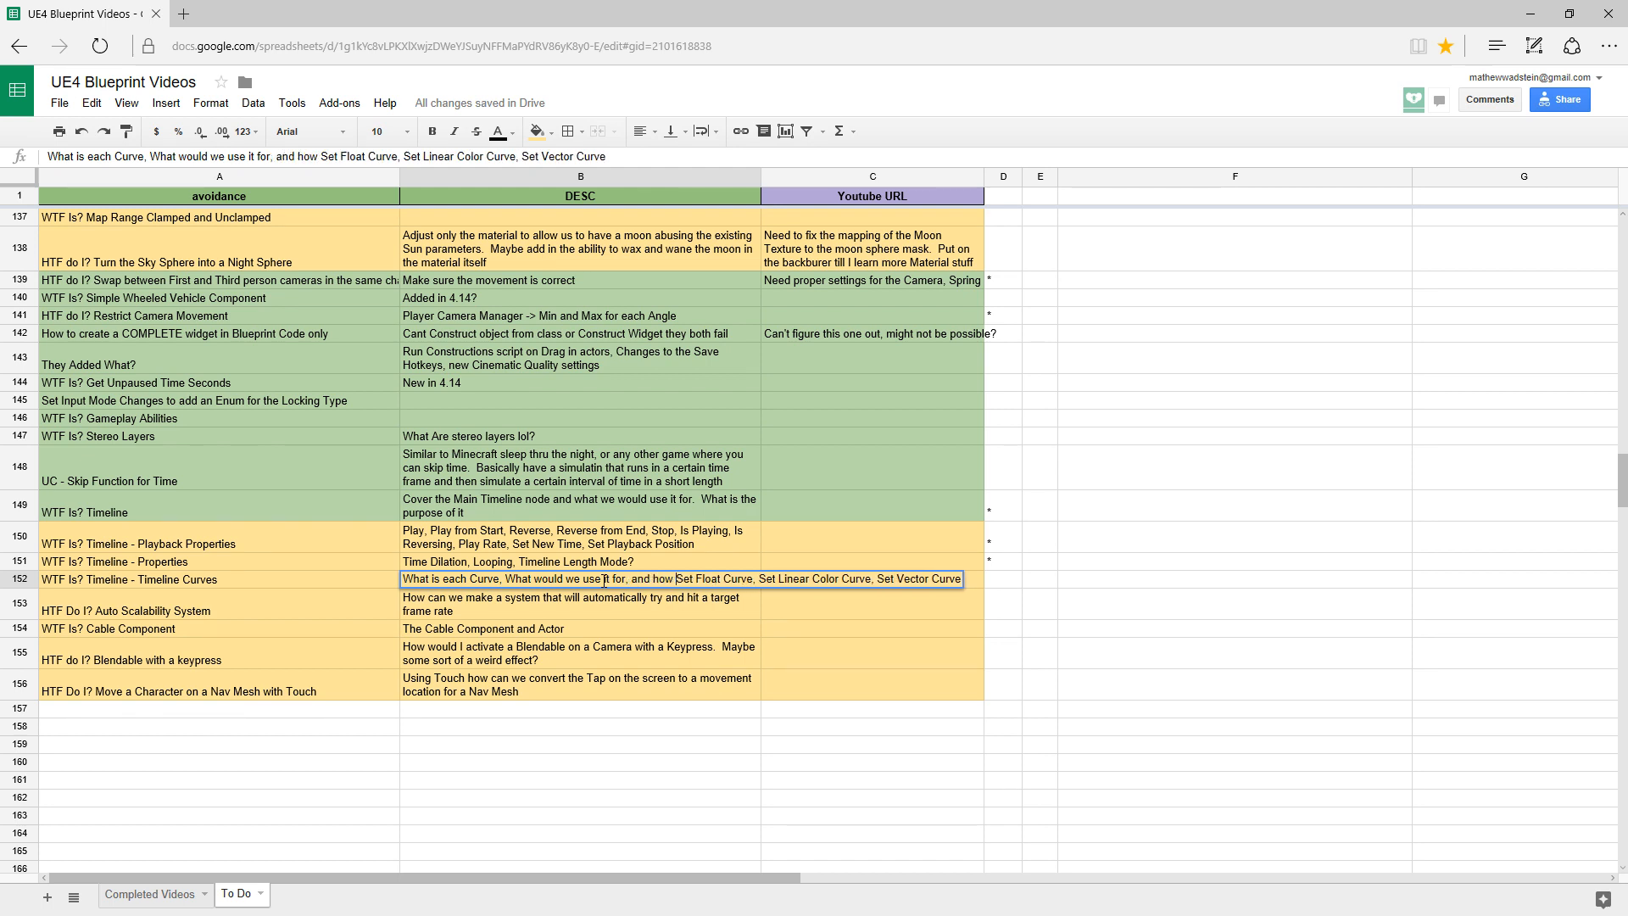
{"action": "key", "text": "Return"}
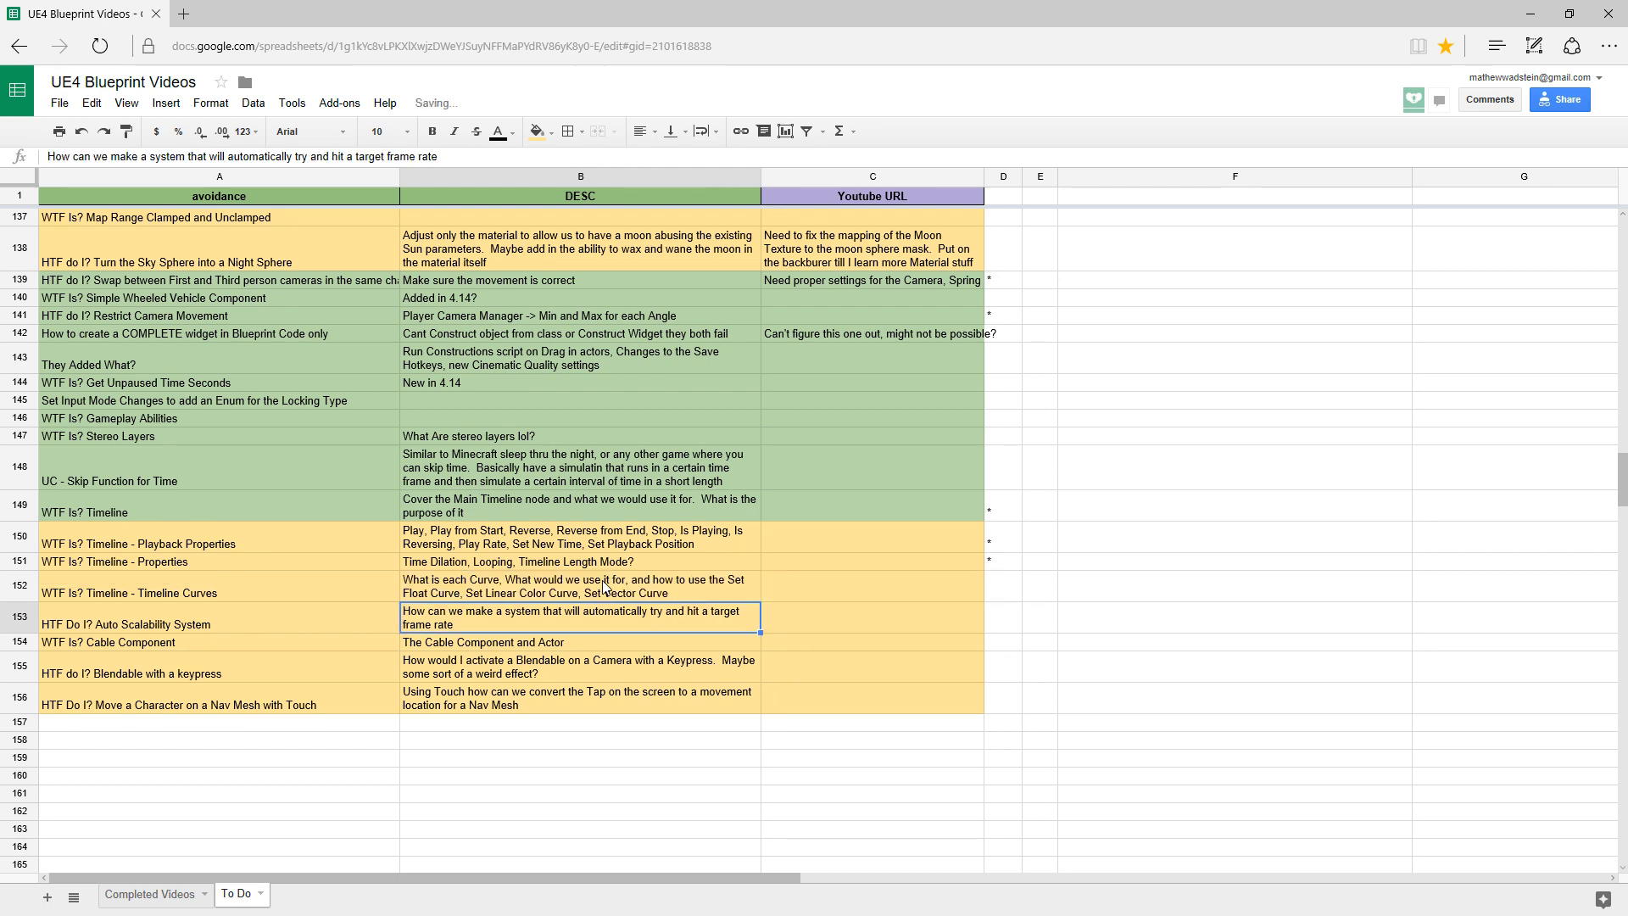
- Mark the Timeline Curves row with an asterisk in column D
{"action": "left_click", "coordinate": [1003, 587]}
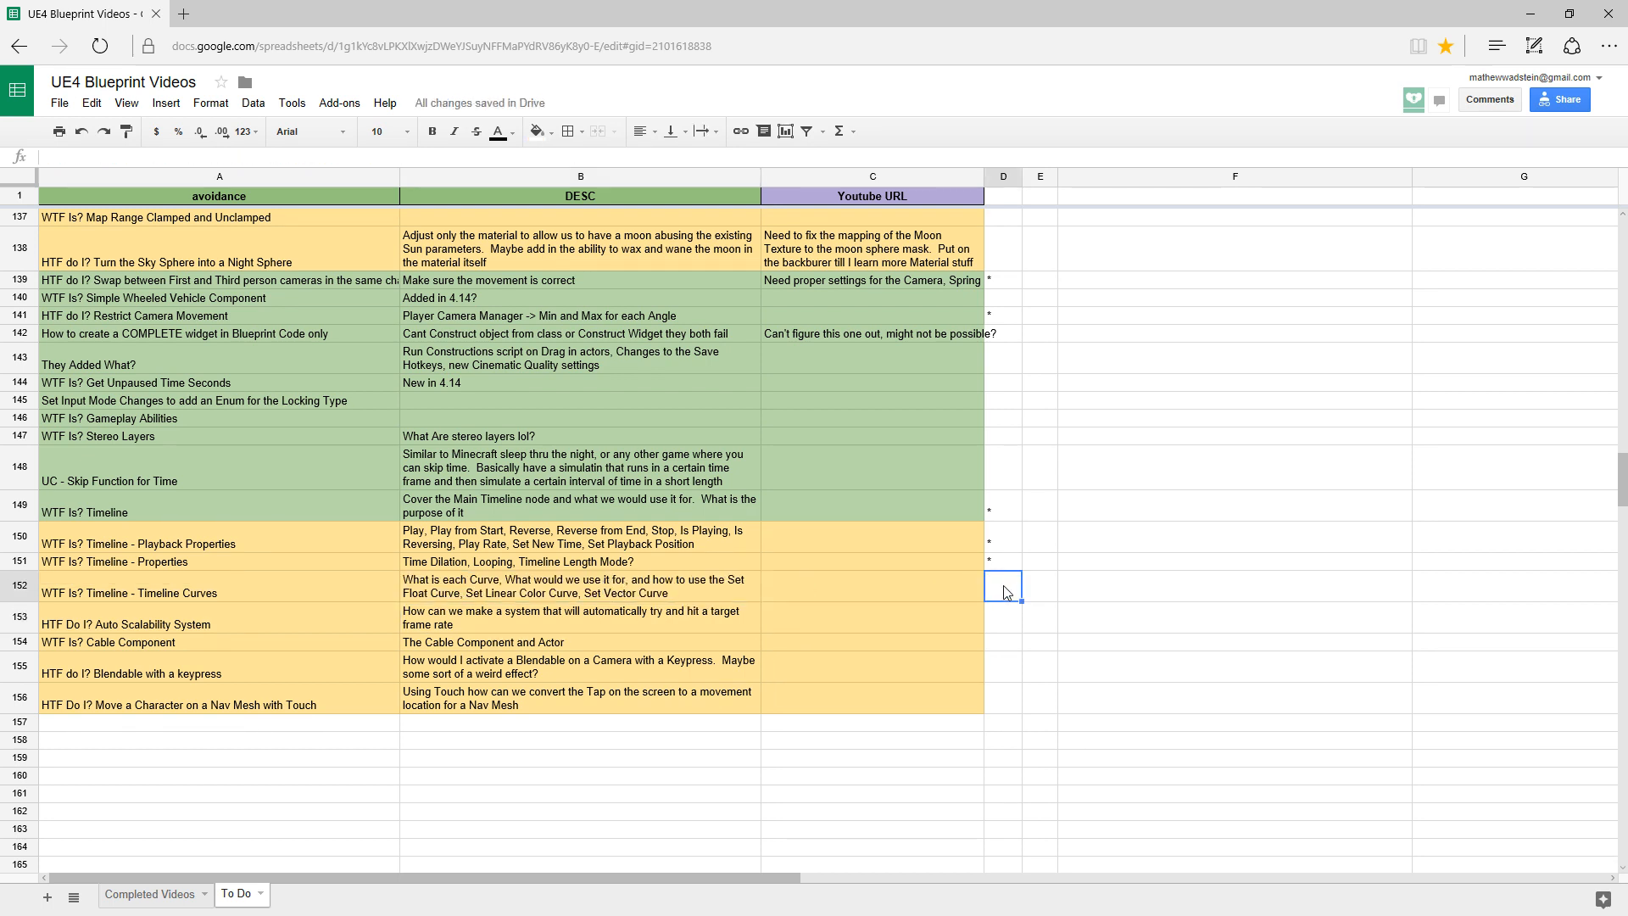
{"action": "type", "text": "*"}
{"action": "key", "text": "Return"}
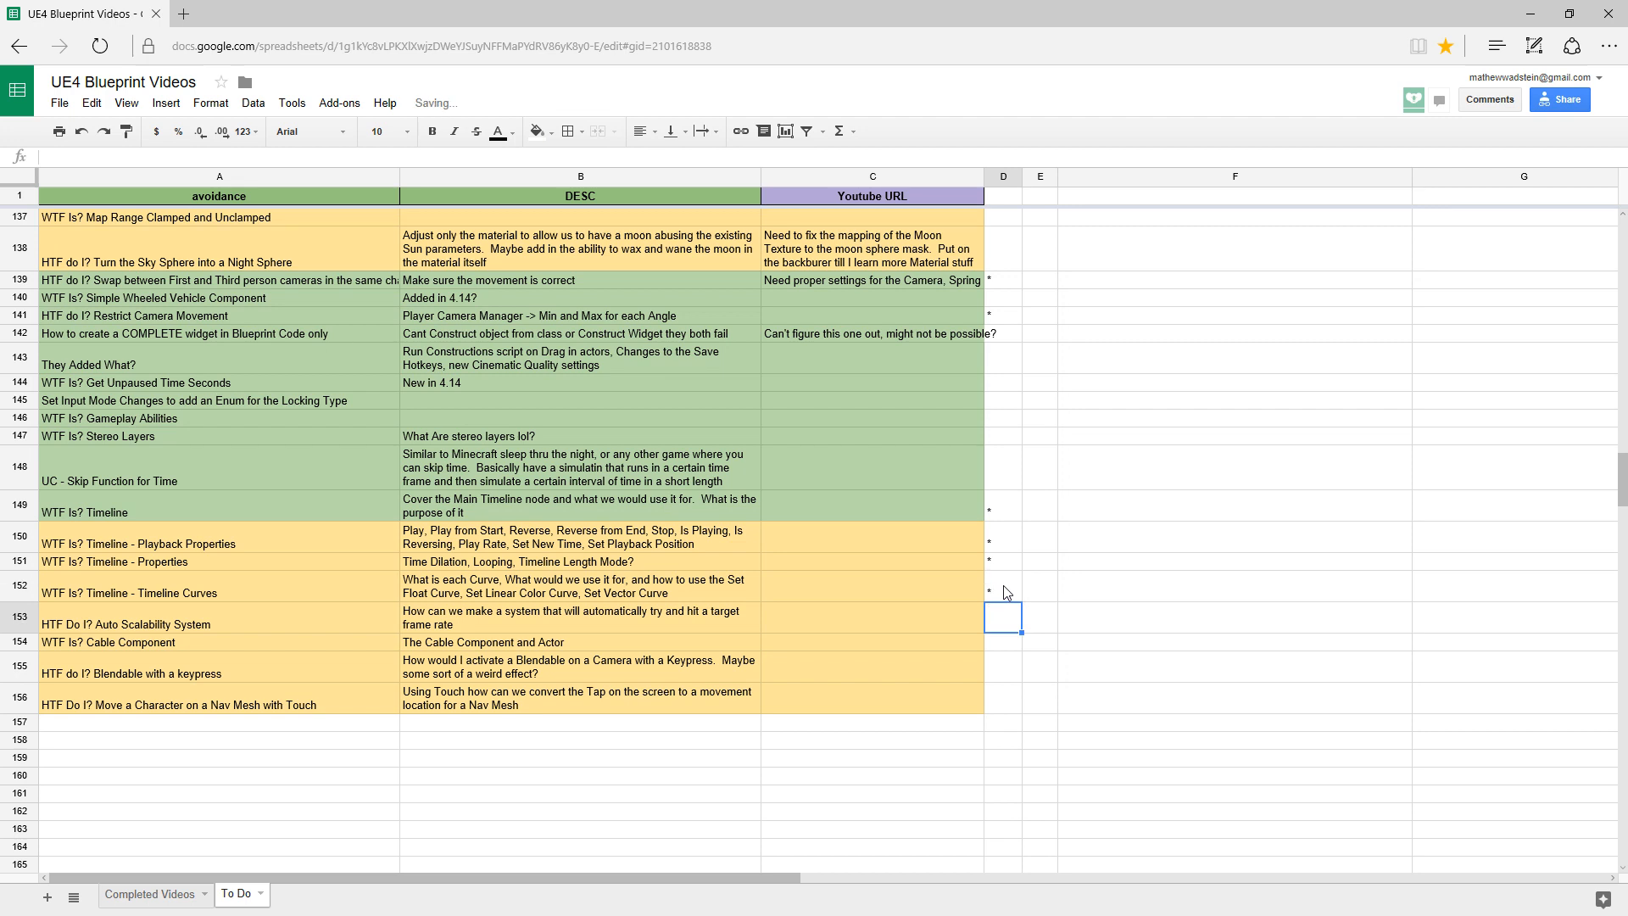
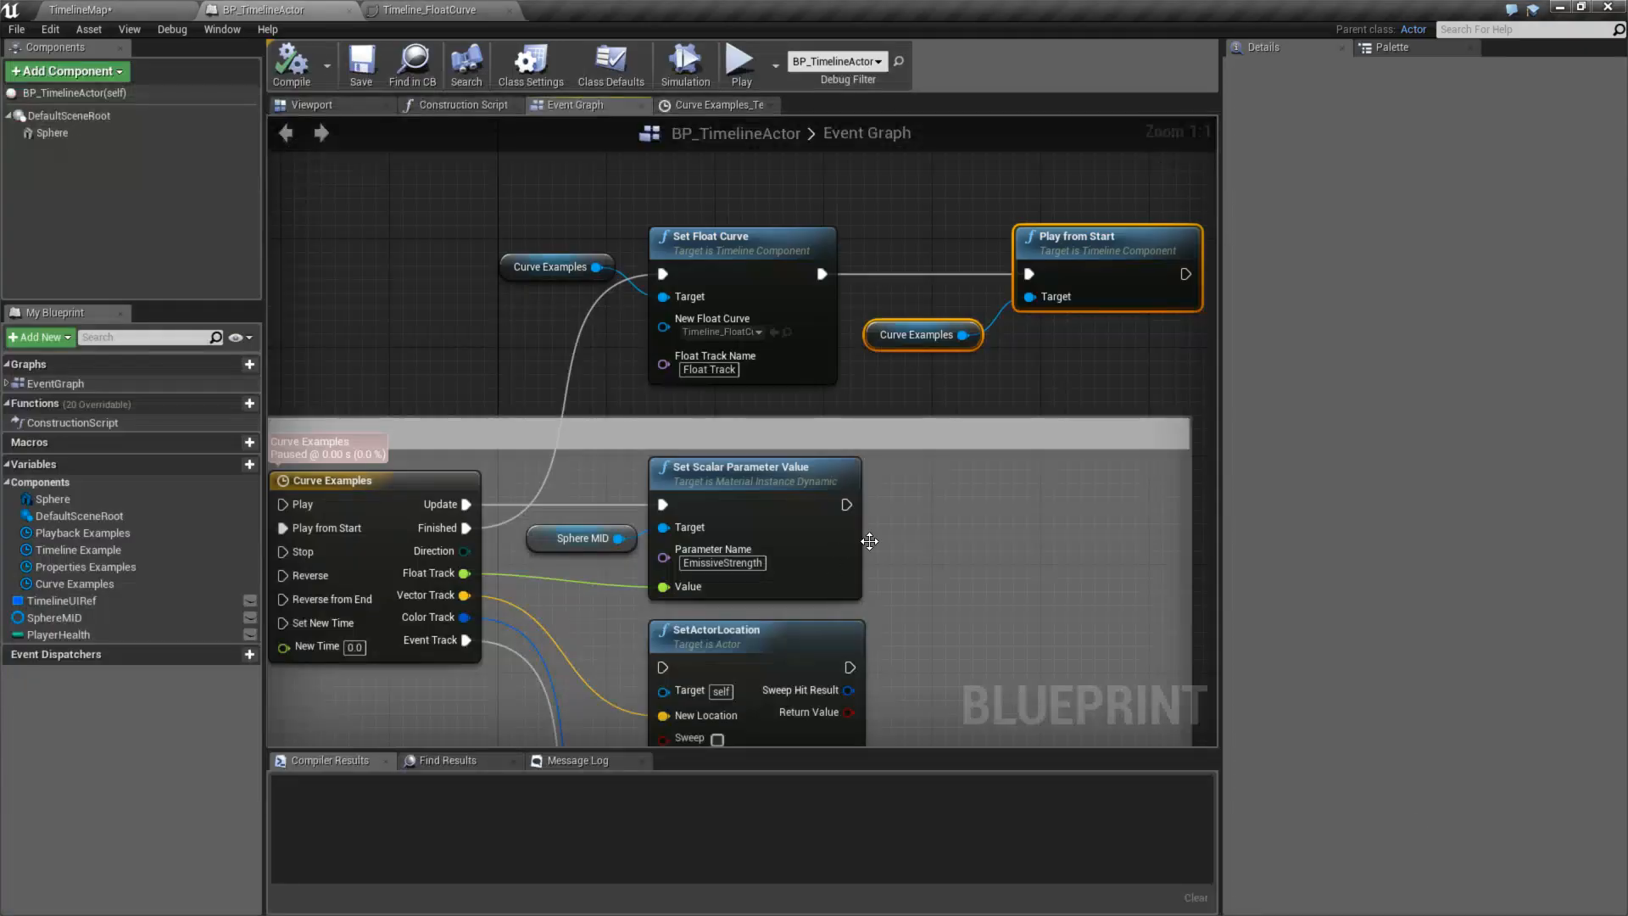
- In the Unreal Editor, set the Set Float Curve node's Float Track Name to "Float Track 2" and test it in the game preview
{"action": "scroll", "coordinate": [1014, 548], "scroll_direction": "down", "scroll_amount": 4}
{"action": "scroll", "coordinate": [1022, 569], "scroll_direction": "up", "scroll_amount": 2}
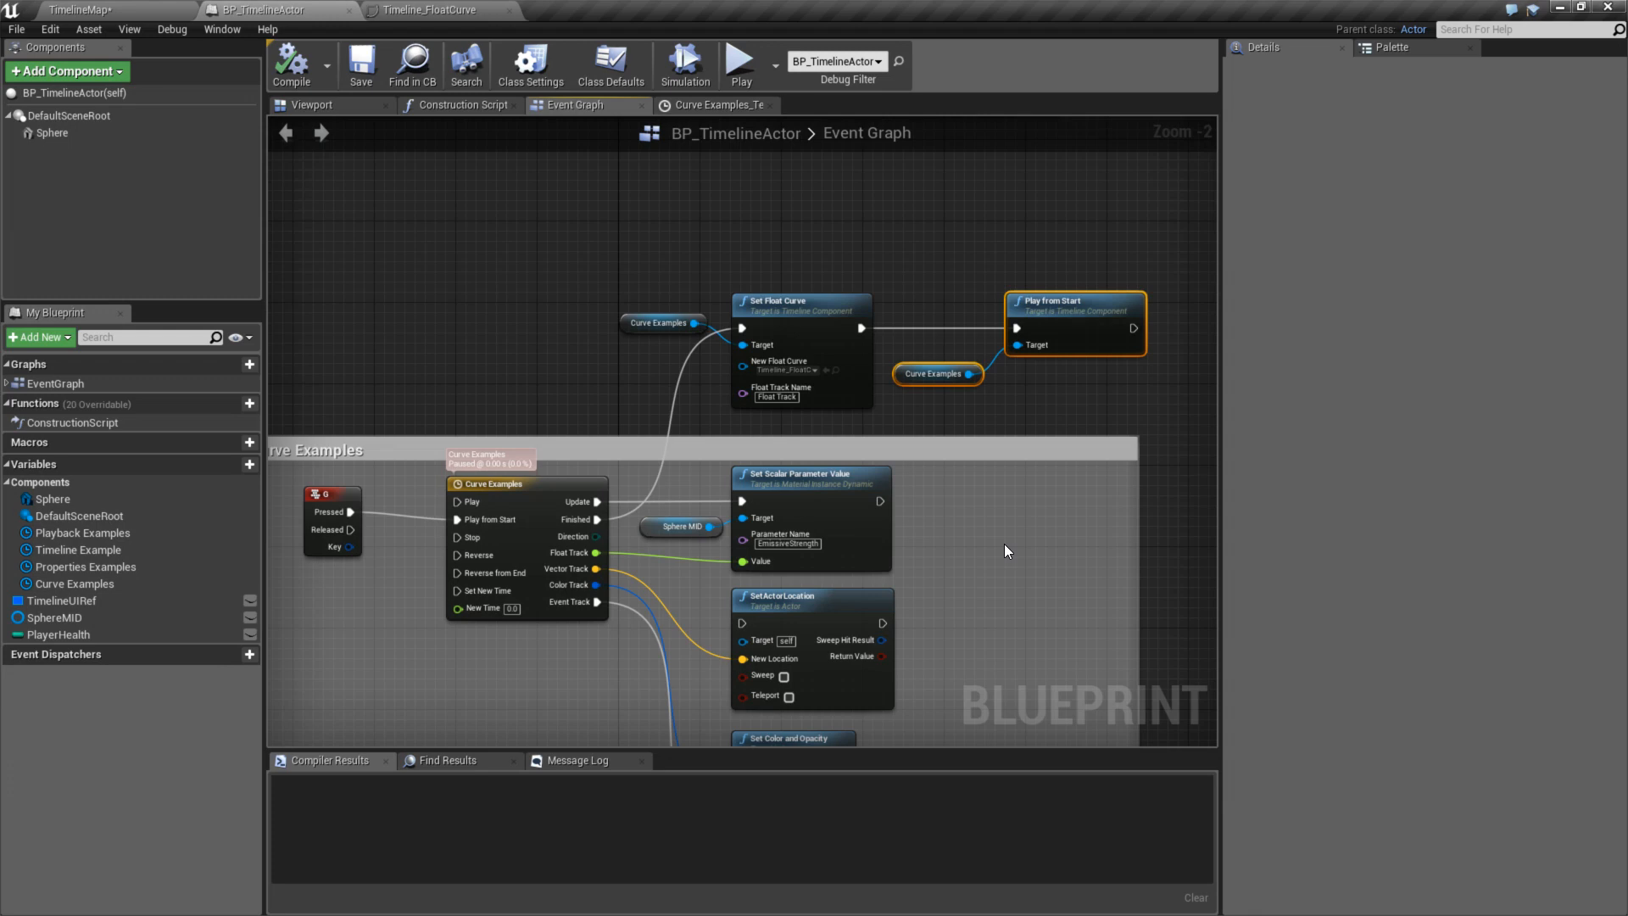
{"action": "scroll", "coordinate": [1004, 552], "scroll_direction": "down", "scroll_amount": 2}
{"action": "right_click_drag", "start_coordinate": [1004, 551], "coordinate": [1056, 459]}
{"action": "scroll", "coordinate": [984, 446], "scroll_direction": "up", "scroll_amount": 2}
{"action": "scroll", "coordinate": [835, 331], "scroll_direction": "up", "scroll_amount": 2}
{"action": "left_click", "coordinate": [831, 329]}
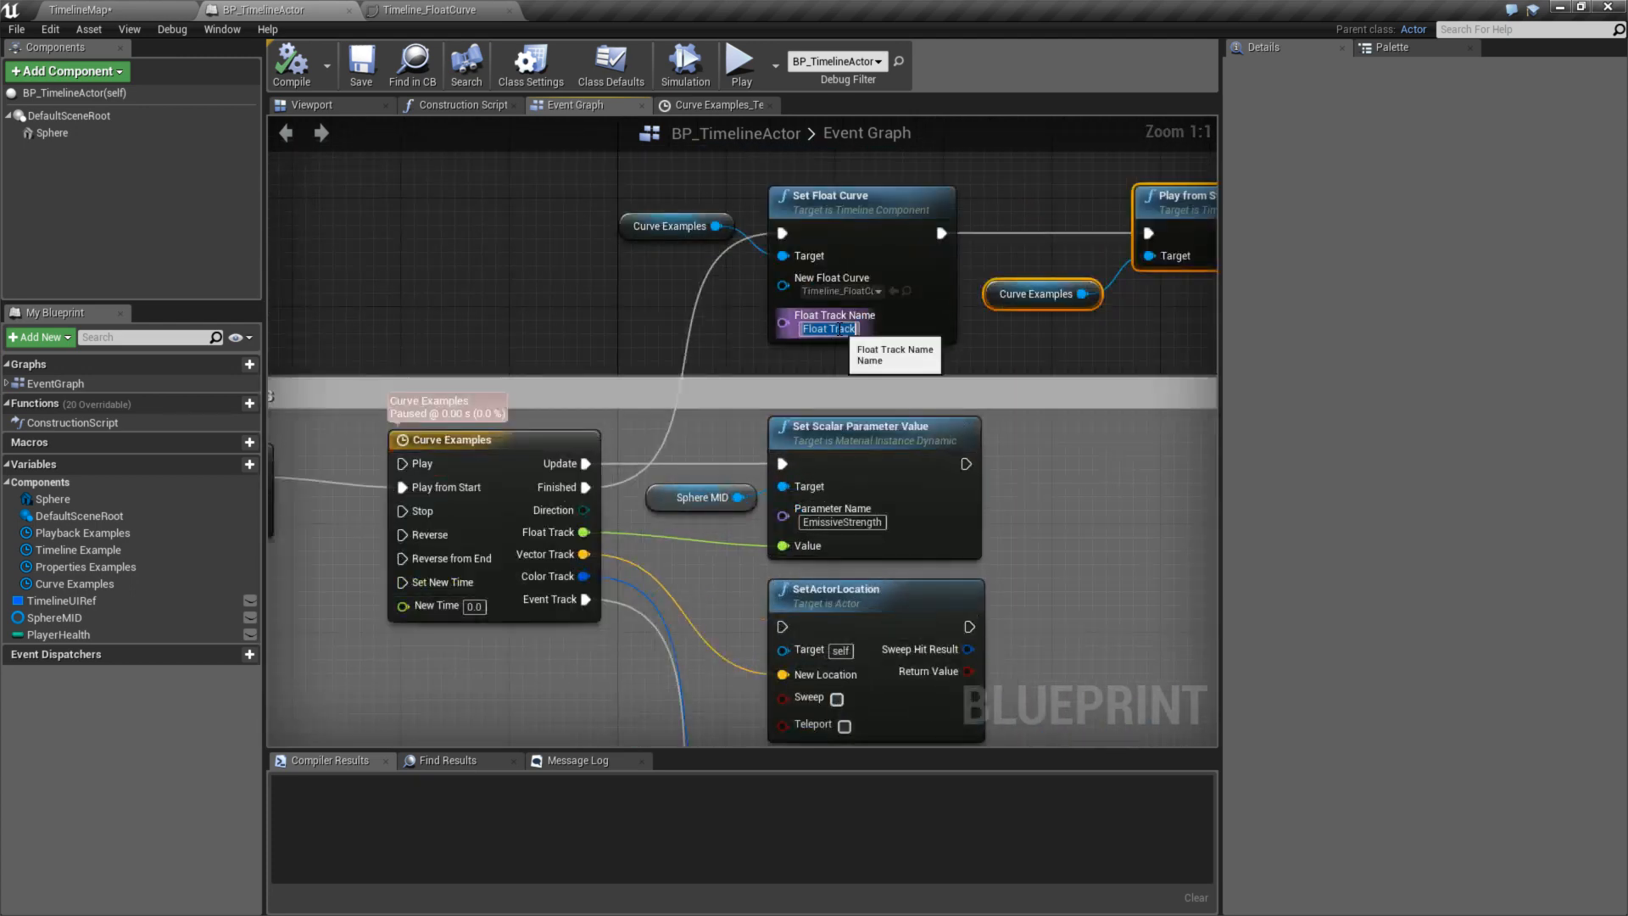
{"action": "double_click", "coordinate": [839, 329]}
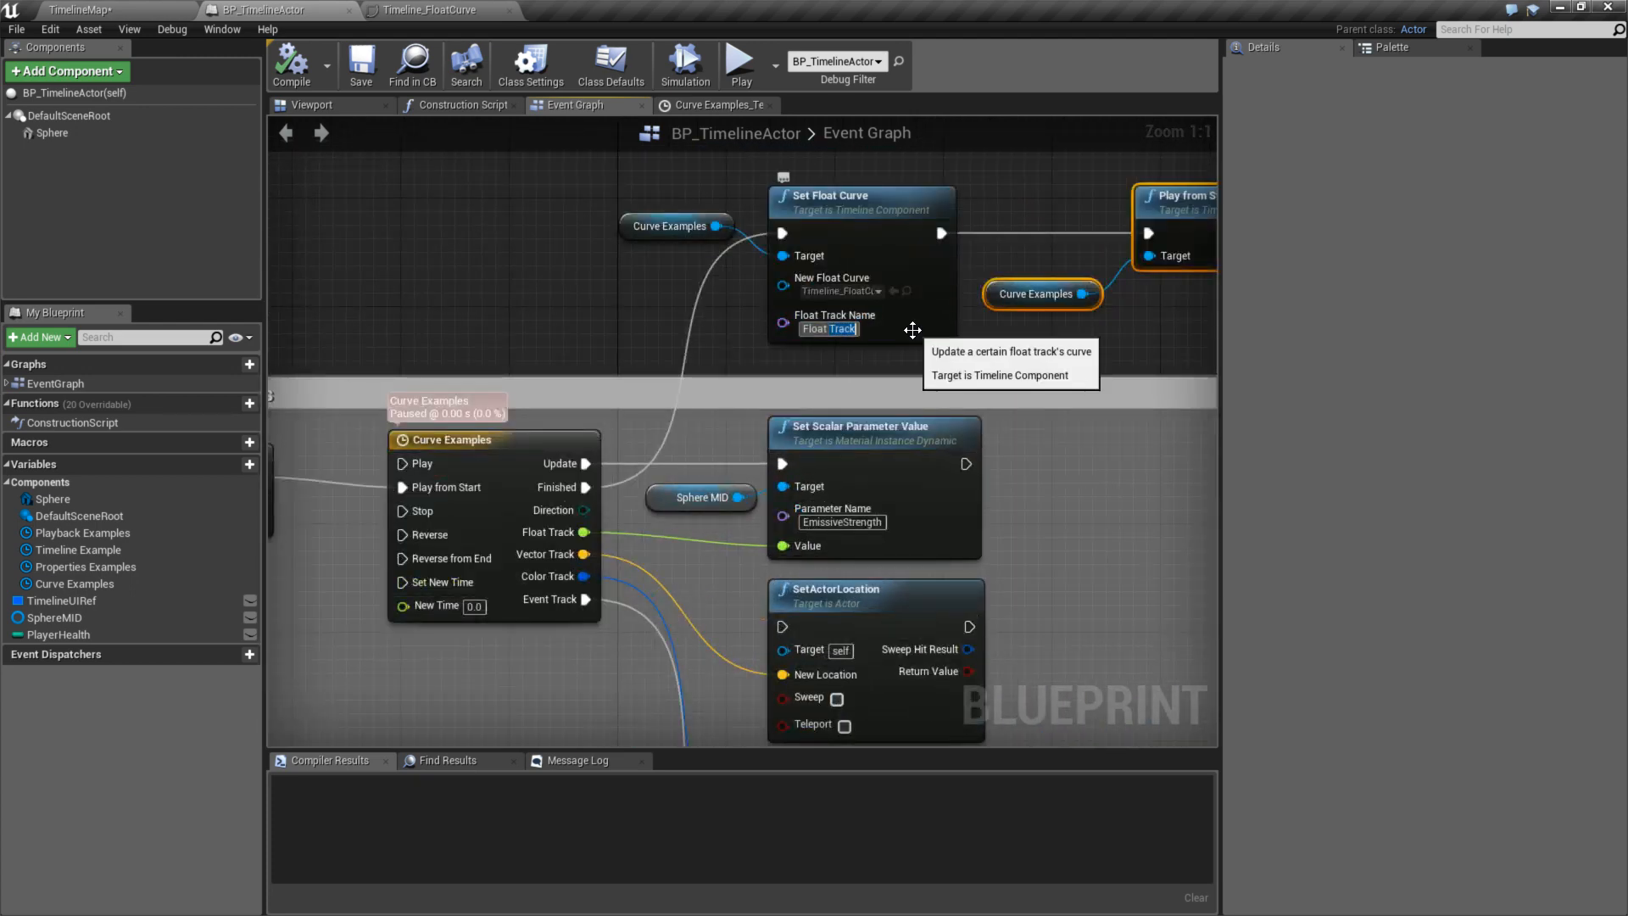
{"action": "type", "text": "2"}
{"action": "key", "text": "Return"}
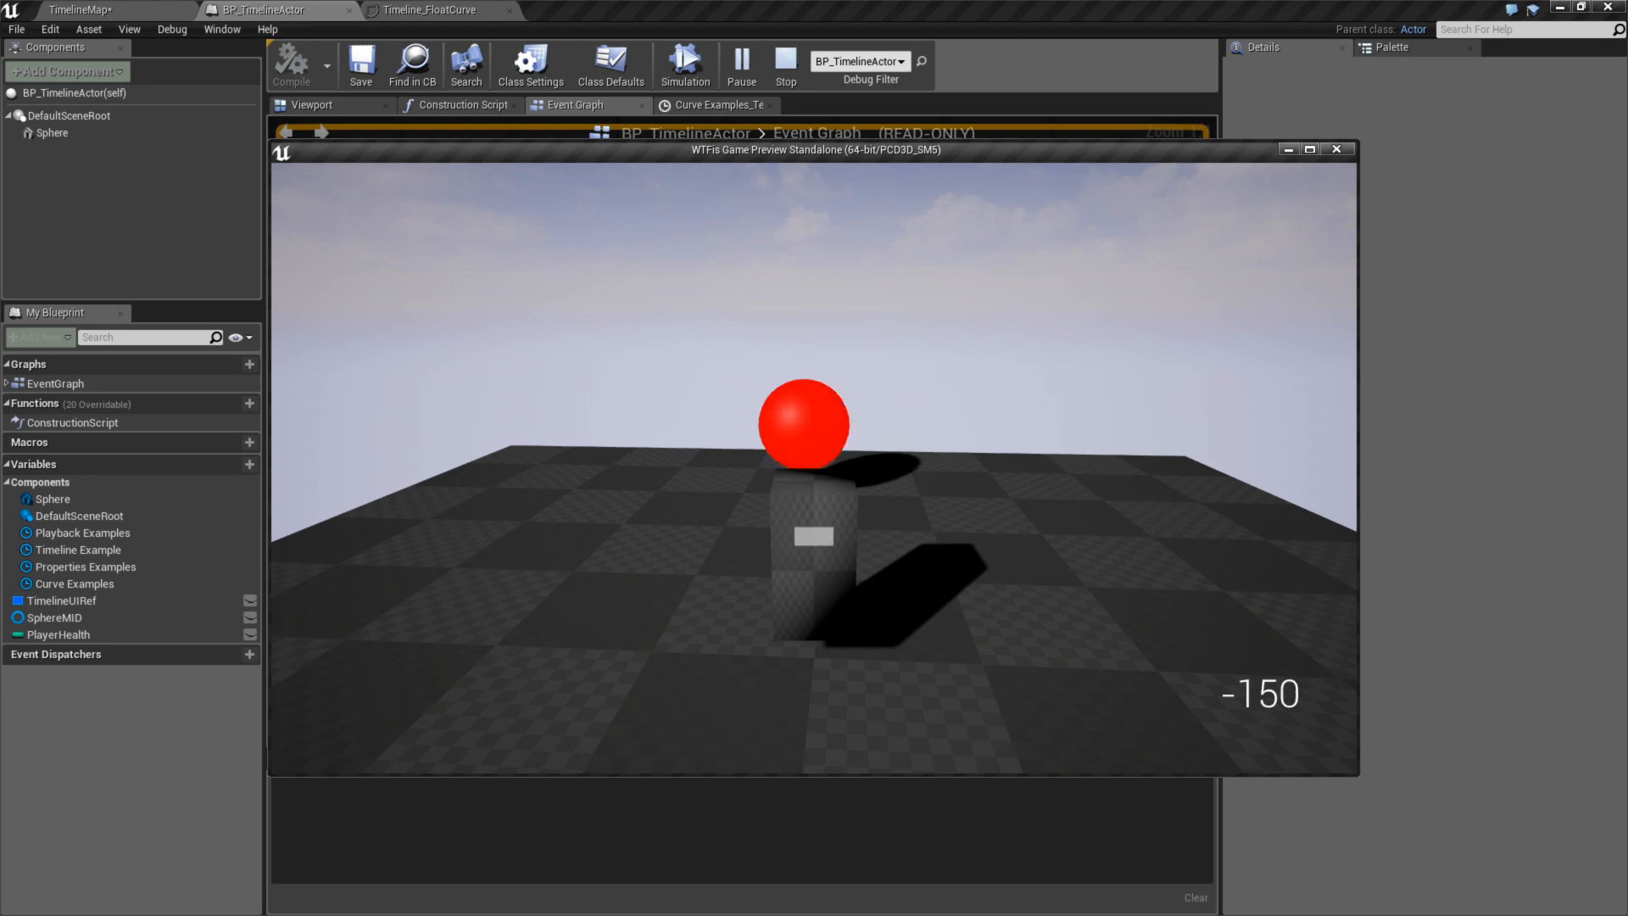
{"action": "key", "text": "Escape"}
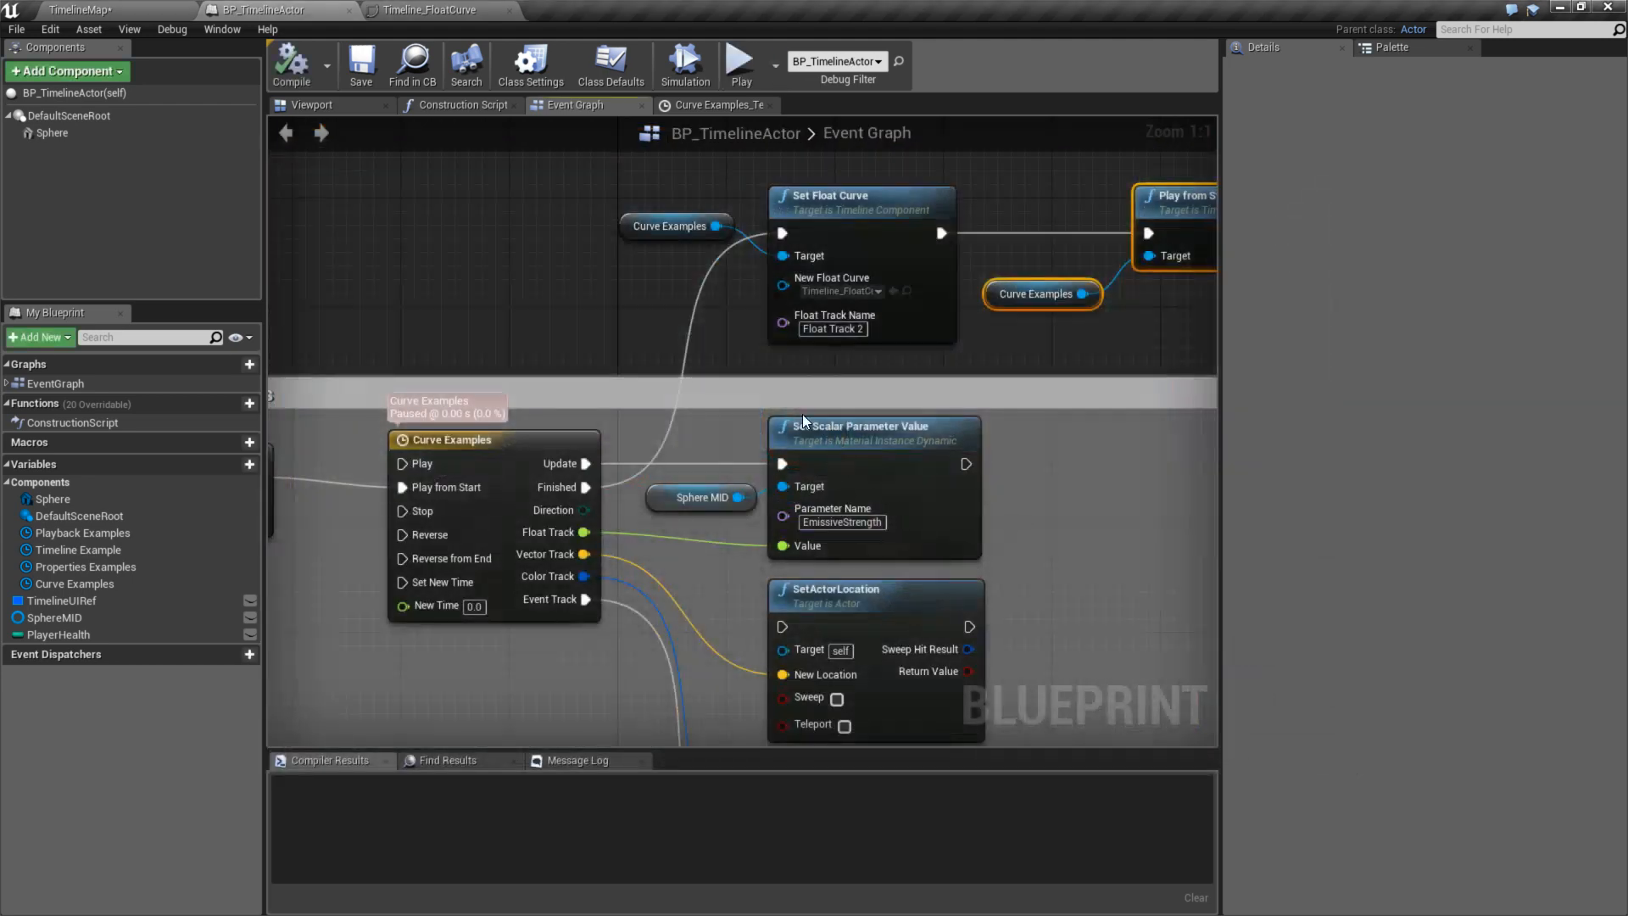
- Set the Set Float Curve node's Float Track Name back to "Float Track"
{"action": "right_click_drag", "start_coordinate": [939, 370], "coordinate": [822, 383]}
{"action": "left_click", "coordinate": [748, 342]}
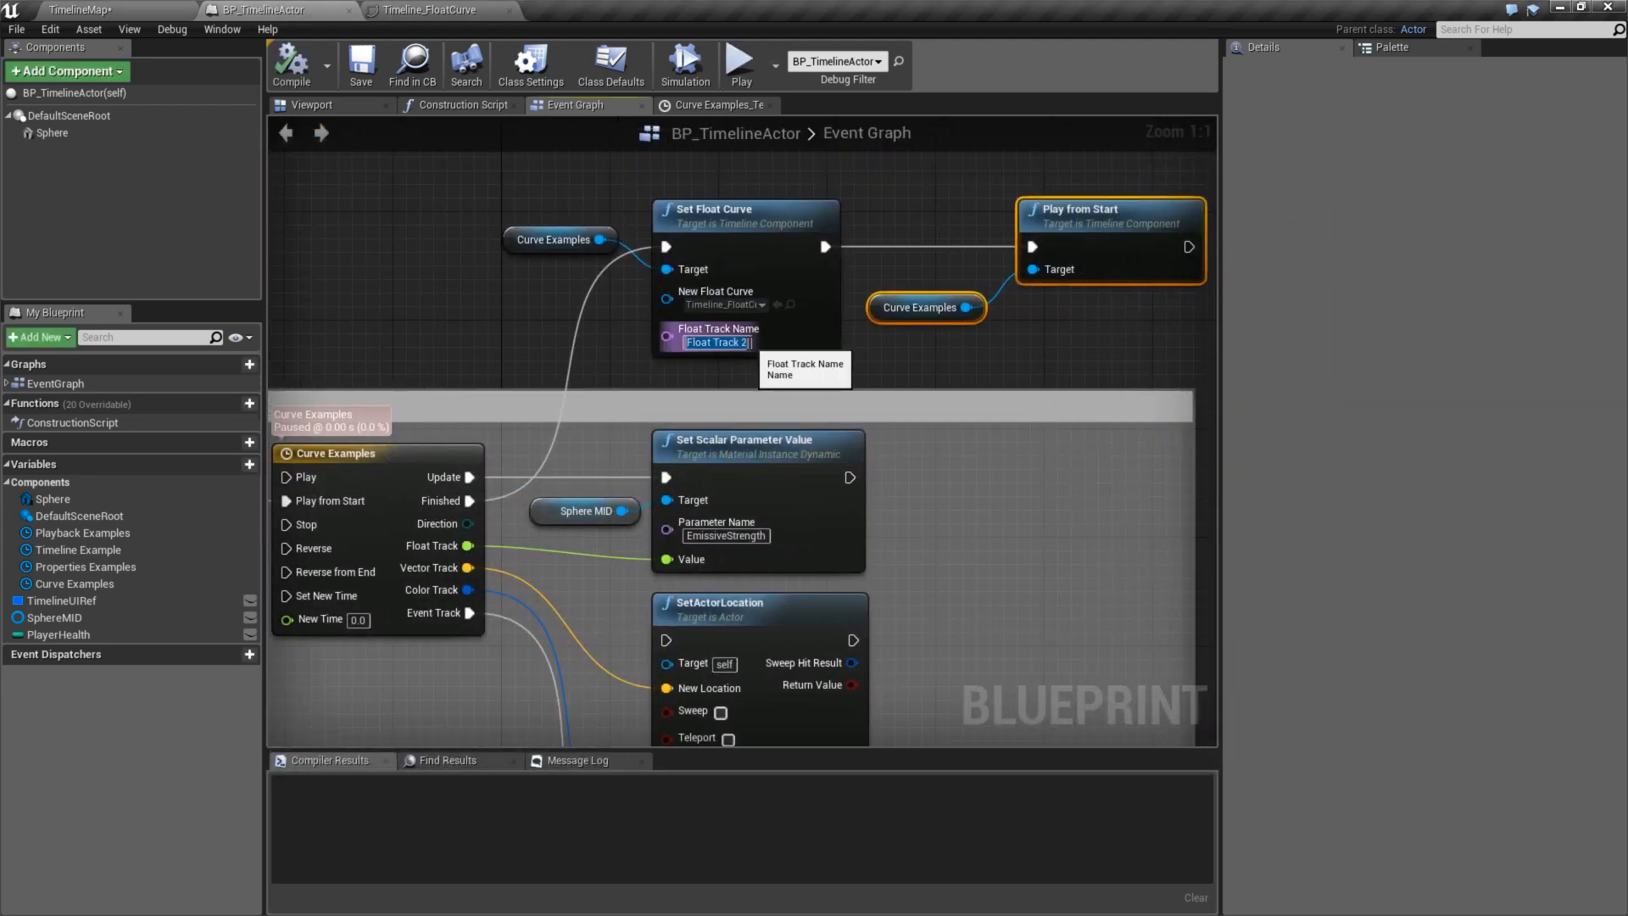
{"action": "key", "text": "Return"}
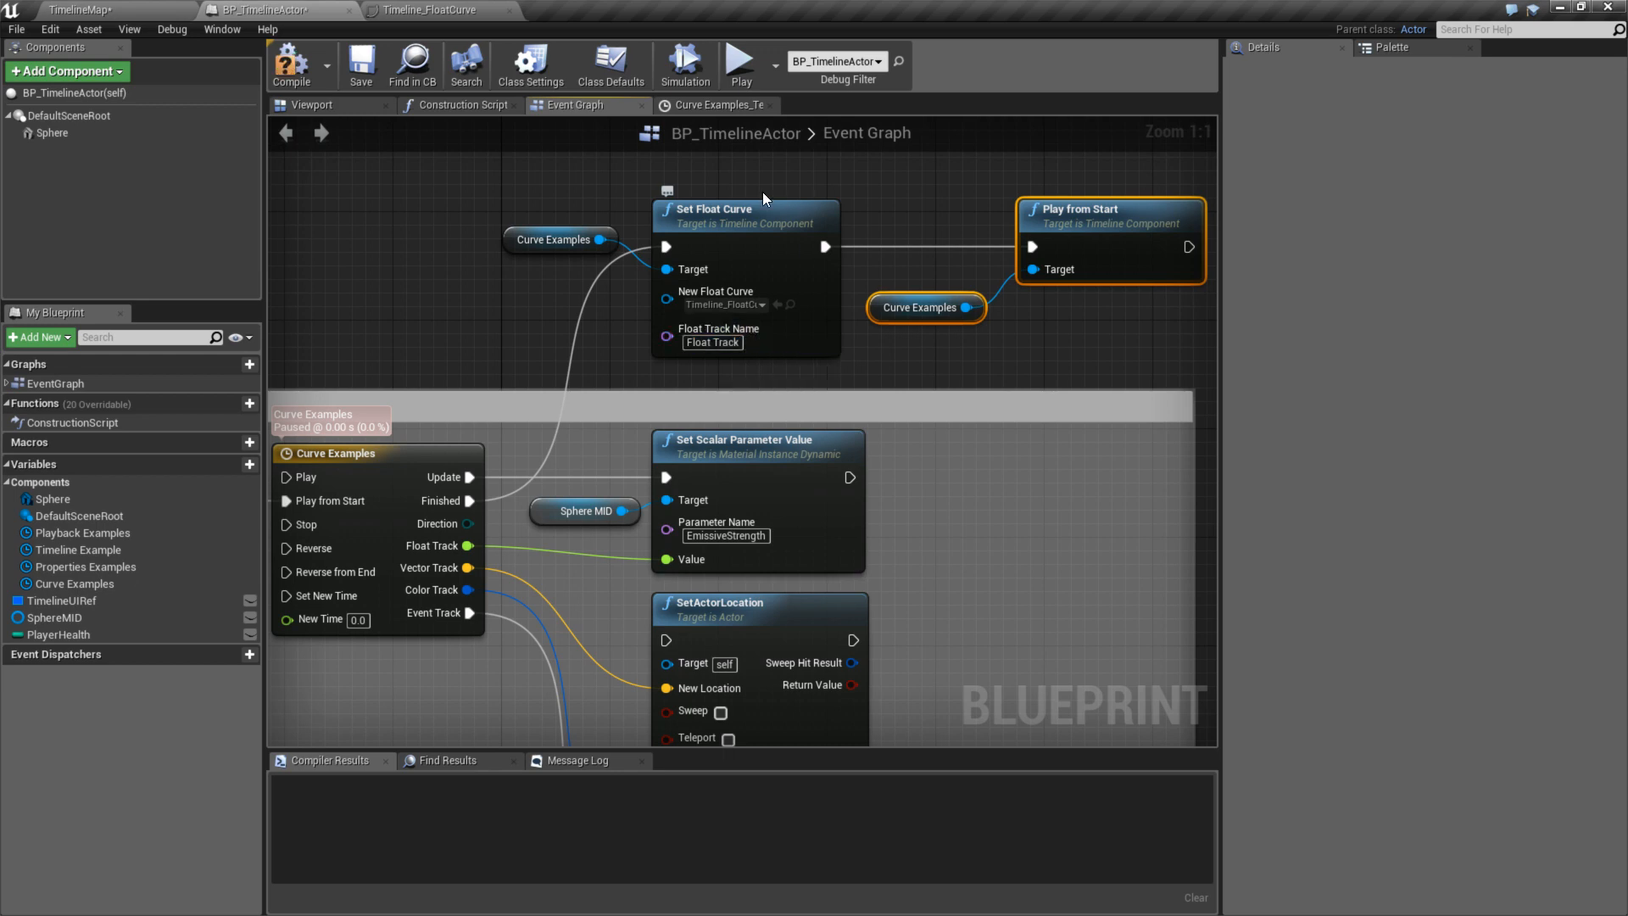
- Play-test the timeline in the game preview and save the BP_TimelineActor blueprint
{"action": "left_click", "coordinate": [740, 63]}
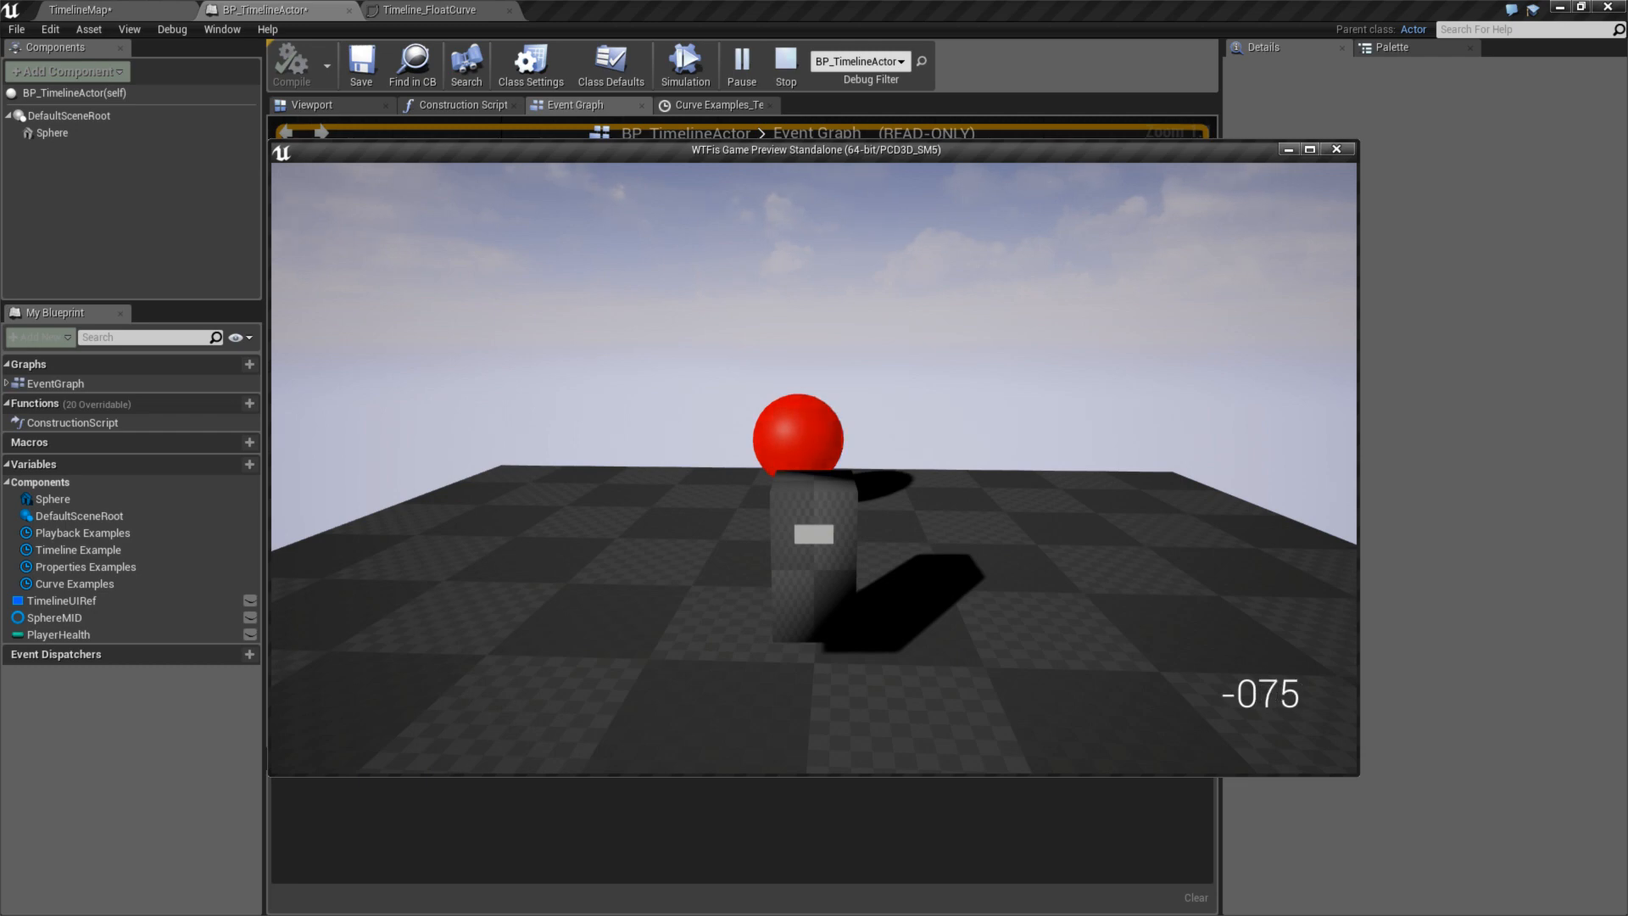
{"action": "key", "text": "Escape"}
{"action": "right_click_drag", "start_coordinate": [924, 504], "coordinate": [1084, 478]}
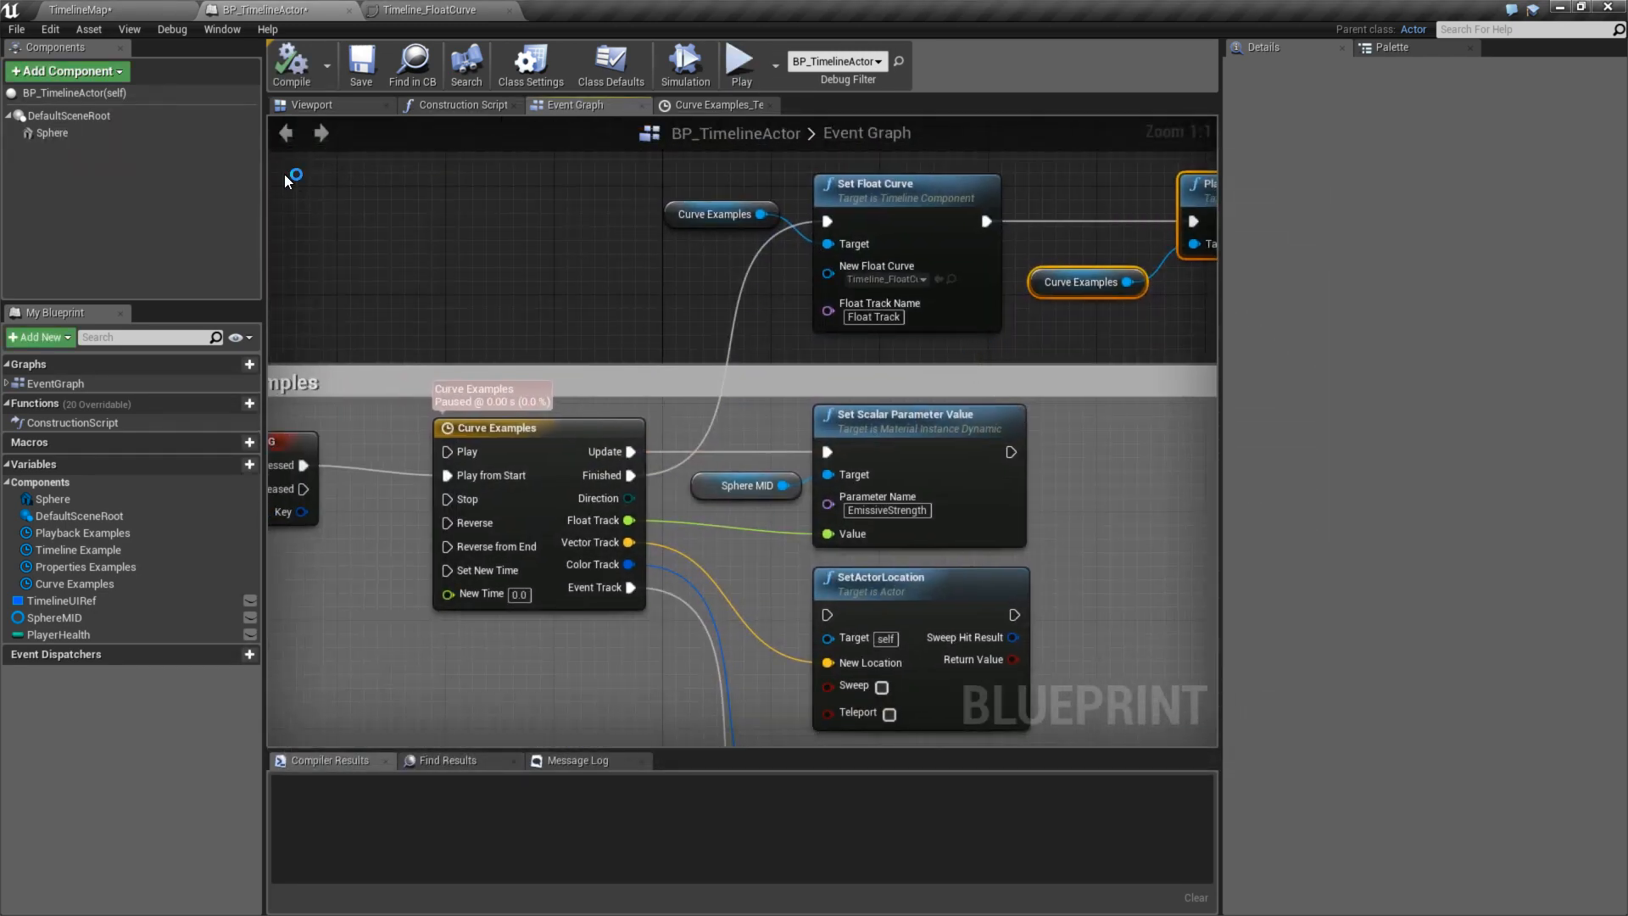
{"action": "left_click", "coordinate": [357, 69]}
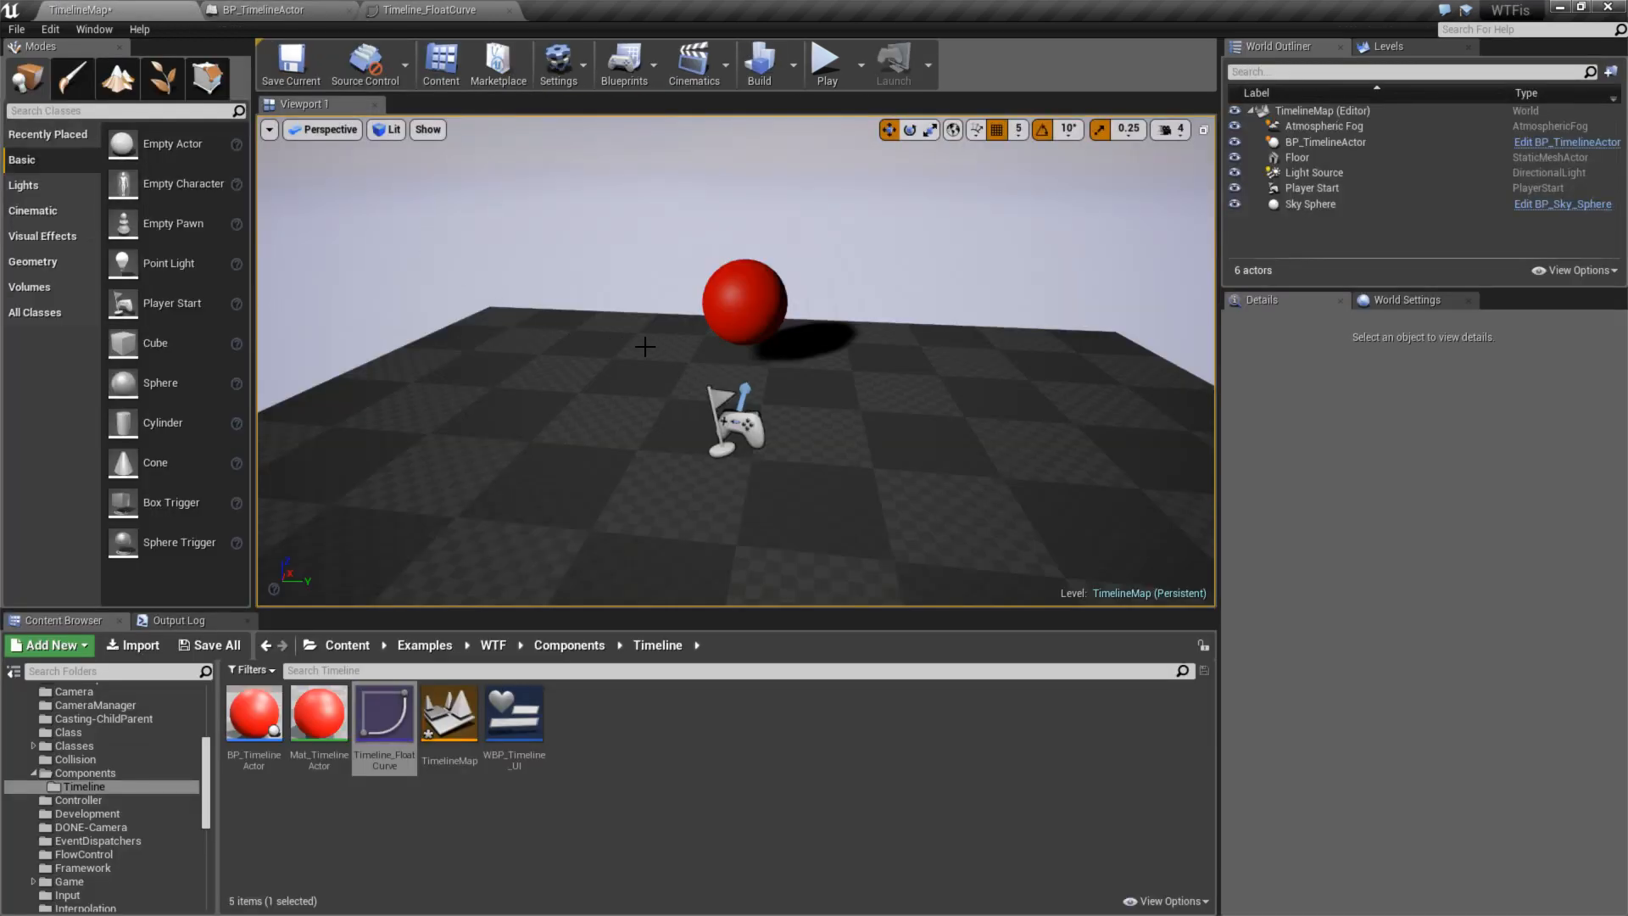
- Create a new level from the Default template in place of the TimelineMap level
{"action": "key", "text": "s"}
{"action": "right_click_drag", "start_coordinate": [645, 346], "coordinate": [670, 312]}
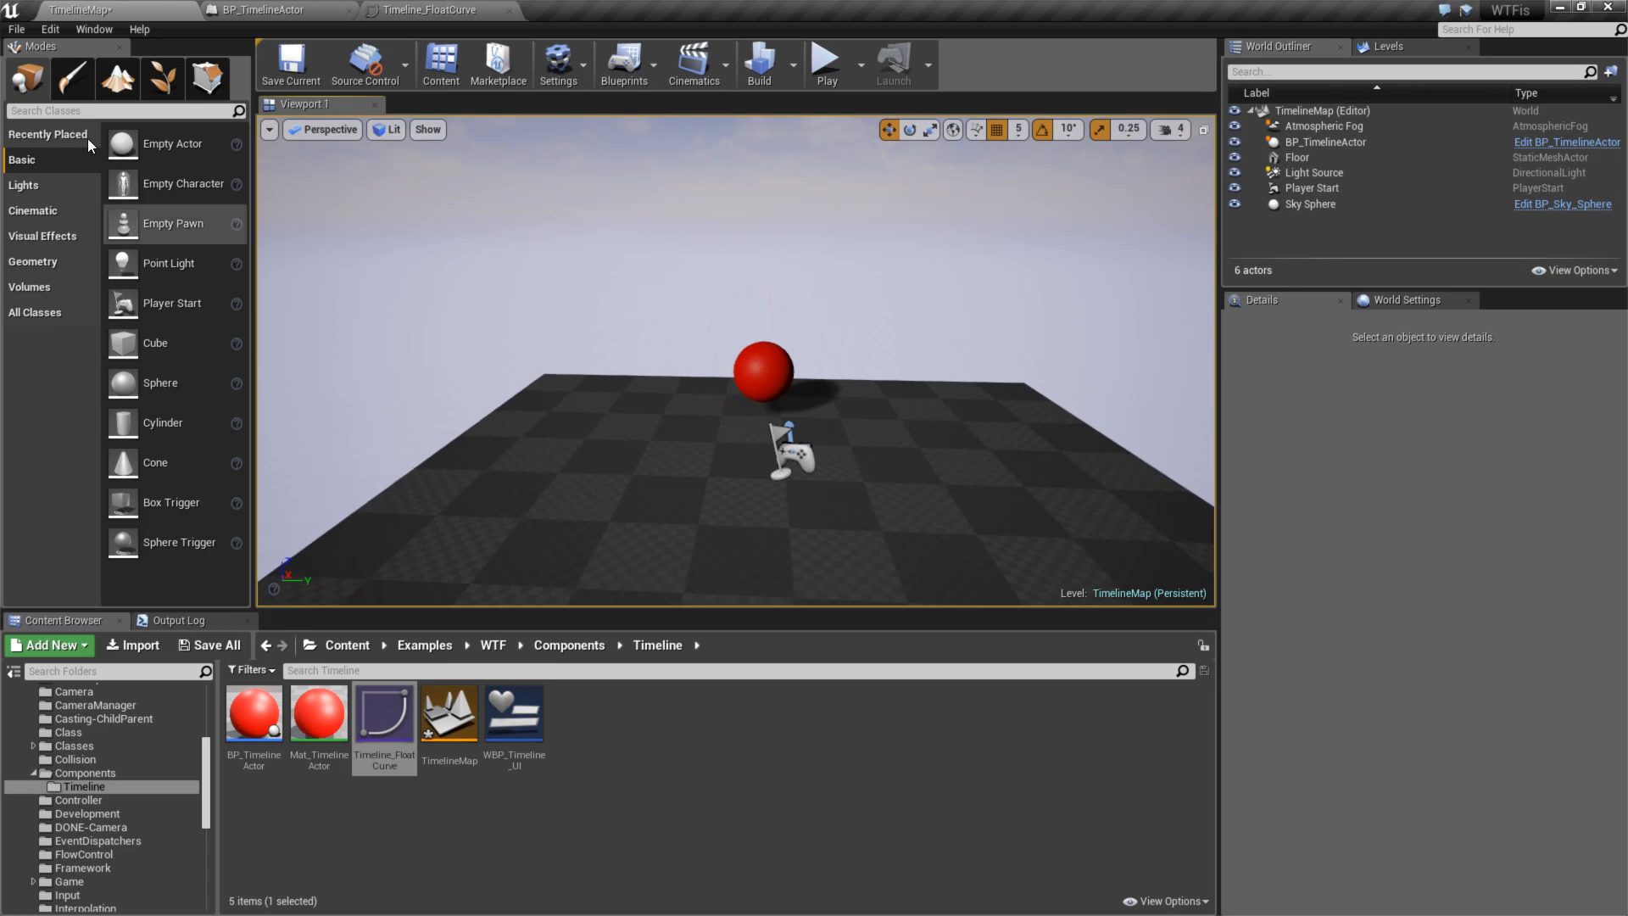
{"action": "left_click", "coordinate": [16, 29]}
{"action": "left_click", "coordinate": [47, 61]}
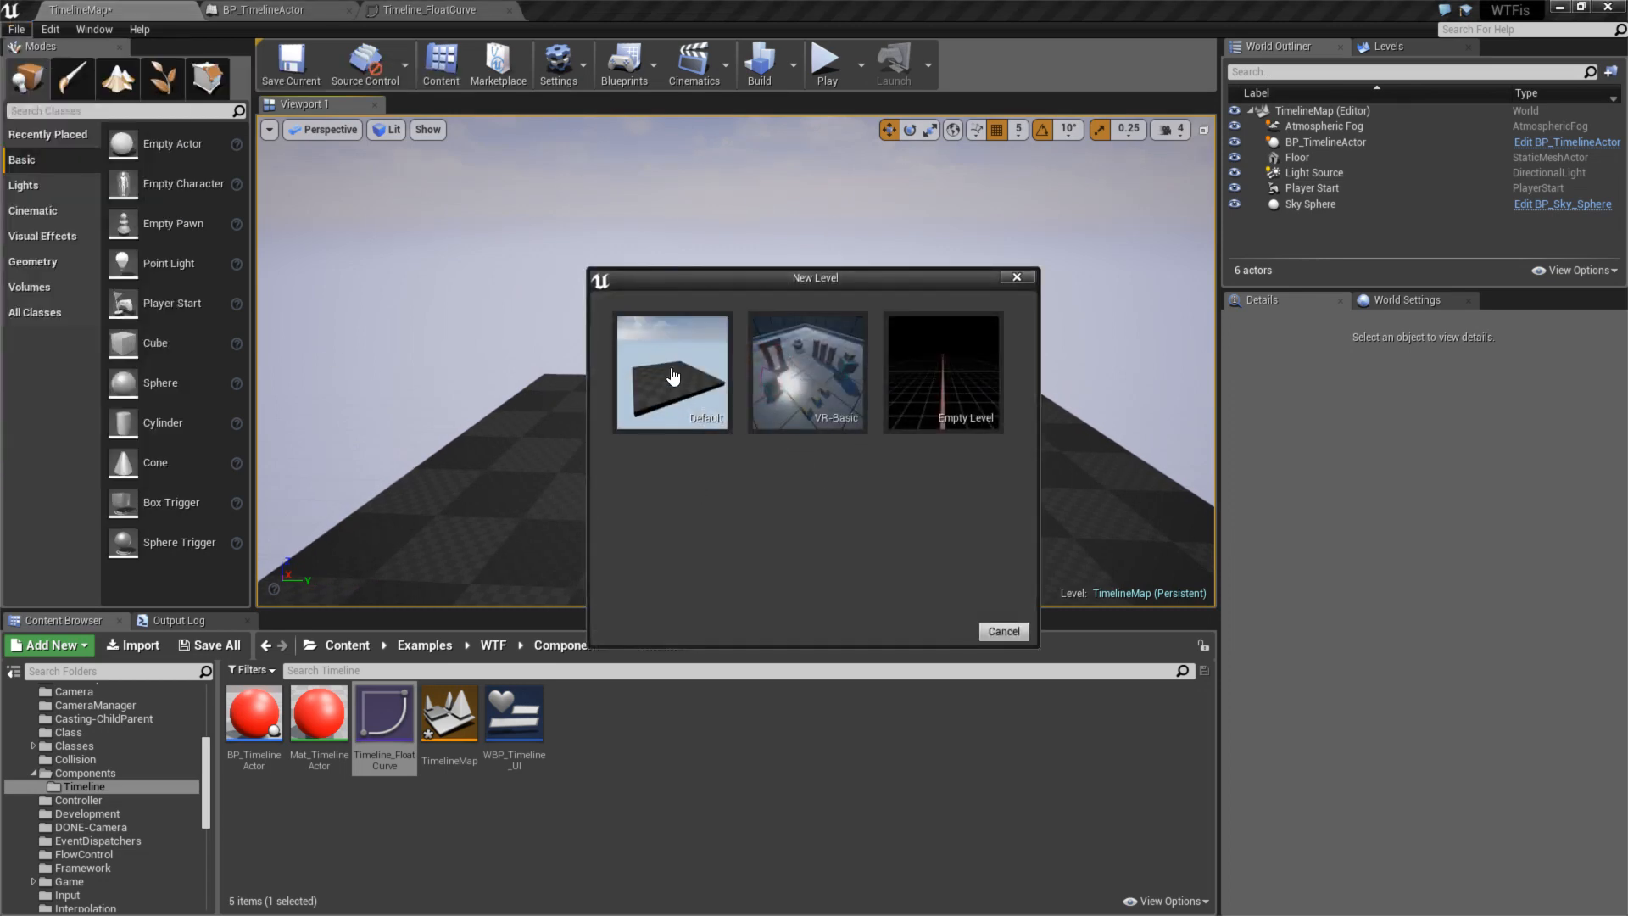
{"action": "left_click", "coordinate": [704, 406]}
{"action": "left_click", "coordinate": [893, 622]}
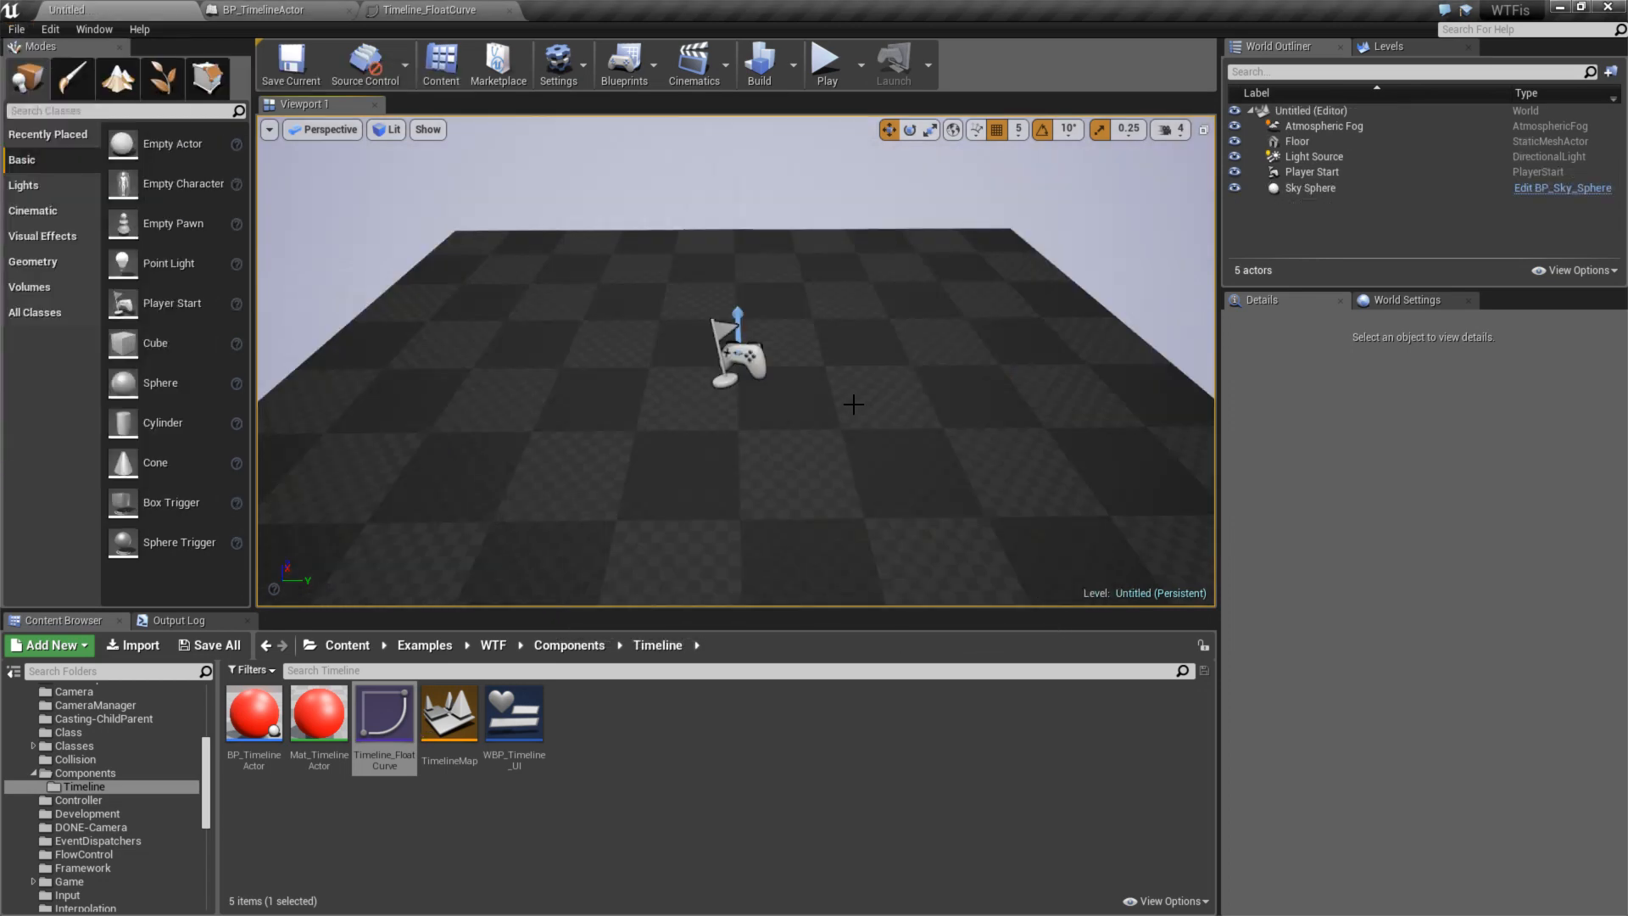
- Switch the viewport to the Right orthographic view and set the geometry-editing Pen tool's extrude depth to 200
{"action": "left_click", "coordinate": [323, 130]}
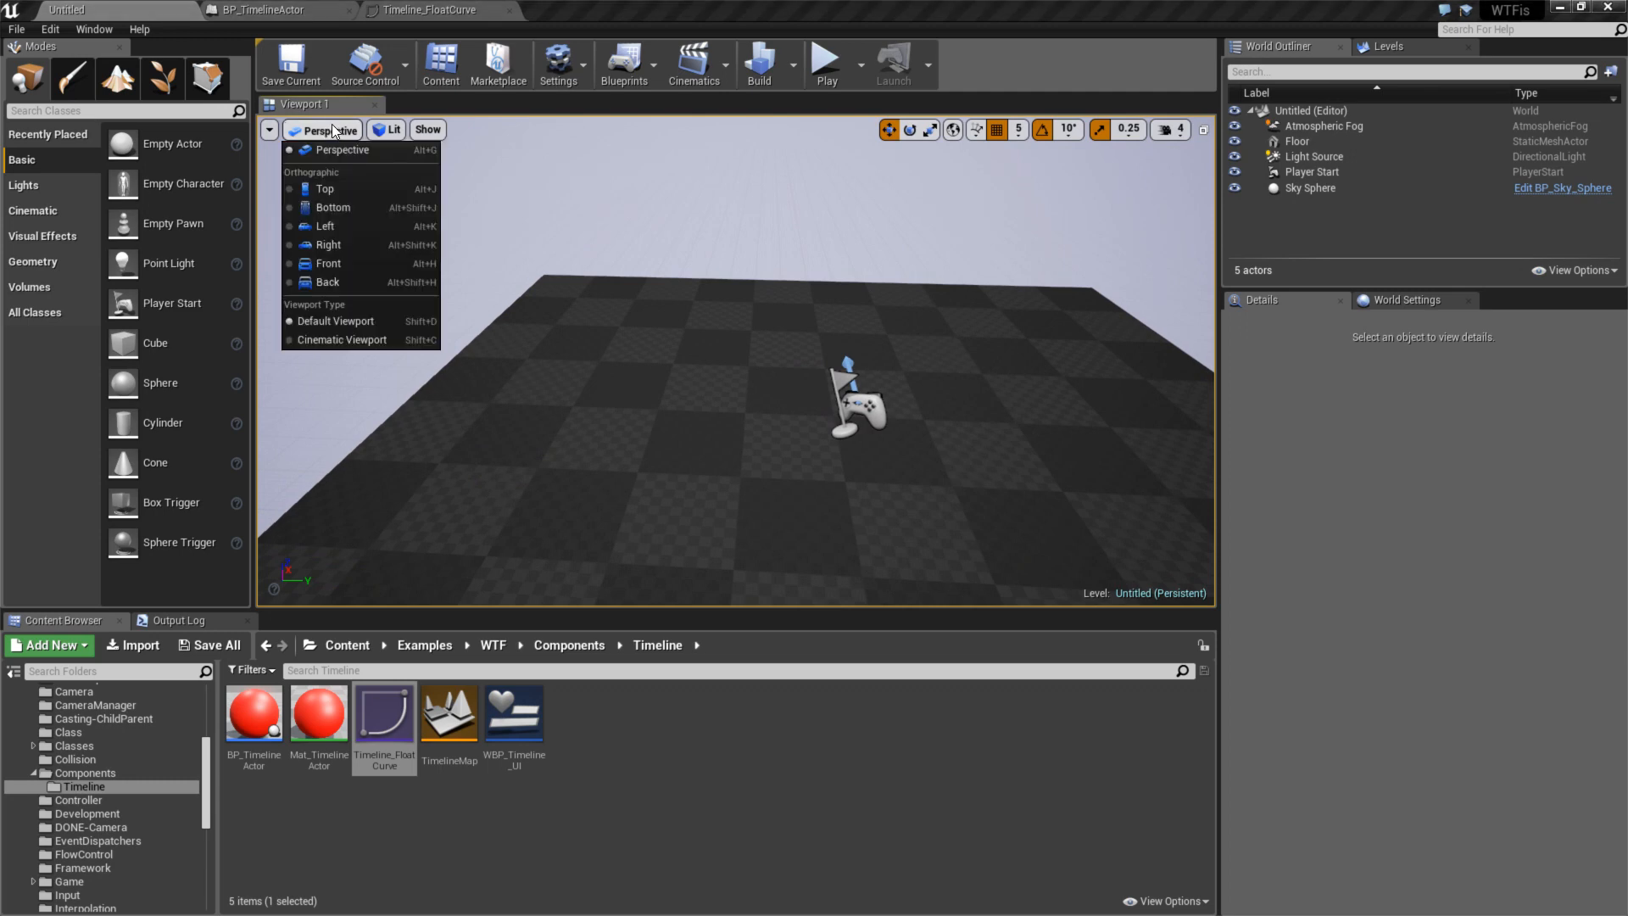
{"action": "left_click", "coordinate": [337, 243]}
{"action": "right_click_drag", "start_coordinate": [850, 441], "coordinate": [1229, 525]}
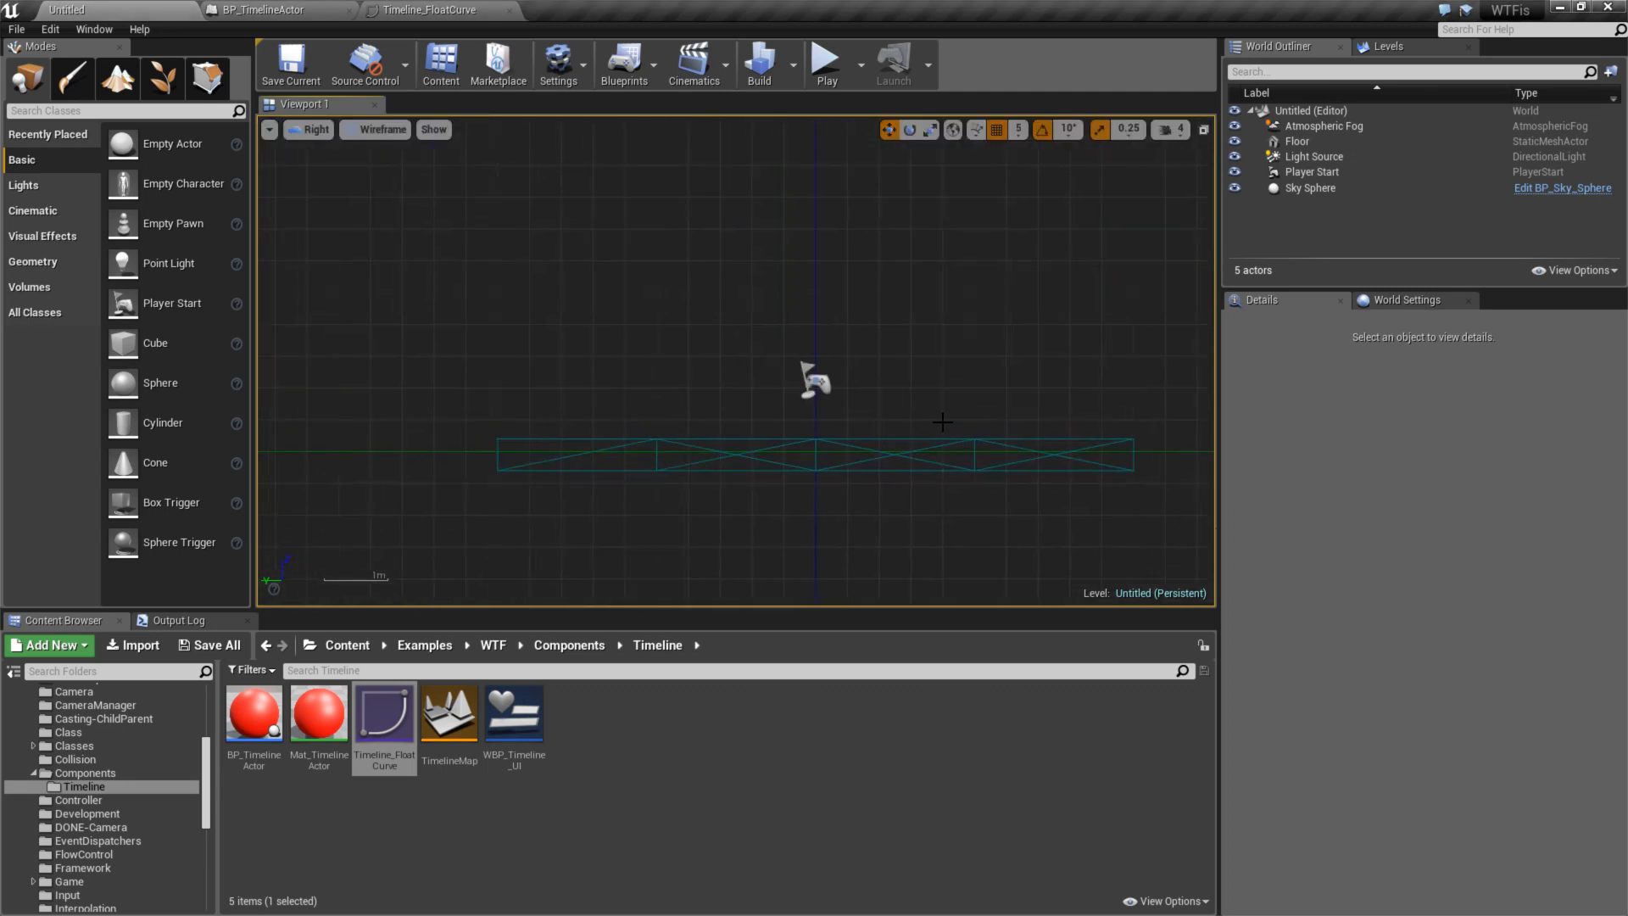
{"action": "scroll", "coordinate": [664, 412], "scroll_direction": "up", "scroll_amount": 1}
{"action": "right_click_drag", "start_coordinate": [641, 406], "coordinate": [680, 433]}
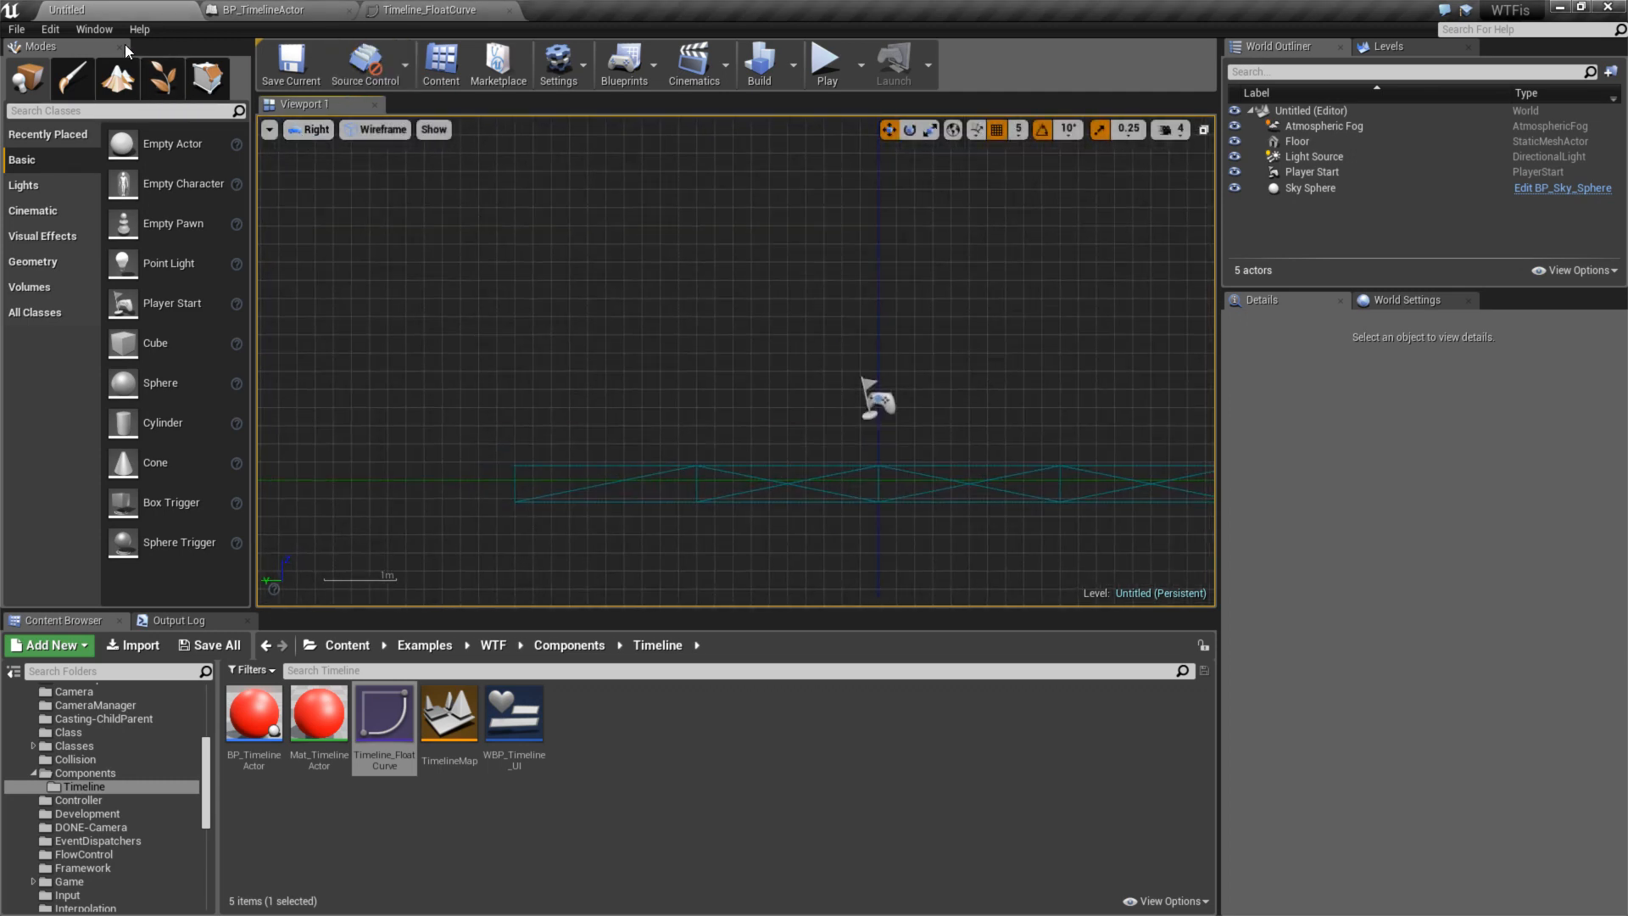
{"action": "left_click", "coordinate": [207, 77]}
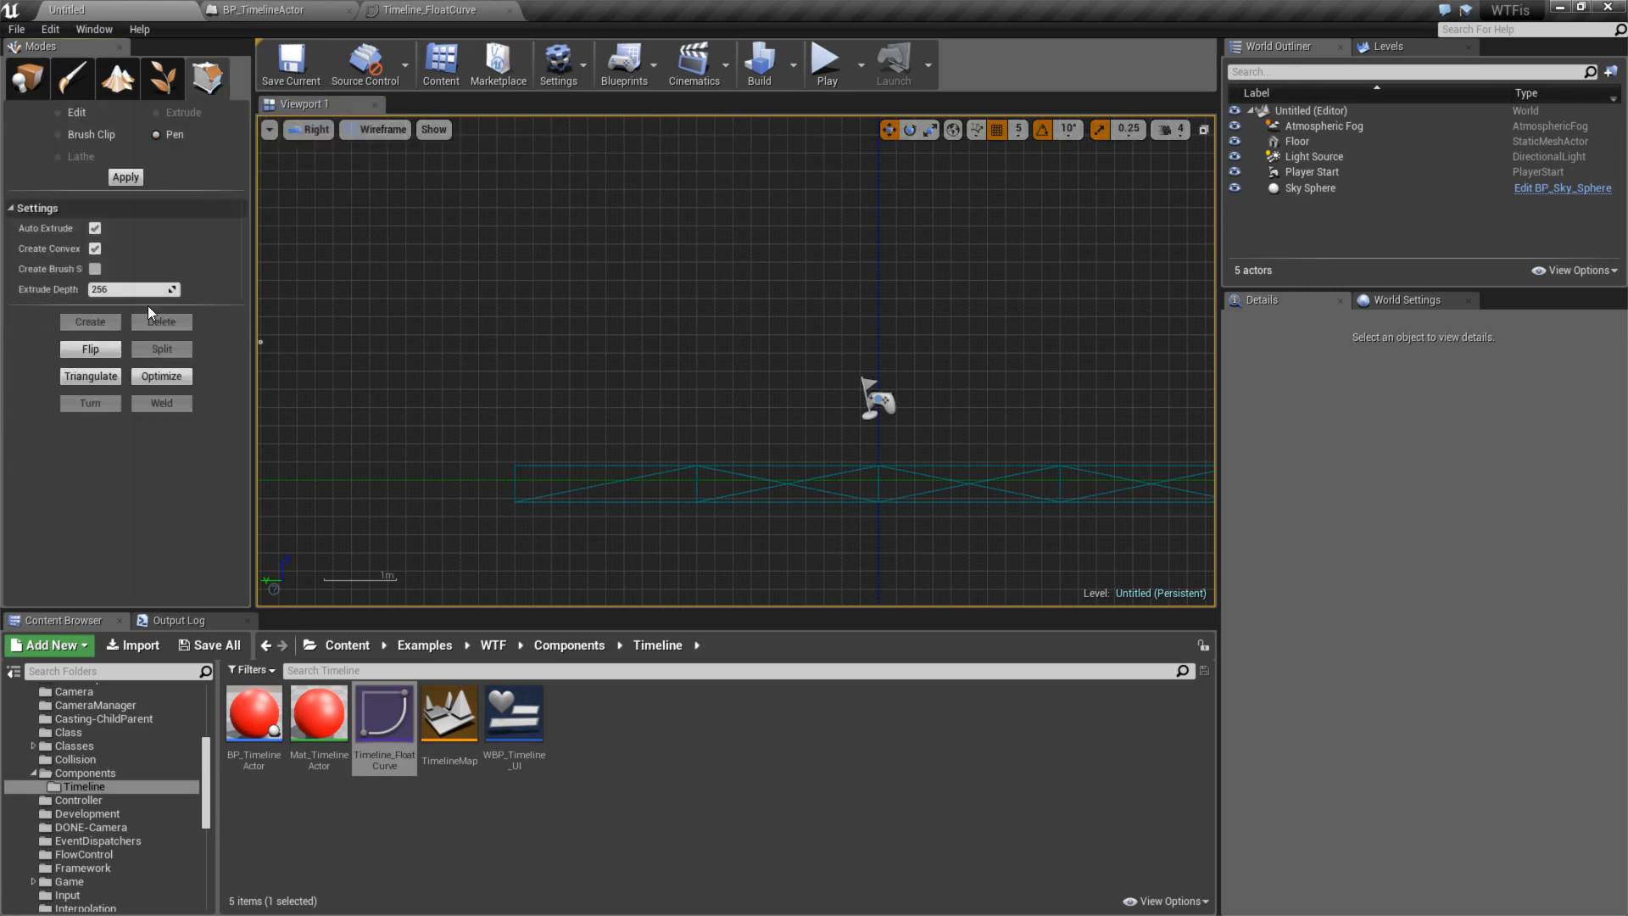
{"action": "left_click", "coordinate": [133, 289]}
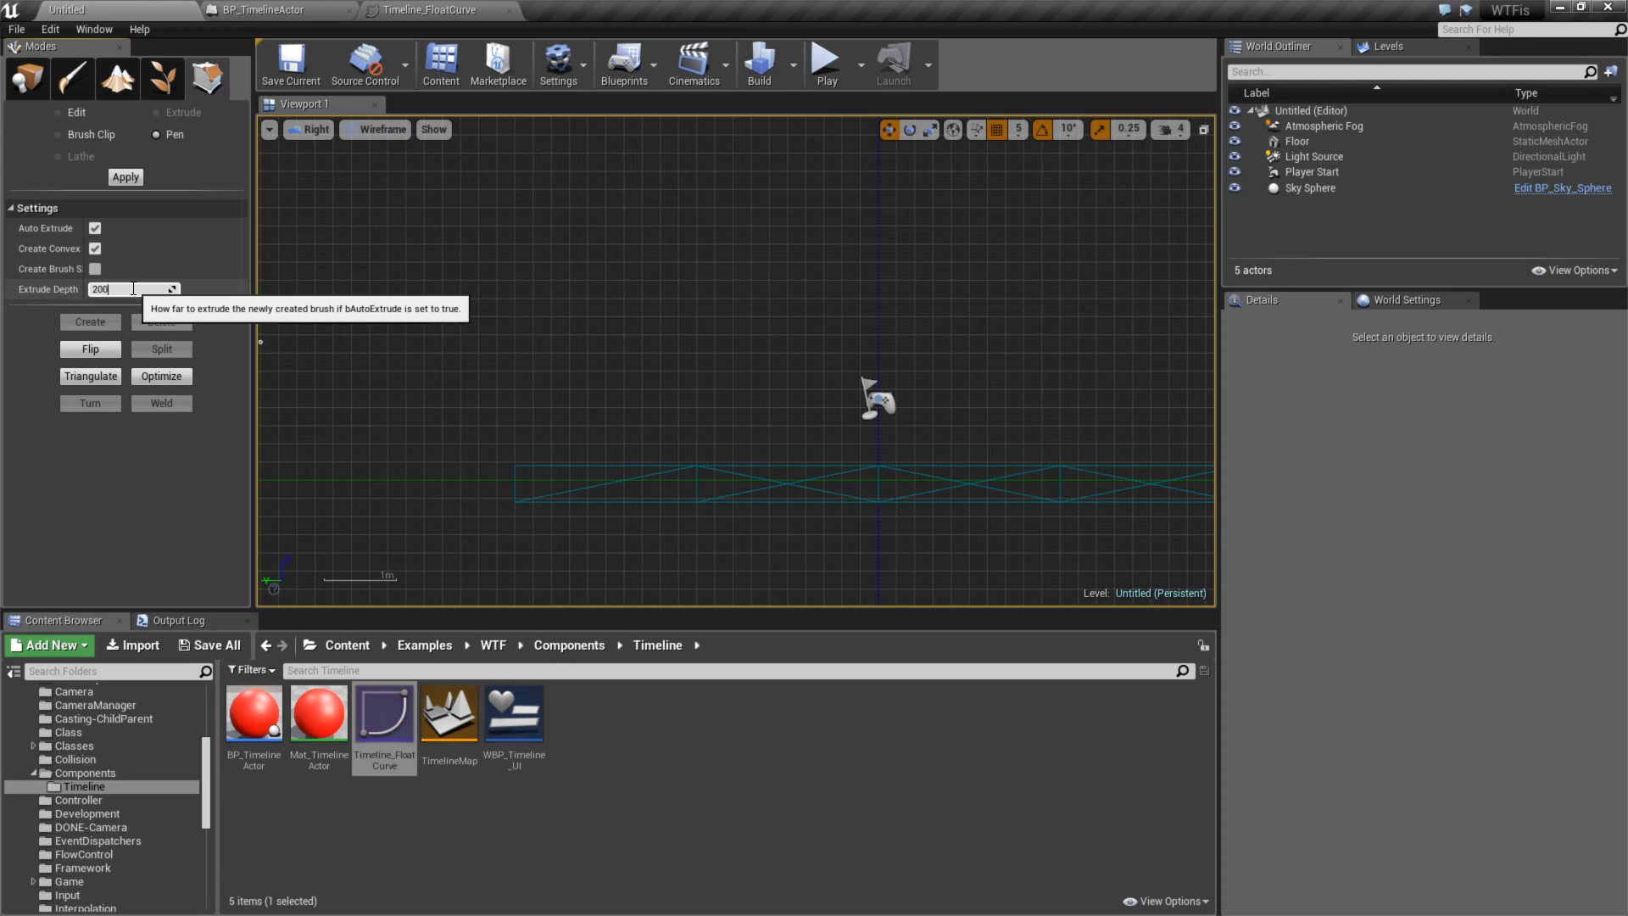
{"action": "key", "text": "Return"}
- Draw a closed car side profile with two wheel-arch notches above the floor using the Pen tool, extruding it into a brush
{"action": "scroll", "coordinate": [709, 487], "scroll_direction": "up", "scroll_amount": 5}
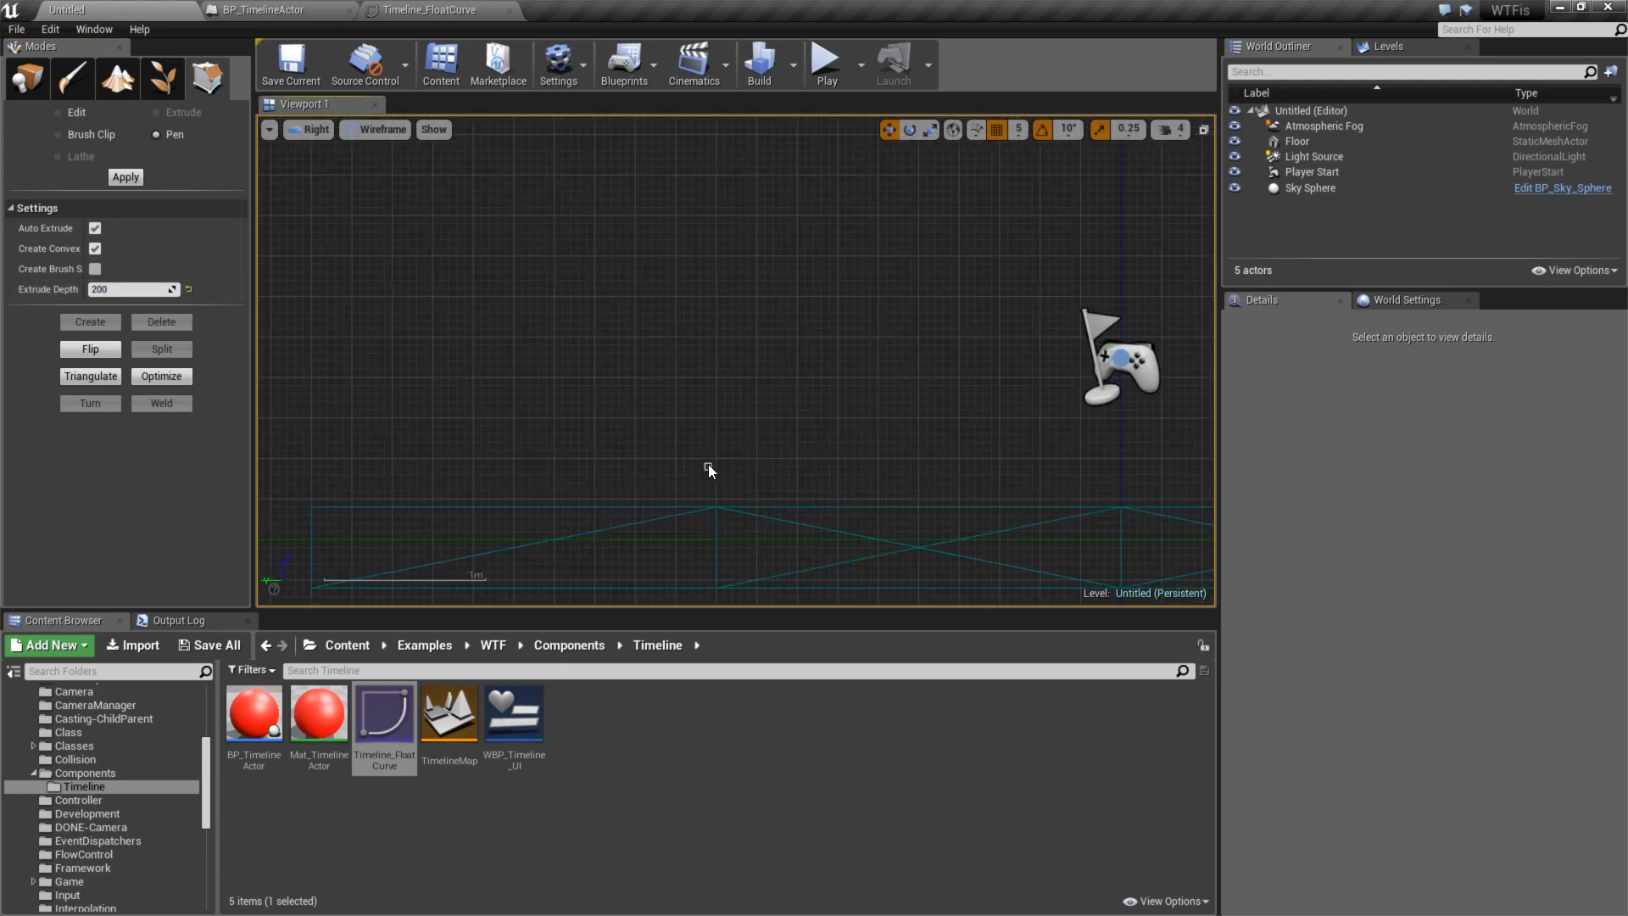
{"action": "scroll", "coordinate": [710, 470], "scroll_direction": "up", "scroll_amount": 2}
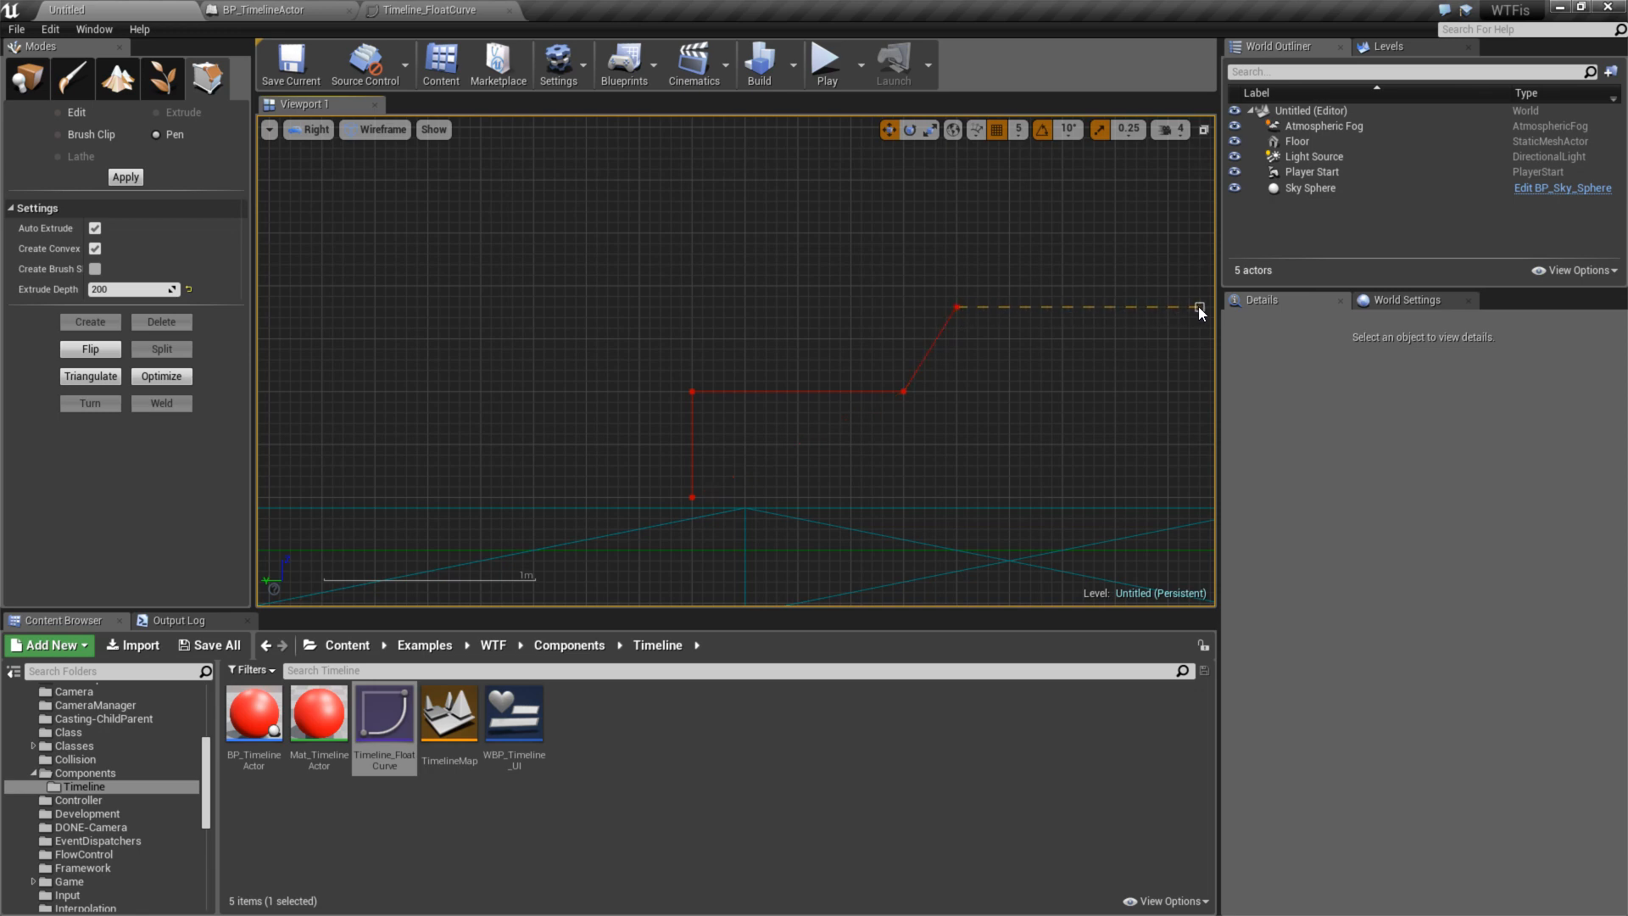
{"action": "left_click", "coordinate": [1198, 307]}
{"action": "right_click_drag", "start_coordinate": [1199, 333], "coordinate": [896, 316]}
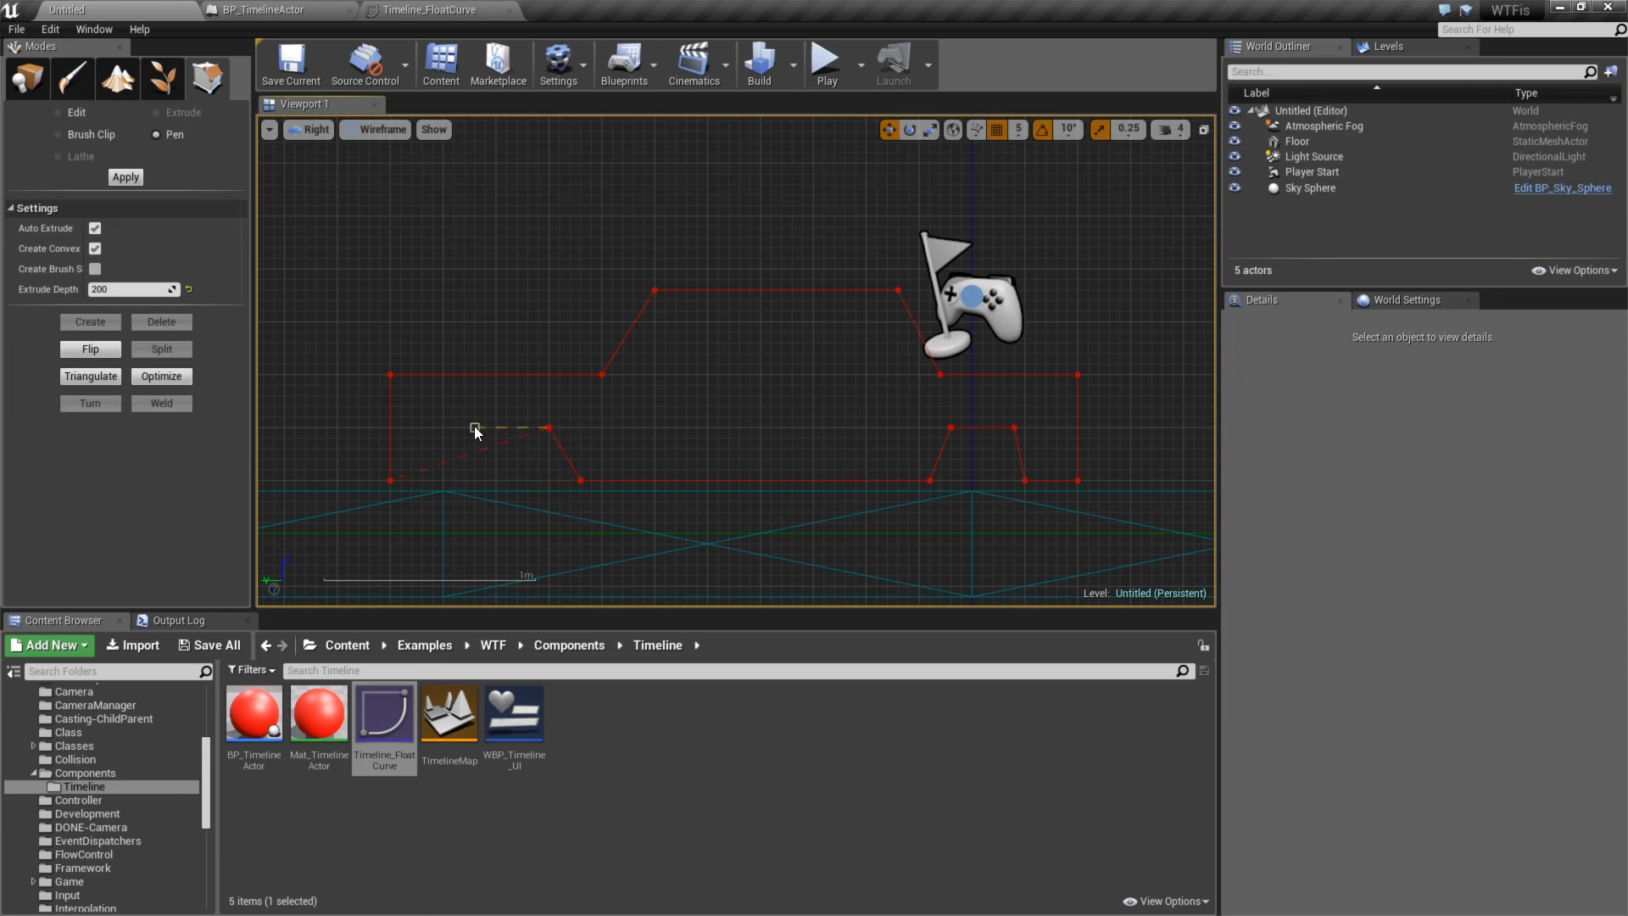
{"action": "left_click", "coordinate": [456, 480]}
{"action": "left_click", "coordinate": [390, 479]}
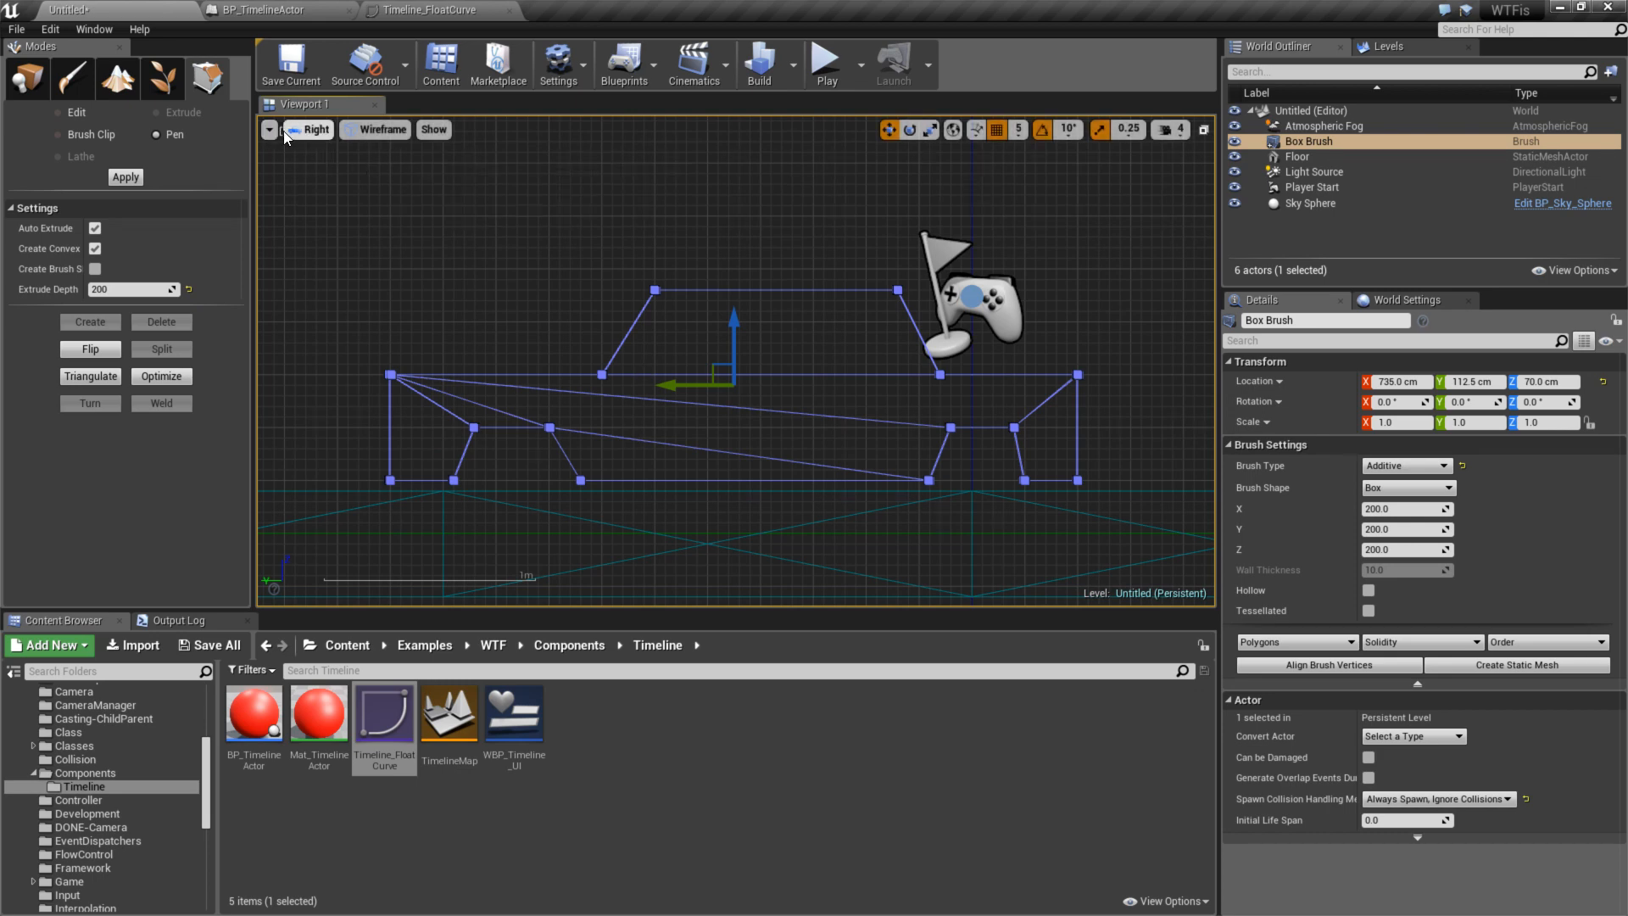
- Return the viewport to Perspective and examine the extruded car-shaped brush
{"action": "left_click", "coordinate": [321, 129]}
{"action": "left_click", "coordinate": [342, 159]}
{"action": "mouse_move", "coordinate": [908, 411]}
{"action": "right_mouse_down"}
{"action": "mouse_move", "coordinate": [898, 330]}
{"action": "mouse_move", "coordinate": [720, 424]}
{"action": "mouse_move", "coordinate": [839, 356]}
{"action": "mouse_move", "coordinate": [904, 388]}
{"action": "right_mouse_up"}
{"action": "left_click", "coordinate": [909, 410]}
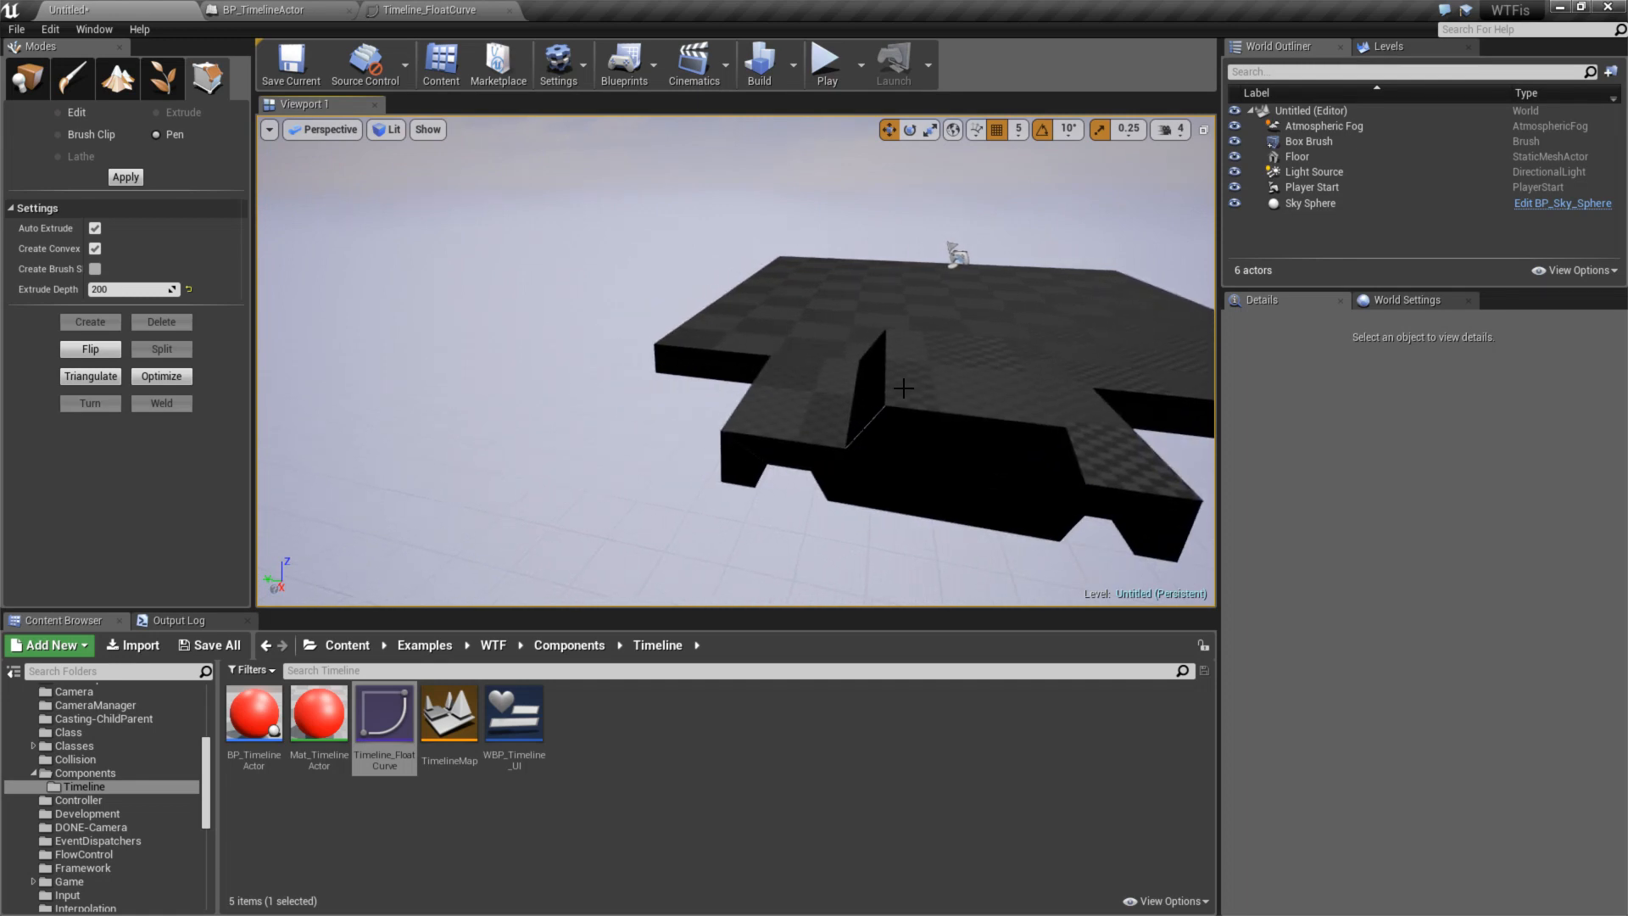
- Examine the seams and gaps around the cabin and wheel arches of the extruded car brush from several angles
{"action": "left_click", "coordinate": [984, 427]}
{"action": "mouse_move", "coordinate": [954, 477]}
{"action": "right_mouse_down"}
{"action": "mouse_move", "coordinate": [1094, 483]}
{"action": "mouse_move", "coordinate": [1043, 475]}
{"action": "mouse_move", "coordinate": [1103, 471]}
{"action": "mouse_move", "coordinate": [1153, 441]}
{"action": "right_mouse_up"}
{"action": "left_click", "coordinate": [954, 478]}
{"action": "mouse_move", "coordinate": [736, 360]}
{"action": "right_mouse_down"}
{"action": "mouse_move", "coordinate": [644, 364]}
{"action": "mouse_move", "coordinate": [611, 381]}
{"action": "mouse_move", "coordinate": [678, 364]}
{"action": "mouse_move", "coordinate": [610, 385]}
{"action": "right_mouse_up"}
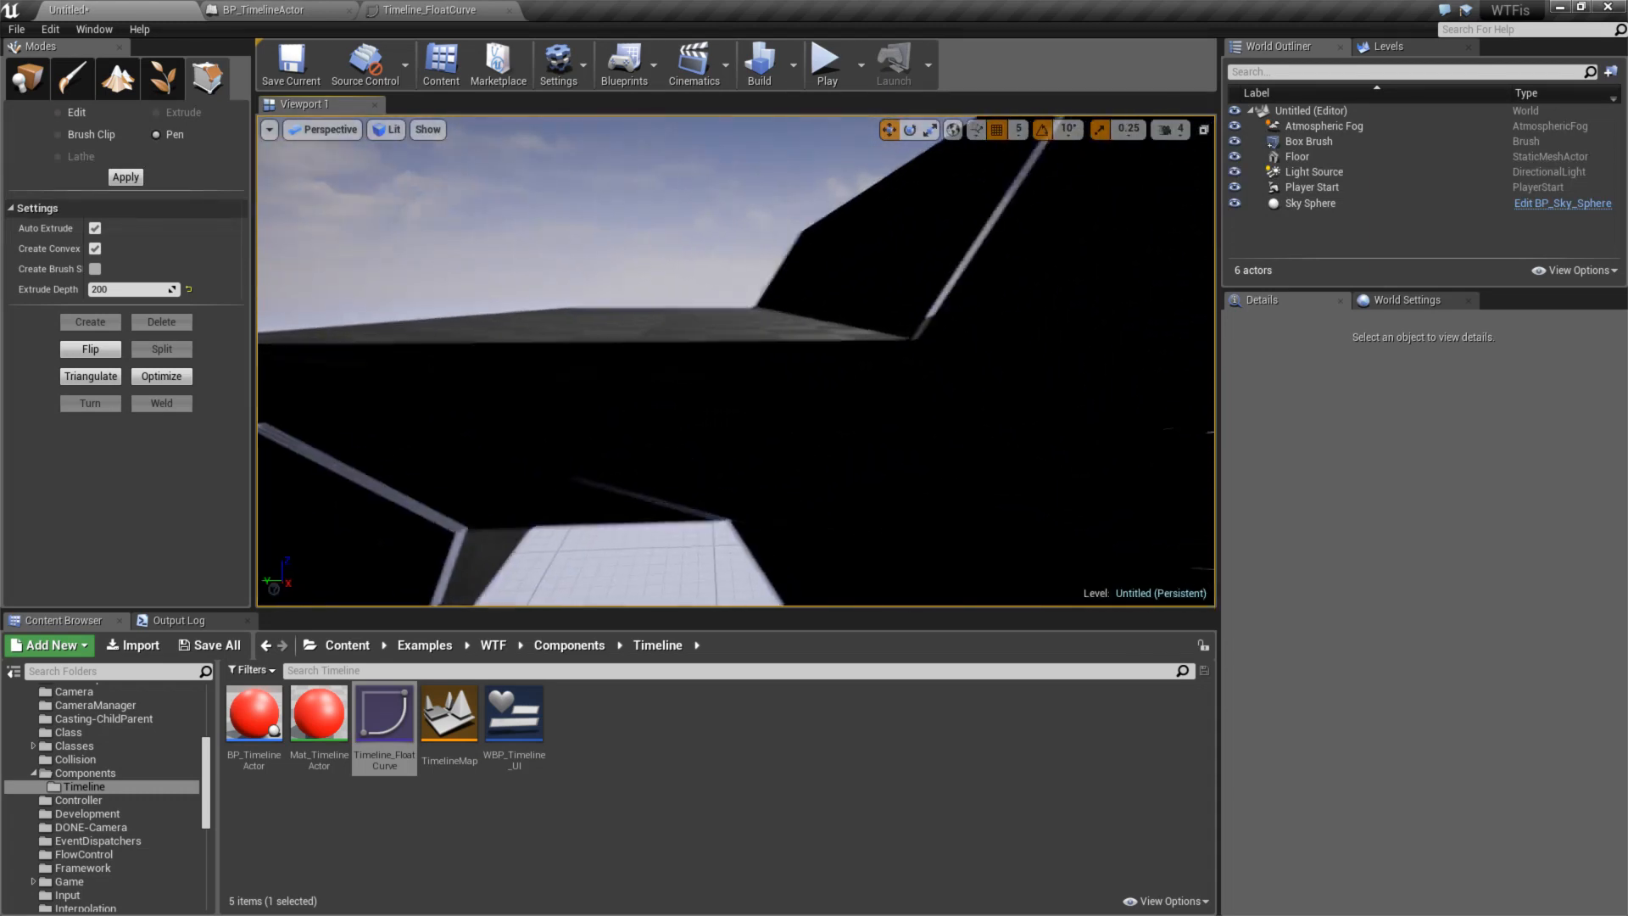
{"action": "left_click", "coordinate": [814, 330]}
{"action": "key", "text": "Escape"}
{"action": "mouse_move", "coordinate": [814, 331]}
{"action": "right_mouse_down"}
{"action": "mouse_move", "coordinate": [814, 356]}
{"action": "mouse_move", "coordinate": [797, 322]}
{"action": "mouse_move", "coordinate": [822, 318]}
{"action": "mouse_move", "coordinate": [805, 323]}
{"action": "mouse_move", "coordinate": [873, 335]}
{"action": "mouse_move", "coordinate": [907, 365]}
{"action": "mouse_move", "coordinate": [857, 365]}
{"action": "mouse_move", "coordinate": [865, 399]}
{"action": "mouse_move", "coordinate": [804, 381]}
{"action": "mouse_move", "coordinate": [763, 451]}
{"action": "right_mouse_up"}
{"action": "left_click", "coordinate": [873, 347]}
{"action": "key", "text": "Escape"}
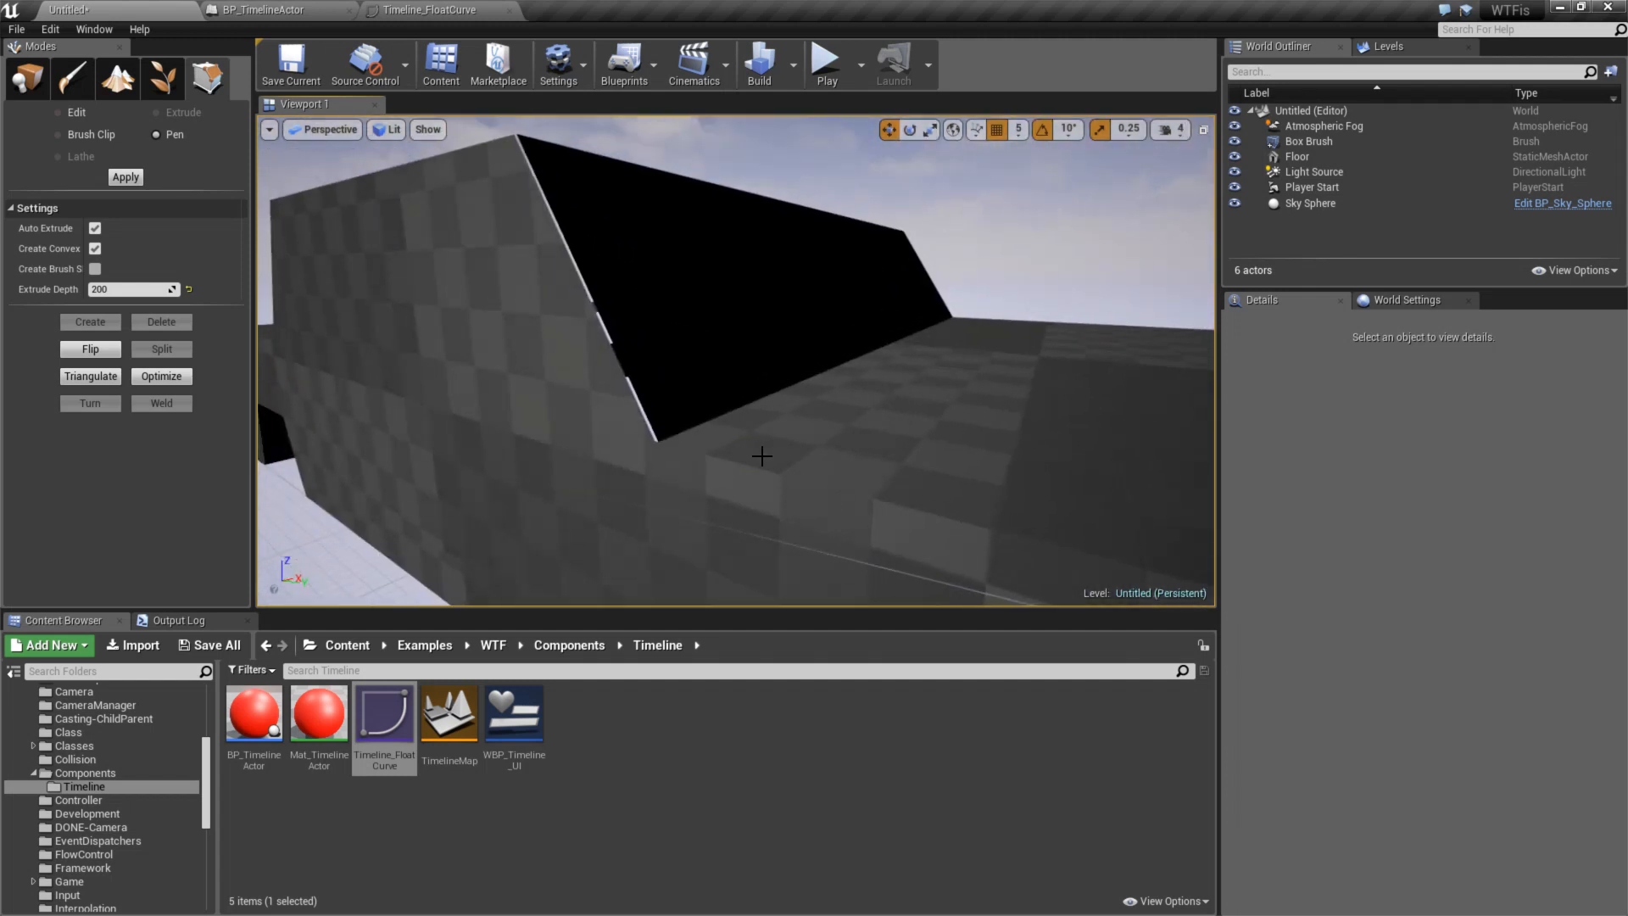
- Weld the brush vertex at the base of the cabin's sloped windshield edge
{"action": "left_click", "coordinate": [764, 451]}
{"action": "left_click", "coordinate": [657, 442]}
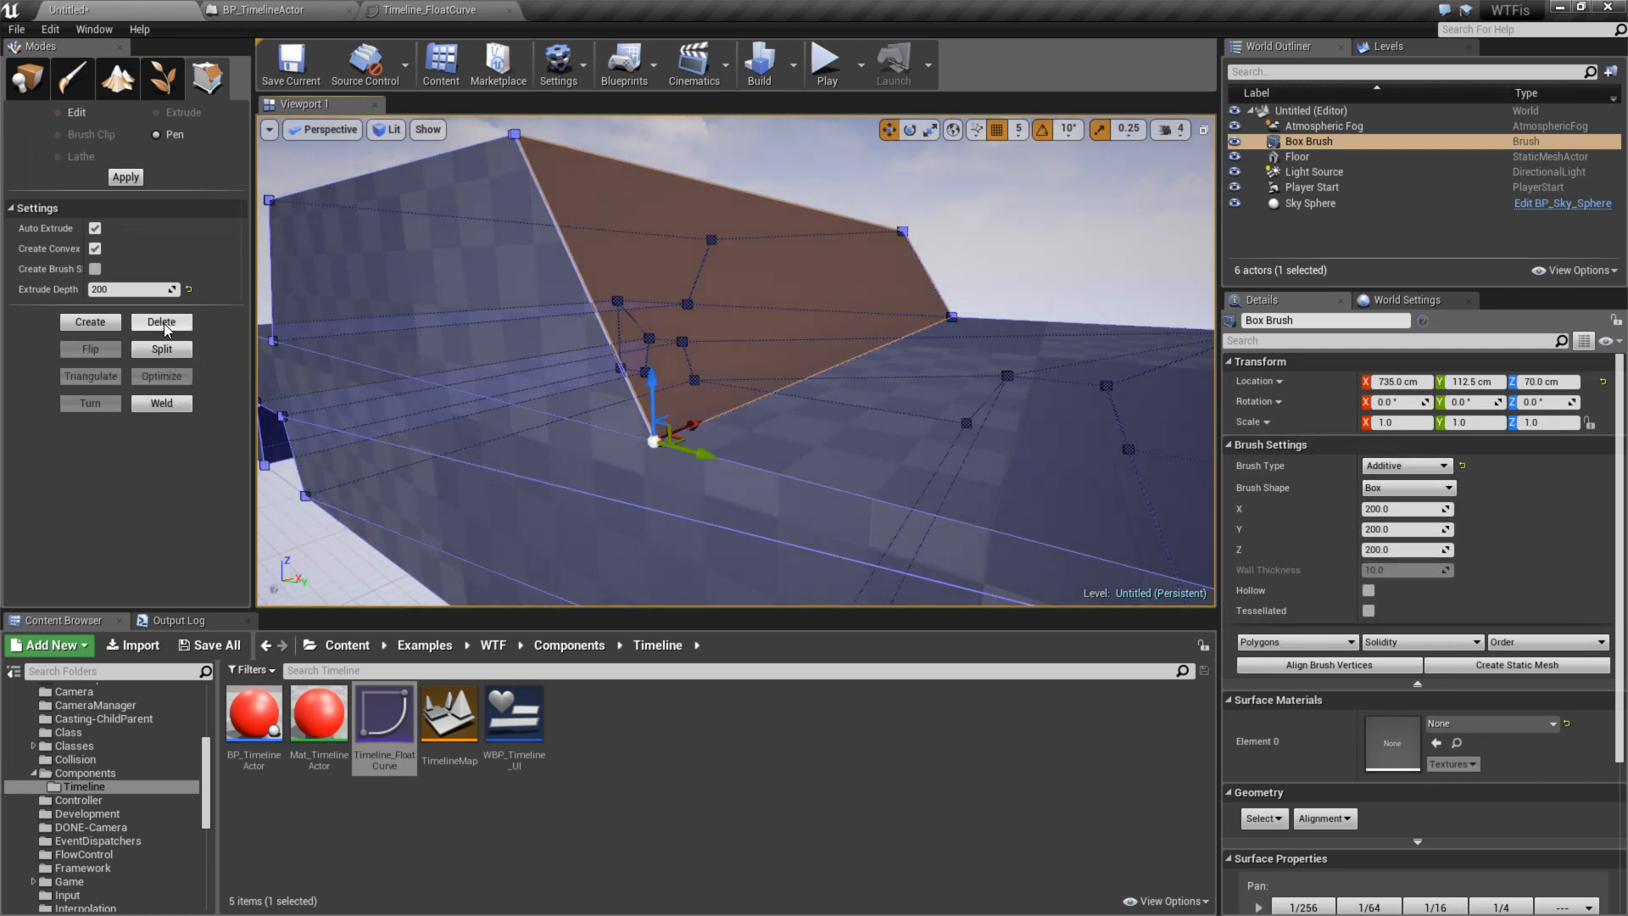
{"action": "left_click", "coordinate": [161, 403]}
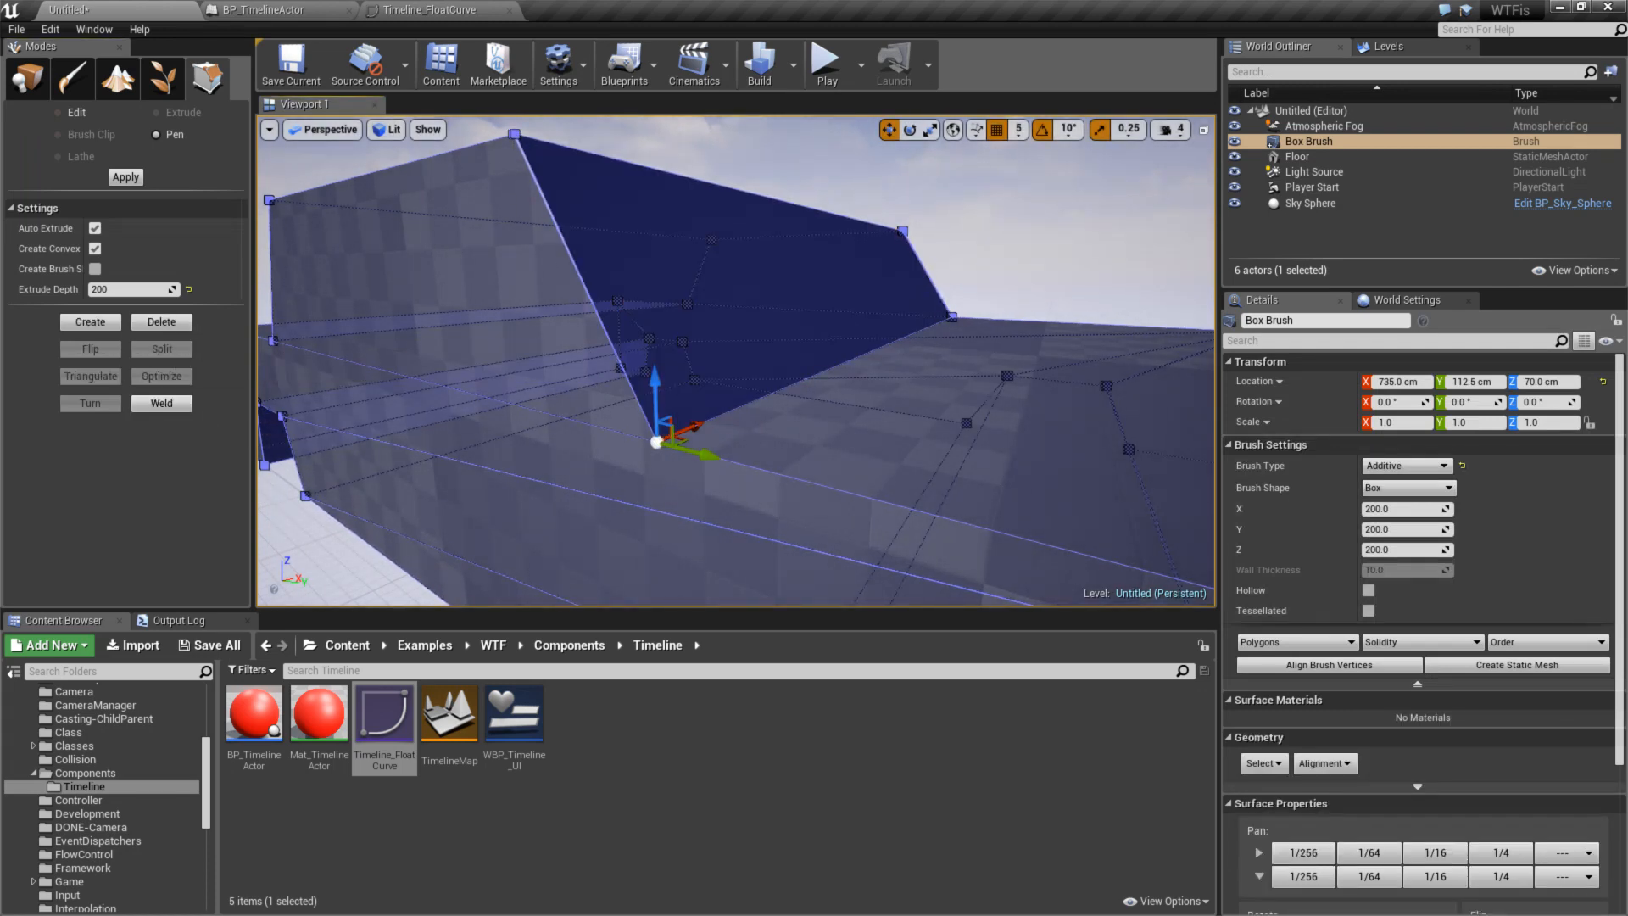
- Weld the vertices at the top corner of the same windshield edge and inspect the resulting seam
{"action": "left_click", "coordinate": [514, 134]}
{"action": "mouse_move", "coordinate": [543, 187]}
{"action": "right_mouse_down"}
{"action": "mouse_move", "coordinate": [543, 144]}
{"action": "mouse_move", "coordinate": [496, 169]}
{"action": "right_mouse_up"}
{"action": "key", "text": "w"}
{"action": "key", "text": "s"}
{"action": "key", "text": "f"}
{"action": "left_click_drag", "start_coordinate": [745, 229], "coordinate": [911, 261], "text": "alt"}
{"action": "left_click", "coordinate": [734, 357], "text": "ctrl"}
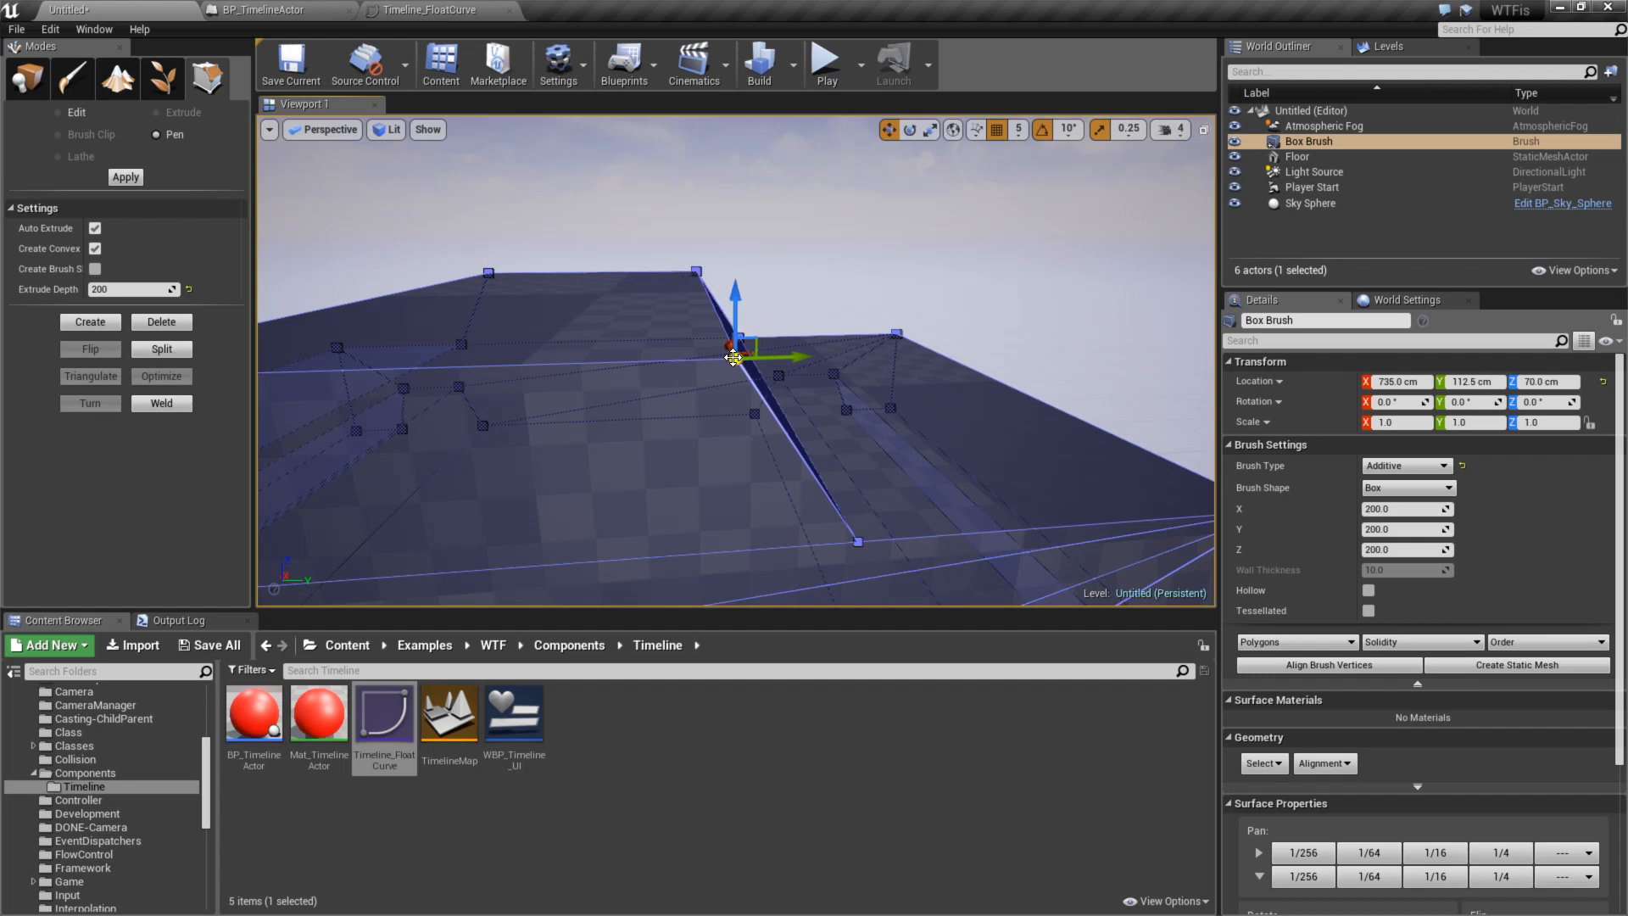
{"action": "left_click", "coordinate": [161, 402]}
{"action": "left_click", "coordinate": [855, 346]}
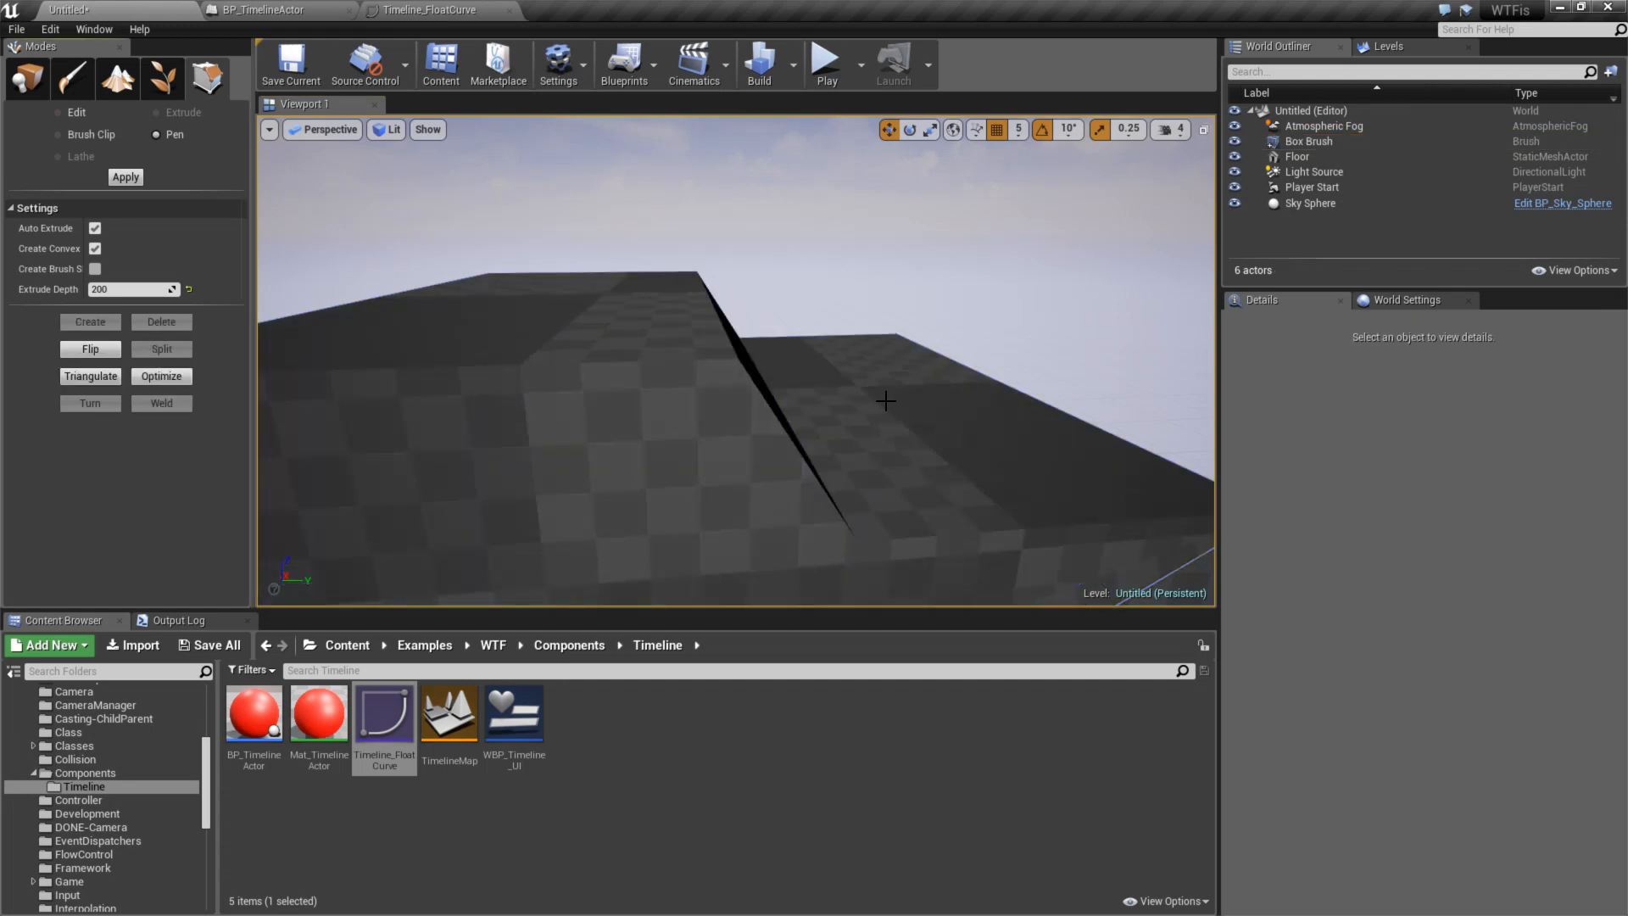
{"action": "mouse_move", "coordinate": [886, 400]}
{"action": "left_mouse_down", "text": "alt"}
{"action": "mouse_move", "coordinate": [814, 394]}
{"action": "mouse_move", "coordinate": [882, 393]}
{"action": "left_mouse_up", "text": "alt"}
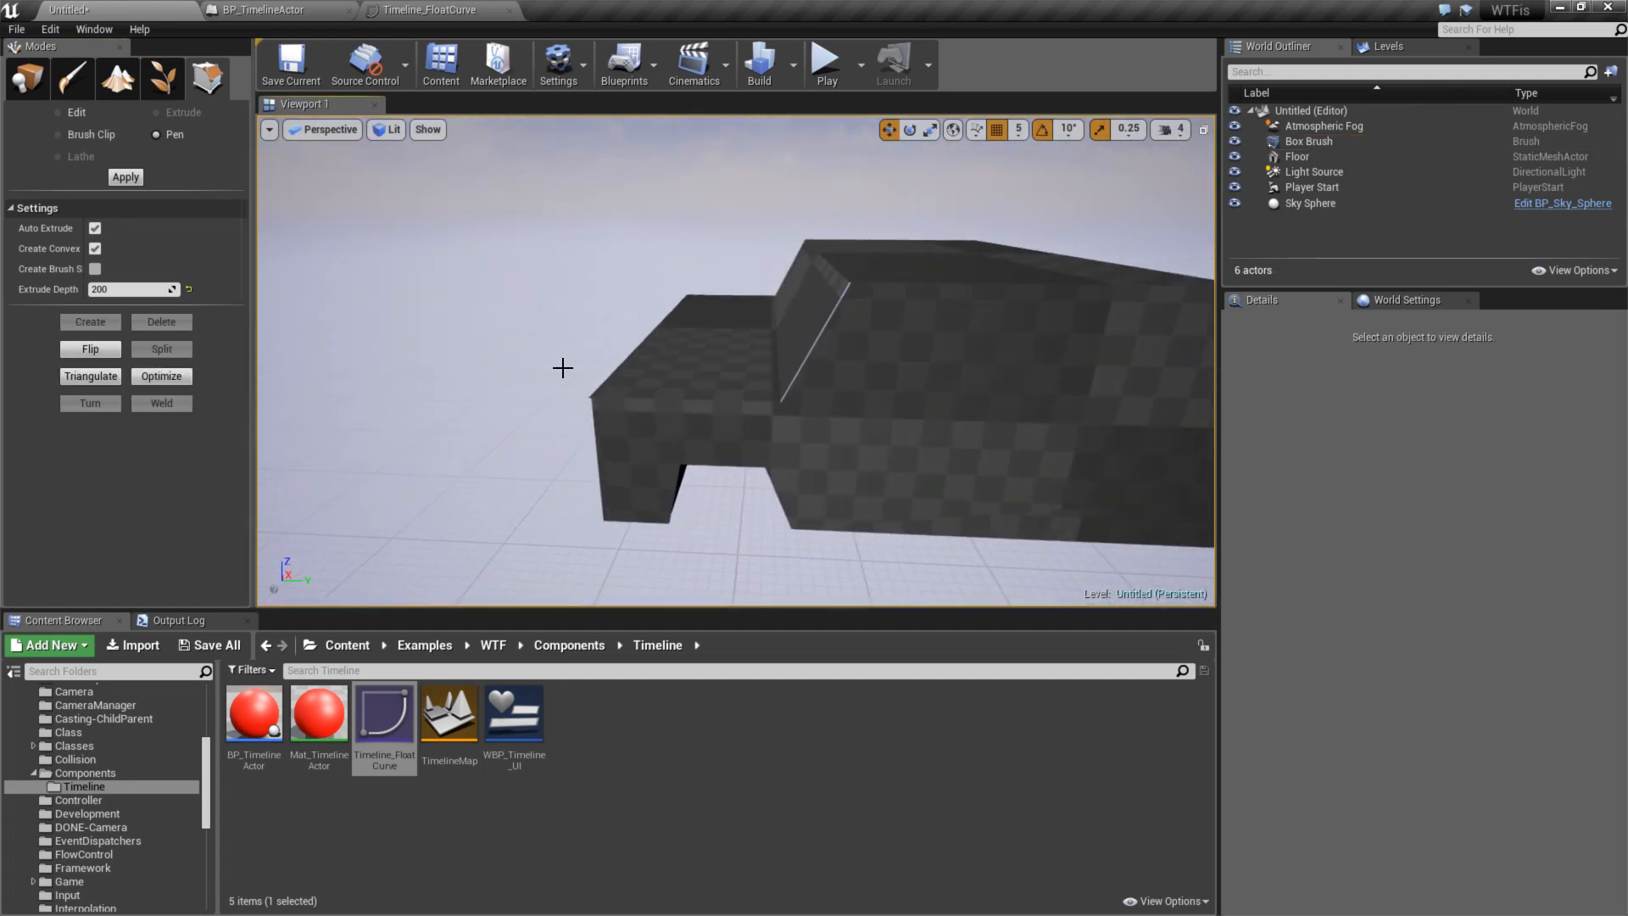
{"action": "left_click_drag", "start_coordinate": [562, 367], "coordinate": [545, 365], "text": "alt"}
- Switch the viewport to the Right orthographic view and change geometry editing from Pen to Edit mode
{"action": "left_click", "coordinate": [324, 129]}
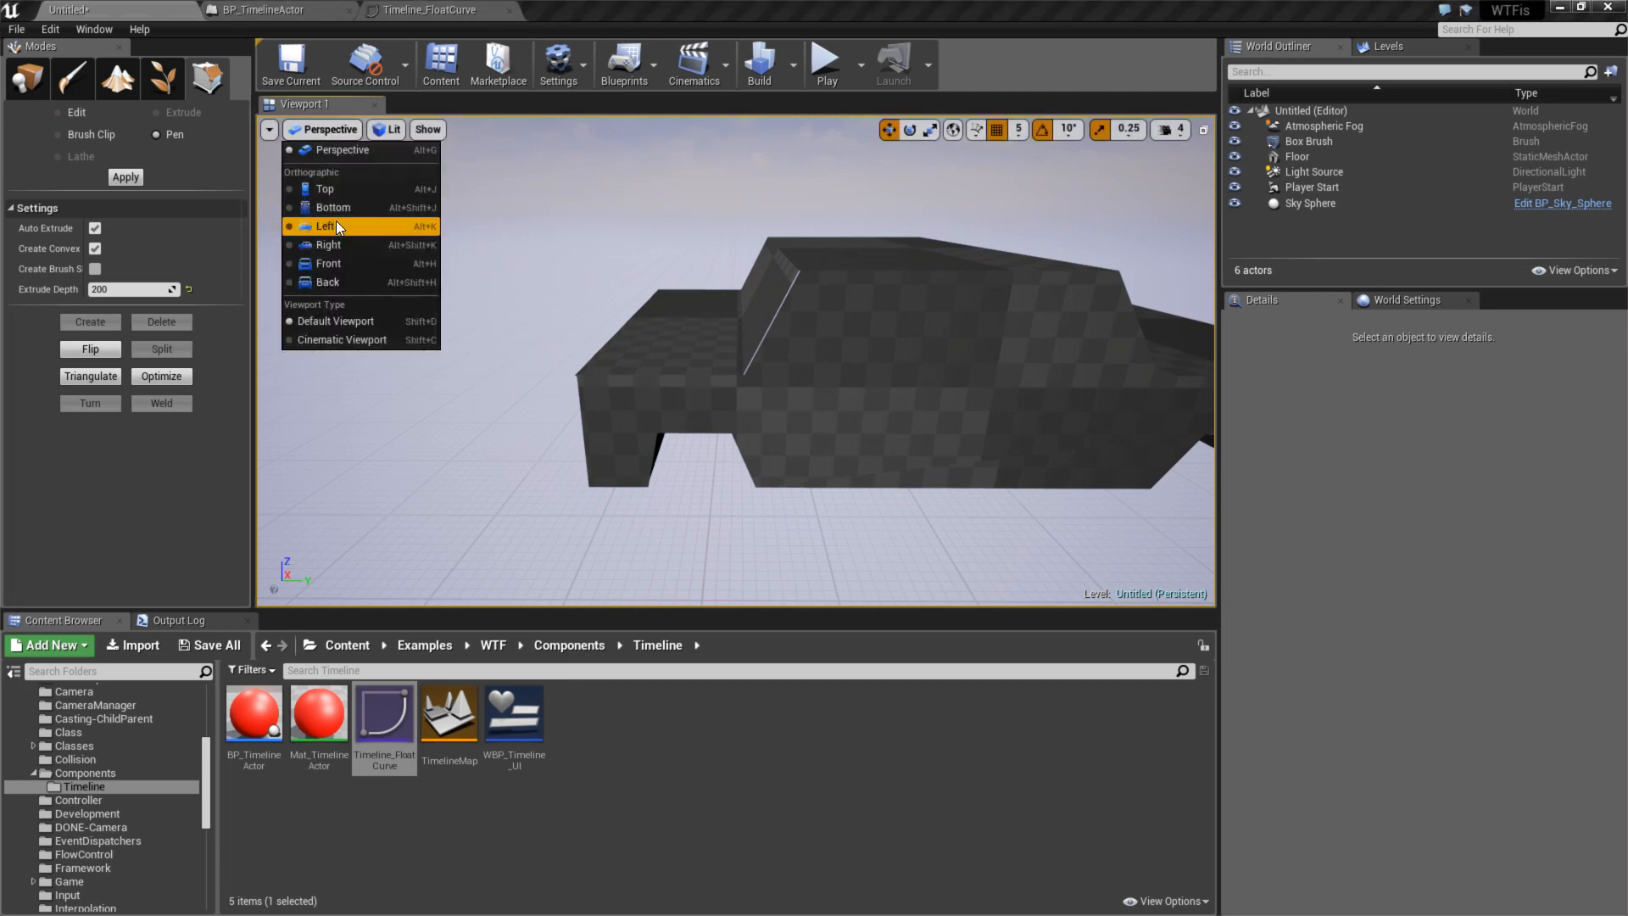
{"action": "left_click", "coordinate": [331, 245]}
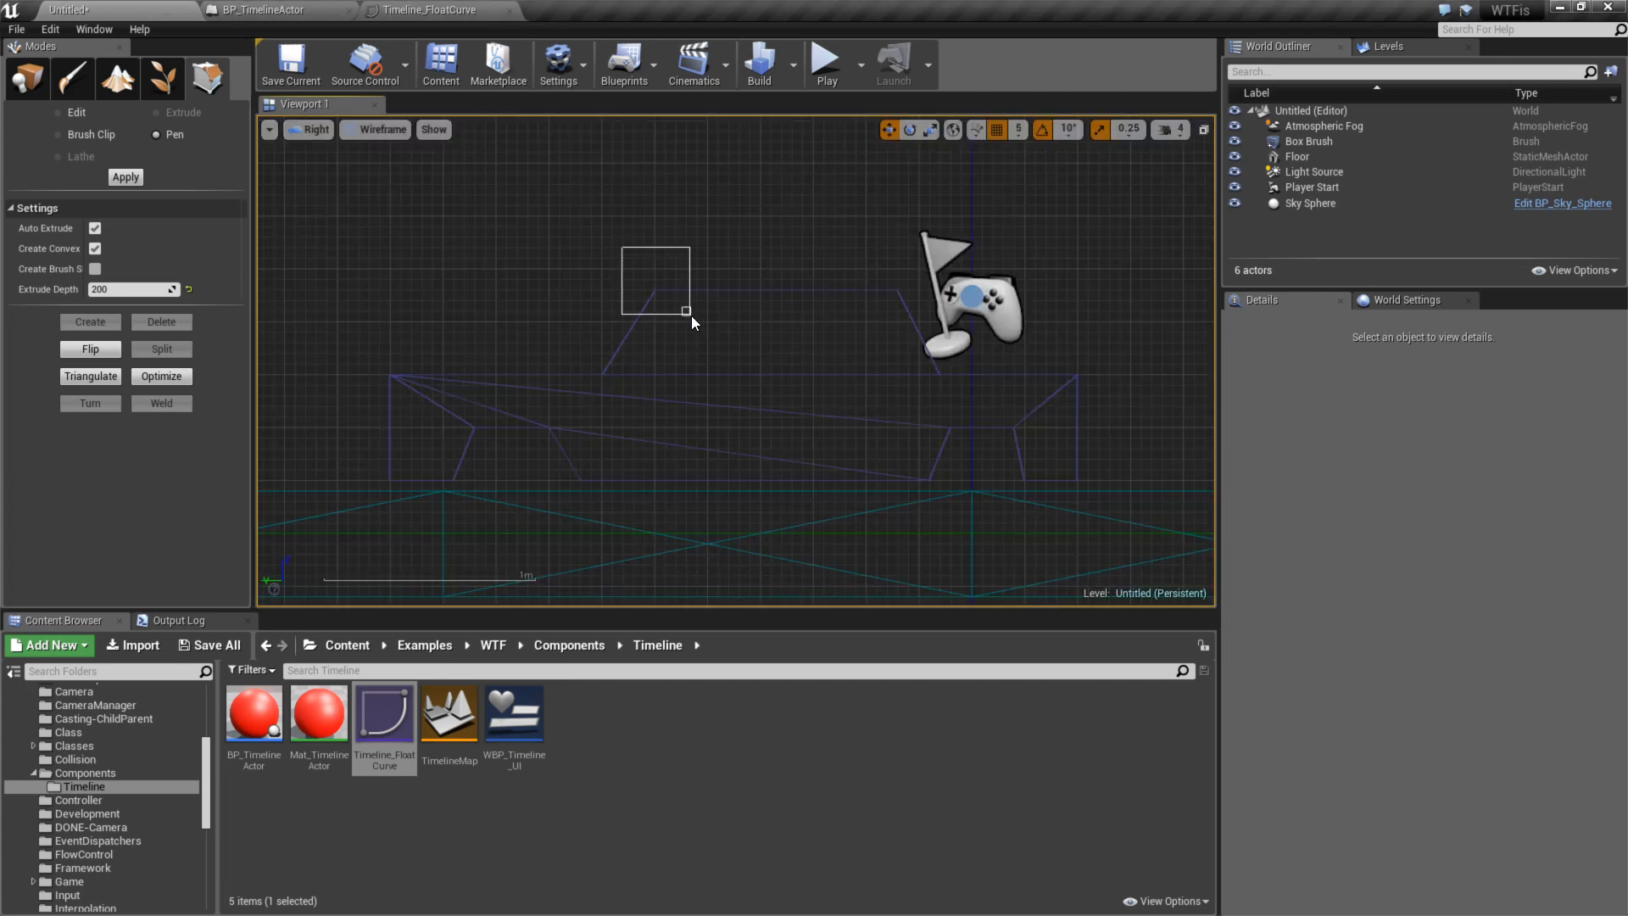
{"action": "left_click_drag", "start_coordinate": [690, 316], "coordinate": [670, 304]}
{"action": "left_click", "coordinate": [648, 284]}
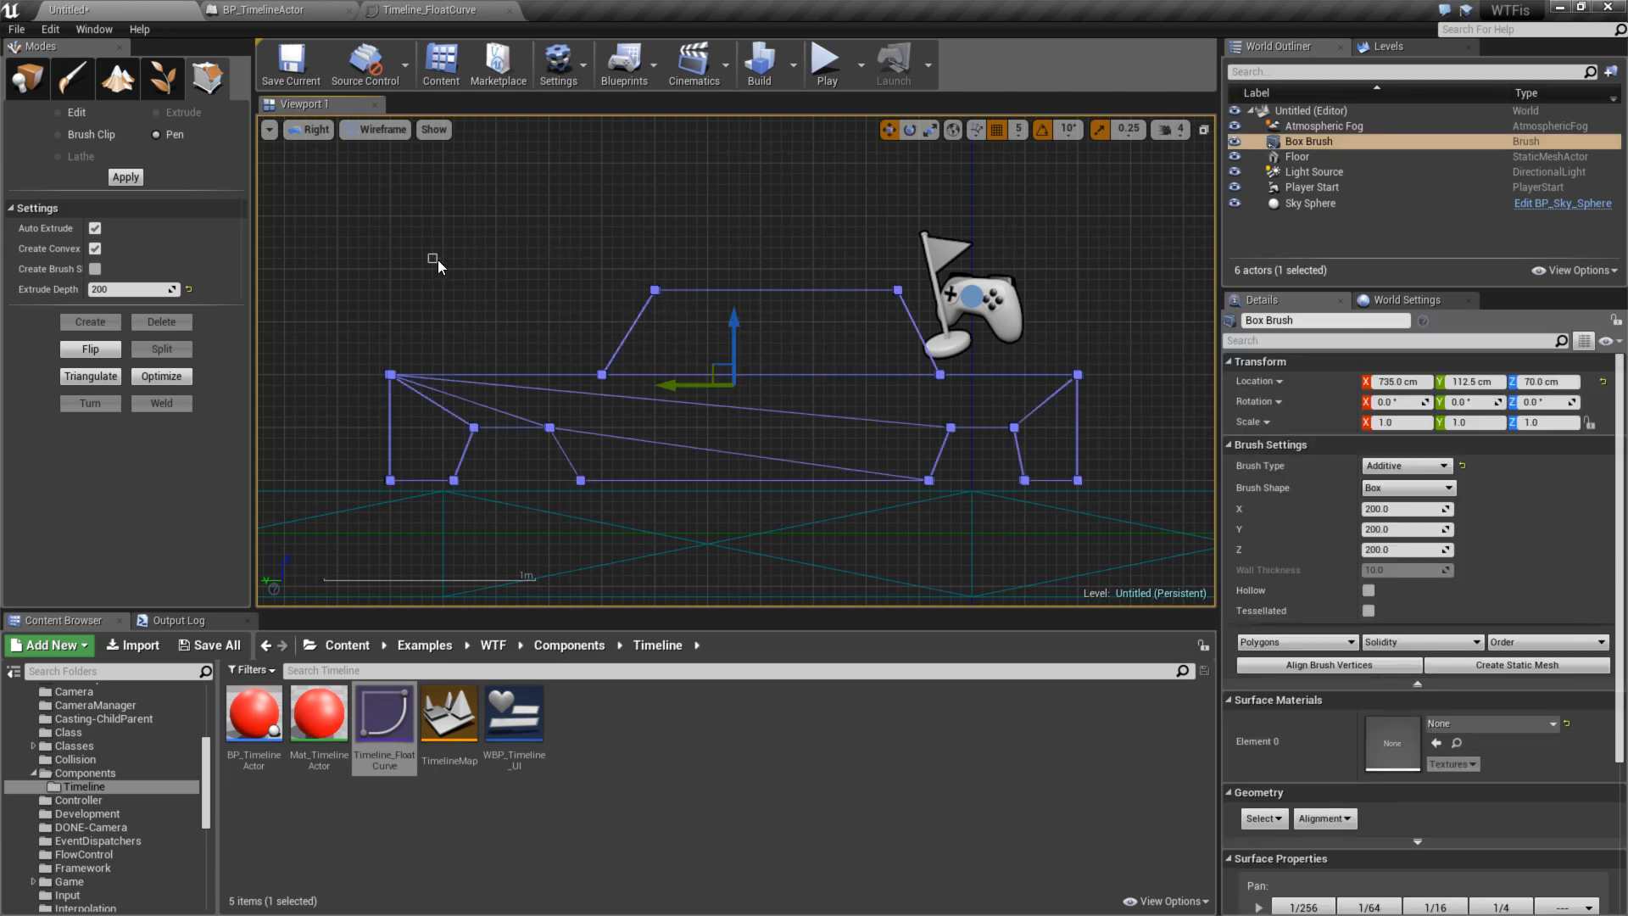
{"action": "left_click", "coordinate": [629, 266]}
{"action": "left_click", "coordinate": [75, 113]}
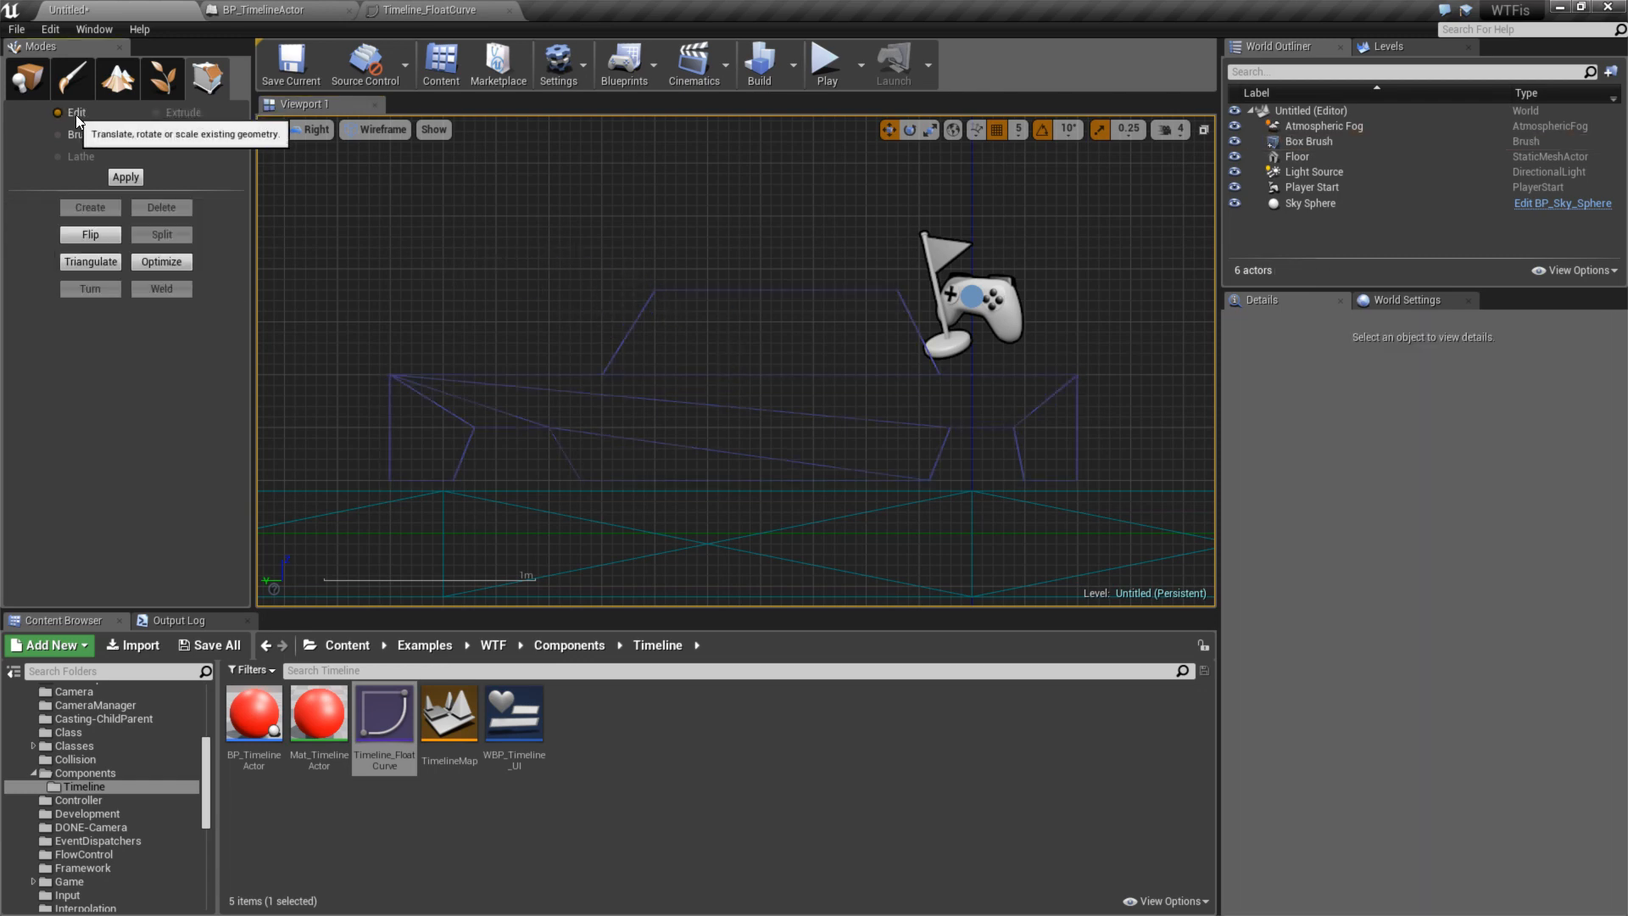
- Try to weld the overlapping vertices at the left roof corner, its cabin base and the profile's upper-left corner
{"action": "mouse_move", "coordinate": [633, 251]}
{"action": "left_mouse_down"}
{"action": "mouse_move", "coordinate": [685, 307]}
{"action": "mouse_move", "coordinate": [617, 259]}
{"action": "left_mouse_up"}
{"action": "key", "text": "f"}
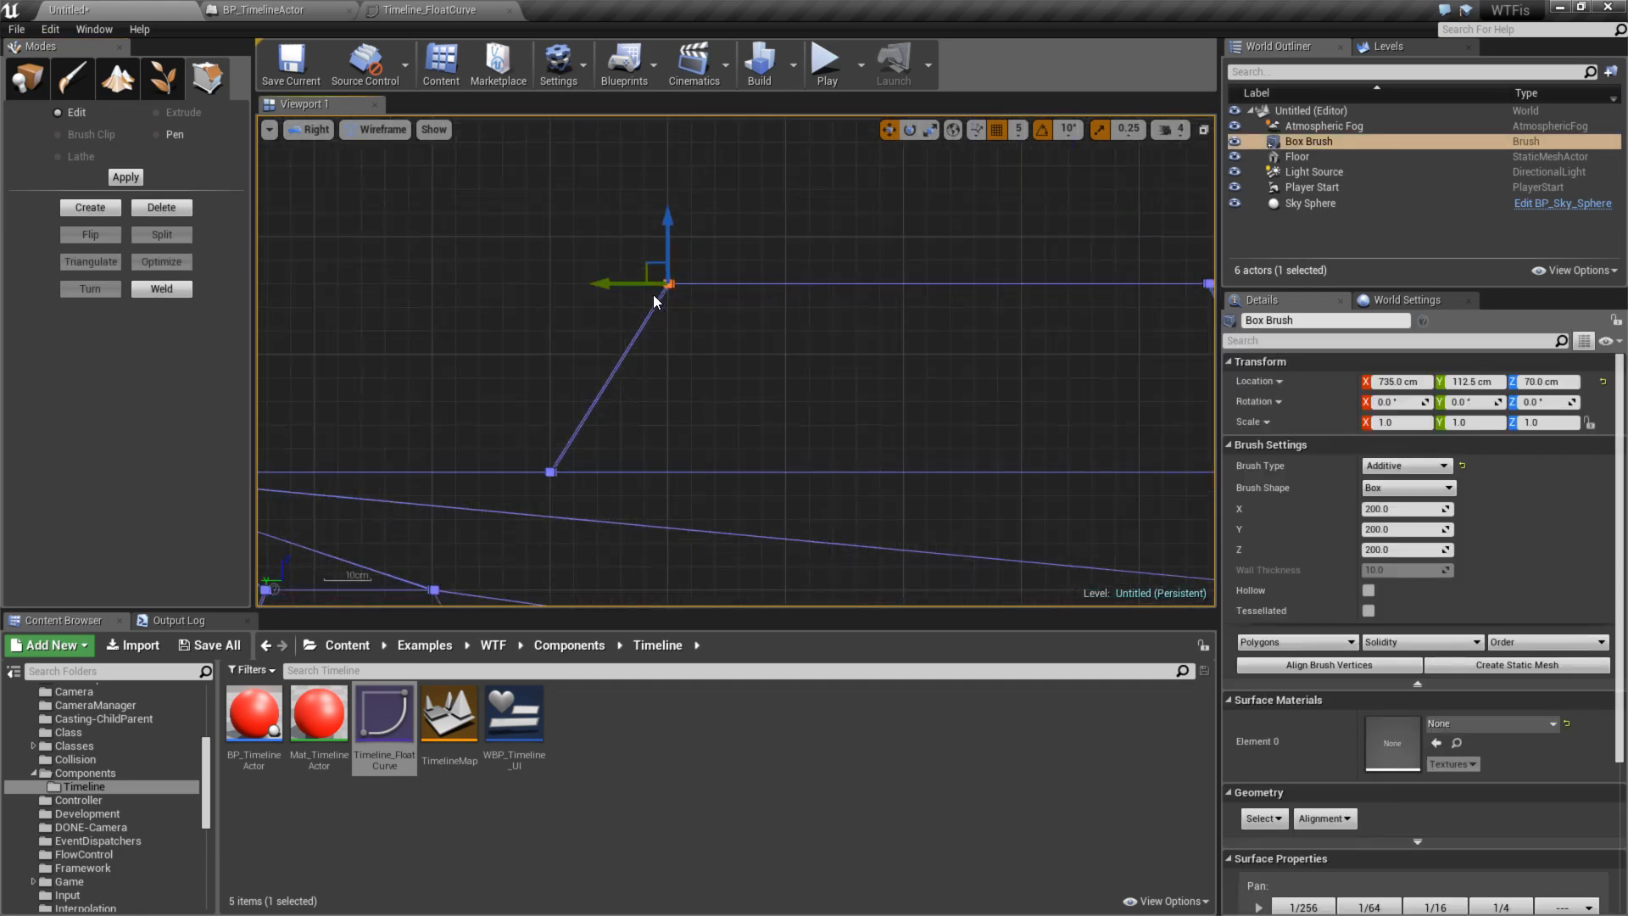
{"action": "mouse_move", "coordinate": [403, 534]}
{"action": "right_mouse_down"}
{"action": "mouse_move", "coordinate": [698, 288]}
{"action": "mouse_move", "coordinate": [810, 229]}
{"action": "right_mouse_up"}
{"action": "right_click_drag", "start_coordinate": [639, 542], "coordinate": [762, 382]}
{"action": "left_click_drag", "start_coordinate": [766, 391], "coordinate": [812, 461]}
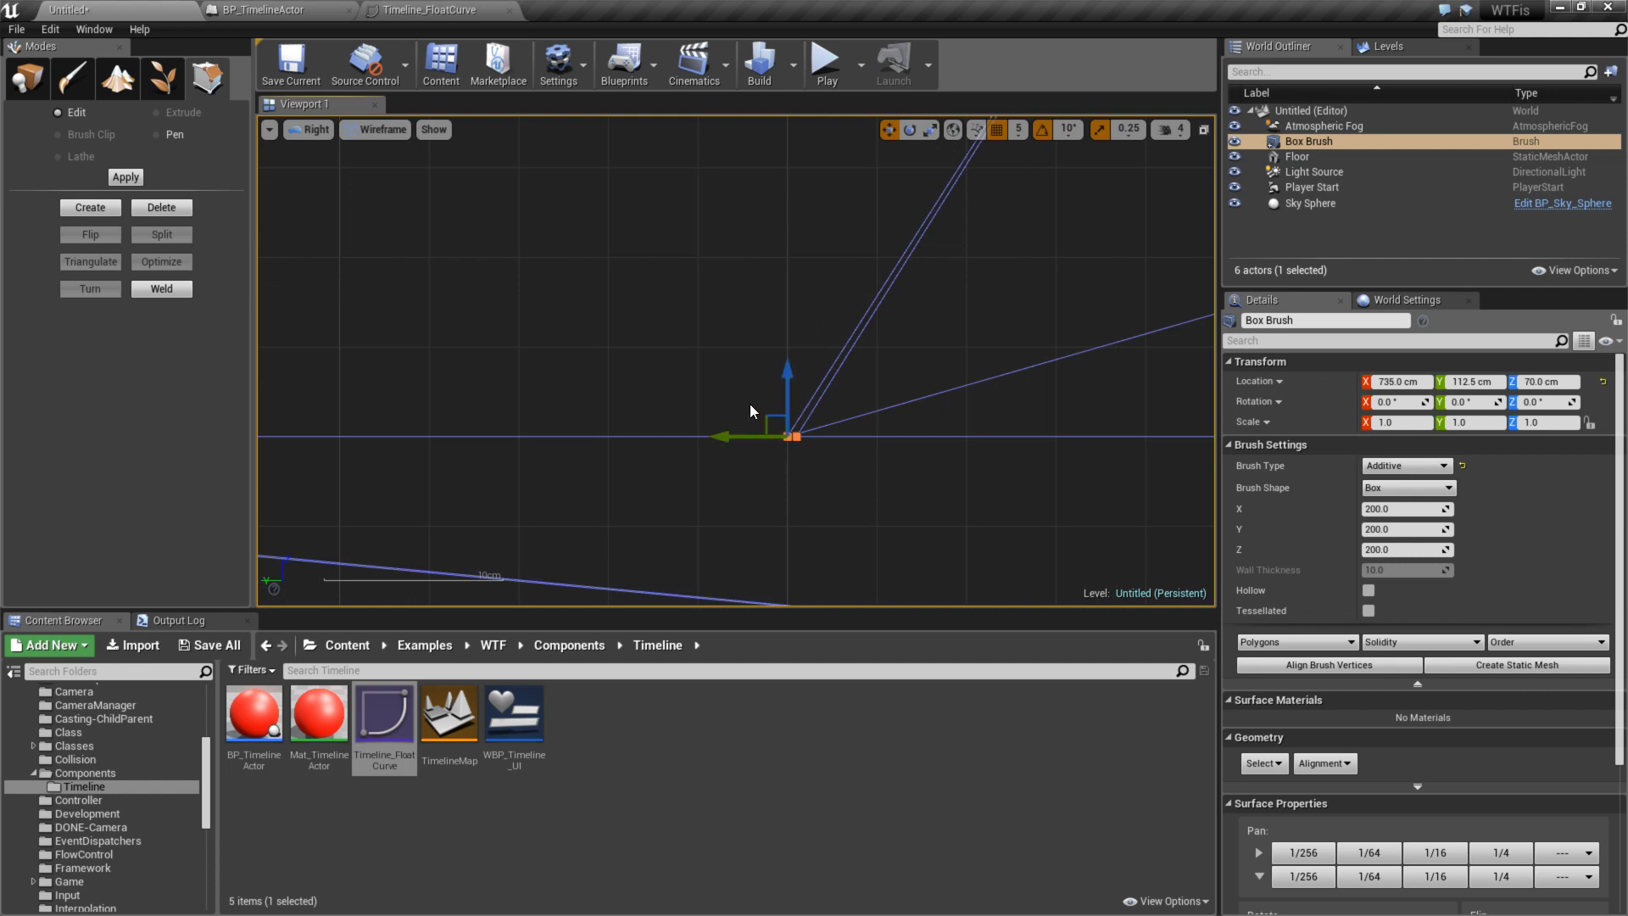
{"action": "mouse_move", "coordinate": [446, 370]}
{"action": "right_mouse_down"}
{"action": "mouse_move", "coordinate": [549, 447]}
{"action": "mouse_move", "coordinate": [1069, 352]}
{"action": "mouse_move", "coordinate": [1024, 354]}
{"action": "right_mouse_up"}
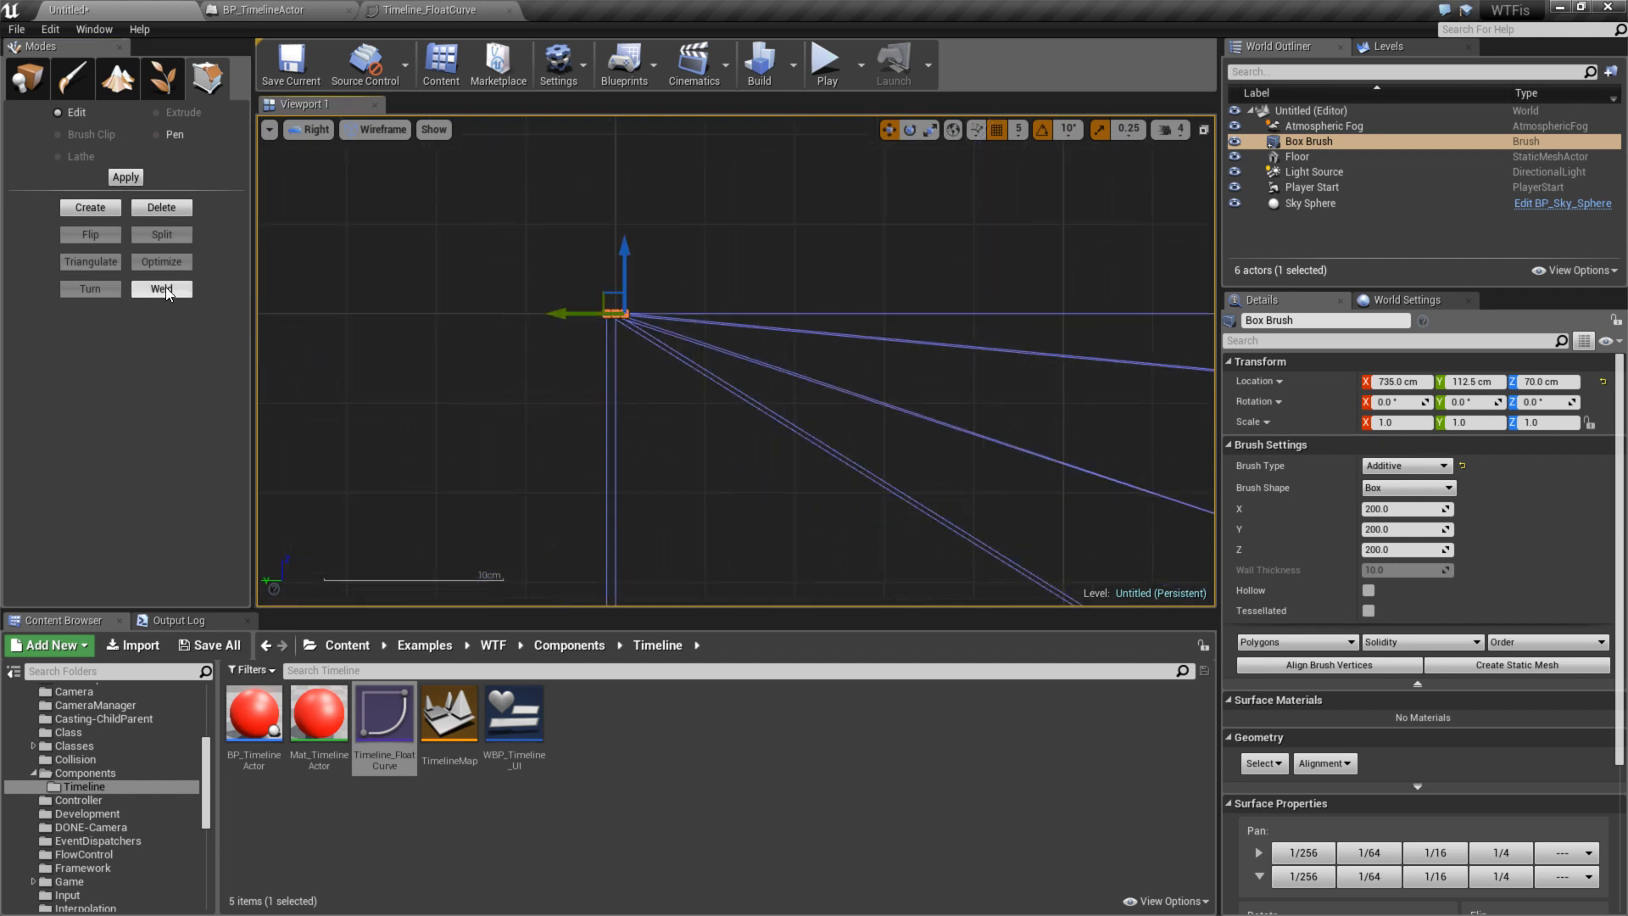
- Try to weld the overlapping vertices at the profile's lower-left corner and the outer foot of the left wheel arch
{"action": "scroll", "coordinate": [712, 494], "scroll_direction": "up", "scroll_amount": 5}
{"action": "right_click_drag", "start_coordinate": [806, 305], "coordinate": [643, 461]}
{"action": "left_click_drag", "start_coordinate": [687, 458], "coordinate": [521, 356]}
{"action": "right_click_drag", "start_coordinate": [863, 412], "coordinate": [523, 382]}
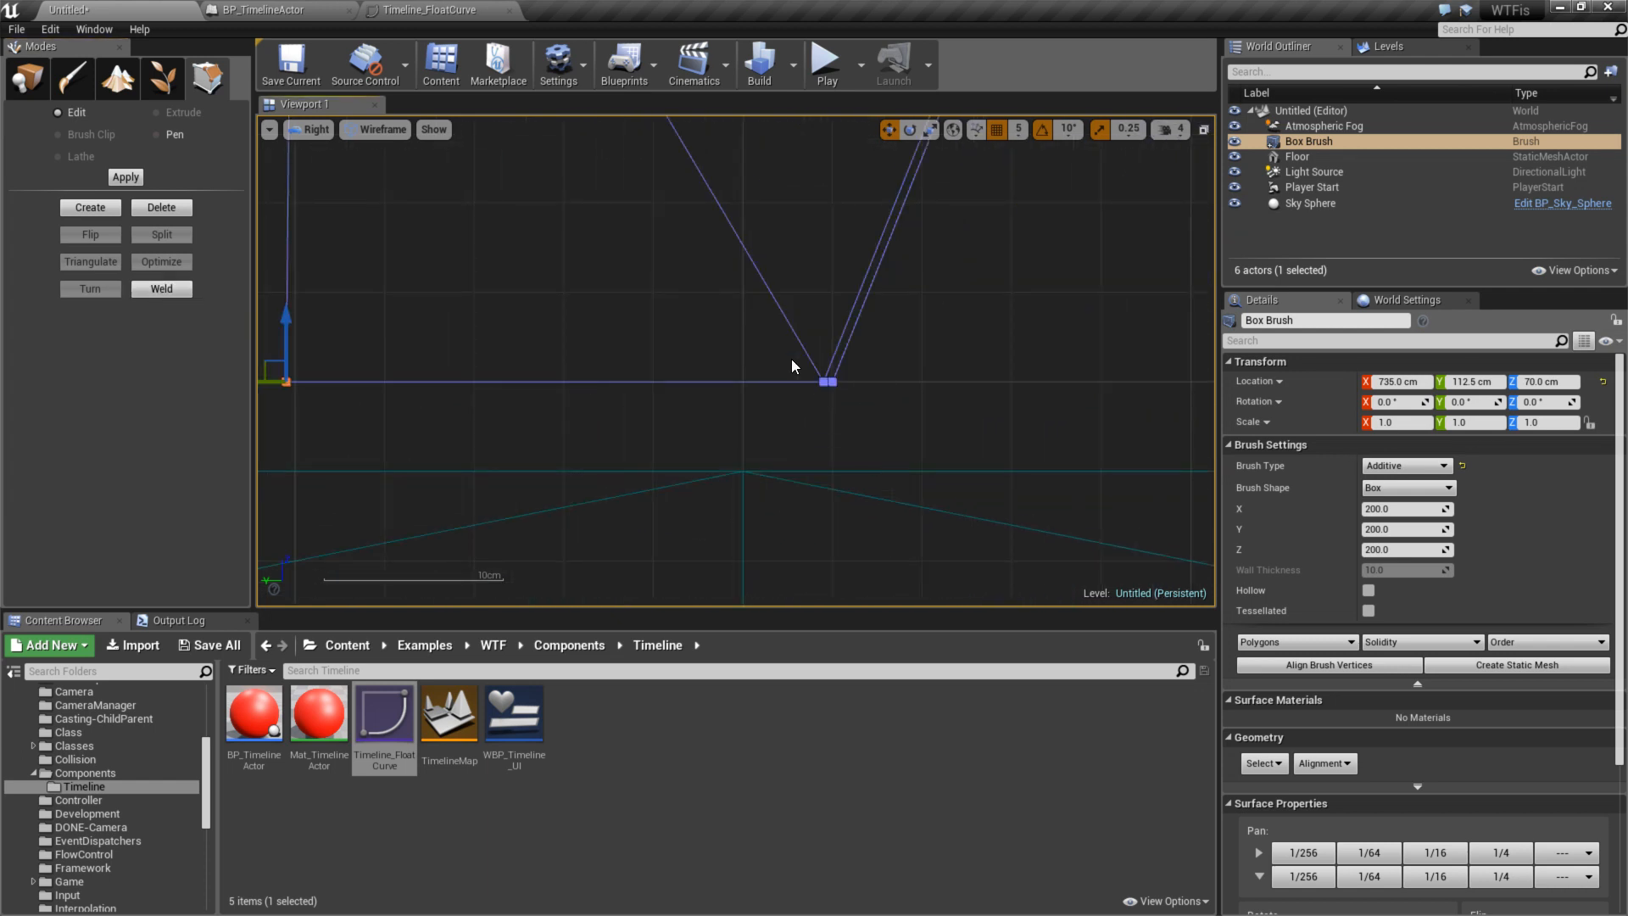
{"action": "left_click", "coordinate": [829, 381]}
{"action": "left_click", "coordinate": [161, 293]}
- Try to weld the overlapping vertices at both upper corners of the left wheel arch
{"action": "right_click_drag", "start_coordinate": [936, 265], "coordinate": [784, 461]}
{"action": "left_click_drag", "start_coordinate": [783, 409], "coordinate": [652, 312]}
{"action": "left_click", "coordinate": [162, 289]}
{"action": "right_click_drag", "start_coordinate": [789, 424], "coordinate": [1123, 501]}
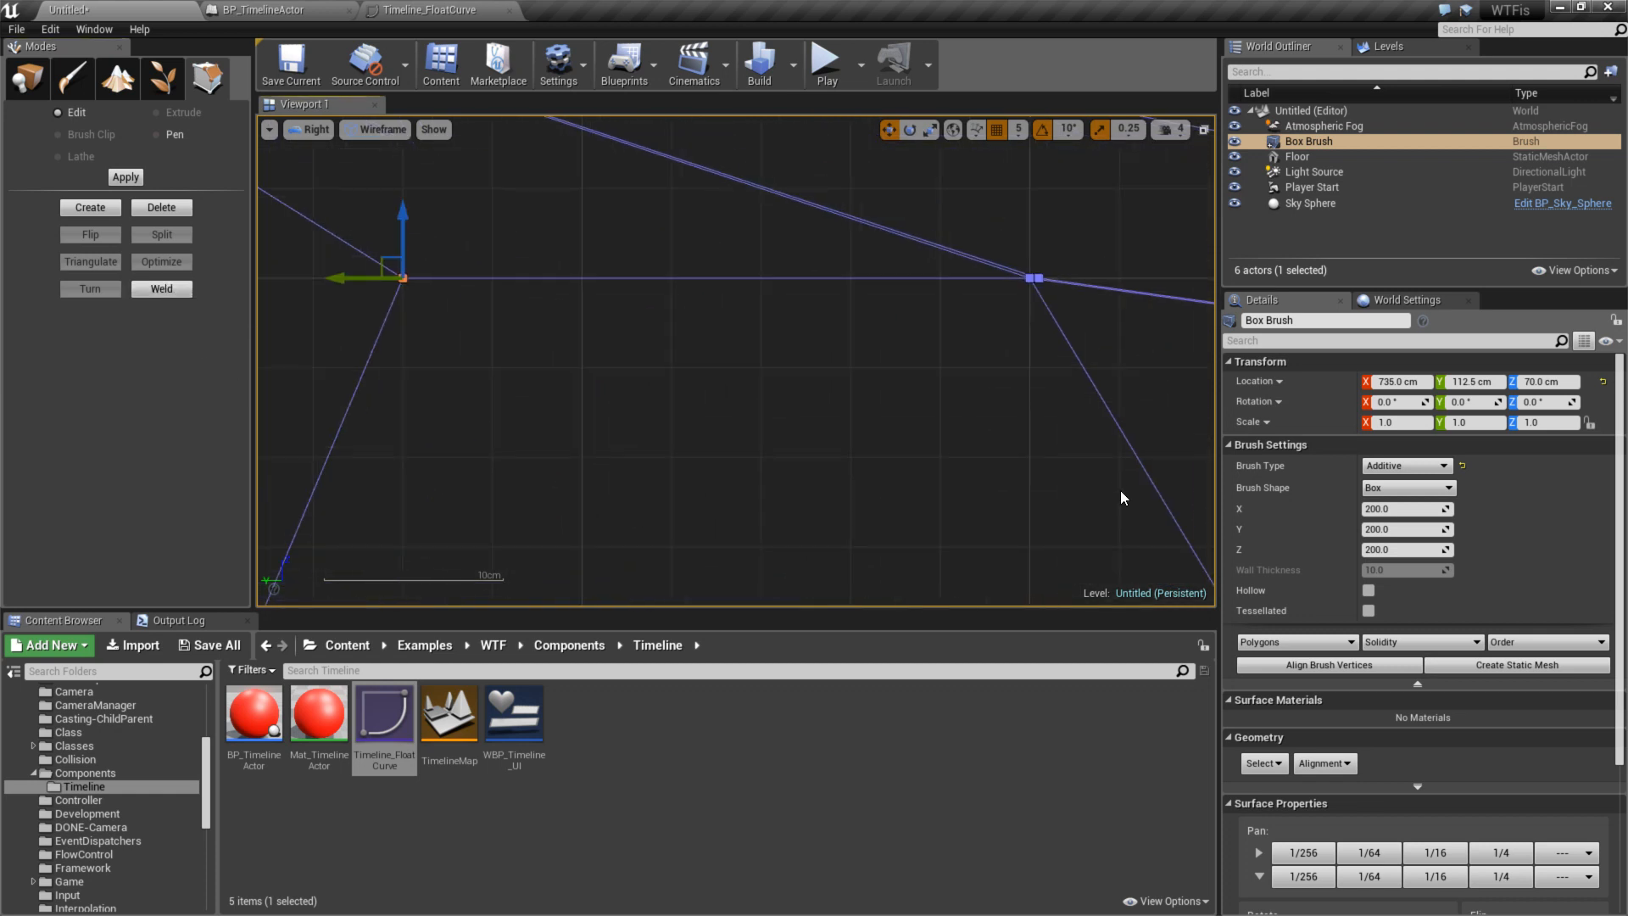
{"action": "right_click_drag", "start_coordinate": [963, 254], "coordinate": [679, 229]}
{"action": "left_click_drag", "start_coordinate": [679, 229], "coordinate": [832, 364]}
{"action": "left_click", "coordinate": [161, 290]}
- Try to weld the overlapping vertices at both ends of the bottom sill between the two wheel arches
{"action": "right_click_drag", "start_coordinate": [654, 535], "coordinate": [585, 396]}
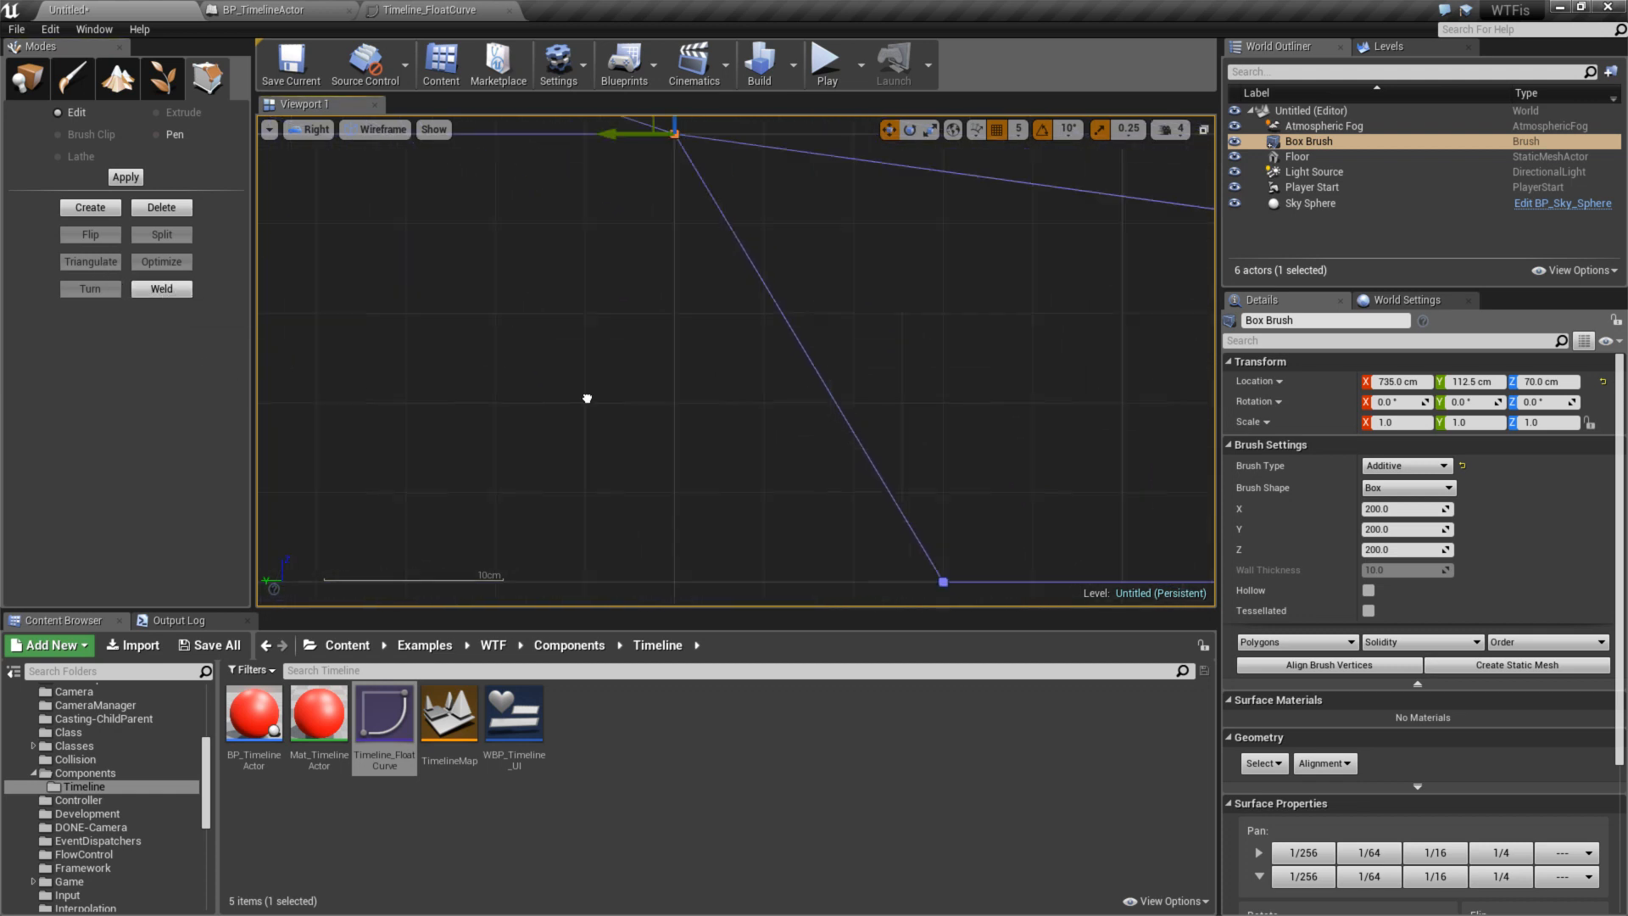
{"action": "right_click_drag", "start_coordinate": [902, 538], "coordinate": [865, 444]}
{"action": "left_click_drag", "start_coordinate": [865, 444], "coordinate": [941, 501]}
{"action": "left_click", "coordinate": [161, 289]}
{"action": "mouse_move", "coordinate": [975, 475]}
{"action": "right_mouse_down"}
{"action": "mouse_move", "coordinate": [1119, 483]}
{"action": "mouse_move", "coordinate": [1054, 472]}
{"action": "mouse_move", "coordinate": [1031, 433]}
{"action": "right_mouse_up"}
{"action": "right_click_drag", "start_coordinate": [989, 443], "coordinate": [883, 450]}
{"action": "scroll", "coordinate": [883, 451], "scroll_direction": "down", "scroll_amount": 6}
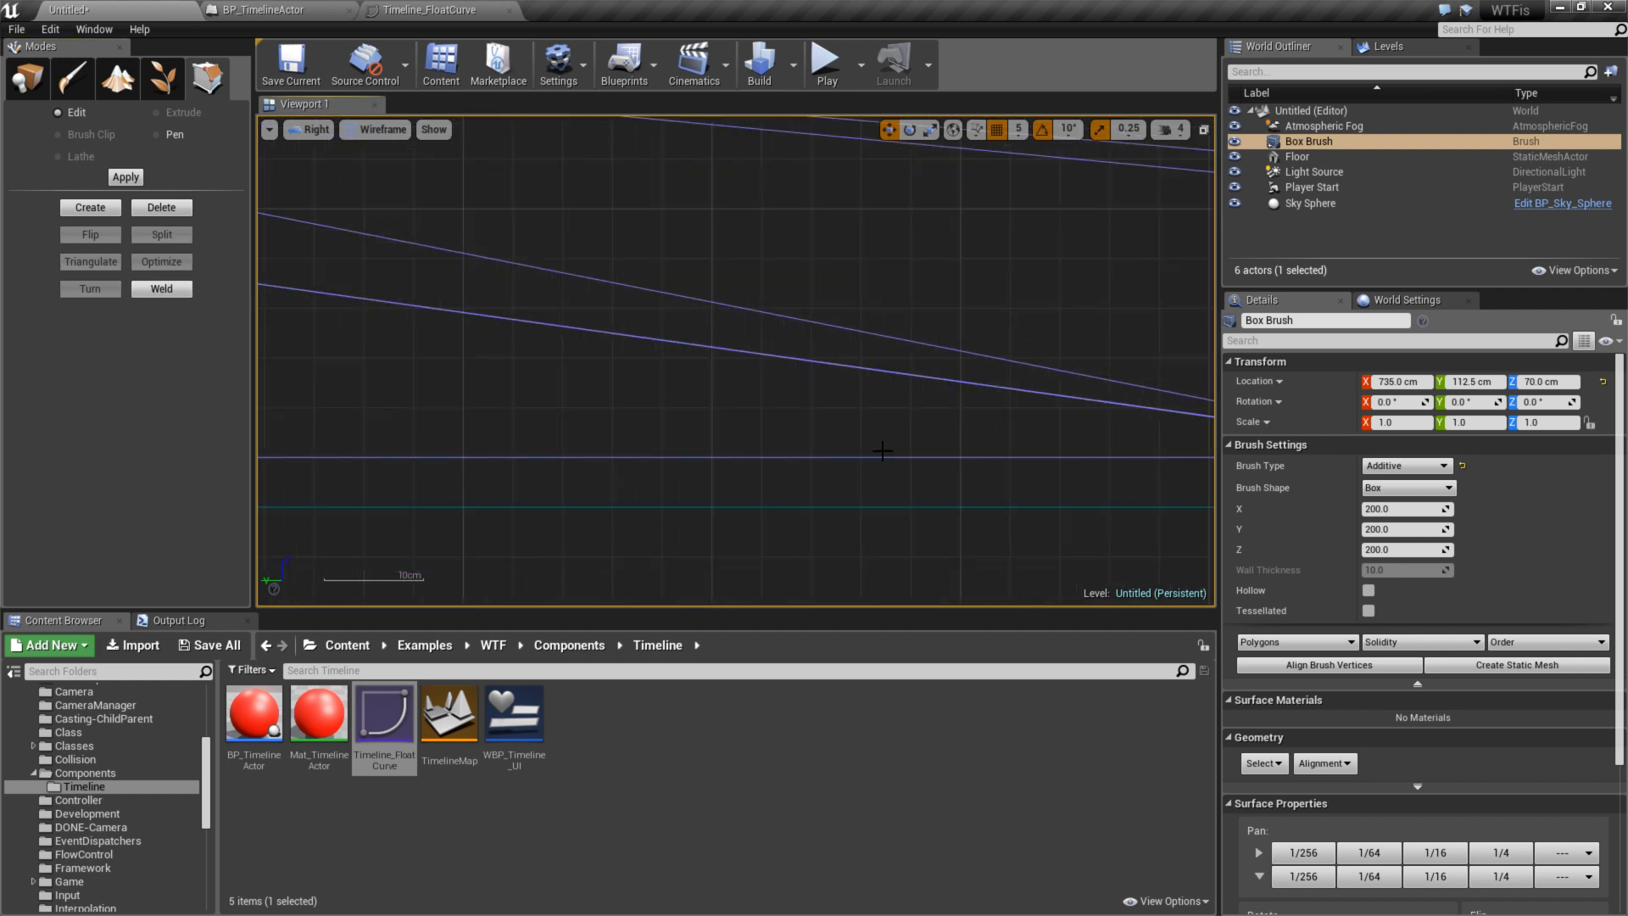
{"action": "right_click_drag", "start_coordinate": [1187, 441], "coordinate": [807, 436]}
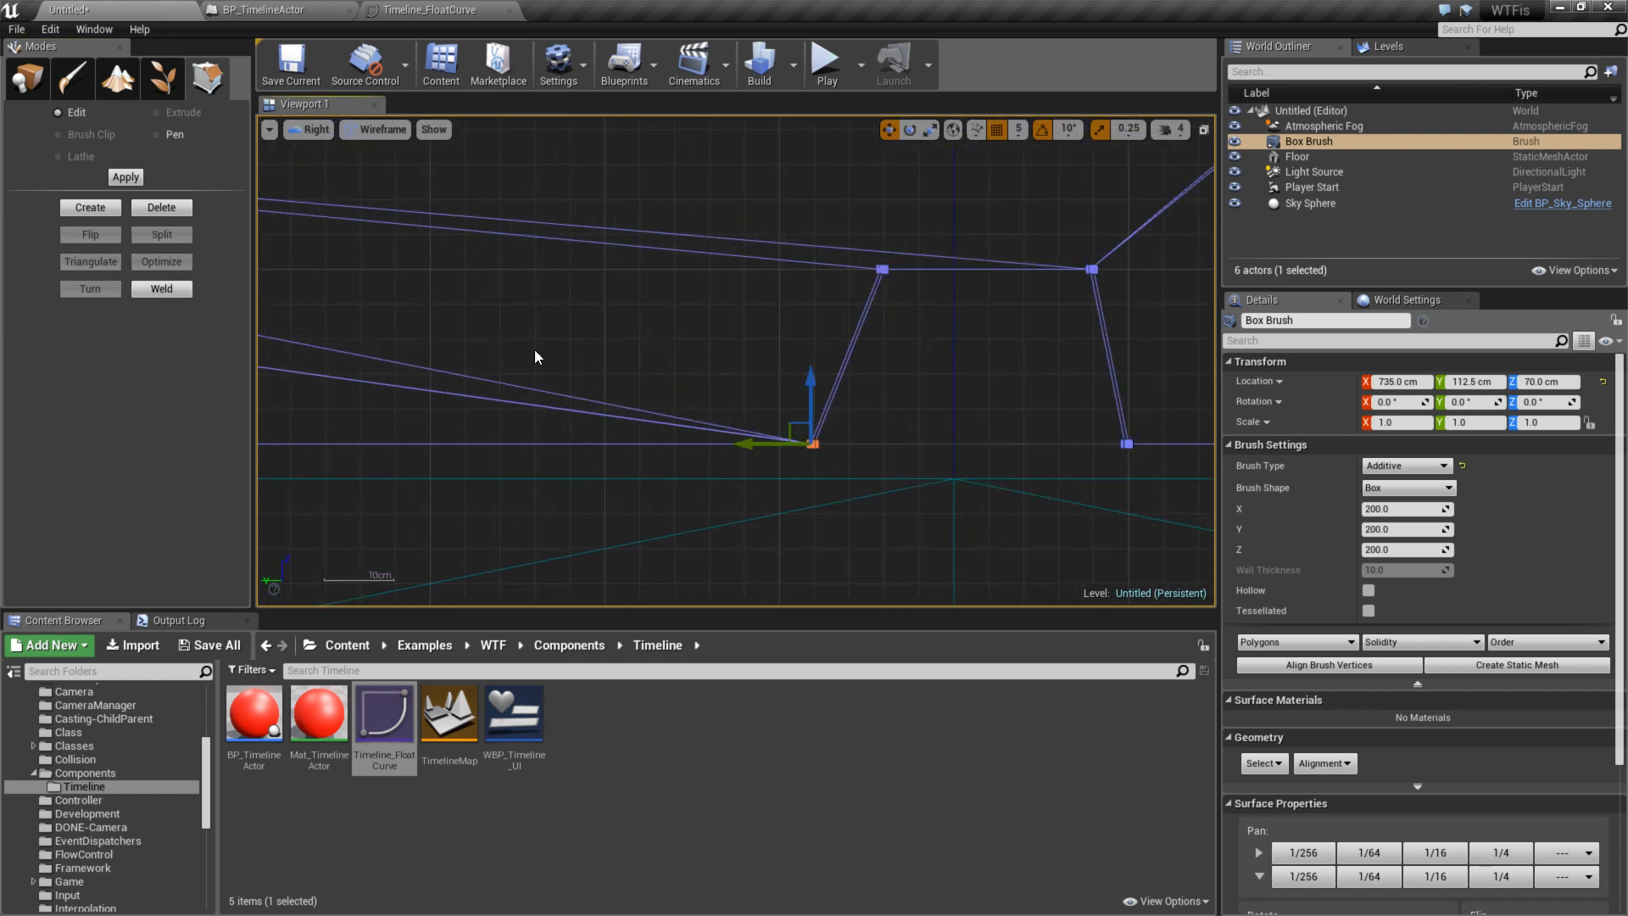
{"action": "left_click", "coordinate": [161, 289]}
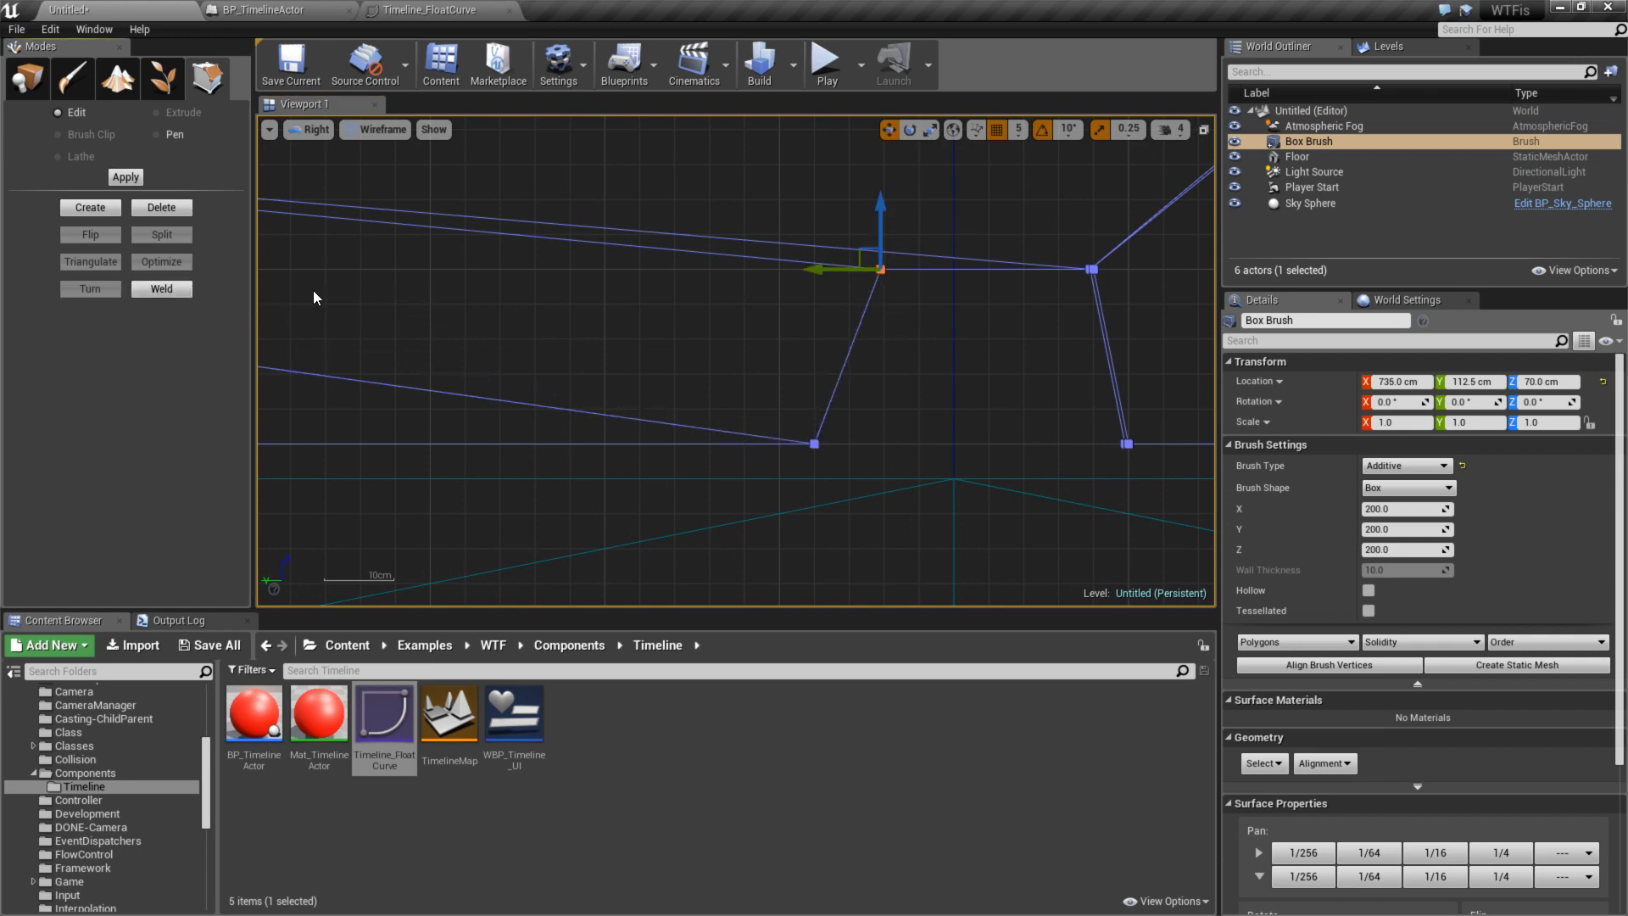
- Try to weld the overlapping vertices at the right wheel arch's remaining corners and the profile's lower-right corner
{"action": "left_click", "coordinate": [179, 294]}
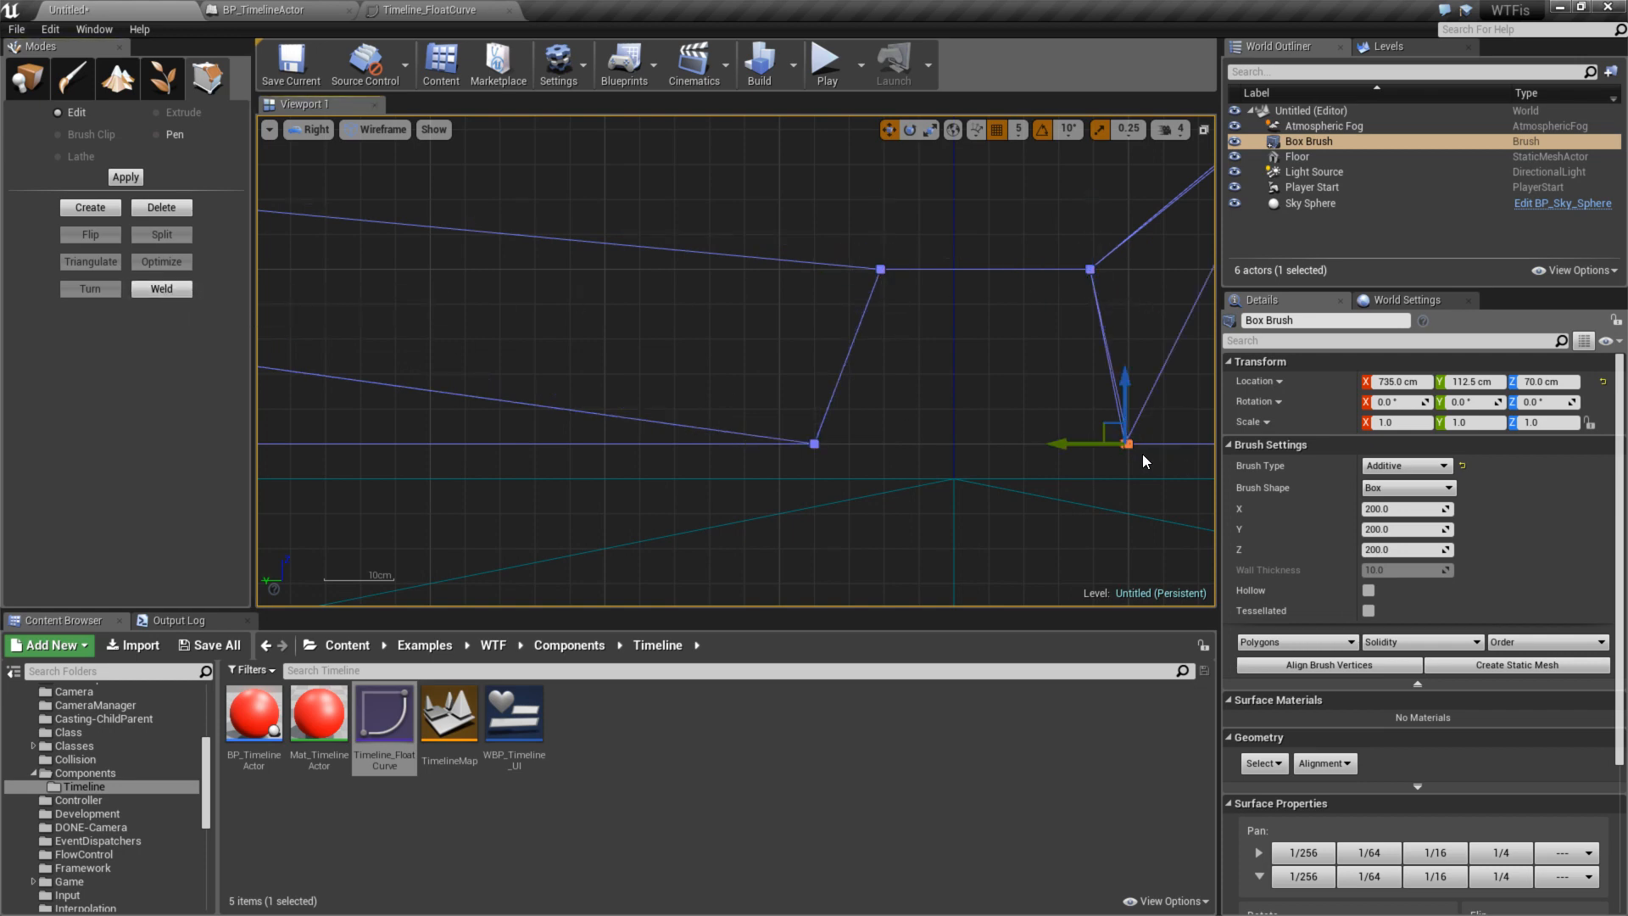
{"action": "mouse_move", "coordinate": [1187, 378]}
{"action": "right_mouse_down"}
{"action": "mouse_move", "coordinate": [916, 400]}
{"action": "mouse_move", "coordinate": [877, 424]}
{"action": "right_mouse_up"}
{"action": "left_click", "coordinate": [844, 498]}
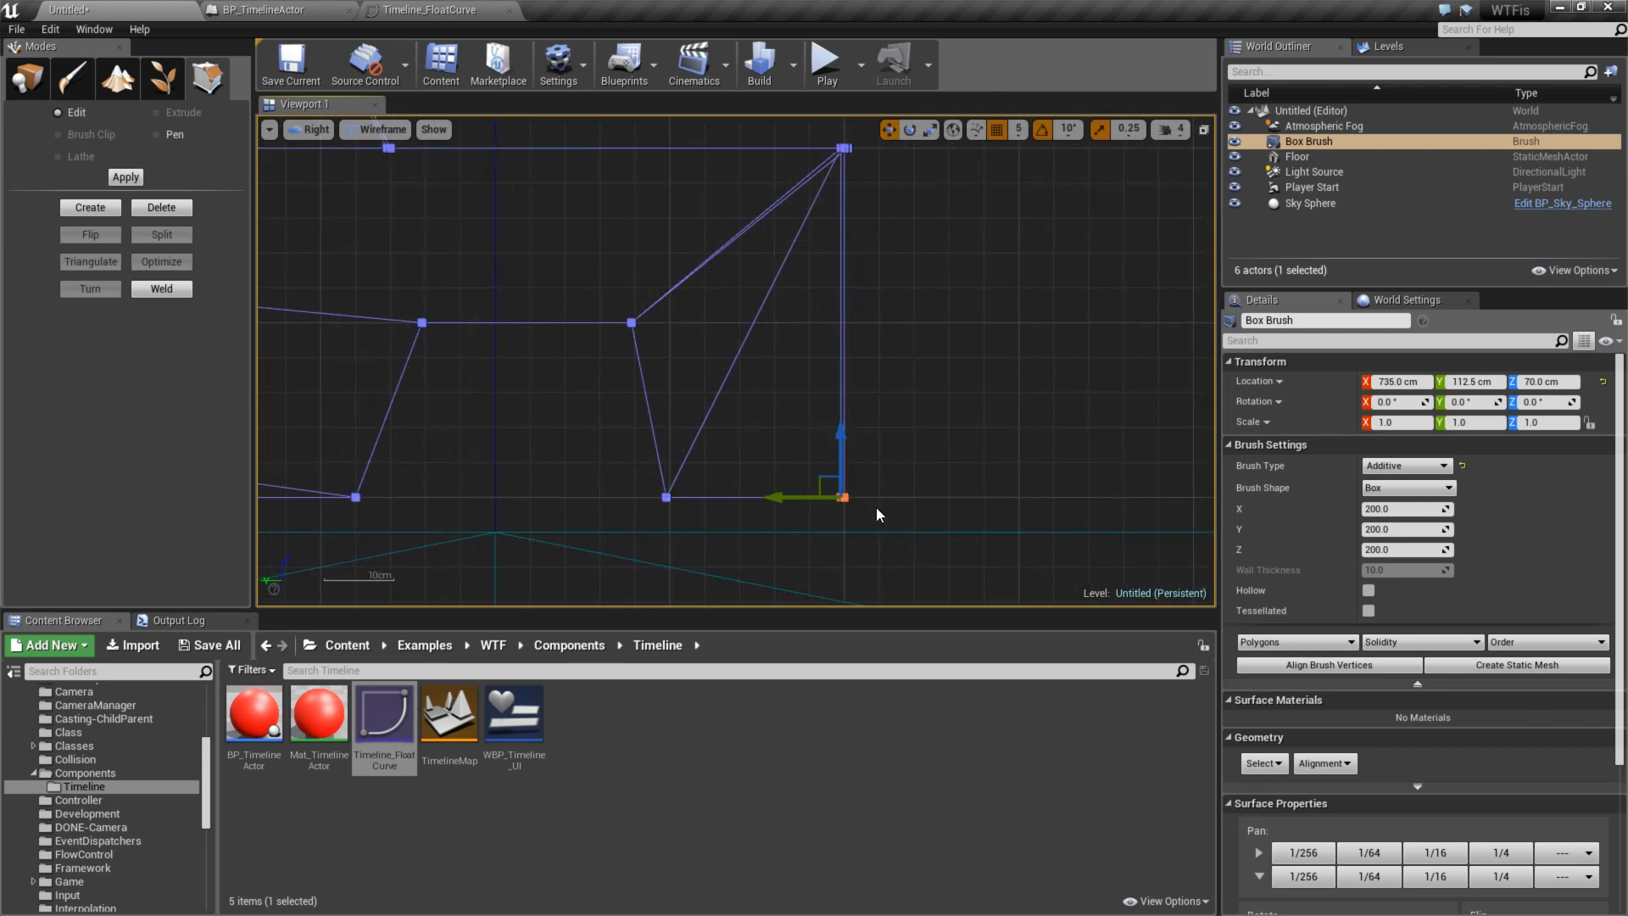
- Try to weld the overlapping vertices at the profile's upper-right corner, the right cabin base and both roof corners
{"action": "left_click_drag", "start_coordinate": [894, 168], "coordinate": [782, 130]}
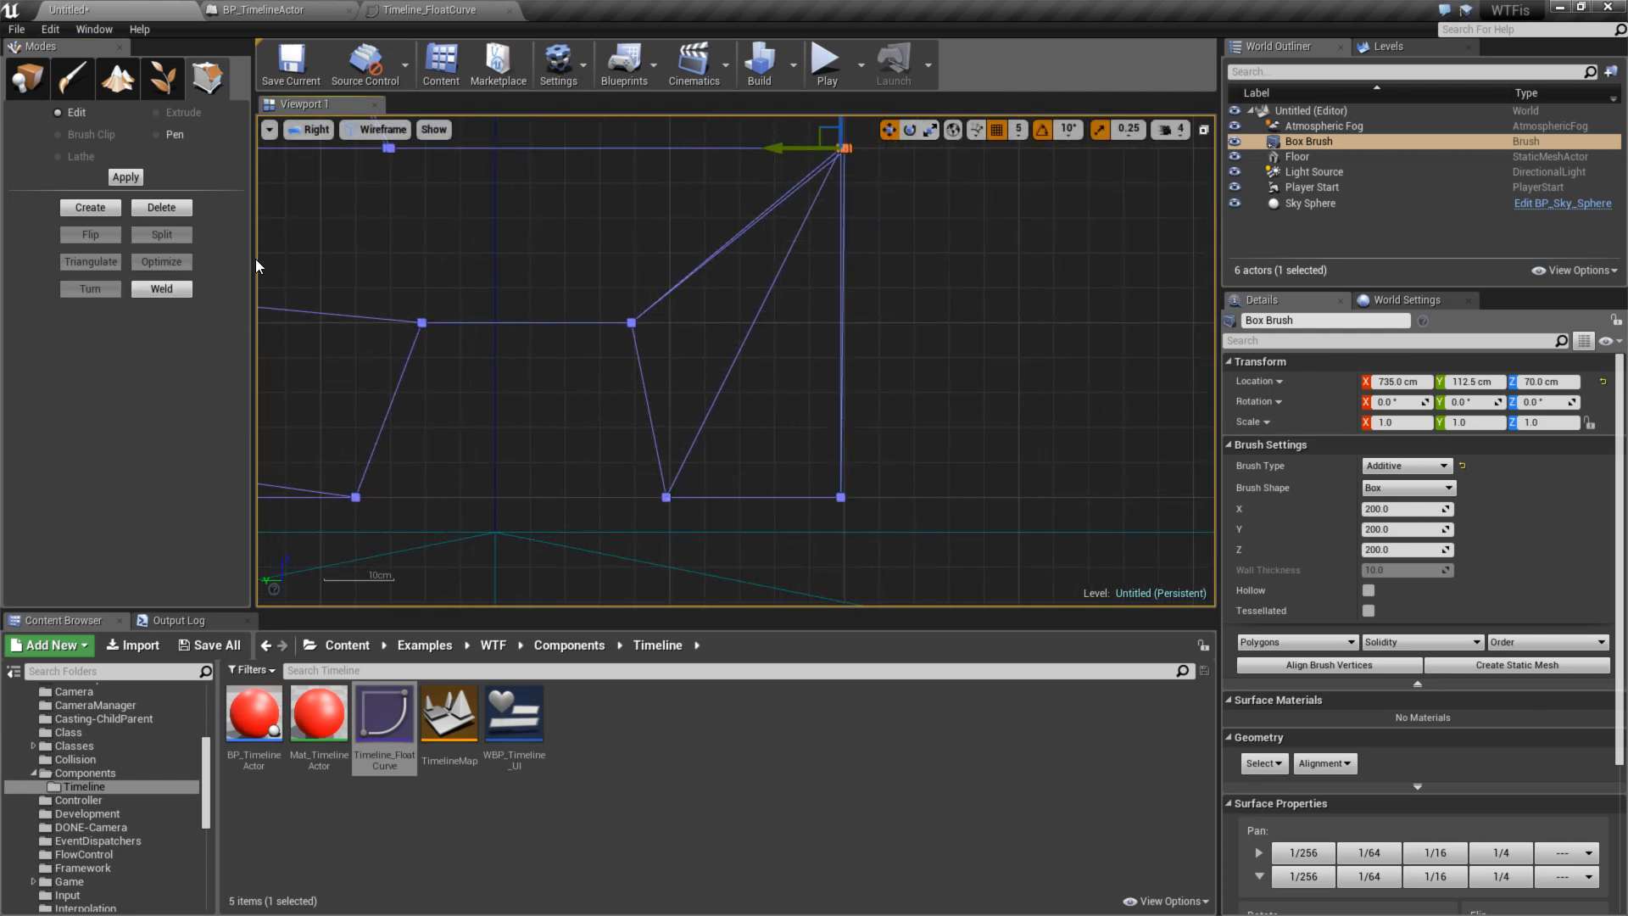
{"action": "right_click_drag", "start_coordinate": [318, 289], "coordinate": [917, 429]}
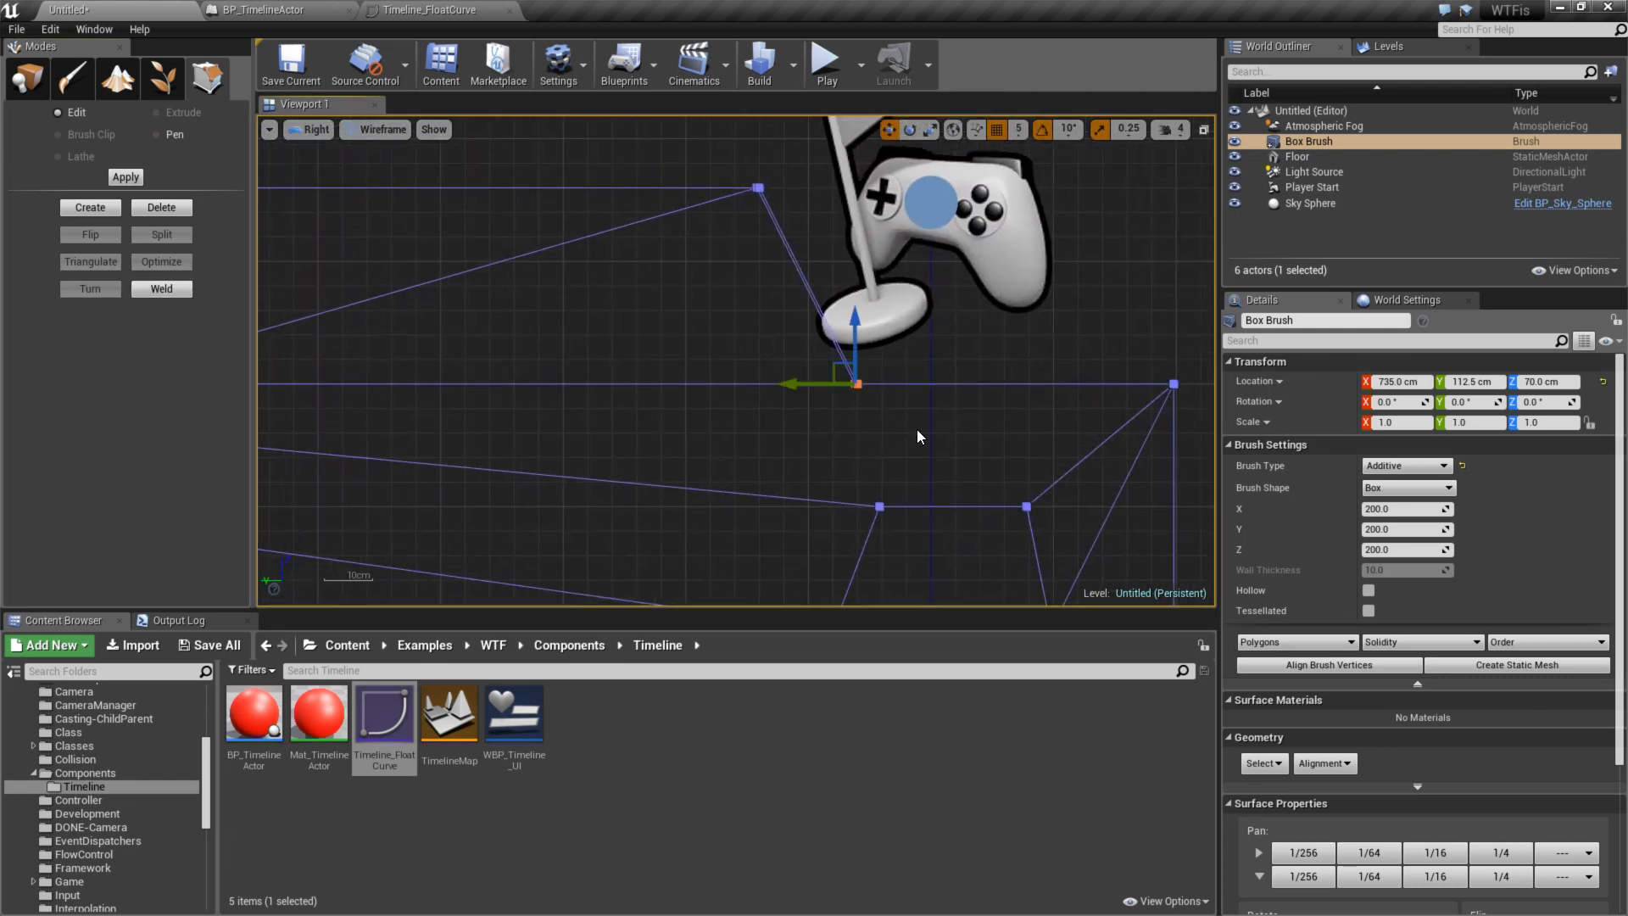
{"action": "left_click", "coordinate": [146, 290]}
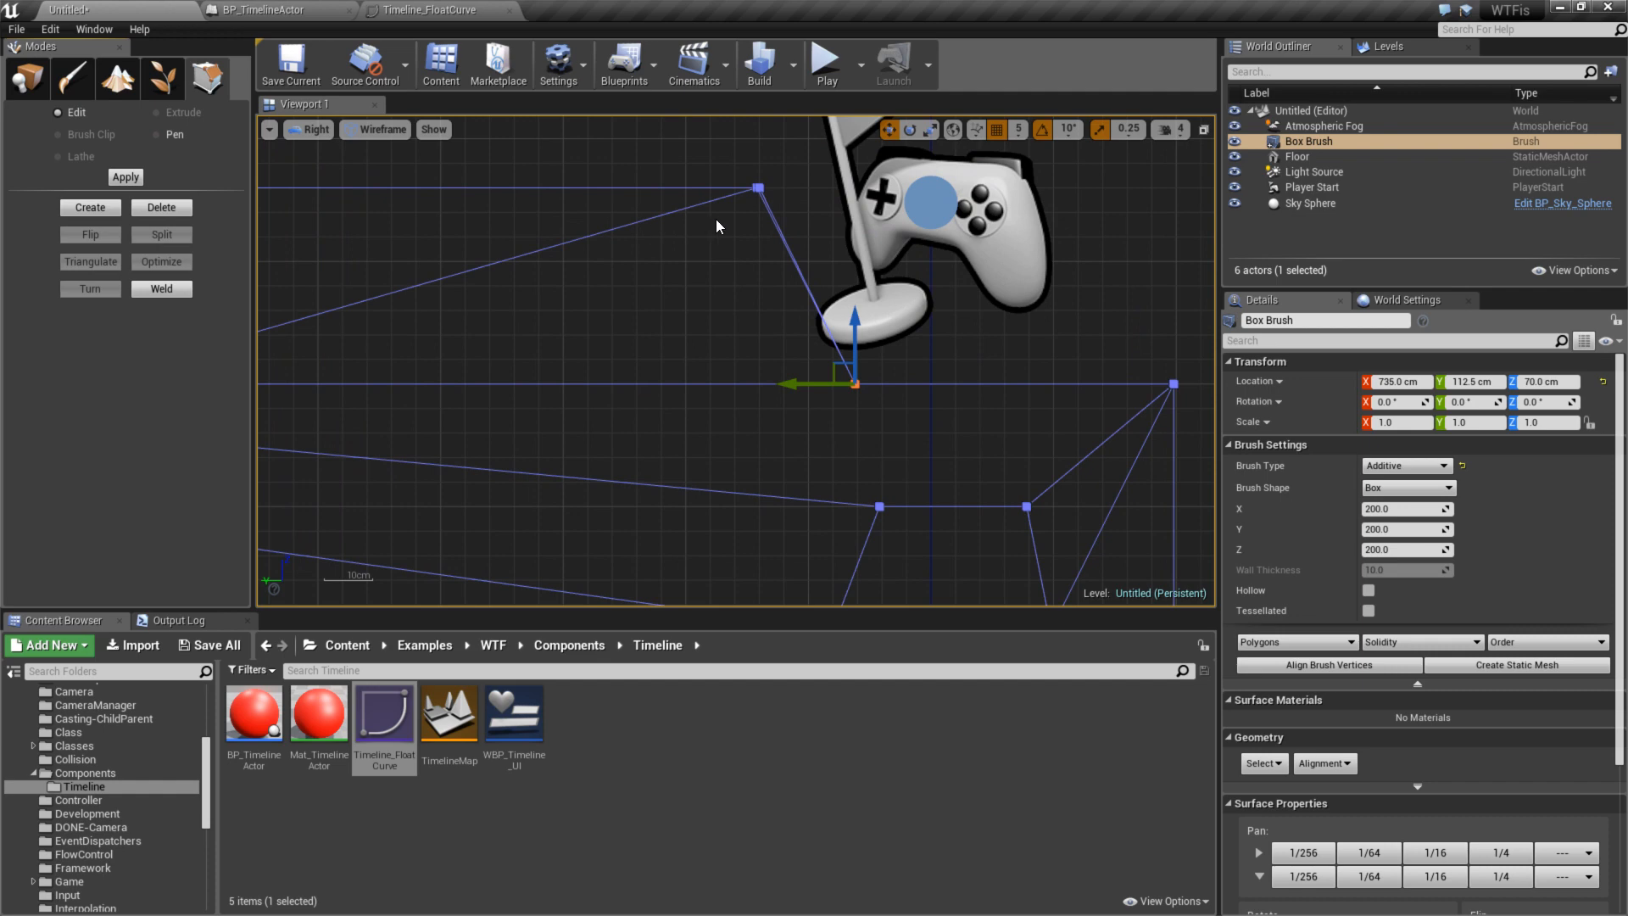
{"action": "left_click", "coordinate": [145, 290]}
{"action": "right_click_drag", "start_coordinate": [385, 280], "coordinate": [593, 332]}
{"action": "scroll", "coordinate": [594, 333], "scroll_direction": "down", "scroll_amount": 1}
{"action": "scroll", "coordinate": [658, 343], "scroll_direction": "down", "scroll_amount": 3}
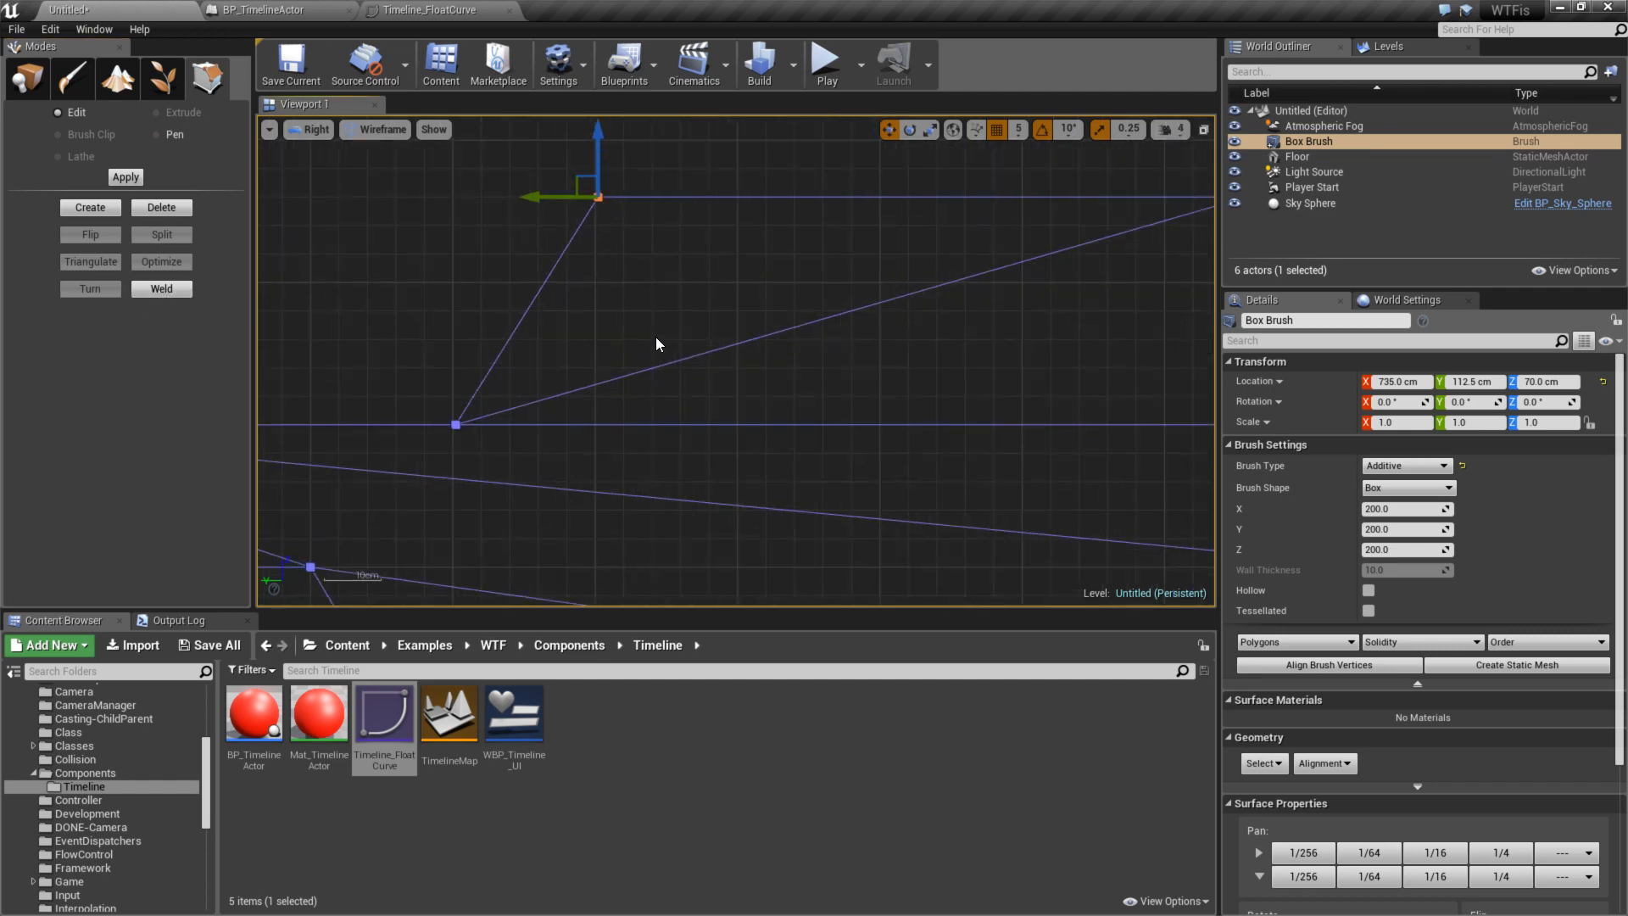
- Return the viewport to Perspective and undo the series of vertex welds made on the car brush's profile
{"action": "left_click", "coordinate": [314, 130]}
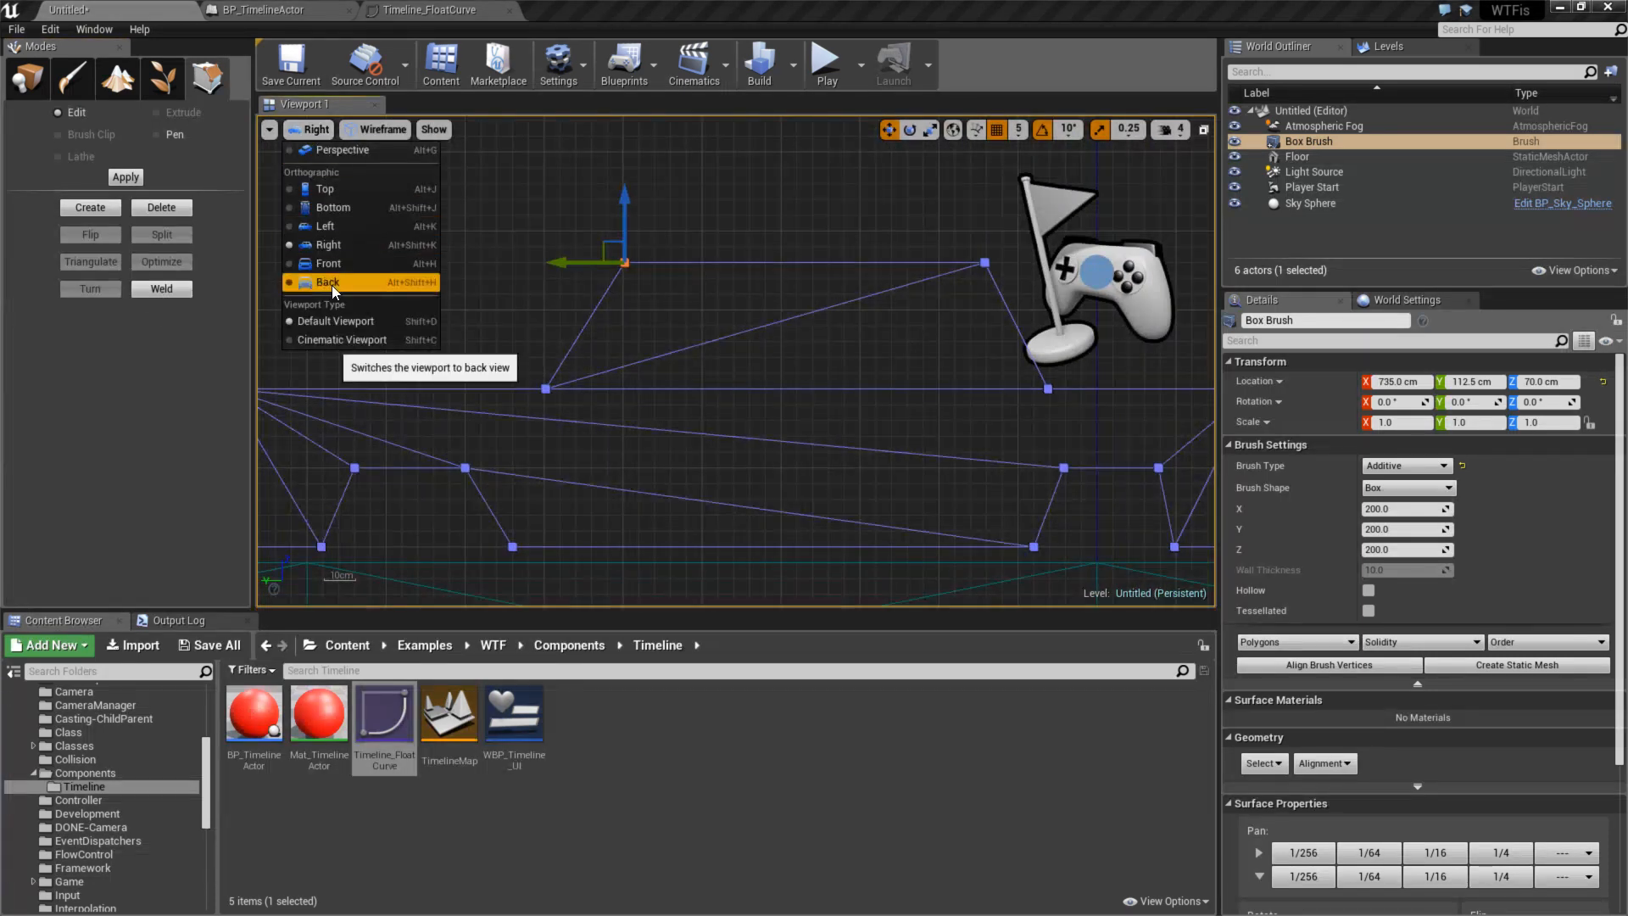
{"action": "left_click", "coordinate": [332, 150]}
{"action": "mouse_move", "coordinate": [690, 370]}
{"action": "right_mouse_down"}
{"action": "mouse_move", "coordinate": [690, 356]}
{"action": "mouse_move", "coordinate": [703, 441]}
{"action": "mouse_move", "coordinate": [769, 358]}
{"action": "right_mouse_up"}
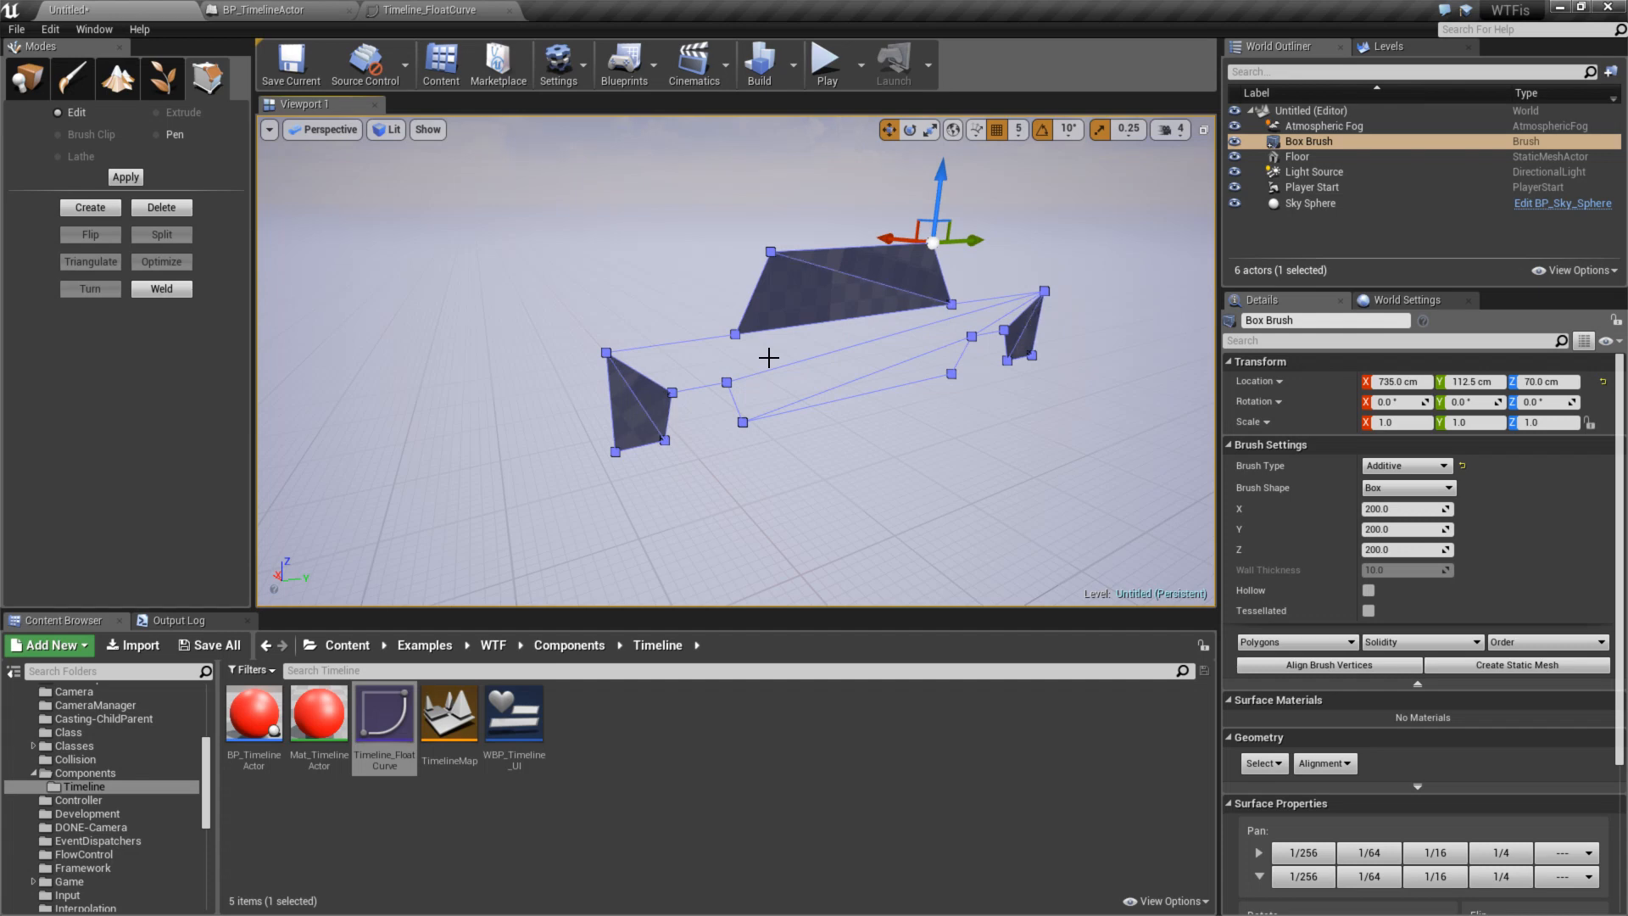
{"action": "key", "text": "ctrl+z"}
{"action": "key", "text": "ctrl+z"}
{"action": "key", "text": "ctrl+z"}
{"action": "key", "text": "ctrl+z"}
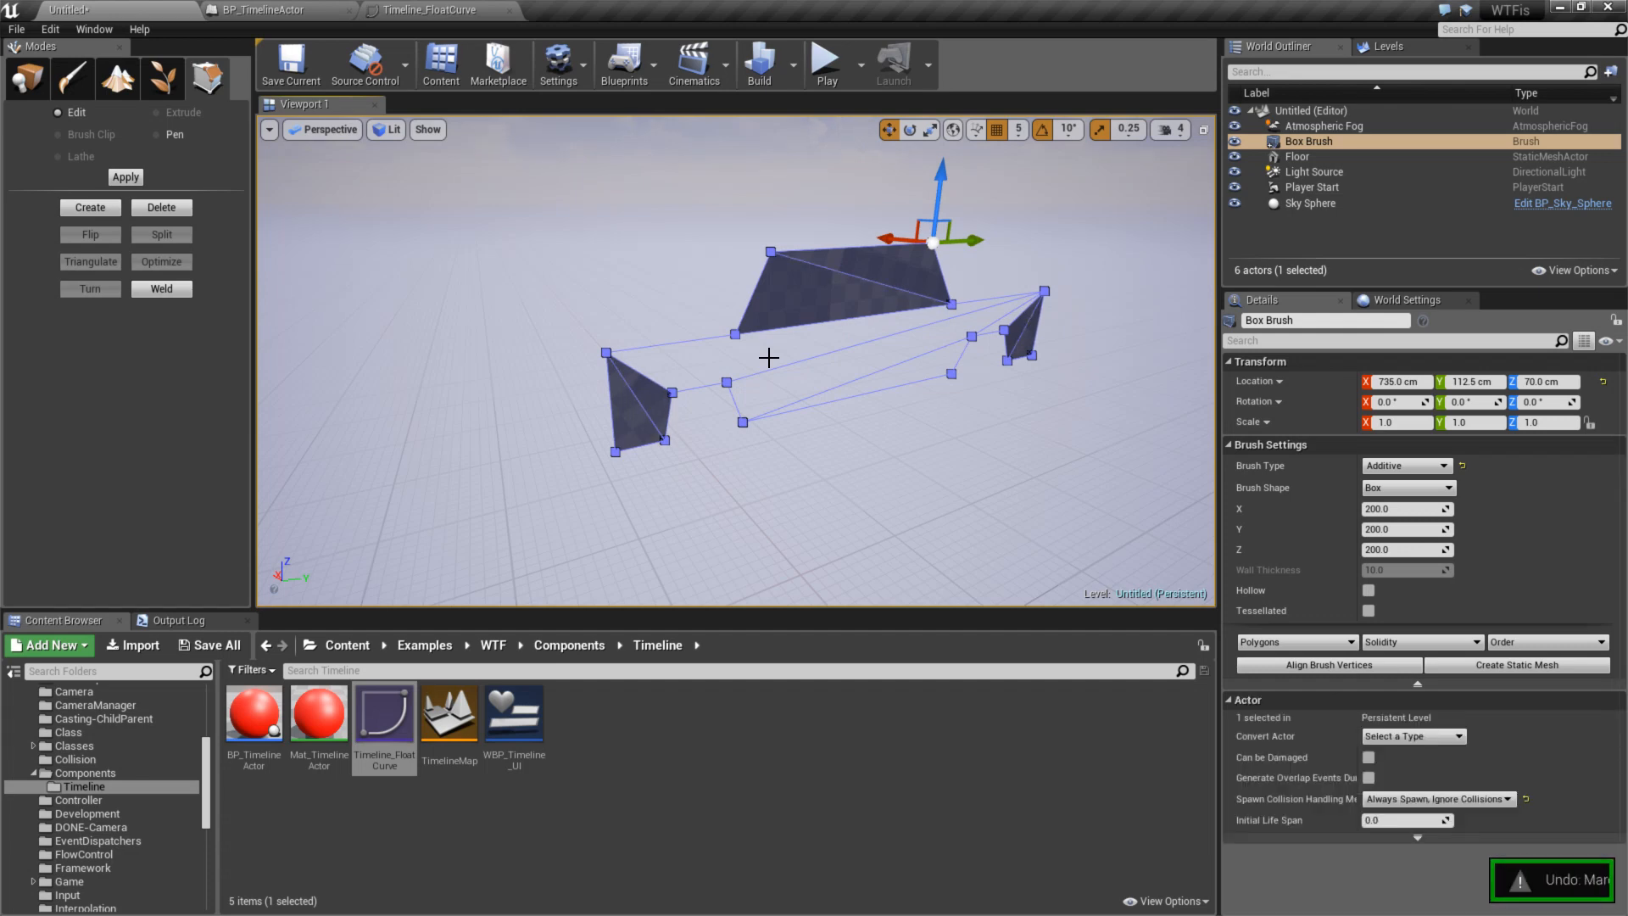
{"action": "key", "text": "ctrl+z"}
{"action": "key", "text": "ctrl+z"}
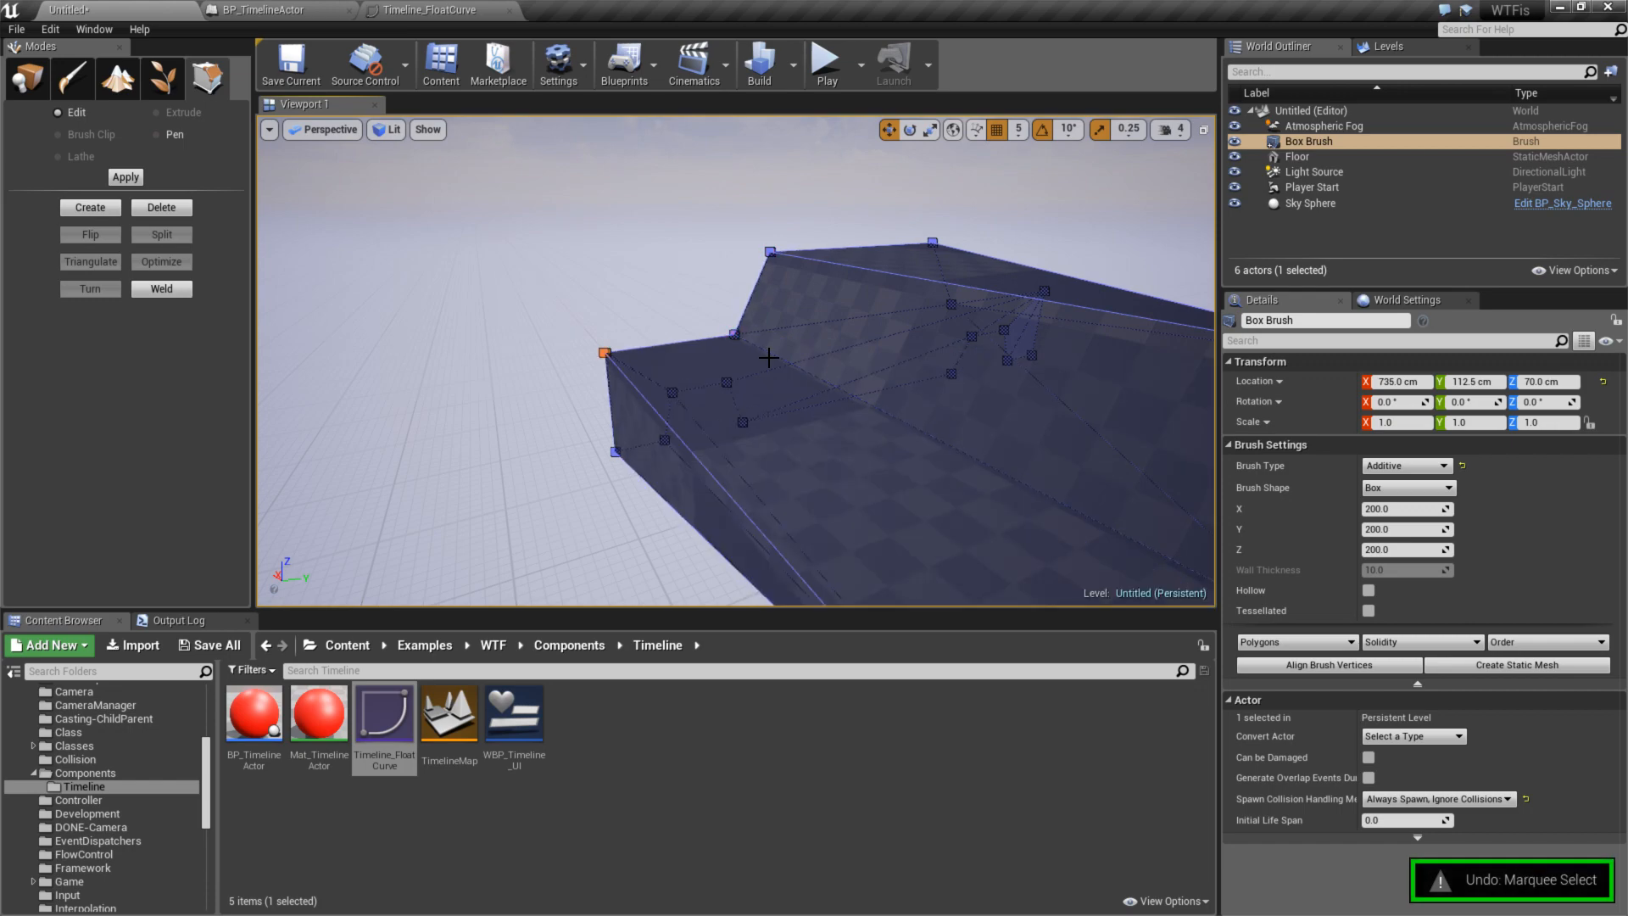
{"action": "right_click_drag", "start_coordinate": [769, 357], "coordinate": [628, 373]}
{"action": "mouse_move", "coordinate": [808, 400]}
{"action": "right_mouse_down"}
{"action": "mouse_move", "coordinate": [899, 390]}
{"action": "mouse_move", "coordinate": [865, 347]}
{"action": "right_mouse_up"}
{"action": "key", "text": "ctrl+z"}
{"action": "key", "text": "ctrl+z"}
{"action": "key", "text": "ctrl+z"}
{"action": "key", "text": "ctrl+z"}
{"action": "key", "text": "ctrl+z"}
{"action": "key", "text": "ctrl+z"}
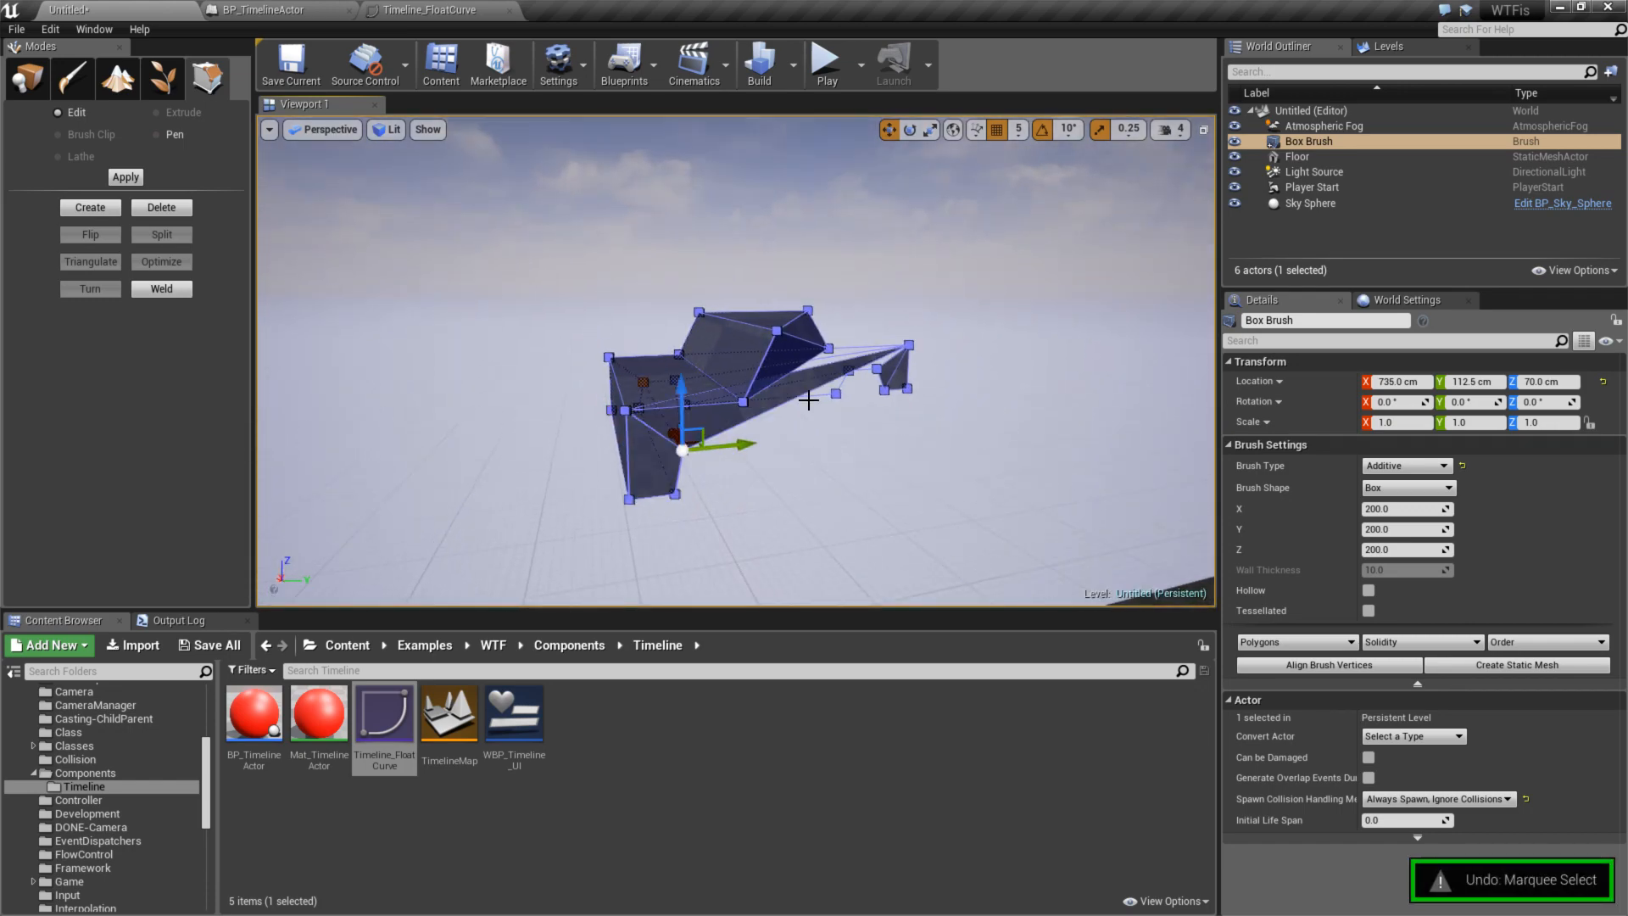
{"action": "key", "text": "ctrl+z"}
{"action": "key", "text": "ctrl+z"}
{"action": "key", "text": "ctrl+z"}
{"action": "key", "text": "ctrl+z"}
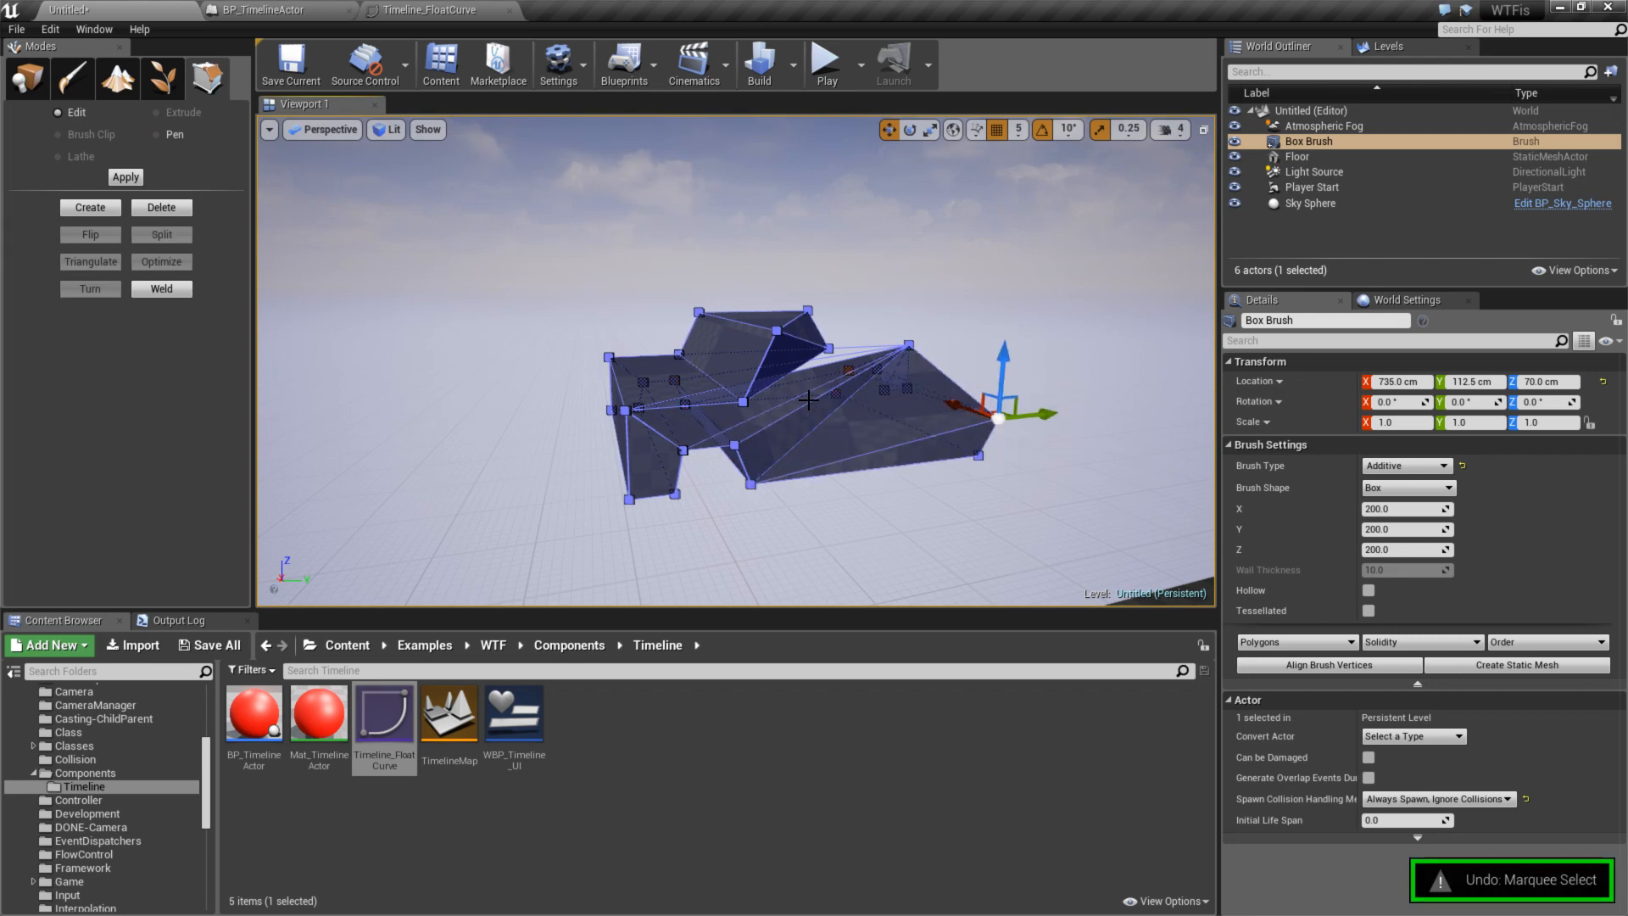
{"action": "key", "text": "ctrl+z"}
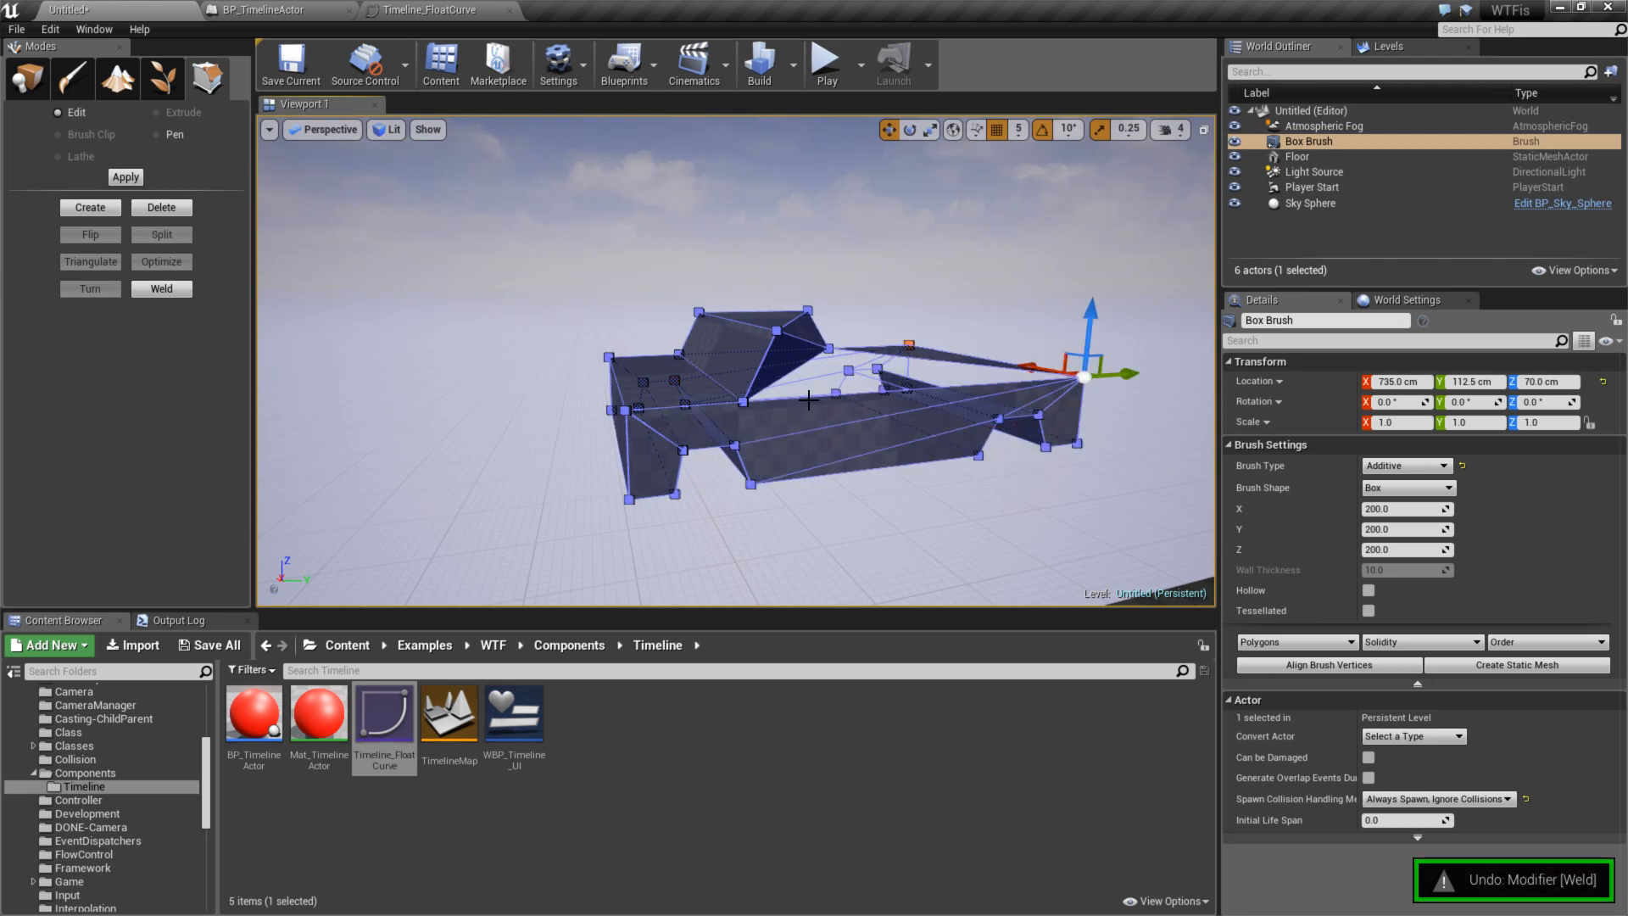
{"action": "key", "text": "ctrl+z"}
{"action": "key", "text": "ctrl+z"}
{"action": "key", "text": "ctrl+z"}
{"action": "mouse_move", "coordinate": [808, 399]}
{"action": "right_mouse_down"}
{"action": "mouse_move", "coordinate": [734, 361]}
{"action": "mouse_move", "coordinate": [970, 374]}
{"action": "right_mouse_up"}
{"action": "key", "text": "ctrl+z"}
- Inspect the restored car brush and switch the viewport to the Top orthographic view
{"action": "left_click", "coordinate": [609, 147]}
{"action": "right_click_drag", "start_coordinate": [609, 147], "coordinate": [750, 152]}
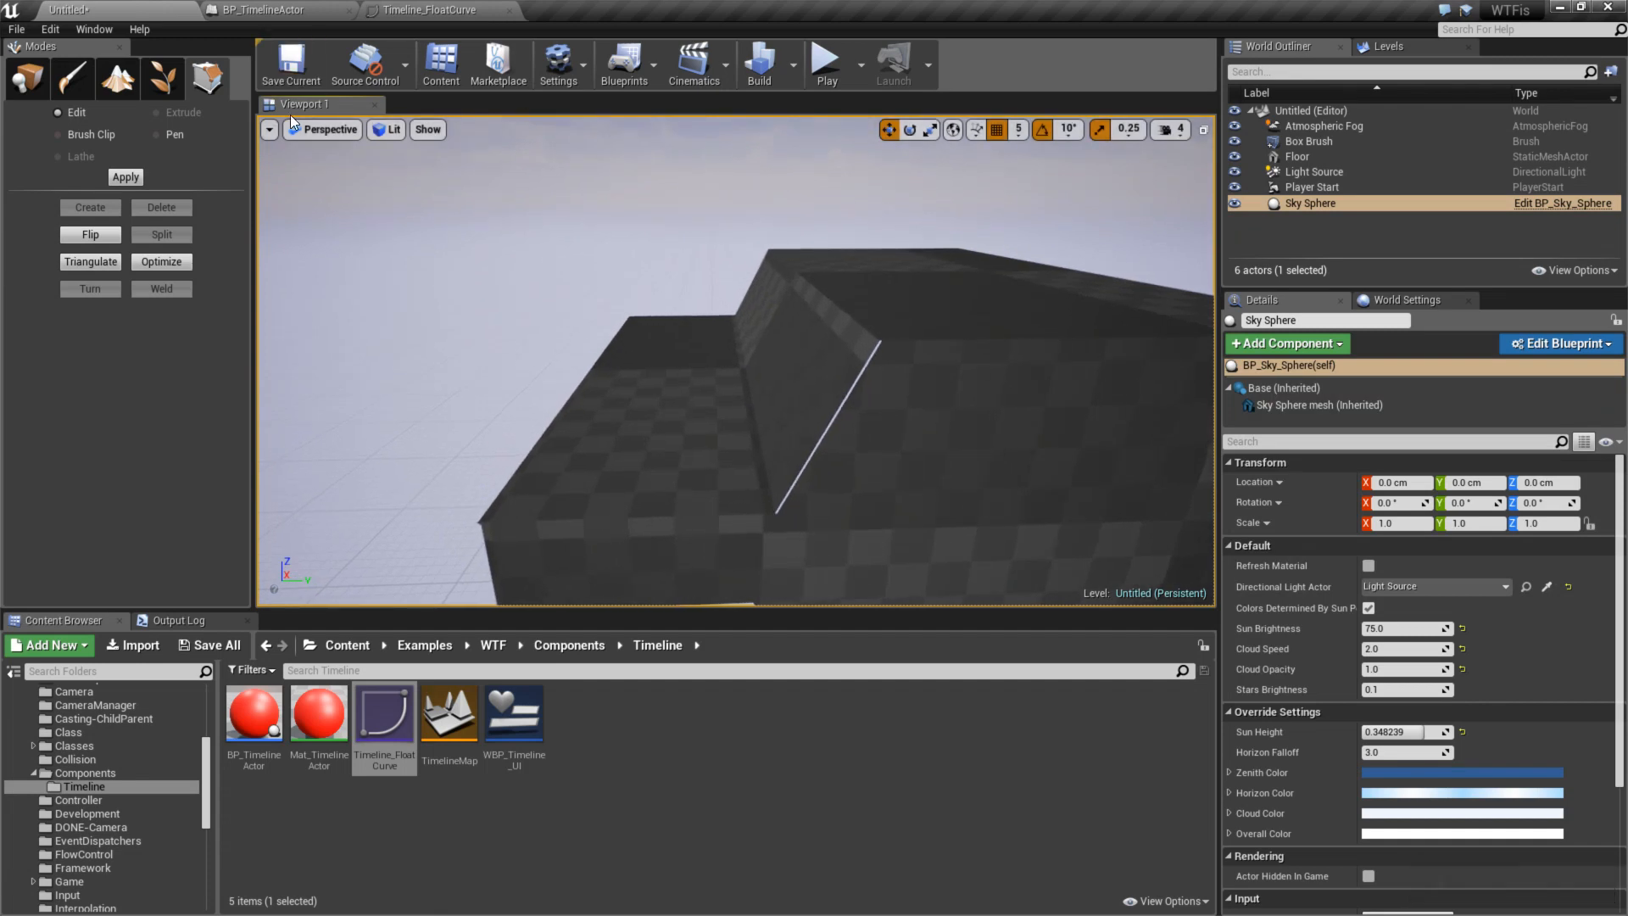
{"action": "left_click", "coordinate": [322, 129]}
{"action": "left_click", "coordinate": [356, 168]}
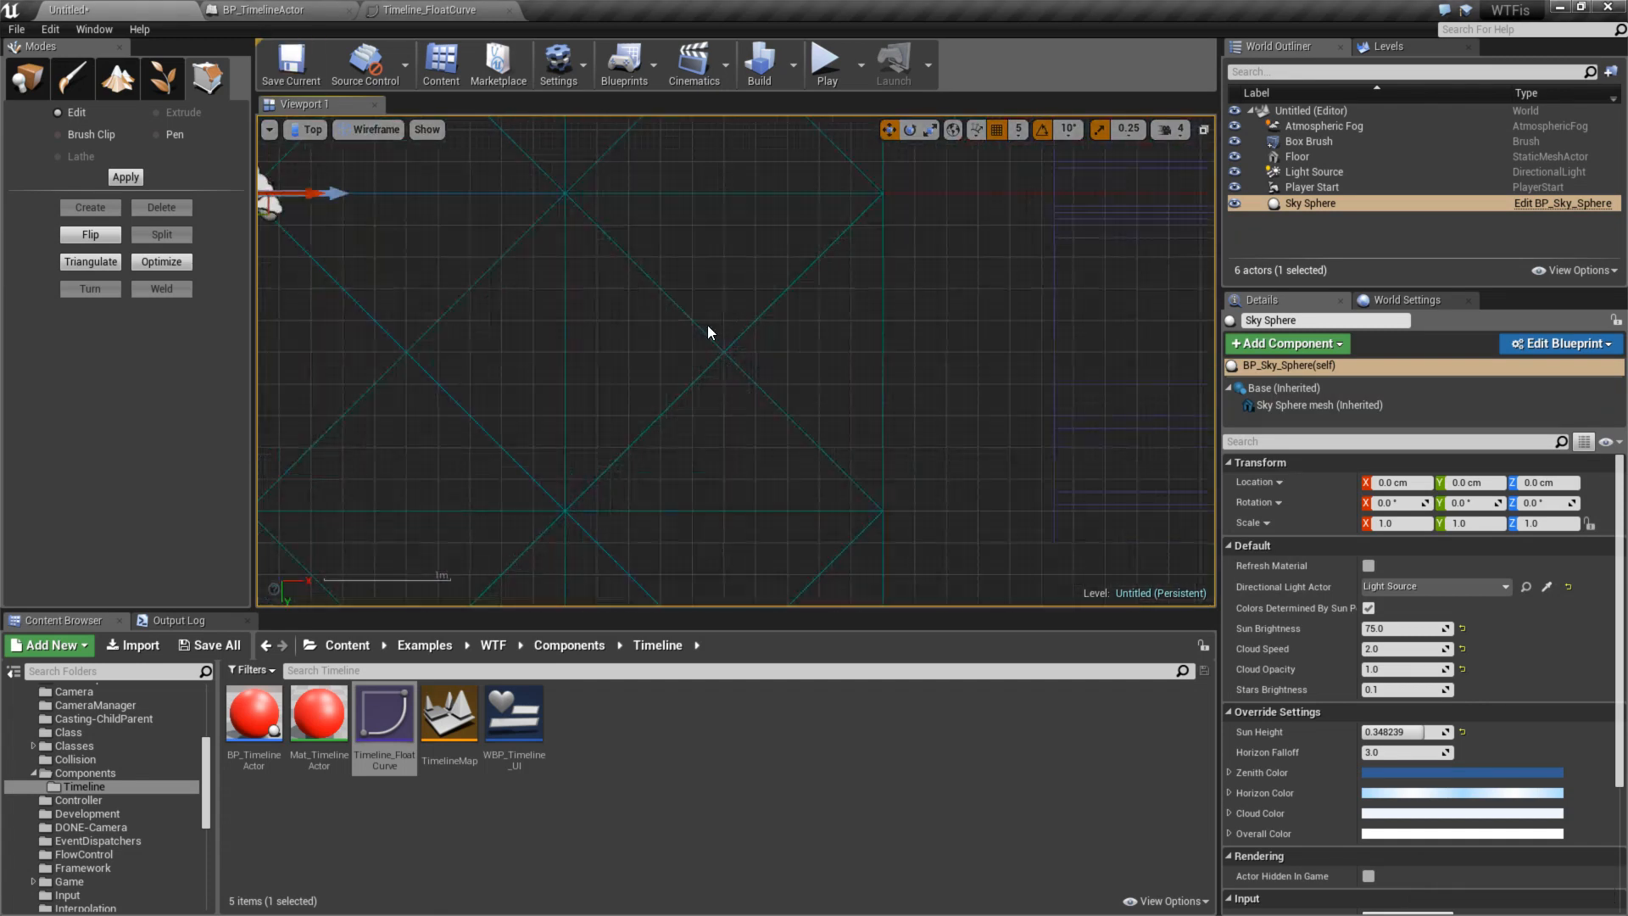
- Select the car-shaped Box Brush and weld the overlapping vertices at the third point of the upper cluster on its left edge
{"action": "scroll", "coordinate": [707, 324], "scroll_direction": "down", "scroll_amount": 6}
{"action": "scroll", "coordinate": [710, 317], "scroll_direction": "up", "scroll_amount": 3}
{"action": "scroll", "coordinate": [873, 246], "scroll_direction": "up", "scroll_amount": 1}
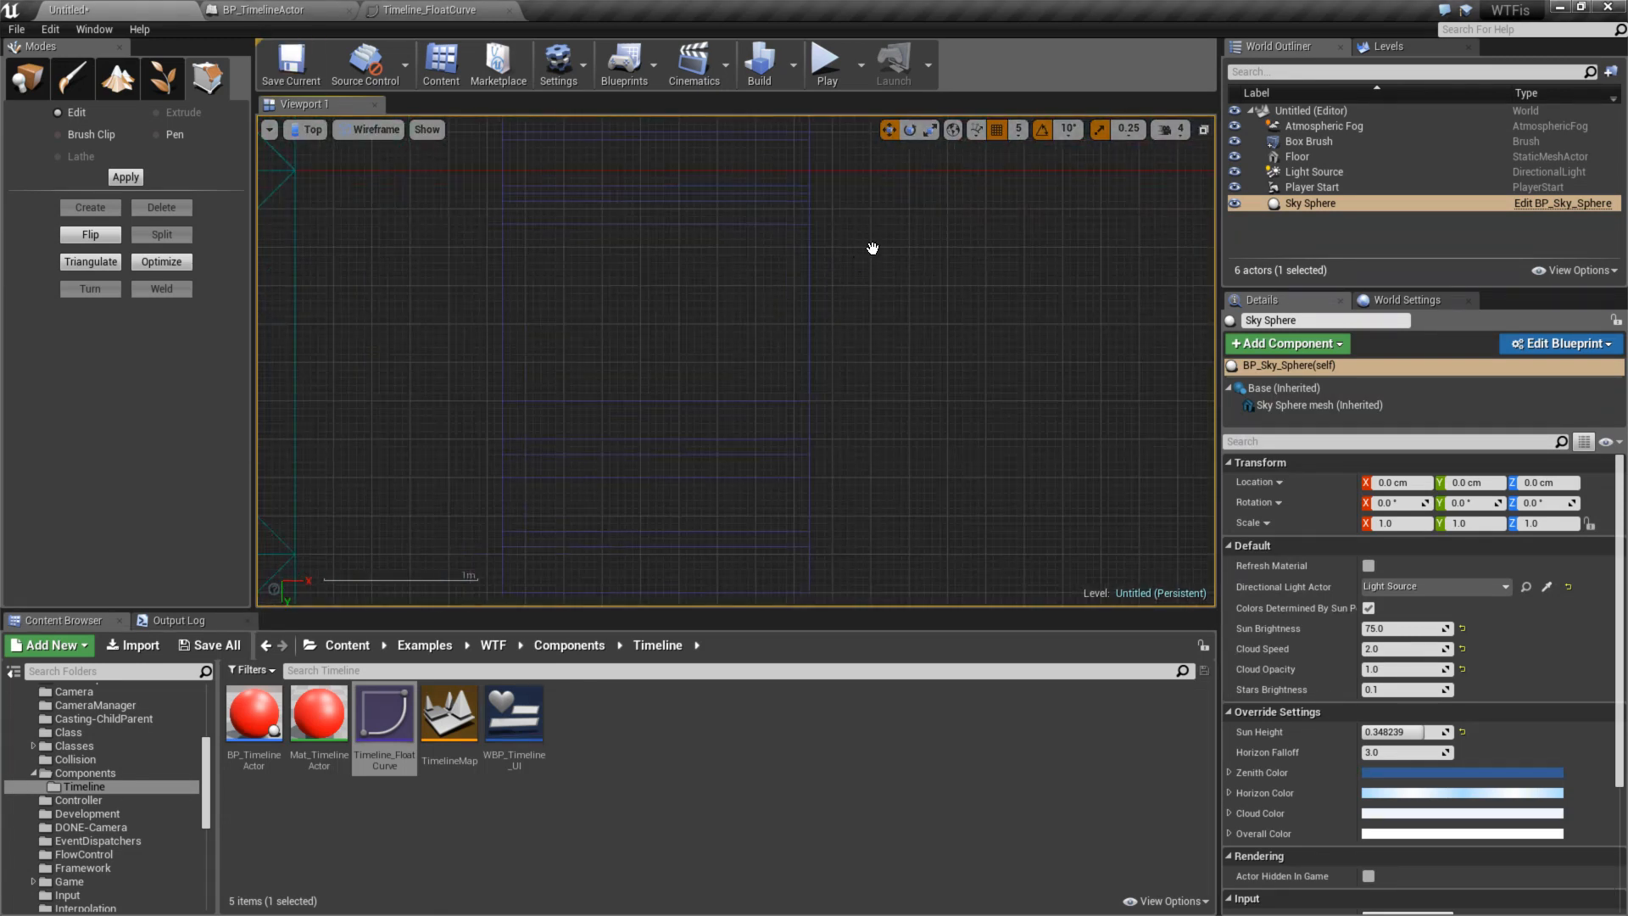
{"action": "left_click", "coordinate": [736, 351]}
{"action": "scroll", "coordinate": [794, 376], "scroll_direction": "up", "scroll_amount": 5}
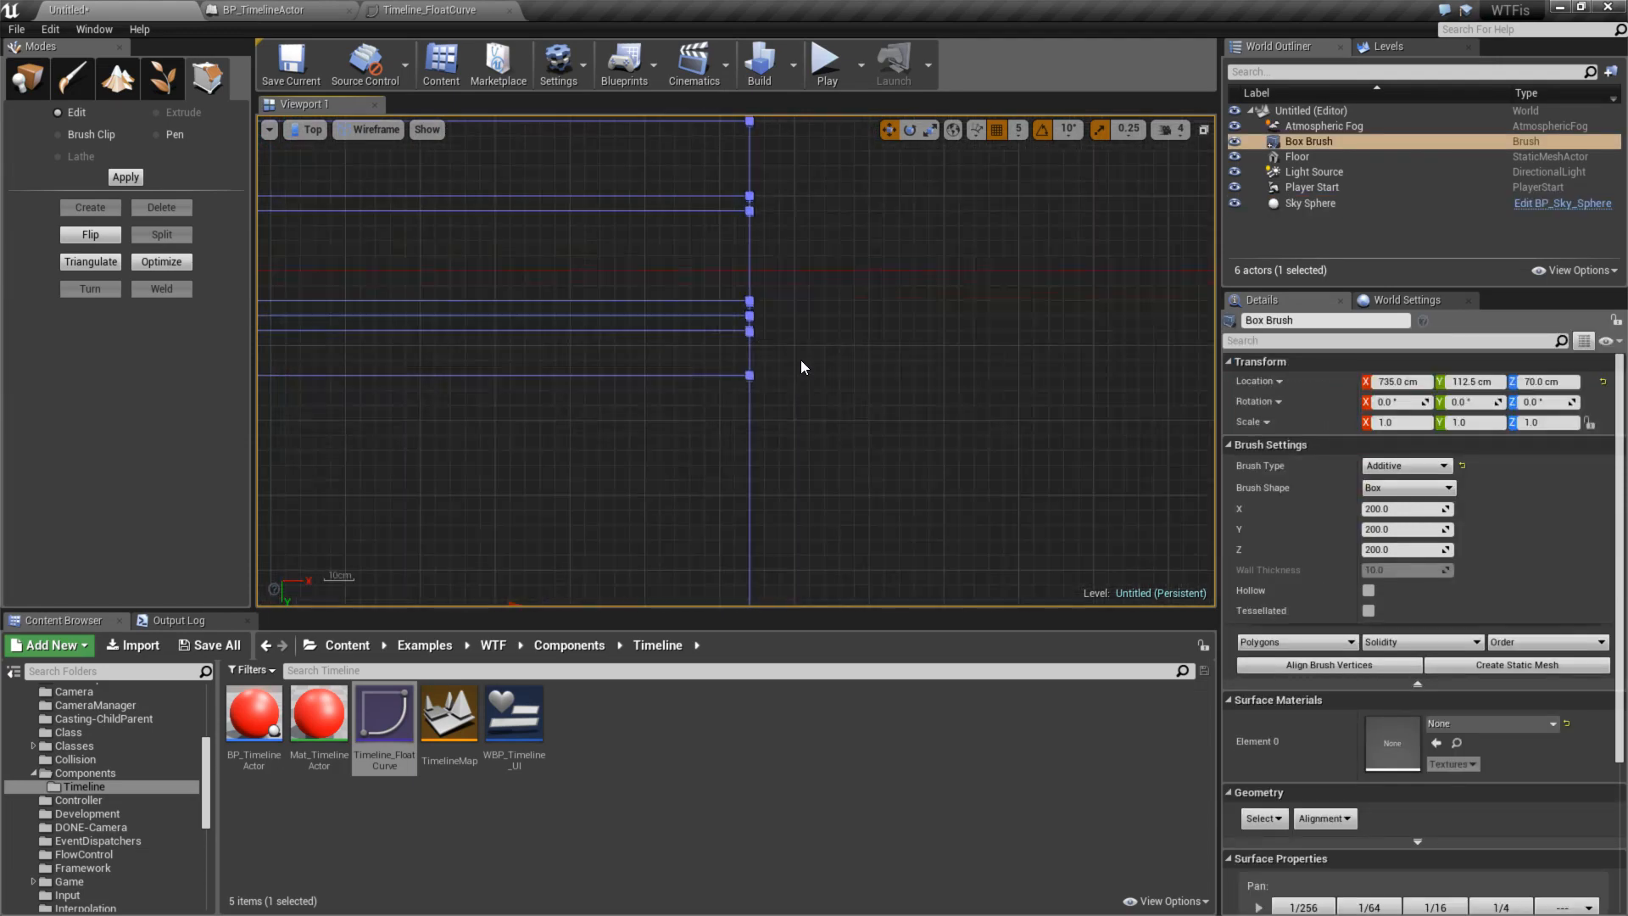
{"action": "right_click_drag", "start_coordinate": [806, 352], "coordinate": [1122, 341]}
{"action": "right_click_drag", "start_coordinate": [533, 340], "coordinate": [695, 351]}
{"action": "scroll", "coordinate": [631, 342], "scroll_direction": "up", "scroll_amount": 5}
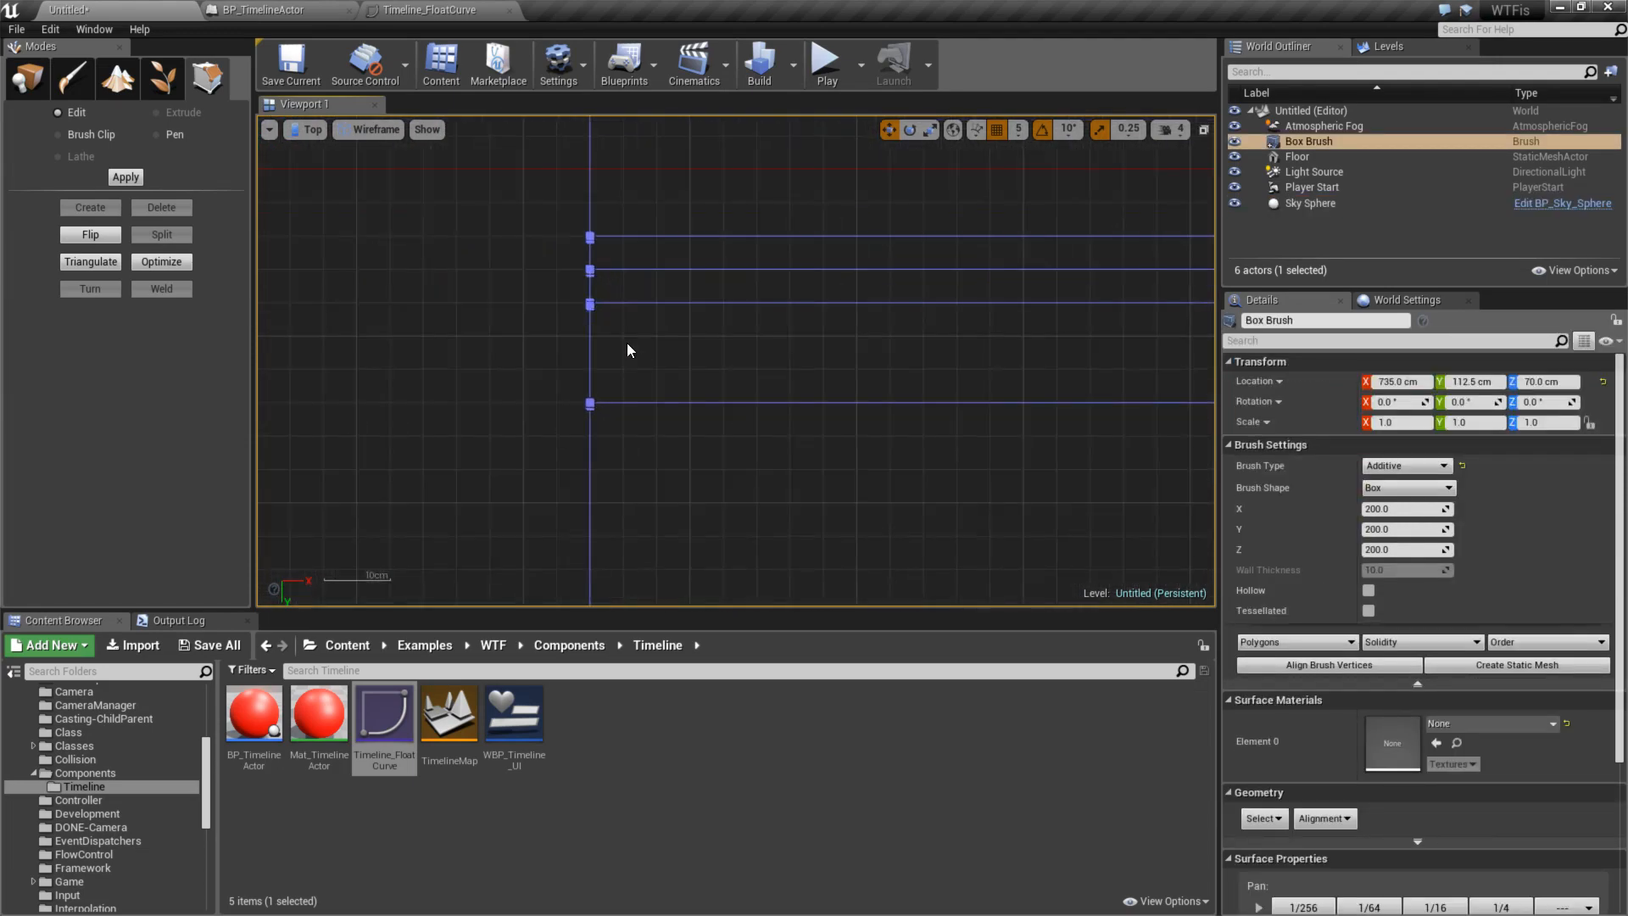
{"action": "left_click_drag", "start_coordinate": [697, 358], "coordinate": [638, 329]}
{"action": "left_click", "coordinate": [176, 294]}
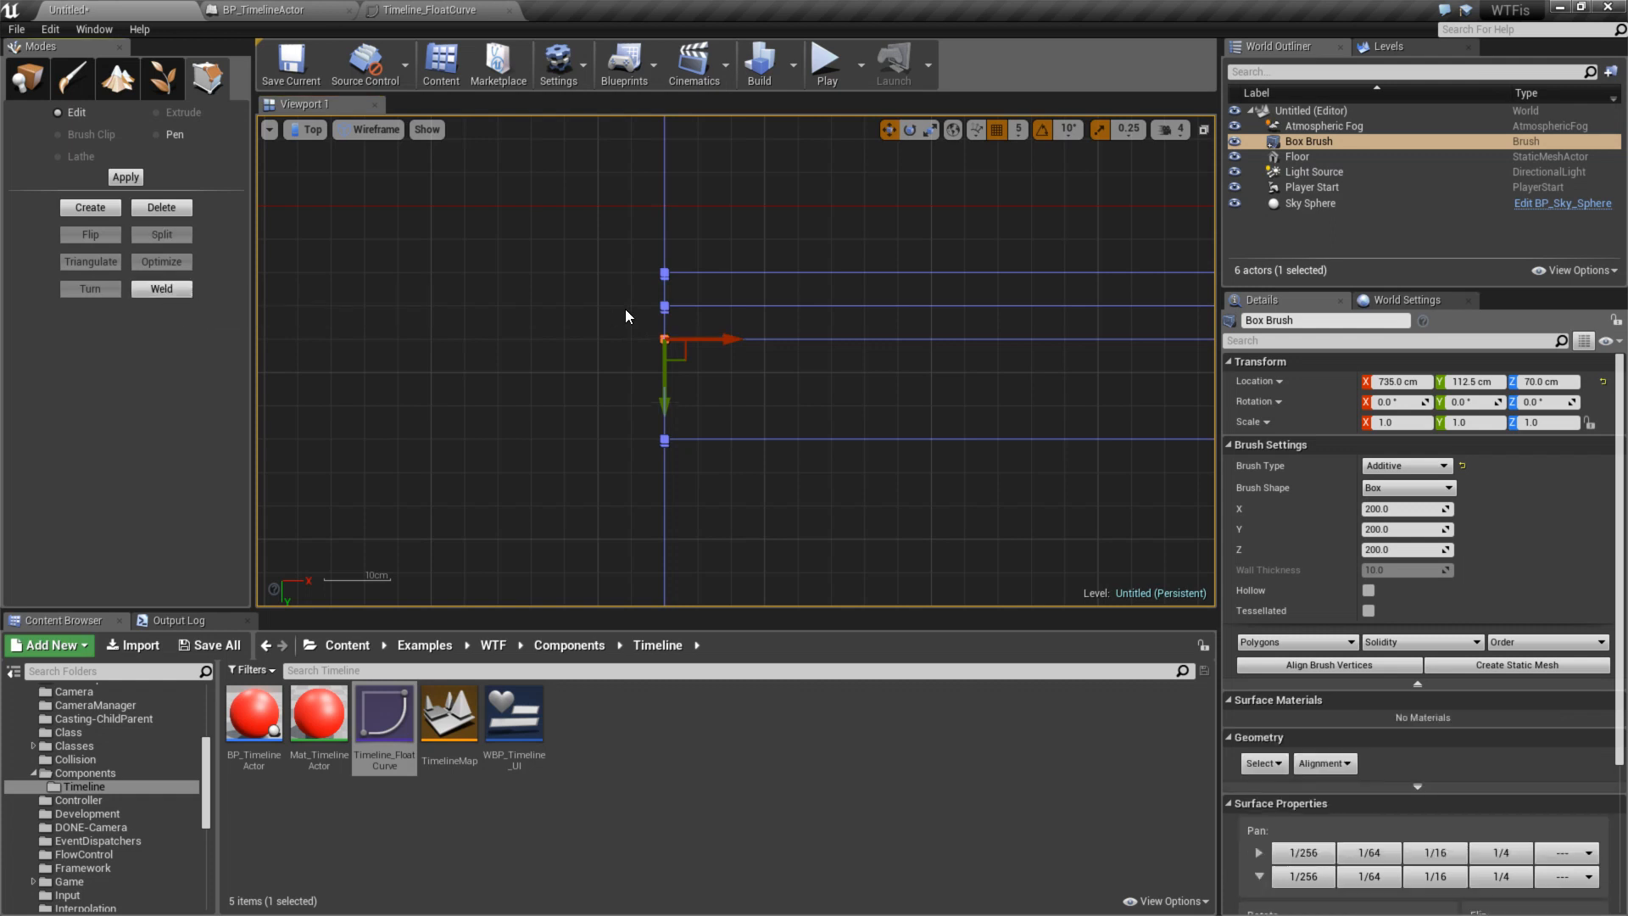
- Weld the overlapping vertices at the cluster's two upper points and at the separate point just below it on the left edge
{"action": "left_click", "coordinate": [184, 293]}
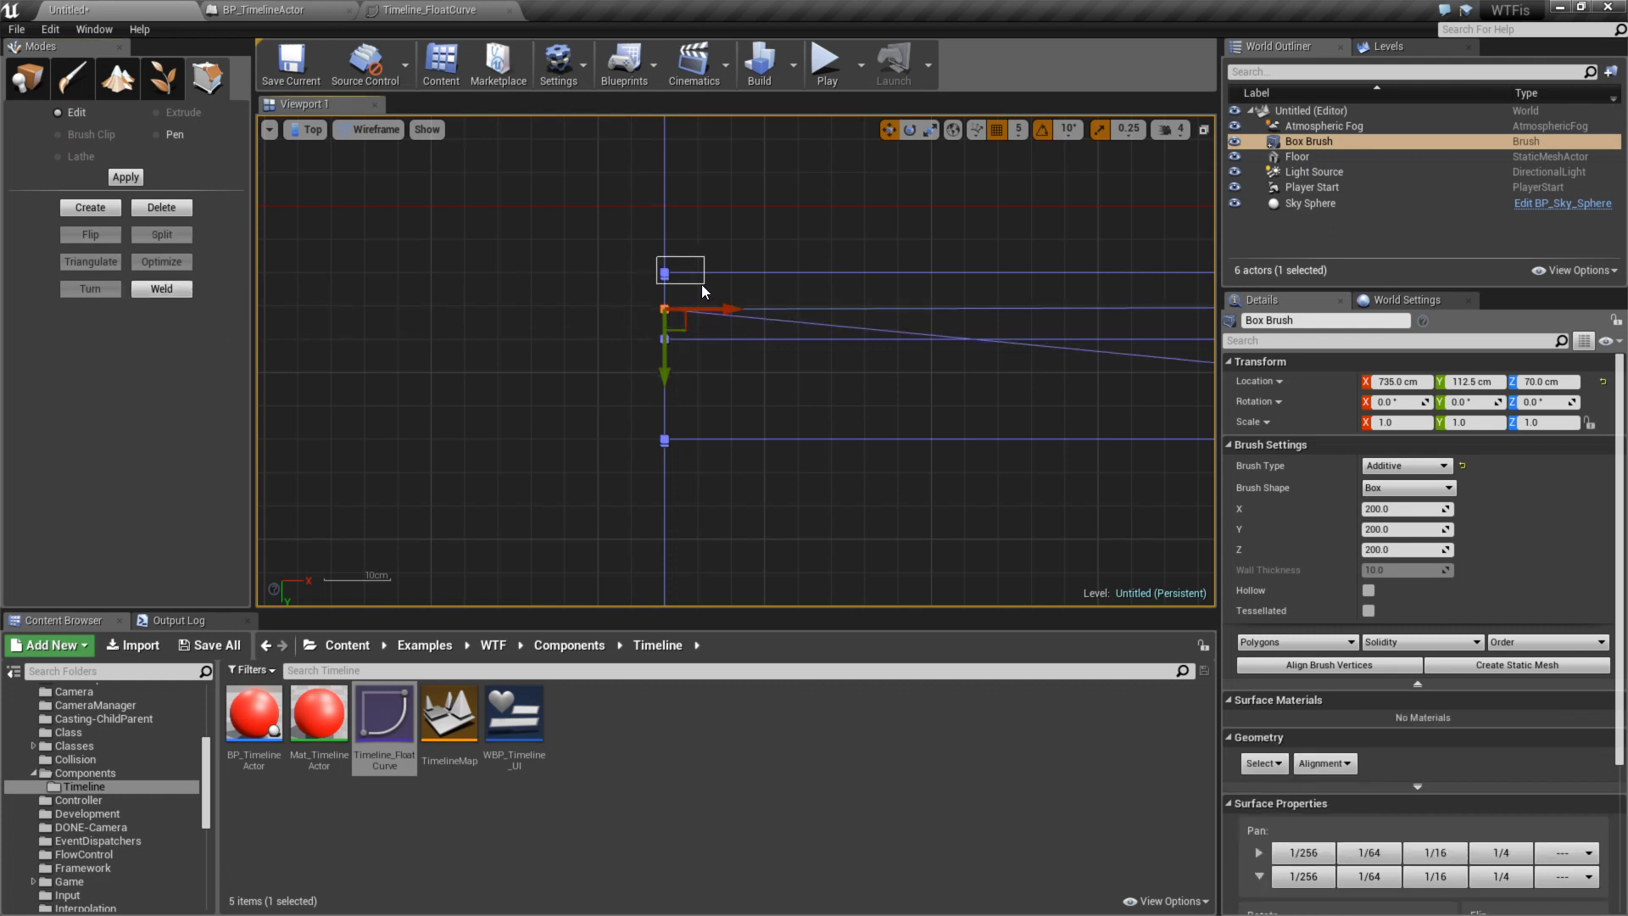
{"action": "left_click", "coordinate": [145, 293]}
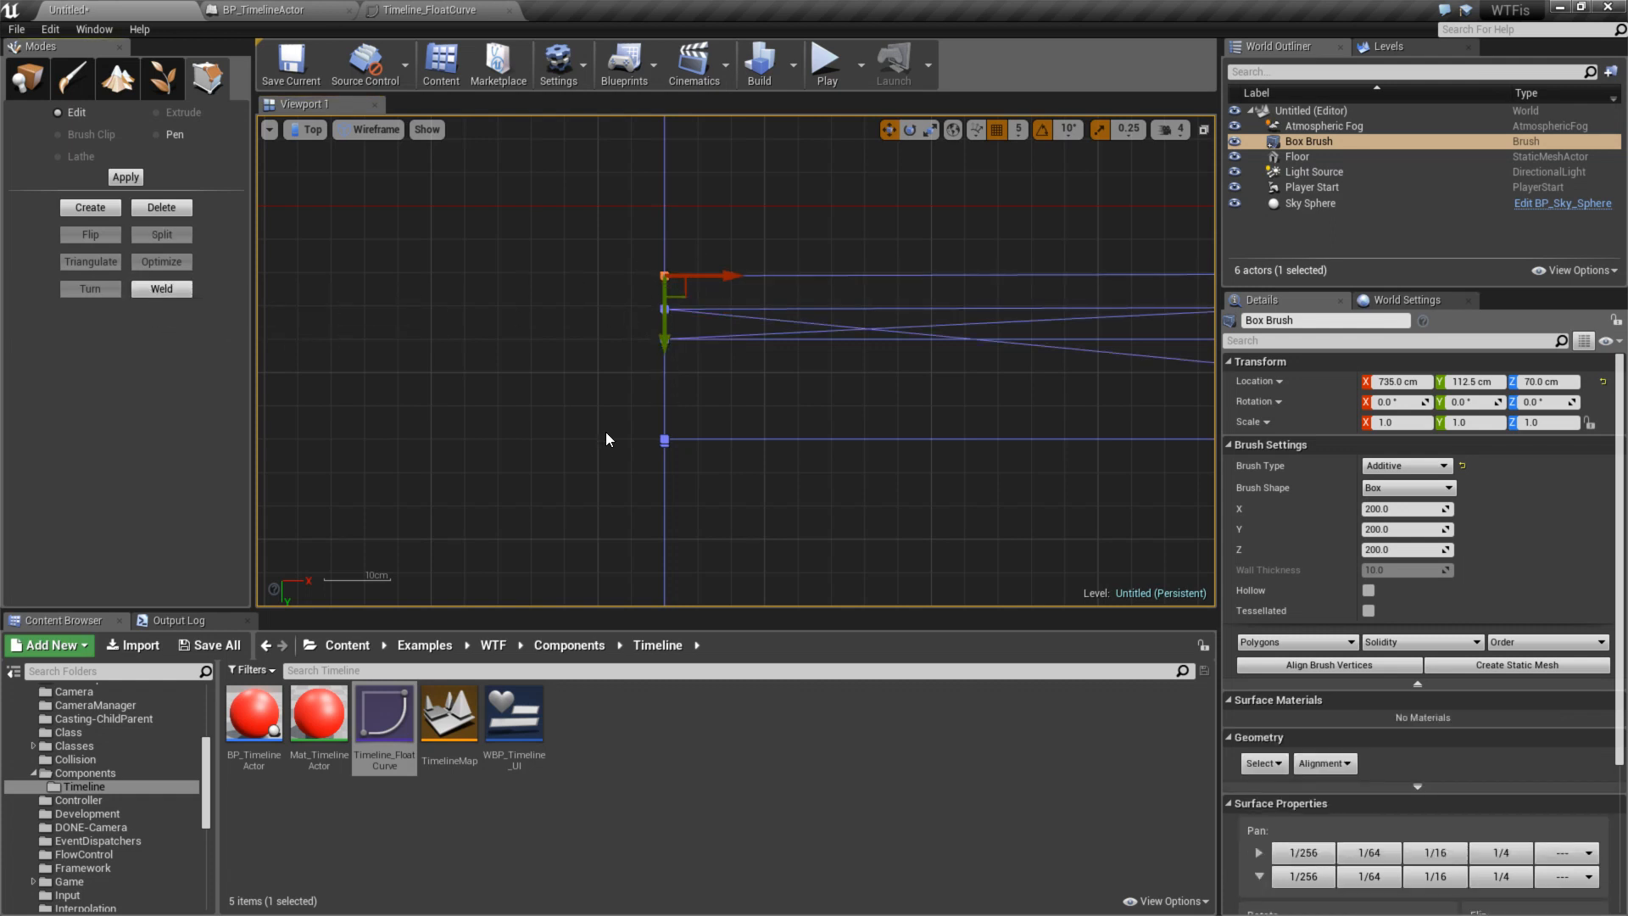
{"action": "left_click", "coordinate": [157, 299]}
- Weld the overlapping vertices at the remaining points down the brush's left edge, ending with its lower-left corner
{"action": "right_click_drag", "start_coordinate": [733, 584], "coordinate": [746, 386]}
{"action": "scroll", "coordinate": [751, 385], "scroll_direction": "down", "scroll_amount": 3}
{"action": "right_click_drag", "start_coordinate": [755, 526], "coordinate": [768, 280]}
{"action": "mouse_move", "coordinate": [774, 494]}
{"action": "right_mouse_down"}
{"action": "mouse_move", "coordinate": [798, 295]}
{"action": "mouse_move", "coordinate": [872, 219]}
{"action": "right_mouse_up"}
{"action": "scroll", "coordinate": [789, 308], "scroll_direction": "up", "scroll_amount": 5}
{"action": "scroll", "coordinate": [785, 305], "scroll_direction": "down", "scroll_amount": 4}
{"action": "right_click_drag", "start_coordinate": [891, 450], "coordinate": [871, 291]}
{"action": "left_click_drag", "start_coordinate": [695, 225], "coordinate": [785, 313]}
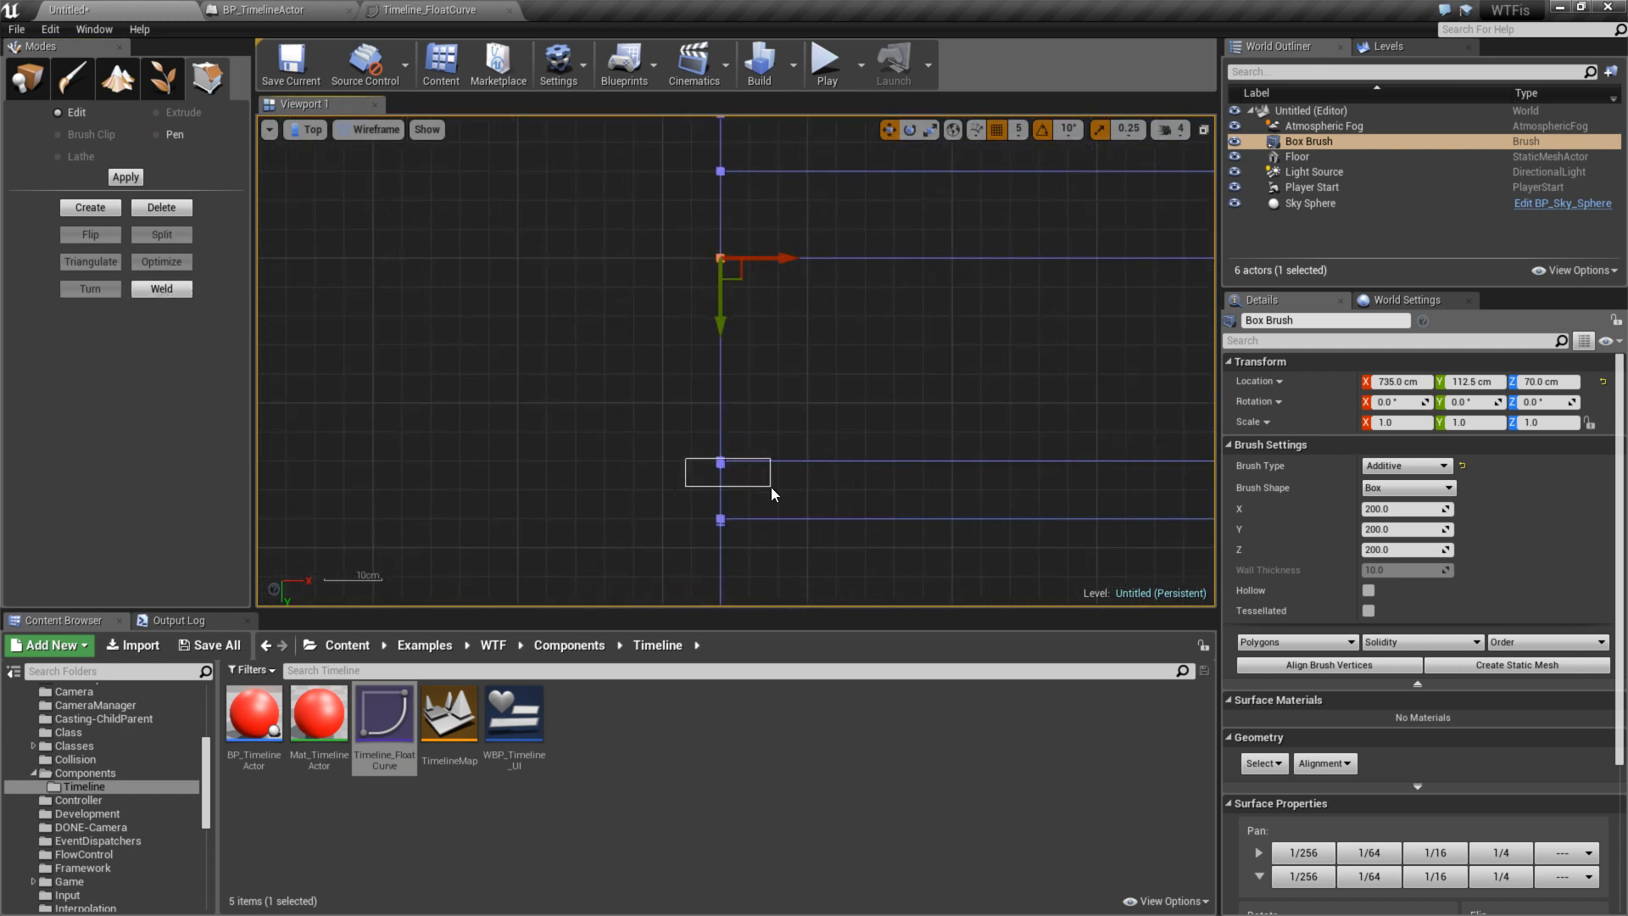
{"action": "left_click", "coordinate": [161, 288]}
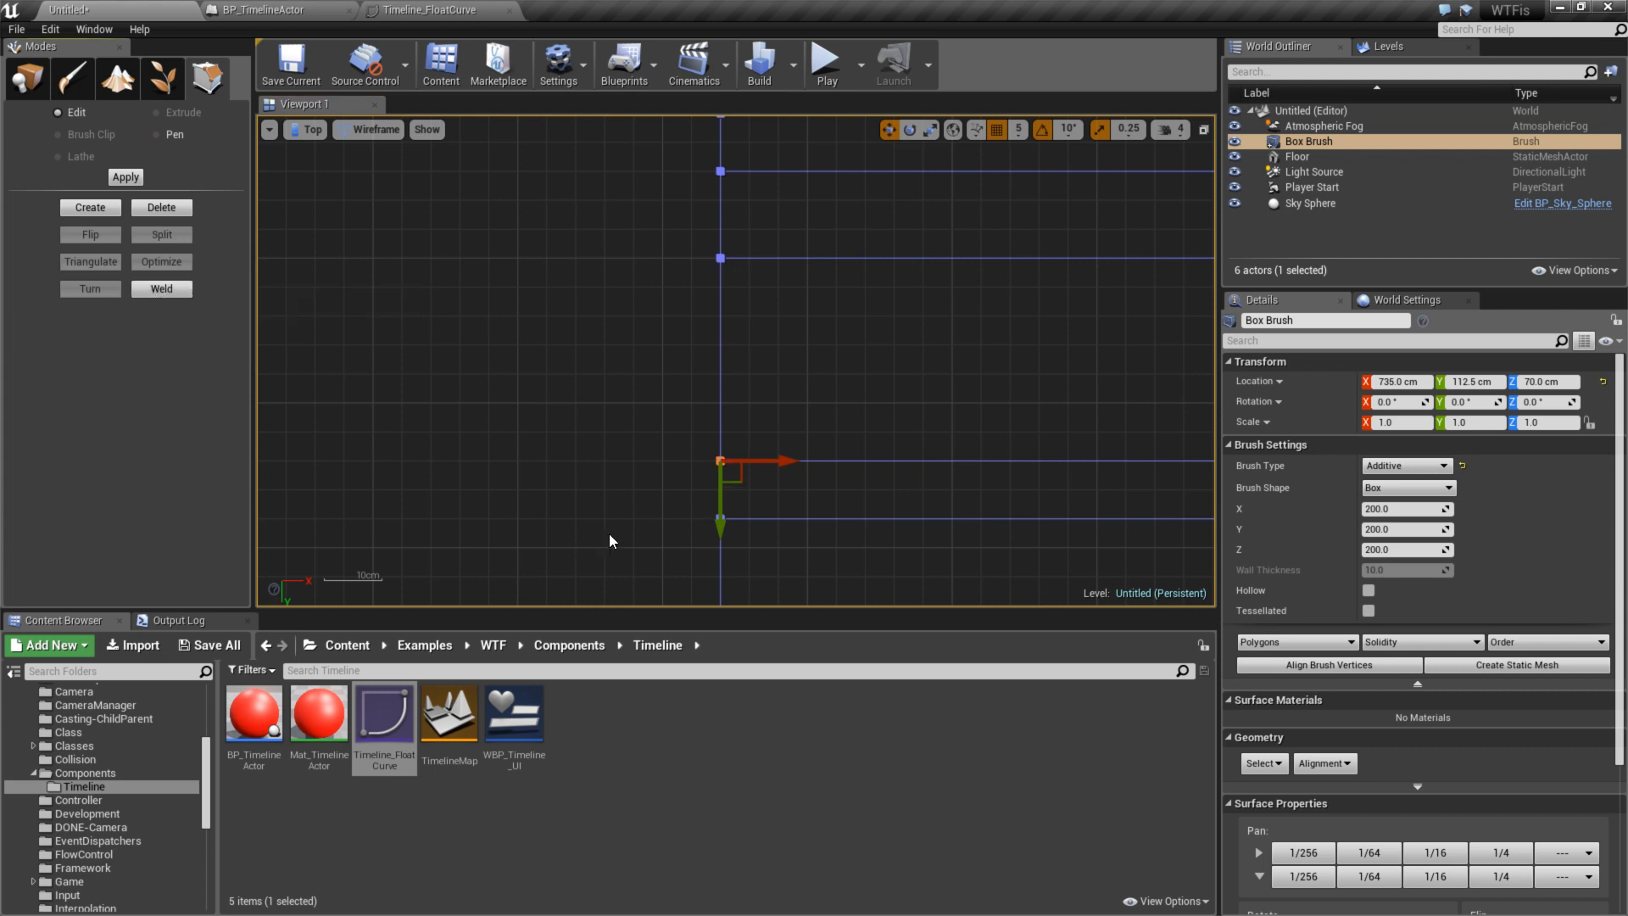
{"action": "left_click", "coordinate": [185, 285]}
{"action": "right_click_drag", "start_coordinate": [534, 529], "coordinate": [570, 228]}
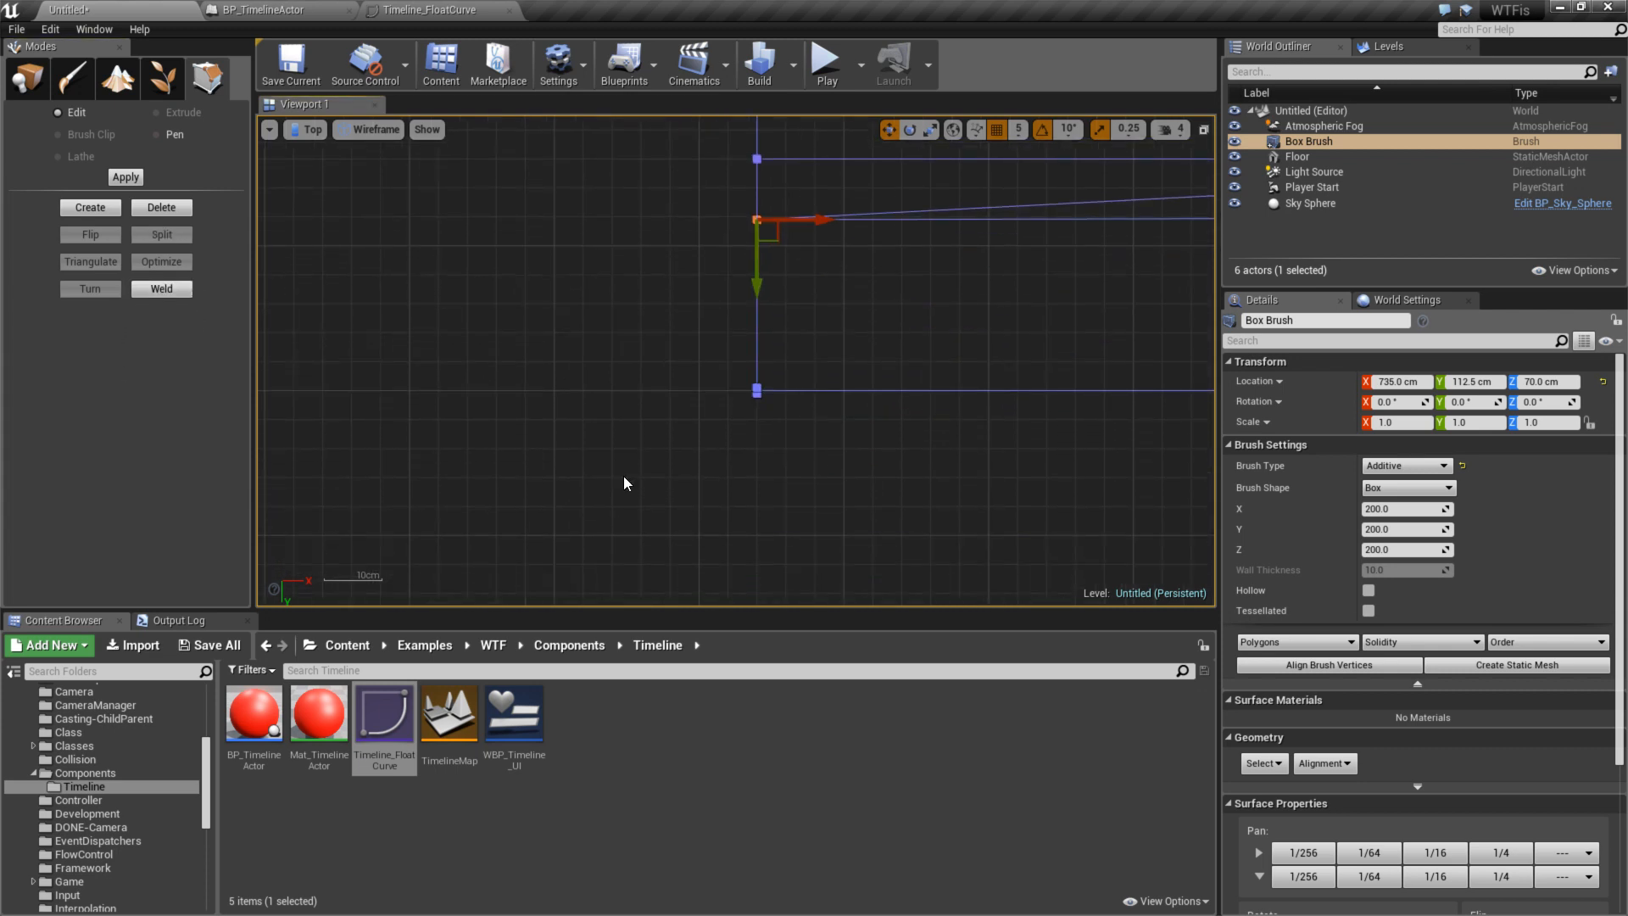
{"action": "left_click", "coordinate": [161, 289]}
- Weld the overlapping vertices at the brush's lower-right corner and at the two points just above it
{"action": "mouse_move", "coordinate": [945, 343]}
{"action": "right_mouse_down"}
{"action": "mouse_move", "coordinate": [672, 411]}
{"action": "mouse_move", "coordinate": [627, 460]}
{"action": "right_mouse_up"}
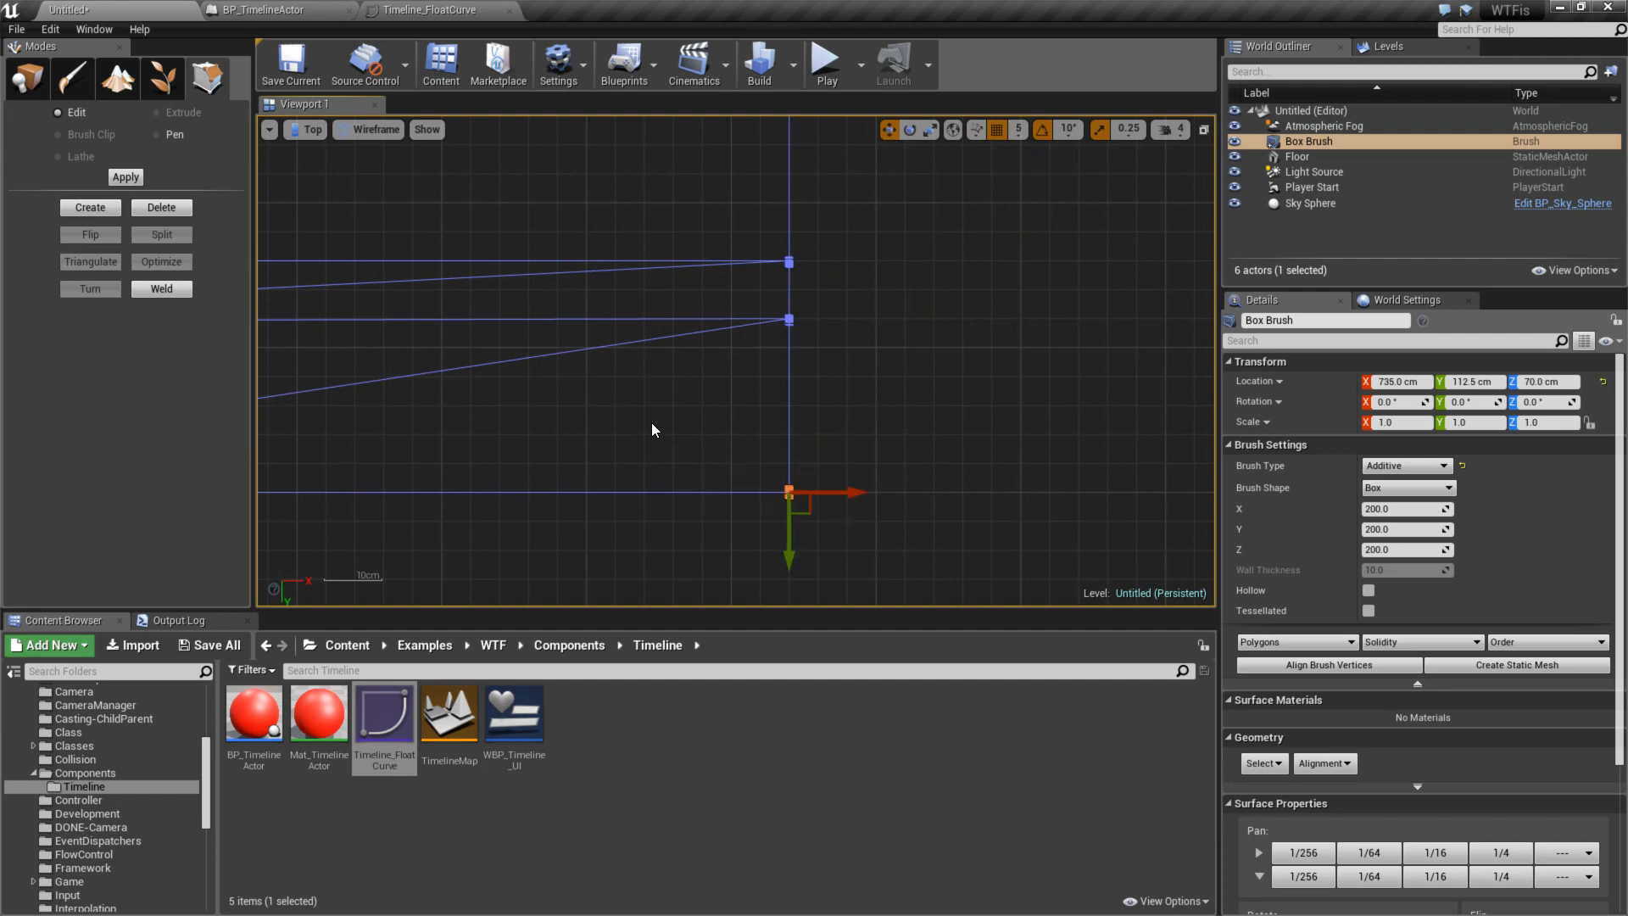
{"action": "right_click_drag", "start_coordinate": [858, 402], "coordinate": [797, 460]}
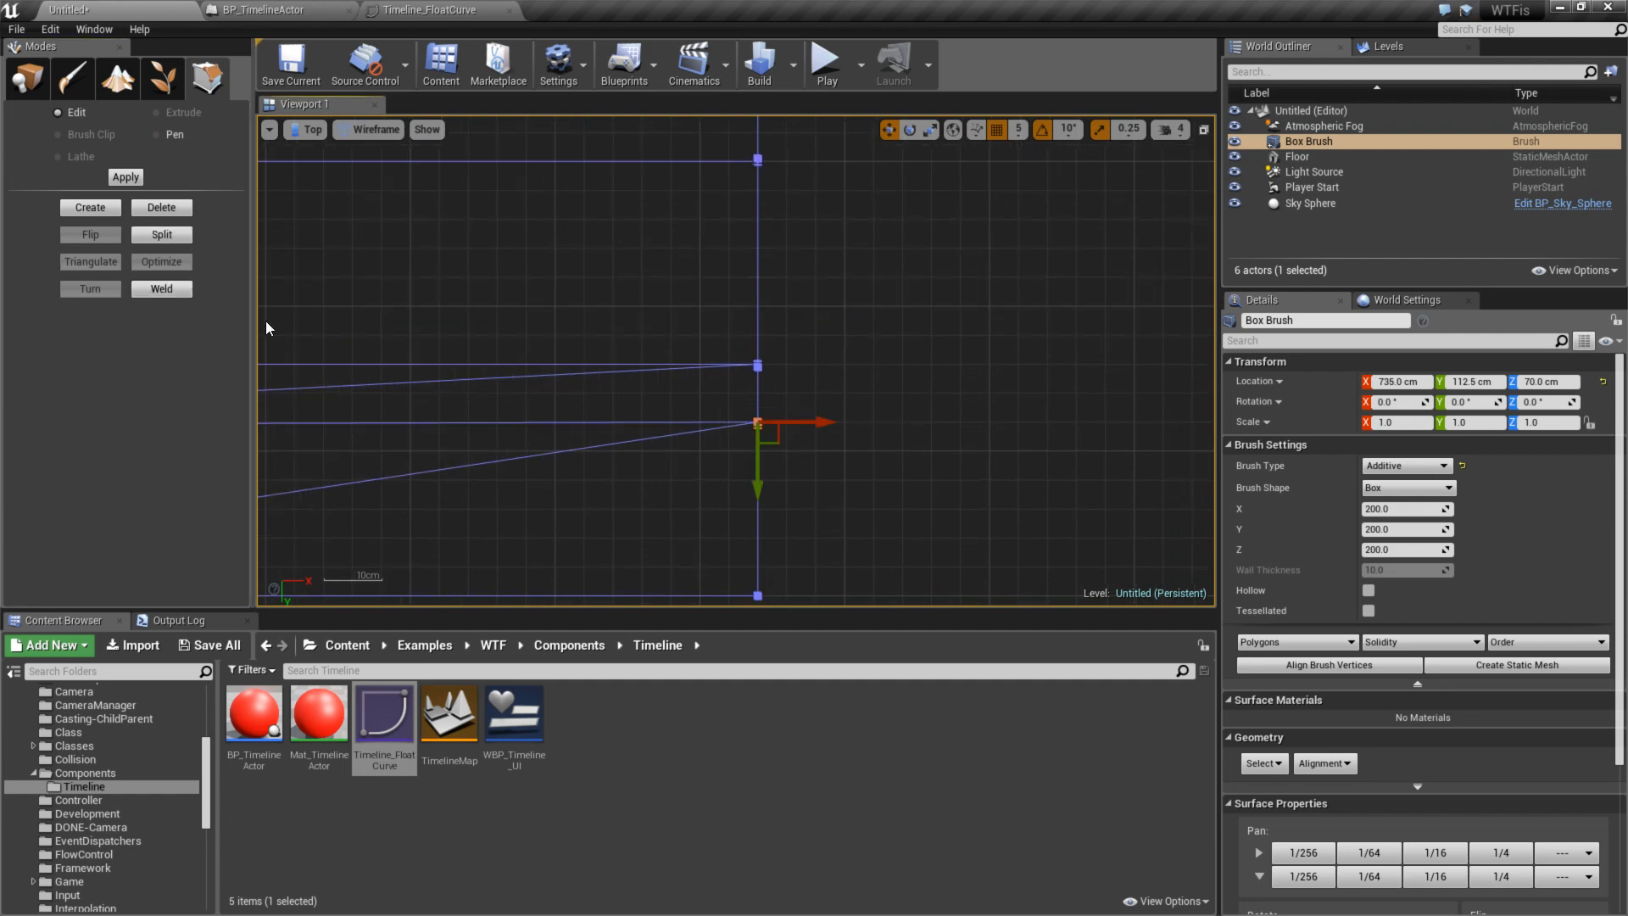
{"action": "left_click", "coordinate": [175, 292]}
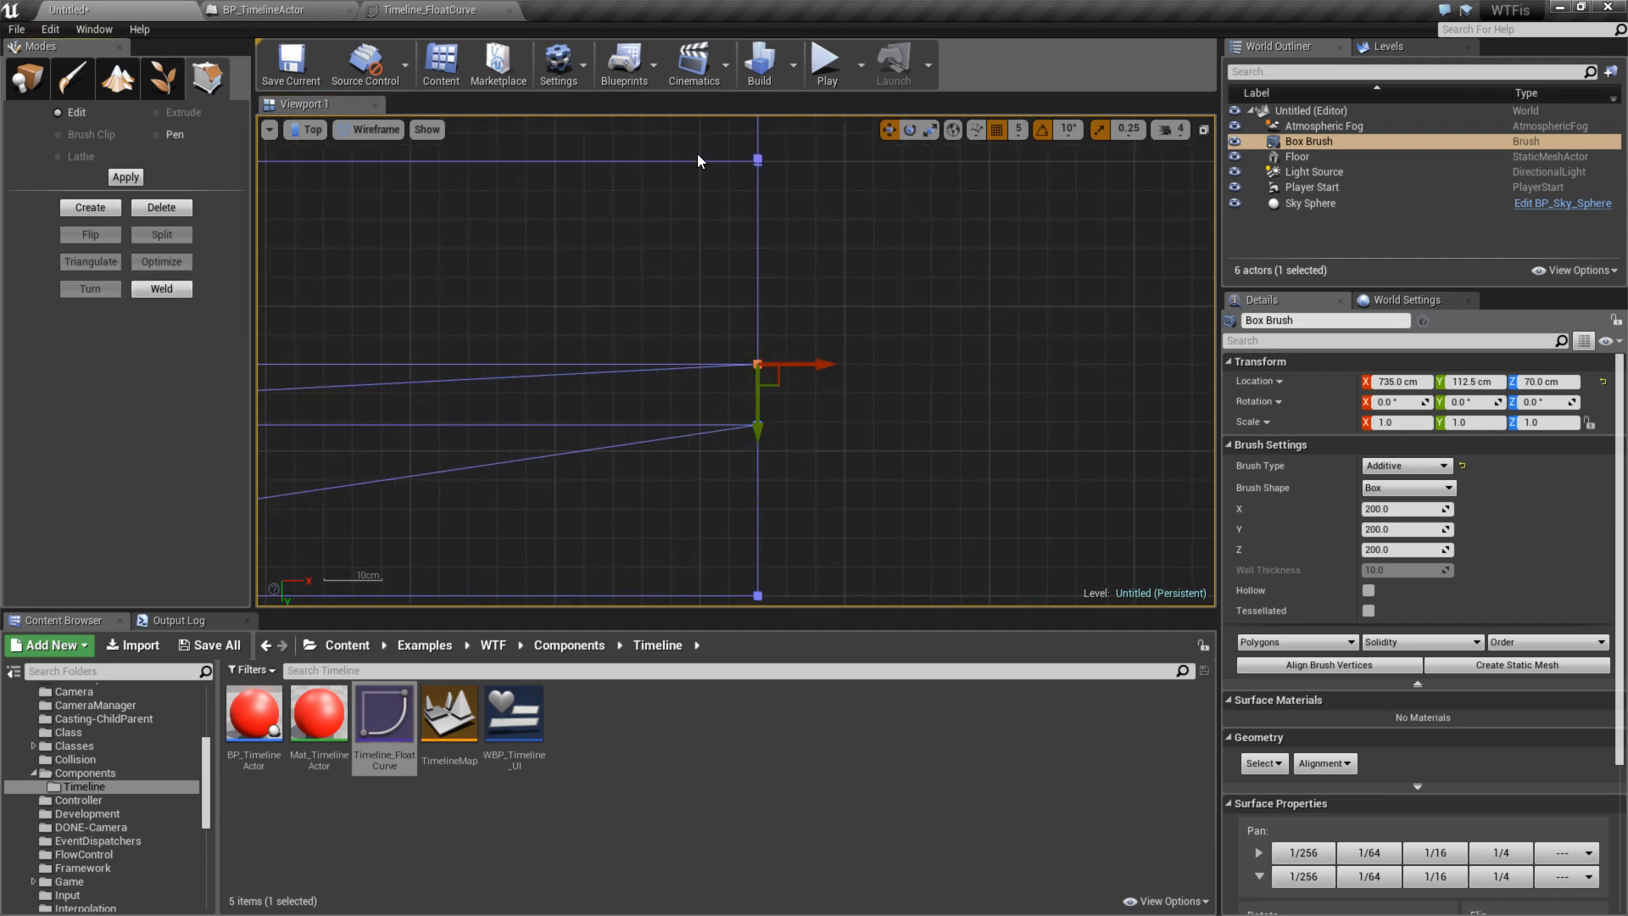
- Reselect the Box Brush and weld the overlapping vertices at the points along the middle of its right edge
{"action": "left_click", "coordinate": [777, 214]}
{"action": "left_click_drag", "start_coordinate": [709, 189], "coordinate": [747, 174]}
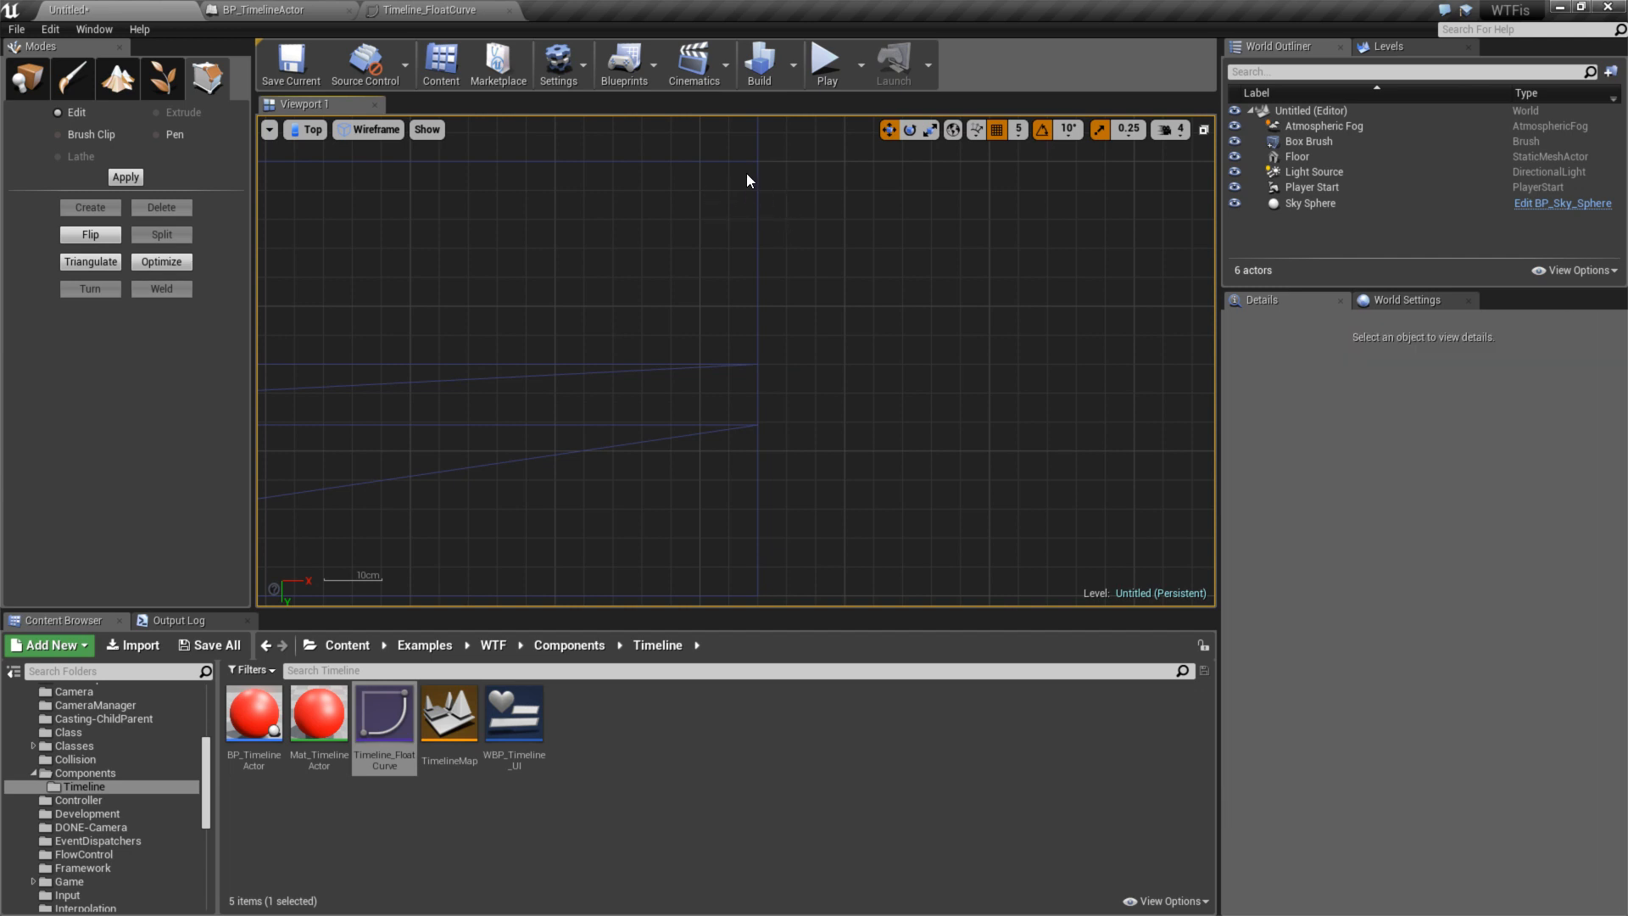
{"action": "left_click", "coordinate": [758, 183]}
{"action": "left_click_drag", "start_coordinate": [740, 444], "coordinate": [740, 443]}
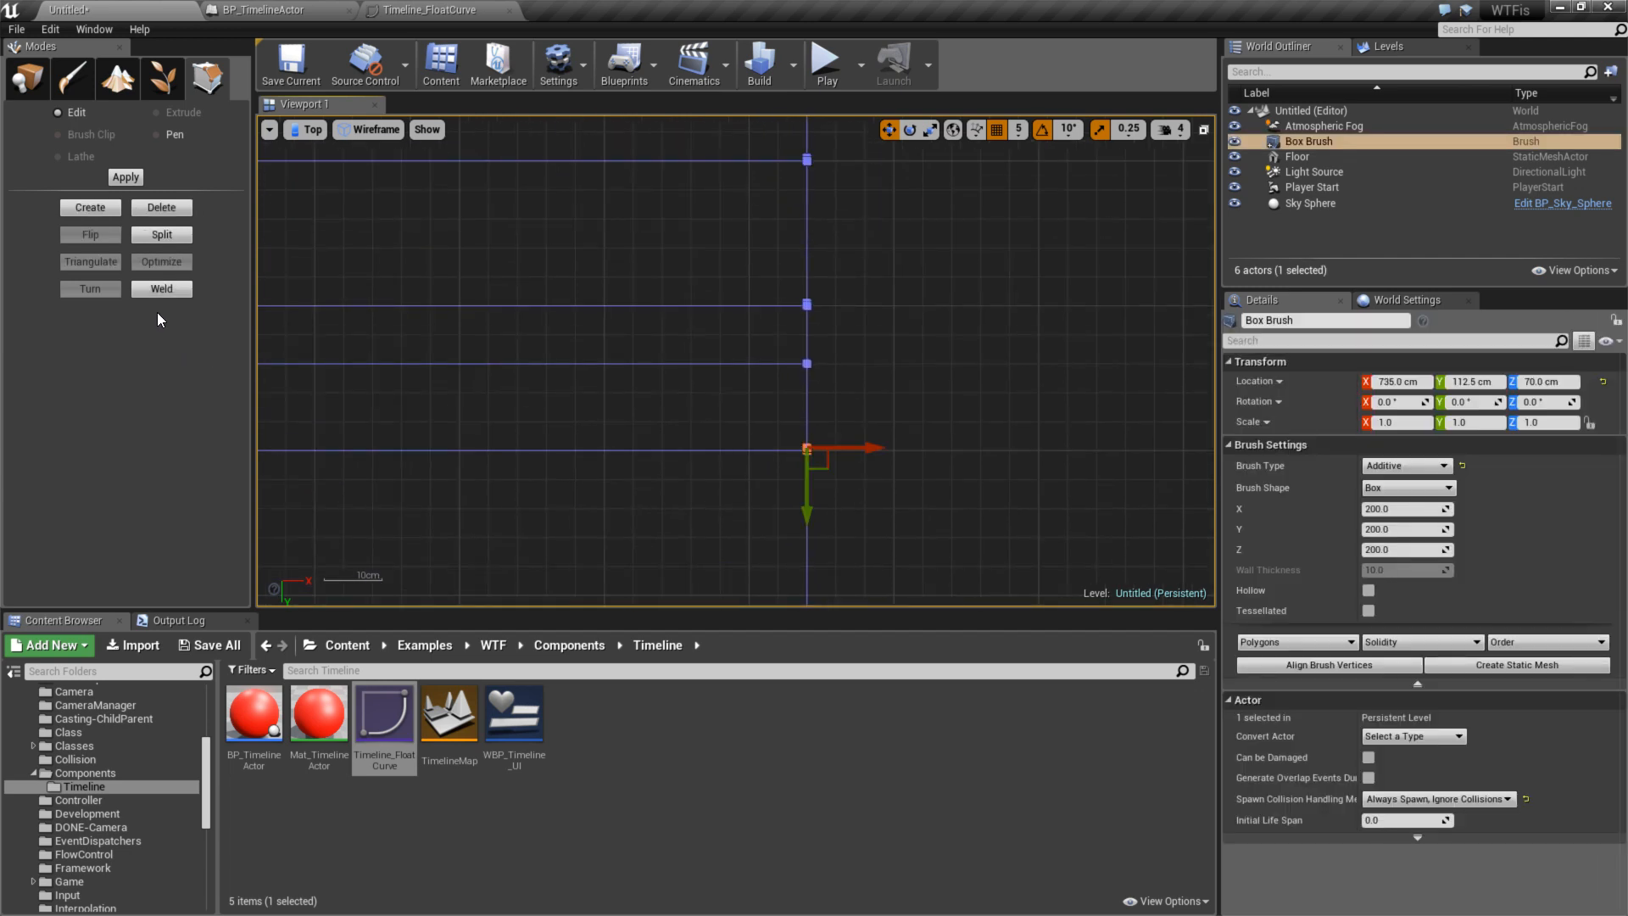
{"action": "left_click", "coordinate": [174, 292]}
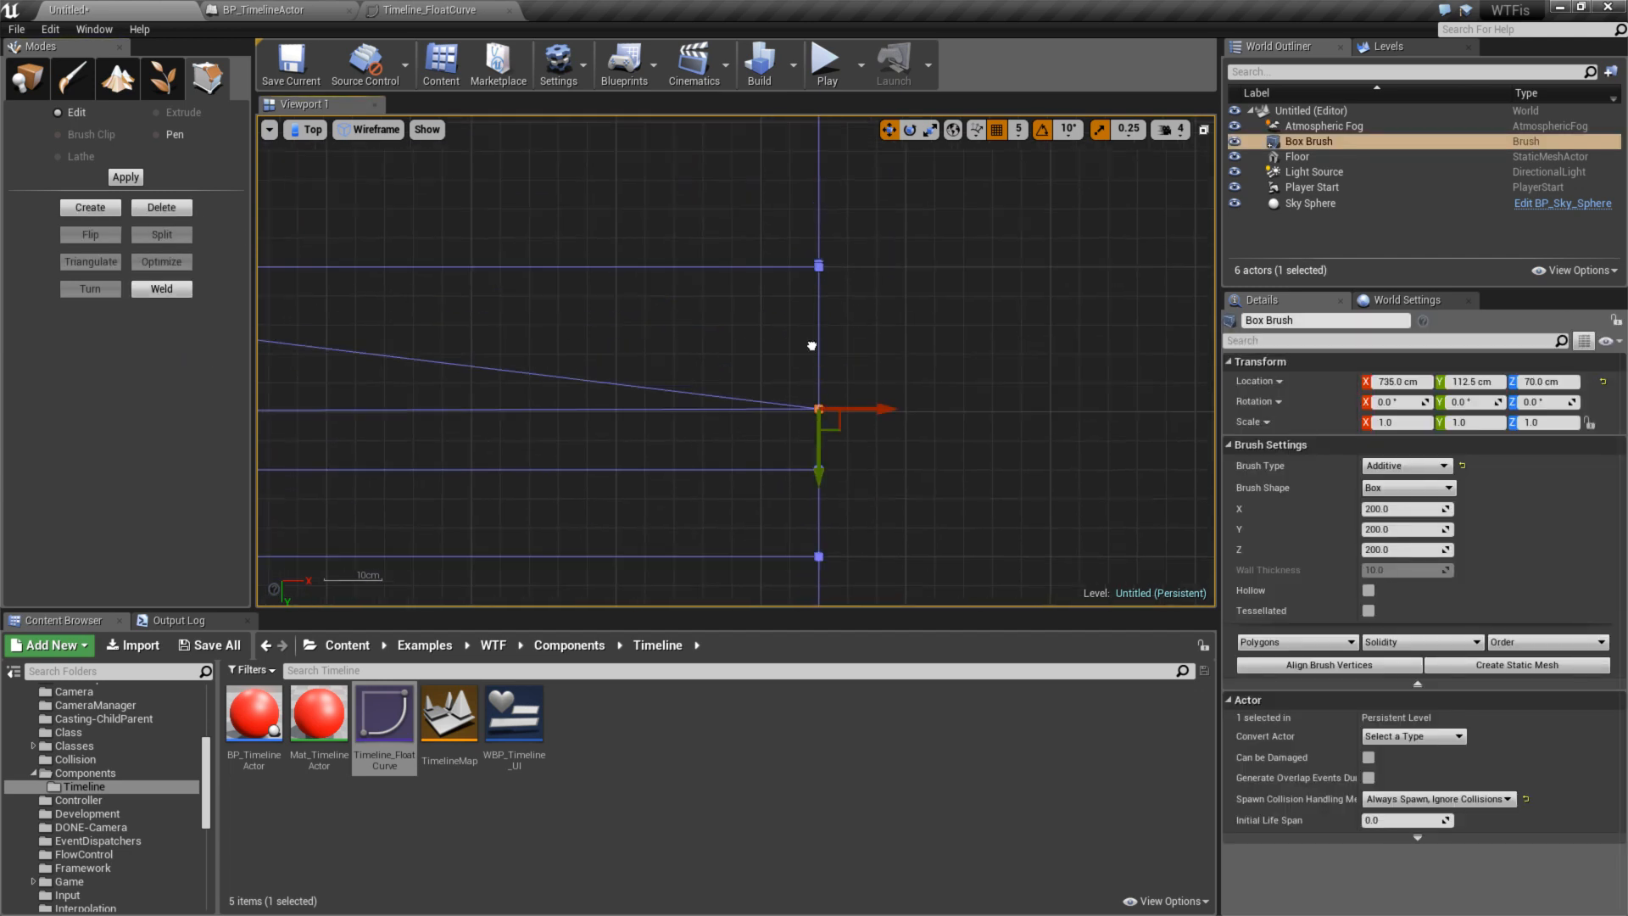
{"action": "left_click", "coordinate": [181, 293]}
- Weld the overlapping vertices at the cluster of points on the upper half of the brush's right edge
{"action": "mouse_move", "coordinate": [815, 201]}
{"action": "right_mouse_down"}
{"action": "mouse_move", "coordinate": [829, 524]}
{"action": "mouse_move", "coordinate": [860, 425]}
{"action": "right_mouse_up"}
{"action": "scroll", "coordinate": [817, 461], "scroll_direction": "down", "scroll_amount": 3}
{"action": "scroll", "coordinate": [858, 425], "scroll_direction": "up", "scroll_amount": 3}
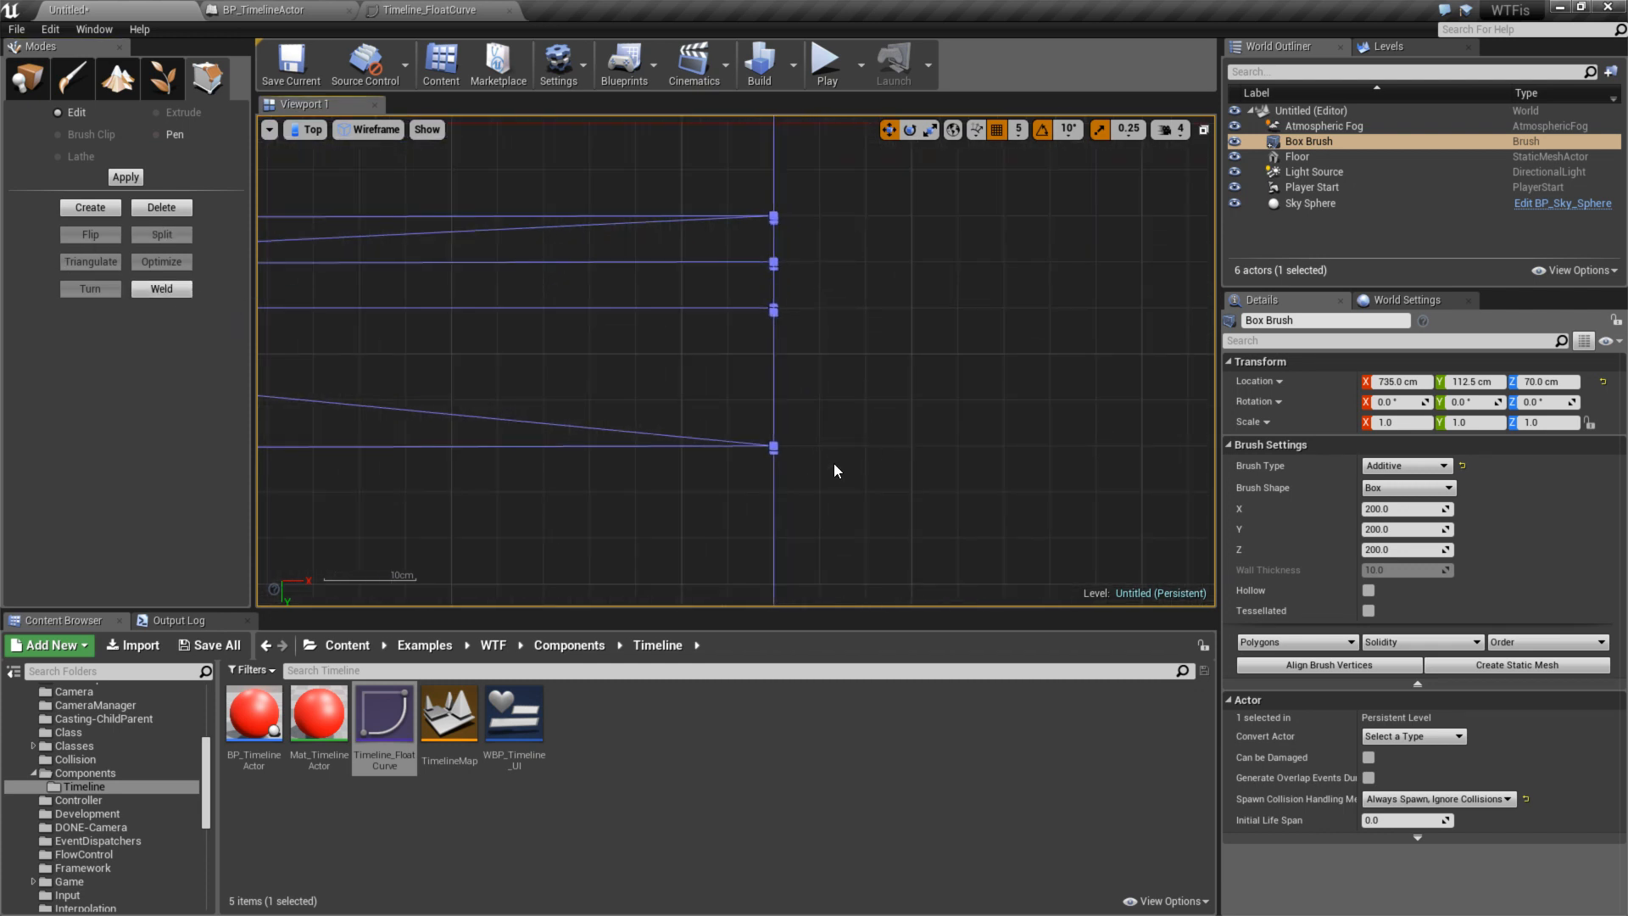
{"action": "left_click", "coordinate": [161, 289]}
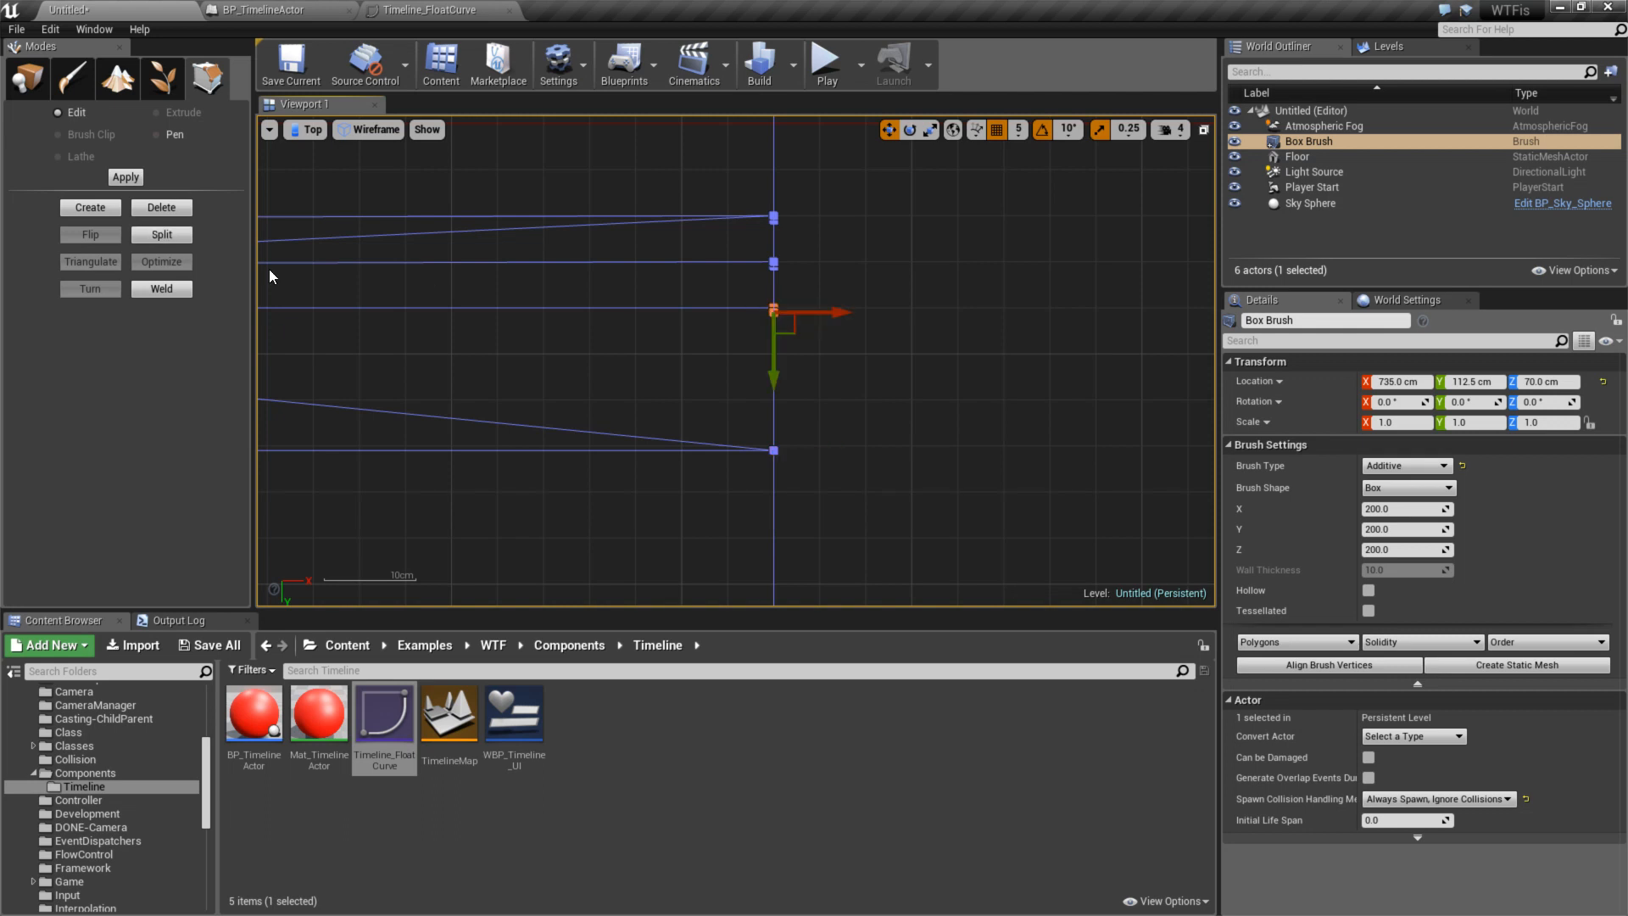
{"action": "left_click", "coordinate": [192, 290]}
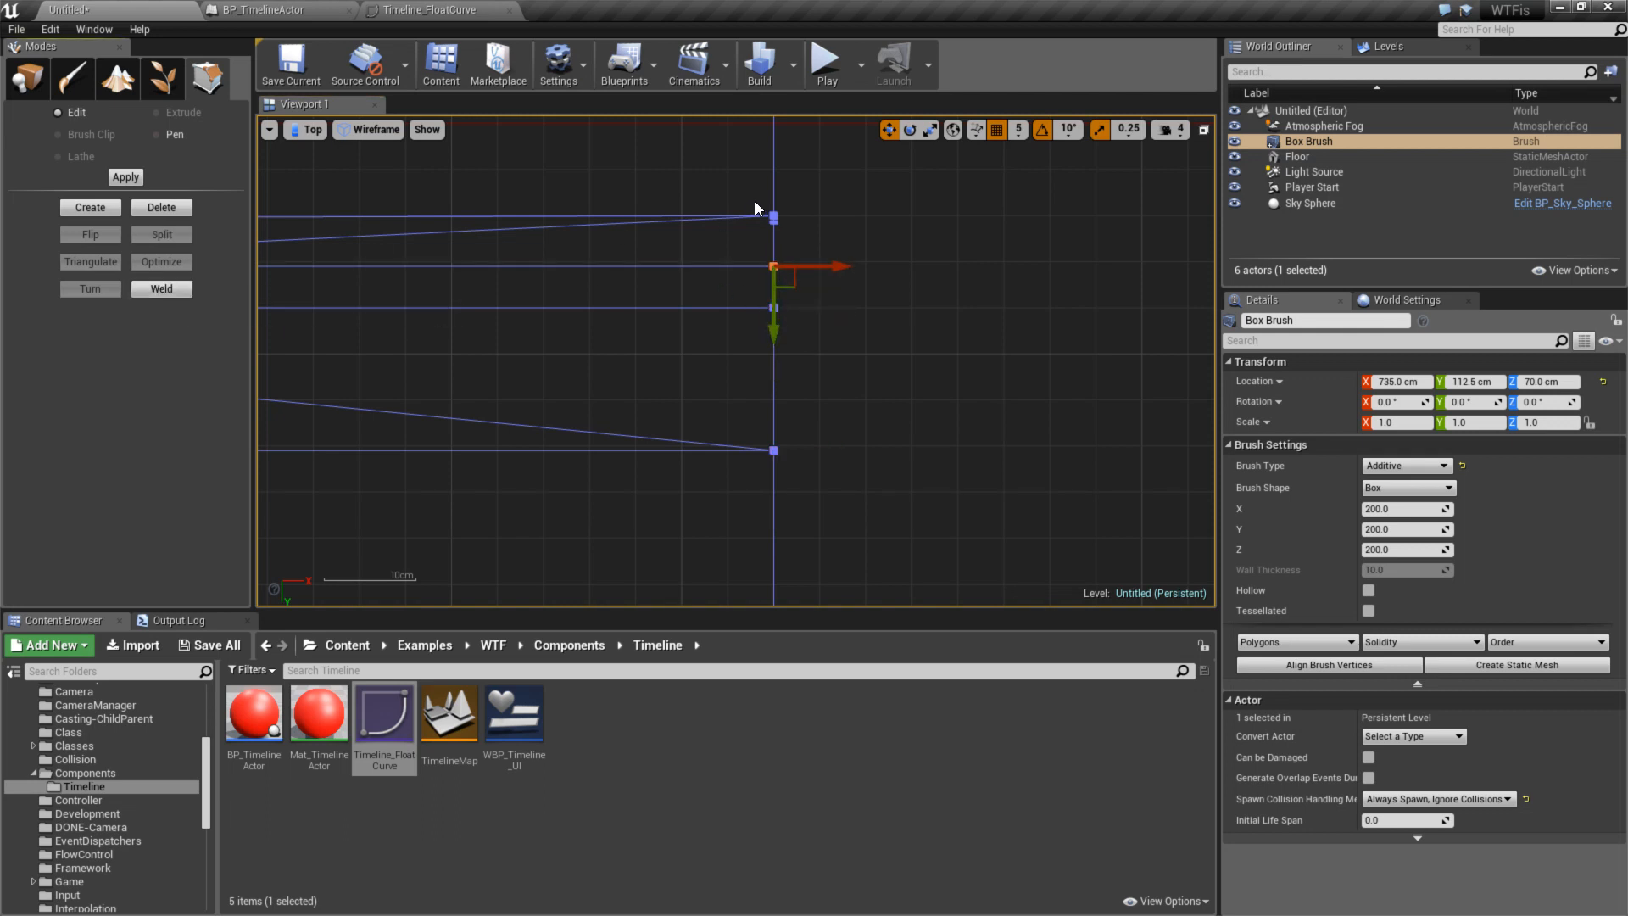
{"action": "left_click", "coordinate": [186, 288]}
- Weld the overlapping vertices at the three uppermost points of the right edge, including the brush's upper-right corner
{"action": "scroll", "coordinate": [662, 227], "scroll_direction": "down", "scroll_amount": 4}
{"action": "right_click_drag", "start_coordinate": [669, 227], "coordinate": [671, 541]}
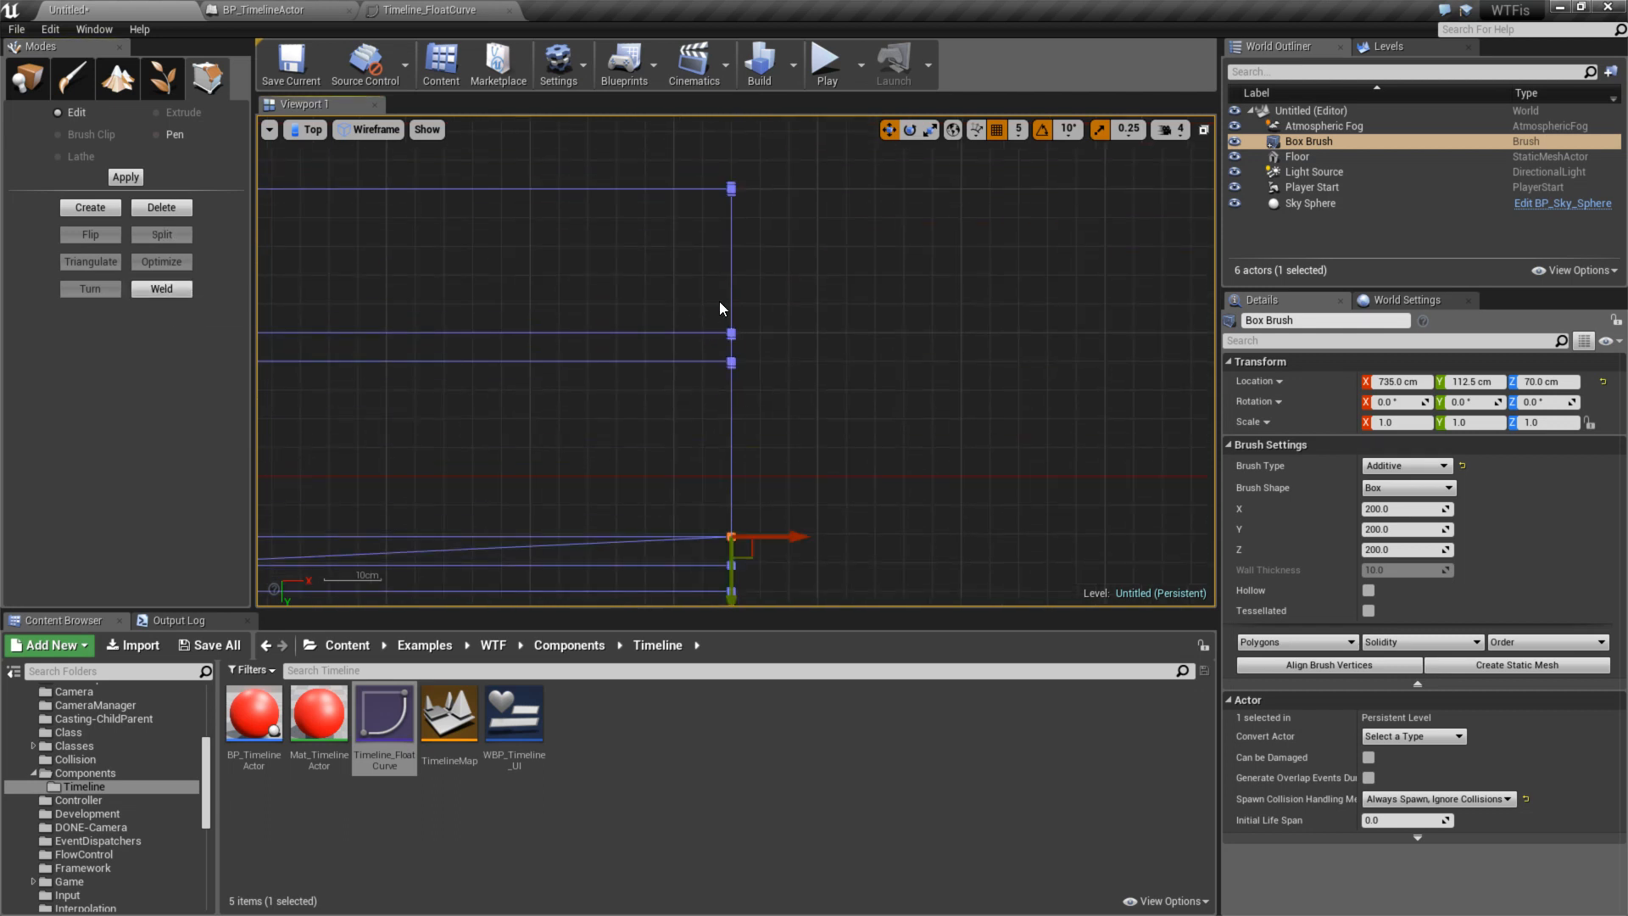
{"action": "scroll", "coordinate": [736, 373], "scroll_direction": "up", "scroll_amount": 3}
{"action": "left_click_drag", "start_coordinate": [663, 298], "coordinate": [761, 352]}
{"action": "left_click", "coordinate": [161, 289]}
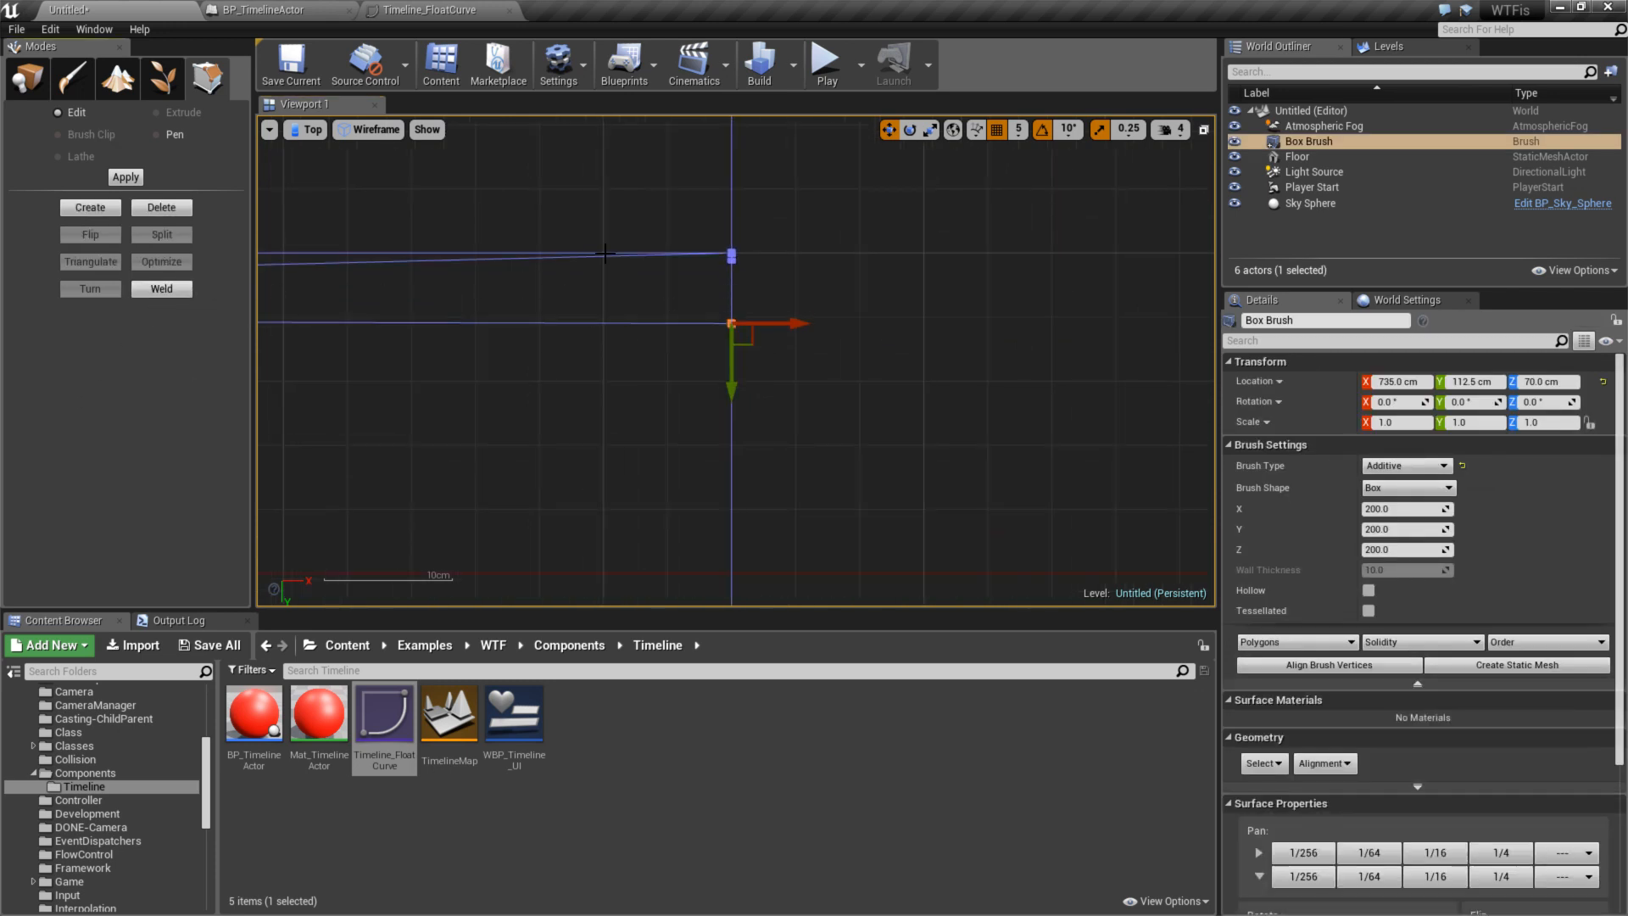
{"action": "right_click_drag", "start_coordinate": [507, 173], "coordinate": [529, 435]}
{"action": "left_click", "coordinate": [162, 291]}
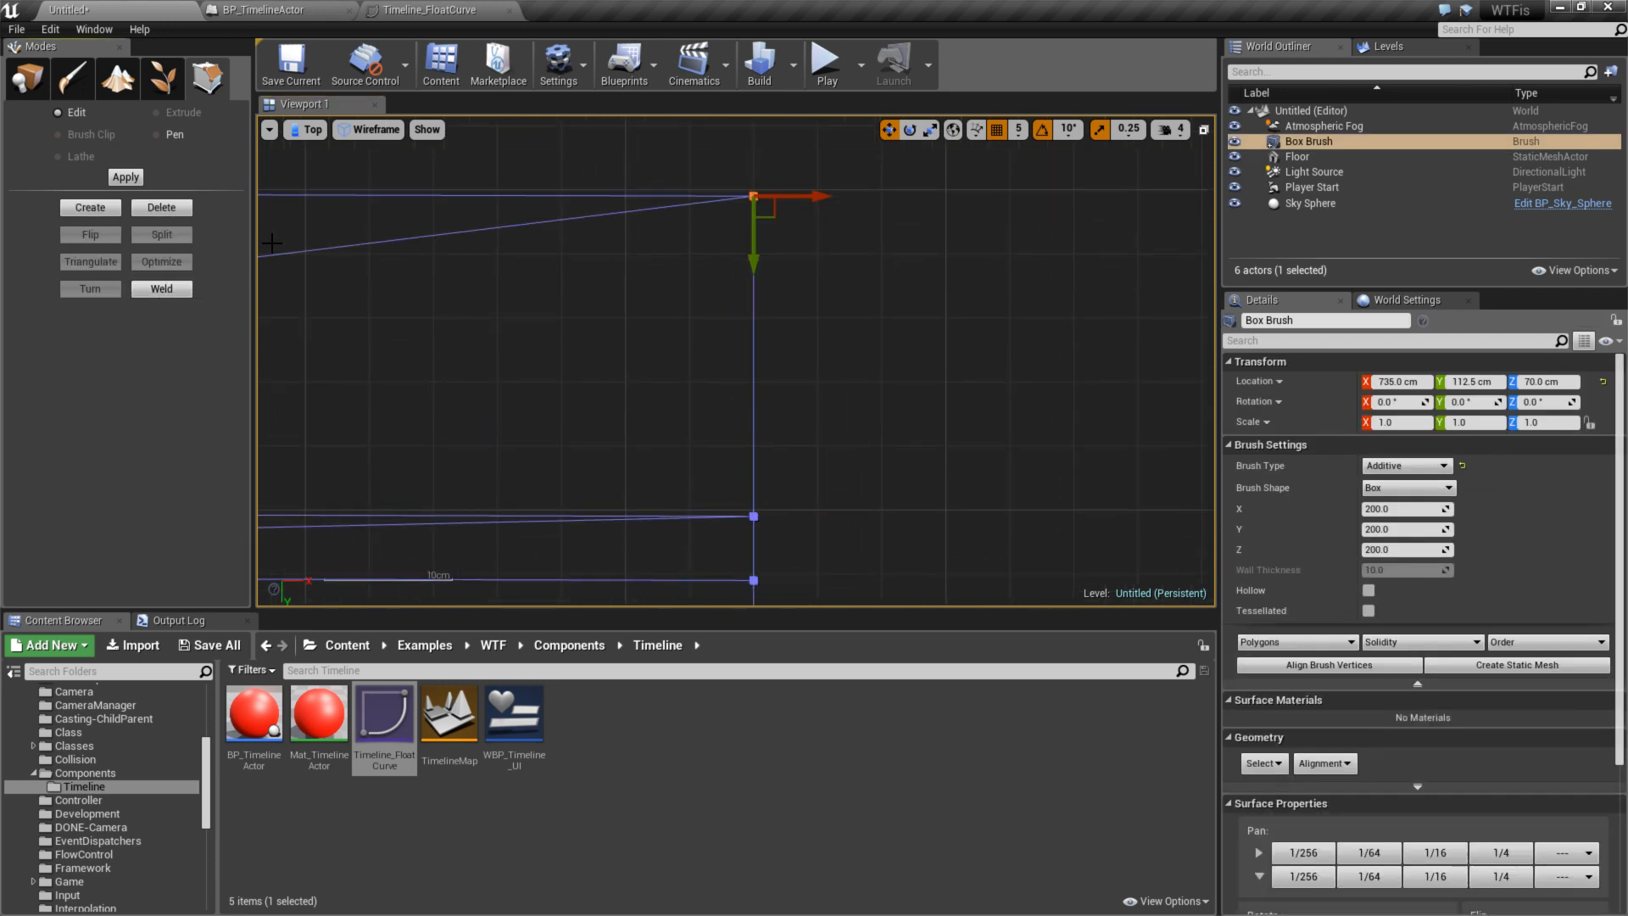
- Return the viewport to Perspective and inspect the welded car brush from several sides
{"action": "left_click", "coordinate": [296, 136]}
{"action": "left_click", "coordinate": [310, 160]}
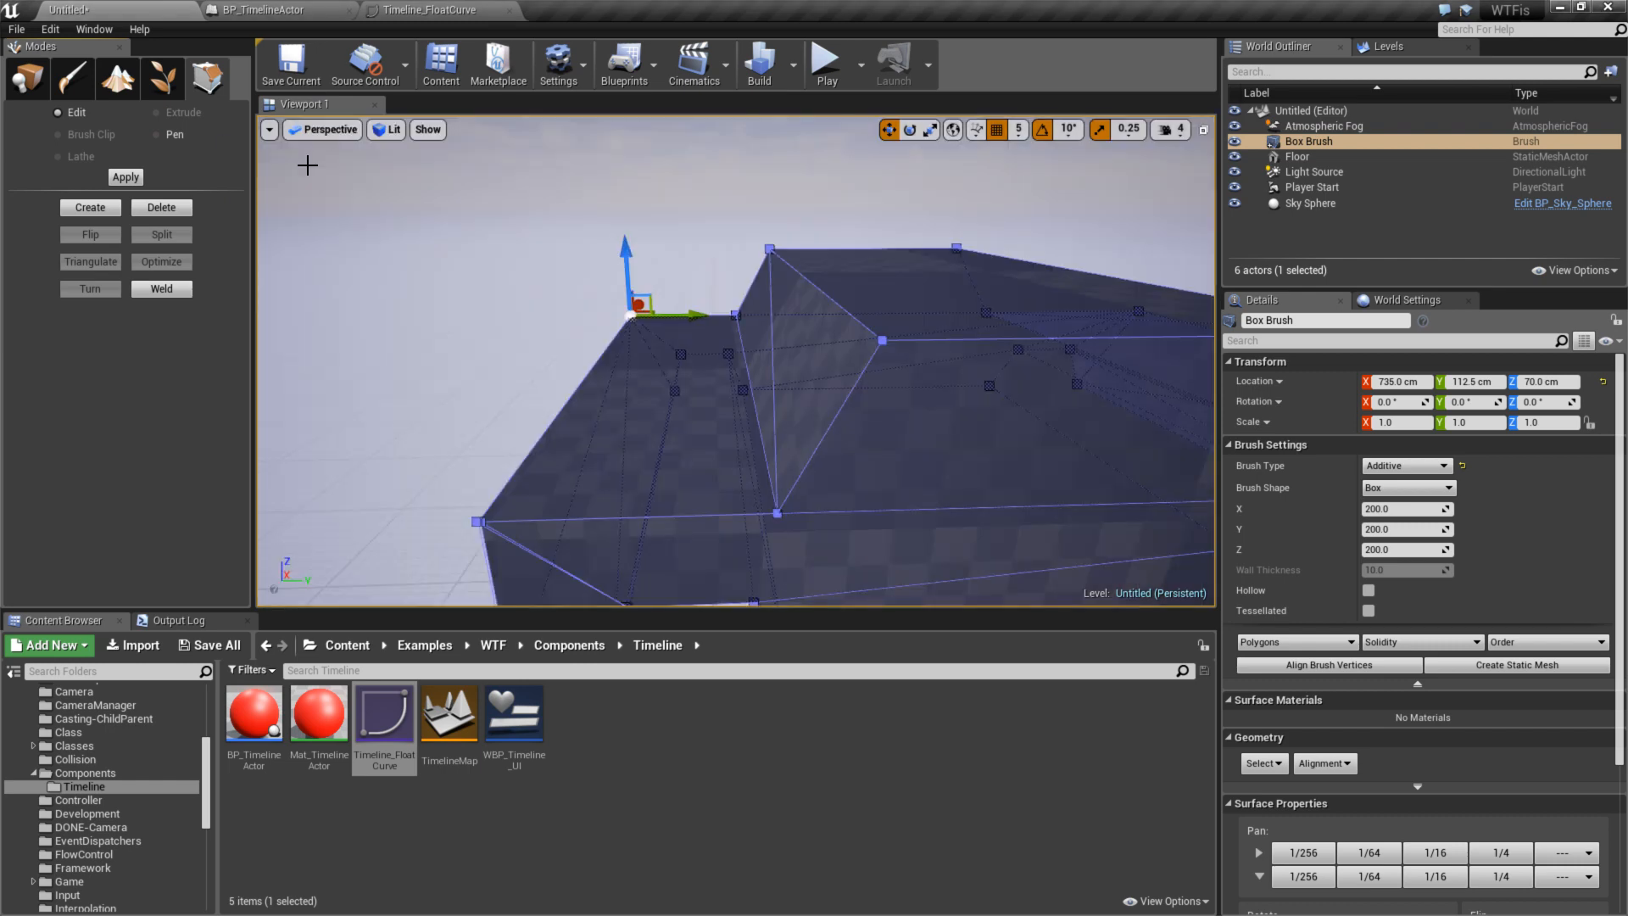
{"action": "mouse_move", "coordinate": [309, 160]}
{"action": "right_mouse_down"}
{"action": "mouse_move", "coordinate": [398, 221]}
{"action": "mouse_move", "coordinate": [335, 250]}
{"action": "mouse_move", "coordinate": [318, 216]}
{"action": "mouse_move", "coordinate": [344, 233]}
{"action": "right_mouse_up"}
{"action": "mouse_move", "coordinate": [746, 398]}
{"action": "right_mouse_down"}
{"action": "mouse_move", "coordinate": [762, 416]}
{"action": "mouse_move", "coordinate": [883, 404]}
{"action": "right_mouse_up"}
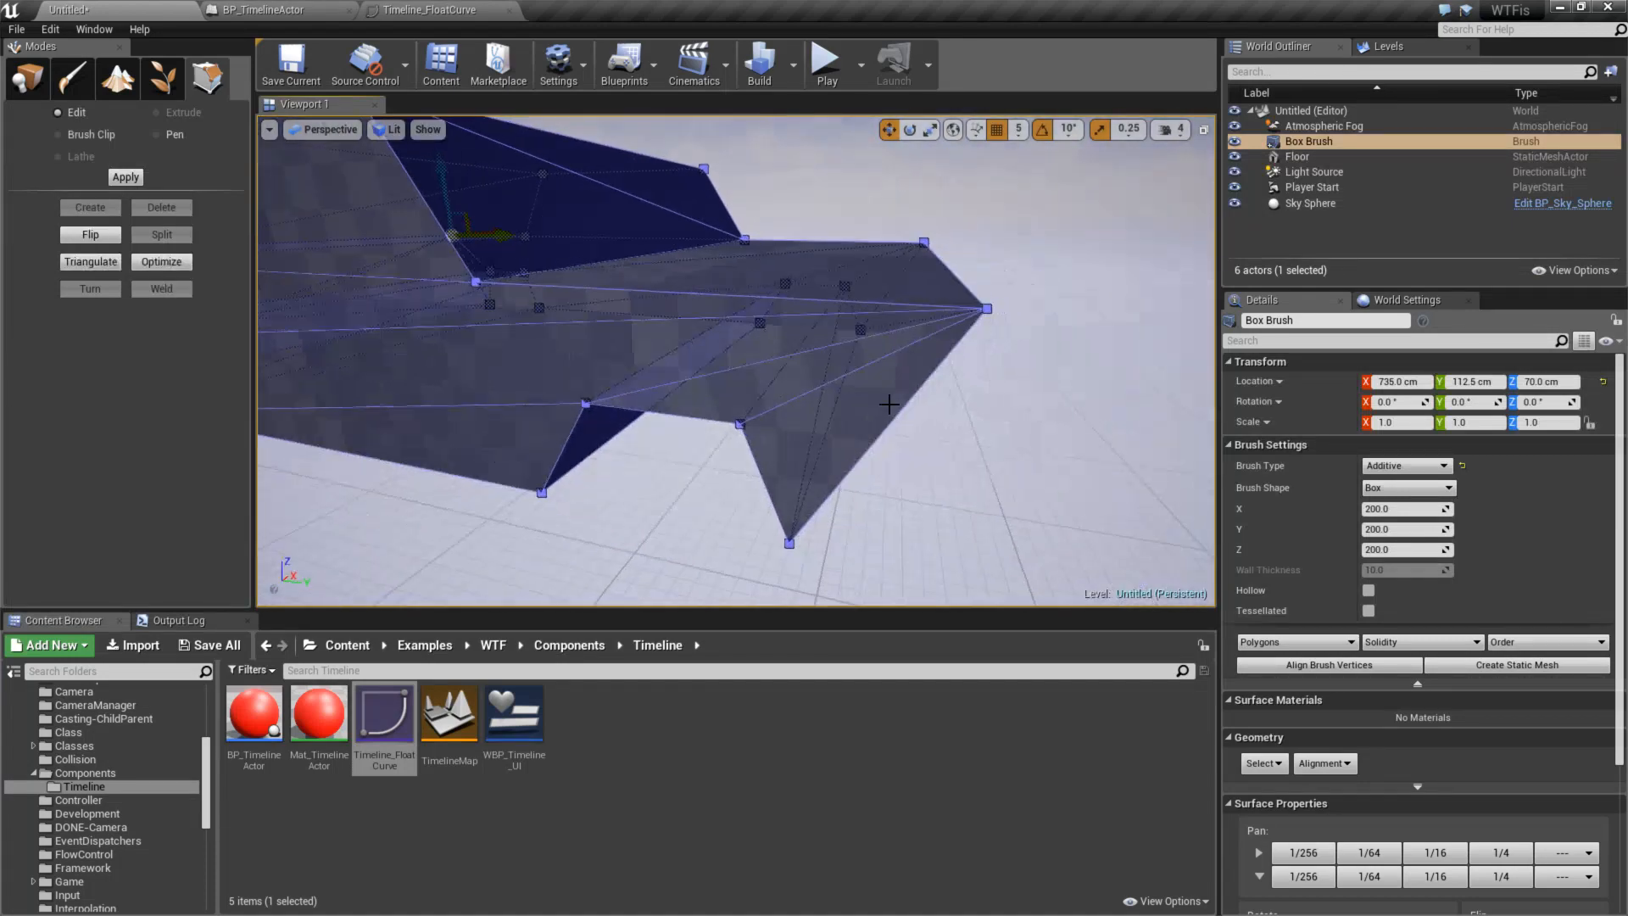
{"action": "left_click", "coordinate": [1021, 418]}
{"action": "mouse_move", "coordinate": [1021, 418]}
{"action": "right_mouse_down"}
{"action": "mouse_move", "coordinate": [959, 410]}
{"action": "mouse_move", "coordinate": [965, 441]}
{"action": "mouse_move", "coordinate": [962, 424]}
{"action": "right_mouse_up"}
{"action": "left_click", "coordinate": [759, 270]}
{"action": "mouse_move", "coordinate": [760, 270]}
{"action": "right_mouse_down"}
{"action": "mouse_move", "coordinate": [669, 343]}
{"action": "mouse_move", "coordinate": [763, 329]}
{"action": "right_mouse_up"}
{"action": "key", "text": "Escape"}
- Move the car brush along X to 105 cm, over the floor, and snap it down onto the floor's surface
{"action": "left_click", "coordinate": [711, 307]}
{"action": "left_click", "coordinate": [669, 343]}
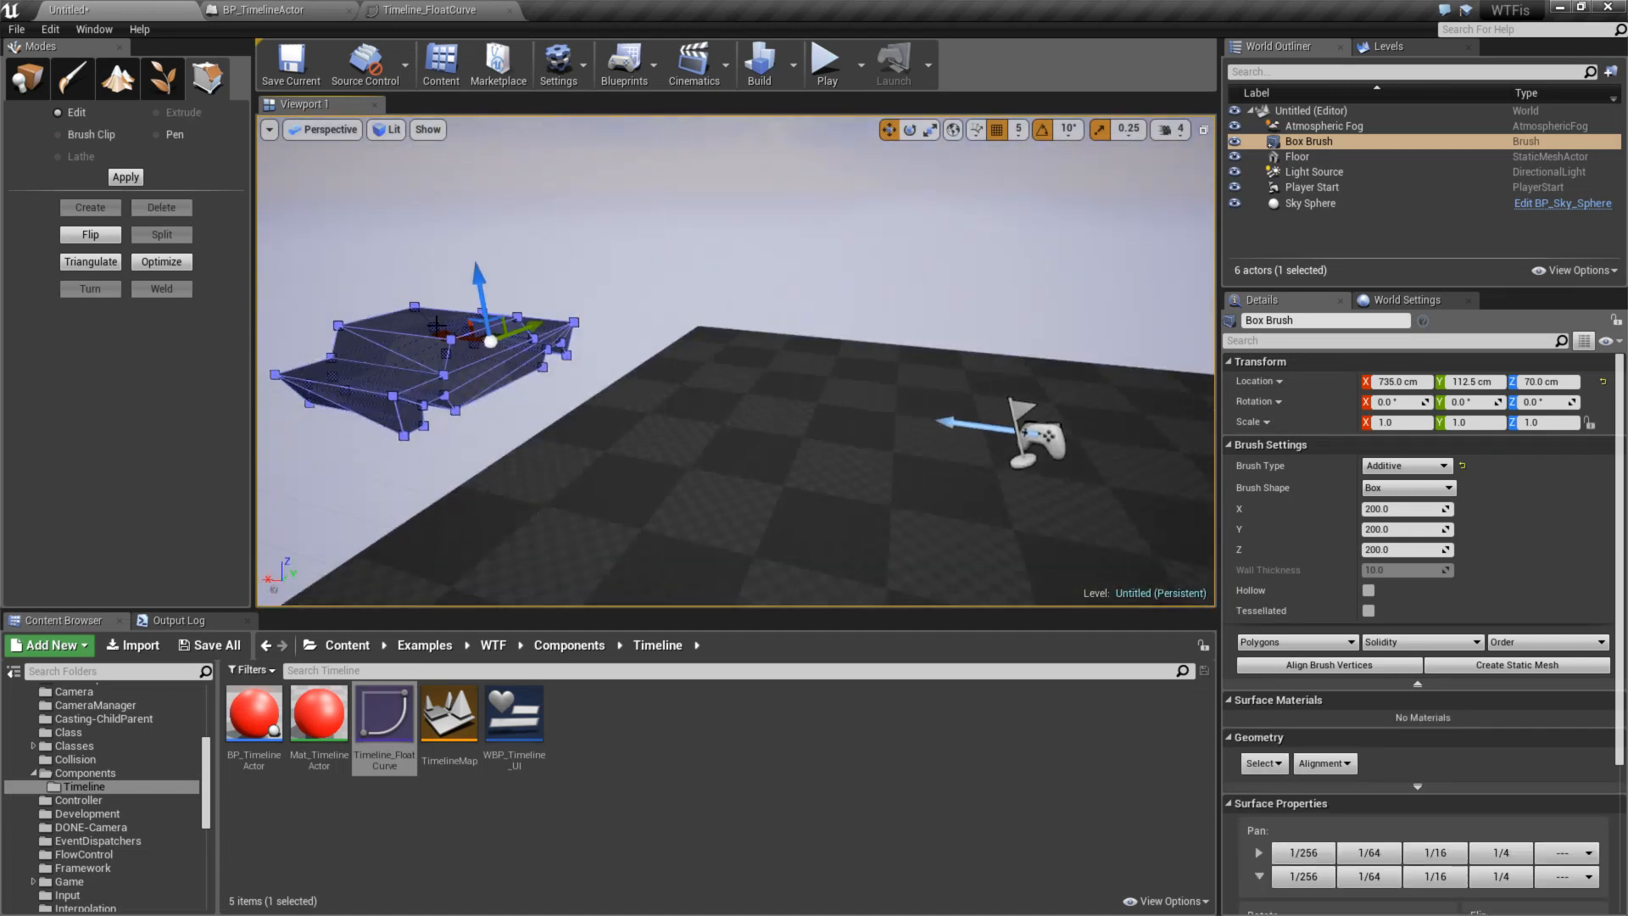
{"action": "mouse_move", "coordinate": [439, 334]}
{"action": "left_mouse_down"}
{"action": "mouse_move", "coordinate": [975, 373]}
{"action": "mouse_move", "coordinate": [1012, 238]}
{"action": "left_mouse_up"}
{"action": "right_click_drag", "start_coordinate": [1013, 238], "coordinate": [959, 274]}
{"action": "key", "text": "End"}
- Create a static mesh named SM_Car from the car brush in the Content/Meshes folder
{"action": "left_click", "coordinate": [1511, 663]}
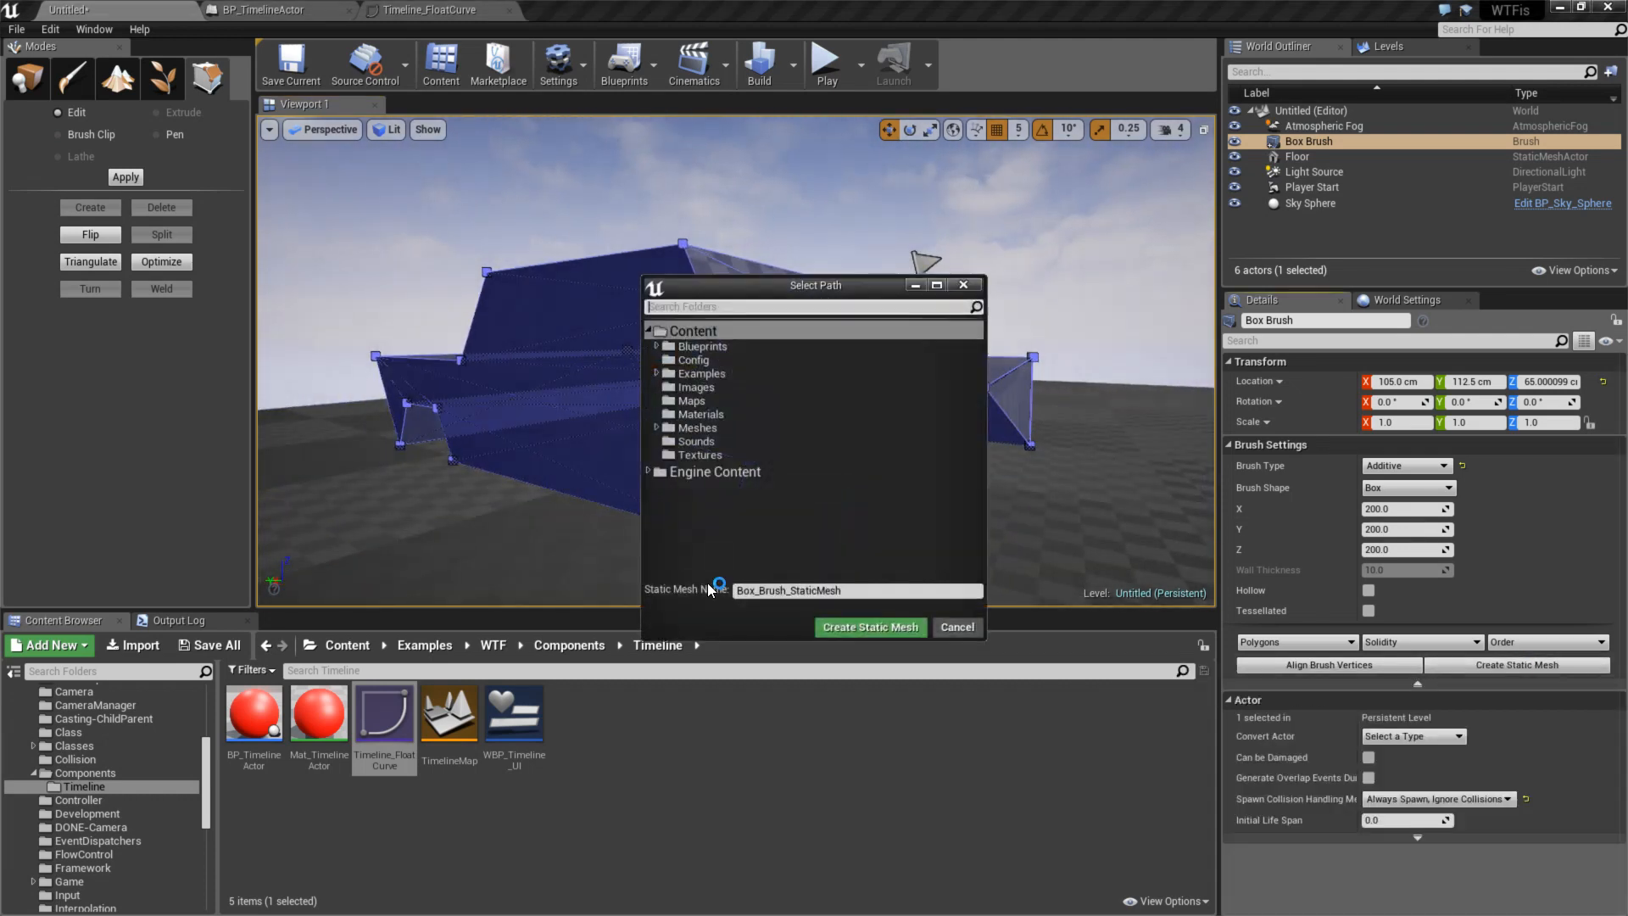
{"action": "double_click", "coordinate": [699, 429]}
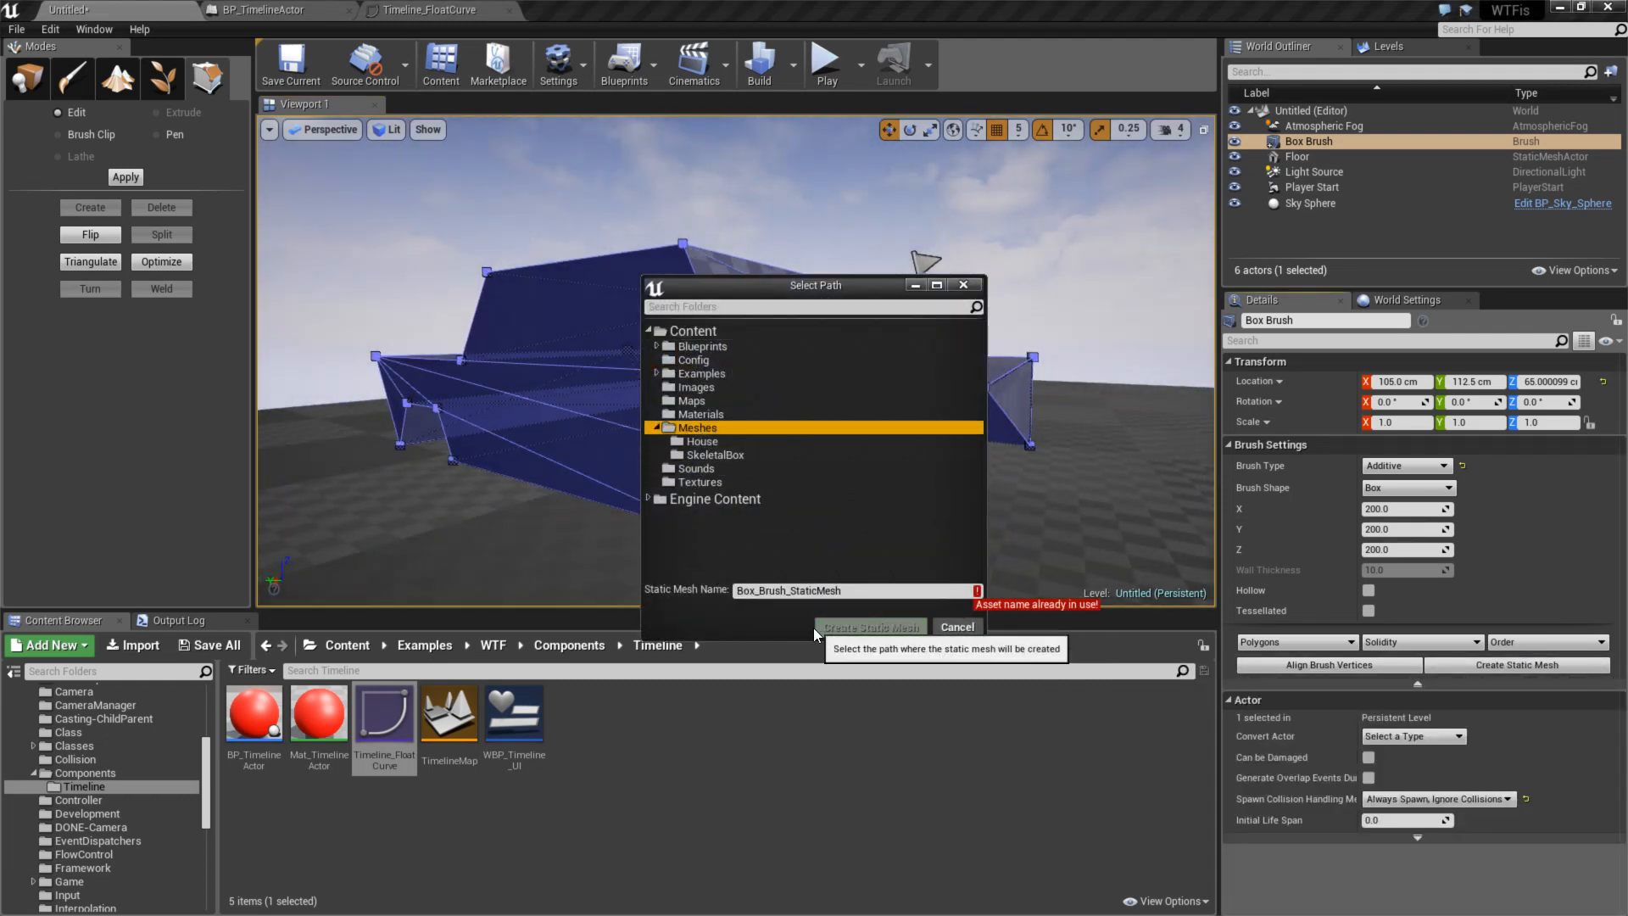
{"action": "double_click", "coordinate": [792, 588]}
{"action": "type", "text": "sm_cAR"}
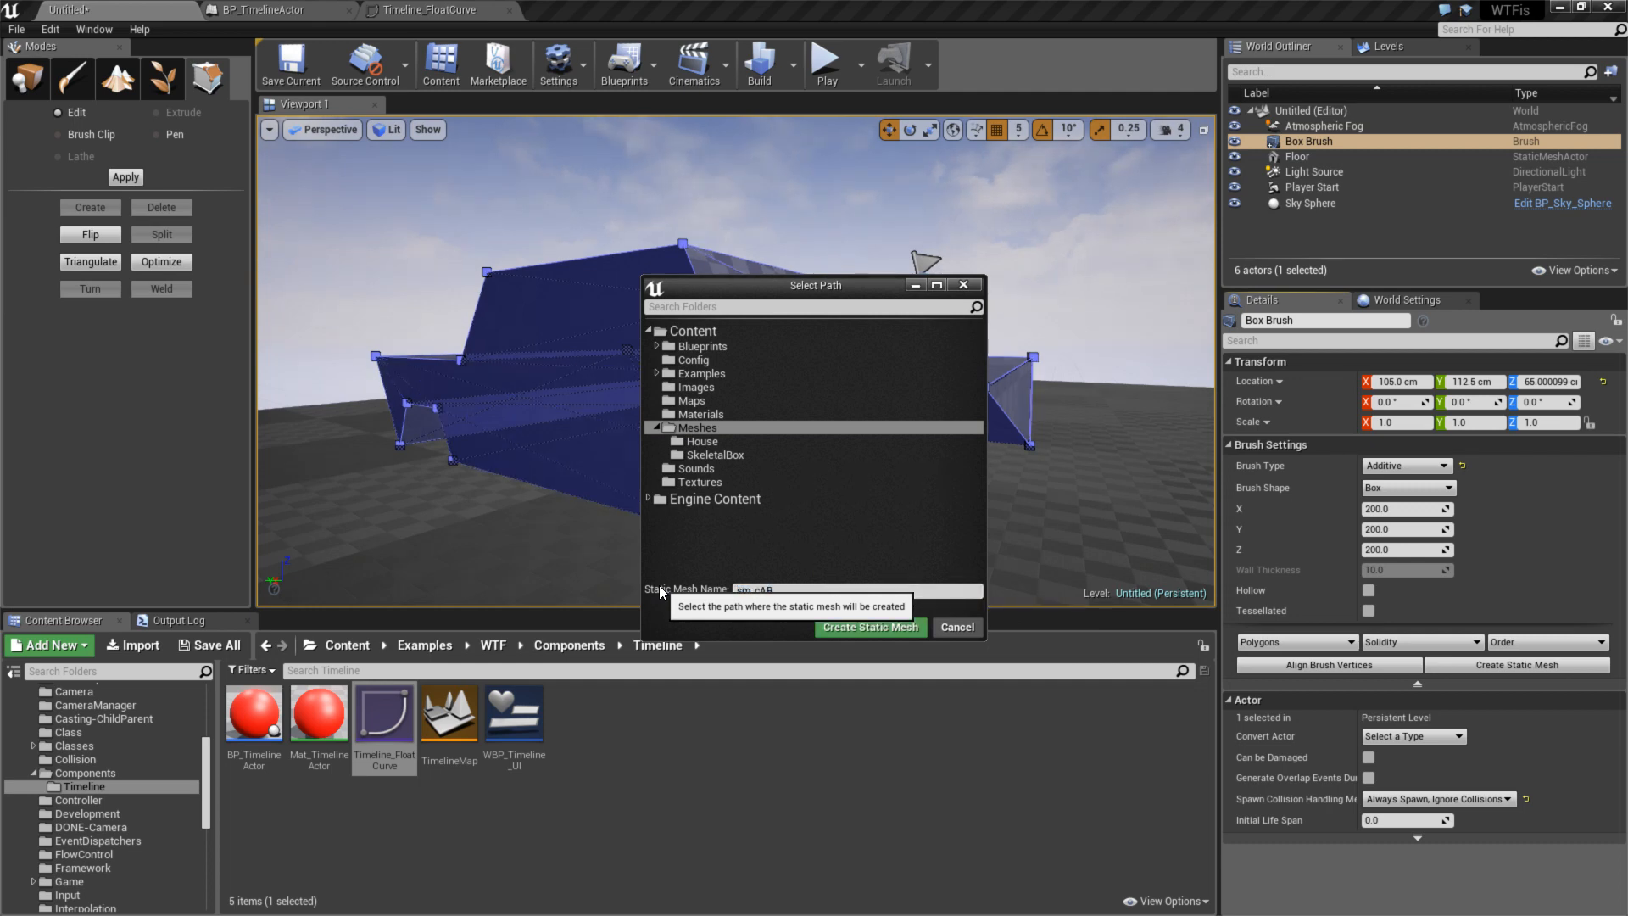
{"action": "key", "text": "ctrl+a"}
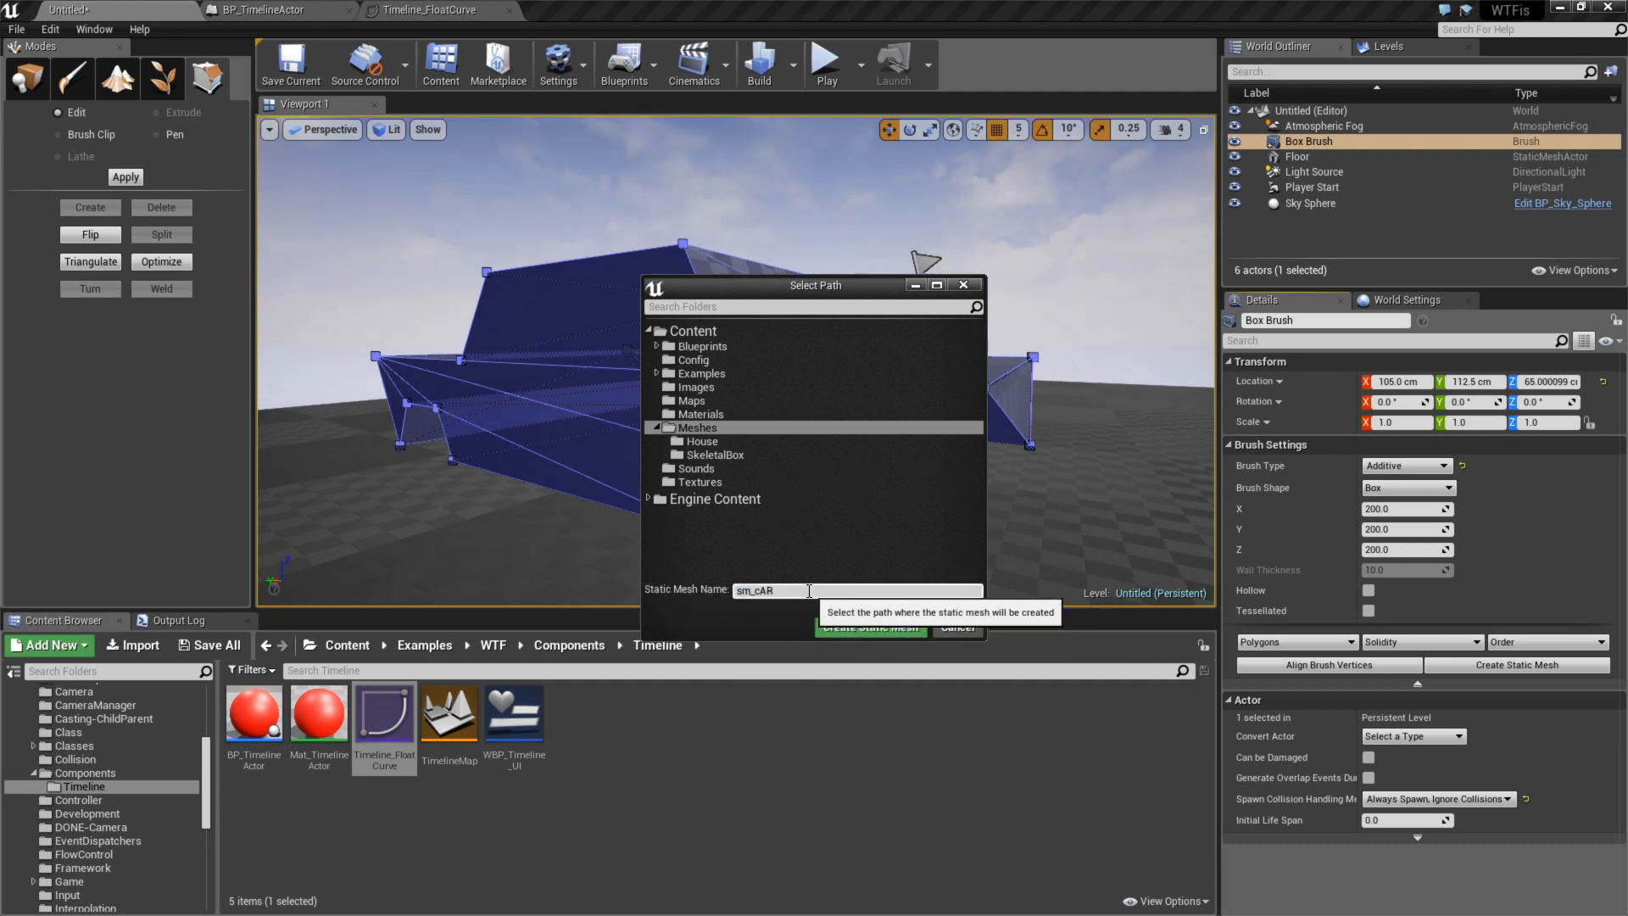
{"action": "type", "text": "SM_Car"}
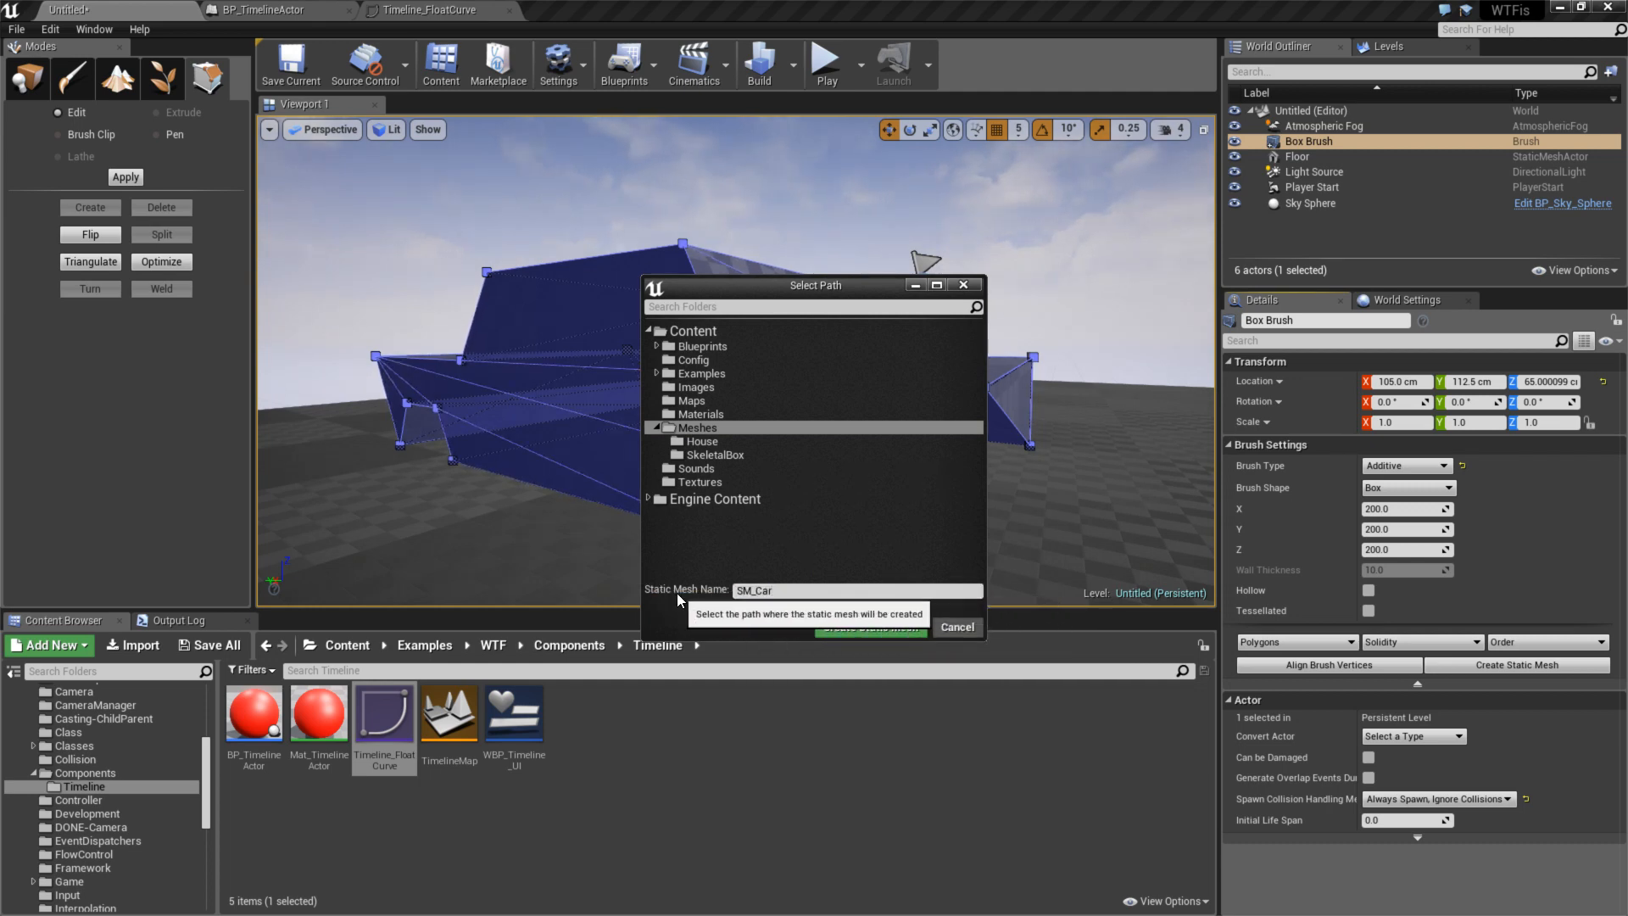
{"action": "left_click", "coordinate": [845, 629]}
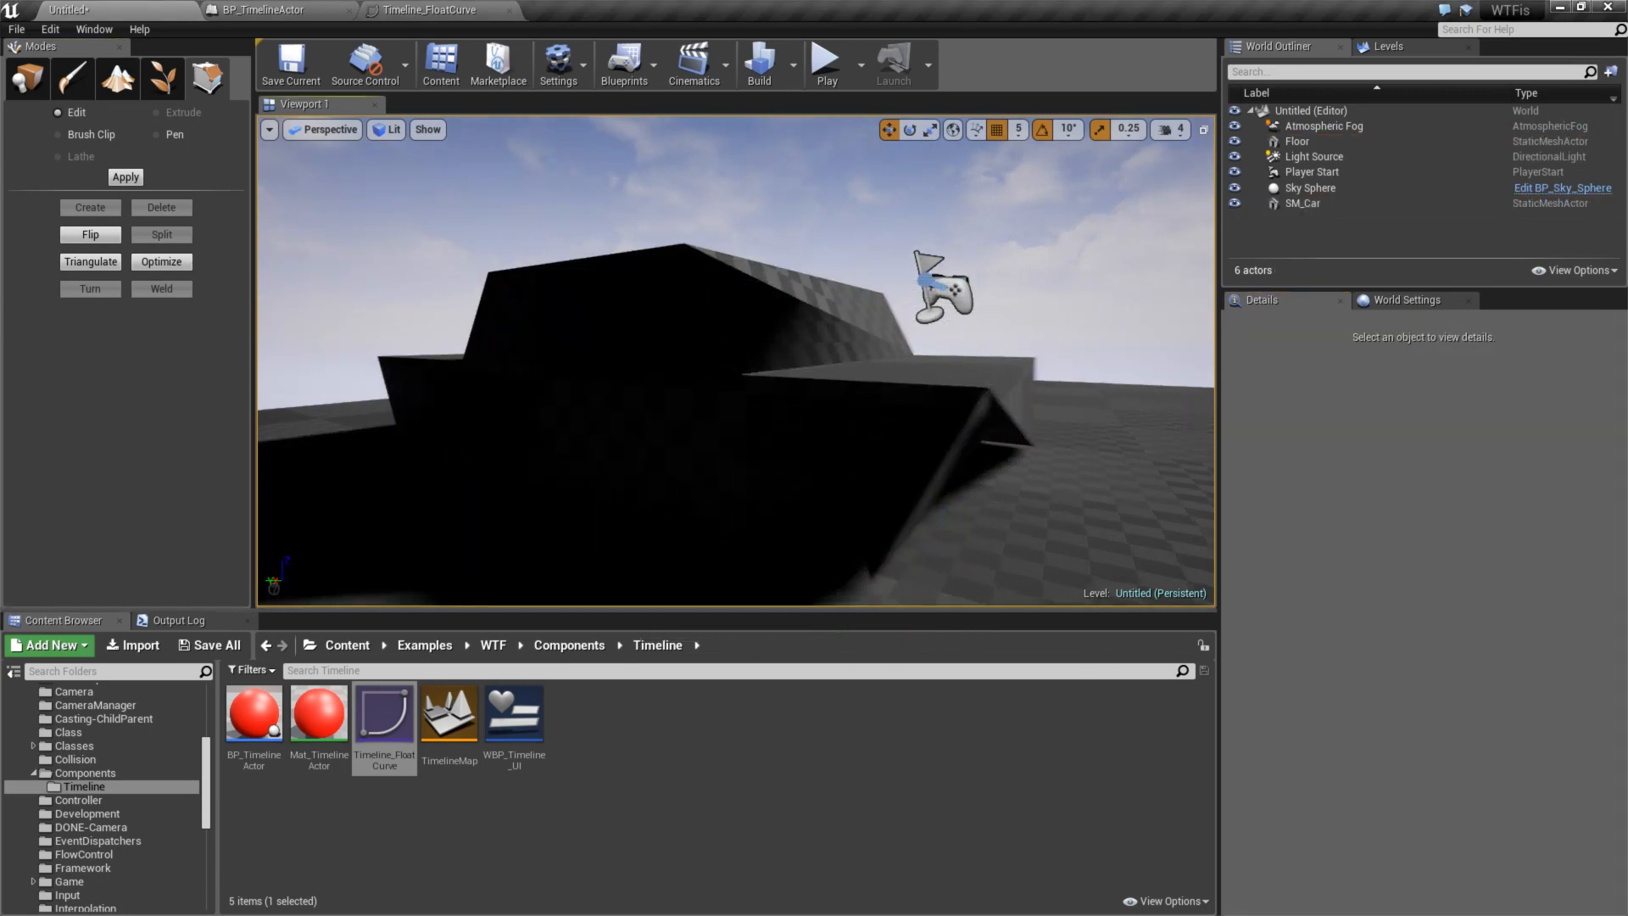
- Select the new SM_Car actor in the level and open the Meshes folder in the Content Browser
{"action": "right_click_drag", "start_coordinate": [736, 361], "coordinate": [424, 363]}
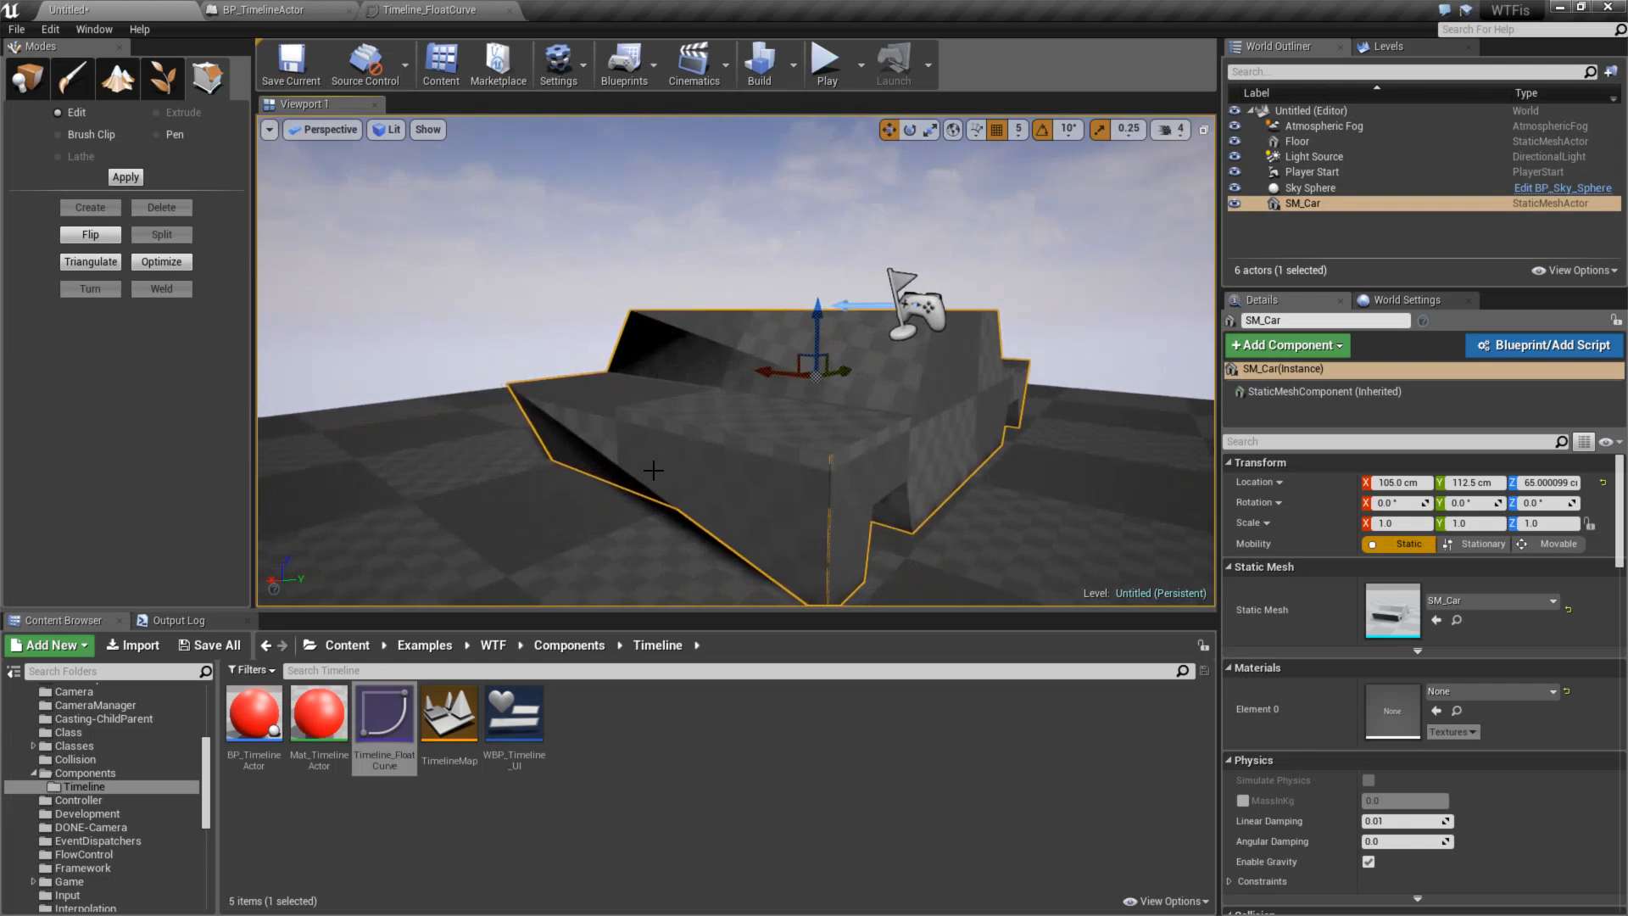
{"action": "scroll", "coordinate": [113, 841], "scroll_direction": "down", "scroll_amount": 10}
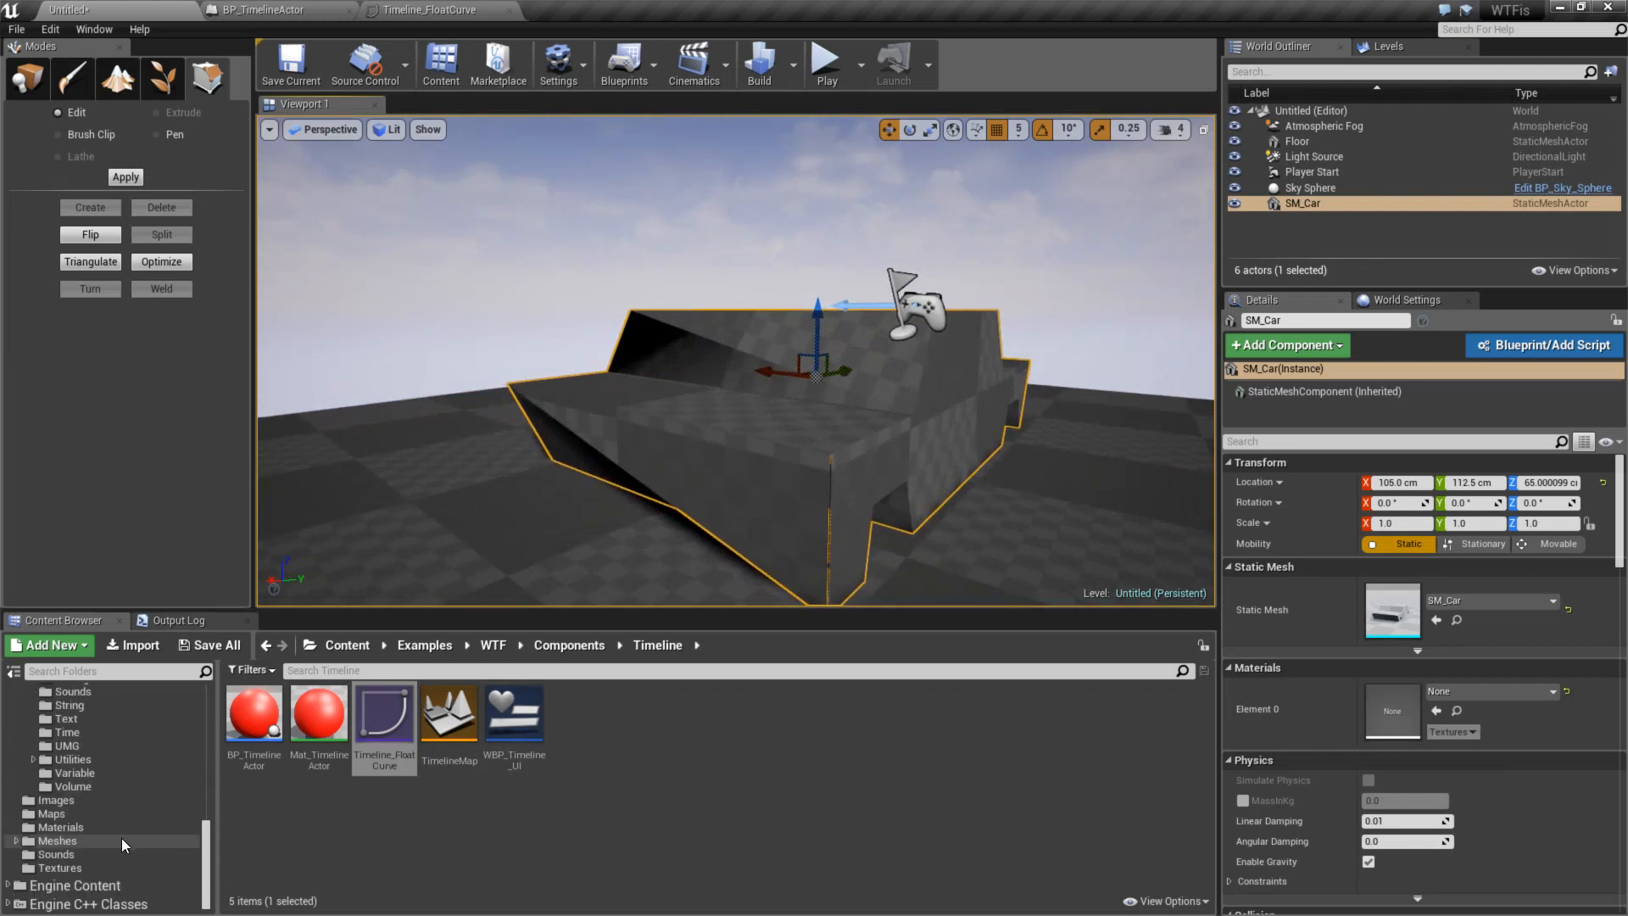
{"action": "left_click", "coordinate": [119, 840]}
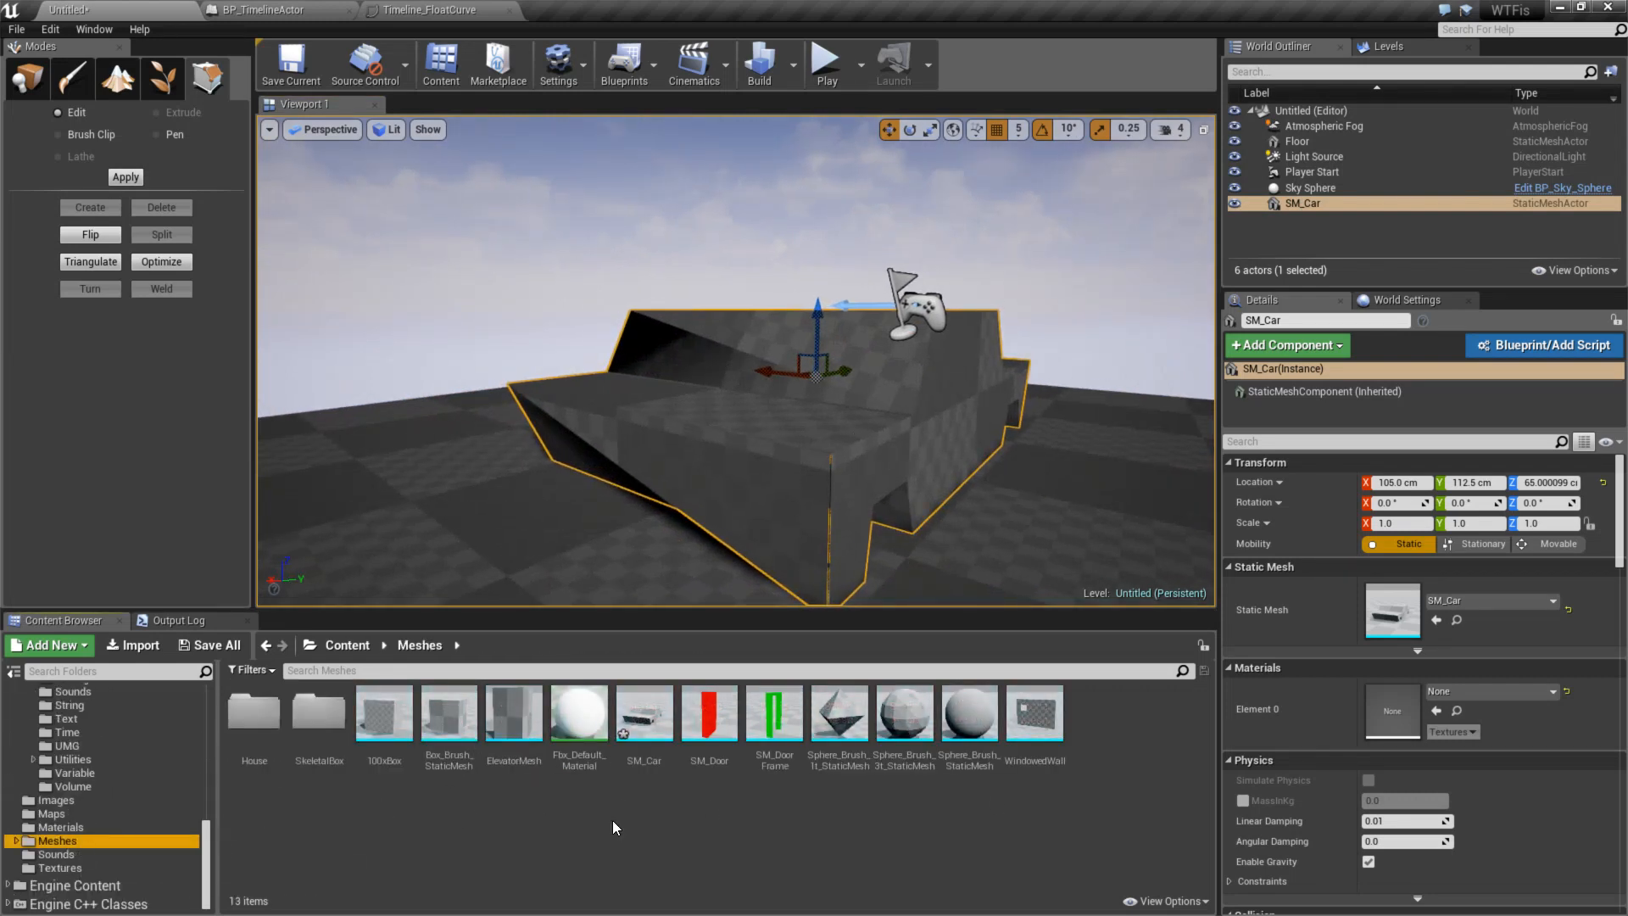
- Convert the selected SM_Car actor into a Blueprint named SM_Car_Blueprint in the Content/Meshes folder
{"action": "right_click", "coordinate": [538, 826]}
{"action": "left_click", "coordinate": [480, 867]}
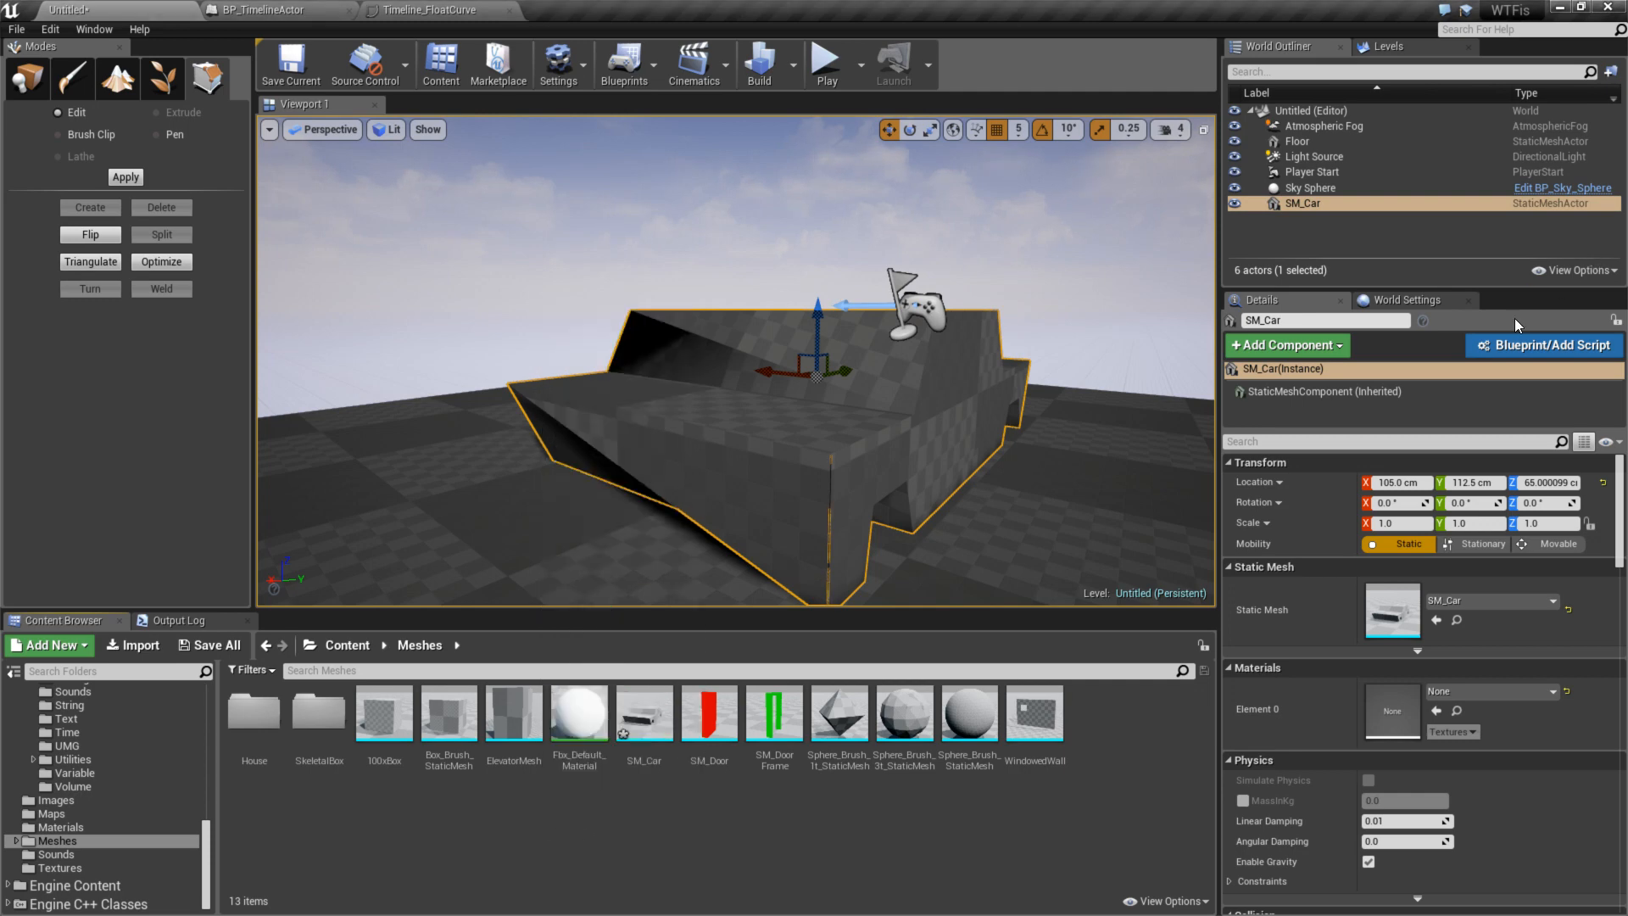
{"action": "left_click", "coordinate": [1531, 344]}
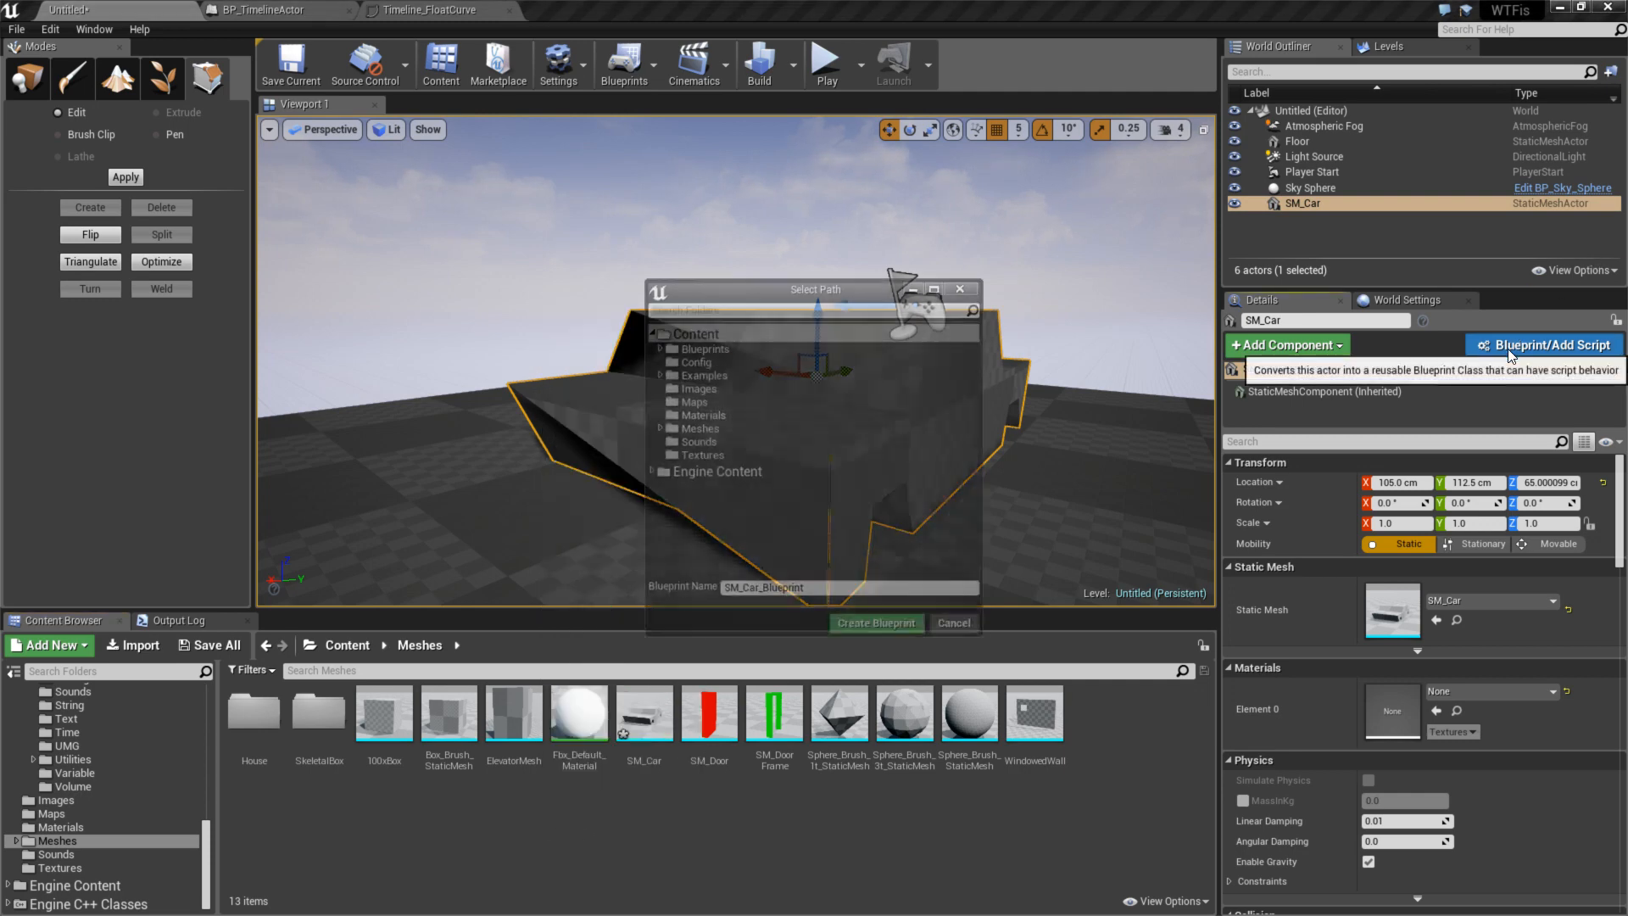
{"action": "double_click", "coordinate": [709, 429]}
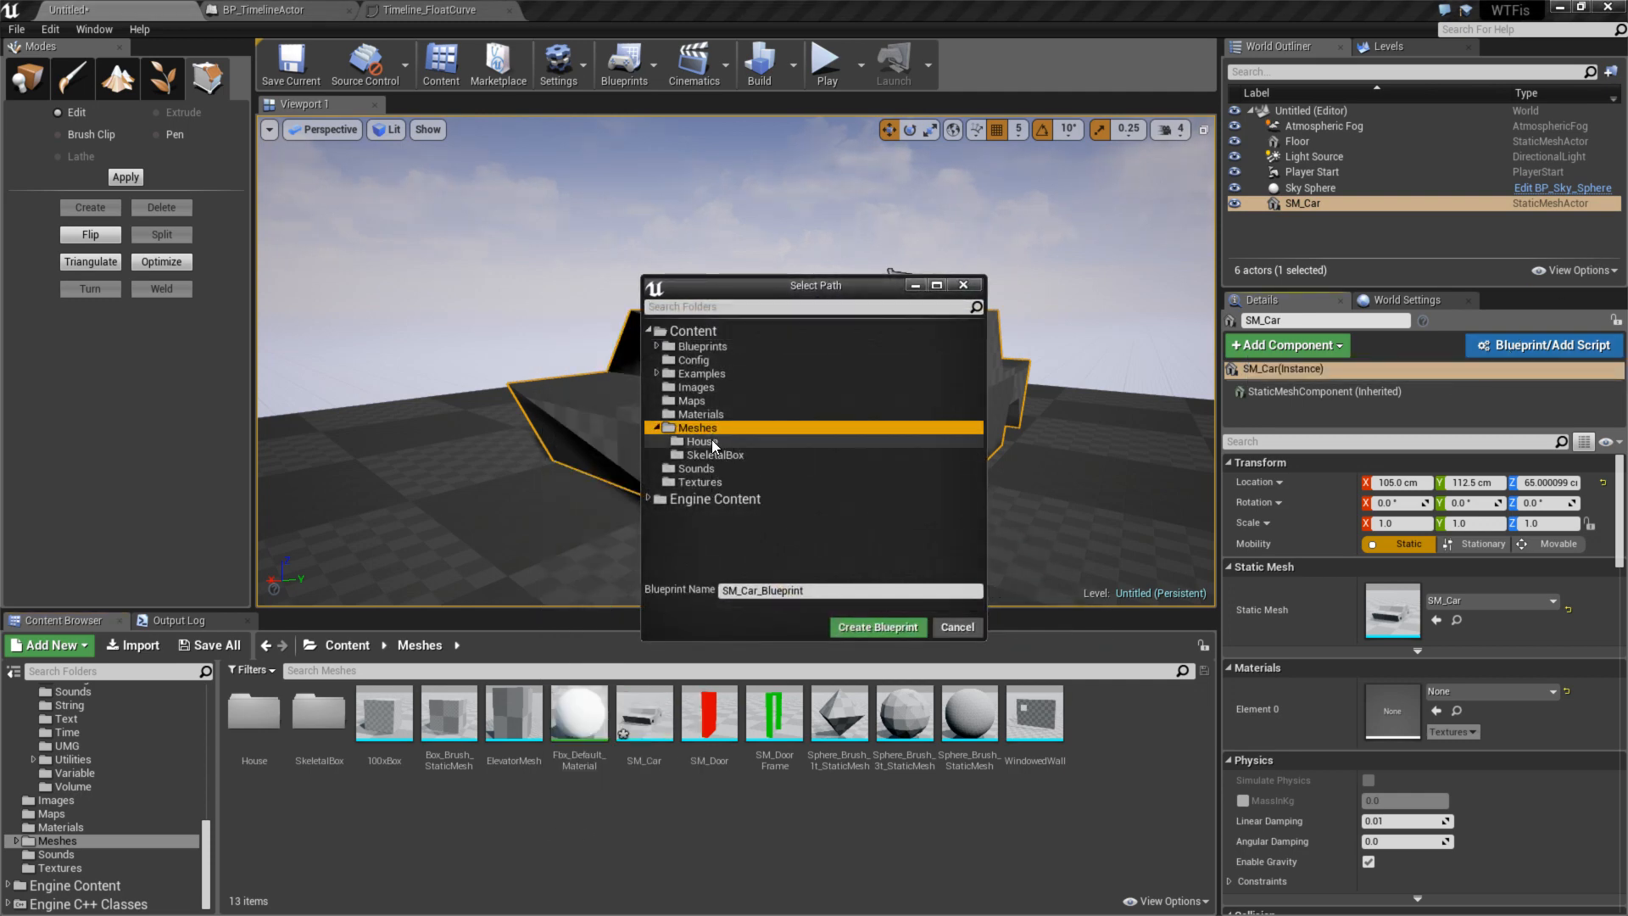
{"action": "left_click", "coordinate": [860, 629]}
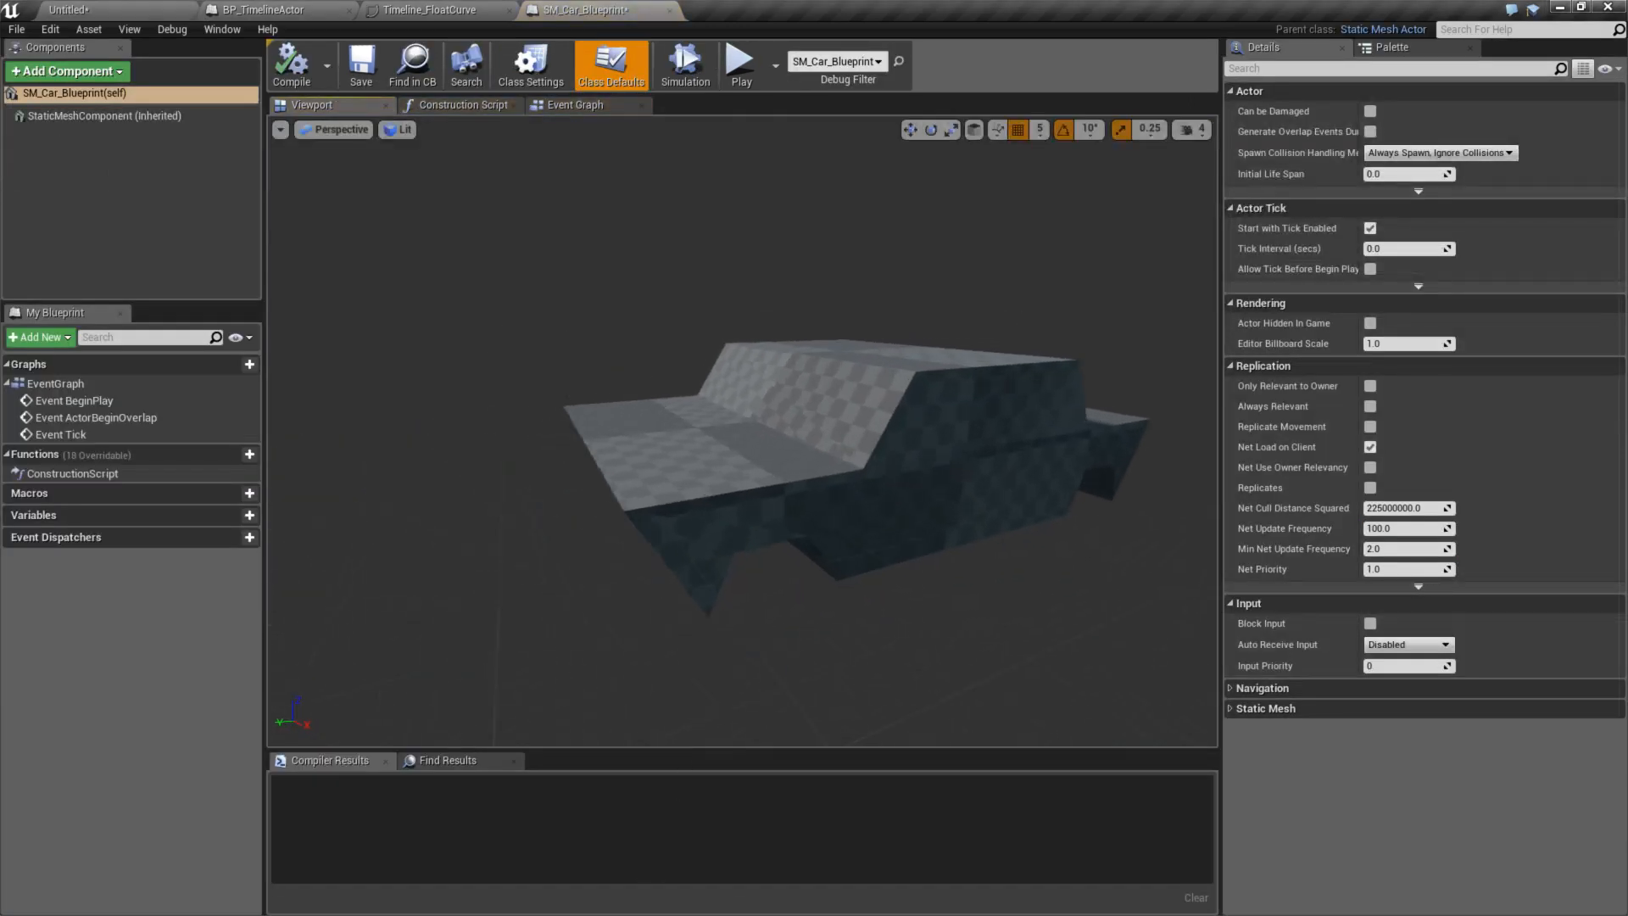
- Add a Simple Wheeled Vehicle Movement component to the car Blueprint, compile it and save it
{"action": "left_click", "coordinate": [68, 72]}
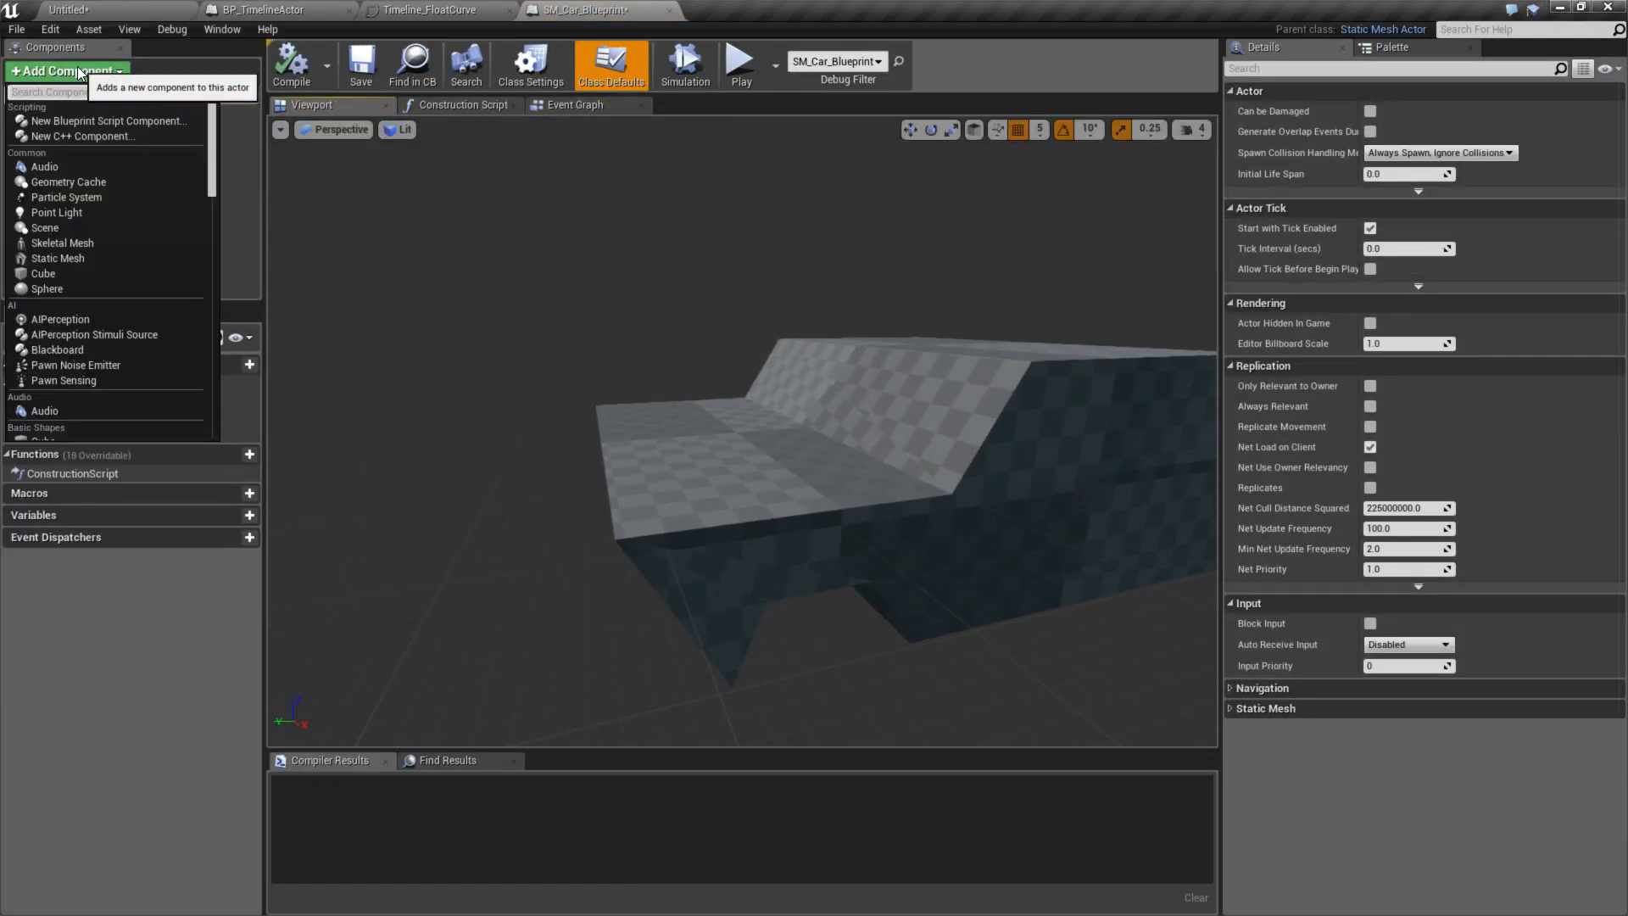
{"action": "type", "text": "whee"}
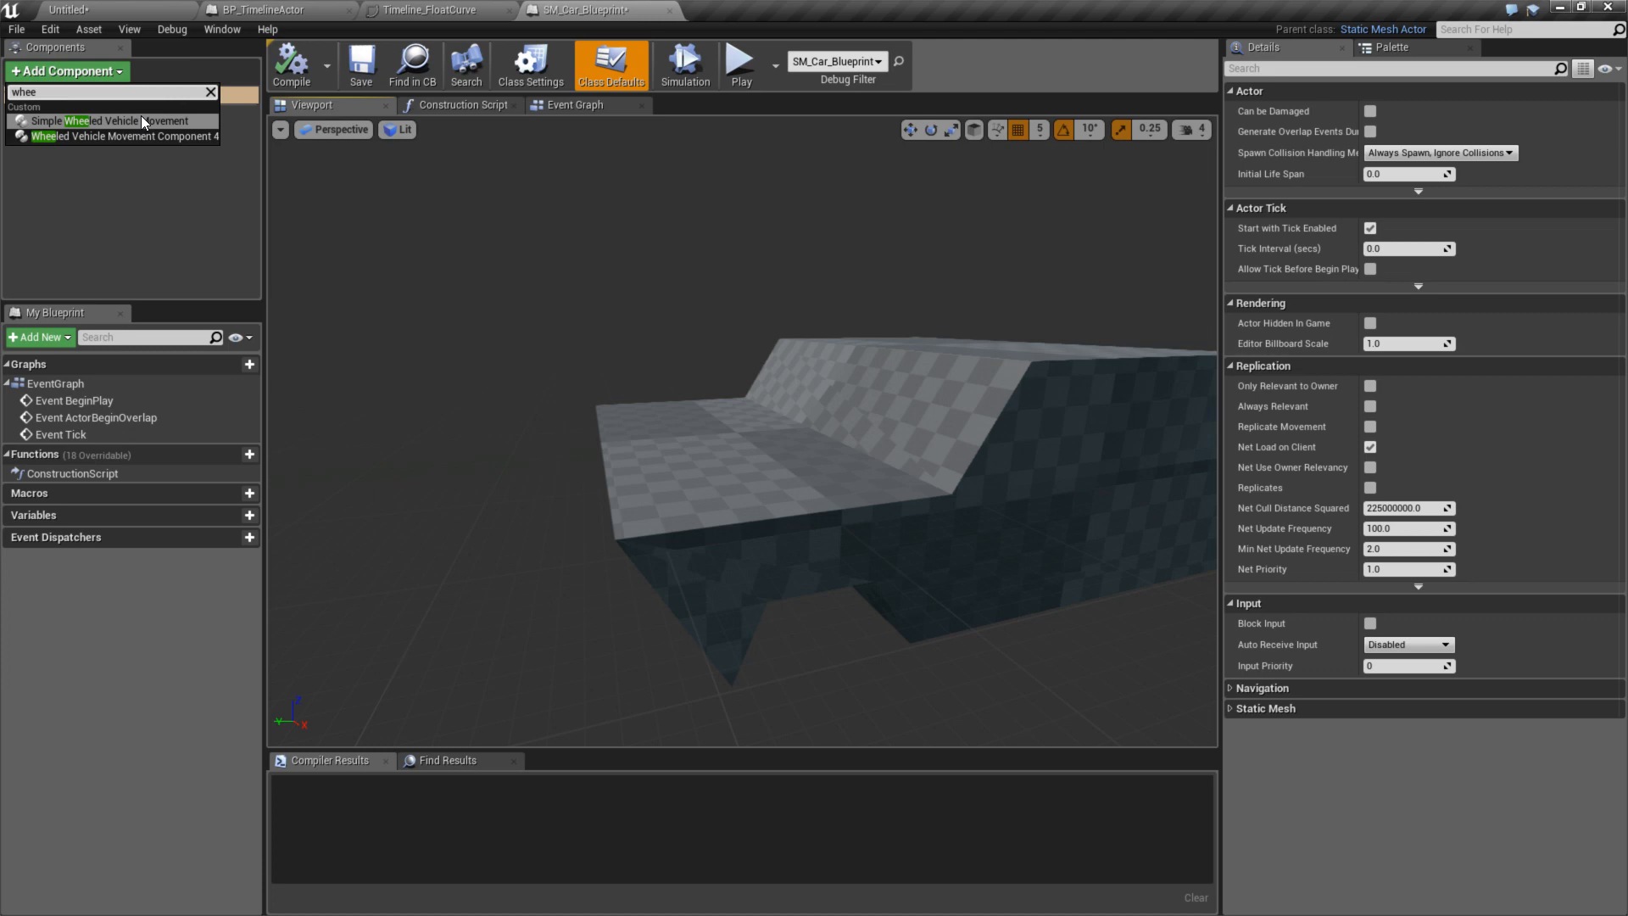
{"action": "left_click", "coordinate": [141, 120]}
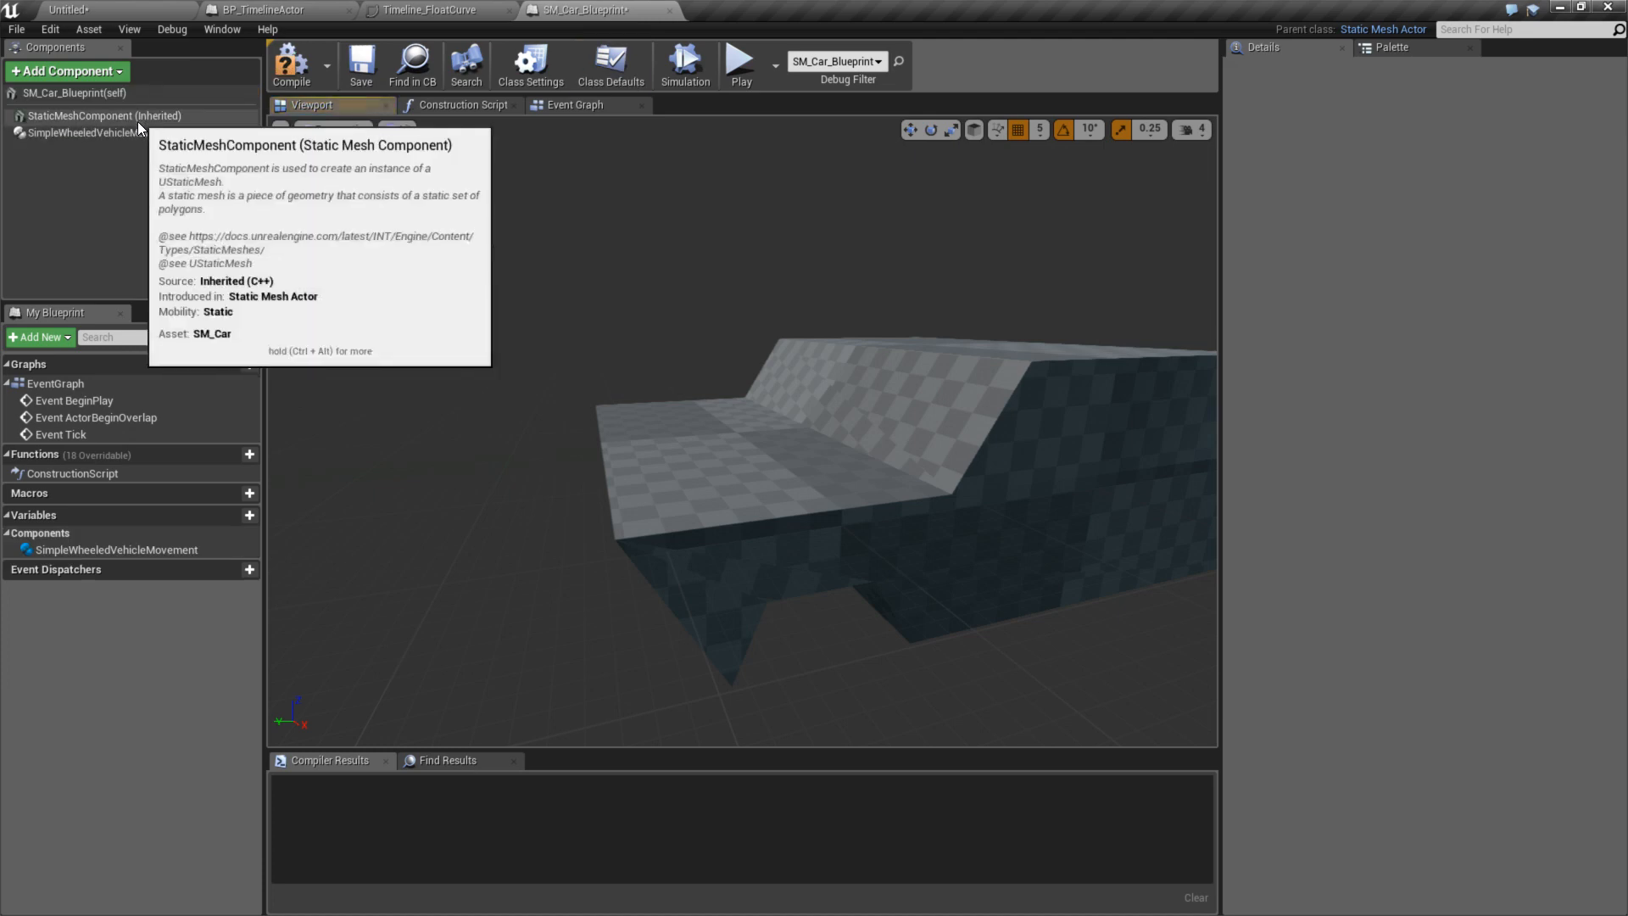
{"action": "left_click_drag", "start_coordinate": [738, 424], "coordinate": [932, 415]}
{"action": "left_click", "coordinate": [291, 74]}
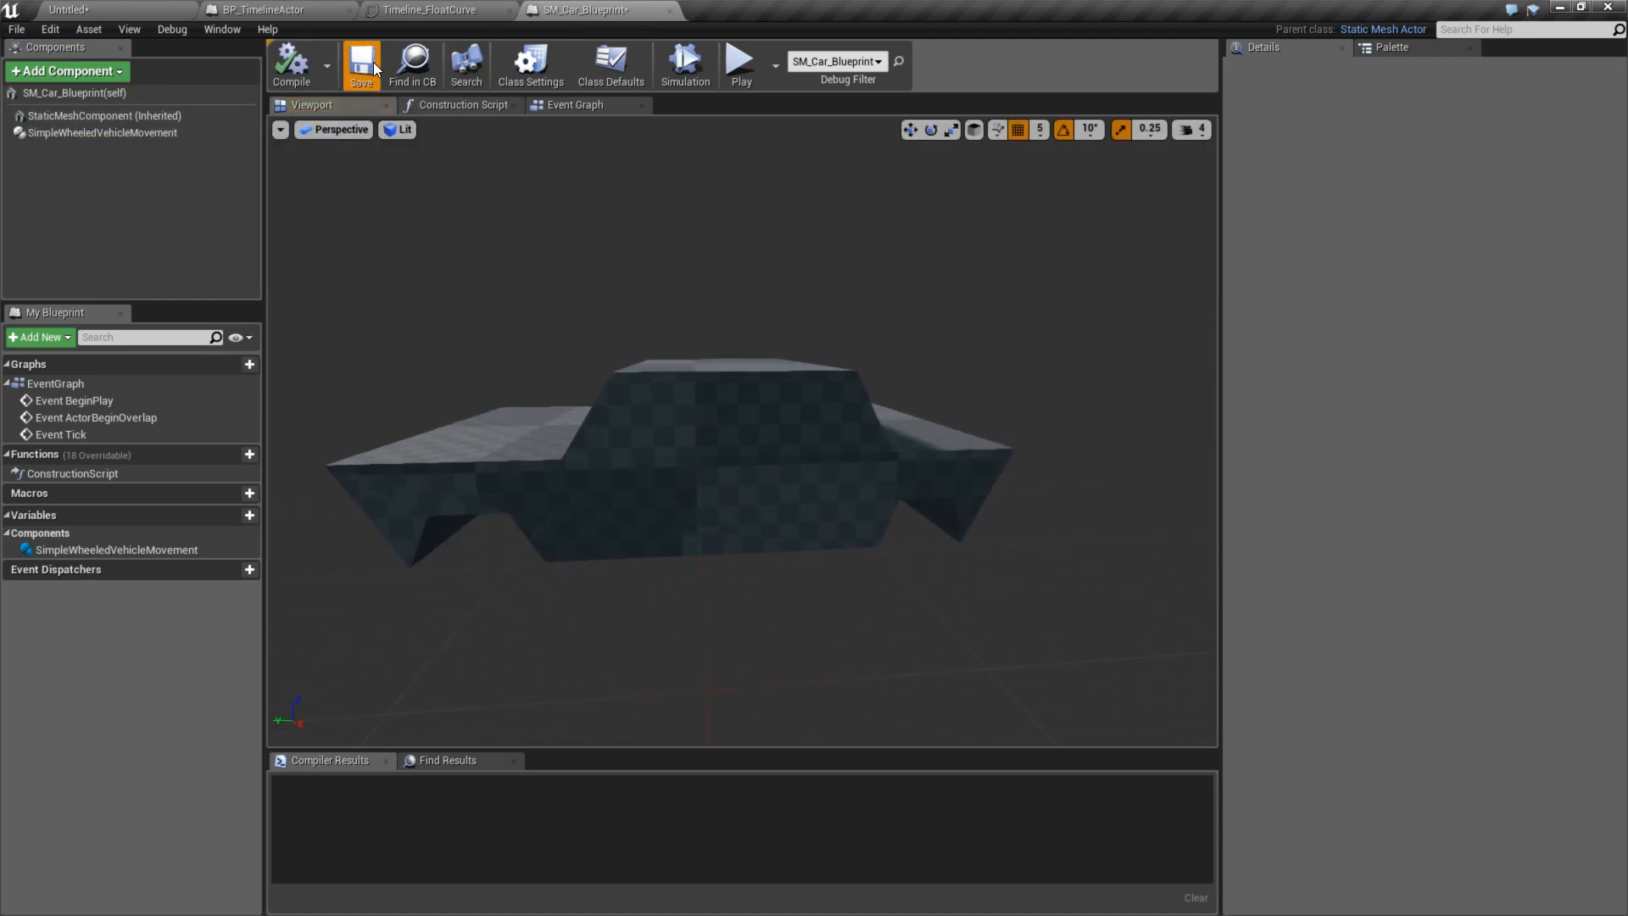
{"action": "left_click", "coordinate": [360, 72]}
- Add one wheel setup to the vehicle movement component, using a new wheel class named SimpleCarWheel created in the Meshes folder
{"action": "left_click", "coordinate": [687, 409]}
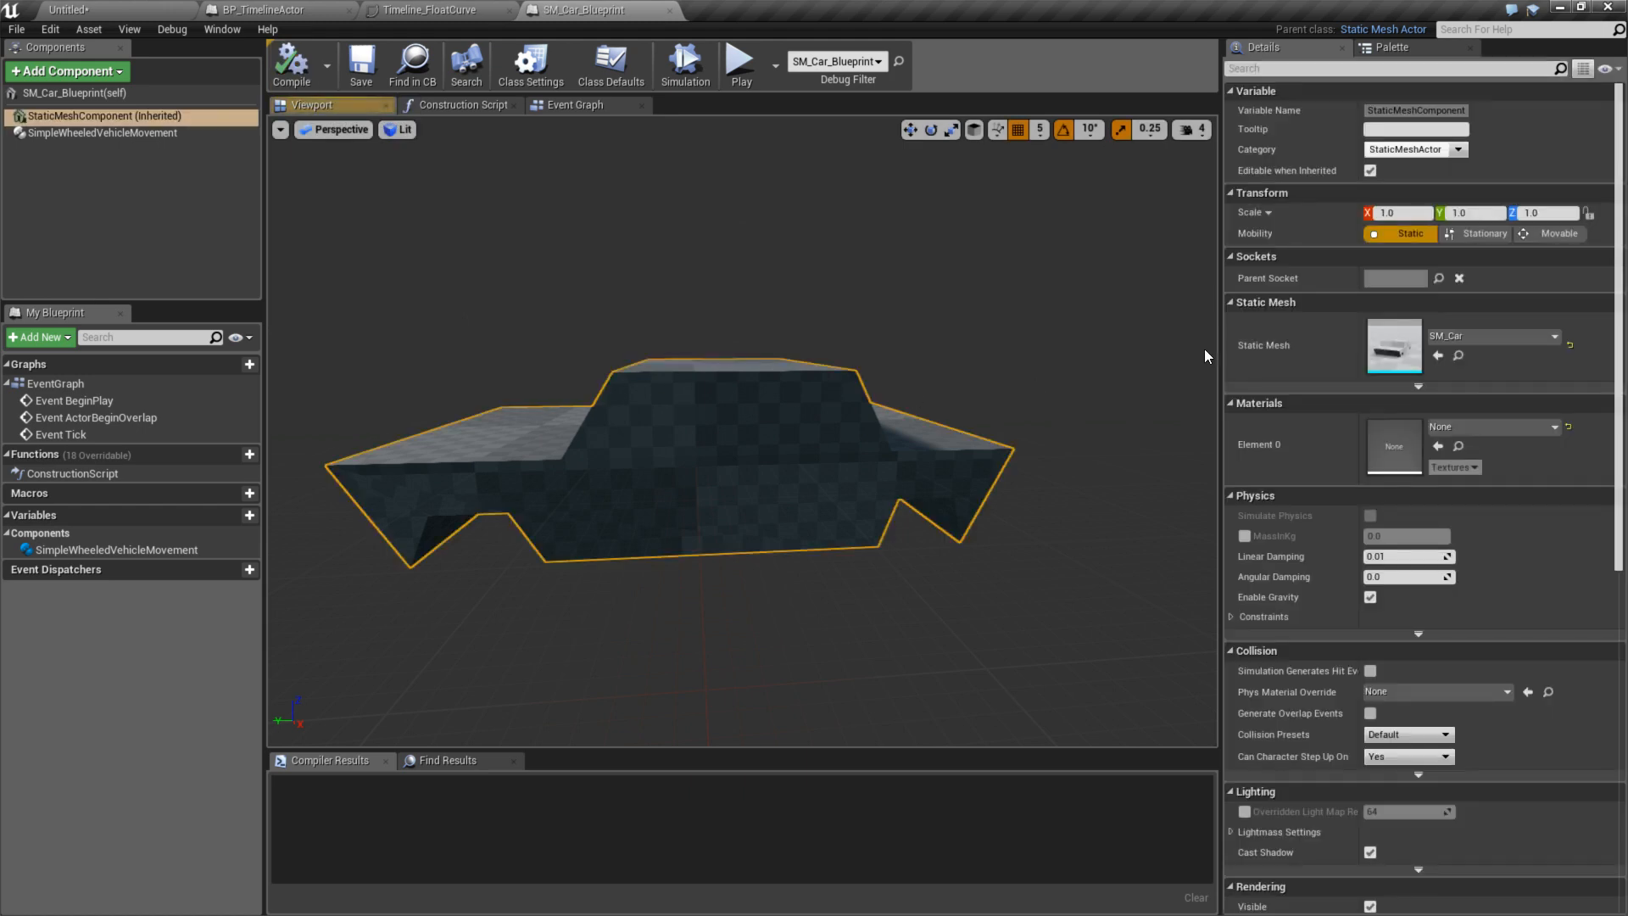
{"action": "left_click", "coordinate": [85, 133]}
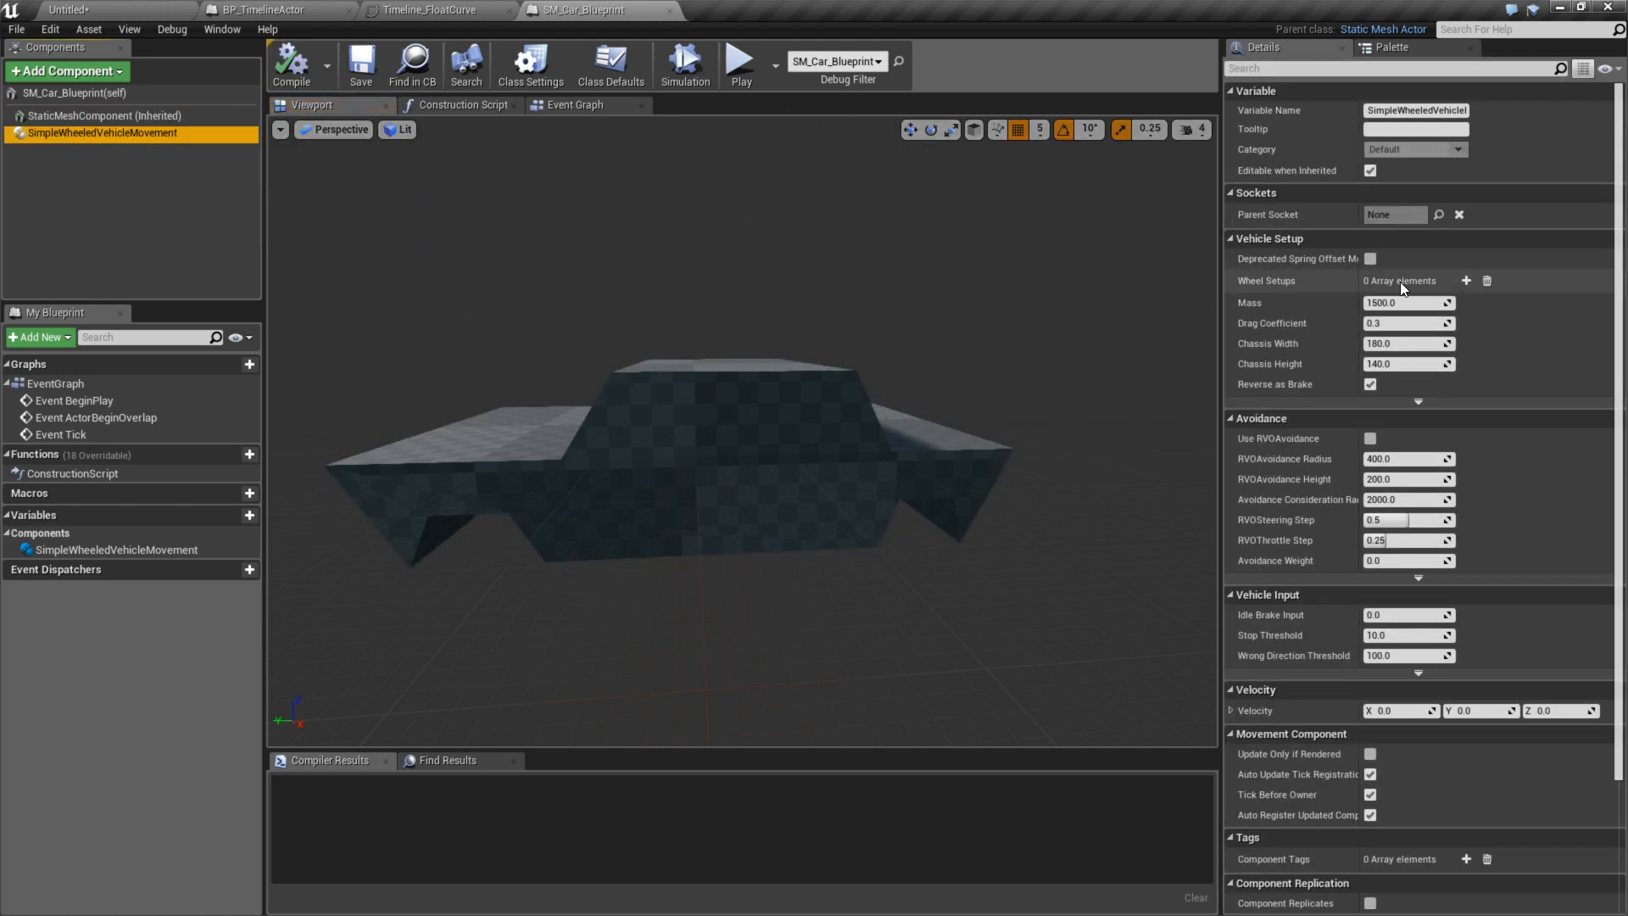
{"action": "left_click", "coordinate": [1466, 281]}
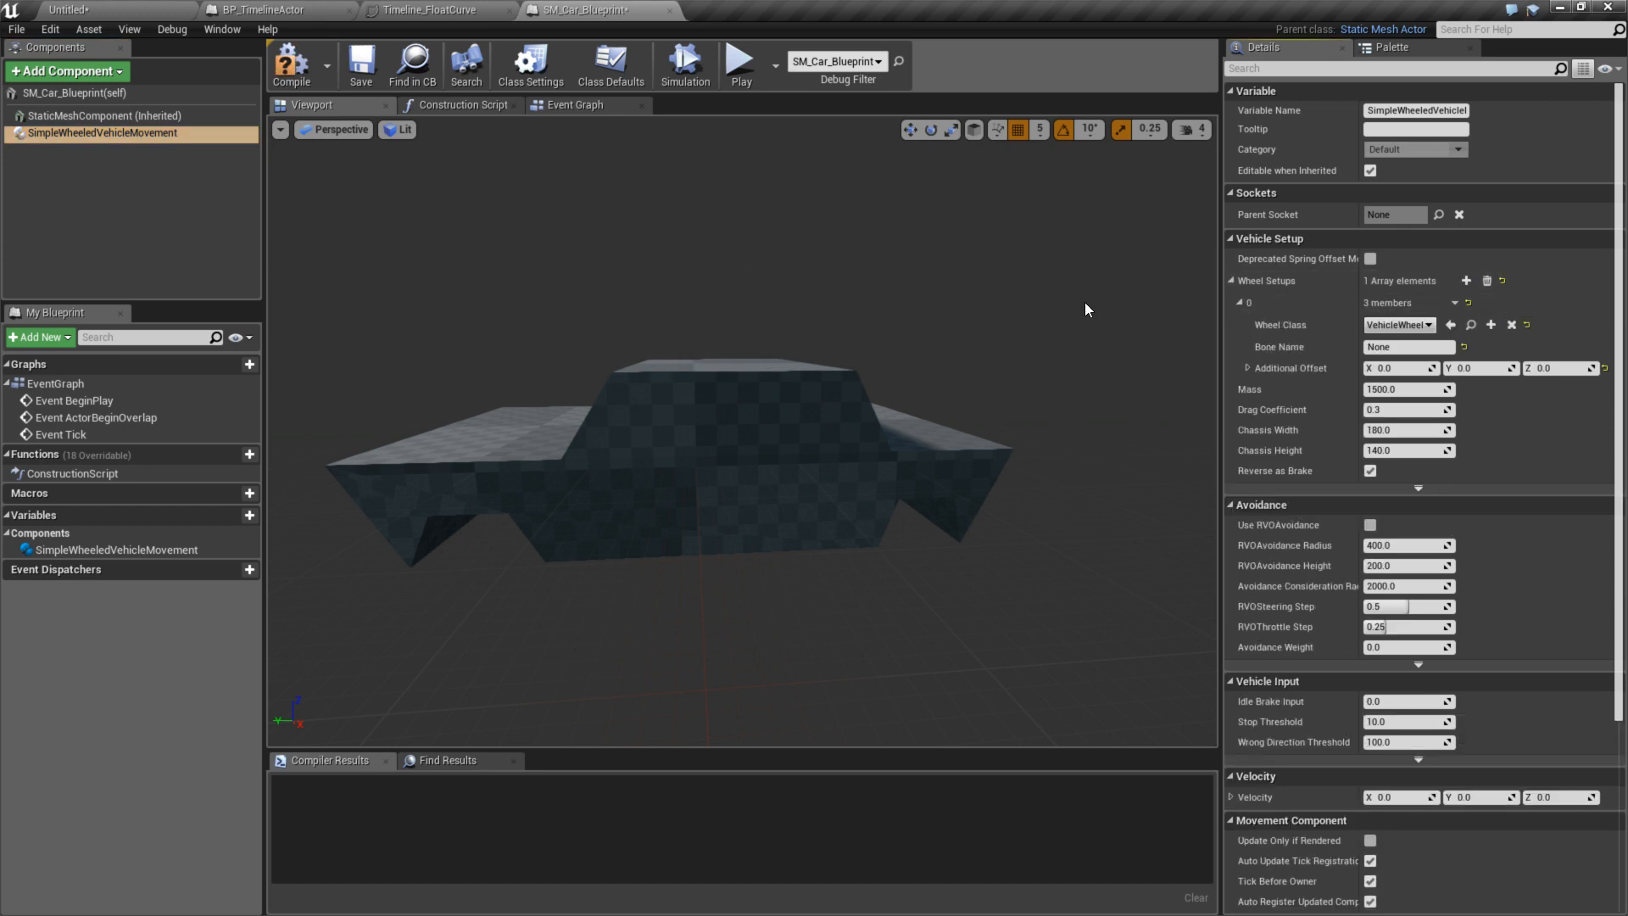
{"action": "left_click", "coordinate": [1427, 329]}
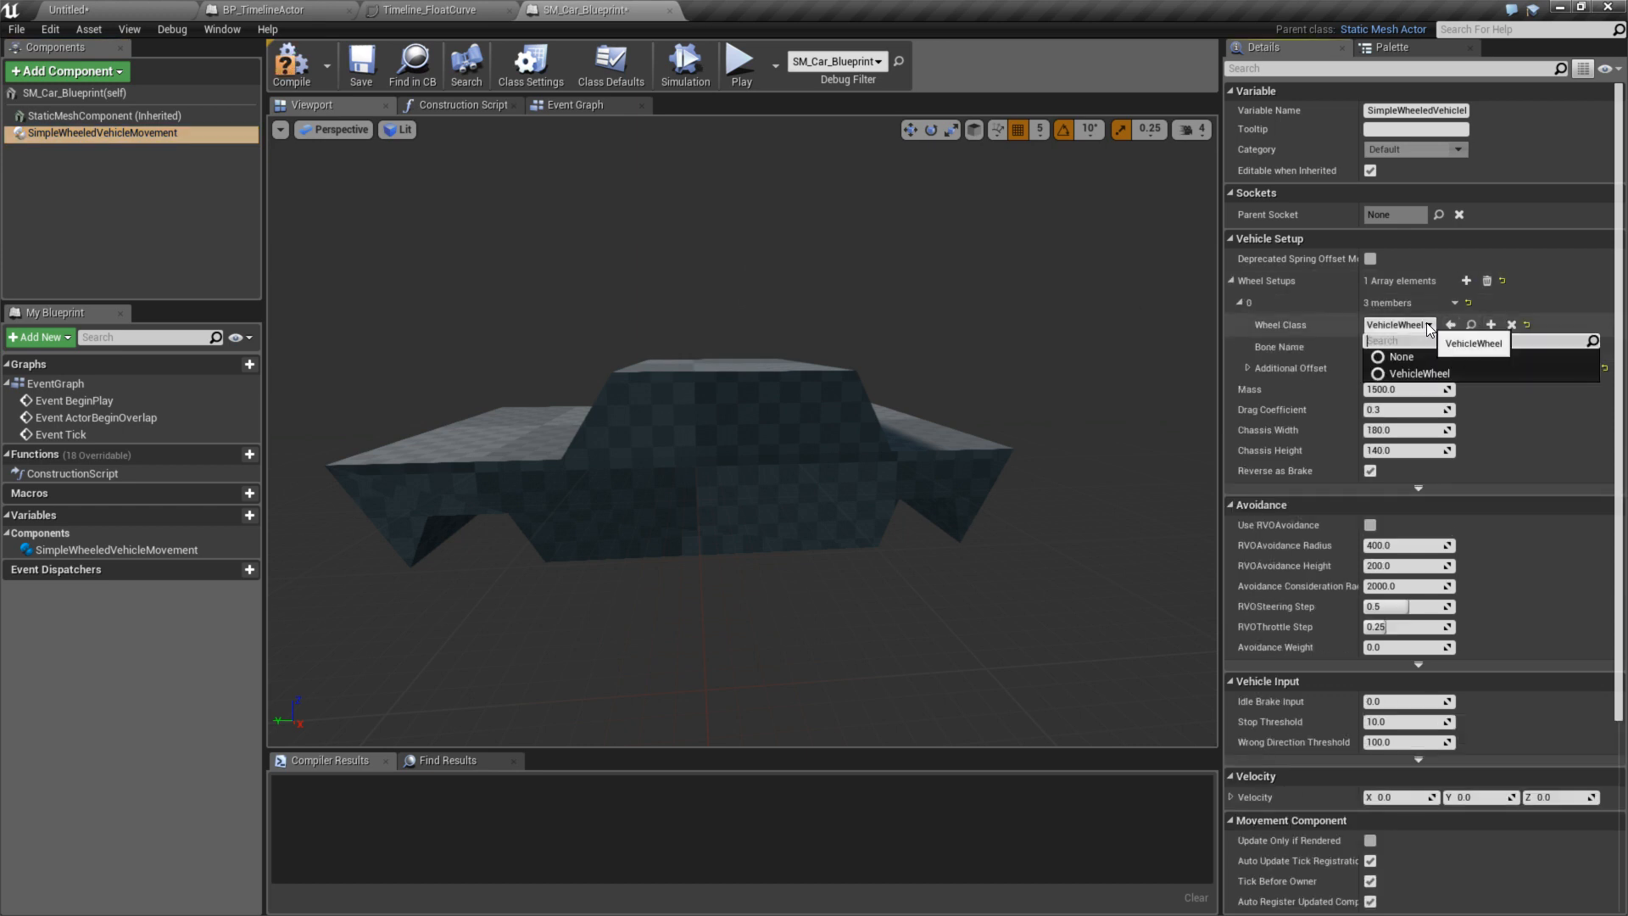
{"action": "left_click", "coordinate": [1429, 330]}
{"action": "left_click", "coordinate": [1490, 325]}
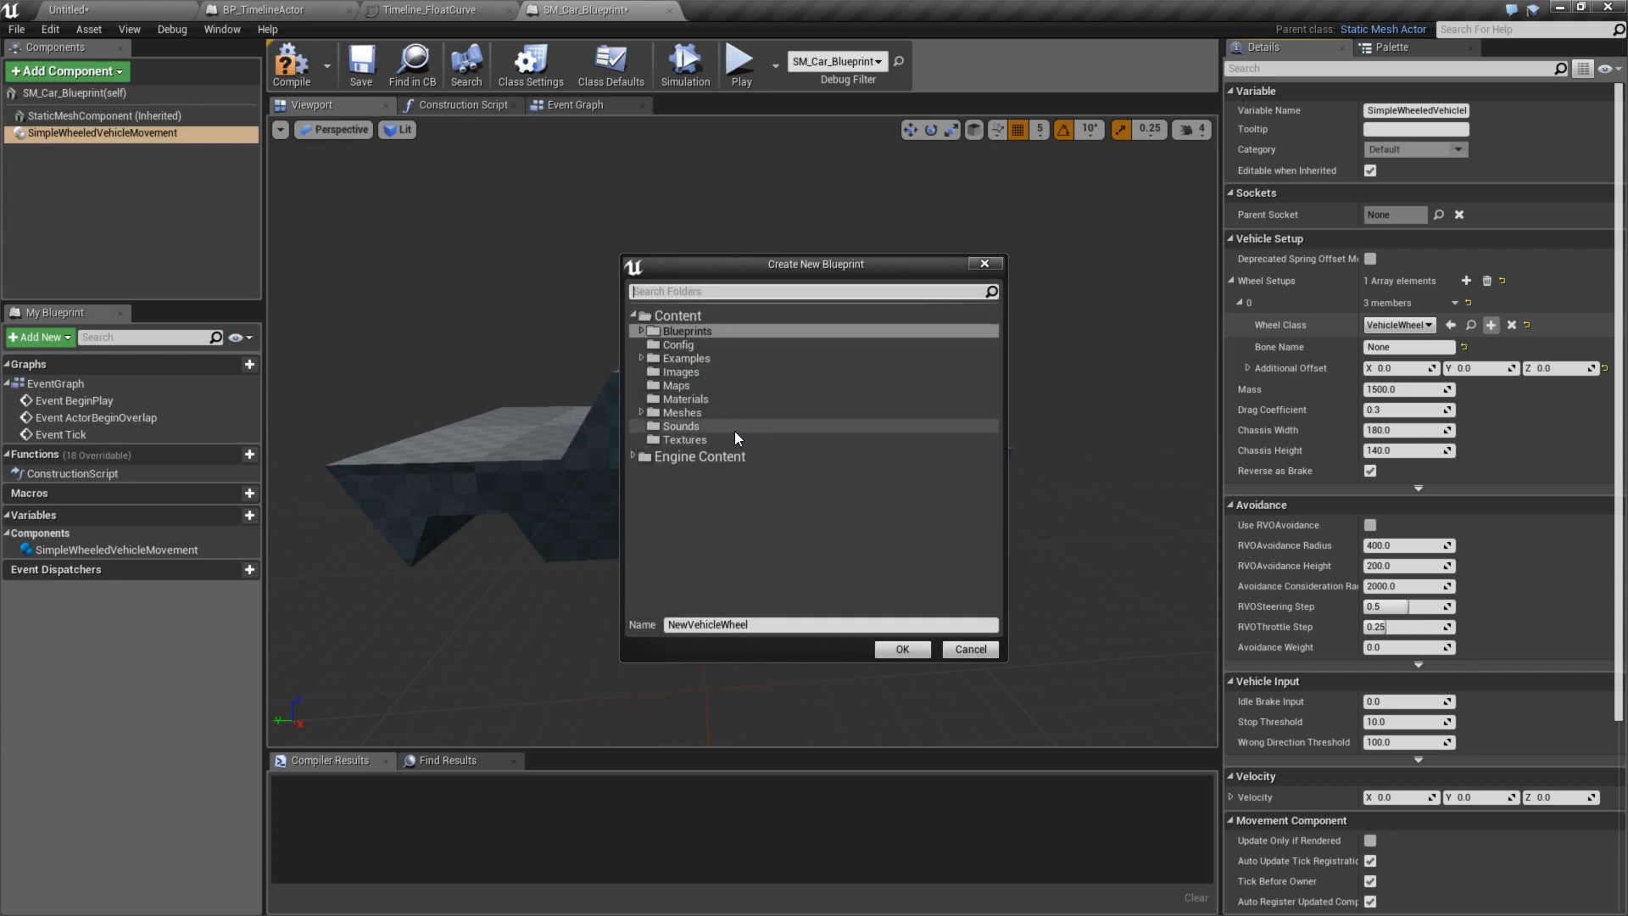
{"action": "double_click", "coordinate": [696, 414]}
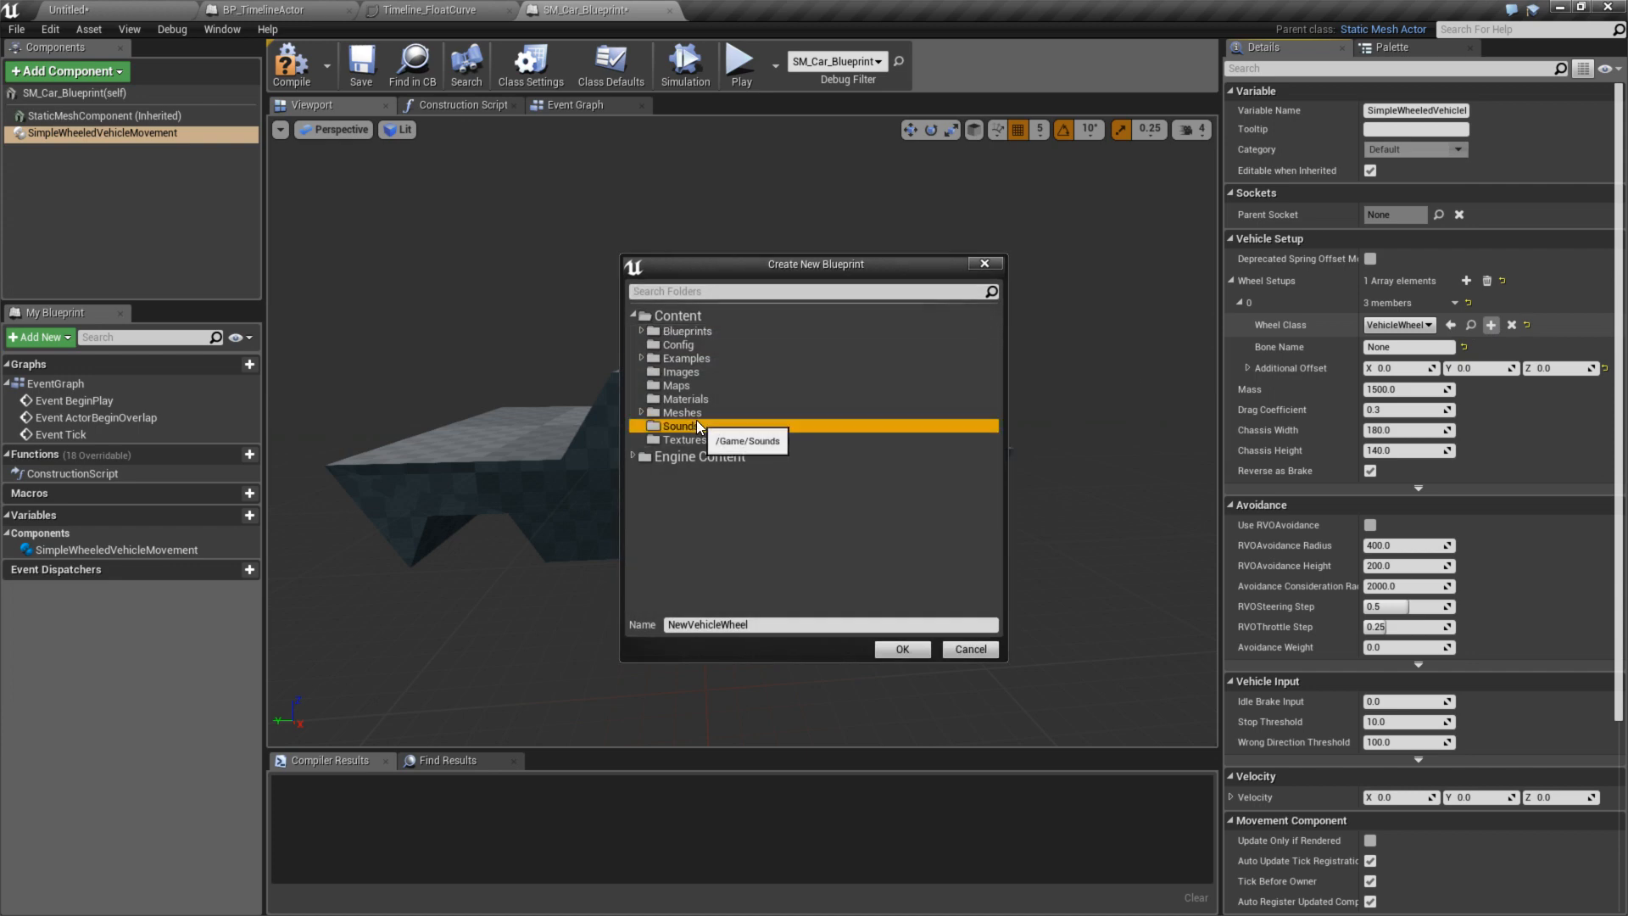
{"action": "left_click", "coordinate": [783, 624]}
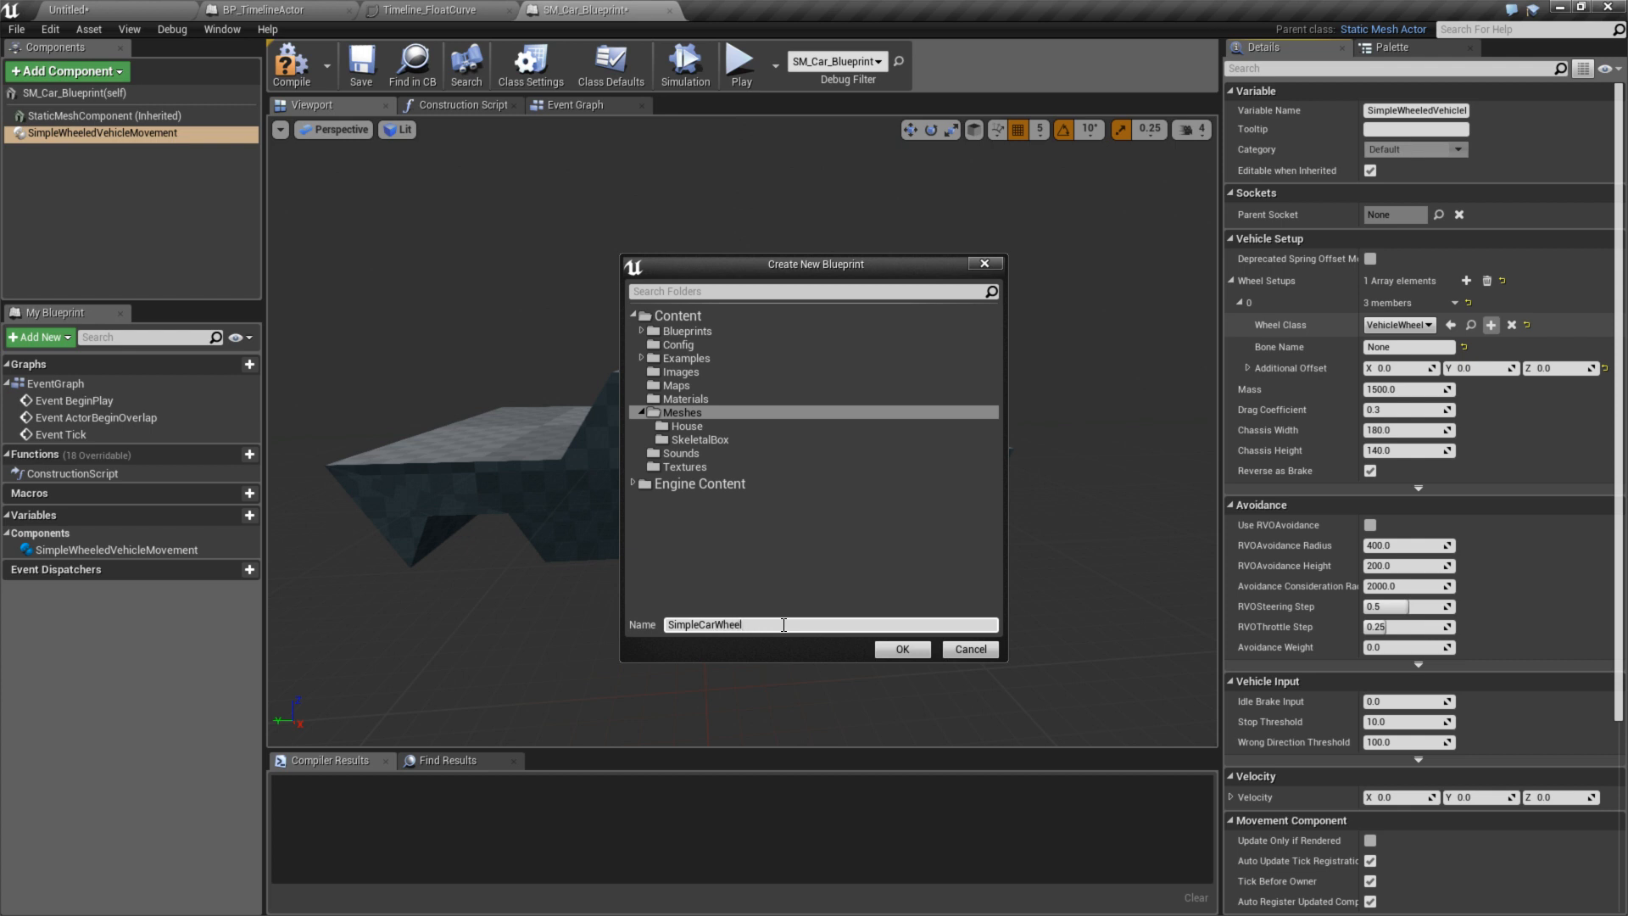
{"action": "left_click", "coordinate": [888, 648]}
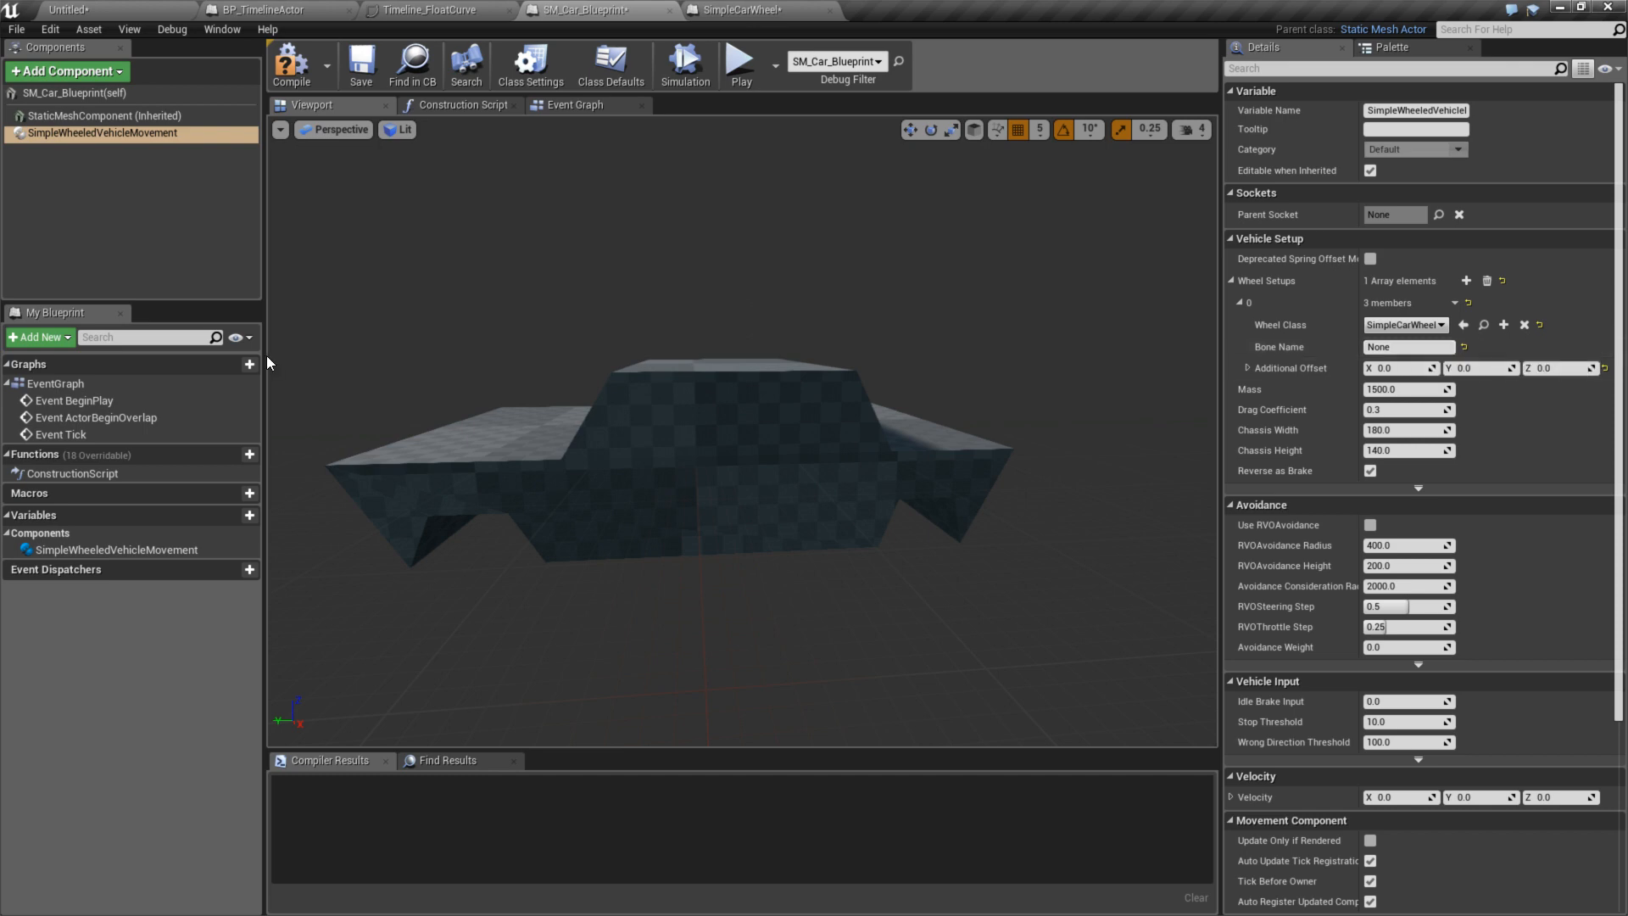
- Check the editing options of the inherited static mesh component, and compile and save the car Blueprint
{"action": "left_click", "coordinate": [90, 118]}
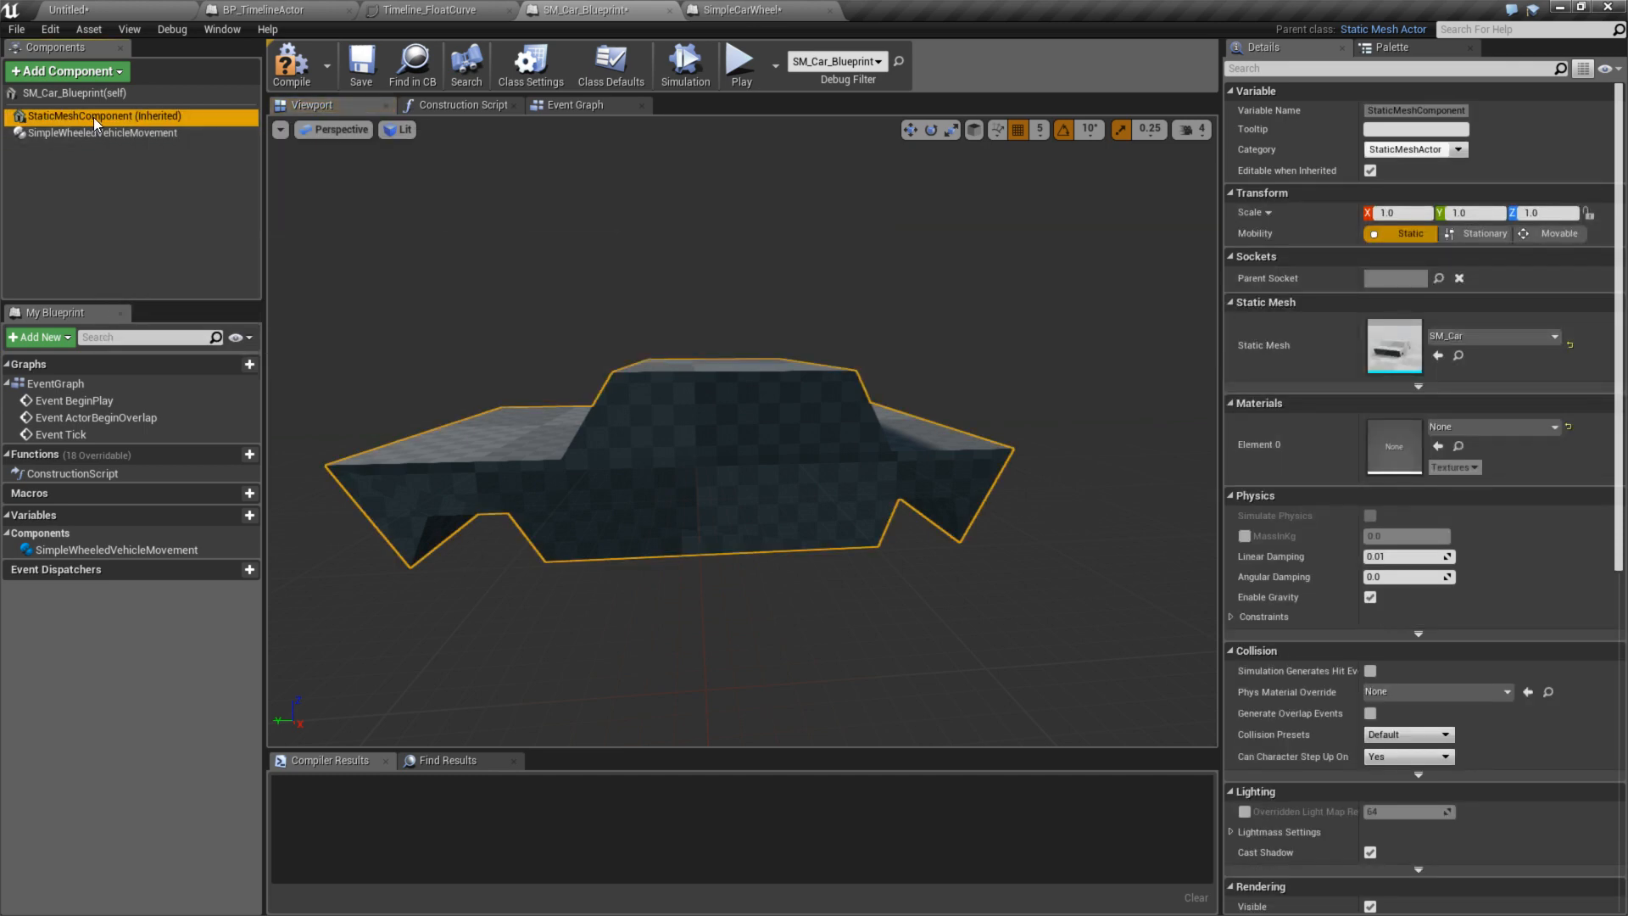
{"action": "right_click", "coordinate": [82, 116]}
{"action": "key", "text": "Escape"}
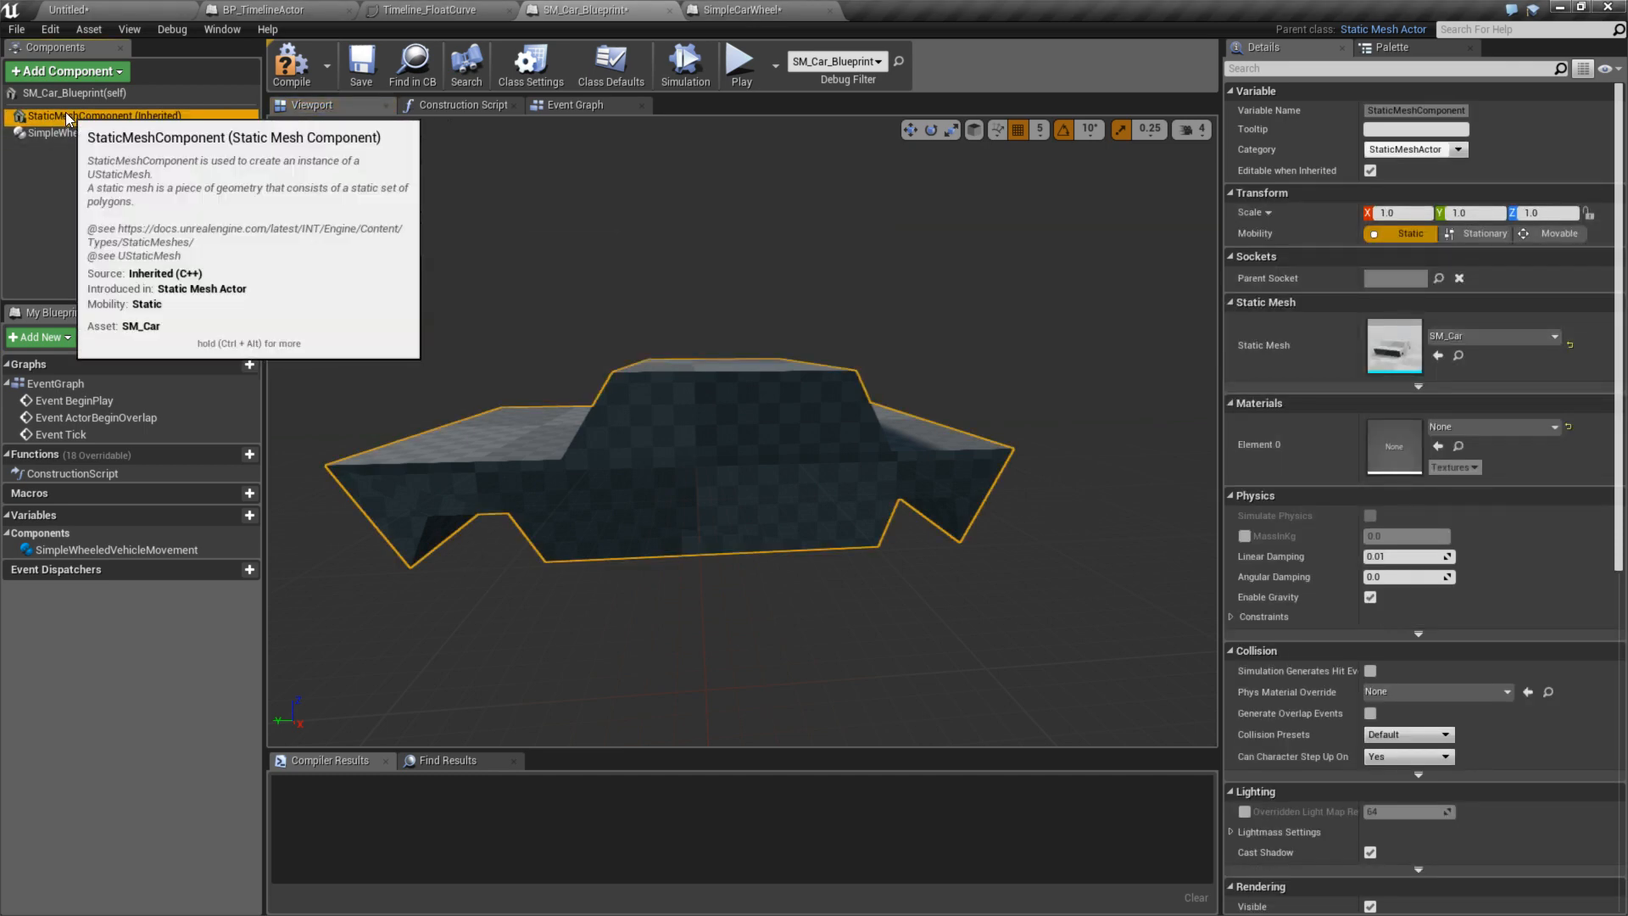
{"action": "left_click", "coordinate": [370, 66]}
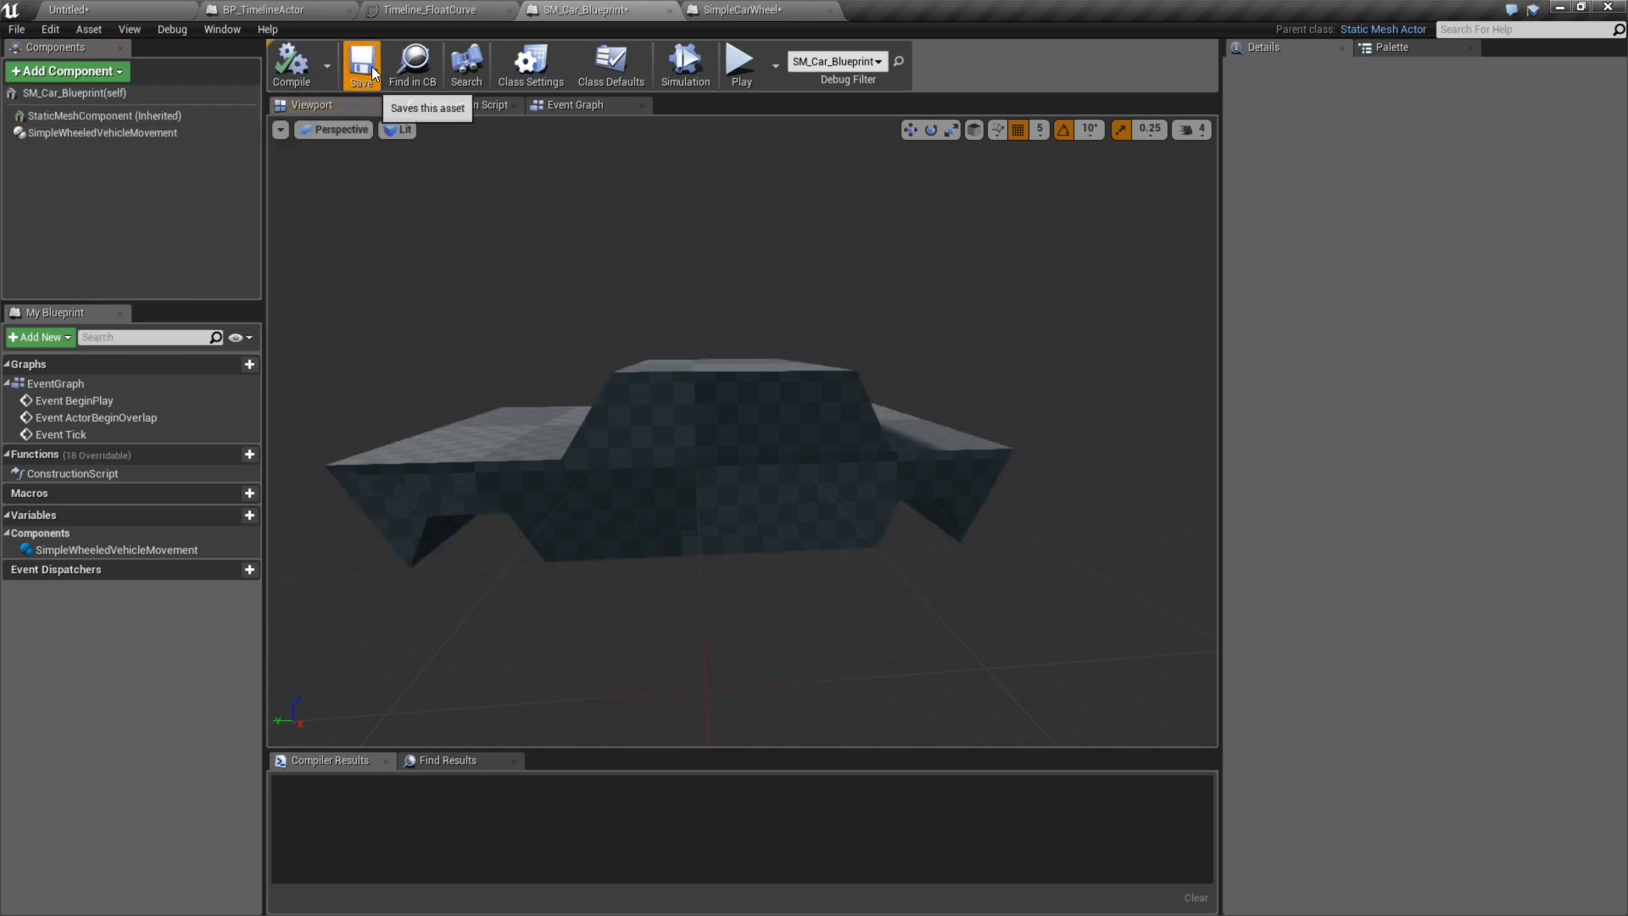
{"action": "left_click", "coordinate": [105, 119]}
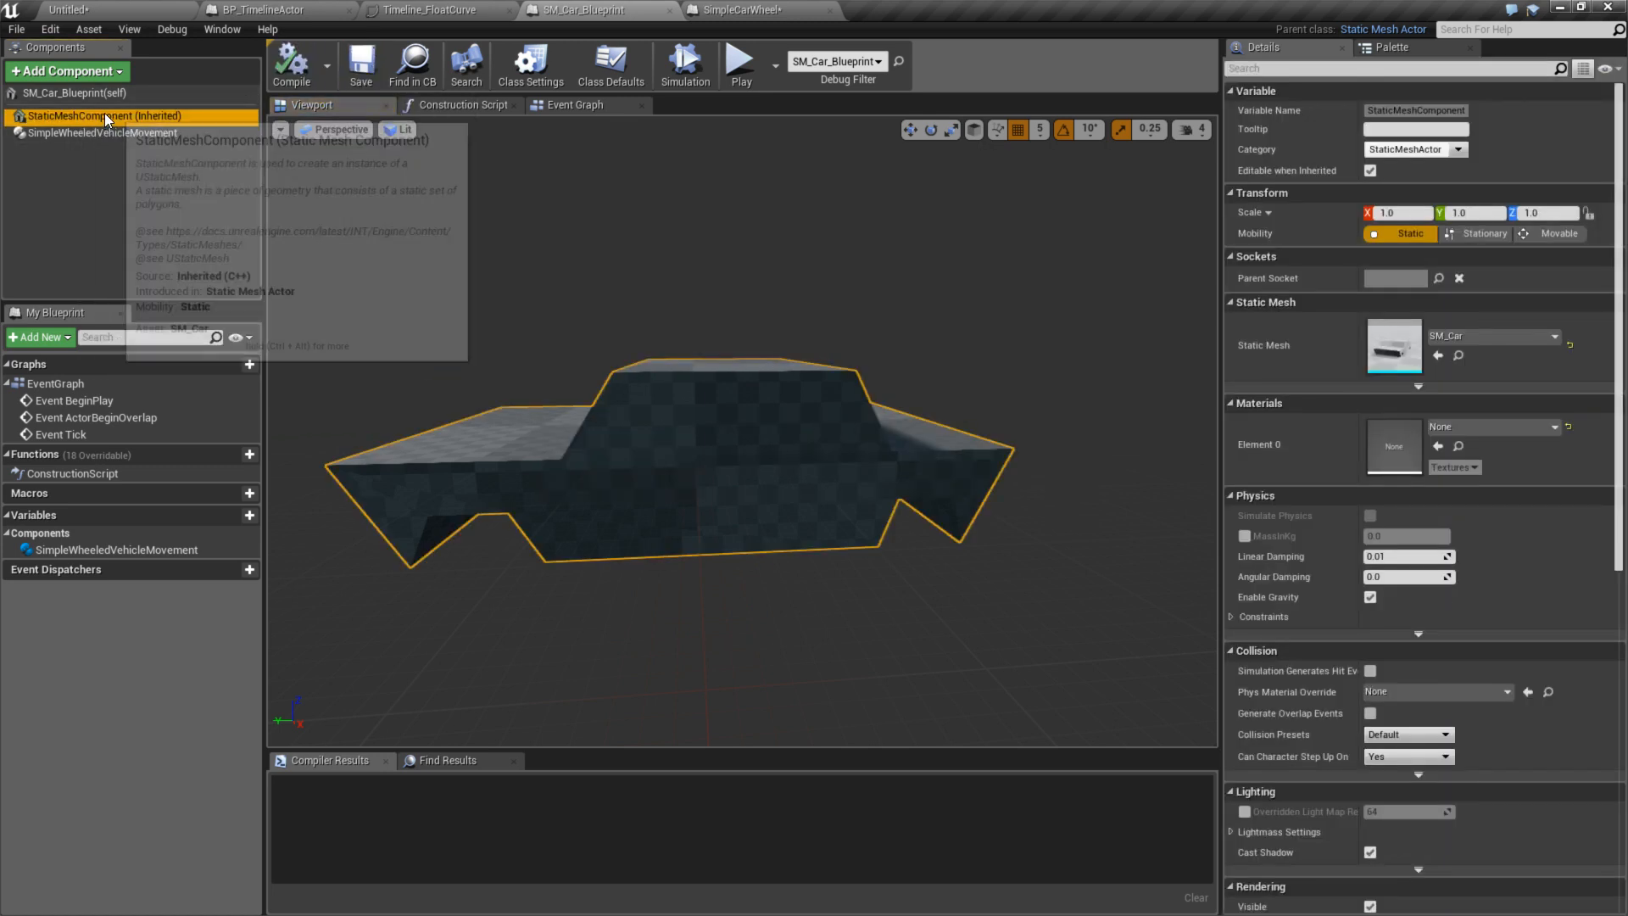
{"action": "right_click", "coordinate": [104, 114]}
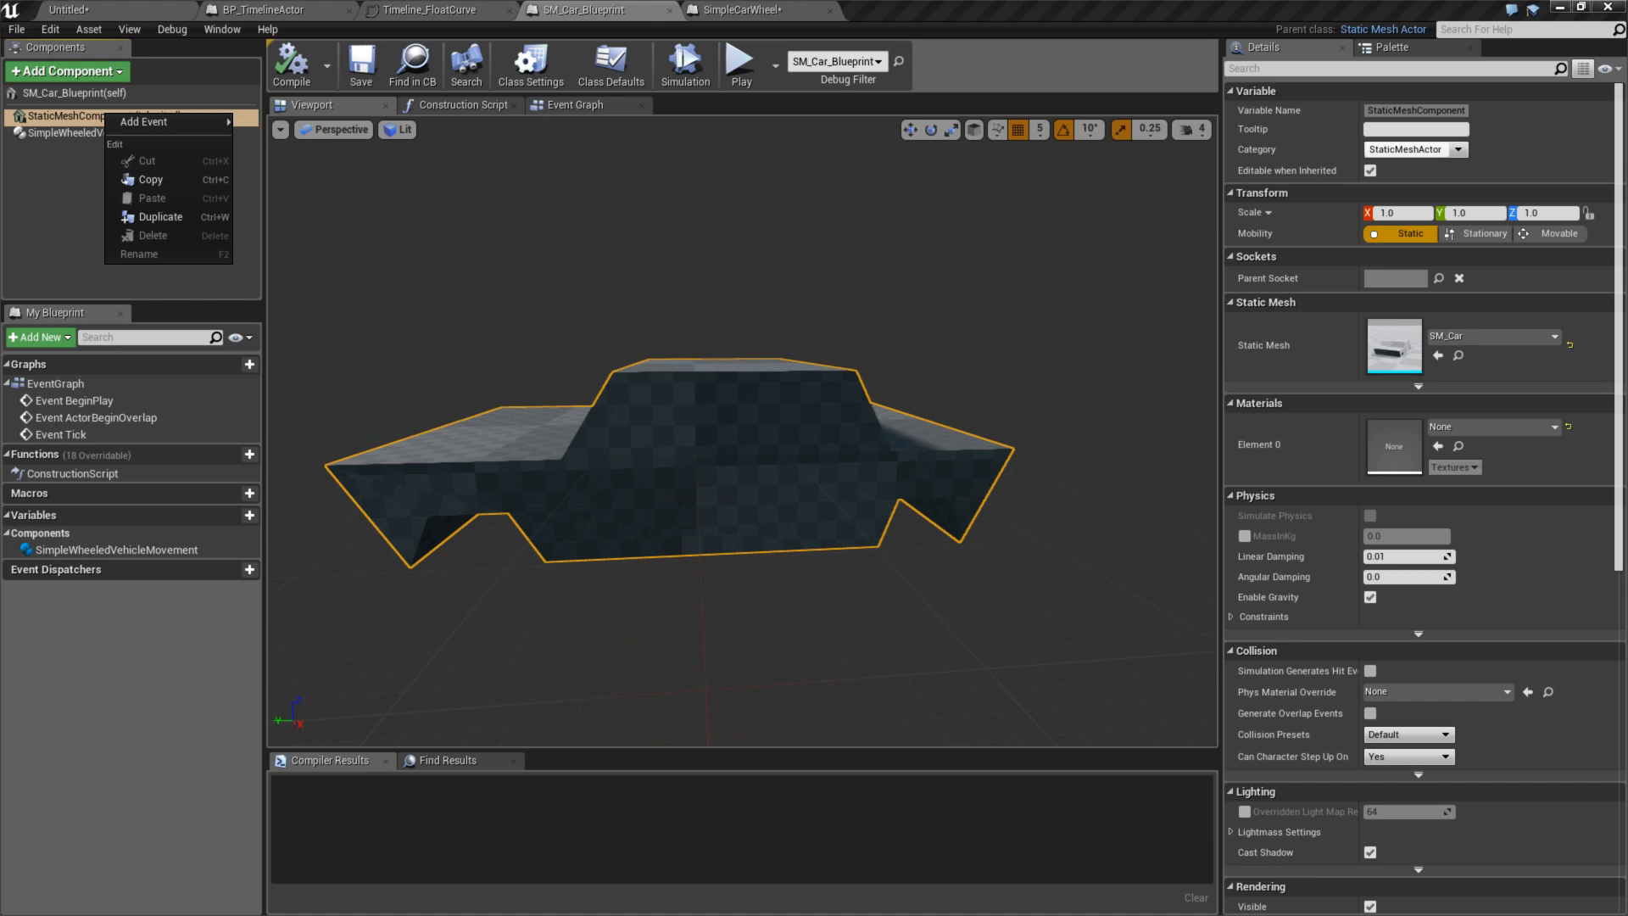
{"action": "key", "text": "Escape"}
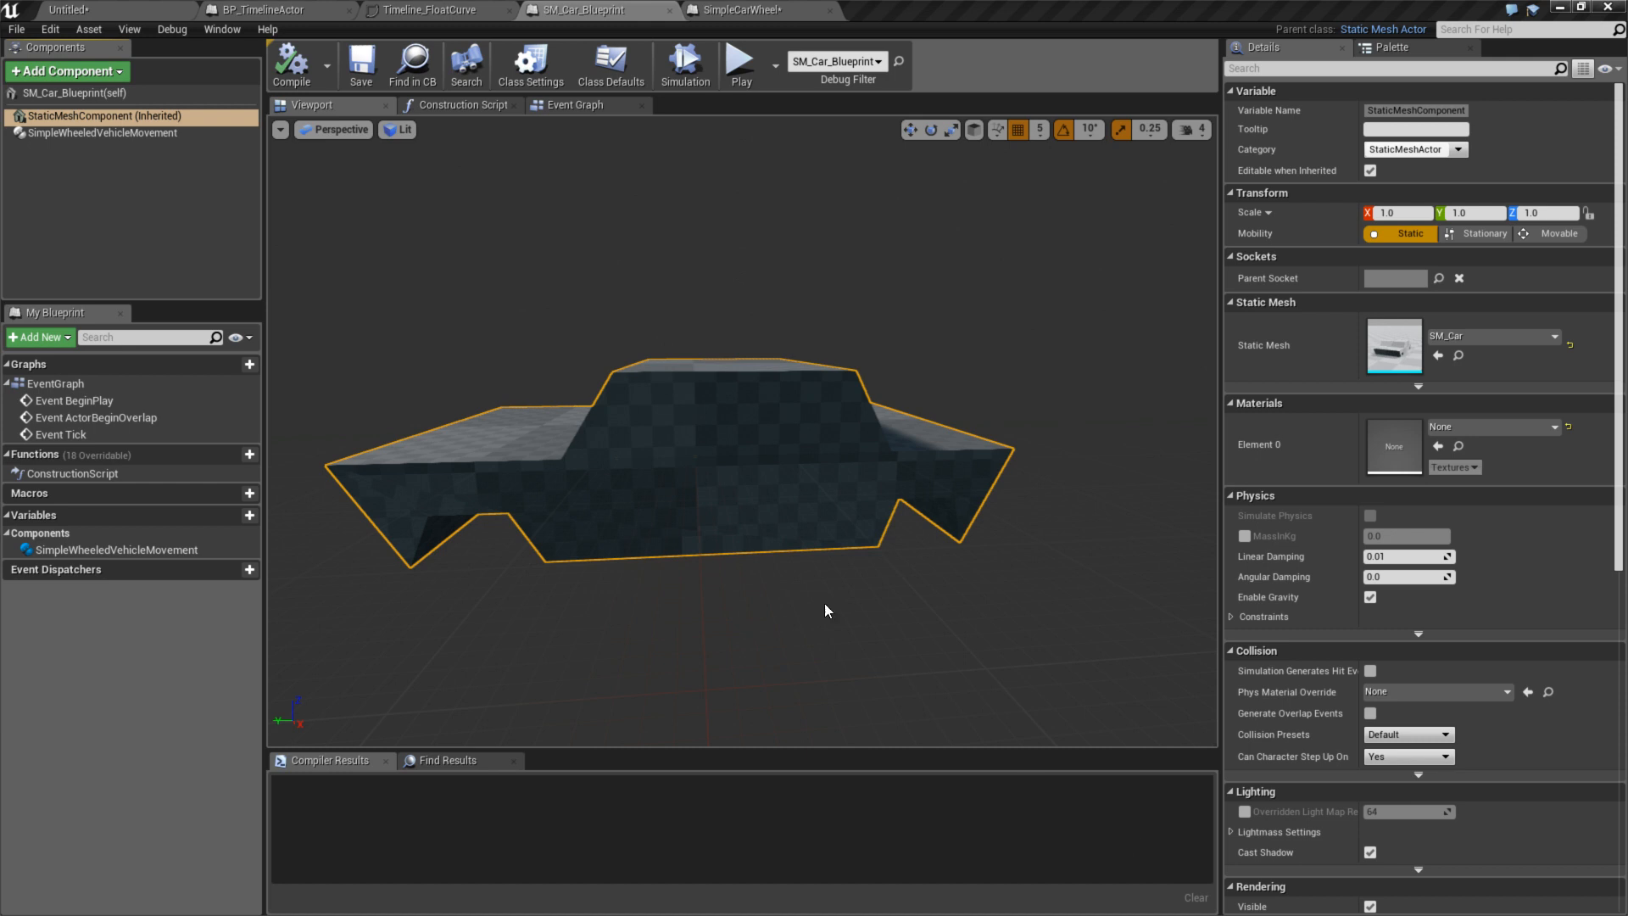
{"action": "left_click", "coordinate": [293, 66]}
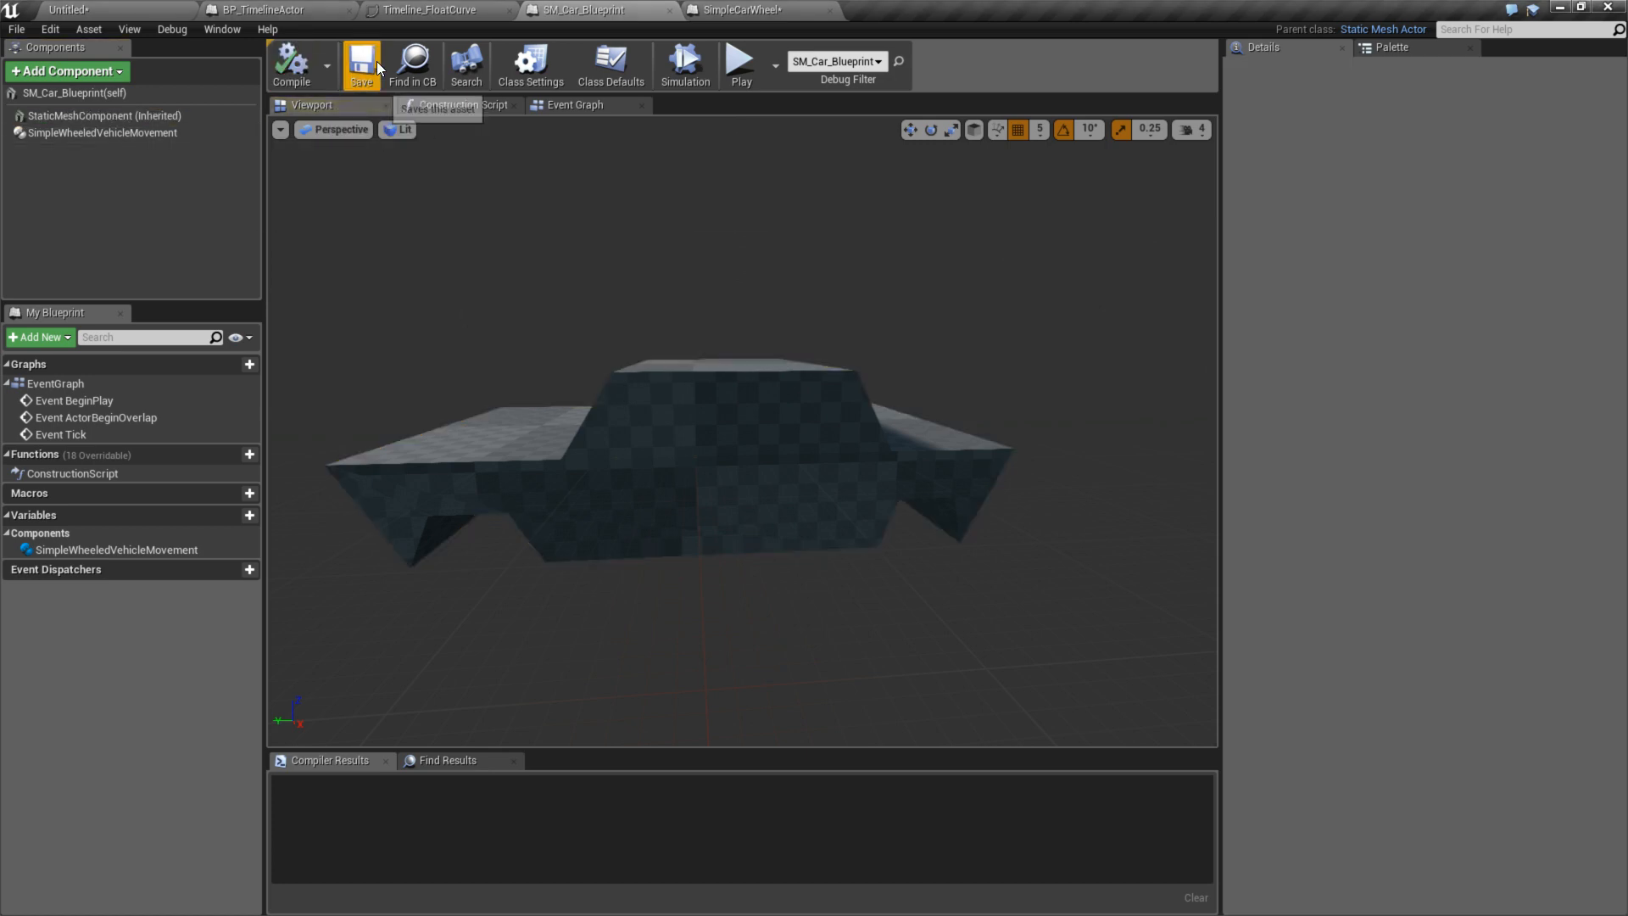
{"action": "left_click", "coordinate": [362, 65]}
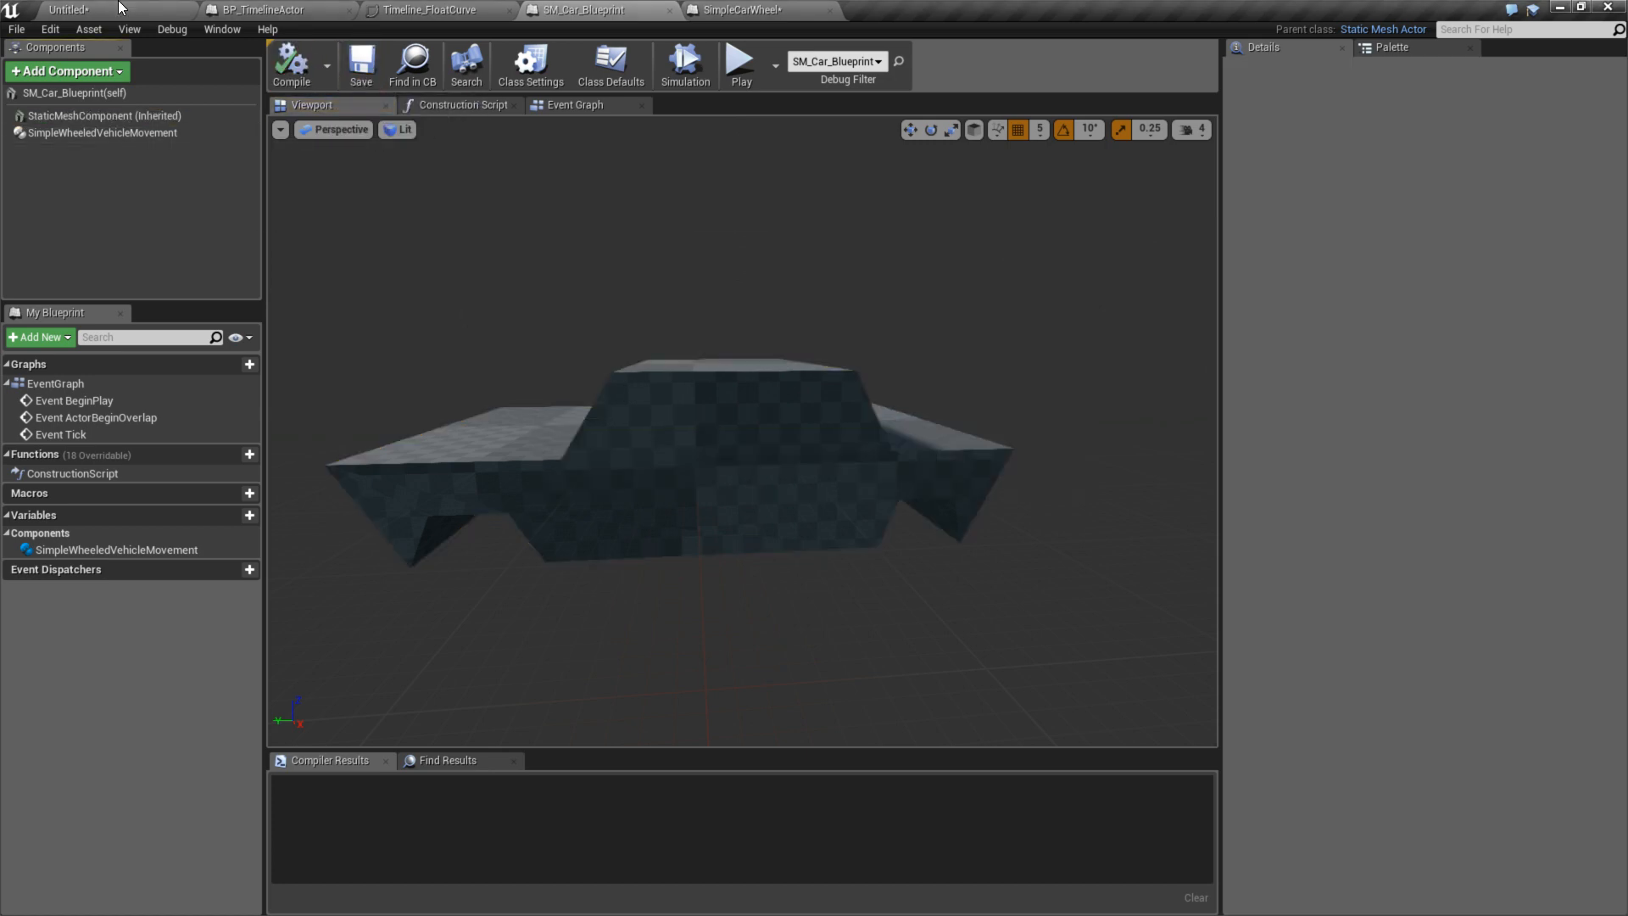
- Return to the level editor and export the SM_Car mesh as SM_Car.FBX to the Downloads folder
{"action": "left_click", "coordinate": [119, 9]}
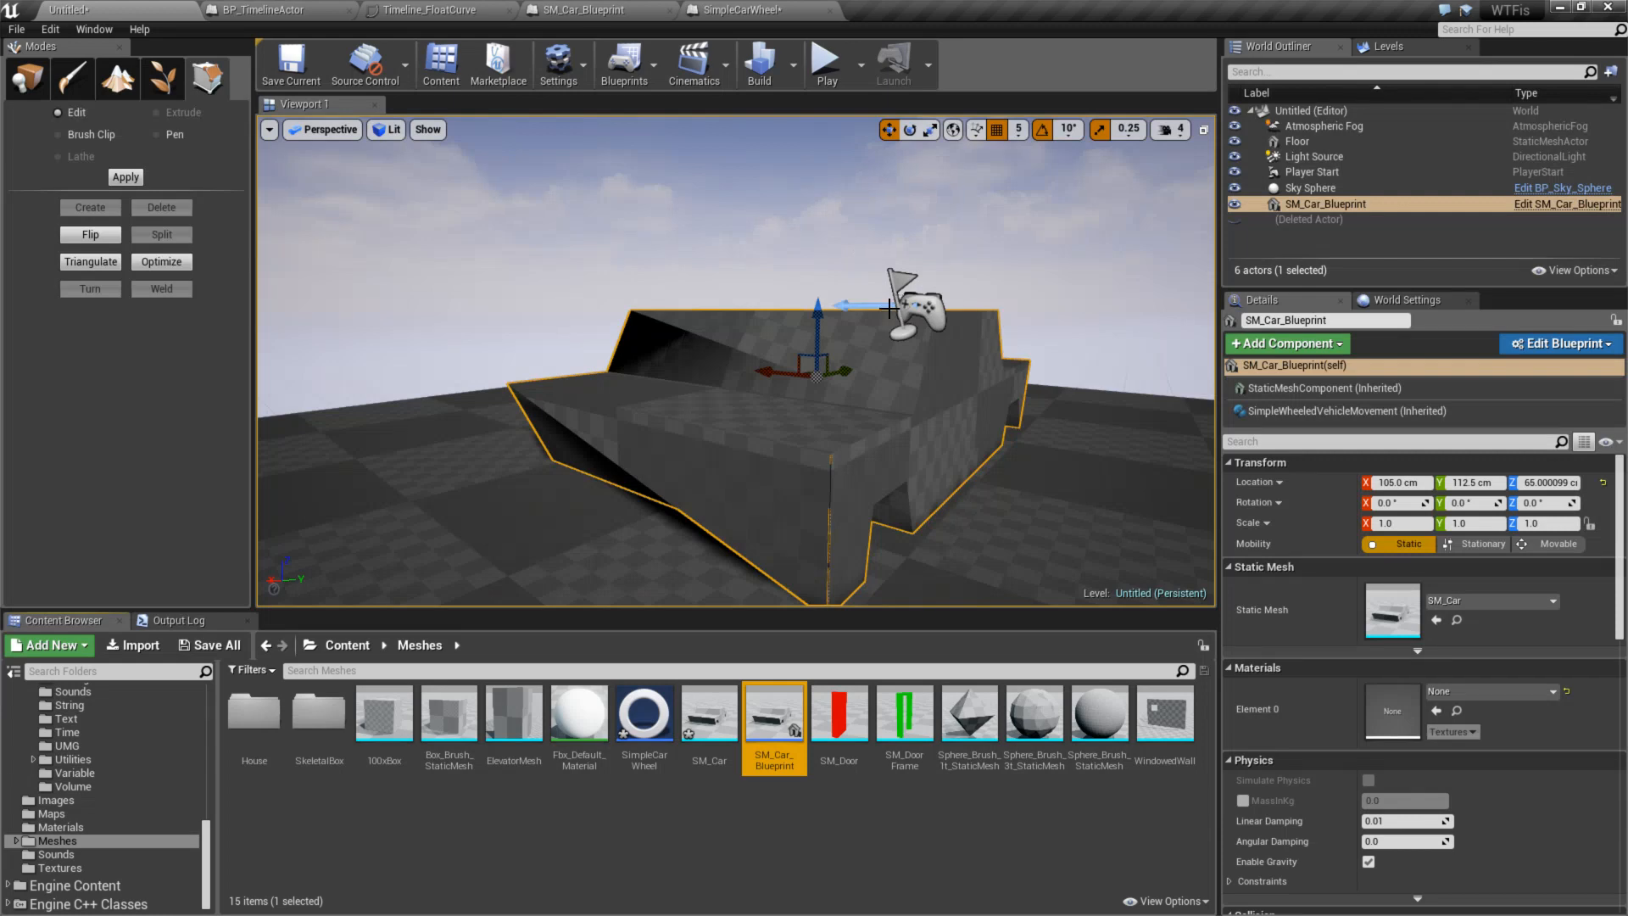
{"action": "right_click", "coordinate": [711, 717]}
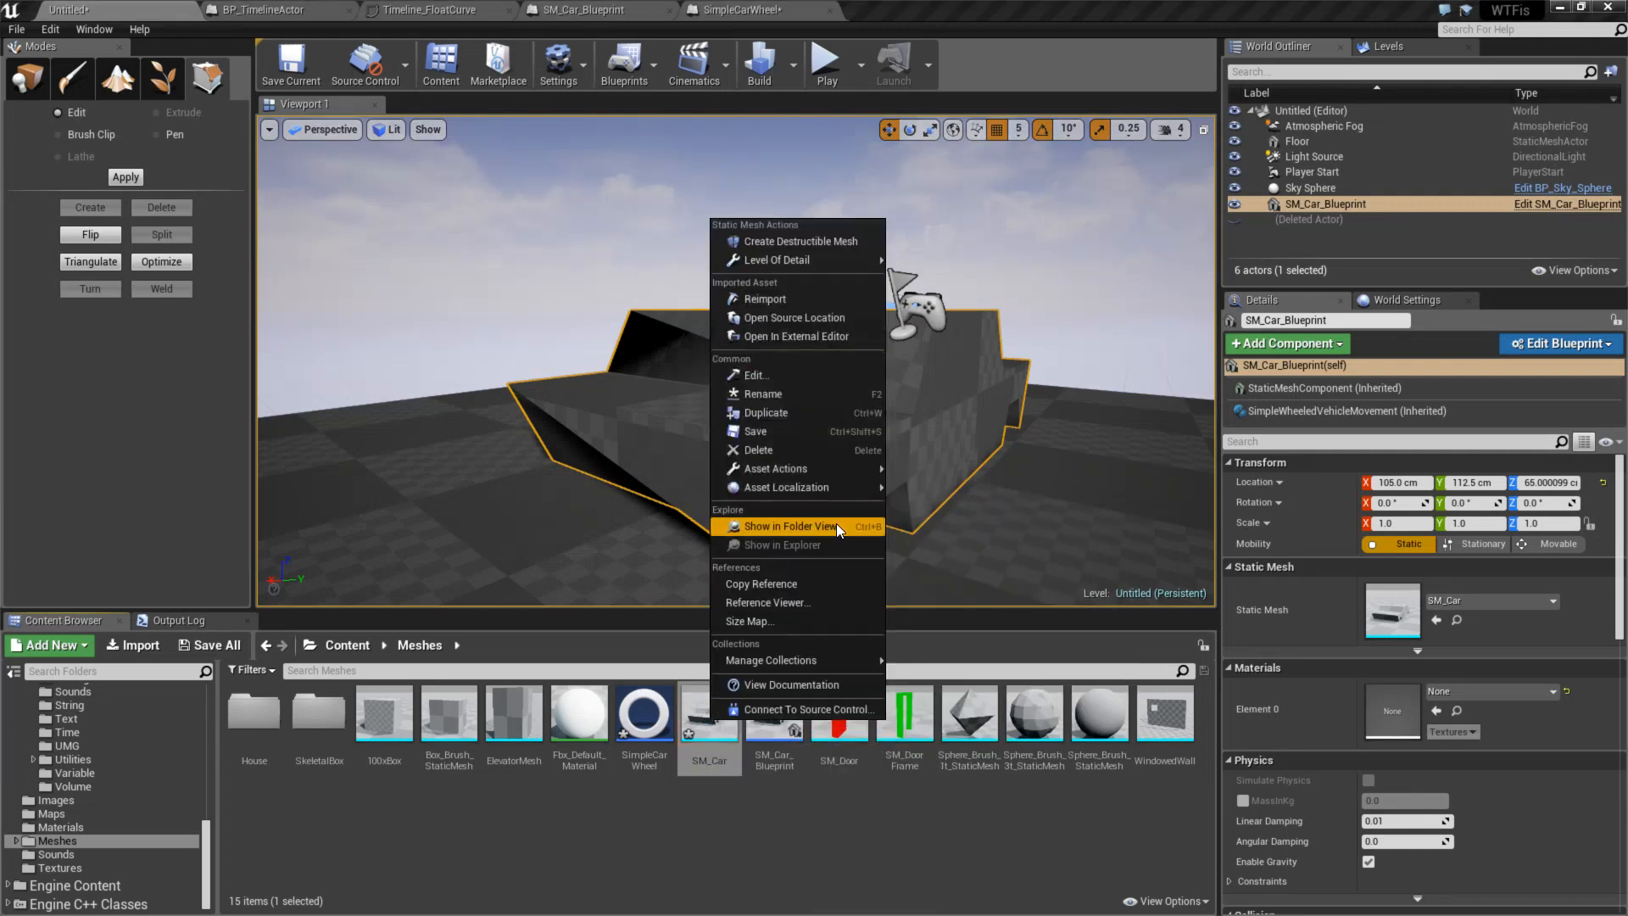
{"action": "mouse_move", "coordinate": [809, 476]}
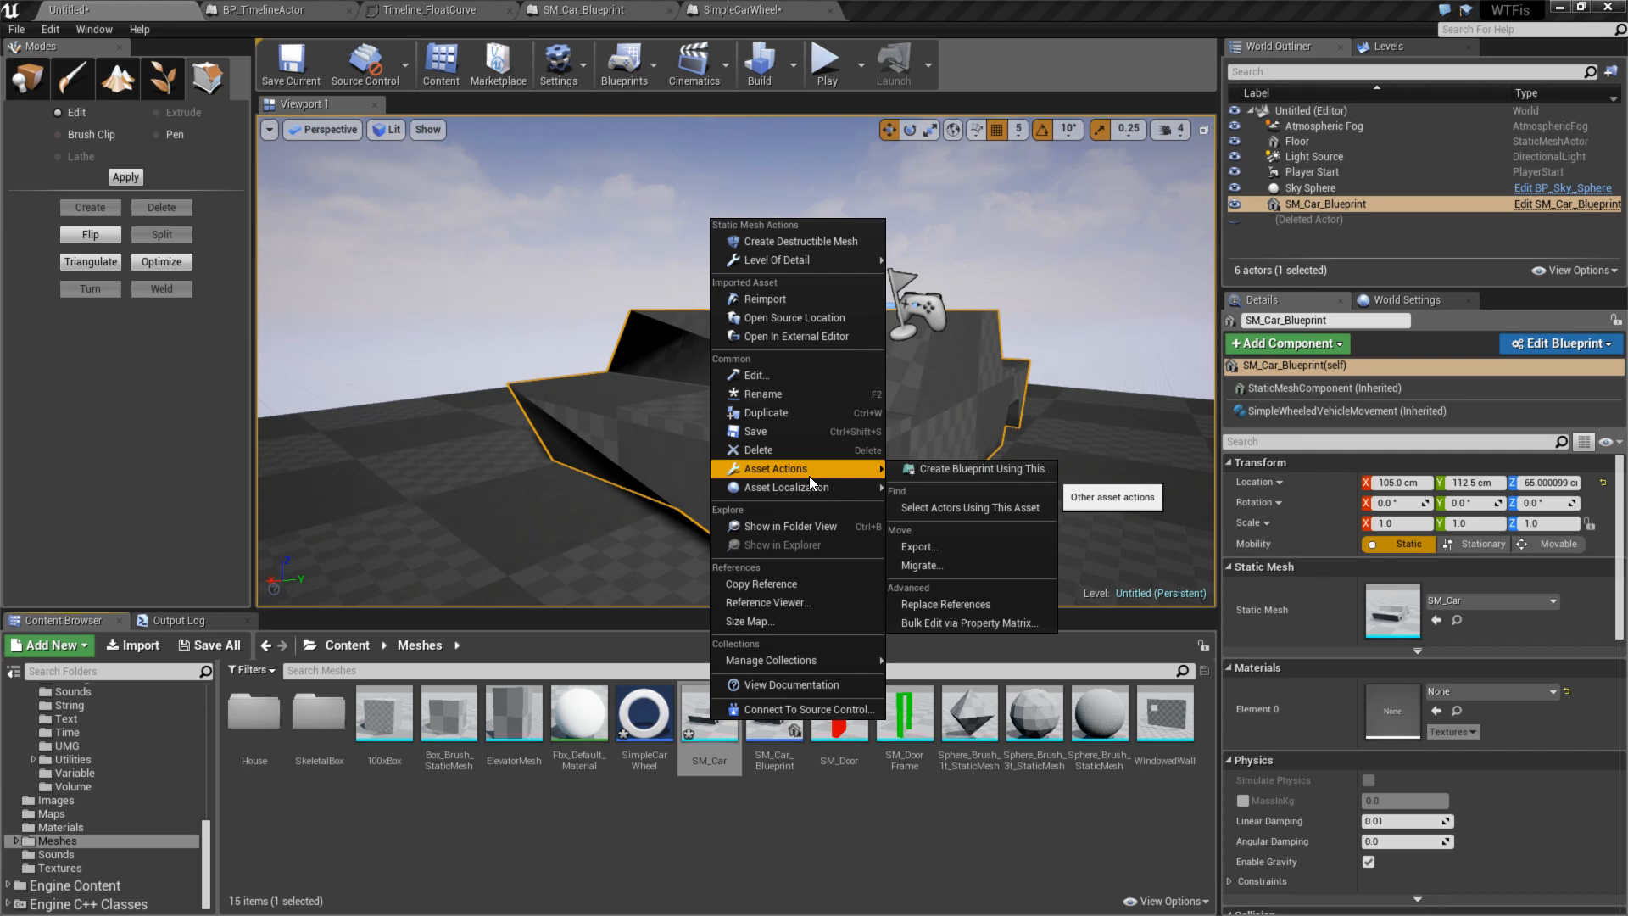
{"action": "left_click", "coordinate": [934, 547]}
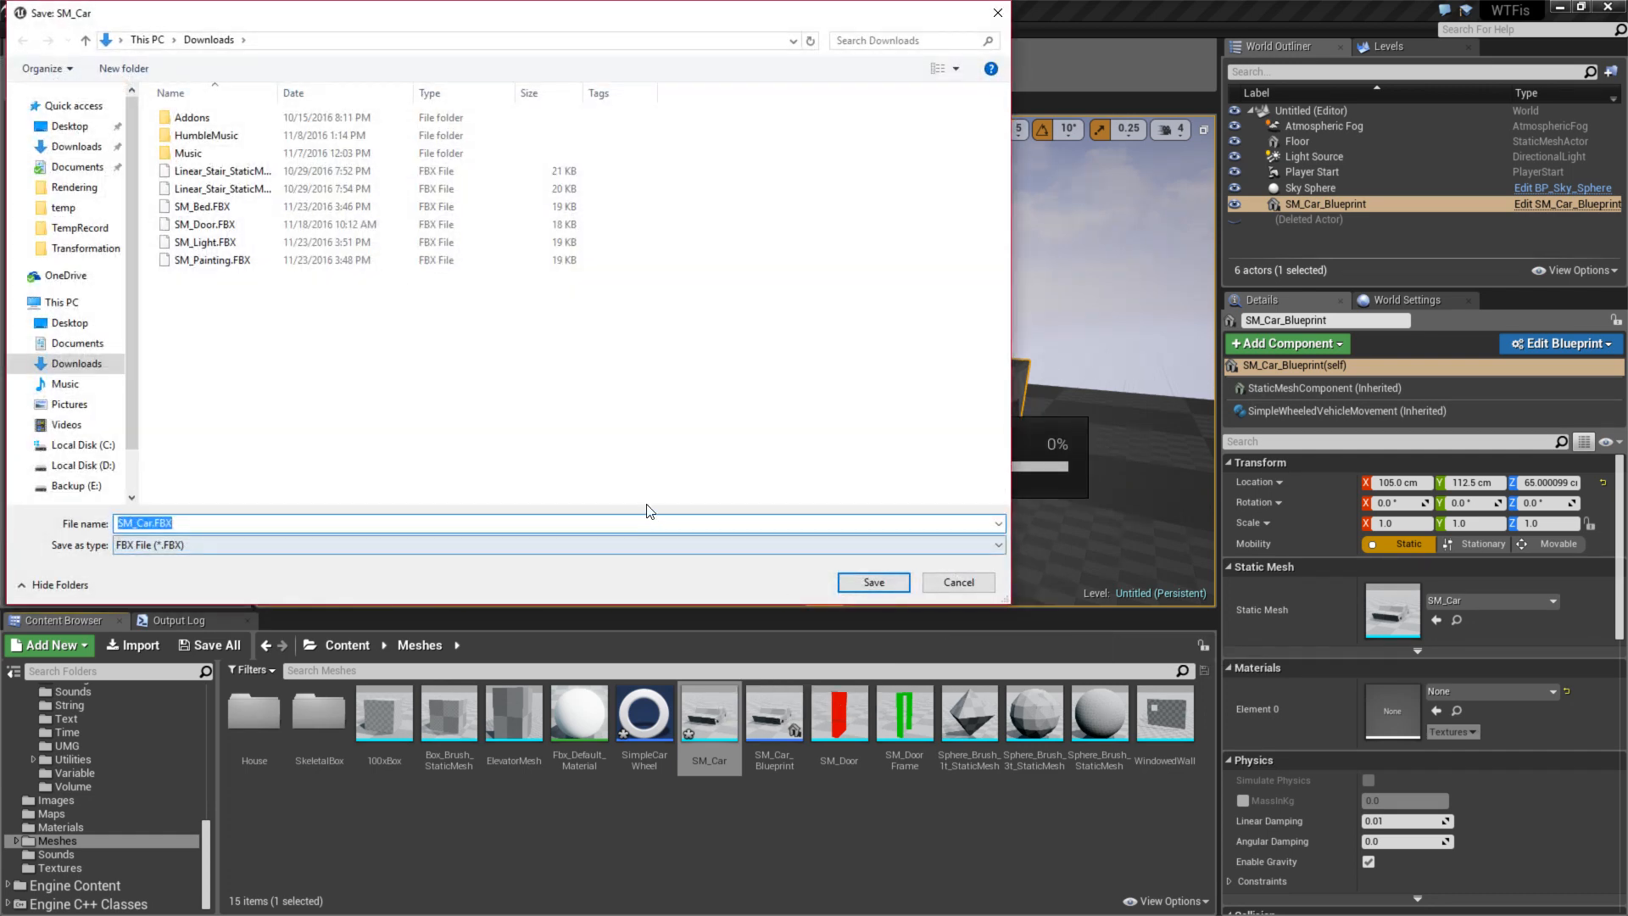
{"action": "left_click", "coordinate": [877, 581]}
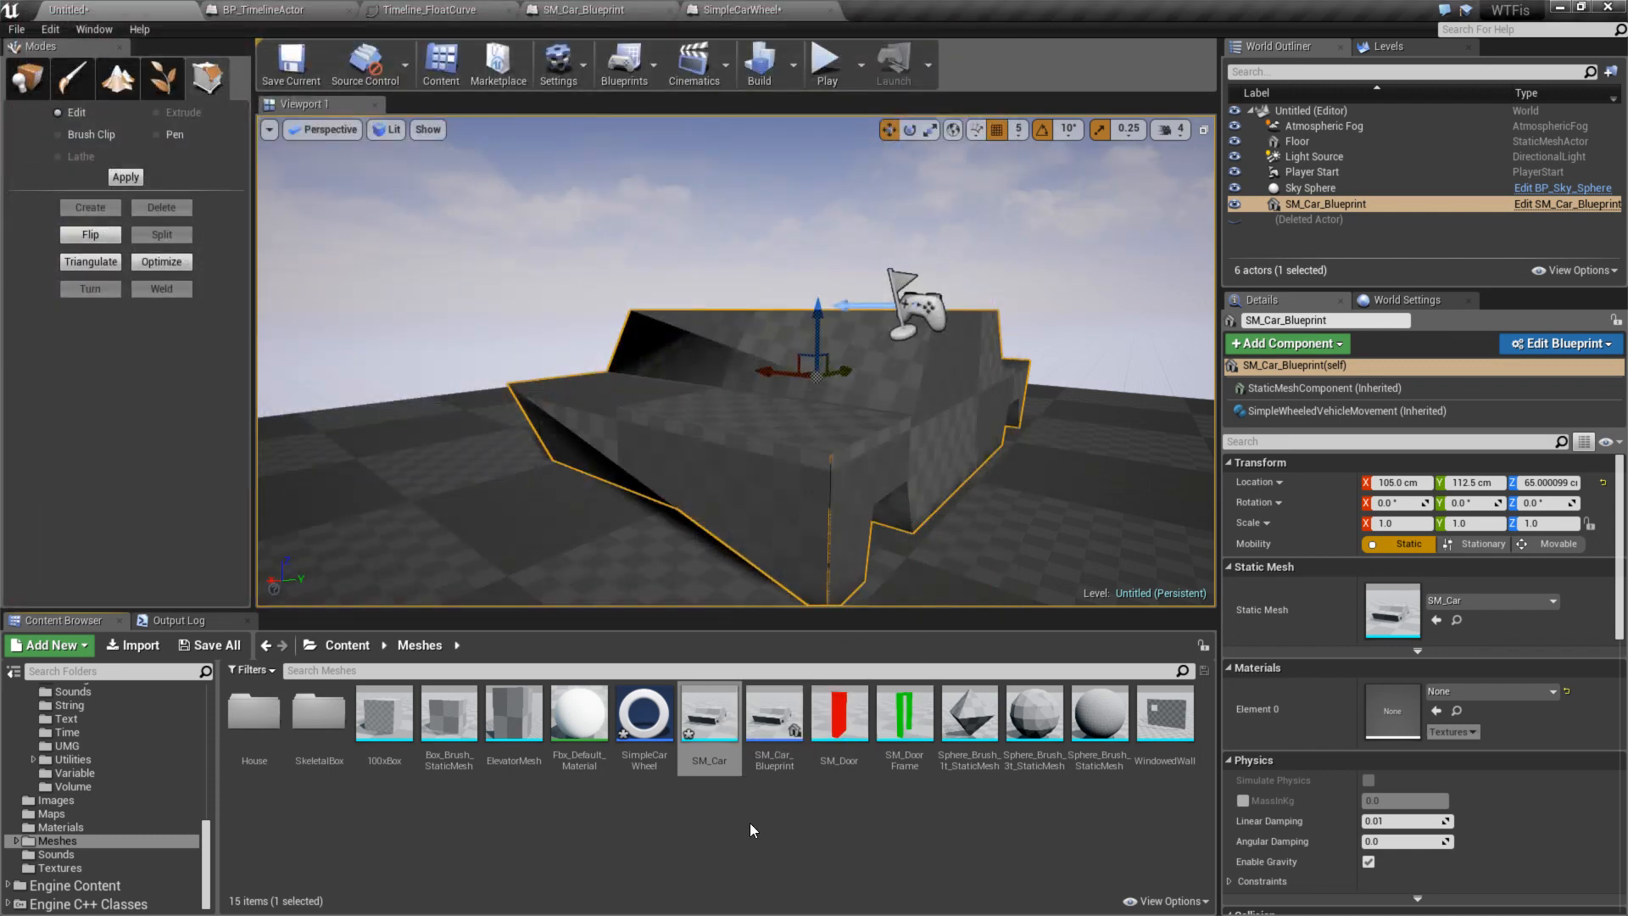
- Try to import SM_Car.FBX from Downloads into the Meshes folder as a skeletal mesh, overwriting the existing SM_Car asset
{"action": "right_click", "coordinate": [712, 730]}
{"action": "right_click", "coordinate": [812, 836]}
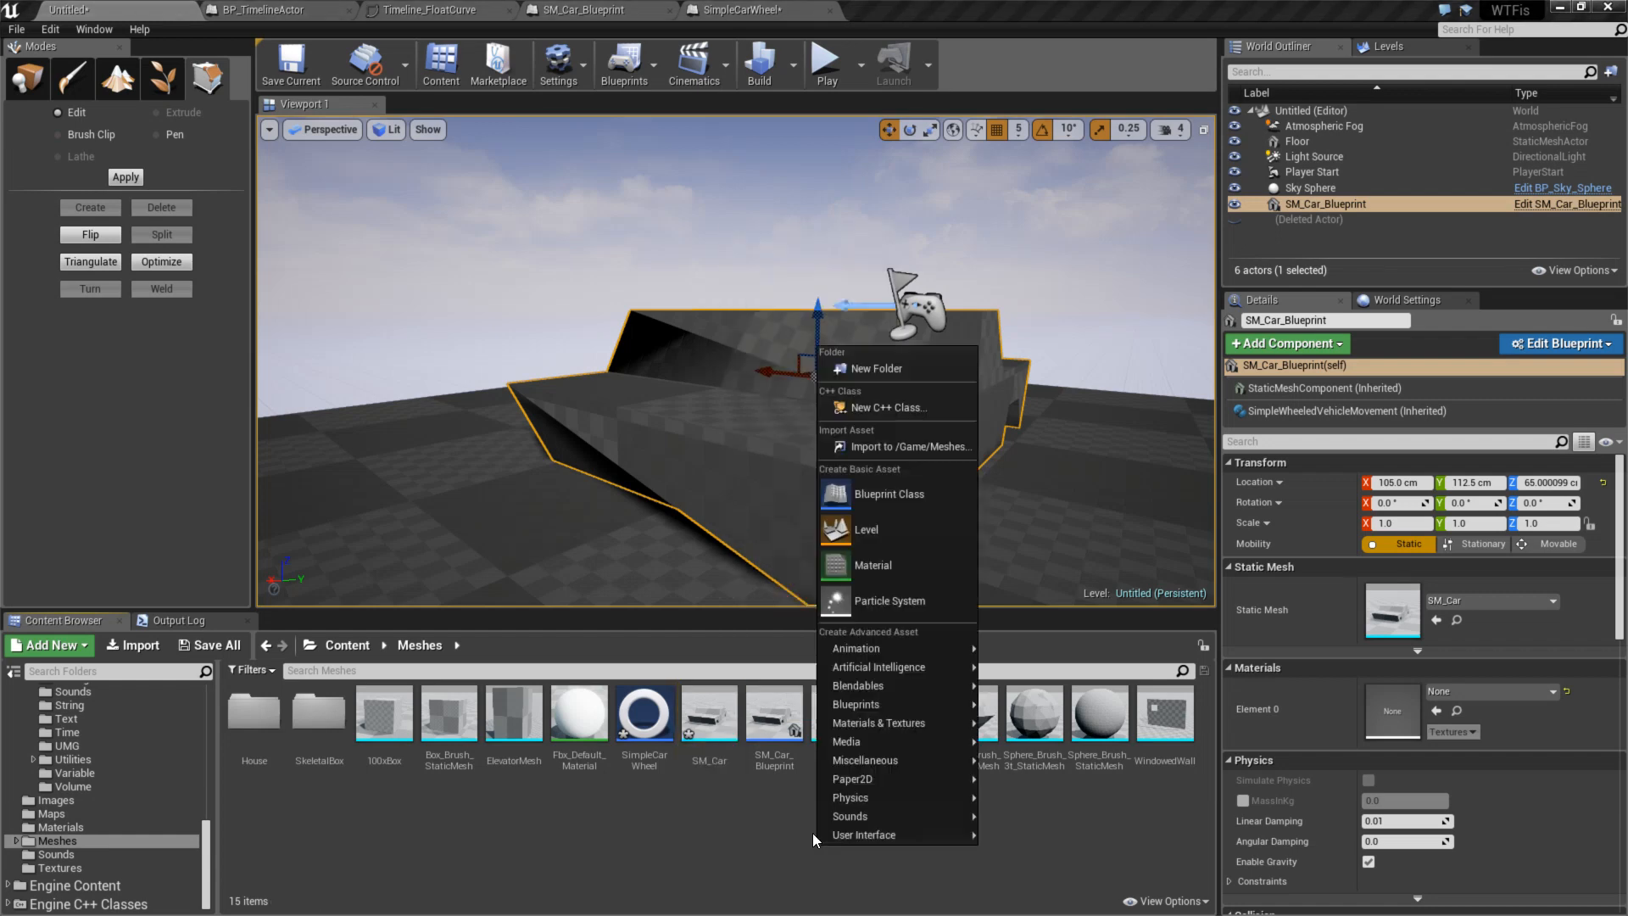
{"action": "left_click", "coordinate": [902, 443]}
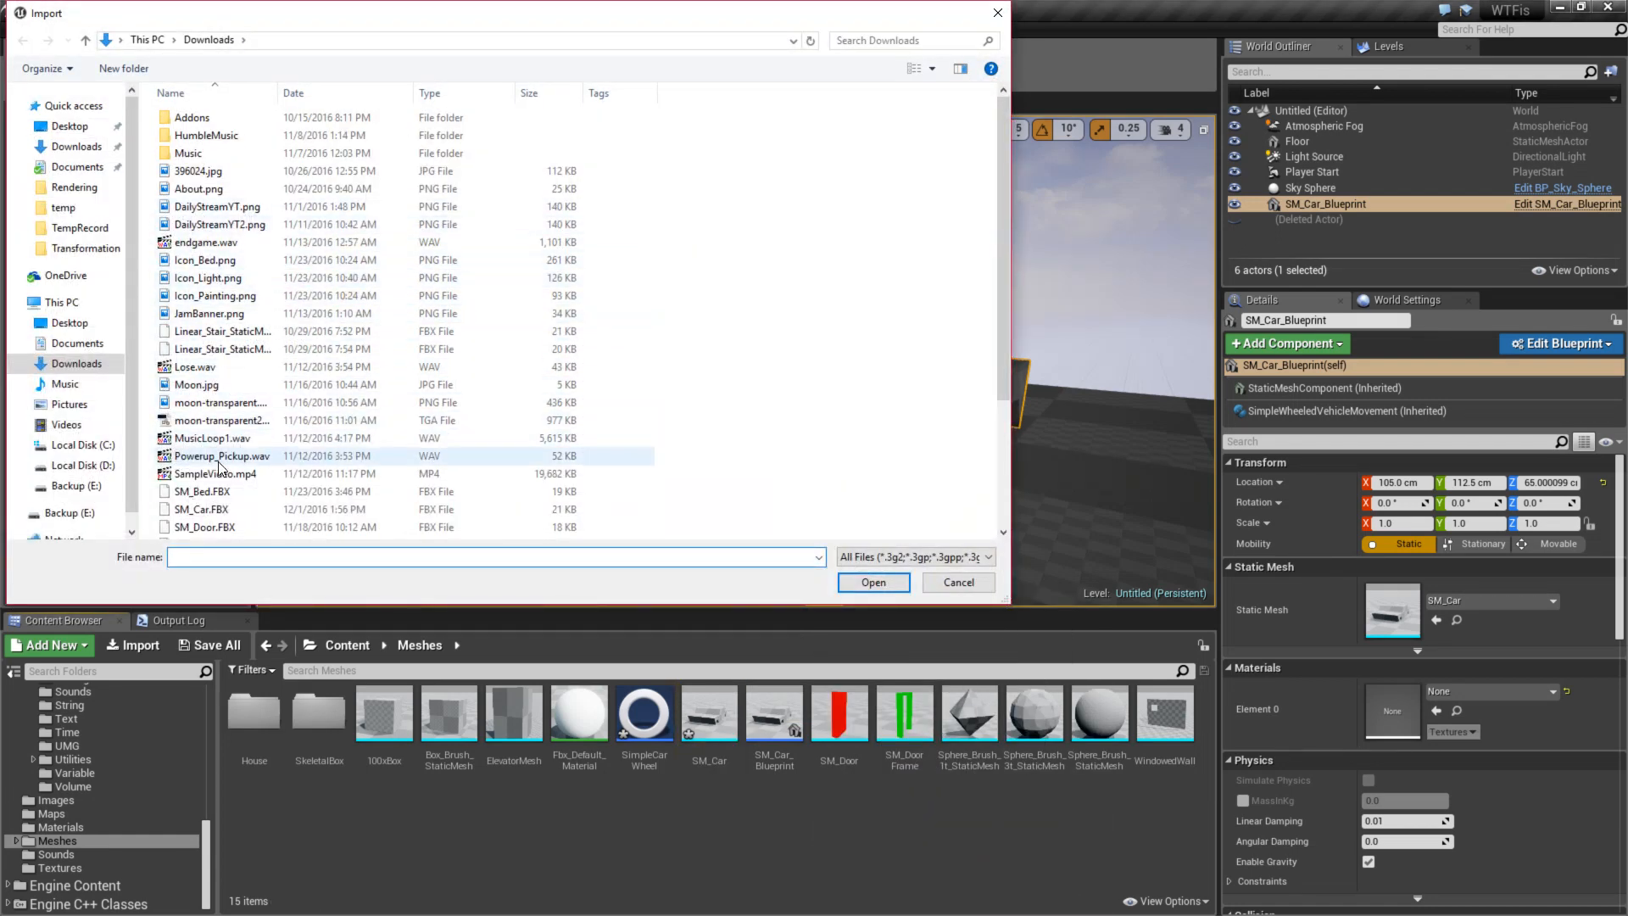
{"action": "scroll", "coordinate": [219, 466], "scroll_direction": "down", "scroll_amount": 2}
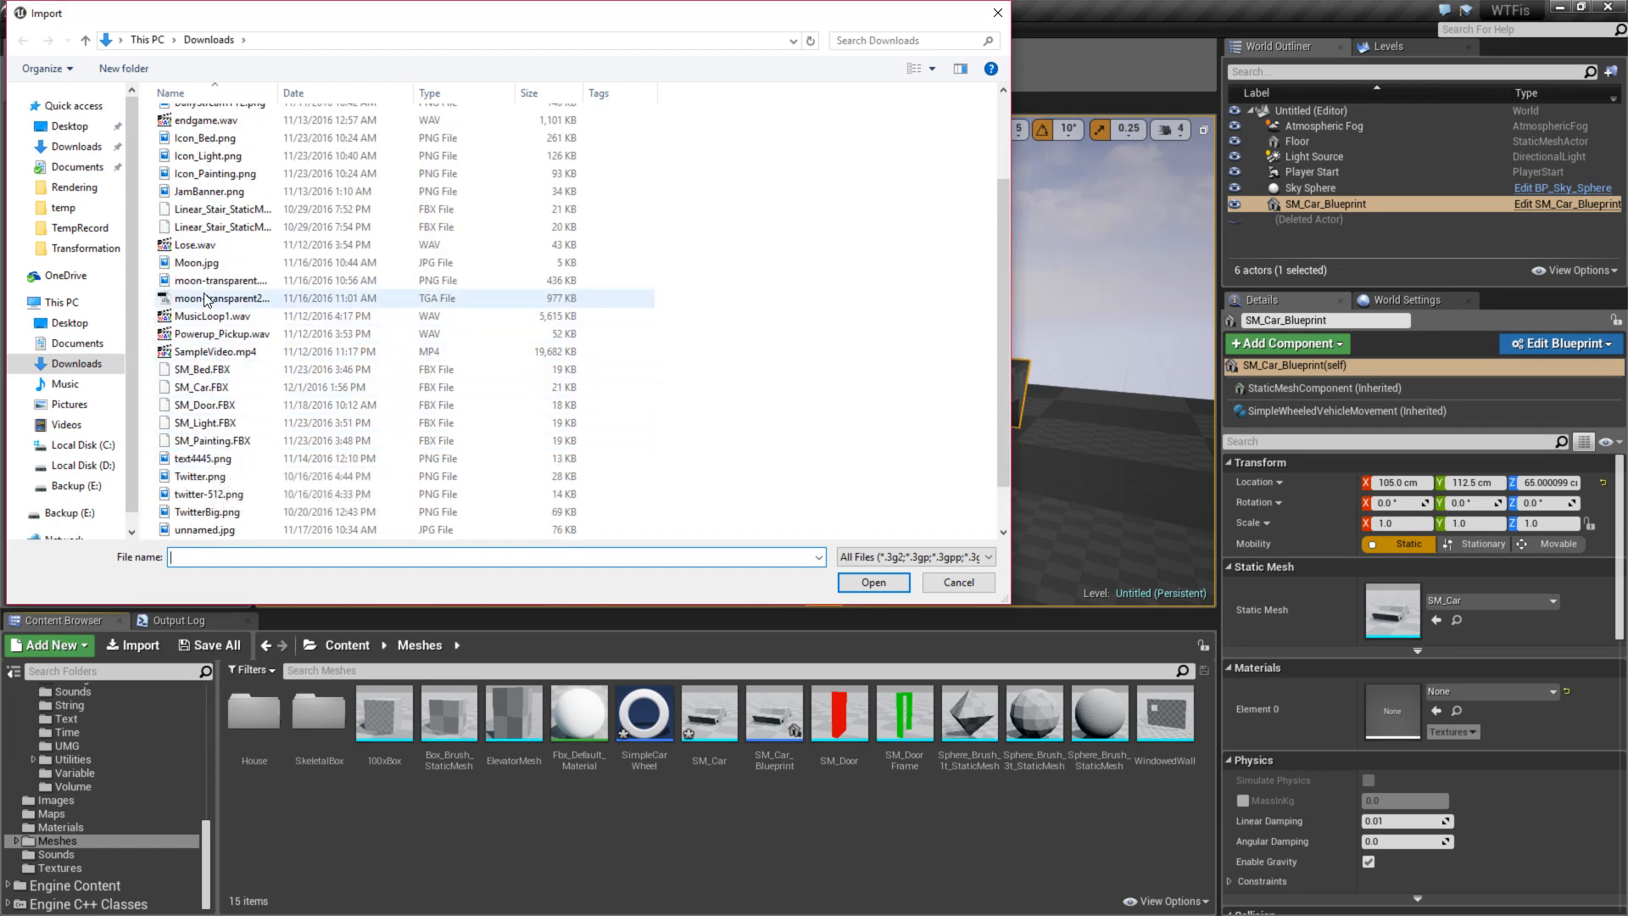
{"action": "scroll", "coordinate": [212, 356], "scroll_direction": "up", "scroll_amount": 3}
{"action": "scroll", "coordinate": [221, 424], "scroll_direction": "down", "scroll_amount": 3}
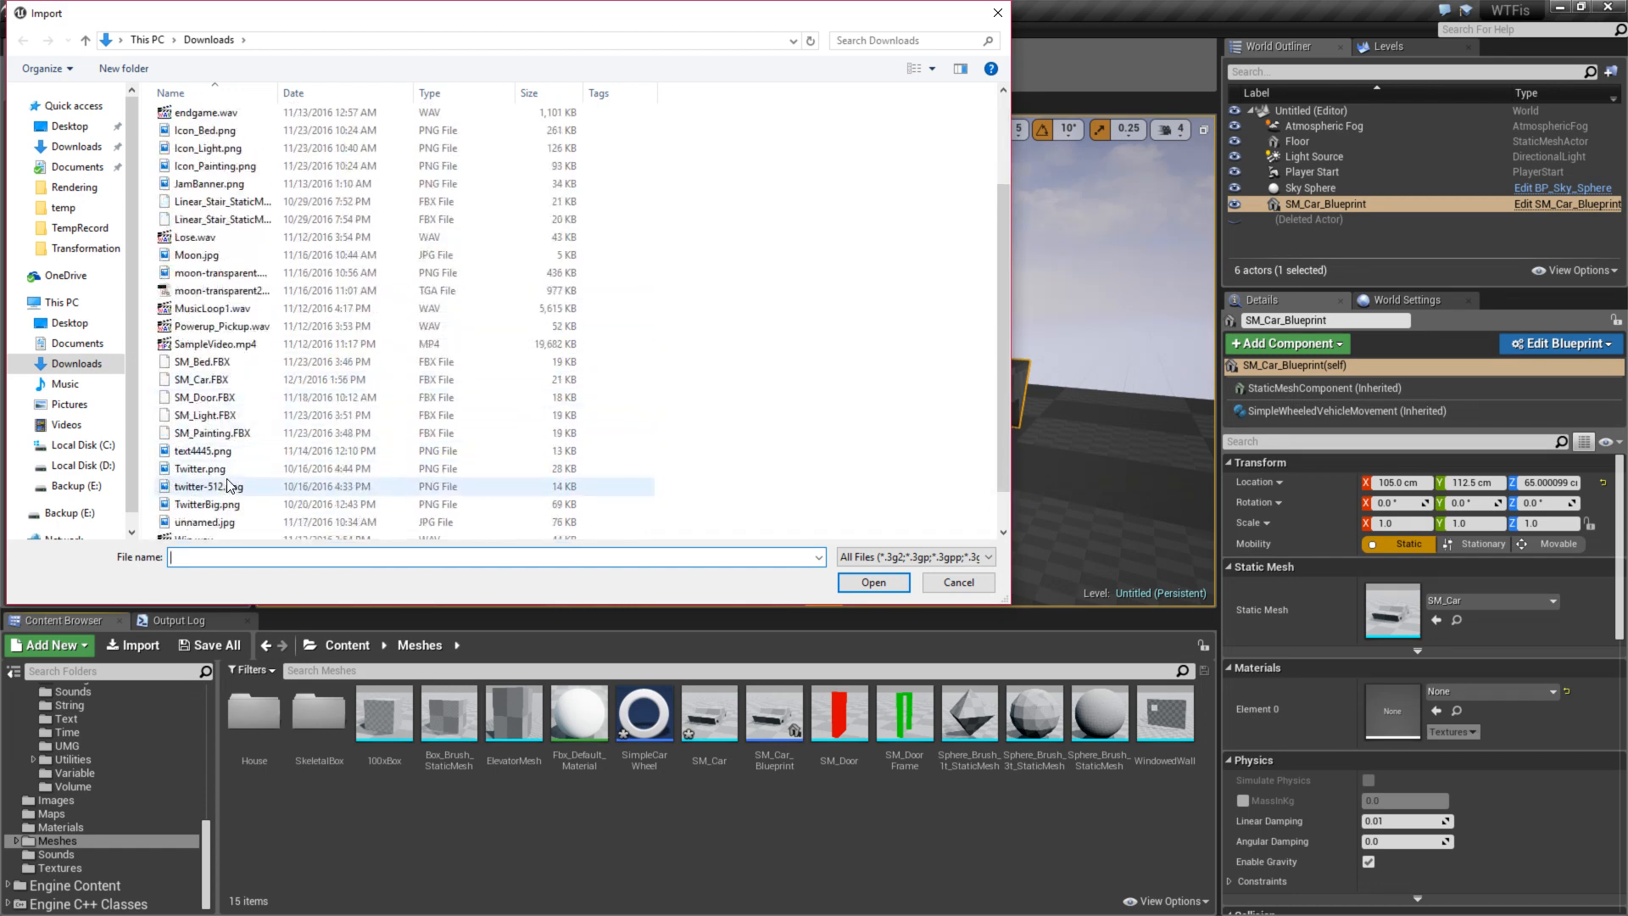
{"action": "scroll", "coordinate": [227, 485], "scroll_direction": "down", "scroll_amount": 1}
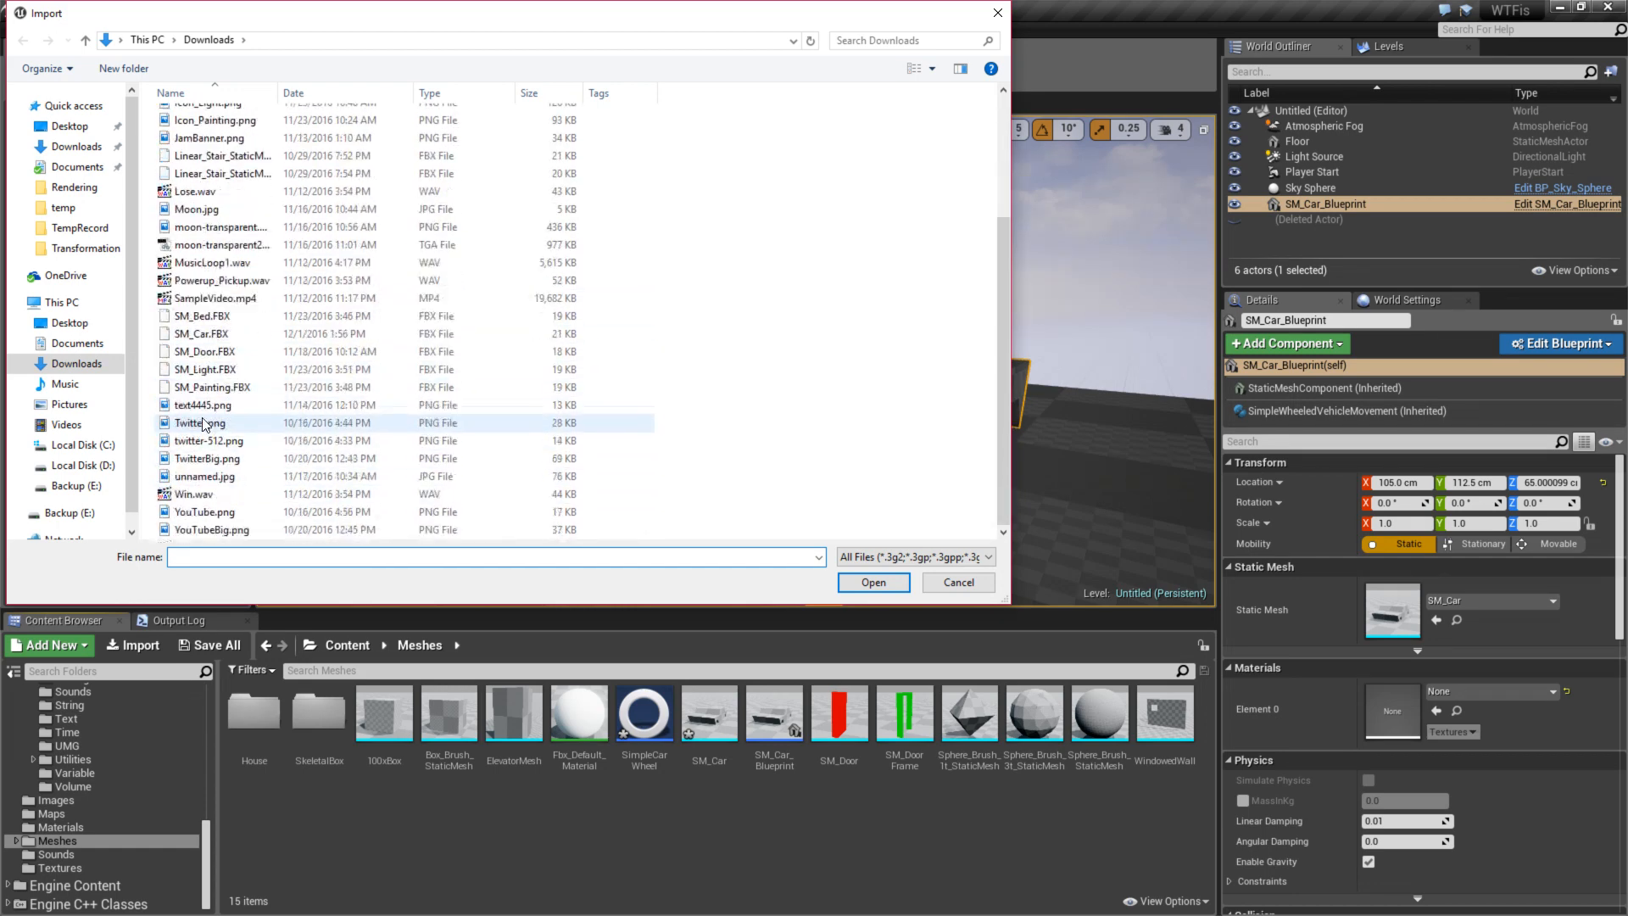
{"action": "double_click", "coordinate": [206, 336]}
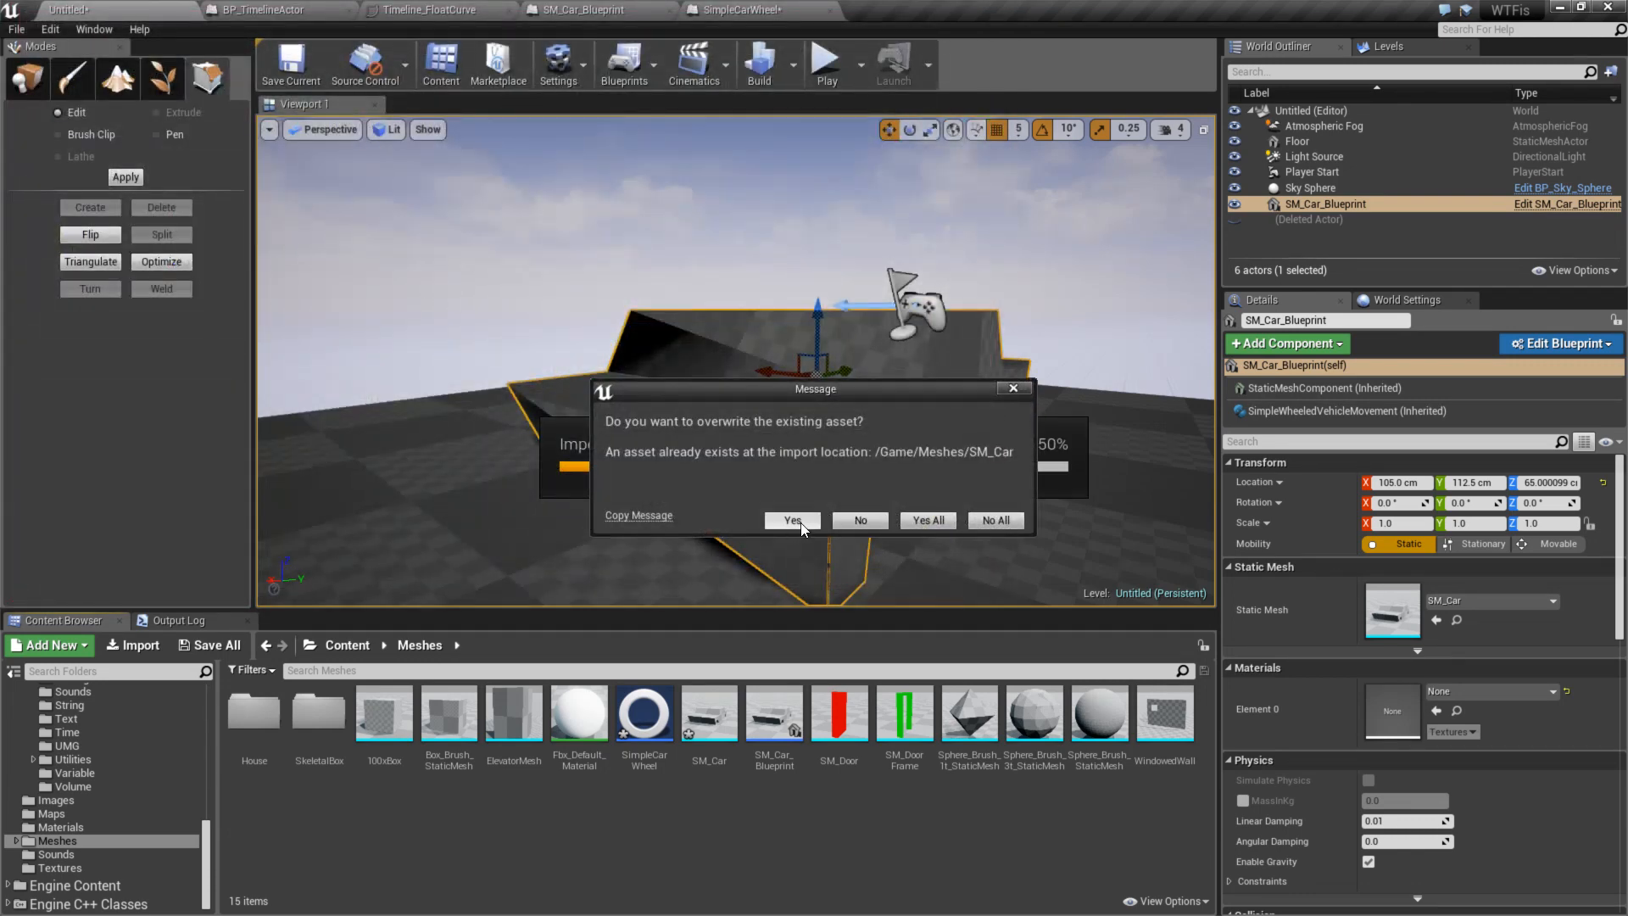
{"action": "left_click", "coordinate": [793, 520]}
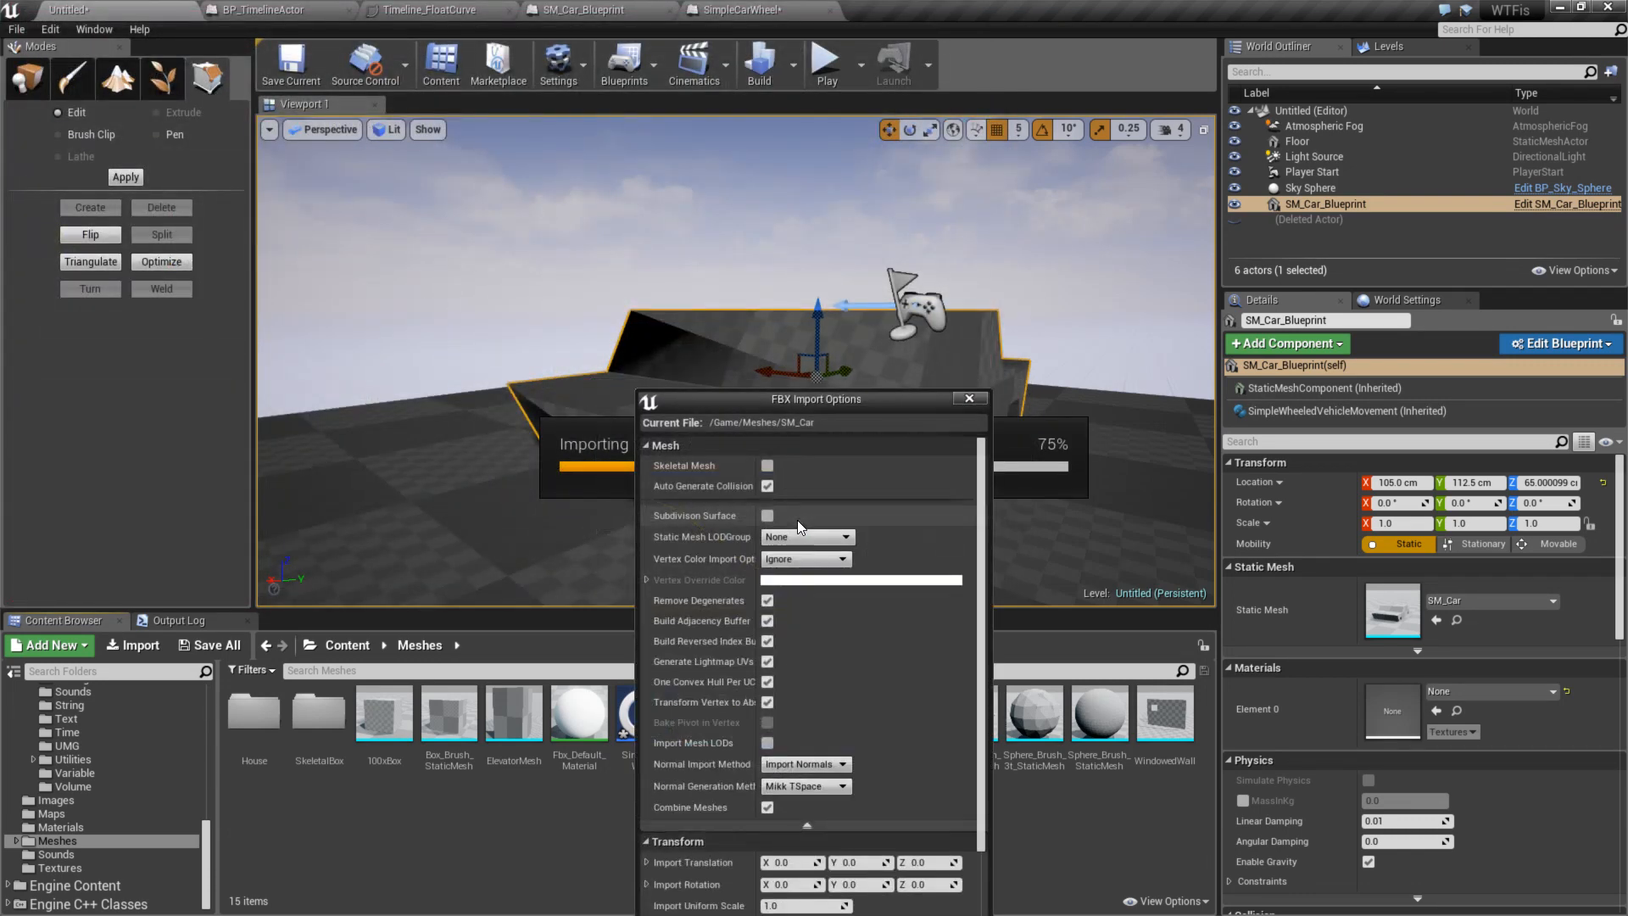
{"action": "left_click", "coordinate": [807, 327]}
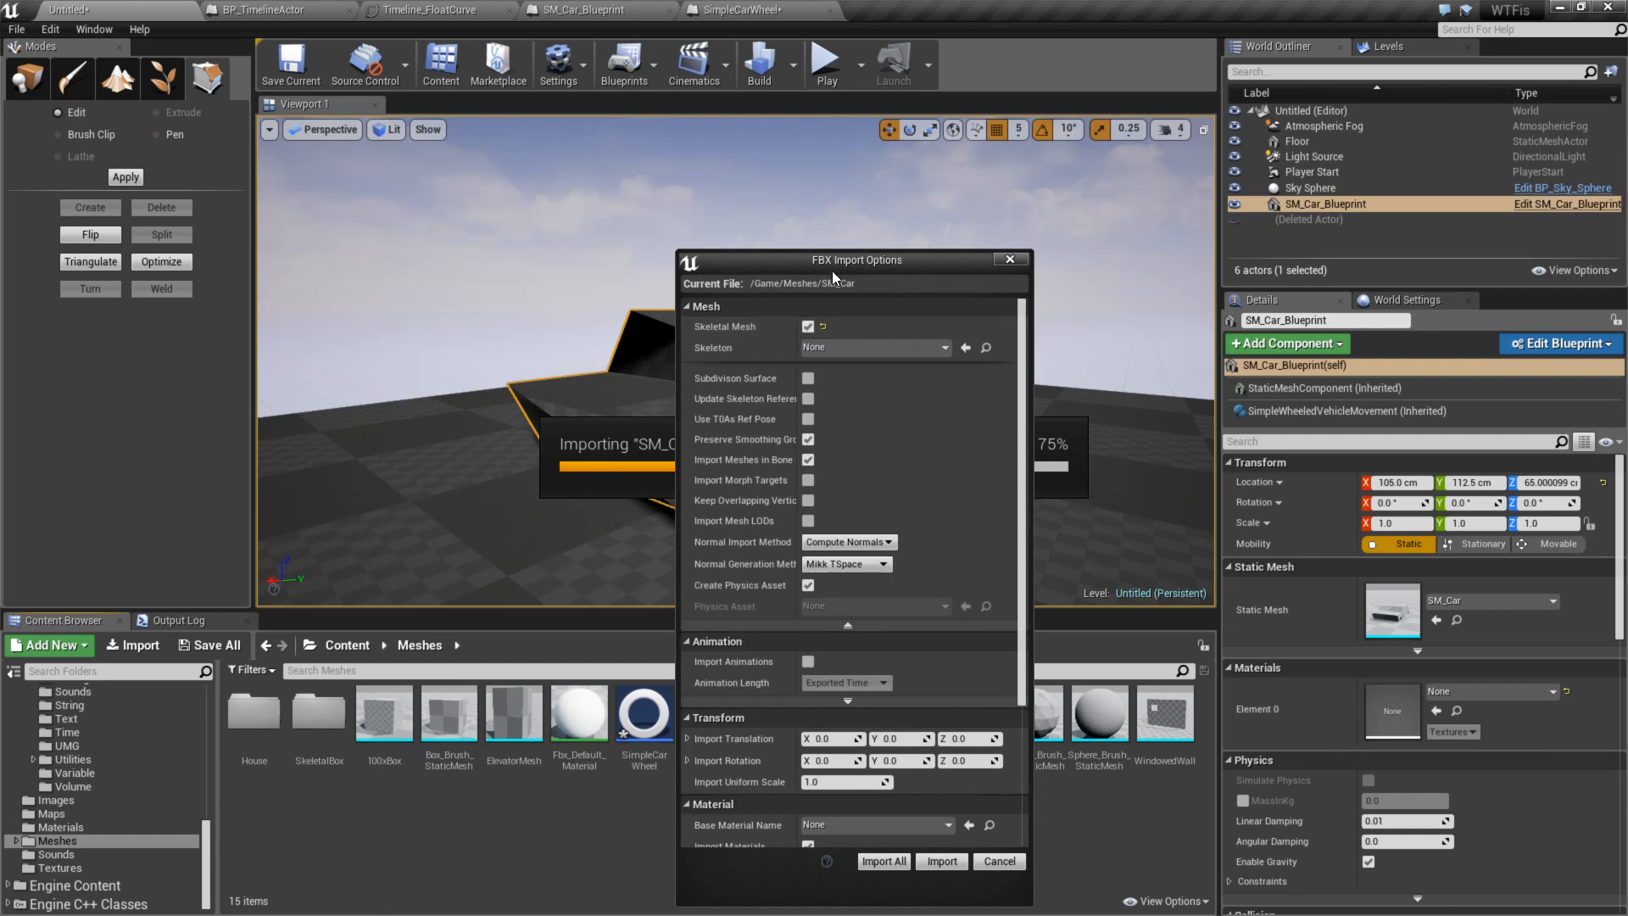
{"action": "left_click_drag", "start_coordinate": [832, 269], "coordinate": [840, 147]}
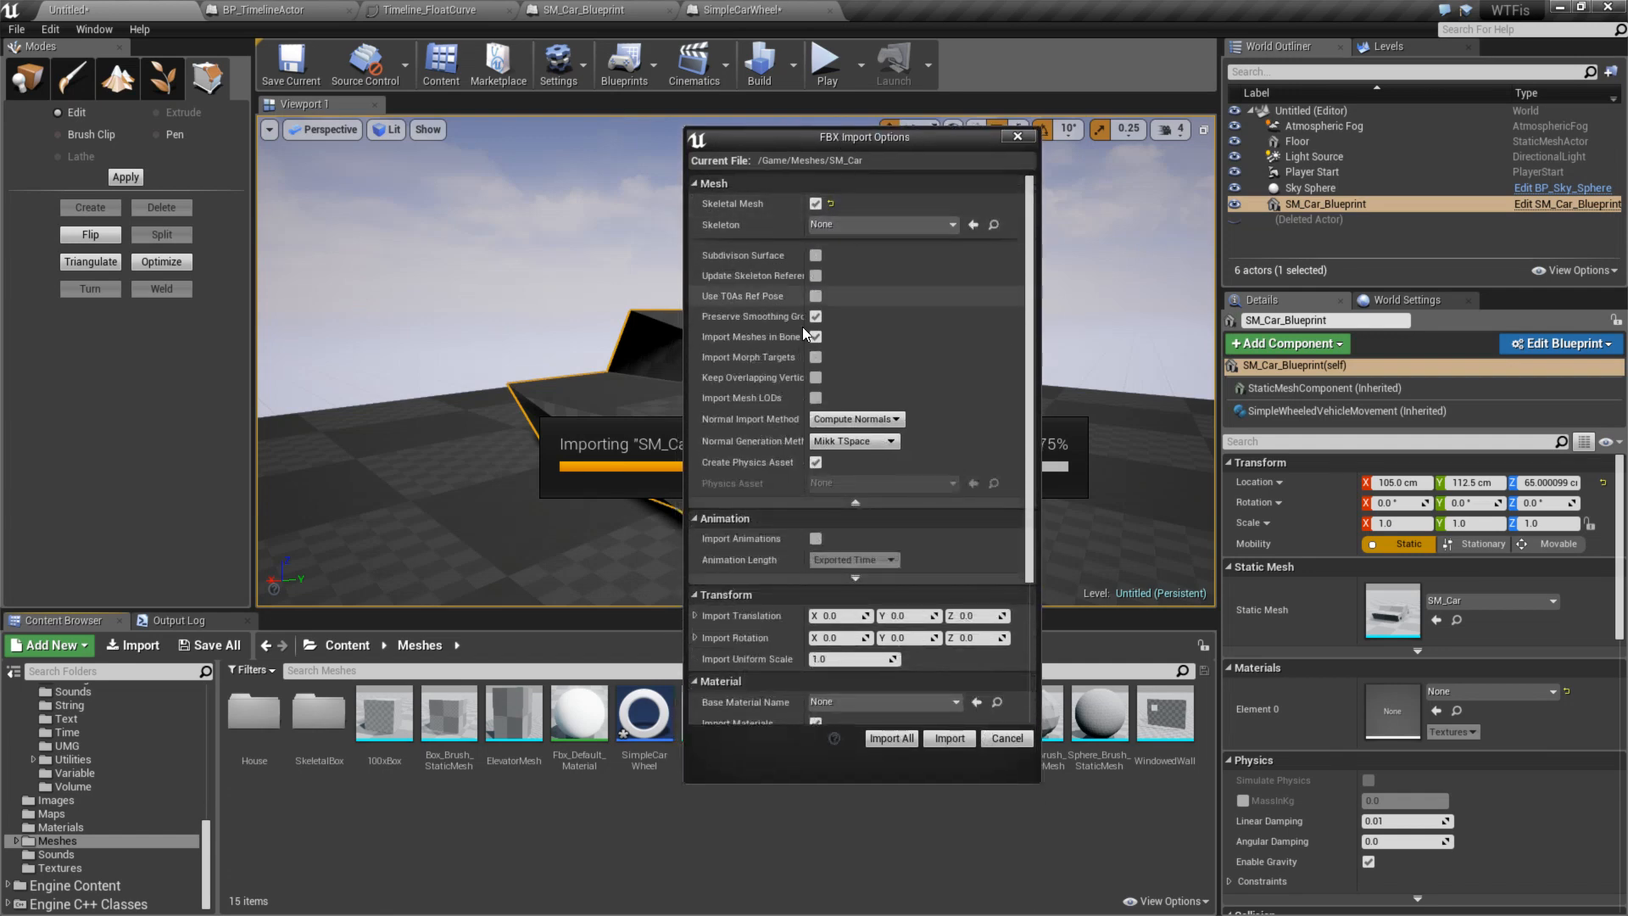
{"action": "left_click", "coordinate": [941, 738]}
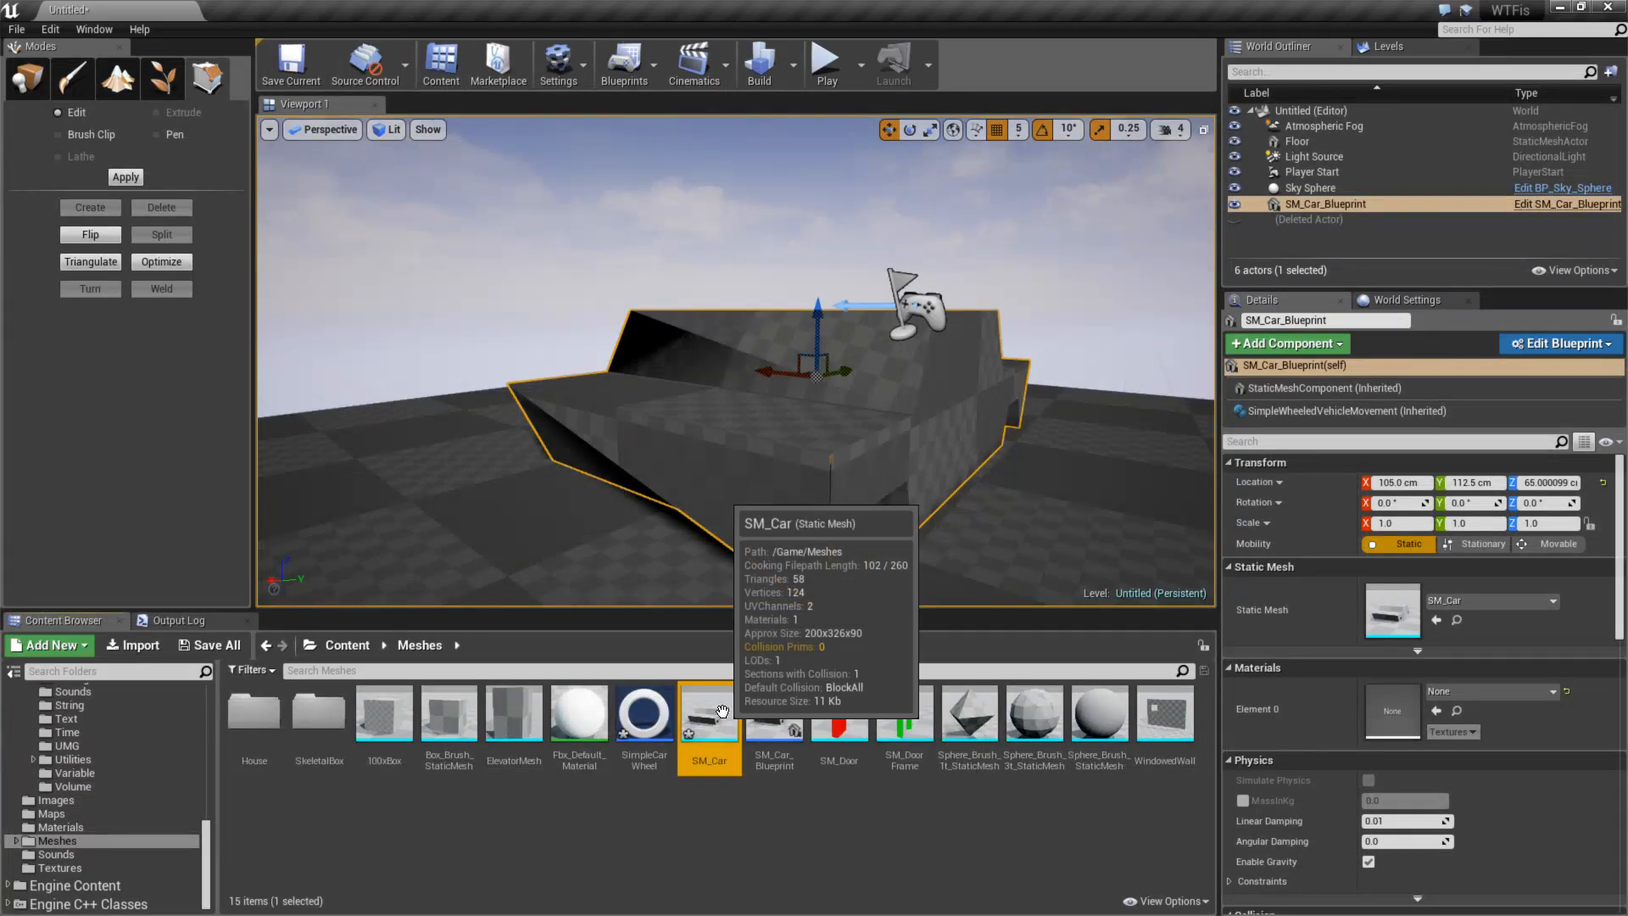
- Rename the SM_Car static mesh in the Meshes folder as SM_Car_Old
{"action": "left_click", "coordinate": [723, 711]}
{"action": "key", "text": "F2"}
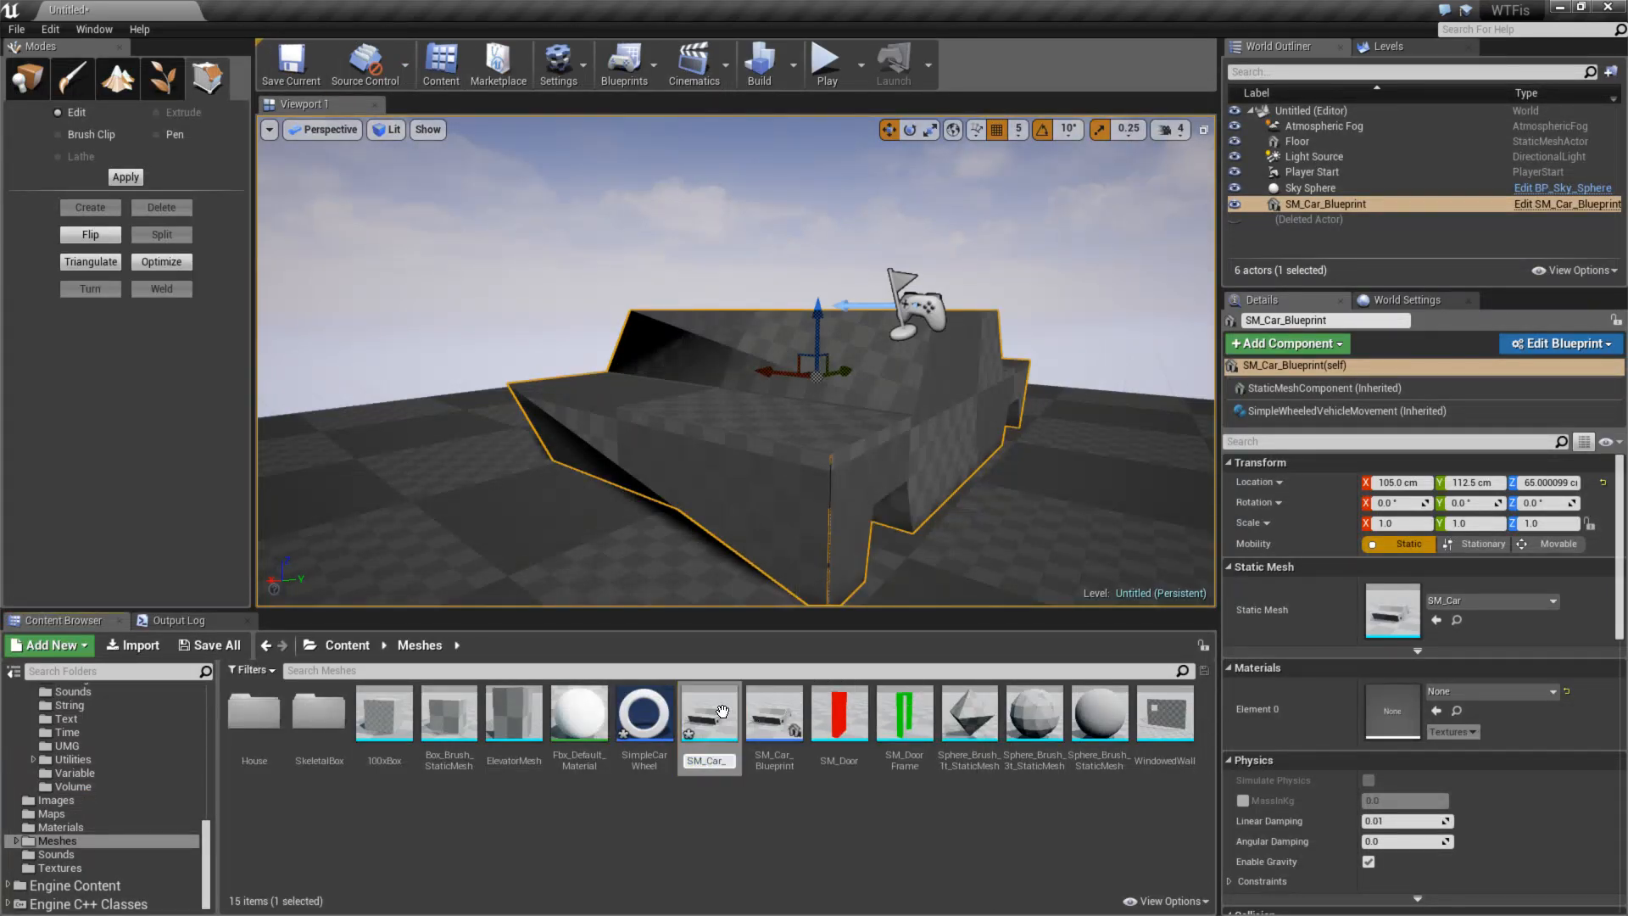
{"action": "type", "text": "_0"}
{"action": "key", "text": "Return"}
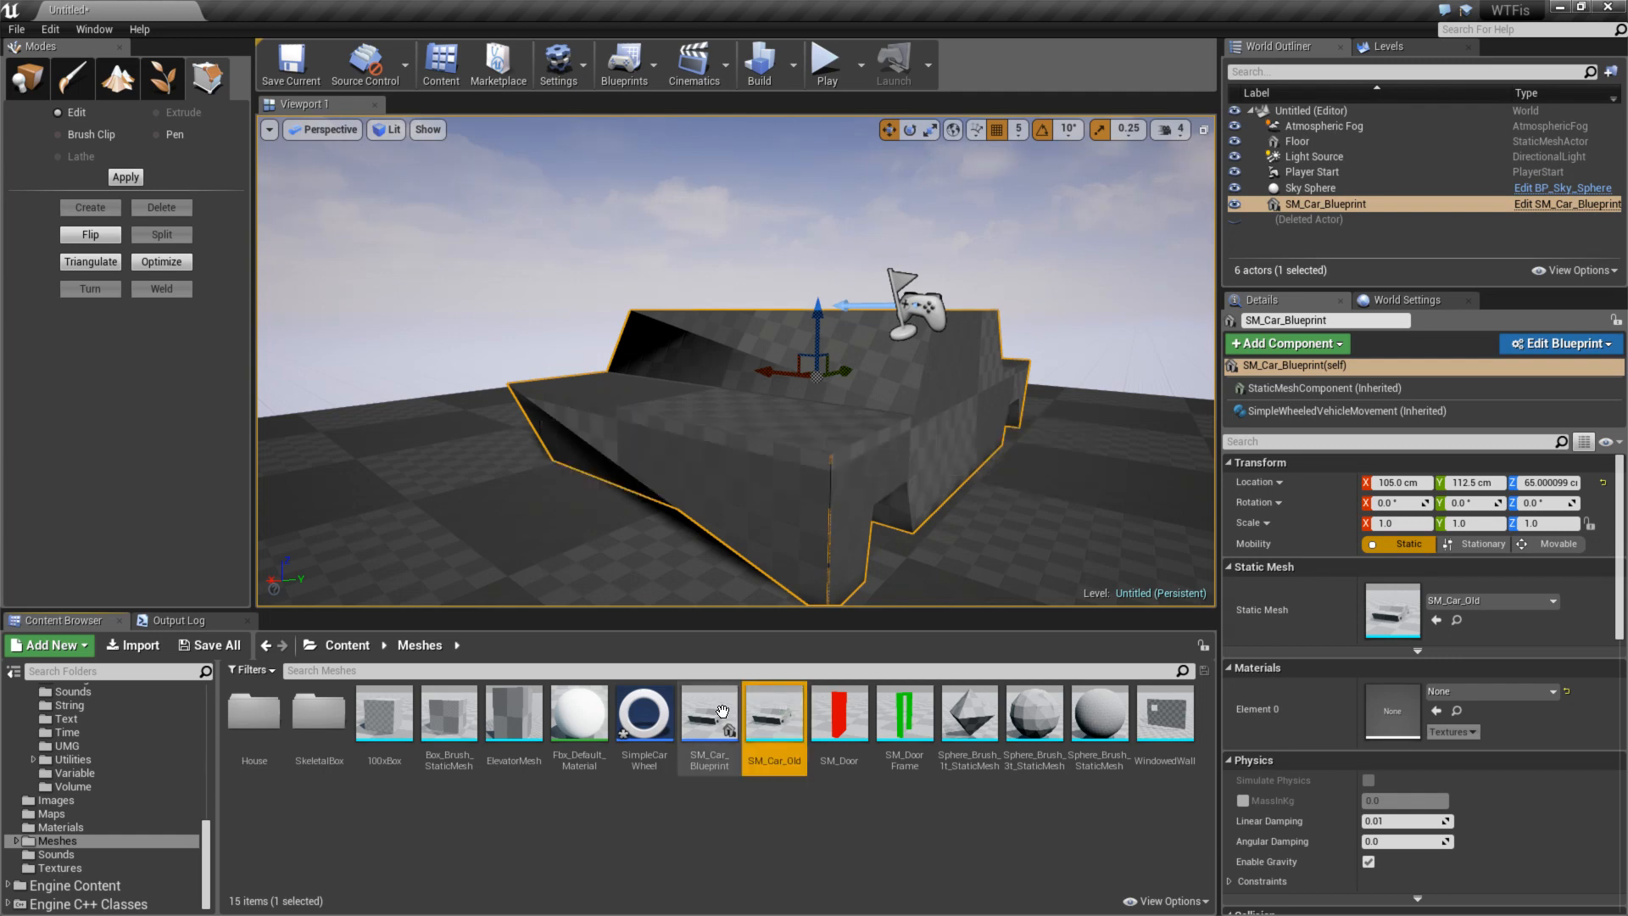
- Import SM_Car.FBX from Downloads into the Meshes folder with Skeletal Mesh enabled, and dismiss the import message log
{"action": "right_click", "coordinate": [724, 802]}
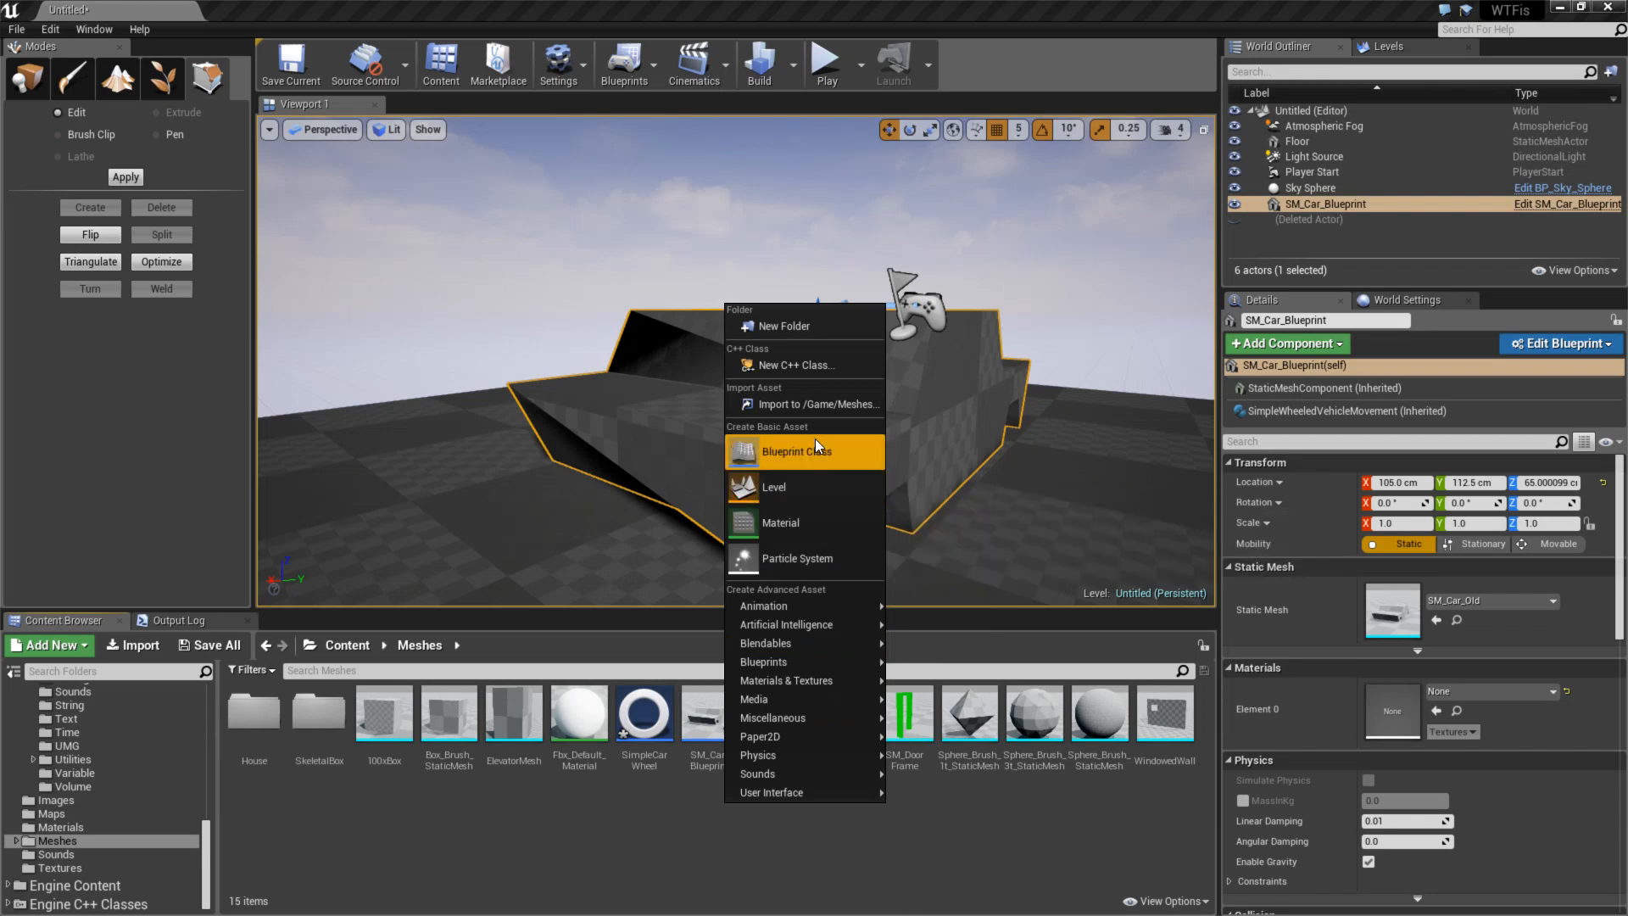
{"action": "left_click", "coordinate": [810, 403]}
{"action": "scroll", "coordinate": [195, 432], "scroll_direction": "down", "scroll_amount": 3}
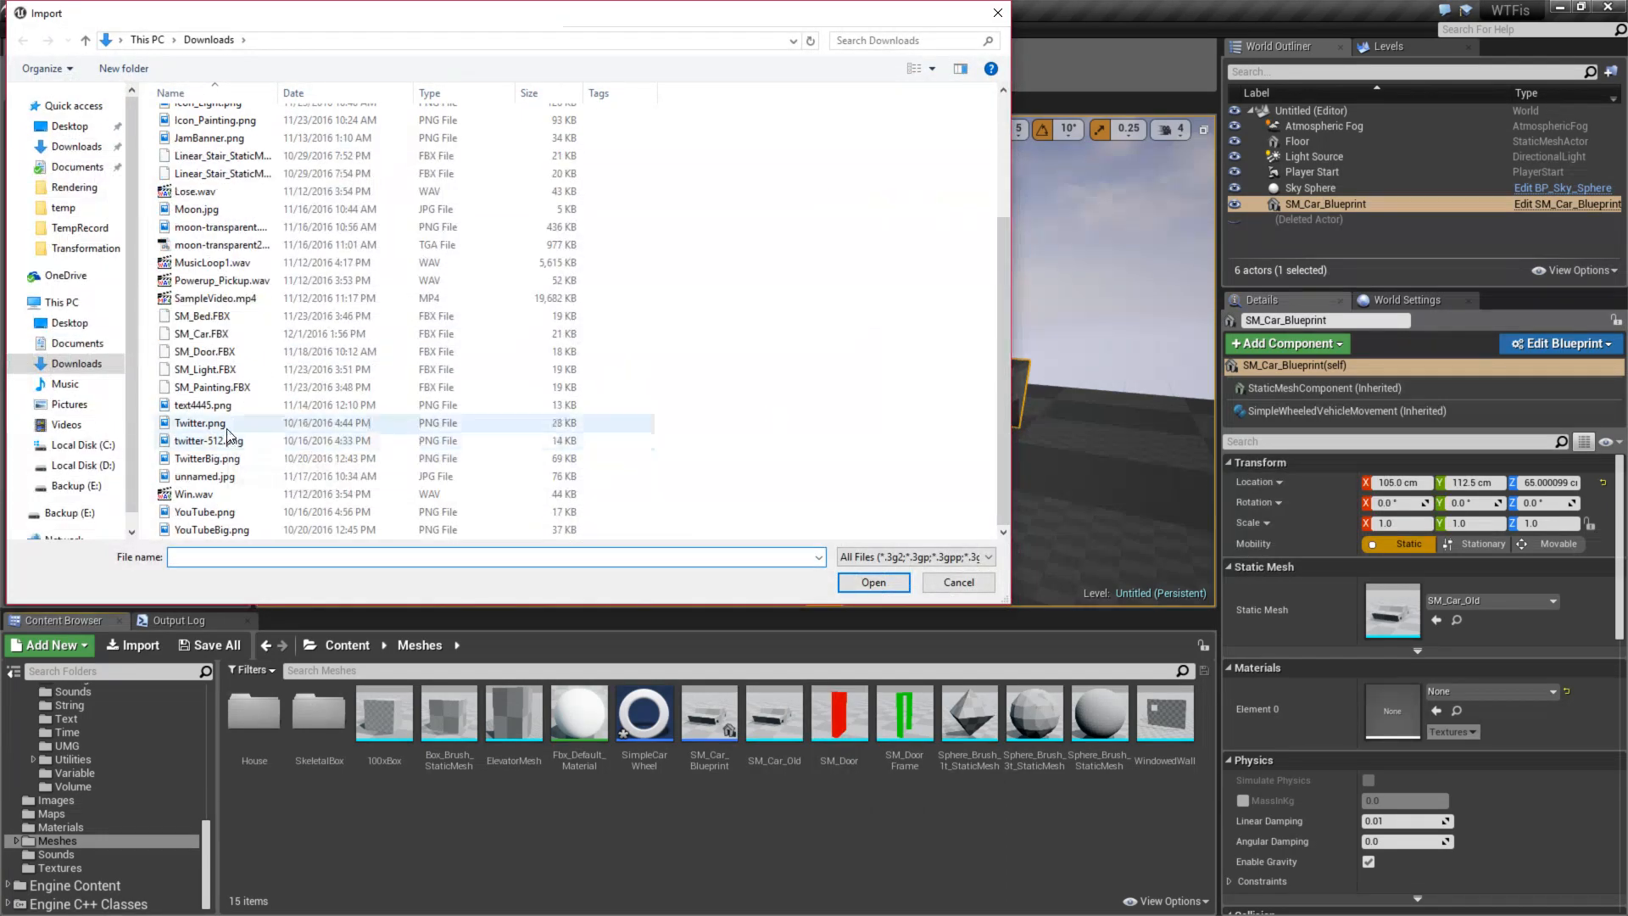
{"action": "double_click", "coordinate": [209, 338]}
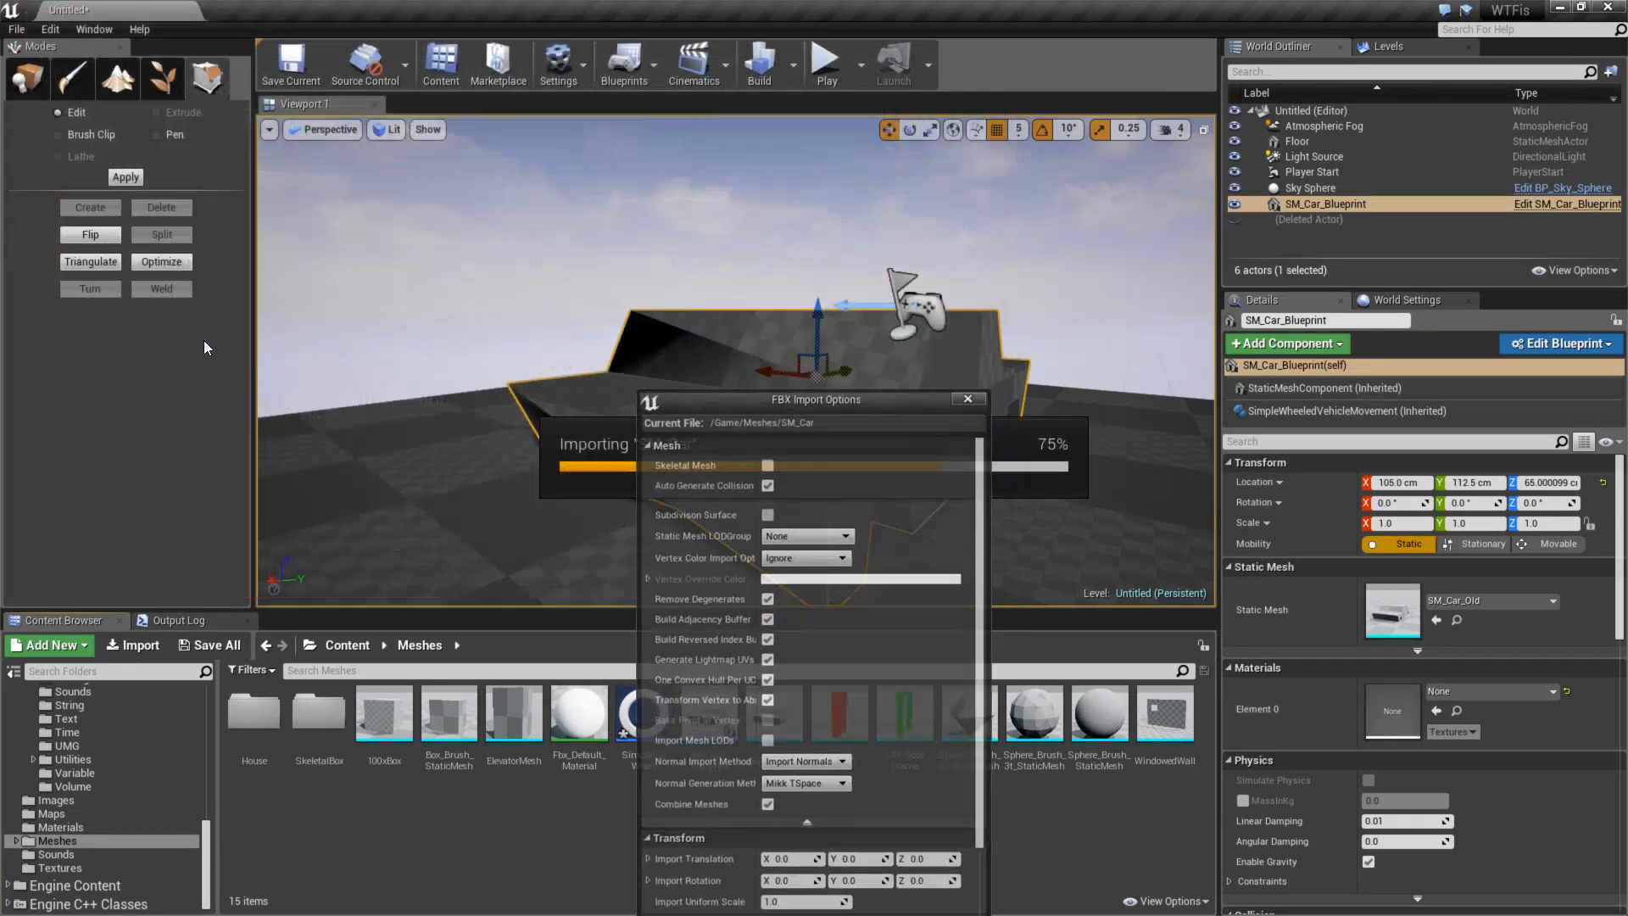
{"action": "left_click", "coordinate": [767, 465]}
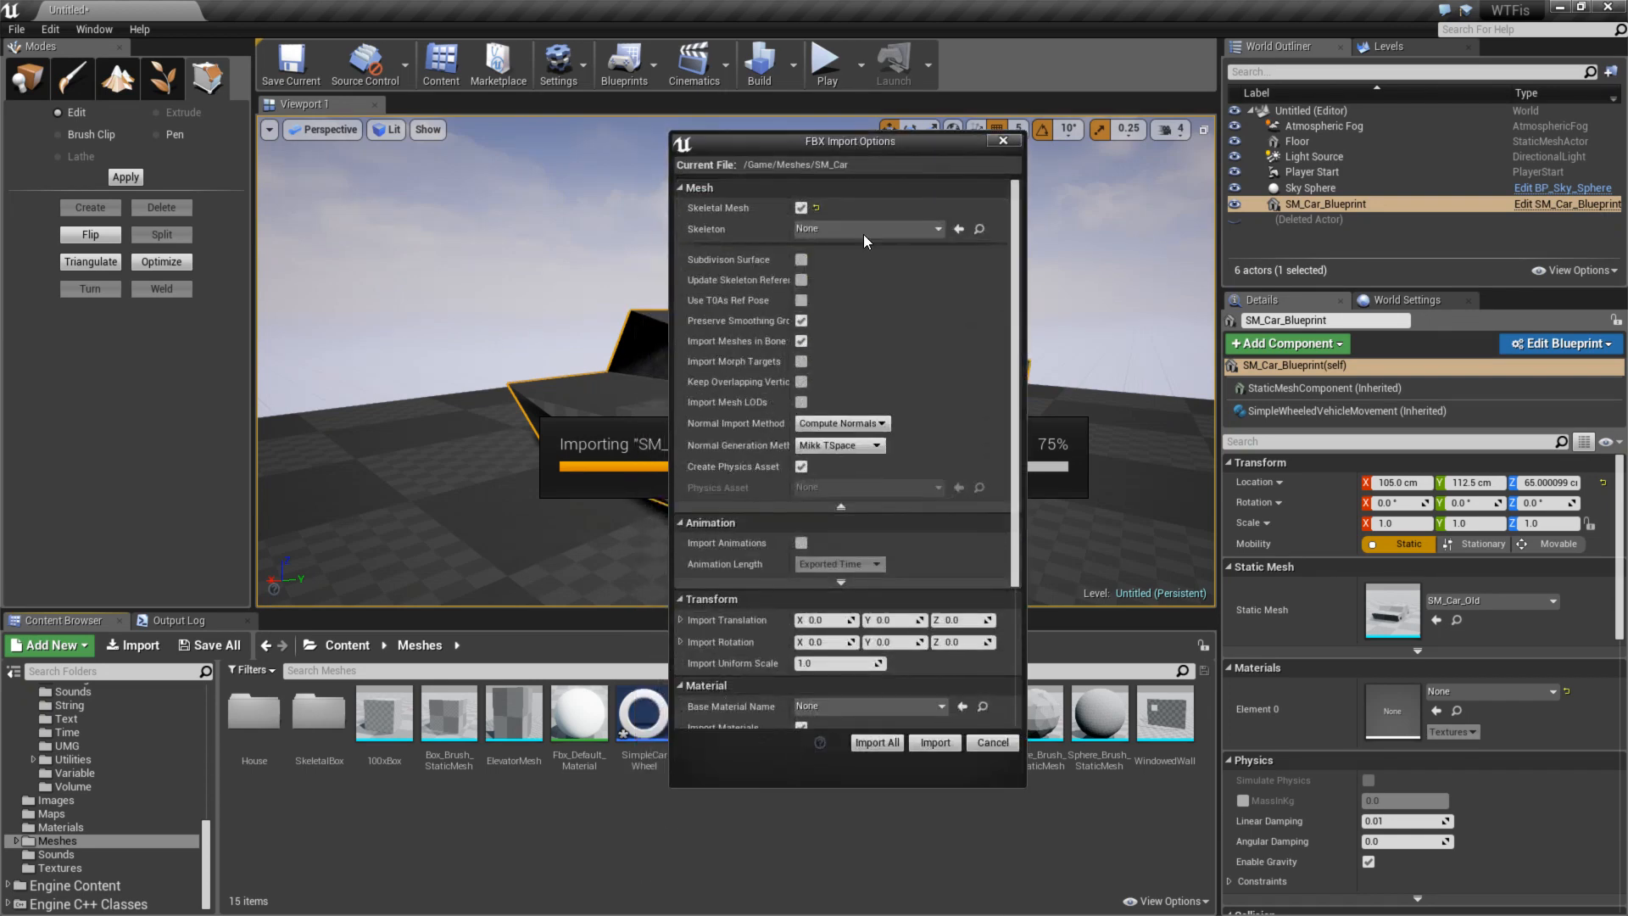
{"action": "left_click", "coordinate": [934, 744]}
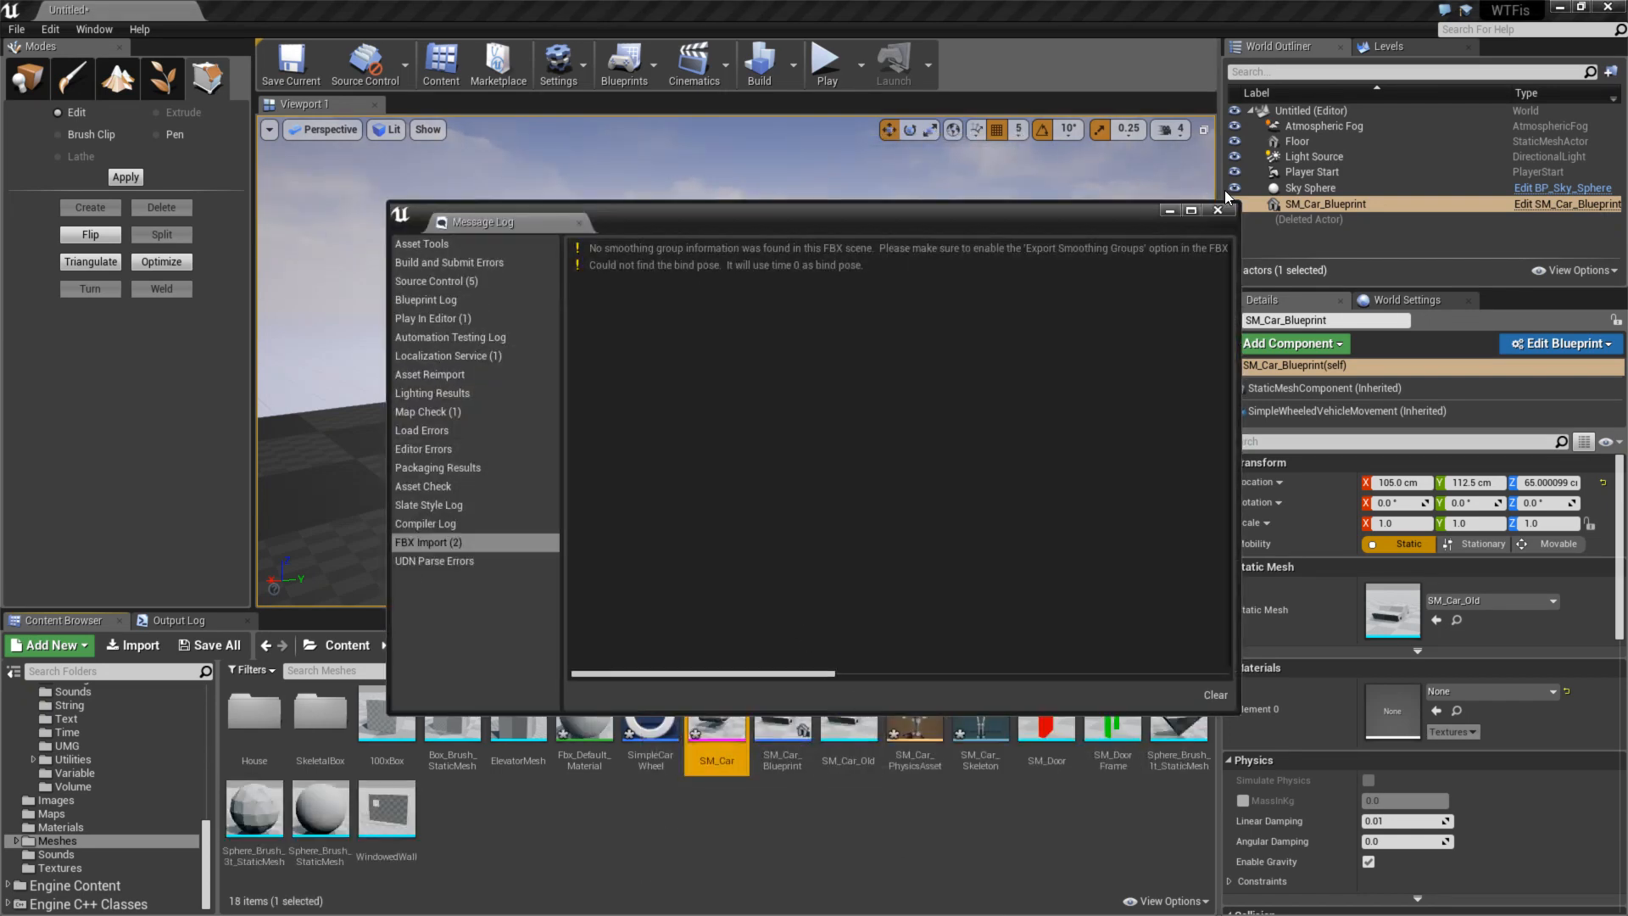
{"action": "left_click", "coordinate": [1218, 210]}
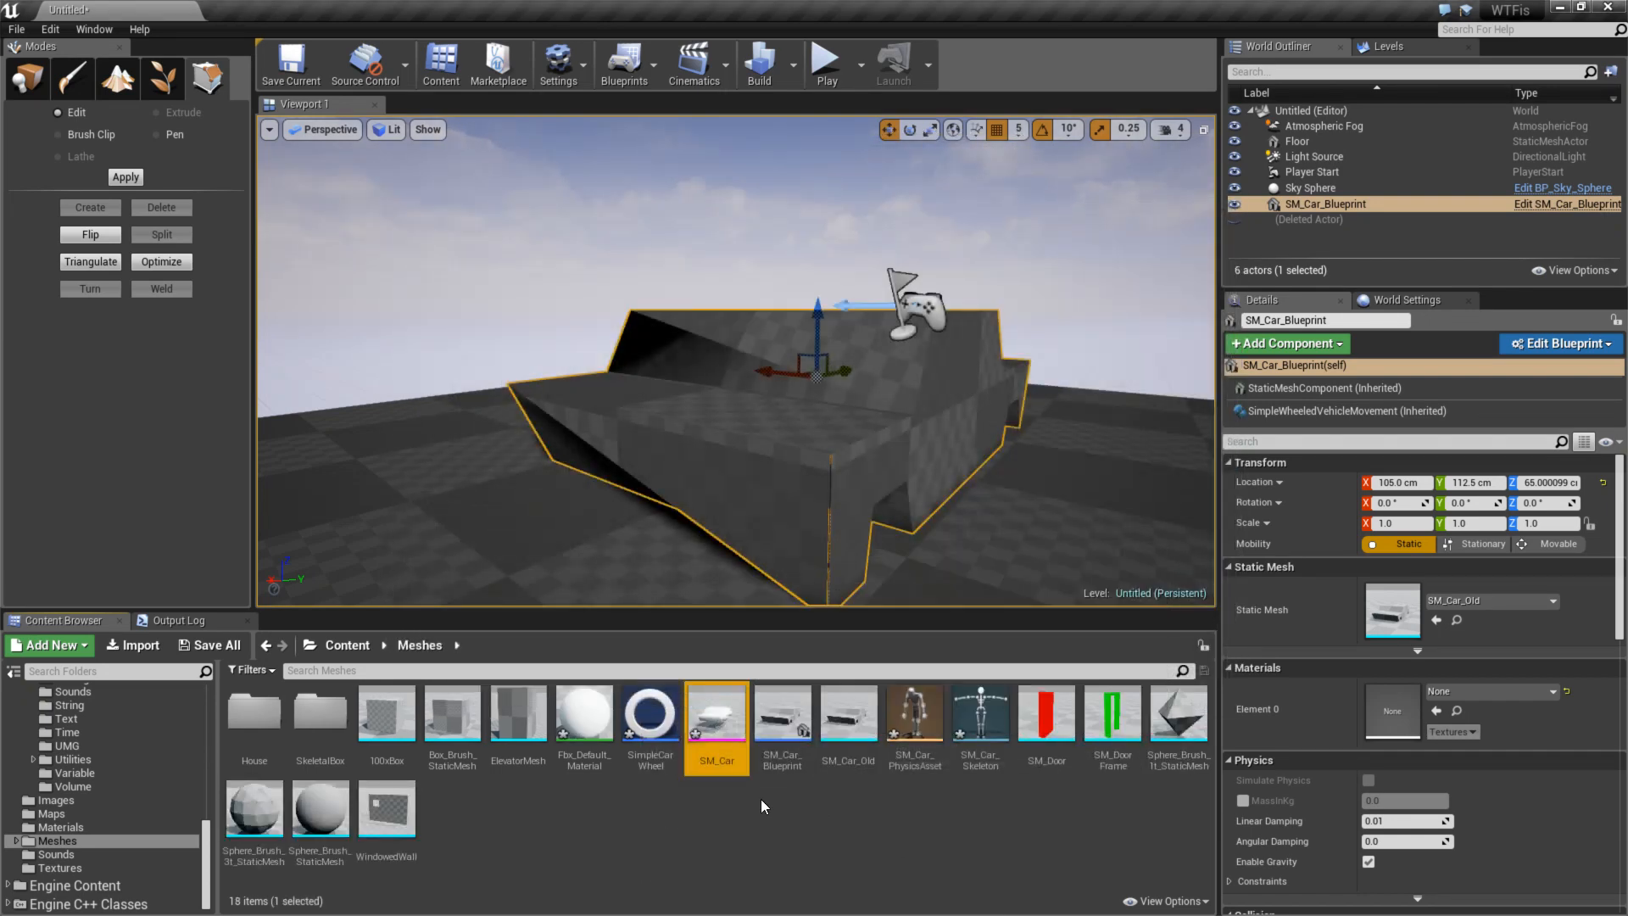
- Rename the newly imported skeletal mesh as SK_Car
{"action": "key", "text": "F2"}
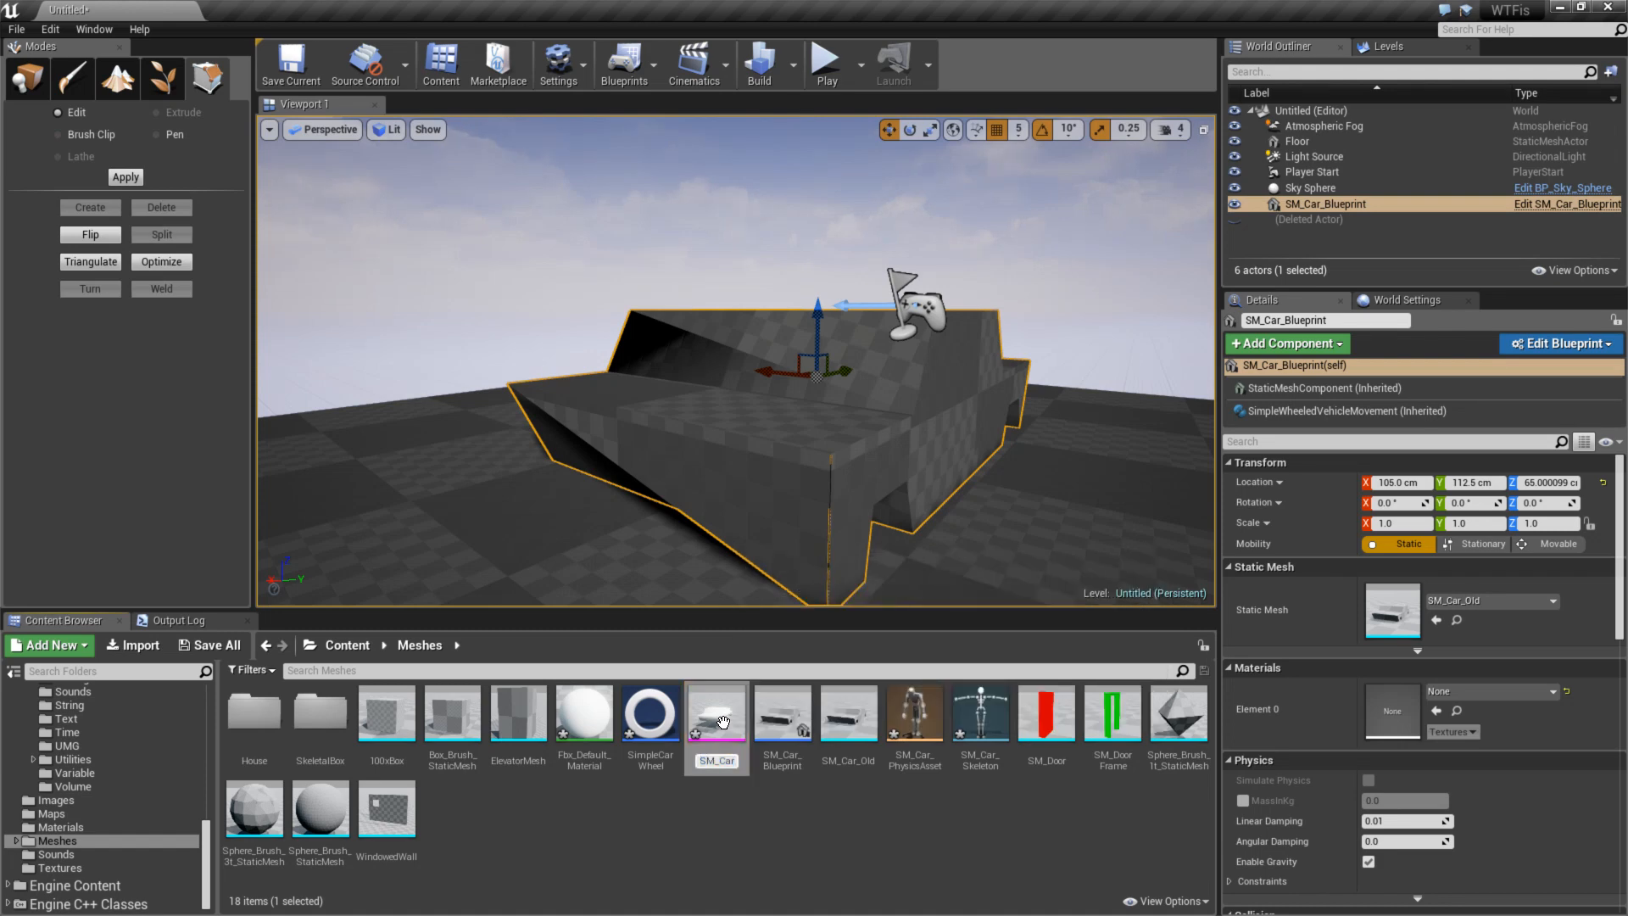
{"action": "type", "text": "K"}
{"action": "key", "text": "Return"}
- Rename the SM_Car_Old static mesh back to SM_Car
{"action": "key", "text": "Right"}
{"action": "key", "text": "Right"}
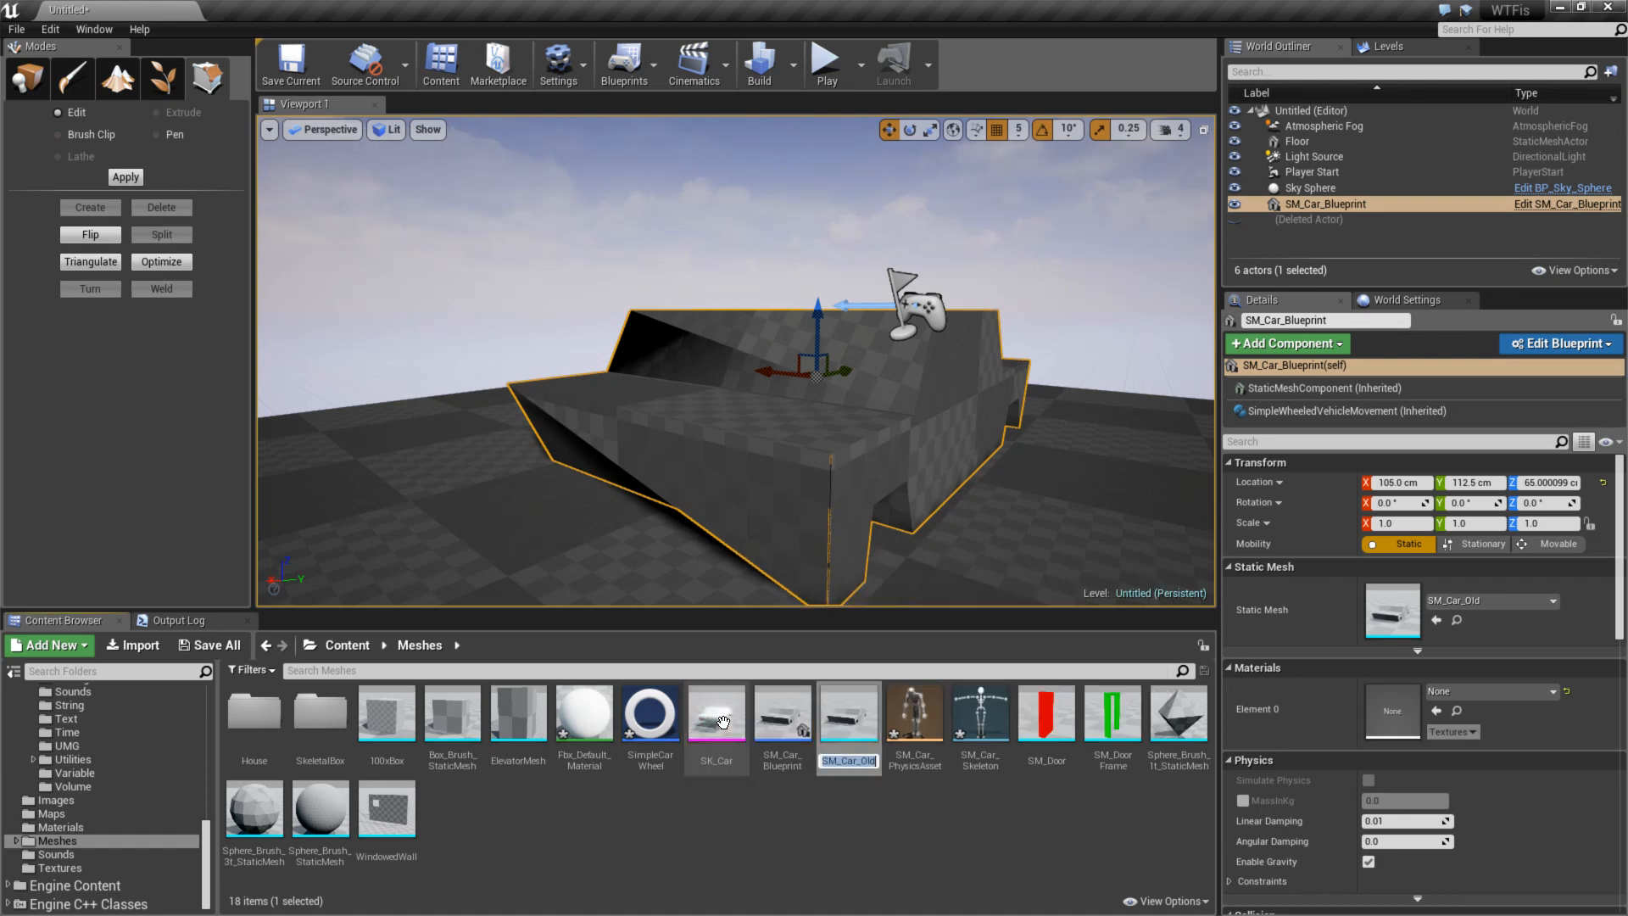
{"action": "key", "text": "F2"}
{"action": "key", "text": "BackSpace"}
{"action": "key", "text": "BackSpace"}
{"action": "key", "text": "BackSpace"}
{"action": "key", "text": "Return"}
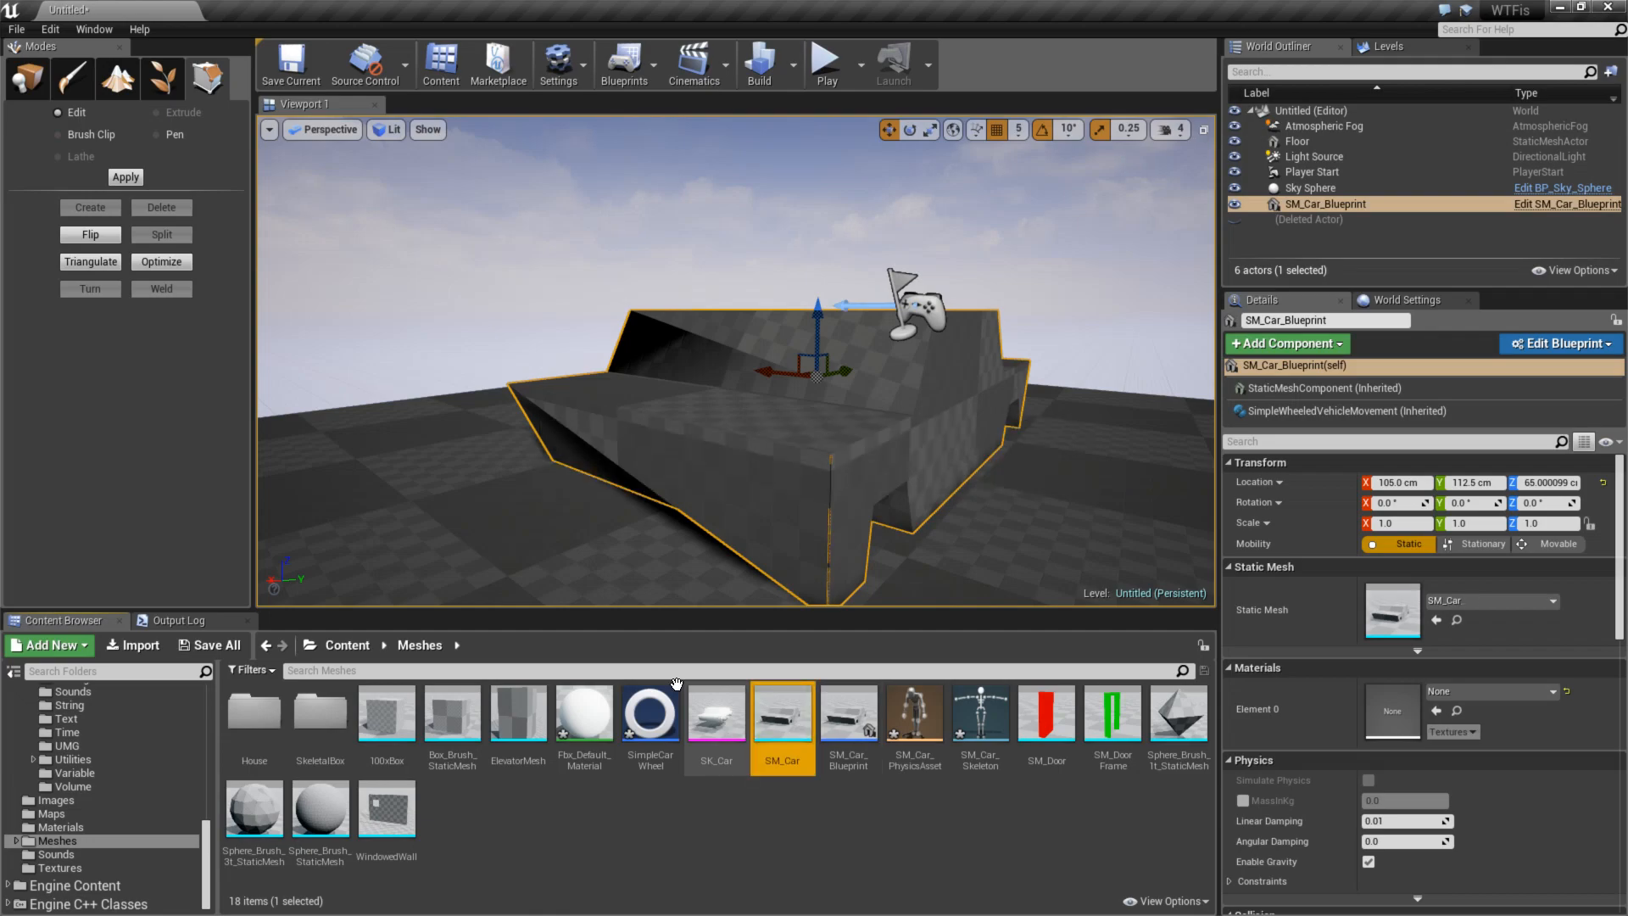
- Examine the SK_Car mesh and its skeleton, including the actions available for the root bone, and close their editor window
{"action": "left_click", "coordinate": [715, 719]}
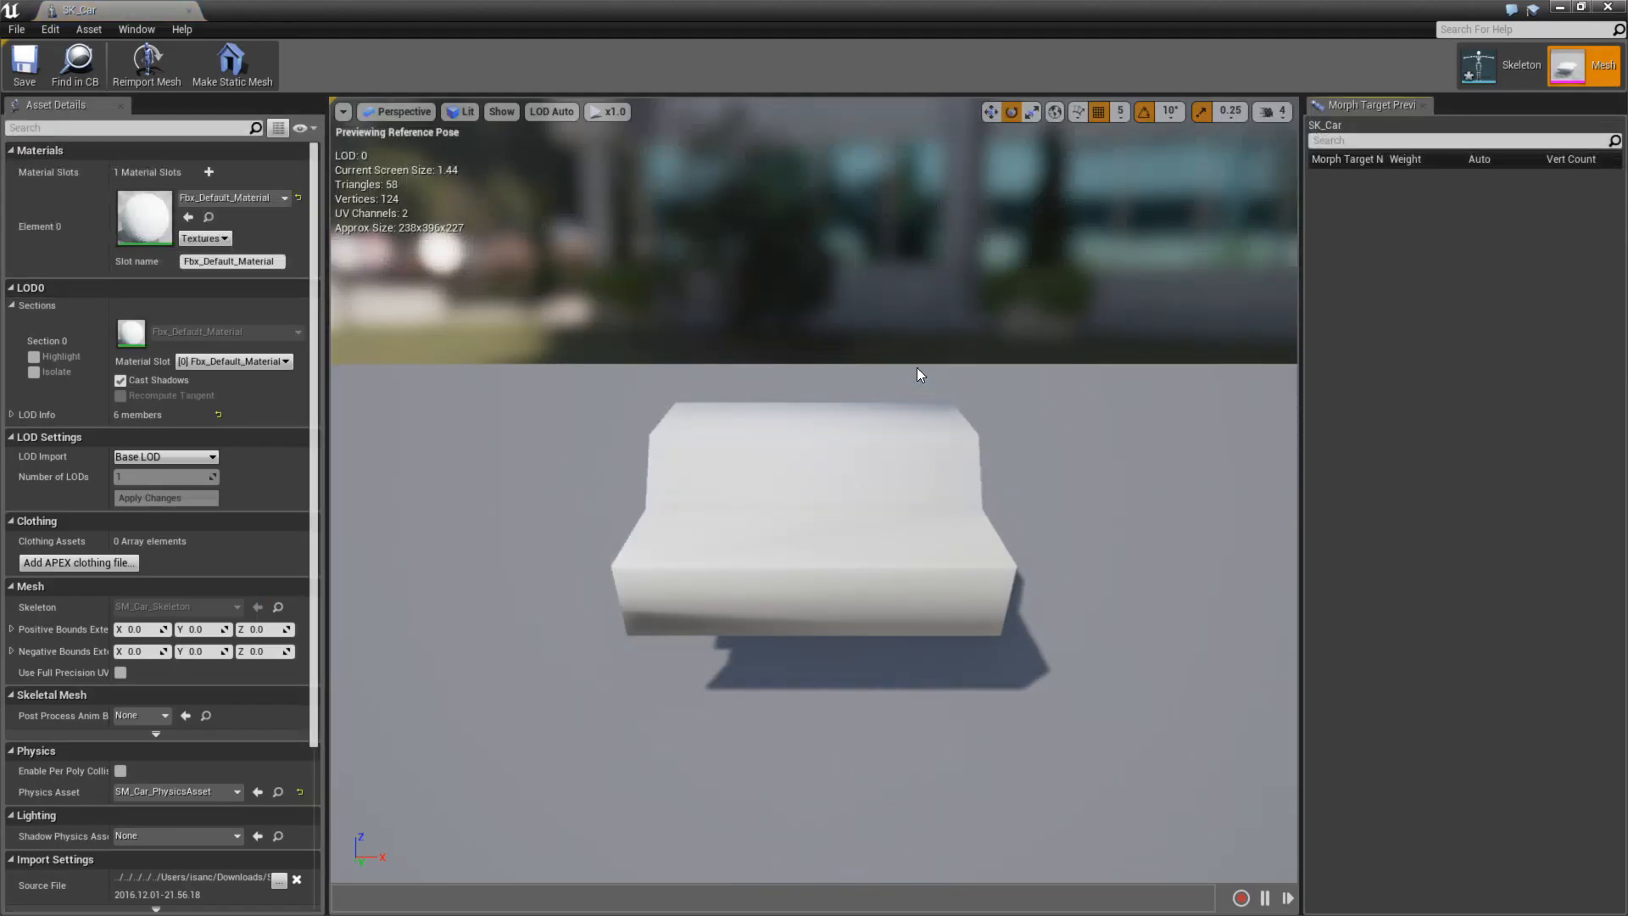
{"action": "left_click", "coordinate": [1520, 63]}
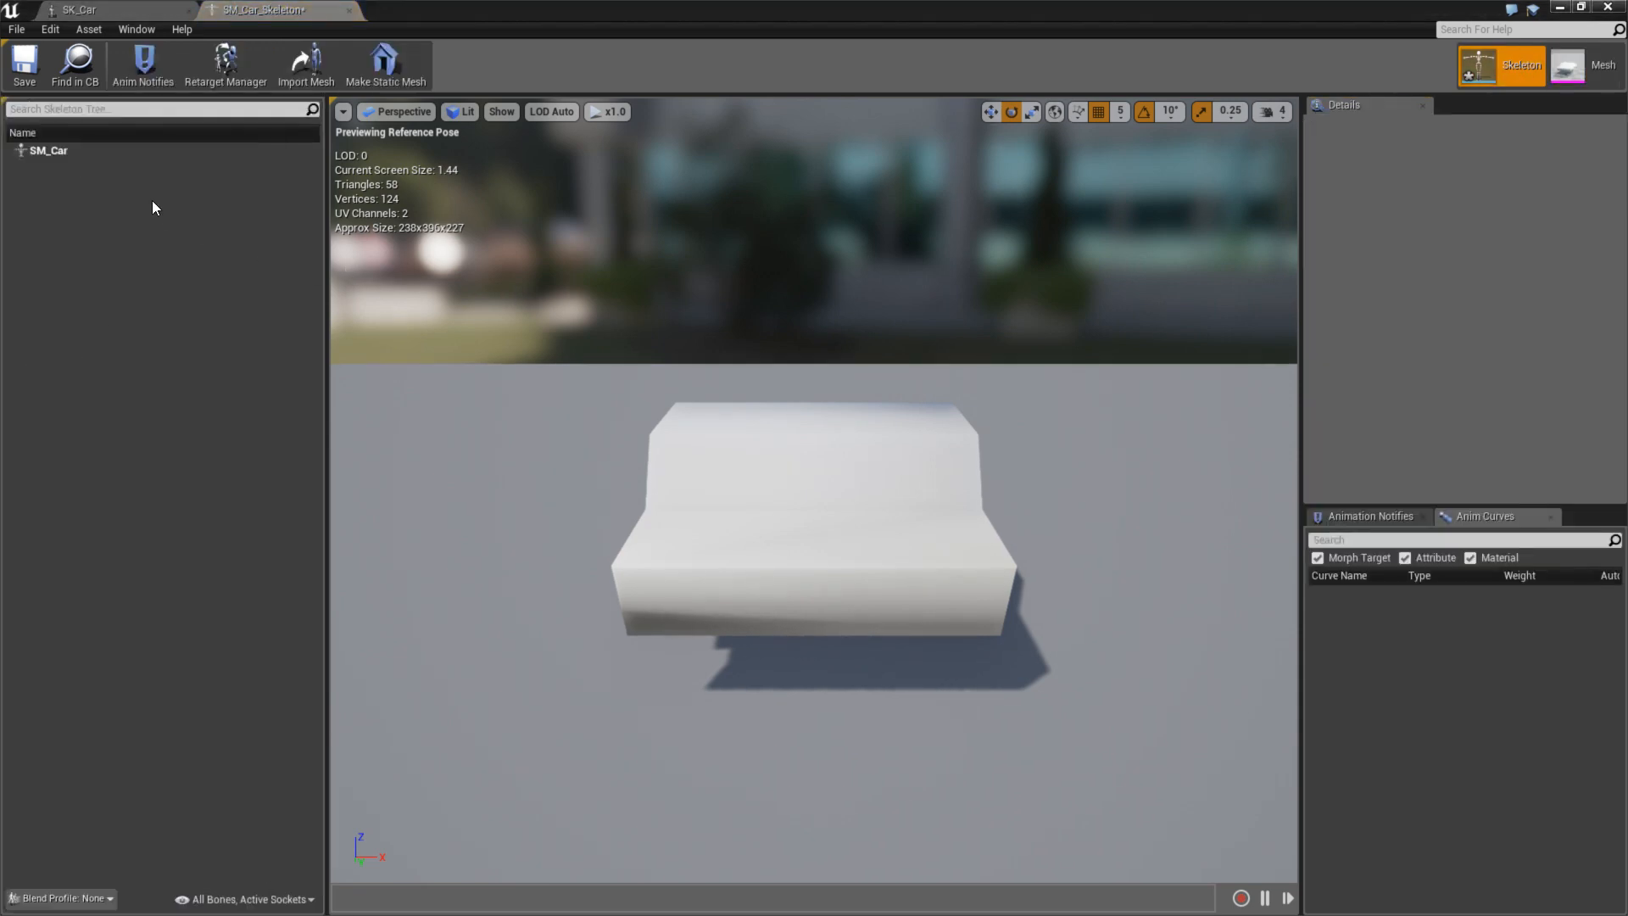
{"action": "right_click", "coordinate": [49, 148]}
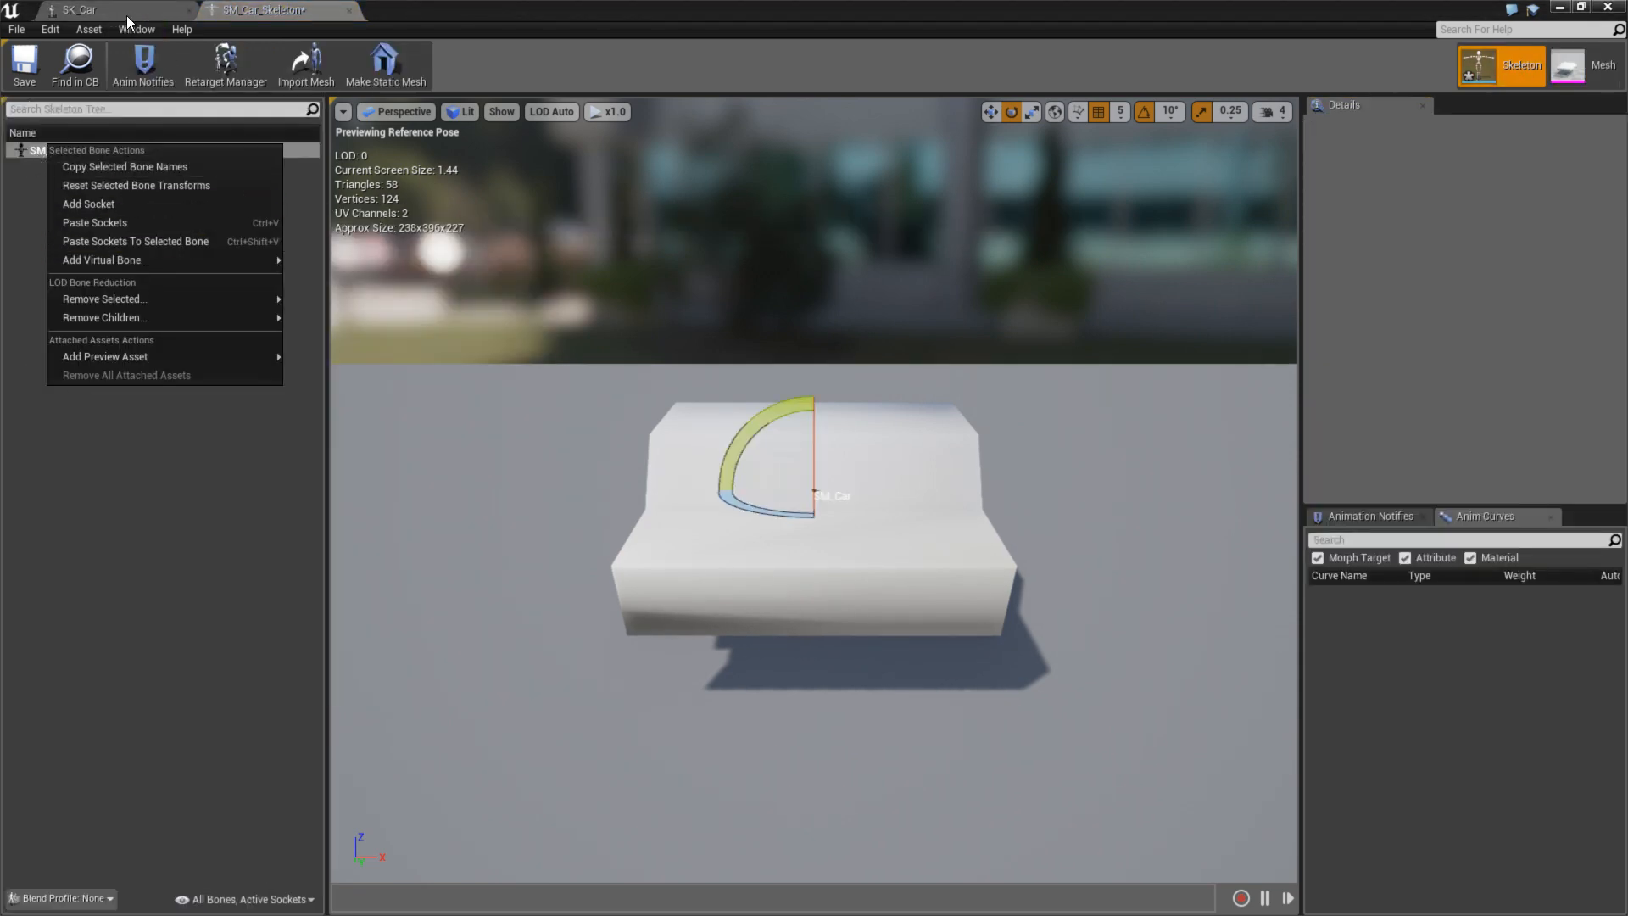
{"action": "left_click", "coordinate": [80, 10]}
{"action": "left_click", "coordinate": [263, 10]}
{"action": "left_click", "coordinate": [95, 9]}
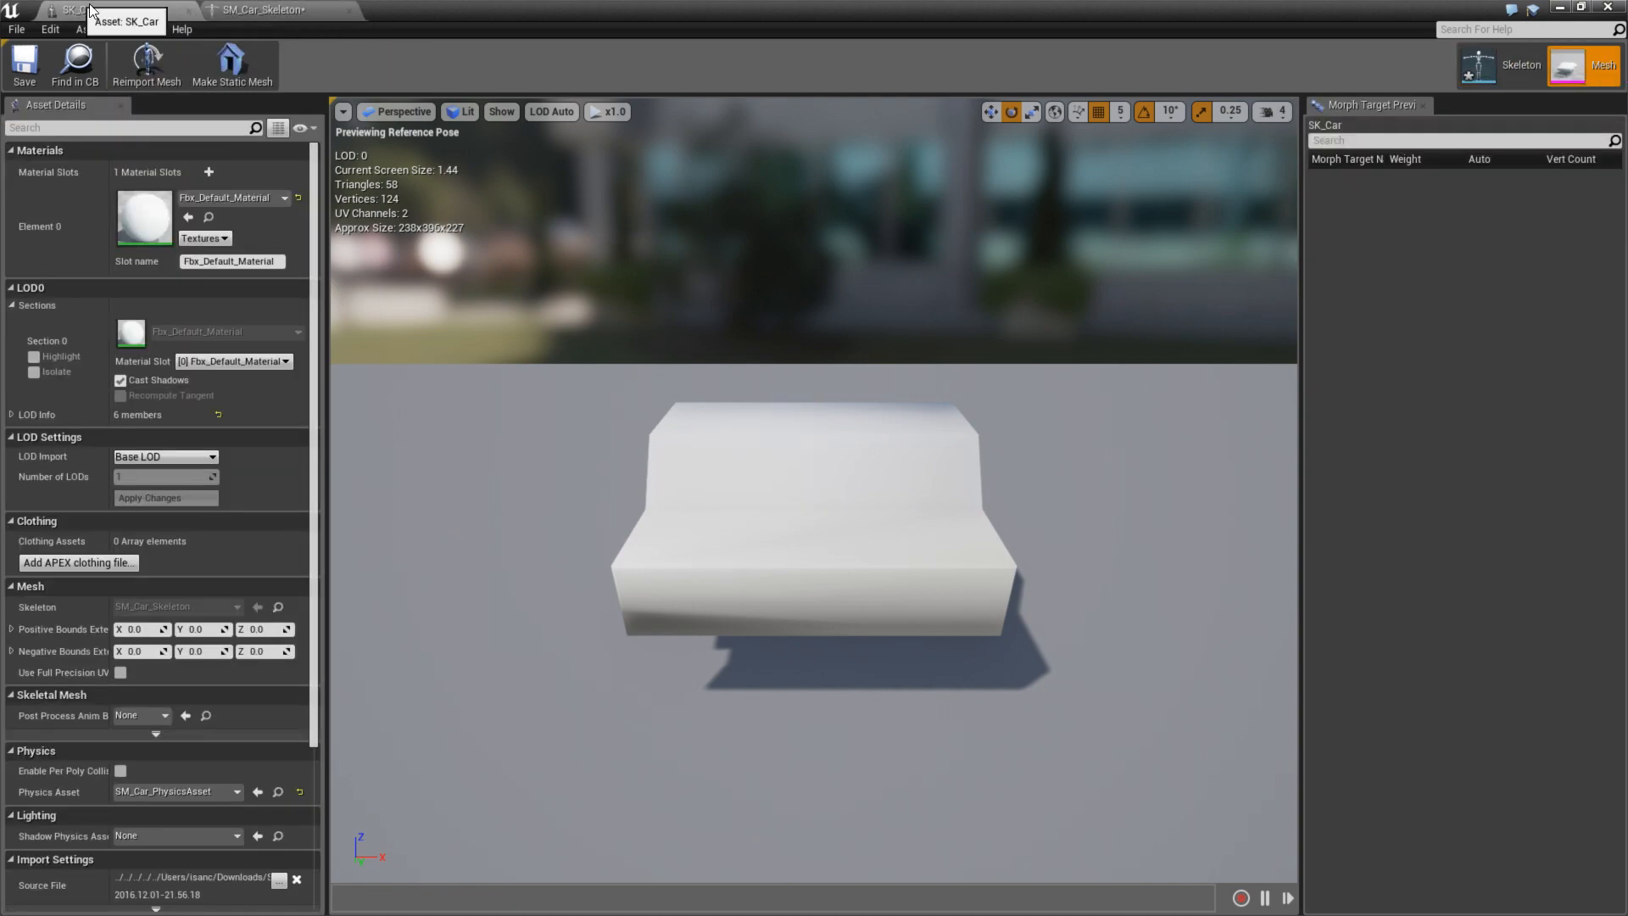
{"action": "left_click", "coordinate": [263, 9]}
{"action": "left_click", "coordinate": [95, 9]}
{"action": "left_click", "coordinate": [263, 10]}
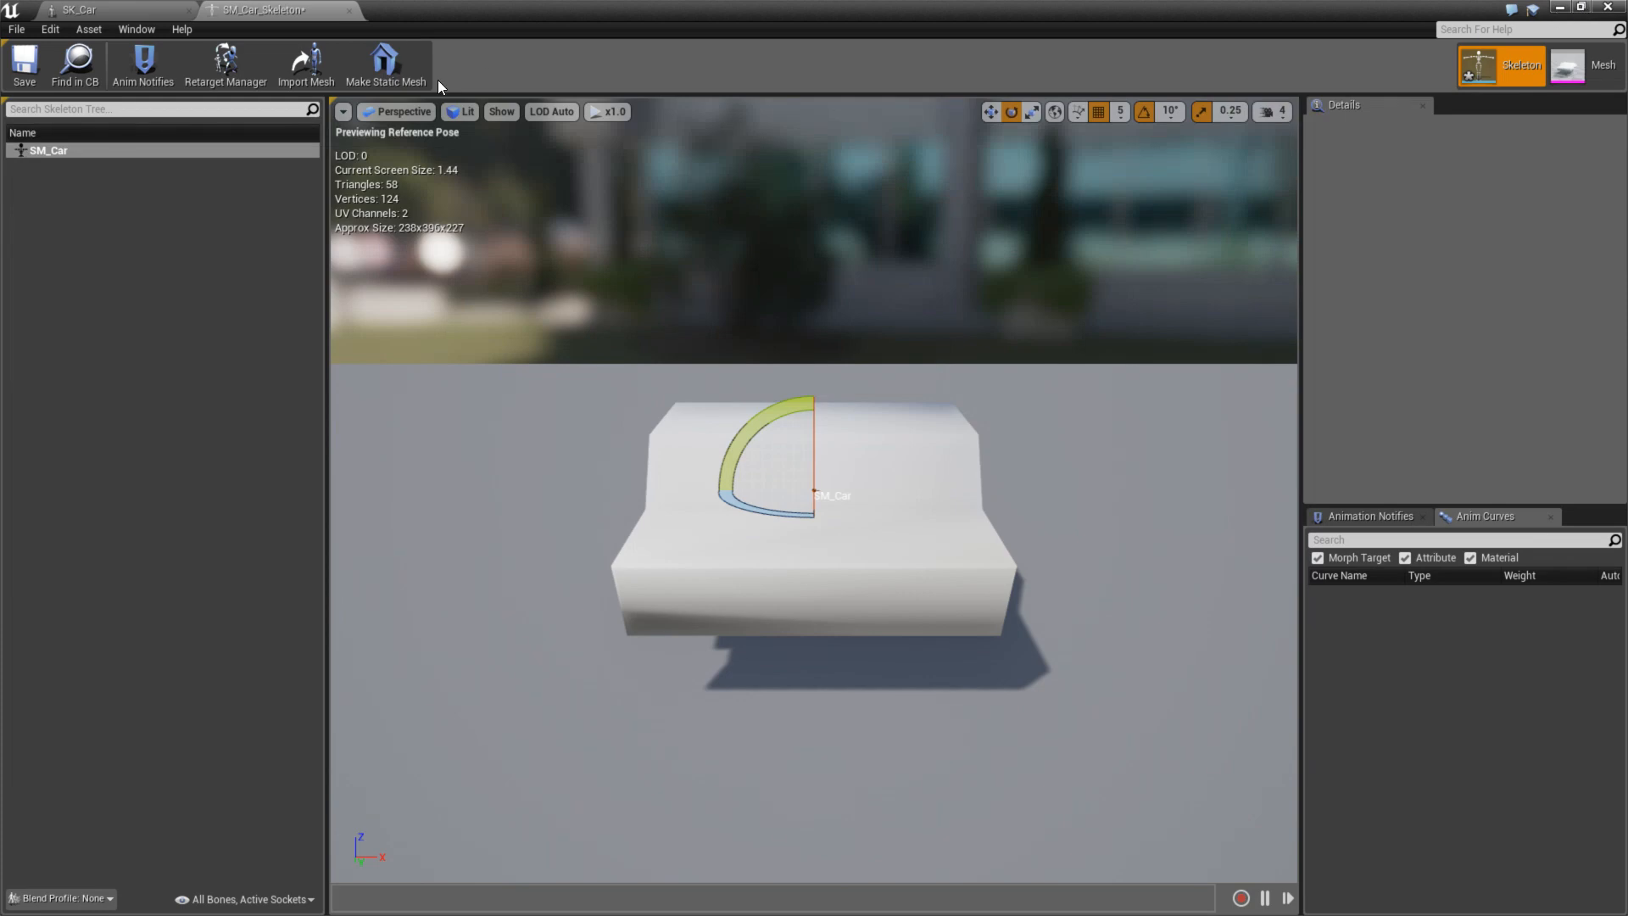
{"action": "left_click", "coordinate": [1580, 7]}
{"action": "left_click_drag", "start_coordinate": [649, 142], "coordinate": [725, 144]}
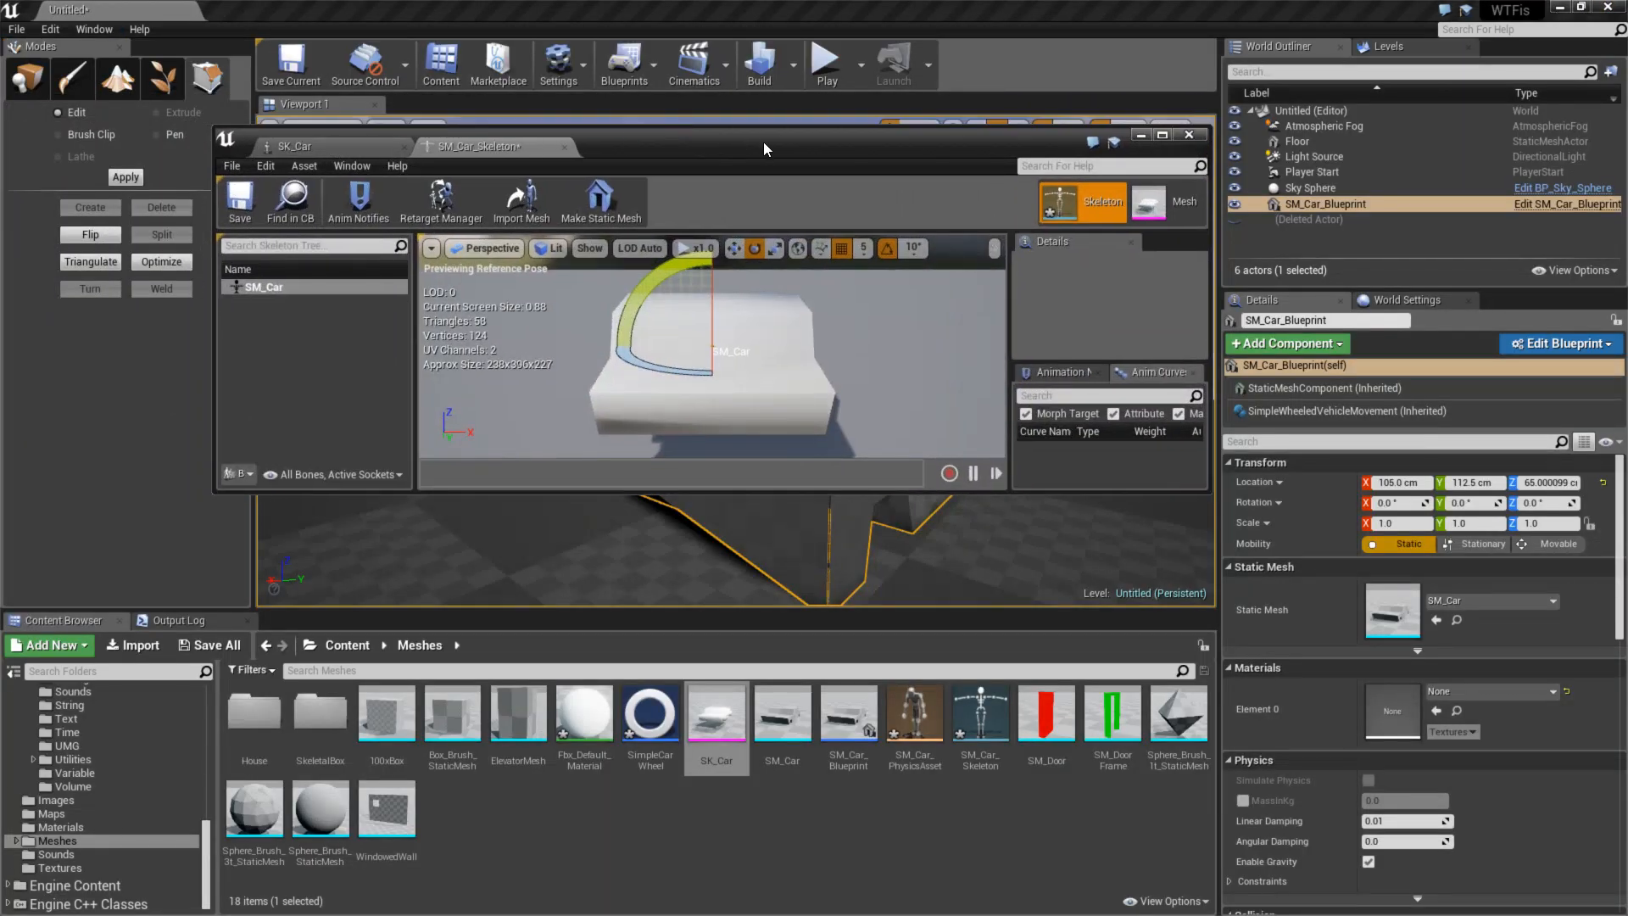
{"action": "left_click", "coordinate": [1188, 135]}
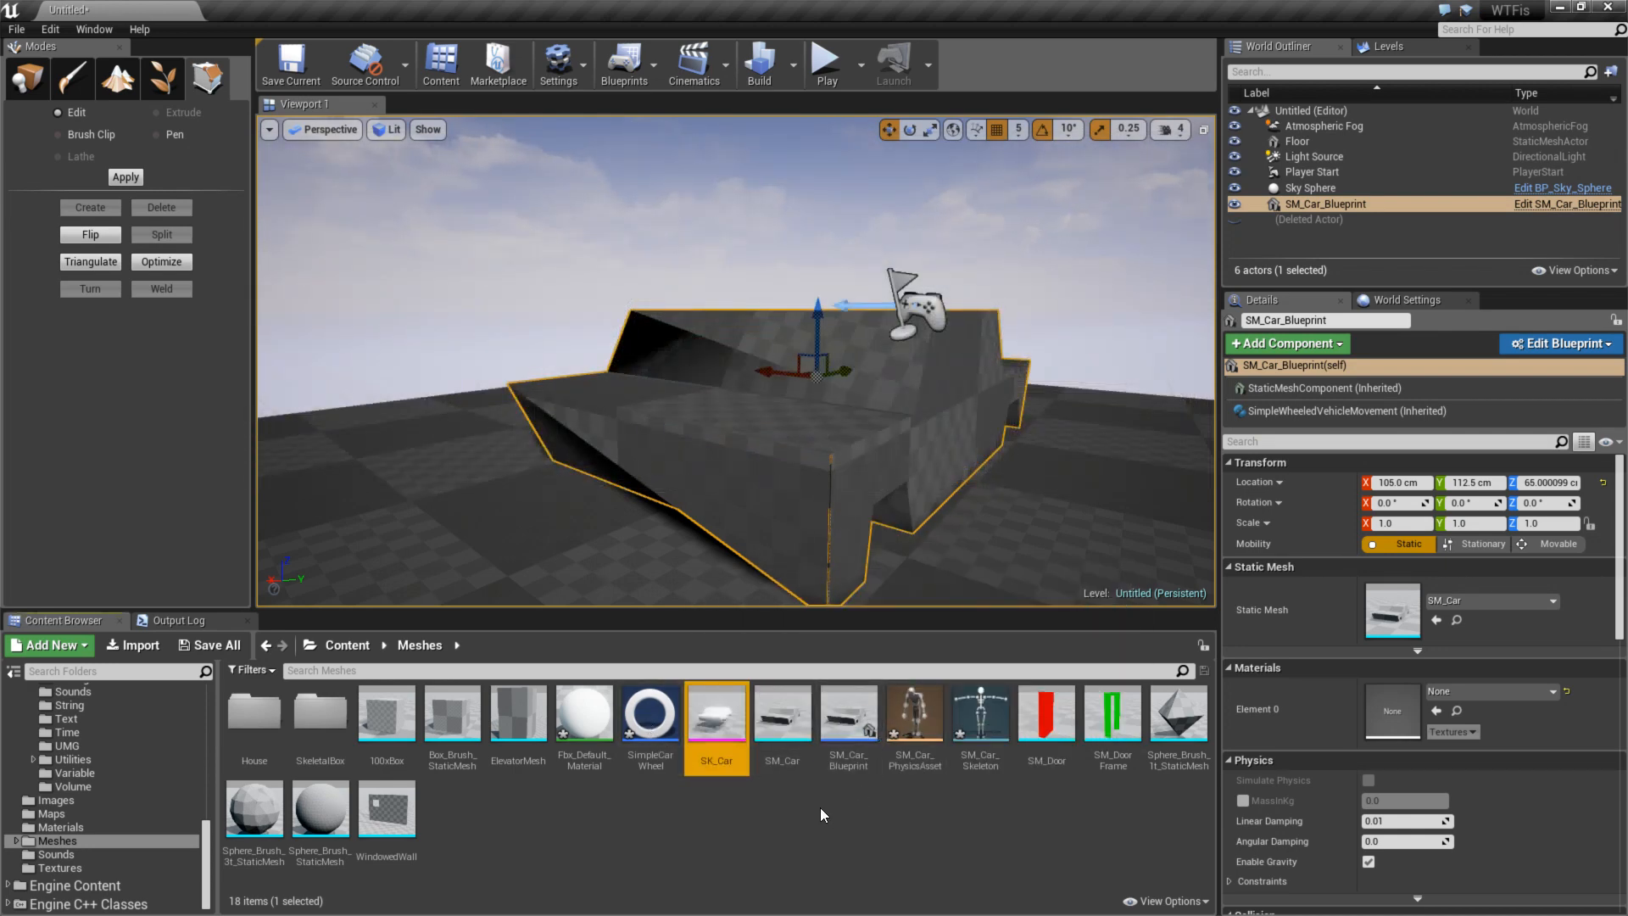
- Open SM_Car_Blueprint and review the details of its static mesh, vehicle movement and root components
{"action": "double_click", "coordinate": [851, 711]}
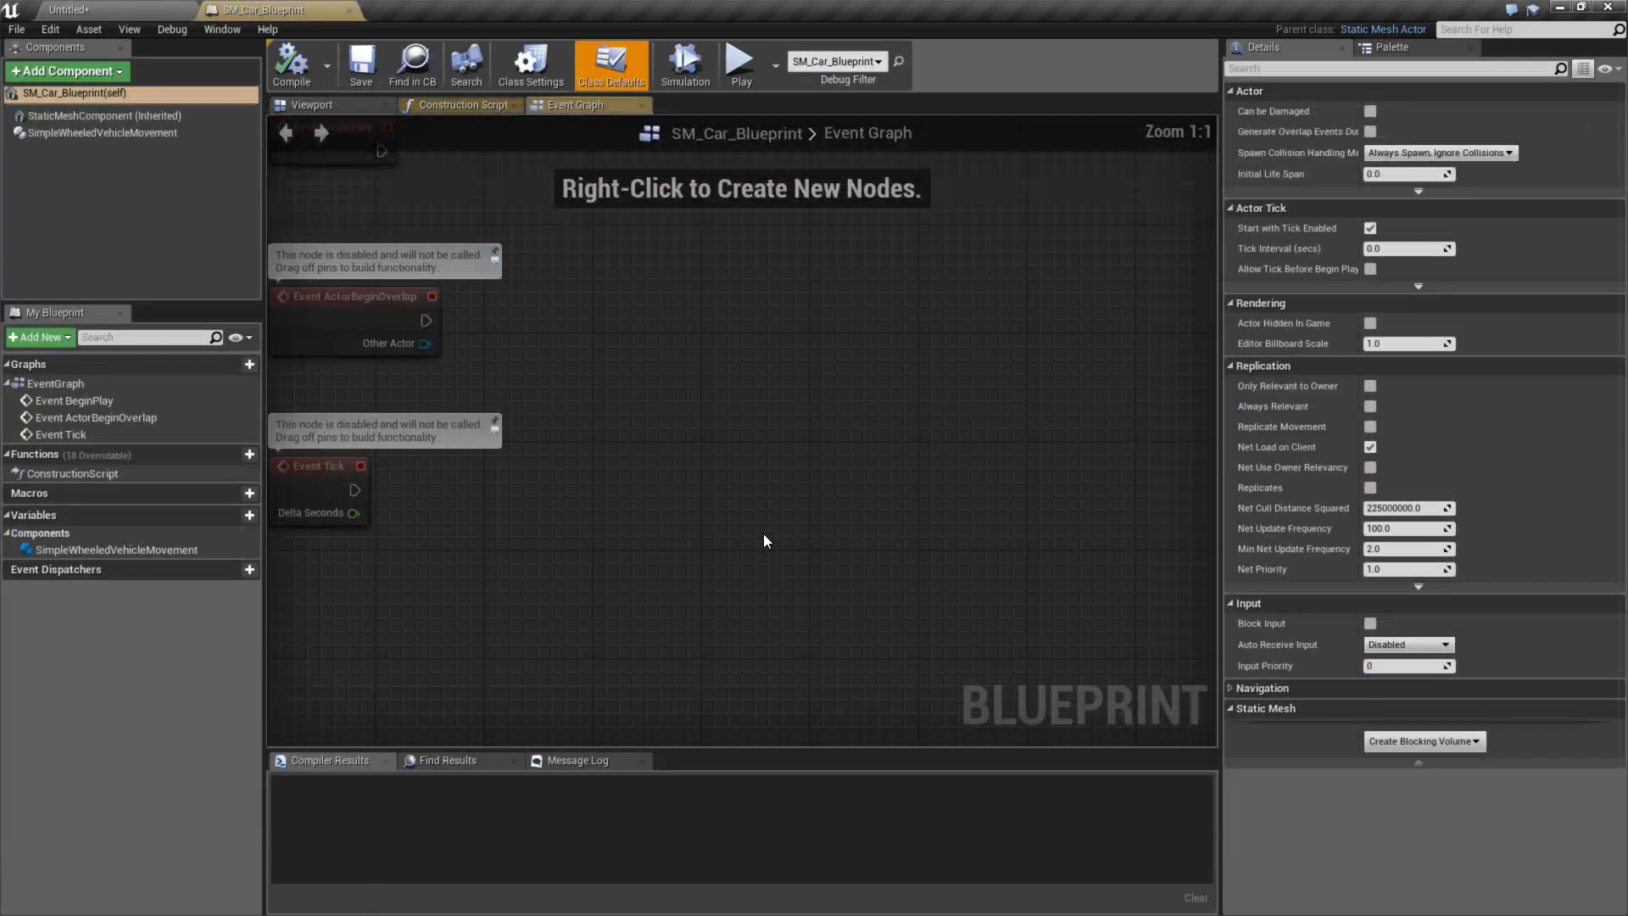
{"action": "left_click", "coordinate": [116, 117]}
{"action": "left_click", "coordinate": [109, 139]}
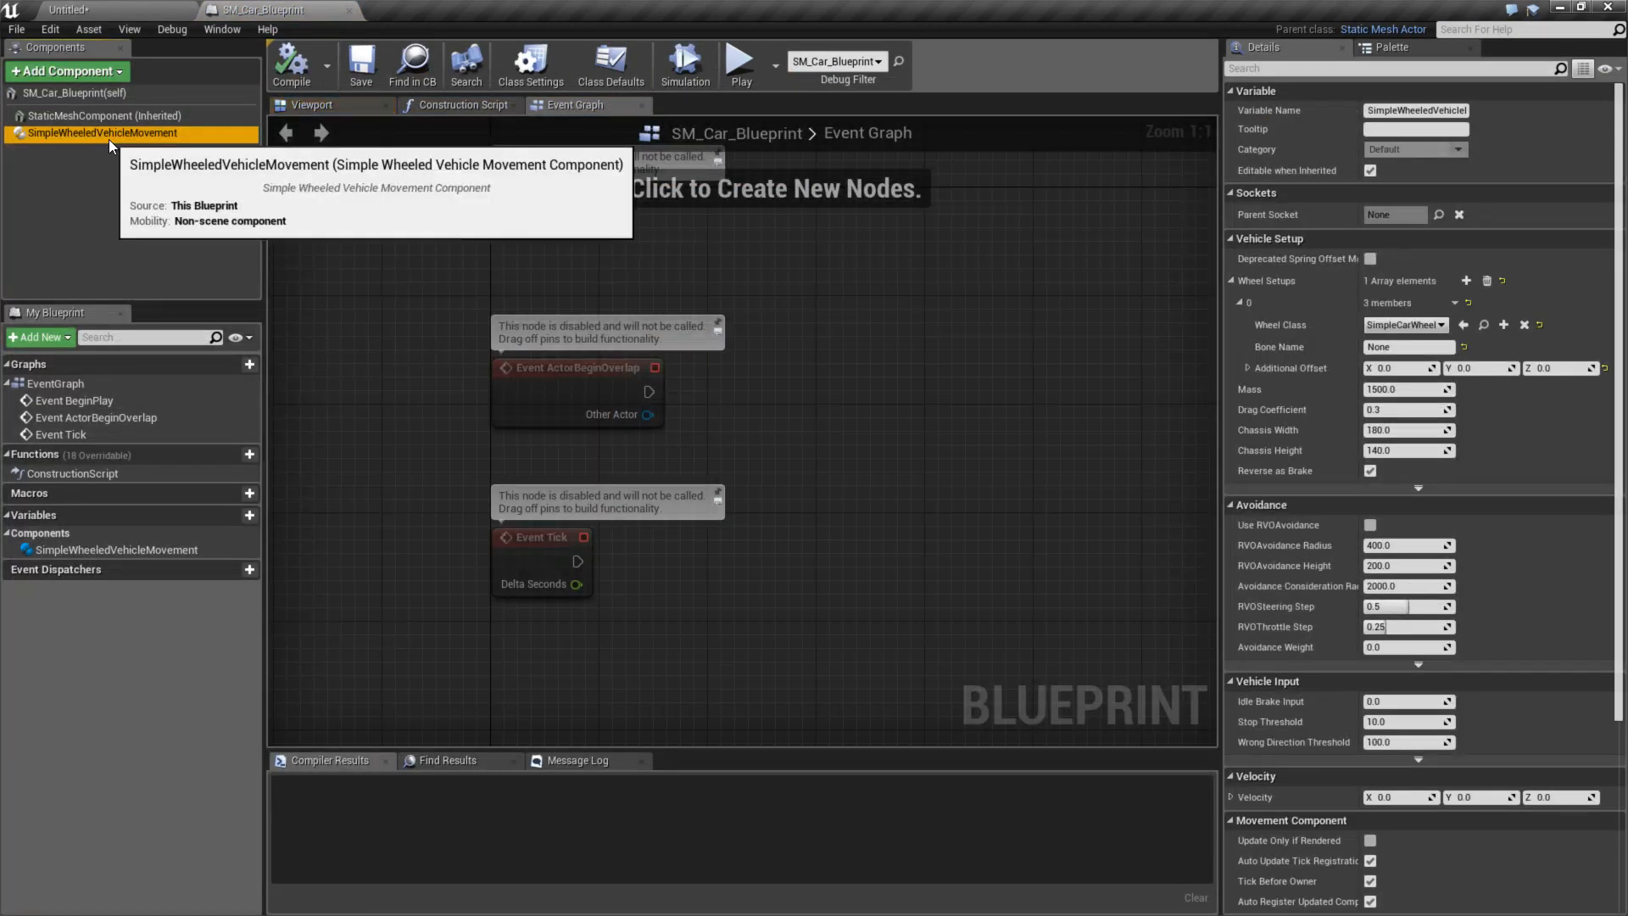
{"action": "left_click", "coordinate": [111, 119]}
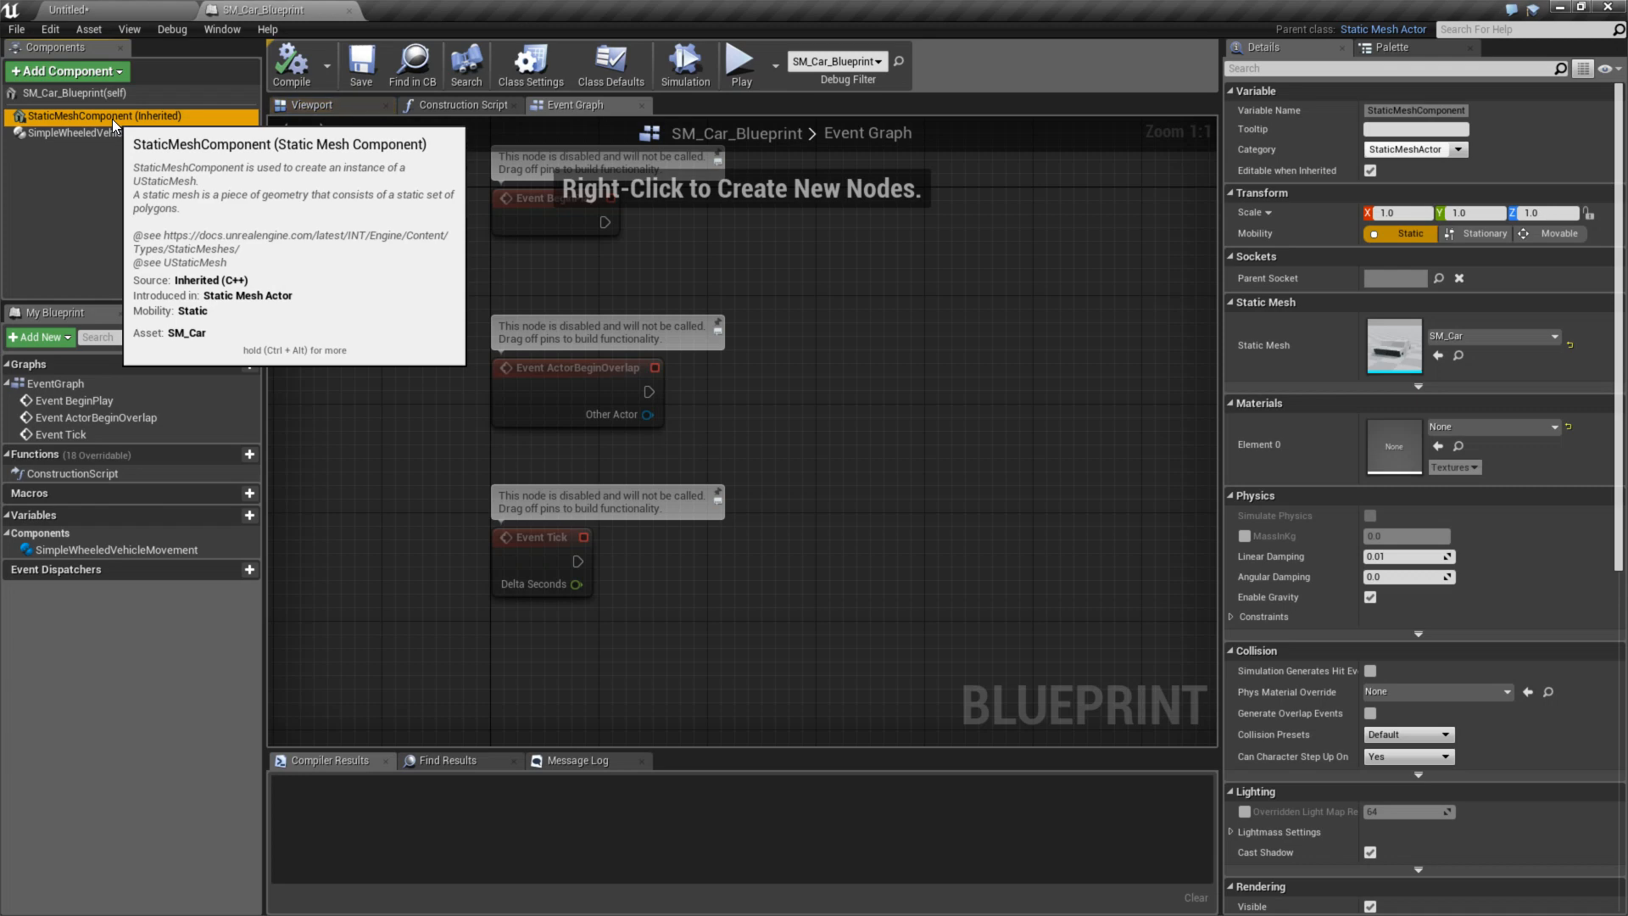
{"action": "left_click", "coordinate": [78, 91]}
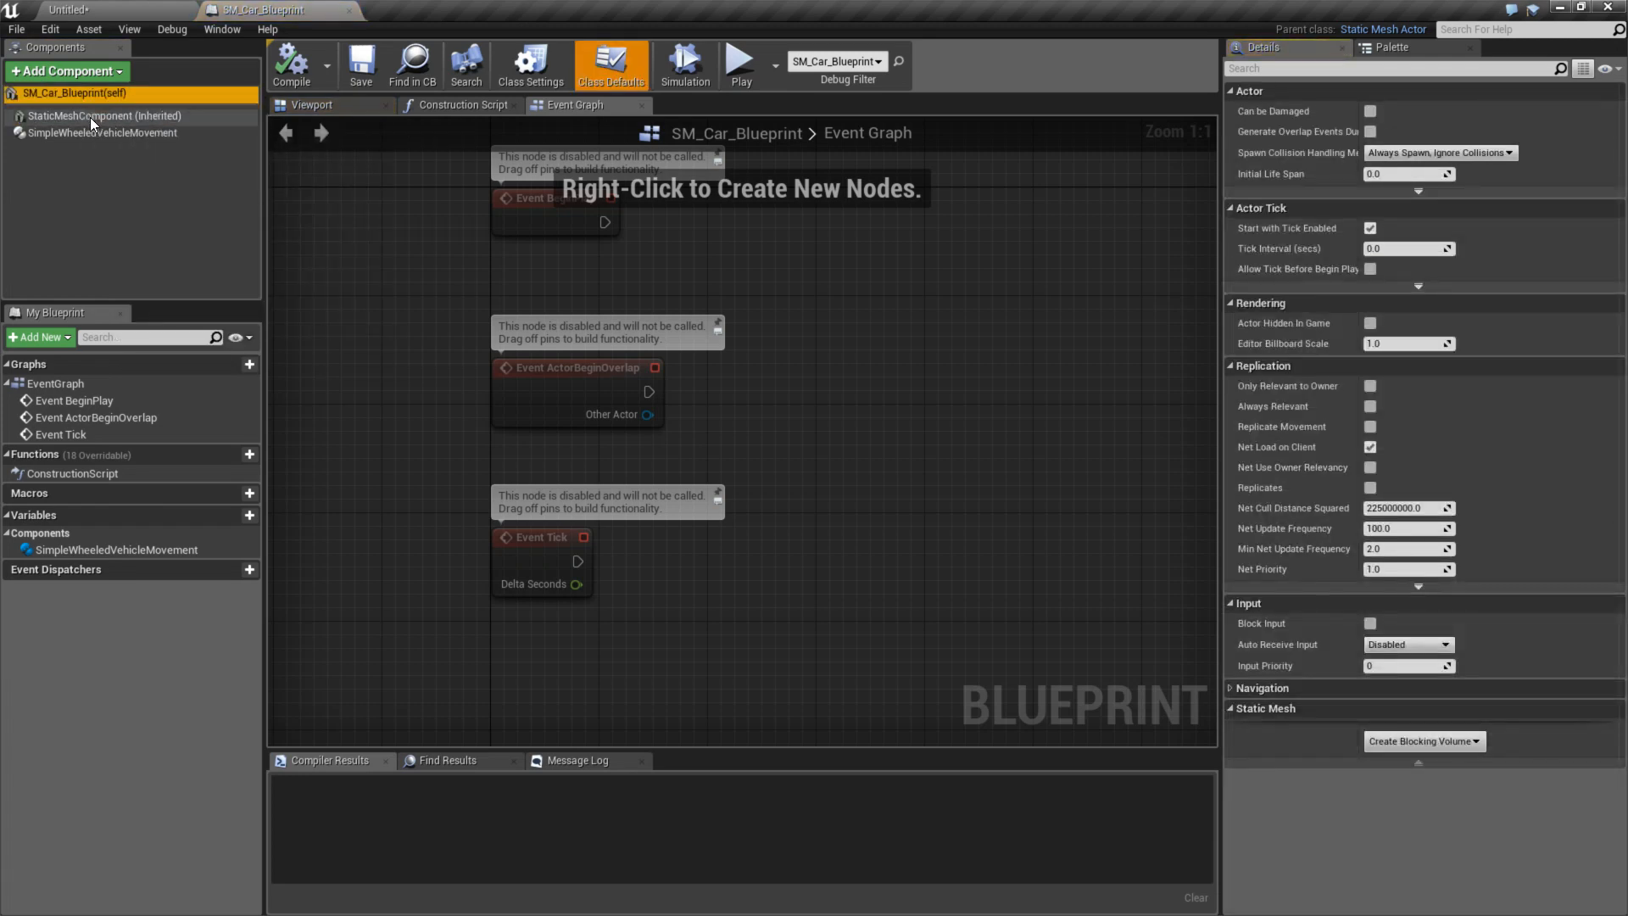
{"action": "left_click", "coordinate": [90, 131]}
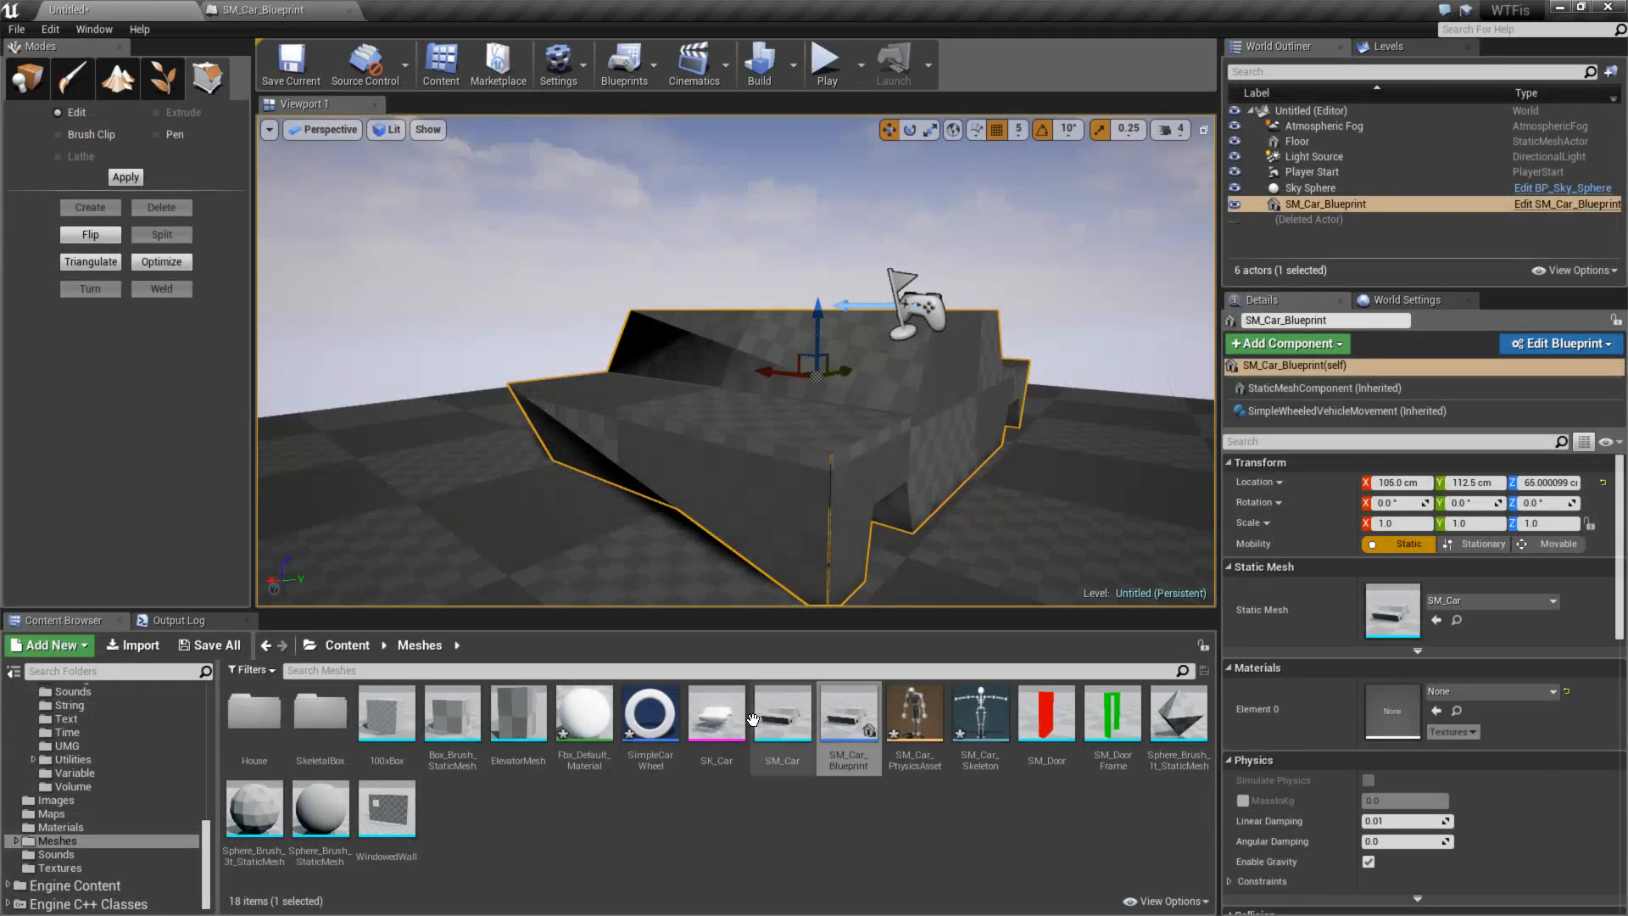
- Reopen the SK_Car skeletal mesh from the Meshes folder and show its skeleton
{"action": "double_click", "coordinate": [716, 717]}
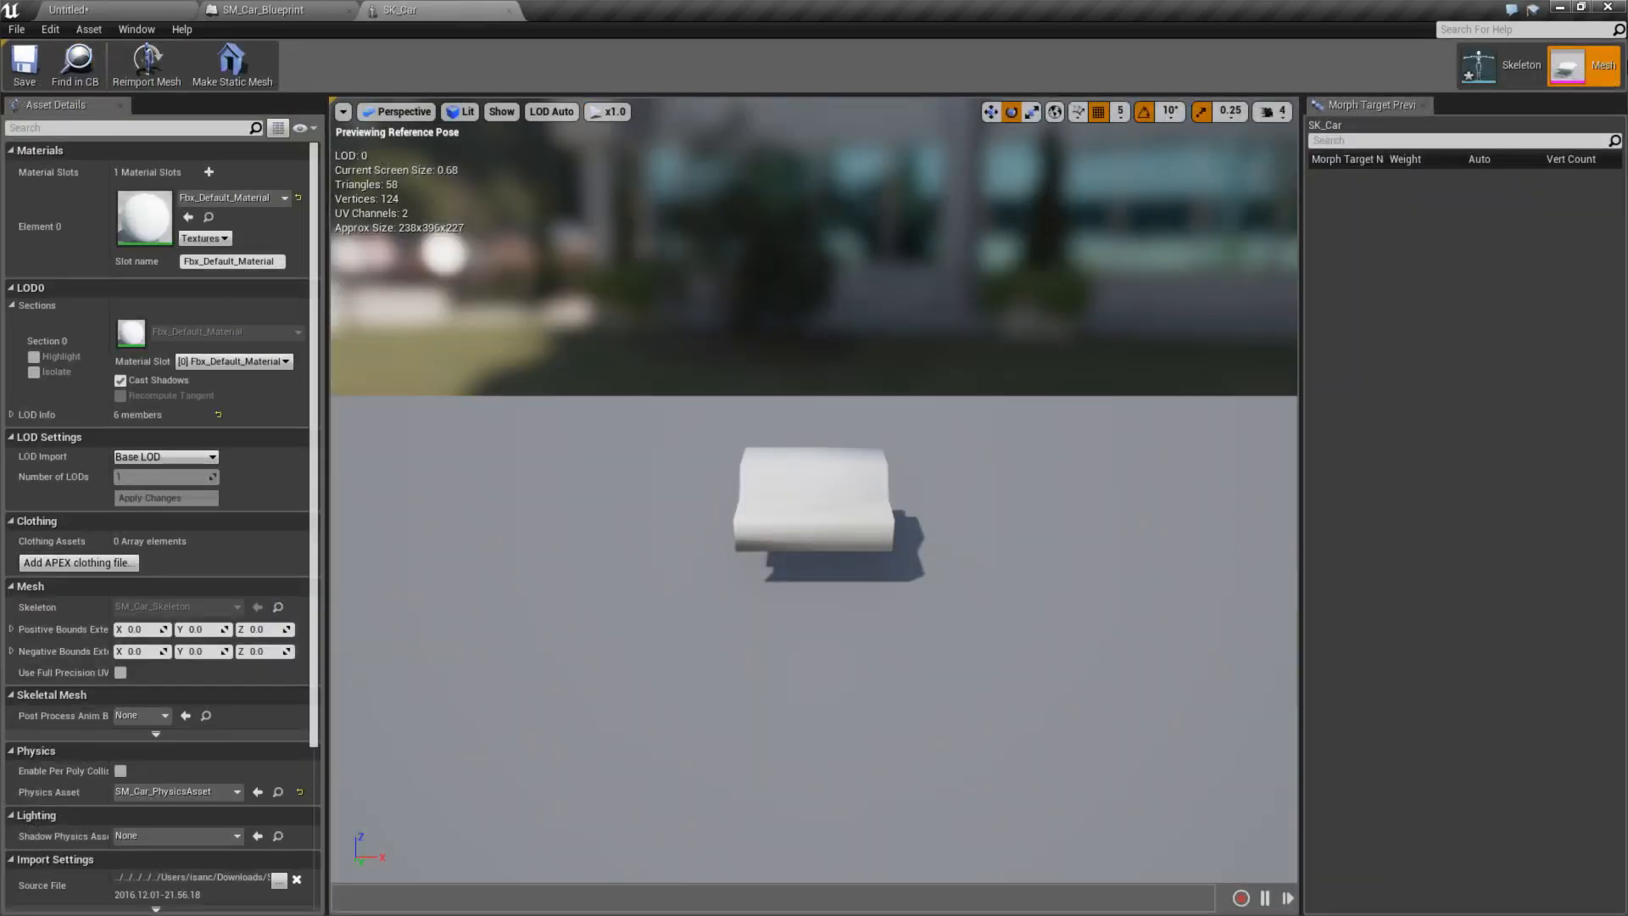
{"action": "left_click", "coordinate": [1514, 65]}
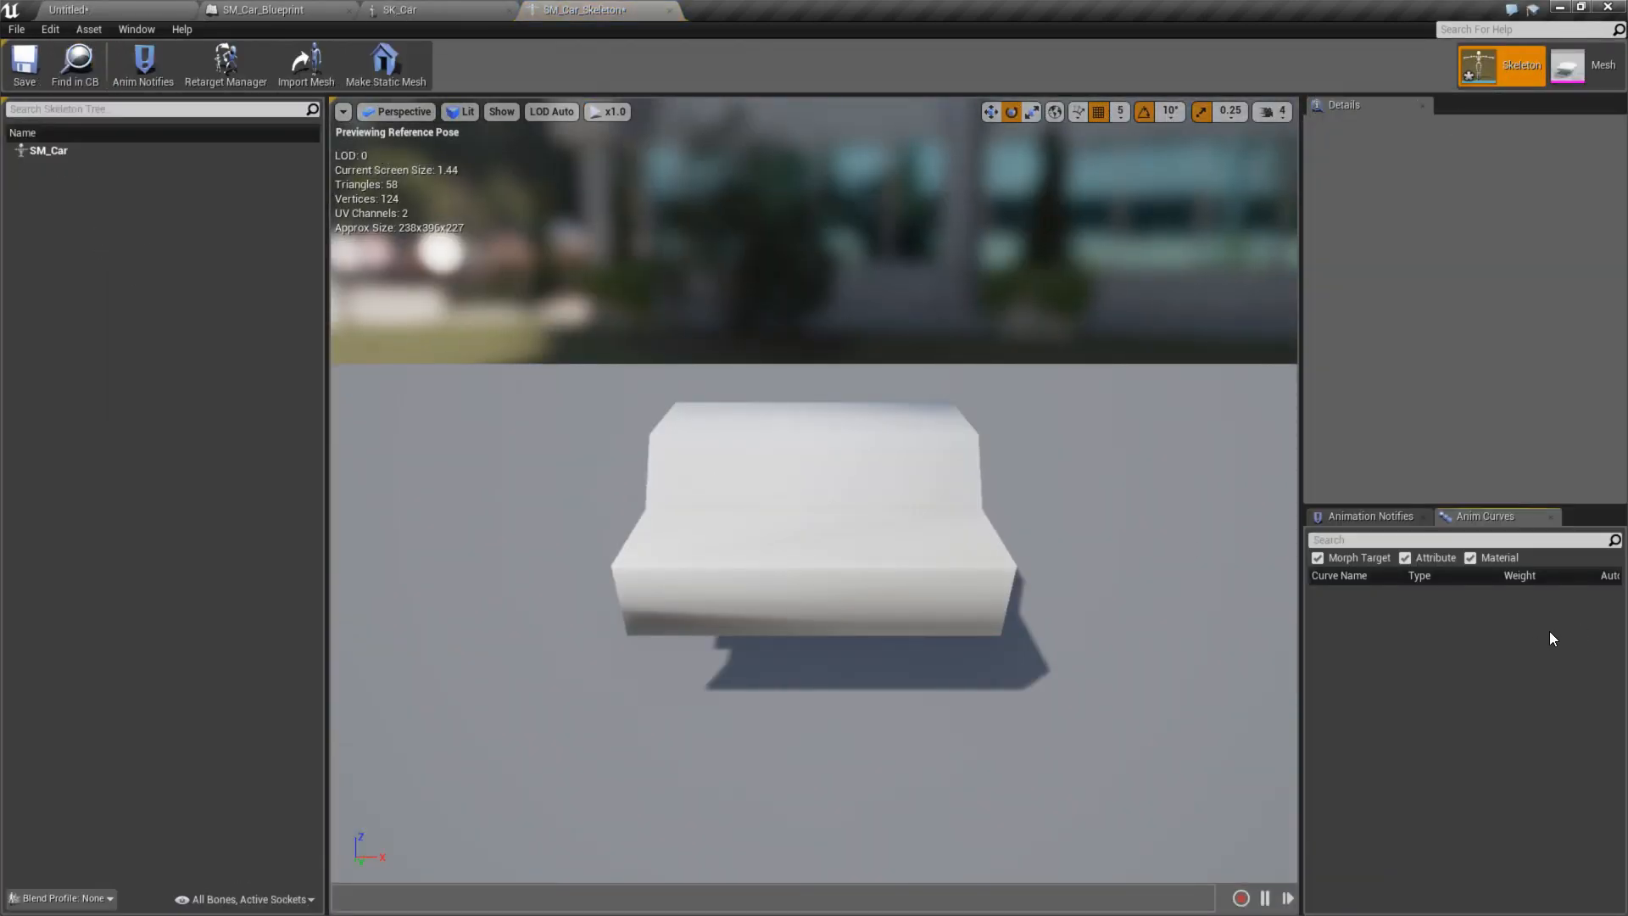
- Add a virtual bone to the SM_Car root bone with SM_Car as its target bone
{"action": "right_click", "coordinate": [49, 149]}
{"action": "mouse_move", "coordinate": [110, 264]}
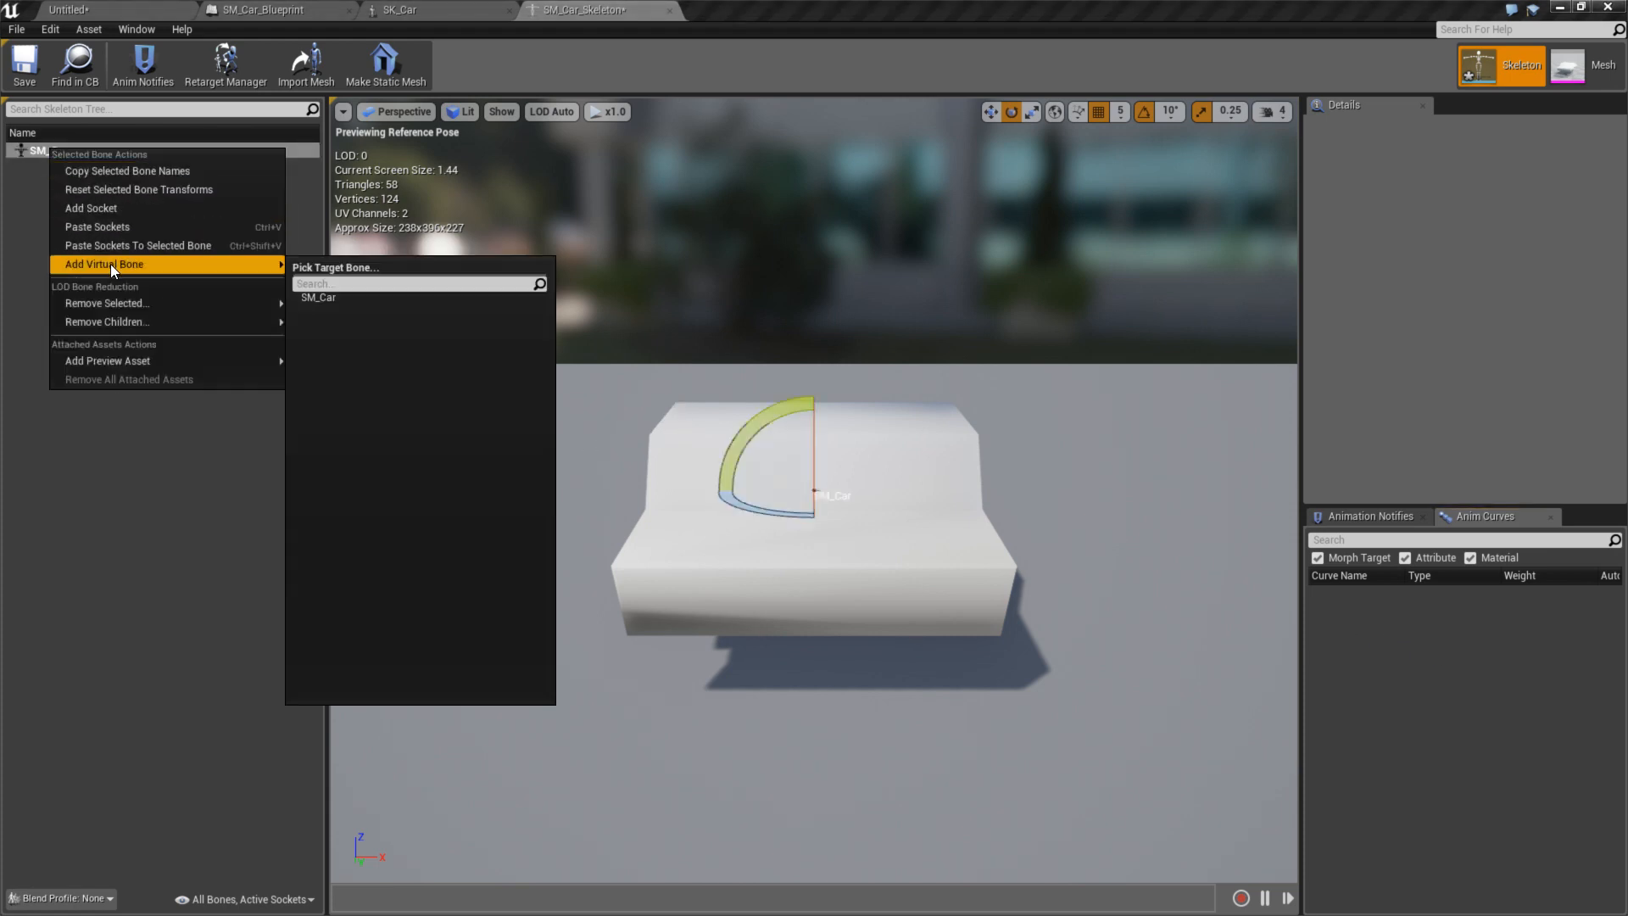
{"action": "left_click", "coordinate": [333, 296]}
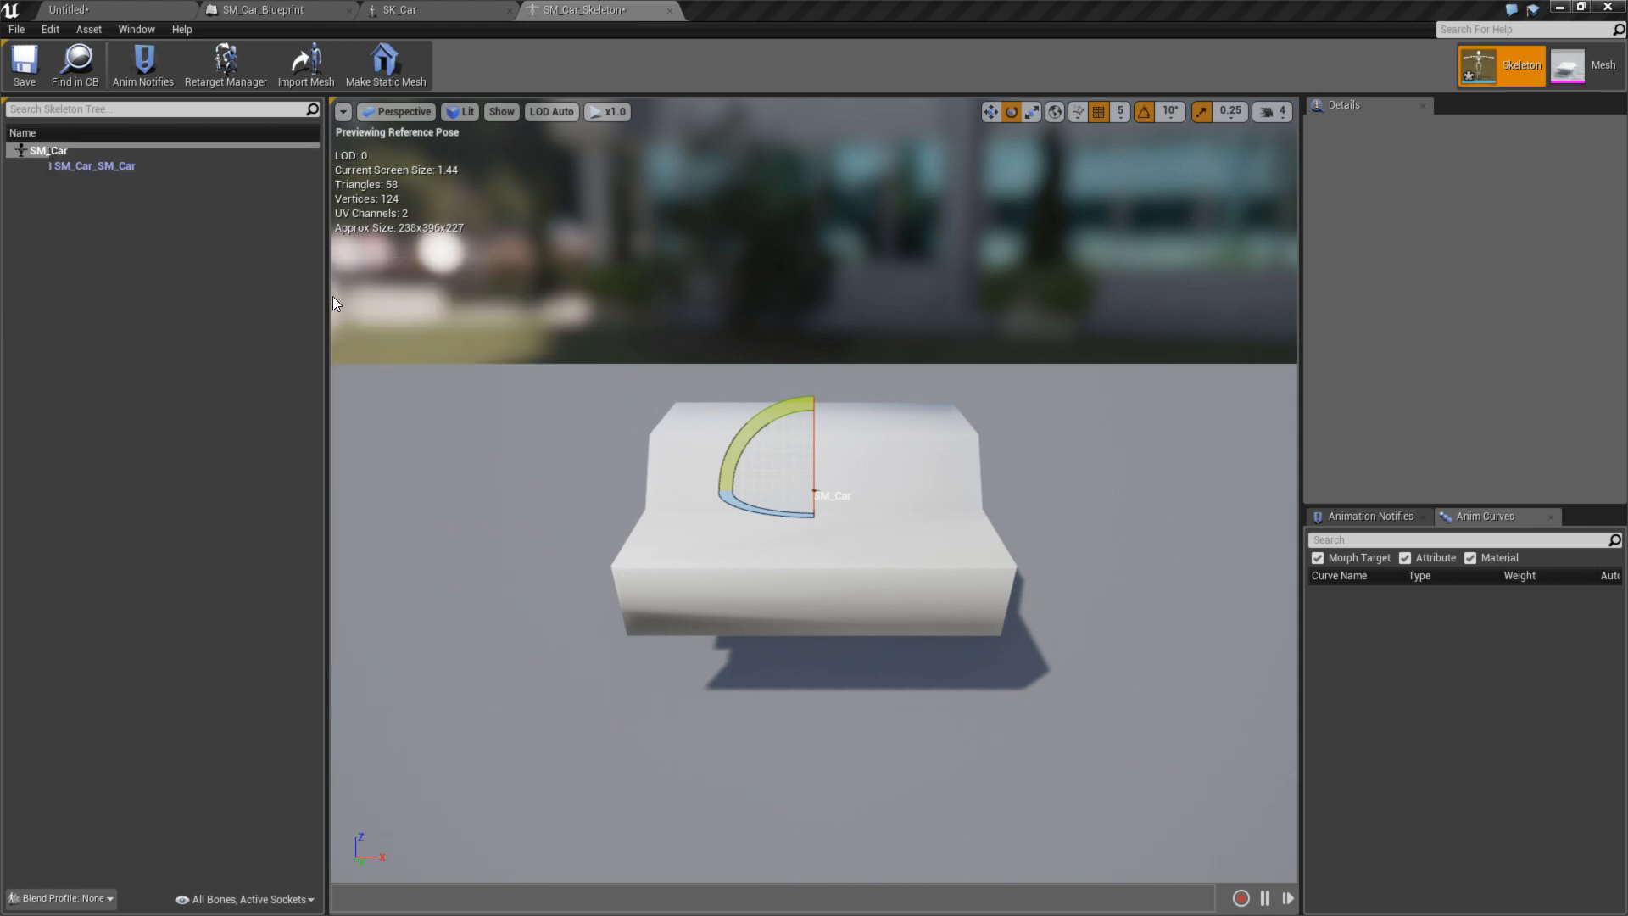
- Move the new virtual bone away from the root and down into one of the car's front wheel arches
{"action": "left_click", "coordinate": [95, 167]}
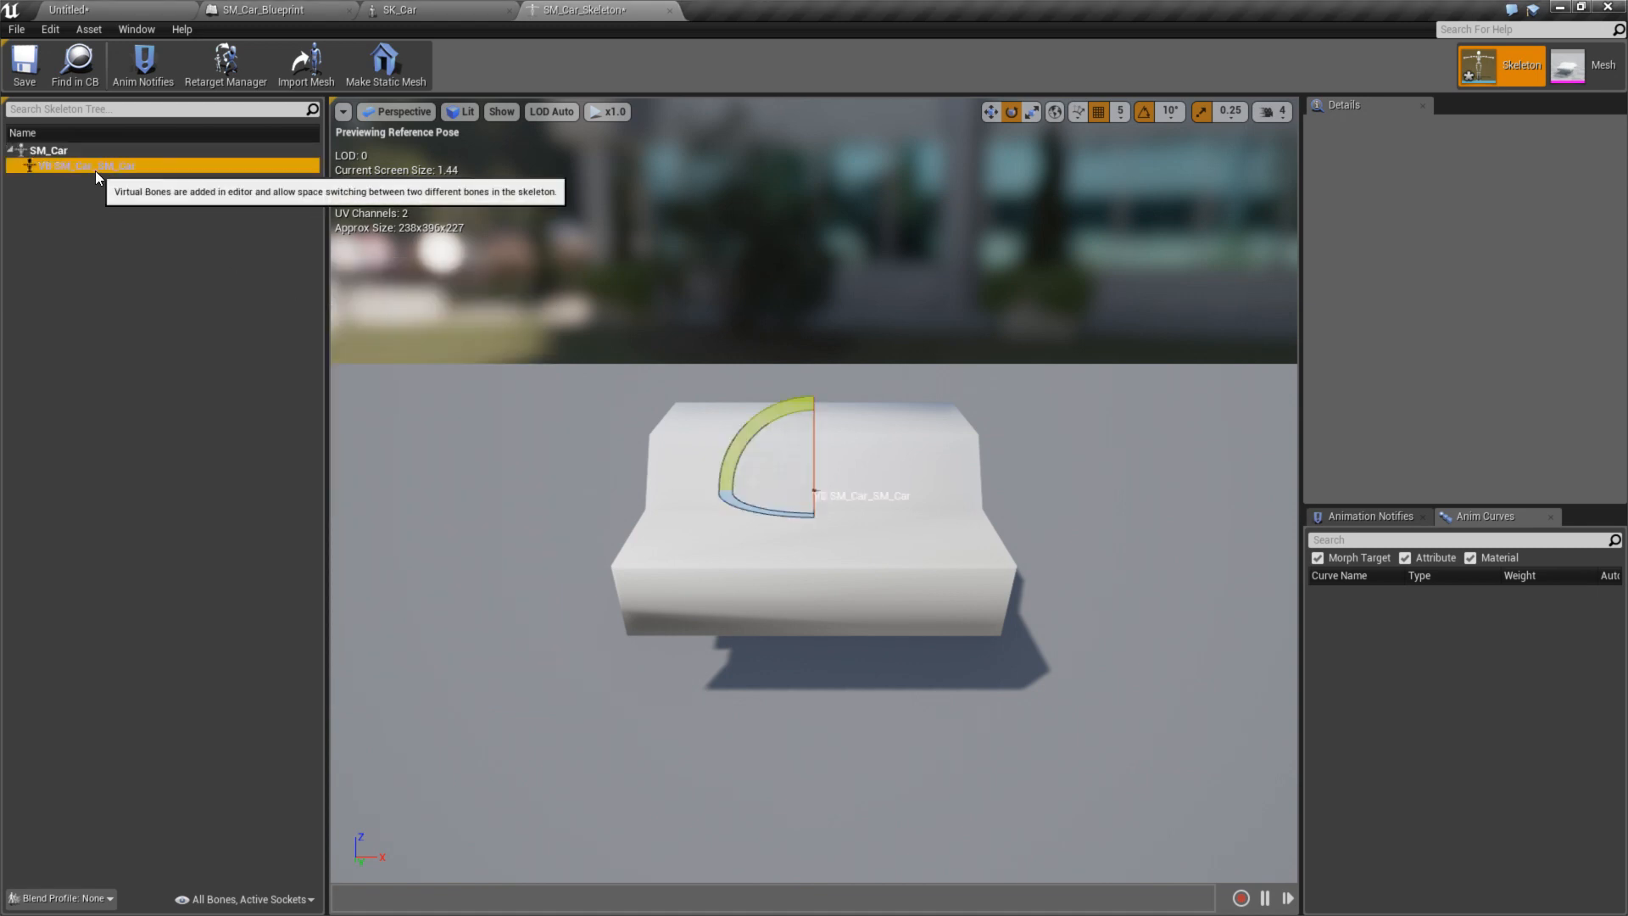
{"action": "right_click_drag", "start_coordinate": [822, 503], "coordinate": [827, 505]}
{"action": "scroll", "coordinate": [822, 502], "scroll_direction": "up", "scroll_amount": 3}
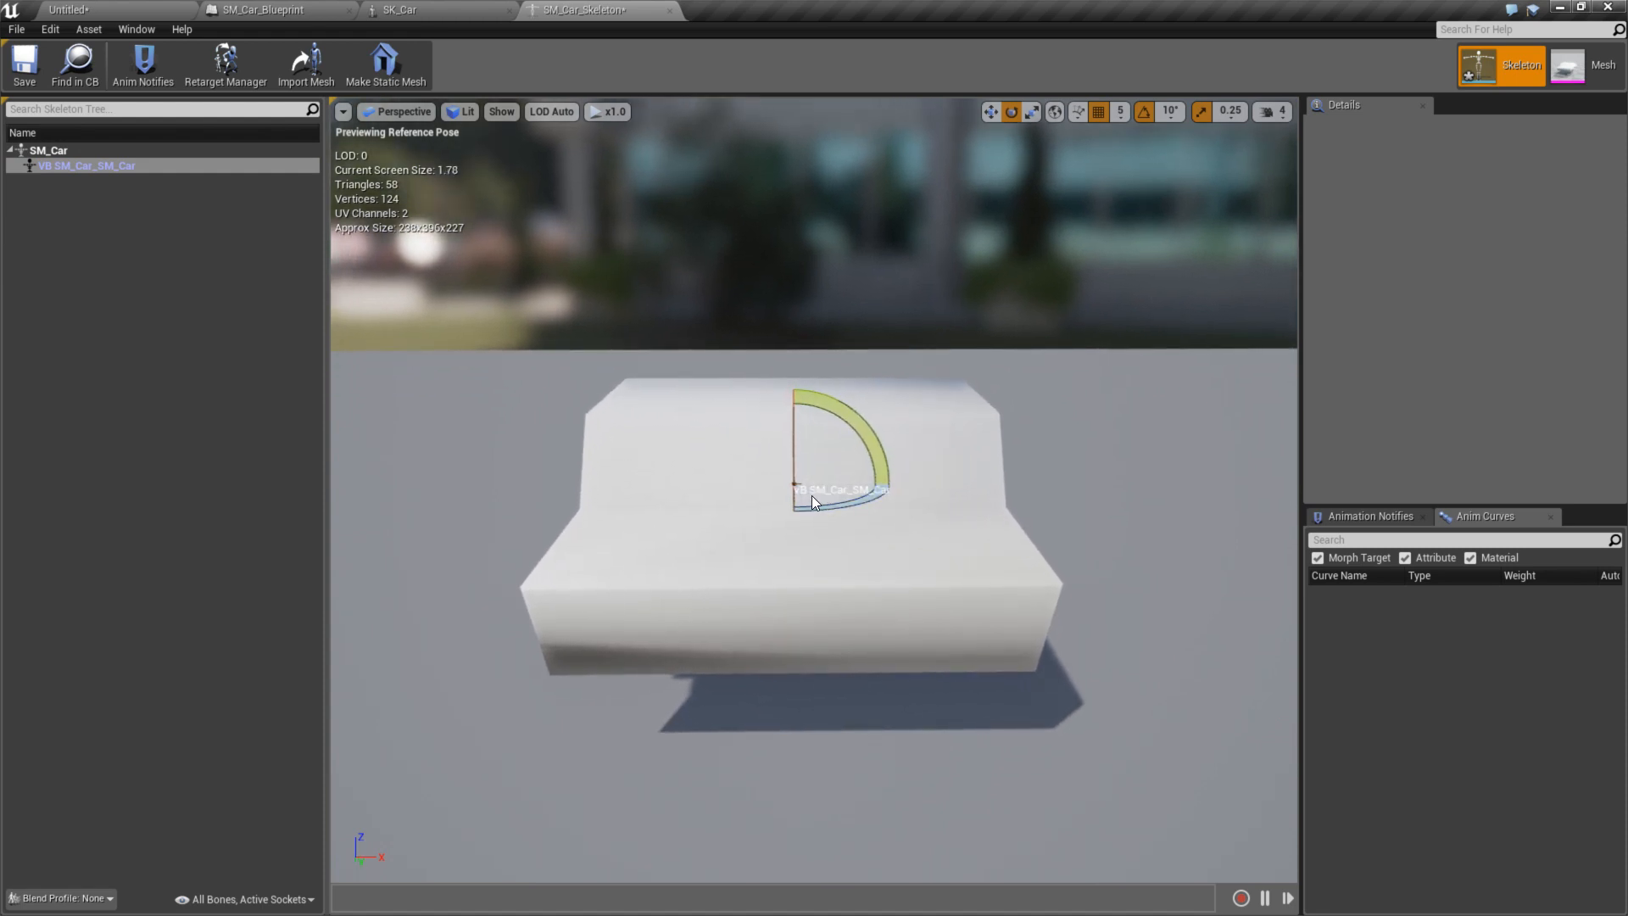
{"action": "key", "text": "w"}
{"action": "left_click_drag", "start_coordinate": [860, 483], "coordinate": [719, 488]}
{"action": "mouse_move", "coordinate": [904, 472]}
{"action": "right_mouse_down"}
{"action": "mouse_move", "coordinate": [874, 473]}
{"action": "mouse_move", "coordinate": [903, 471]}
{"action": "right_mouse_up"}
{"action": "left_click_drag", "start_coordinate": [963, 454], "coordinate": [1142, 492]}
{"action": "key", "text": "f"}
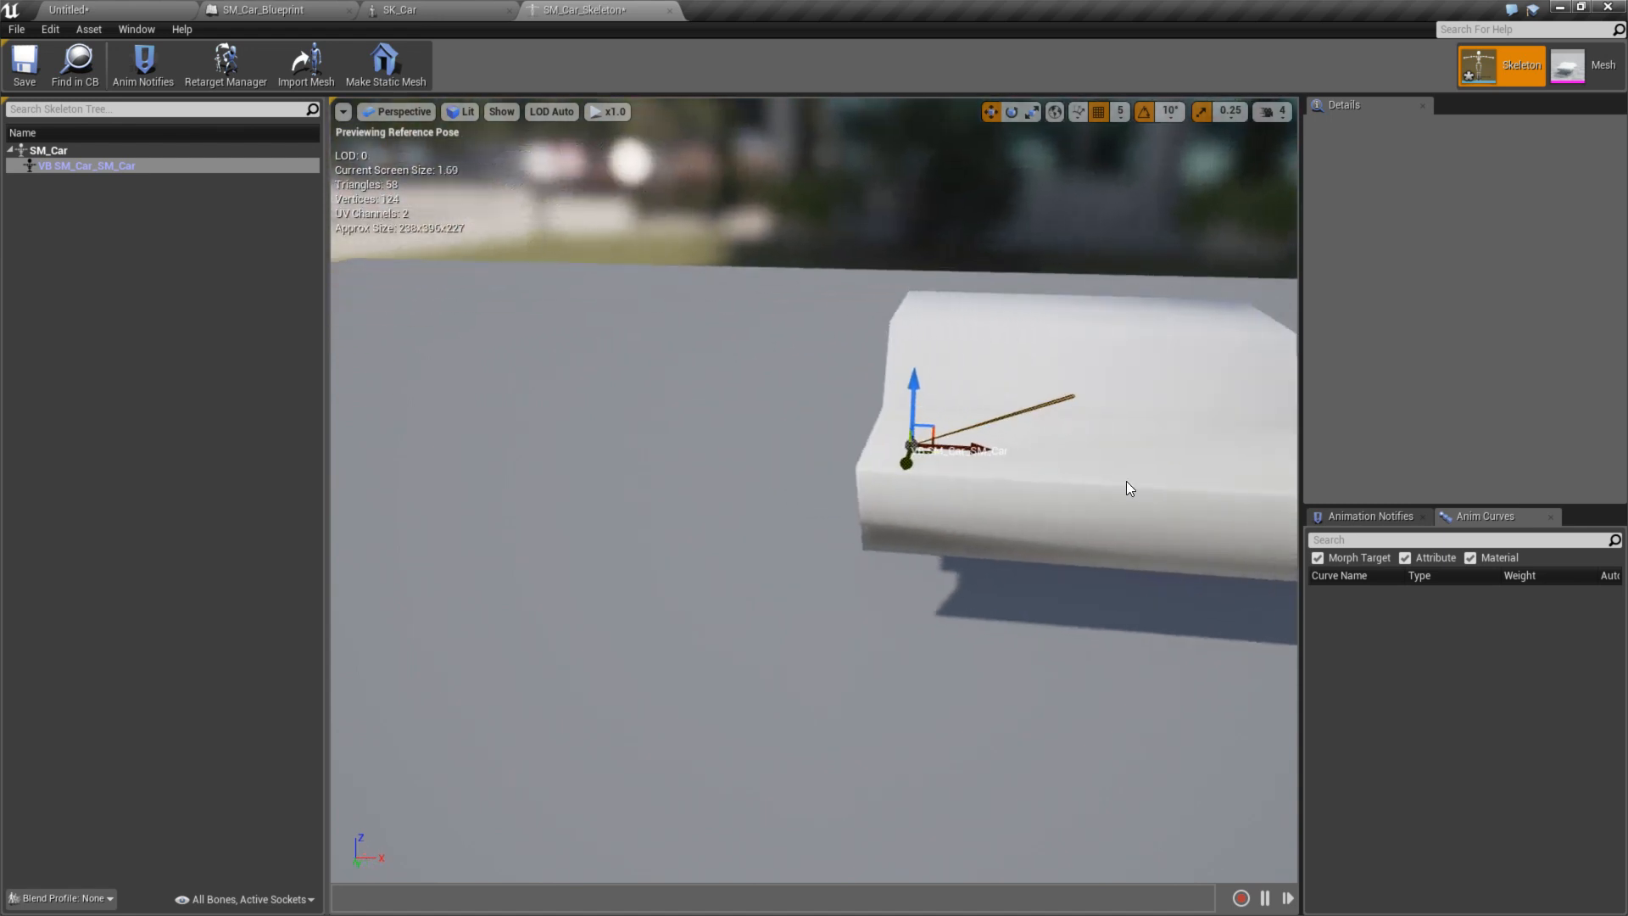
{"action": "right_click_drag", "start_coordinate": [896, 470], "coordinate": [856, 456]}
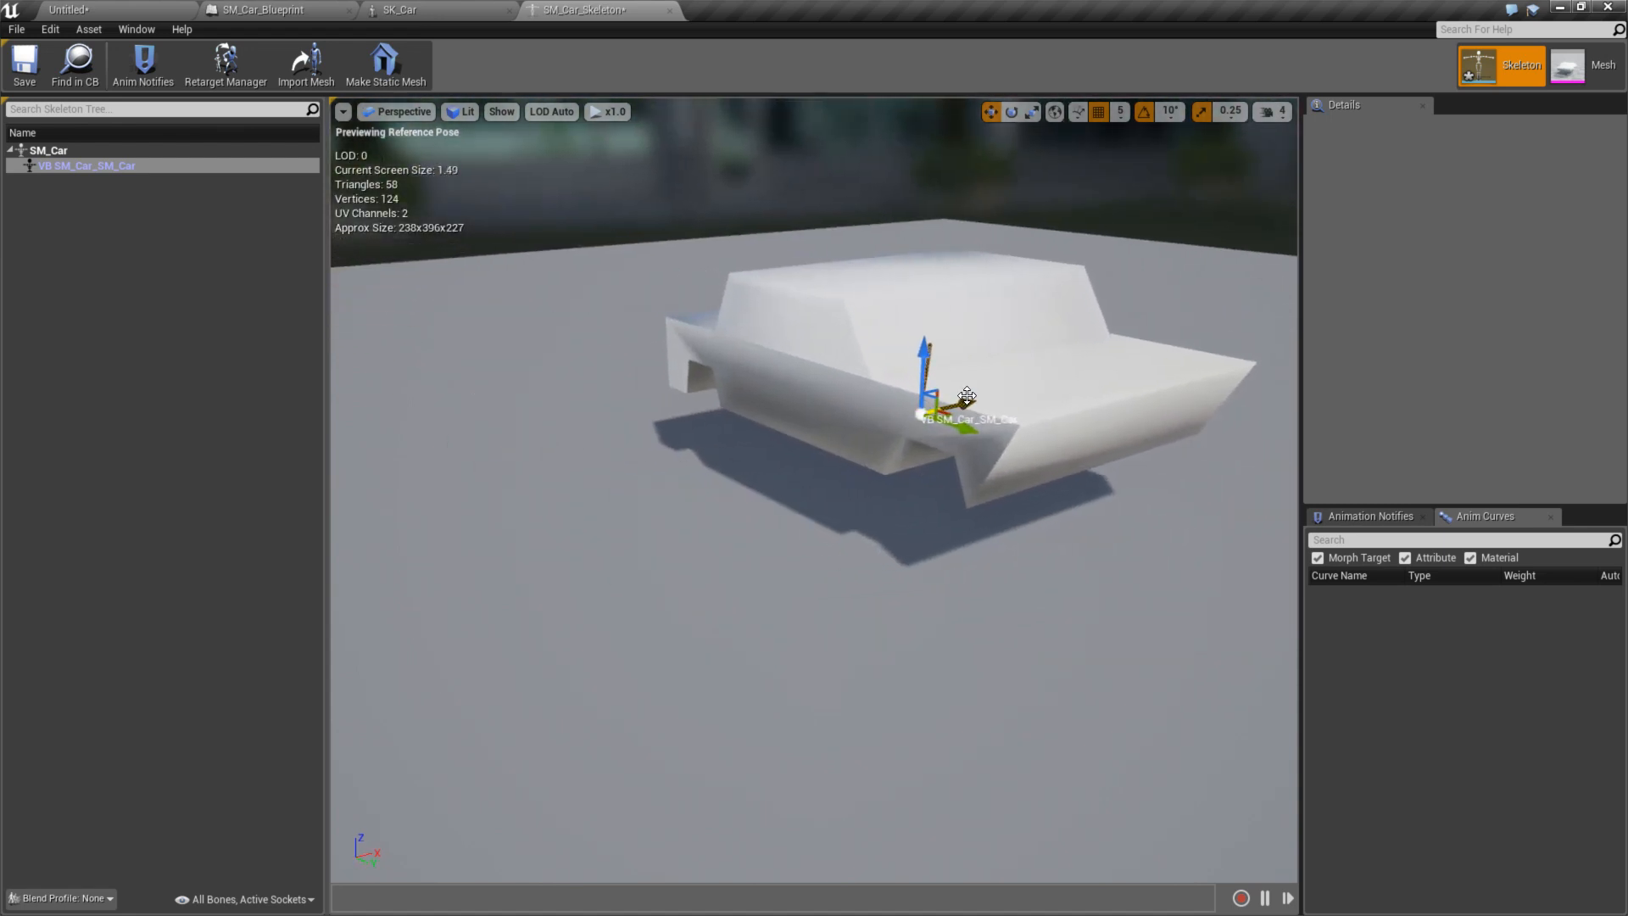
{"action": "left_click_drag", "start_coordinate": [930, 380], "coordinate": [936, 436]}
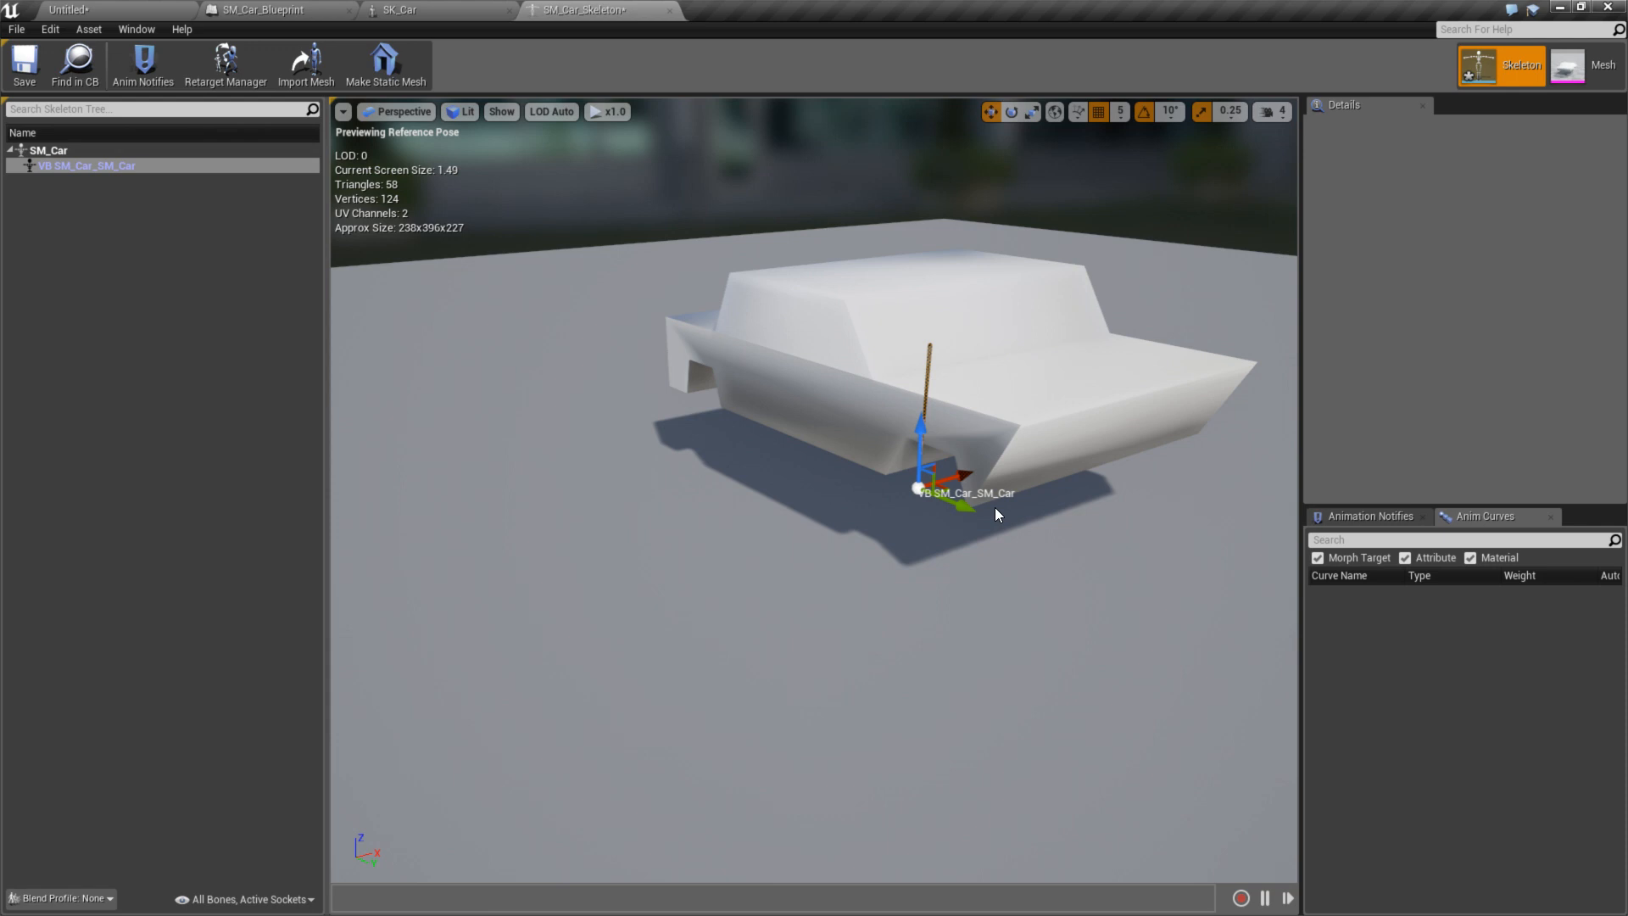
- Try to add further virtual bones to the SM_Car root bone, again with SM_Car as the target
{"action": "right_click", "coordinate": [75, 166]}
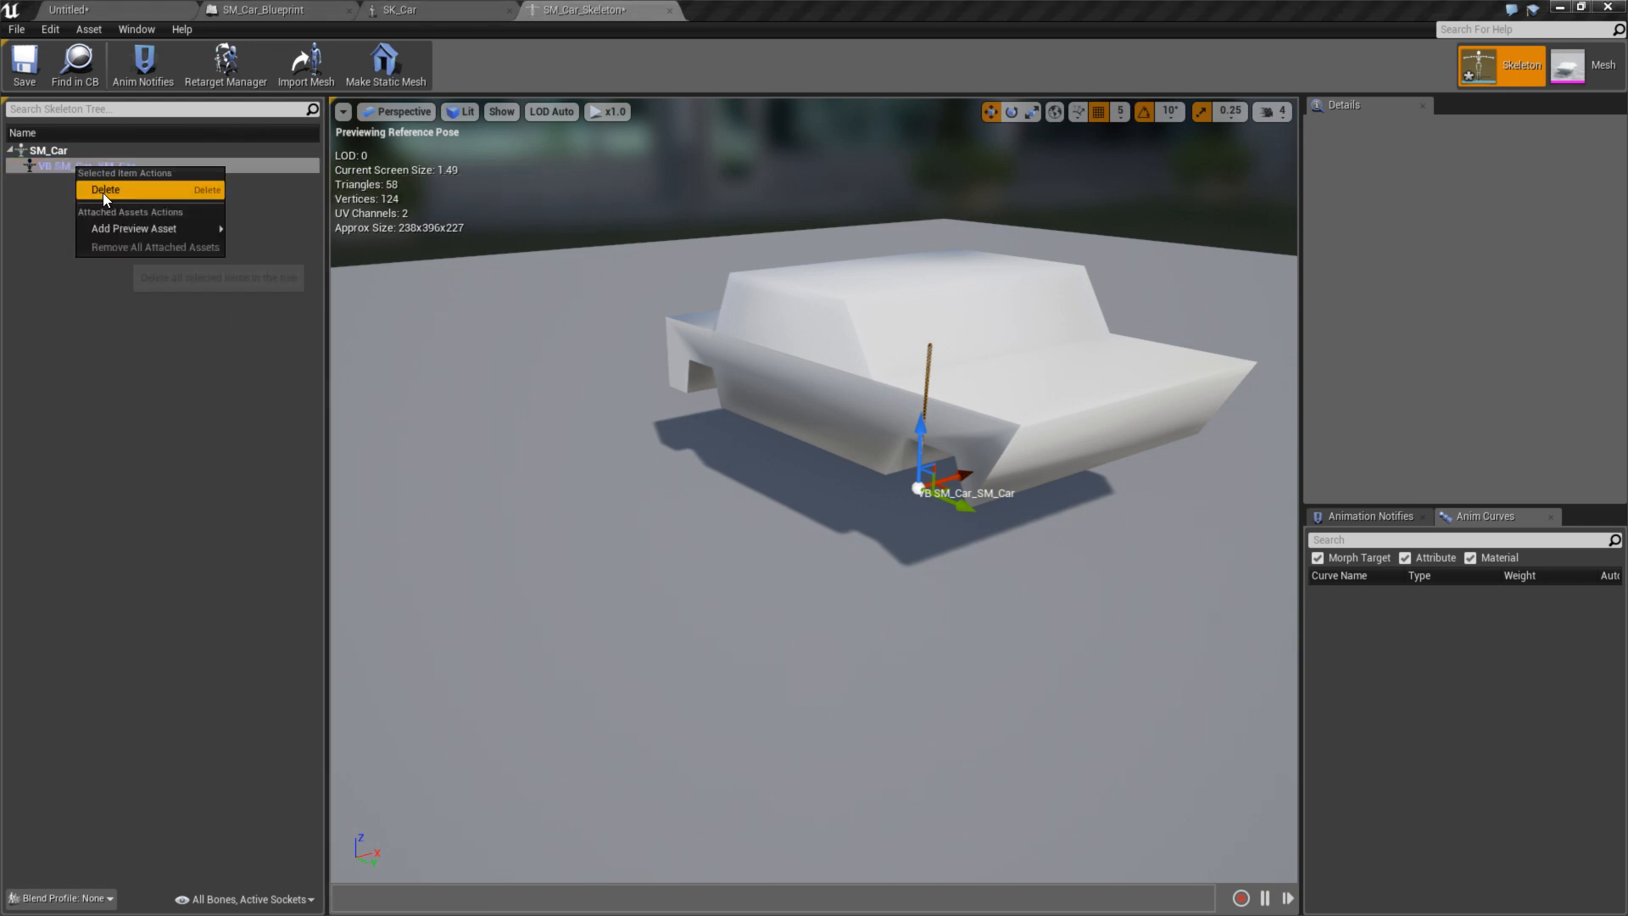
{"action": "left_click", "coordinate": [57, 152]}
{"action": "right_click", "coordinate": [57, 152]}
{"action": "mouse_move", "coordinate": [164, 266]}
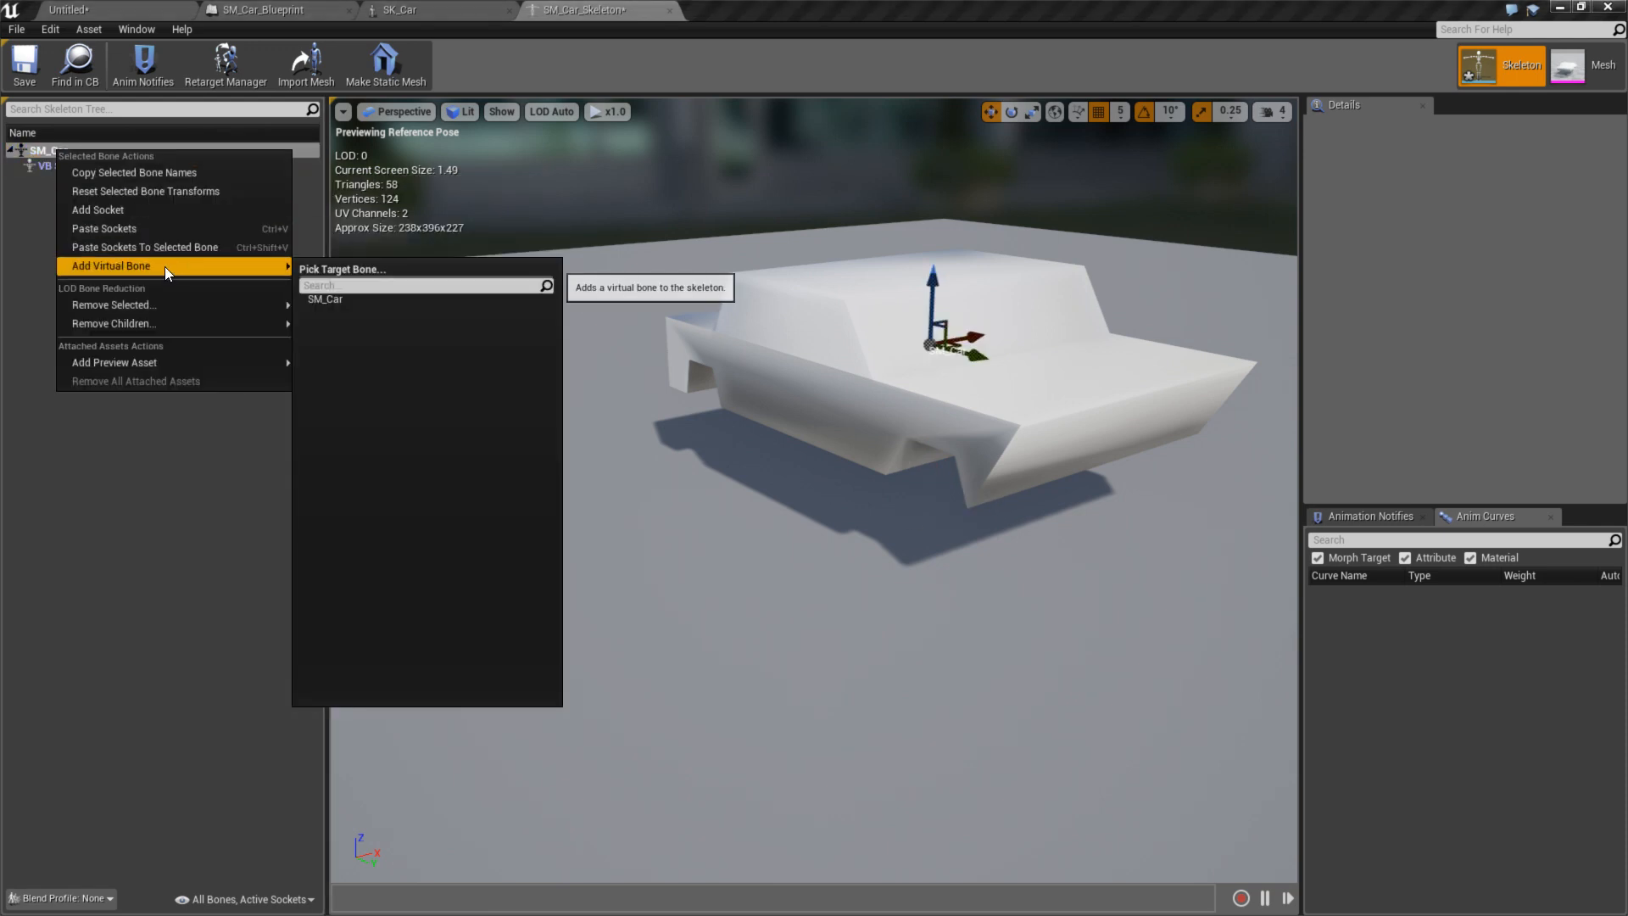
{"action": "left_click", "coordinate": [344, 302]}
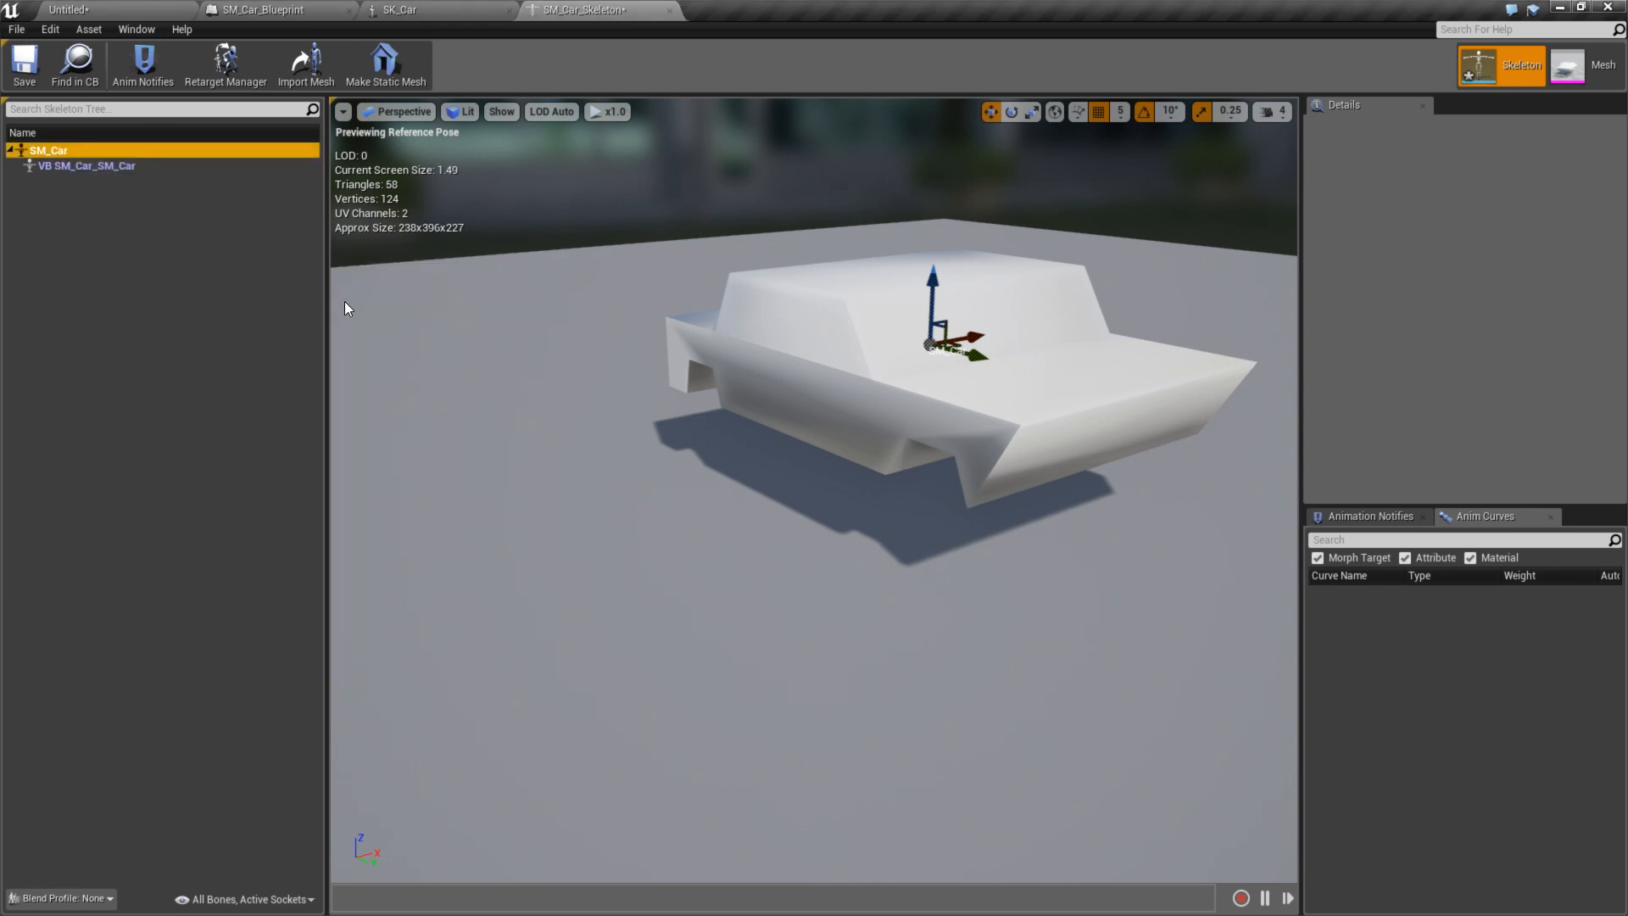
{"action": "right_click", "coordinate": [72, 149]}
{"action": "mouse_move", "coordinate": [170, 262]}
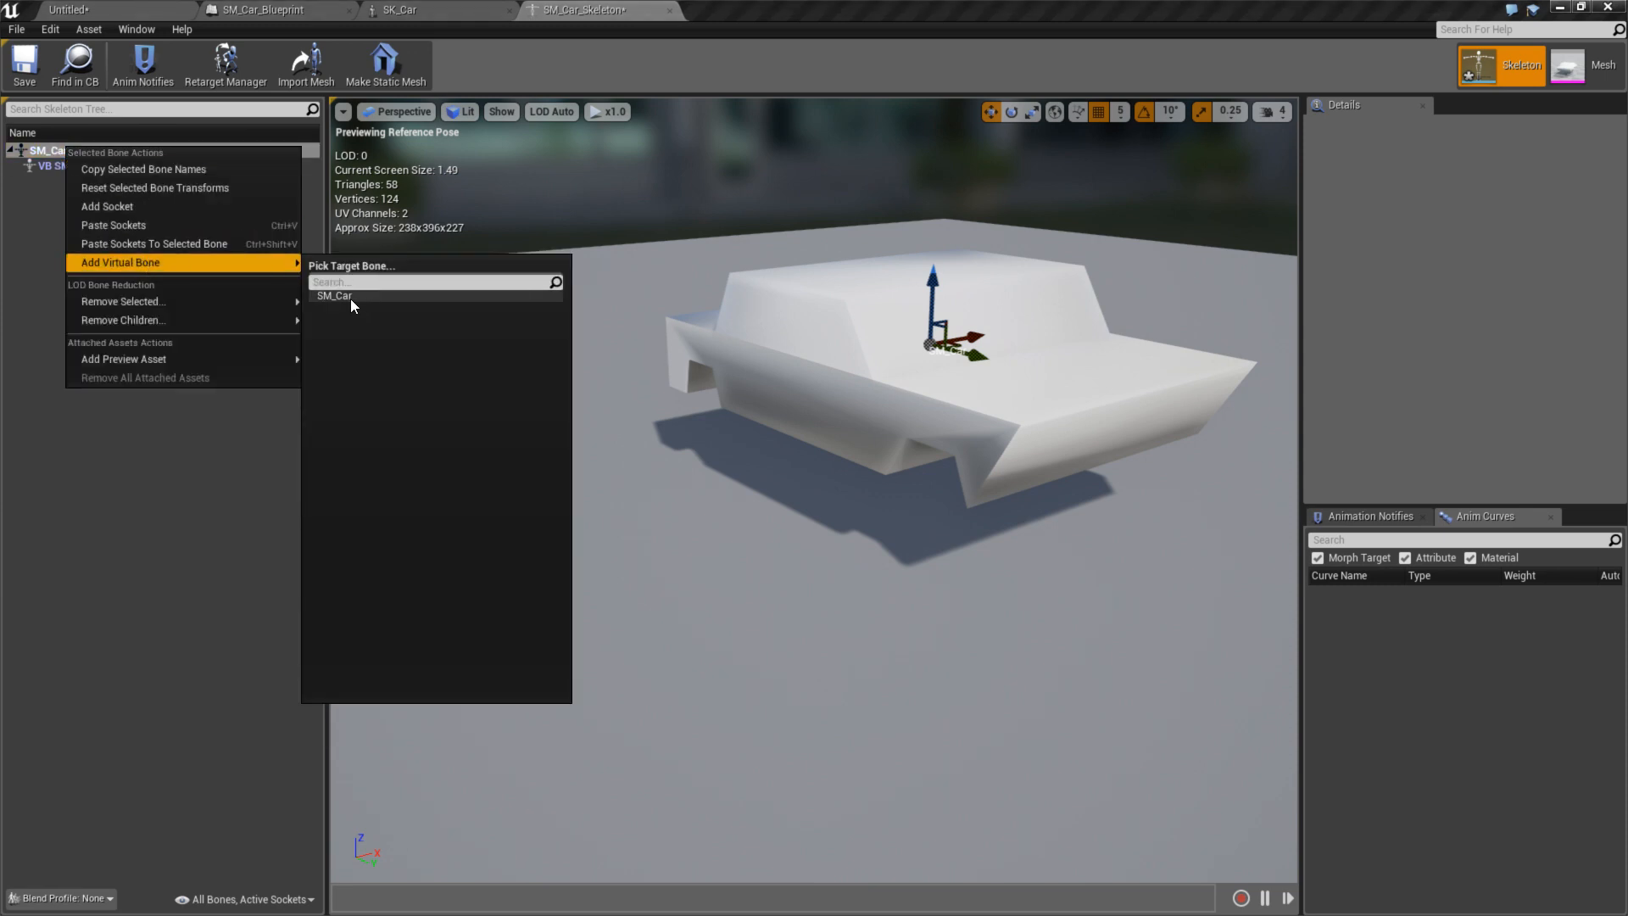
{"action": "left_click", "coordinate": [343, 296]}
{"action": "right_click", "coordinate": [76, 164]}
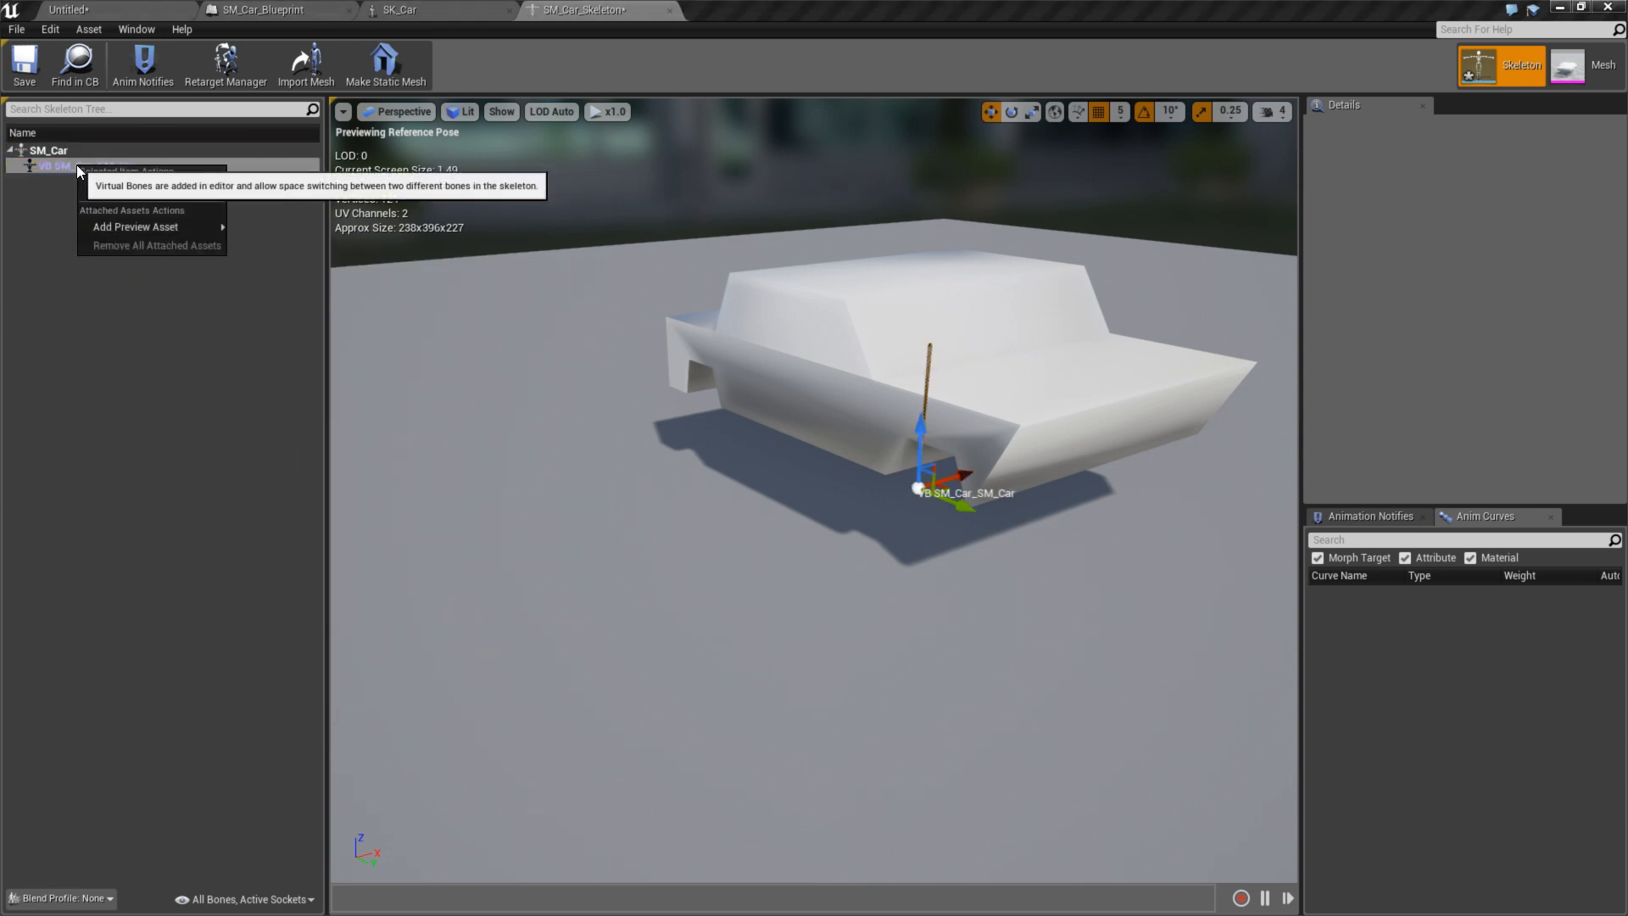
{"action": "left_click", "coordinate": [32, 191]}
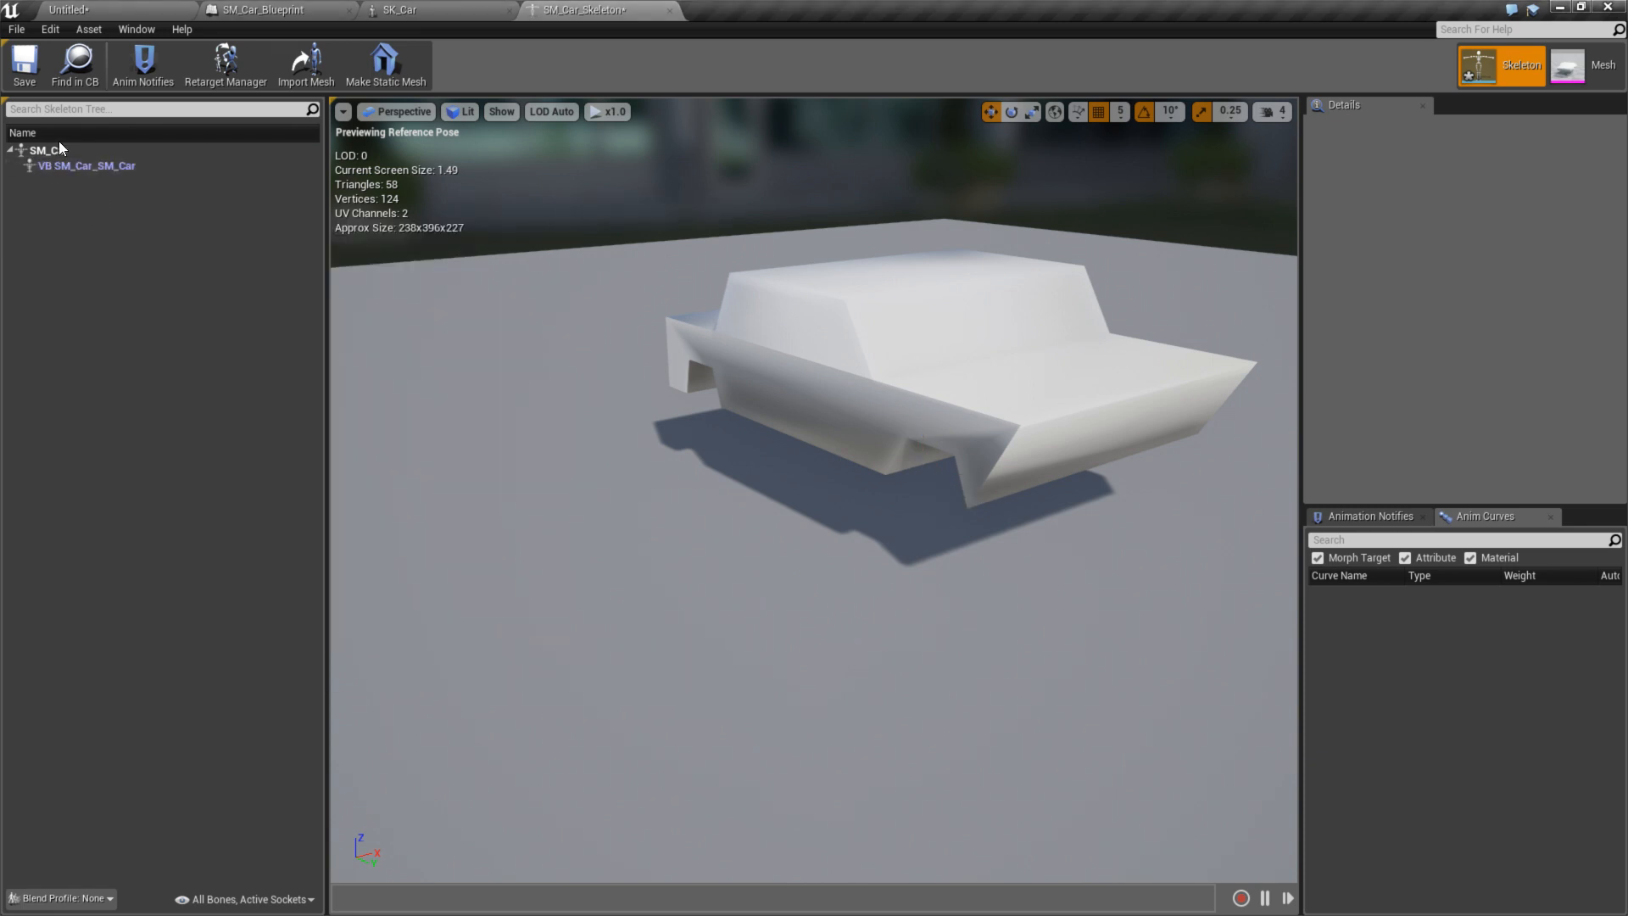
{"action": "left_click", "coordinate": [63, 150]}
{"action": "right_click", "coordinate": [64, 150]}
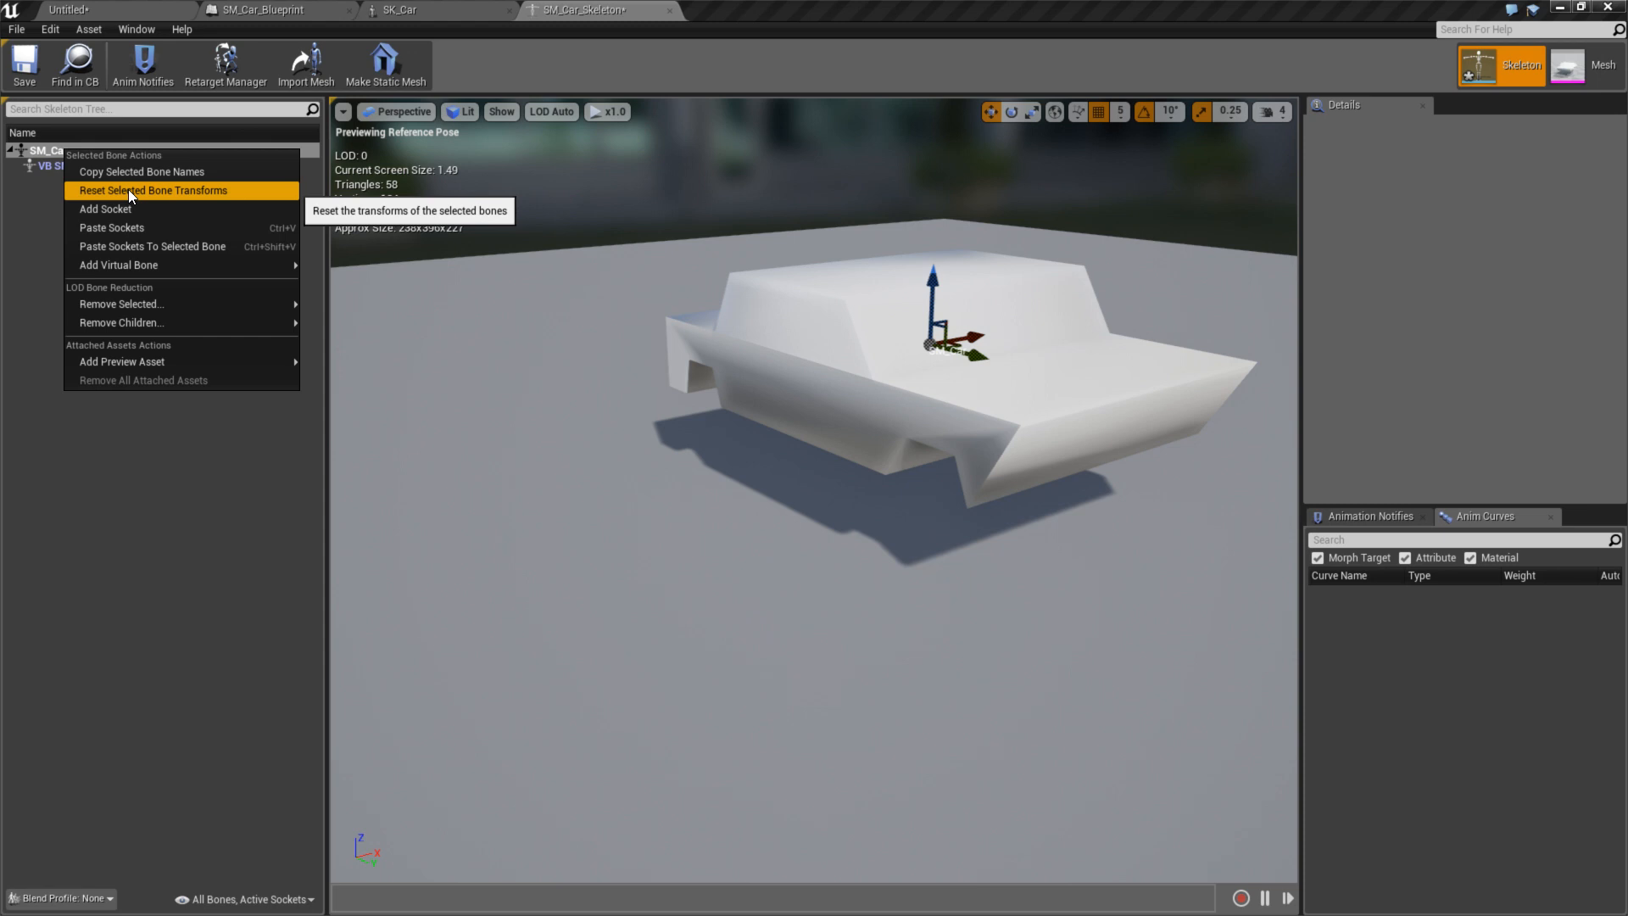
{"action": "left_click", "coordinate": [117, 144]}
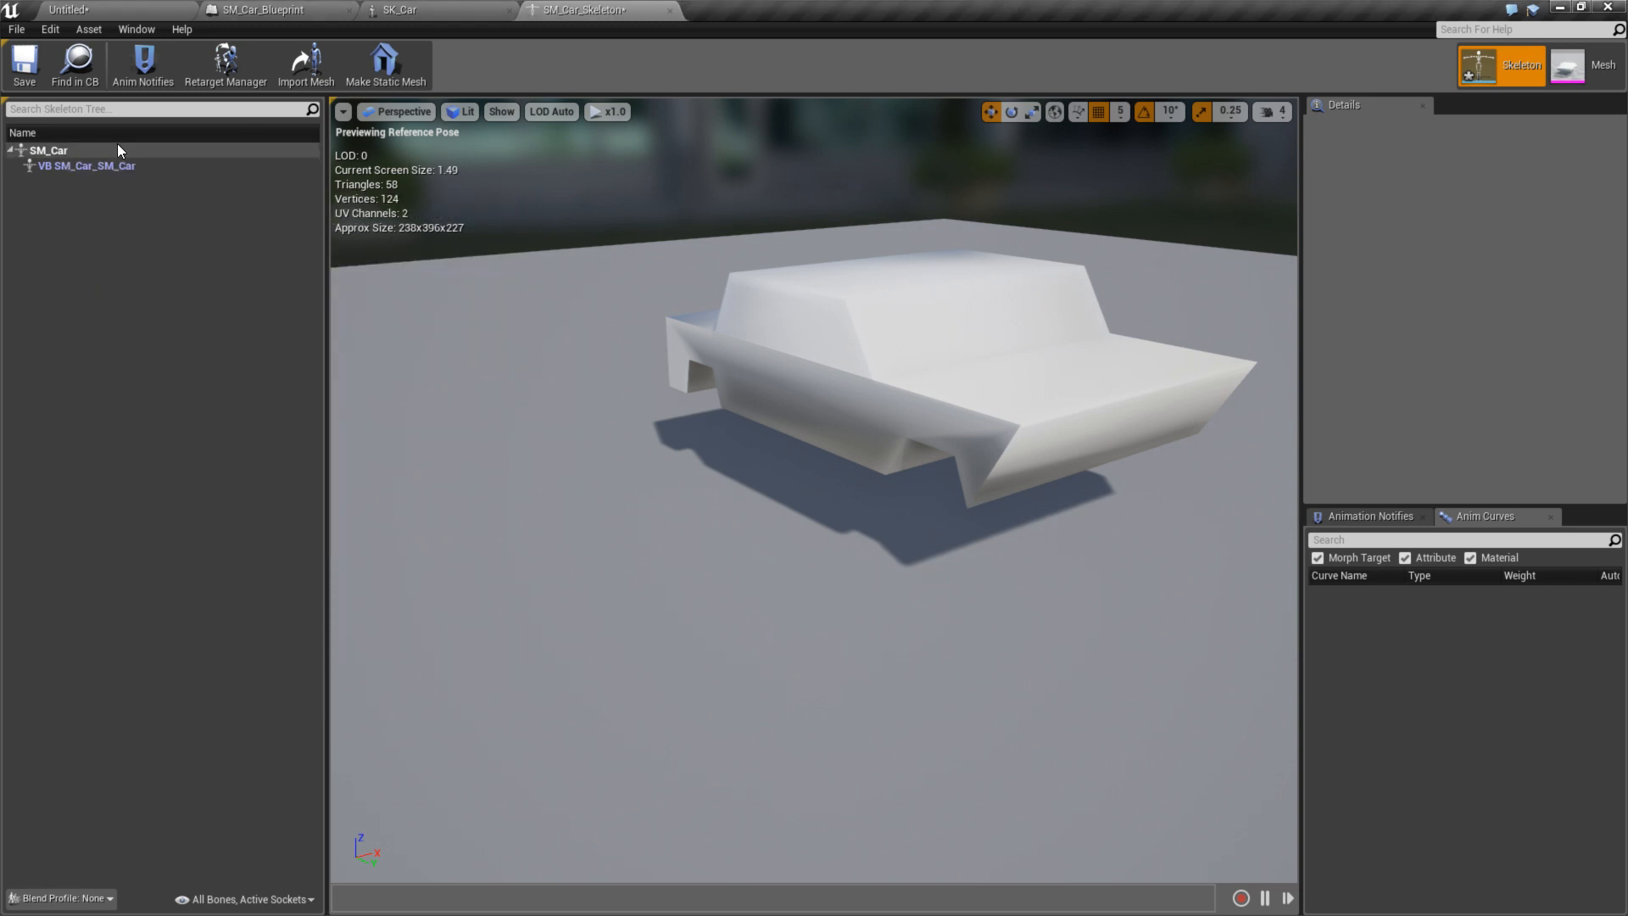
{"action": "left_click", "coordinate": [73, 151]}
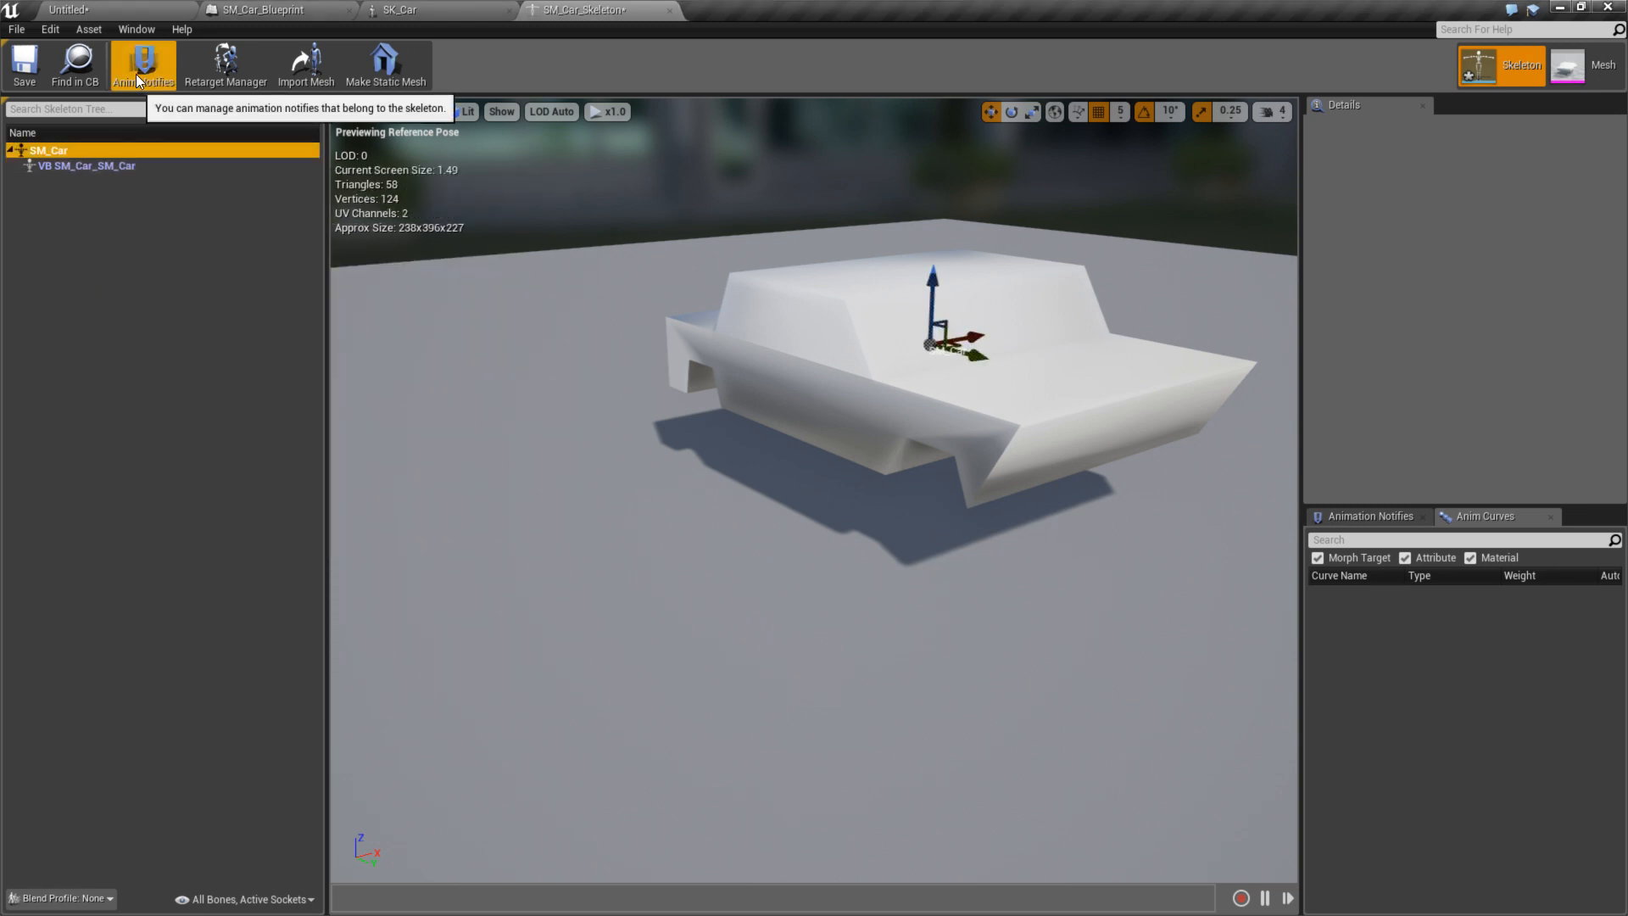
{"action": "right_click", "coordinate": [59, 150]}
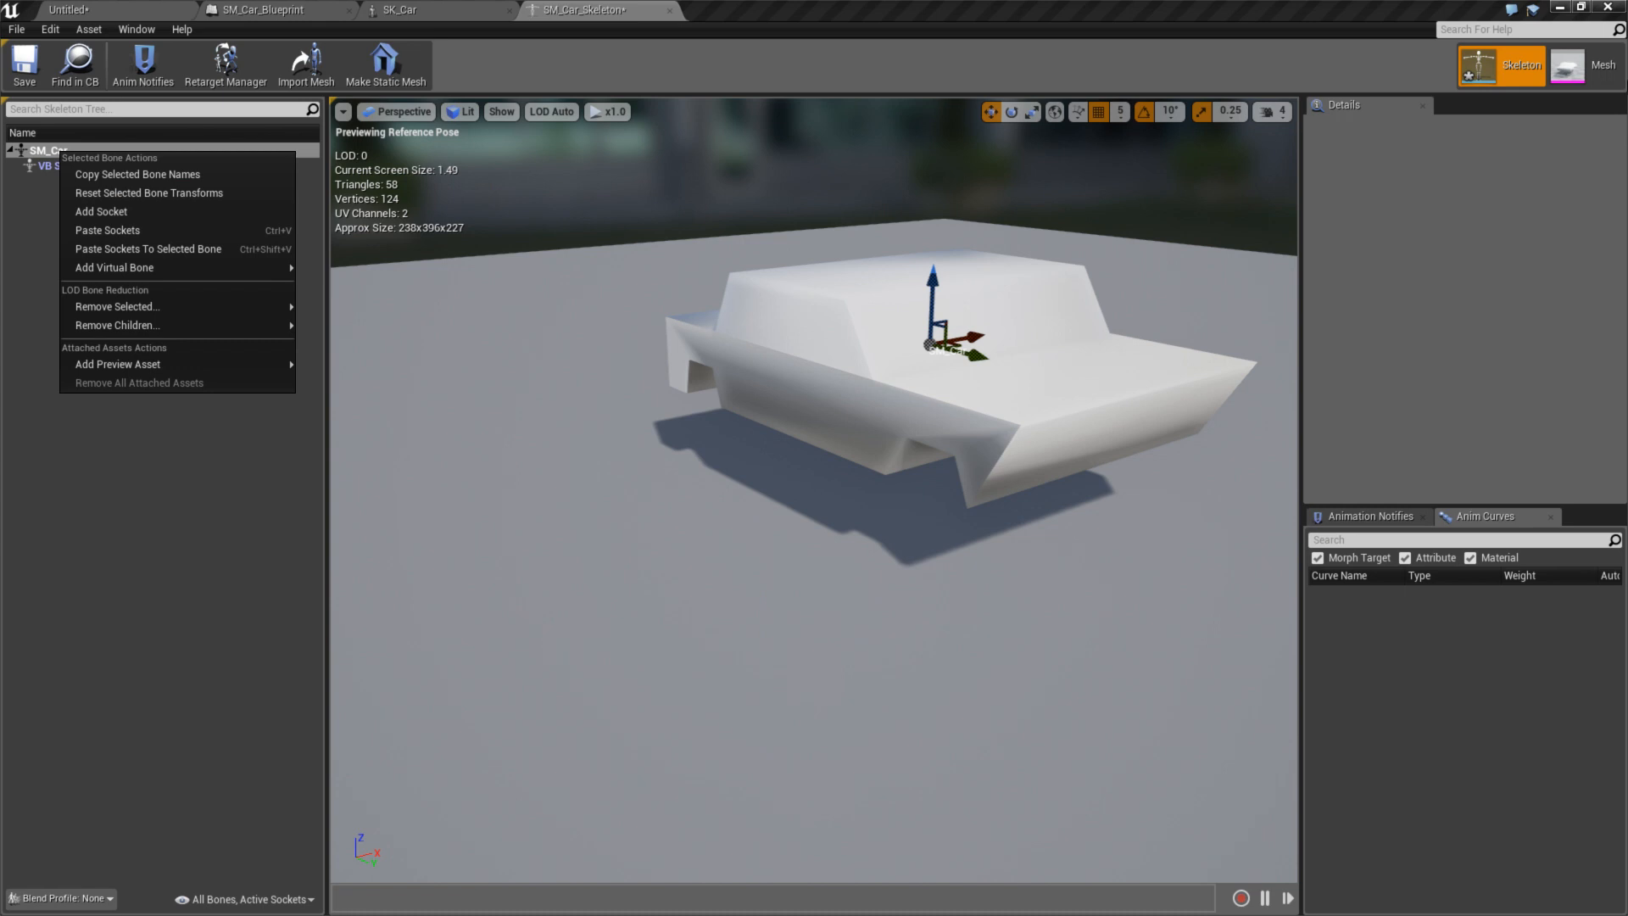
{"action": "key", "text": "Escape"}
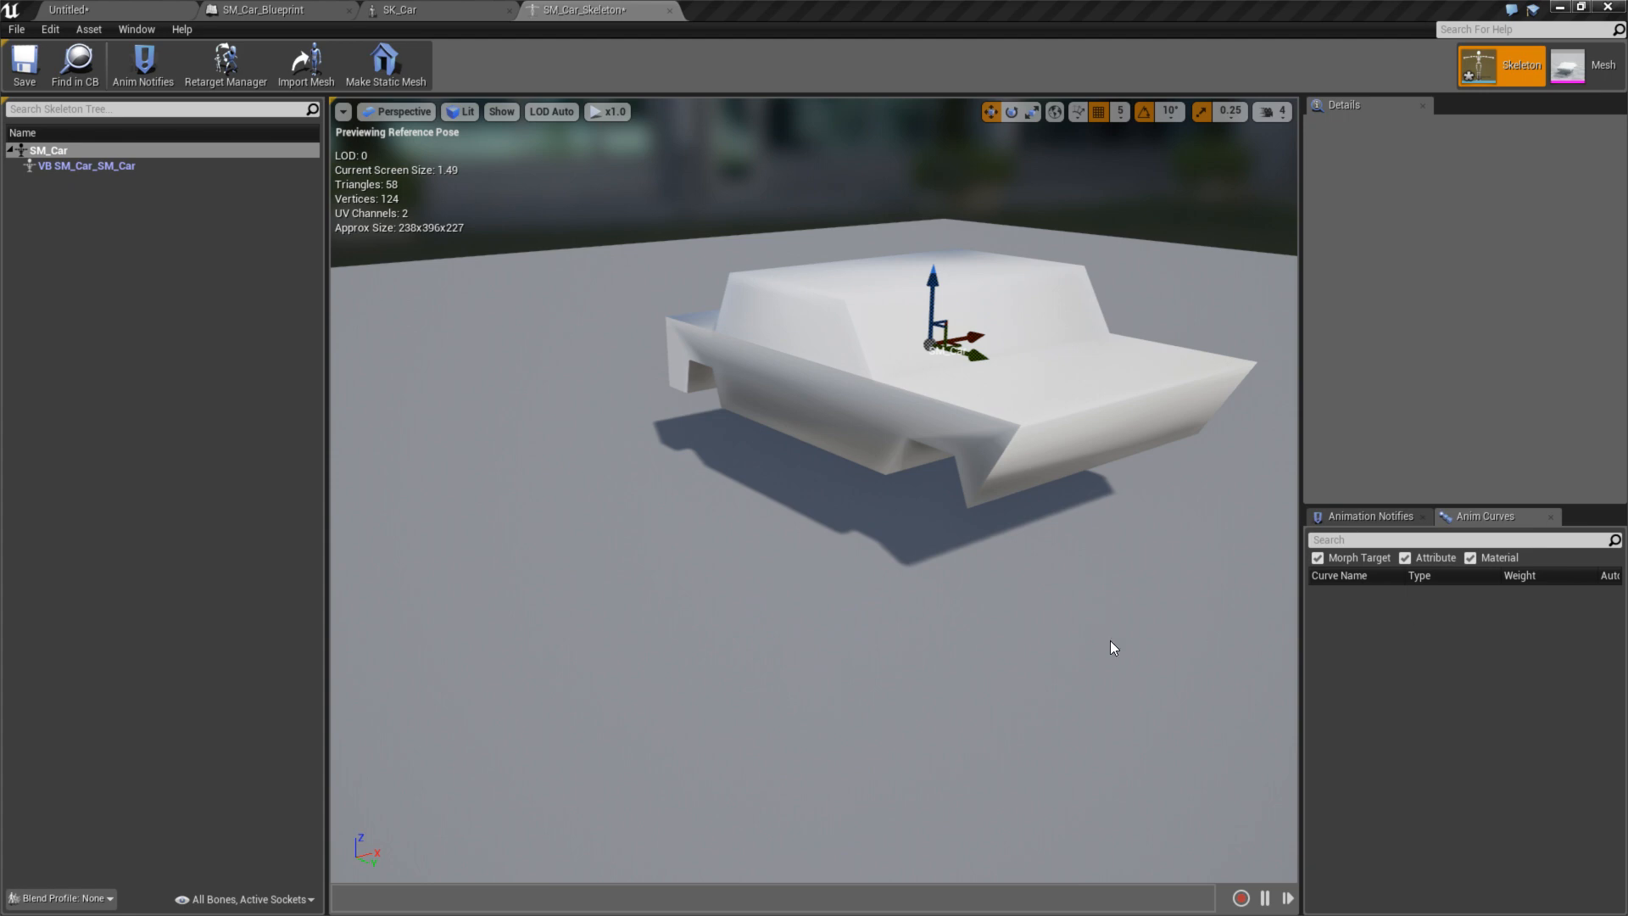
- Review the wheel setup's Bone Name in SM_Car_Blueprint's vehicle movement component against the SK_Car mesh and its skeleton
{"action": "left_click", "coordinate": [266, 9]}
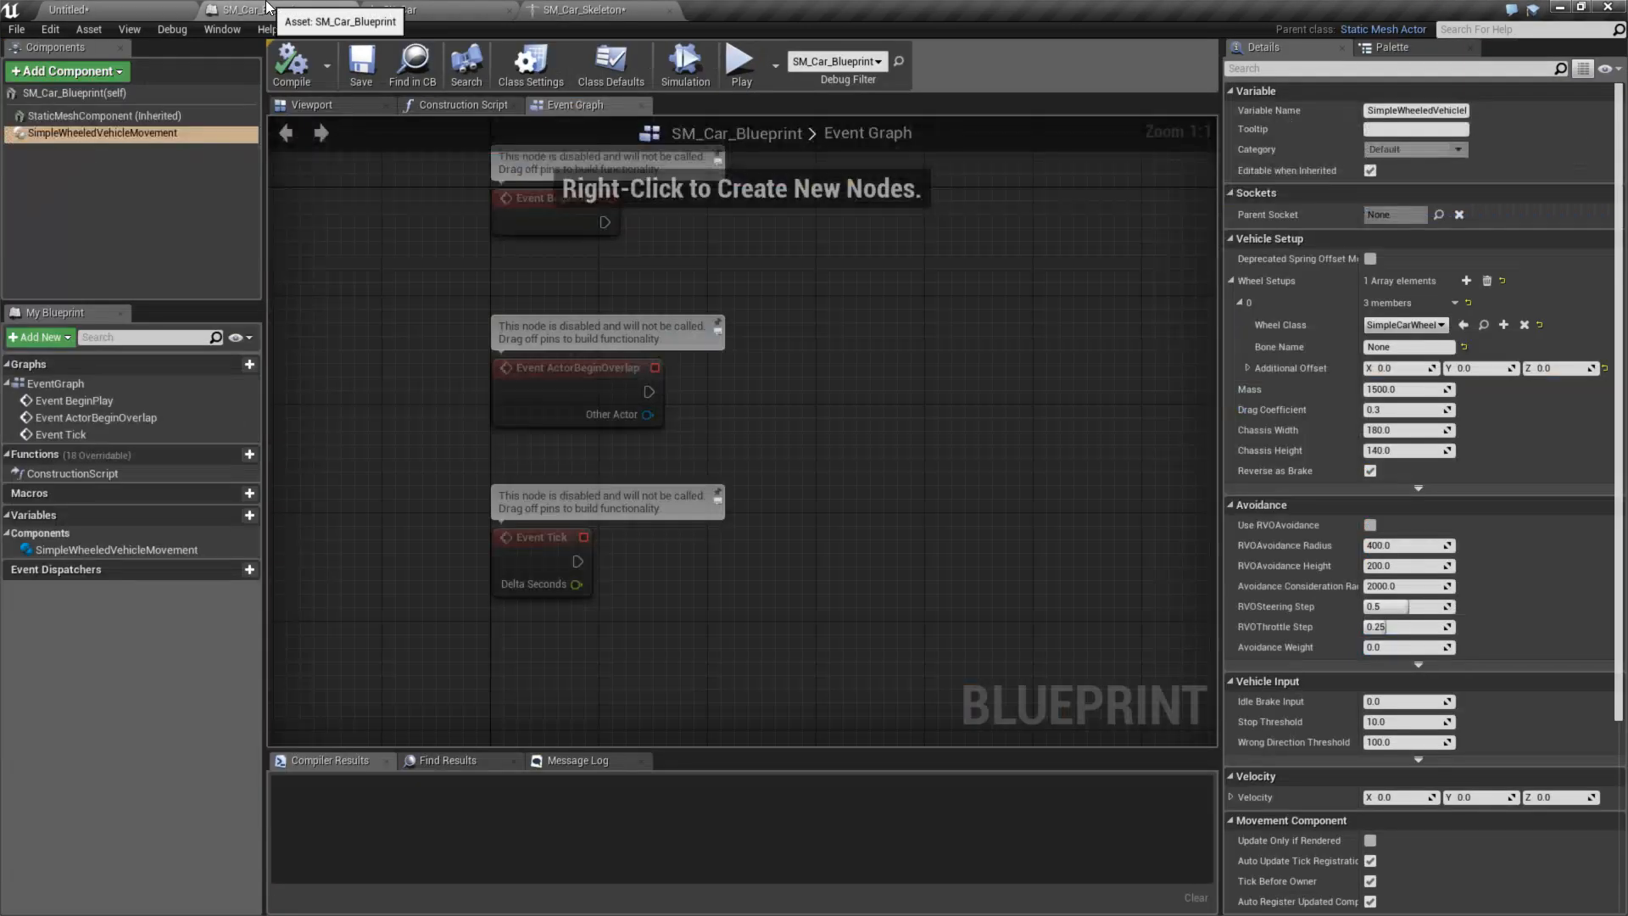
{"action": "left_click", "coordinate": [100, 134]}
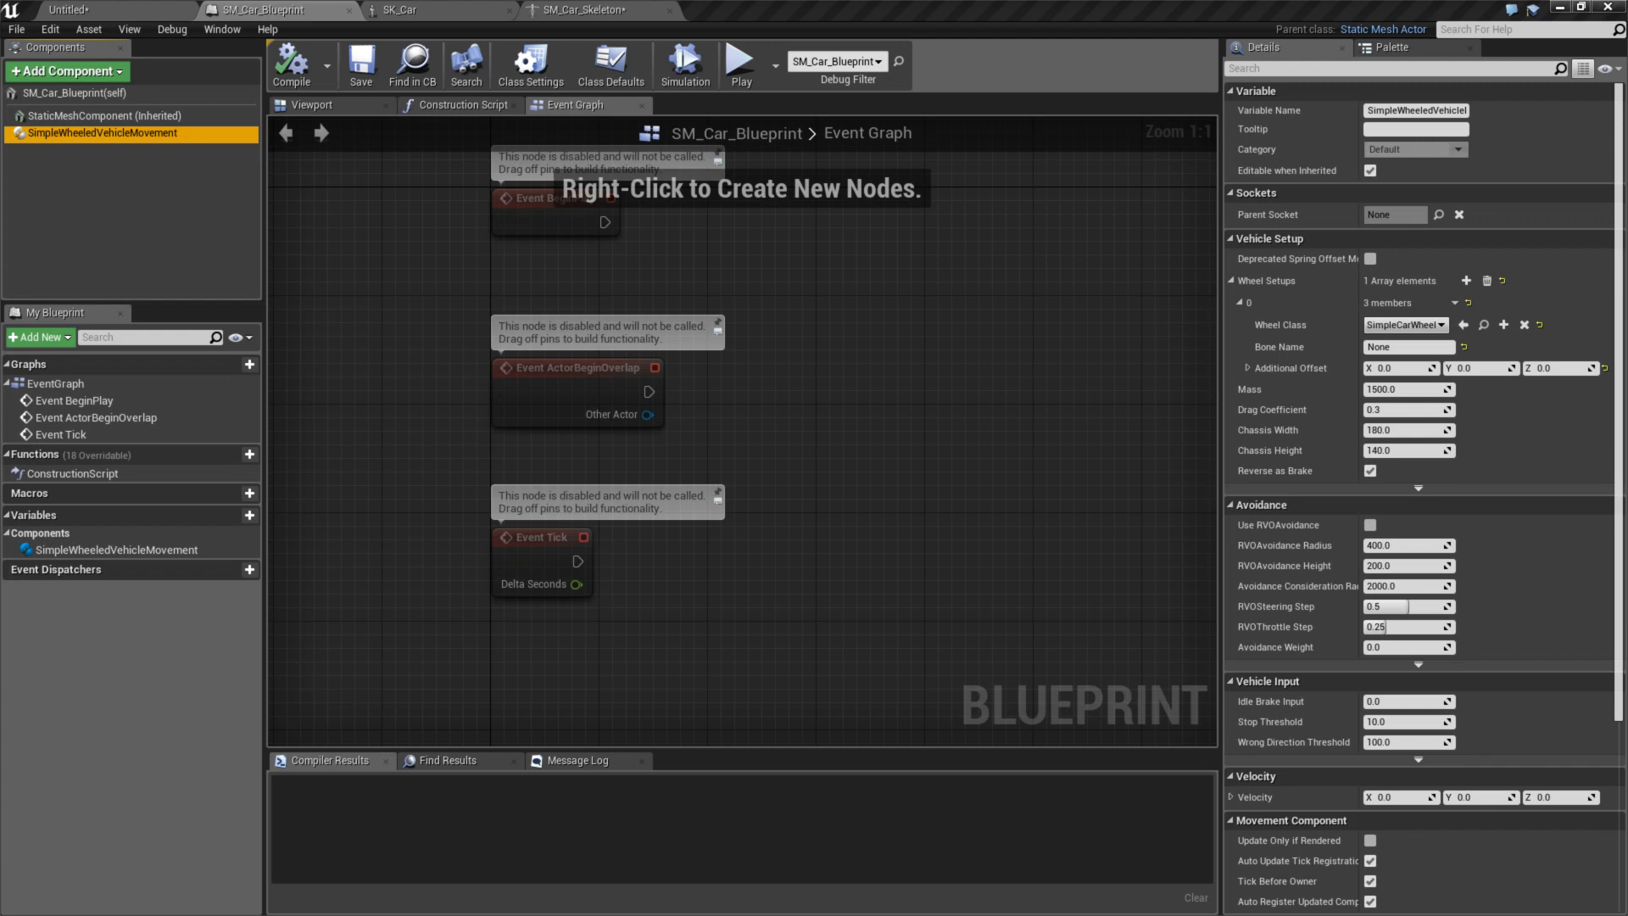
{"action": "left_click", "coordinate": [125, 11]}
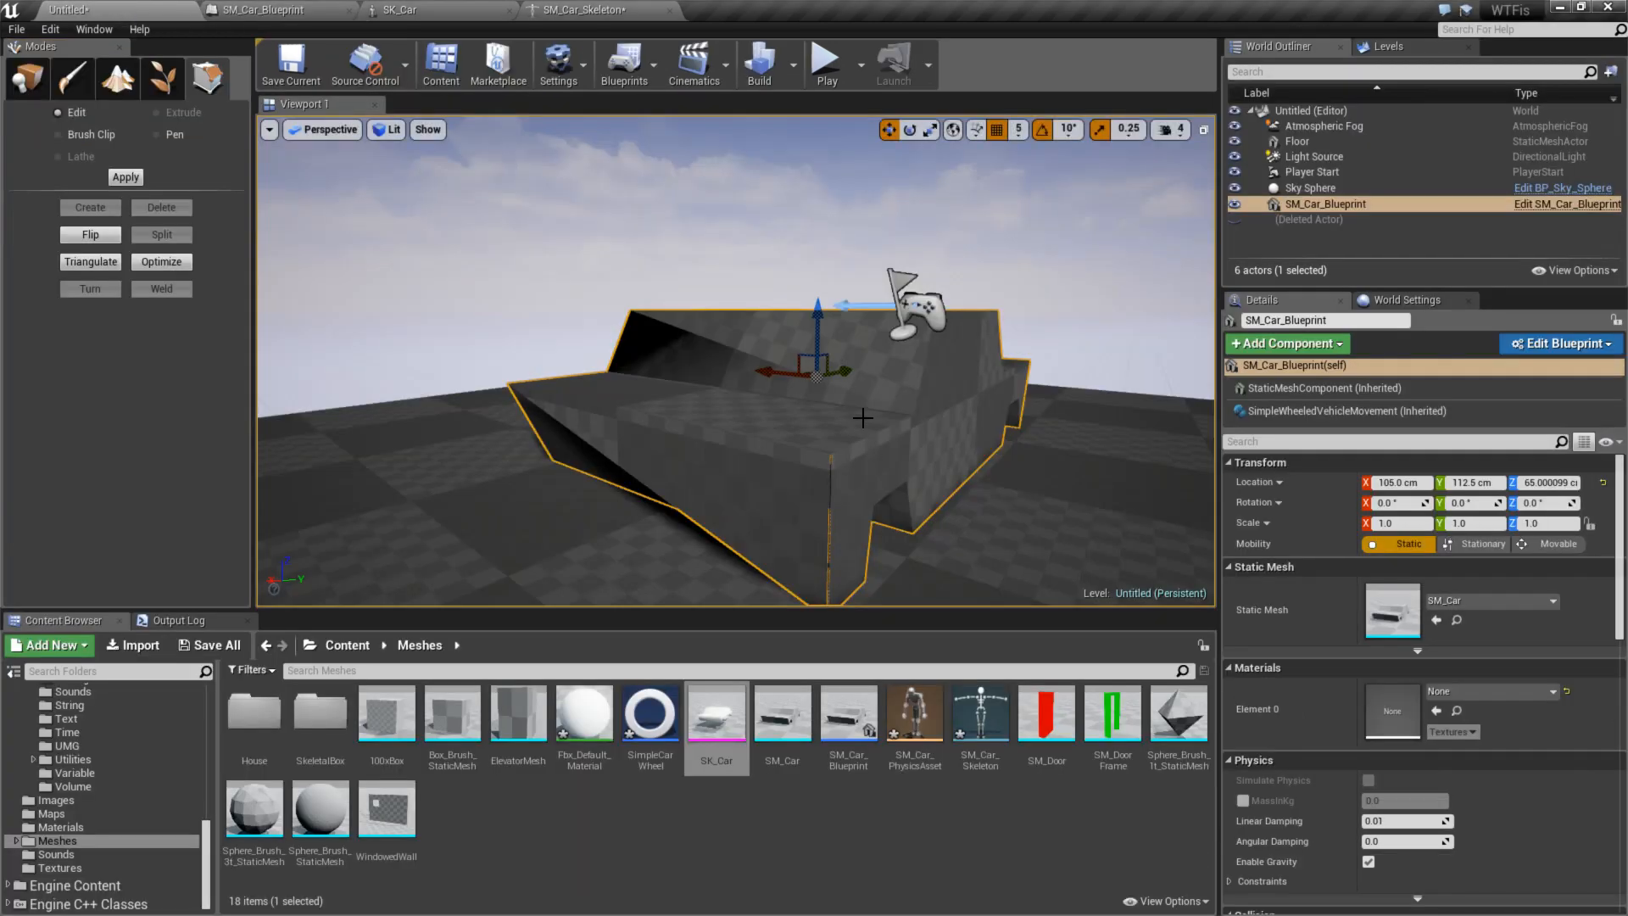
{"action": "left_click", "coordinate": [384, 9]}
{"action": "left_click", "coordinate": [585, 9]}
{"action": "left_click", "coordinate": [407, 9]}
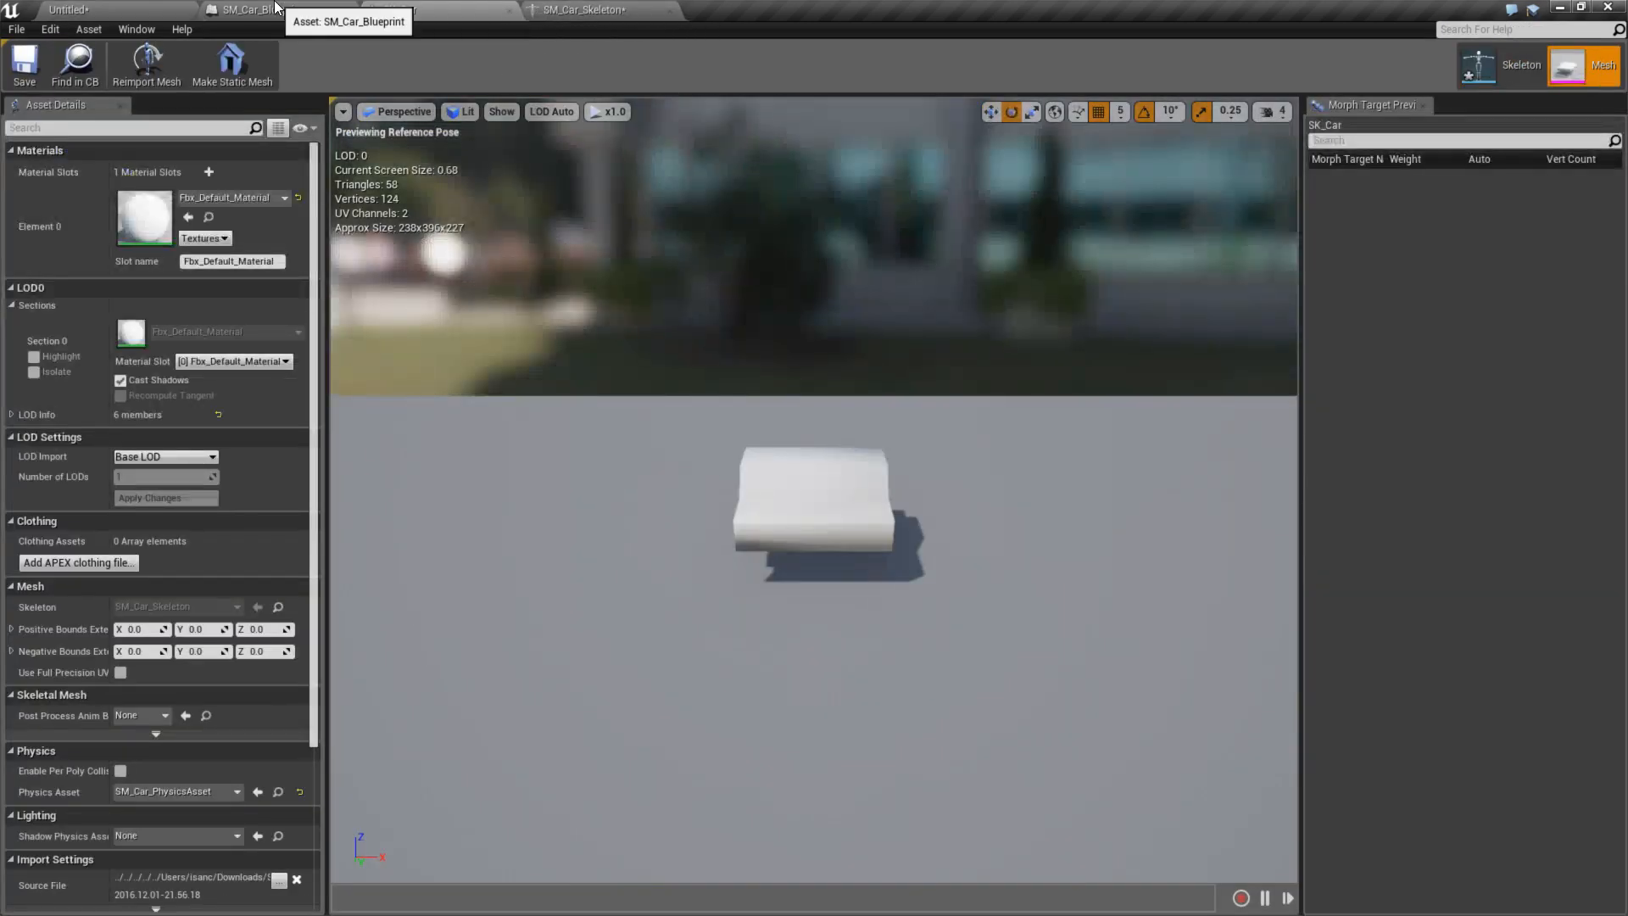
{"action": "left_click", "coordinate": [275, 7]}
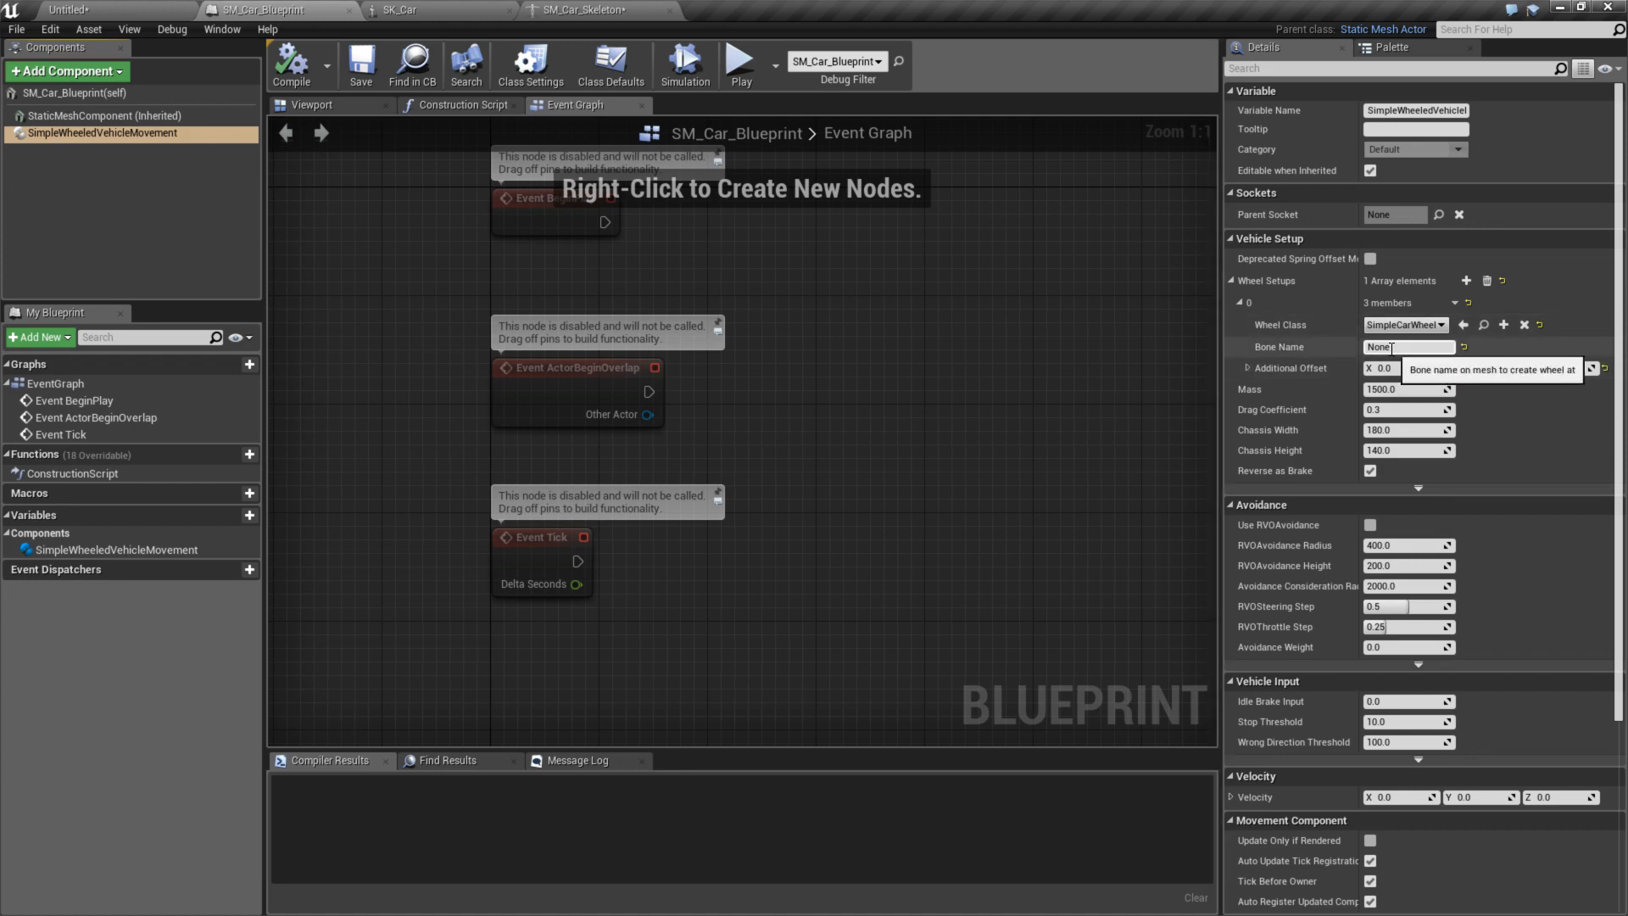
{"action": "left_click", "coordinate": [410, 9]}
{"action": "left_click", "coordinate": [580, 9]}
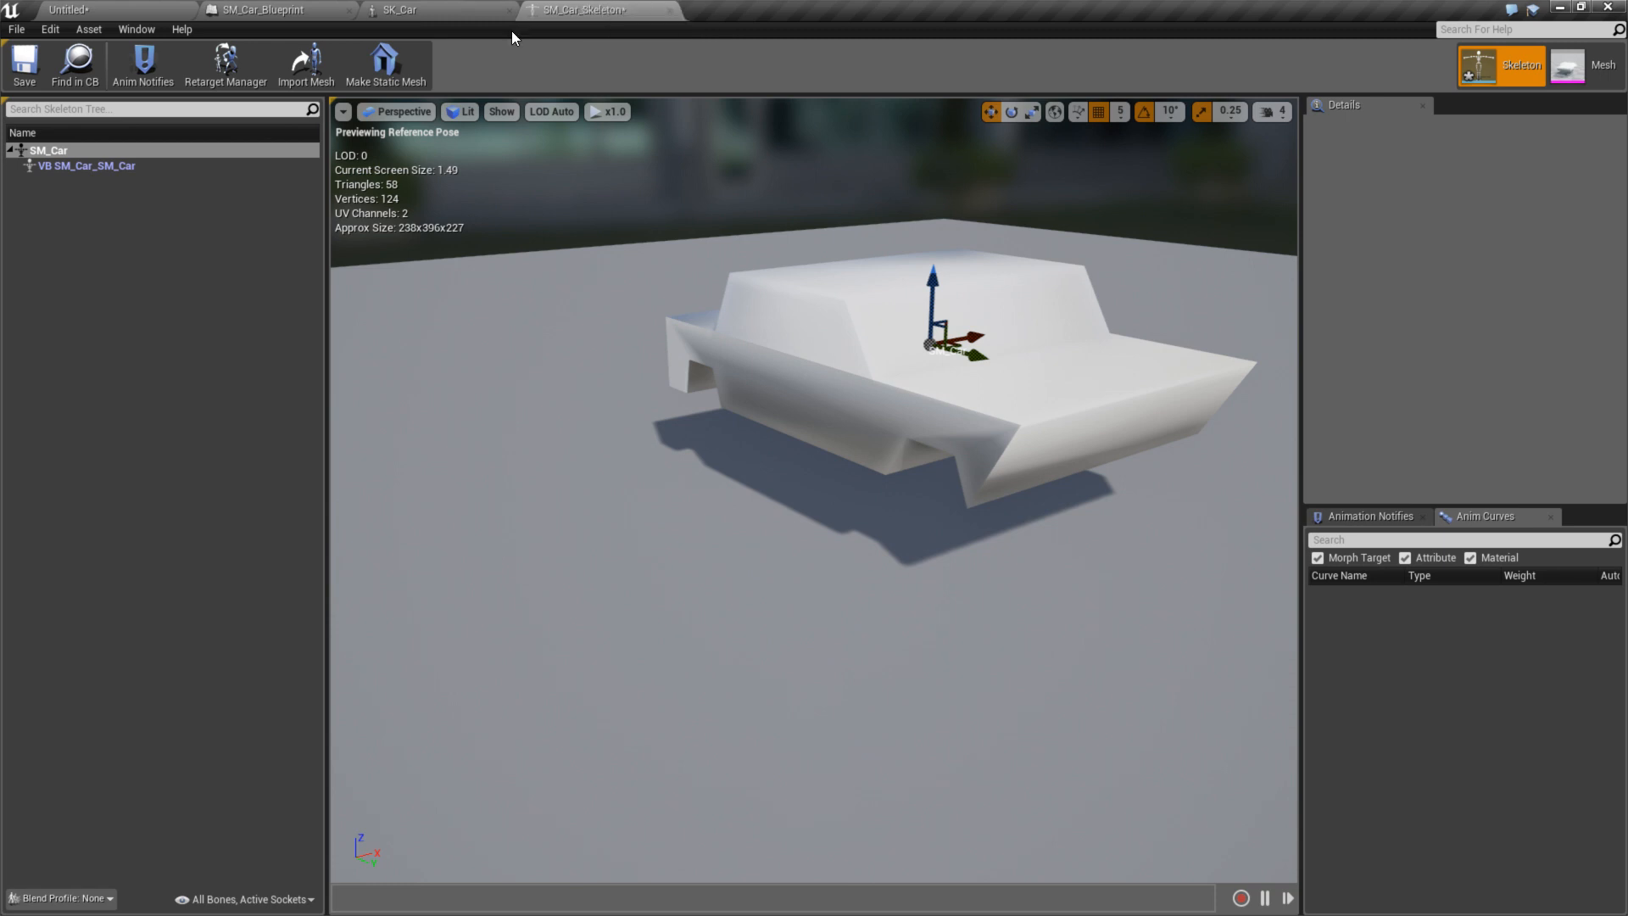
- Try to remove unused bones from the SM_Car skeleton
{"action": "left_click", "coordinate": [69, 164]}
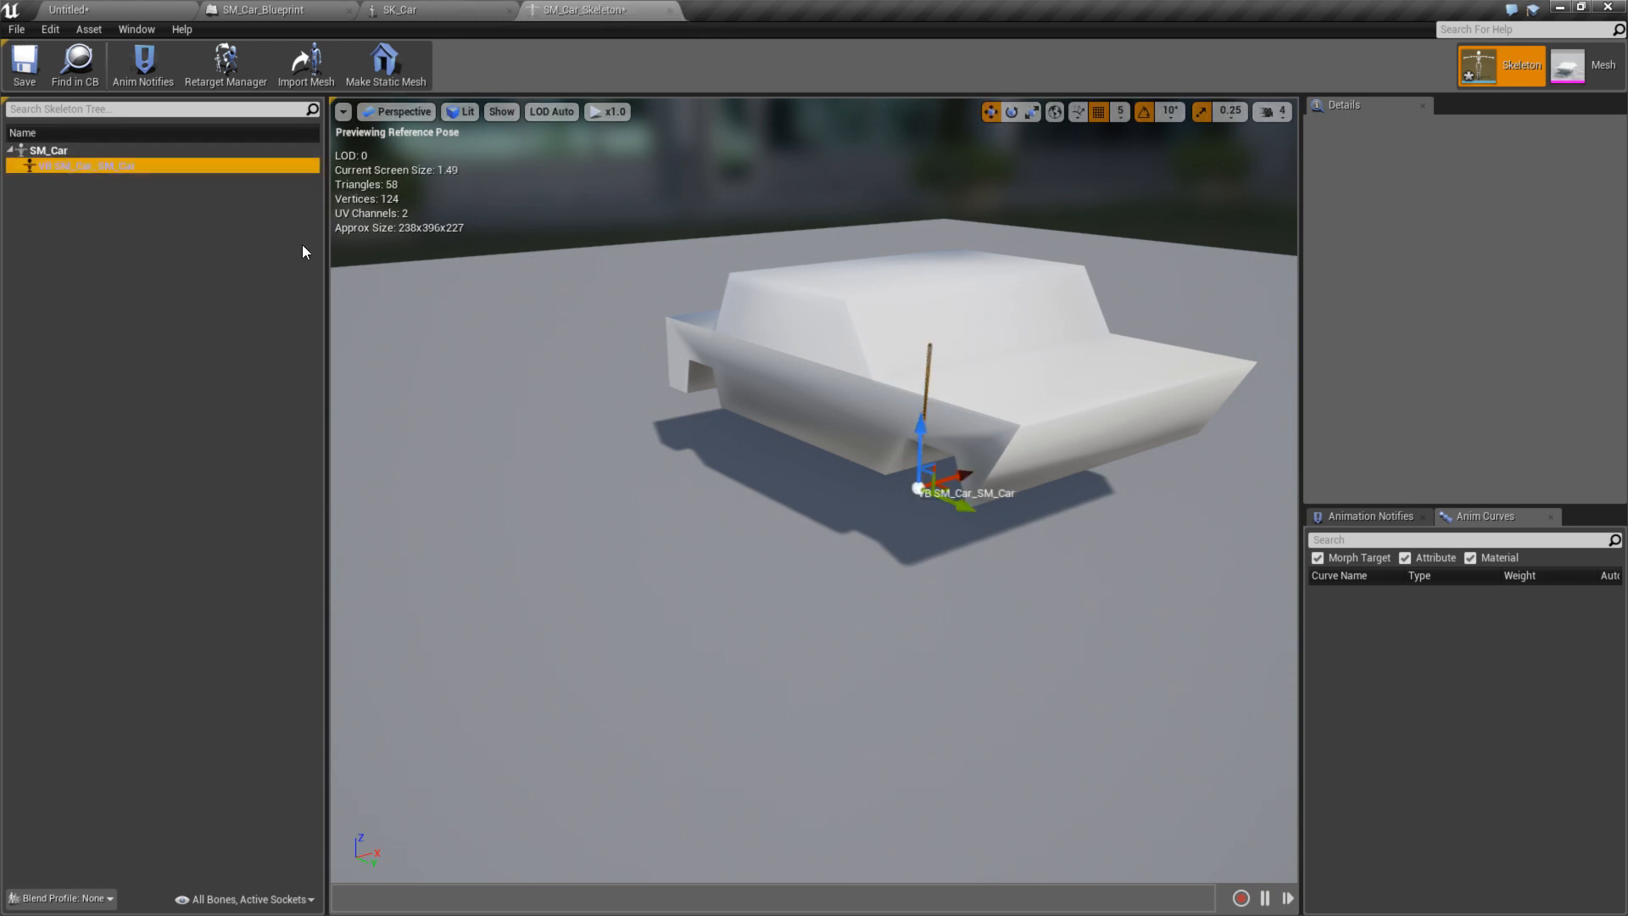
{"action": "left_click", "coordinate": [49, 155]}
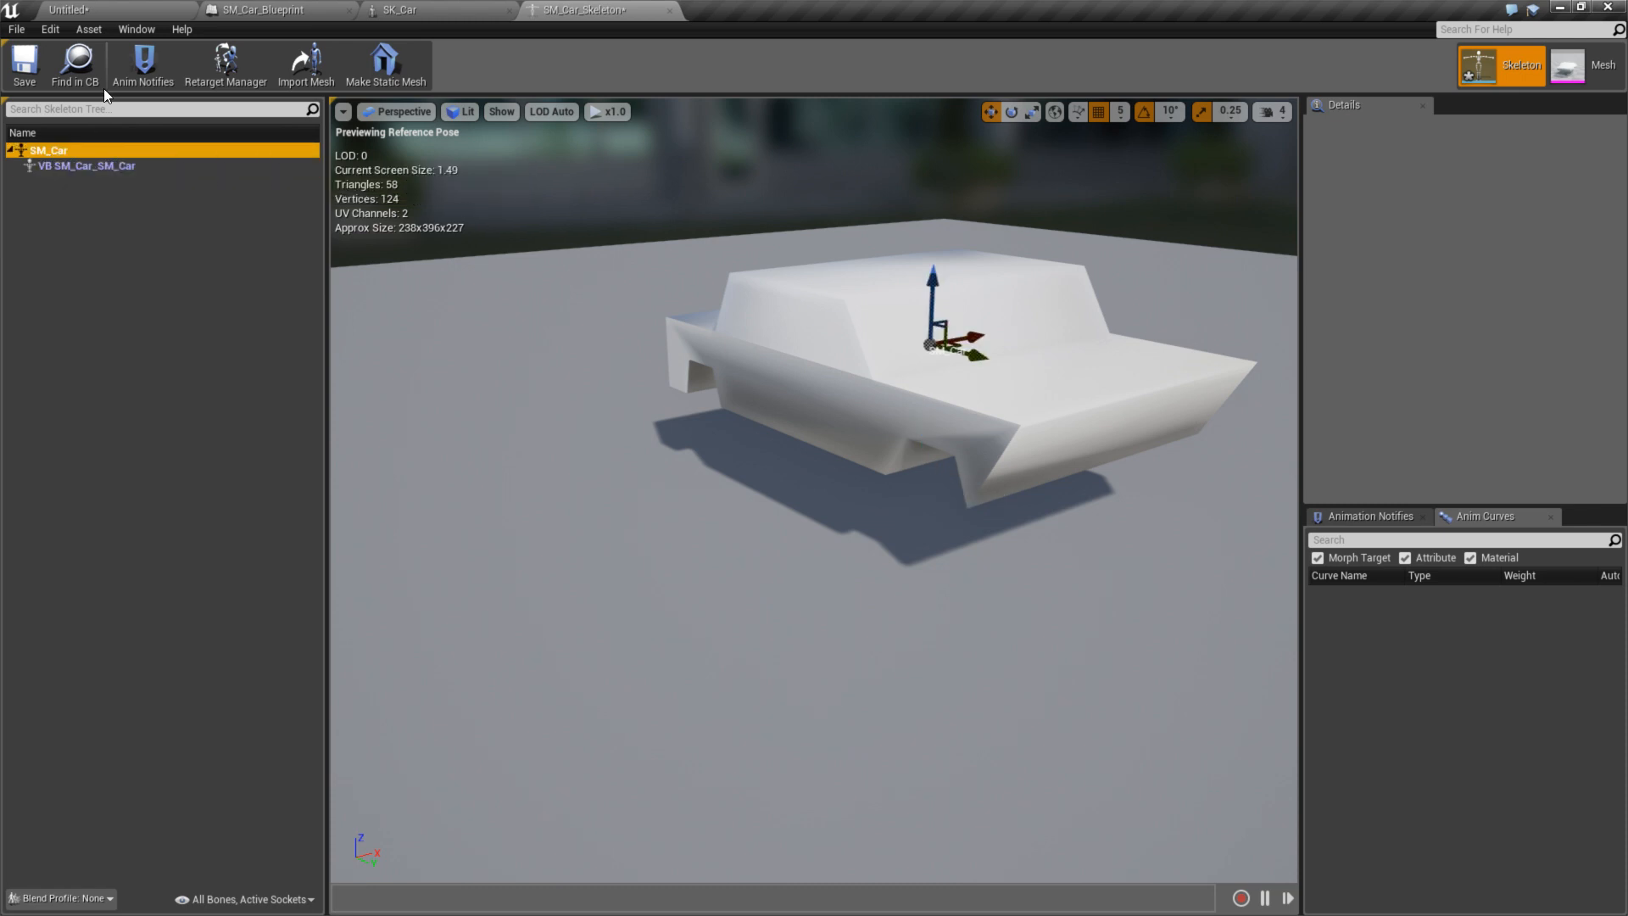
{"action": "left_click", "coordinate": [124, 34]}
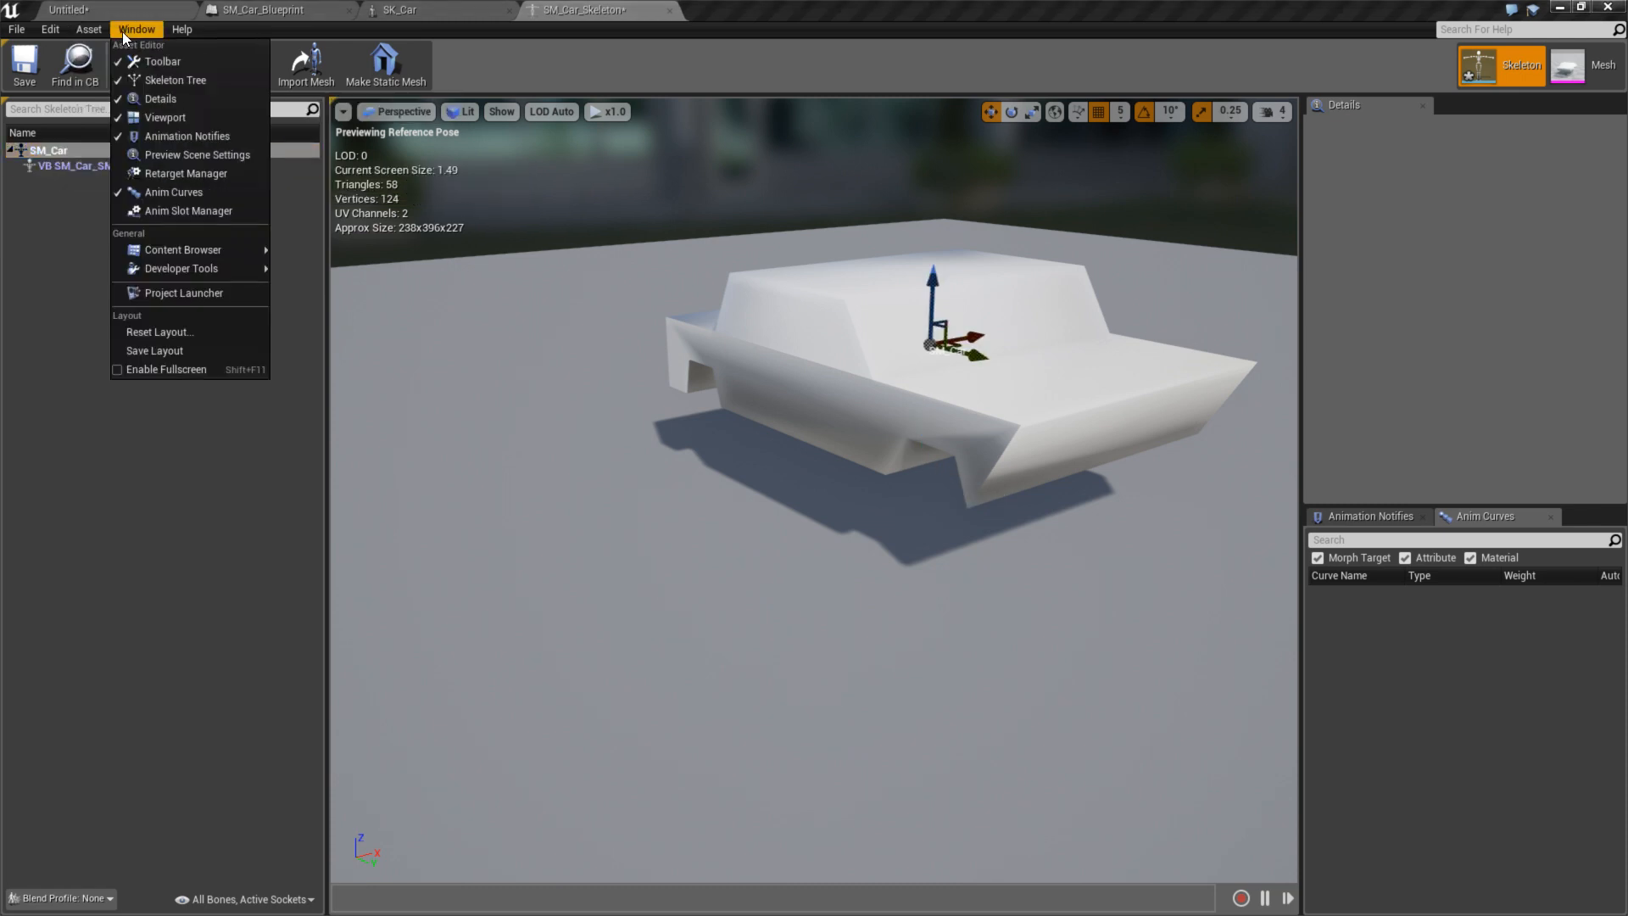
{"action": "mouse_move", "coordinate": [102, 35]}
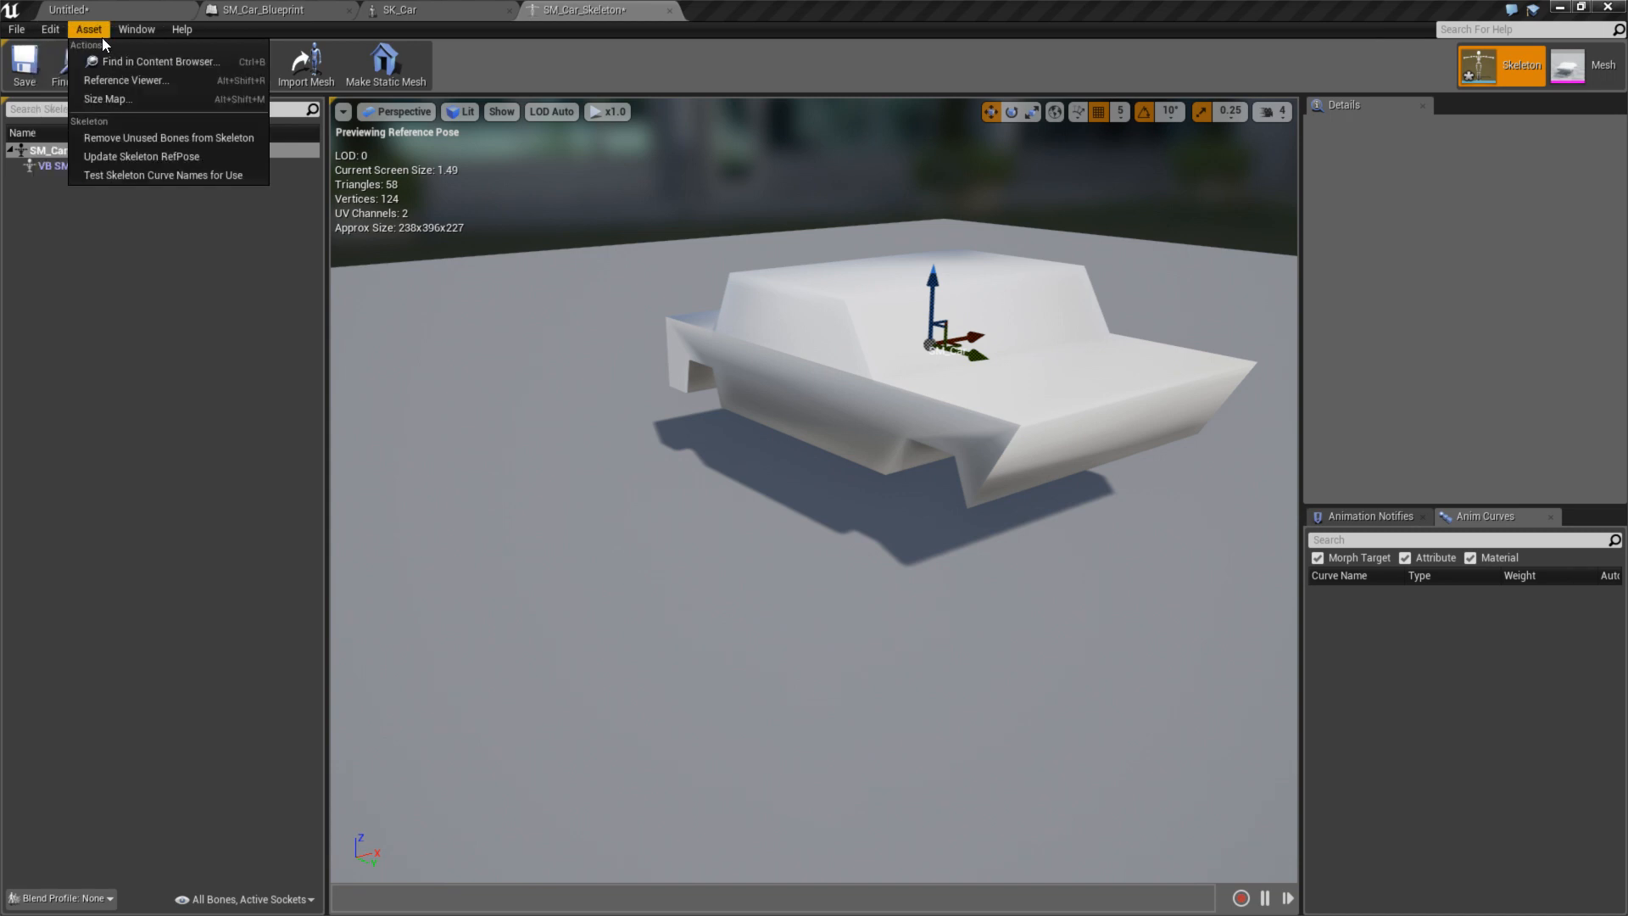
{"action": "left_click", "coordinate": [135, 139]}
{"action": "left_click", "coordinate": [928, 543]}
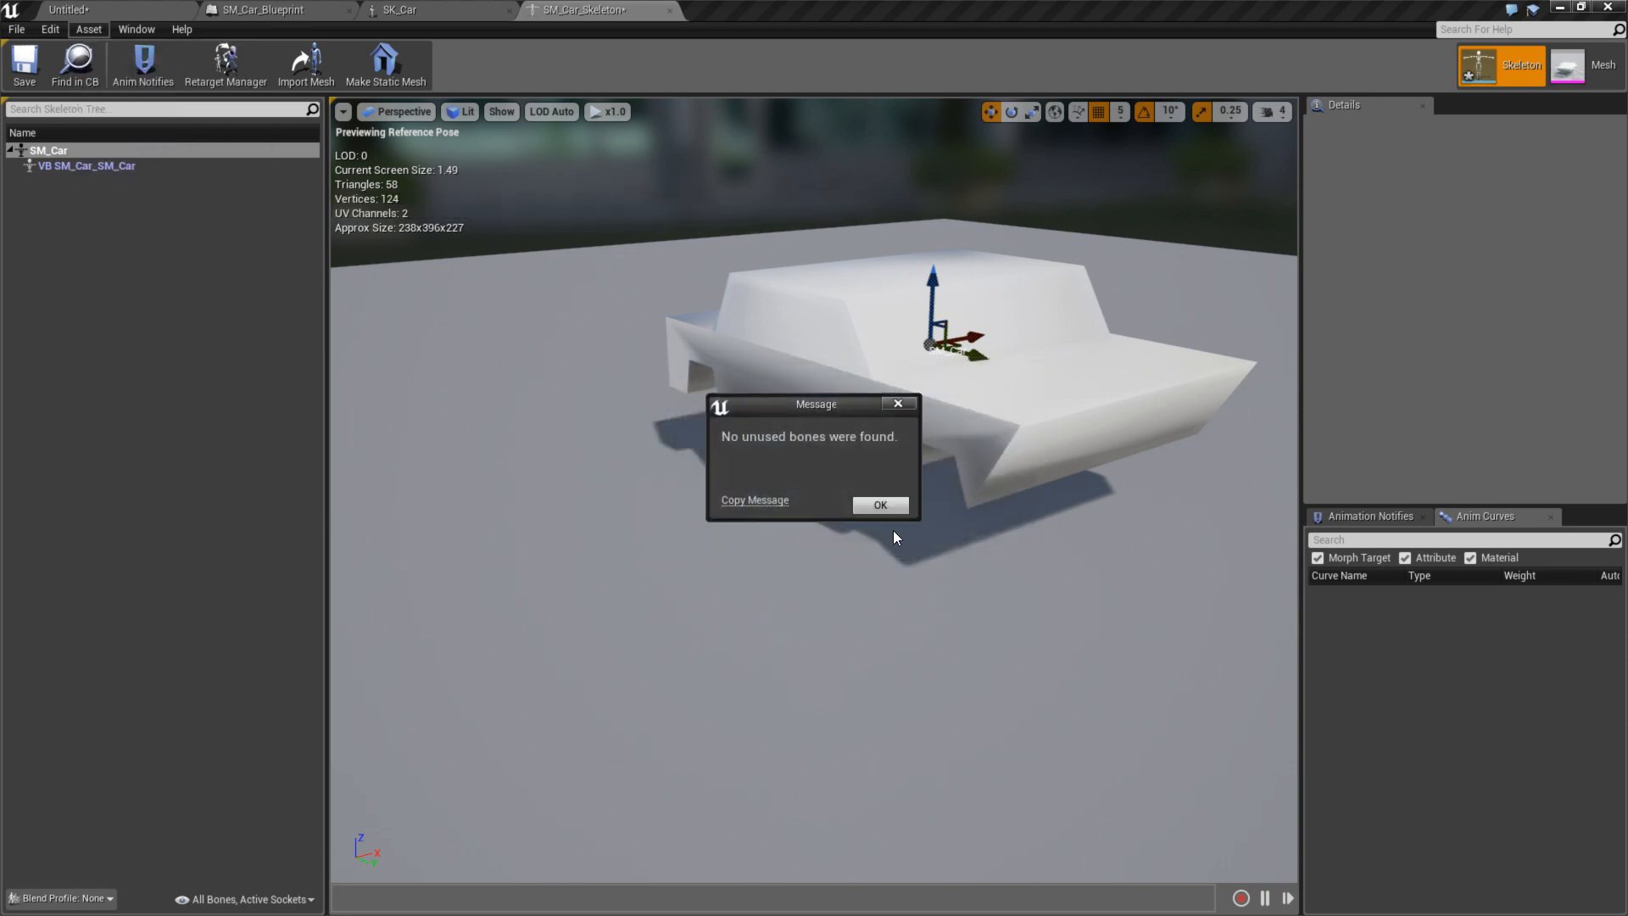
{"action": "left_click", "coordinate": [879, 504]}
- Add four sockets to the SM_Car root bone, keeping their default names
{"action": "left_click", "coordinate": [74, 150]}
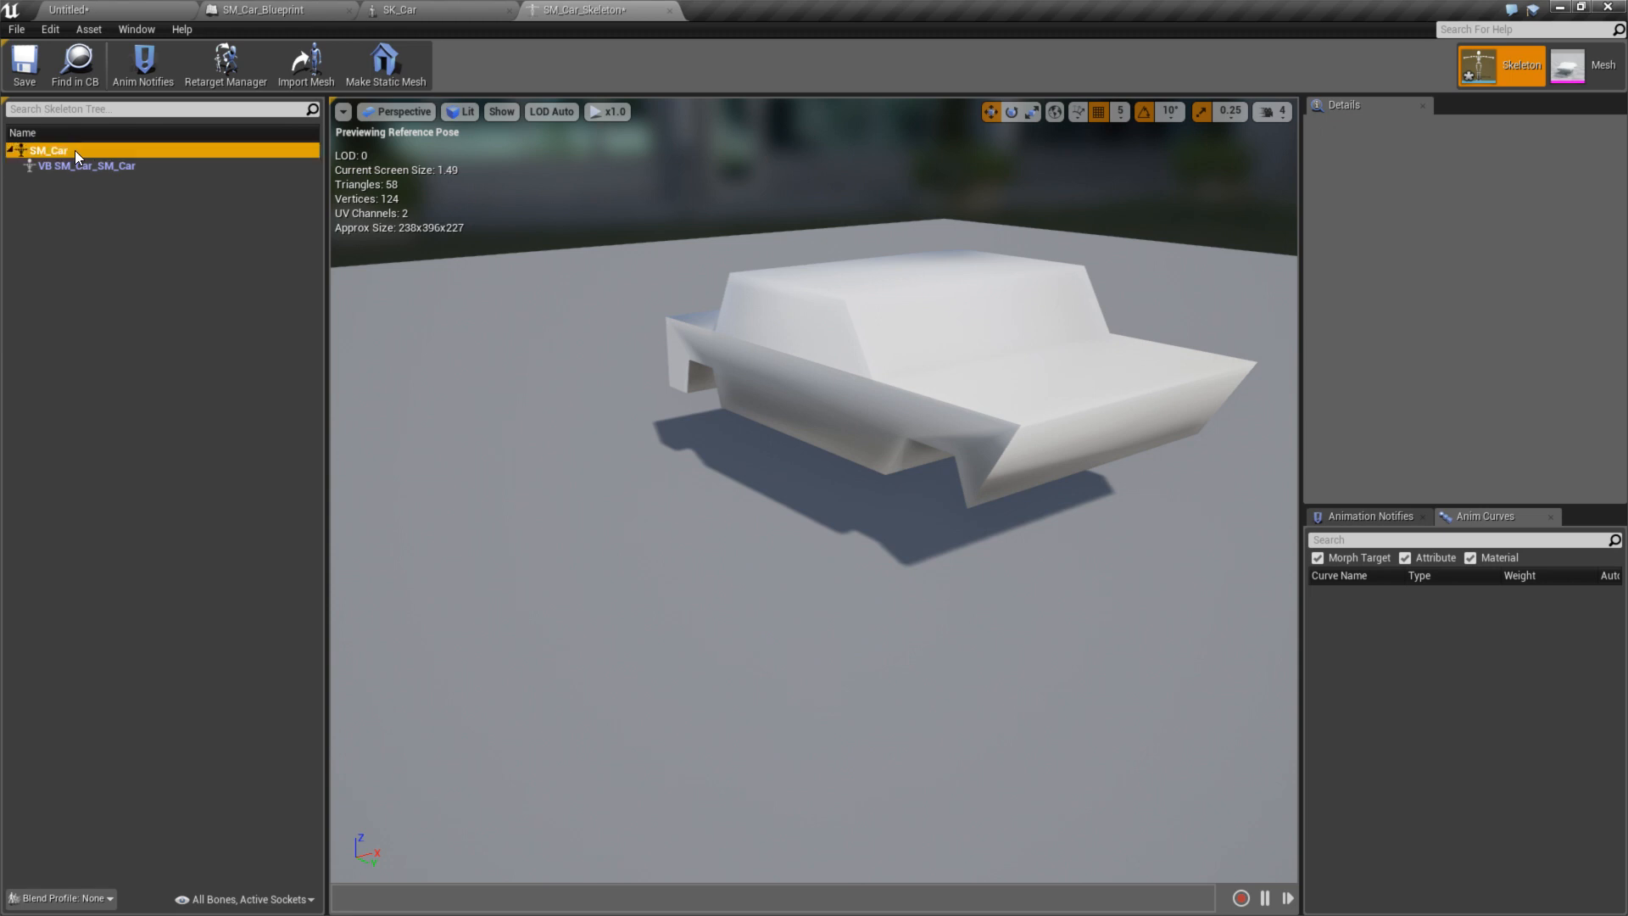
{"action": "right_click", "coordinate": [66, 153]}
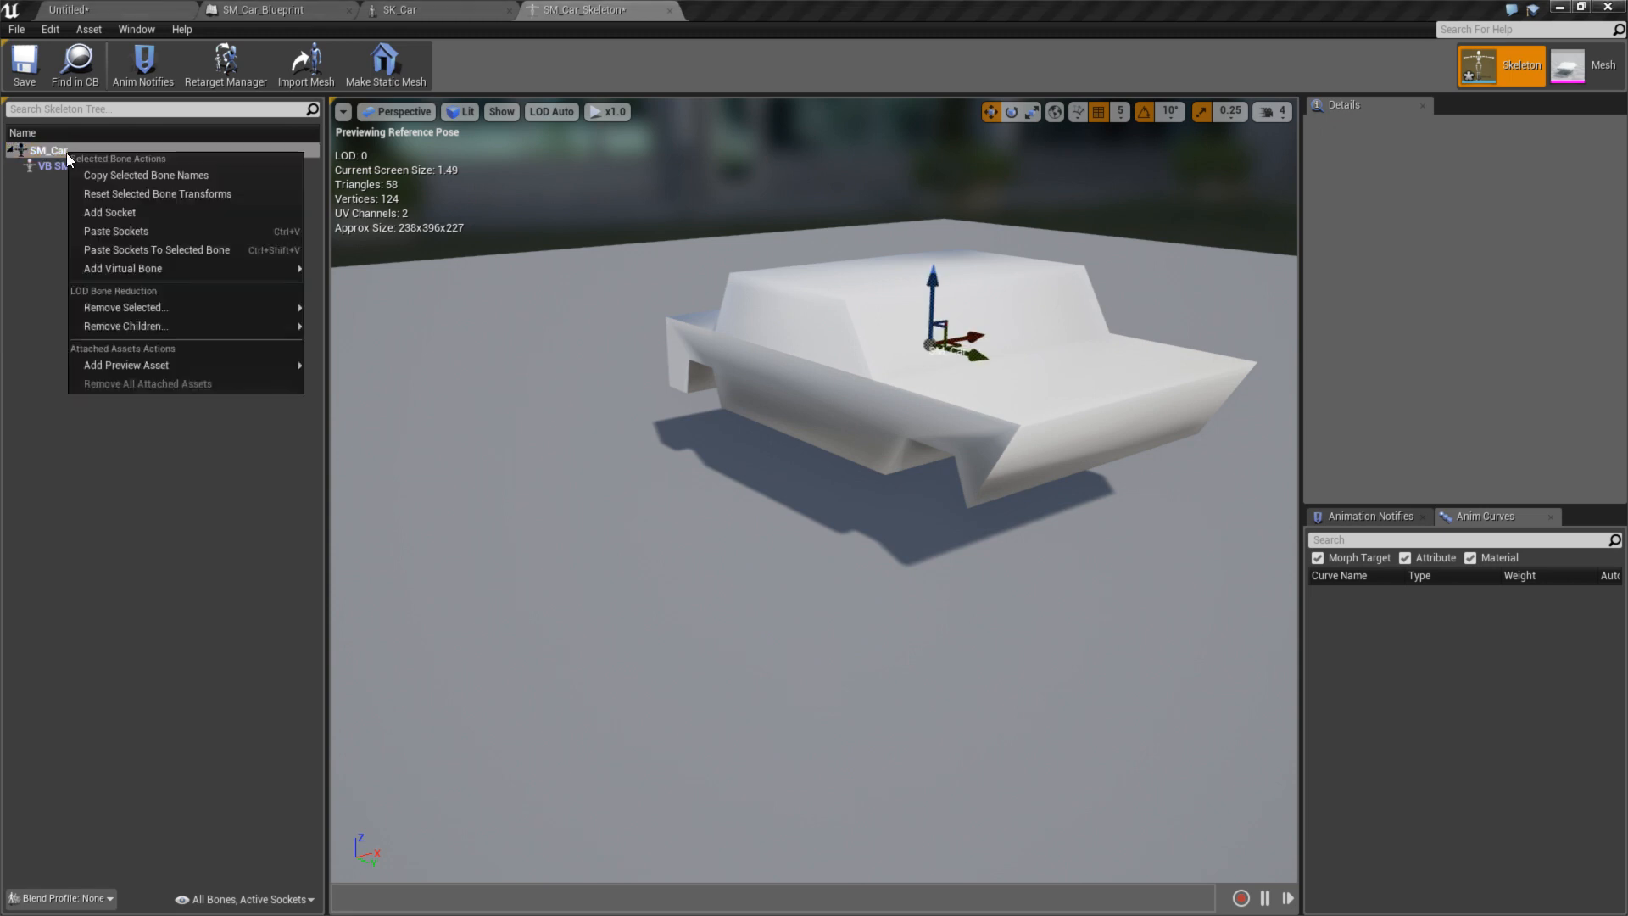
{"action": "left_click", "coordinate": [133, 214]}
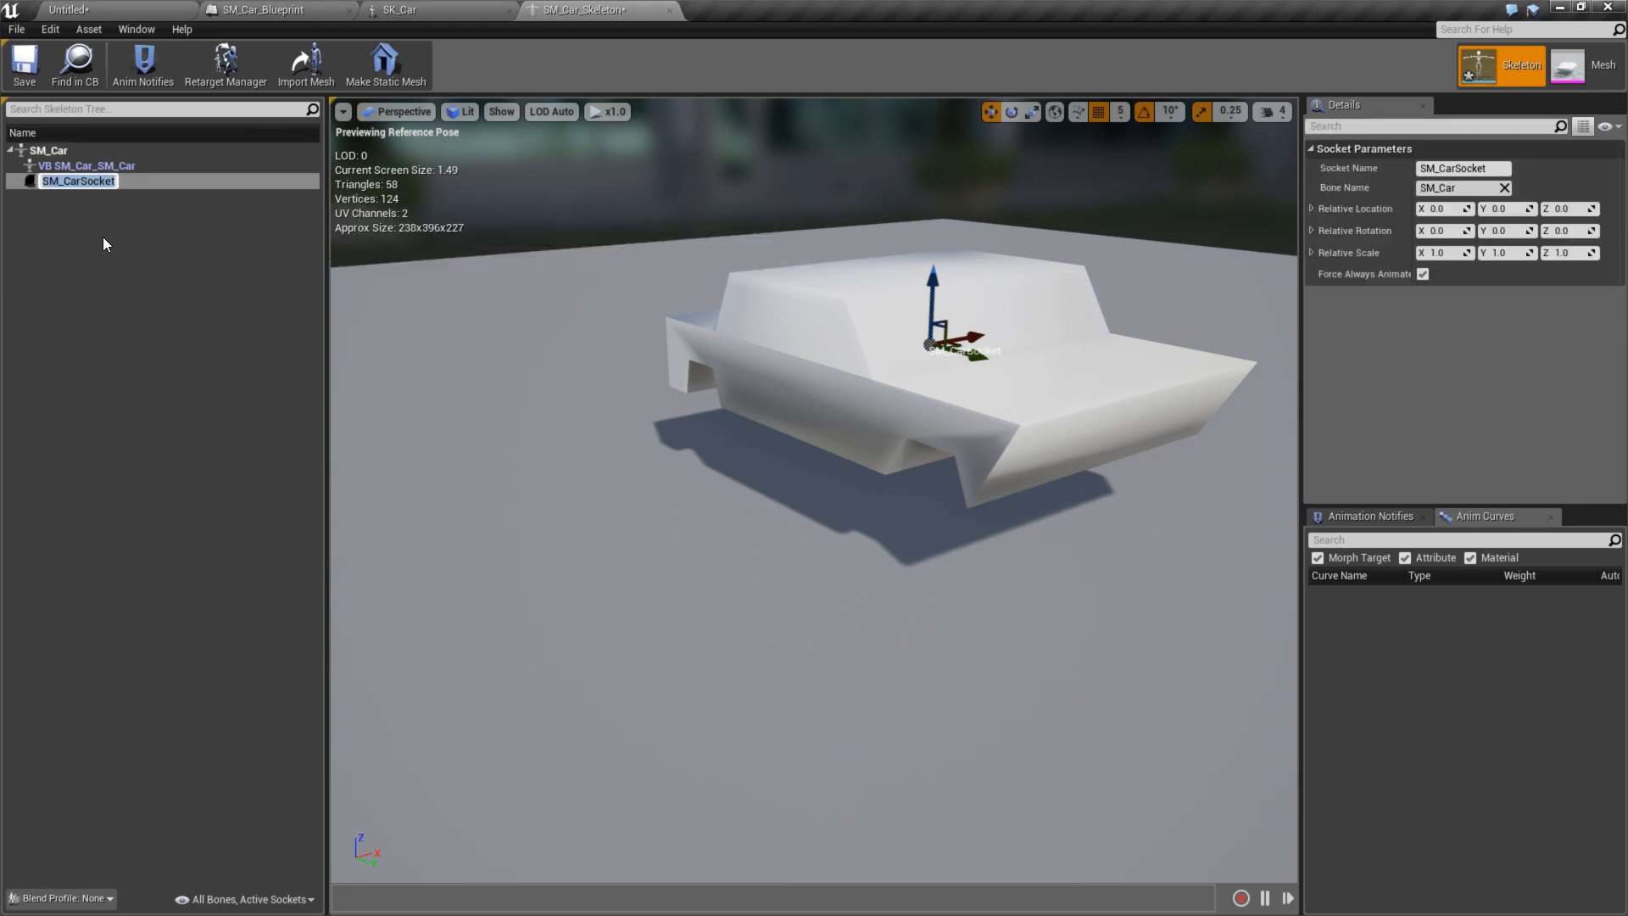
{"action": "left_click", "coordinate": [103, 237]}
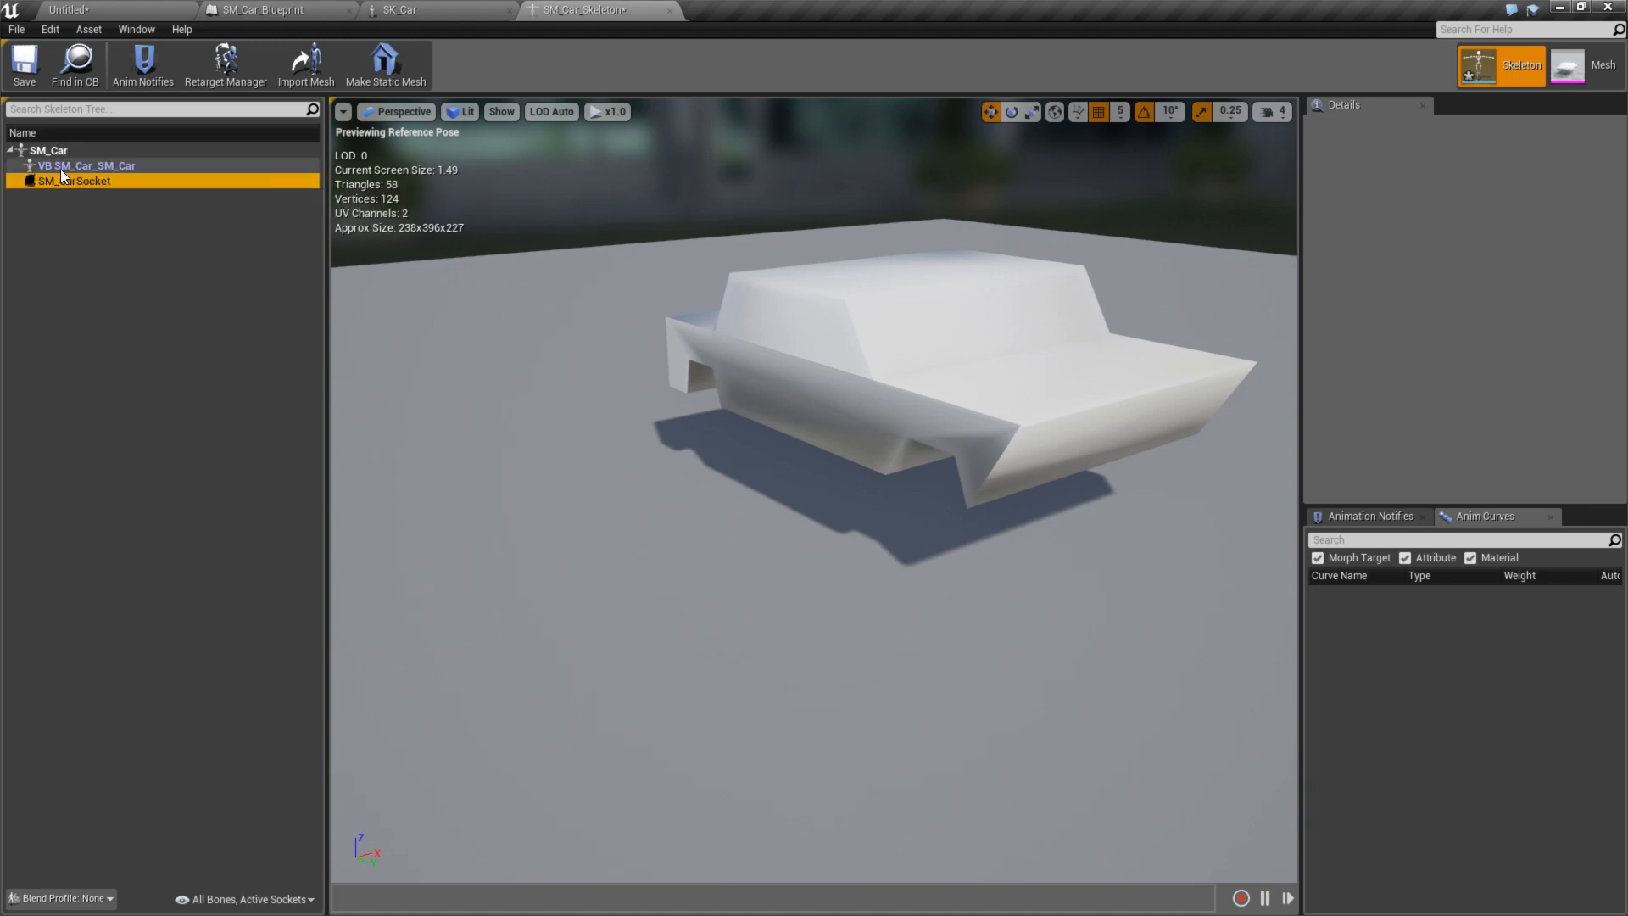
{"action": "right_click", "coordinate": [52, 151]}
{"action": "left_click", "coordinate": [101, 211]}
{"action": "right_click", "coordinate": [54, 151]}
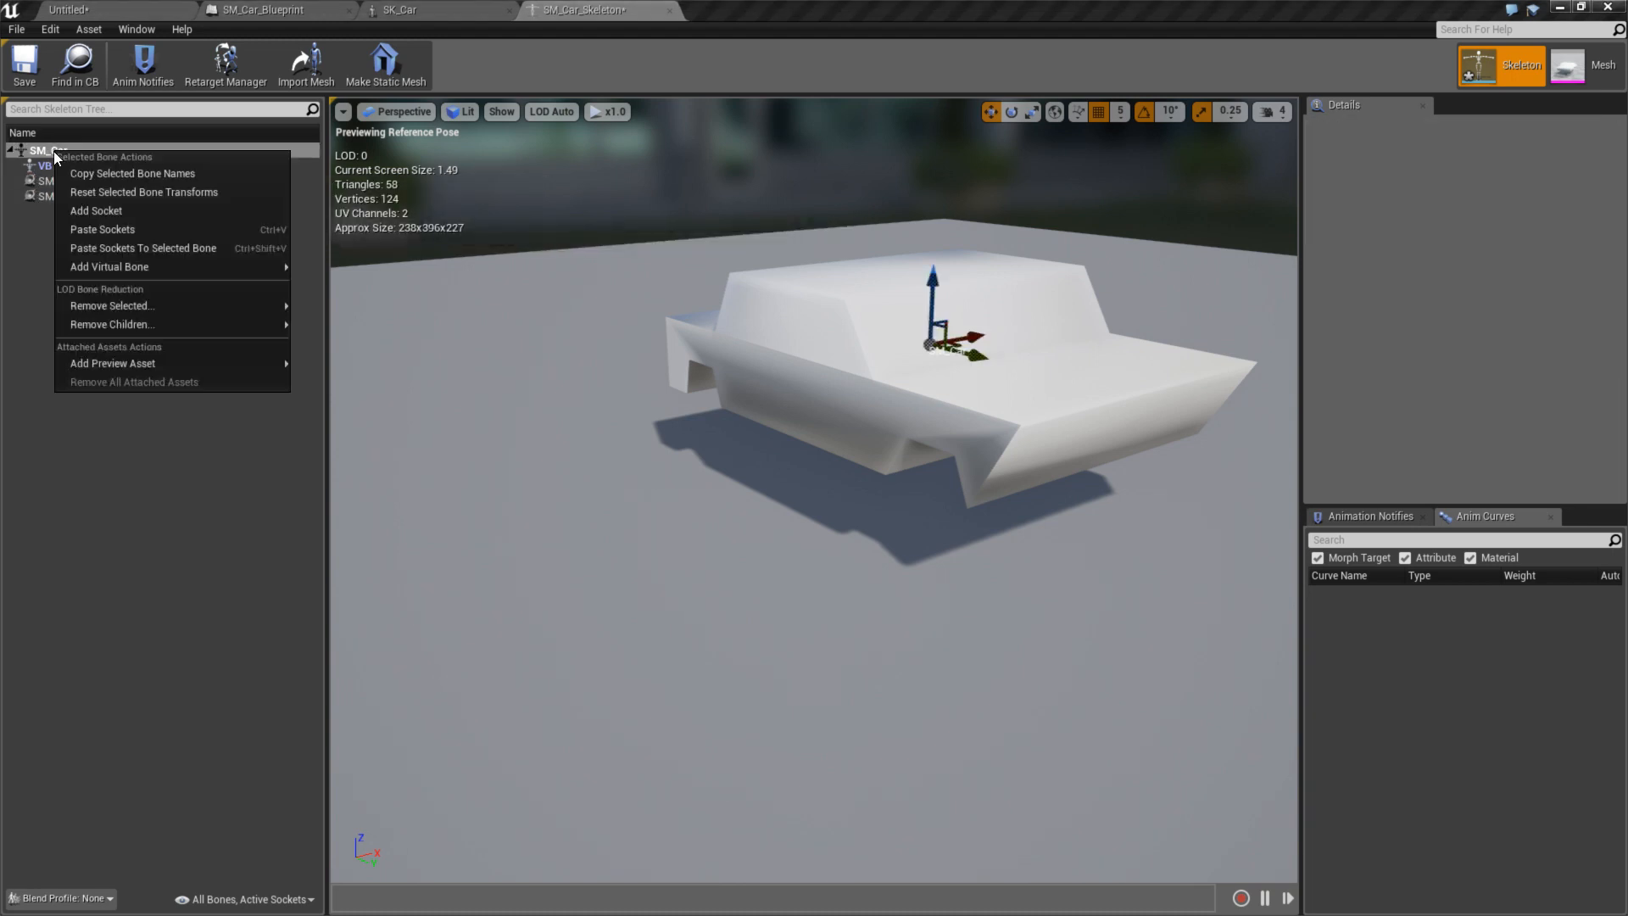
{"action": "left_click", "coordinate": [96, 212]}
{"action": "left_click", "coordinate": [56, 151]}
{"action": "right_click", "coordinate": [56, 151]}
{"action": "left_click", "coordinate": [112, 212]}
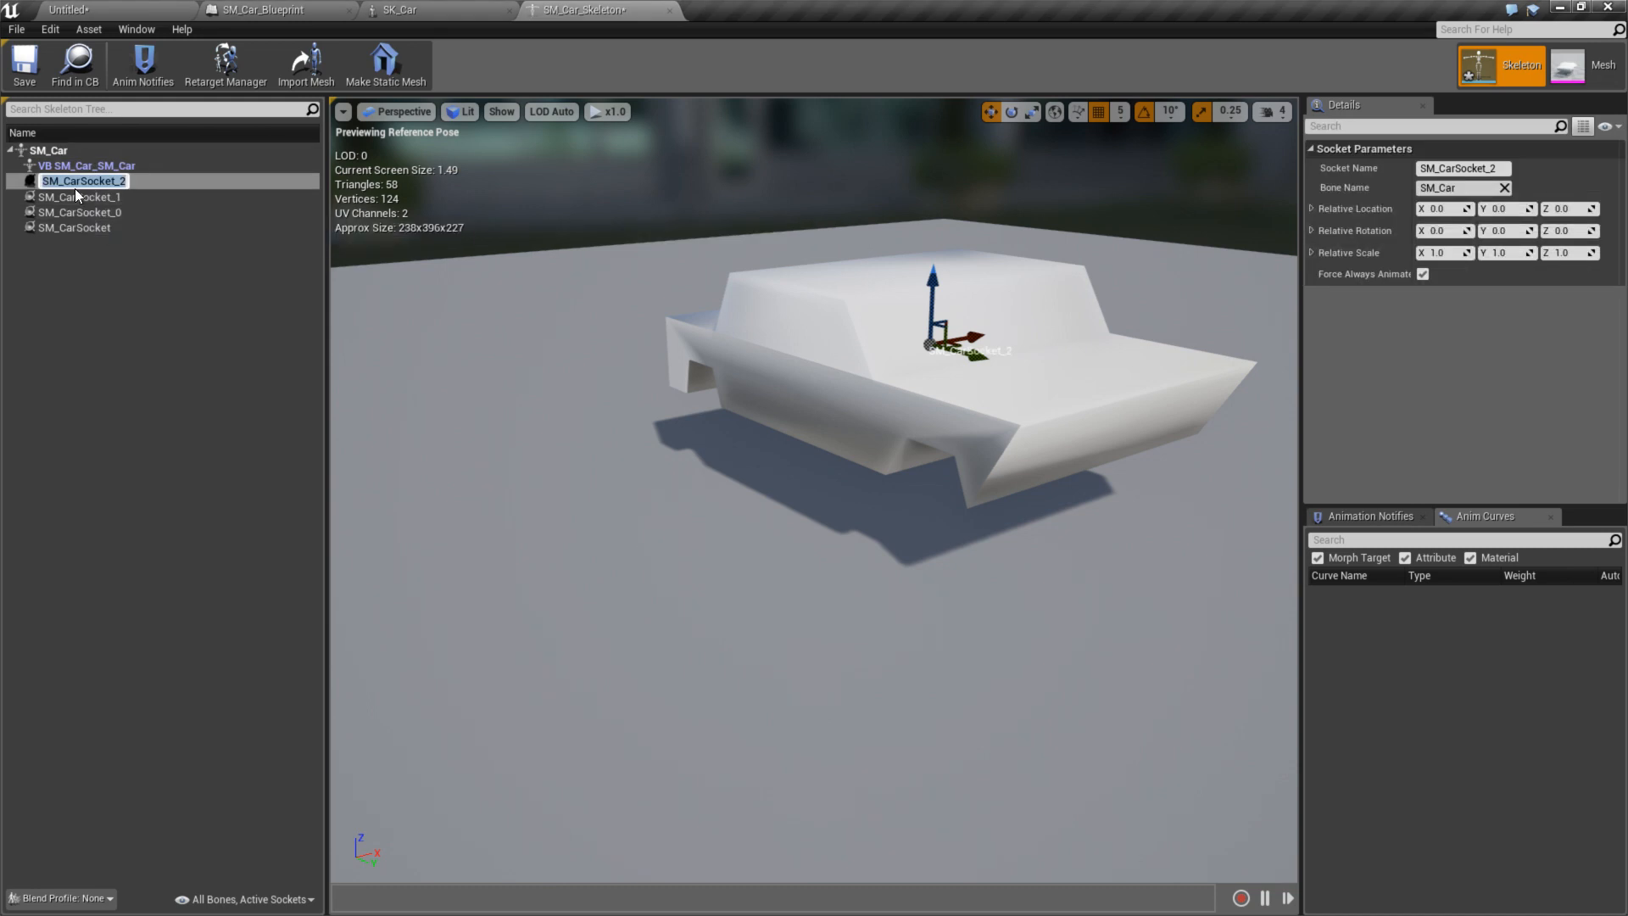
- Examine the SM_Car root bone and the parameters of its sockets in the skeleton tree
{"action": "left_click", "coordinate": [78, 212]}
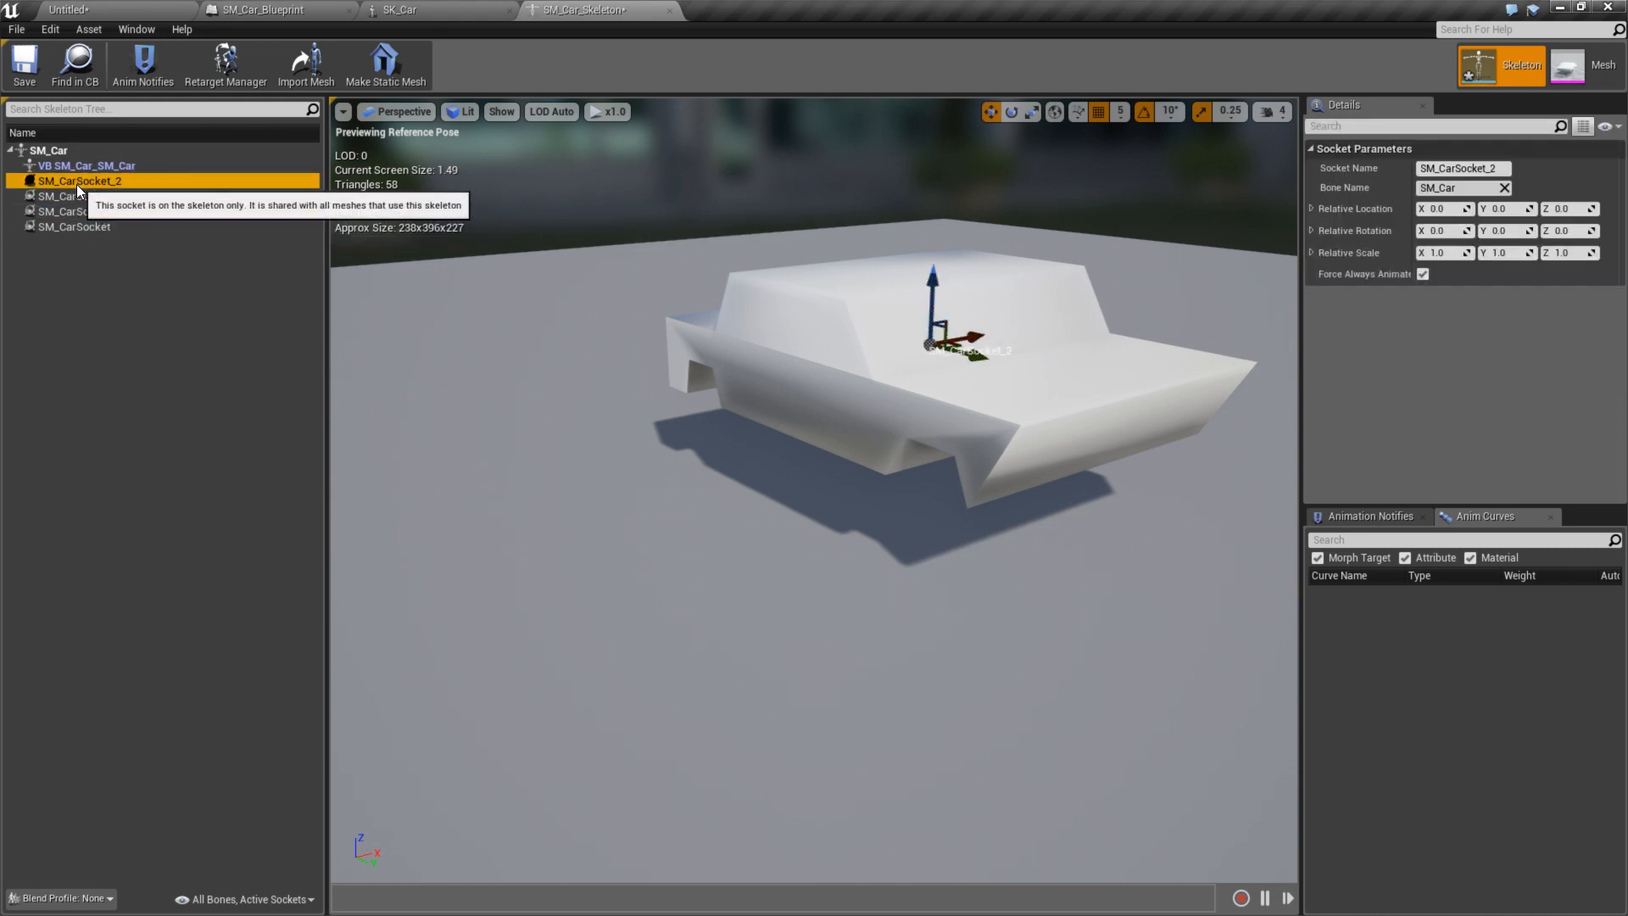
{"action": "left_click", "coordinate": [78, 196]}
{"action": "left_click", "coordinate": [56, 155]}
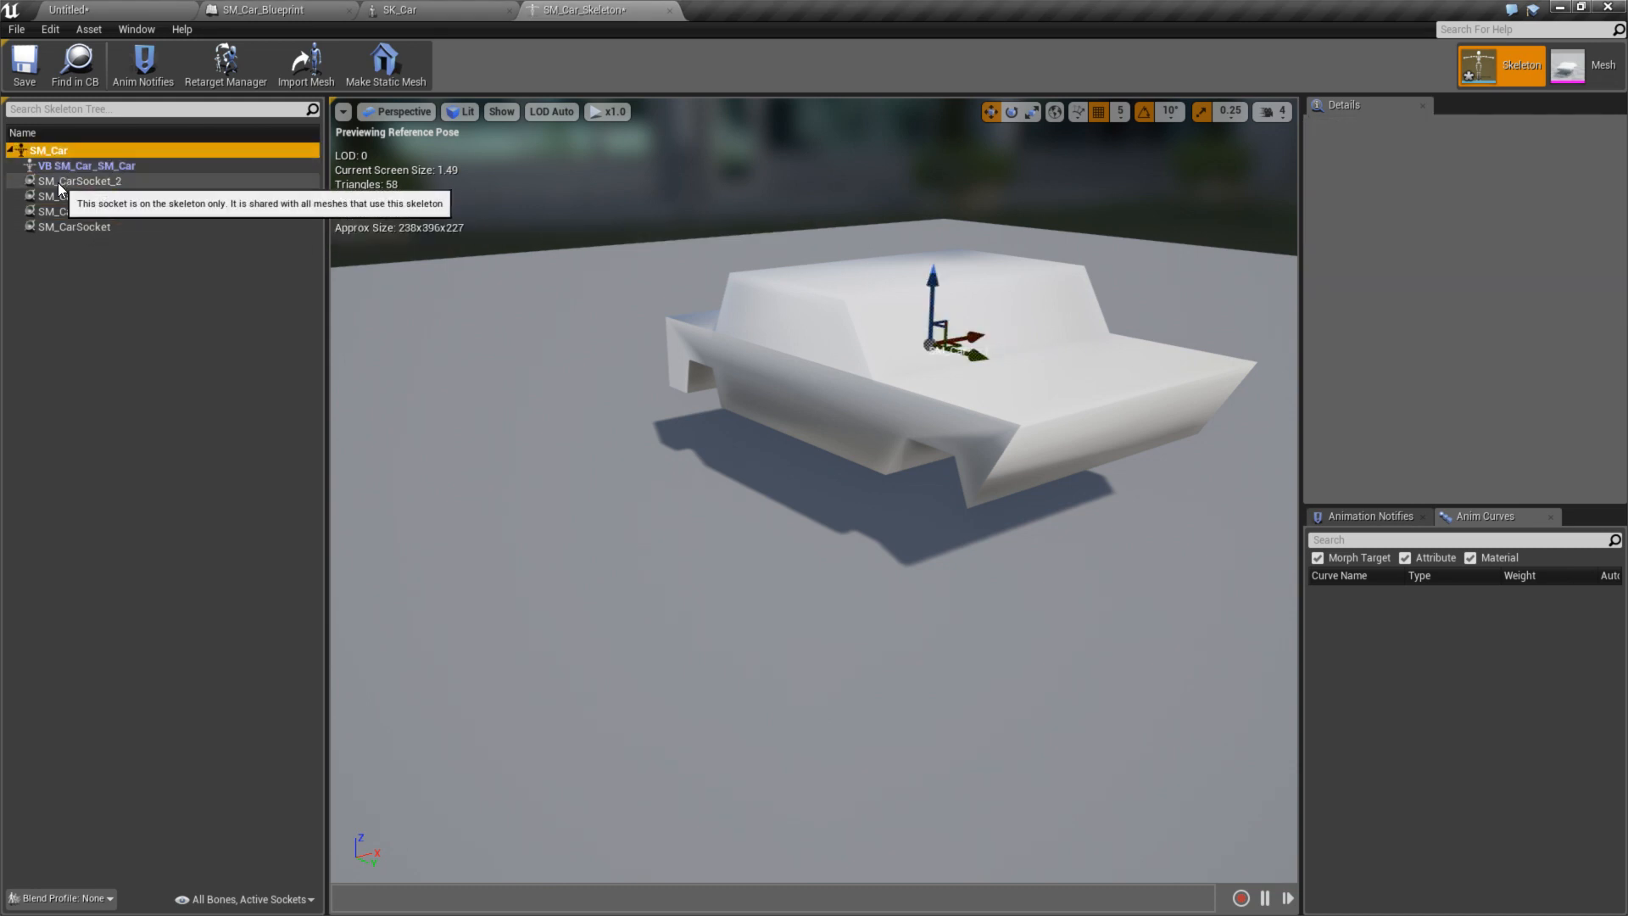
{"action": "left_click", "coordinate": [58, 181]}
{"action": "left_click", "coordinate": [54, 151]}
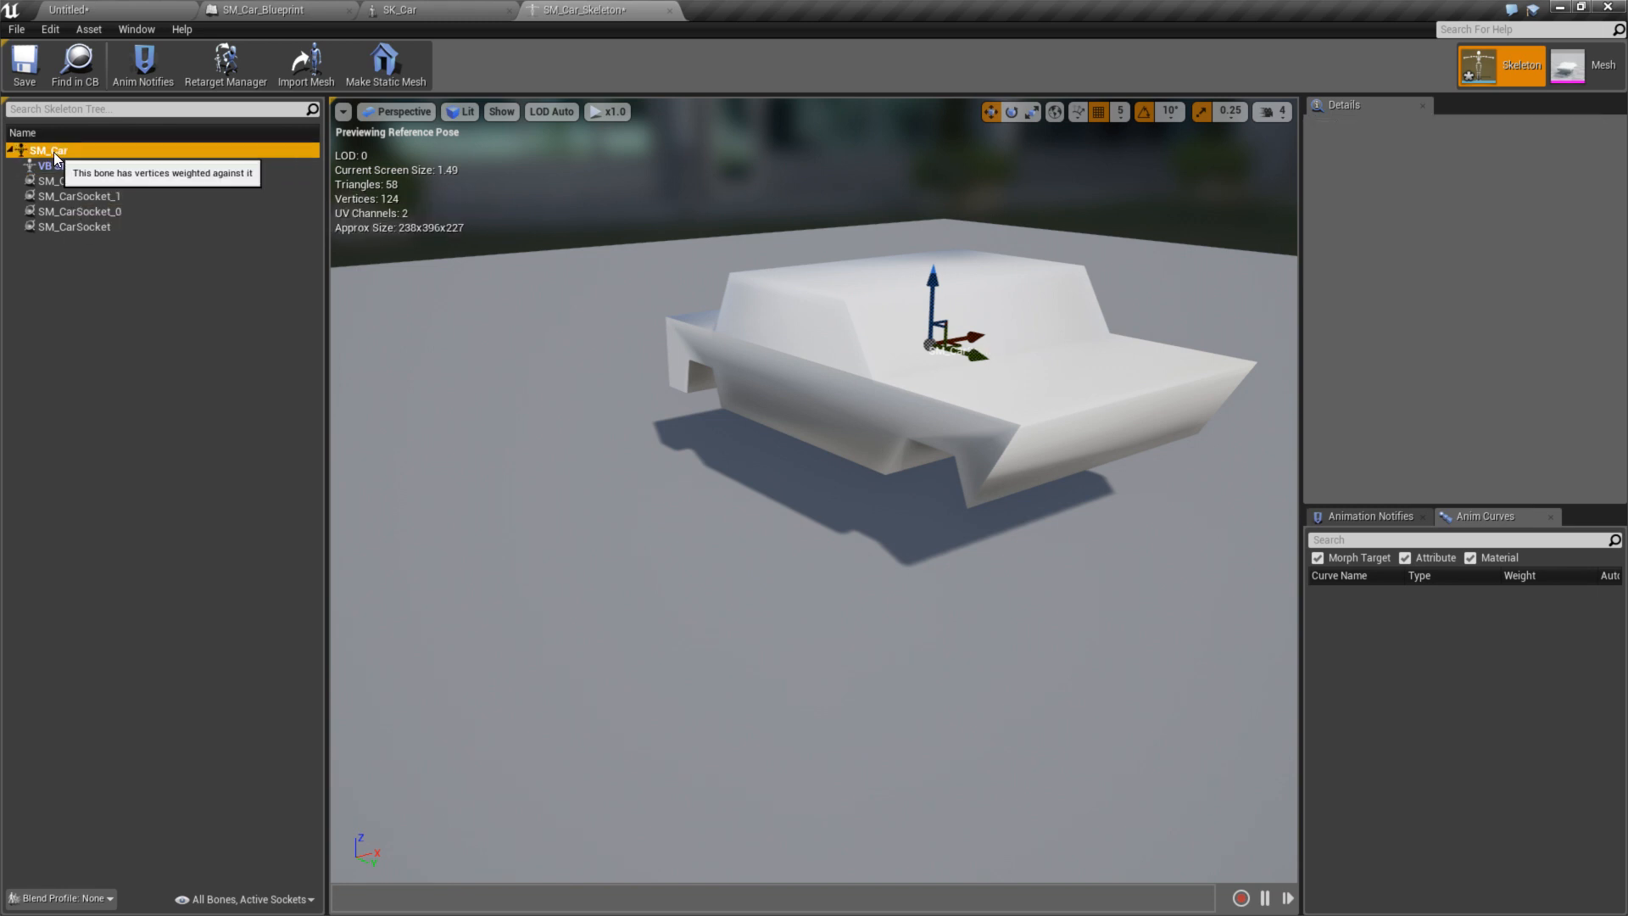
{"action": "left_click", "coordinate": [59, 184]}
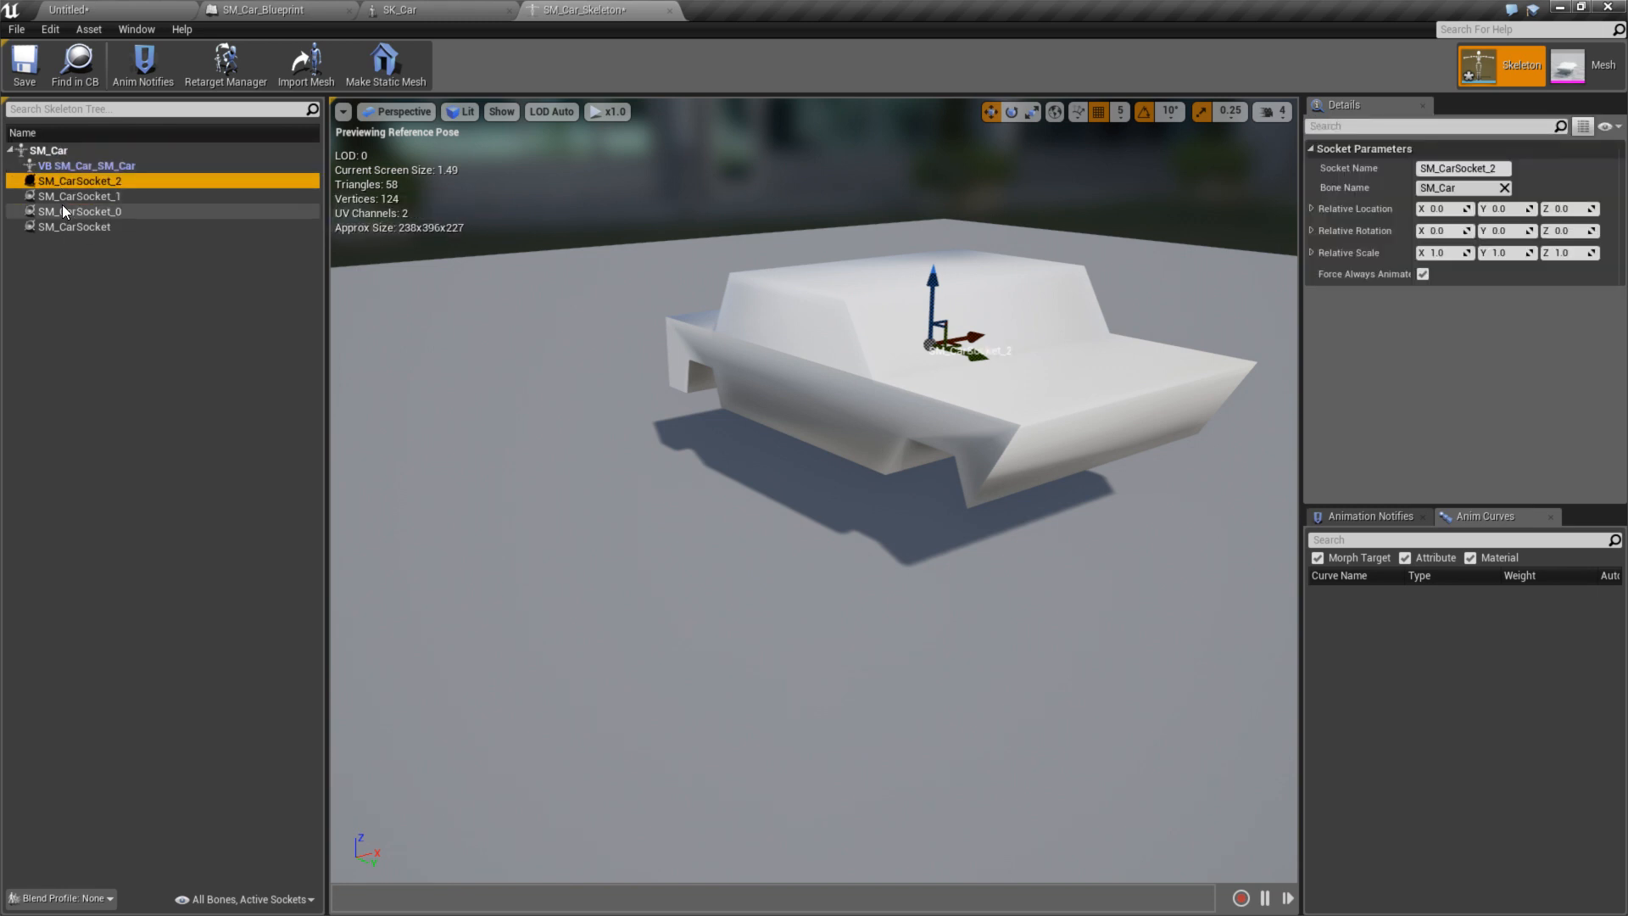
{"action": "left_click", "coordinate": [66, 210]}
{"action": "left_click", "coordinate": [72, 196]}
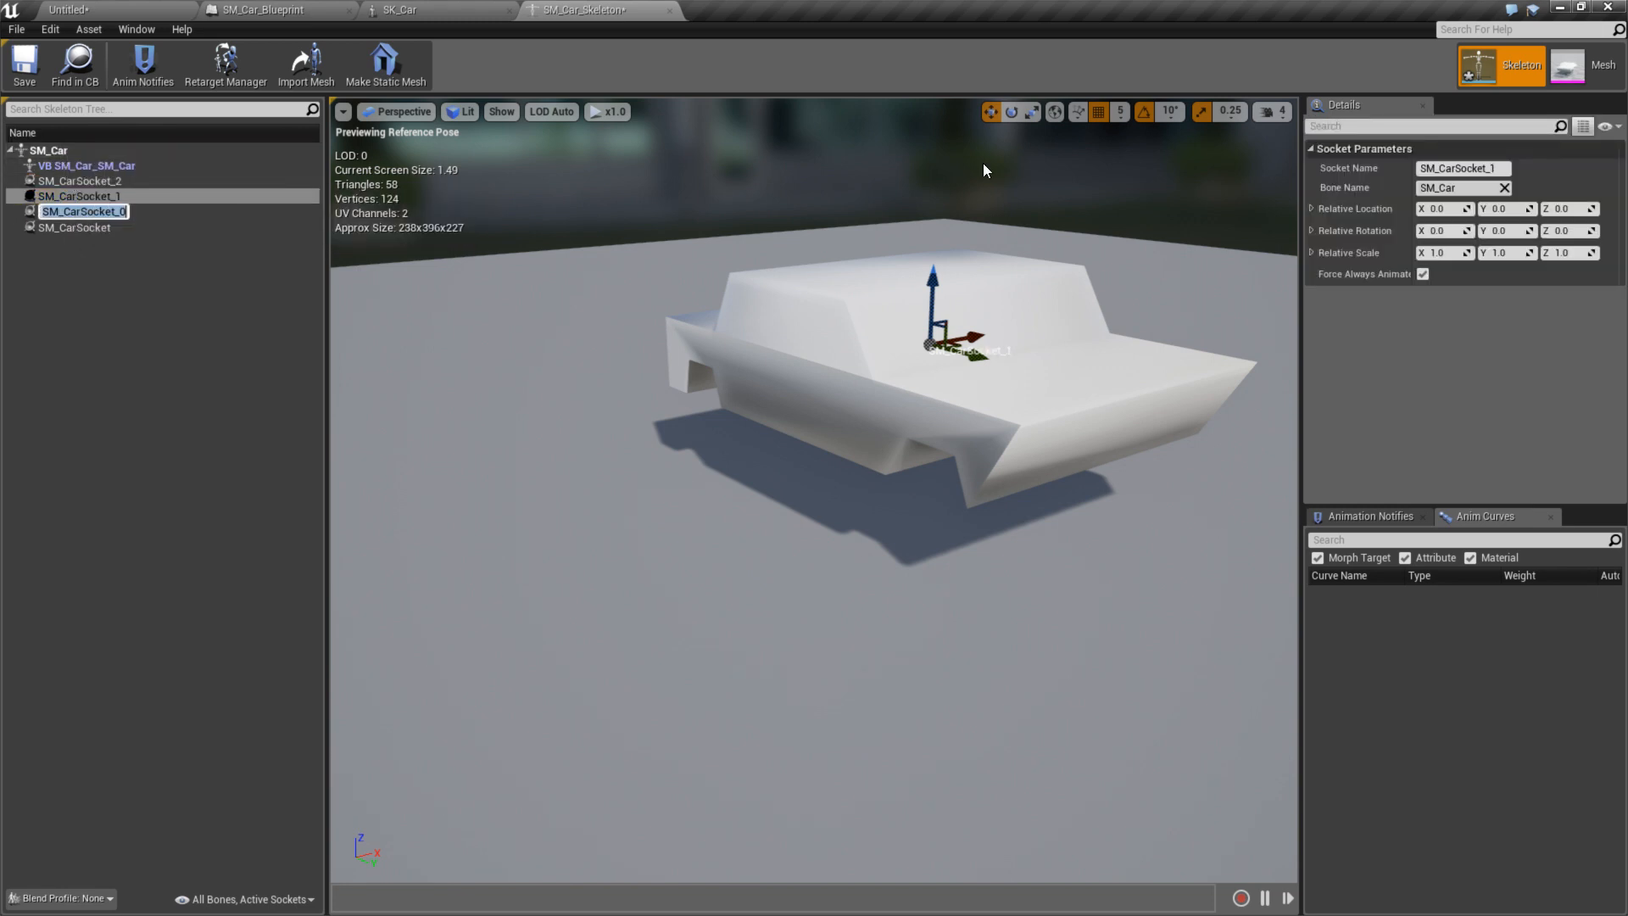
- In SM_Car_Blueprint's vehicle movement component, set the wheel setup's Bone Name to SM_Car
{"action": "left_click", "coordinate": [475, 10]}
{"action": "left_click", "coordinate": [263, 9]}
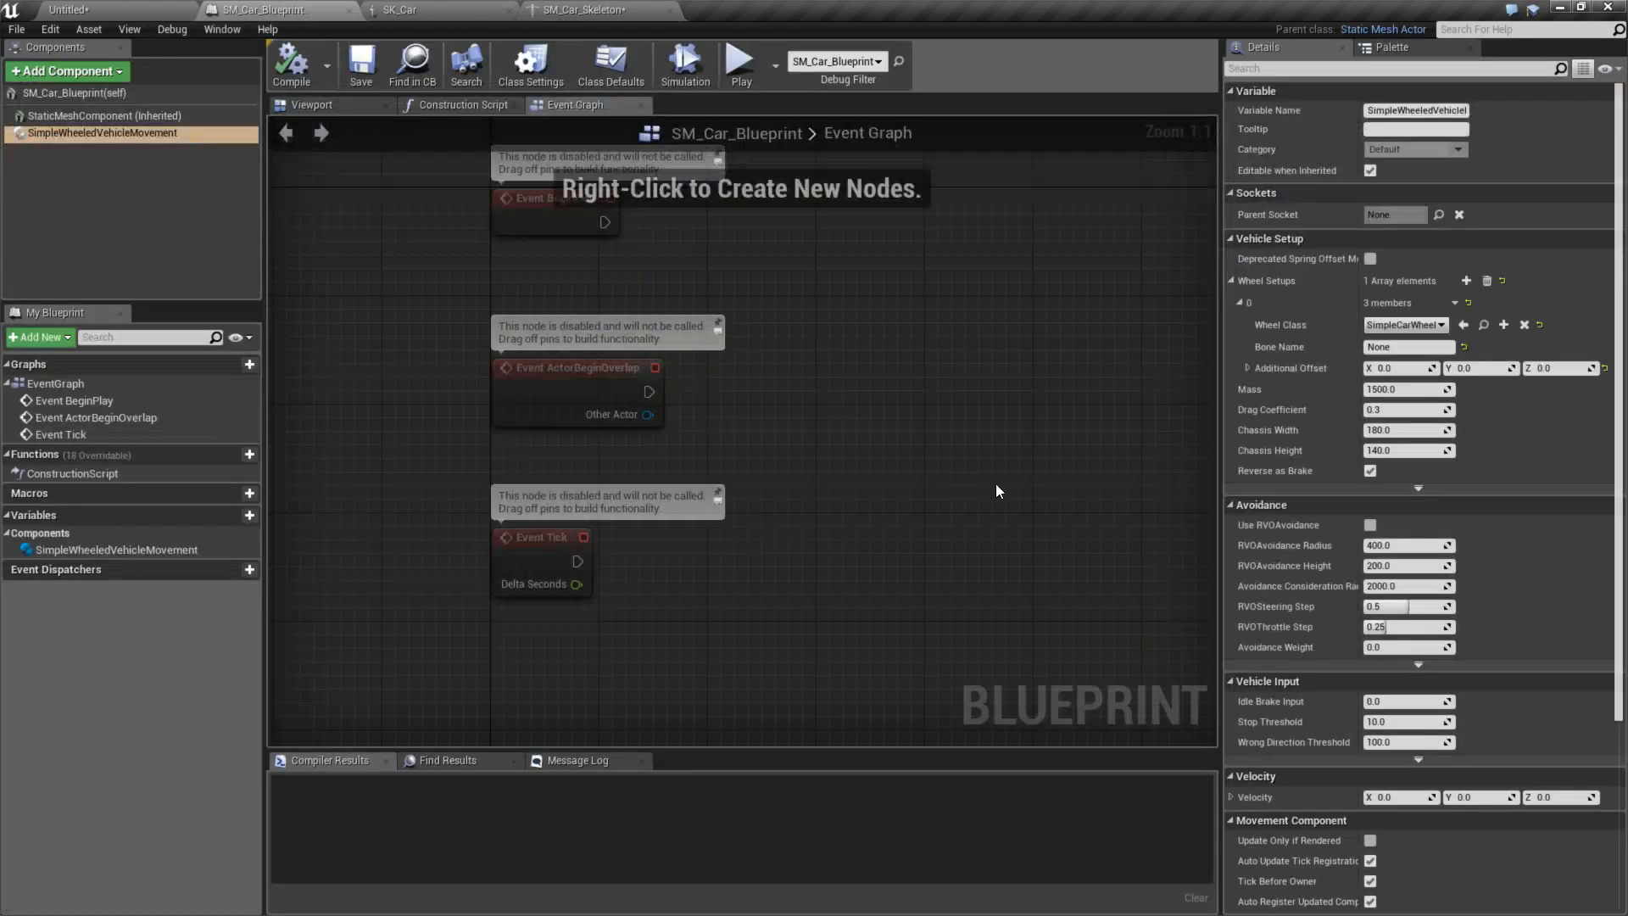
{"action": "left_click", "coordinate": [1422, 346]}
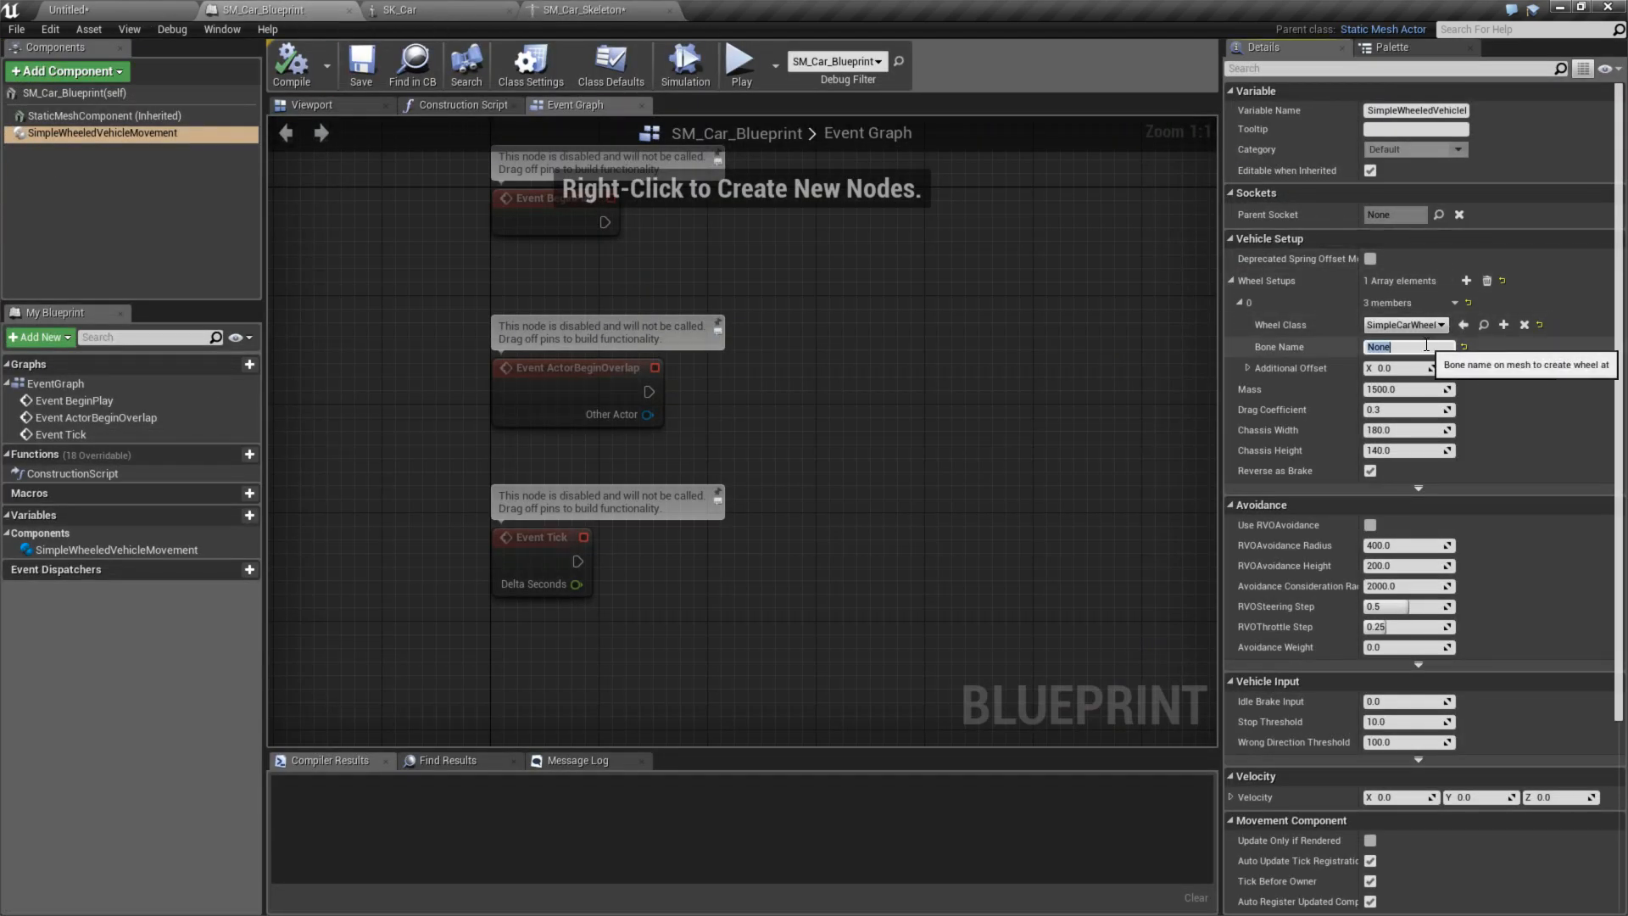
{"action": "type", "text": "MS_C"}
{"action": "key", "text": "Return"}
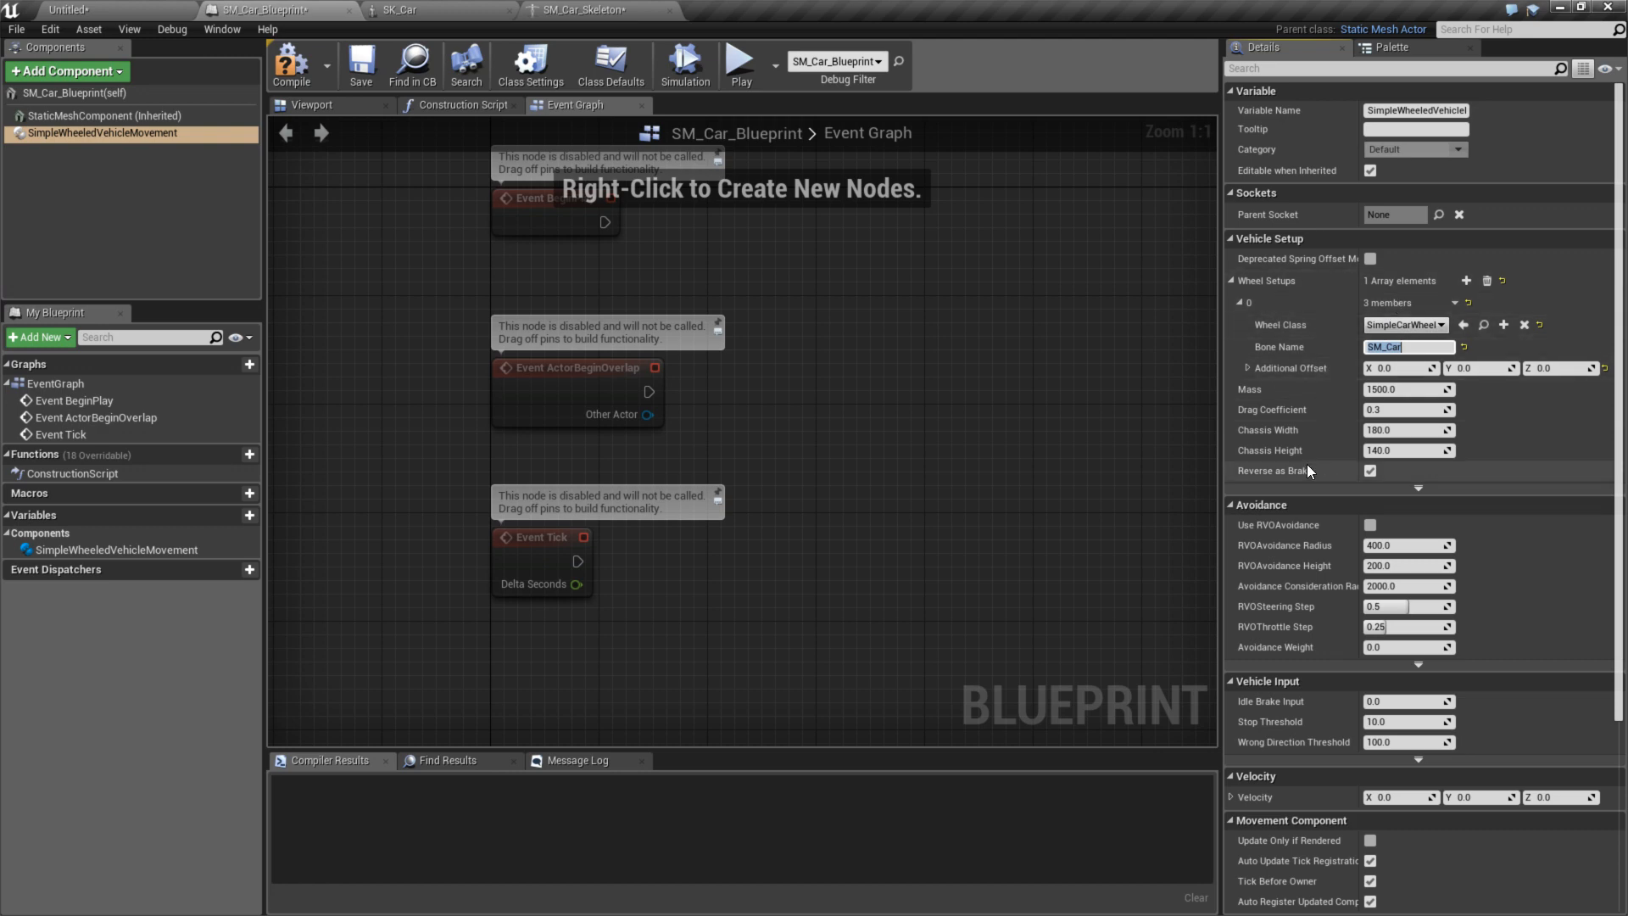
- Examine SM_Car_Blueprint's static mesh component, the components it can take, and the creation options for the SK_Car asset
{"action": "left_click", "coordinate": [86, 118]}
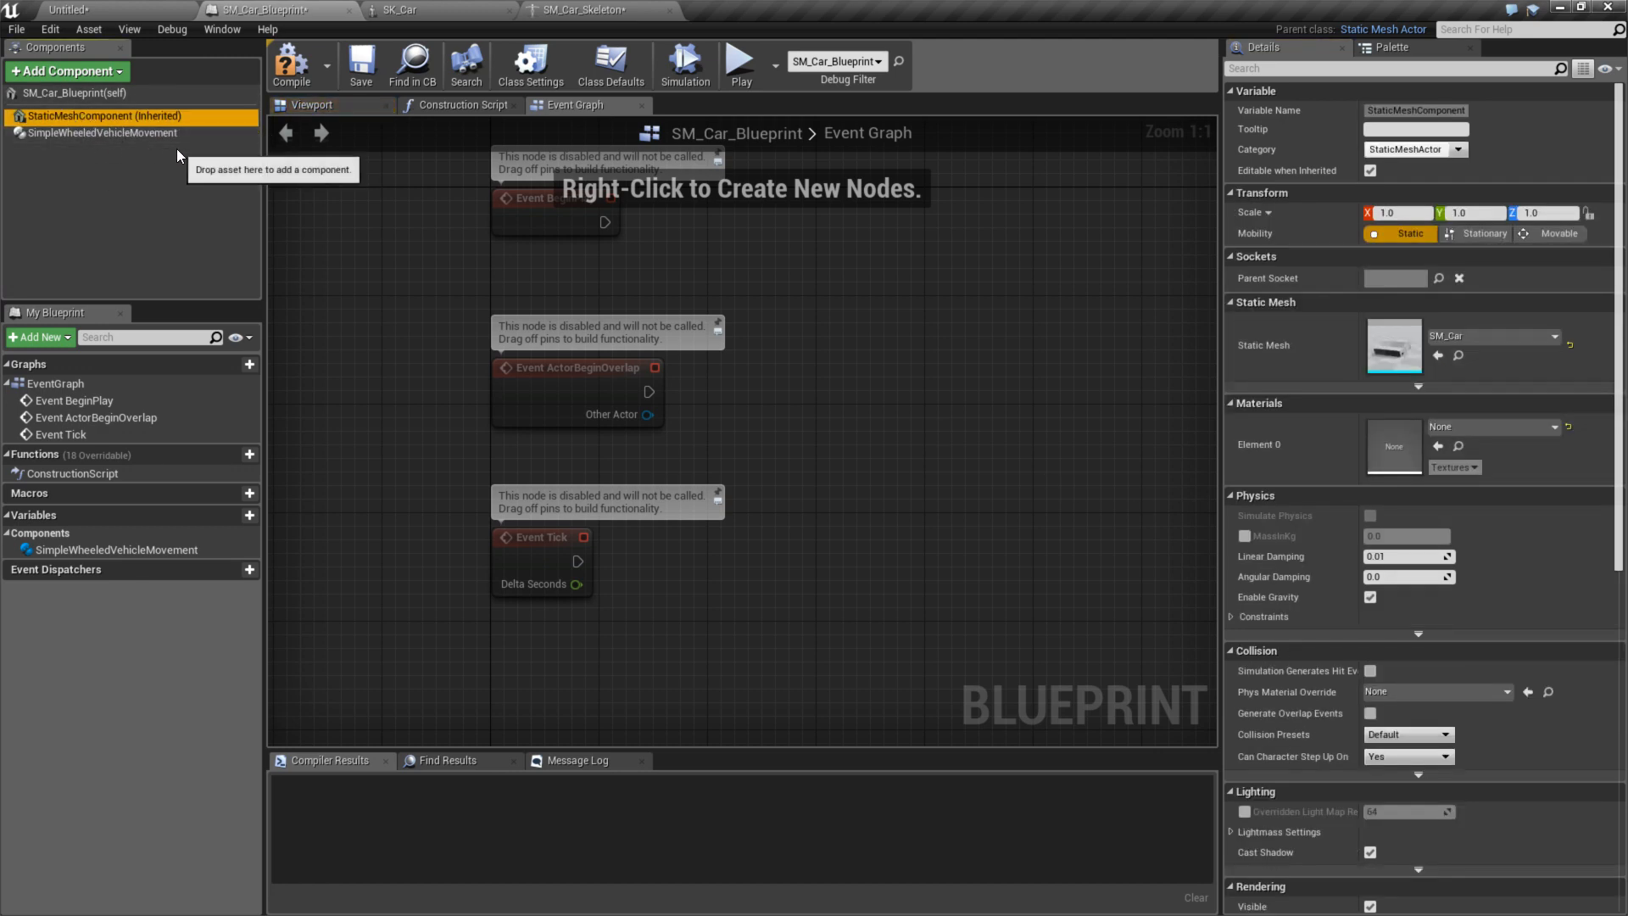
{"action": "left_click", "coordinate": [86, 75]}
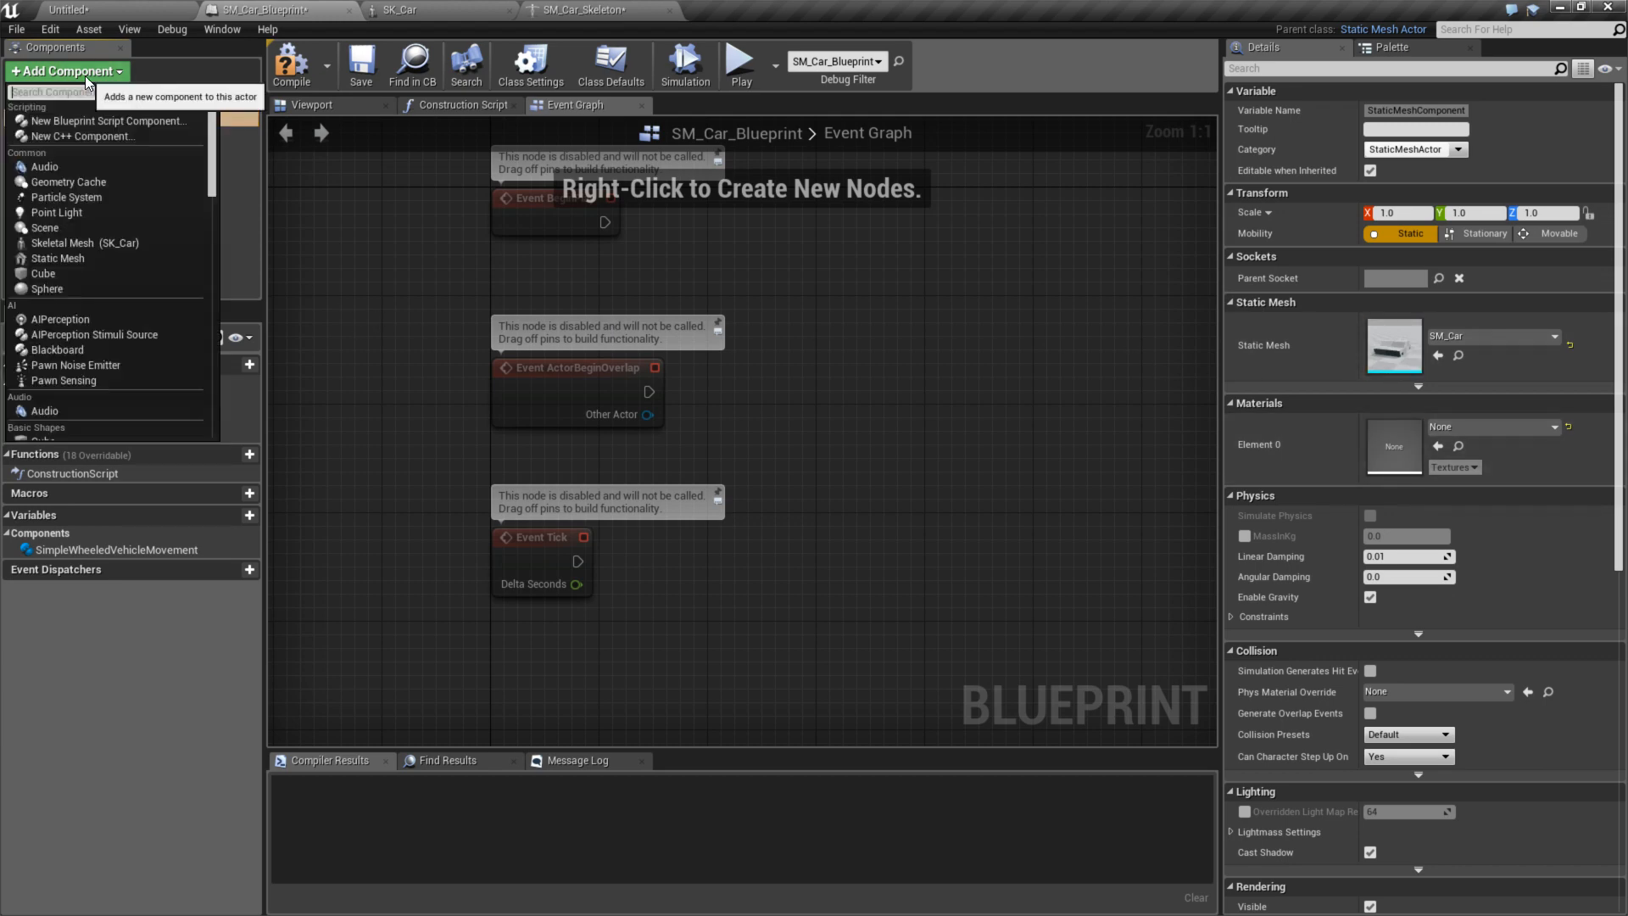
{"action": "left_click", "coordinate": [89, 10]}
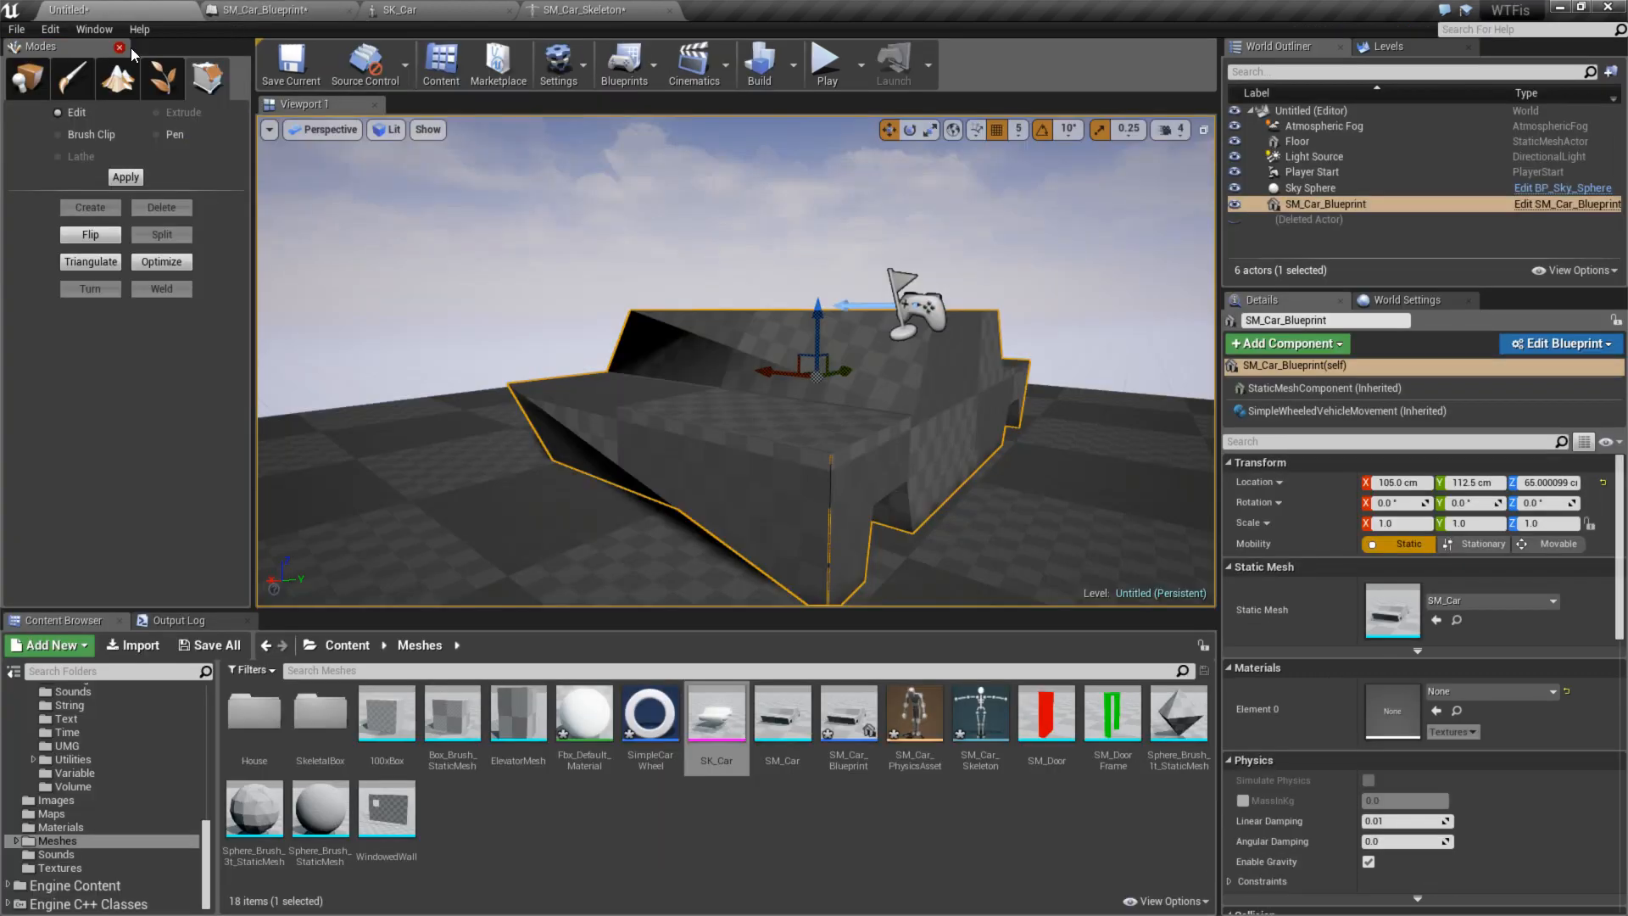
{"action": "right_click", "coordinate": [715, 727]}
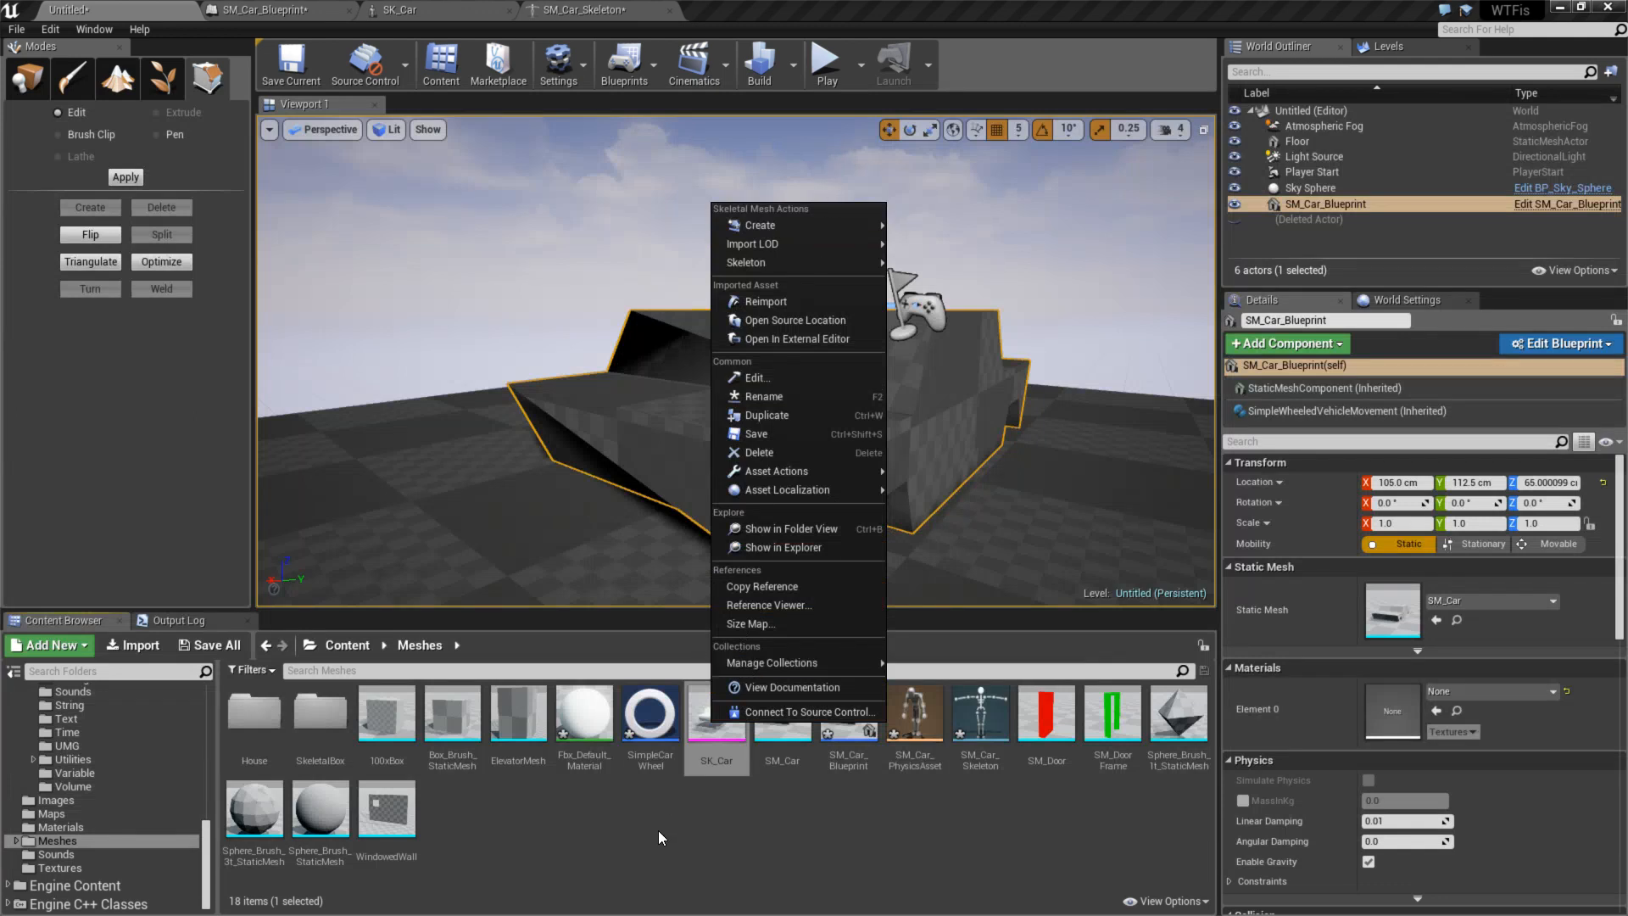
{"action": "right_click", "coordinate": [721, 718]}
{"action": "mouse_move", "coordinate": [806, 234]}
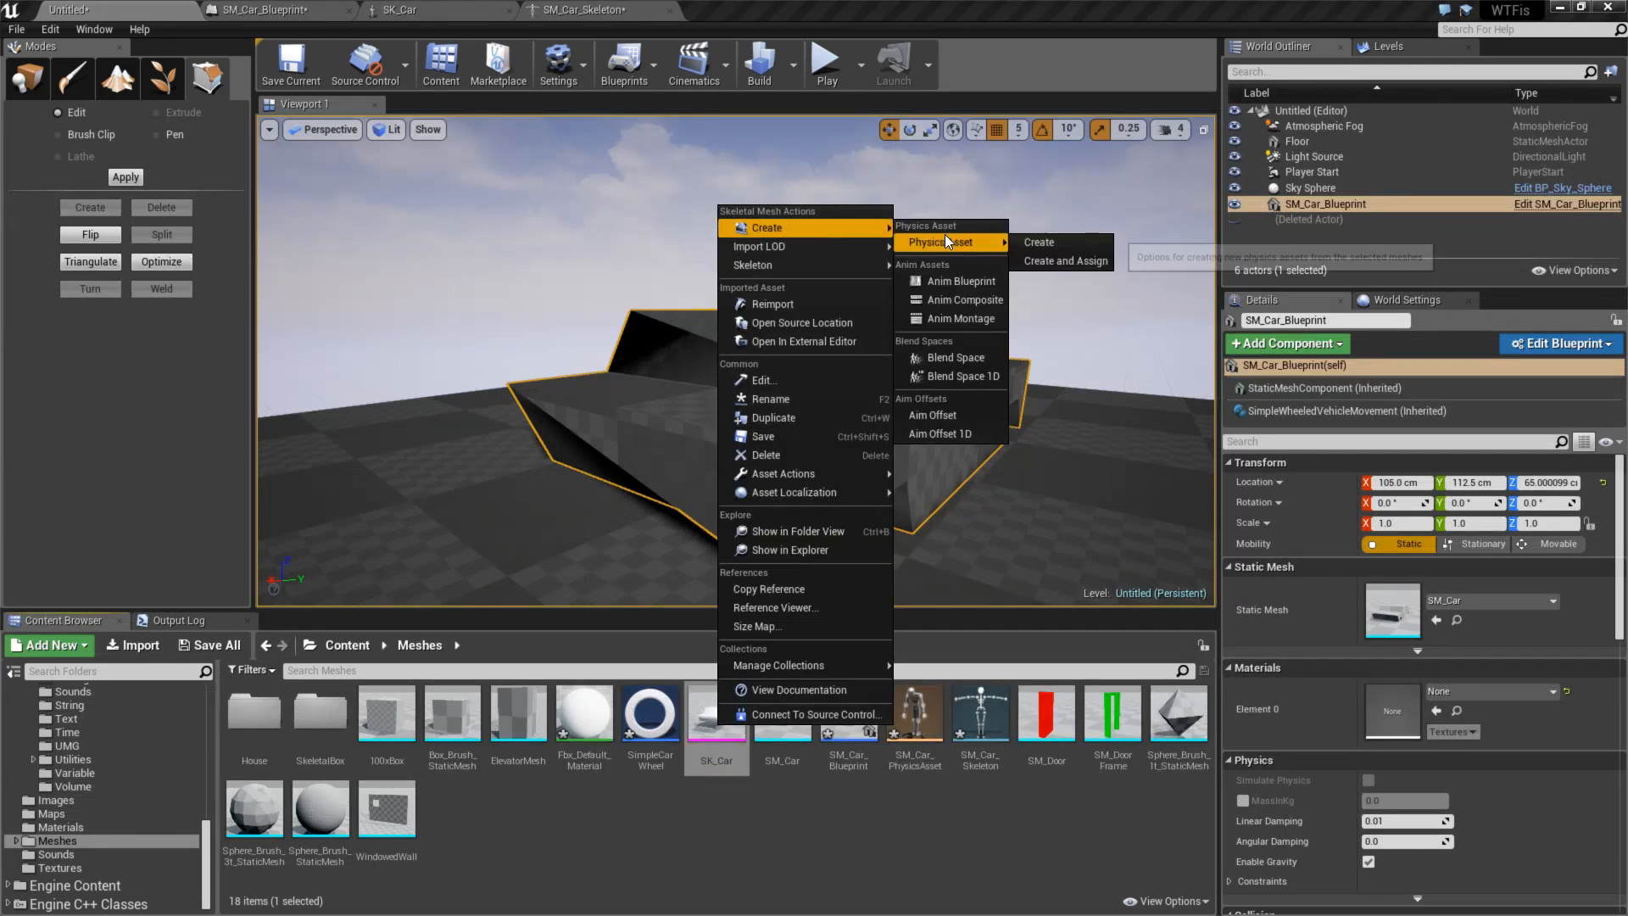
{"action": "left_click", "coordinate": [1547, 343]}
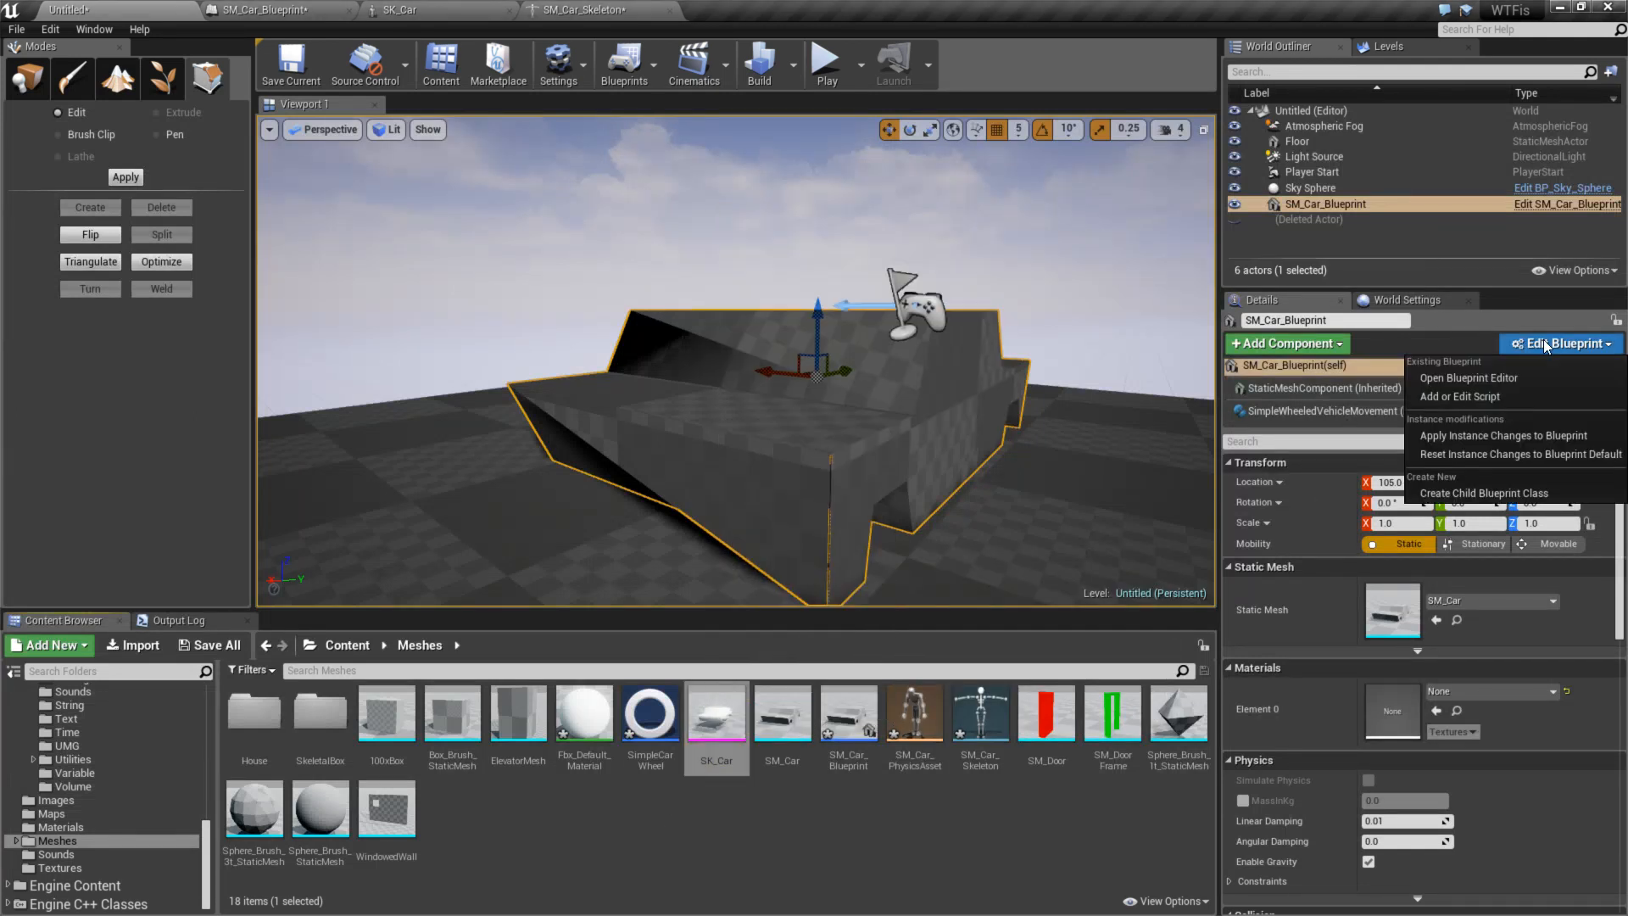
{"action": "left_click", "coordinate": [868, 792]}
- Place the SK_Car skeletal mesh in the level and convert it to a Blueprint named SK_Car_Blueprint in the Content folder
{"action": "left_click", "coordinate": [728, 719]}
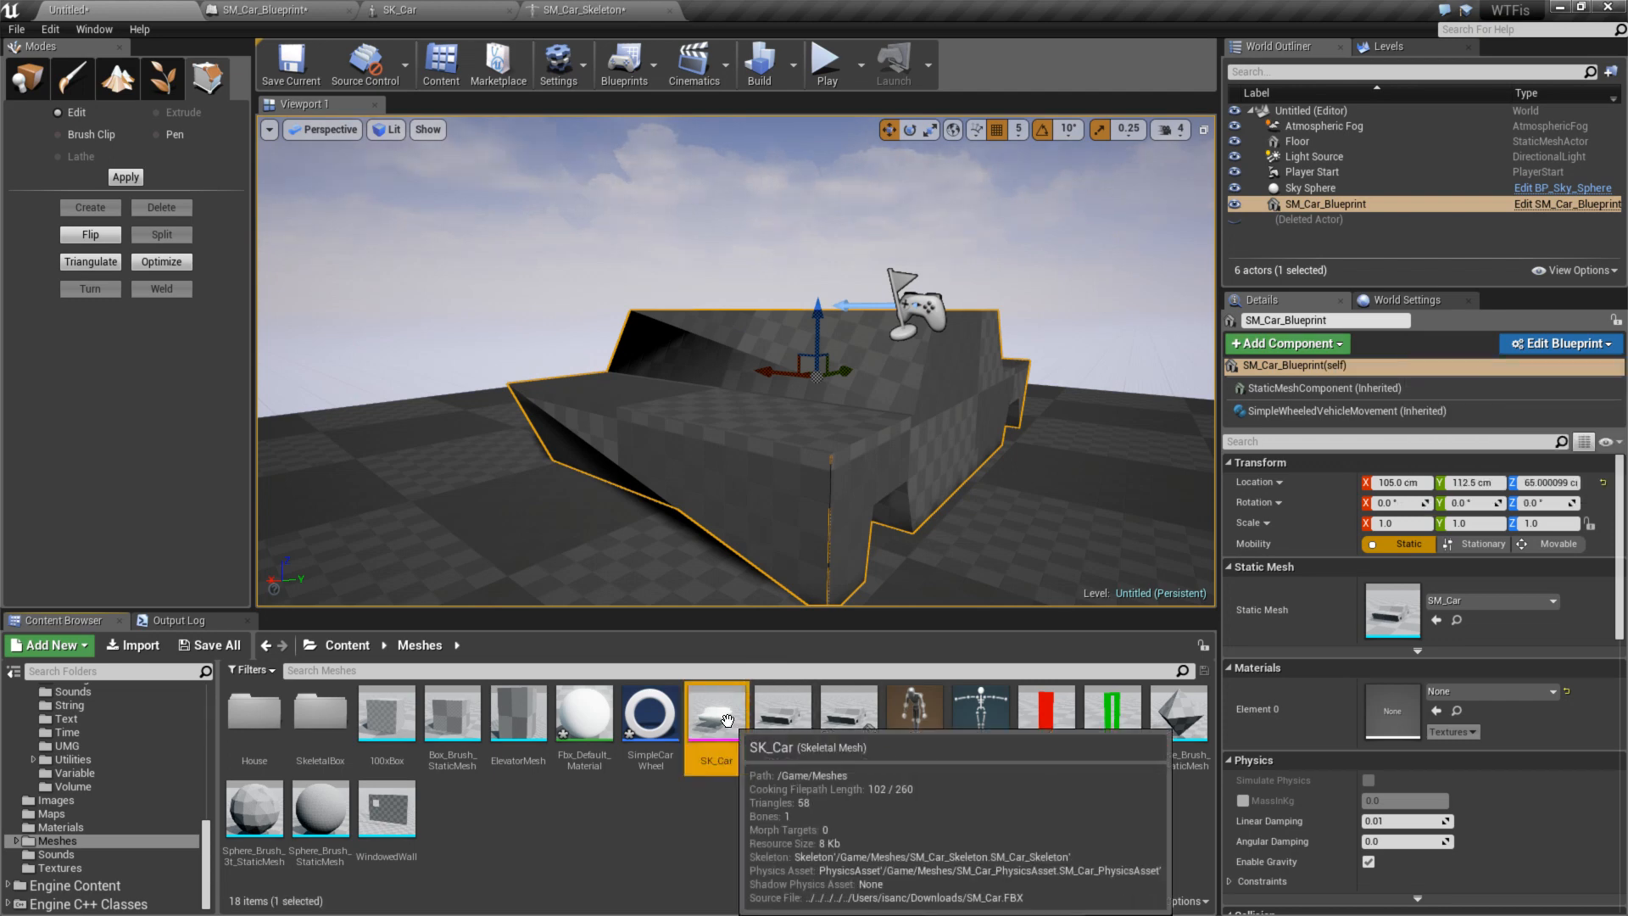
{"action": "left_click", "coordinate": [785, 715]}
{"action": "left_click", "coordinate": [722, 714]}
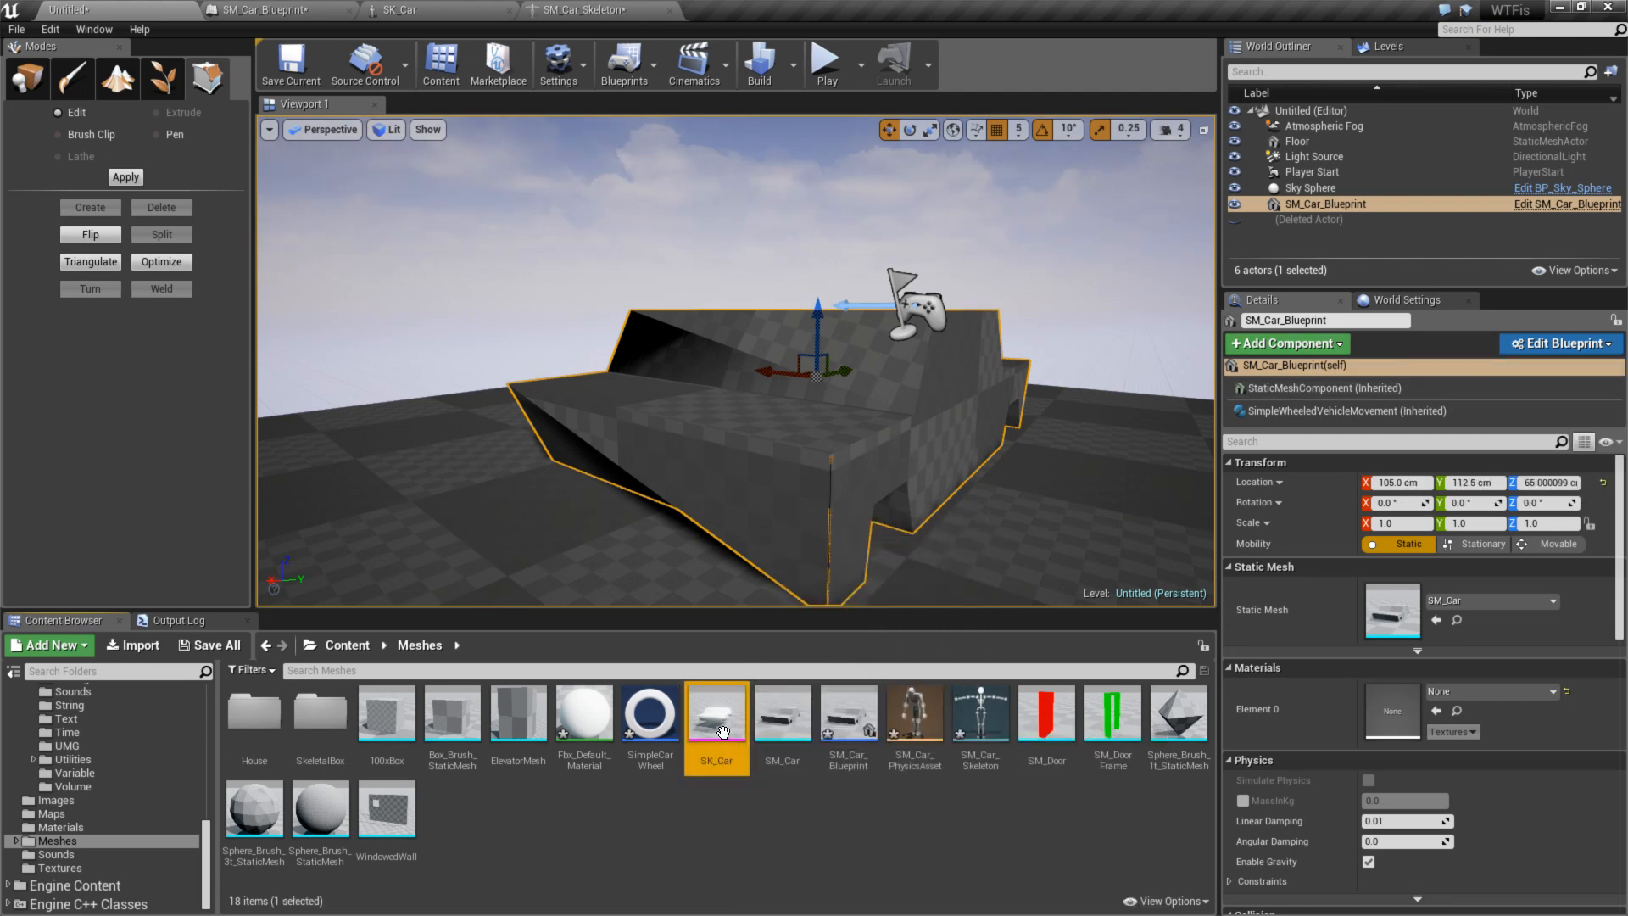
{"action": "key", "text": "s"}
{"action": "right_click_drag", "start_coordinate": [731, 500], "coordinate": [773, 542]}
{"action": "left_click_drag", "start_coordinate": [717, 717], "coordinate": [883, 411]}
{"action": "left_click", "coordinate": [1522, 347]}
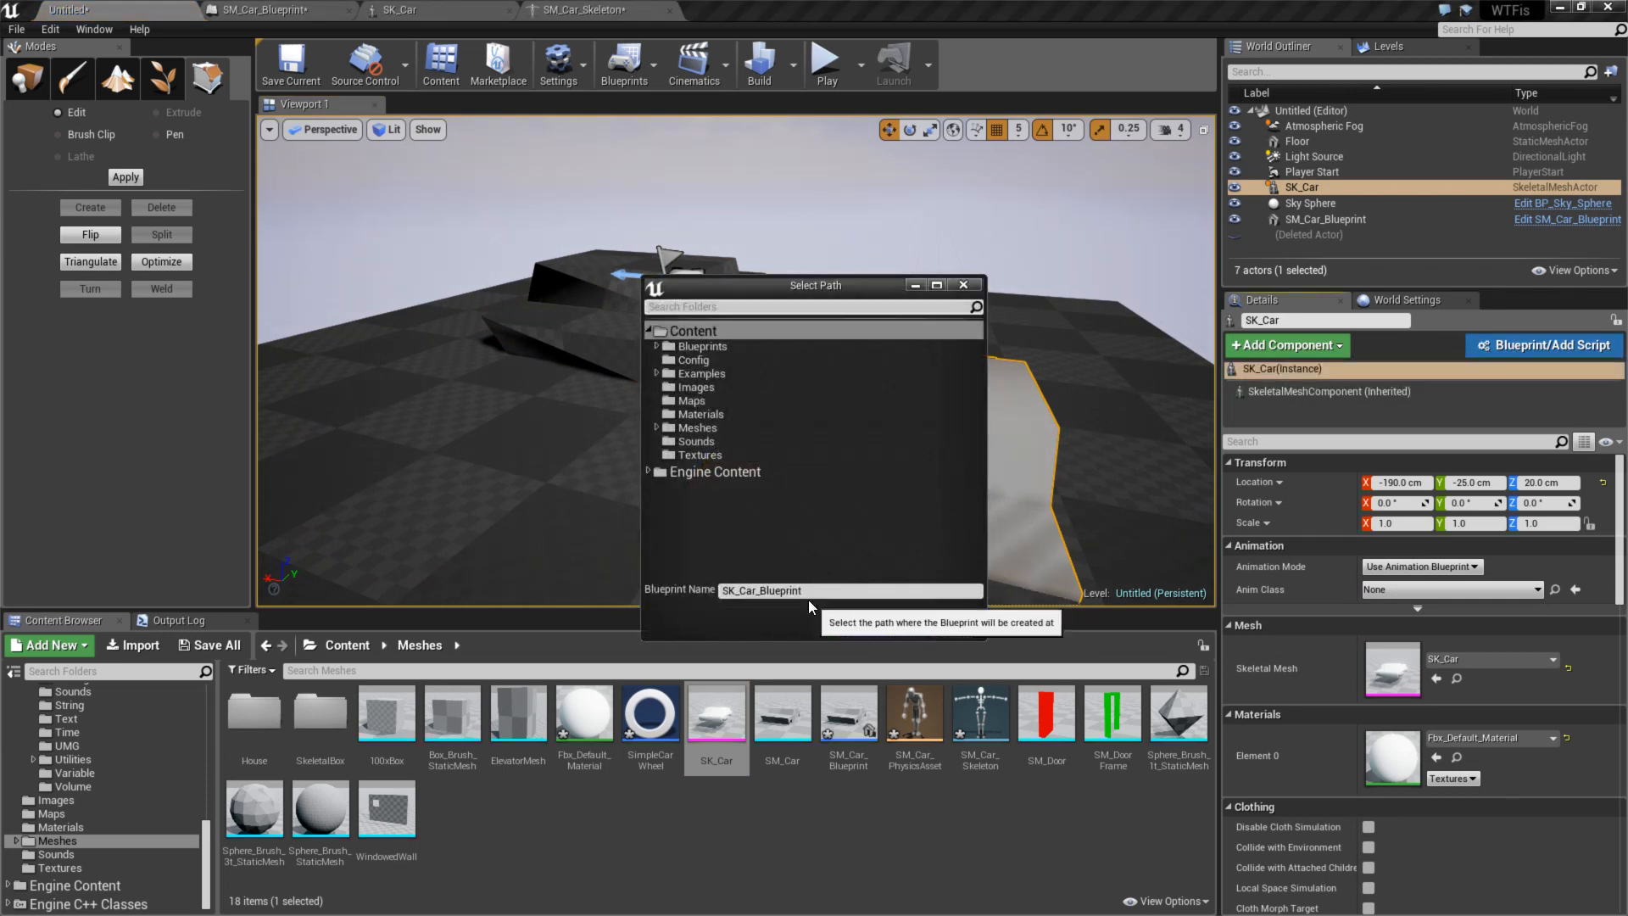
{"action": "left_click", "coordinate": [878, 624]}
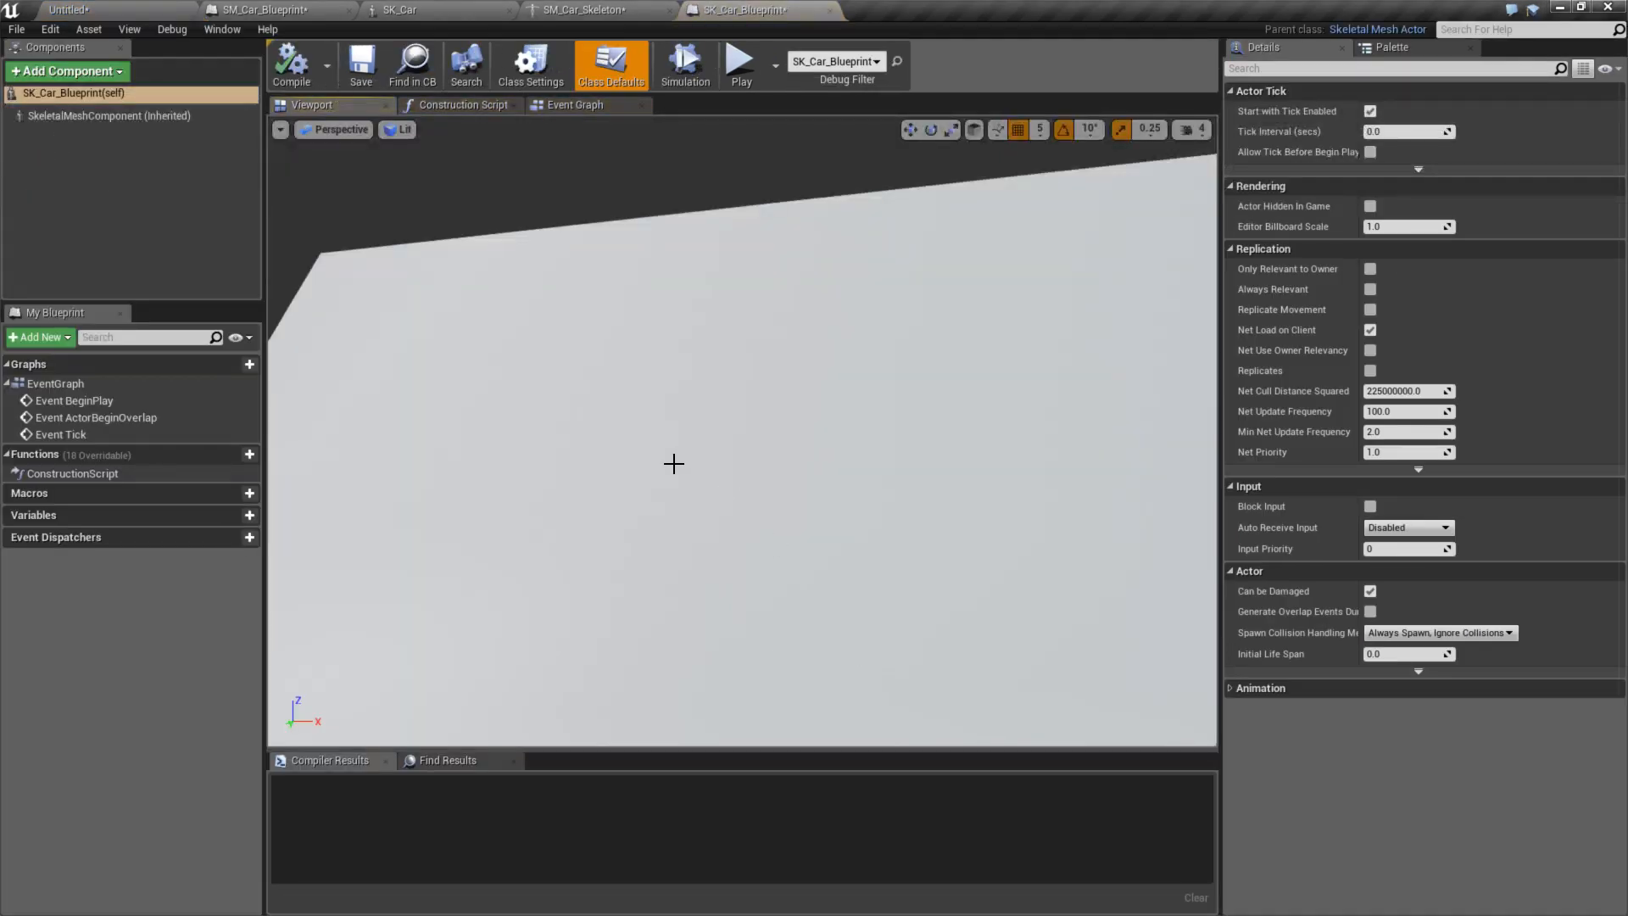
- Add a Simple Wheeled Vehicle Movement component to SK_Car_Blueprint
{"action": "left_click", "coordinate": [89, 71]}
{"action": "type", "text": "simple"}
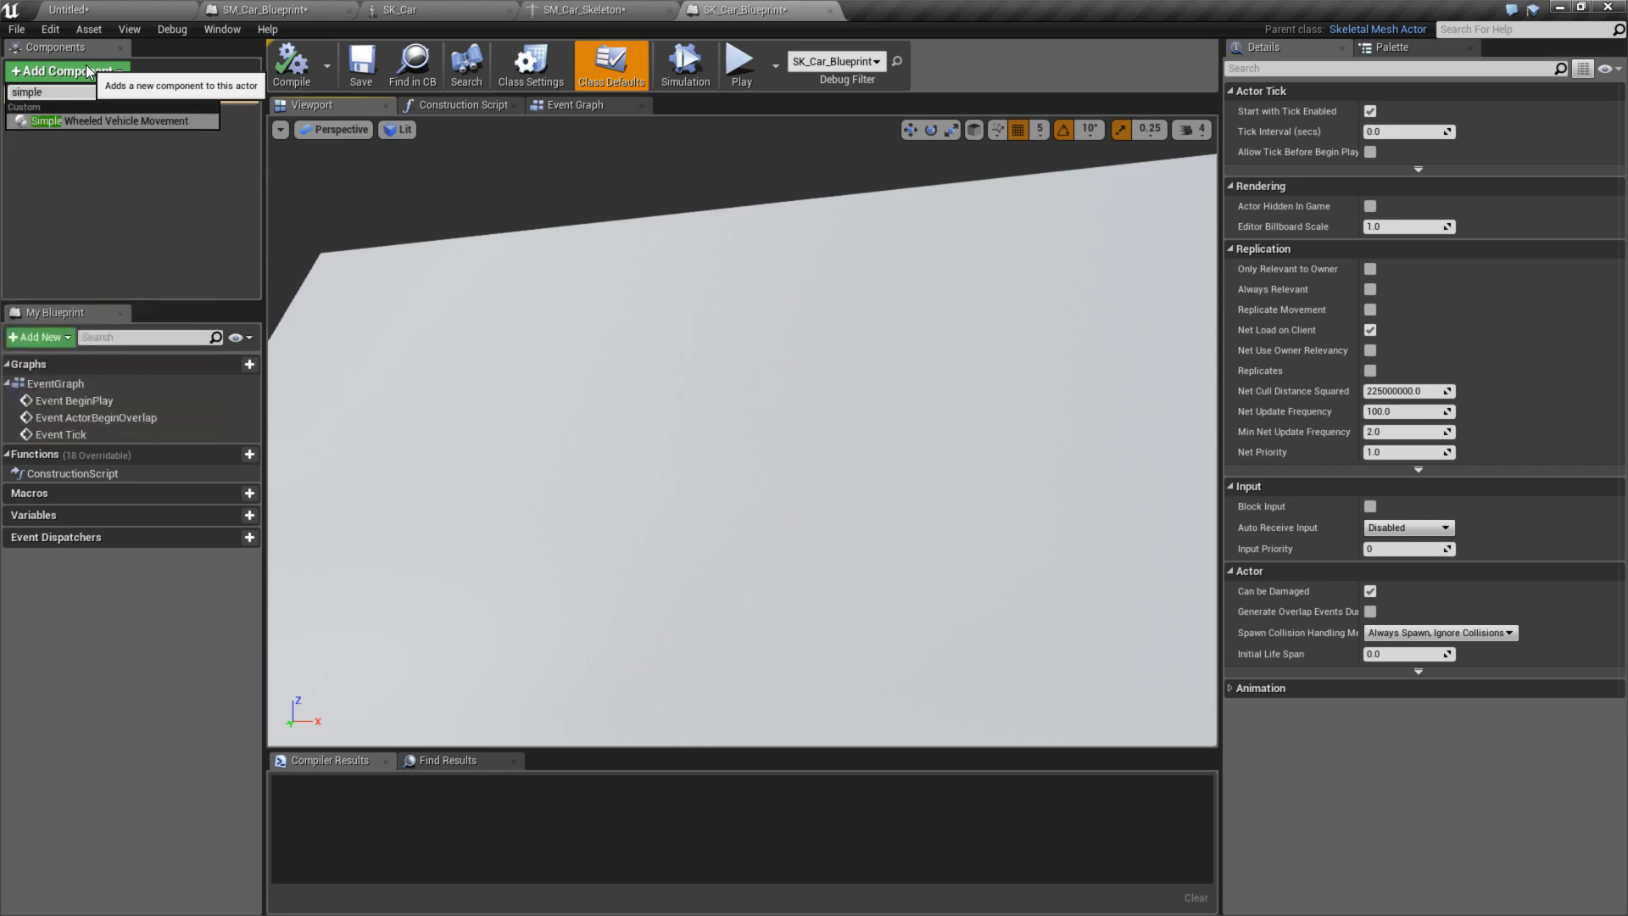
{"action": "key", "text": "Return"}
{"action": "left_click", "coordinate": [176, 131]}
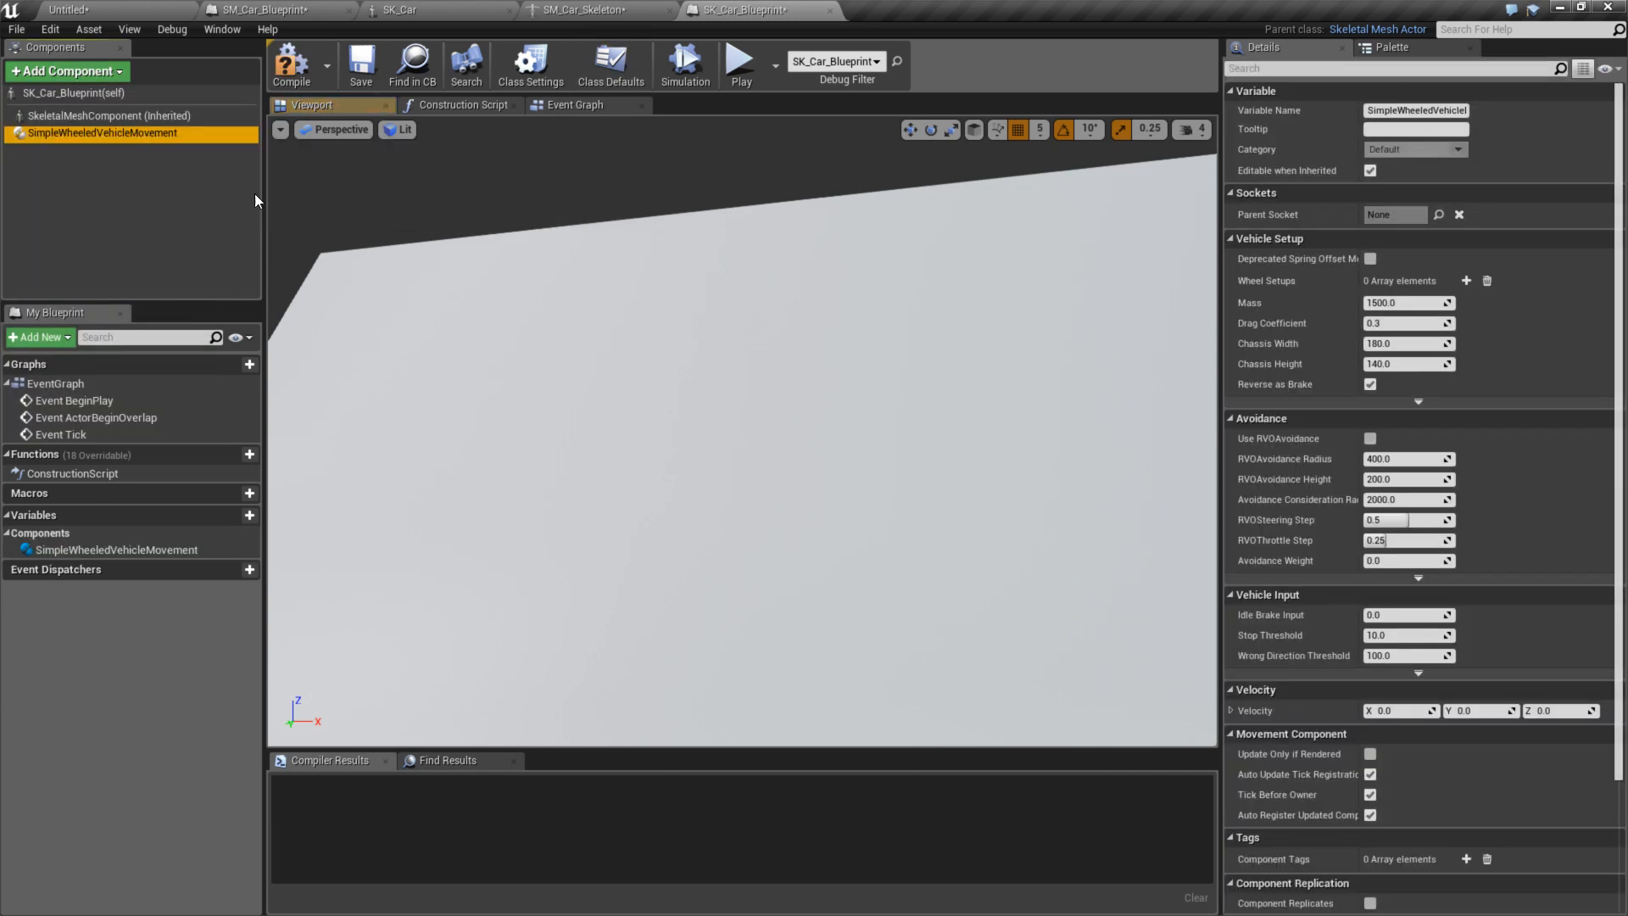
- Add one wheel setup with Wheel Class SimpleCarWheel and Bone Name SM_Car, and save SK_Car_Blueprint
{"action": "left_click", "coordinate": [1466, 281]}
{"action": "left_click", "coordinate": [1414, 326]}
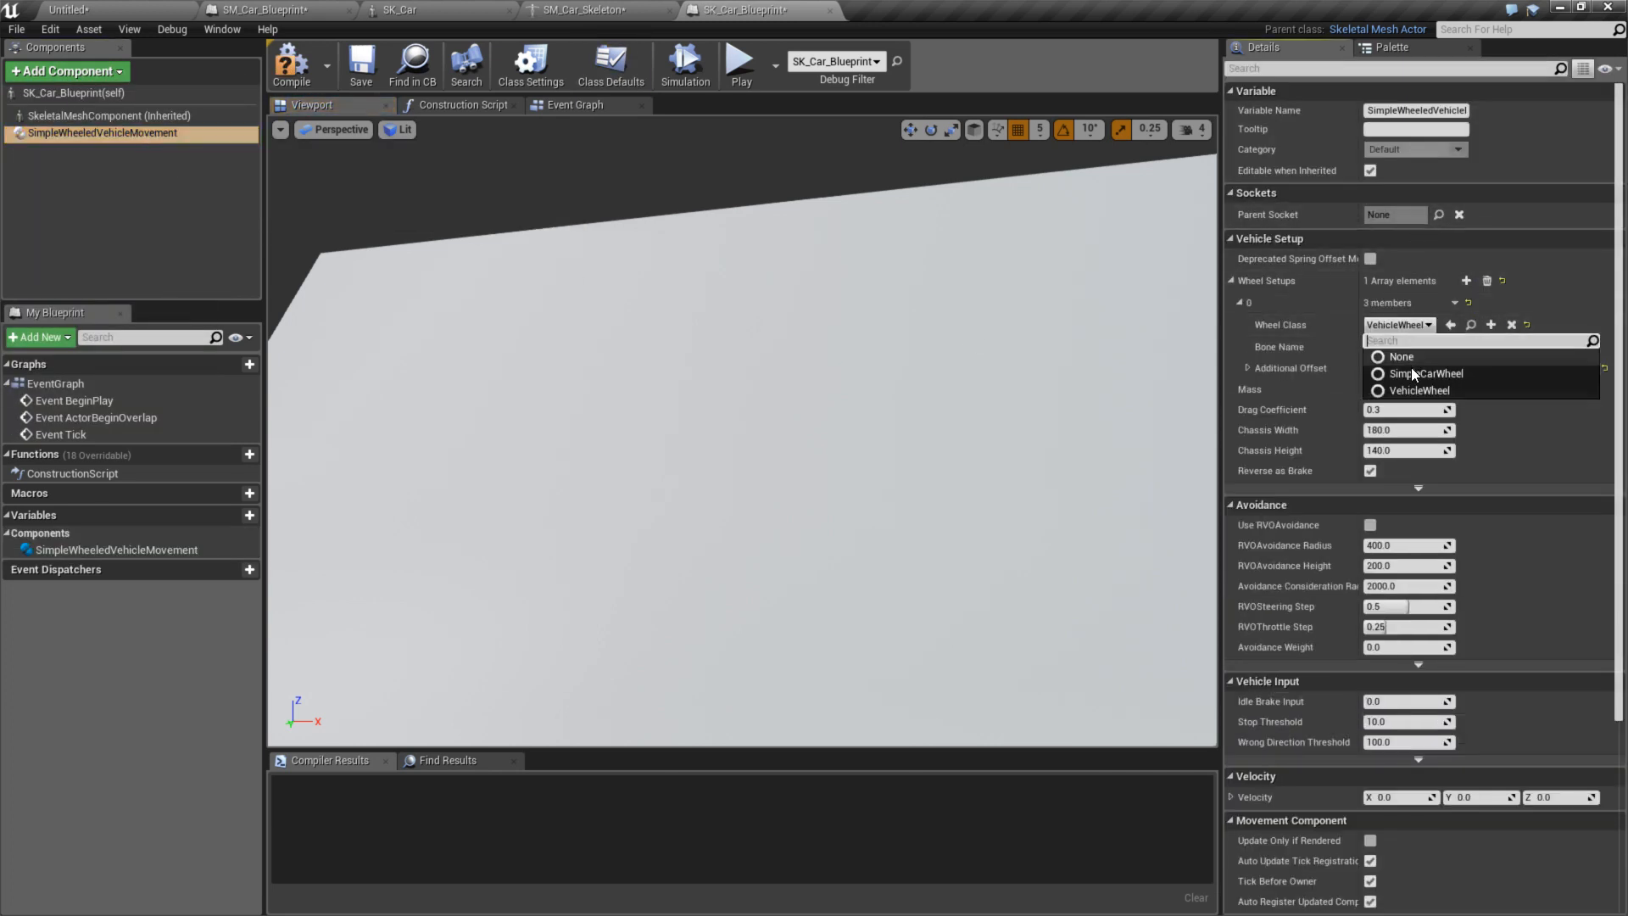
{"action": "left_click", "coordinate": [1413, 377]}
{"action": "left_click", "coordinate": [1410, 347]}
{"action": "type", "text": "SM_Car"}
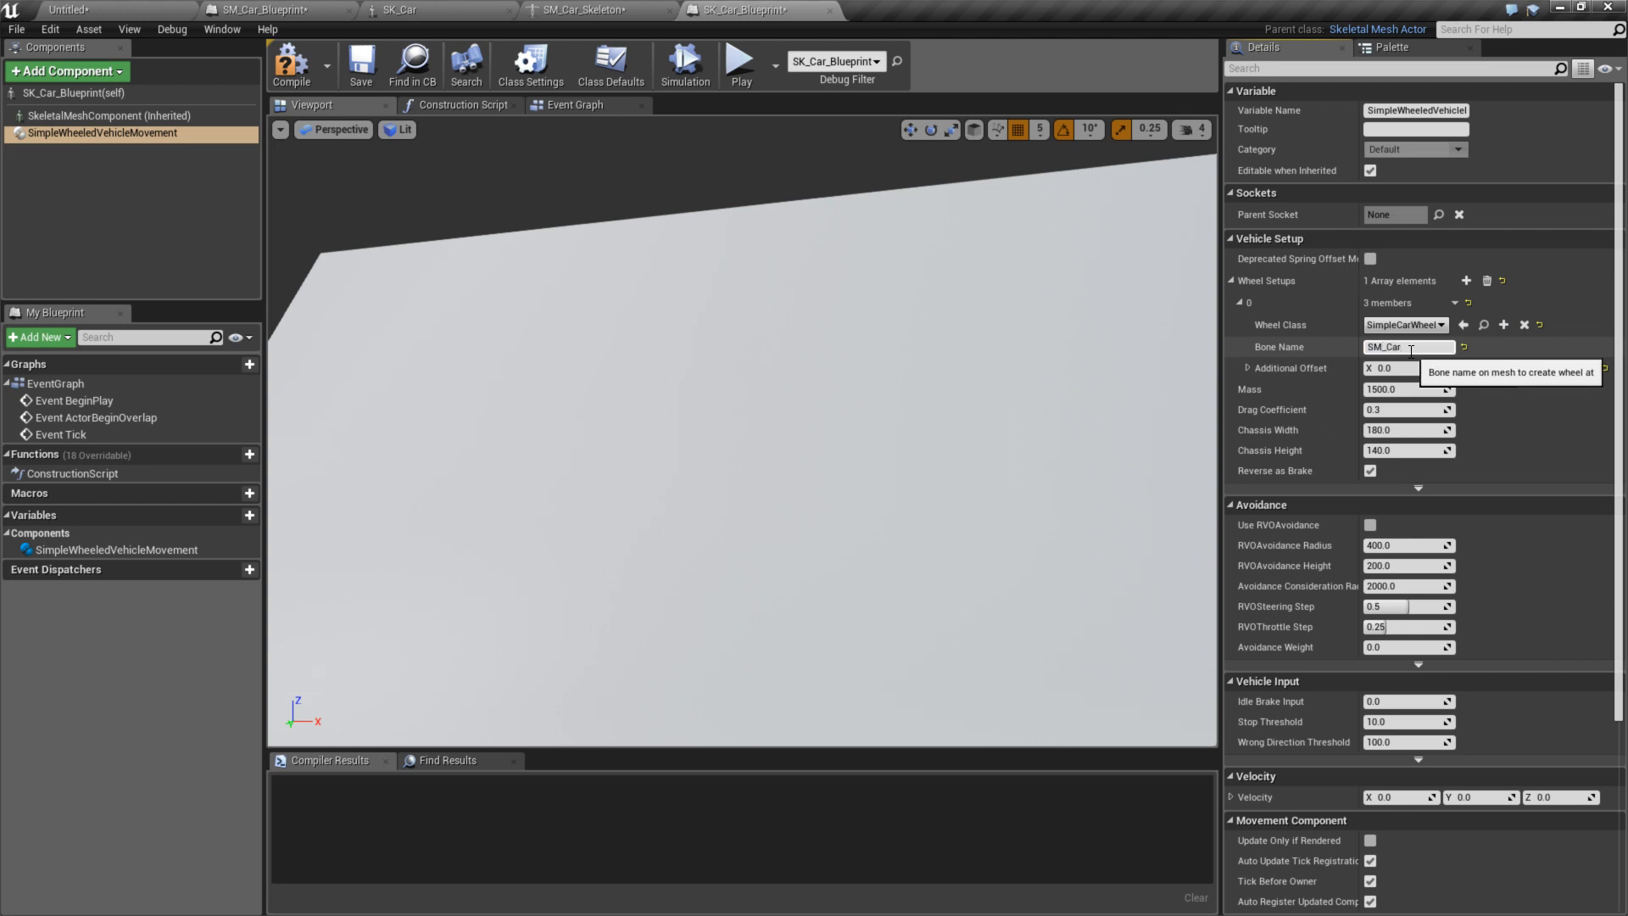
{"action": "key", "text": "Return"}
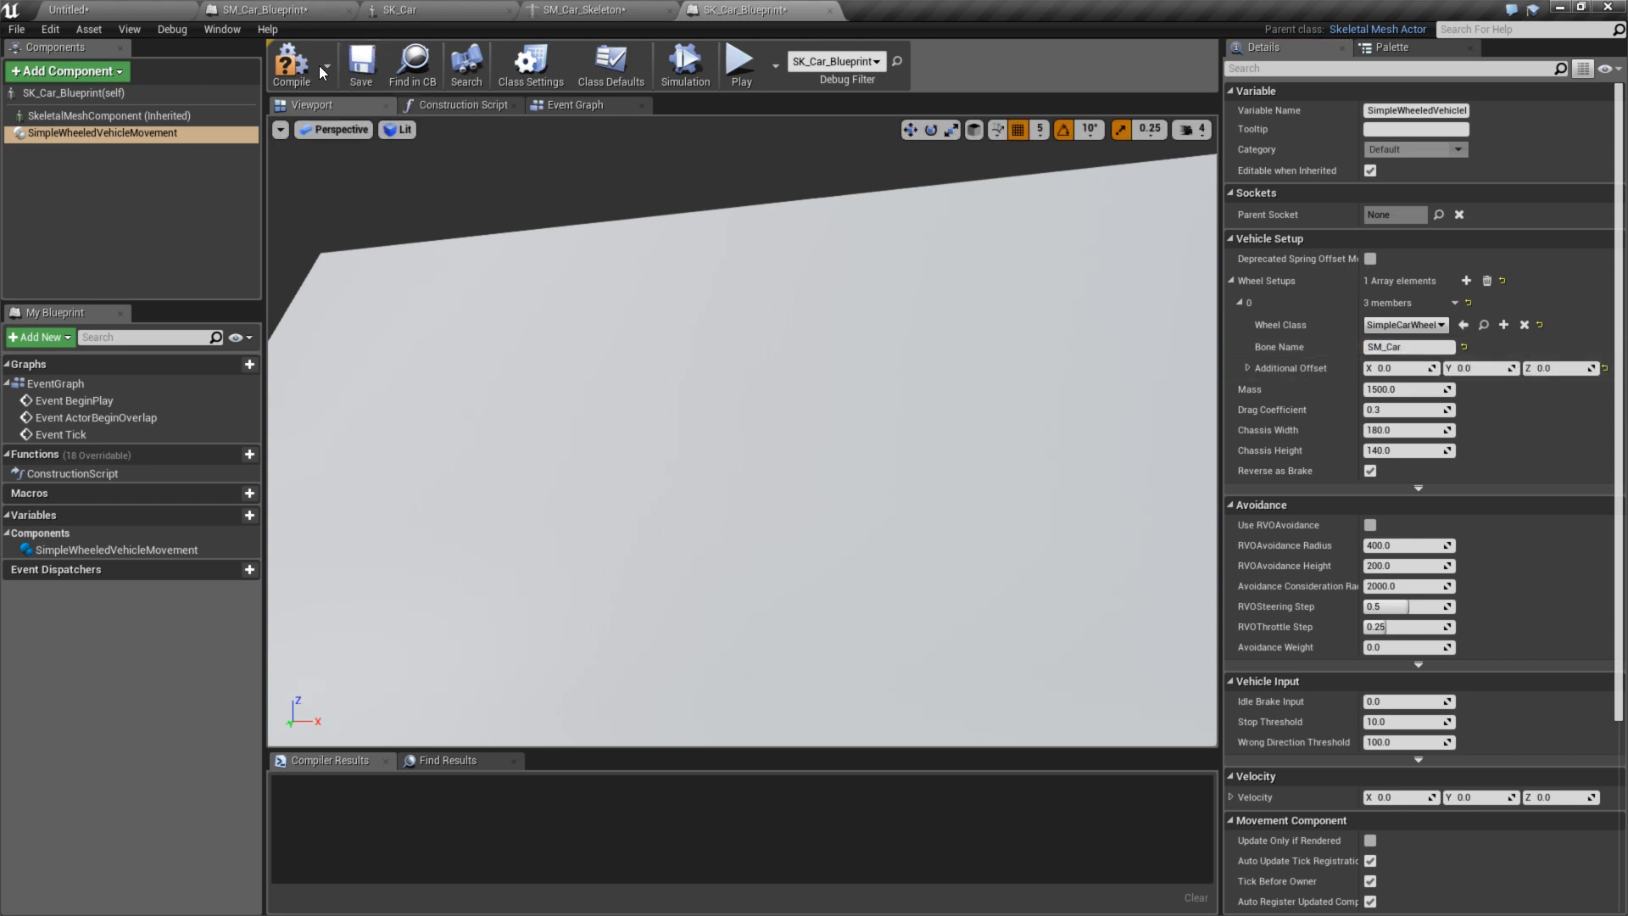
{"action": "left_click", "coordinate": [361, 68]}
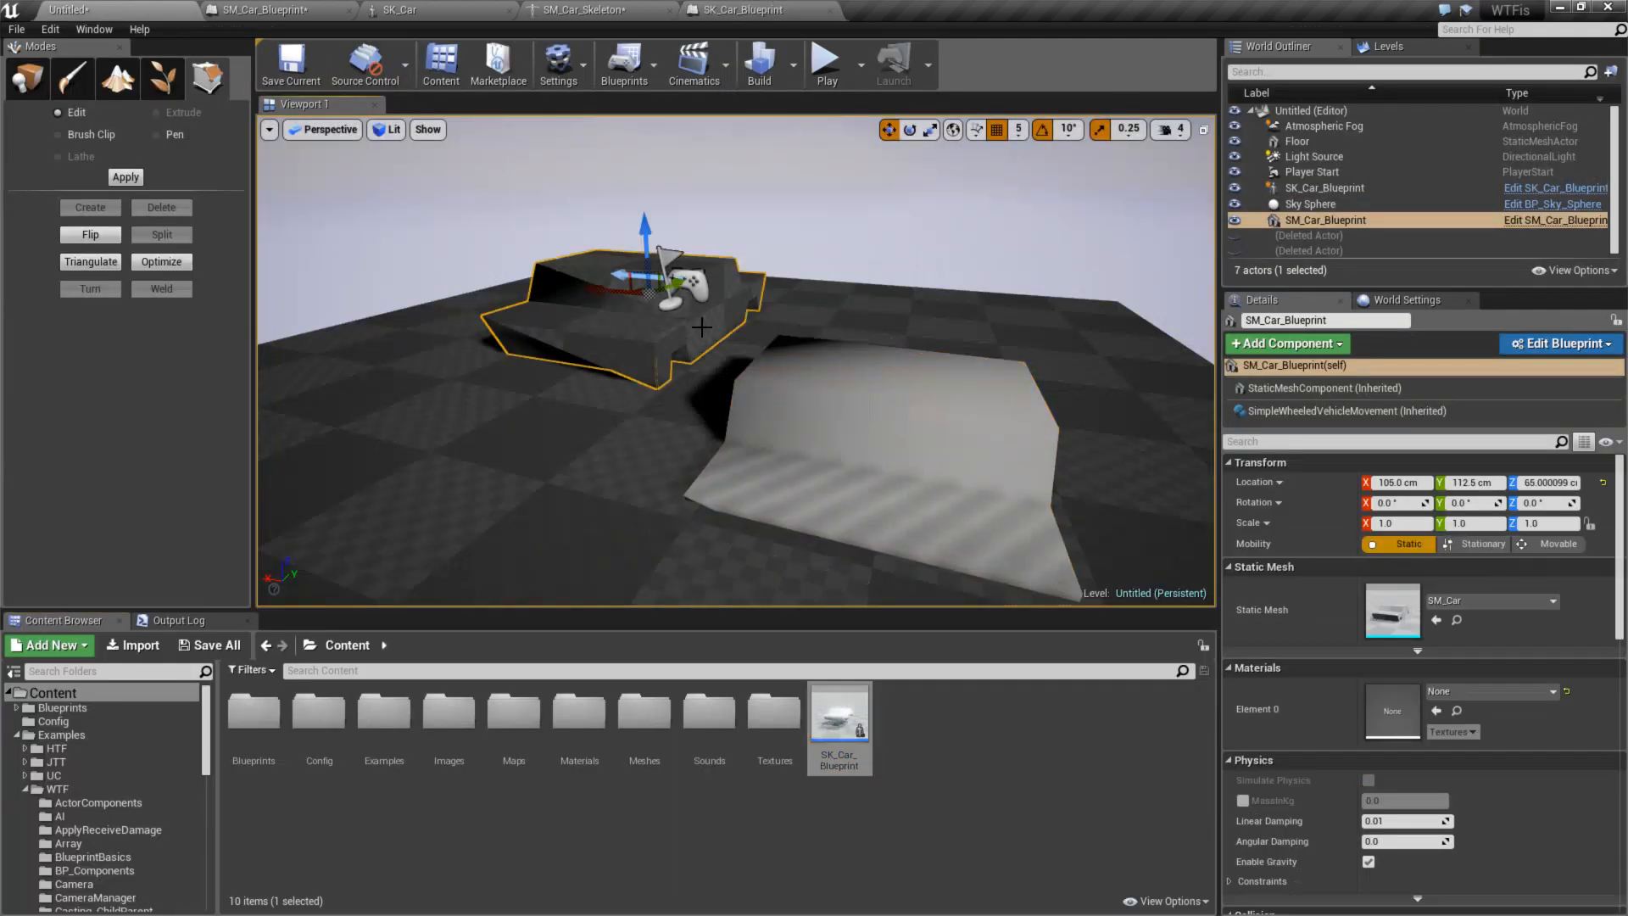
- Delete the SM_Car_Blueprint actor from the level and play-test the remaining SK_Car_Blueprint
{"action": "right_click_drag", "start_coordinate": [701, 327], "coordinate": [747, 318]}
{"action": "key", "text": "Delete"}
{"action": "left_click", "coordinate": [827, 66]}
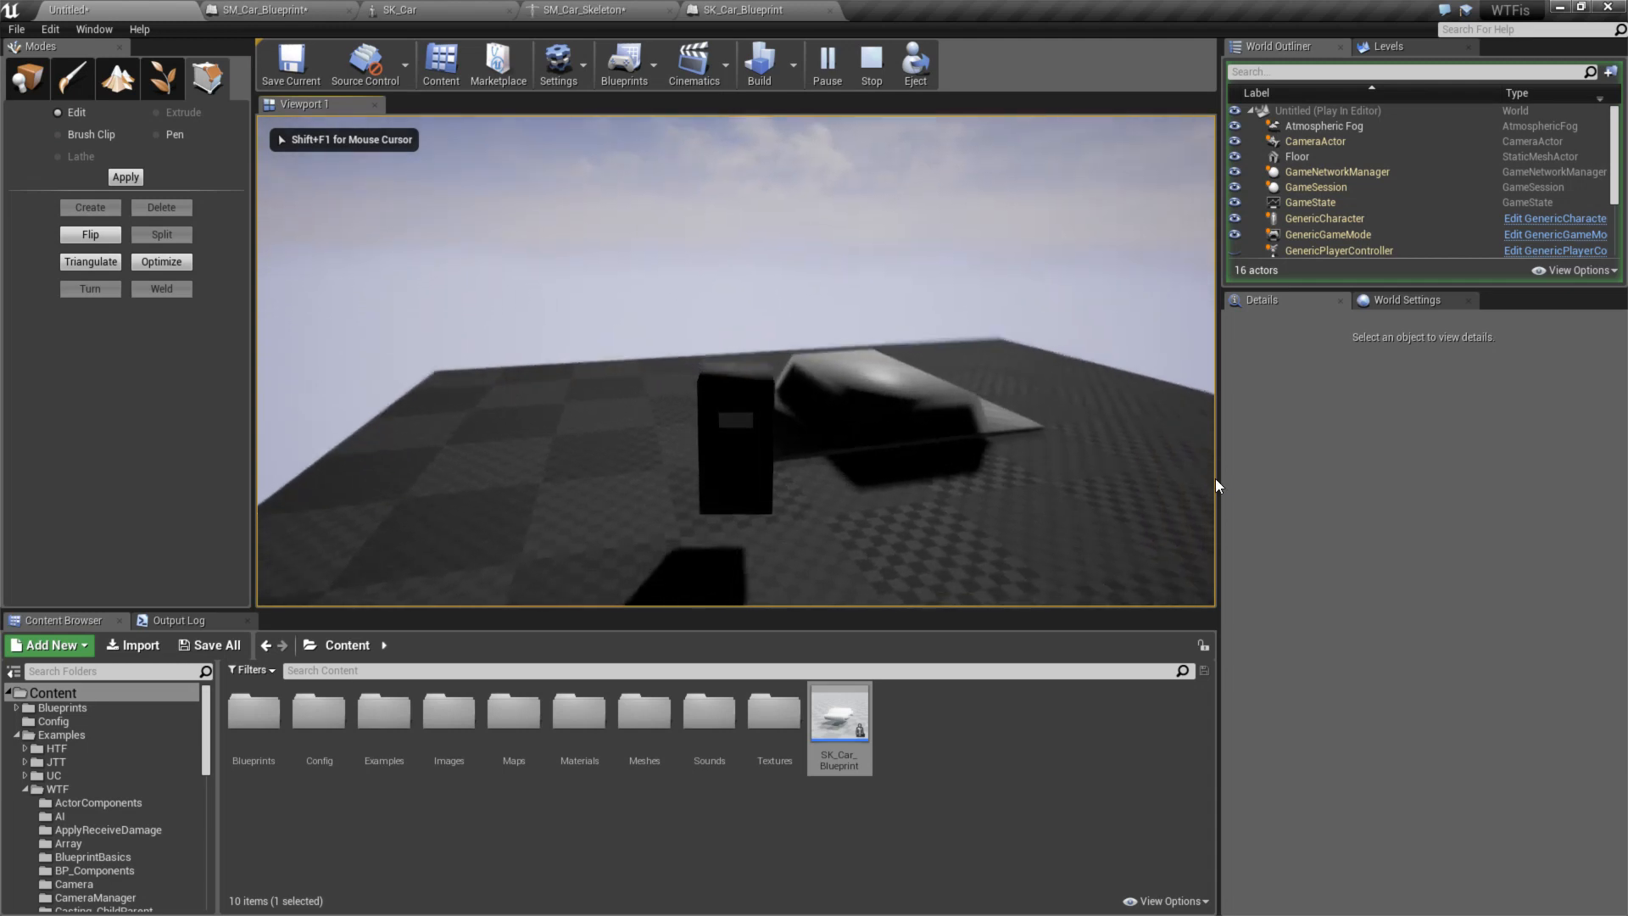
{"action": "key", "text": "Escape"}
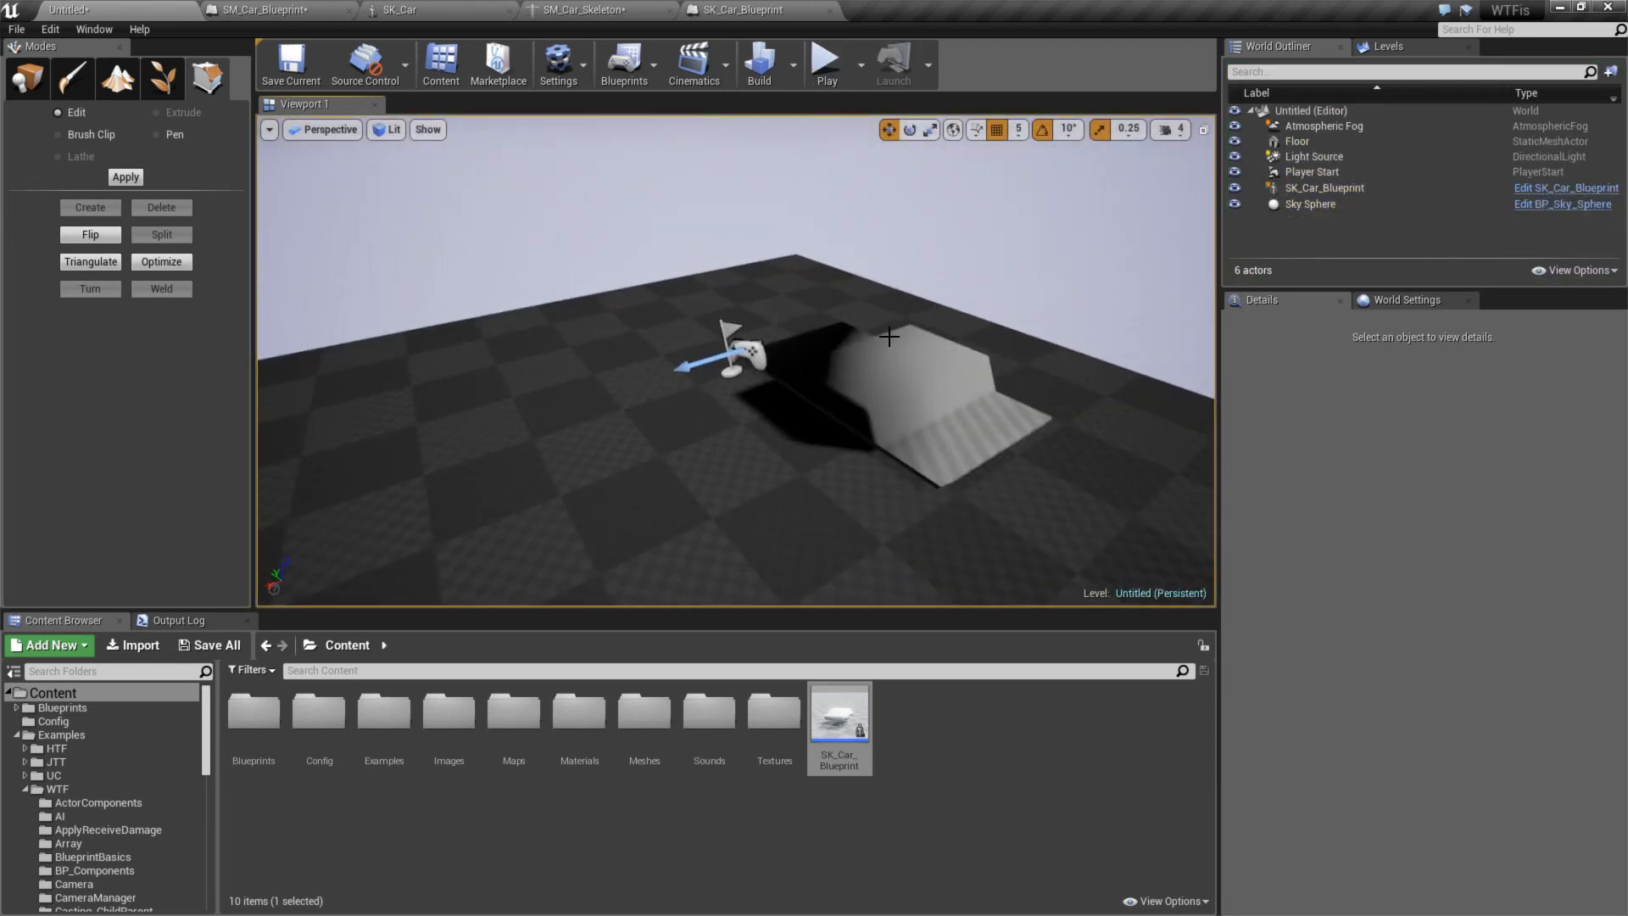
- Raise the SK_Car_Blueprint actor to a Z location of 145 cm and play-test the level again
{"action": "left_click", "coordinate": [898, 403]}
{"action": "left_click_drag", "start_coordinate": [882, 341], "coordinate": [896, 243]}
{"action": "right_click_drag", "start_coordinate": [896, 243], "coordinate": [1157, 242]}
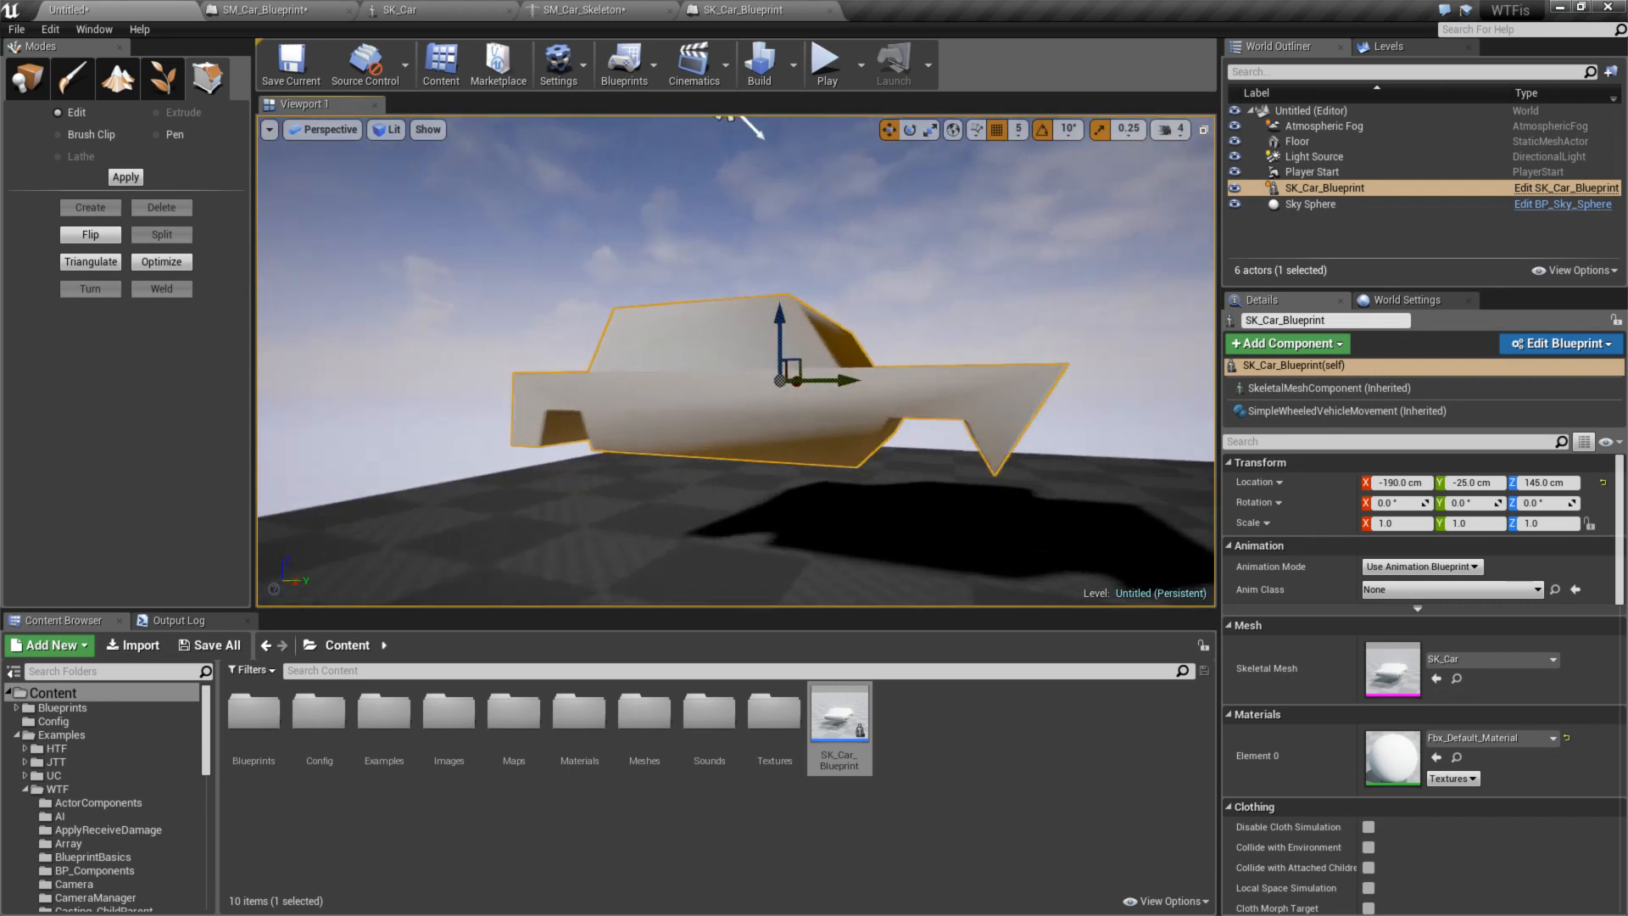
{"action": "left_click", "coordinate": [826, 61]}
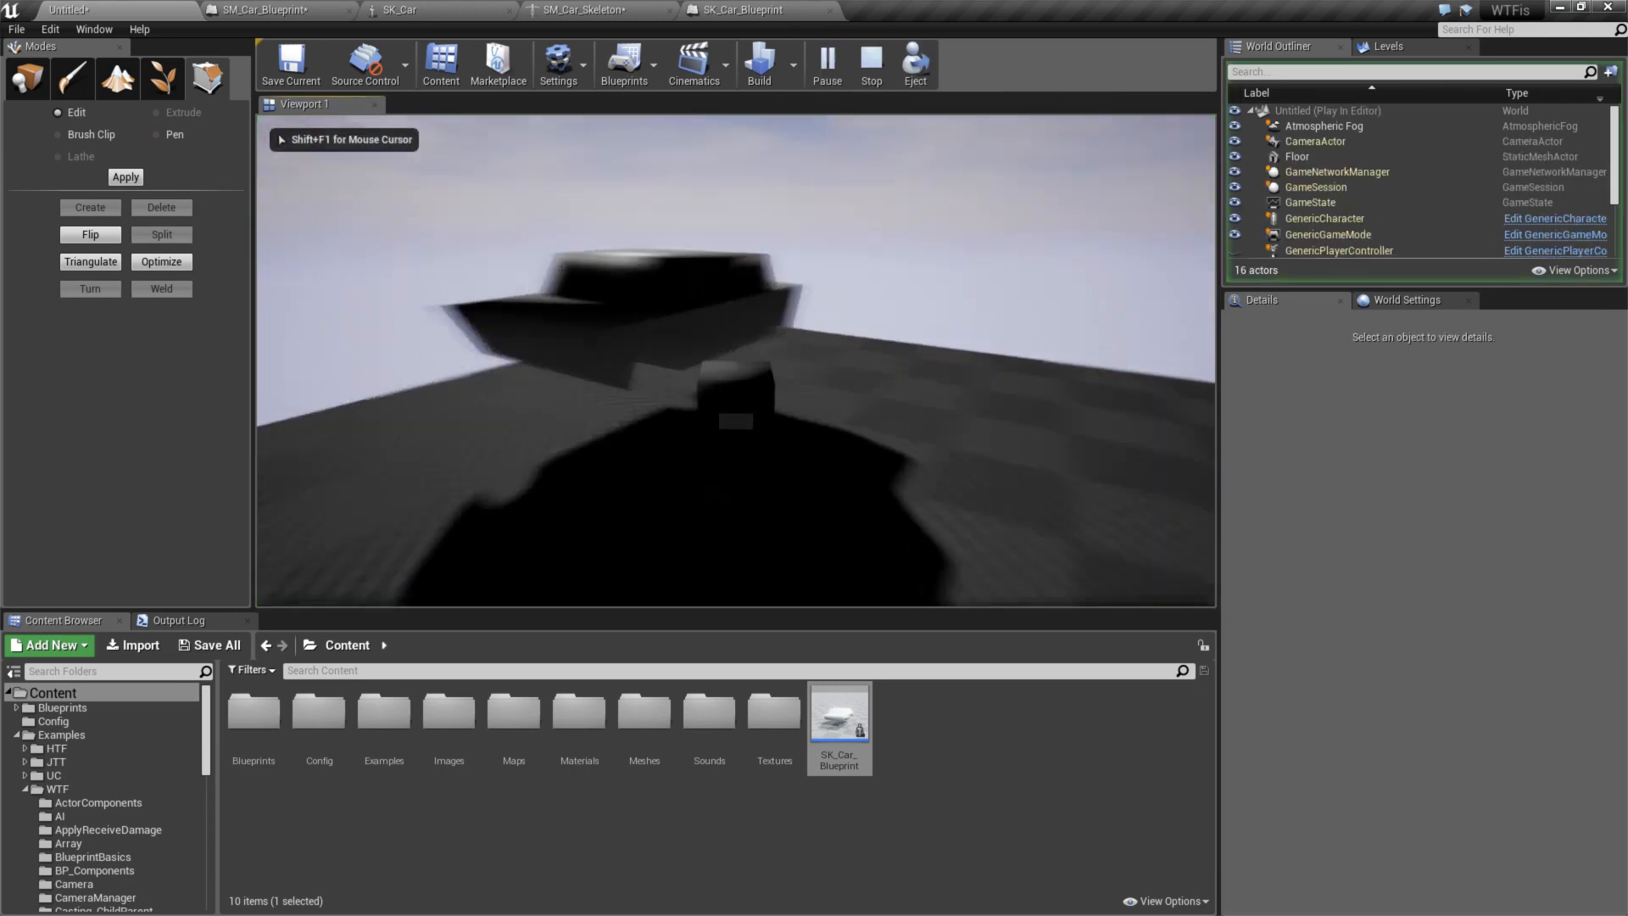
{"action": "key", "text": "Escape"}
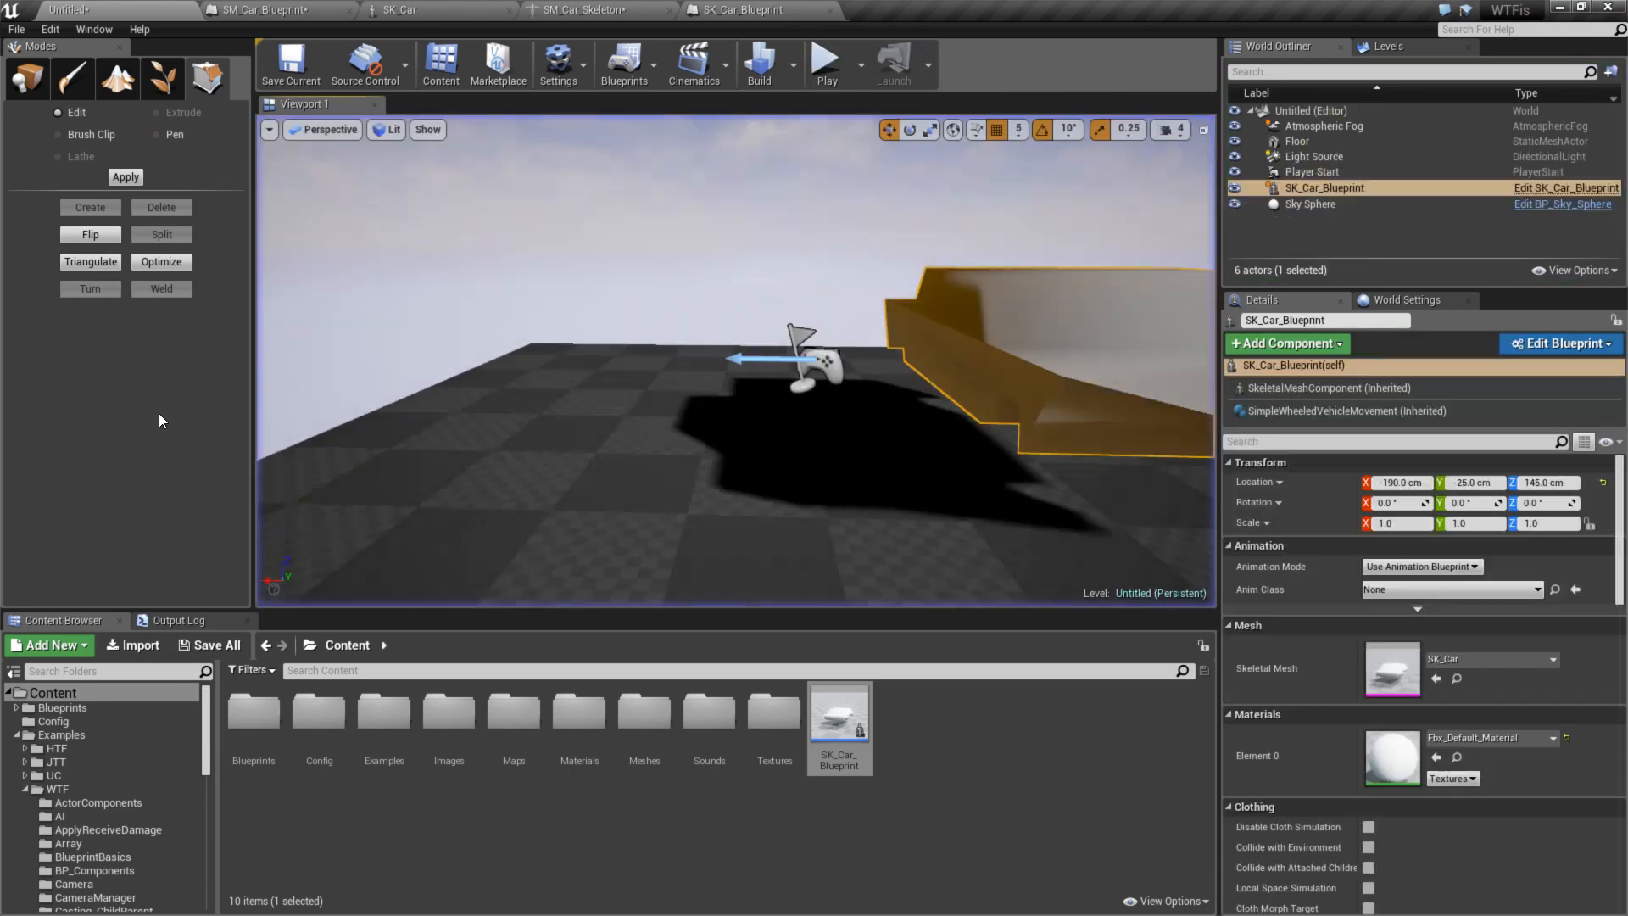
- Close the SK_Car mesh and SM_Car_Skeleton editors
{"action": "left_click", "coordinate": [265, 10]}
{"action": "left_click", "coordinate": [398, 10]}
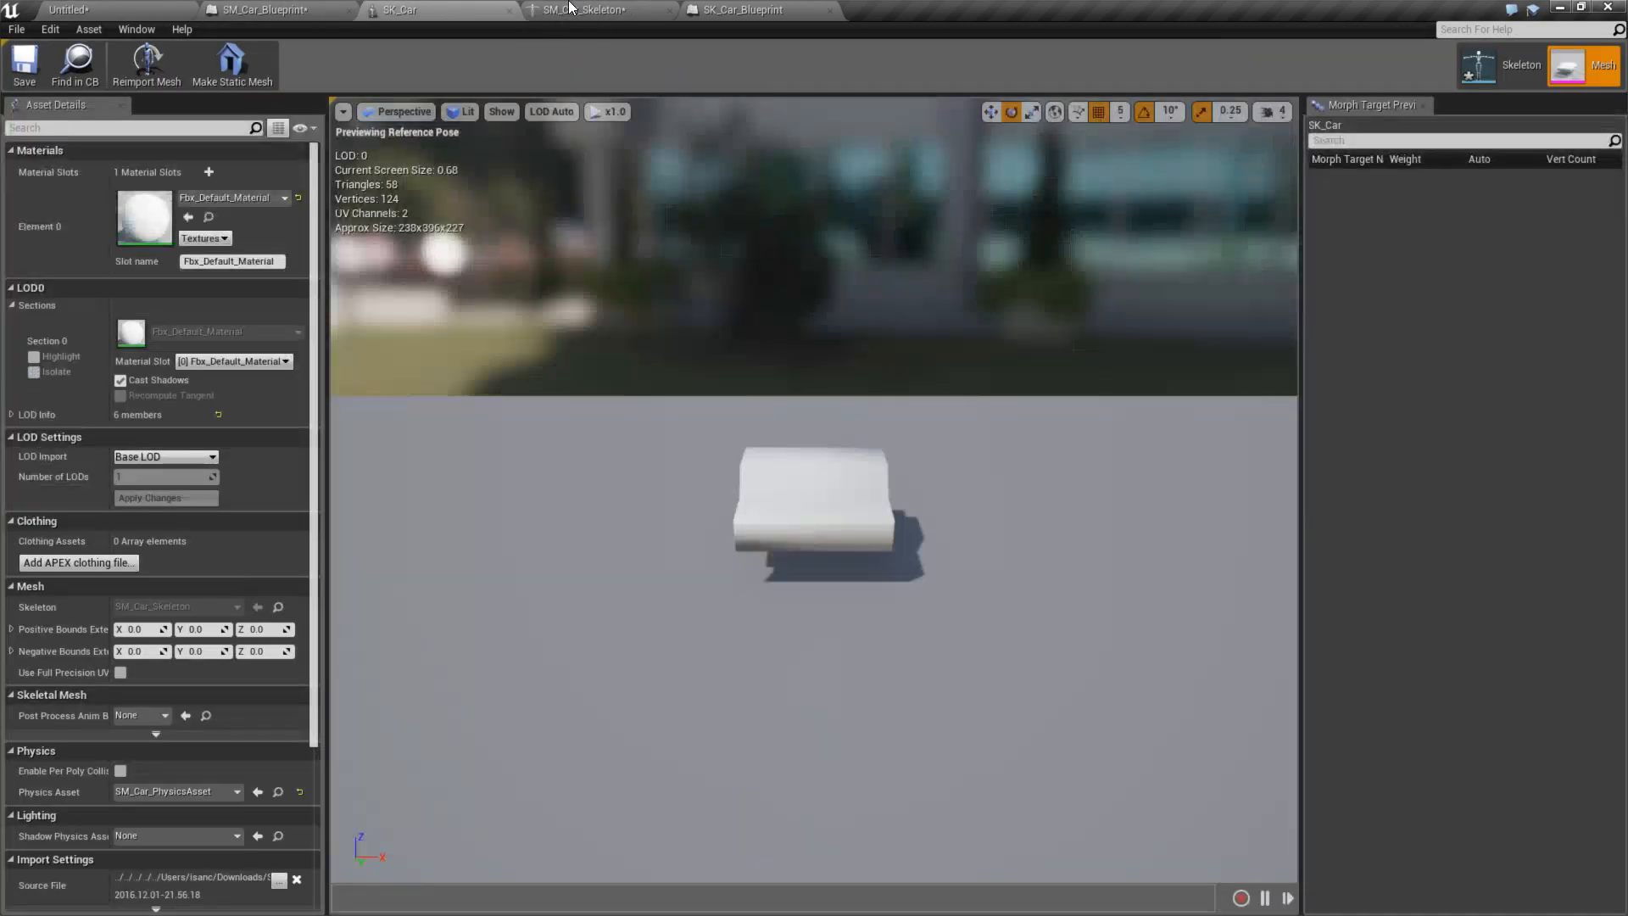
{"action": "left_click", "coordinate": [584, 10]}
{"action": "left_click", "coordinate": [398, 9]}
{"action": "left_click", "coordinate": [508, 9]}
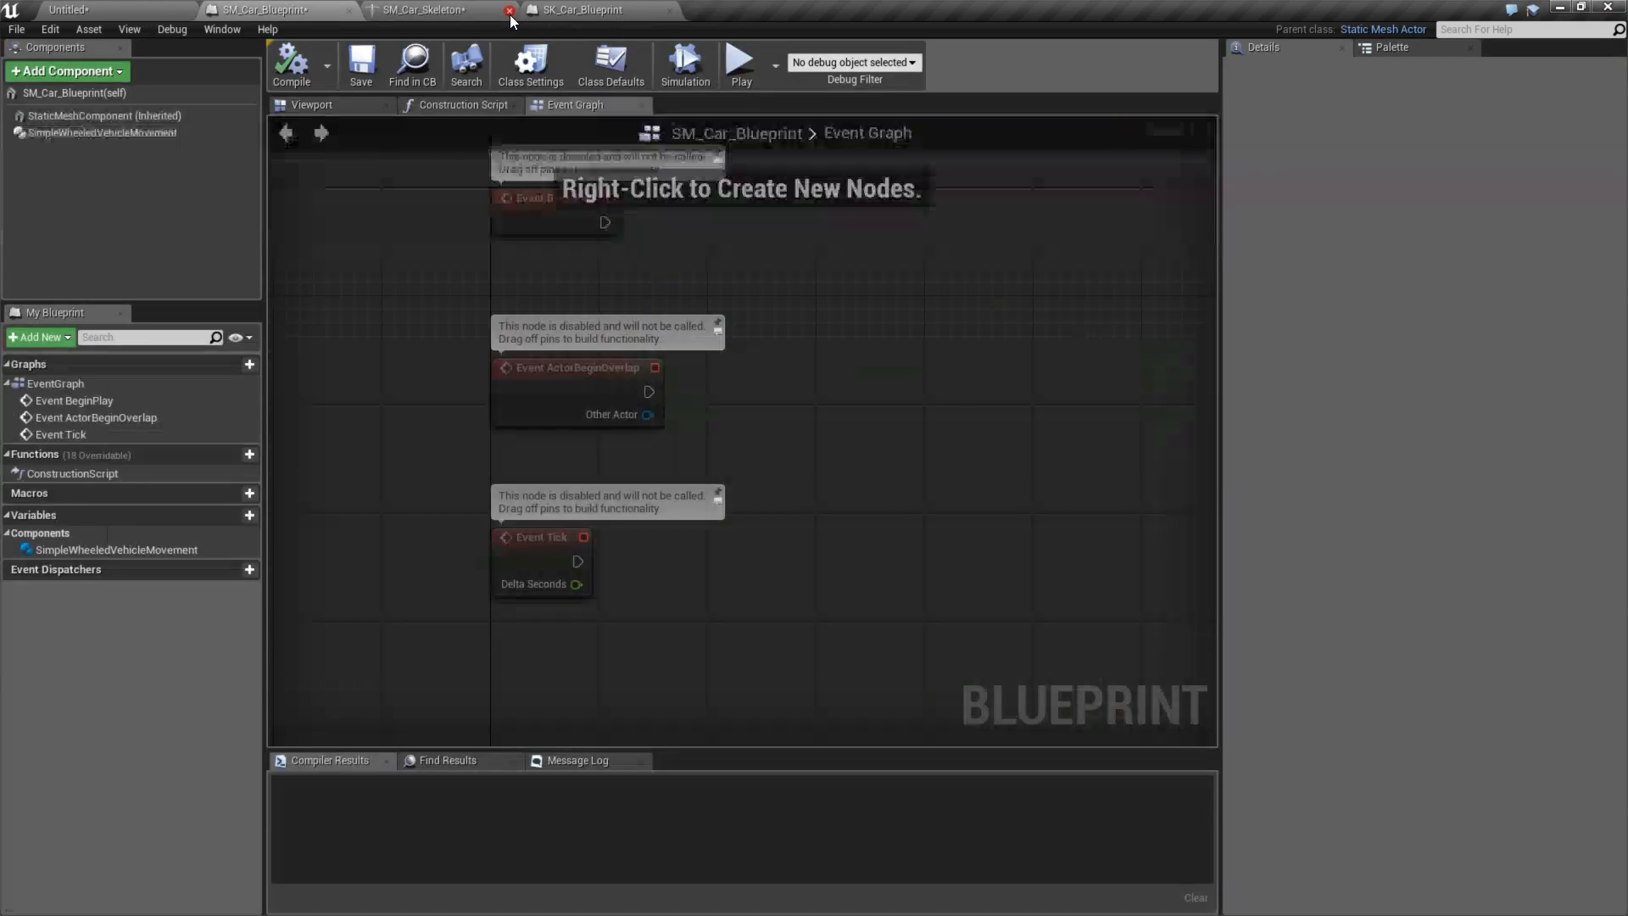
{"action": "left_click", "coordinate": [422, 12]}
{"action": "left_click", "coordinate": [507, 10]}
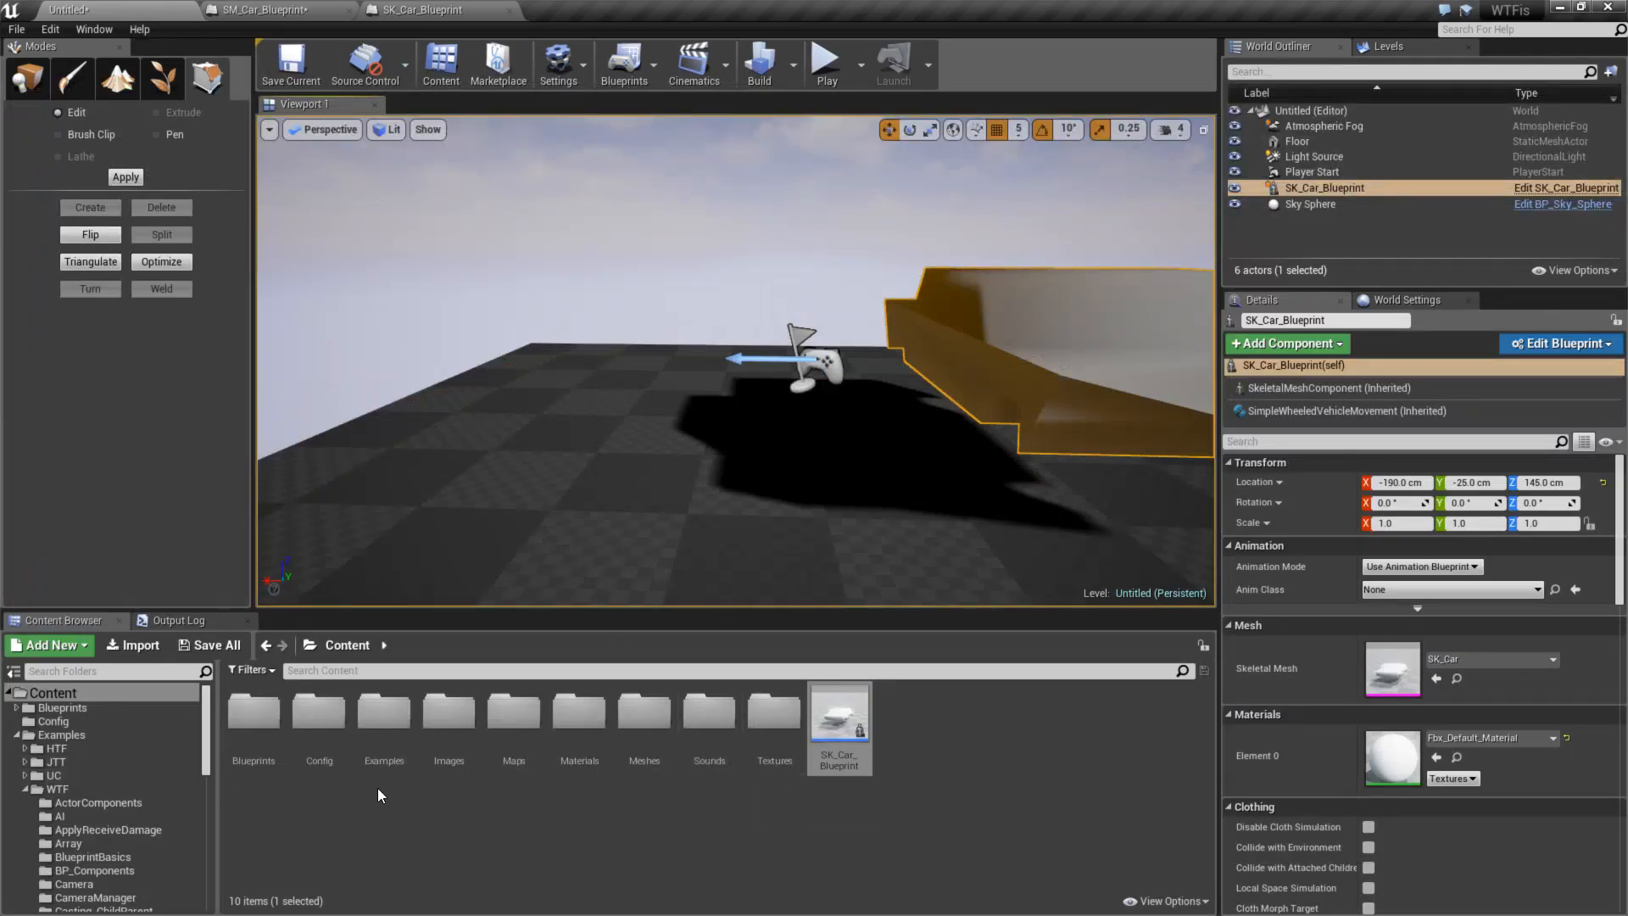
- Move the SK_Car_Blueprint asset into the Meshes folder and select it there
{"action": "scroll", "coordinate": [105, 809], "scroll_direction": "down", "scroll_amount": 10}
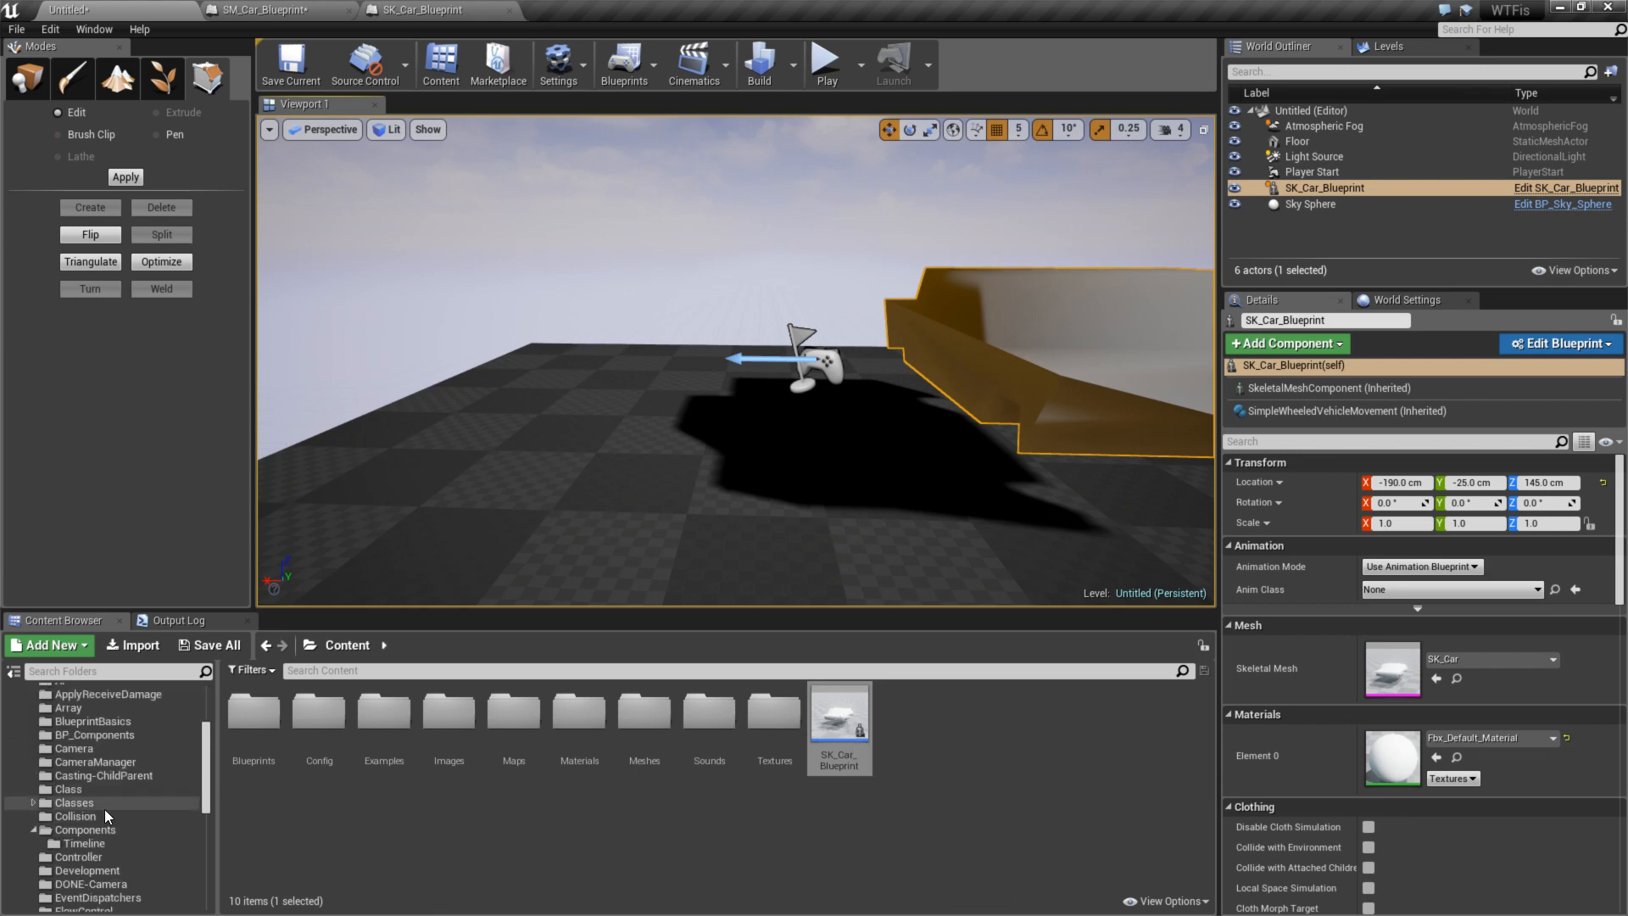
{"action": "left_click_drag", "start_coordinate": [816, 696], "coordinate": [57, 842]}
{"action": "left_click", "coordinate": [87, 886]}
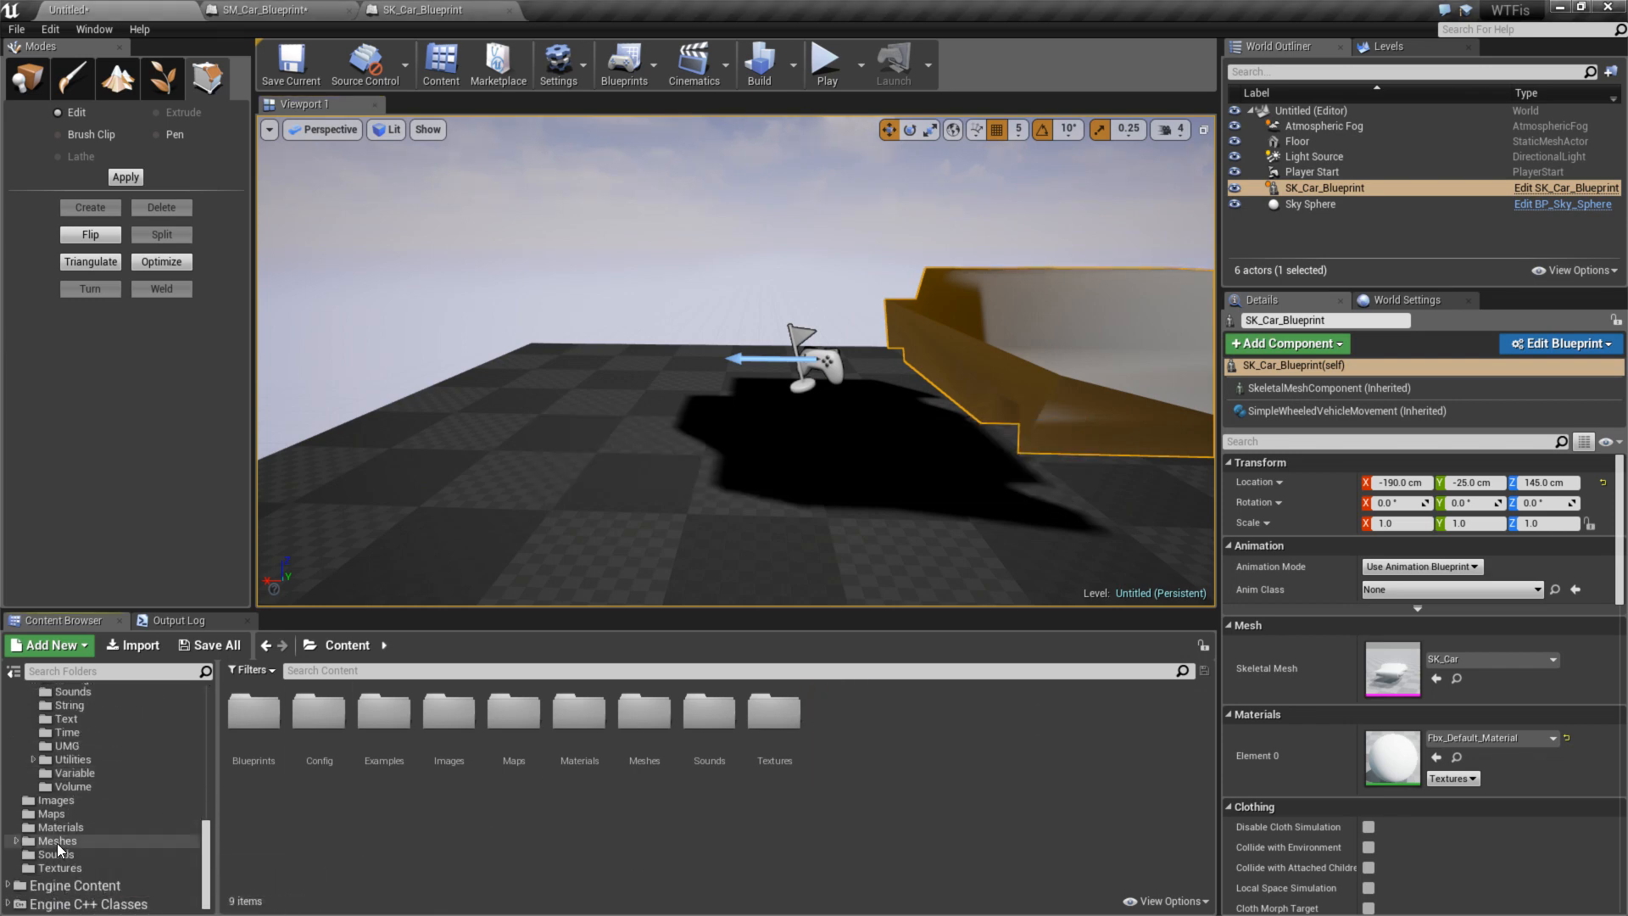
{"action": "left_click", "coordinate": [57, 841]}
{"action": "left_click", "coordinate": [782, 713]}
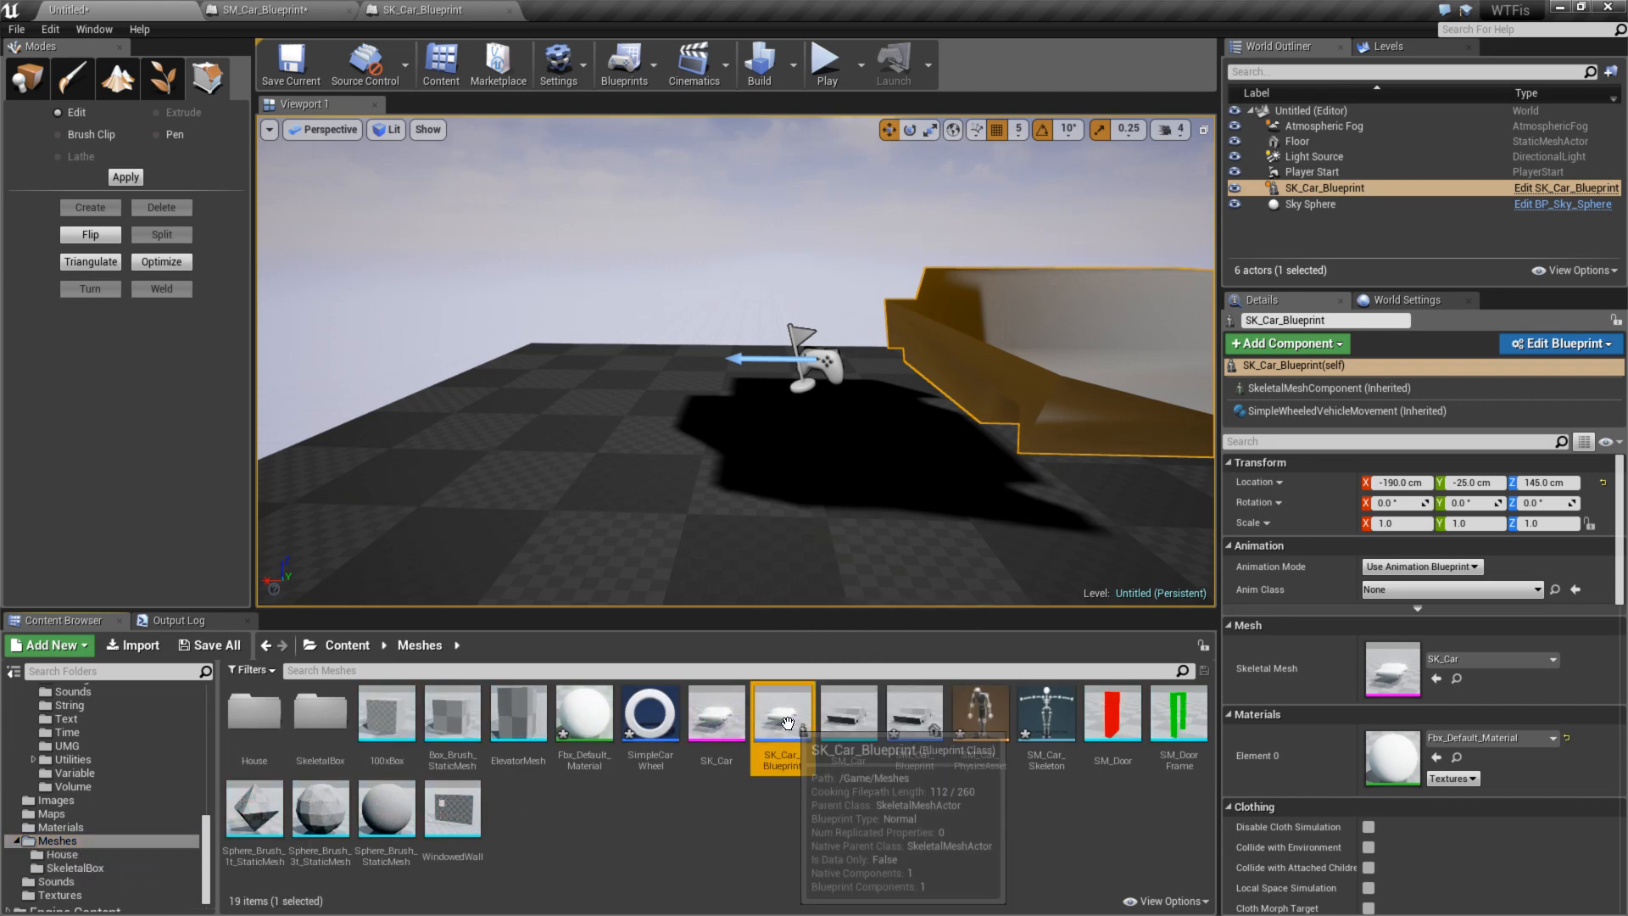
- Open the SK_Car mesh and its SM_Car_Skeleton to examine the root bone and sockets
{"action": "left_click", "coordinate": [722, 716]}
{"action": "double_click", "coordinate": [722, 716]}
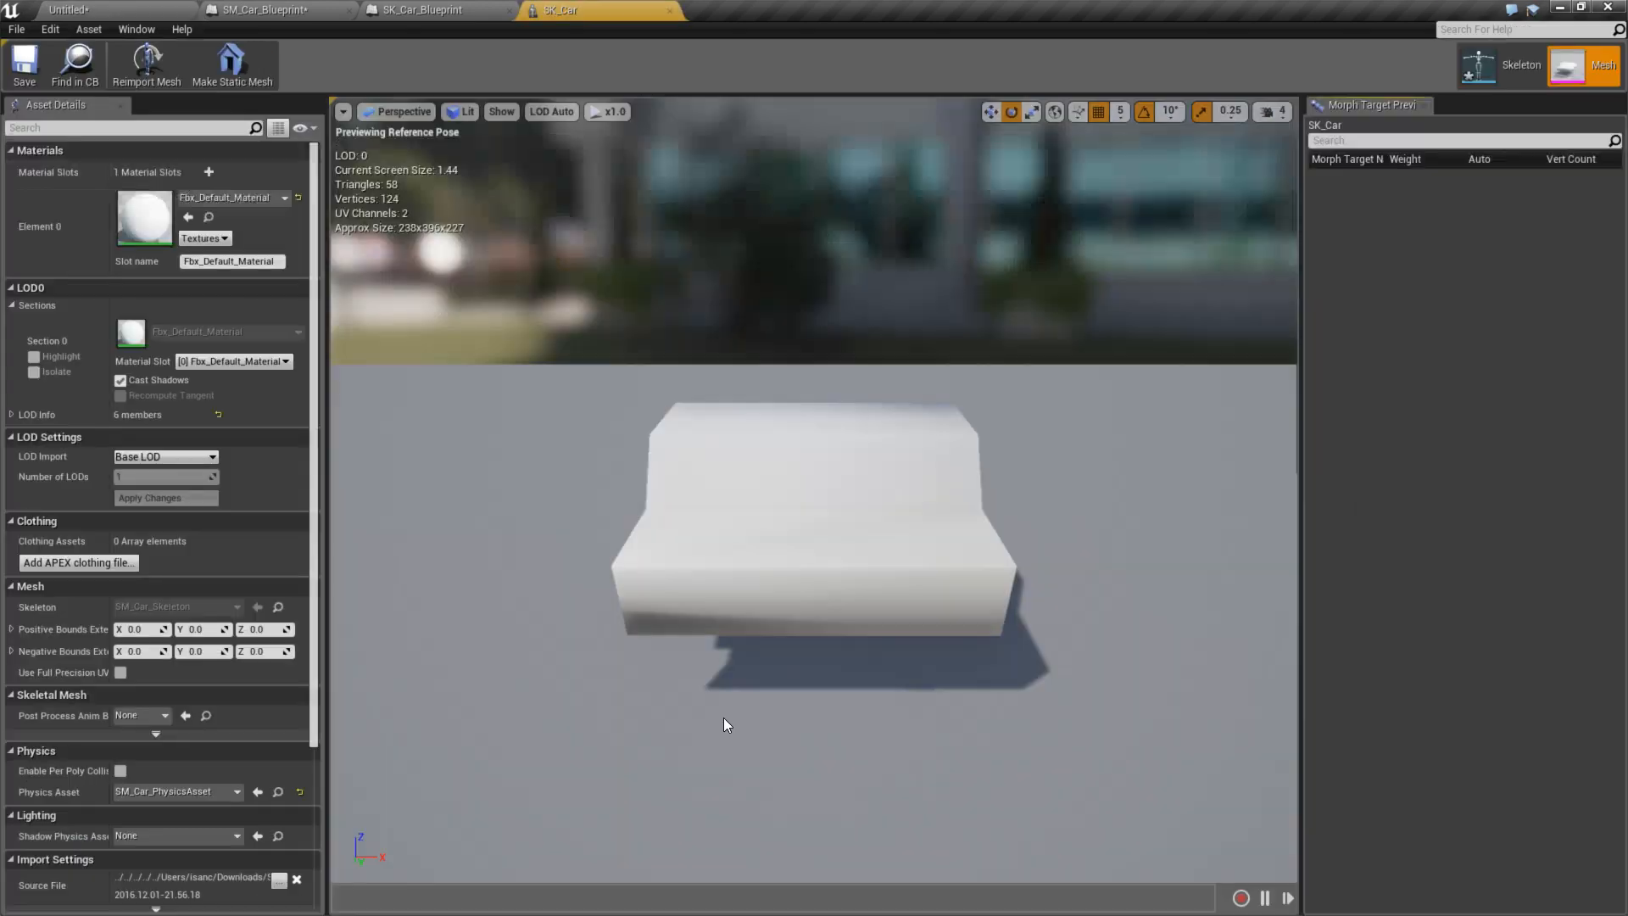
{"action": "left_click", "coordinate": [1501, 66]}
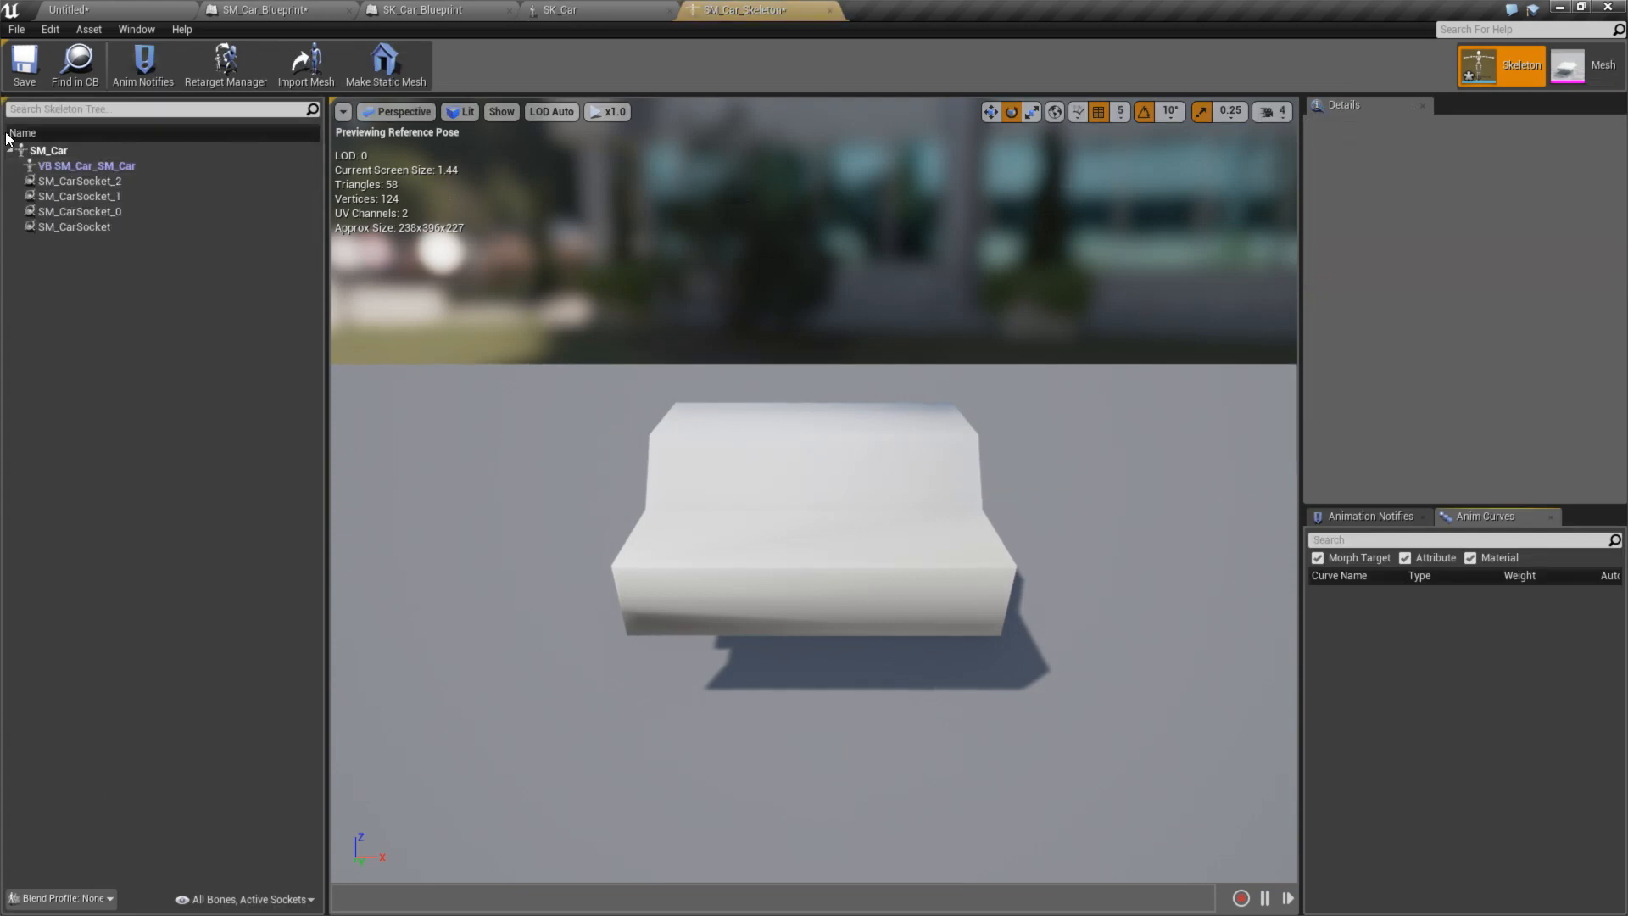
{"action": "left_click", "coordinate": [49, 150]}
{"action": "left_click", "coordinate": [127, 9]}
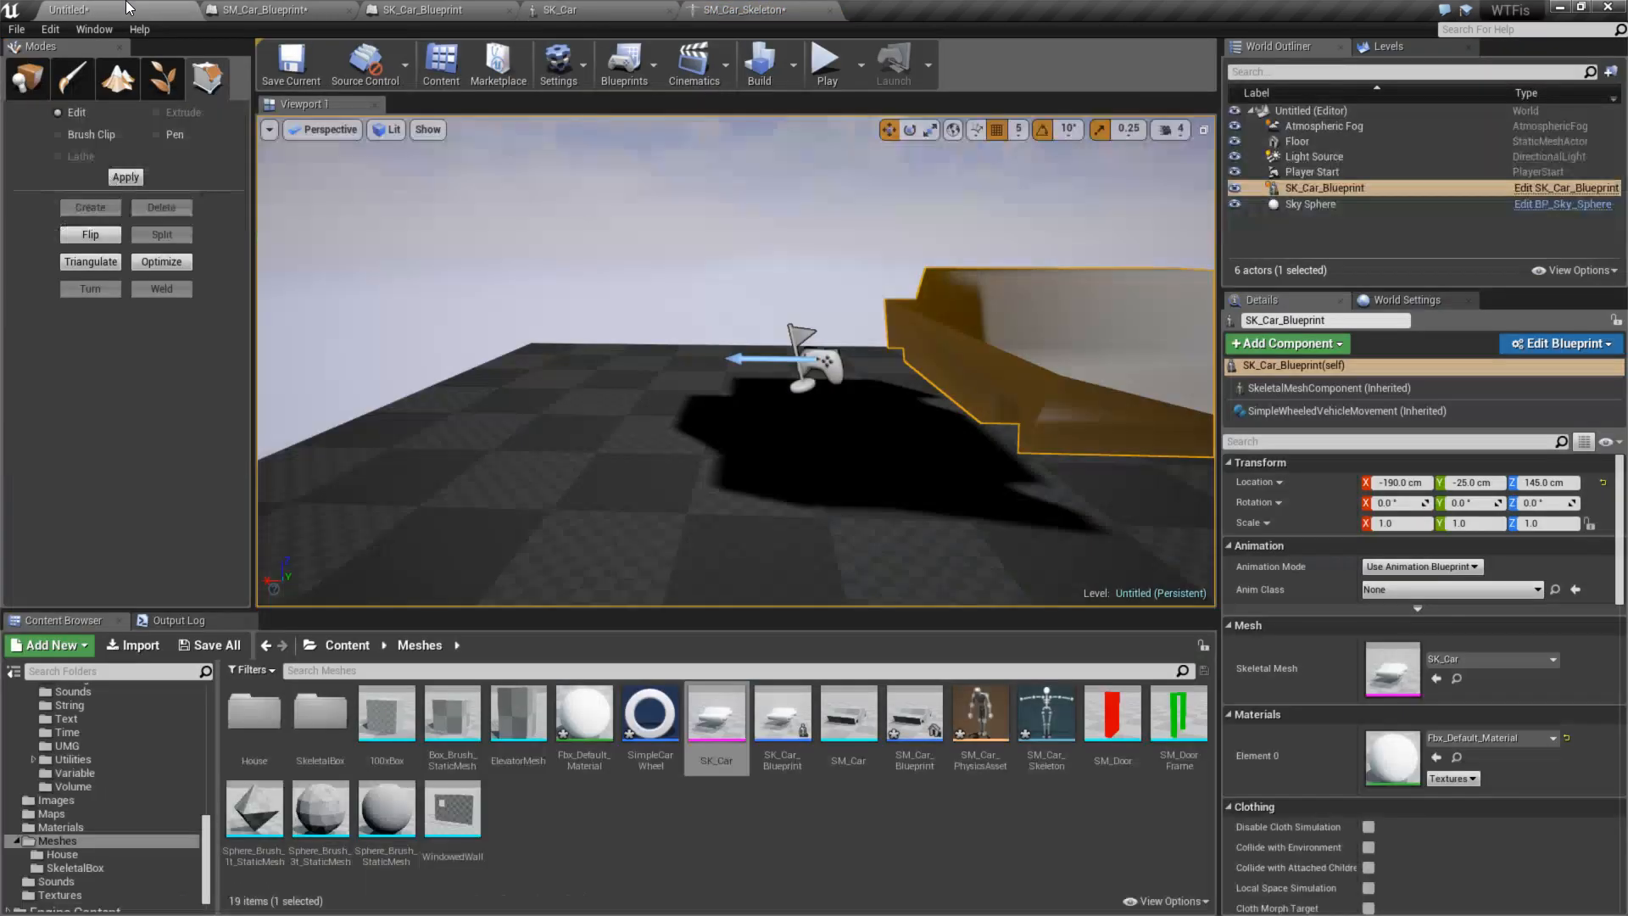
{"action": "double_click", "coordinate": [719, 728]}
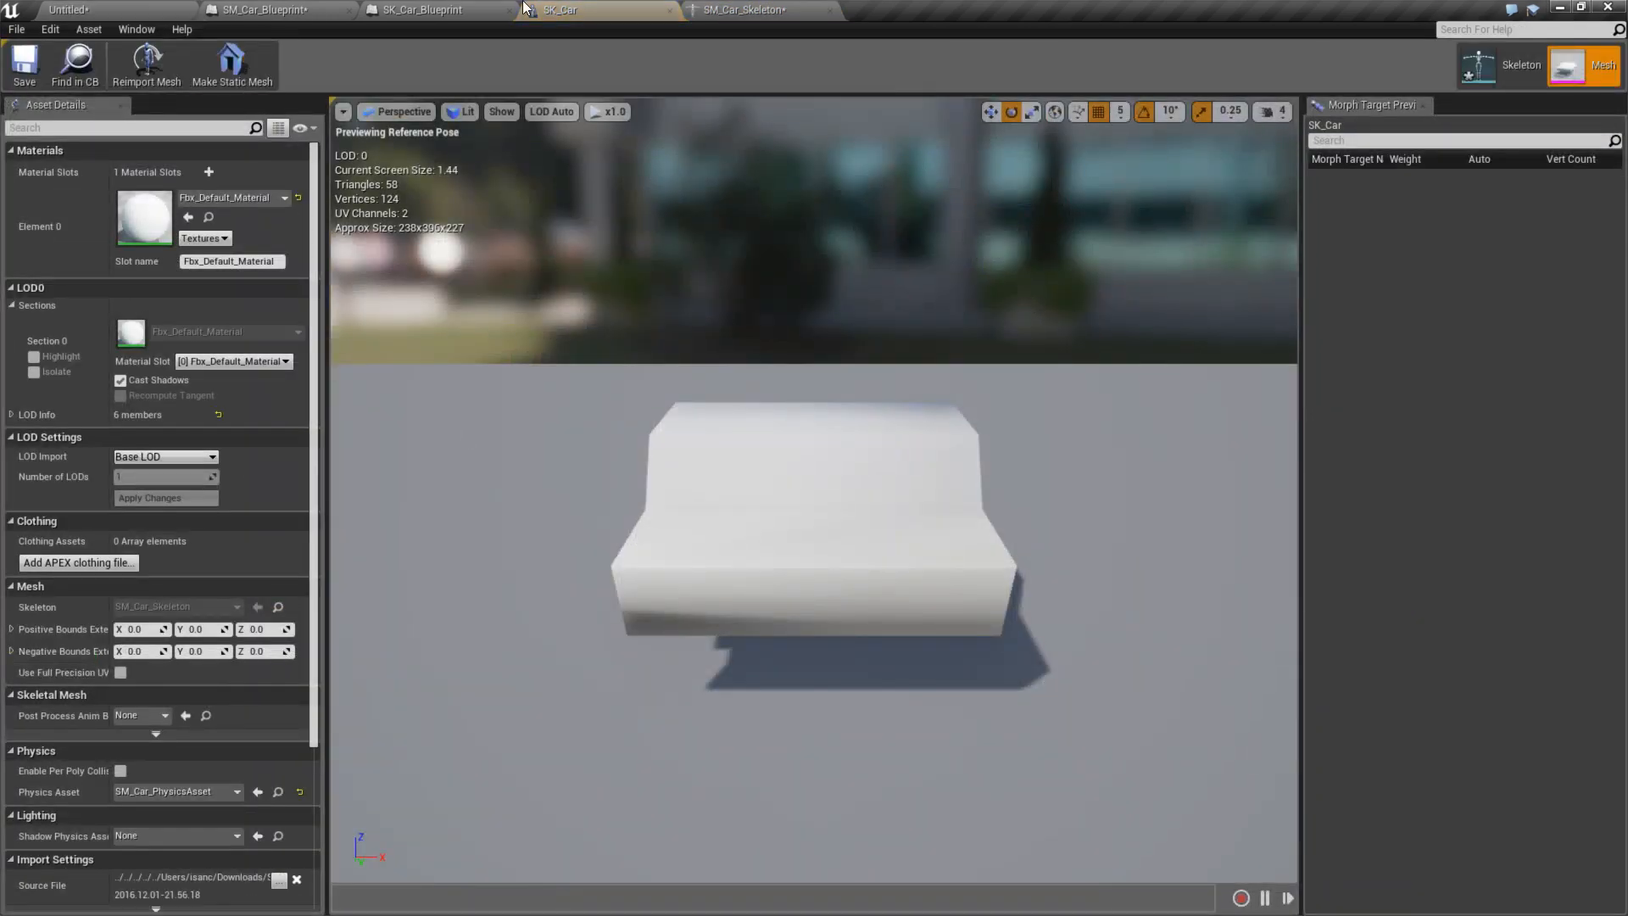
{"action": "left_click", "coordinate": [746, 10]}
- In SK_Car_Blueprint, set the movement component's first wheel Additional Offset to -100 on X, Y and Z and compile
{"action": "left_click", "coordinate": [426, 9]}
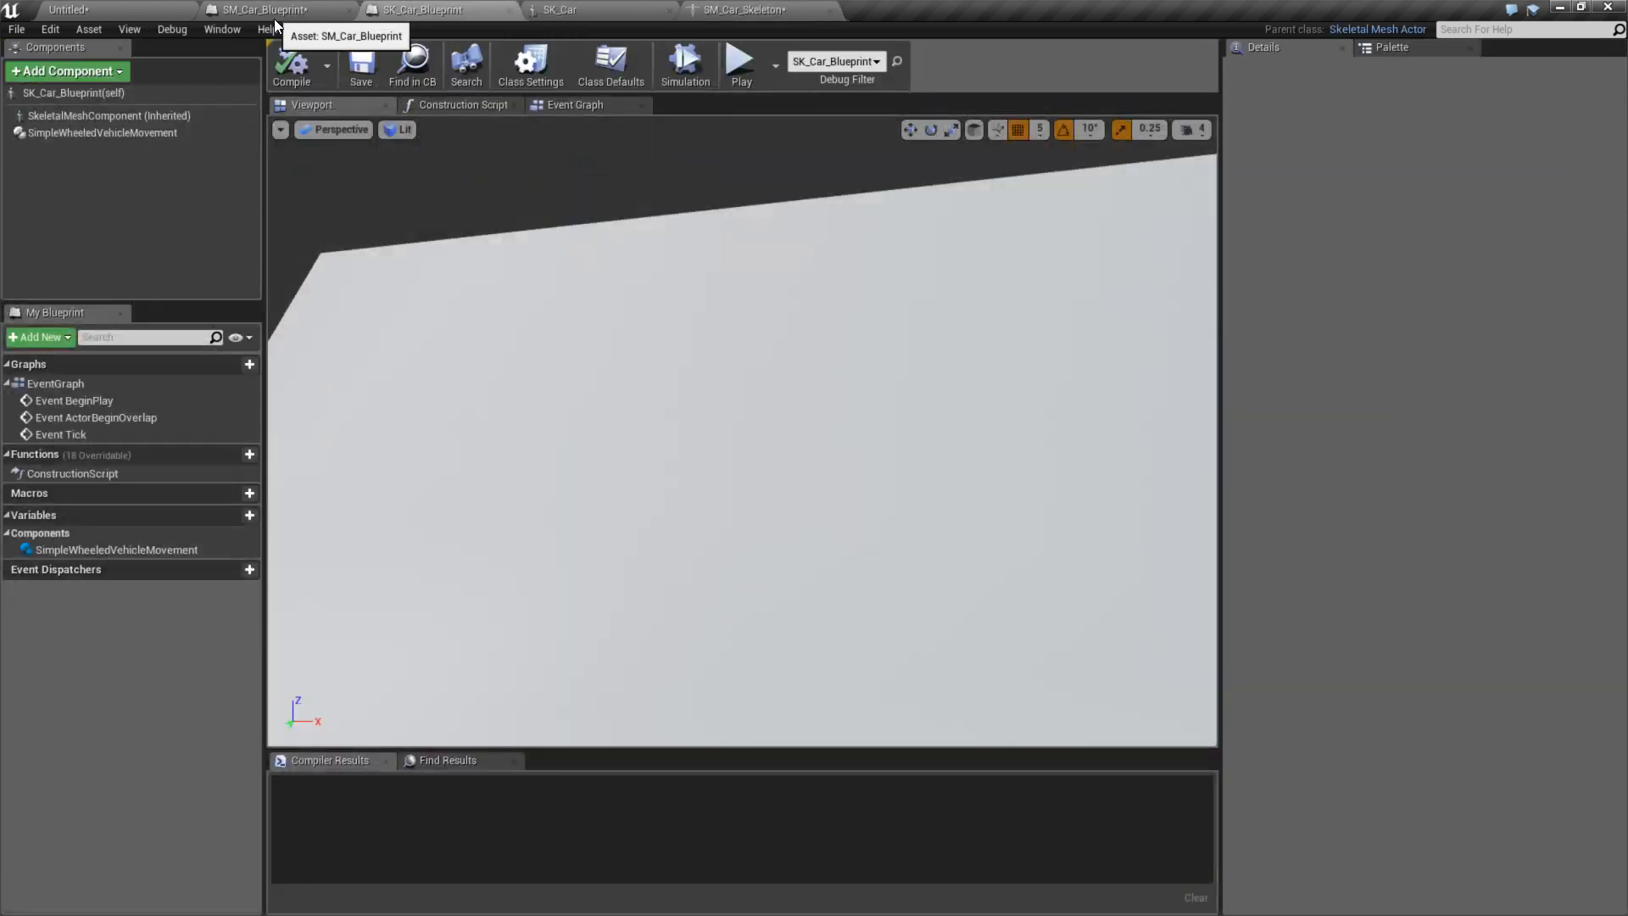
{"action": "left_click", "coordinate": [102, 133]}
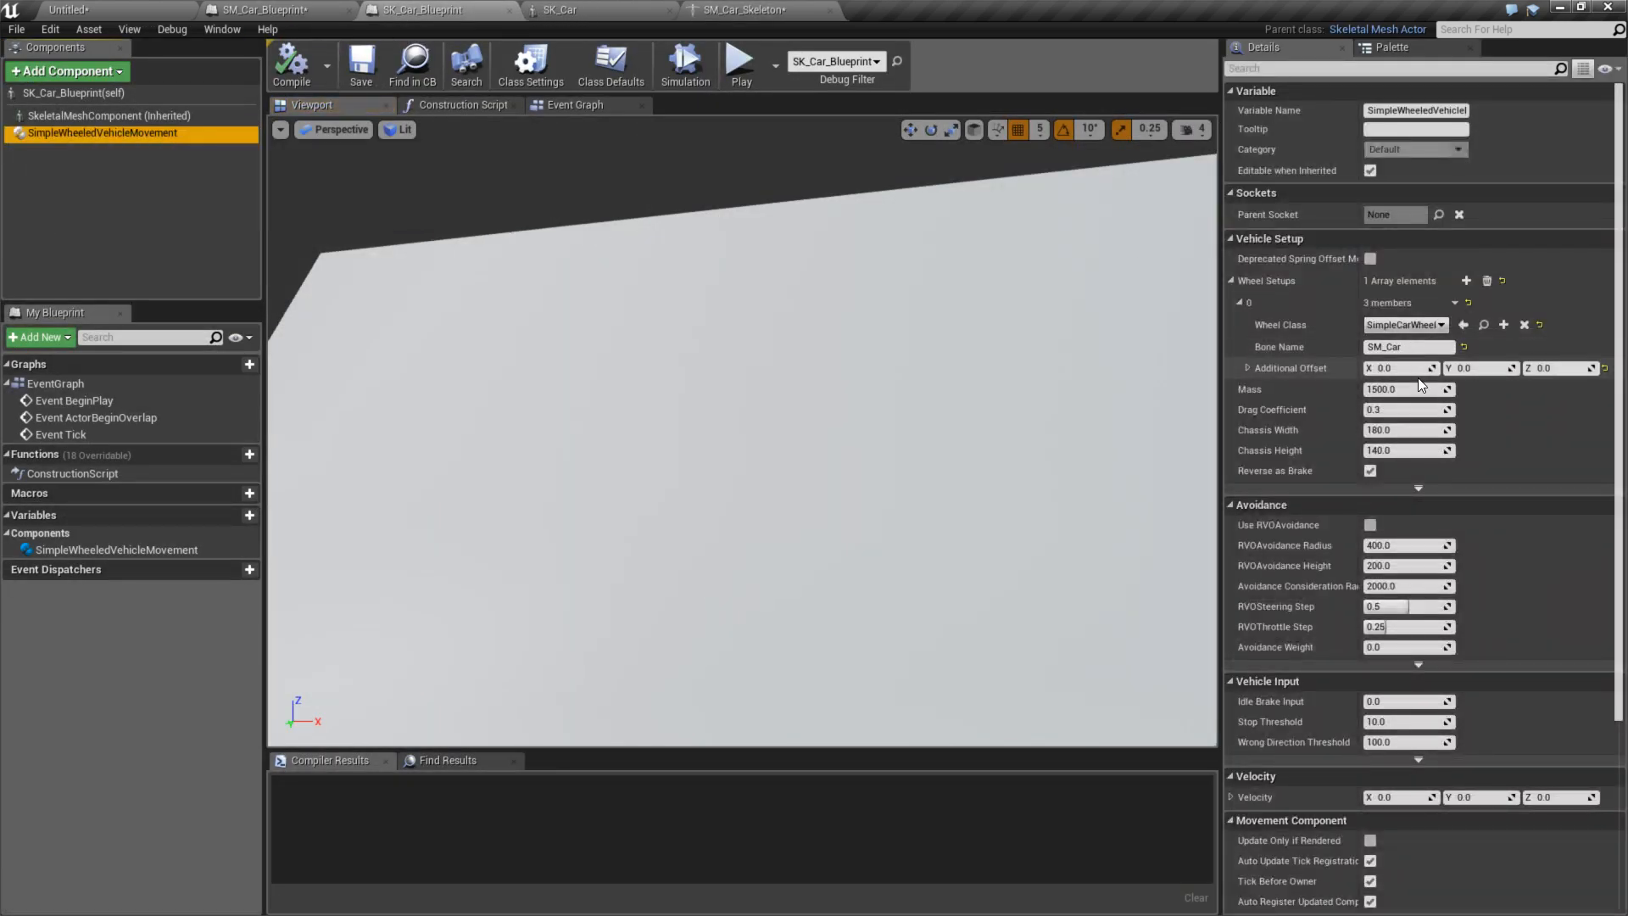
{"action": "left_click", "coordinate": [1416, 370]}
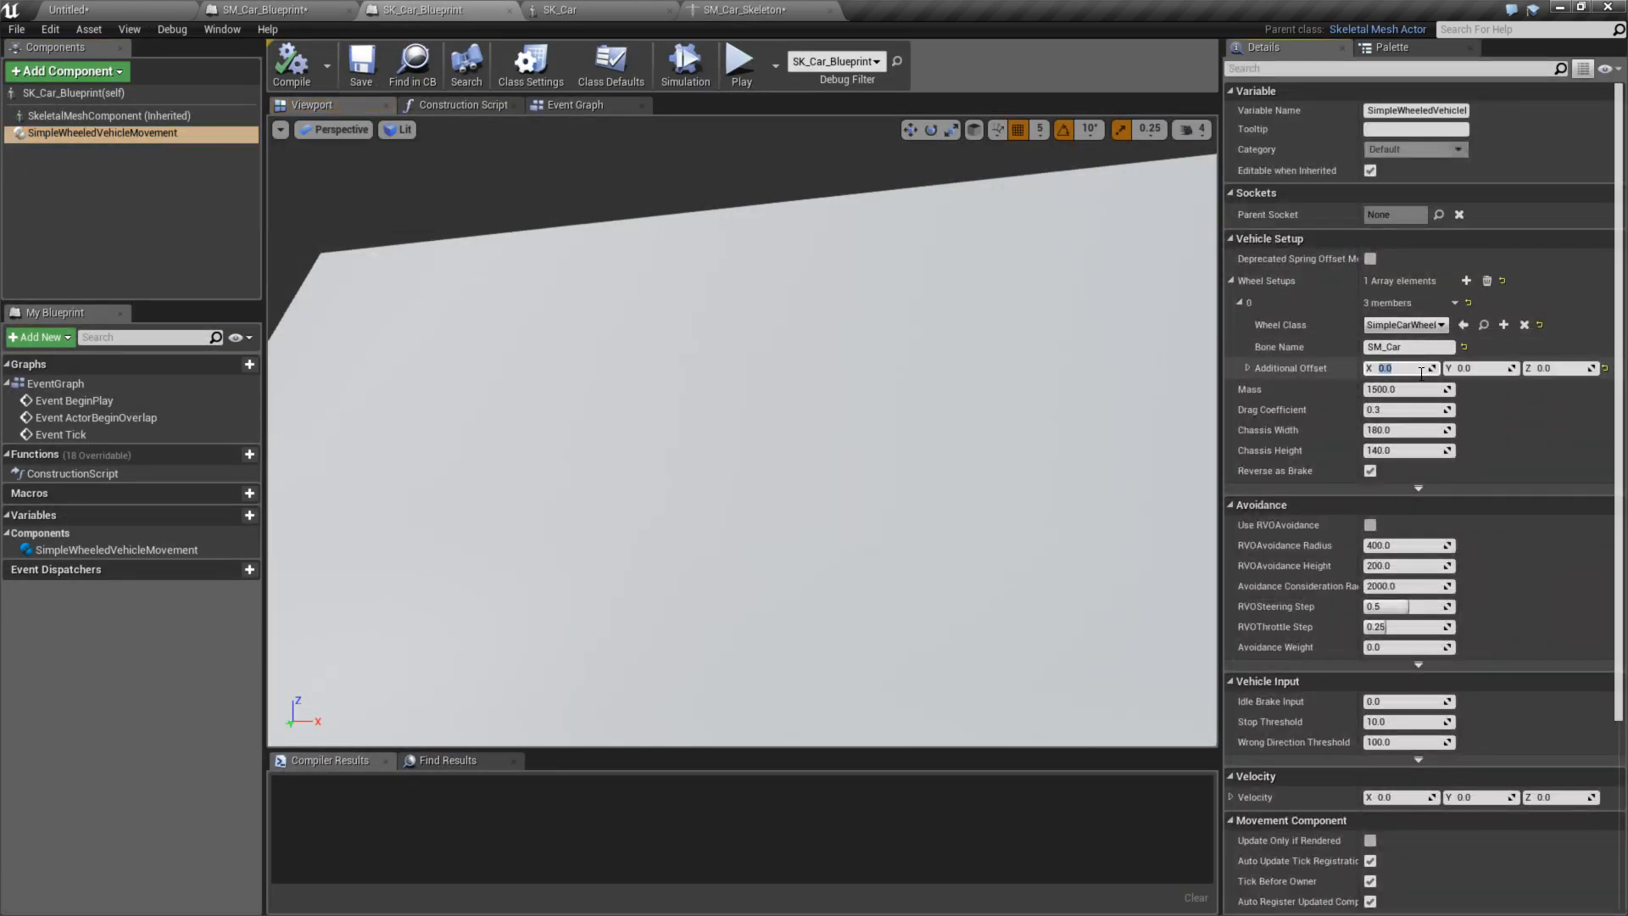
{"action": "type", "text": "-100"}
{"action": "key", "text": "Tab"}
{"action": "key", "text": "Tab"}
{"action": "type", "text": "-100"}
{"action": "key", "text": "Return"}
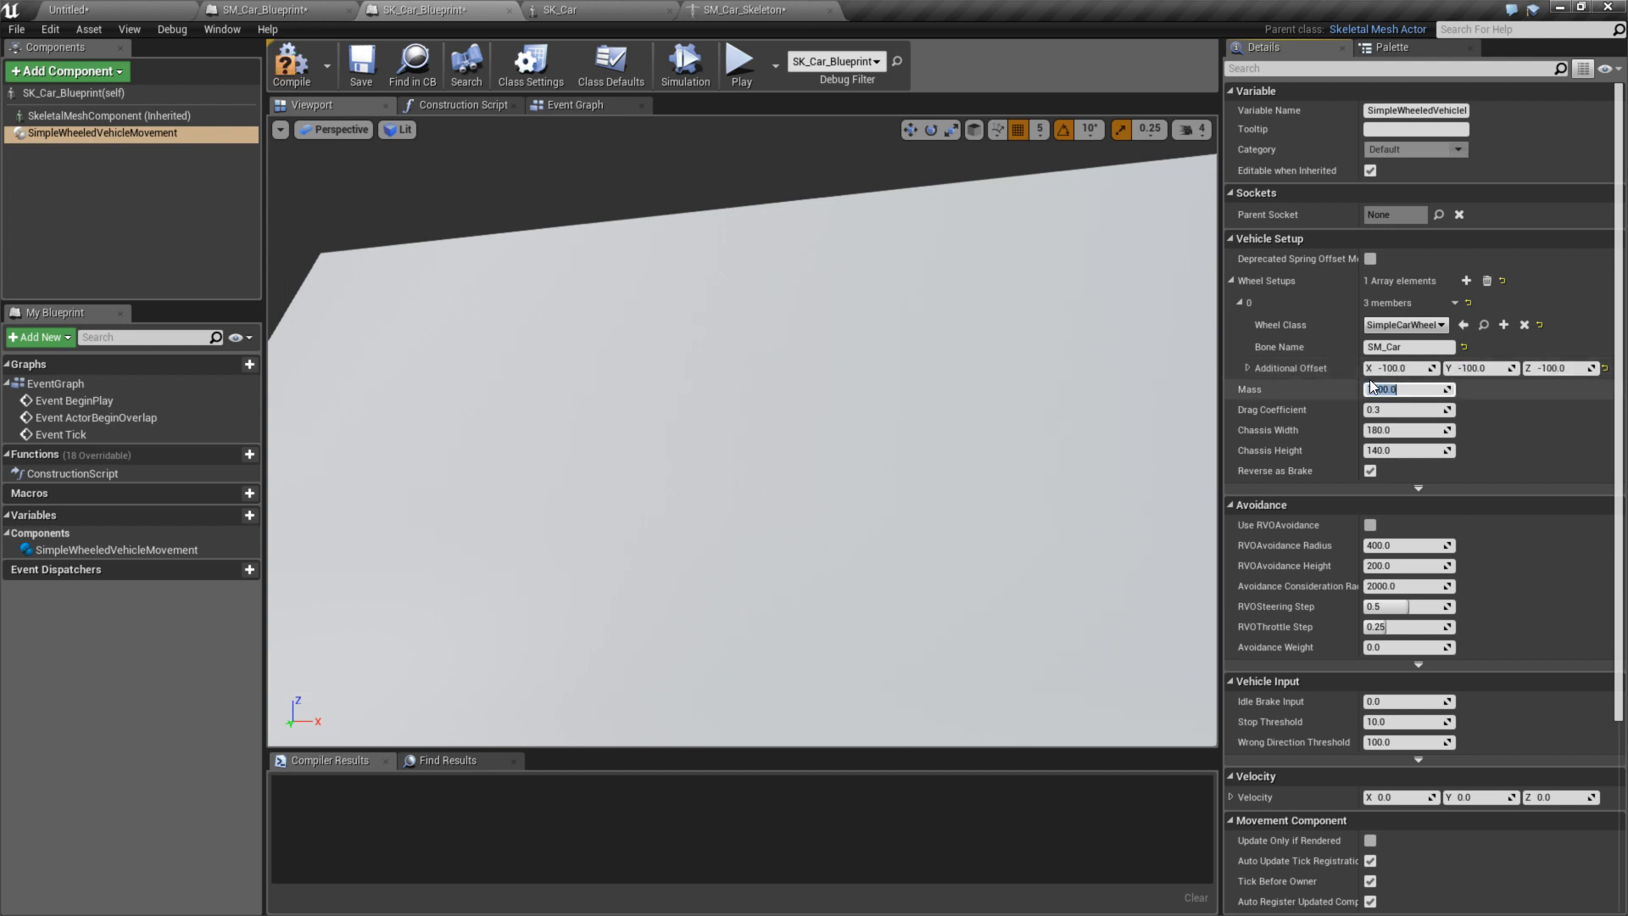
{"action": "left_click", "coordinate": [284, 78]}
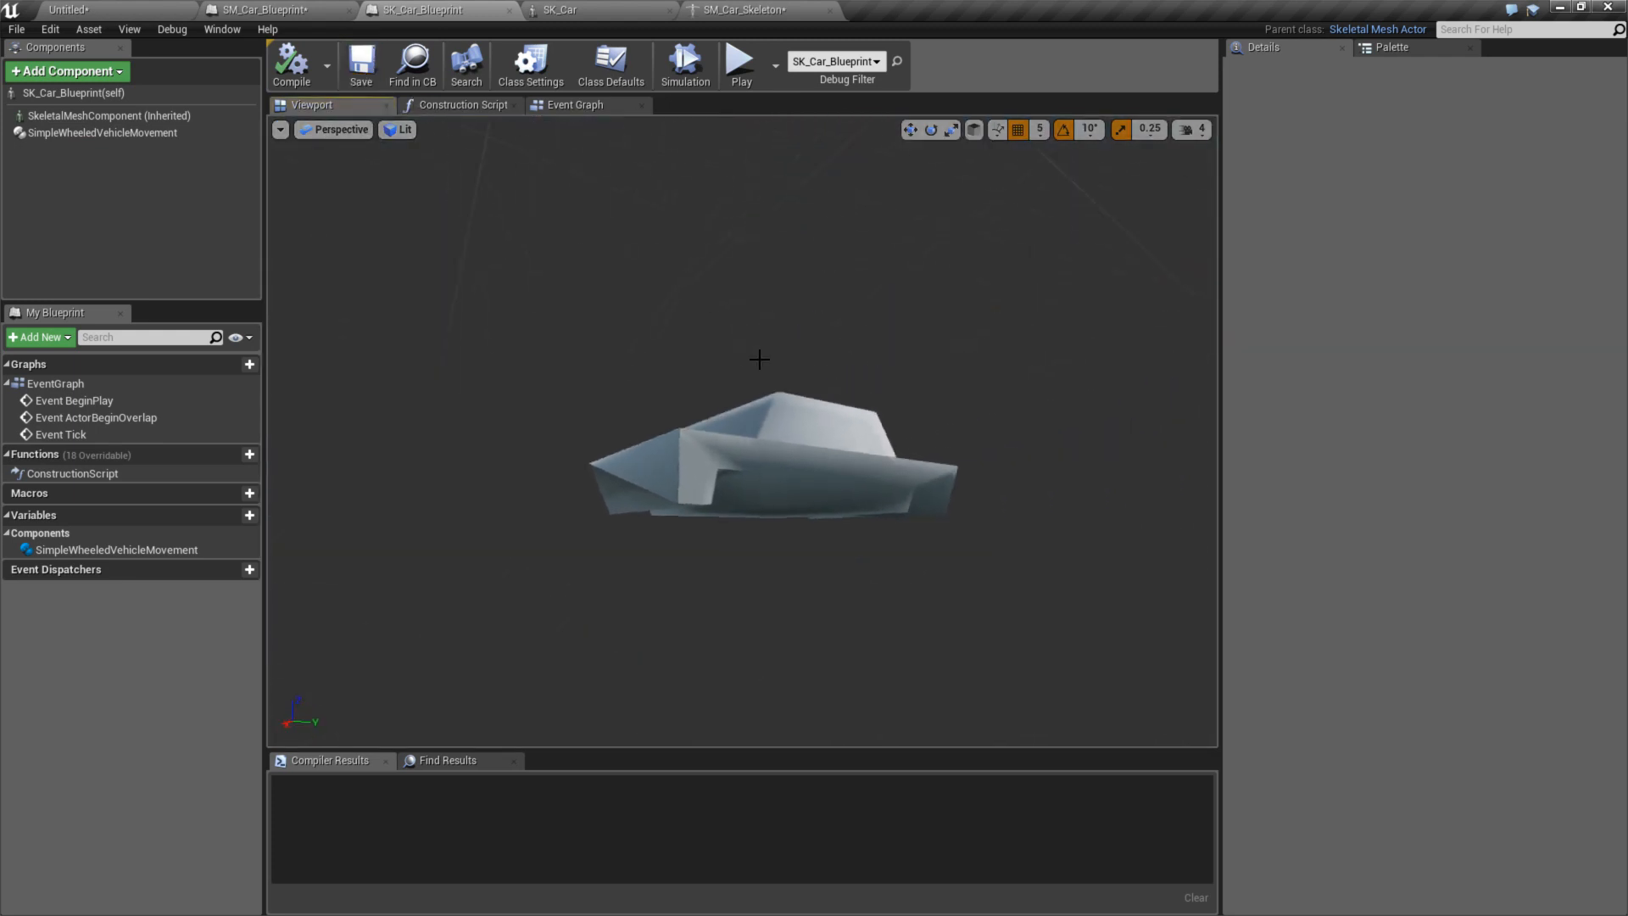
- Inspect the car mesh from the side, review the SimpleWheeledVehicleMovement settings and play-test the level
{"action": "left_click", "coordinate": [858, 484]}
{"action": "mouse_move", "coordinate": [857, 483]}
{"action": "left_mouse_down"}
{"action": "mouse_move", "coordinate": [970, 462]}
{"action": "mouse_move", "coordinate": [862, 475]}
{"action": "left_mouse_up"}
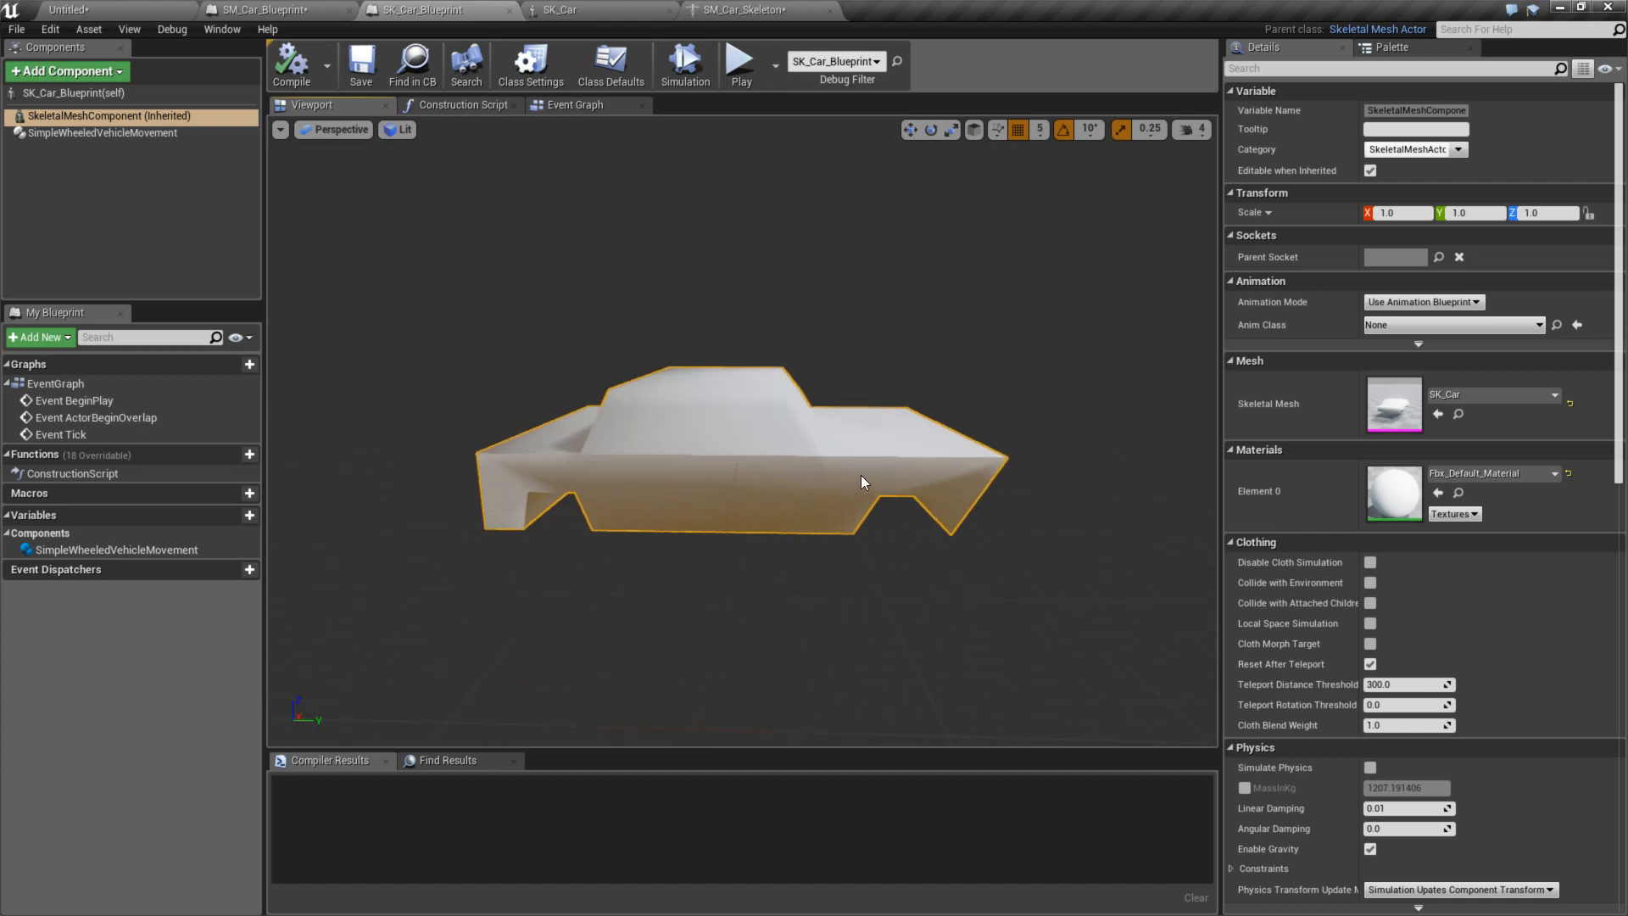
{"action": "left_click", "coordinate": [136, 133]}
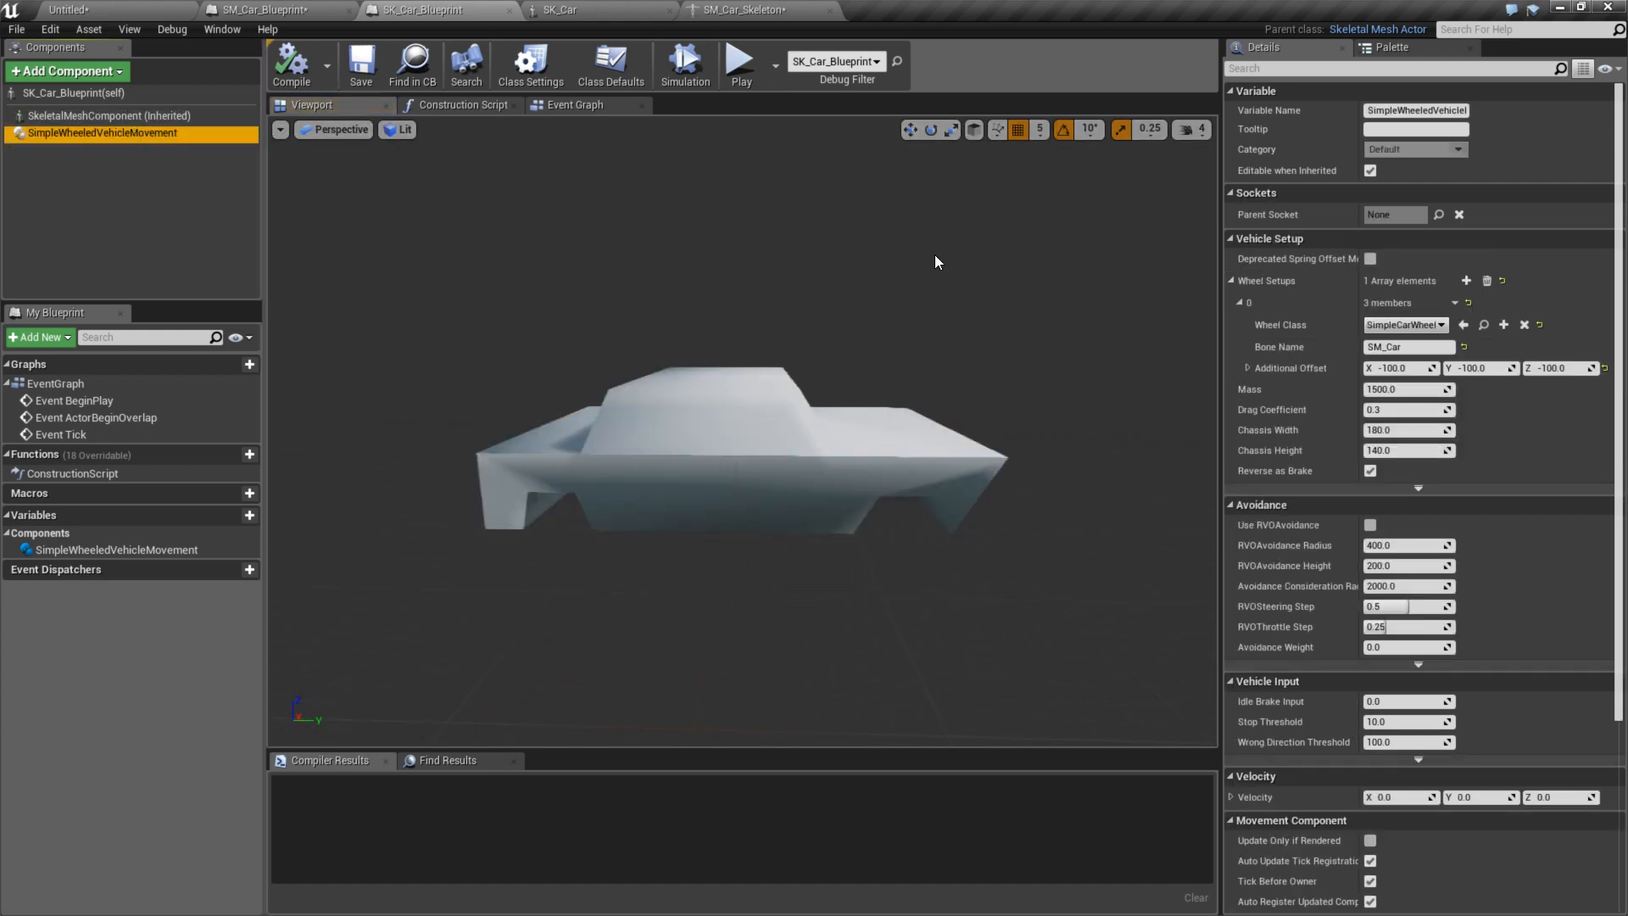
{"action": "left_click", "coordinate": [739, 64]}
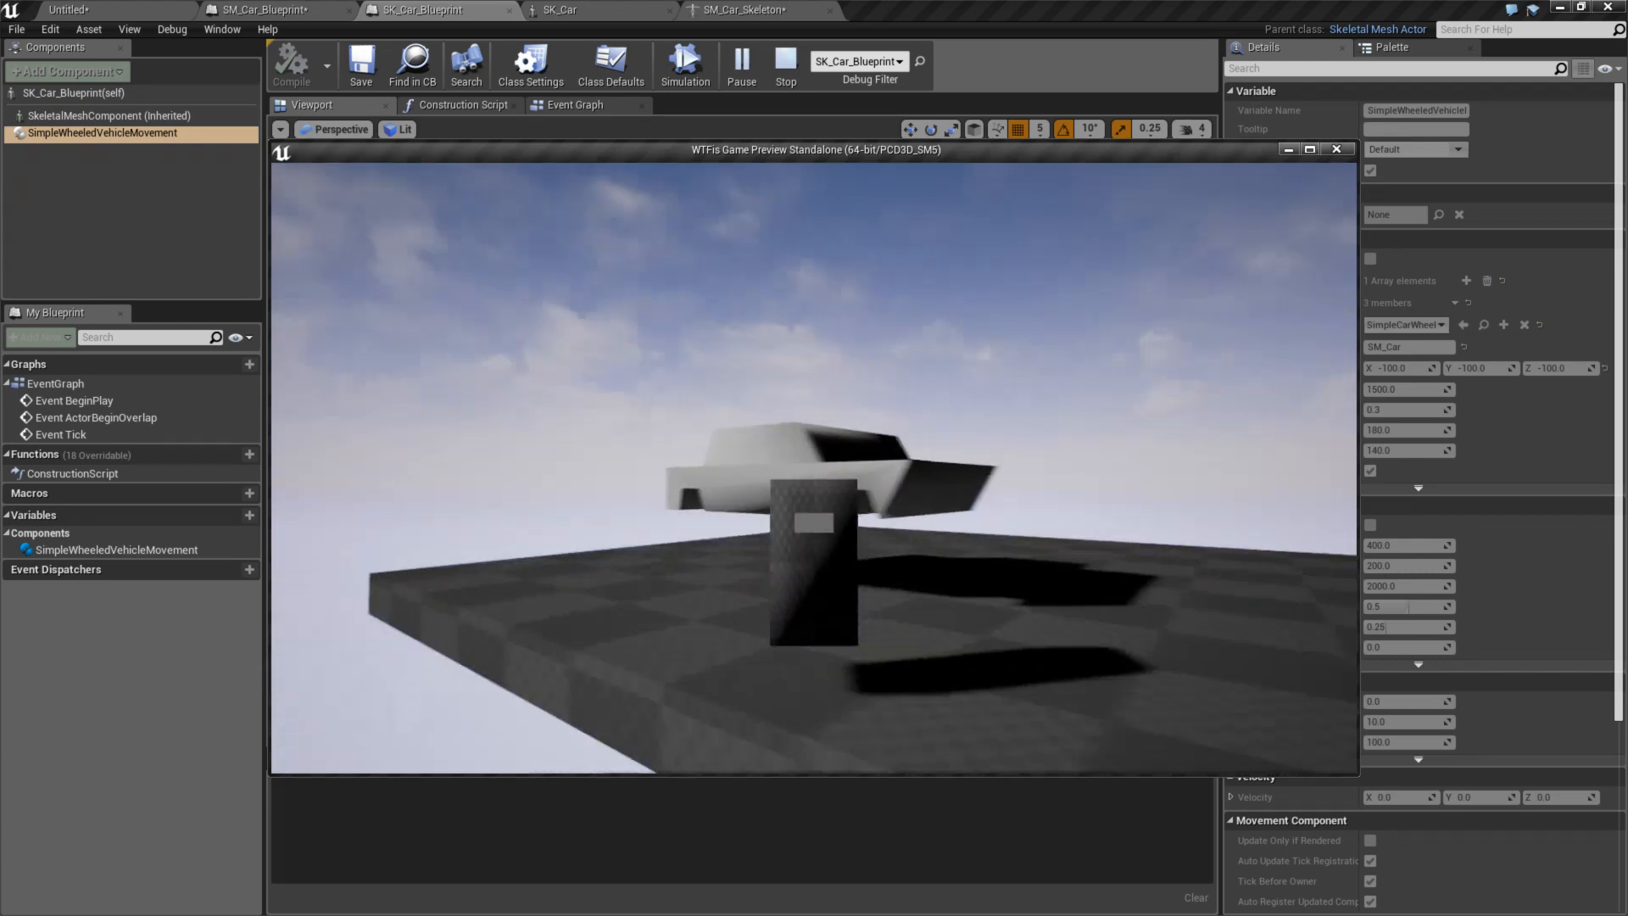
{"action": "key", "text": "Escape"}
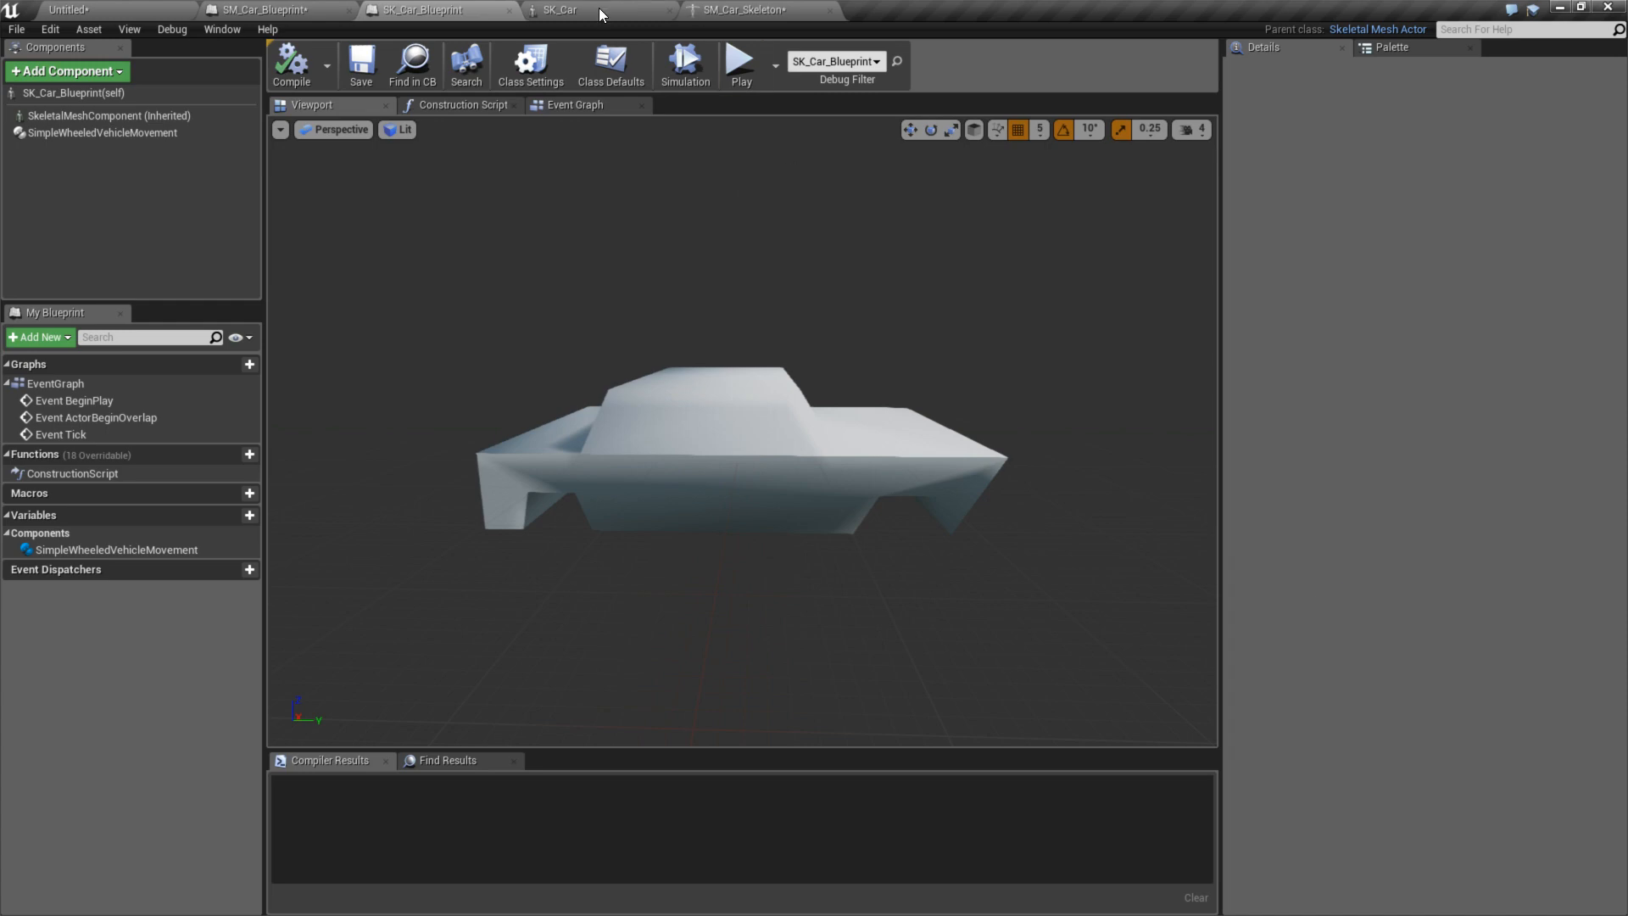
- Close the SK_Car_Blueprint, SM_Car_Blueprint, SK_Car and SM_Car_Skeleton editors
{"action": "left_click", "coordinate": [508, 10]}
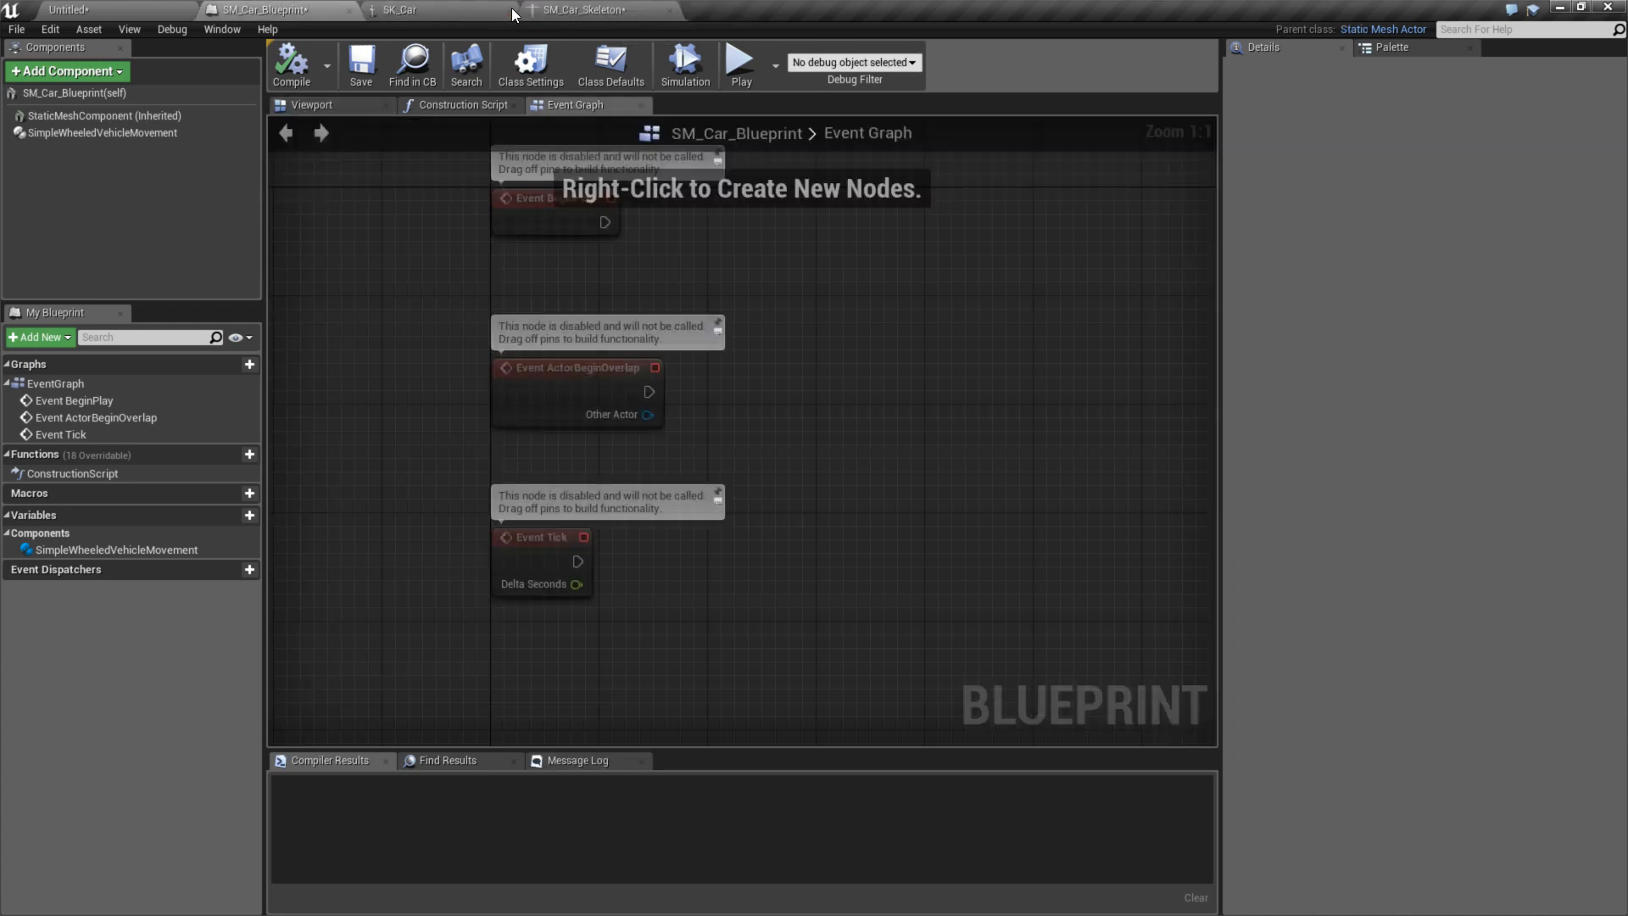
{"action": "left_click", "coordinate": [348, 10]}
{"action": "left_click", "coordinate": [348, 10]}
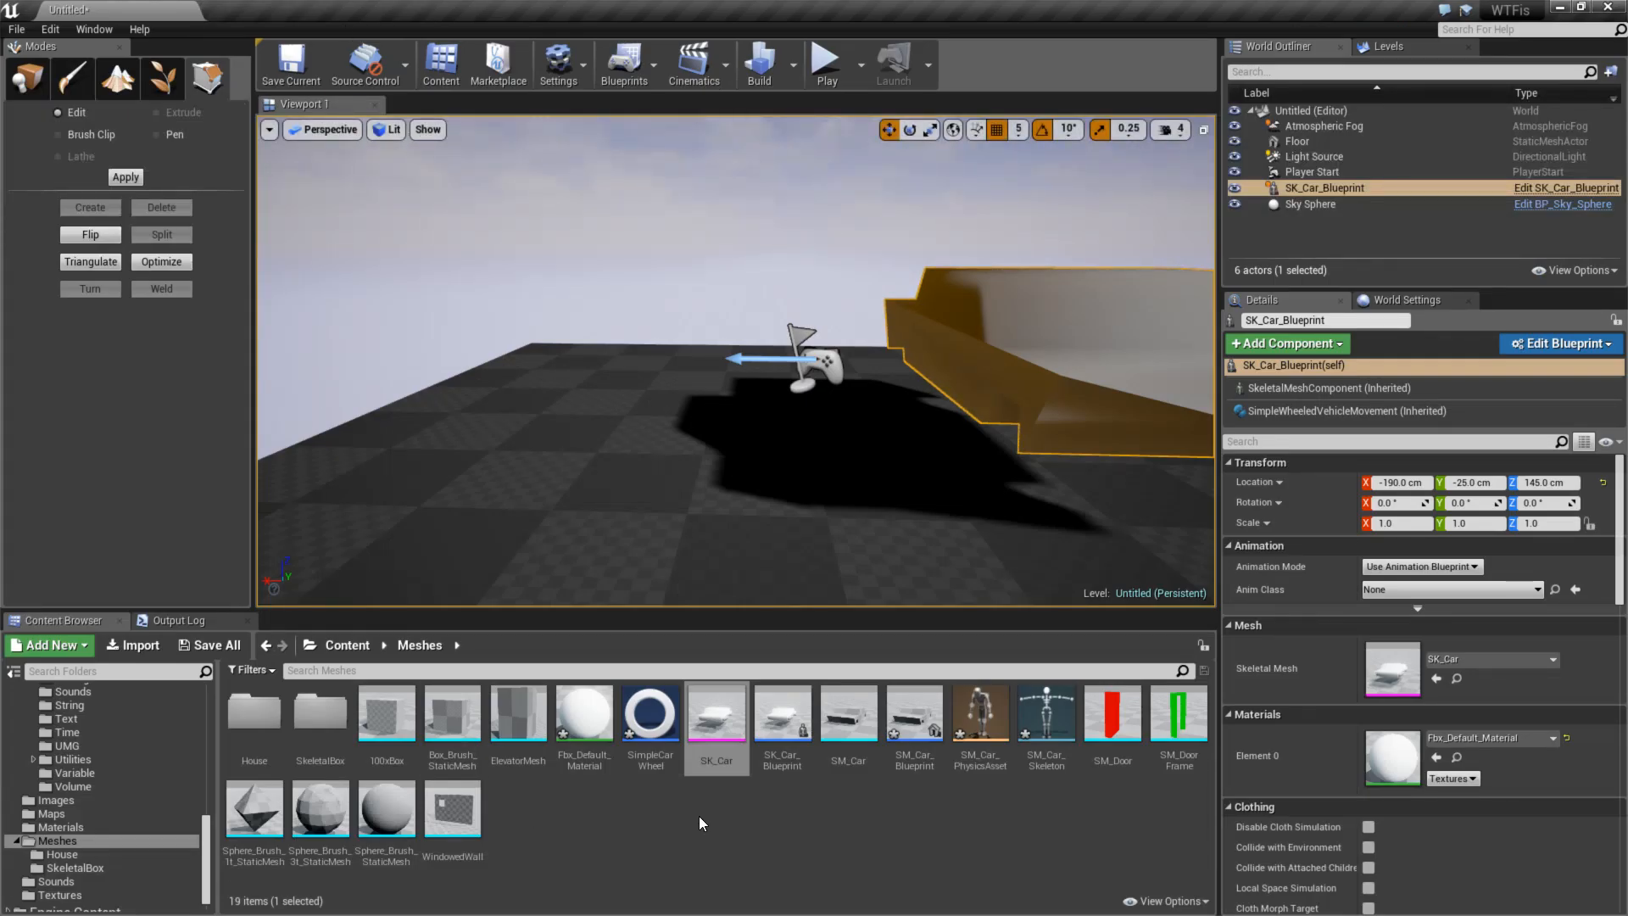
- Force-delete Fbx_Default_Material, SimpleCarWheel, SK_Car, SK_Car_Blueprint, SM_Car, SM_Car_Blueprint, SM_Car_PhysicsAsset and SM_Car_Skeleton from the Meshes folder
{"action": "left_click", "coordinate": [650, 721]}
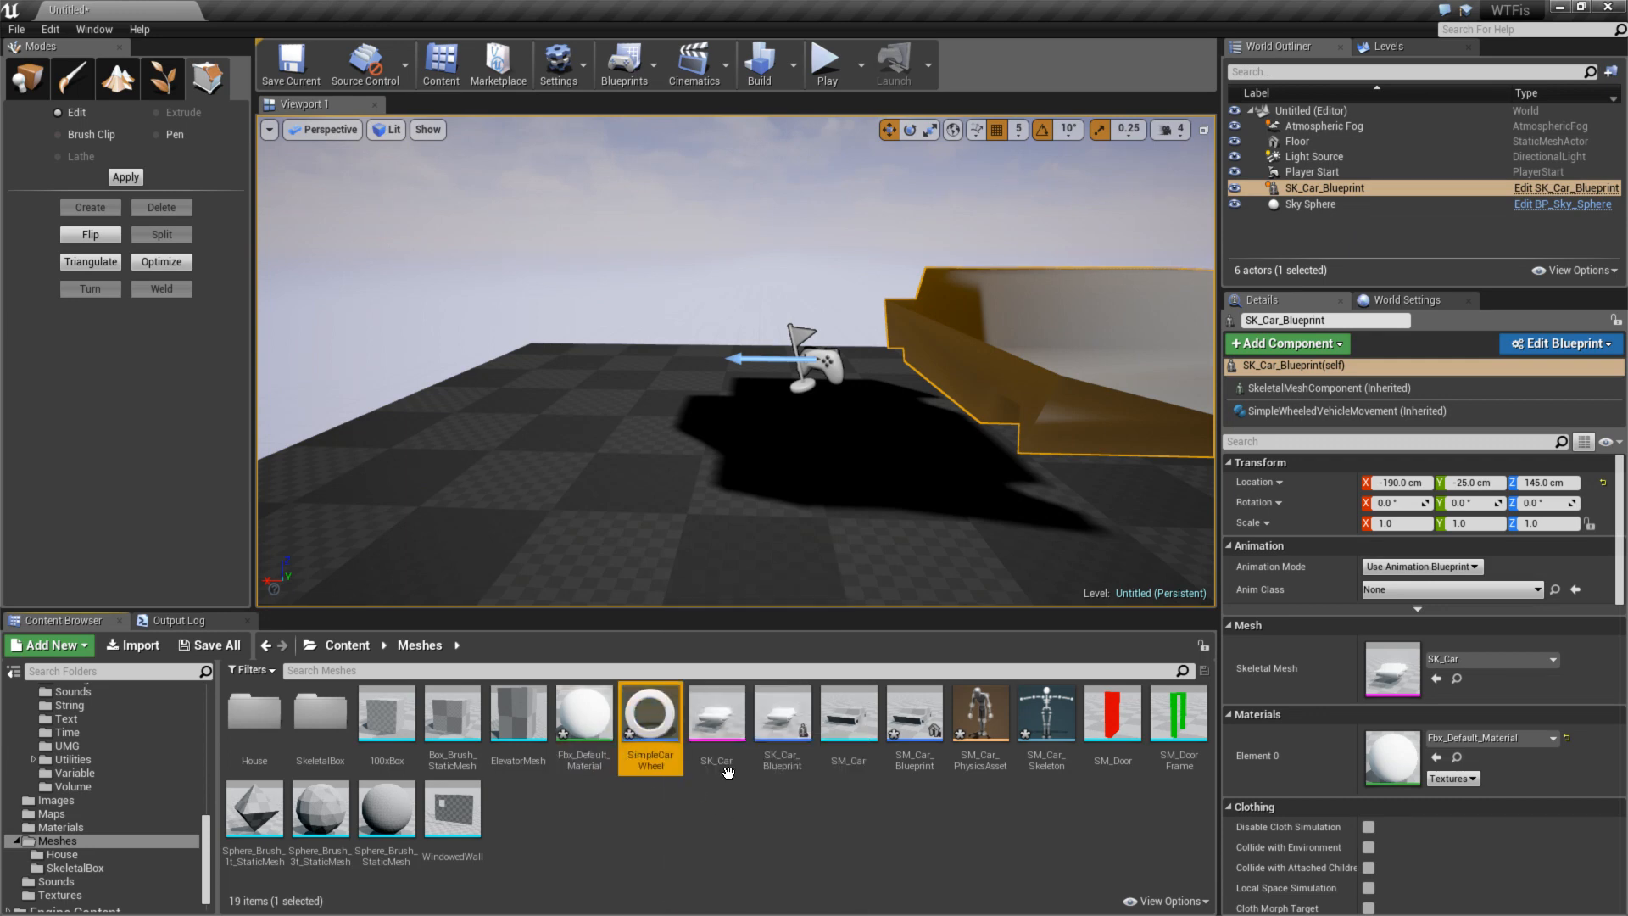
{"action": "left_click", "coordinate": [717, 729], "text": "ctrl"}
{"action": "left_click", "coordinate": [585, 721], "text": "ctrl"}
{"action": "left_click", "coordinate": [794, 716], "text": "ctrl"}
{"action": "left_click", "coordinate": [858, 729], "text": "ctrl"}
{"action": "left_click", "coordinate": [914, 721], "text": "ctrl"}
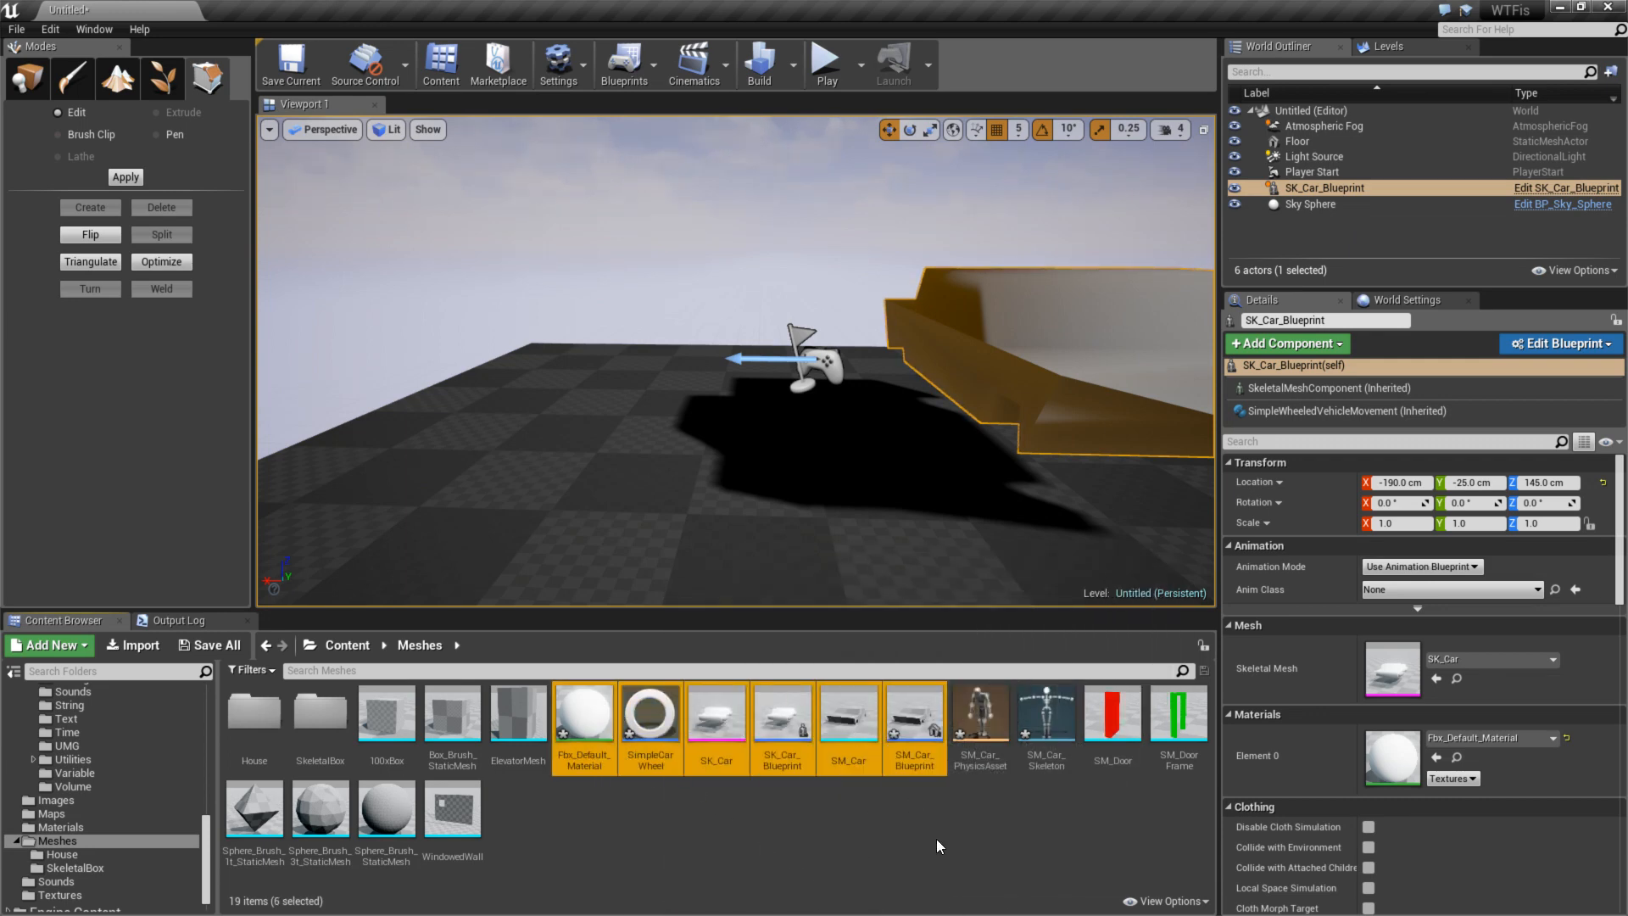
{"action": "left_click", "coordinate": [980, 721], "text": "ctrl"}
{"action": "left_click", "coordinate": [1047, 721], "text": "ctrl"}
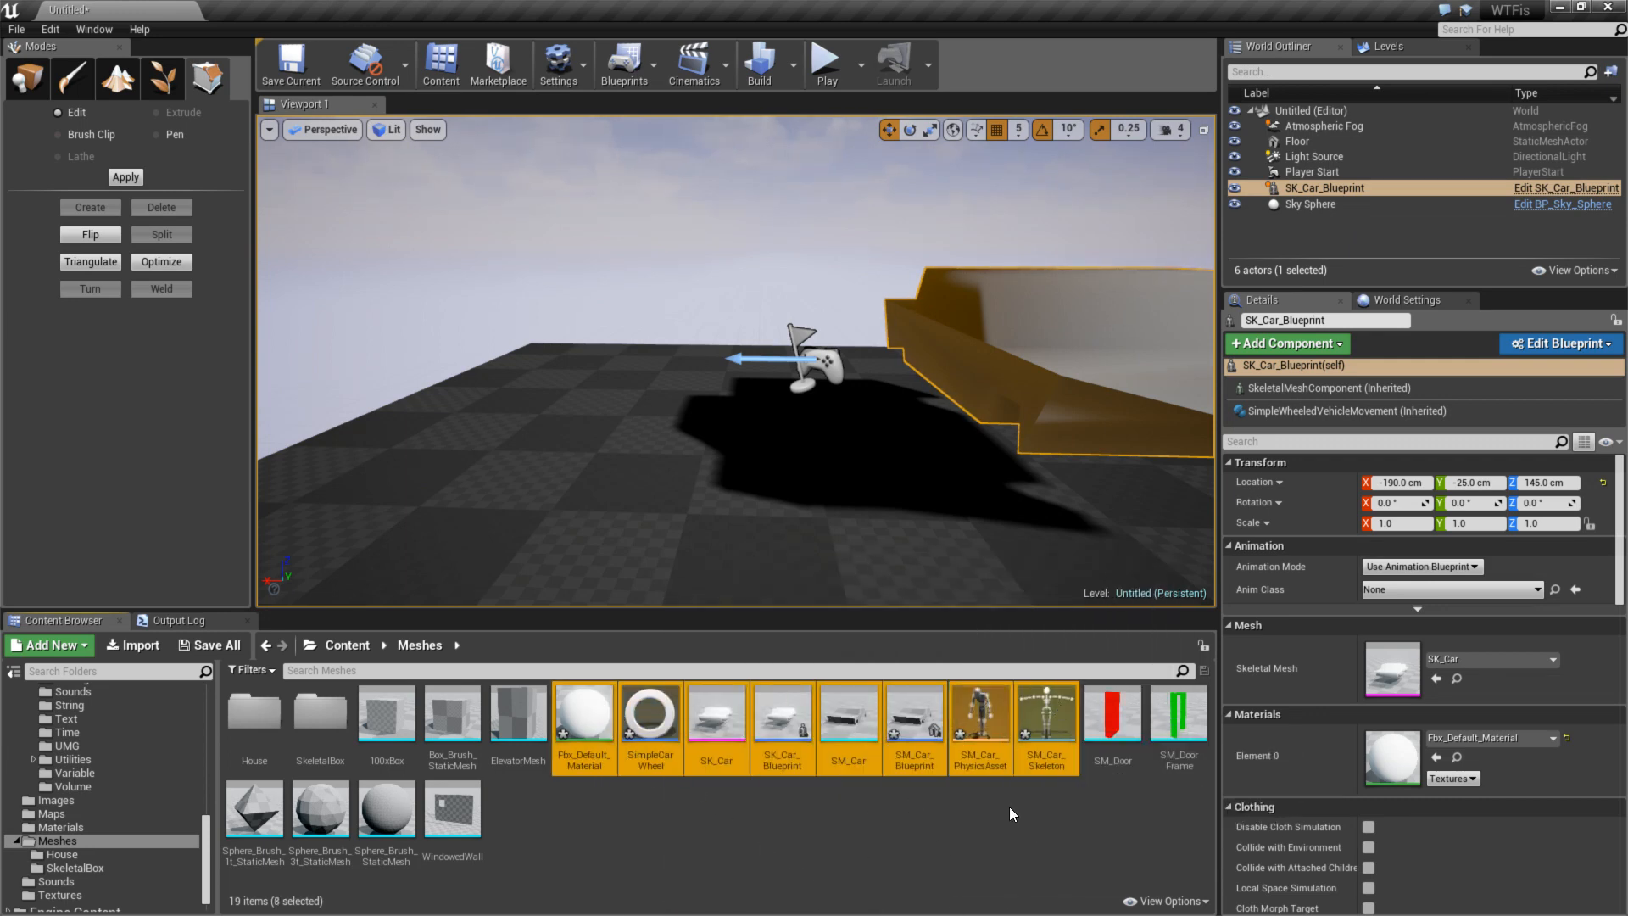
{"action": "key", "text": "Delete"}
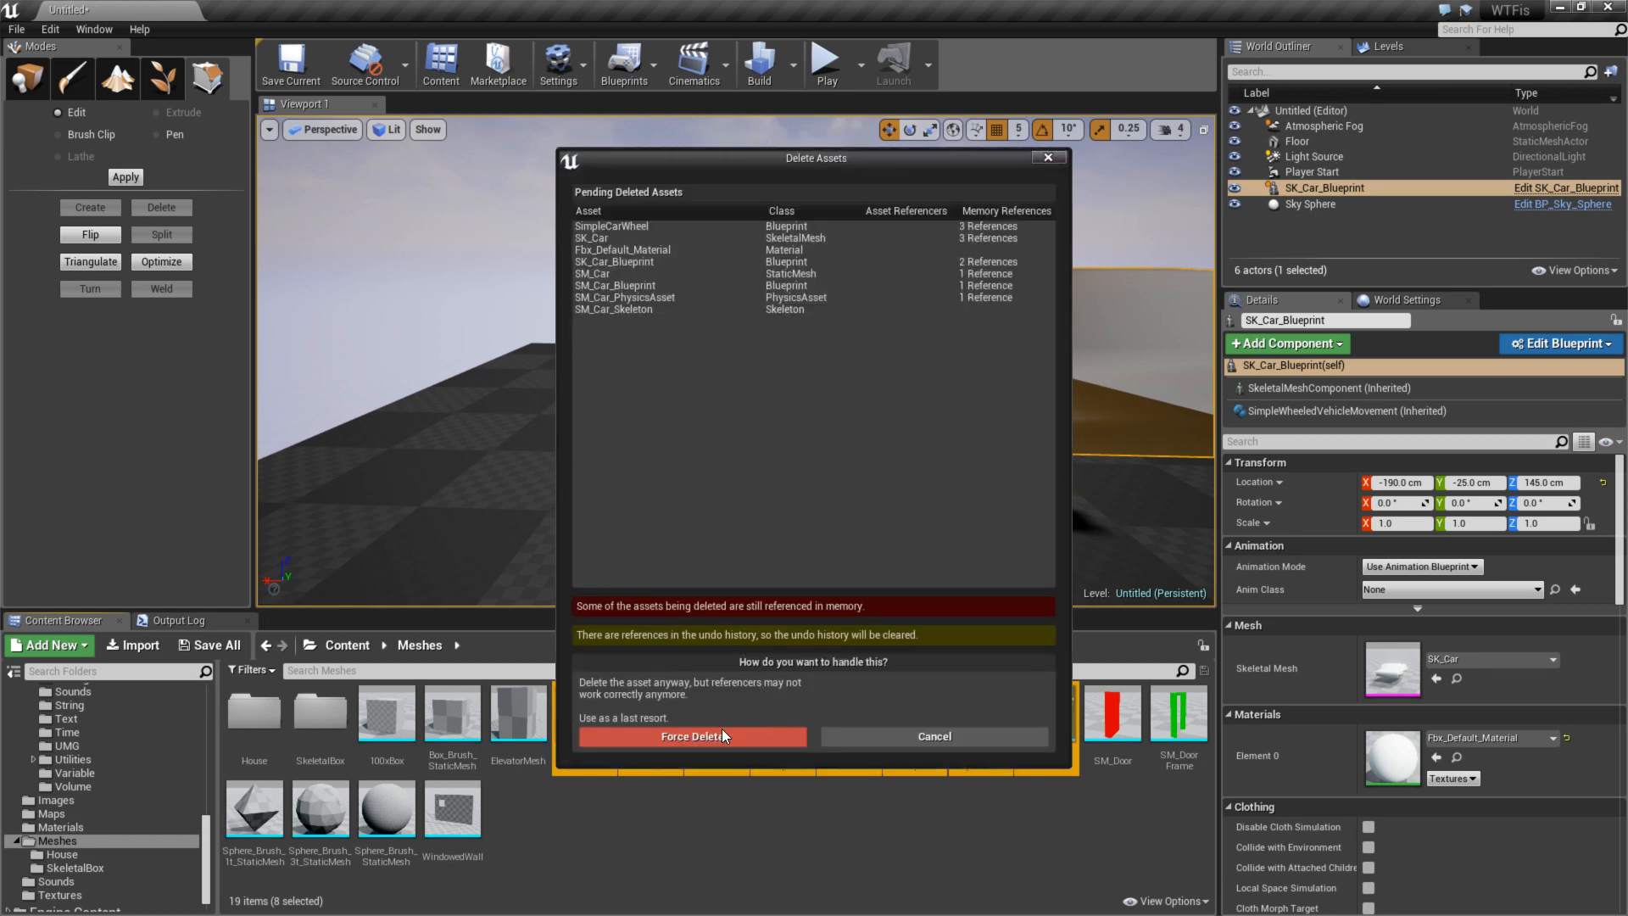
{"action": "left_click", "coordinate": [723, 734]}
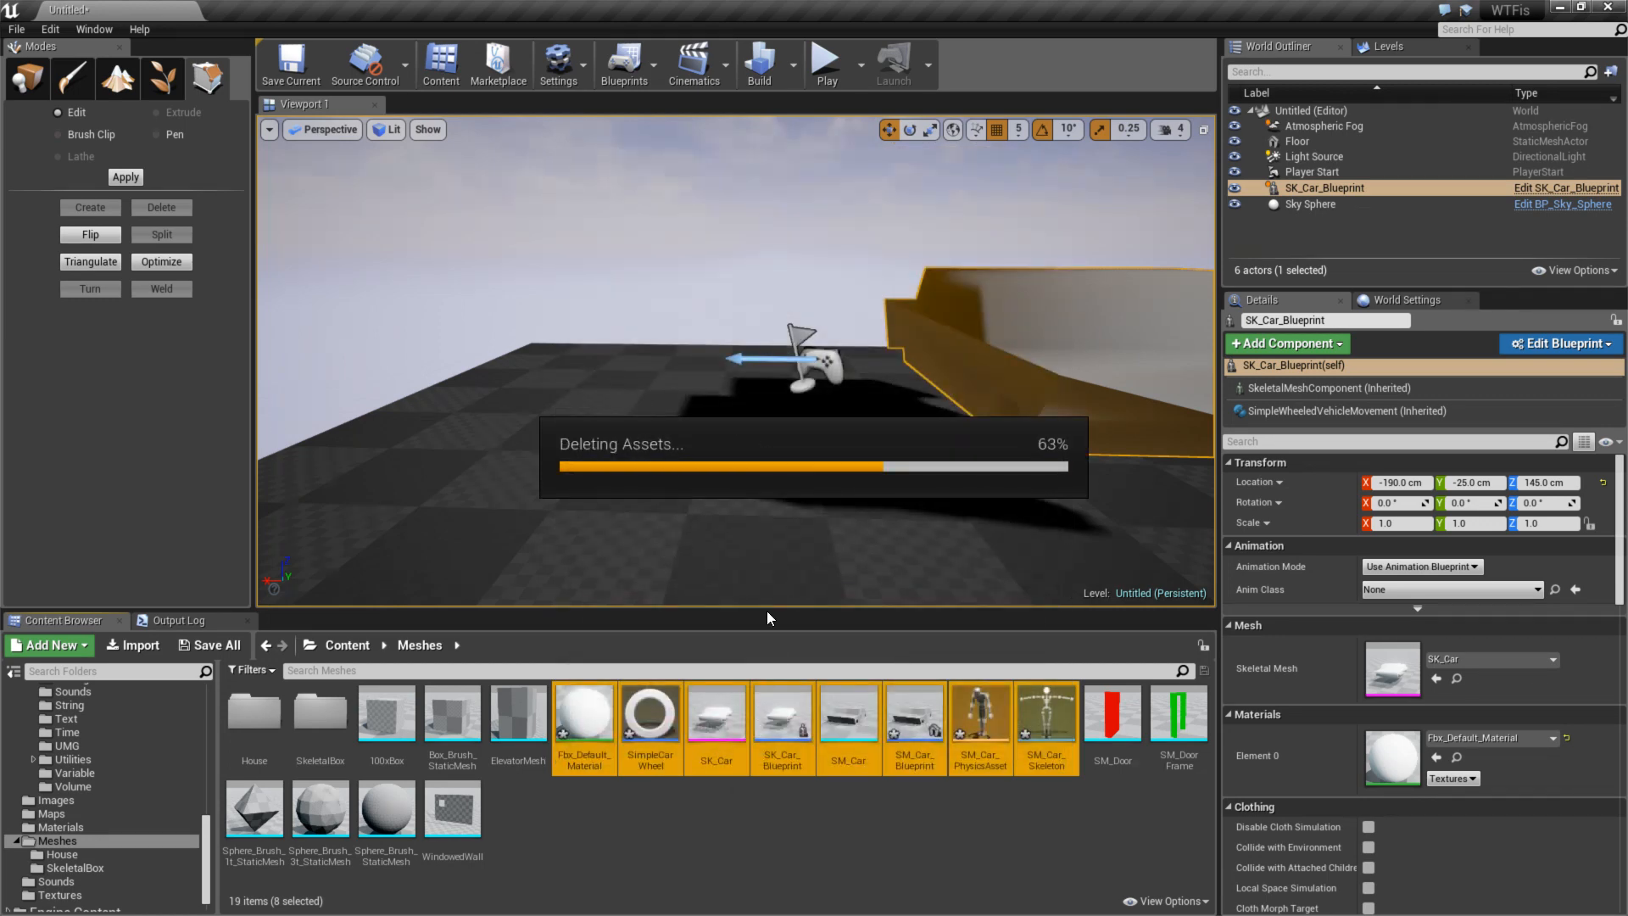
- Cancel saving the untitled level and switch the editor to Place mode
{"action": "key", "text": "ctrl+s"}
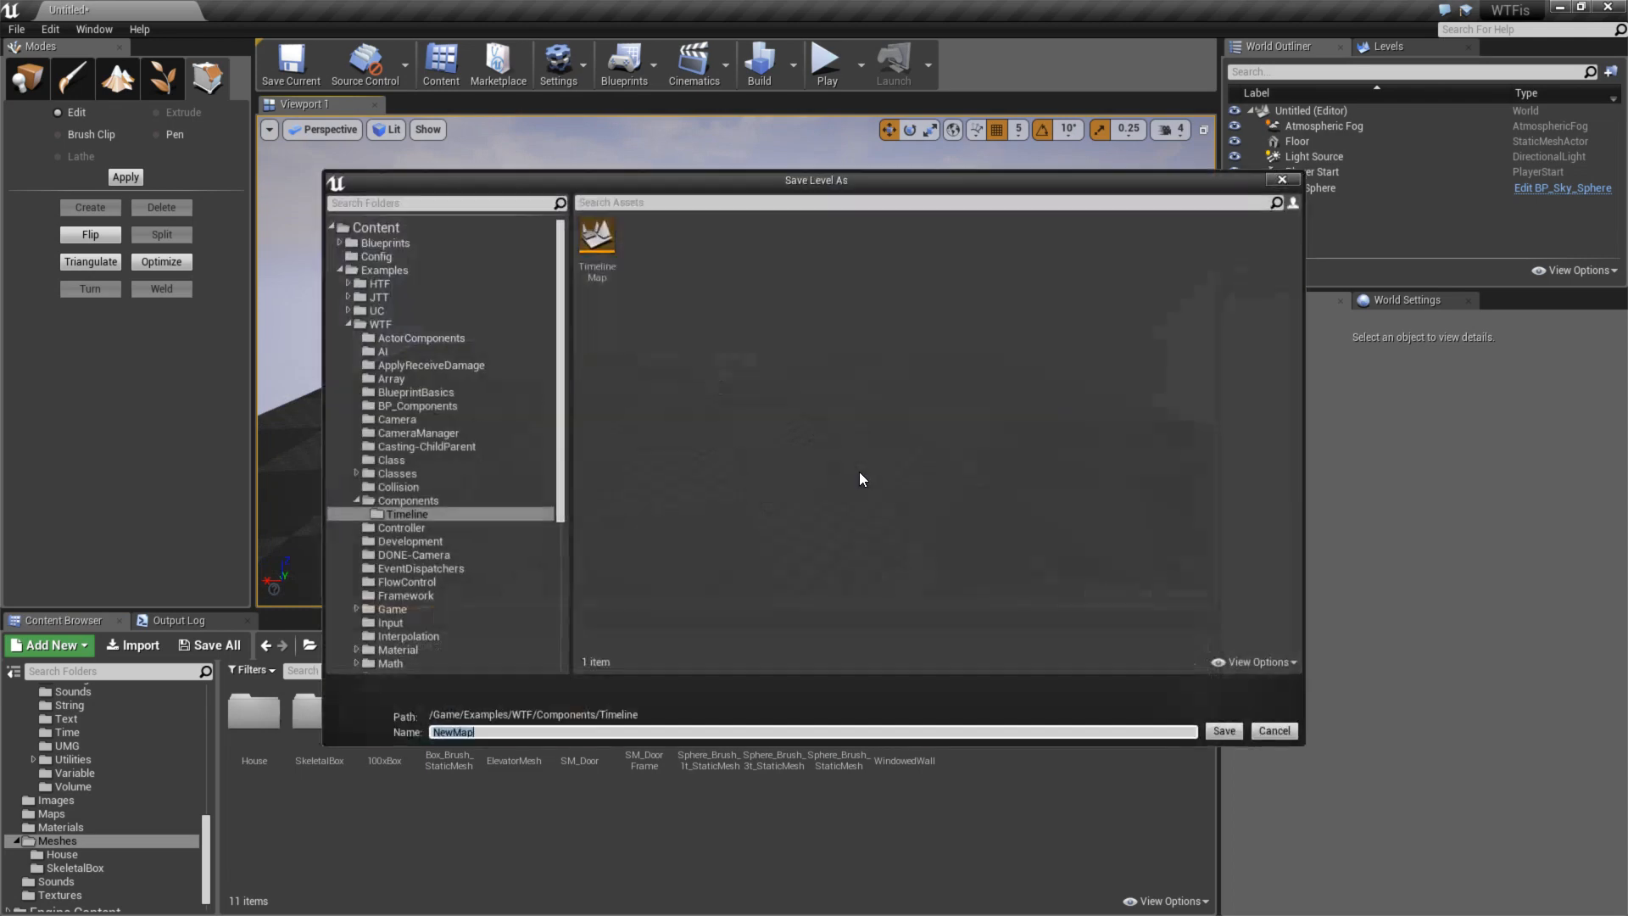
{"action": "left_click", "coordinate": [1273, 730]}
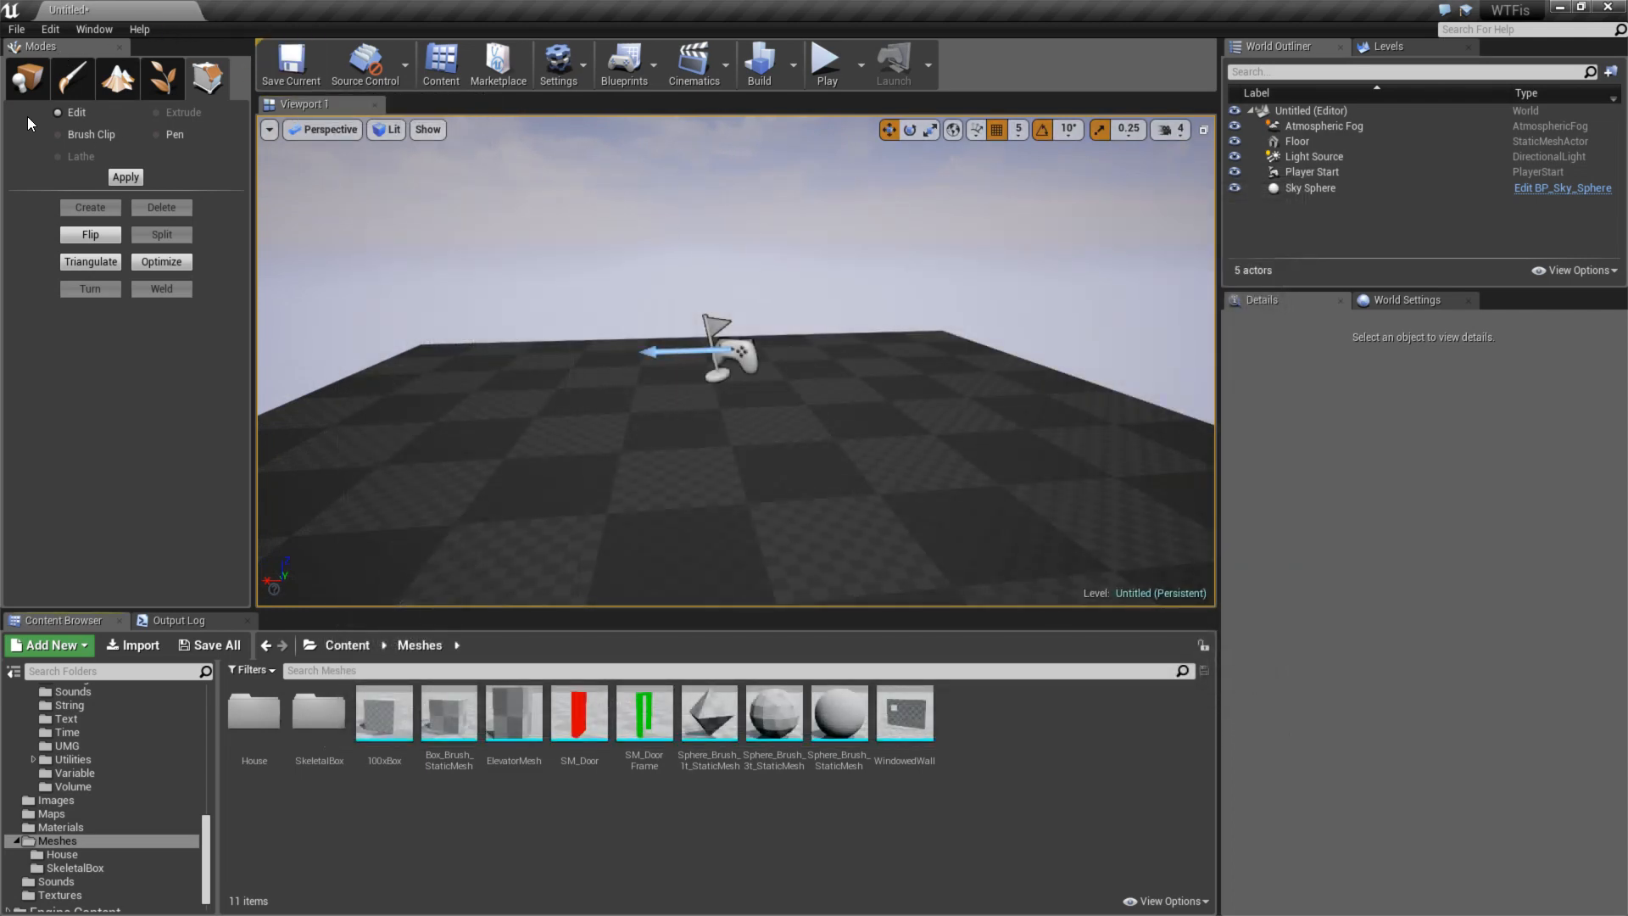
{"action": "left_click", "coordinate": [27, 78]}
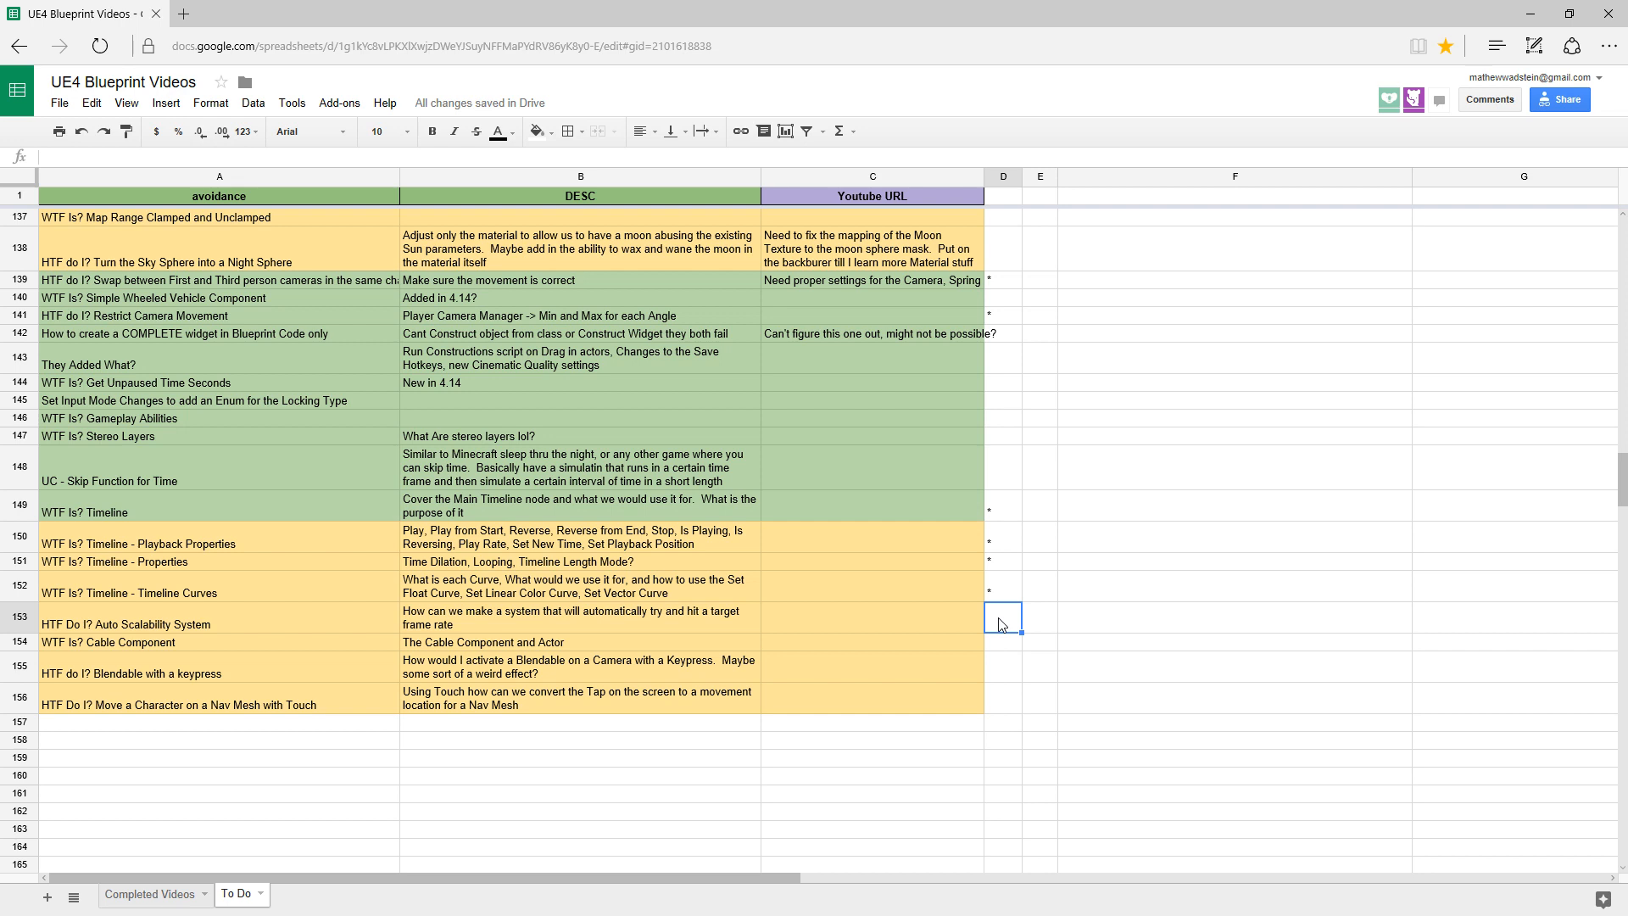
- Switch to the UE4 Blueprint Videos spreadsheet and review the Timeline topics in rows 149–152 and the Curves topics in rows 130–135
{"action": "left_click_drag", "start_coordinate": [1008, 511], "coordinate": [1005, 593]}
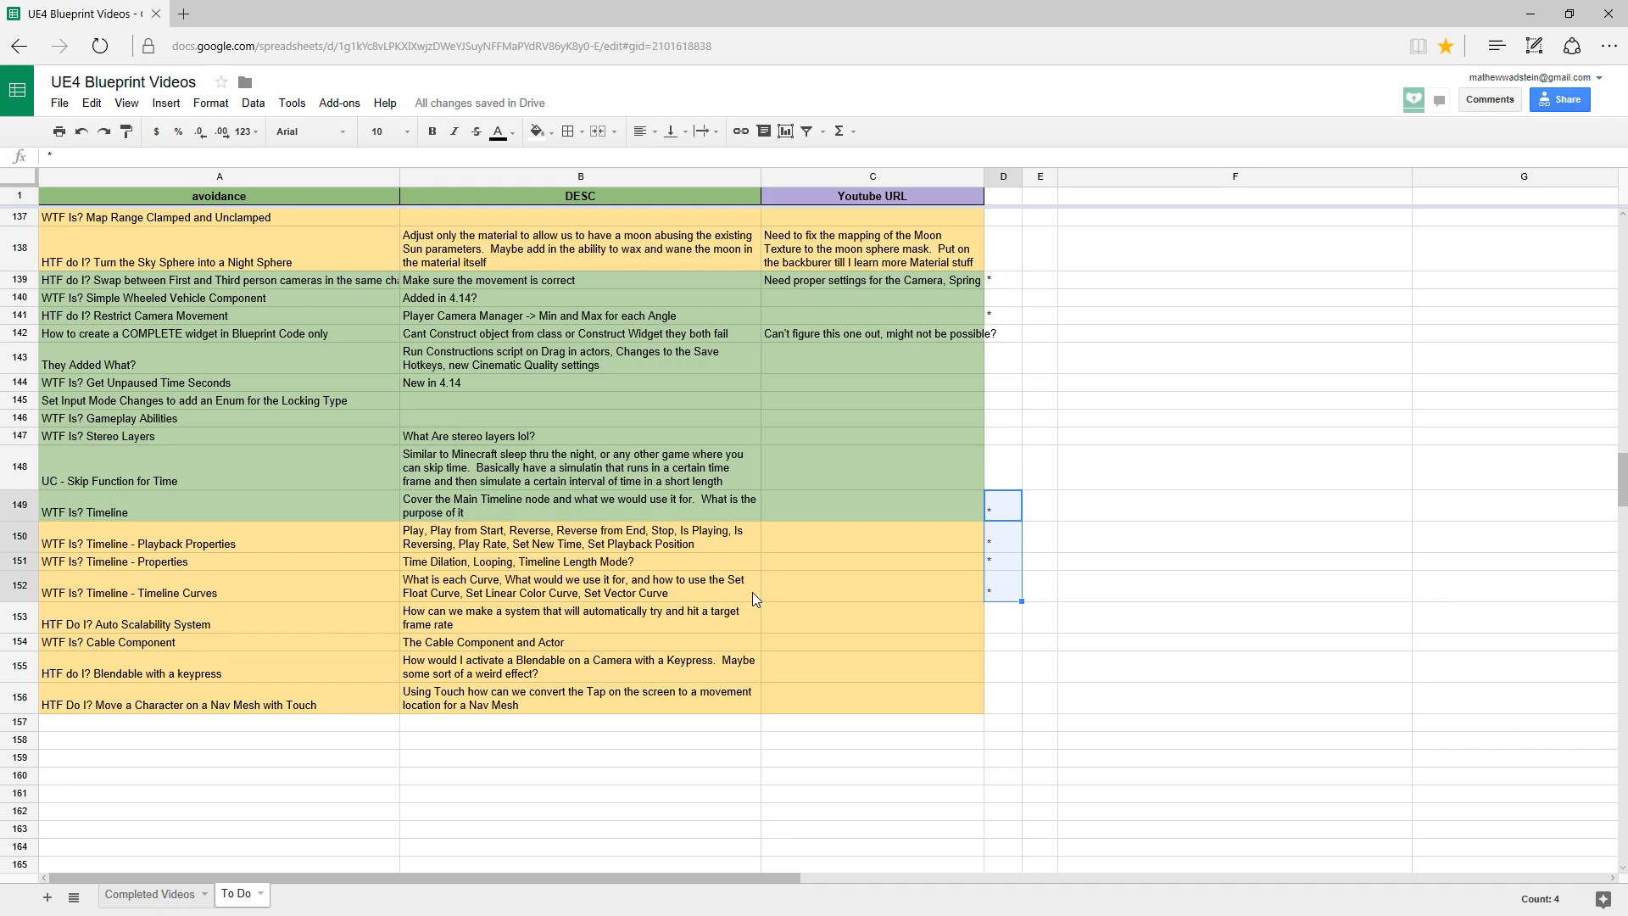
{"action": "scroll", "coordinate": [754, 592], "scroll_direction": "up", "scroll_amount": 5}
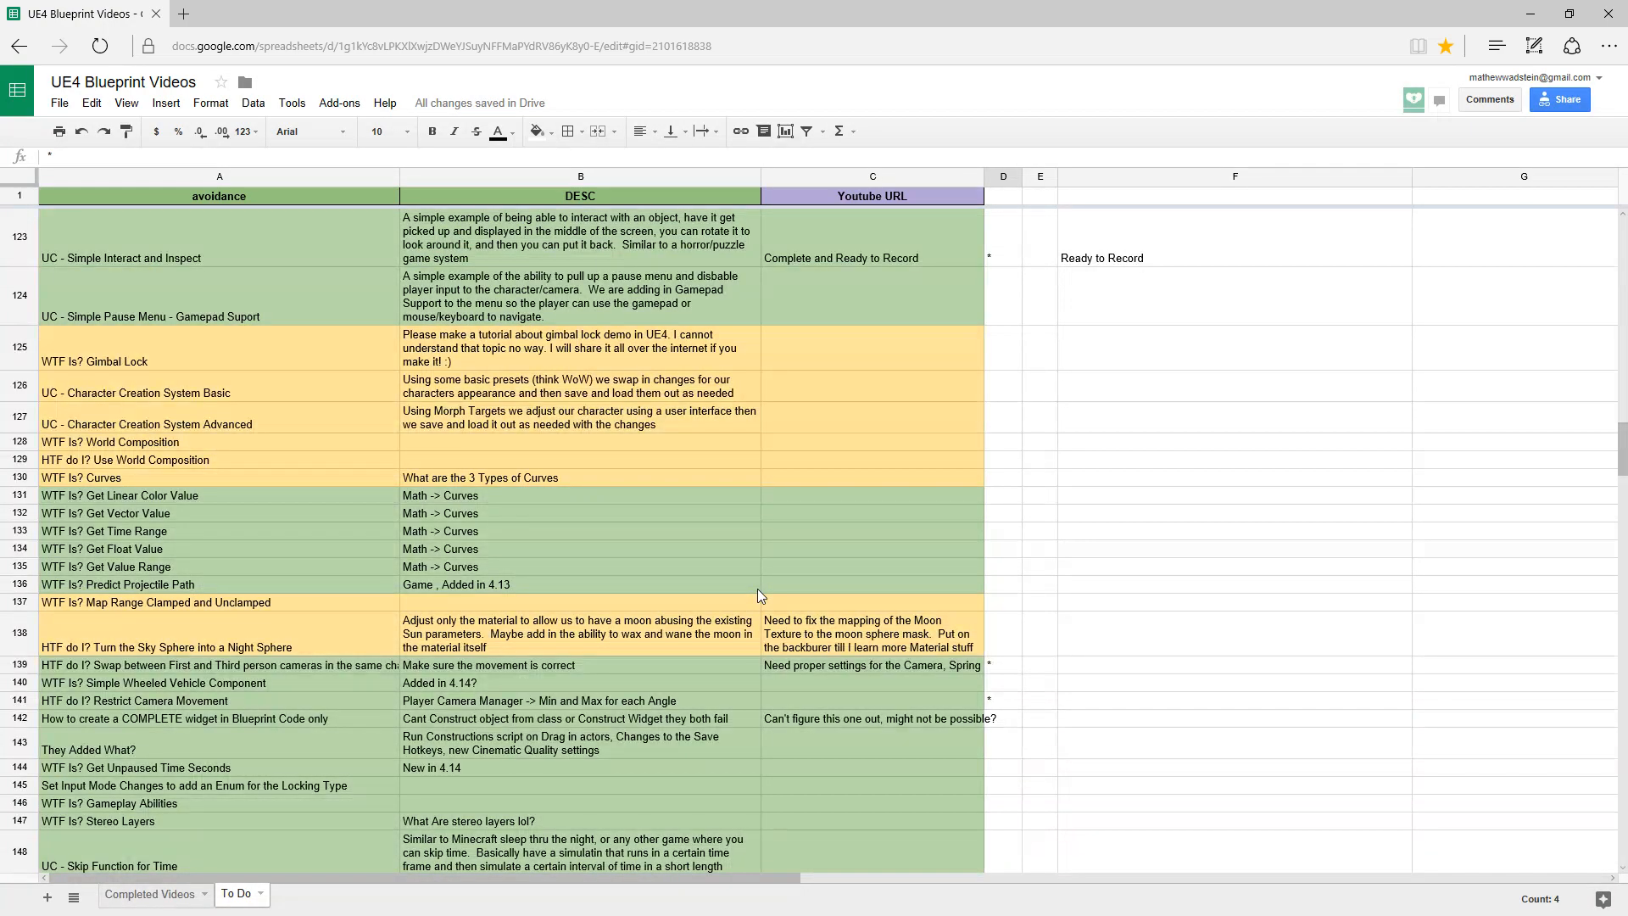
{"action": "scroll", "coordinate": [759, 593], "scroll_direction": "down", "scroll_amount": 1}
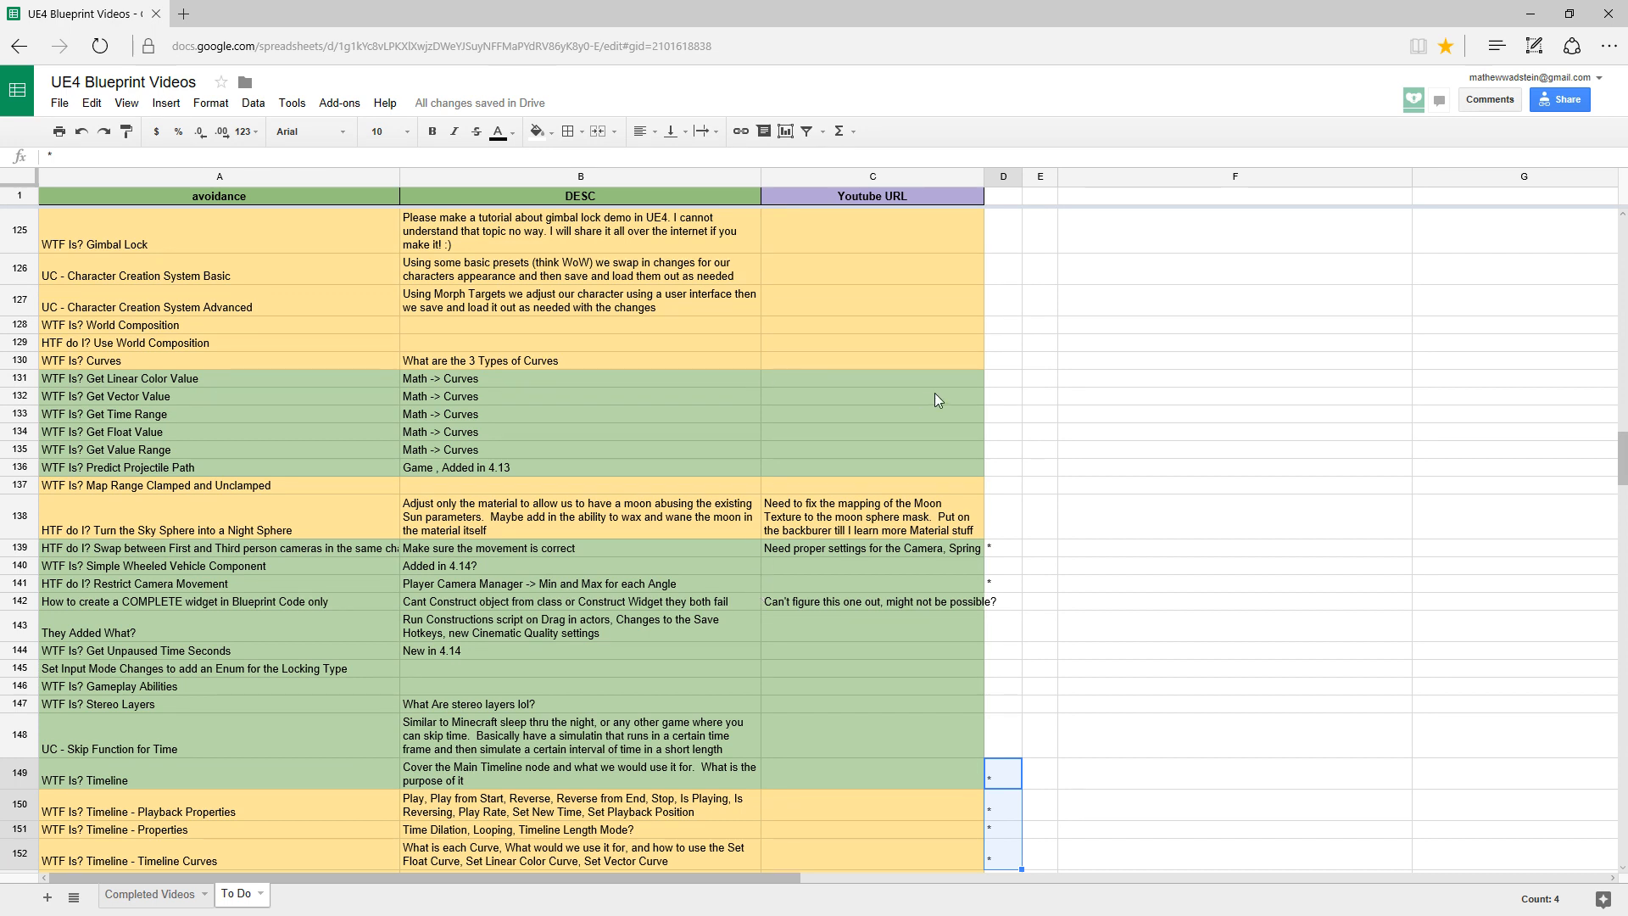
{"action": "scroll", "coordinate": [237, 374], "scroll_direction": "down", "scroll_amount": 3}
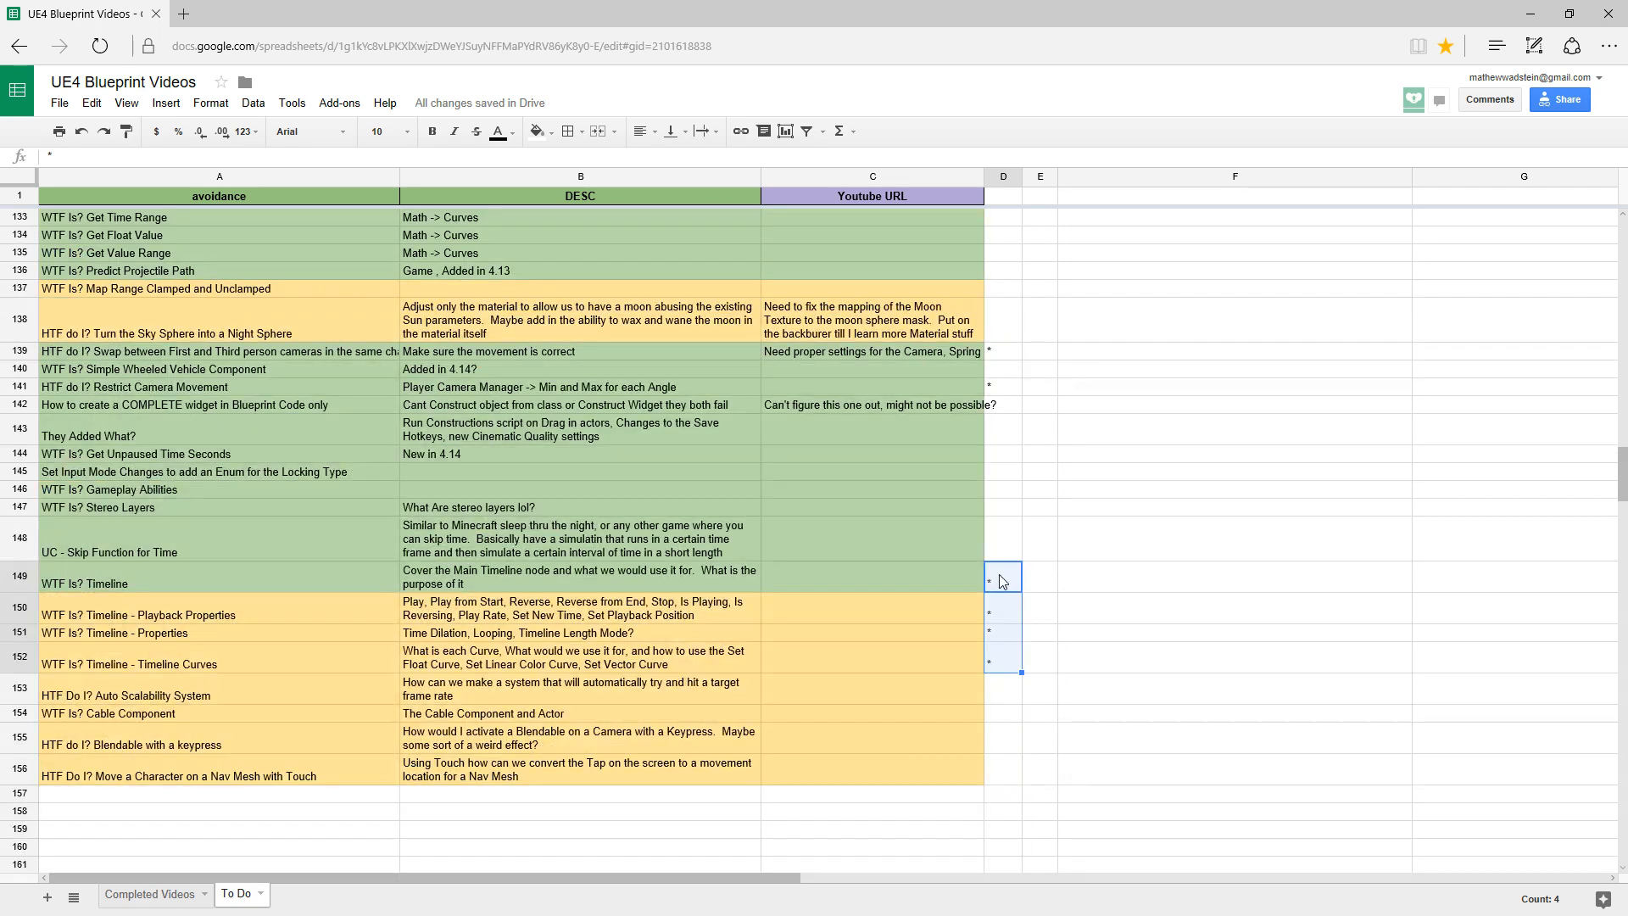
{"action": "scroll", "coordinate": [509, 508], "scroll_direction": "up", "scroll_amount": 4}
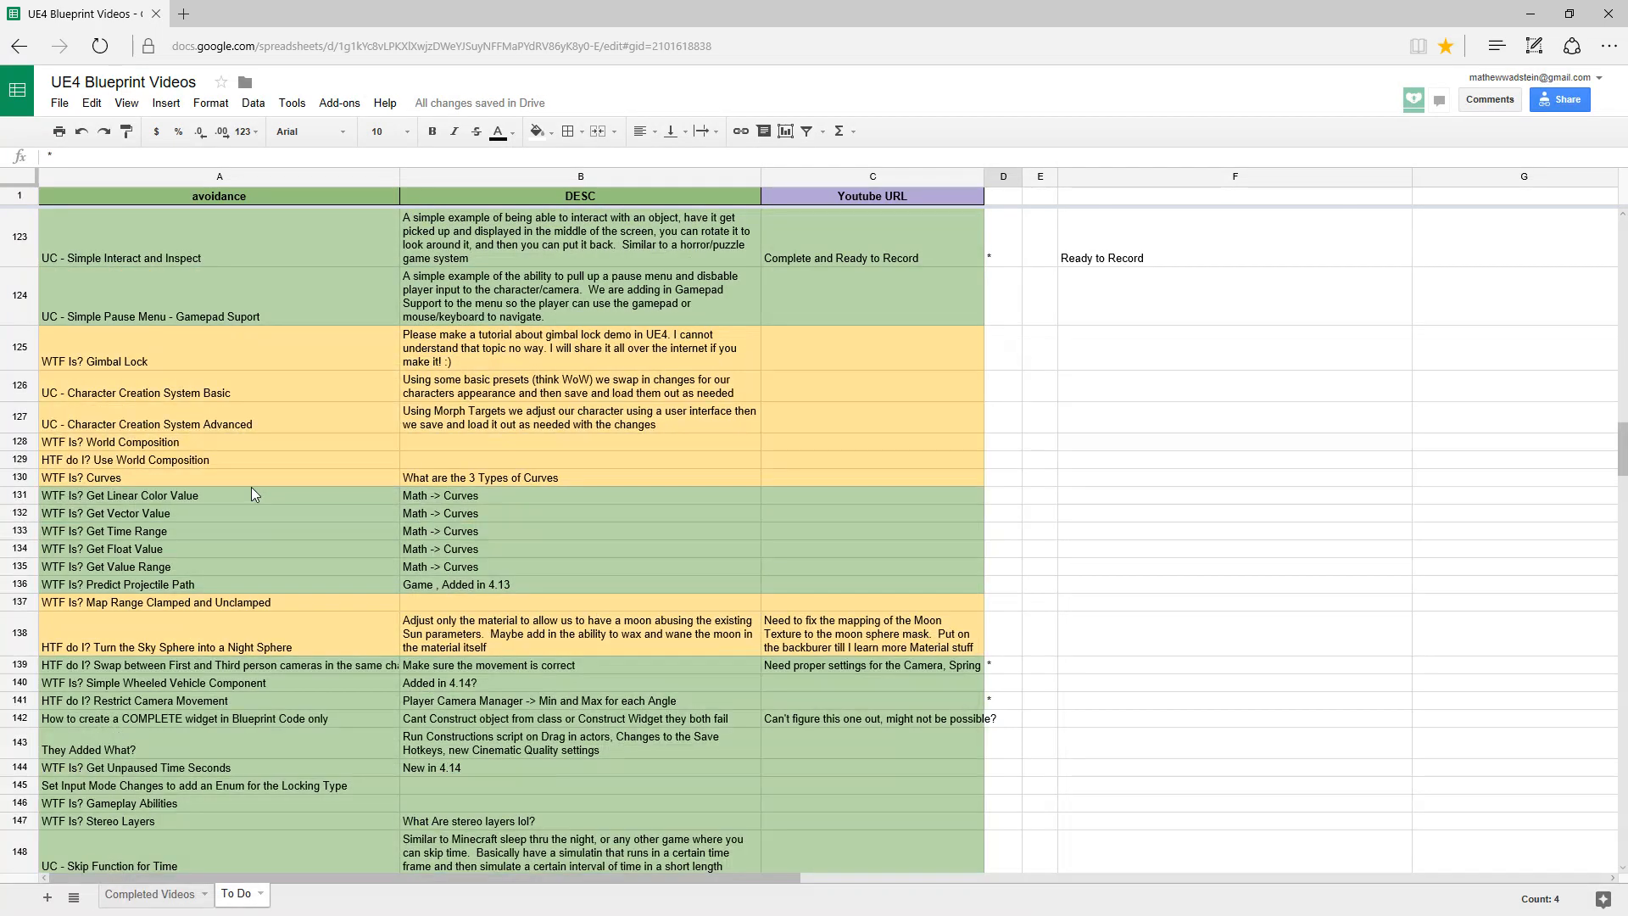
{"action": "left_click_drag", "start_coordinate": [251, 492], "coordinate": [922, 563]}
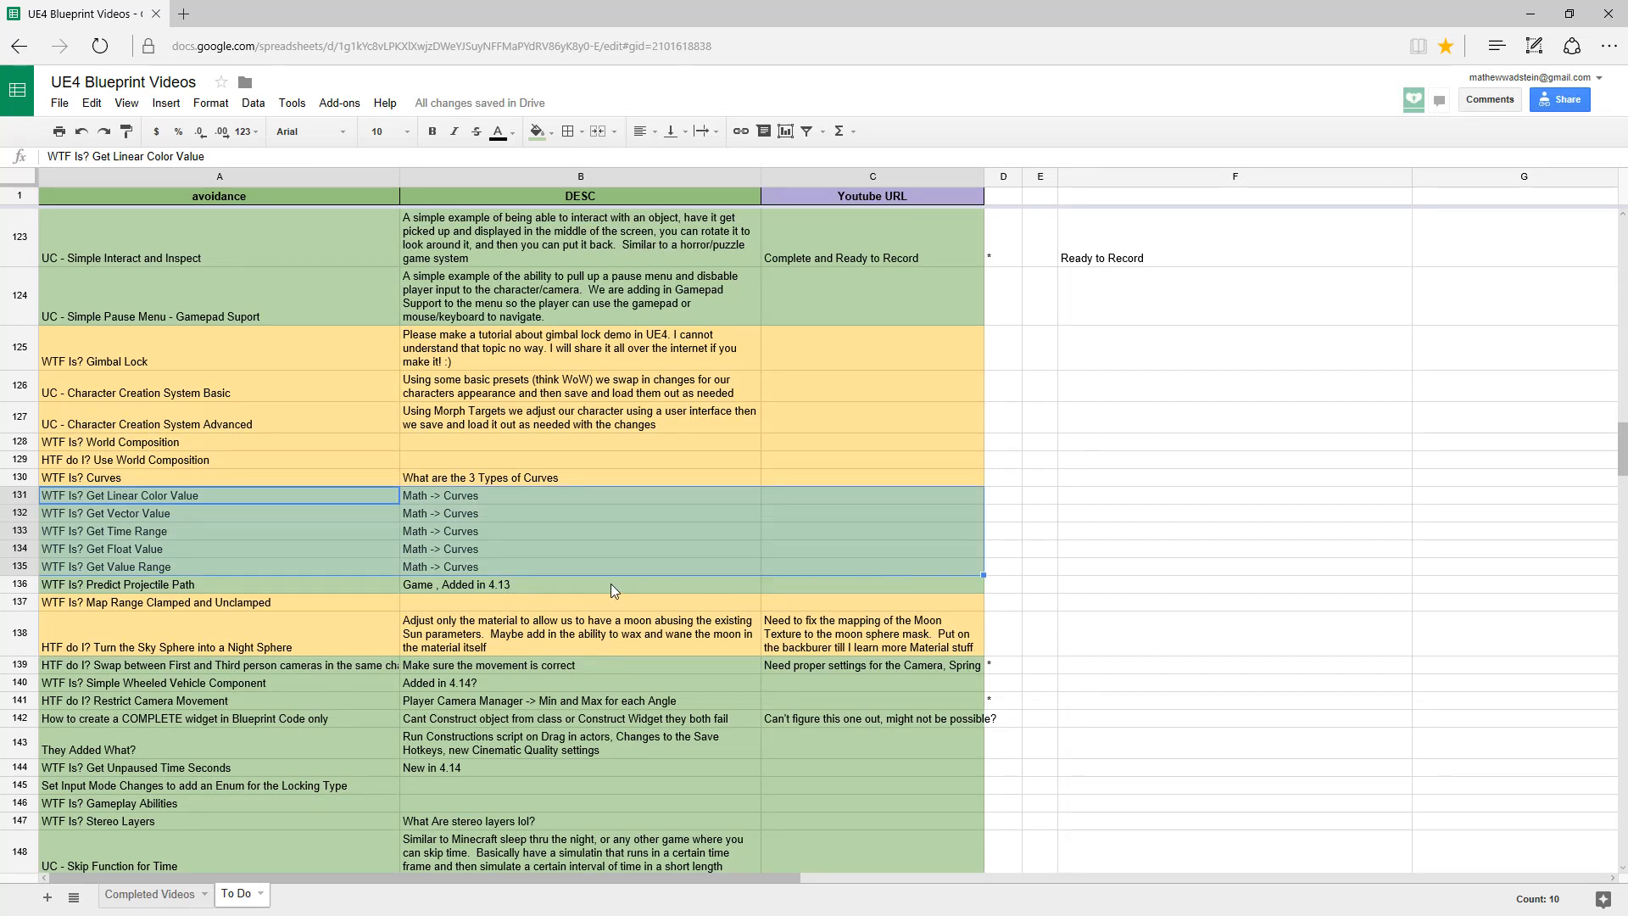
{"action": "left_click", "coordinate": [267, 475]}
{"action": "left_click_drag", "start_coordinate": [898, 572], "coordinate": [924, 572]}
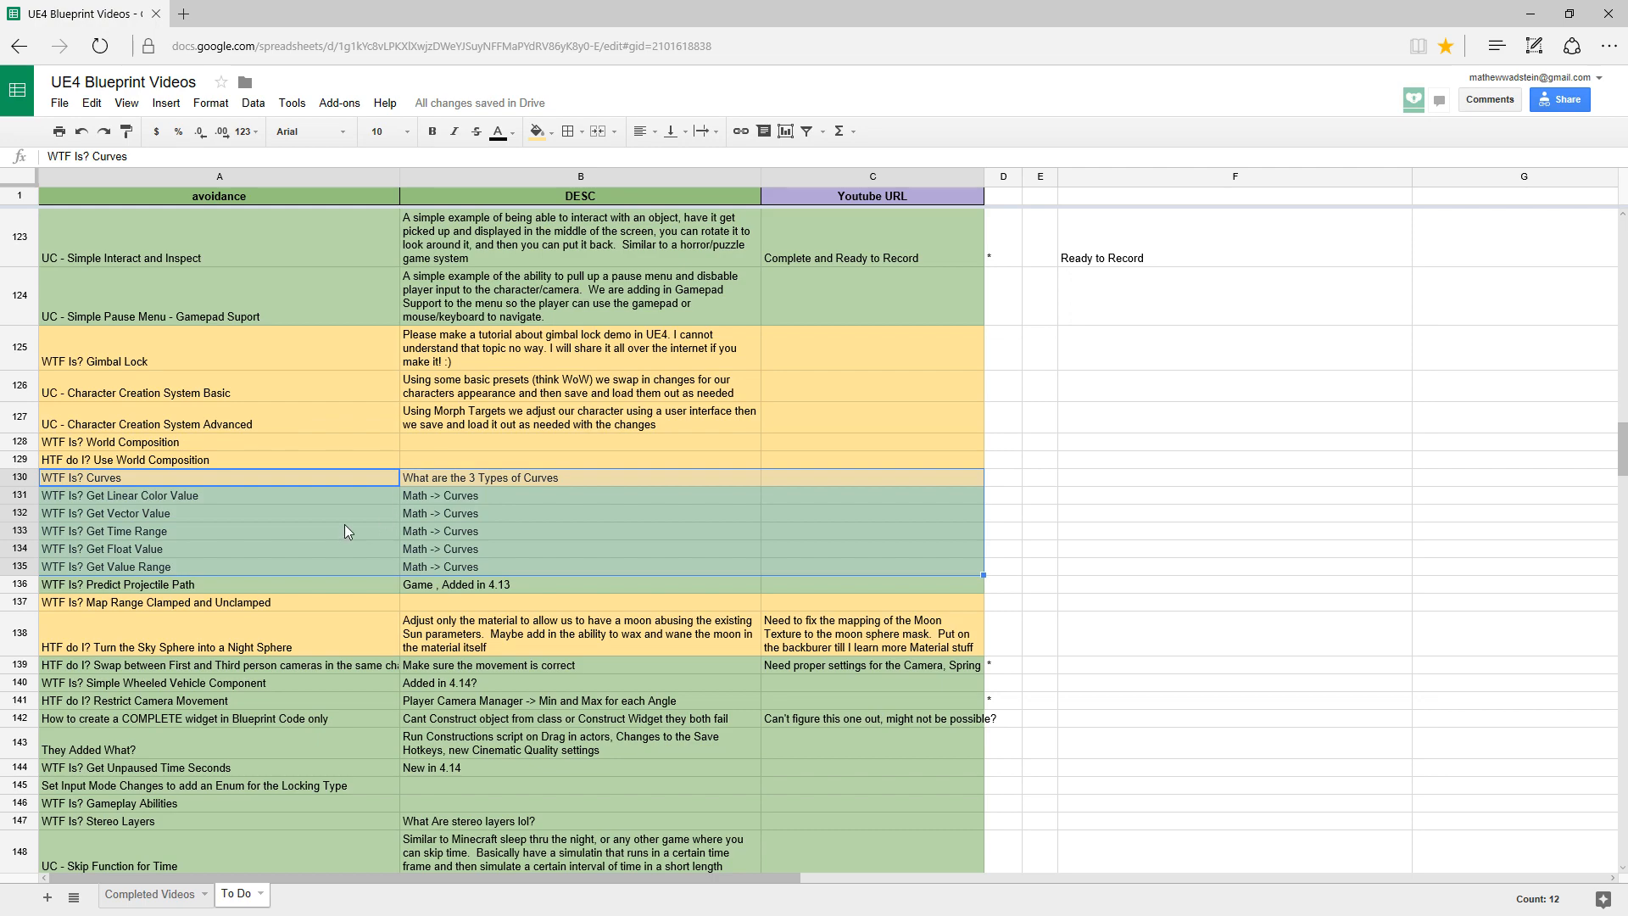
{"action": "scroll", "coordinate": [831, 636], "scroll_direction": "down", "scroll_amount": 5}
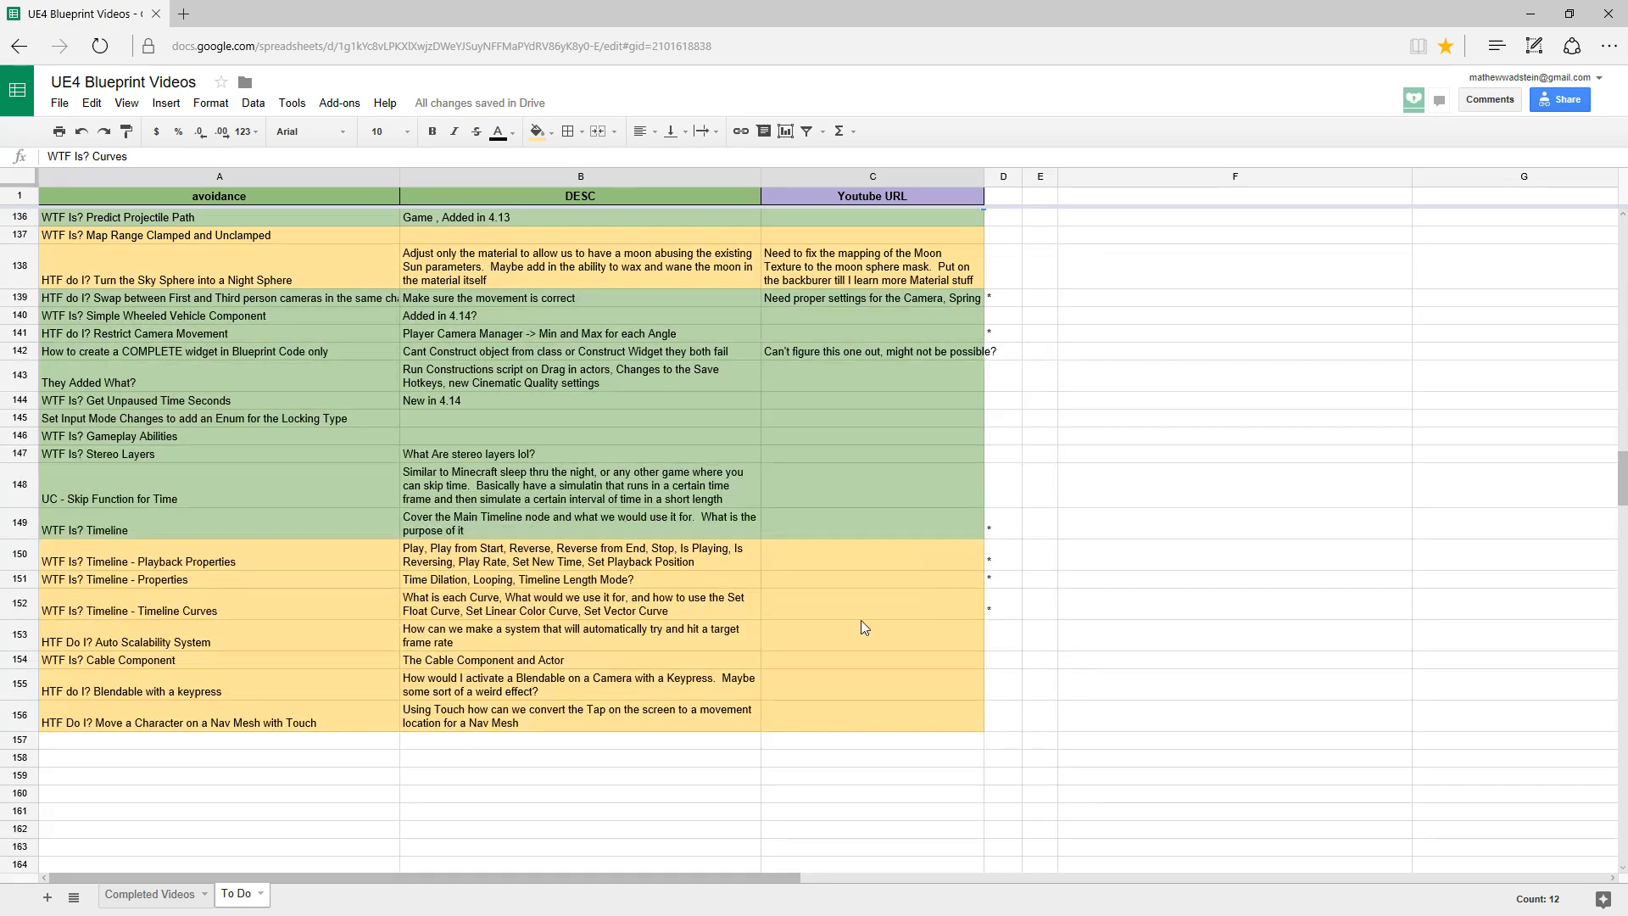
{"action": "scroll", "coordinate": [861, 626], "scroll_direction": "up", "scroll_amount": 4}
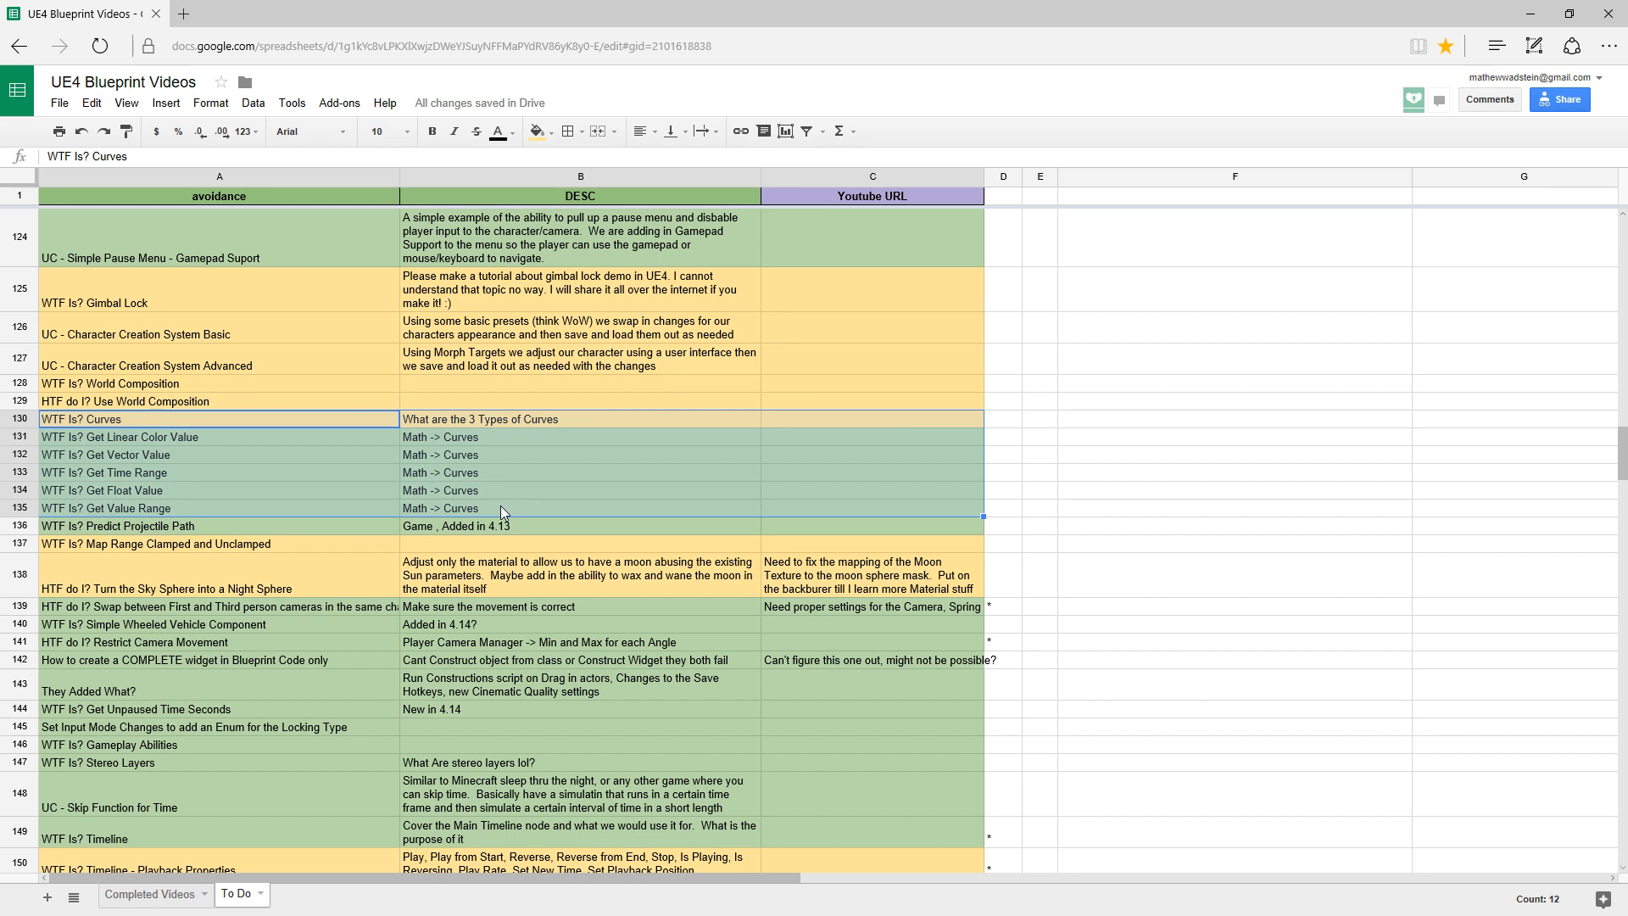
- Enter the date 12/2 in cell F131, in the row for WTF Is? Get Linear Color Value
{"action": "left_click", "coordinate": [854, 441]}
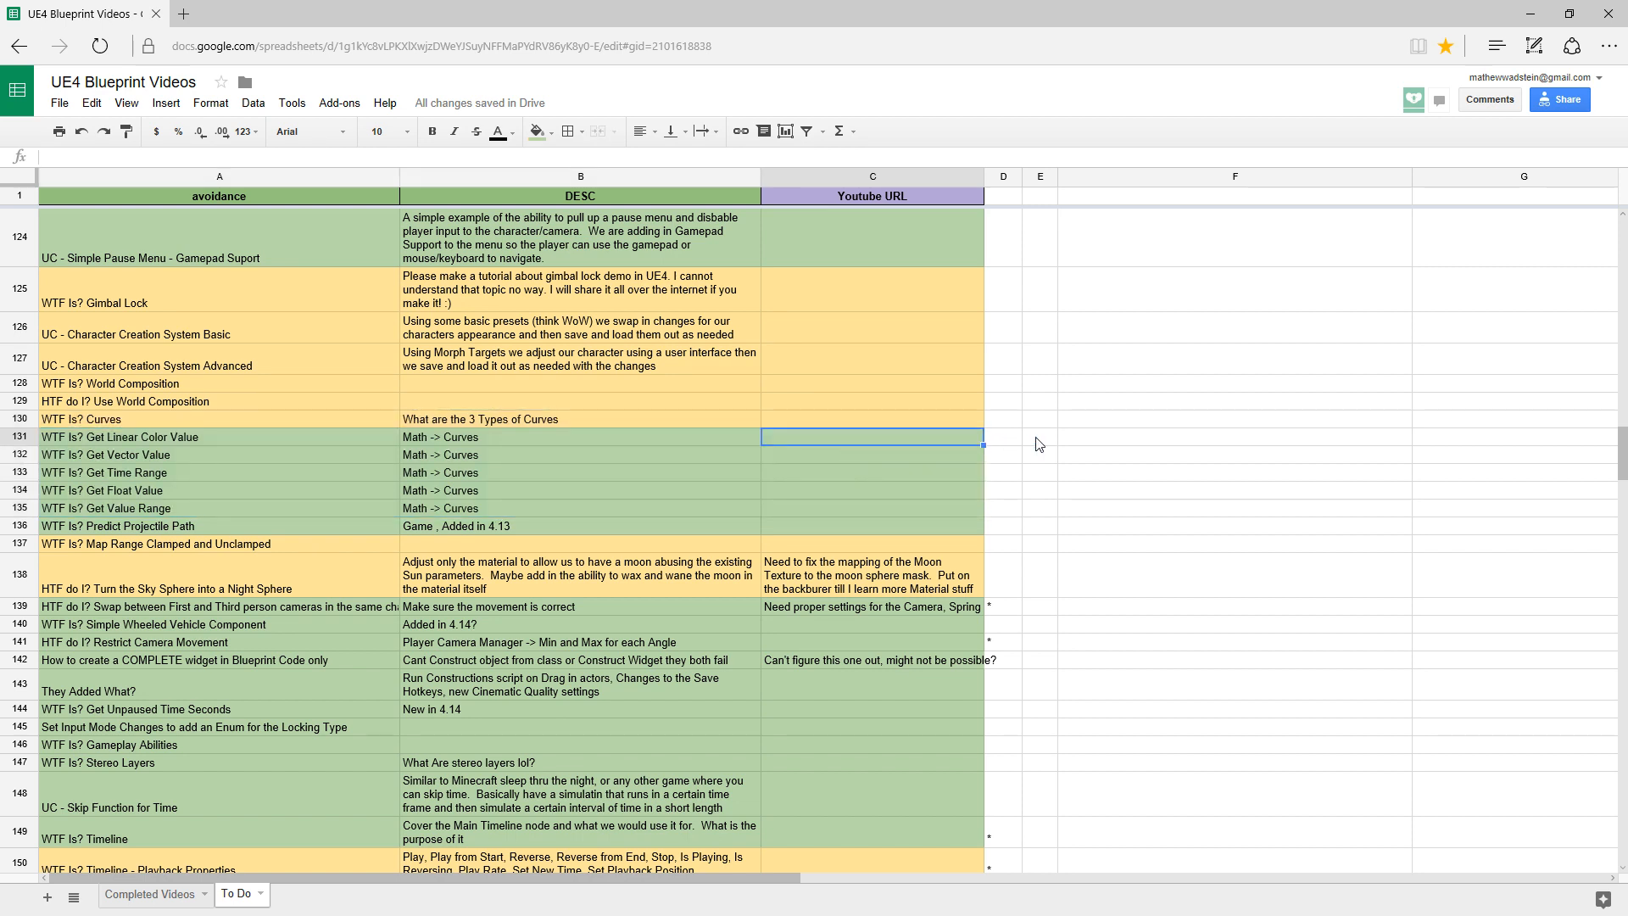
{"action": "left_click", "coordinate": [1087, 439]}
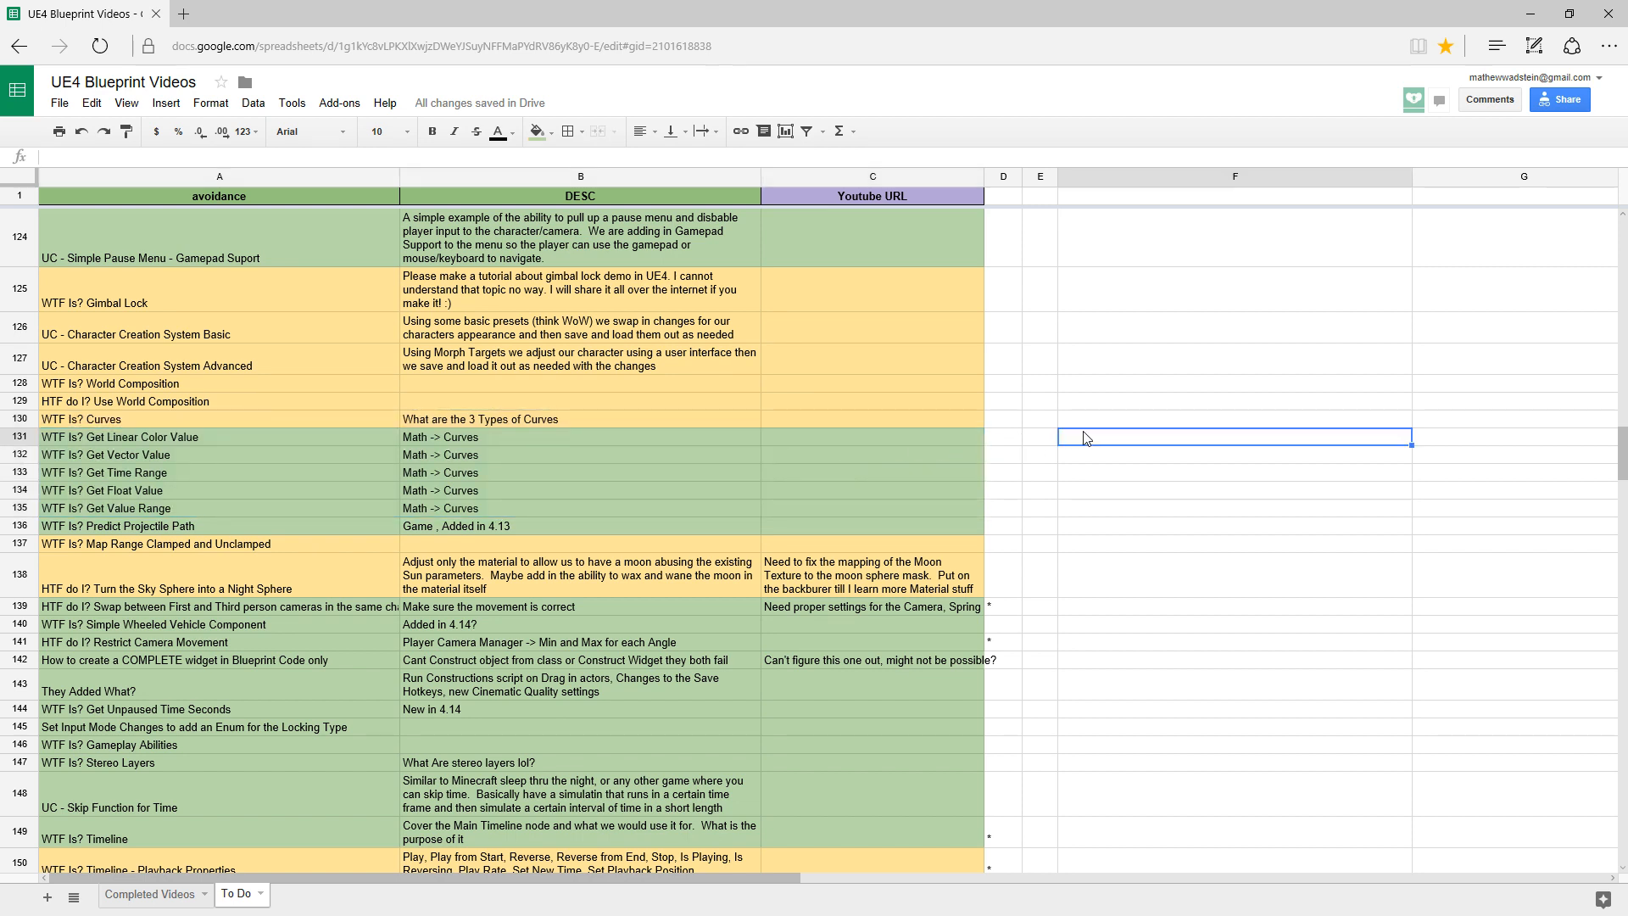
{"action": "type", "text": "12/2"}
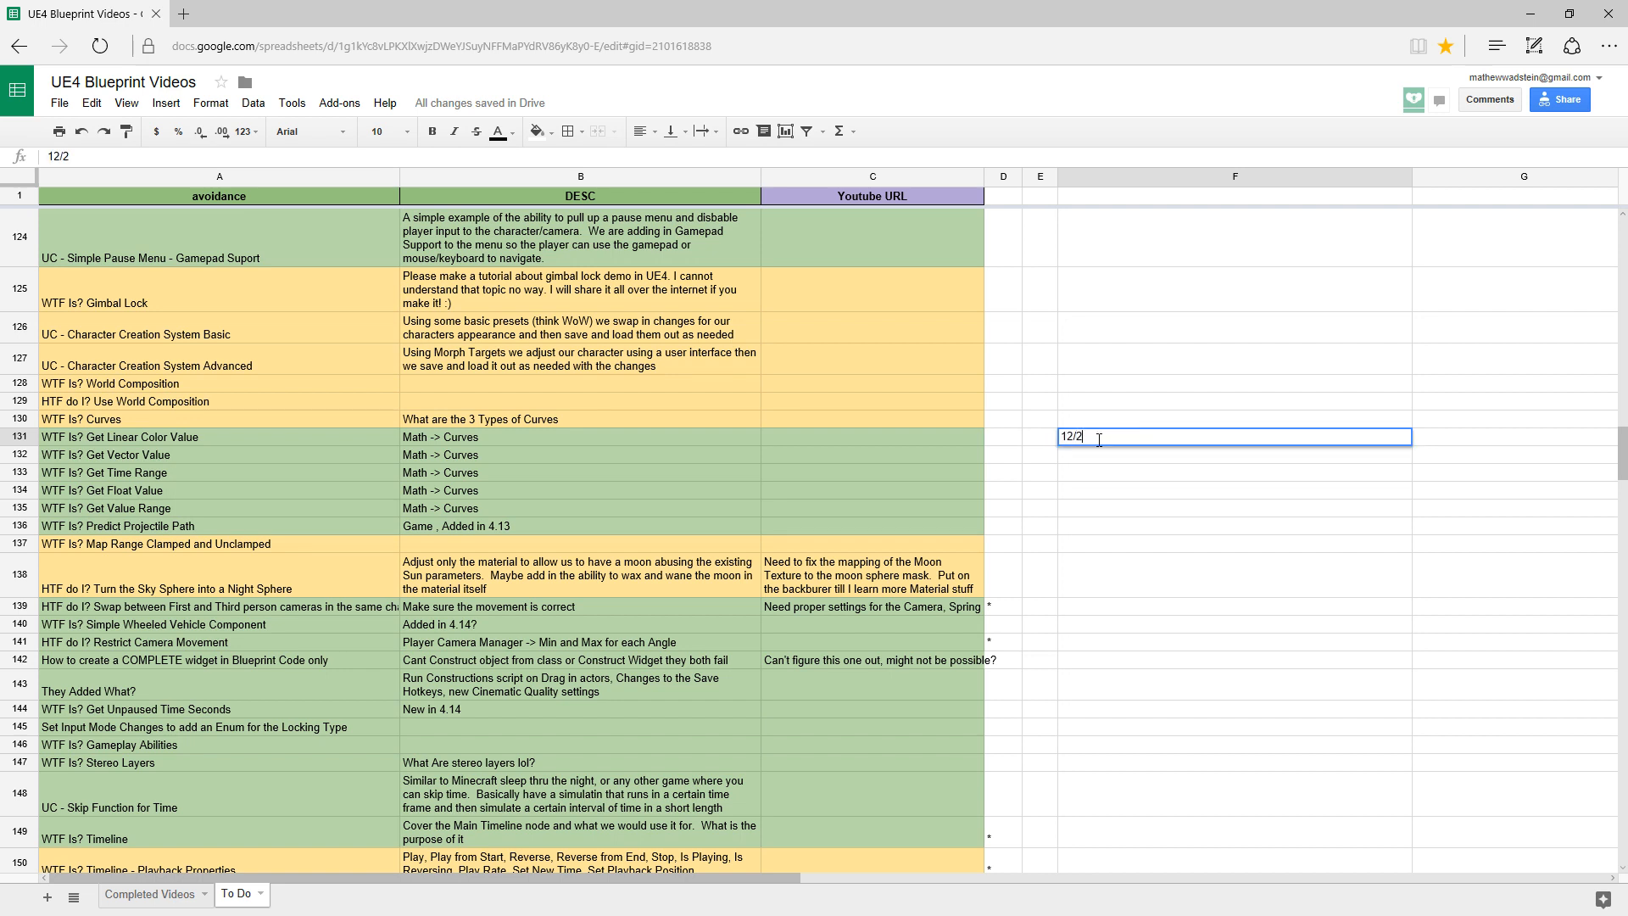
{"action": "key", "text": "Return"}
- Copy the 12/2 date from F131 into cells F132 through F135 for the other Math -> Curves topics
{"action": "key", "text": "Up"}
{"action": "key", "text": "ctrl+c"}
{"action": "key", "text": "Down"}
{"action": "key", "text": "ctrl+v"}
{"action": "key", "text": "Down"}
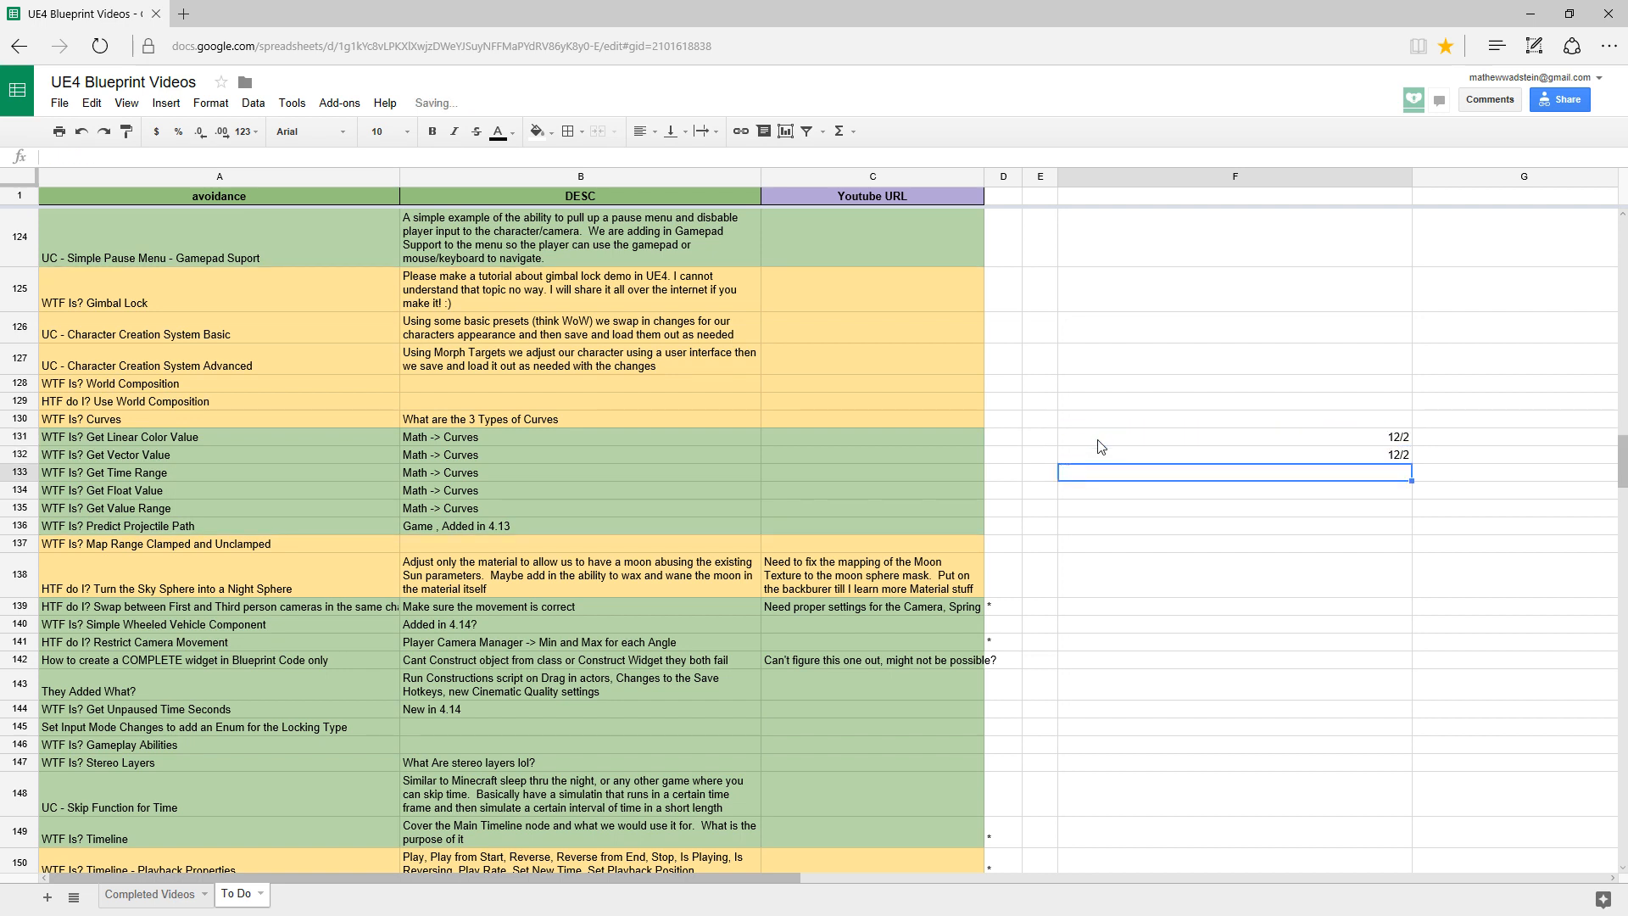
{"action": "key", "text": "ctrl+v"}
{"action": "key", "text": "Down"}
{"action": "key", "text": "ctrl+v"}
{"action": "key", "text": "Down"}
{"action": "key", "text": "ctrl+v"}
{"action": "key", "text": "Down"}
- Paste the 12/2 date into cell F130 for the WTF Is? Curves topic
{"action": "key", "text": "Up"}
{"action": "key", "text": "Up"}
{"action": "key", "text": "Up"}
{"action": "key", "text": "Up"}
{"action": "key", "text": "Up"}
{"action": "key", "text": "Up"}
{"action": "key", "text": "ctrl+v"}
{"action": "key", "text": "Down"}
{"action": "key", "text": "Down"}
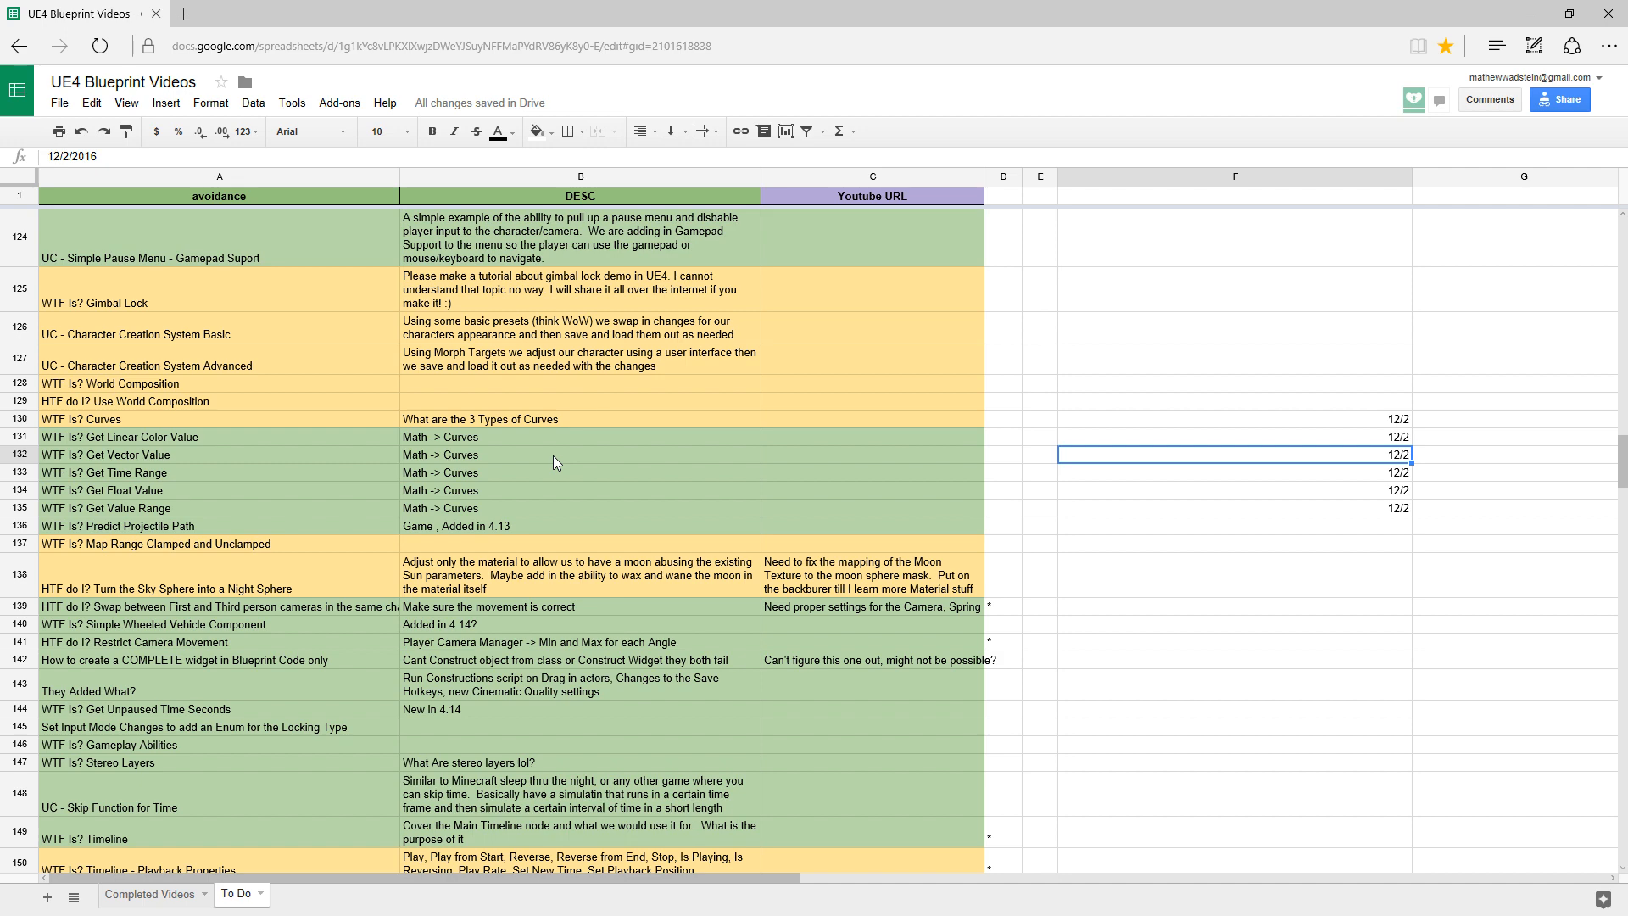
- Review the other to-do topics and compare the notes for UC - Hotbar and Skill System and UC - Simple Interact and Inspect in rows 122–123
{"action": "scroll", "coordinate": [553, 455], "scroll_direction": "up", "scroll_amount": 1}
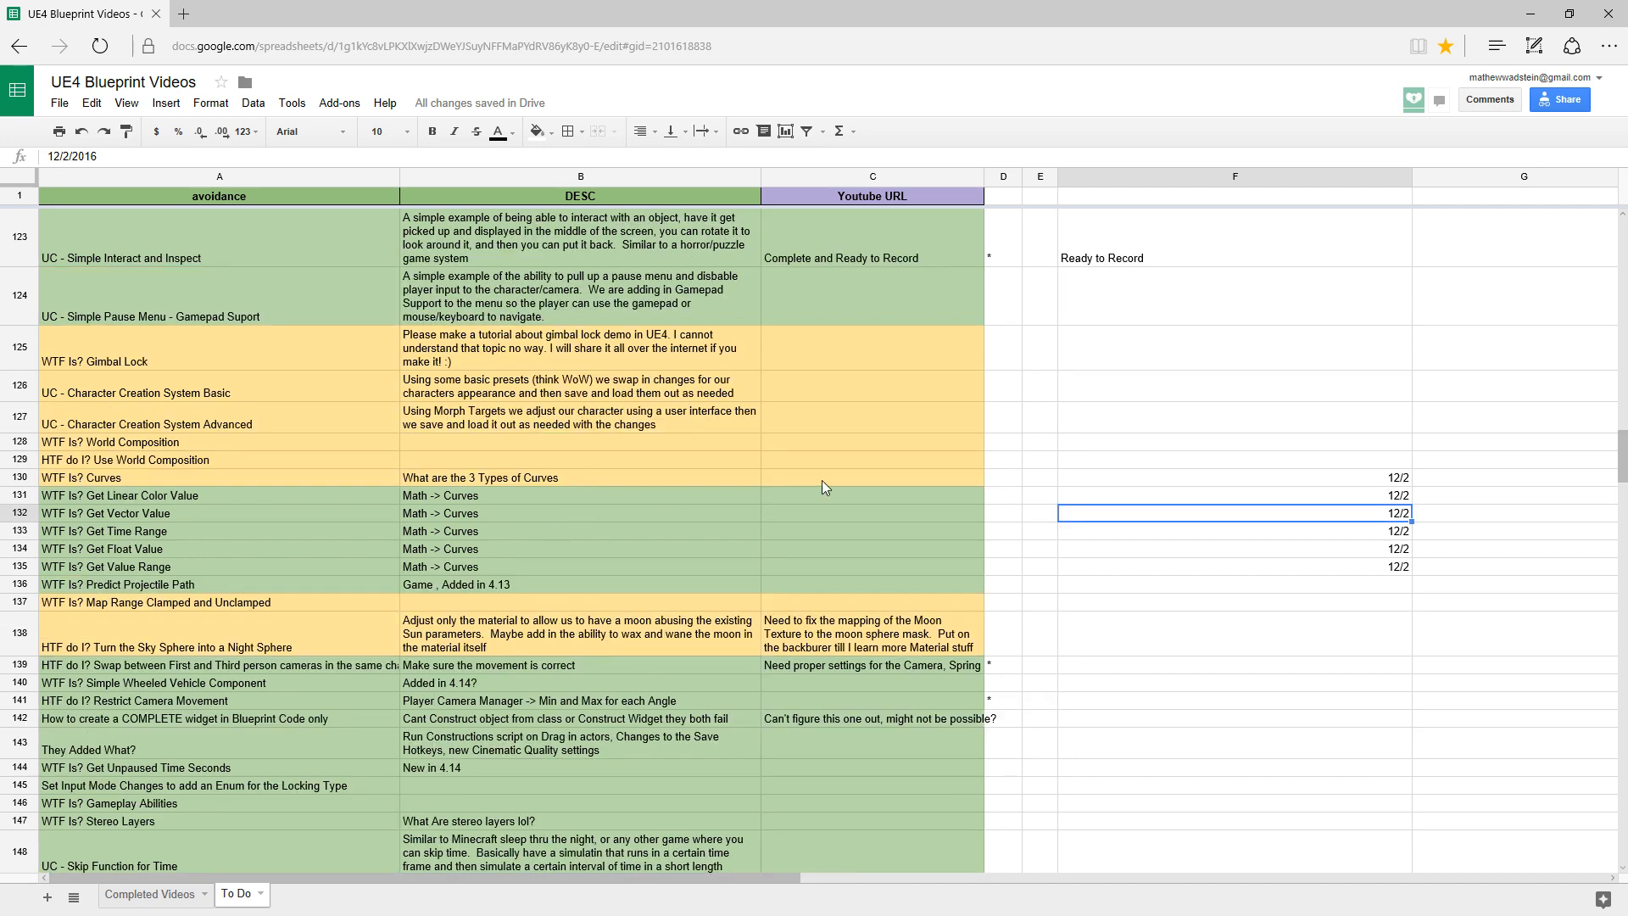
{"action": "scroll", "coordinate": [492, 516], "scroll_direction": "down", "scroll_amount": 5}
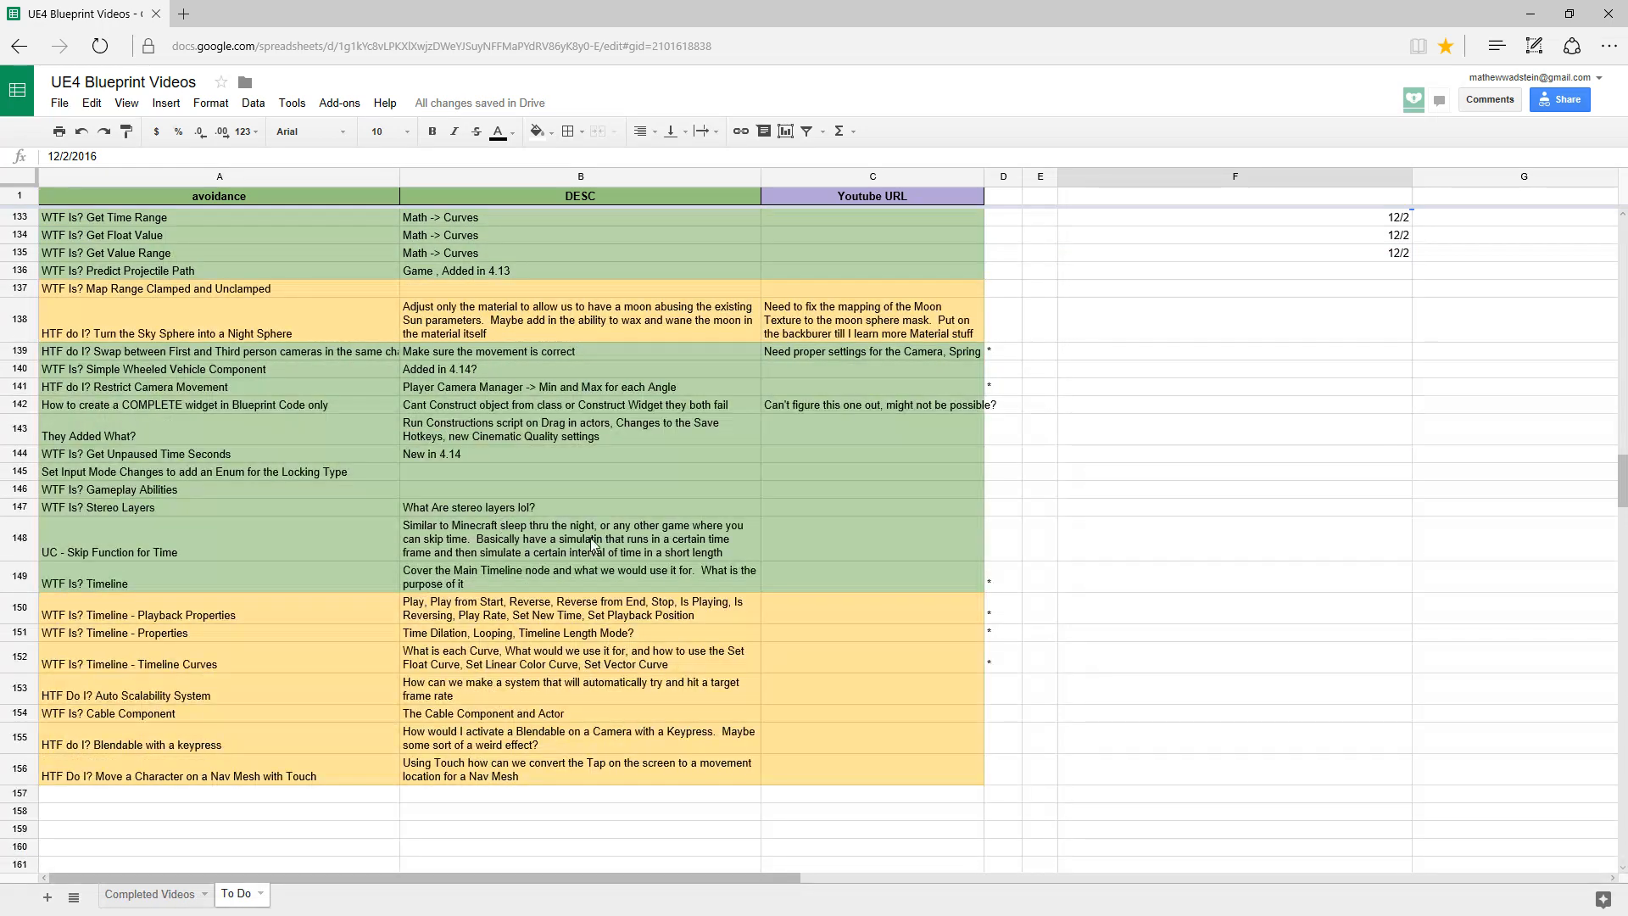
{"action": "scroll", "coordinate": [541, 678], "scroll_direction": "down", "scroll_amount": 3}
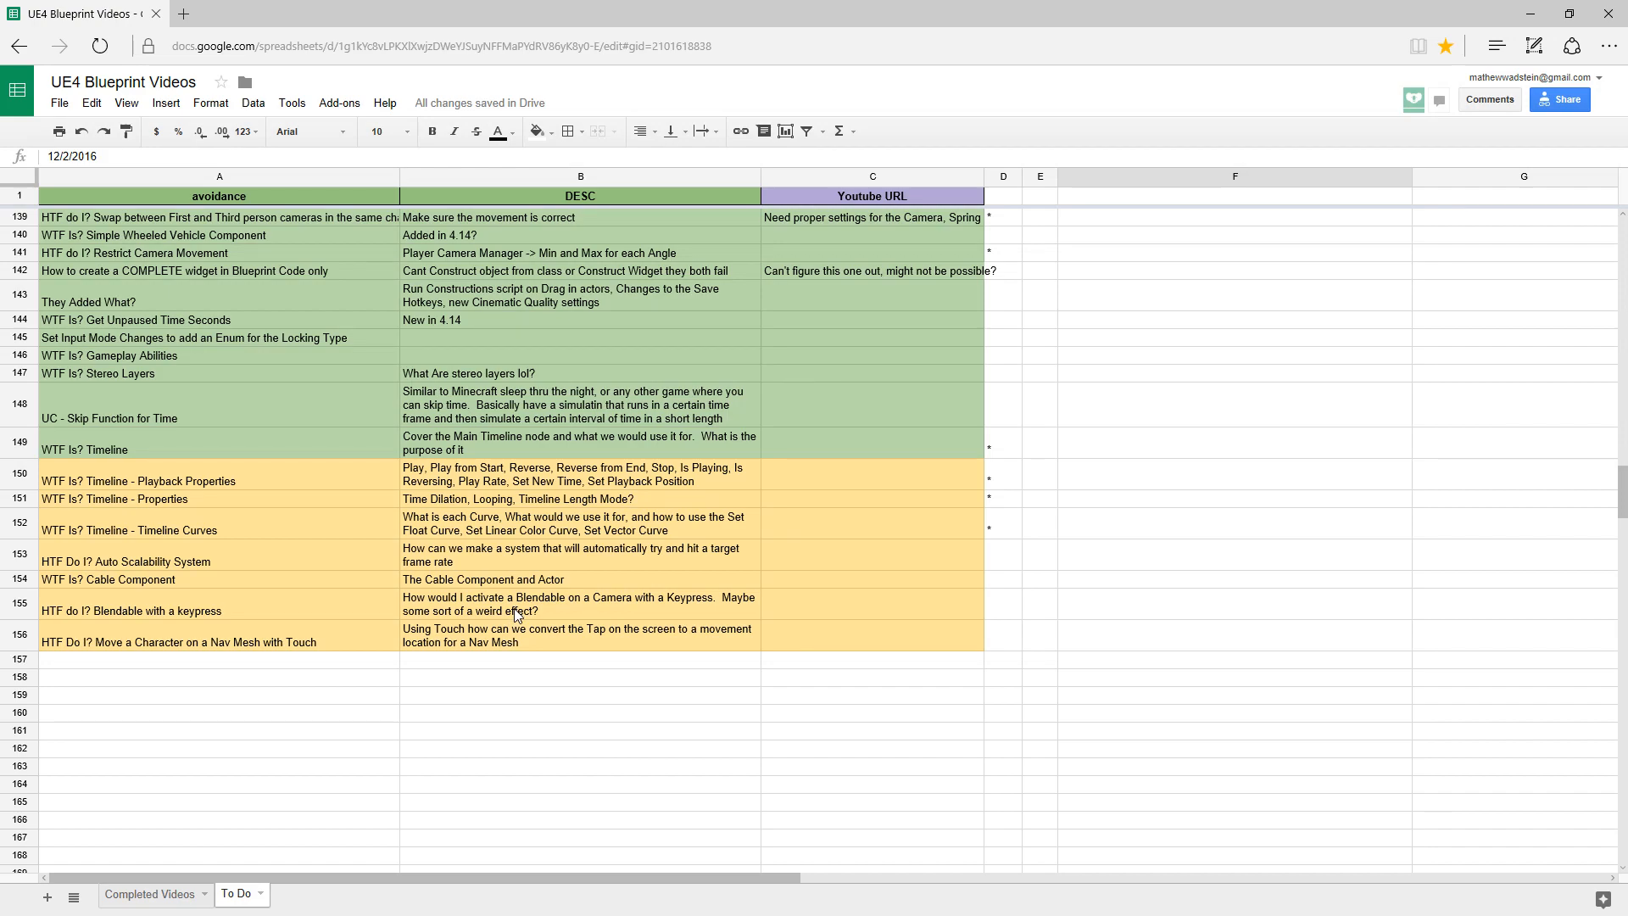
{"action": "scroll", "coordinate": [517, 612], "scroll_direction": "up", "scroll_amount": 7}
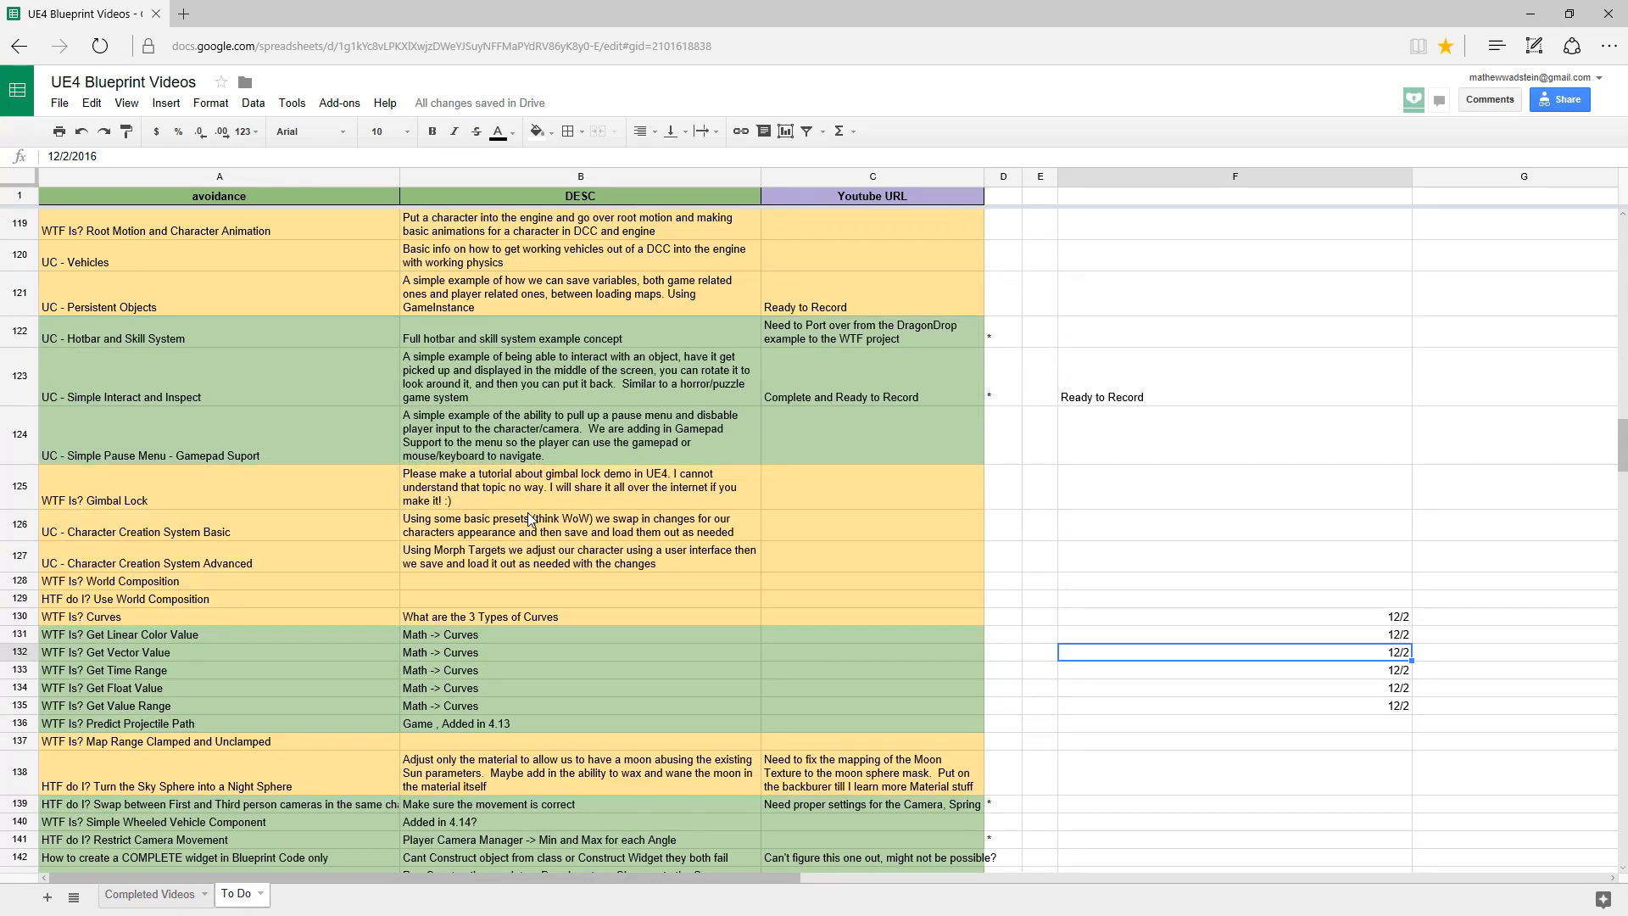
{"action": "scroll", "coordinate": [530, 518], "scroll_direction": "up", "scroll_amount": 1}
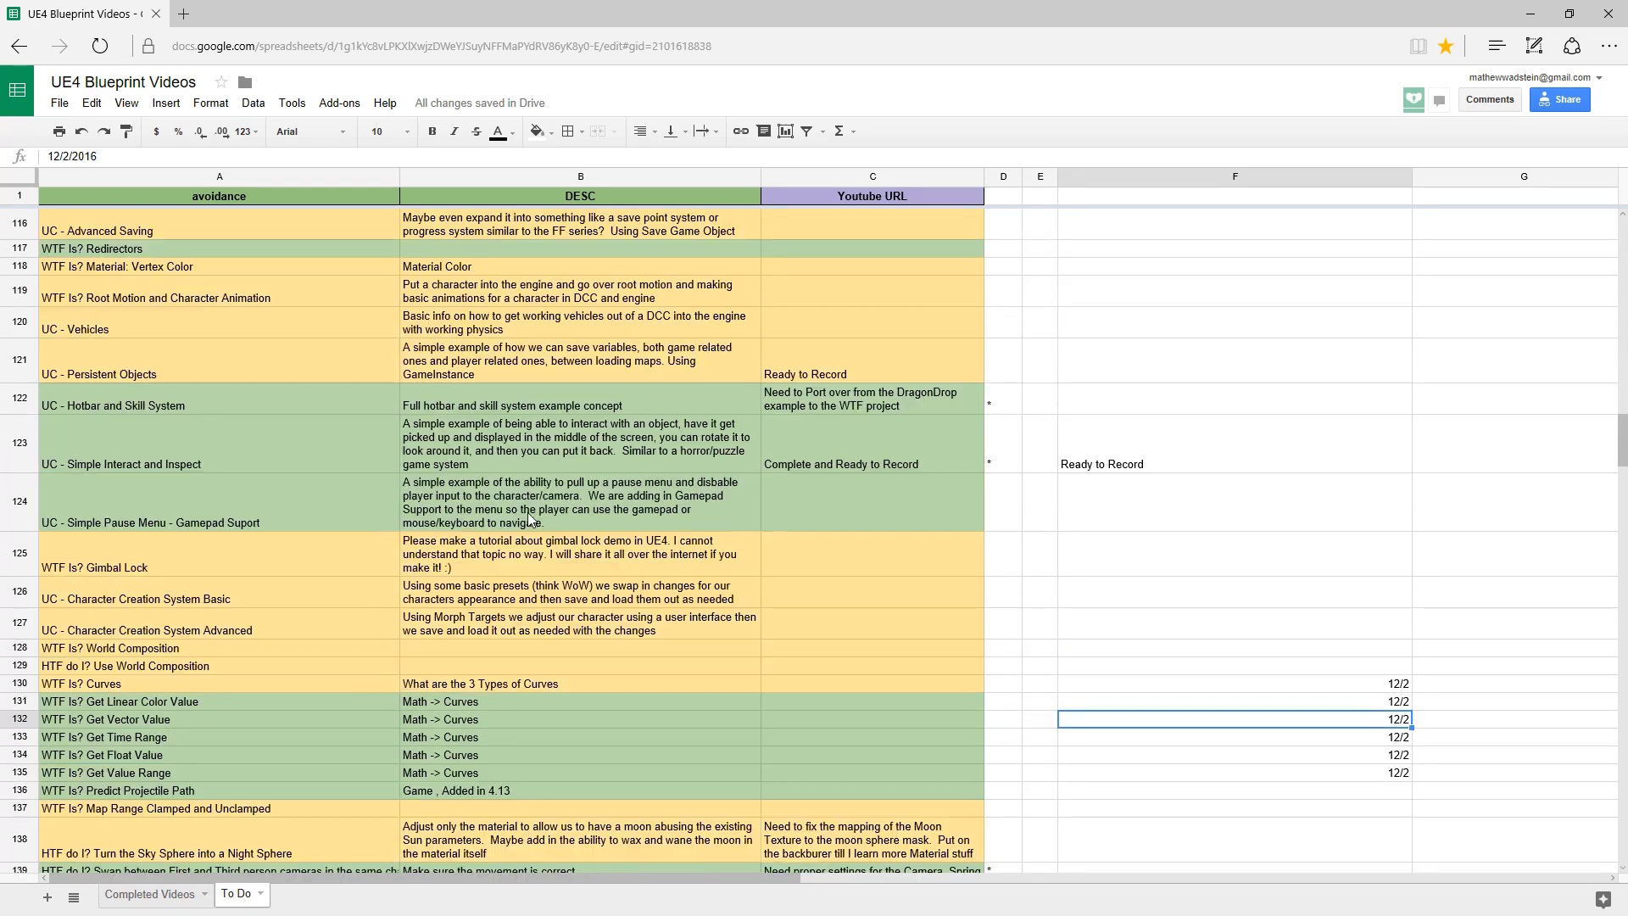
{"action": "left_click", "coordinate": [886, 459]}
{"action": "left_click", "coordinate": [841, 404]}
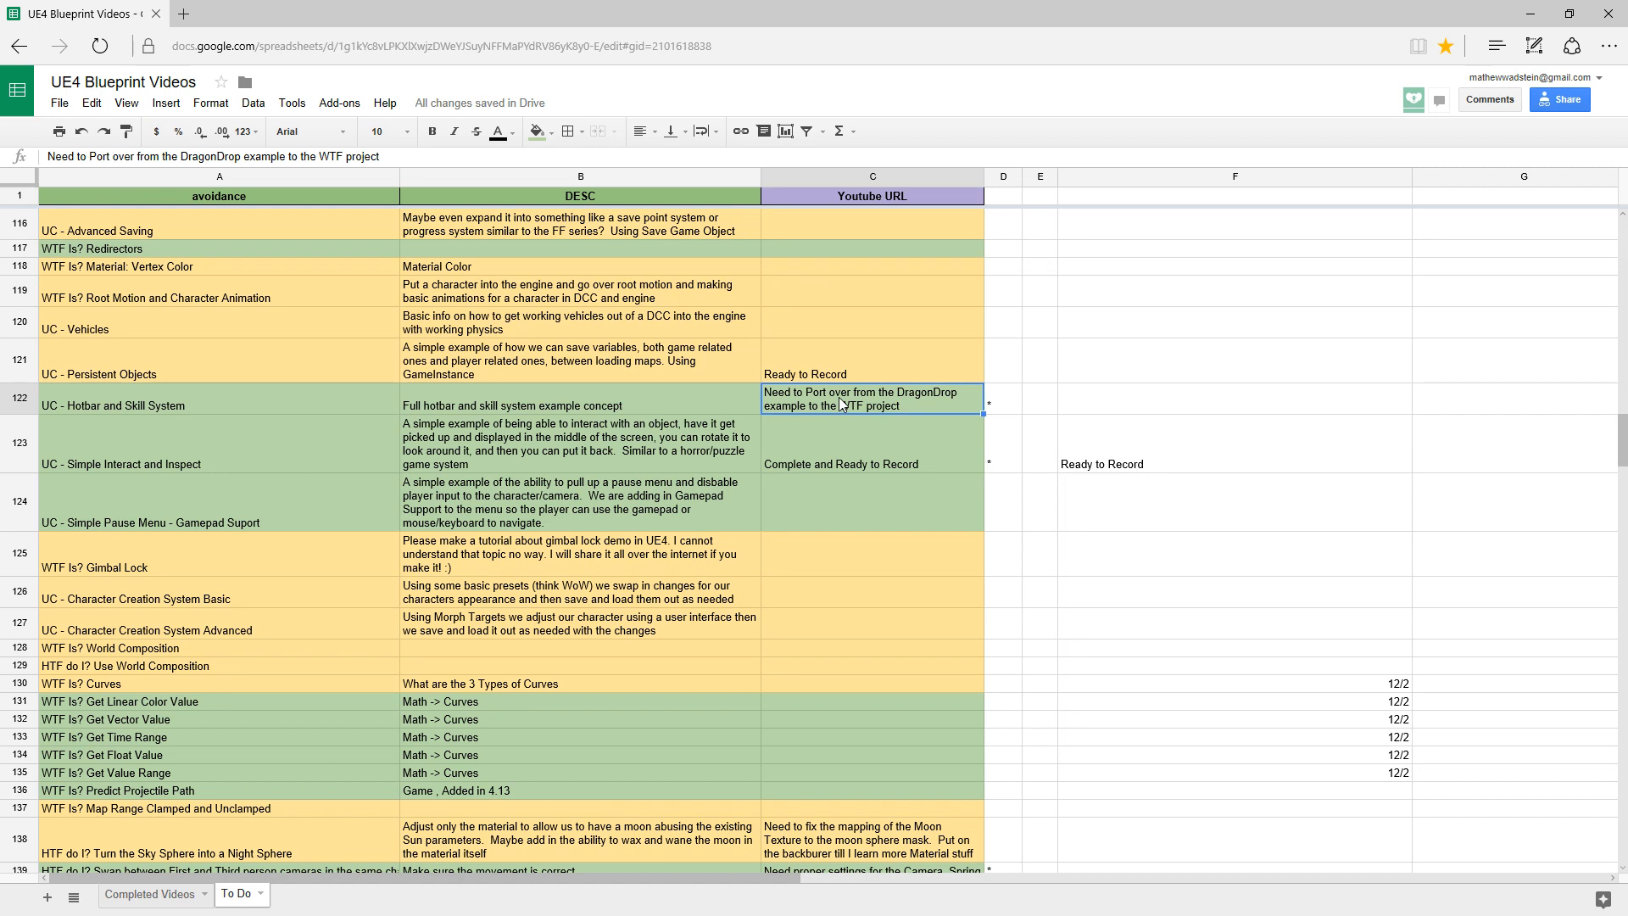
{"action": "left_click", "coordinate": [799, 418]}
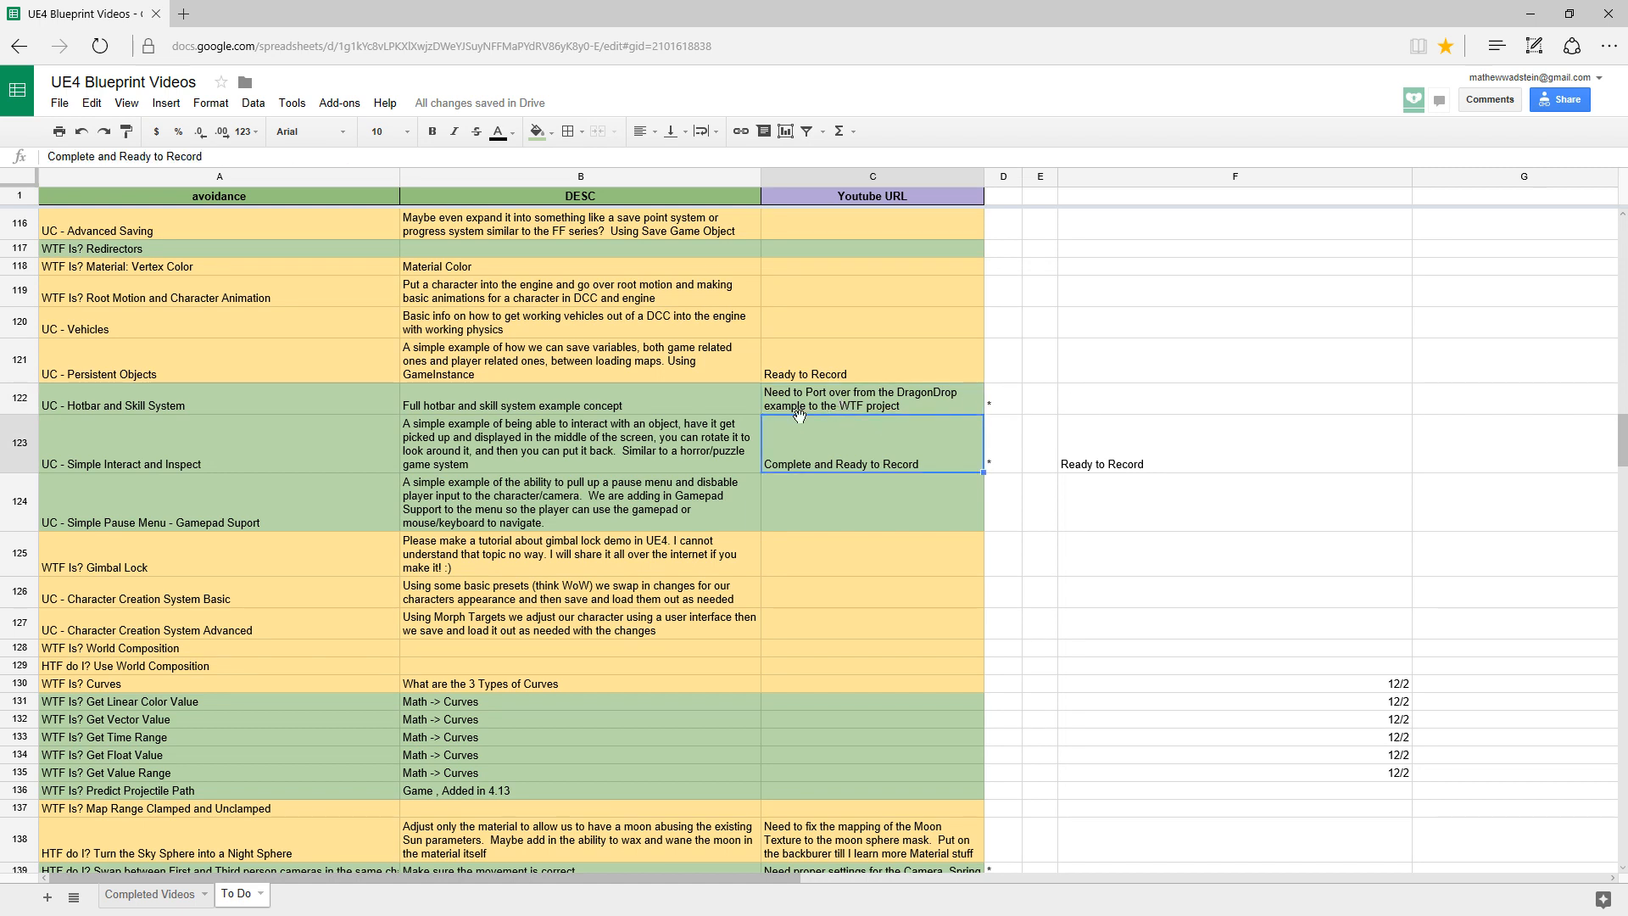
{"action": "left_click", "coordinate": [799, 409]}
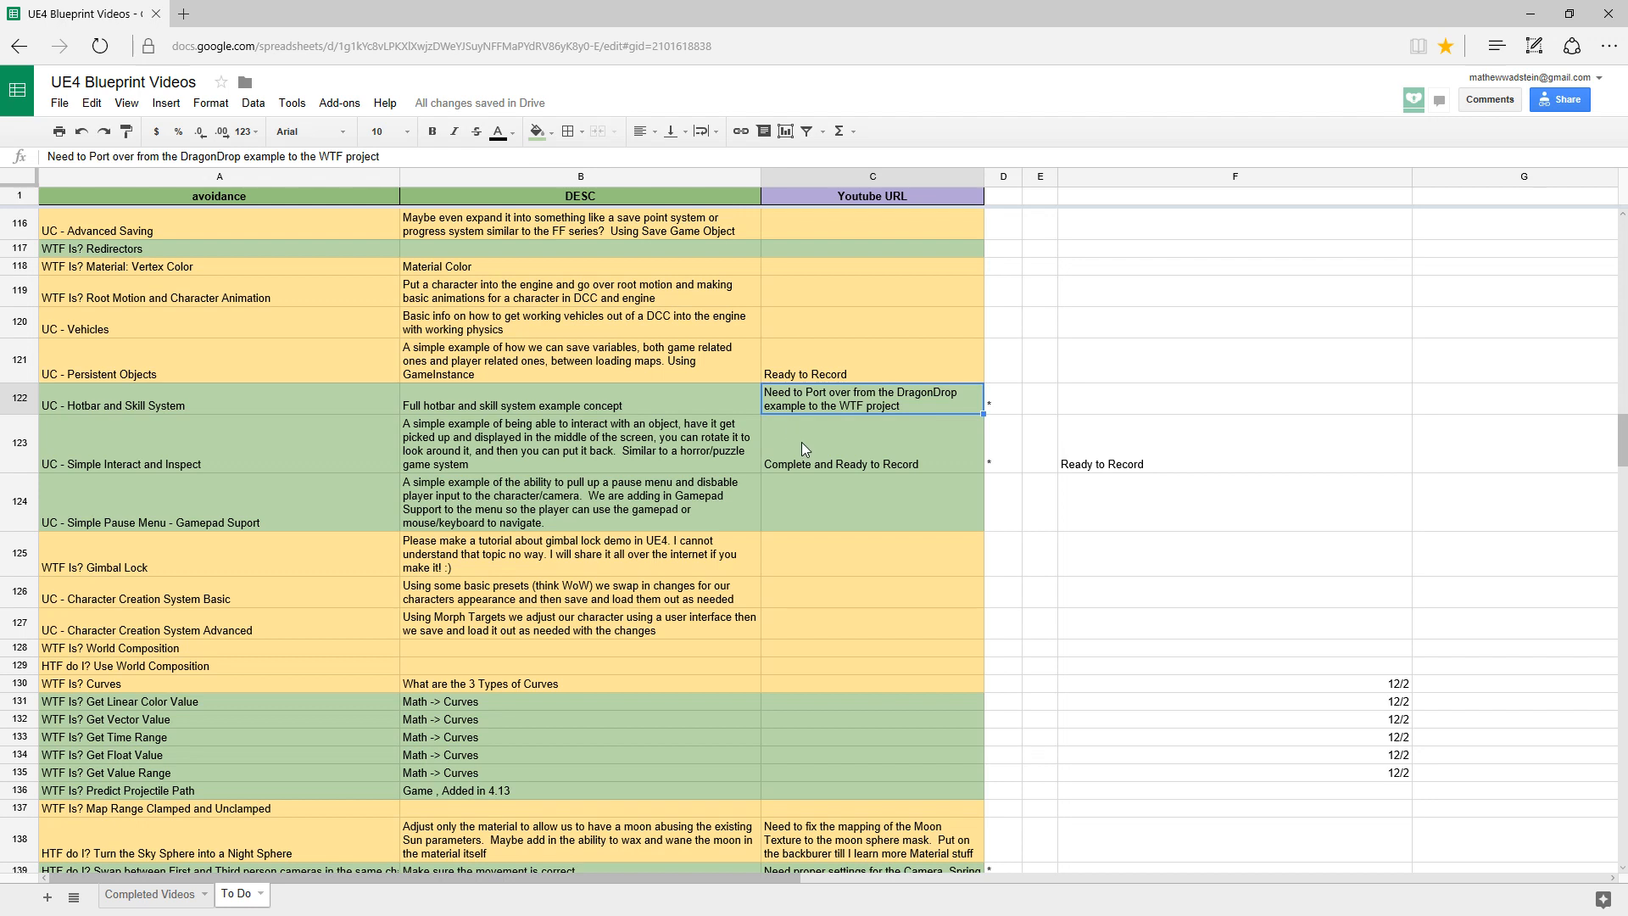
{"action": "left_click", "coordinate": [802, 441]}
{"action": "left_click", "coordinate": [827, 407]}
{"action": "left_click", "coordinate": [823, 430]}
{"action": "left_click", "coordinate": [822, 402]}
{"action": "left_click", "coordinate": [812, 422]}
{"action": "left_click", "coordinate": [810, 402]}
{"action": "left_click", "coordinate": [802, 429]}
{"action": "left_click", "coordinate": [805, 403]}
{"action": "left_click", "coordinate": [805, 424]}
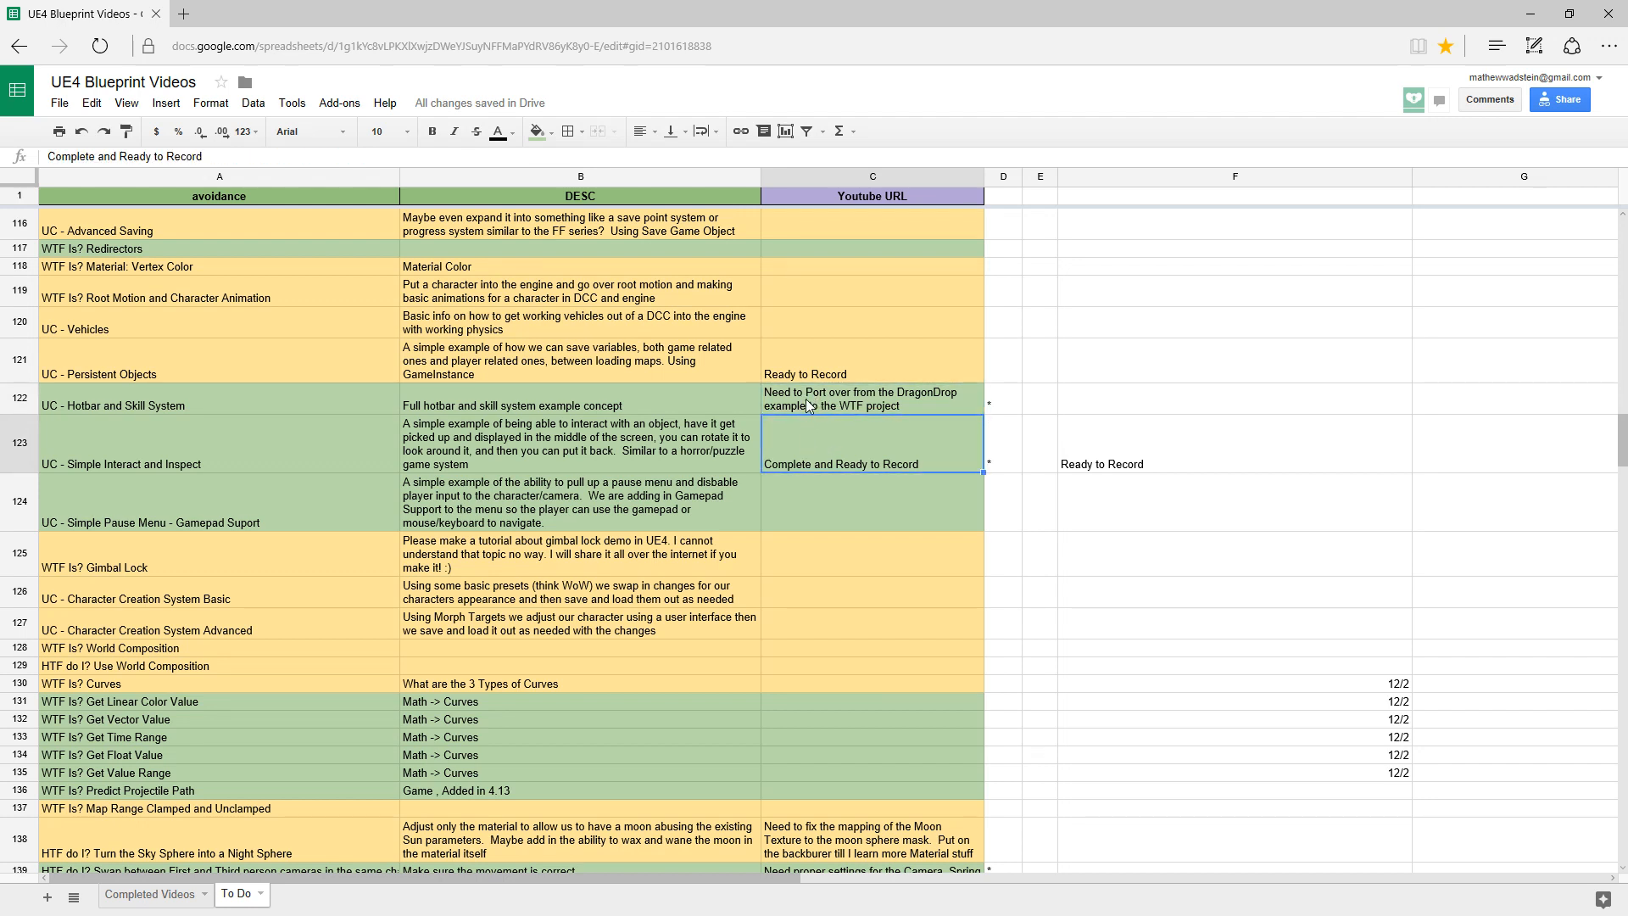
{"action": "left_click", "coordinate": [808, 406]}
- Switch to the Epic Games Launcher, open the DragonDrop_v1 project and expand its Blueprints folder in a widened folder tree
{"action": "key", "text": "alt+Tab"}
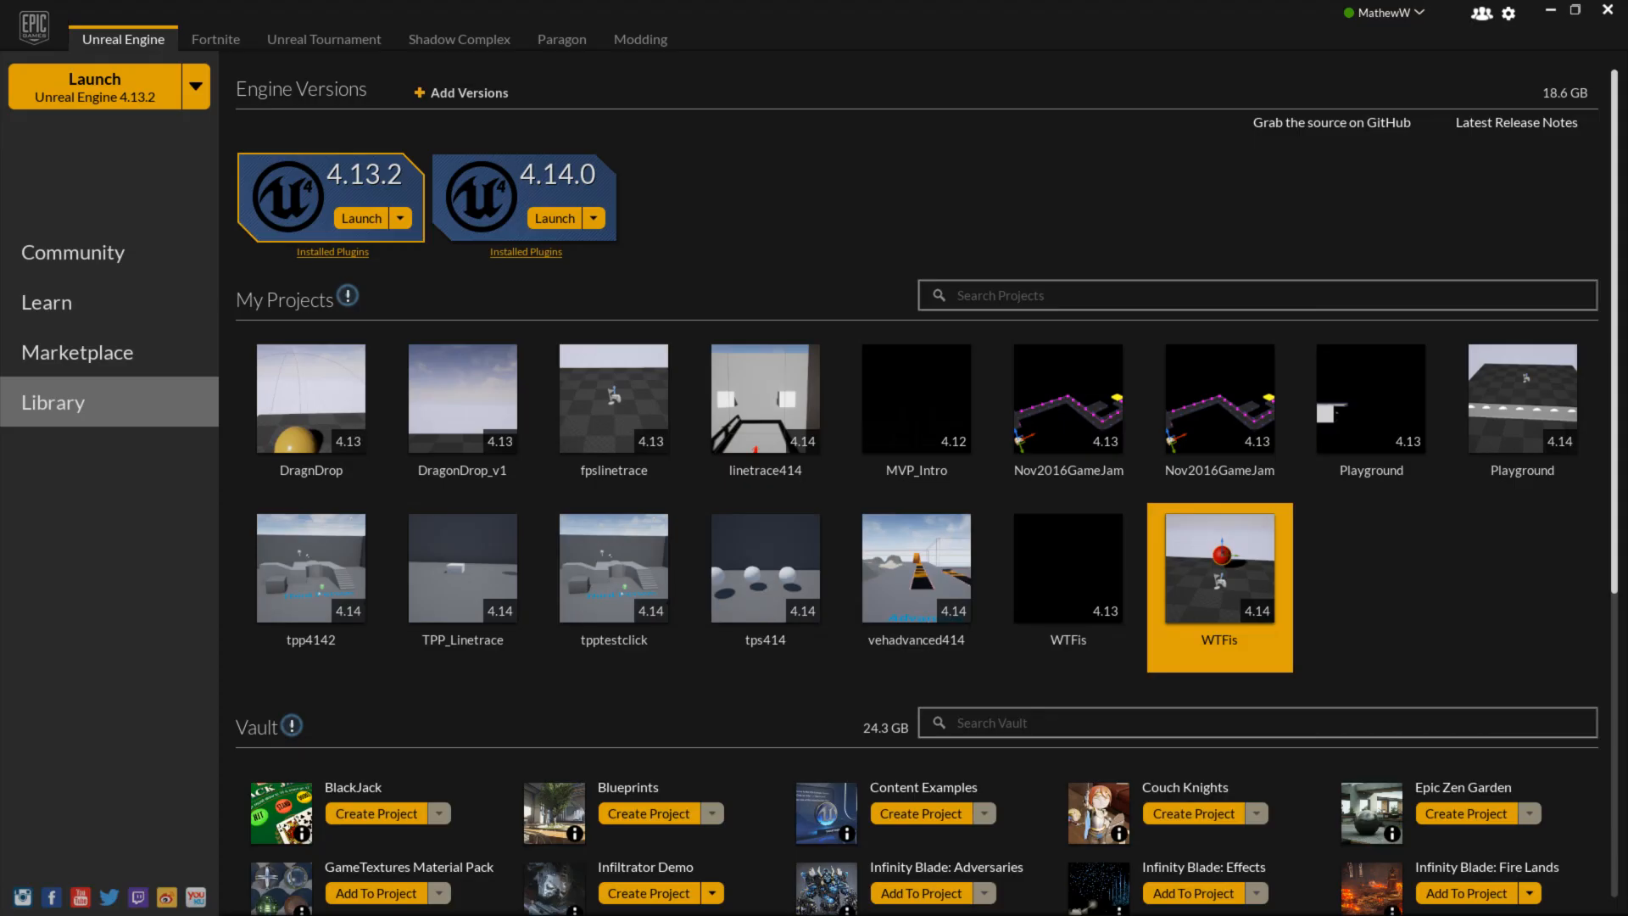
{"action": "double_click", "coordinate": [441, 397]}
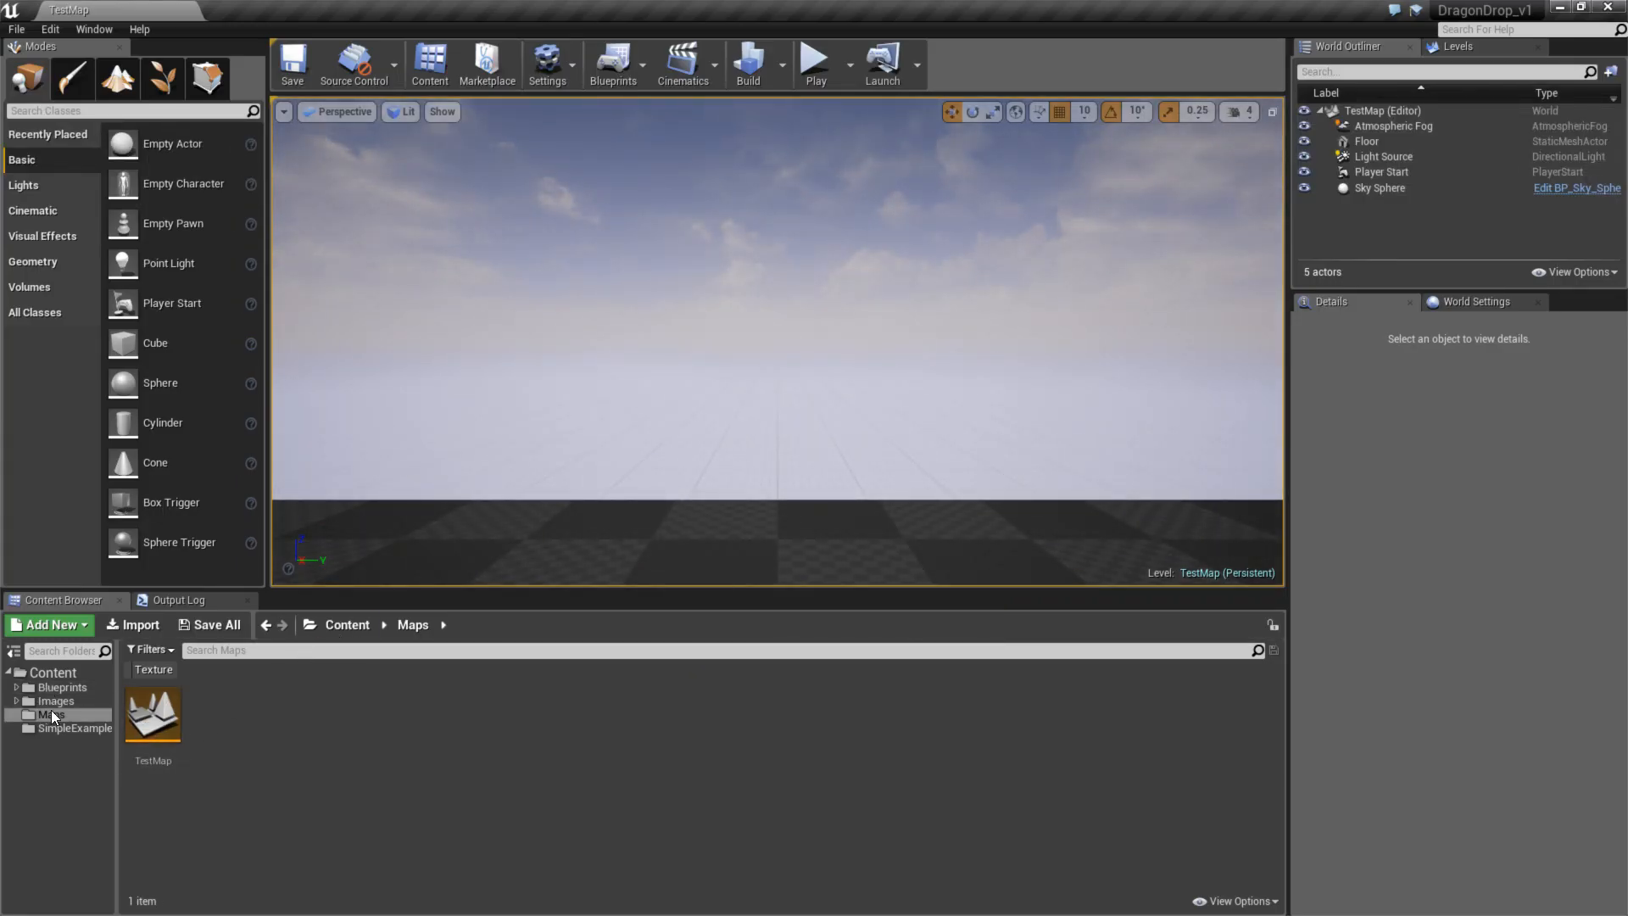
{"action": "left_click_drag", "start_coordinate": [116, 692], "coordinate": [232, 695]}
{"action": "double_click", "coordinate": [74, 692]}
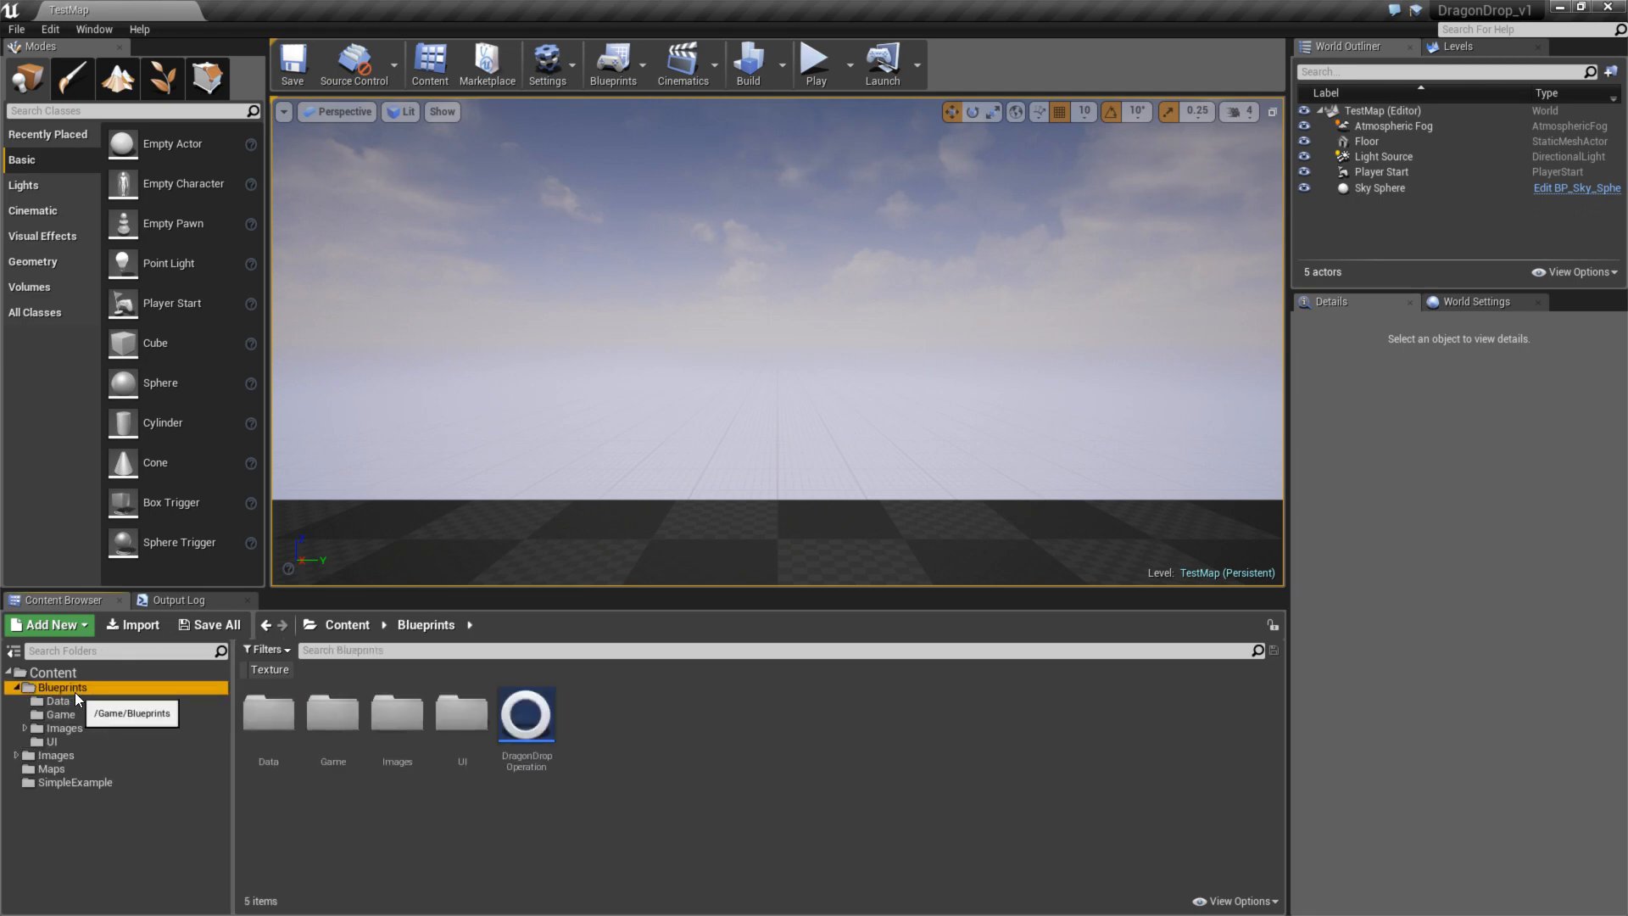
- Examine the contents of the Data, Game, Images and UI folders under Blueprints and of the top-level Images/Skills folder
{"action": "left_click", "coordinate": [53, 703]}
{"action": "left_click", "coordinate": [64, 716]}
{"action": "left_click", "coordinate": [68, 730]}
{"action": "left_click", "coordinate": [69, 741]}
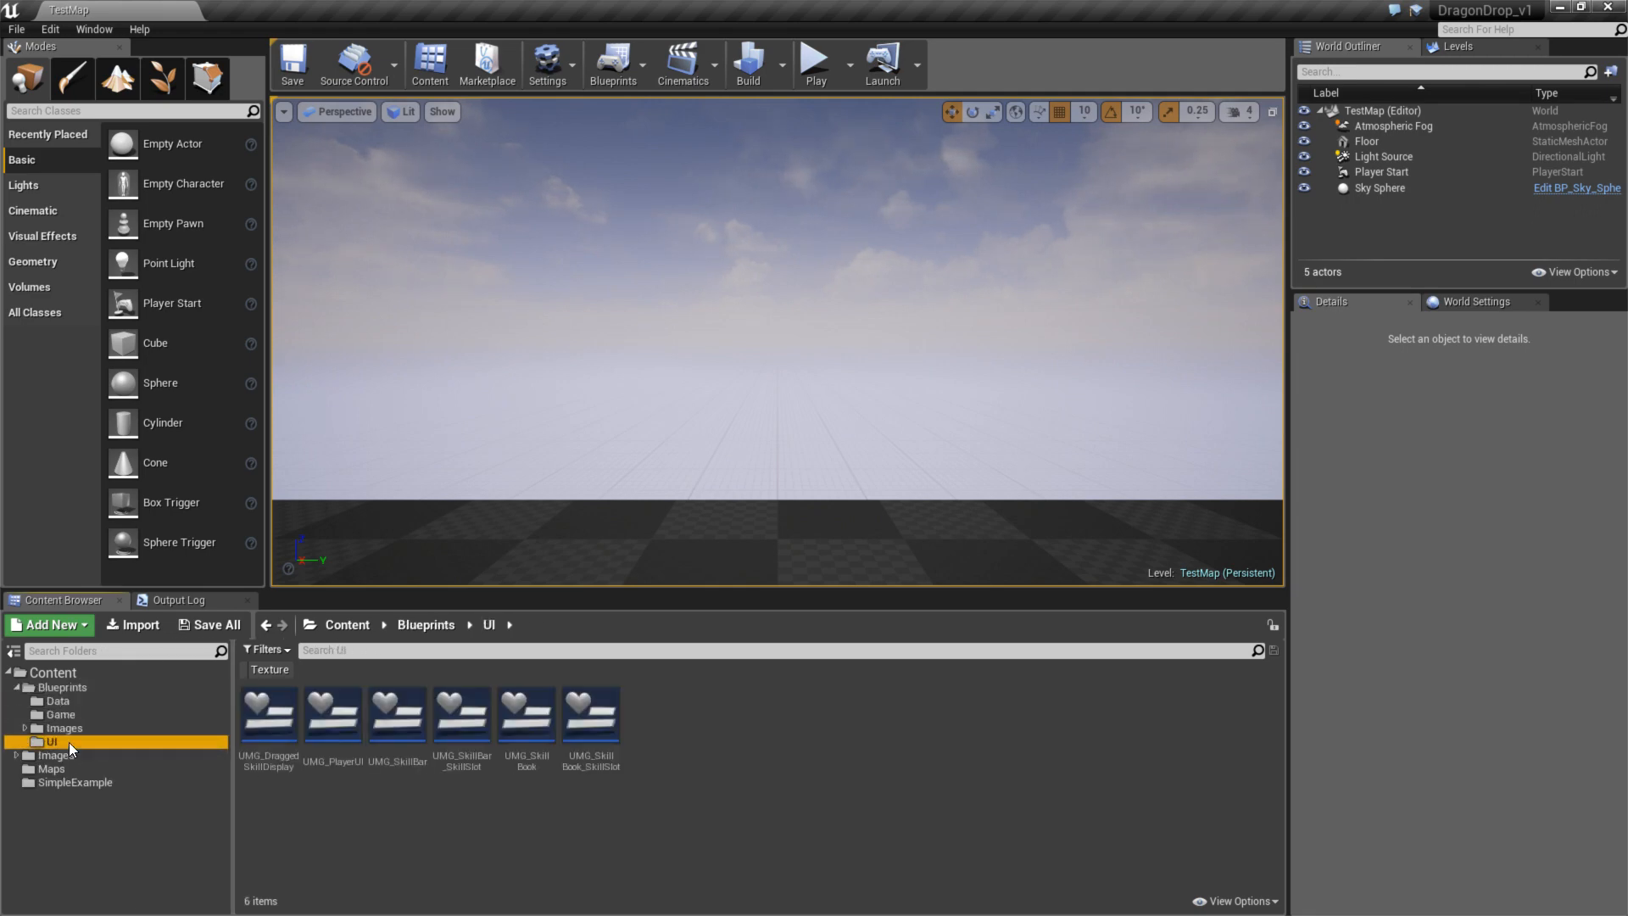
{"action": "double_click", "coordinate": [71, 724]}
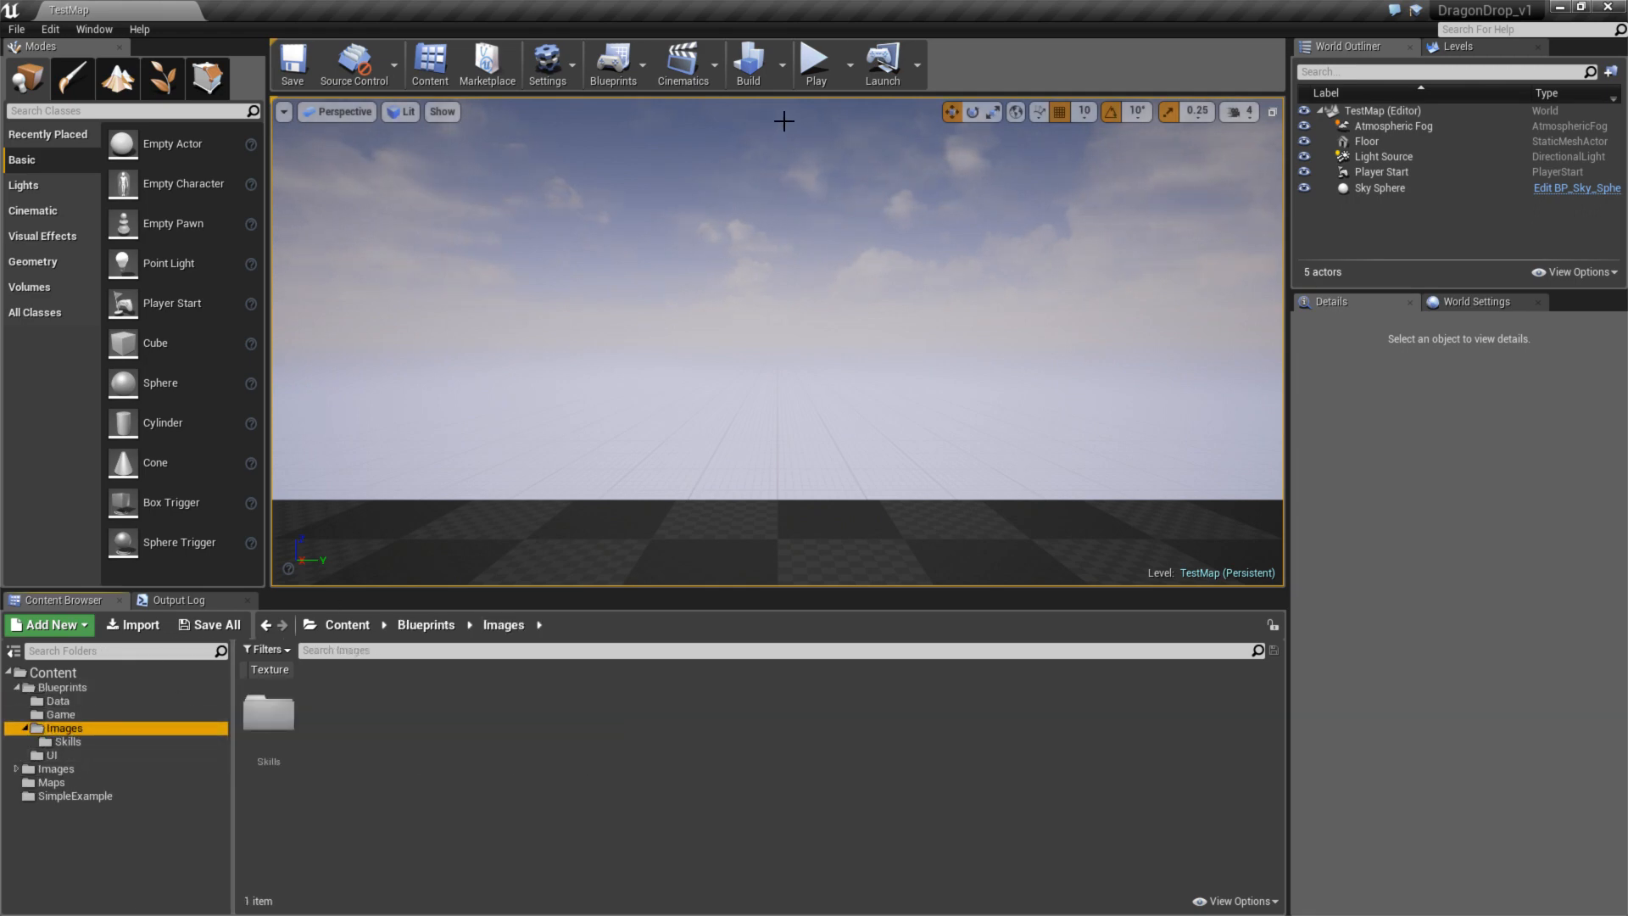
{"action": "left_click", "coordinate": [78, 744]}
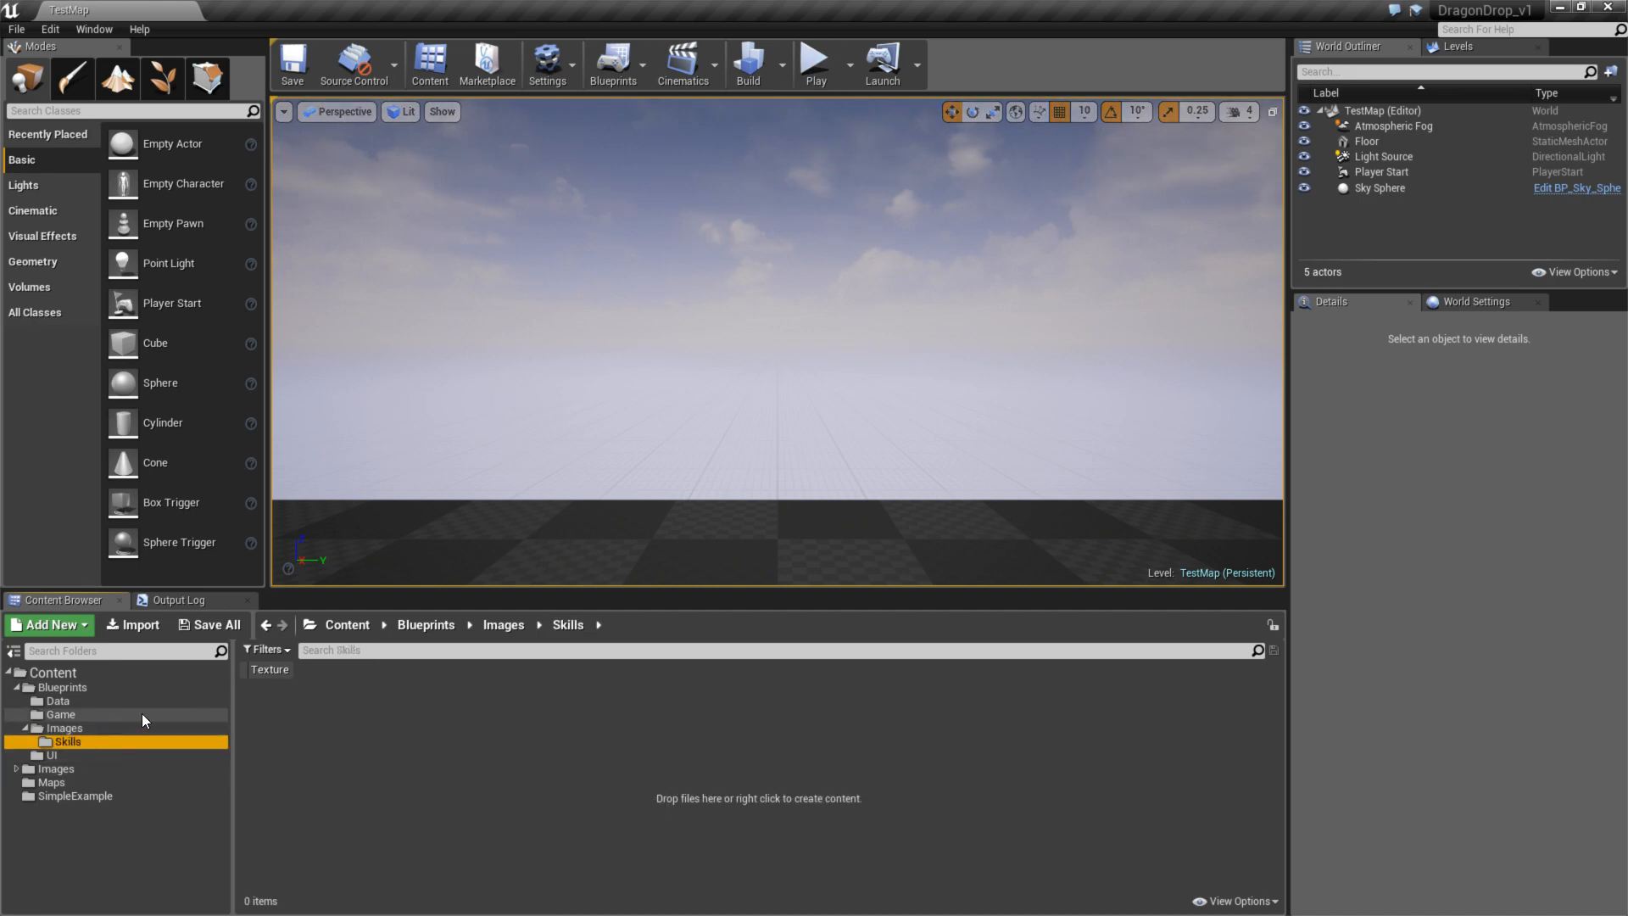
{"action": "left_click", "coordinate": [93, 728]}
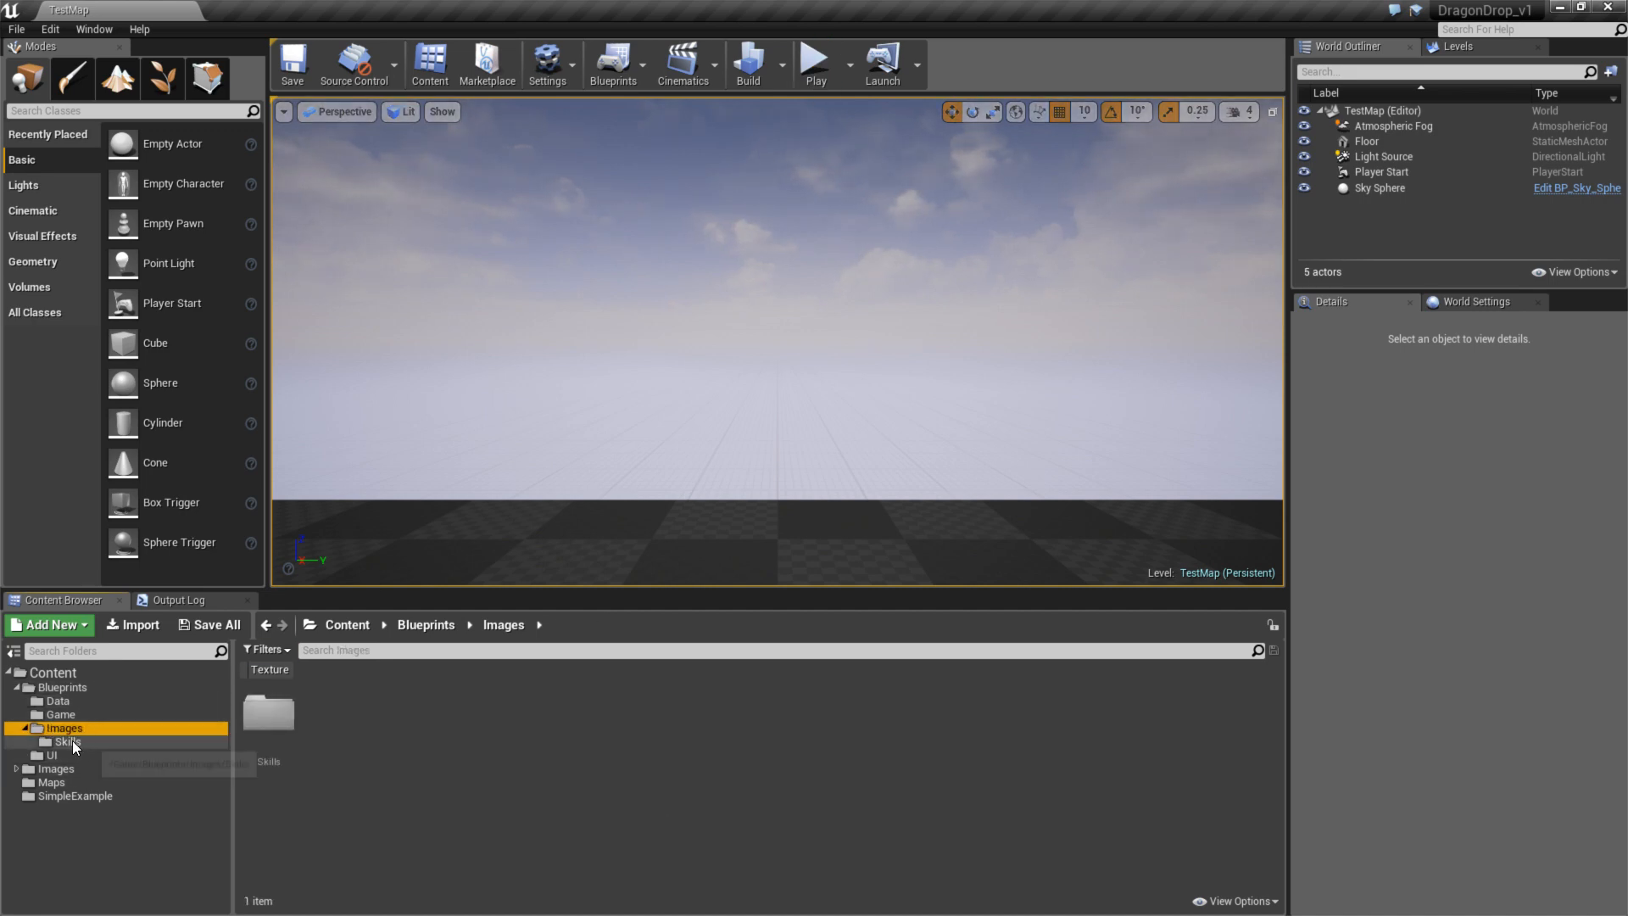
{"action": "left_click", "coordinate": [63, 702]}
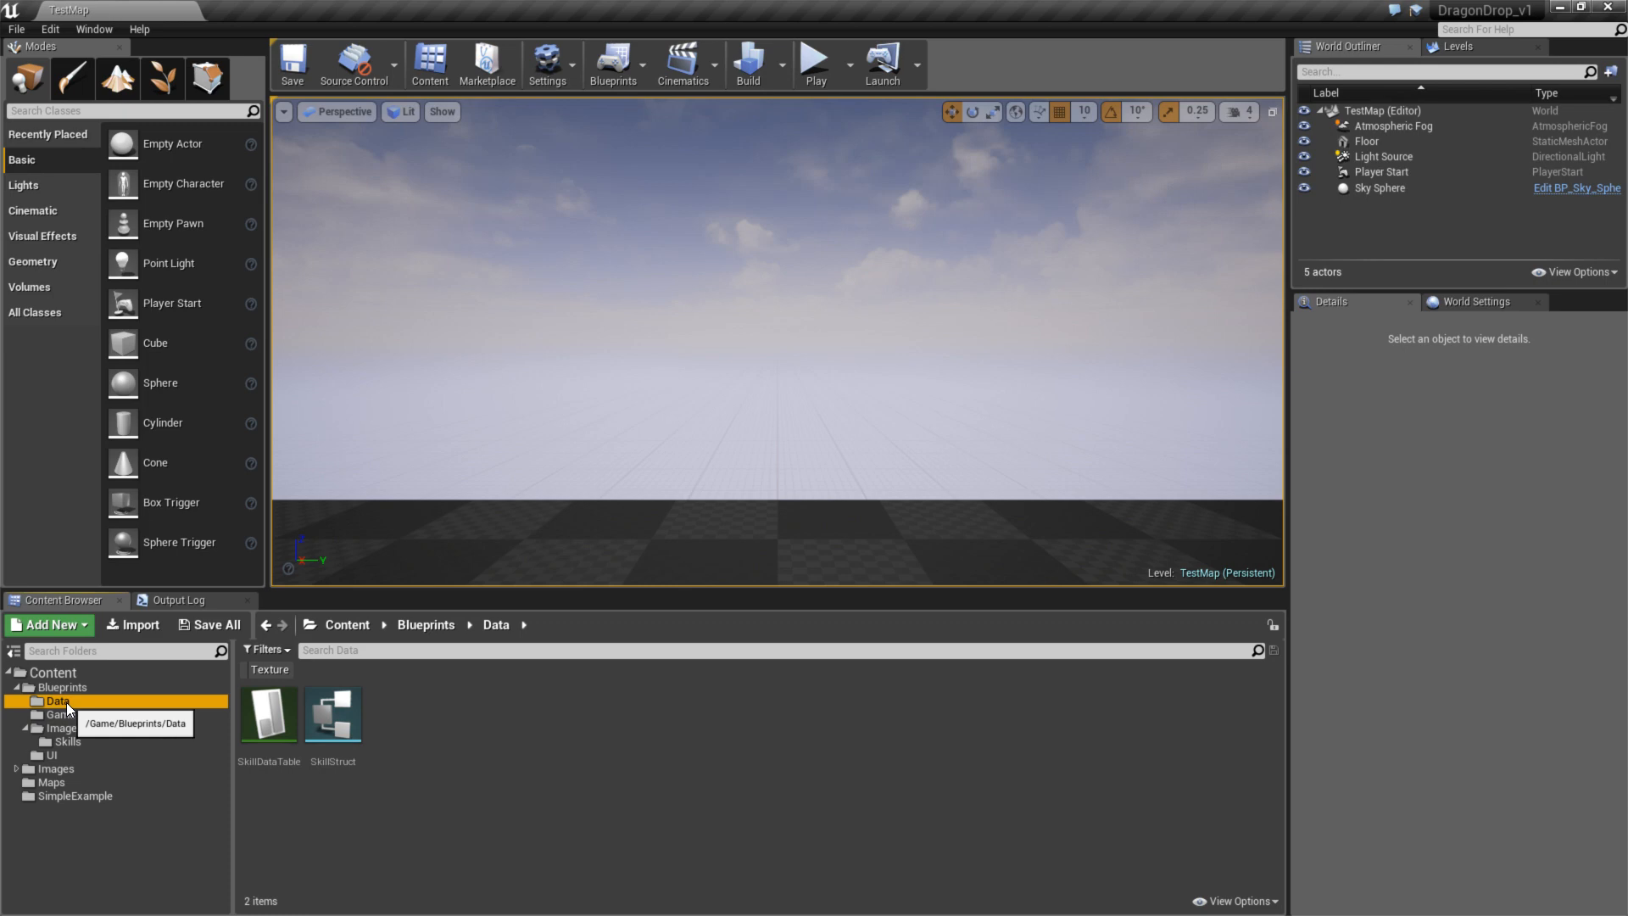
{"action": "double_click", "coordinate": [61, 768]}
{"action": "left_click", "coordinate": [58, 782]}
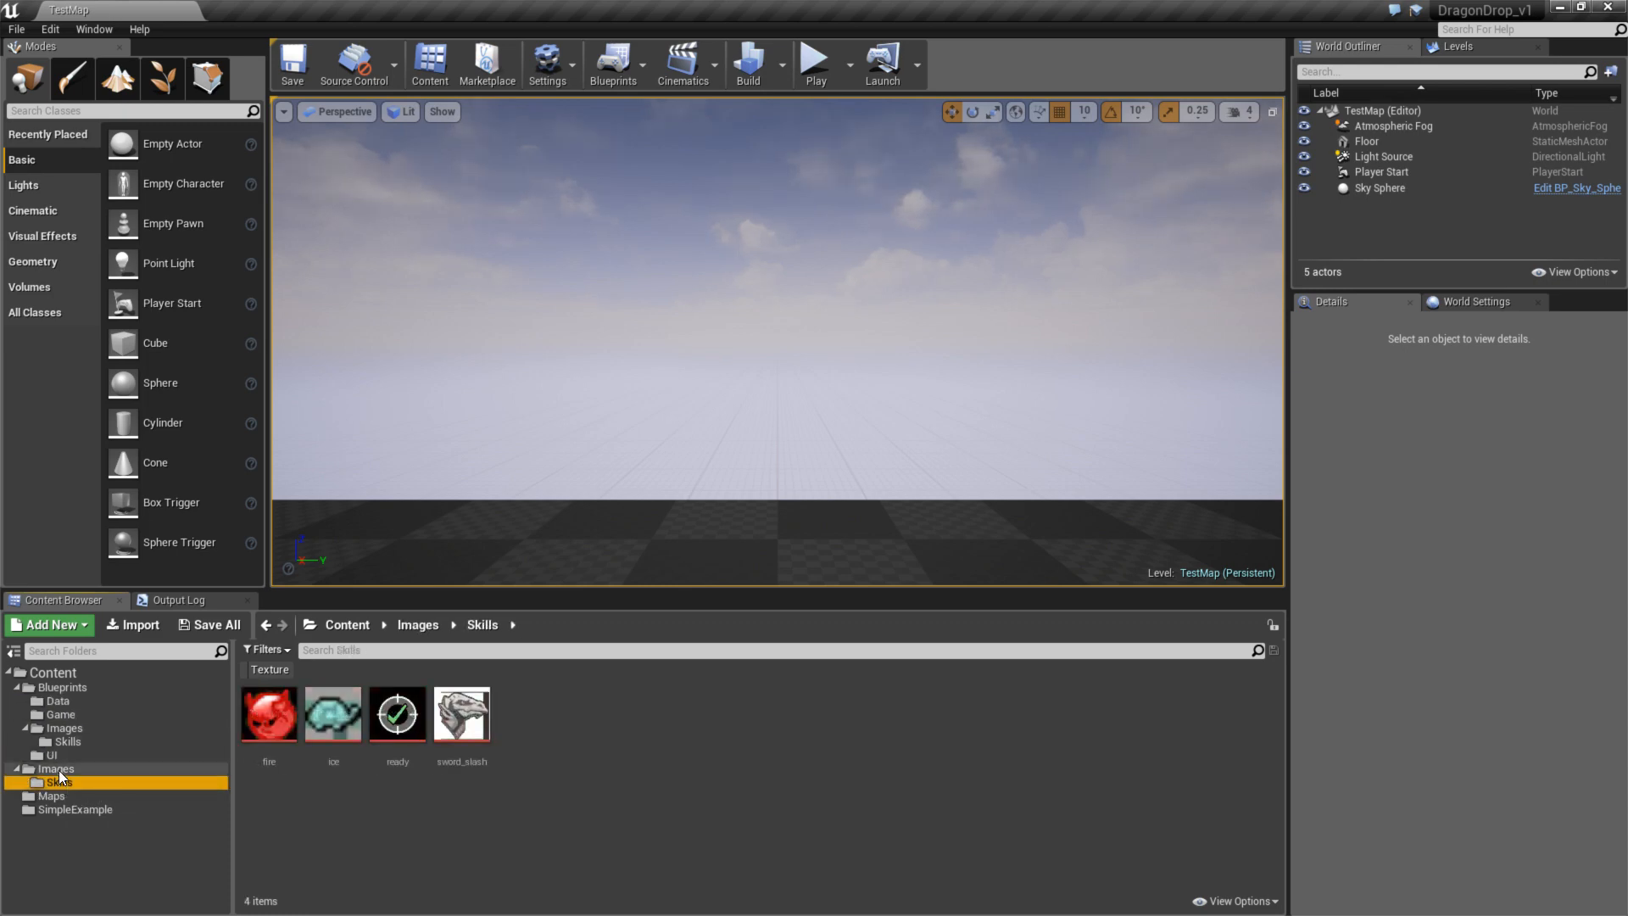
{"action": "left_click", "coordinate": [59, 769]}
- Delete the Images folder inside Blueprints and fix up the redirectors in the Blueprints folder
{"action": "left_click_drag", "start_coordinate": [64, 730], "coordinate": [68, 727]}
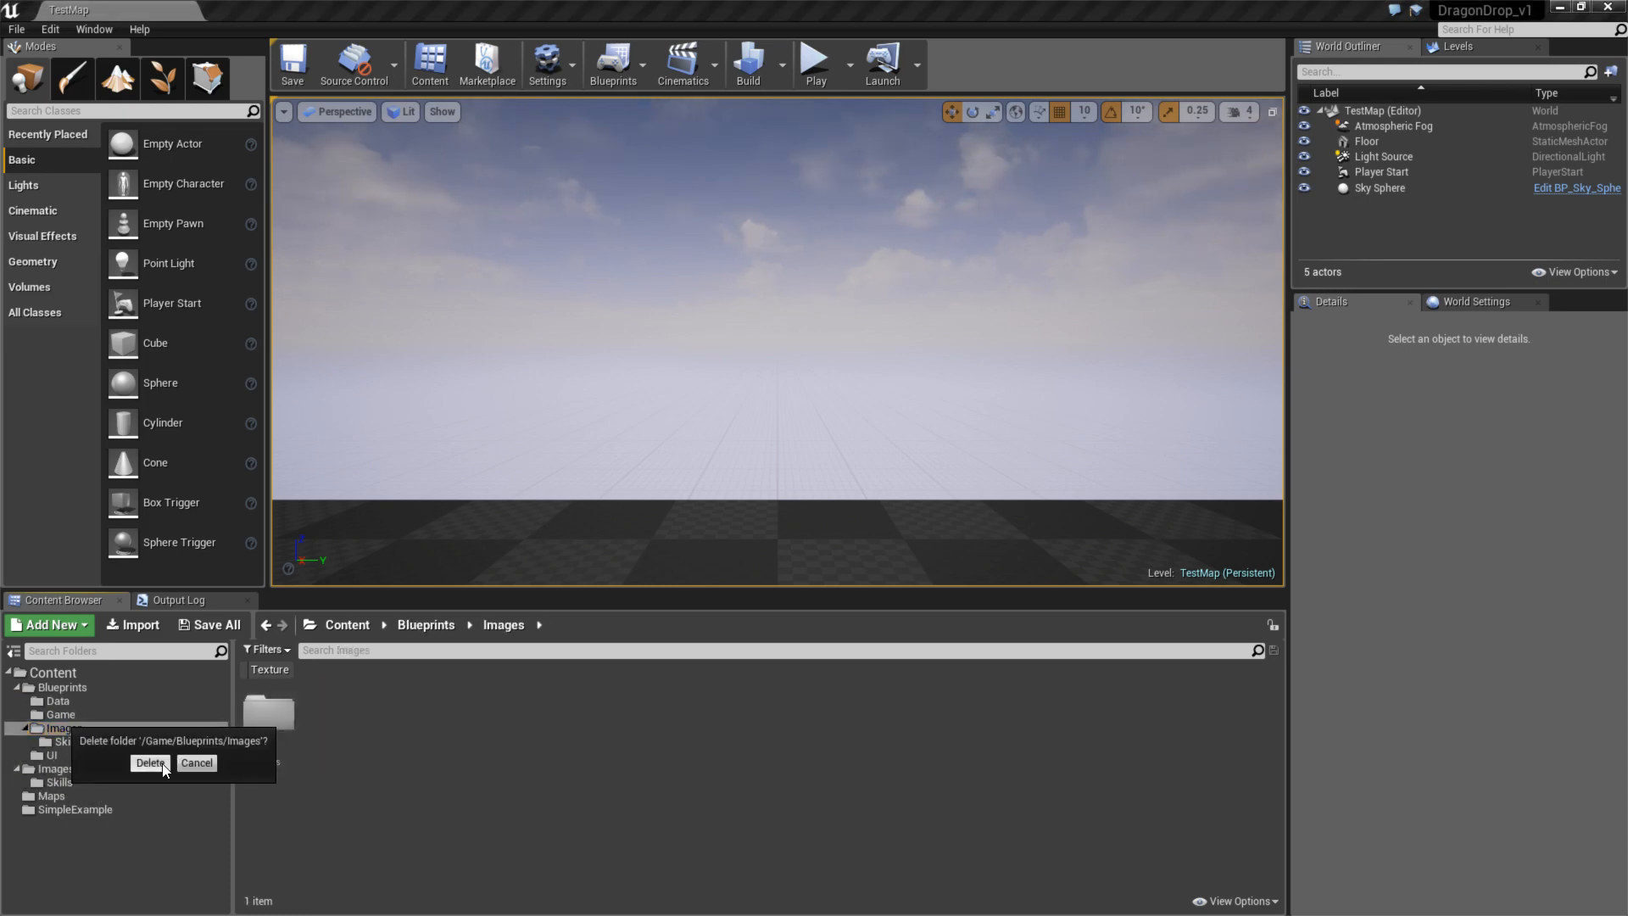
{"action": "left_click", "coordinate": [151, 768]}
{"action": "right_click", "coordinate": [68, 690]}
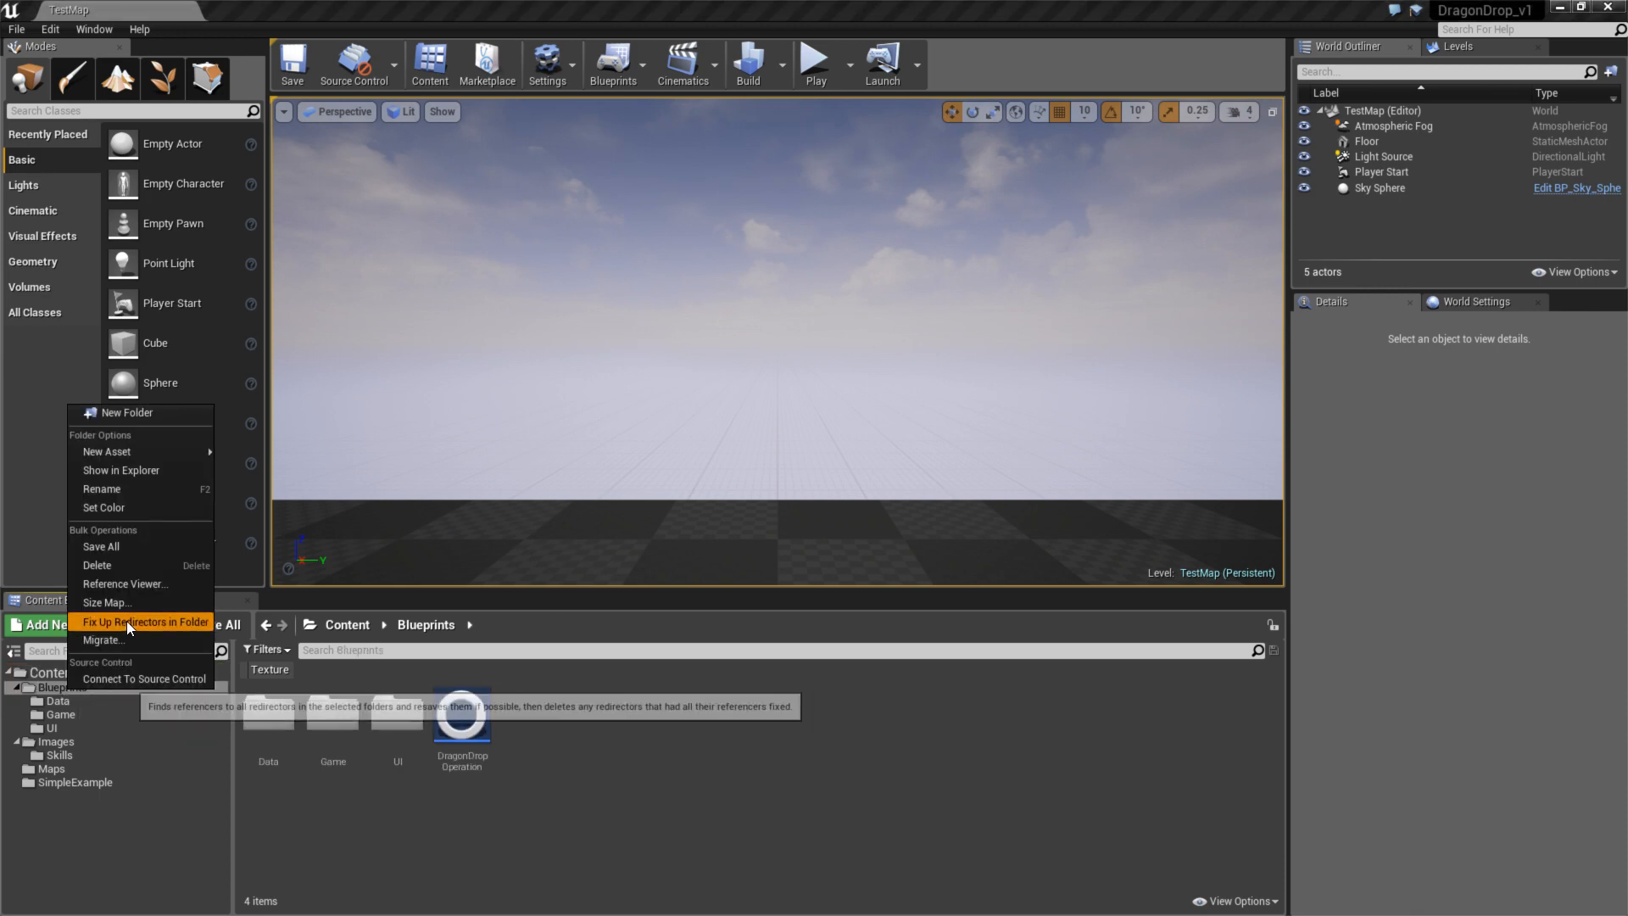
{"action": "left_click", "coordinate": [126, 620]}
{"action": "left_click", "coordinate": [61, 729]}
{"action": "left_click", "coordinate": [59, 743]}
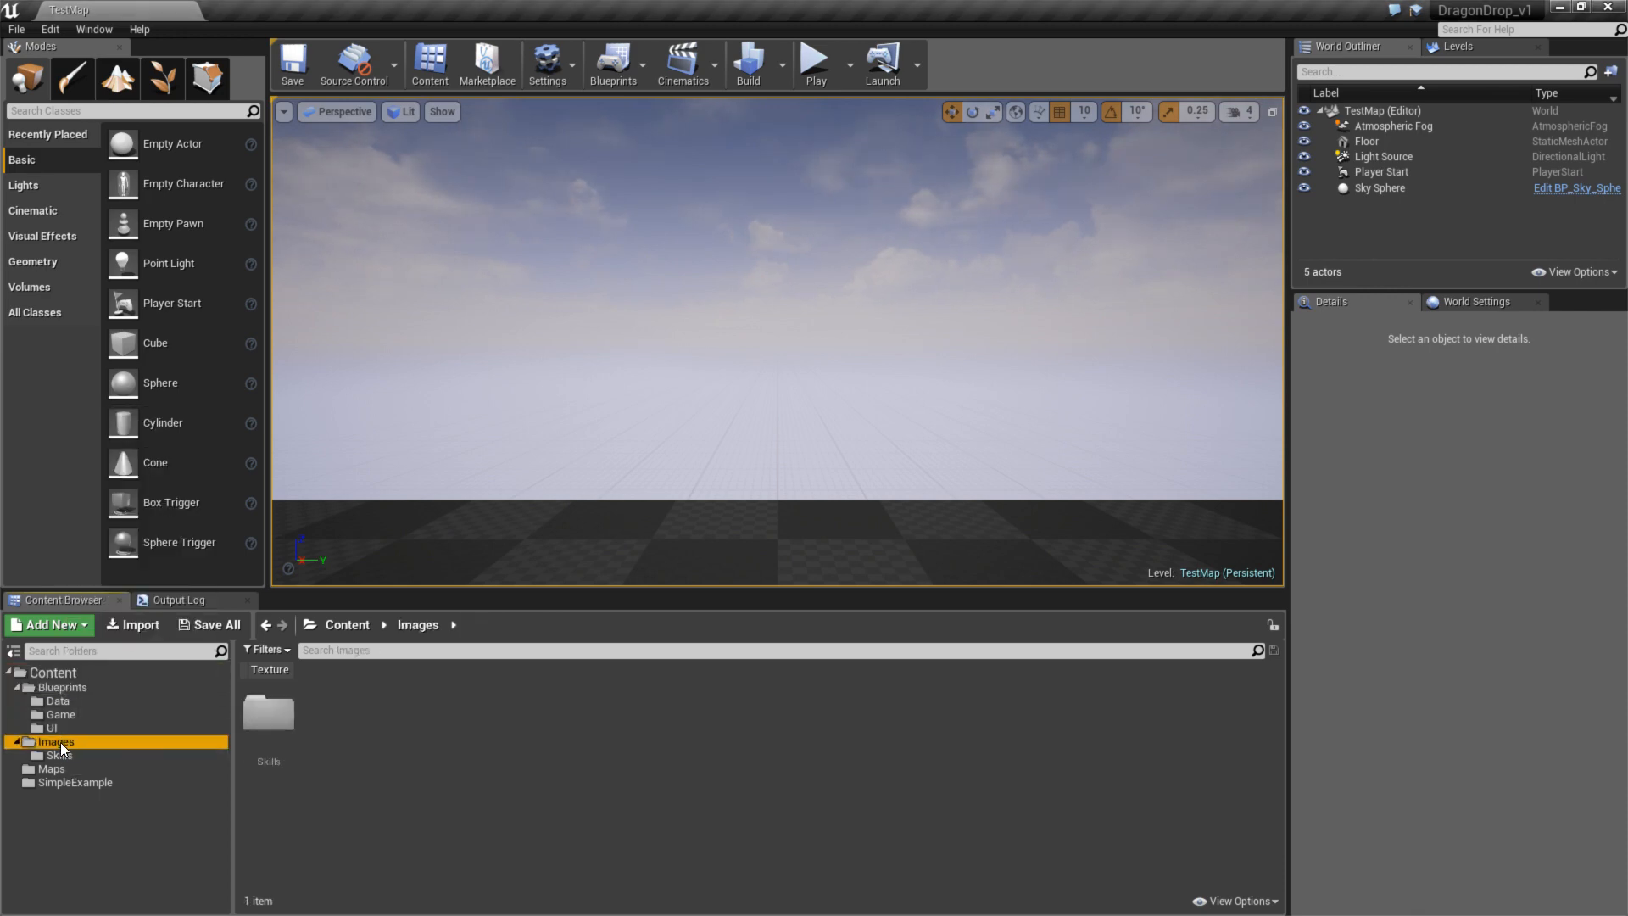
{"action": "left_click", "coordinate": [57, 726]}
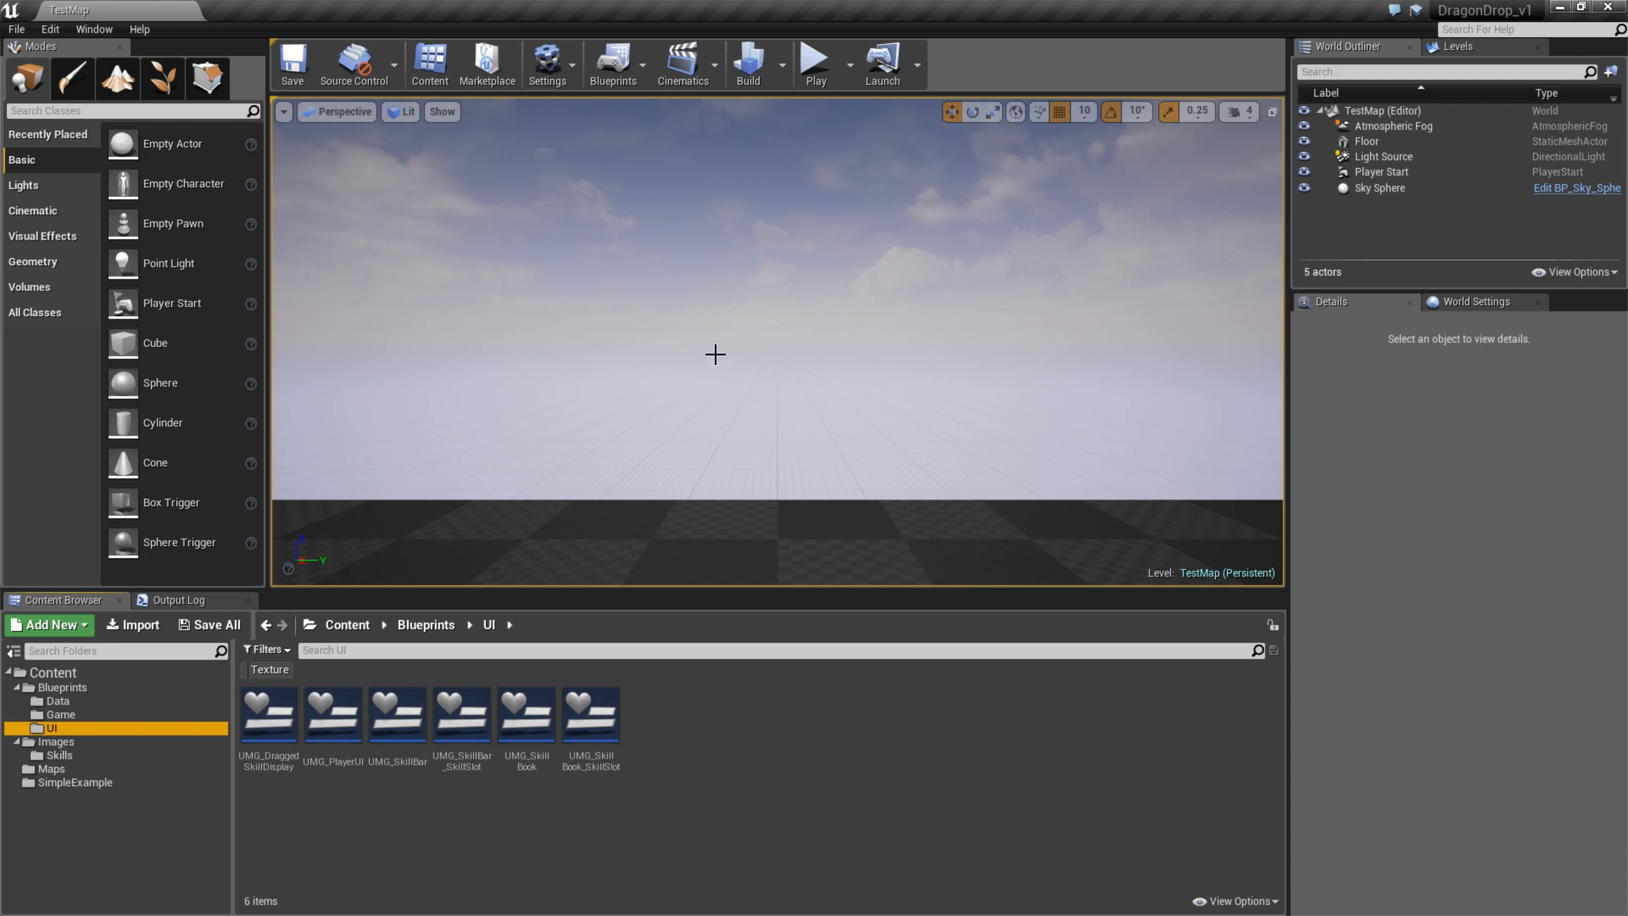
- Play TestMap in the editor, open the Skill Book and assign the Icy Fire skill to skill bar slots 3 and 2
{"action": "left_click", "coordinate": [814, 63]}
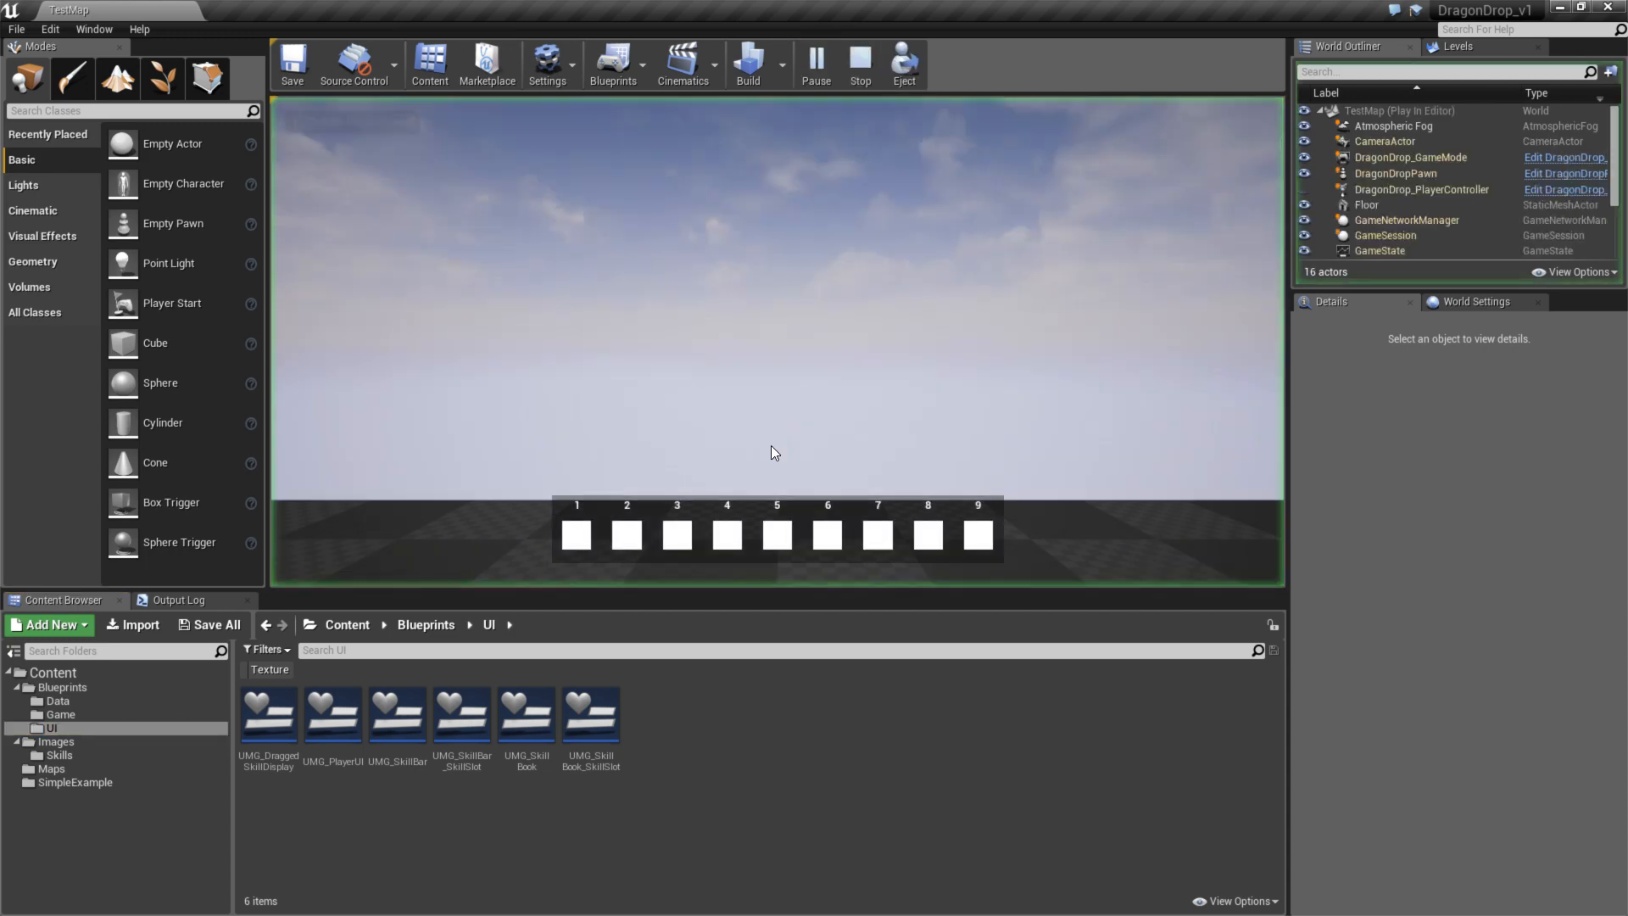
{"action": "left_click", "coordinate": [797, 488]}
{"action": "key", "text": "b"}
{"action": "left_click_drag", "start_coordinate": [666, 386], "coordinate": [683, 531]}
{"action": "left_click_drag", "start_coordinate": [672, 405], "coordinate": [633, 533]}
- Use the skill in slot 2 three times, close the Skill Book and stop the play session
{"action": "key", "text": "2"}
{"action": "key", "text": "2"}
{"action": "key", "text": "2"}
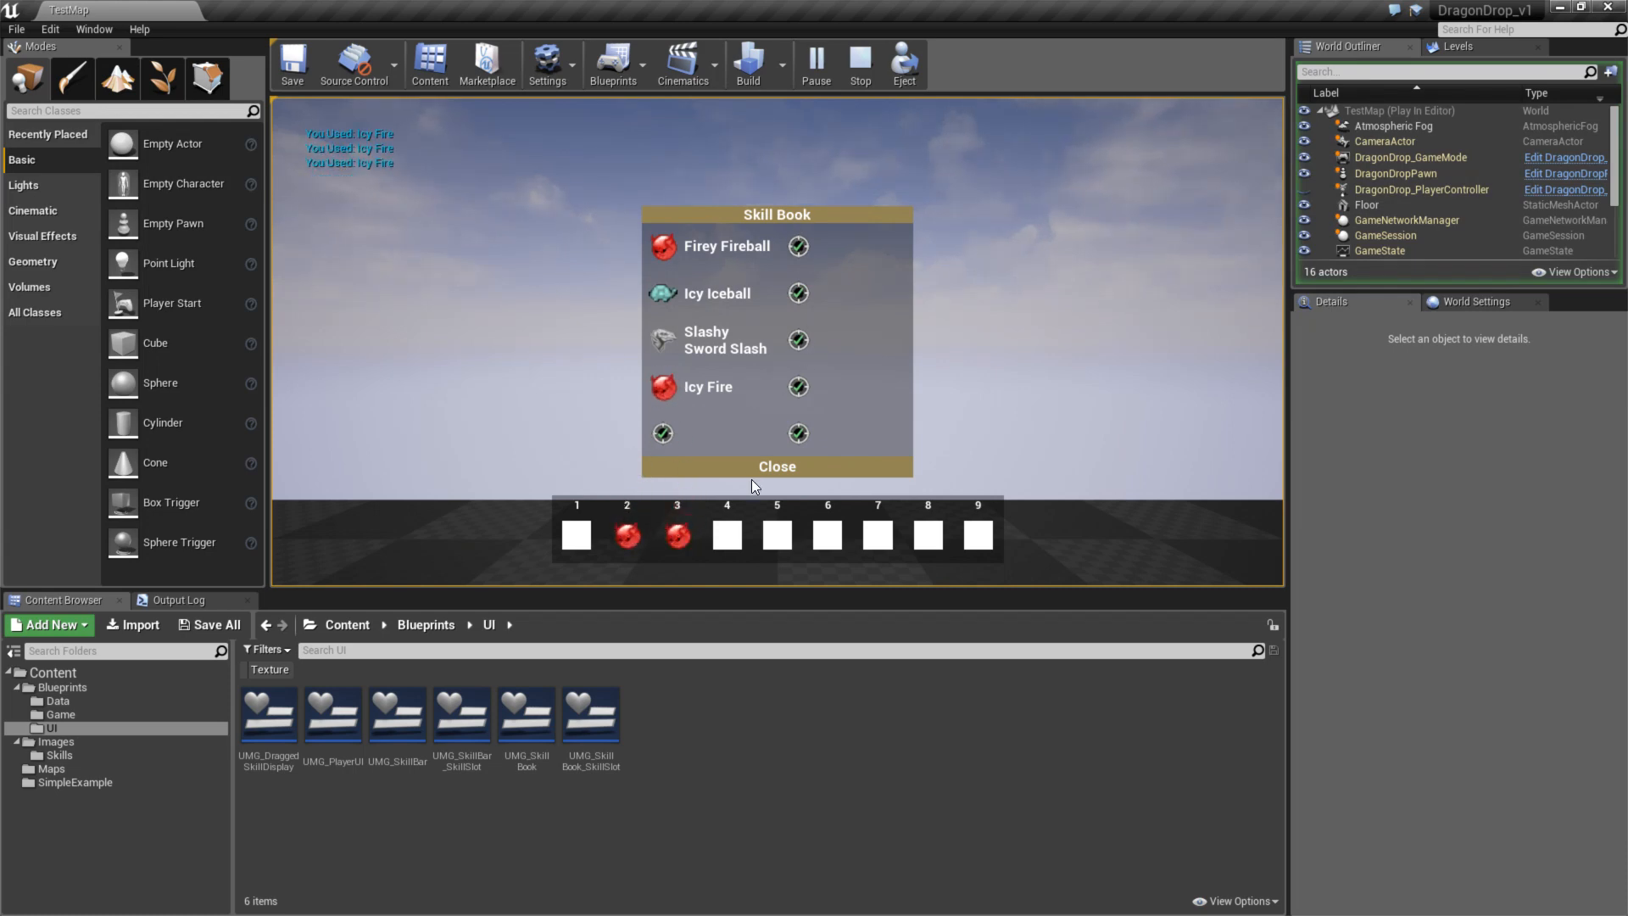
{"action": "left_click", "coordinate": [766, 469]}
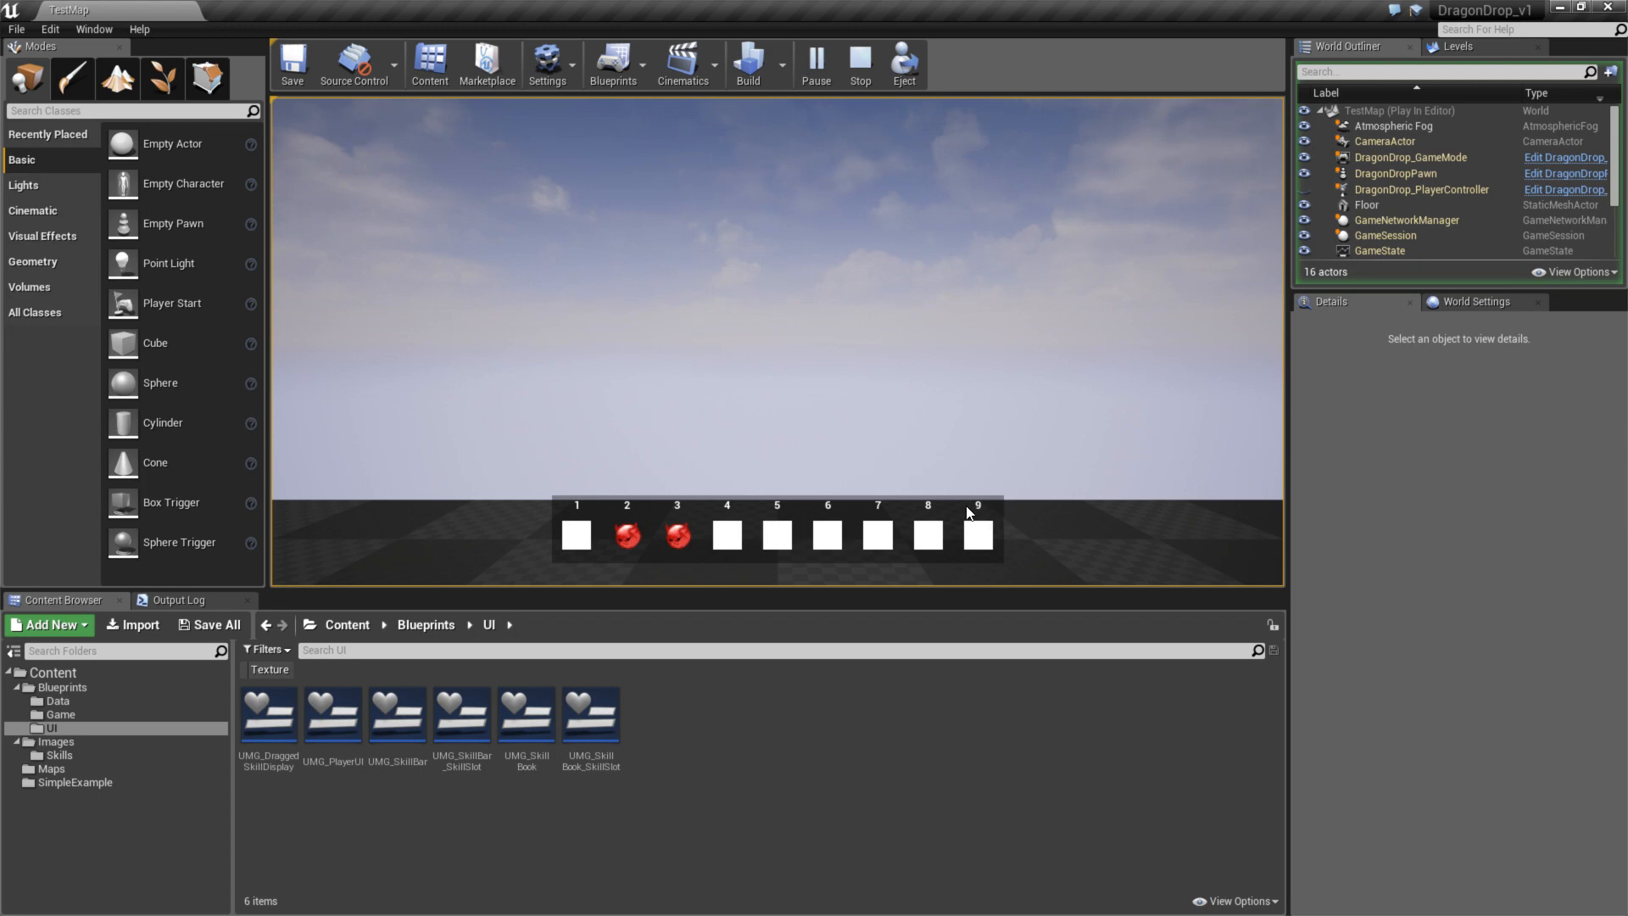
{"action": "key", "text": "Escape"}
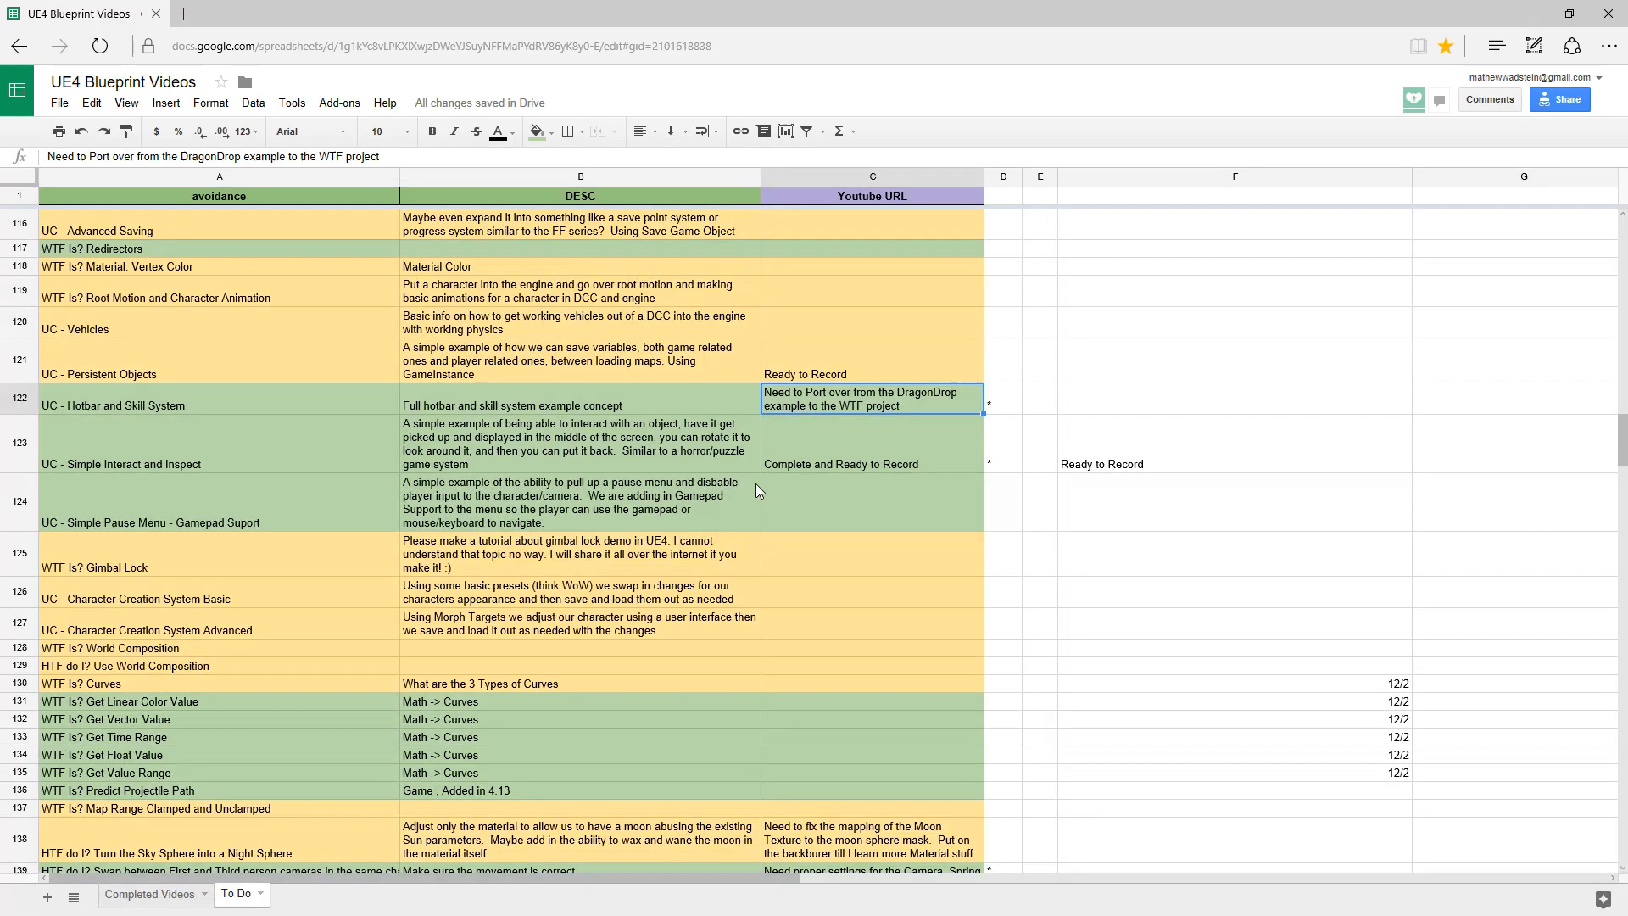
- Switch back to the UE4 Blueprint Videos spreadsheet and enter 12/5 in cell F122 for UC - Hotbar and Skill System
{"action": "left_click", "coordinate": [1073, 399]}
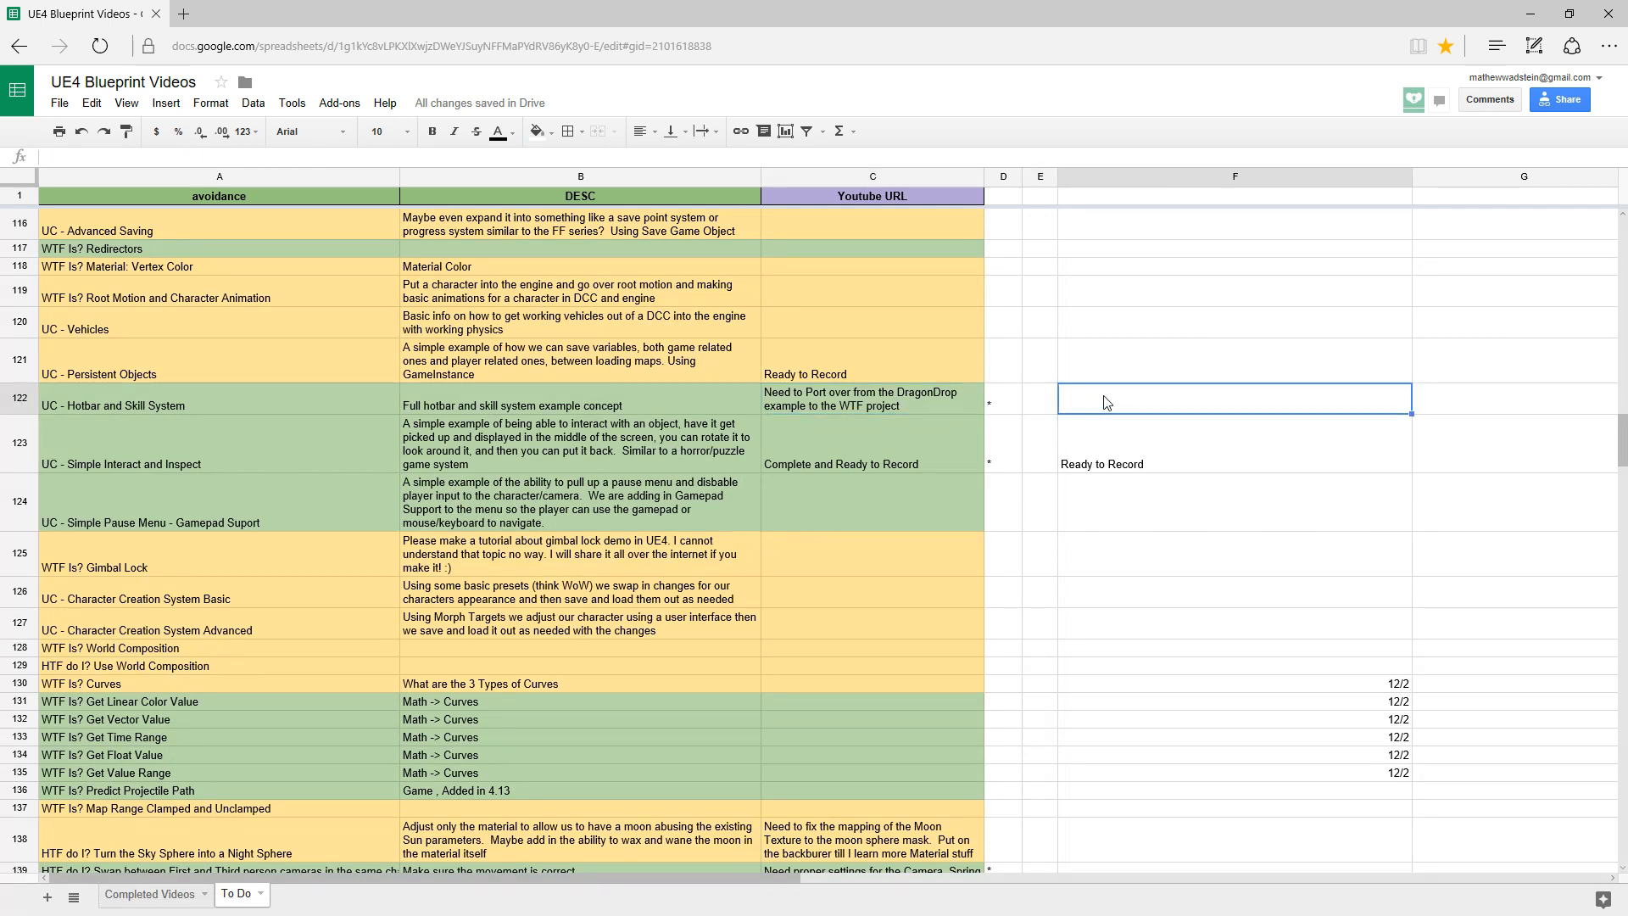
{"action": "type", "text": "12/"}
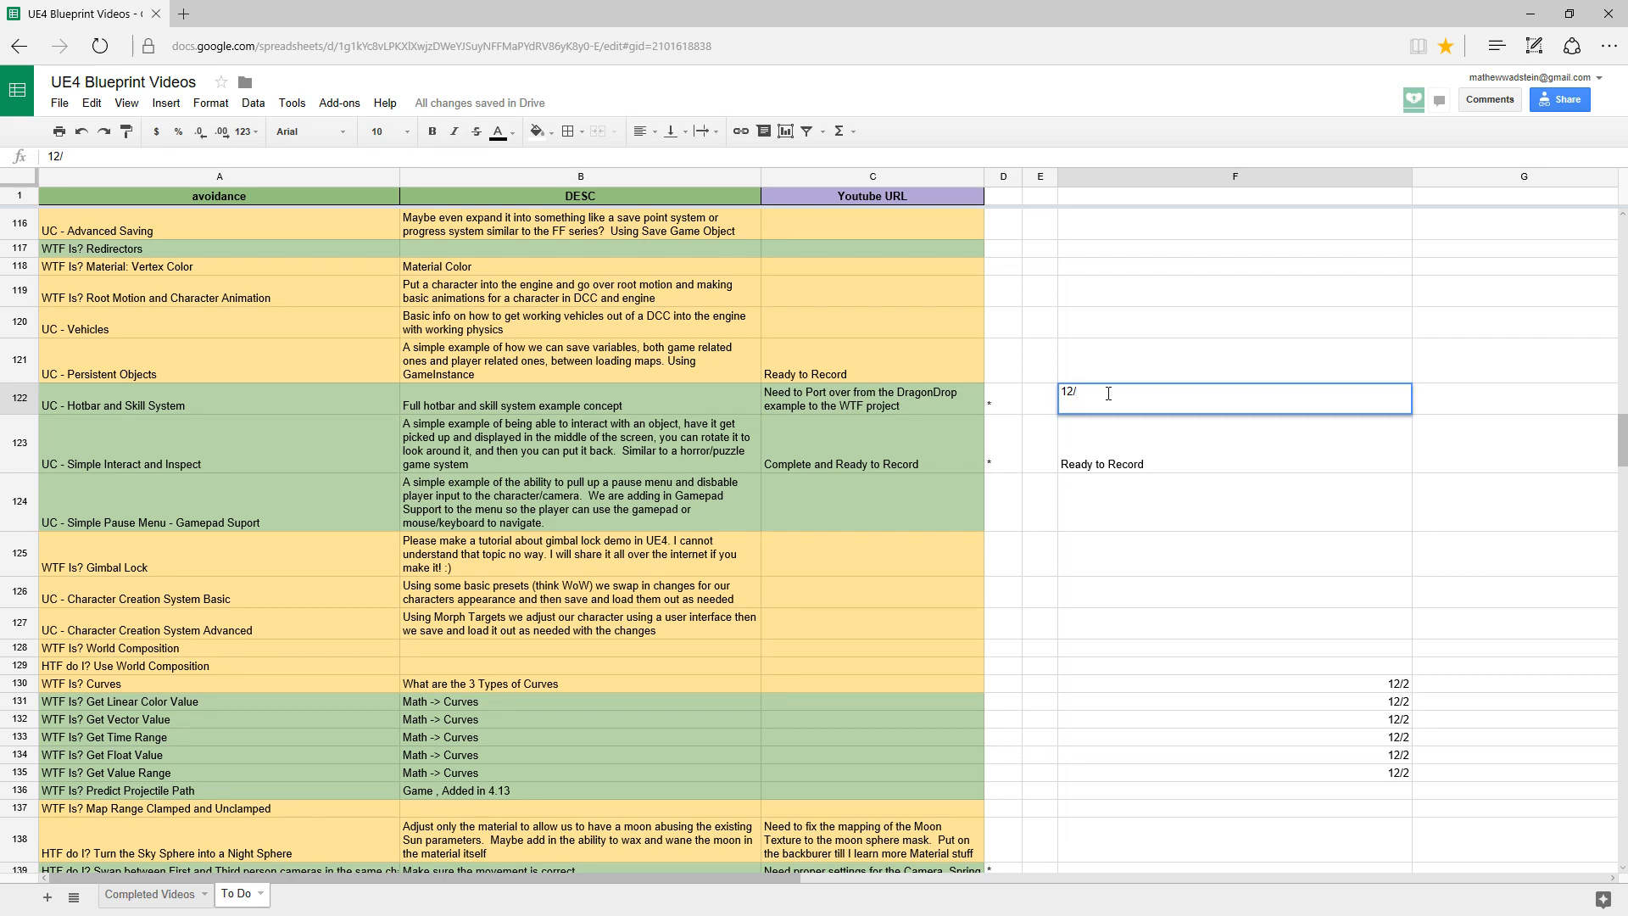
{"action": "type", "text": "5"}
{"action": "key", "text": "Return"}
{"action": "left_click", "coordinate": [1109, 398]}
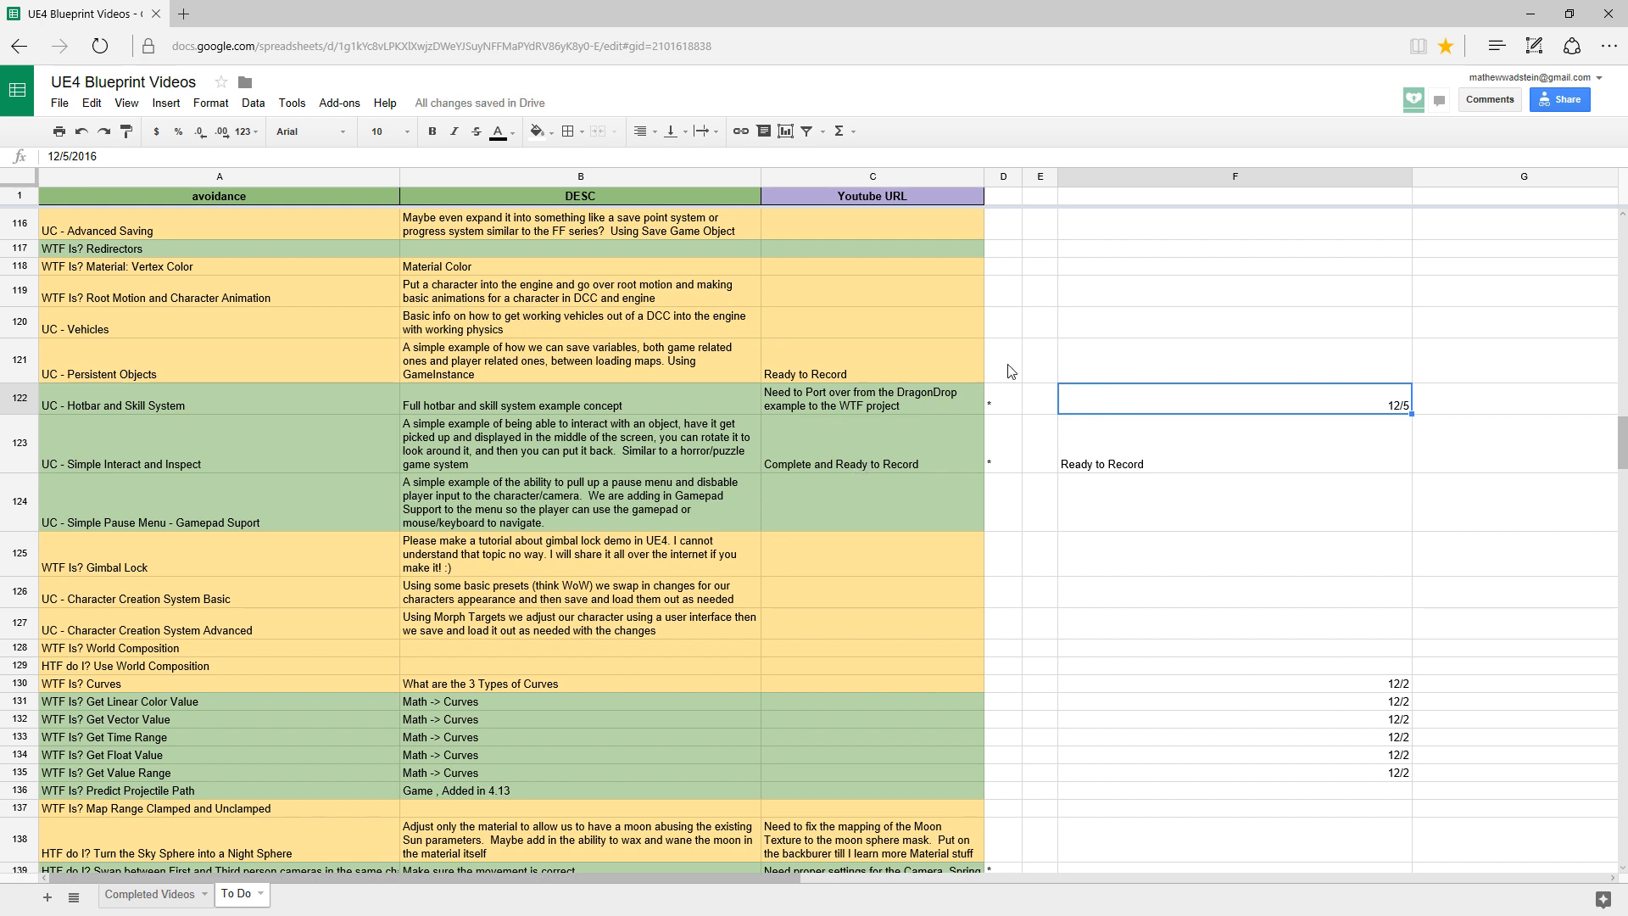
{"action": "left_click", "coordinate": [897, 373]}
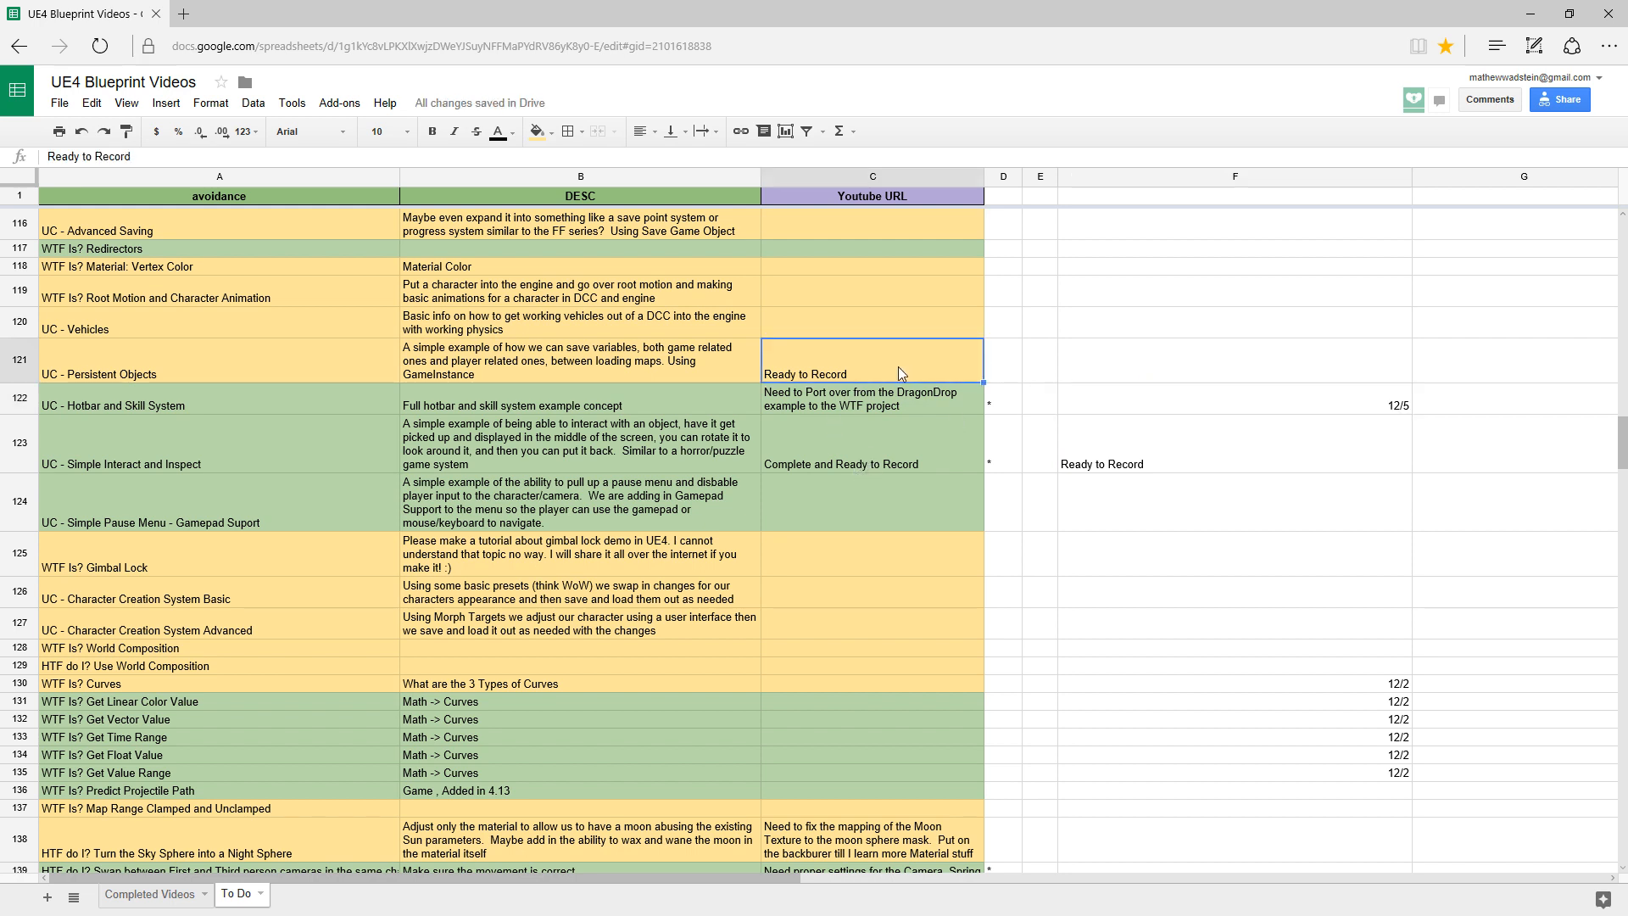
- Enter "Ready to Record" in cells C149 to C152 for the four WTF Is? Timeline videos
{"action": "left_click", "coordinate": [836, 456]}
{"action": "scroll", "coordinate": [870, 532], "scroll_direction": "down", "scroll_amount": 5}
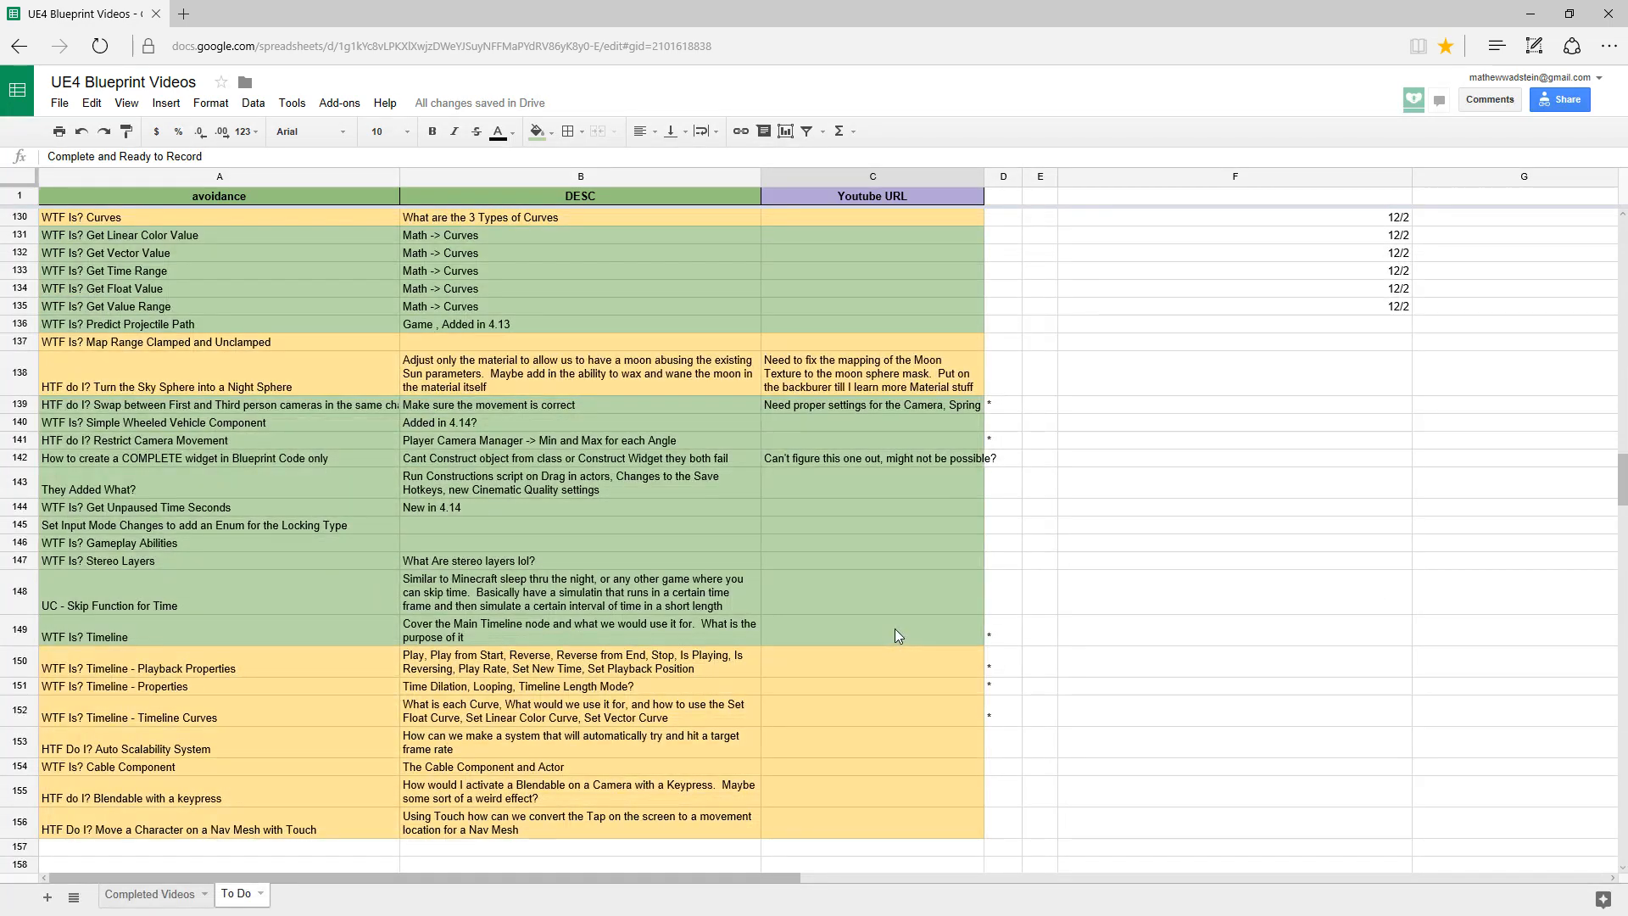
{"action": "left_click", "coordinate": [893, 628]}
{"action": "type", "text": "Rea"}
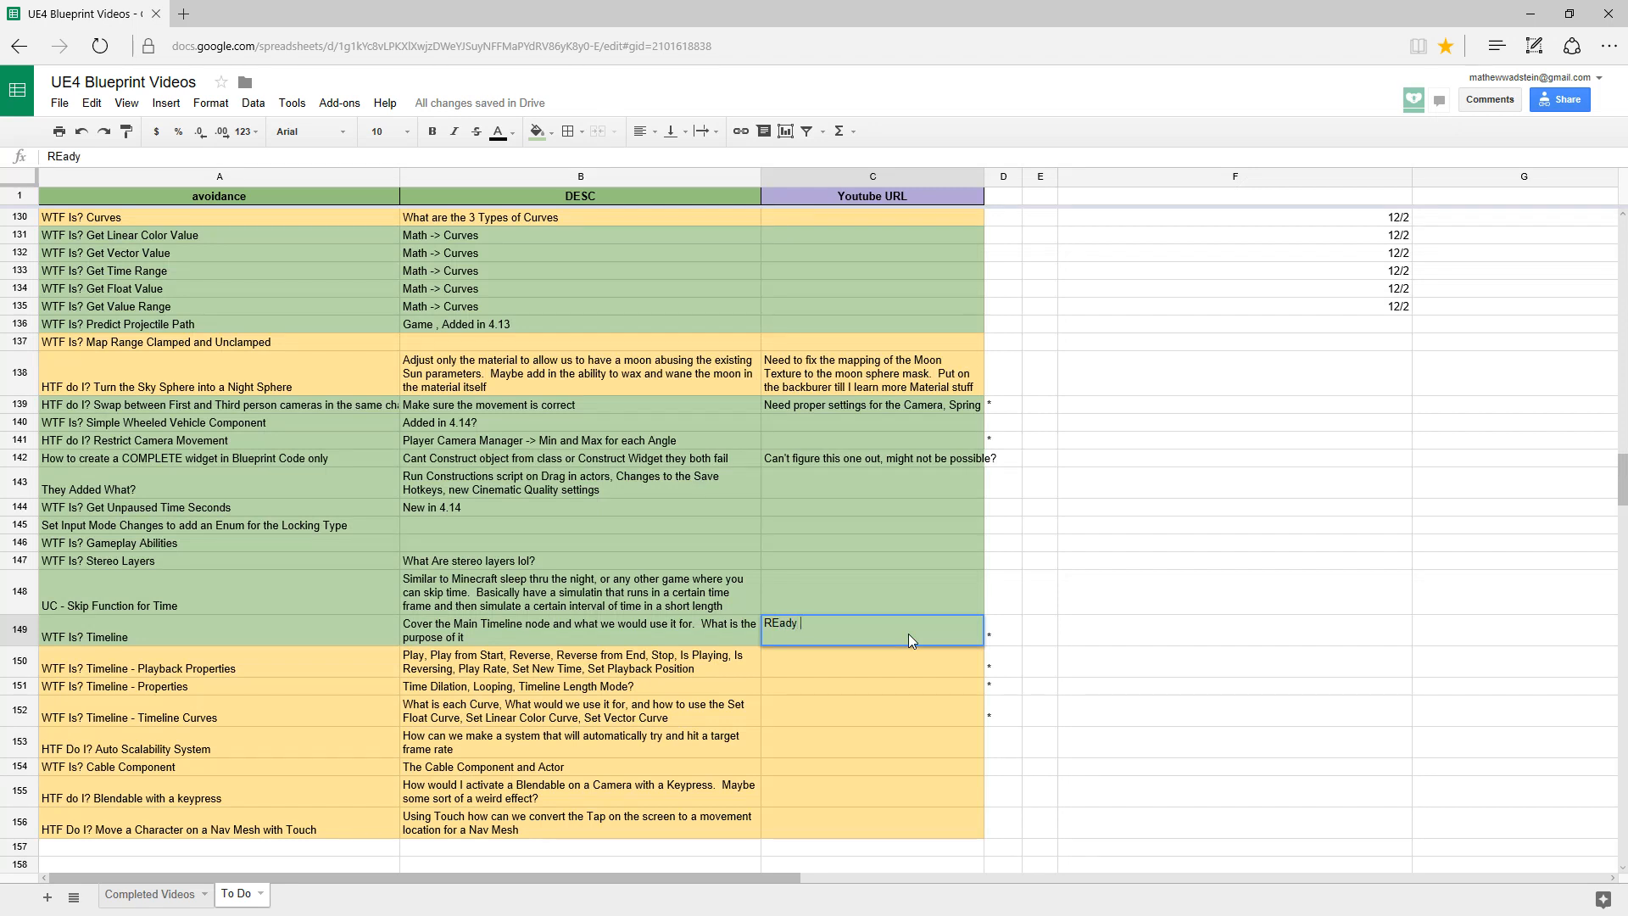
{"action": "type", "text": "dy to Record"}
{"action": "key", "text": "Return"}
{"action": "type", "text": "Re"}
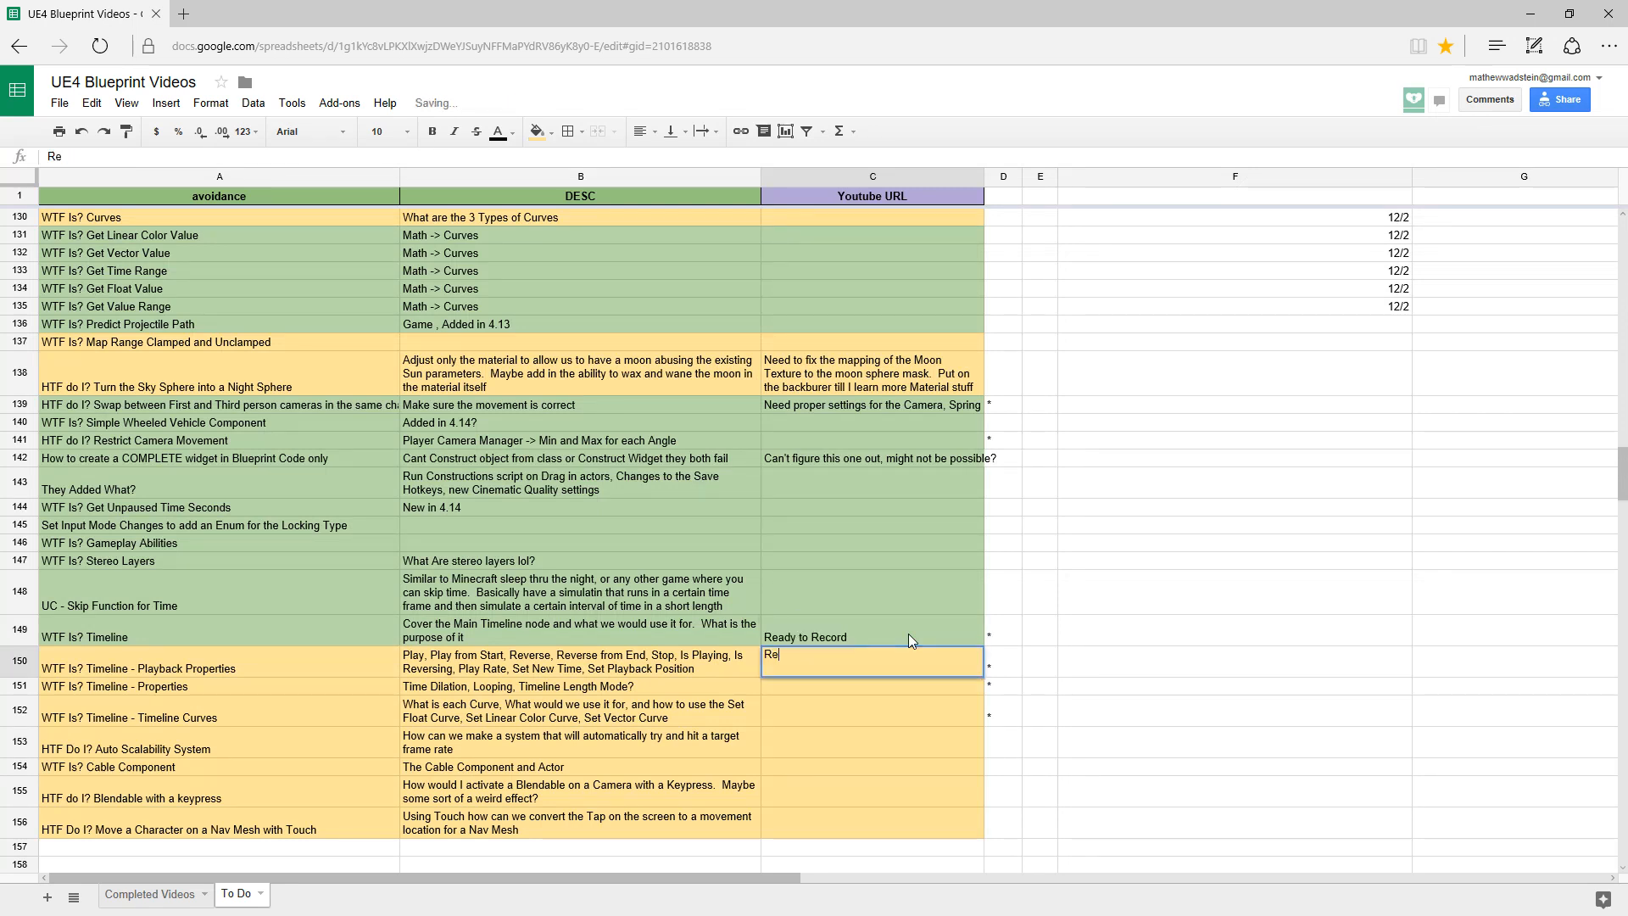
{"action": "type", "text": "ady to Recor"}
{"action": "key", "text": "Return"}
{"action": "type", "text": "Re"}
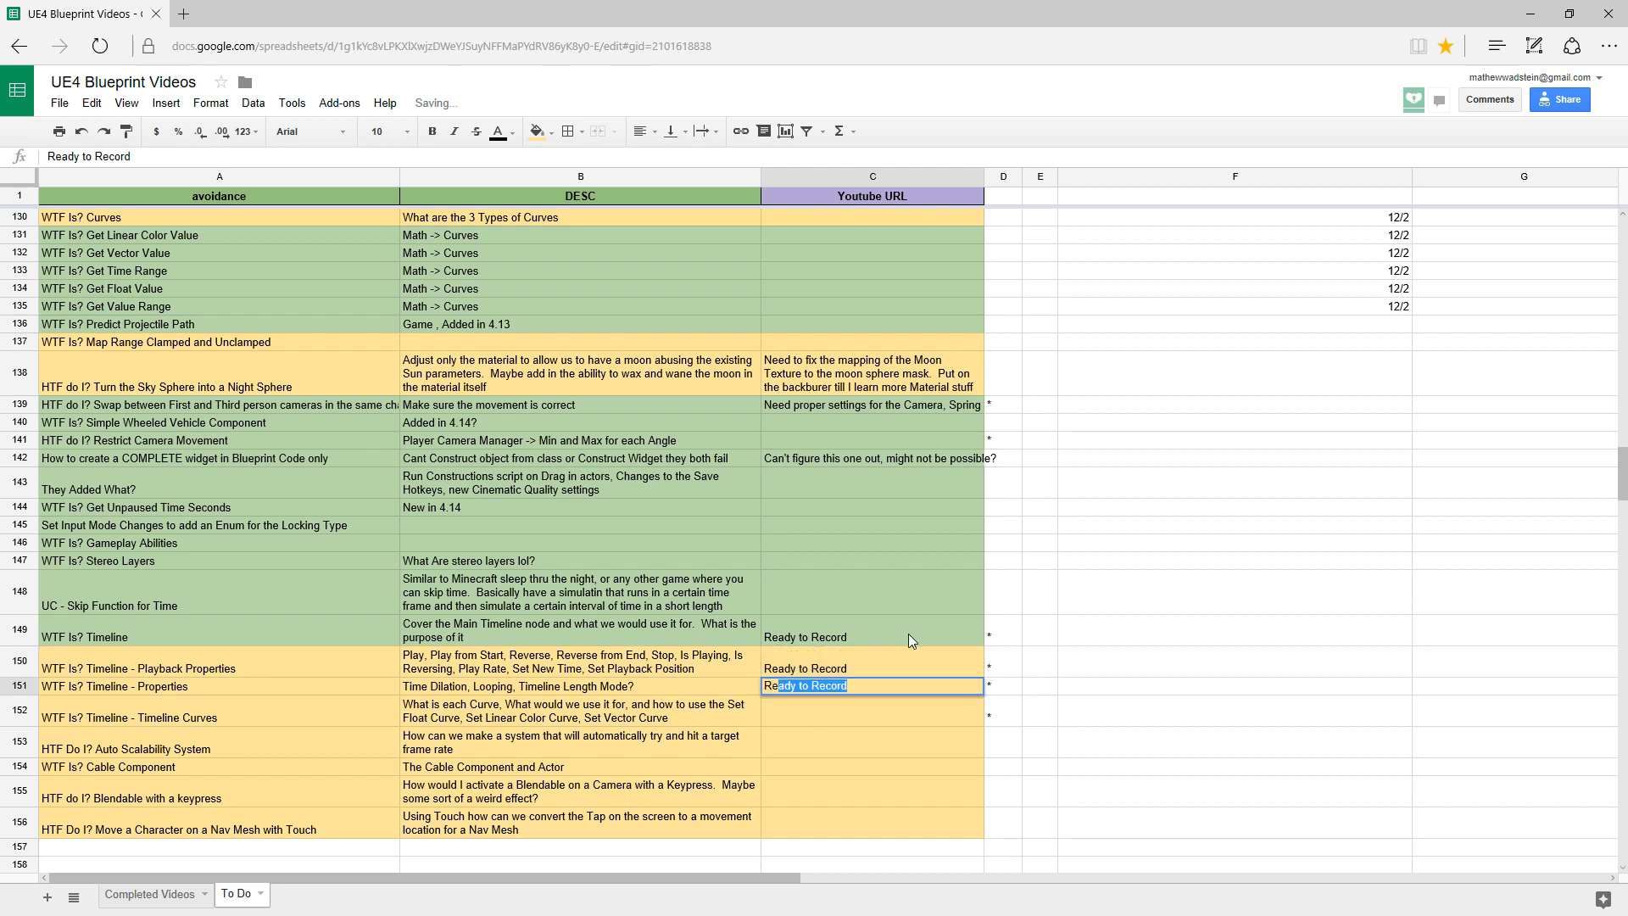
{"action": "type", "text": "ady to Record"}
{"action": "key", "text": "Return"}
{"action": "type", "text": "Ready"}
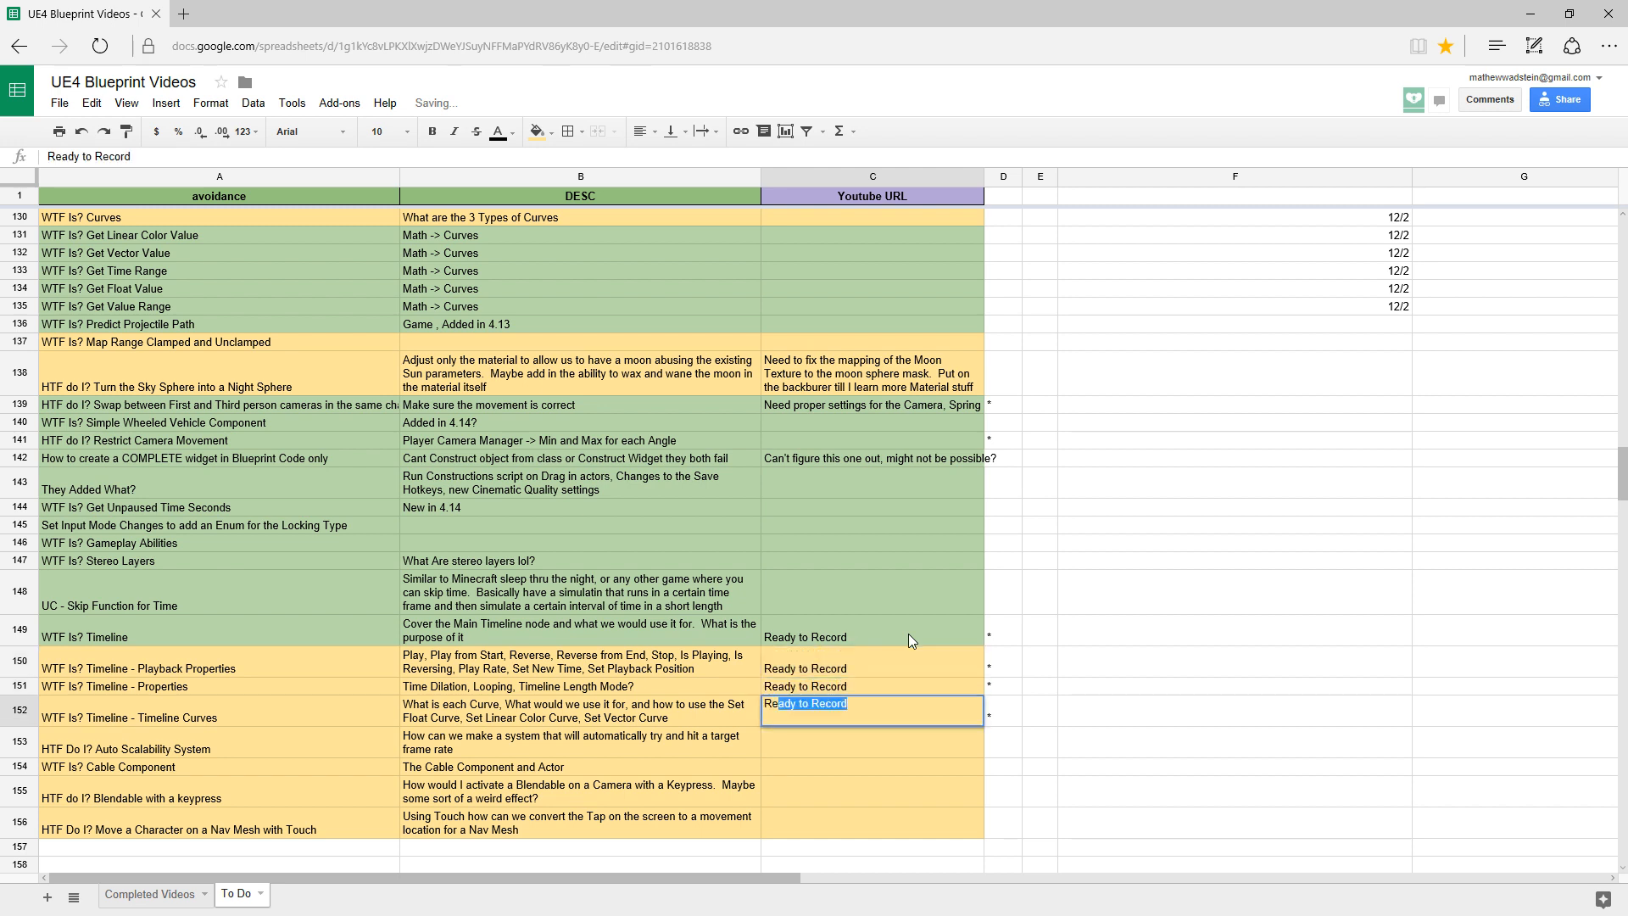
{"action": "type", "text": " to Record"}
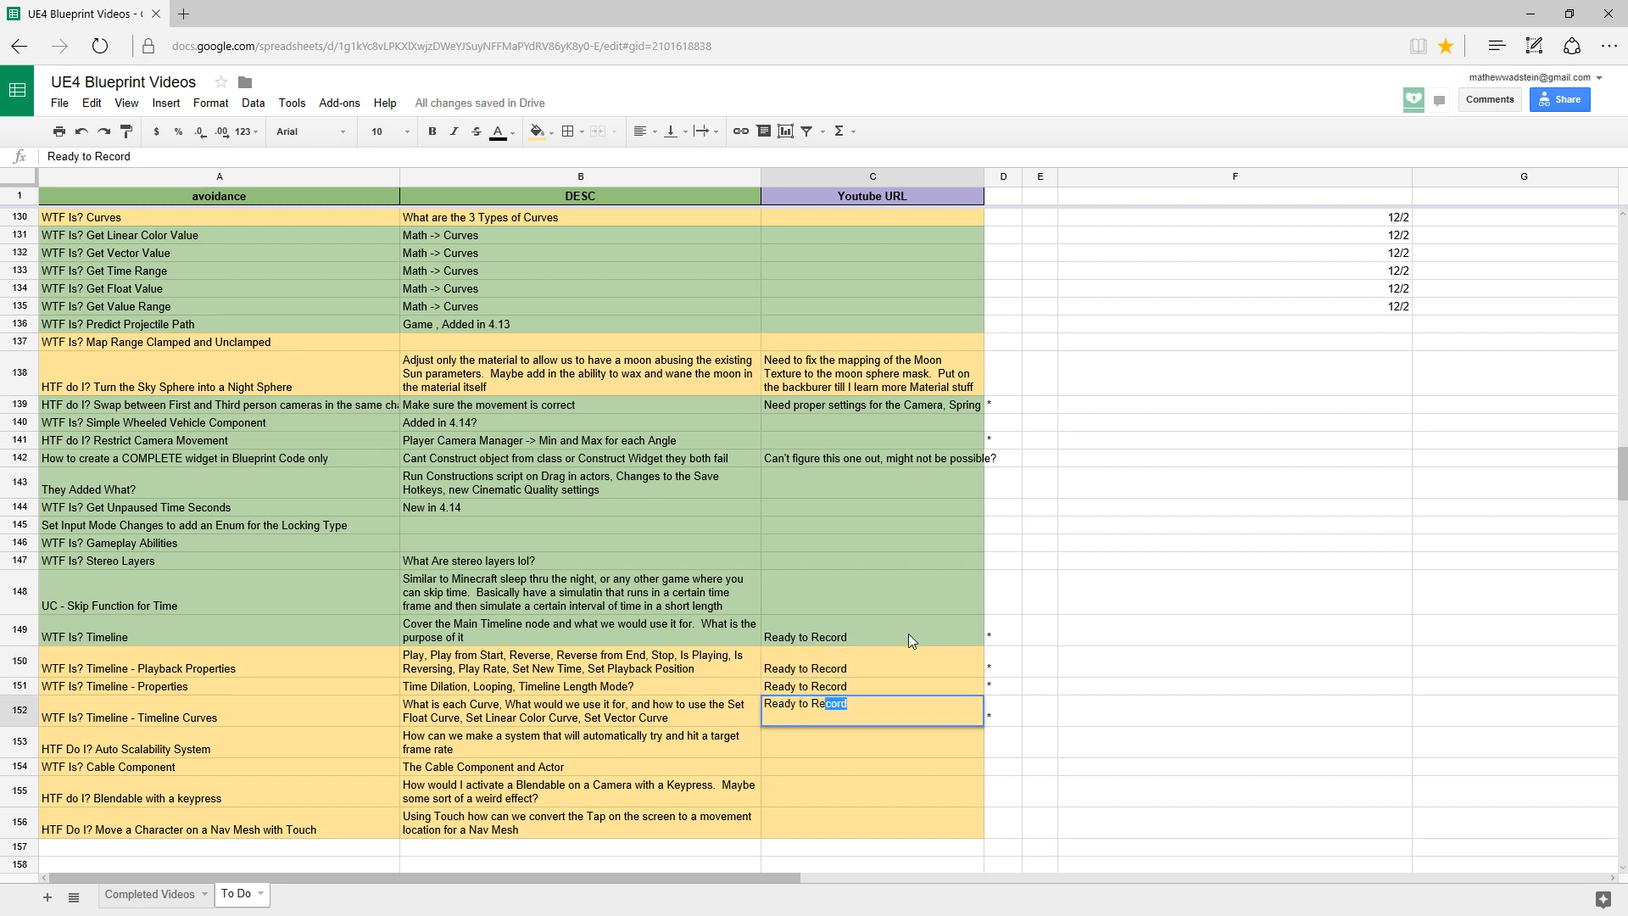
{"action": "key", "text": "Return"}
{"action": "key", "text": "Up"}
{"action": "key", "text": "Up"}
{"action": "key", "text": "Up"}
{"action": "key", "text": "Up"}
{"action": "key", "text": "Up"}
{"action": "key", "text": "Up"}
{"action": "key", "text": "Up"}
{"action": "key", "text": "Up"}
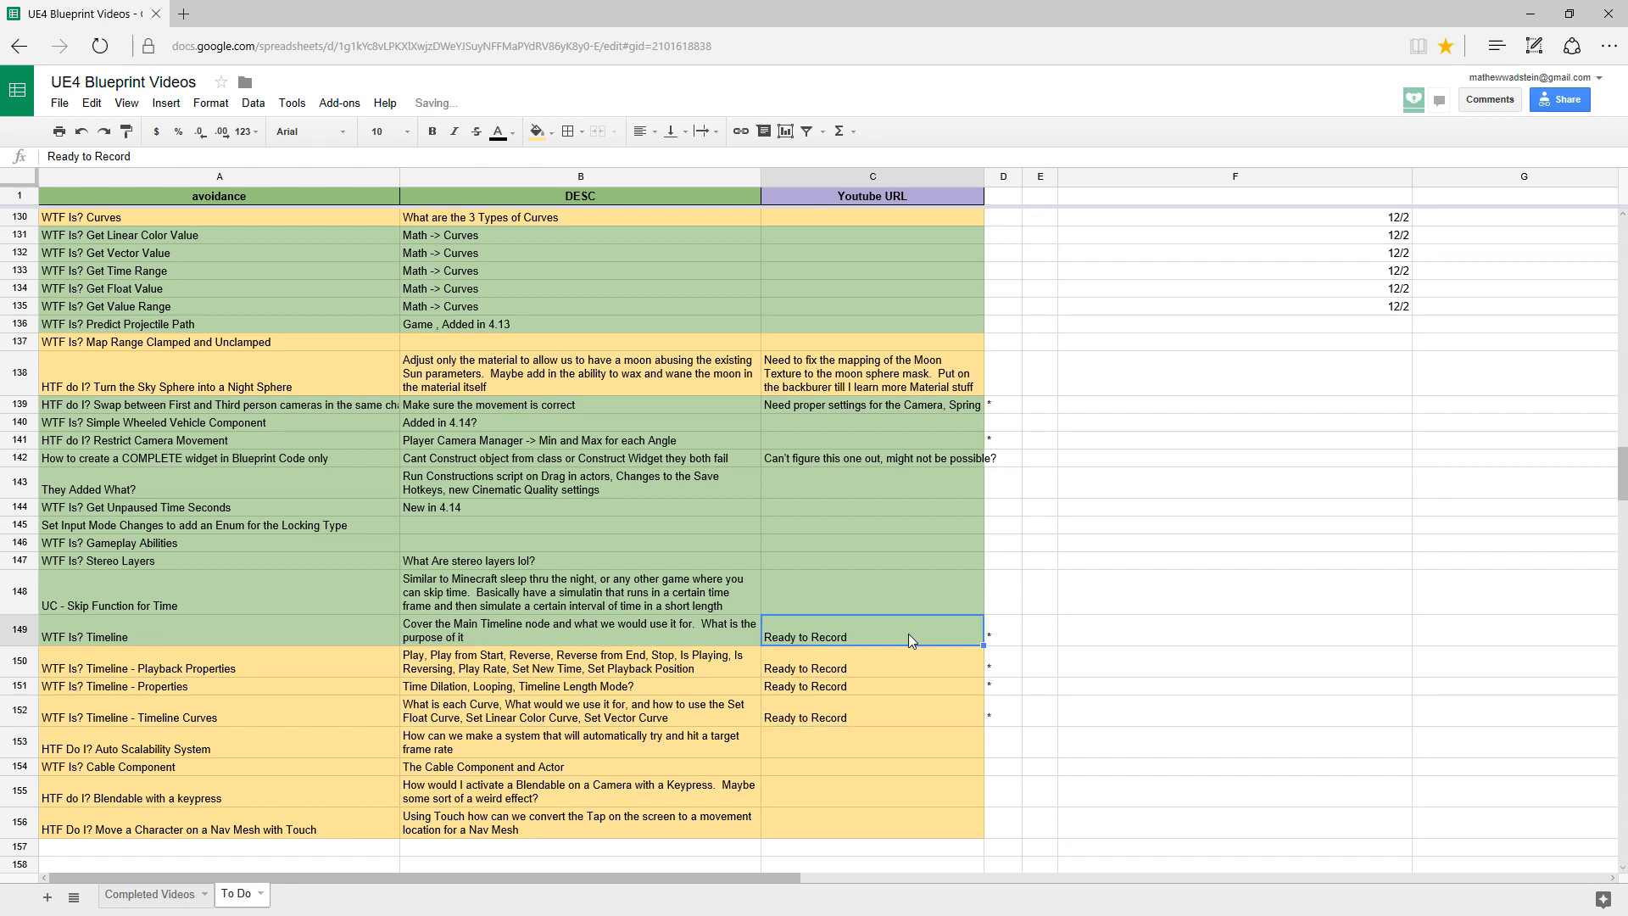
{"action": "key", "text": "Up"}
{"action": "key", "text": "Up"}
{"action": "key", "text": "Up"}
{"action": "key", "text": "Up"}
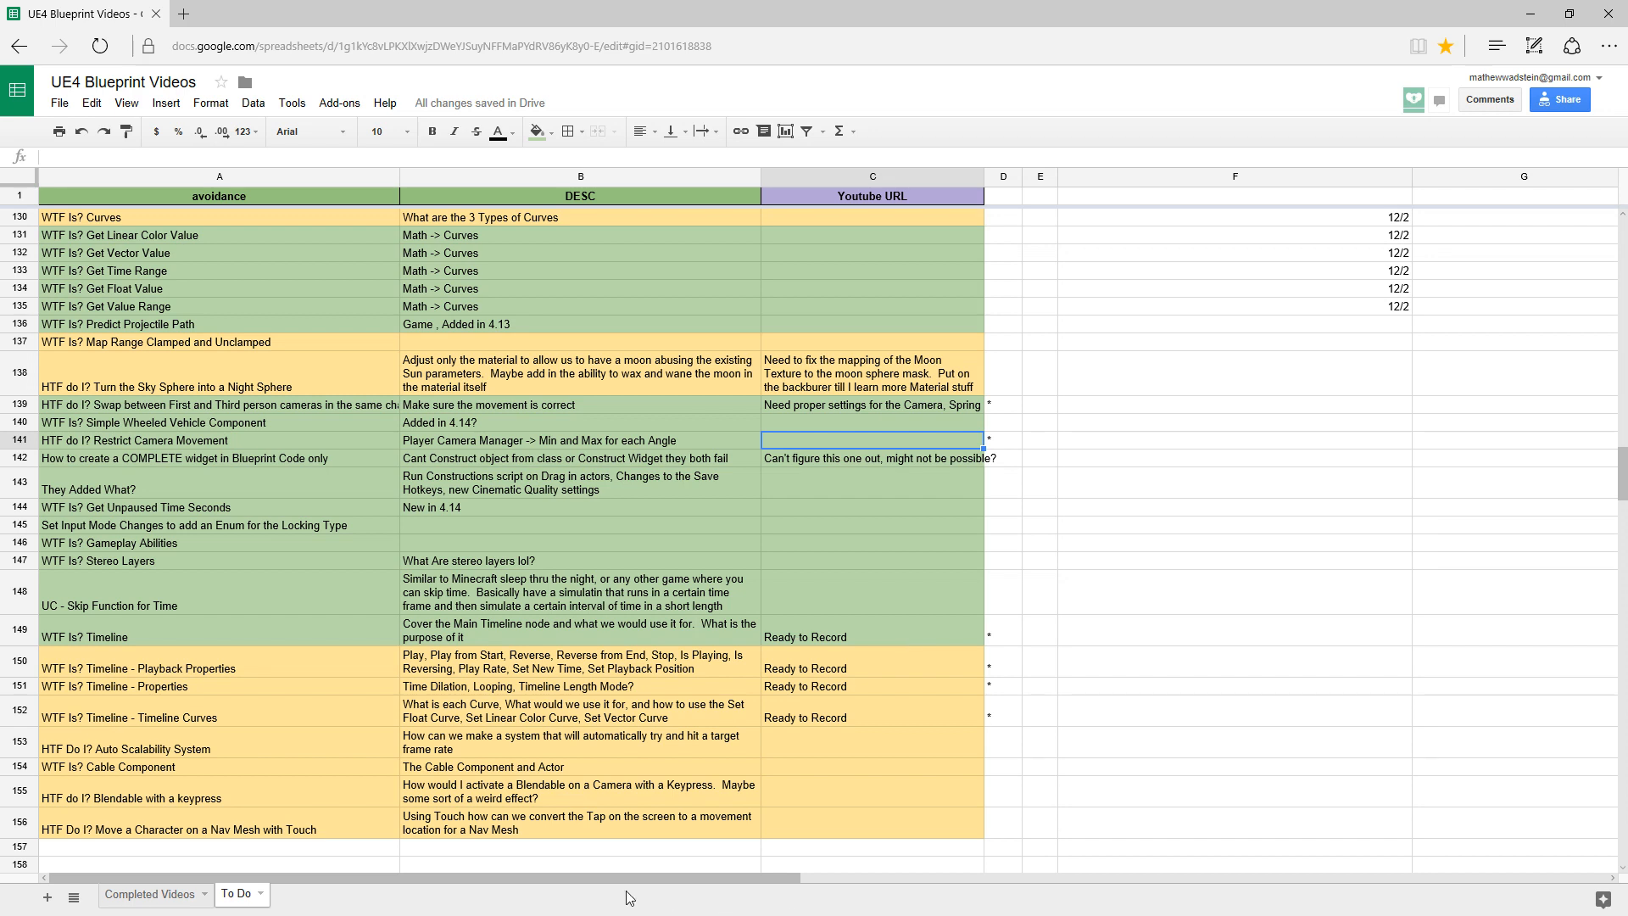
- Switch to the WTFis project in Unreal Editor, search the placeable actors for "ca" and place a Cable Actor in the level
{"action": "left_click", "coordinate": [515, 773]}
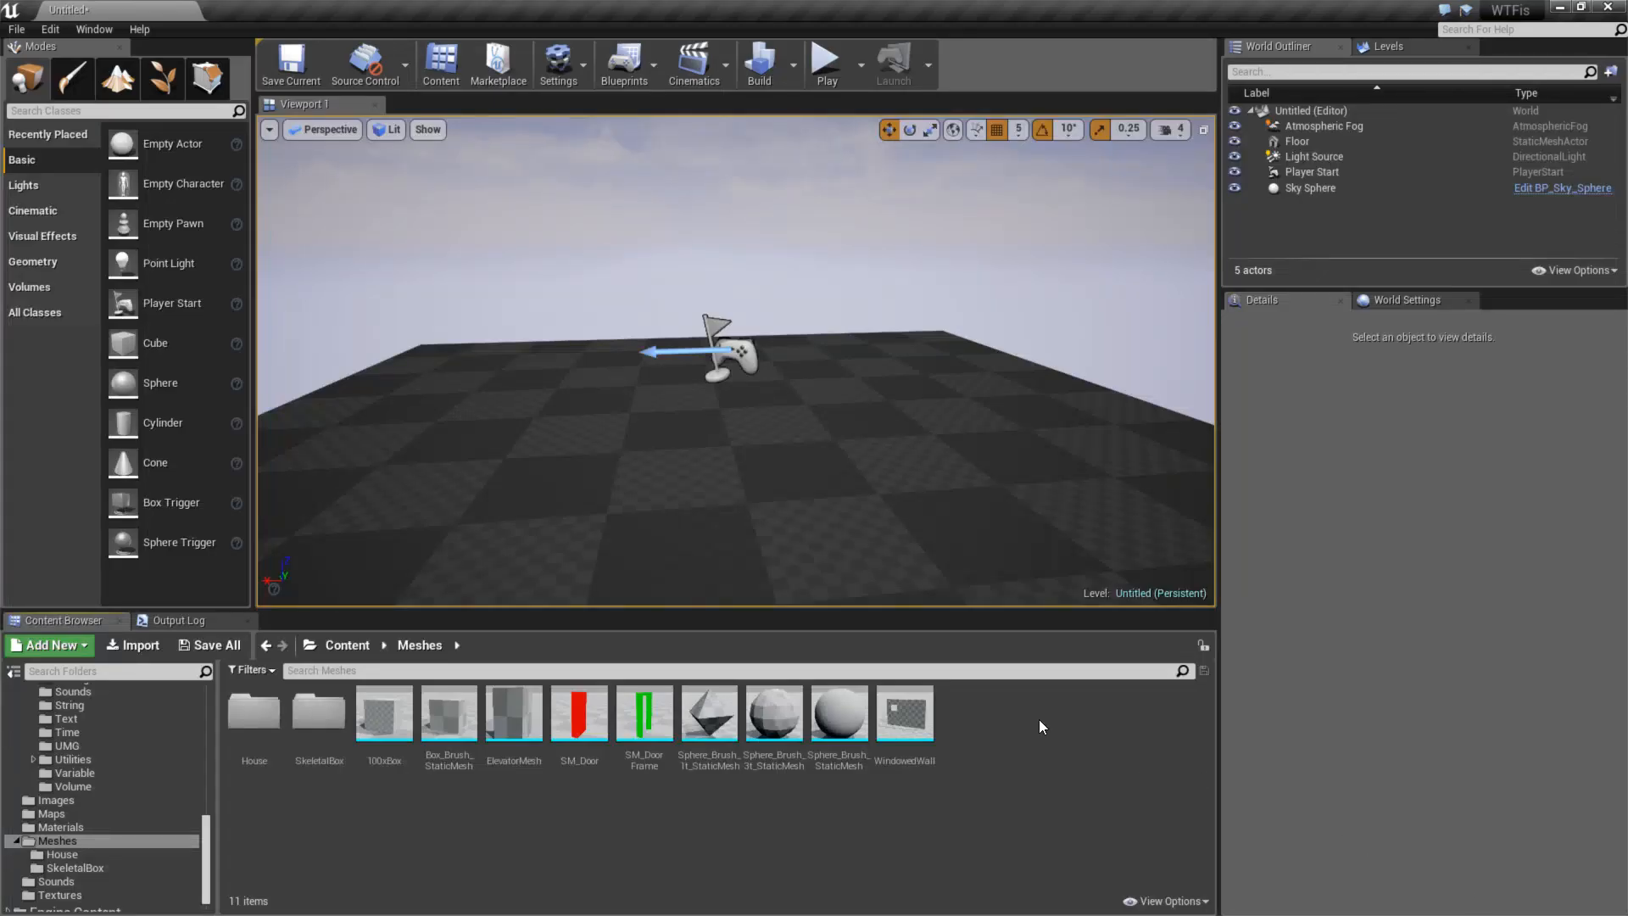
{"action": "left_click", "coordinate": [119, 110]}
{"action": "type", "text": "ca"}
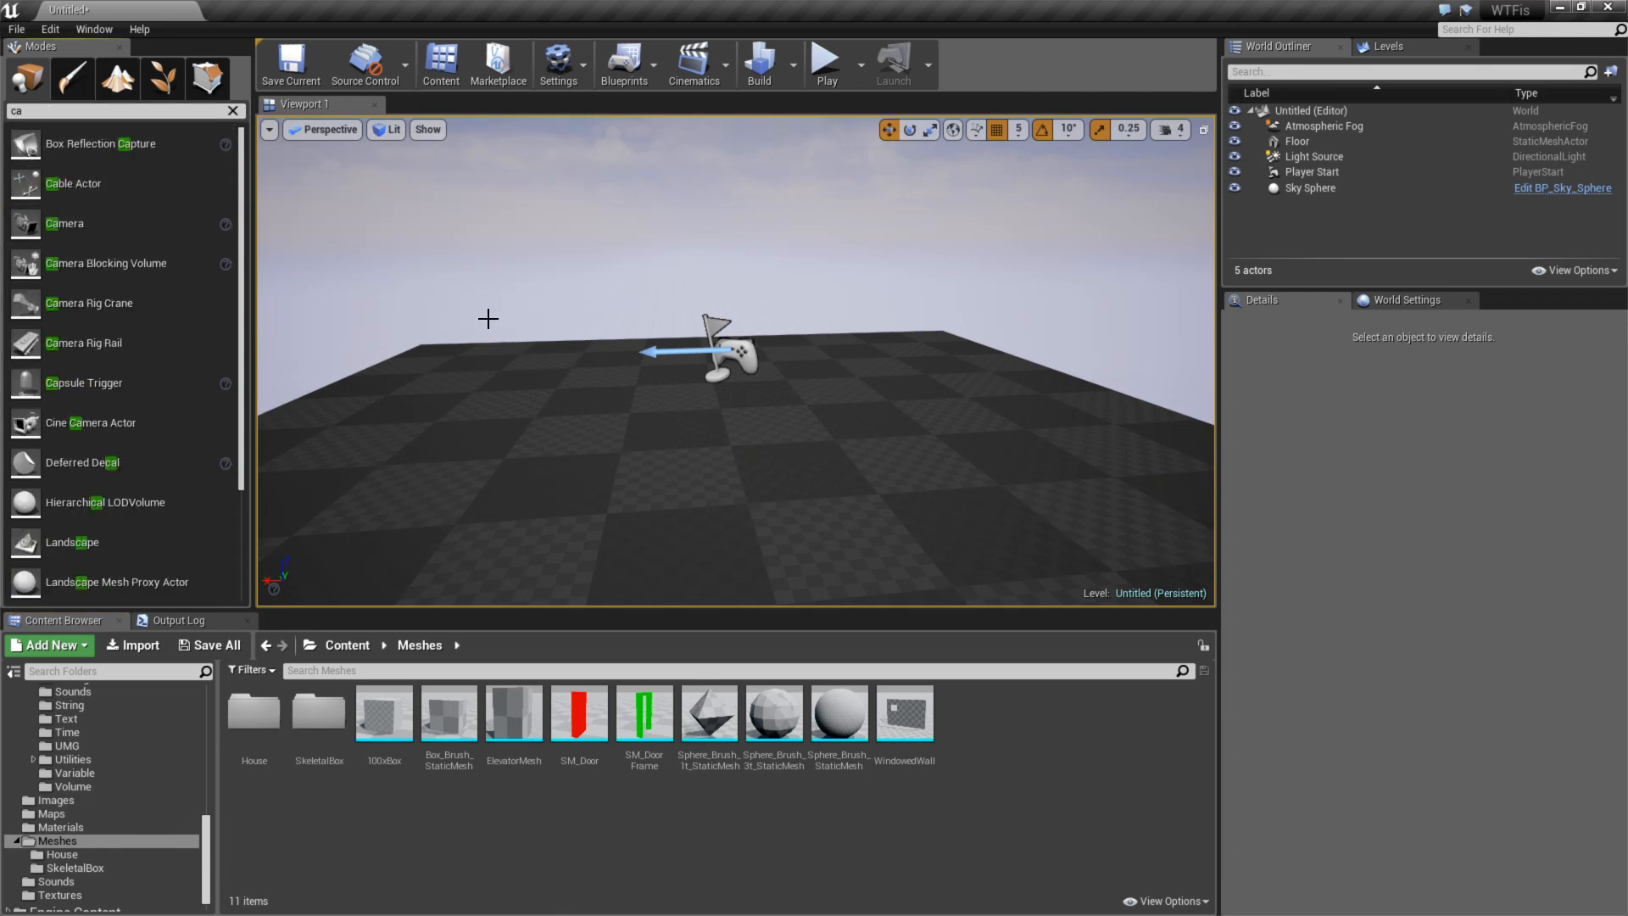
{"action": "left_click_drag", "start_coordinate": [590, 432], "coordinate": [585, 428]}
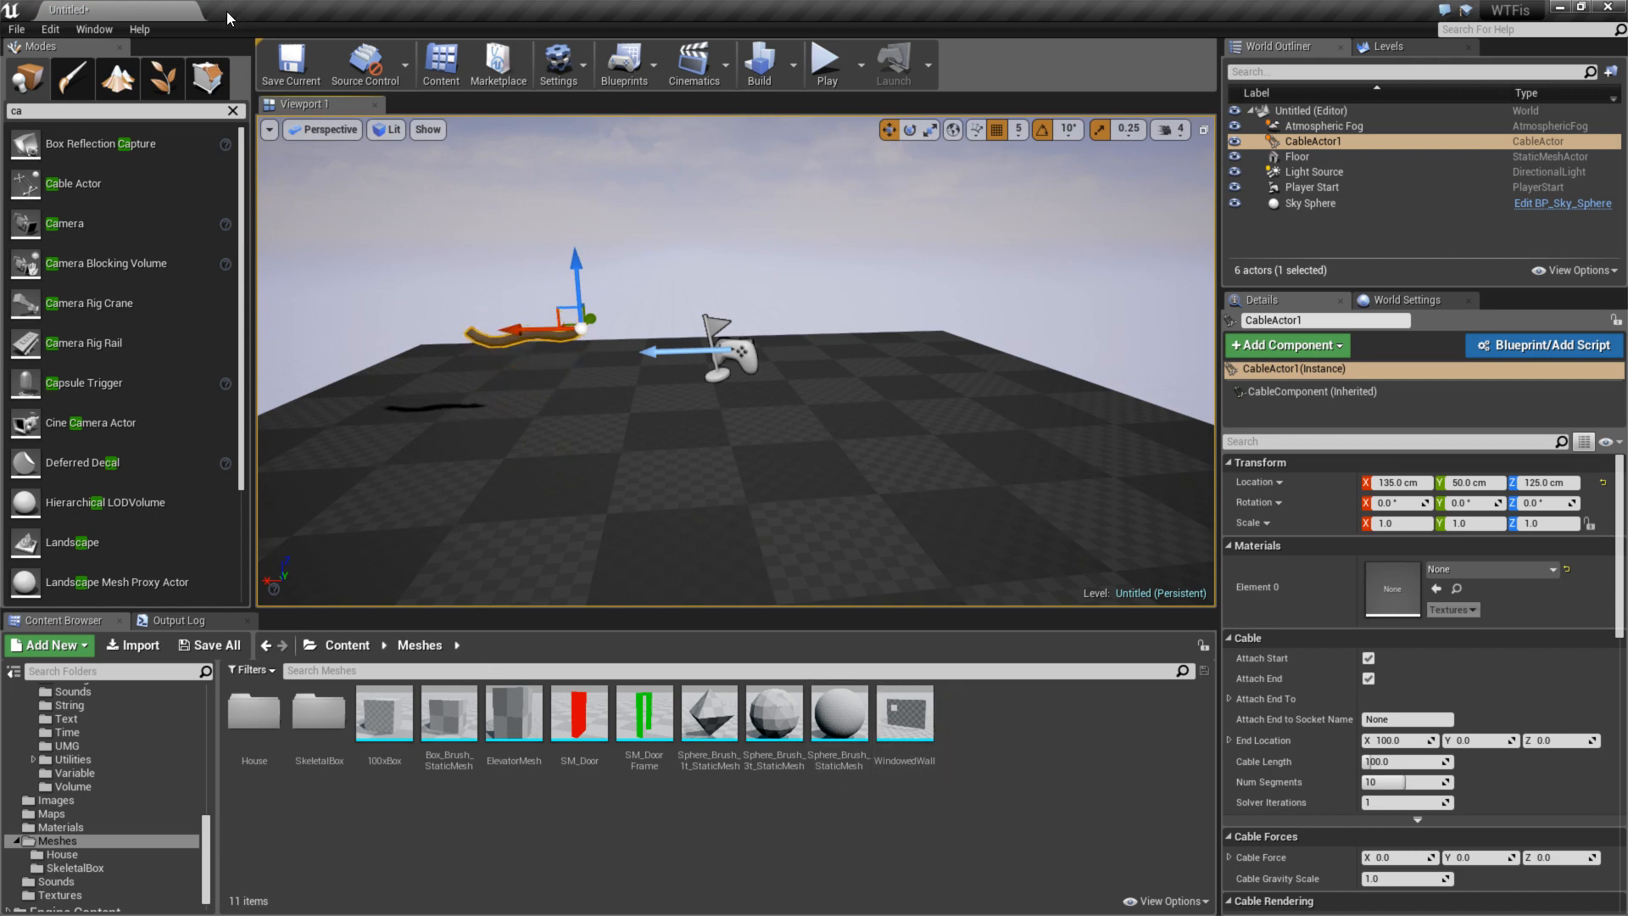
- Move the cable actor along X toward the player start and raise it higher above the floor
{"action": "scroll", "coordinate": [98, 753], "scroll_direction": "up", "scroll_amount": 10}
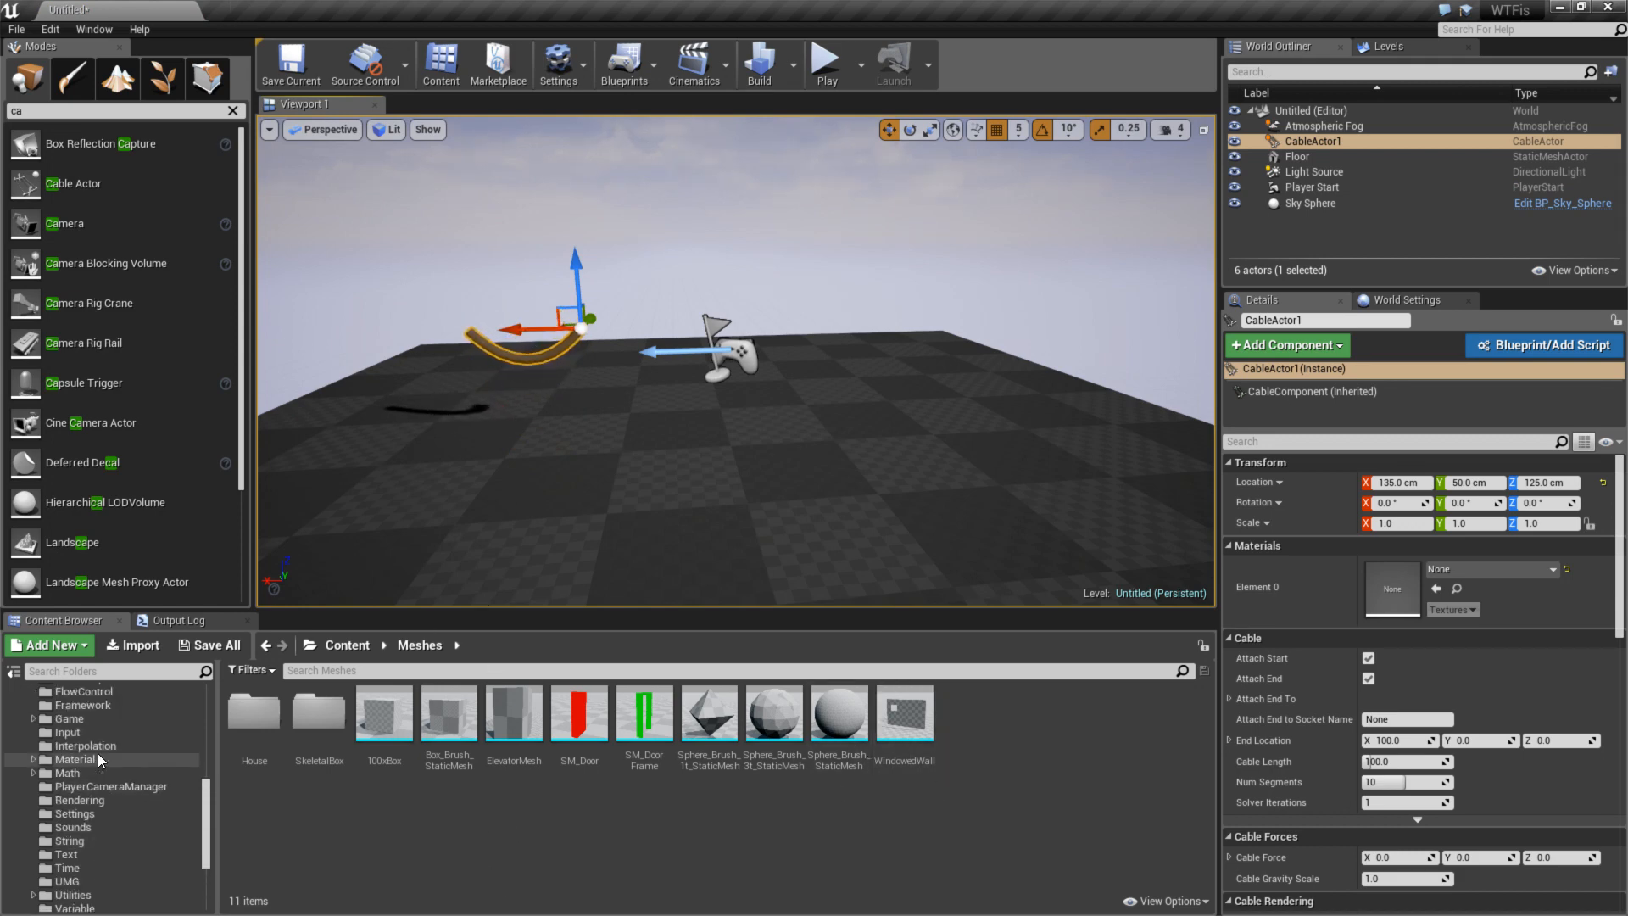
{"action": "scroll", "coordinate": [1431, 744], "scroll_direction": "down", "scroll_amount": 3}
{"action": "scroll", "coordinate": [1431, 744], "scroll_direction": "down", "scroll_amount": 4}
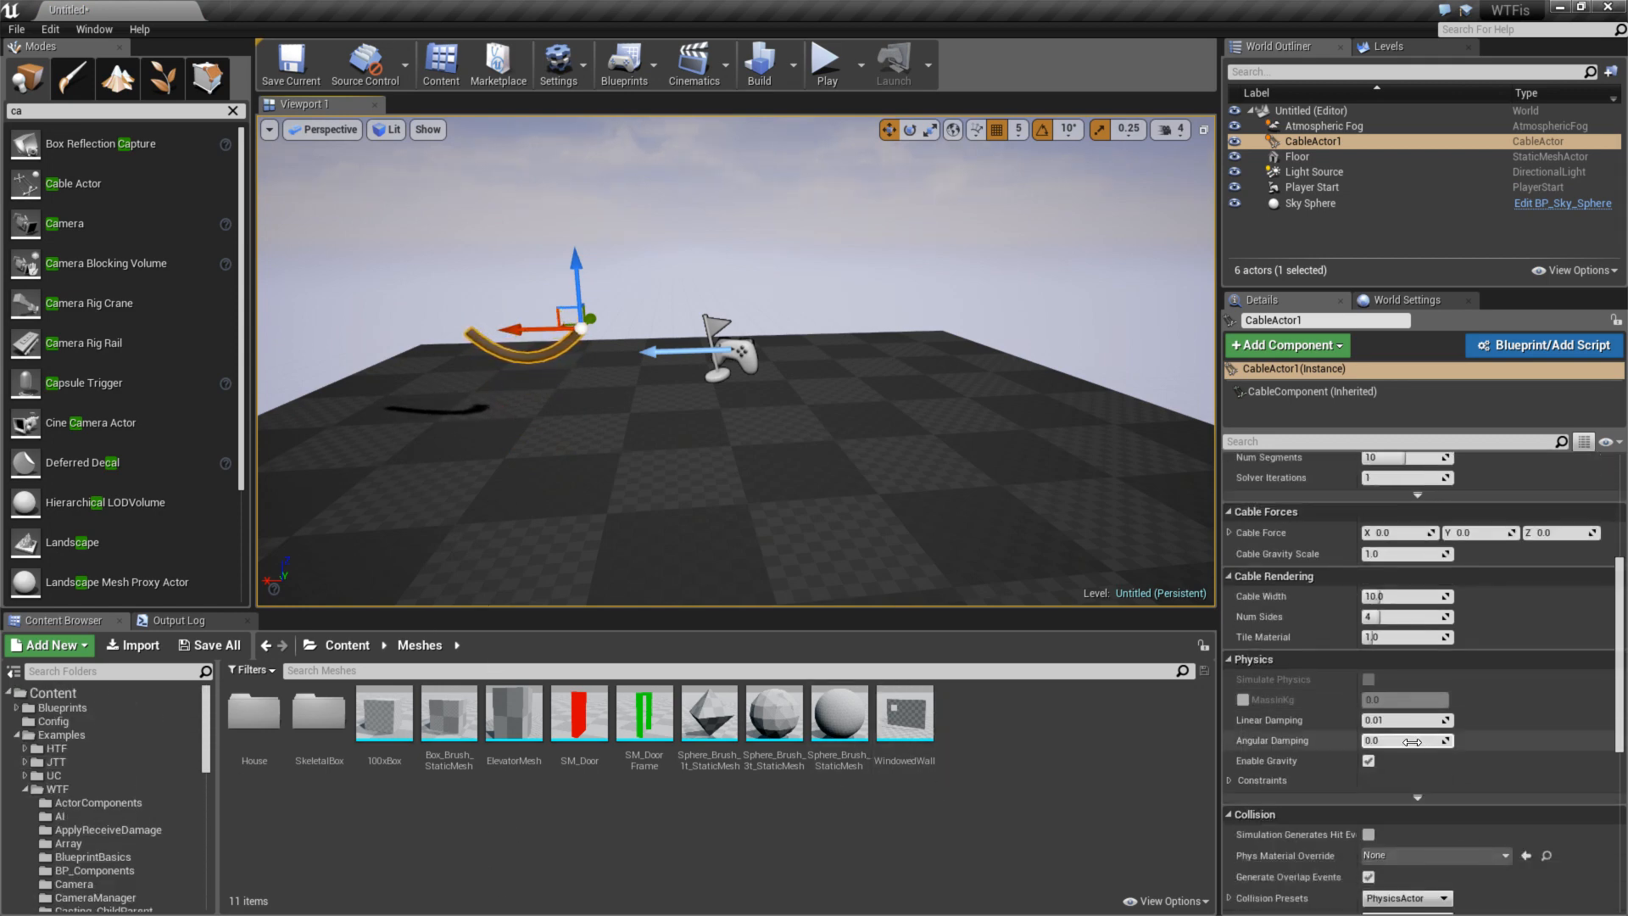
{"action": "scroll", "coordinate": [1402, 715], "scroll_direction": "up", "scroll_amount": 2}
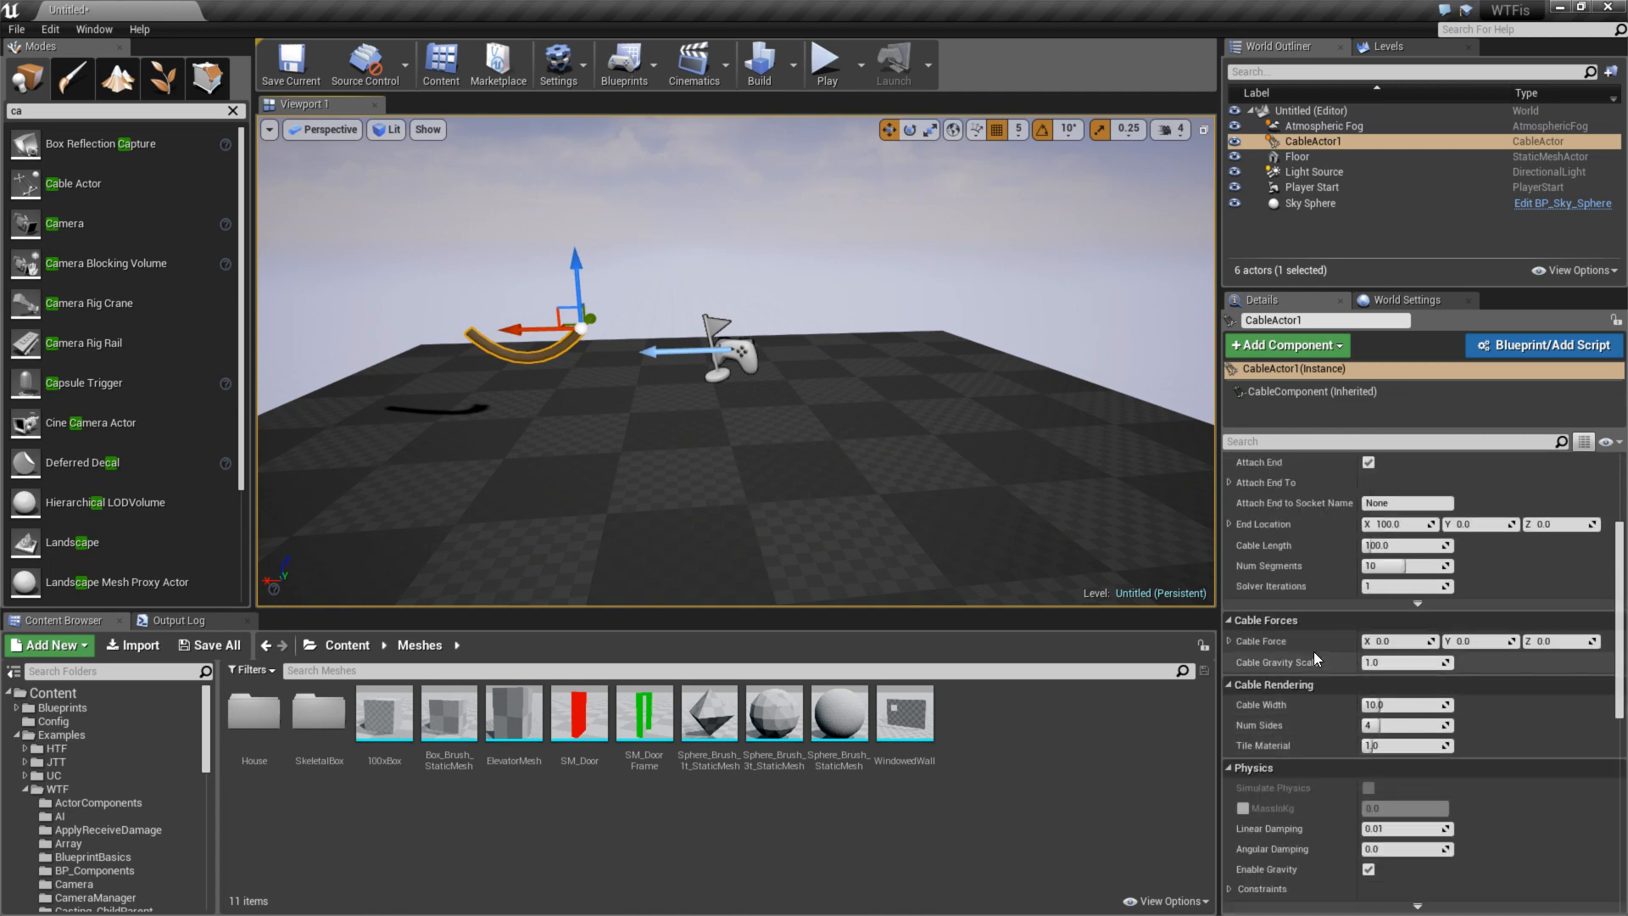
{"action": "left_click_drag", "start_coordinate": [512, 328], "coordinate": [614, 353]}
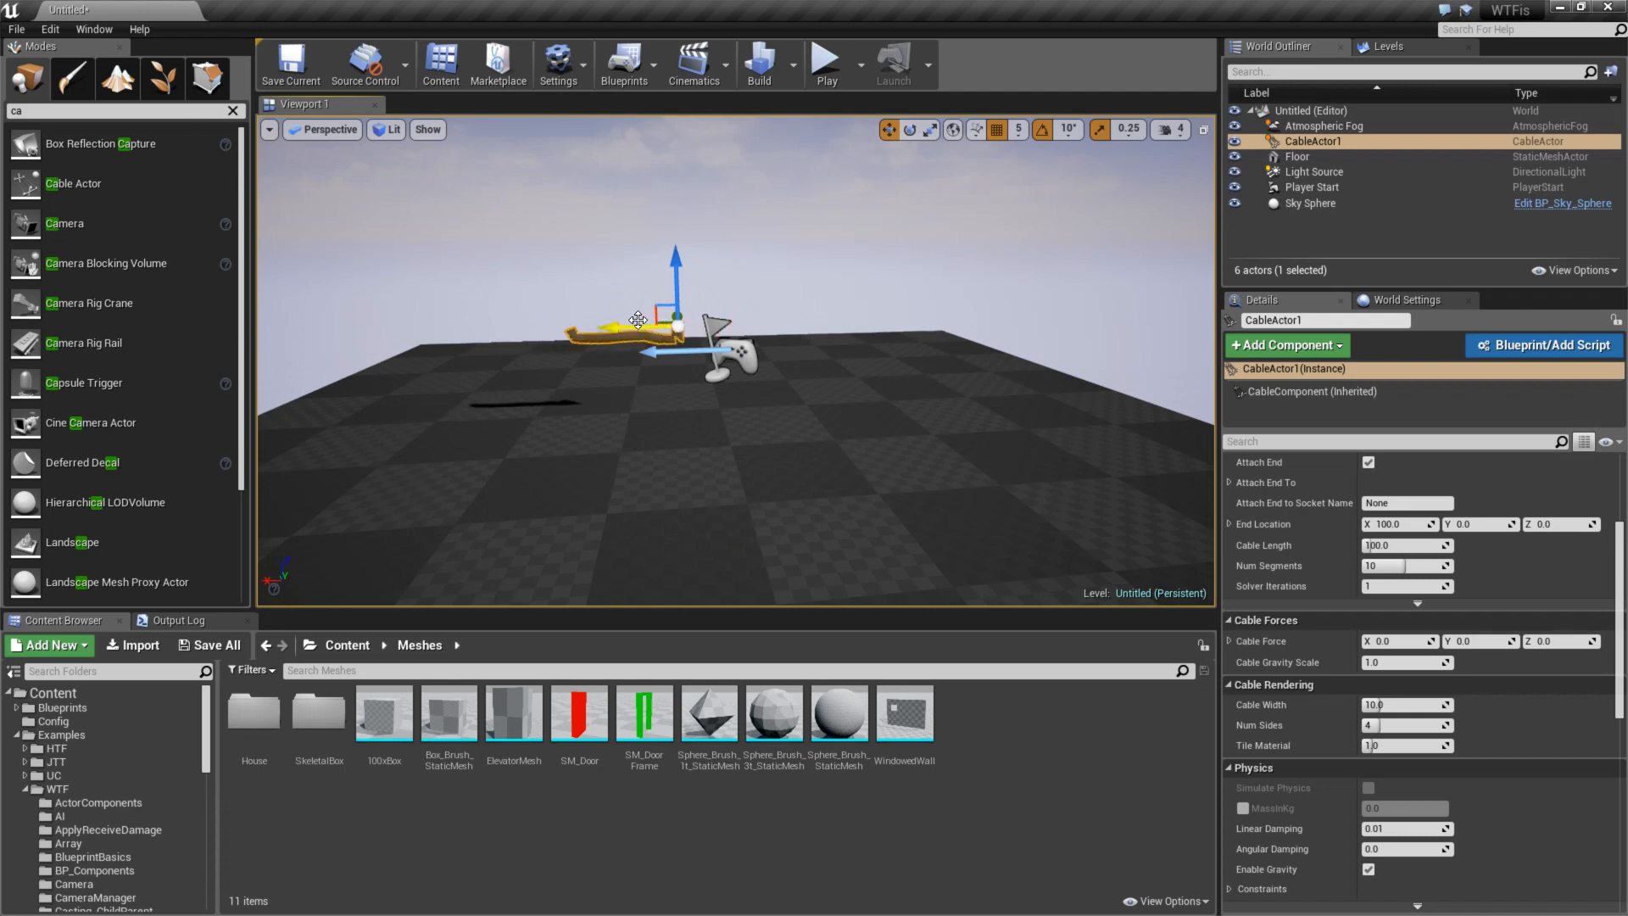
{"action": "left_click_drag", "start_coordinate": [676, 269], "coordinate": [675, 222]}
- Test the cable with Attach End and Attach Start both disabled, and re-enable both options
{"action": "key", "text": "w"}
{"action": "mouse_move", "coordinate": [664, 342]}
{"action": "right_mouse_down"}
{"action": "mouse_move", "coordinate": [600, 289]}
{"action": "mouse_move", "coordinate": [670, 280]}
{"action": "mouse_move", "coordinate": [615, 288]}
{"action": "mouse_move", "coordinate": [660, 348]}
{"action": "right_mouse_up"}
{"action": "key", "text": "s"}
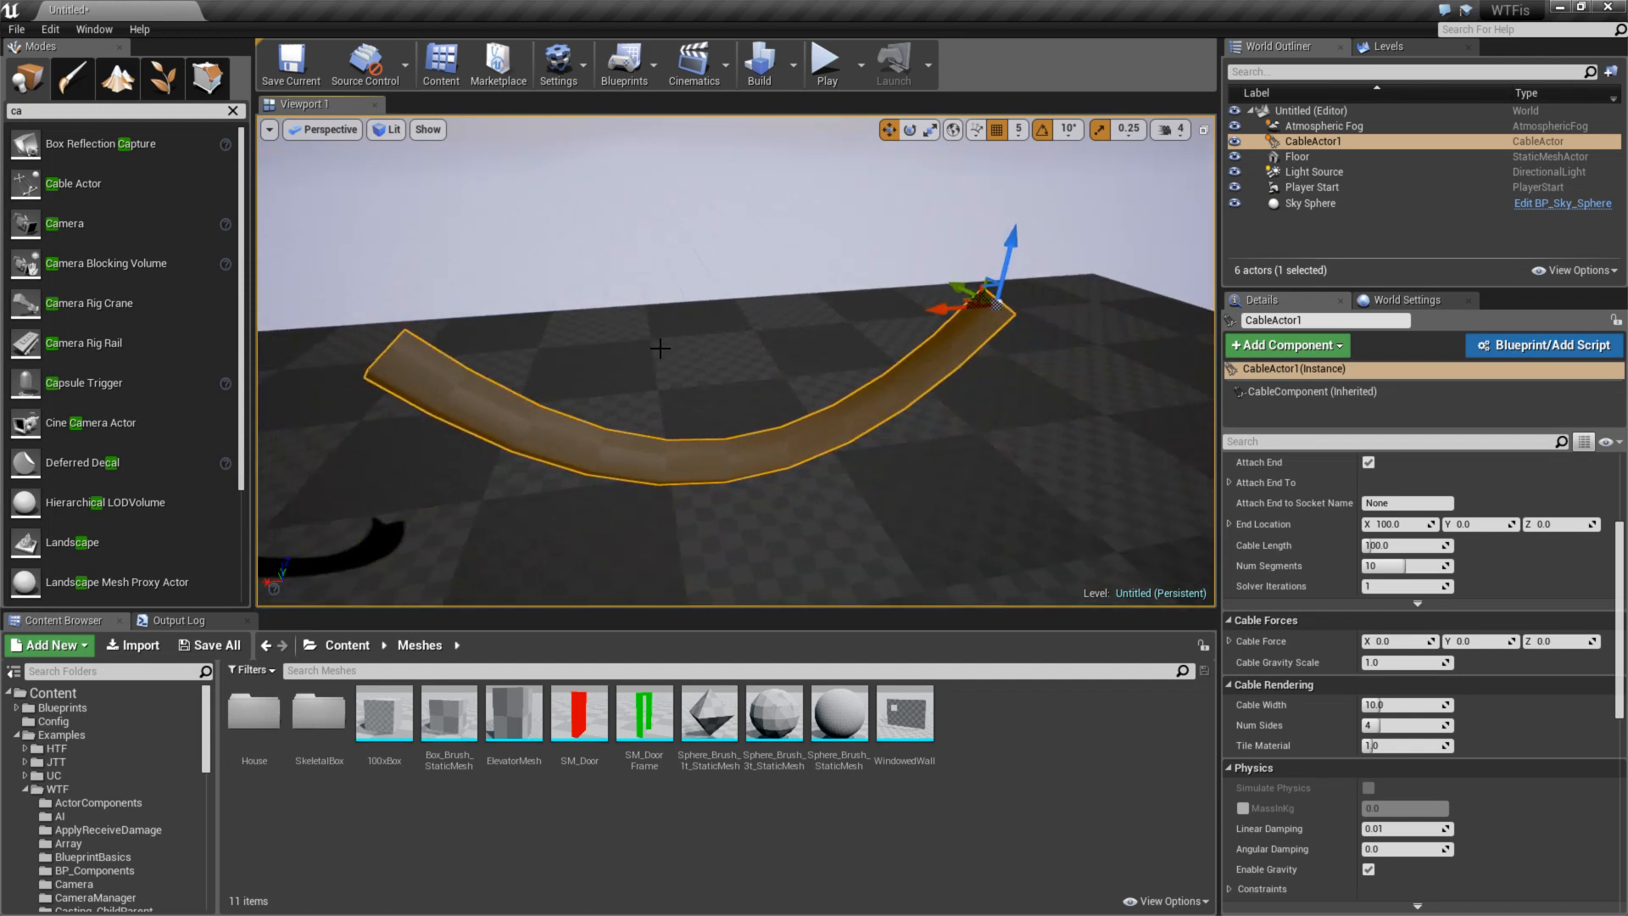
{"action": "right_click_drag", "start_coordinate": [897, 347], "coordinate": [857, 348]}
{"action": "key", "text": "s"}
{"action": "scroll", "coordinate": [1372, 582], "scroll_direction": "up", "scroll_amount": 3}
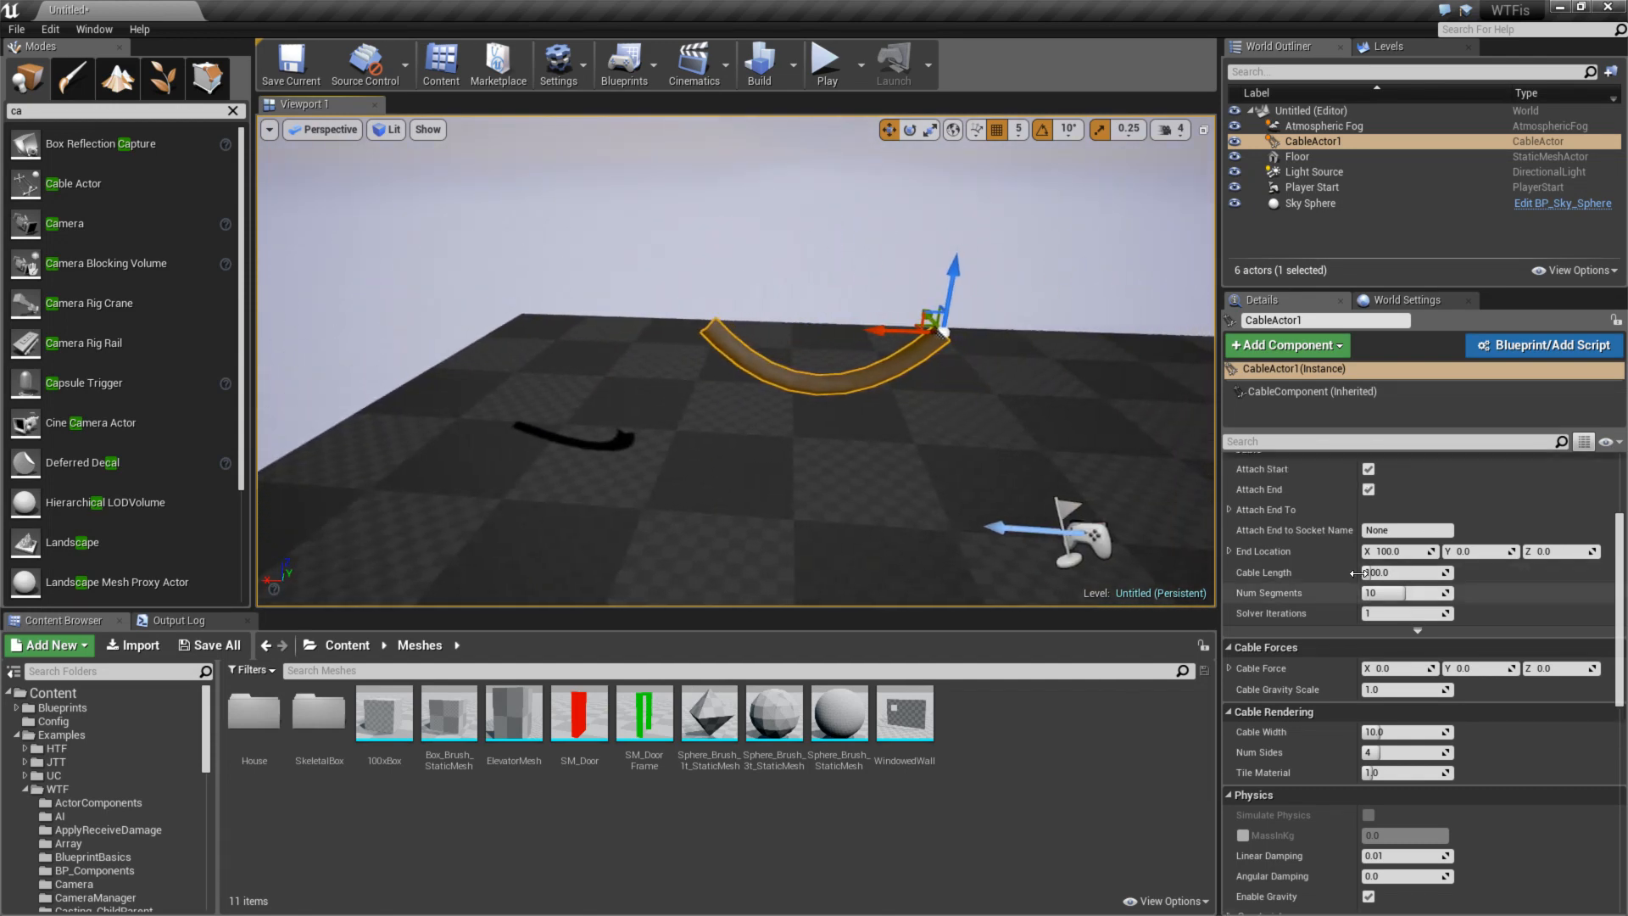
{"action": "left_click", "coordinate": [1367, 571]}
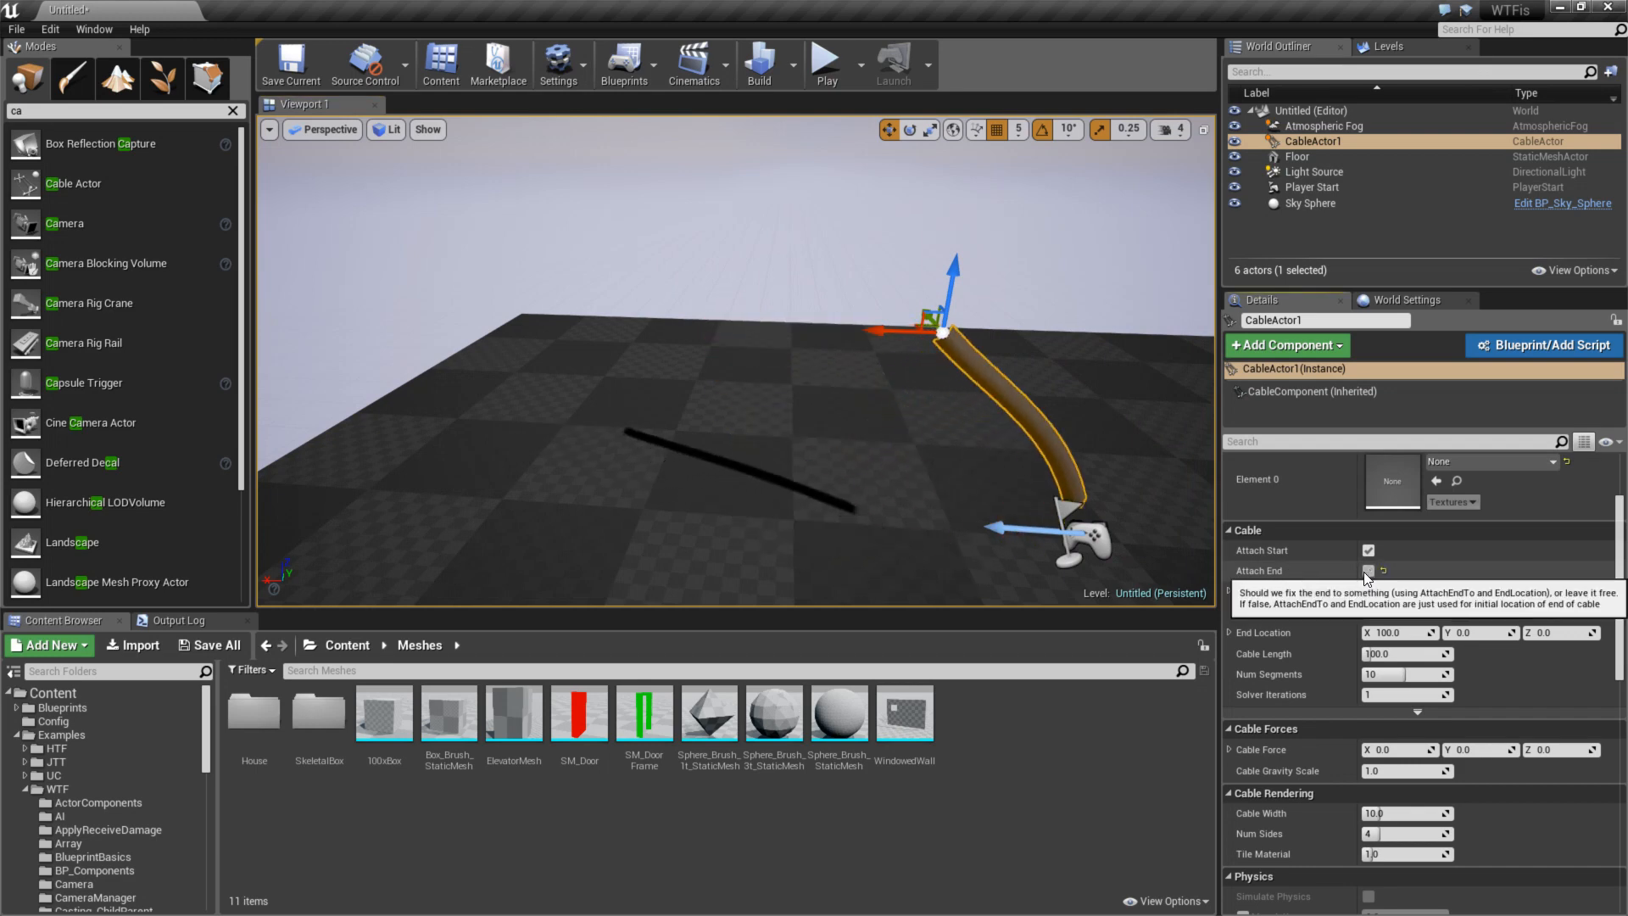
{"action": "left_click", "coordinate": [1369, 550]}
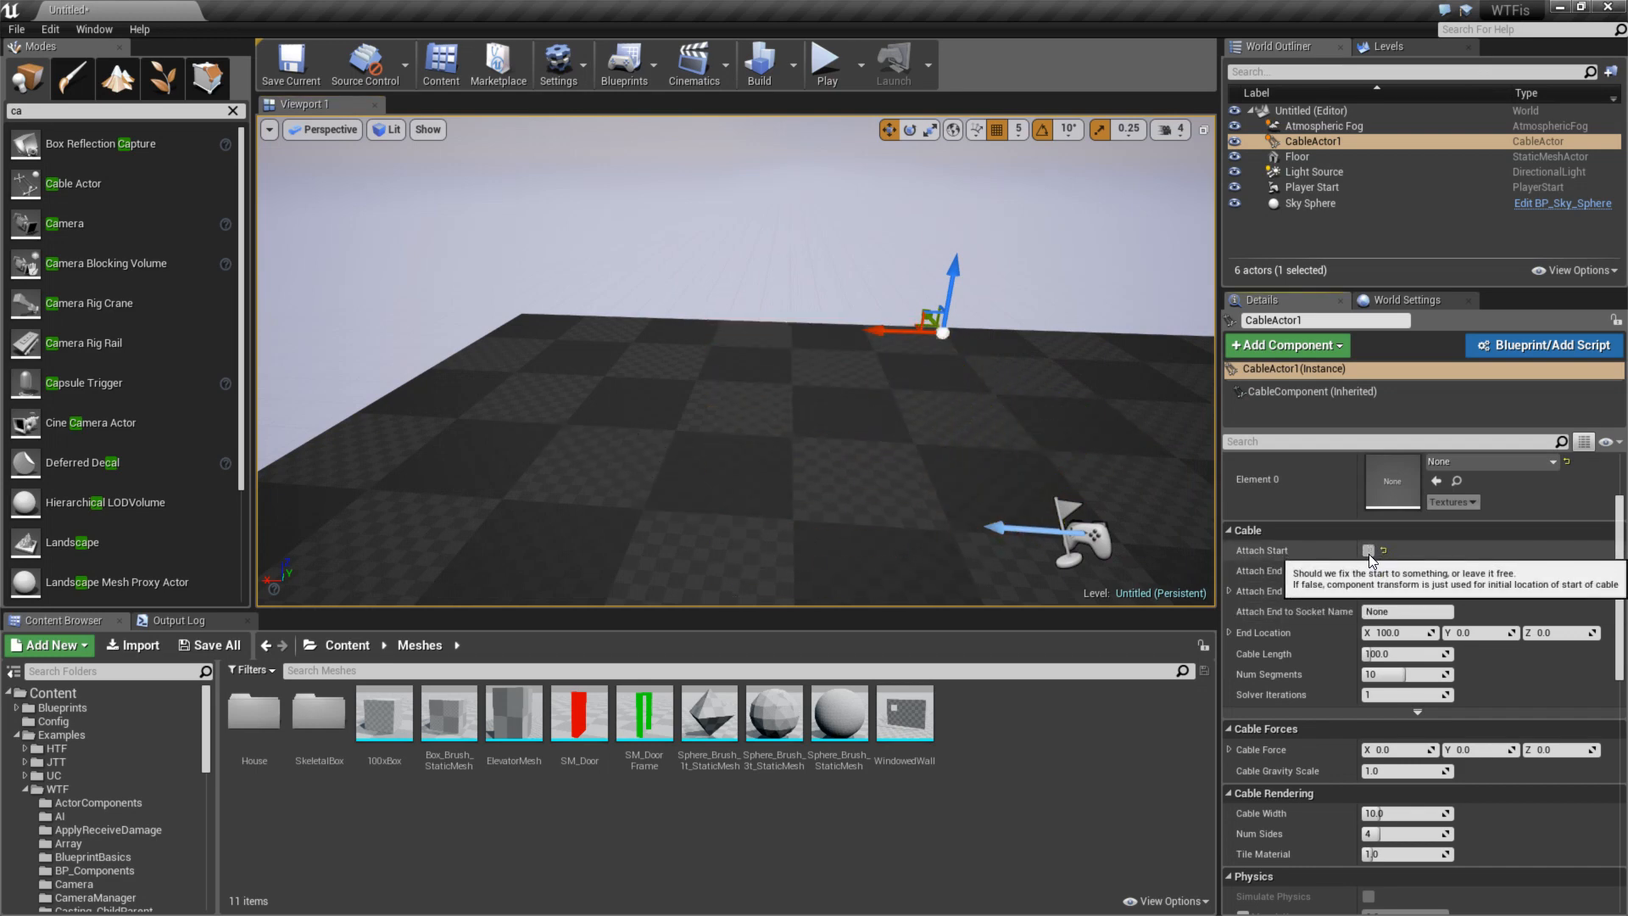
{"action": "left_click", "coordinate": [1369, 552]}
{"action": "left_click", "coordinate": [1370, 568]}
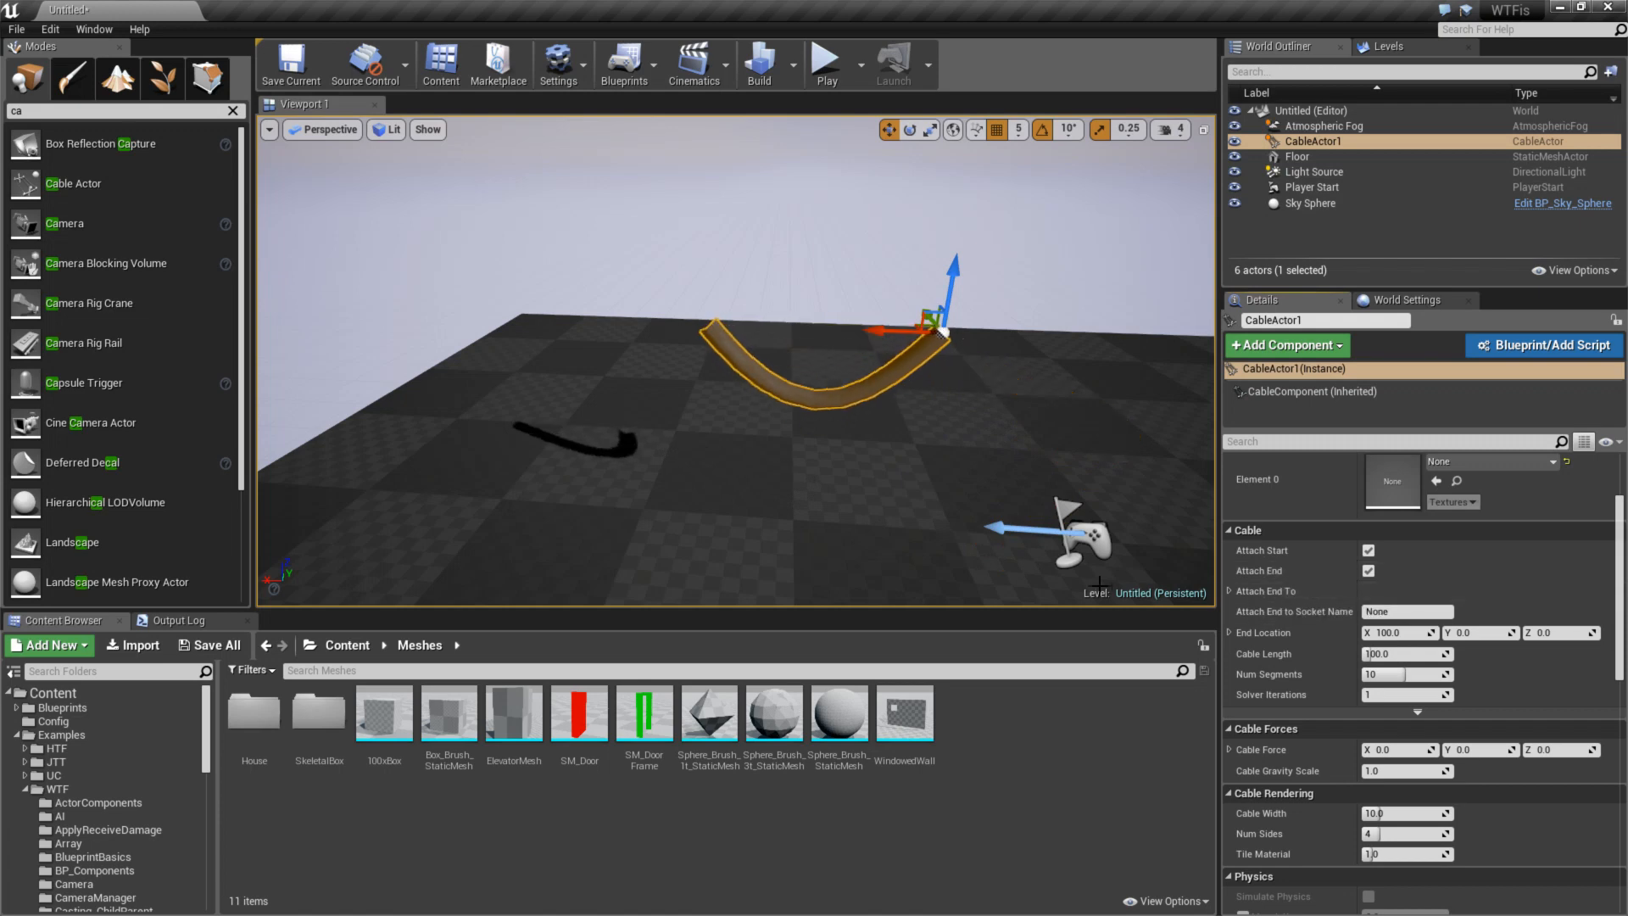
- Try releasing the cable by its start alone and by its end, restoring Attach Start and Attach End
{"action": "left_click", "coordinate": [1368, 550]}
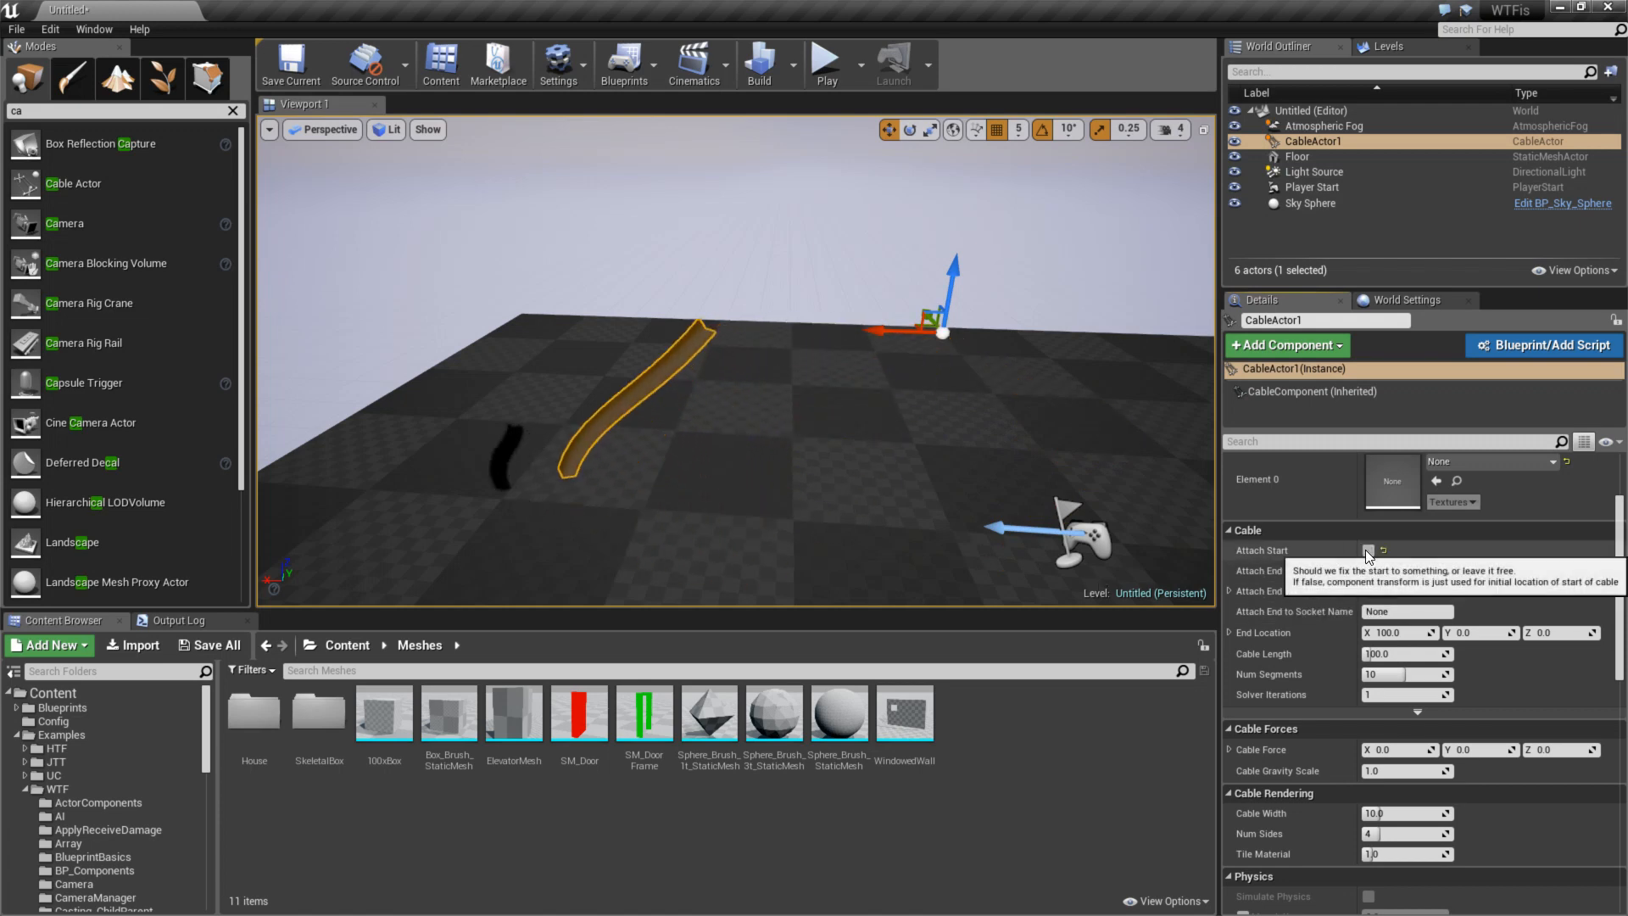
{"action": "left_click", "coordinate": [1367, 550]}
{"action": "left_click", "coordinate": [1368, 571]}
{"action": "left_click", "coordinate": [1368, 550]}
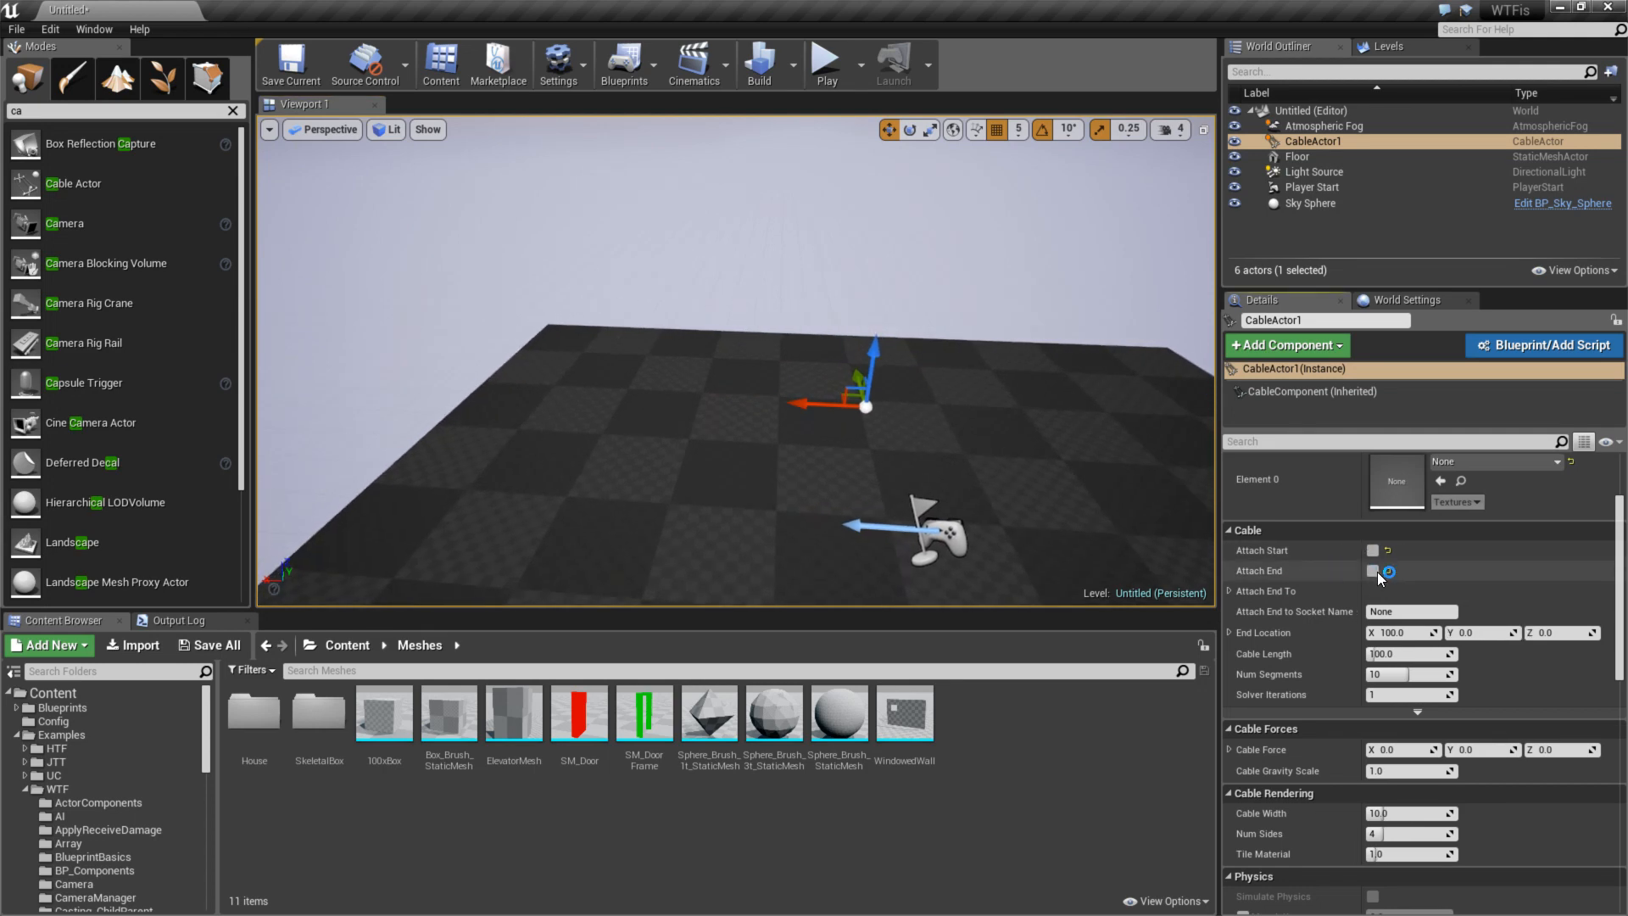
{"action": "left_click", "coordinate": [1369, 570]}
- Check the cable's physics and collision settings, including the options for Phys Material Override and Collision Presets
{"action": "scroll", "coordinate": [1319, 681], "scroll_direction": "down", "scroll_amount": 3}
{"action": "scroll", "coordinate": [1316, 673], "scroll_direction": "down", "scroll_amount": 11}
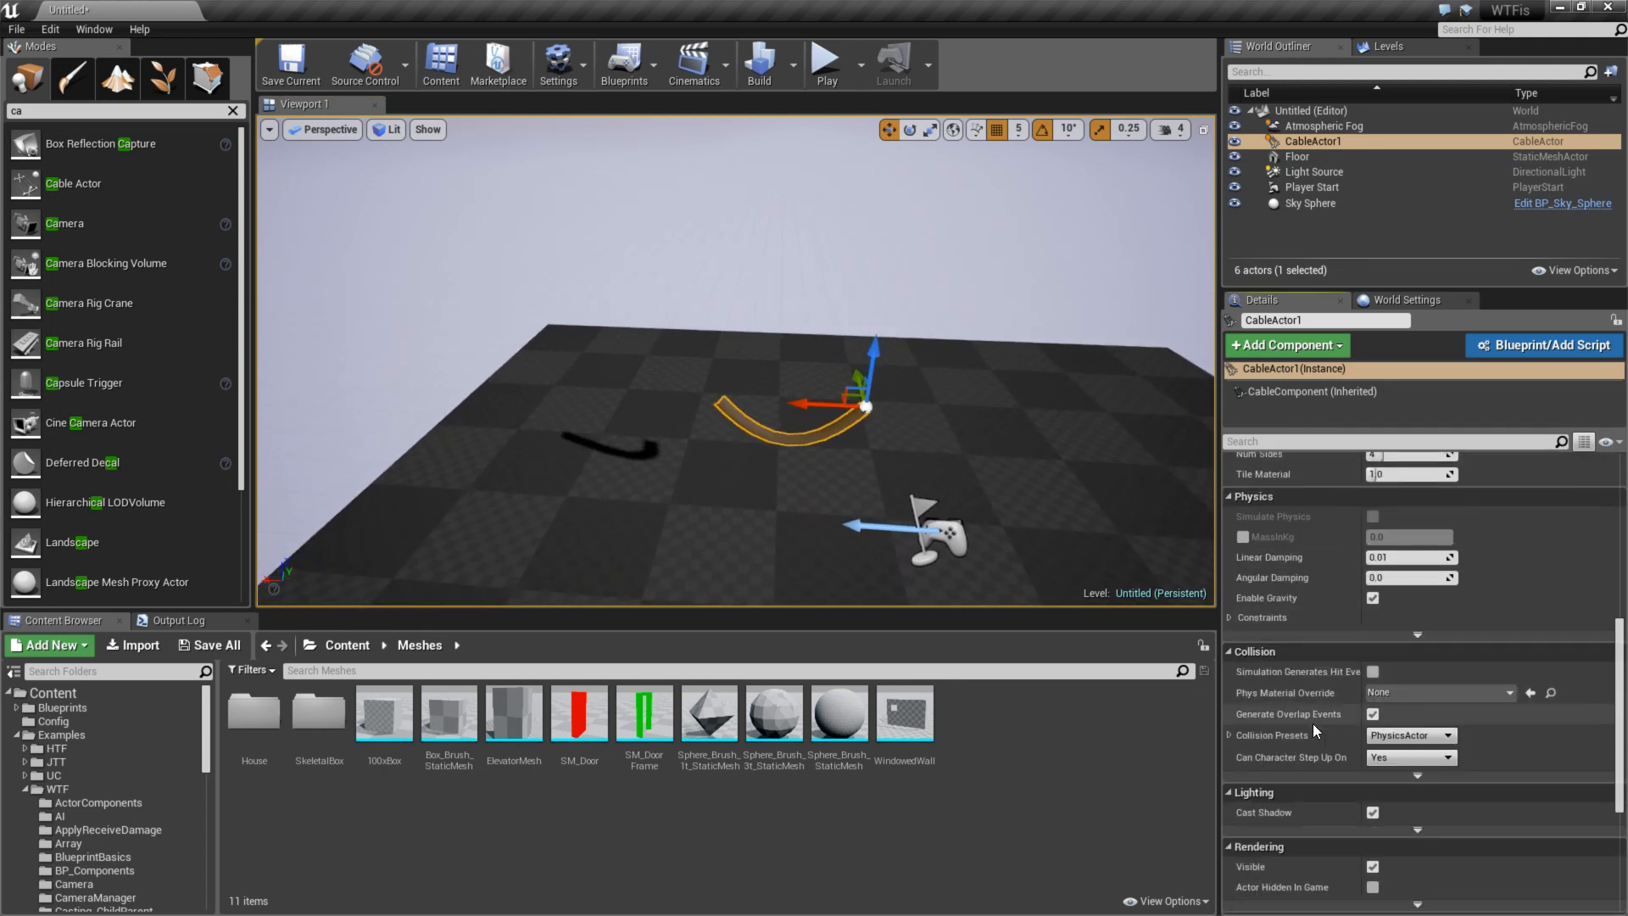
{"action": "left_click", "coordinate": [1397, 556]}
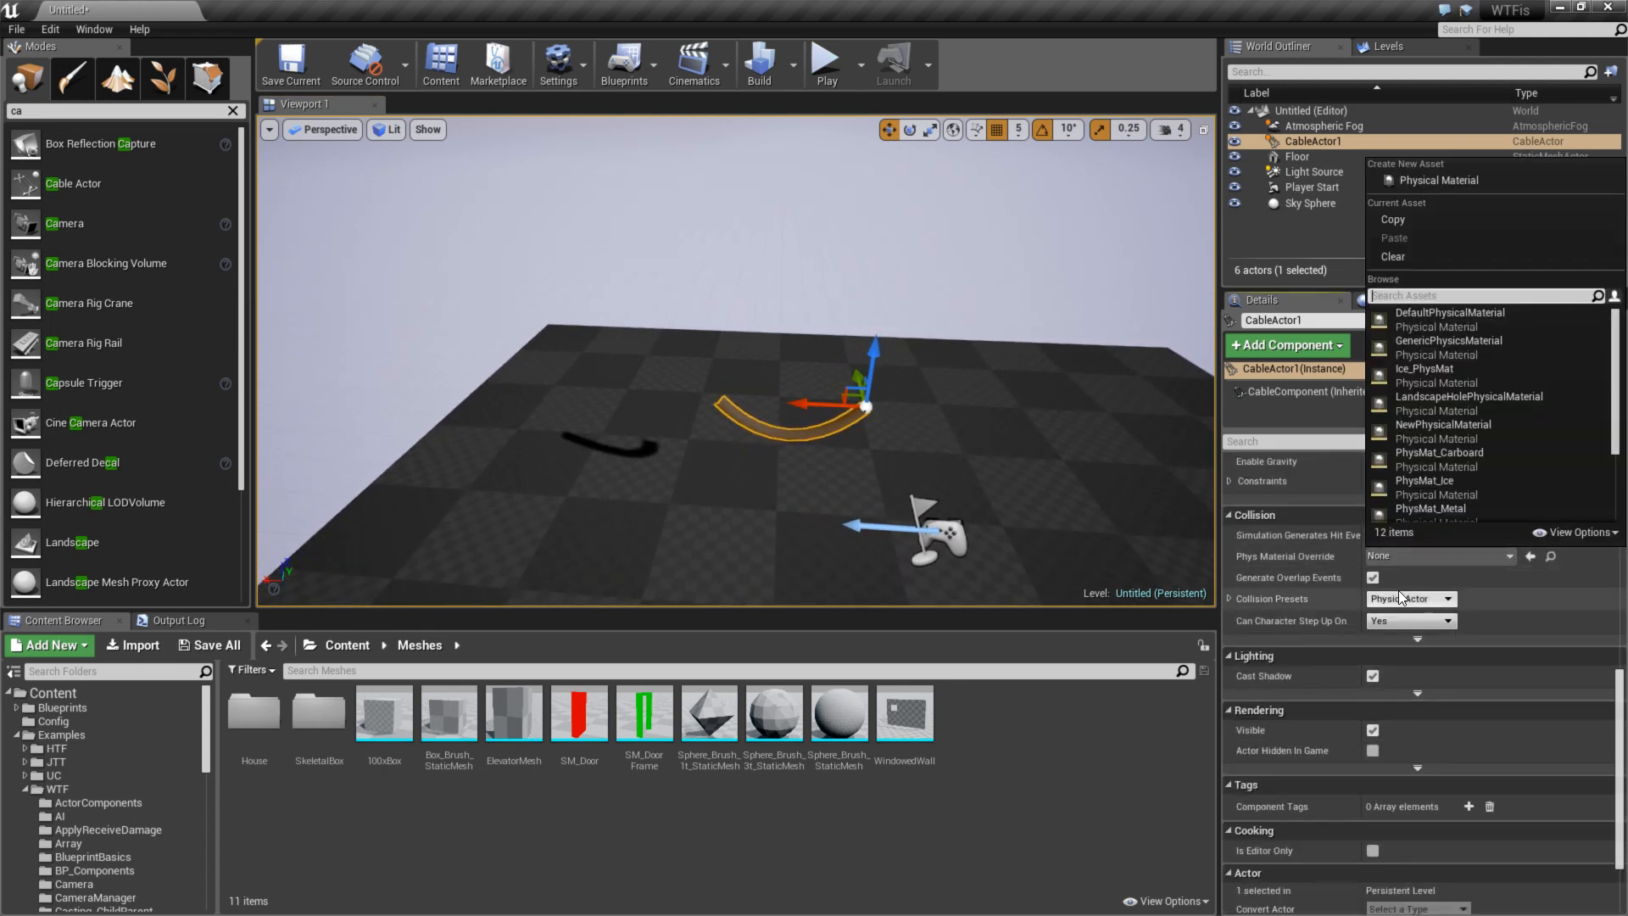
{"action": "left_click", "coordinate": [1417, 600]}
{"action": "left_click", "coordinate": [1419, 603]}
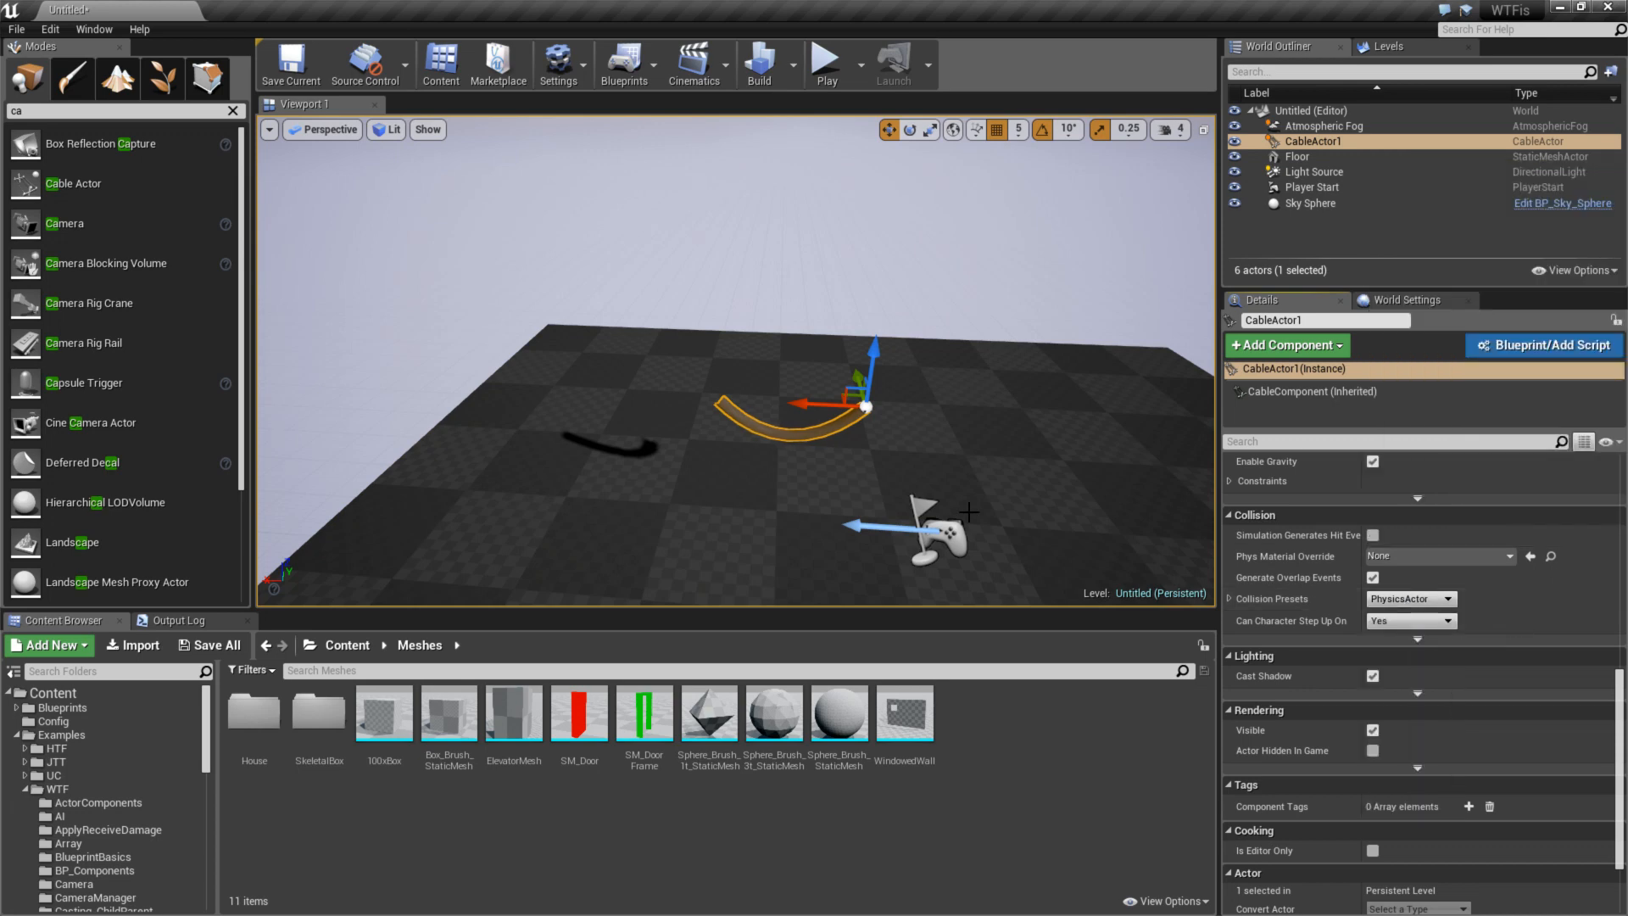
- Set the floor's Collision Presets to Custom and review its collision responses, including PhysicsBody
{"action": "left_click", "coordinate": [764, 507]}
{"action": "left_click_drag", "start_coordinate": [997, 506], "coordinate": [975, 560]}
{"action": "scroll", "coordinate": [1534, 800], "scroll_direction": "down", "scroll_amount": 9}
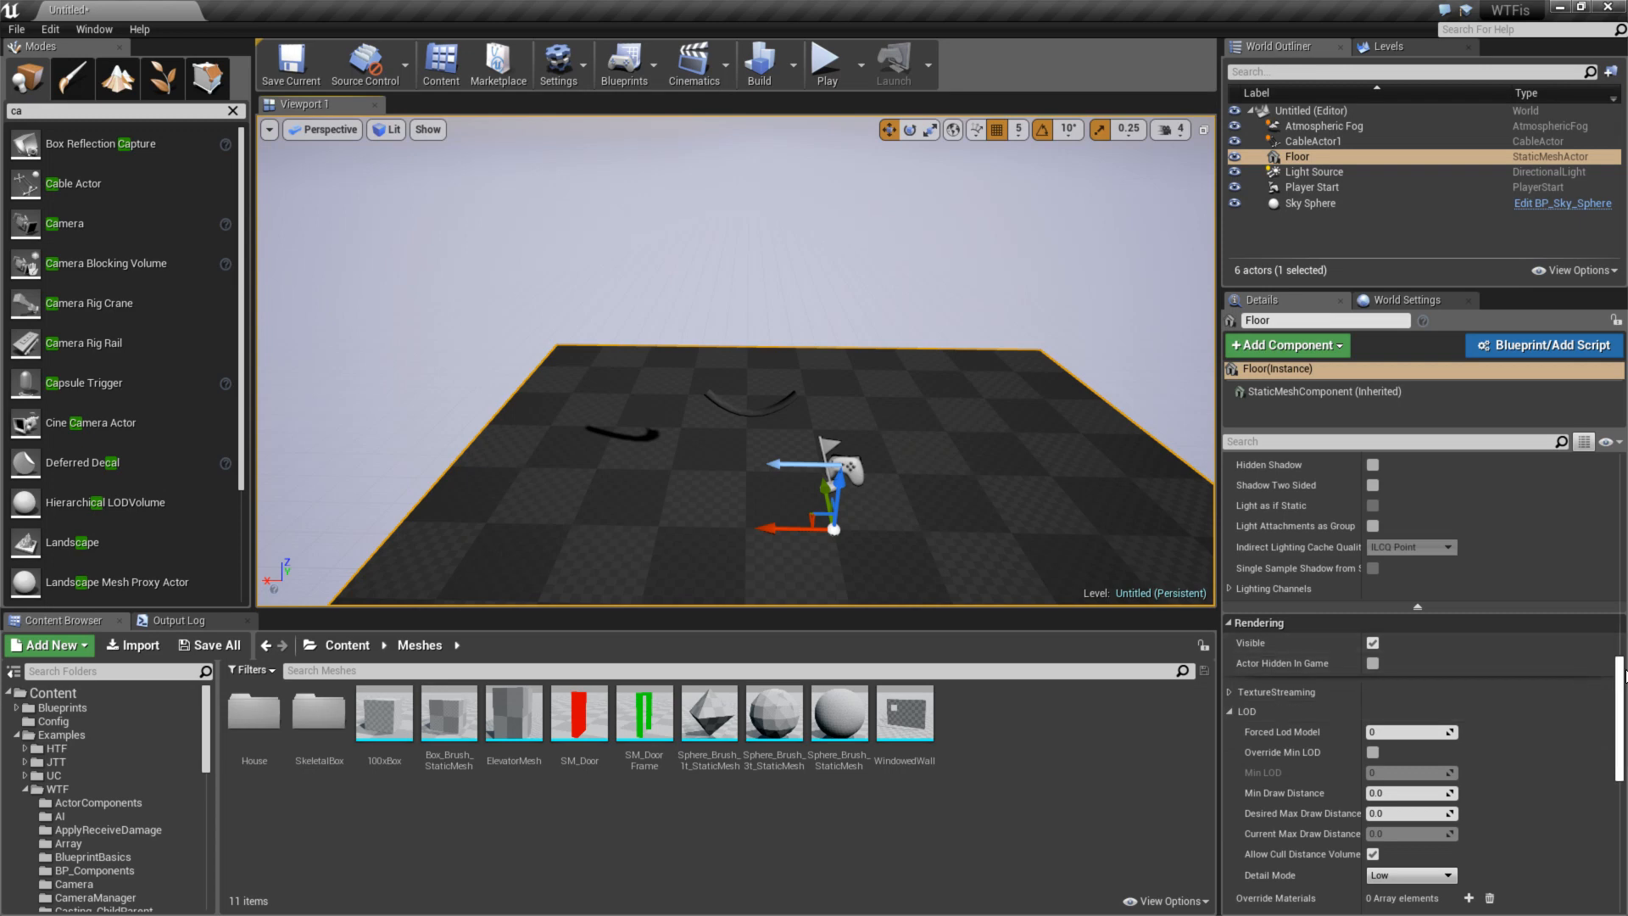
{"action": "scroll", "coordinate": [1565, 701], "scroll_direction": "down", "scroll_amount": 3}
{"action": "scroll", "coordinate": [1624, 725], "scroll_direction": "up", "scroll_amount": 3}
{"action": "left_click_drag", "start_coordinate": [1625, 724], "coordinate": [1625, 585]}
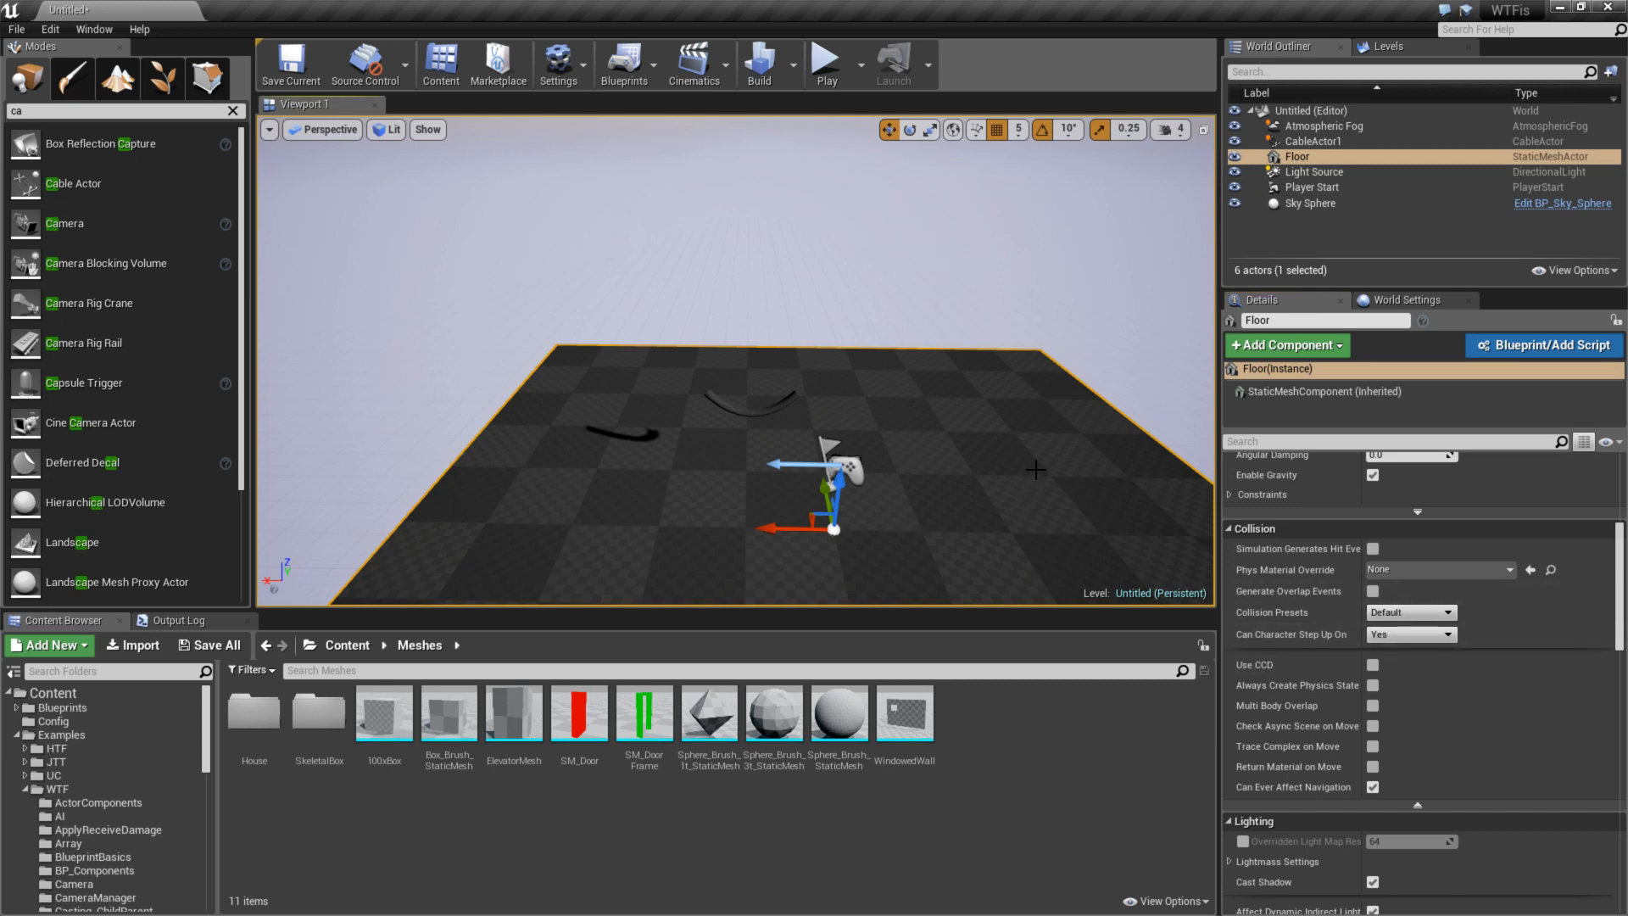
{"action": "left_click", "coordinate": [1402, 618]}
{"action": "left_click", "coordinate": [1396, 612]}
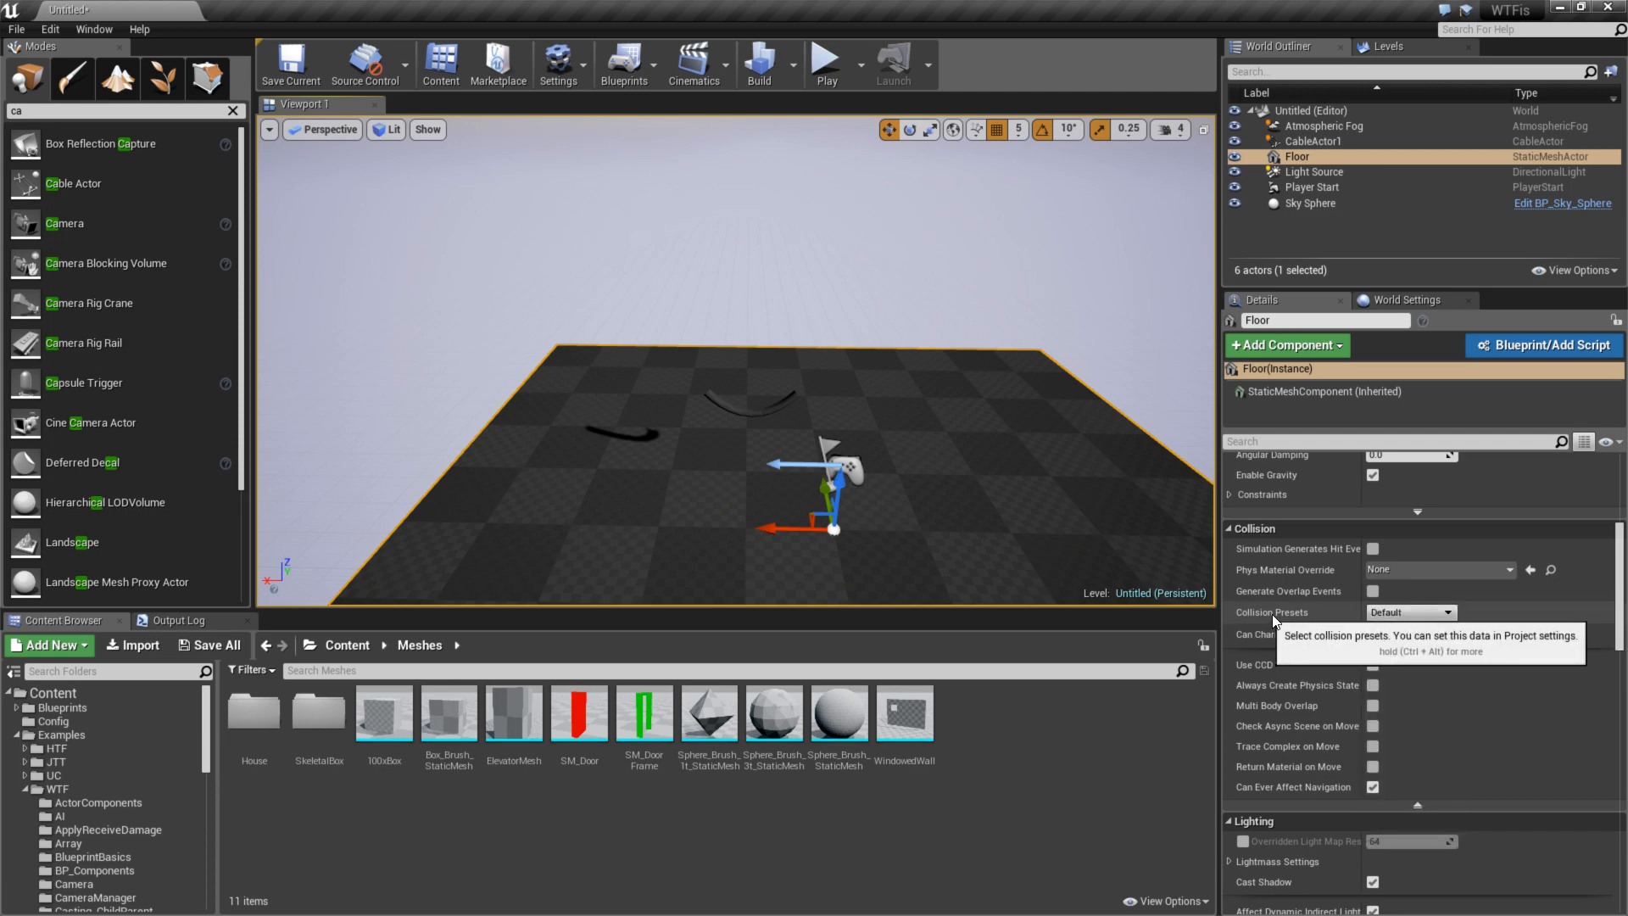
{"action": "left_click", "coordinate": [1446, 617]}
{"action": "left_click", "coordinate": [1401, 638]}
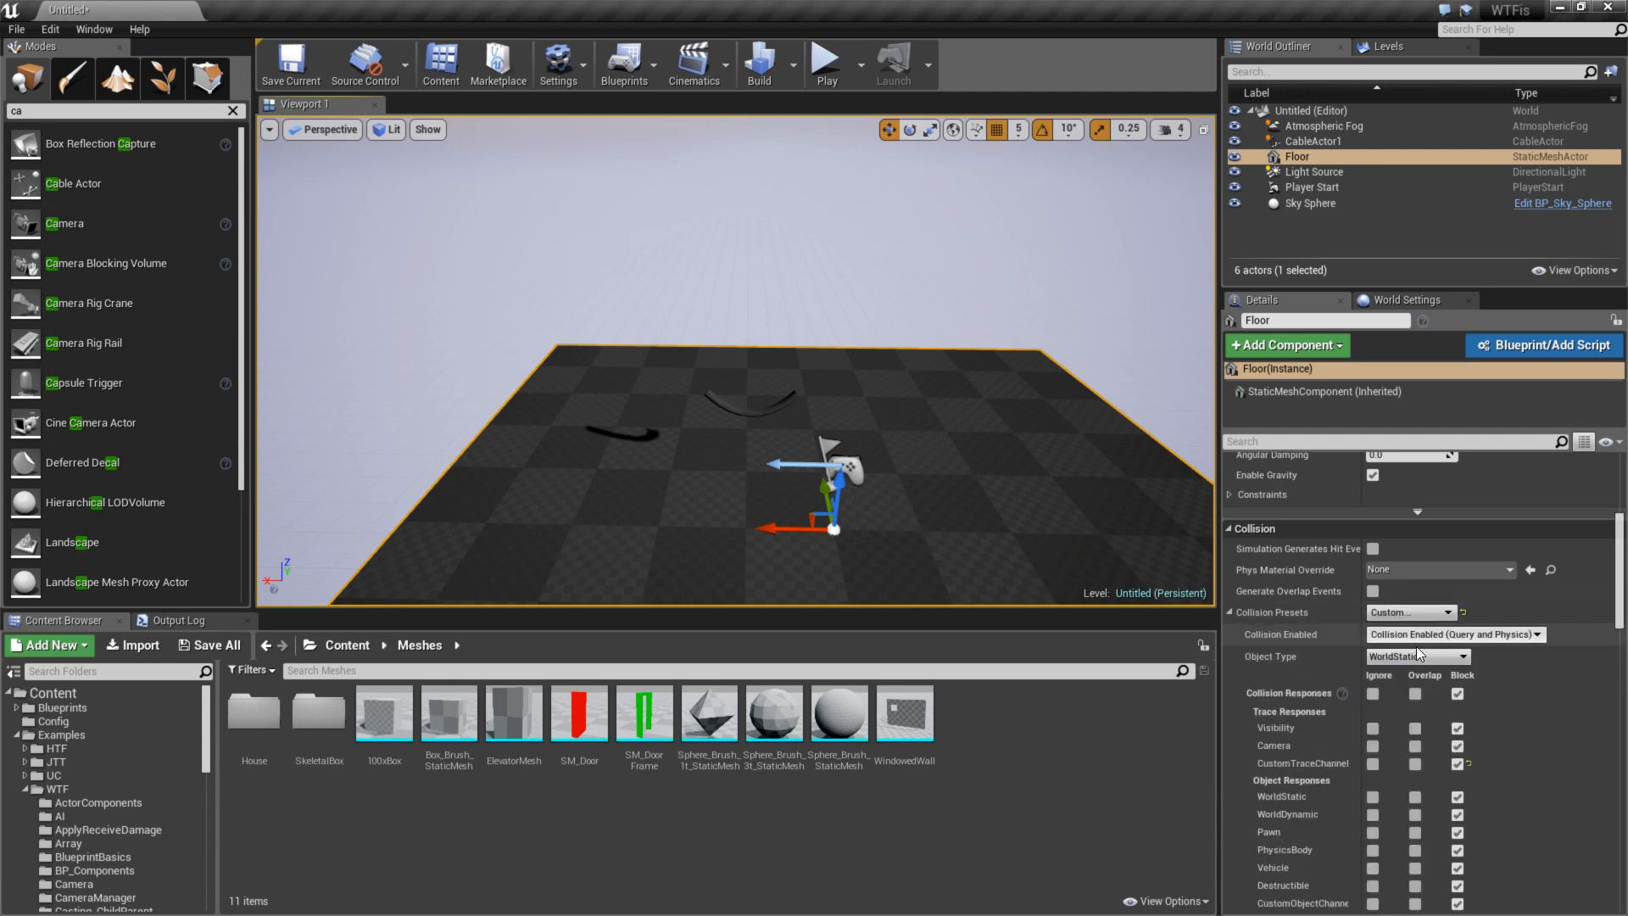
{"action": "scroll", "coordinate": [1338, 780], "scroll_direction": "down", "scroll_amount": 3}
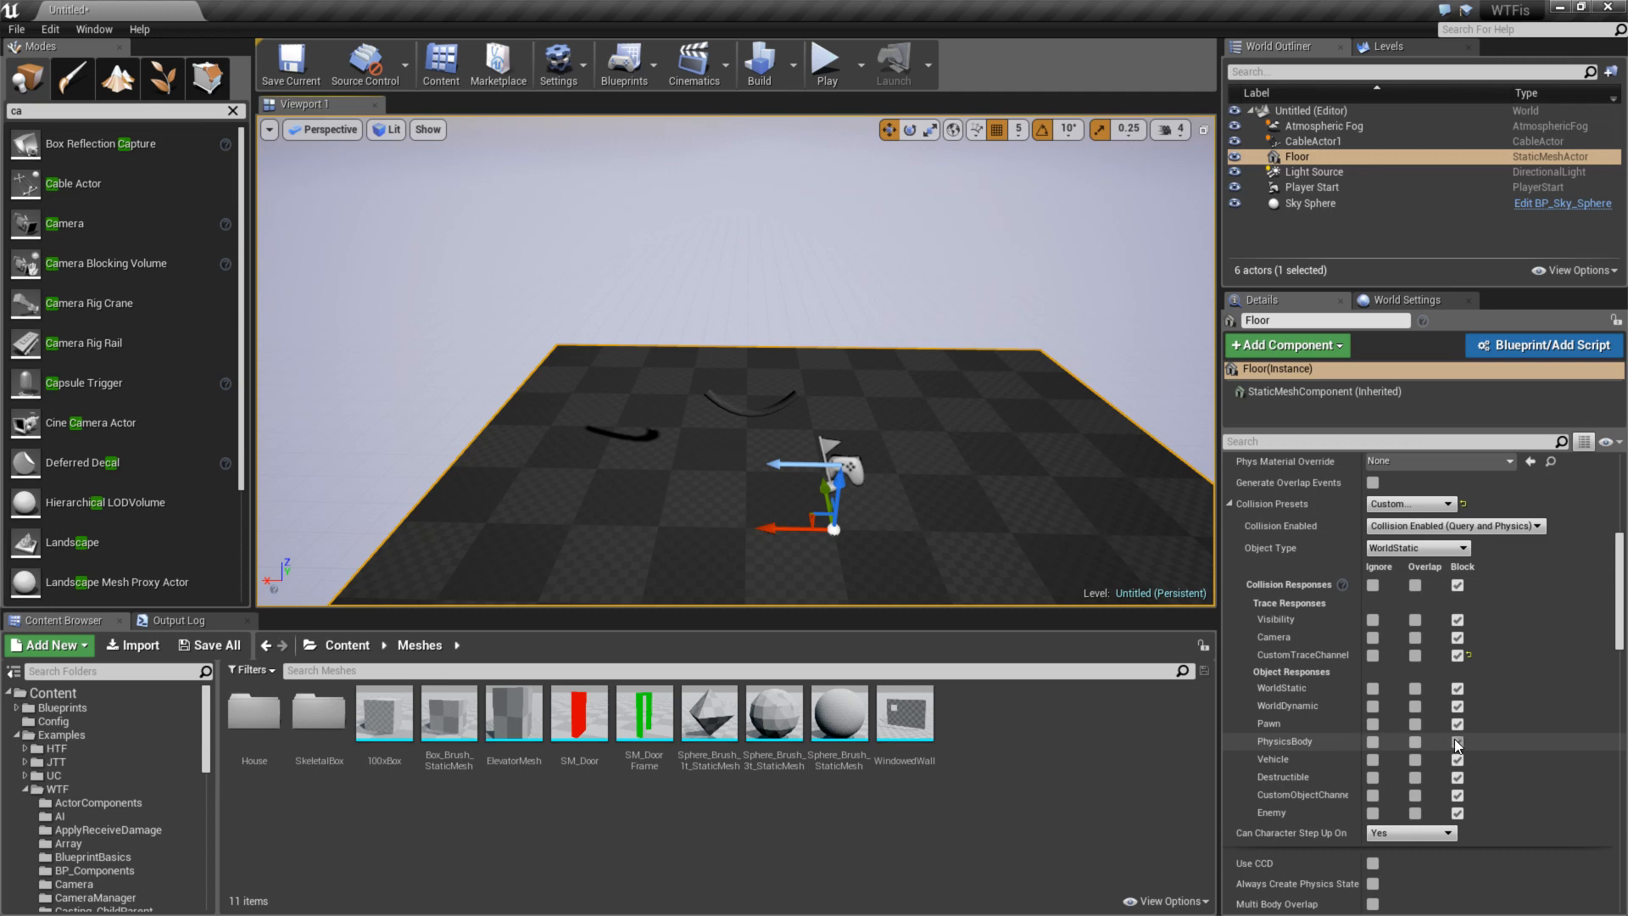
- Select the cable actor and expand its Collision Presets to examine its trace and object responses
{"action": "left_click", "coordinate": [775, 408]}
{"action": "scroll", "coordinate": [1354, 522], "scroll_direction": "down", "scroll_amount": 5}
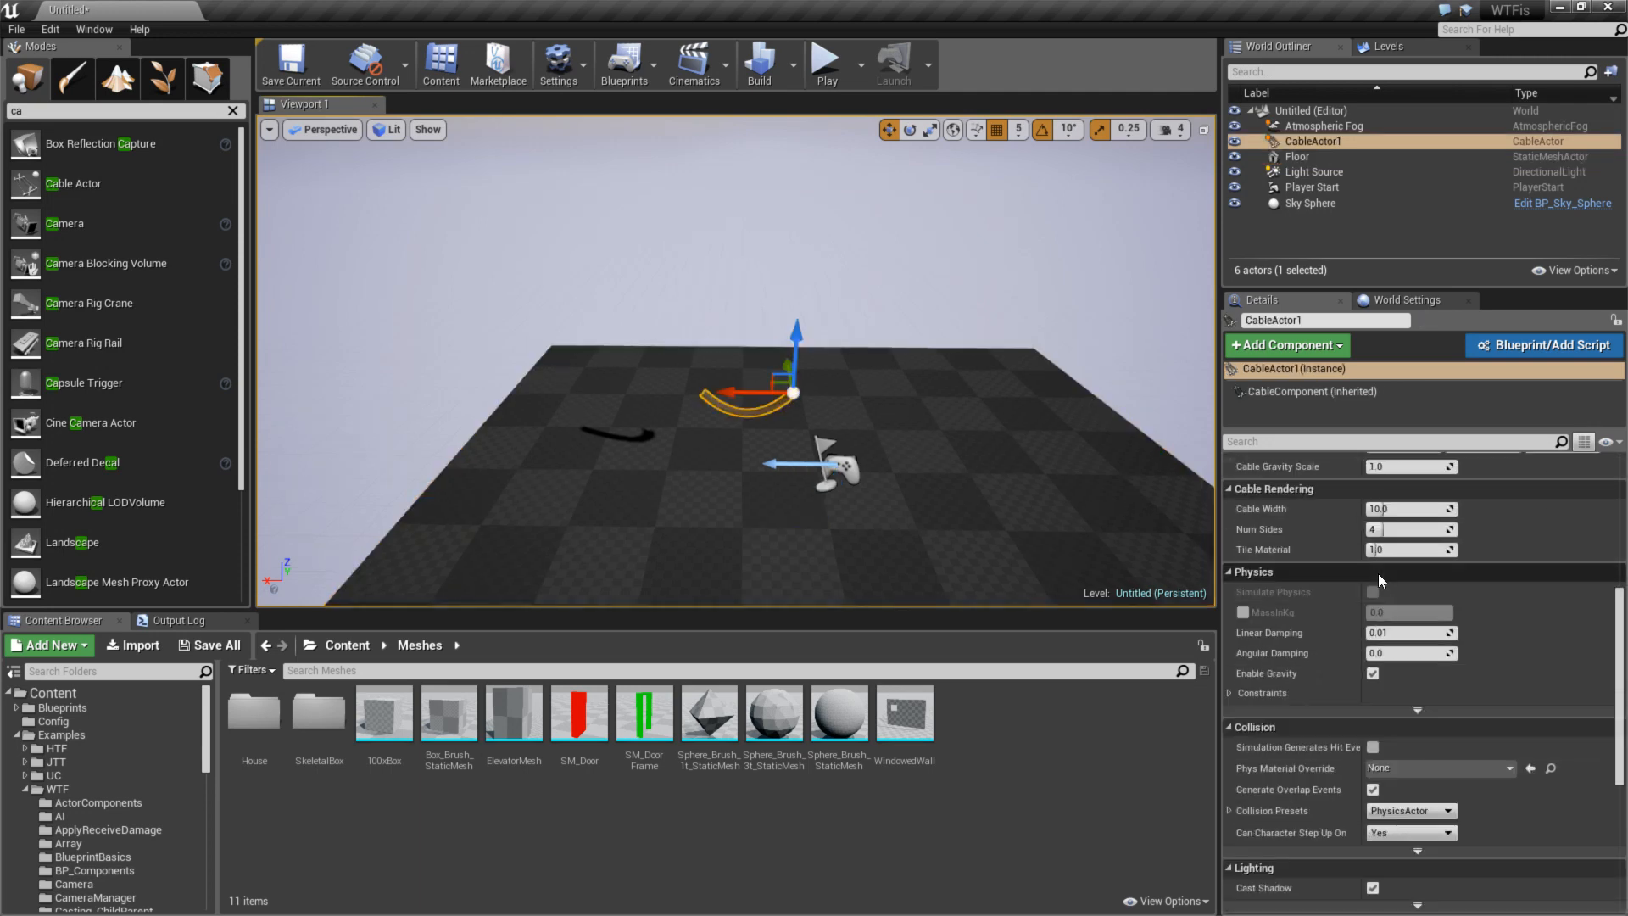
{"action": "left_click", "coordinate": [1229, 593]}
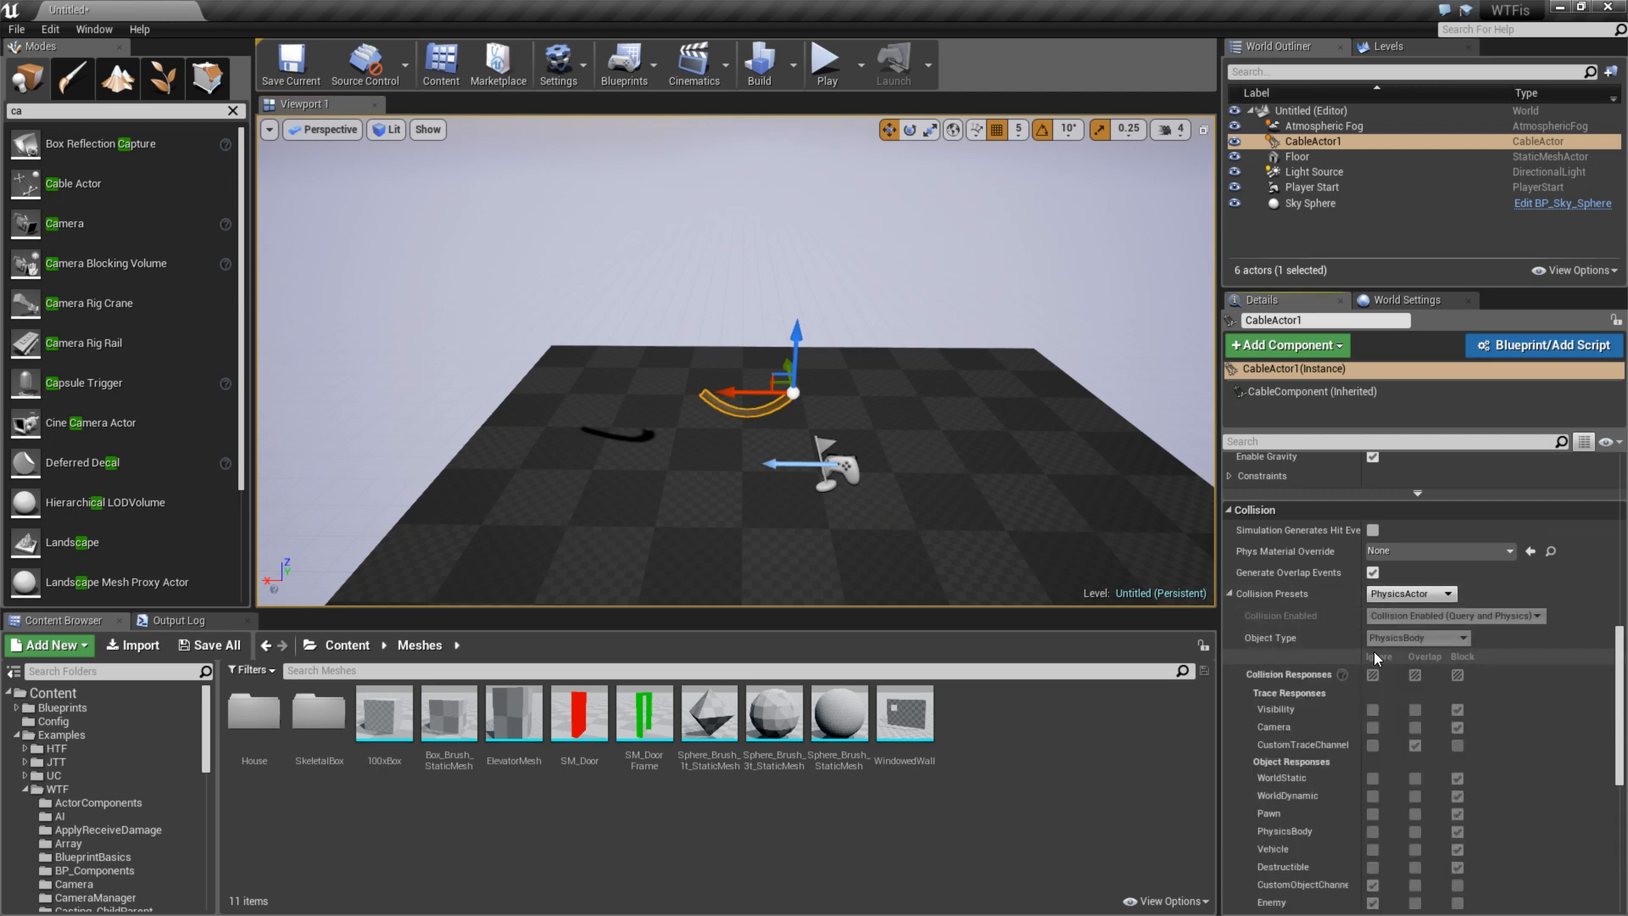
{"action": "scroll", "coordinate": [1404, 637], "scroll_direction": "down", "scroll_amount": 3}
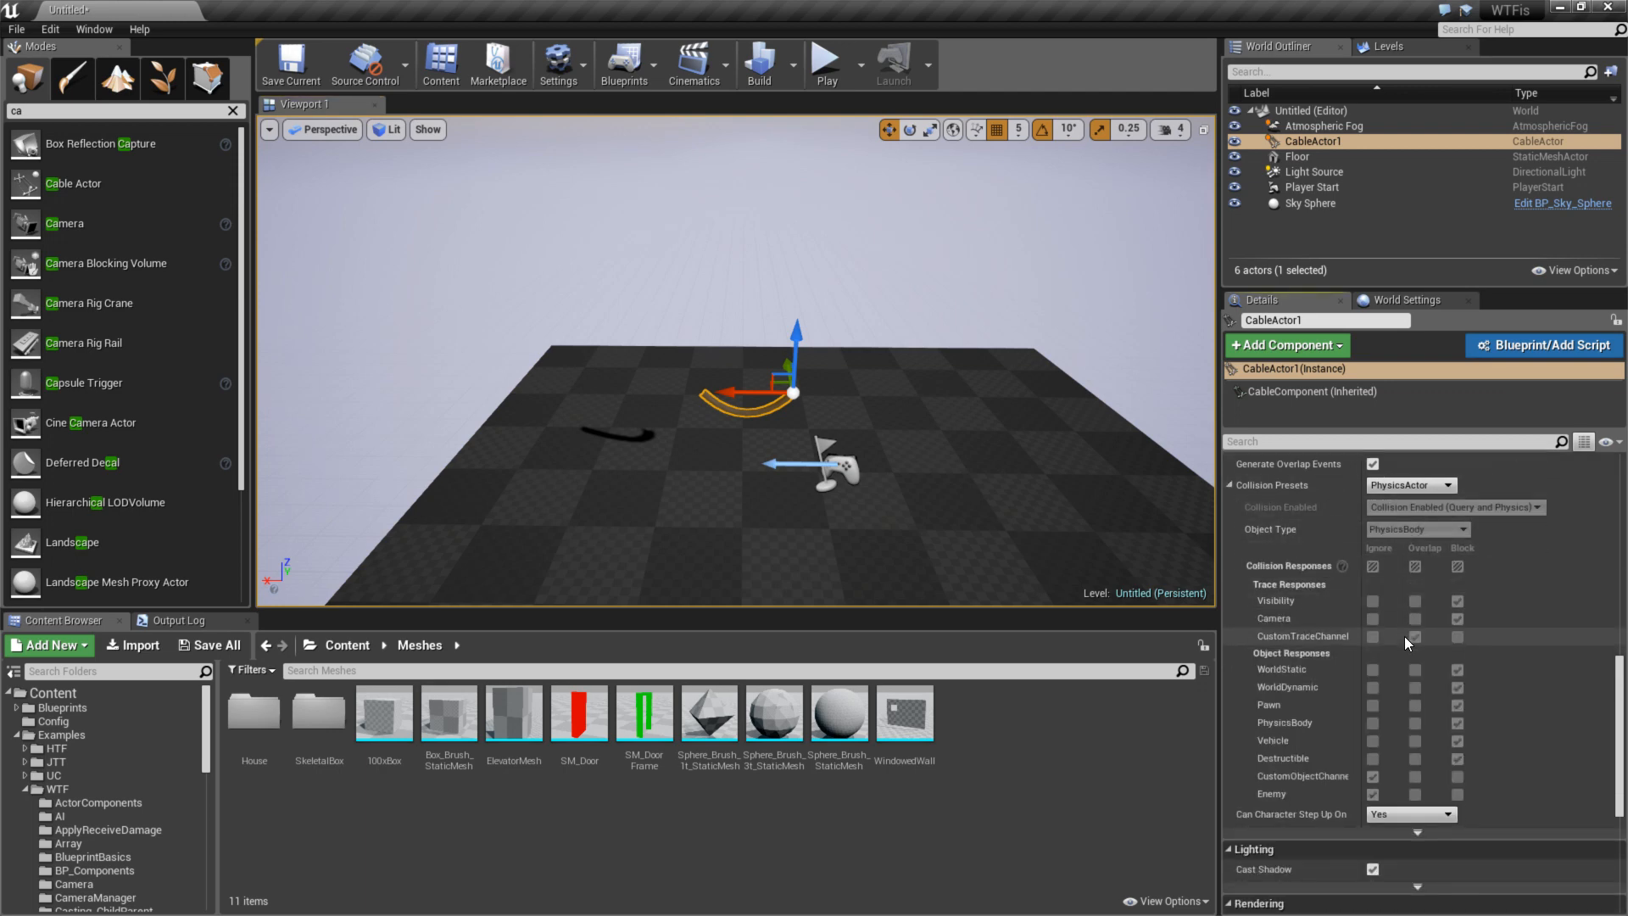
{"action": "scroll", "coordinate": [1419, 634], "scroll_direction": "up", "scroll_amount": 6}
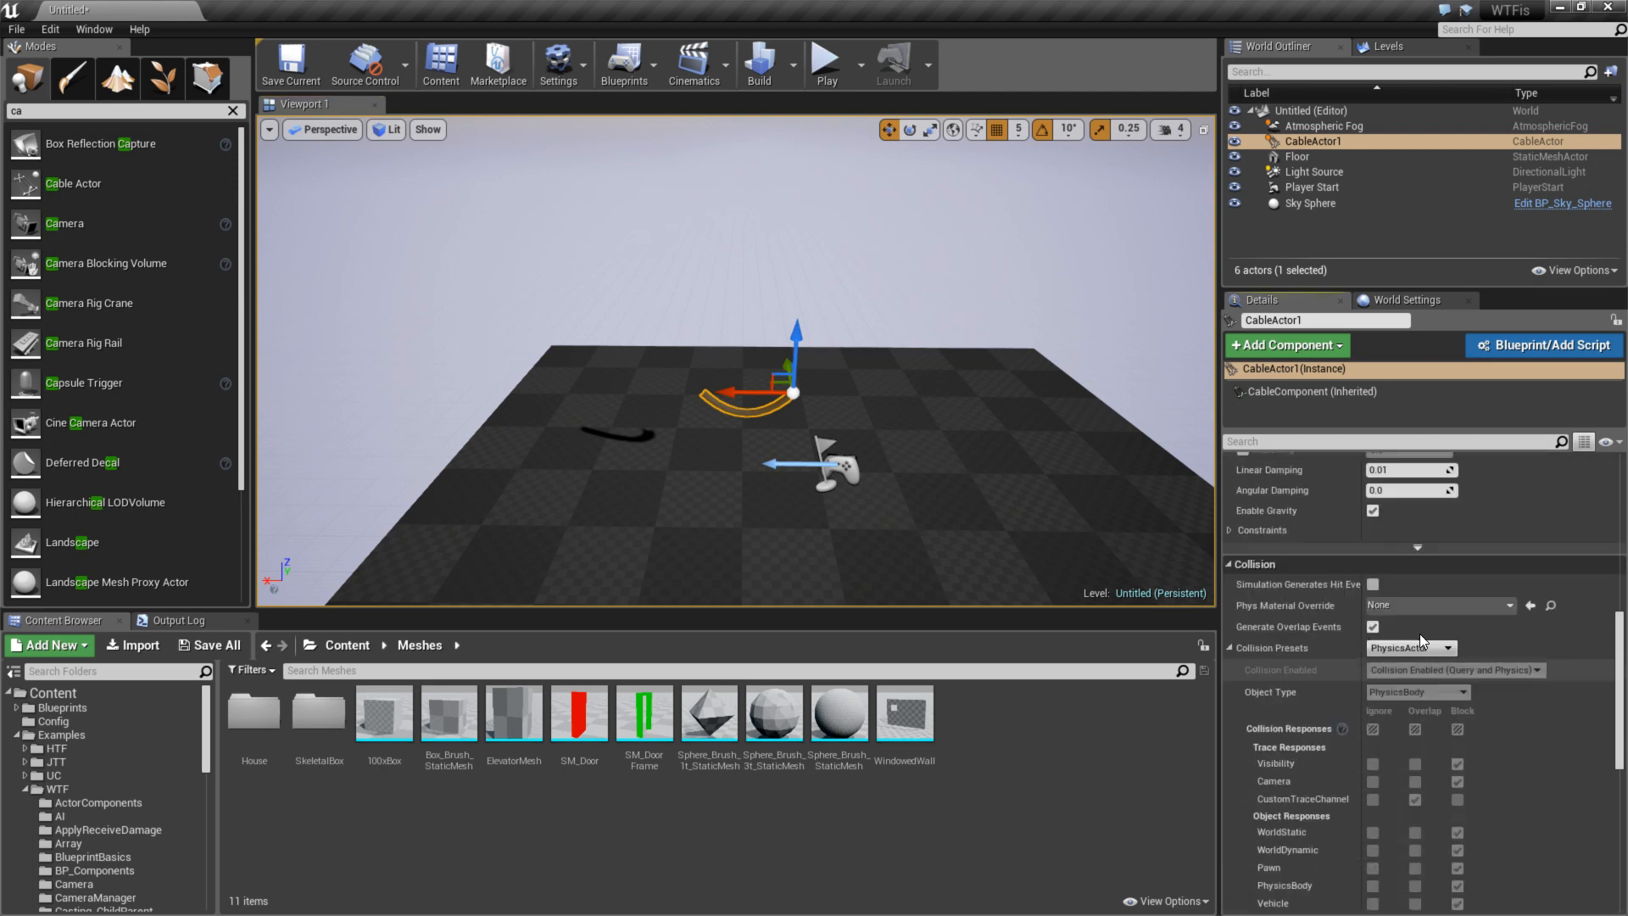
{"action": "scroll", "coordinate": [1409, 659], "scroll_direction": "up", "scroll_amount": 10}
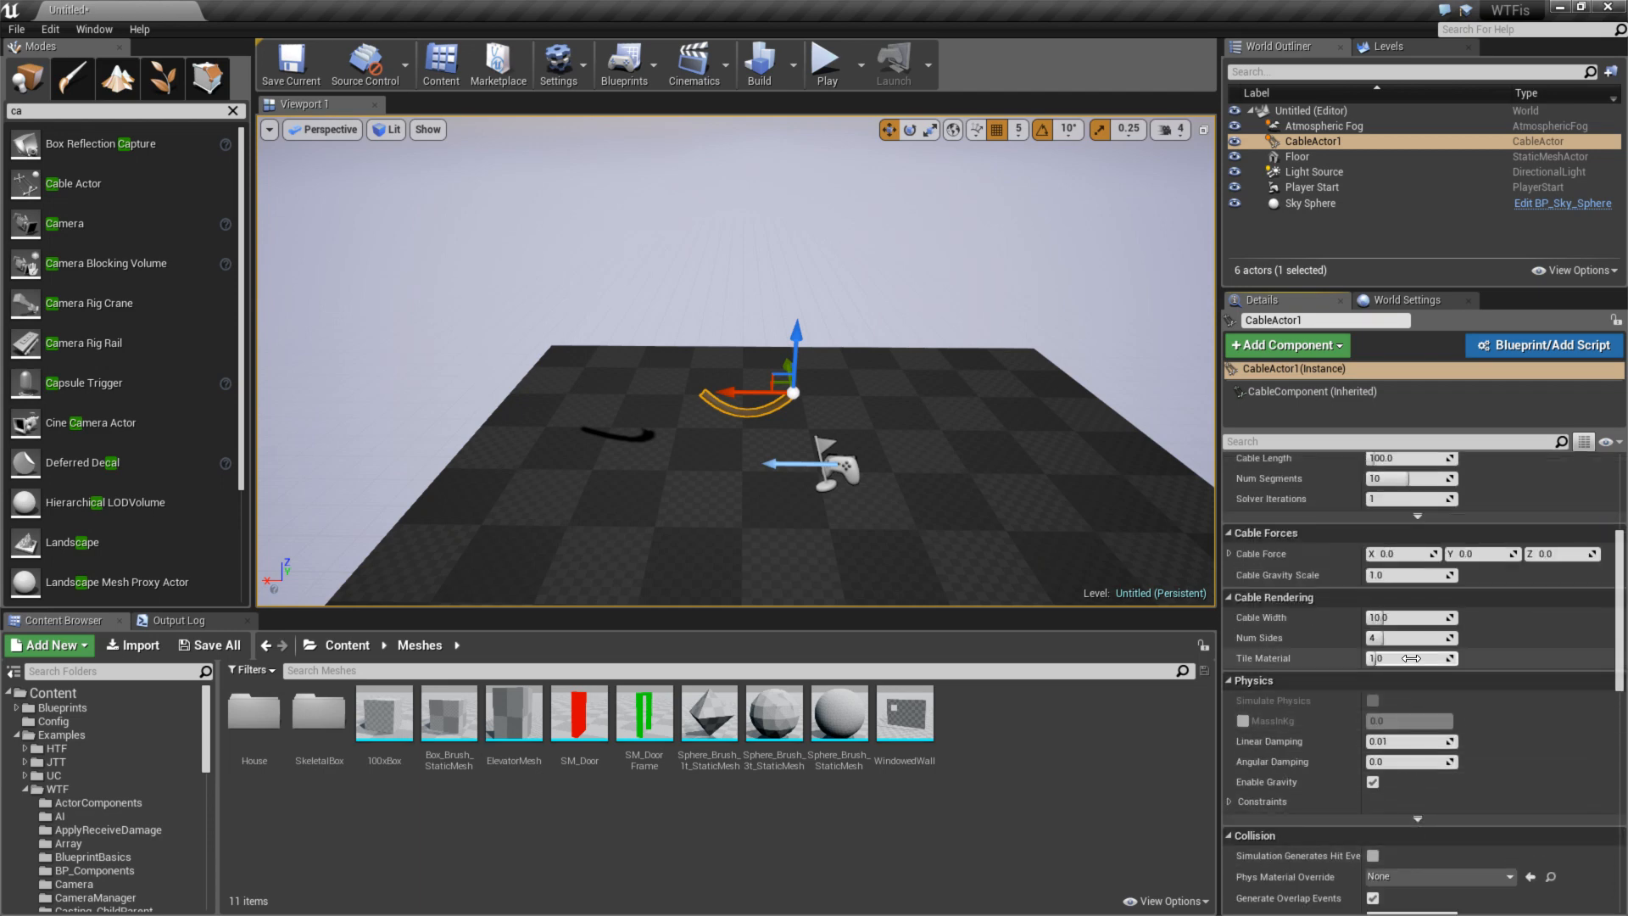
- Raise the cable higher above the floor with its start released, and restore Attach Start
{"action": "scroll", "coordinate": [1408, 652], "scroll_direction": "up", "scroll_amount": 1}
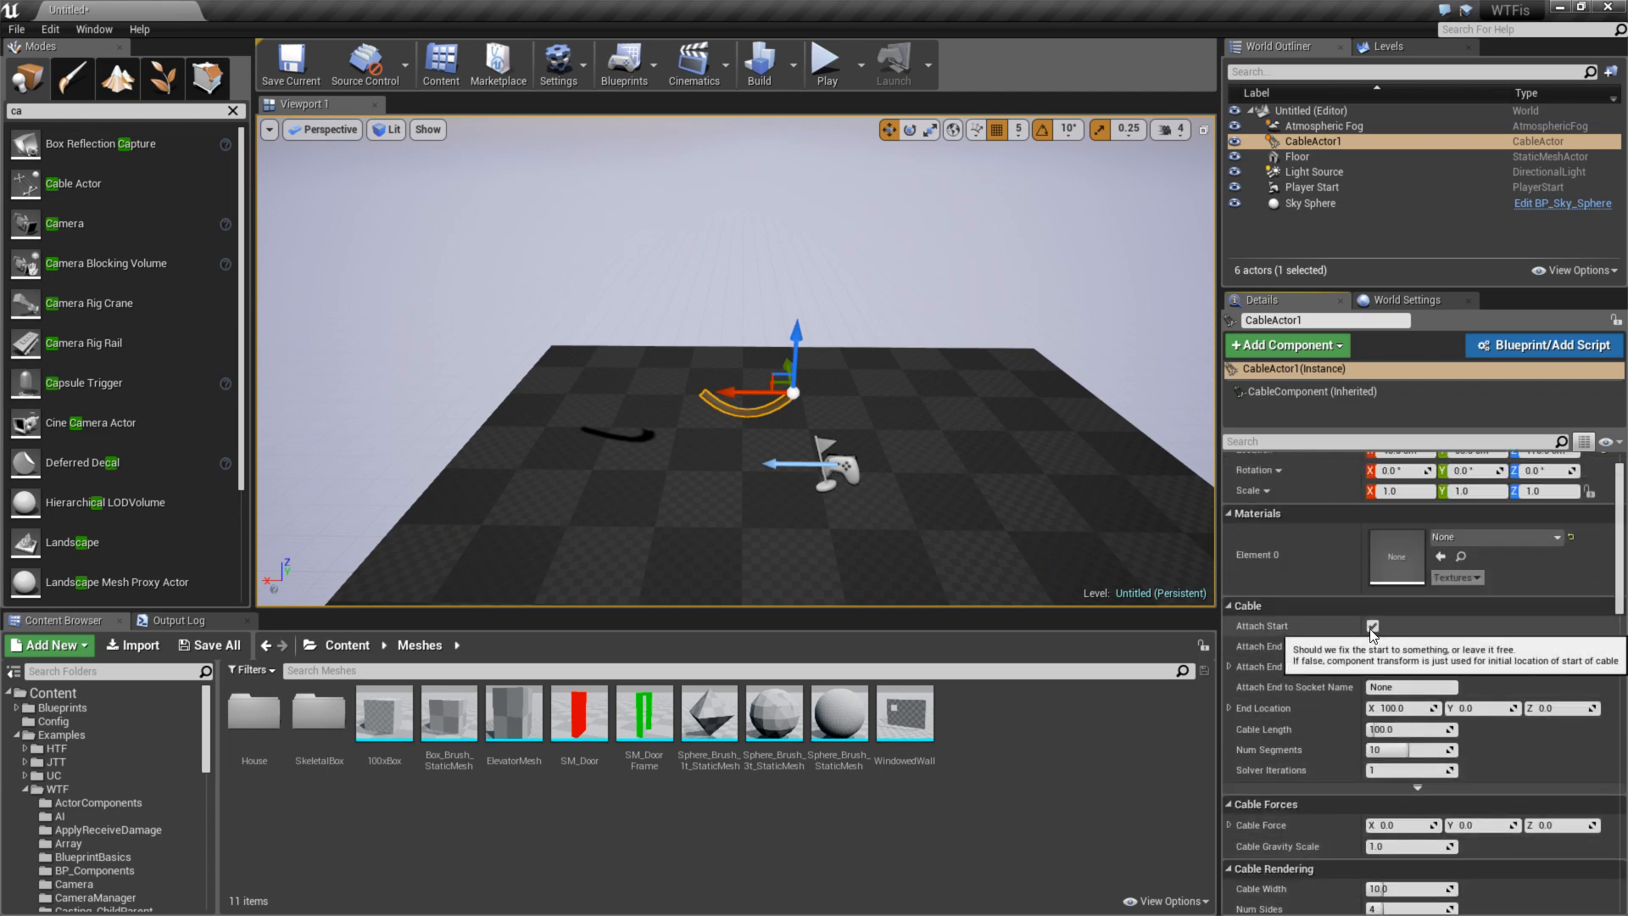
{"action": "left_click", "coordinate": [1372, 625]}
{"action": "left_click_drag", "start_coordinate": [797, 339], "coordinate": [912, 243]}
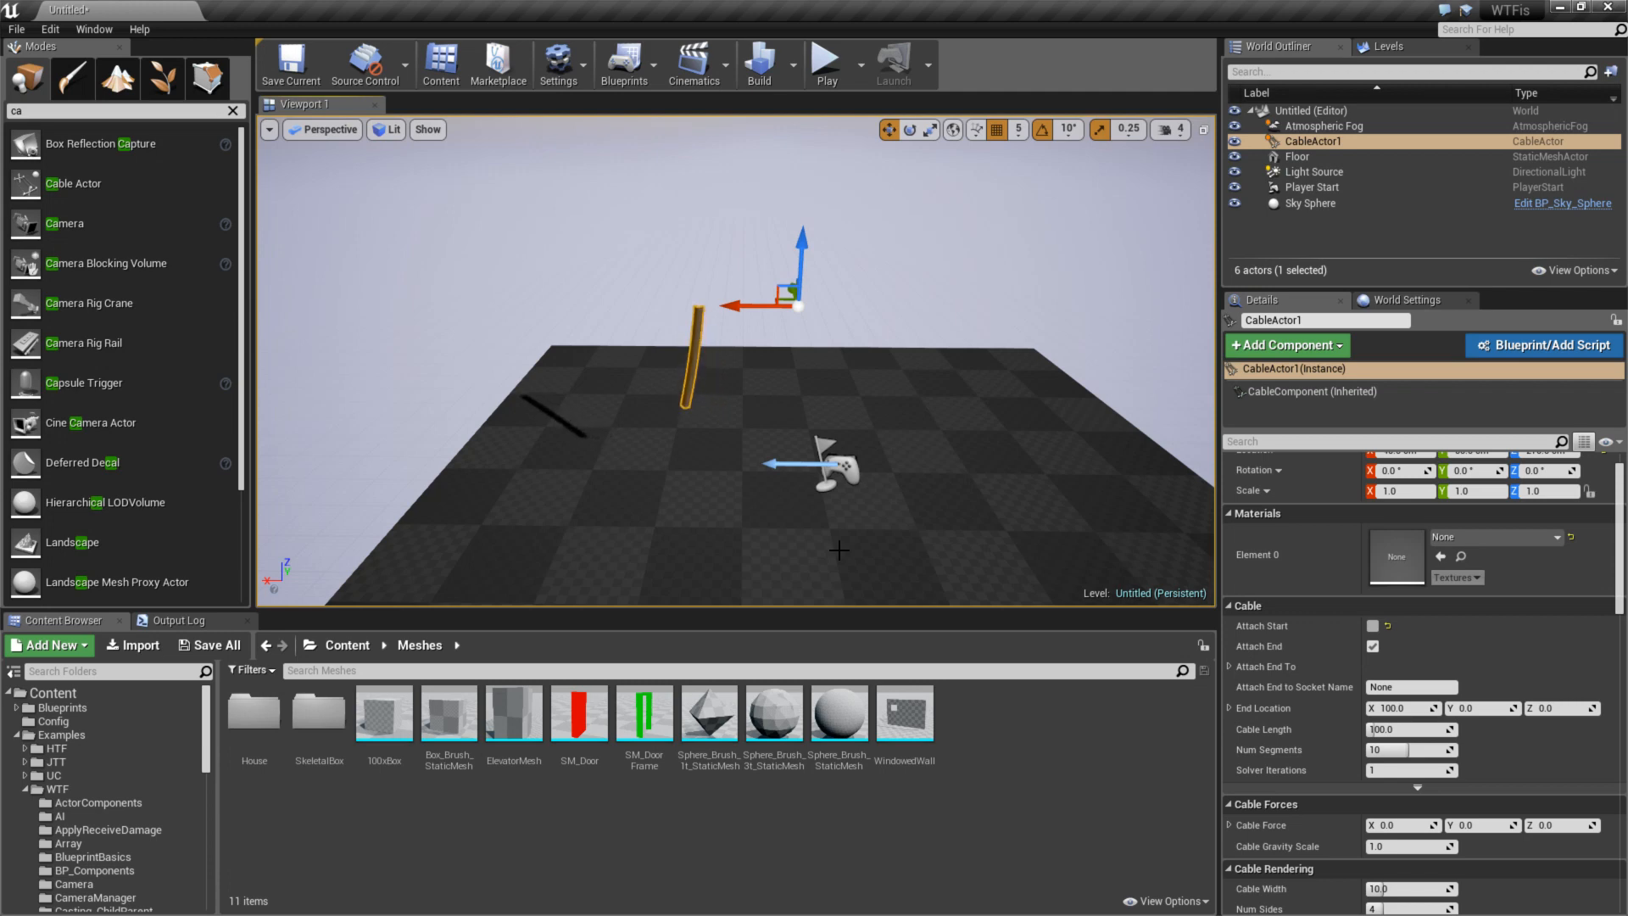
{"action": "left_click", "coordinate": [1373, 626]}
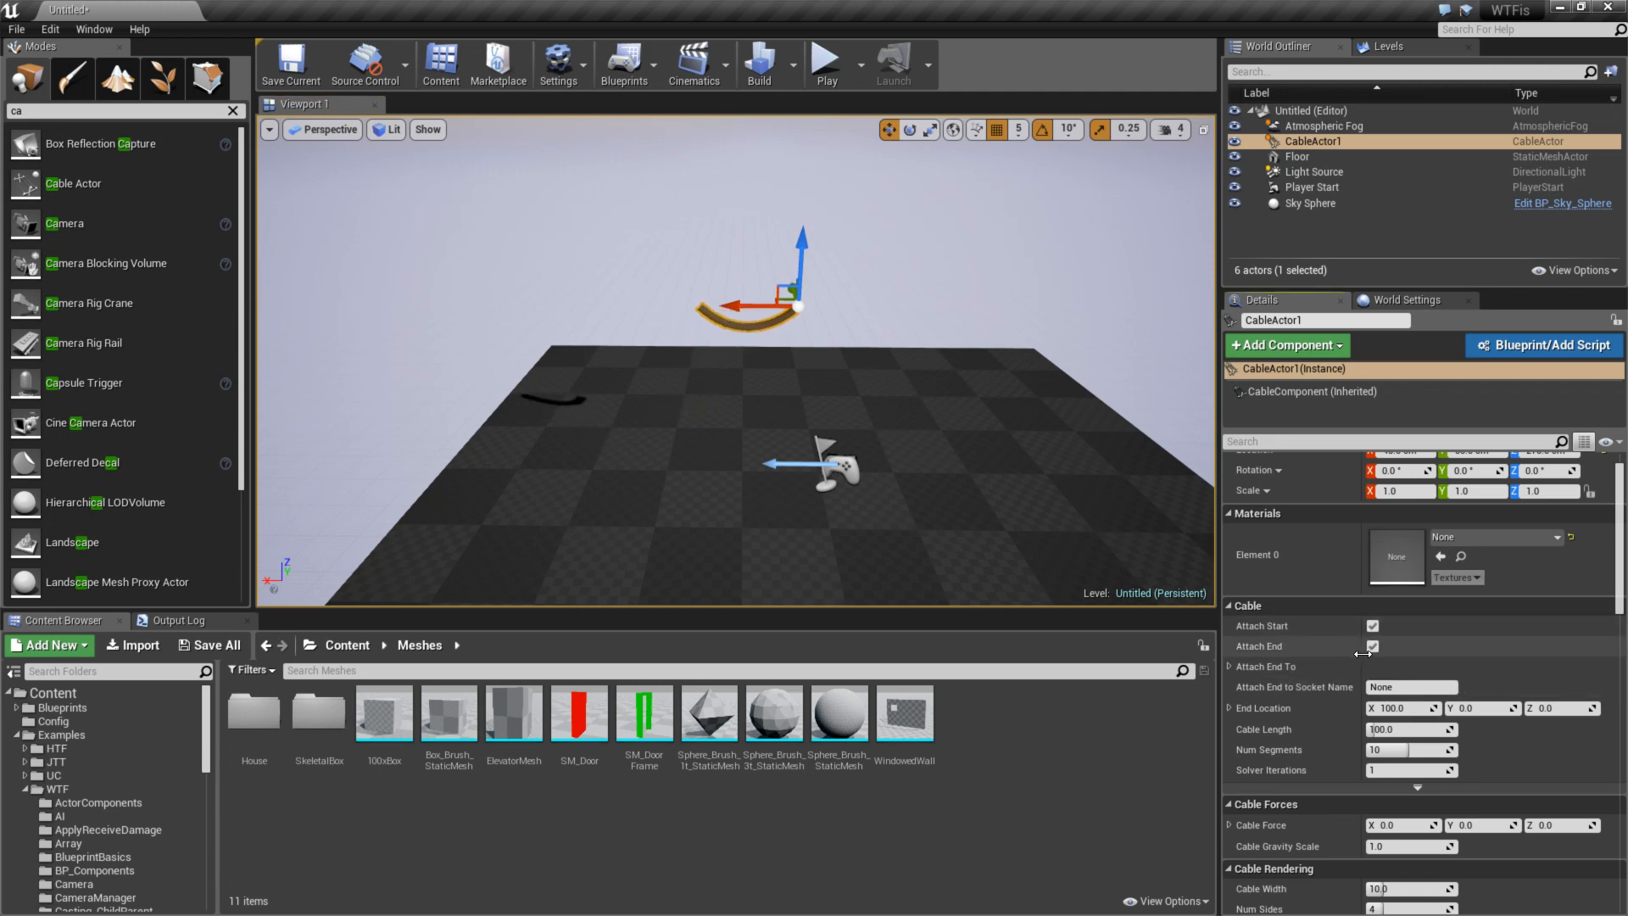
- Turn off Attach End and inspect the cable hanging from its start up close
{"action": "left_click", "coordinate": [1373, 646]}
{"action": "scroll", "coordinate": [1325, 680], "scroll_direction": "down", "scroll_amount": 5}
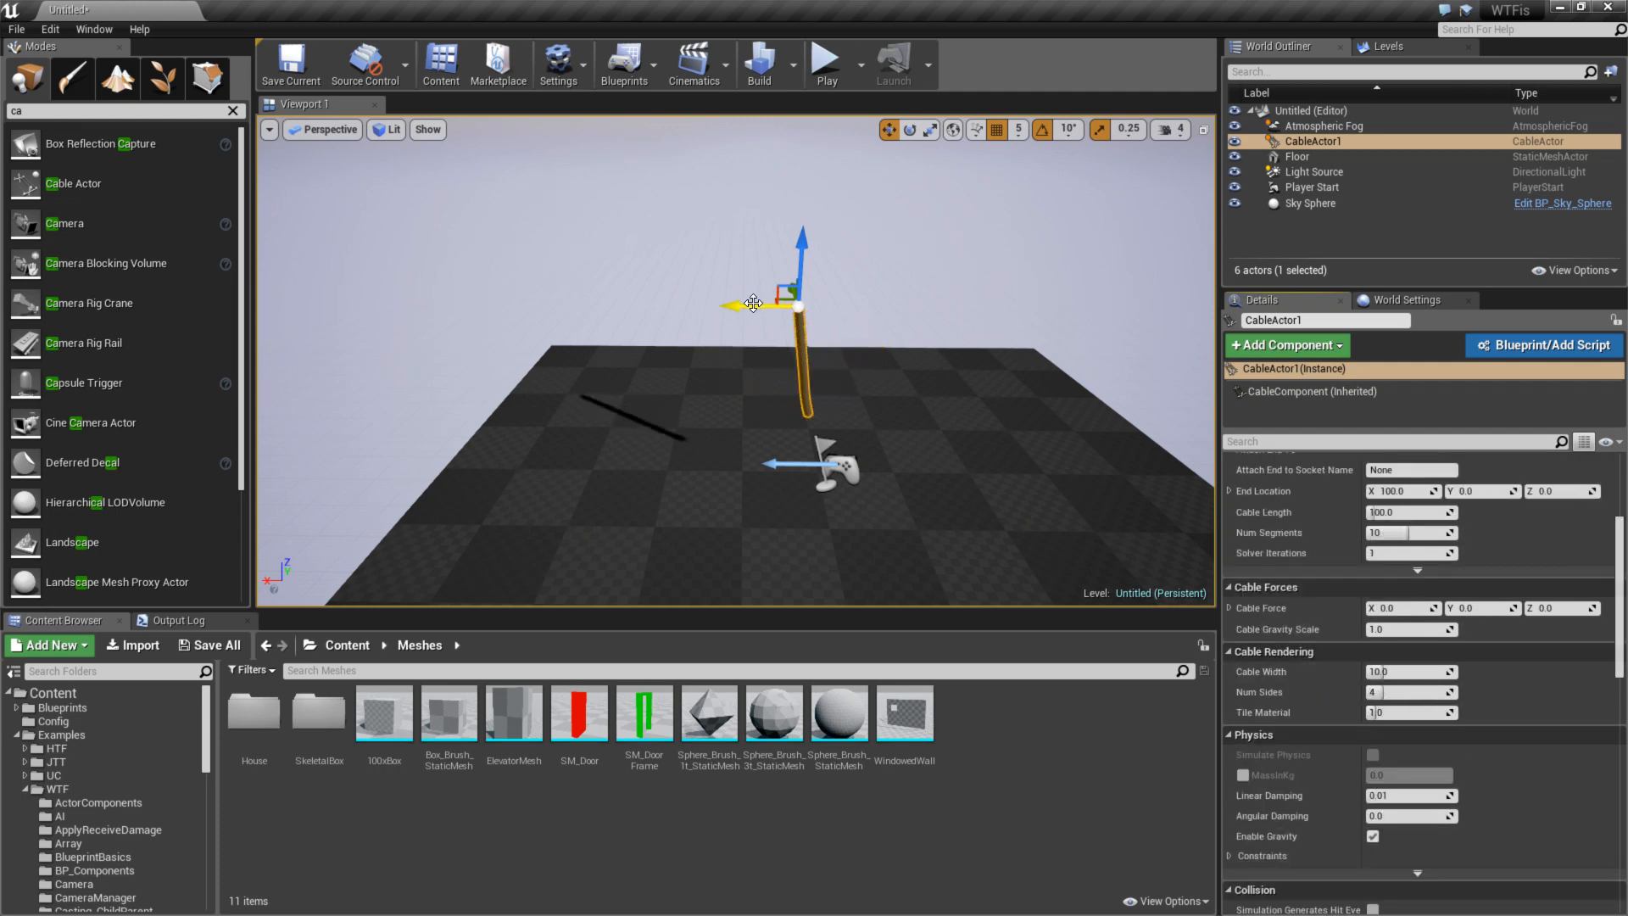
{"action": "right_click_drag", "start_coordinate": [1118, 488], "coordinate": [976, 425]}
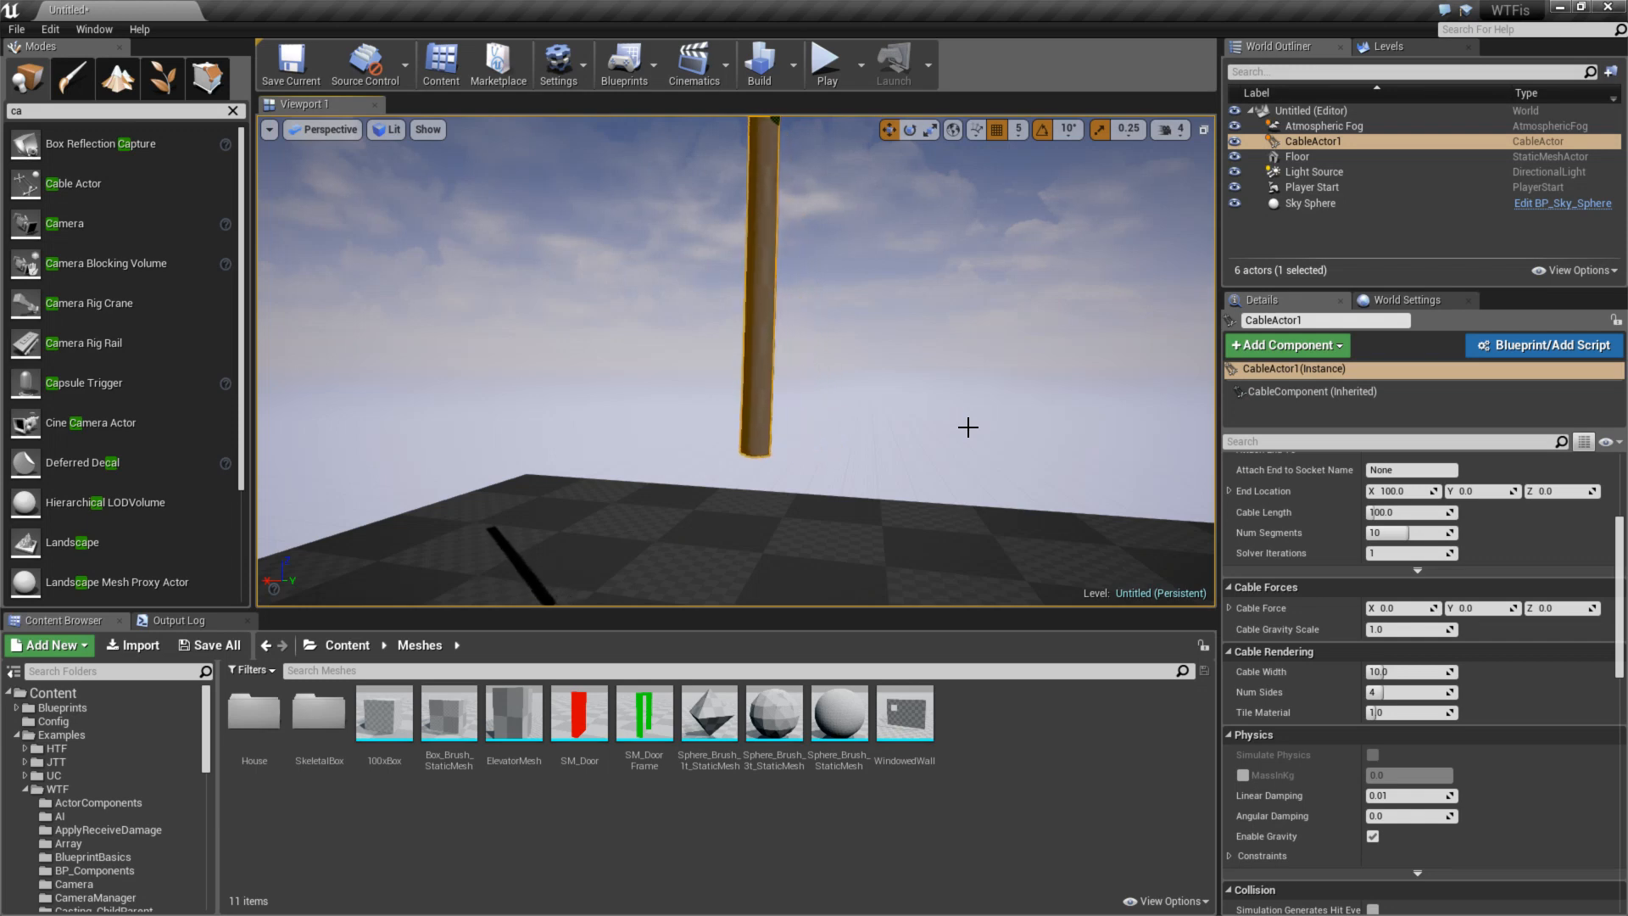
{"action": "scroll", "coordinate": [1314, 676], "scroll_direction": "down", "scroll_amount": 4}
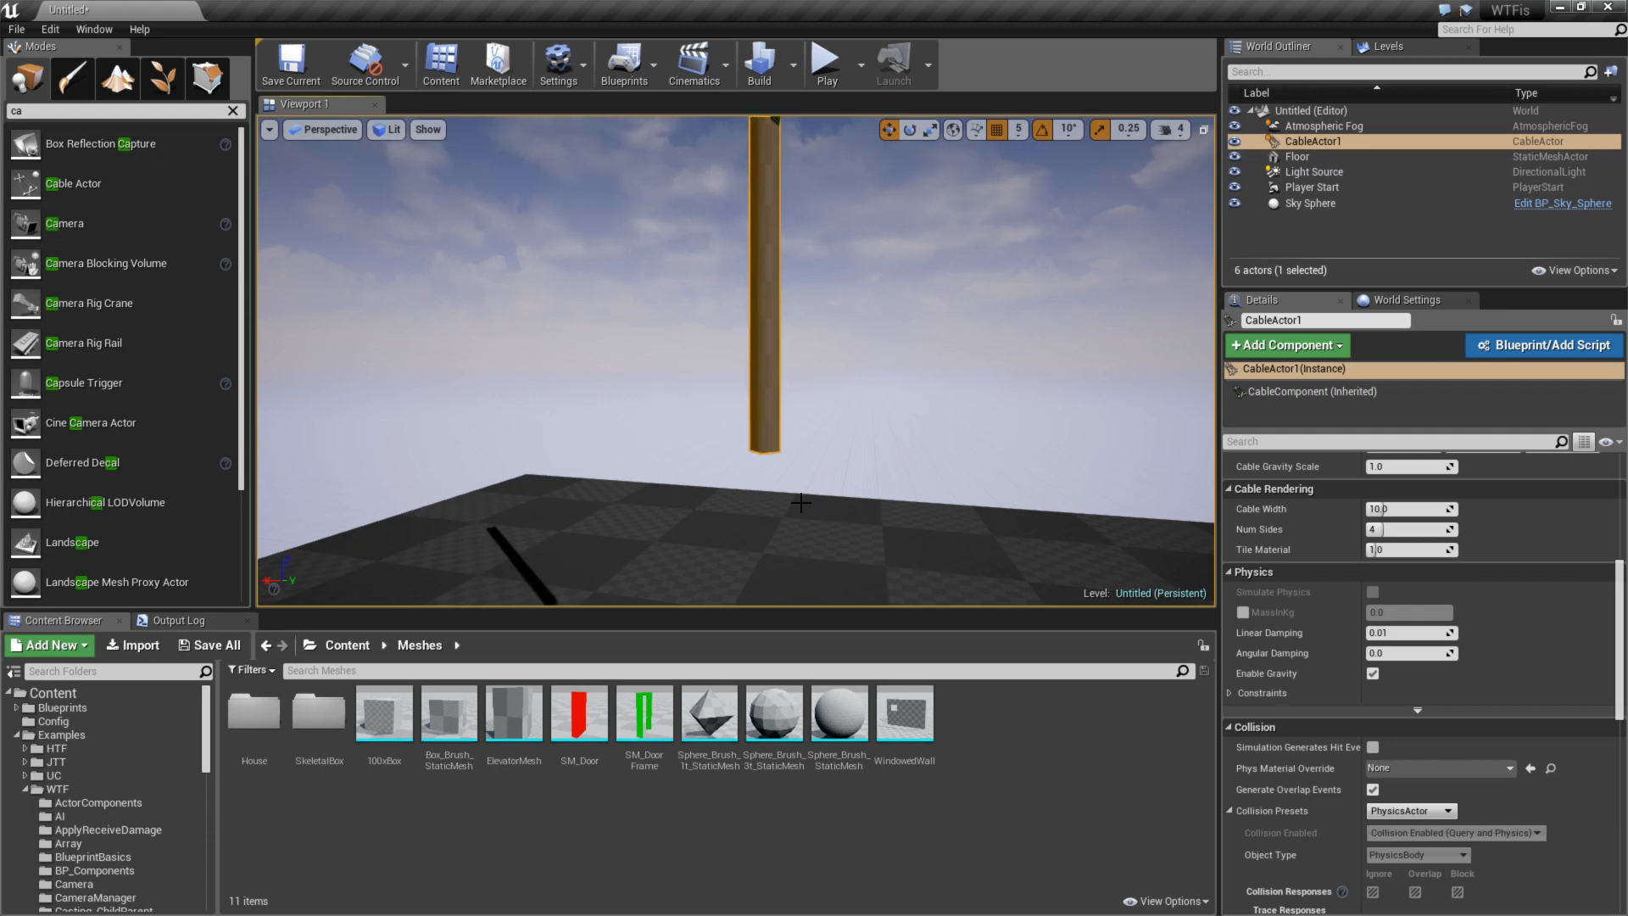
- Delete the cable actor from the level and cancel saving the level
{"action": "key", "text": "f"}
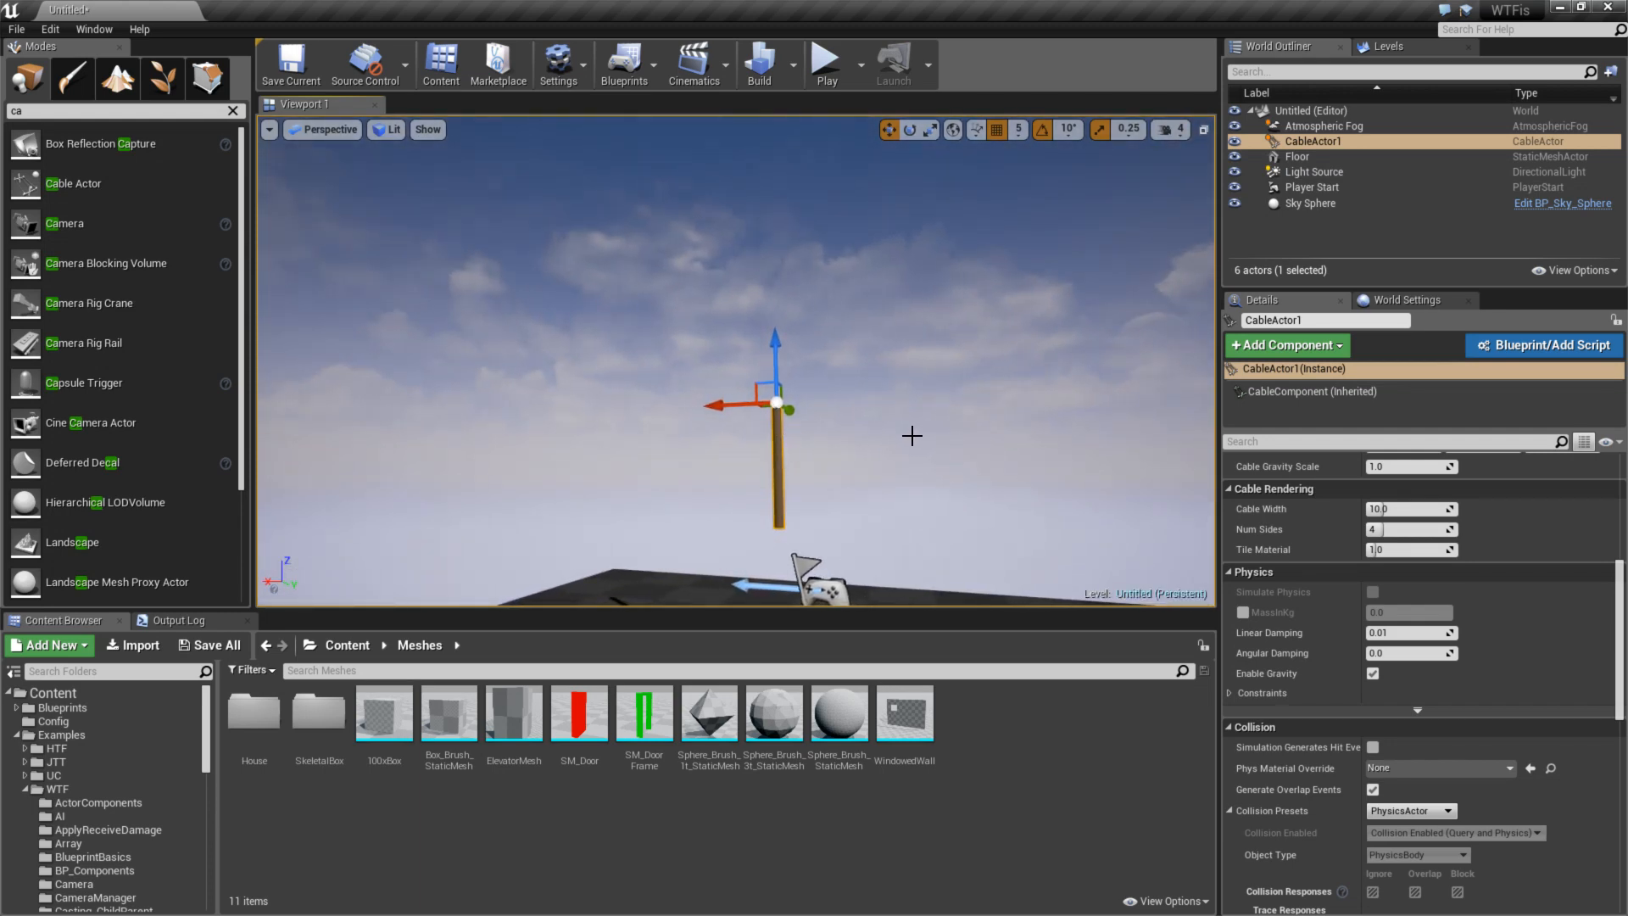
{"action": "key", "text": "Delete"}
{"action": "mouse_move", "coordinate": [934, 450]}
{"action": "right_mouse_down"}
{"action": "mouse_move", "coordinate": [932, 542]}
{"action": "mouse_move", "coordinate": [899, 513]}
{"action": "mouse_move", "coordinate": [882, 458]}
{"action": "mouse_move", "coordinate": [934, 447]}
{"action": "right_mouse_up"}
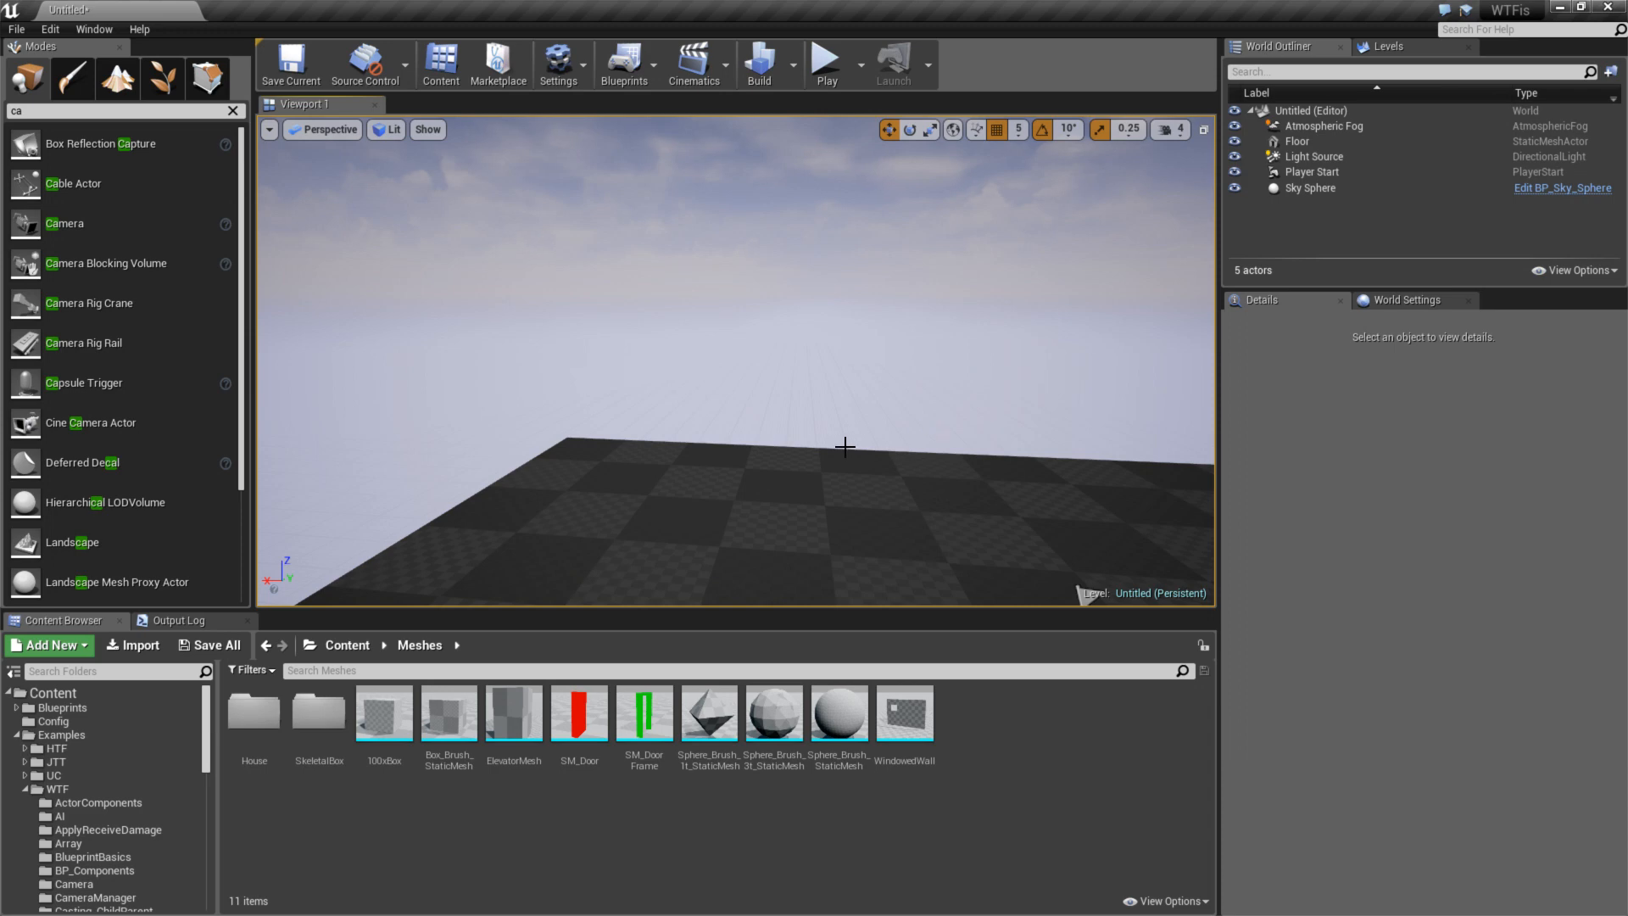
{"action": "mouse_move", "coordinate": [845, 447]}
{"action": "right_mouse_down"}
{"action": "mouse_move", "coordinate": [835, 488]}
{"action": "mouse_move", "coordinate": [858, 418]}
{"action": "right_mouse_up"}
{"action": "left_click", "coordinate": [291, 64]}
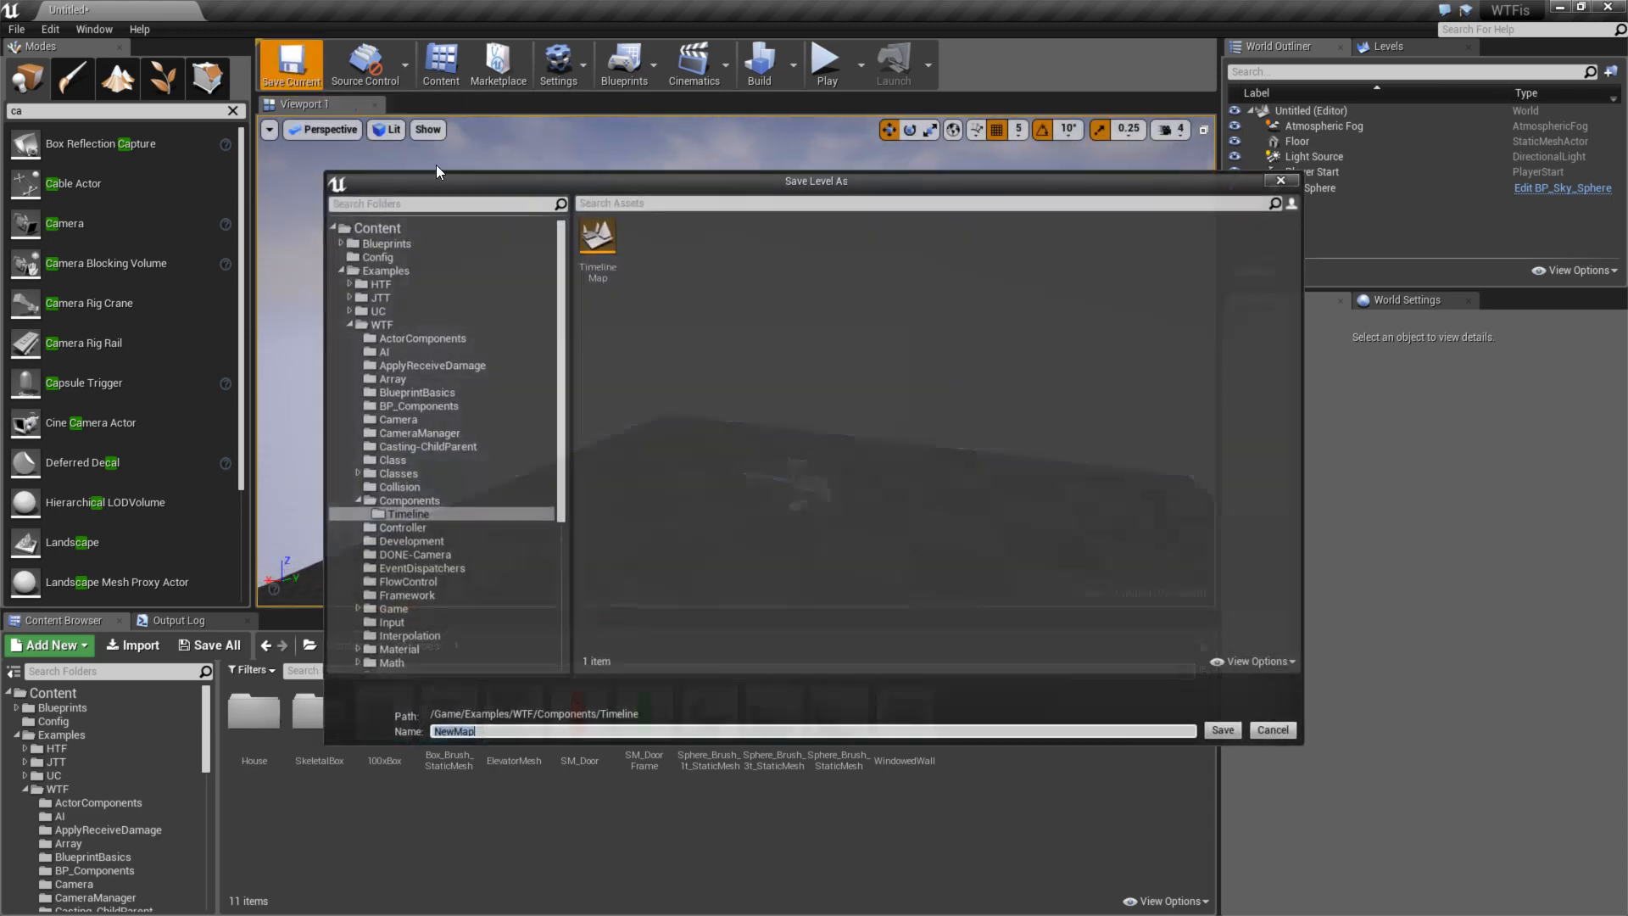
{"action": "left_click", "coordinate": [1274, 731]}
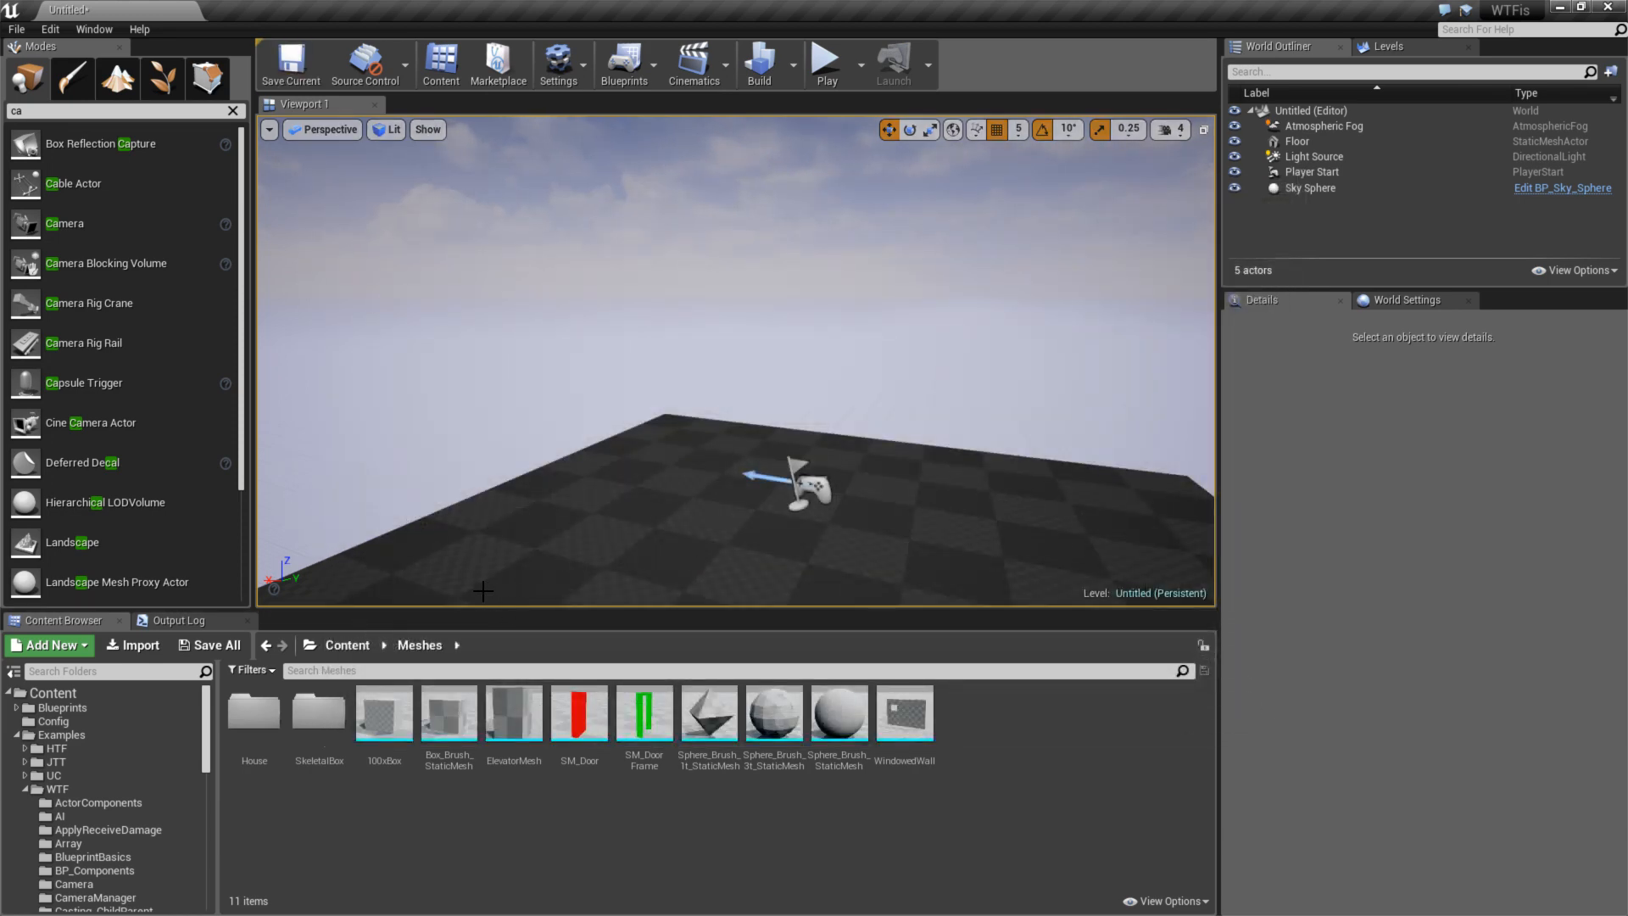
- Switch to Chrome, open YouTube and search for "ue4 dynamic fence"
{"action": "left_click", "coordinate": [23, 790]}
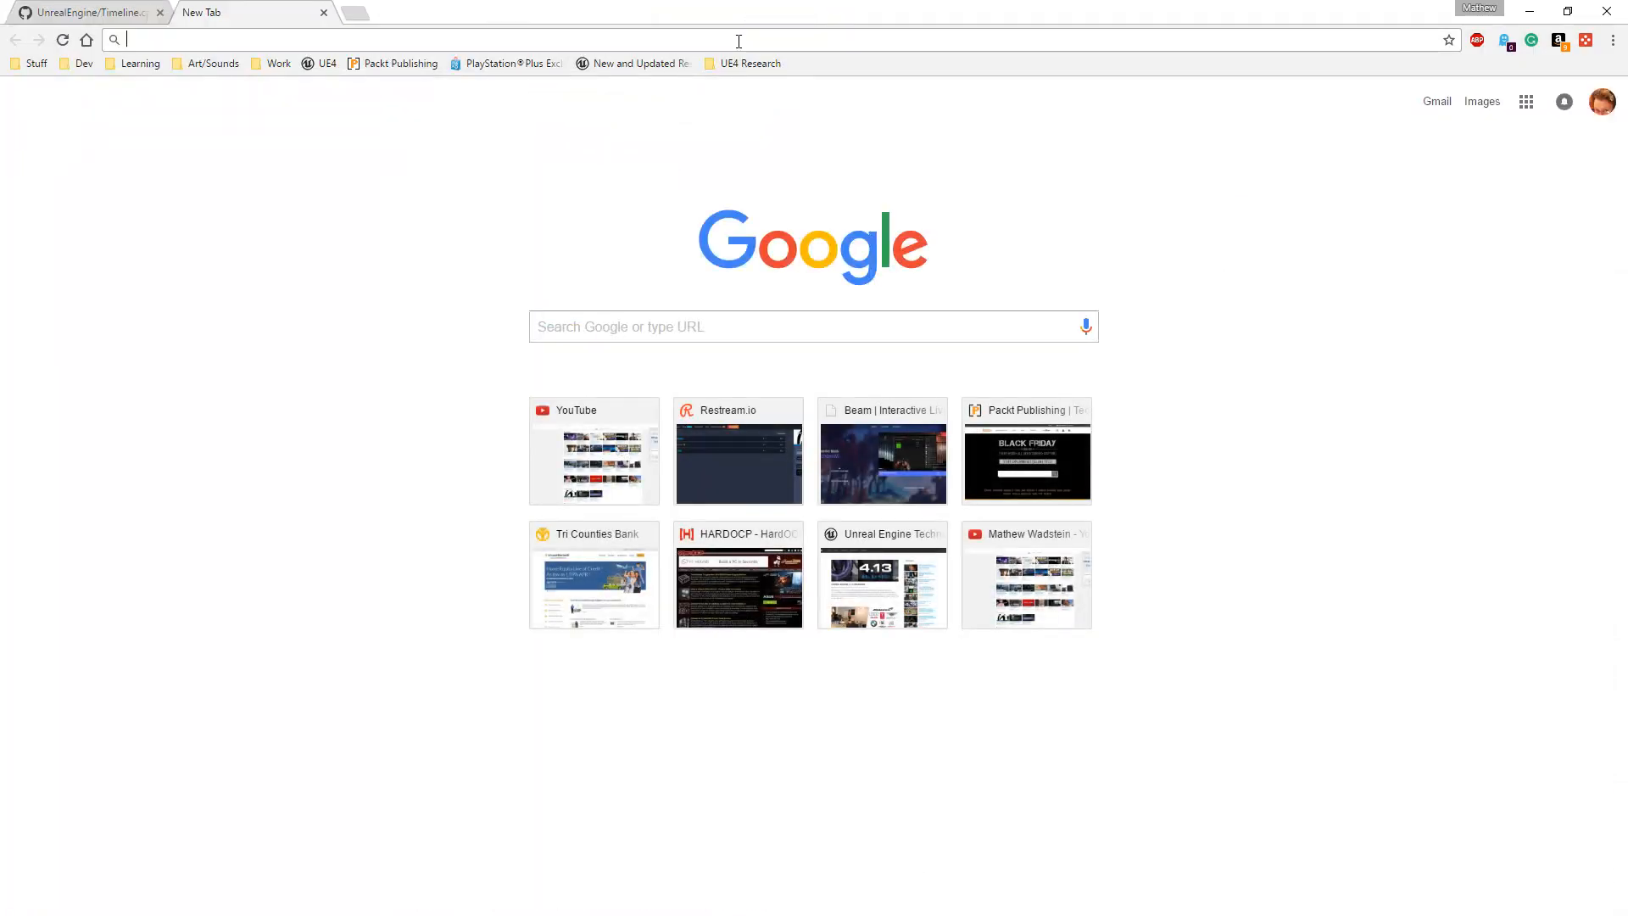
{"action": "type", "text": "youtube"}
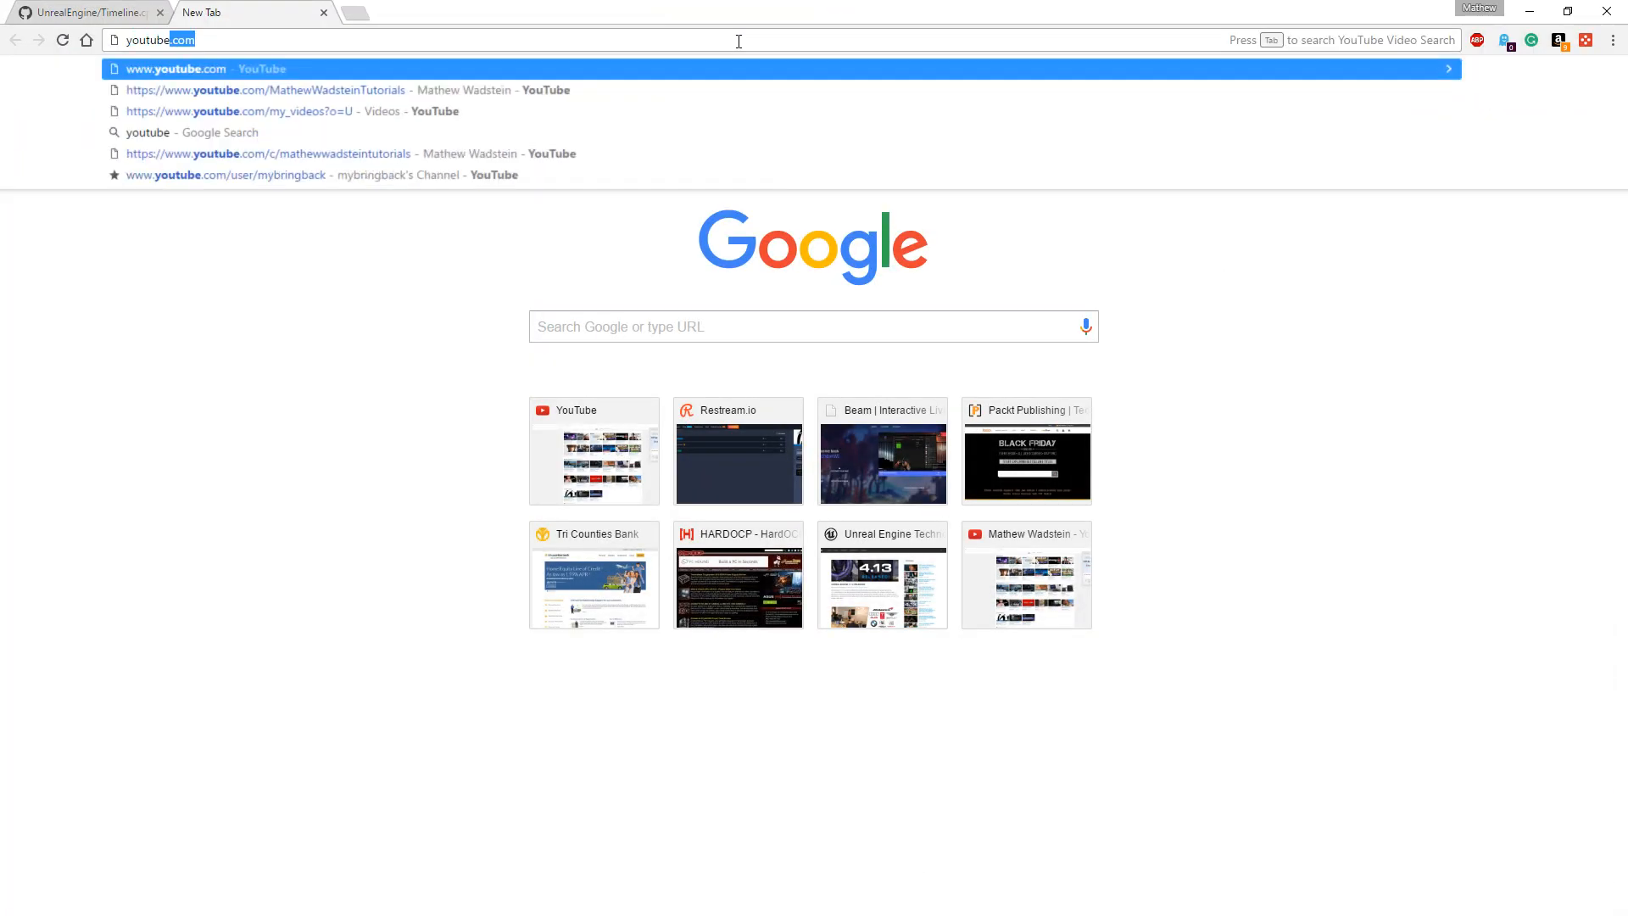
{"action": "key", "text": "Return"}
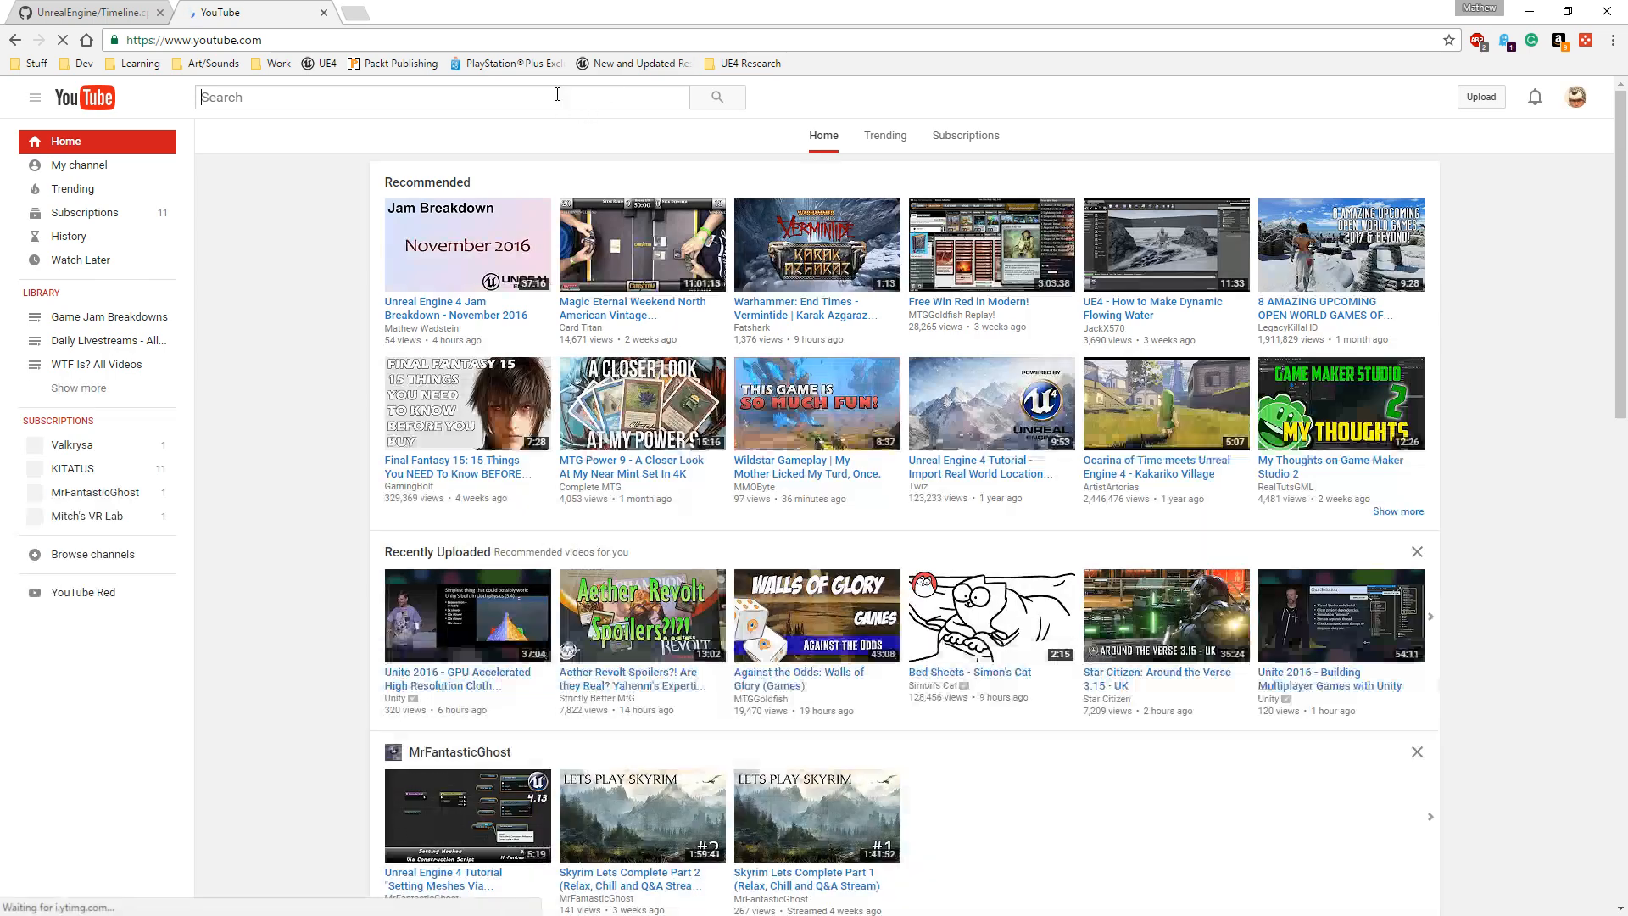
{"action": "type", "text": "ue4 dynamic fence"}
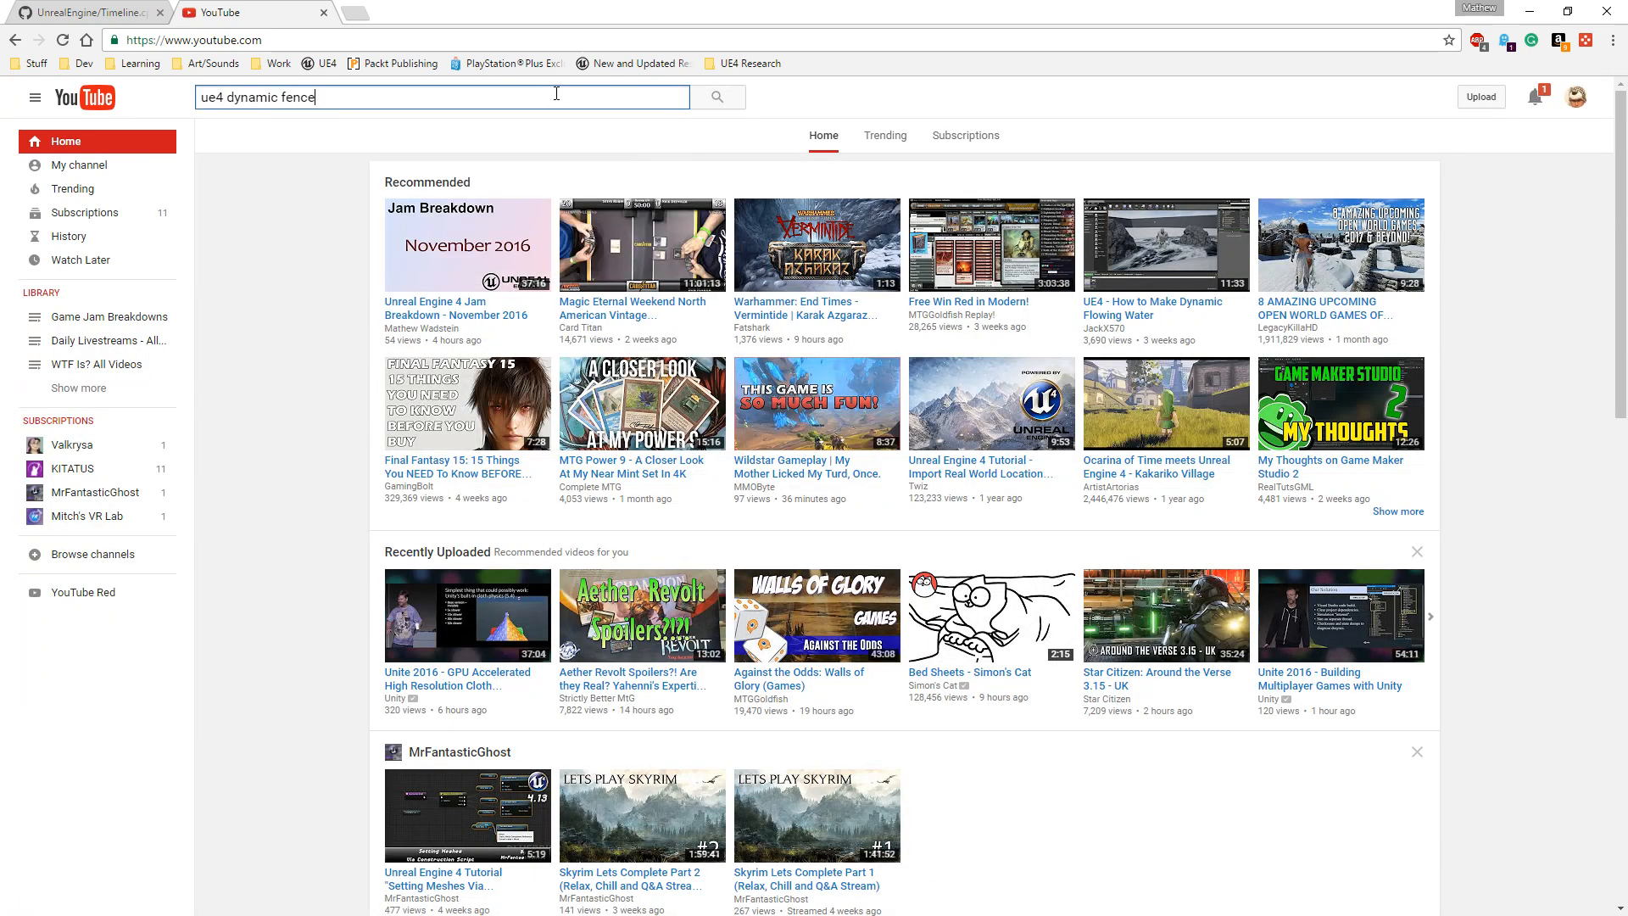
{"action": "key", "text": "Return"}
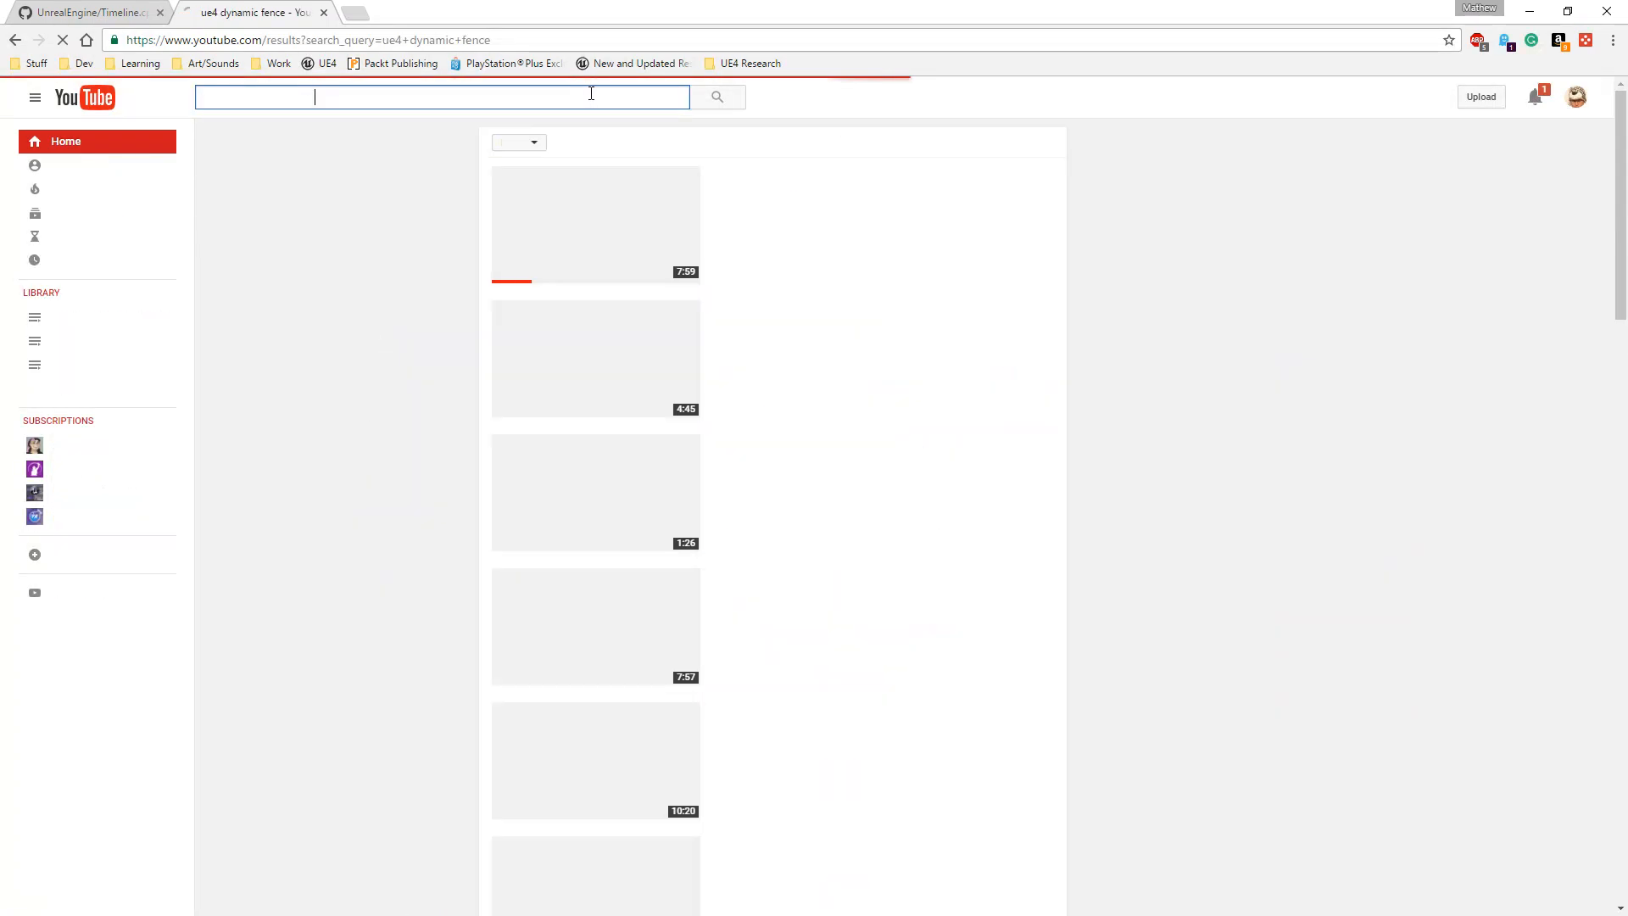
- Look through the search results for a fence tutorial and open the Unreal Engine channel's playlists
{"action": "scroll", "coordinate": [439, 501], "scroll_direction": "down", "scroll_amount": 7}
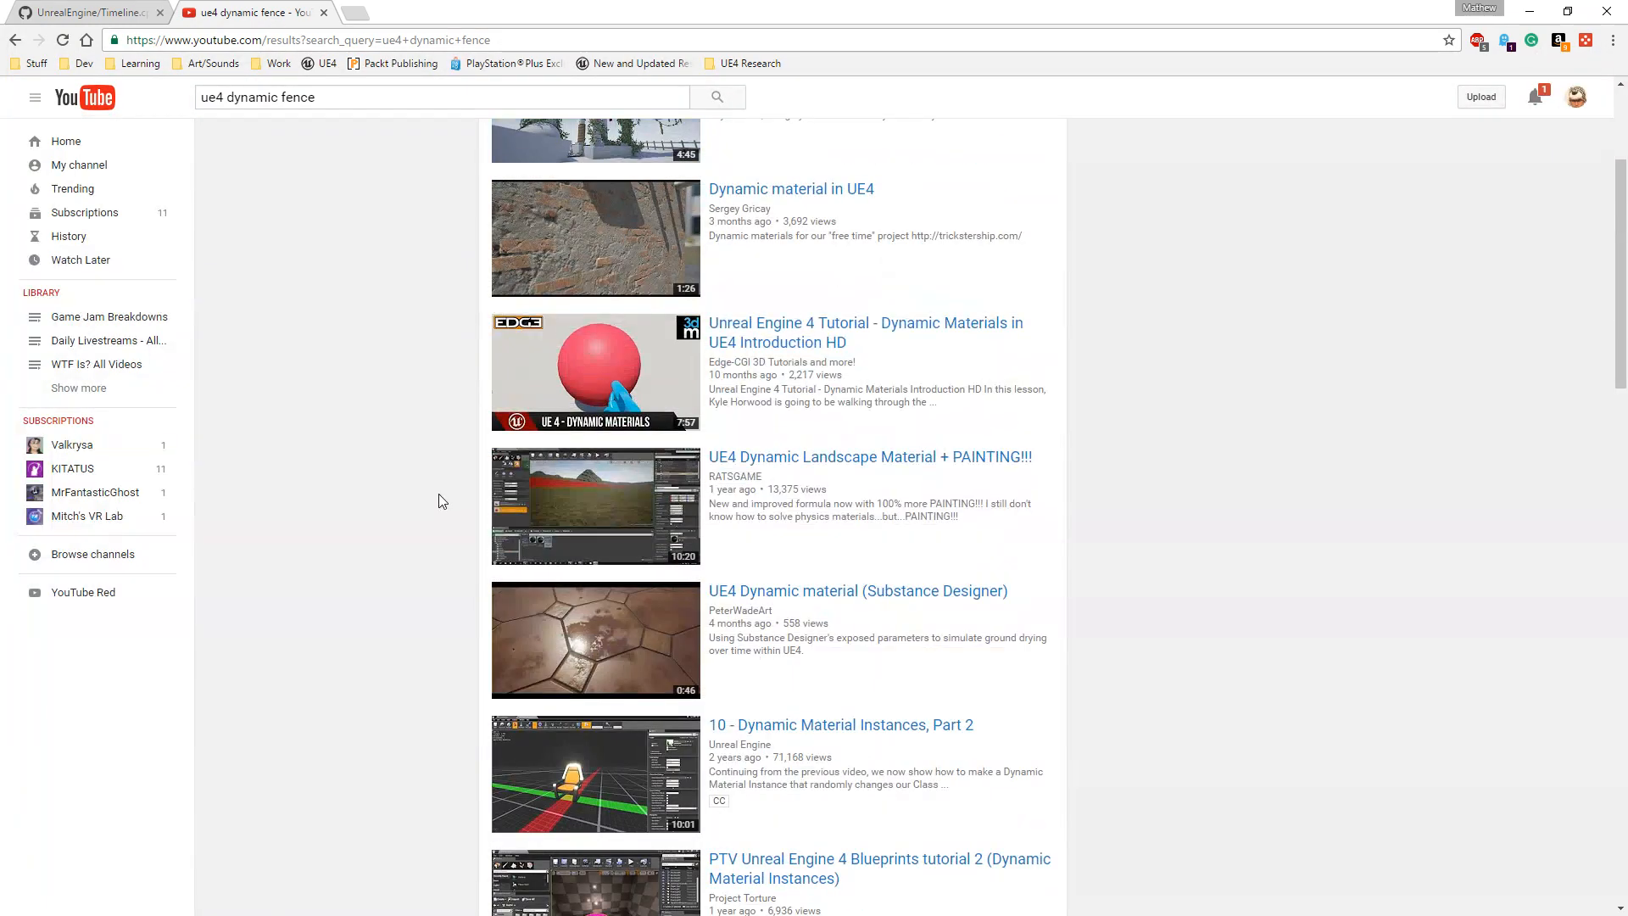
{"action": "scroll", "coordinate": [464, 509], "scroll_direction": "down", "scroll_amount": 3}
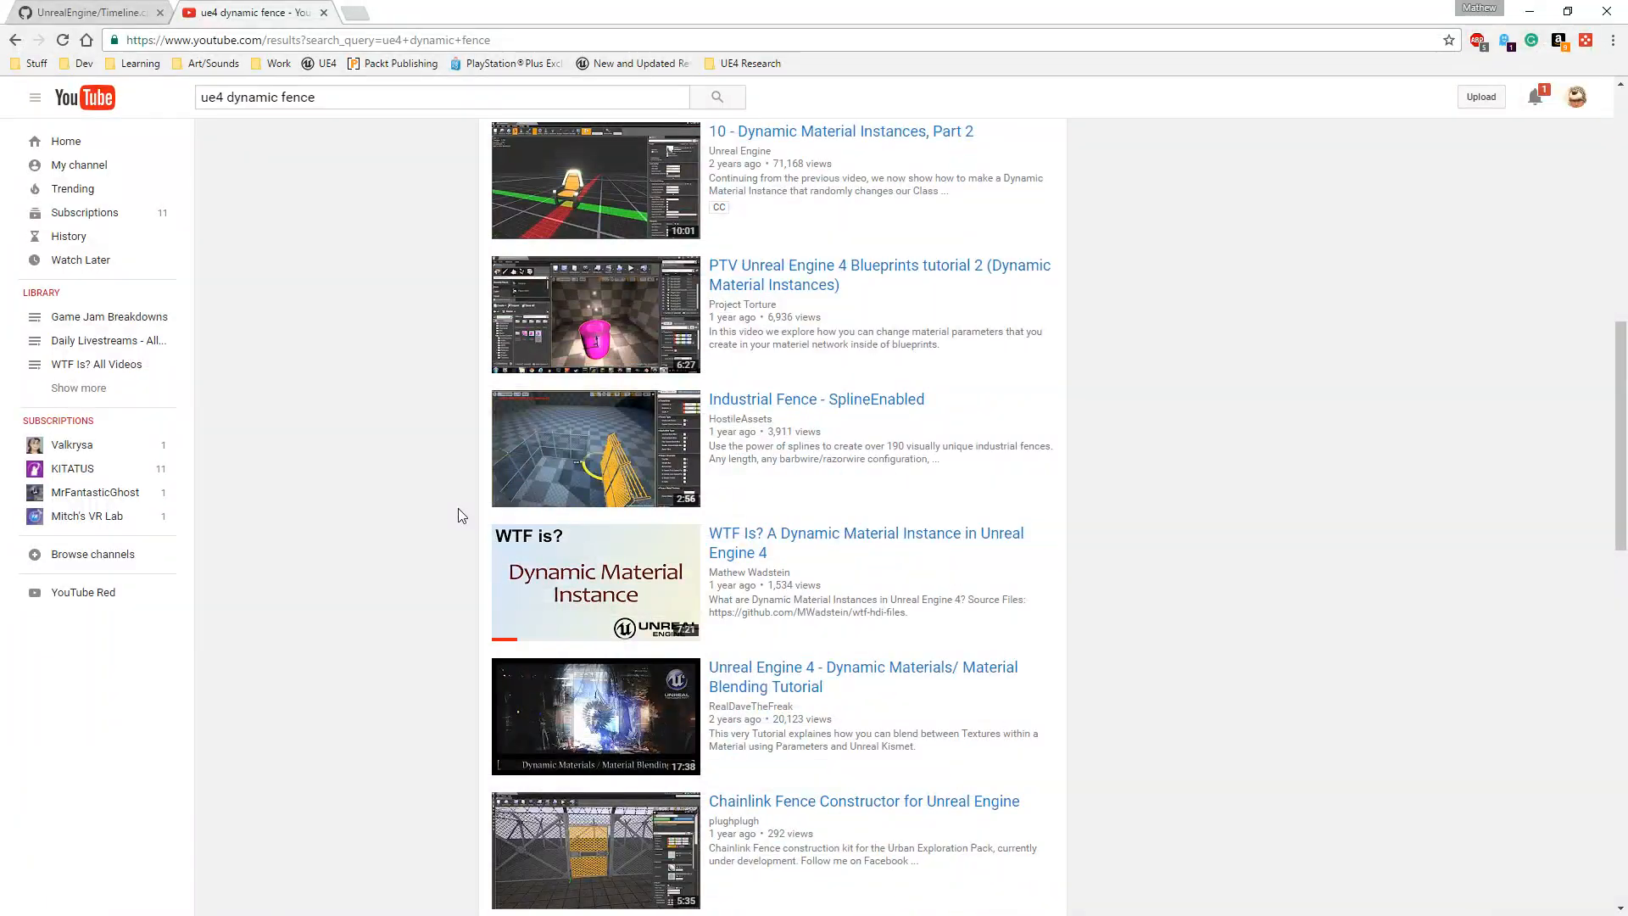
{"action": "scroll", "coordinate": [461, 514], "scroll_direction": "down", "scroll_amount": 3}
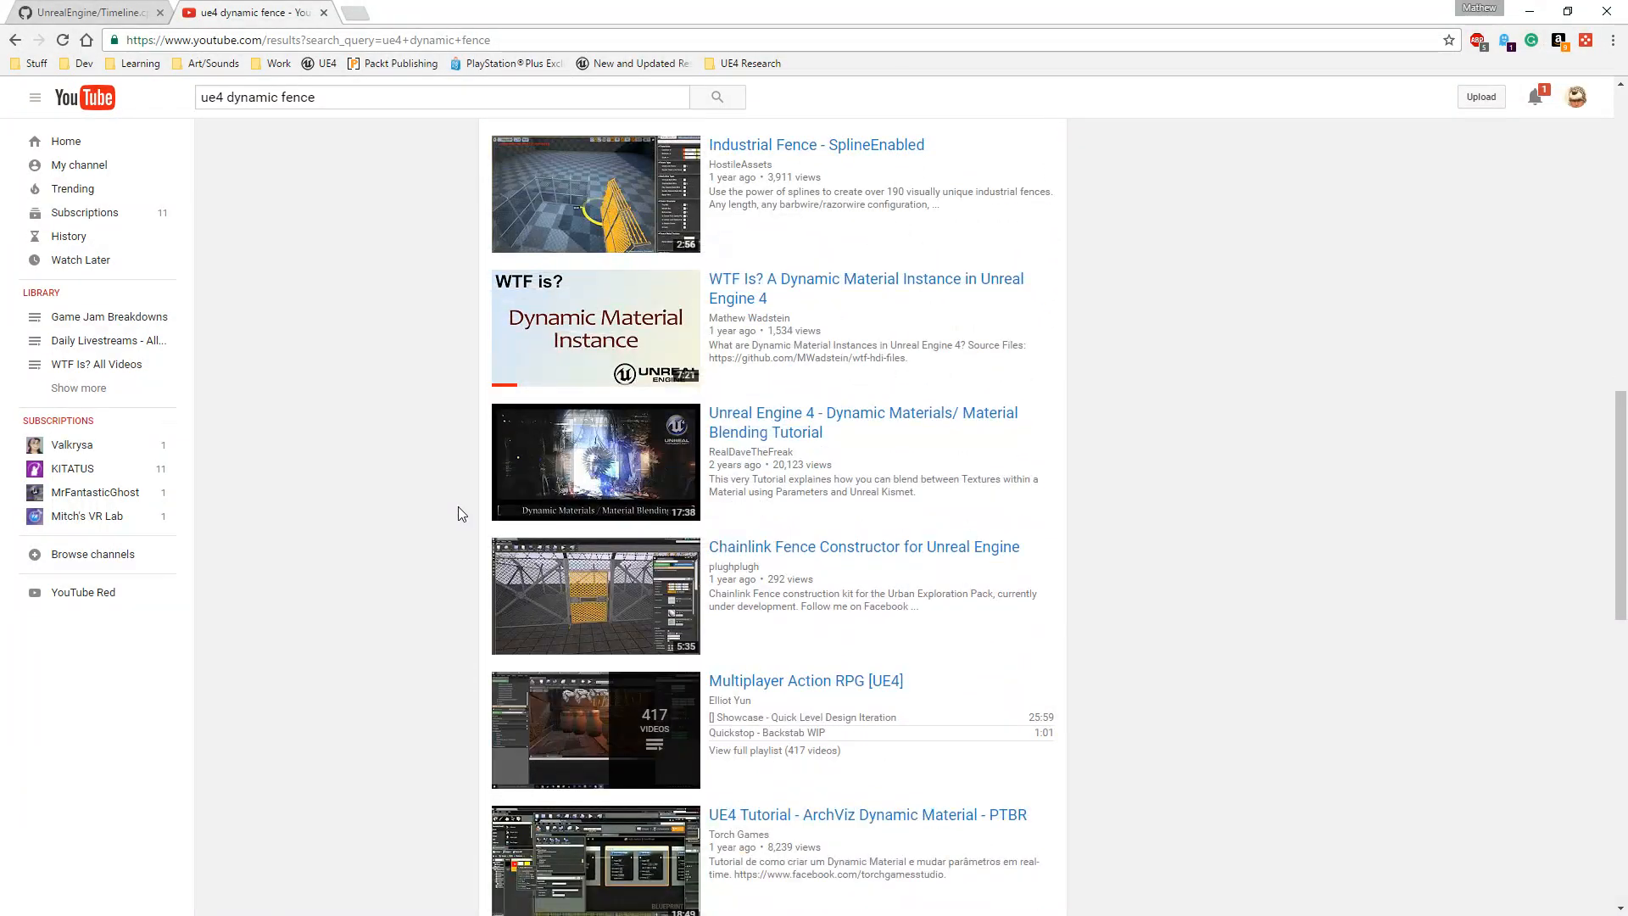
{"action": "scroll", "coordinate": [459, 512], "scroll_direction": "up", "scroll_amount": 6}
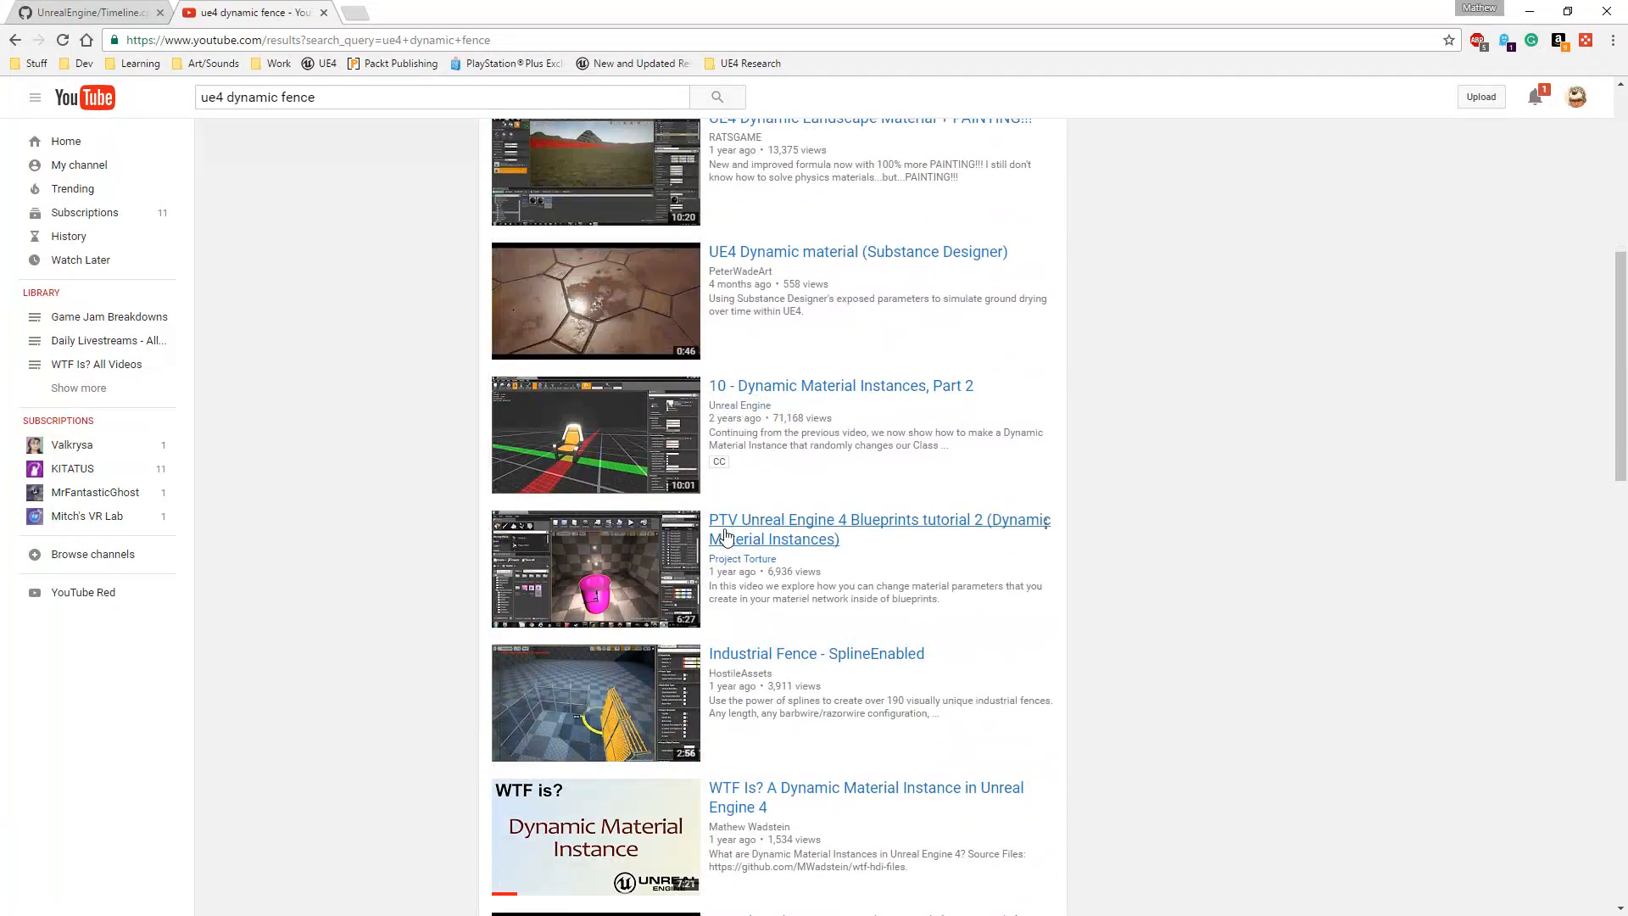
{"action": "left_click", "coordinate": [753, 411]}
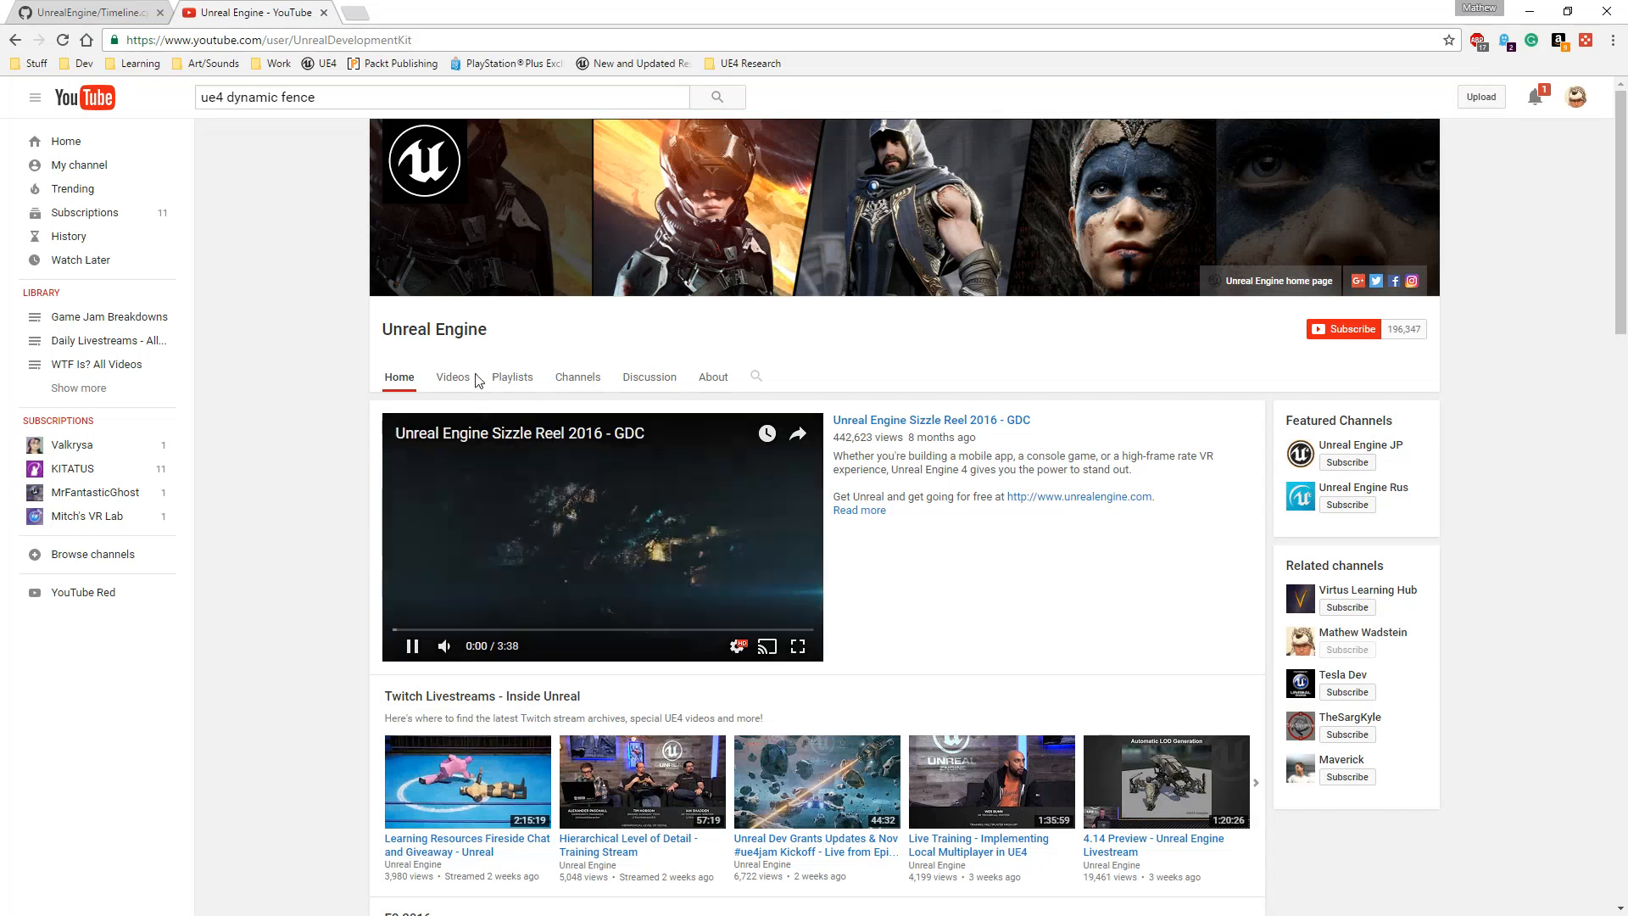
{"action": "left_click", "coordinate": [512, 377]}
- Browse the channel's created playlists, loading more of them, for one that may contain the fence tutorial
{"action": "scroll", "coordinate": [347, 541], "scroll_direction": "down", "scroll_amount": 5}
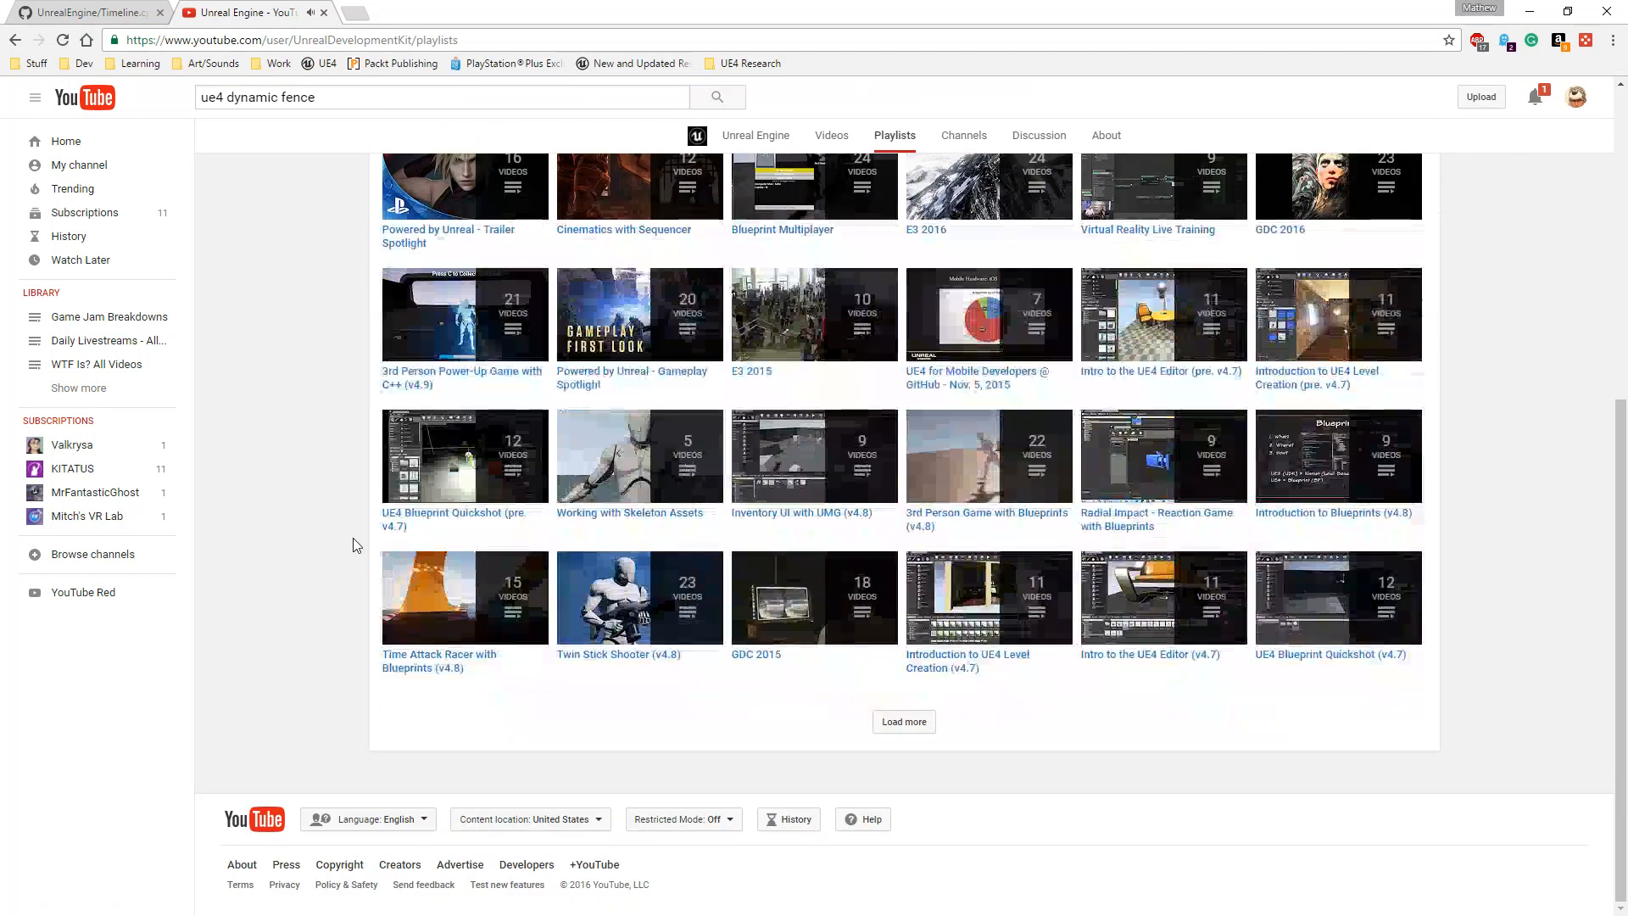
{"action": "scroll", "coordinate": [353, 538], "scroll_direction": "up", "scroll_amount": 1}
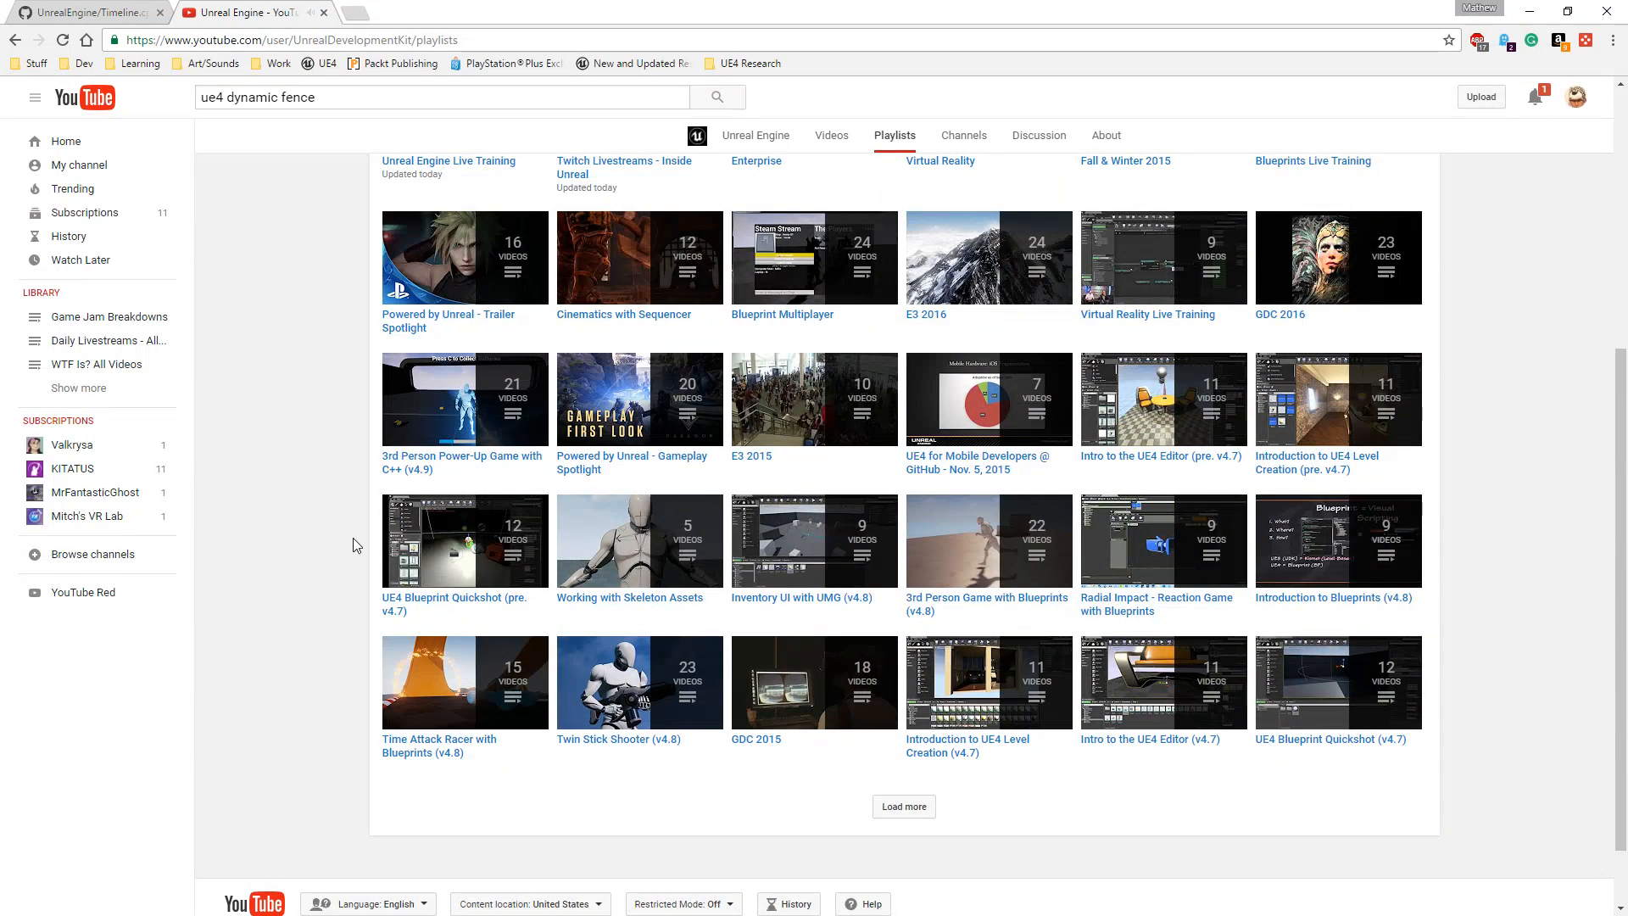
{"action": "scroll", "coordinate": [356, 544], "scroll_direction": "down", "scroll_amount": 1}
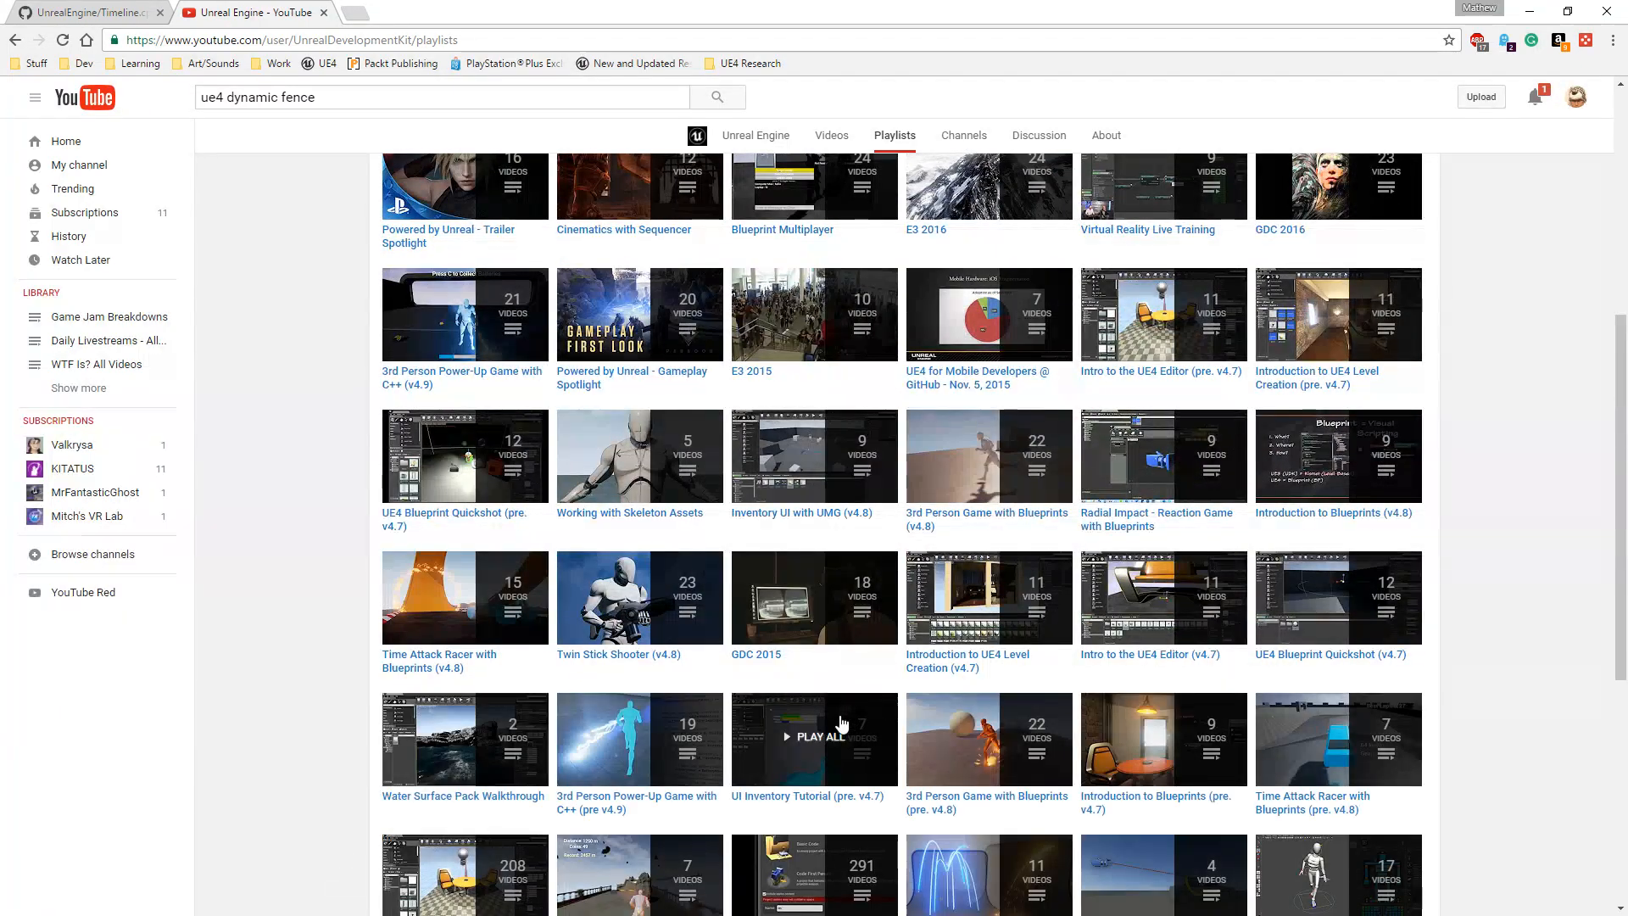
{"action": "scroll", "coordinate": [856, 717], "scroll_direction": "down", "scroll_amount": 3}
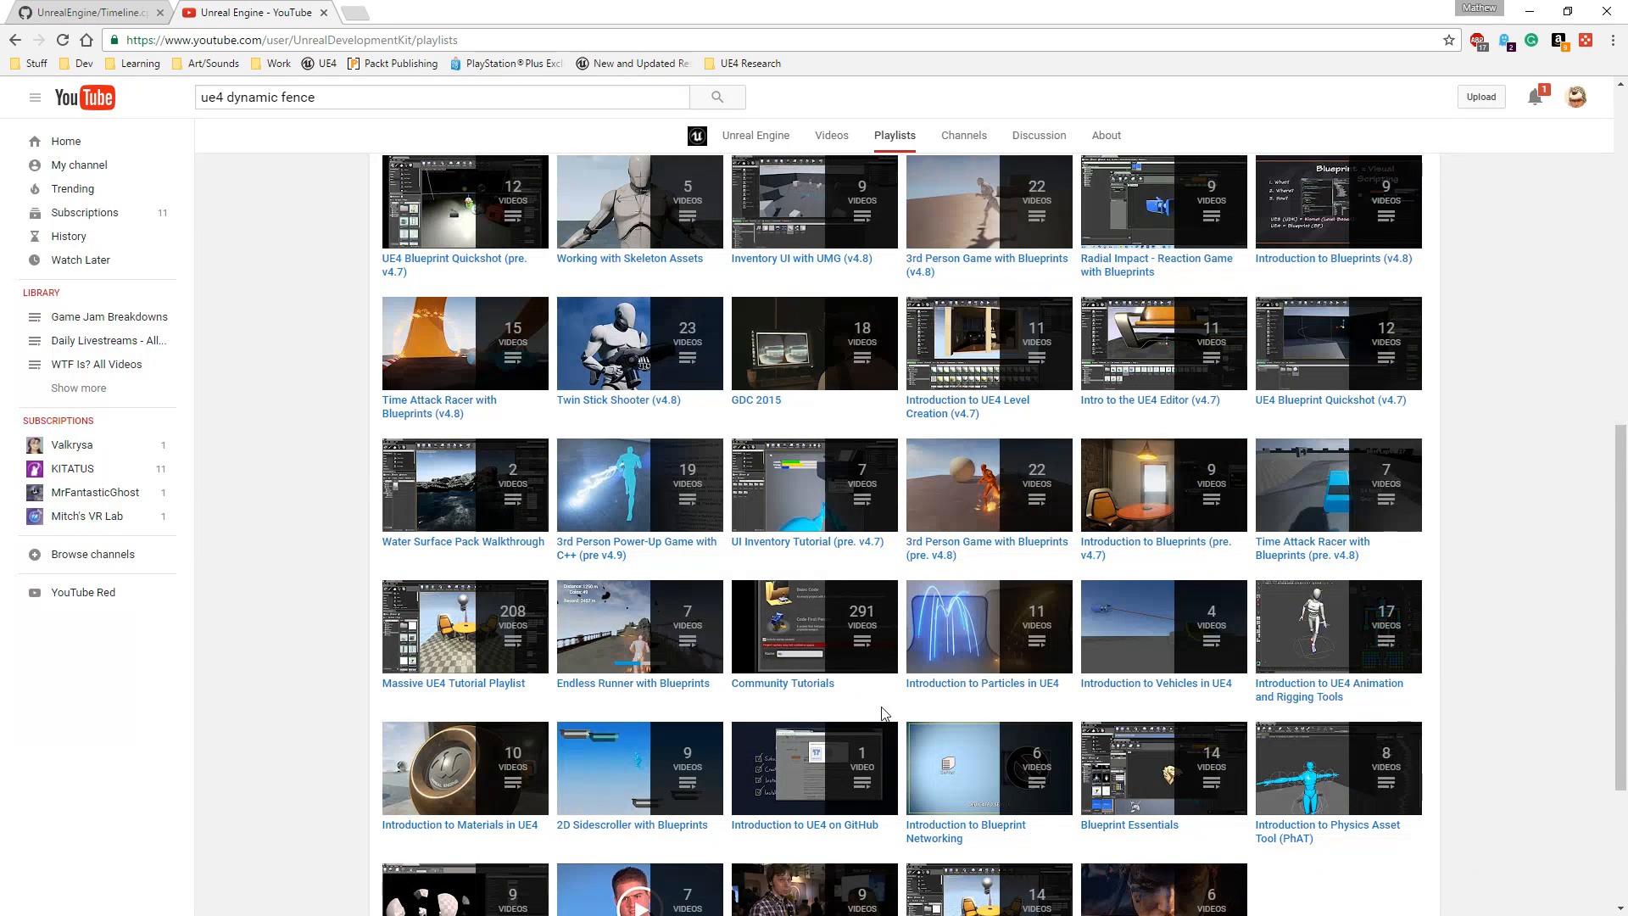
{"action": "scroll", "coordinate": [885, 713], "scroll_direction": "down", "scroll_amount": 1}
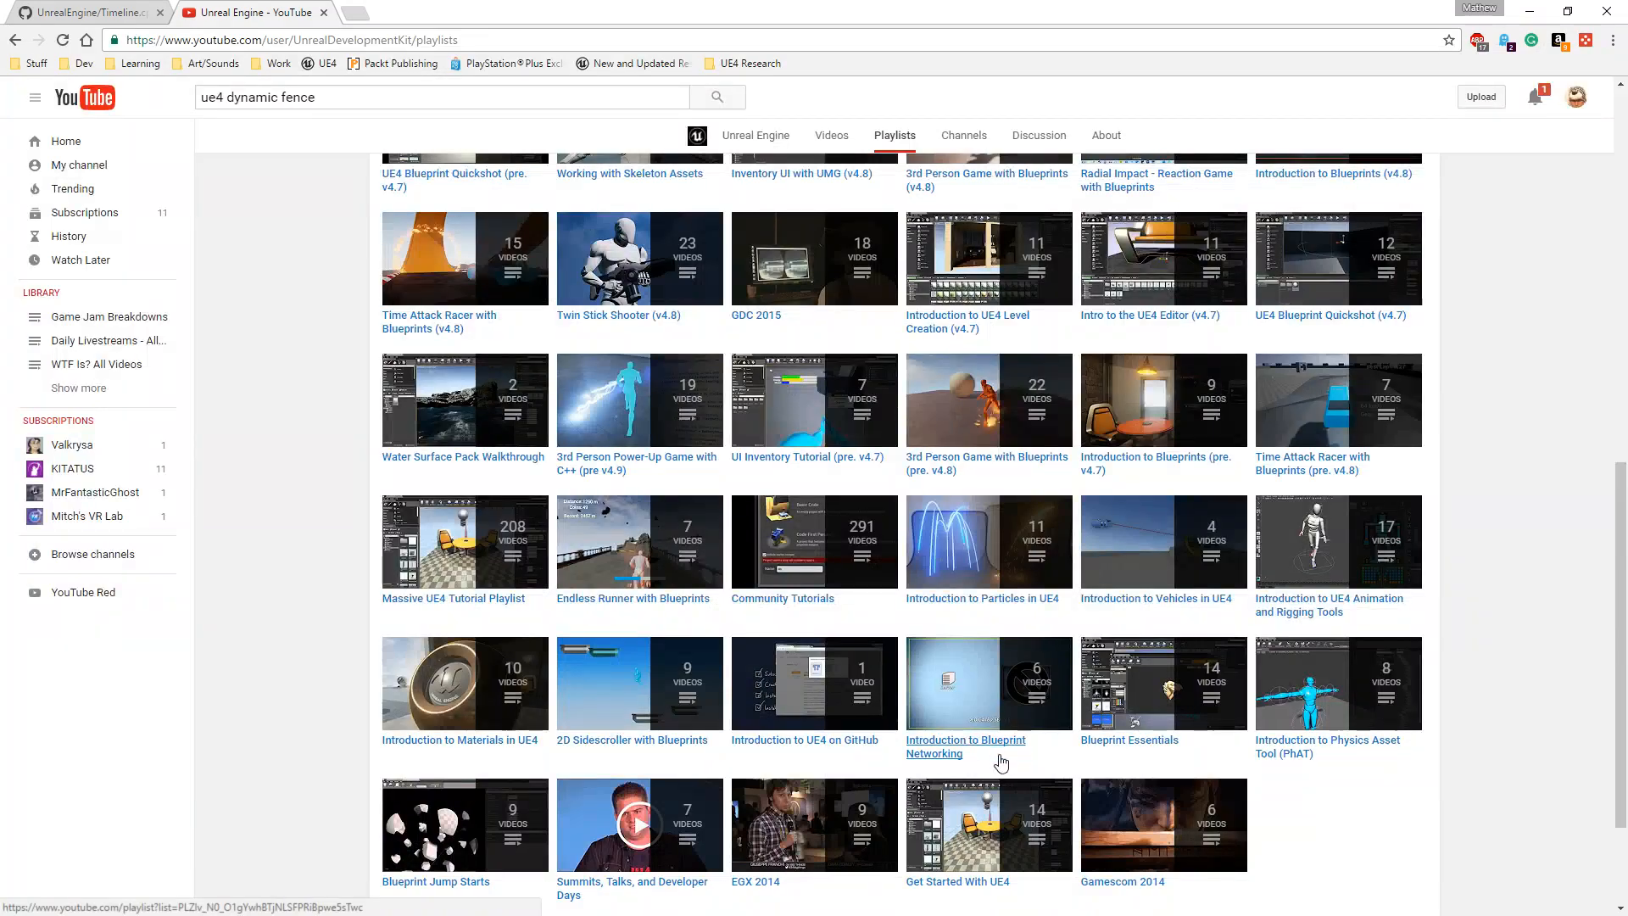
{"action": "scroll", "coordinate": [977, 753], "scroll_direction": "up", "scroll_amount": 3}
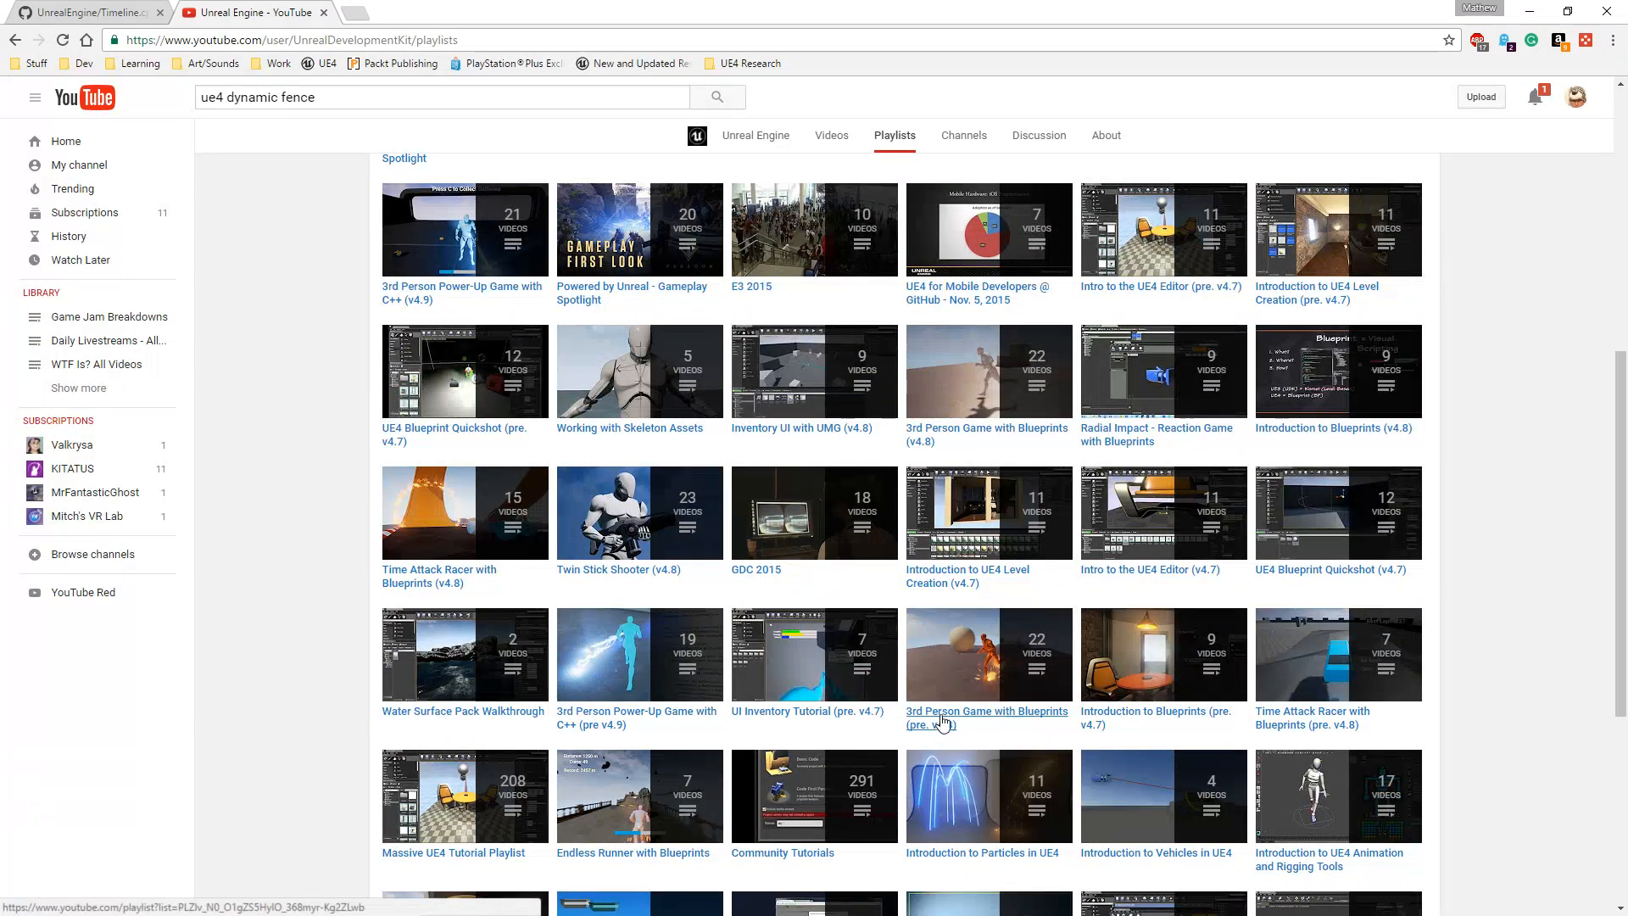
- Open the "Introduction to UE4 Level Creation (v4.7)" playlist and review its video titles
{"action": "left_click", "coordinate": [973, 579]}
{"action": "scroll", "coordinate": [860, 628], "scroll_direction": "down", "scroll_amount": 3}
{"action": "scroll", "coordinate": [720, 657], "scroll_direction": "up", "scroll_amount": 1}
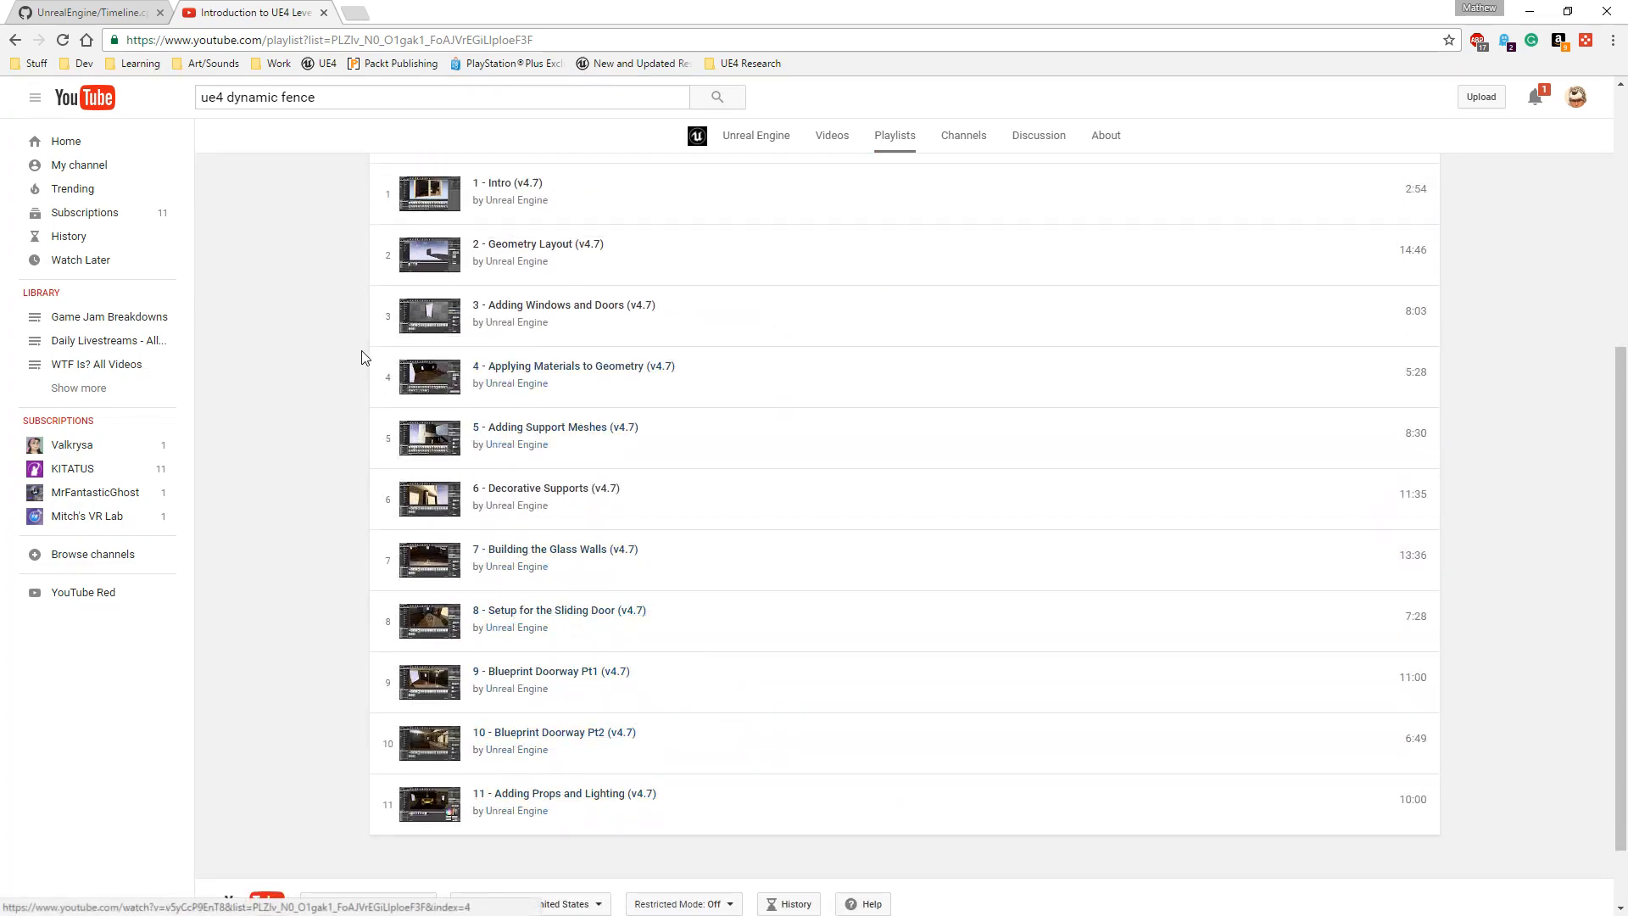
- Return to the channel's playlists and review the videos in "Twitch Livestreams - Inside Unreal"
{"action": "key", "text": "alt+Left"}
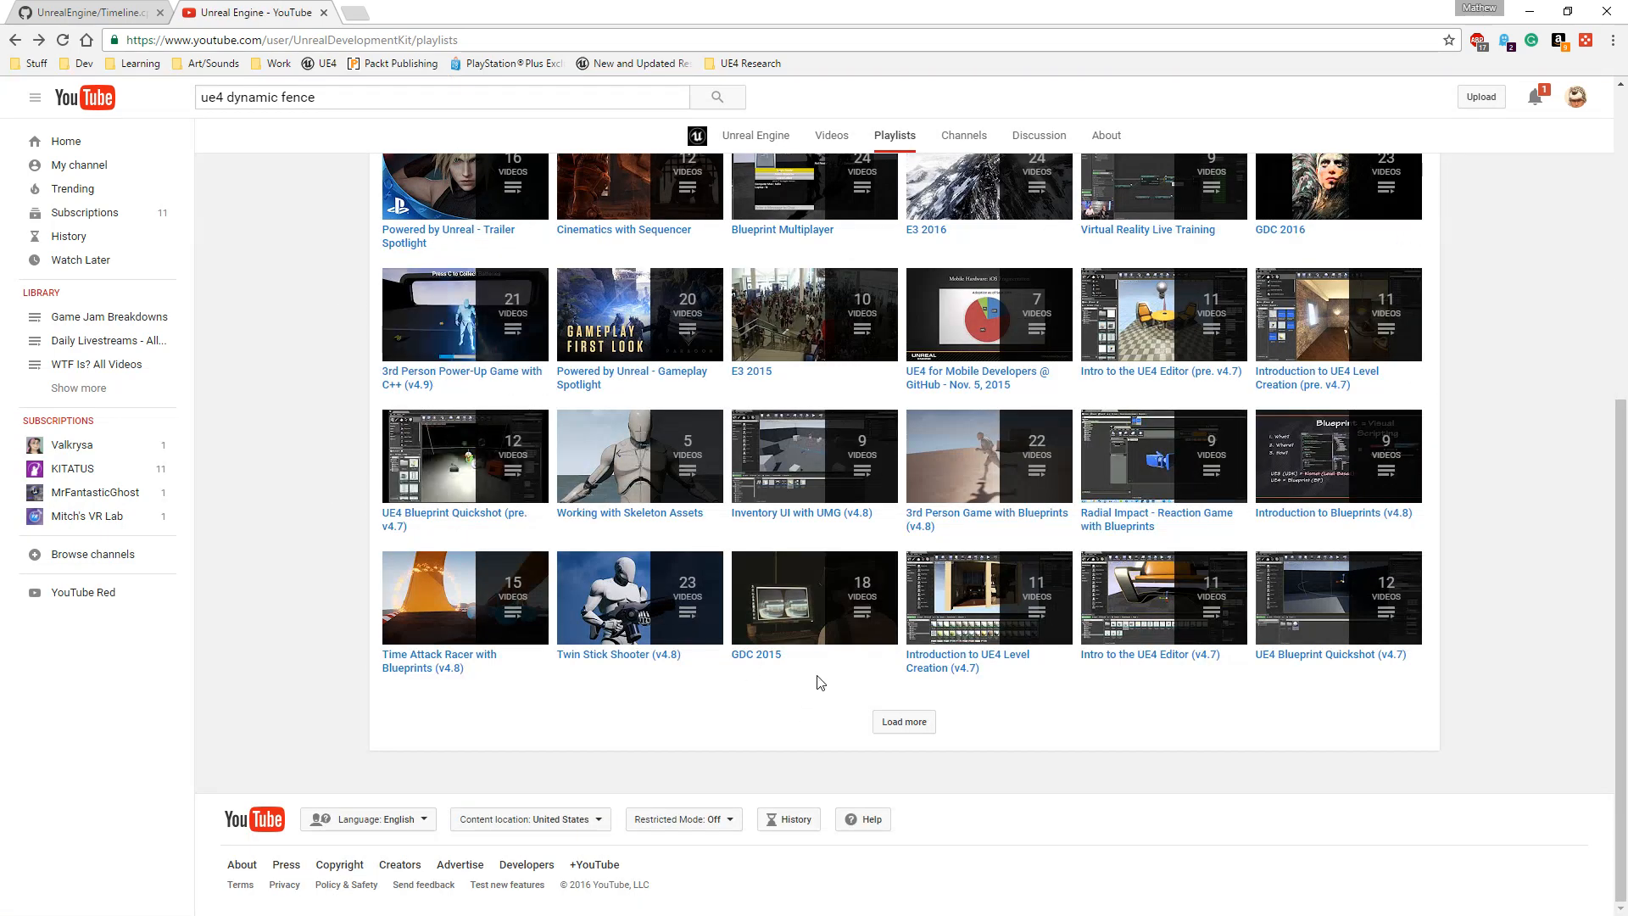
{"action": "scroll", "coordinate": [820, 683], "scroll_direction": "up", "scroll_amount": 5}
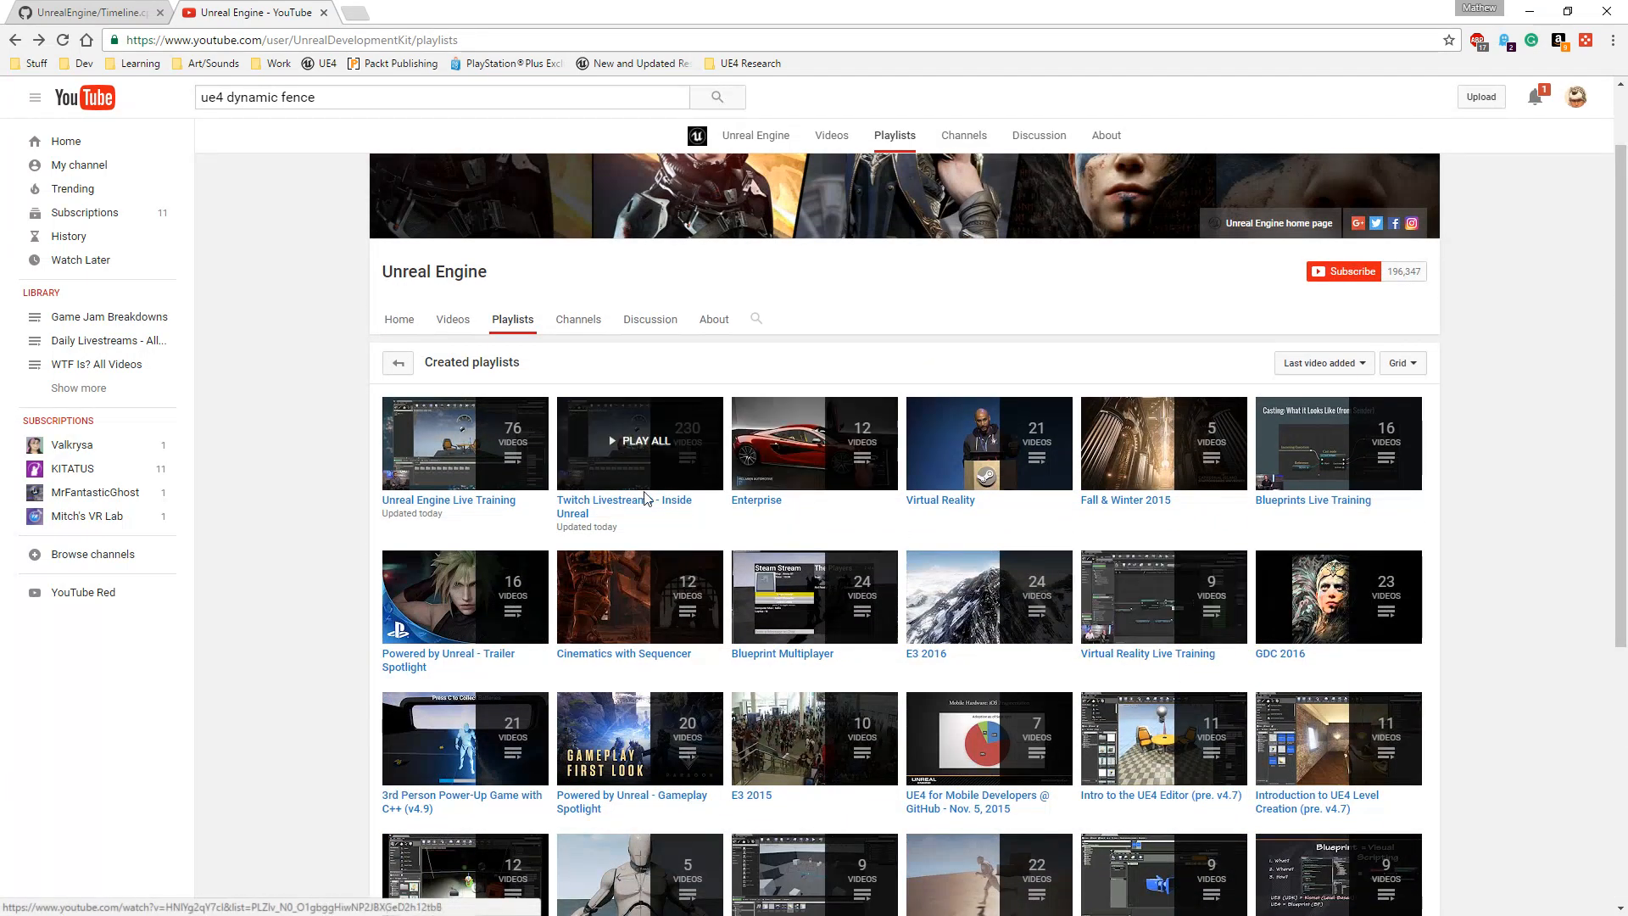
{"action": "left_click", "coordinate": [604, 508]}
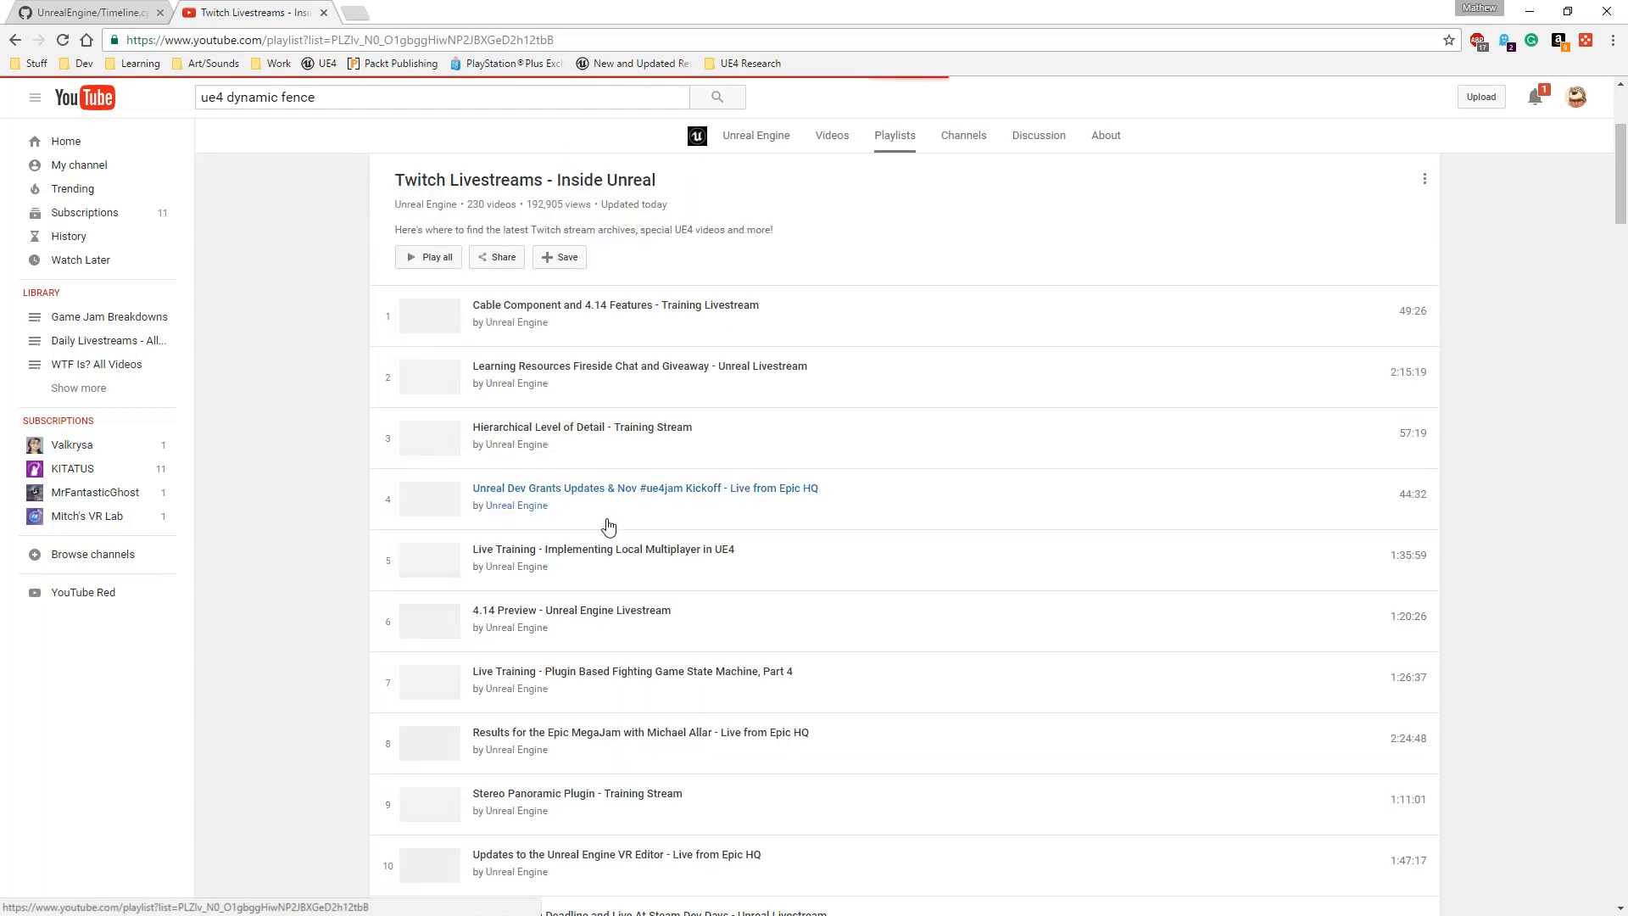
{"action": "scroll", "coordinate": [363, 703], "scroll_direction": "down", "scroll_amount": 8}
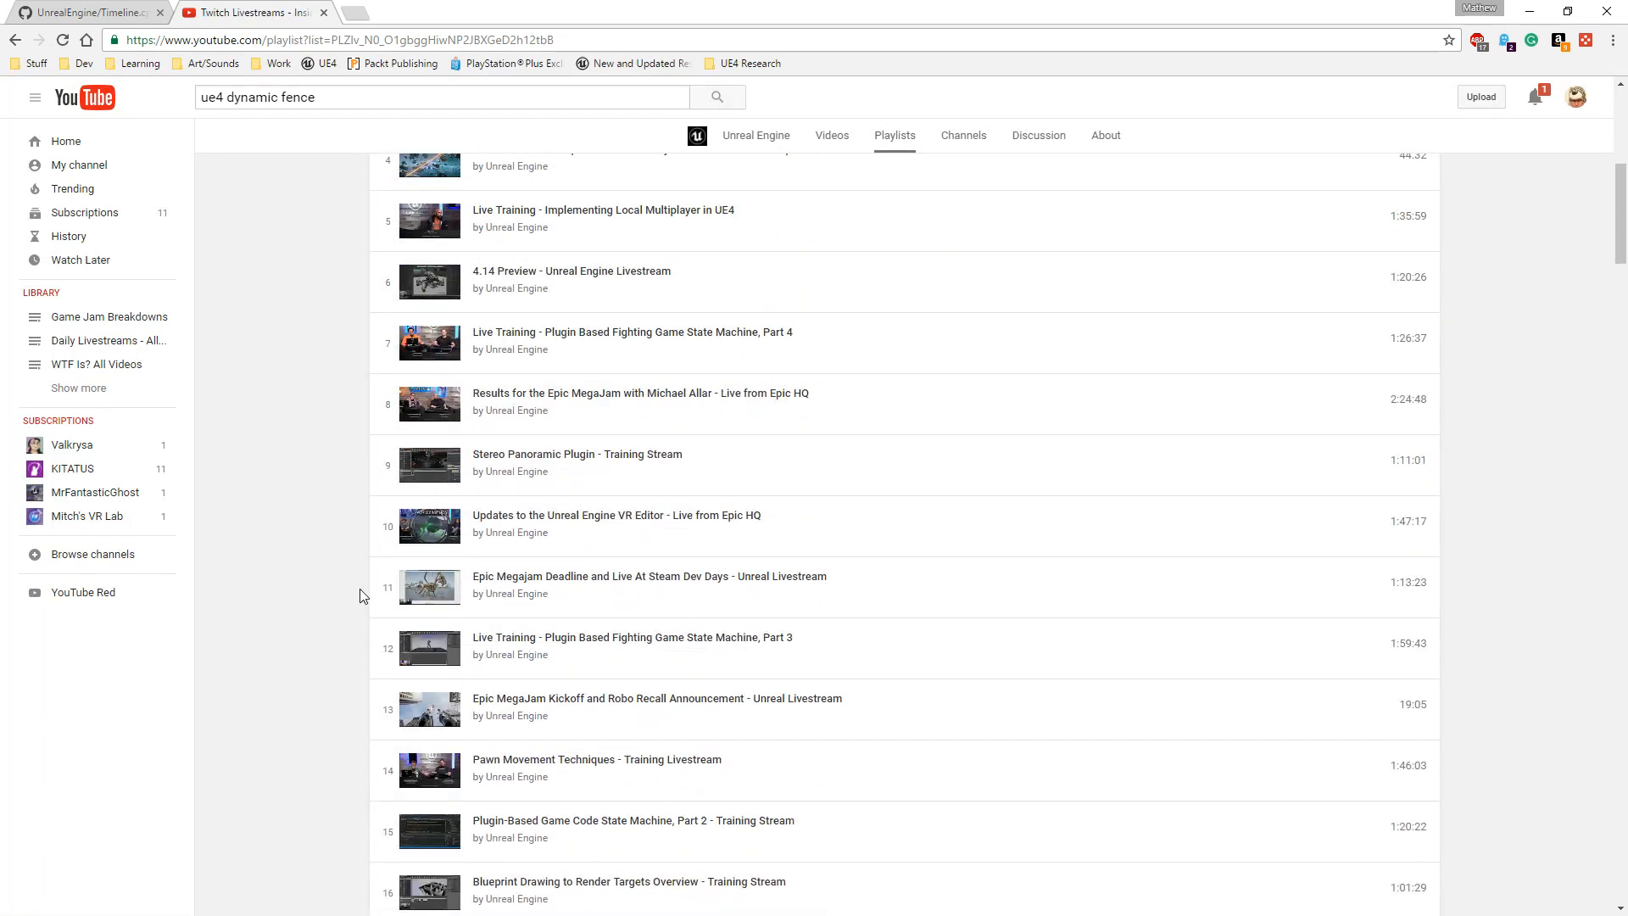
{"action": "scroll", "coordinate": [327, 582], "scroll_direction": "down", "scroll_amount": 2}
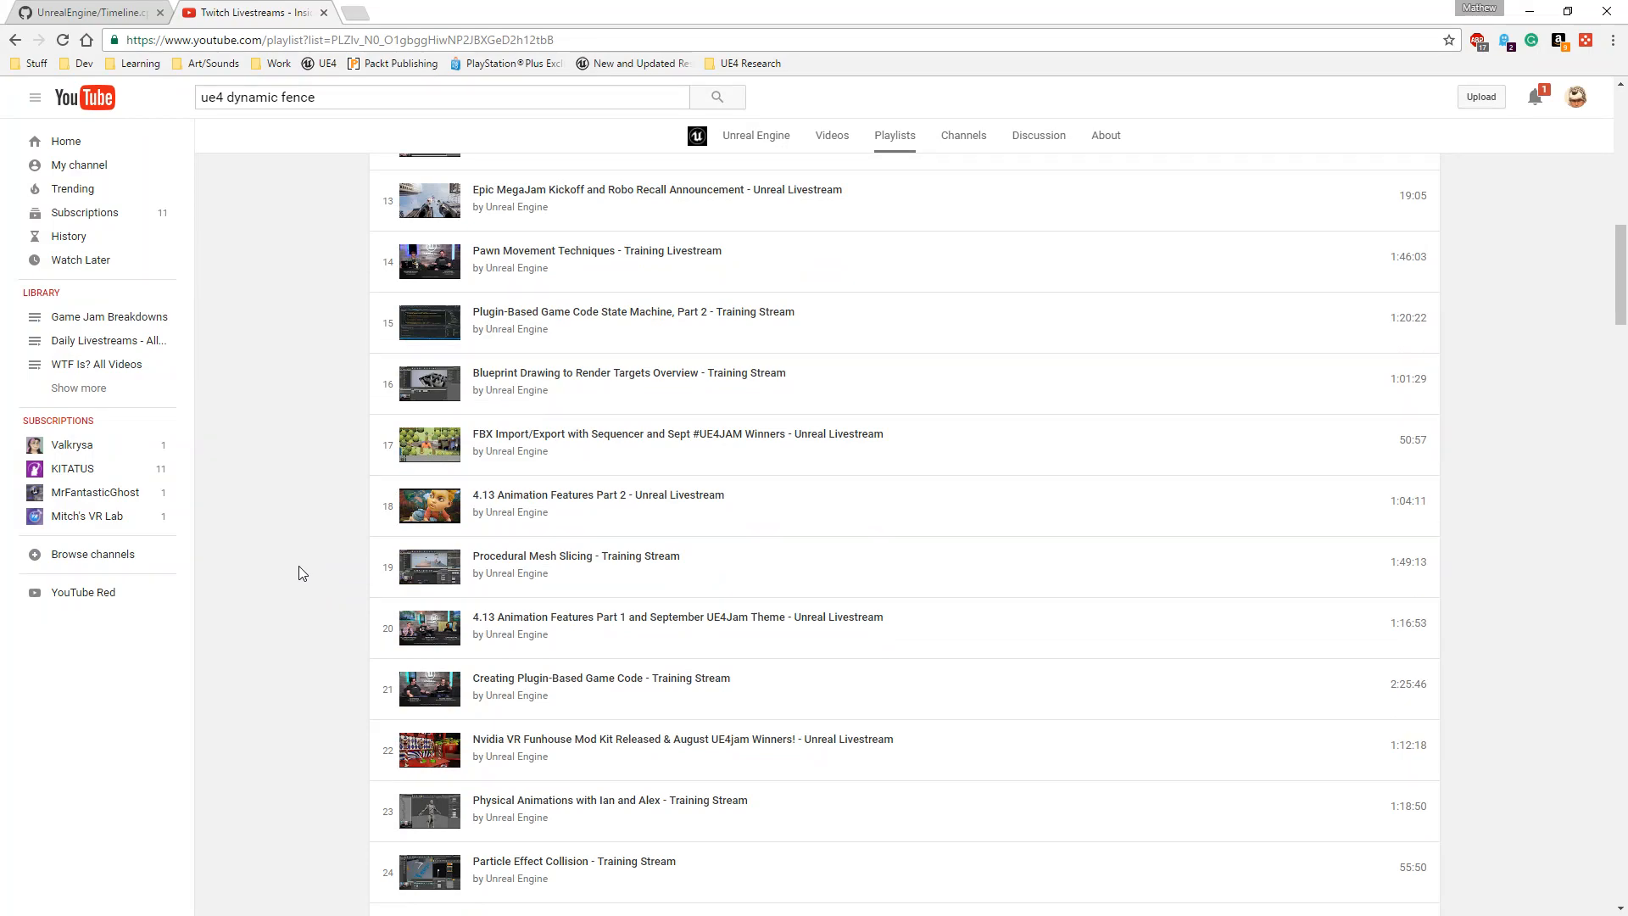
{"action": "scroll", "coordinate": [301, 573], "scroll_direction": "up", "scroll_amount": 12}
- Search YouTube for "ue4 construction script"
{"action": "left_click_drag", "start_coordinate": [226, 97], "coordinate": [412, 96]}
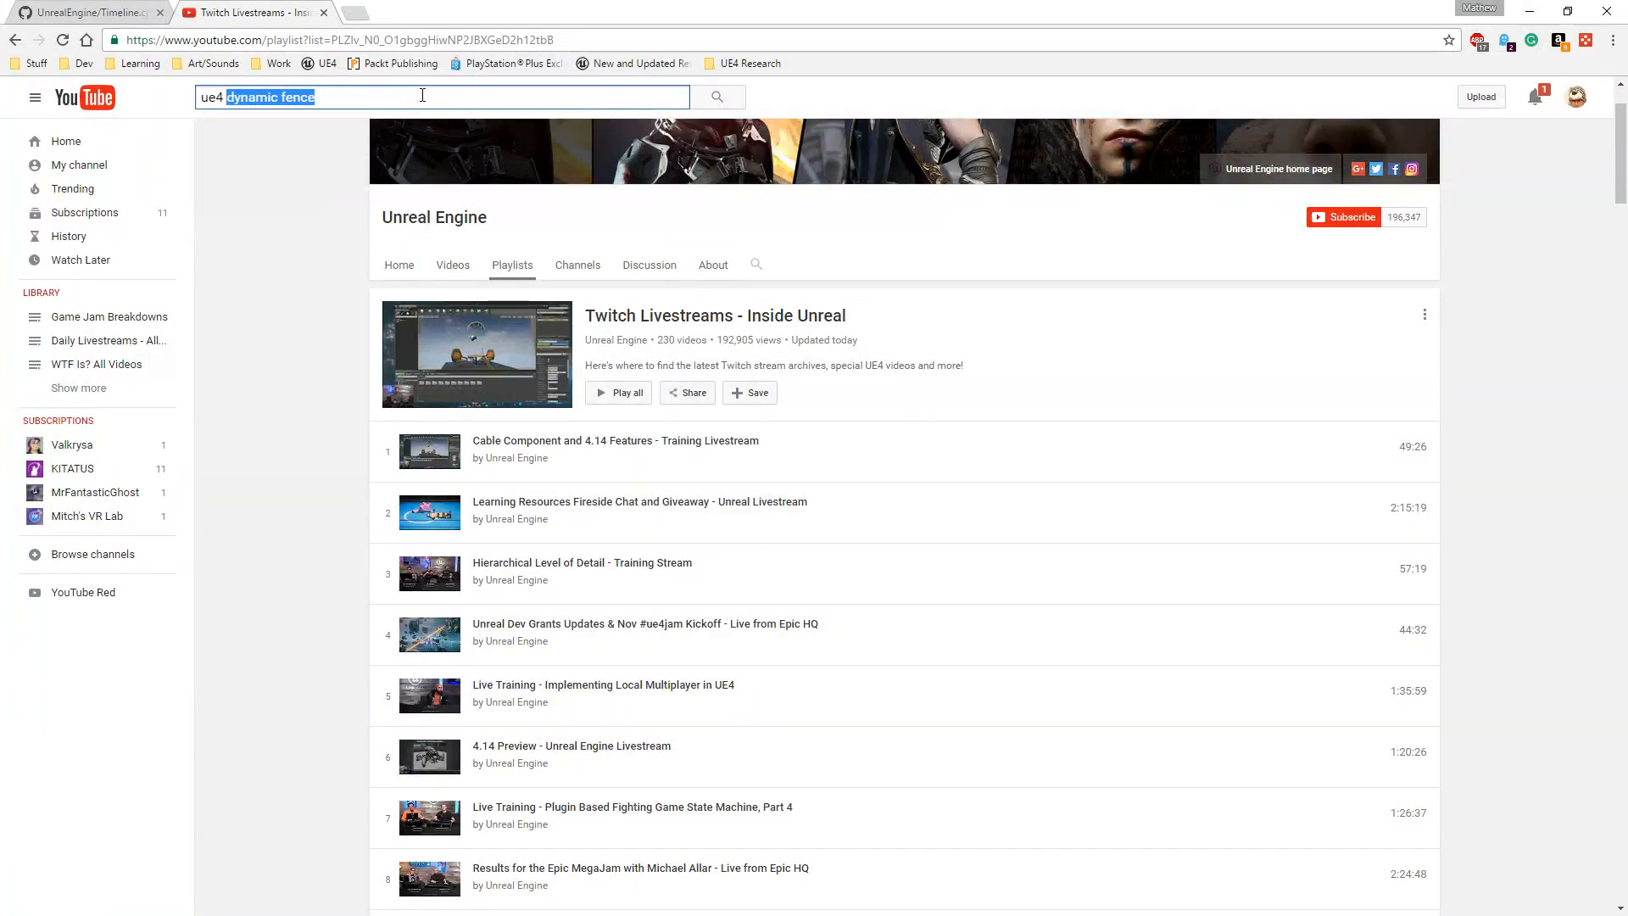
{"action": "type", "text": "ue4 construction"}
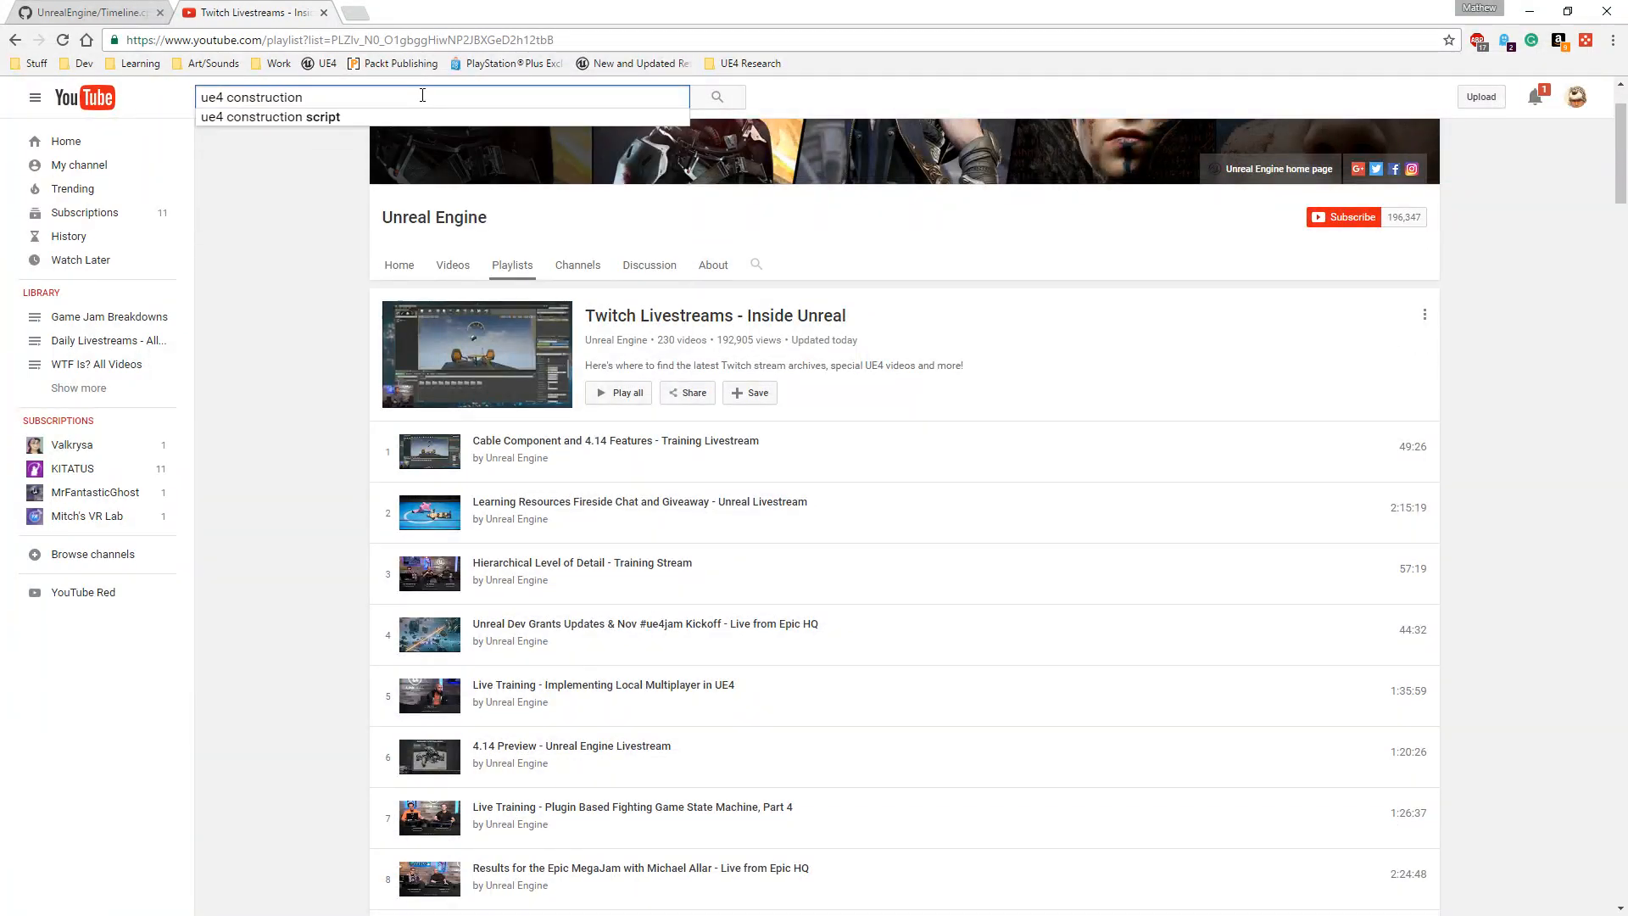
{"action": "key", "text": "Down"}
{"action": "key", "text": "Return"}
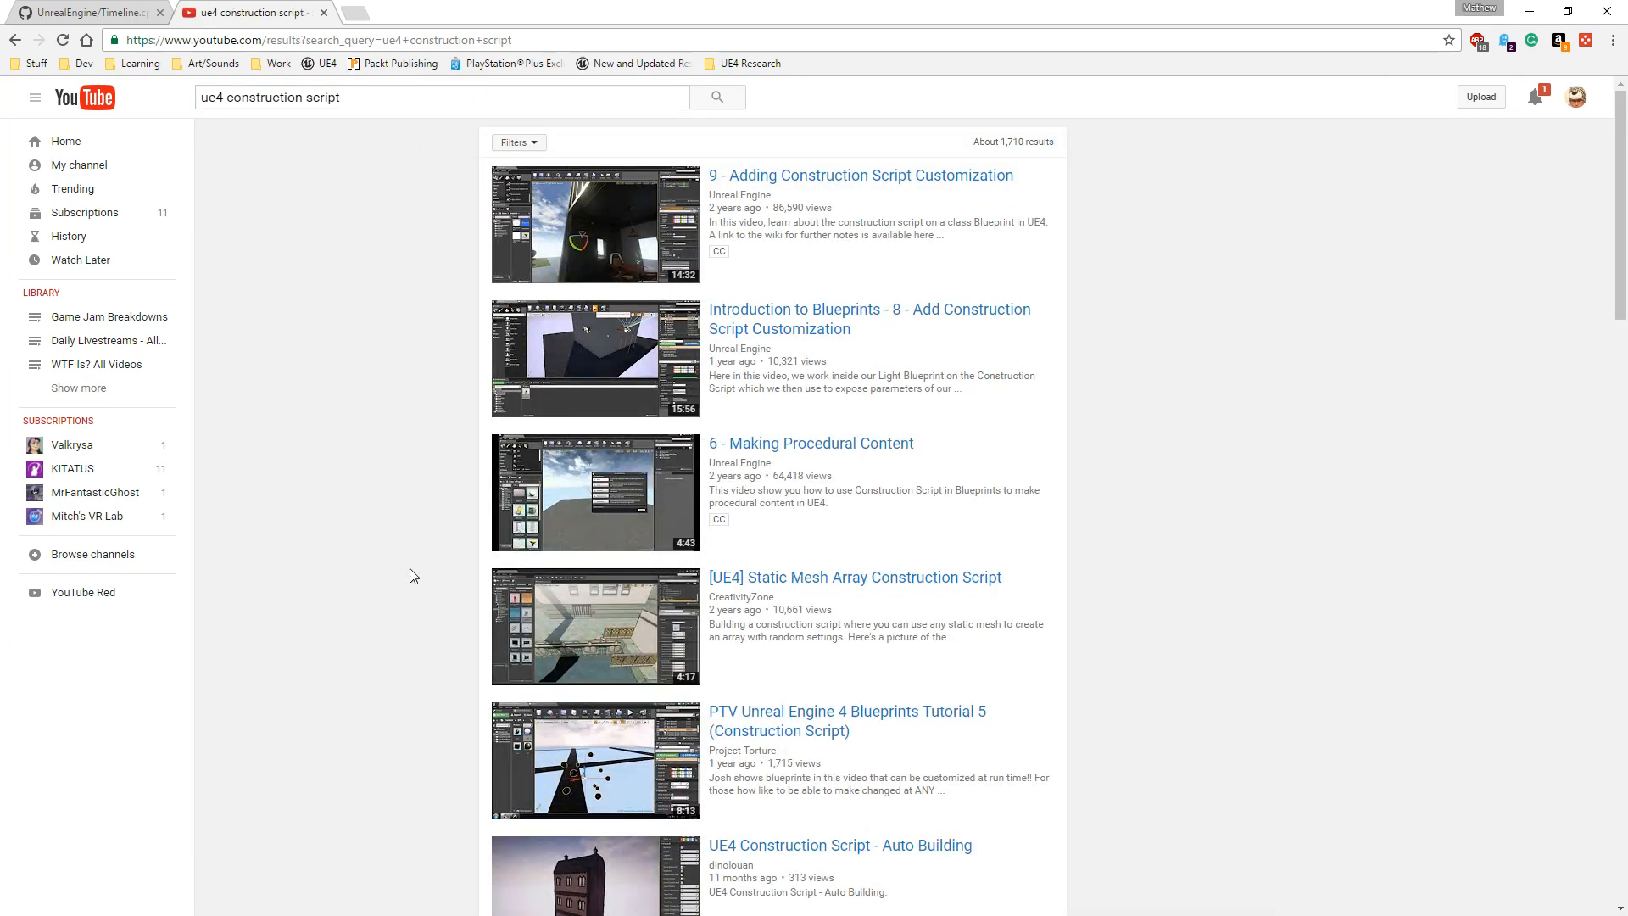
- Open Unreal Engine's "6 - Making Procedural Content" video from the construction script search results
{"action": "left_click", "coordinate": [751, 464]}
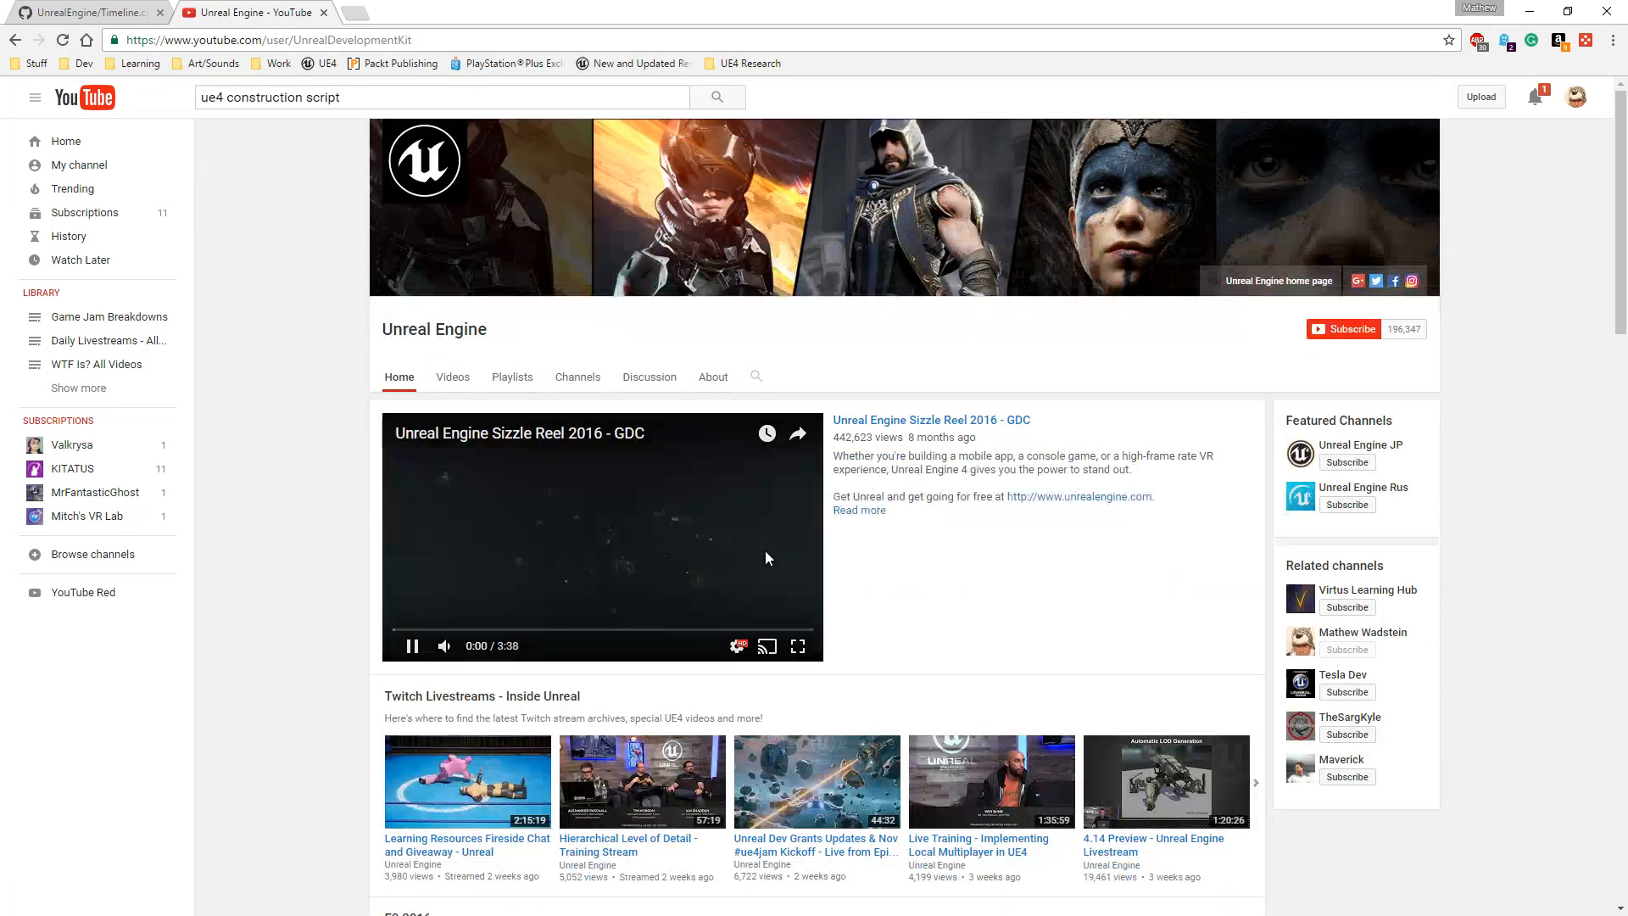
{"action": "right_click", "coordinate": [381, 436]}
{"action": "left_click", "coordinate": [405, 449]}
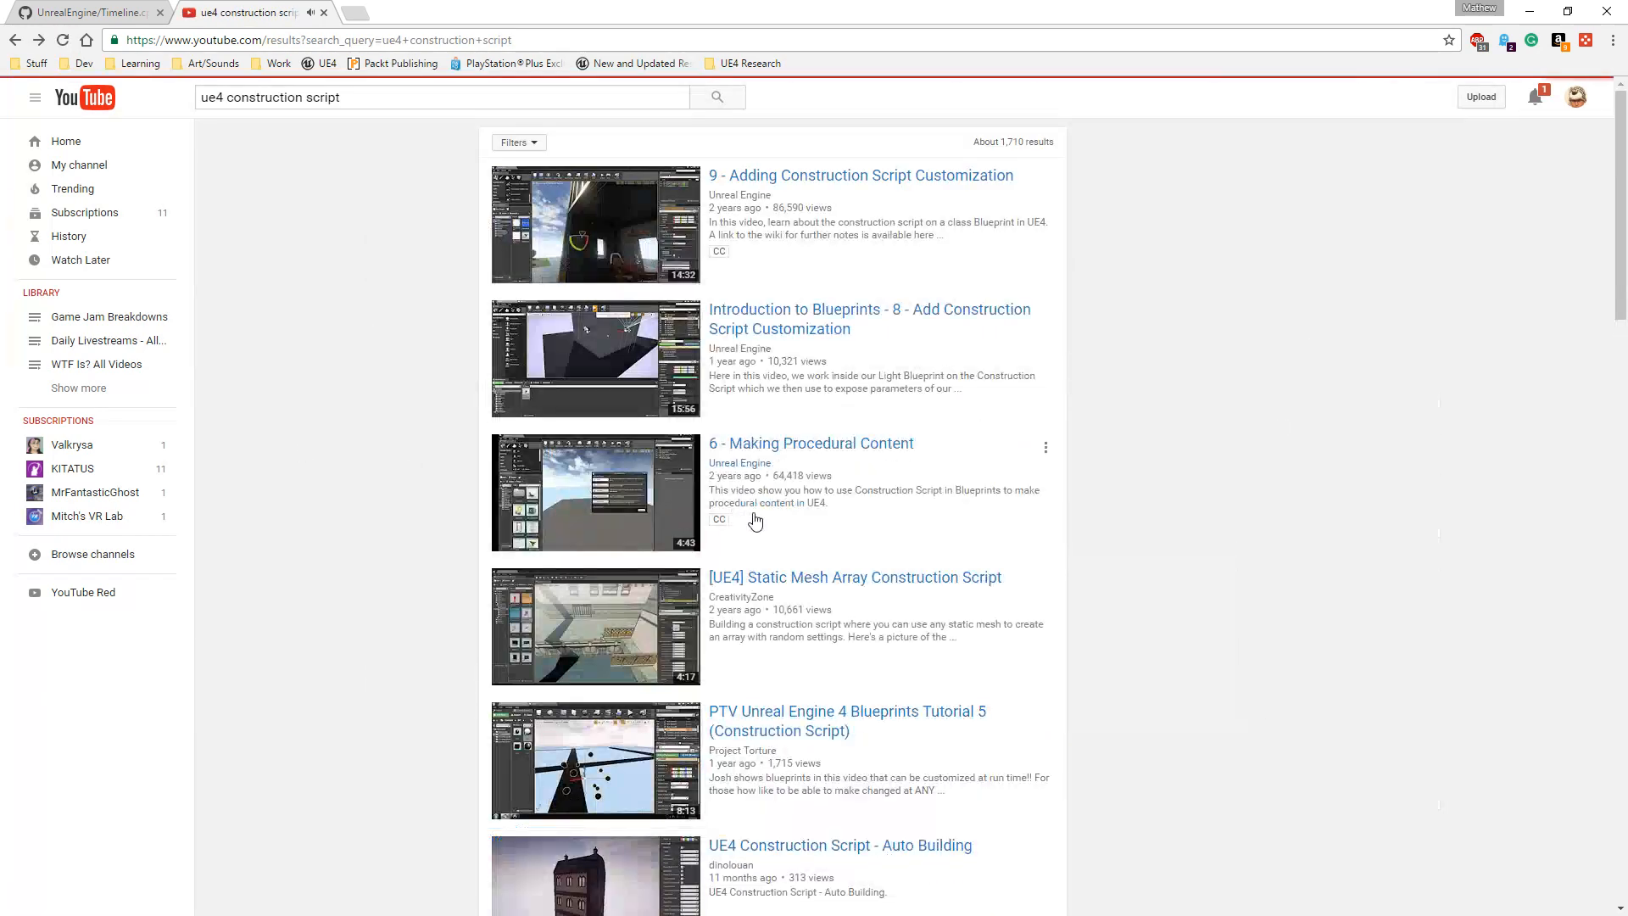
{"action": "left_click", "coordinate": [755, 444]}
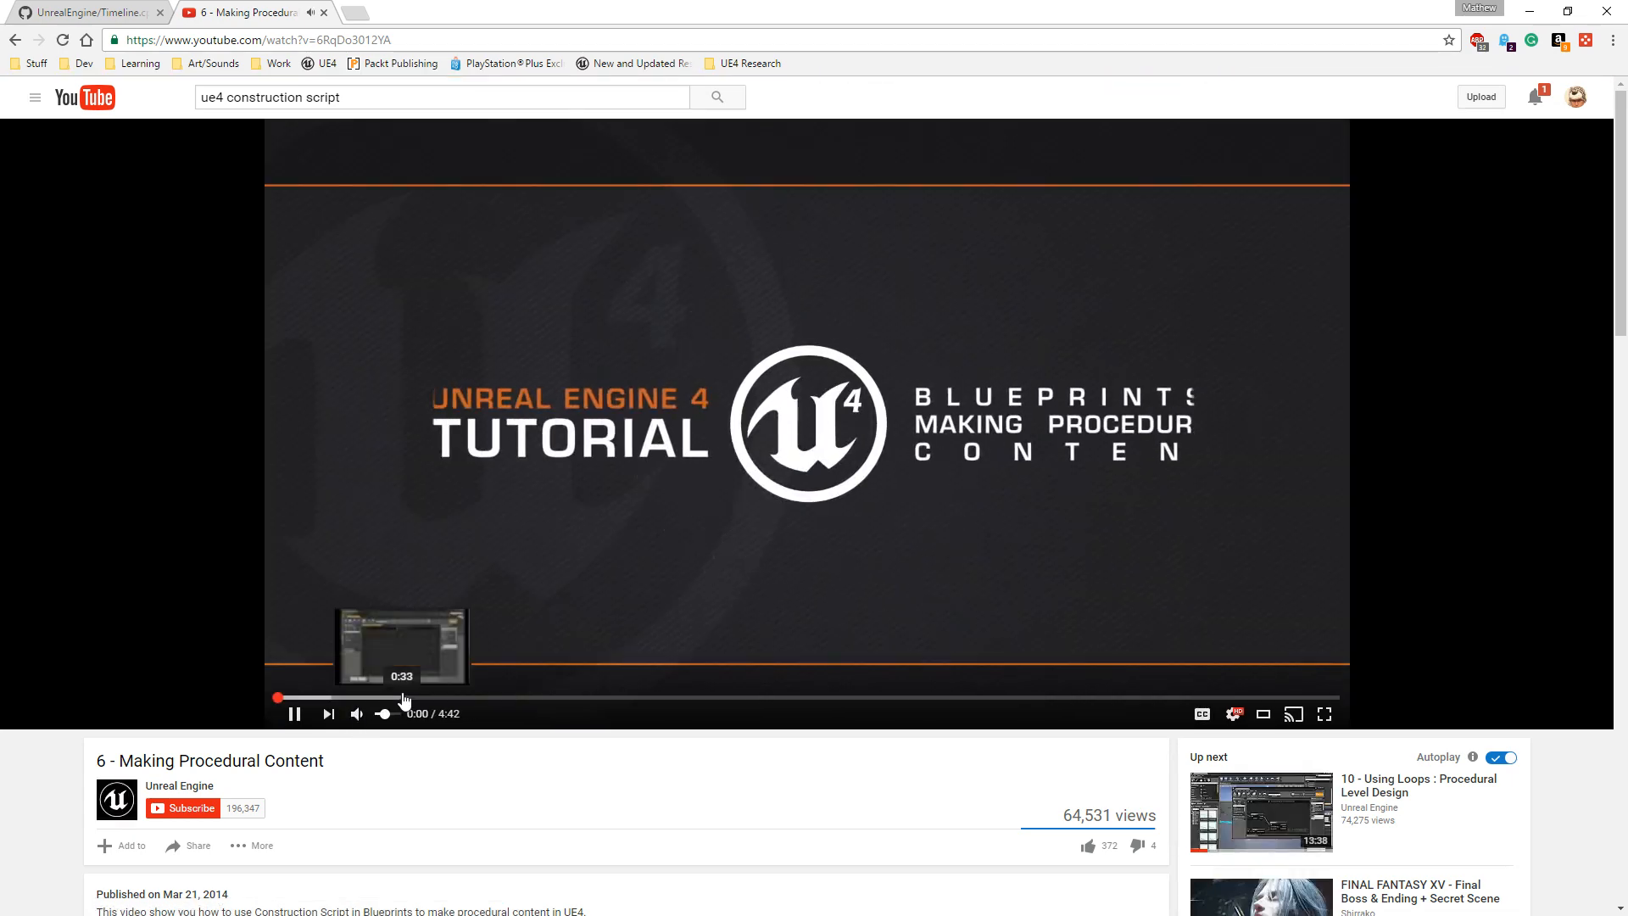
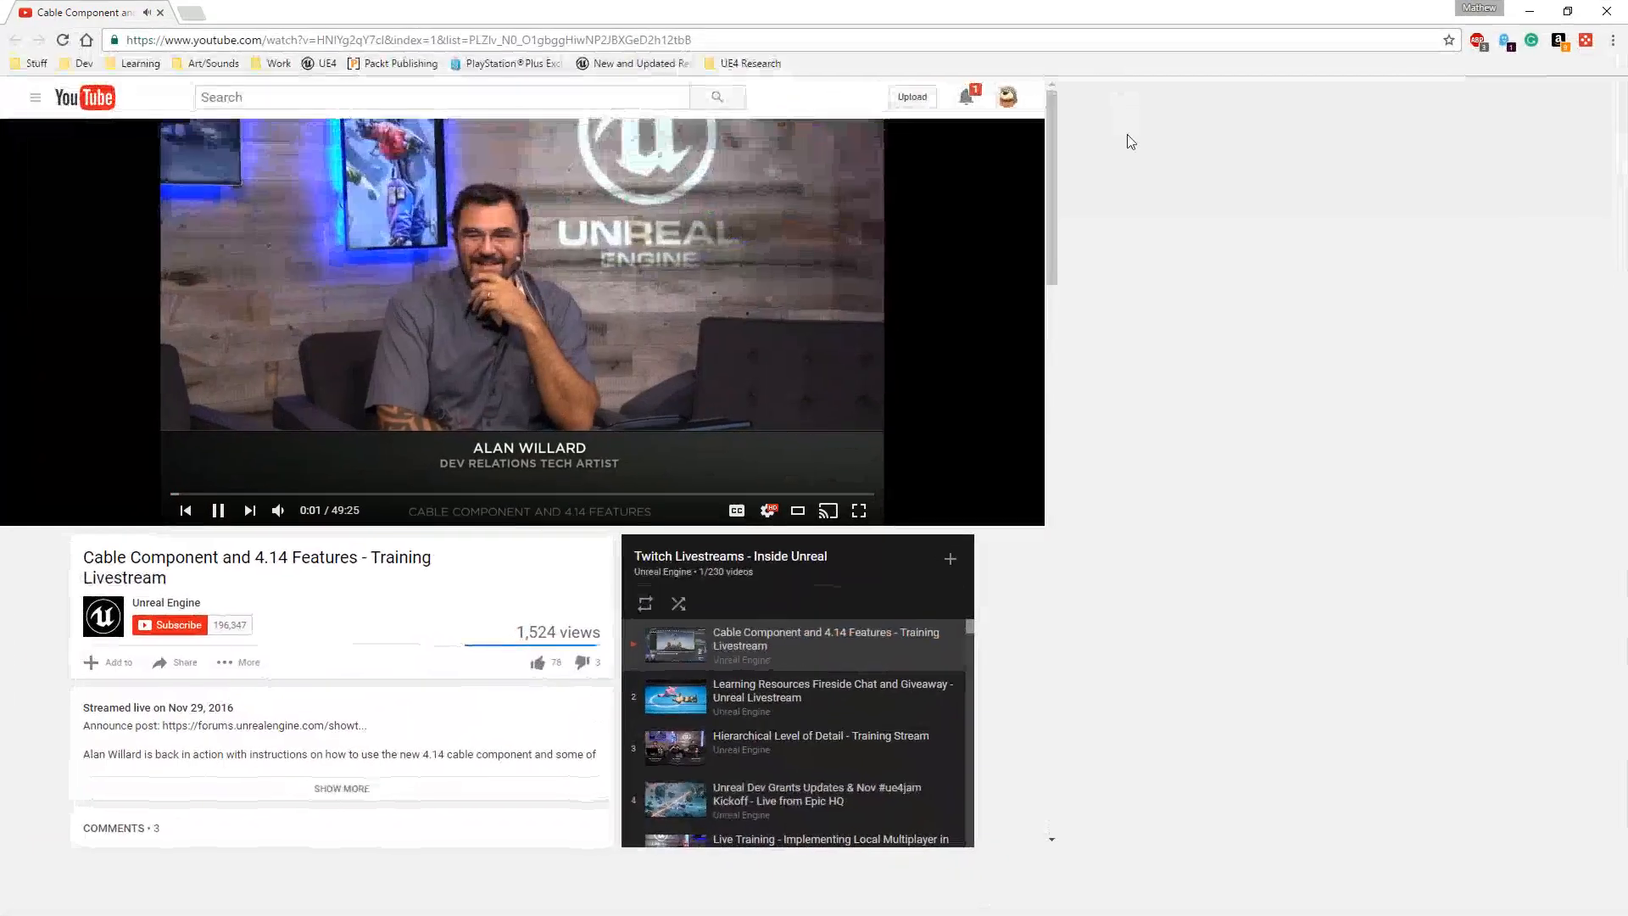
- Review the page of the "Cable Component and 4.14 Features - Training Livestream" video, and close the browser to return to Unreal Editor
{"action": "scroll", "coordinate": [611, 424], "scroll_direction": "down", "scroll_amount": 3}
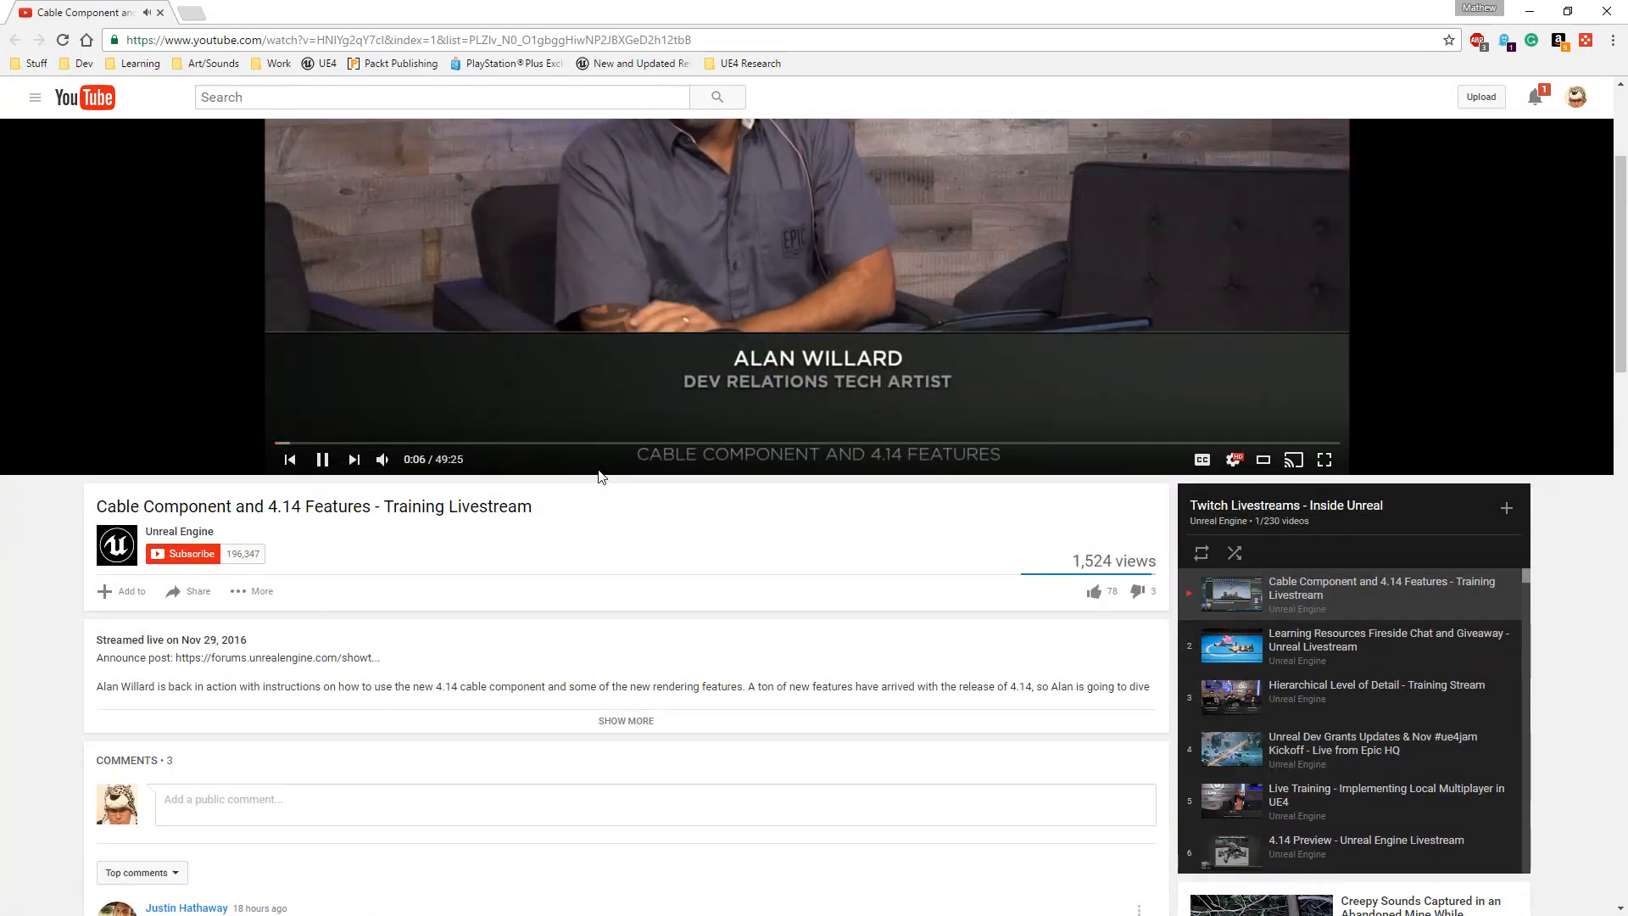
{"action": "scroll", "coordinate": [663, 422], "scroll_direction": "up", "scroll_amount": 3}
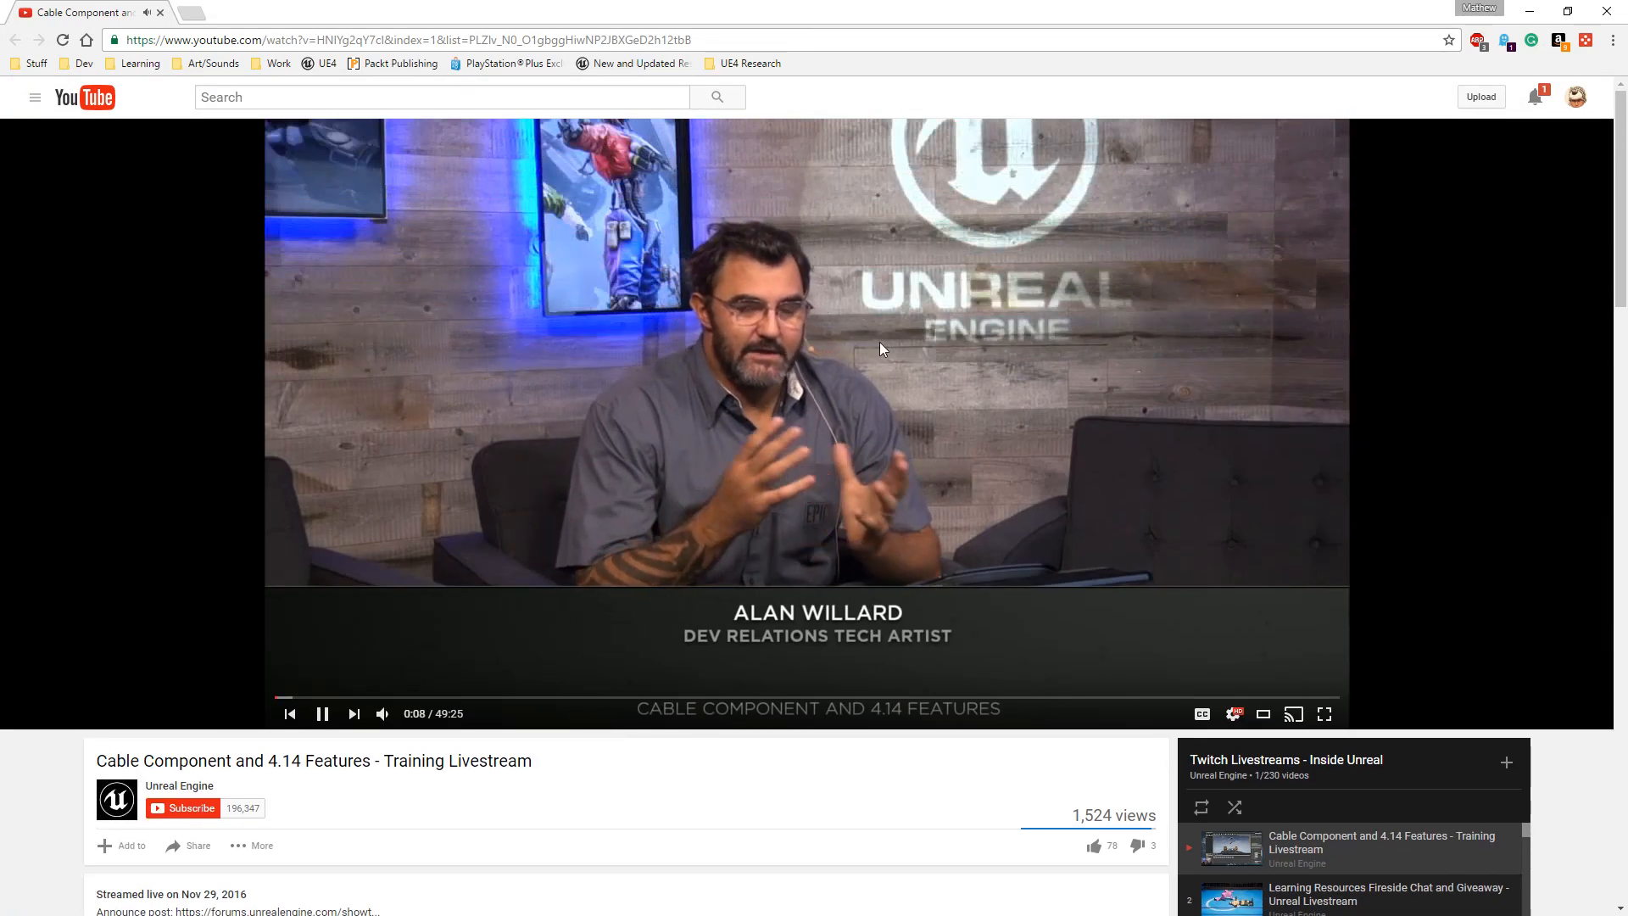
{"action": "left_click", "coordinate": [1617, 8]}
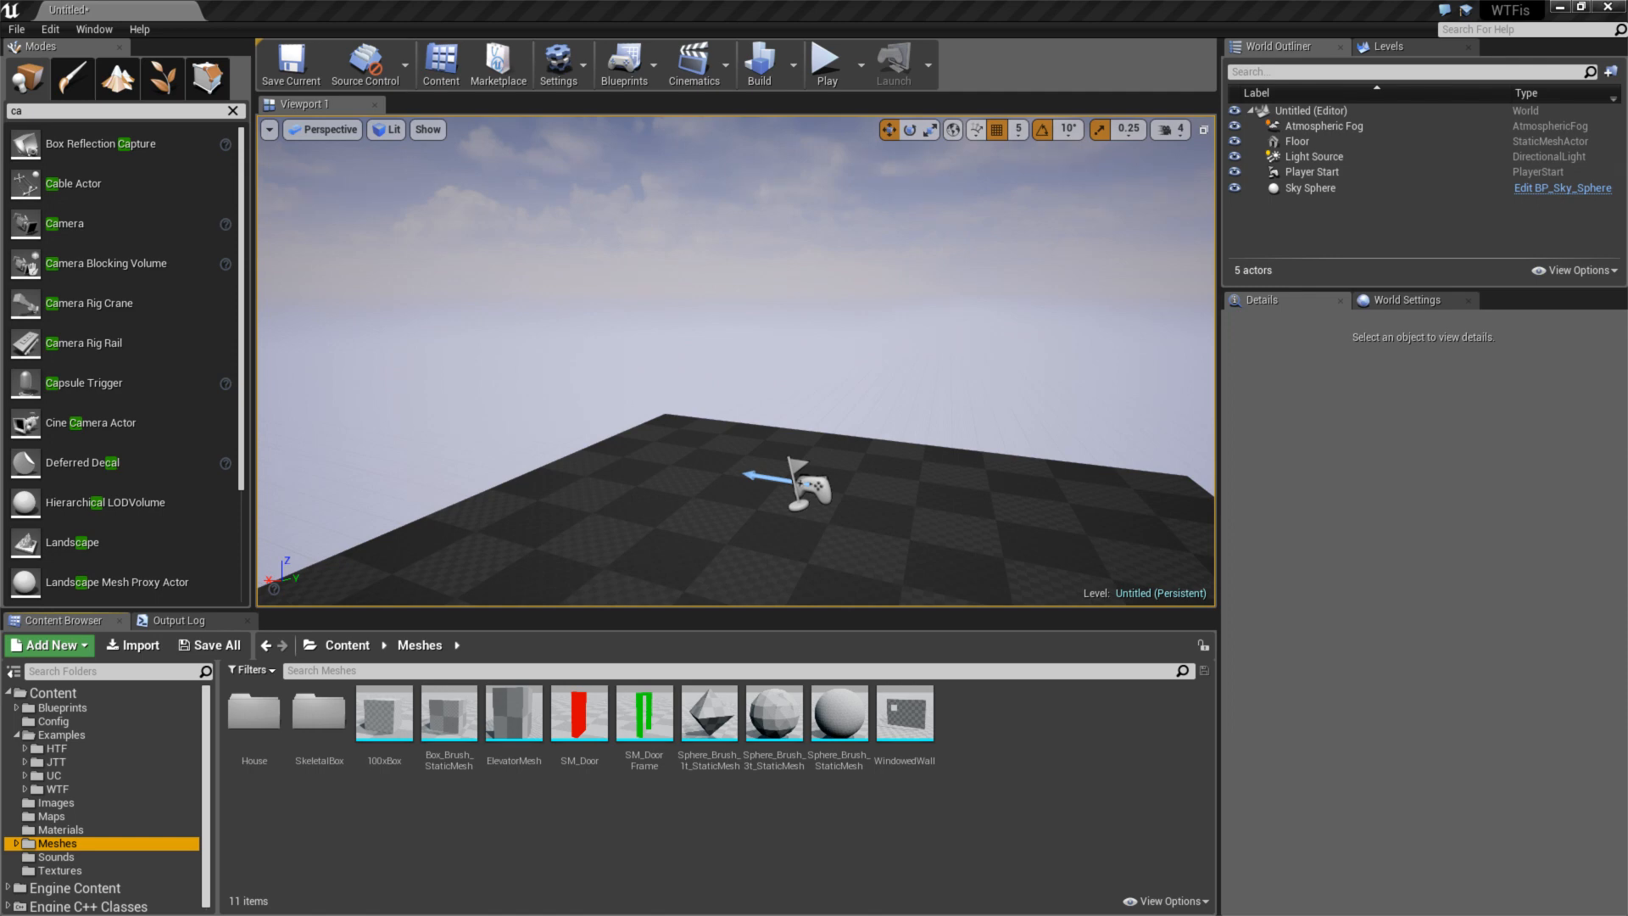
{"action": "right_click_drag", "start_coordinate": [919, 456], "coordinate": [797, 509]}
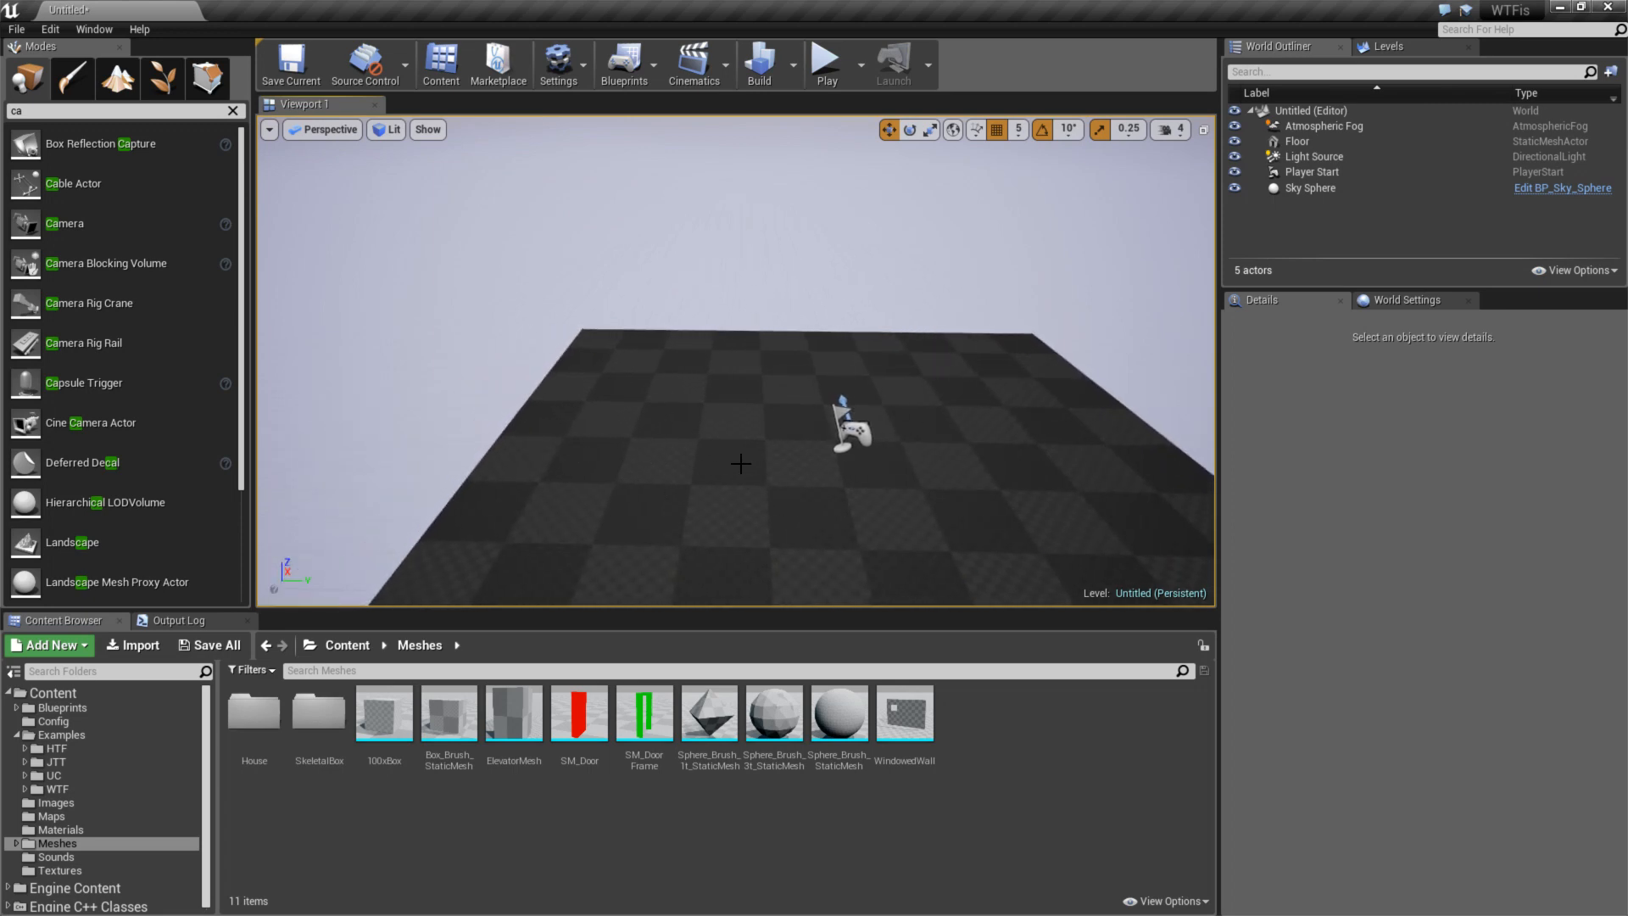
{"action": "right_click_drag", "start_coordinate": [750, 444], "coordinate": [603, 420]}
{"action": "left_click", "coordinate": [603, 420]}
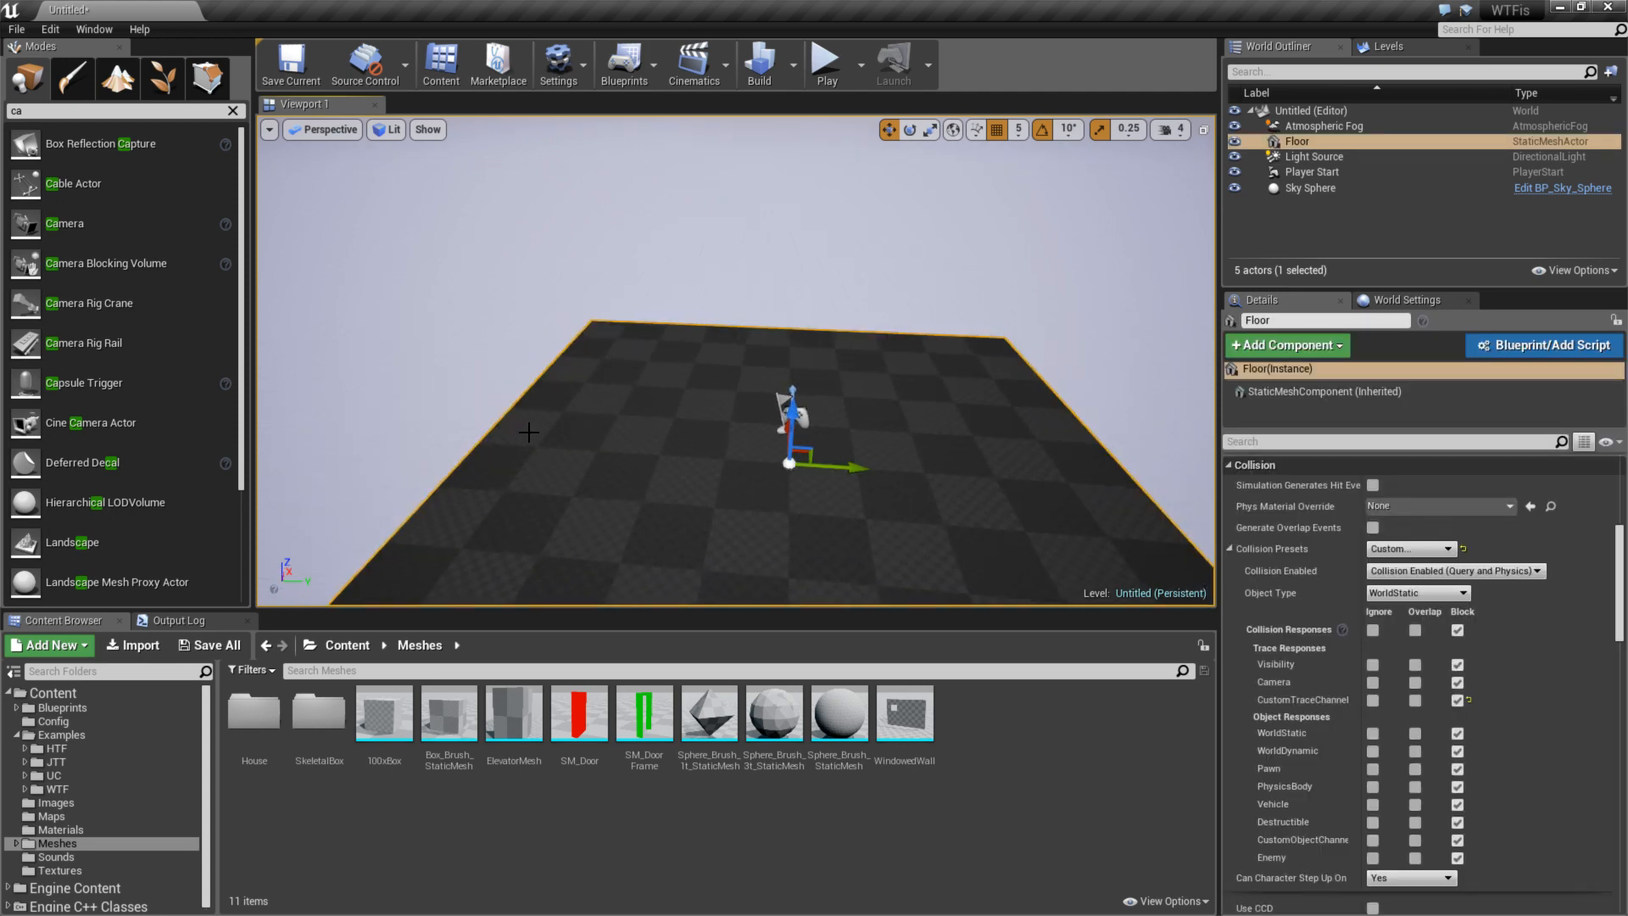
{"action": "right_click_drag", "start_coordinate": [1093, 456], "coordinate": [836, 447]}
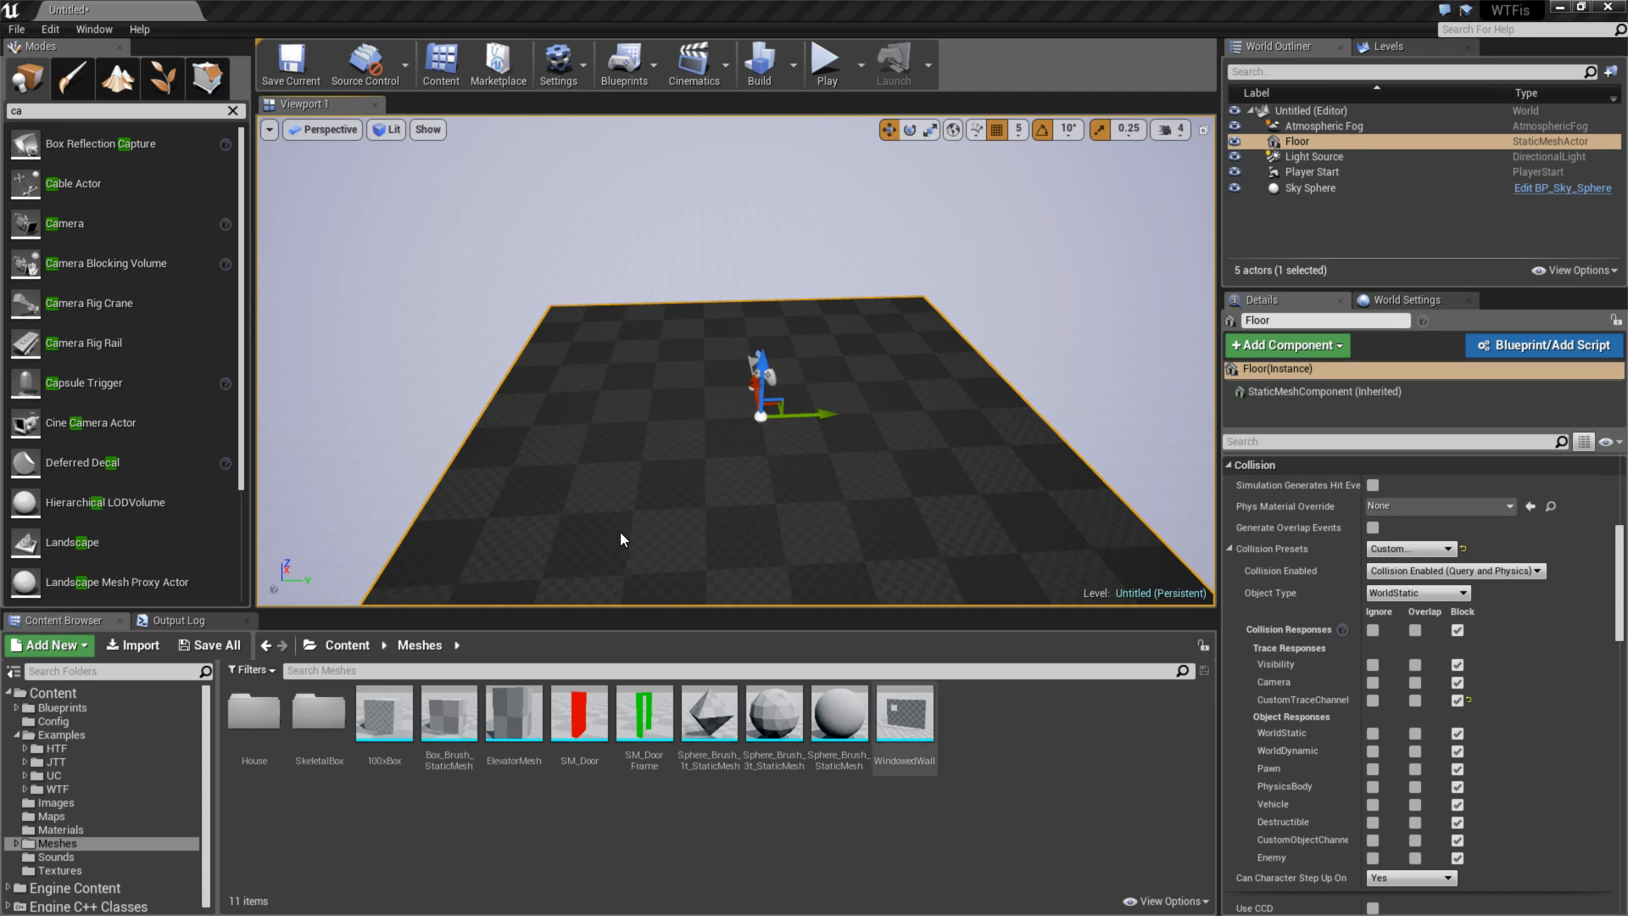
{"action": "mouse_move", "coordinate": [797, 483]}
{"action": "left_mouse_down"}
{"action": "mouse_move", "coordinate": [772, 449]}
{"action": "mouse_move", "coordinate": [797, 483]}
{"action": "left_mouse_up"}
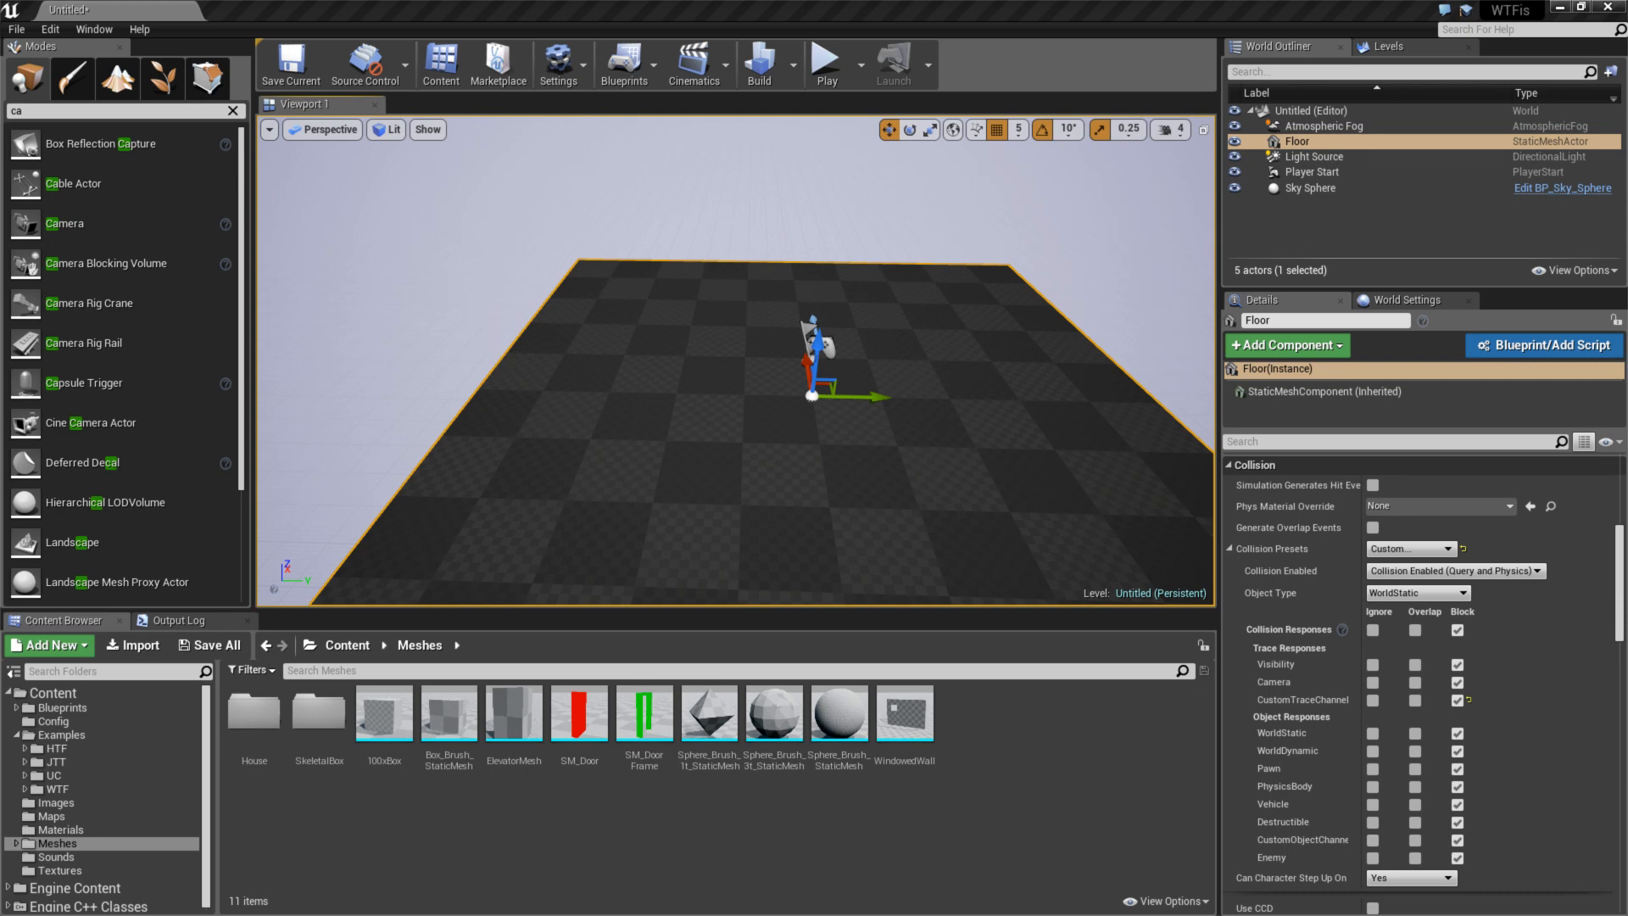
- Close the Unreal Editor with the untitled level open
{"action": "left_click", "coordinate": [1604, 8]}
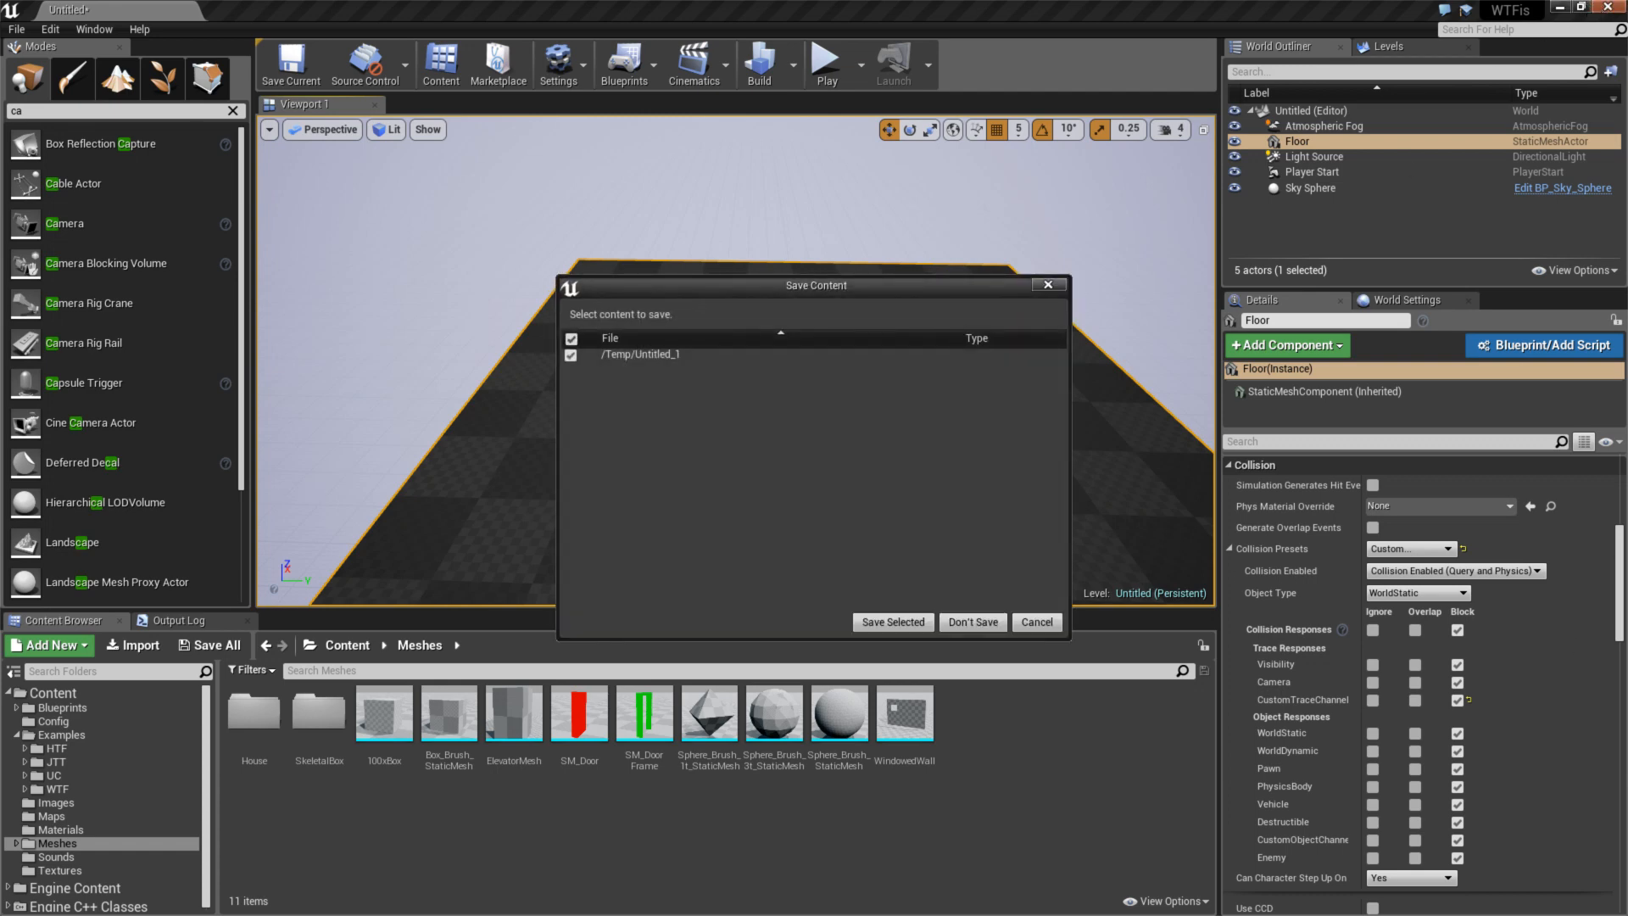